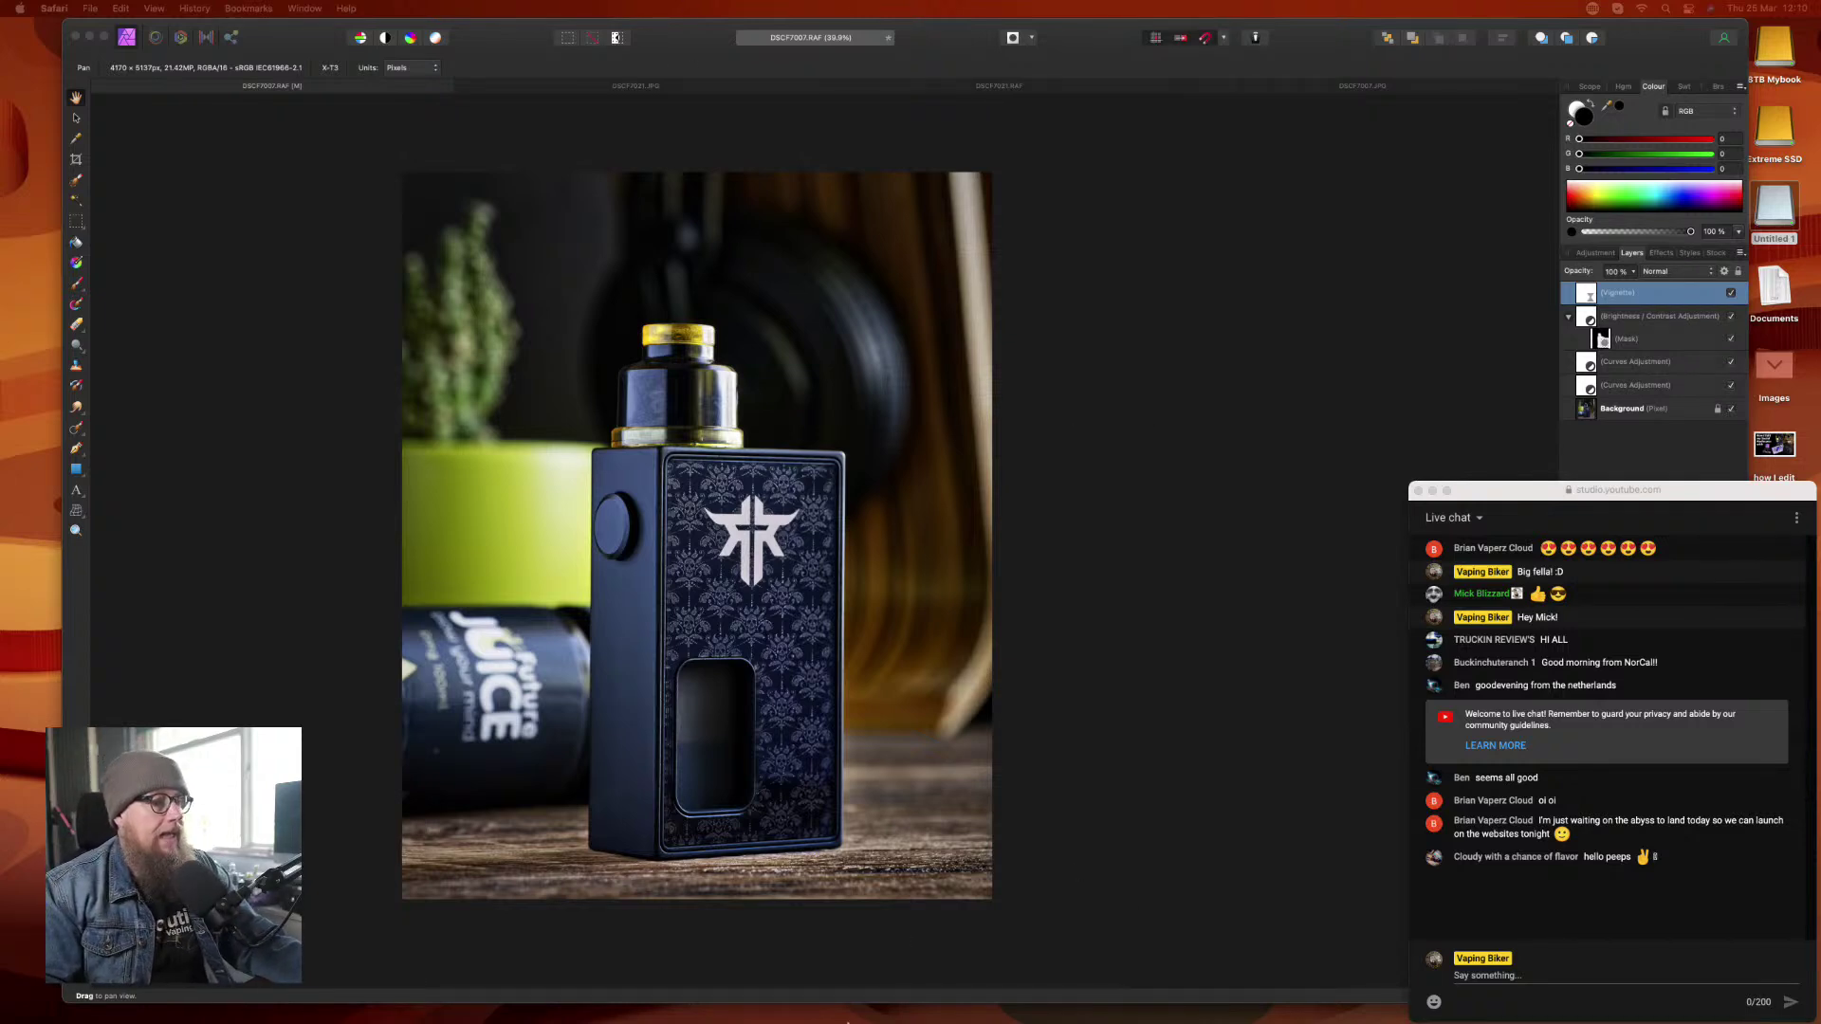
- Open a new Safari window and load affinity.serif.com
mouse_move(859, 1020)
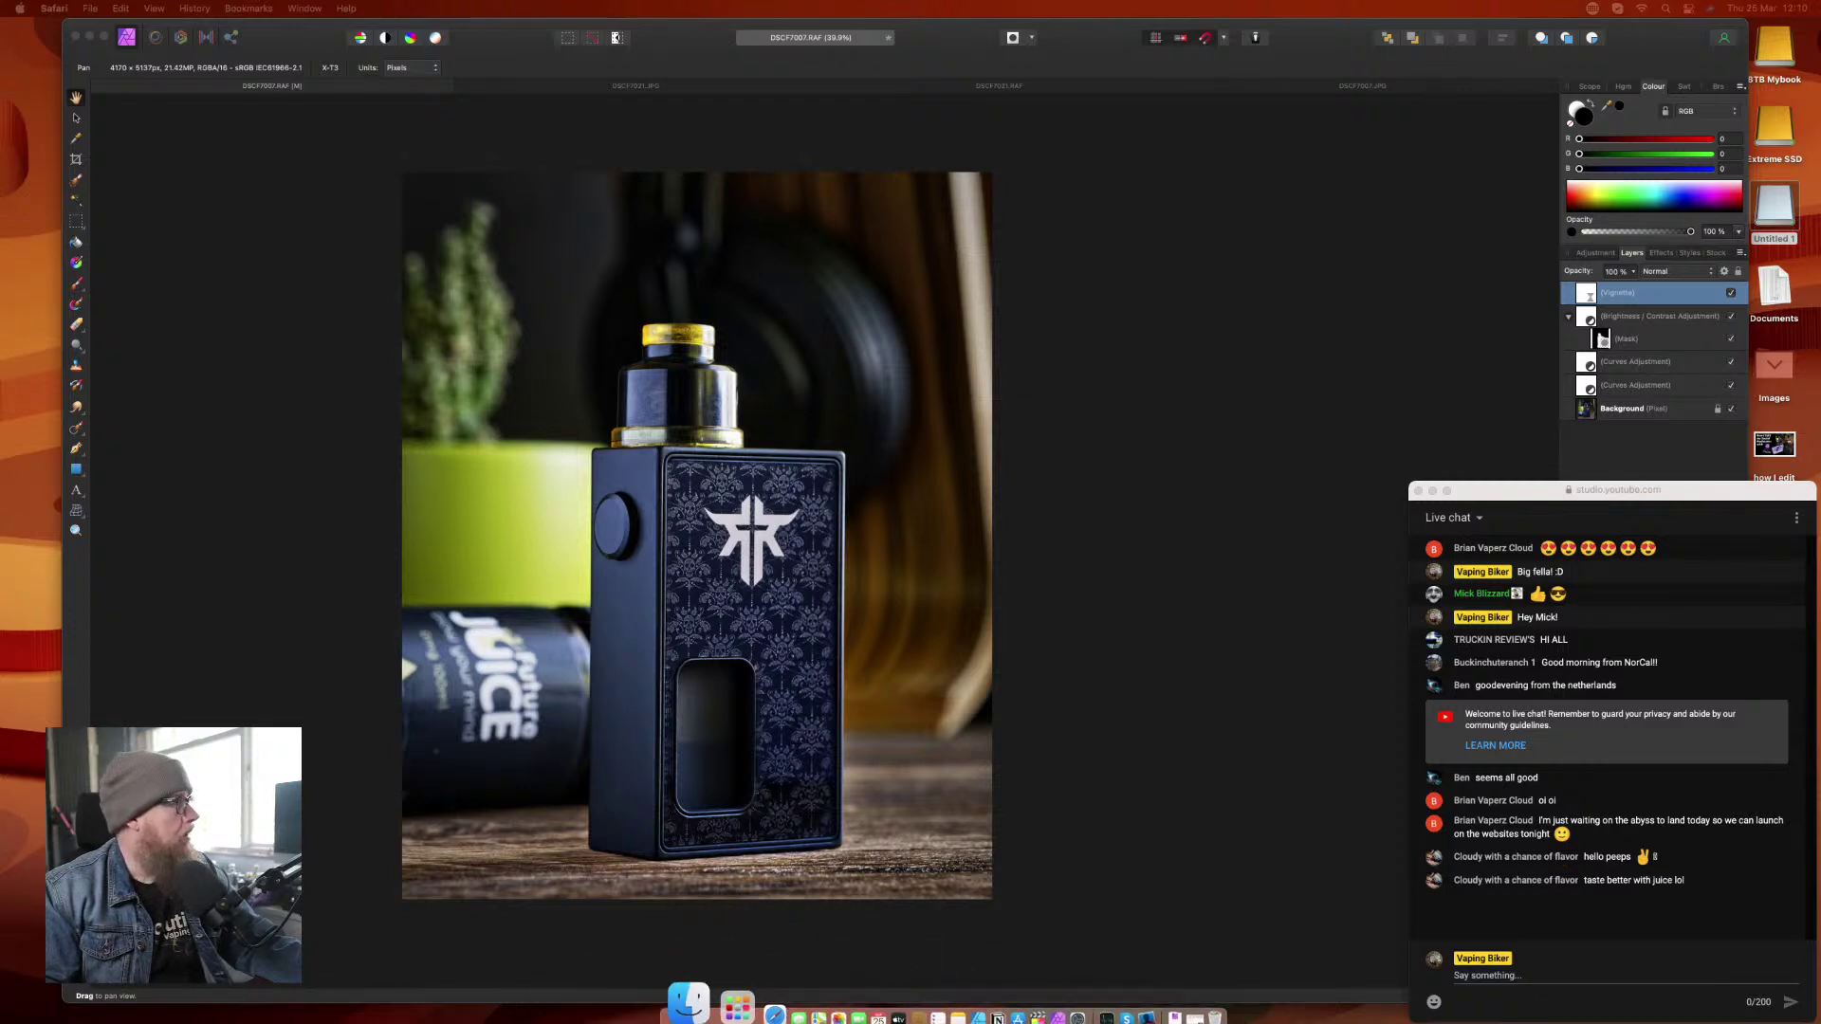
key(super+shift+3)
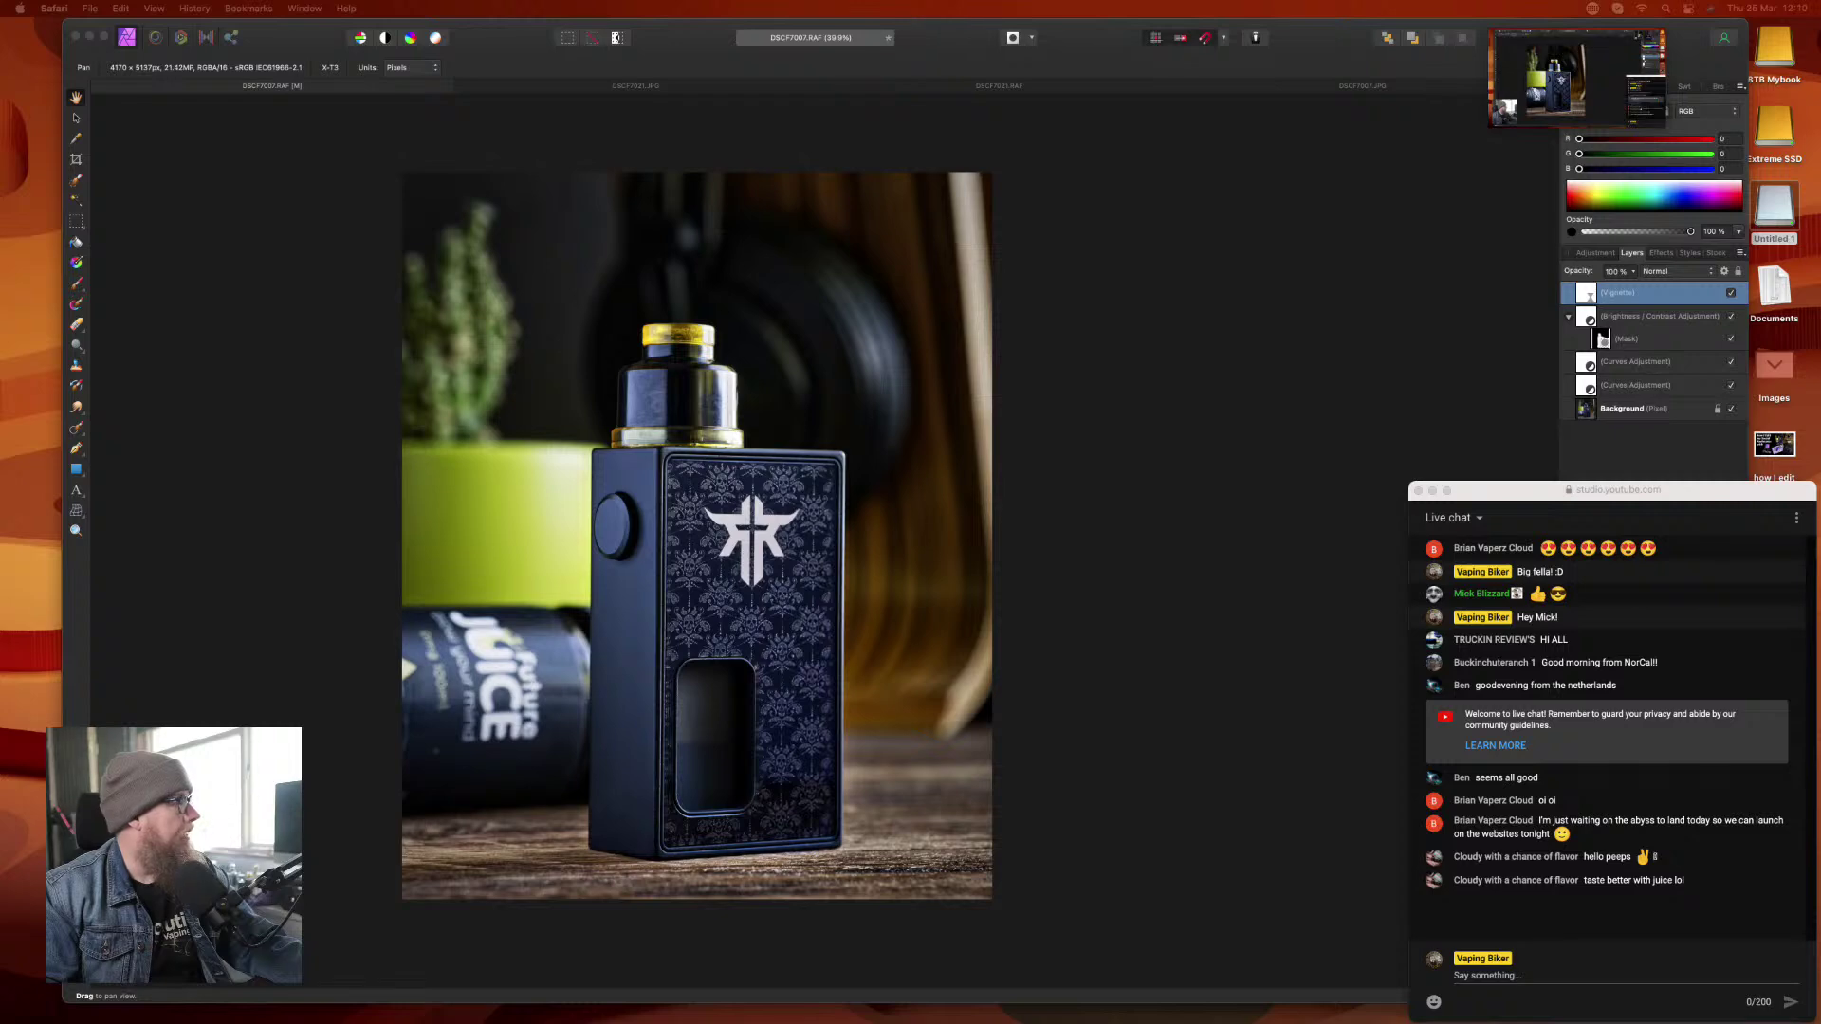
key(super+n)
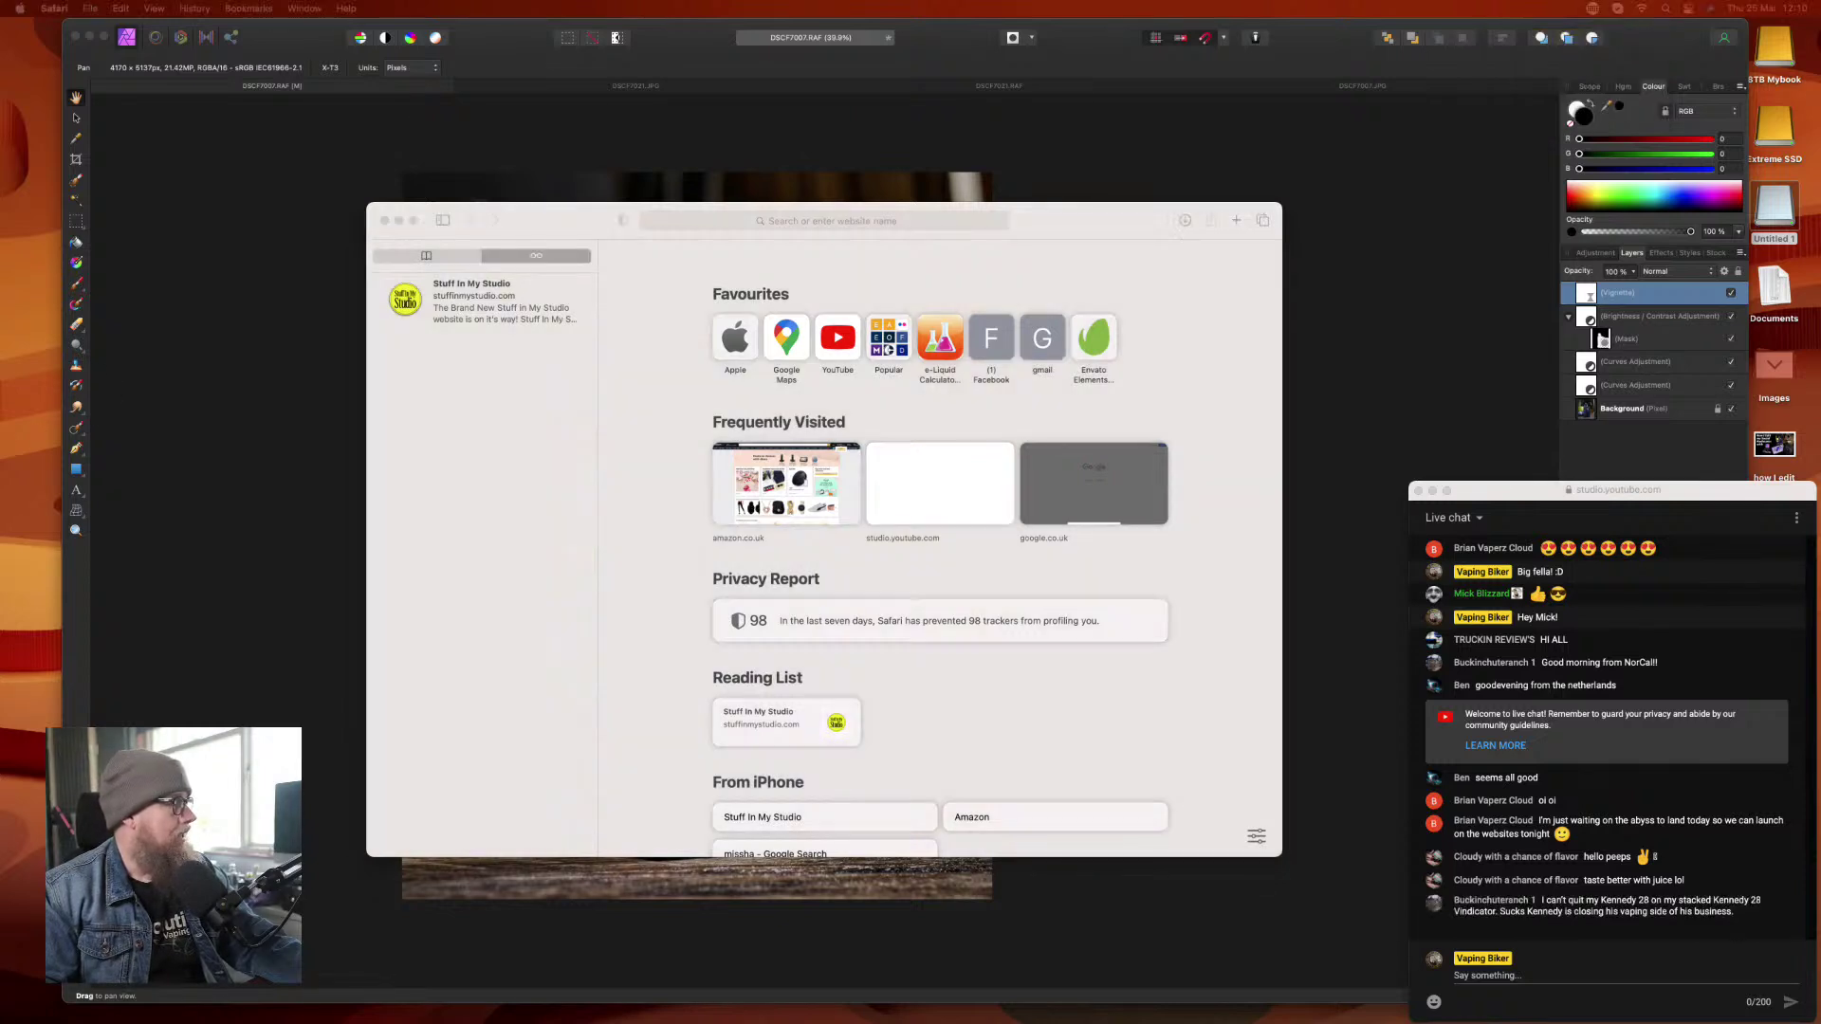
click(839, 222)
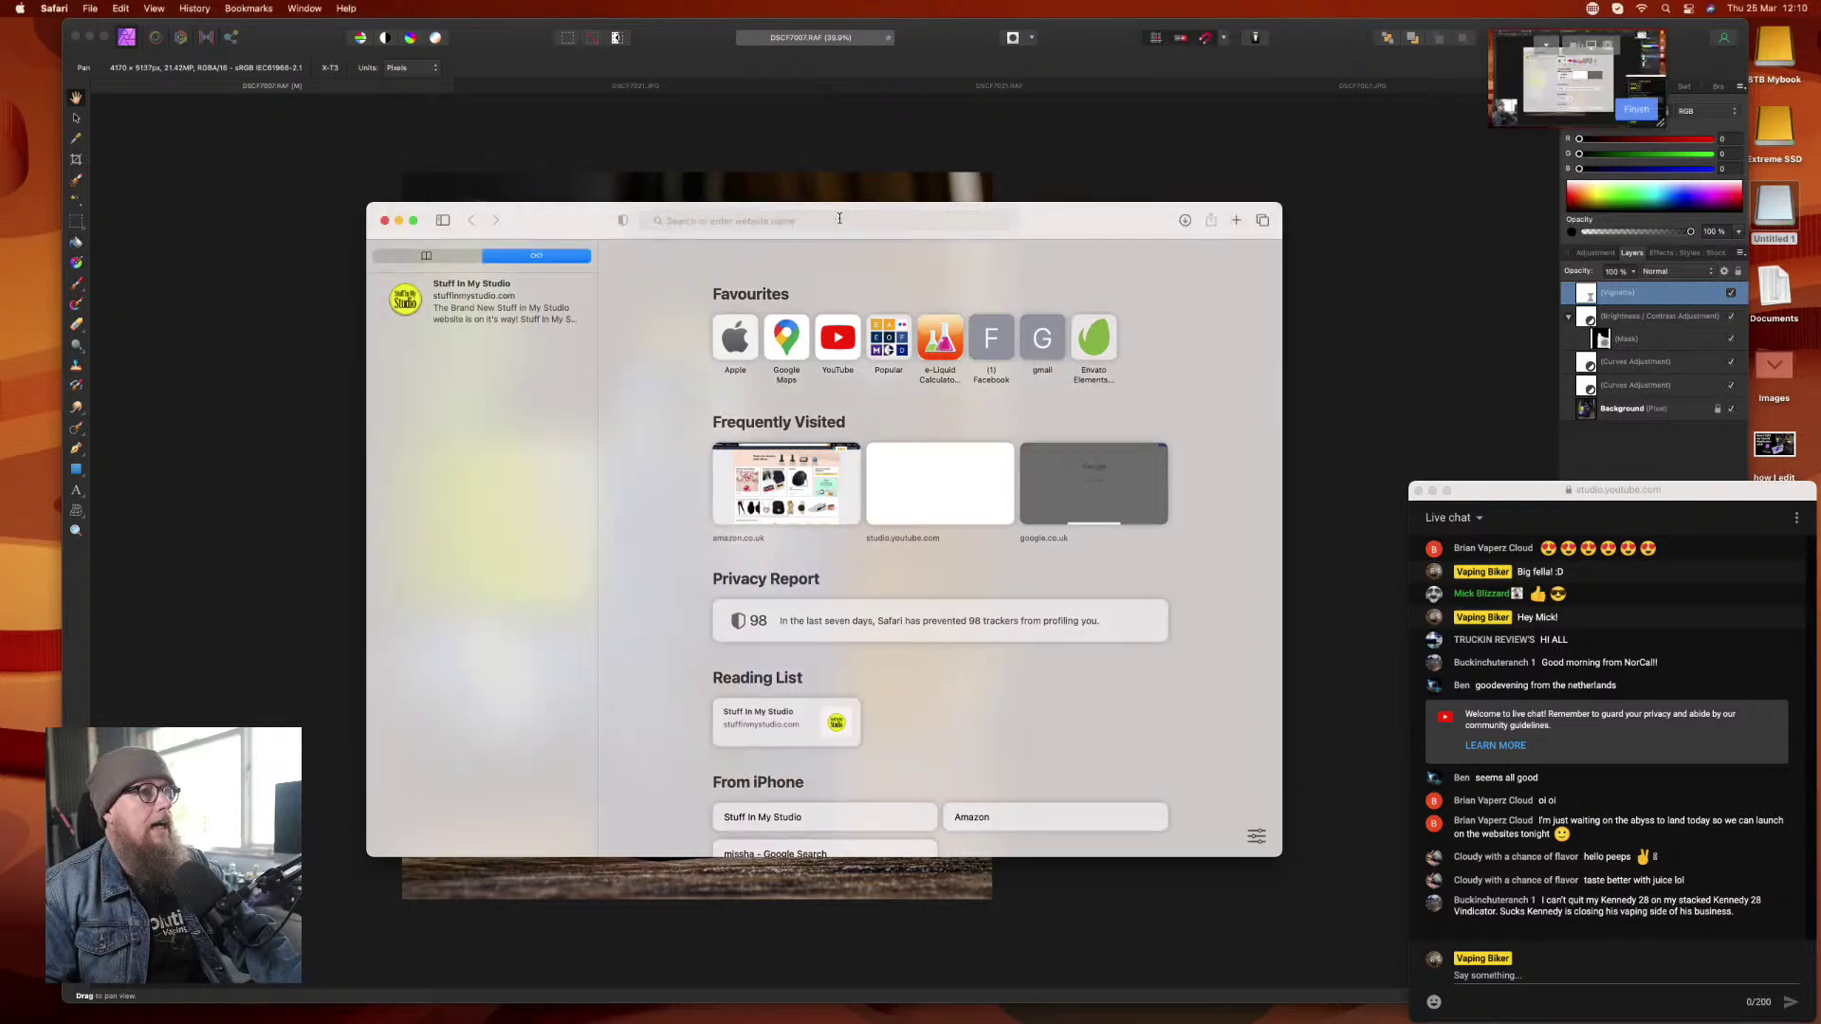
text(affinity.serif.com)
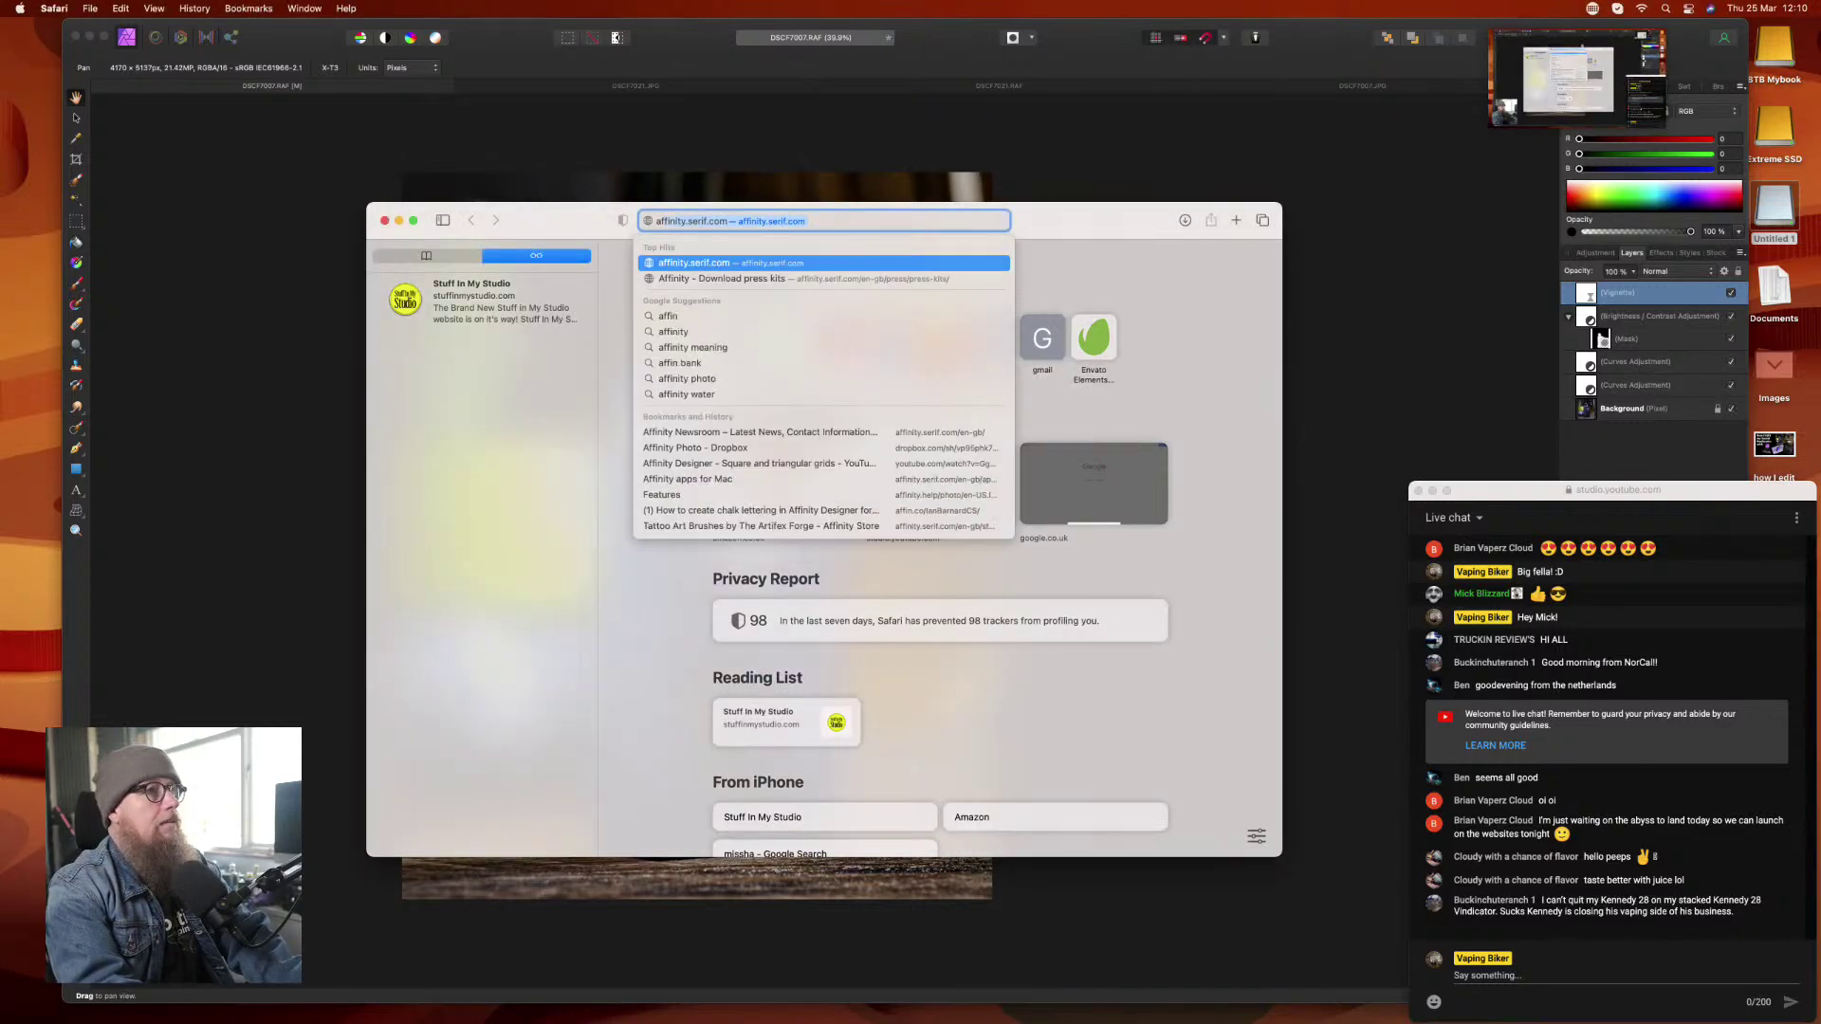
key(Return)
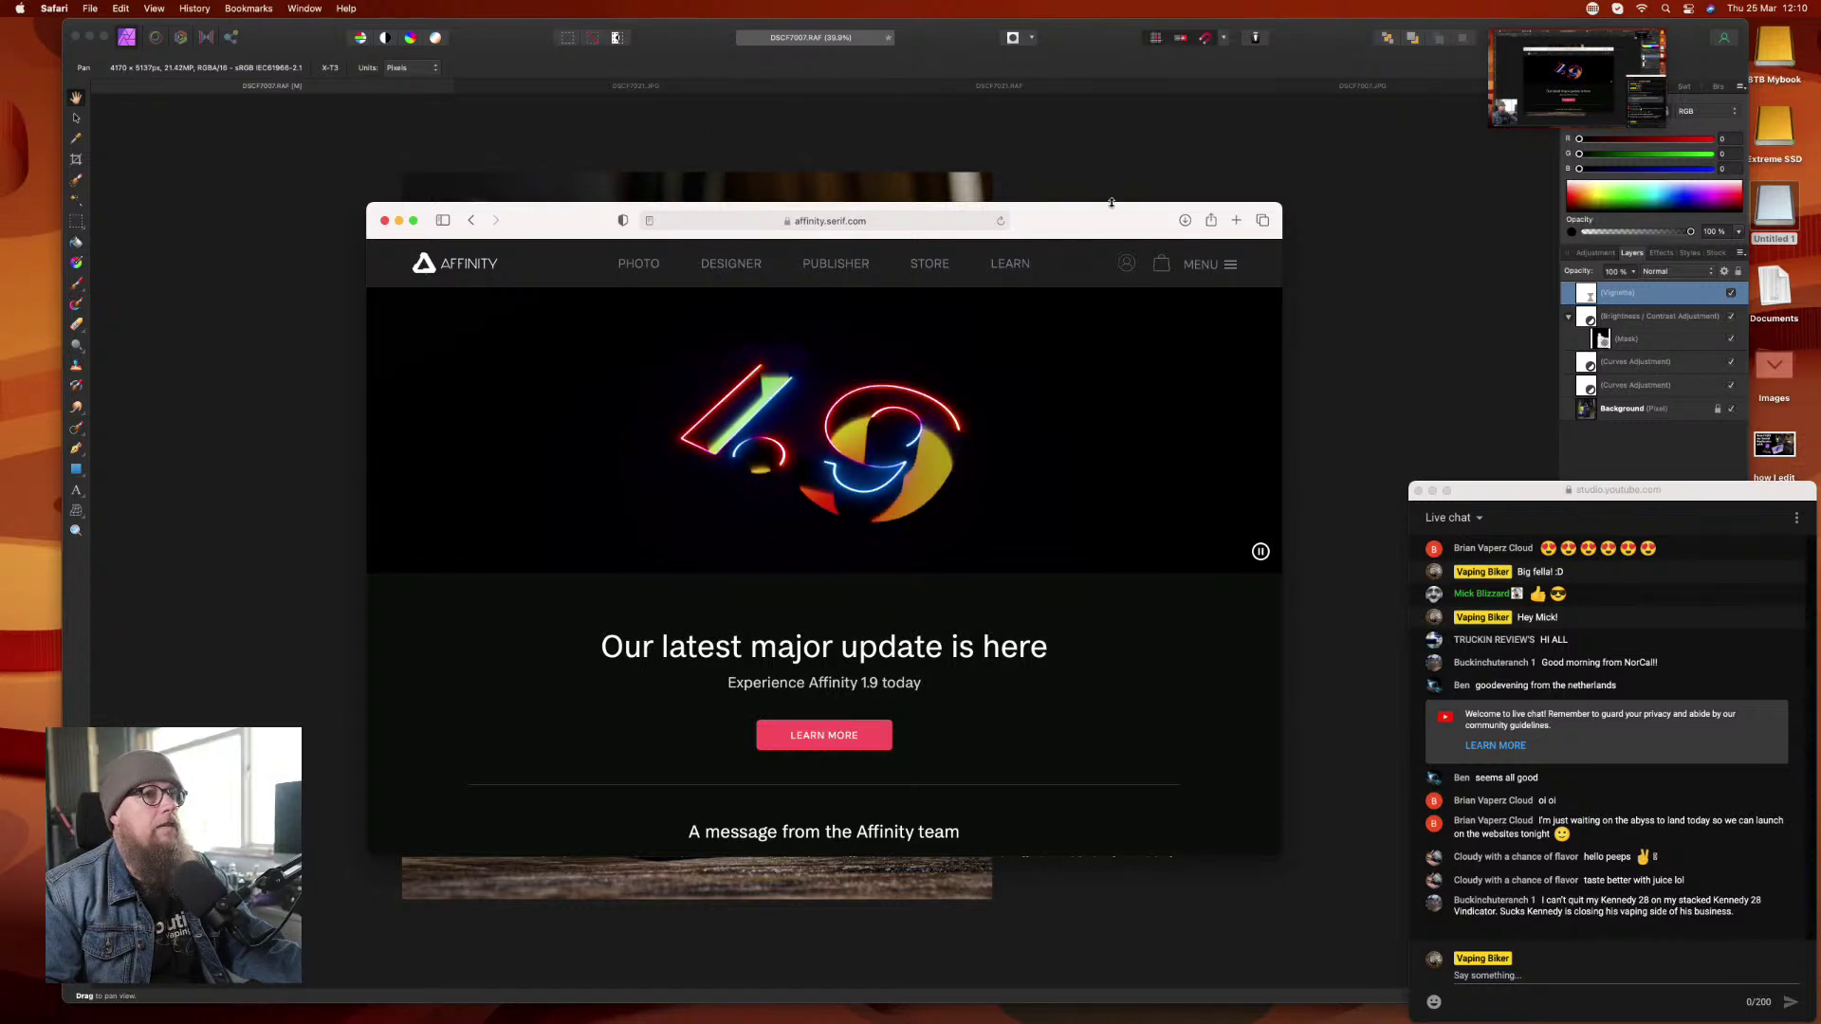
- View the Affinity Photo product page and its Mac, Windows and iPad purchase options, and close the browser window
drag(1109, 195, 1112, 55)
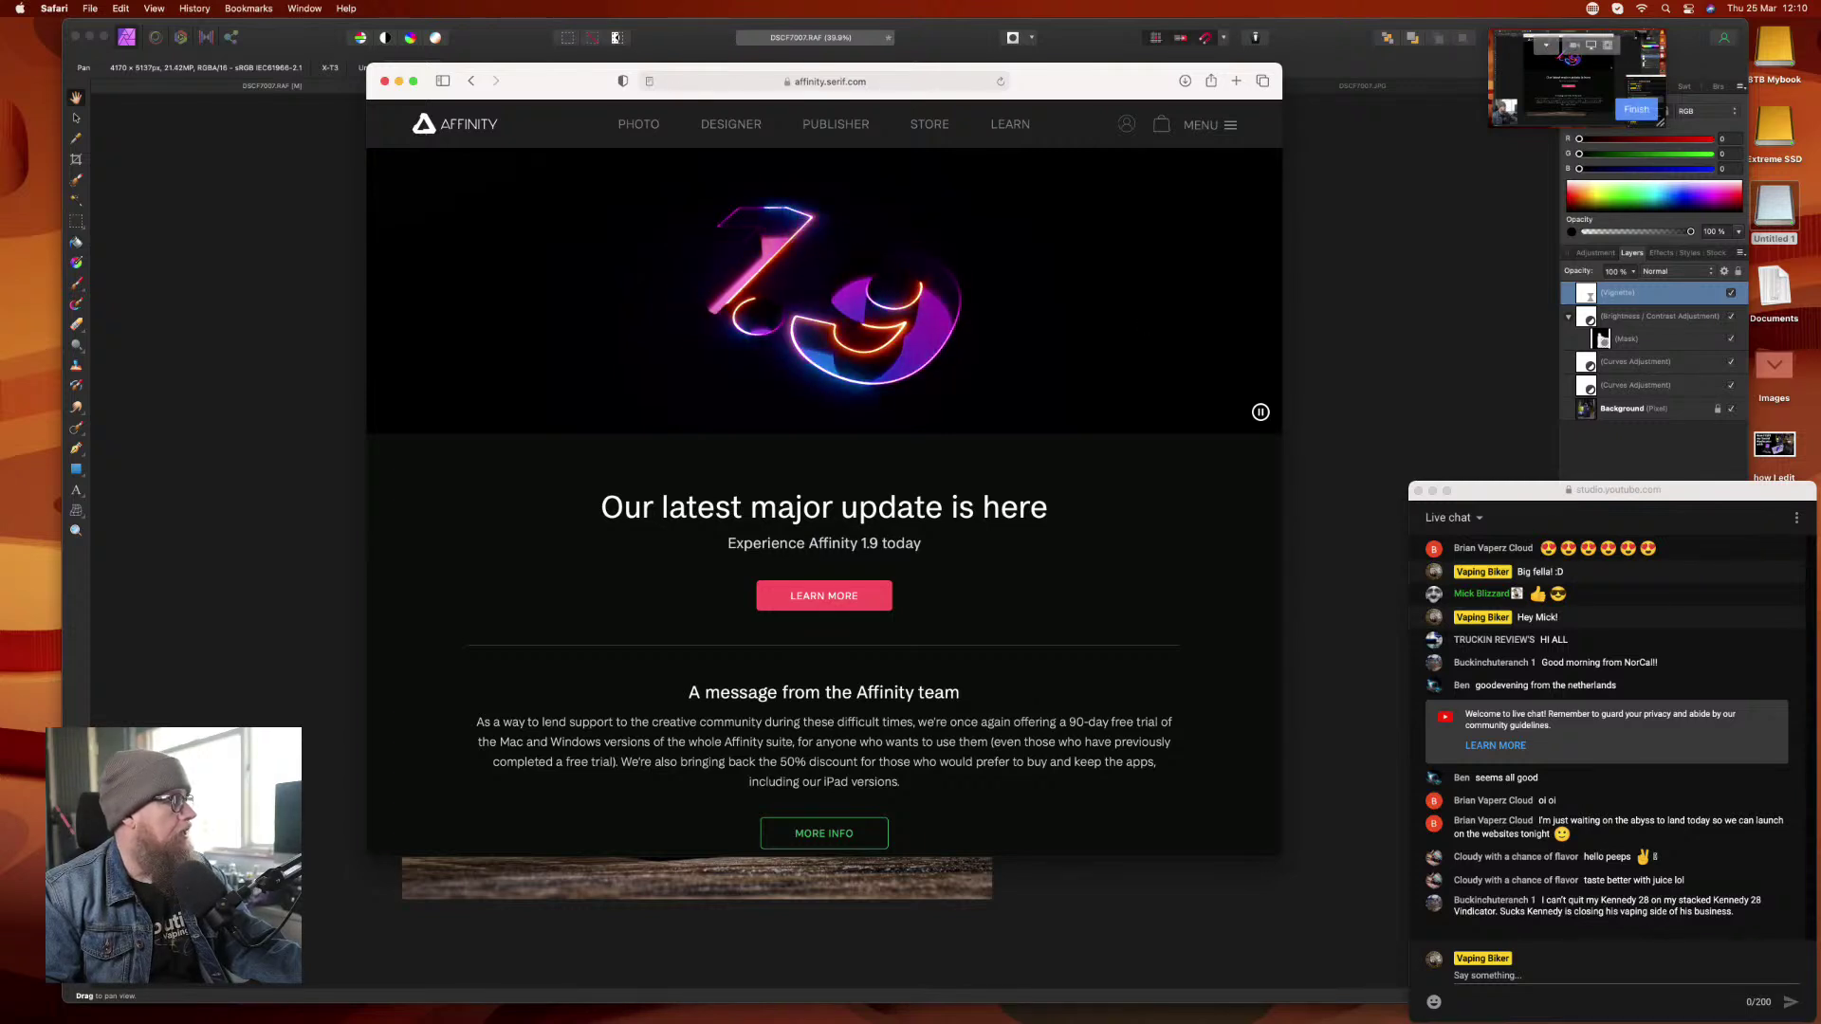
click(633, 131)
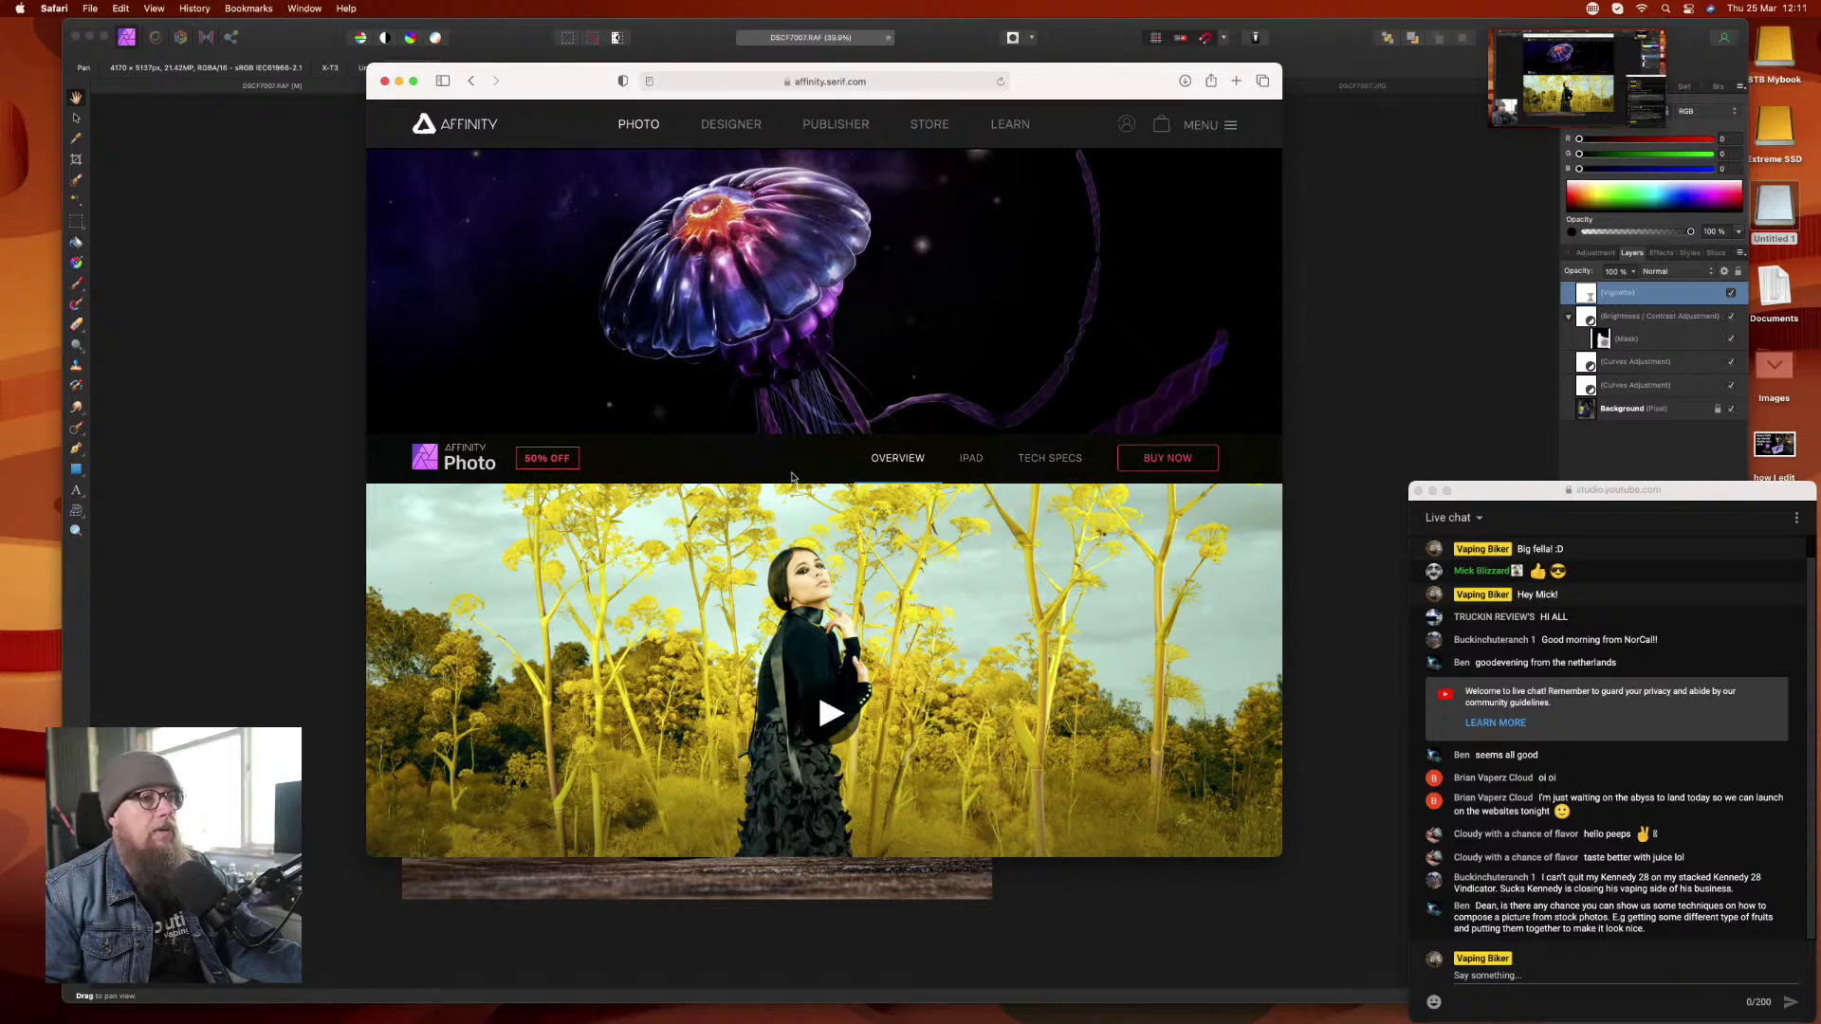
scroll(683, 470, down, 10)
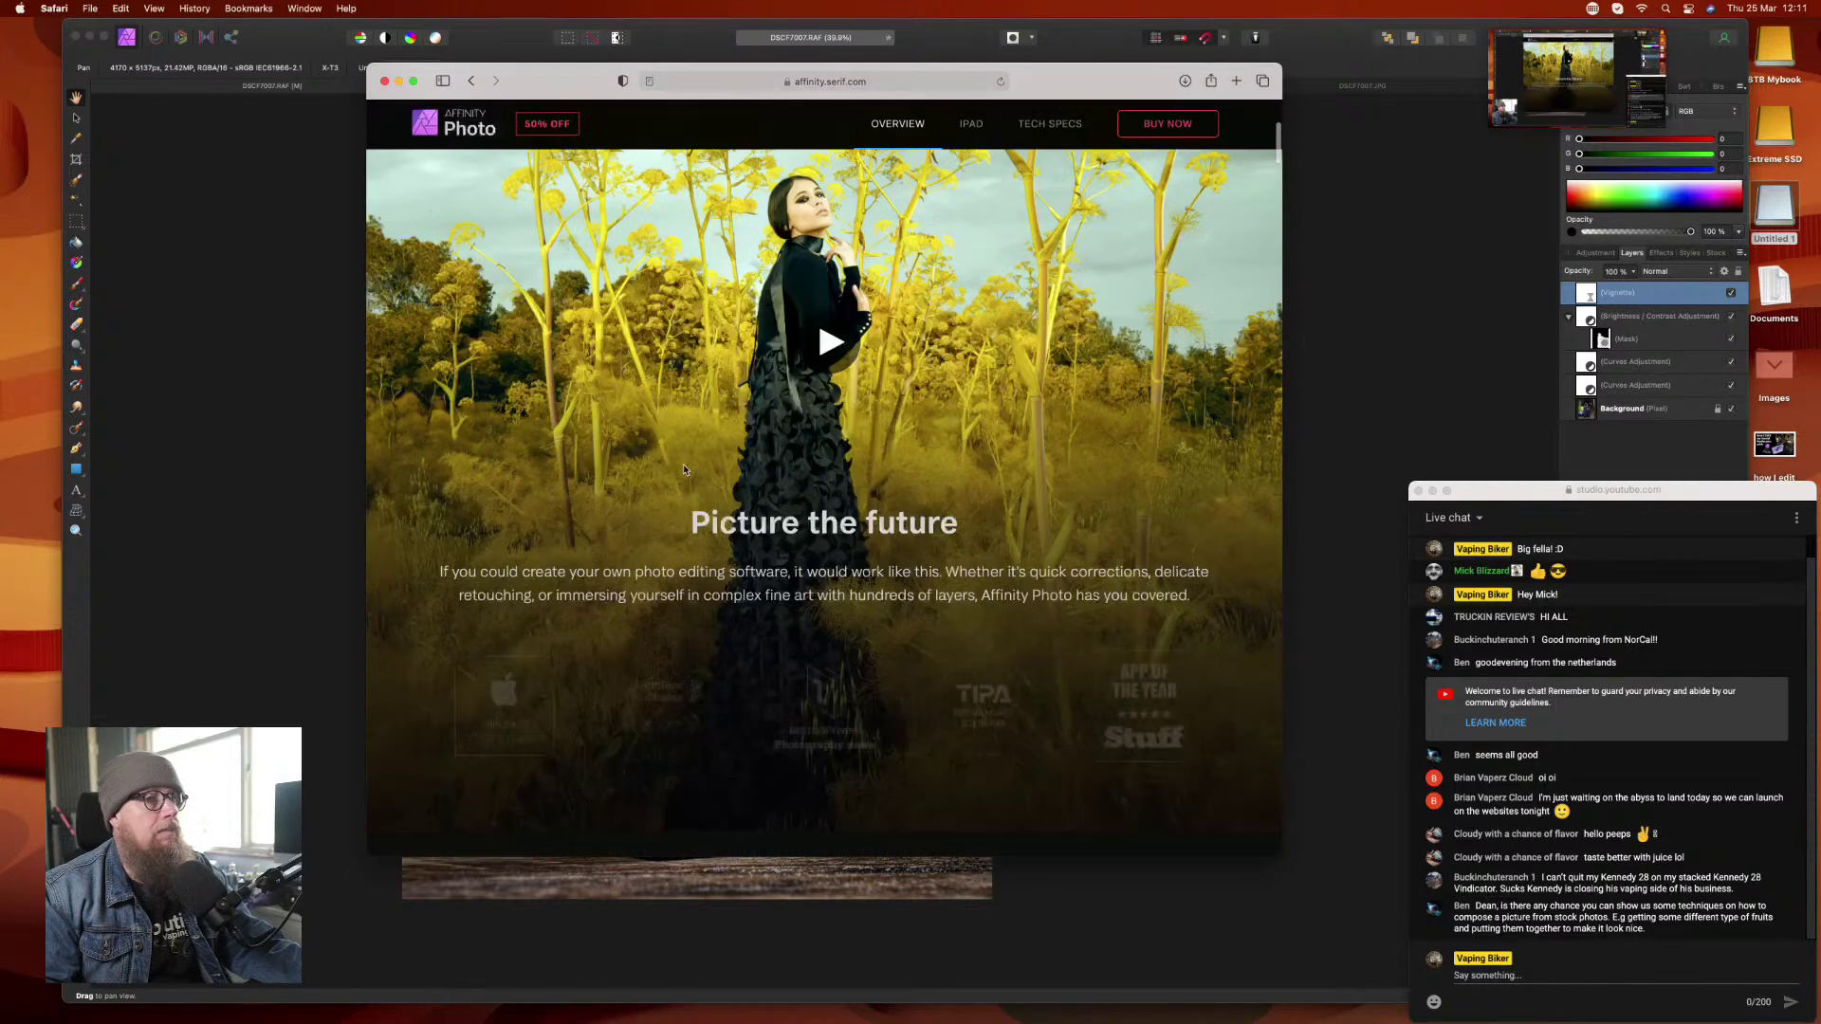
scroll(683, 464, up, 10)
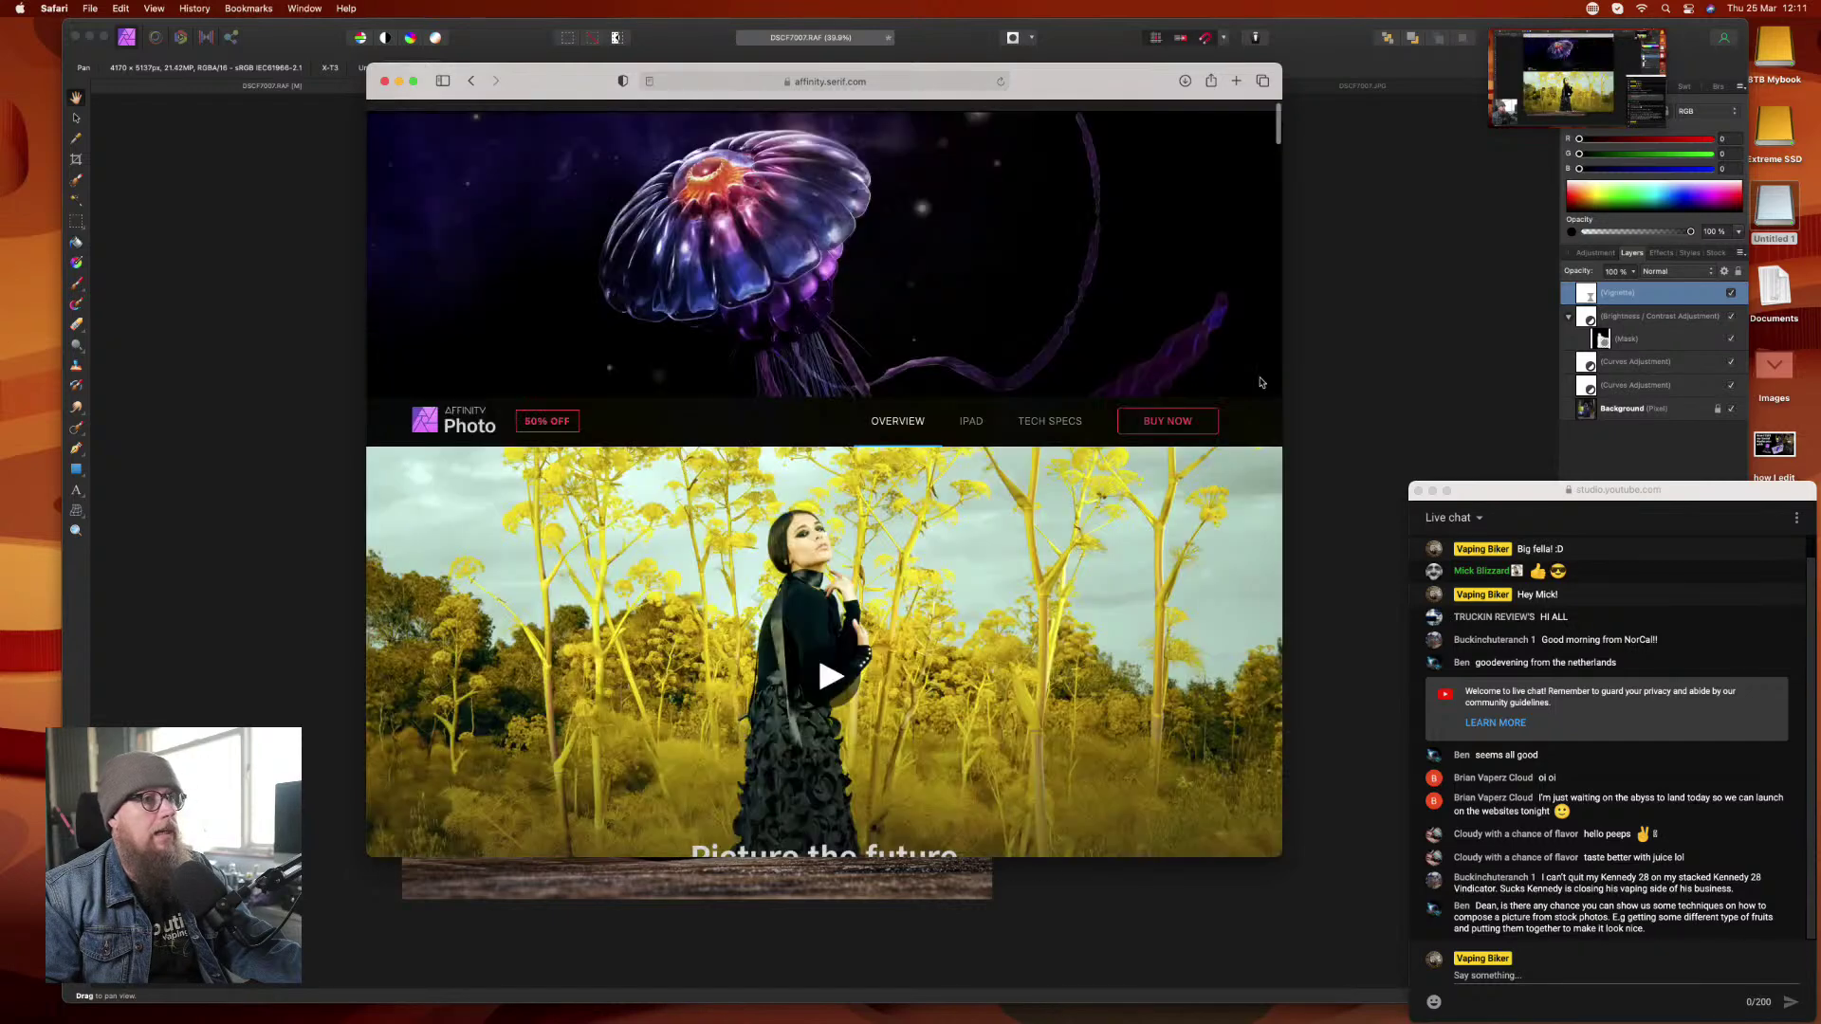
click(1198, 422)
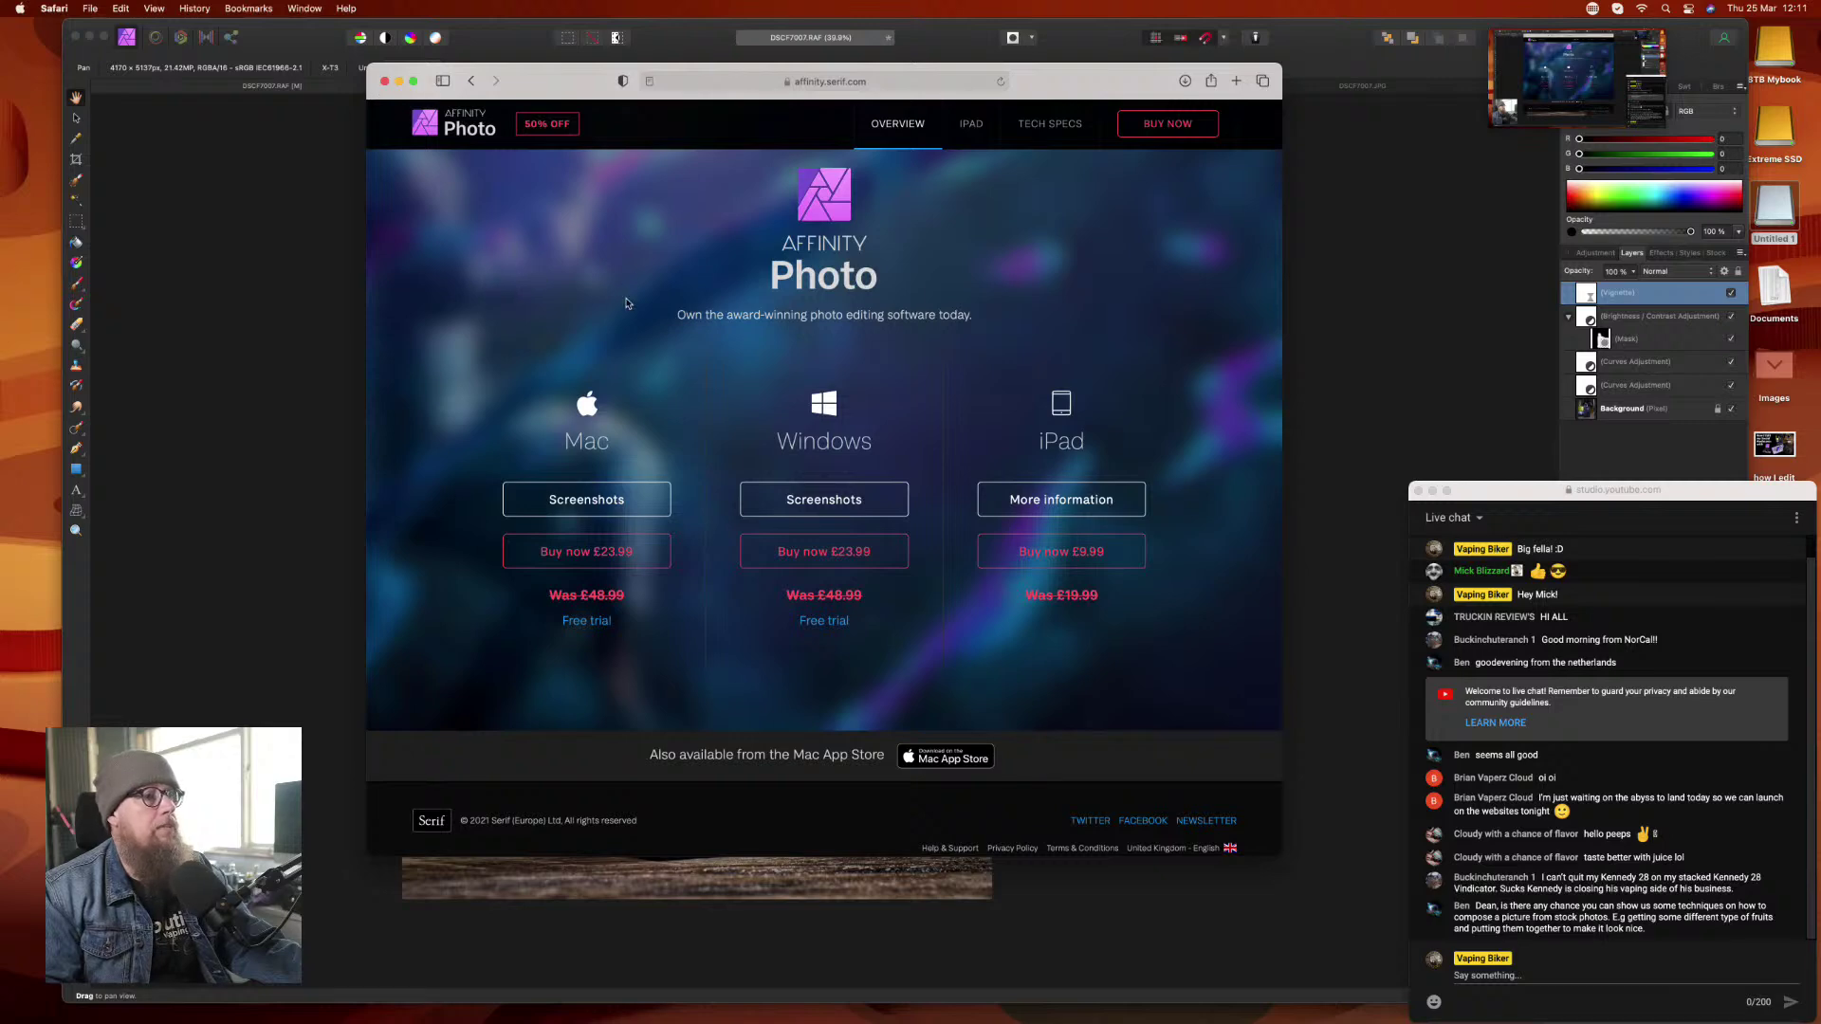
click(386, 82)
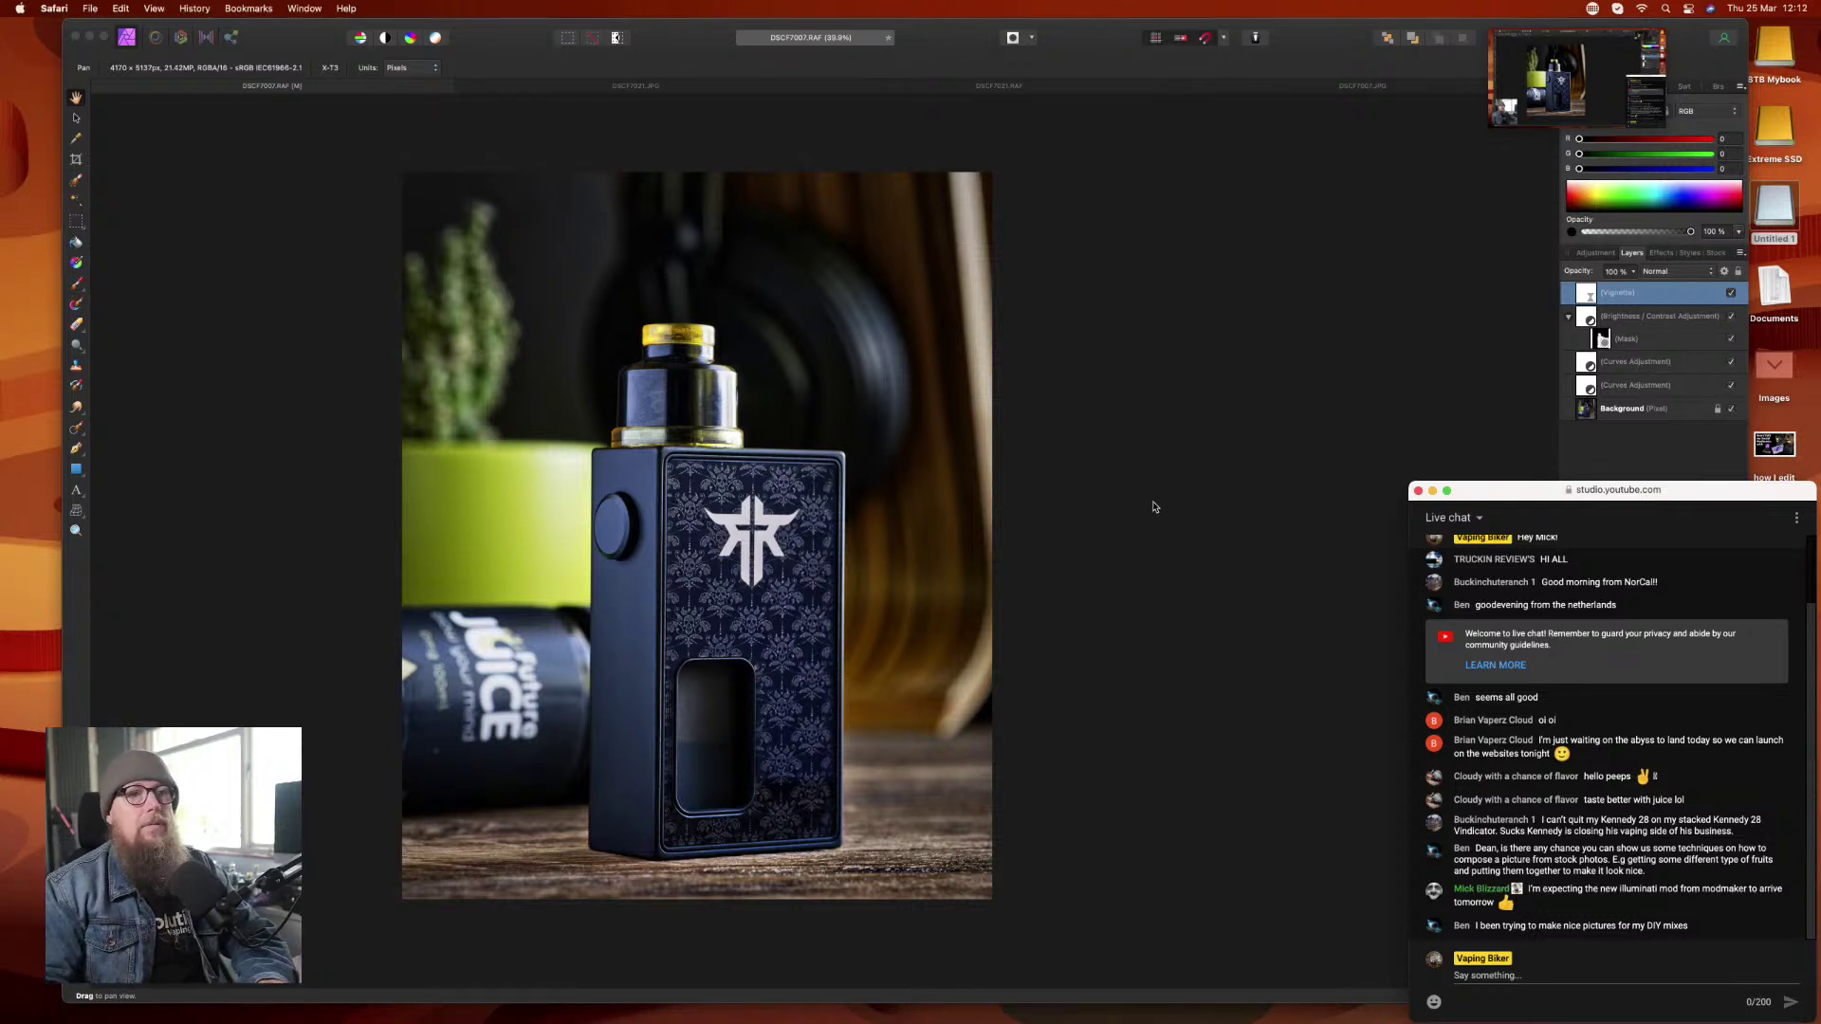
- Close the live chat window that overlaps the photo editor
click(1295, 277)
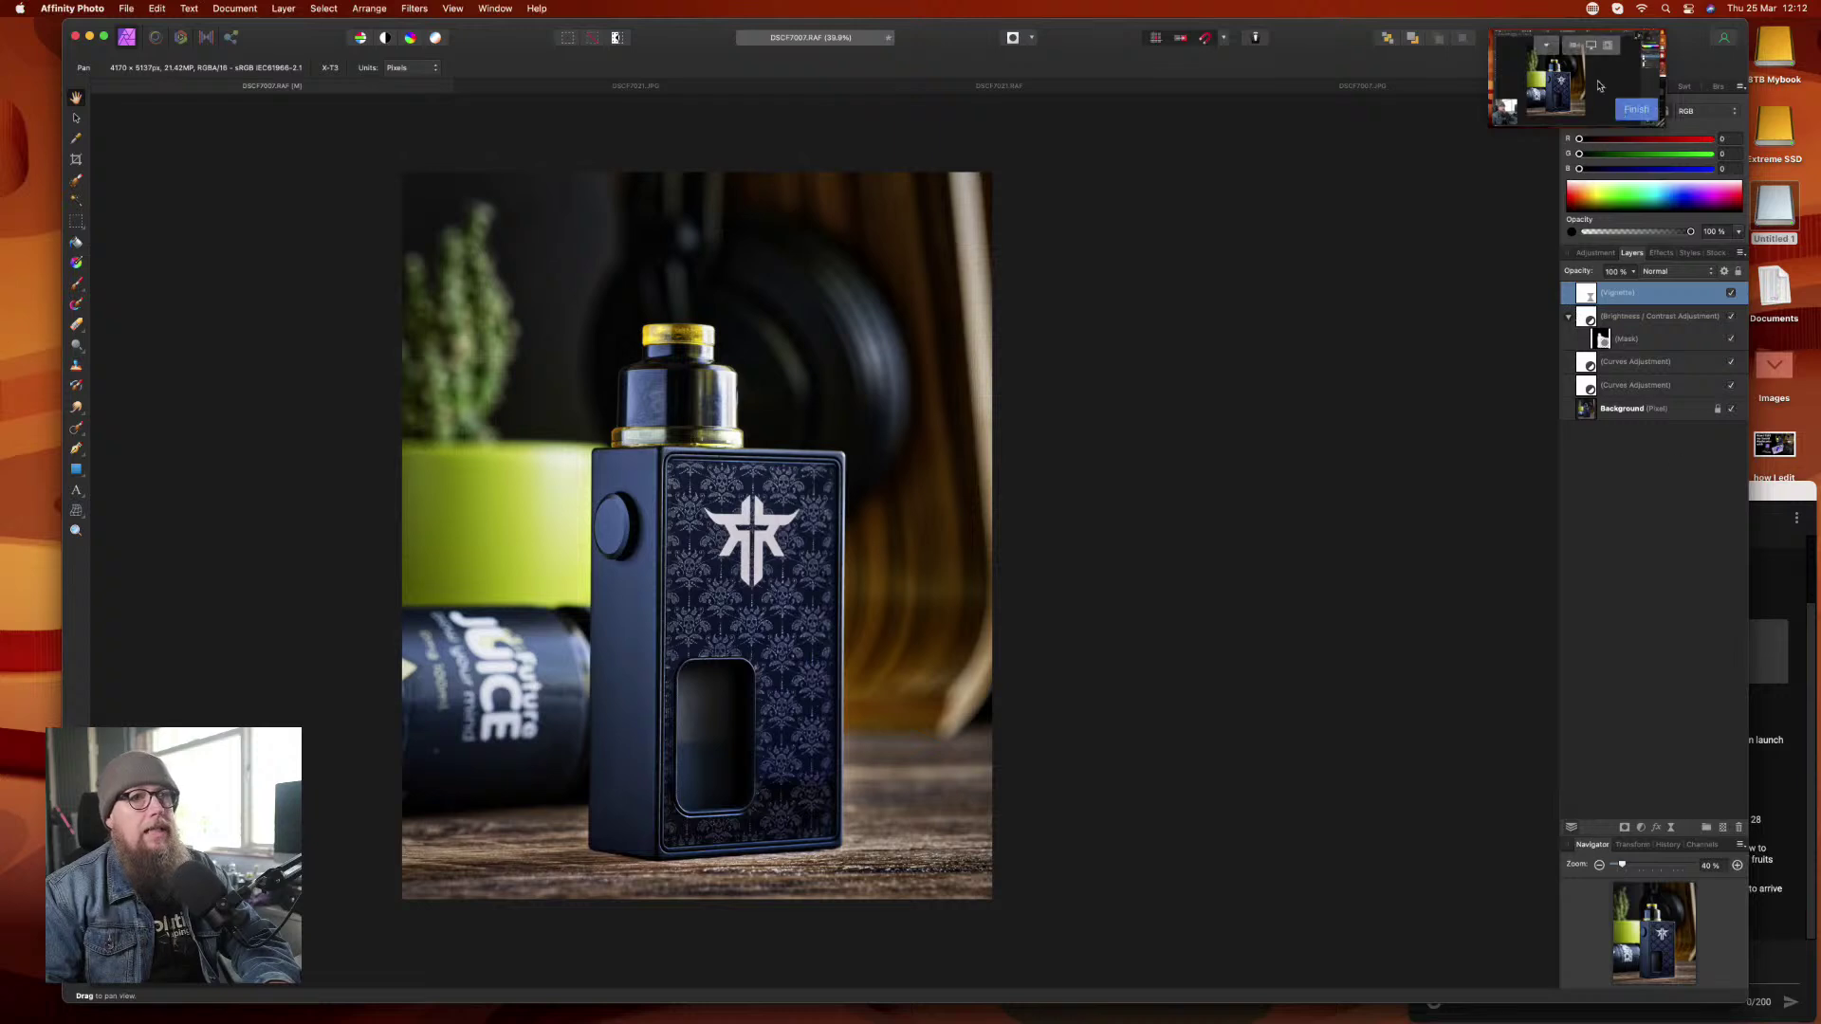
click(1785, 504)
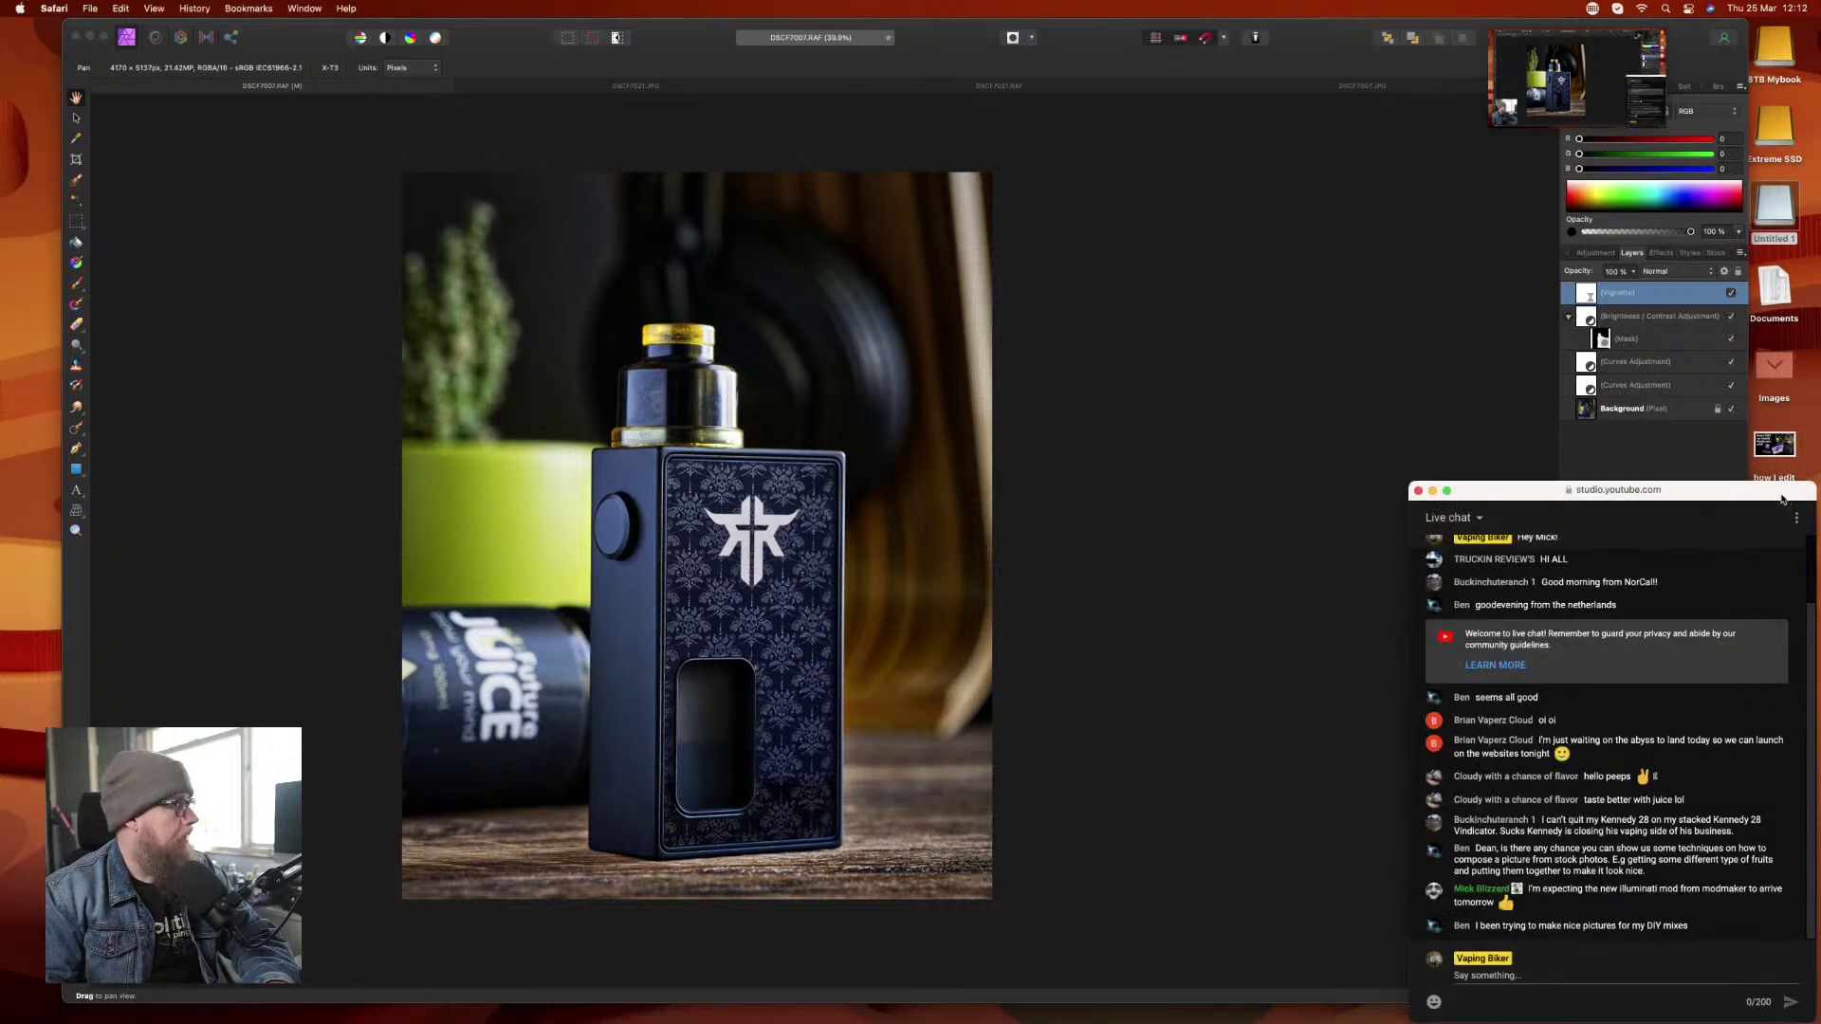
drag(1782, 500, 1470, 464)
key(super+w)
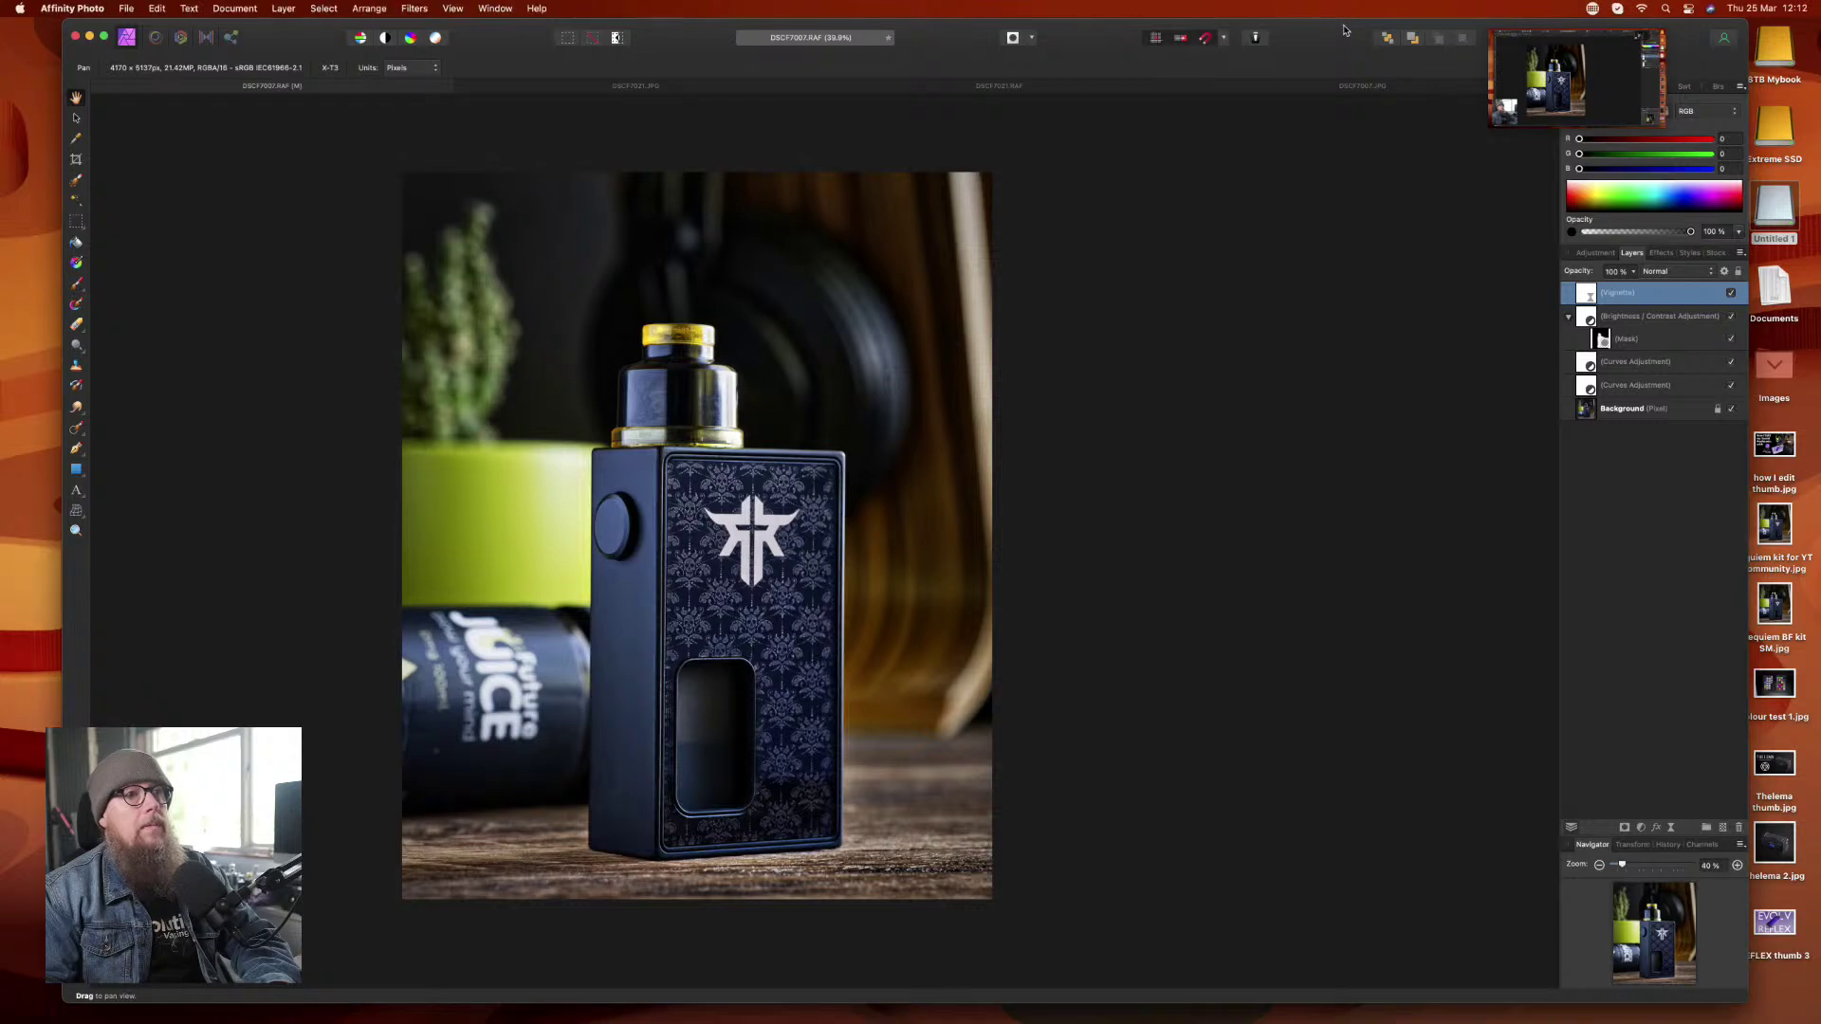
- Shift the photo editor window slightly and open the Comments & Reactions panel of the broadcast software
drag(1342, 29, 1379, 25)
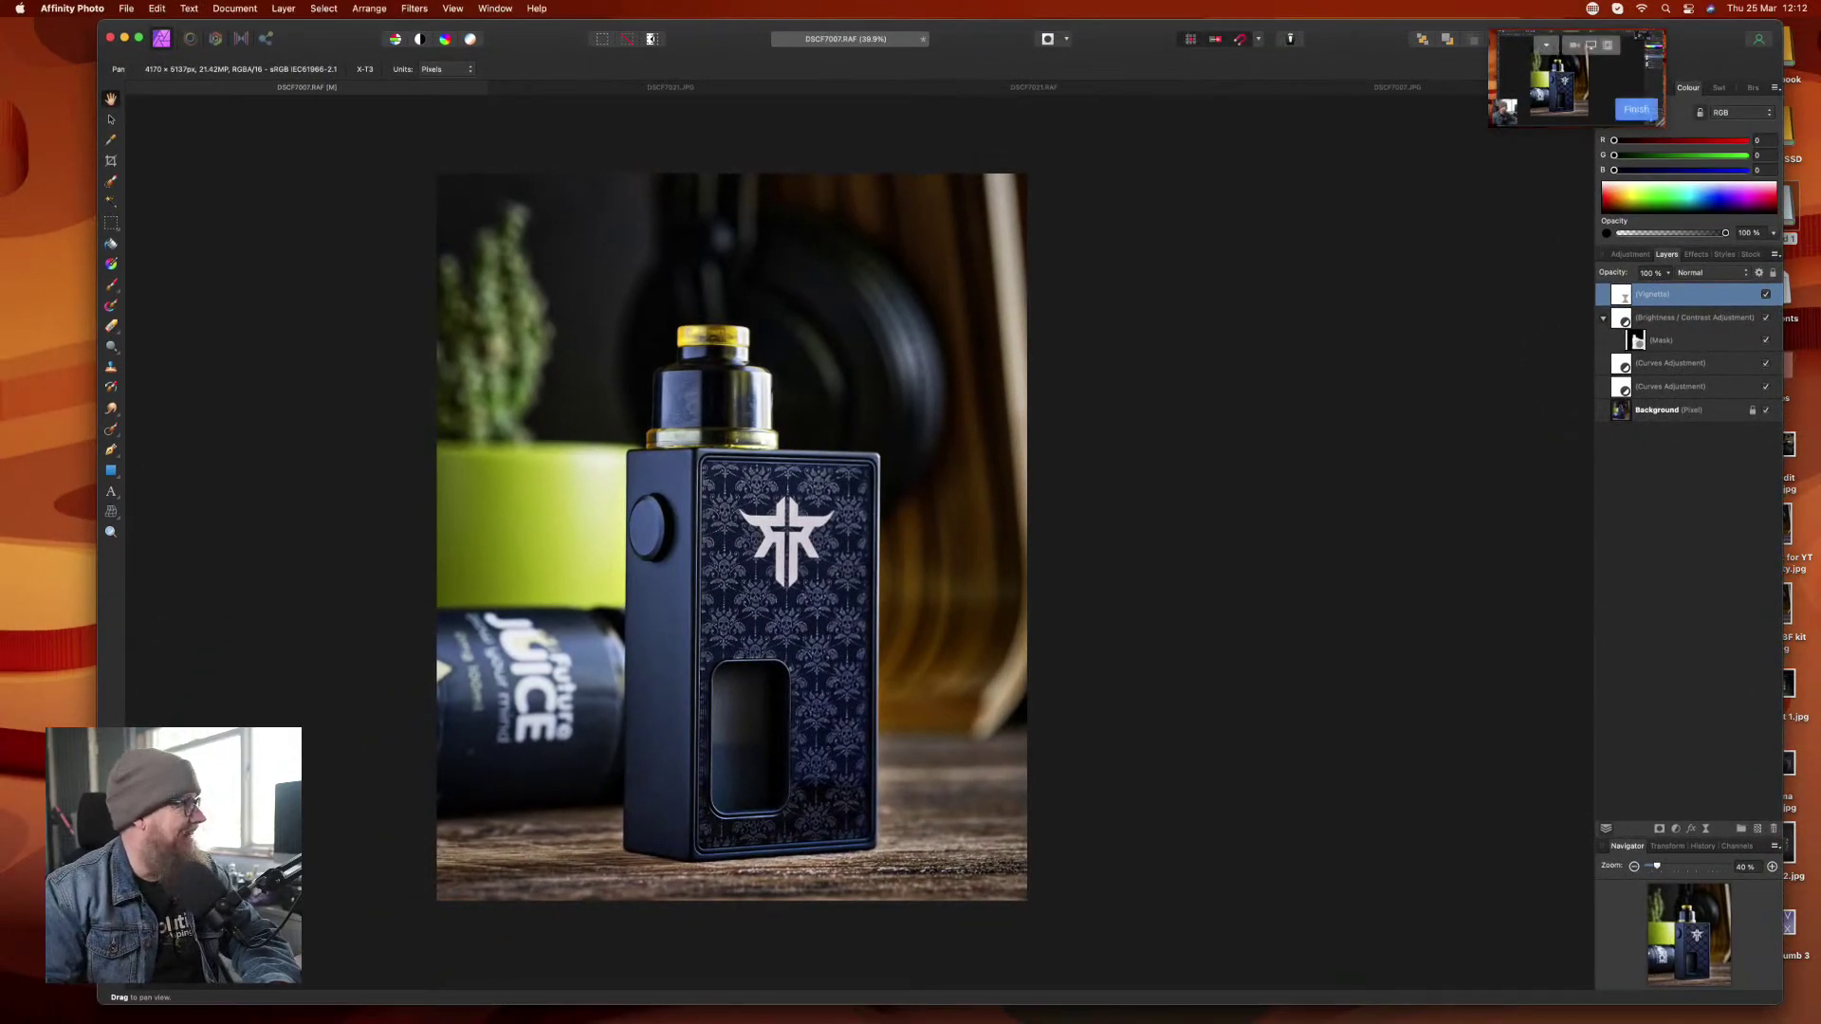
click(1589, 47)
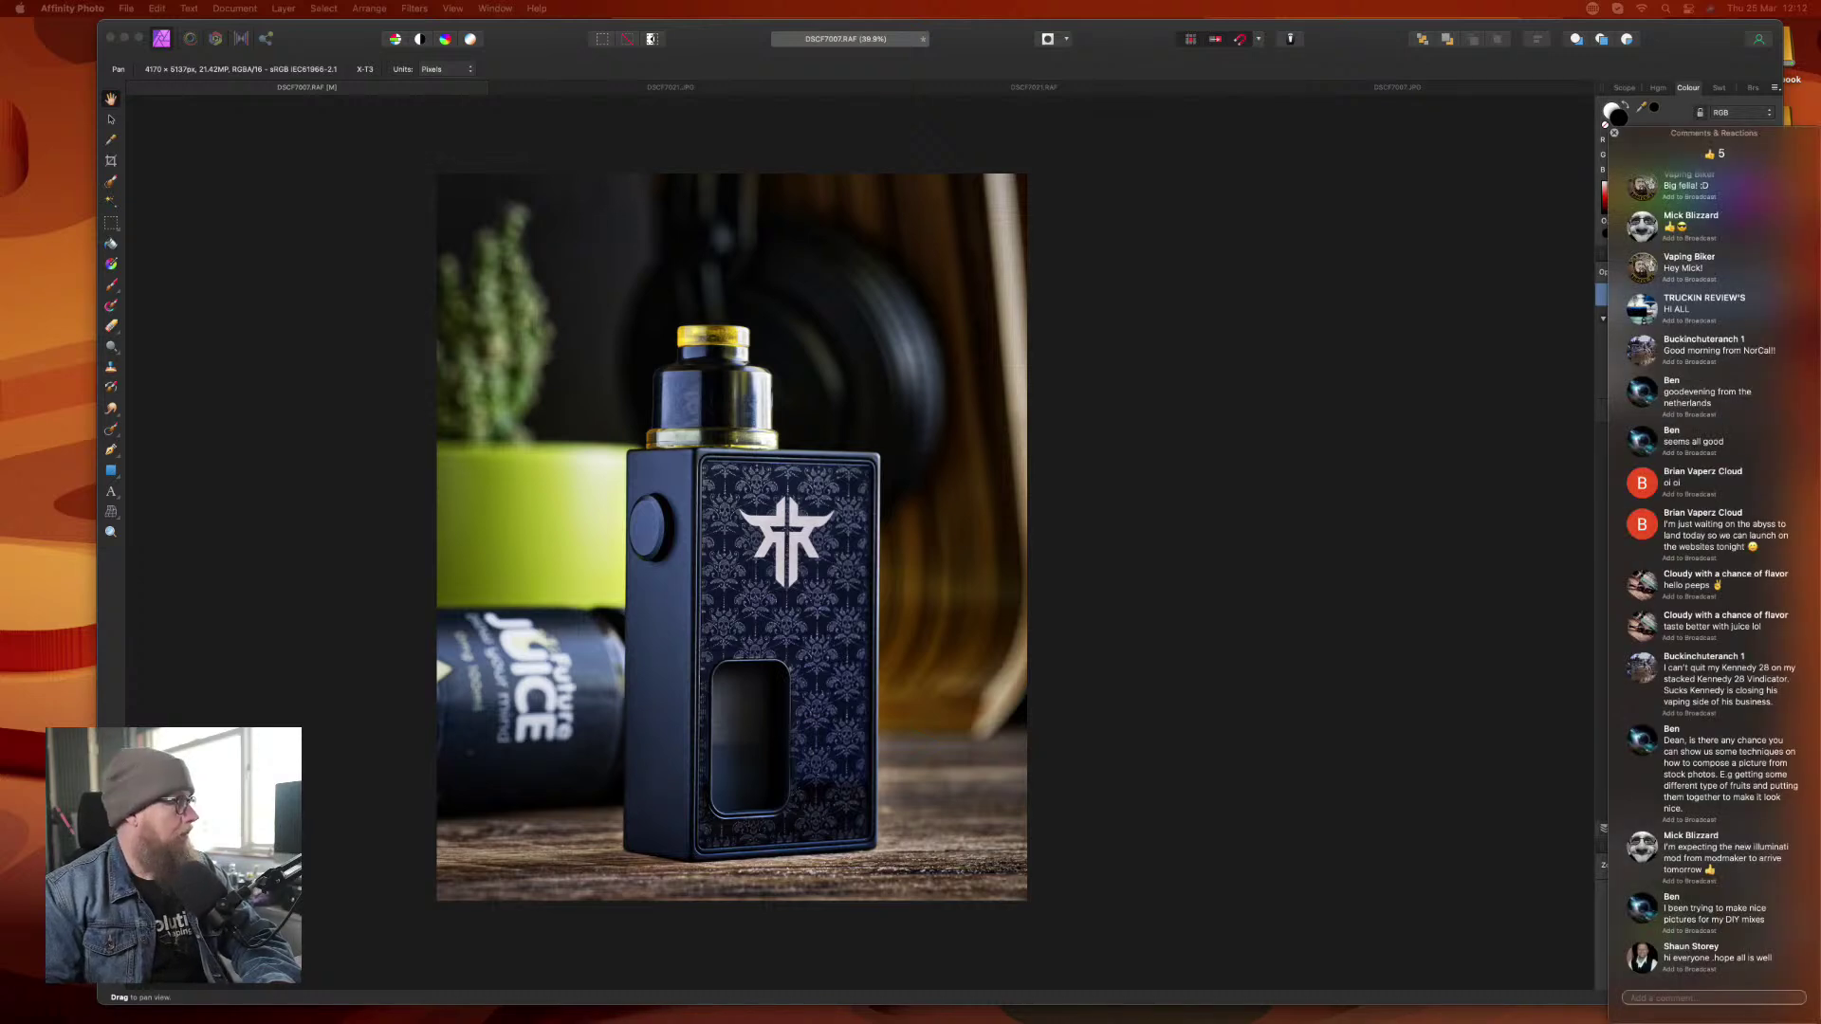
click(1464, 587)
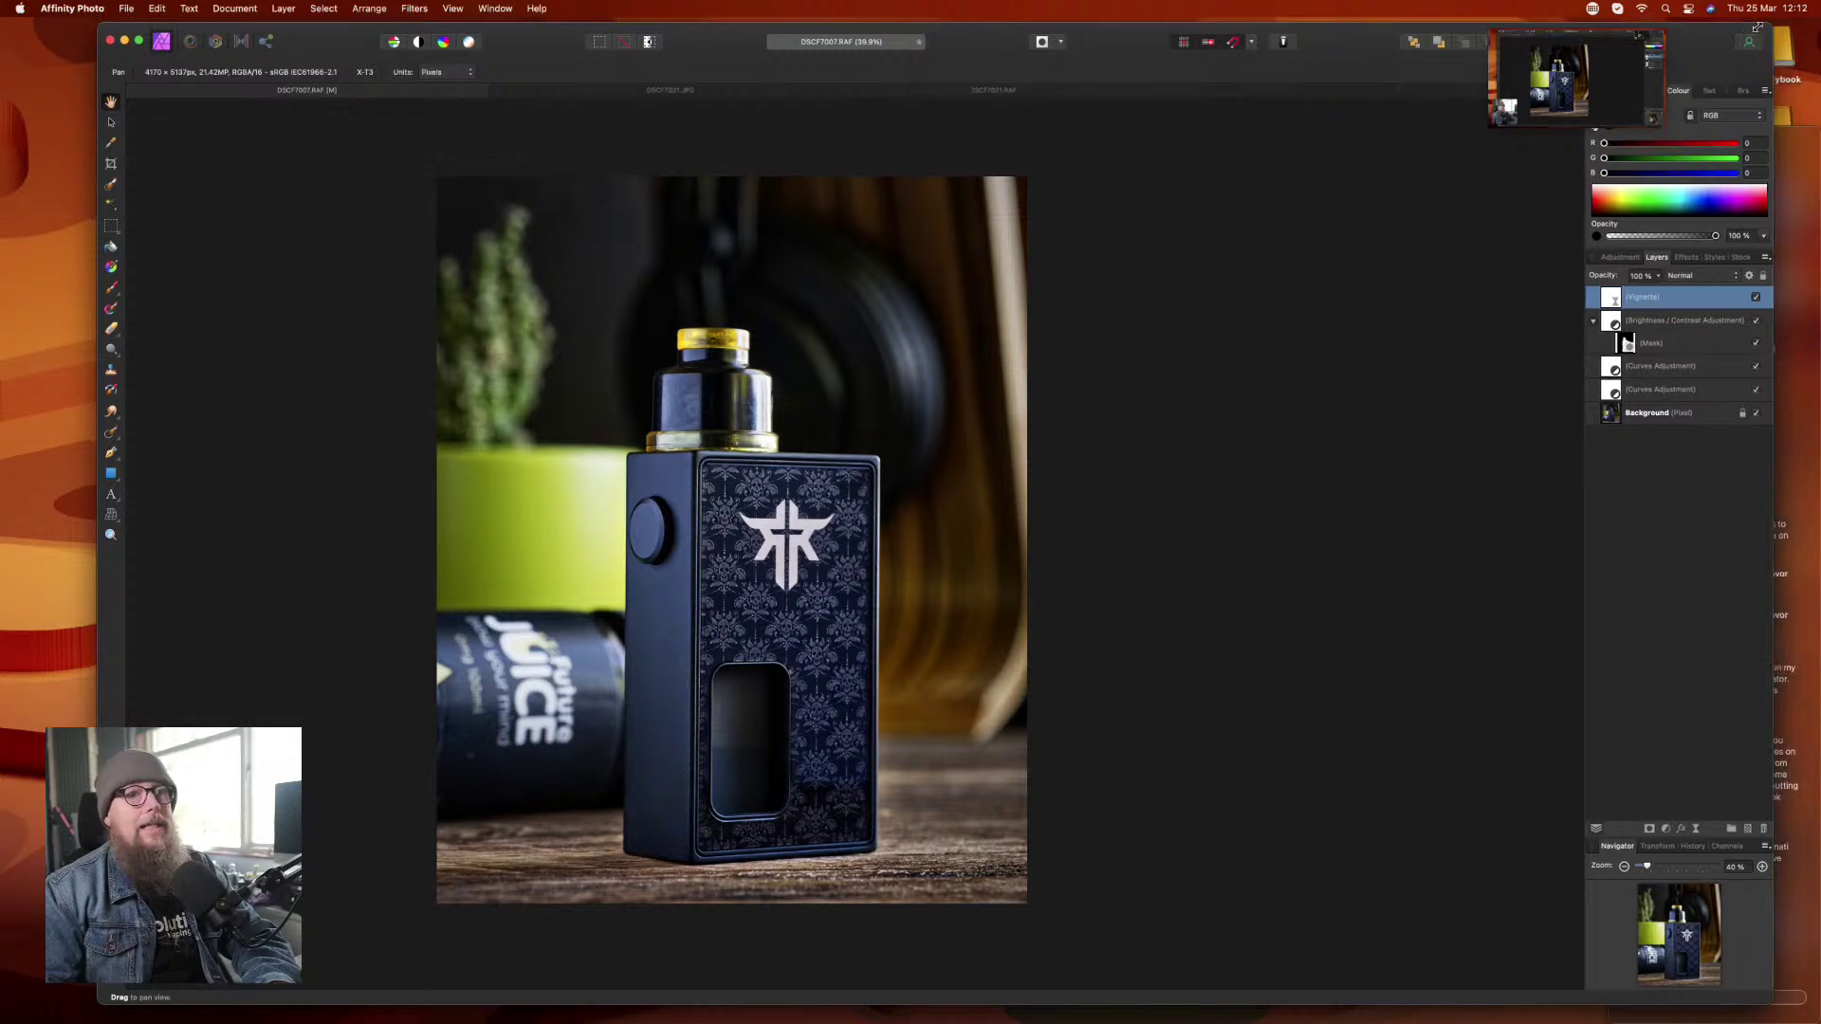
- Narrow the Affinity Photo window and place the Comments & Reactions panel beside it so both are fully visible
drag(1782, 21, 1607, 31)
drag(1770, 144, 1805, 150)
click(1775, 365)
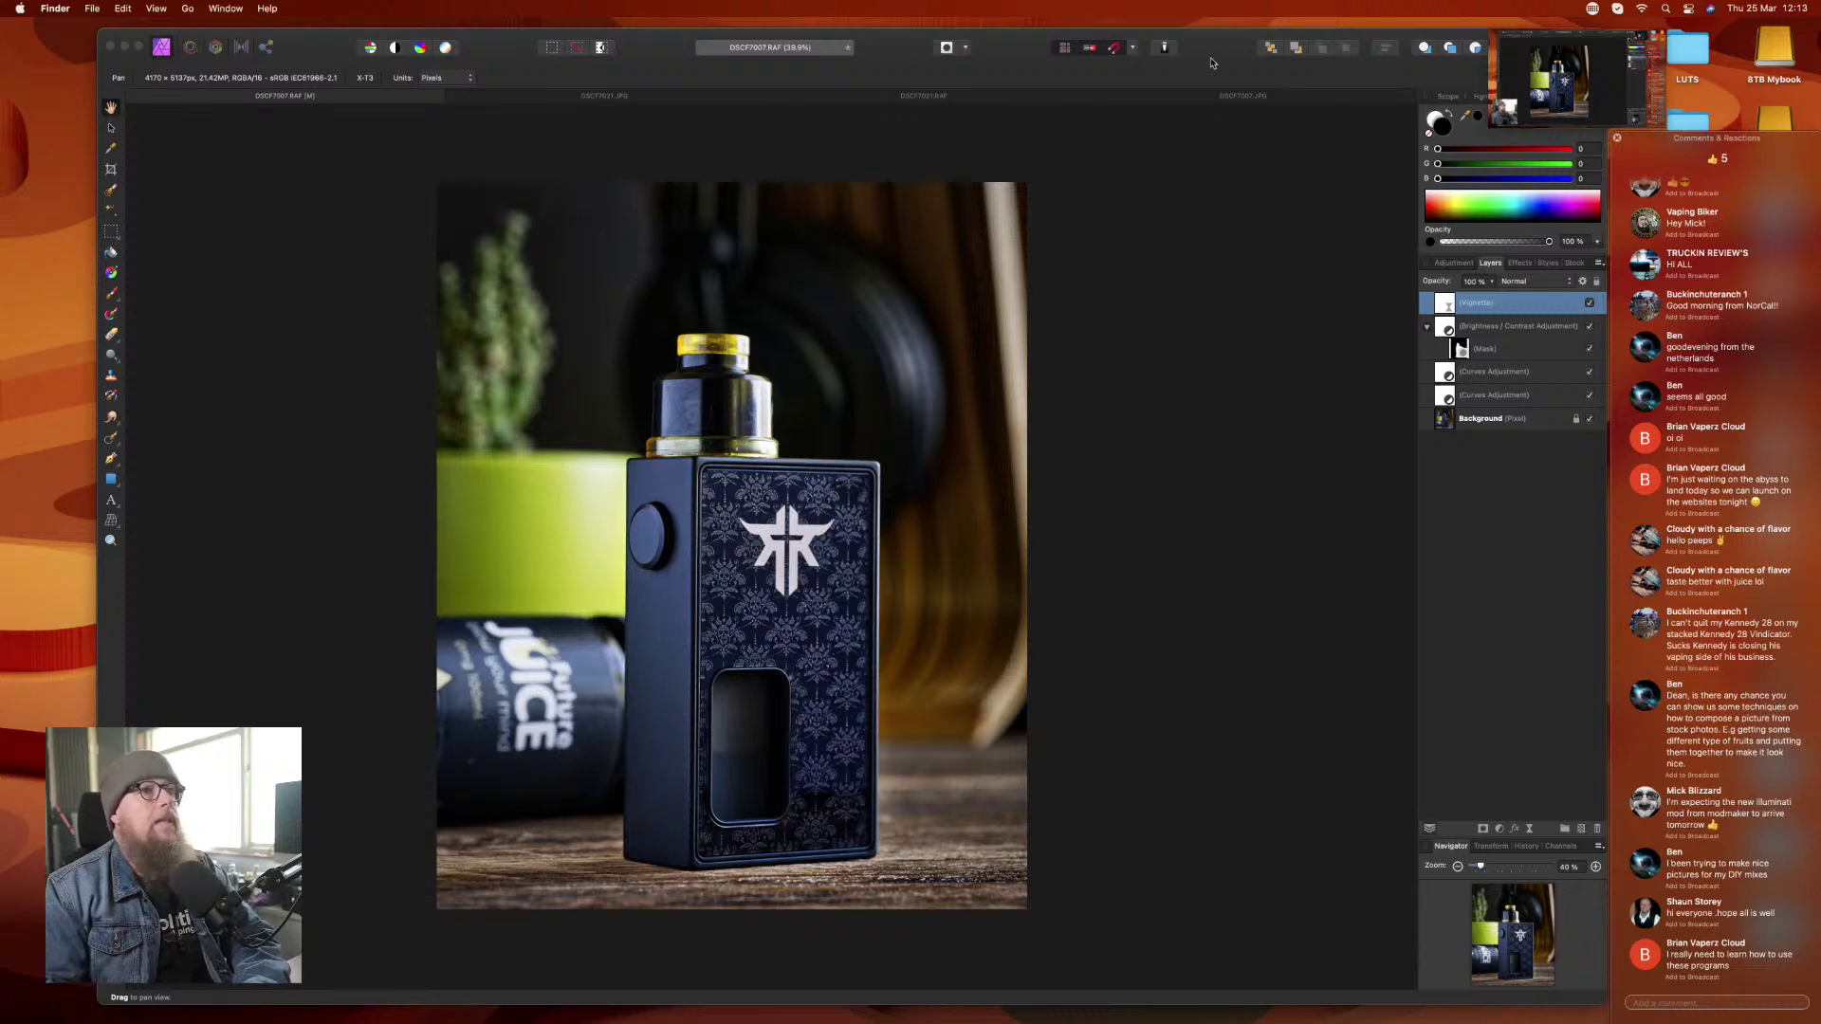
drag(1210, 58, 1148, 47)
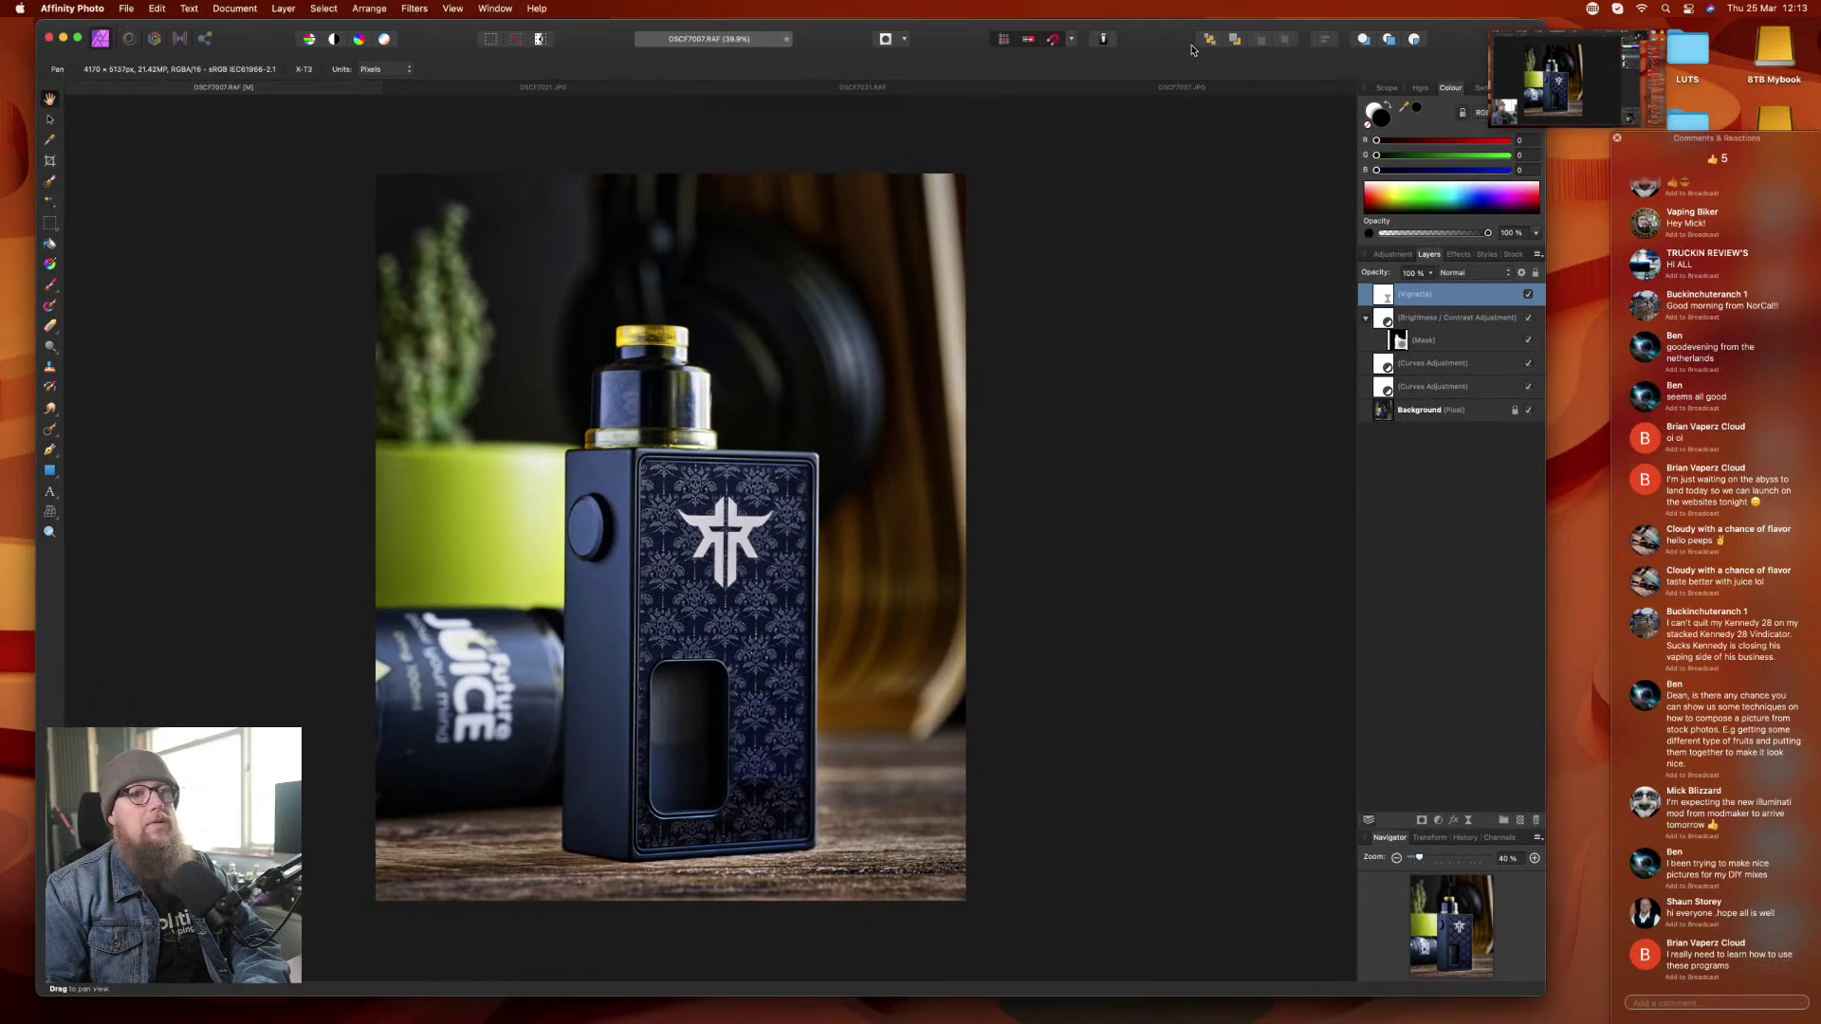
drag(1751, 161, 1814, 25)
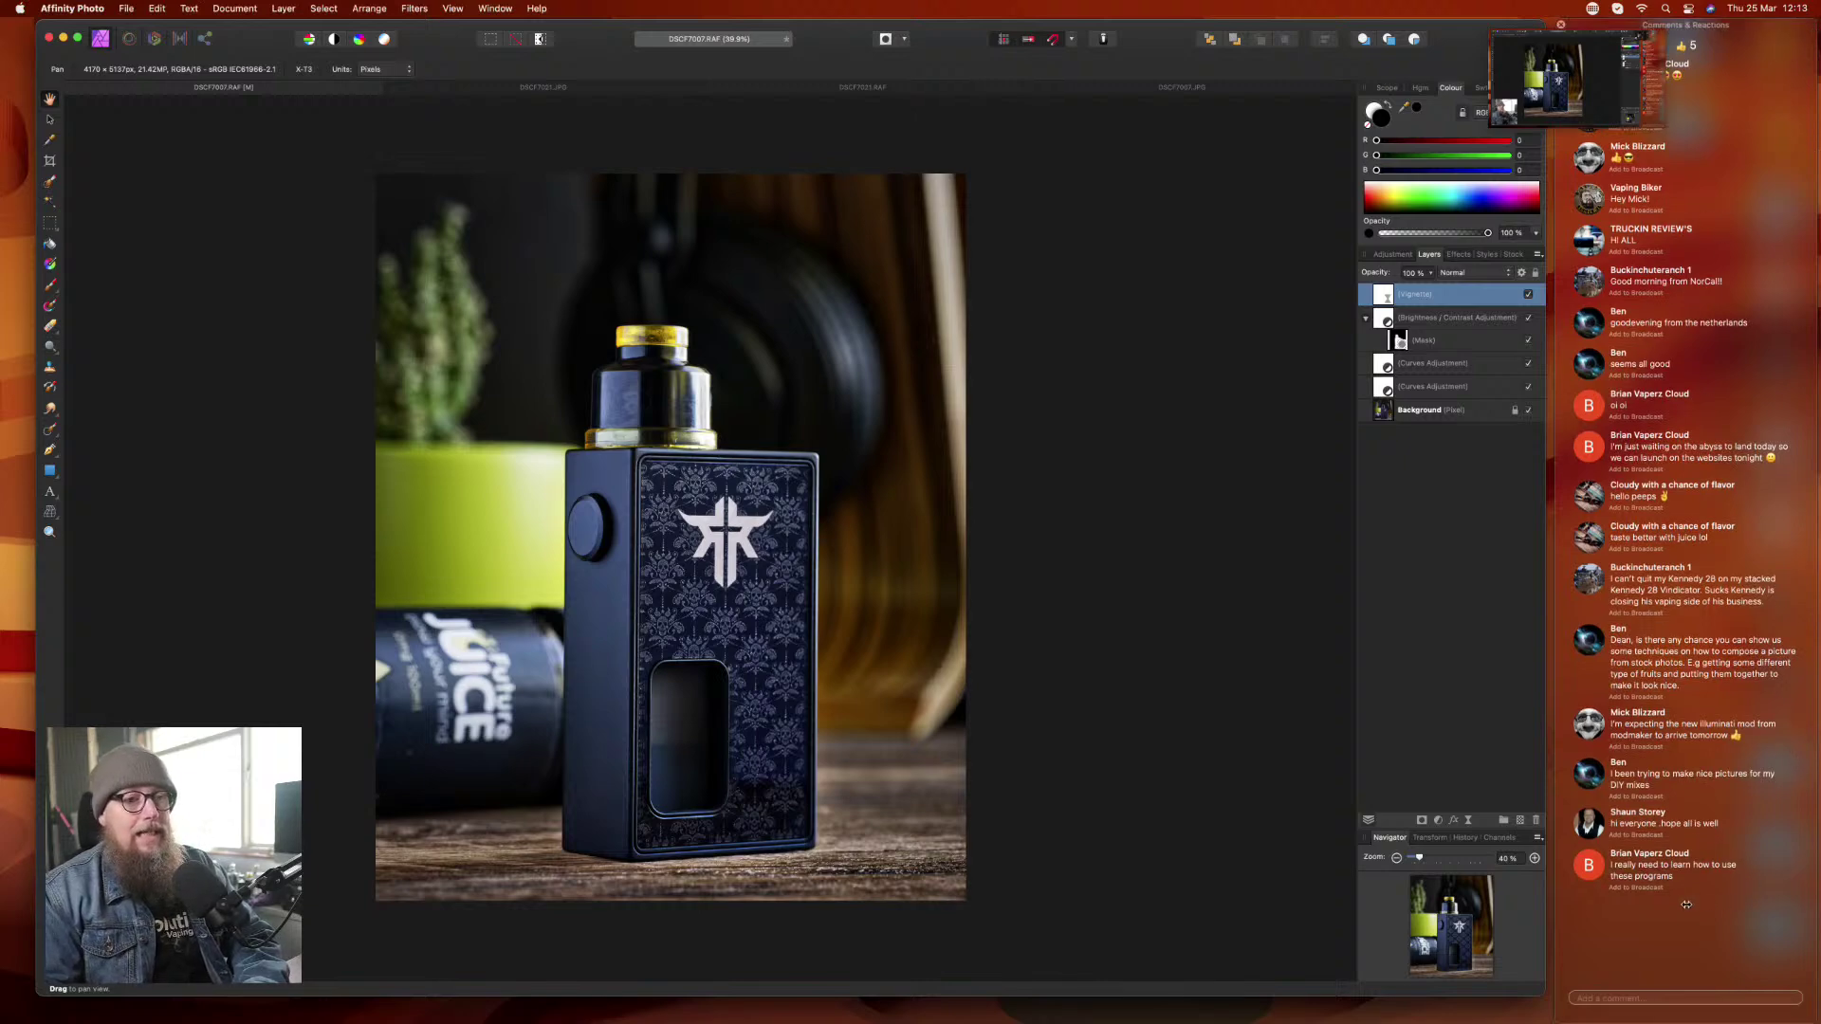
- Show the viewer comments about learning these programs and about vector extensions on the broadcast, removing each one after it is shown
click(1653, 887)
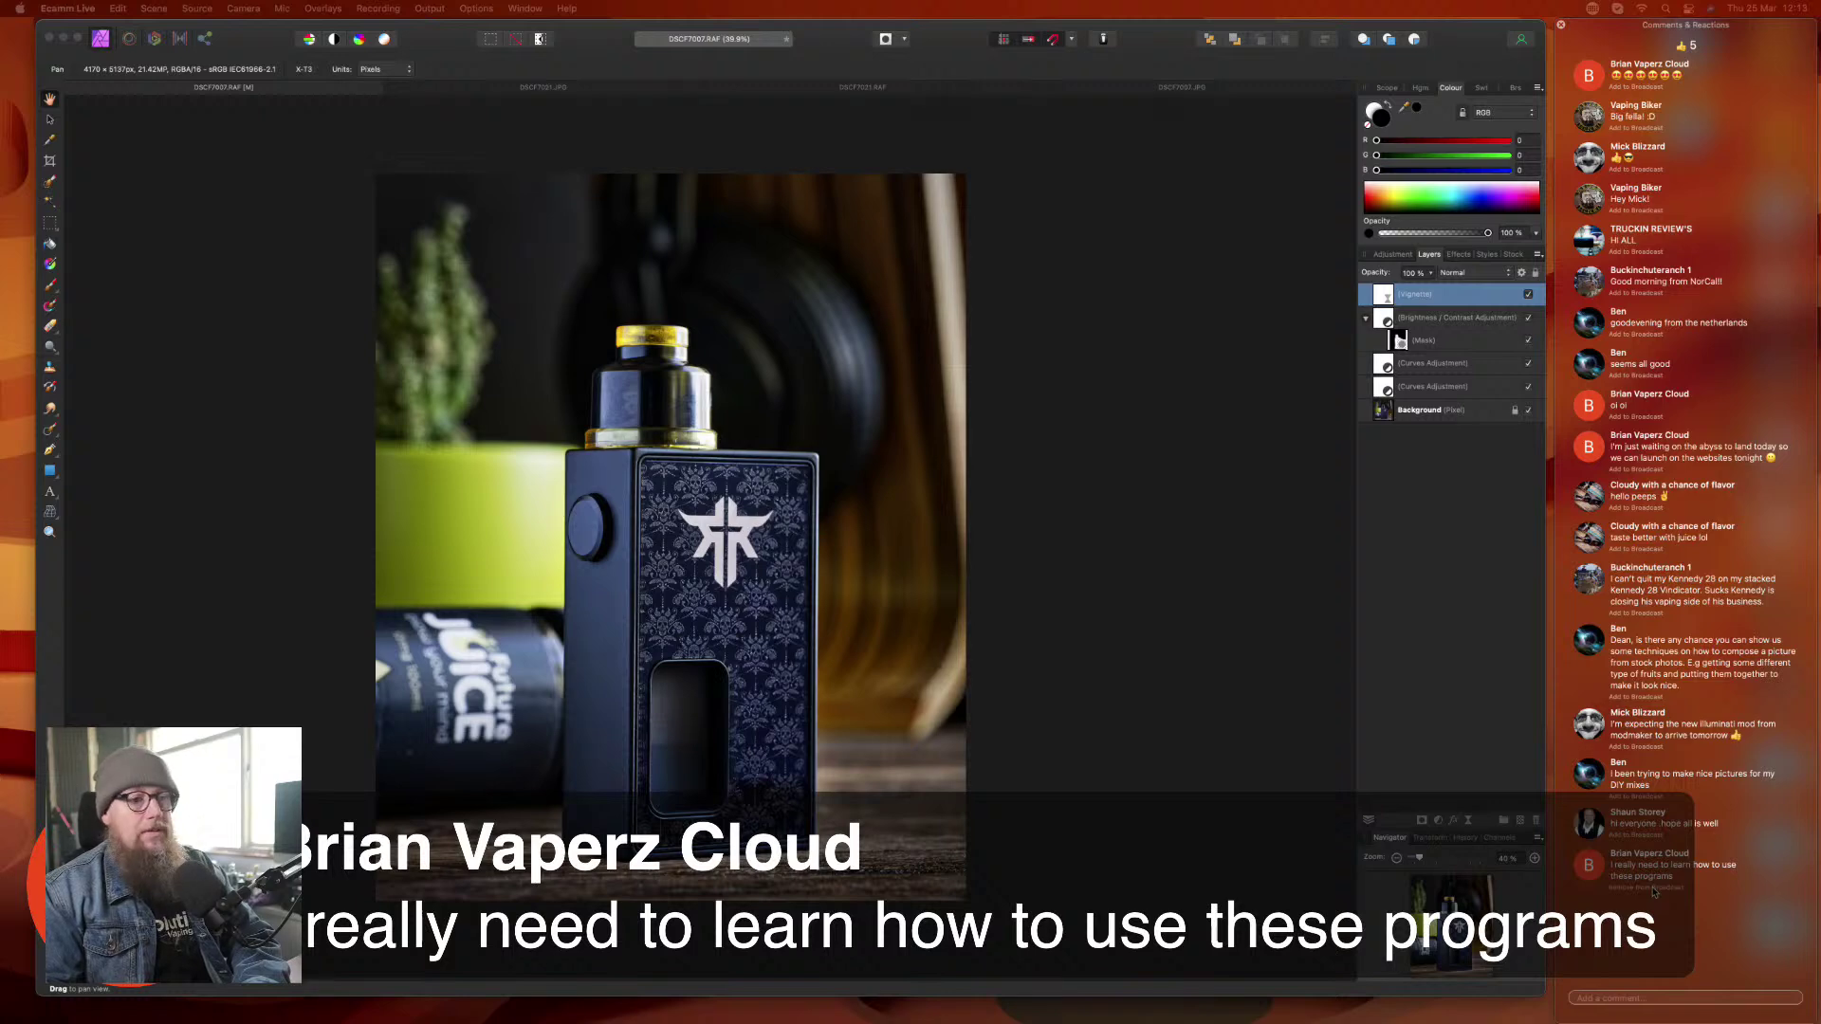
click(1652, 888)
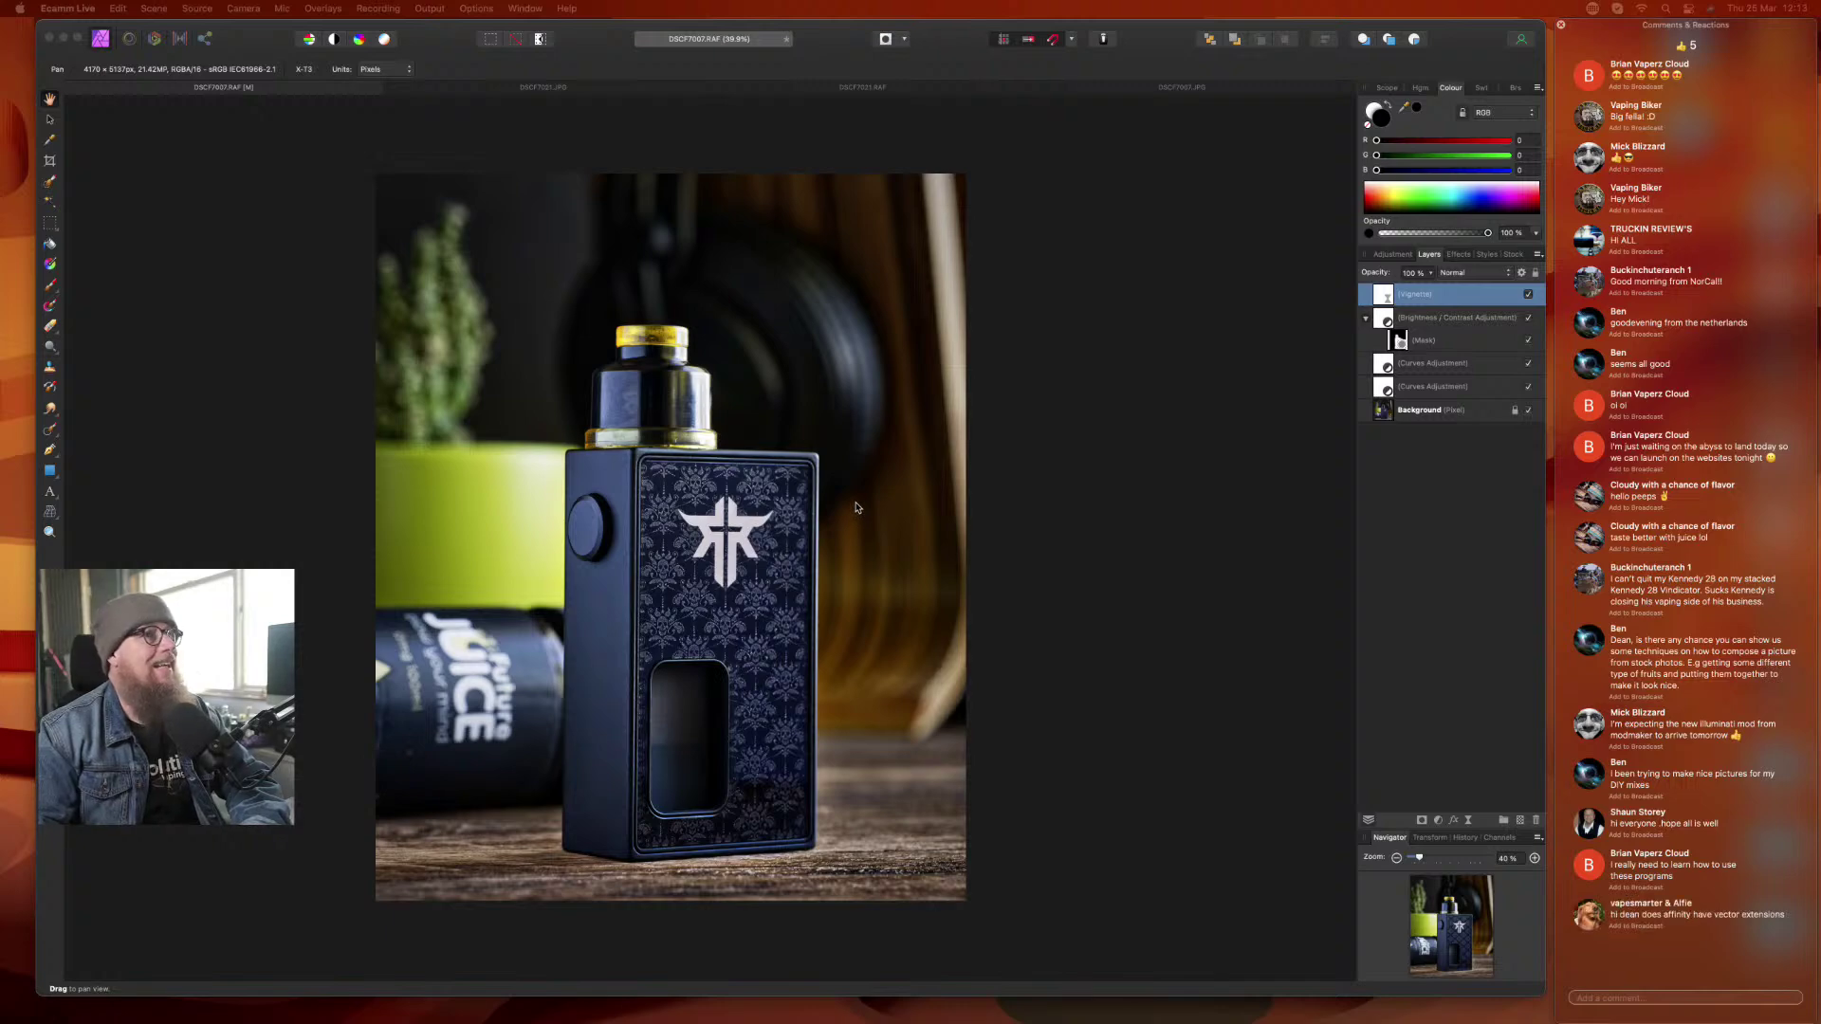
click(1139, 91)
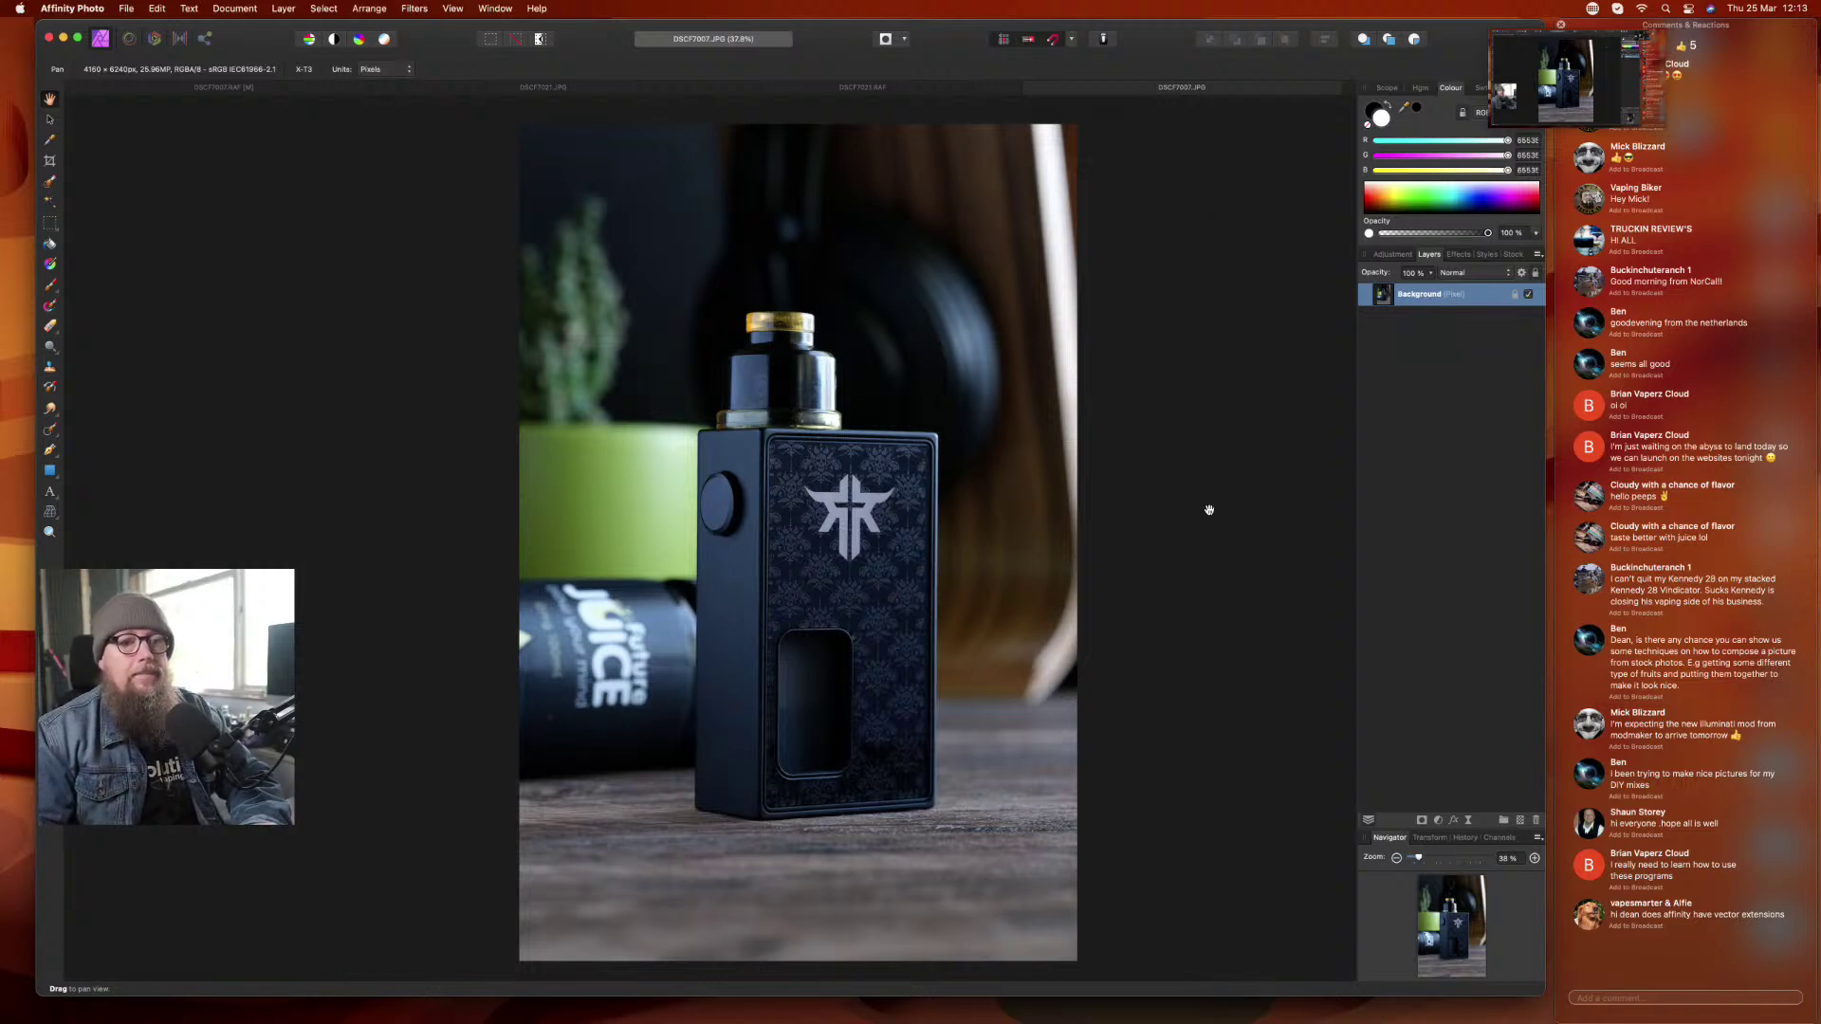
click(1657, 926)
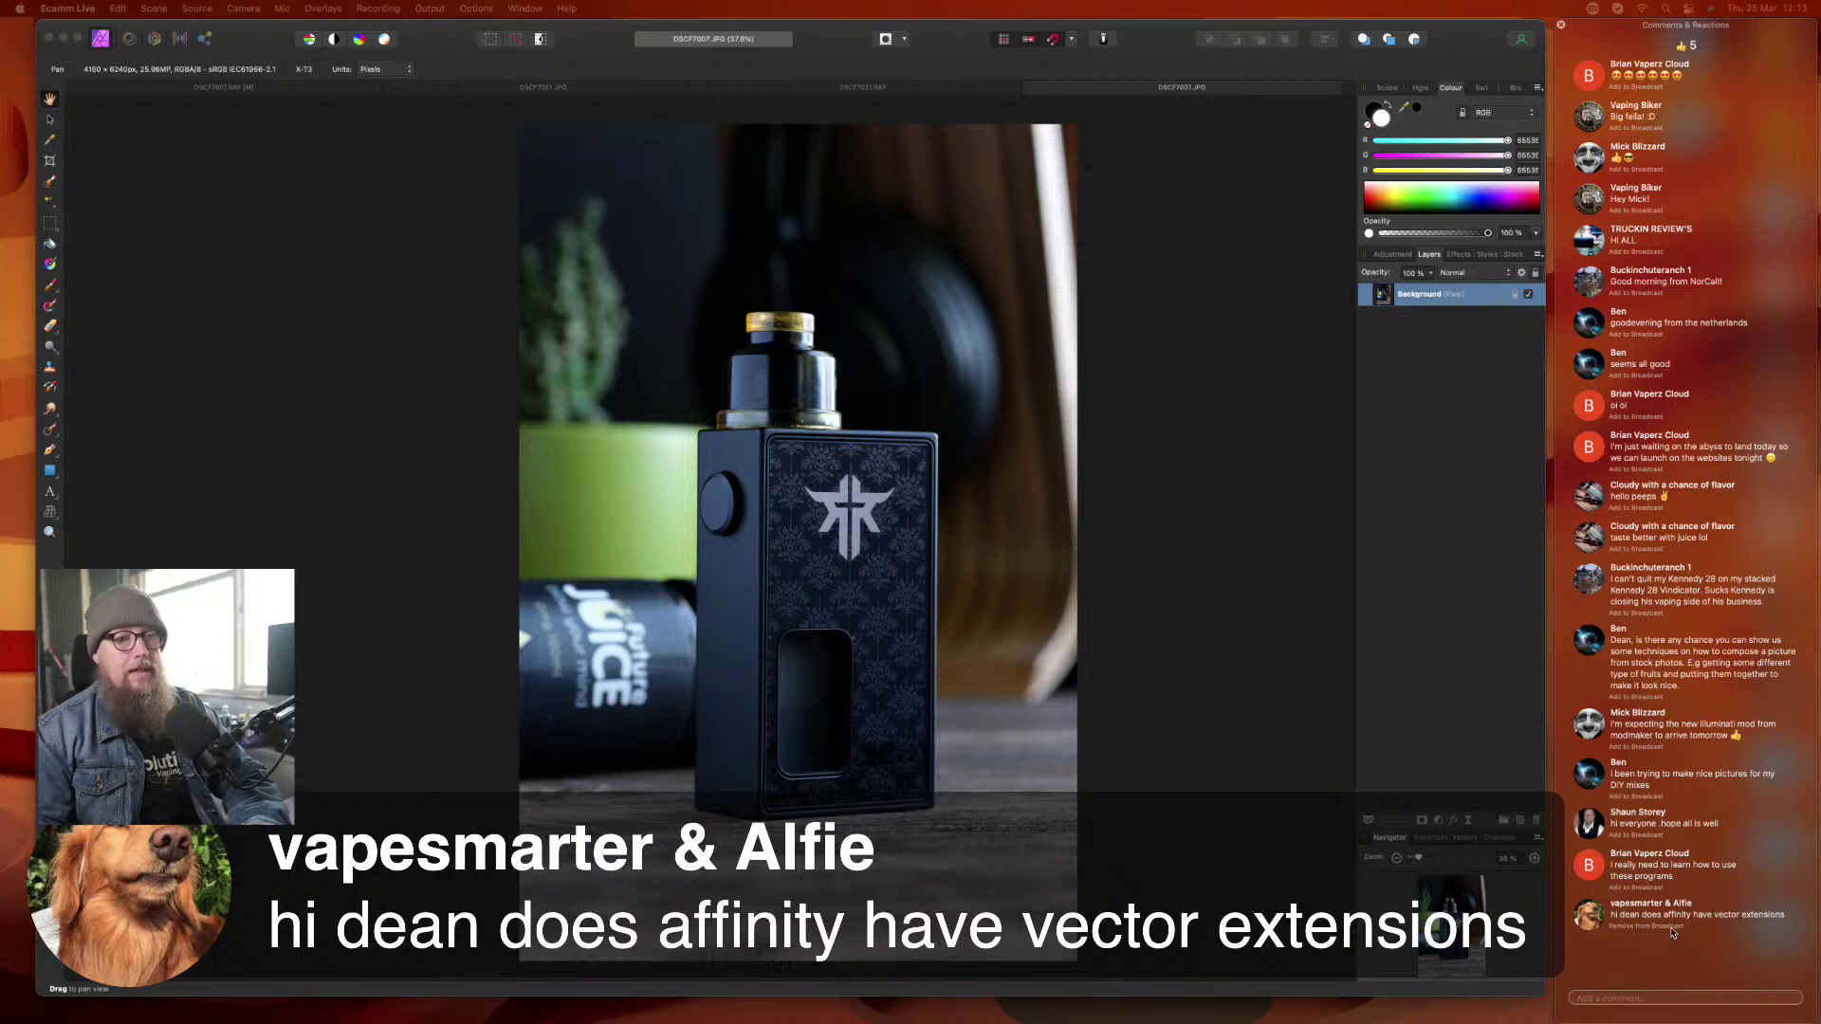
click(1672, 925)
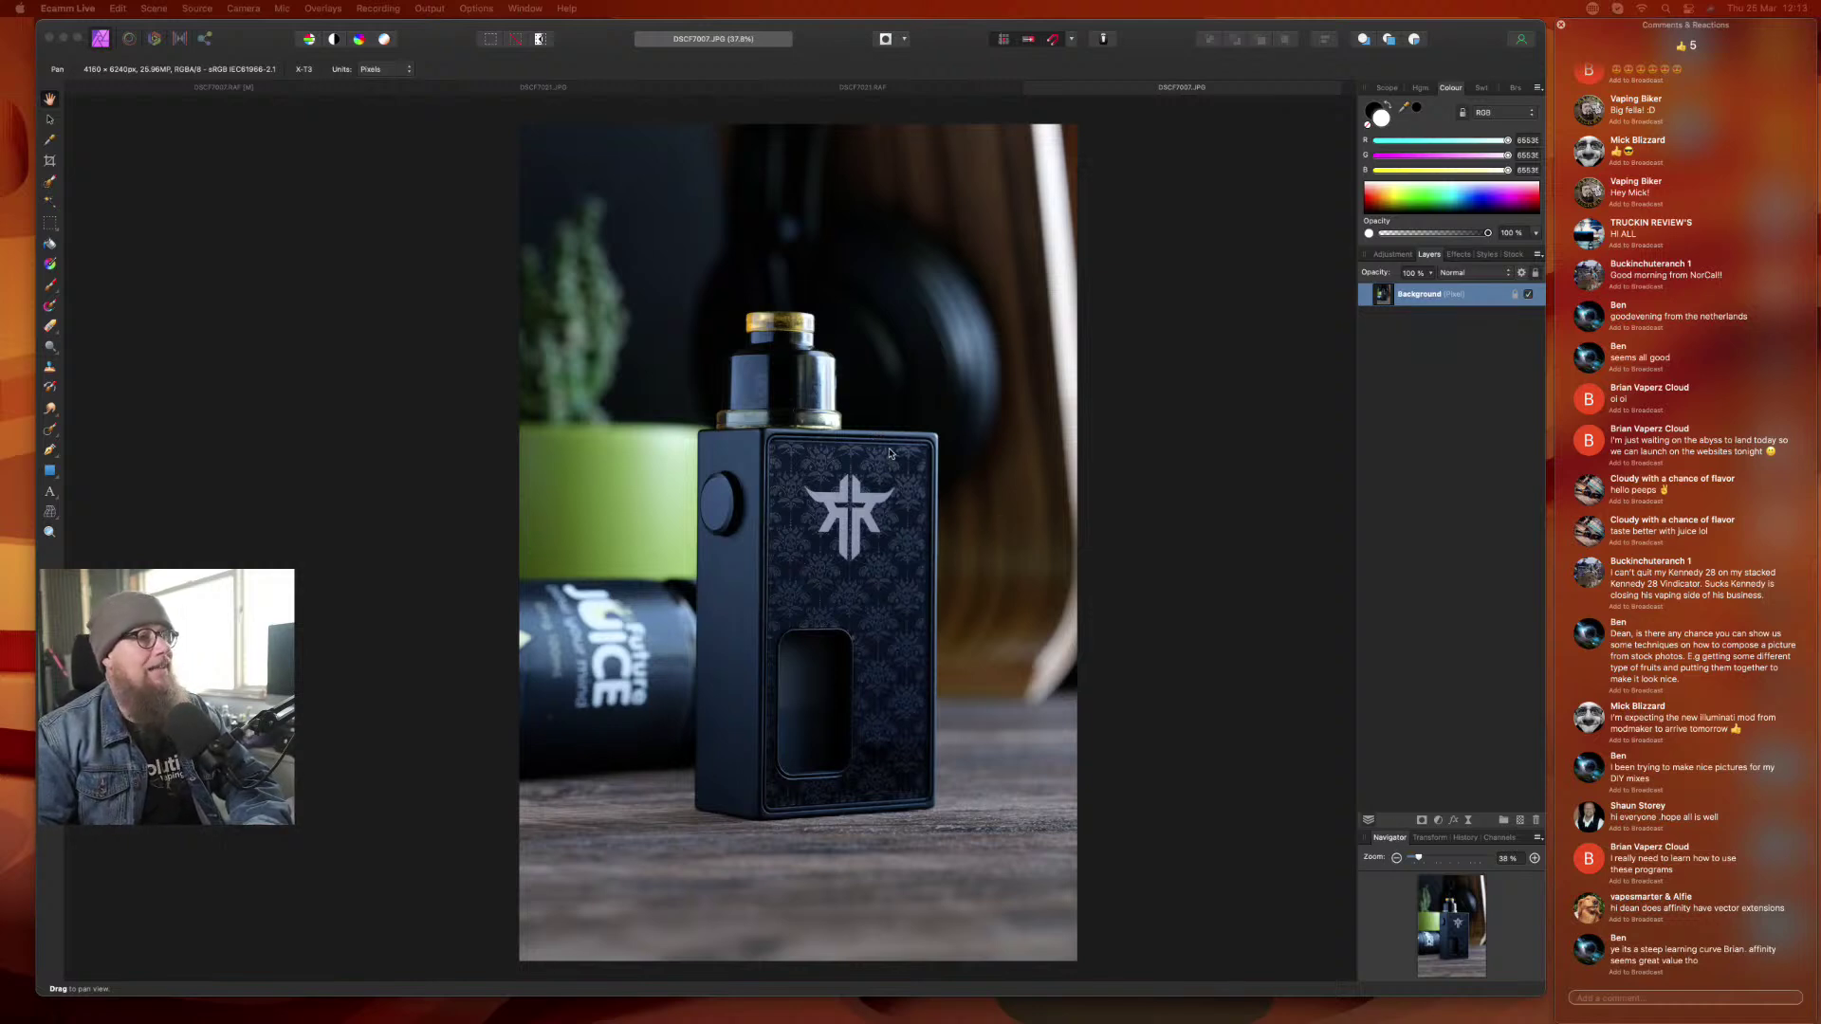
- Compare the edited box mod photo with its unedited JPG, and the RAF and JPG versions of the Medusa bottle photo
click(246, 88)
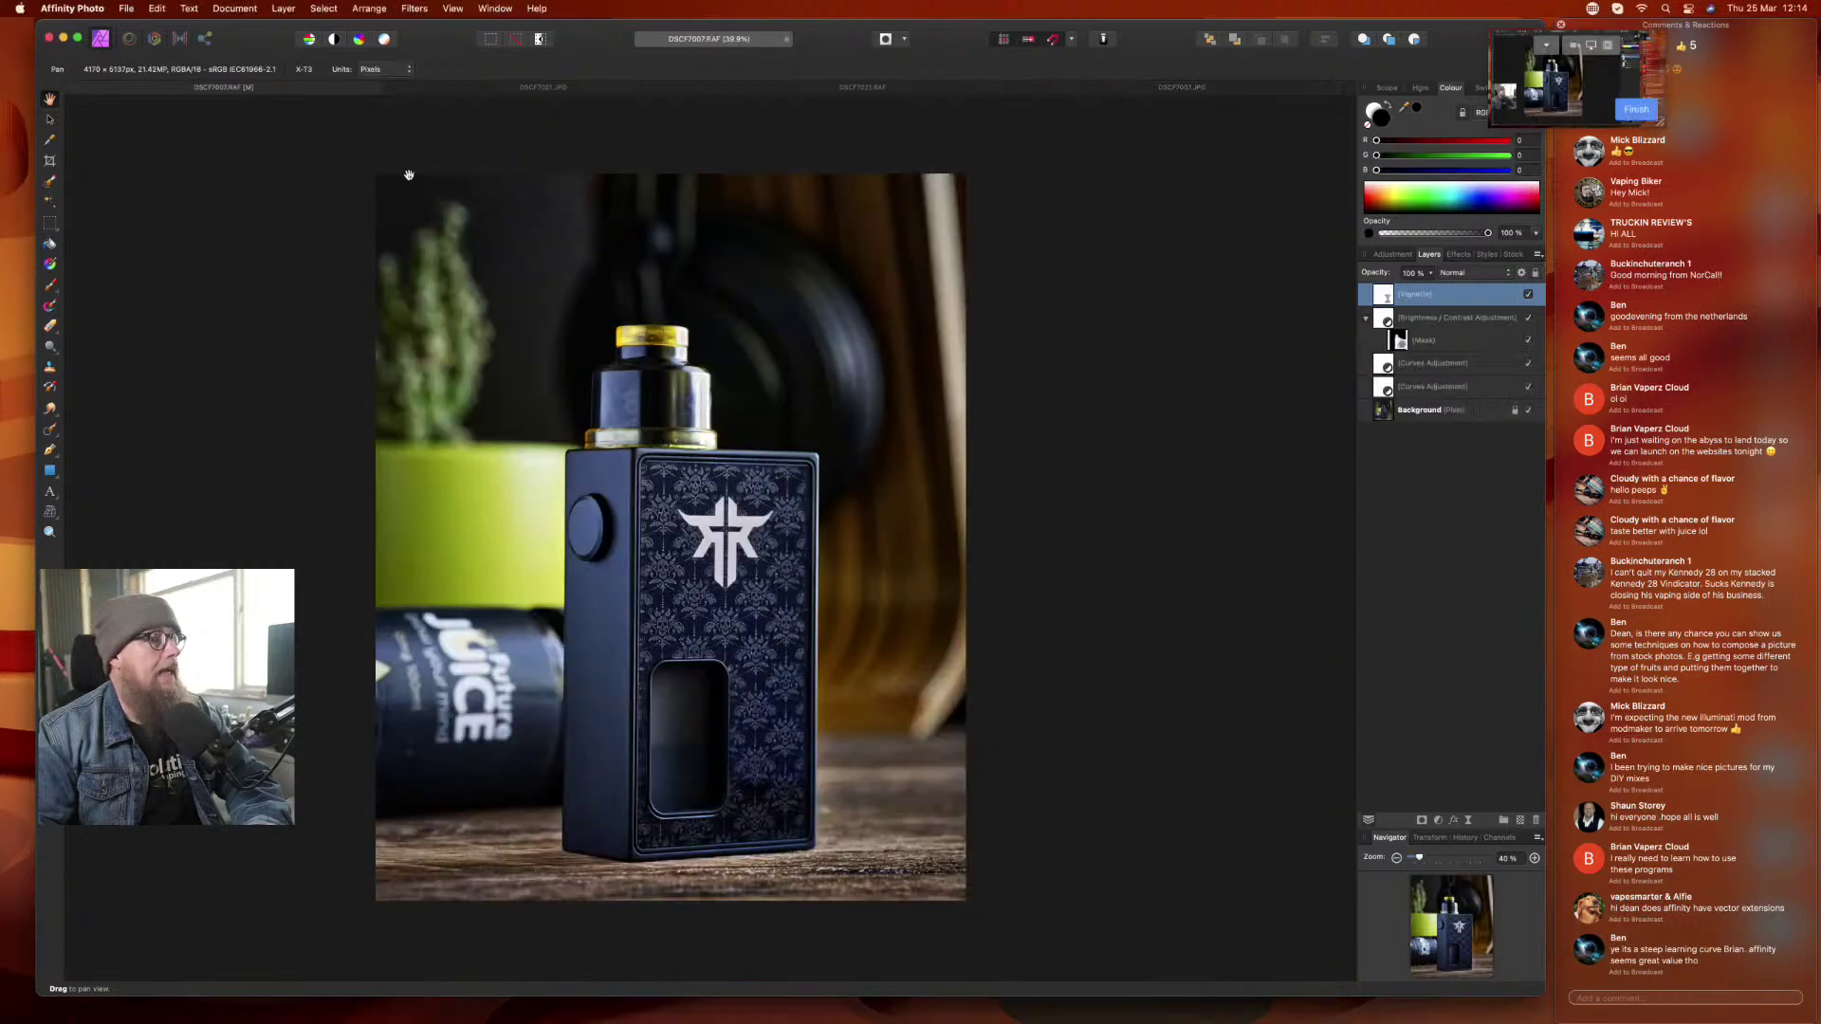
click(1184, 95)
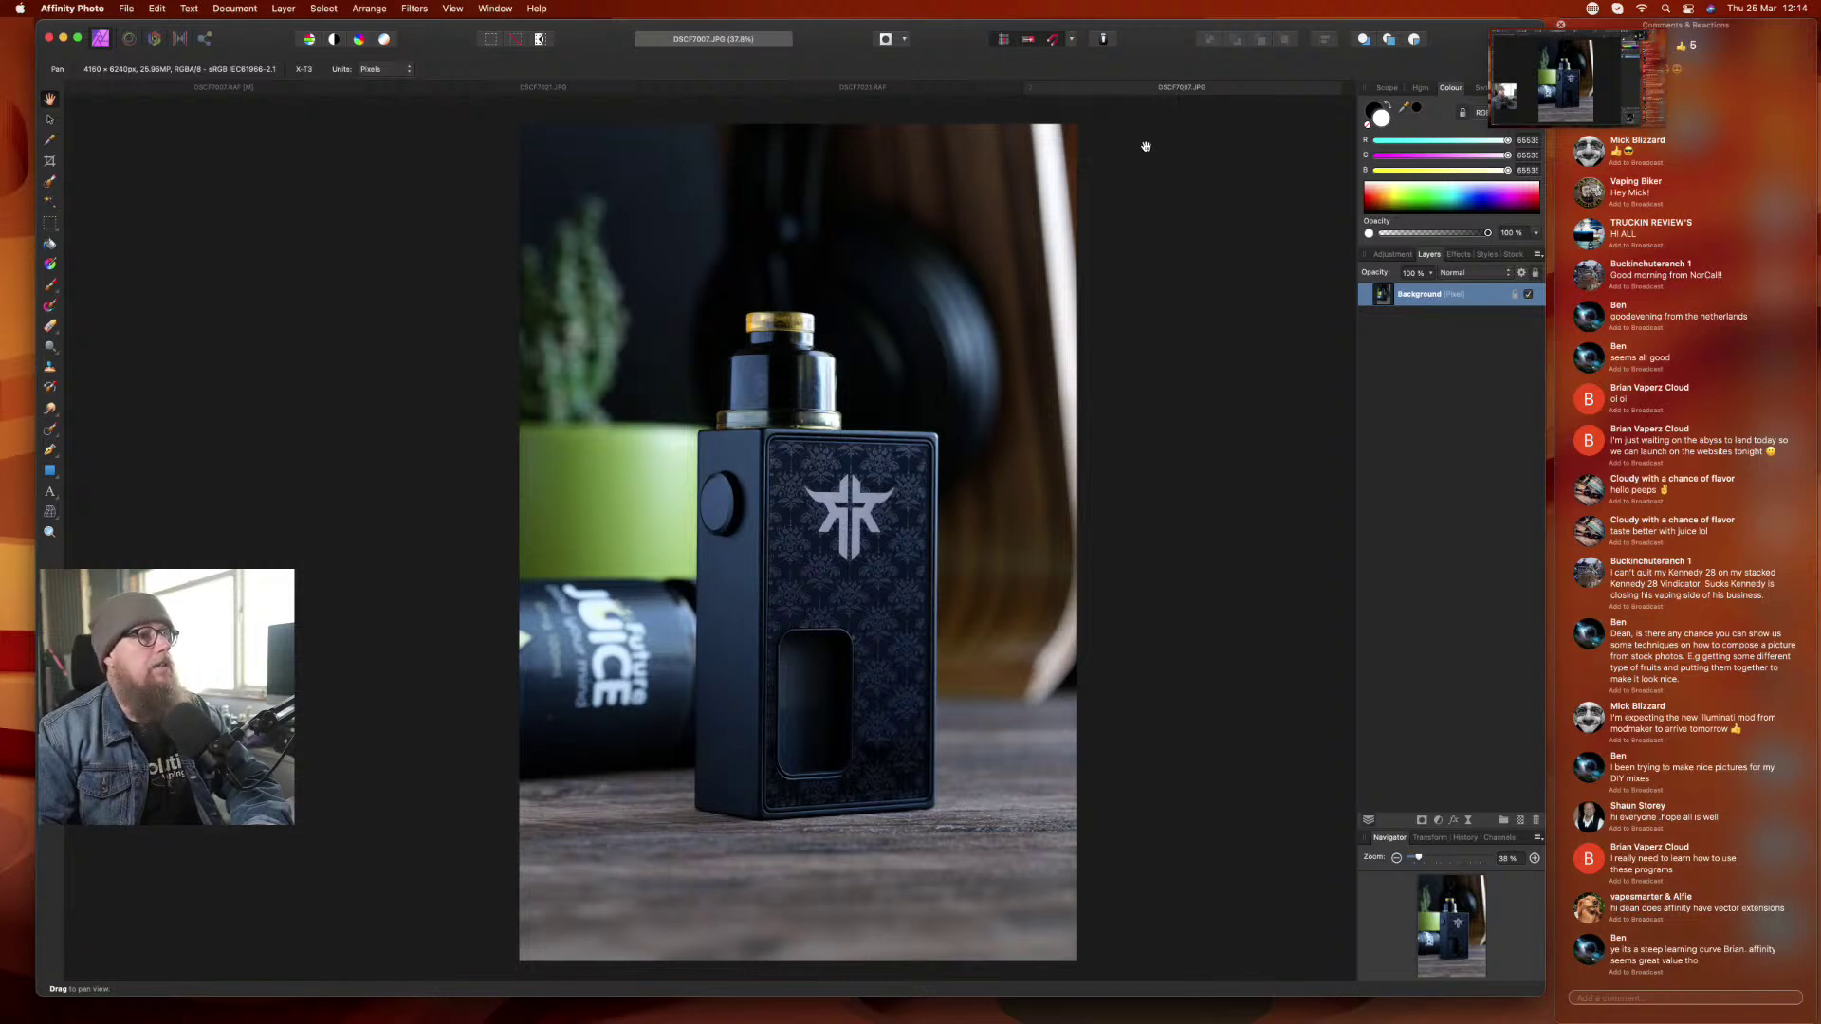
click(751, 88)
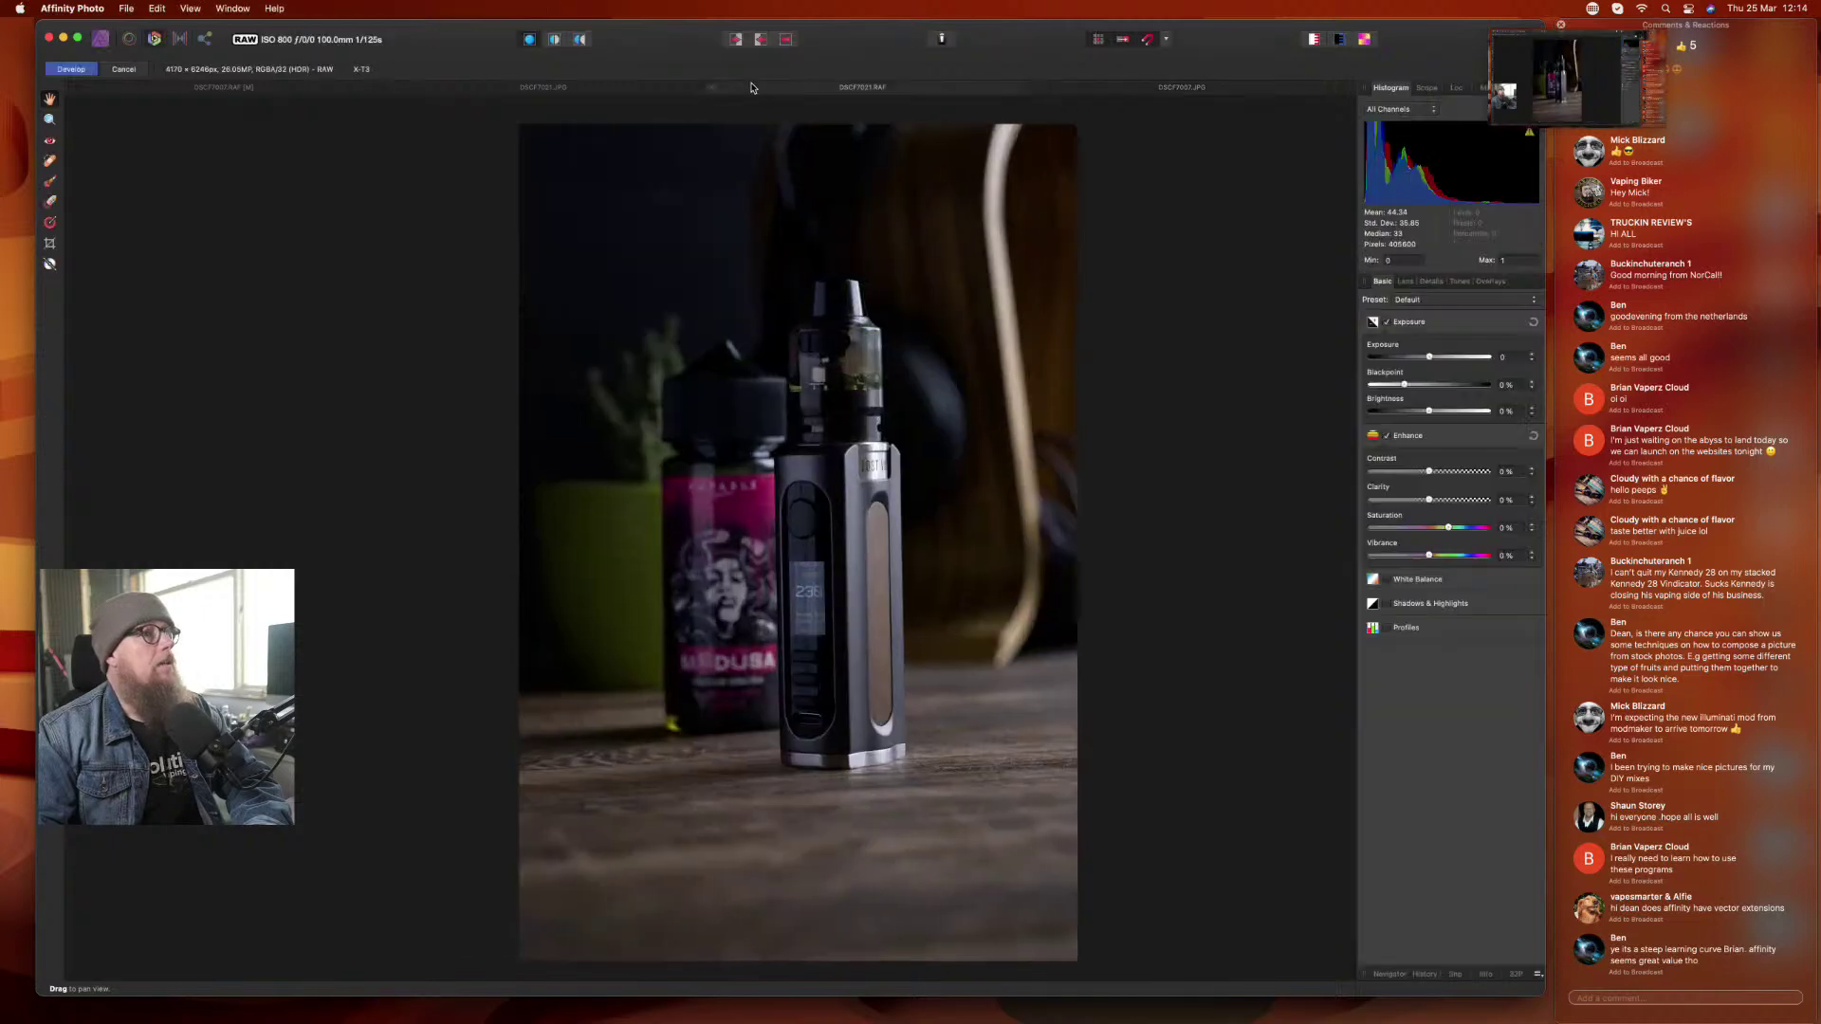
click(597, 90)
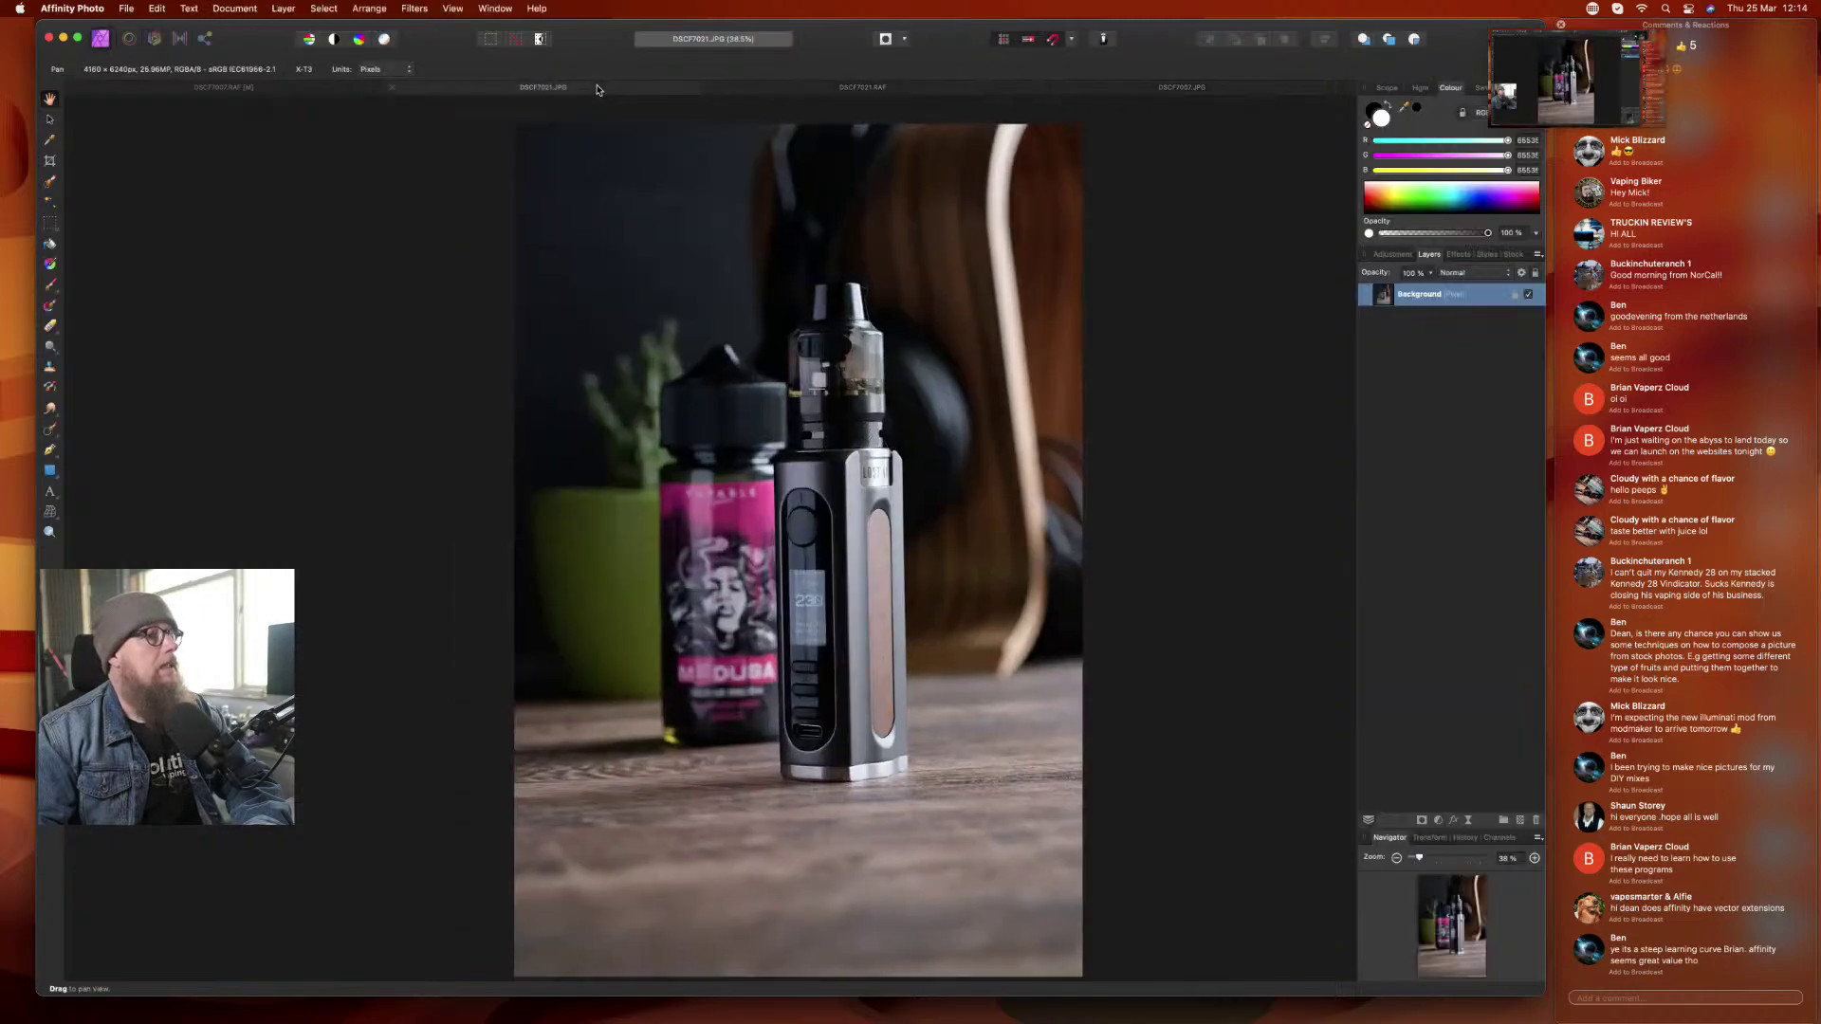
click(766, 94)
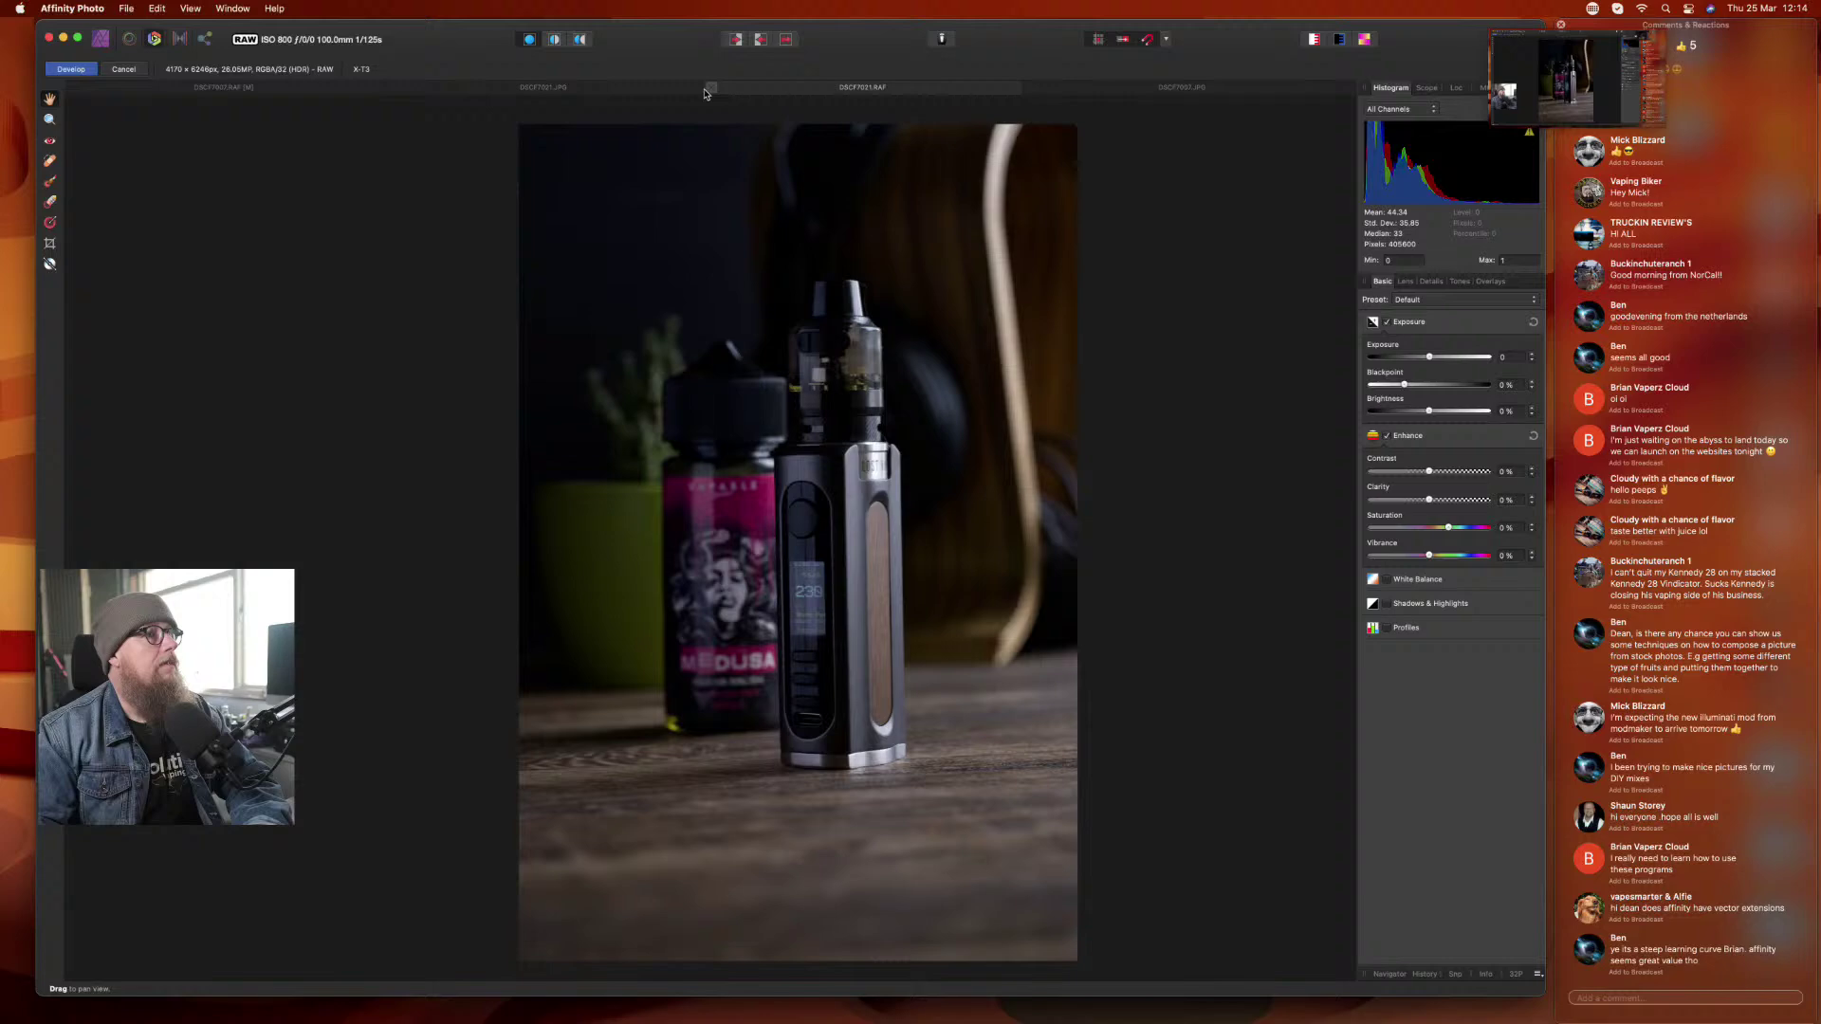
click(635, 91)
click(783, 93)
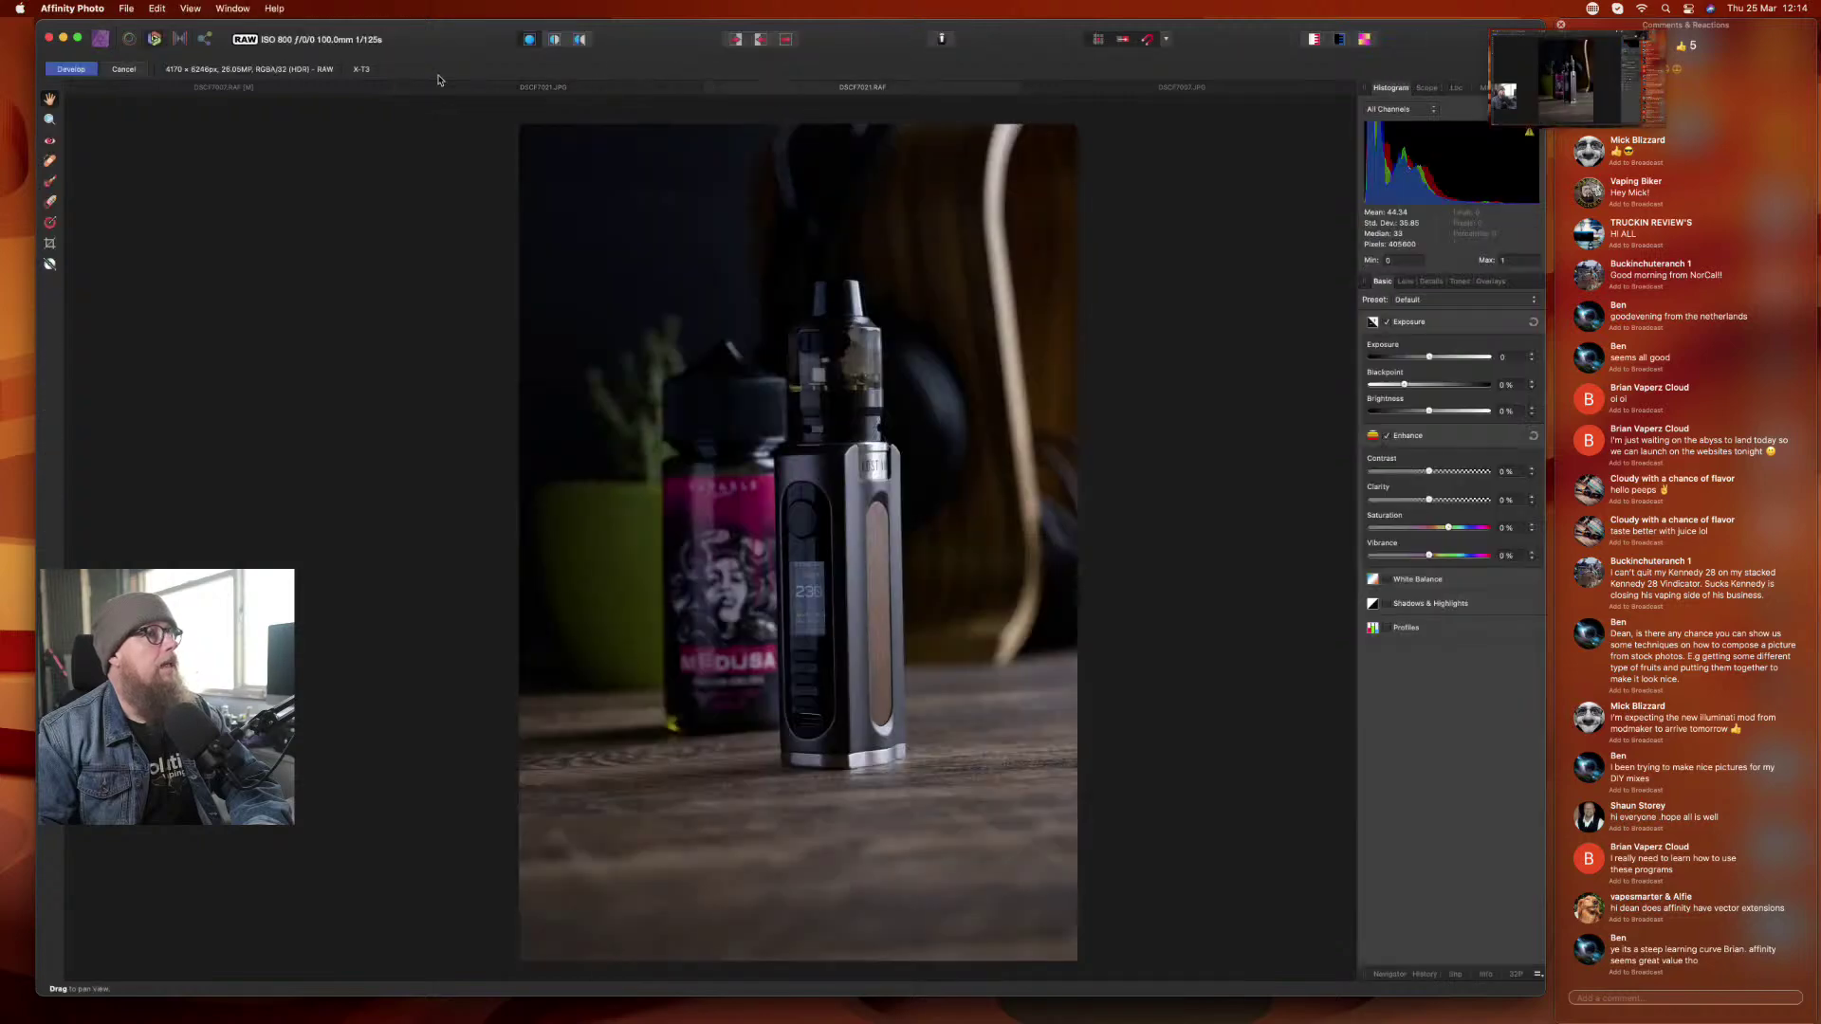
click(289, 90)
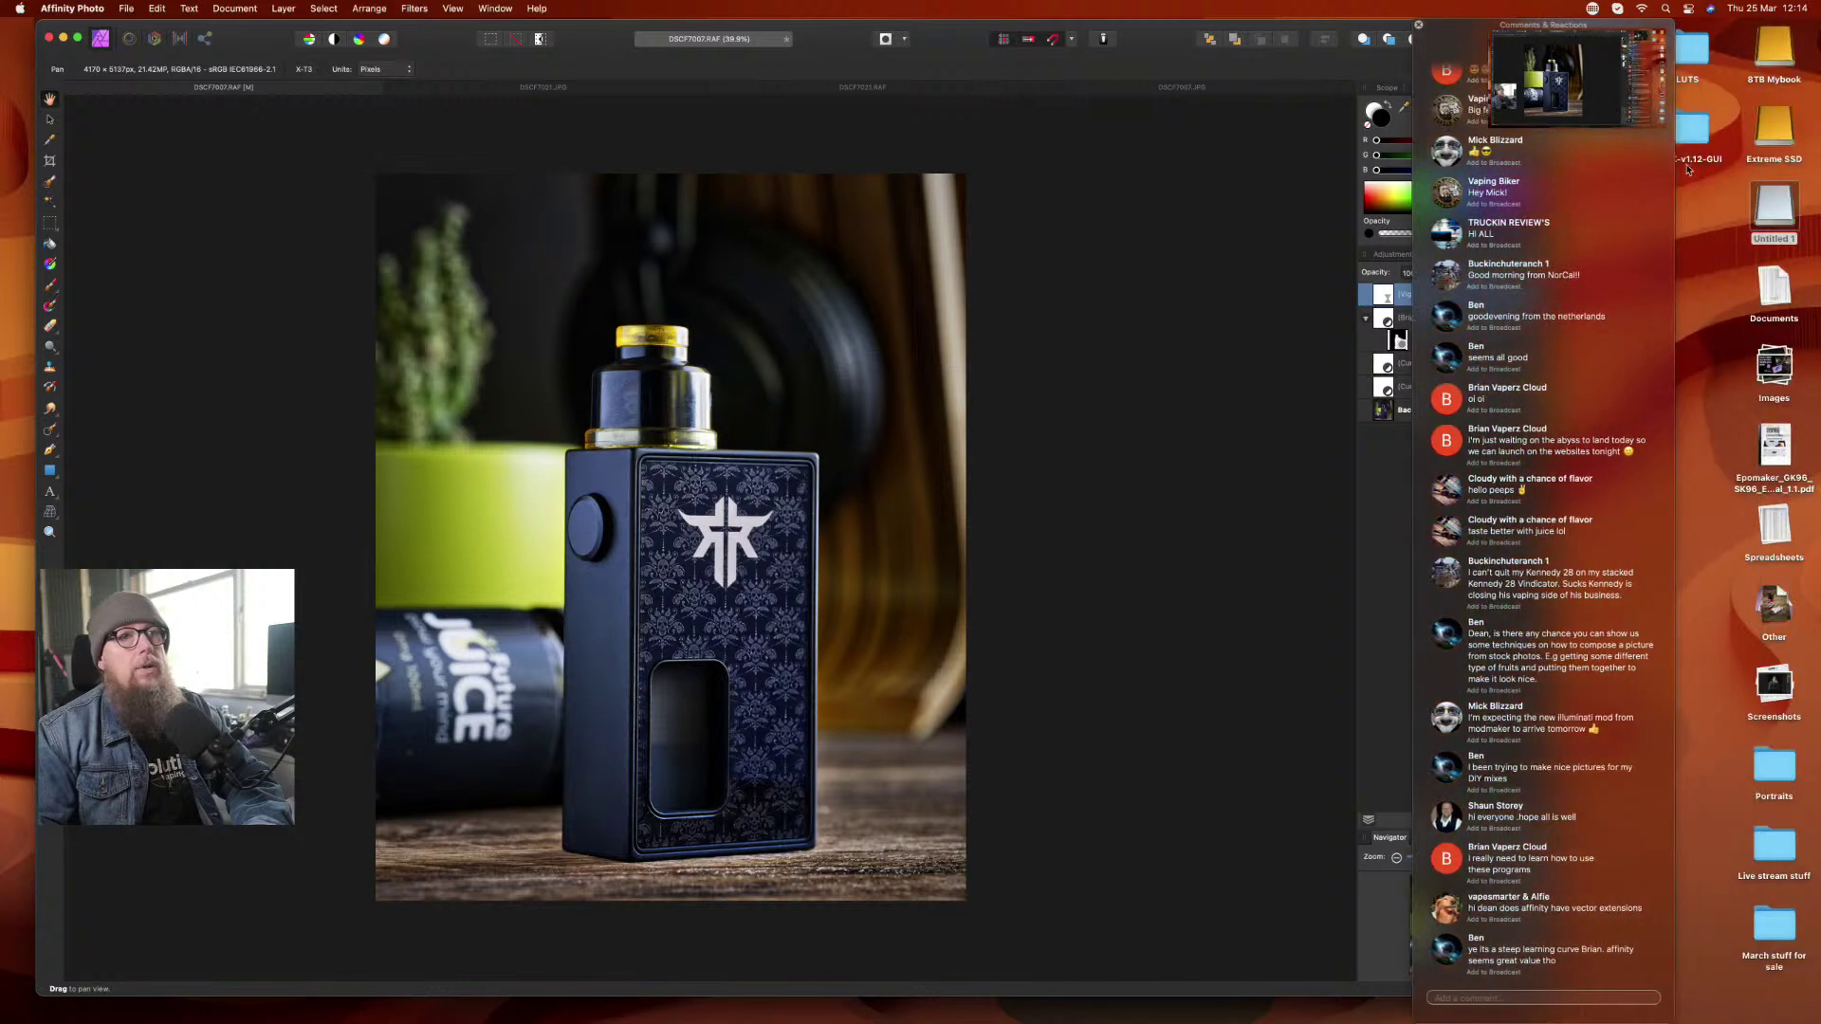
- Open the 103_FUJI folder inside DCIM on the Untitled 1 drive in Finder
double_click(1774, 207)
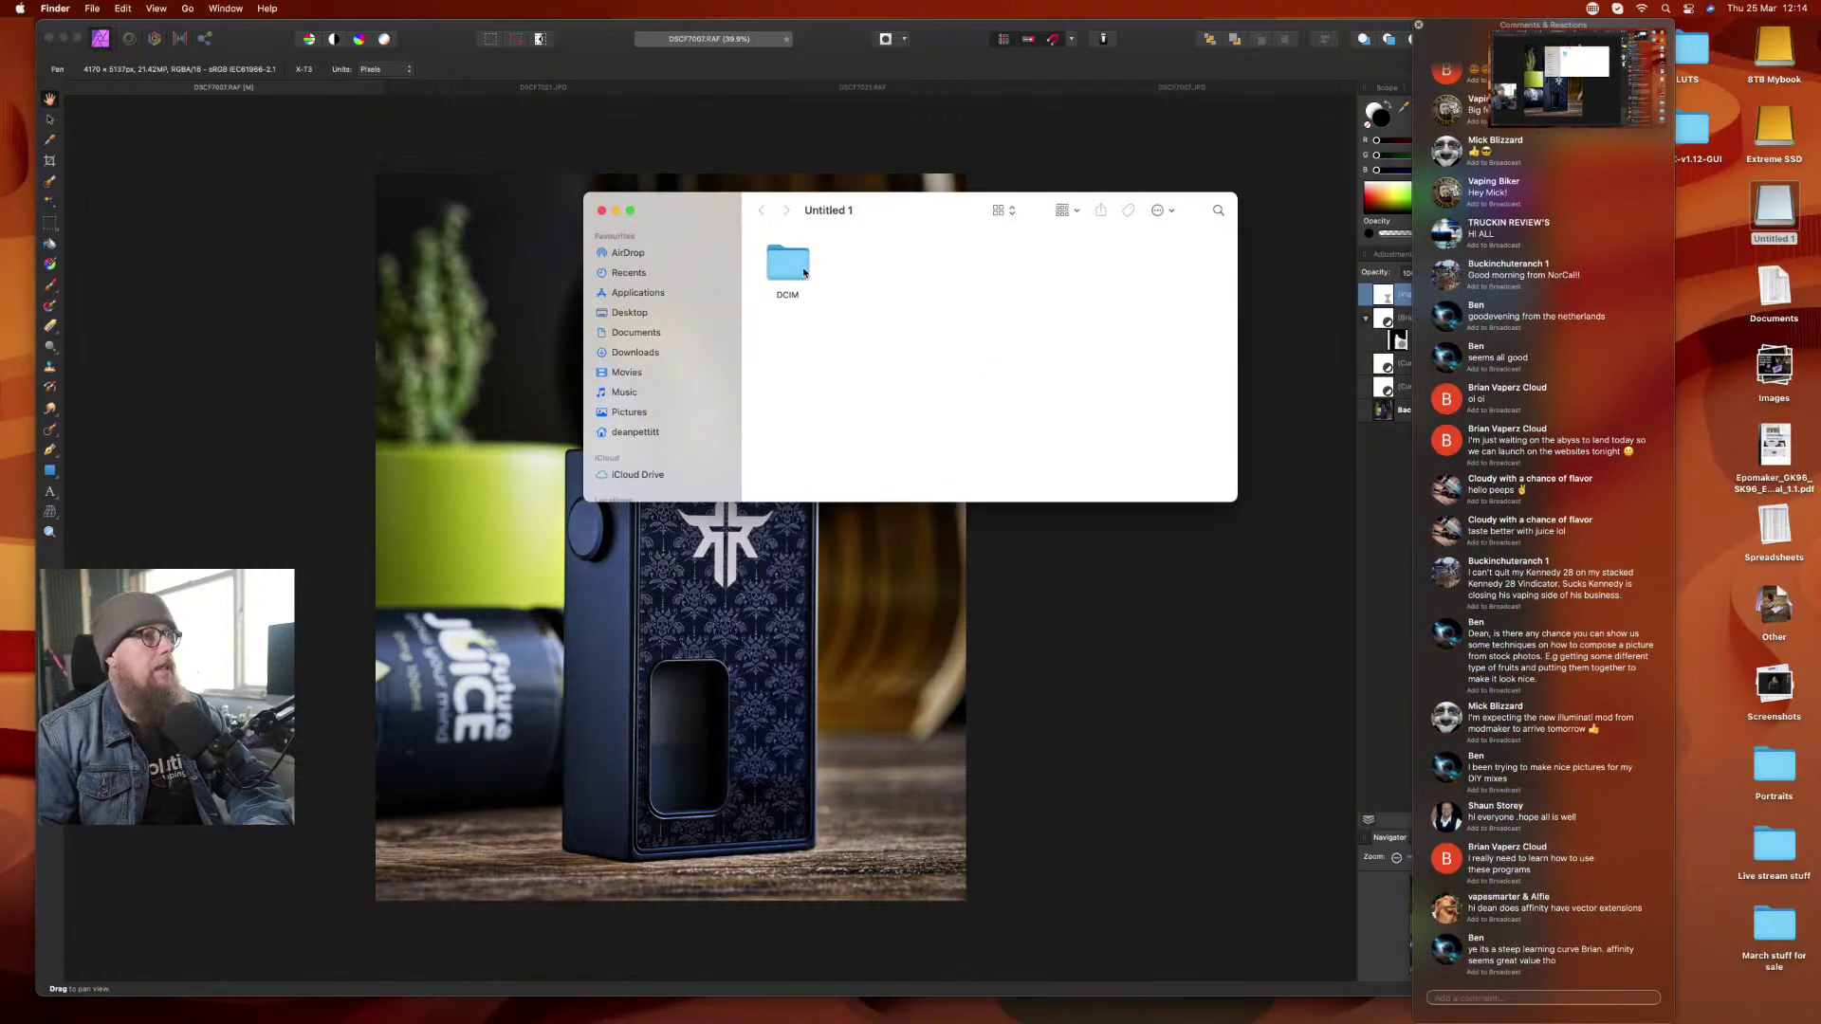
double_click(803, 272)
double_click(803, 272)
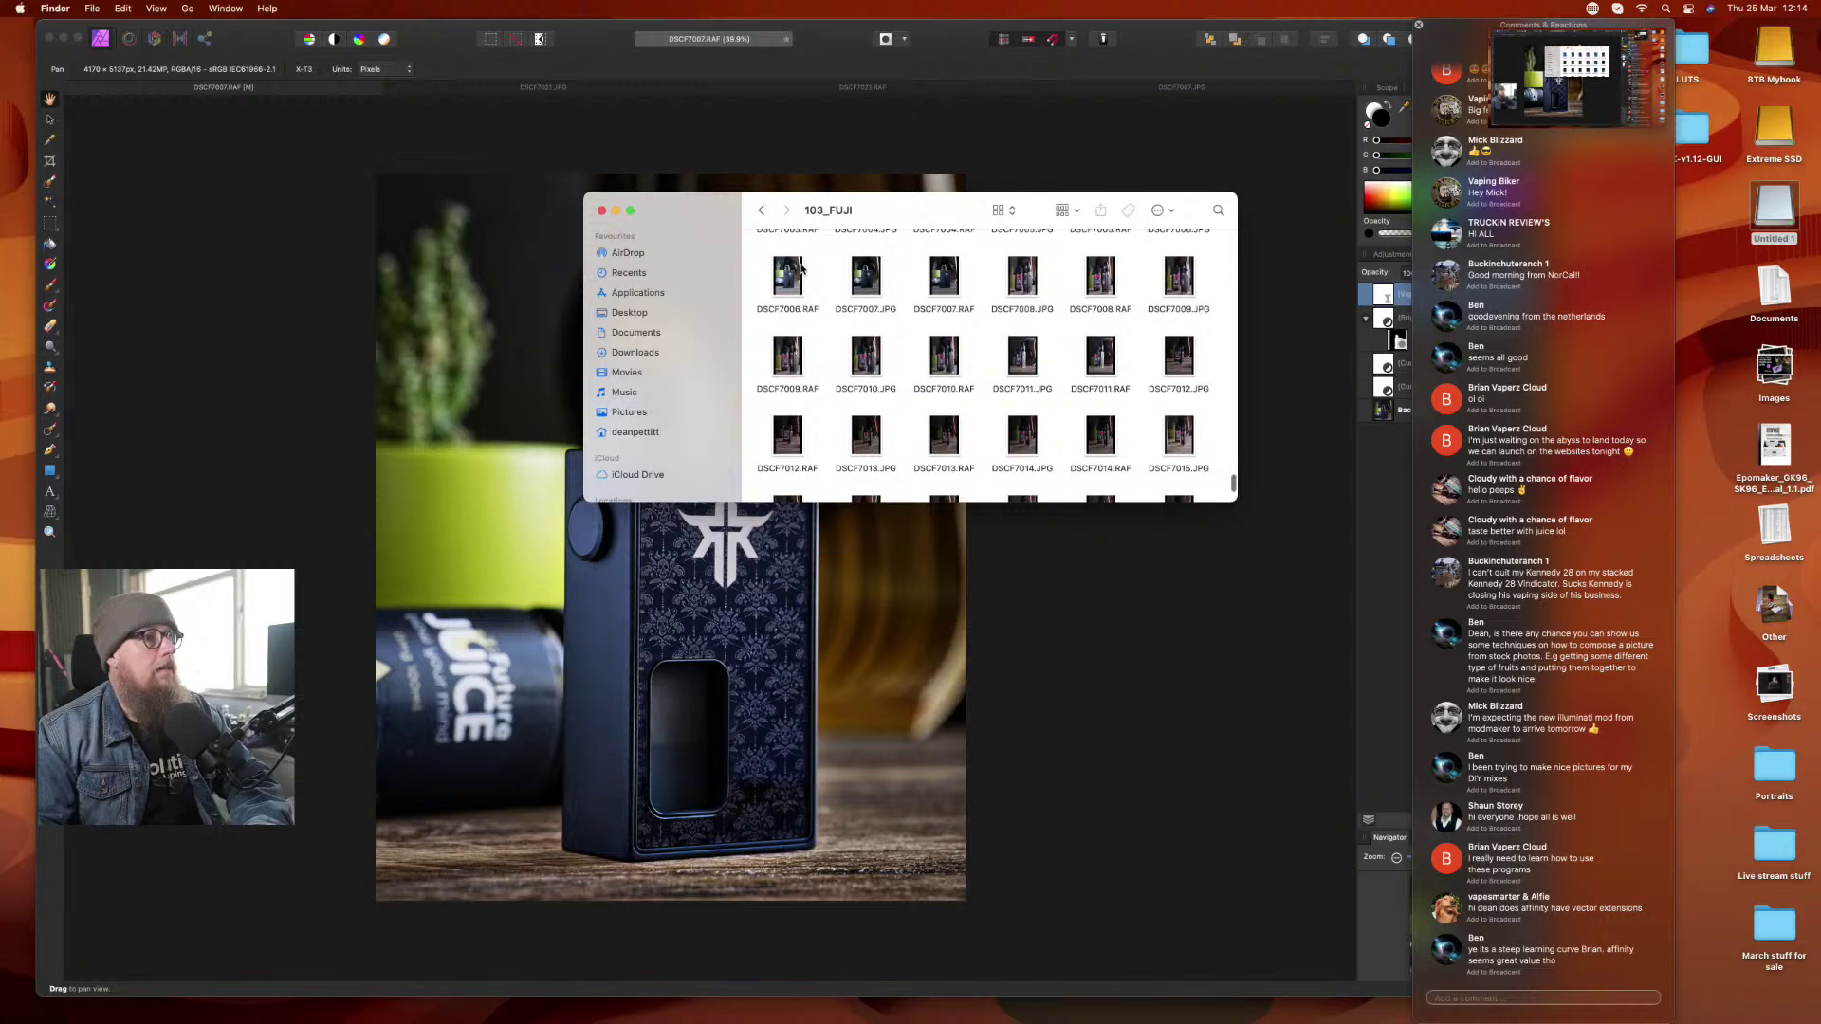
- Try to open DSCF7007.RAF from the 103_FUJI folder in Affinity Photo, and close the Finder window
scroll(1023, 403, down, 2)
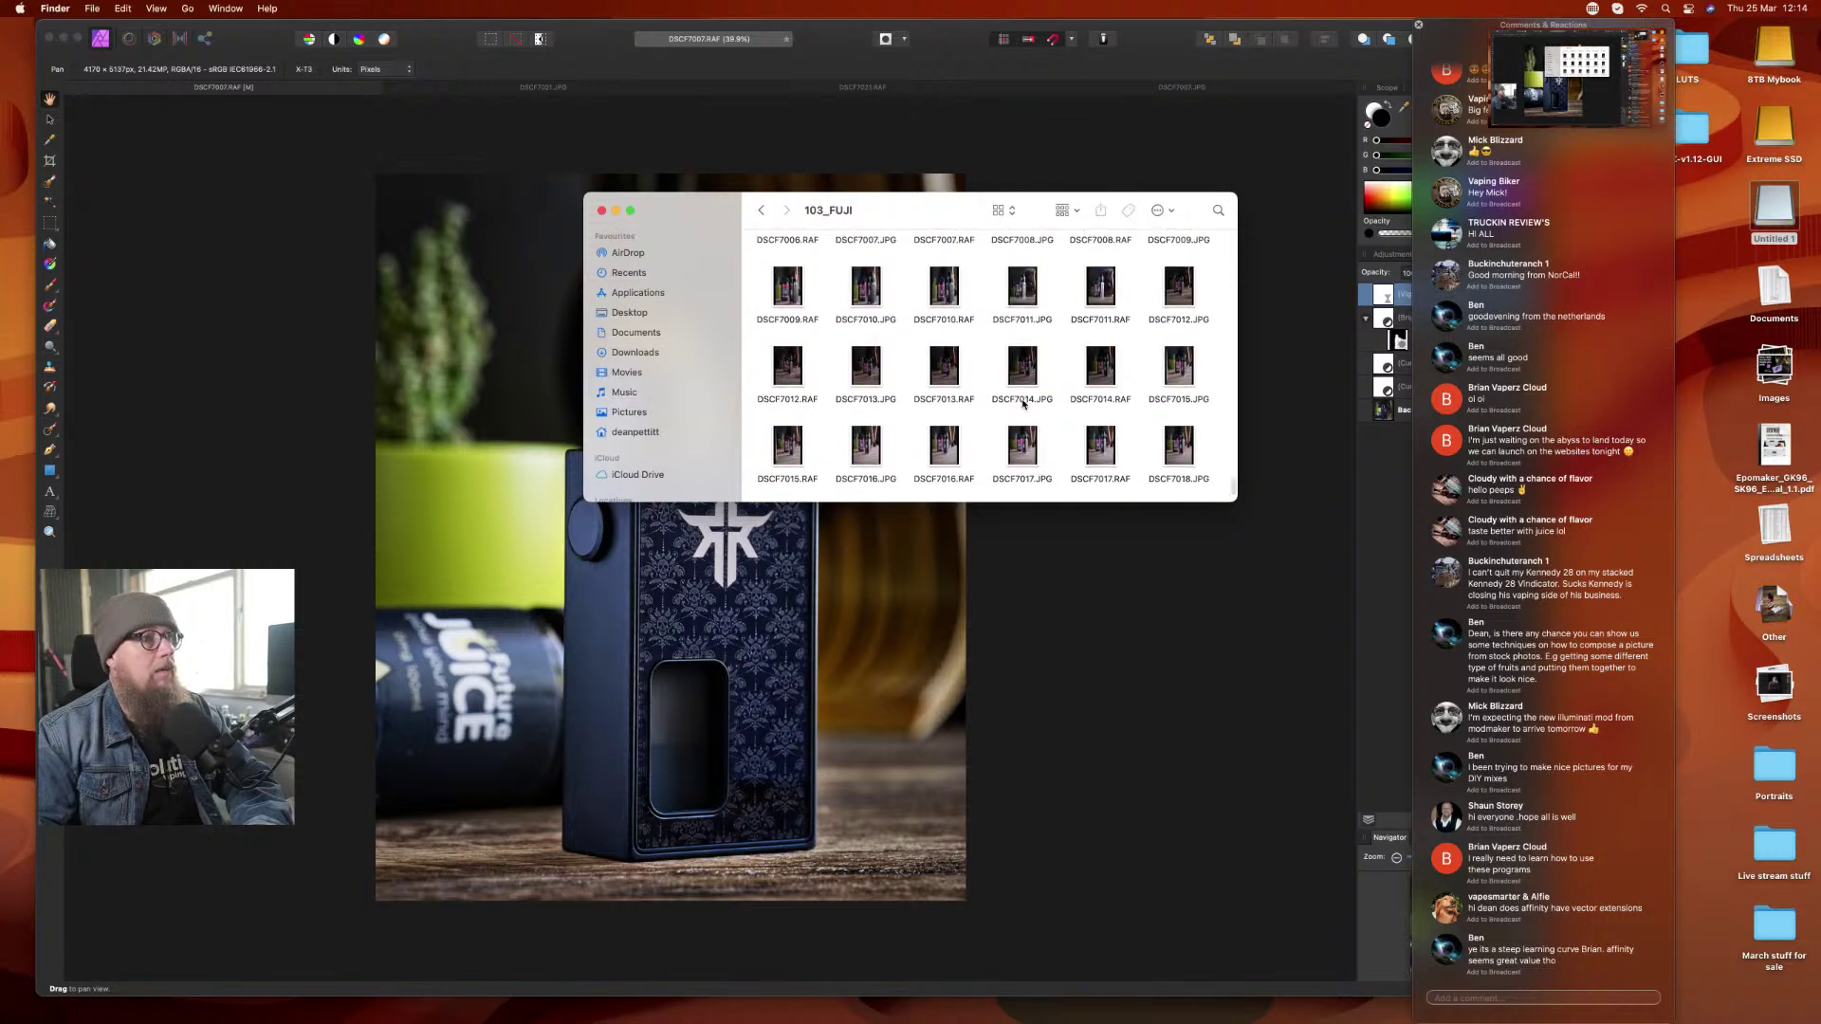
scroll(1023, 403, up, 2)
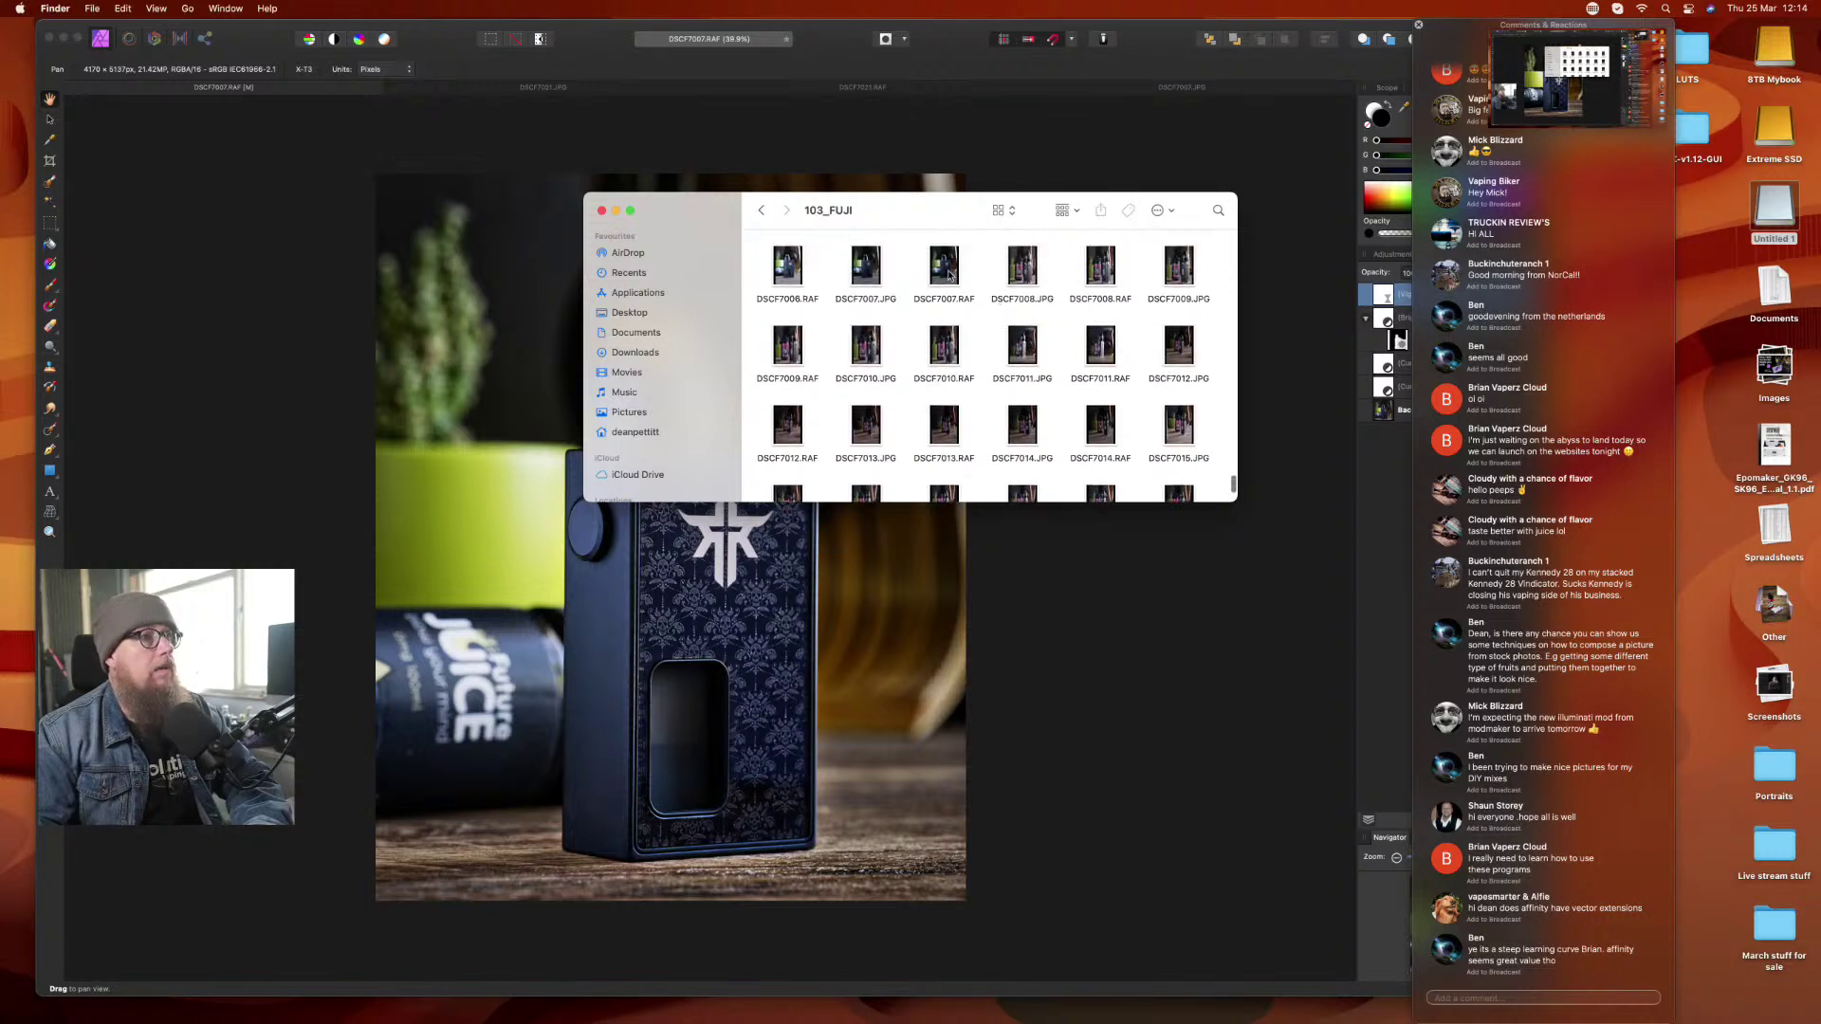
drag(948, 275, 1003, 135)
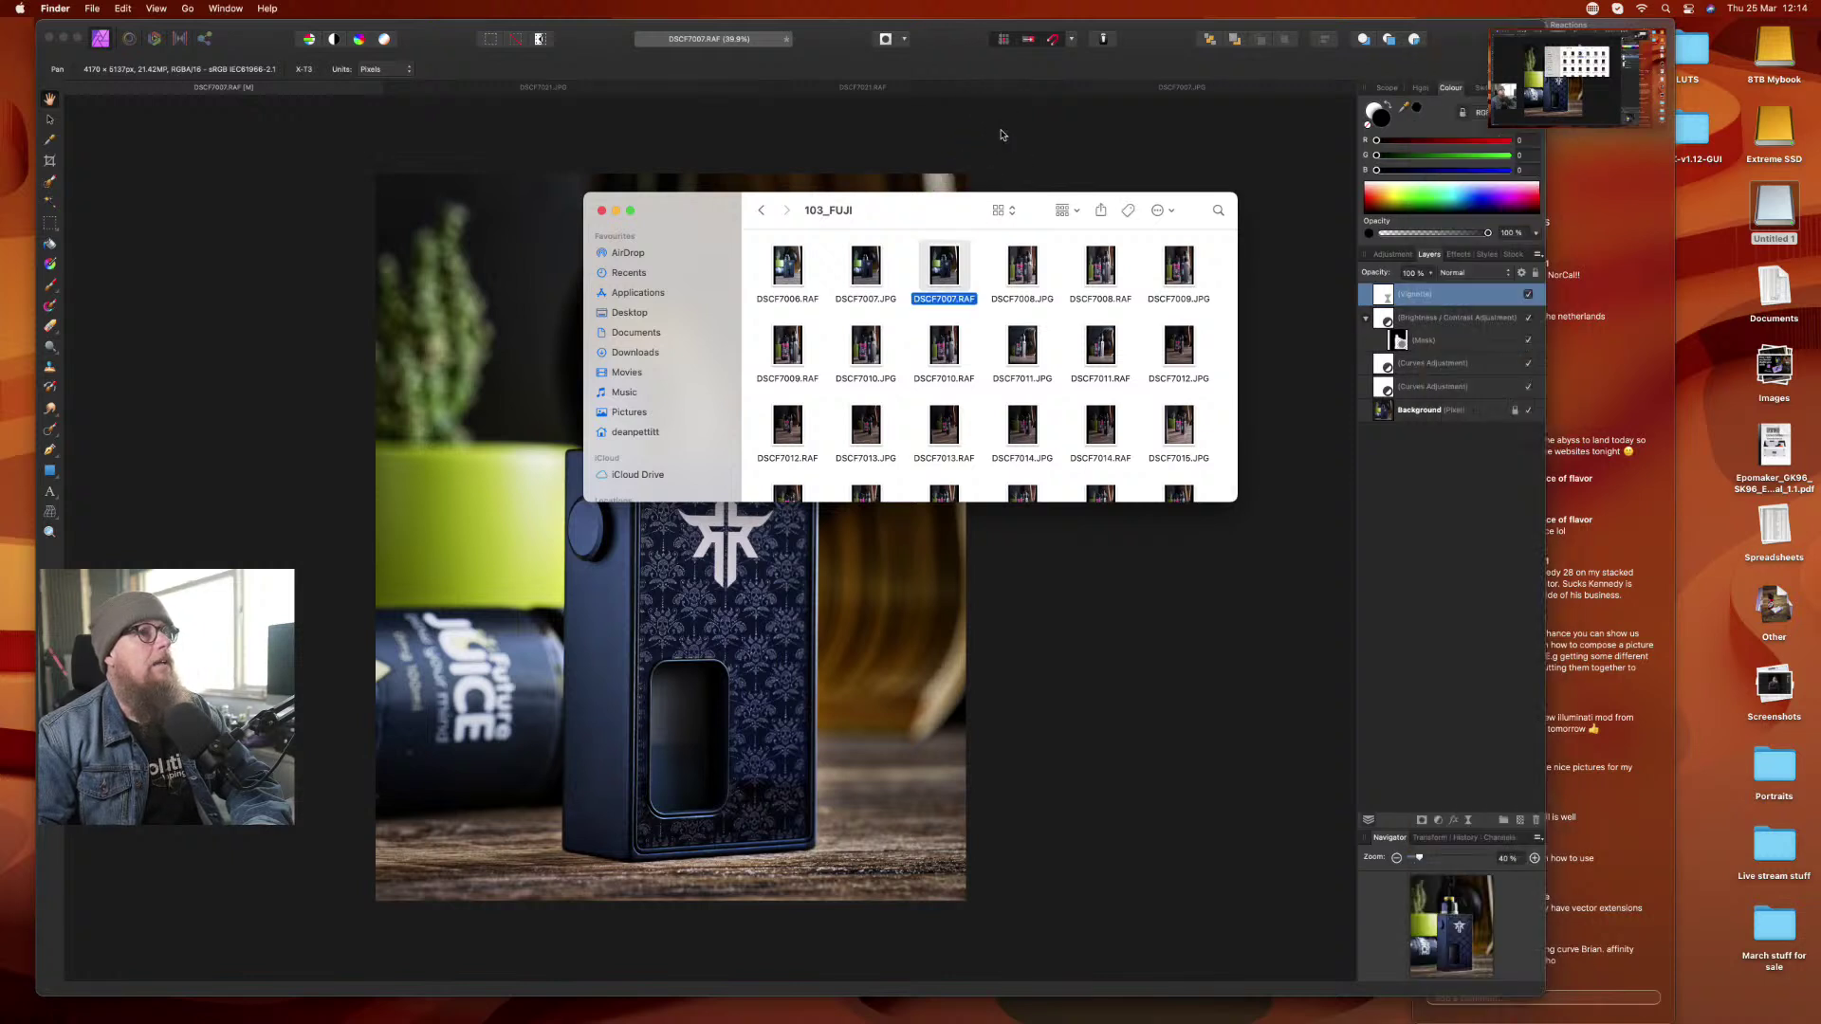
click(602, 210)
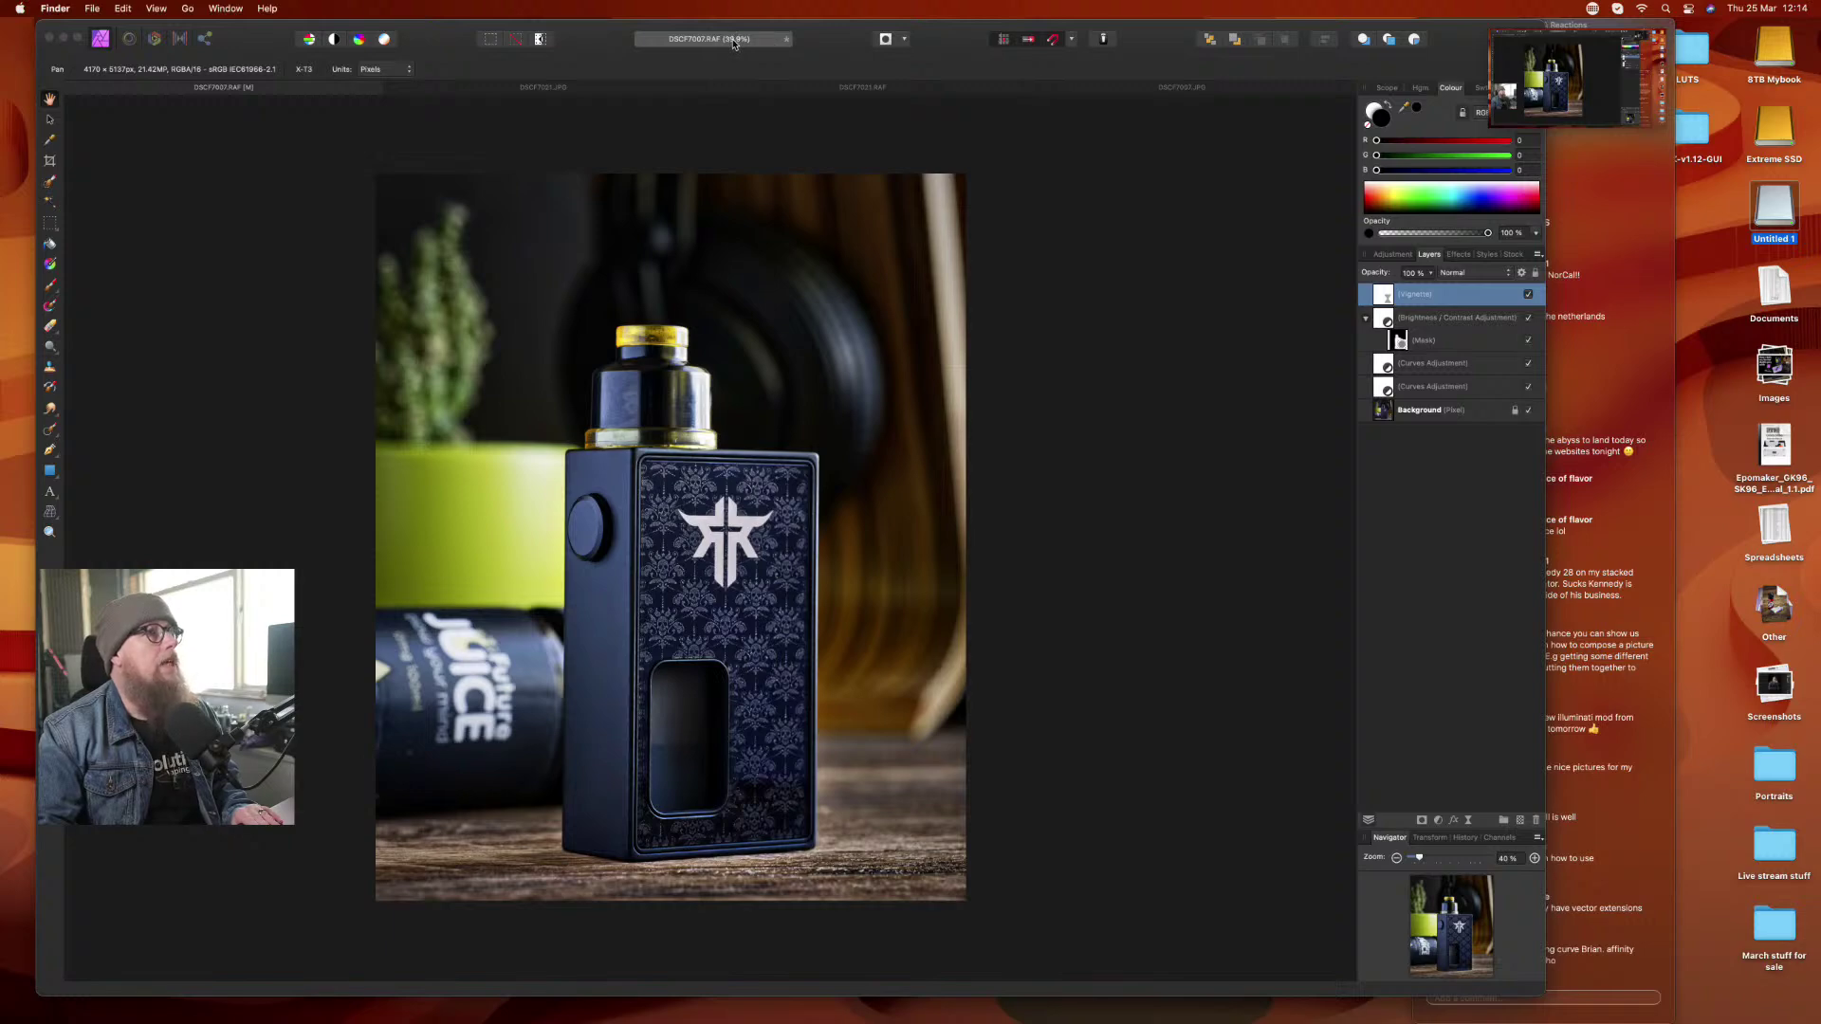
- Place the Comments & Reactions panel beside the Affinity Photo window so both are fully visible, and close the DSCF7007.JPG document
drag(1621, 24, 1757, 30)
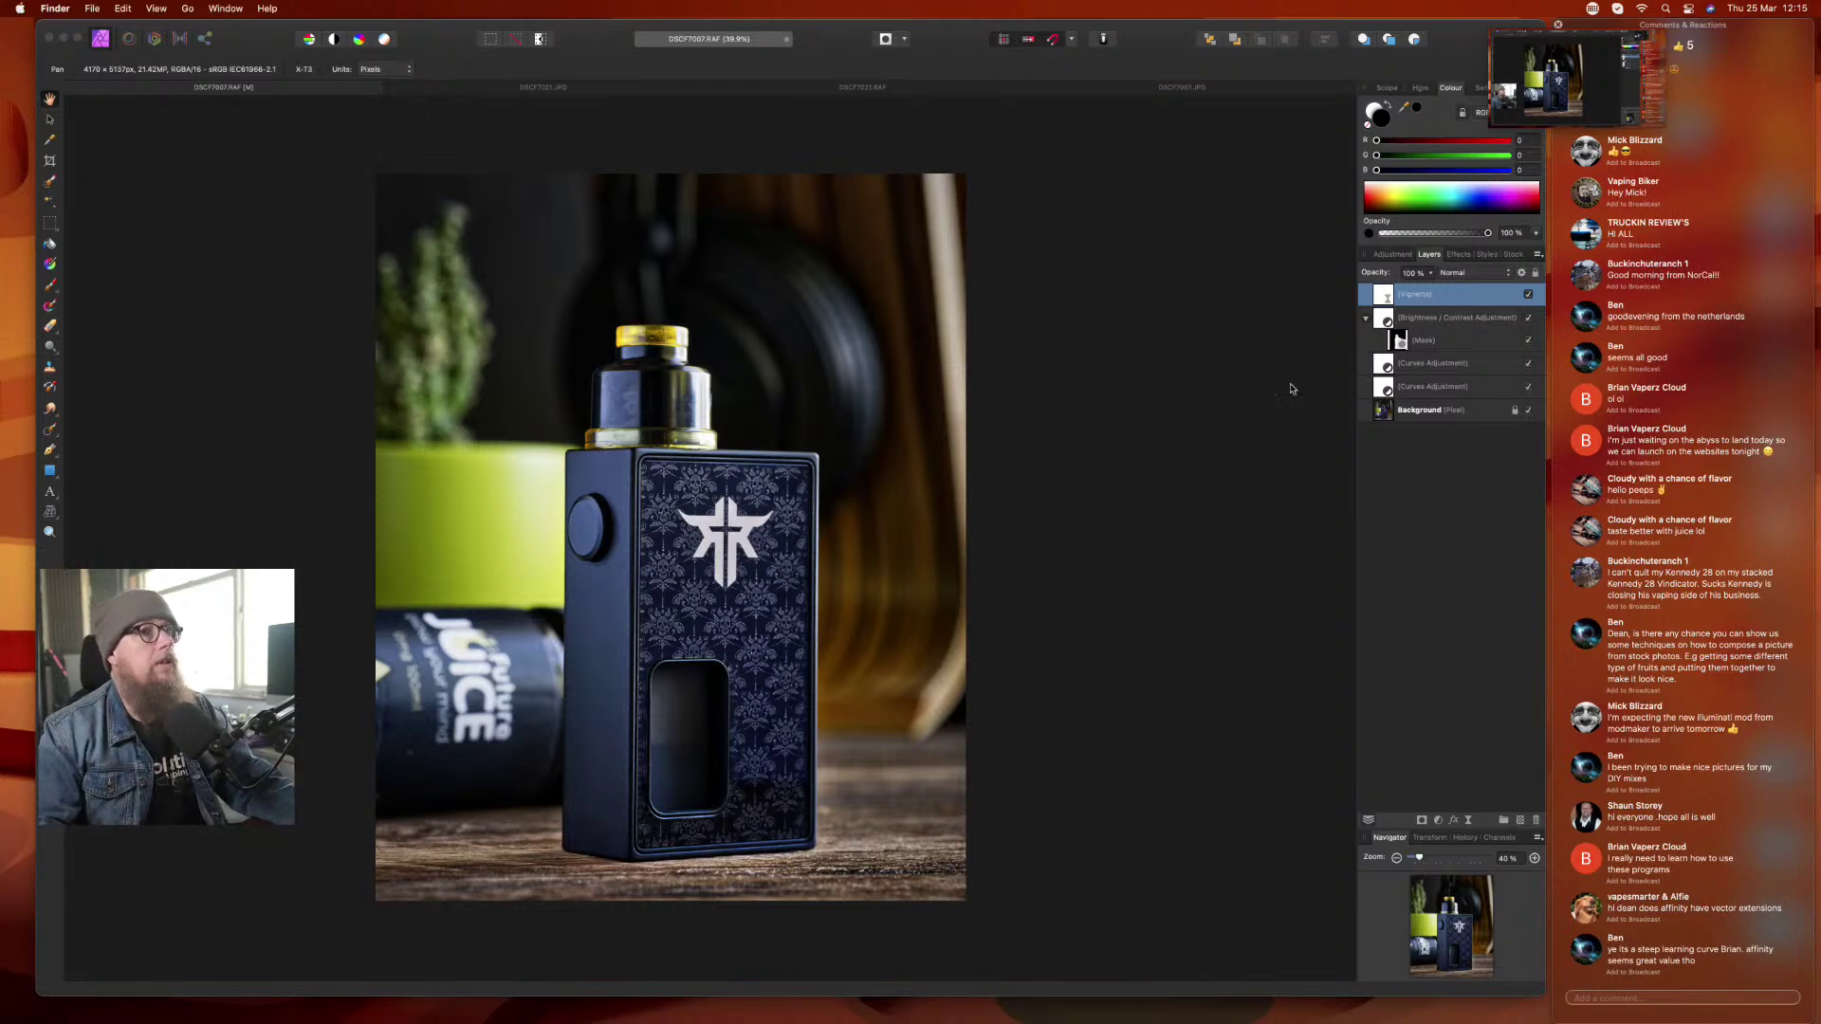
click(1063, 92)
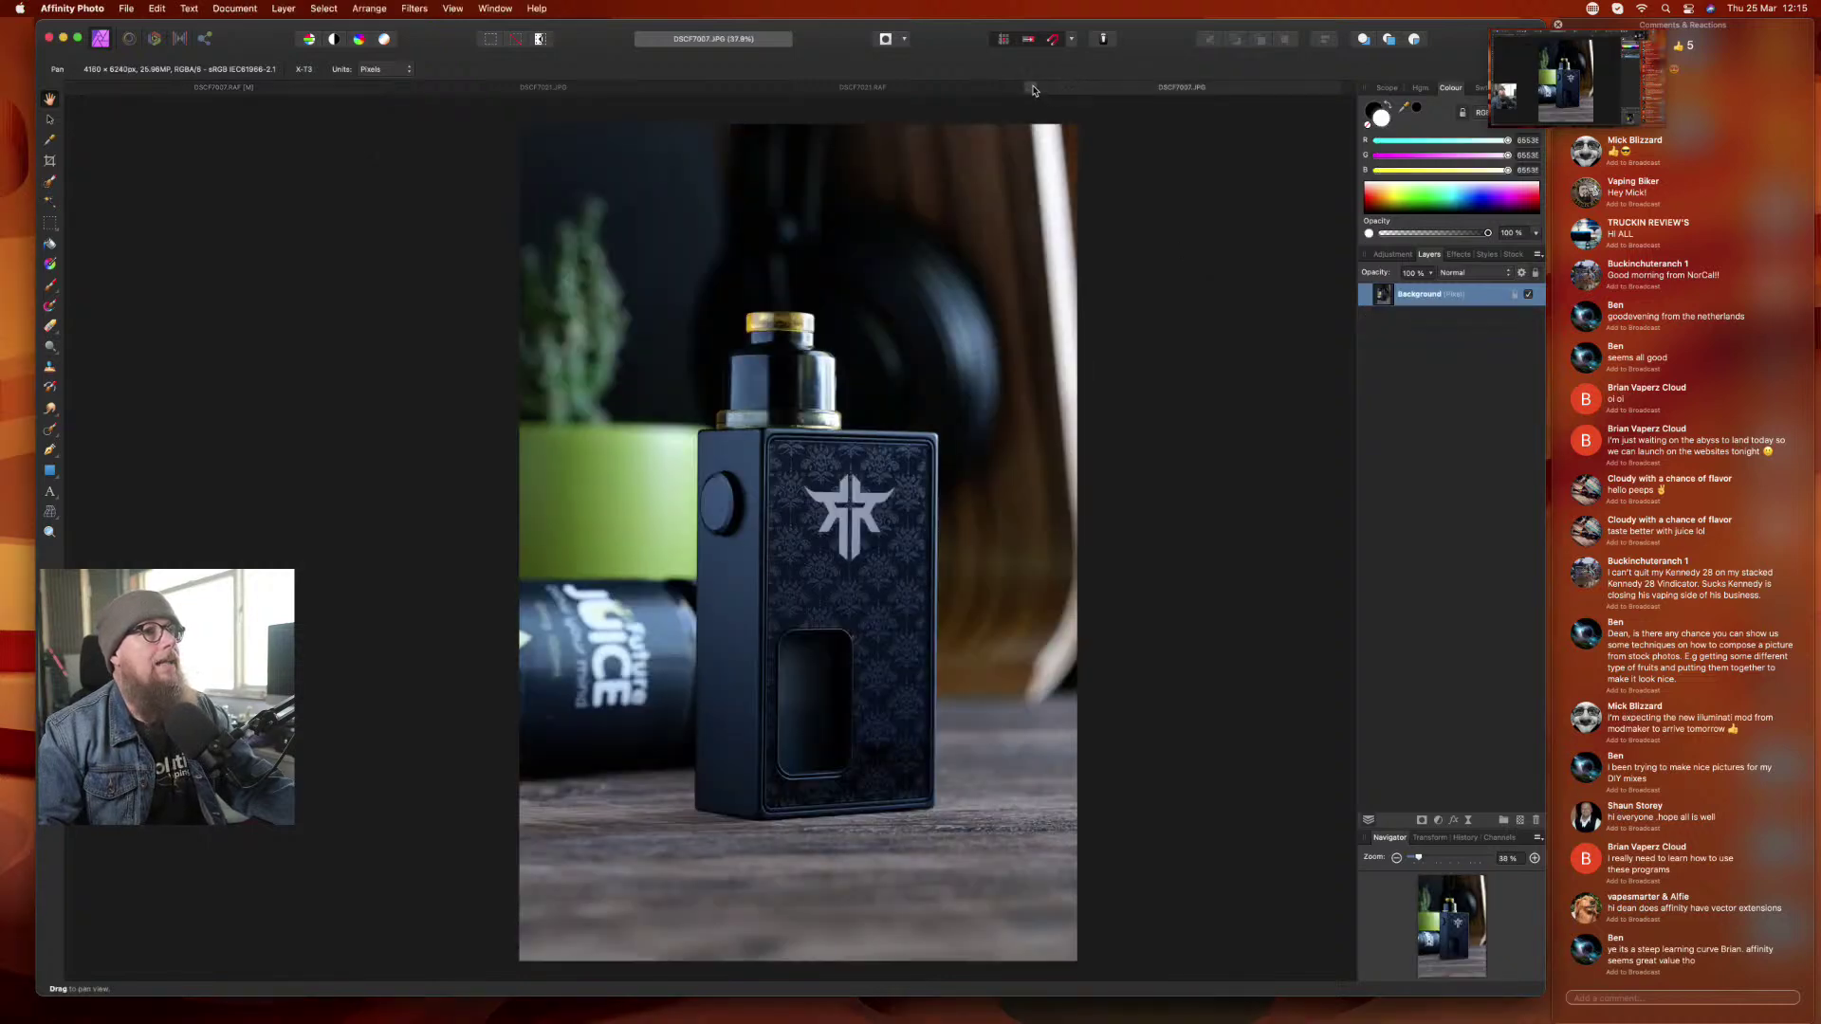
click(1033, 90)
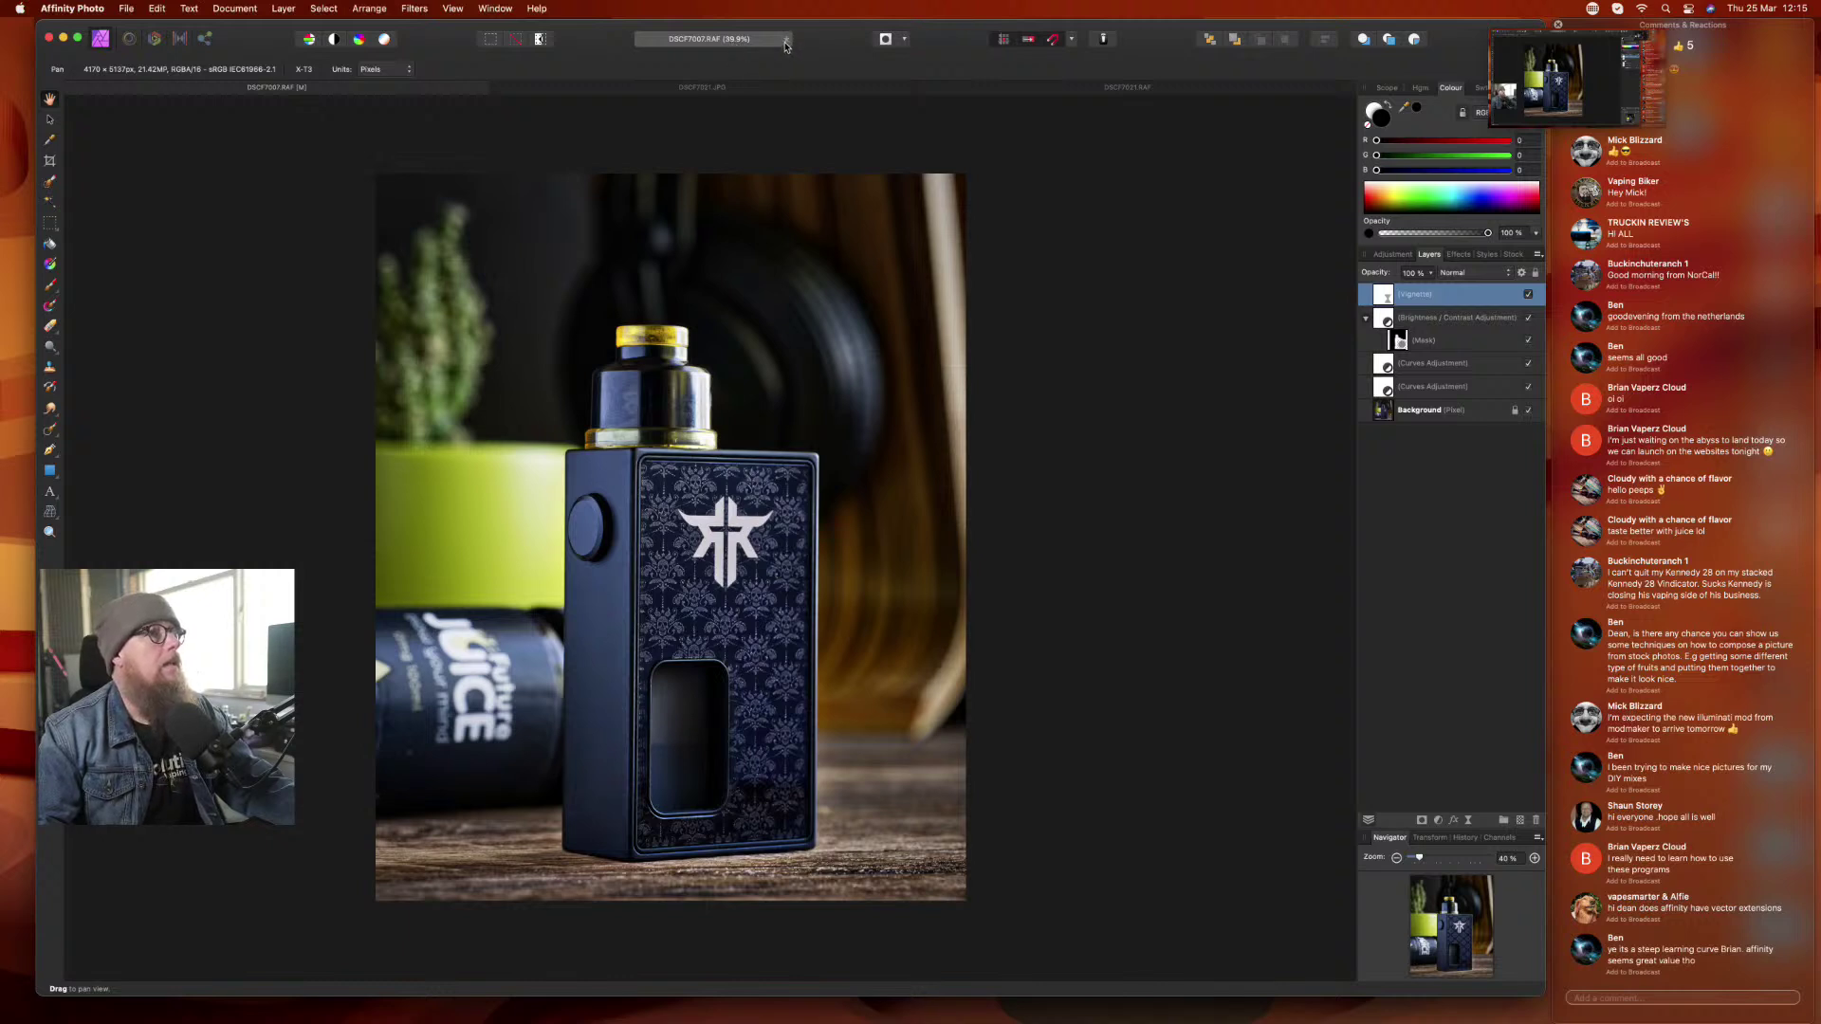
- Compare the JPG and RAF versions of the Medusa bottle photo, and return to the edited box mod photo
click(575, 92)
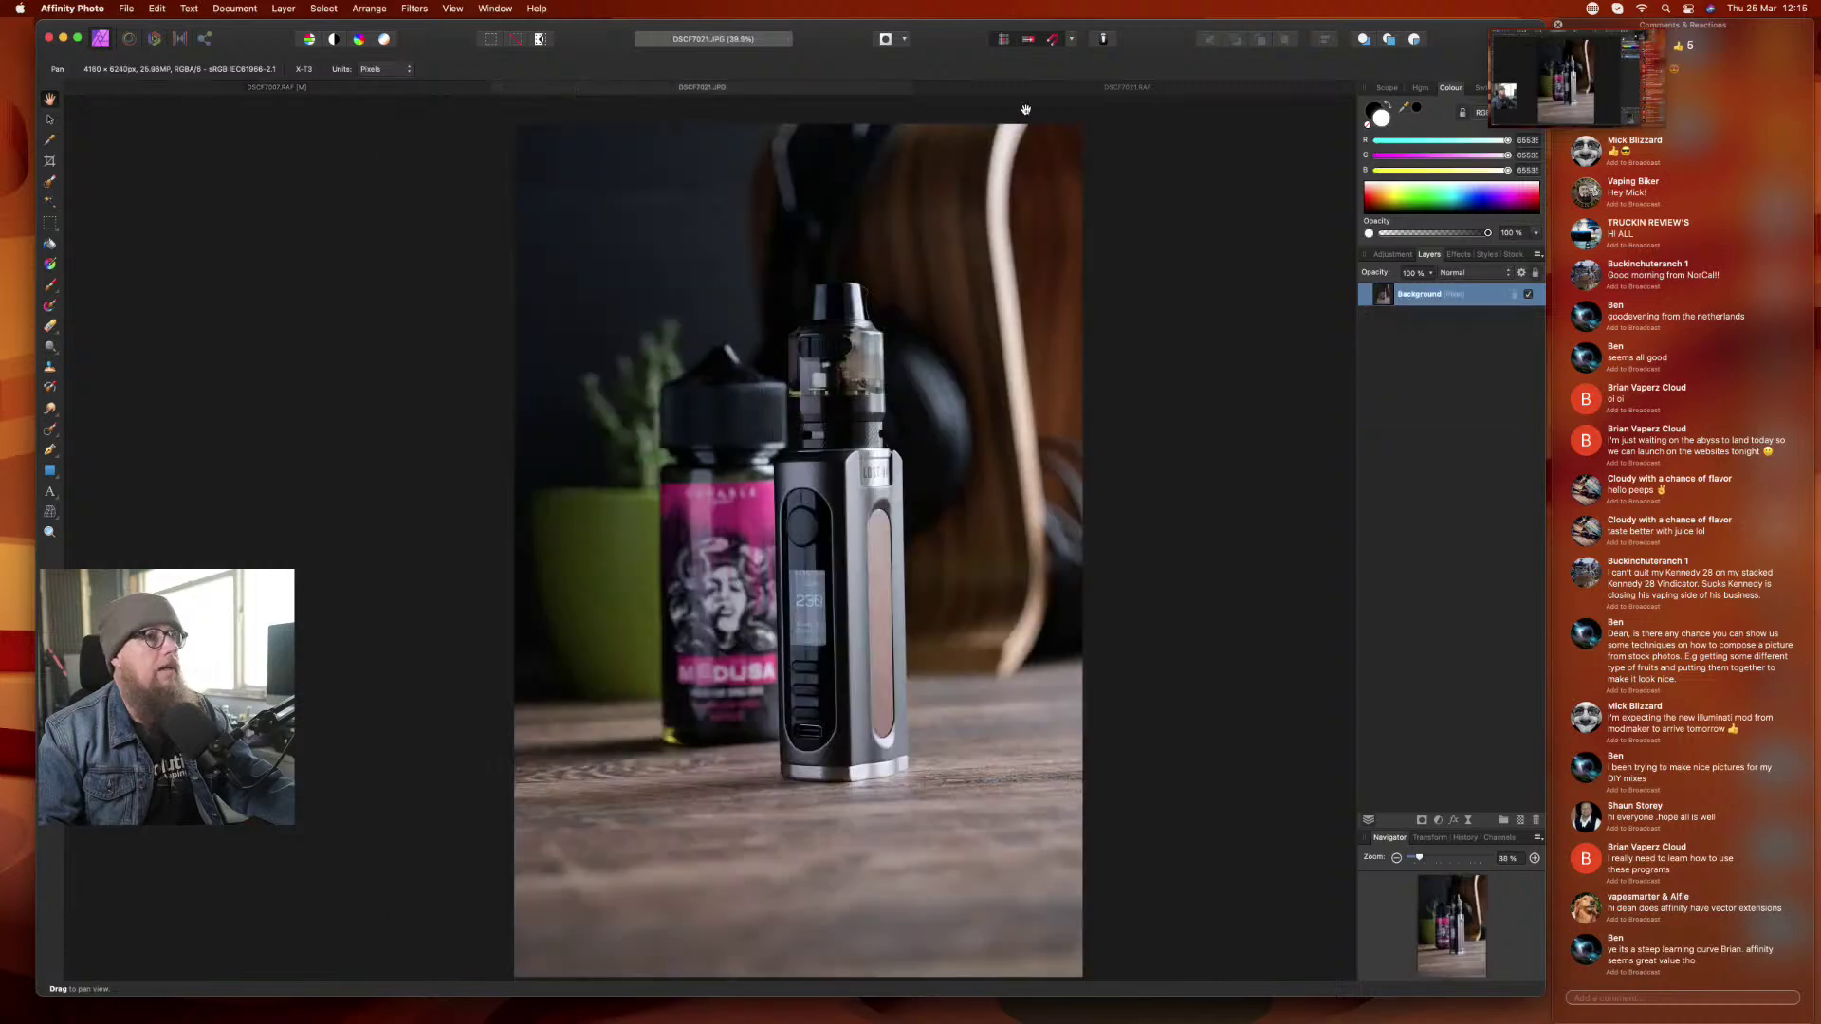
click(1143, 87)
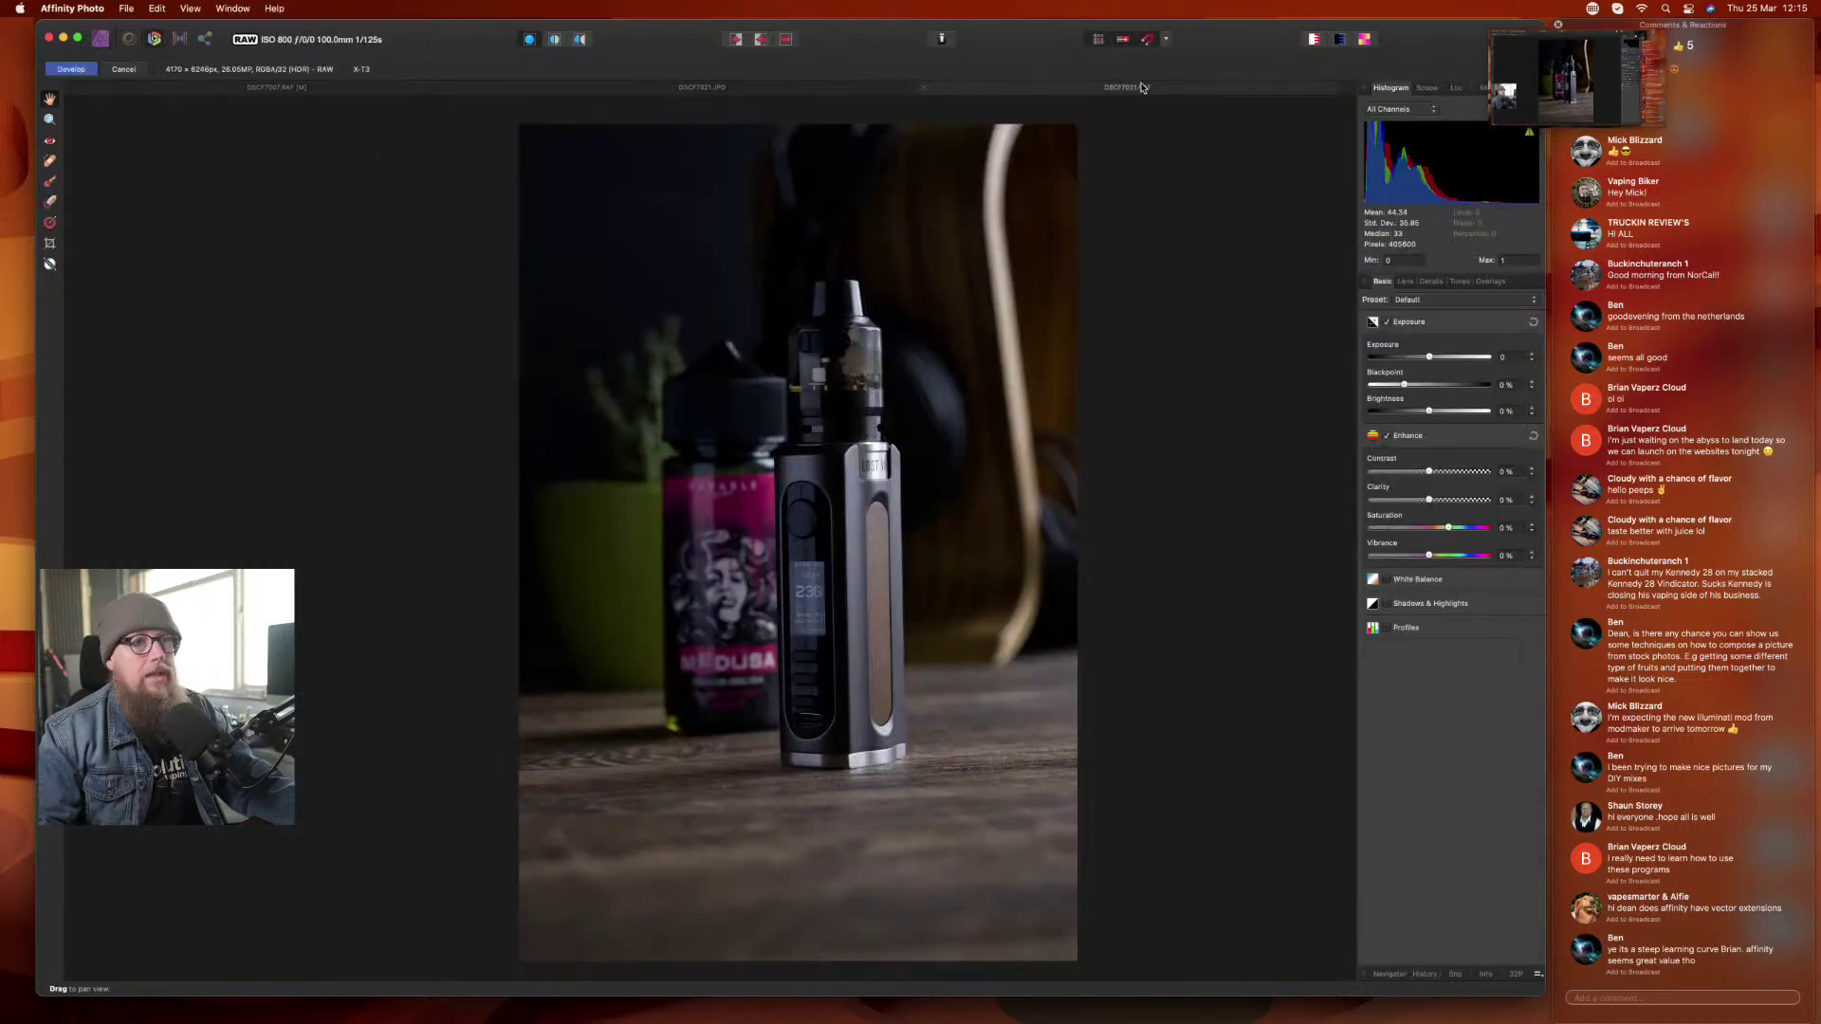
click(876, 87)
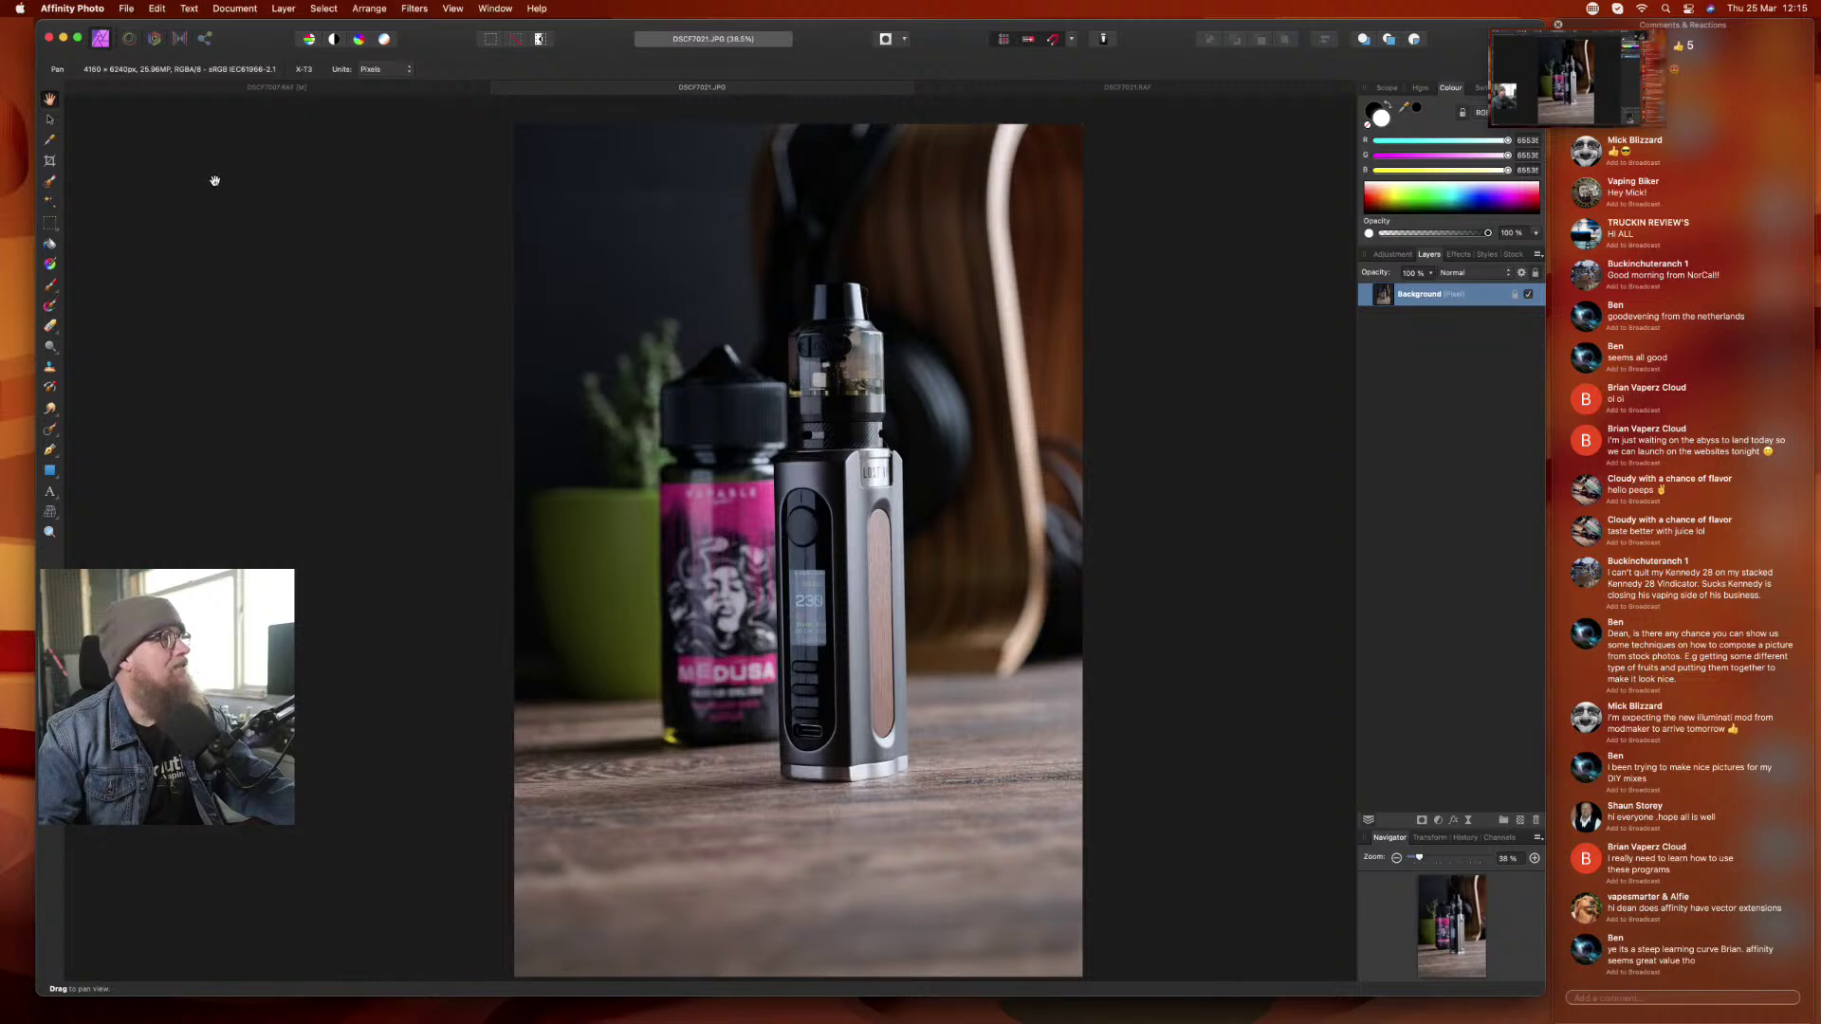
click(207, 87)
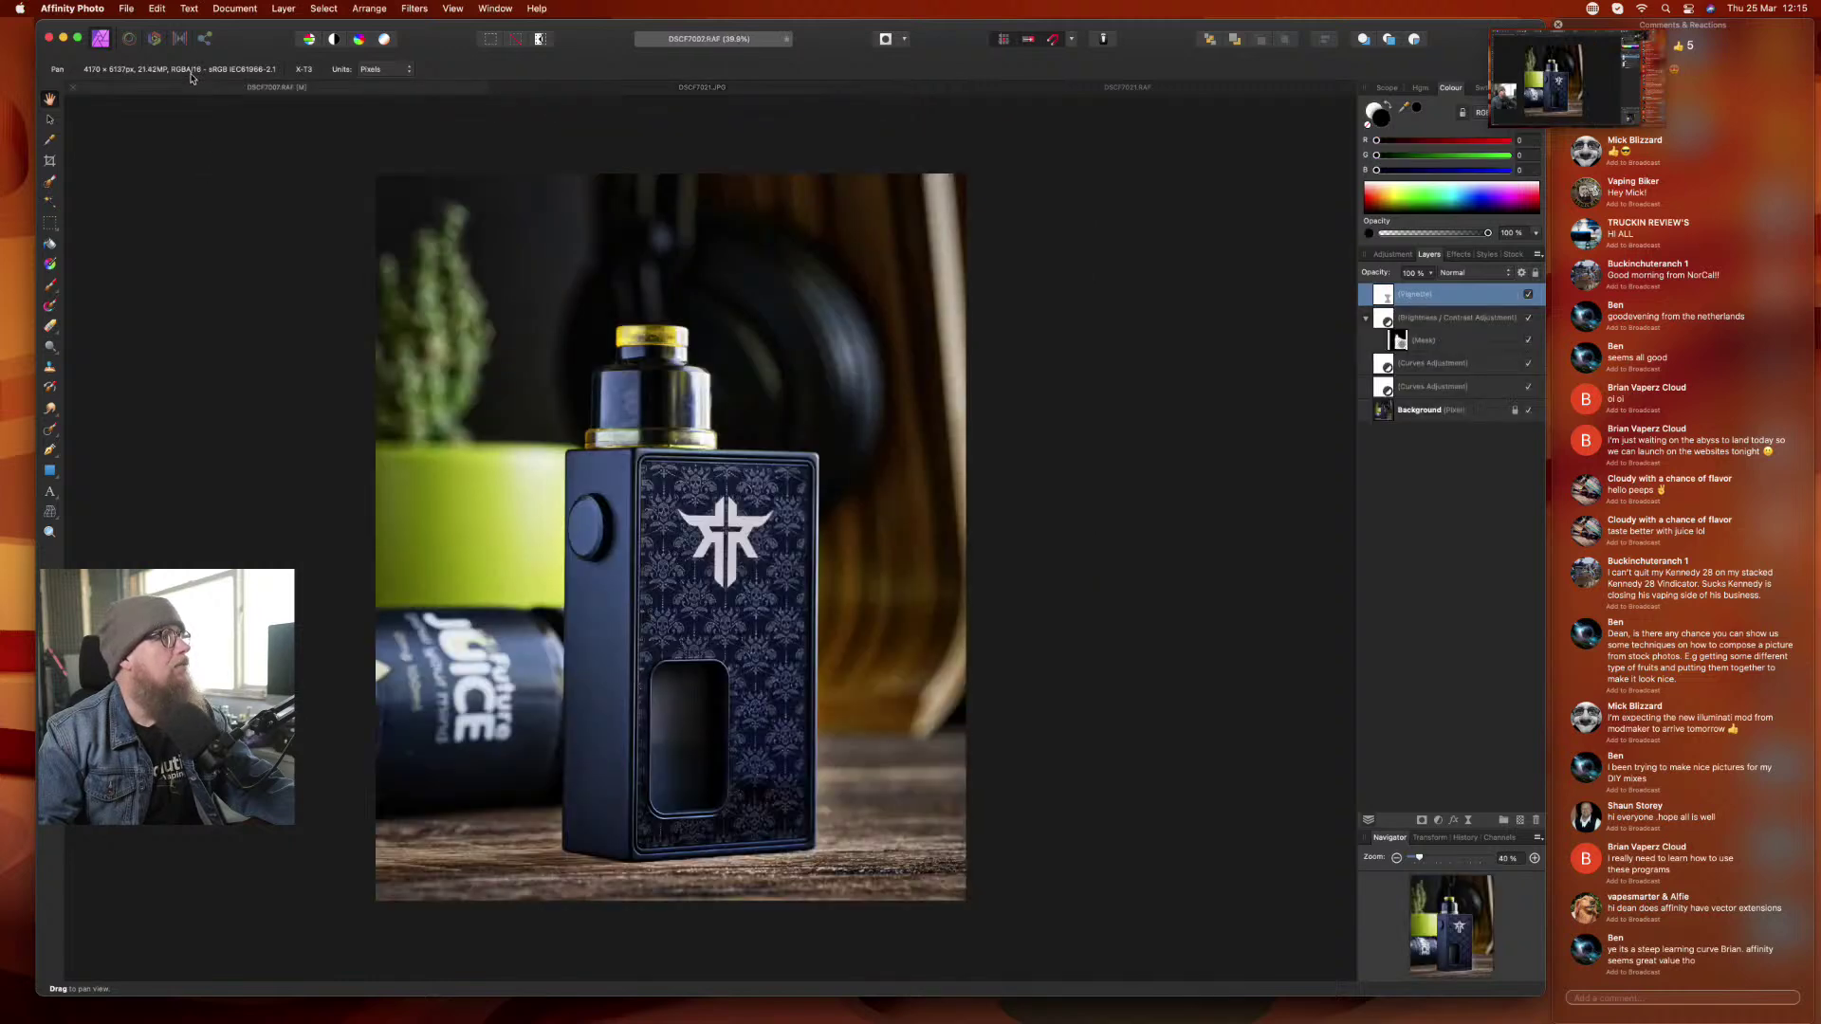
- Try to reopen DSCF7007.RAF from the recently opened files
click(126, 8)
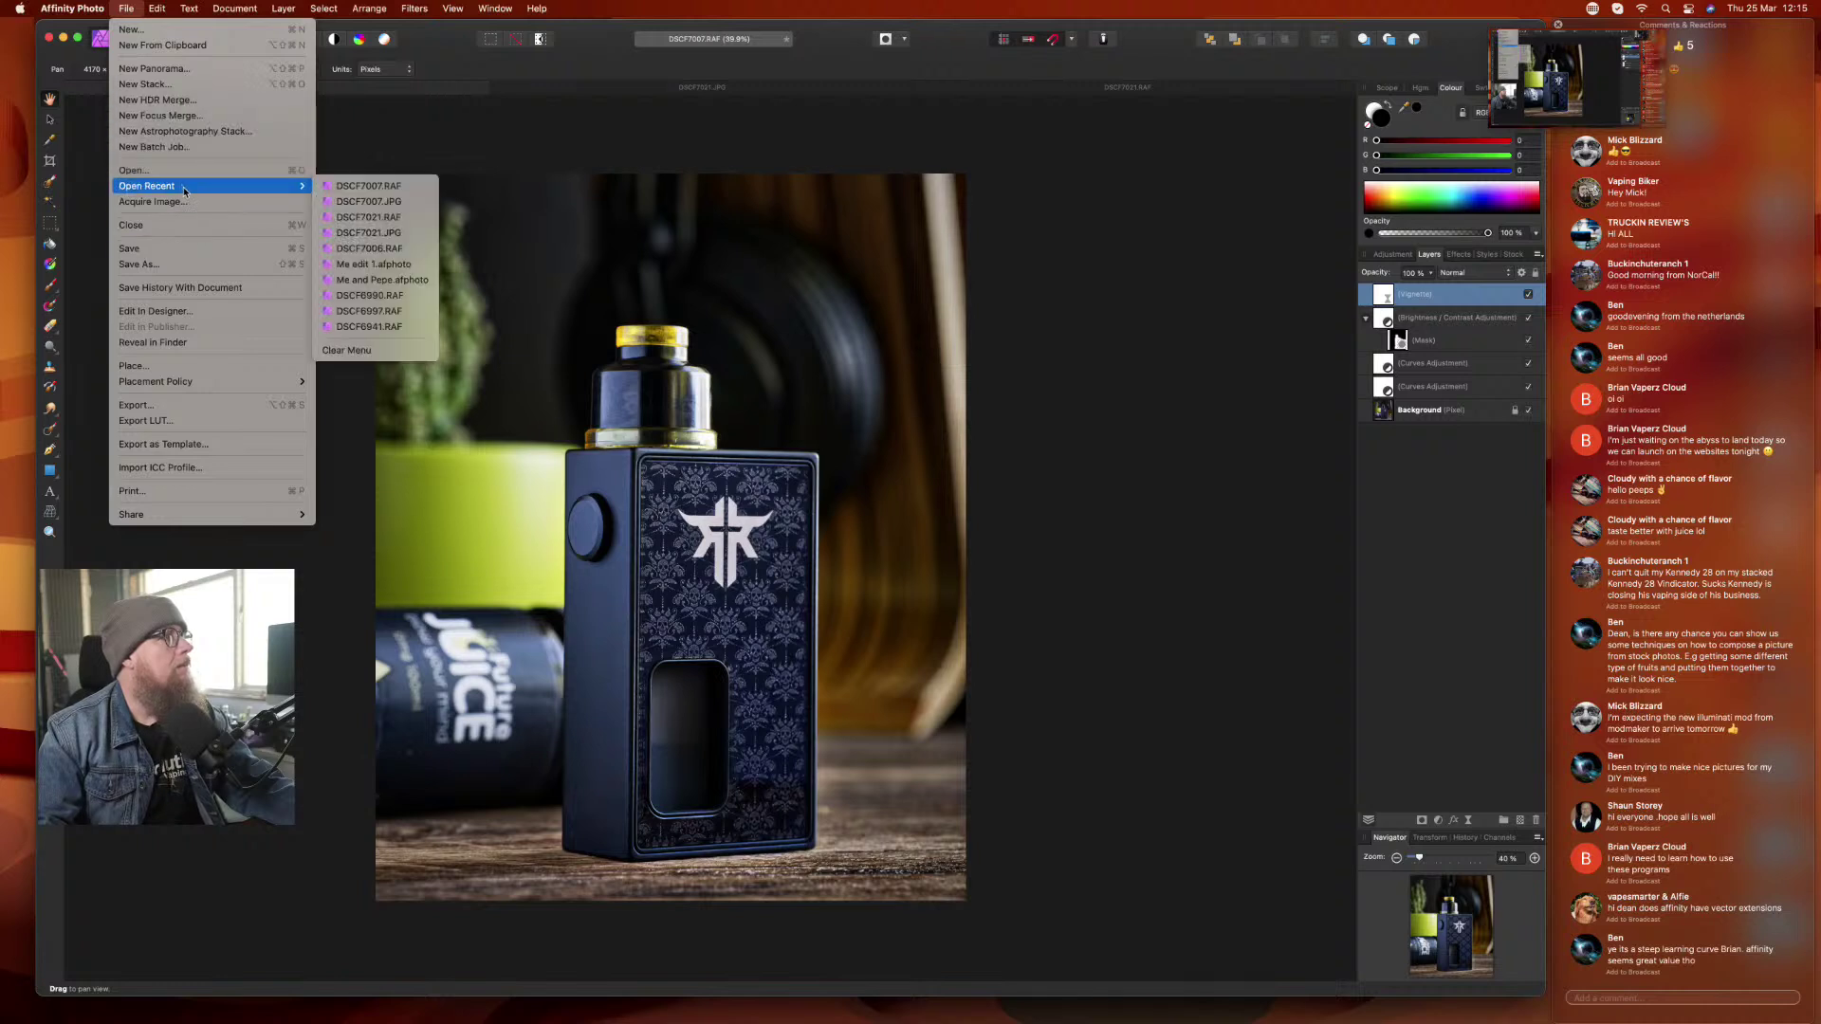
mouse_move(237, 185)
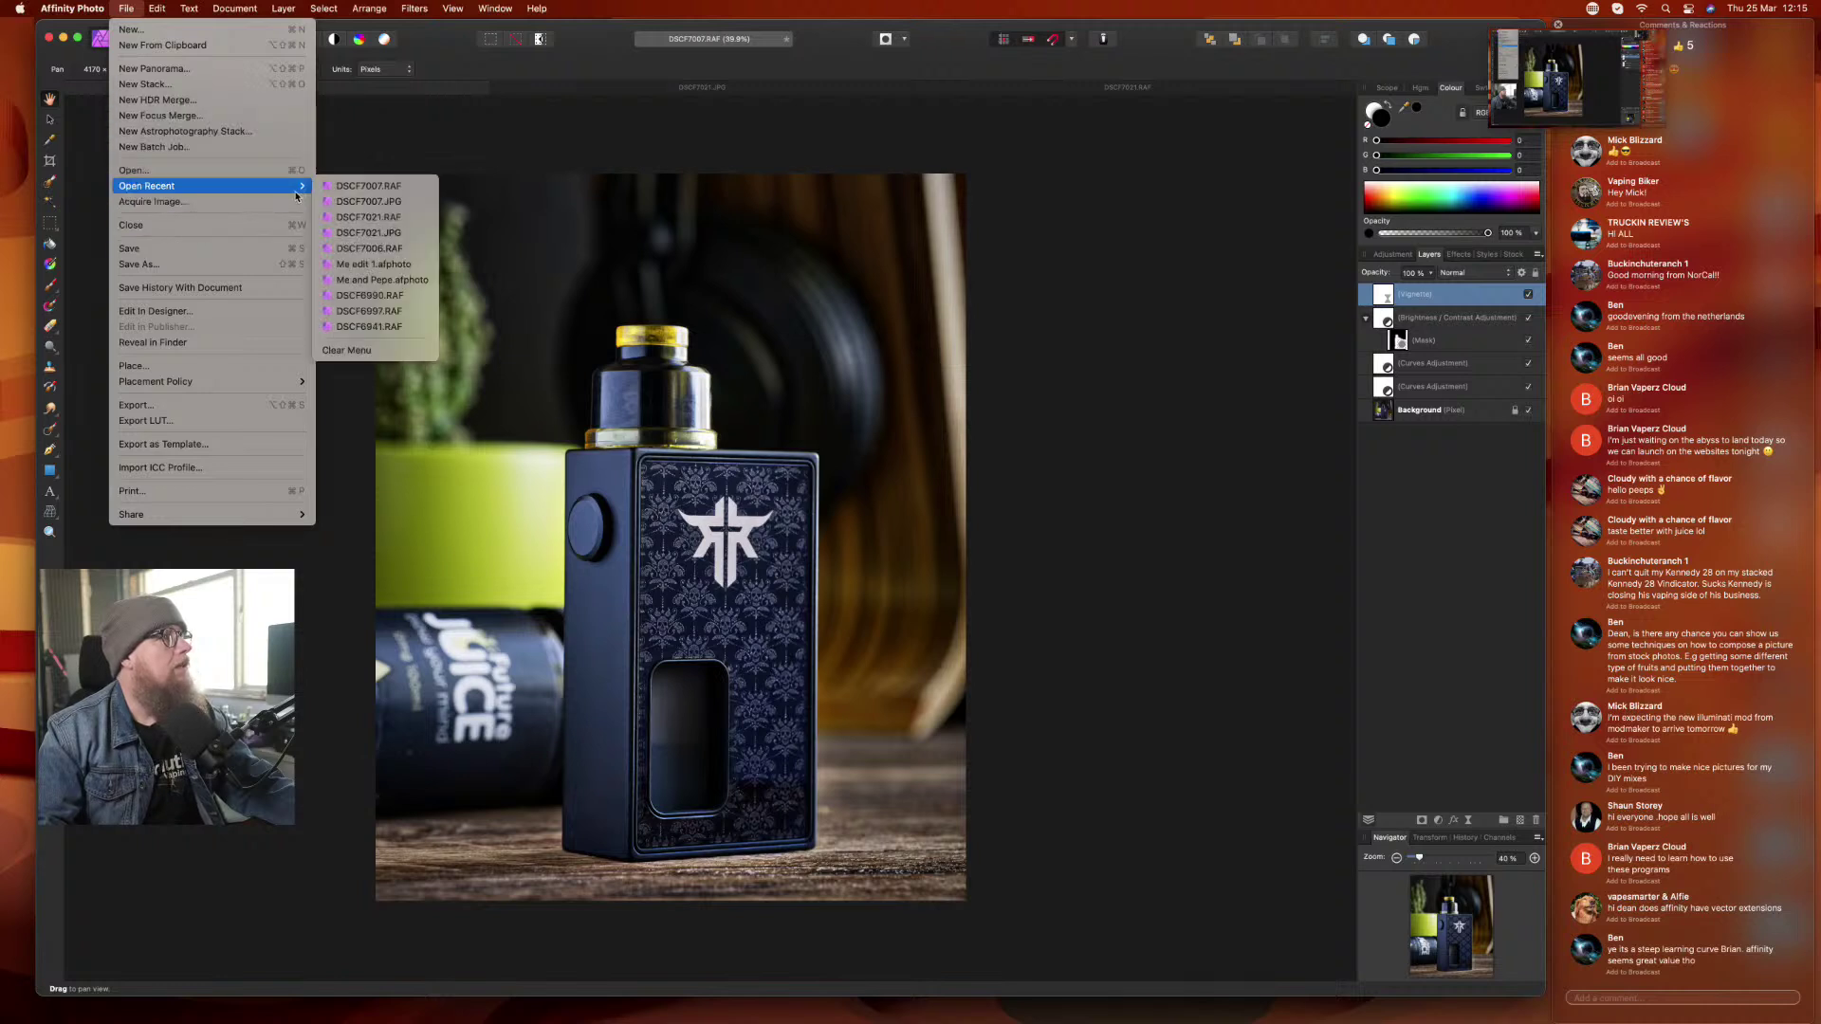
click(369, 188)
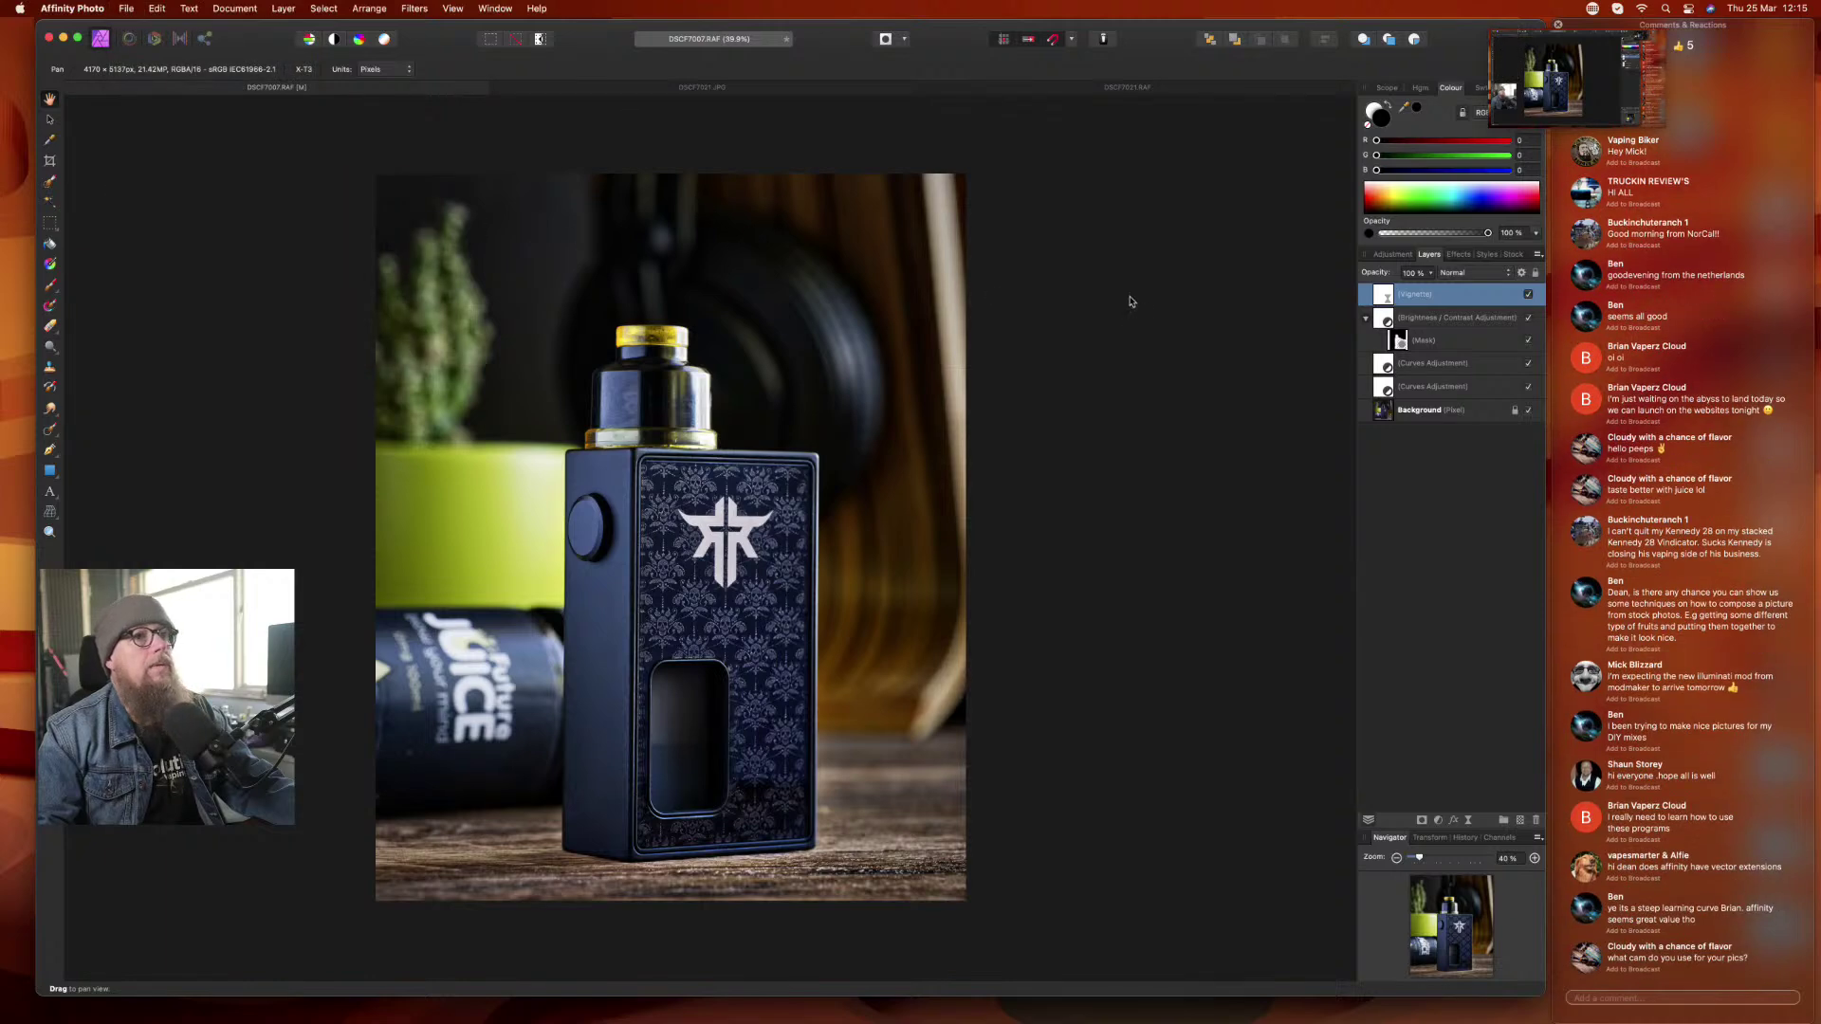
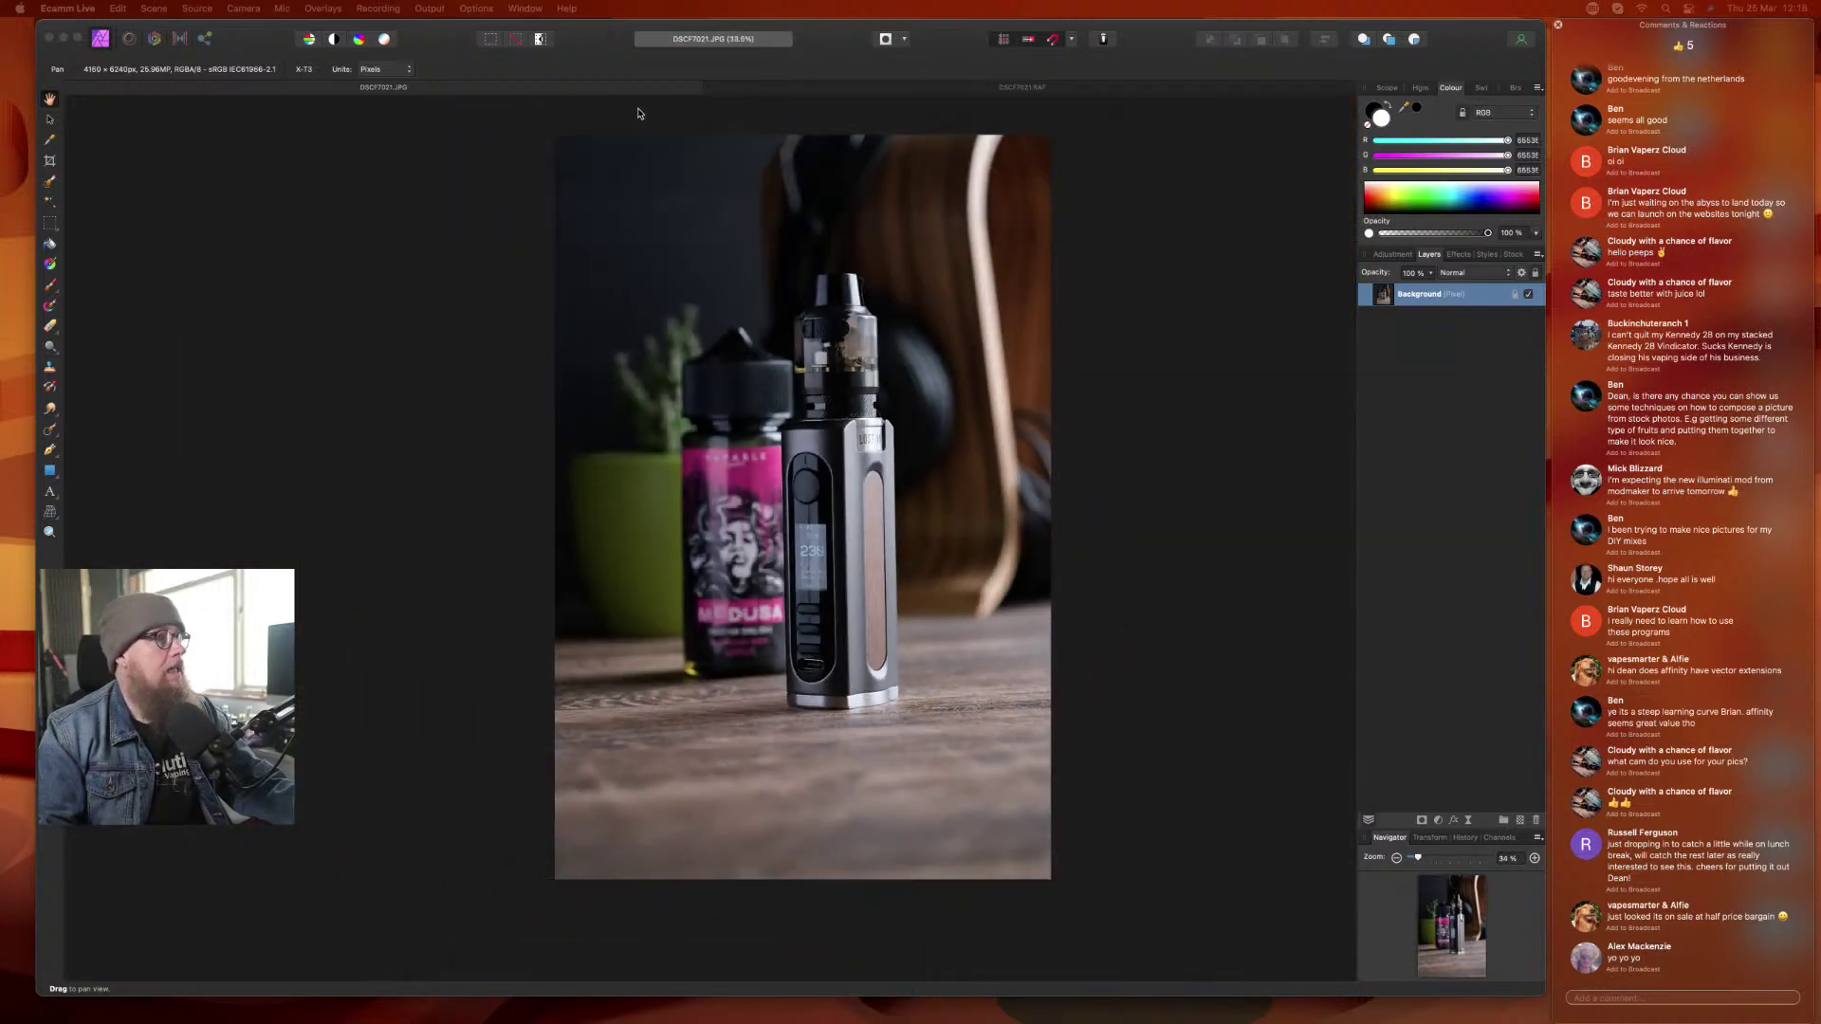
- Bring up the RAF version of the Medusa bottle photo and show its Intensity Waveform scope
click(903, 90)
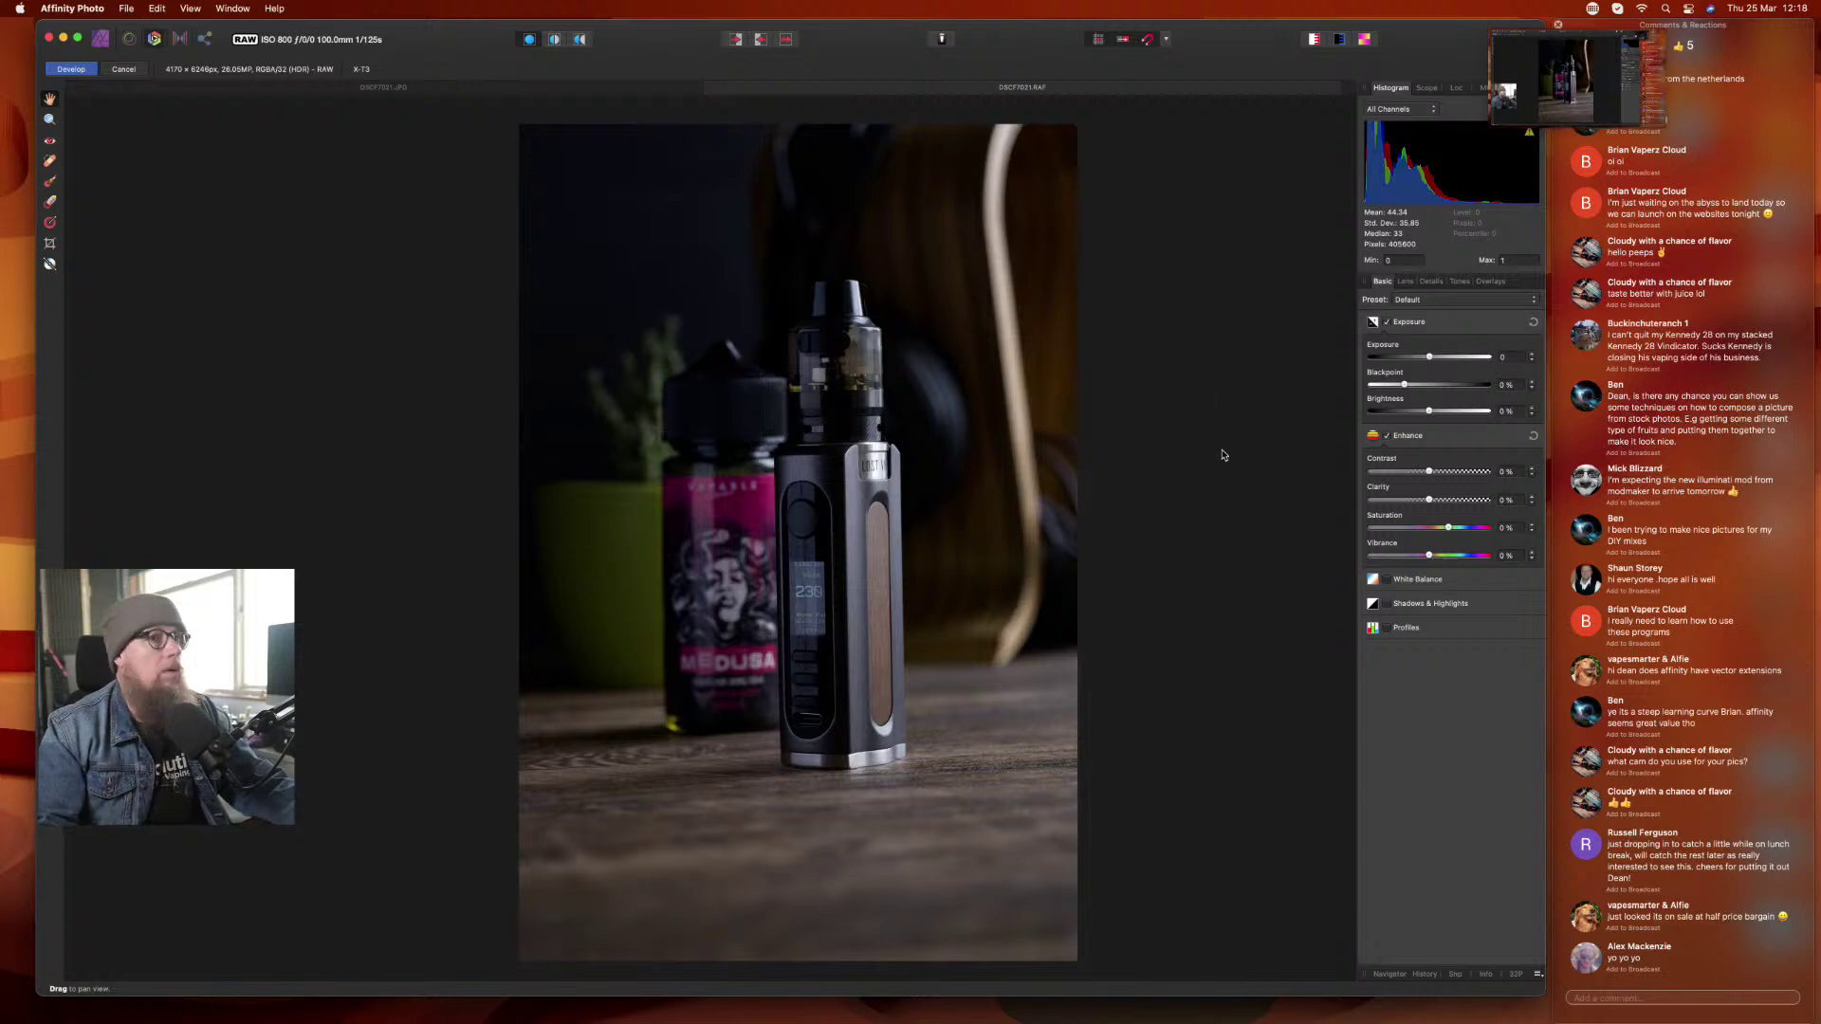
click(1420, 111)
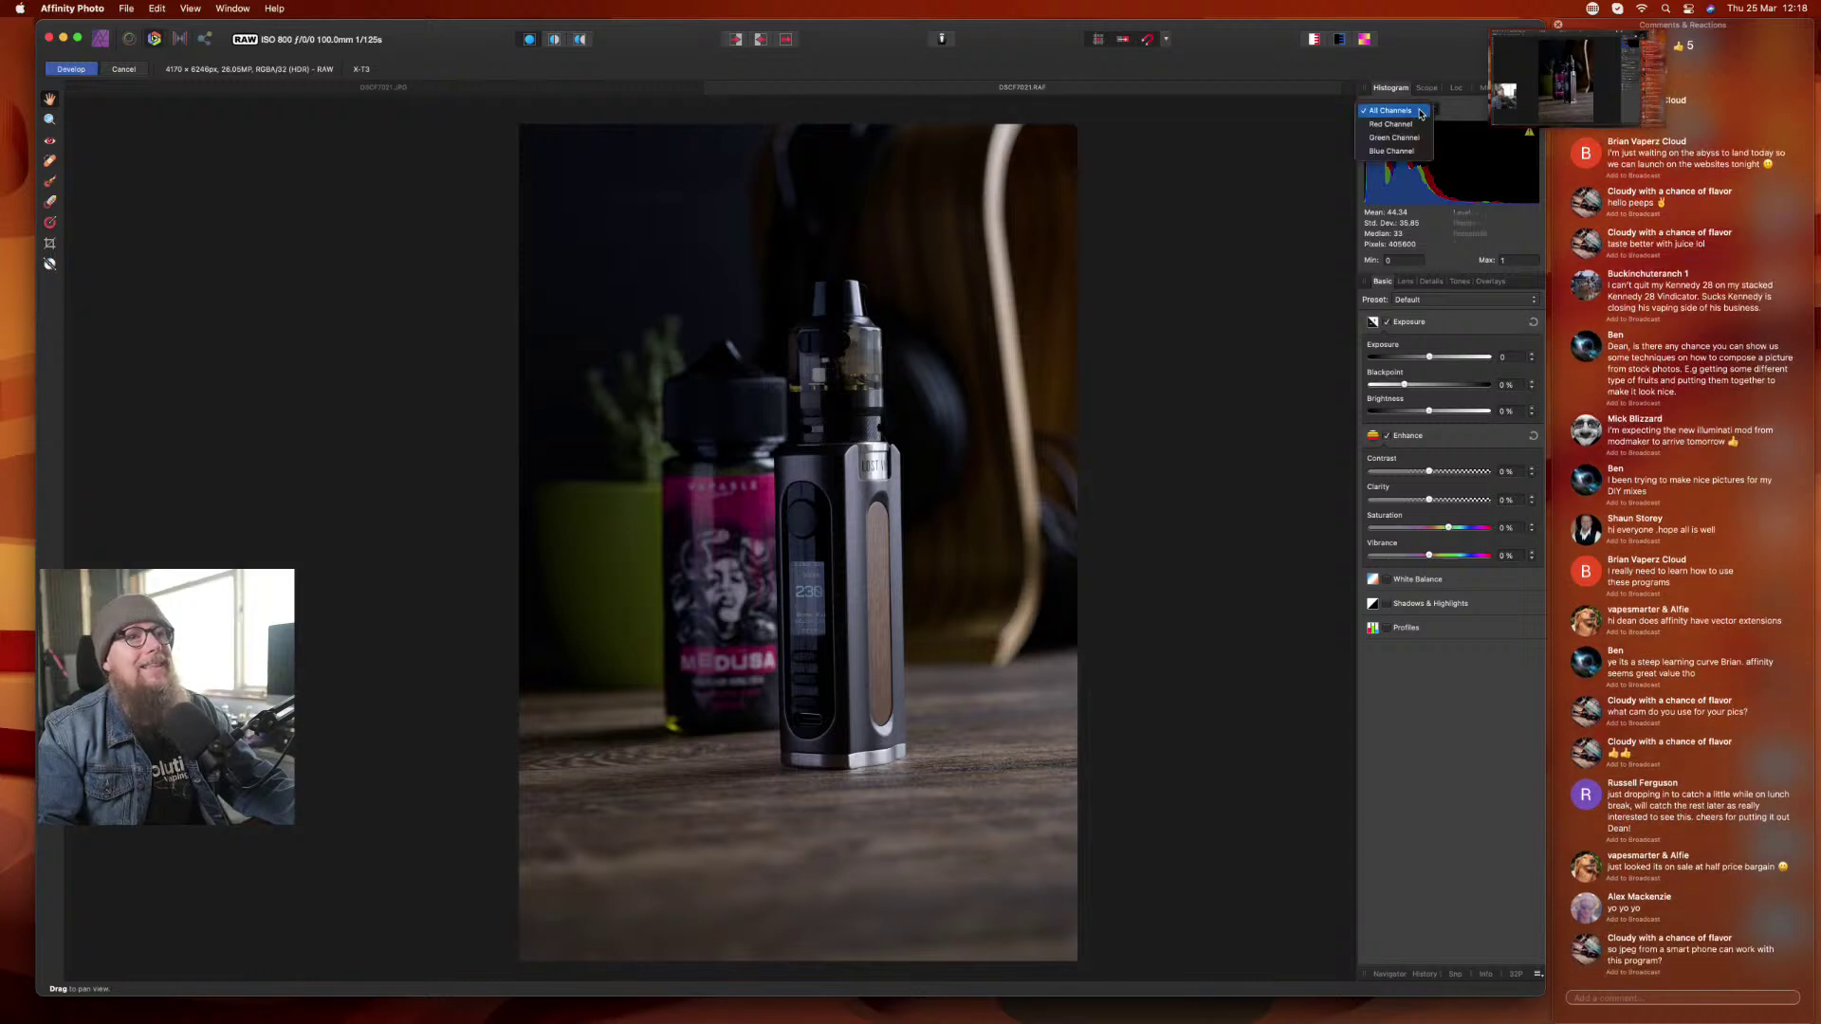
click(1420, 111)
click(1433, 88)
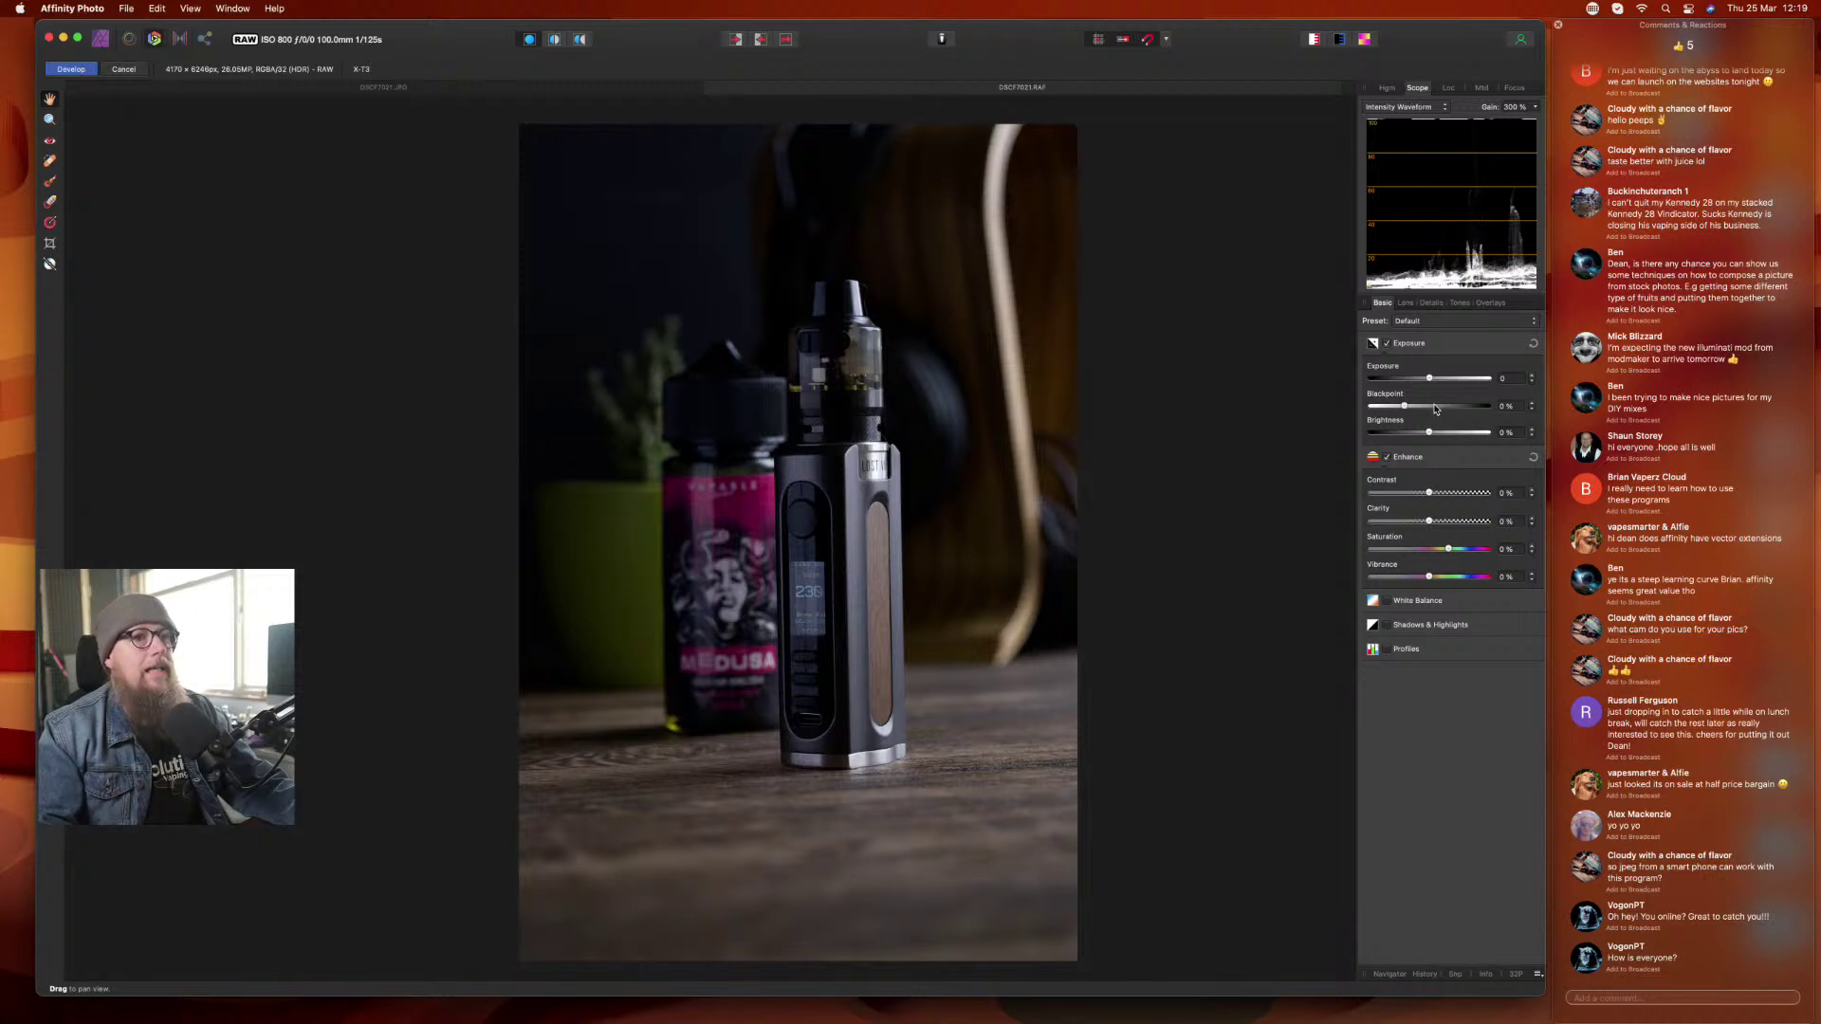
- Enable Shadows & Highlights with Shadows at about 59% and Highlights at about -88%, and raise Exposure to 0.639
click(1415, 626)
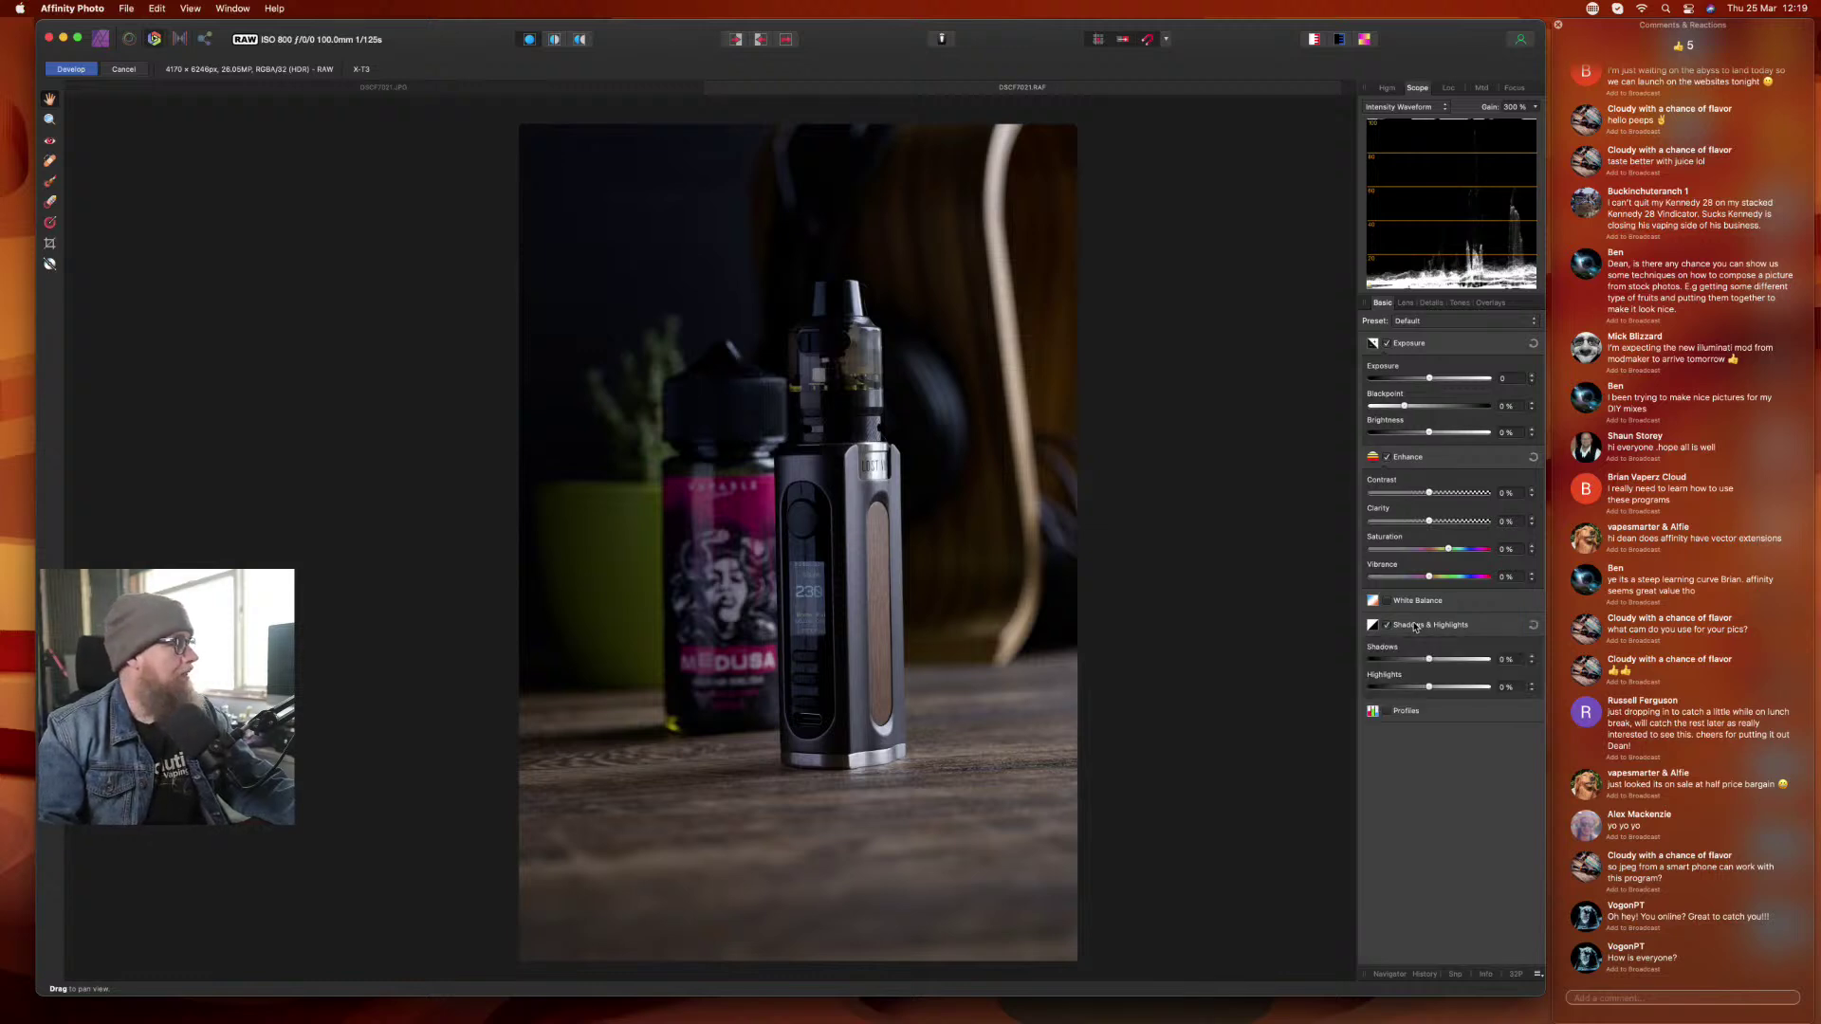
drag(1430, 659, 1464, 661)
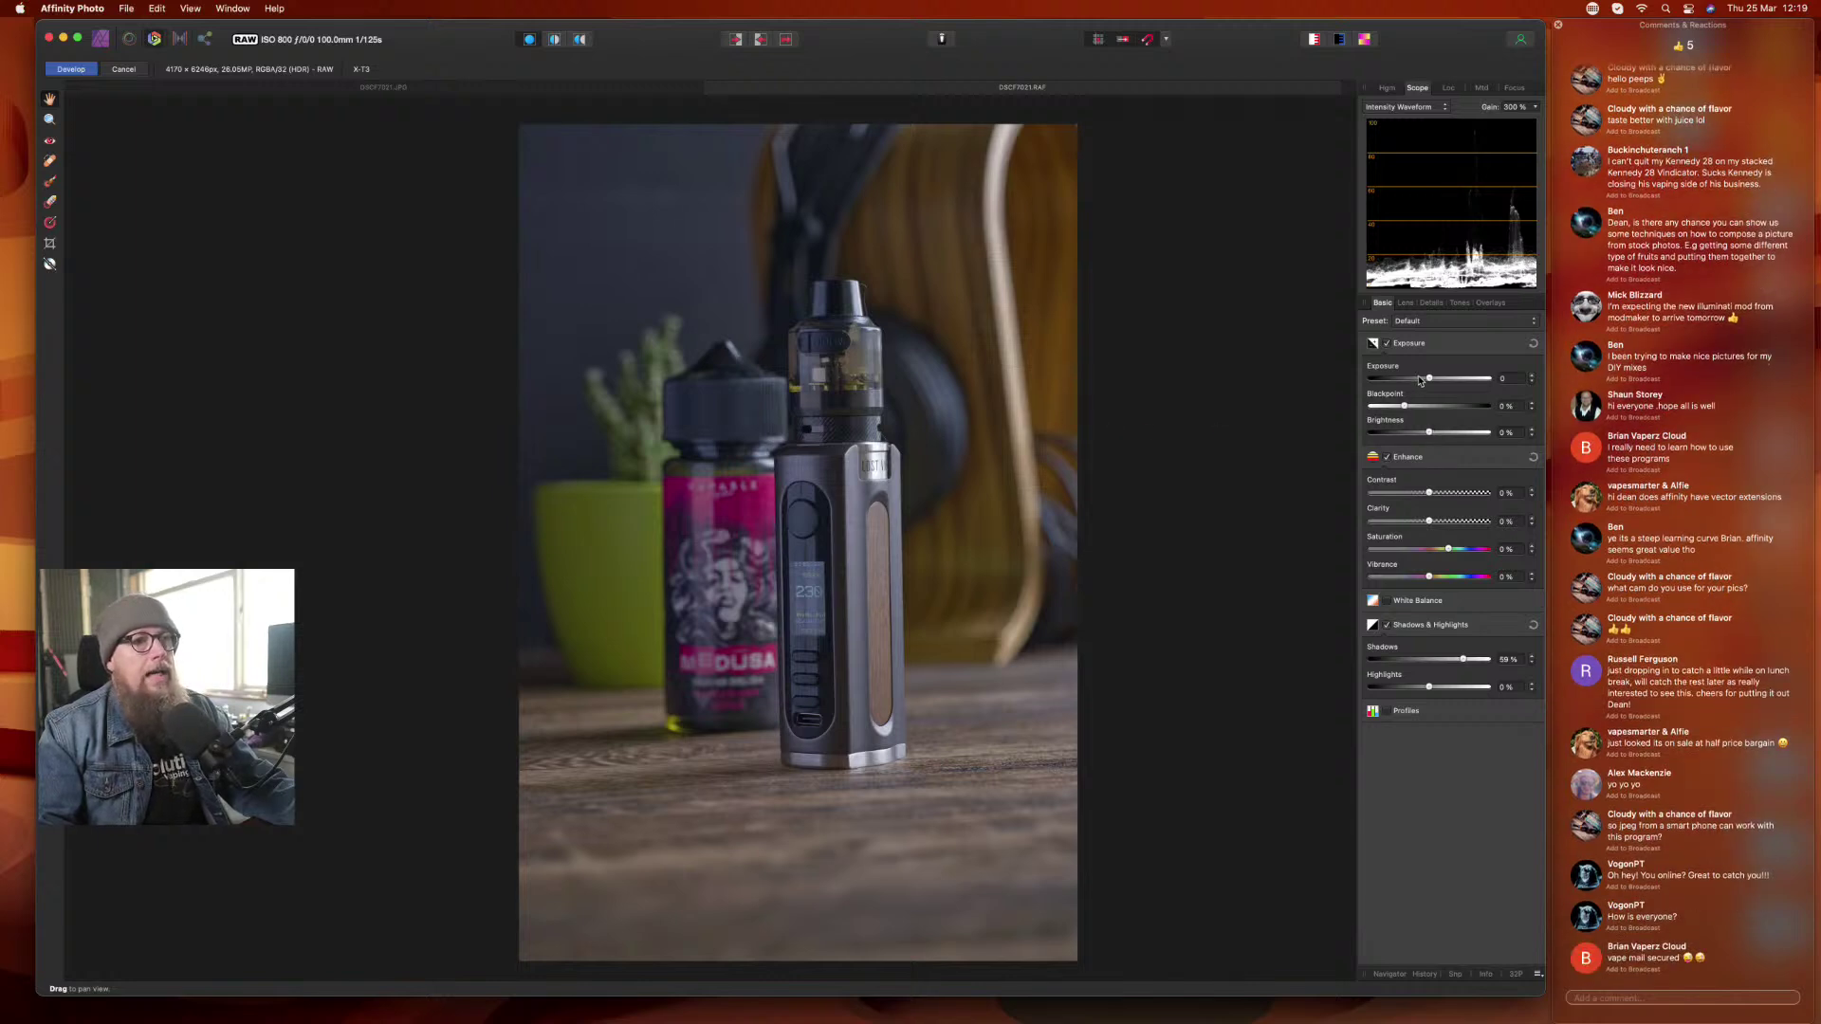
drag(1421, 381, 1438, 380)
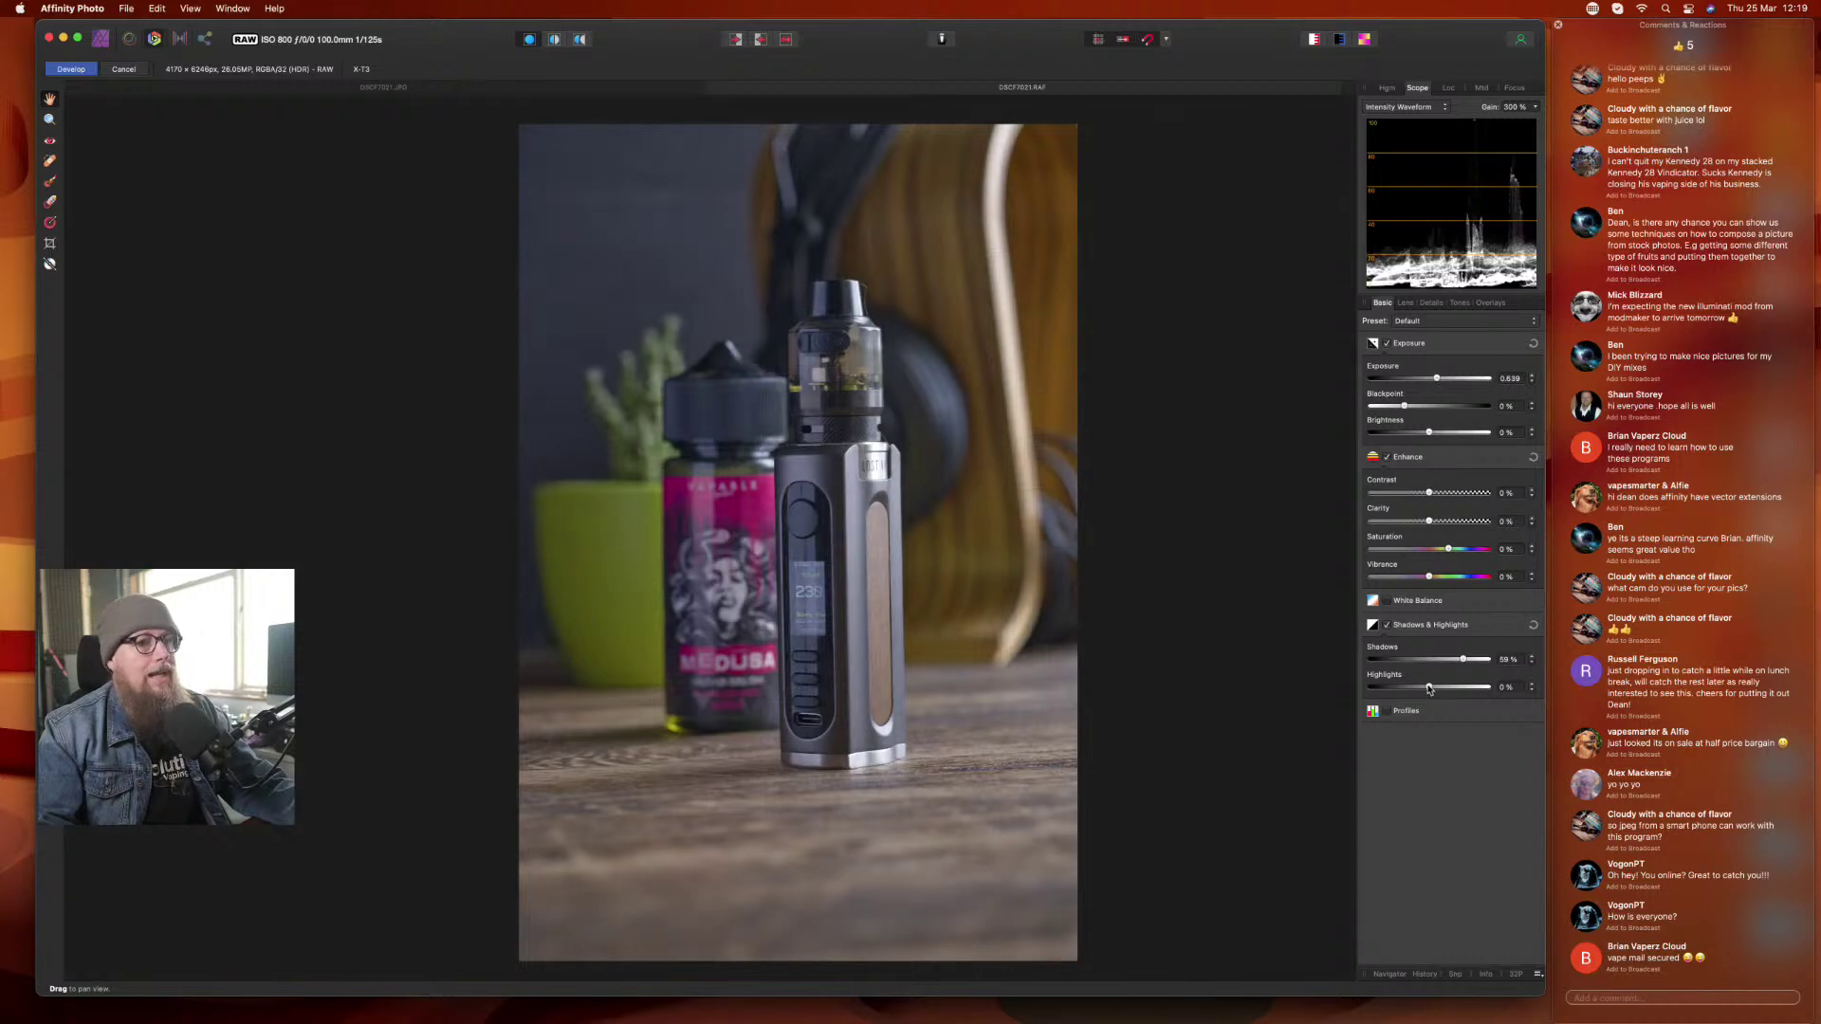
drag(1429, 686, 1377, 690)
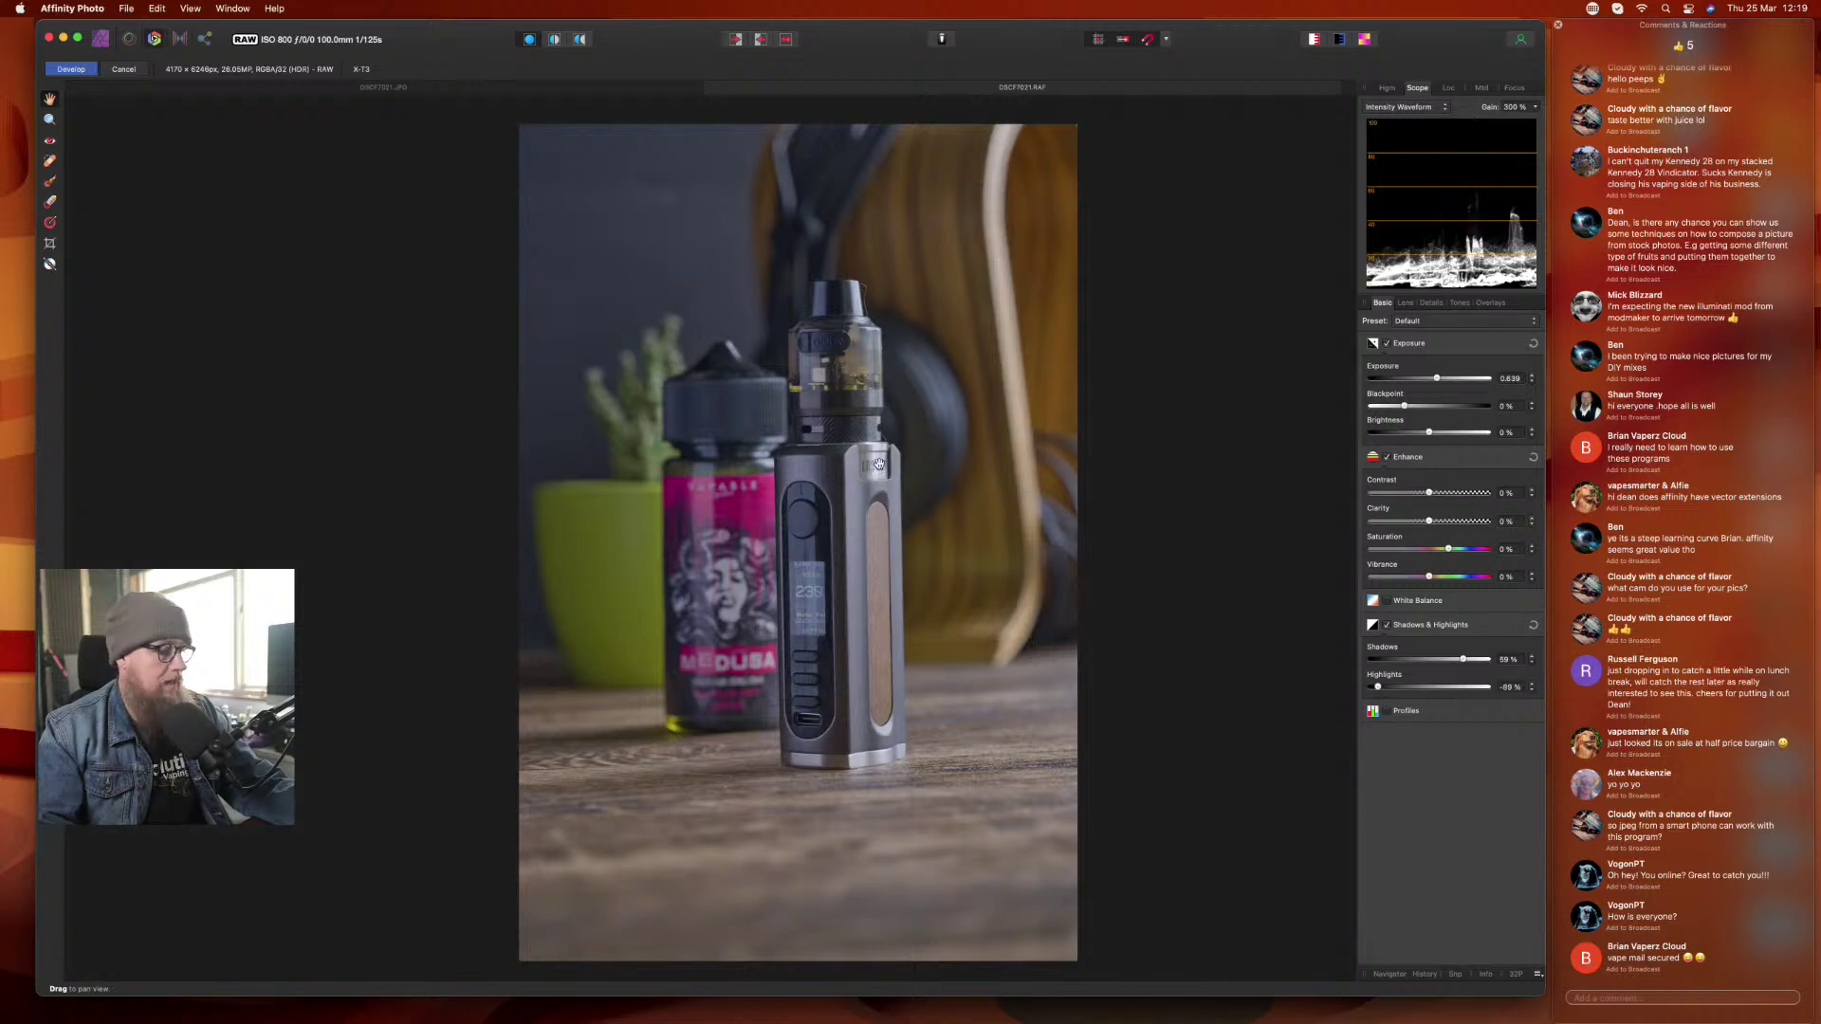
- Test Highlights at 100% and about -81% on the mod's metal details, and settle it at about -76%
scroll(875, 466, up, 5)
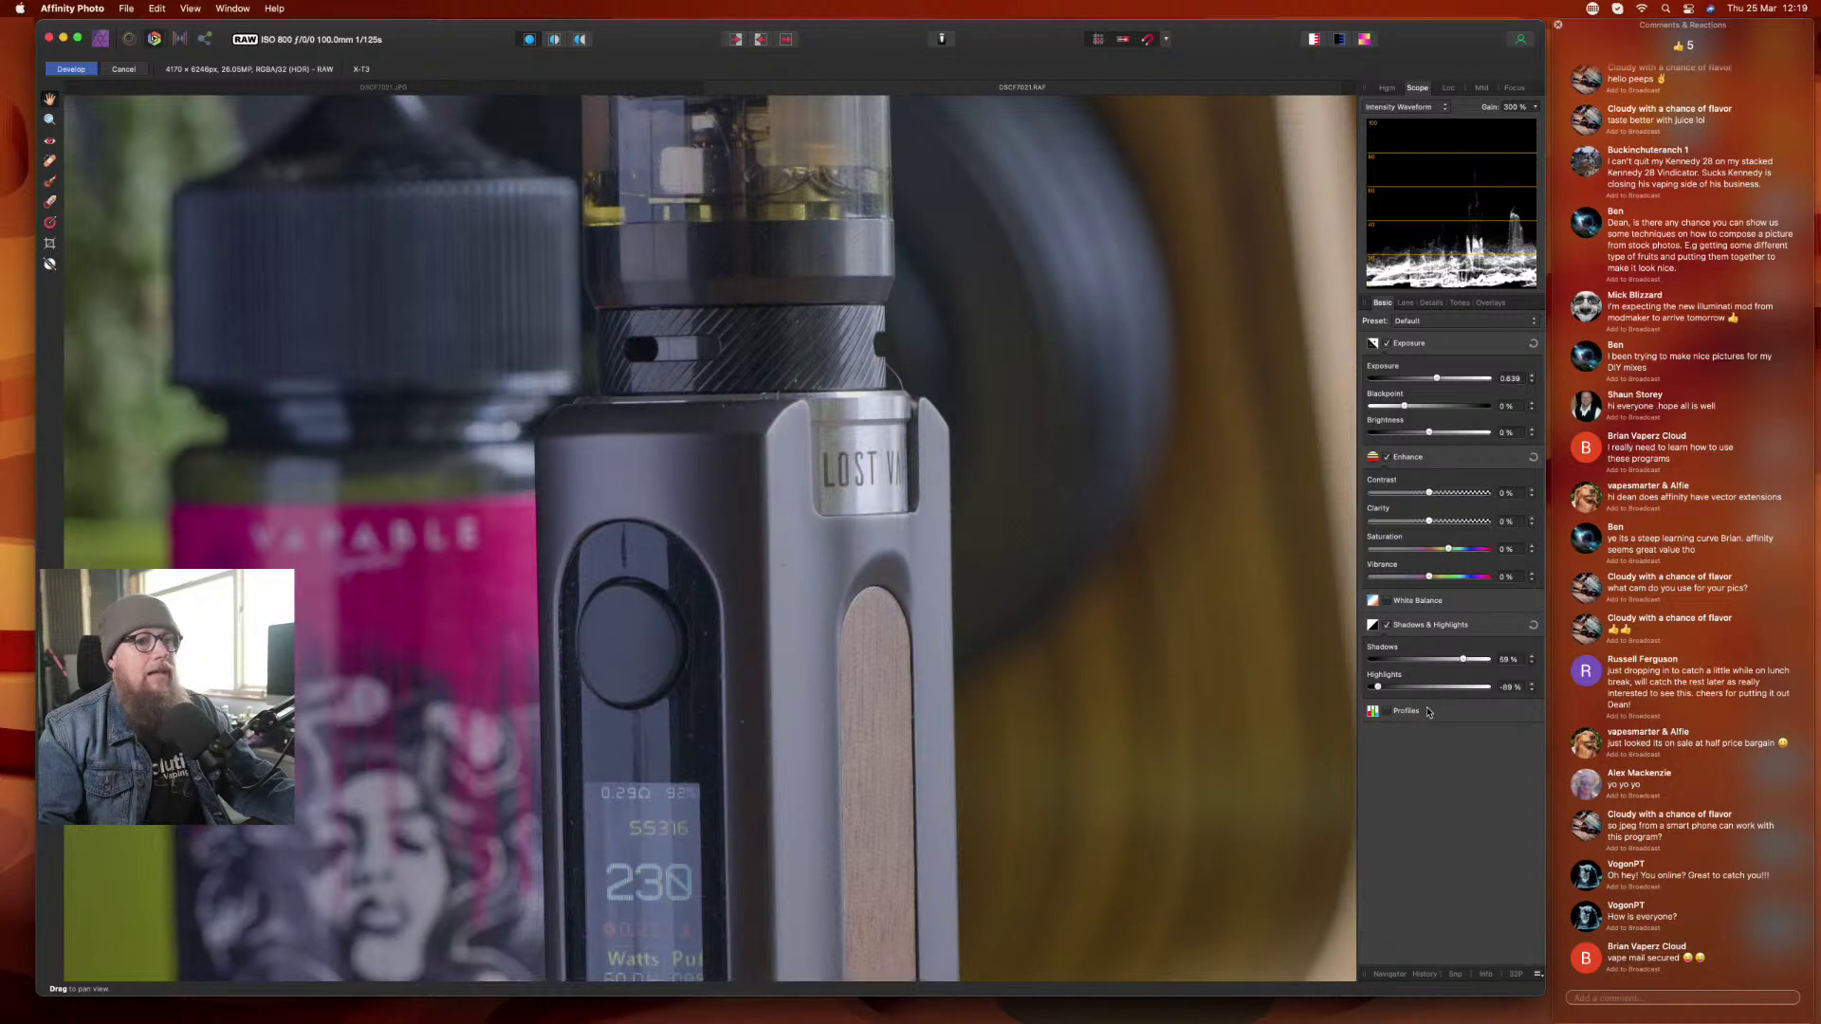
drag(1381, 689, 1498, 688)
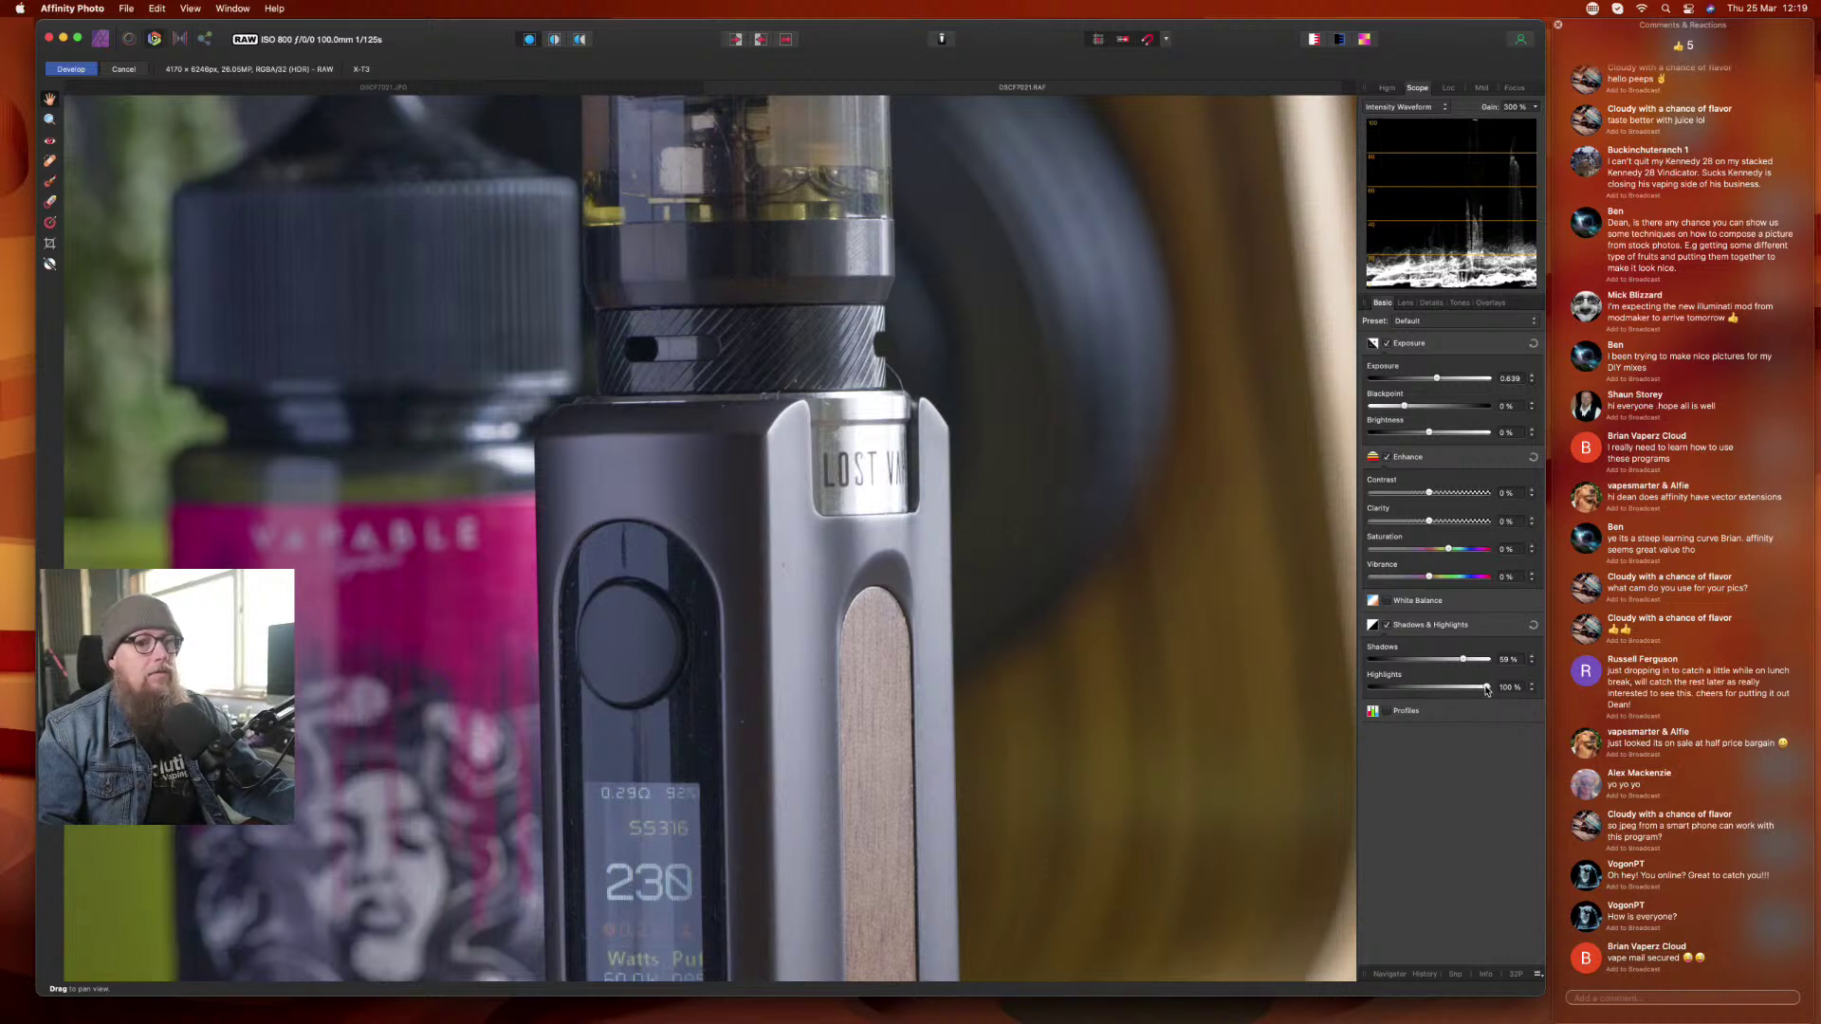
drag(1487, 689, 1383, 693)
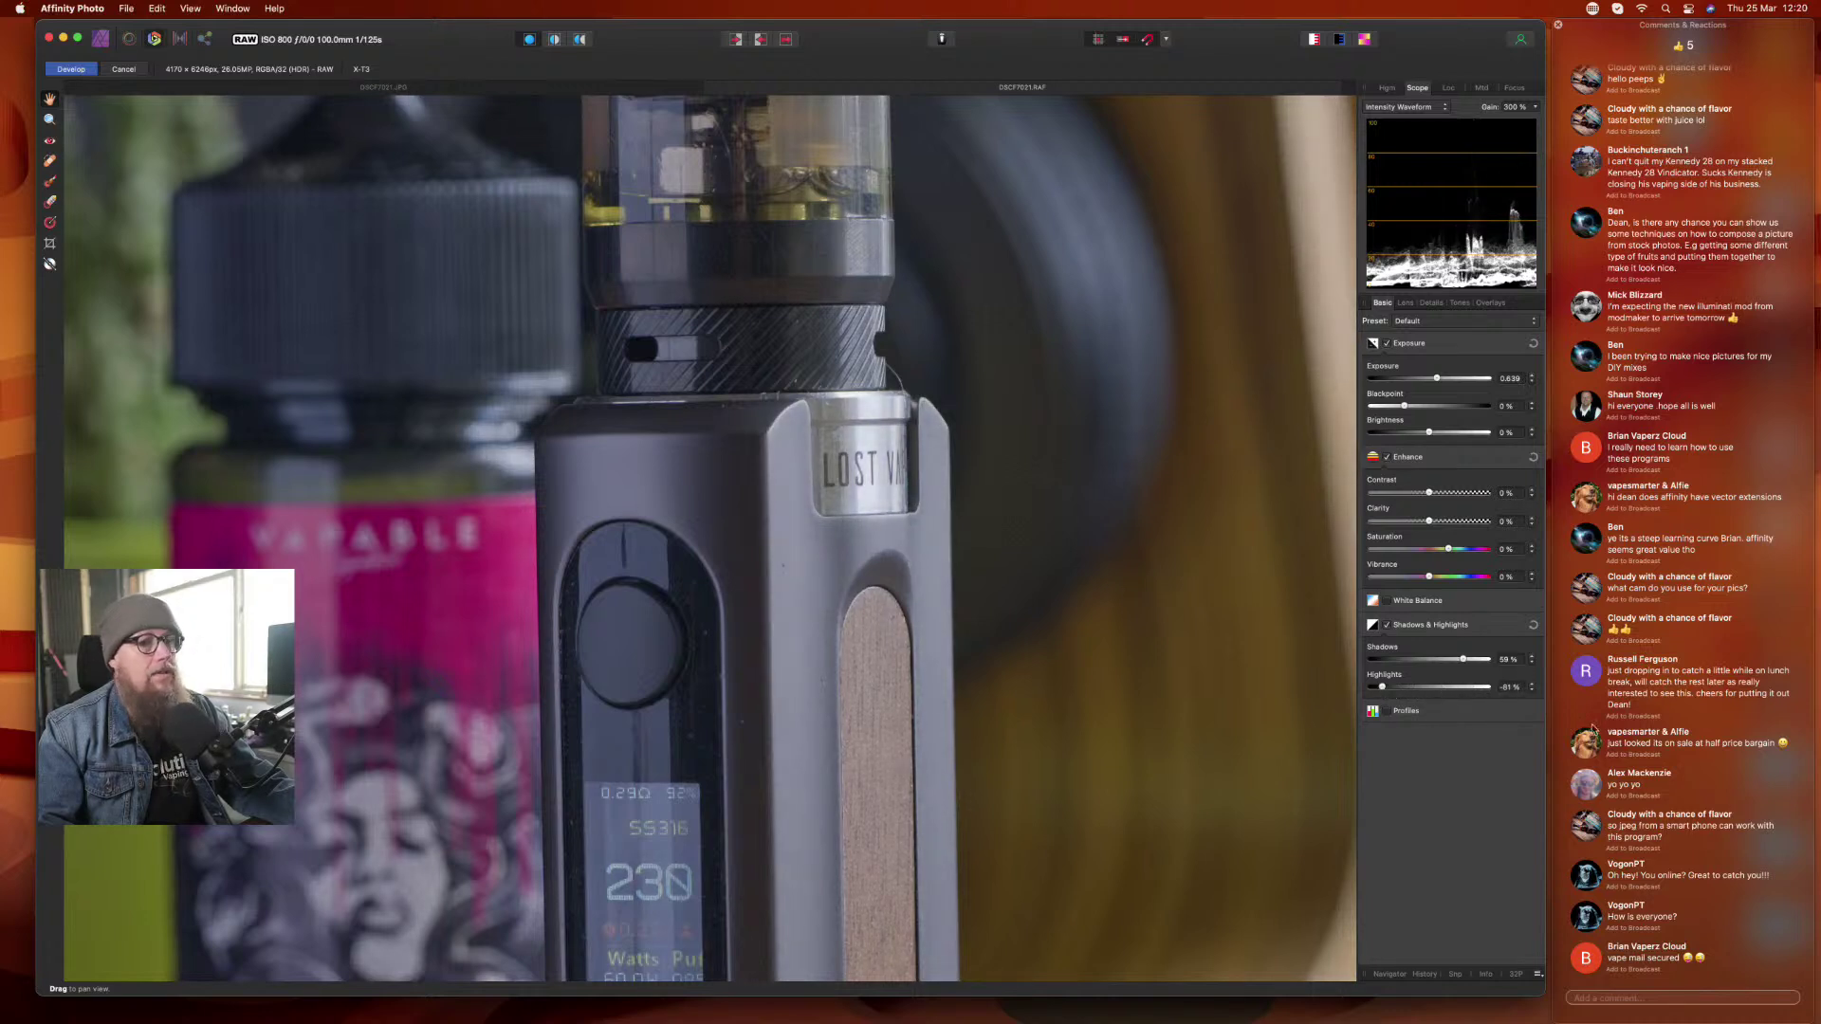
key(super+z)
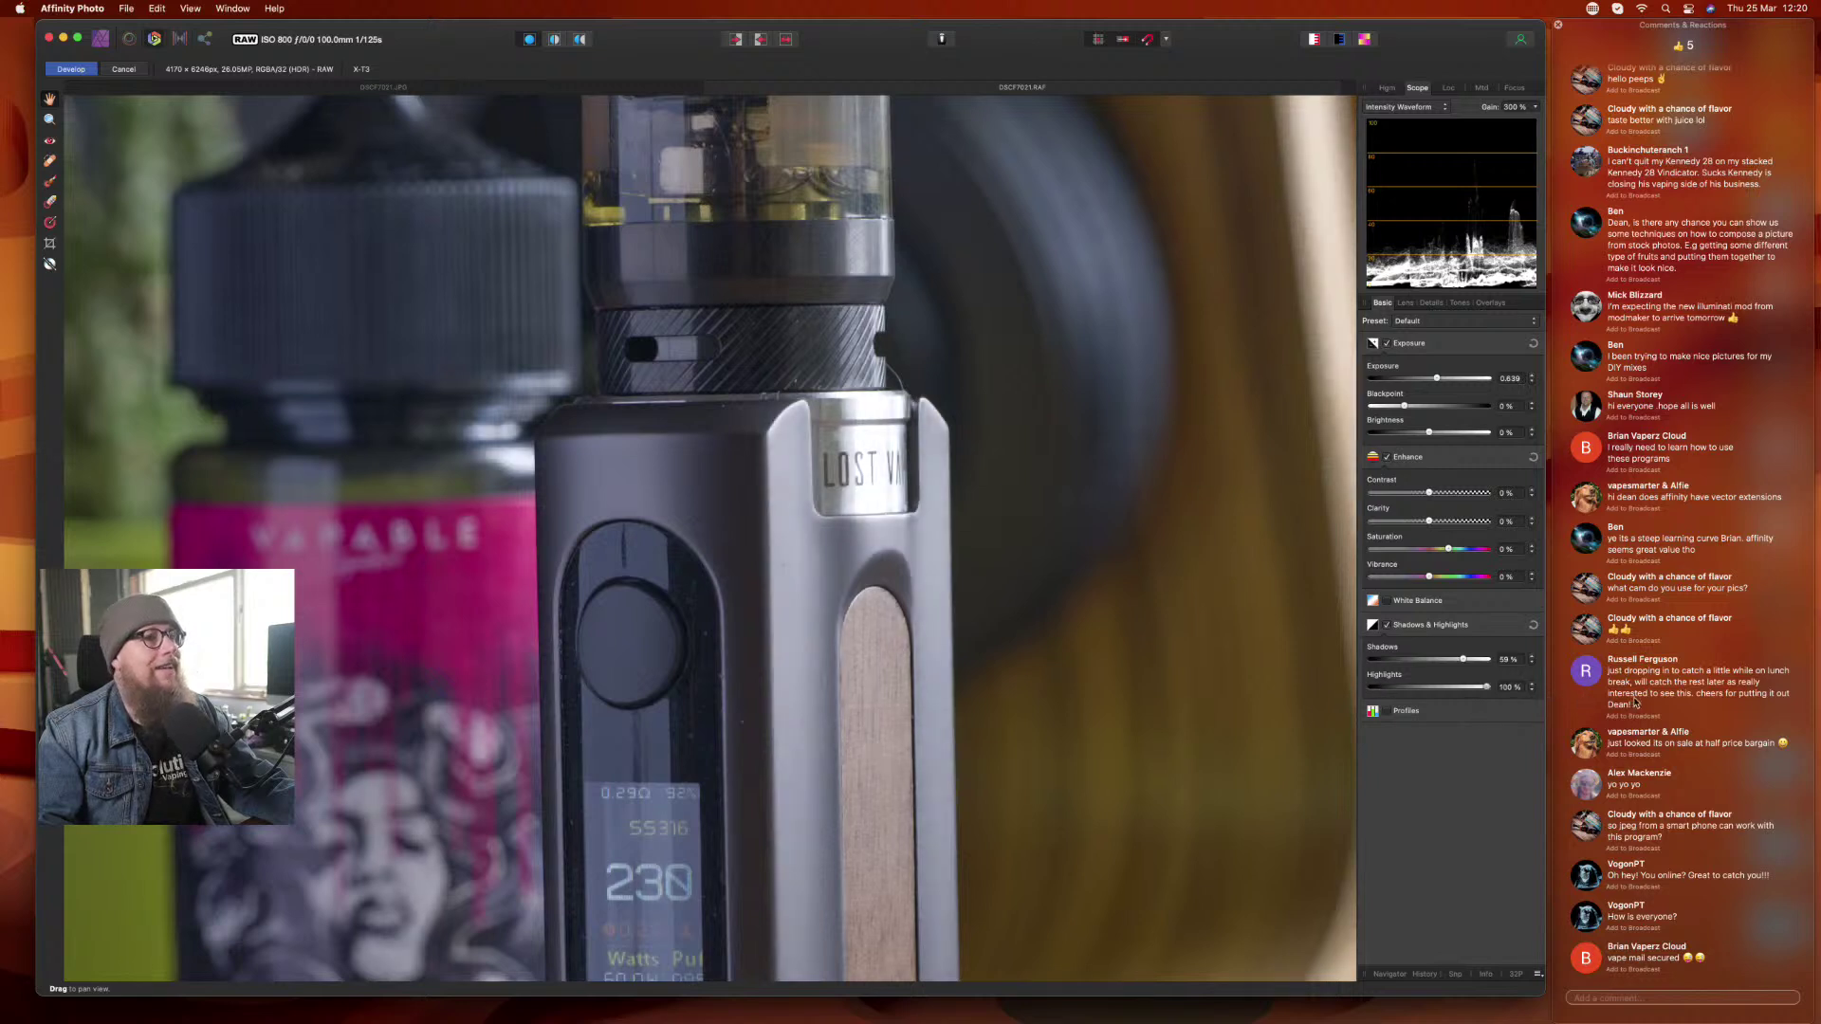
drag(1486, 687, 1385, 707)
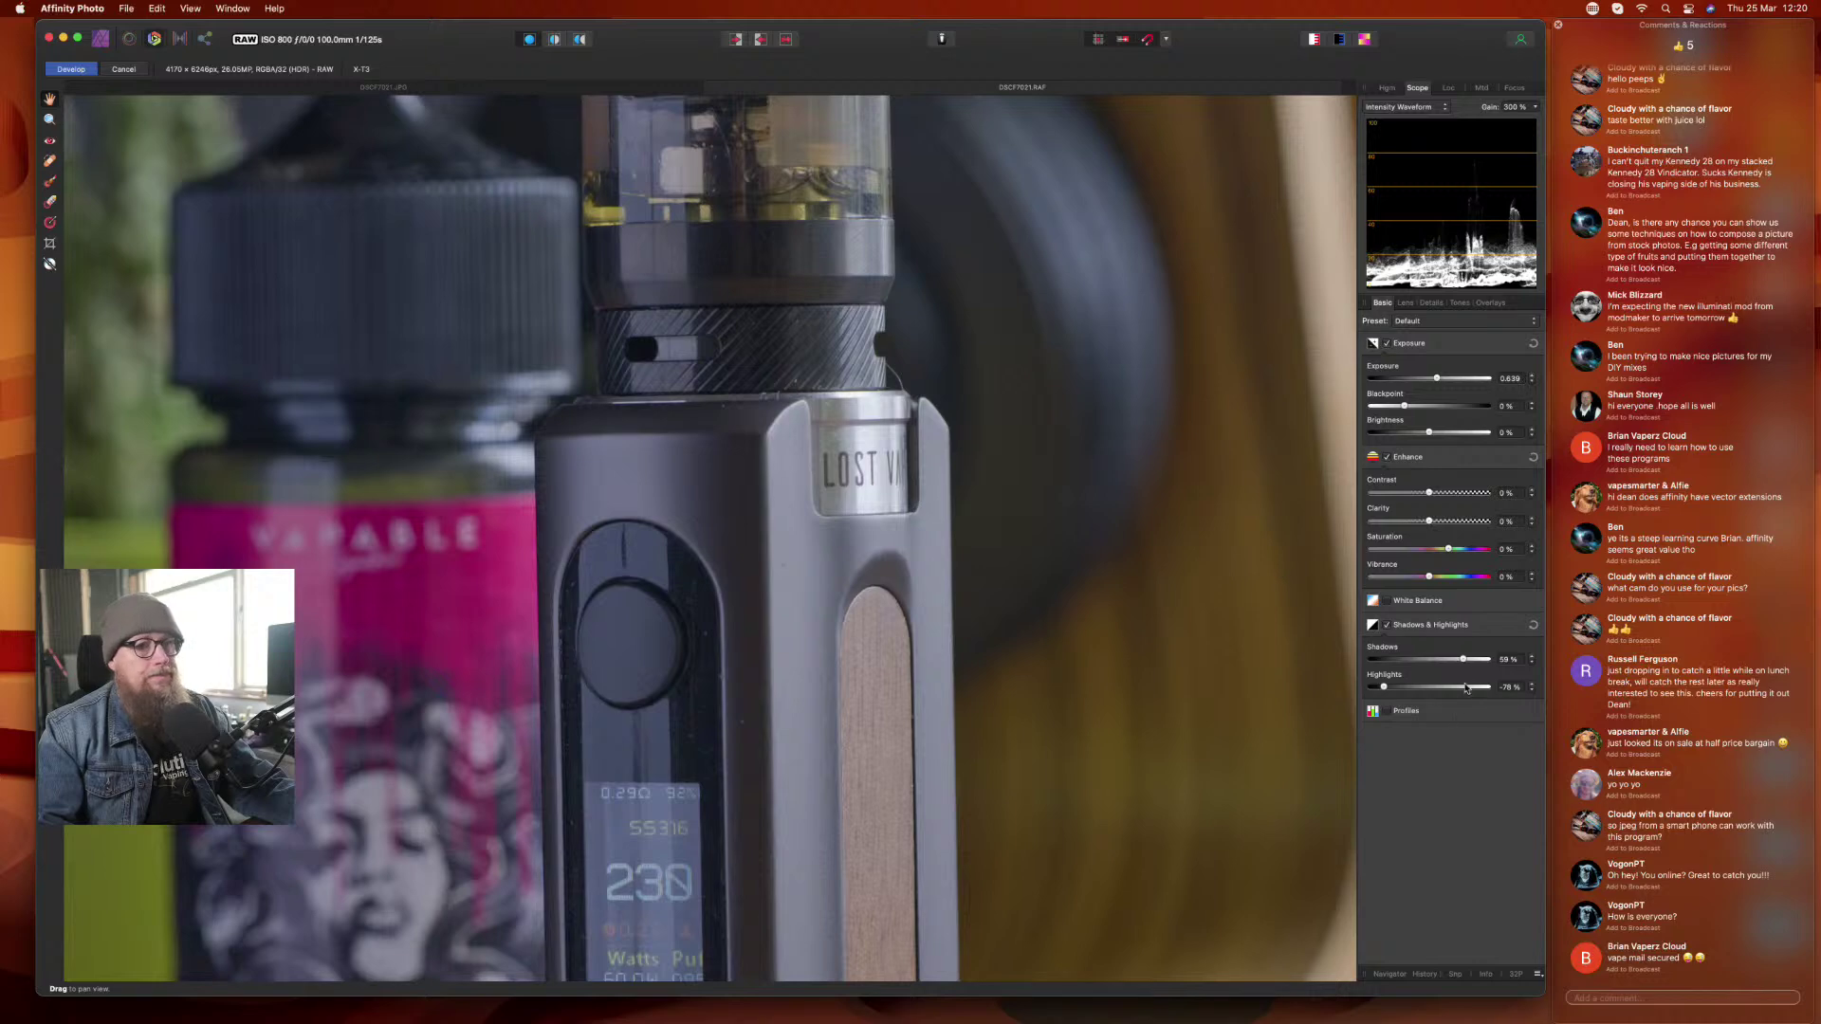
- Test Shadows at about -88% and 33% while checking the whole photo, and settle it at about 68%
drag(1463, 661, 1379, 666)
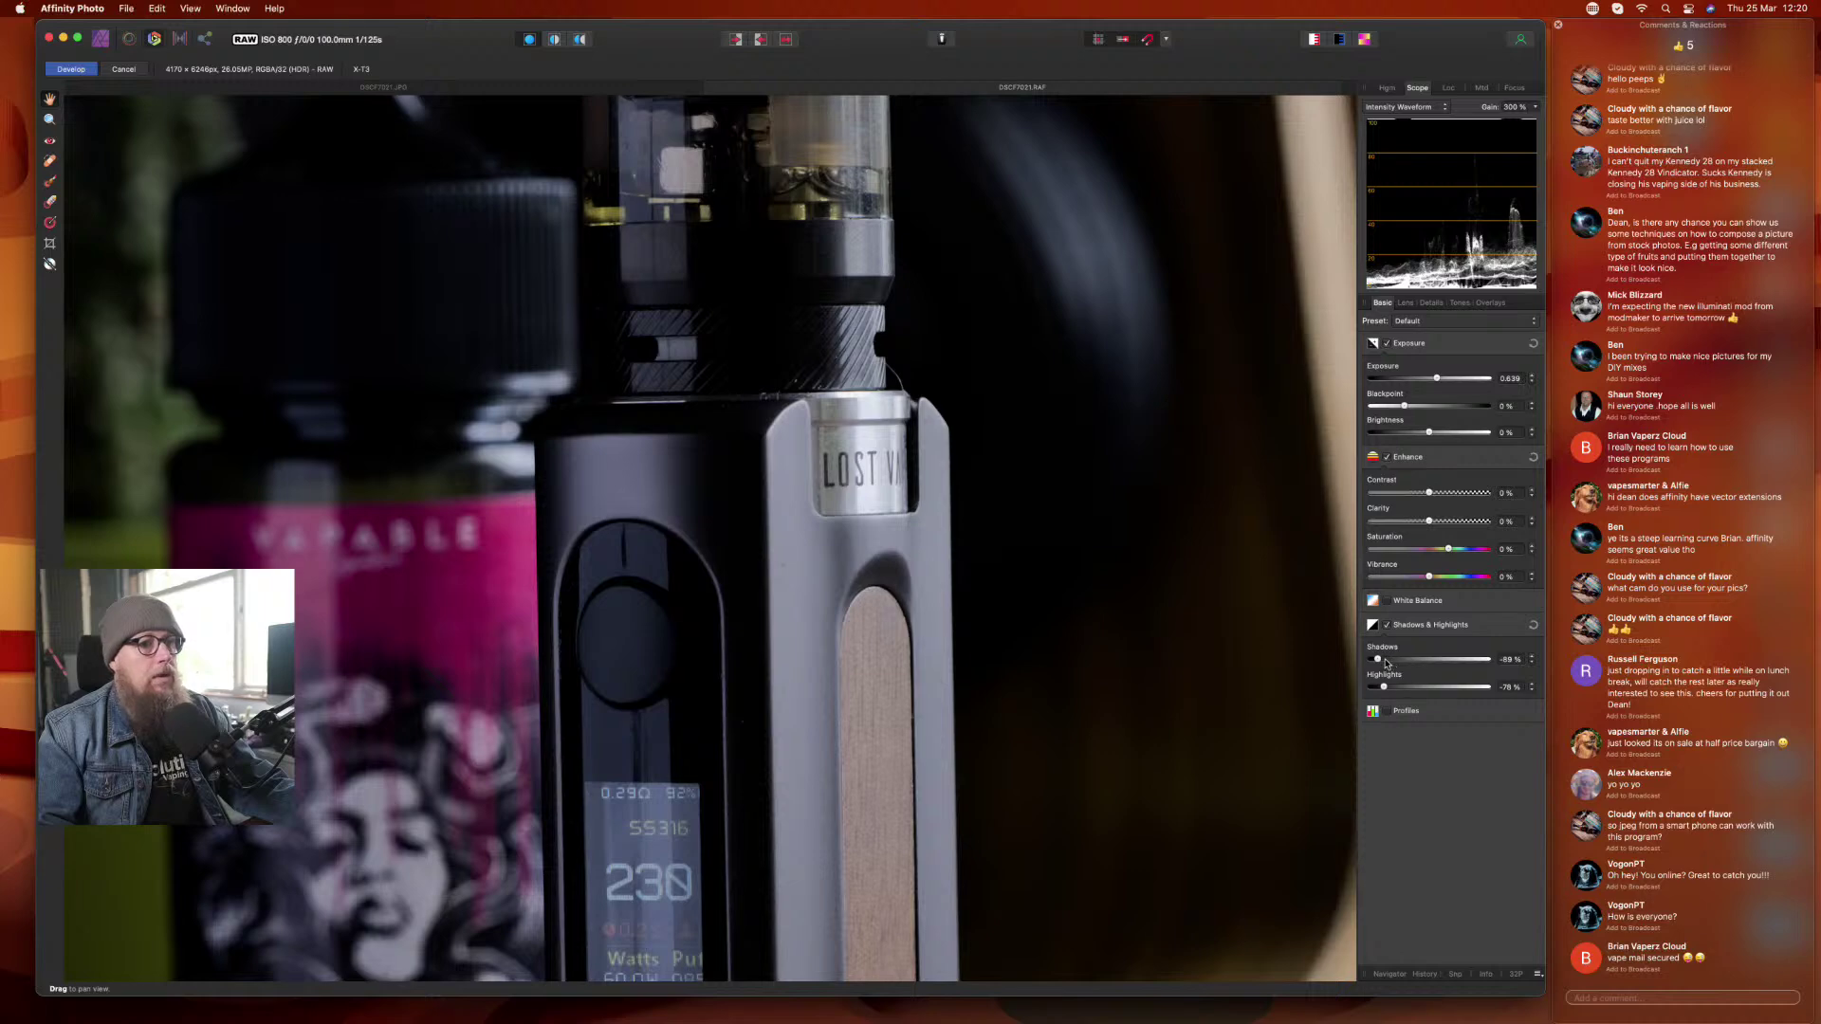
drag(1379, 660, 1448, 663)
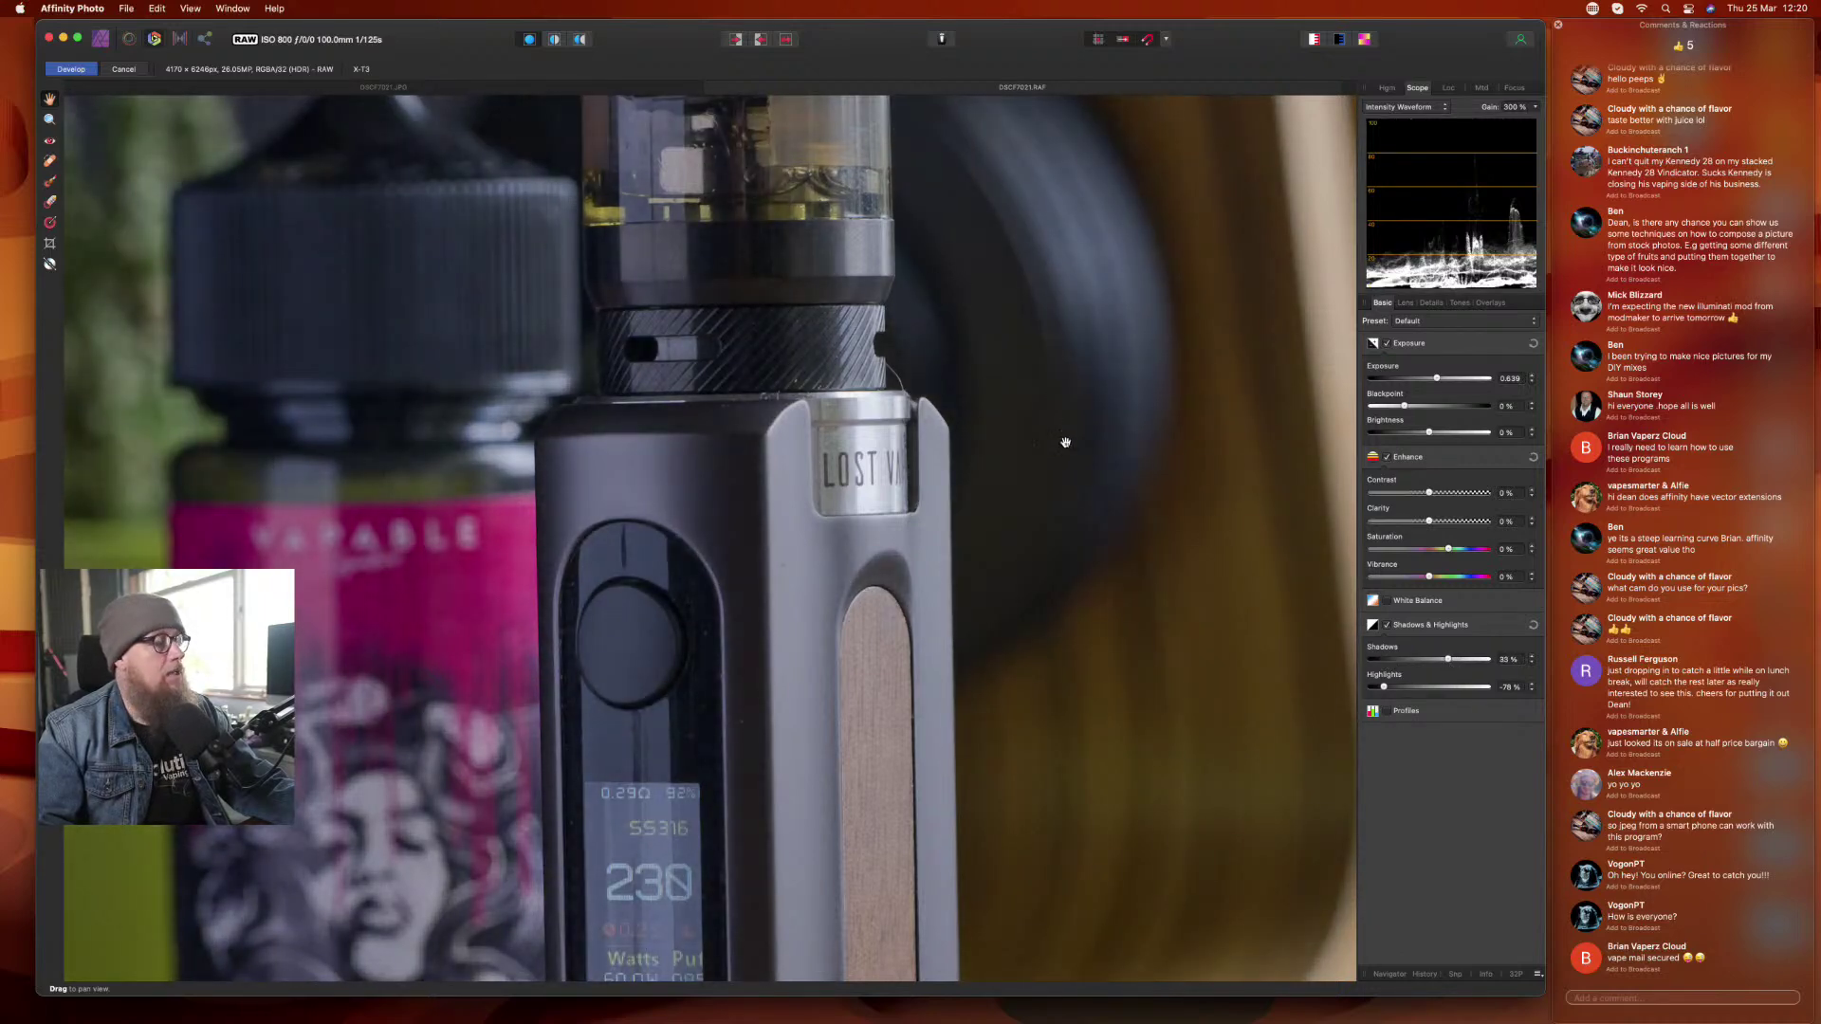
key(super+0)
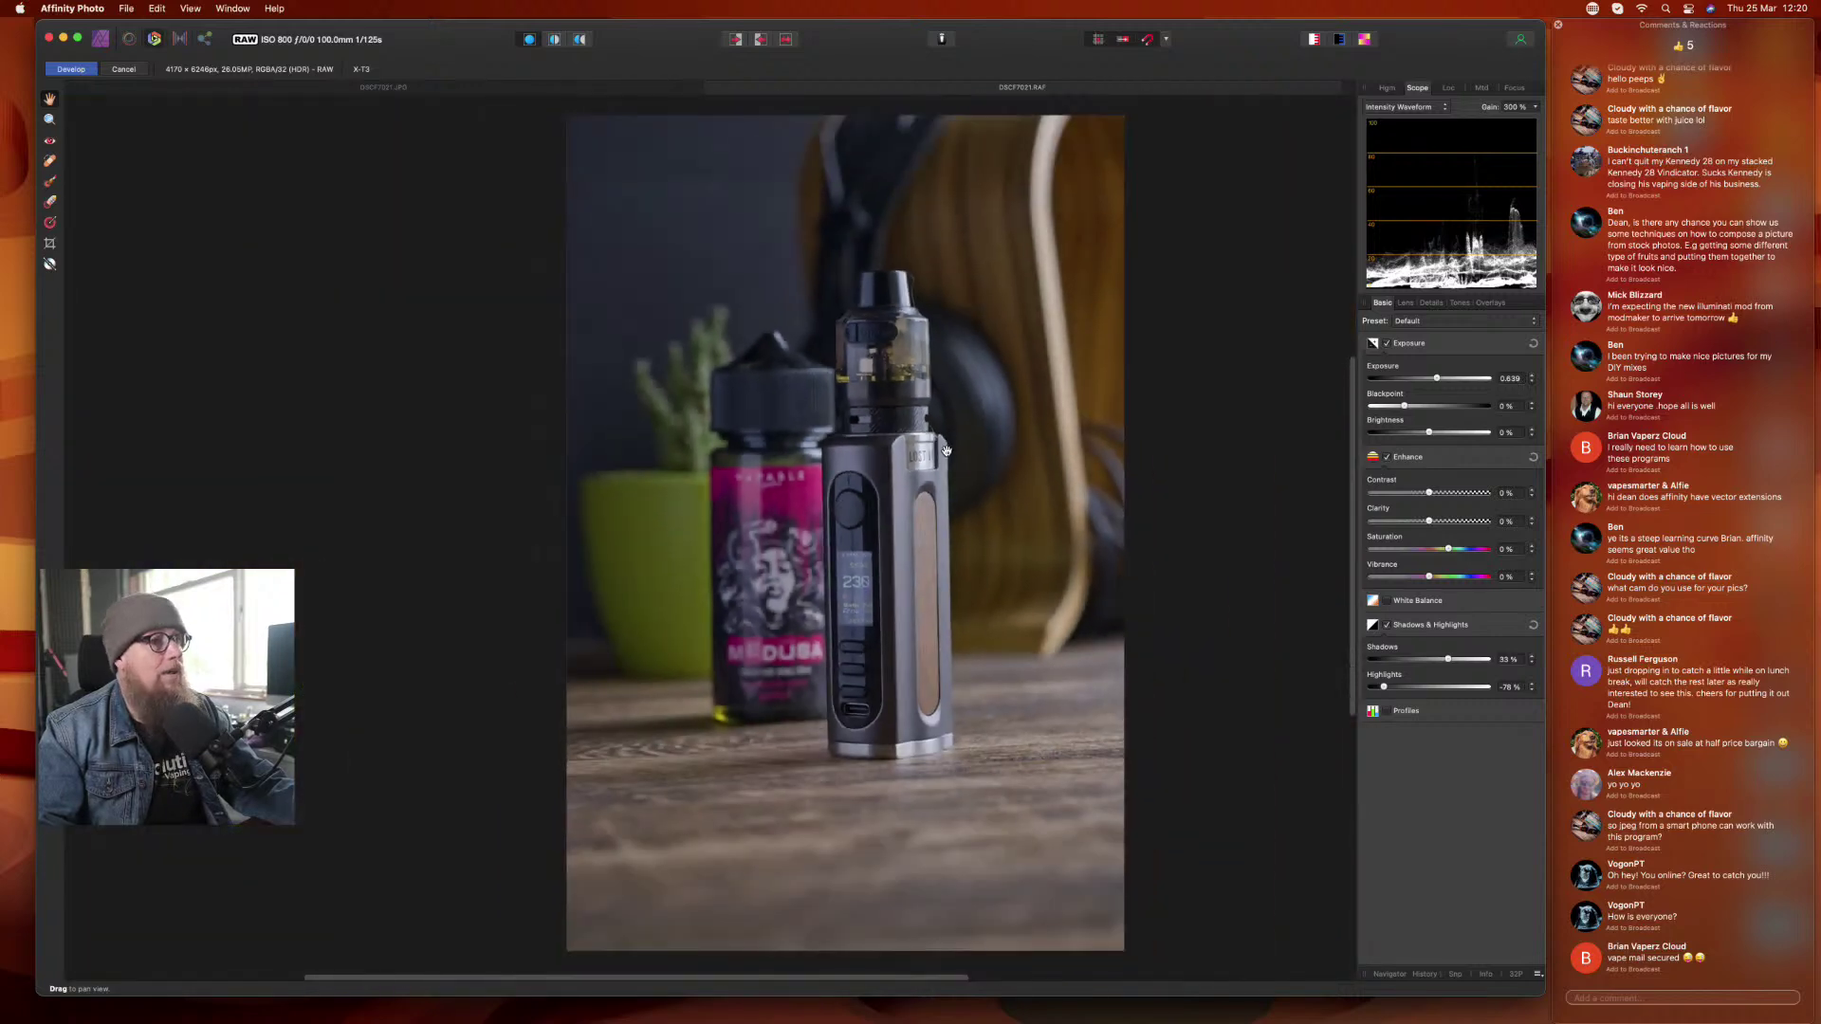
scroll(890, 407, up, 3)
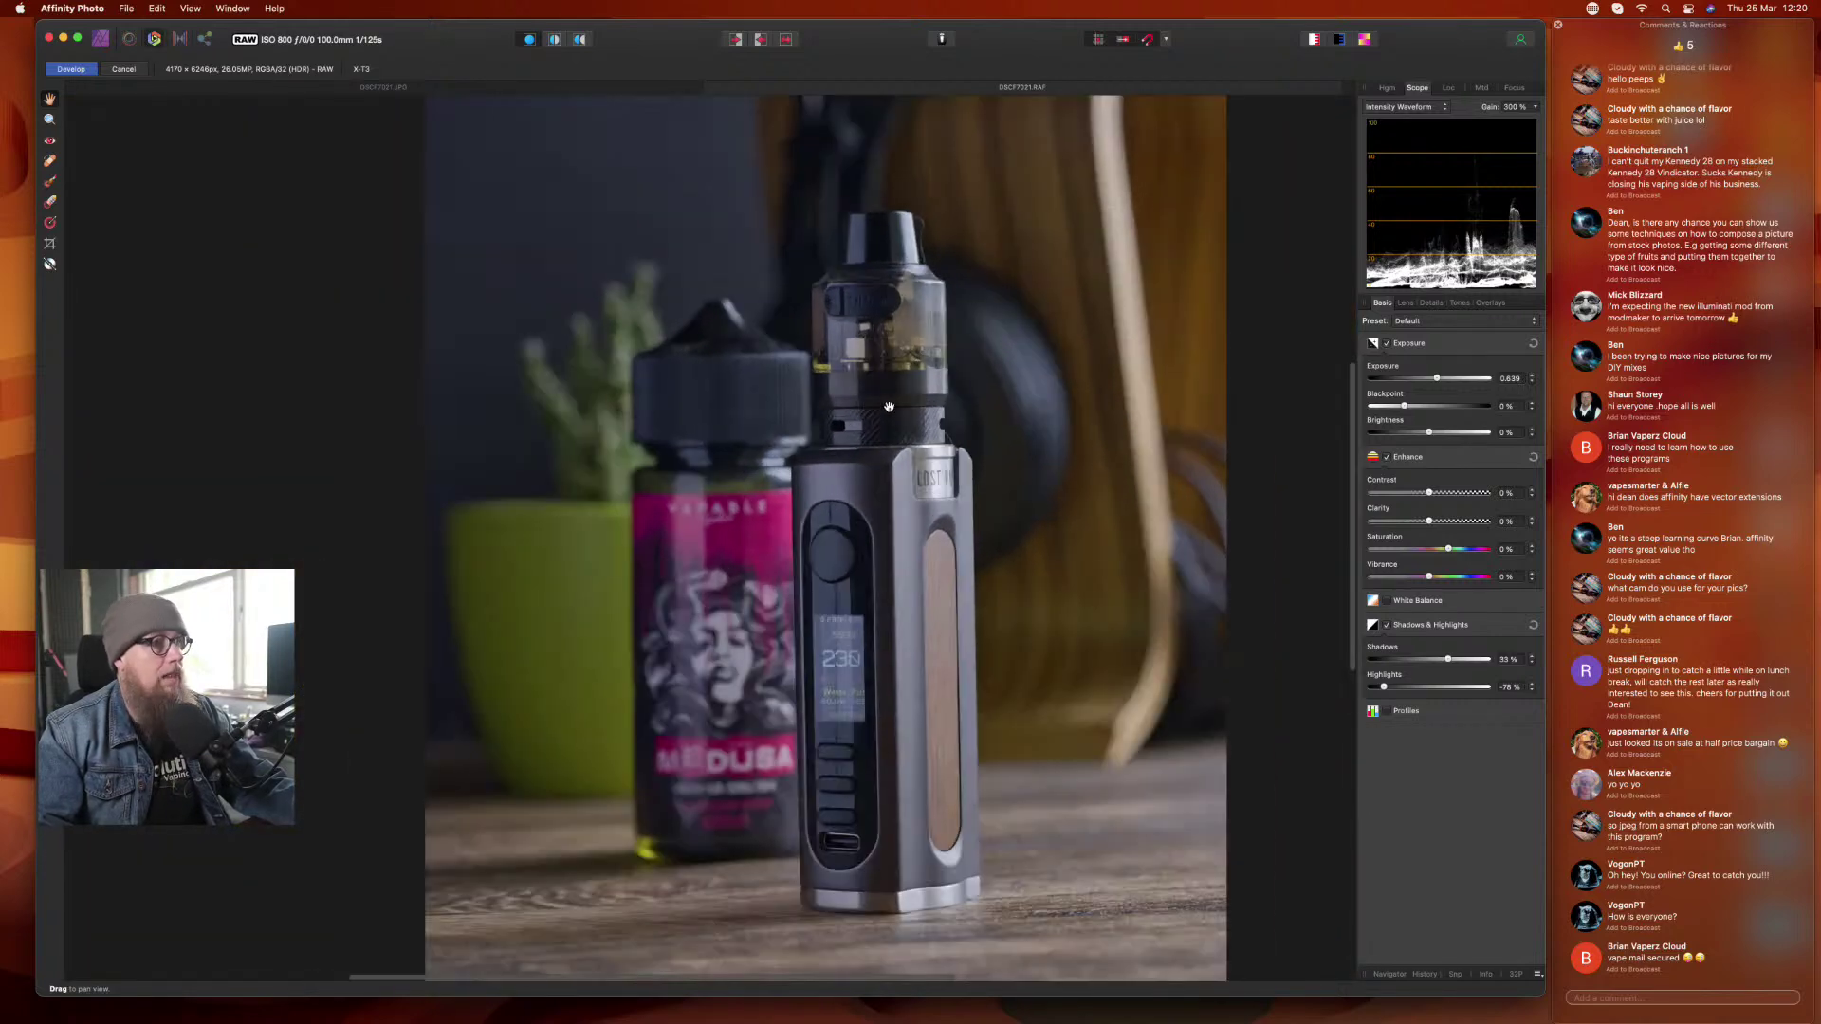
scroll(890, 407, down, 2)
scroll(890, 407, down, 1)
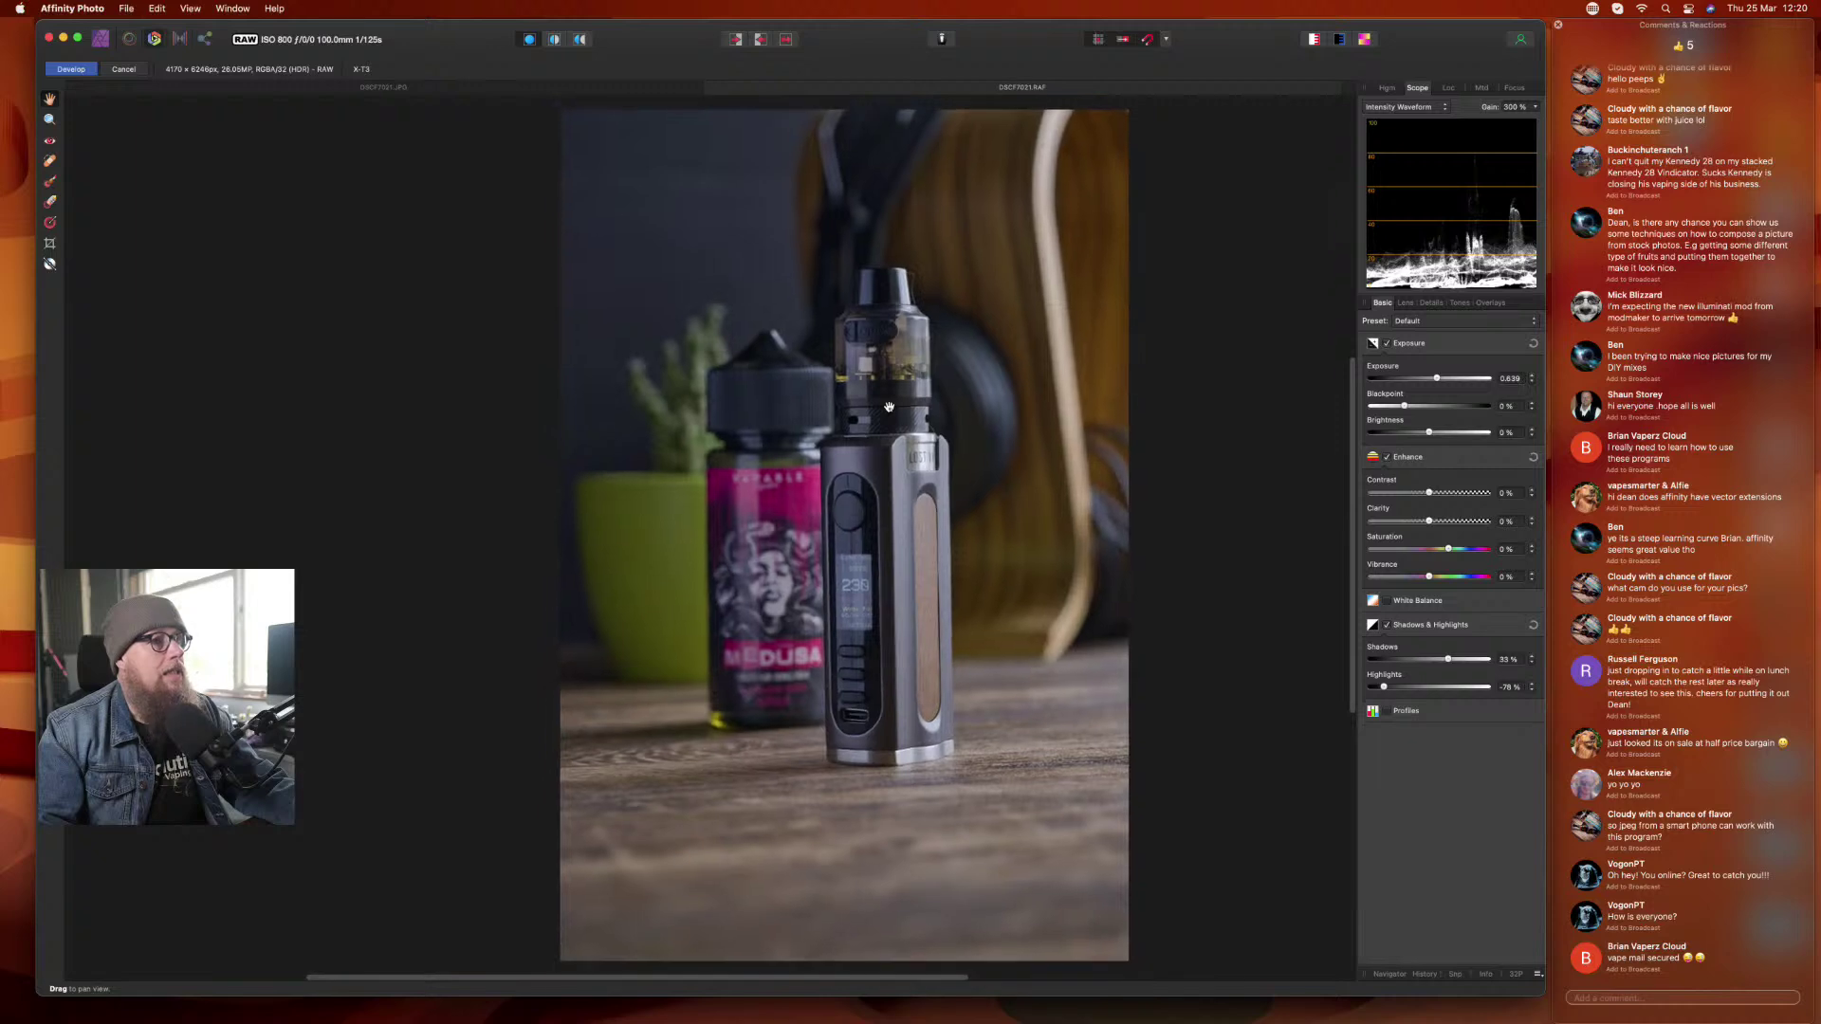
scroll(889, 407, up, 2)
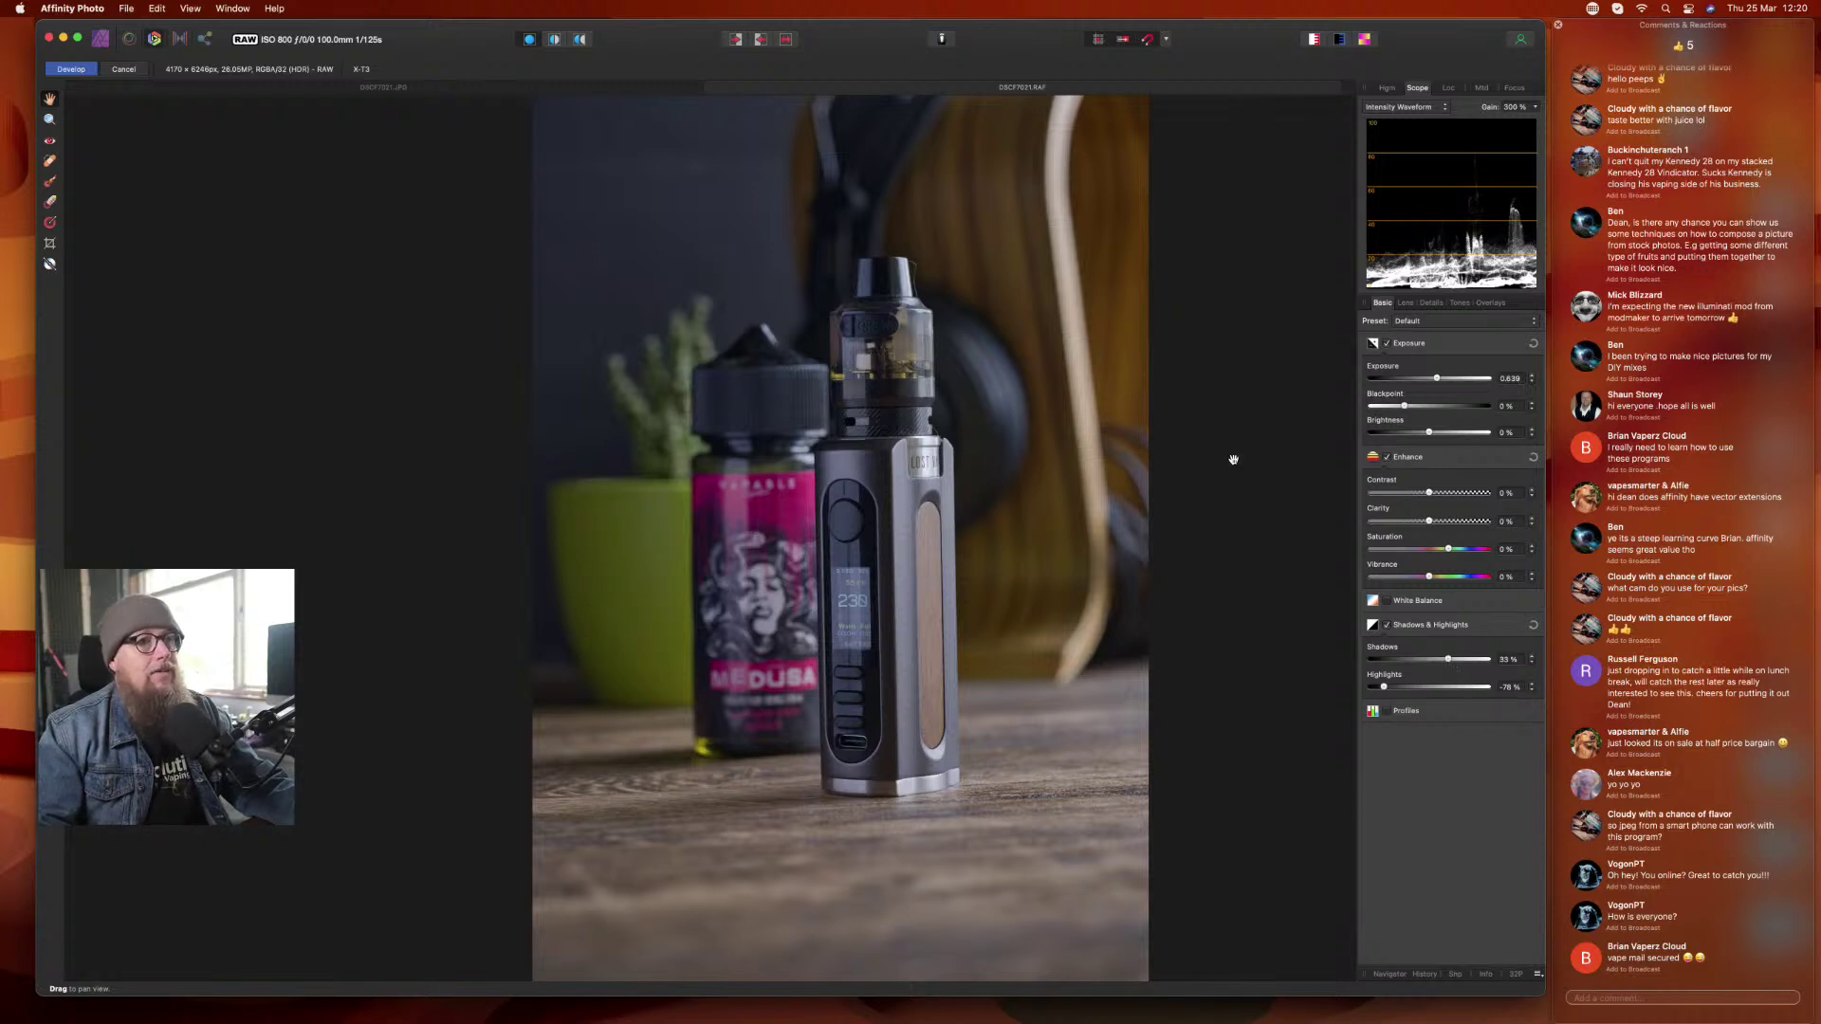
drag(1449, 660, 1471, 661)
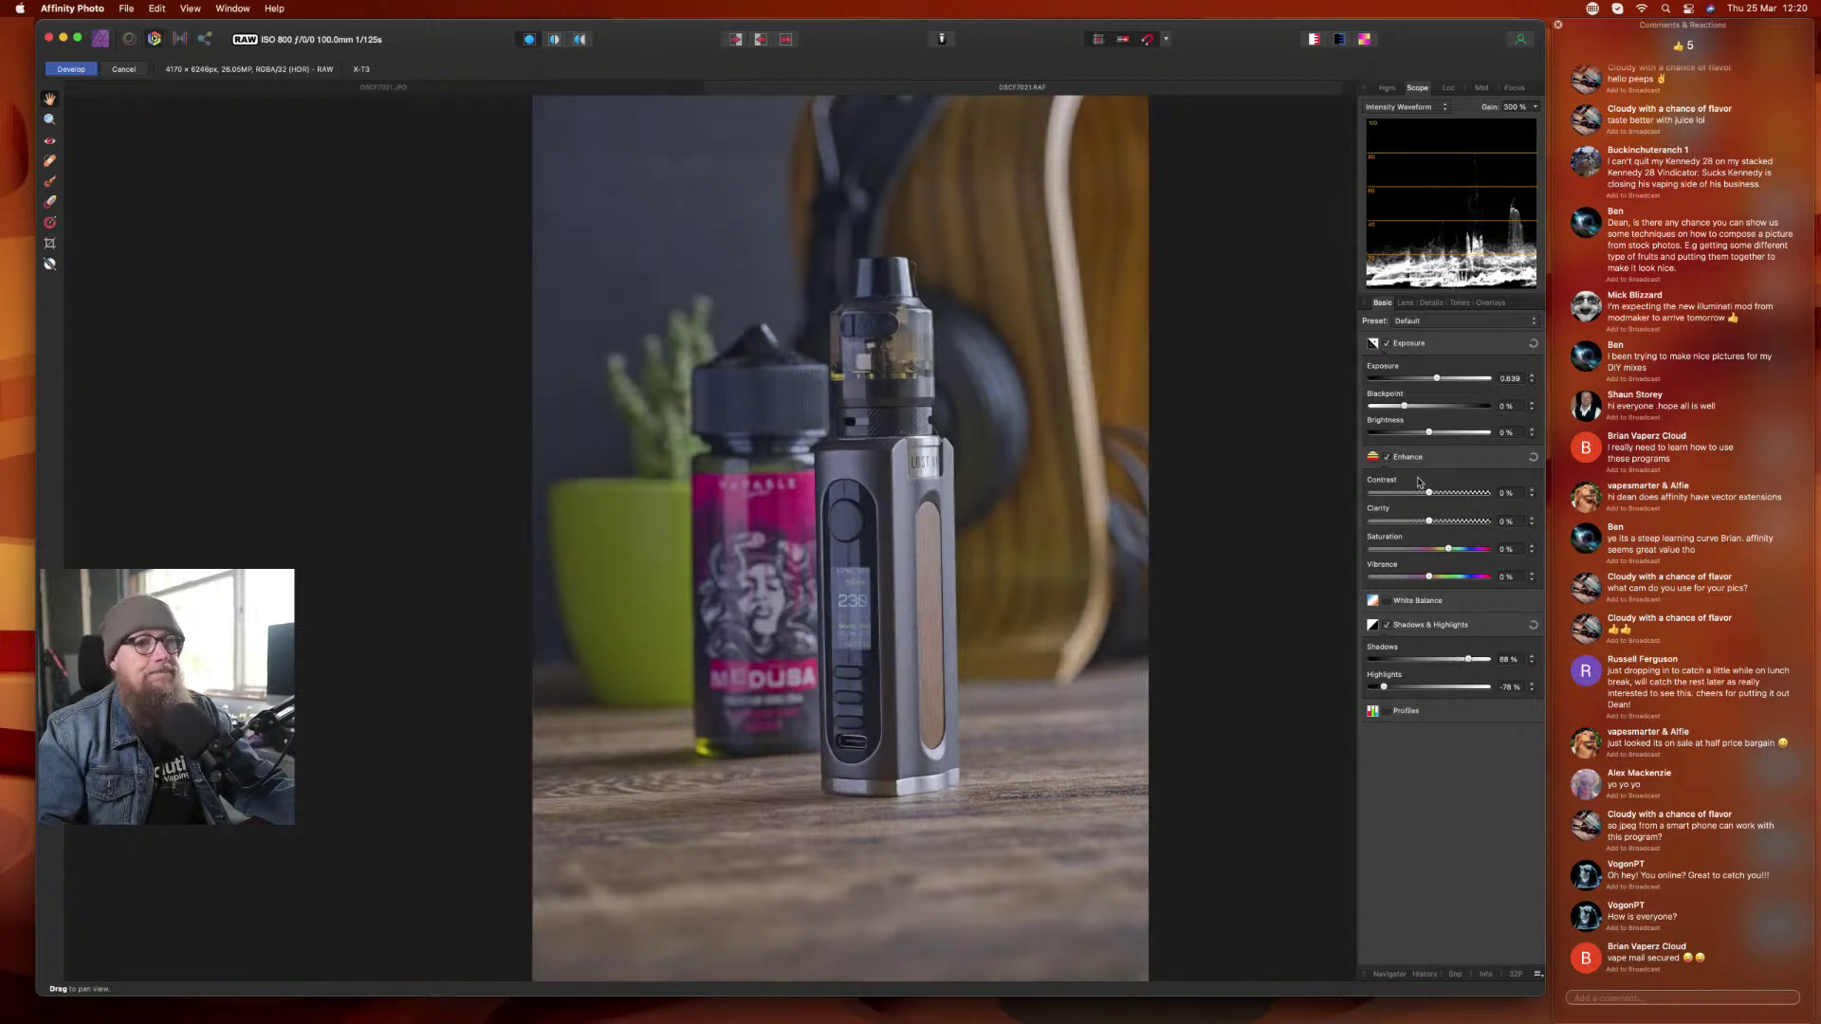
- Try Contrast at about 12% and Clarity at about 43%, checking the effect on the bottle and mod up close
drag(1430, 493, 1440, 523)
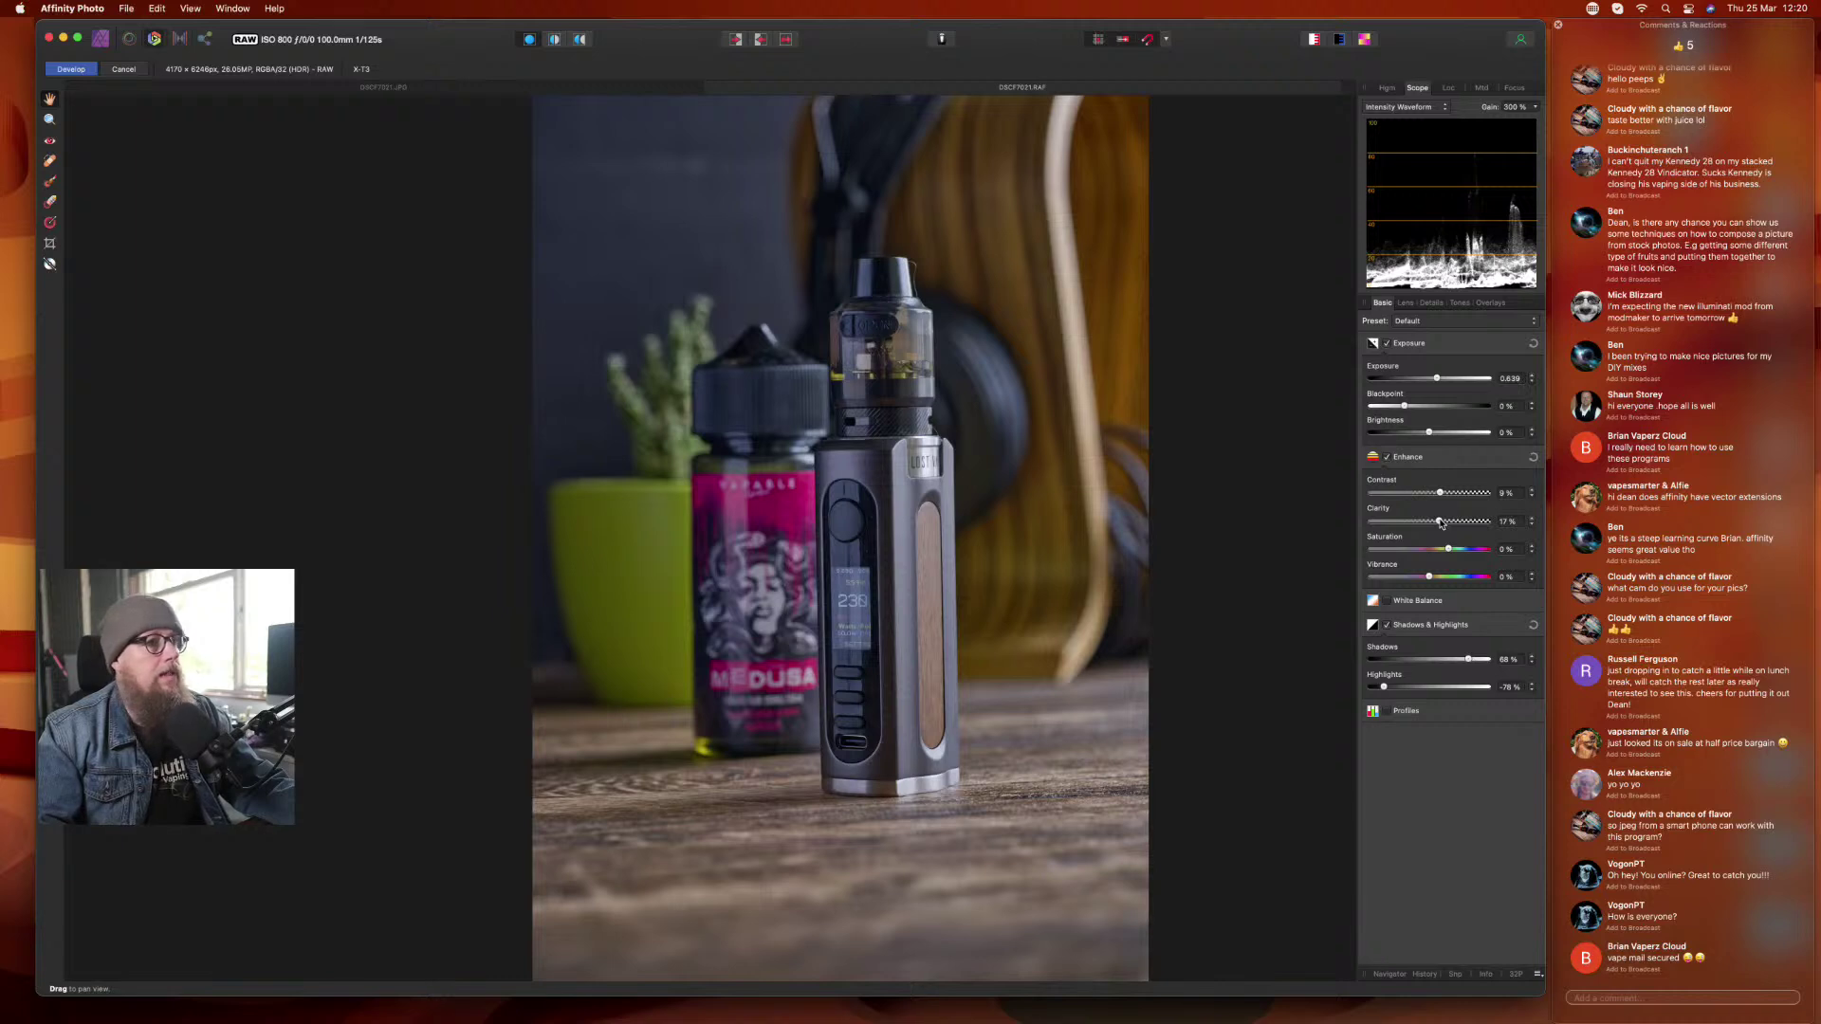
mouse_move(1442, 522)
mouse_down()
mouse_move(1478, 523)
mouse_move(1375, 525)
mouse_move(1480, 529)
mouse_move(1428, 531)
mouse_move(1460, 531)
mouse_up()
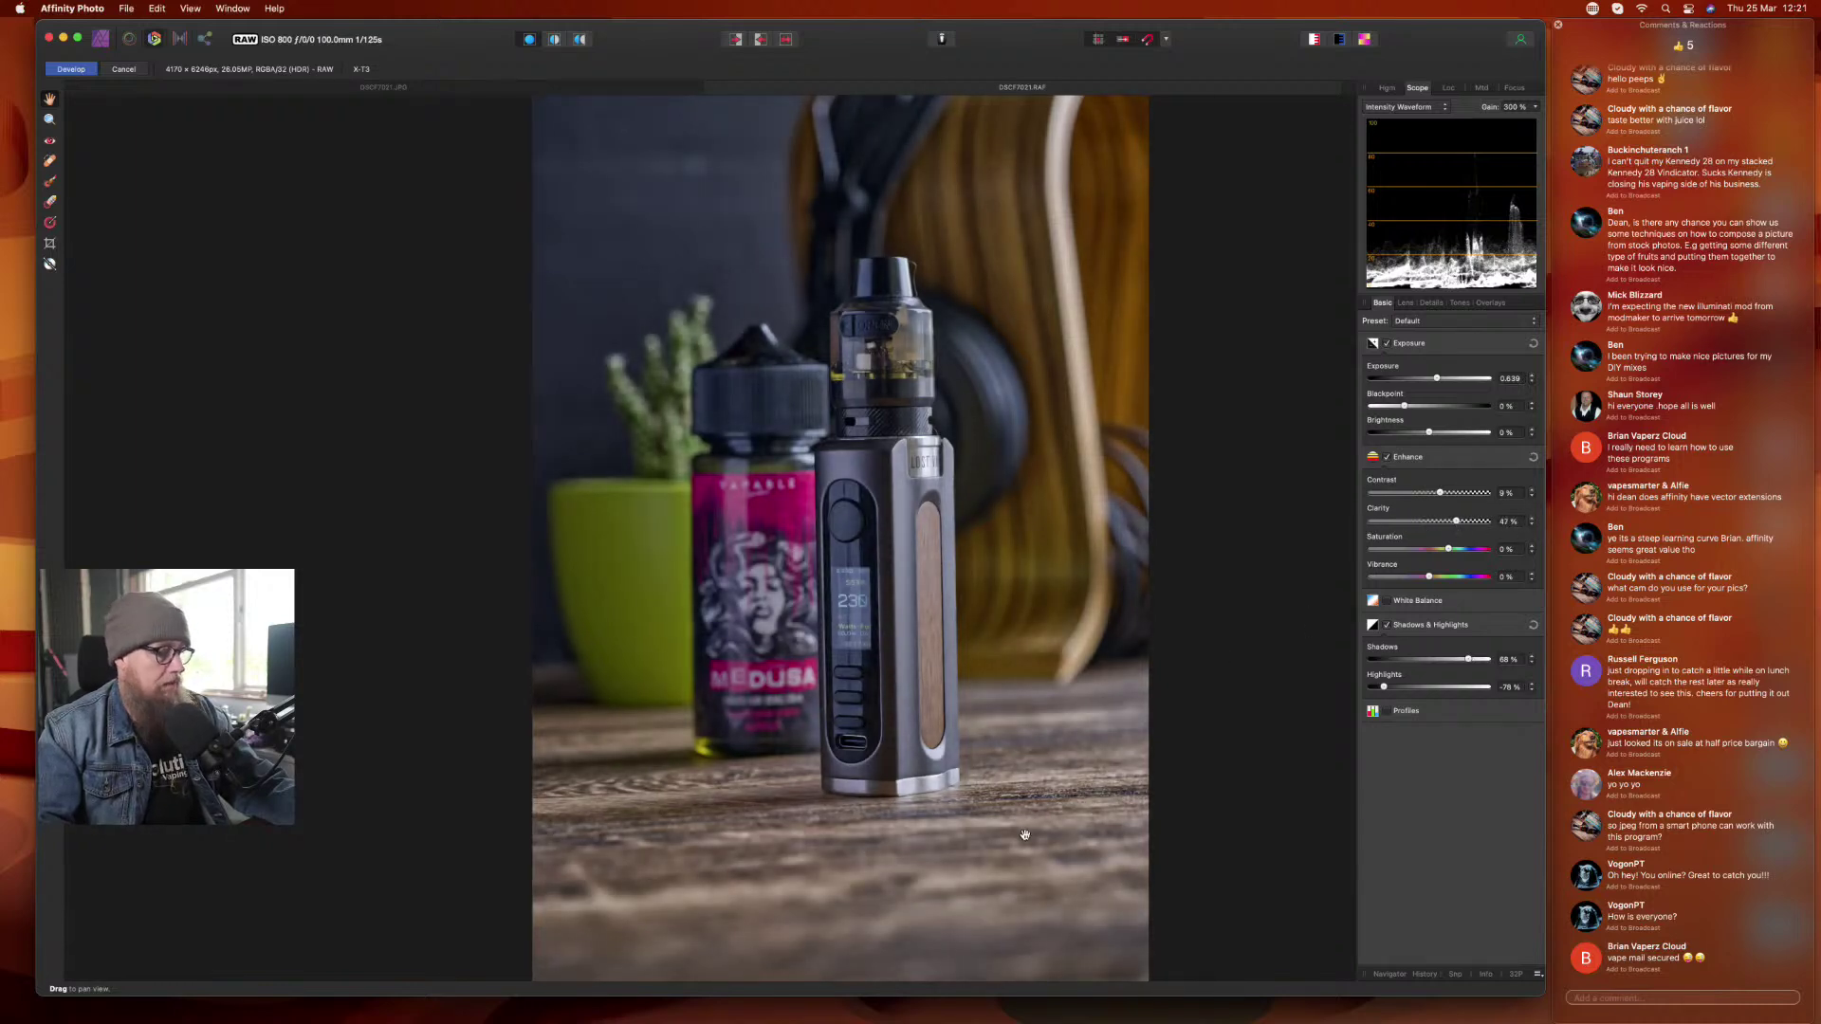
scroll(1024, 832, up, 5)
scroll(1024, 829, down, 4)
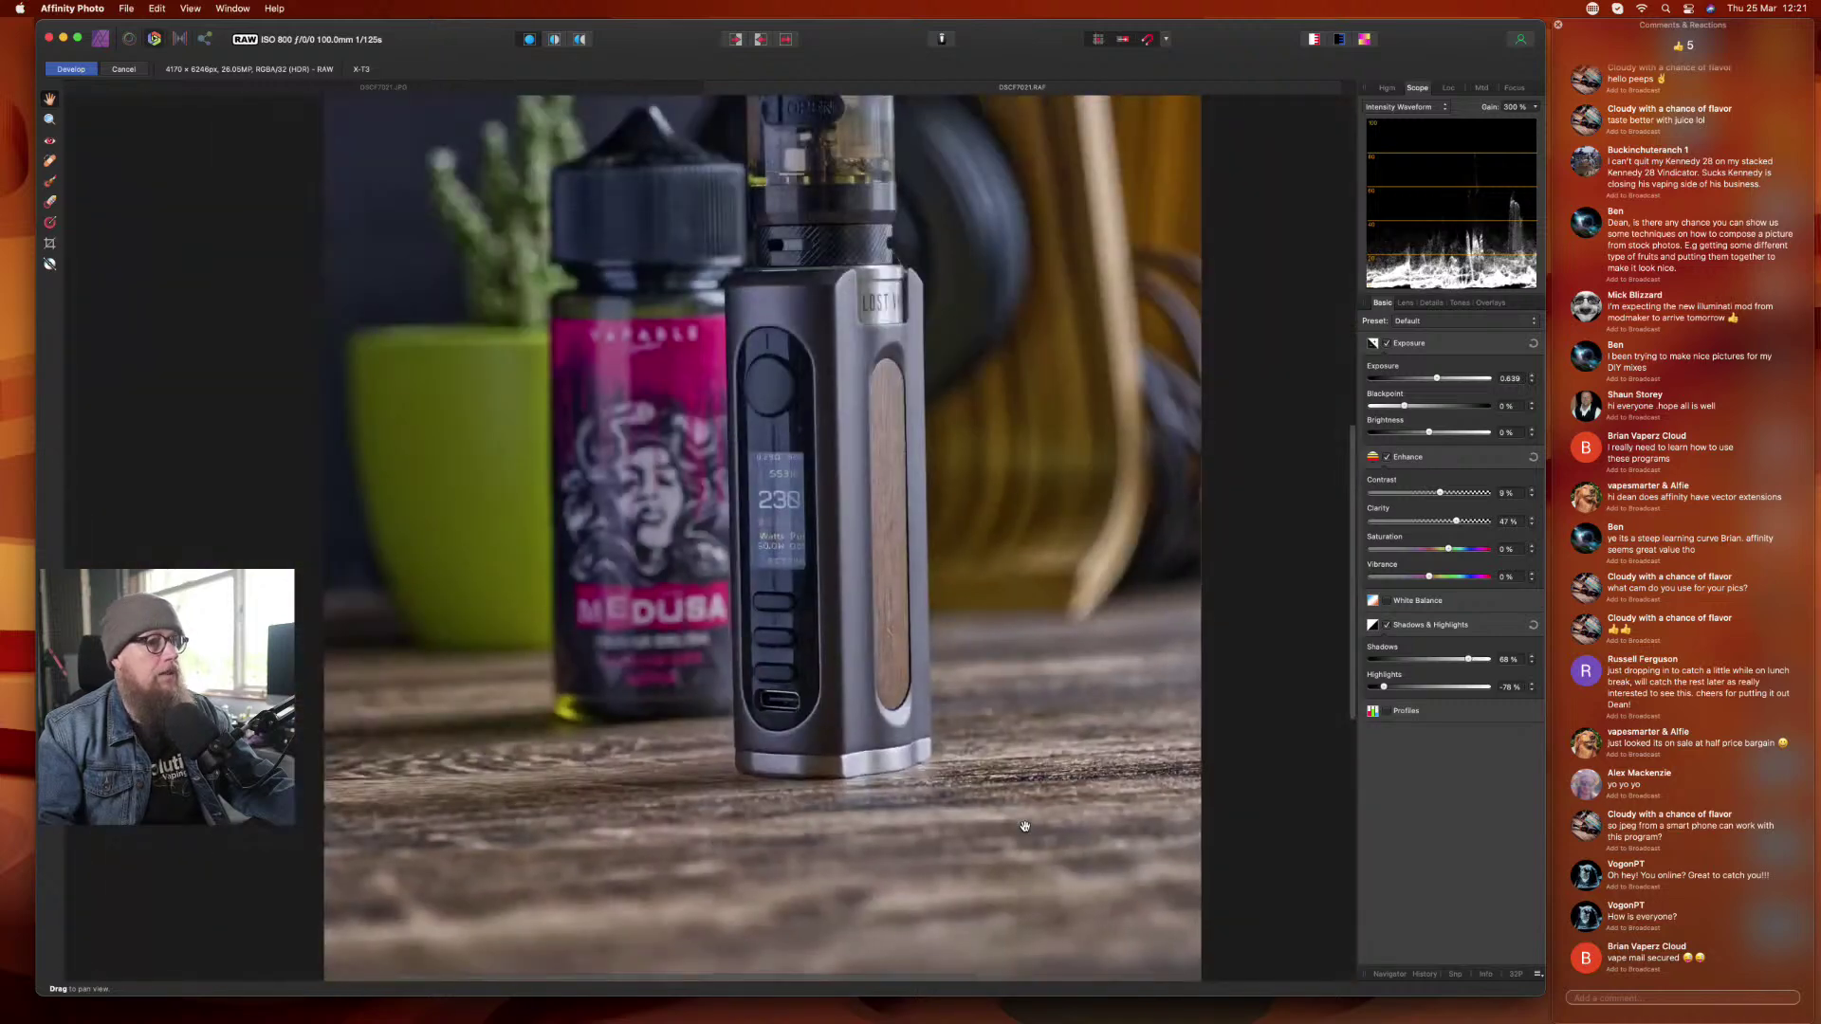
mouse_move(1441, 493)
mouse_down()
mouse_move(1486, 493)
mouse_move(1413, 494)
mouse_move(1448, 492)
mouse_up()
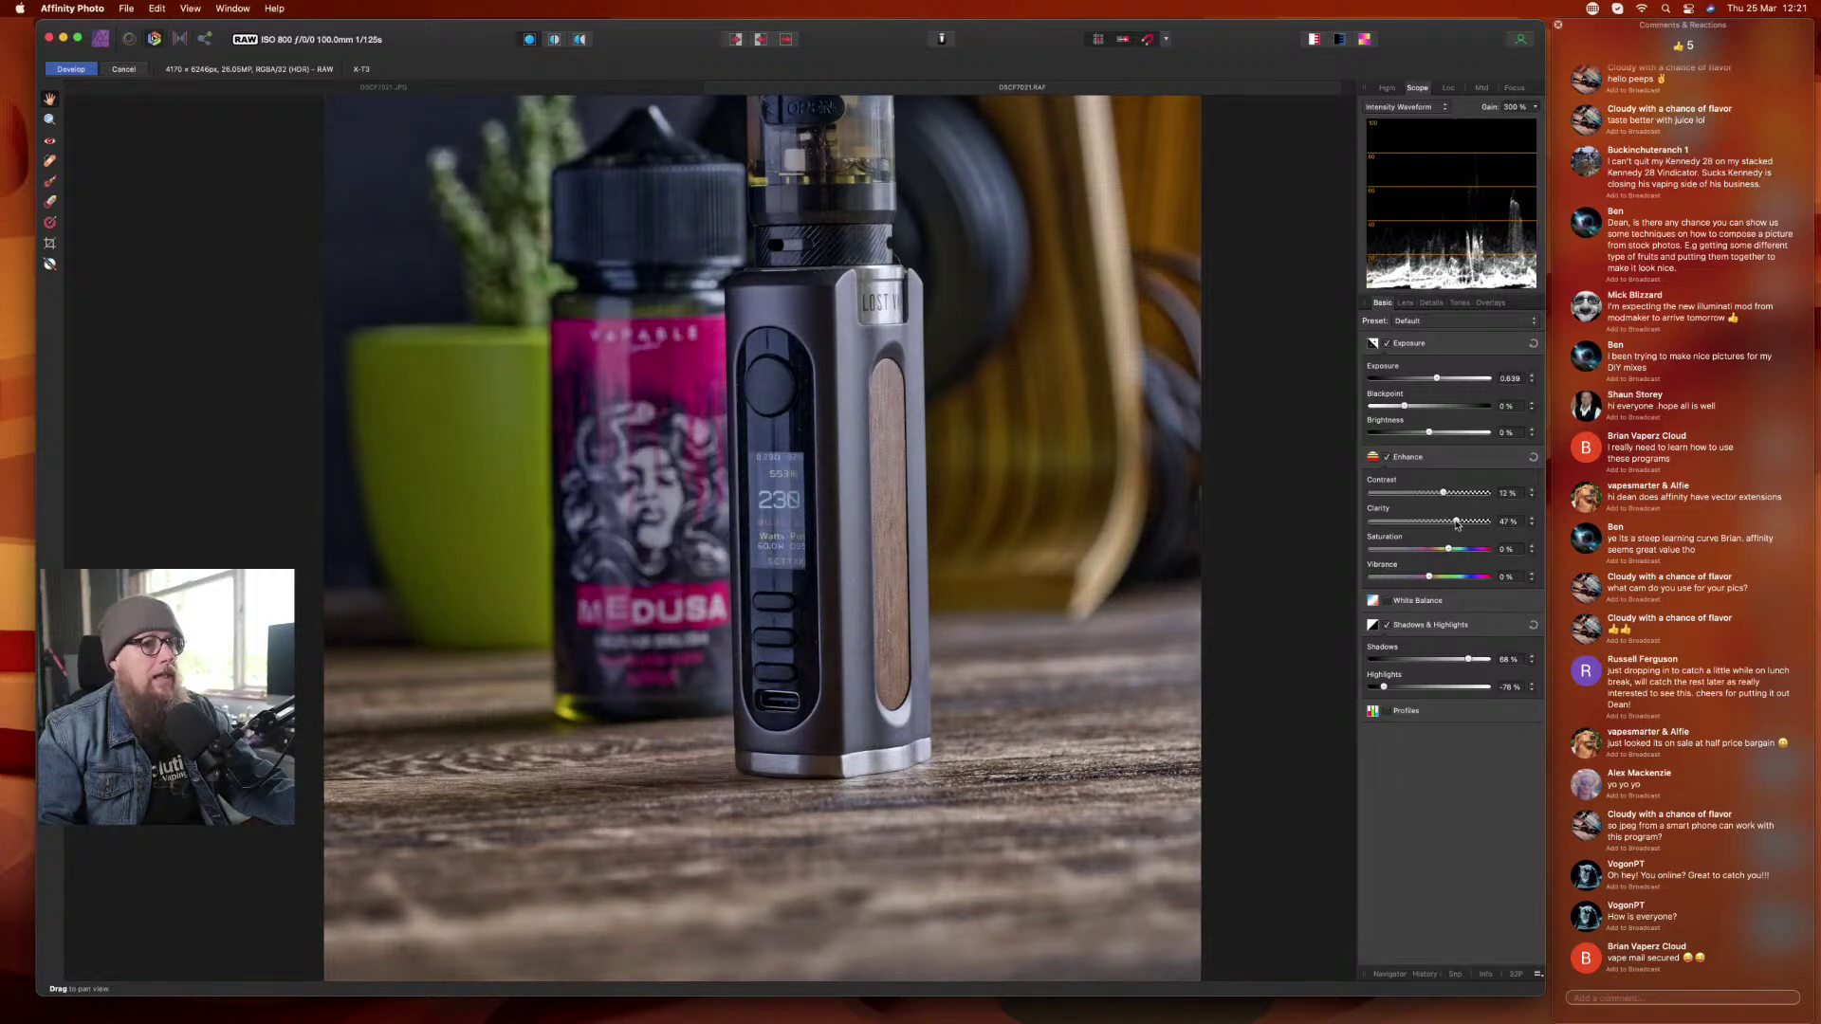
mouse_move(1458, 521)
mouse_down()
mouse_move(1487, 522)
mouse_move(1410, 531)
mouse_move(1476, 528)
mouse_move(1453, 531)
mouse_up()
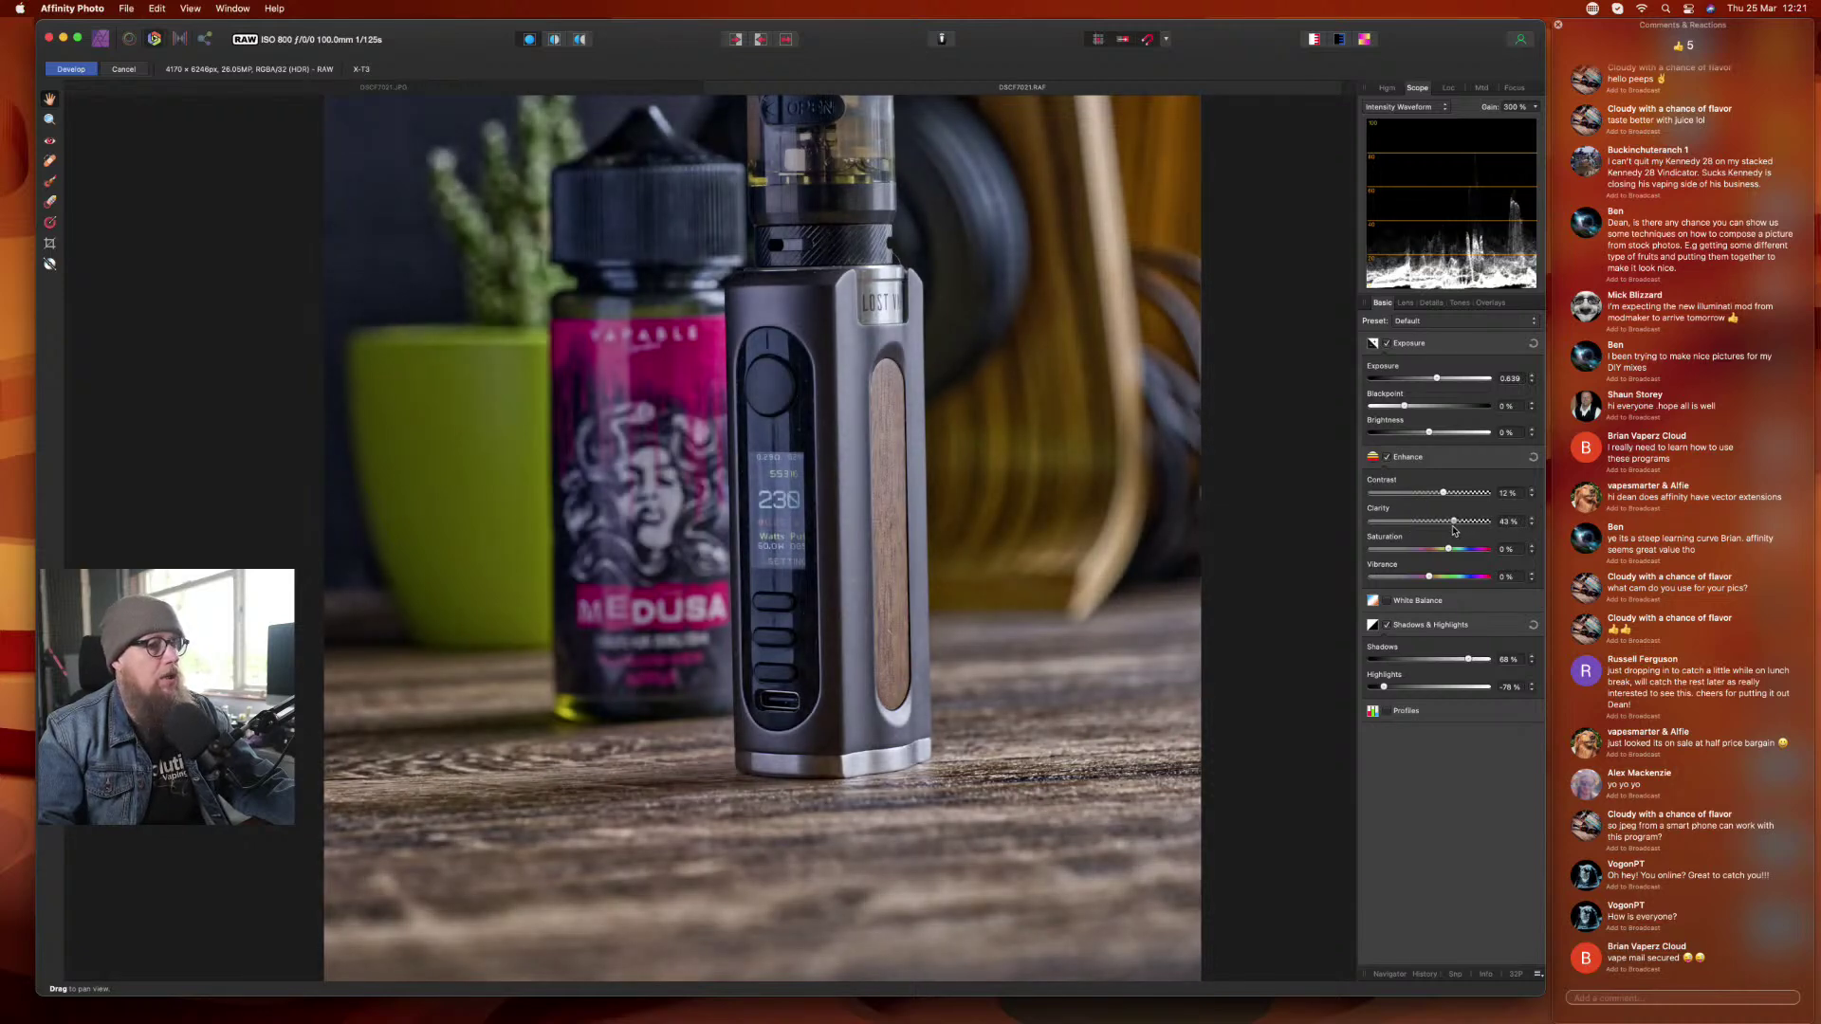
- Lower Clarity to about 36% while checking the whole photo, and reset the Enhance adjustments
scroll(1072, 575, down, 5)
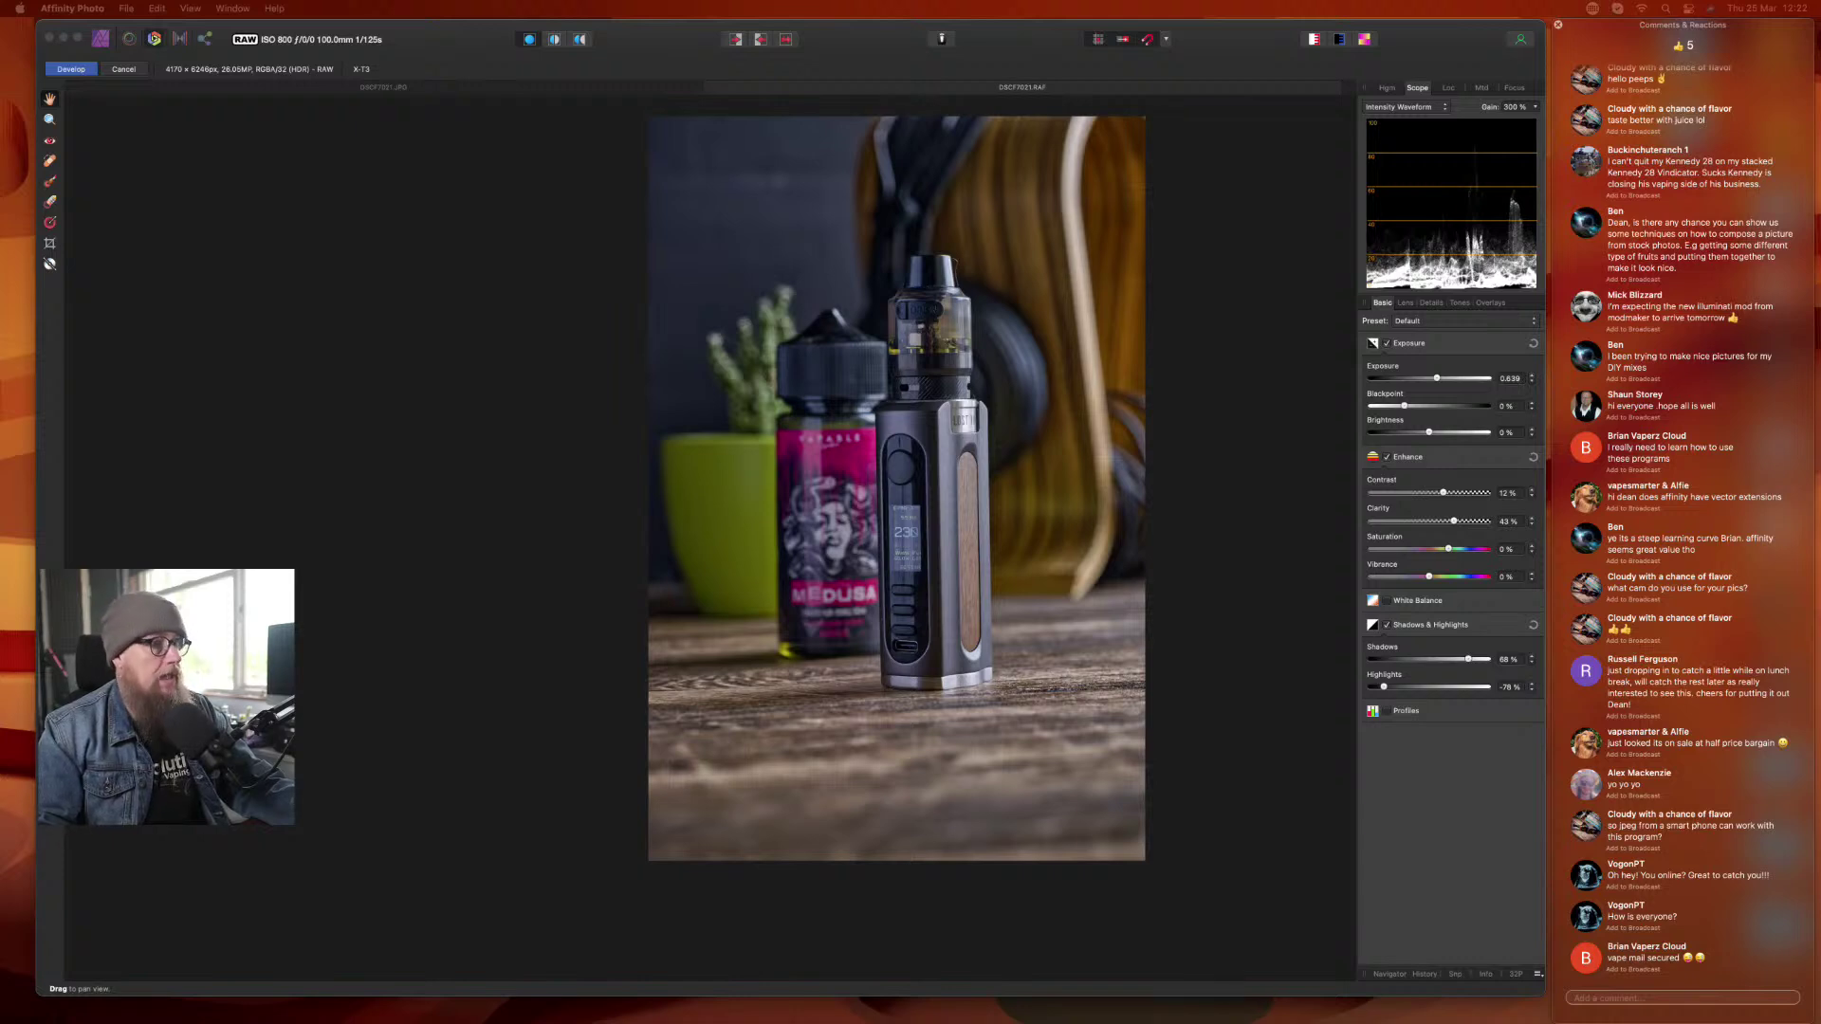
drag(1012, 257, 855, 296)
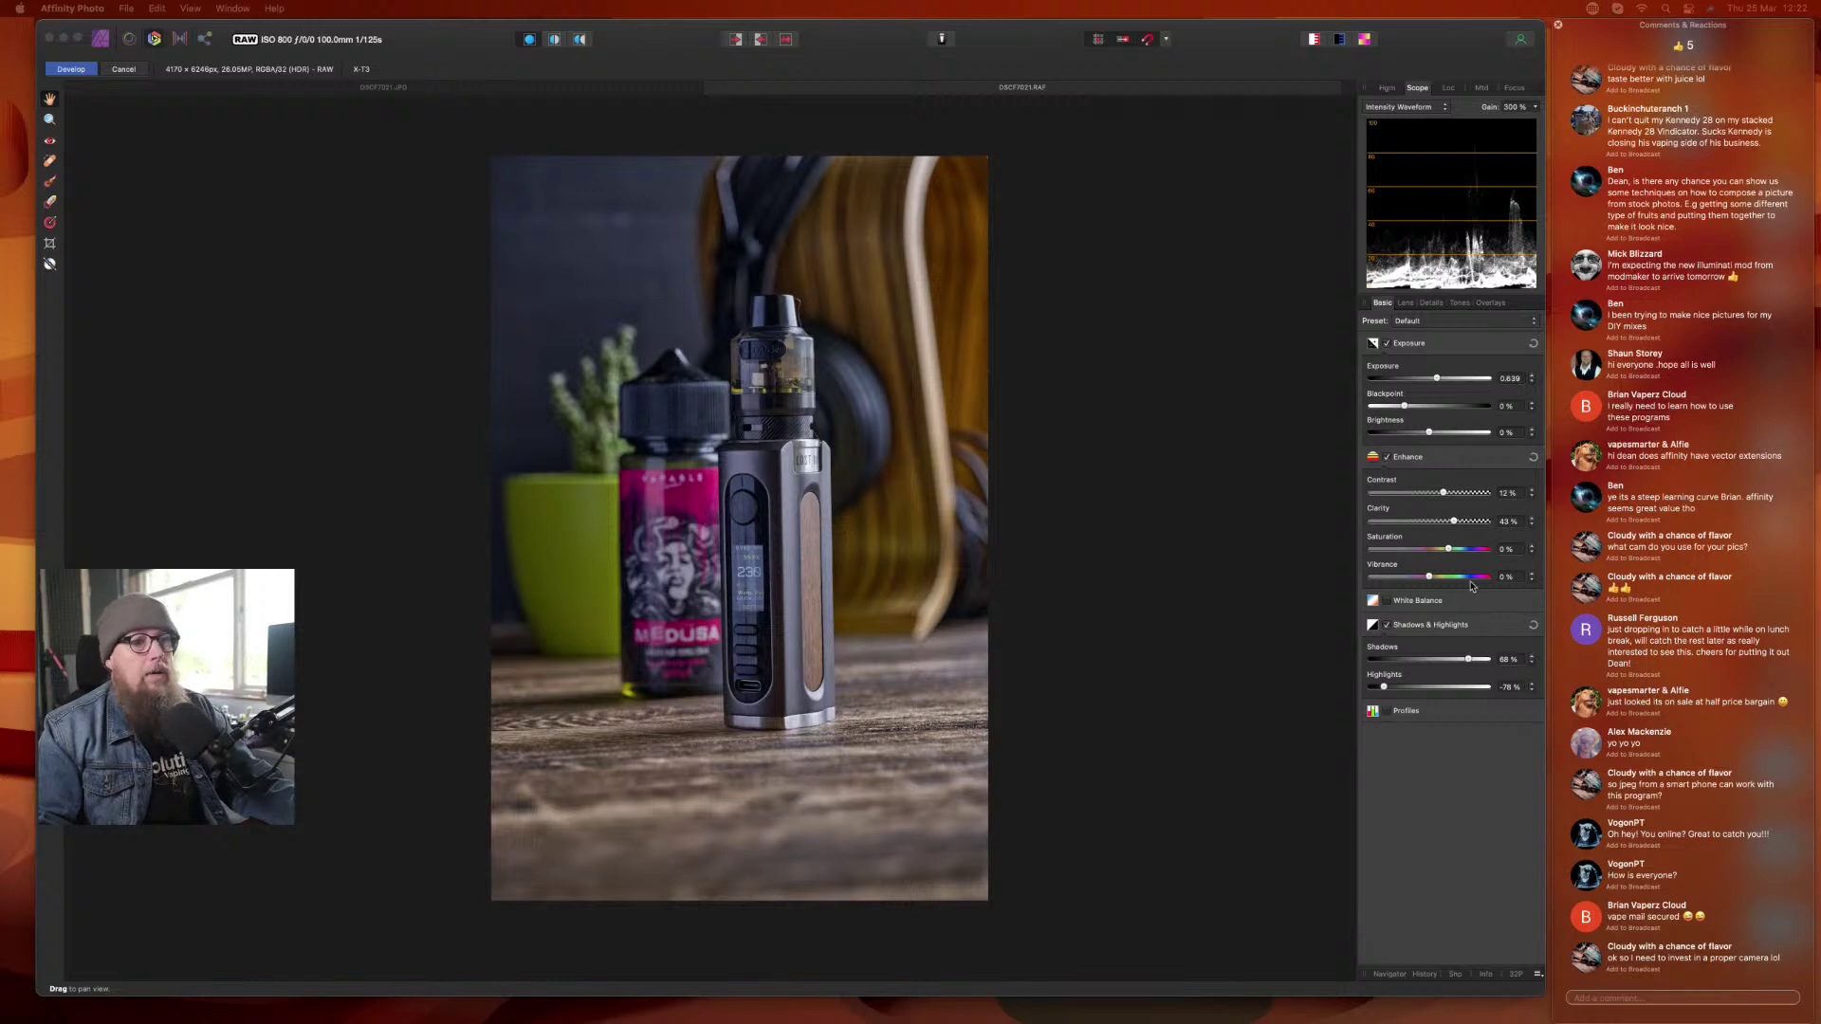
drag(1453, 524, 1449, 524)
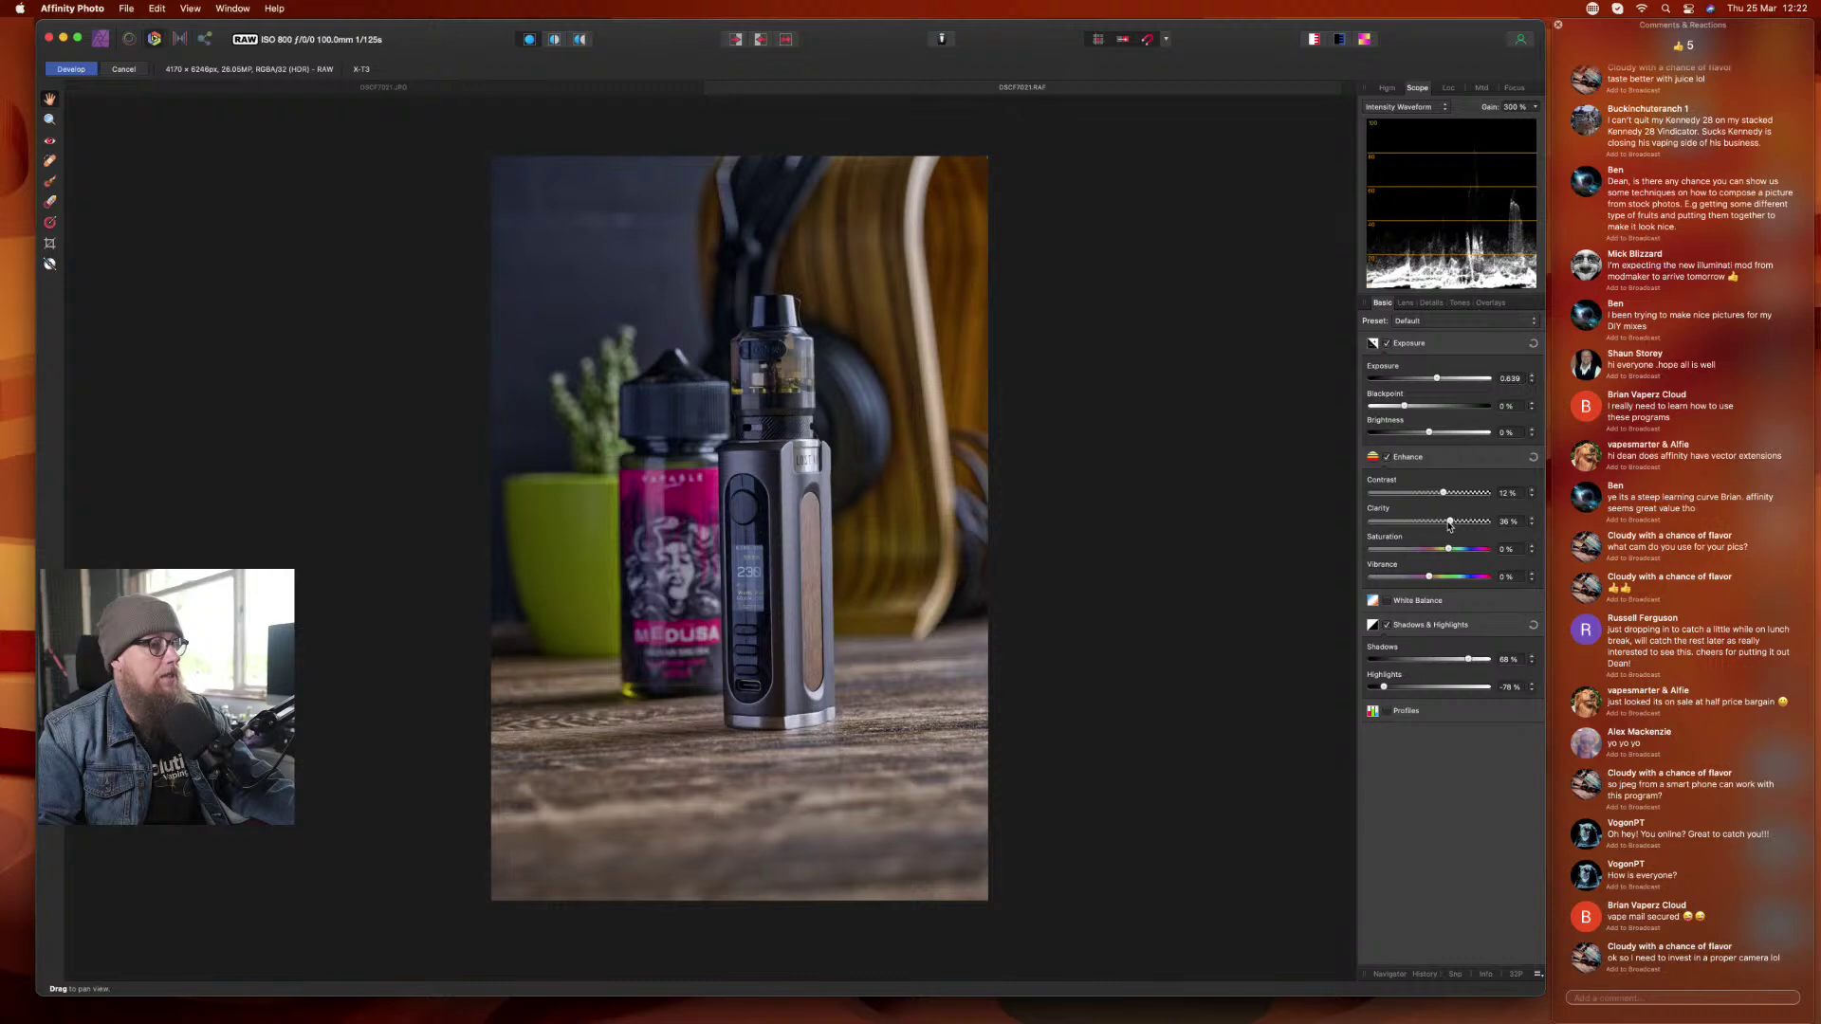
click(1532, 457)
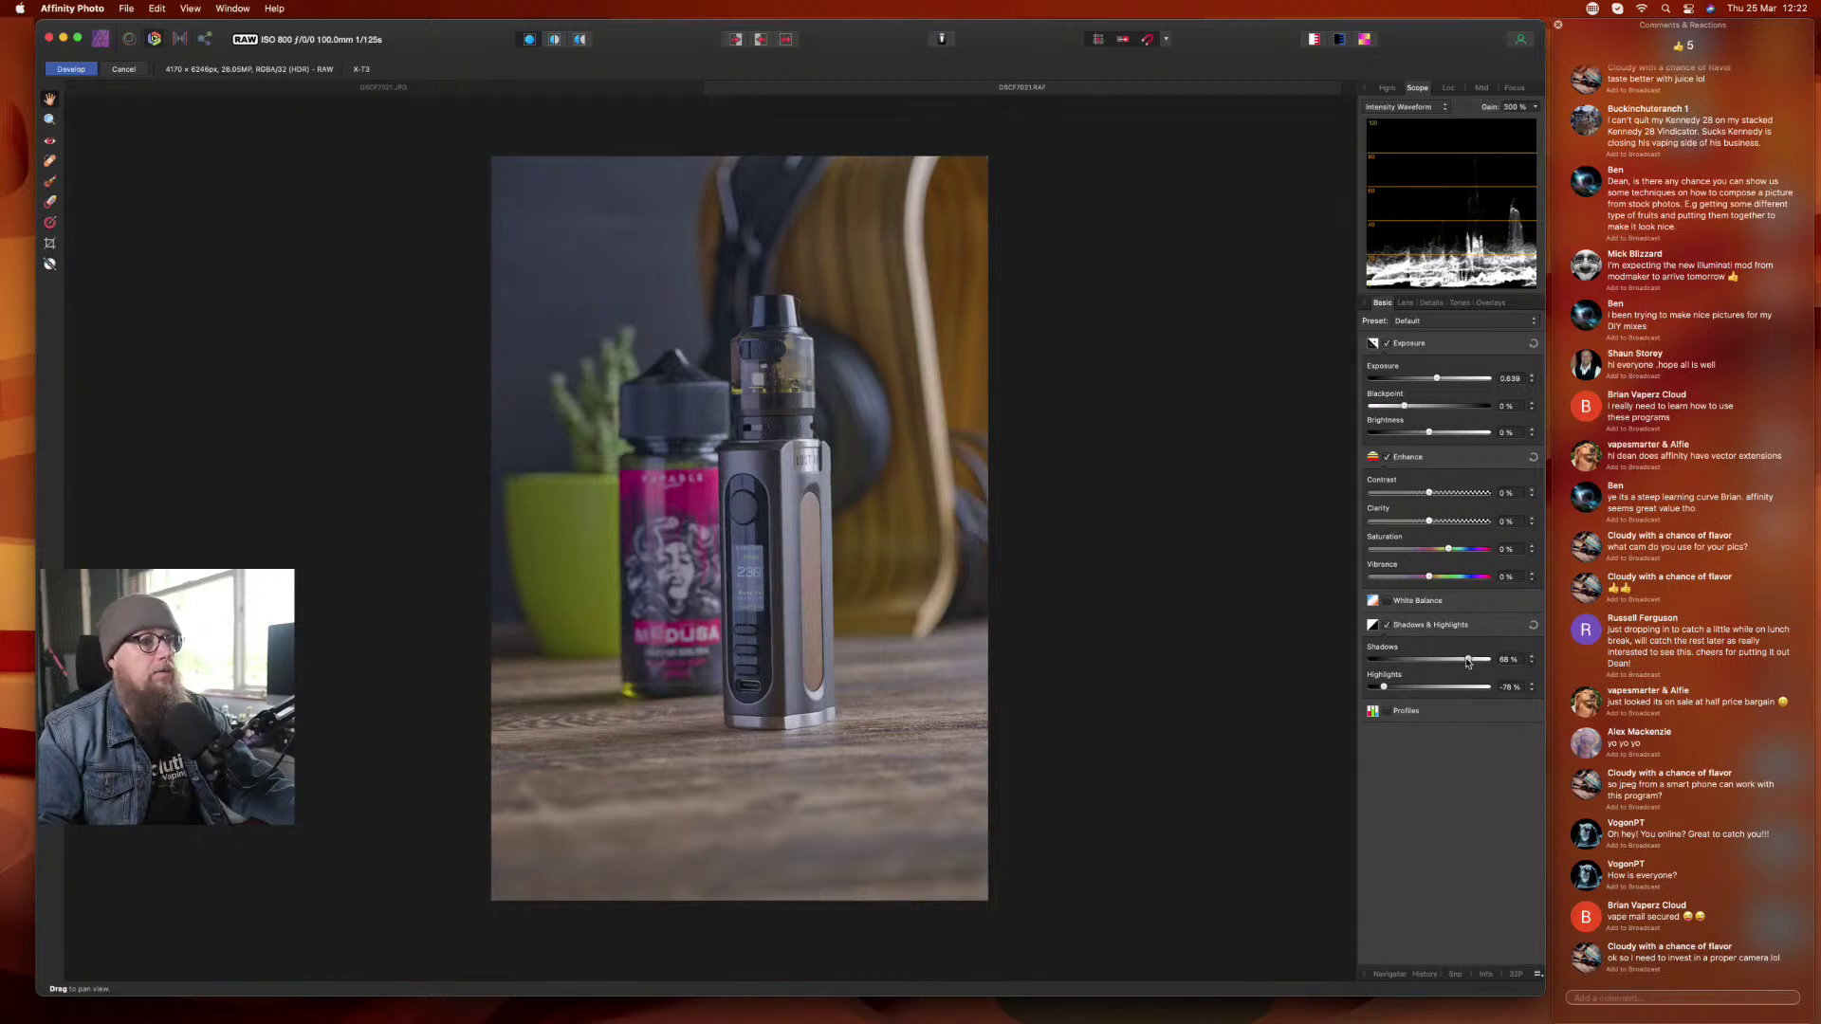
- Raise Shadows to about 95%, and set Contrast to about 13% and Clarity to about 35%
mouse_move(1467, 661)
mouse_down()
mouse_move(1440, 665)
mouse_move(1486, 665)
mouse_up()
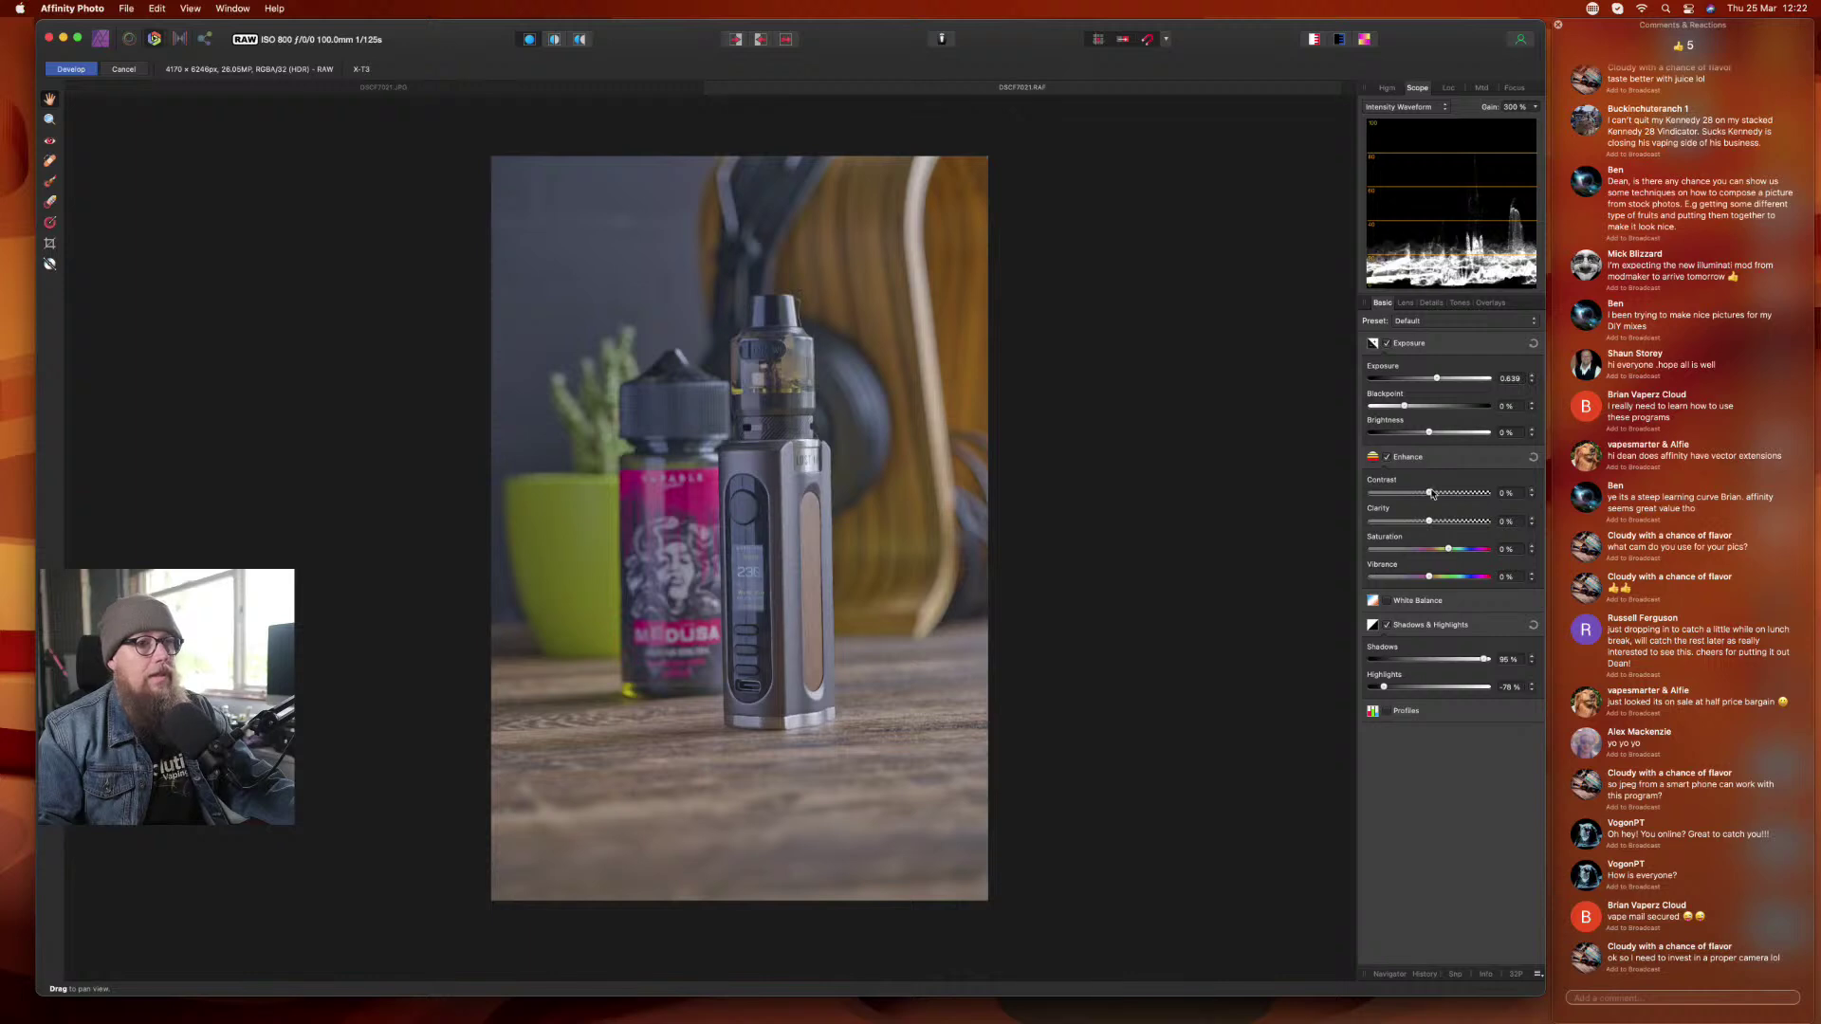
drag(1430, 494, 1449, 494)
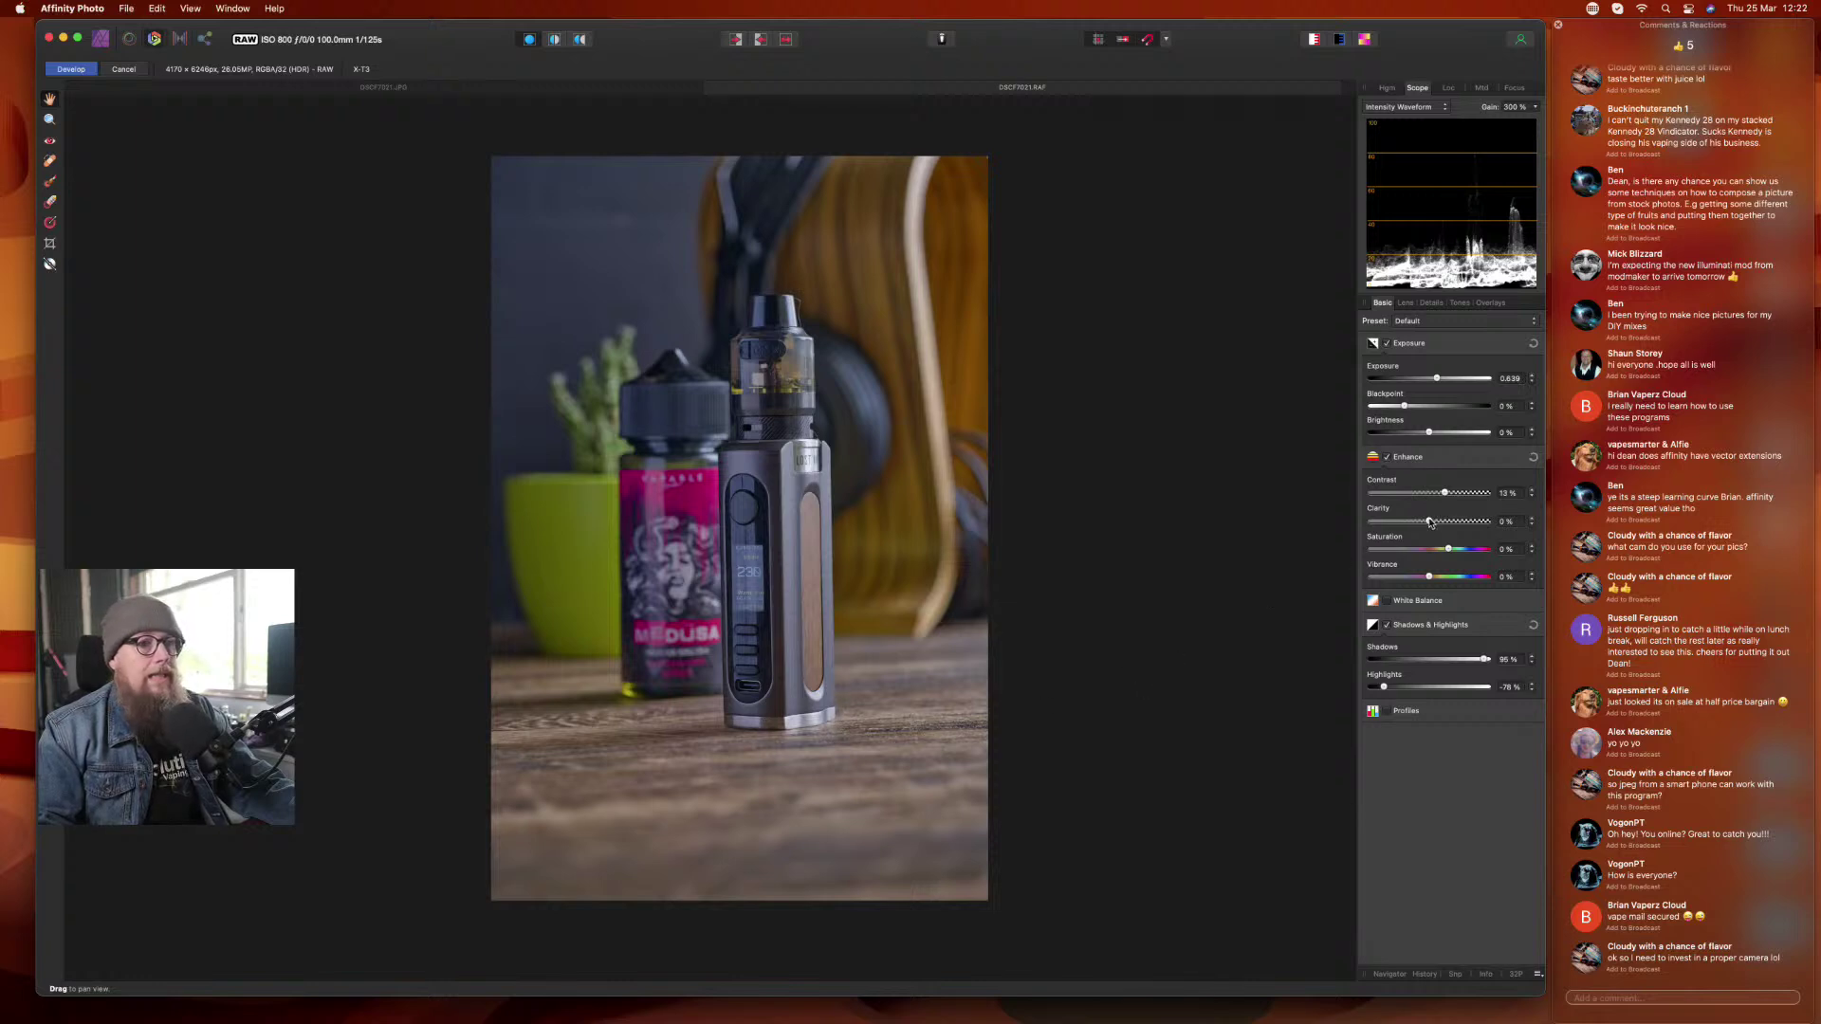
mouse_move(1430, 522)
mouse_down()
mouse_move(1467, 522)
mouse_move(1444, 525)
mouse_up()
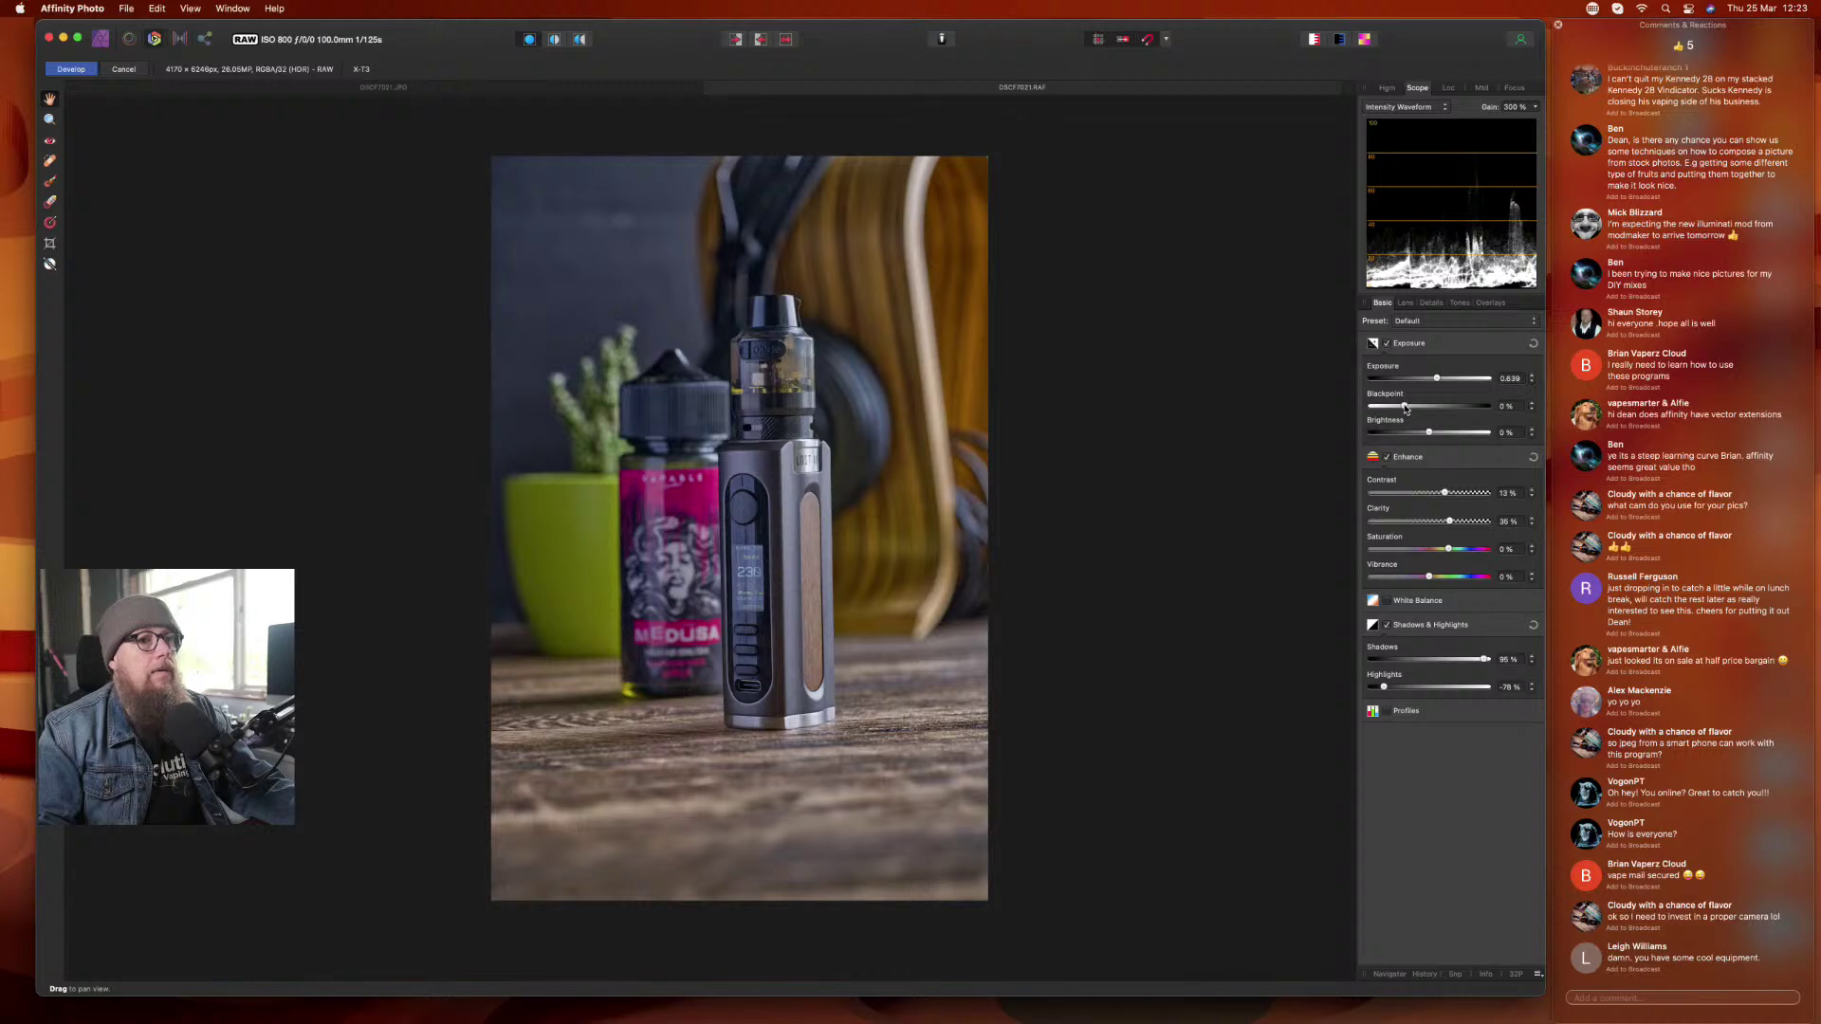
- Set Blackpoint to about 2% and Brightness to about 5%, and inspect the bottle and mod up close
drag(1409, 407, 1411, 409)
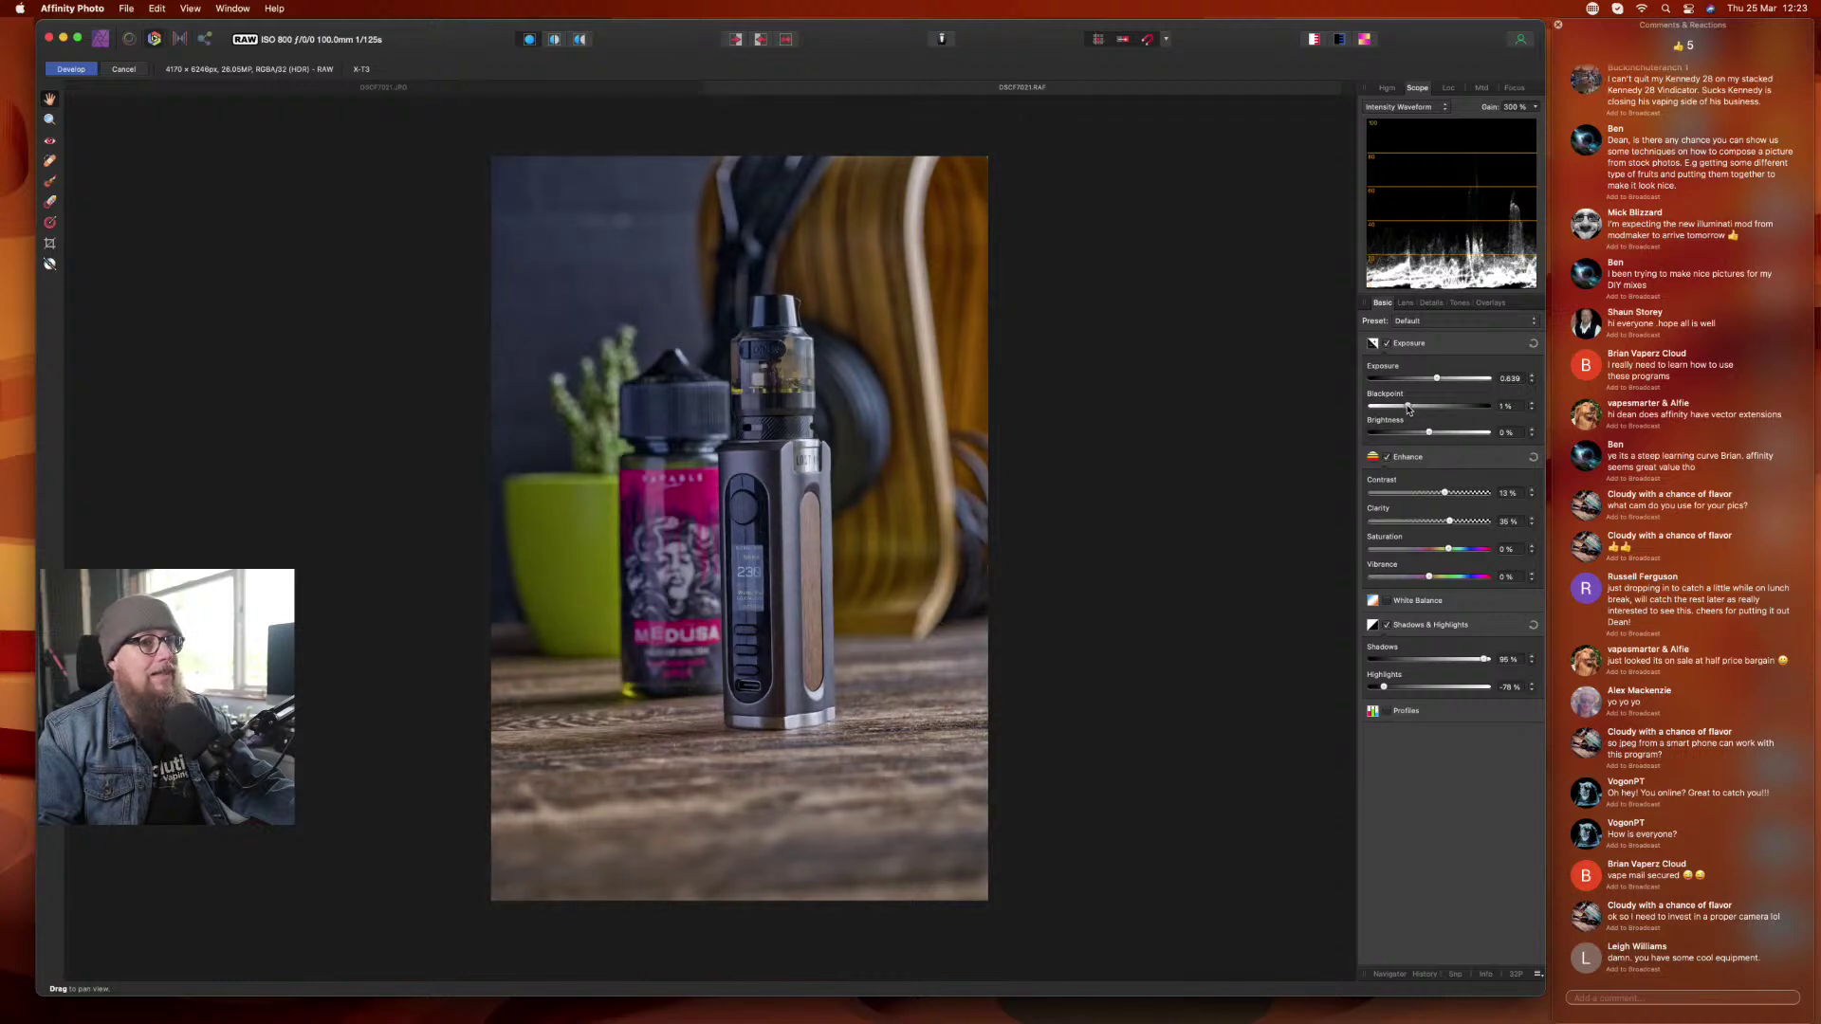
drag(1429, 432, 1442, 435)
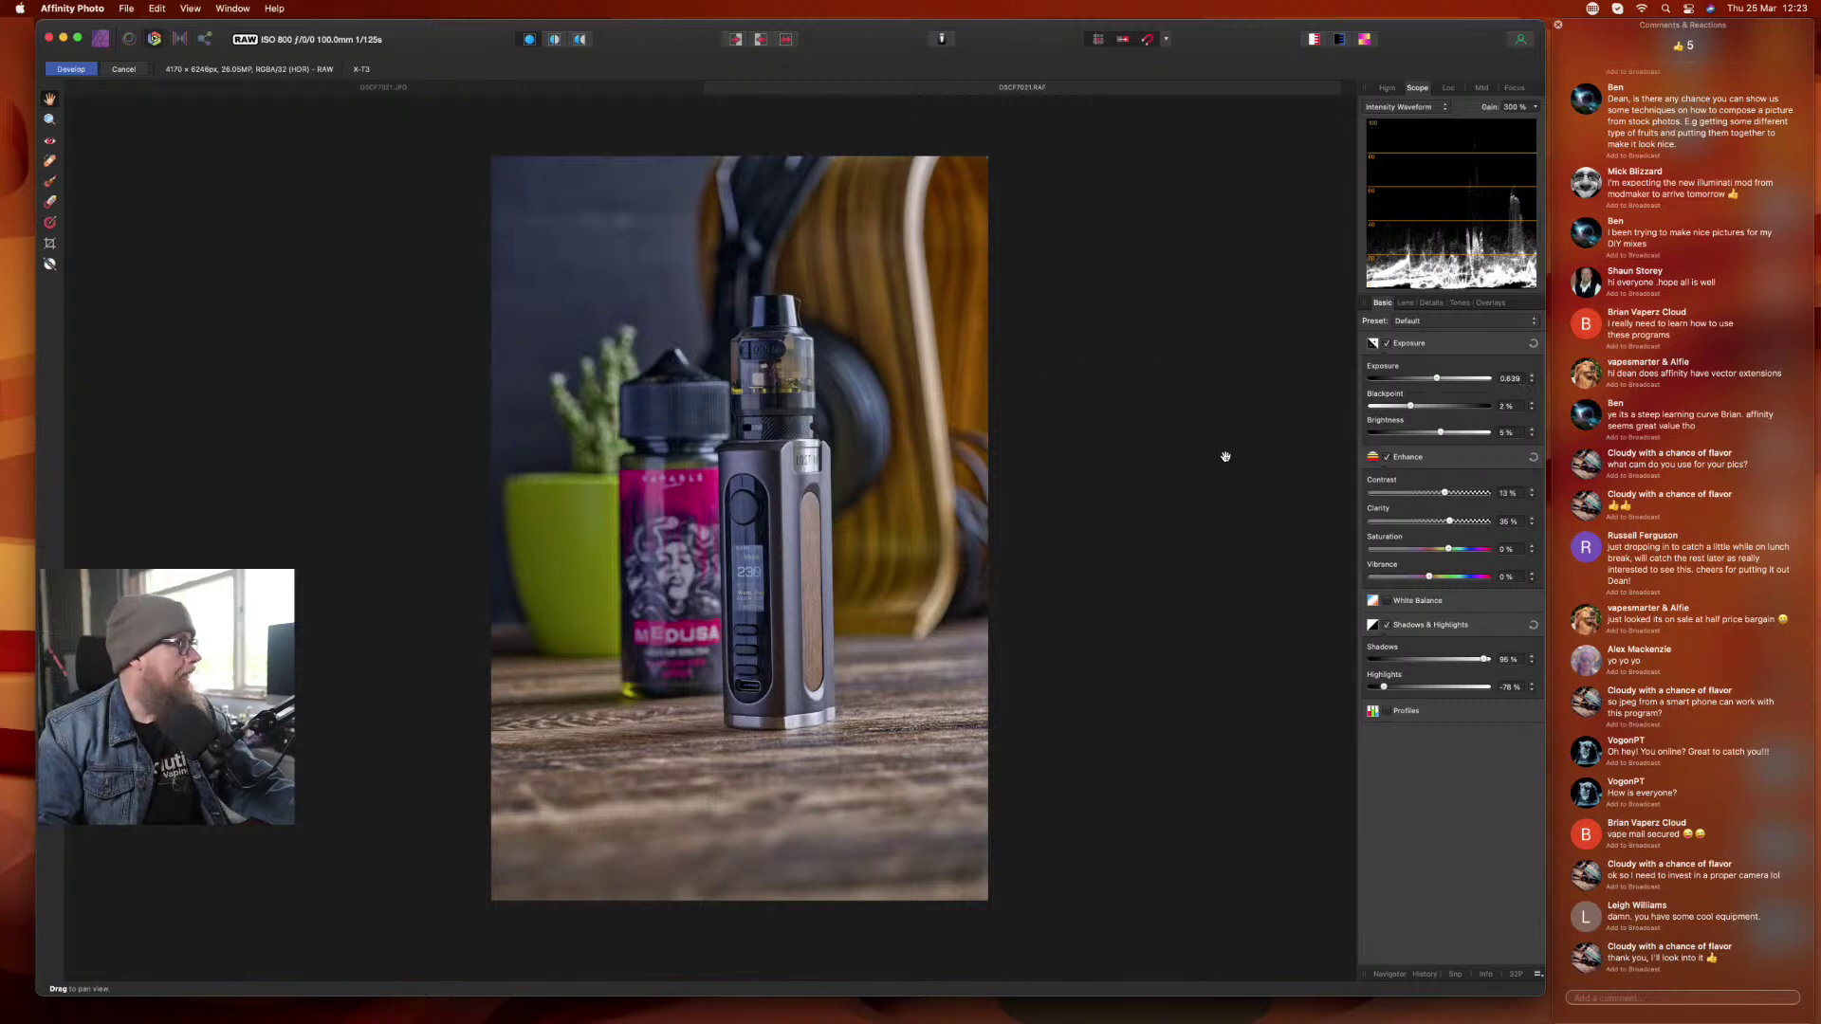
scroll(1029, 484, up, 3)
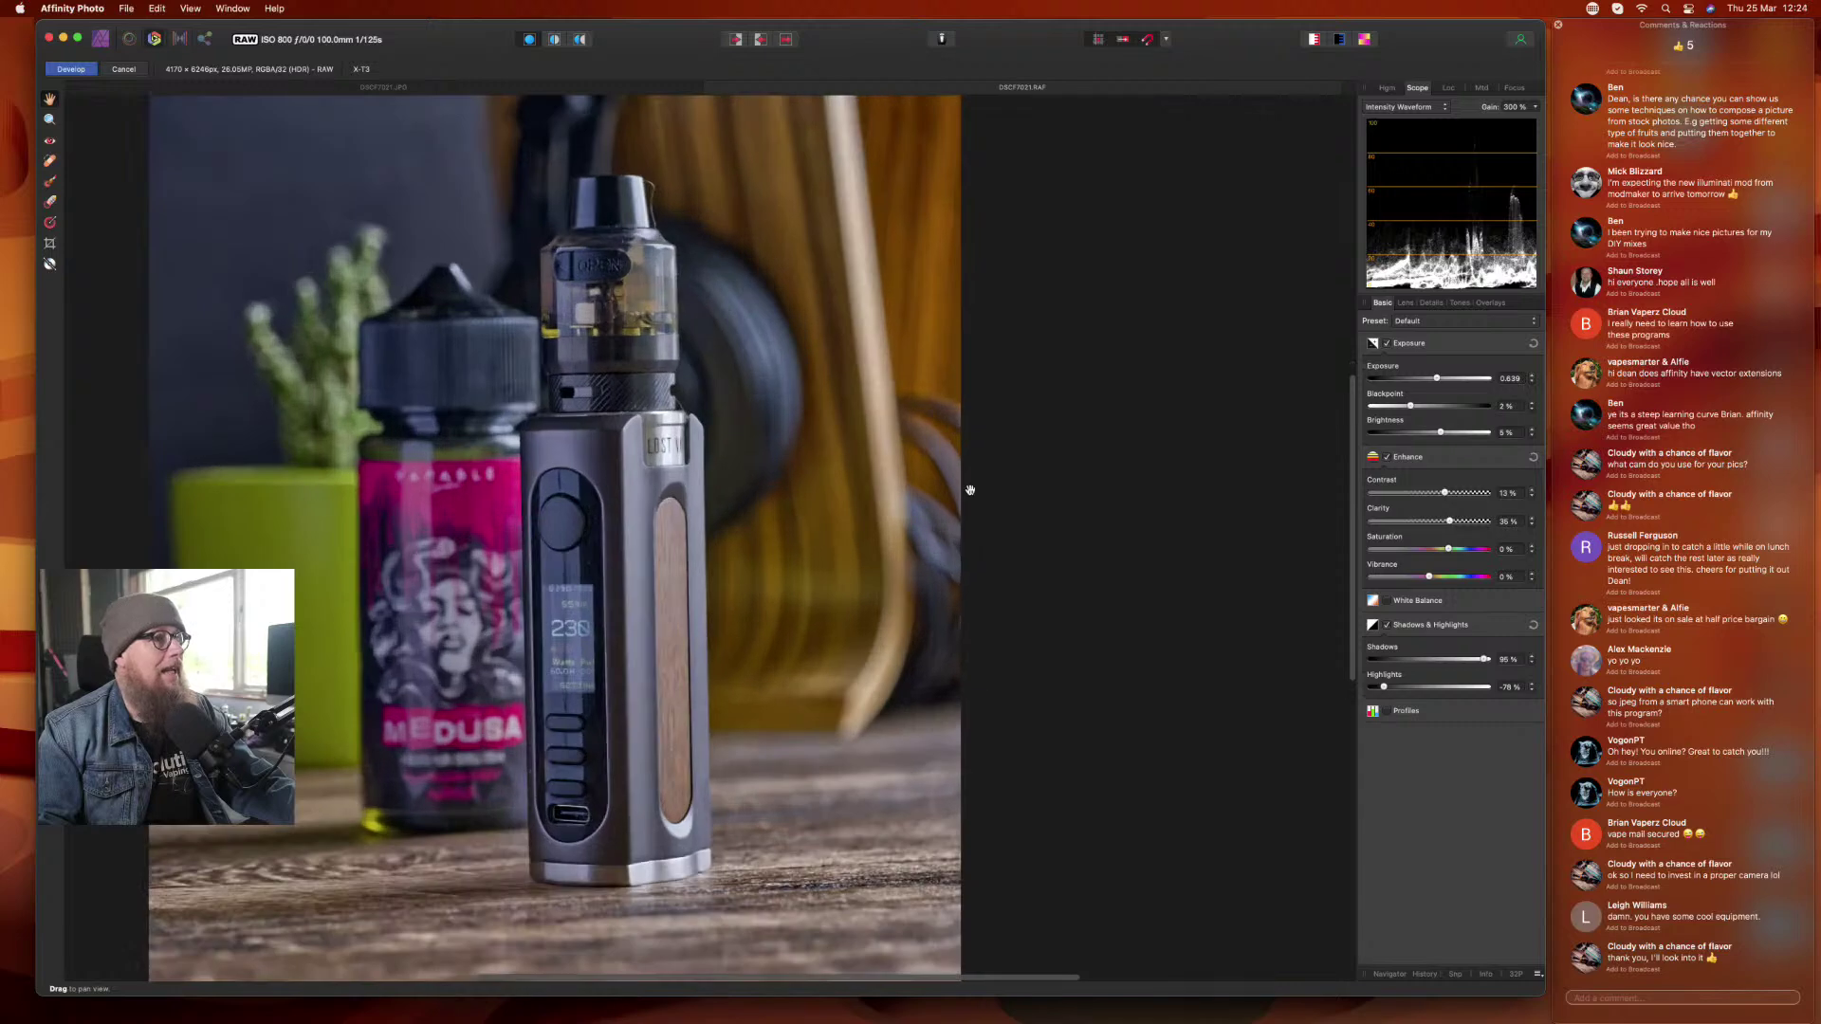
drag(968, 489, 1166, 580)
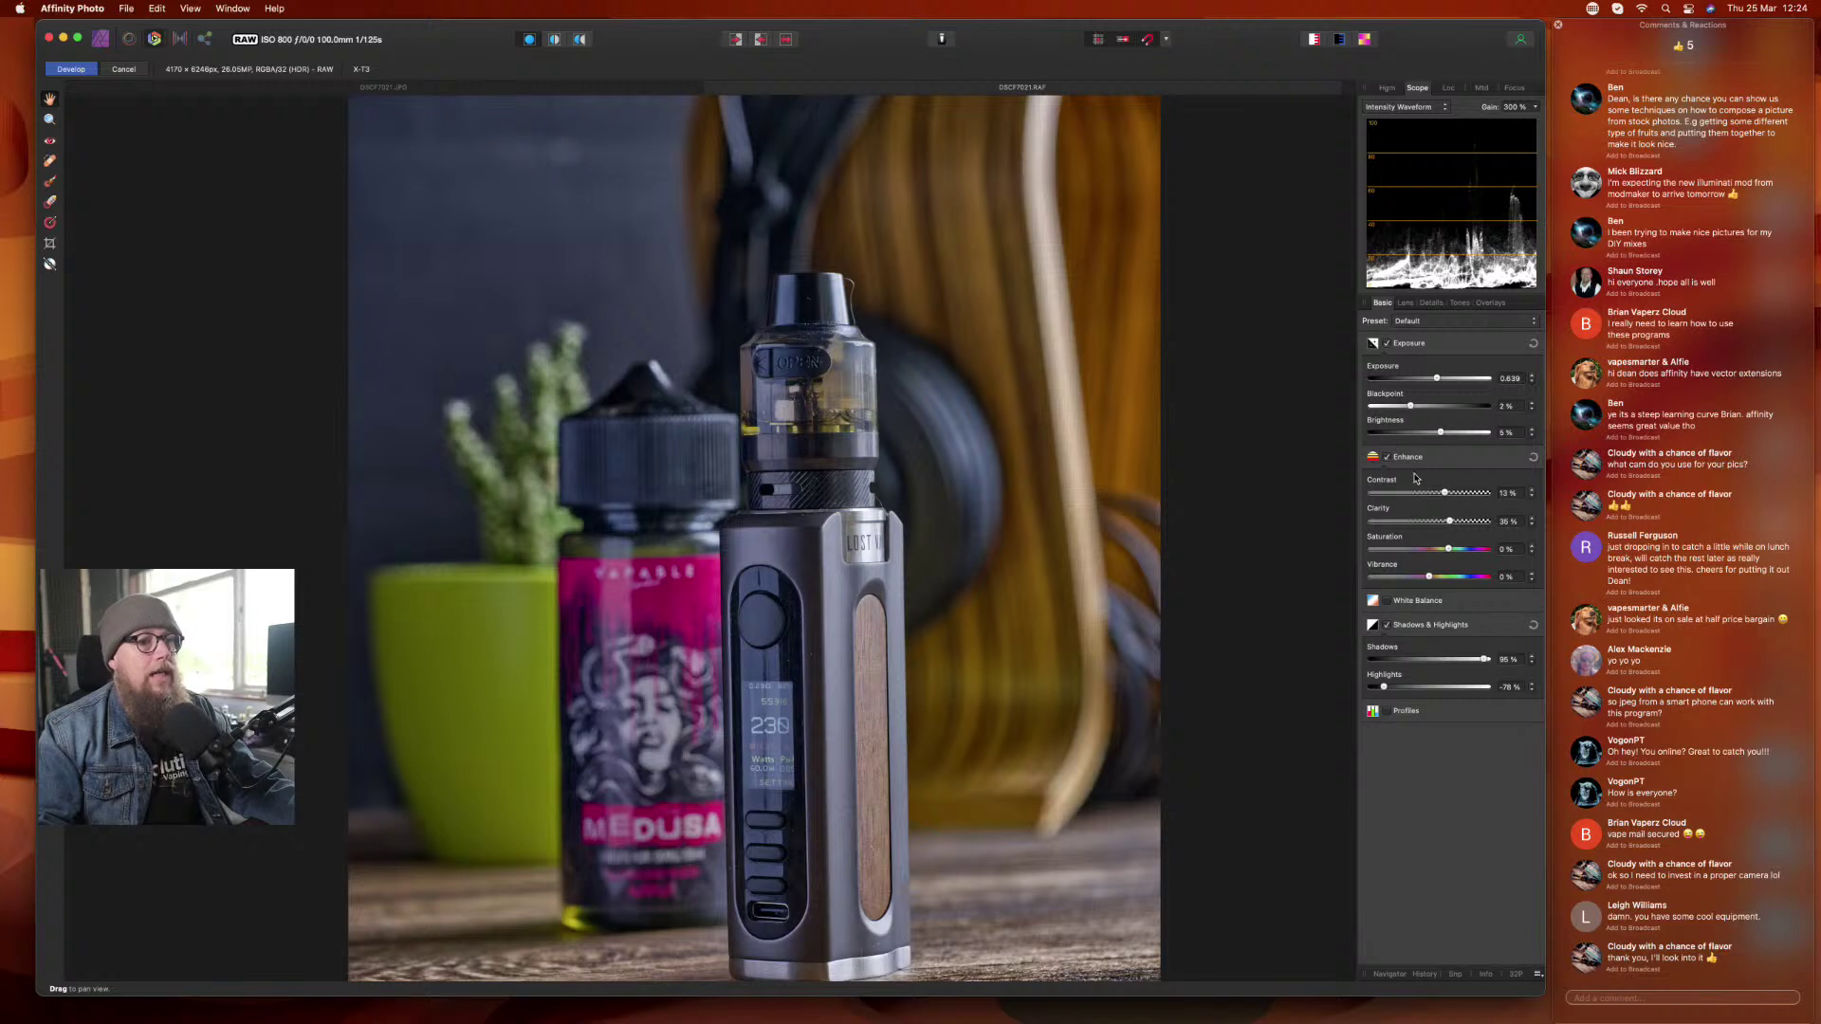
- Enable Detail Refinement with Radius at about 15% and Amount at about 41%
click(1406, 303)
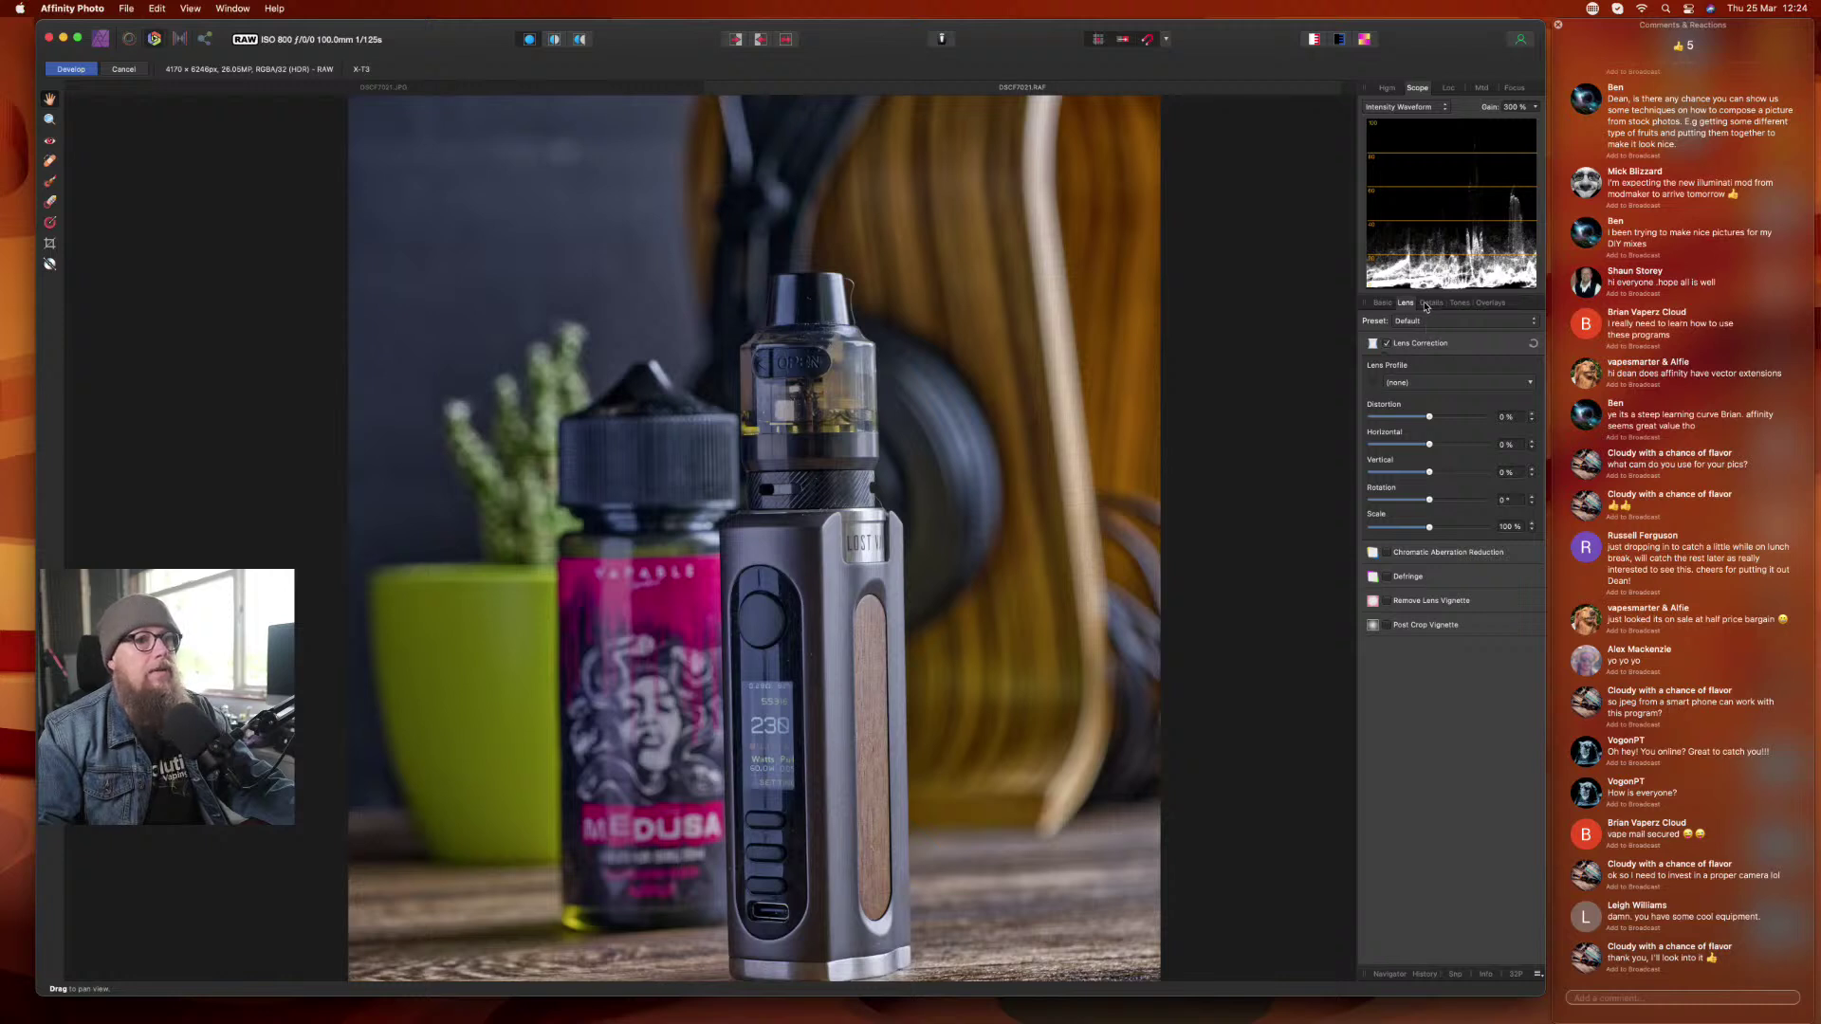
click(1430, 304)
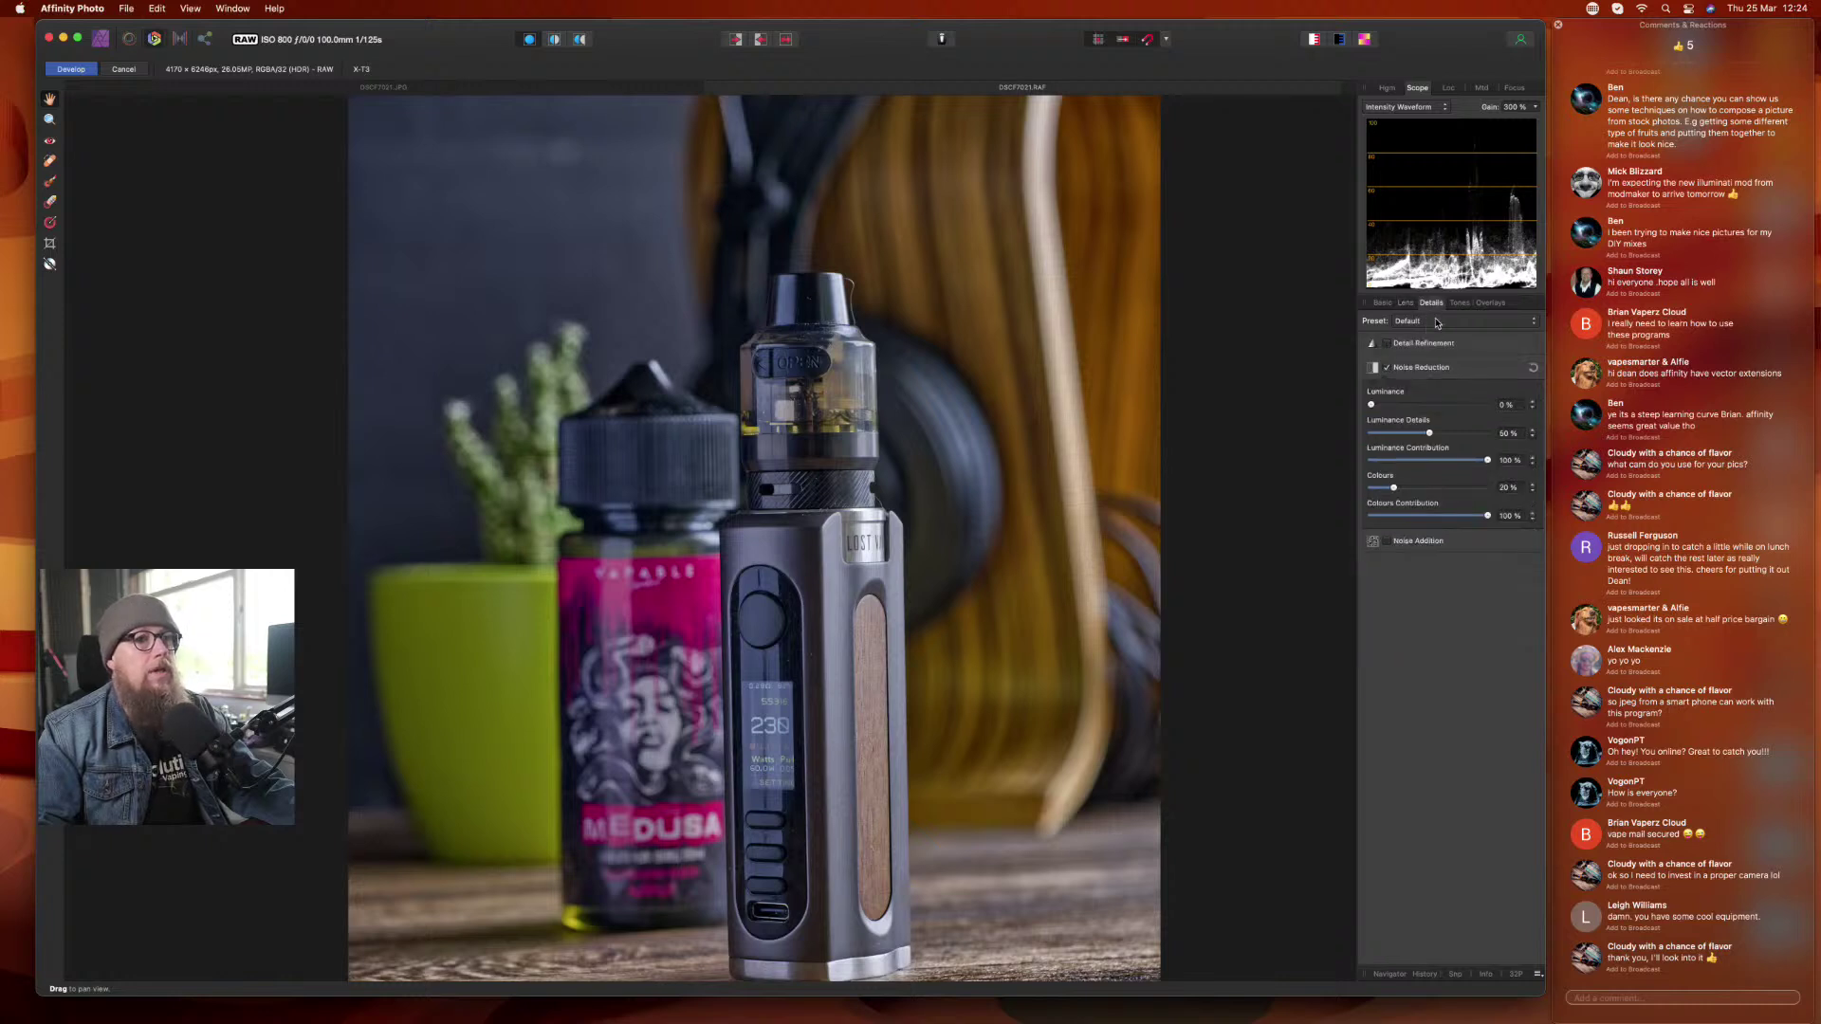
click(1387, 343)
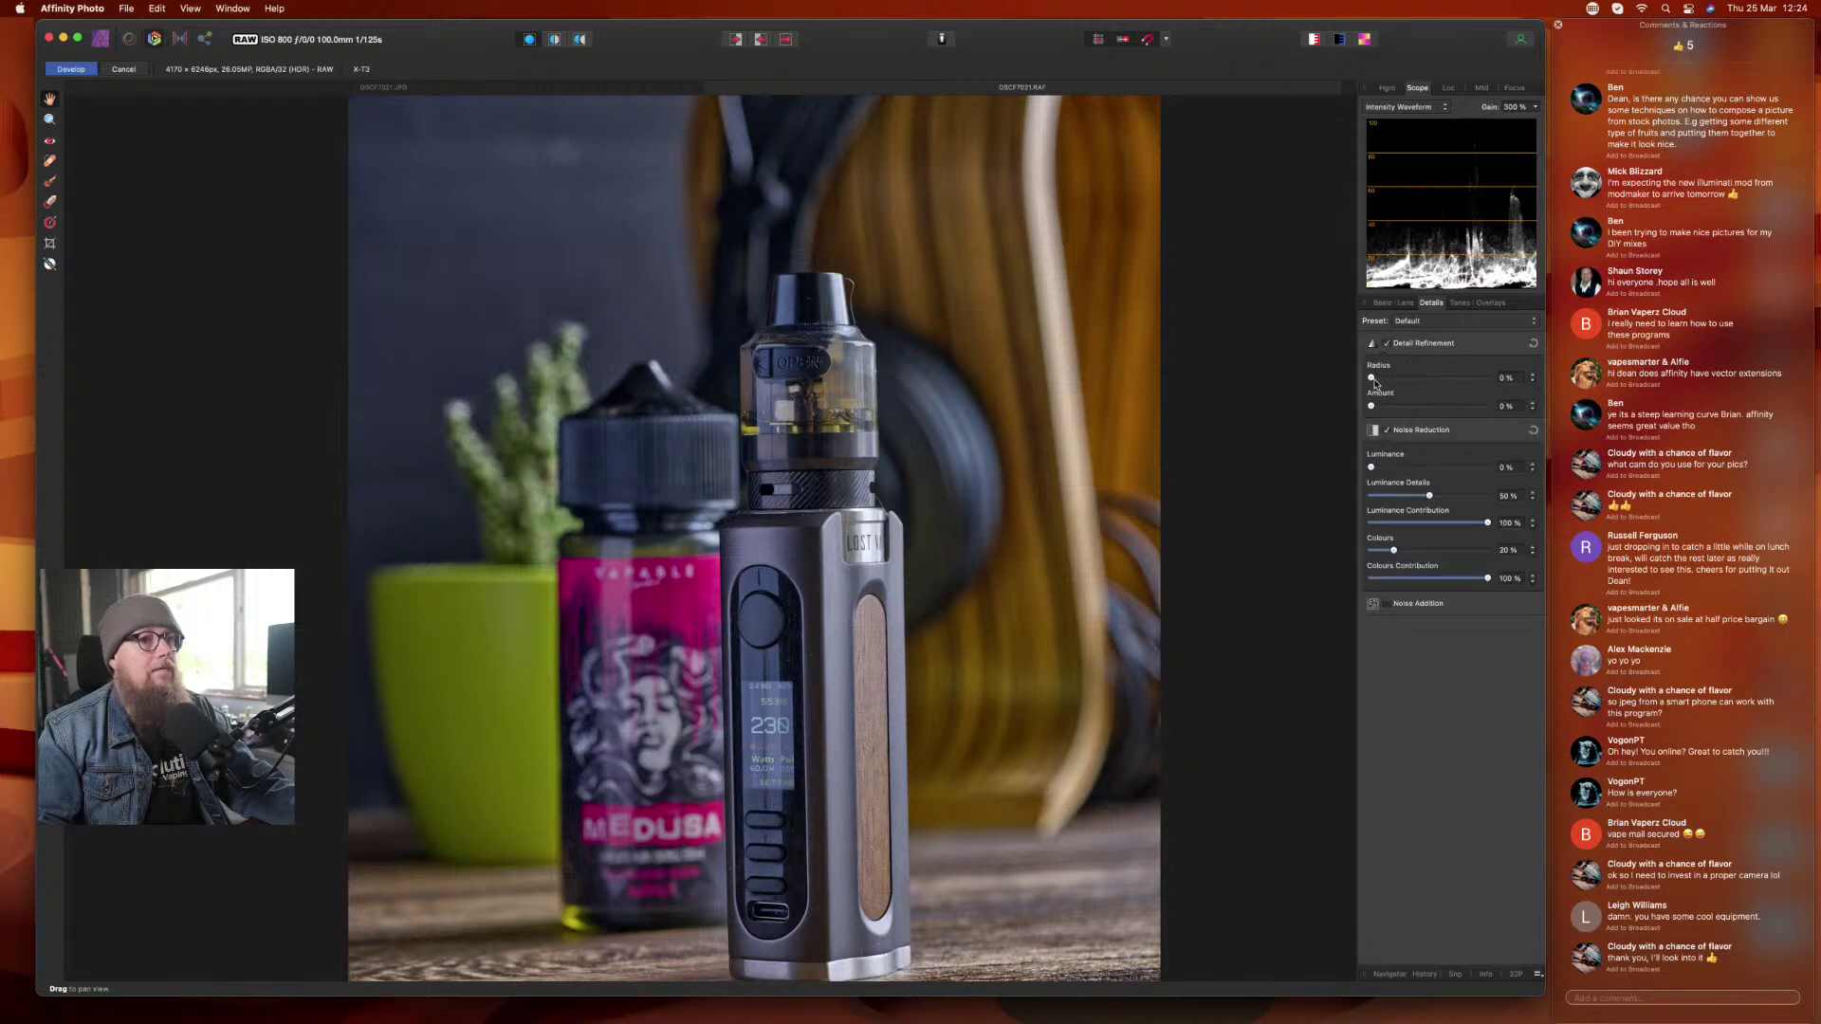
drag(1374, 380, 1382, 378)
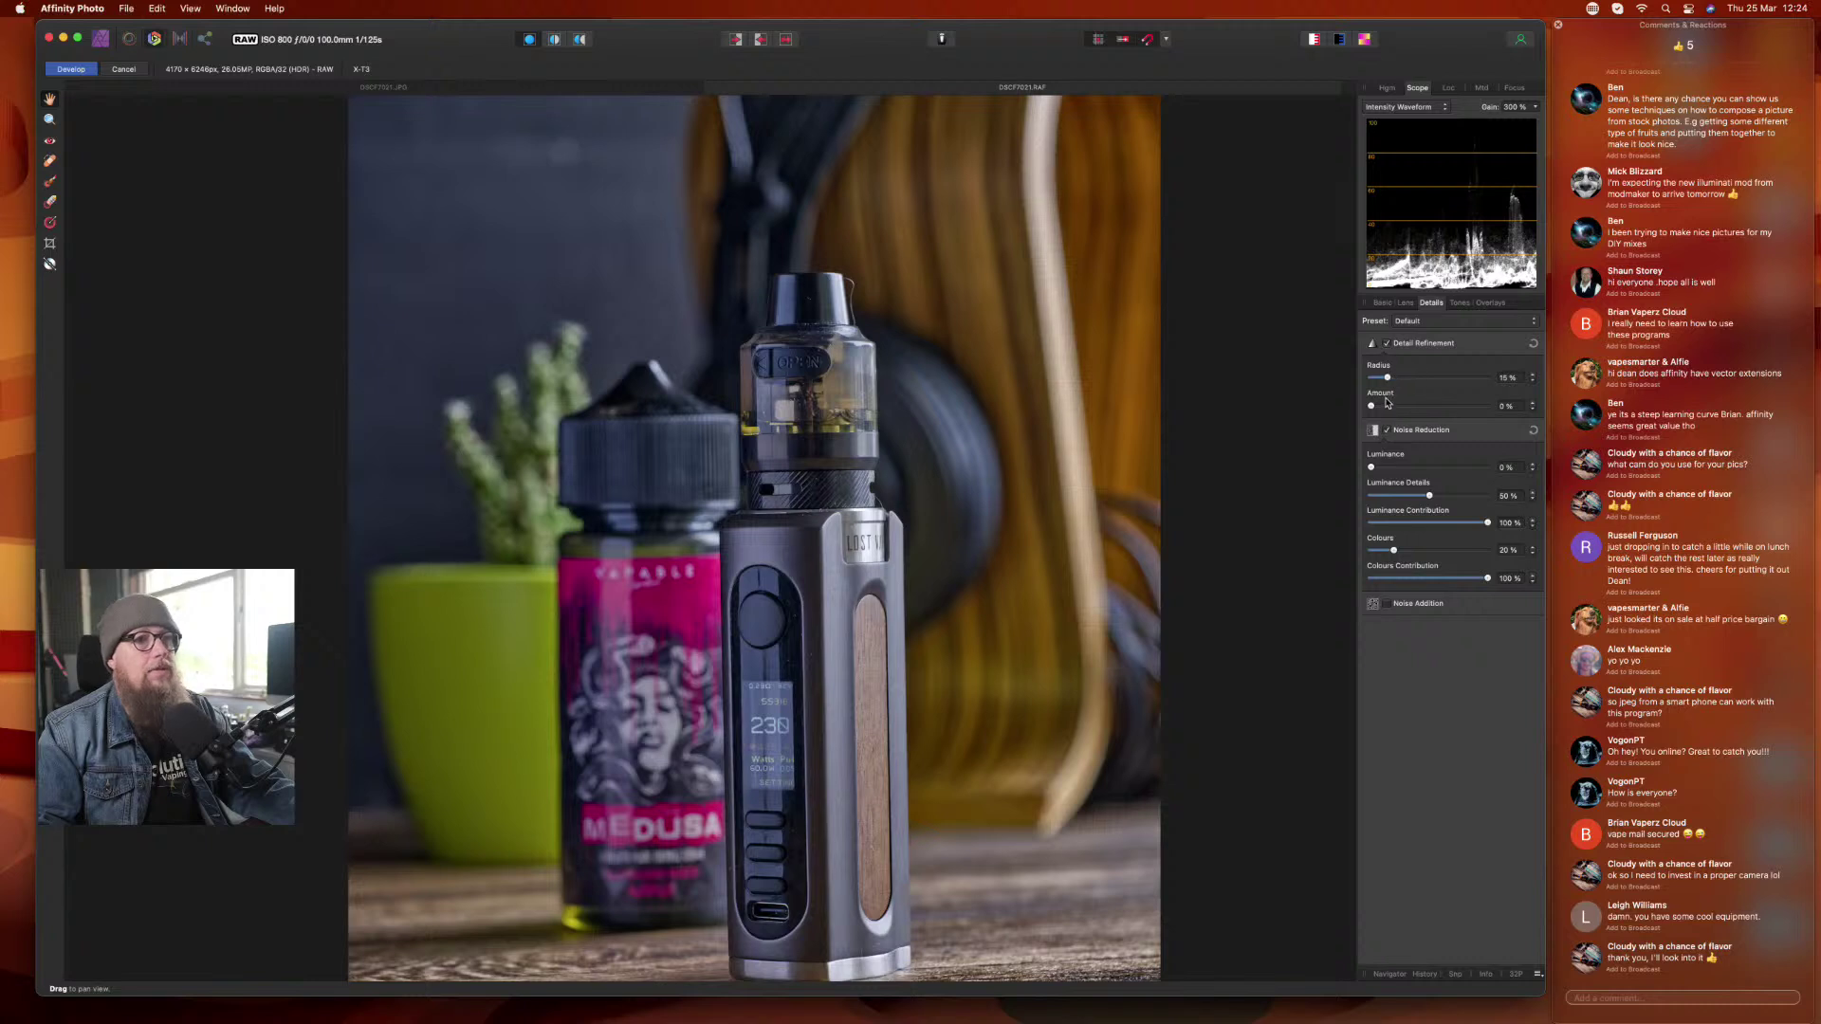
drag(1373, 411, 1418, 410)
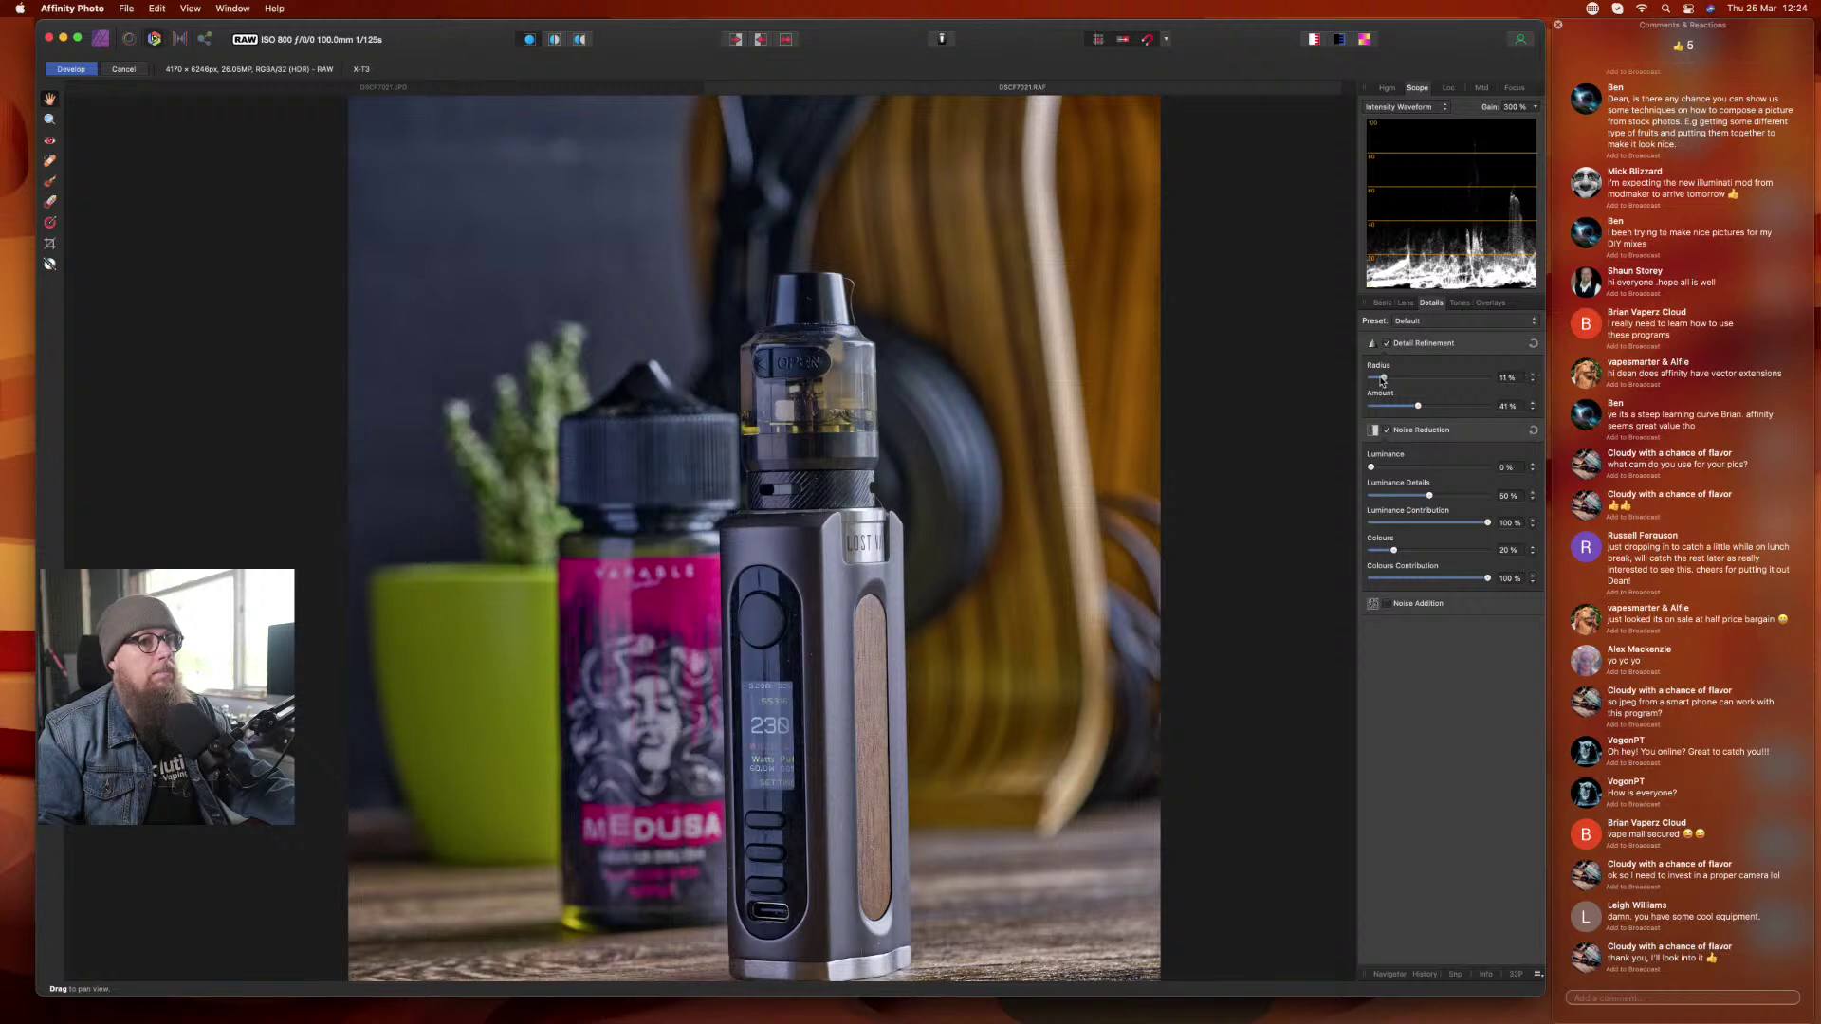
- Reduce Detail Refinement to a Radius of about 6% and an Amount of about 26%, and compare the photo with and without it
drag(1383, 381, 1376, 382)
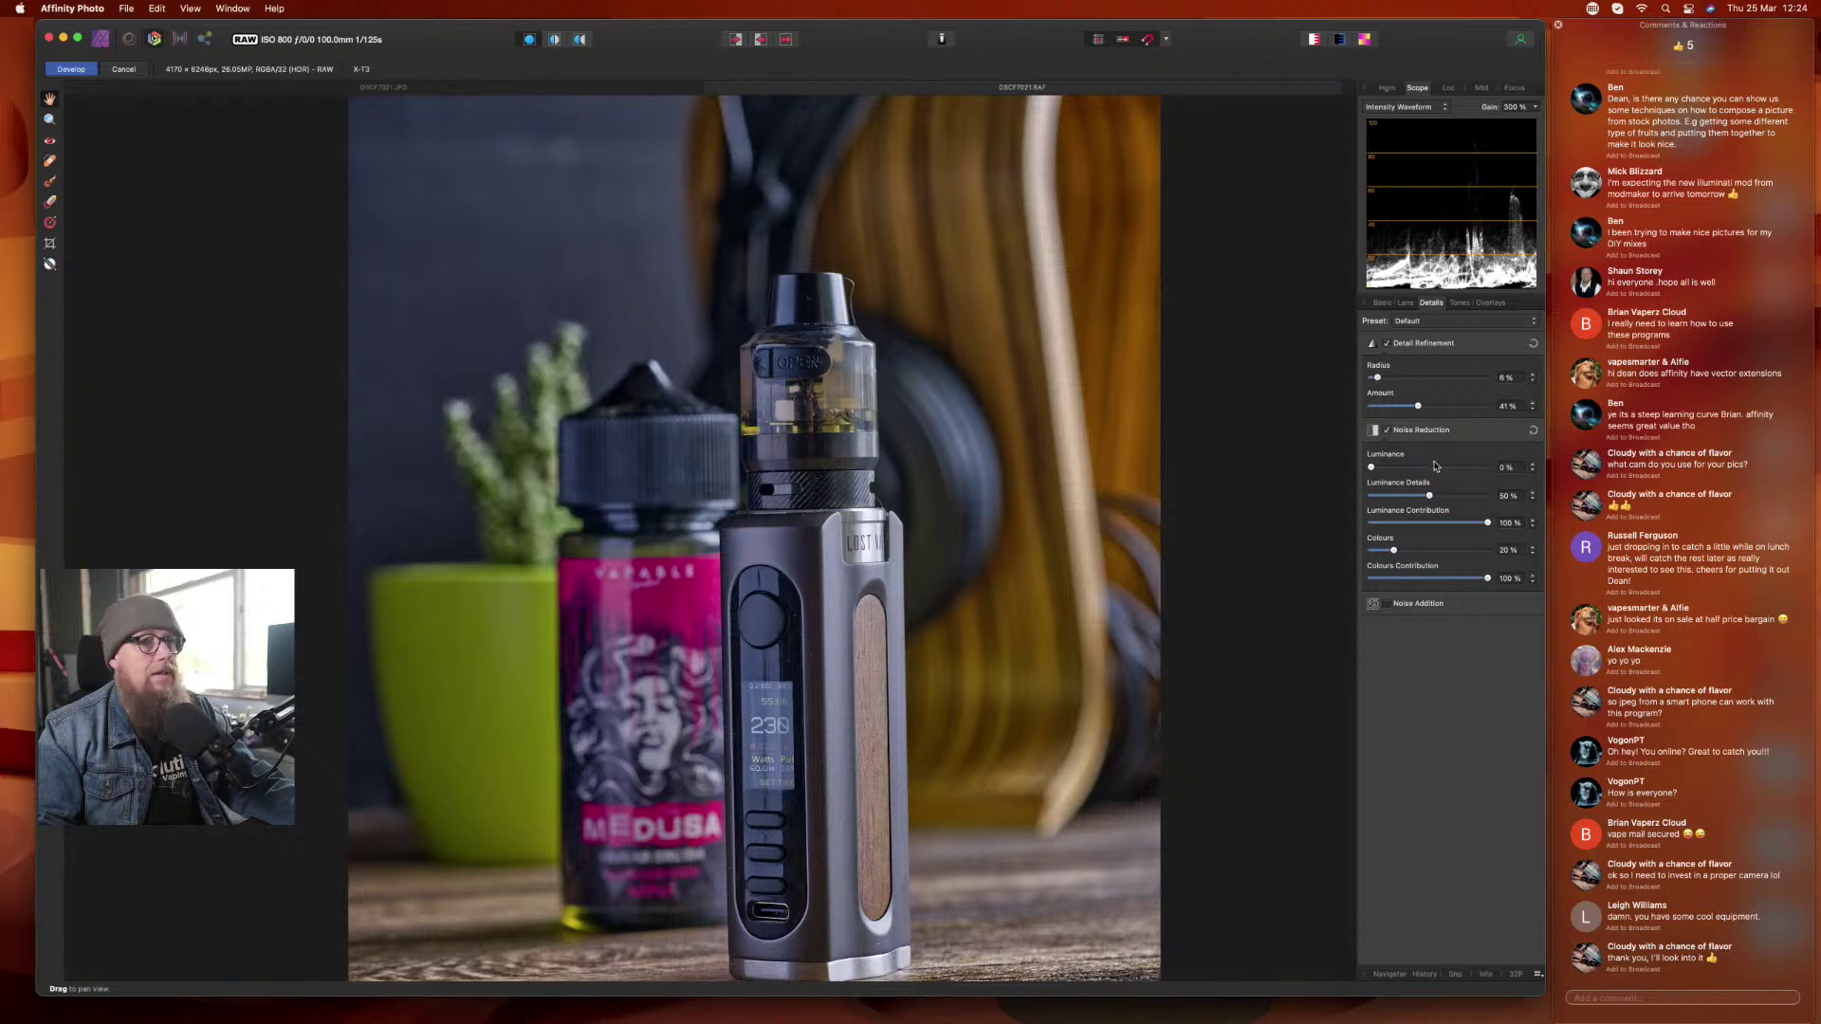
drag(1417, 407, 1397, 412)
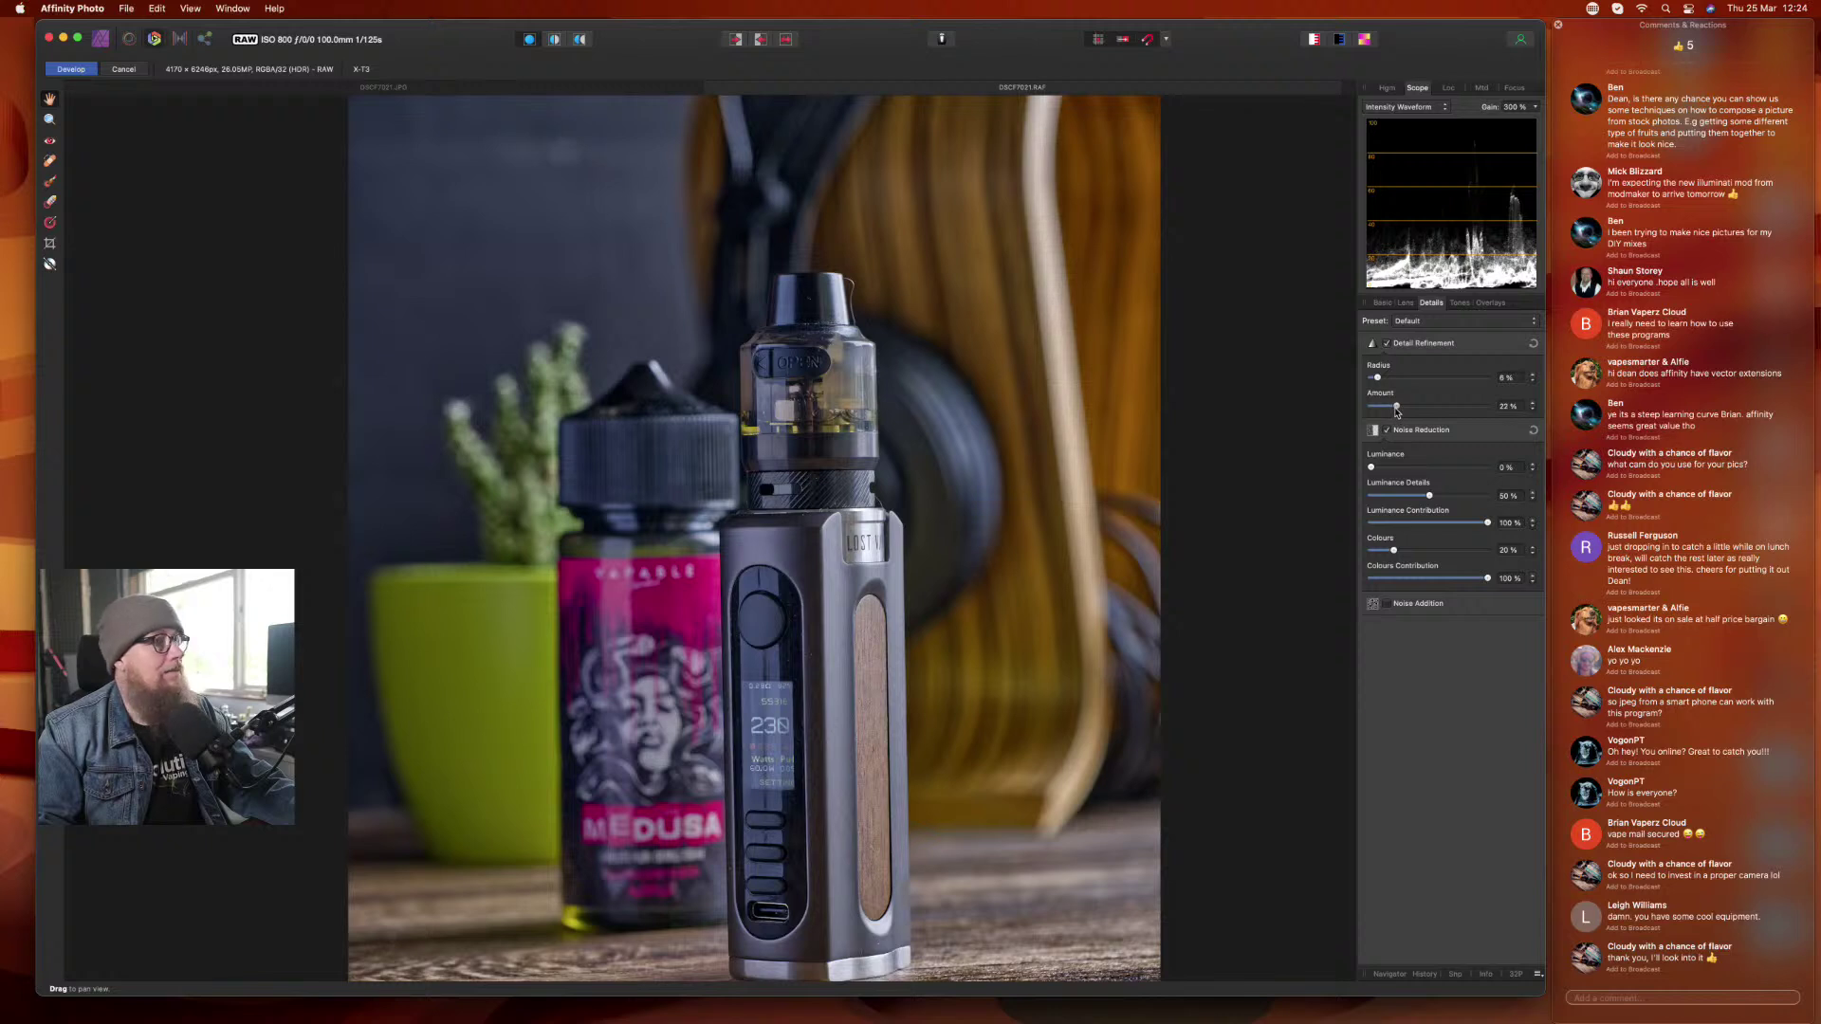
click(1388, 346)
click(1388, 346)
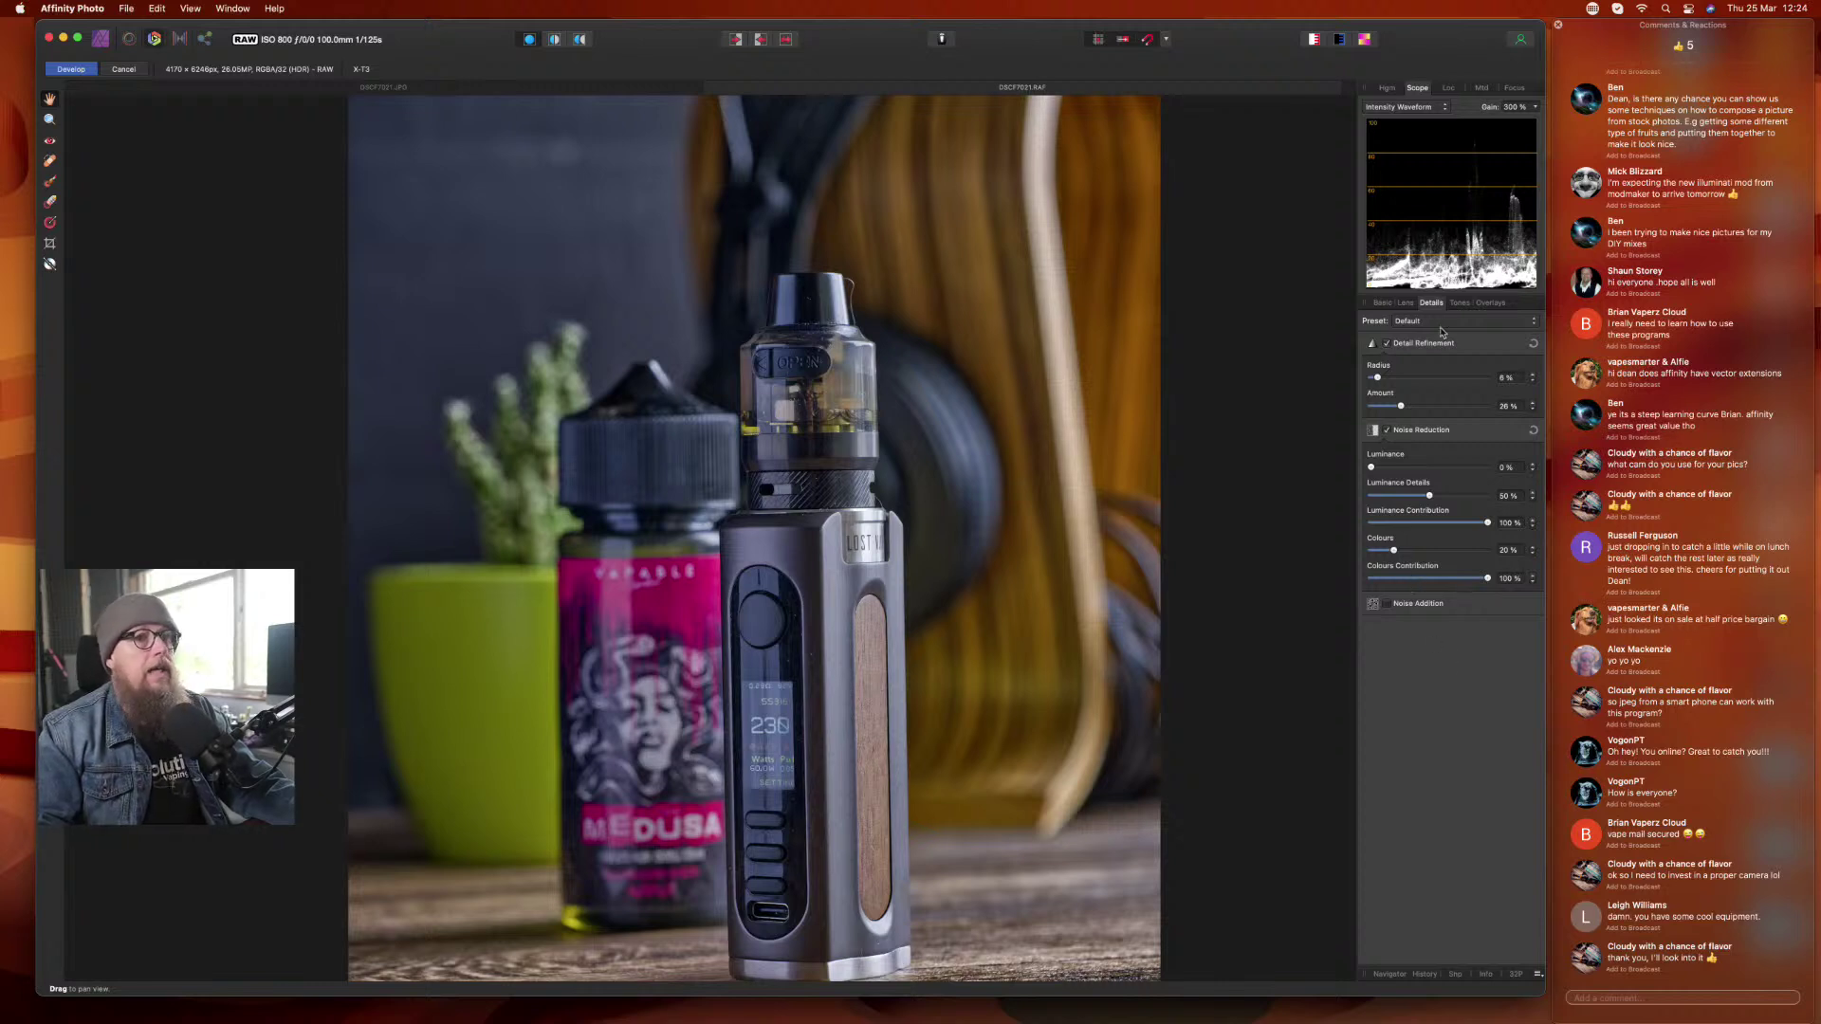
- Add highlight, midtone and shadow points along the Master tone curve, and enable the Curves adjustment
click(1460, 302)
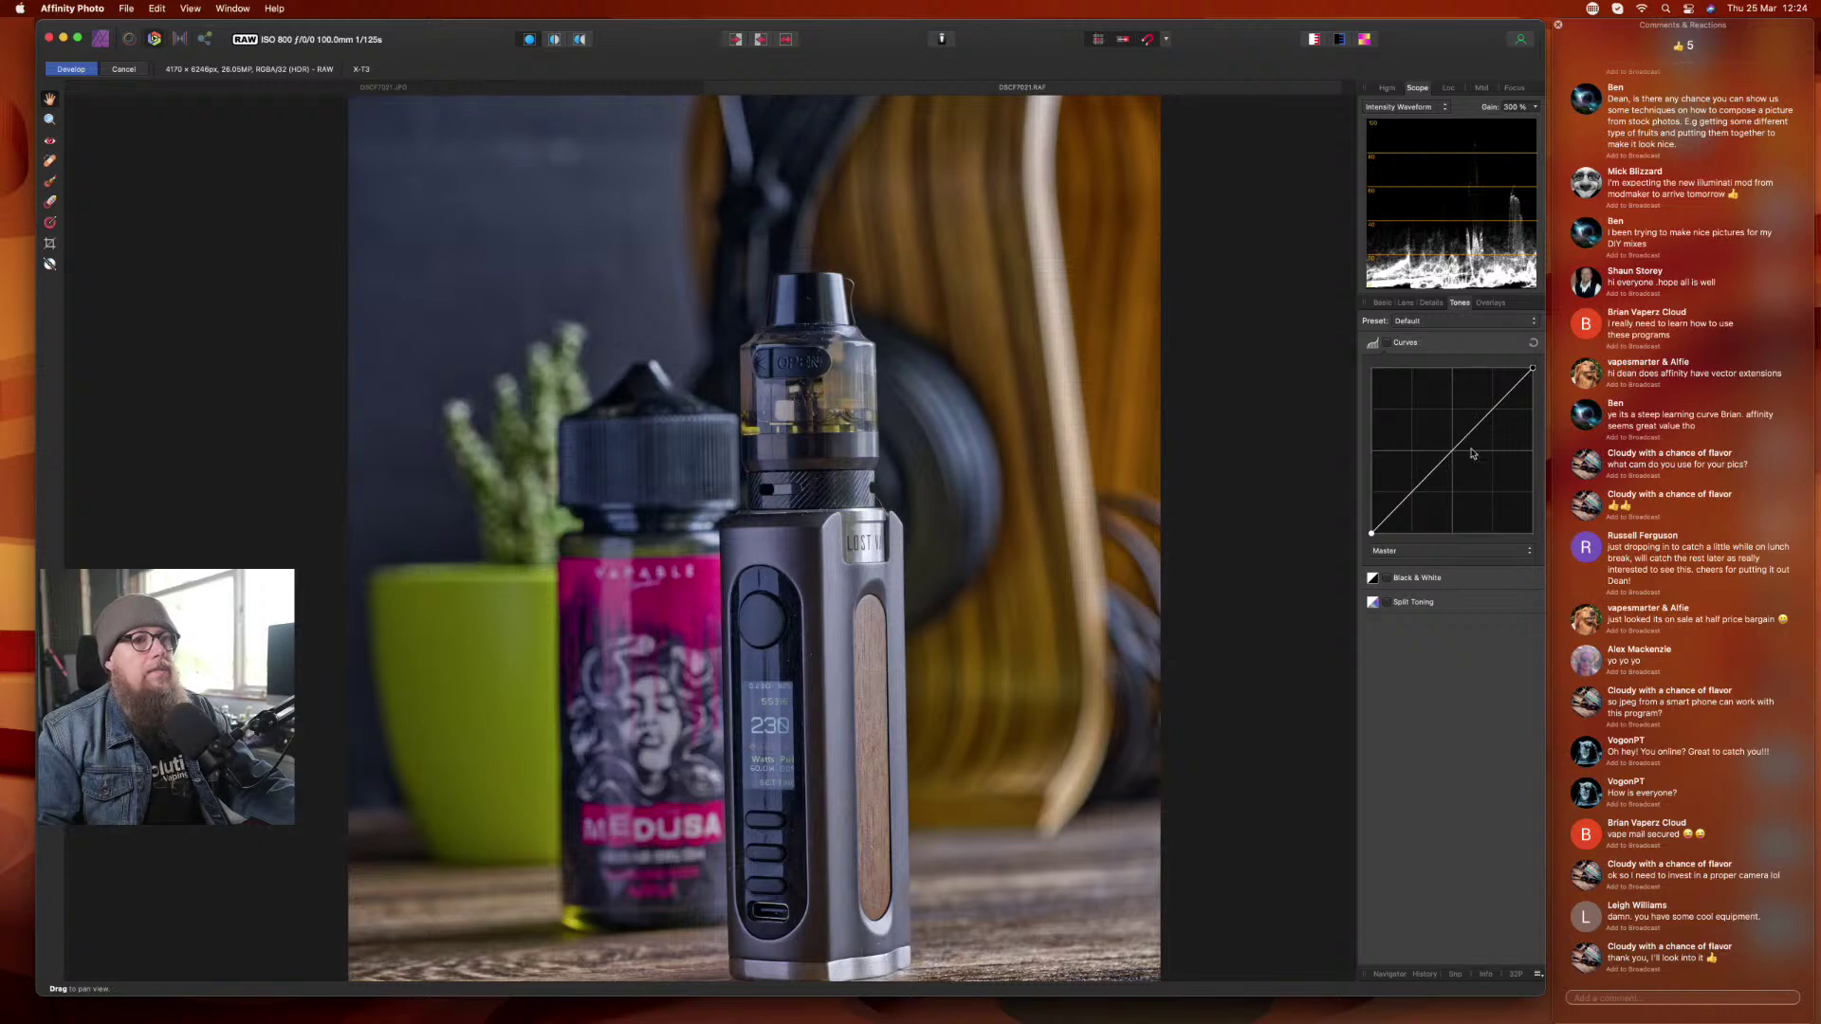
scroll(999, 504, down, 3)
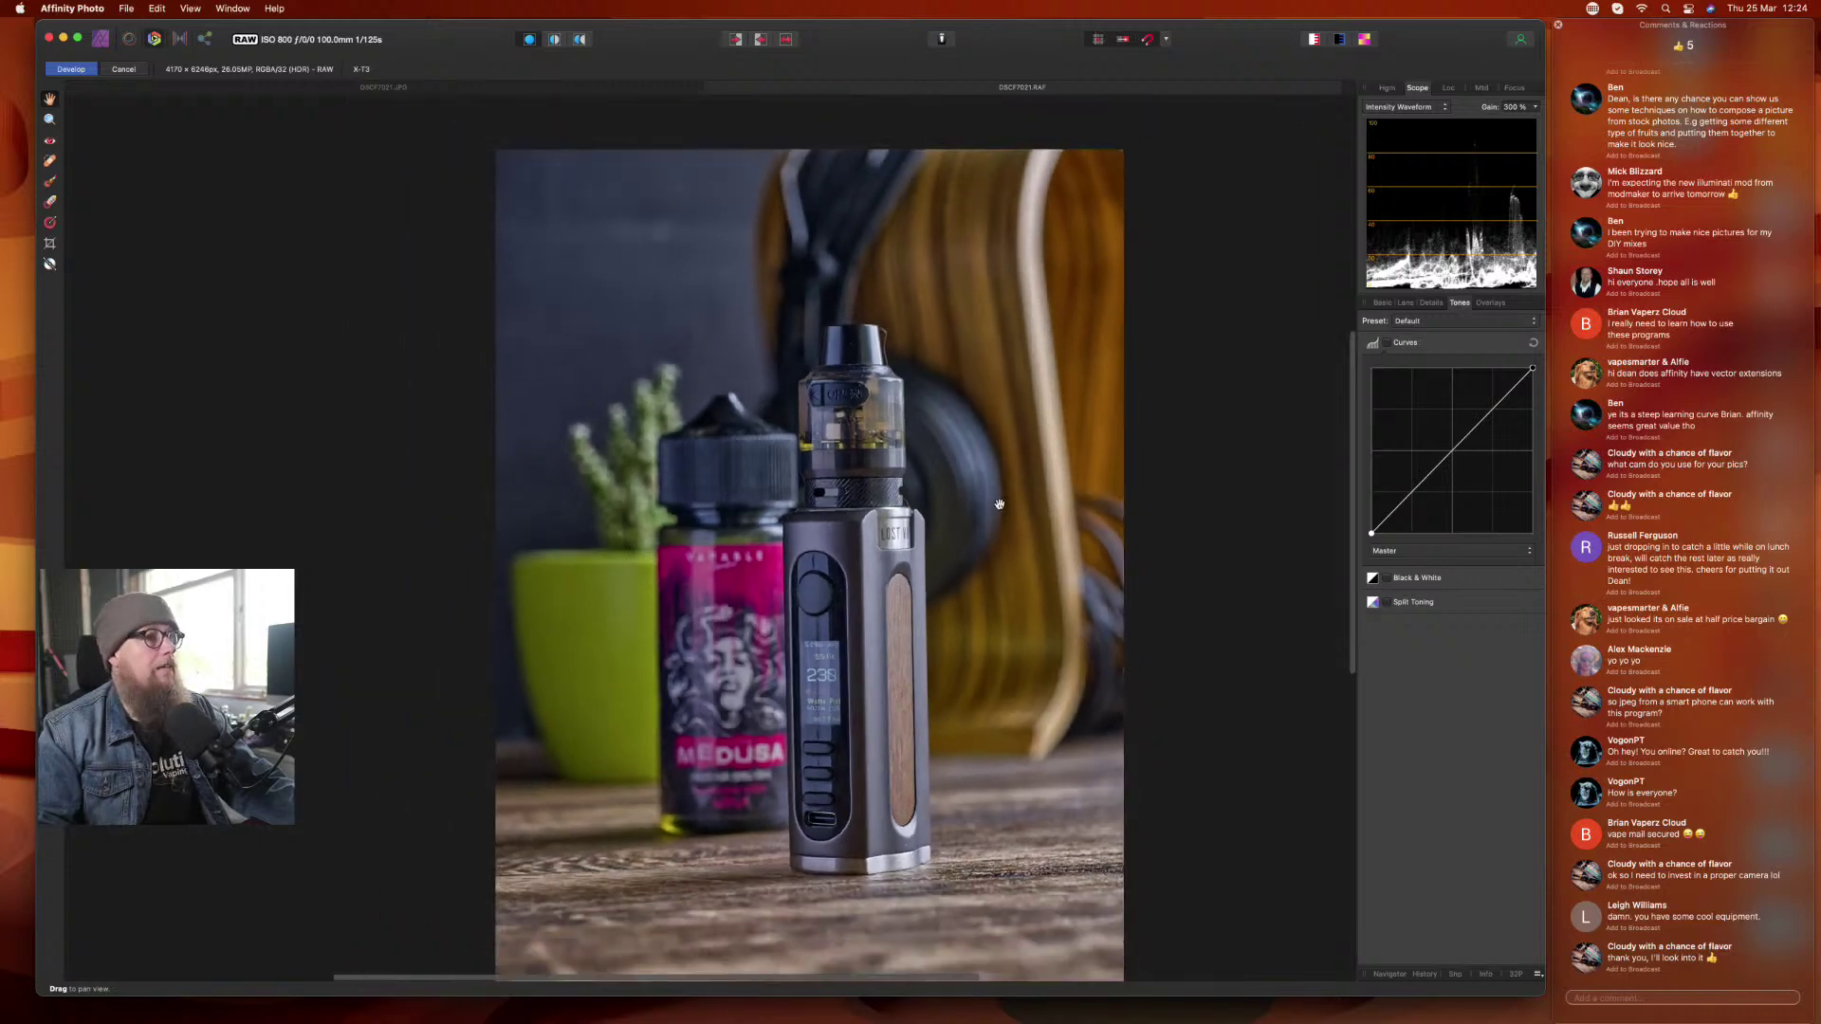
click(1493, 410)
click(1454, 453)
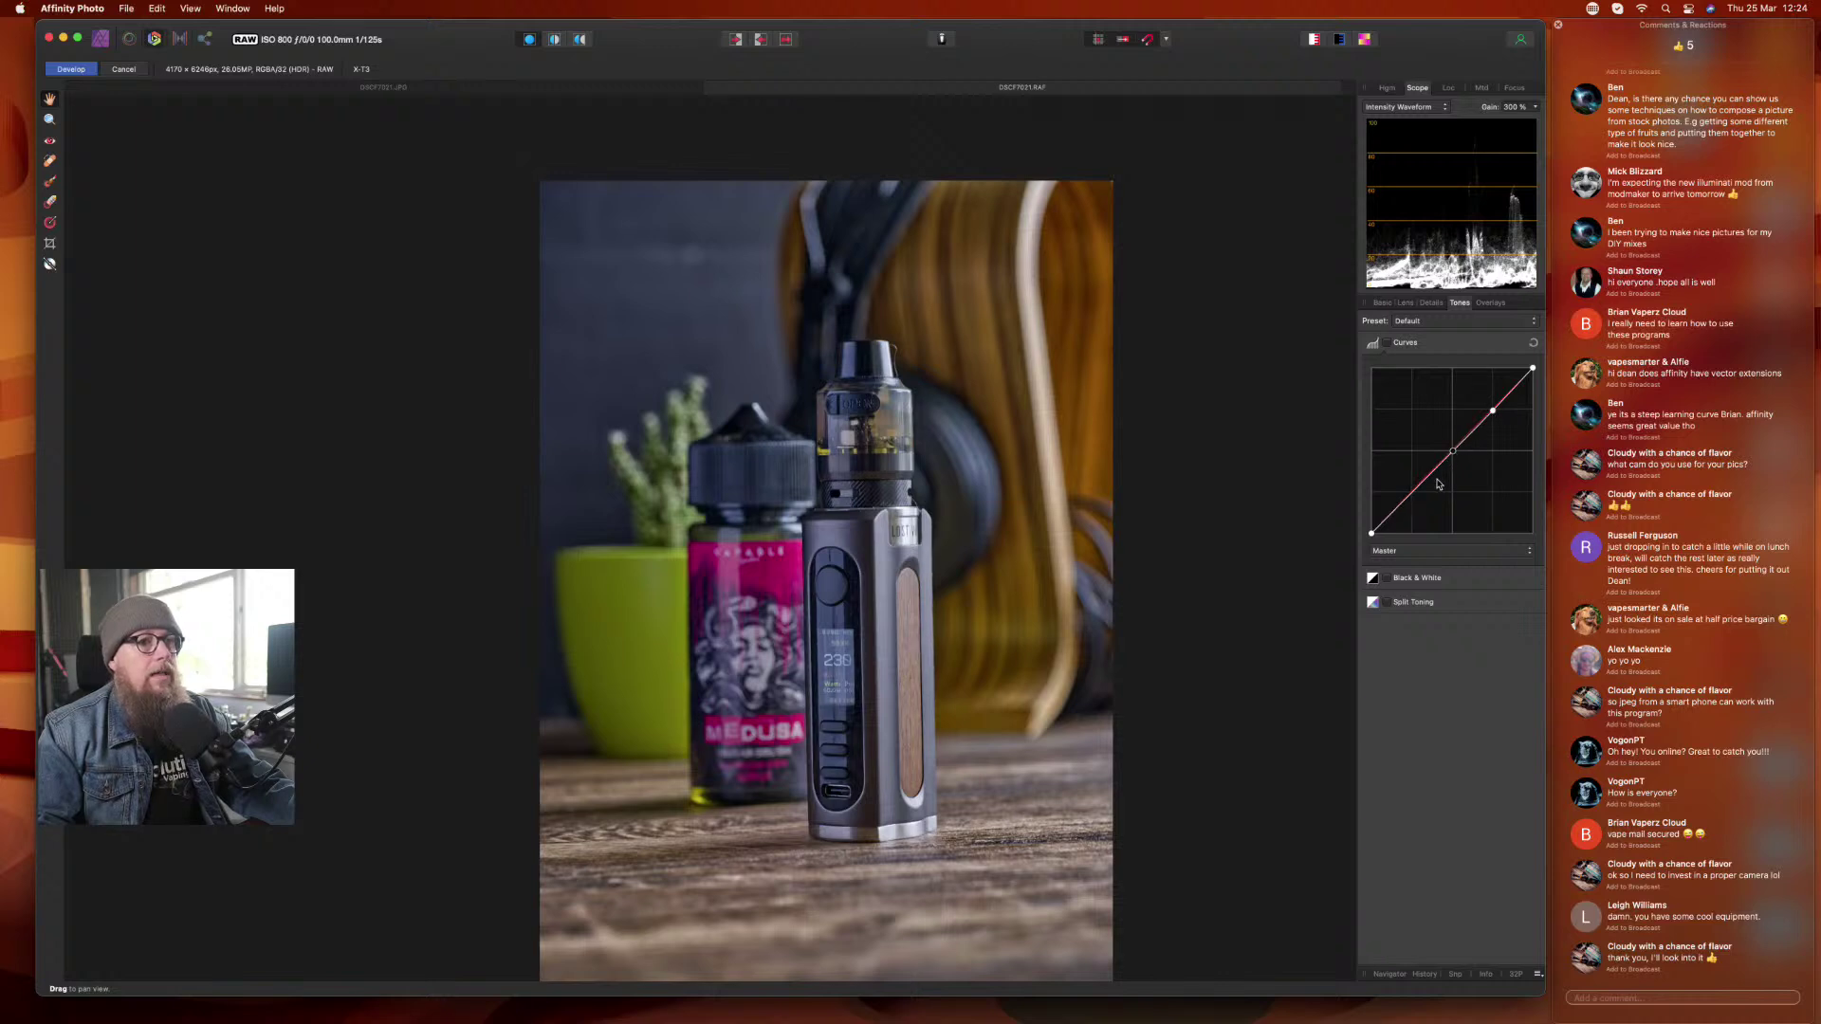
click(1409, 494)
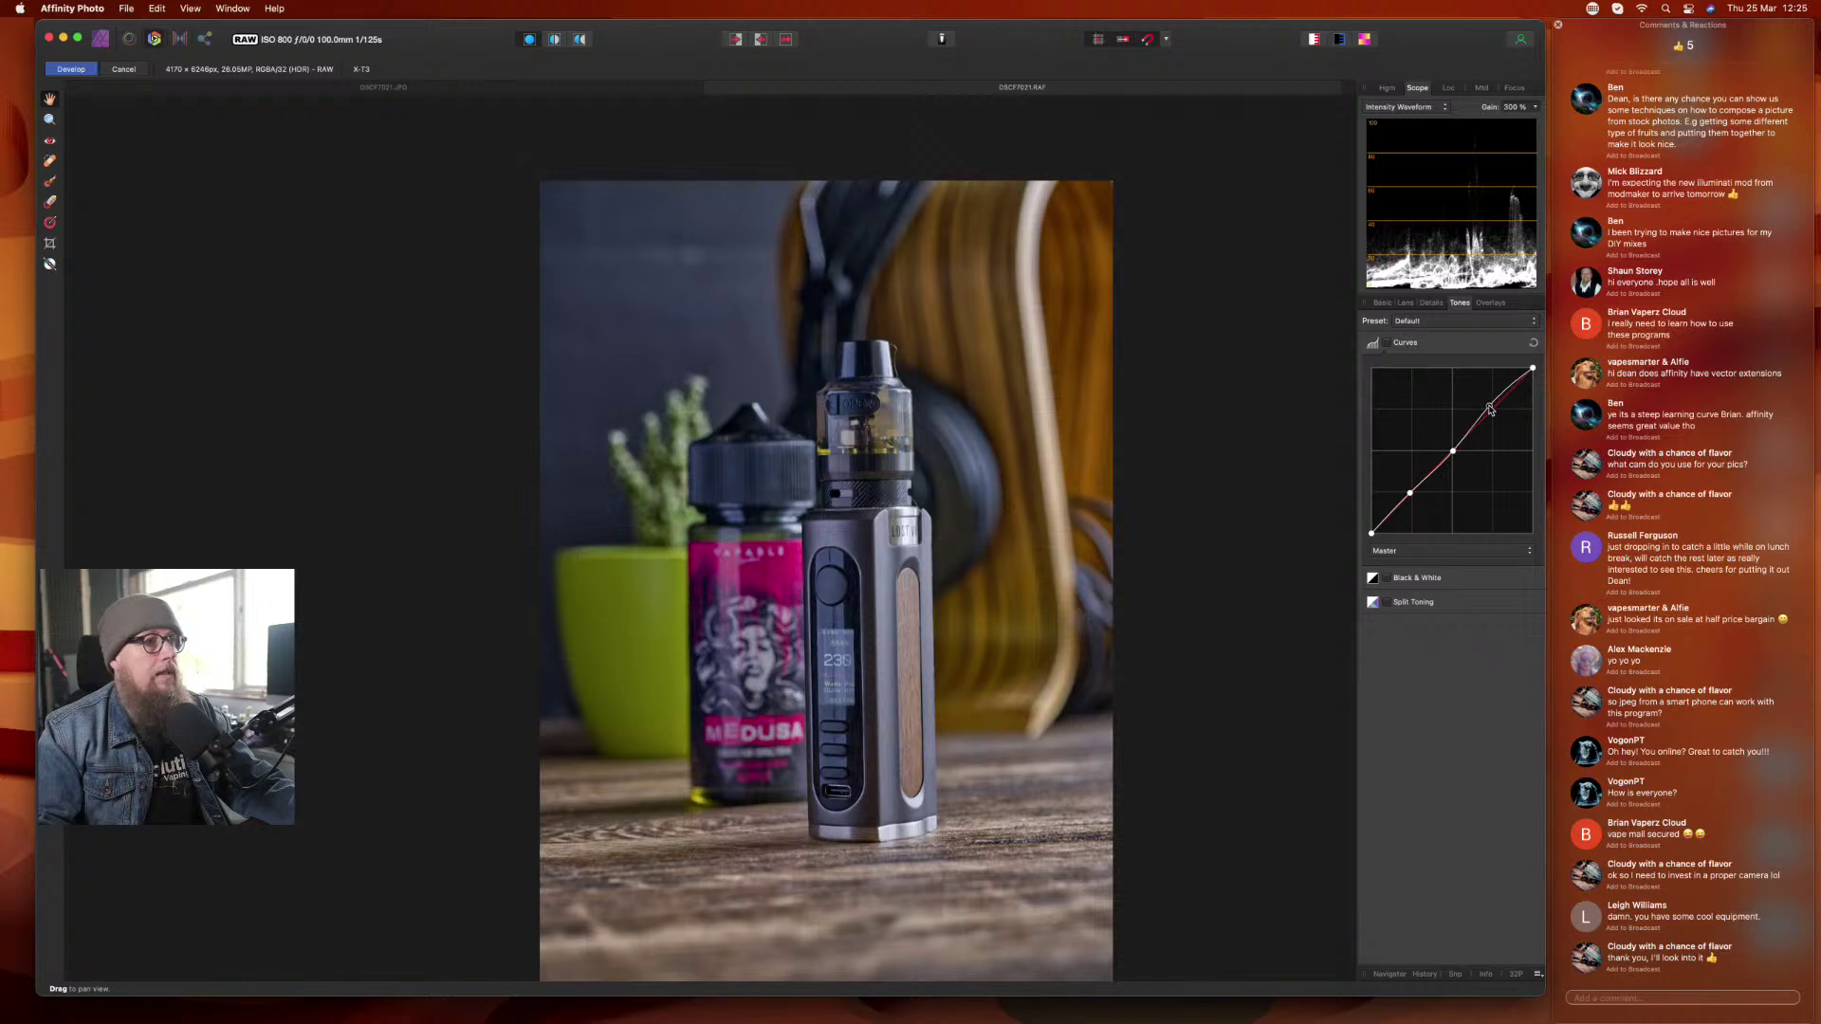
mouse_move(1491, 412)
mouse_down()
mouse_move(1477, 379)
mouse_move(1511, 429)
mouse_move(1504, 405)
mouse_up()
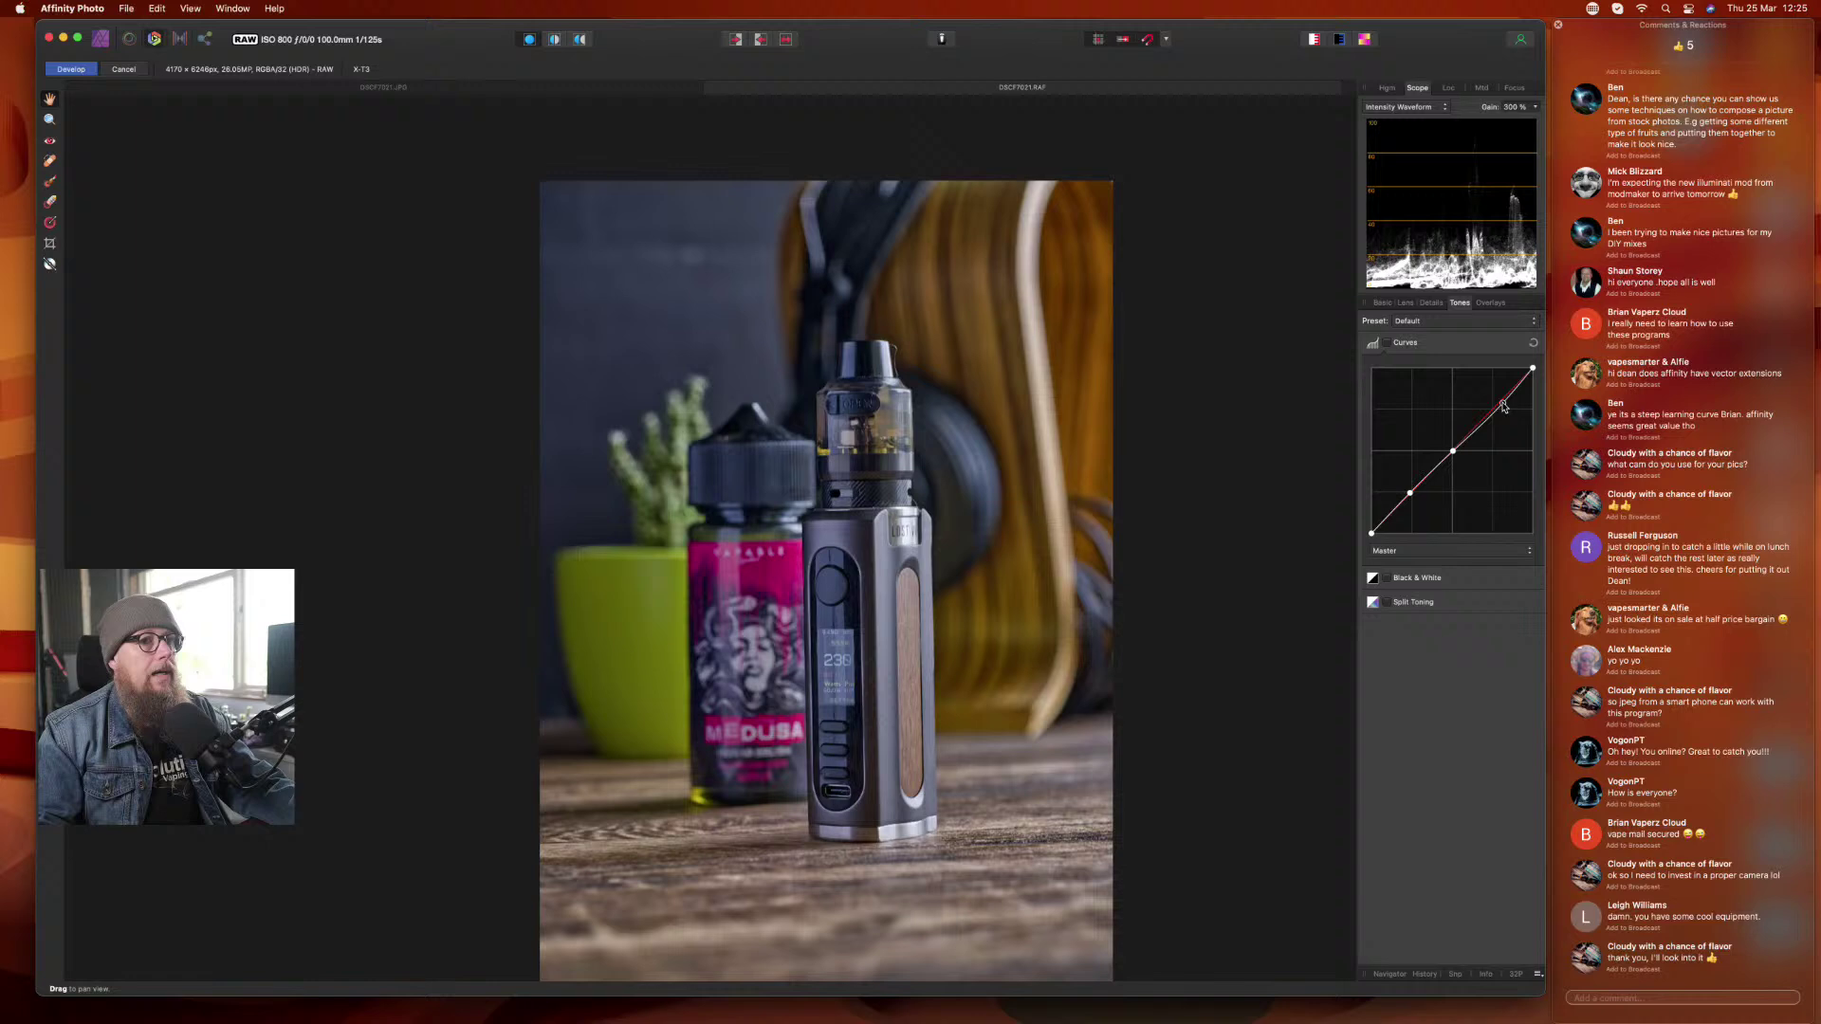
click(1388, 343)
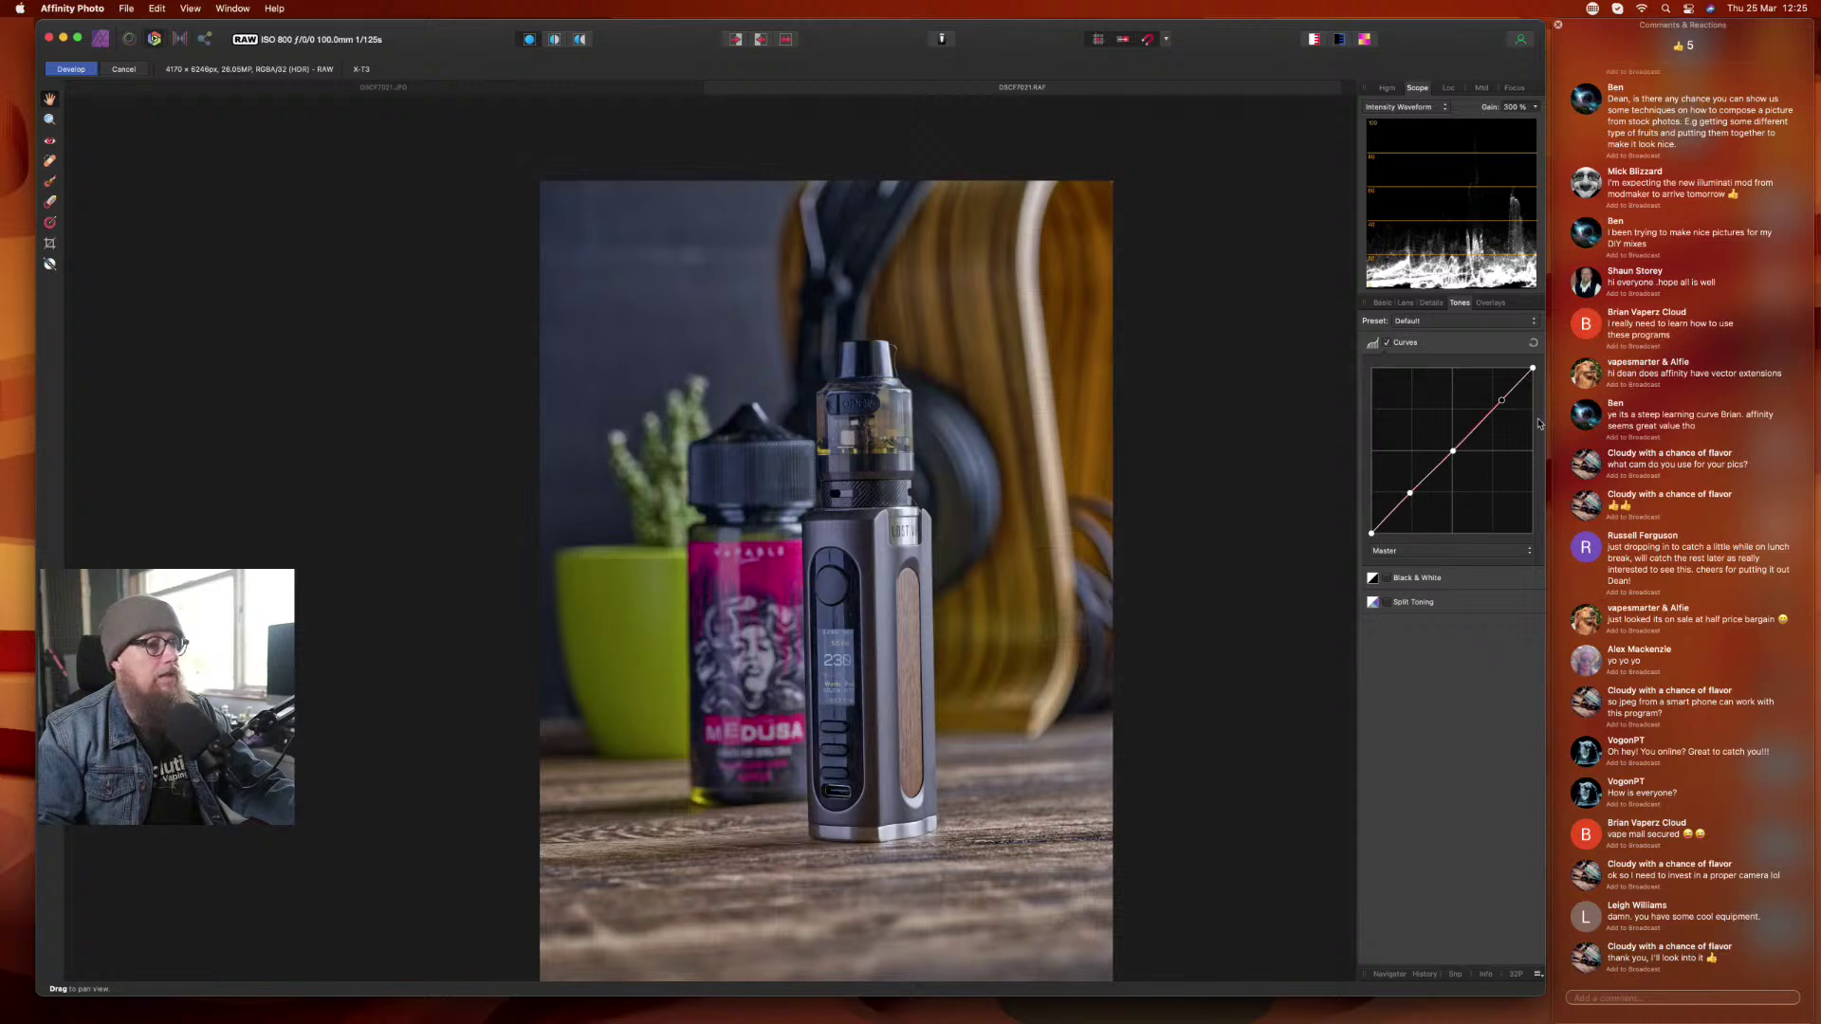
- Shape the Master curve into a gentle S with raised highlights and lowered shadows, testing a lifted black point and returning it to the corner
mouse_move(1504, 406)
mouse_down()
mouse_move(1517, 491)
mouse_move(1488, 375)
mouse_move(1502, 426)
mouse_move(1493, 403)
mouse_up()
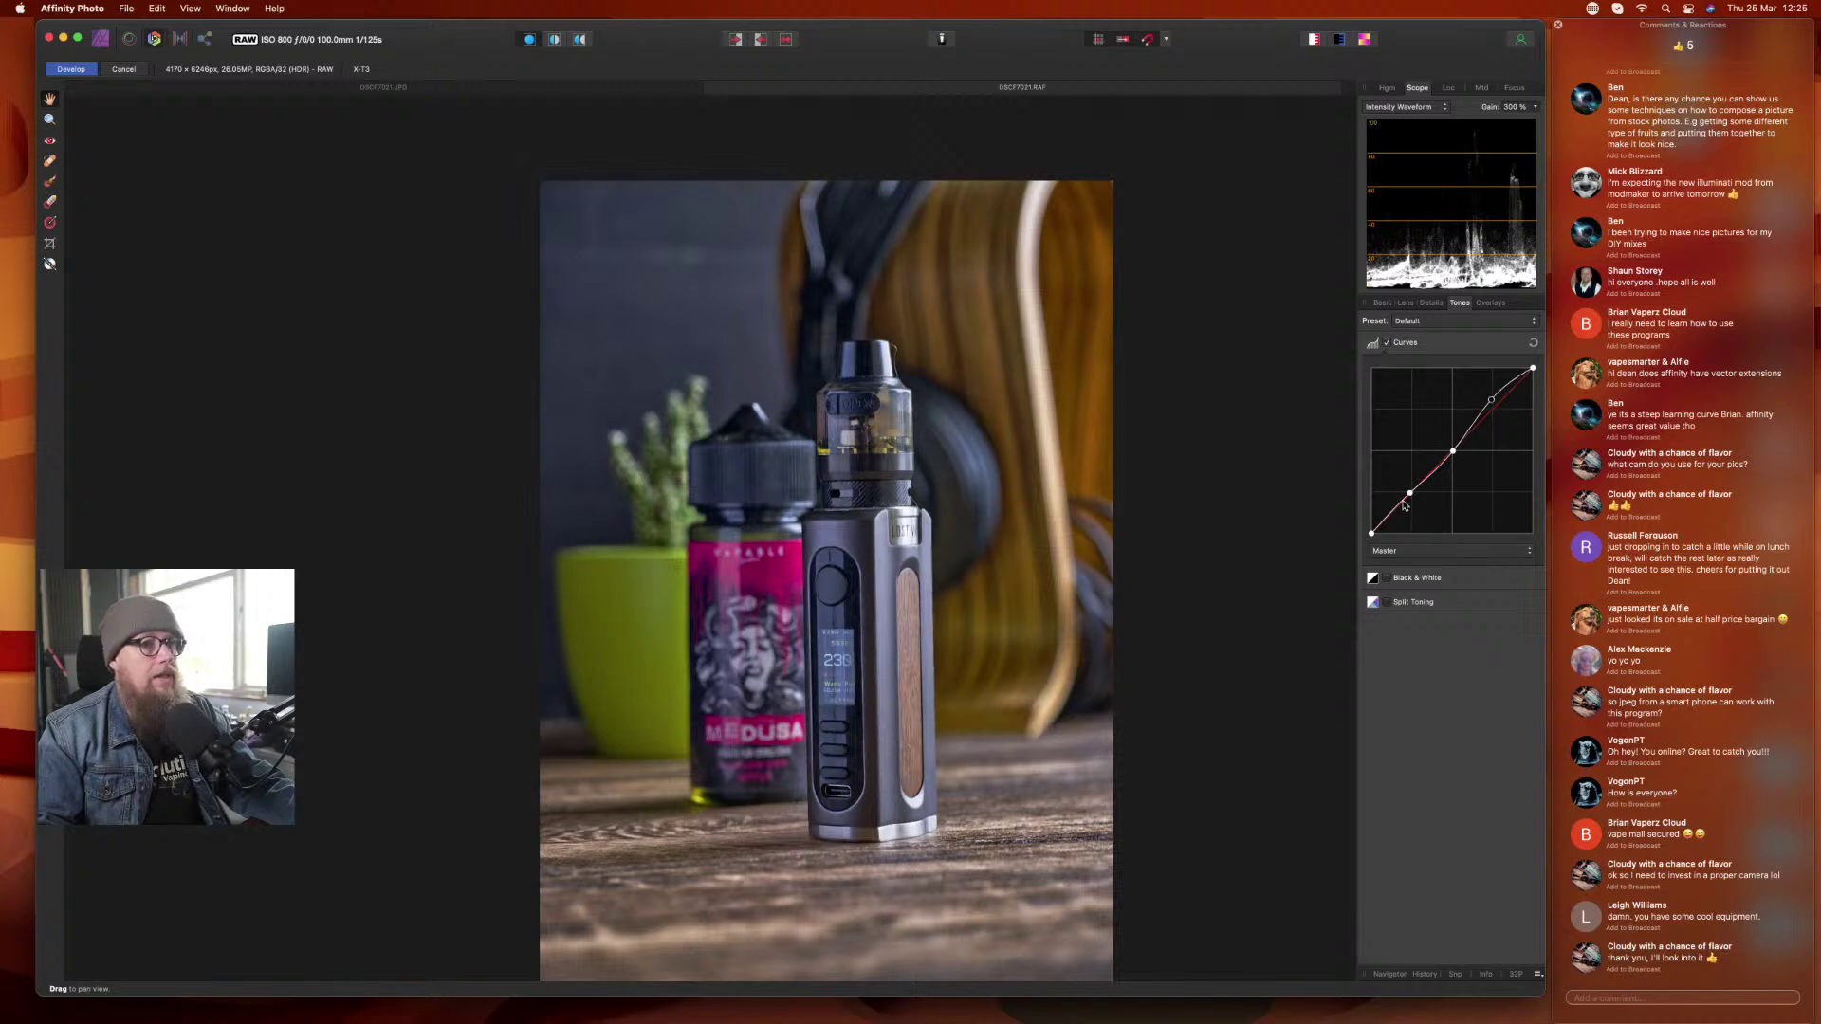
drag(1411, 497, 1414, 502)
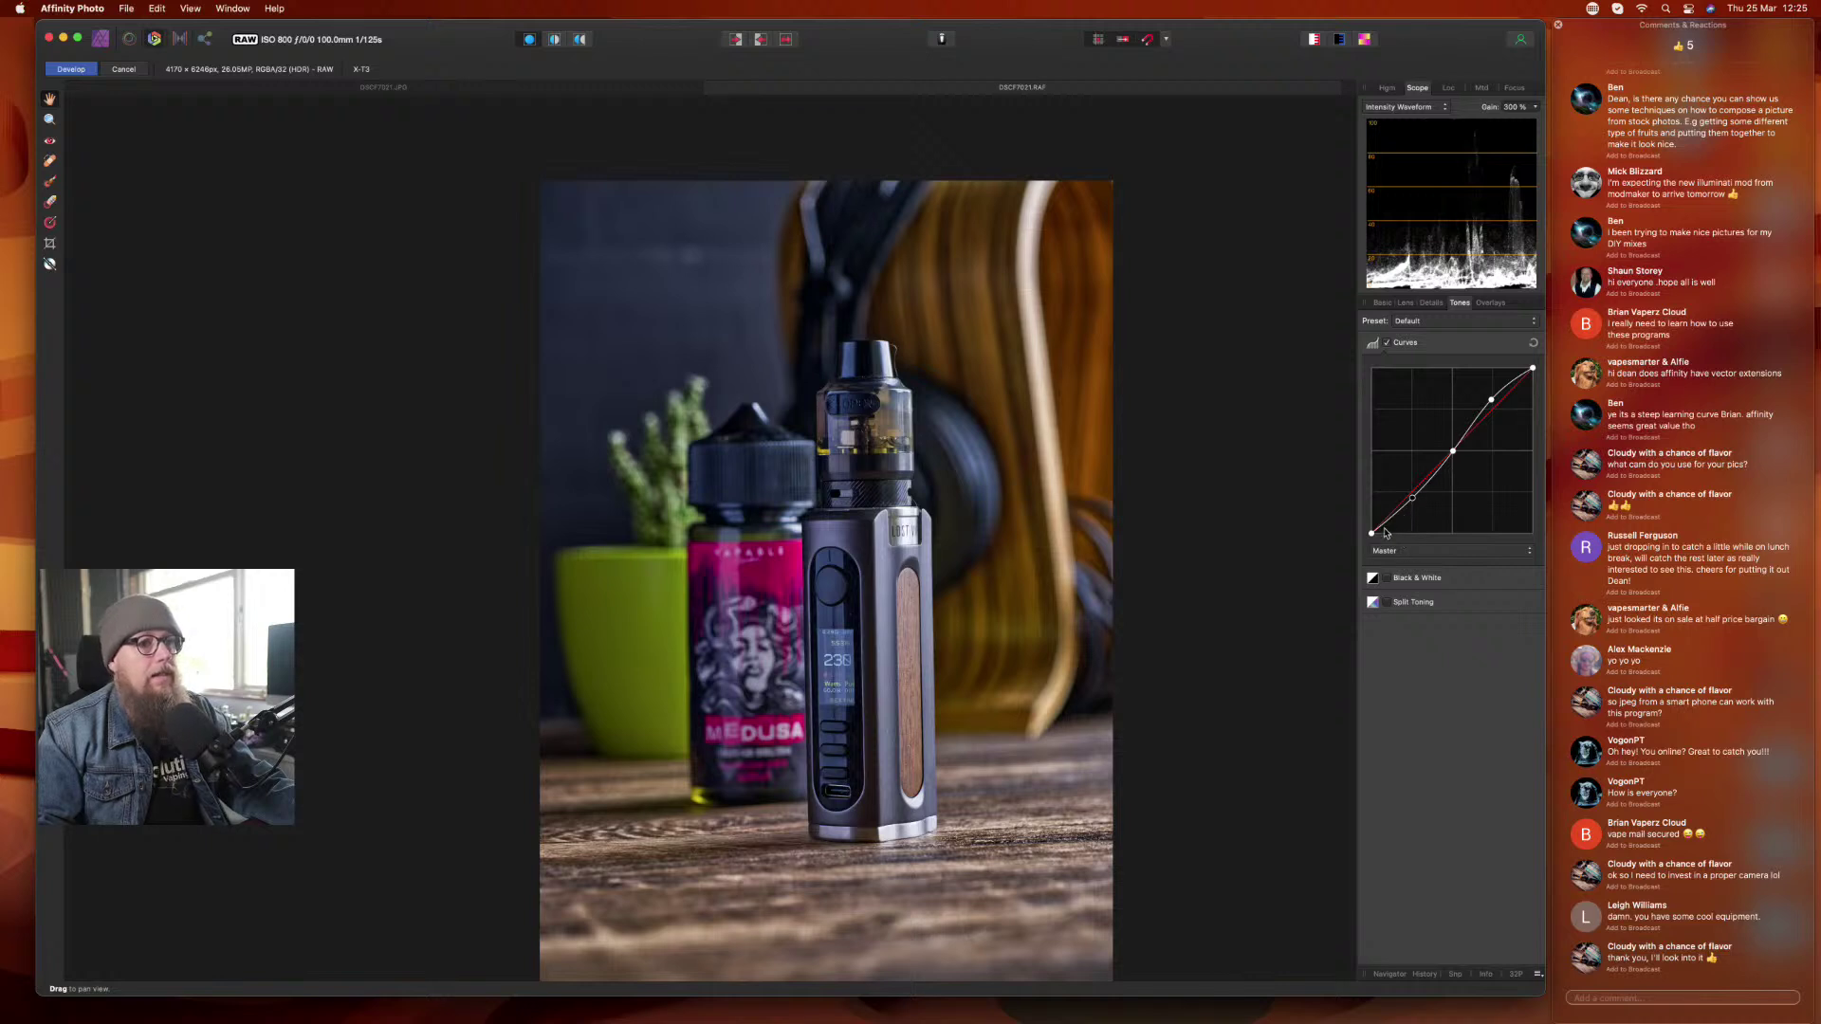
drag(1373, 535, 1368, 519)
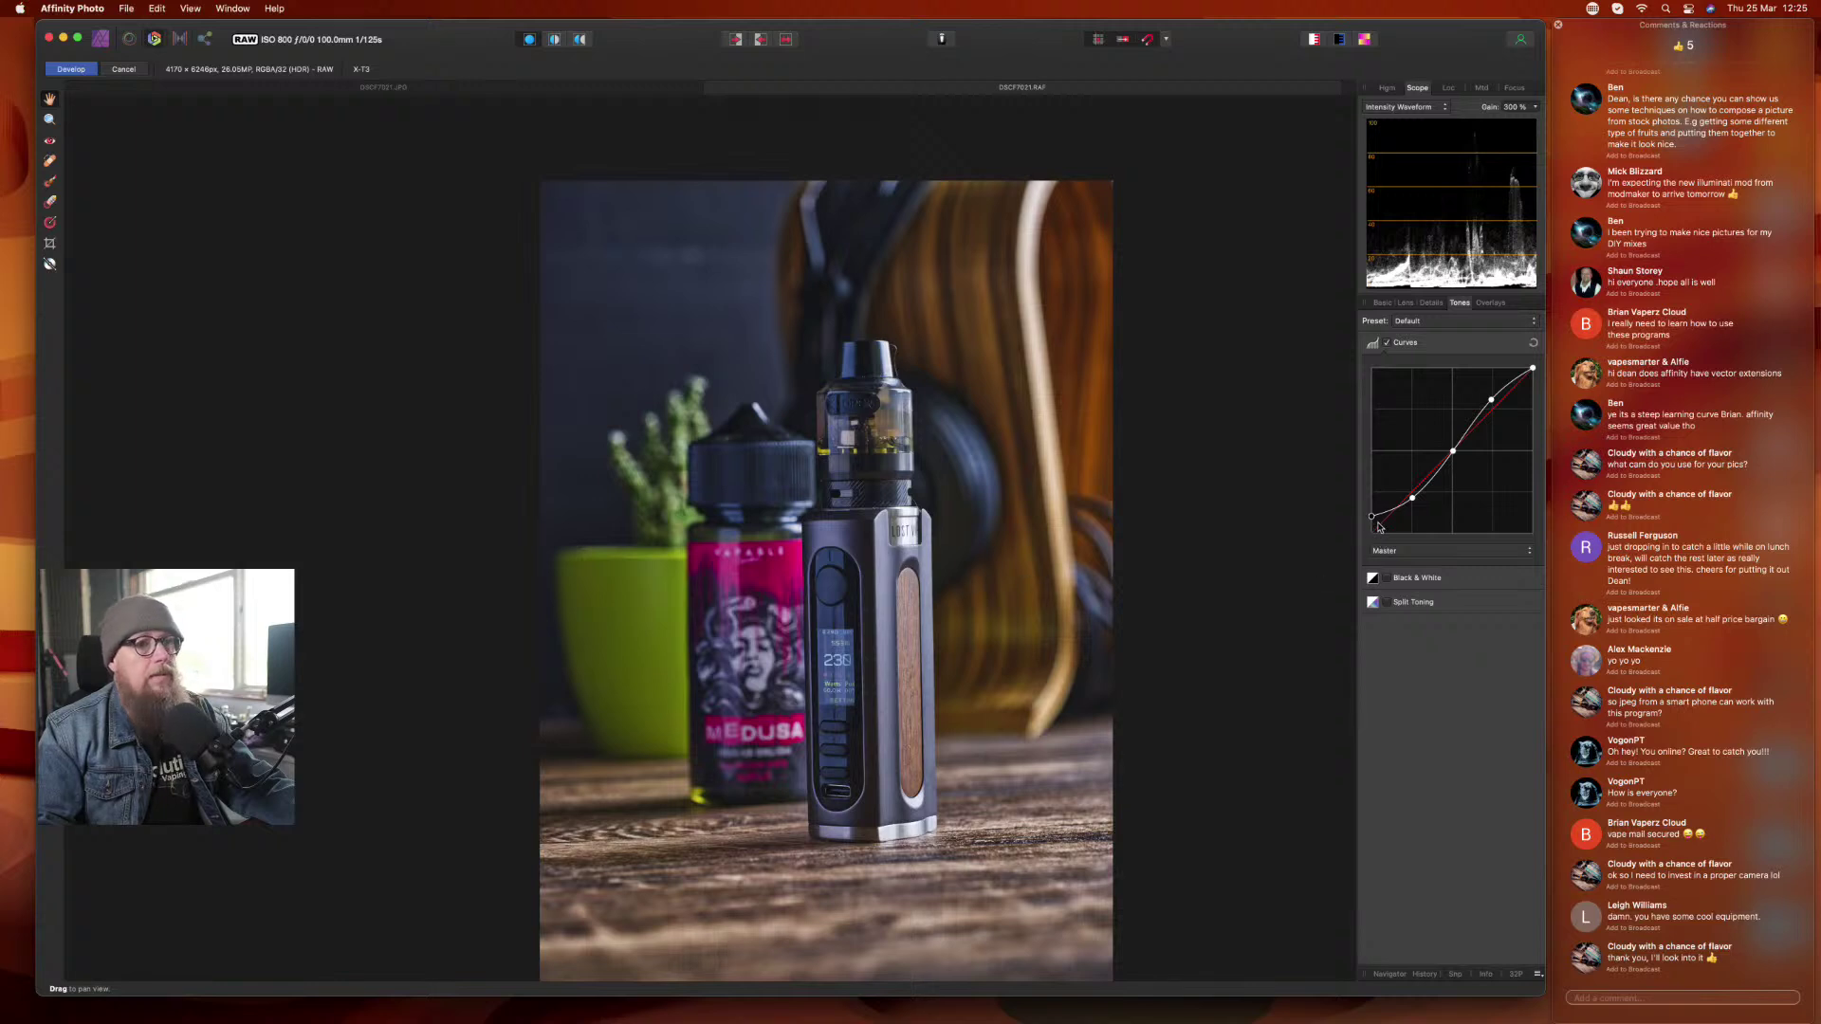
drag(1373, 518, 1372, 533)
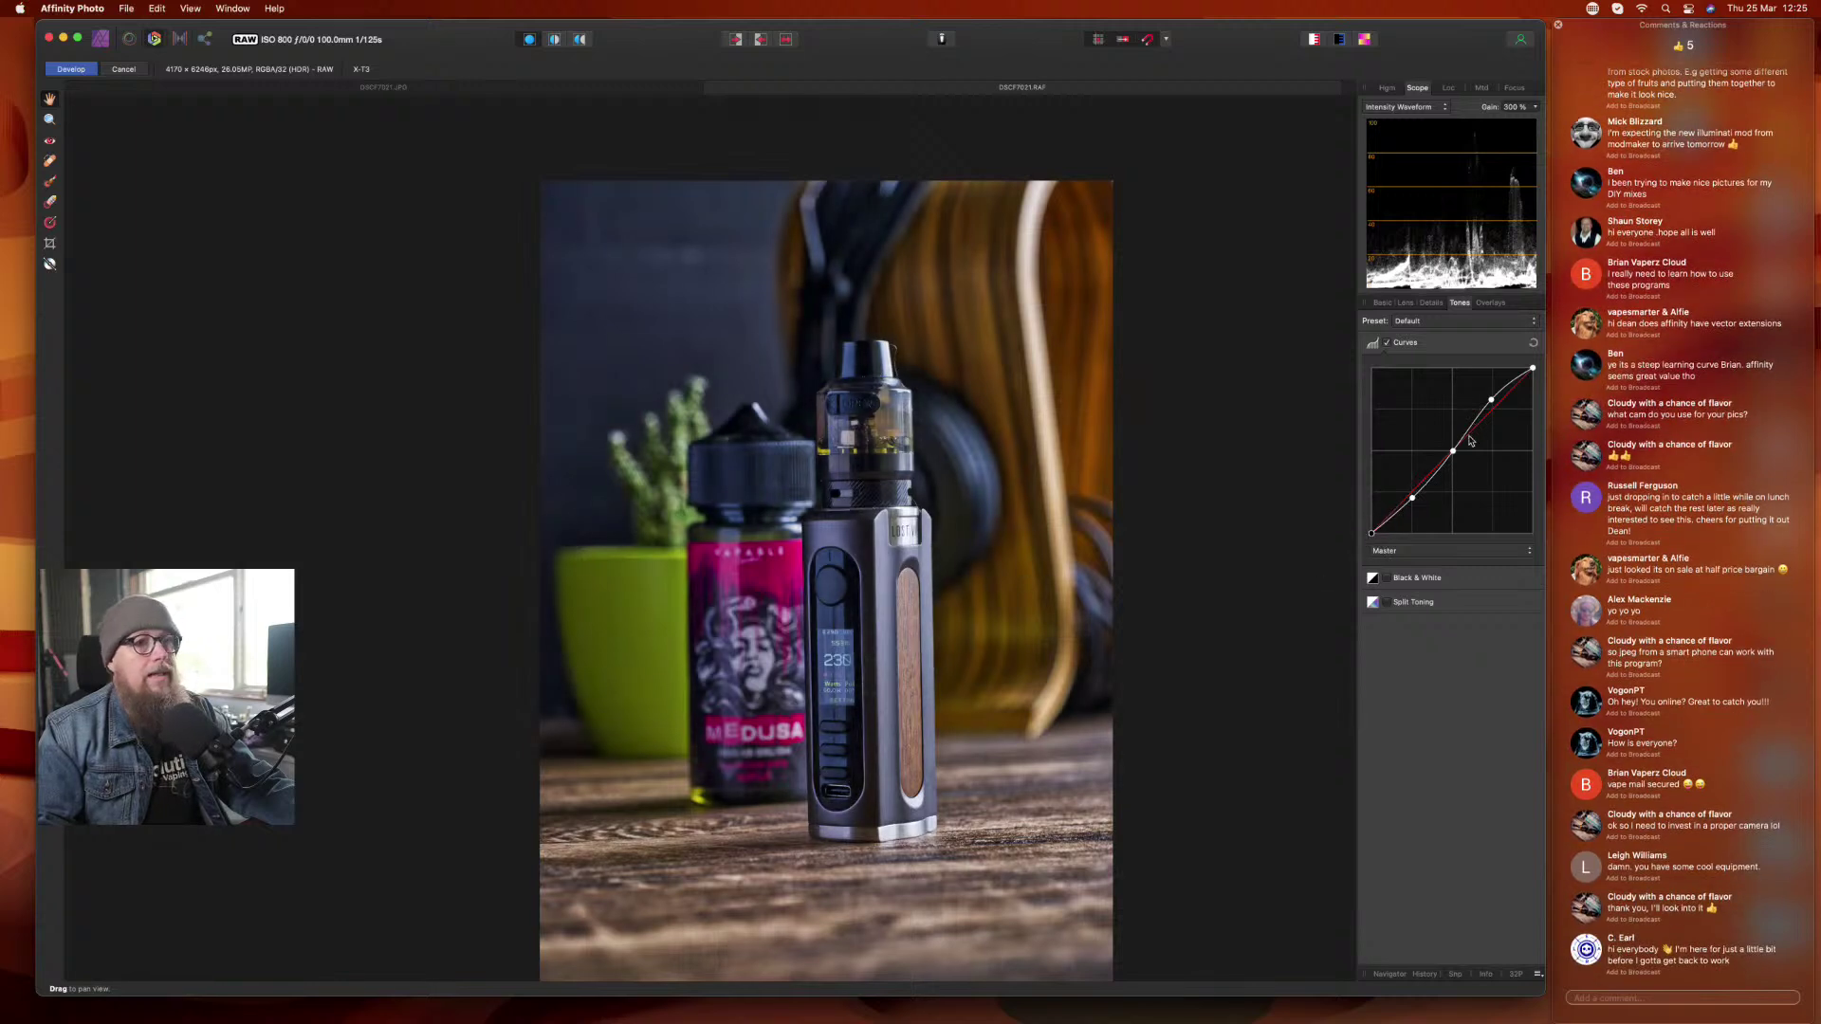
drag(1454, 453, 1456, 455)
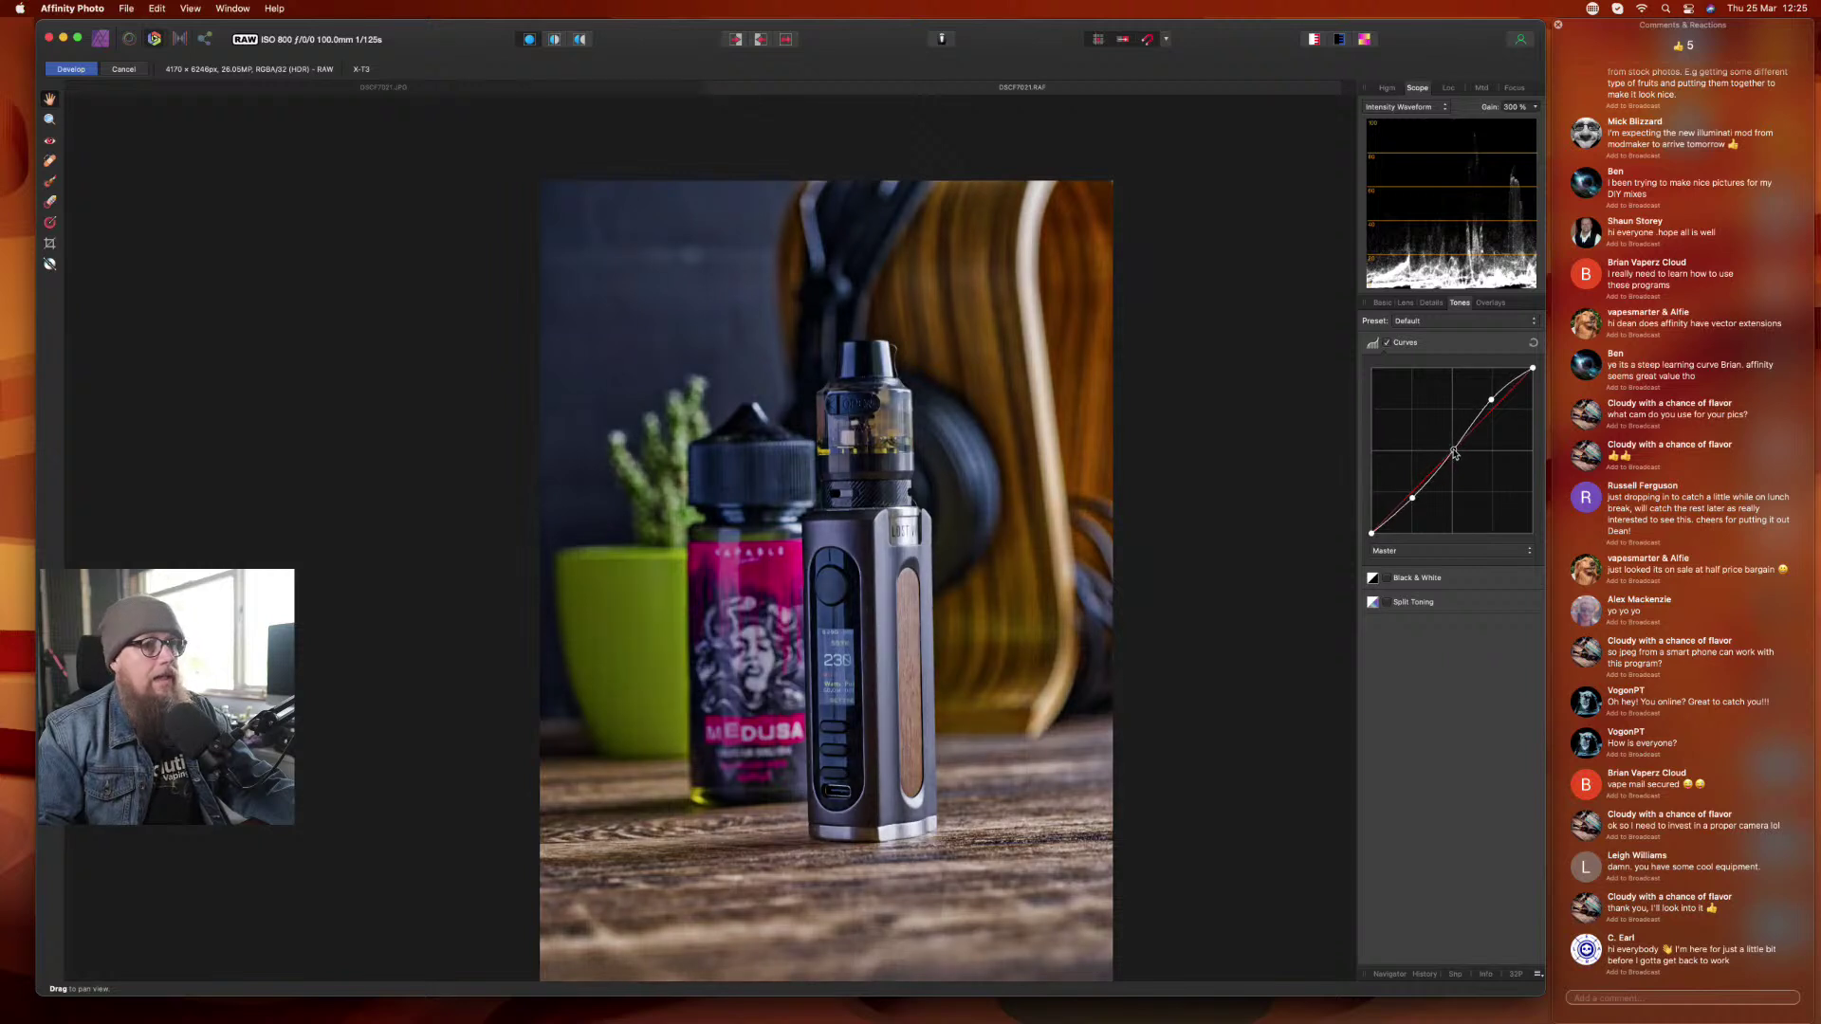
- Nudge the Master curve's midtone point, and in the Basic adjustments set Clarity to -3%, Contrast to about 8% and Shadows to 100%
drag(1455, 454, 1453, 452)
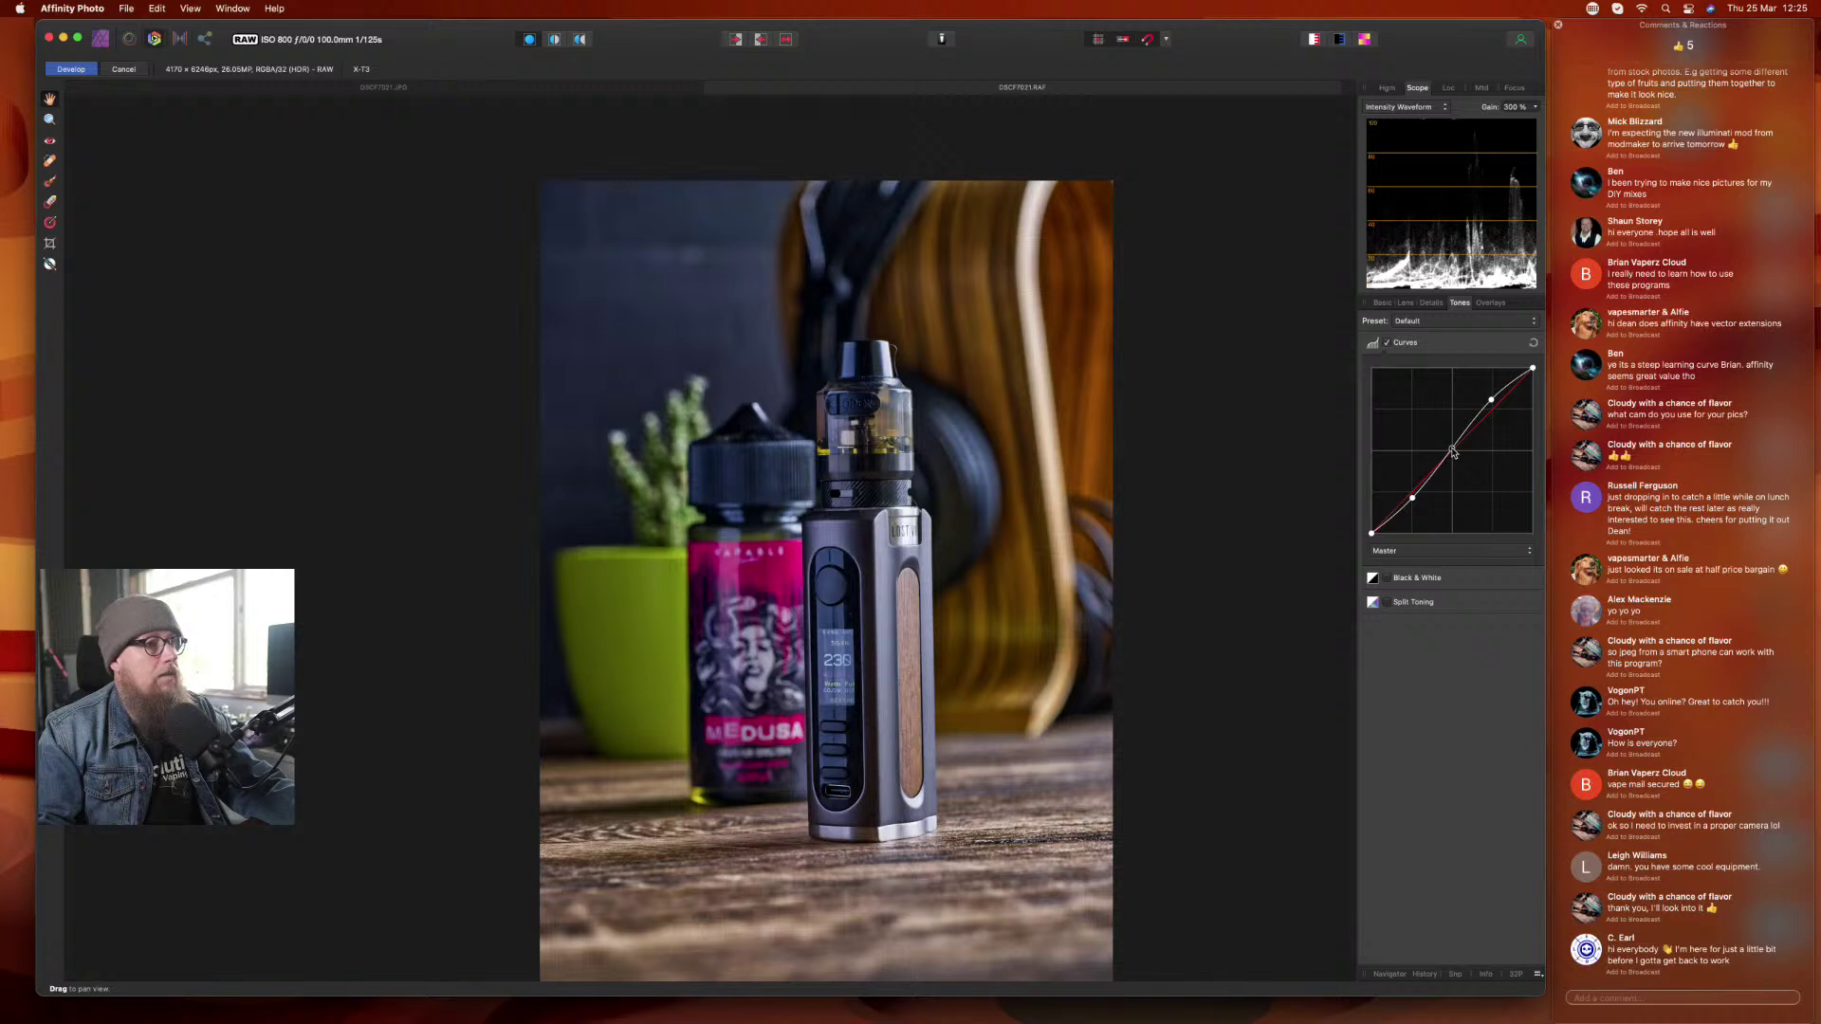
click(1384, 303)
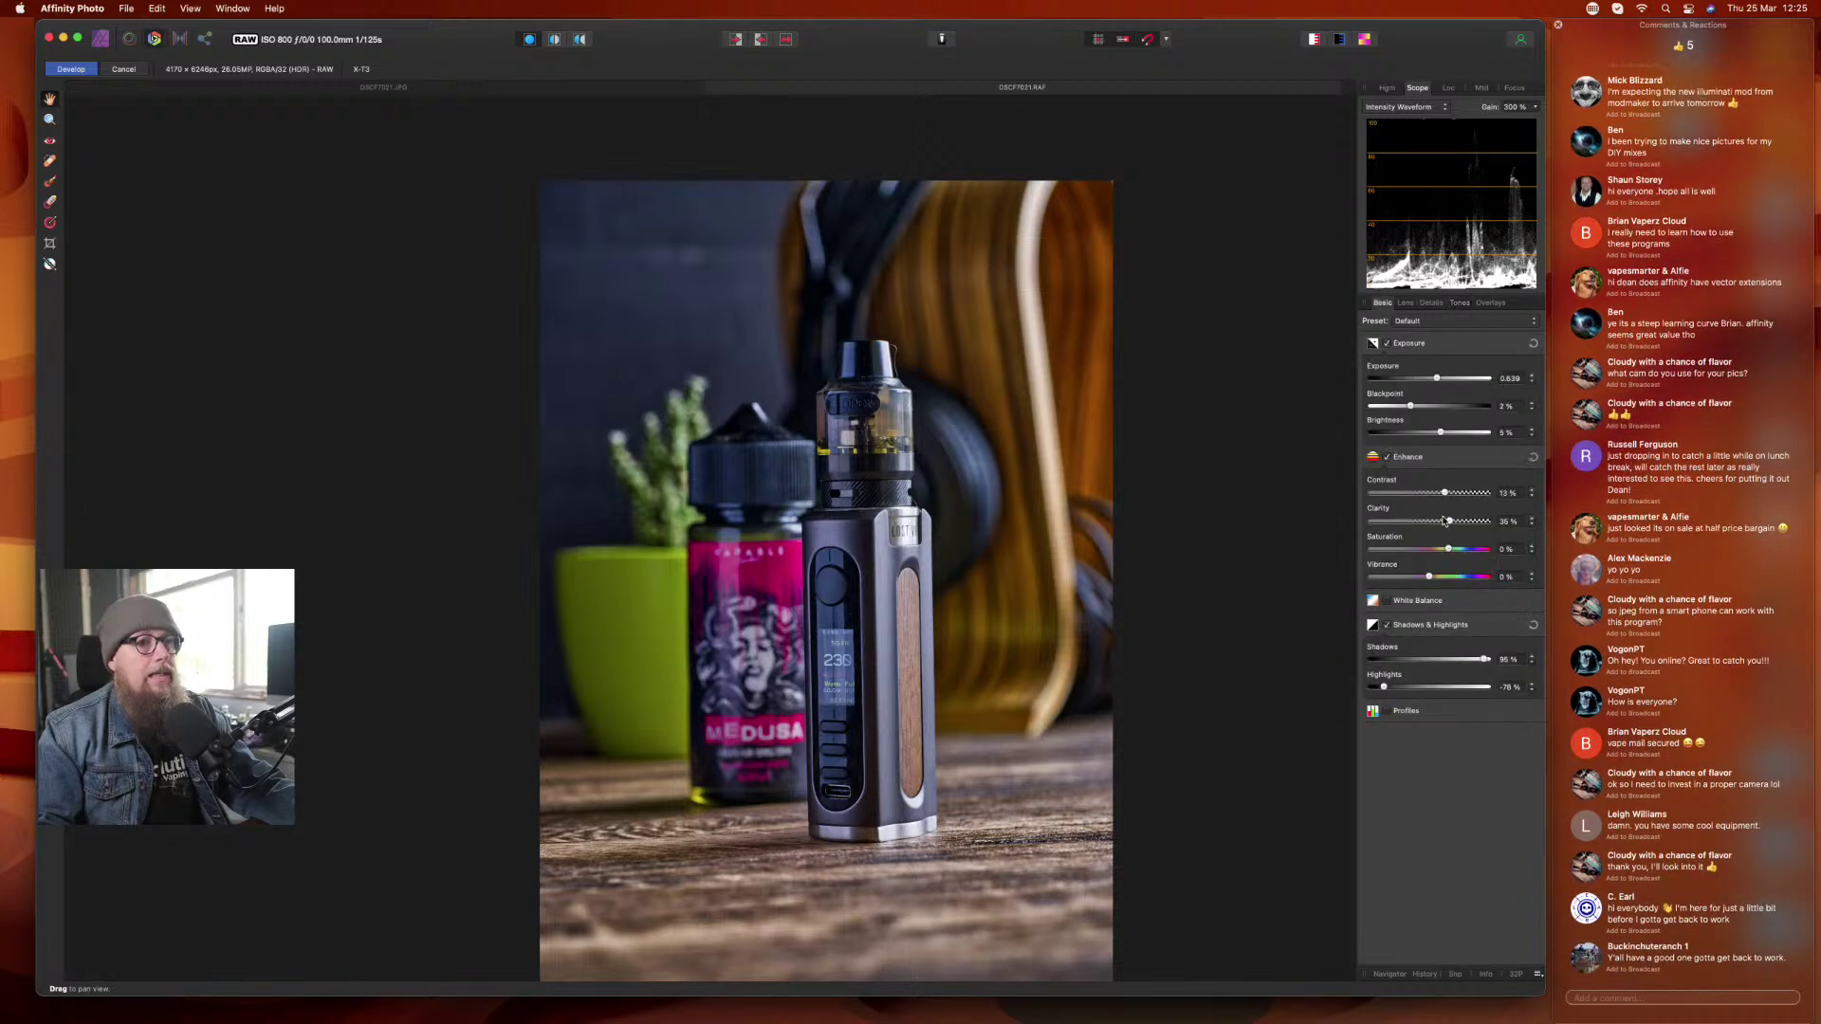
drag(1449, 525, 1429, 529)
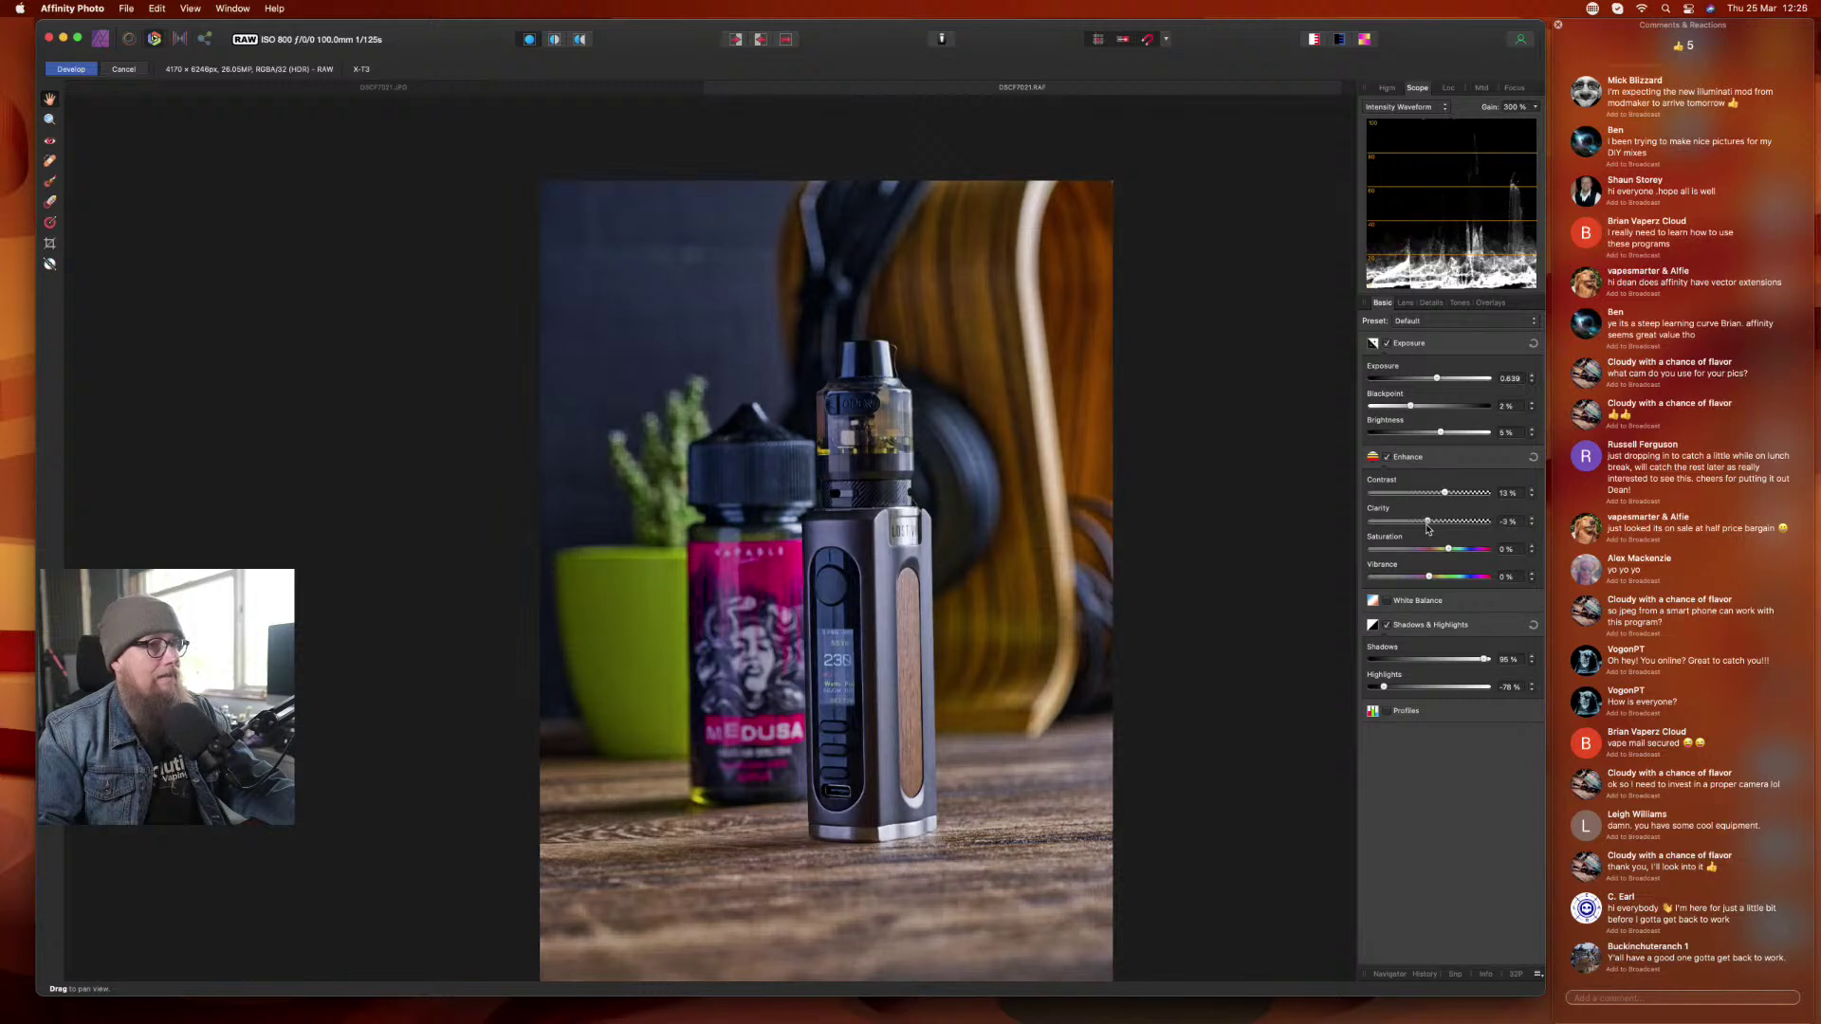
drag(1448, 495, 1445, 496)
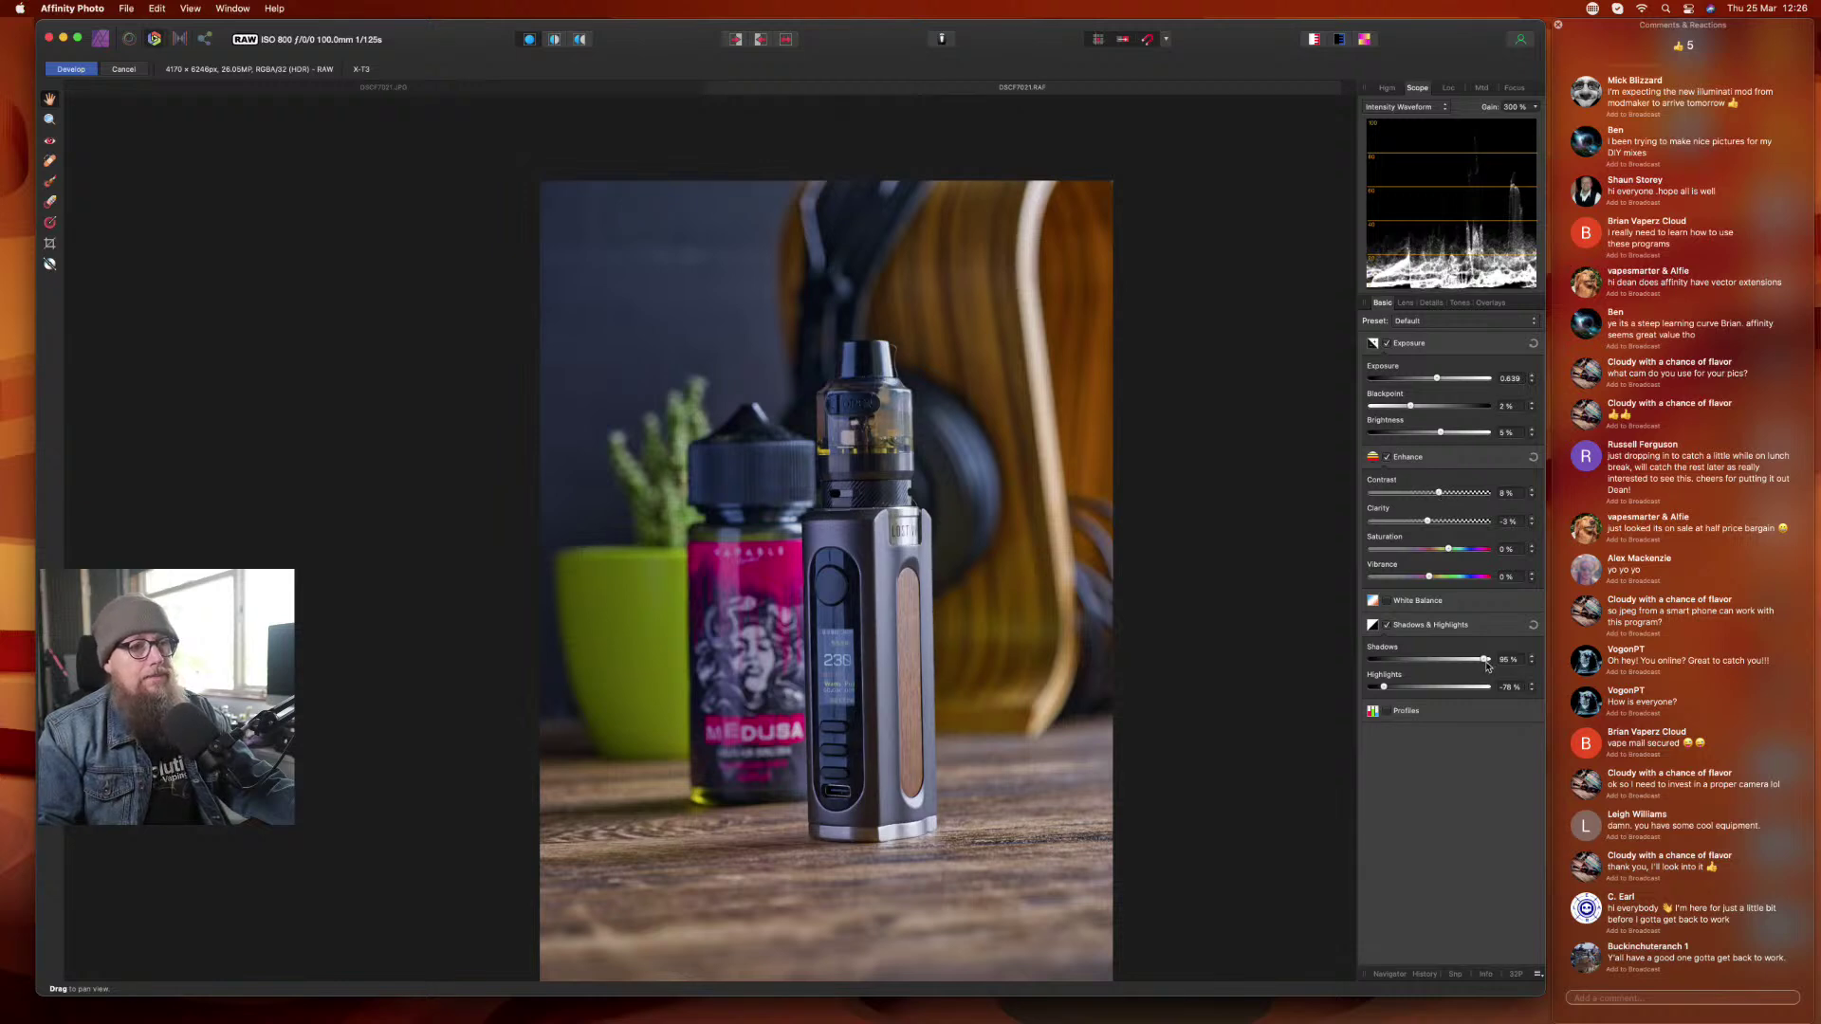
drag(1485, 662, 1489, 661)
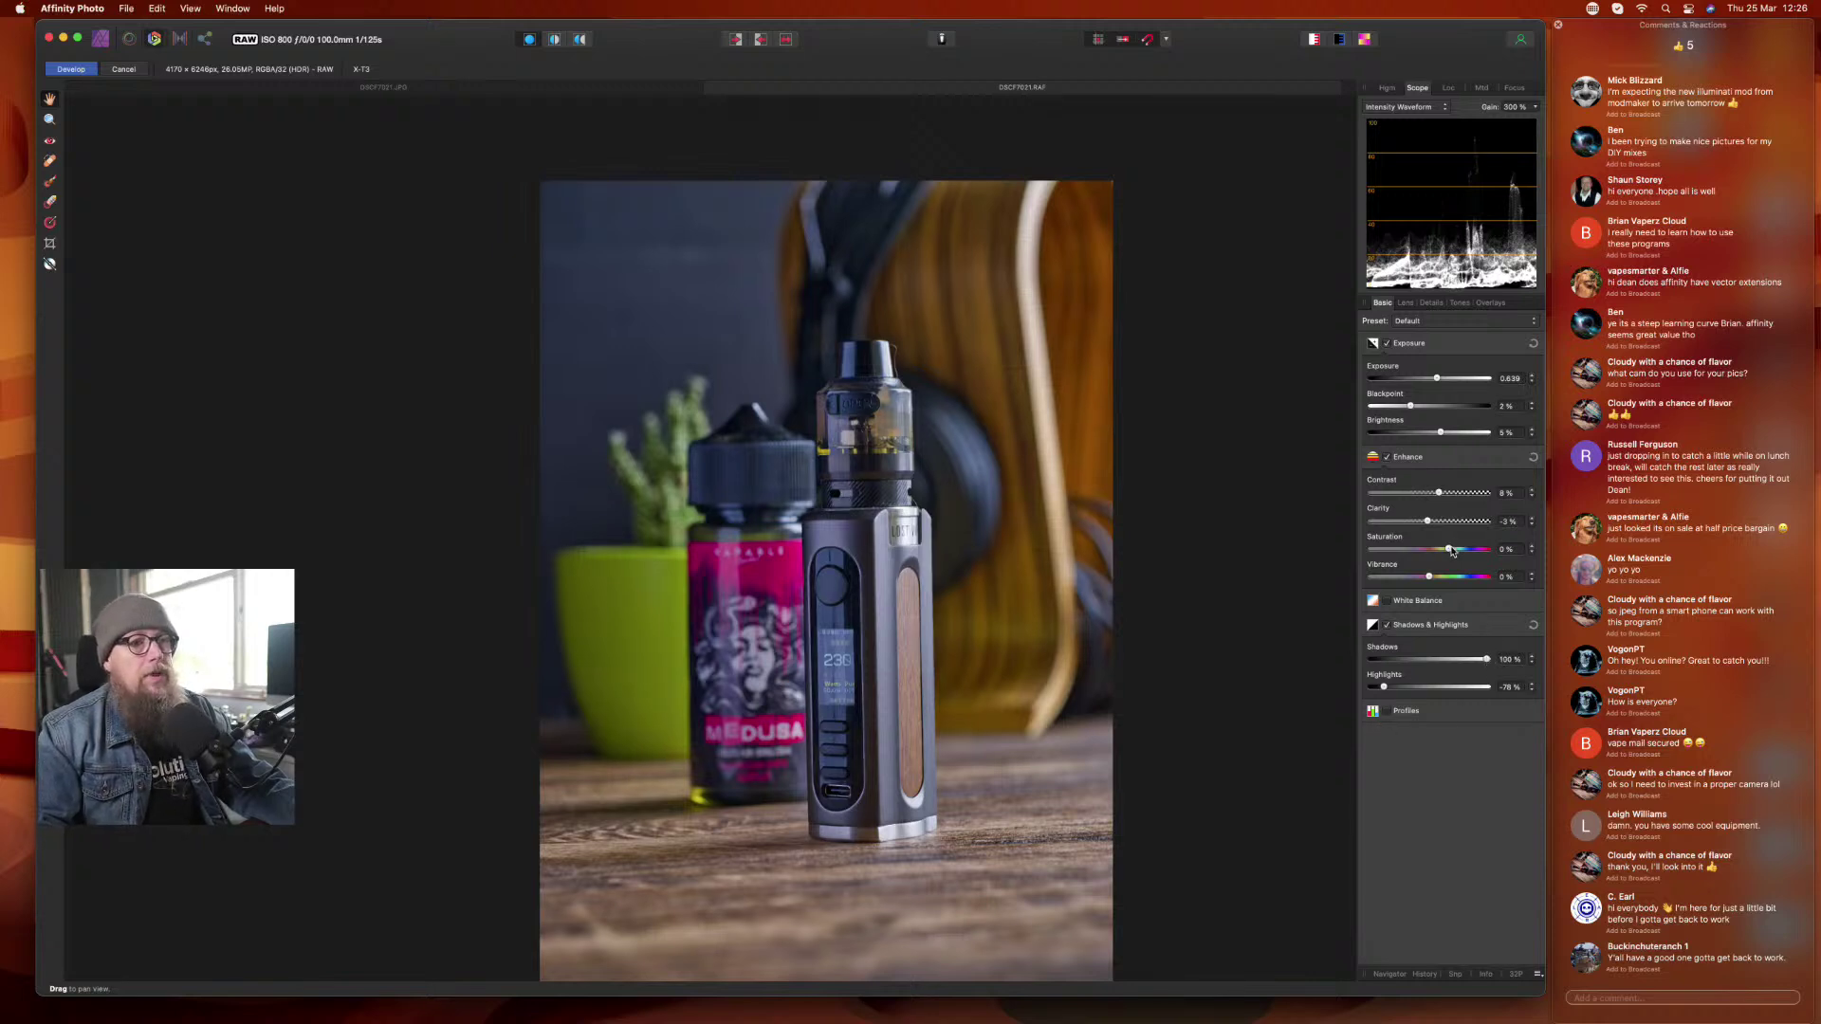
- Lower Saturation to about -8%, raise Vibrance to about 25%, and brighten the photo with slightly more Exposure
mouse_move(1452, 552)
mouse_down()
mouse_move(1463, 581)
mouse_move(1440, 551)
mouse_up()
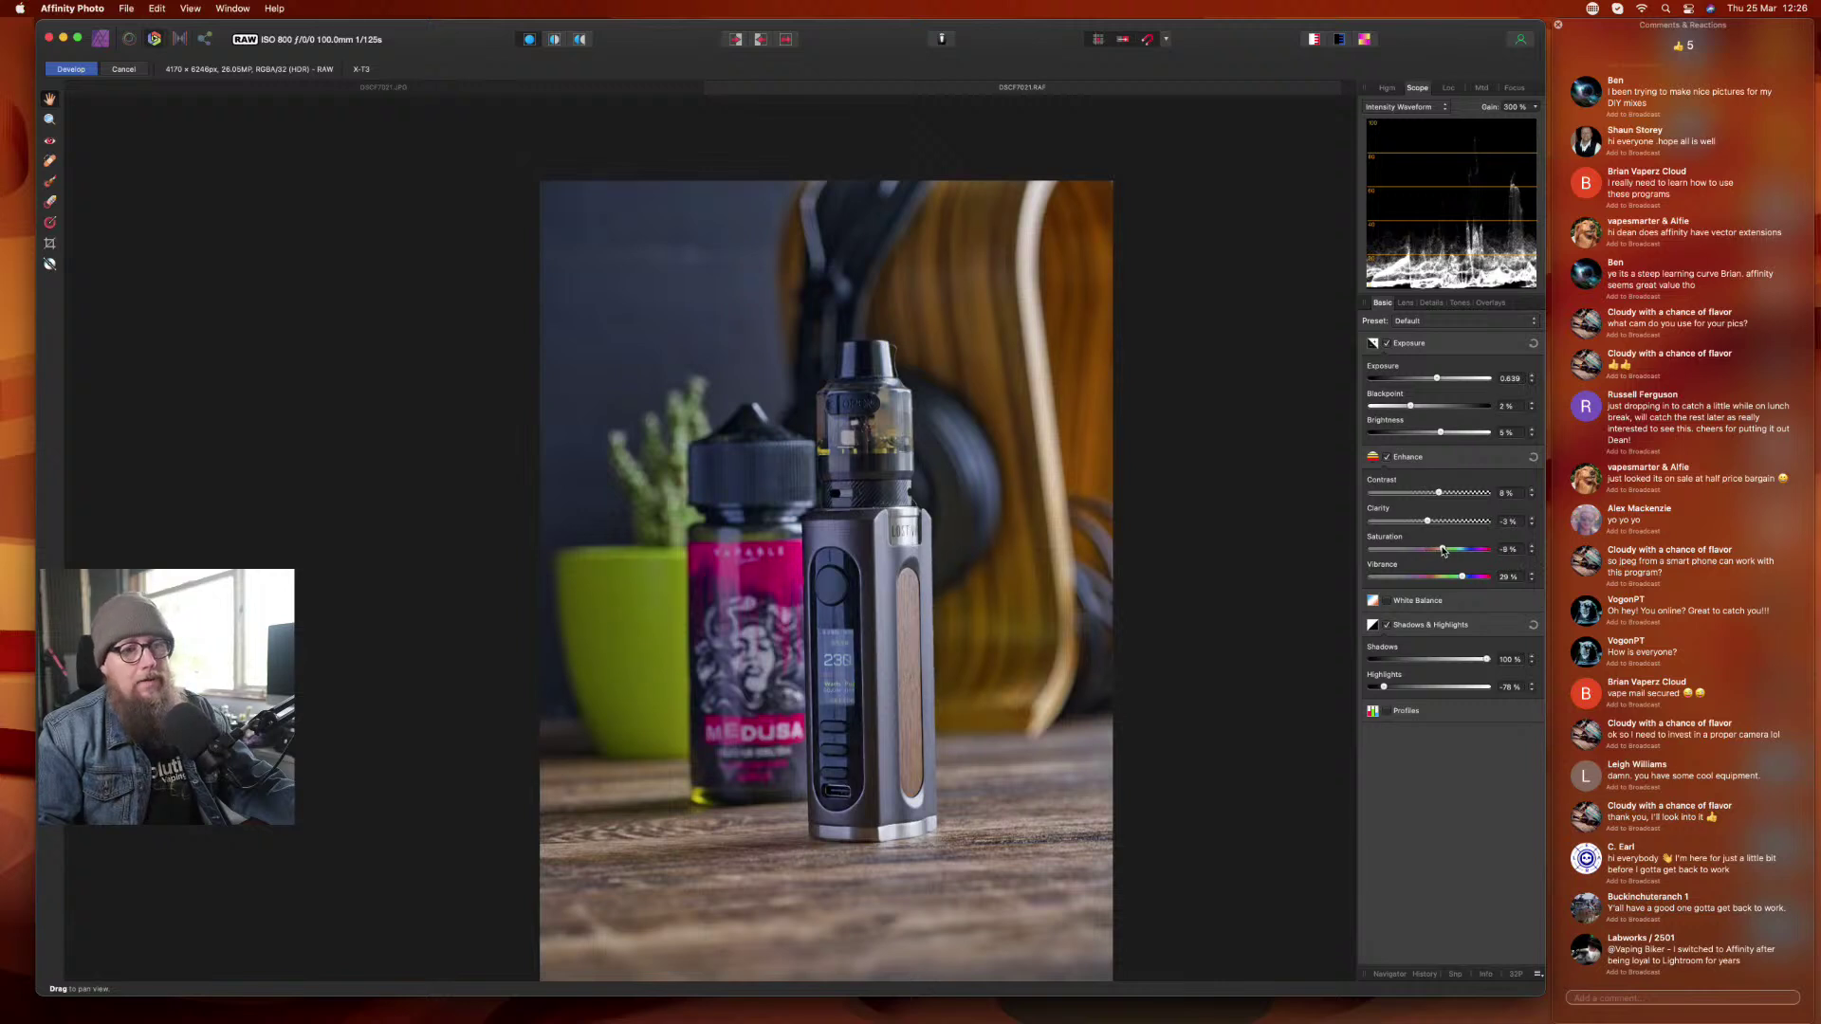
drag(1441, 551, 1442, 551)
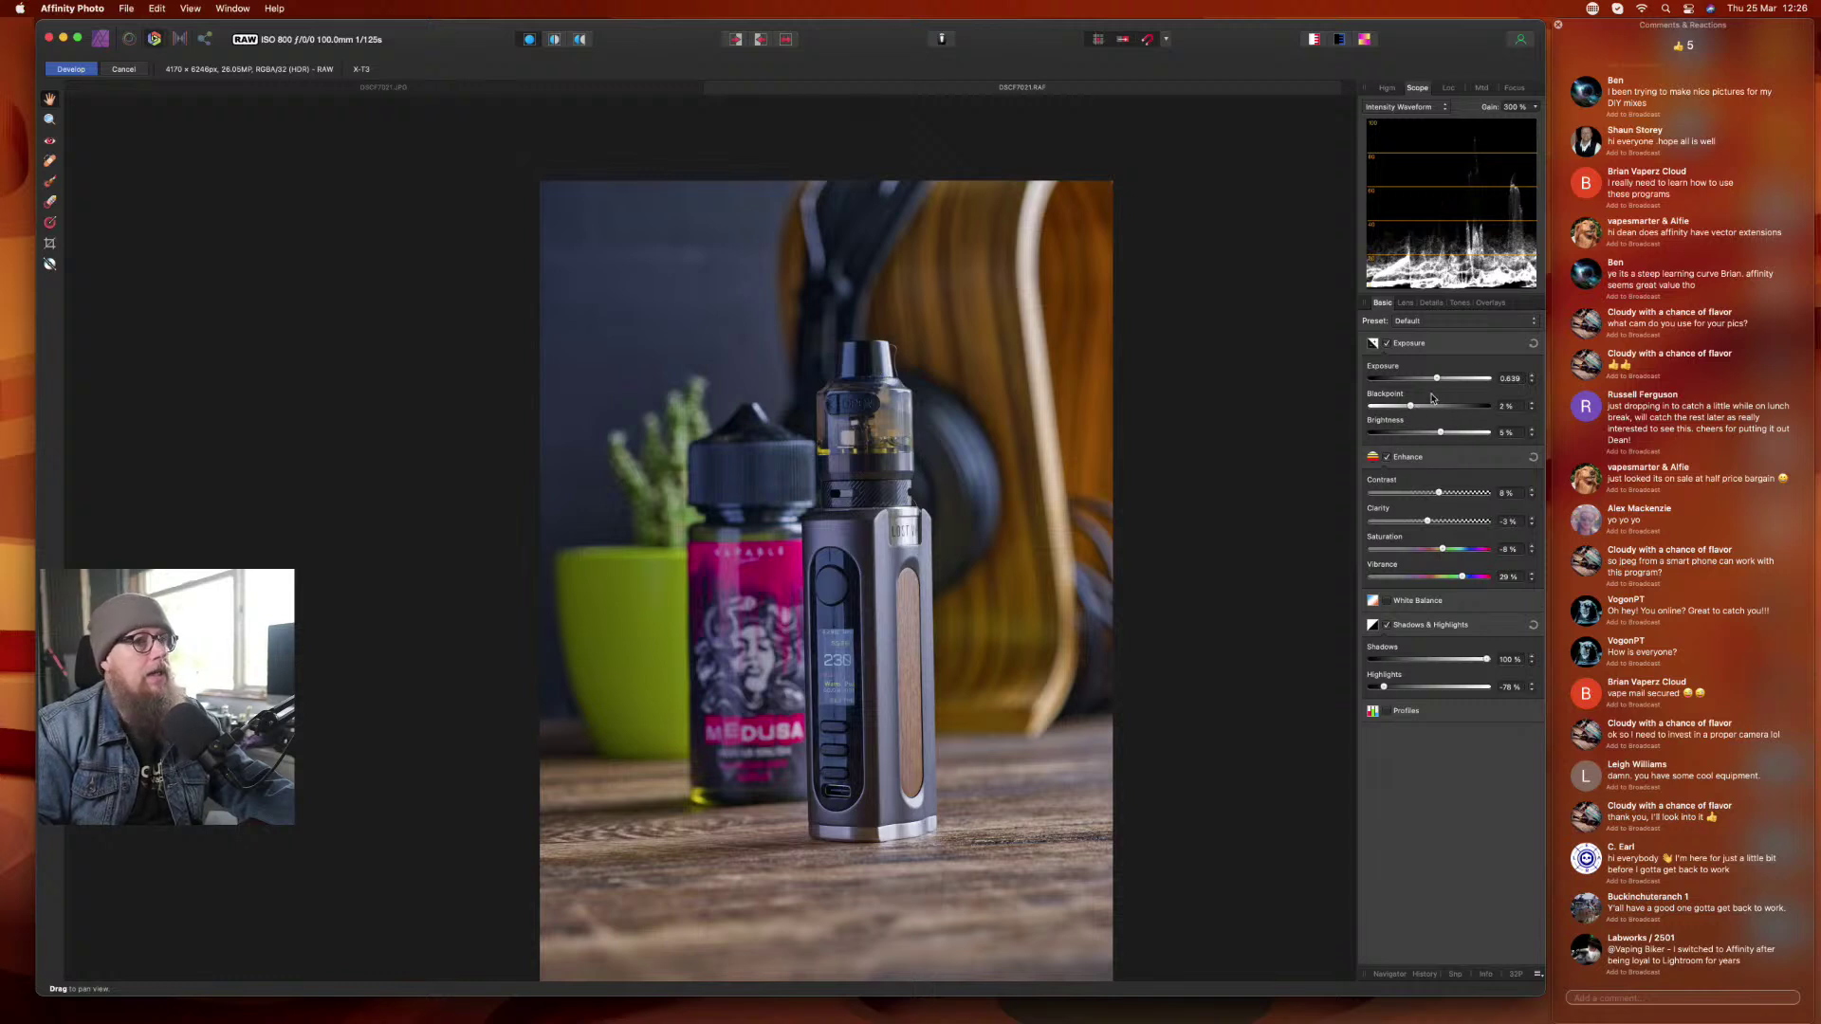
drag(1437, 378, 1445, 381)
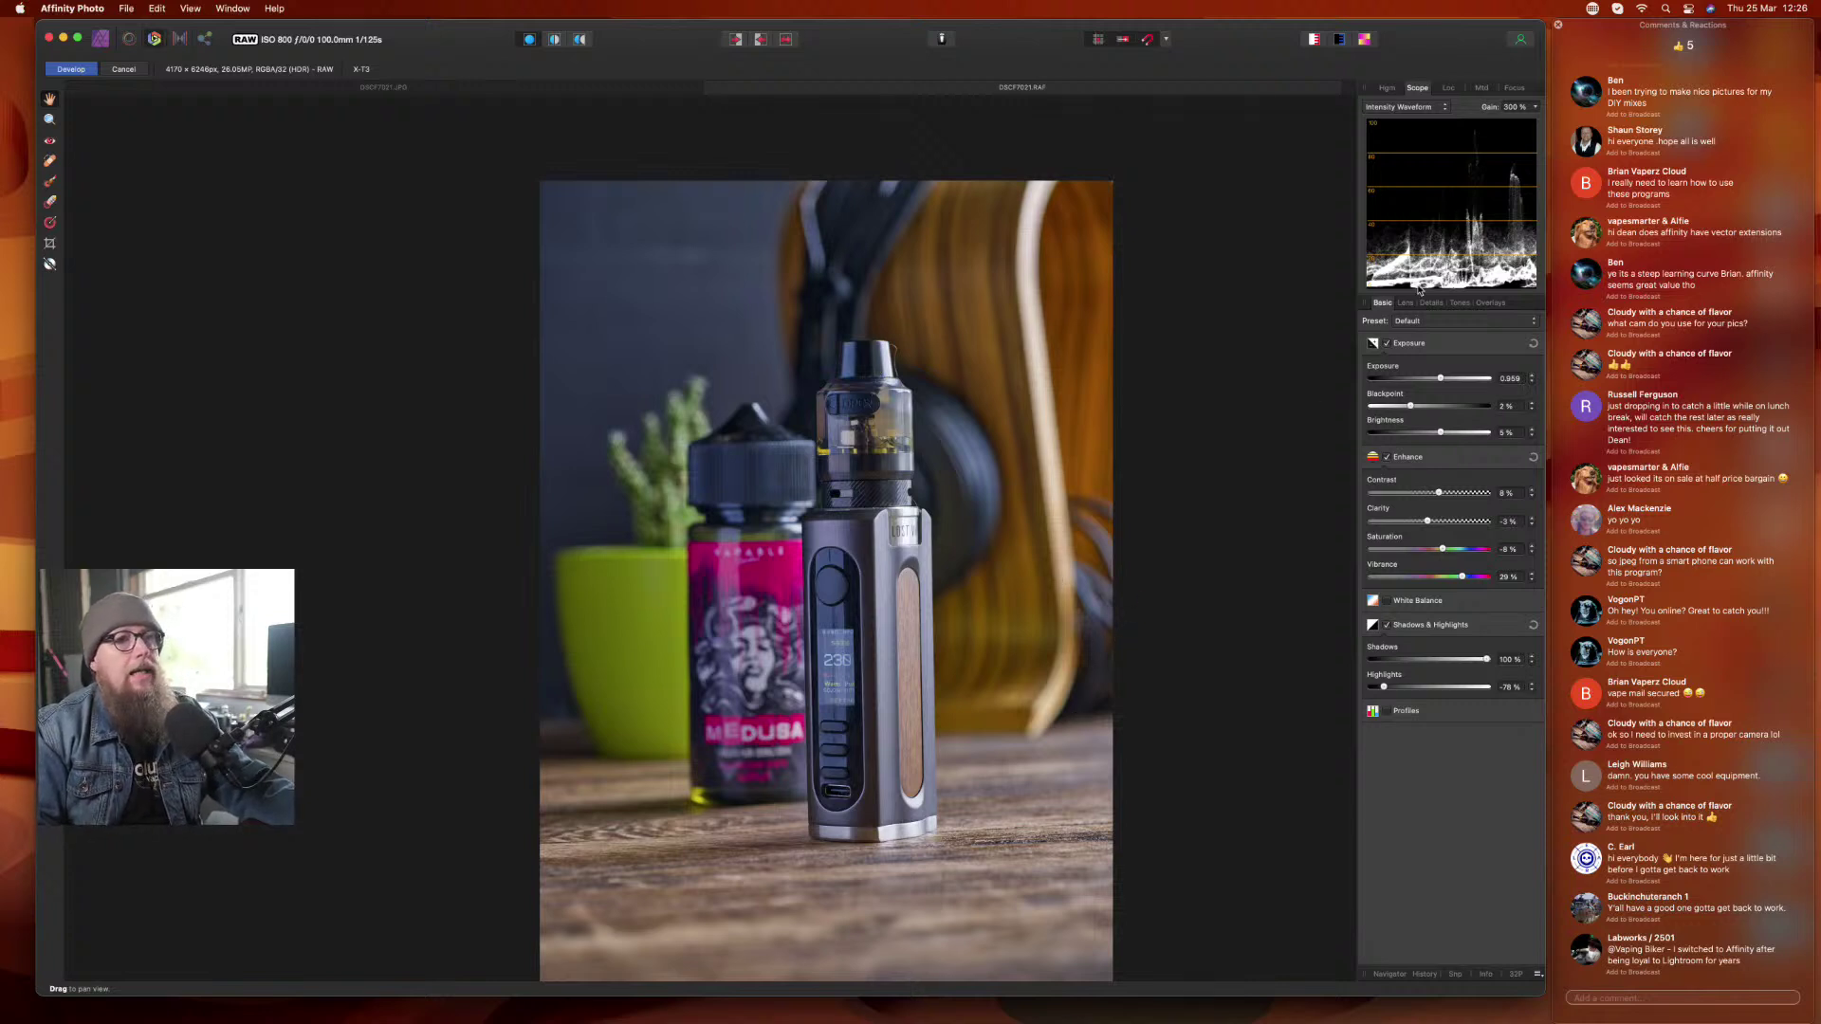
- Add a linear gradient overlay from the photo's top-left corner to the device's tank, and darken it with an Exposure of -4.7
click(1490, 303)
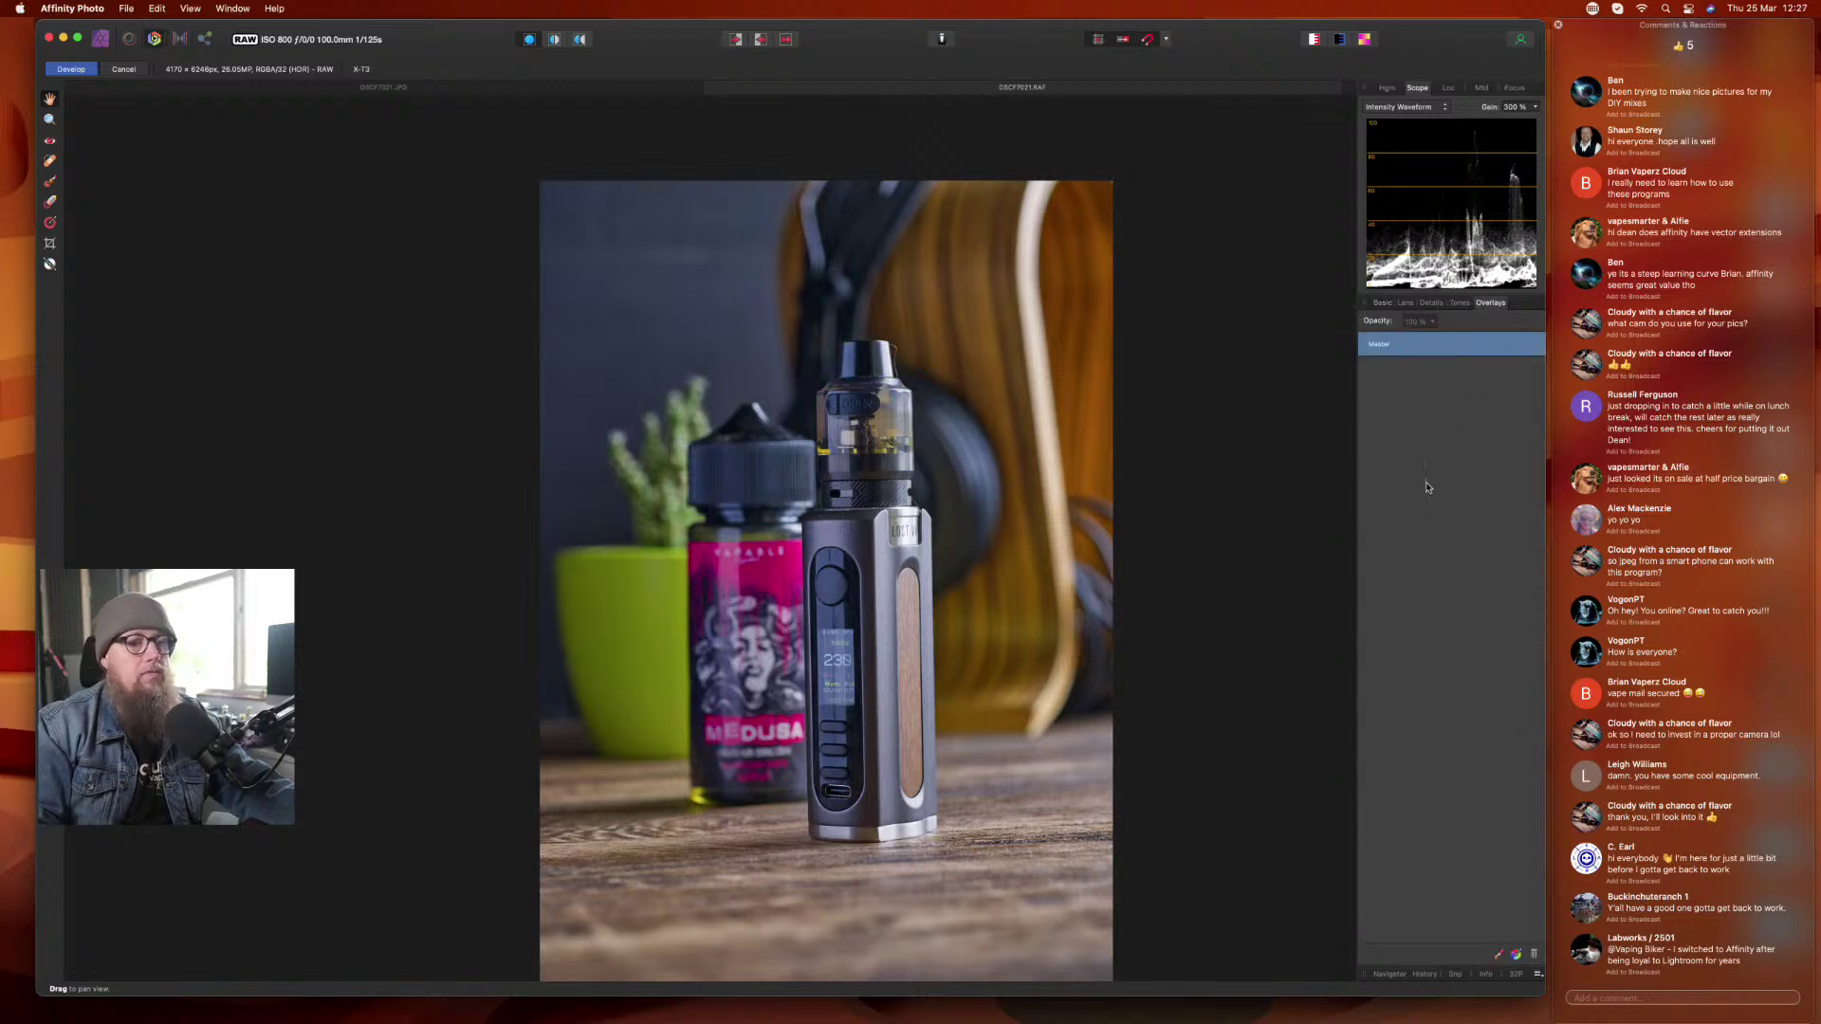
click(1515, 956)
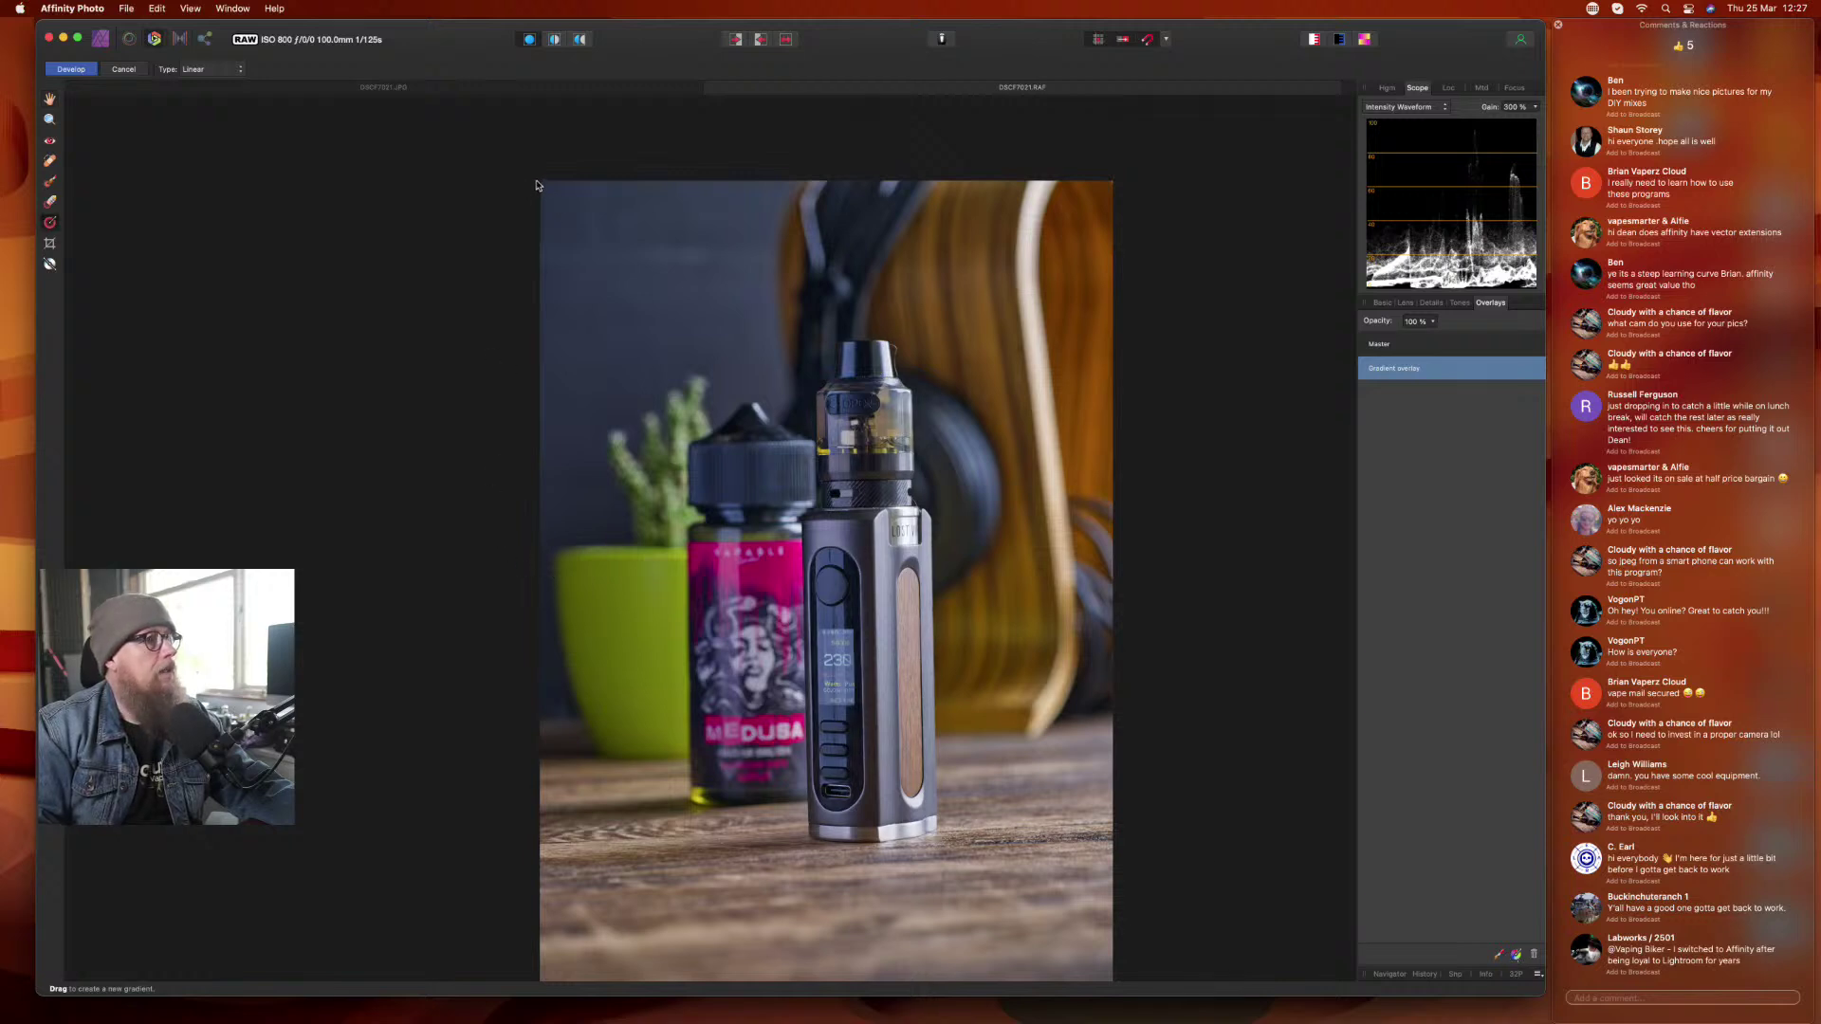
drag(536, 181, 815, 455)
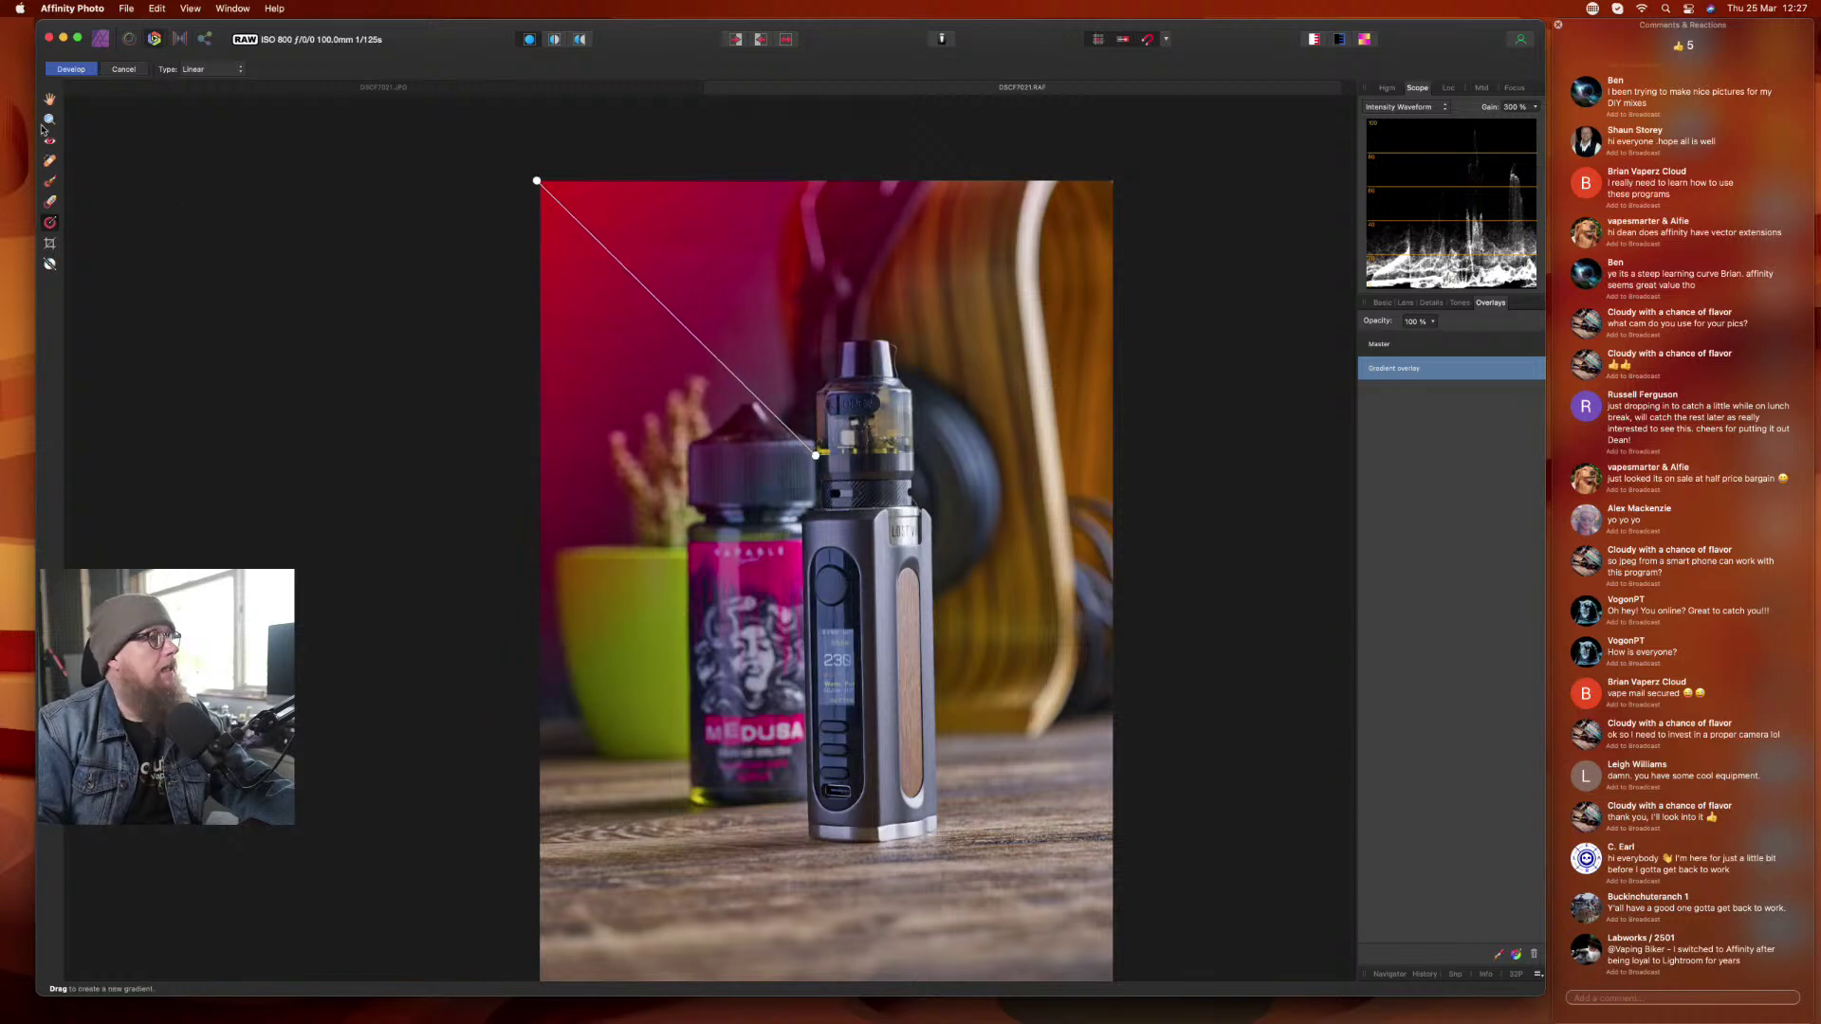
click(1383, 303)
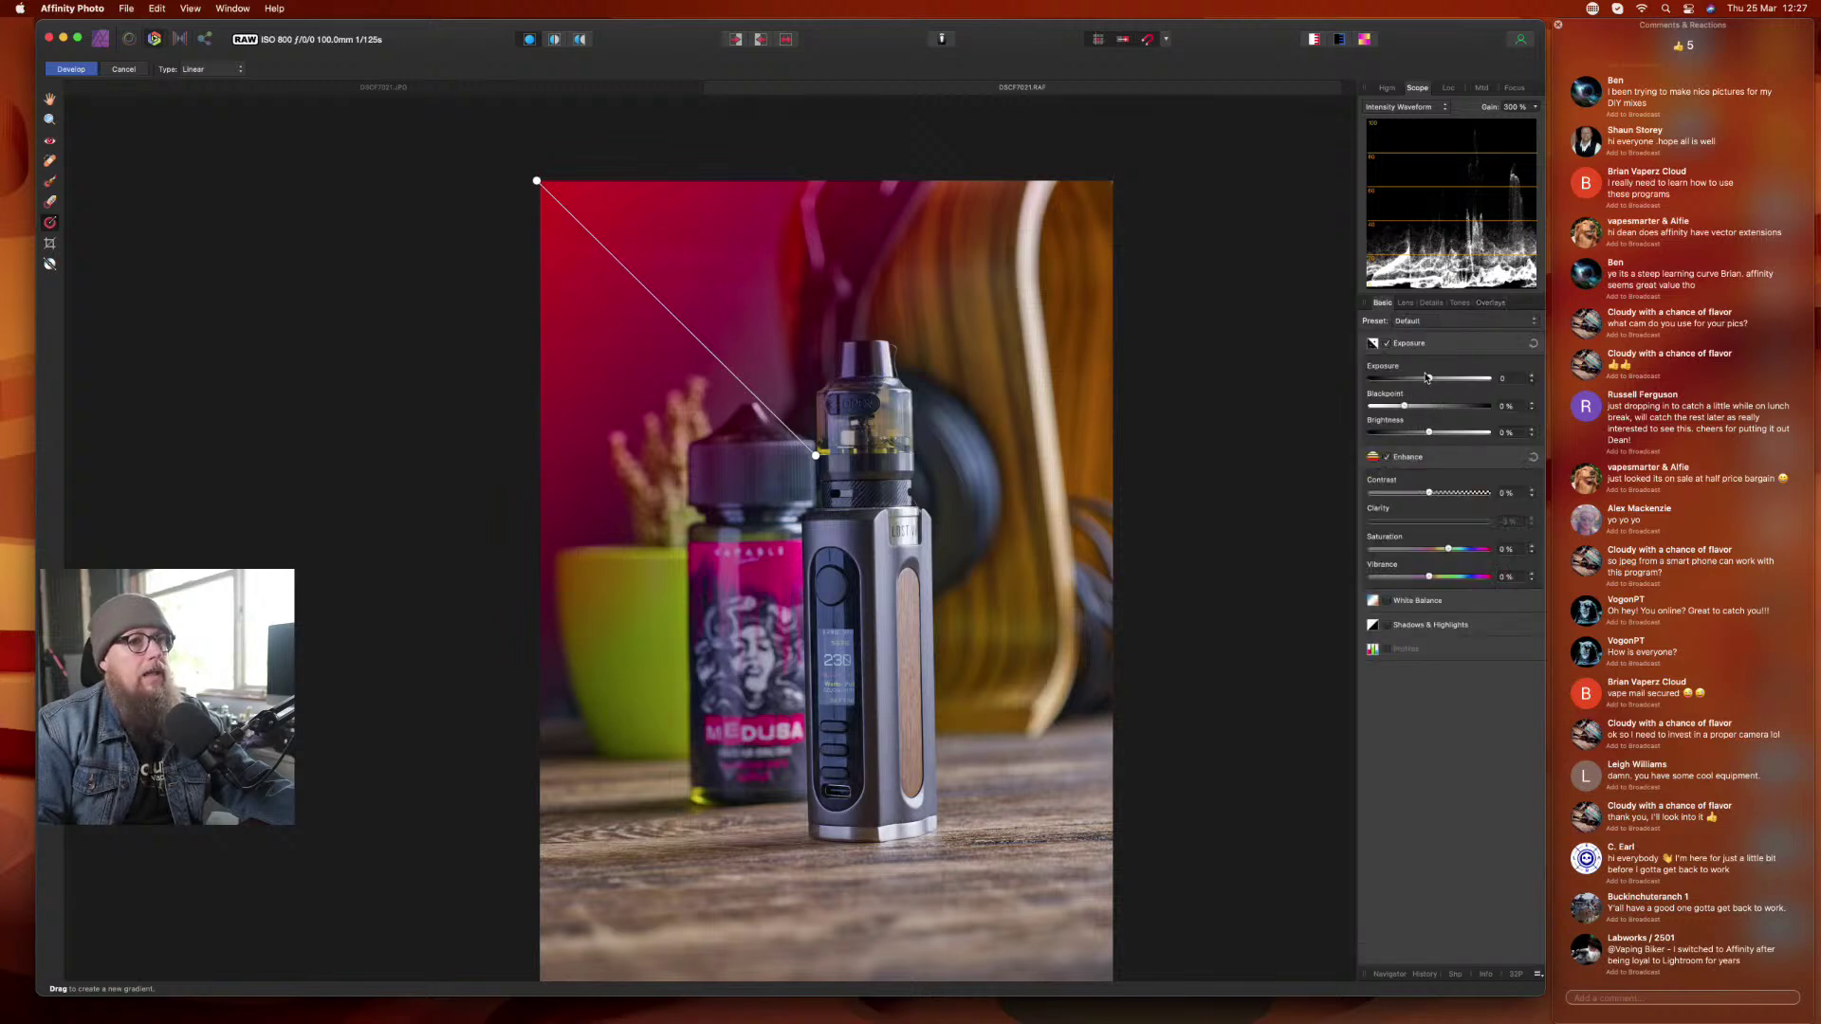
drag(1431, 379, 1375, 383)
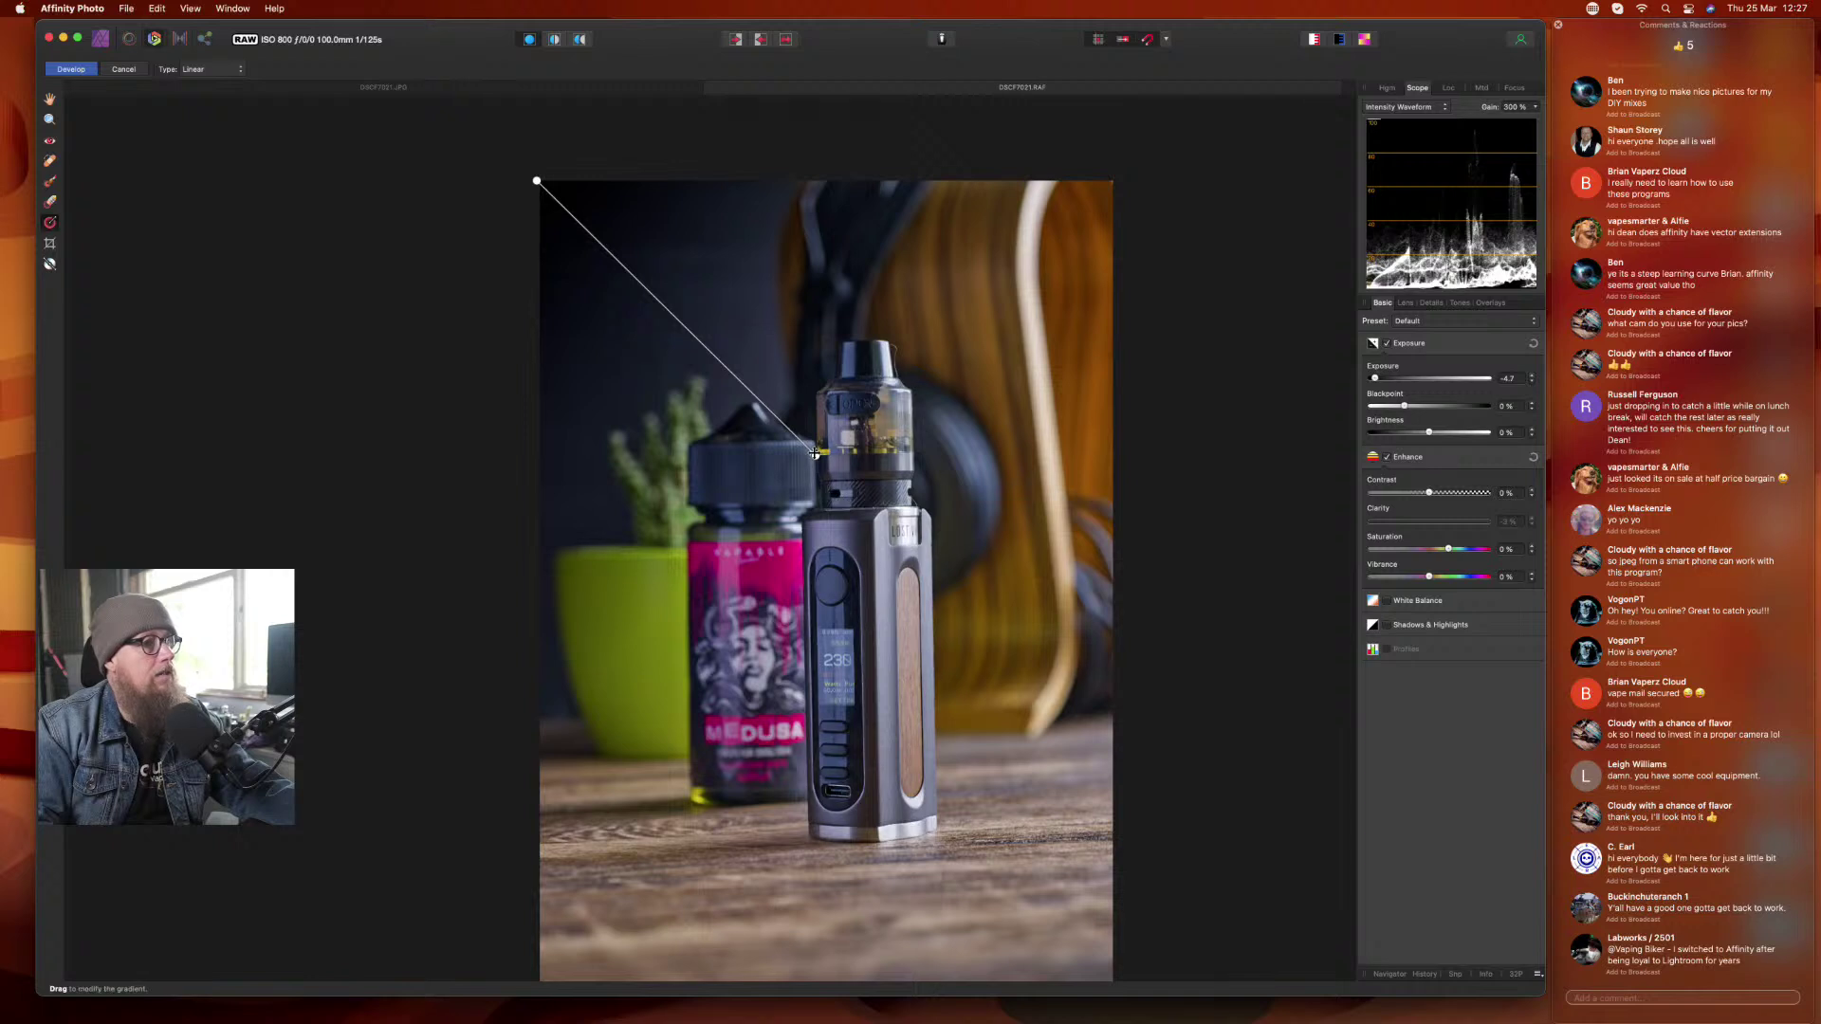
- Extend the corner gradient at both ends, starting outside the photo's corner, and soften its Exposure to about -3.5
mouse_move(817, 458)
mouse_down()
mouse_move(874, 498)
mouse_move(835, 457)
mouse_up()
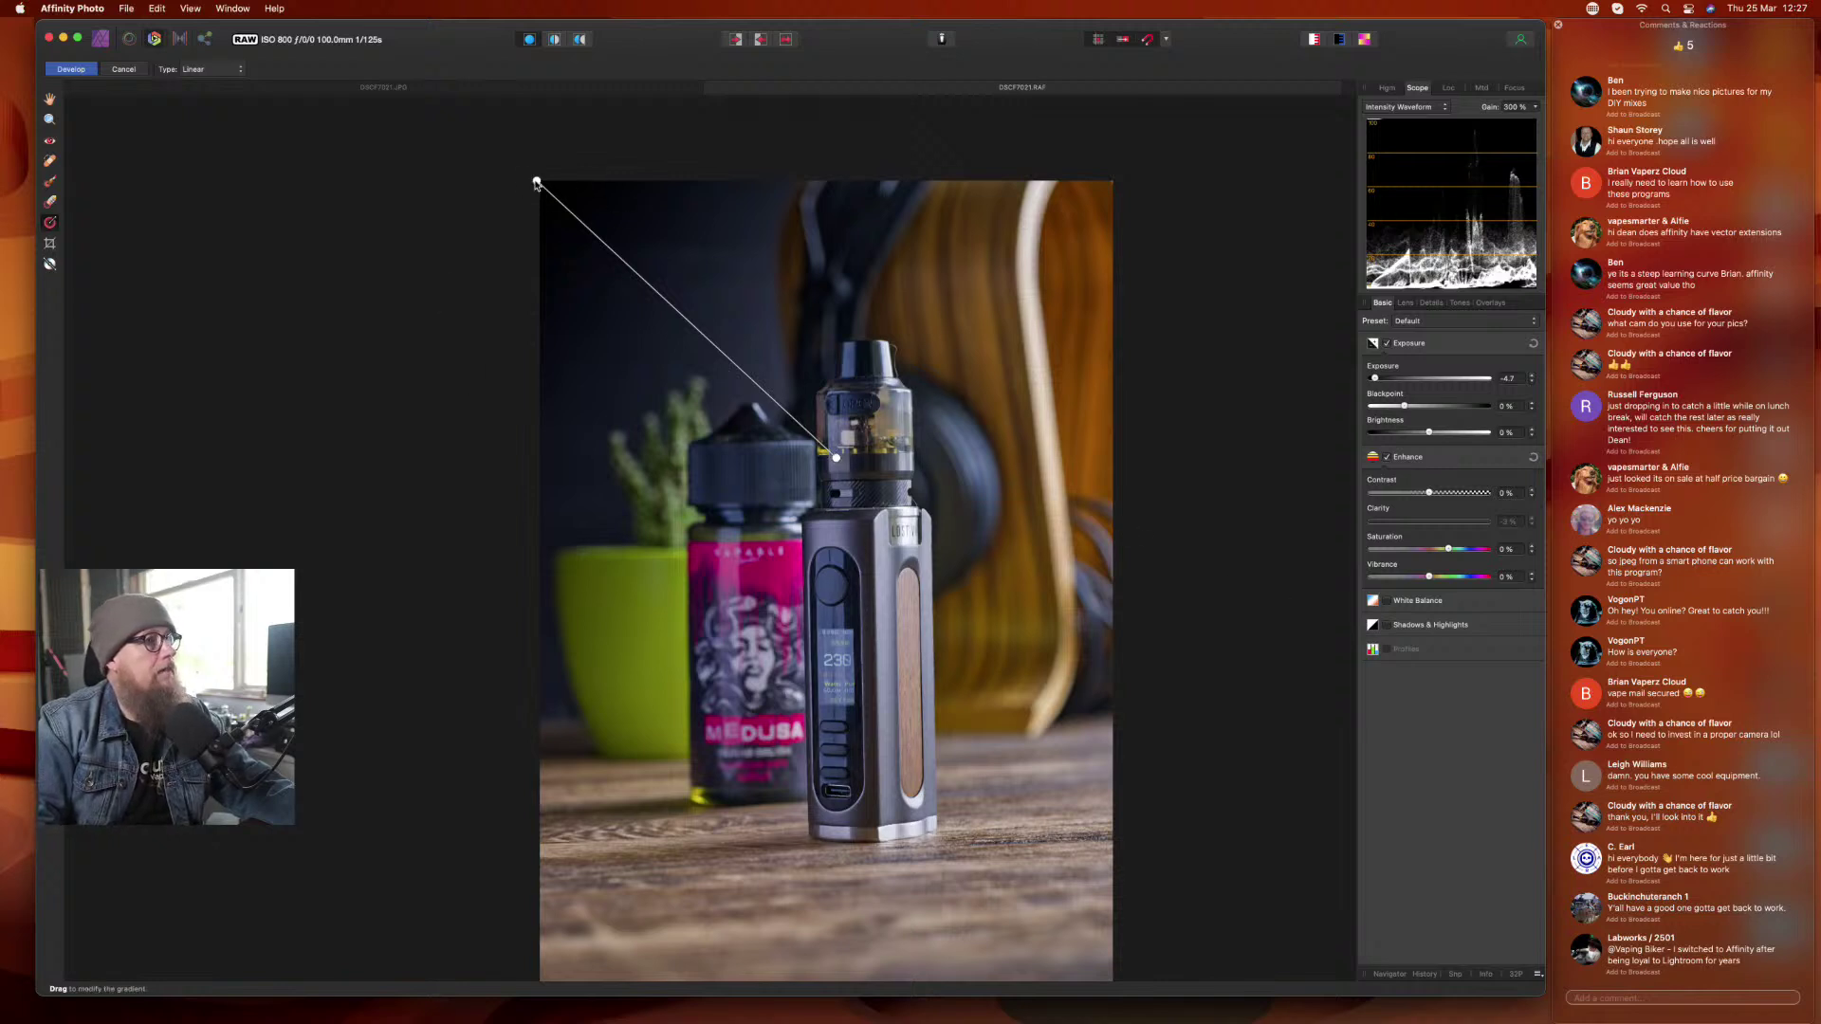
drag(536, 181, 500, 149)
drag(1376, 376, 1391, 377)
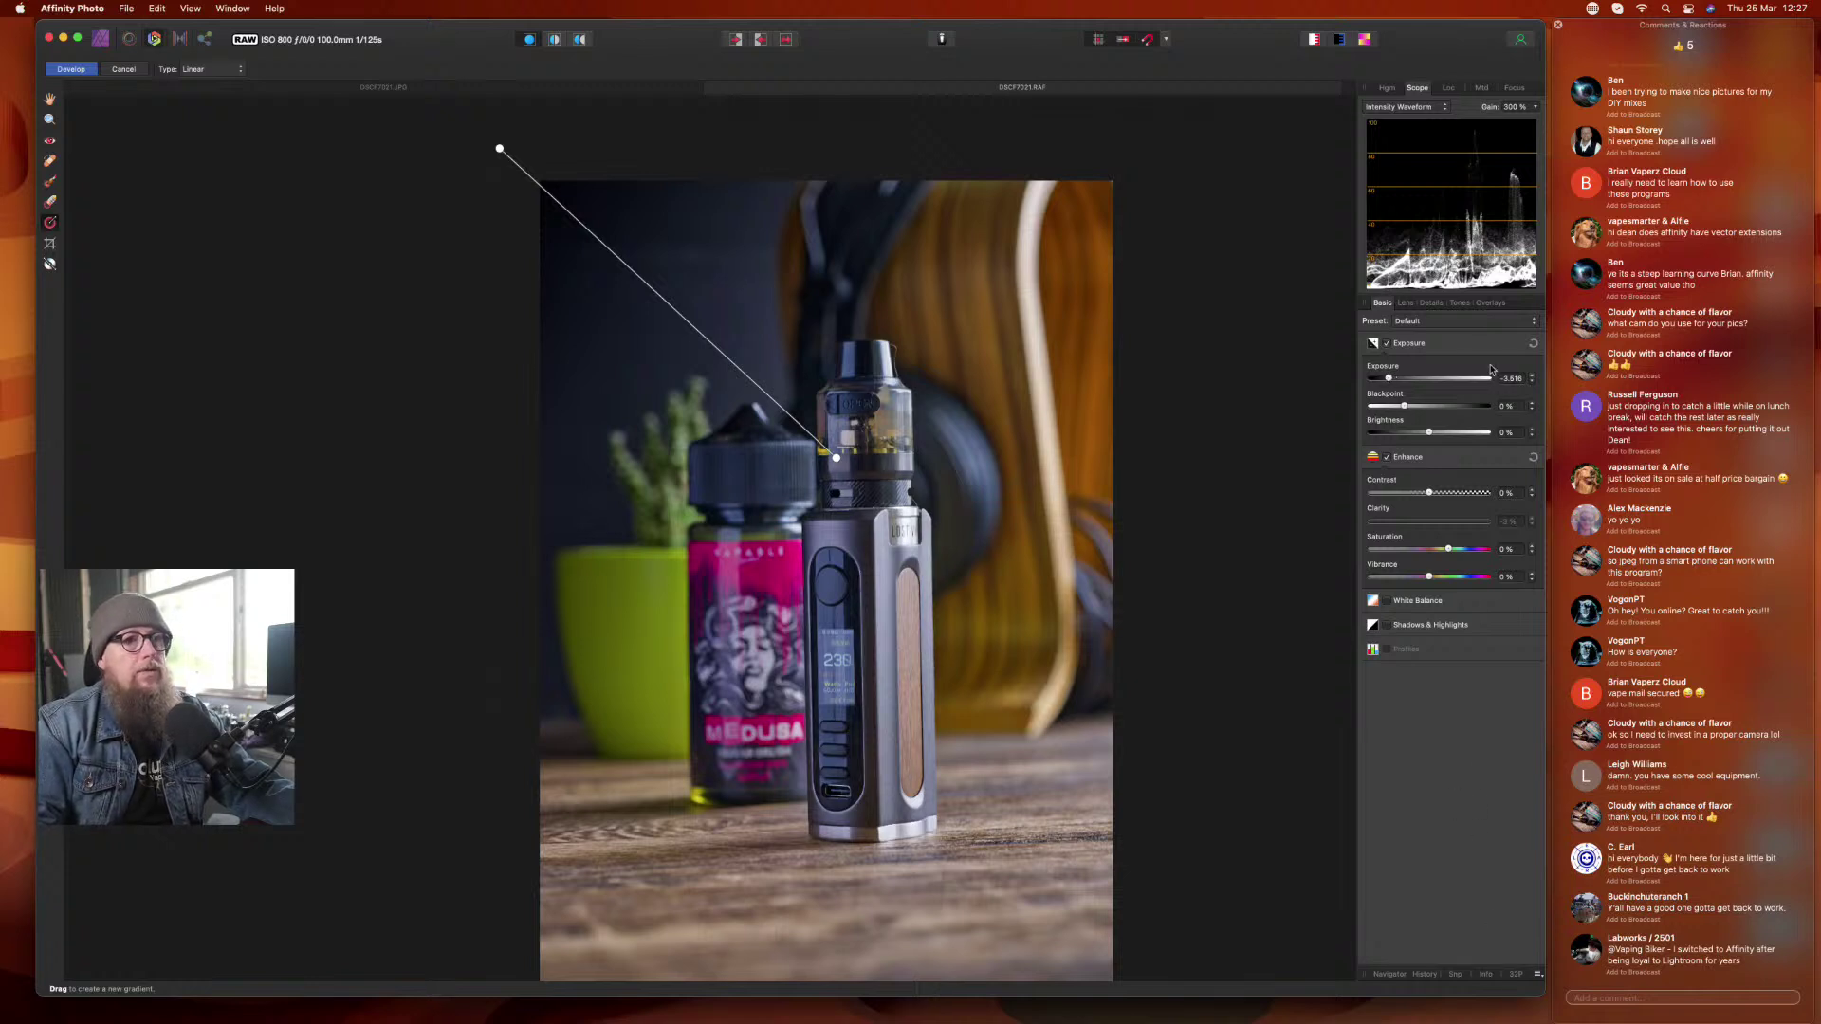
- Add a second linear gradient overlay running from the photo's bottom edge up to the base of the device
click(1489, 303)
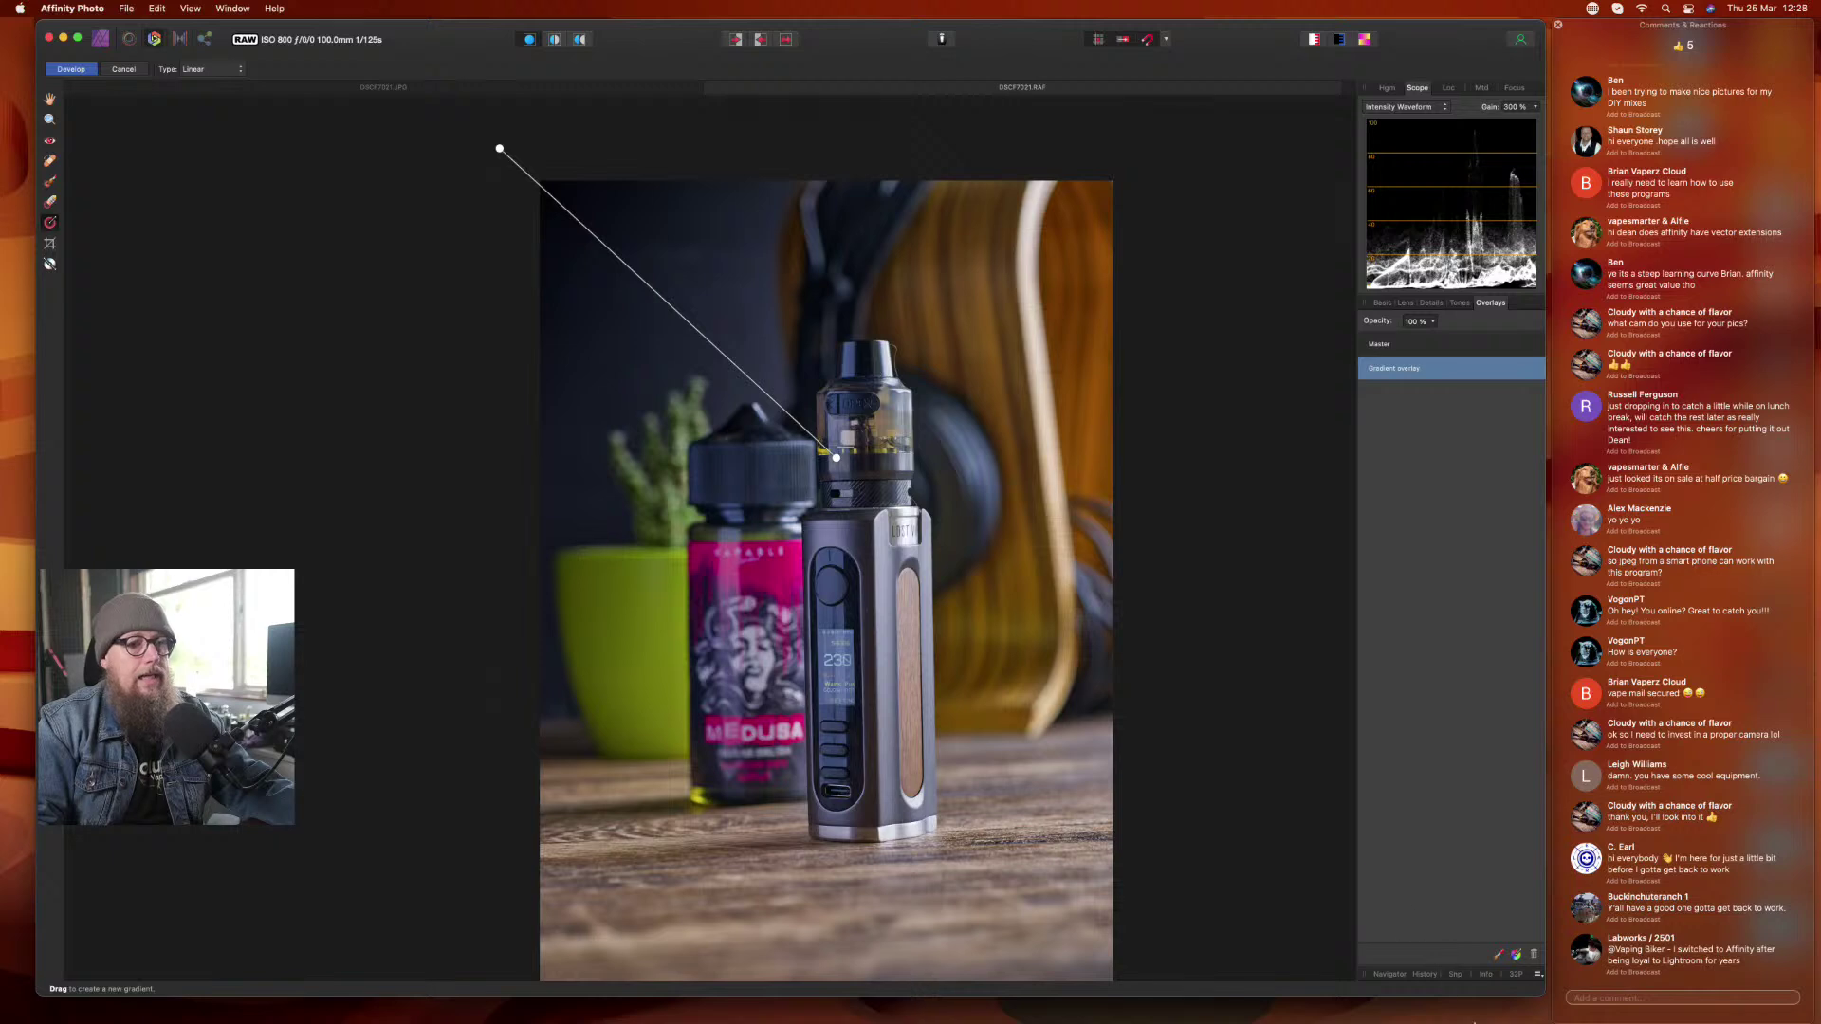
click(1515, 956)
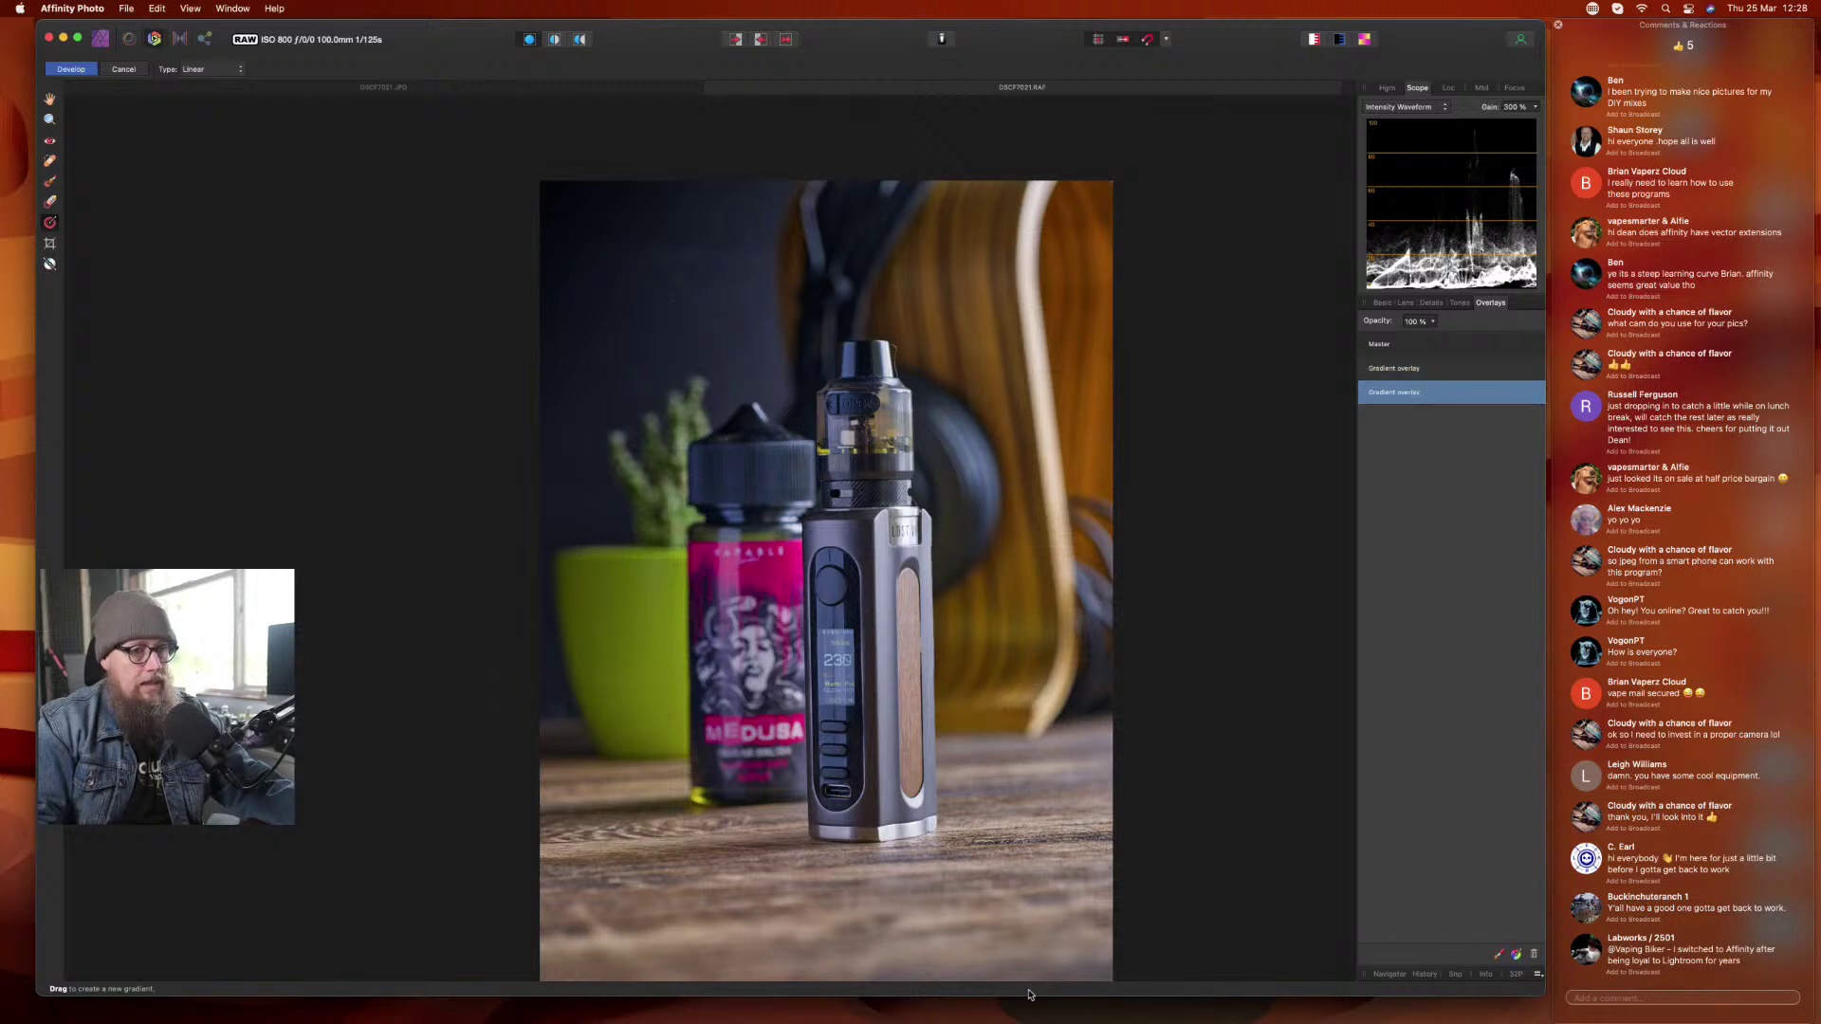
scroll(847, 886, down, 2)
scroll(847, 889, down, 2)
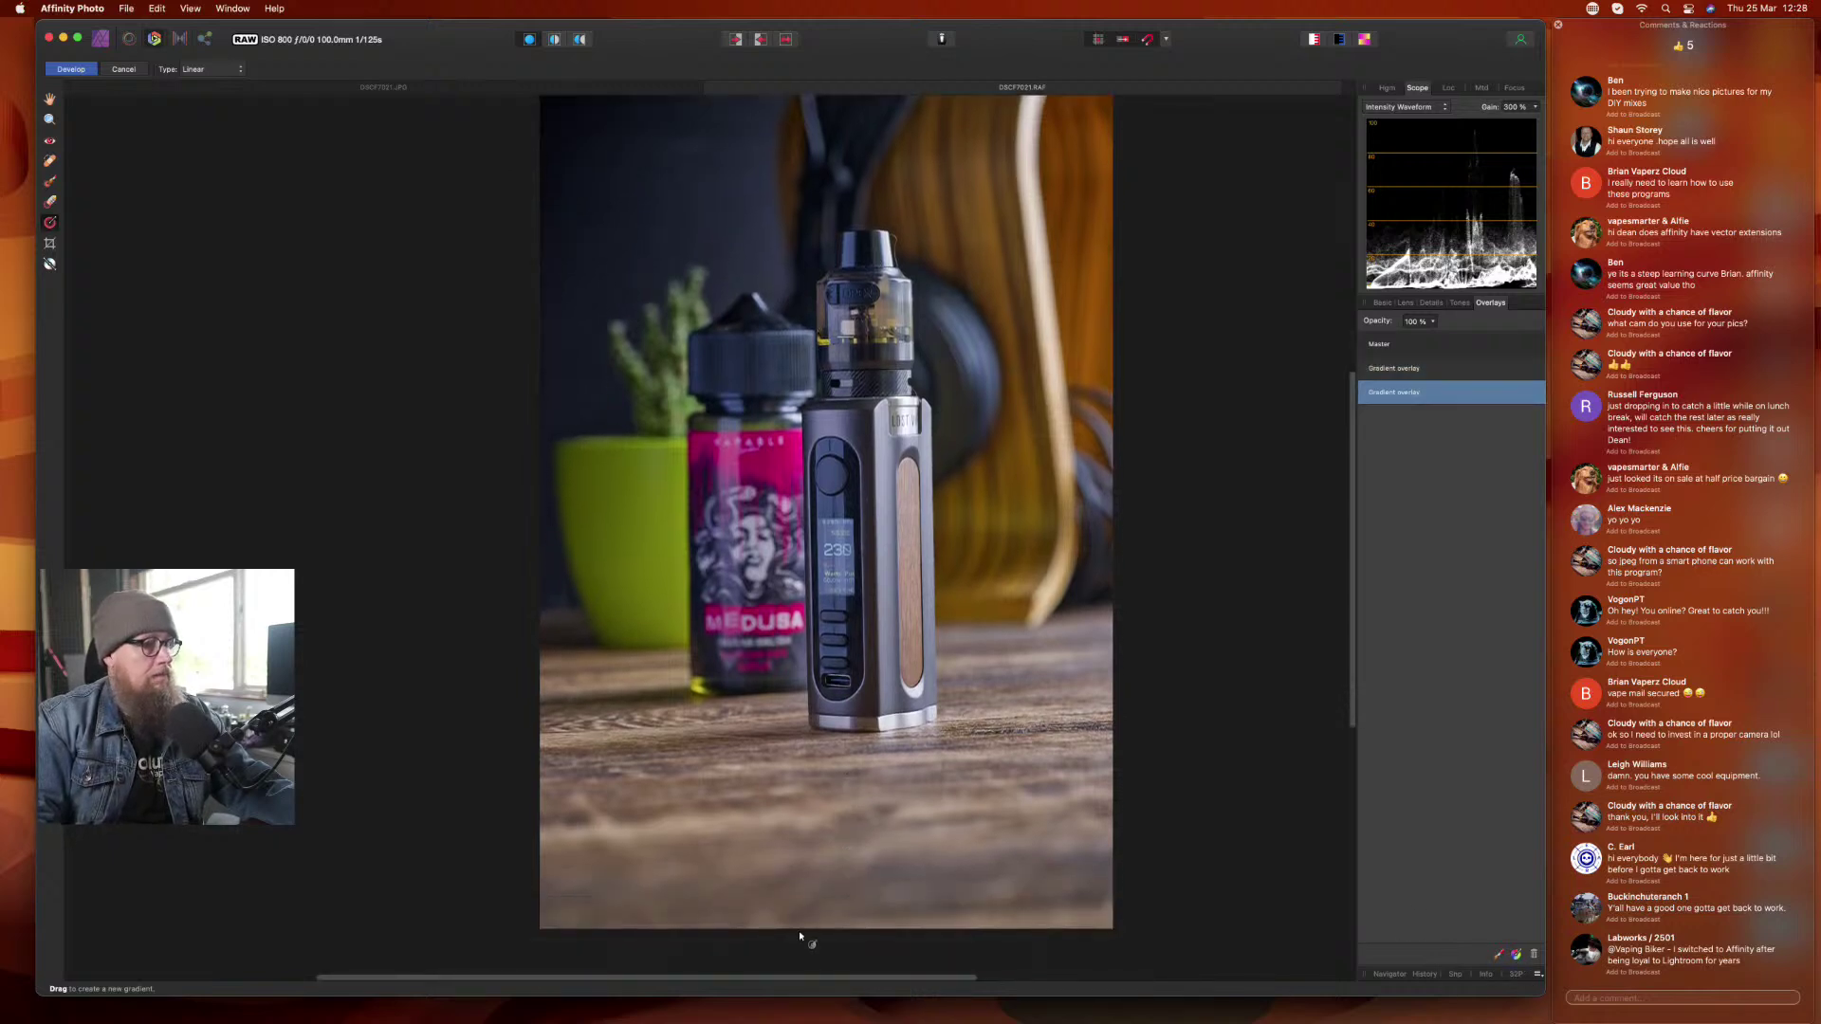
drag(801, 926, 802, 714)
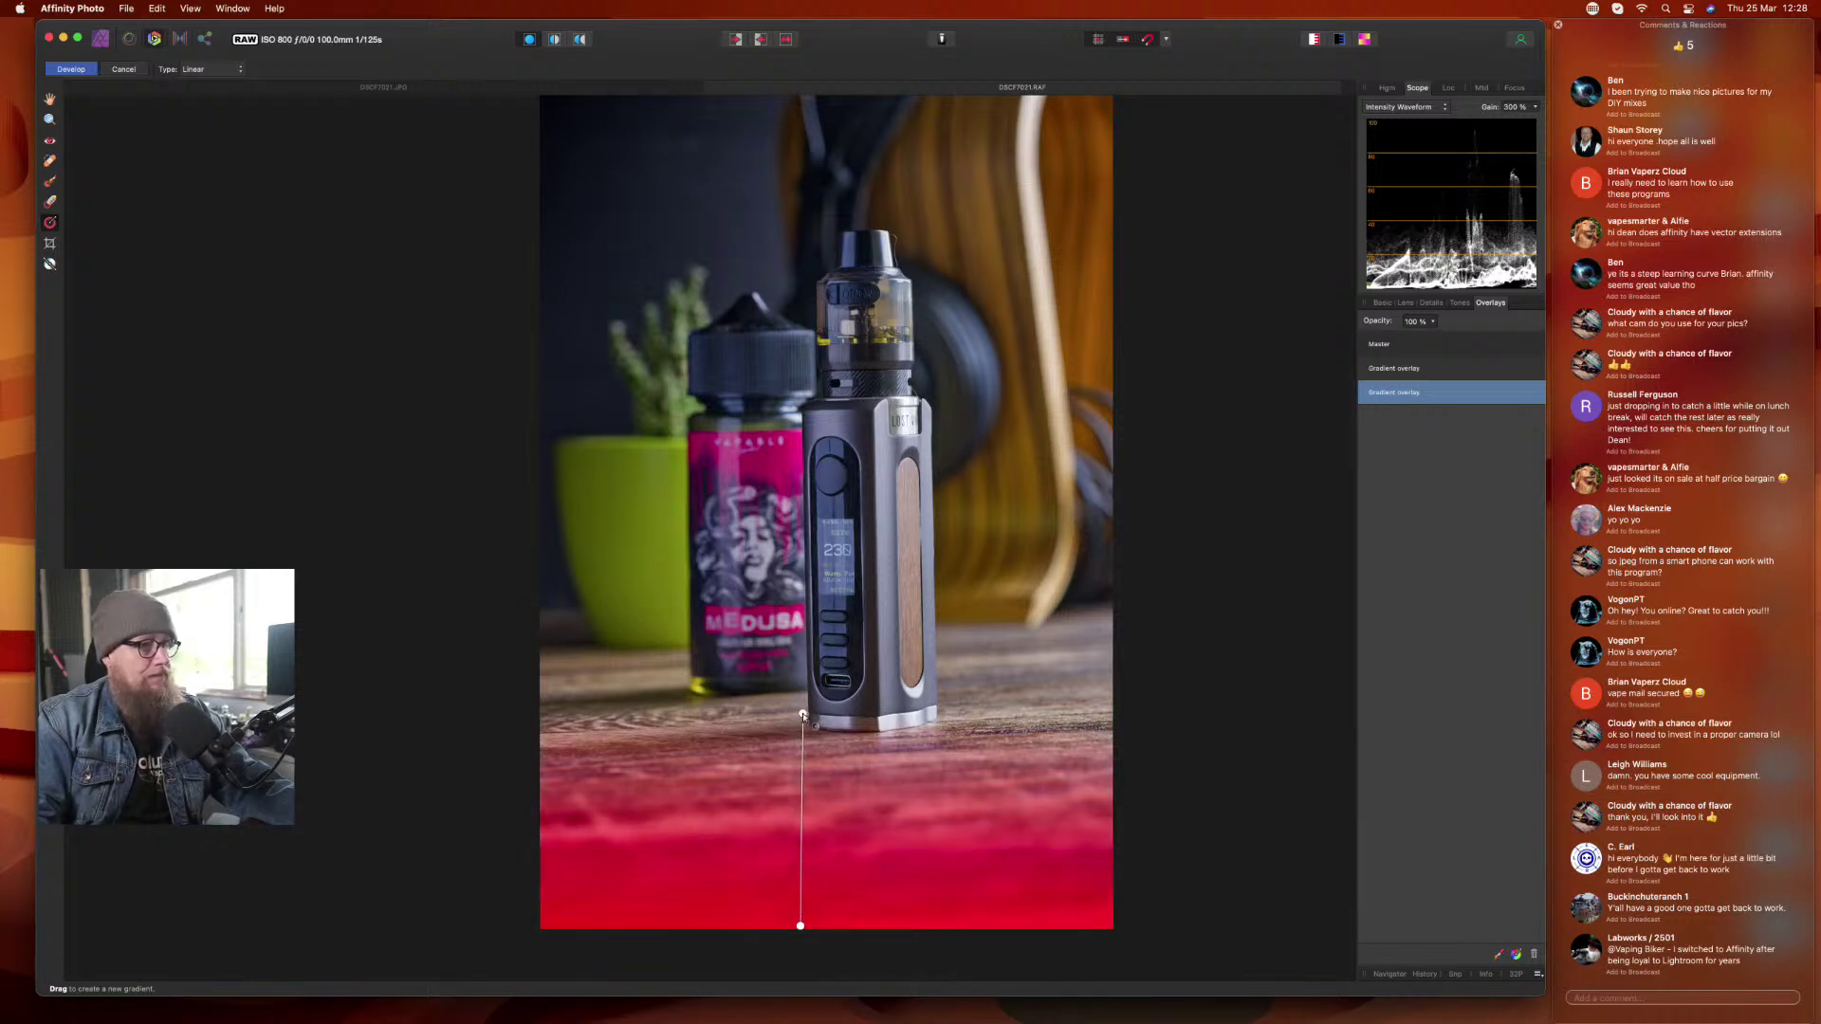
- Darken the foreground gradient overlay with a Brightness of -25% and an Exposure of about -0.3, and check the photo
click(1382, 304)
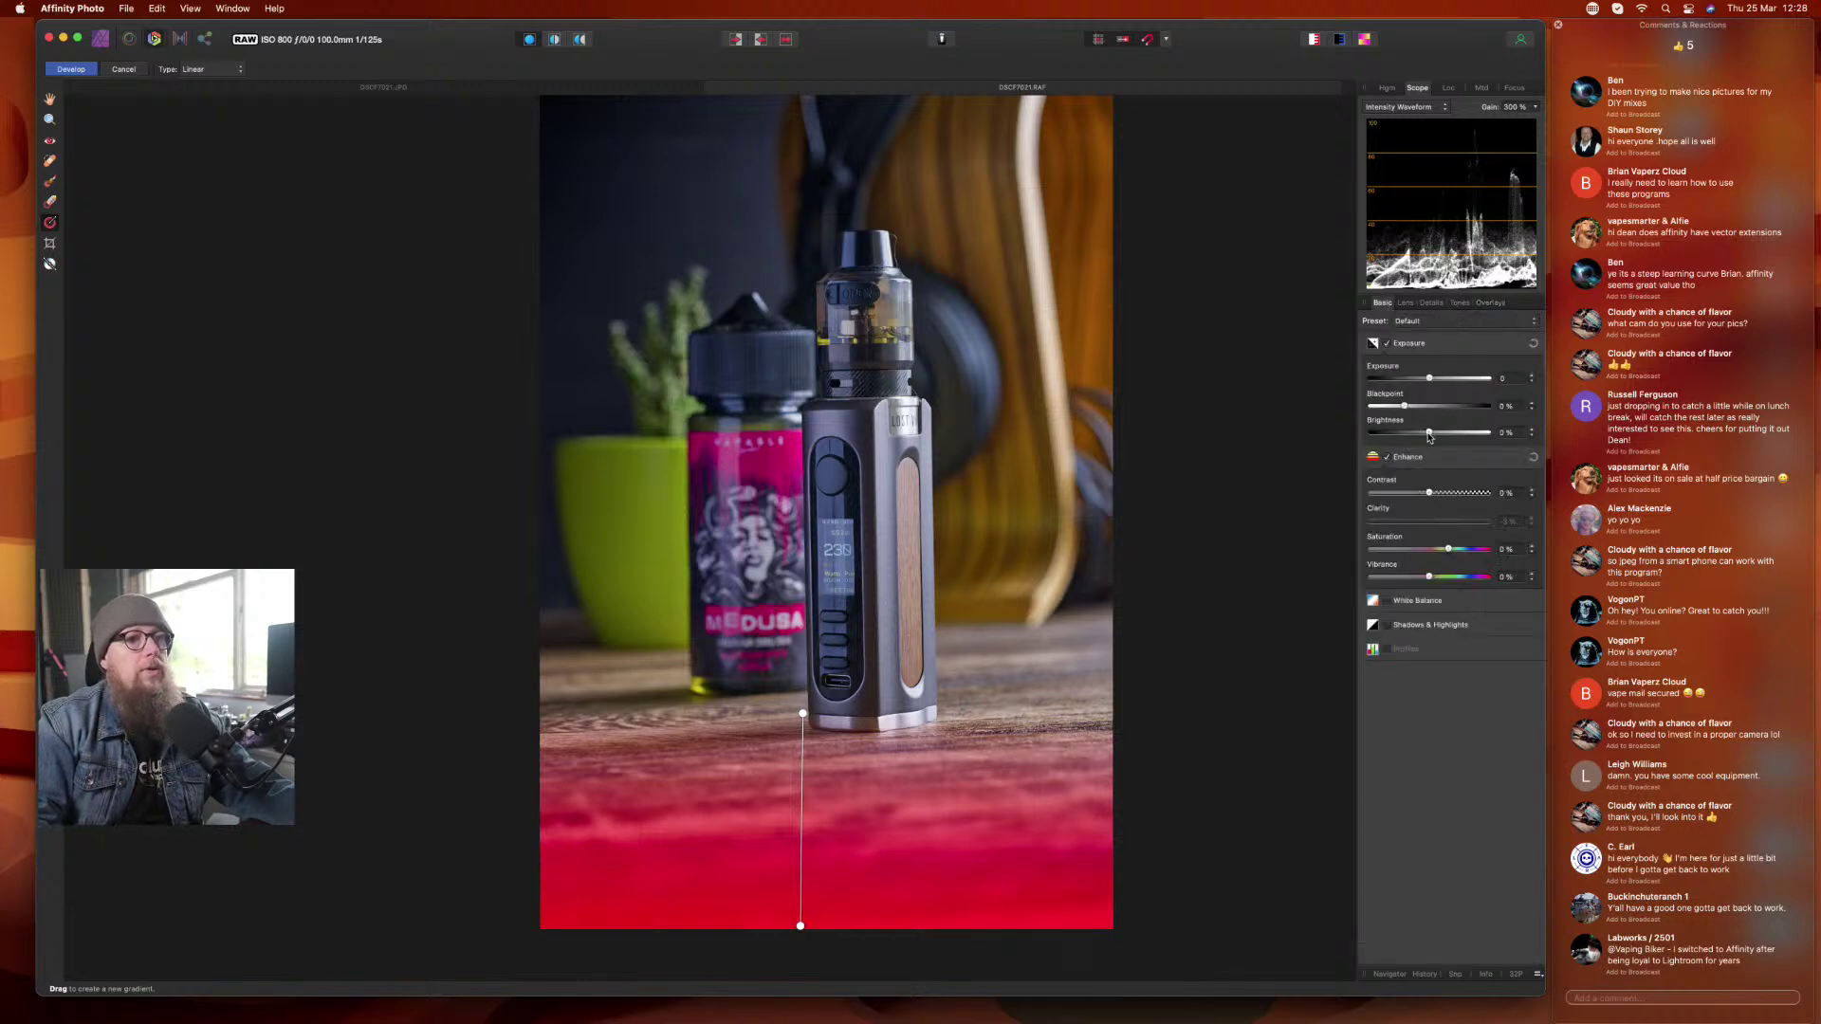
drag(1430, 435, 1364, 434)
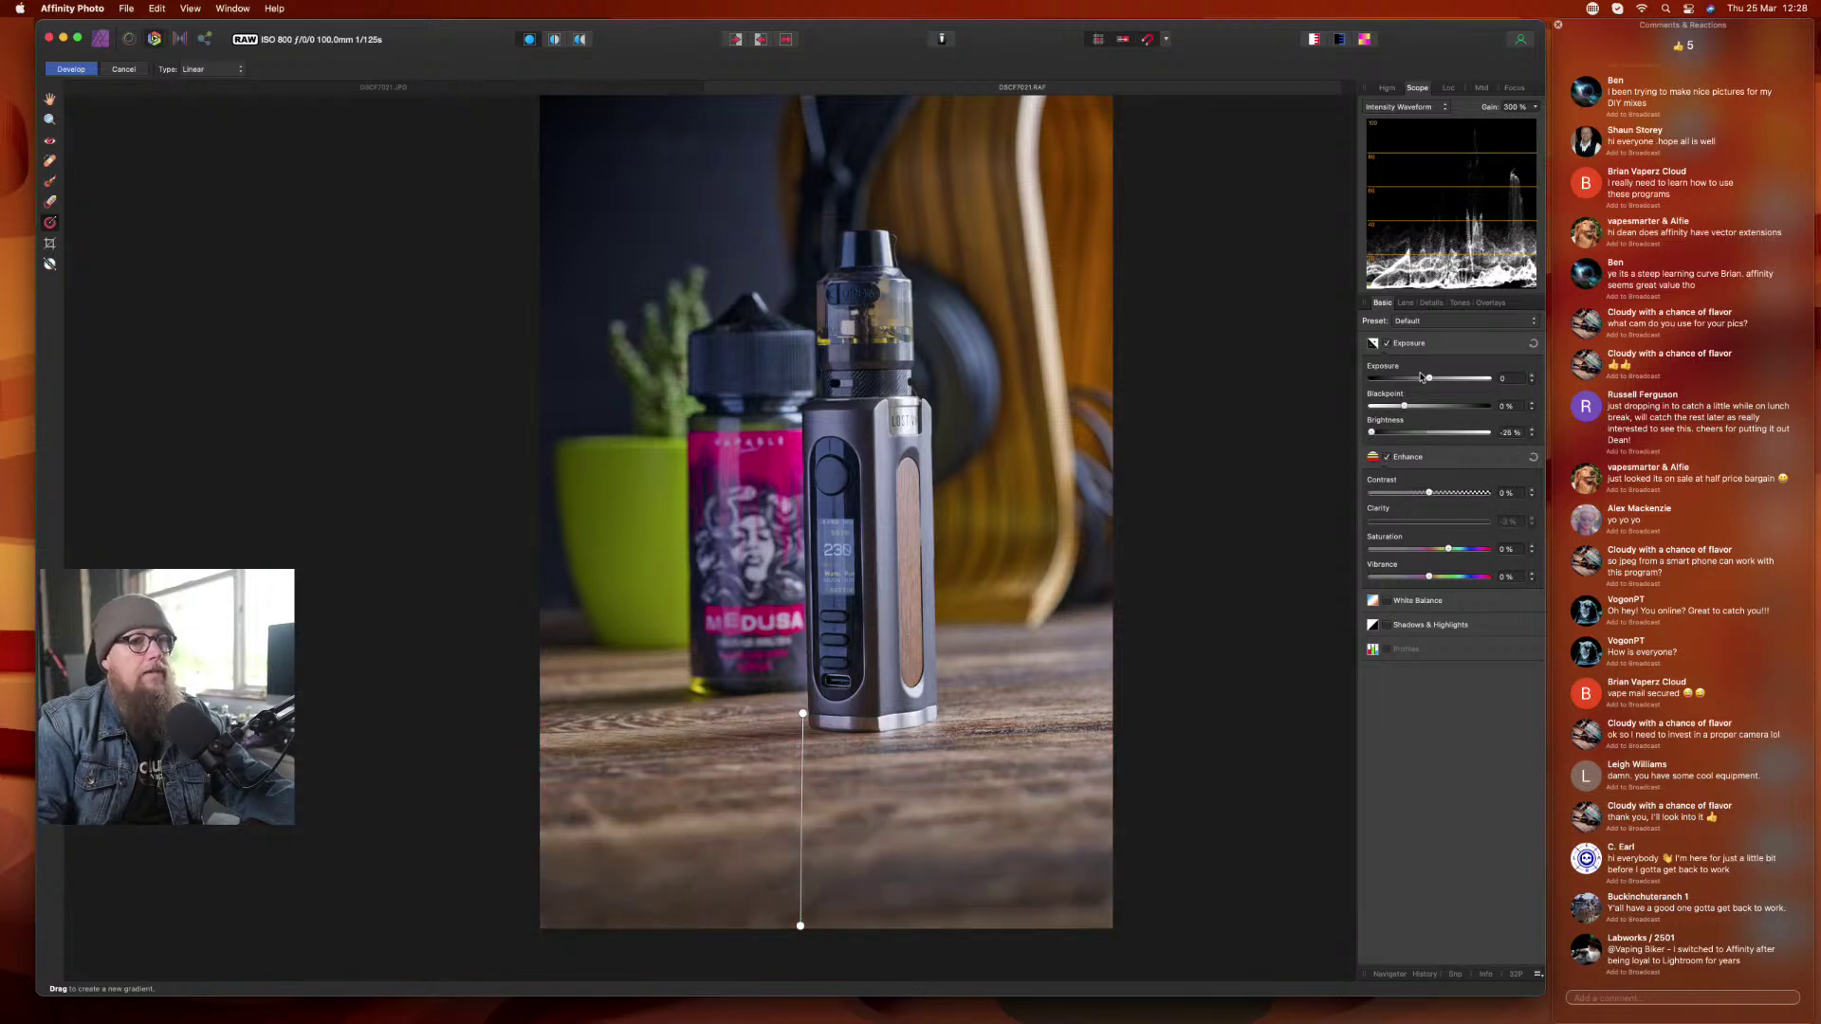
drag(1429, 382, 1426, 381)
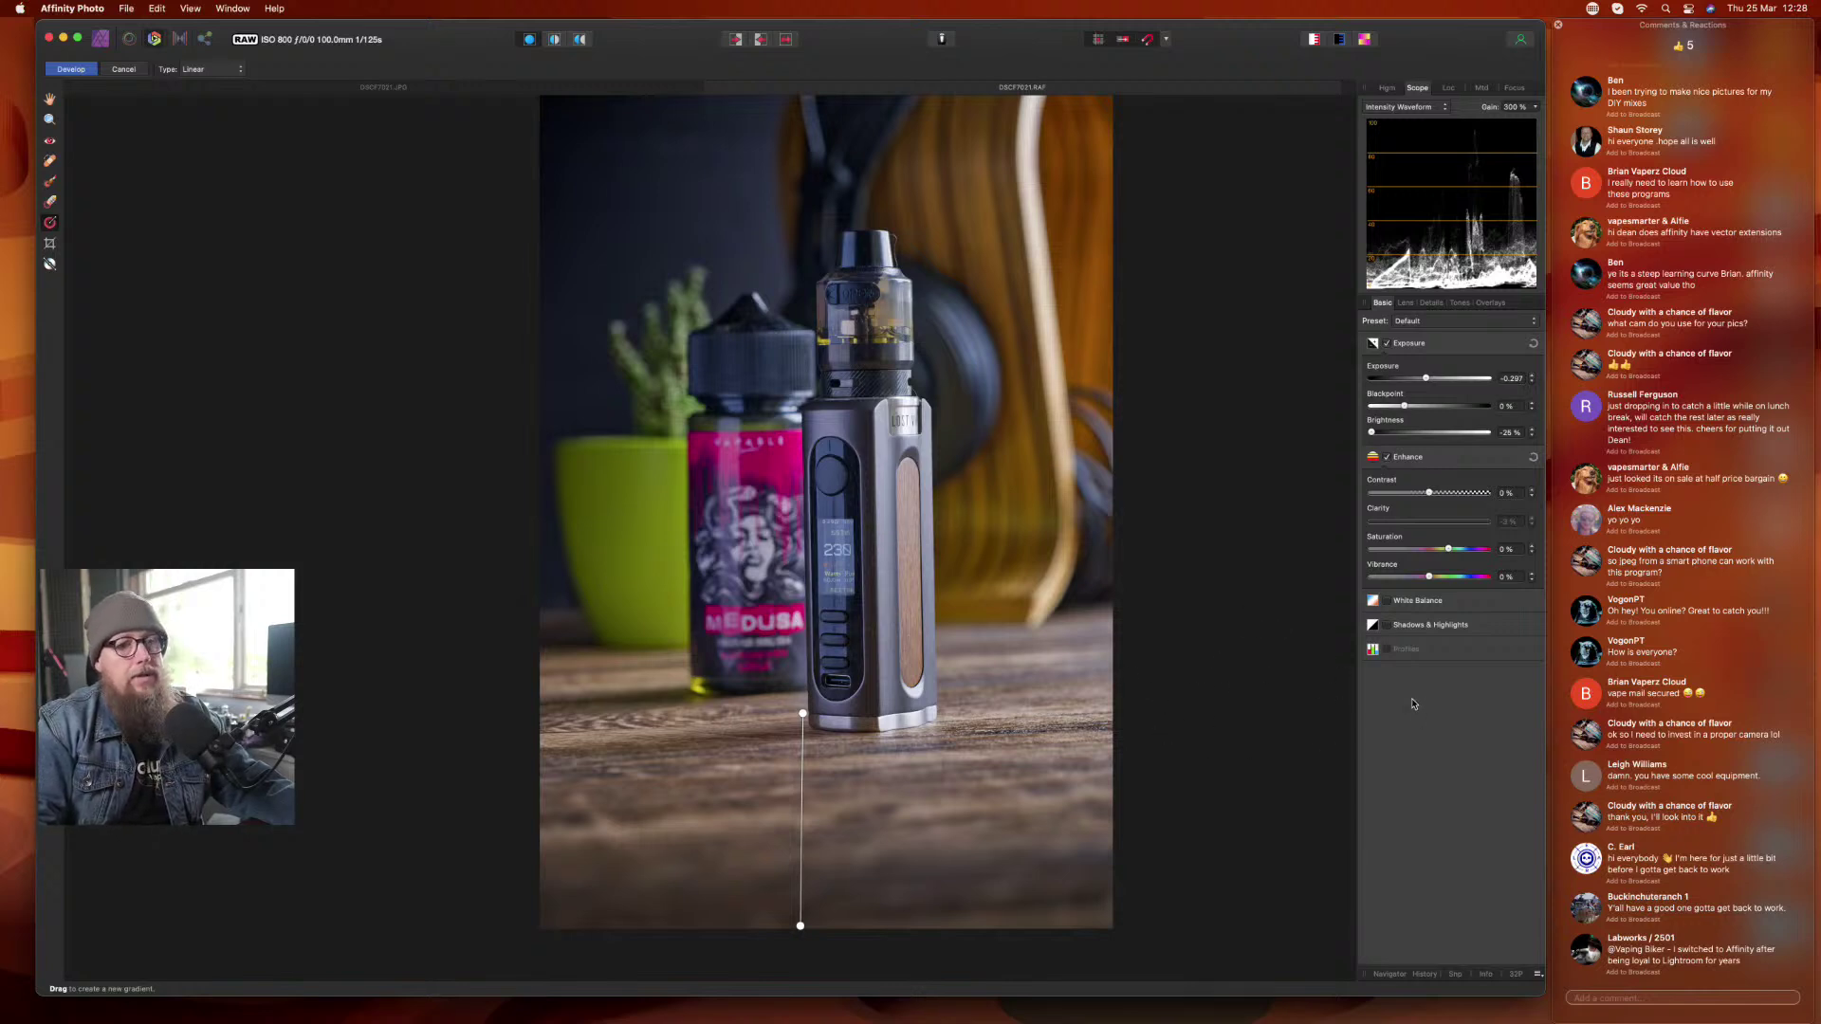
scroll(1199, 595, up, 2)
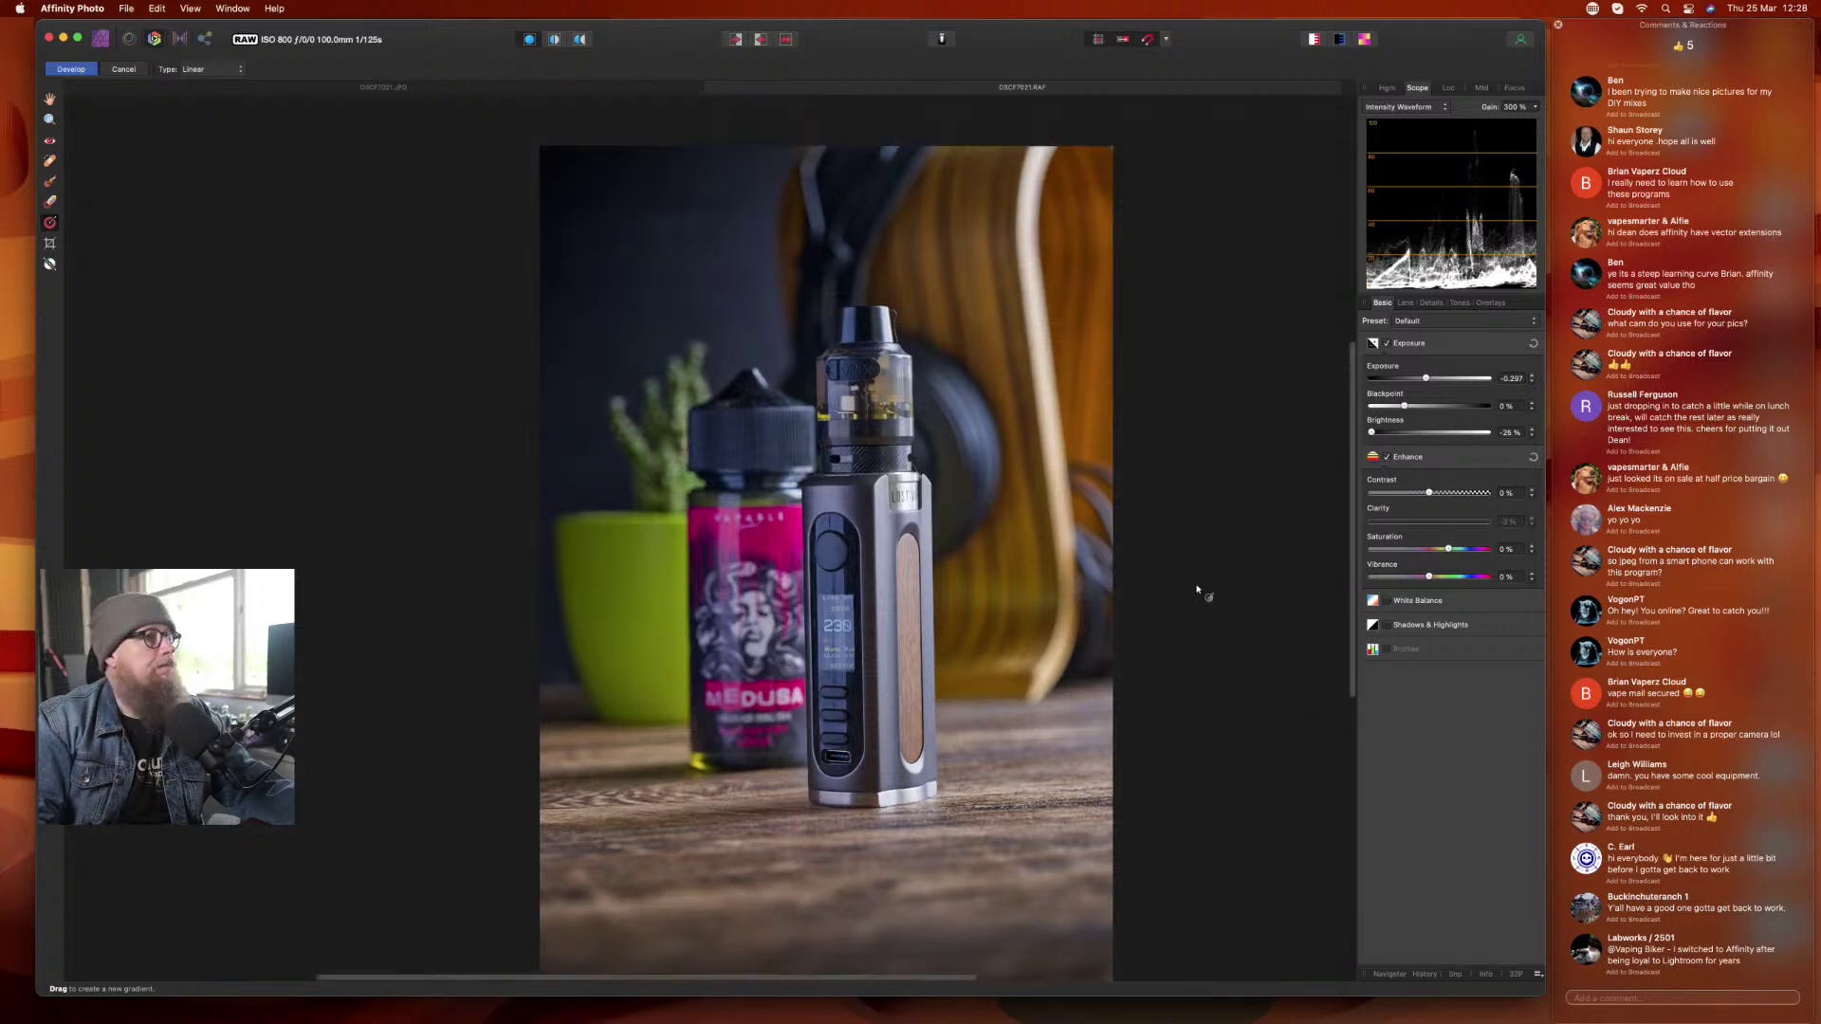
scroll(1198, 590, down, 1)
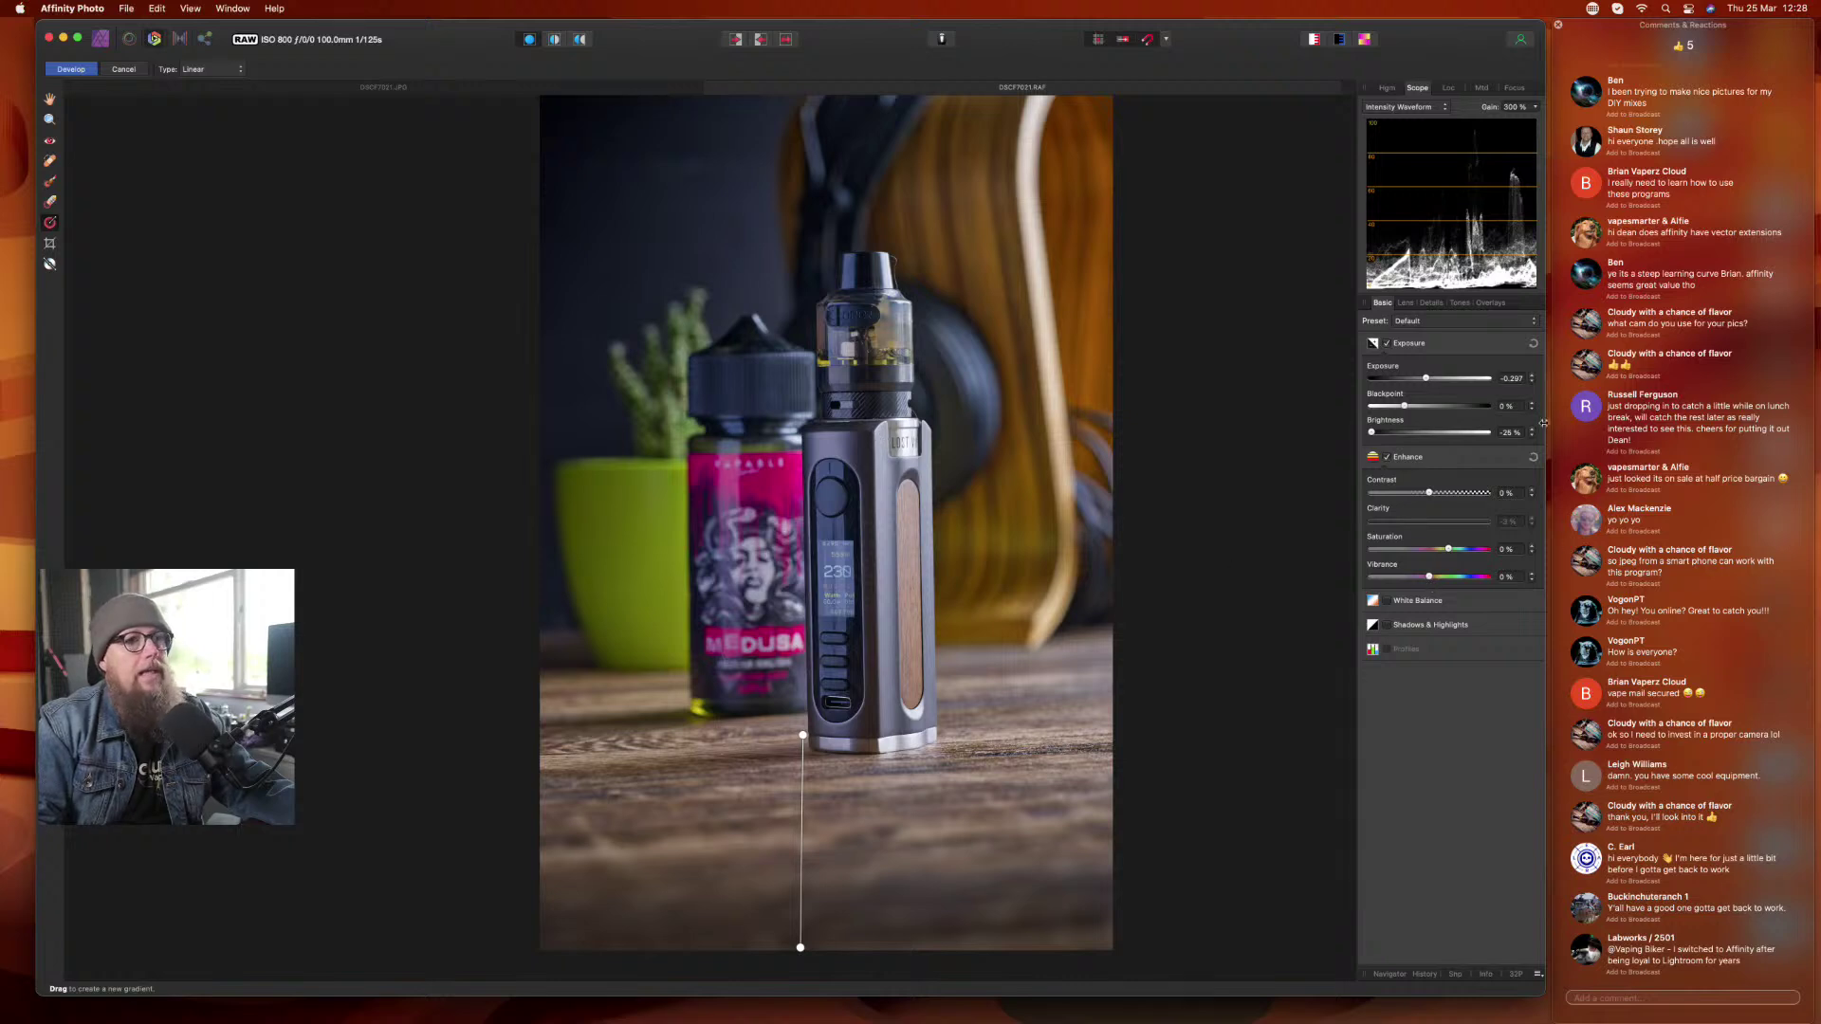
- Try a third gradient overlay running horizontally across the device, narrow its transition, and delete that overlay
click(1491, 303)
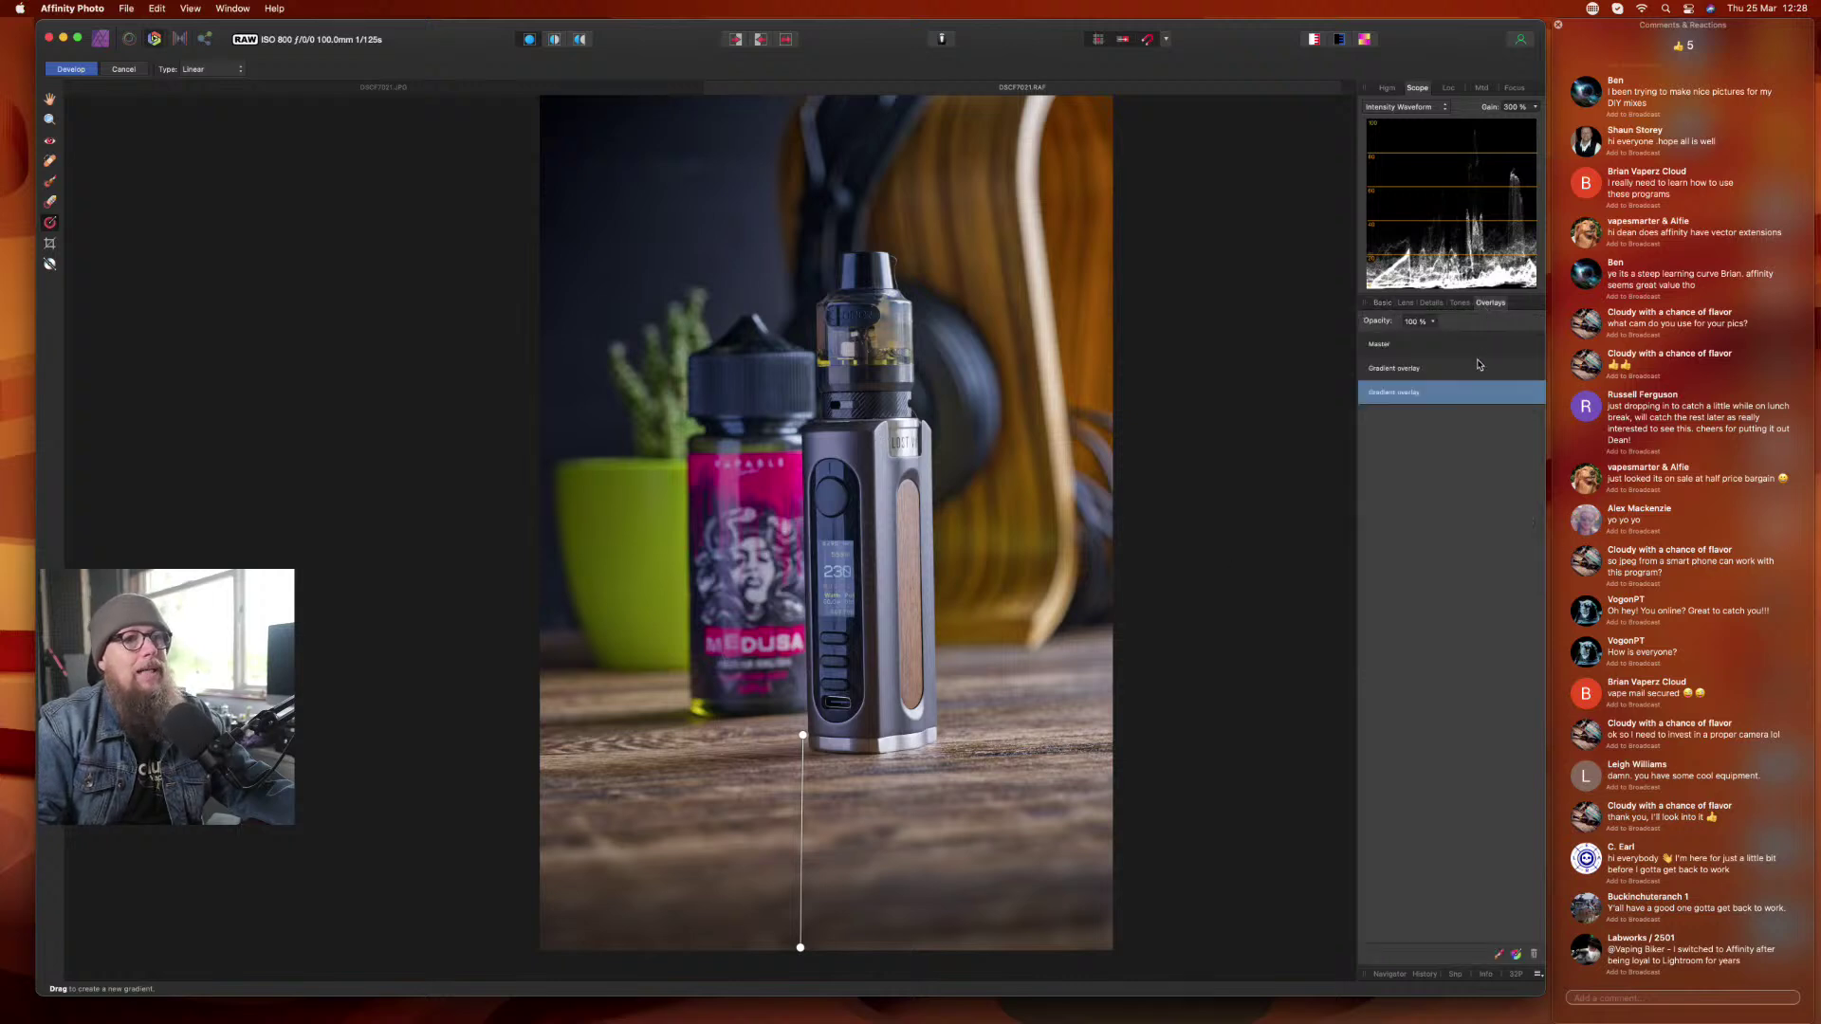
click(1266, 759)
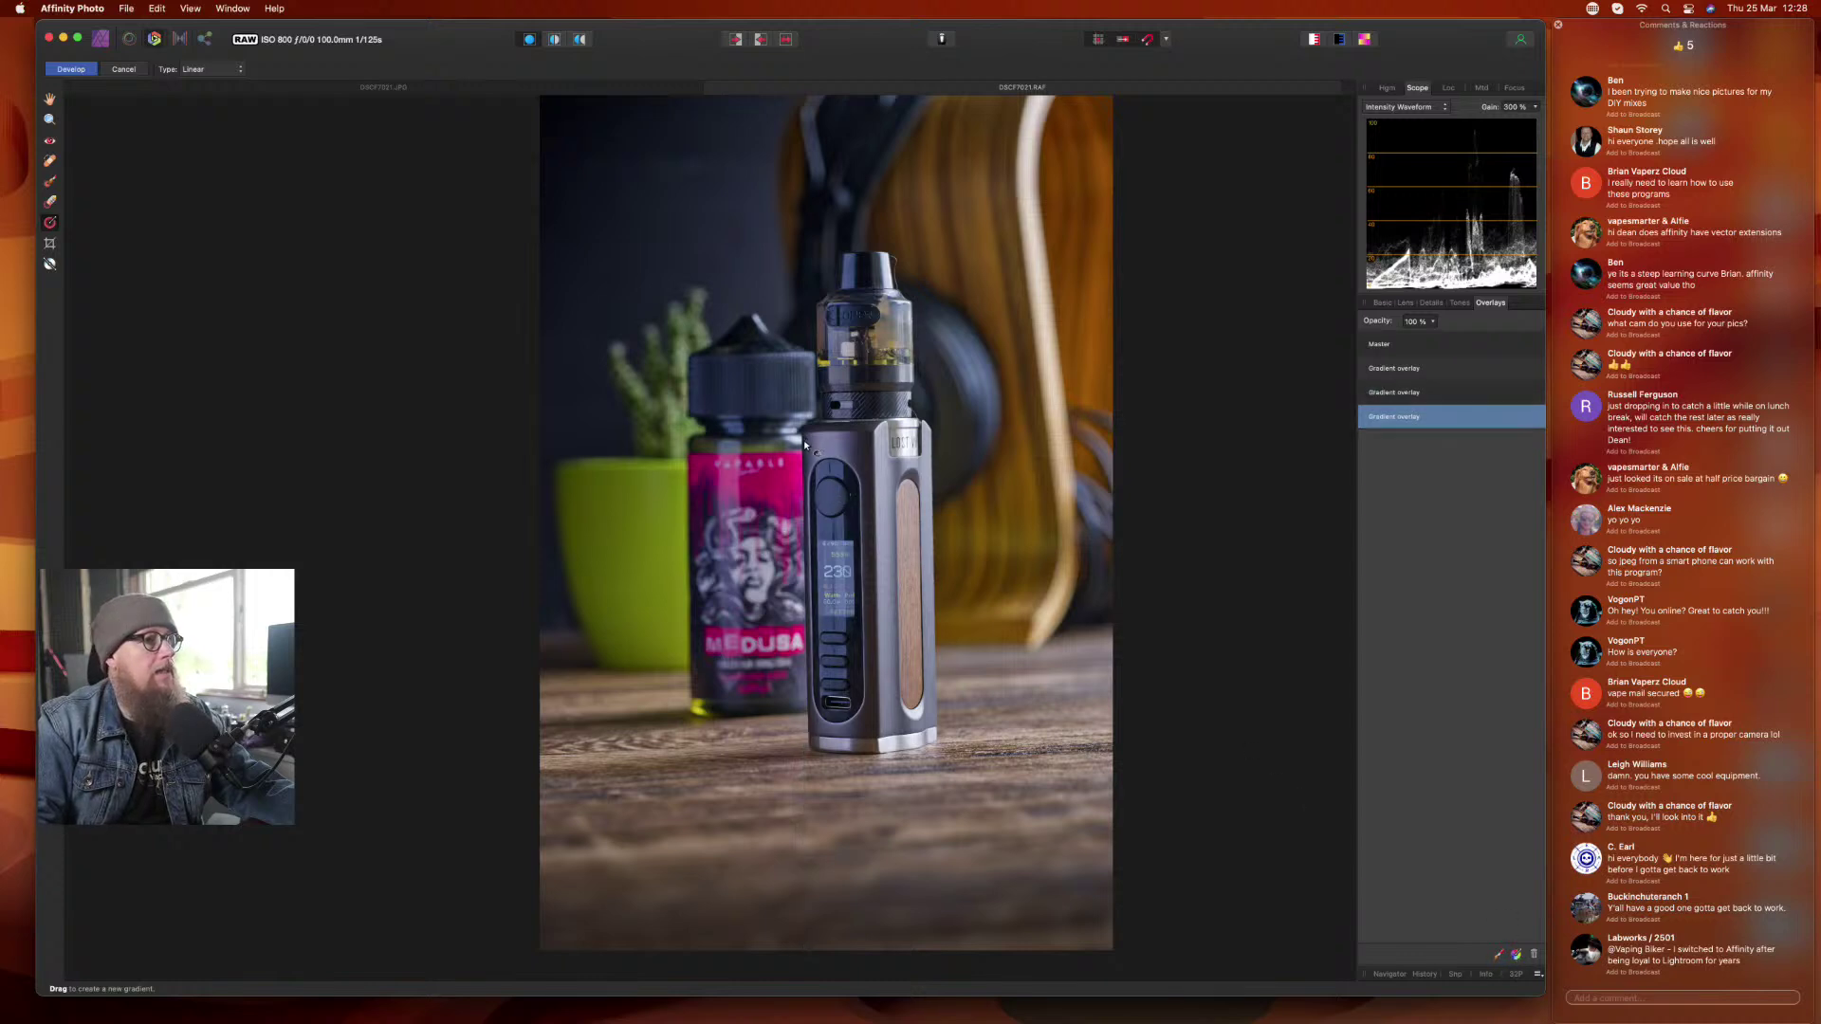
drag(804, 442, 913, 442)
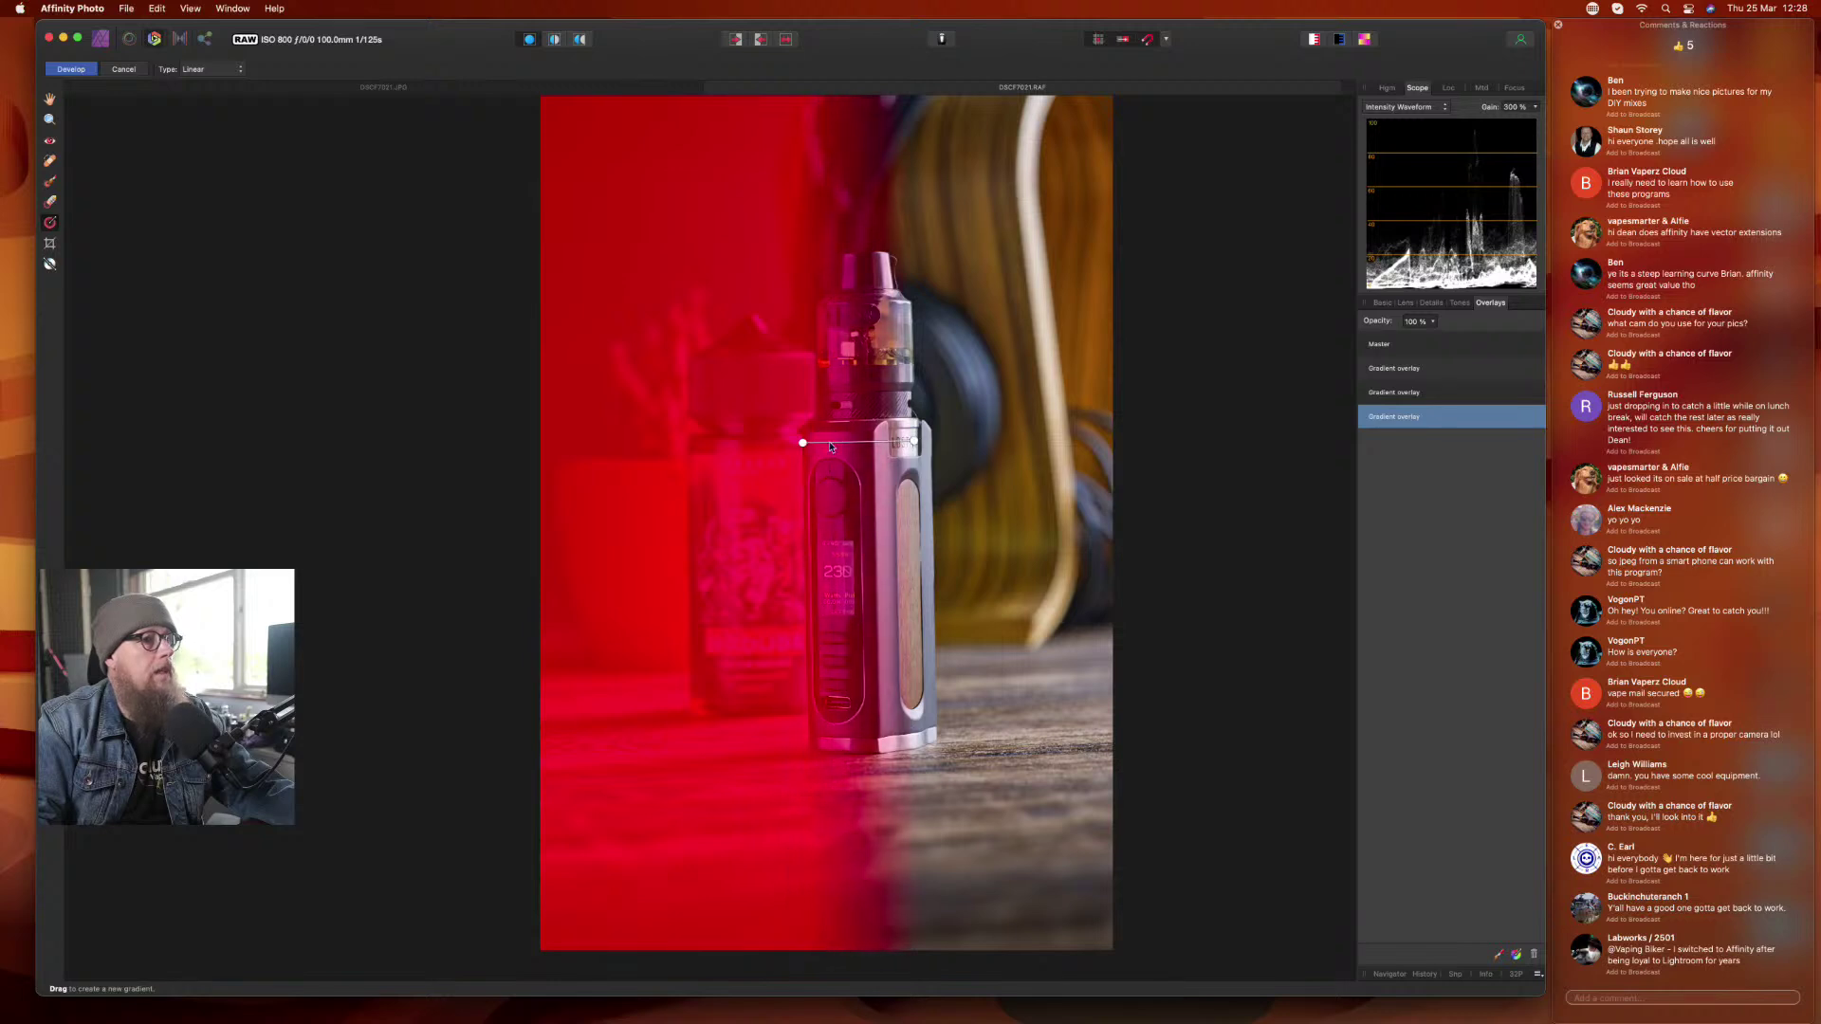
drag(803, 442, 861, 442)
click(1430, 481)
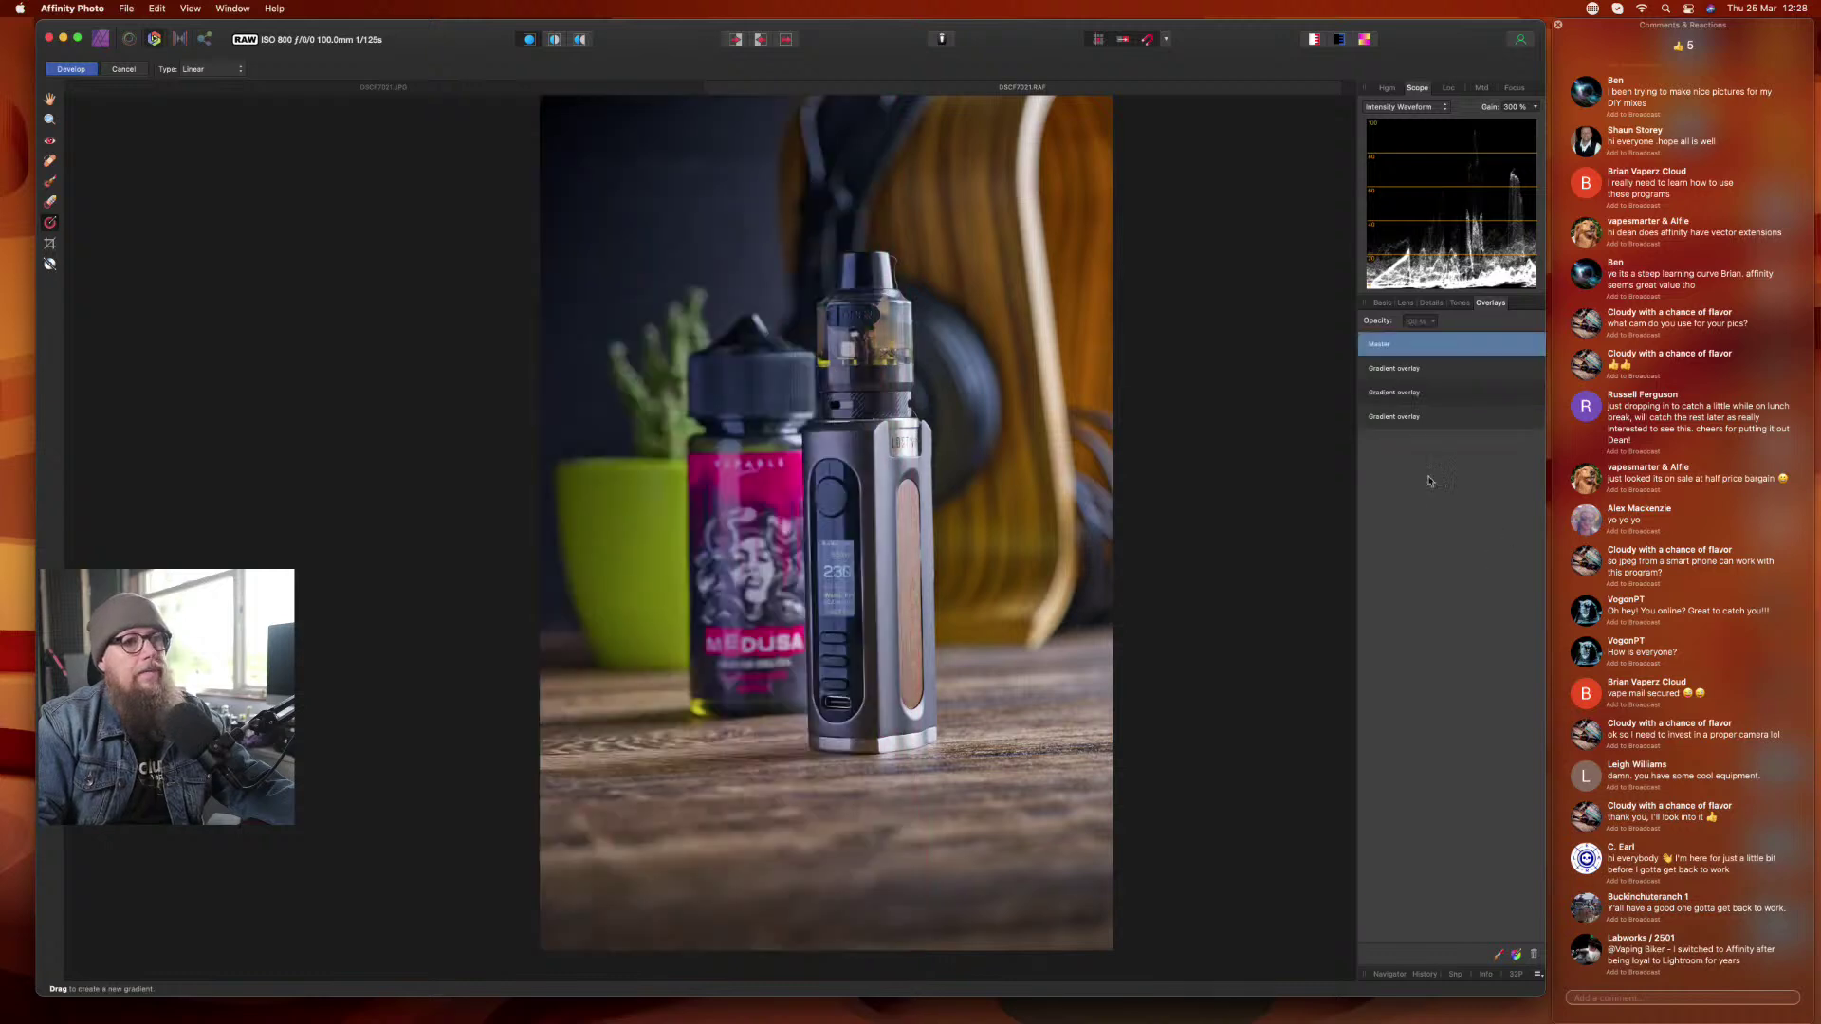
click(1409, 420)
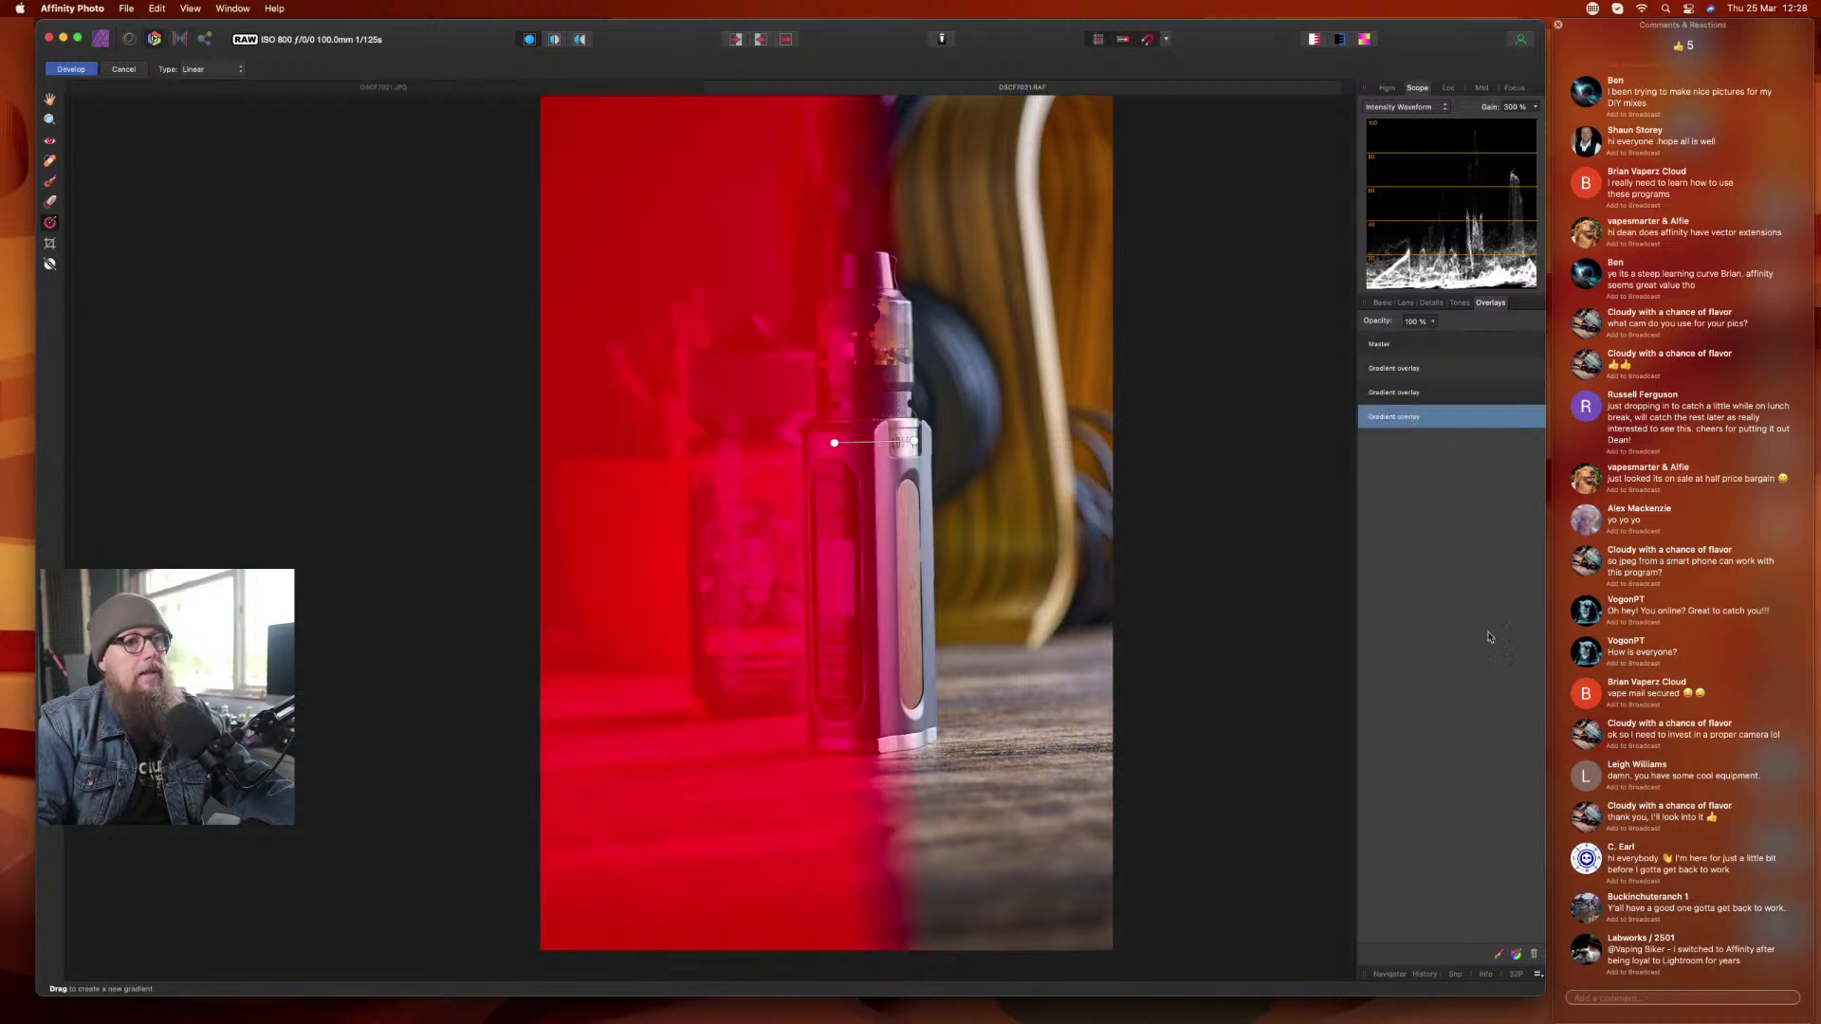
click(1535, 954)
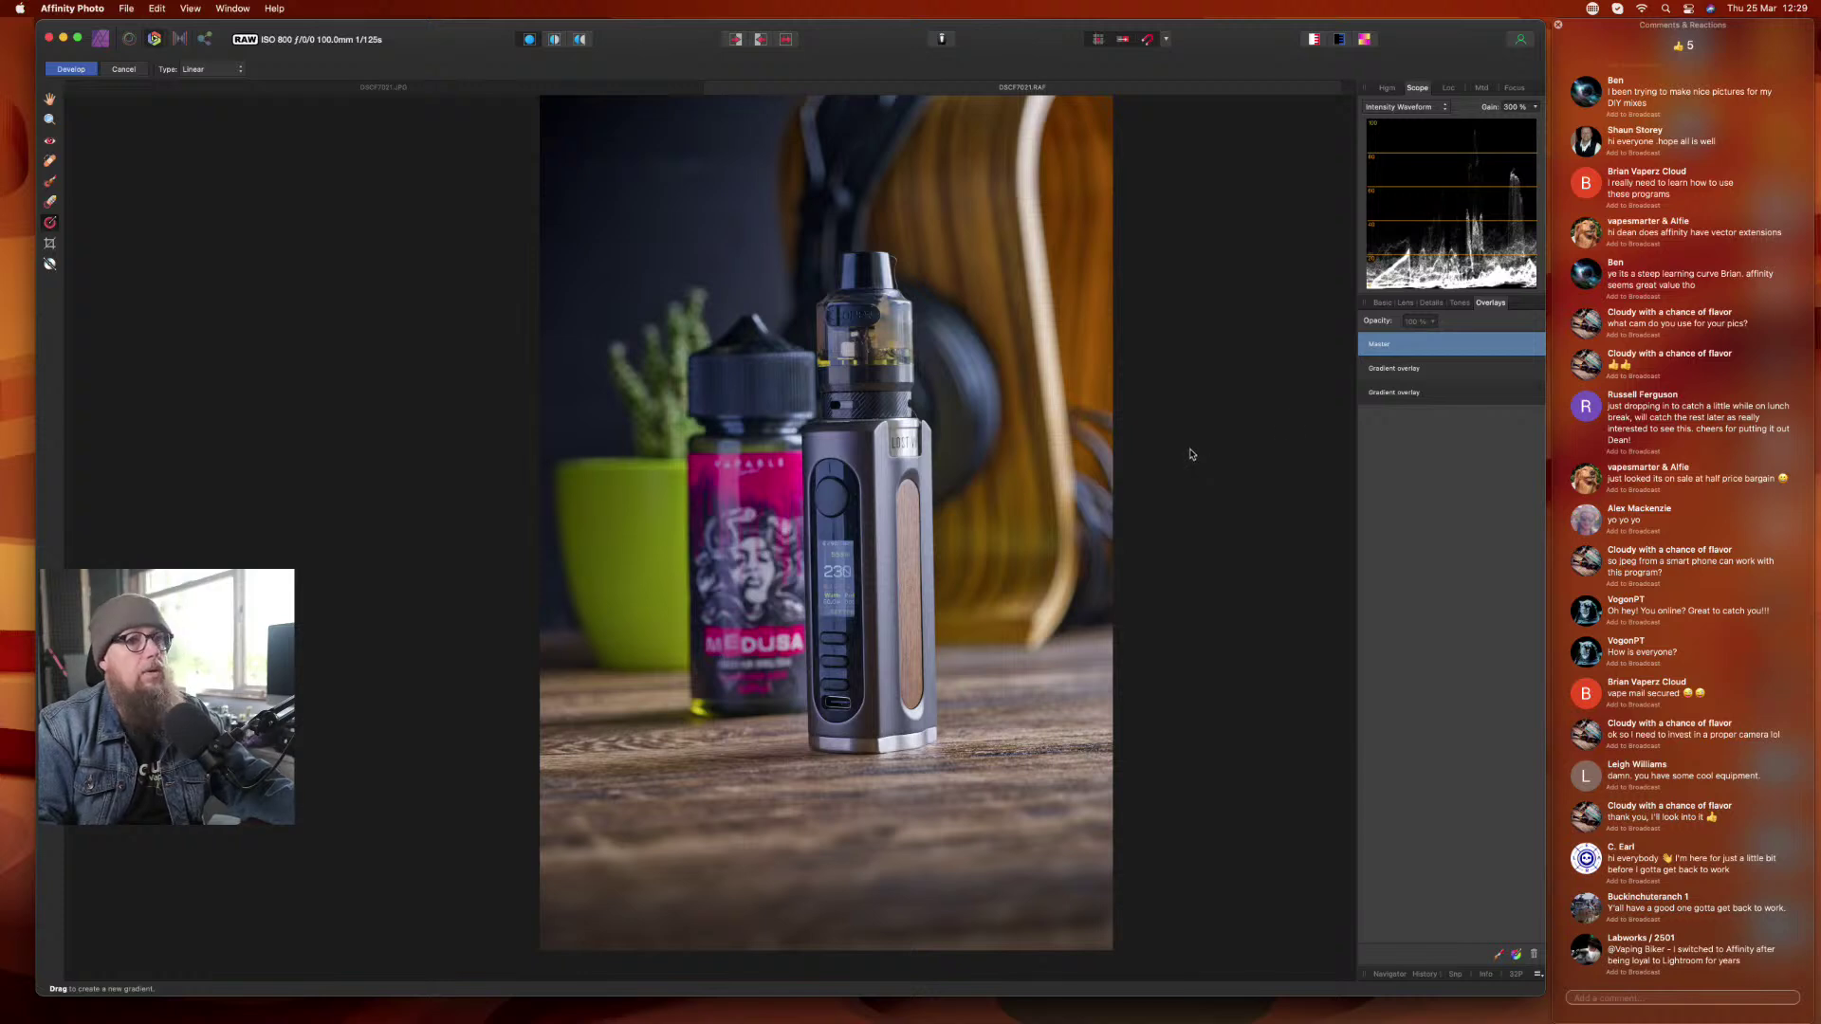
- Compare the photo with and without the Curves adjustment, and show the curve for the Green channel
click(1460, 304)
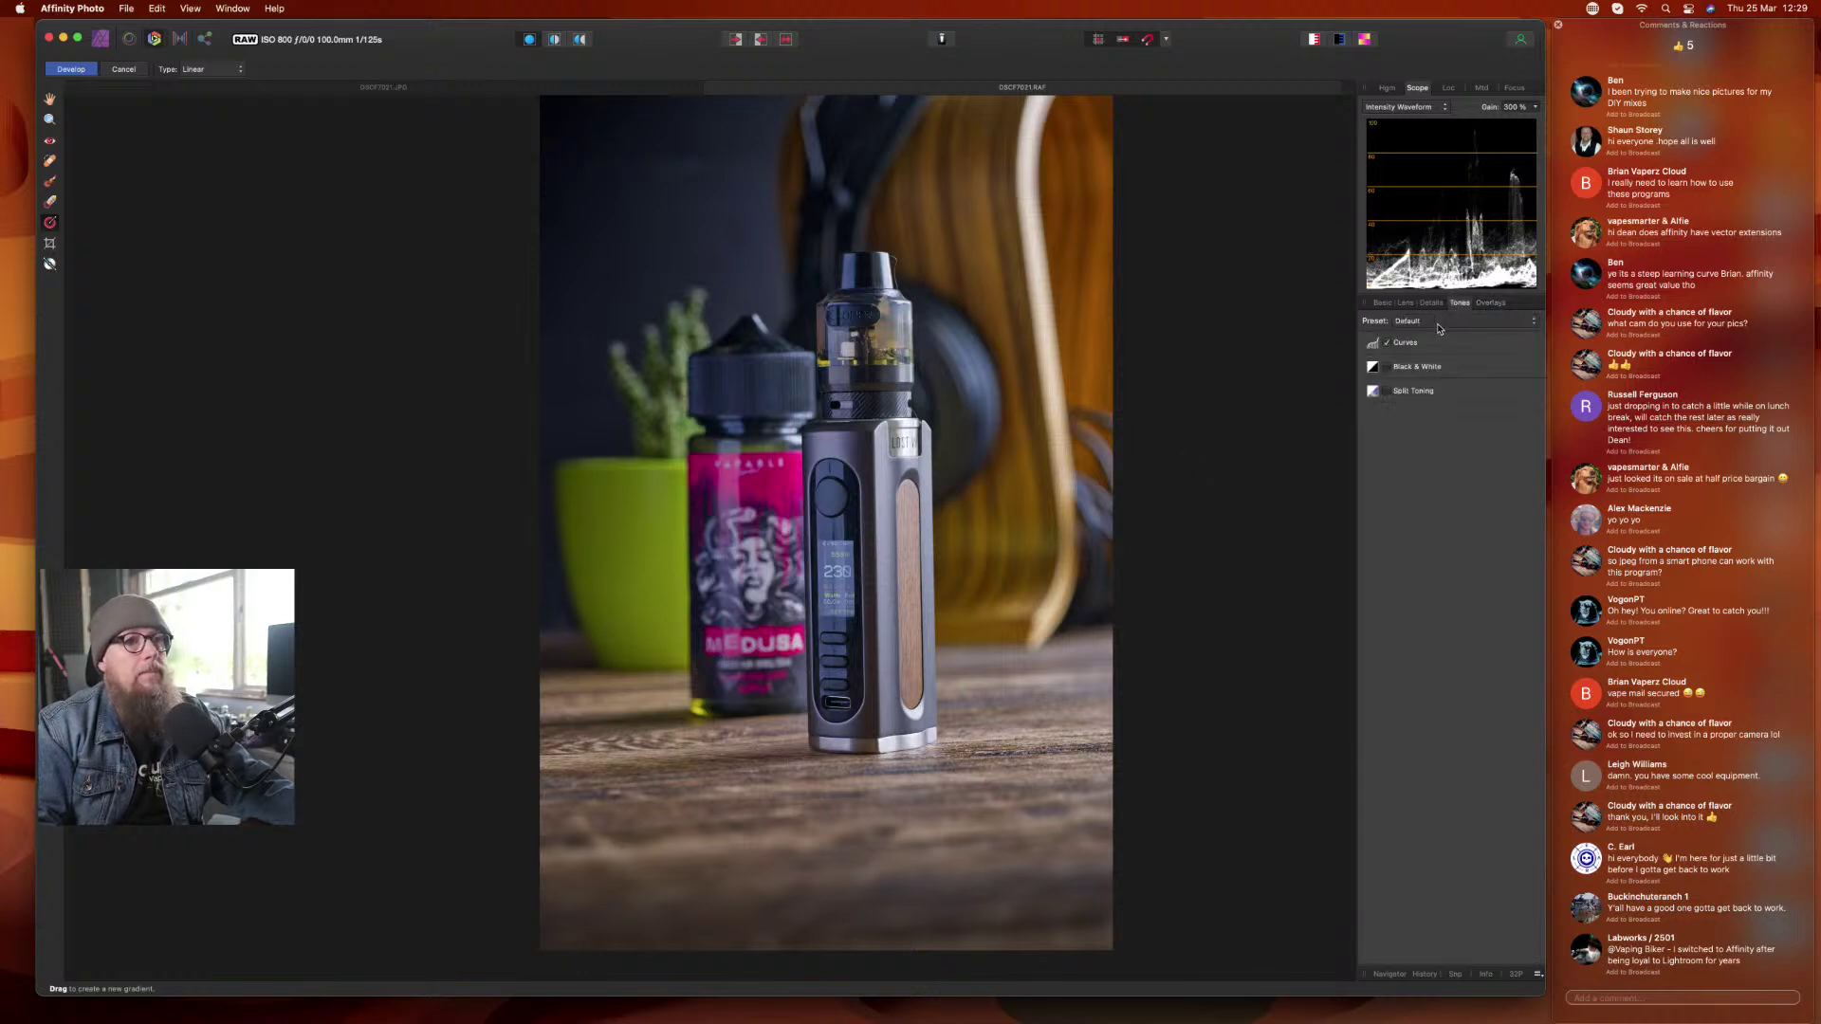
click(1400, 347)
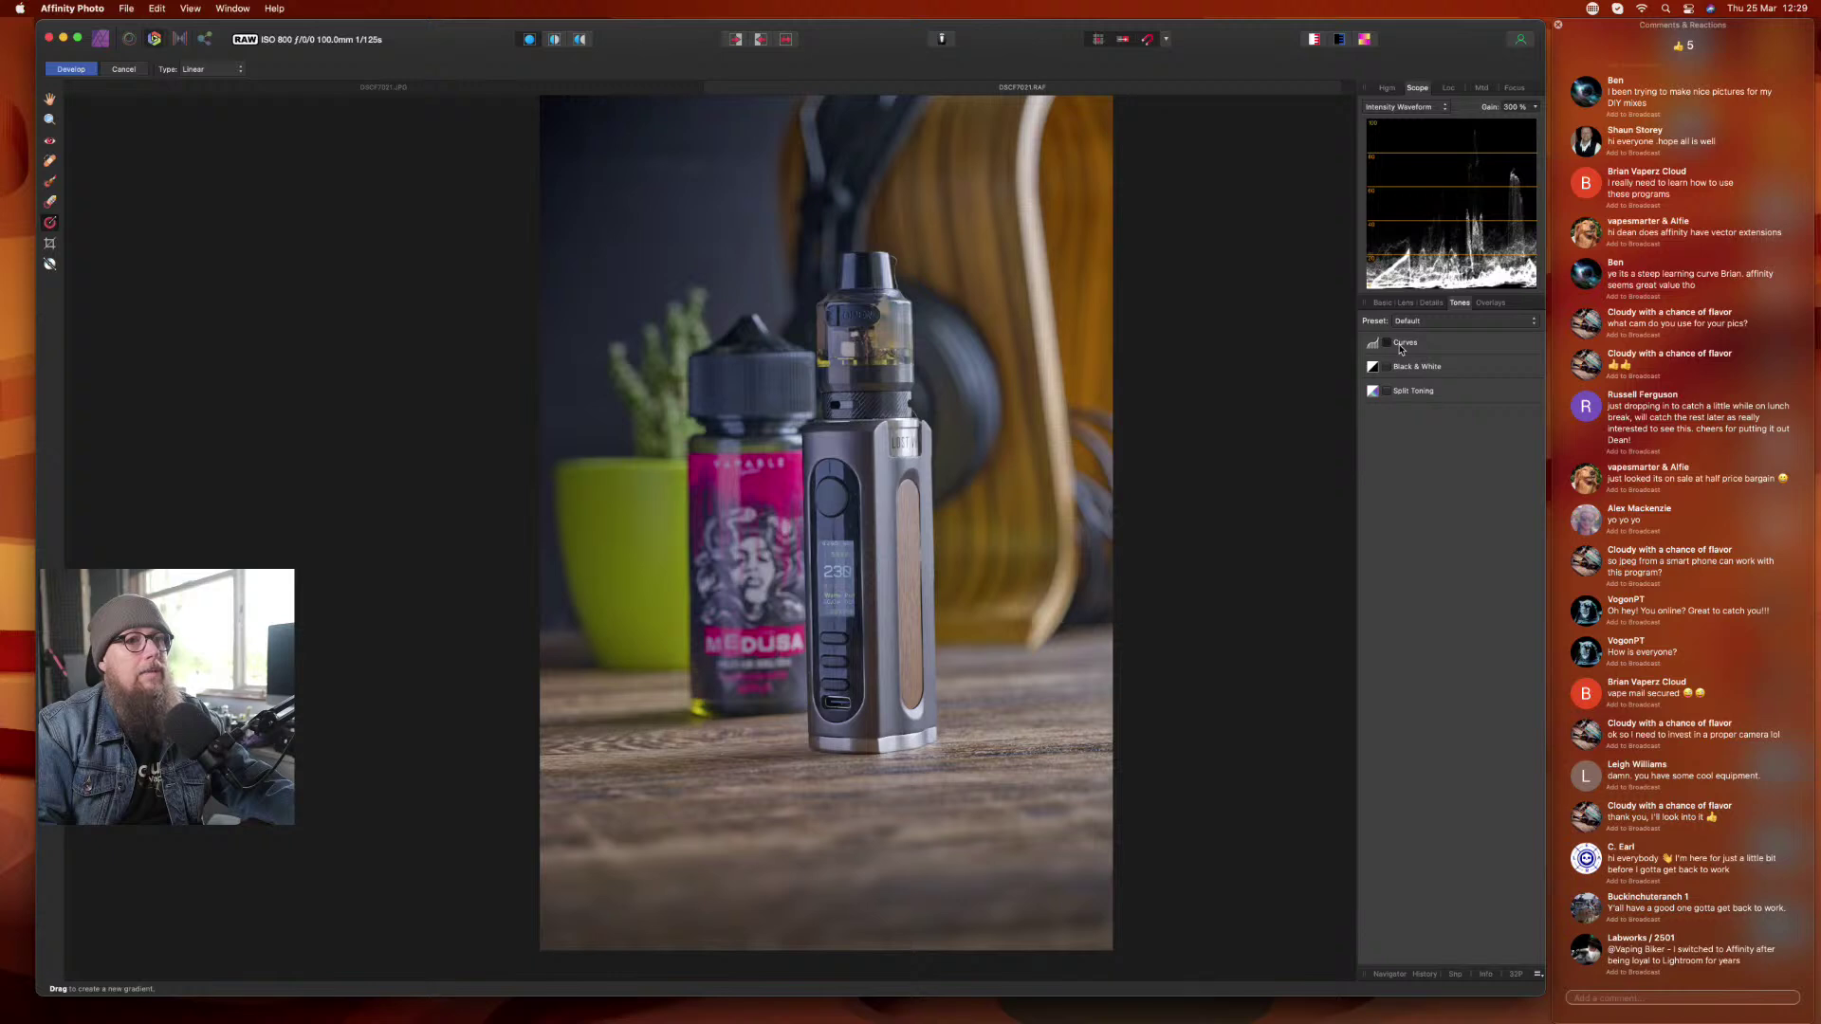
click(1400, 347)
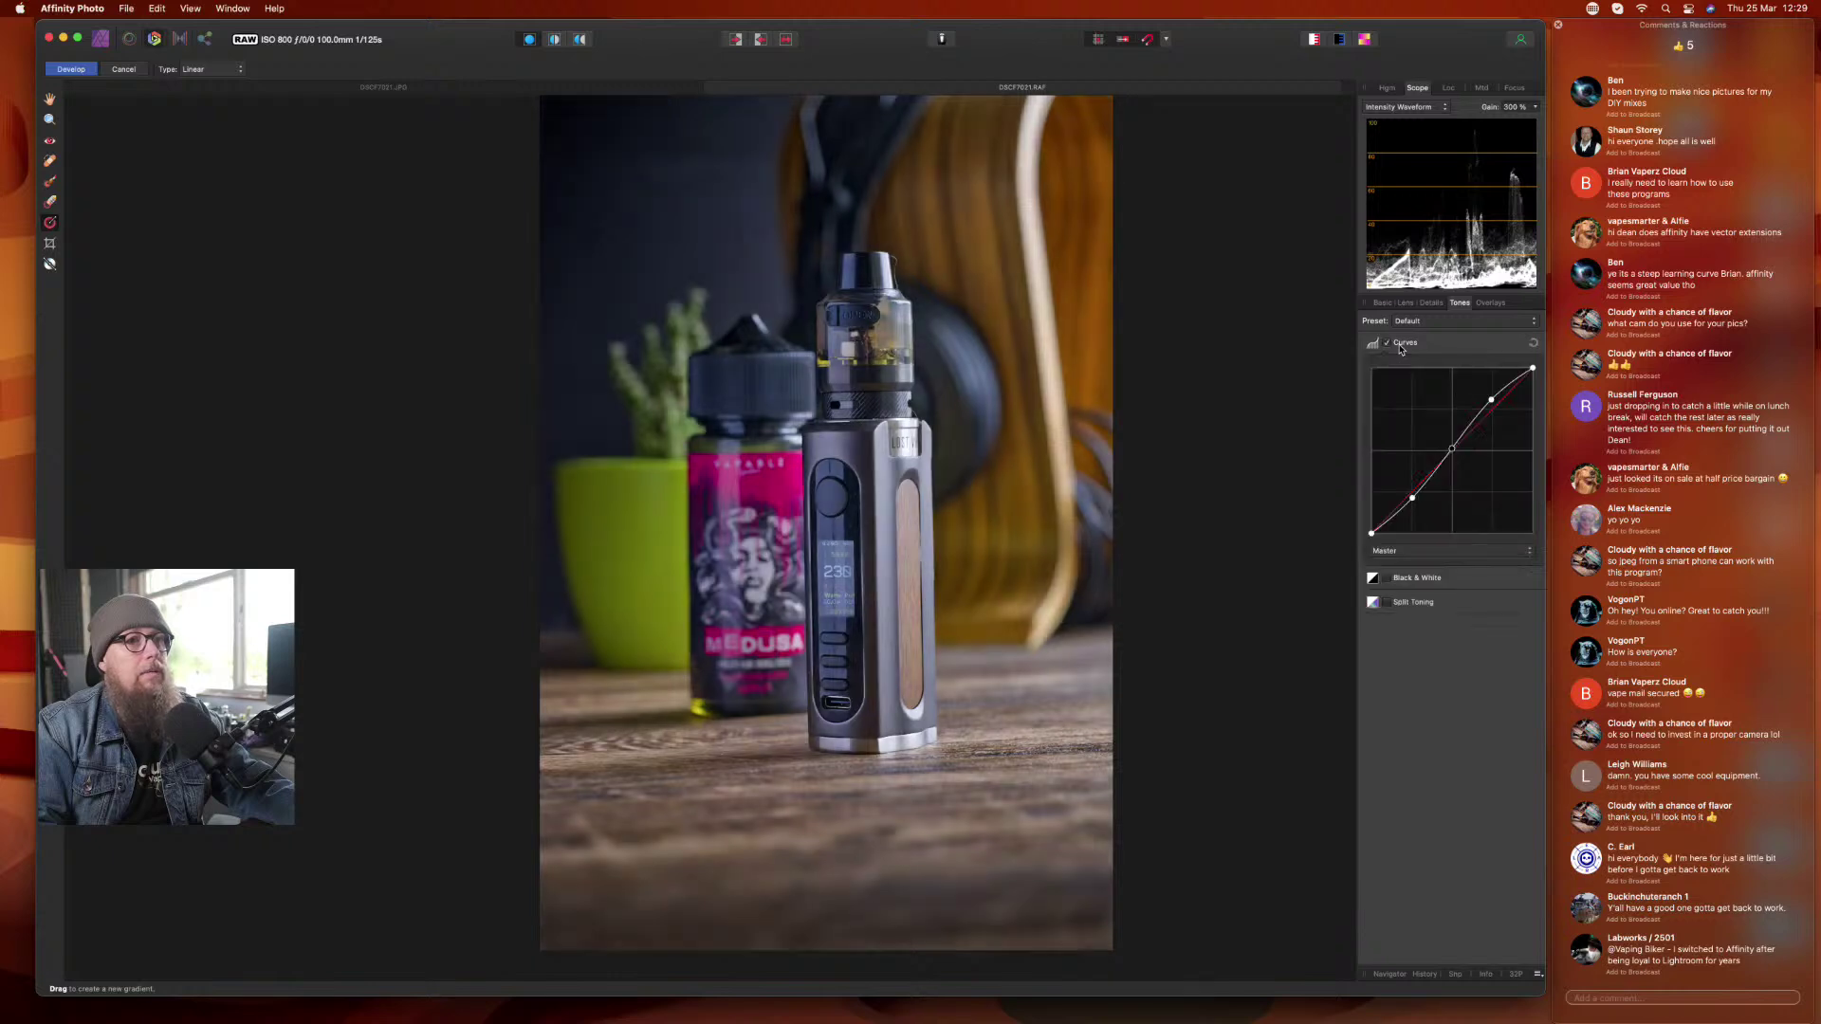
click(1445, 550)
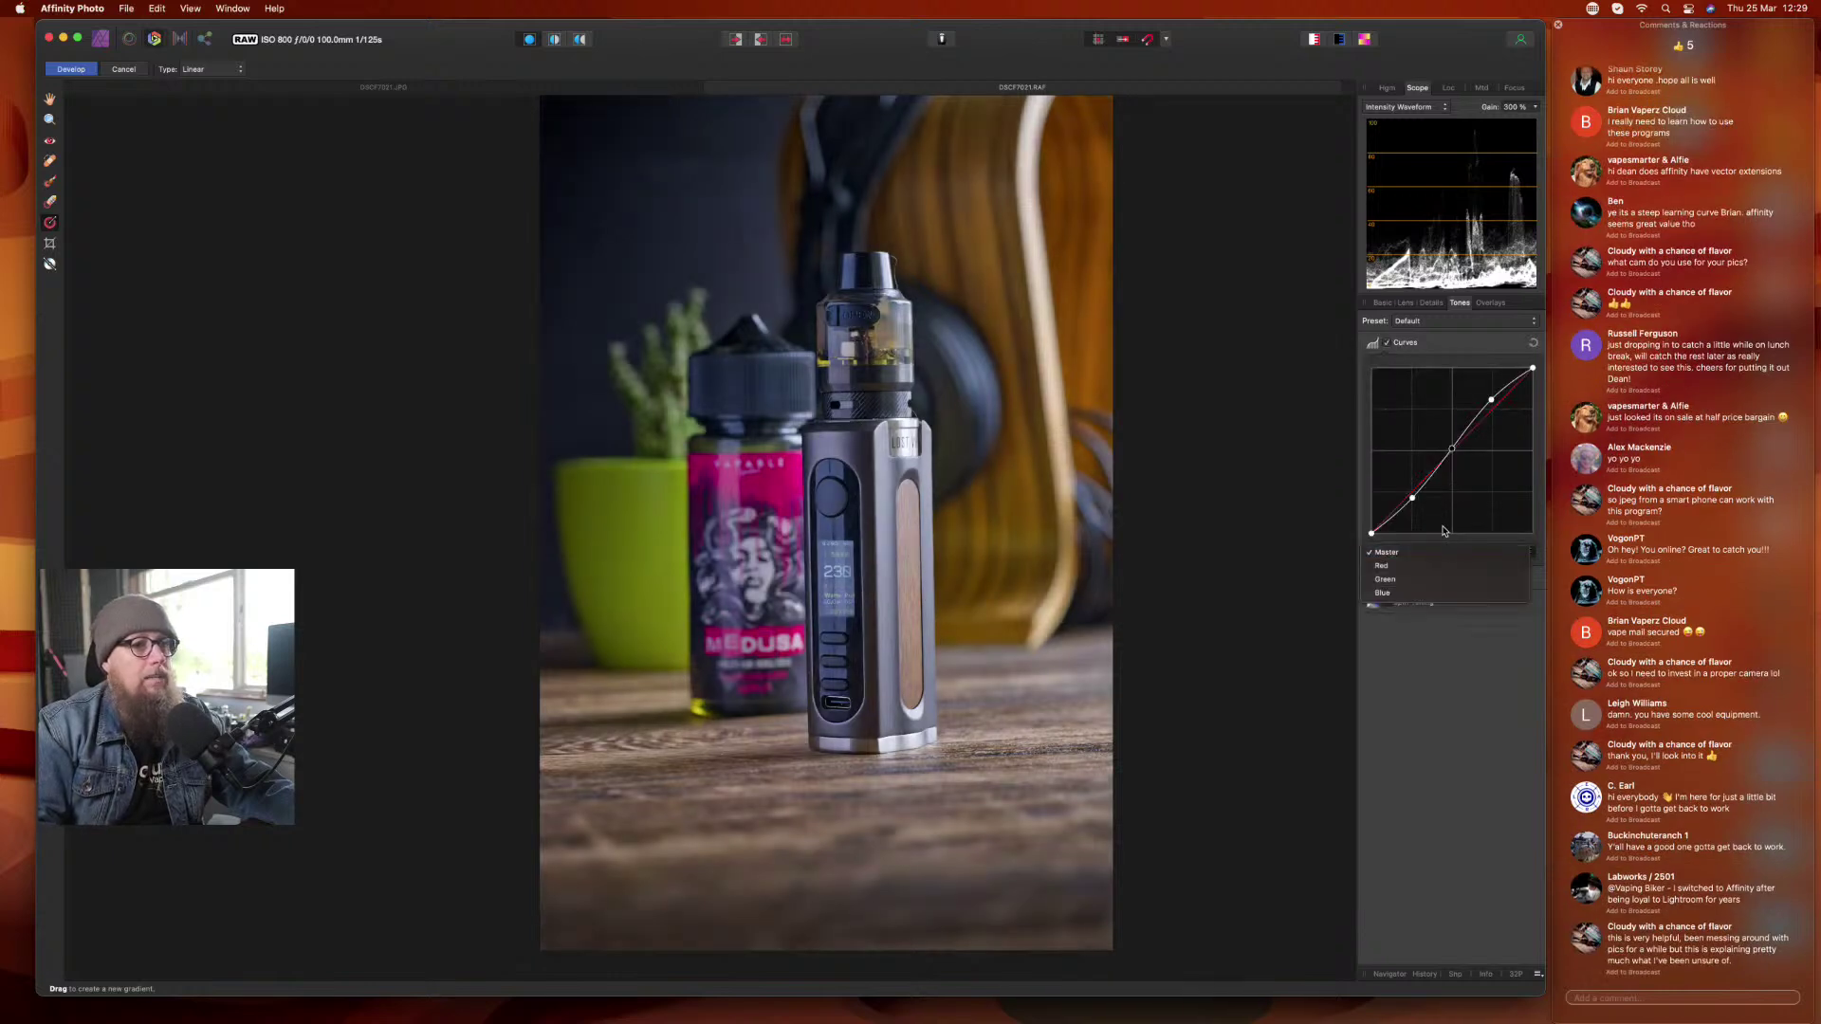
click(1437, 581)
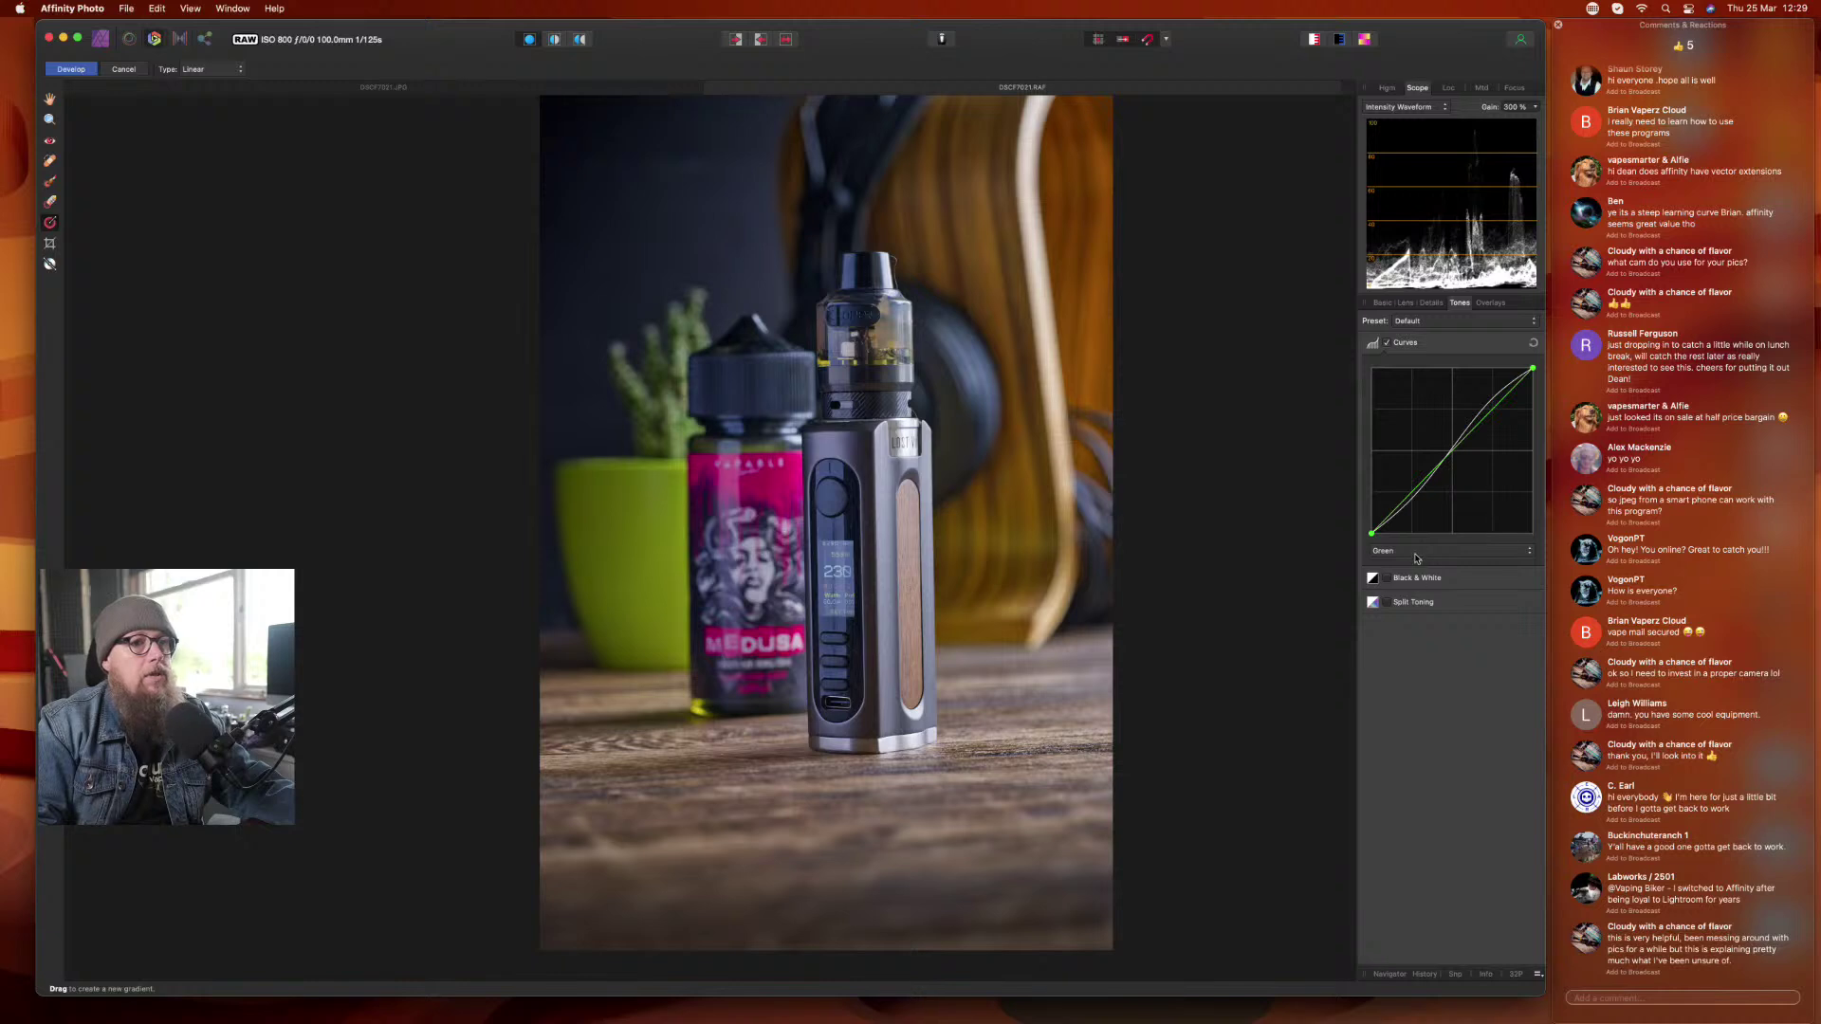
- Pull the Green channel's curve down slightly at its midpoint, and lower the Blue channel's curve for a warmer tone
click(1450, 453)
drag(1451, 455, 1453, 461)
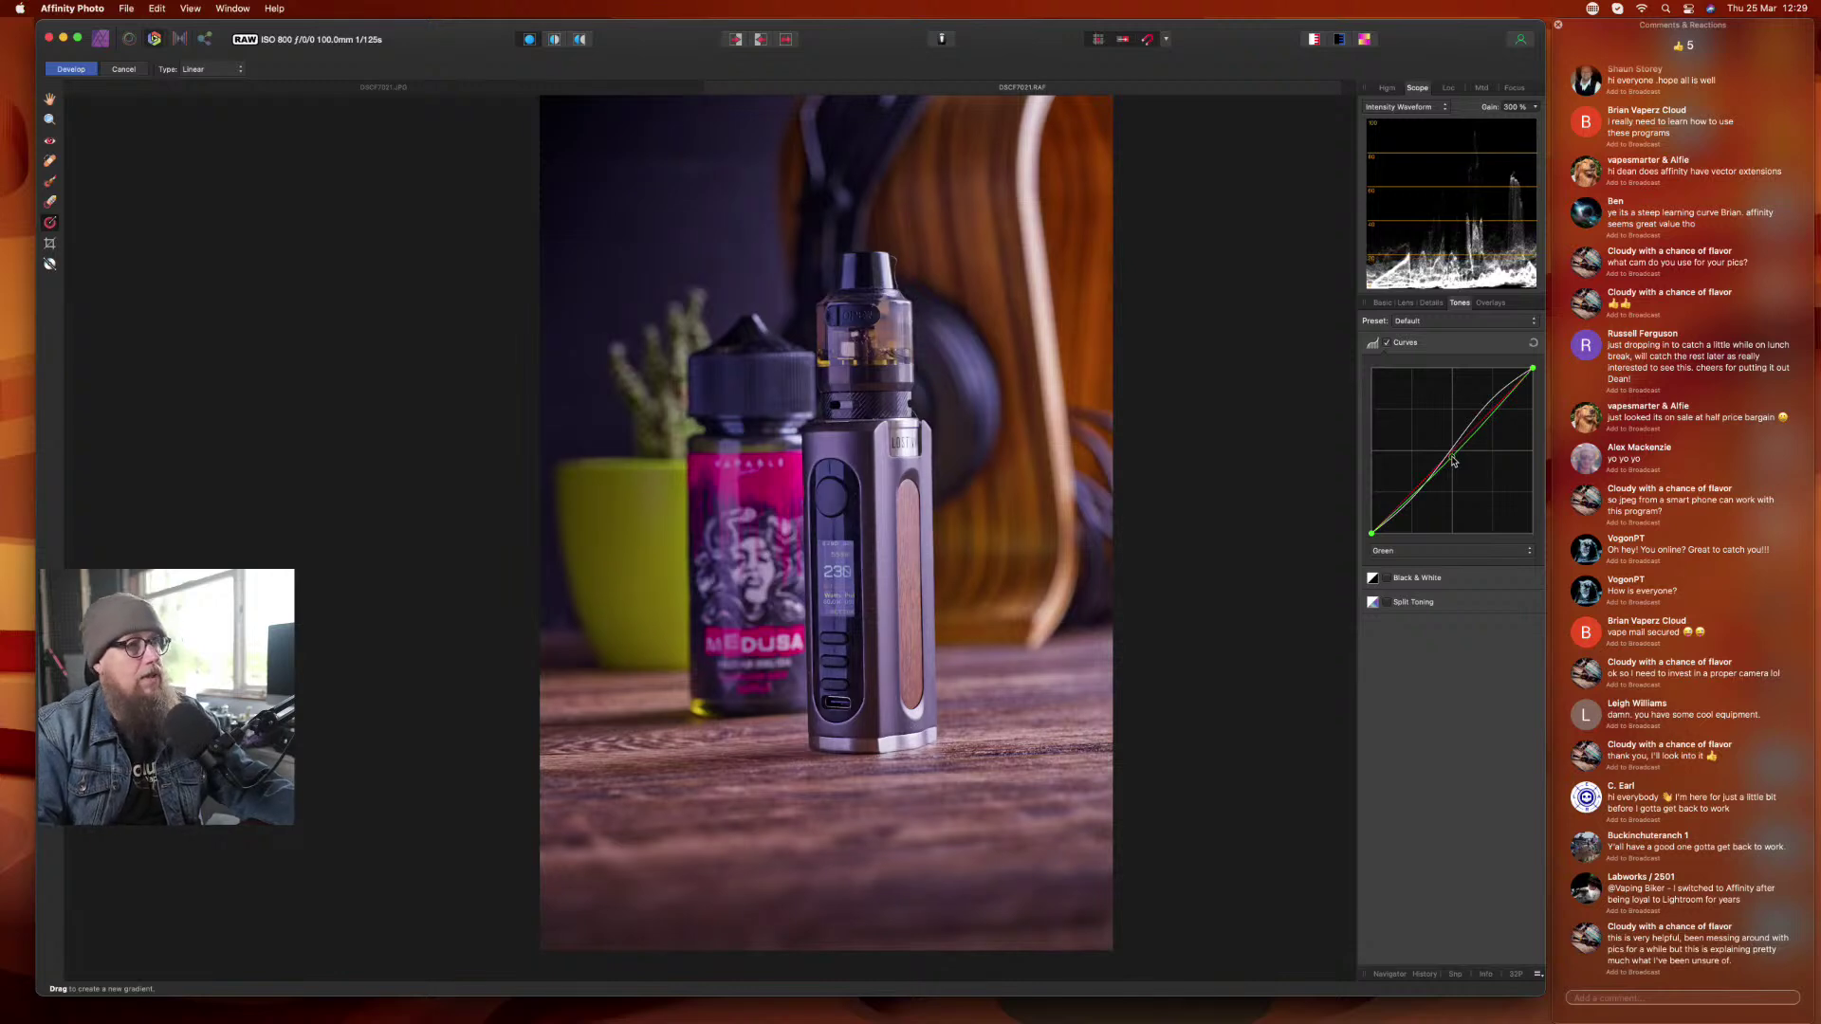
click(1389, 553)
click(1390, 566)
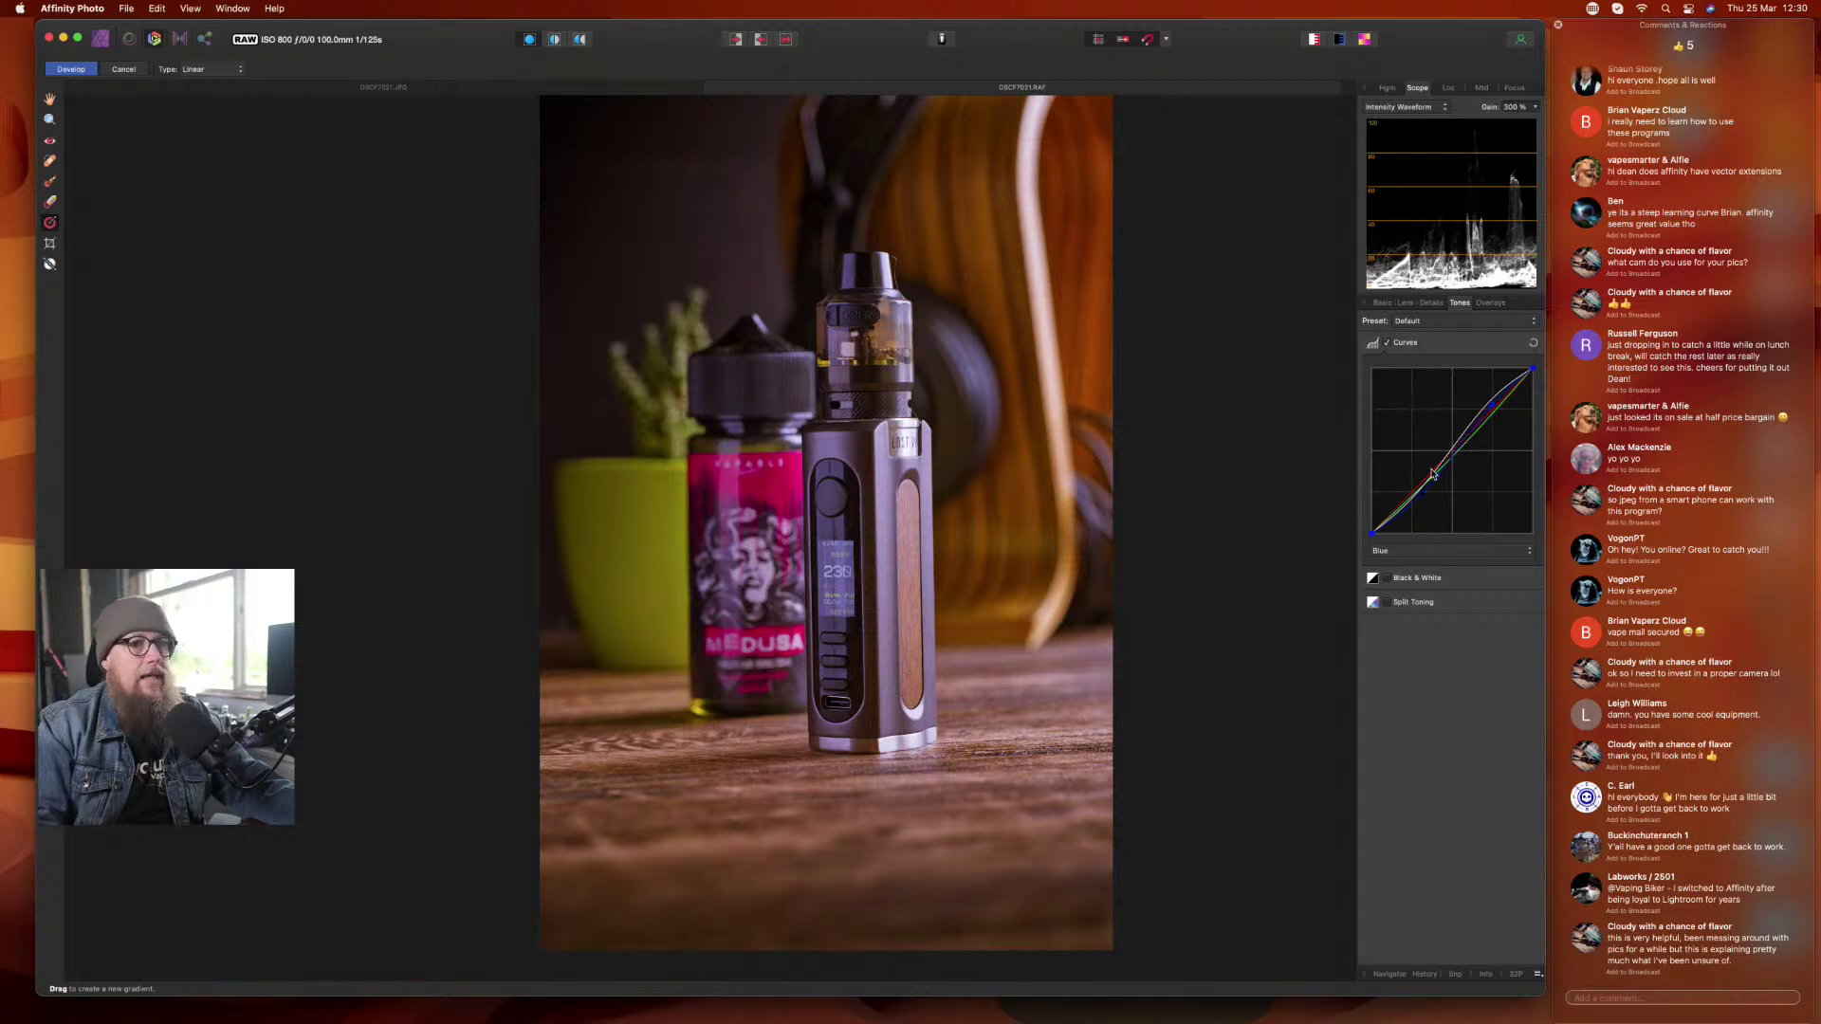
click(1413, 553)
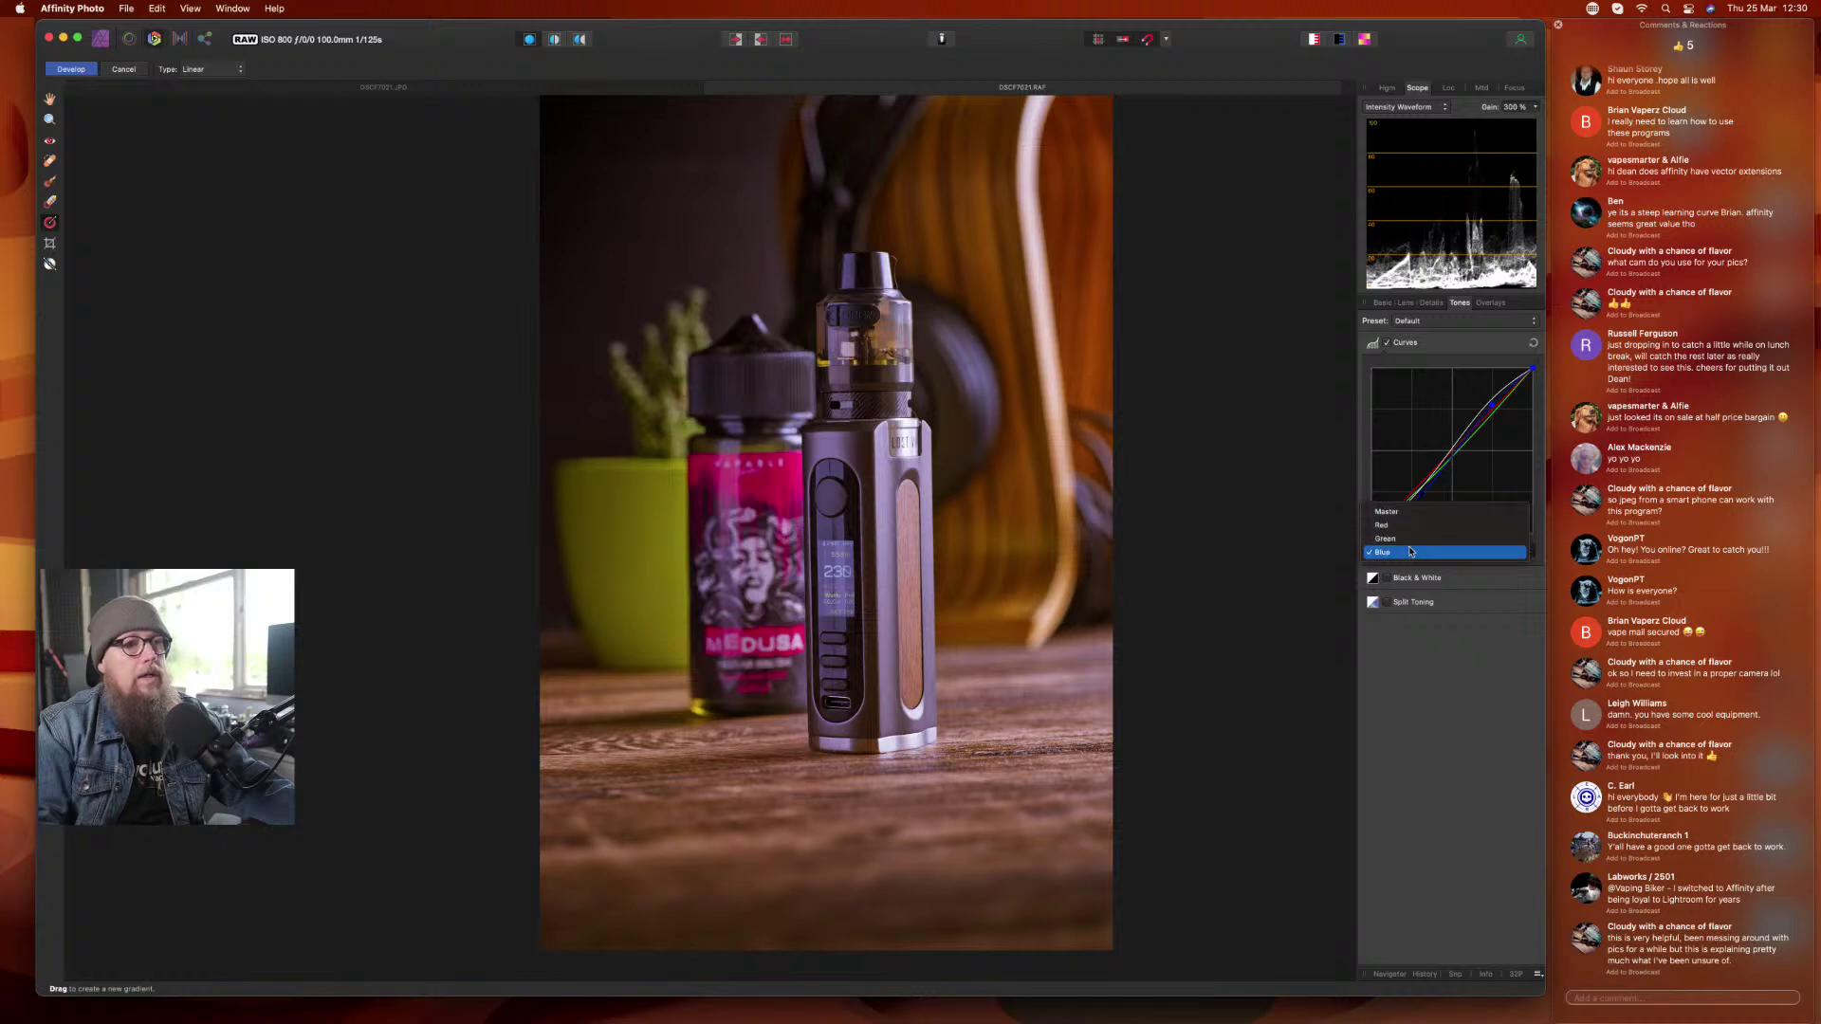
click(1442, 697)
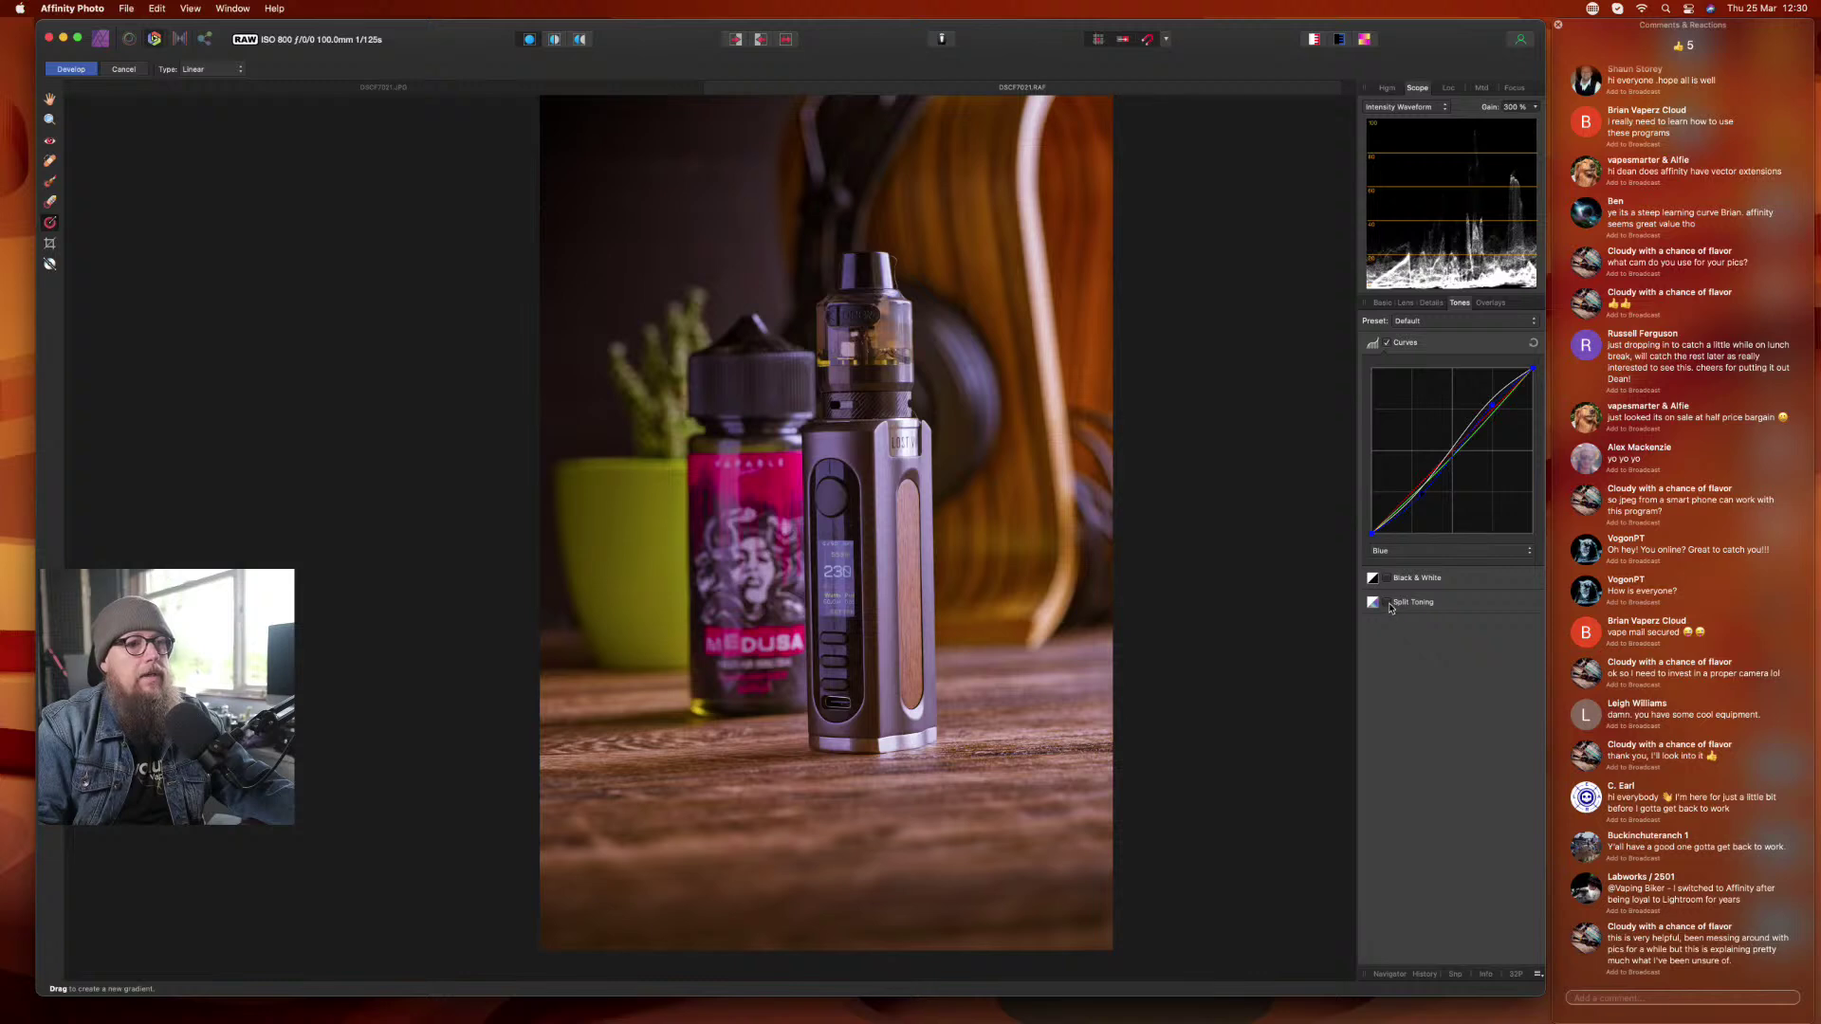
- Enable Split Toning with highlights at hue 187° and 11% saturation, shadows at hue 23.2° and 14% saturation, and Balance -44%
click(1388, 603)
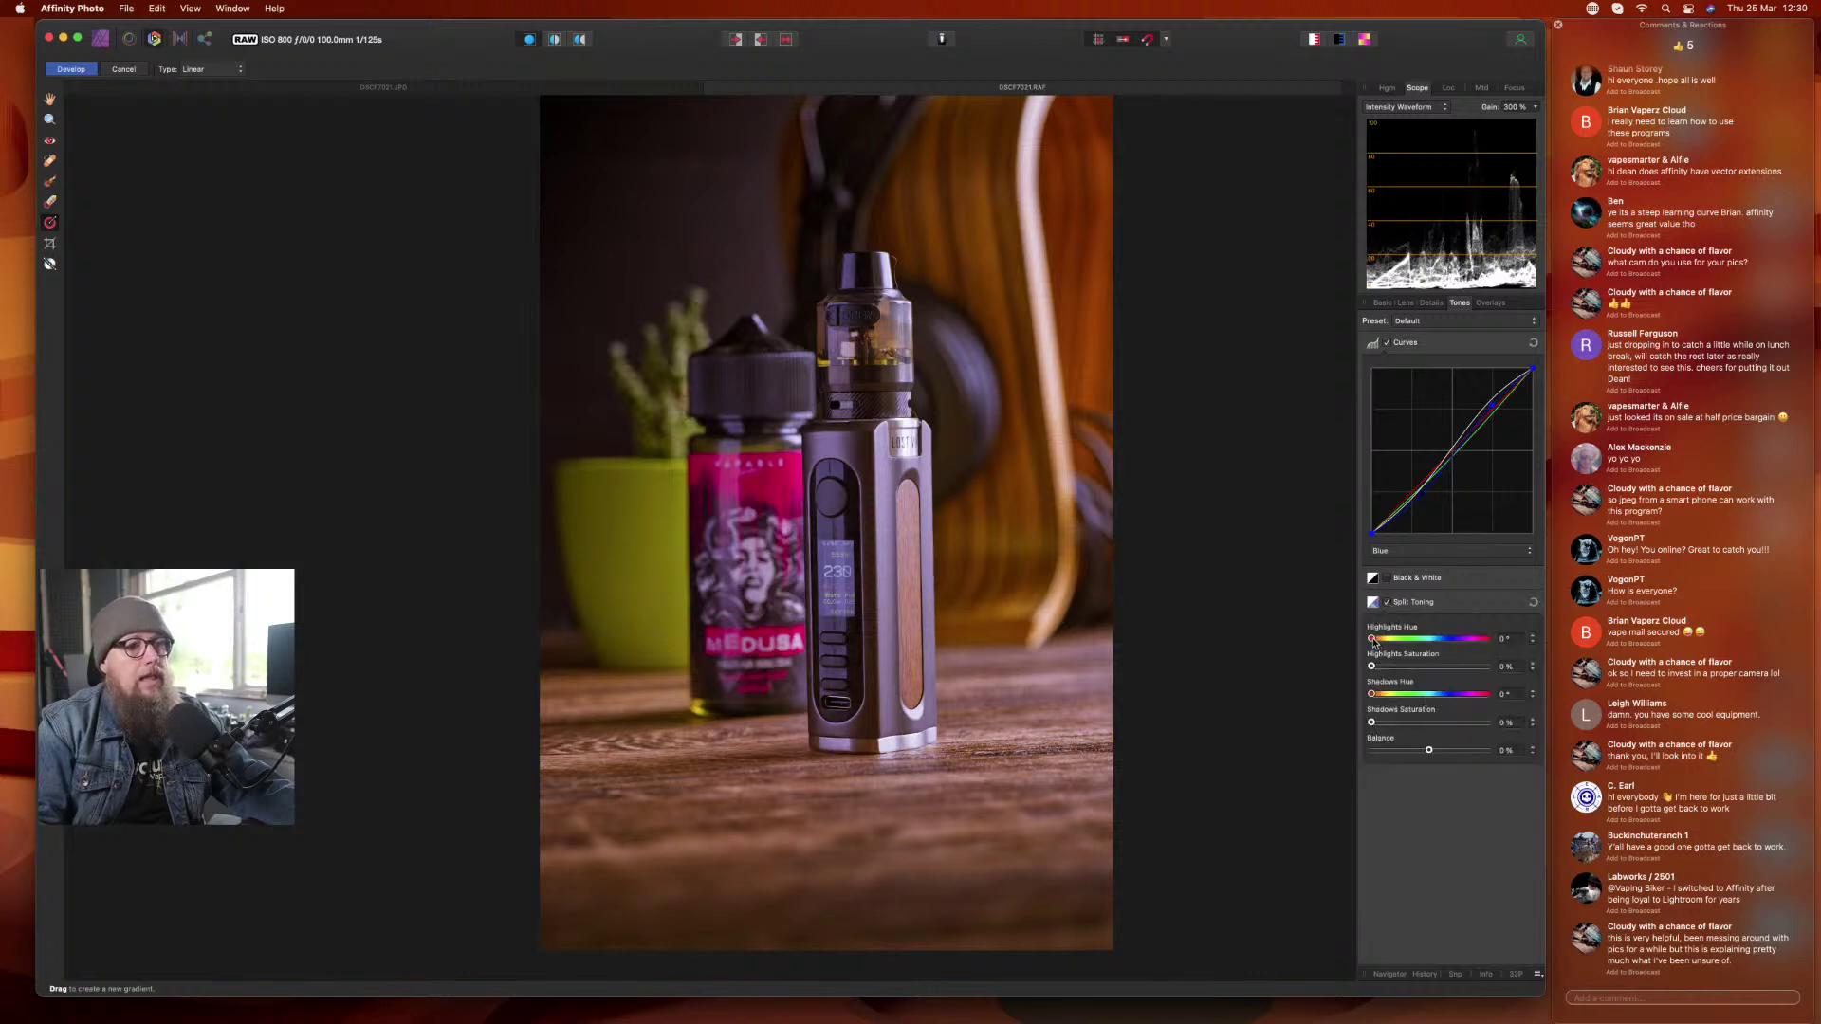
drag(1373, 639, 1434, 644)
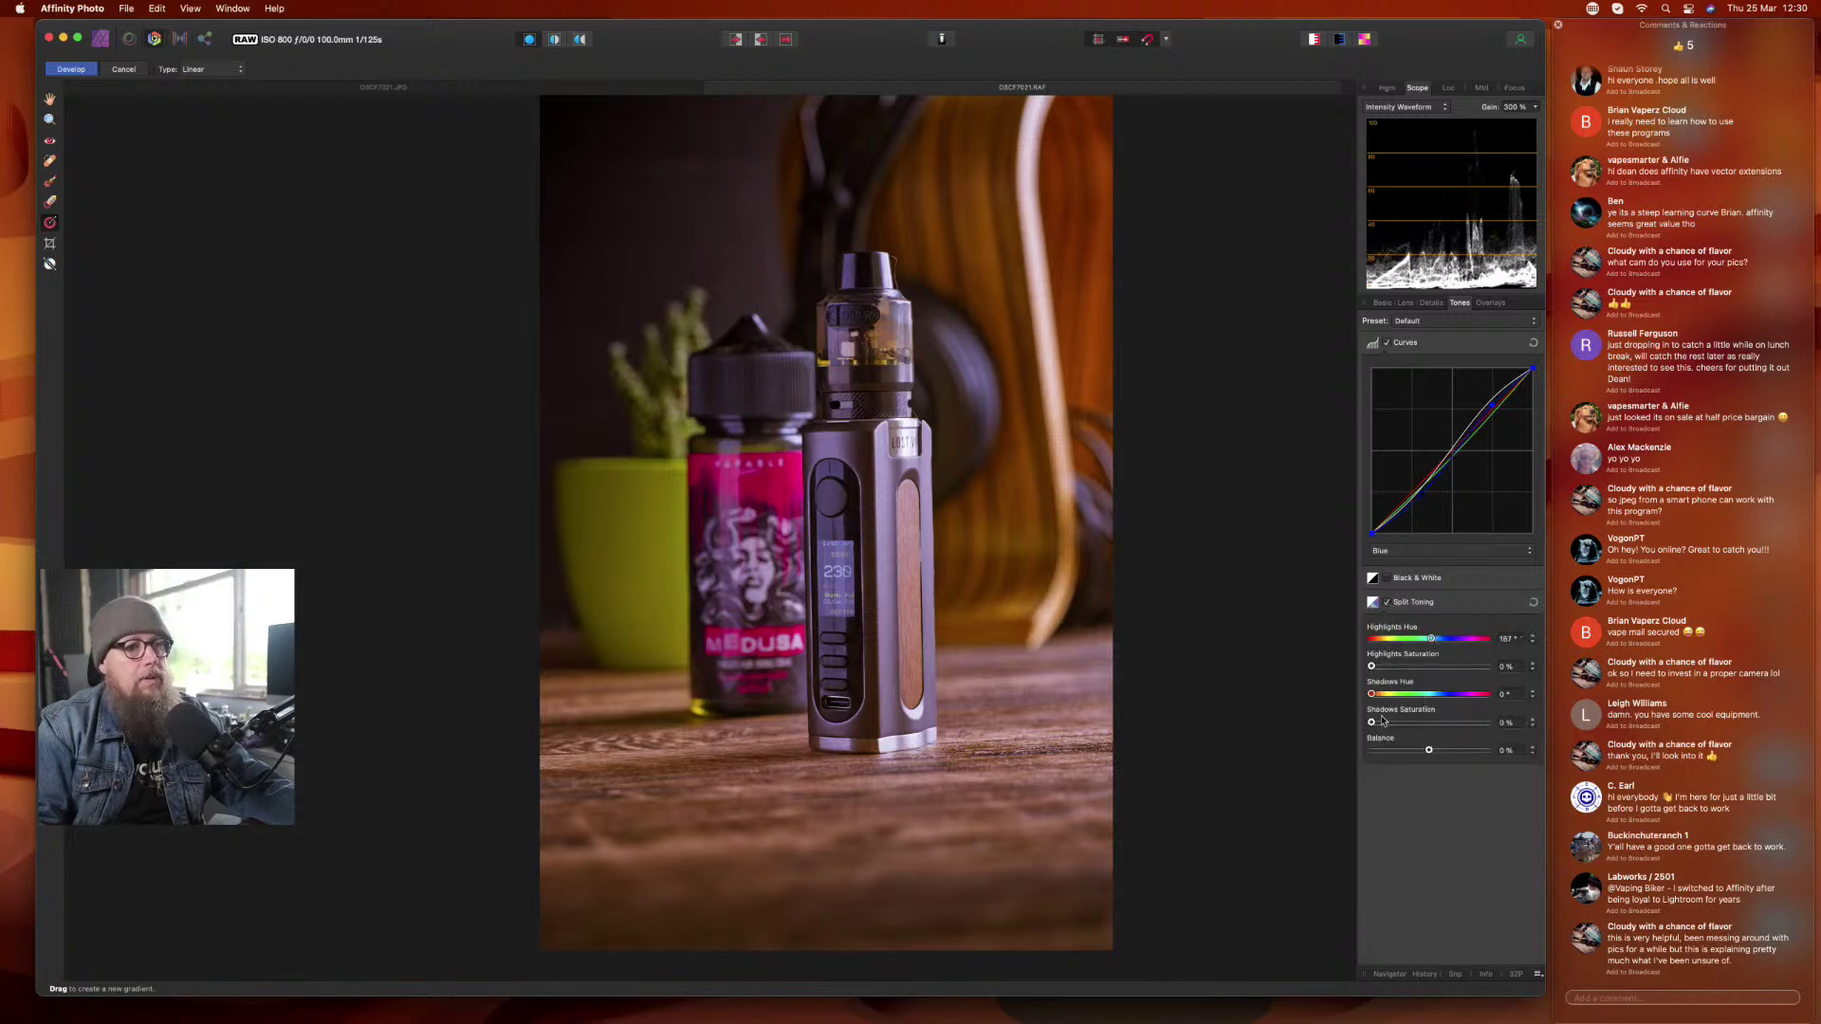
mouse_move(1373, 695)
mouse_down()
mouse_move(1393, 666)
mouse_move(1456, 669)
mouse_move(1420, 671)
mouse_move(1447, 725)
mouse_move(1393, 754)
mouse_move(1471, 751)
mouse_move(1404, 752)
mouse_move(1388, 722)
mouse_move(1413, 667)
mouse_move(1383, 667)
mouse_up()
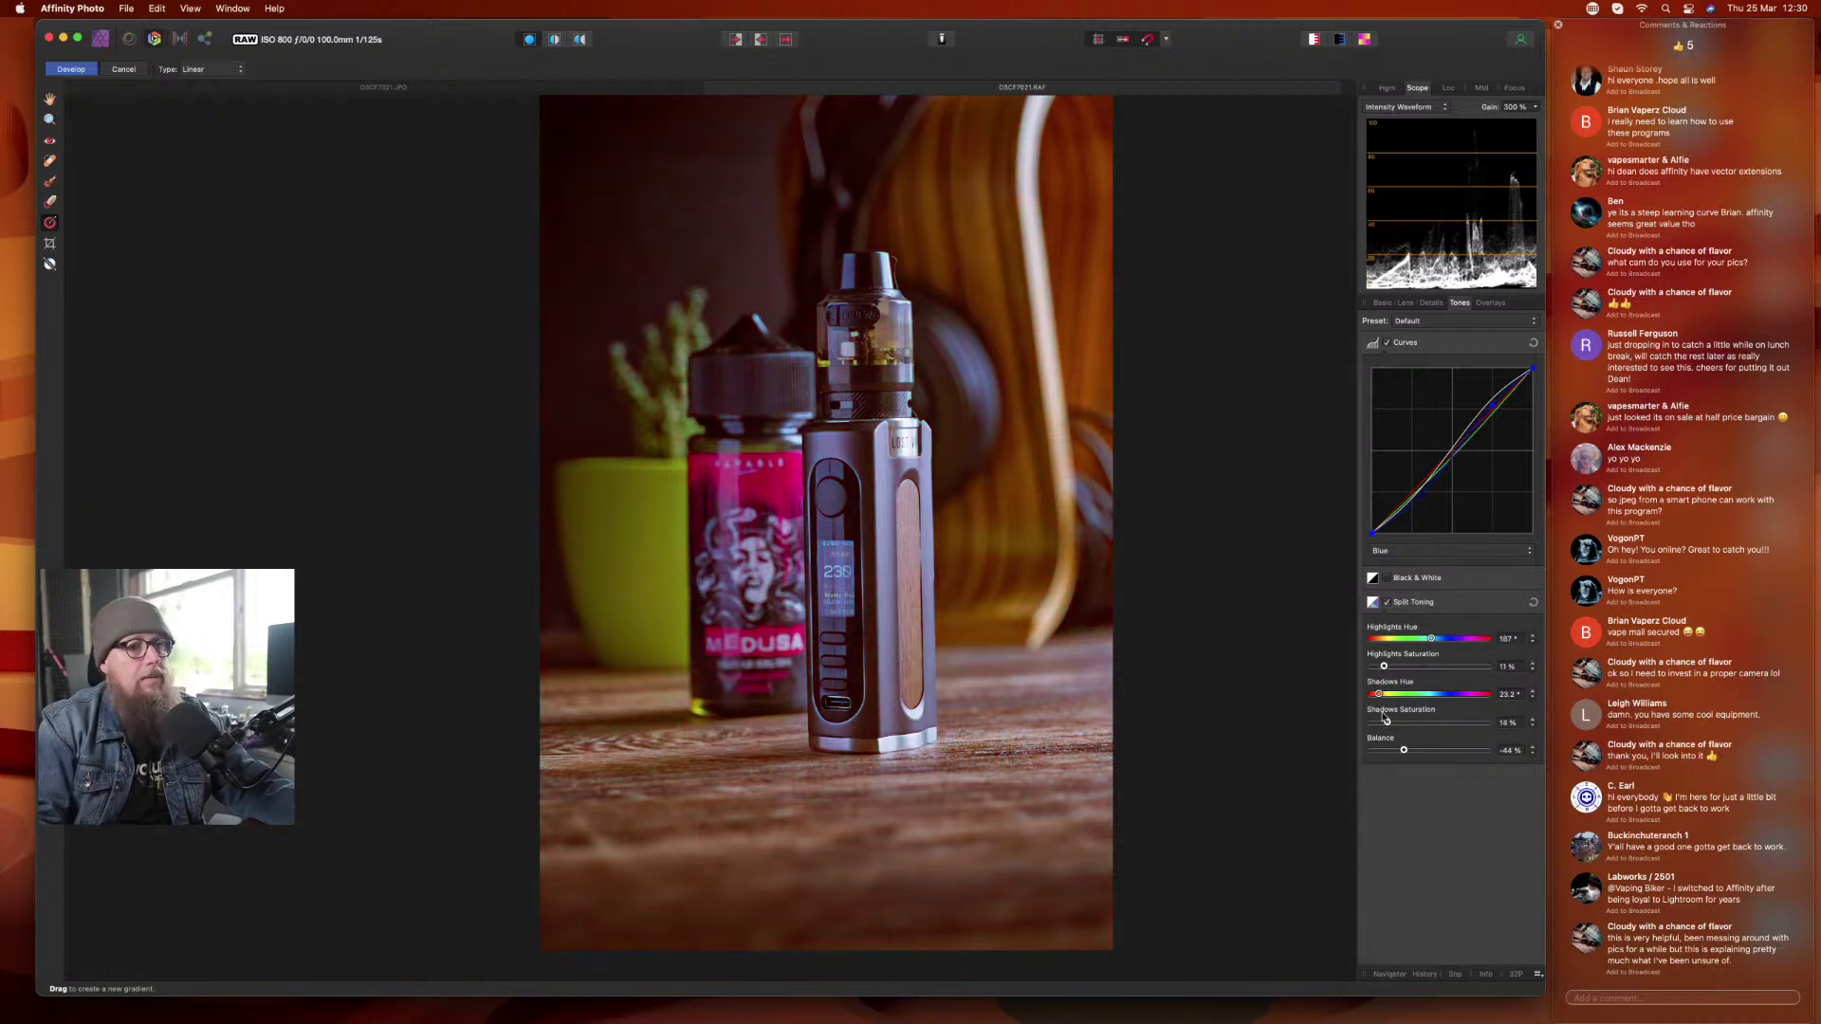
- Try a Split Toning Balance of 100%, return it to about -43%, and reduce both the shadows and highlights saturation to about 9%
drag(1405, 752, 1489, 751)
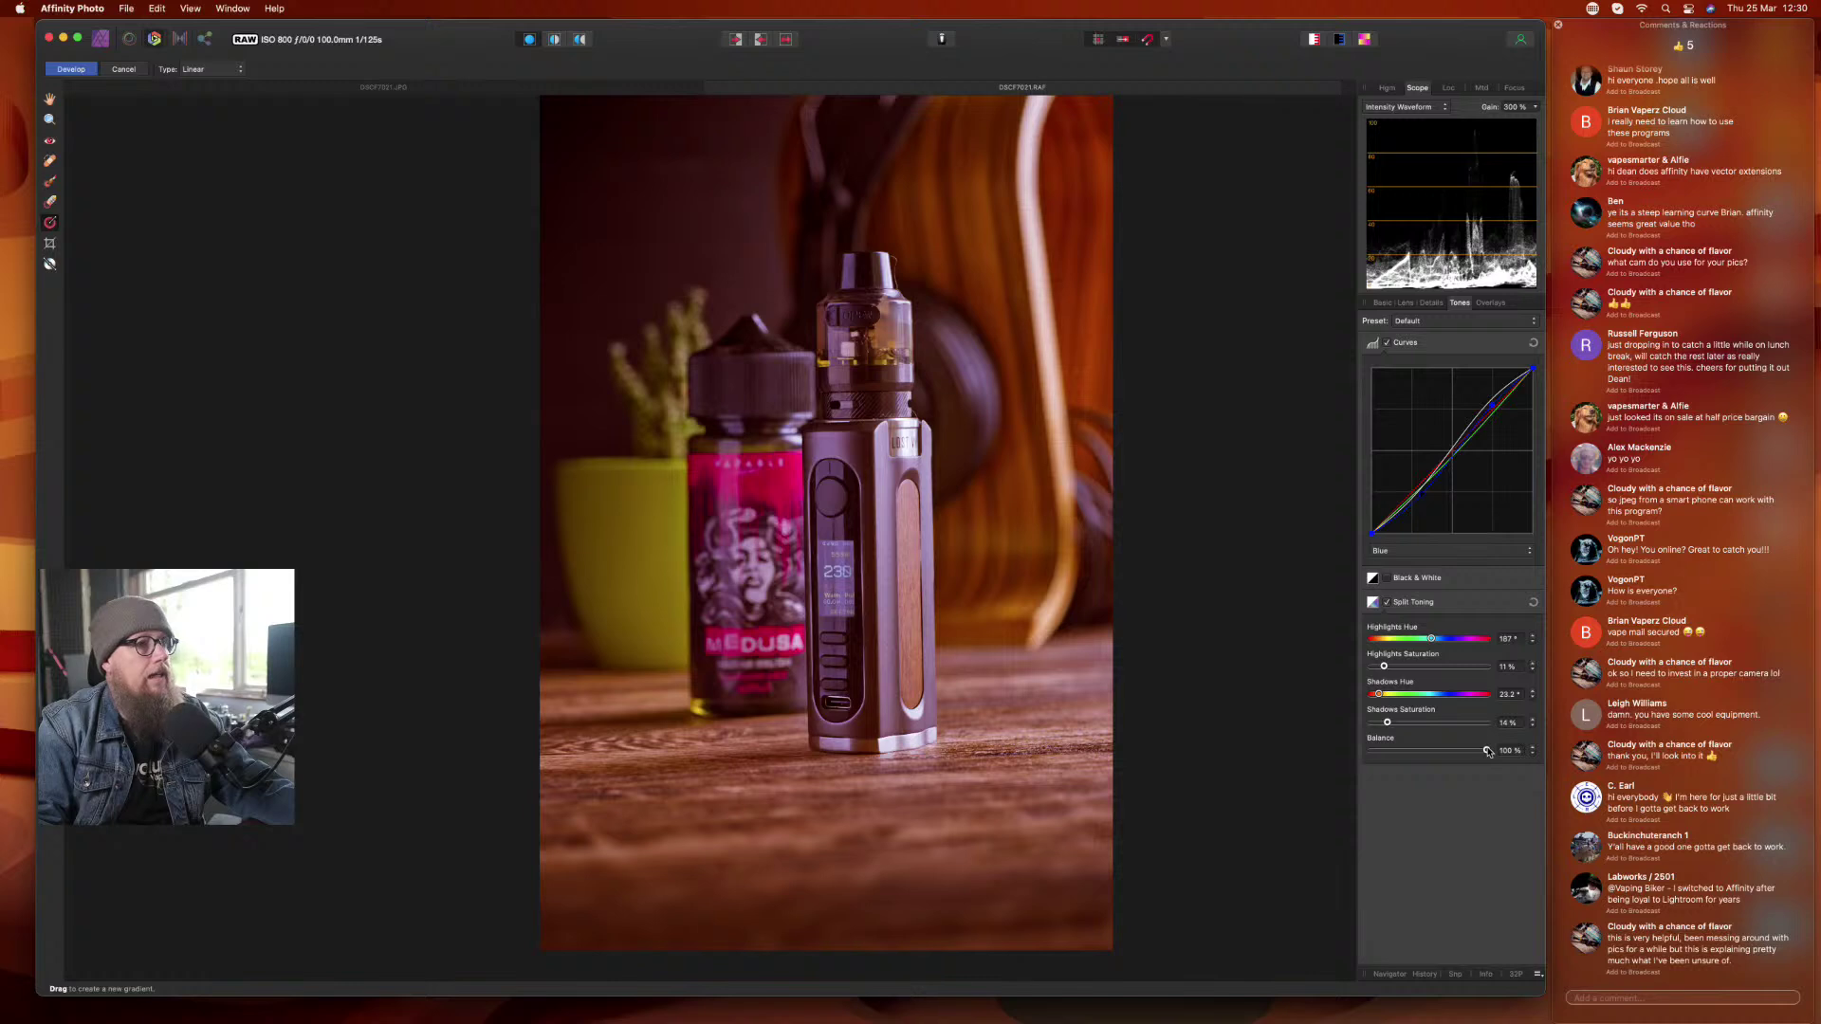
drag(1487, 752, 1407, 752)
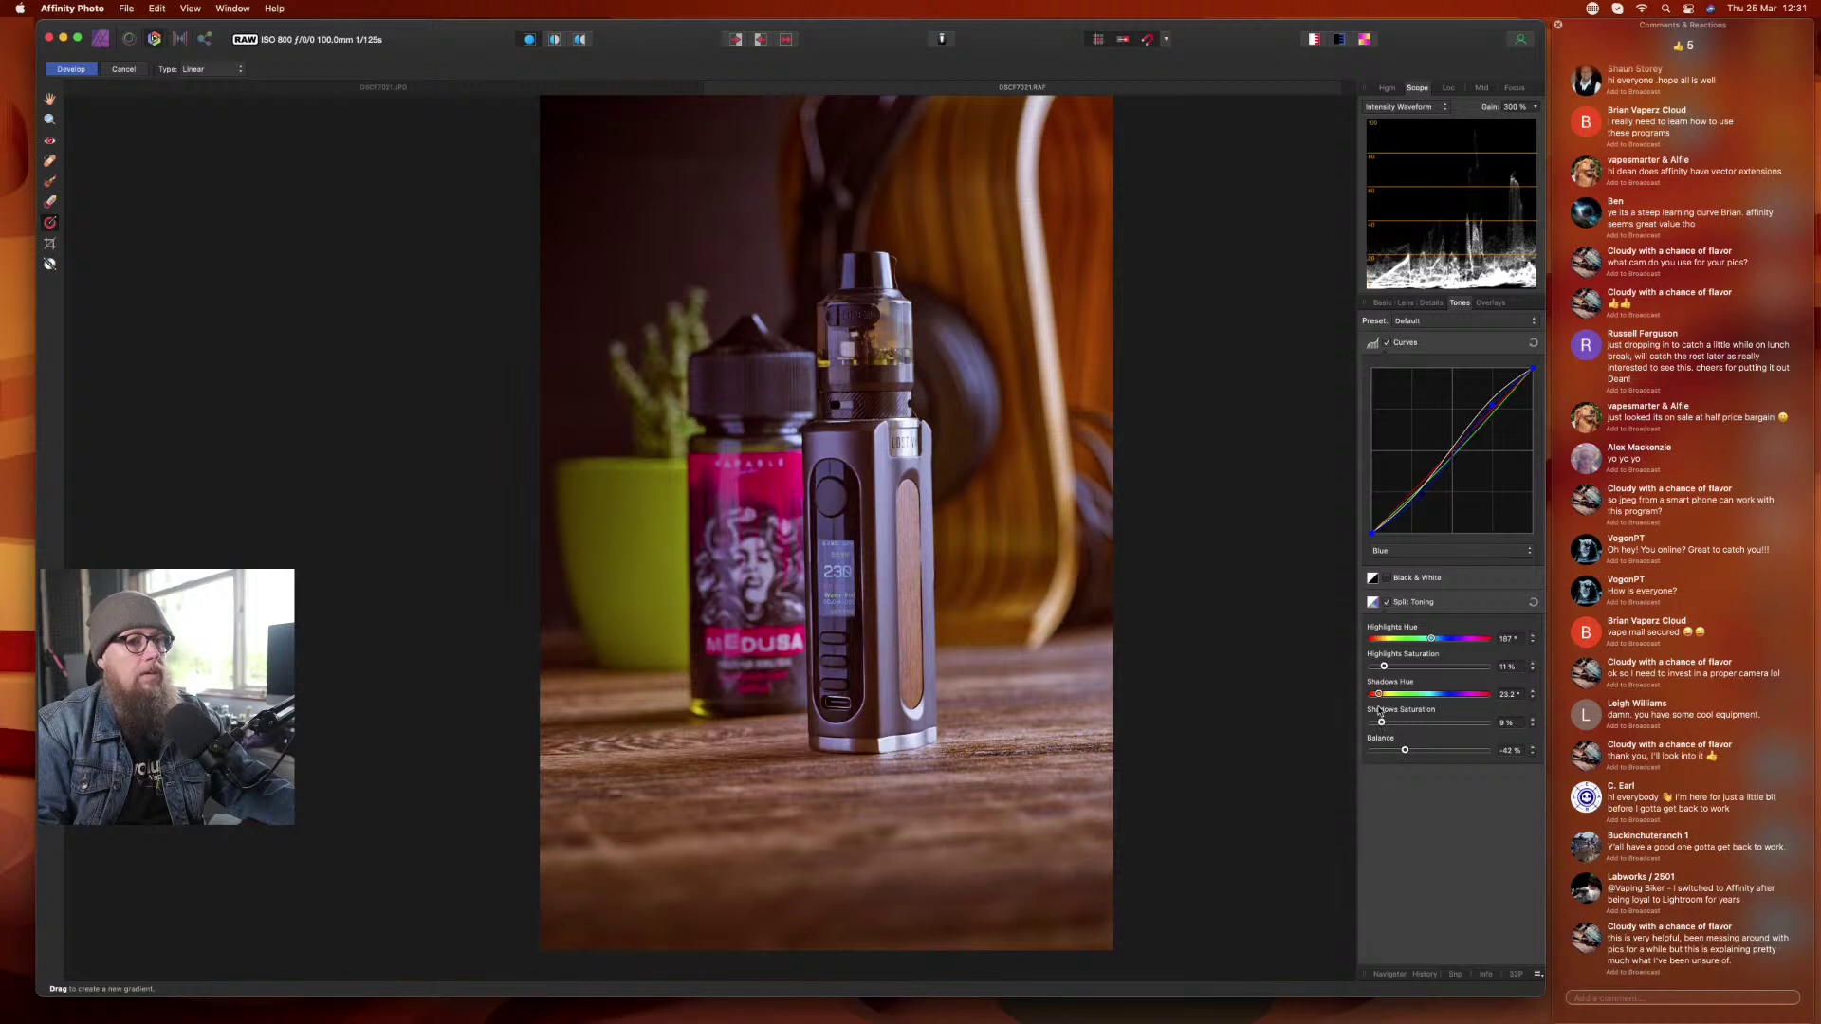
drag(1383, 667, 1379, 668)
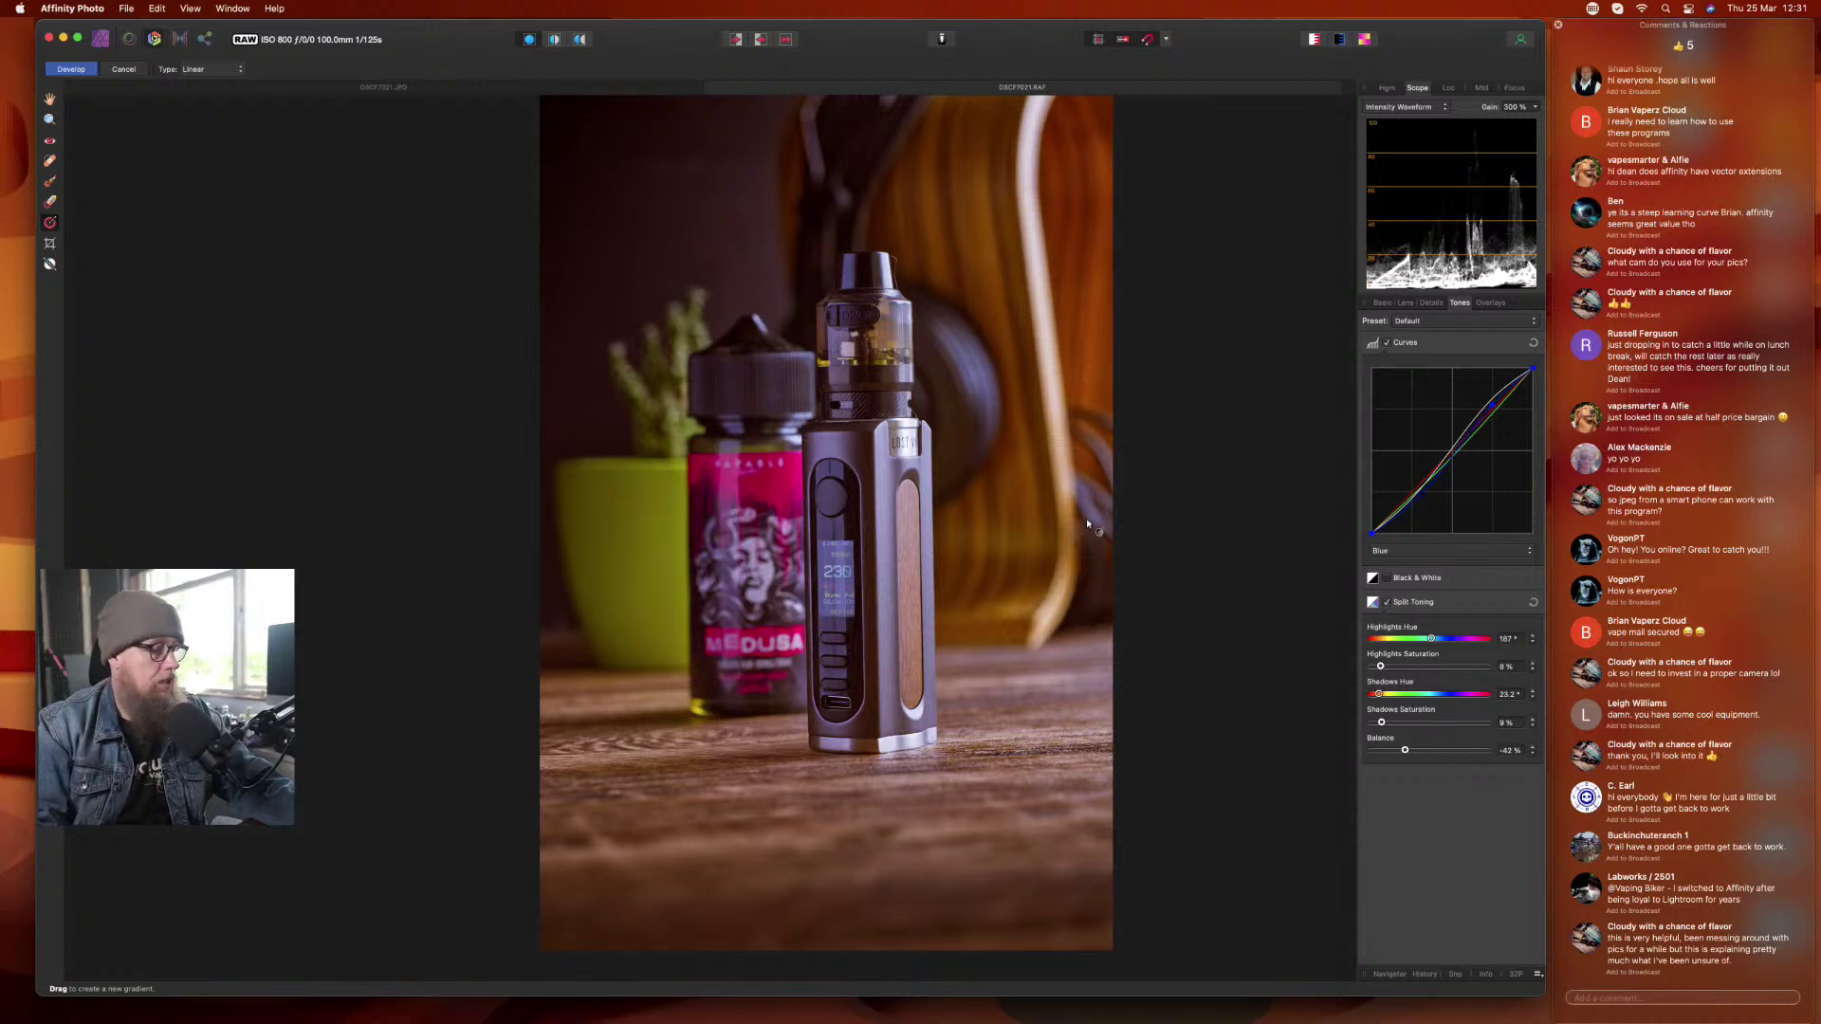
- Straighten the photo with the Crop tool by rotating it slightly until the device stands upright against the grid
scroll(1089, 522, down, 3)
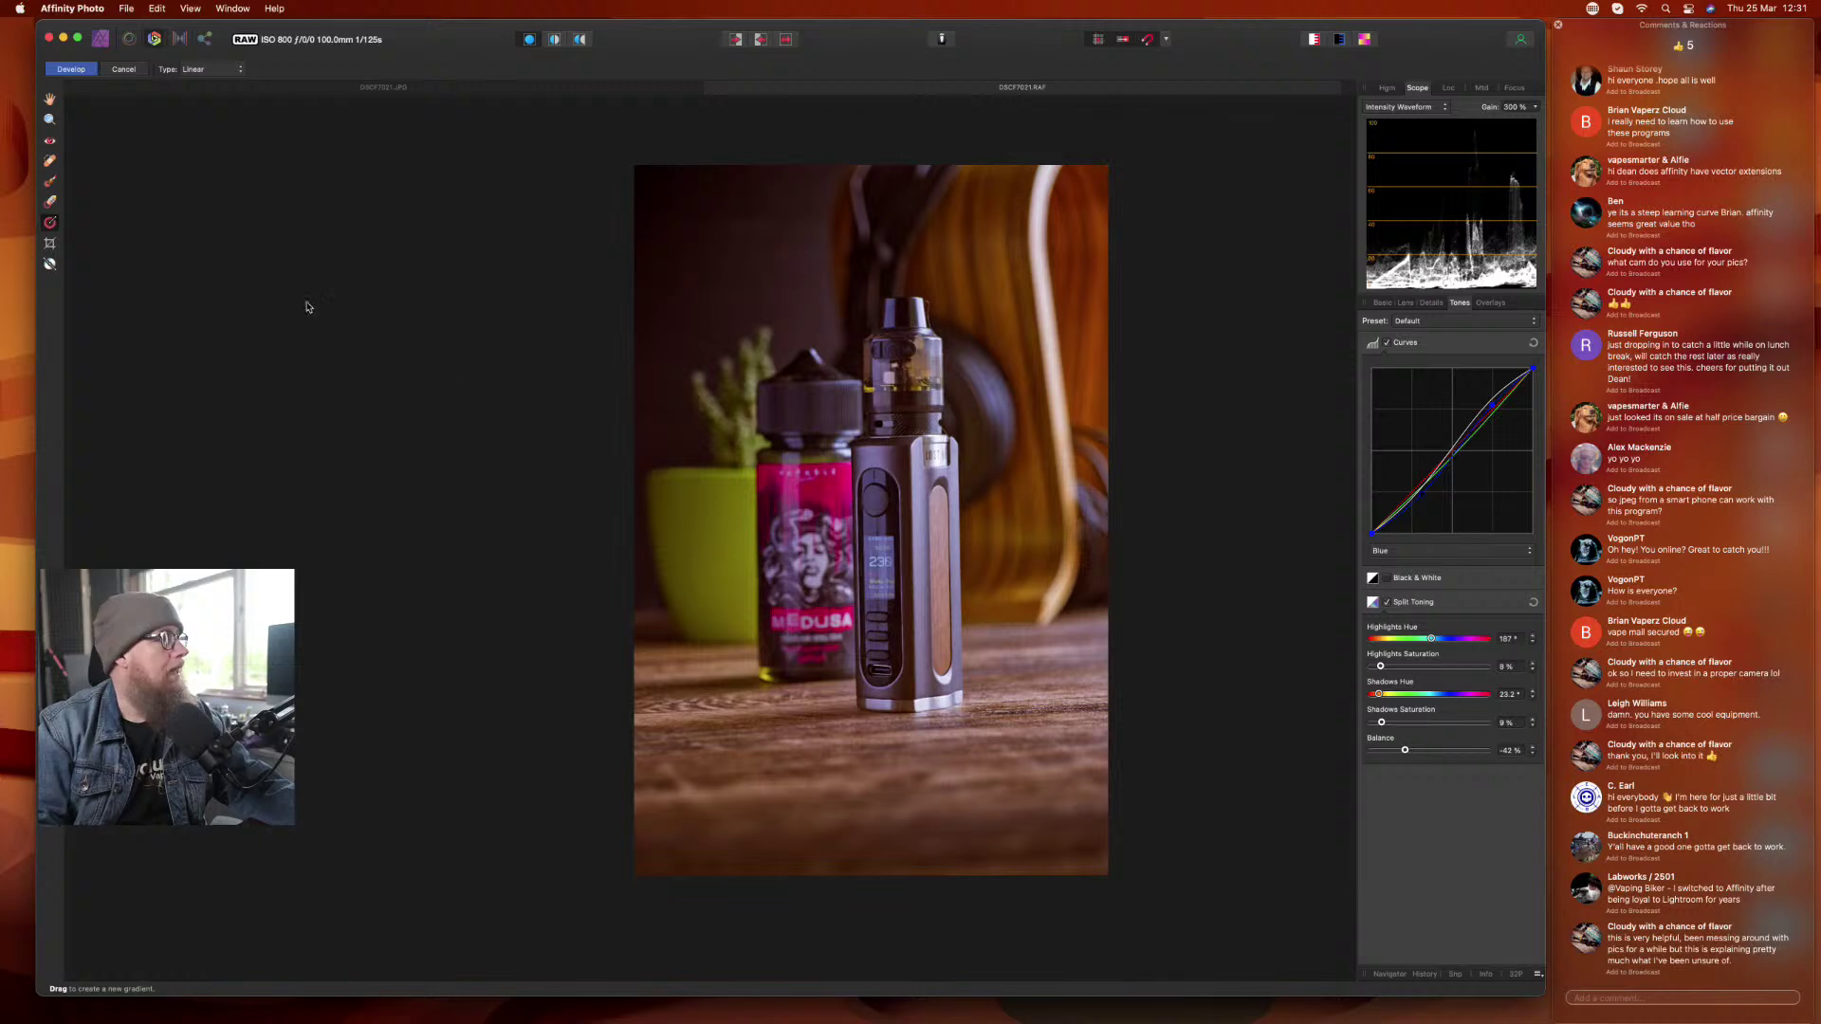
click(51, 245)
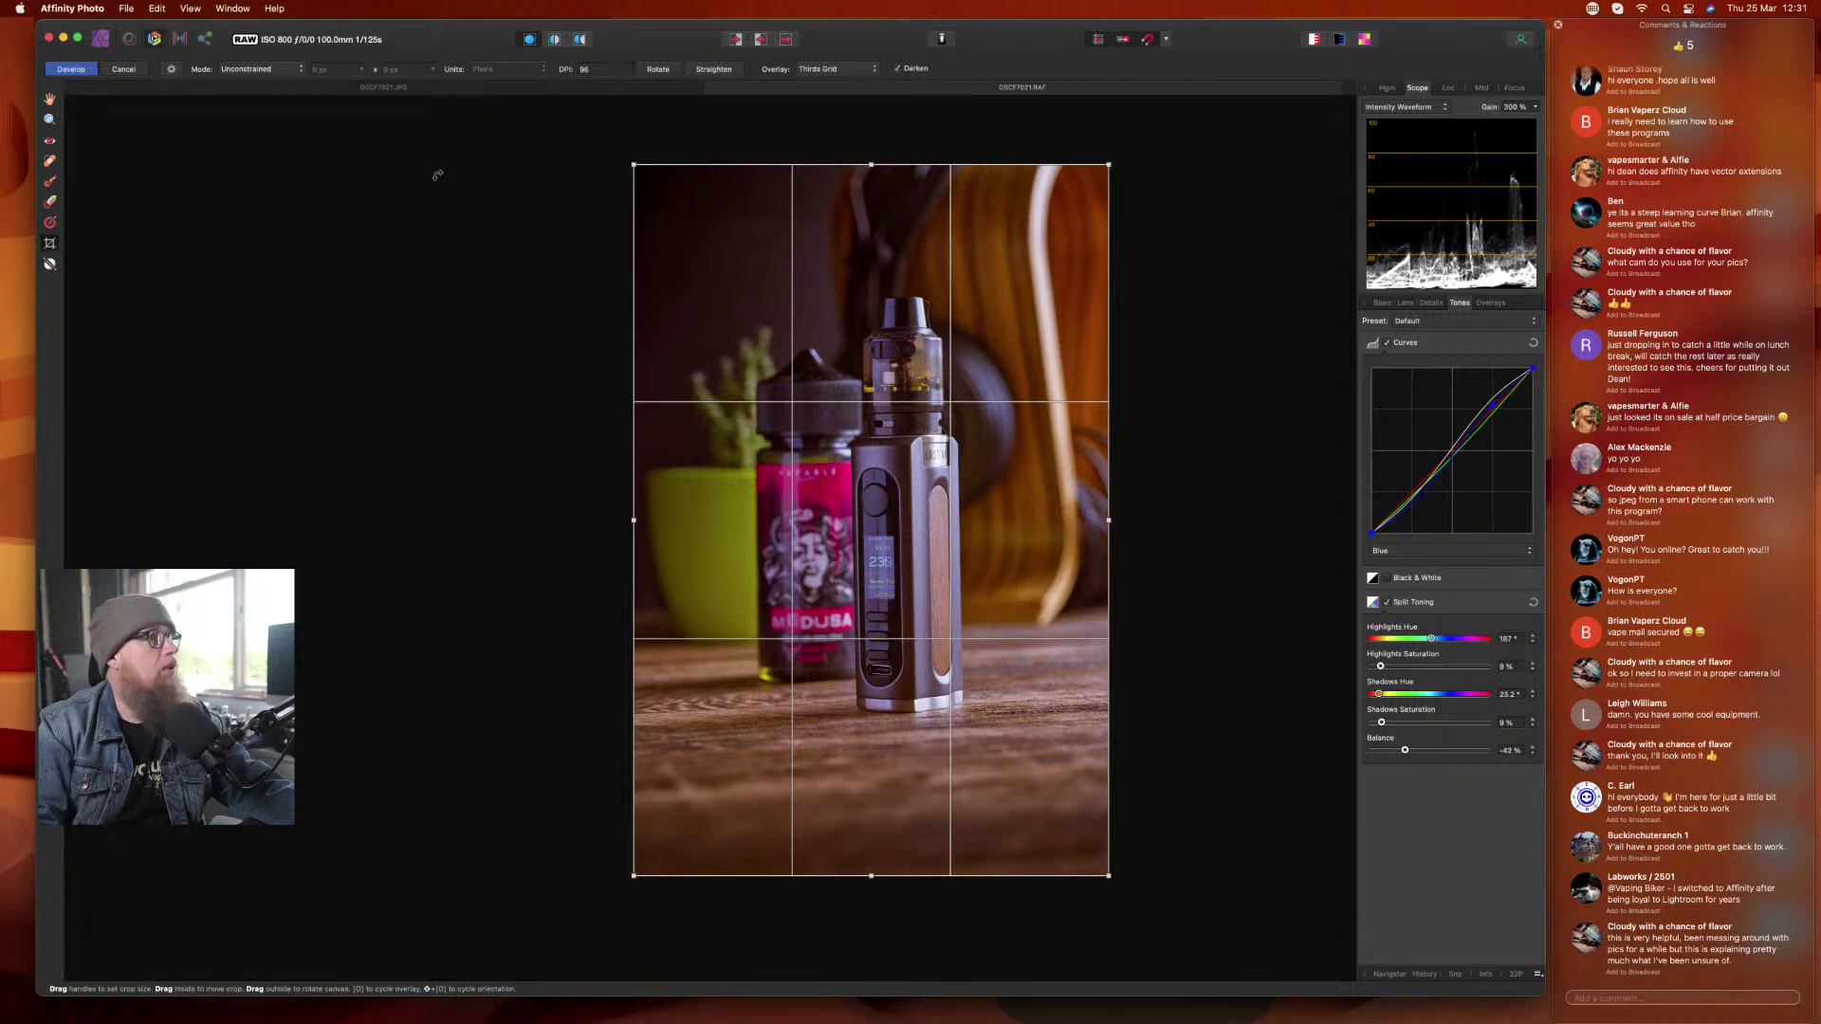
drag(892, 123, 900, 127)
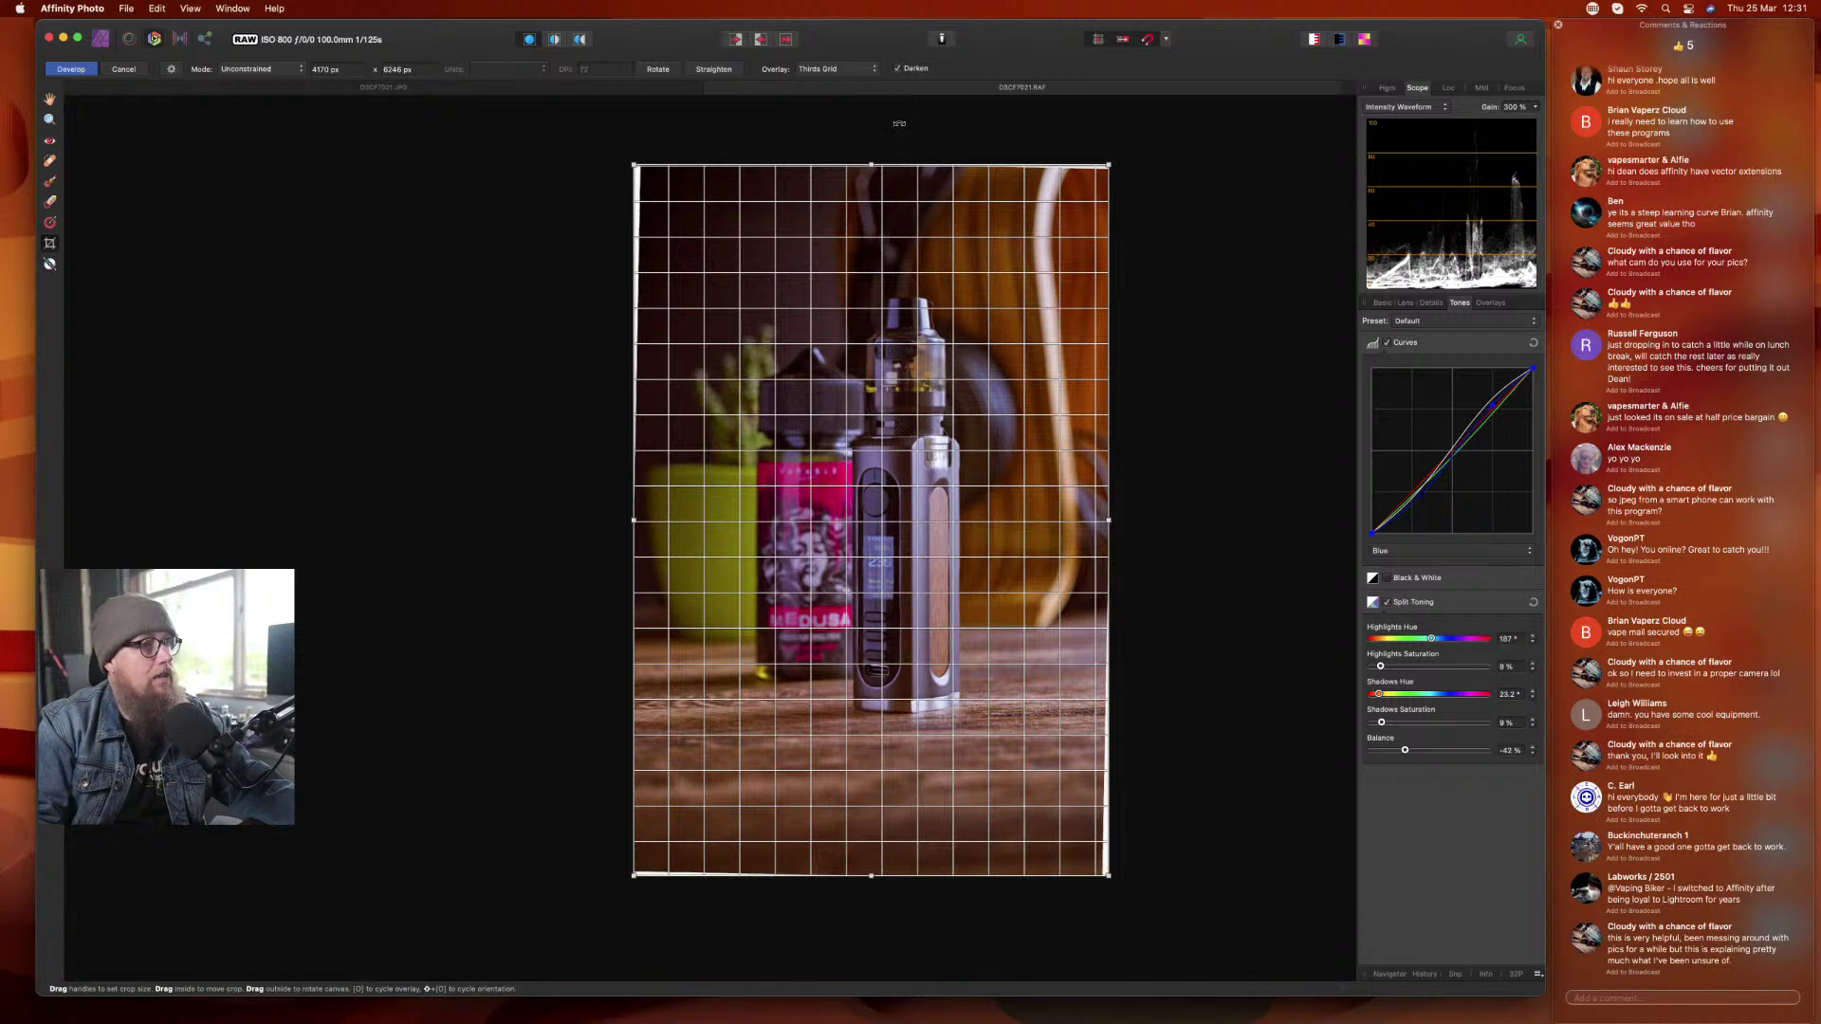
drag(899, 123, 899, 123)
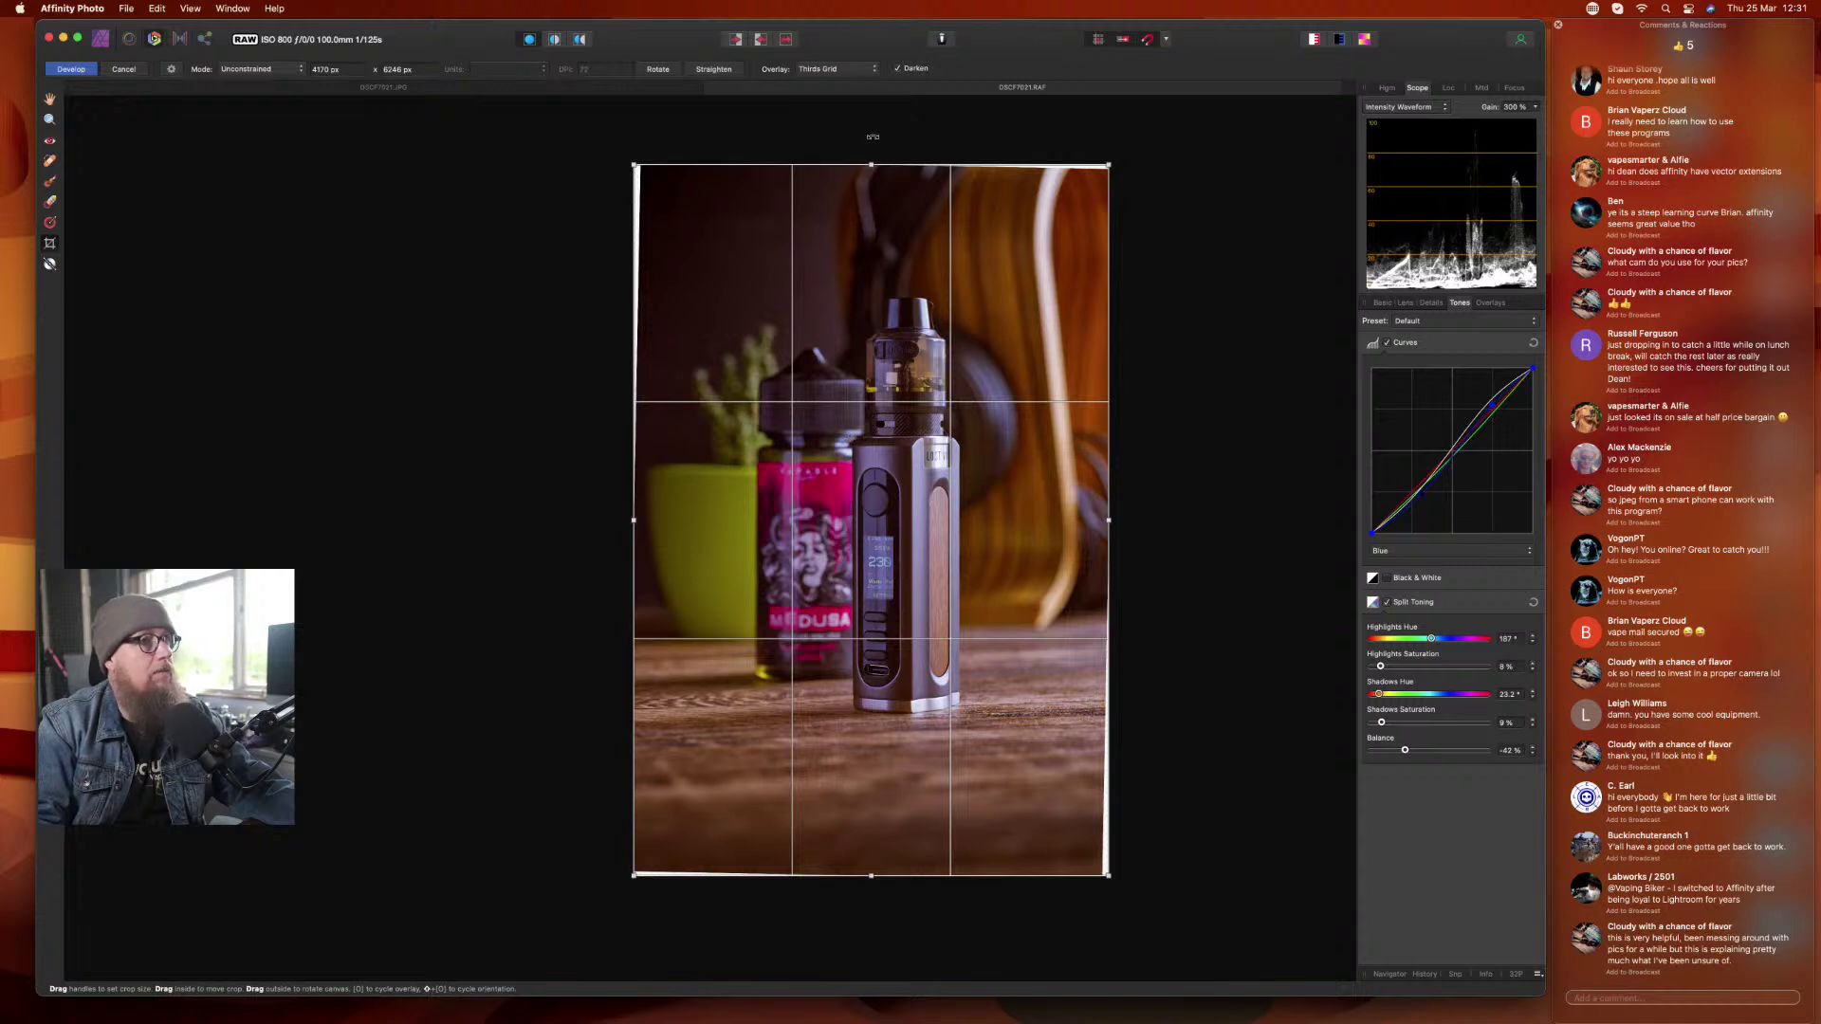
drag(878, 127, 879, 127)
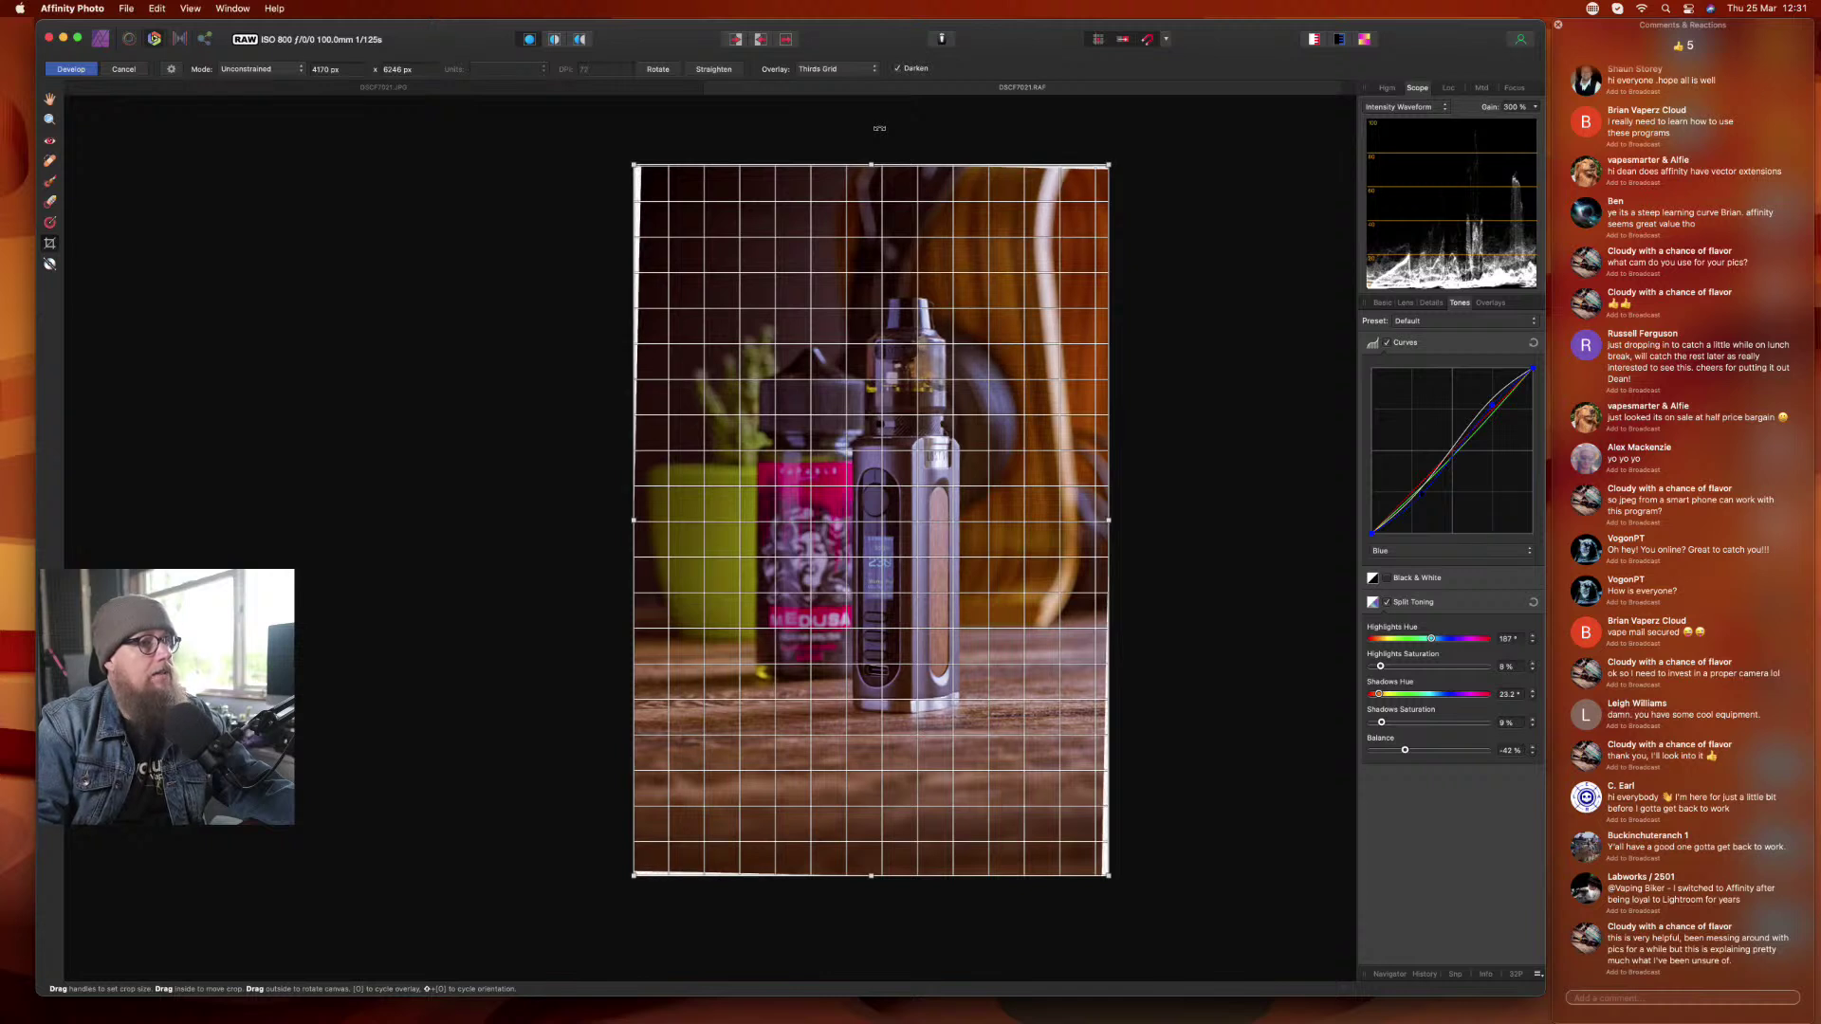
drag(879, 127, 878, 133)
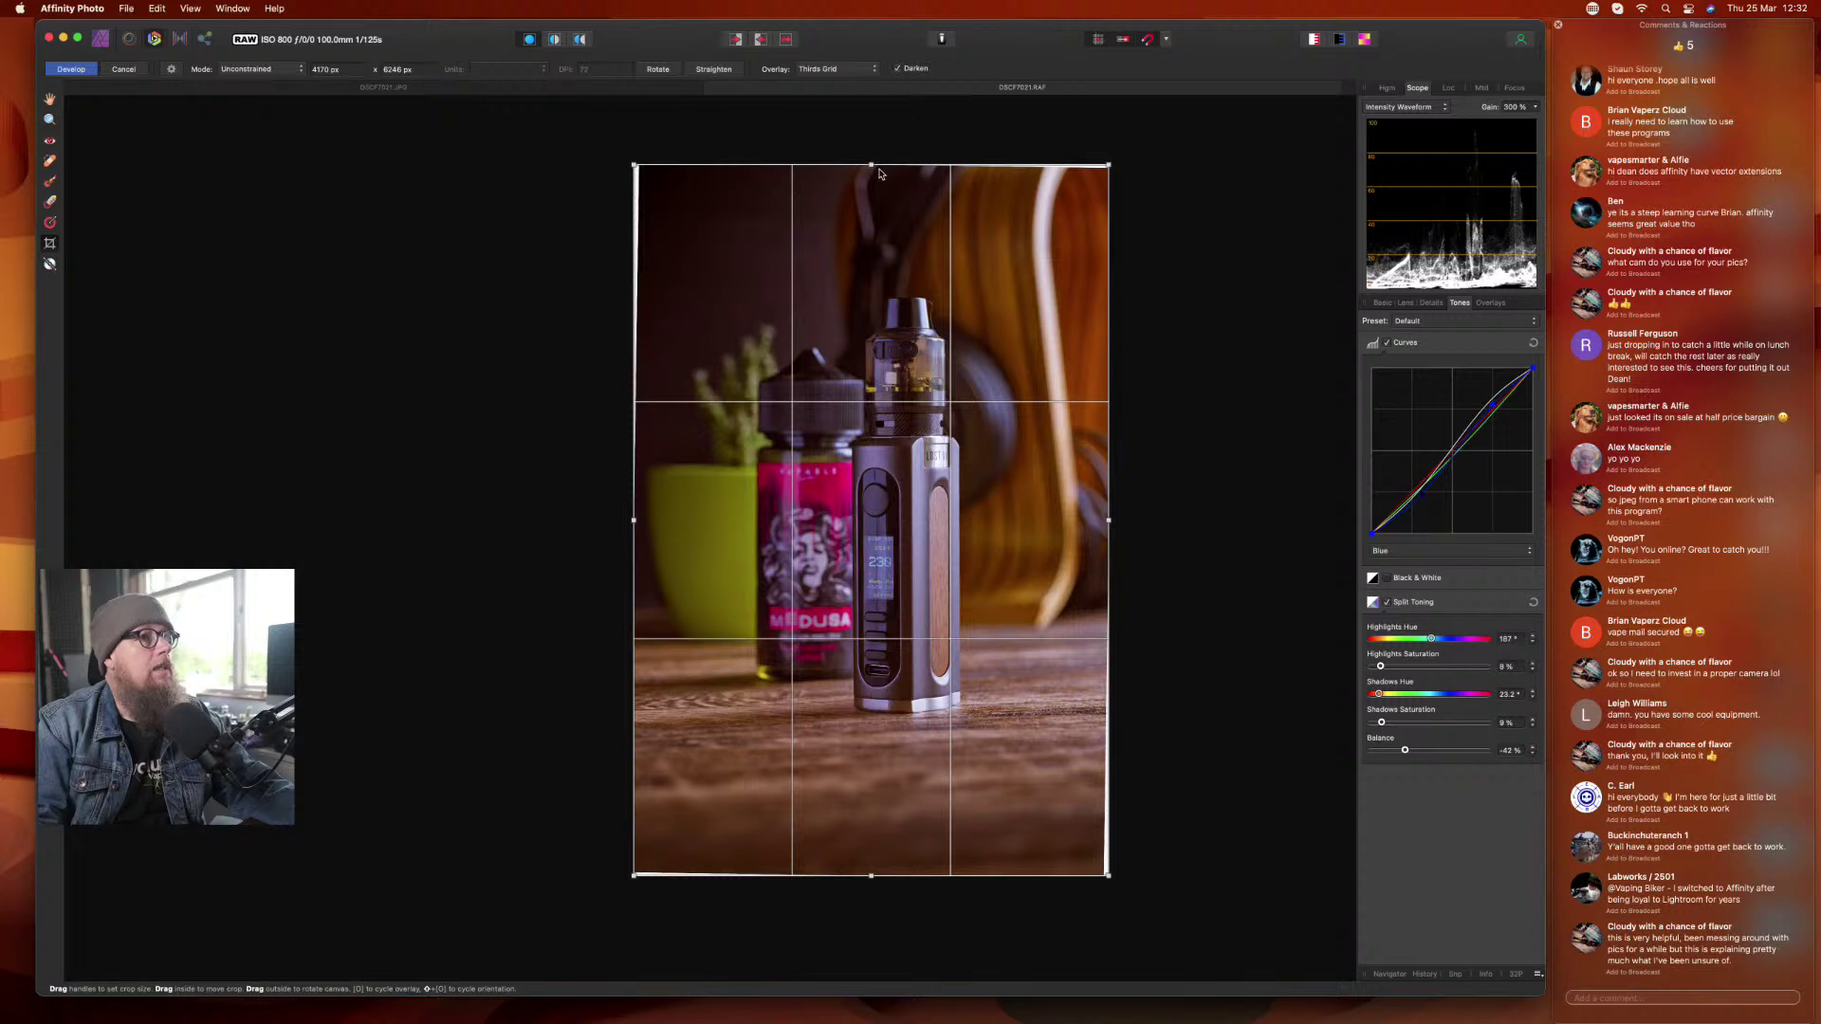
- Pull all four crop edges slightly inward to exclude the blank slivers around the rotated photo, about 4021 x 6092 px
drag(871, 167, 871, 174)
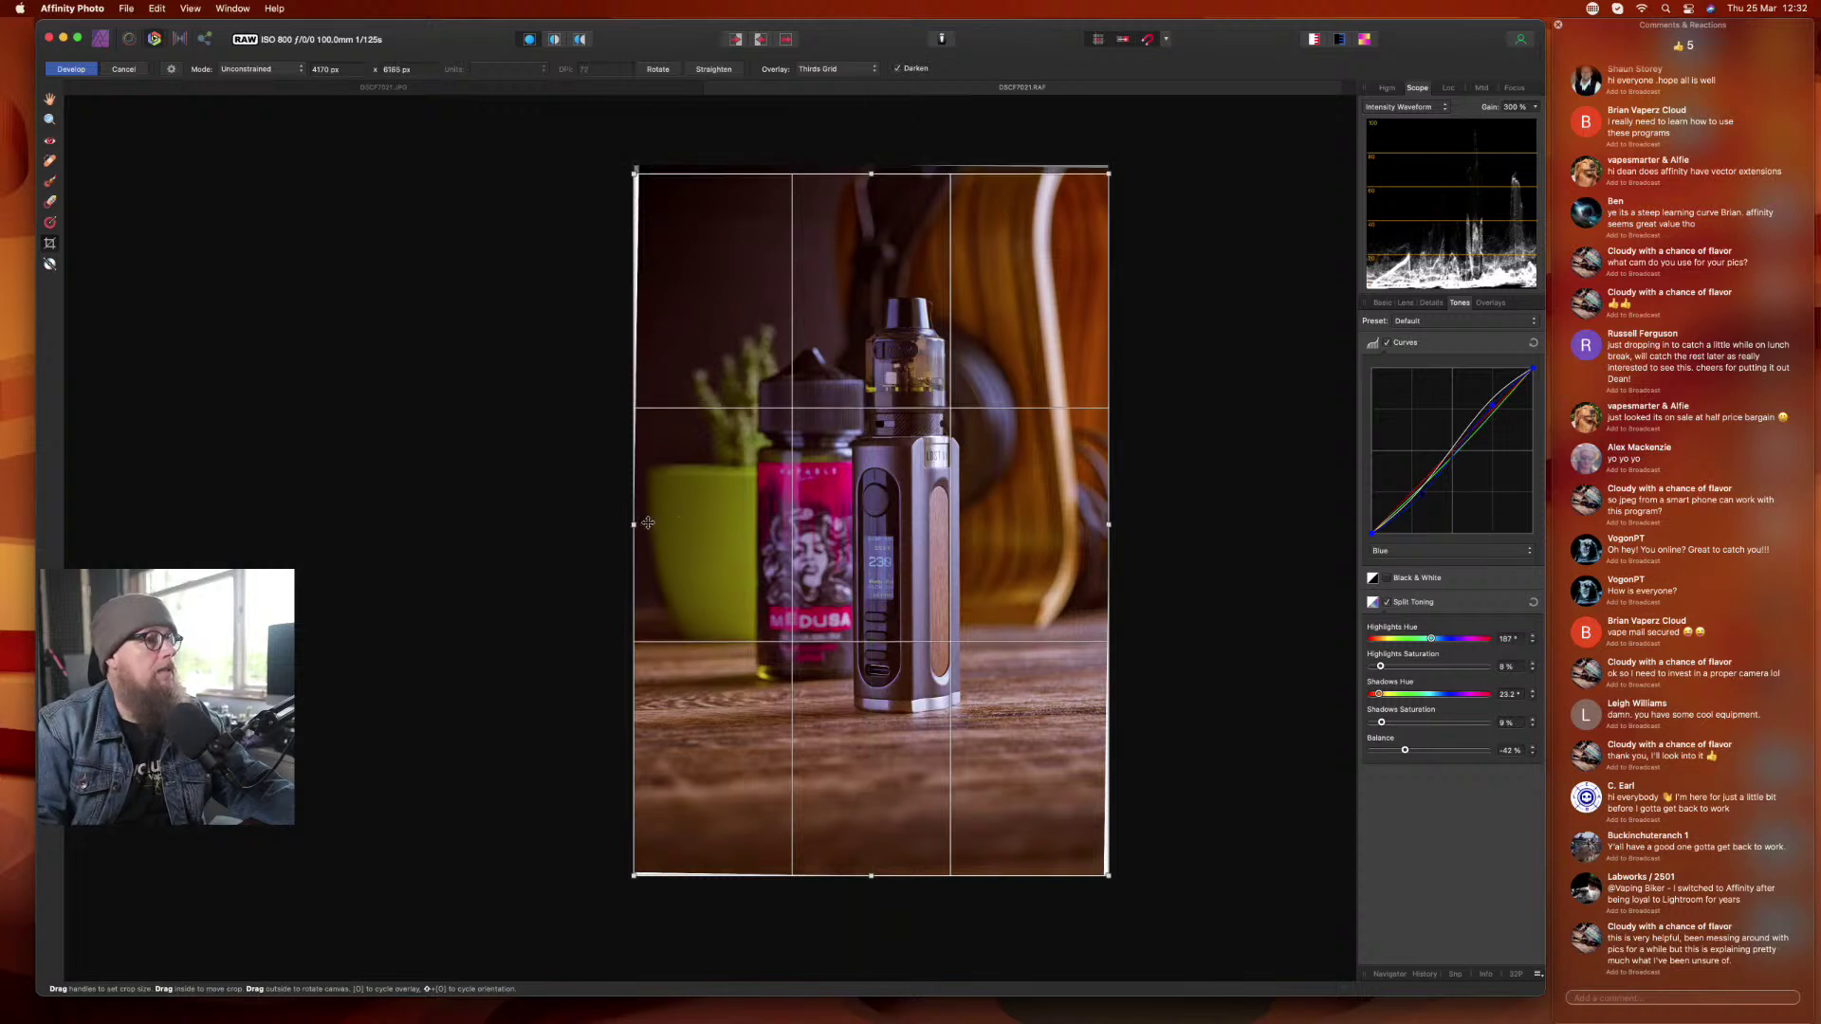
drag(635, 525, 643, 524)
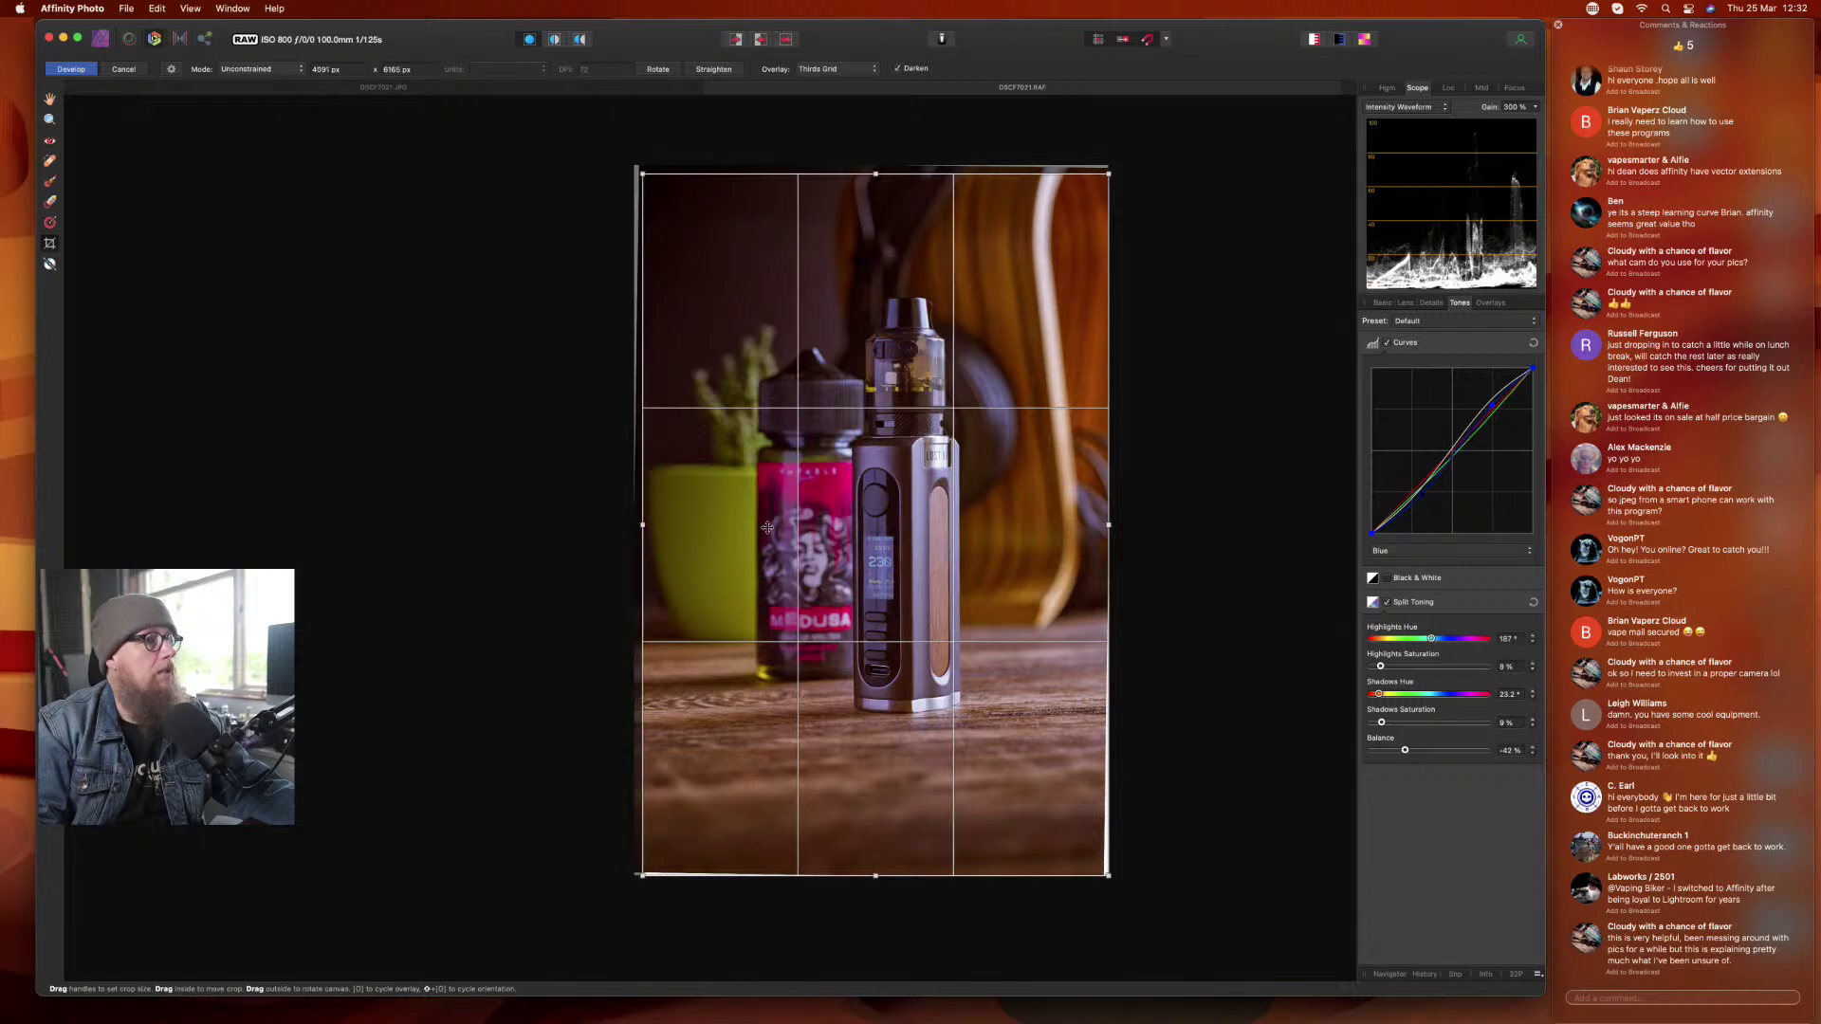
drag(1110, 524, 1102, 524)
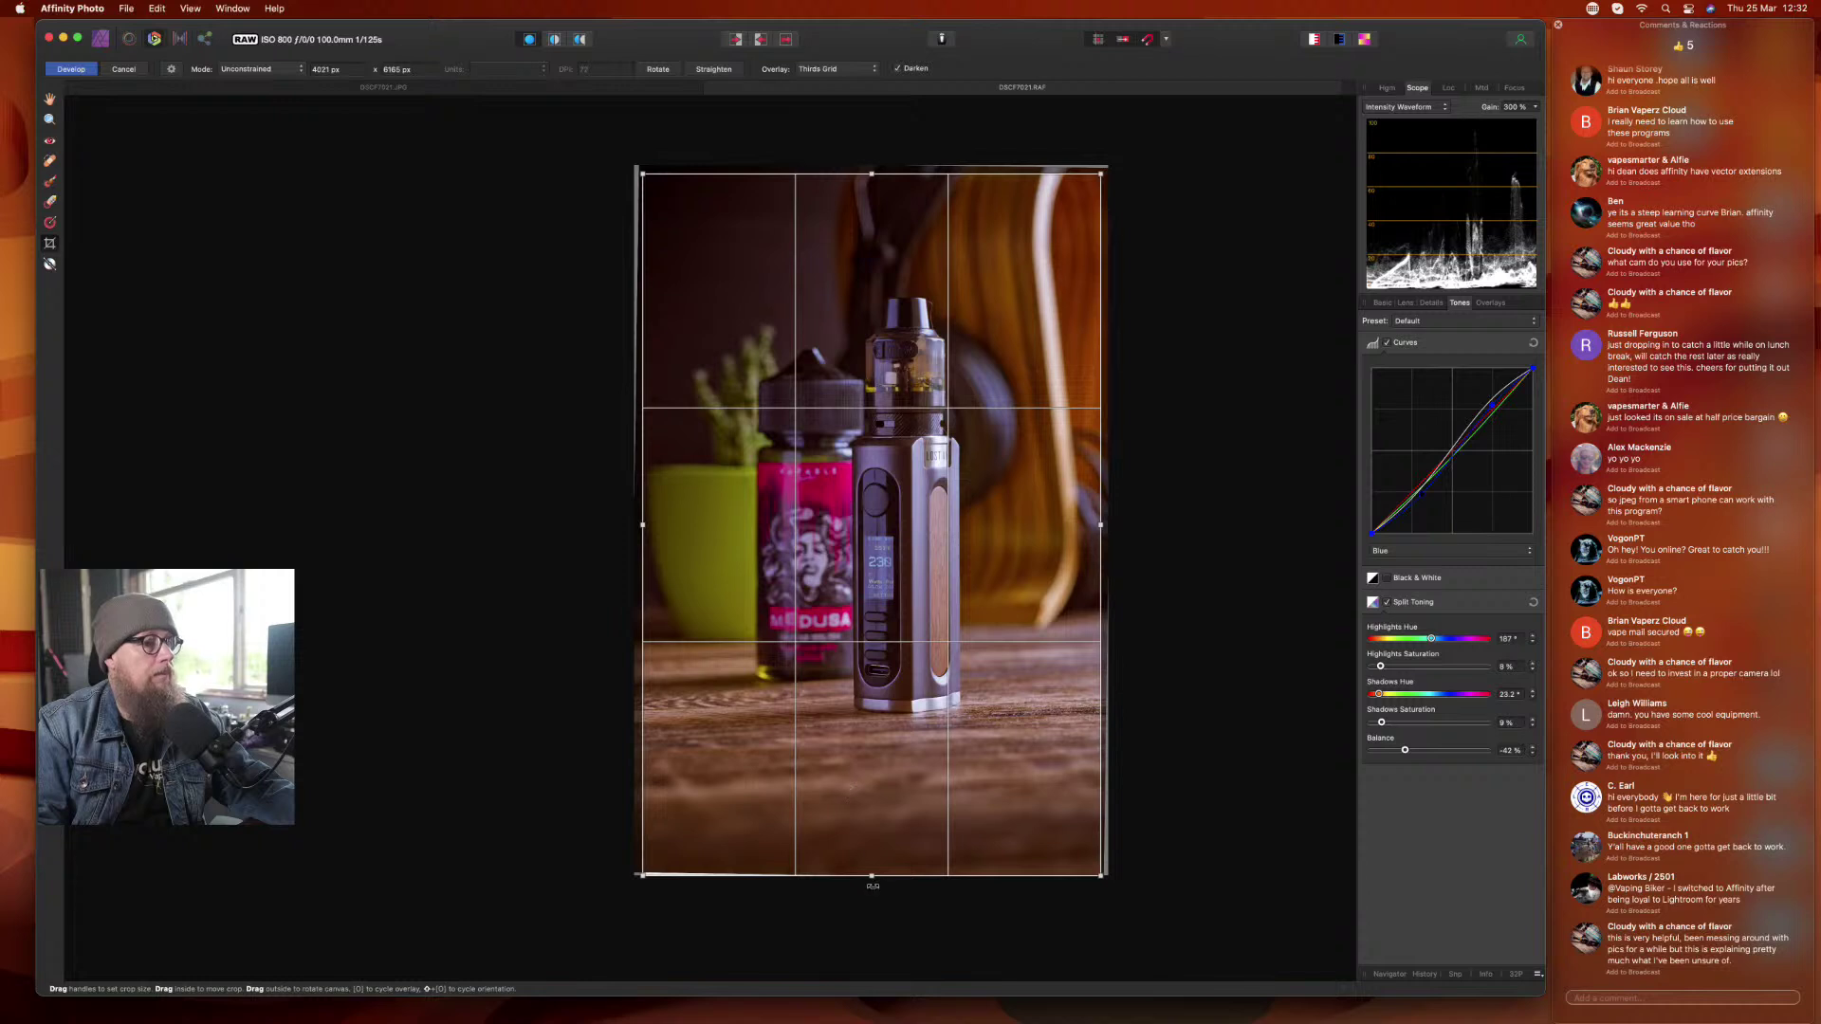
drag(873, 871, 873, 868)
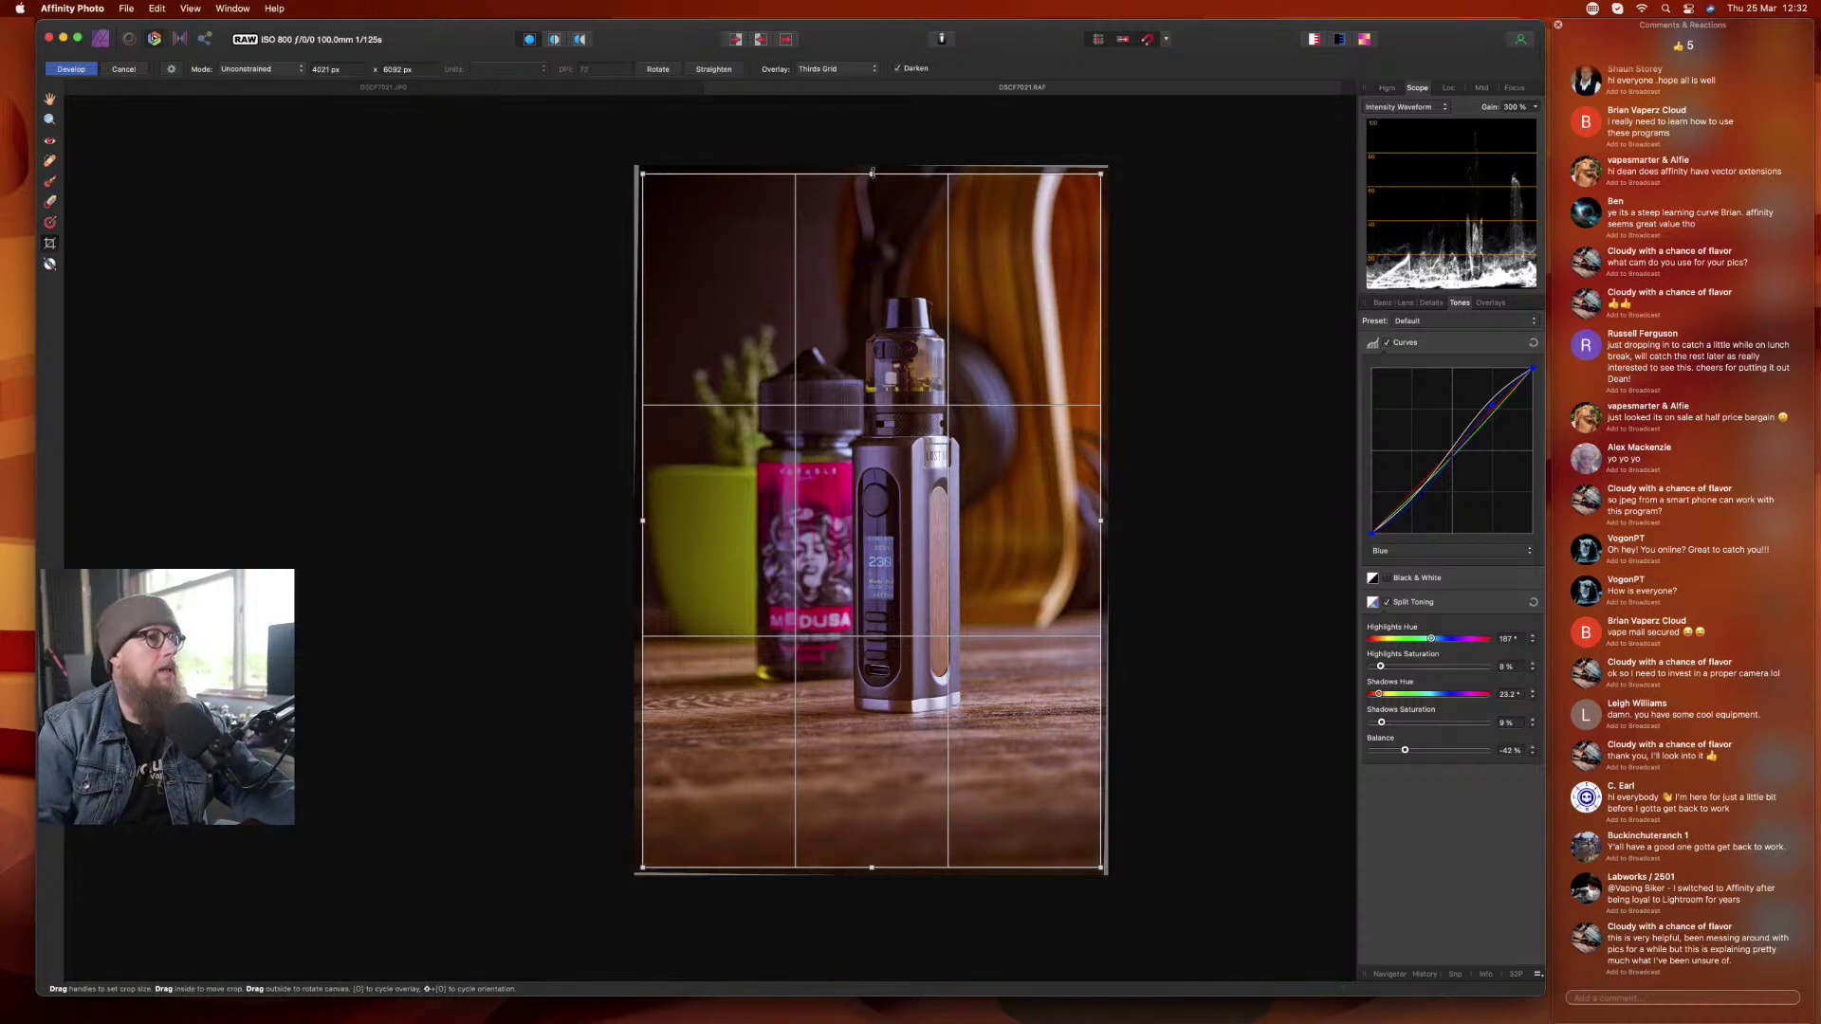
- View the crop presets, tighten the crop above and below the subject to about 4021 x 4964 px, and develop the photo
click(170, 70)
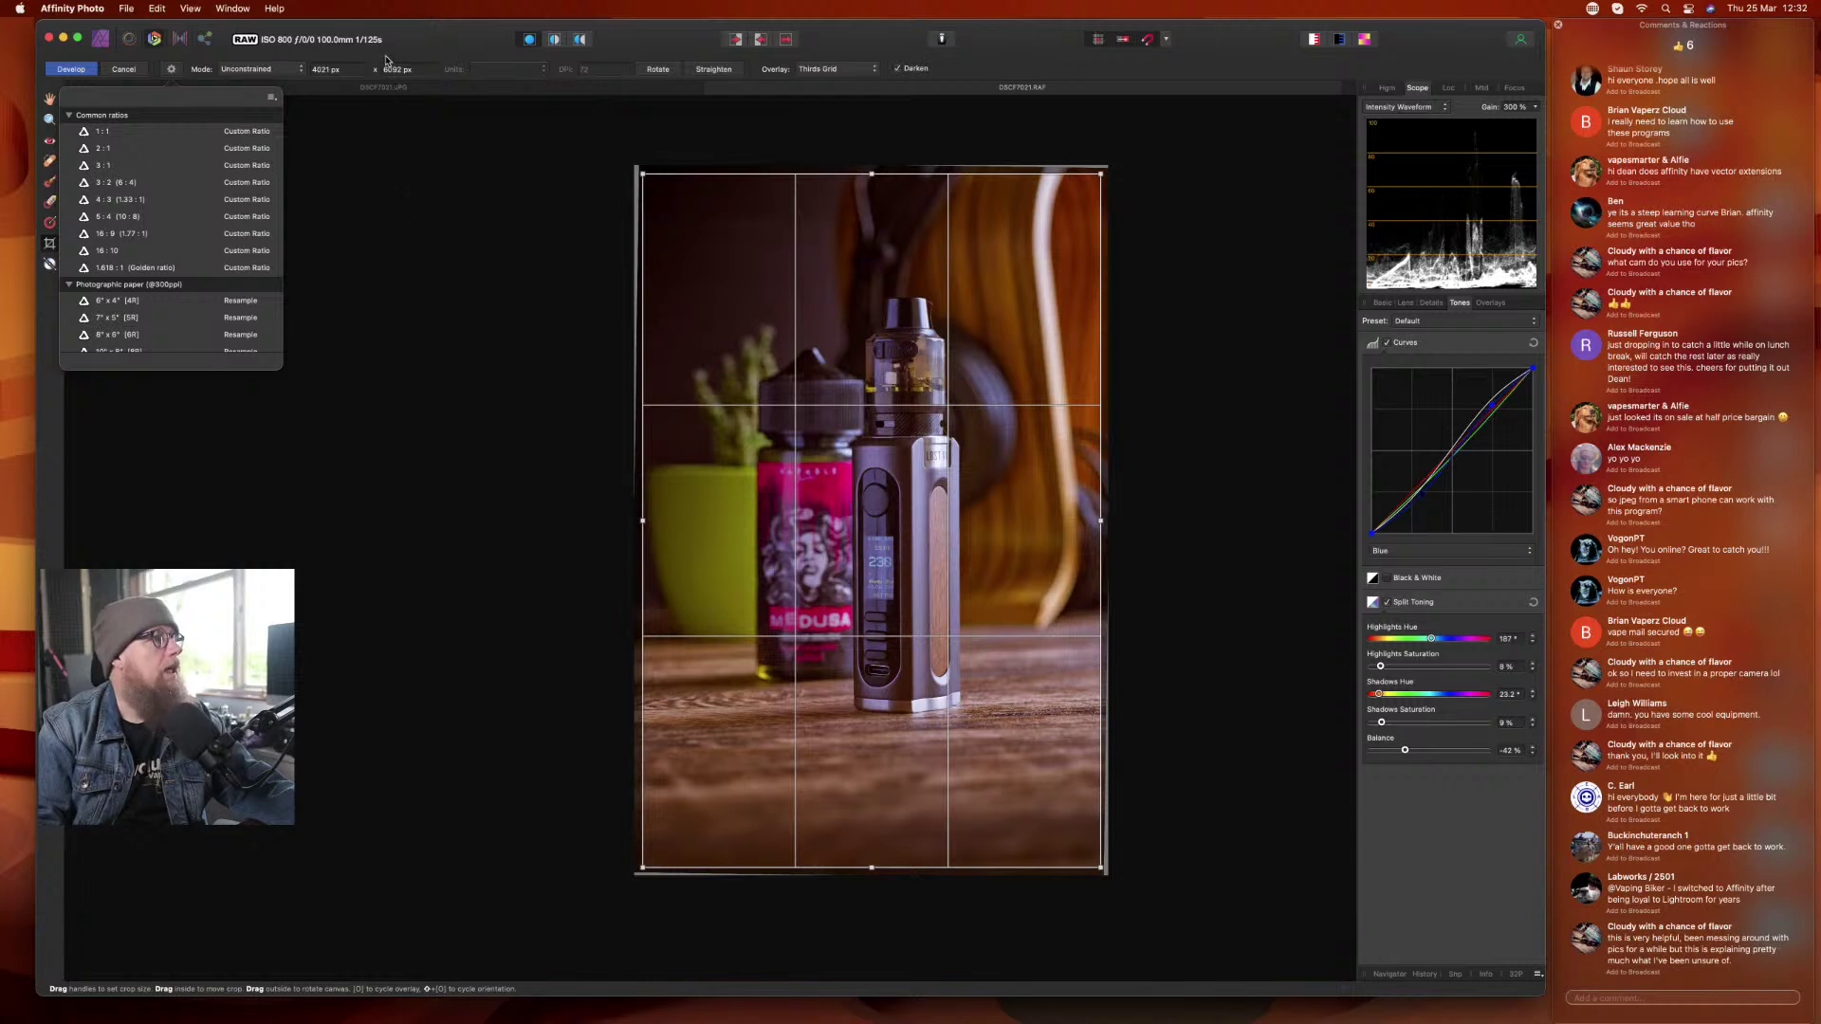
click(459, 36)
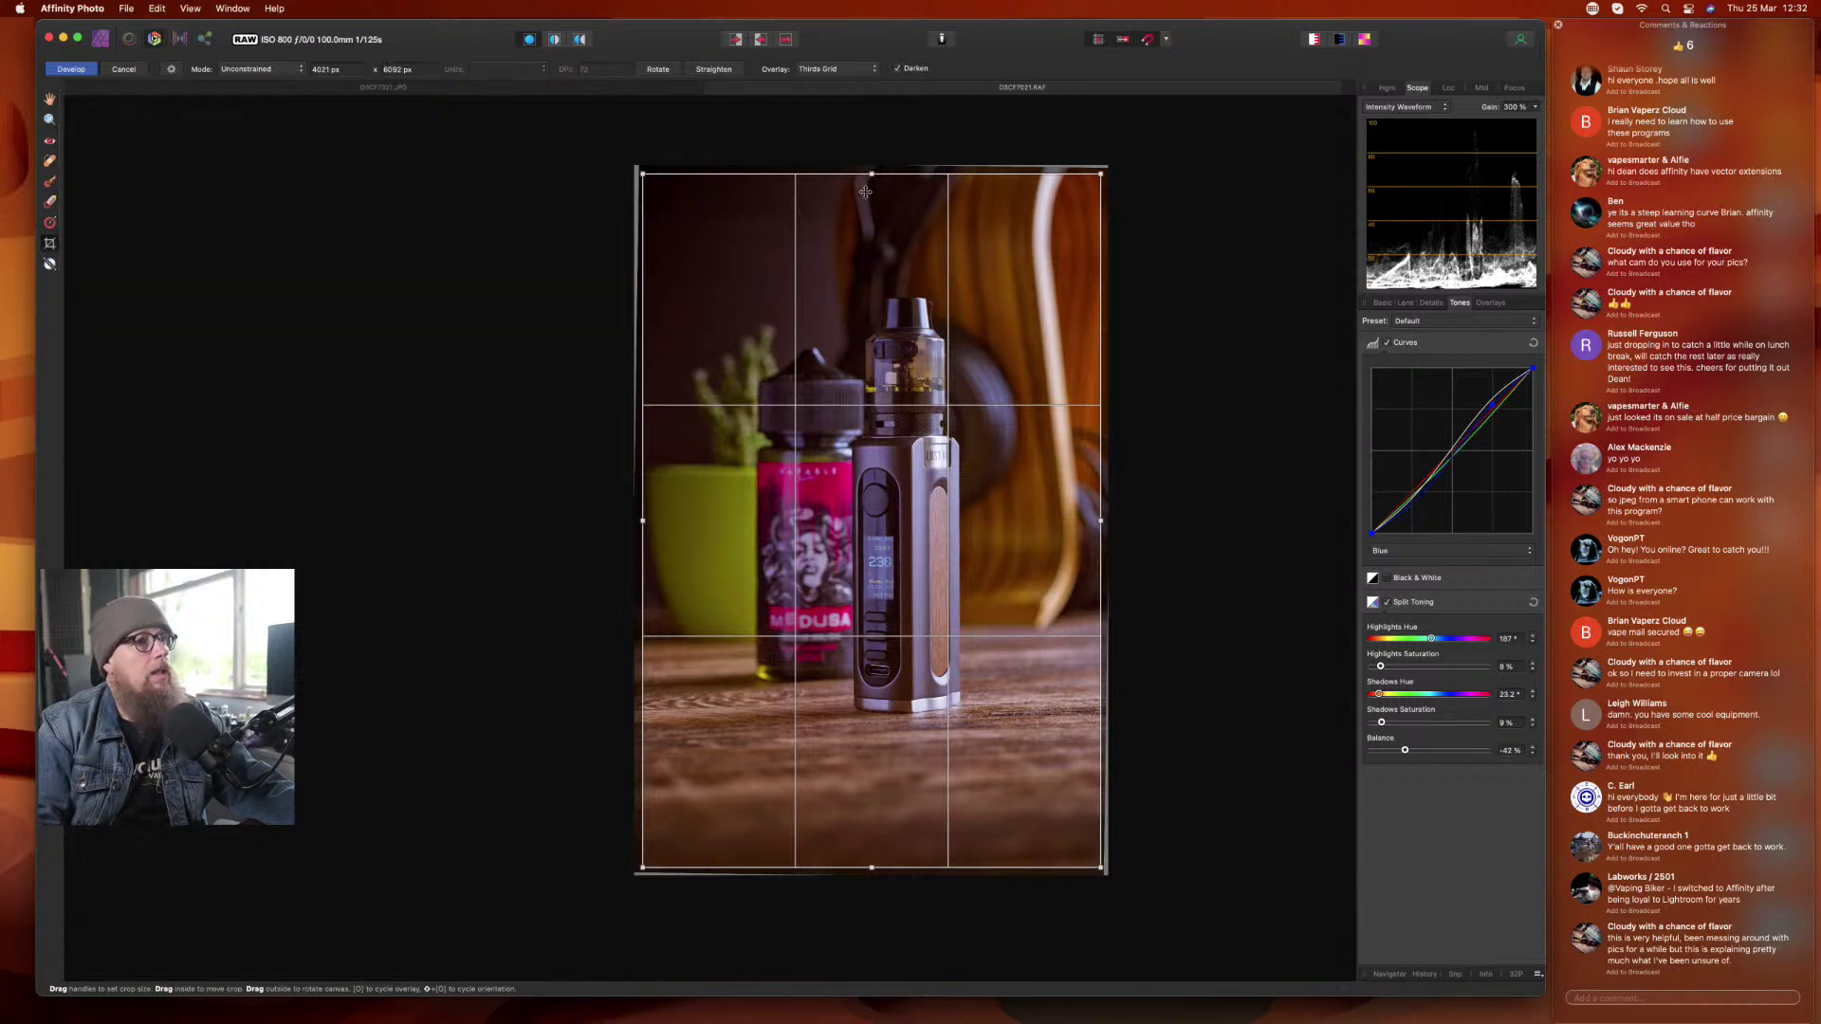
drag(871, 173, 871, 230)
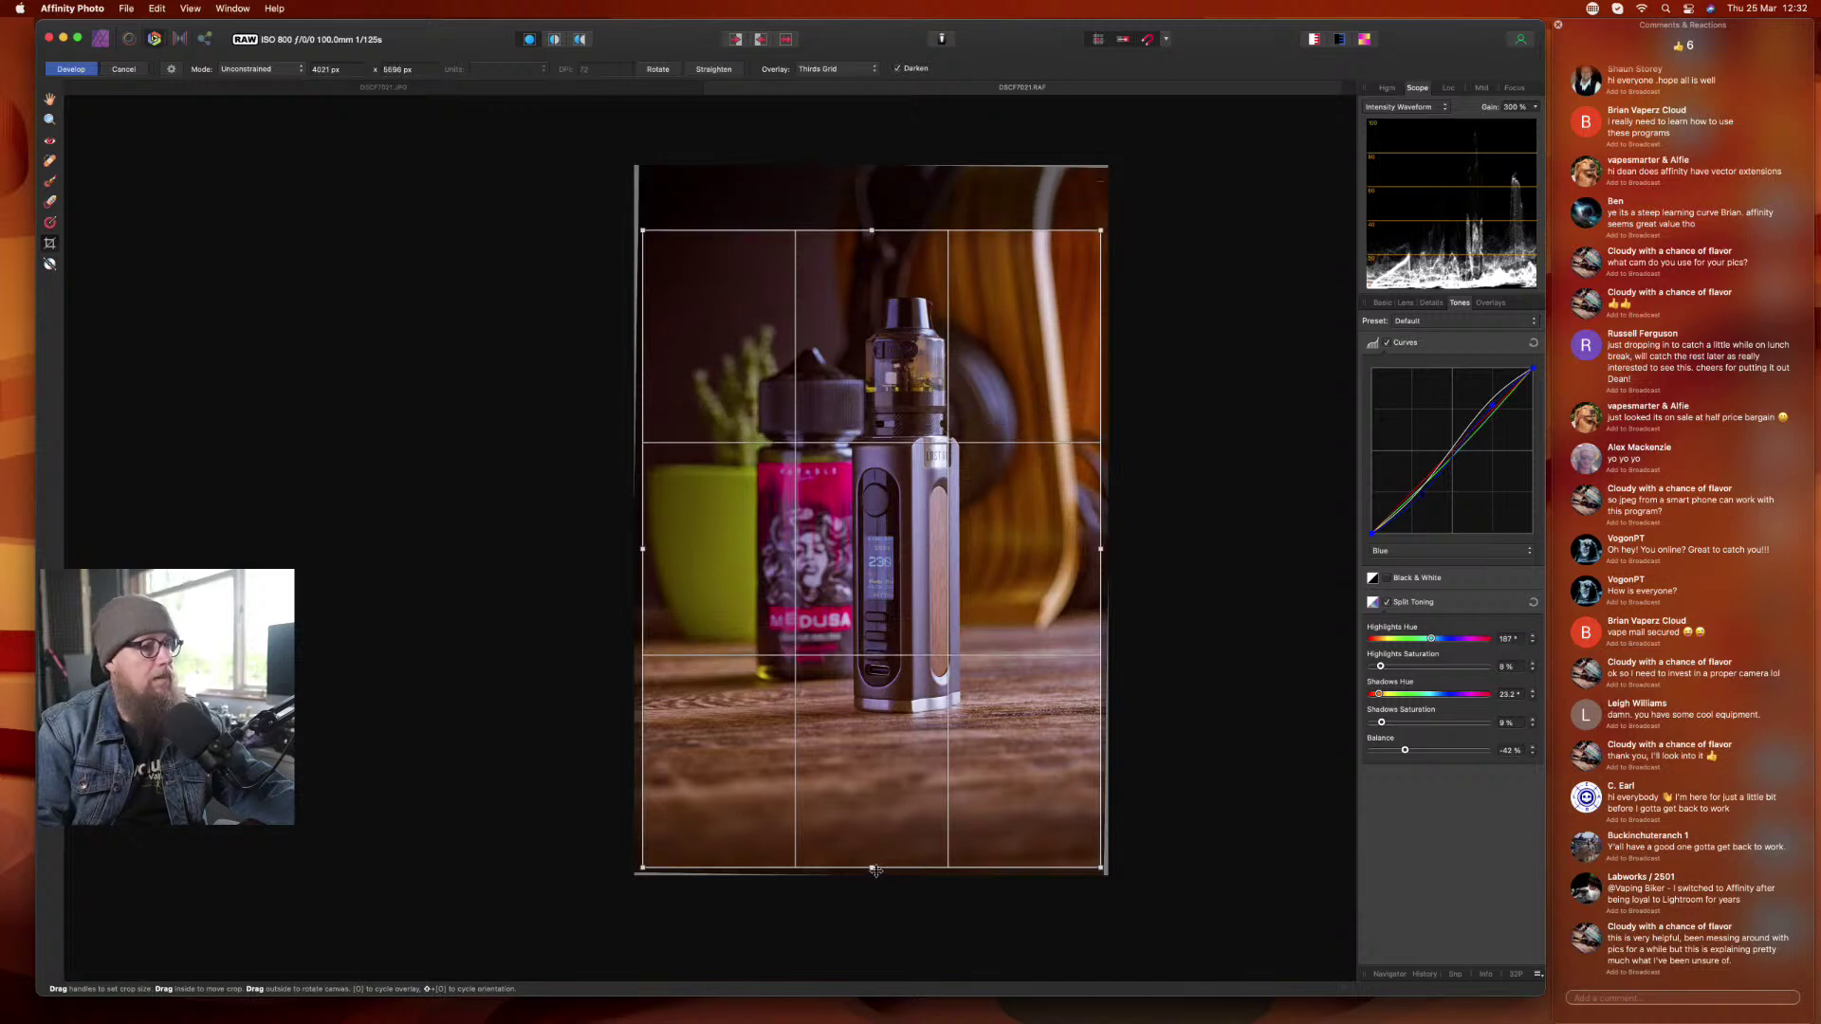
drag(872, 867, 876, 801)
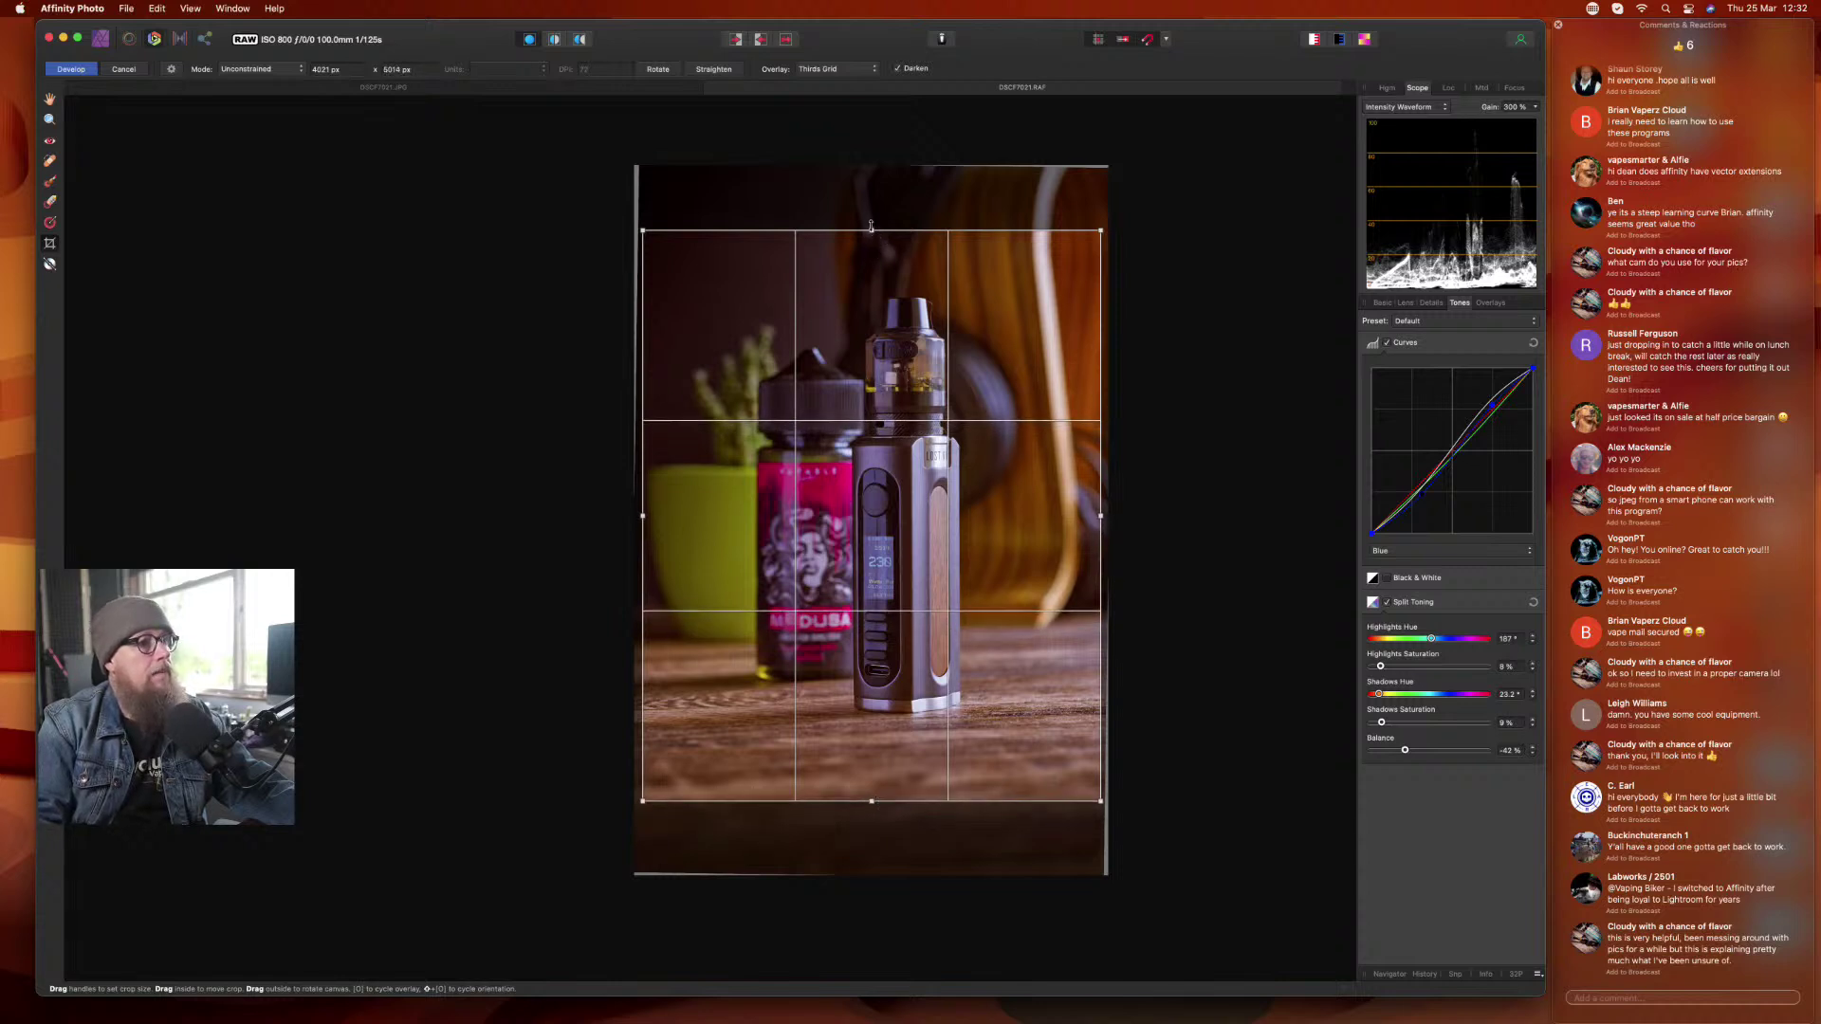
drag(871, 229, 871, 224)
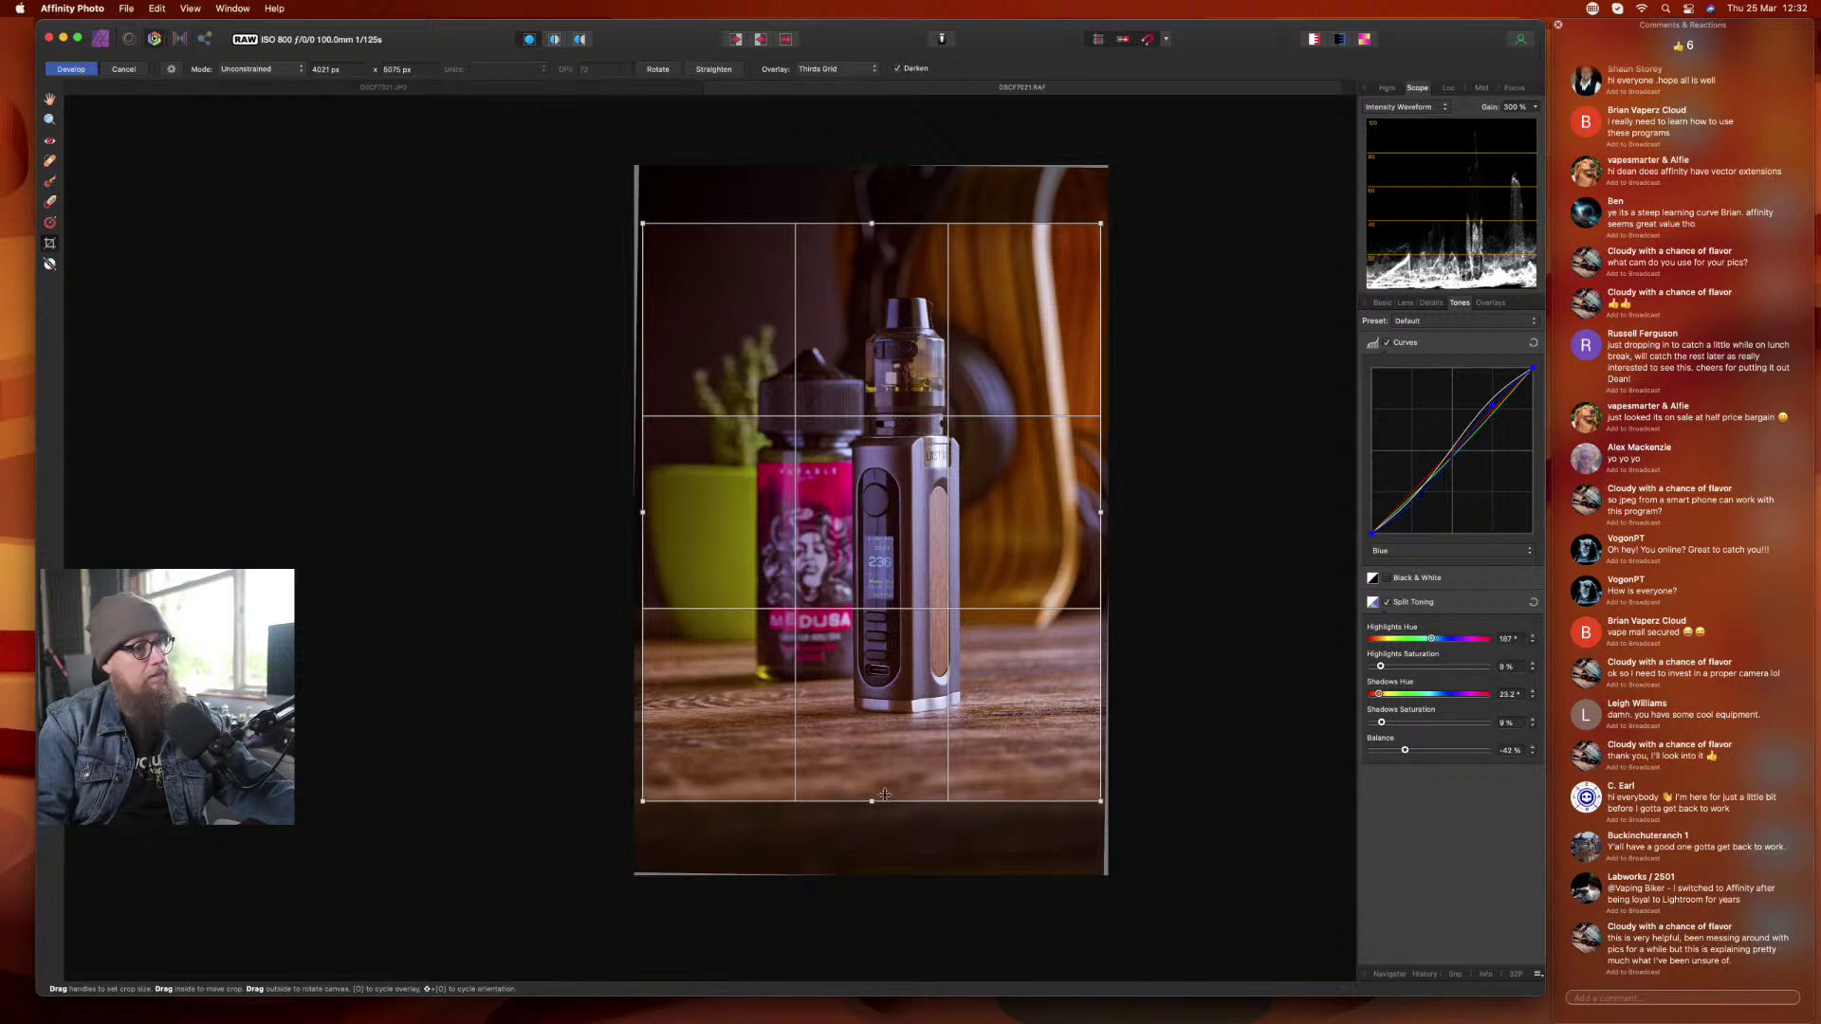
drag(872, 798, 873, 788)
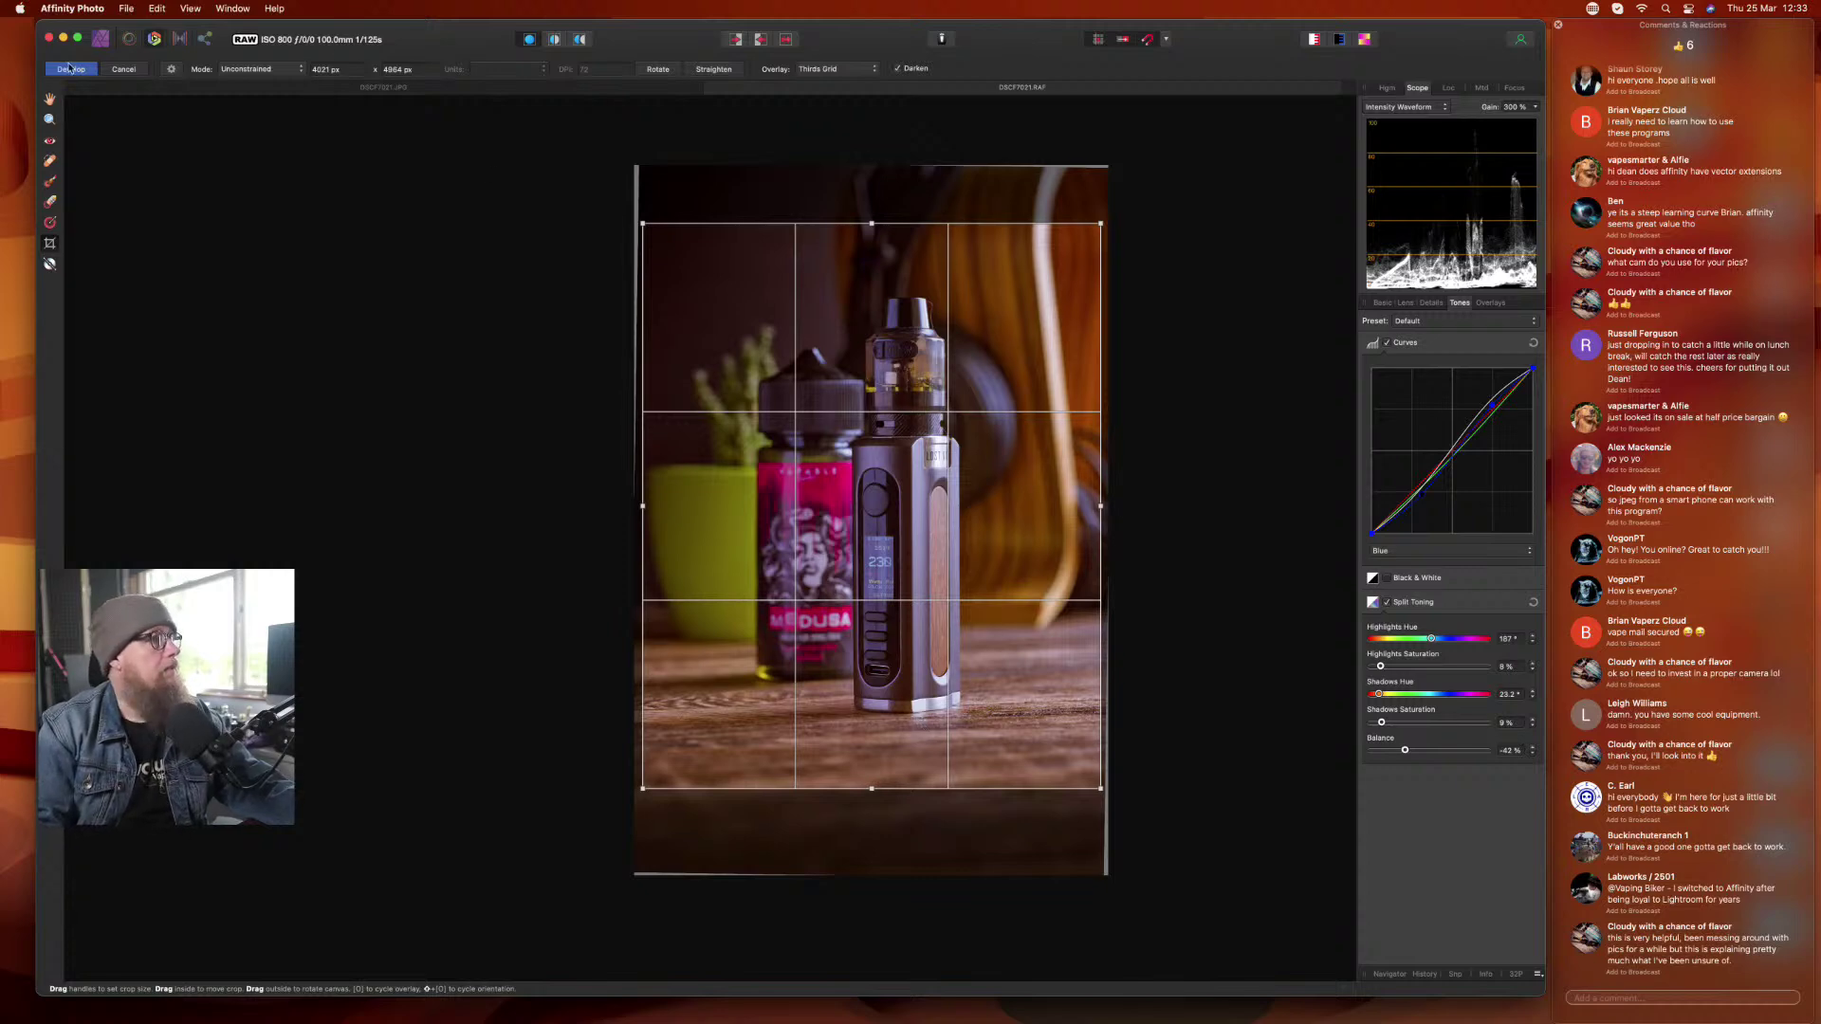
click(72, 69)
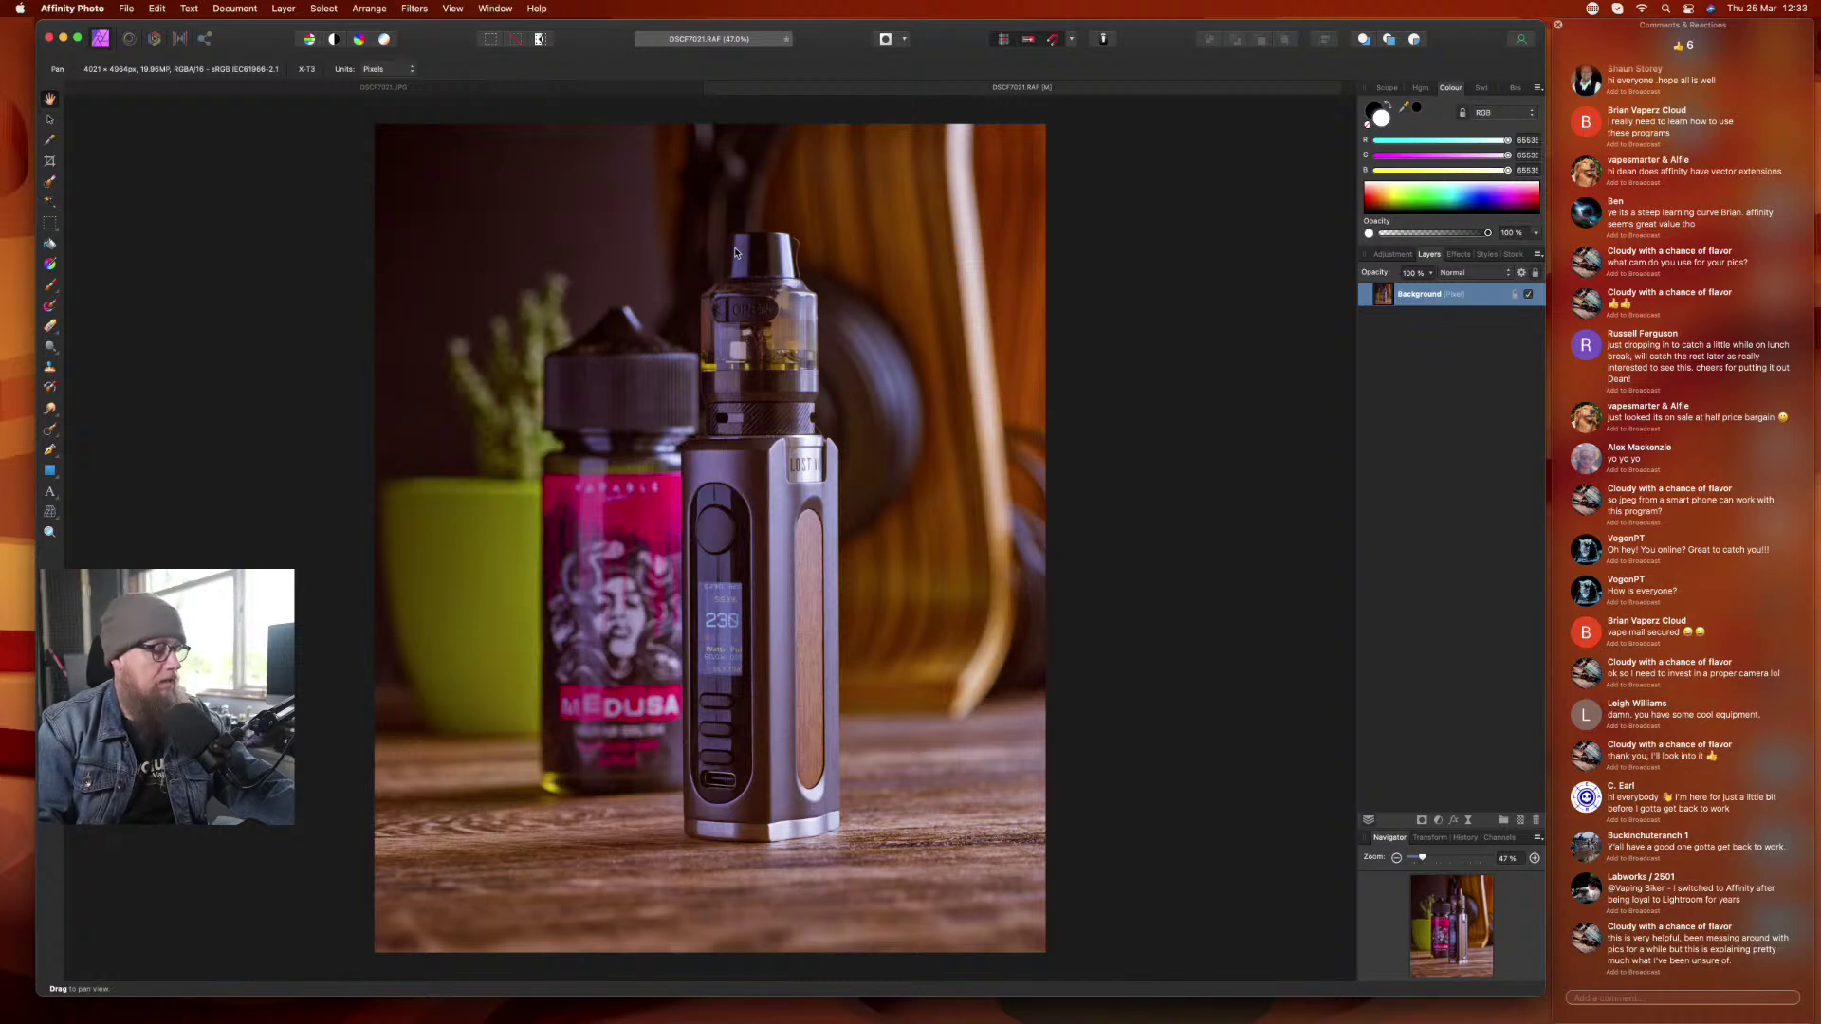
- Remove the loose strand beside the device's mouthpiece with the Inpainting Brush, enlarging the brush as needed
scroll(735, 251, up, 5)
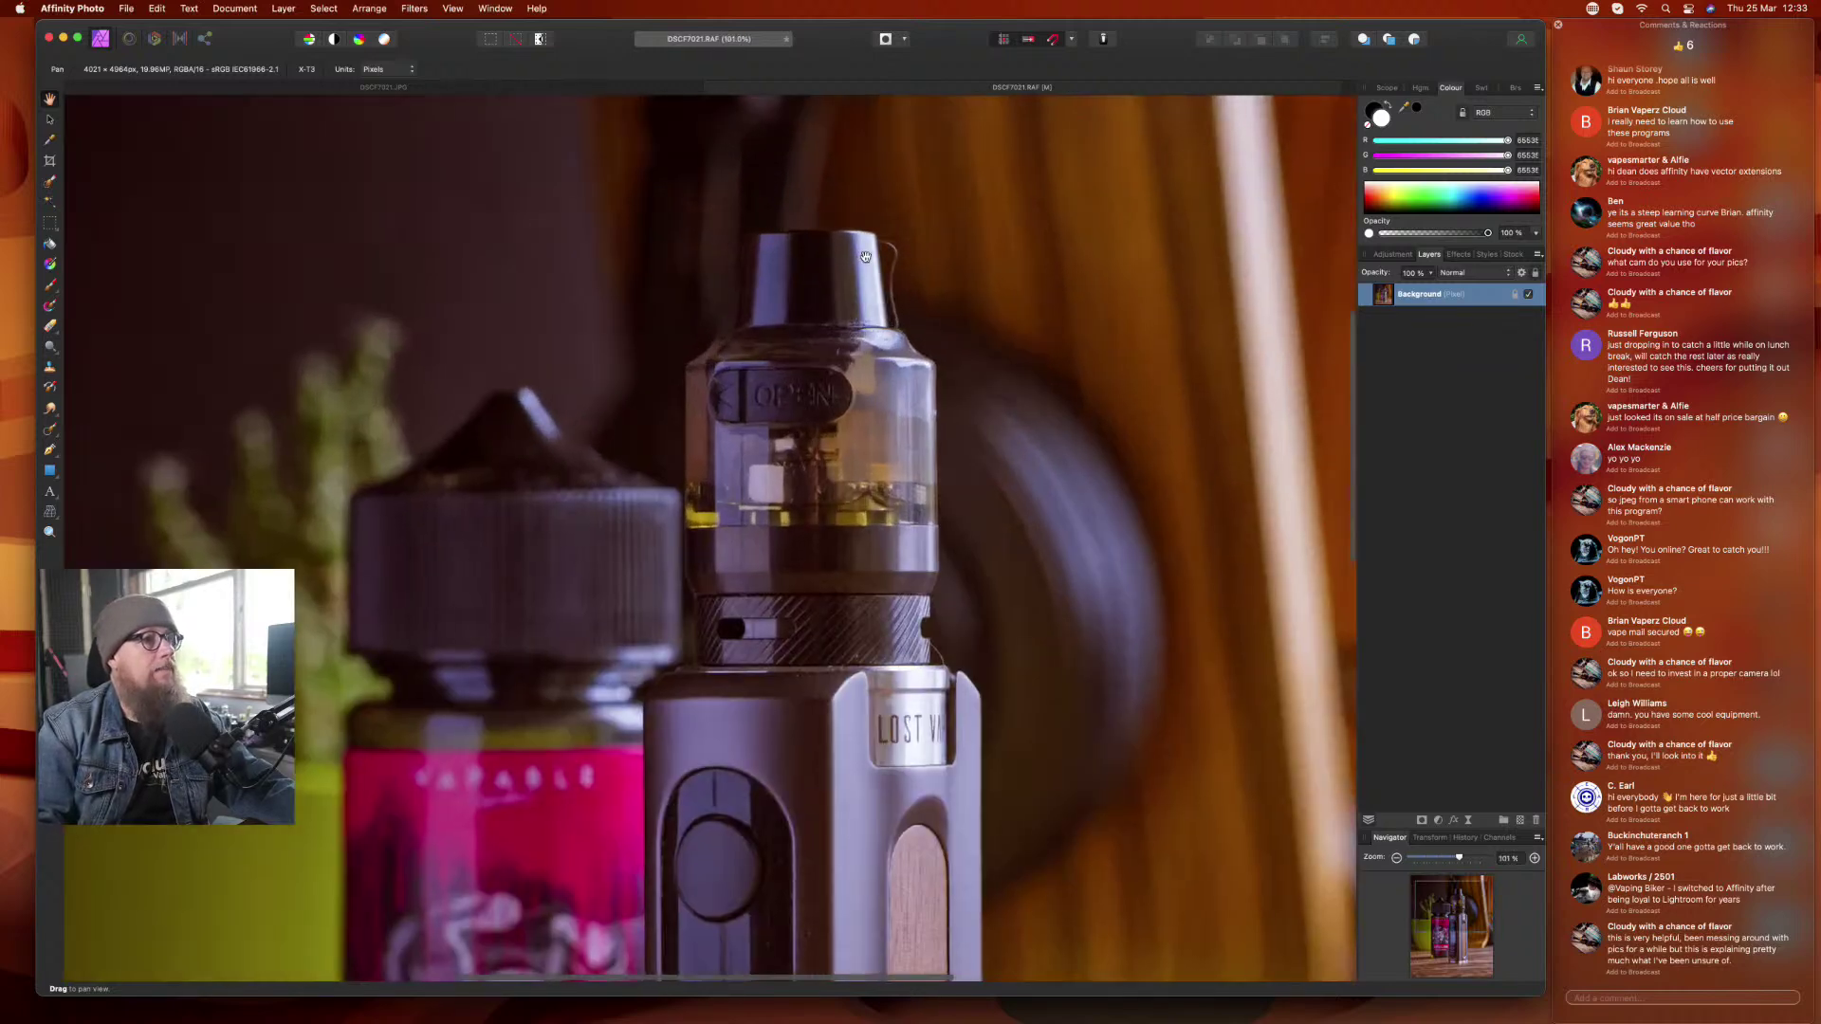
scroll(866, 257, up, 2)
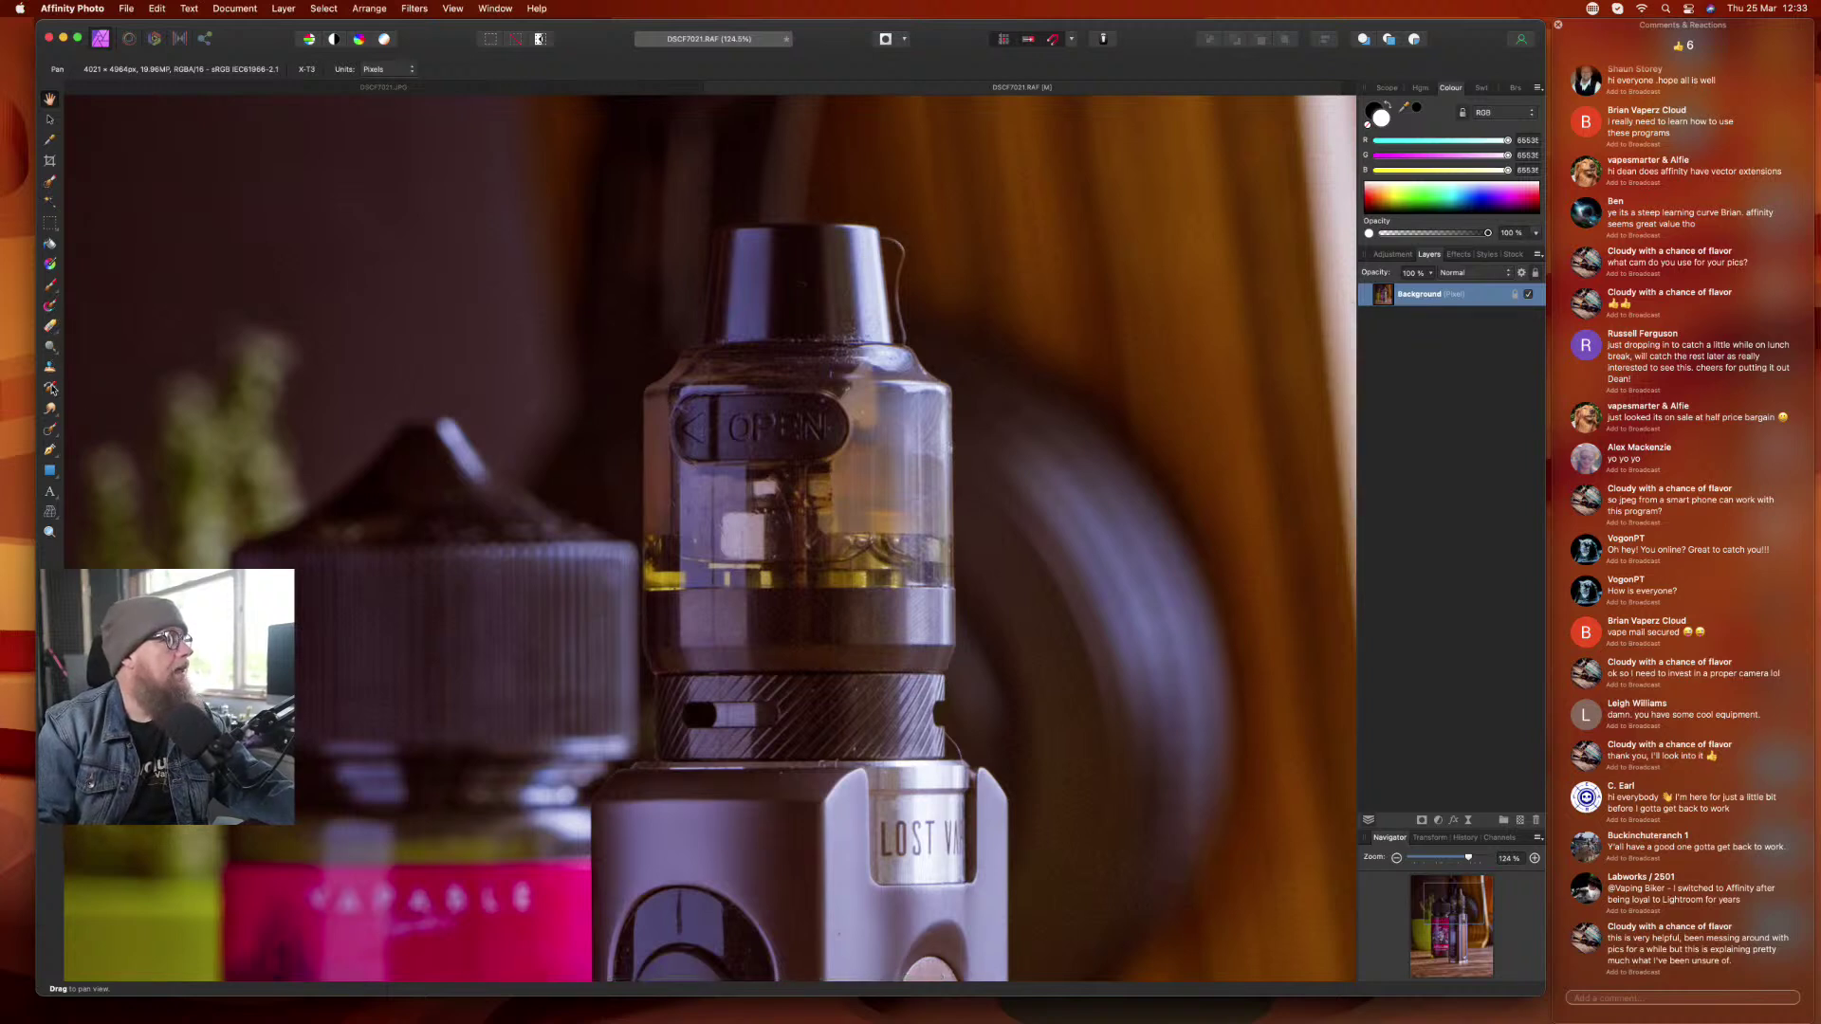
click(55, 434)
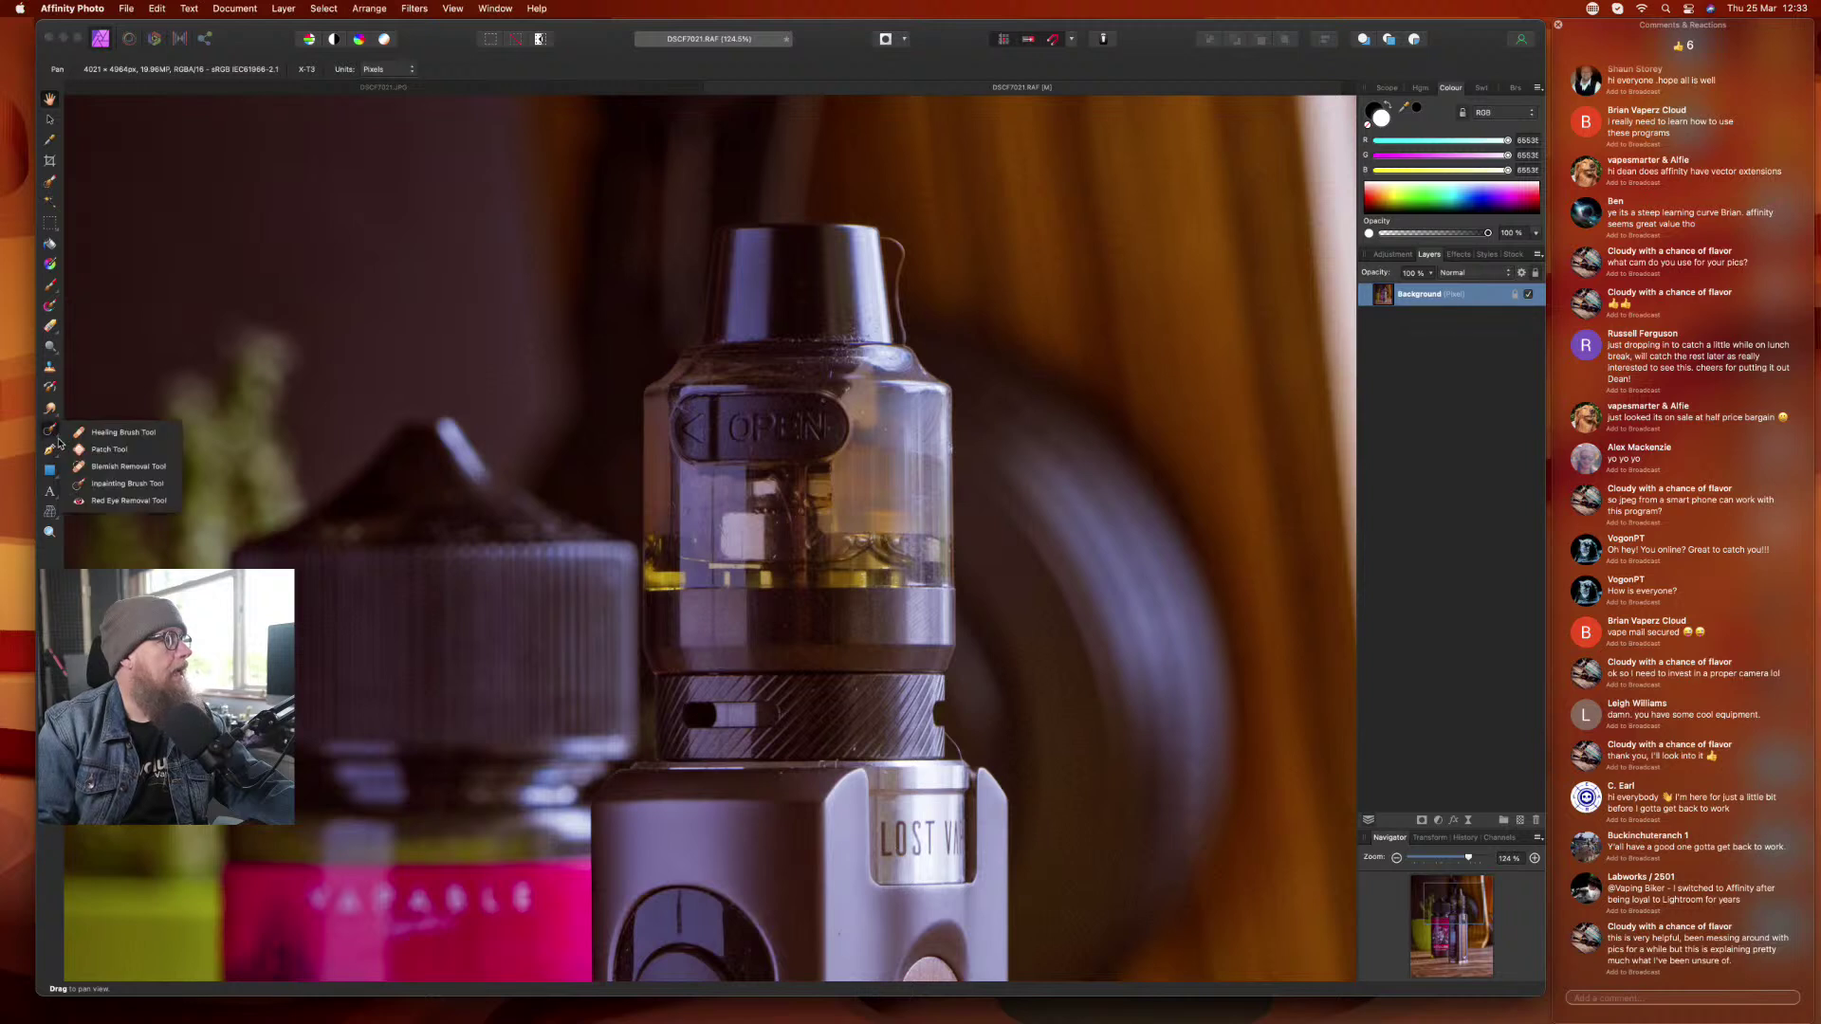
click(130, 483)
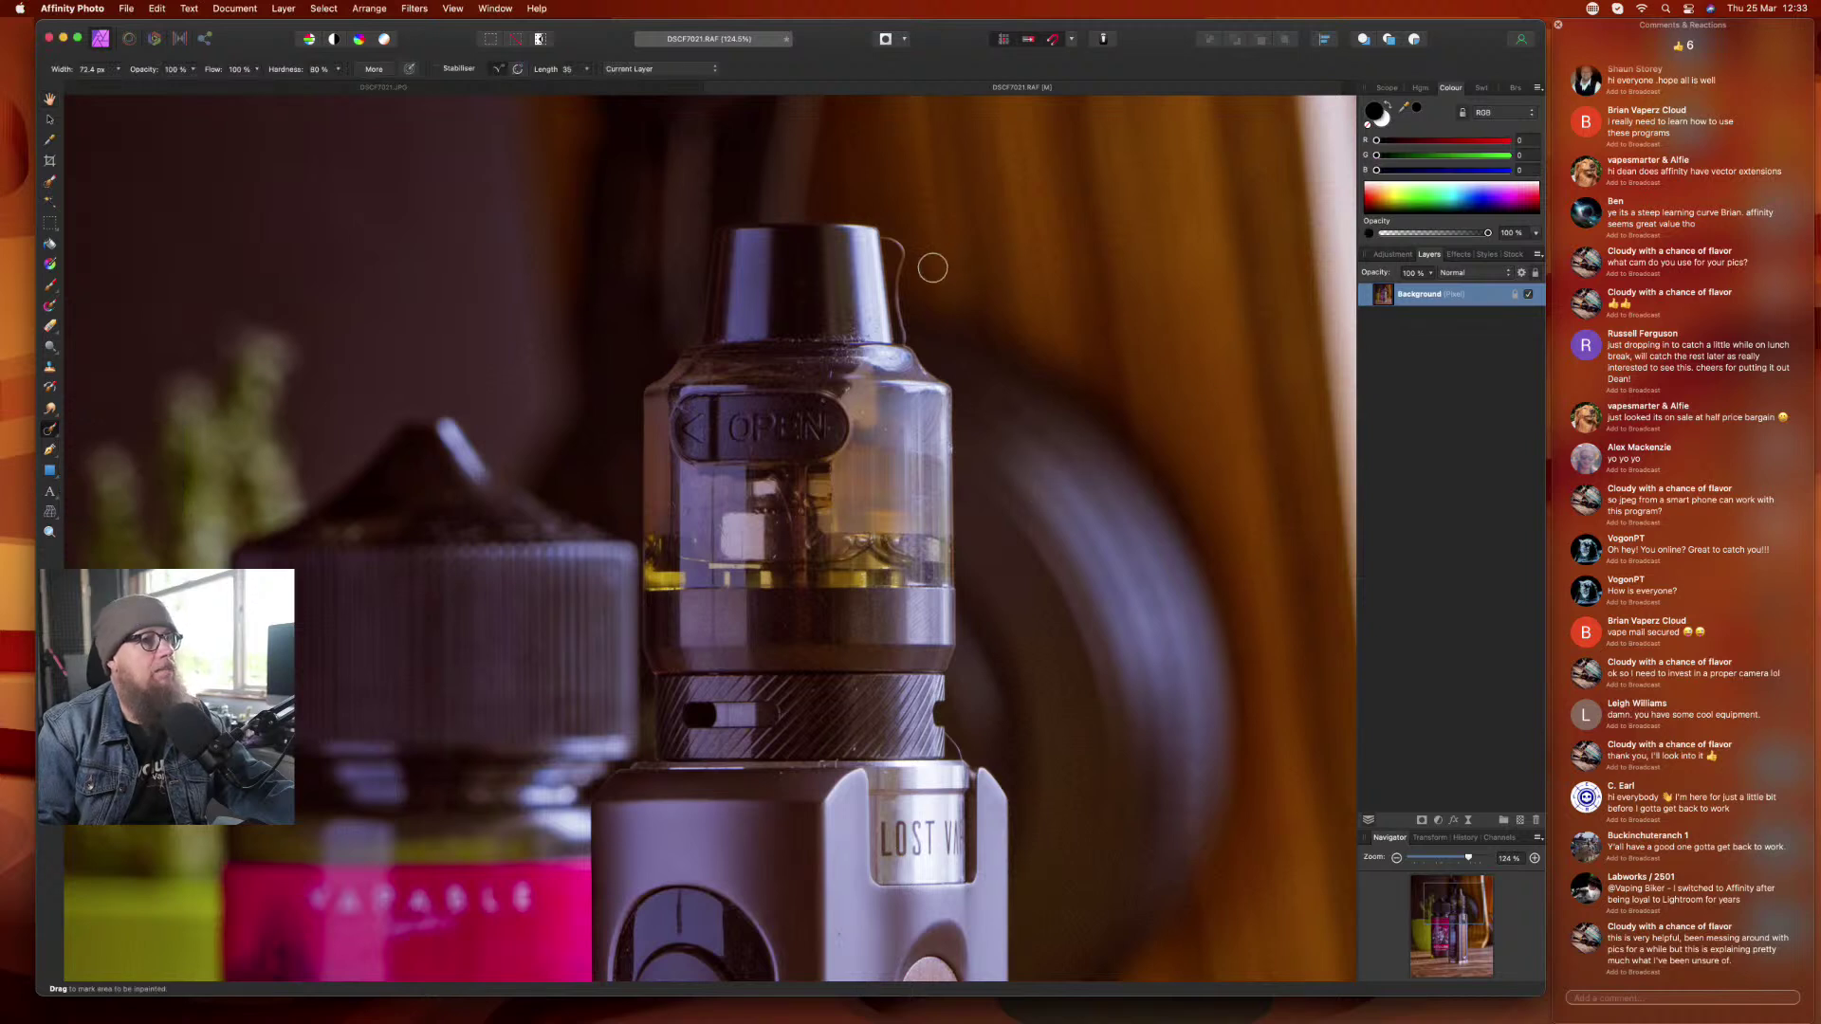
key(bracketright)
key(space)
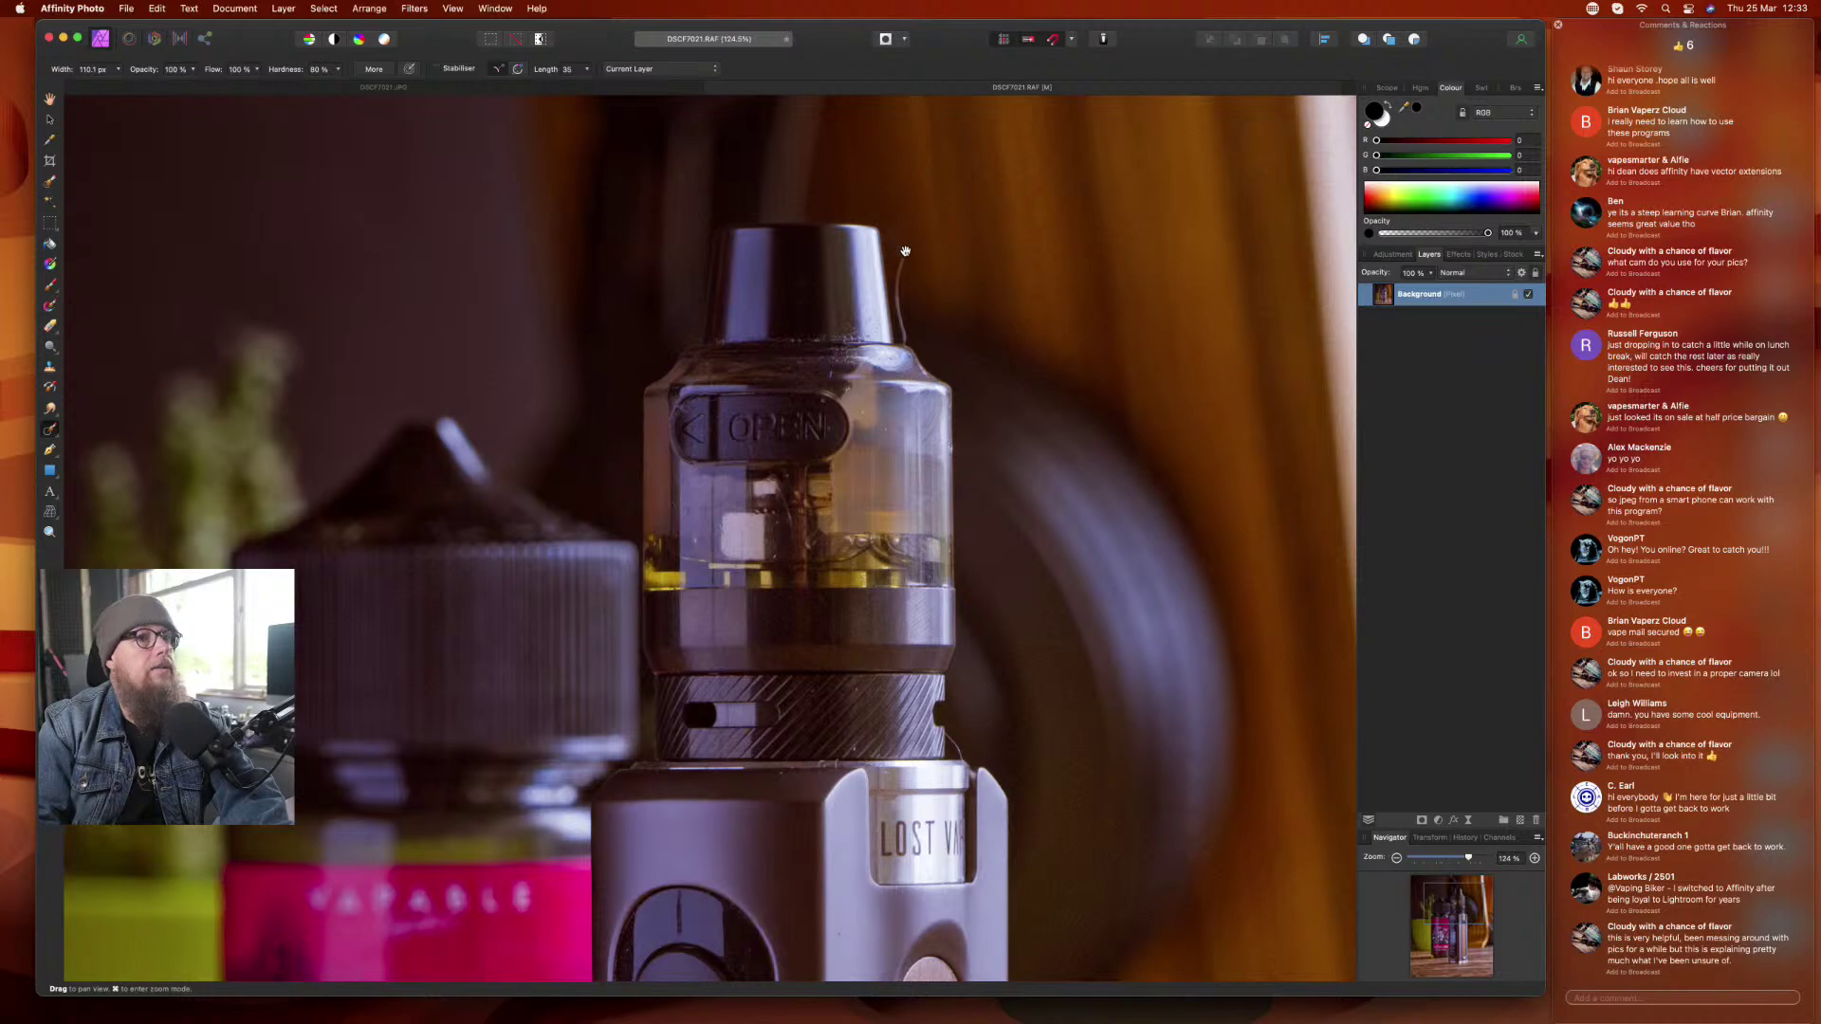
key(bracketright)
key(bracketright)
key(bracketright)
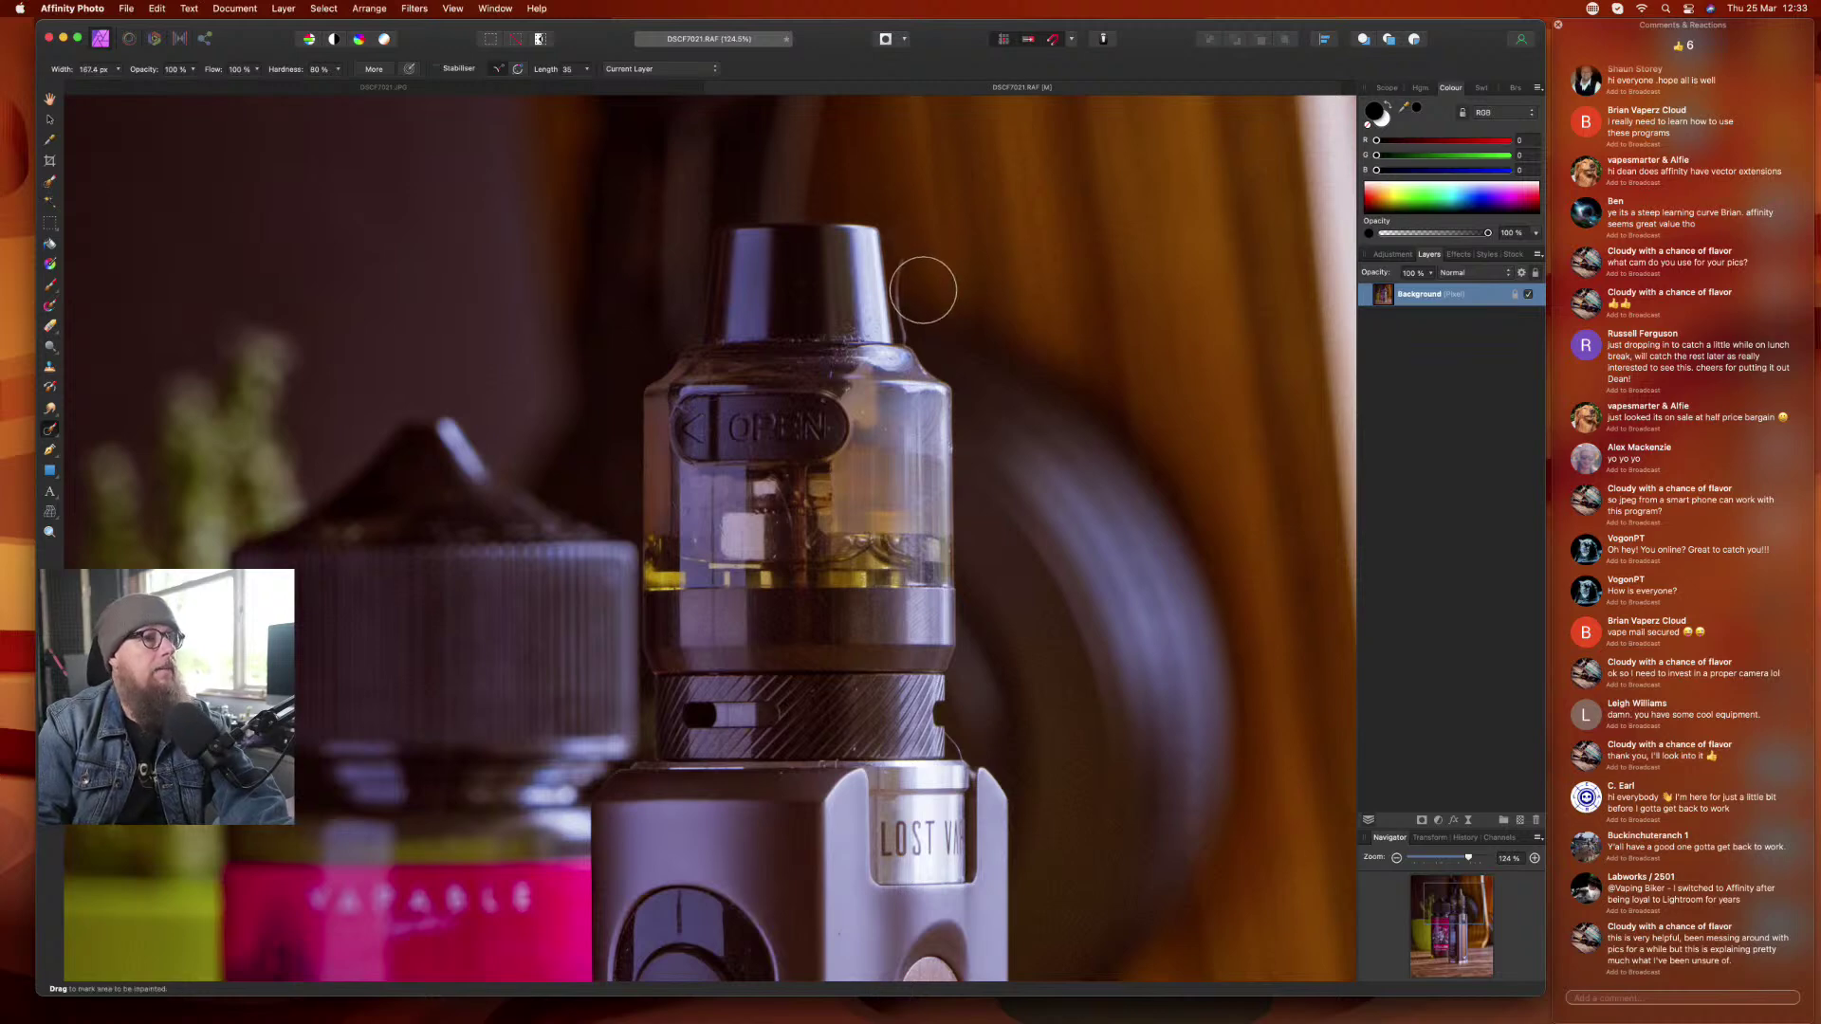
- Try a much larger inpainting brush on the whole photo, and reduce its width to about 60 px
scroll(925, 289, down, 5)
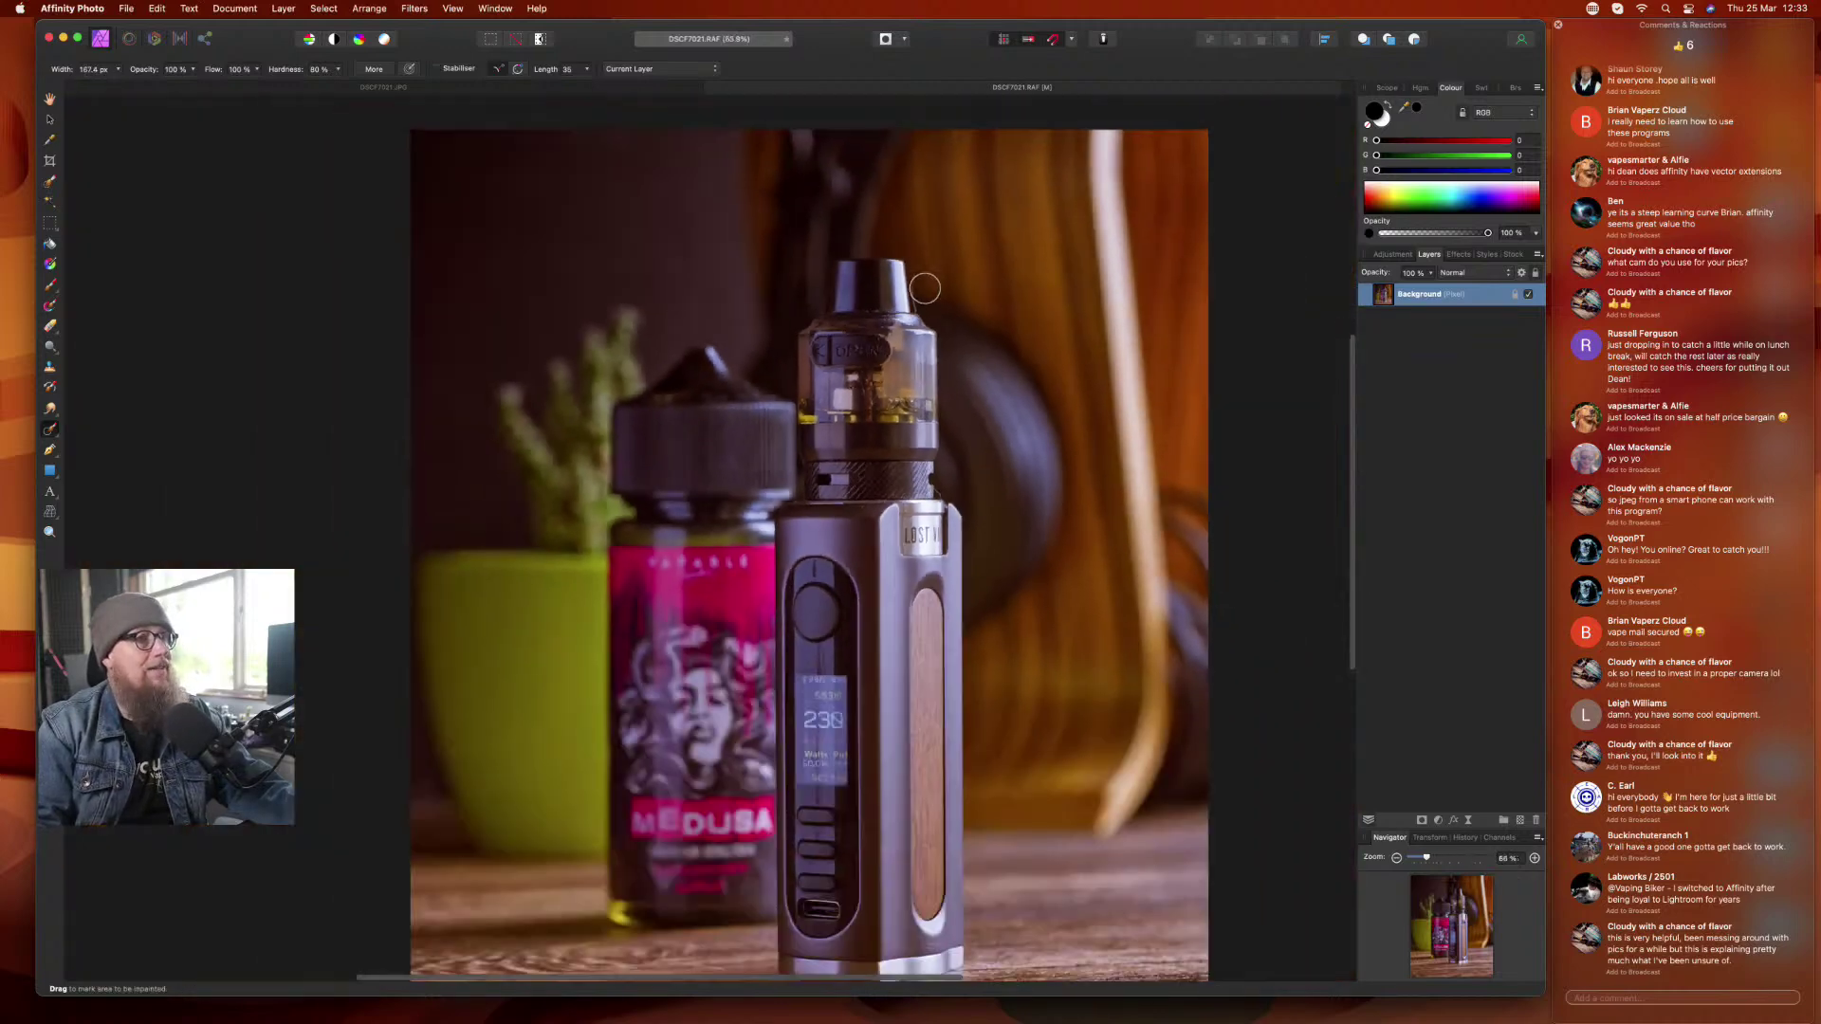
key(bracketright)
key(bracketright)
key(bracketright)
key(bracketright)
key(bracketright)
key(bracketright)
key(bracketright)
key(bracketright)
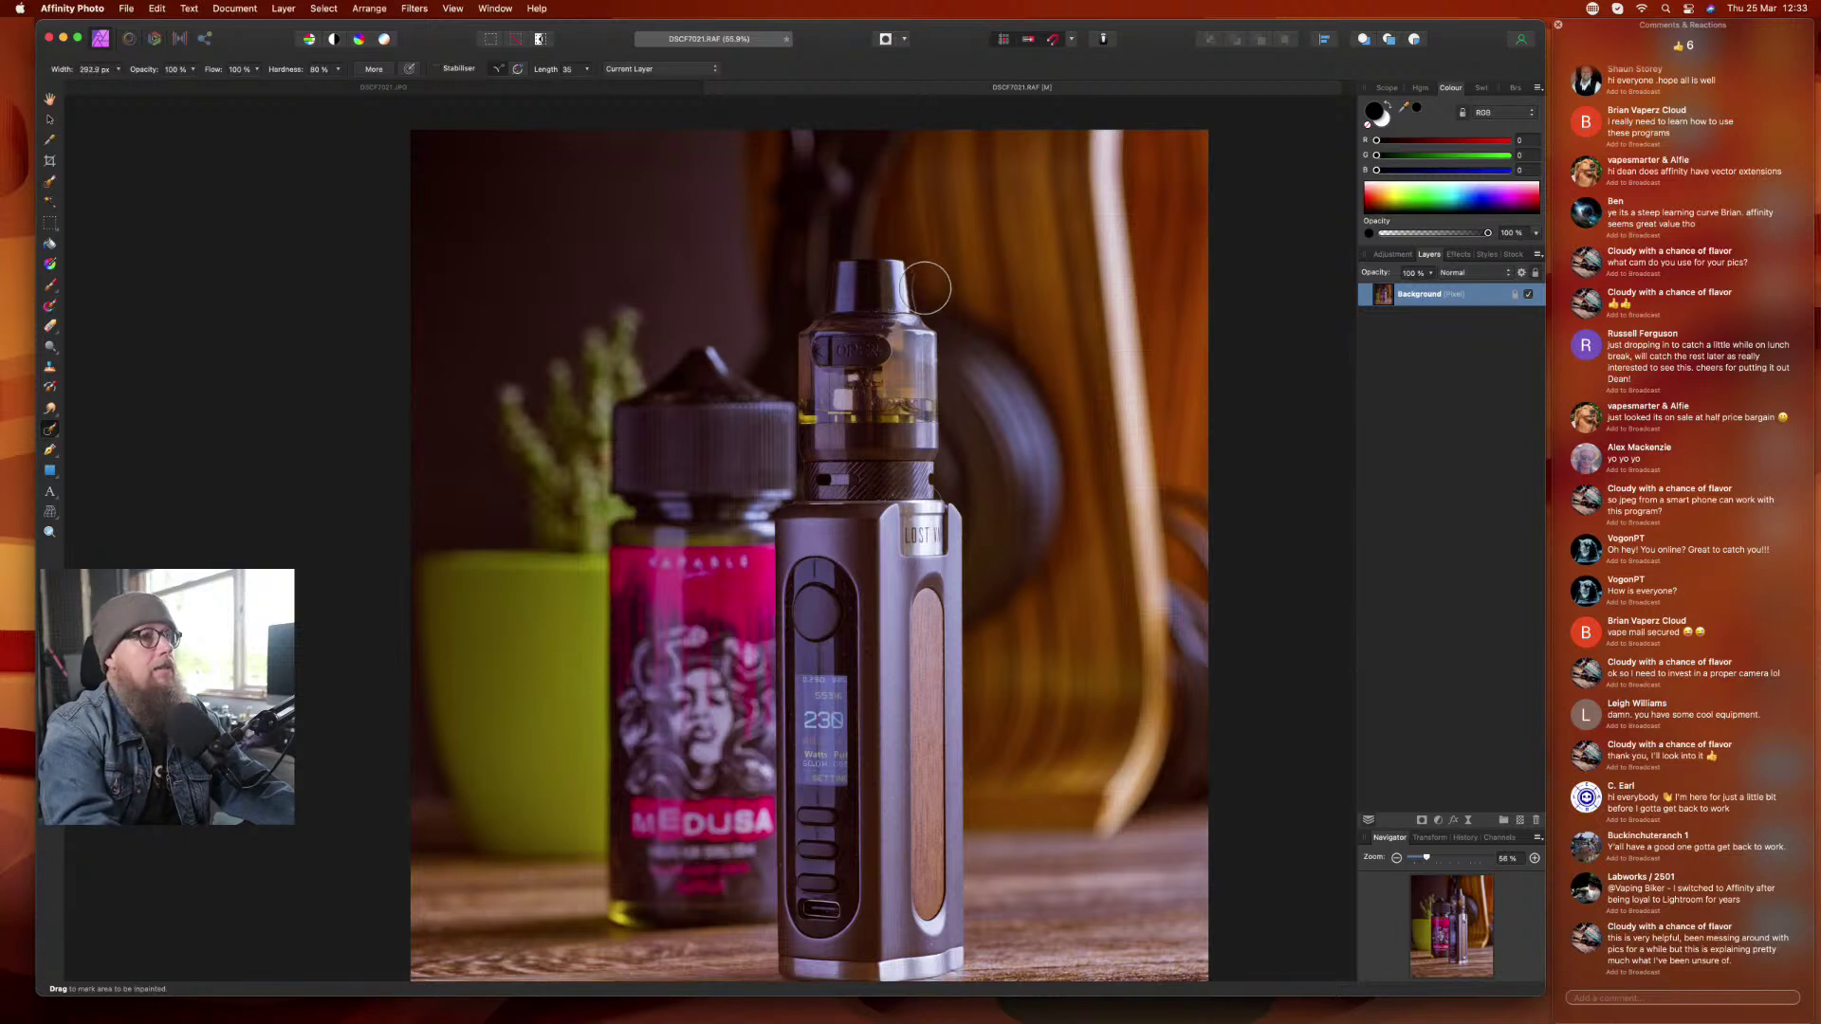
key(bracketleft)
key(bracketleft)
key(bracketleft)
key(bracketleft)
key(bracketleft)
key(bracketleft)
key(bracketleft)
key(bracketleft)
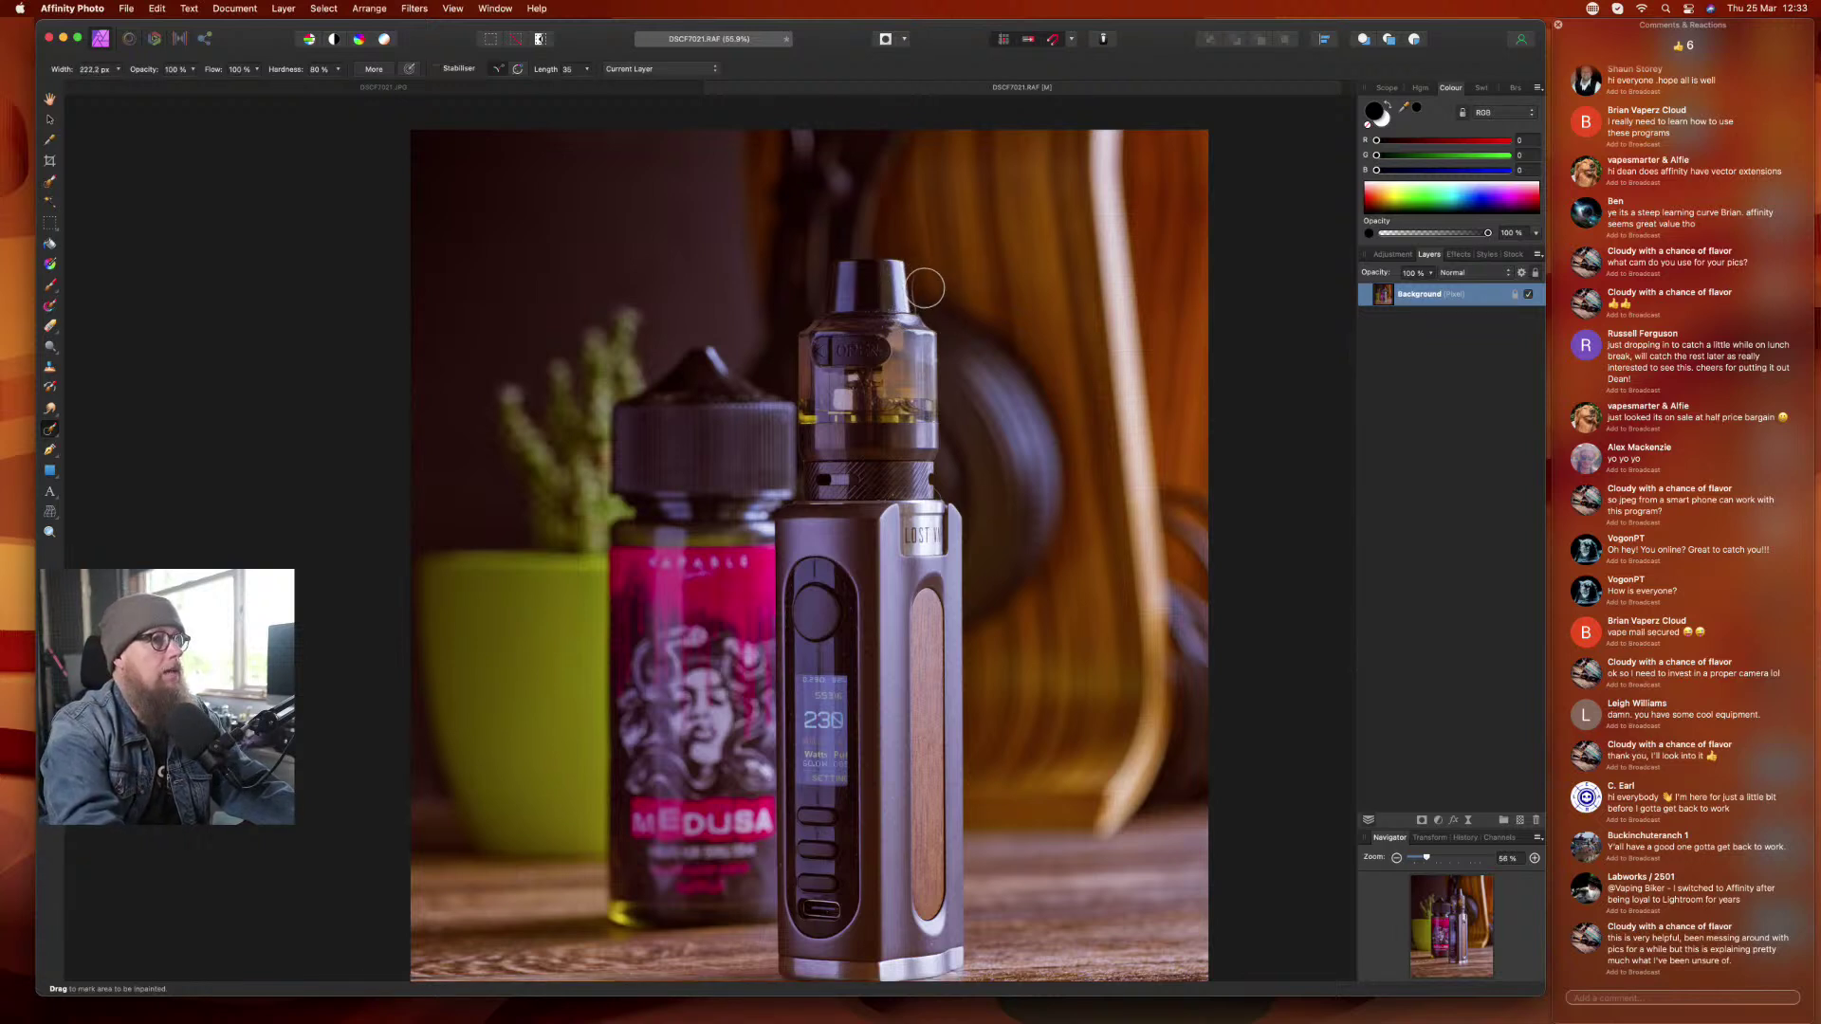
key(bracketleft)
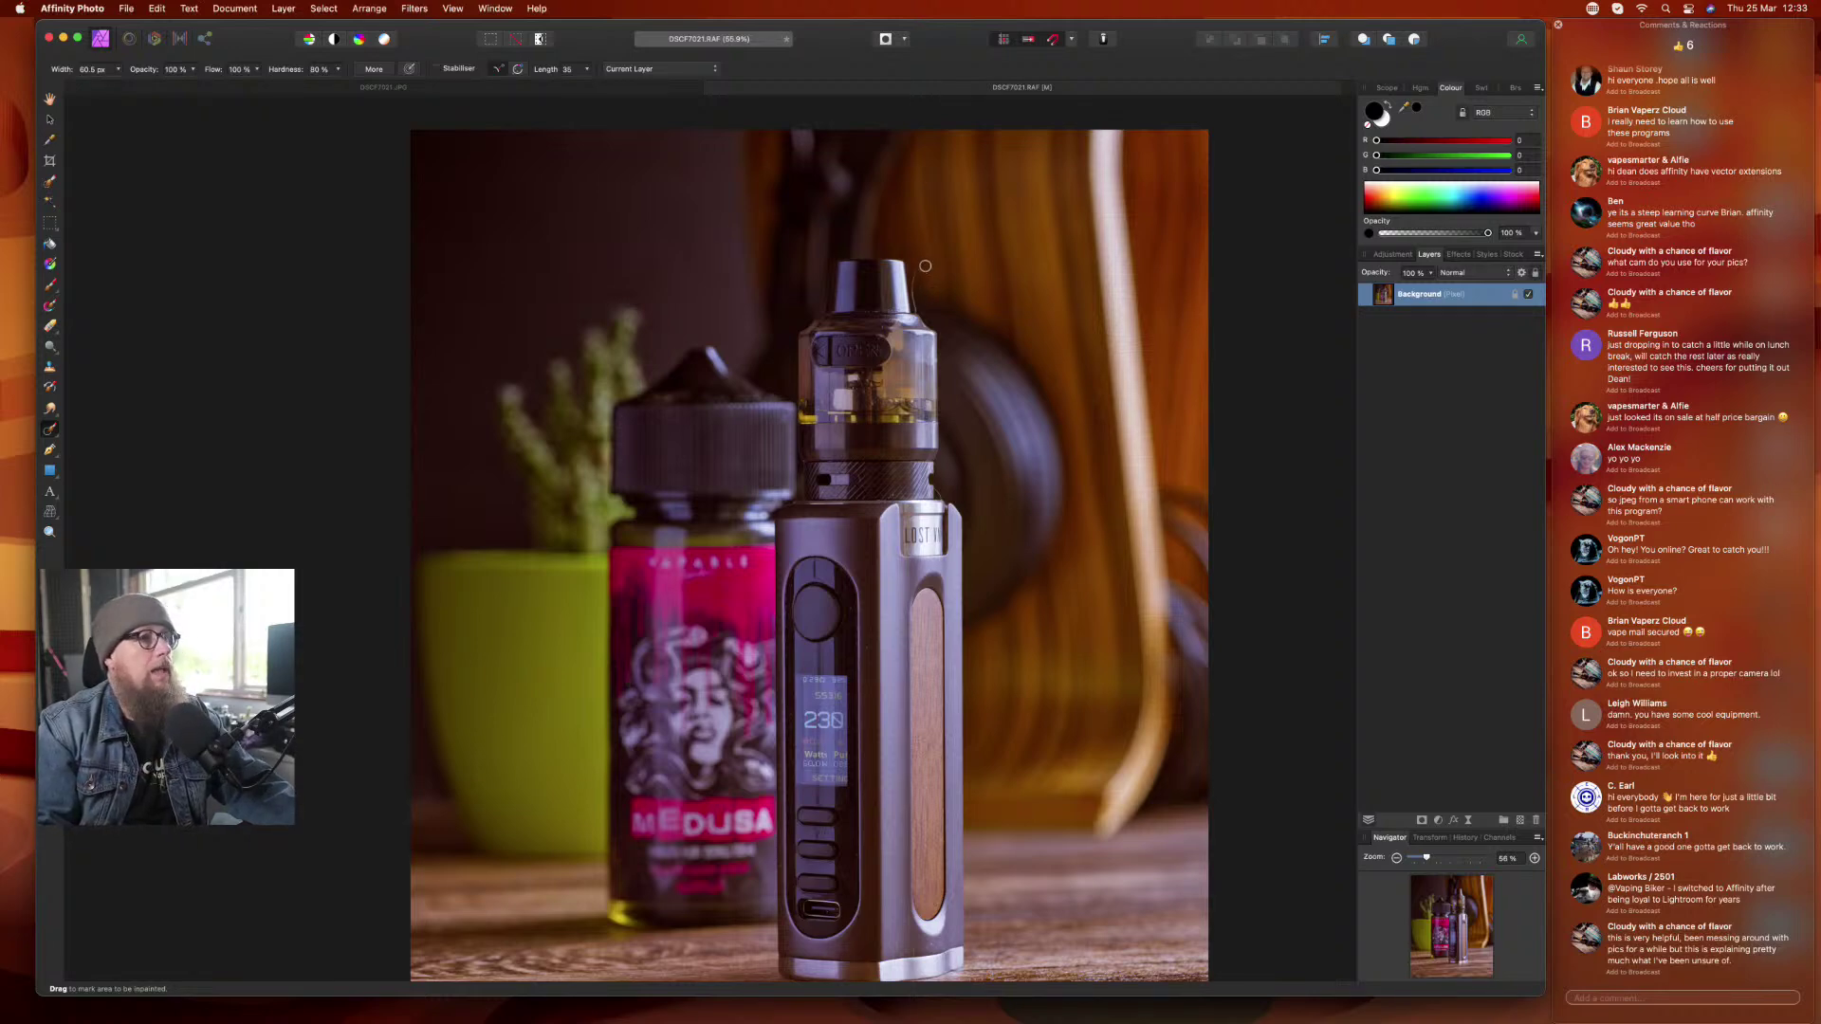
- Inpaint the leftover strand fragment beside the base of the device's mouthpiece, using a smaller brush
scroll(925, 275, up, 5)
drag(903, 284, 898, 406)
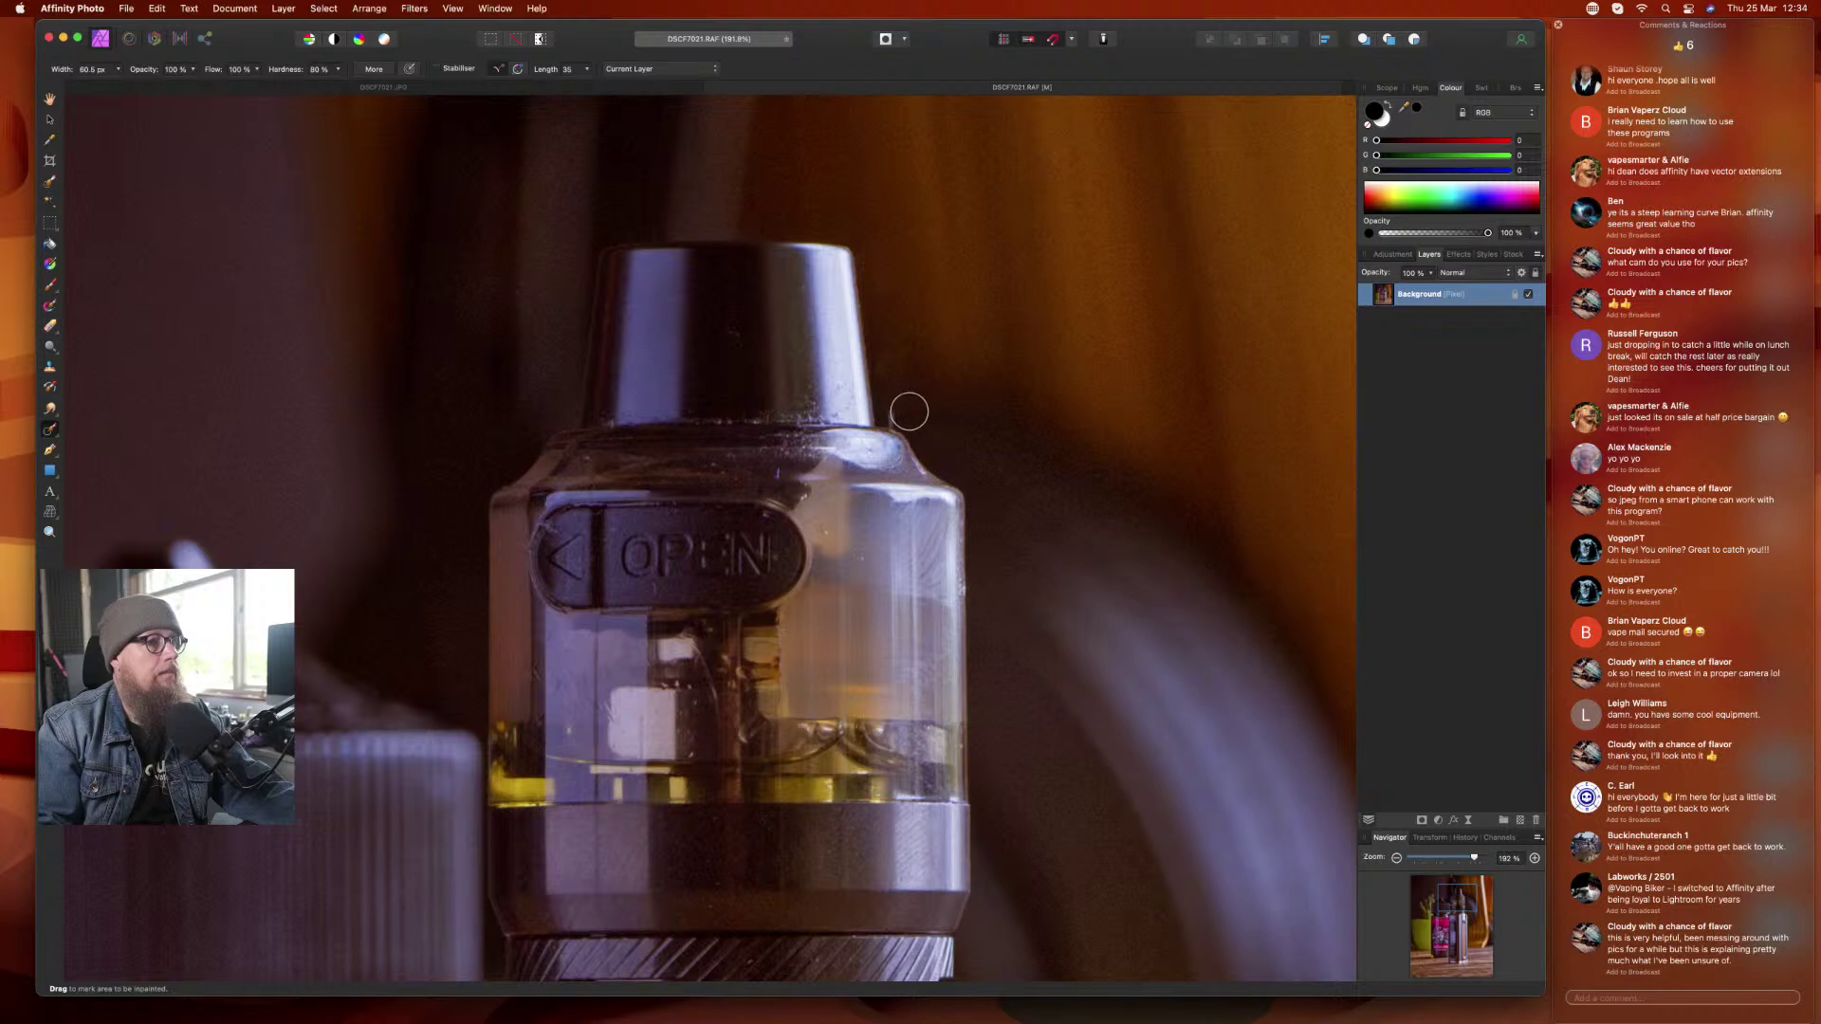
key(bracketleft)
key(bracketleft)
key(bracketleft)
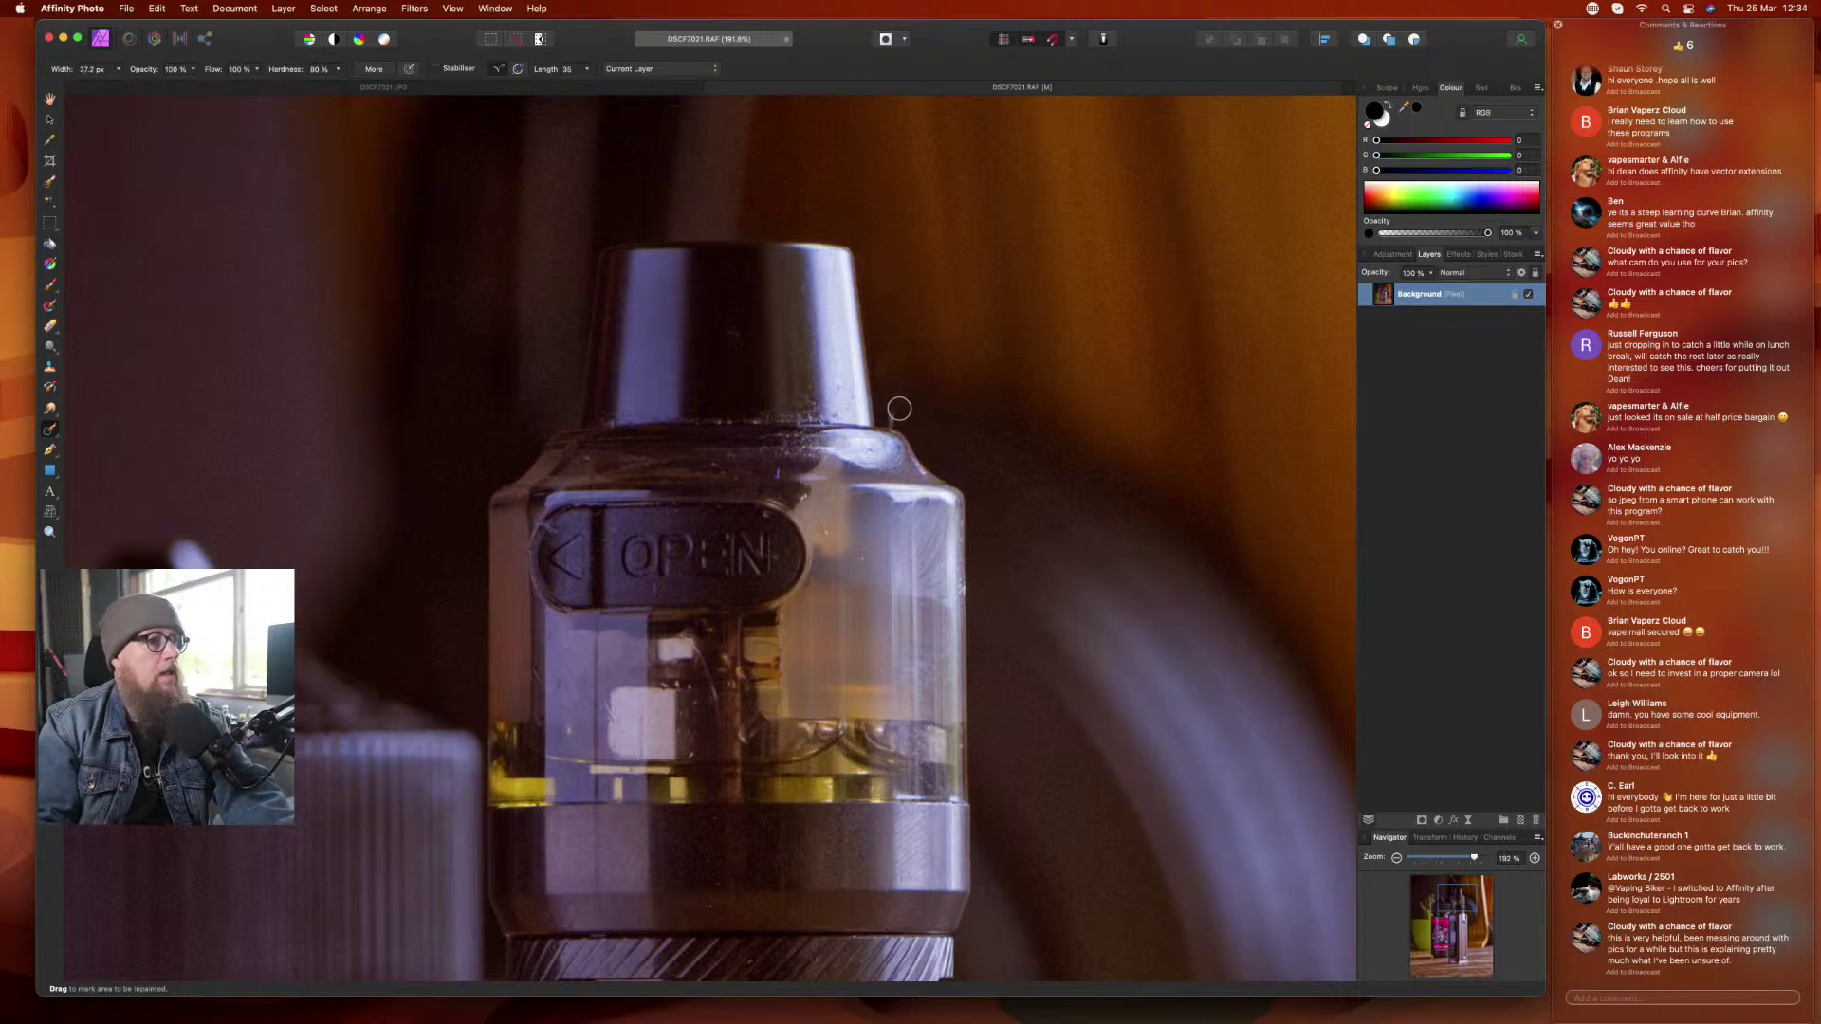
click(890, 416)
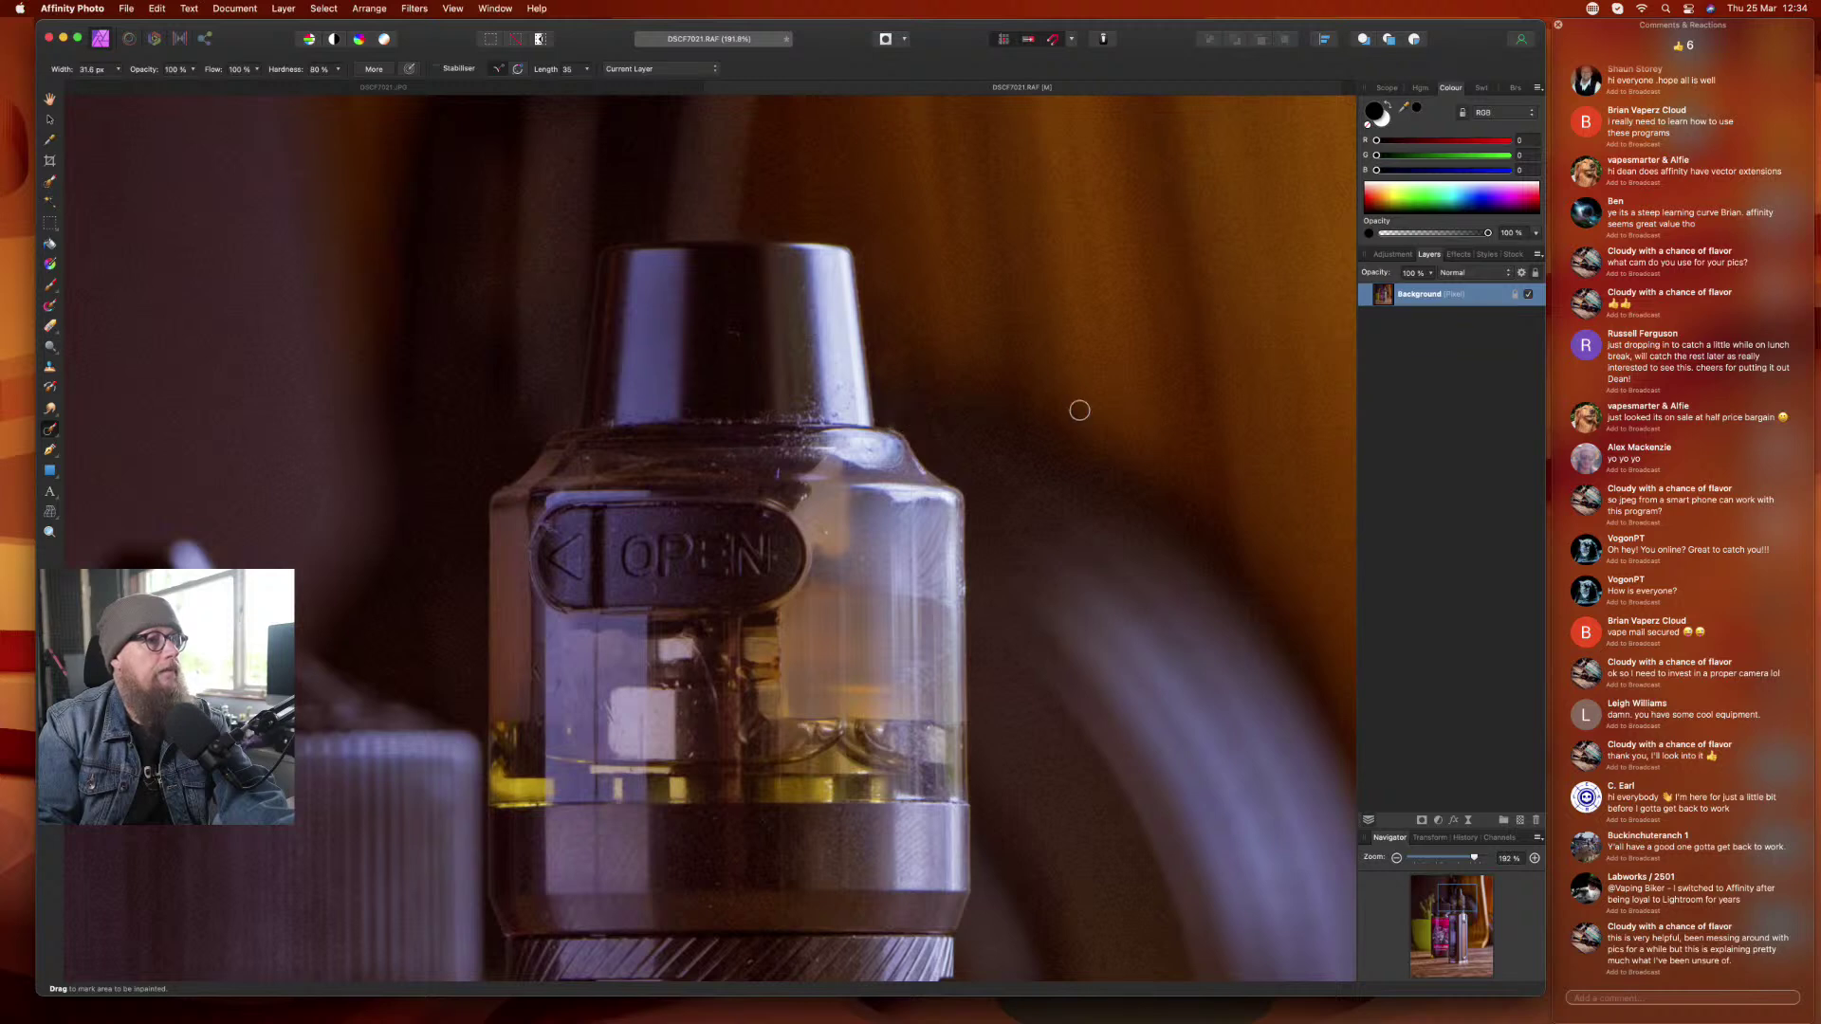
- Inpaint the dust specks on the black mouthpiece and around its base with a brush about 22.8 px wide
key(bracketleft)
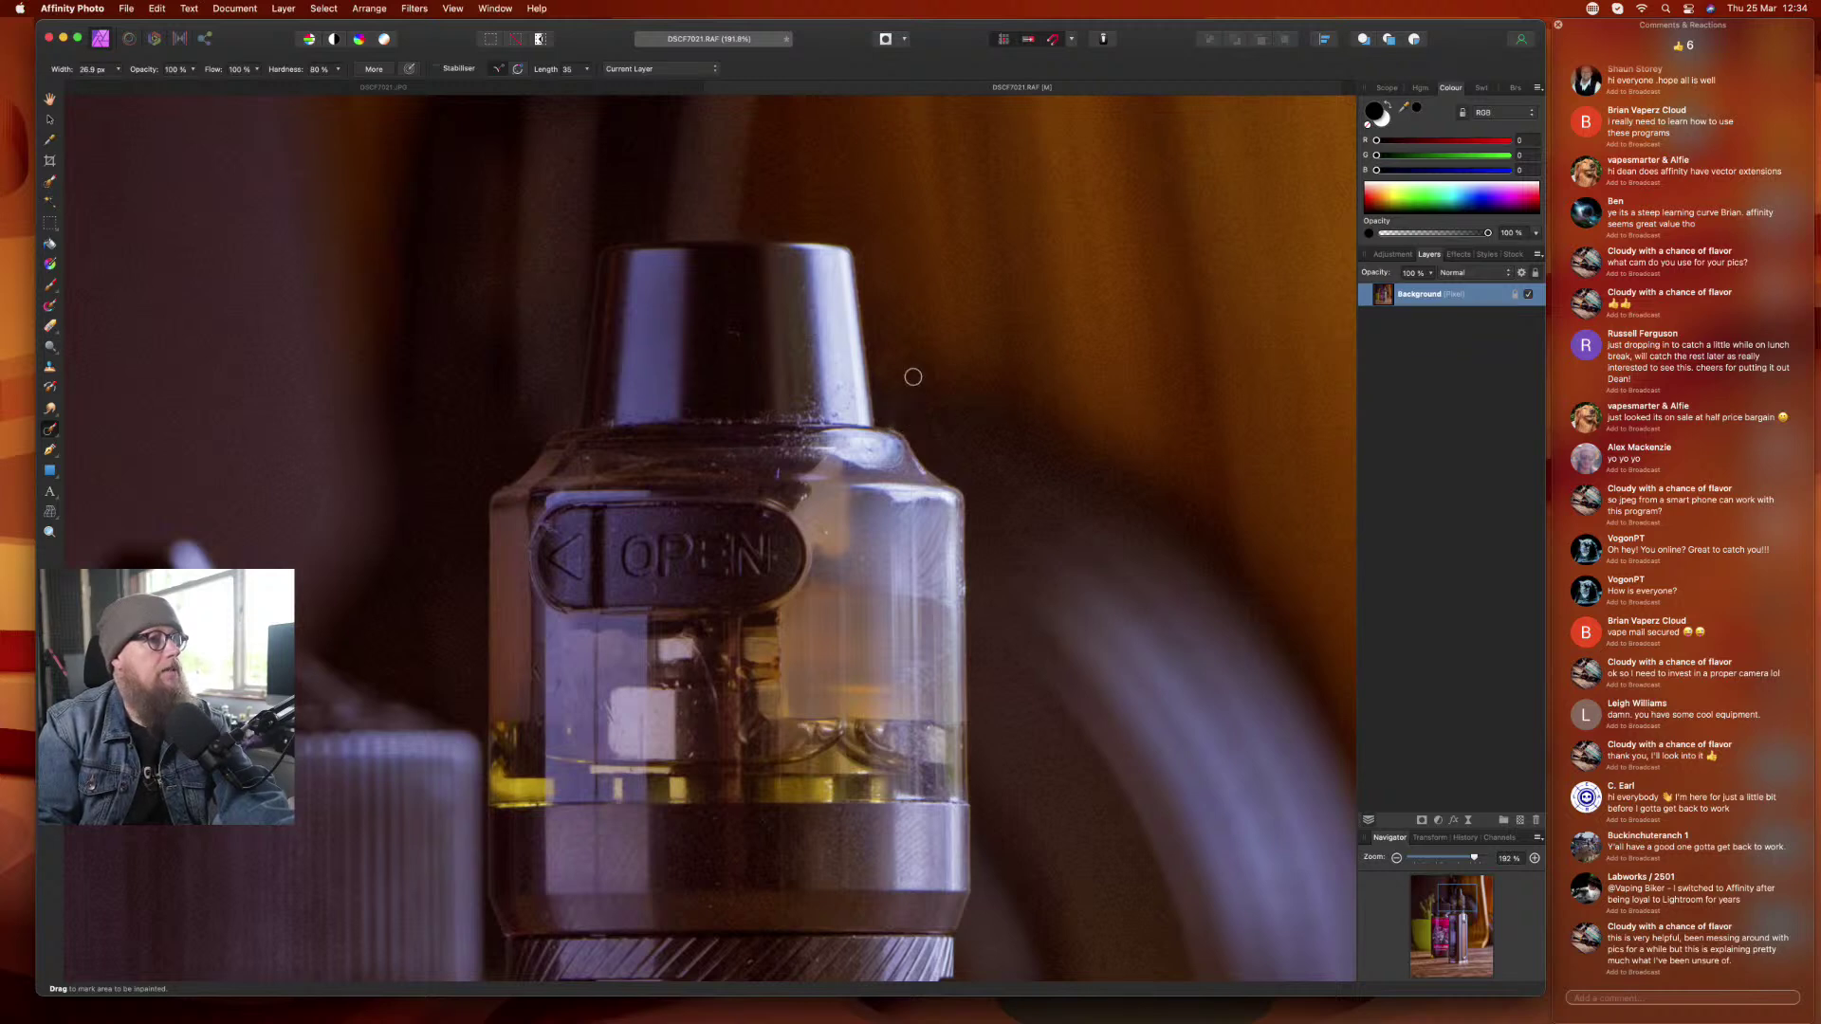
click(729, 328)
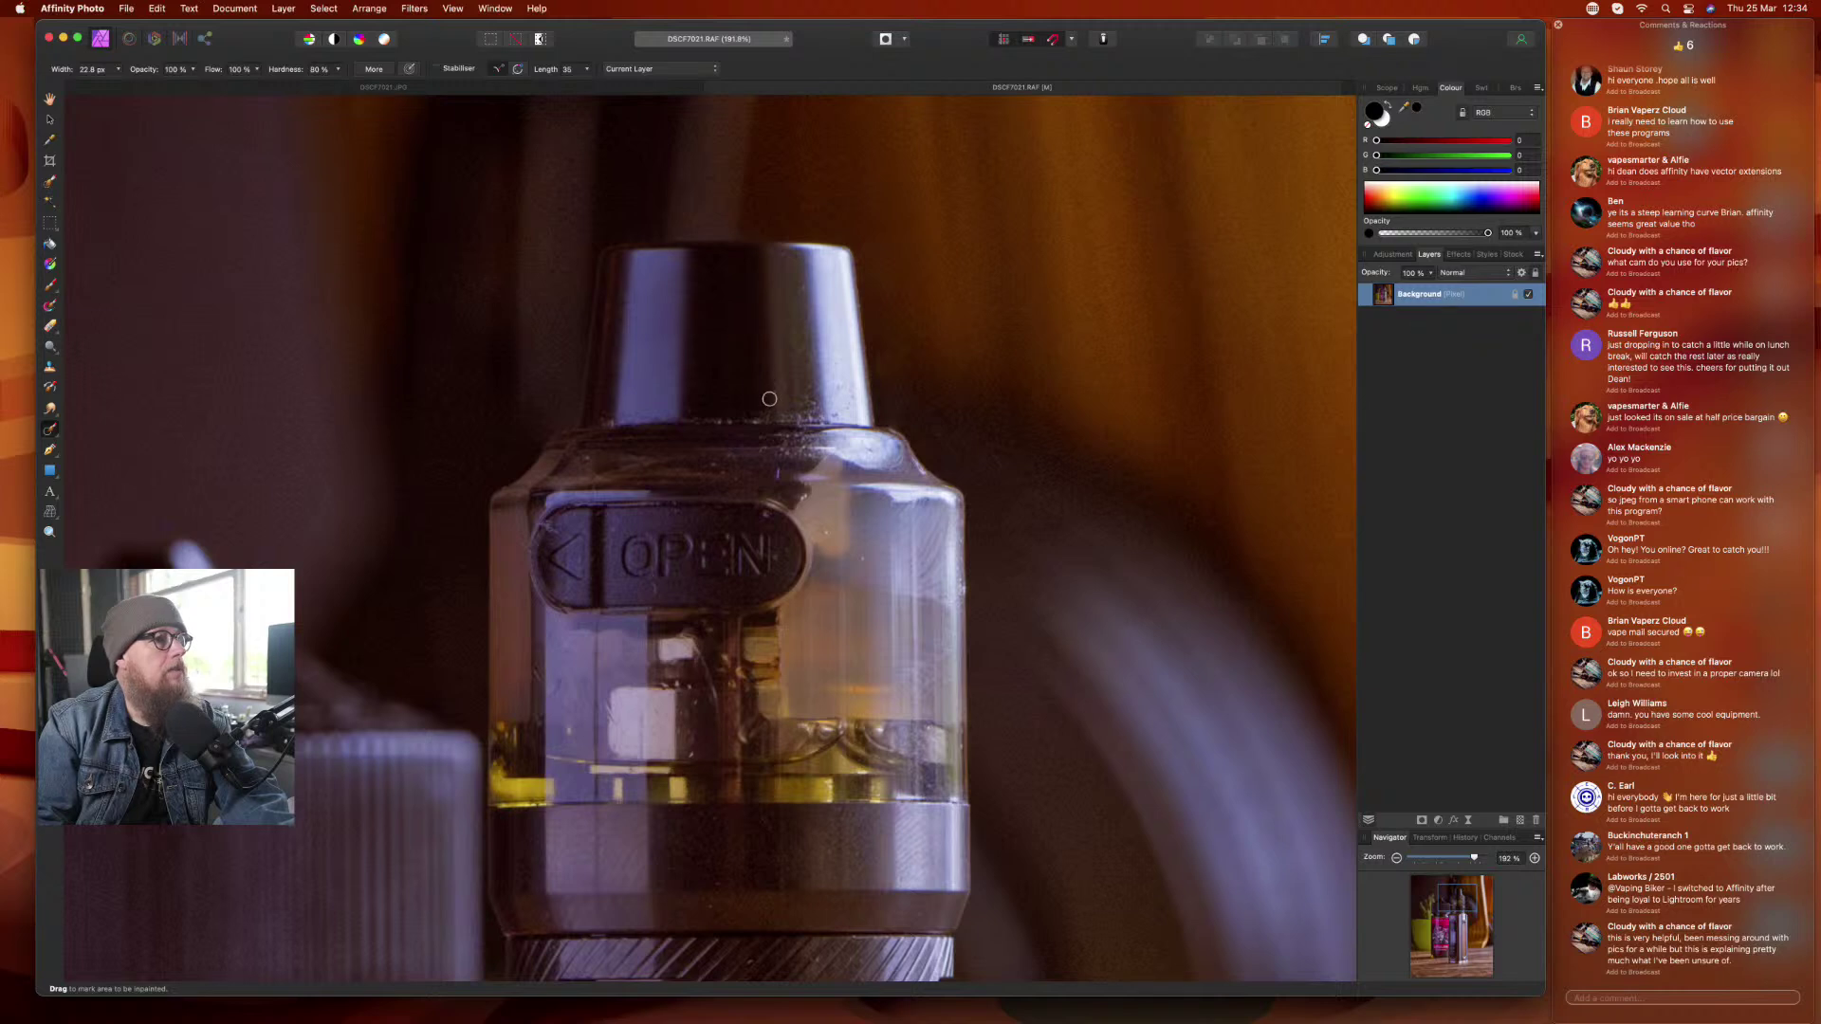
drag(812, 322, 800, 353)
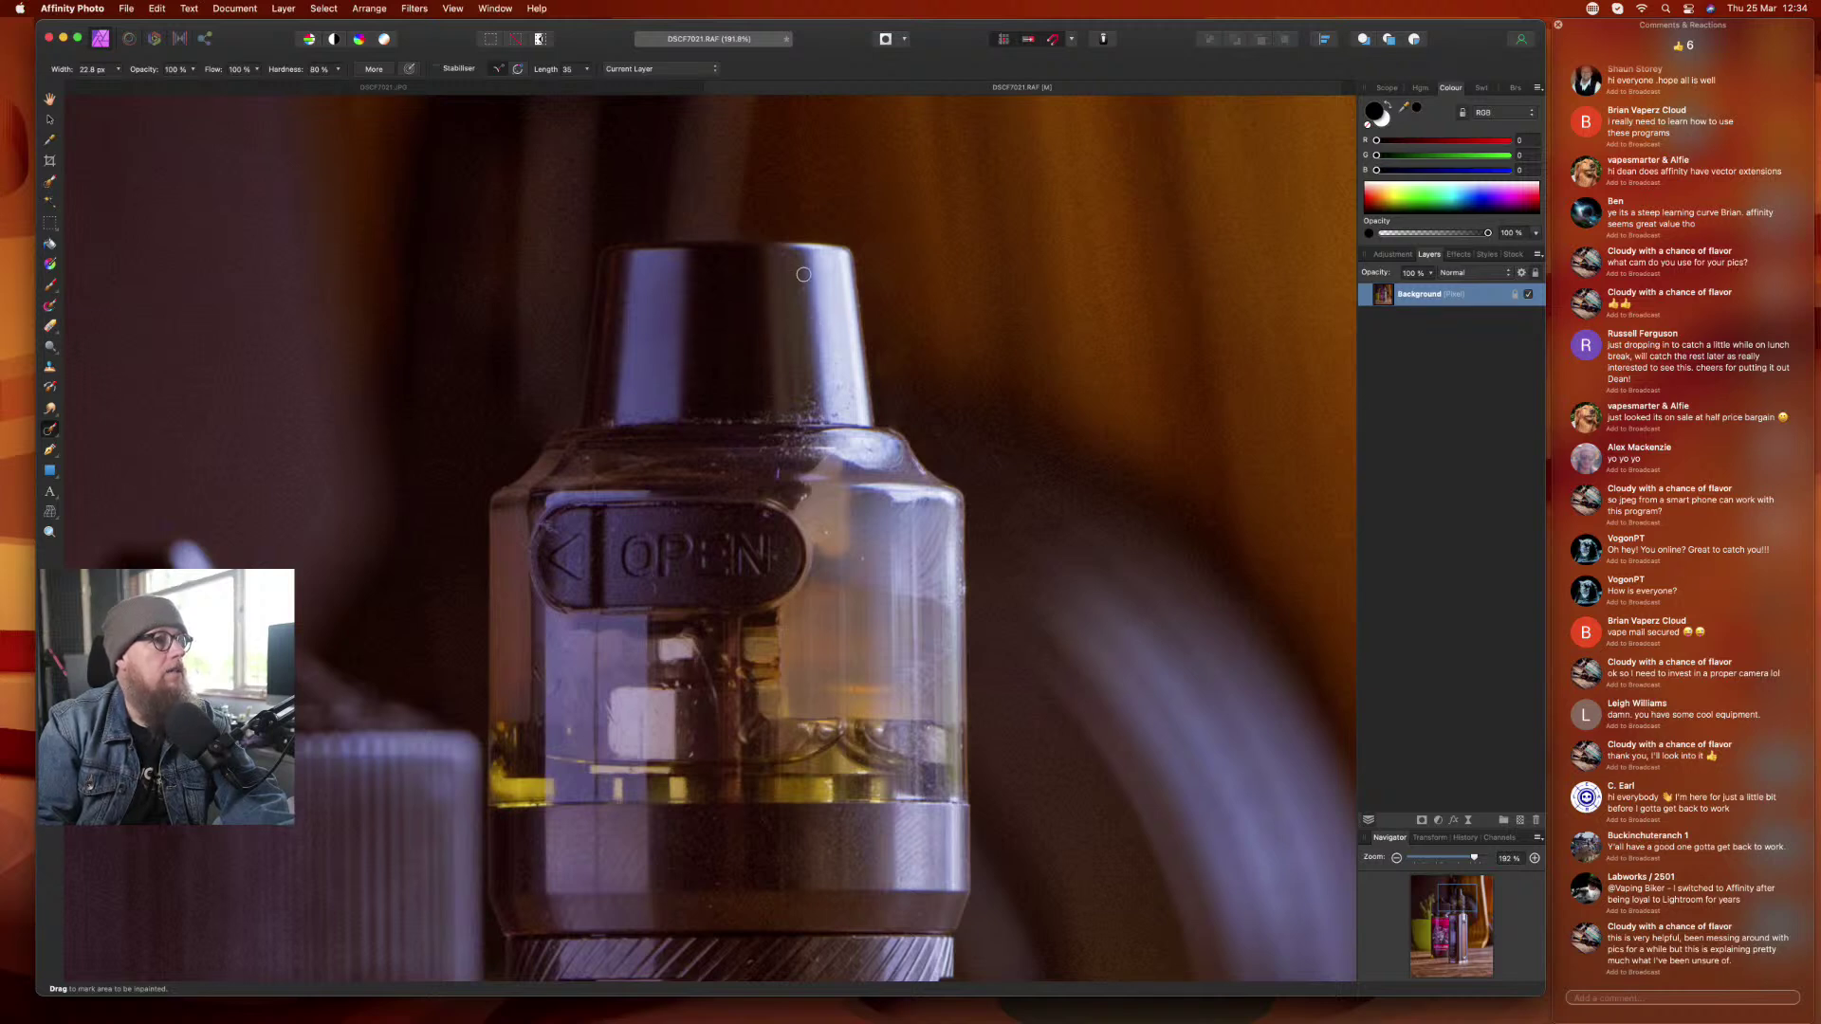
click(776, 473)
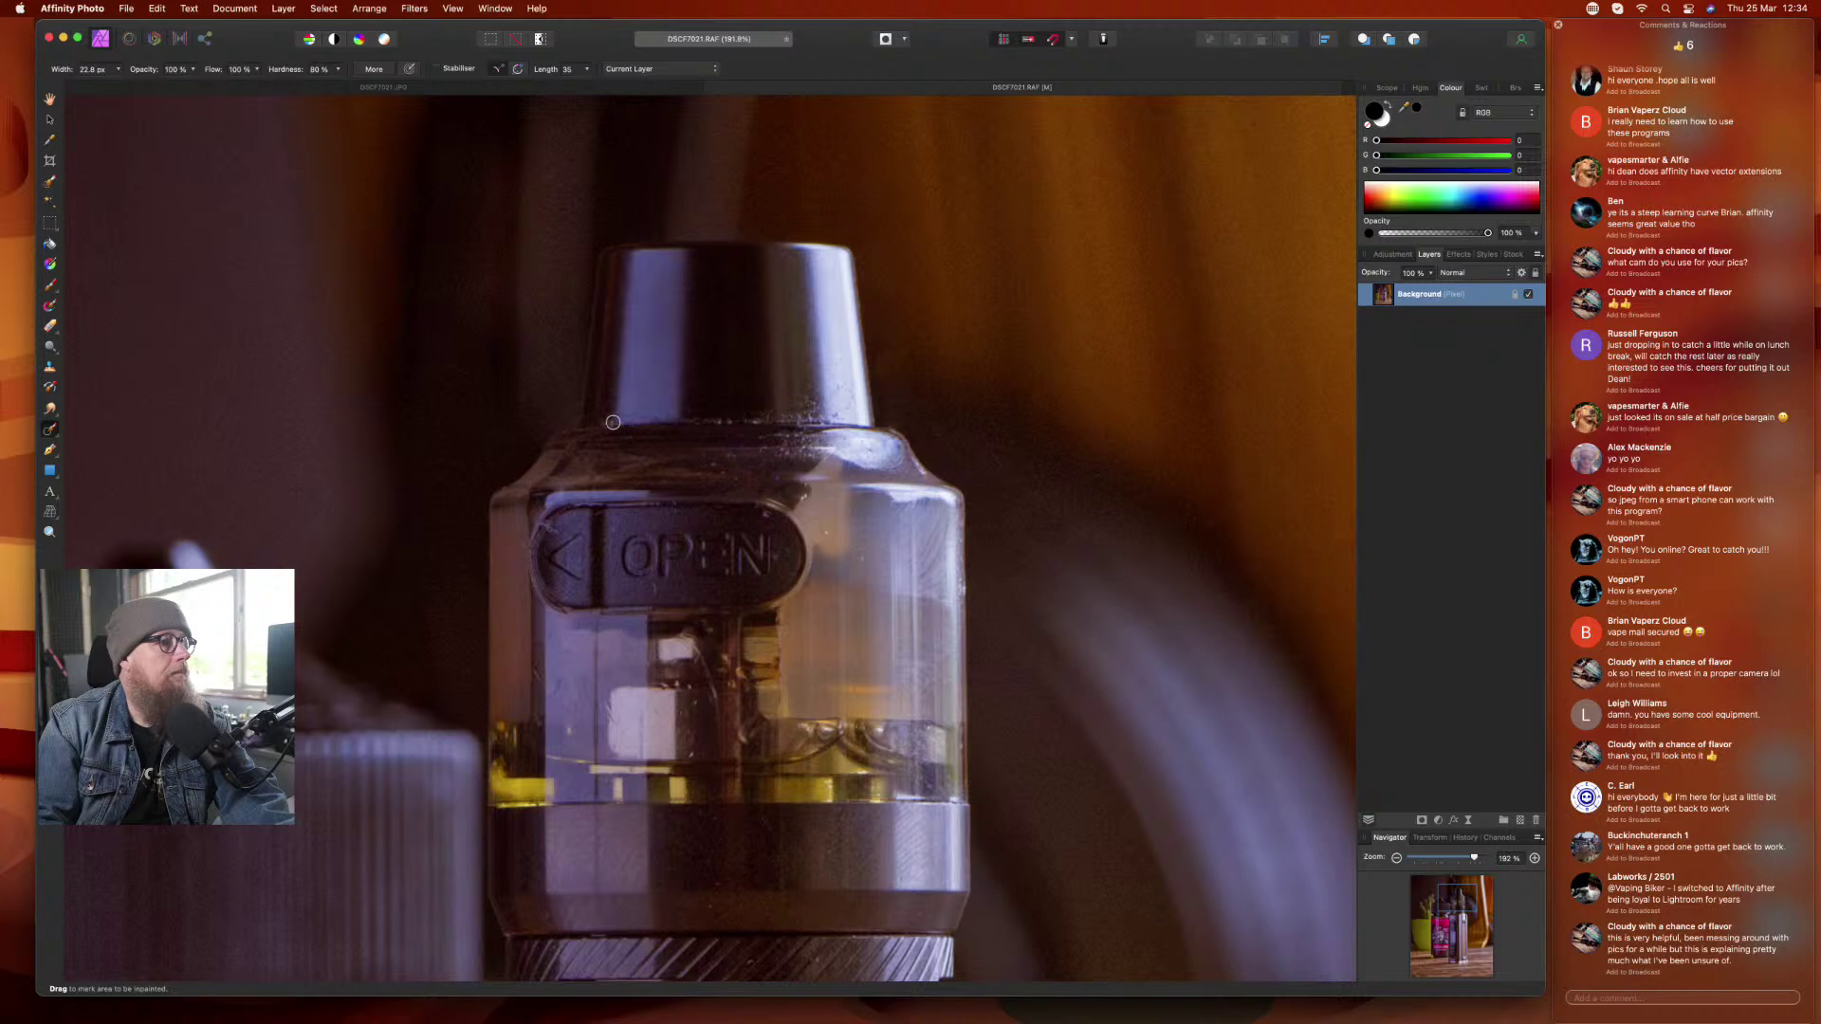
drag(606, 297, 606, 327)
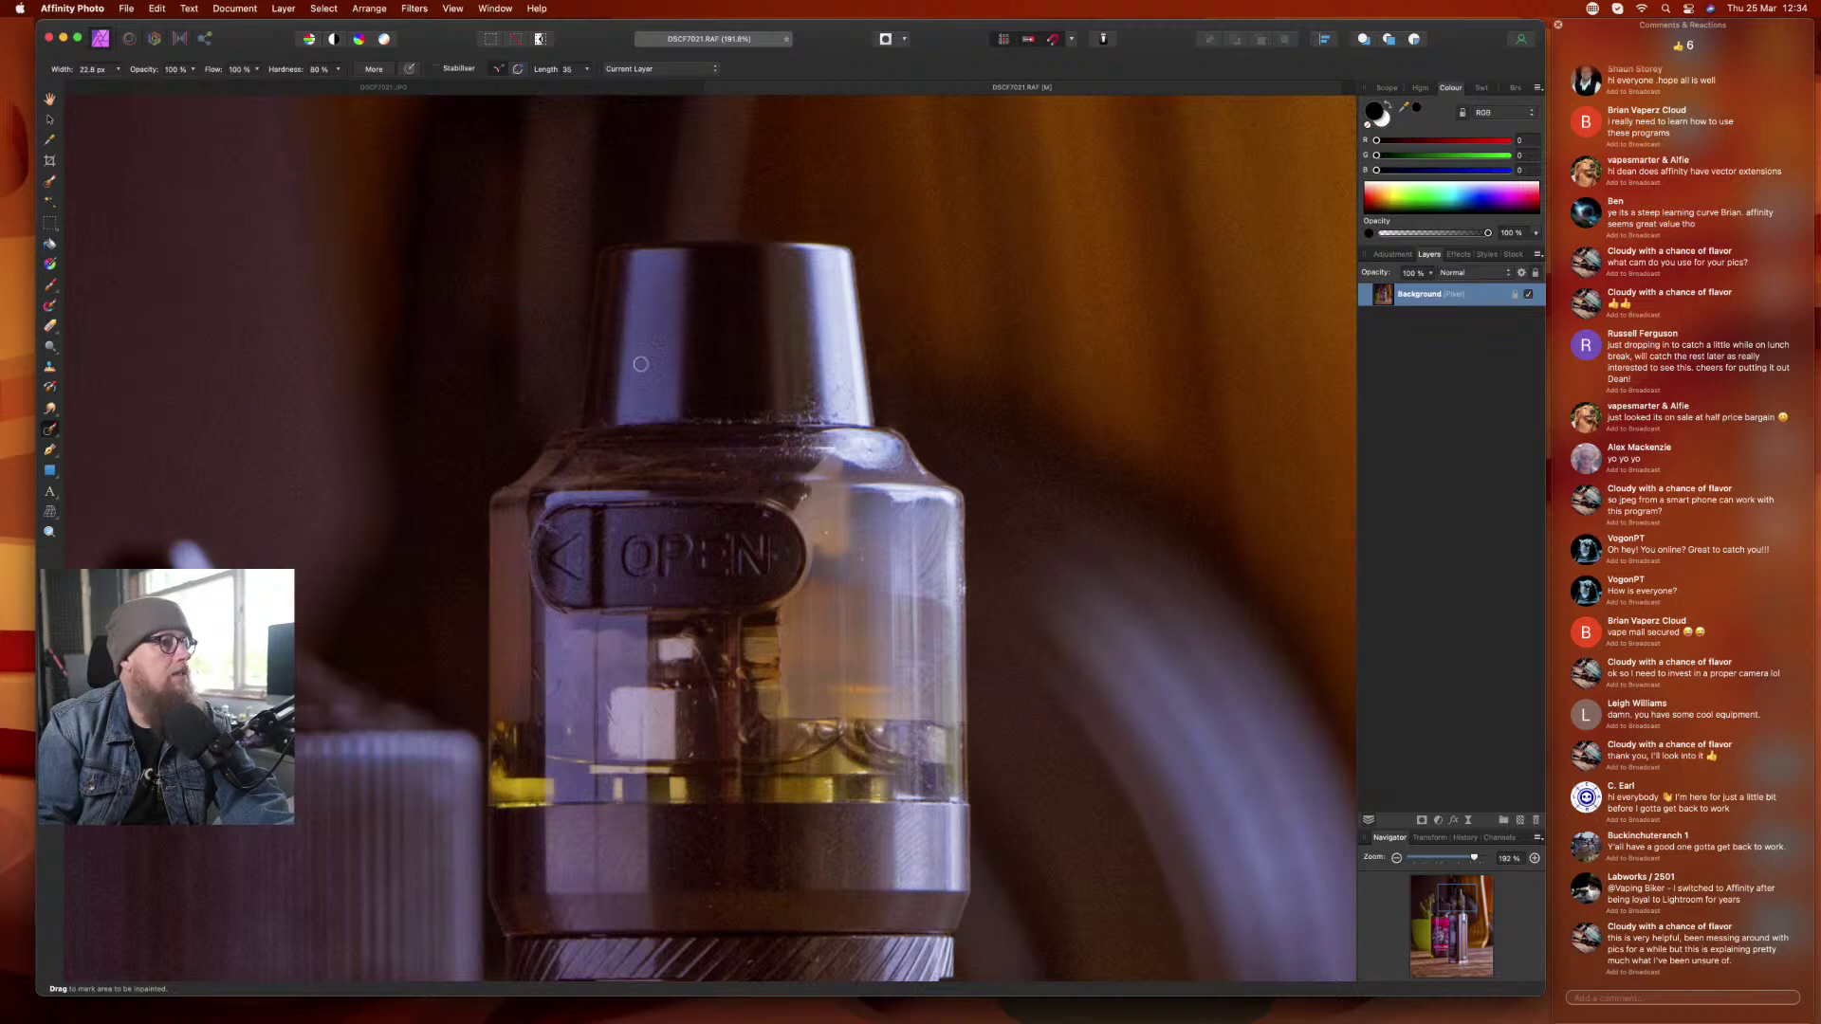
click(747, 419)
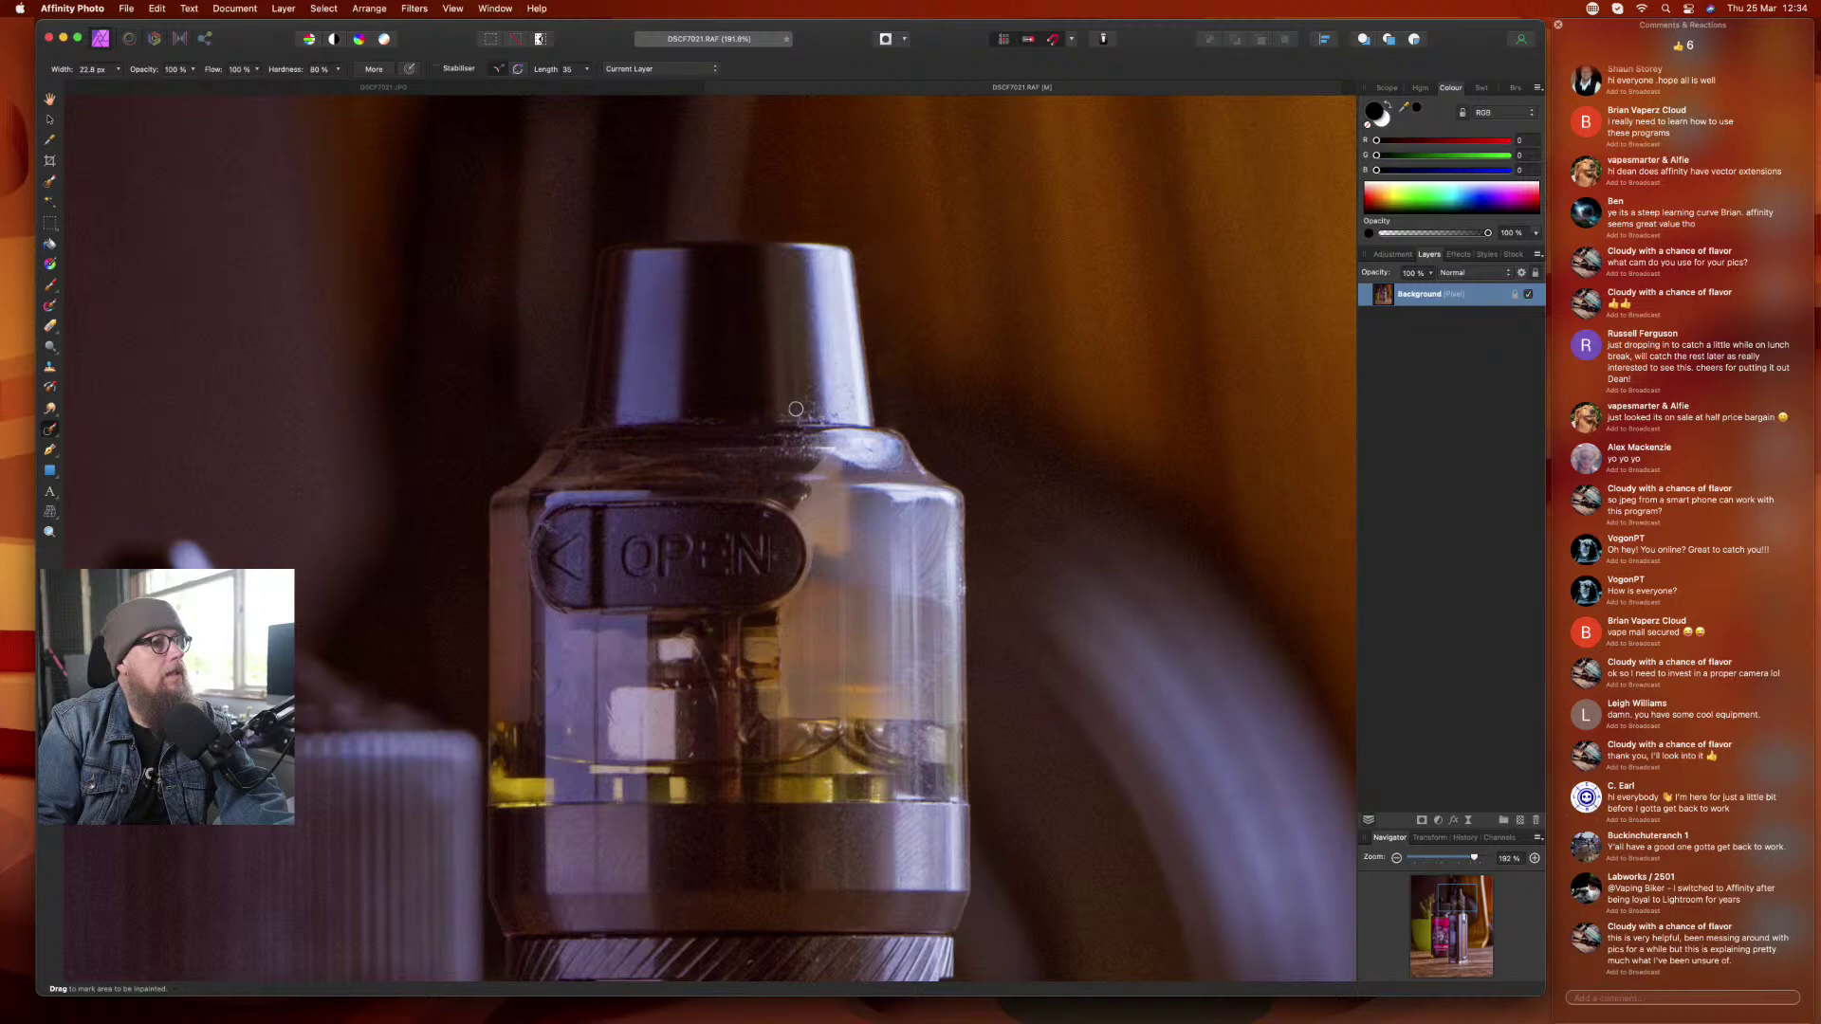
drag(802, 406, 811, 383)
drag(839, 384, 835, 415)
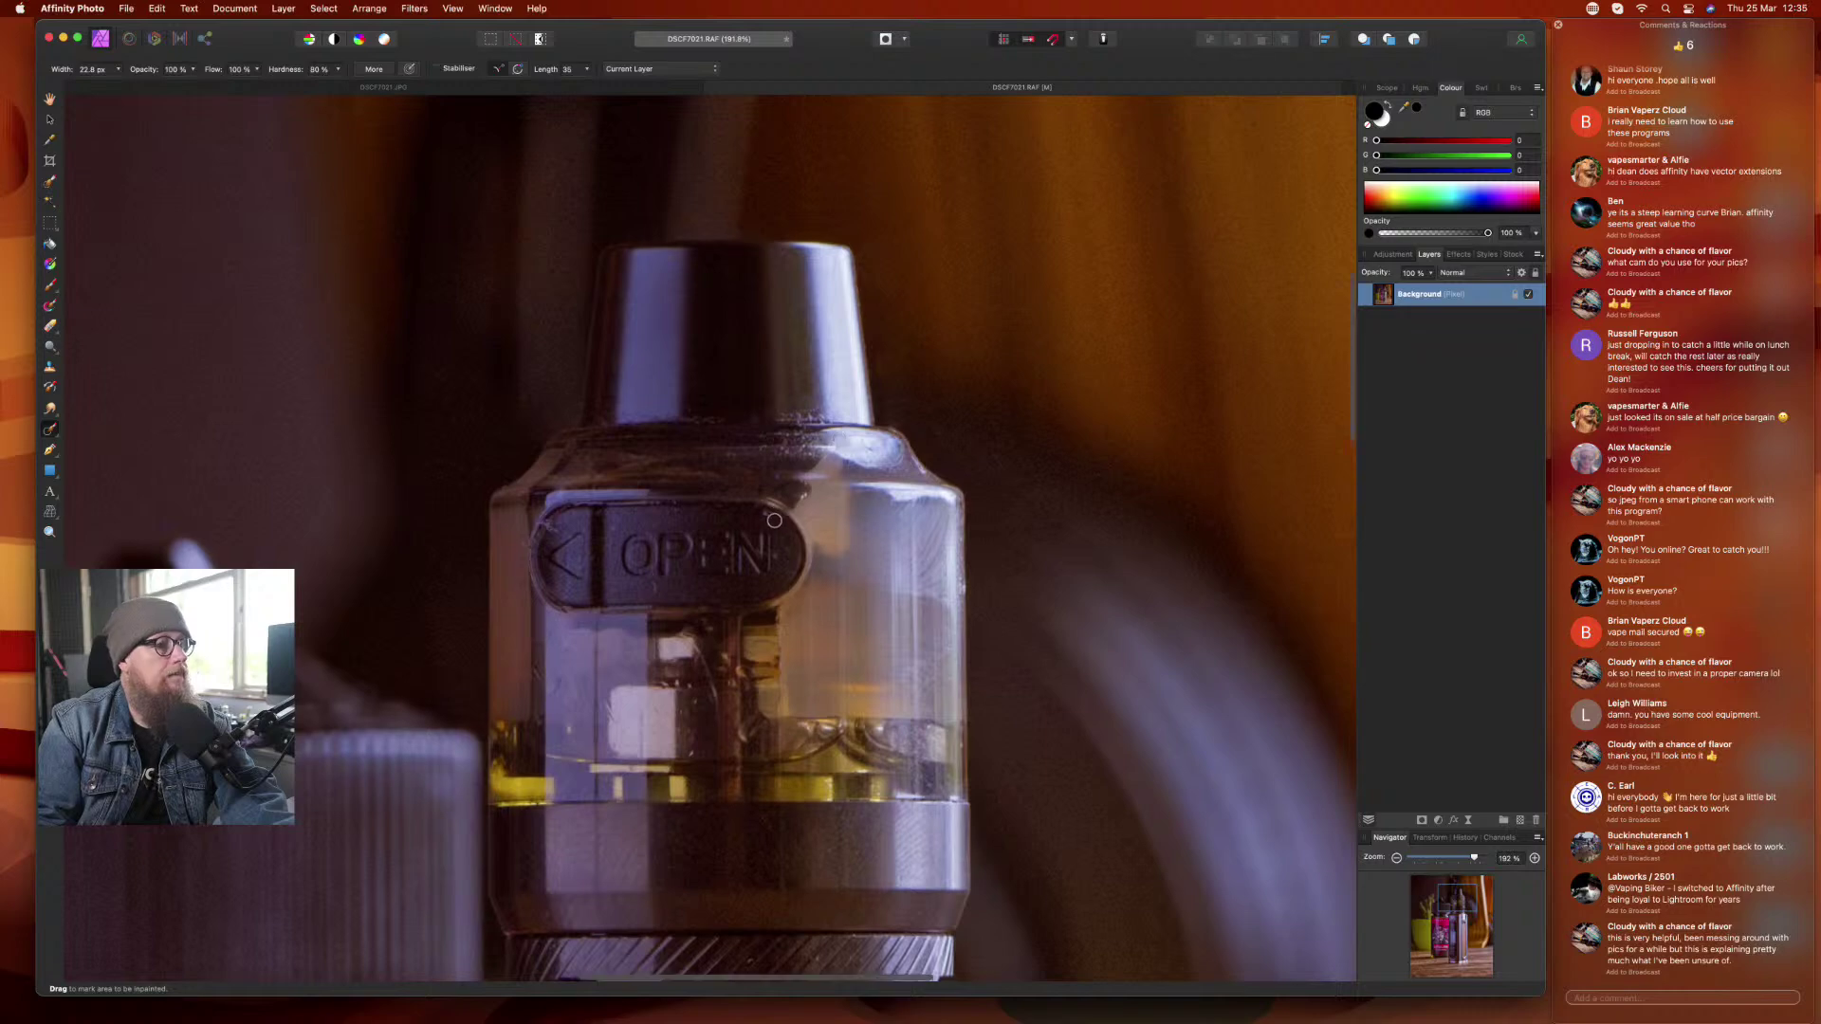
- Remove the small fibre at the arrow end of the tank's OPEN badge, reducing the inpainting brush to about 10.1 px
scroll(839, 439, down, 5)
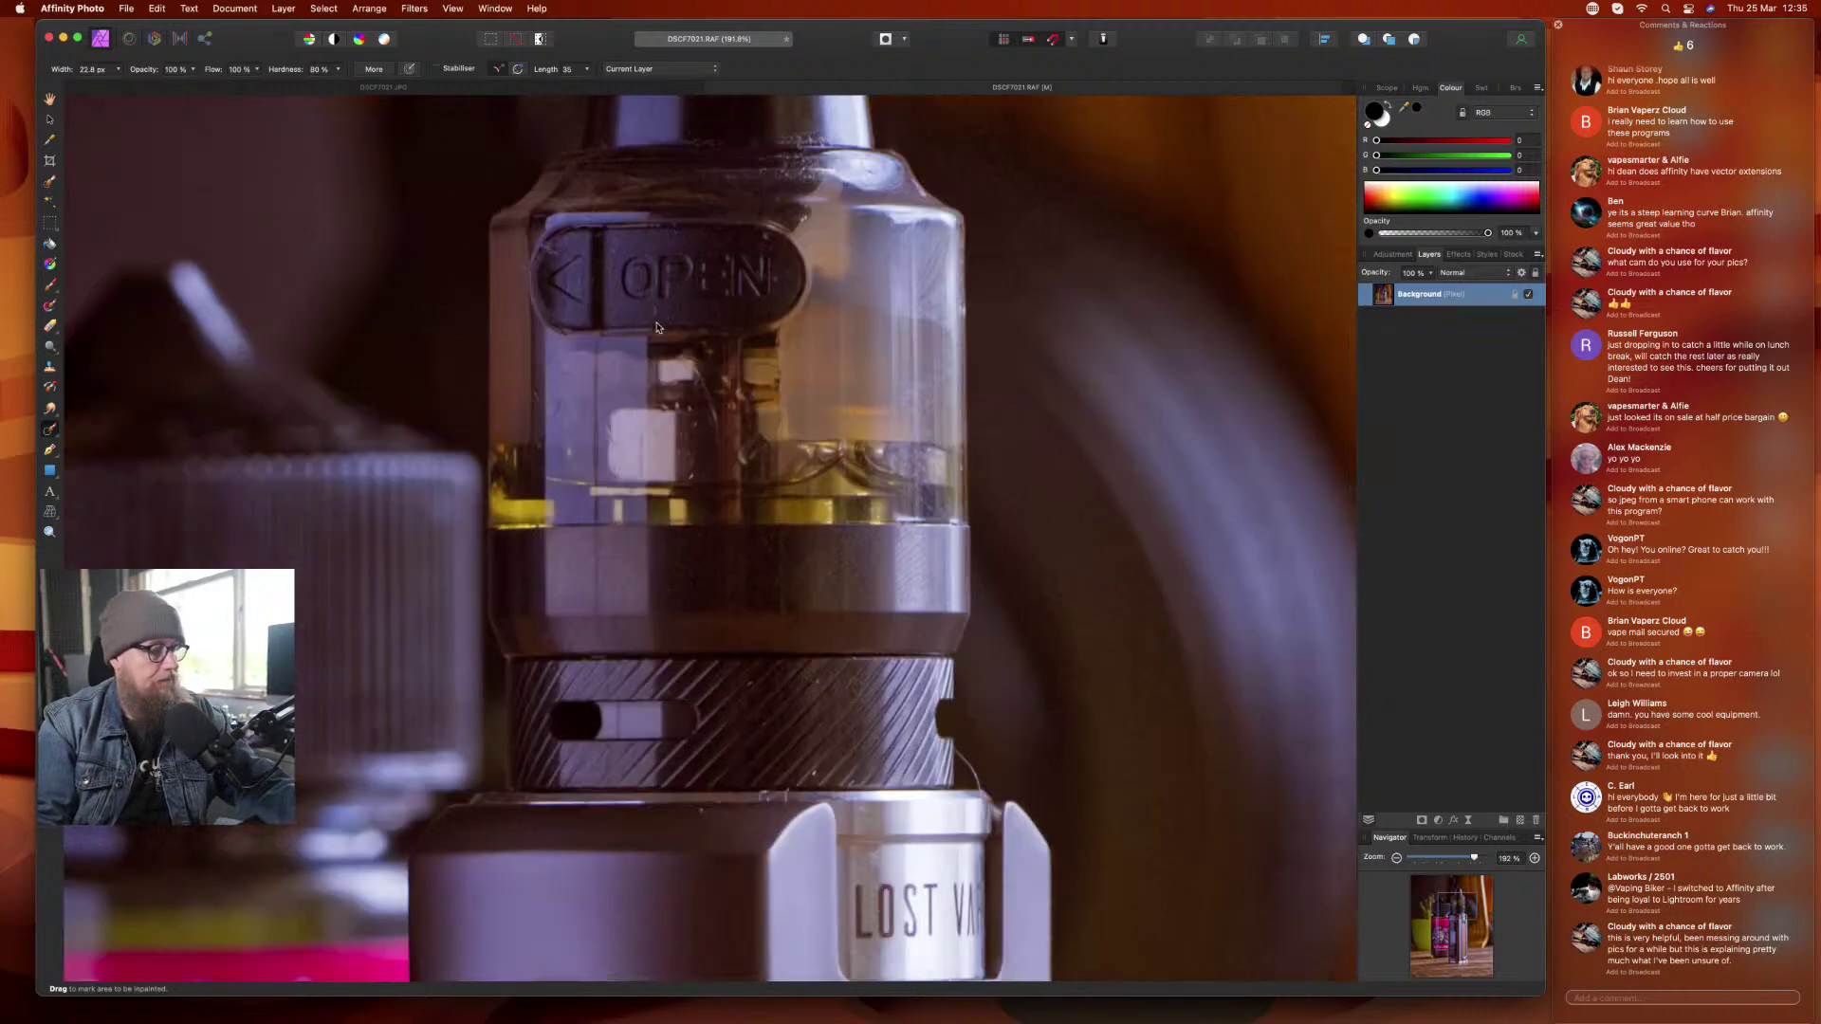
scroll(656, 327, up, 5)
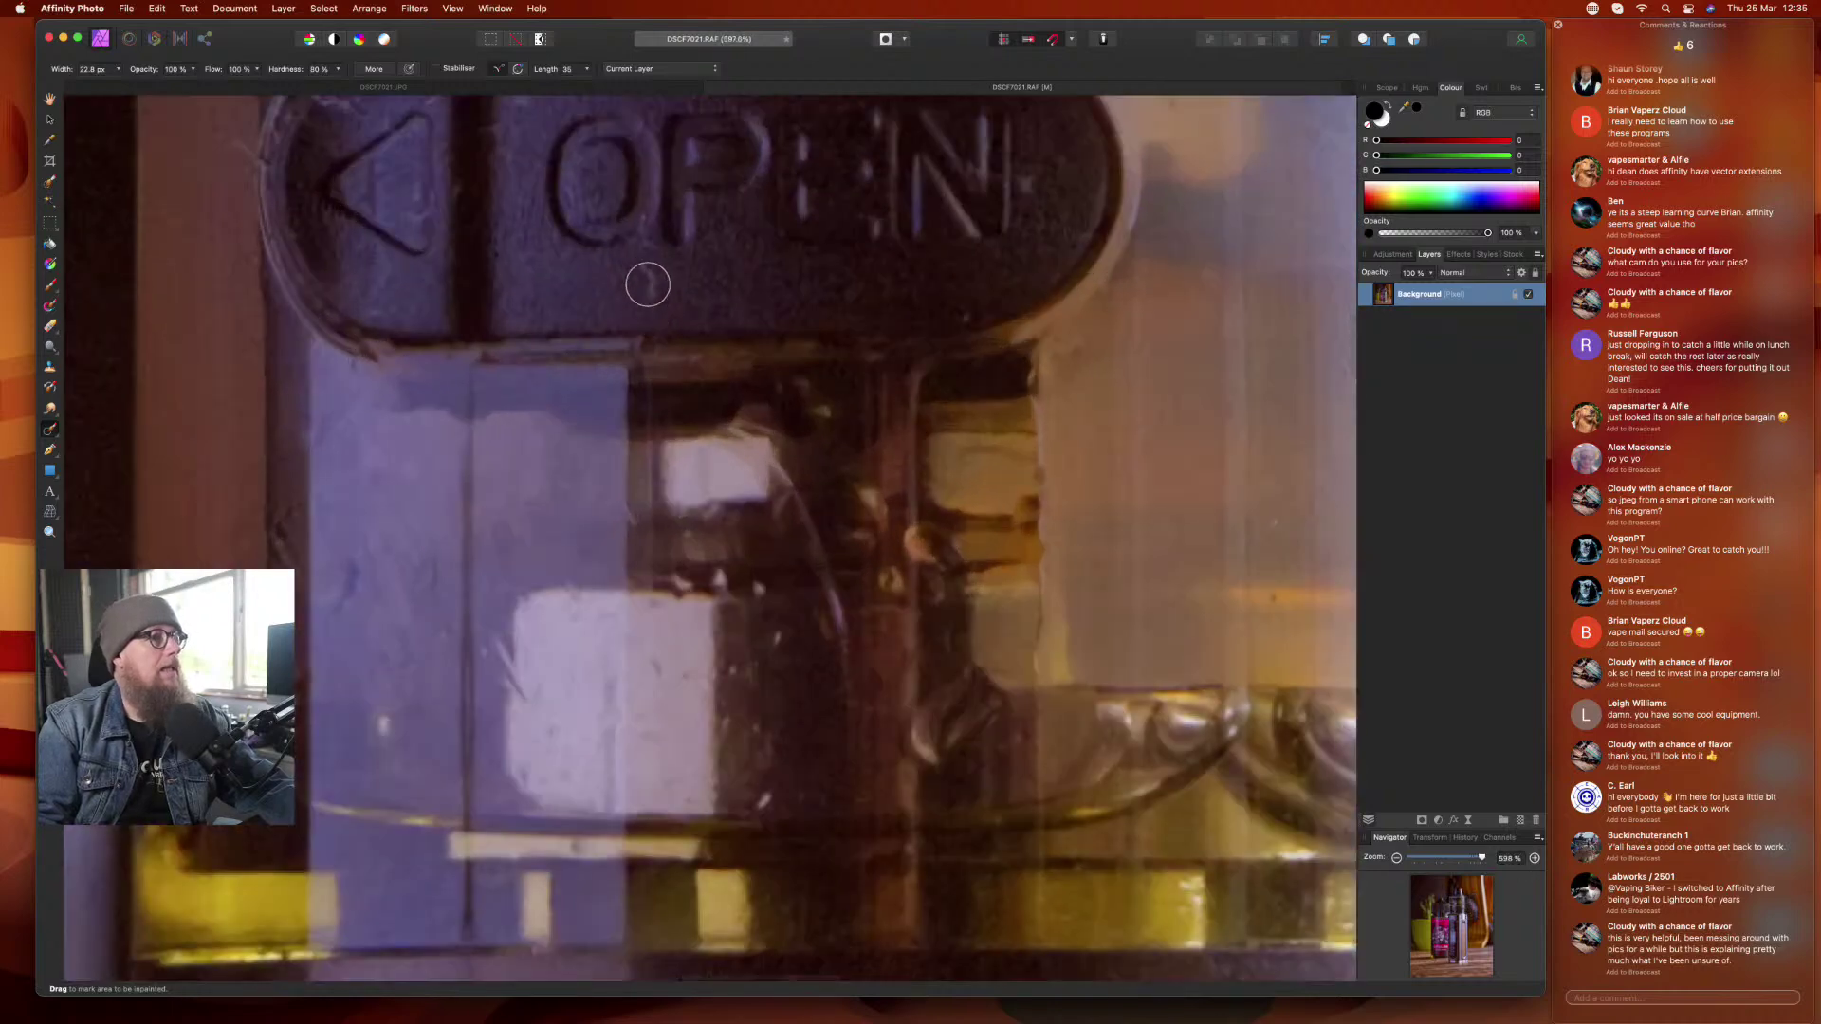
scroll(822, 469, down, 10)
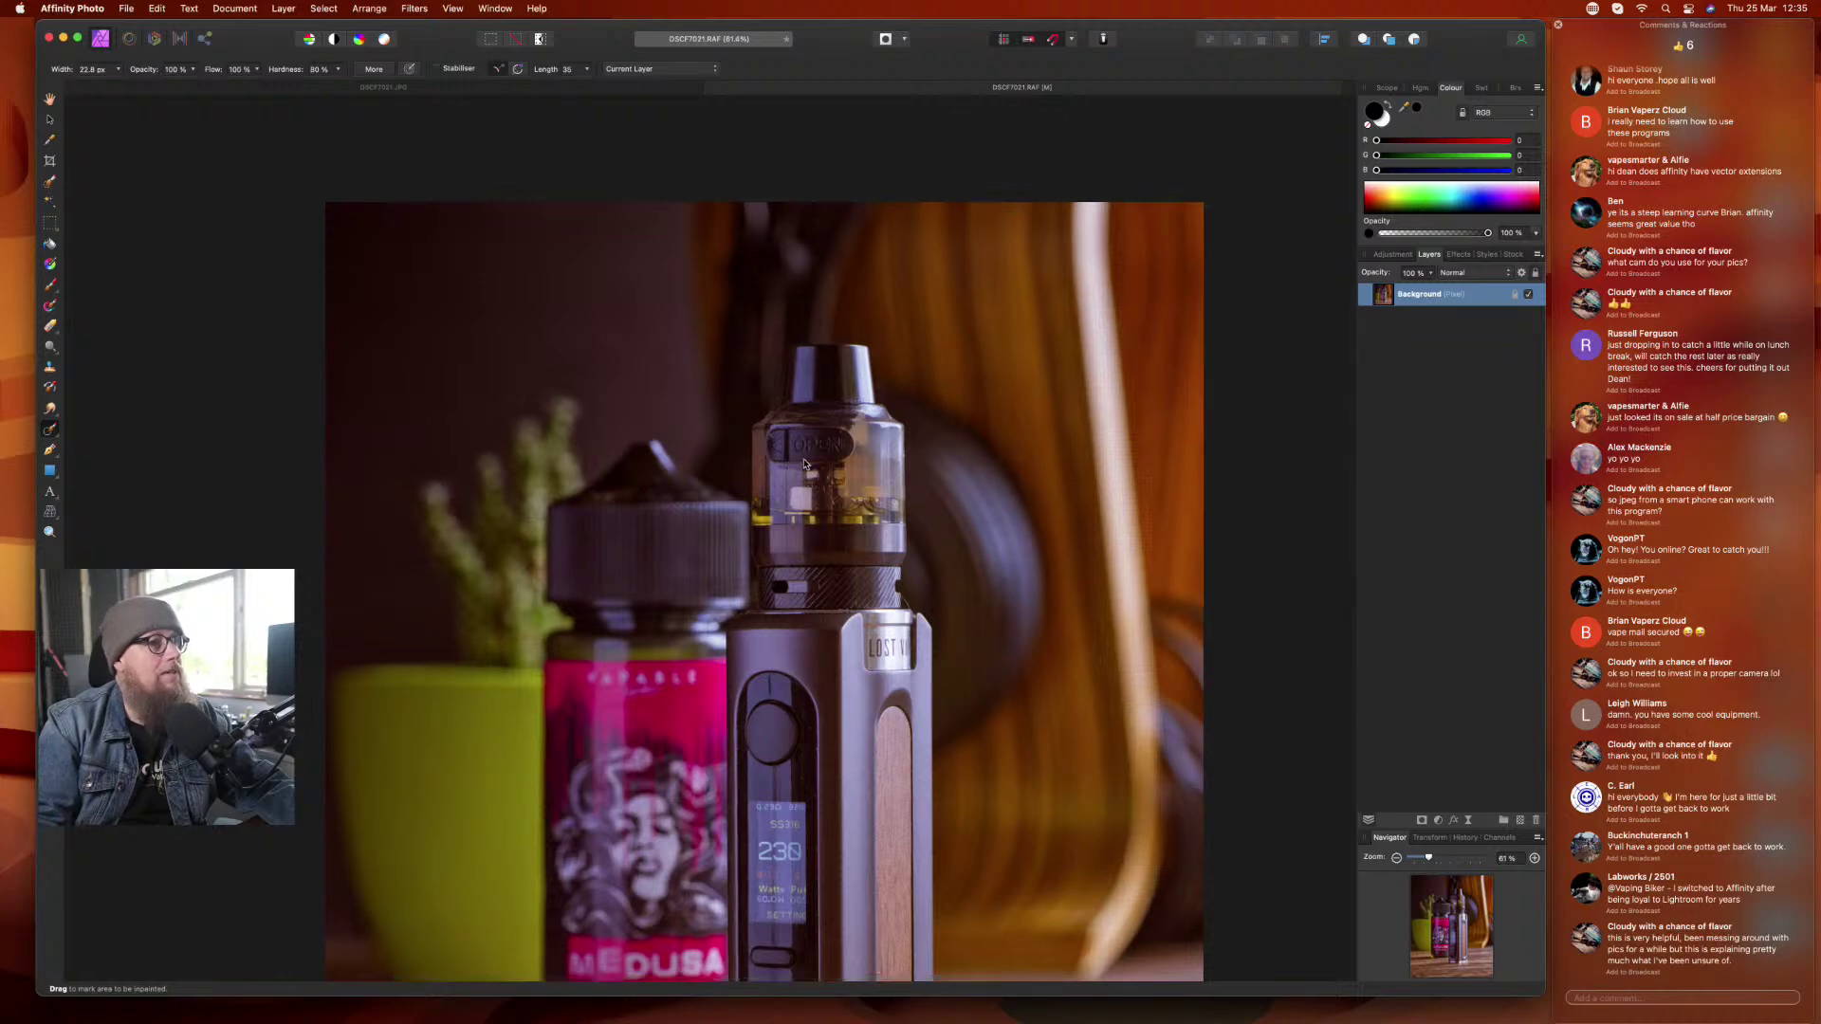
scroll(806, 465, up, 7)
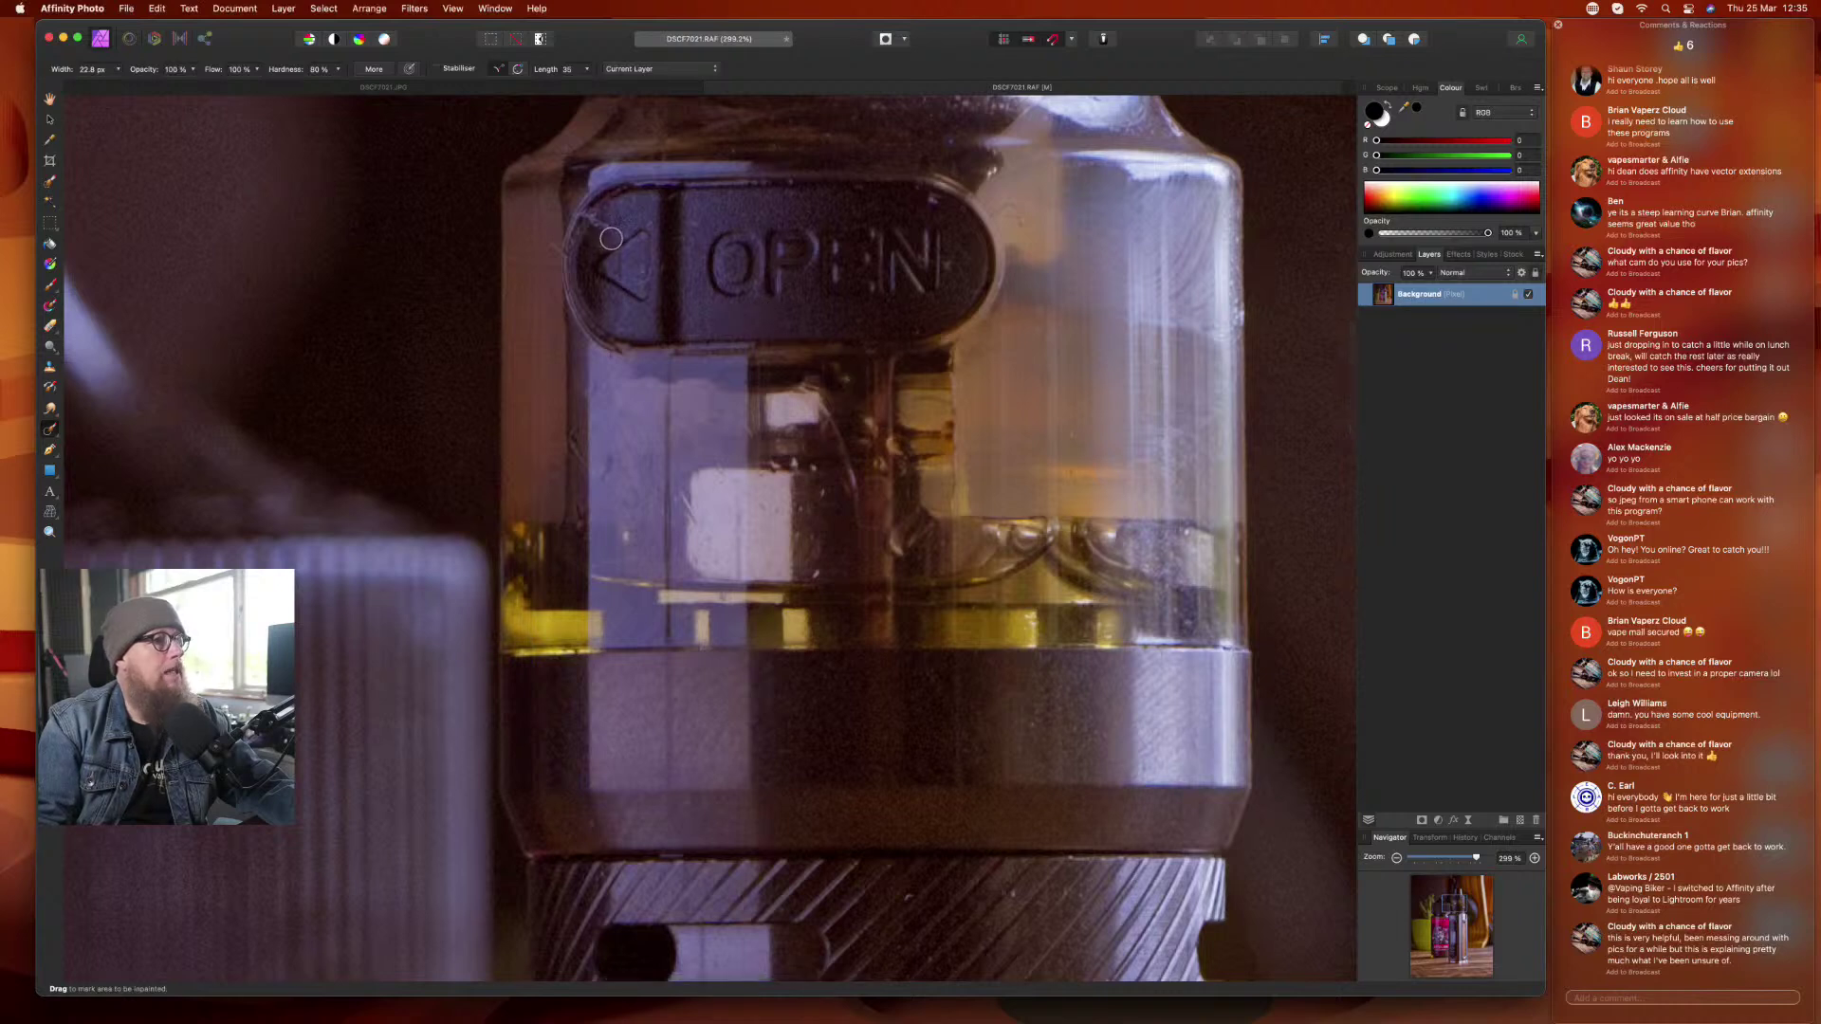
mouse_move(611, 229)
mouse_down()
mouse_move(588, 220)
mouse_move(607, 228)
mouse_up()
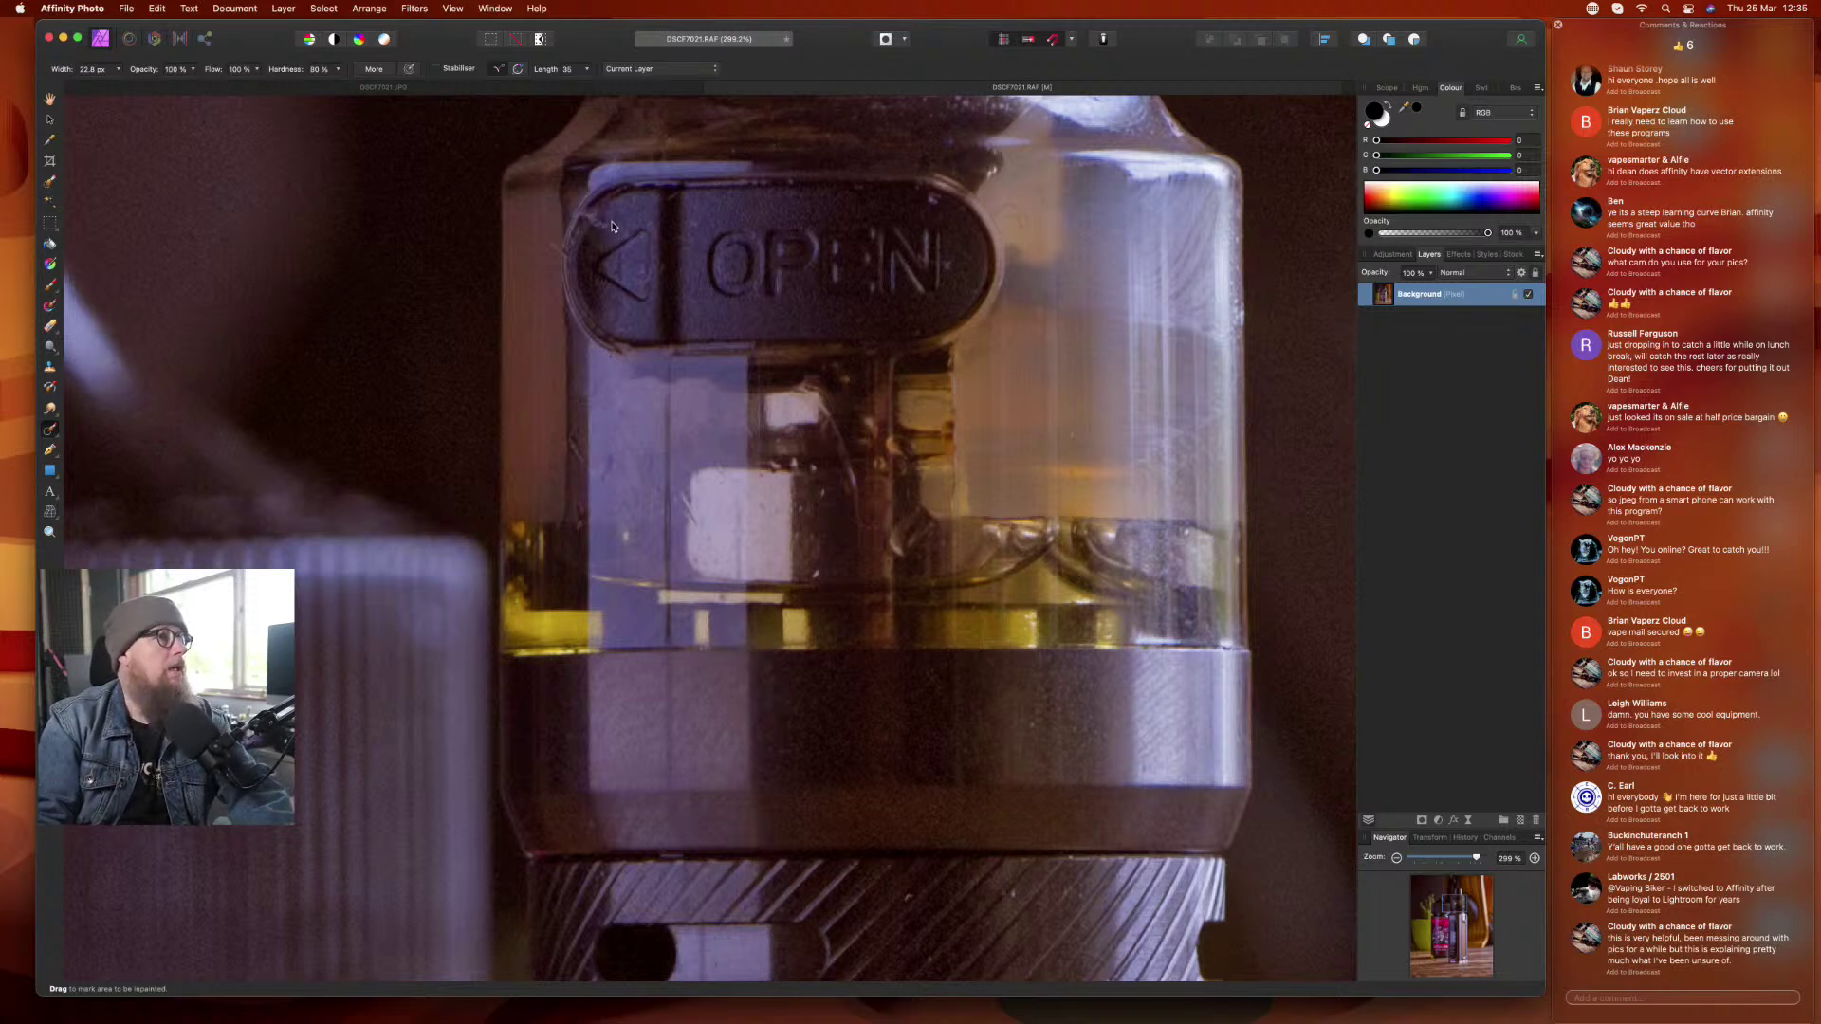
drag(611, 224, 604, 231)
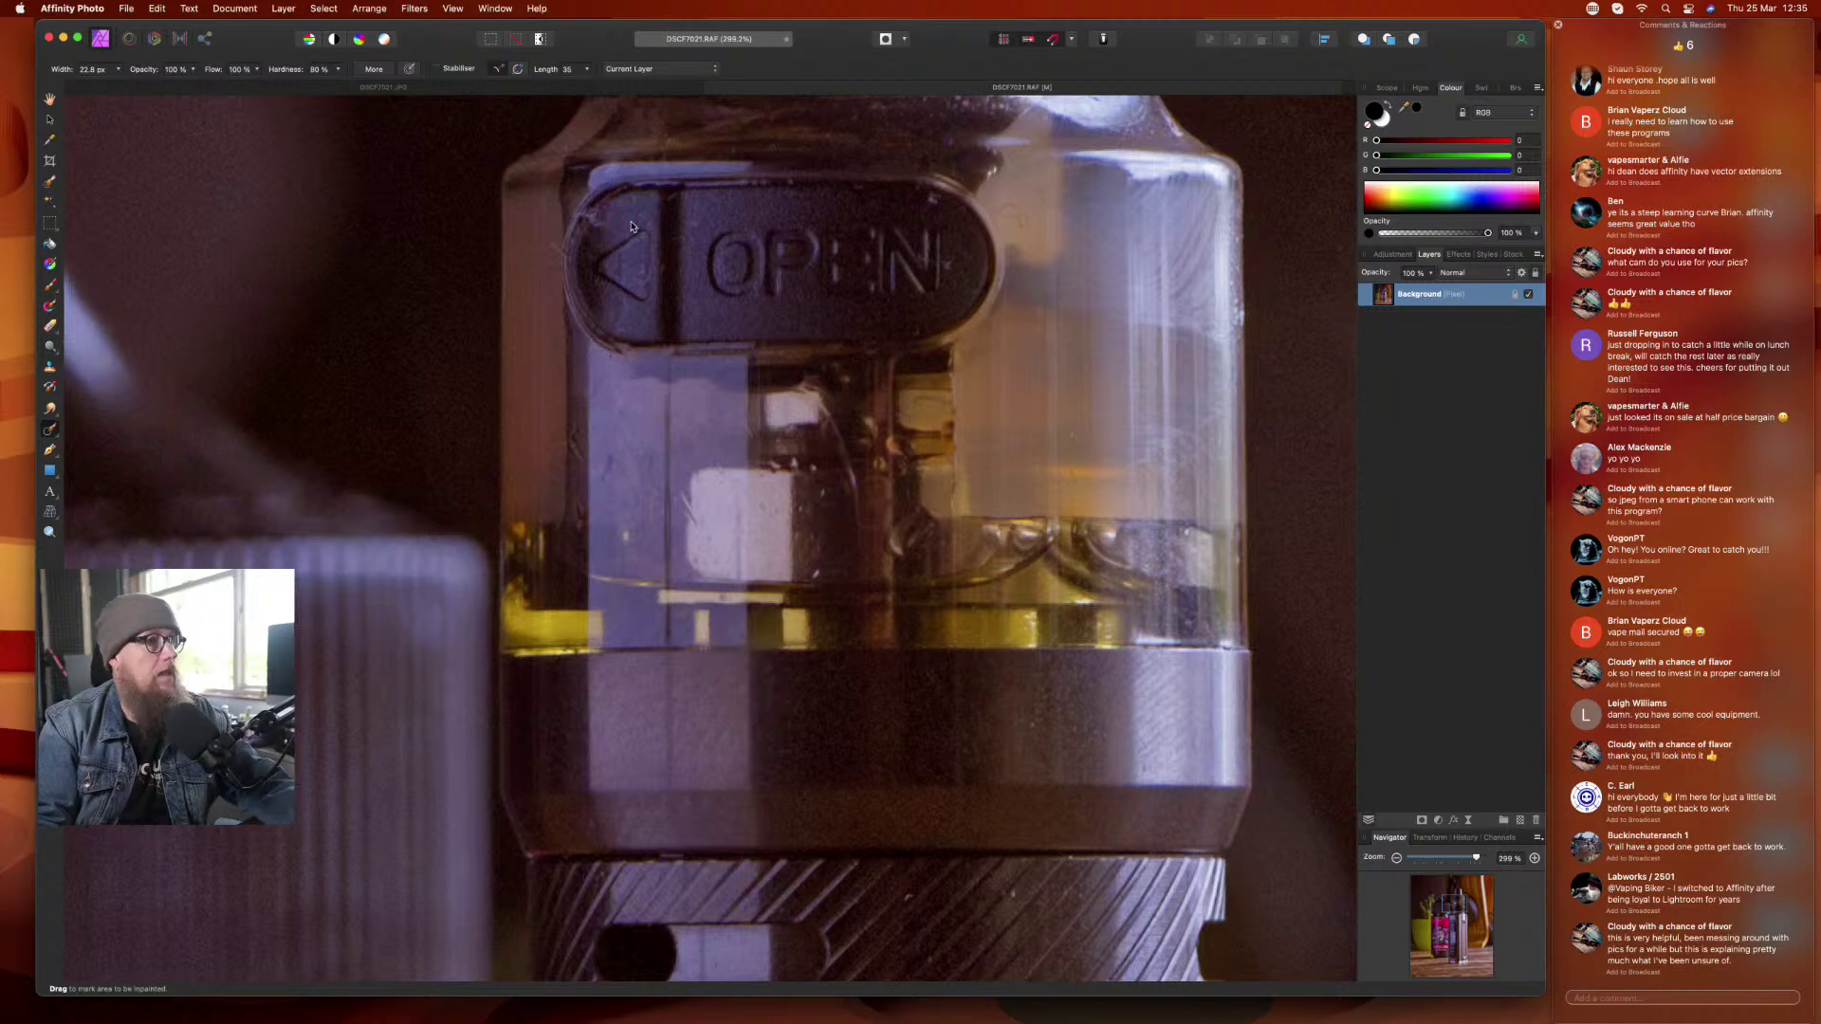
key(bracketleft)
key(bracketleft)
key(bracketleft)
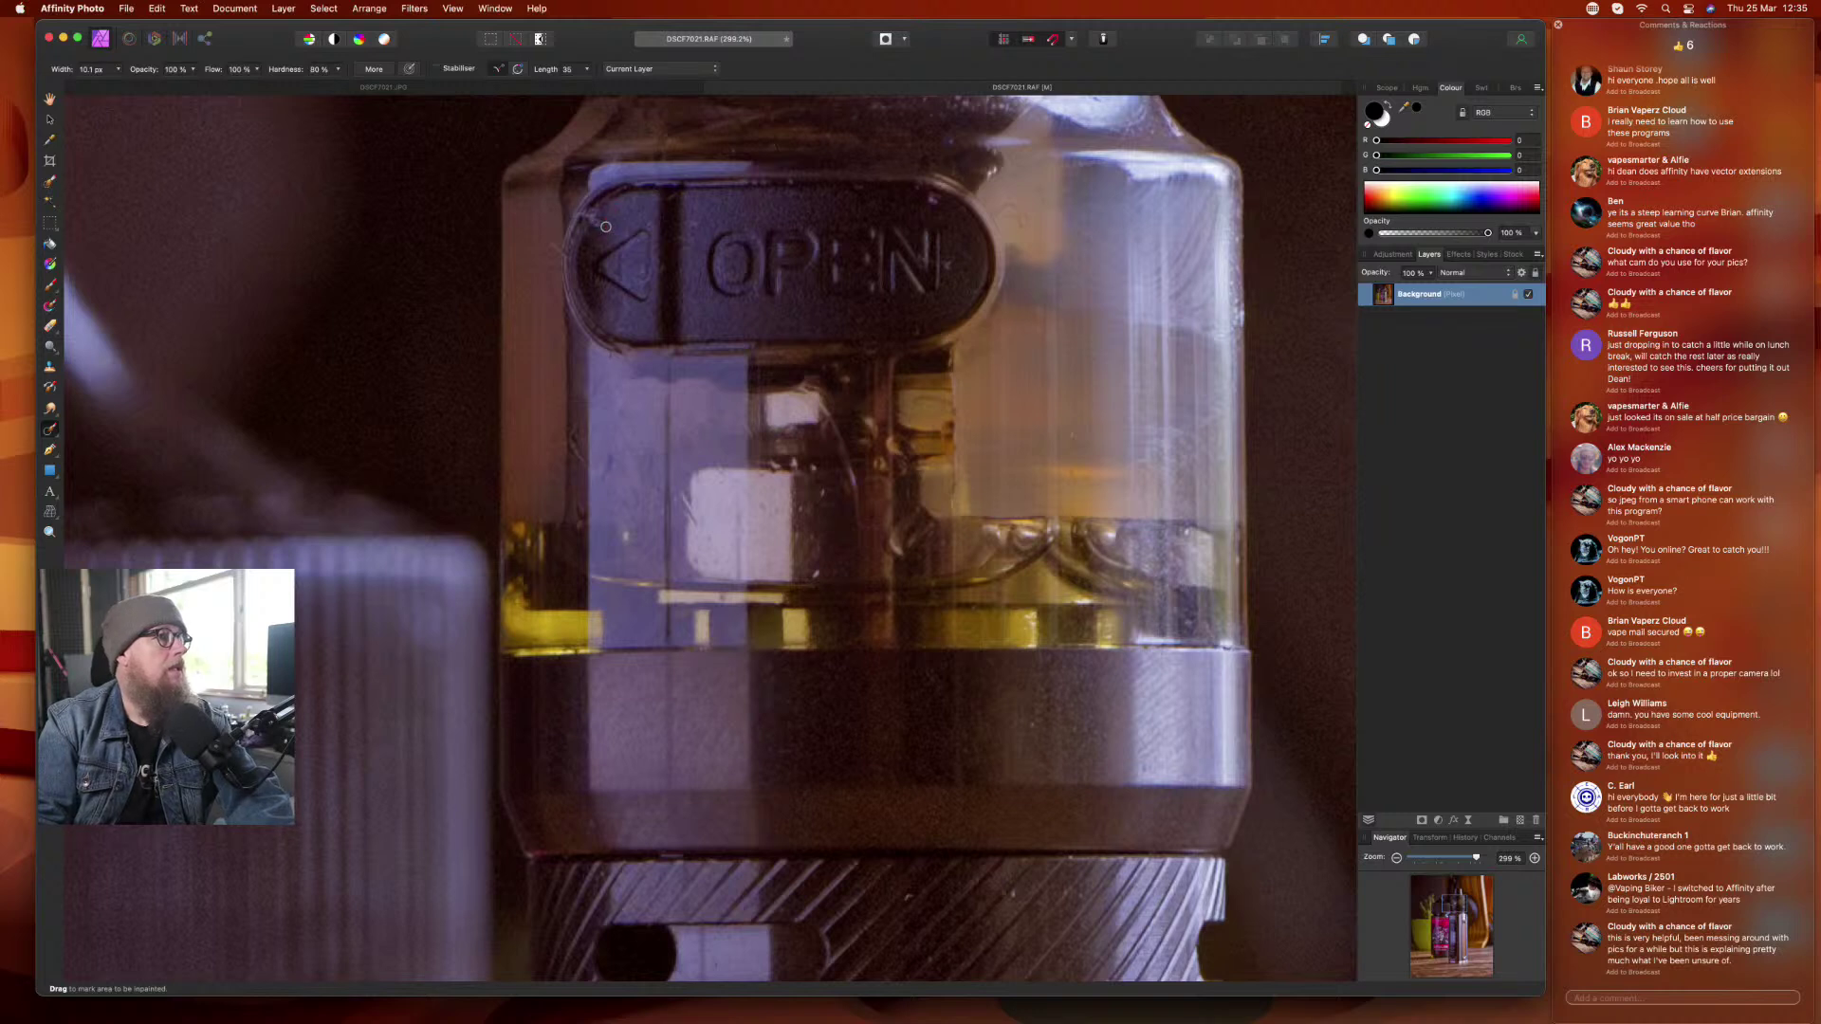
drag(595, 223, 597, 225)
click(590, 219)
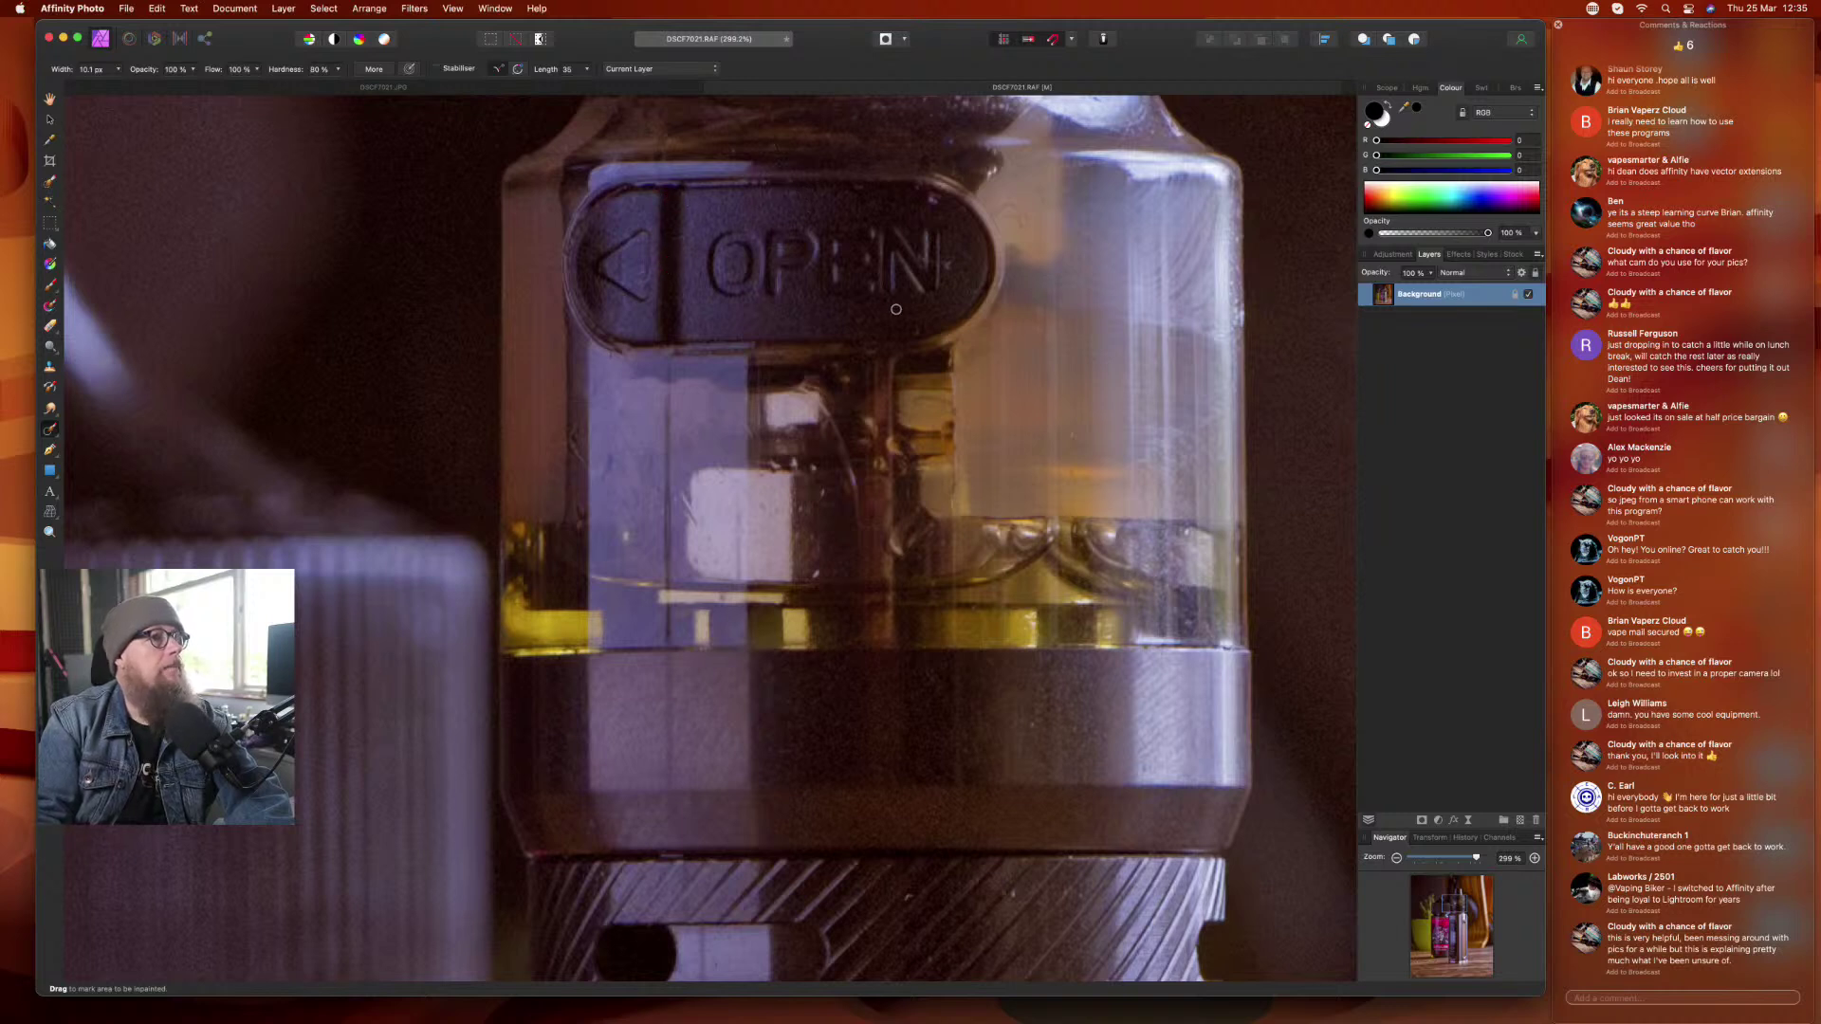
- Inpaint the remaining specks around the OPEN lettering and the blemish on the glass beside the badge
click(936, 194)
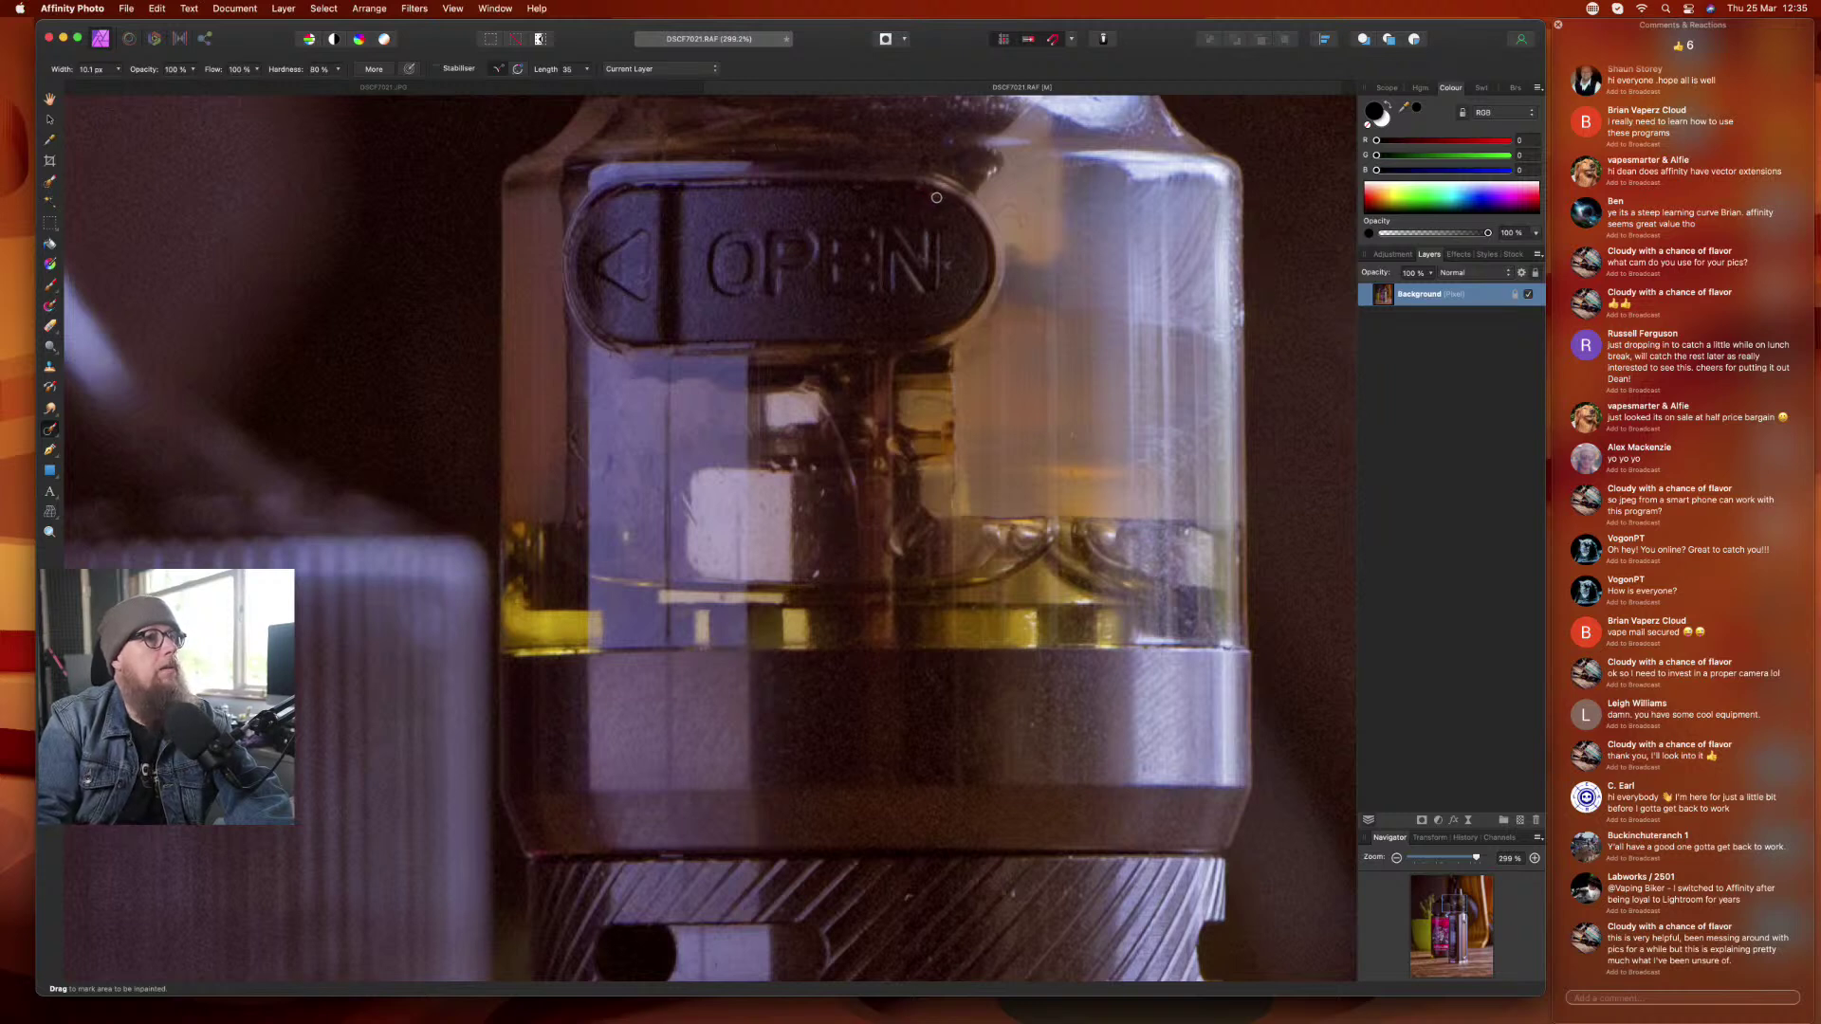
click(860, 193)
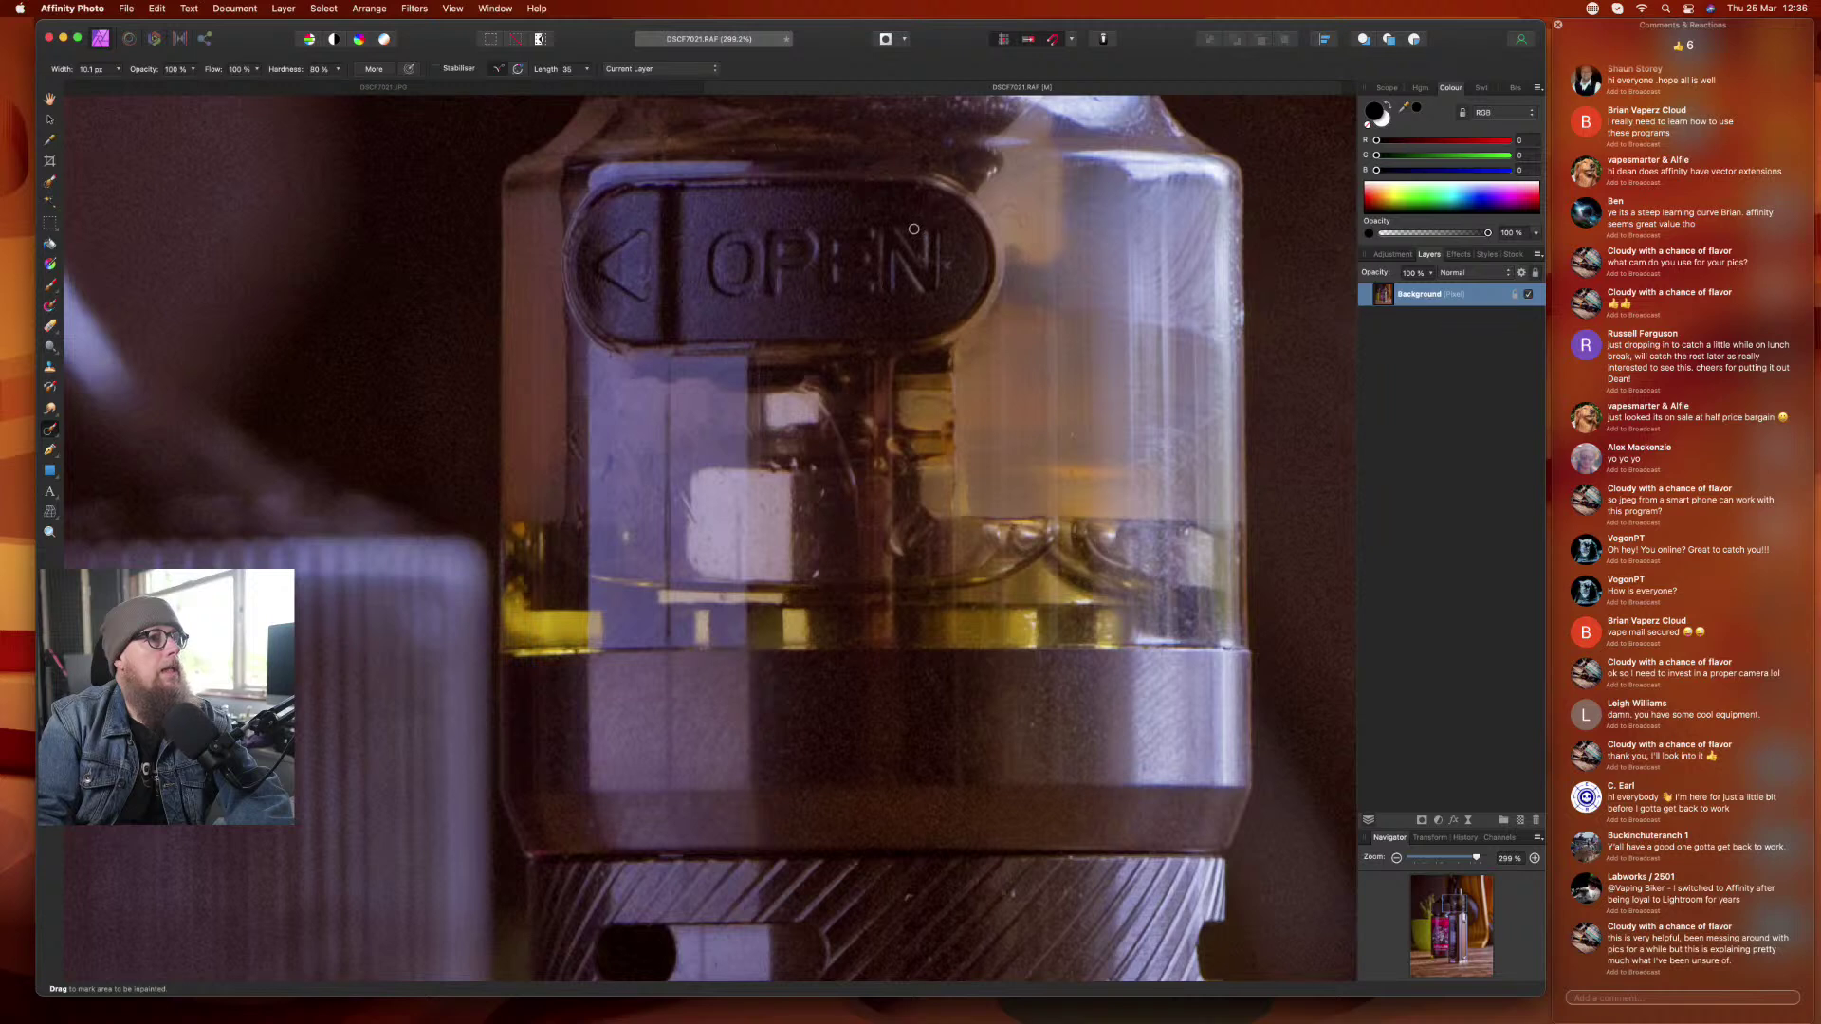
click(951, 261)
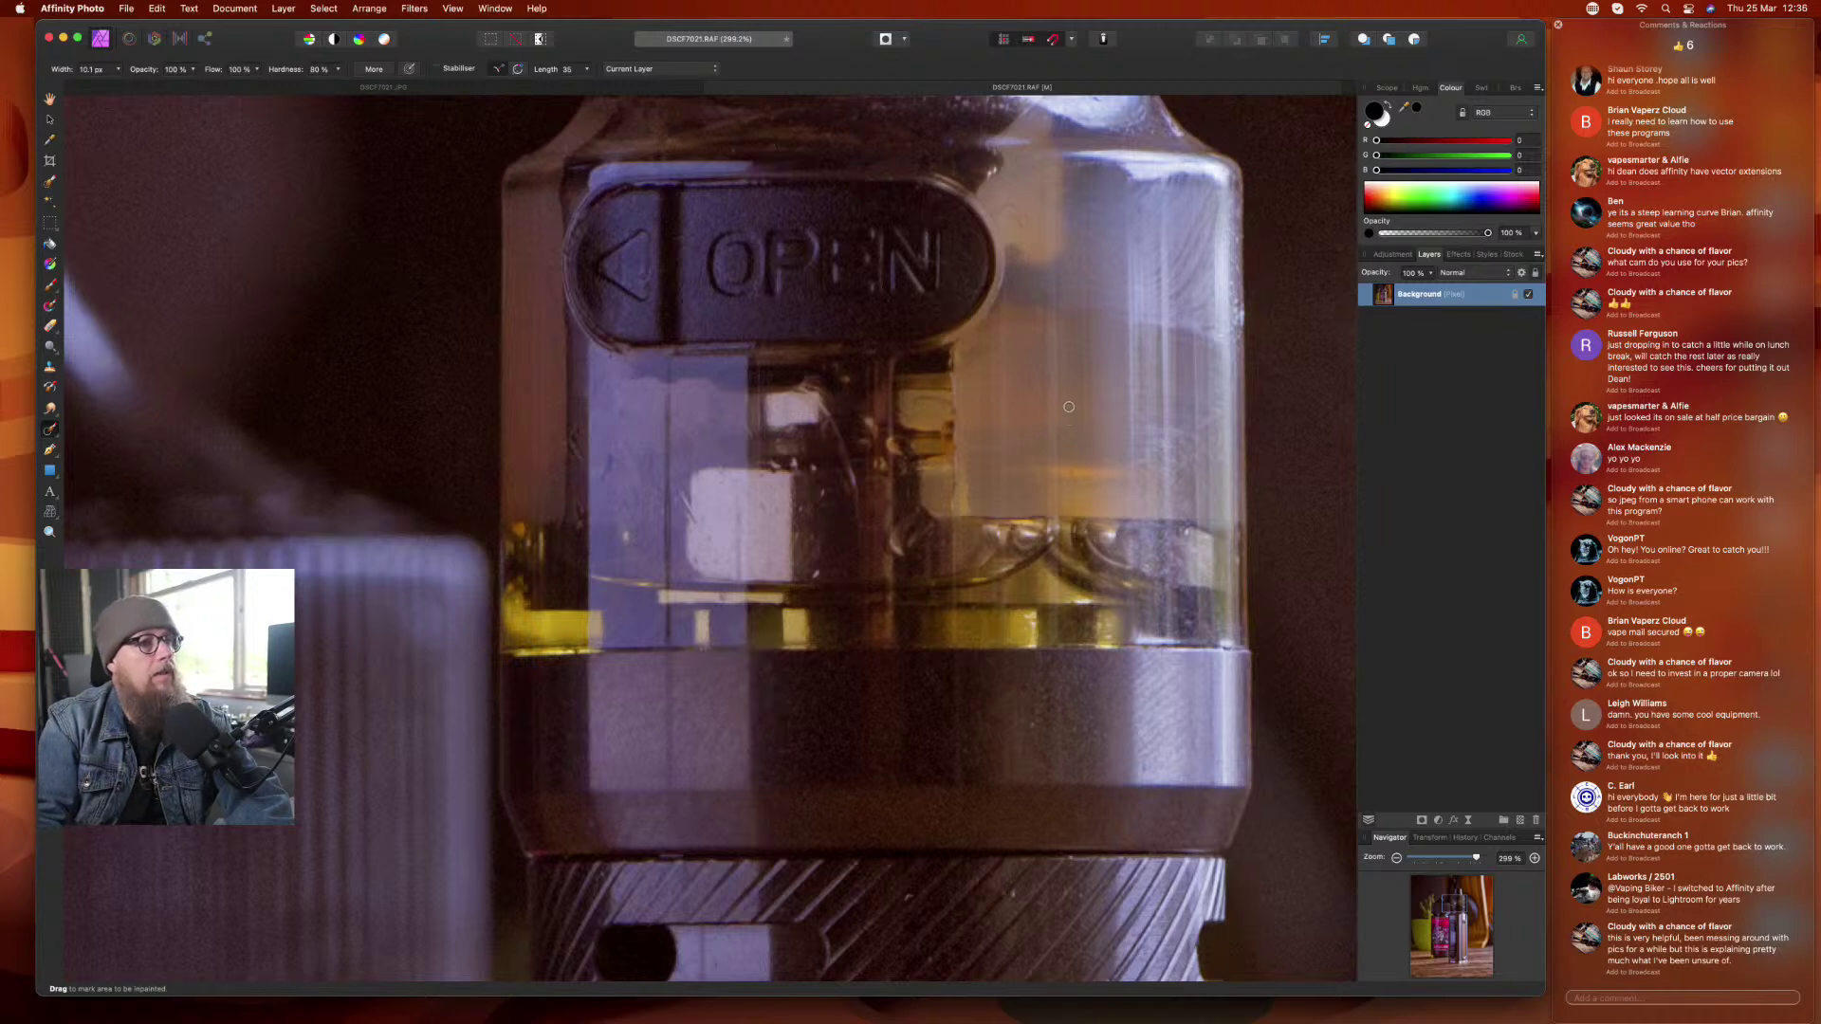
drag(1005, 215, 1022, 233)
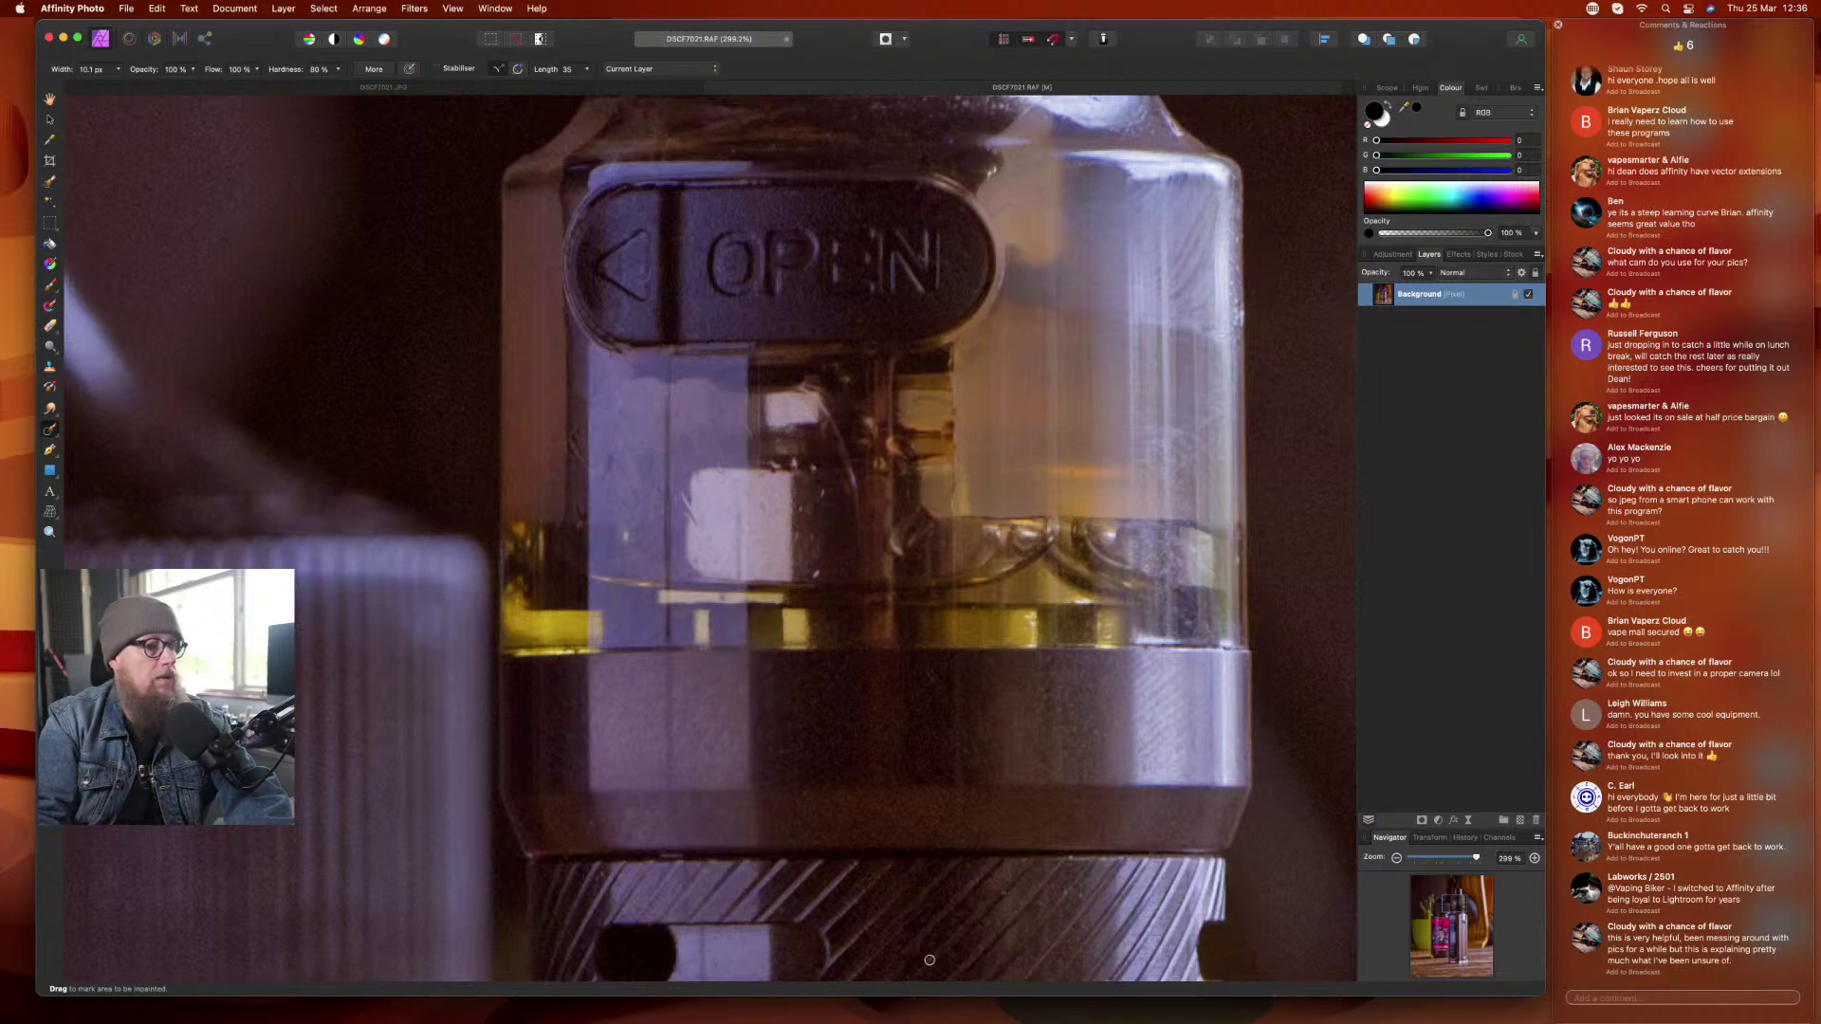
- Inpaint the specks along the seam below the knurled ring and remove the curved stray hair beside it
scroll(929, 960, down, 8)
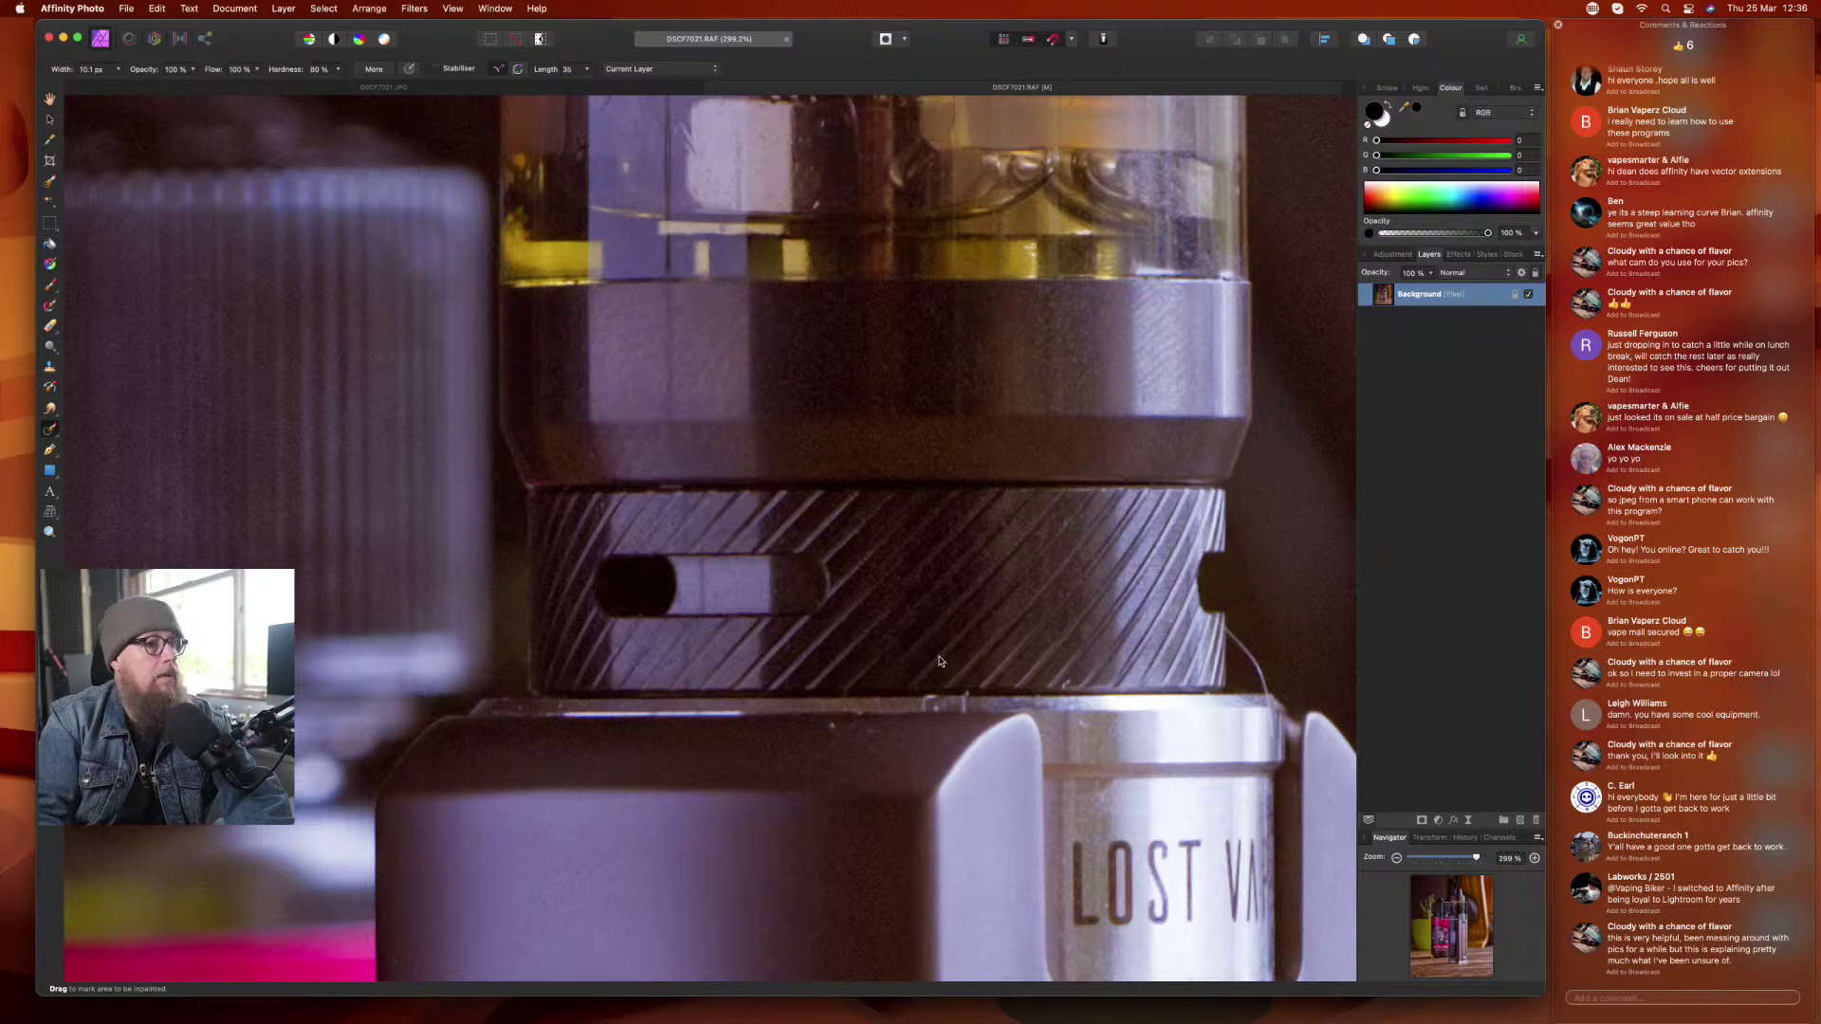
scroll(937, 700, down, 3)
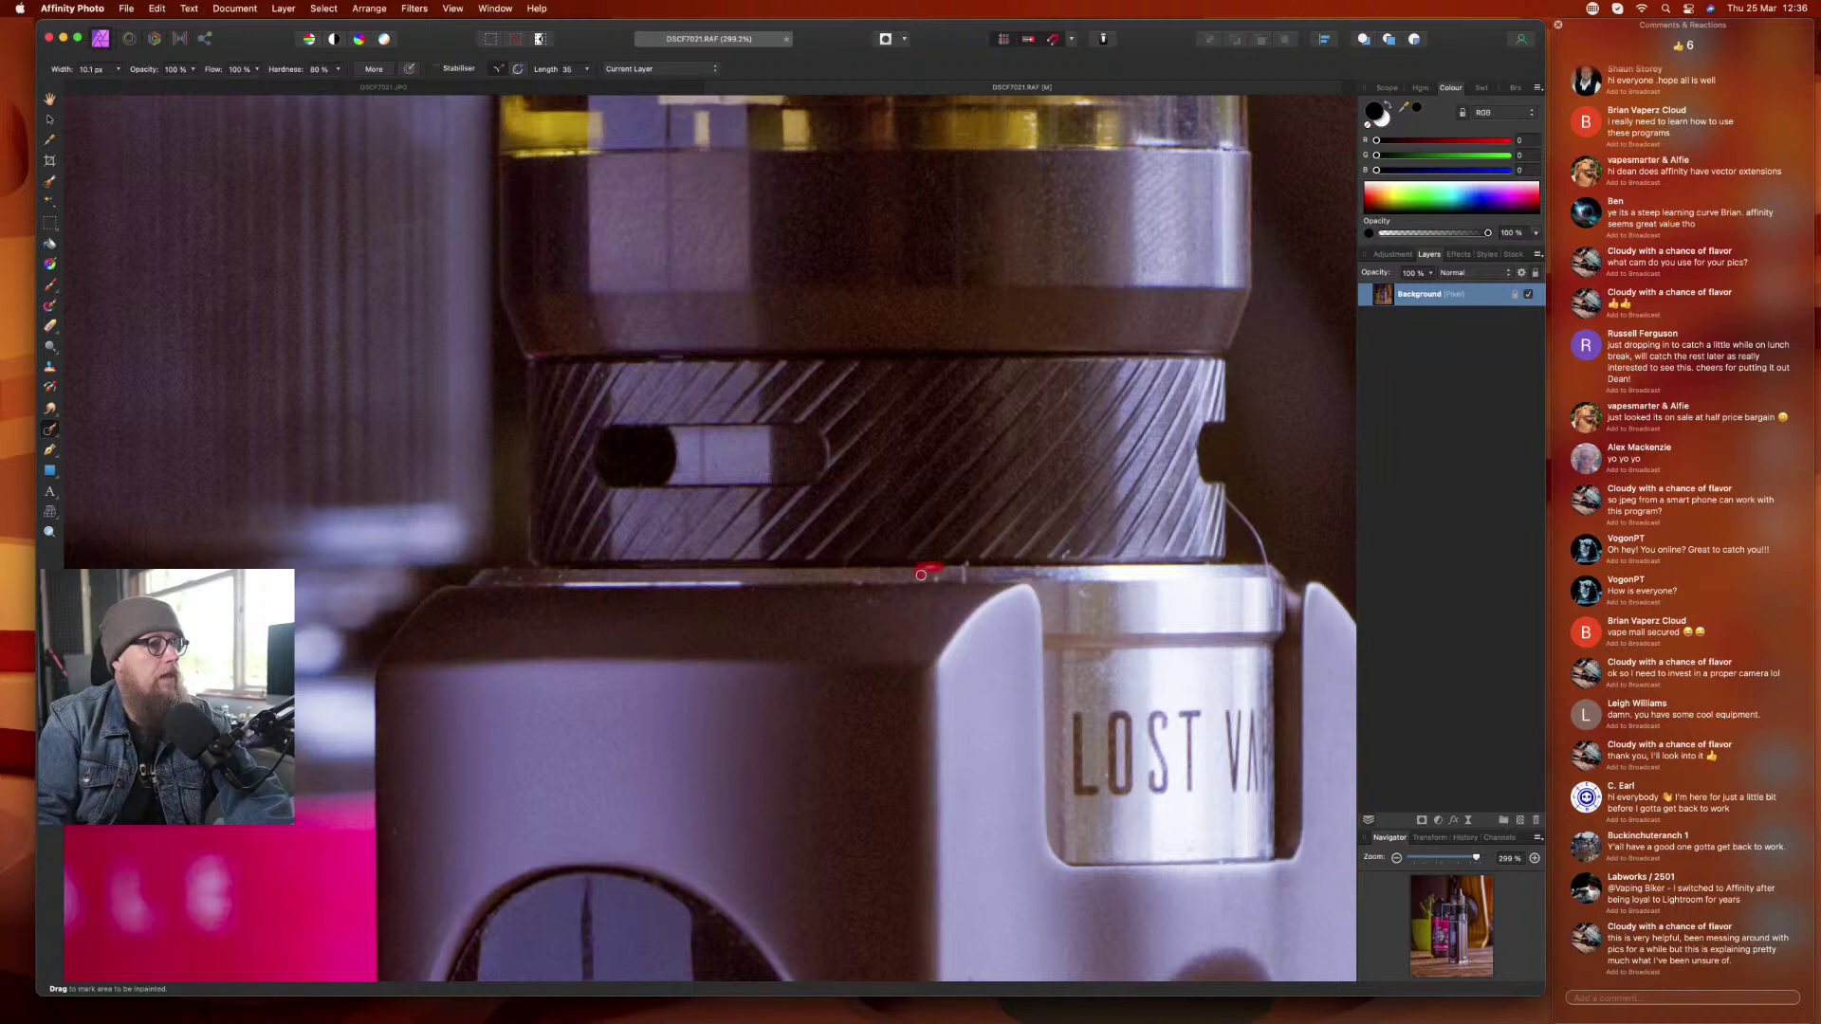
mouse_move(925, 581)
mouse_down()
mouse_move(997, 563)
mouse_move(964, 581)
mouse_up()
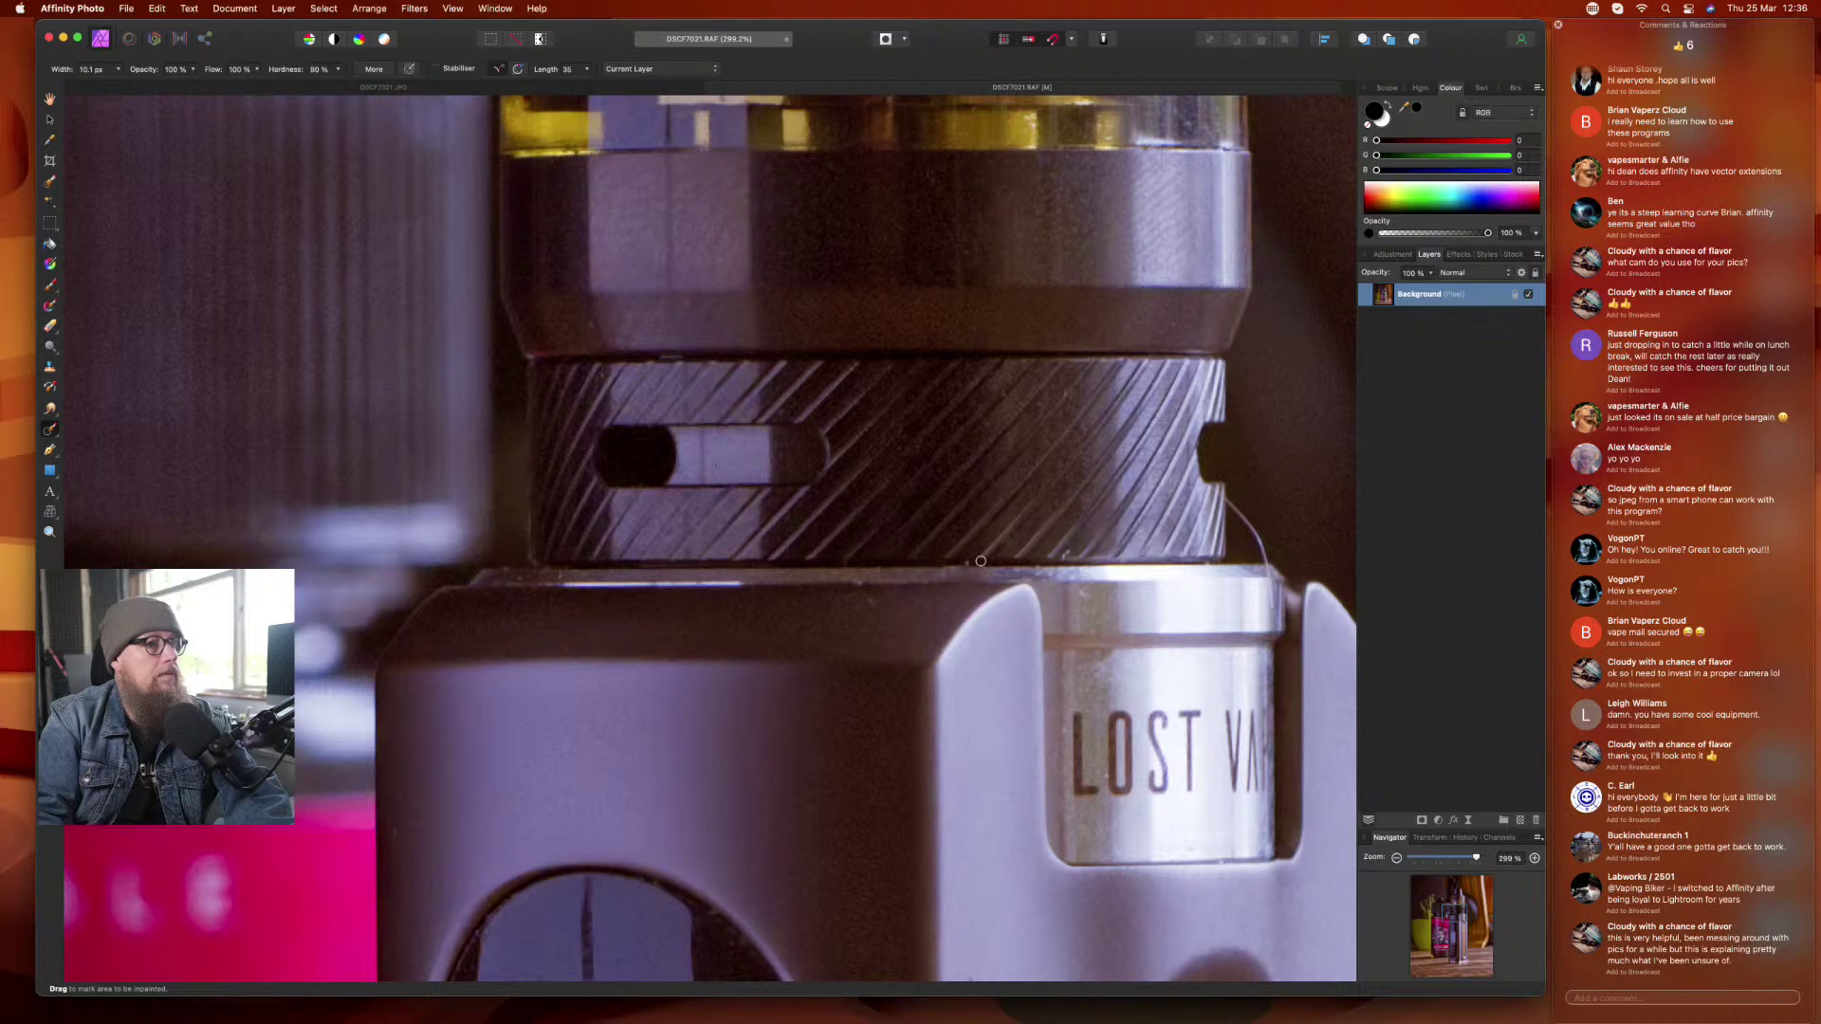
drag(1062, 560, 1065, 558)
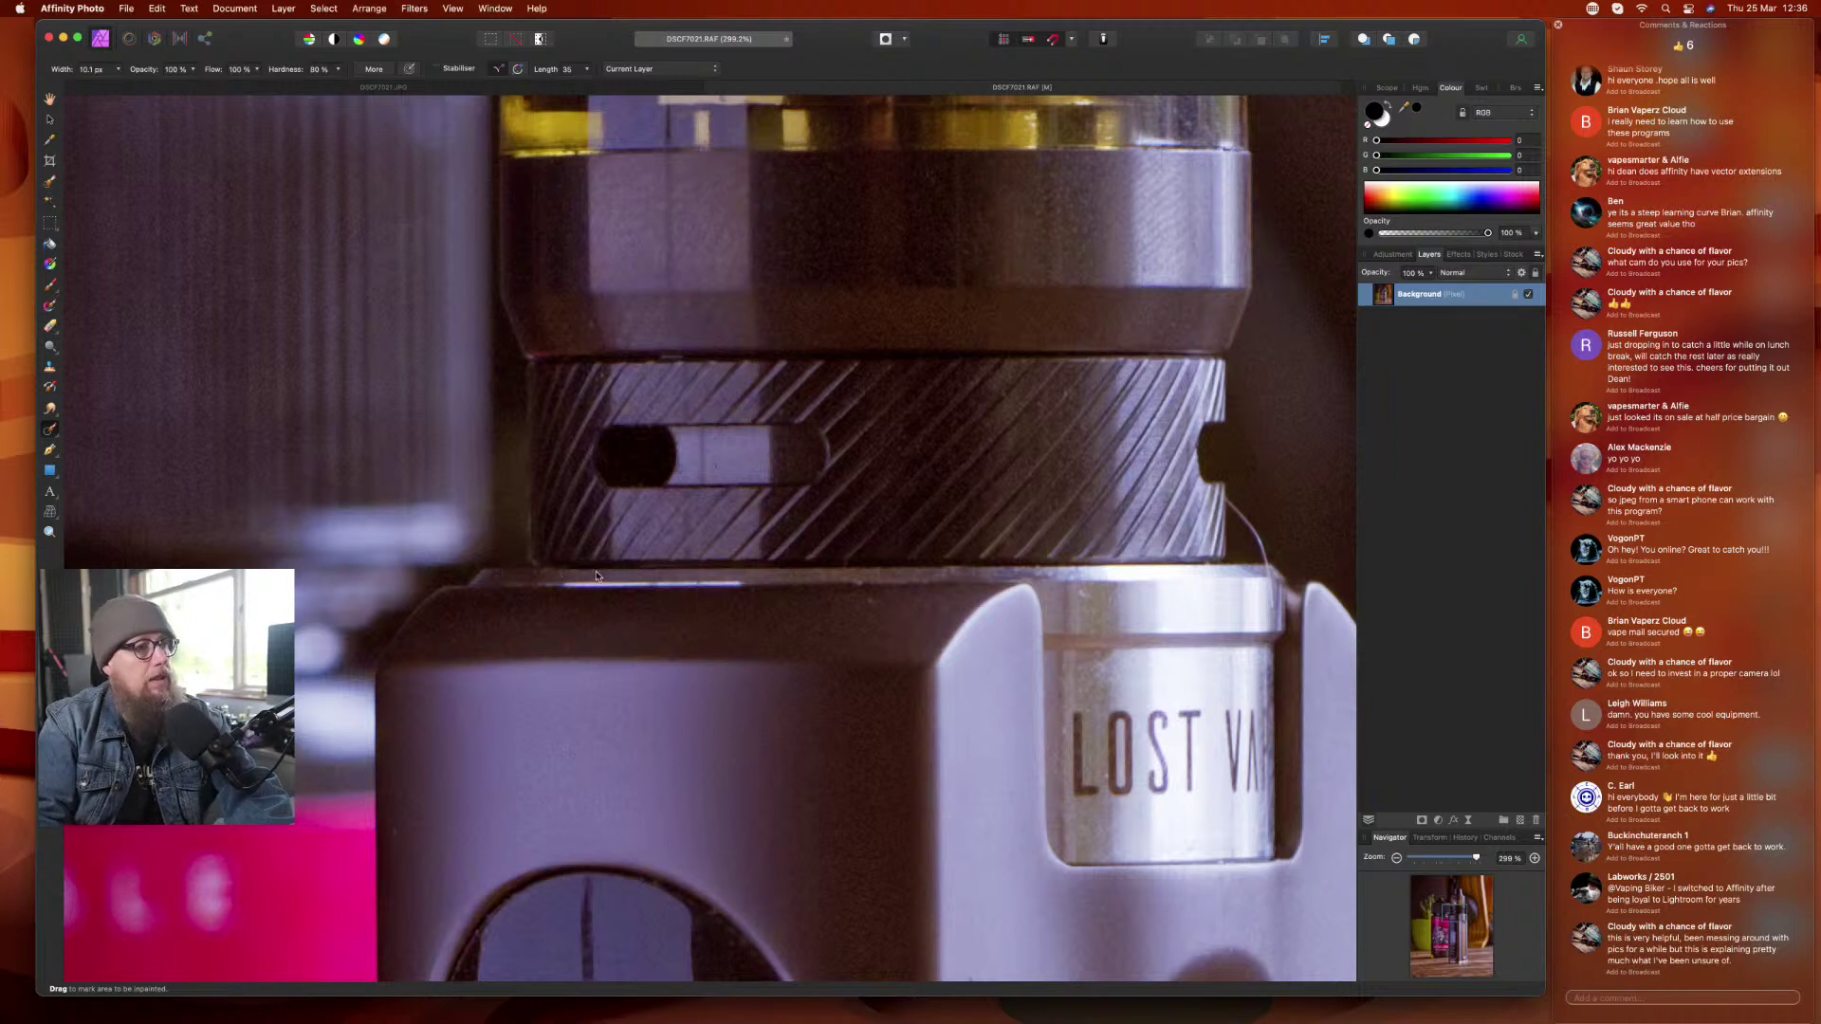
drag(858, 585, 867, 586)
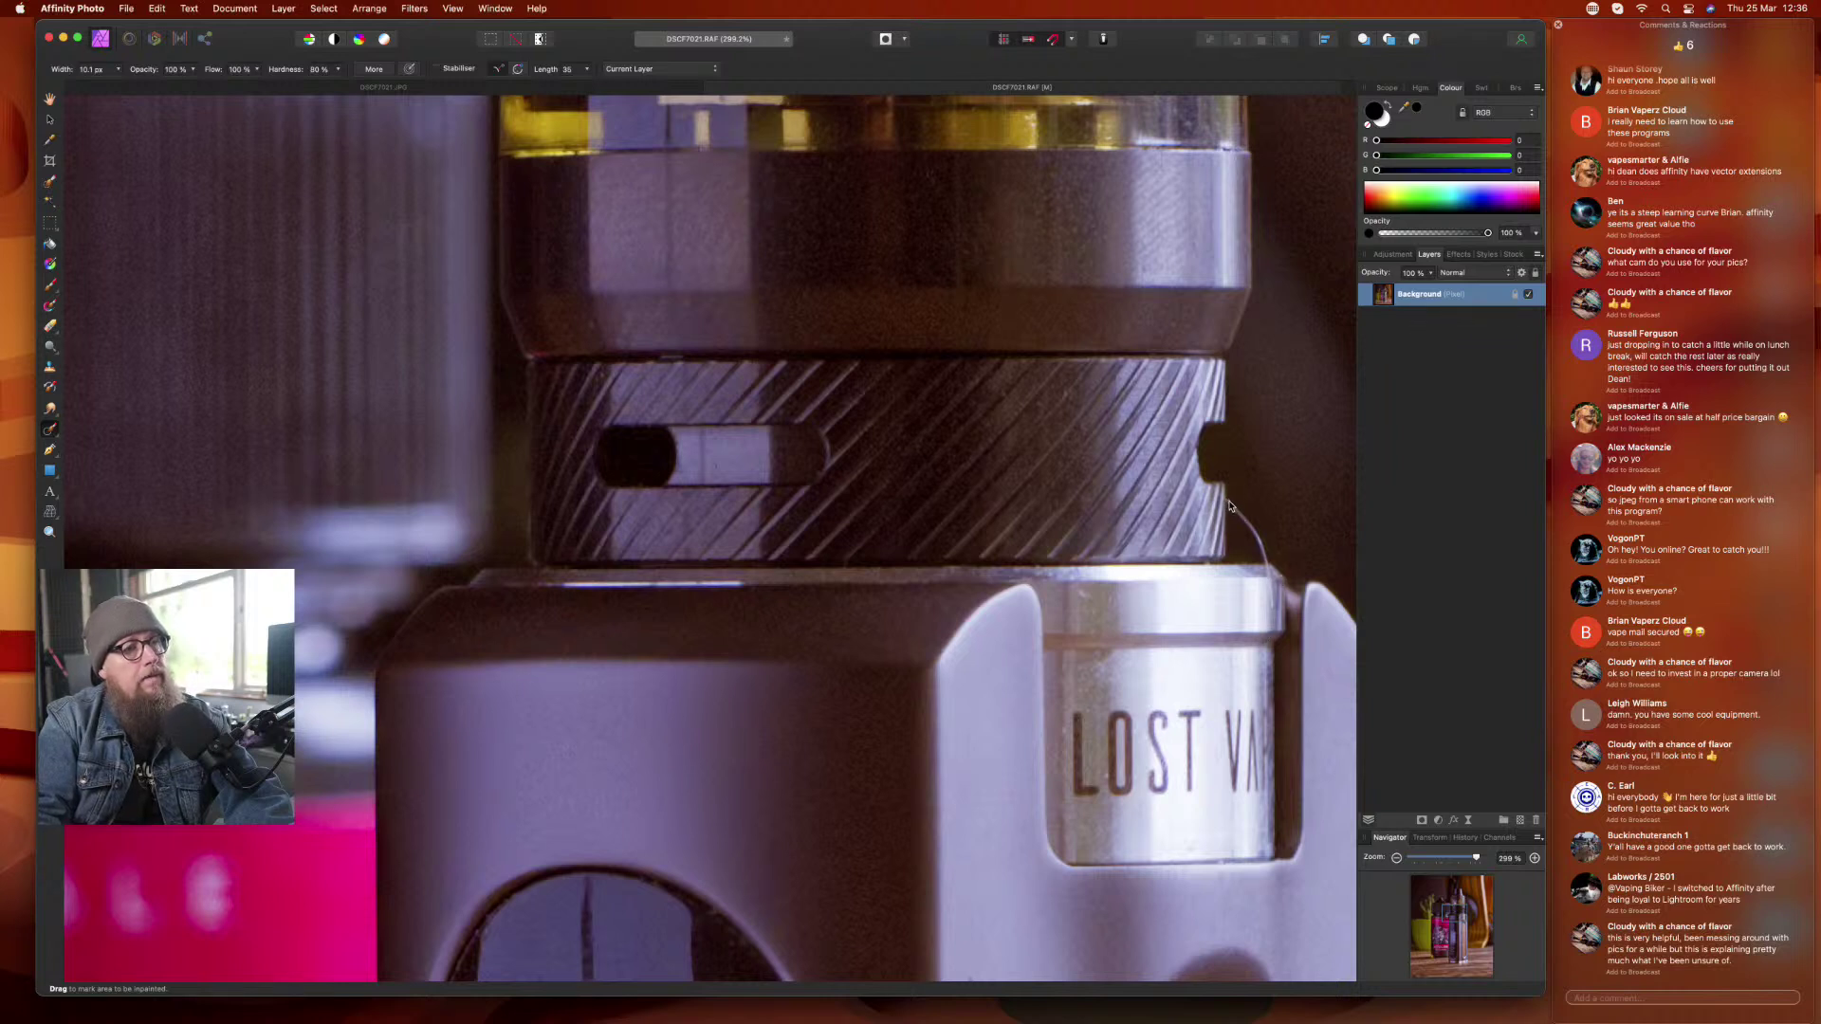
drag(1237, 511, 1267, 559)
drag(1270, 588, 1271, 608)
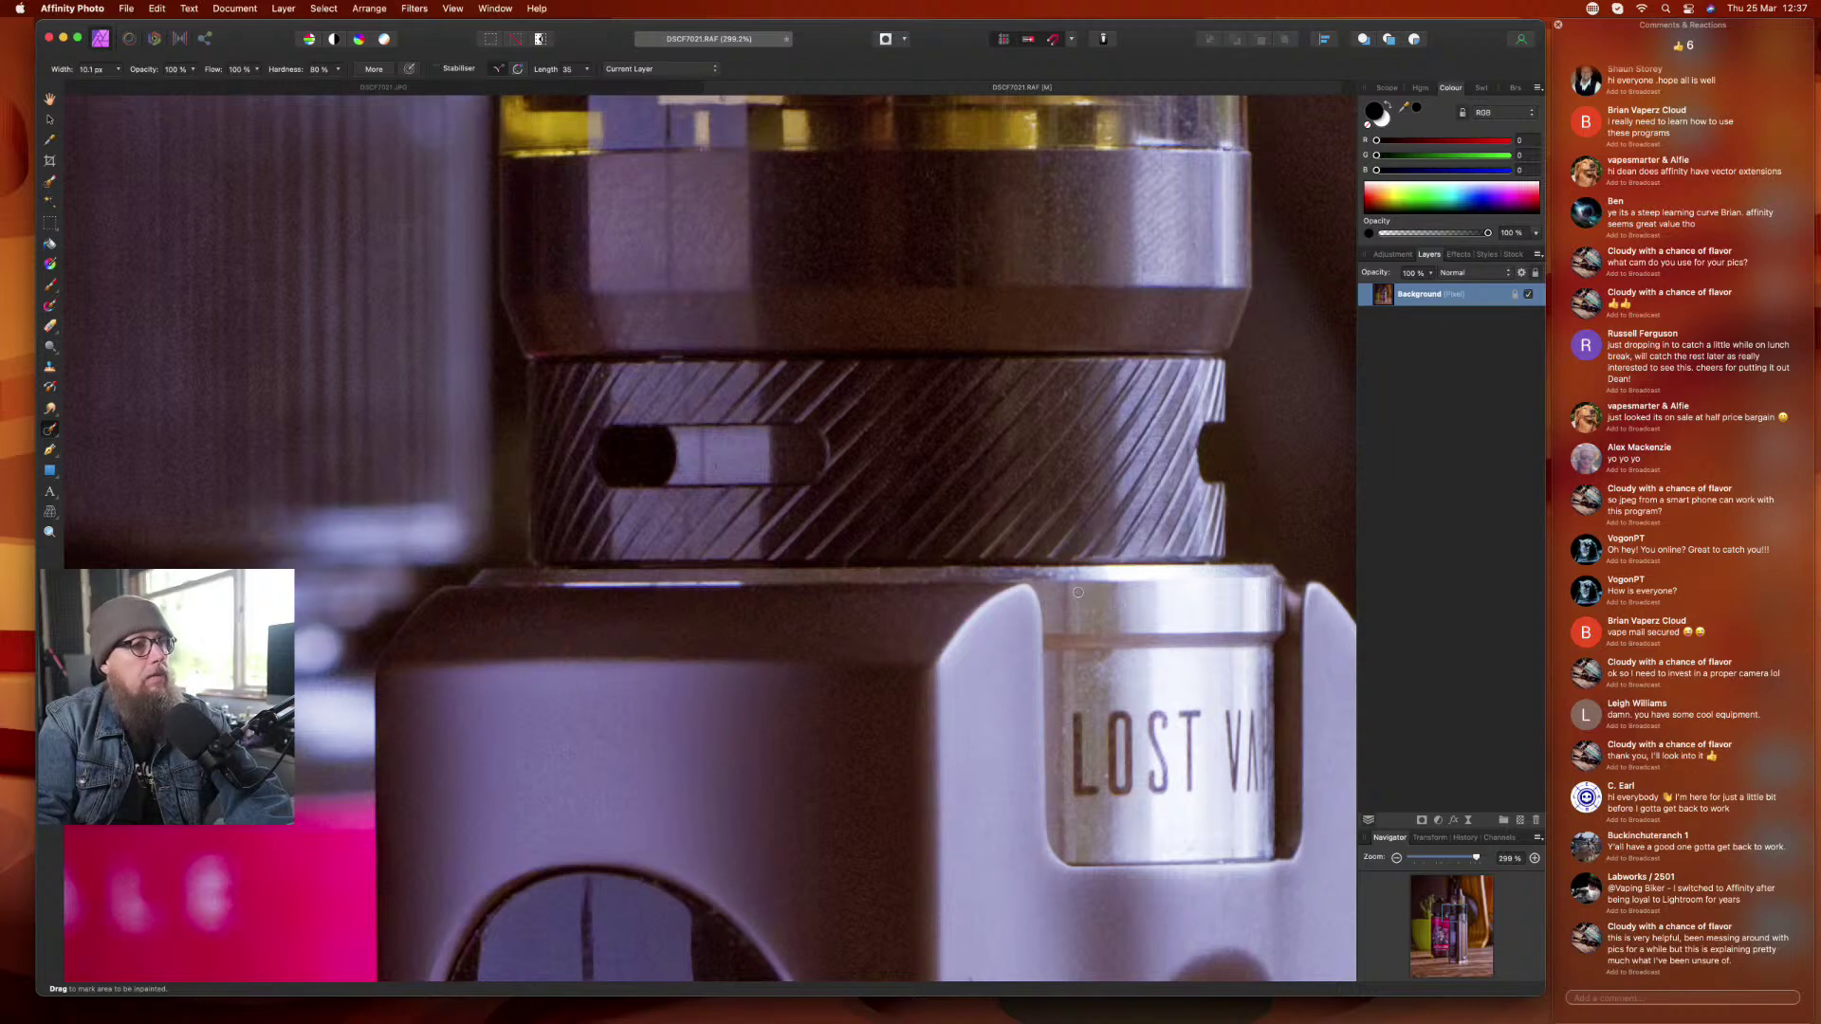
- Inpaint the dust specks on the device body between the round fire button and the wooden inlay
scroll(991, 584, down, 10)
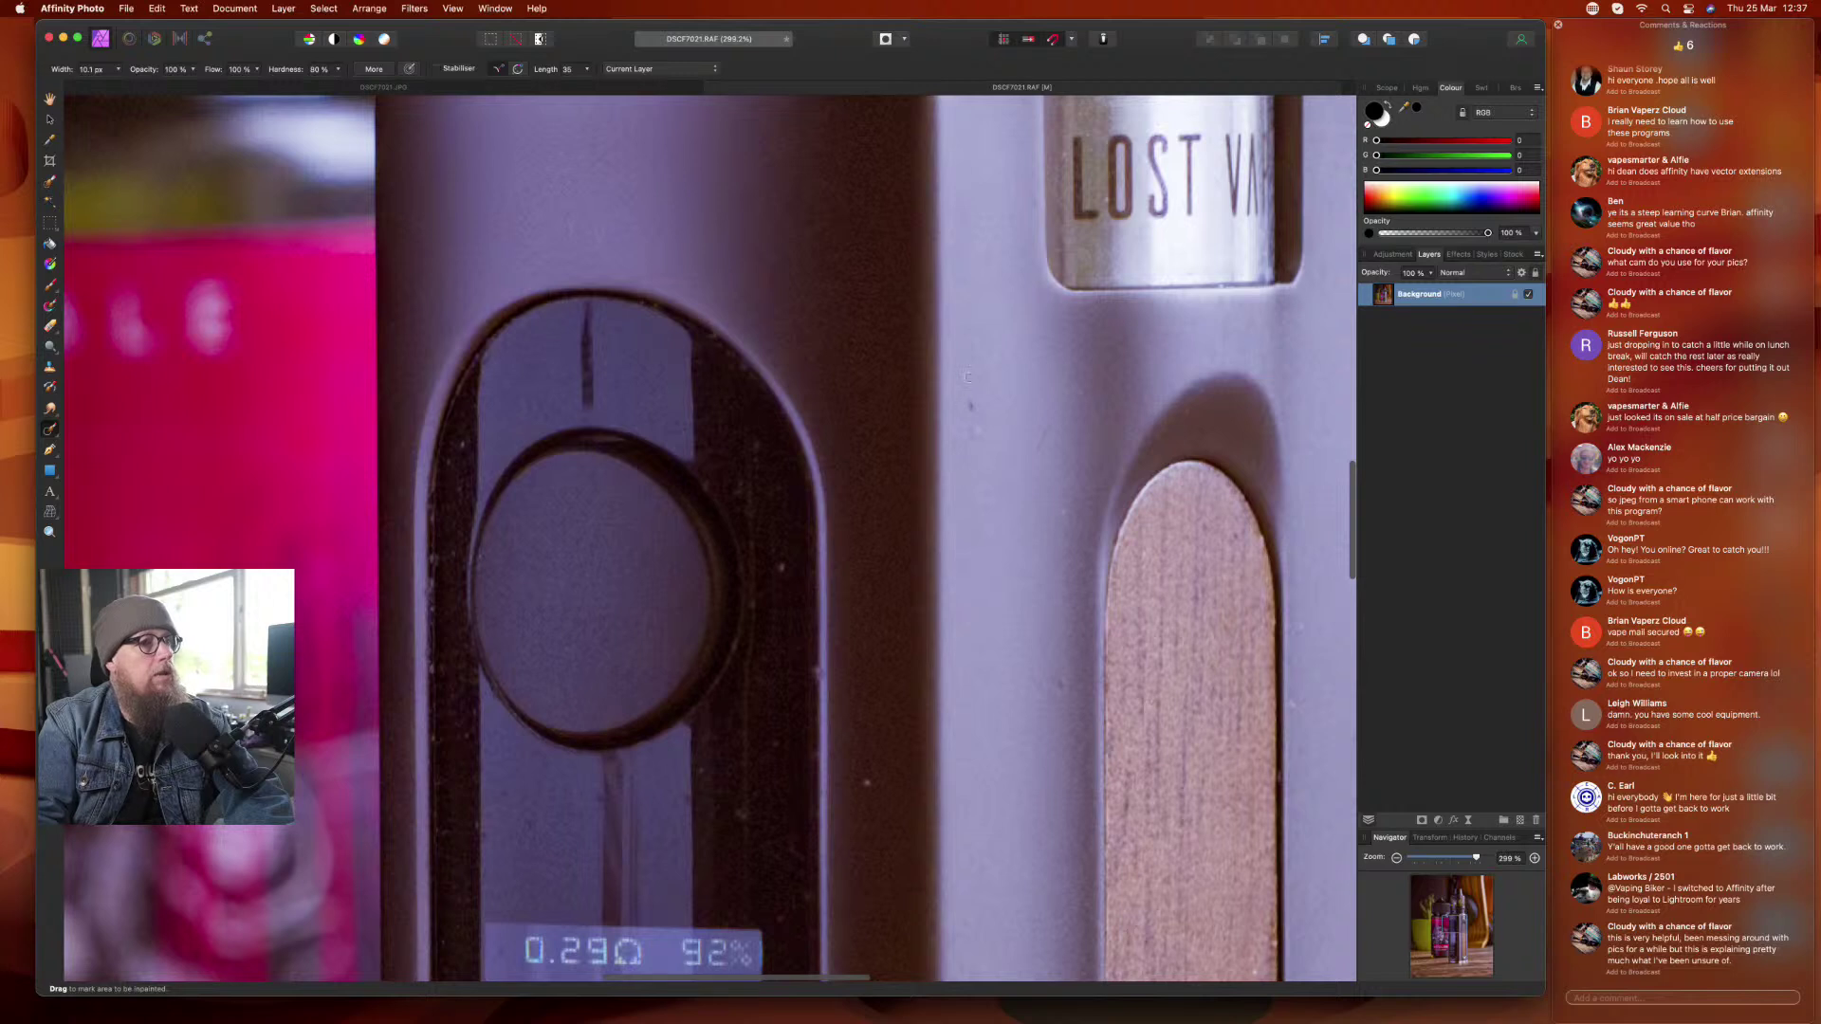
mouse_move(968, 388)
mouse_down()
mouse_move(973, 436)
mouse_move(1033, 459)
mouse_up()
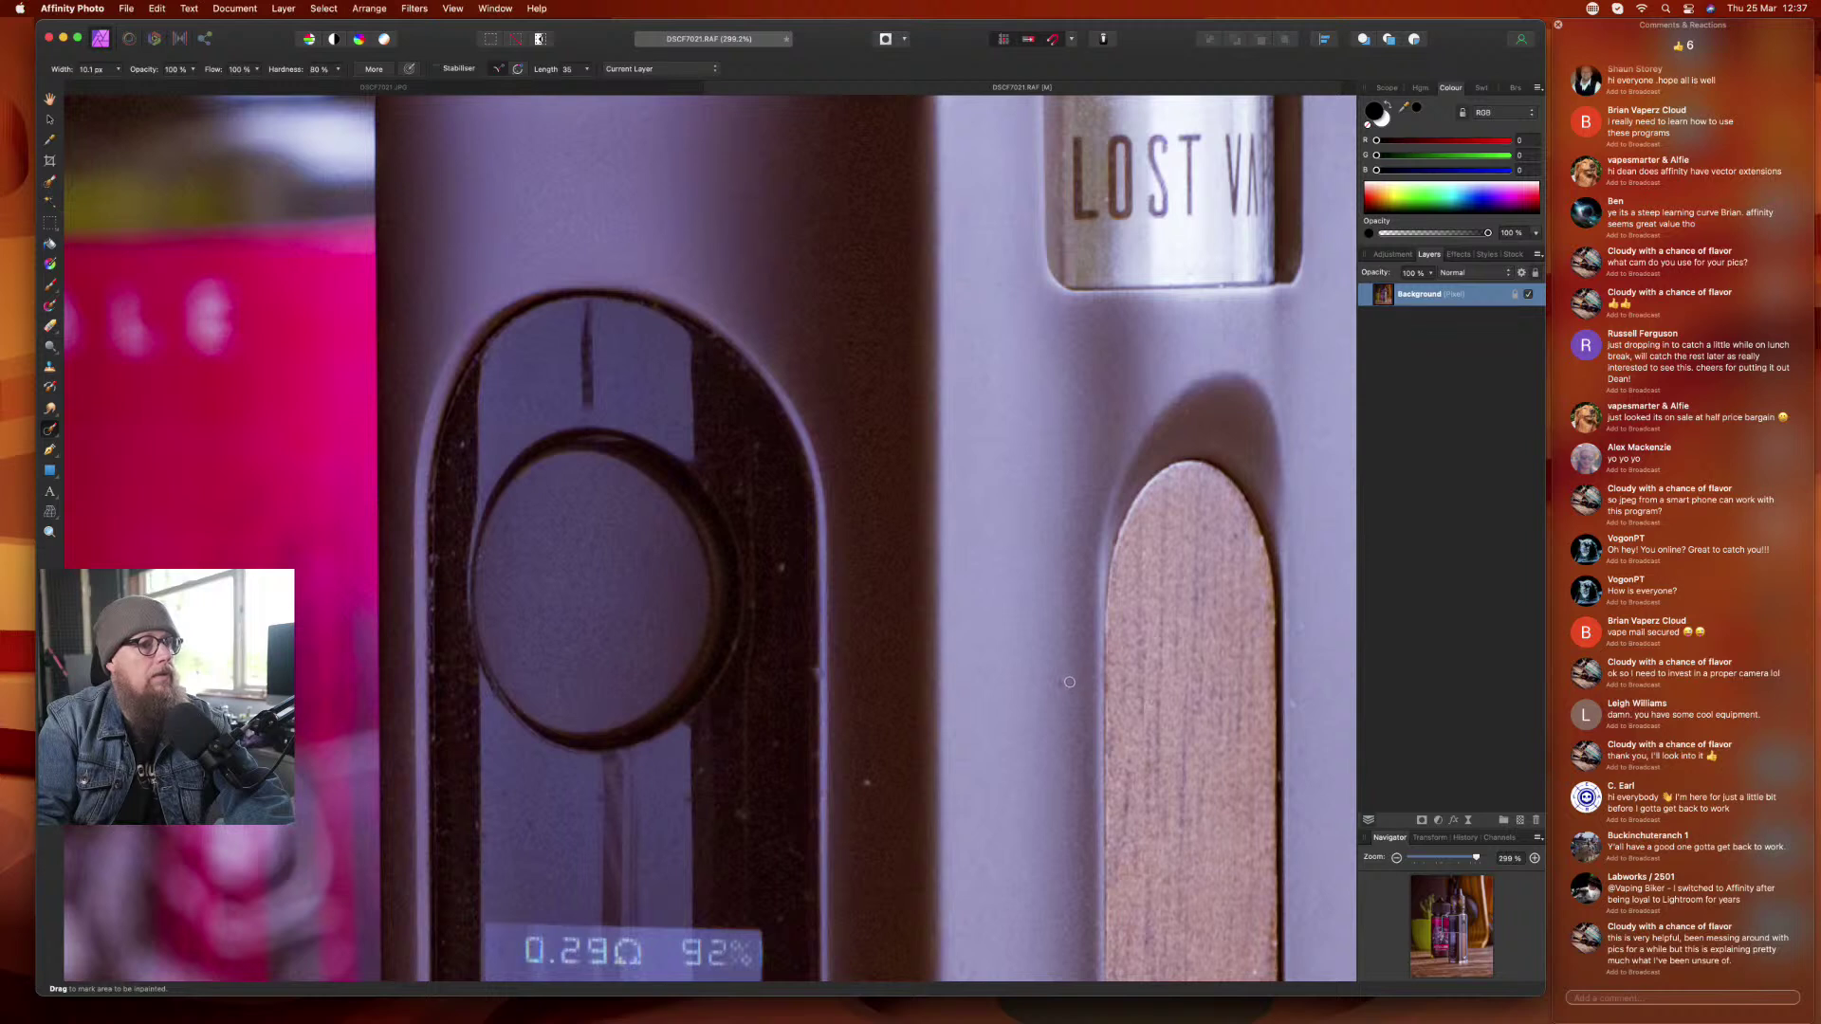
drag(1068, 682, 1062, 689)
click(867, 780)
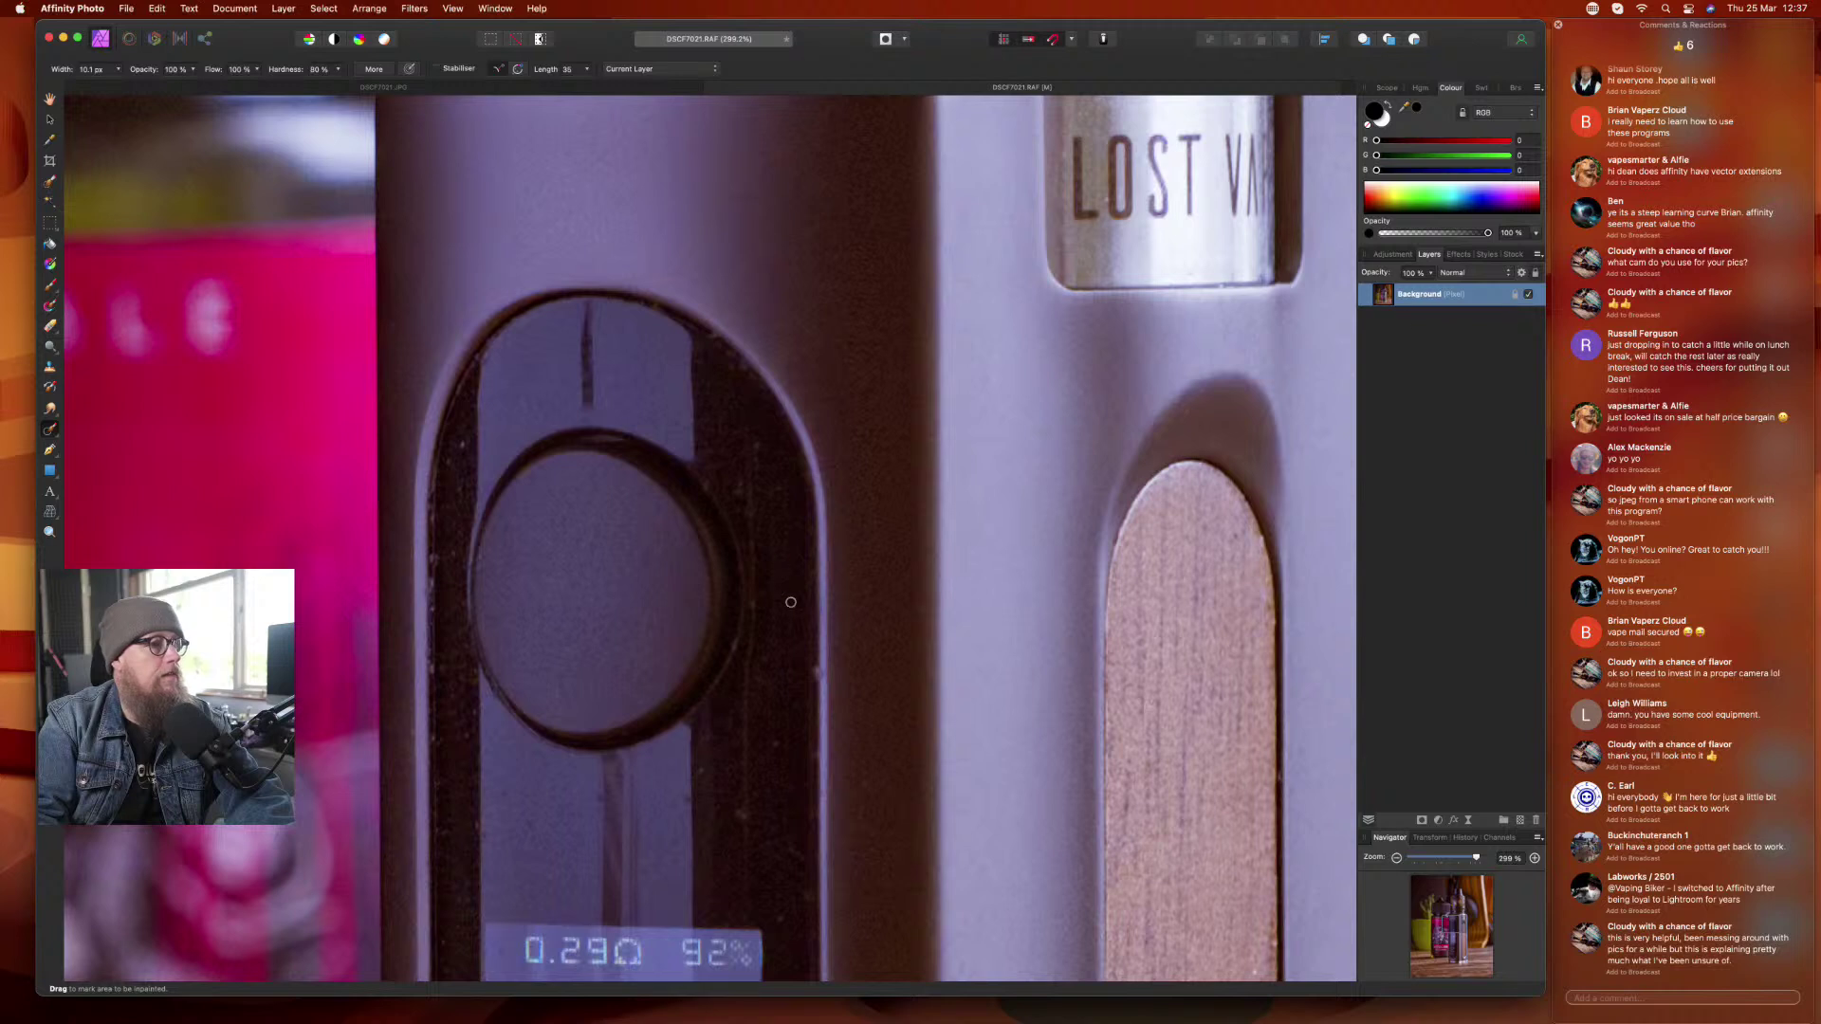
- Inpaint the dust specks and faint scratch on the dark panel surrounding the round fire button
click(463, 444)
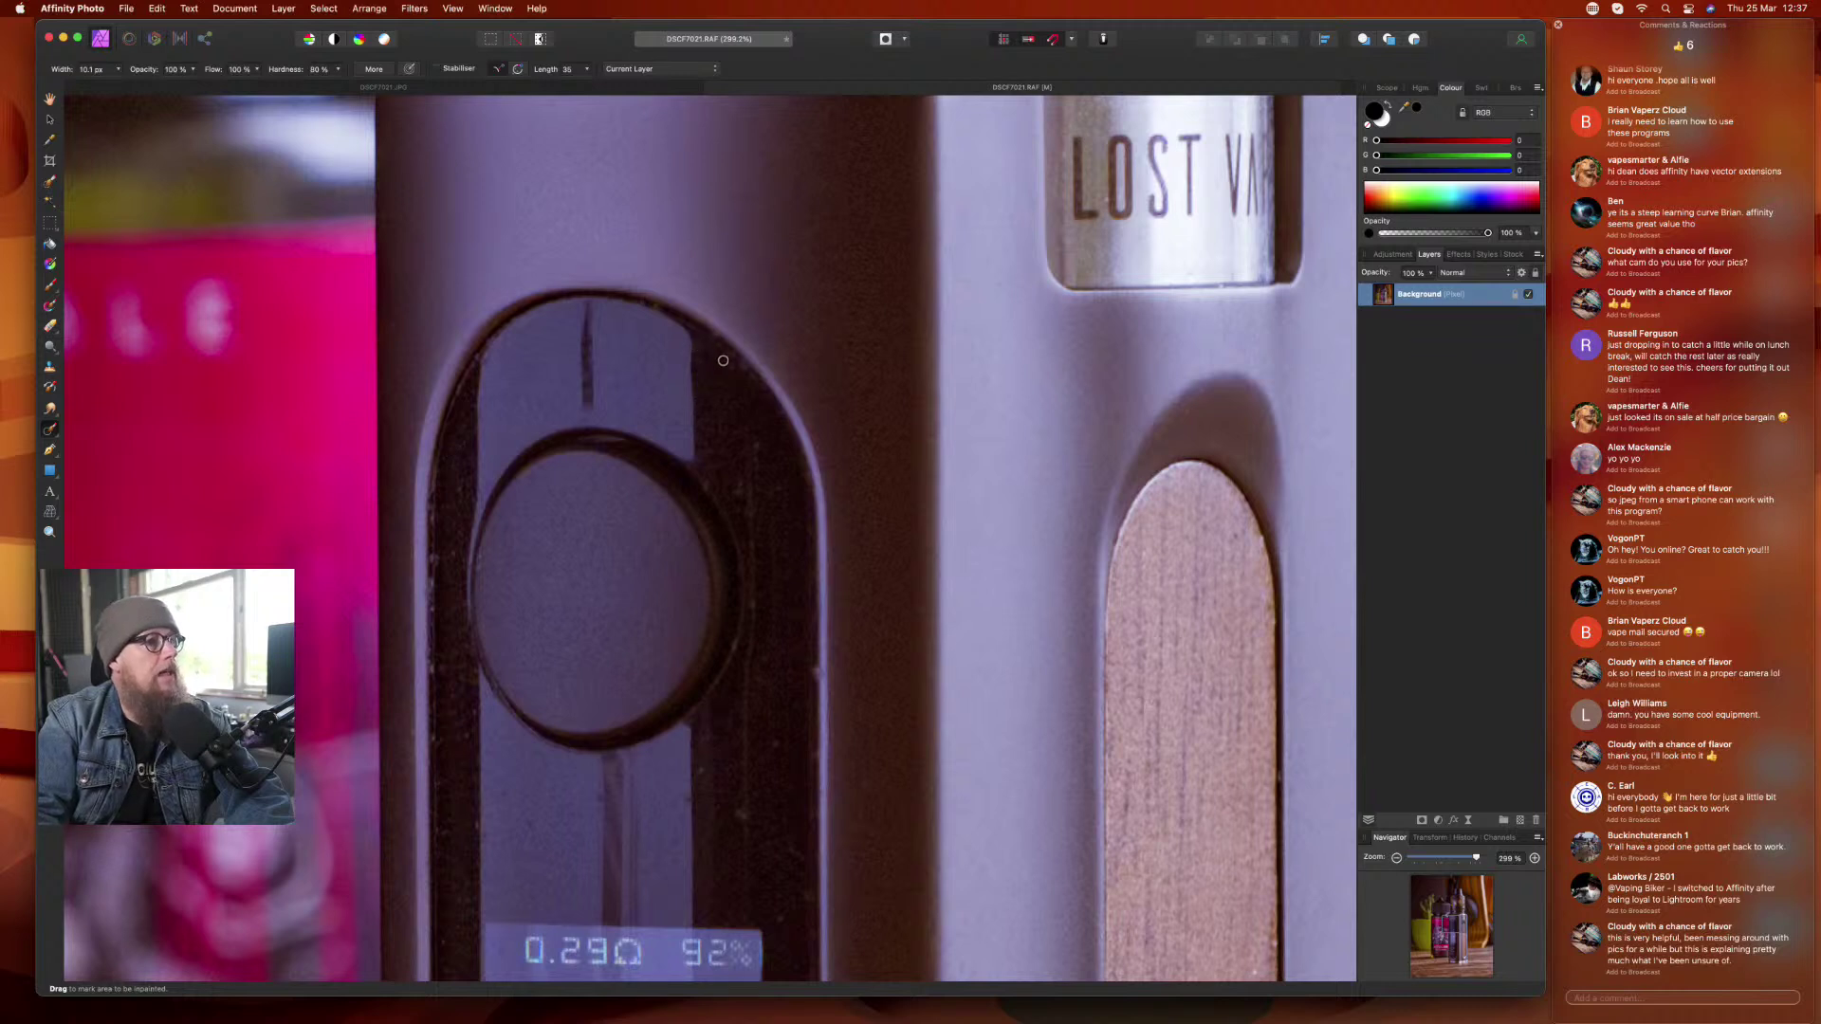
drag(723, 360, 748, 373)
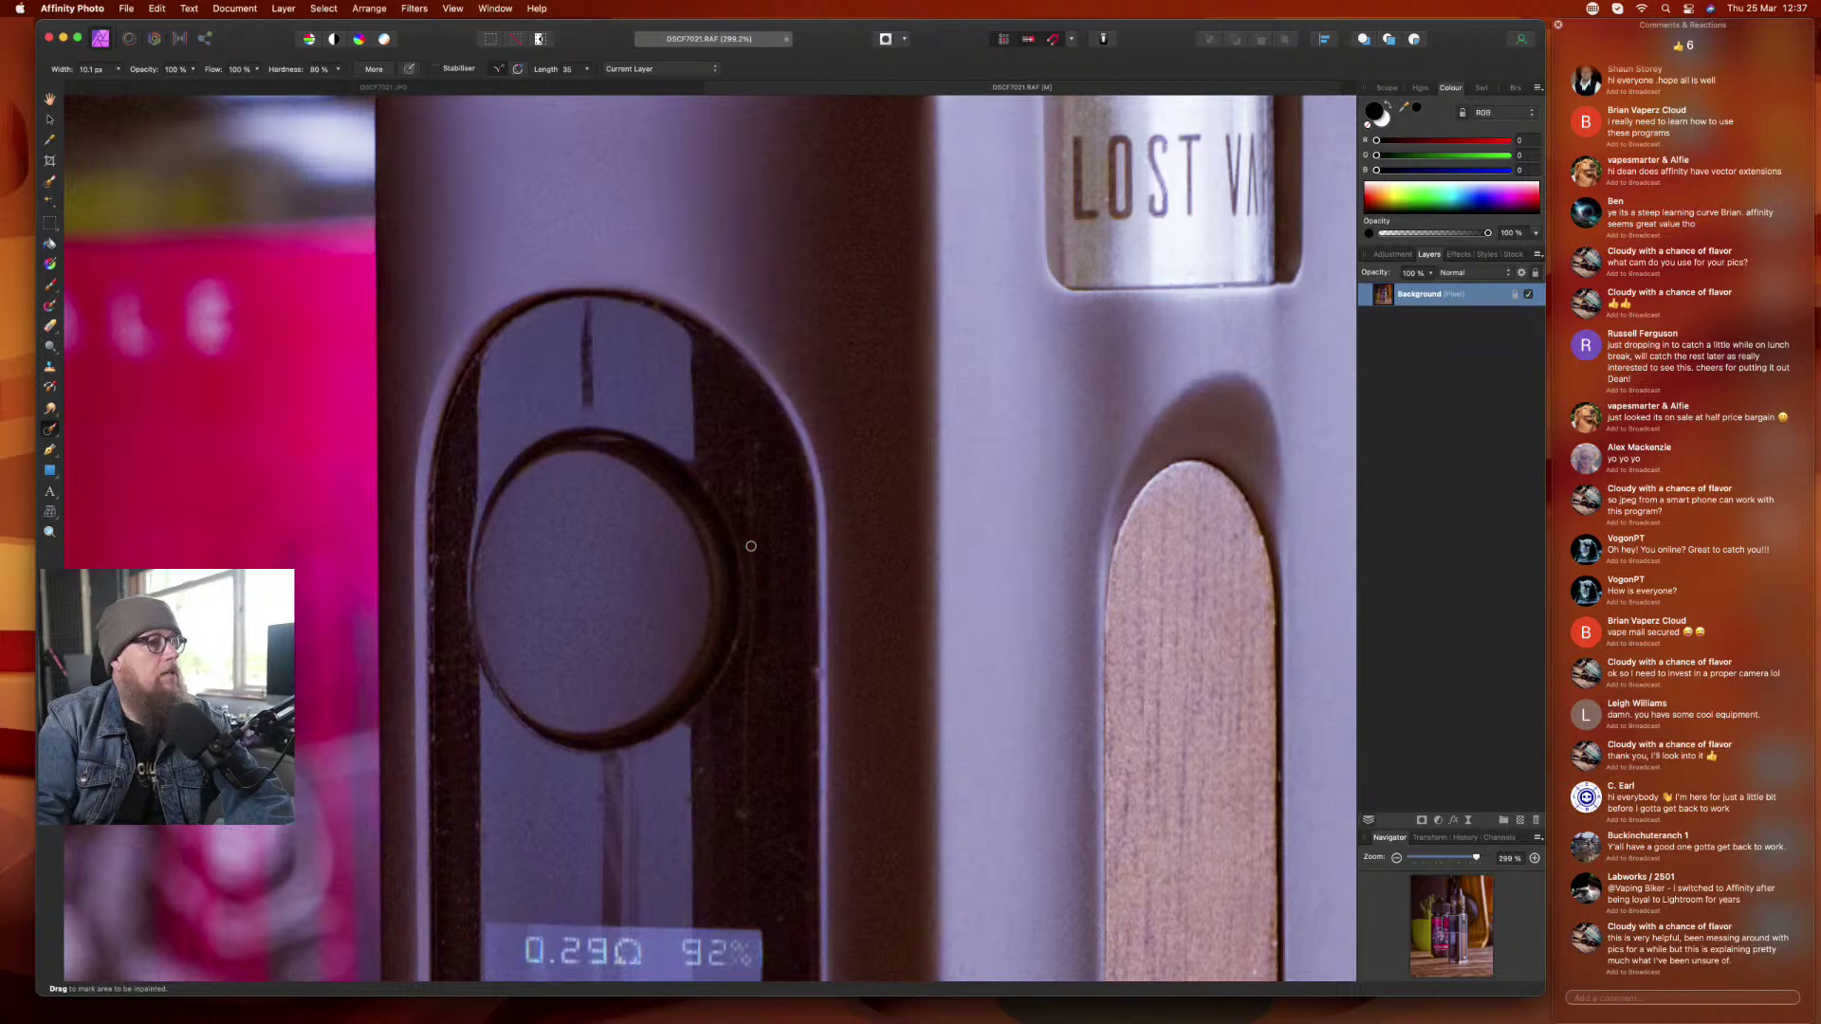
mouse_move(740, 475)
mouse_down()
mouse_move(741, 499)
mouse_move(756, 472)
mouse_up()
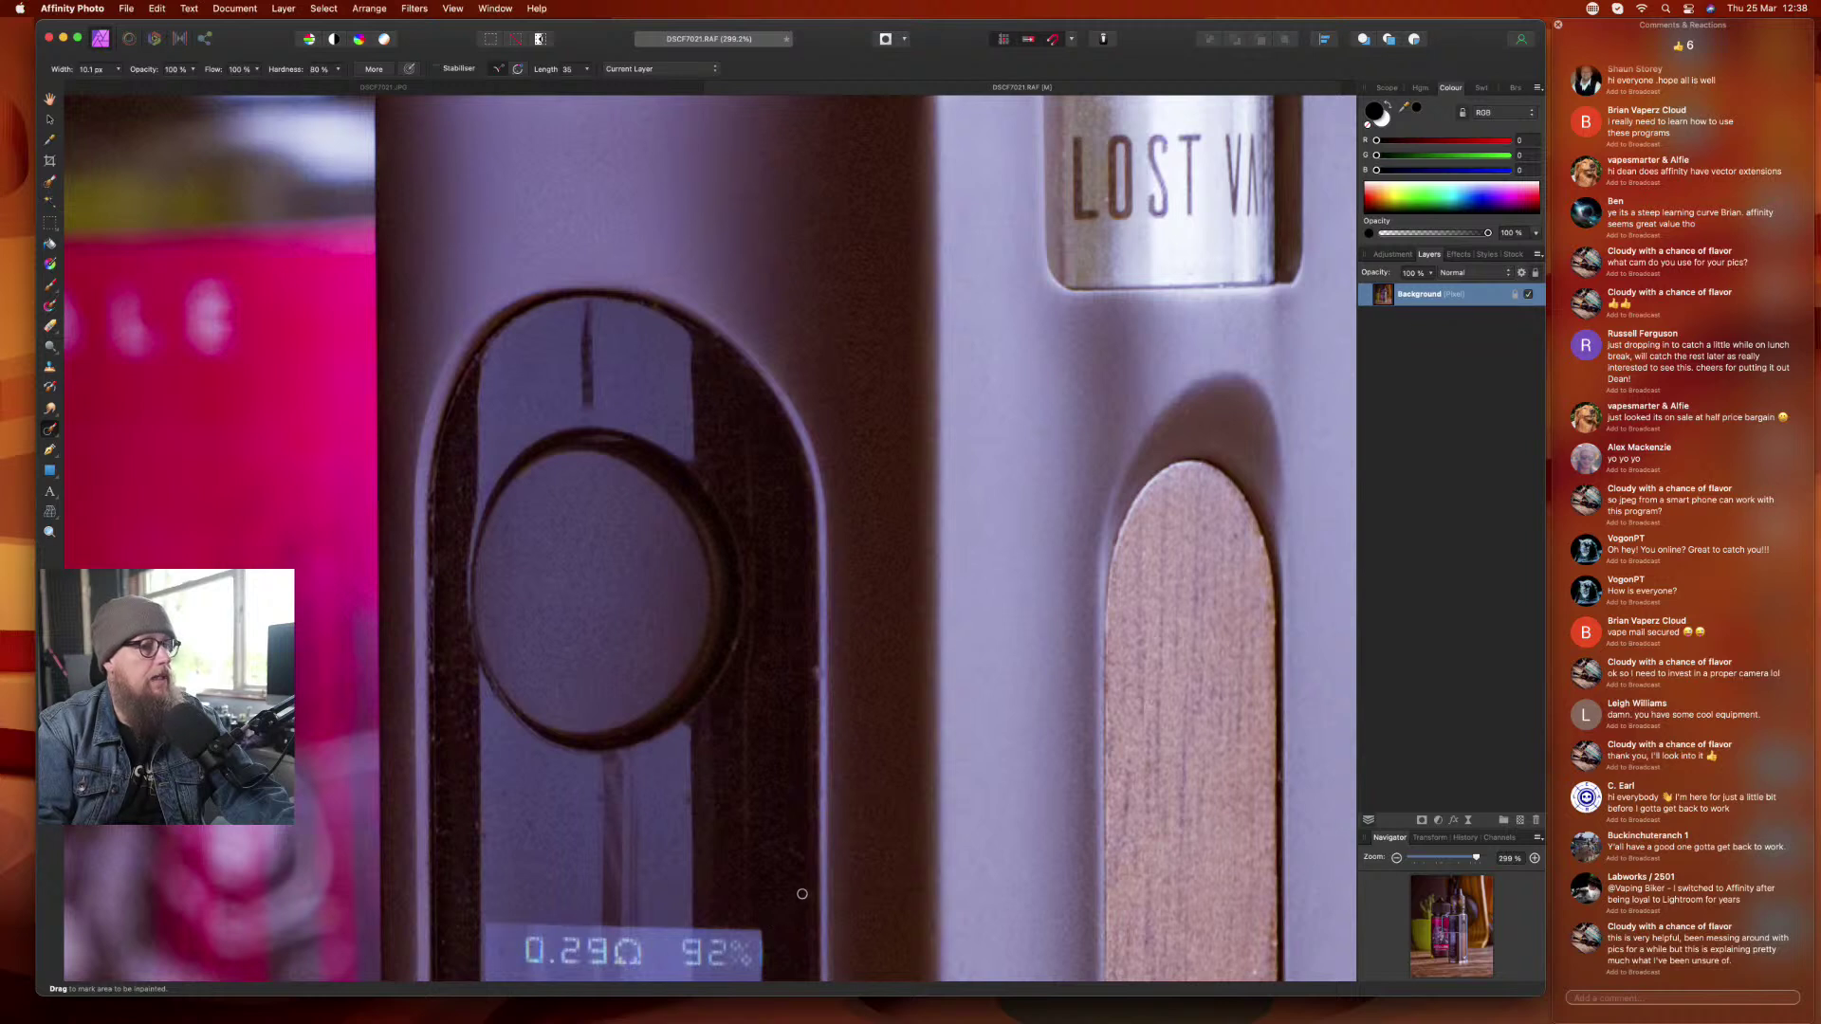
- Patch the nick on the panel's bright right edge beside the fire button with the Patch Tool, sampling the clean edge above it
click(57, 436)
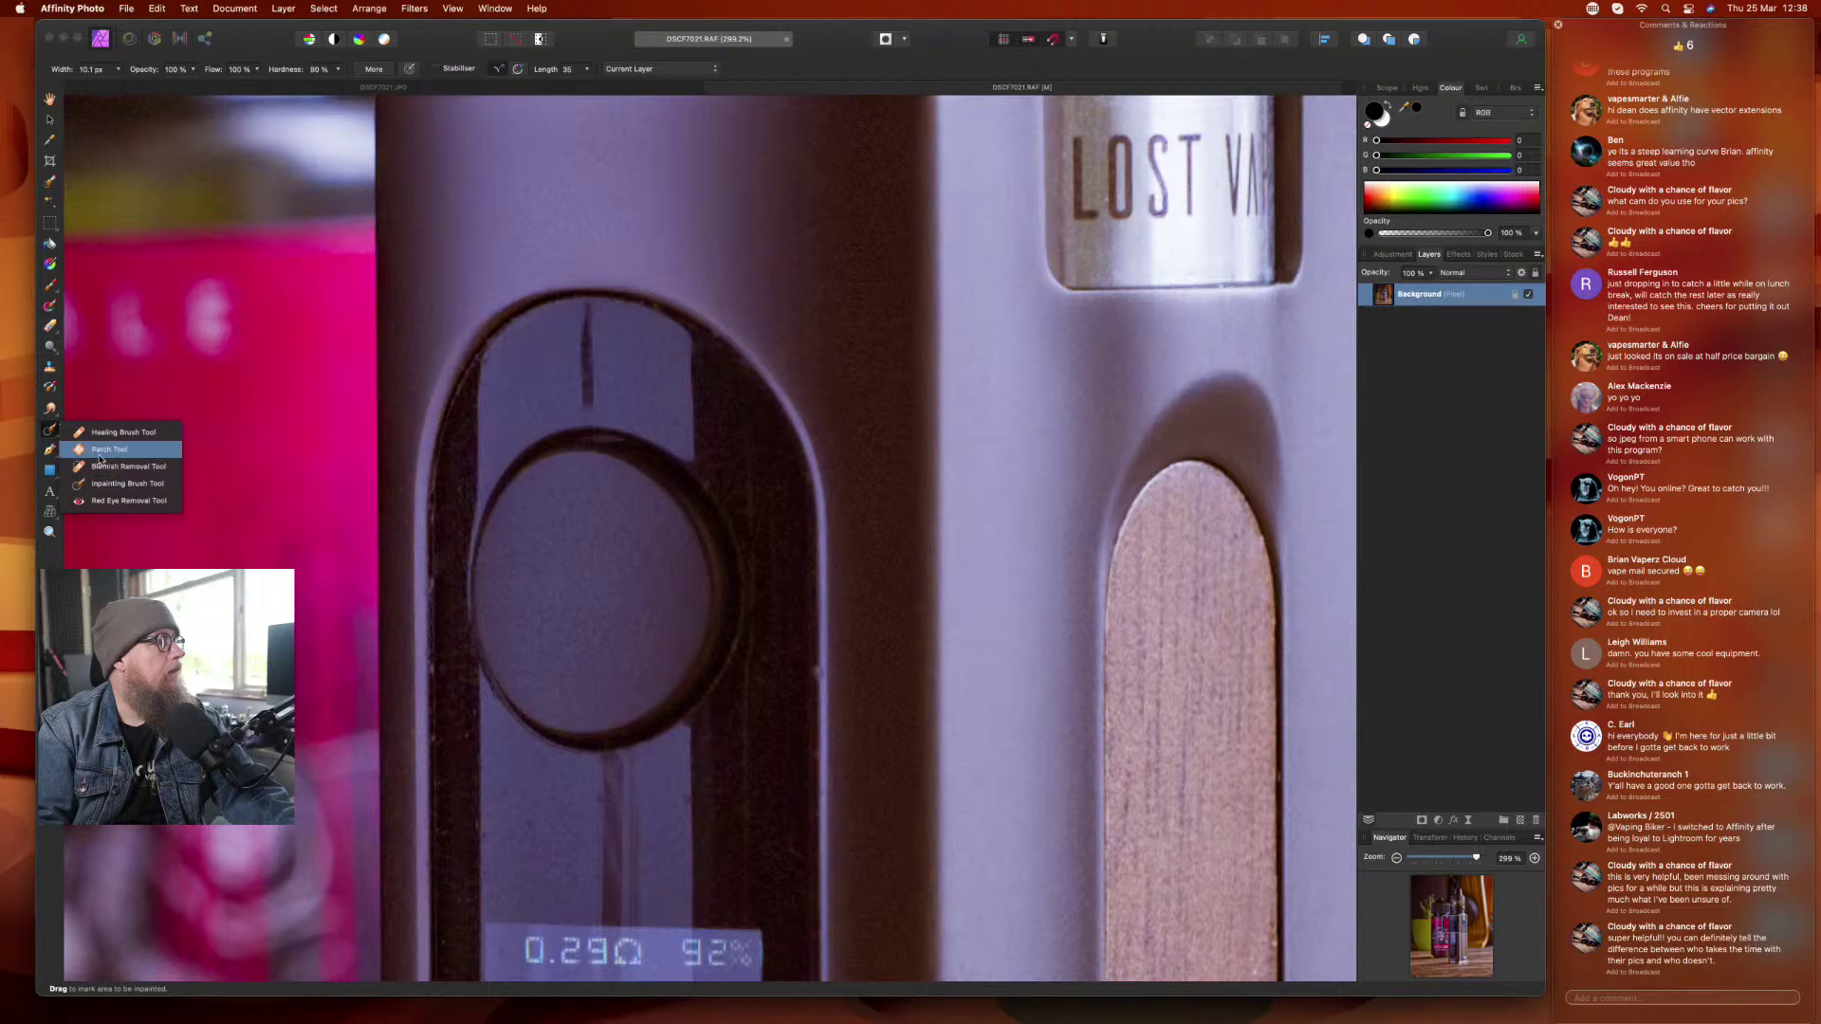
click(104, 452)
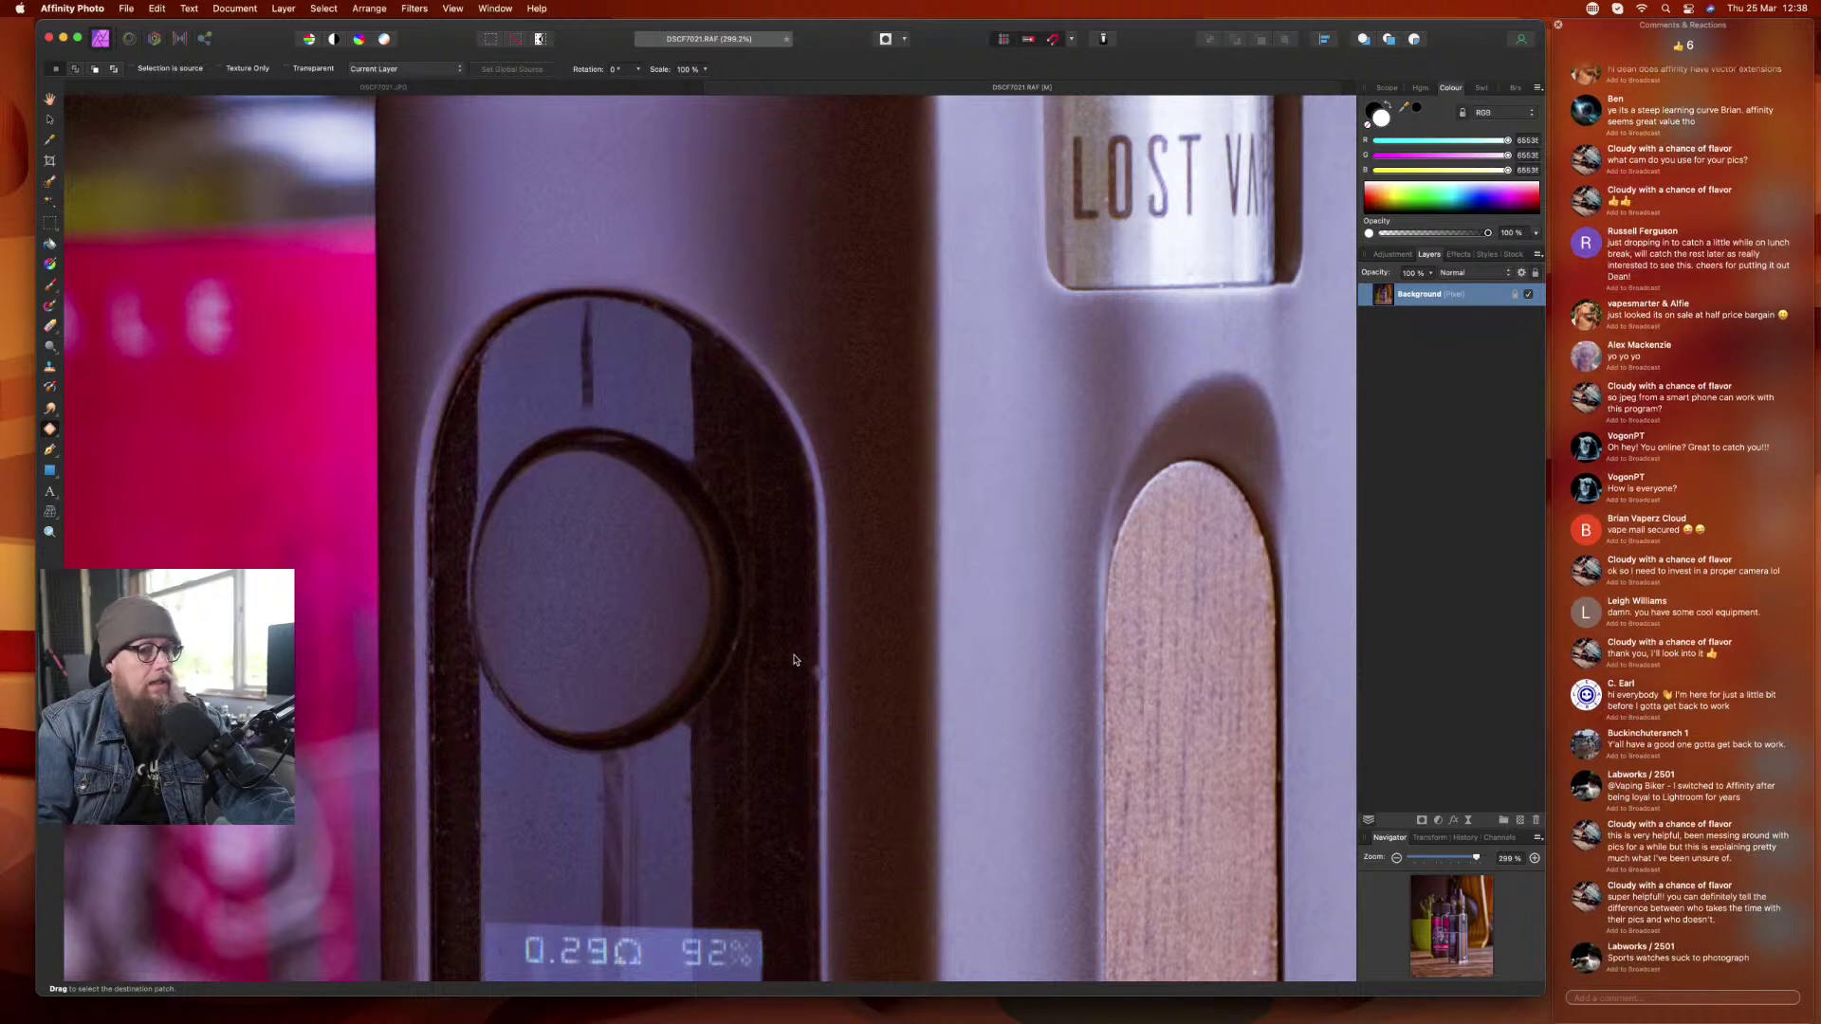
drag(821, 661, 831, 671)
mouse_move(837, 683)
mouse_down()
mouse_move(825, 713)
mouse_move(793, 706)
mouse_up()
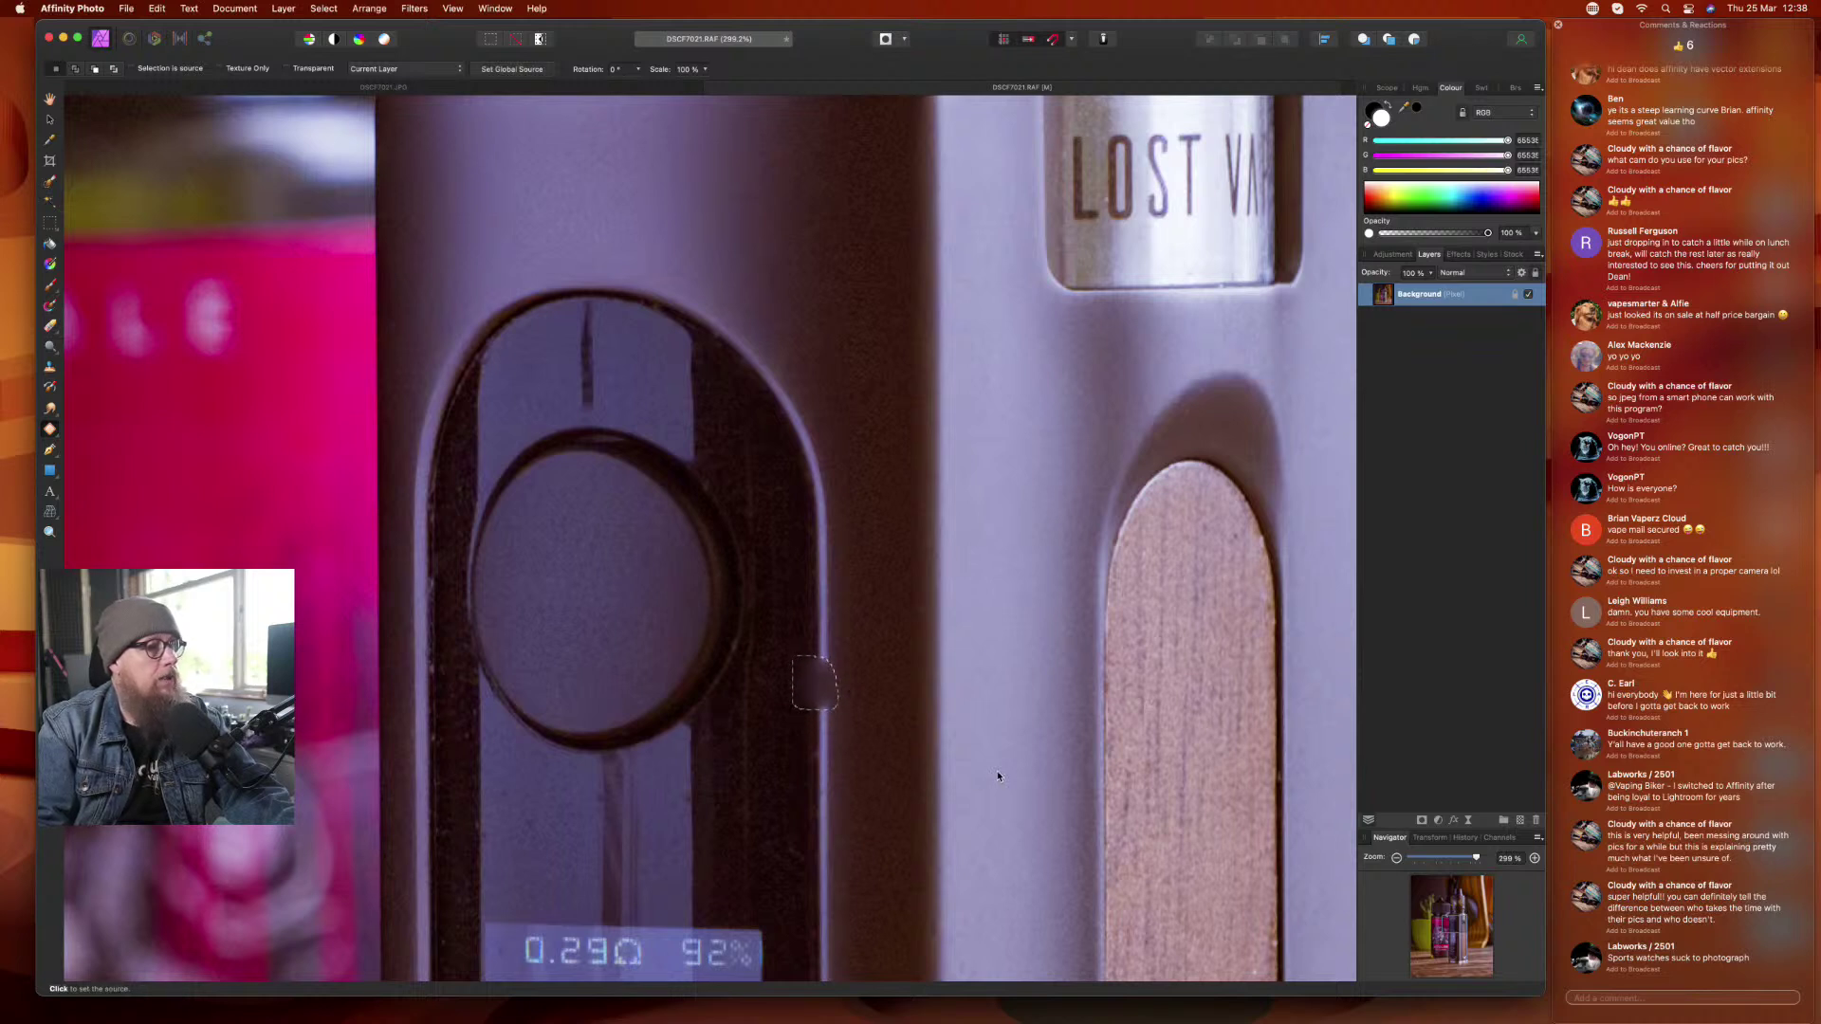
click(823, 601)
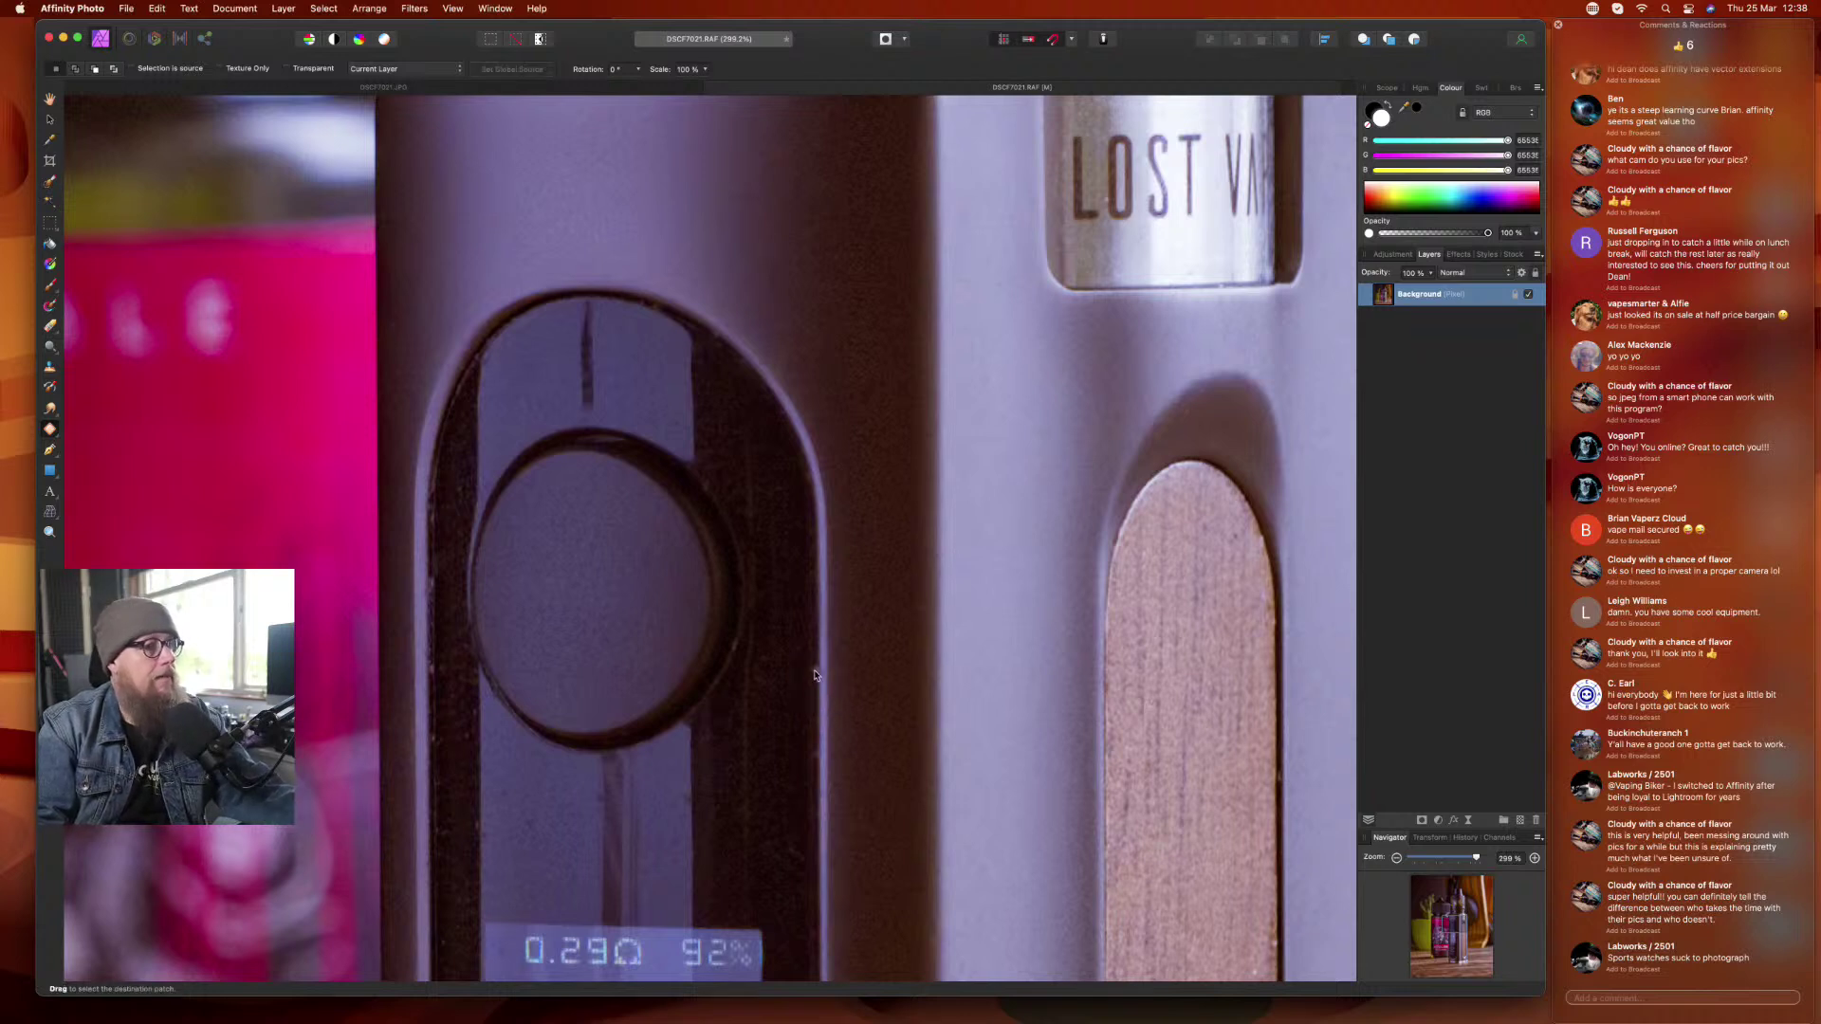
- Patch the mark still left on the panel's right edge, using a clean stretch of the same edge higher up
scroll(833, 689, up, 3)
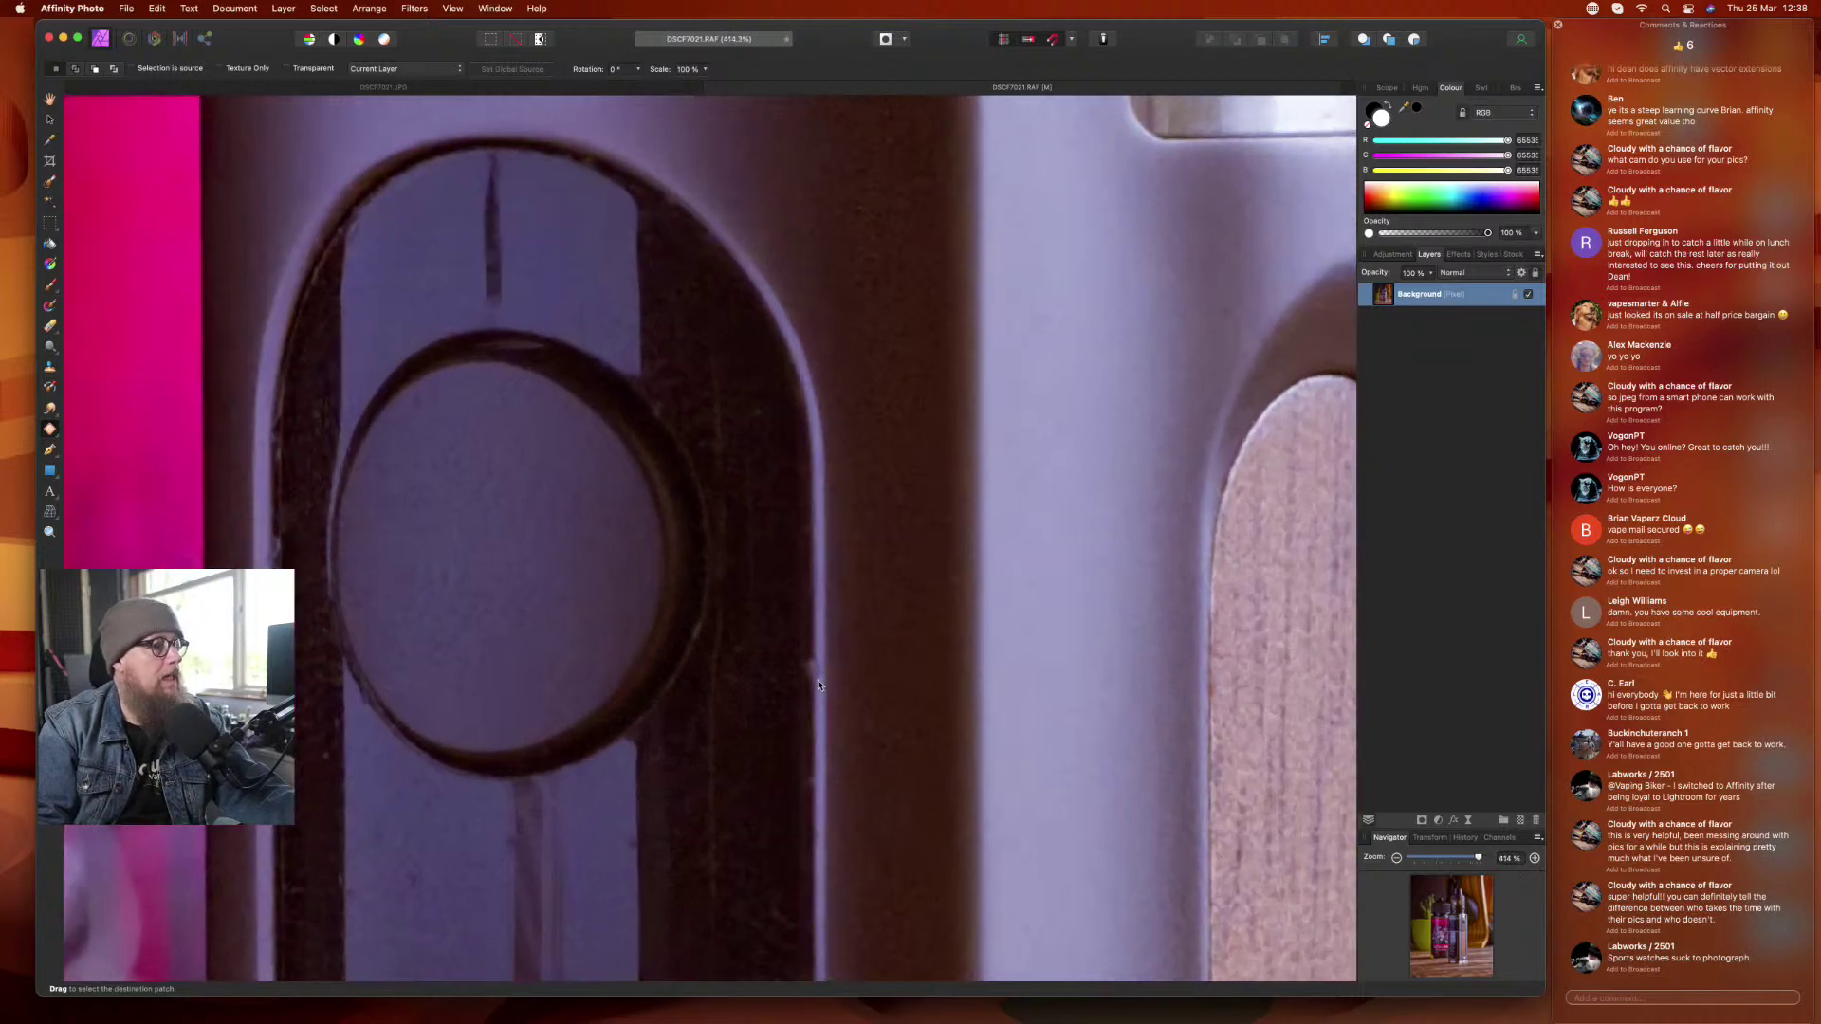
scroll(817, 679, down, 5)
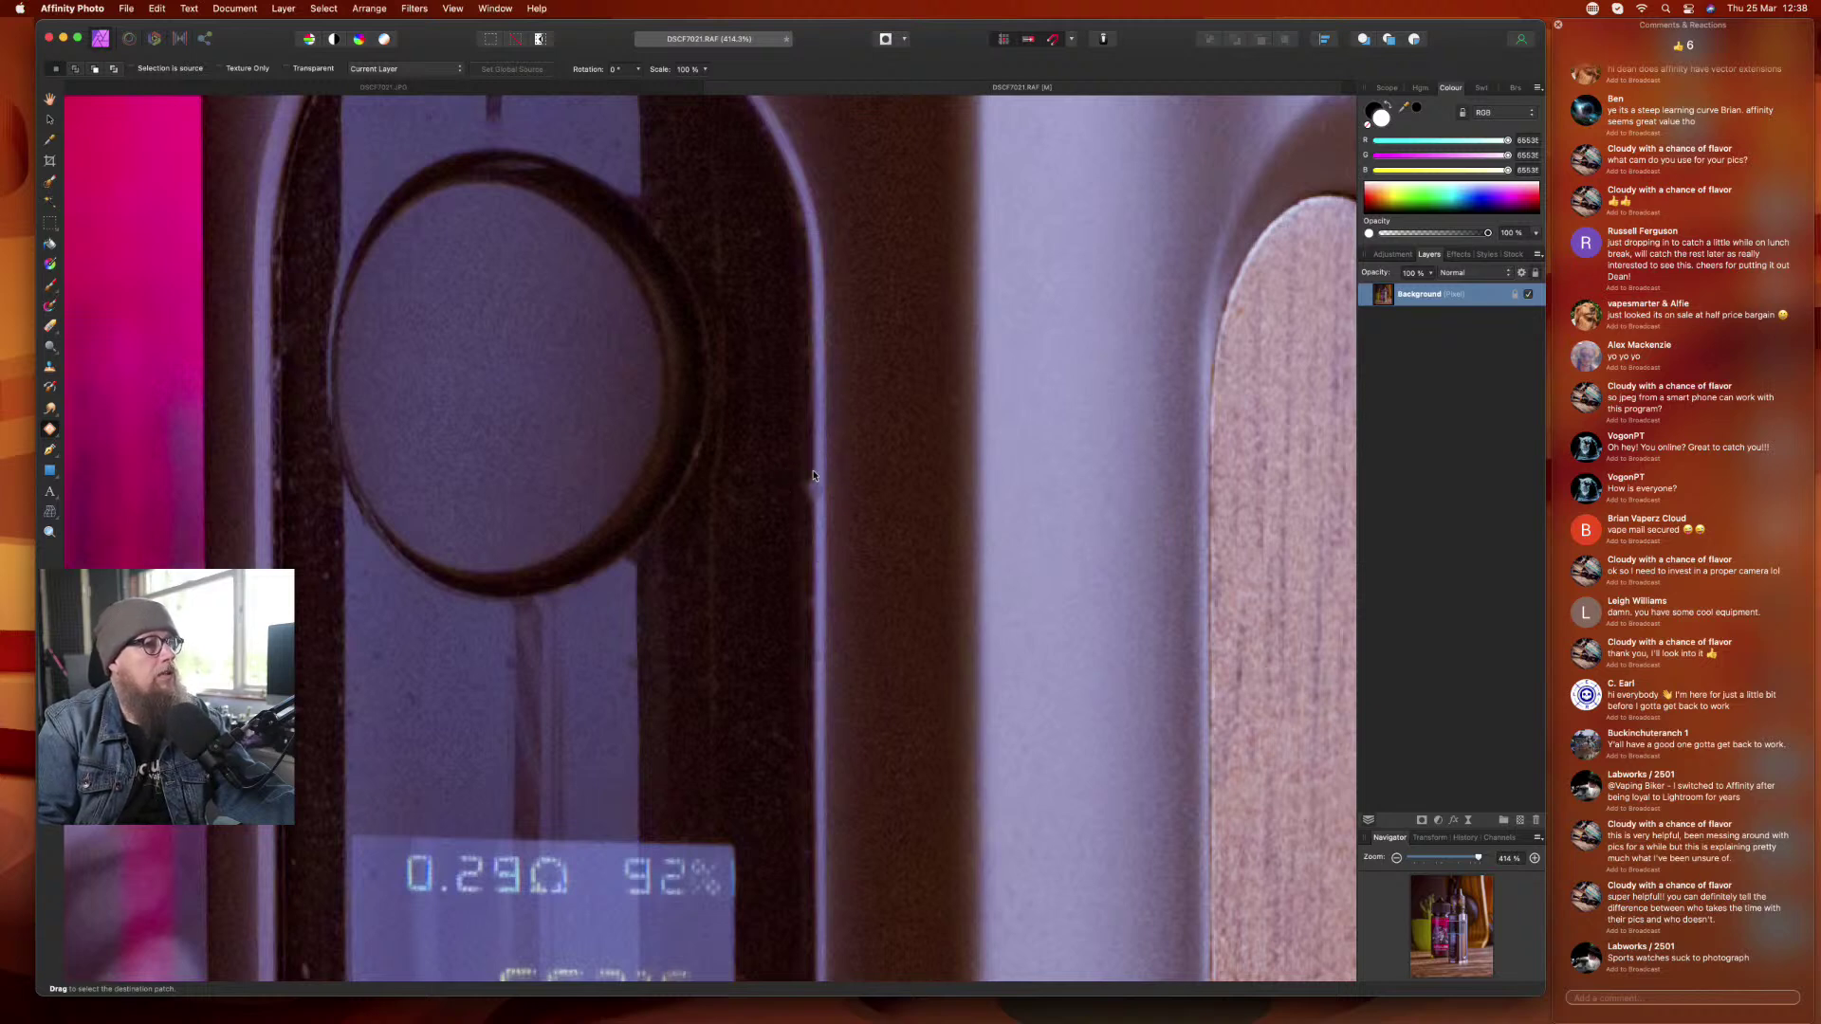
click(52, 432)
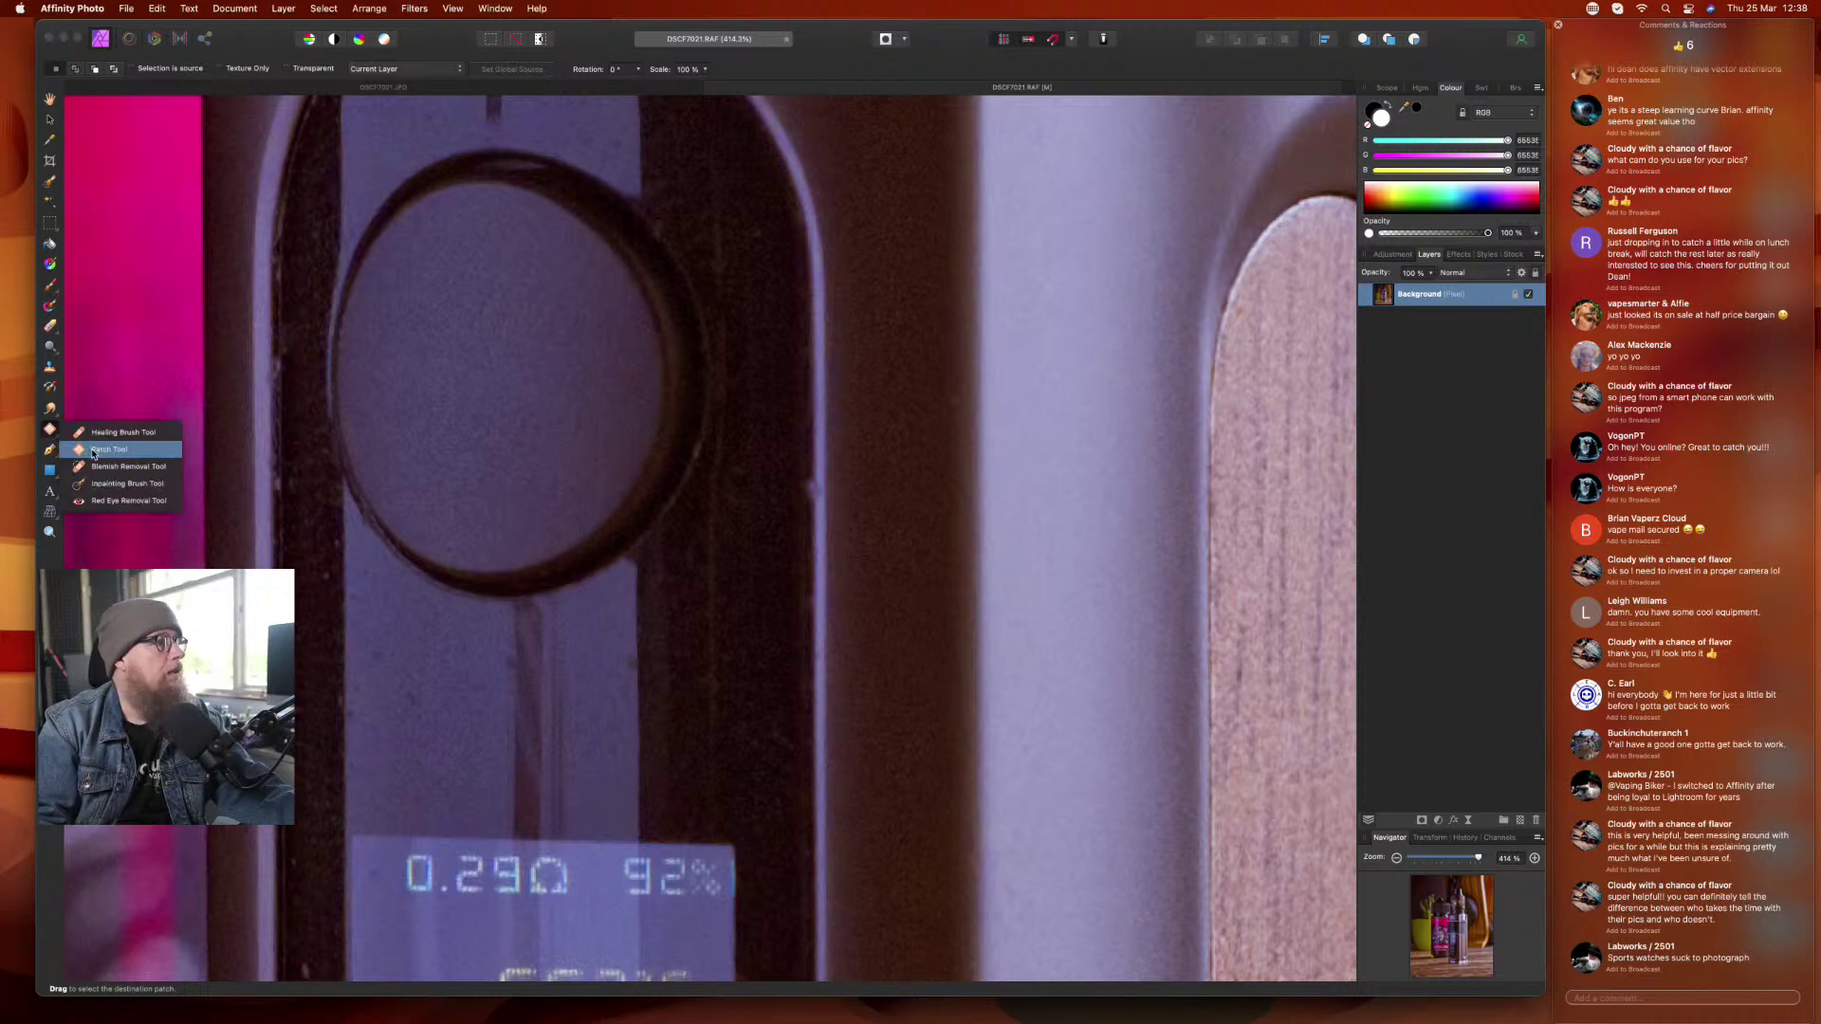
click(92, 452)
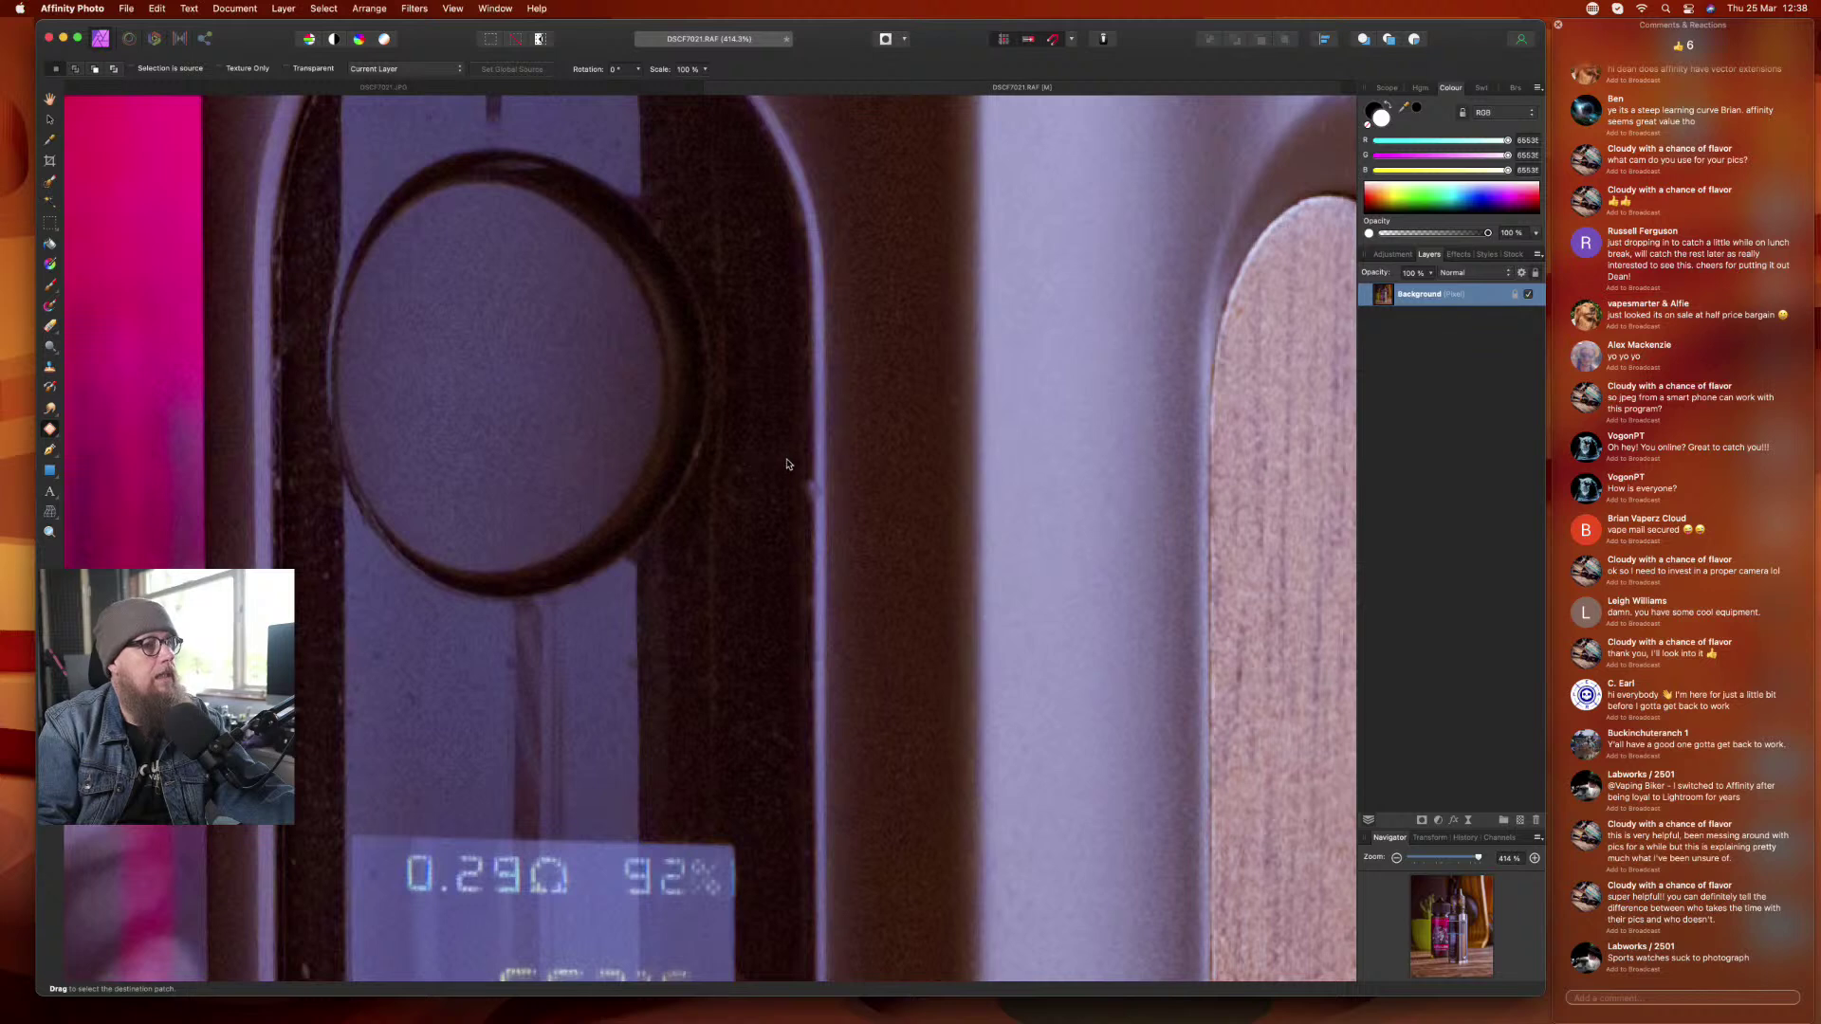
mouse_move(824, 465)
mouse_down()
mouse_move(835, 507)
mouse_move(784, 520)
mouse_up()
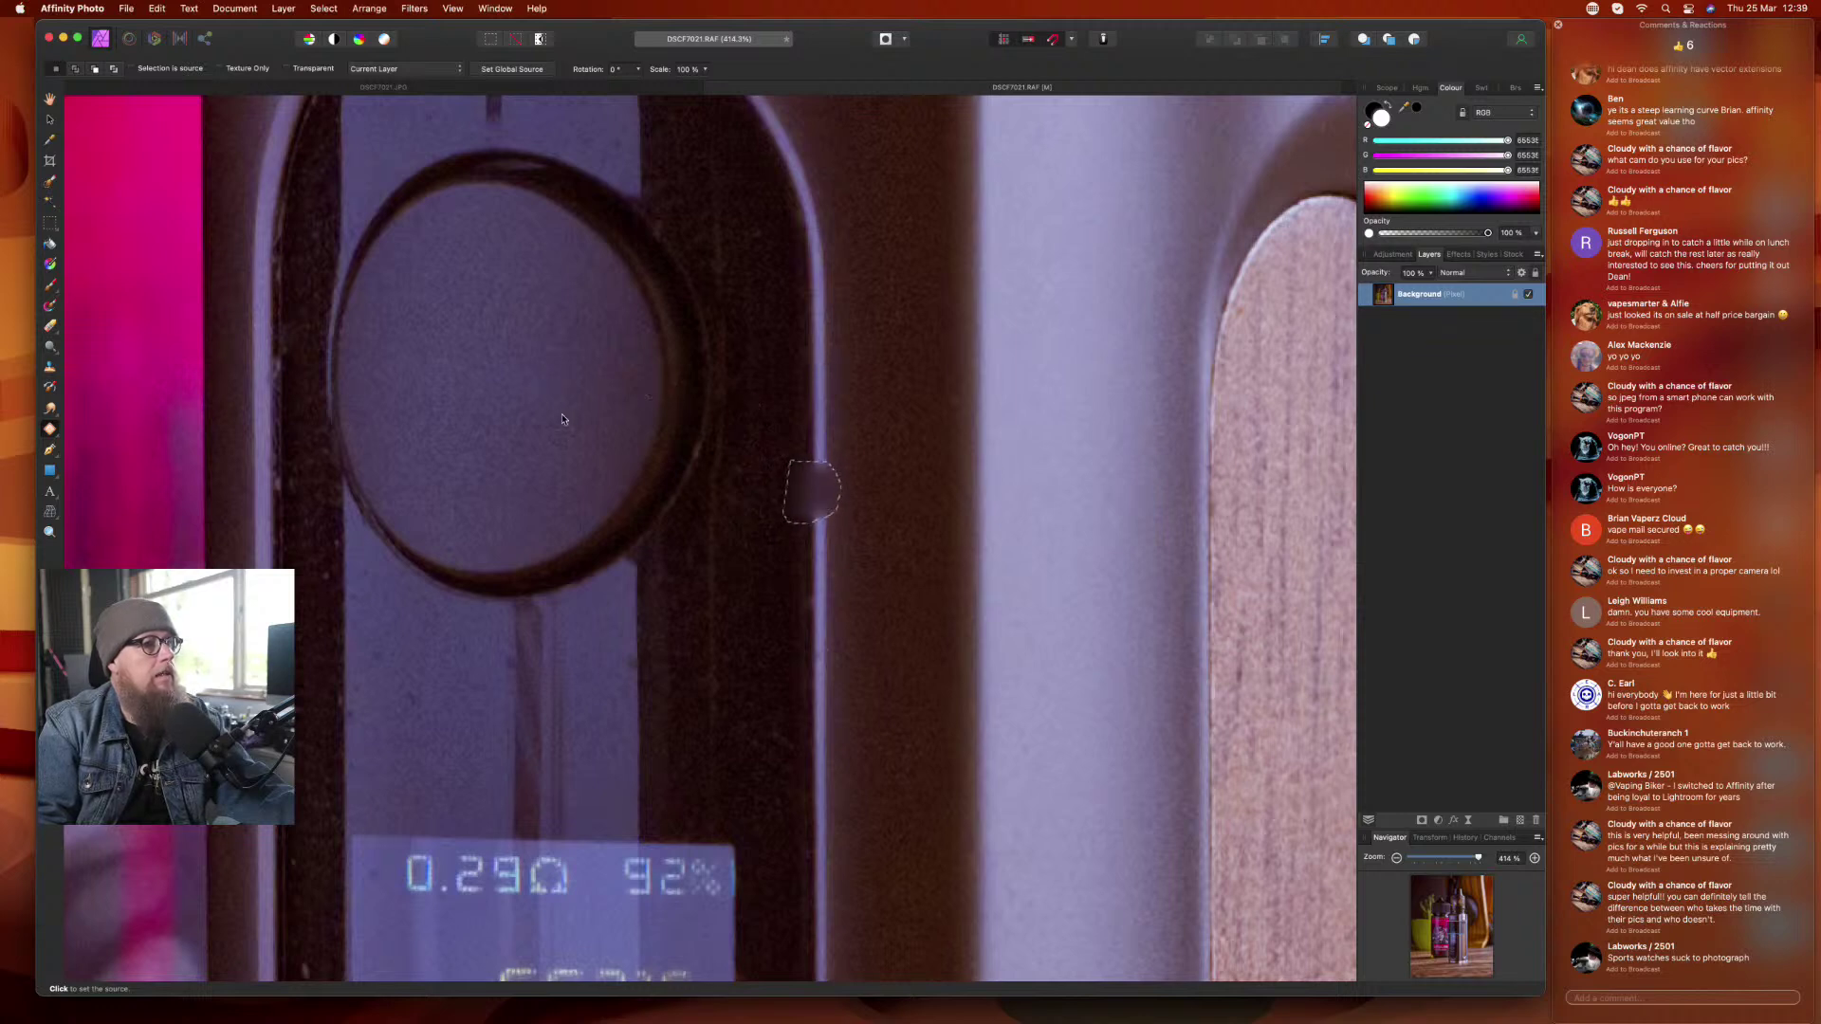
click(810, 383)
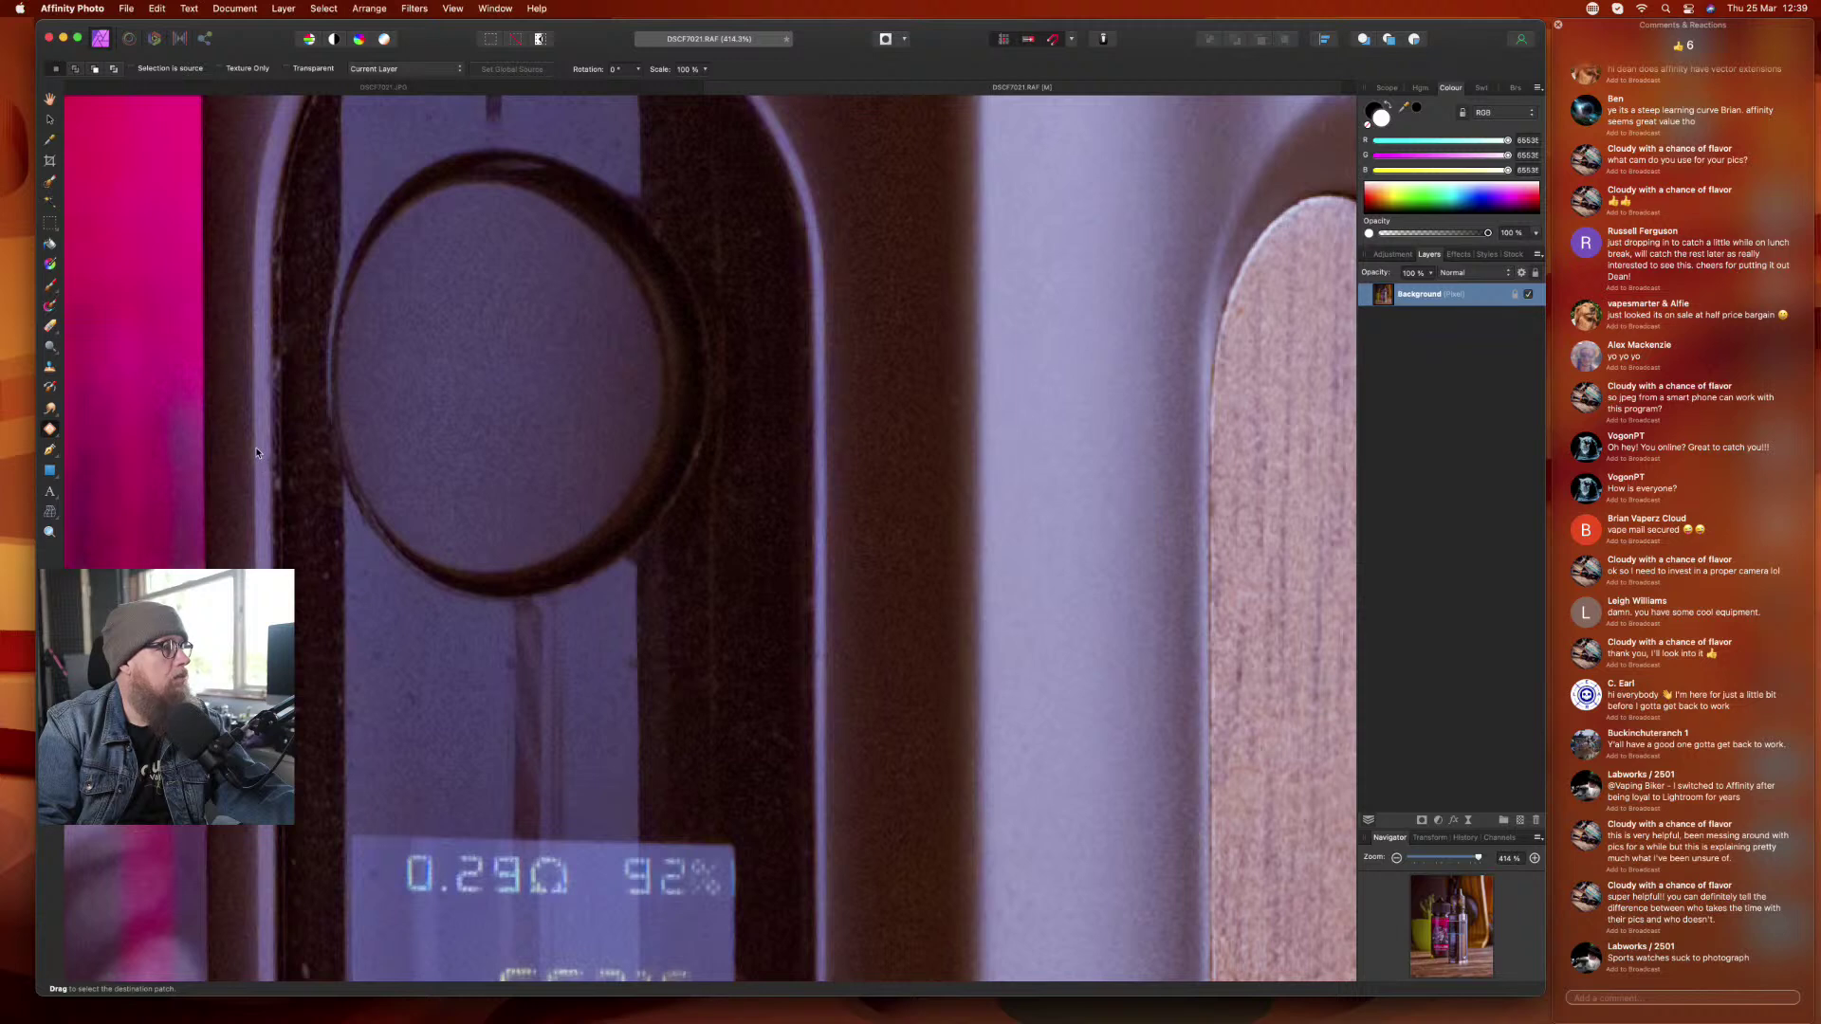
- Patch the blemishes along the panel's left edge level with the fire button and clear the selection
mouse_move(256, 449)
mouse_down()
mouse_move(302, 467)
mouse_move(284, 507)
mouse_move(257, 497)
mouse_up()
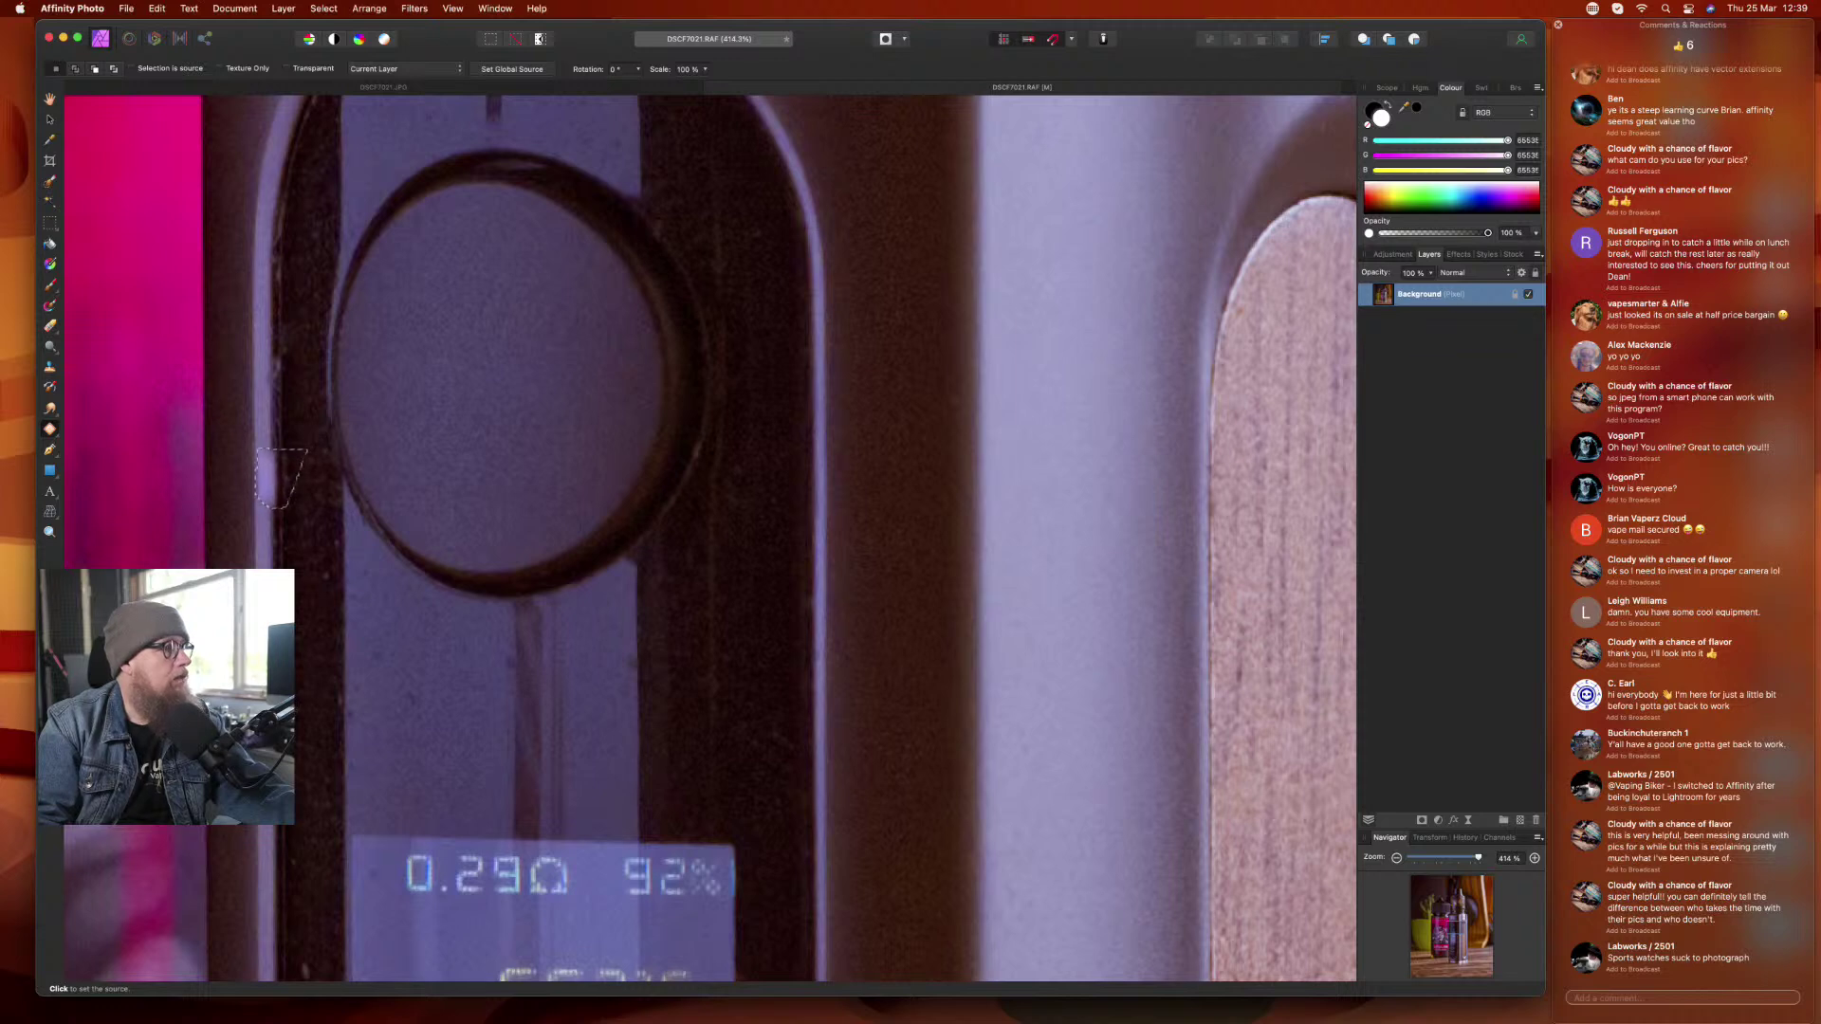
click(281, 447)
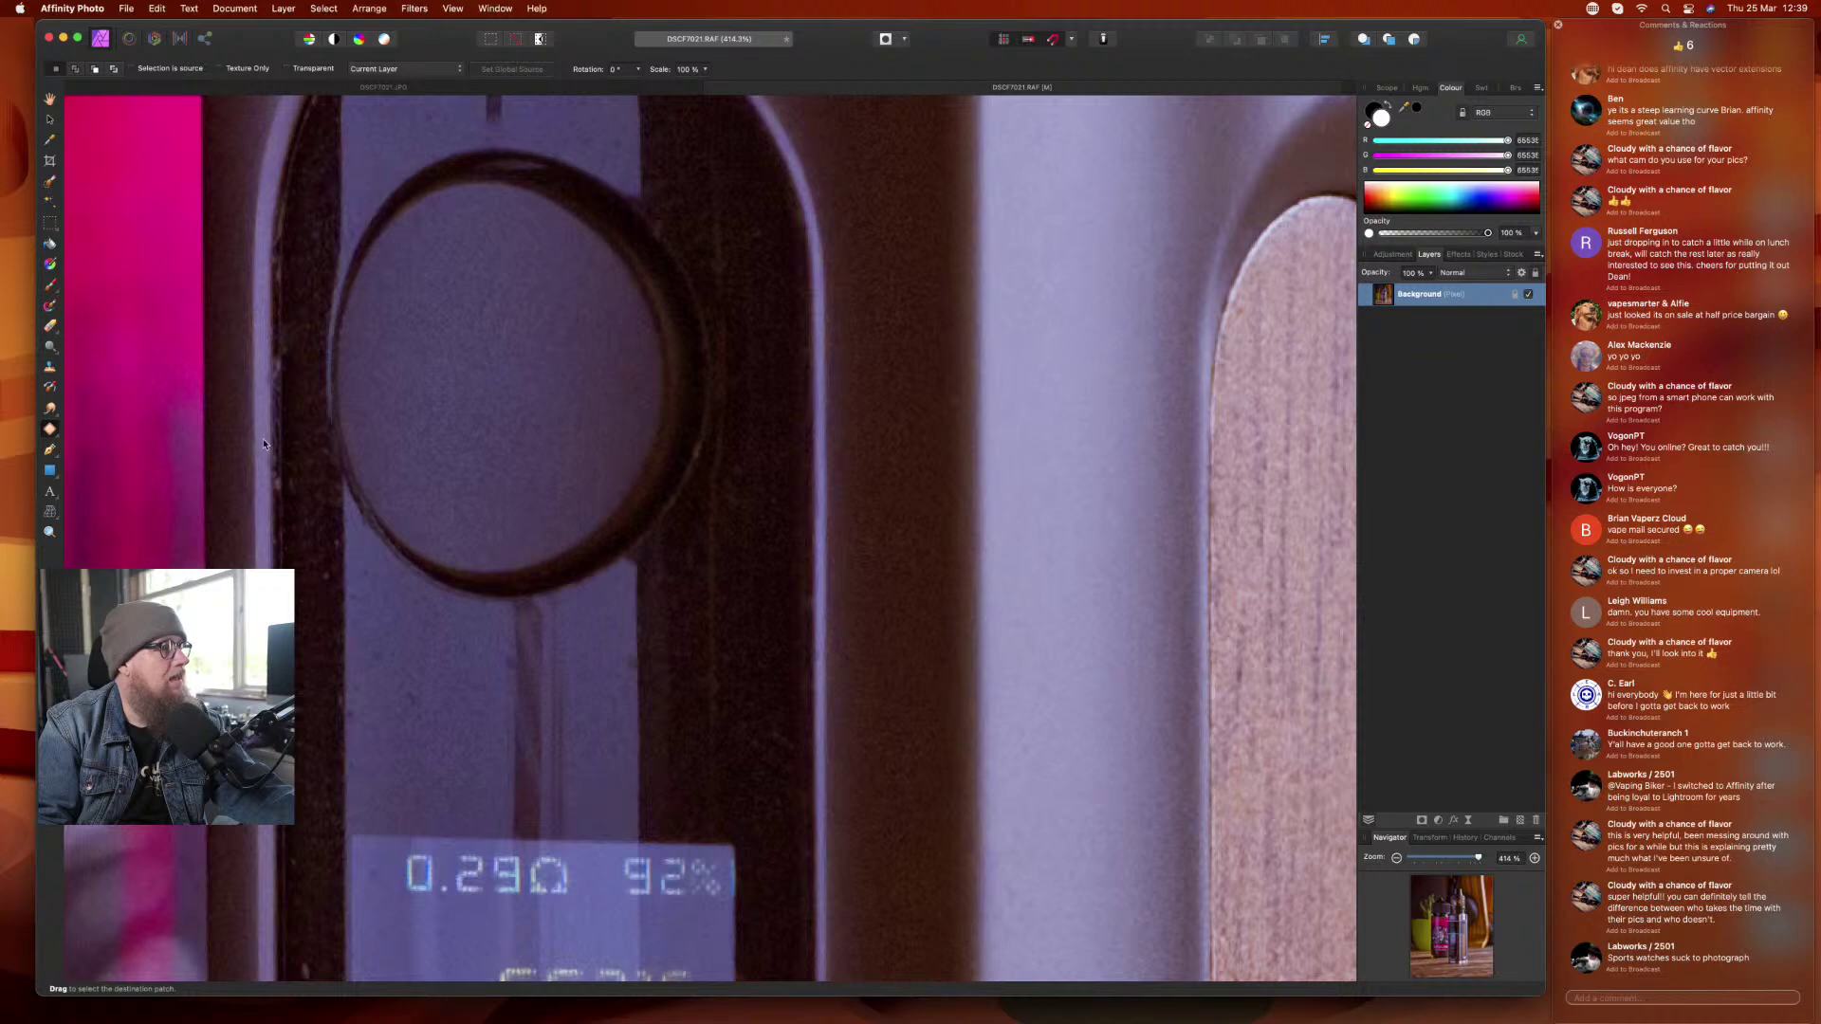
mouse_move(265, 444)
mouse_down()
mouse_move(281, 446)
mouse_move(292, 507)
mouse_move(245, 509)
mouse_up()
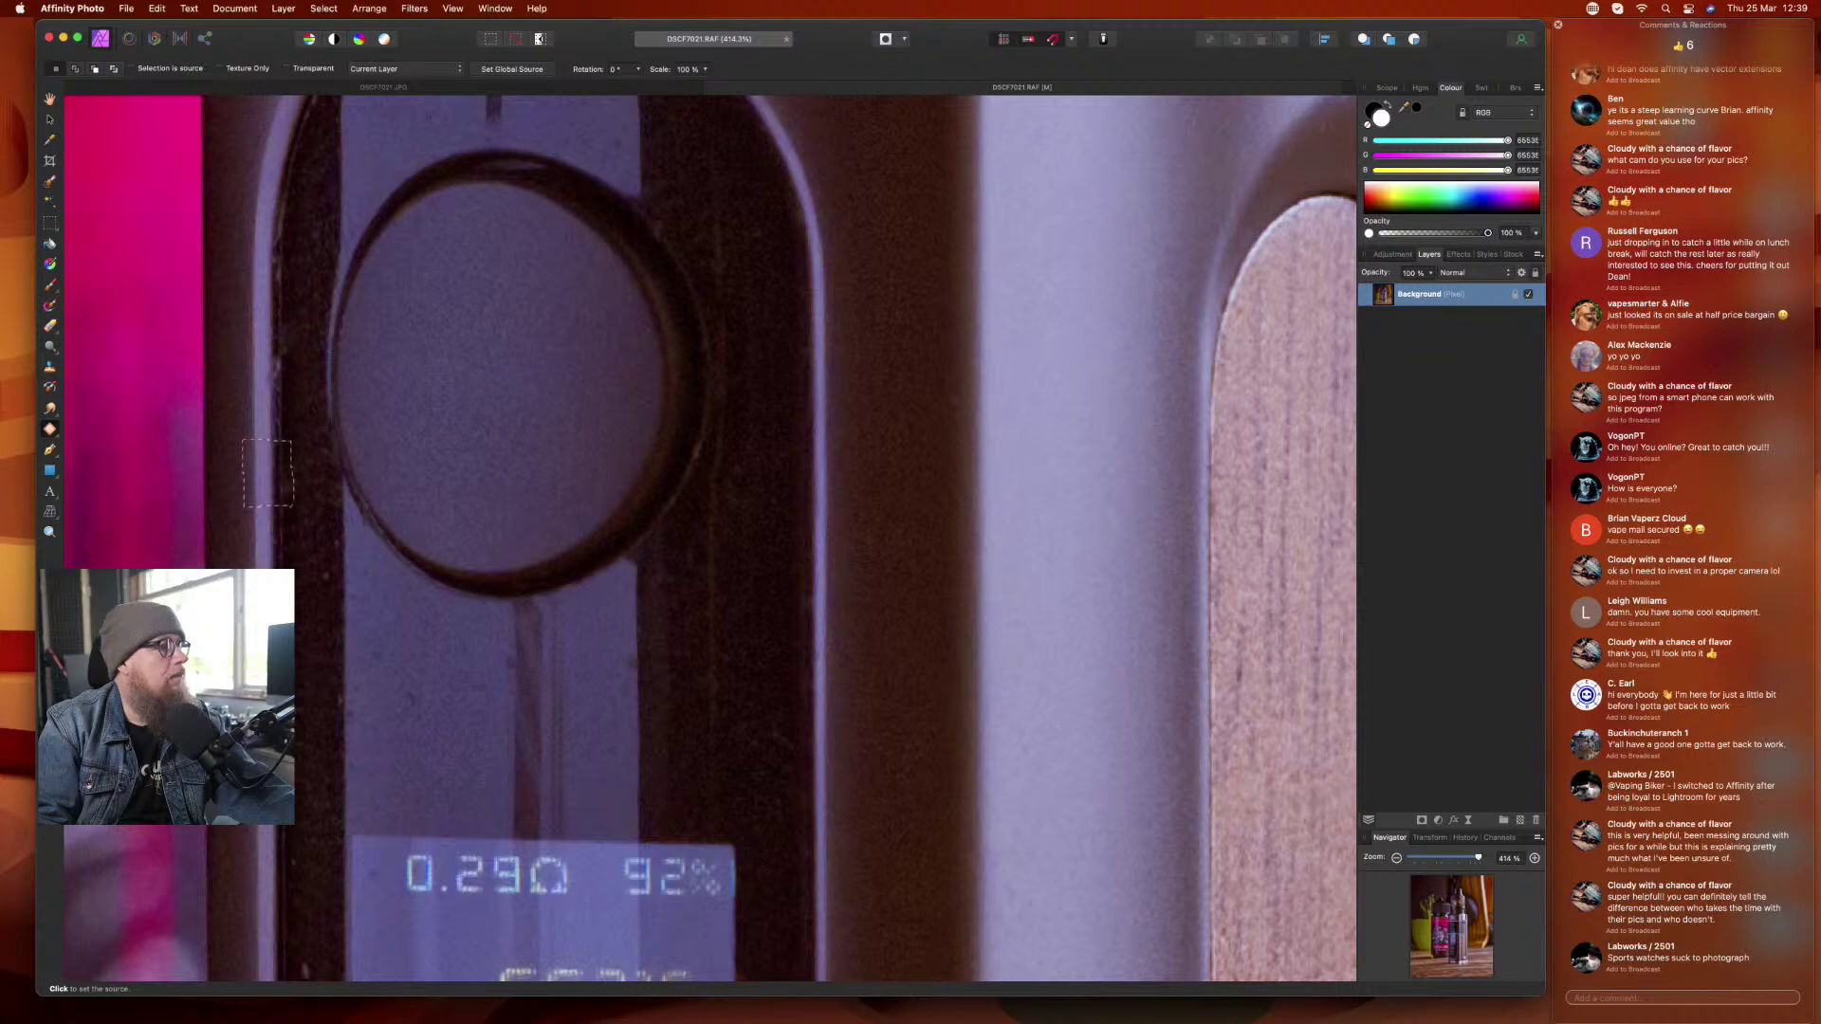
key(super+d)
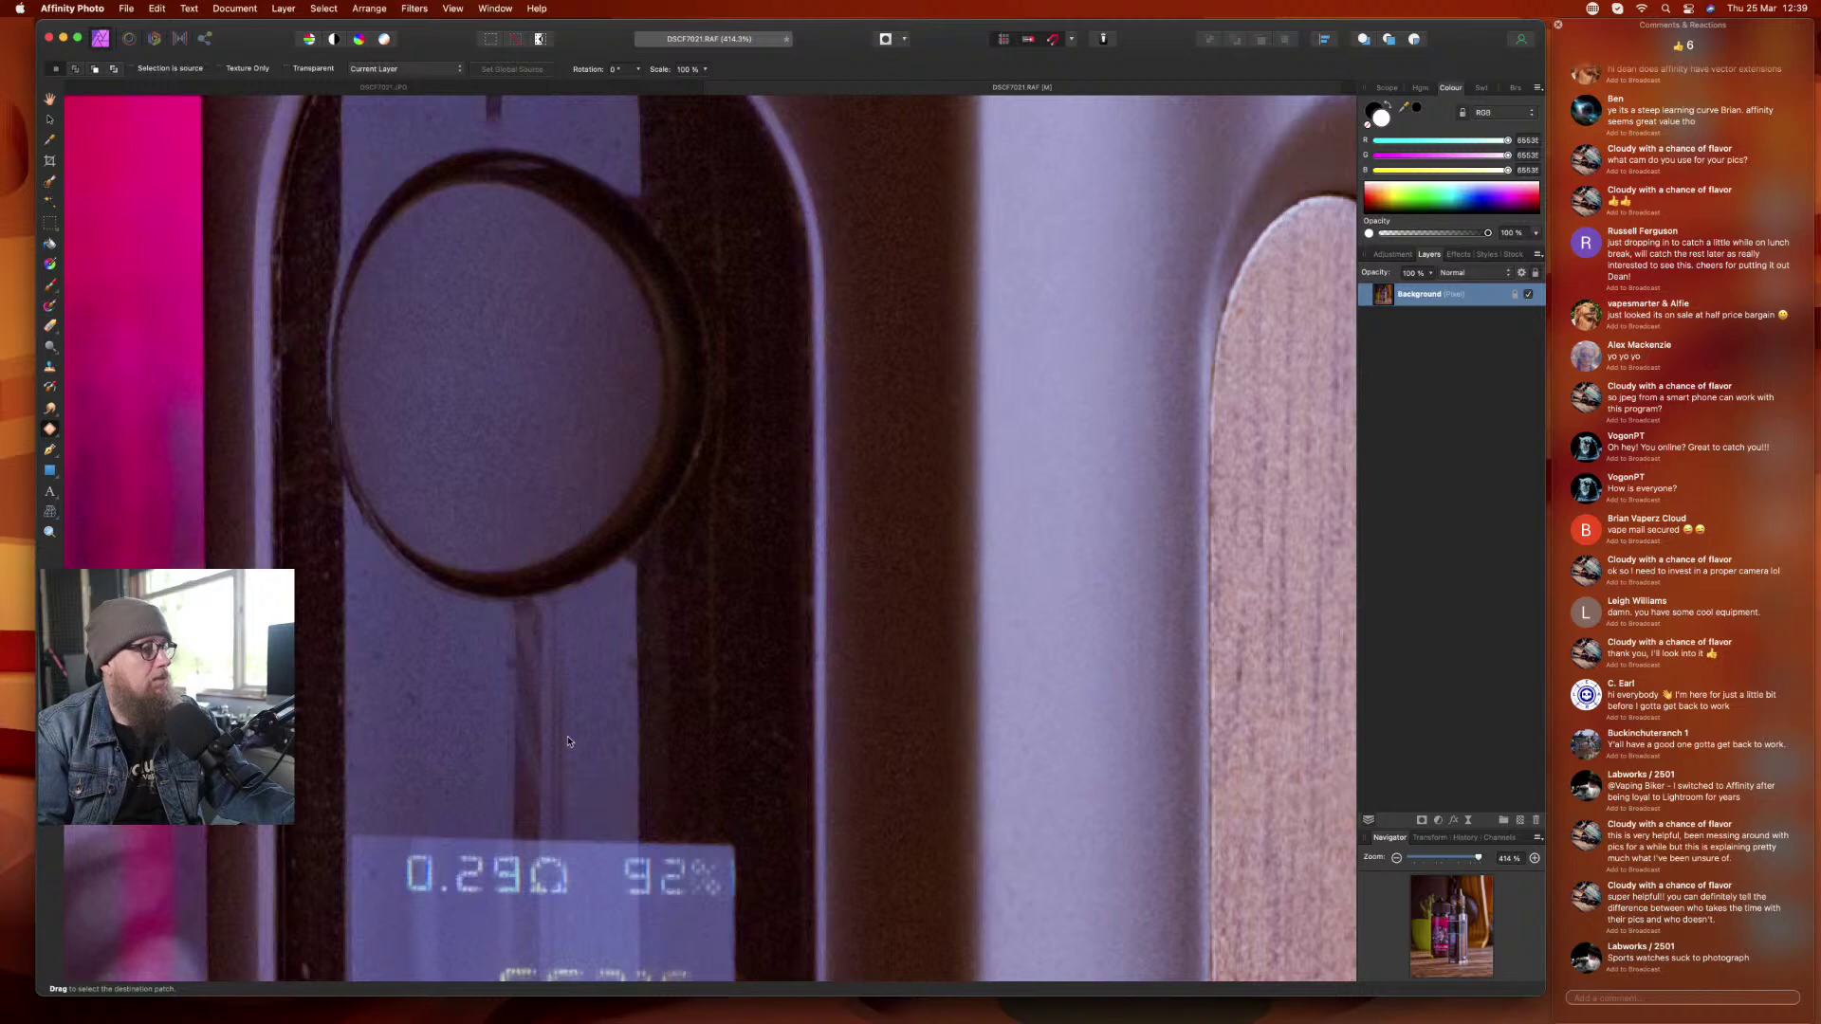
- Inpaint the specks on the glossy strip between the fire button and the display with the Inpainting Brush
scroll(636, 736, down, 3)
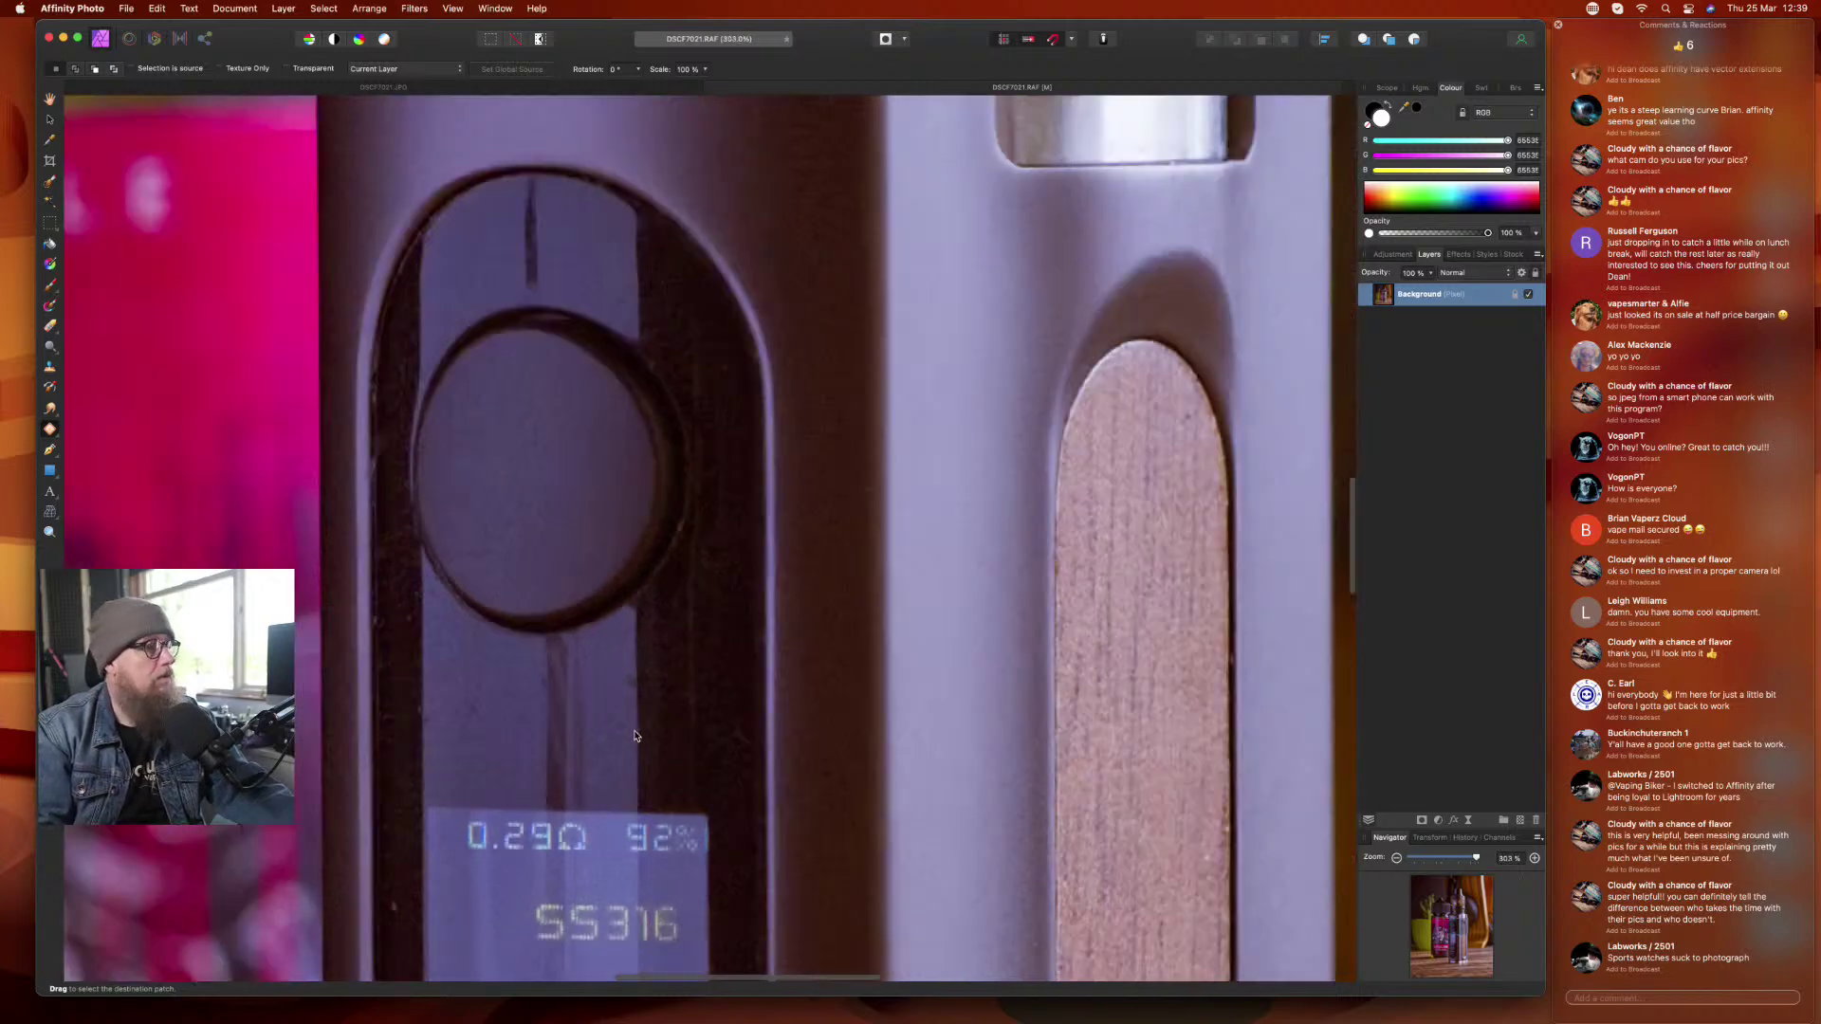
scroll(636, 736, down, 3)
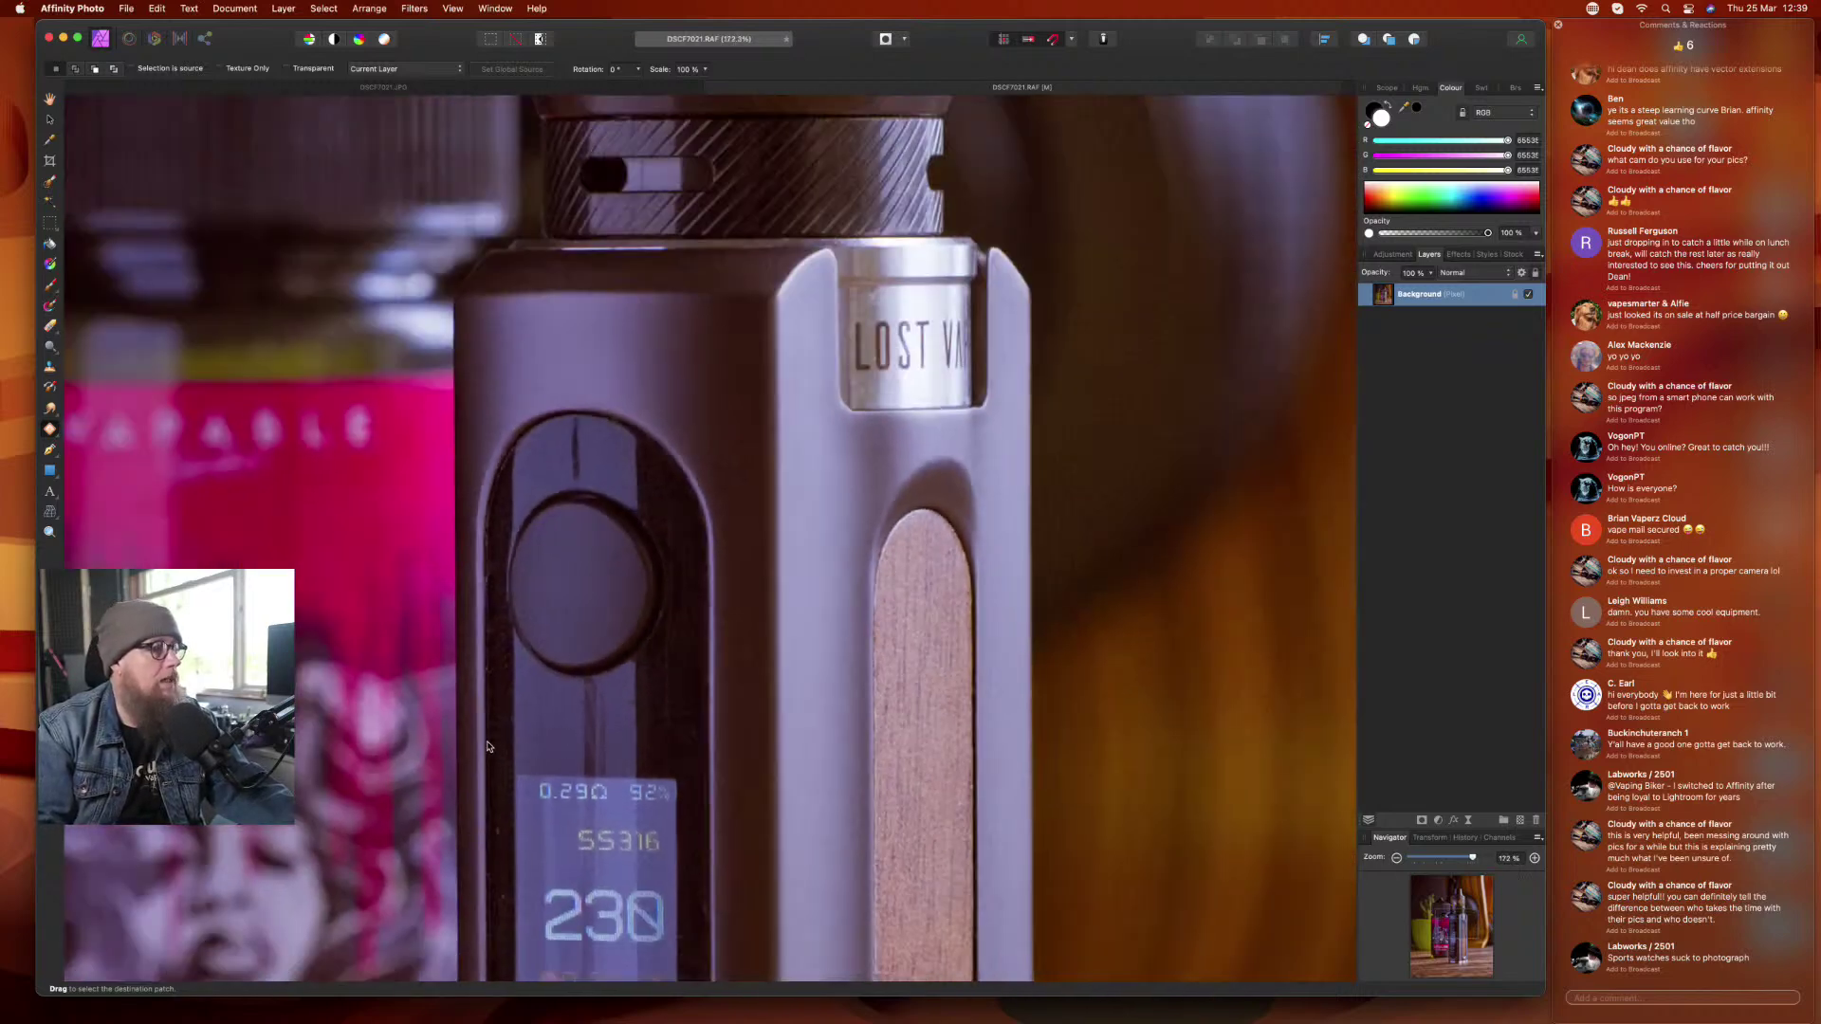
scroll(487, 746, up, 4)
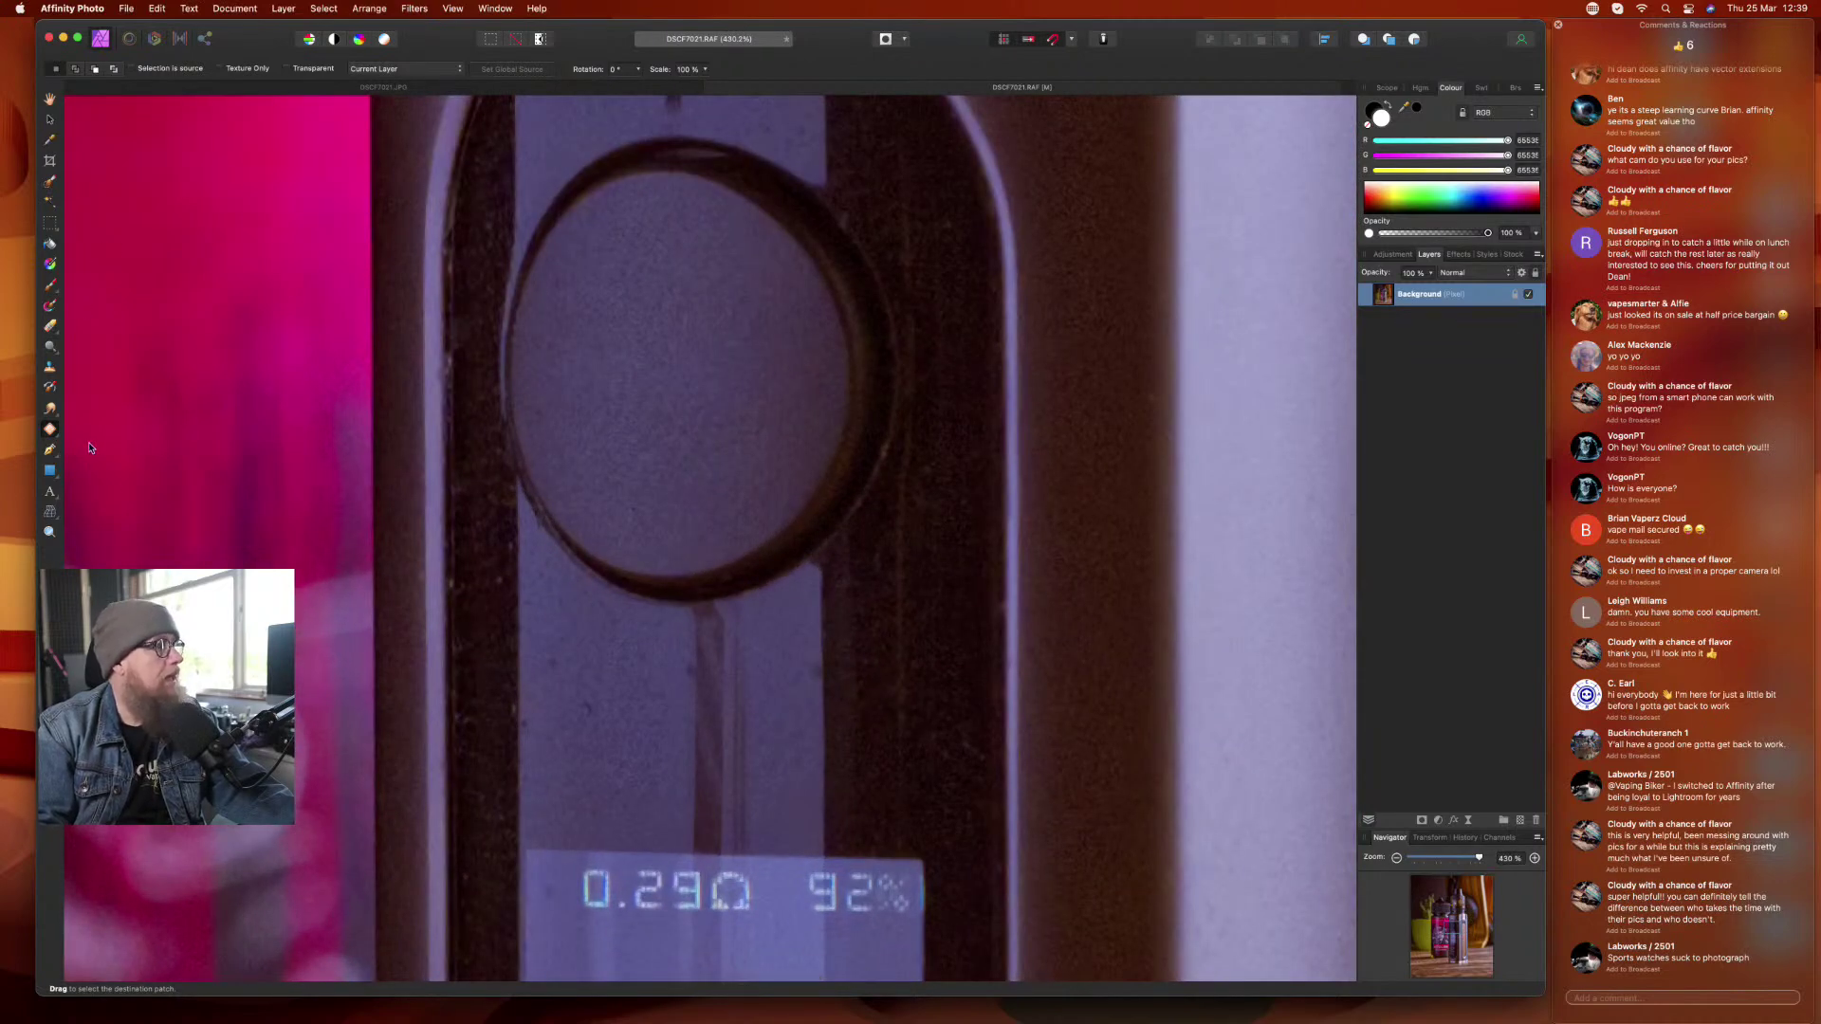
click(58, 441)
click(119, 479)
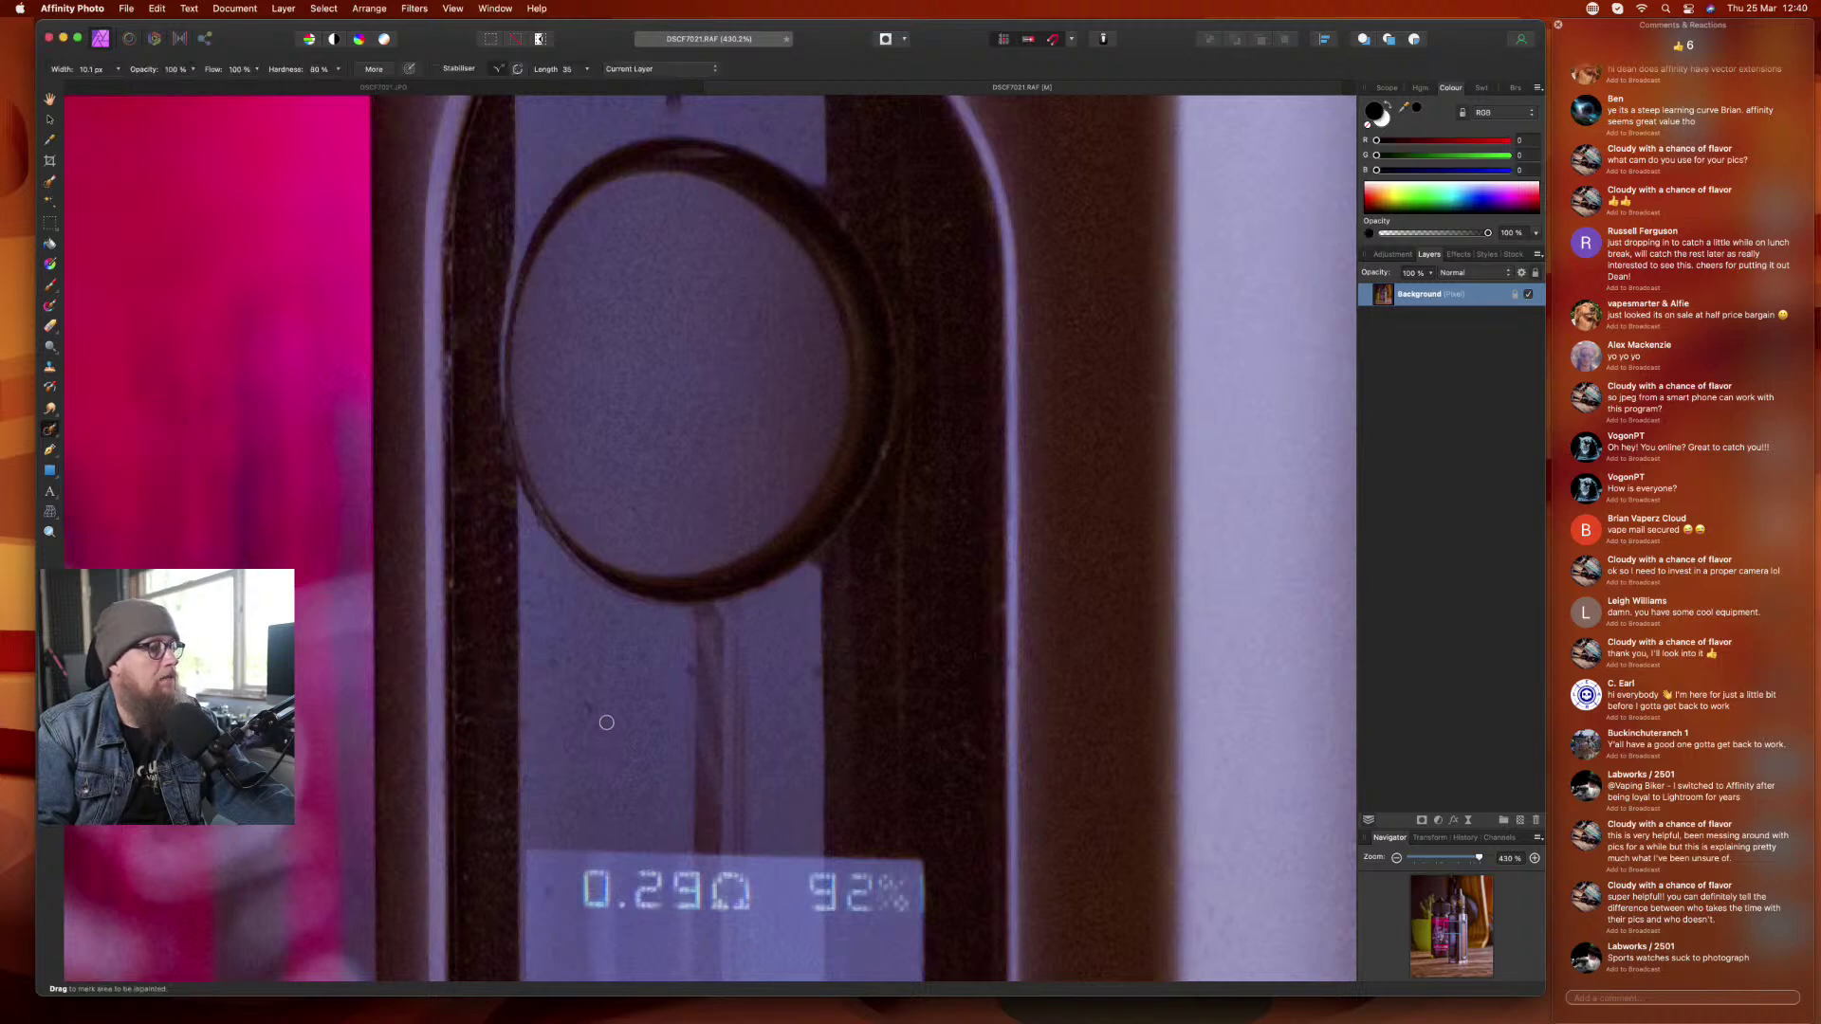
mouse_move(588, 707)
mouse_down()
mouse_move(577, 716)
mouse_move(558, 656)
mouse_up()
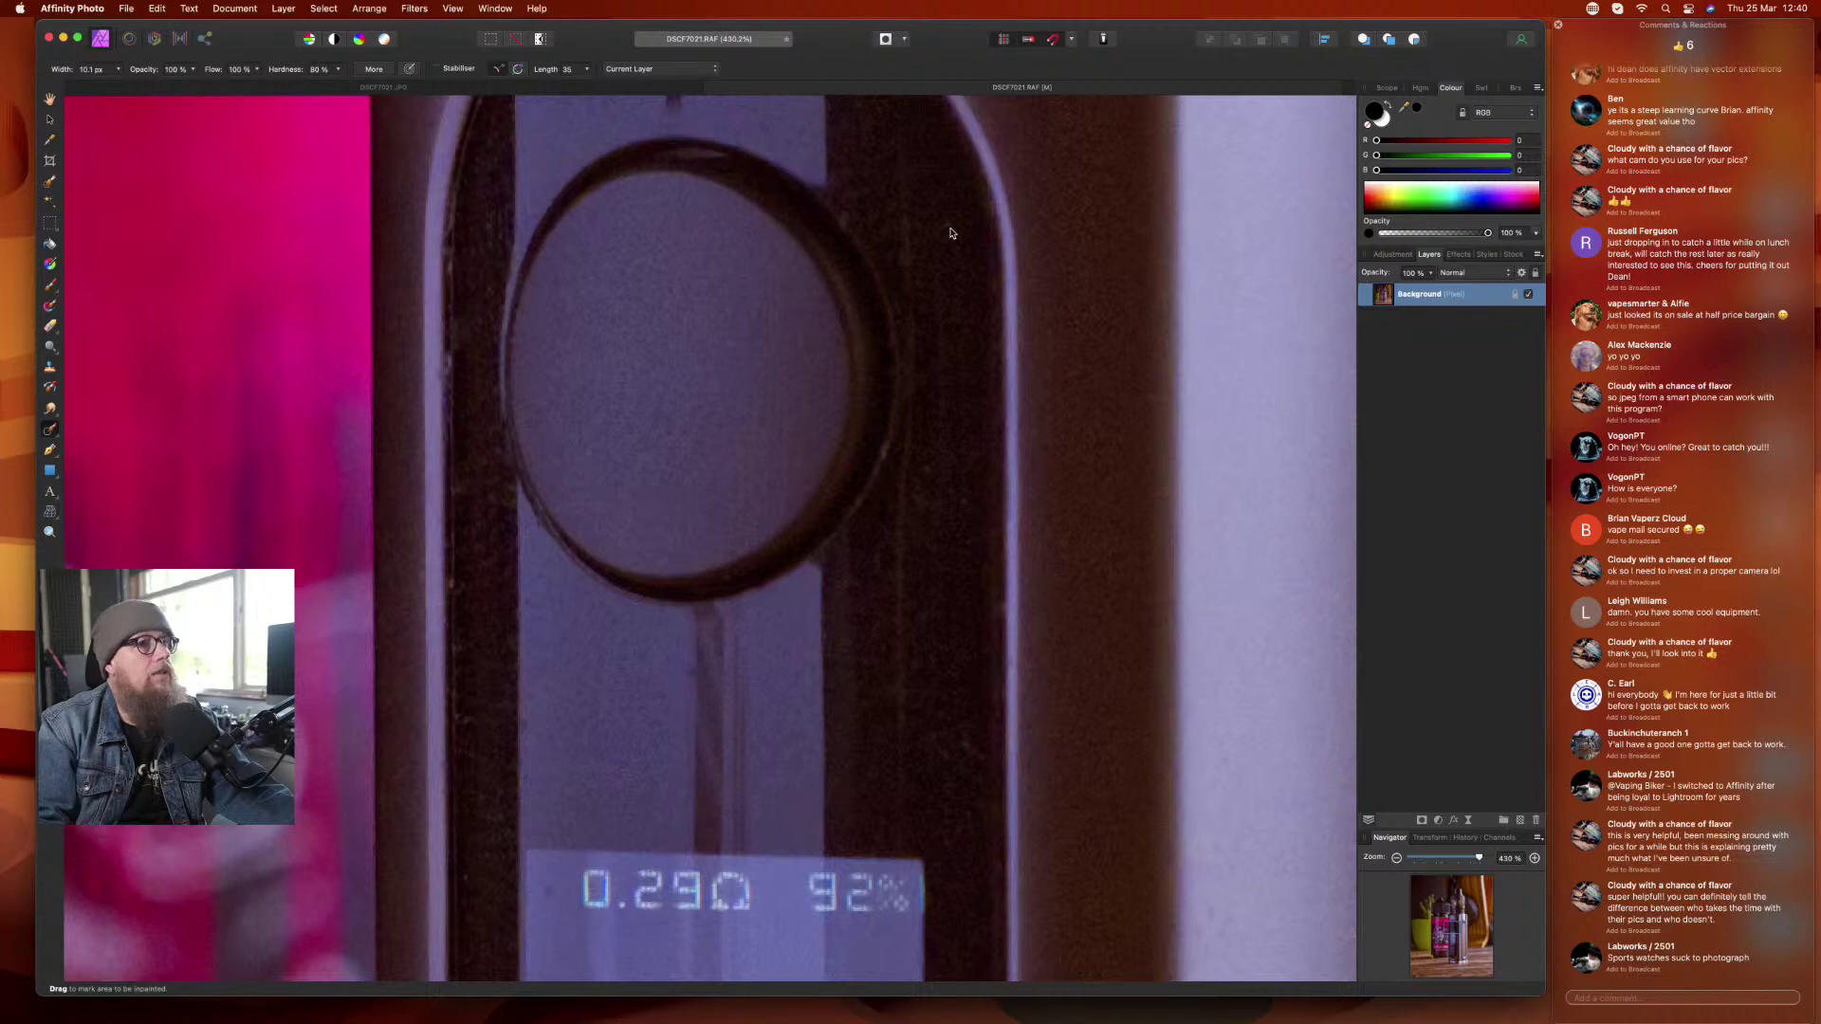
- Patch out the dark vertical streak above the fire button with the Patch Tool, sampling the clean surface beside it
scroll(838, 255, up, 2)
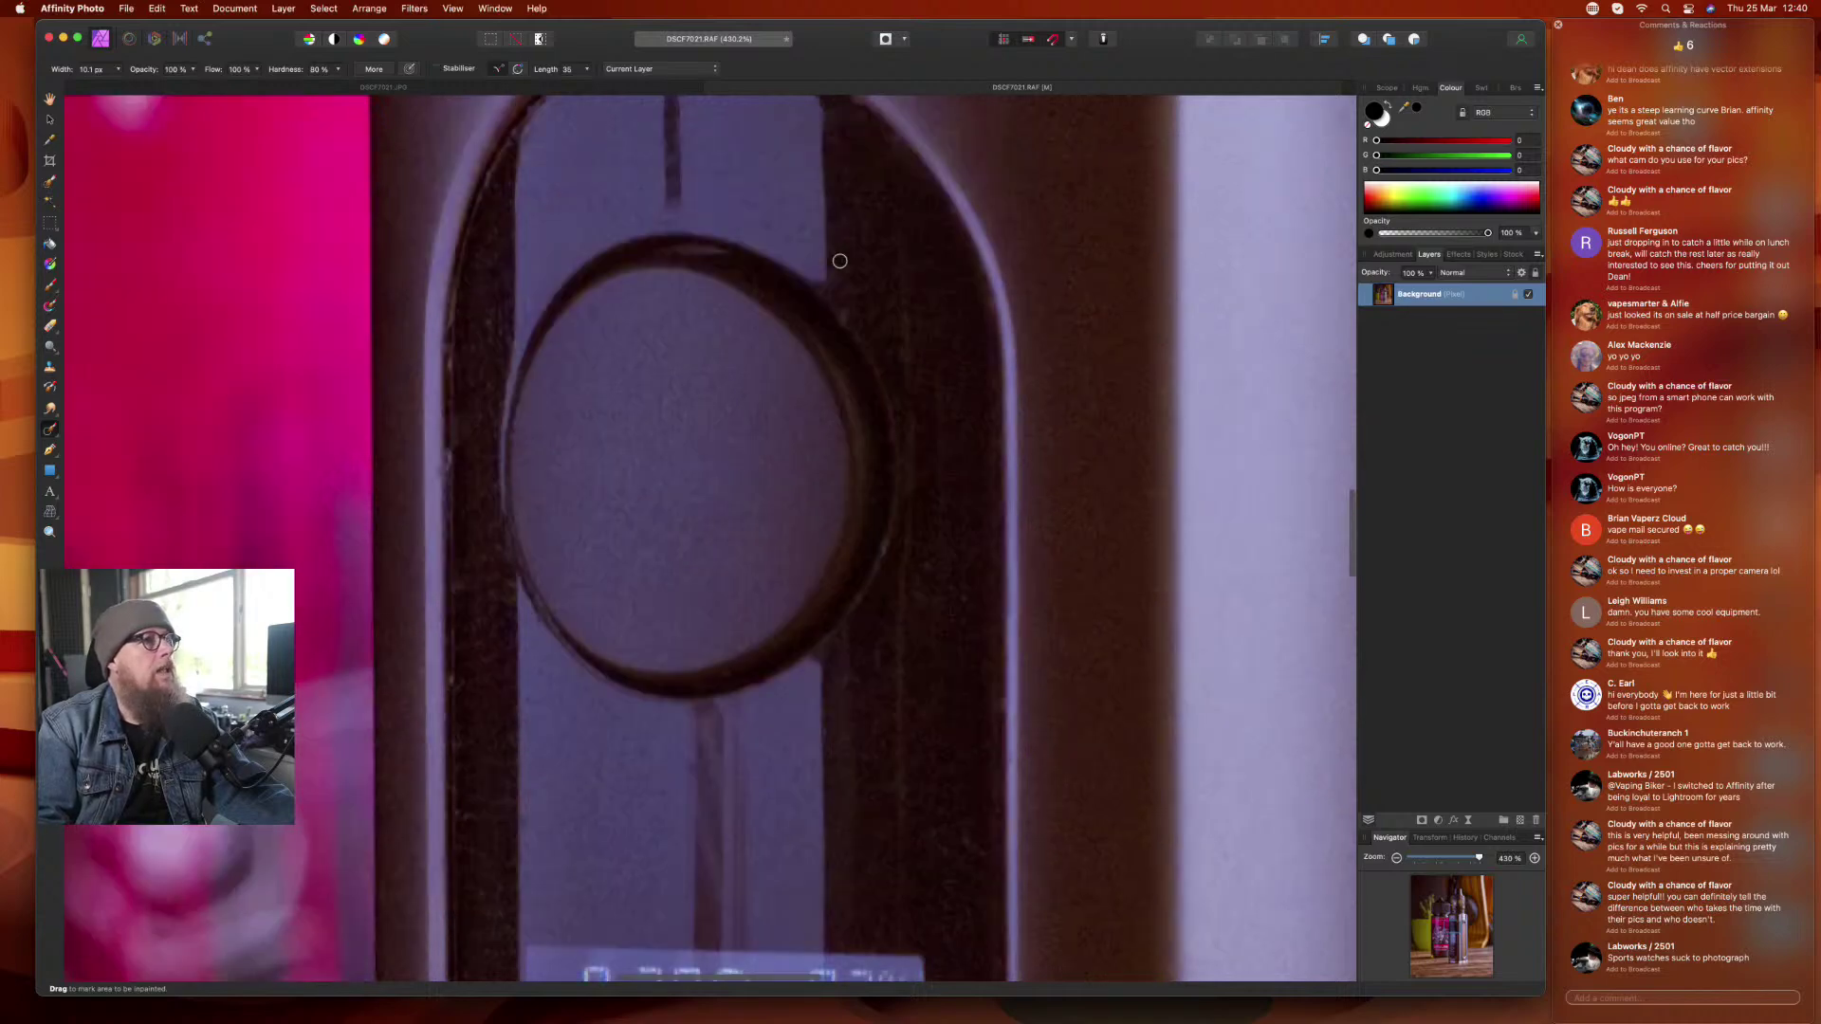
scroll(840, 261, up, 5)
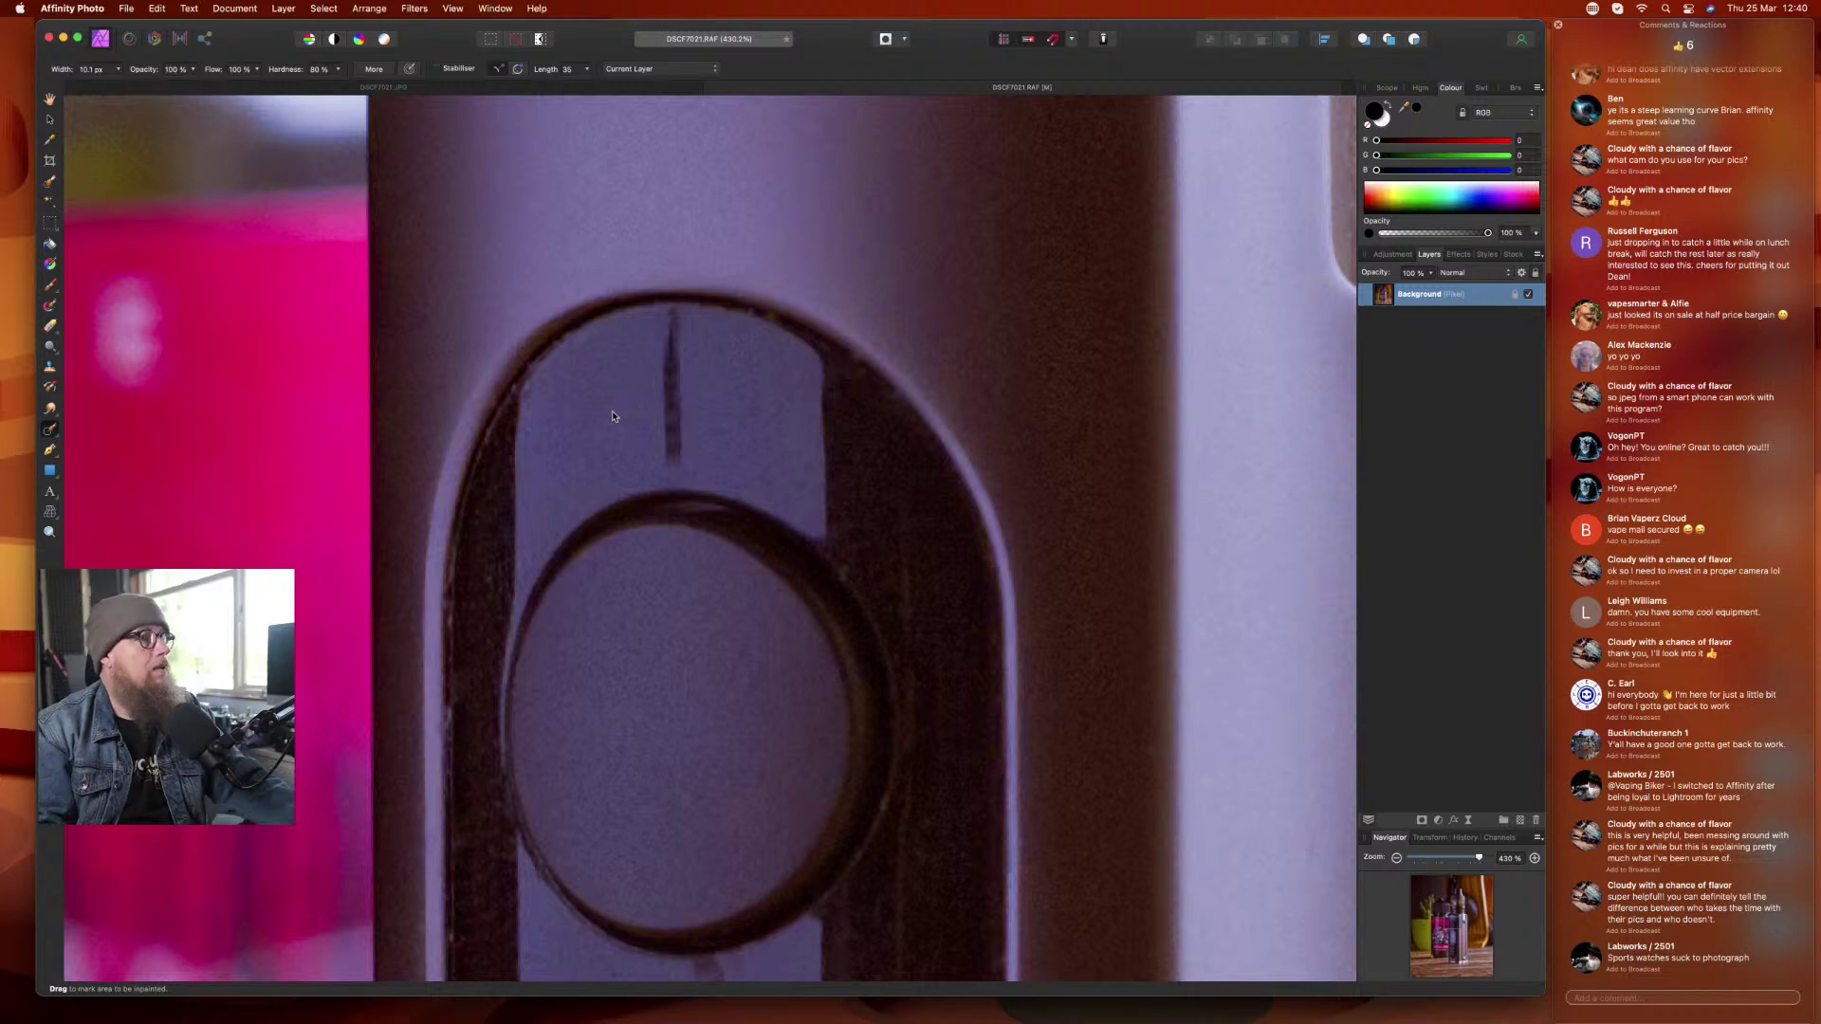
click(51, 429)
click(123, 446)
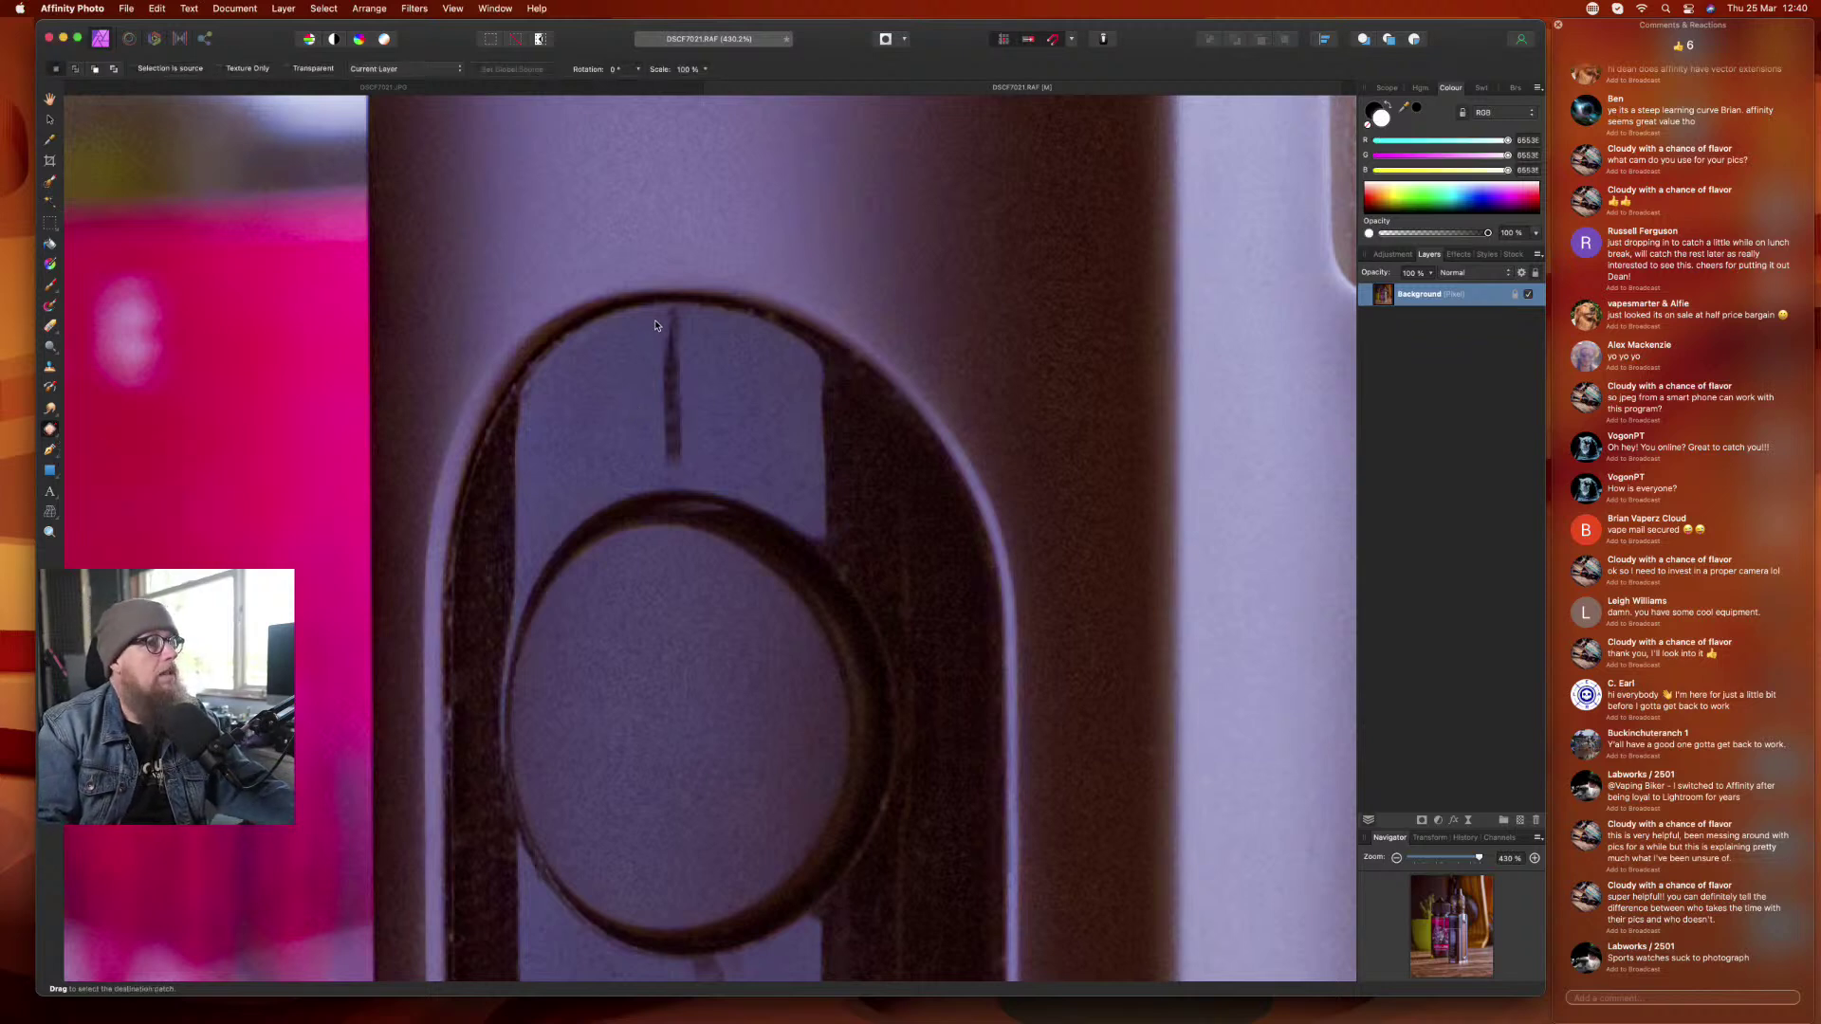
mouse_move(676, 316)
mouse_down()
mouse_move(689, 482)
mouse_move(595, 464)
mouse_move(576, 431)
mouse_up()
click(577, 431)
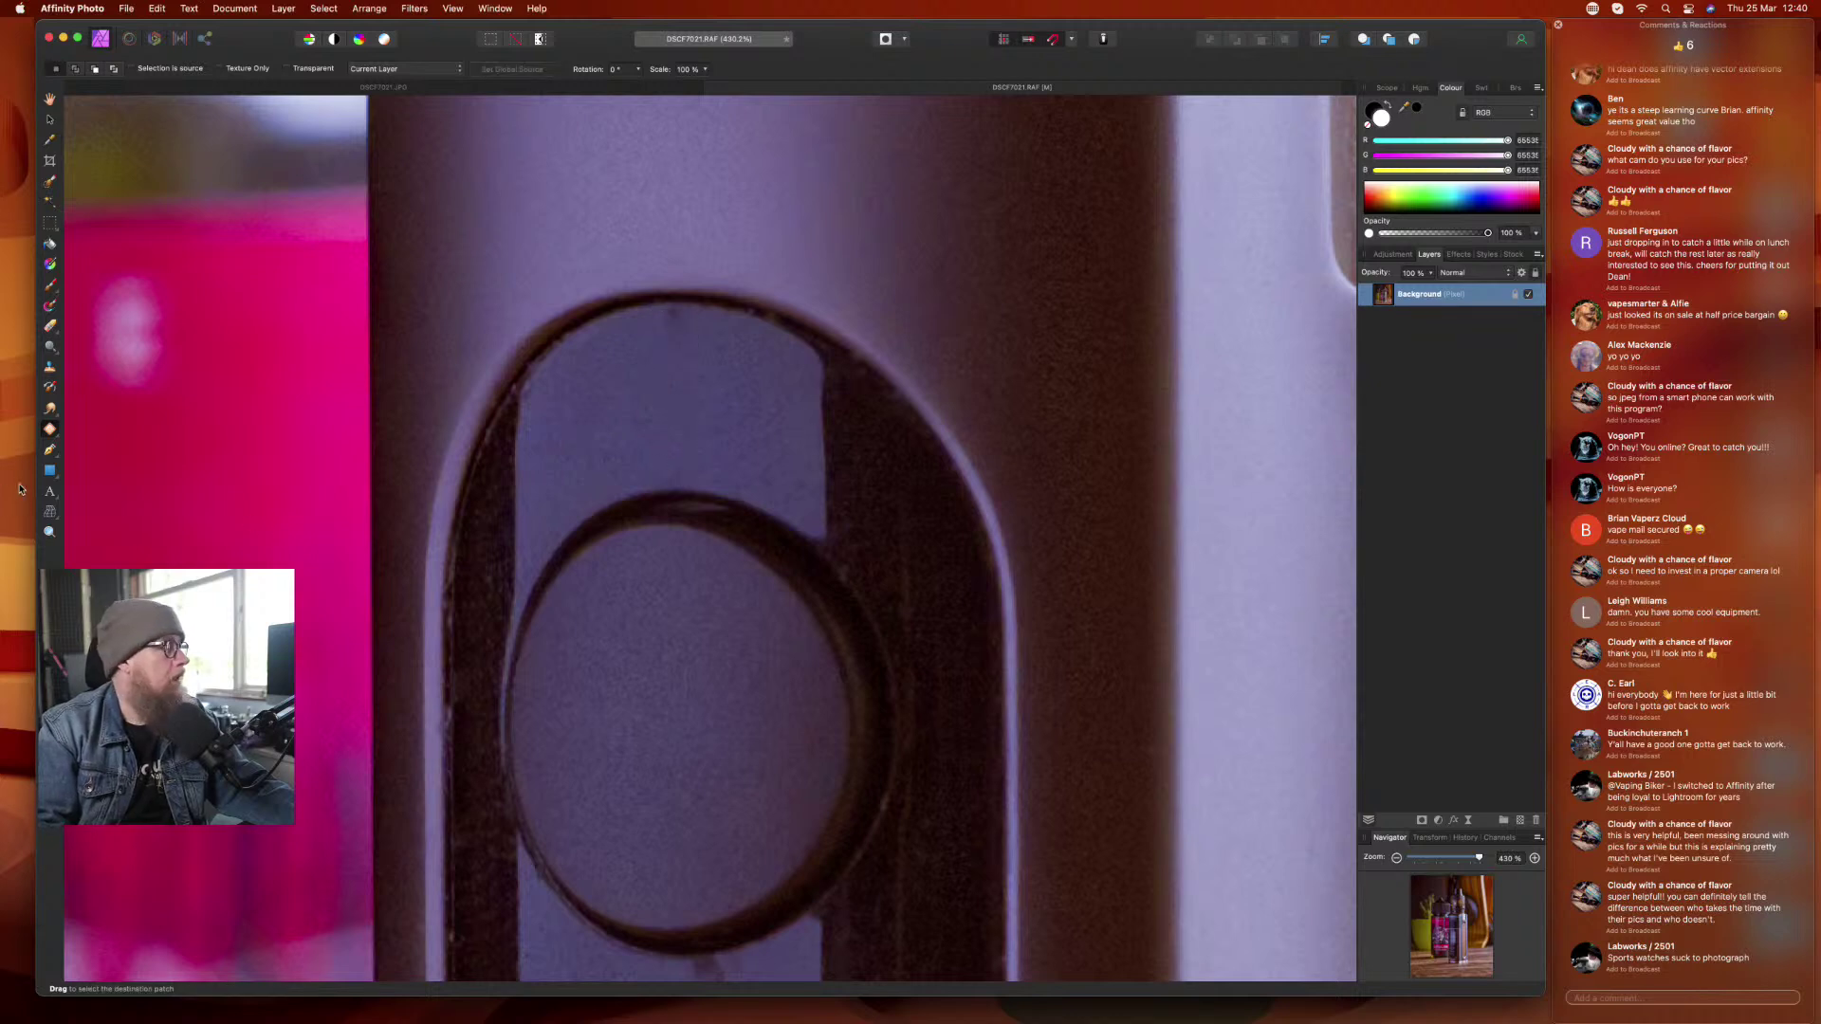
- Inpaint the dust along the dark strip to the right of the display with the Inpainting Brush
click(56, 439)
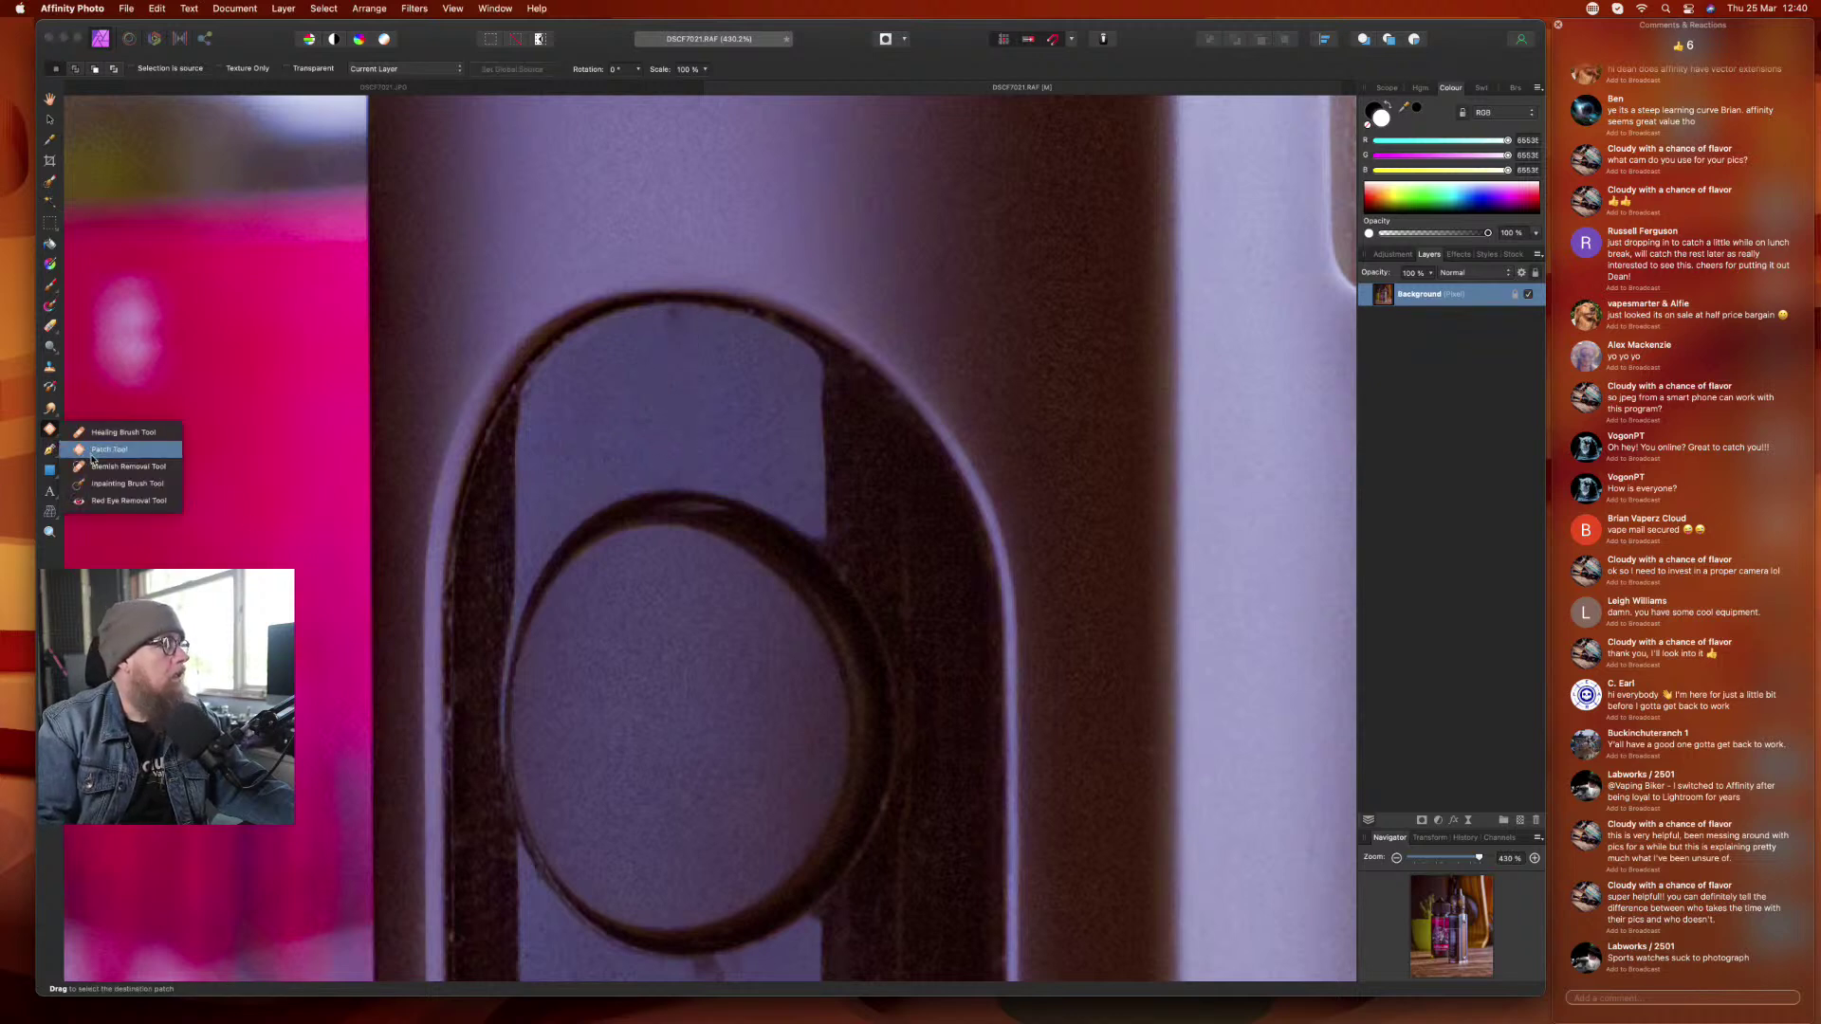
click(99, 486)
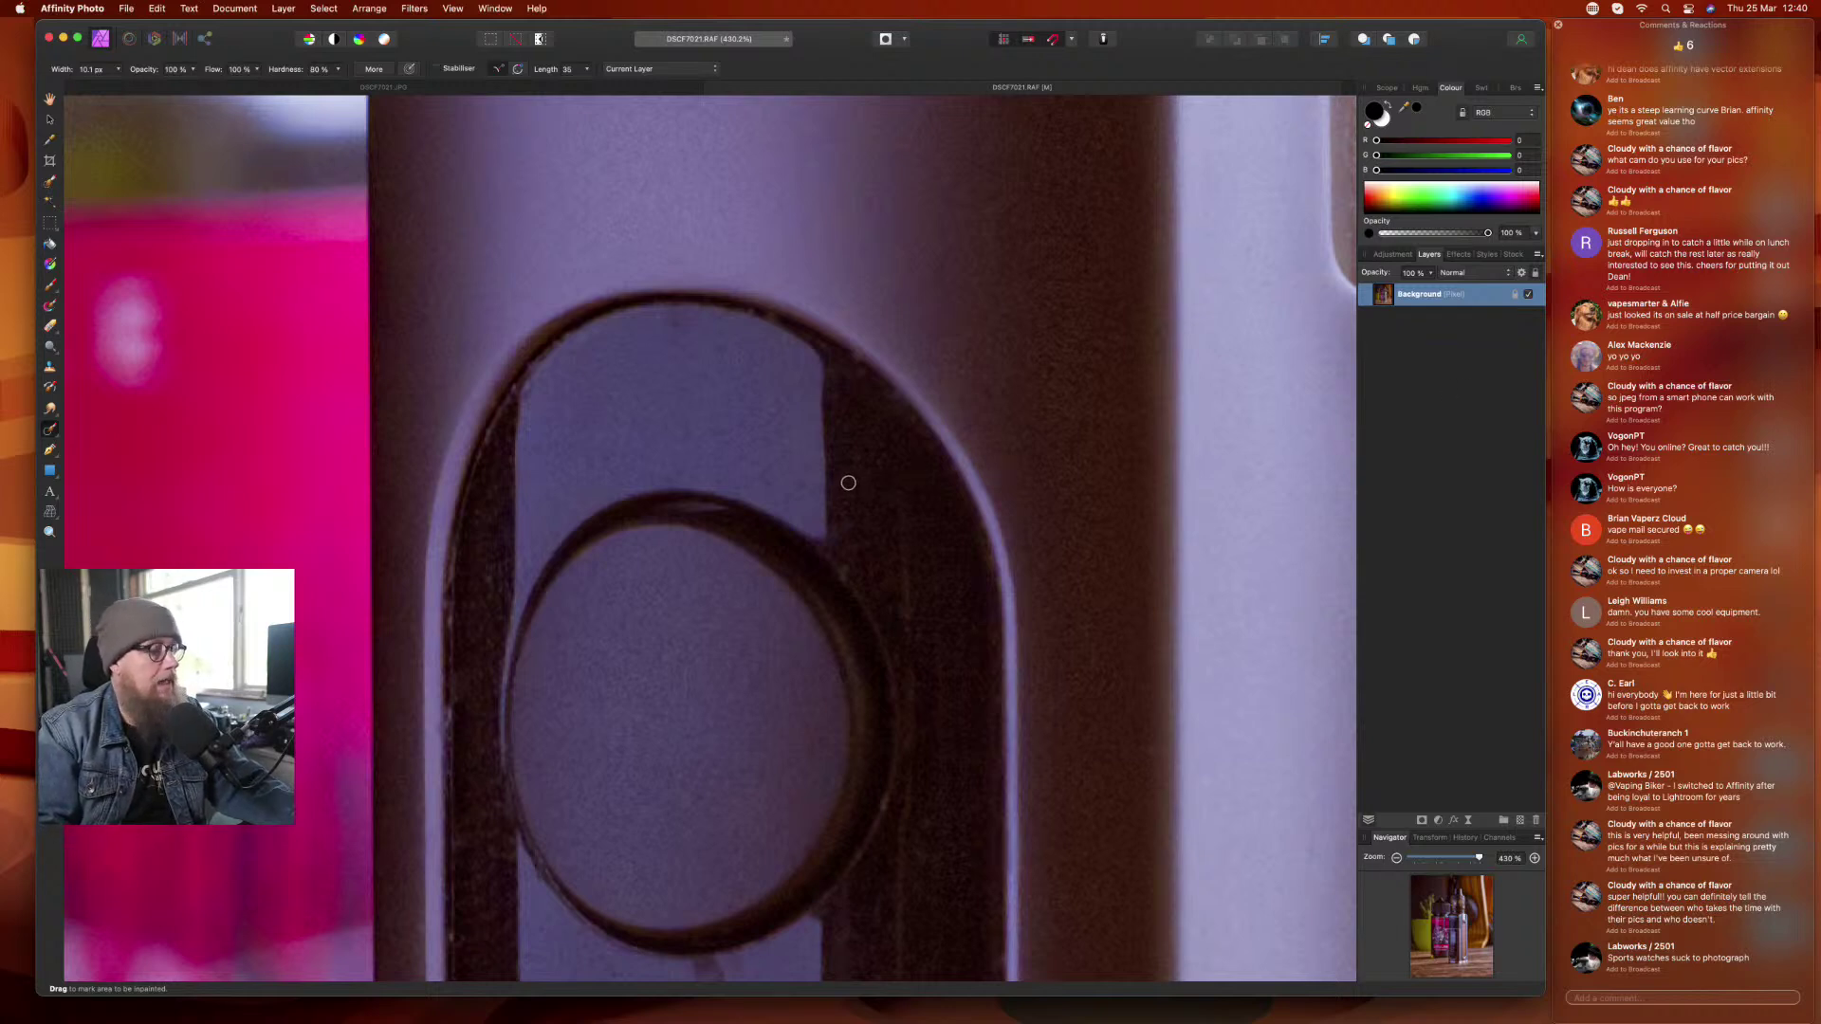
scroll(845, 483, down, 10)
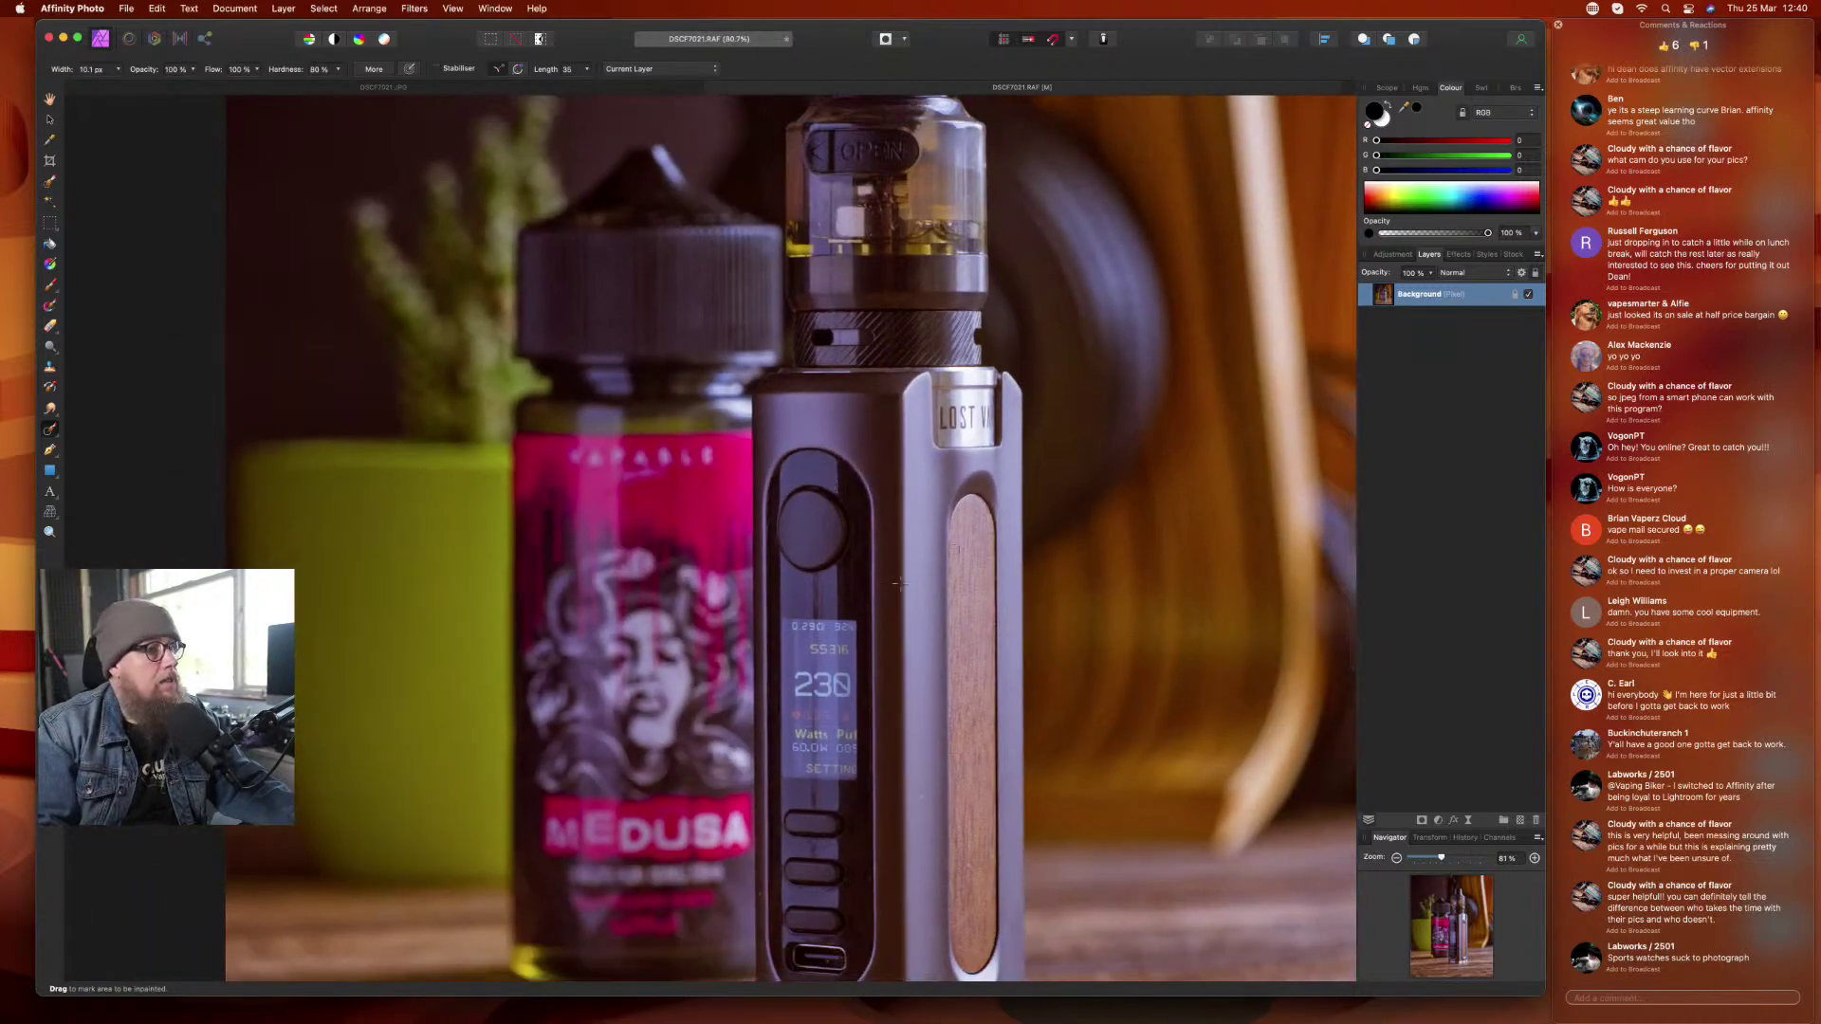
scroll(756, 649, up, 8)
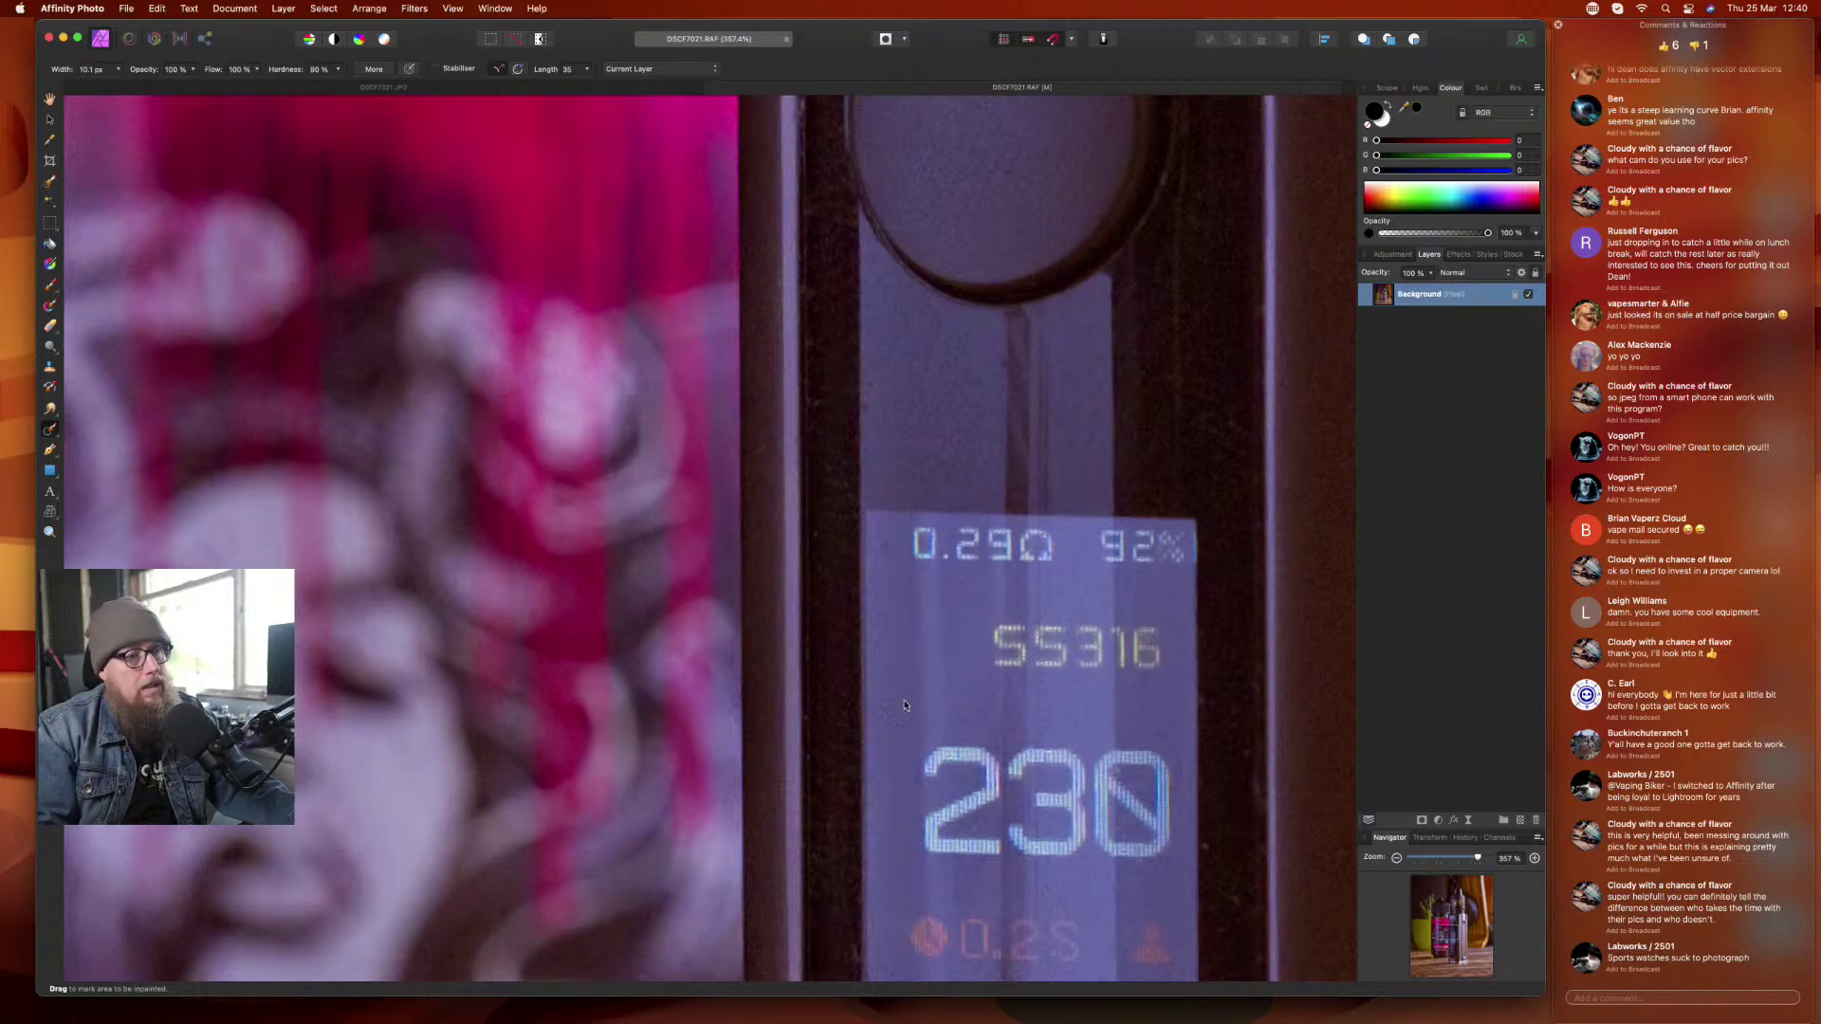
scroll(904, 705, down, 5)
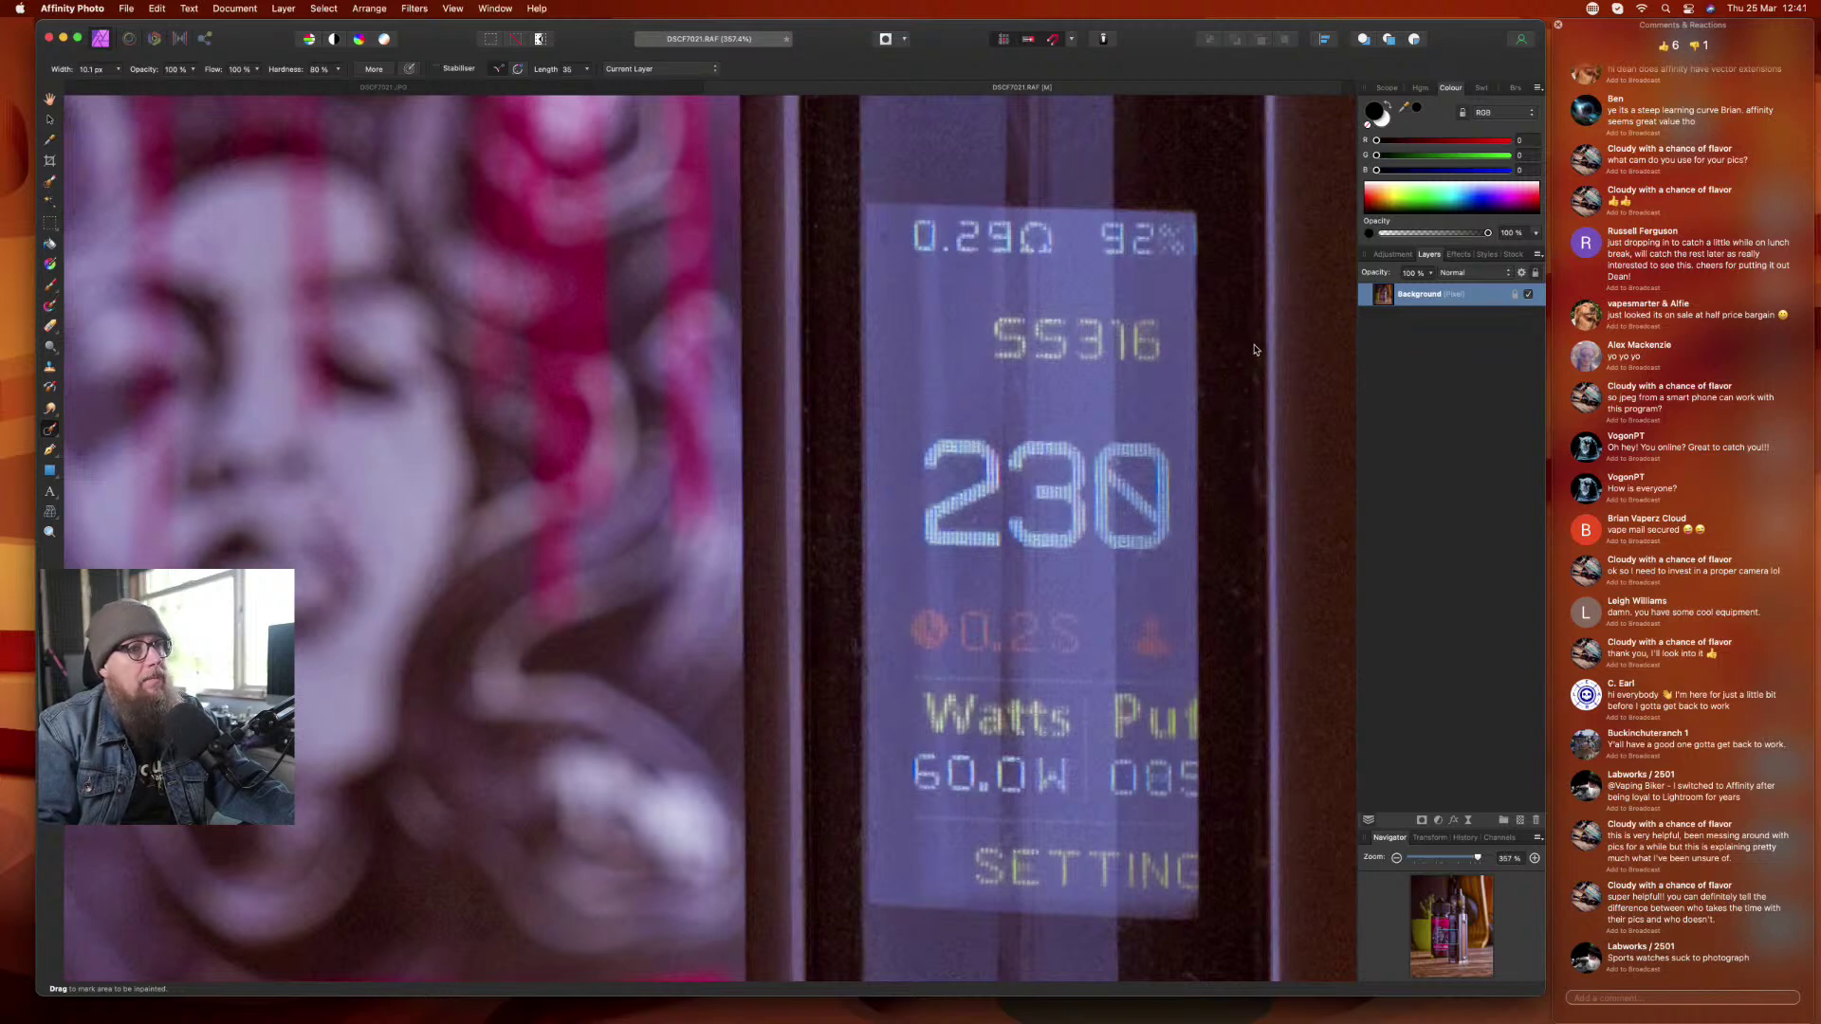
drag(1259, 360, 1255, 497)
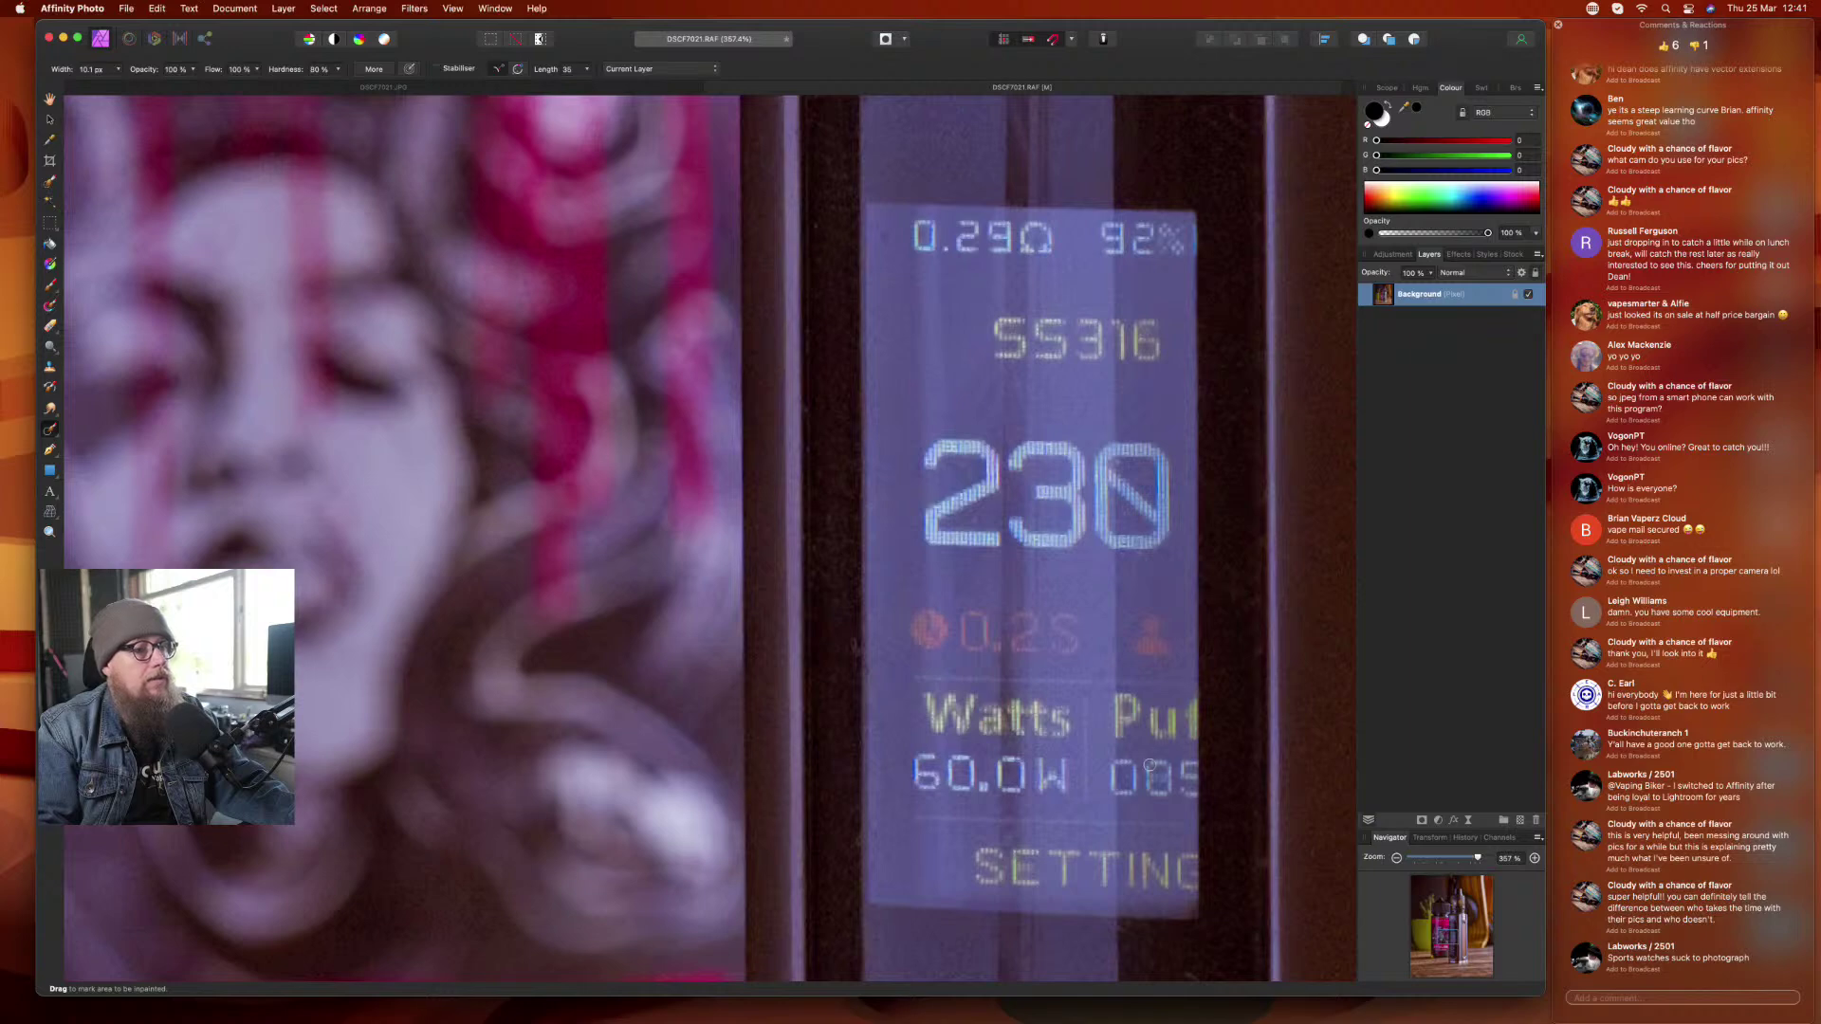
- Examine the lower control buttons, the charging port and the panel edge beside the fire button for remaining dust
scroll(1147, 764, down, 10)
scroll(1024, 738, down, 1)
scroll(971, 735, down, 2)
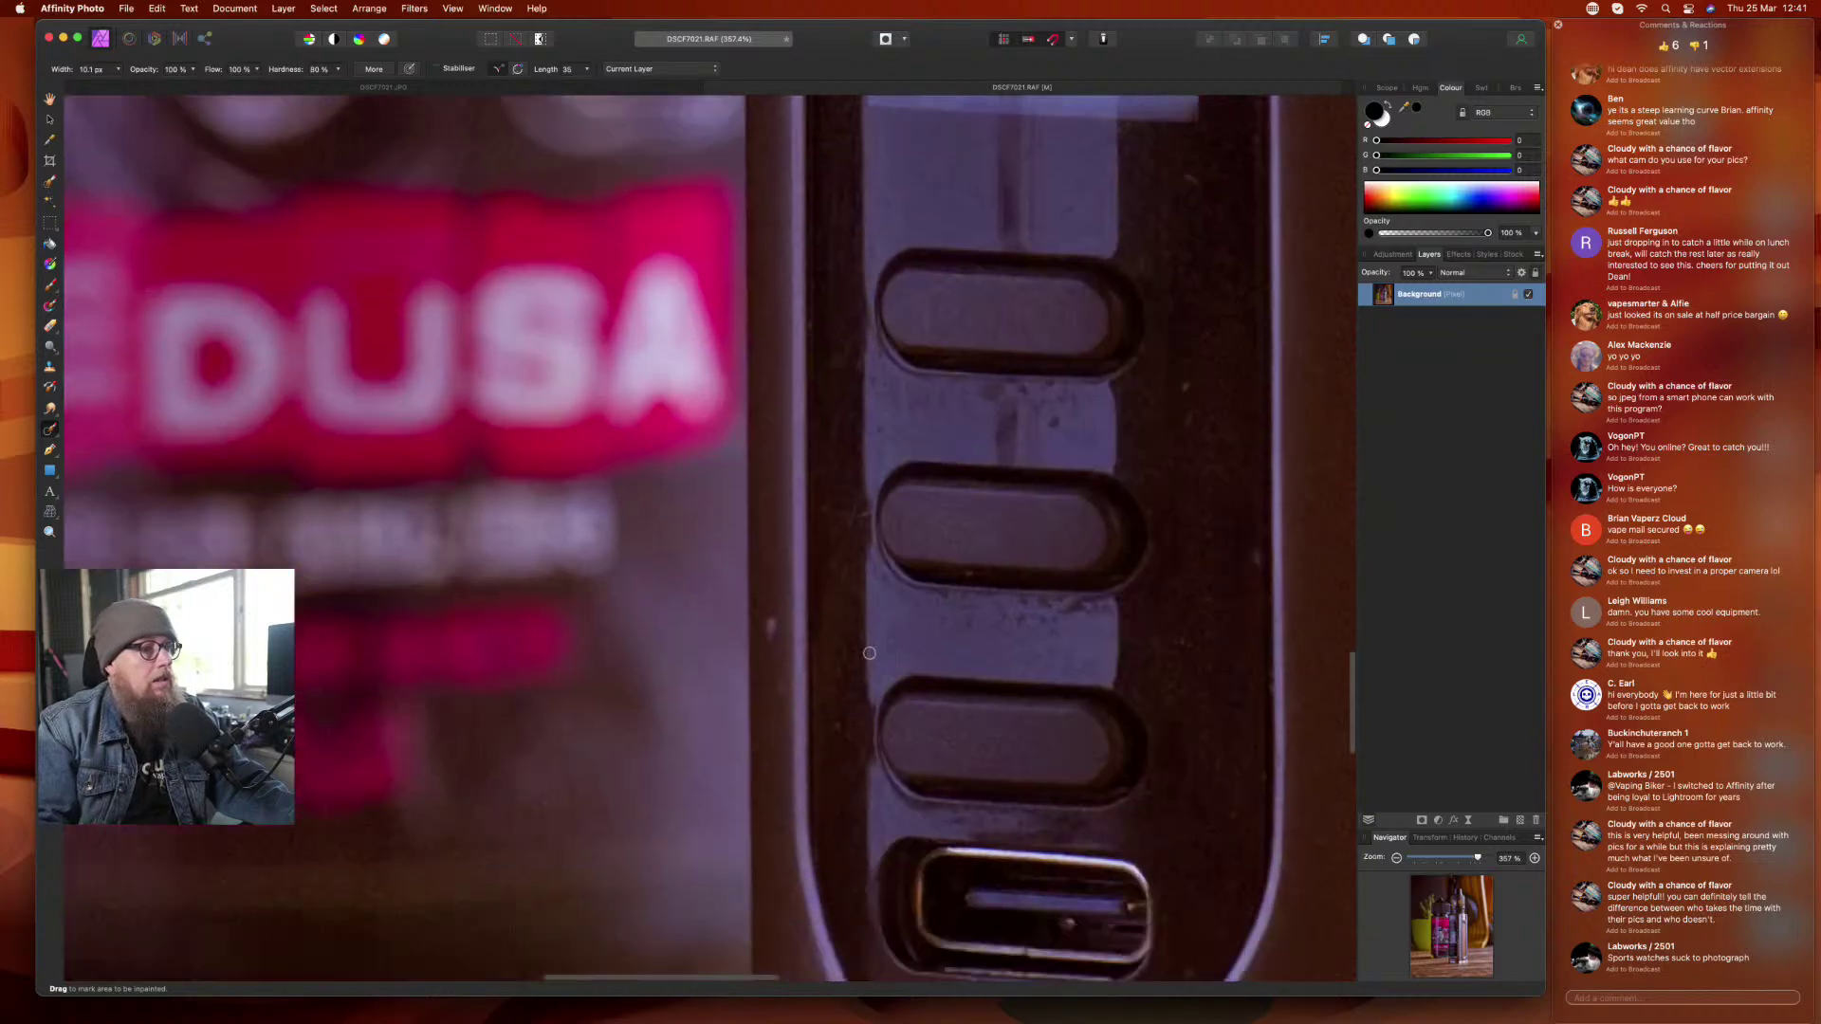
scroll(865, 648, down, 5)
scroll(865, 648, down, 2)
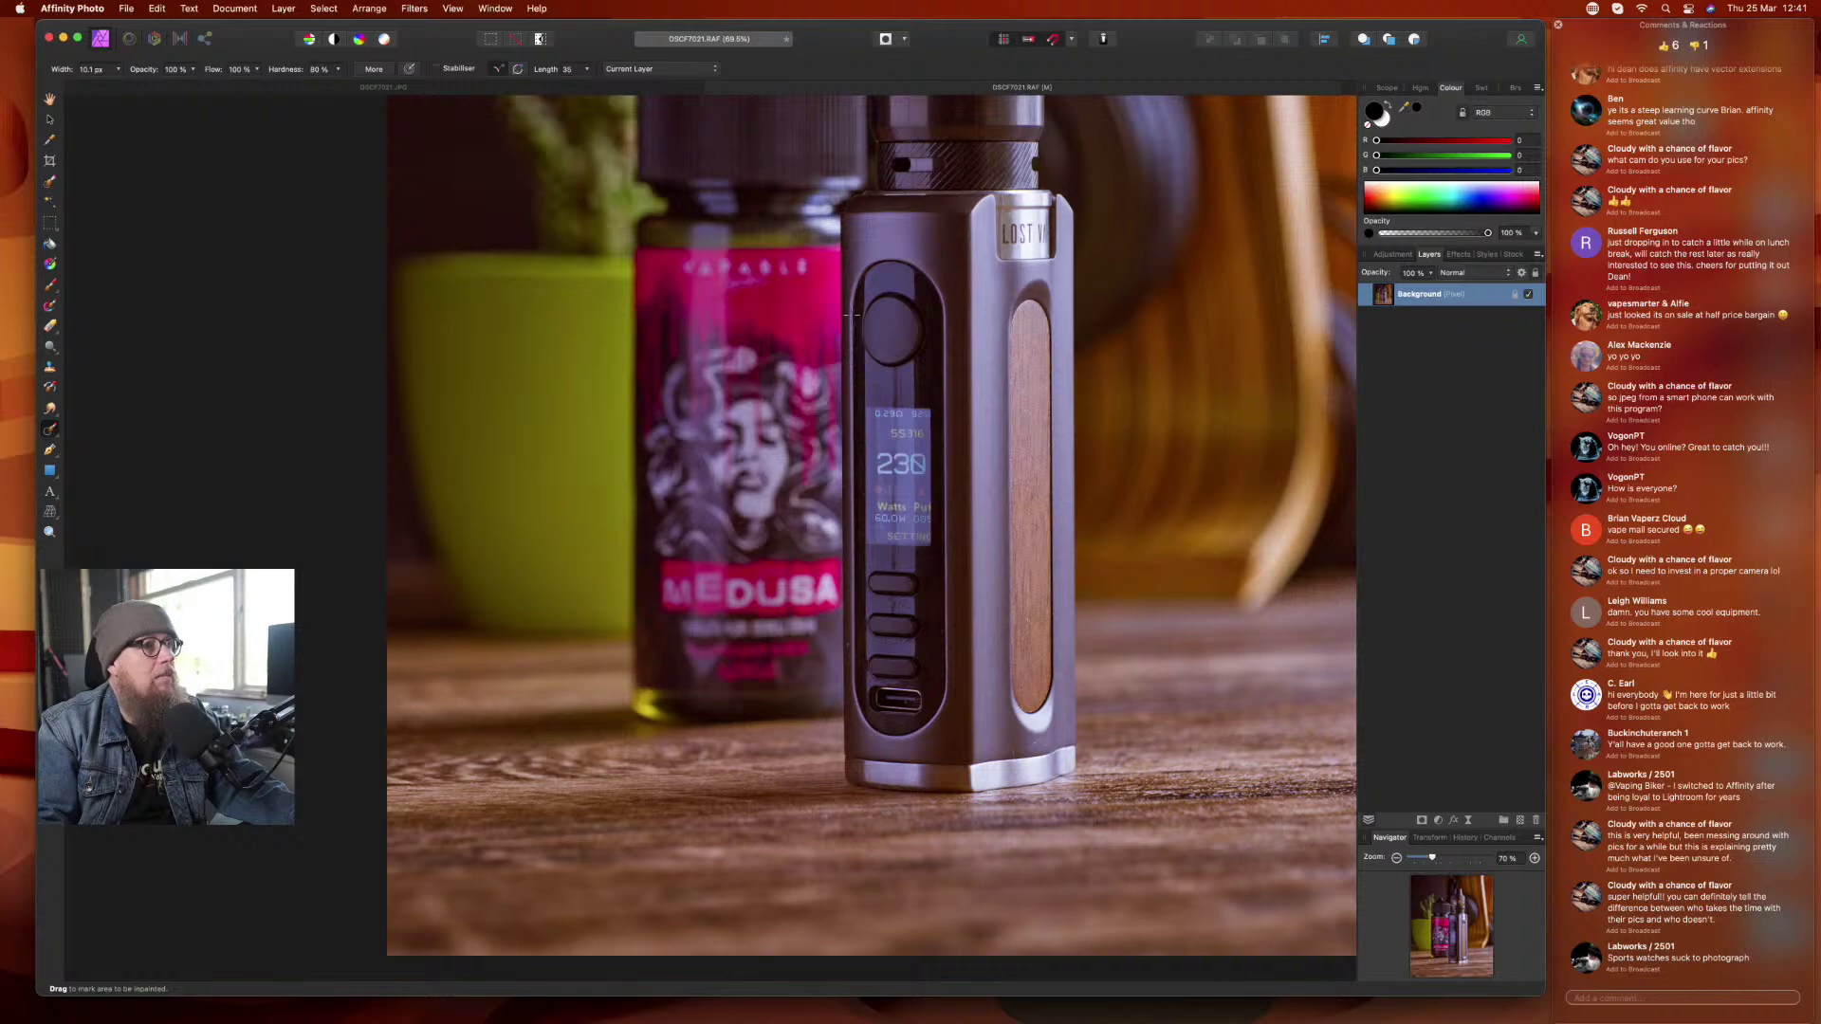
scroll(851, 315, up, 6)
scroll(850, 316, up, 2)
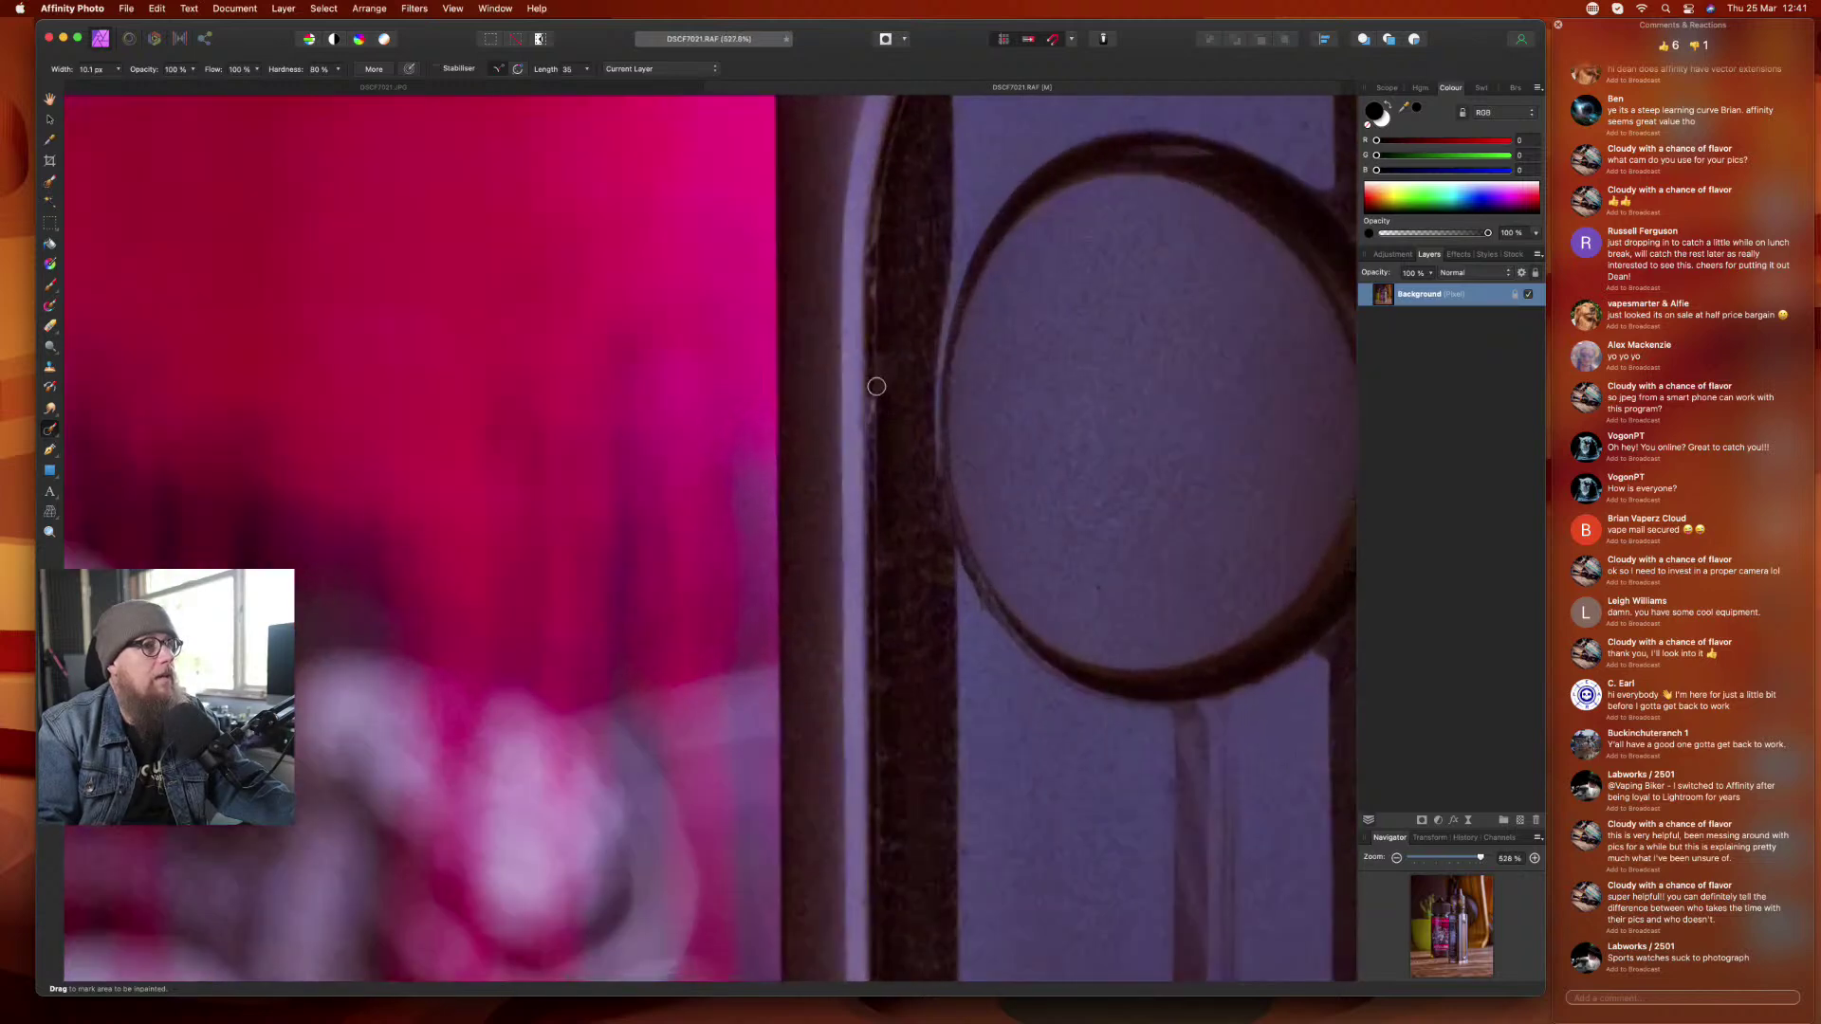
- Inpaint the specks along the light panel edge to the left of the fire button with the Inpainting Brush
drag(874, 387, 866, 451)
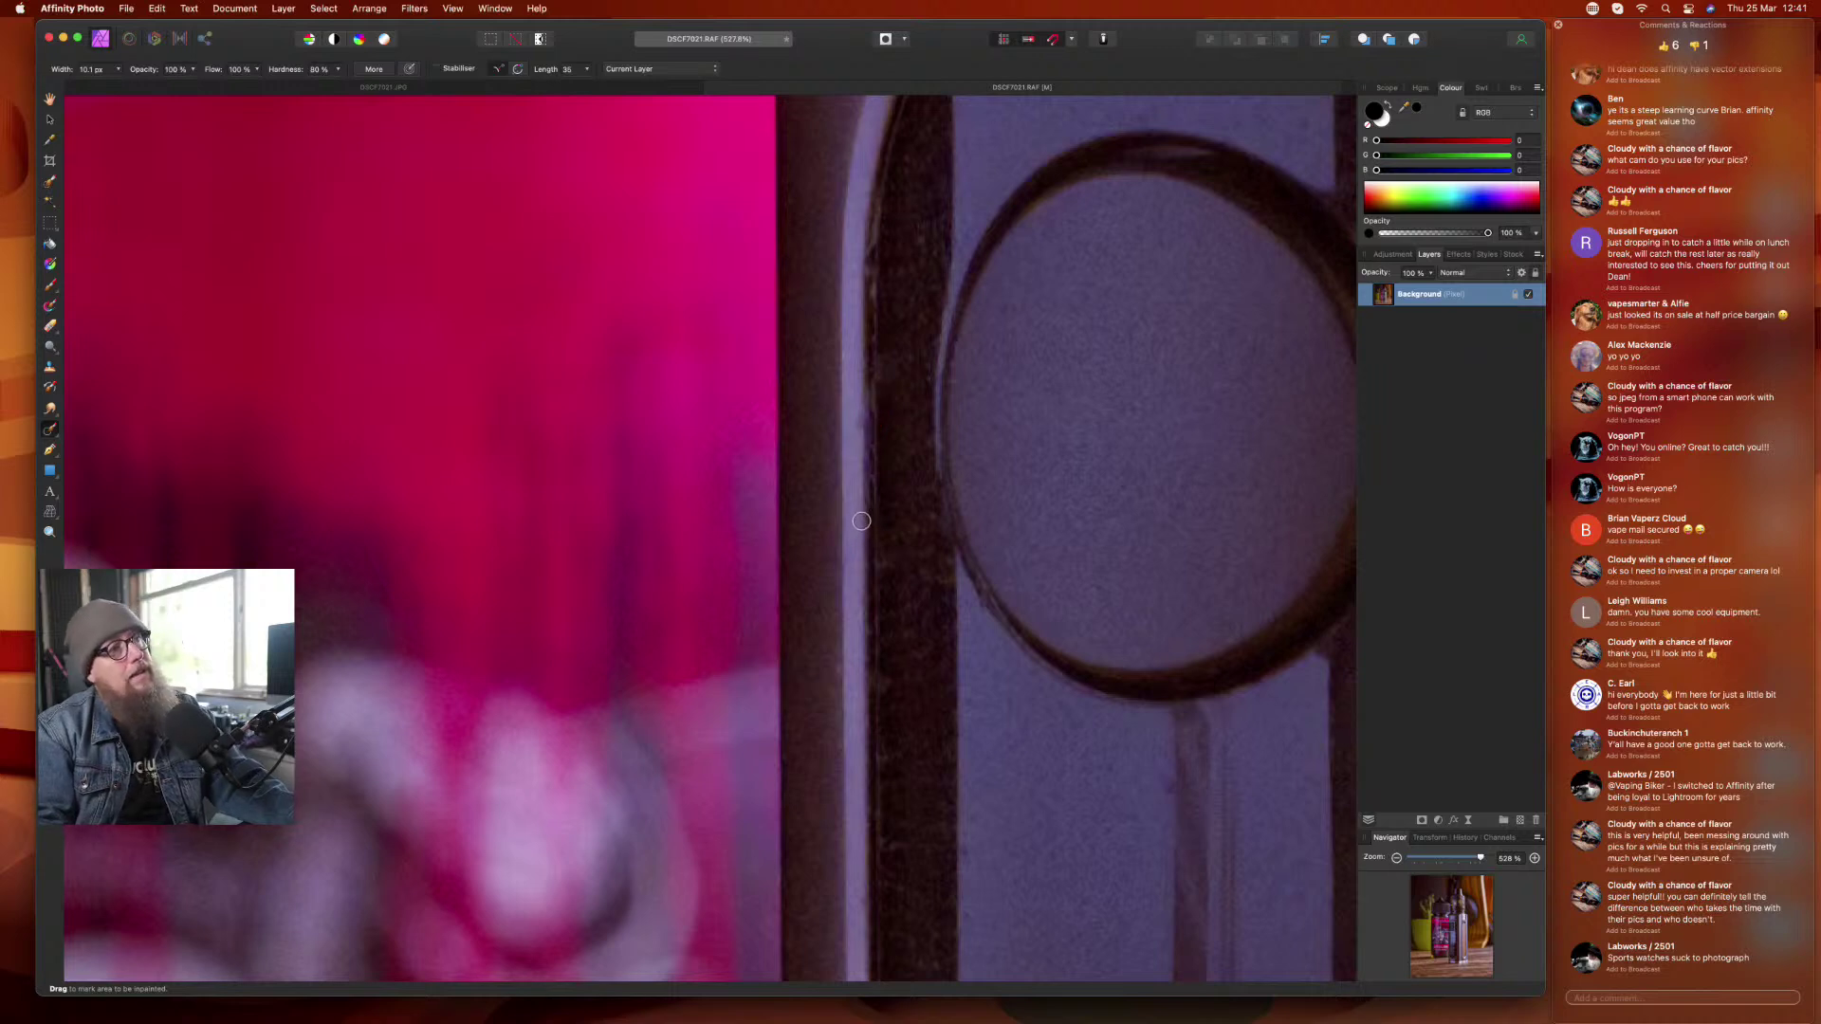
drag(871, 358, 868, 384)
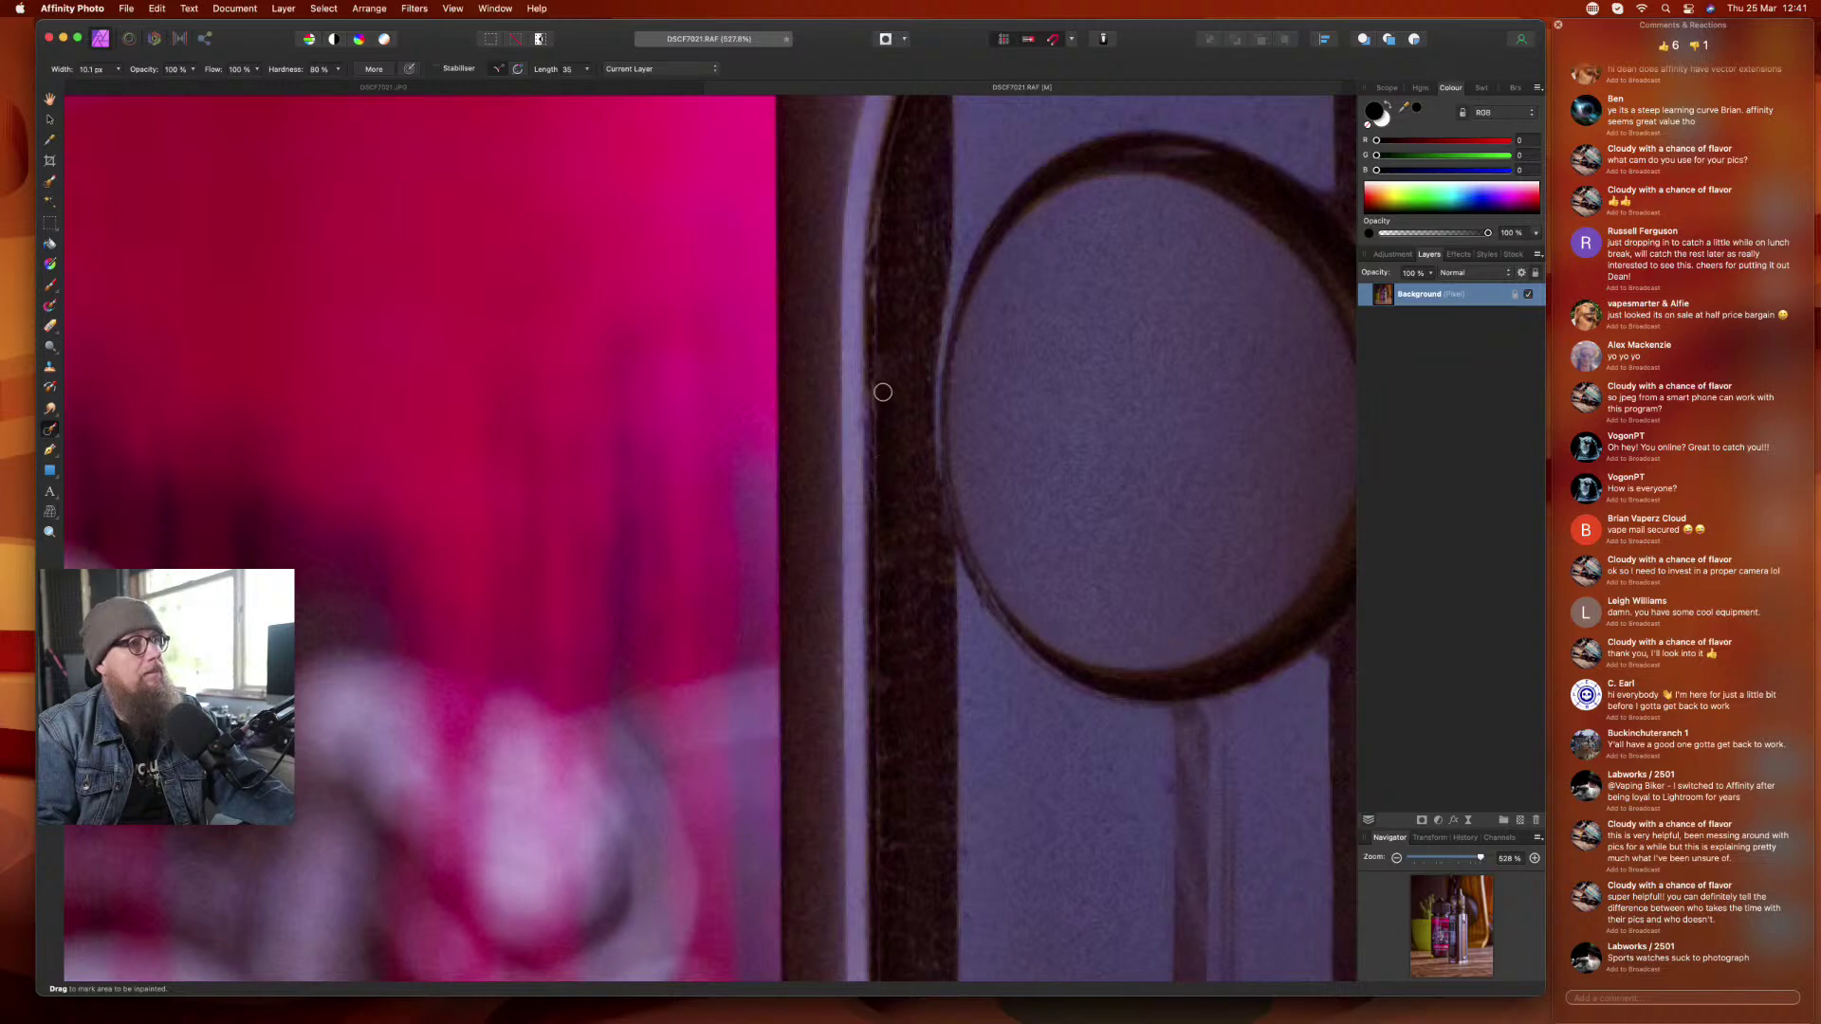
- Inpaint the scratches and specks on the metal face beside the control buttons and the pale mark on the wooden inlay
scroll(1073, 697, down, 10)
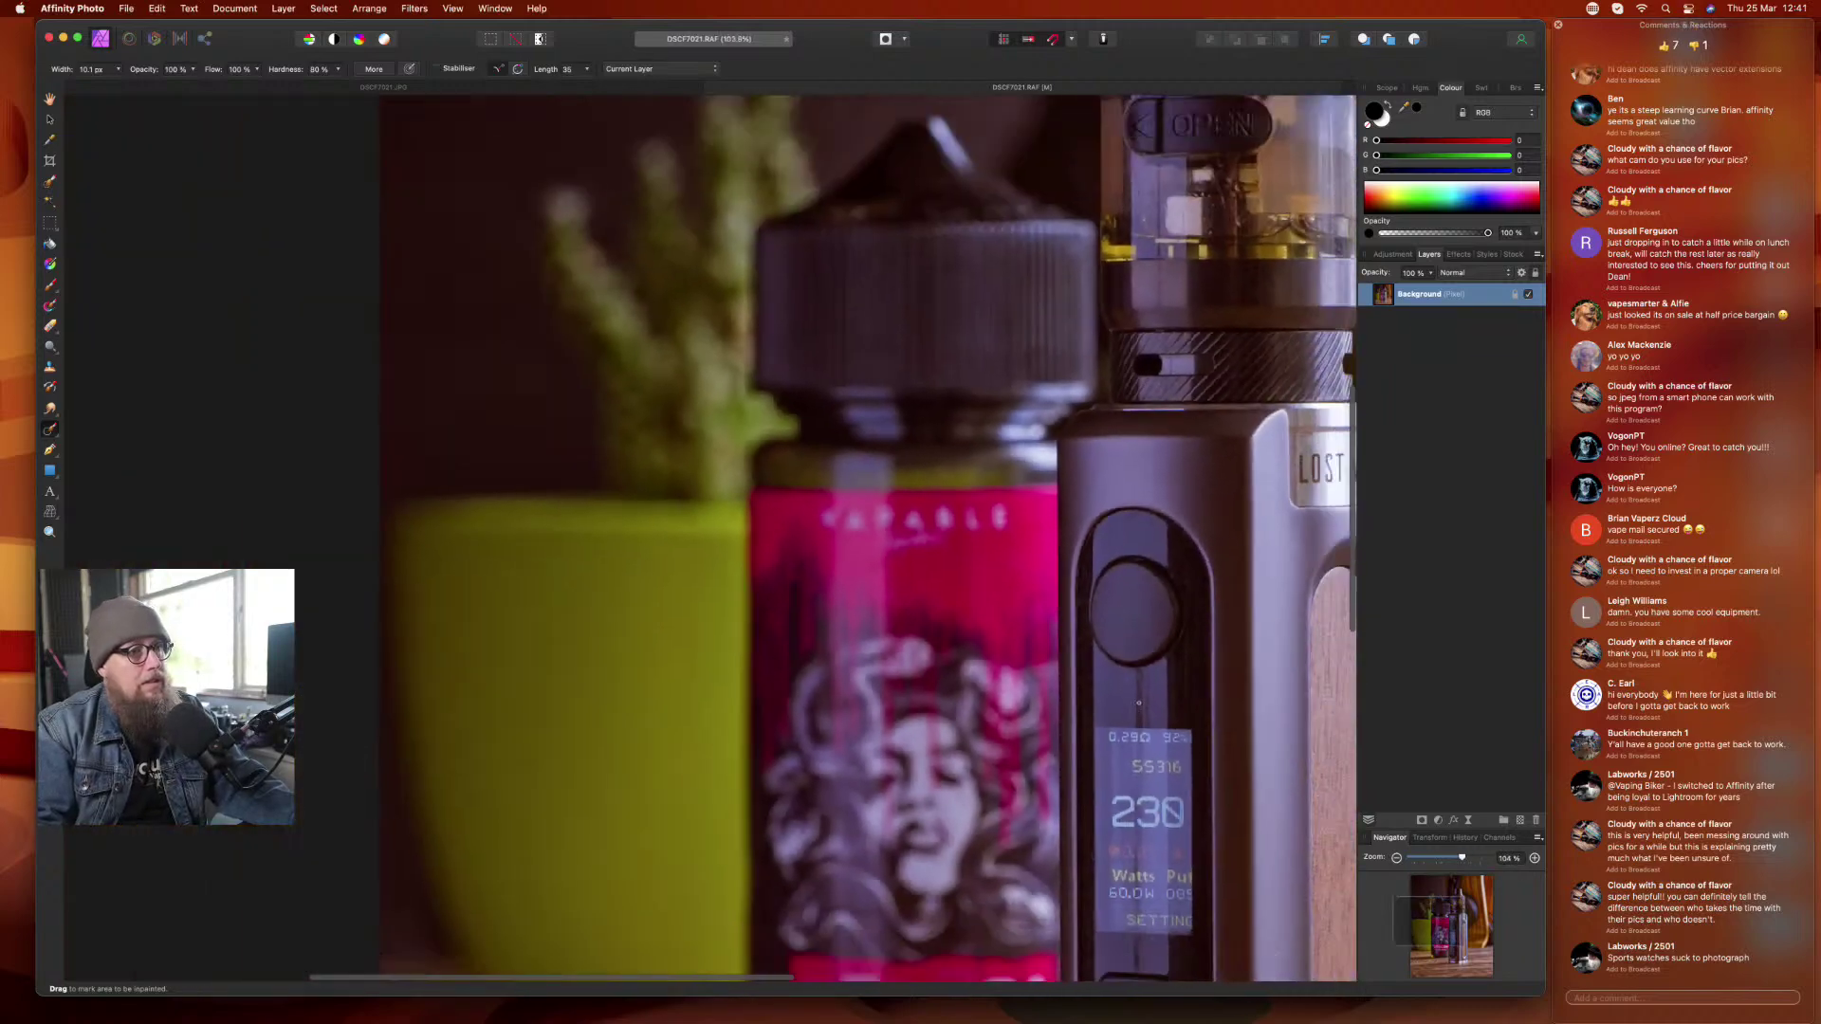
mouse_move(1139, 702)
mouse_down()
mouse_move(857, 464)
mouse_move(752, 250)
mouse_move(615, 121)
mouse_move(731, 241)
mouse_move(671, 232)
mouse_up()
scroll(849, 587, up, 5)
scroll(850, 587, up, 2)
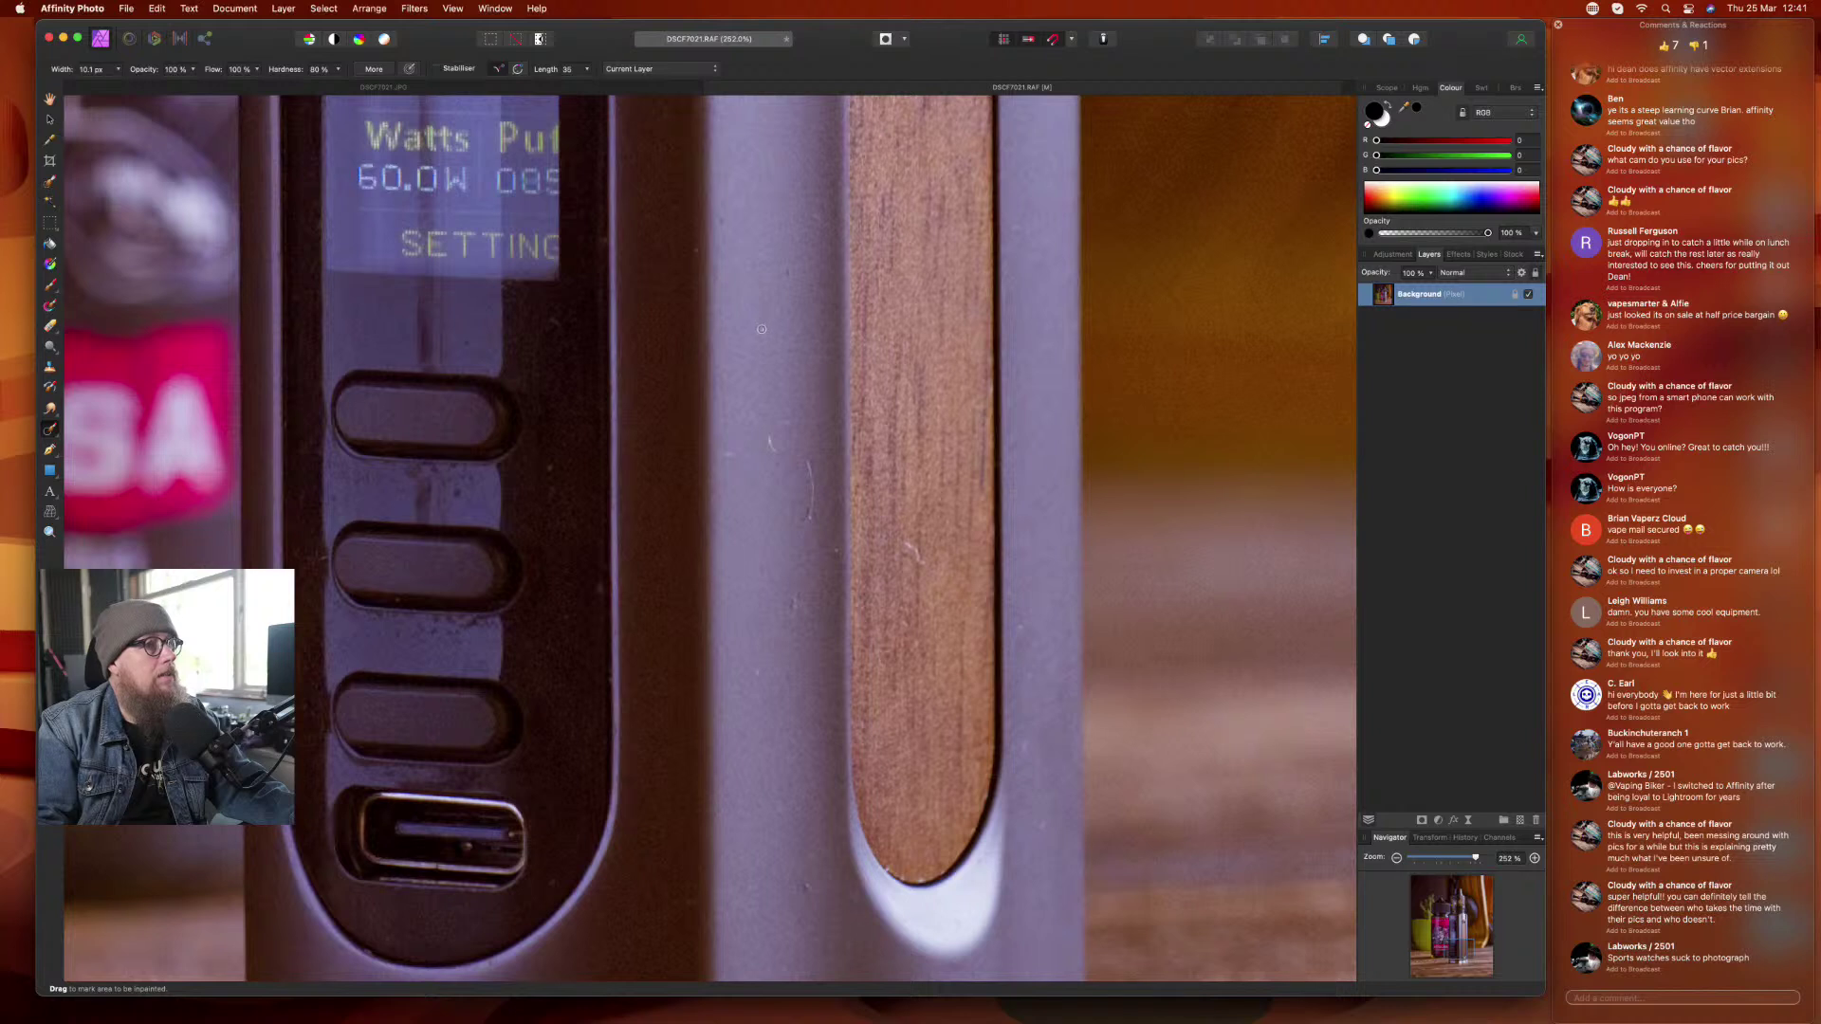
mouse_move(768, 435)
mouse_down()
mouse_move(811, 491)
mouse_move(813, 527)
mouse_up()
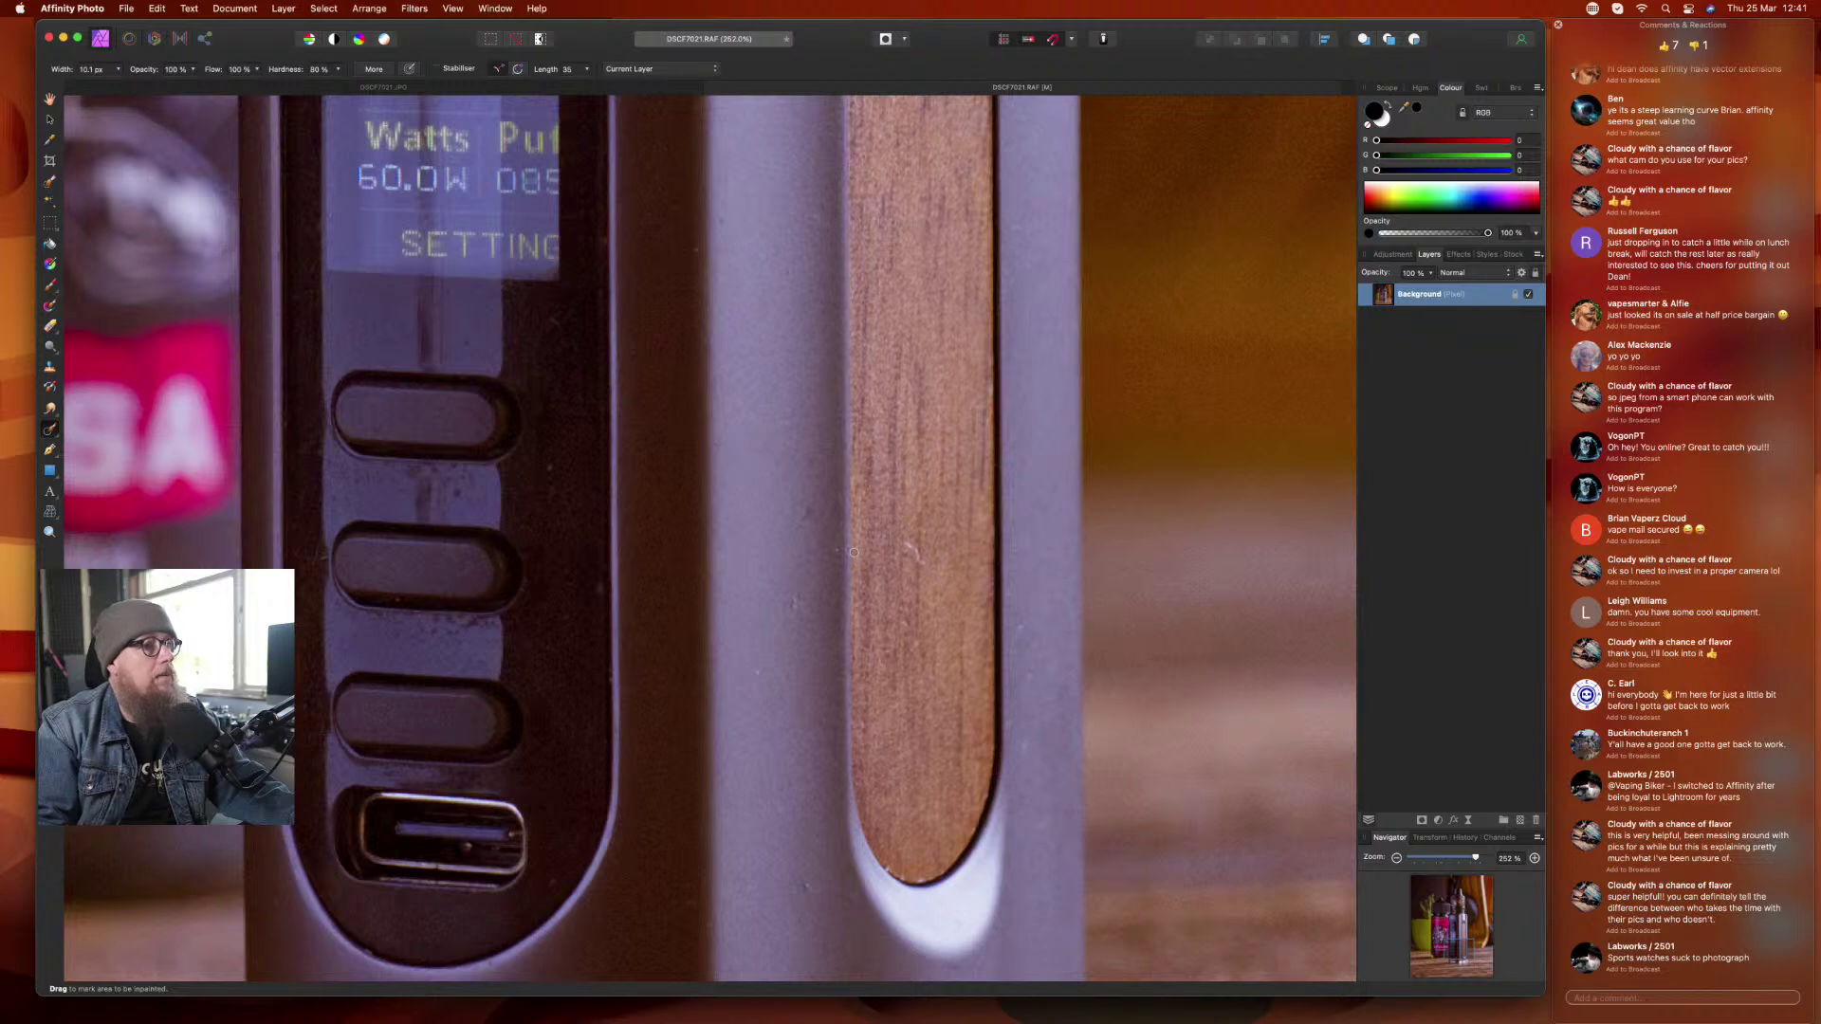
click(796, 603)
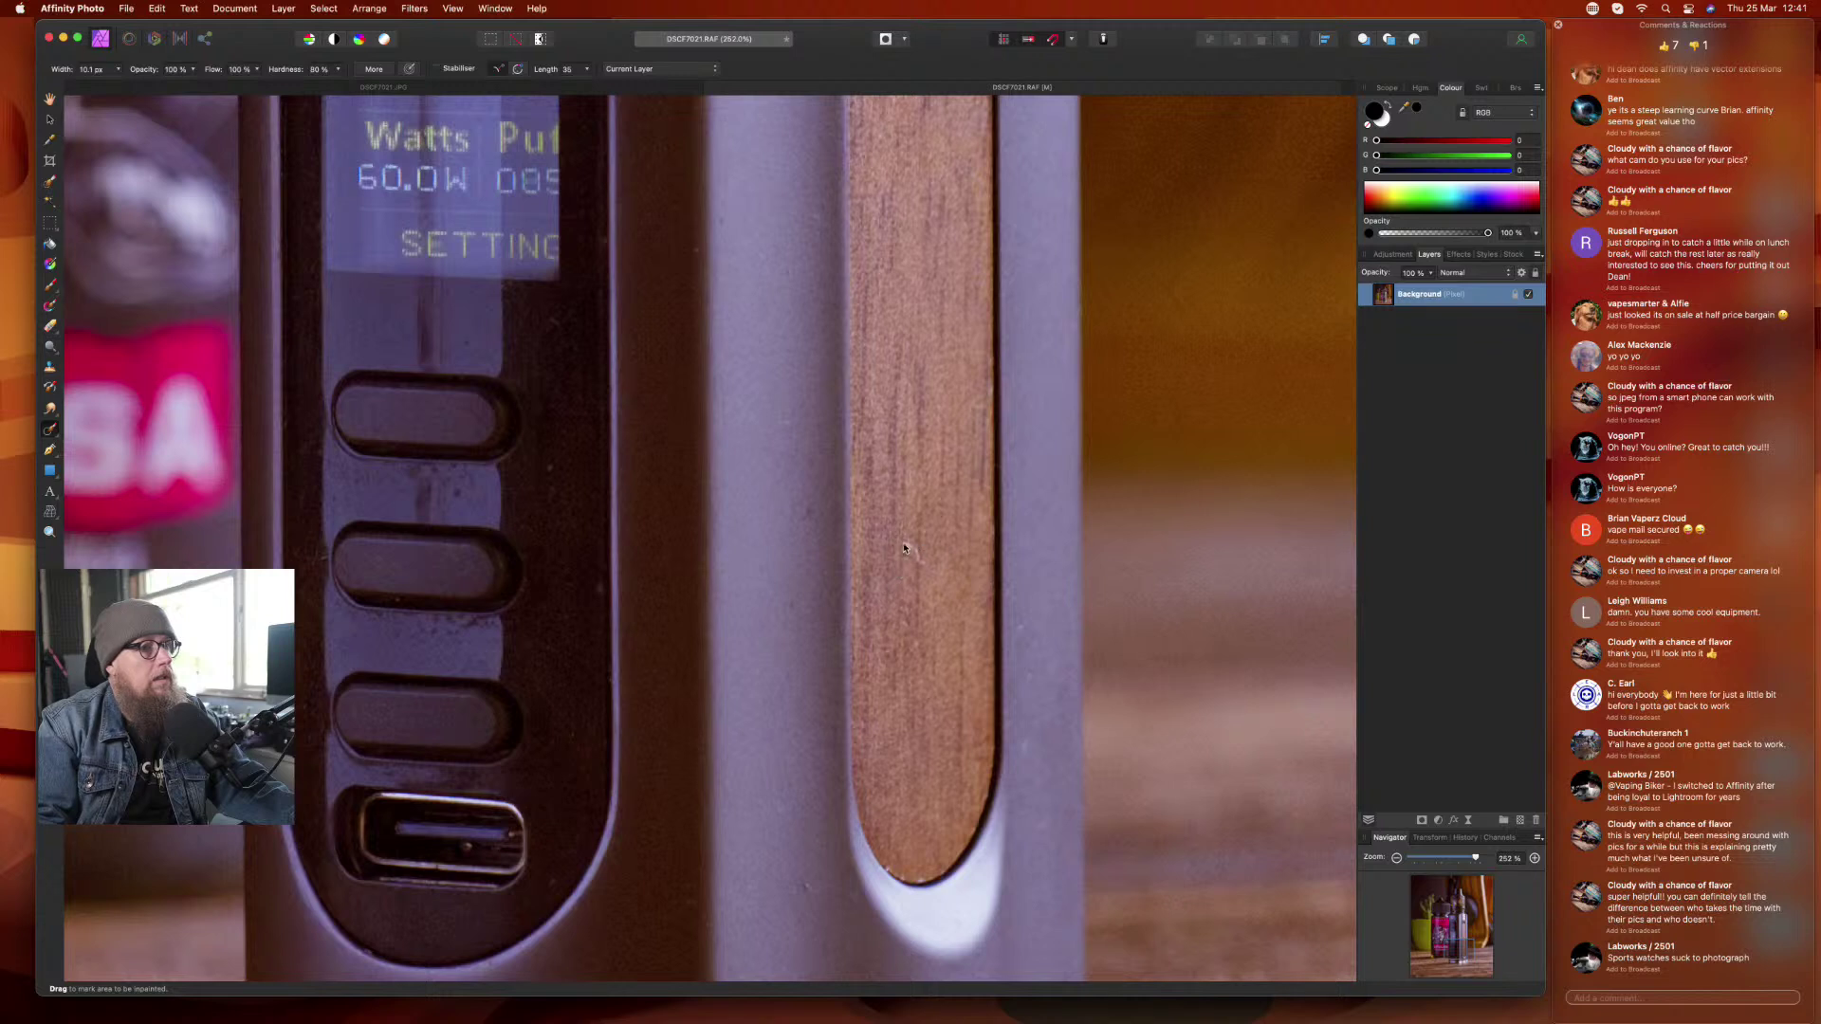
mouse_move(908, 544)
mouse_down()
mouse_move(933, 575)
mouse_move(903, 628)
mouse_move(918, 655)
mouse_up()
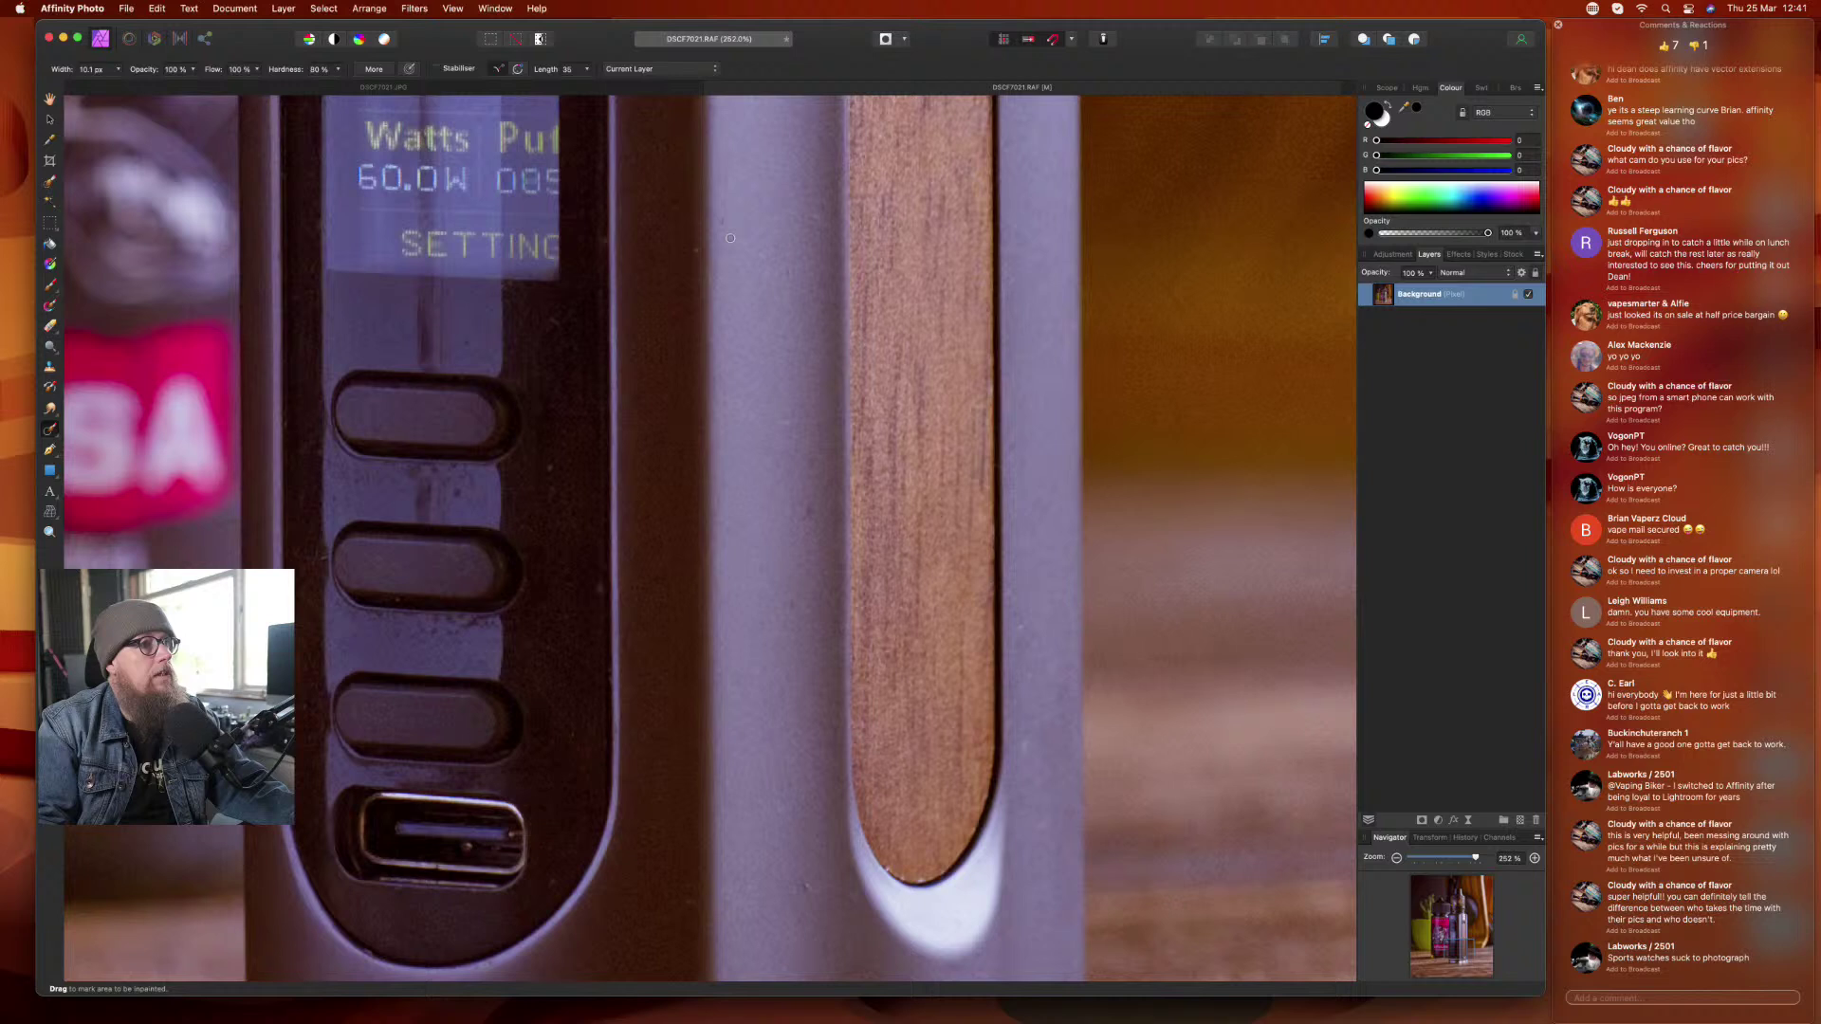
click(815, 210)
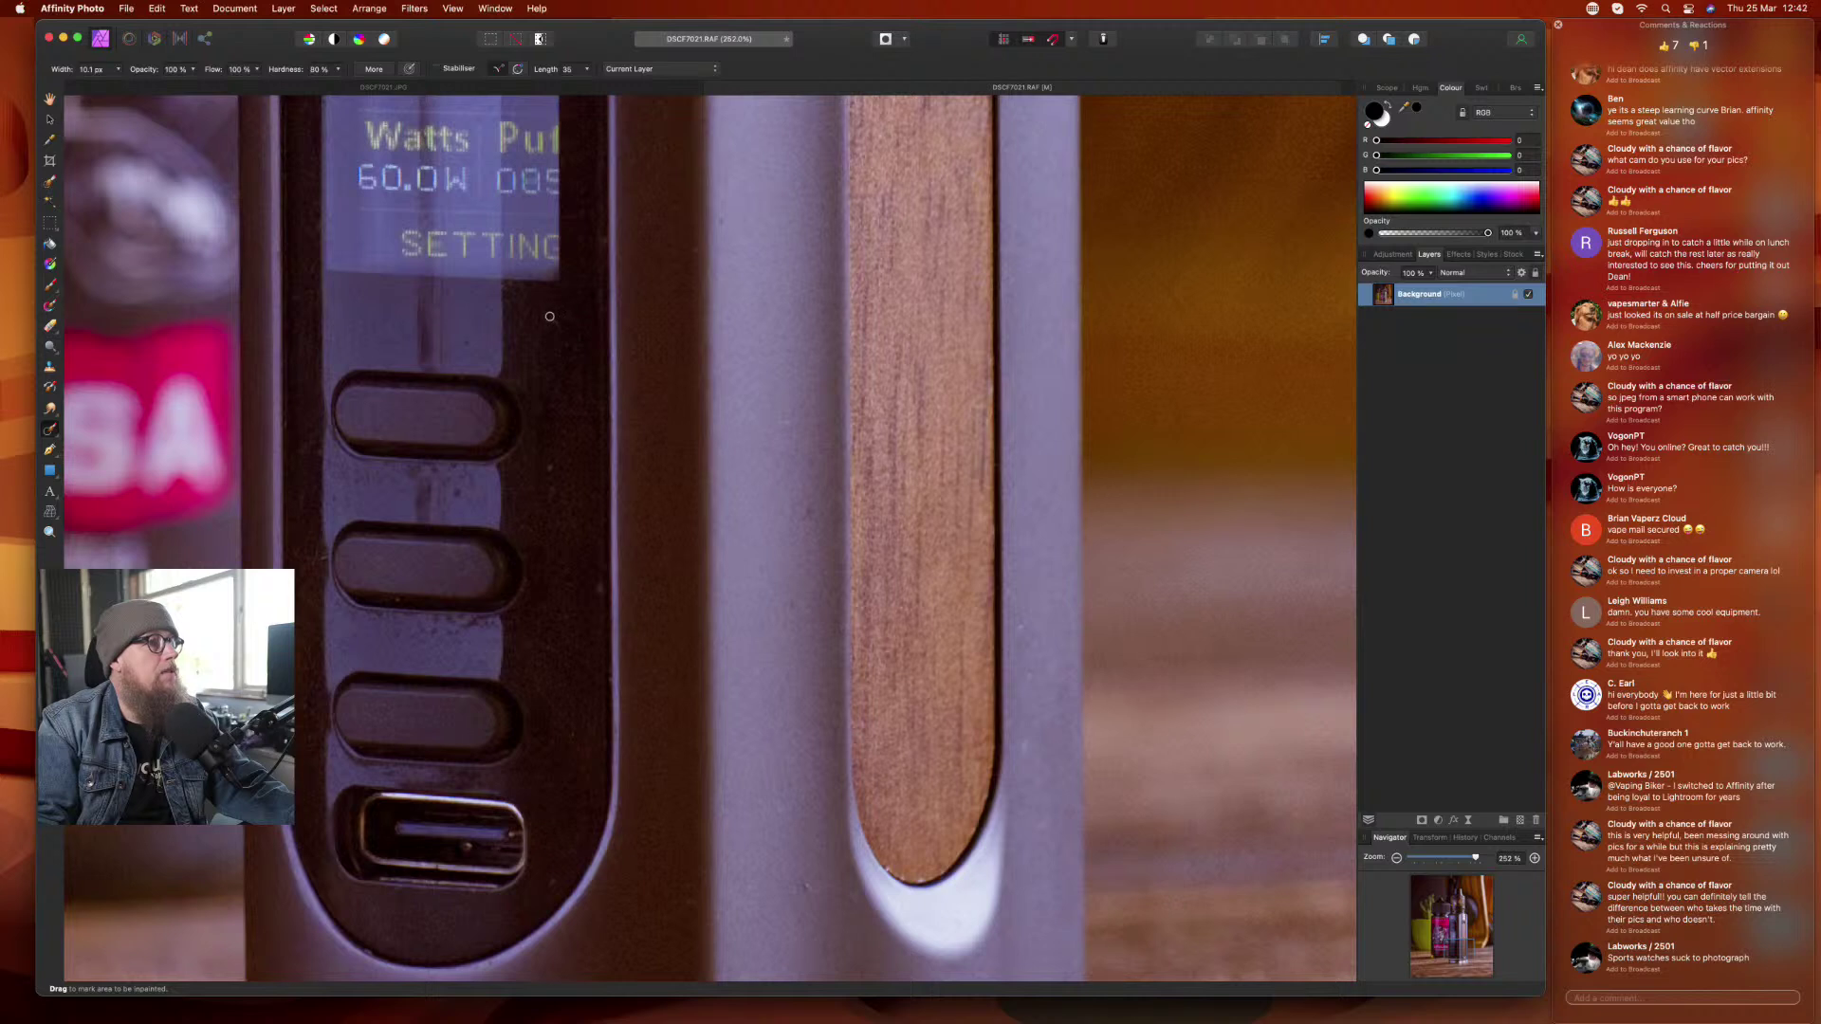
- Inpaint the dust specks on the dark panel around the control buttons and between the upper two buttons
drag(588, 605, 596, 598)
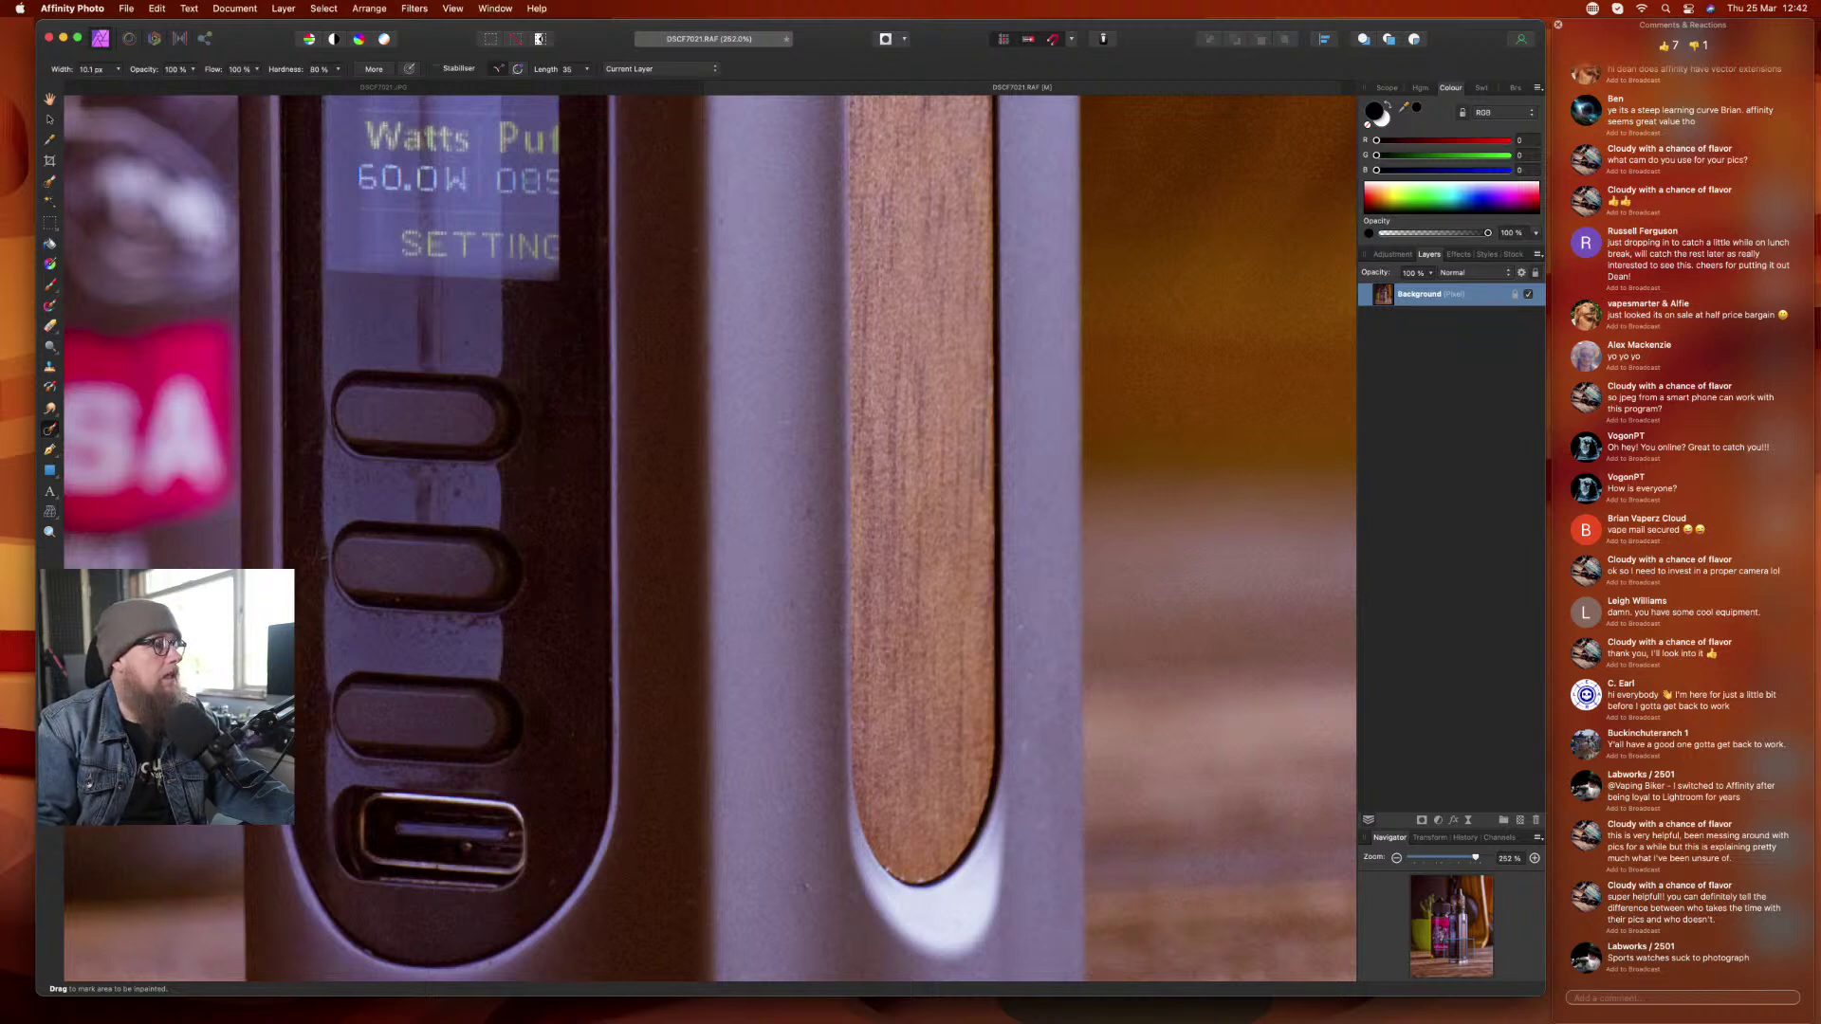
drag(313, 560, 319, 555)
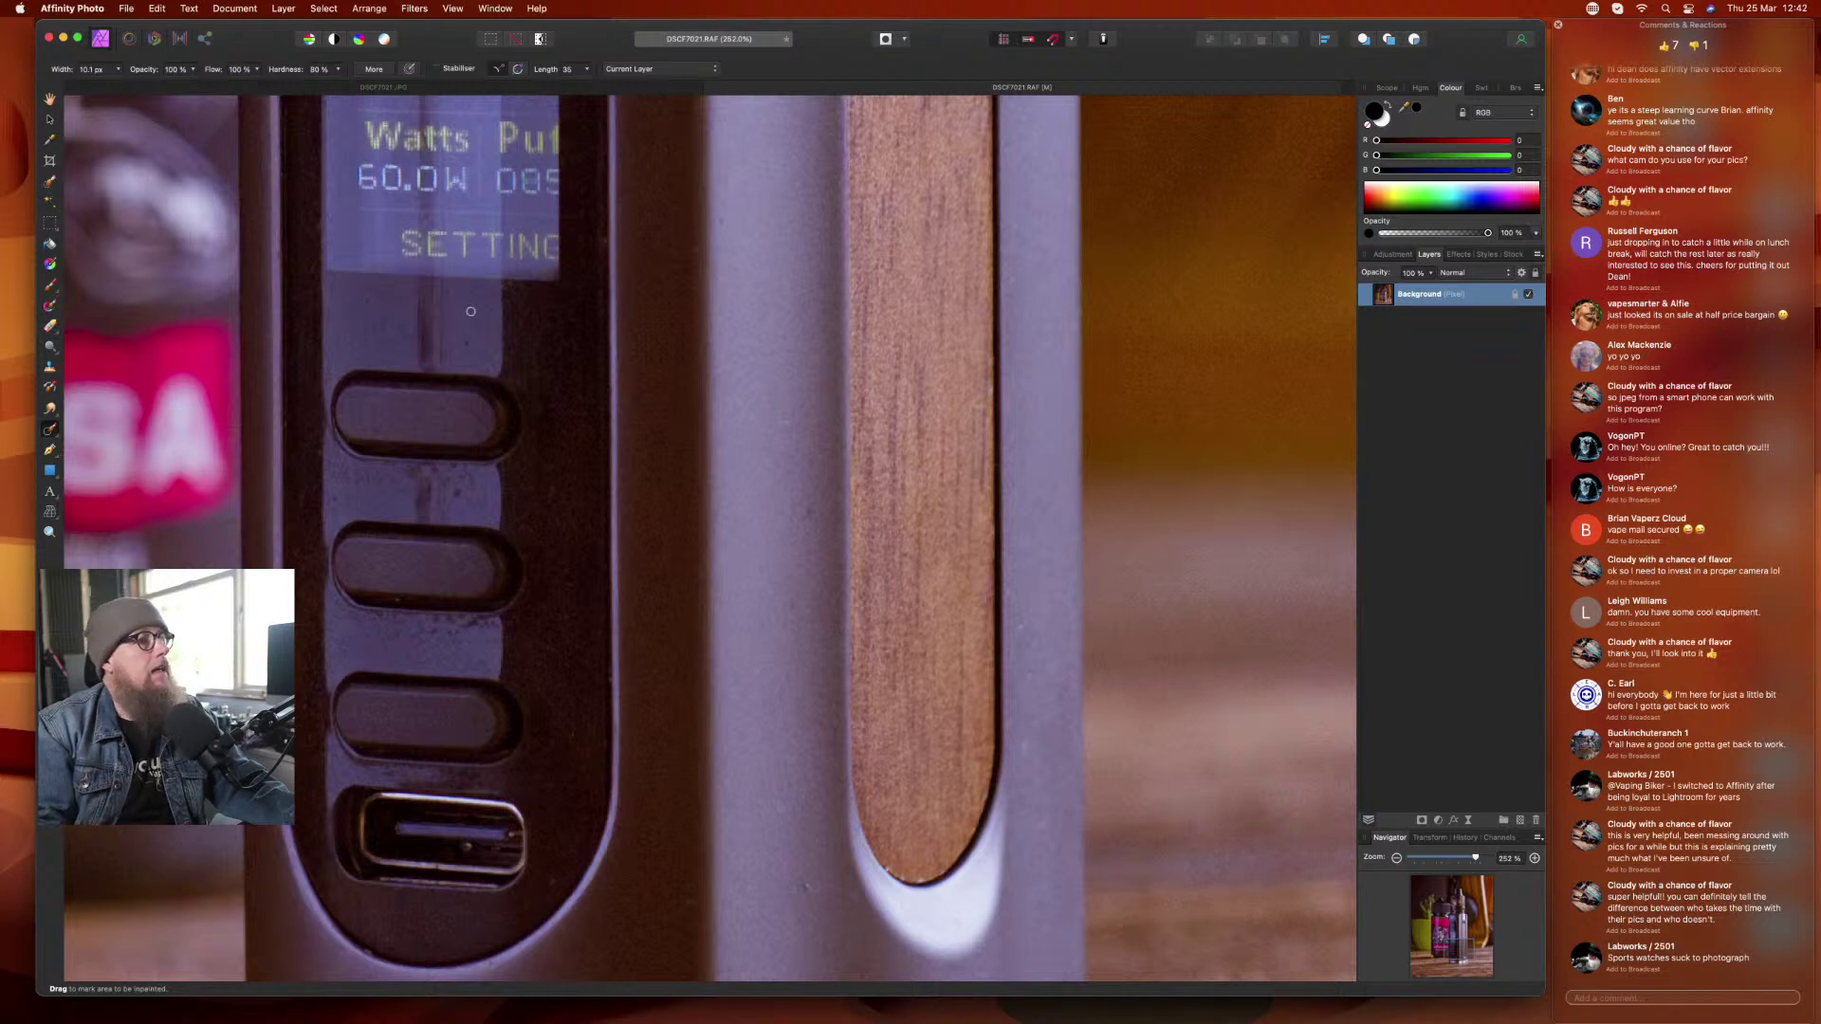
click(456, 495)
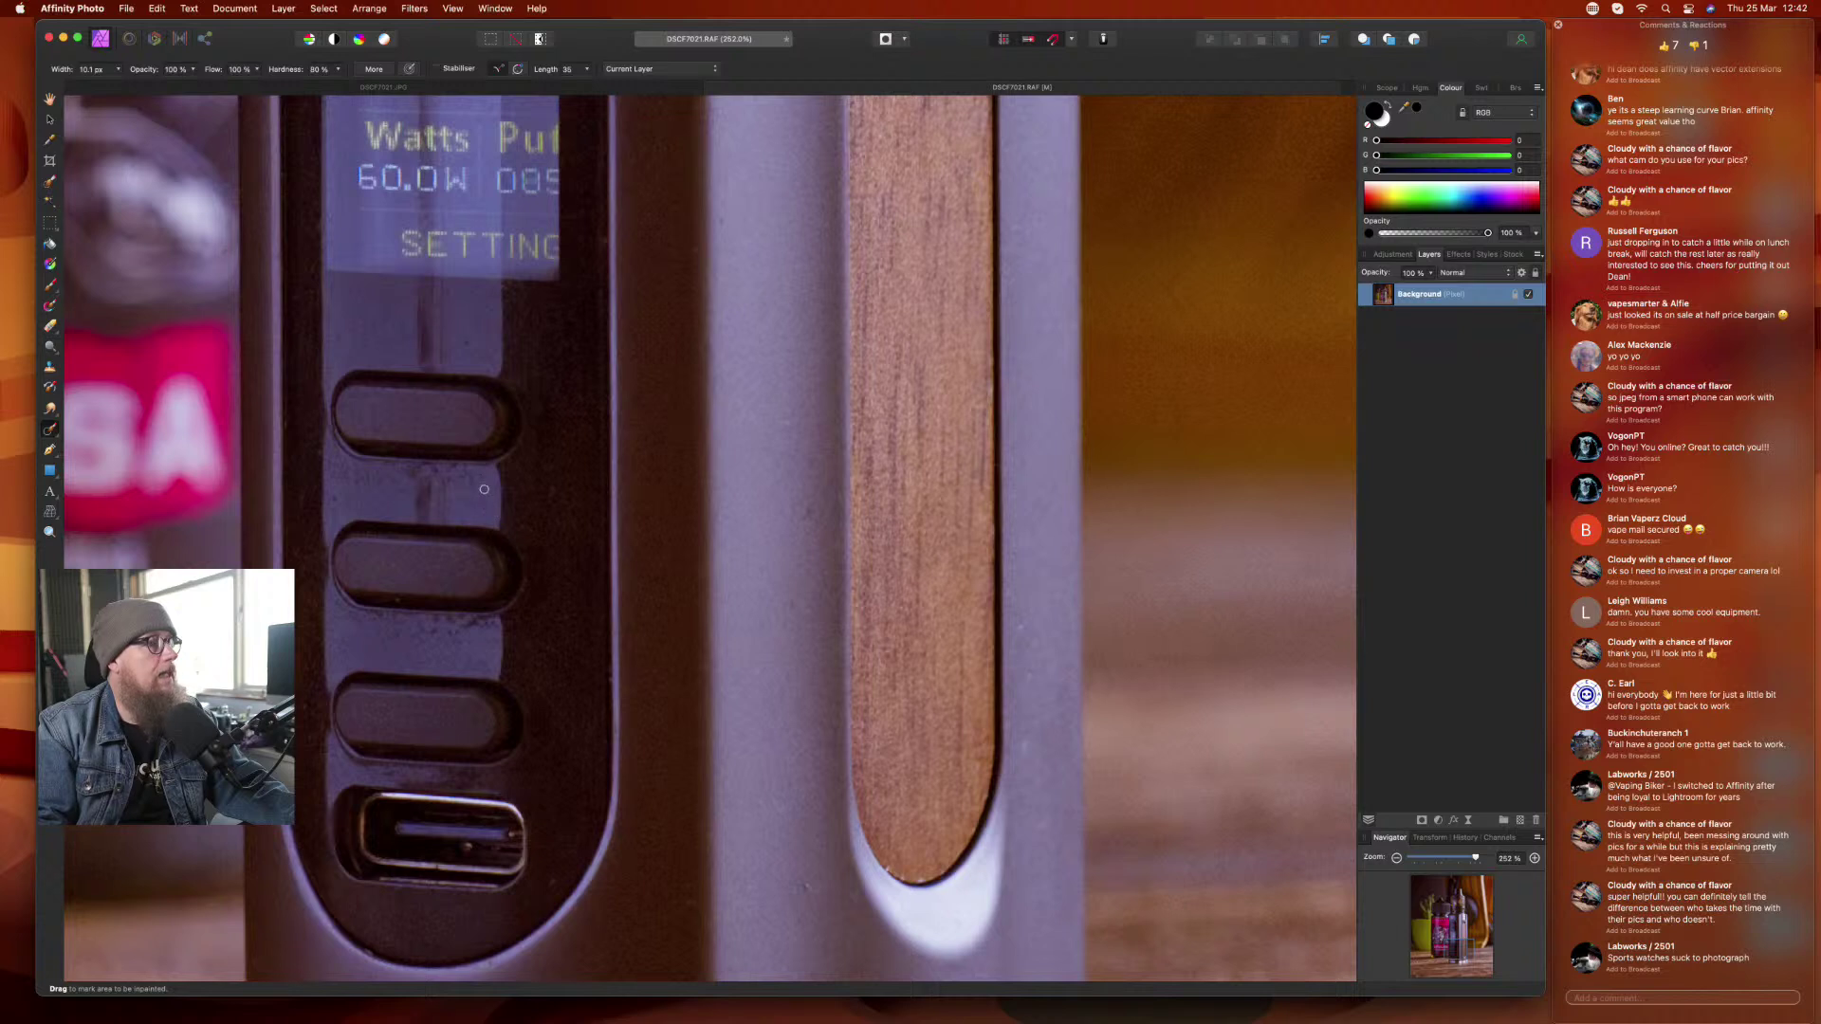
drag(483, 489, 442, 486)
- Patch out the dark vertical streaks above and below the top control button with the Patch Tool, sampling clean surface beside each
click(53, 431)
click(104, 455)
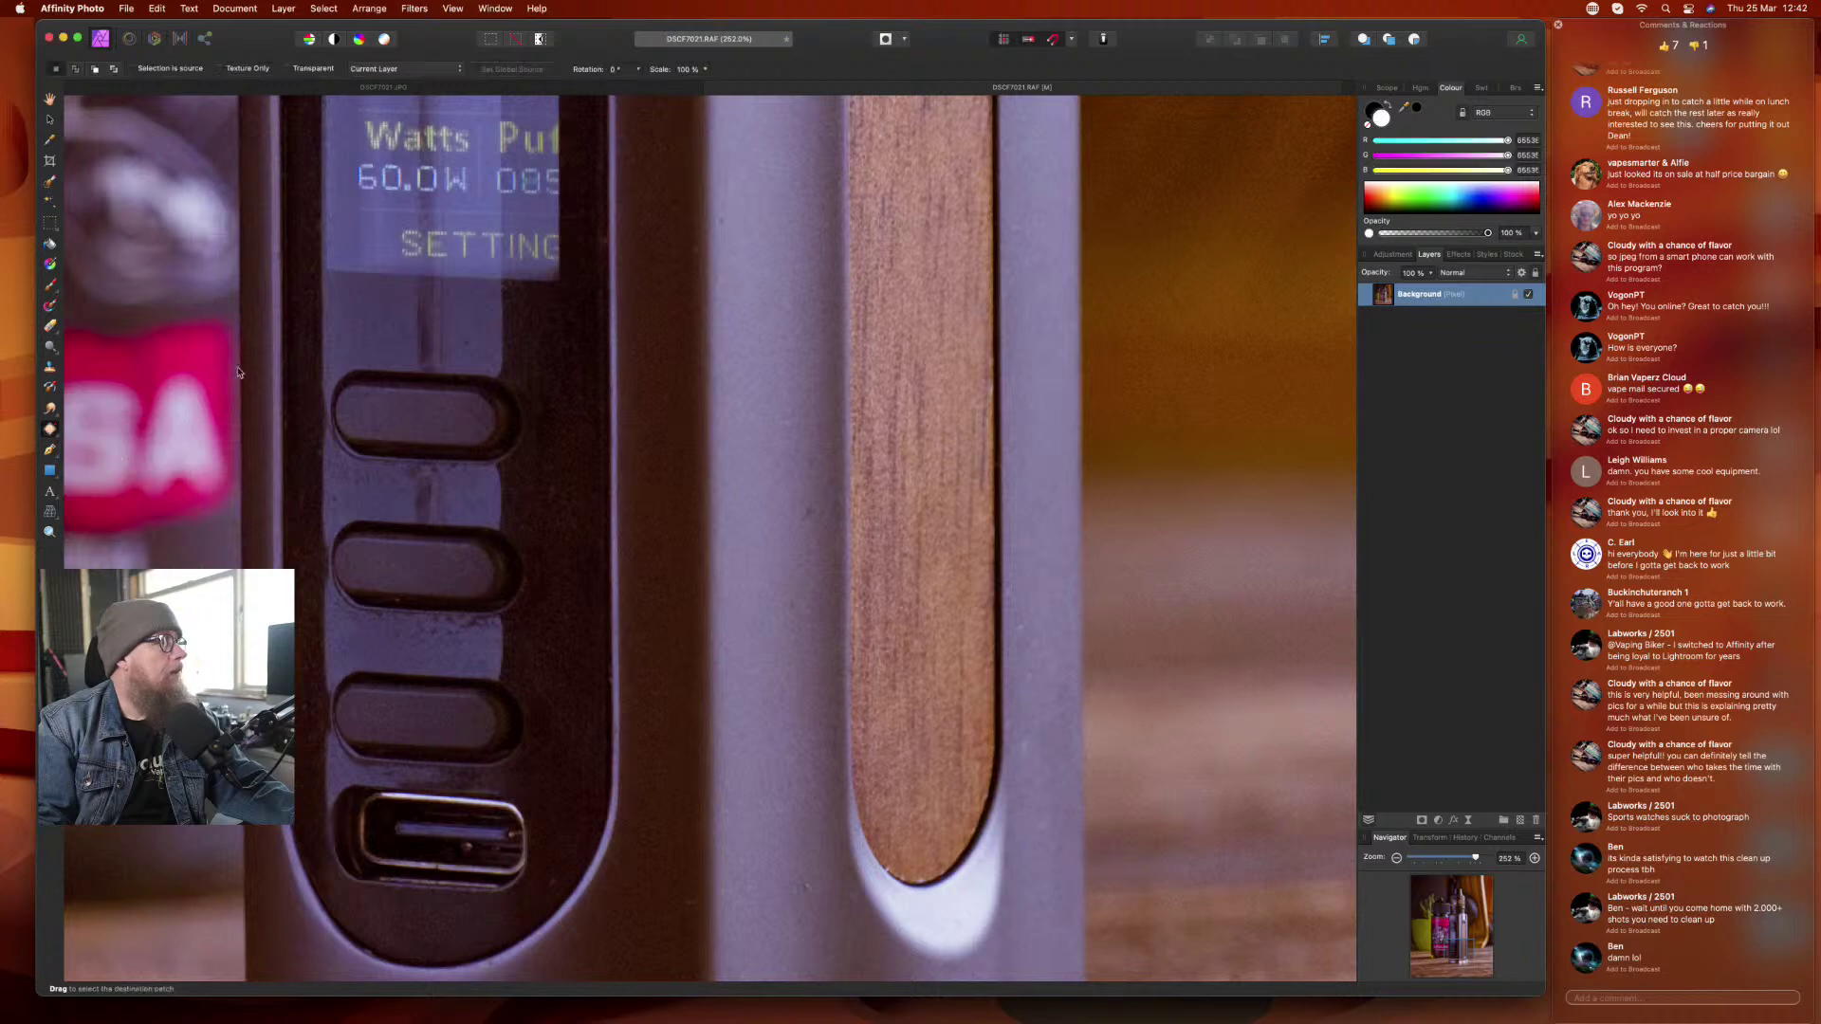
mouse_move(410, 281)
mouse_down()
mouse_move(442, 285)
mouse_move(446, 353)
mouse_move(439, 380)
mouse_move(415, 371)
mouse_up()
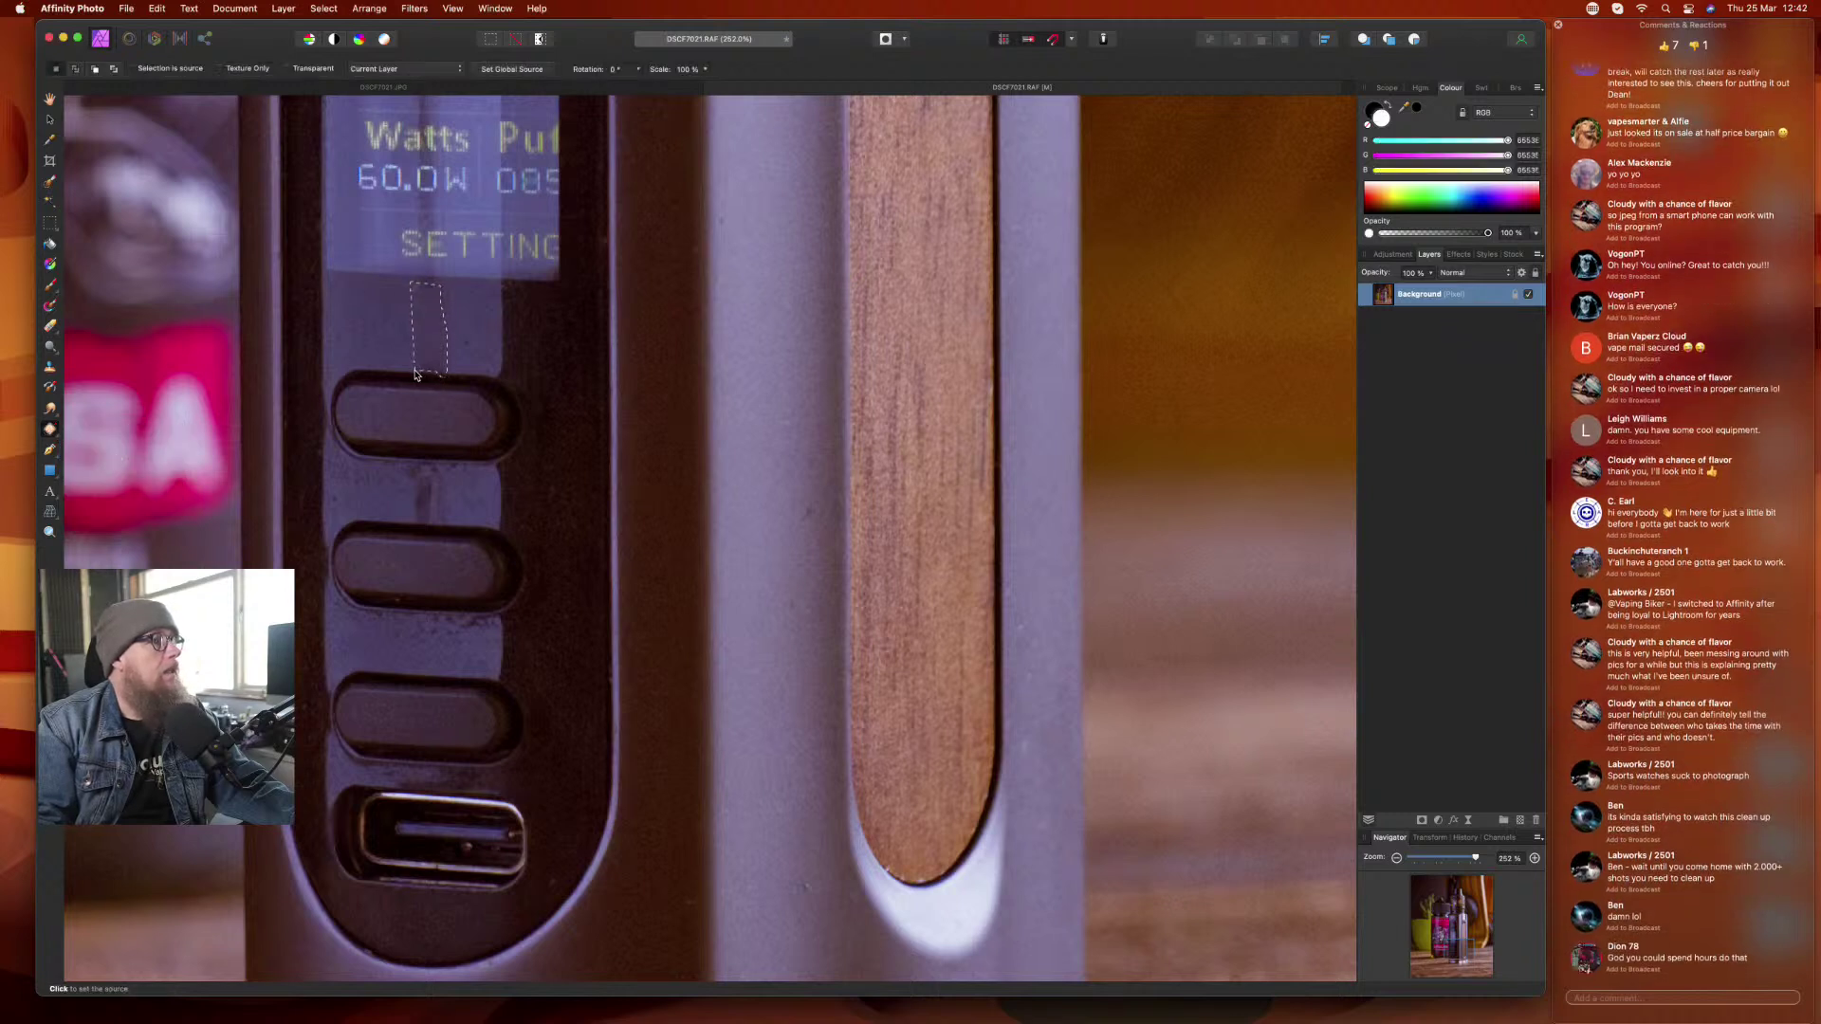
click(366, 332)
click(365, 332)
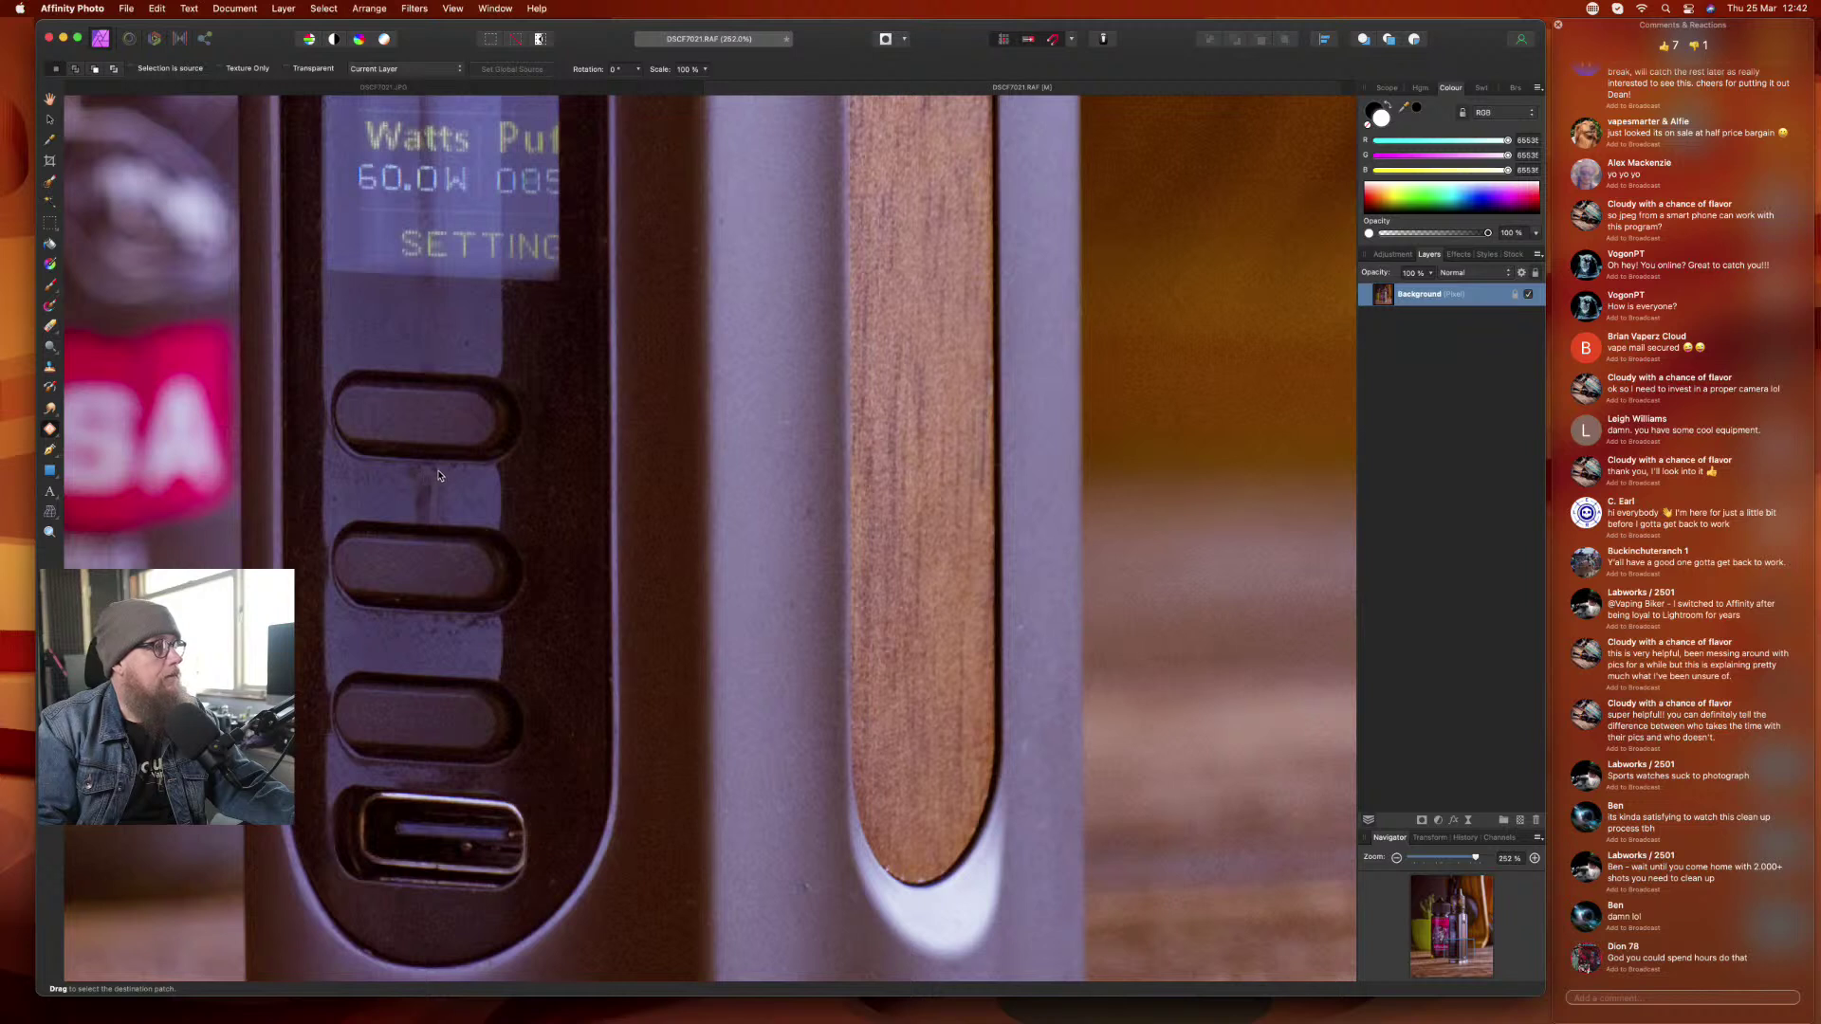
mouse_move(396, 468)
mouse_down()
mouse_move(414, 531)
mouse_move(443, 529)
mouse_up()
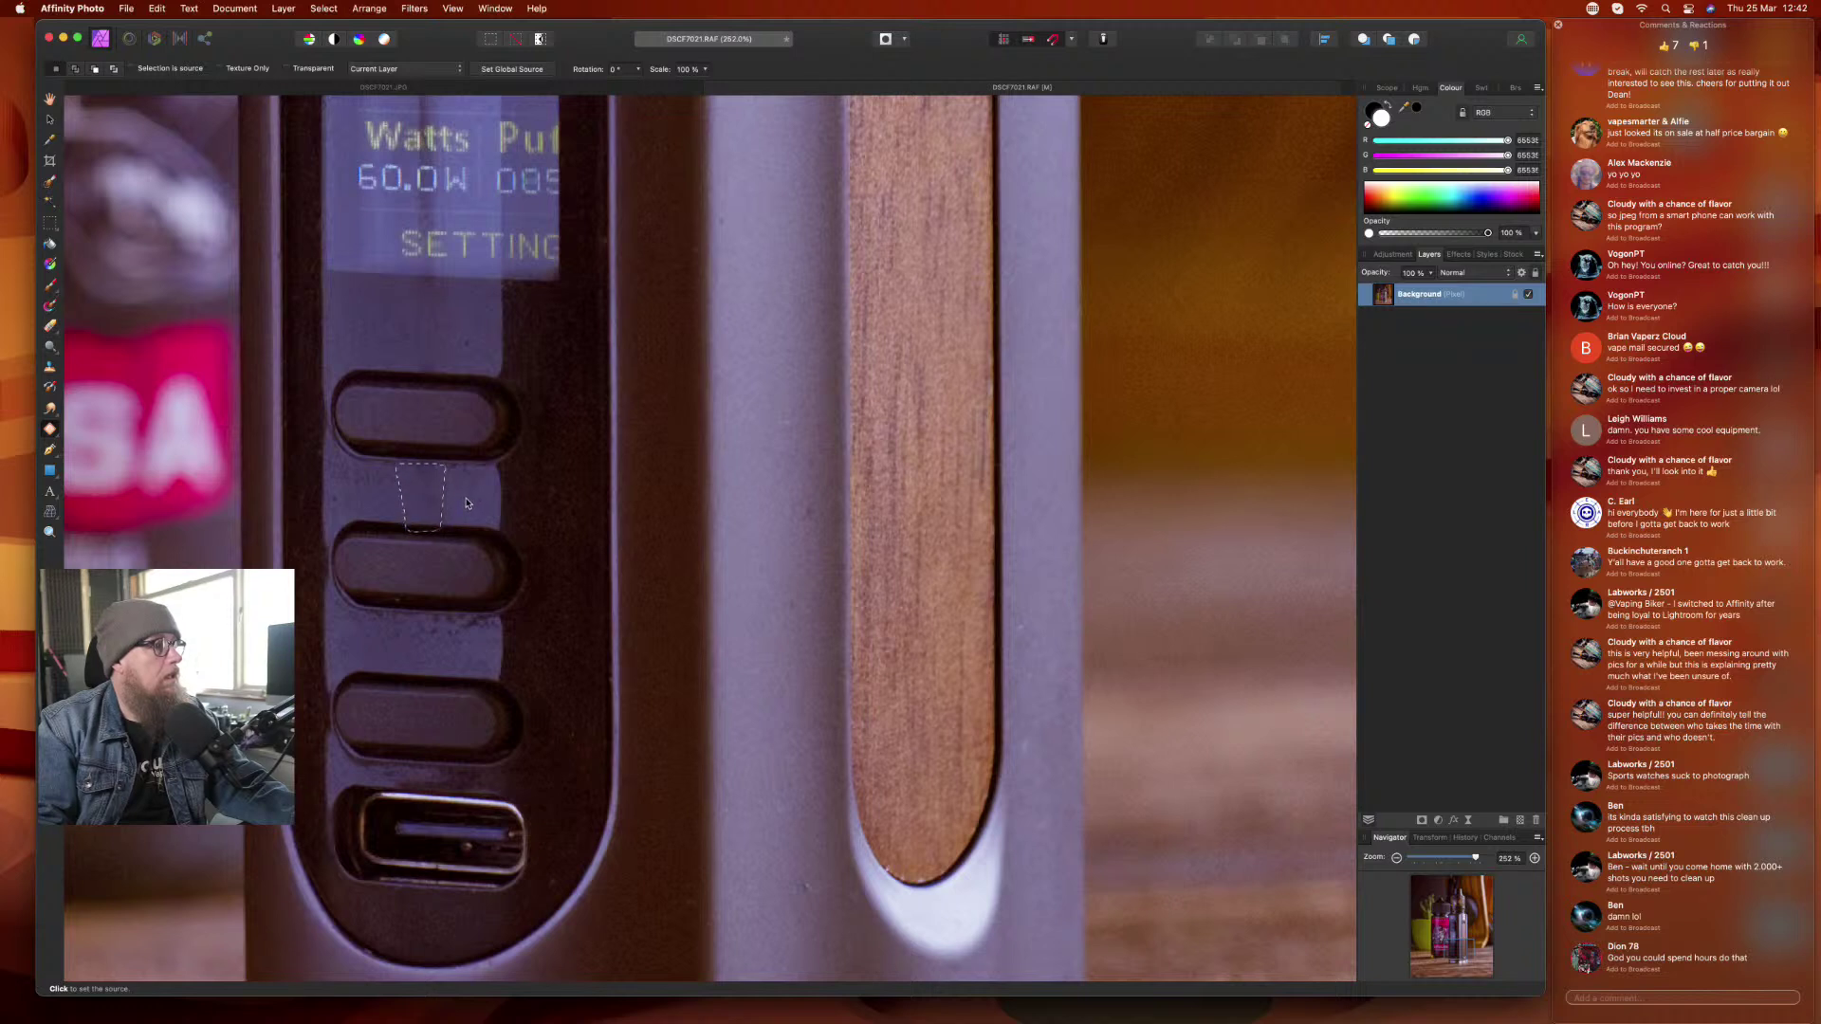
click(466, 505)
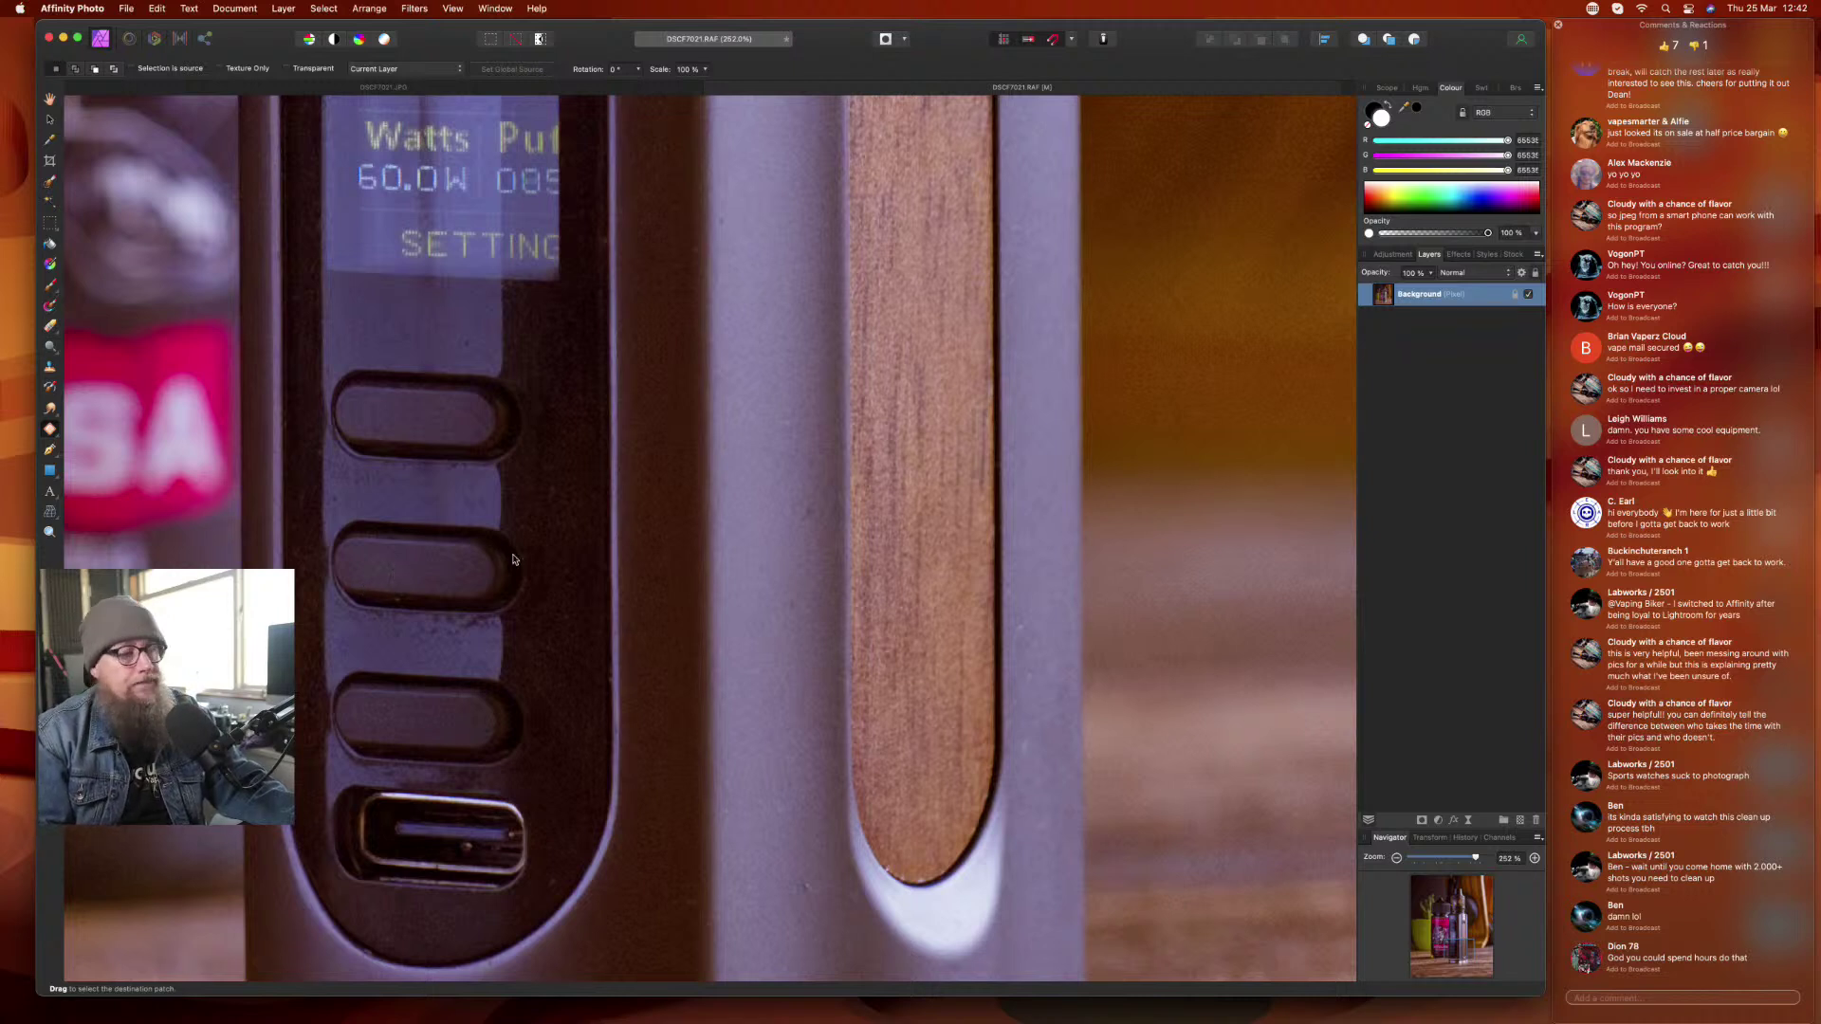
- Inpaint the scratches and specks on the lower metal body, above the silver base and below the wooden inlay, with the Inpainting Brush
click(61, 436)
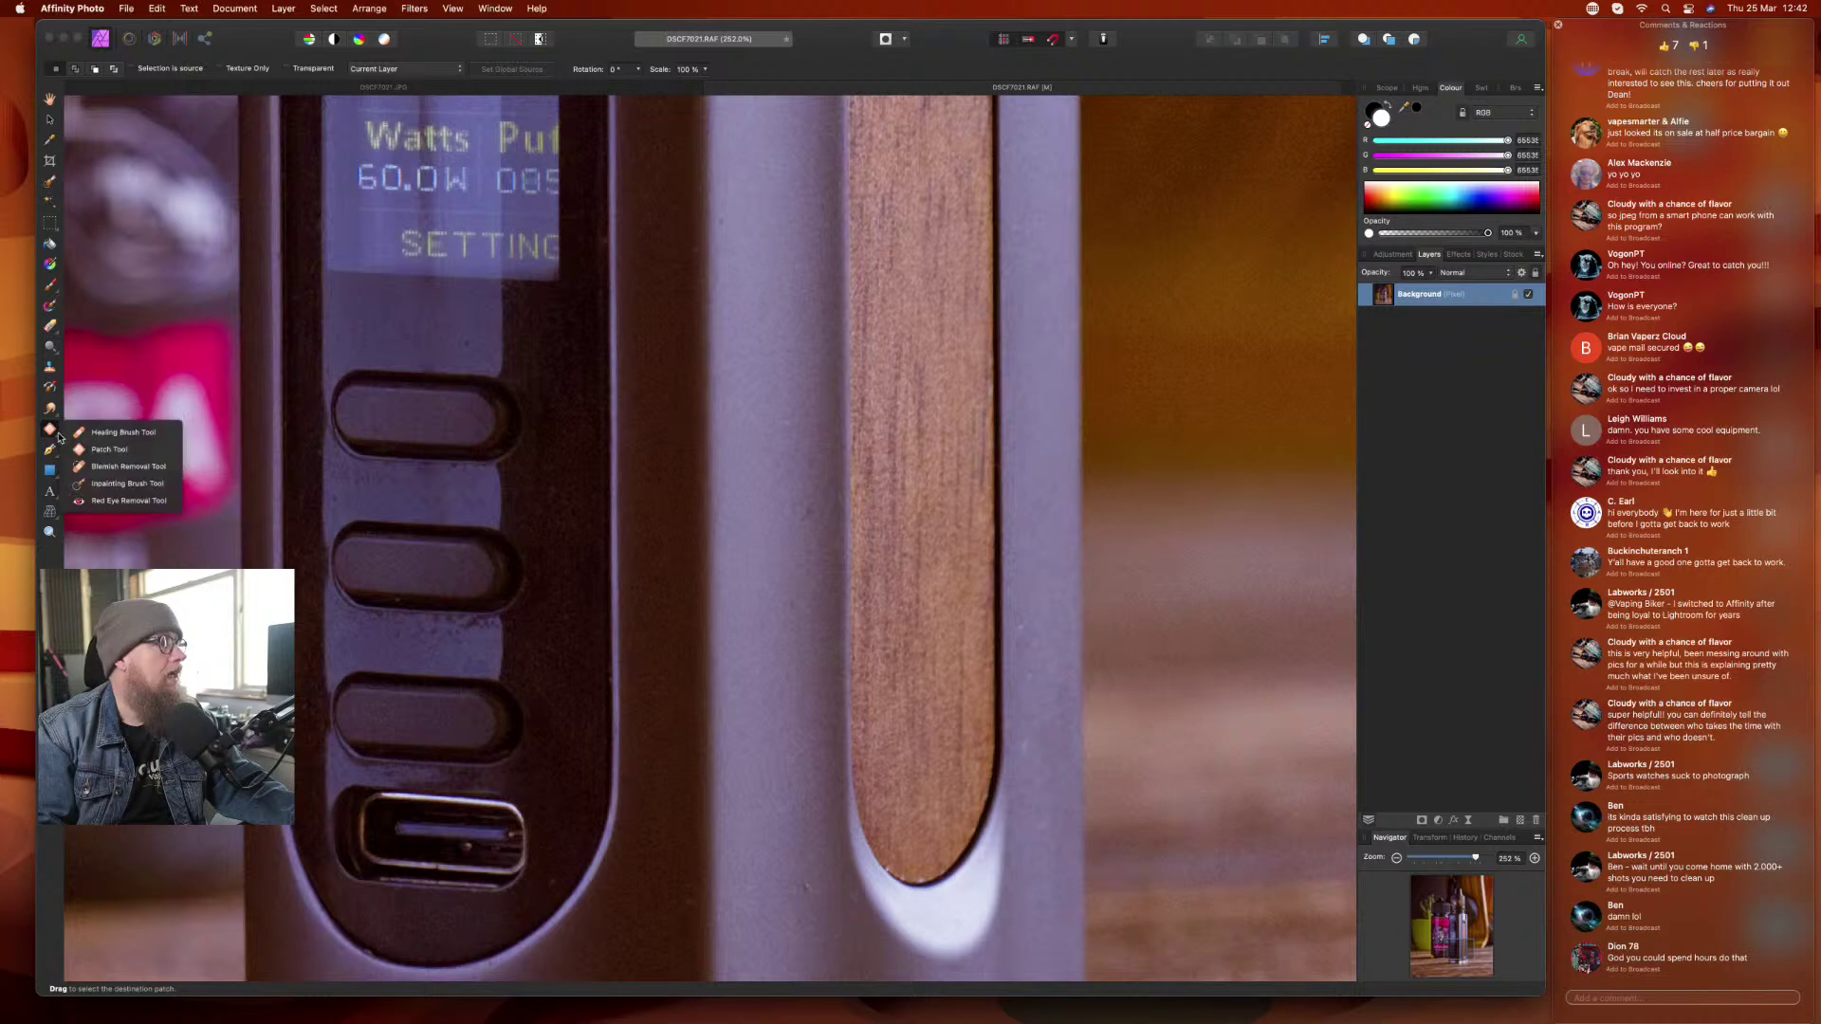
click(103, 485)
scroll(809, 608, down, 5)
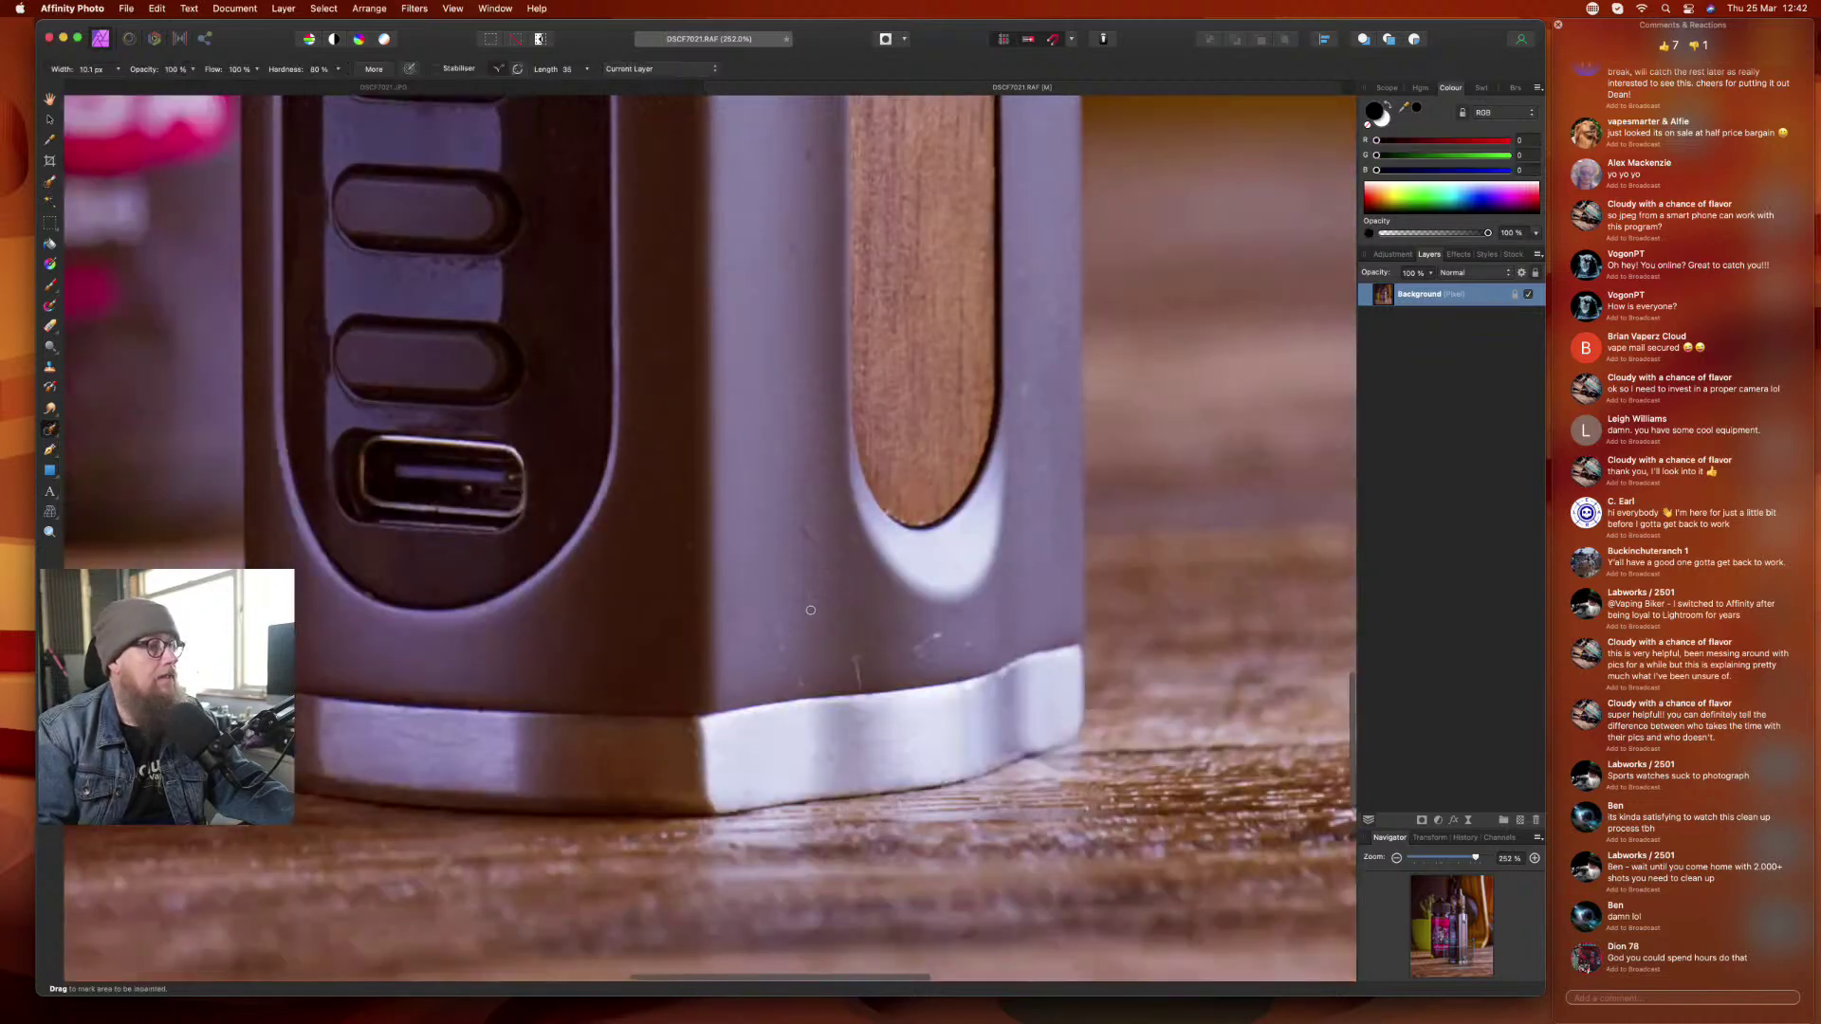
drag(850, 651, 861, 692)
mouse_move(942, 635)
mouse_down()
mouse_move(906, 658)
mouse_move(926, 654)
mouse_up()
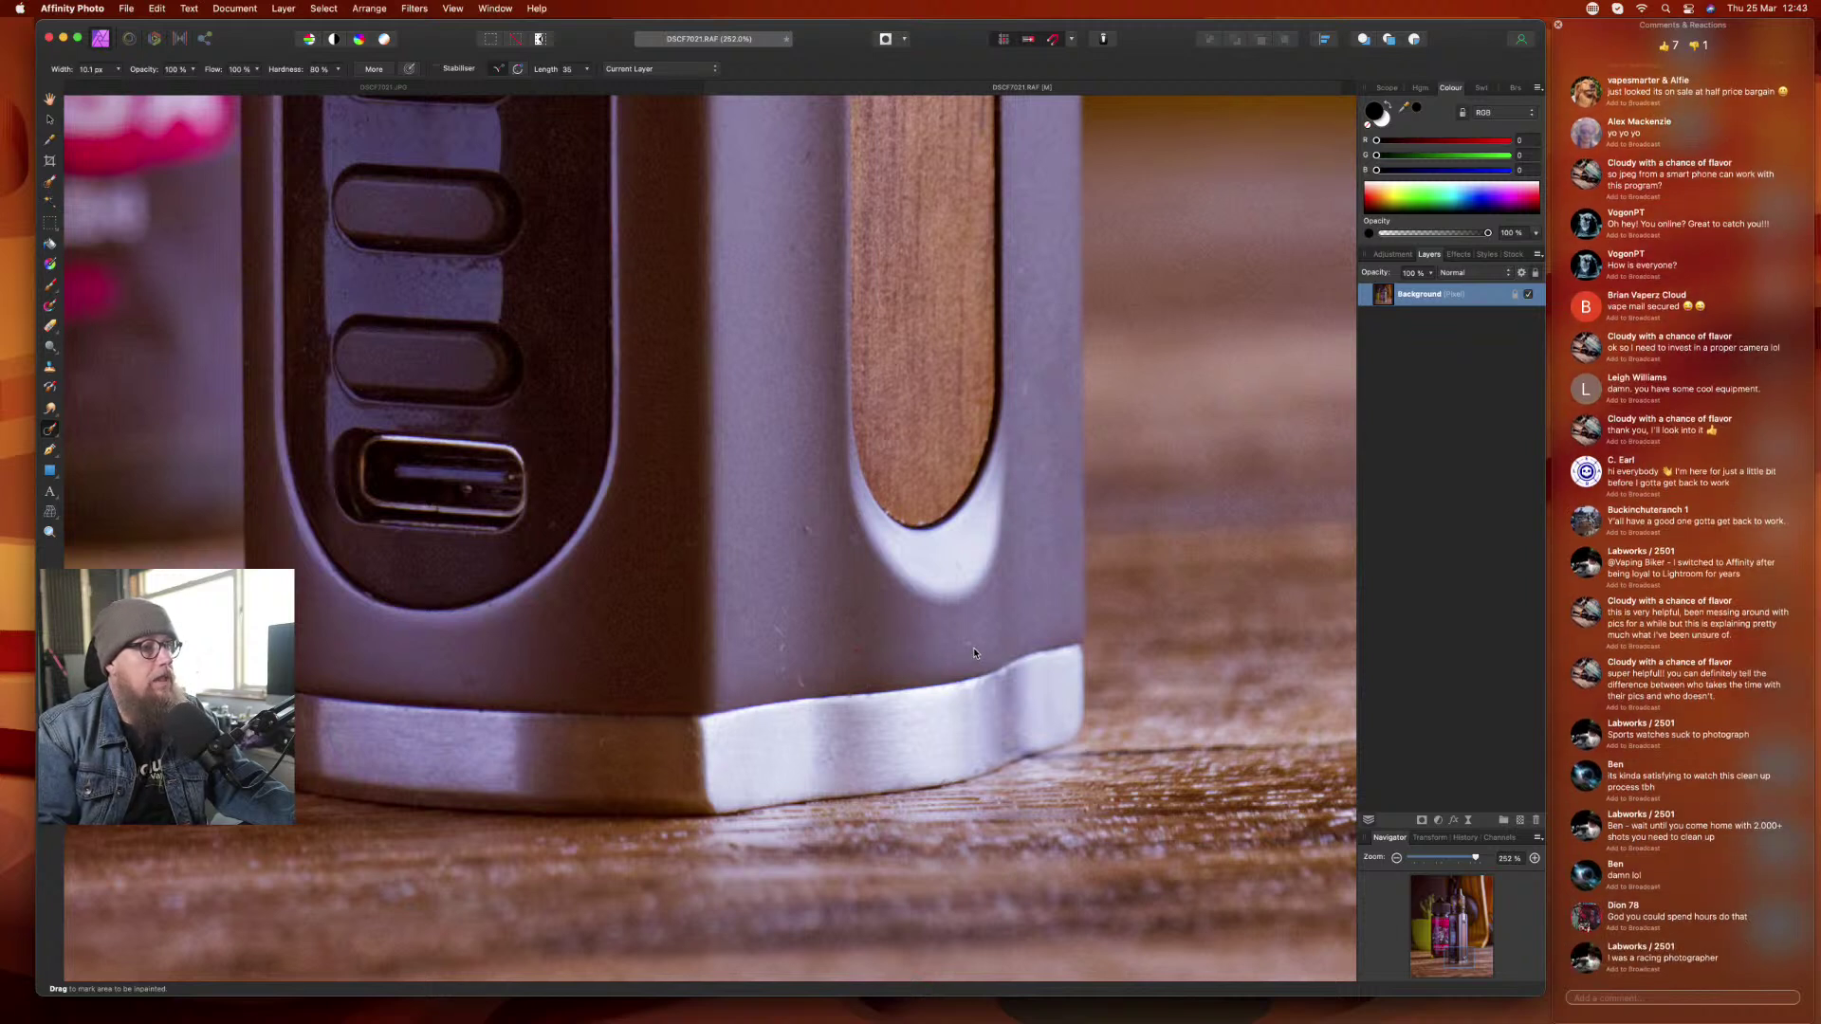
drag(907, 645, 908, 646)
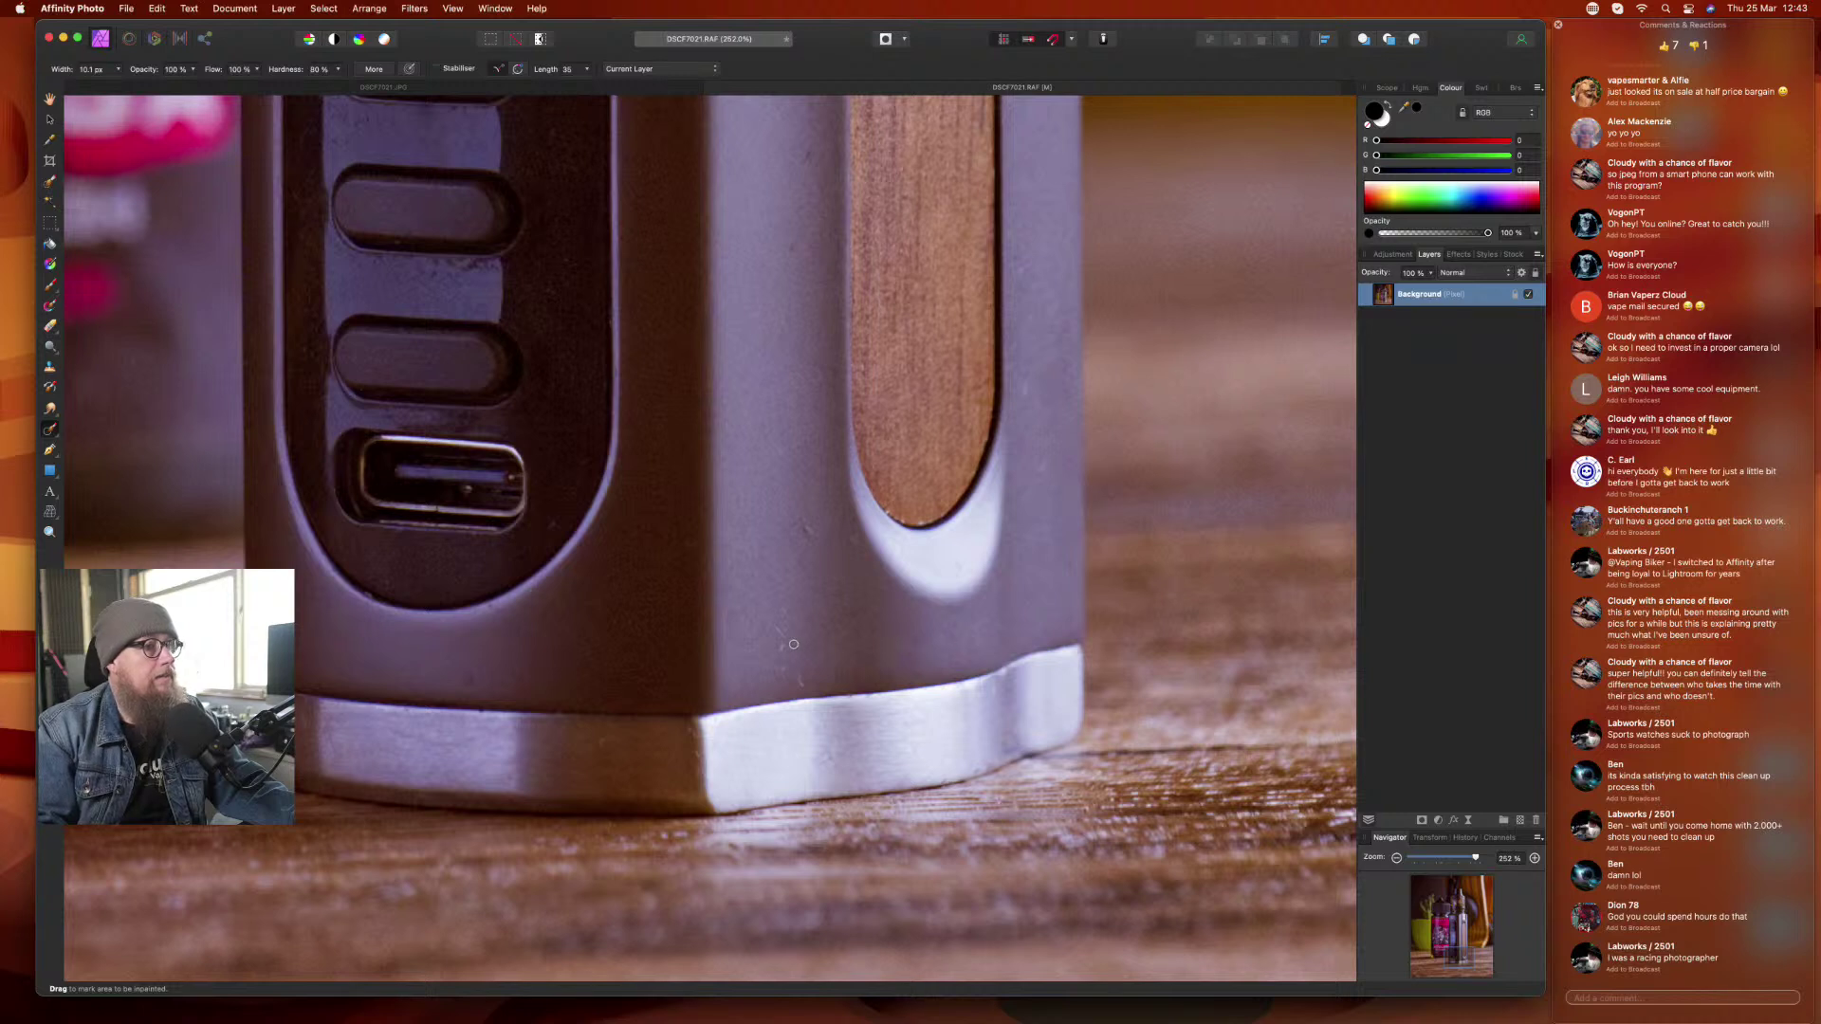
drag(775, 627, 801, 684)
drag(808, 522, 843, 555)
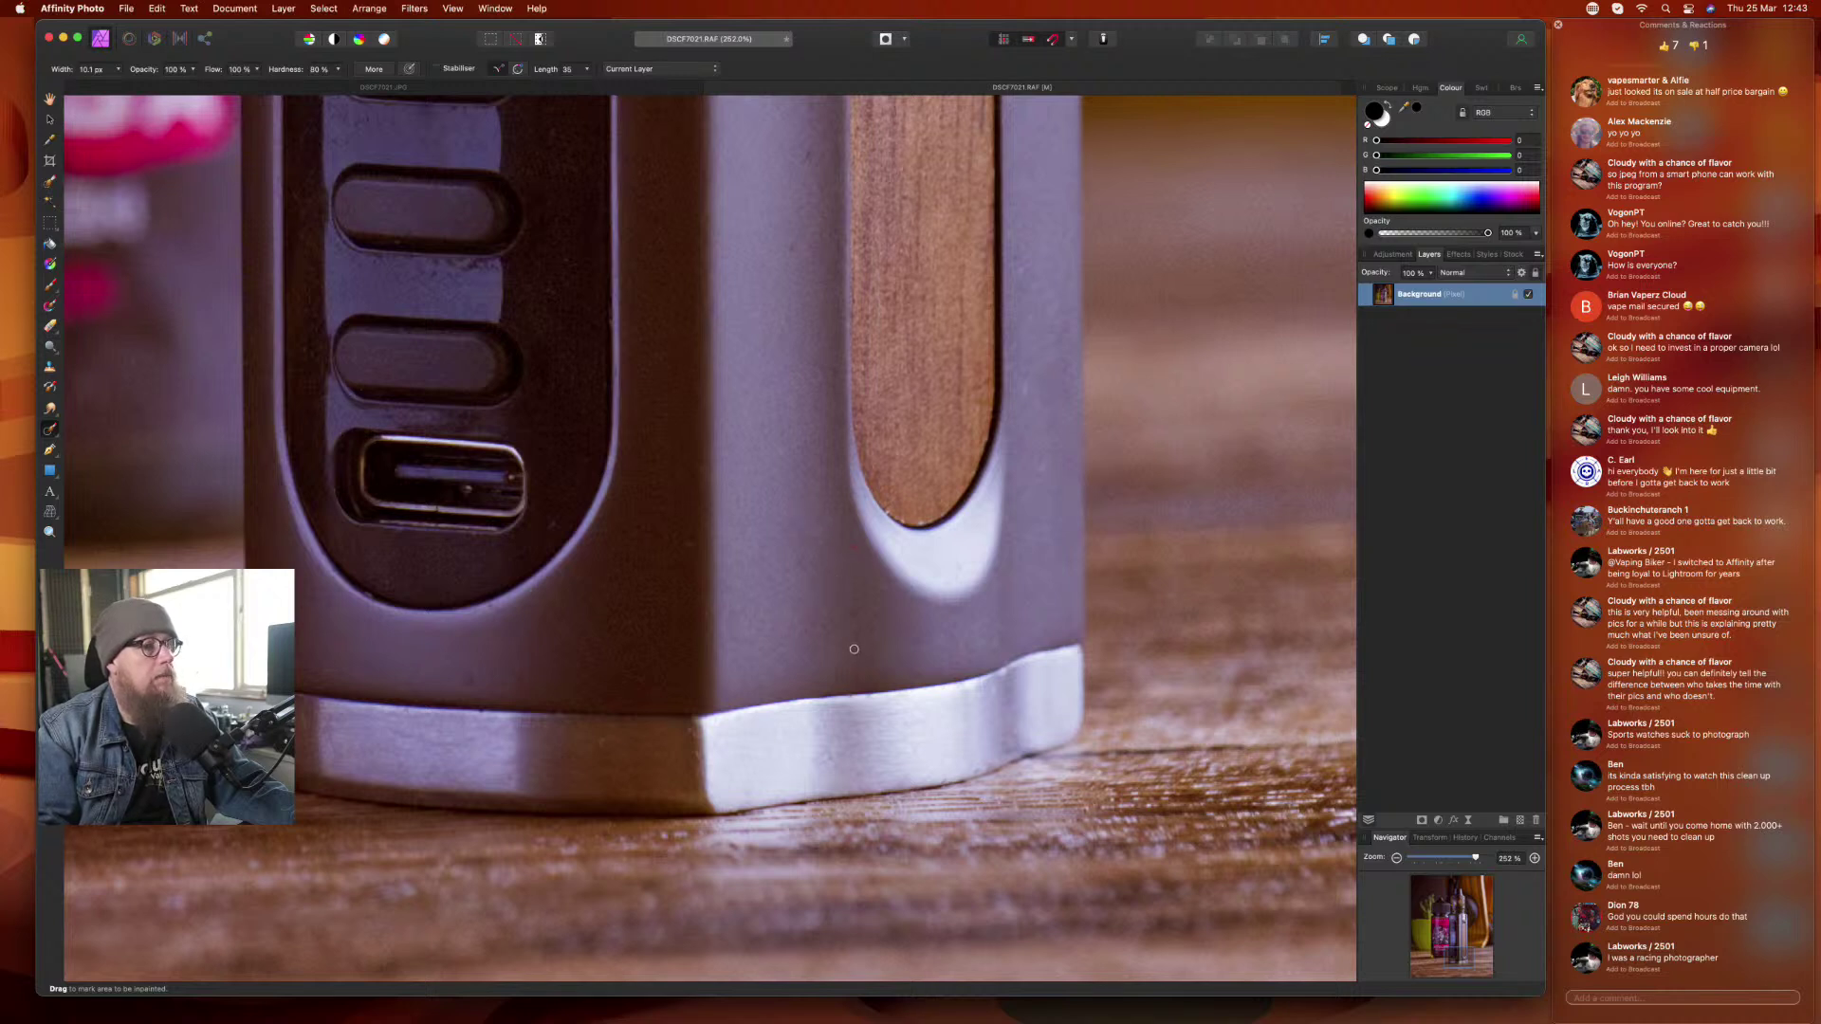
- Inpaint the specks on the metal on both sides of the wooden inlay and at the inlay's lower tip
drag(793, 243, 789, 262)
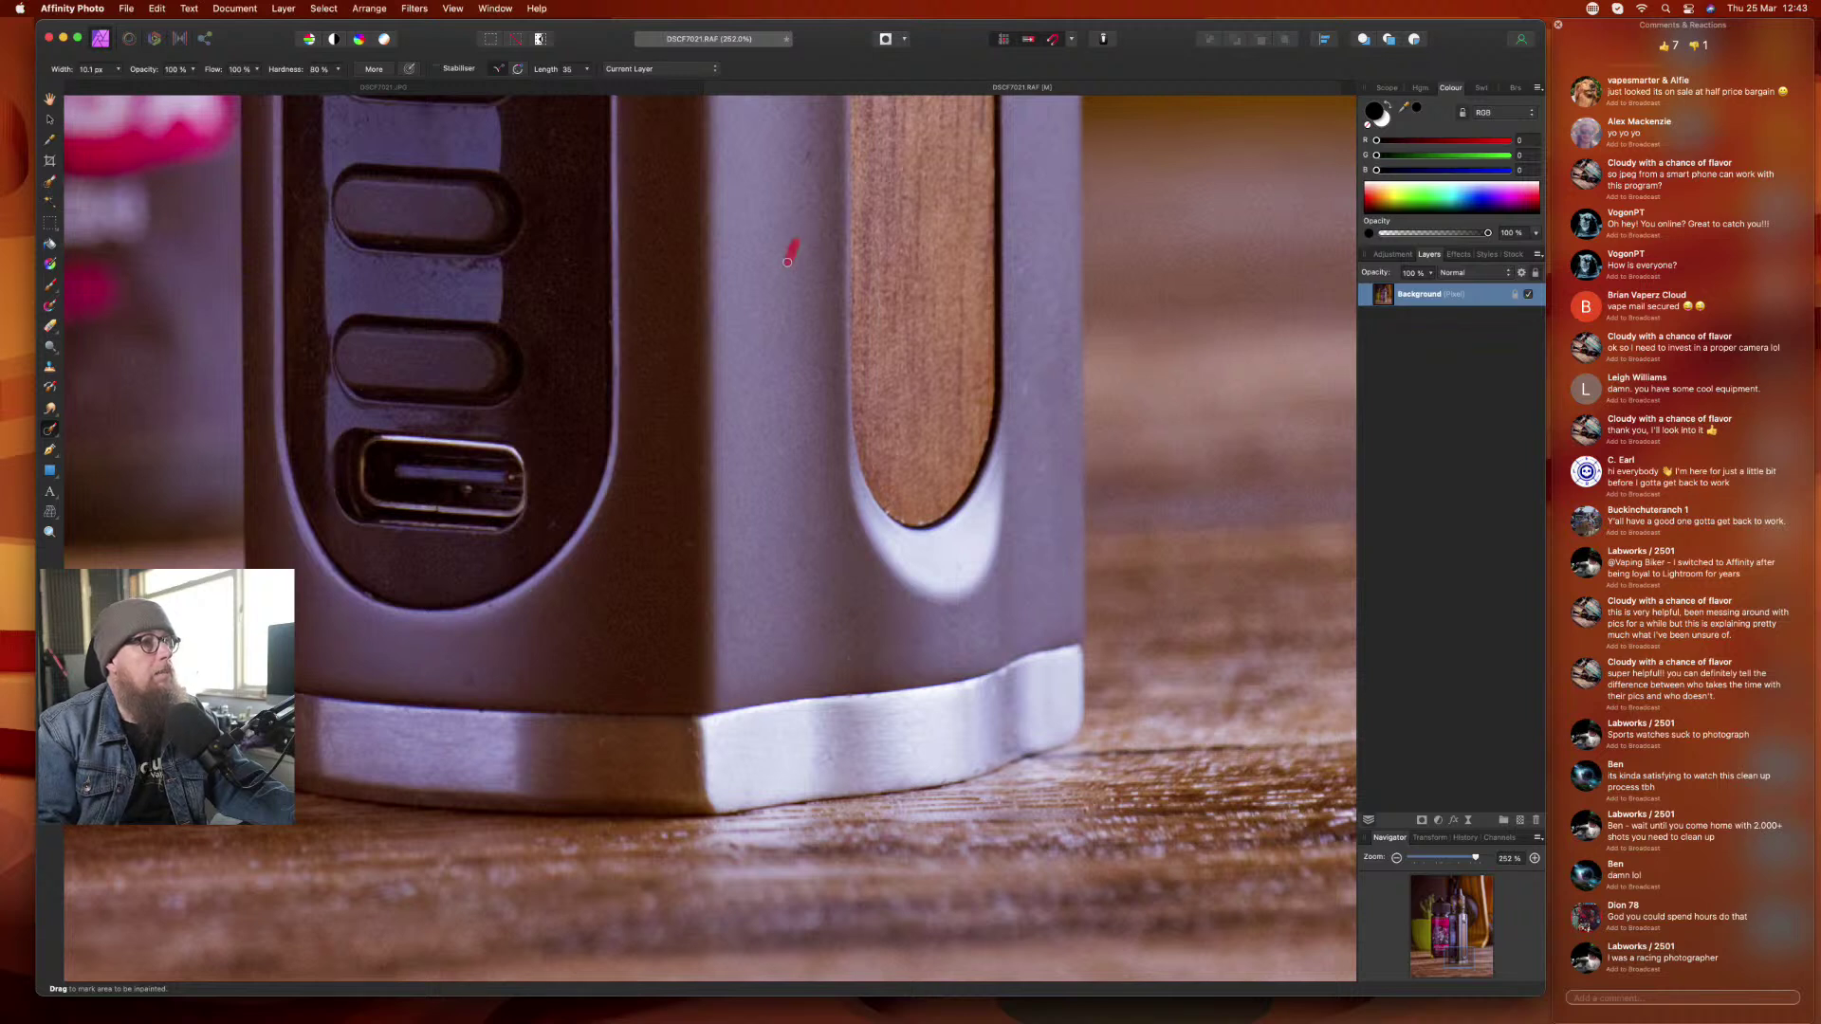
drag(807, 151, 802, 169)
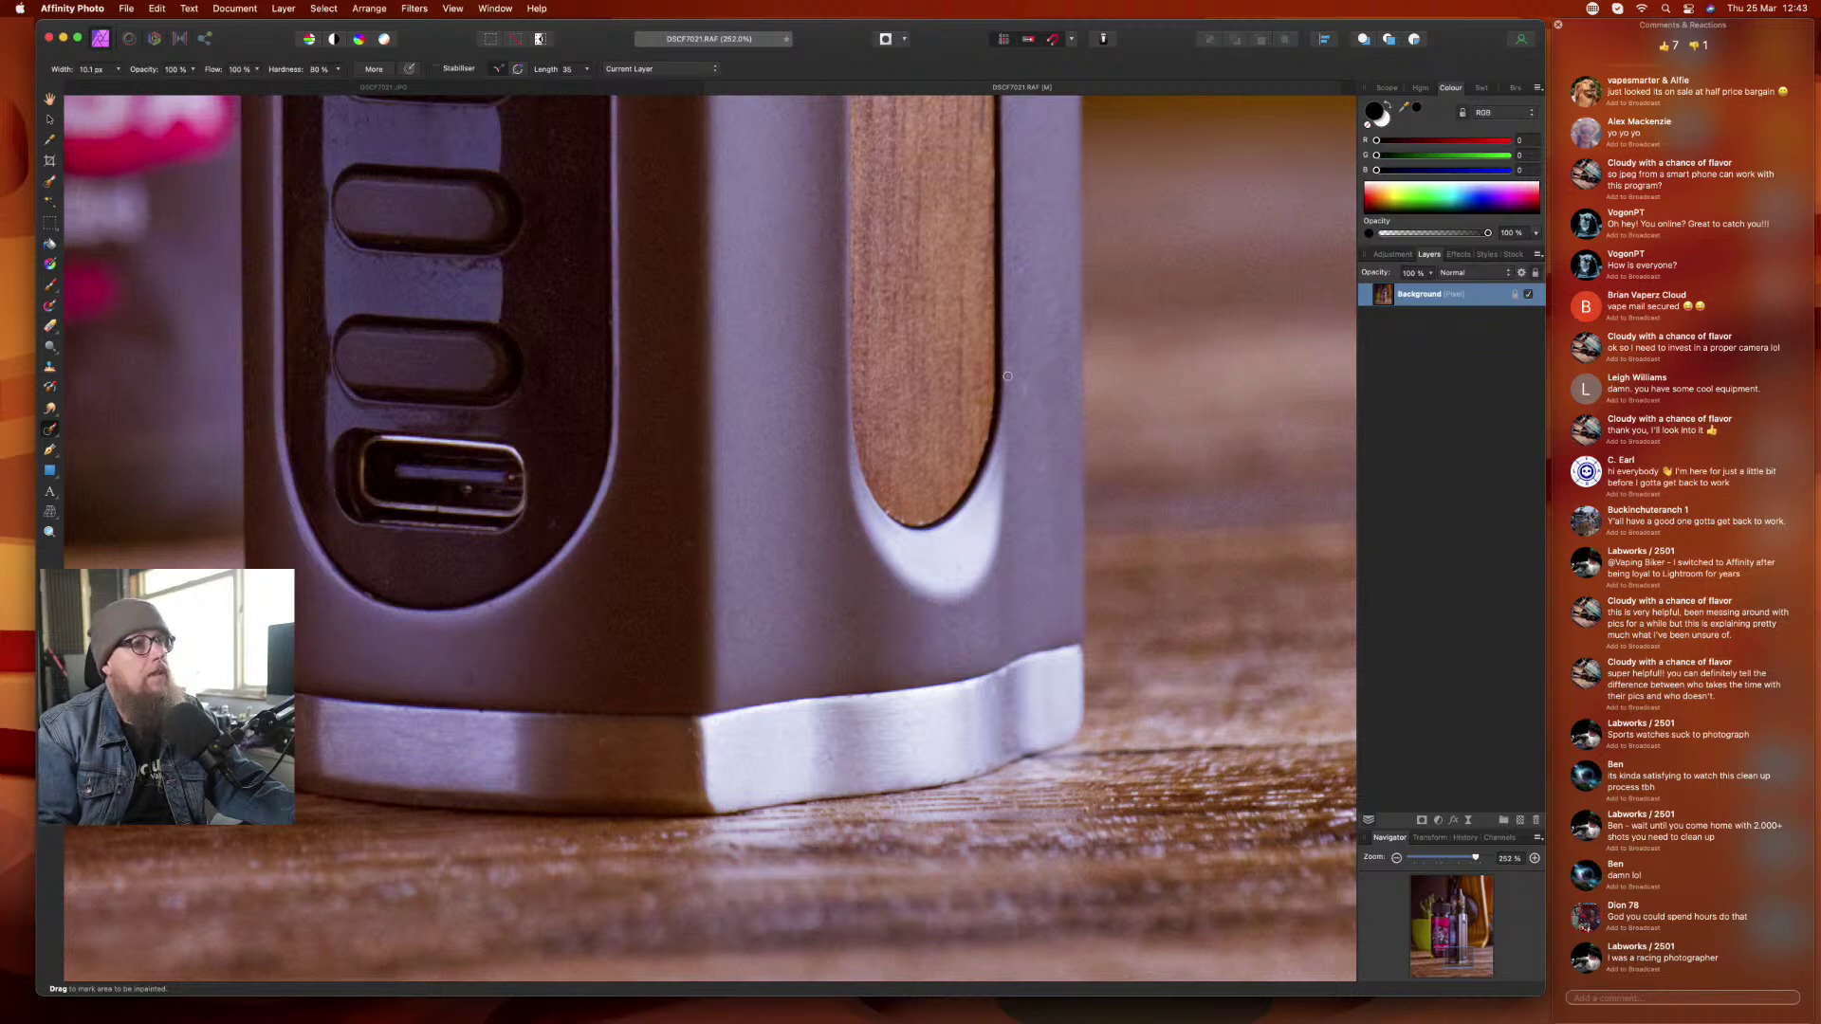
drag(1023, 381, 1026, 398)
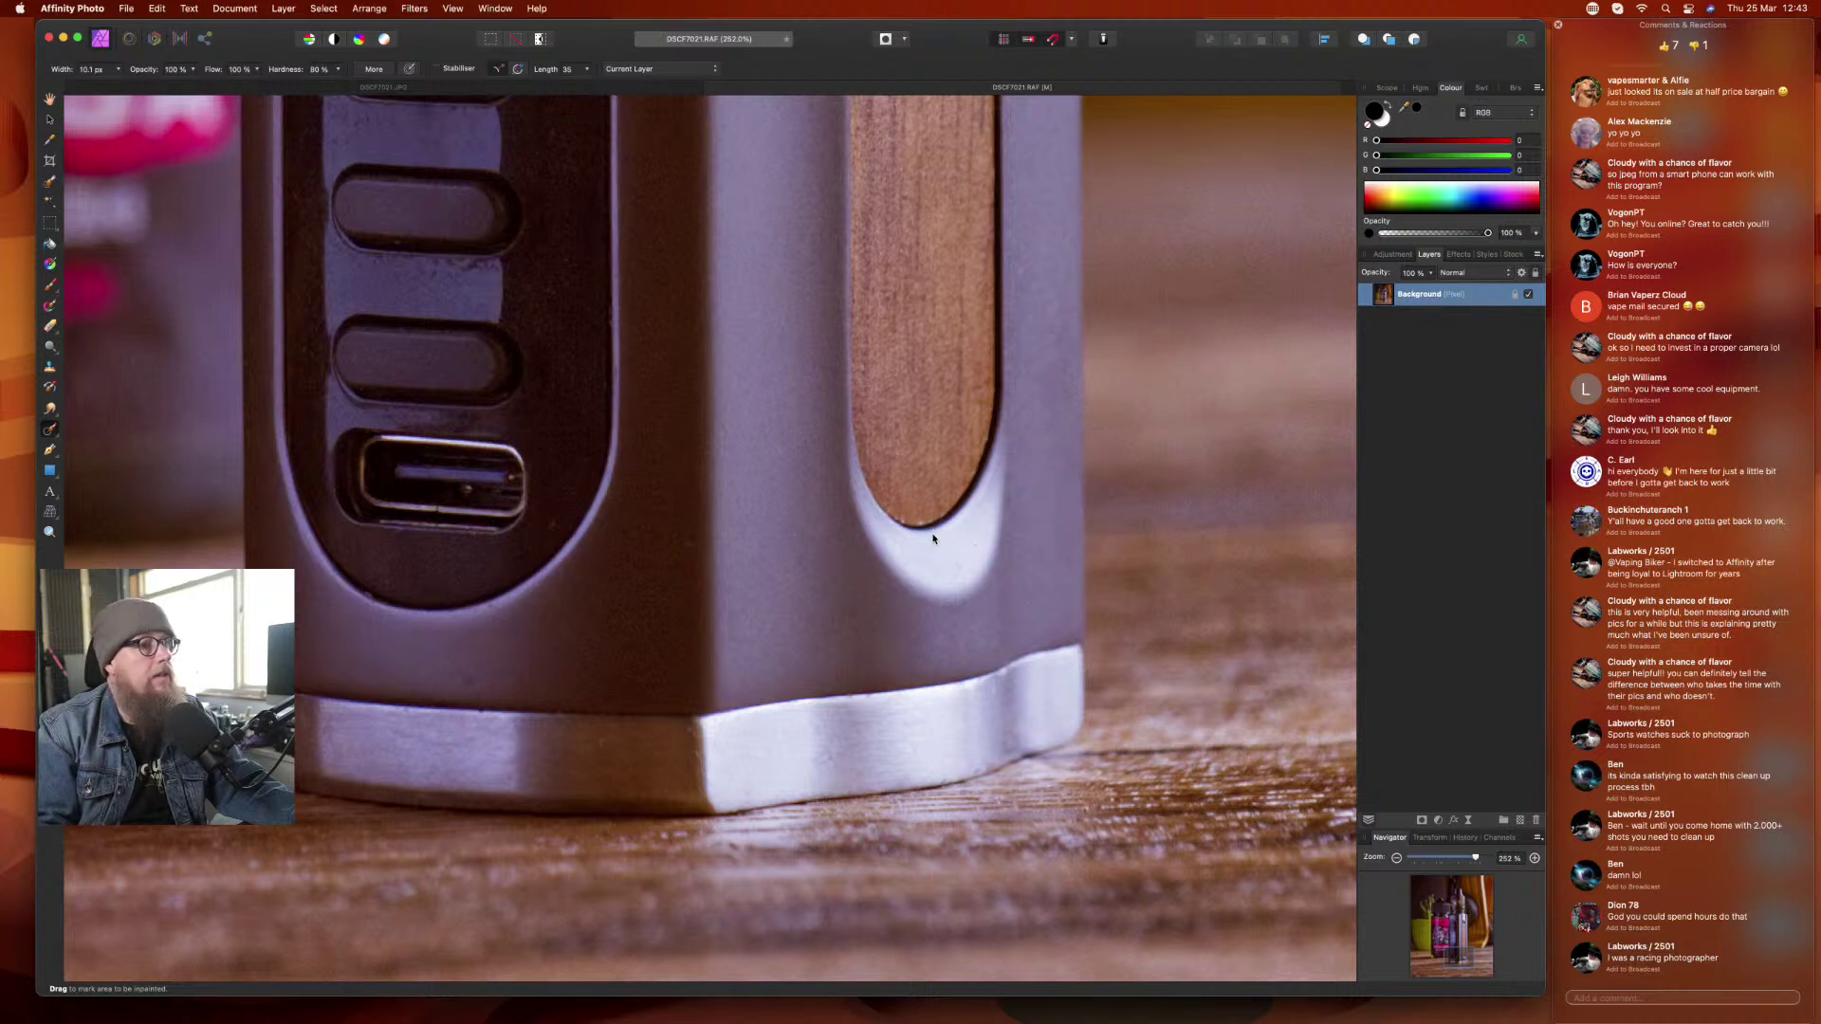
drag(920, 523, 935, 526)
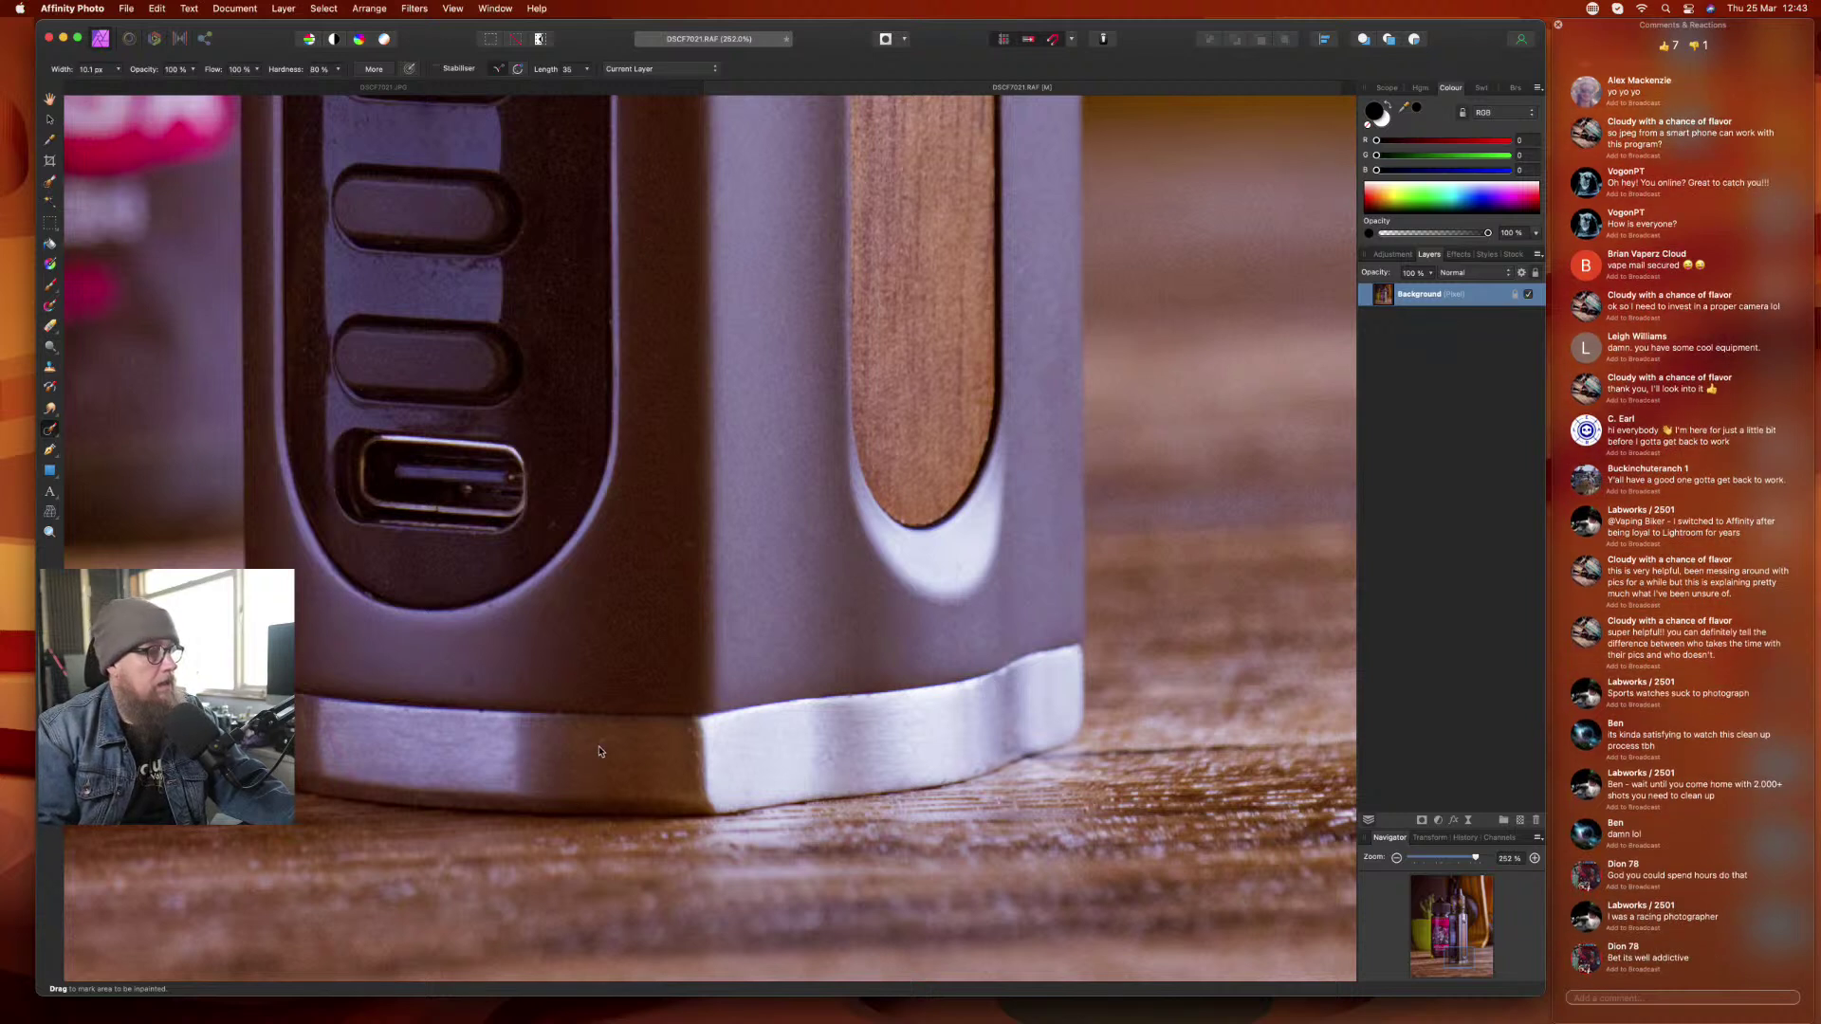
- Inpaint the marks on the device's silver base band and the speck on the body just above it
mouse_move(606, 743)
mouse_down()
mouse_move(694, 734)
mouse_move(700, 779)
mouse_up()
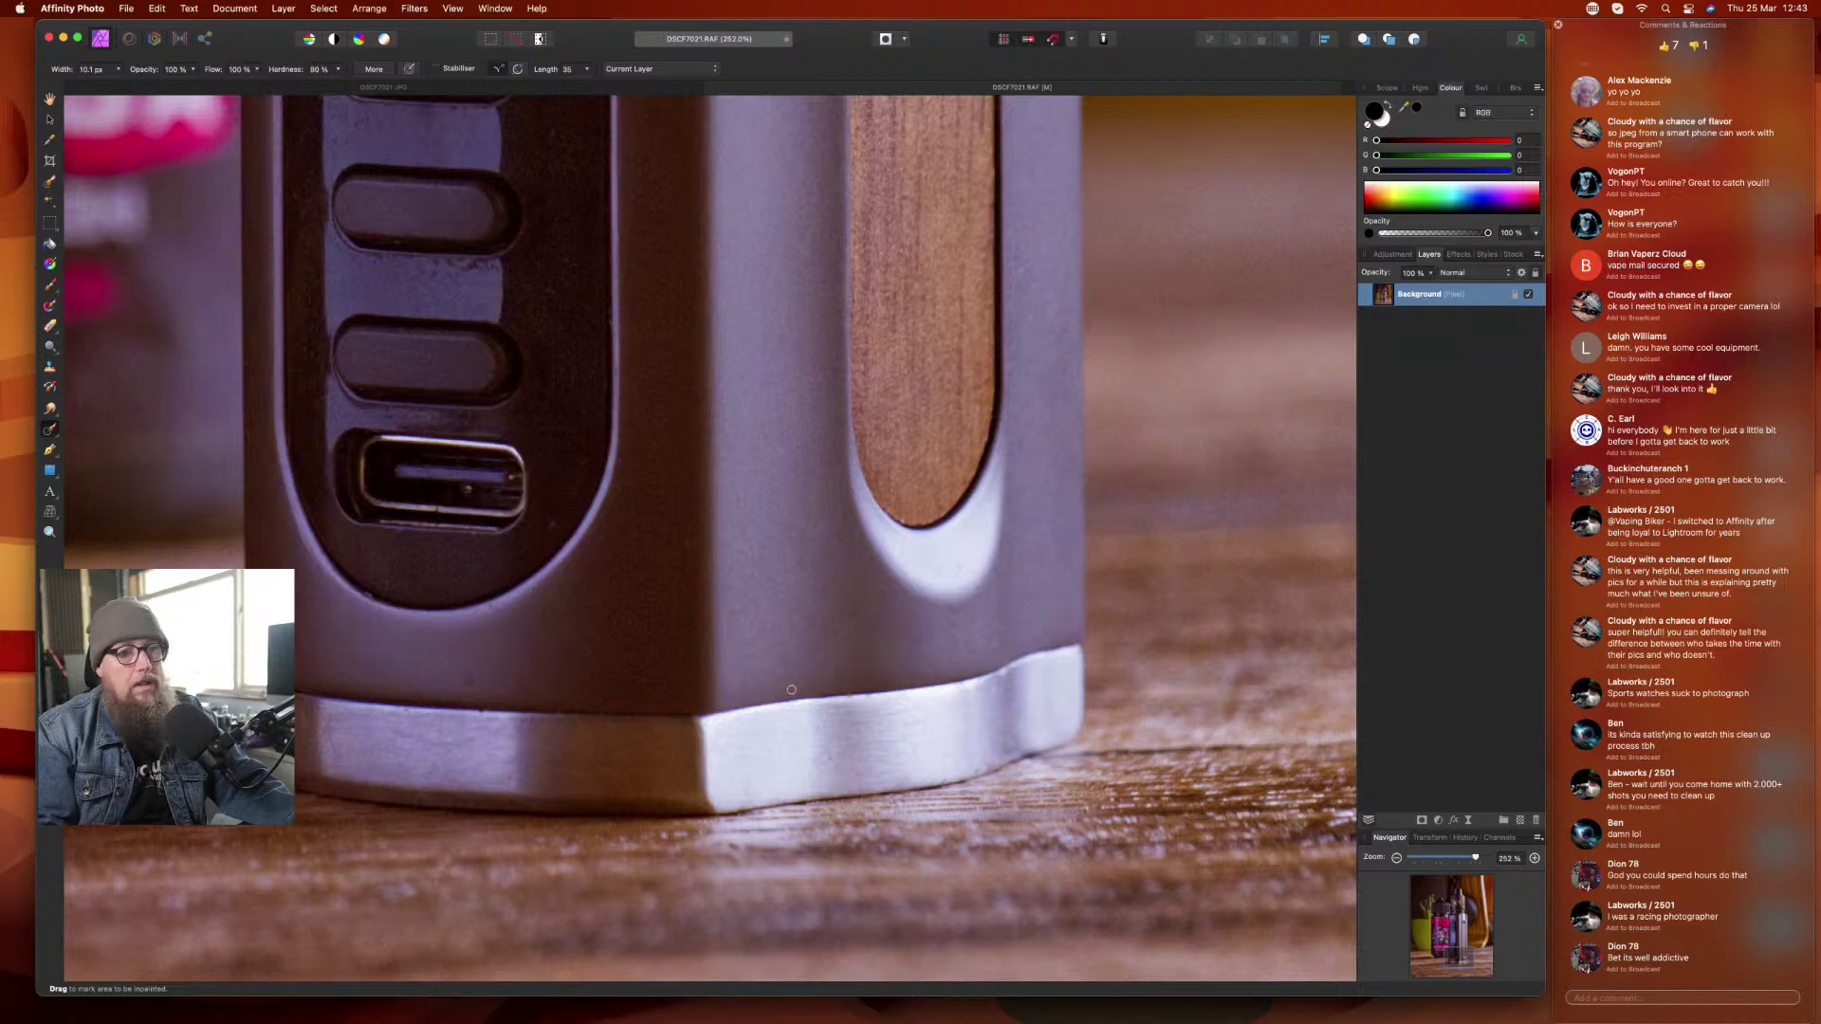
scroll(864, 613, down, 5)
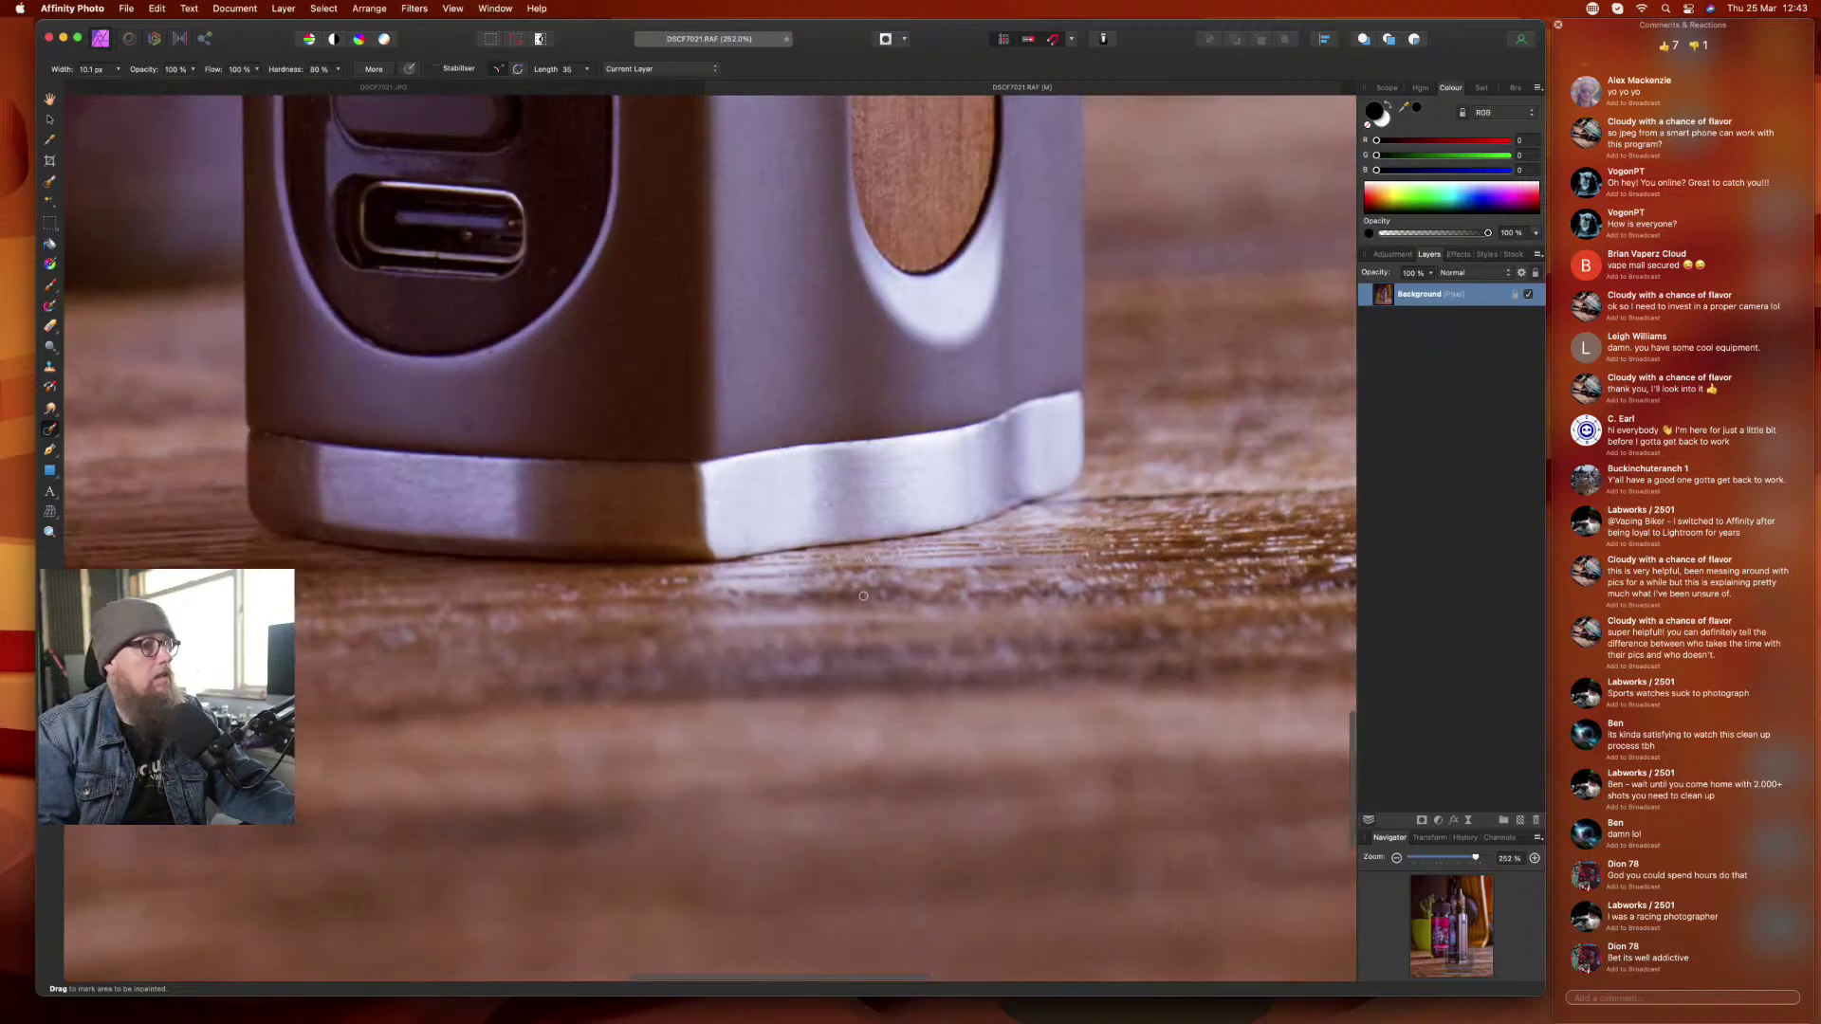
mouse_move(834, 508)
mouse_down()
mouse_move(813, 509)
mouse_move(836, 495)
mouse_up()
drag(1020, 481, 1000, 488)
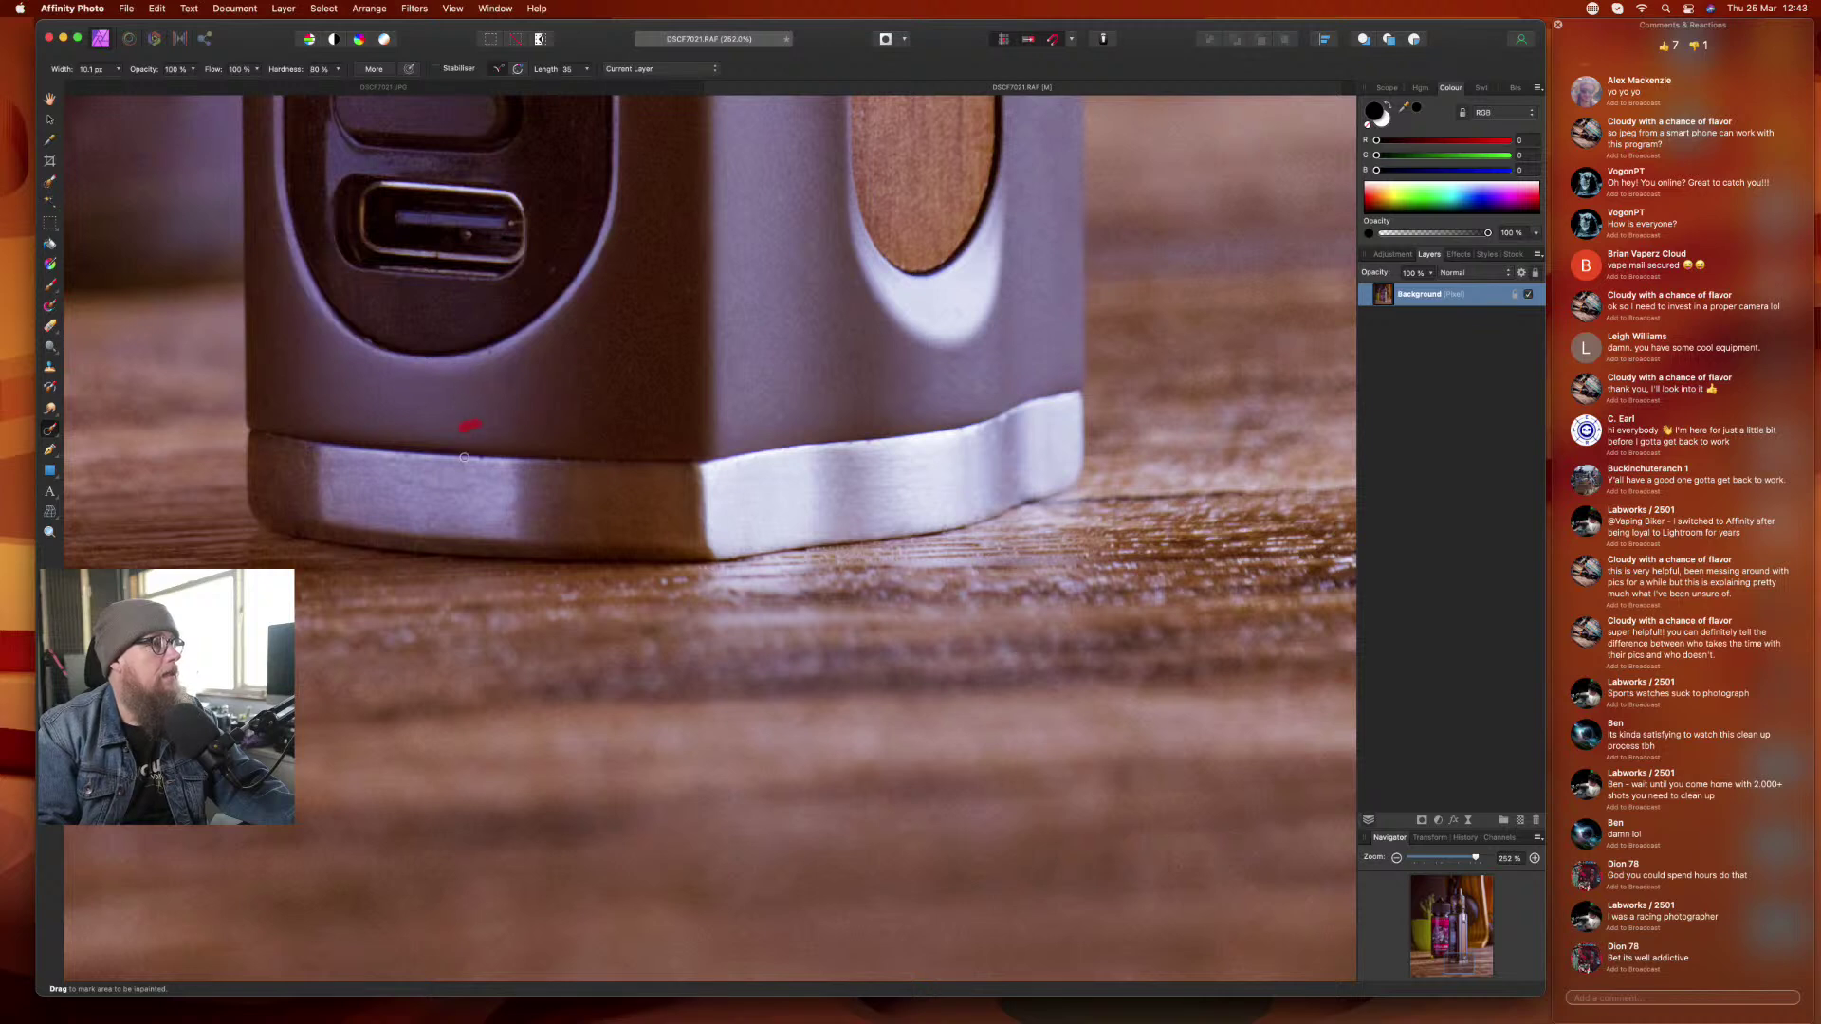
drag(425, 541, 410, 543)
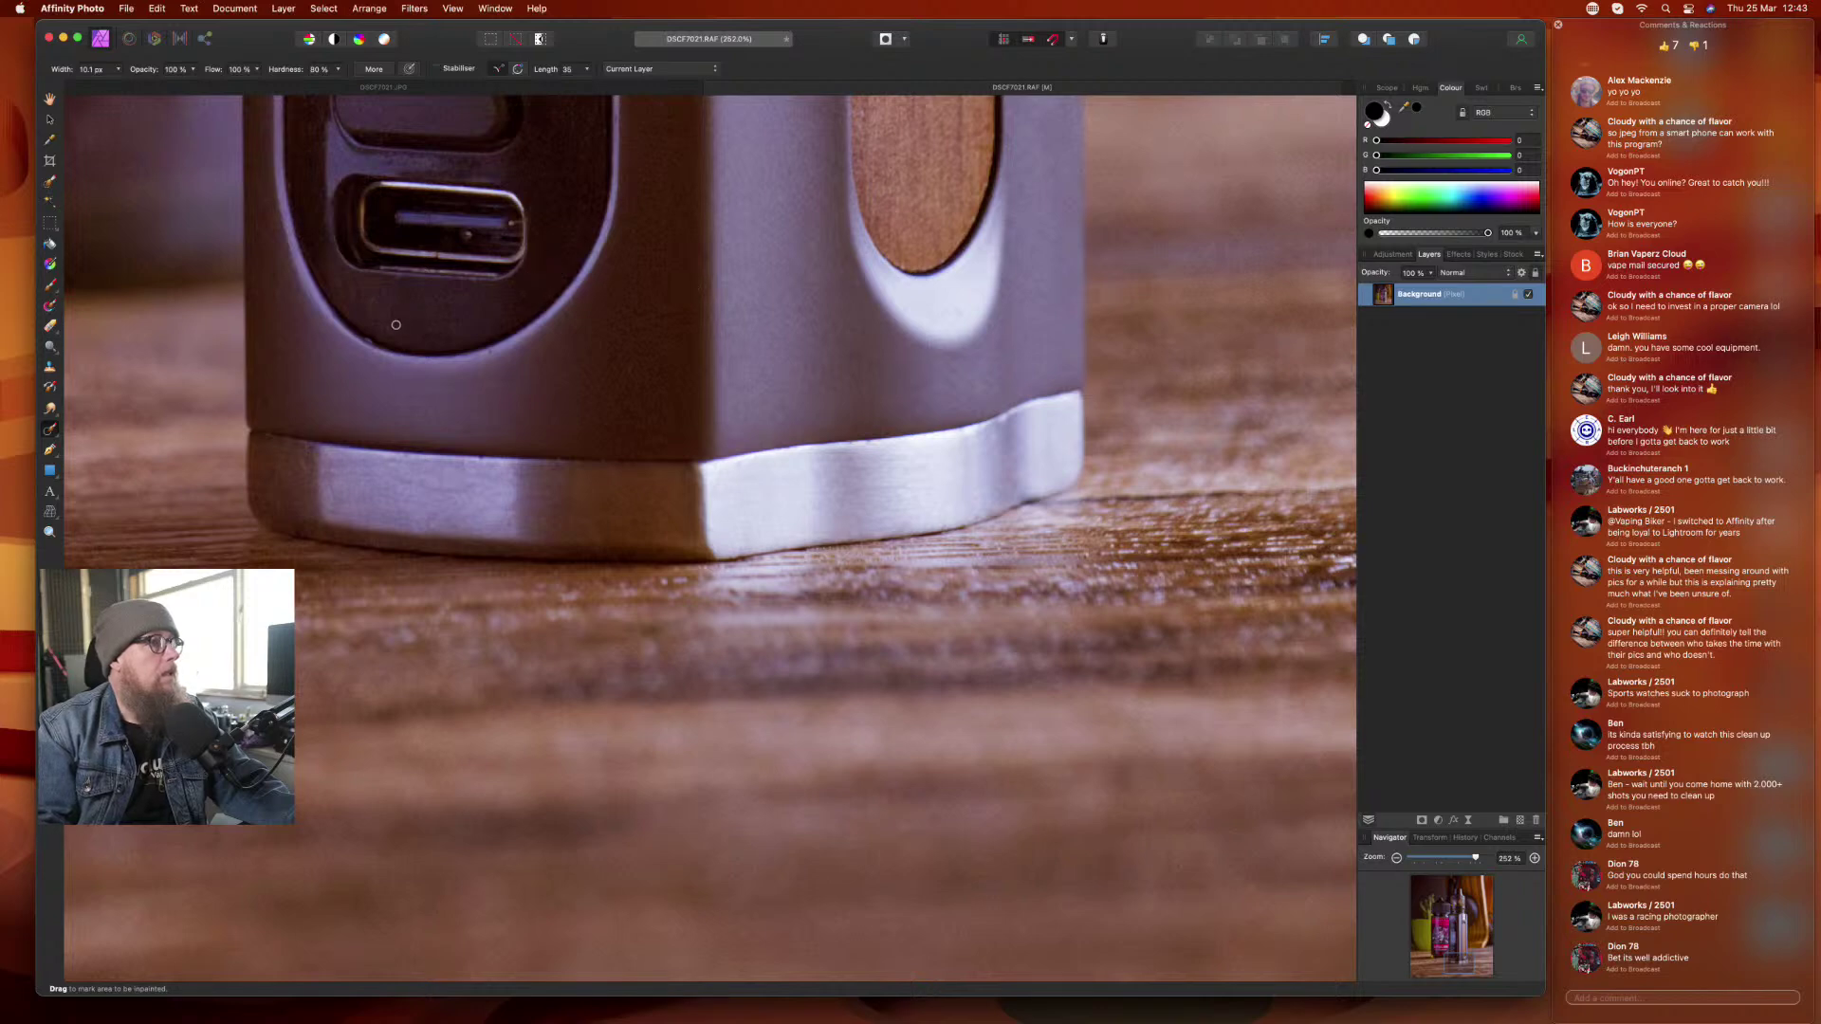
- Review the cleaned-up device at several magnifications and in the full photo
scroll(641, 403, down, 6)
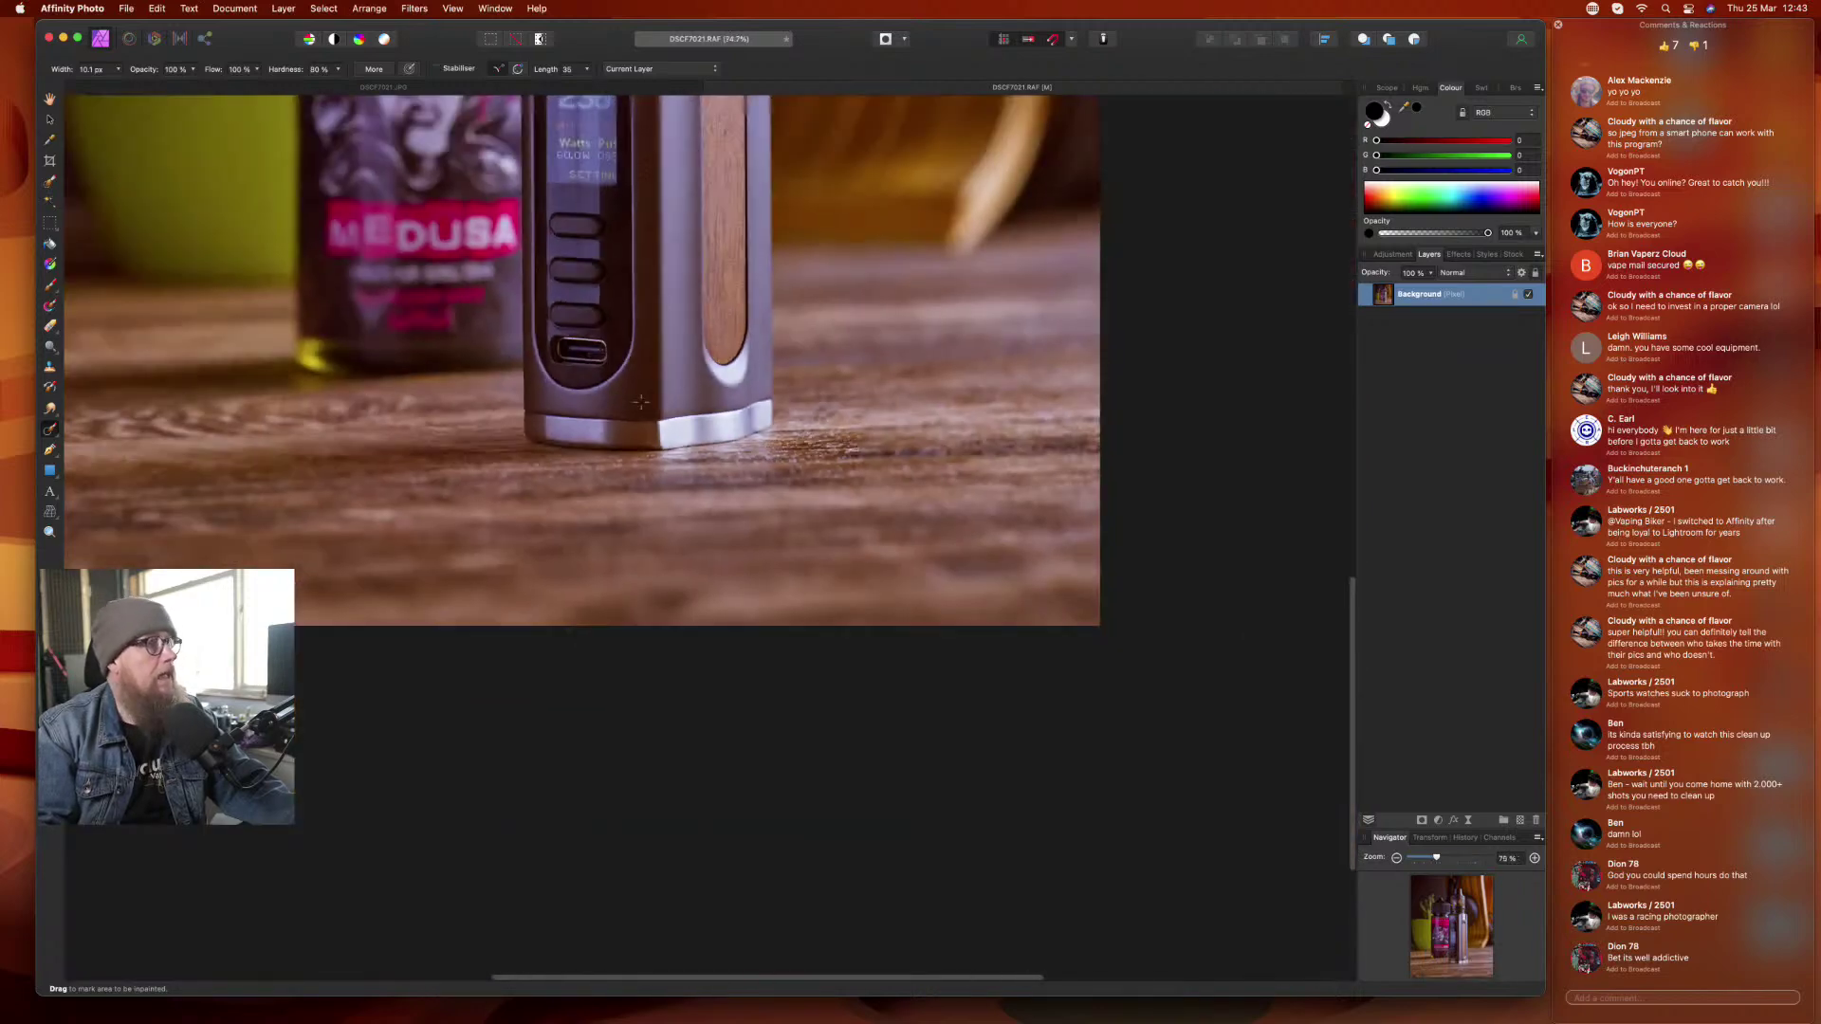
scroll(642, 403, up, 5)
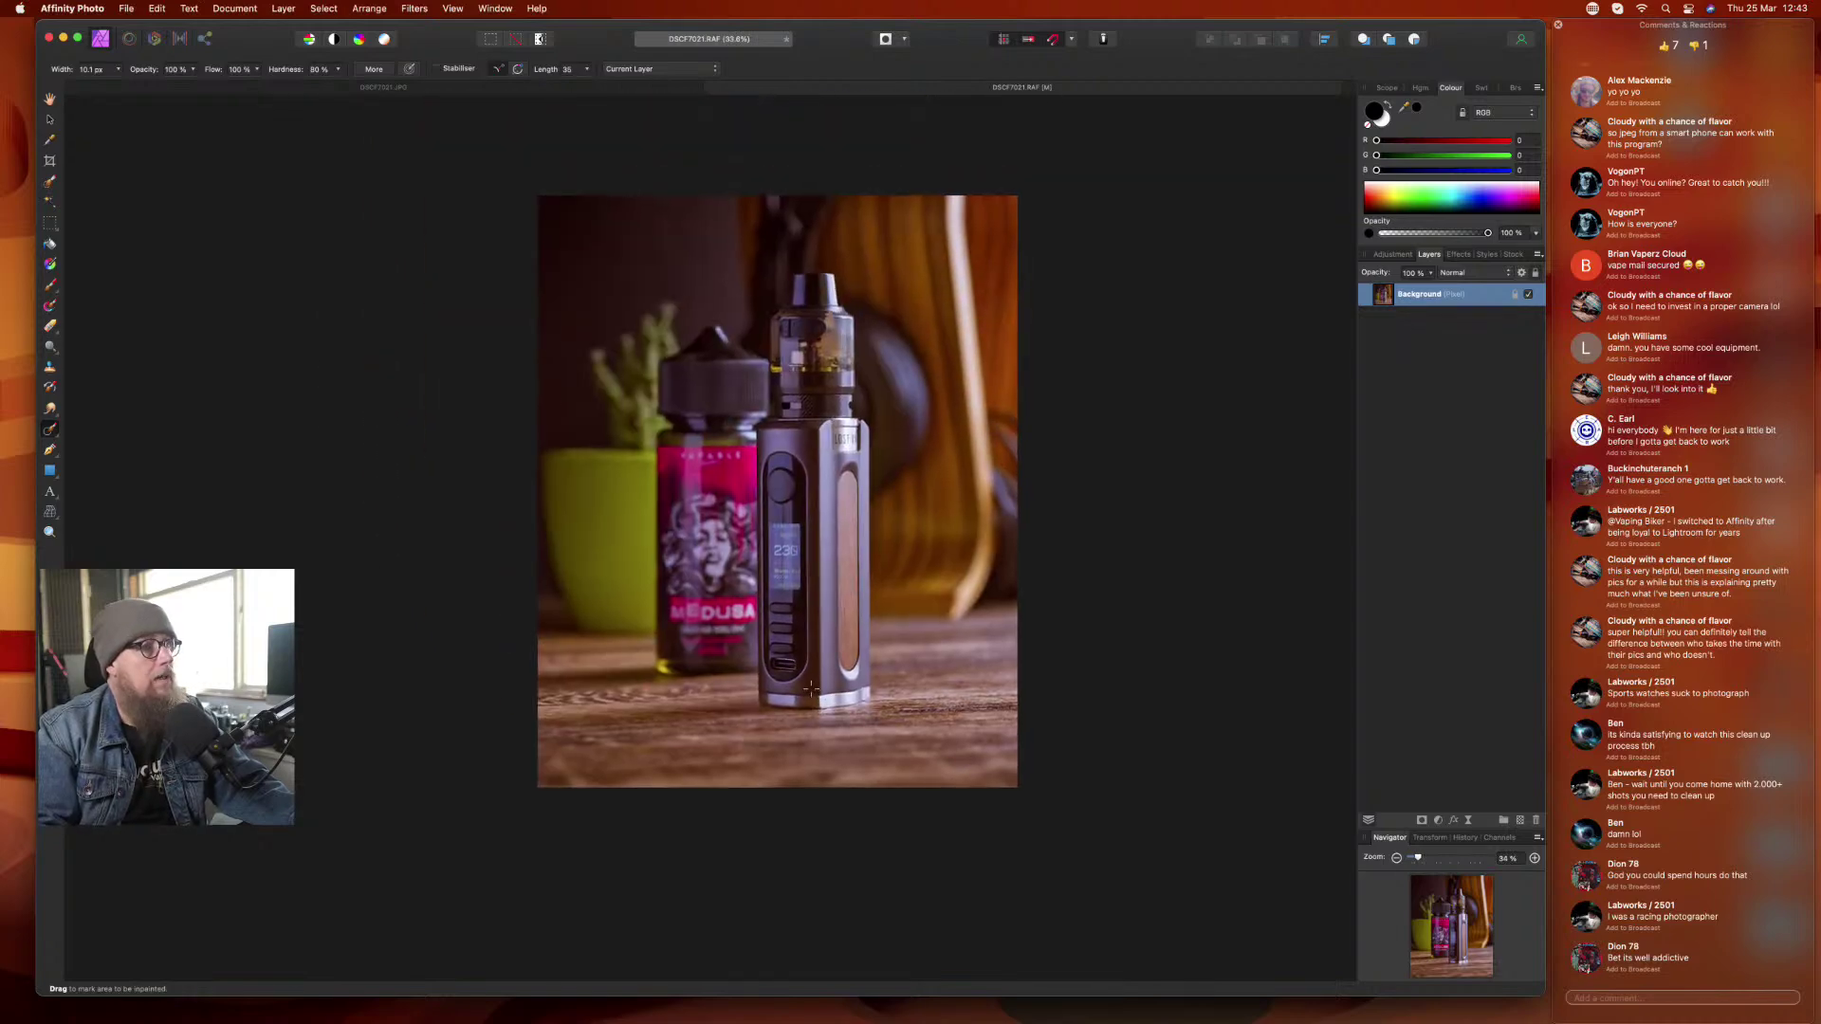
scroll(813, 657, up, 5)
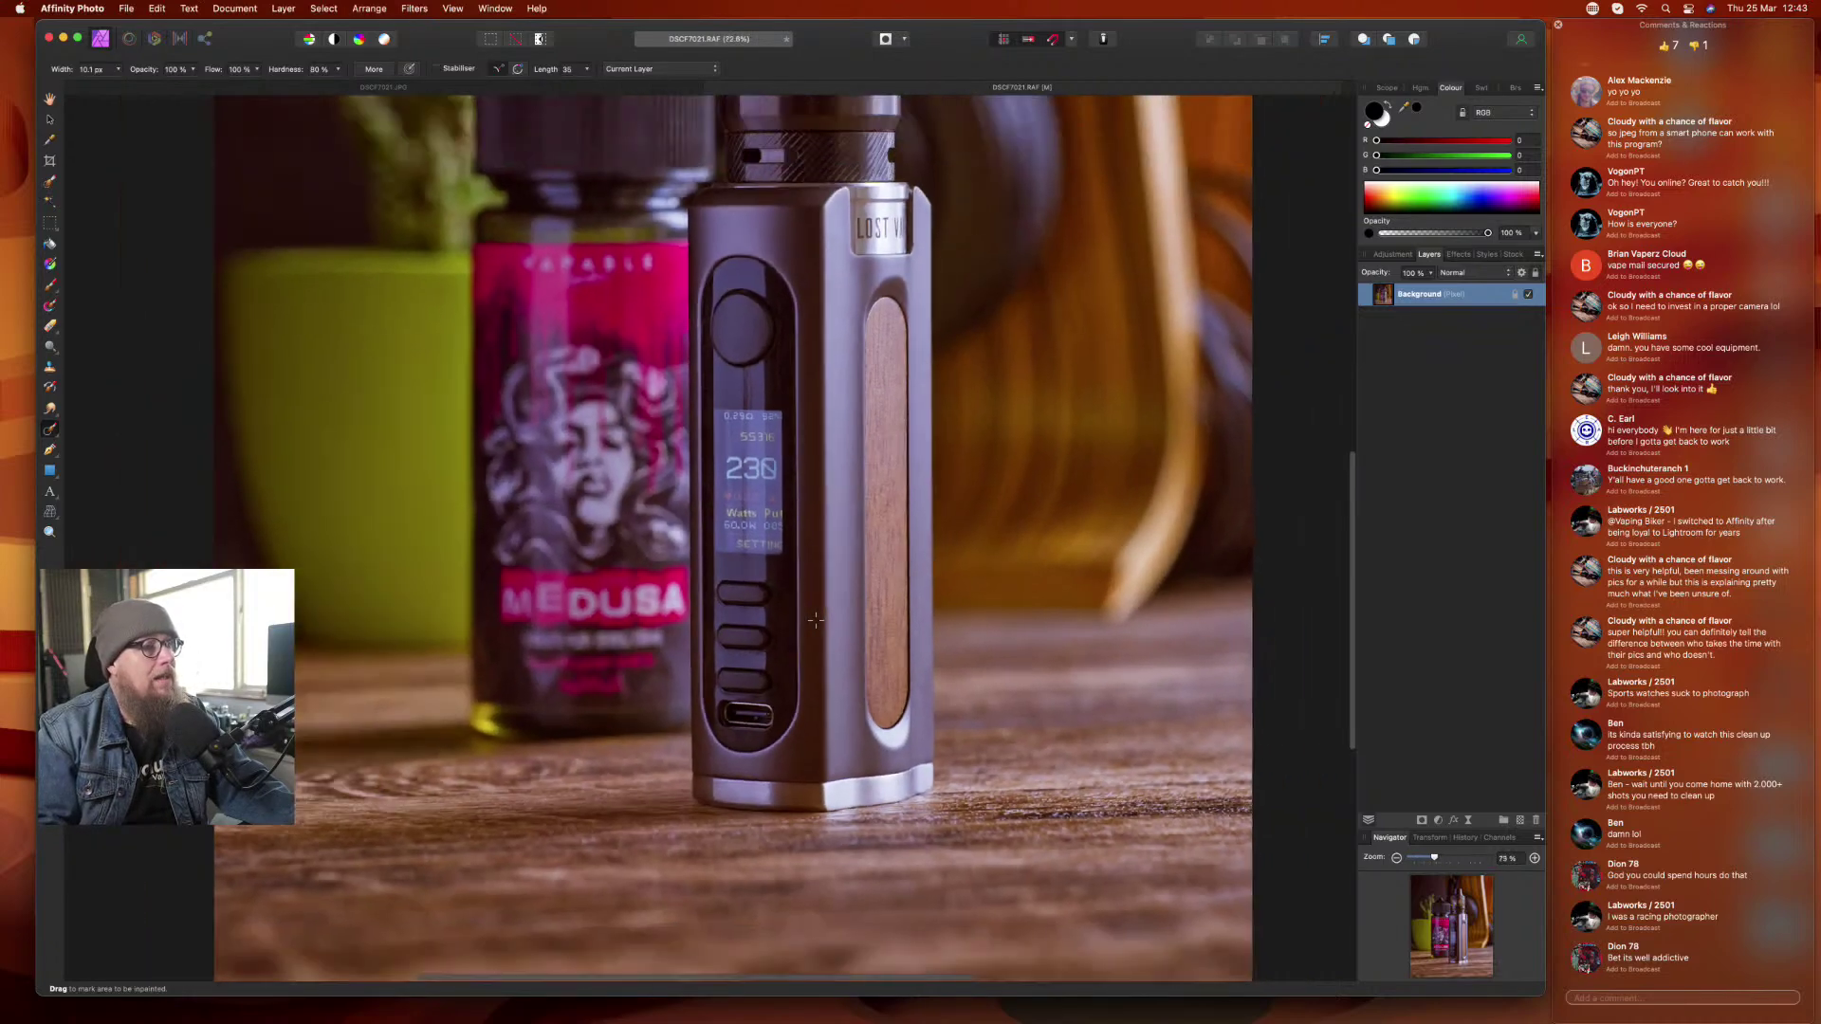
scroll(832, 572, up, 4)
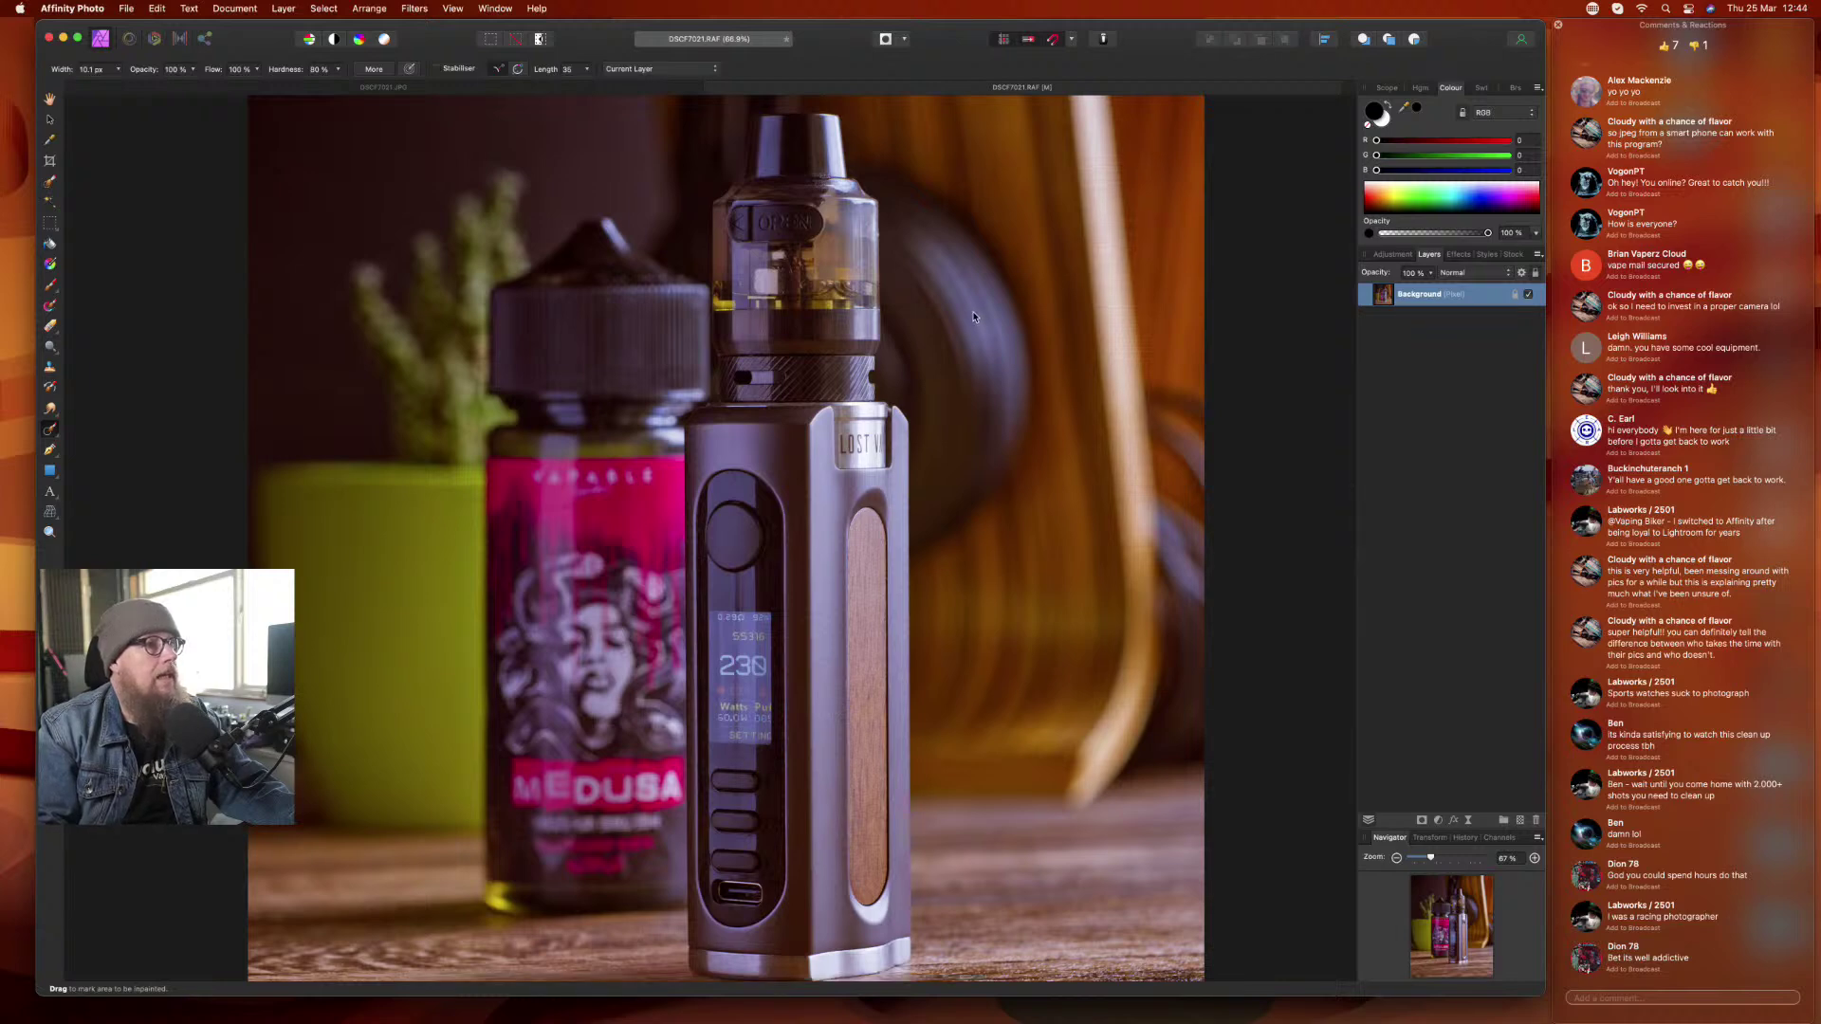
scroll(924, 434, down, 3)
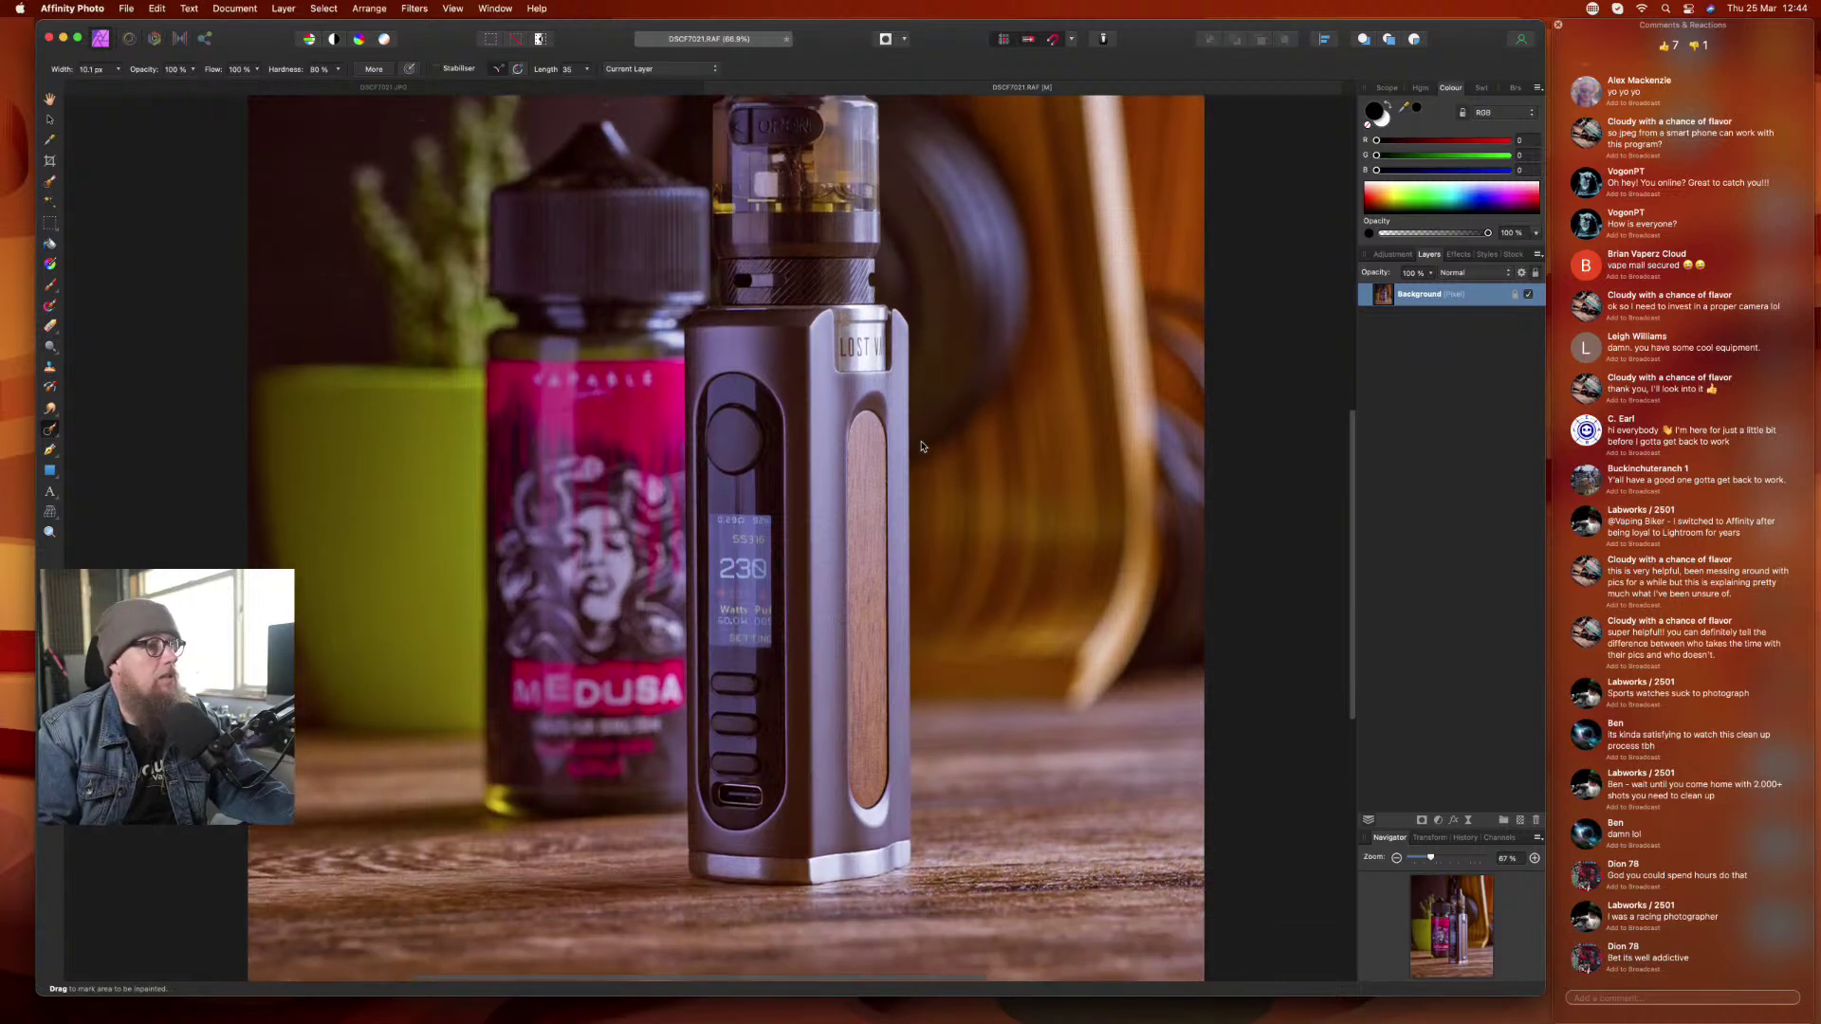
scroll(921, 440, down, 2)
scroll(908, 414, up, 3)
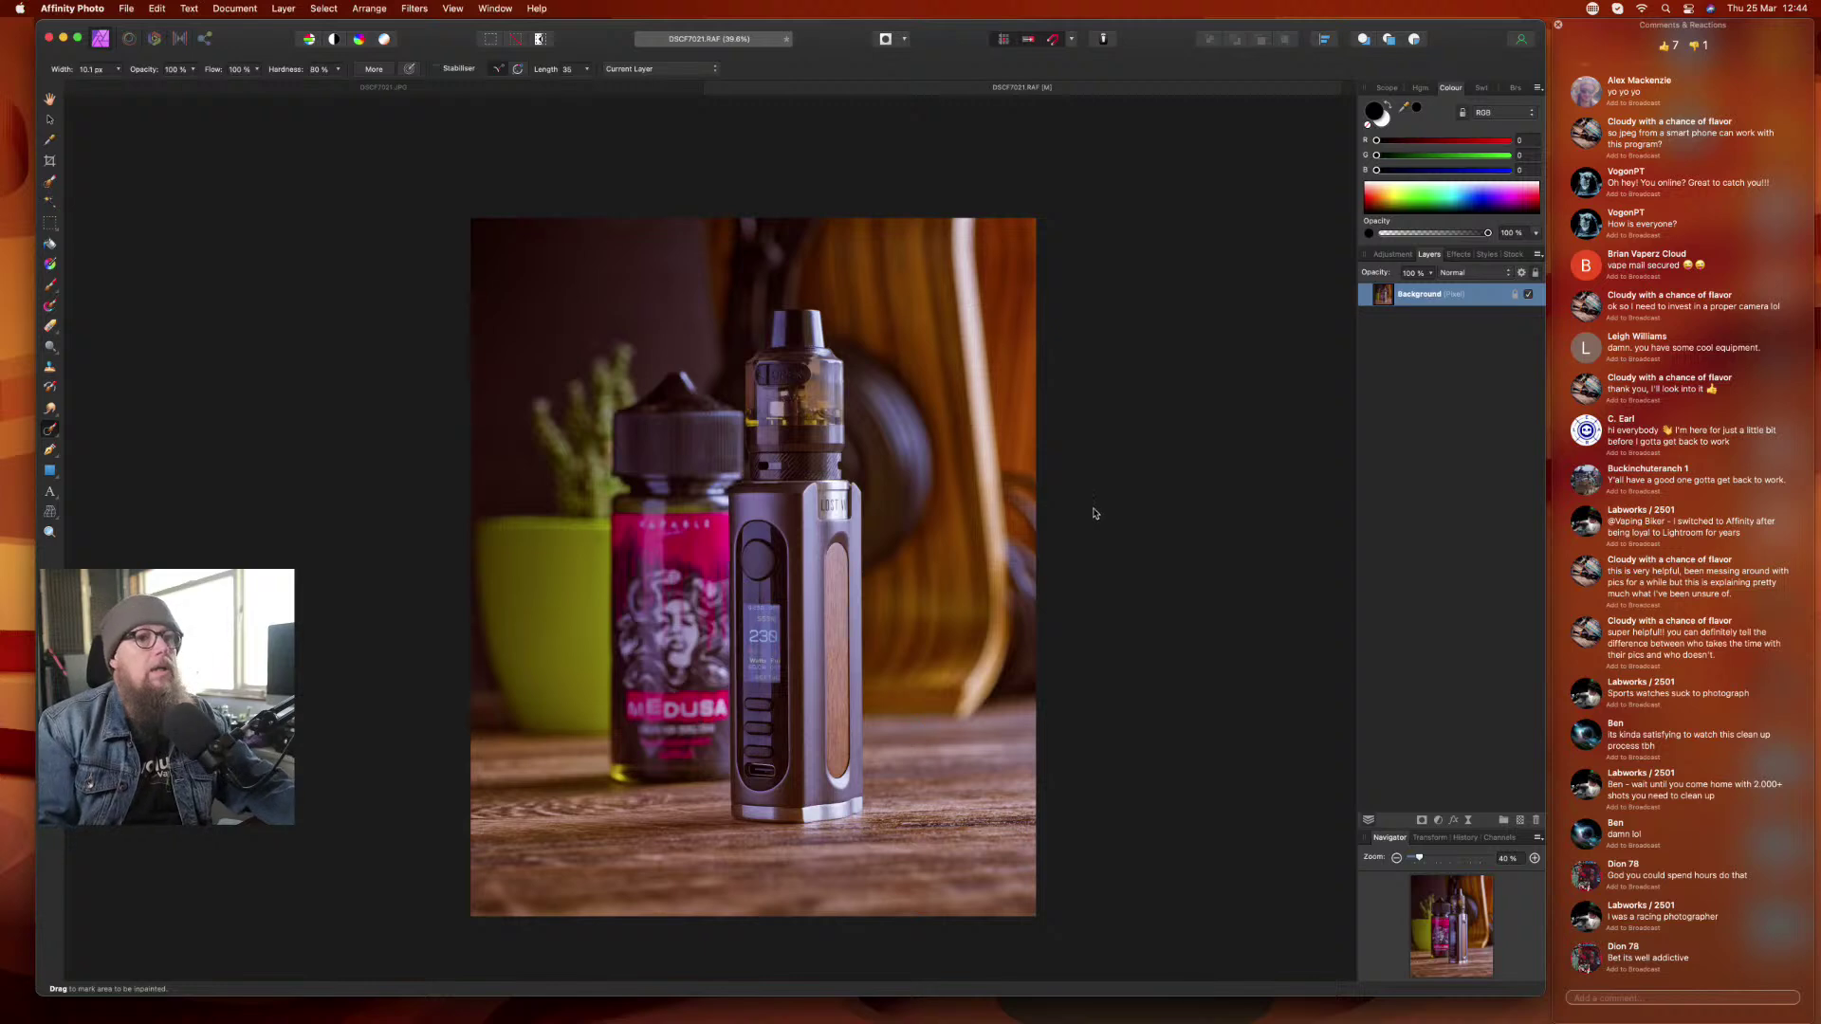
- Duplicate the retouched Background layer
right_click(1448, 293)
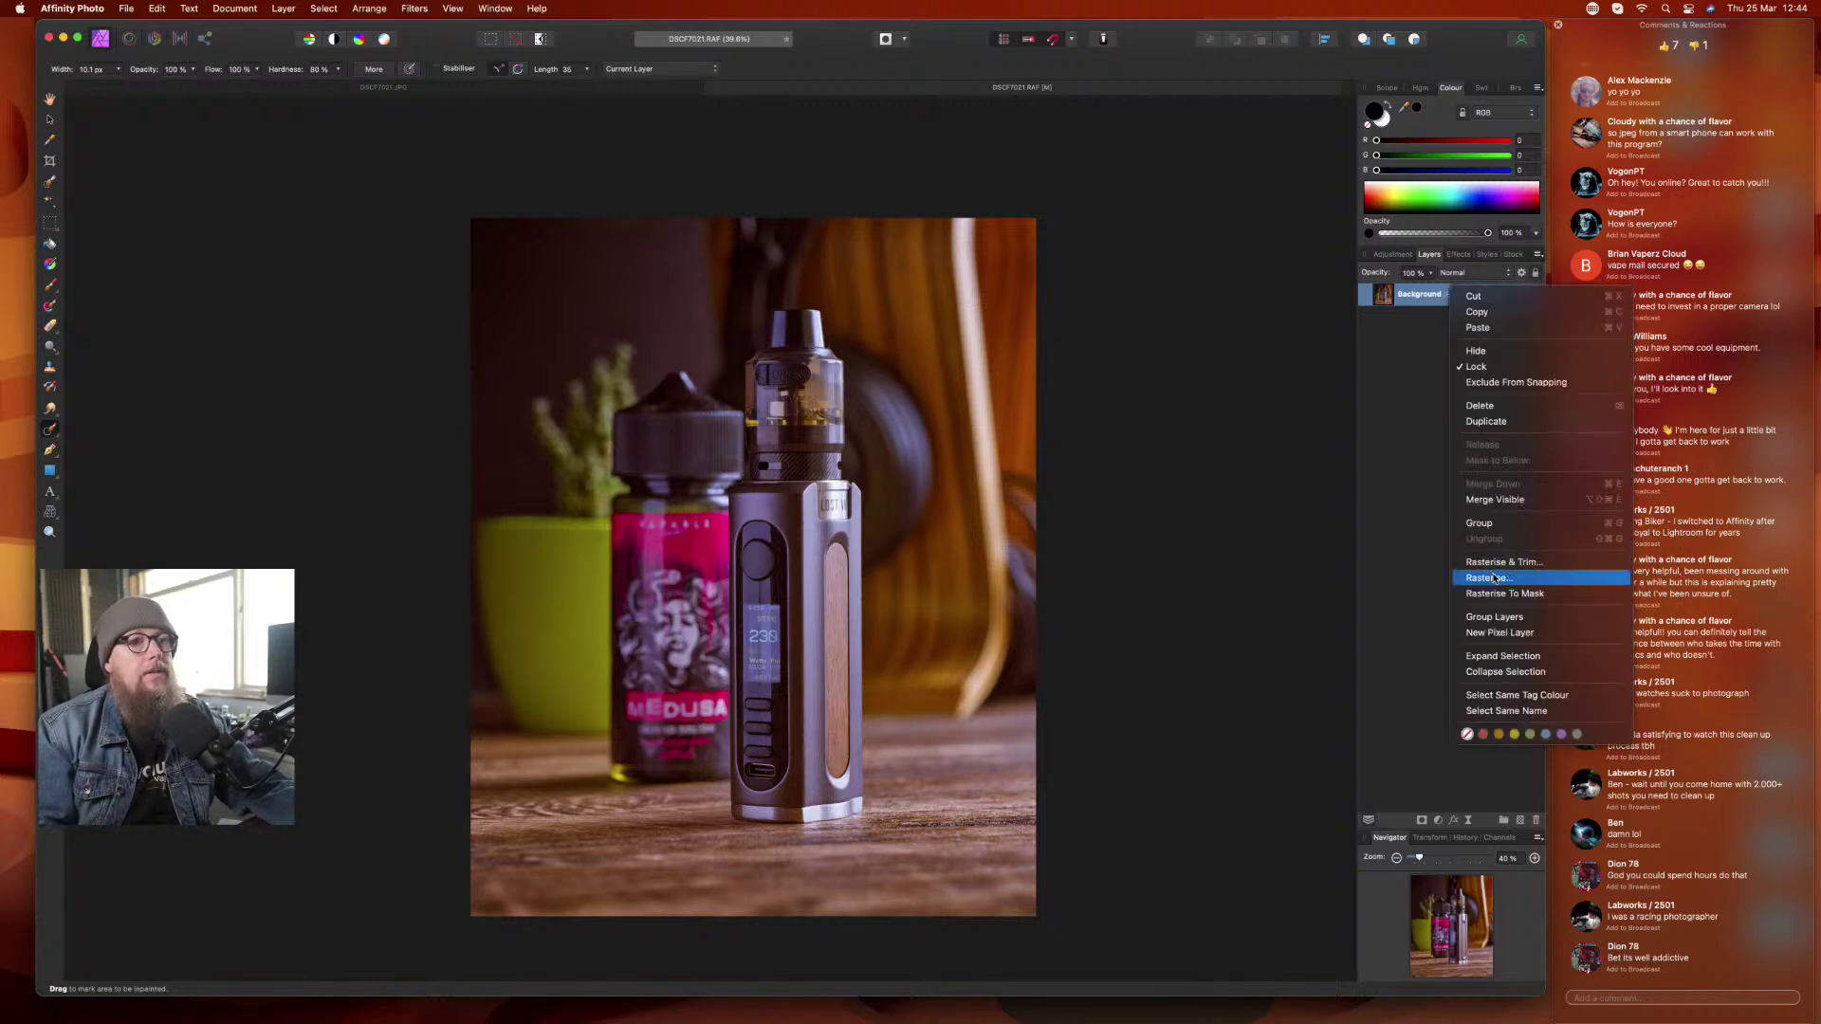
click(1492, 421)
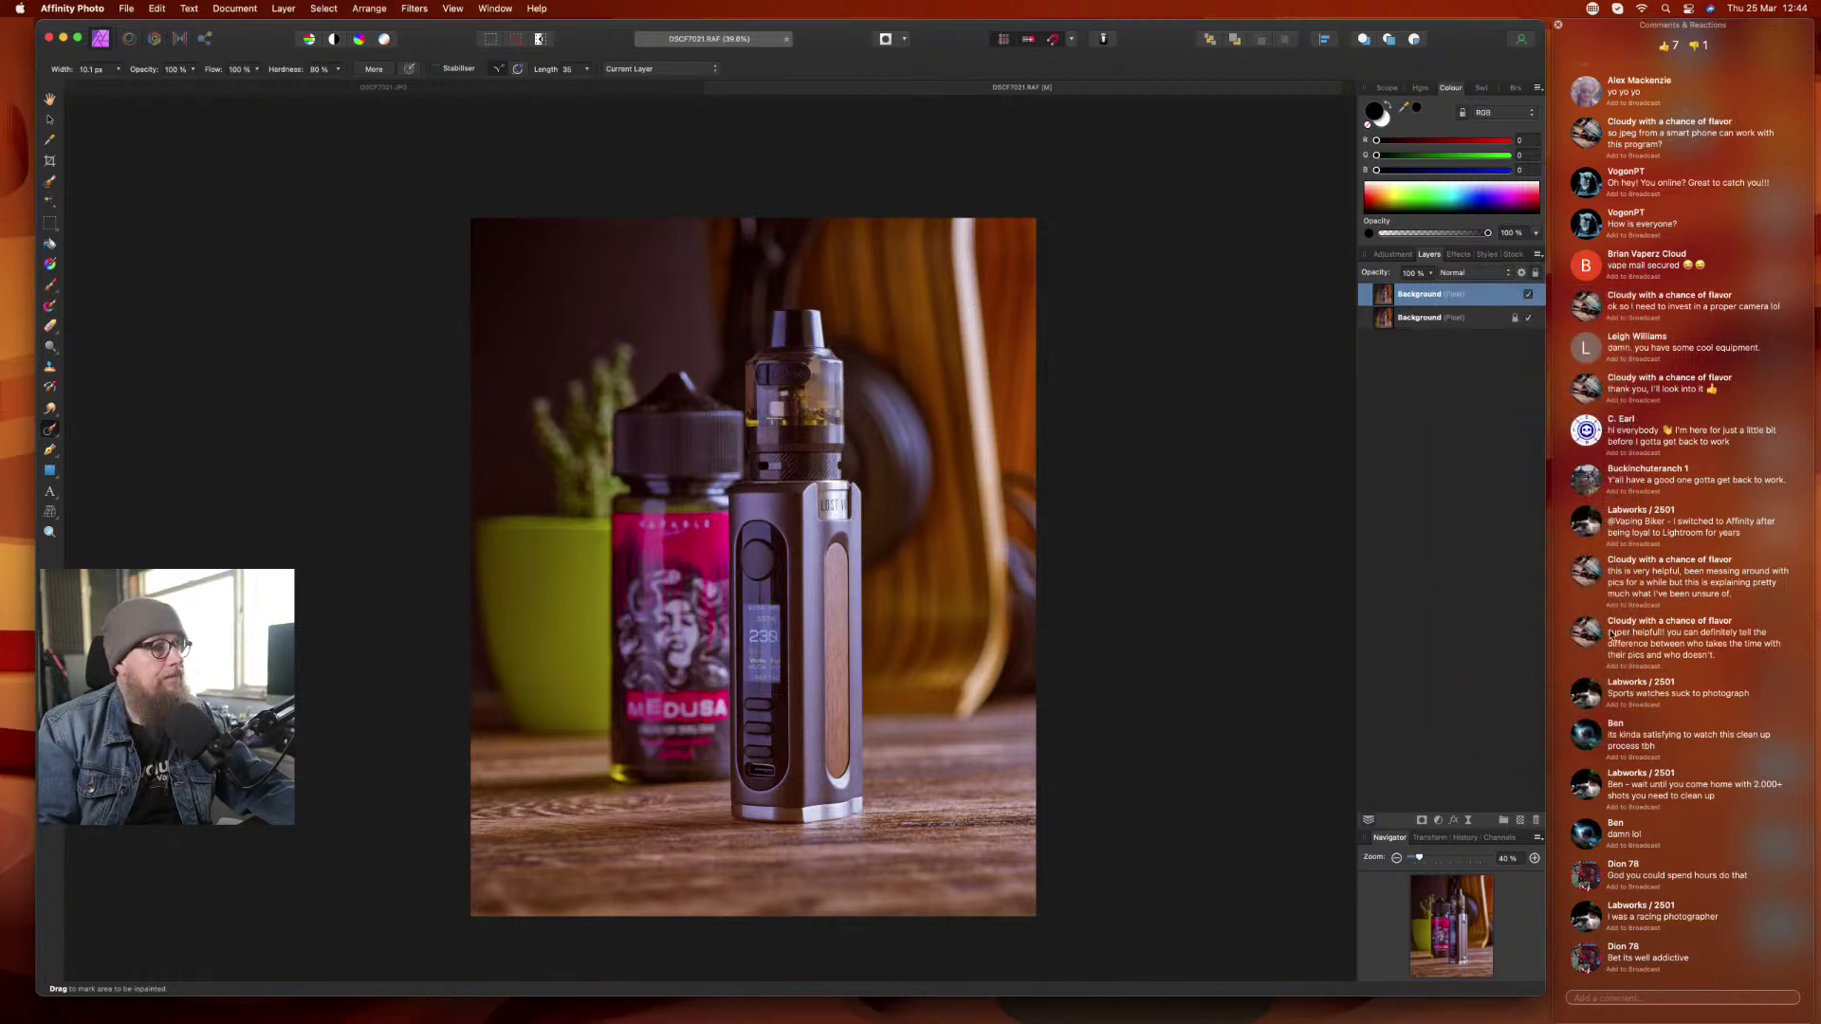
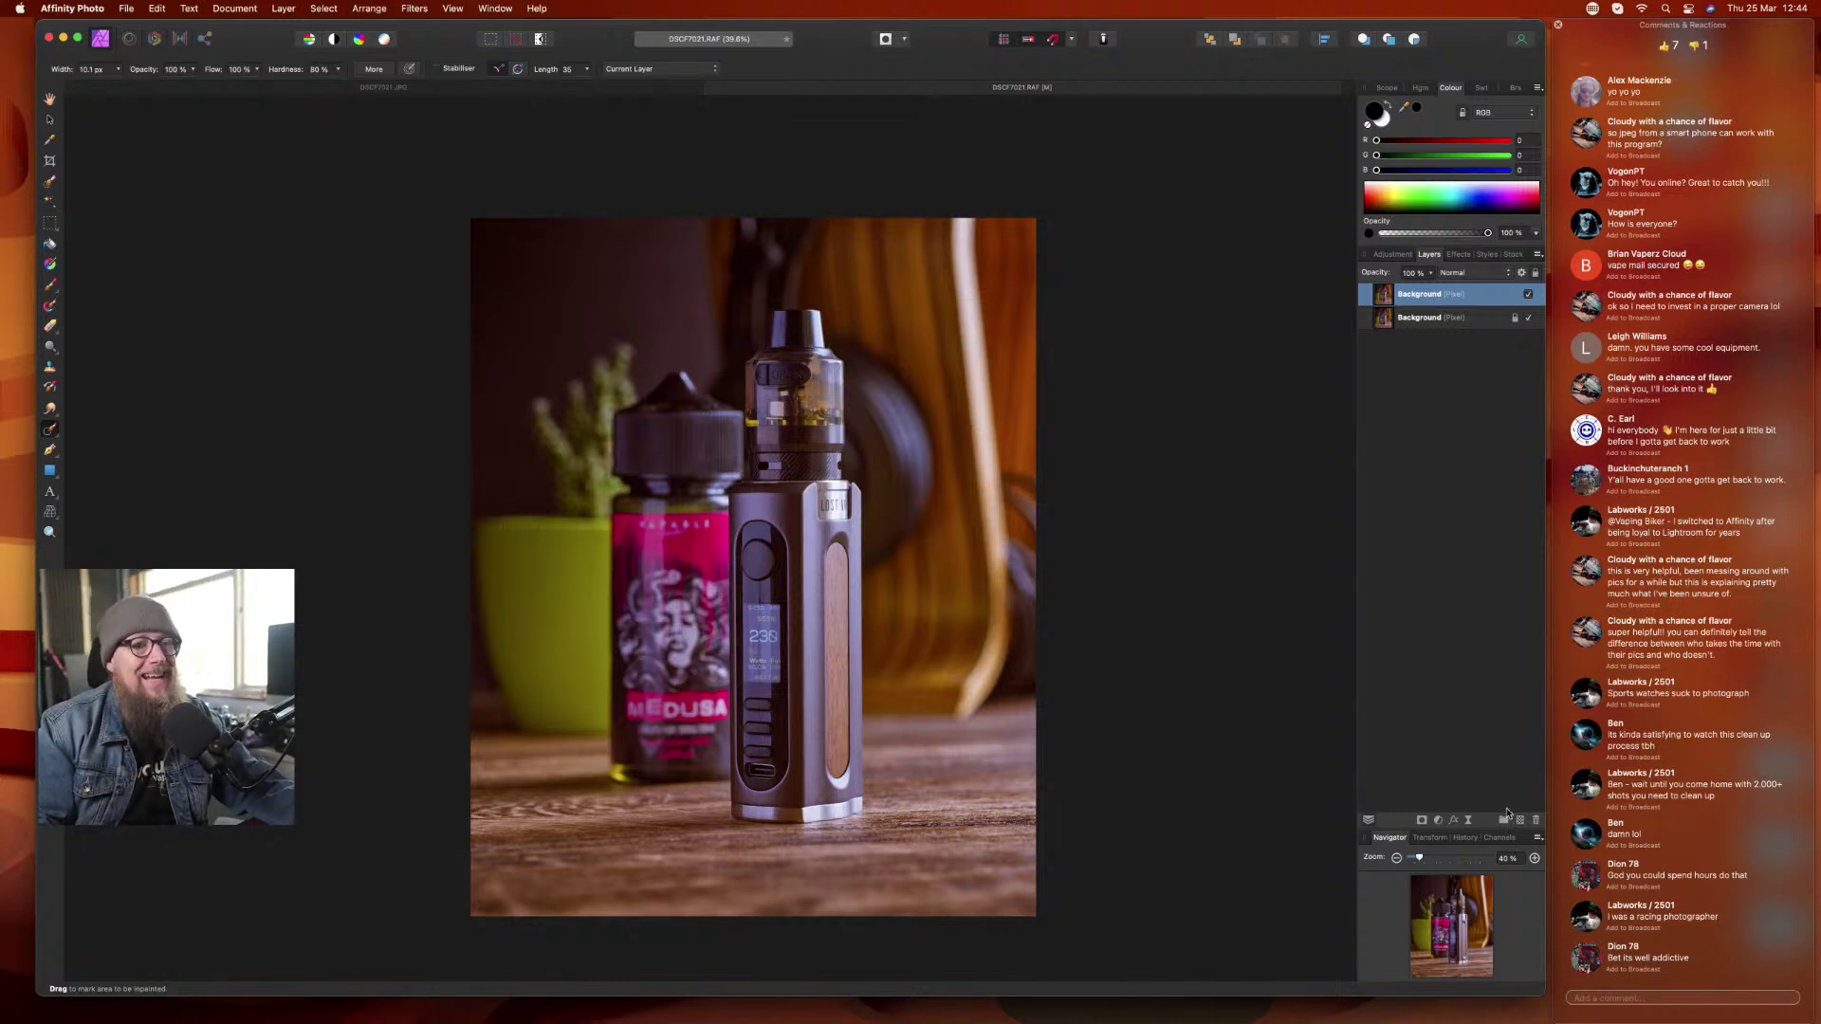
click(1469, 820)
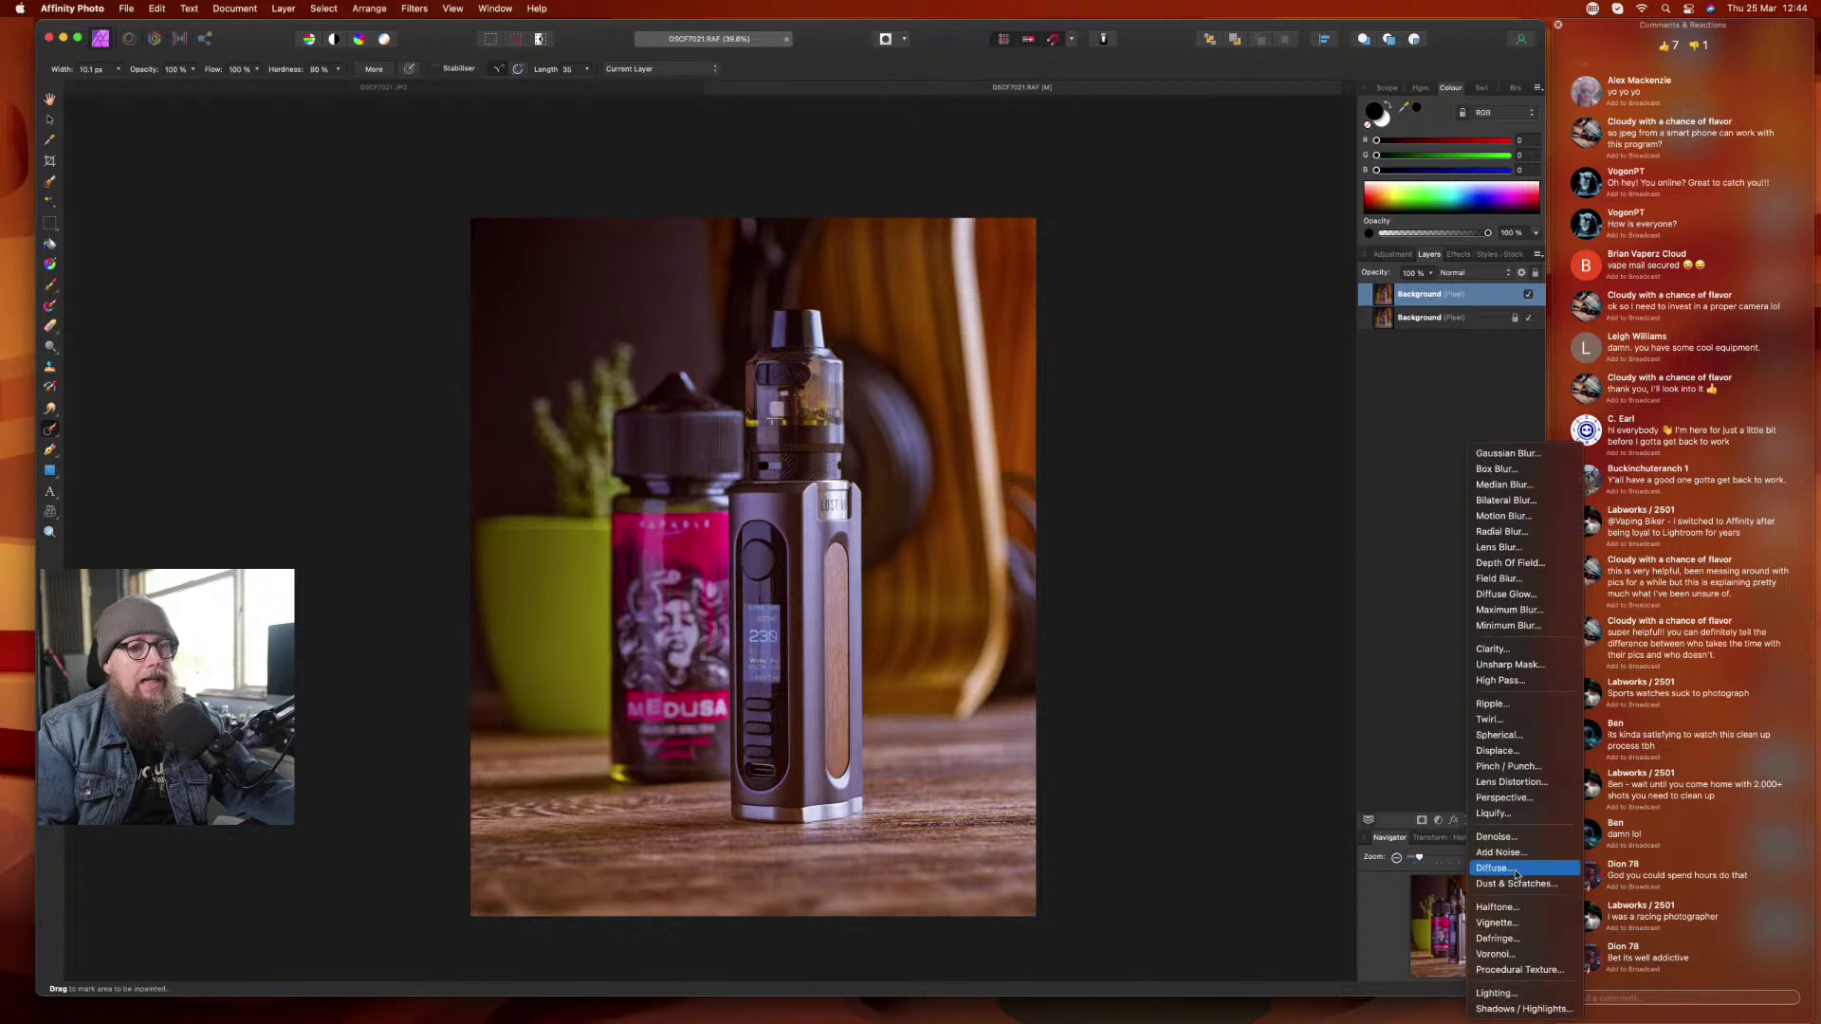
click(1512, 665)
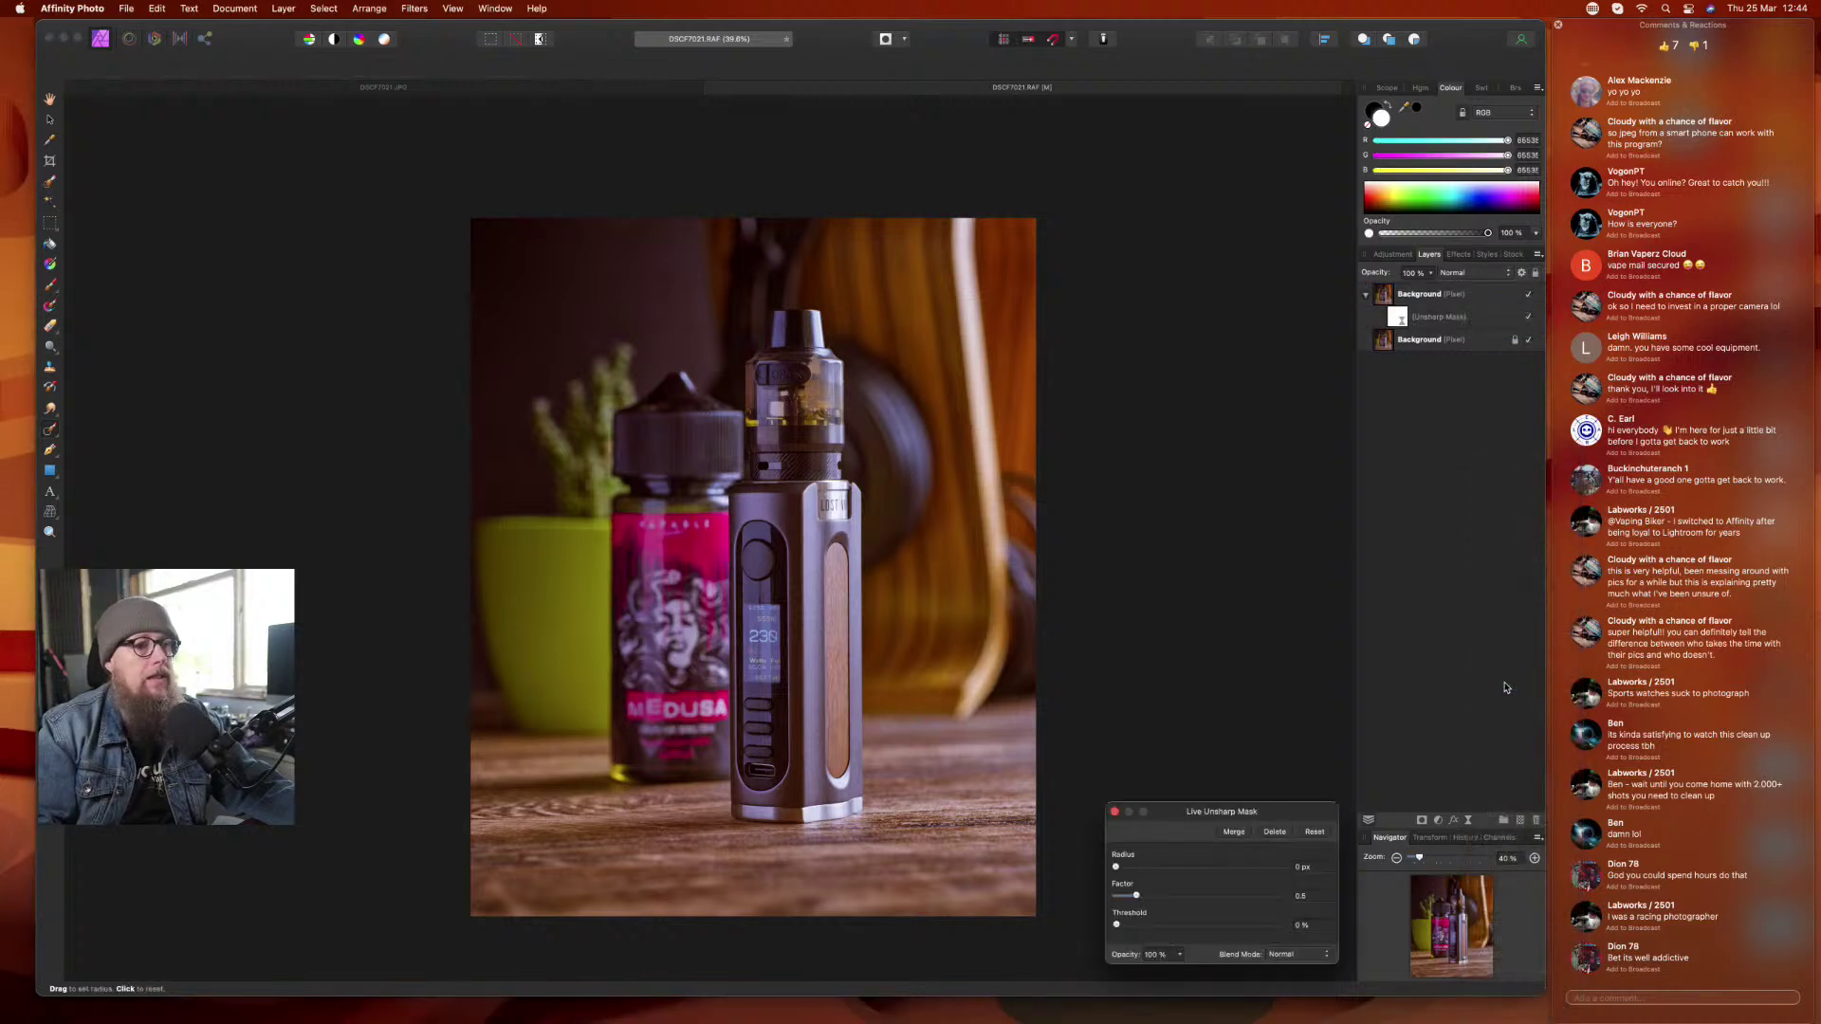
key(j)
click(1274, 832)
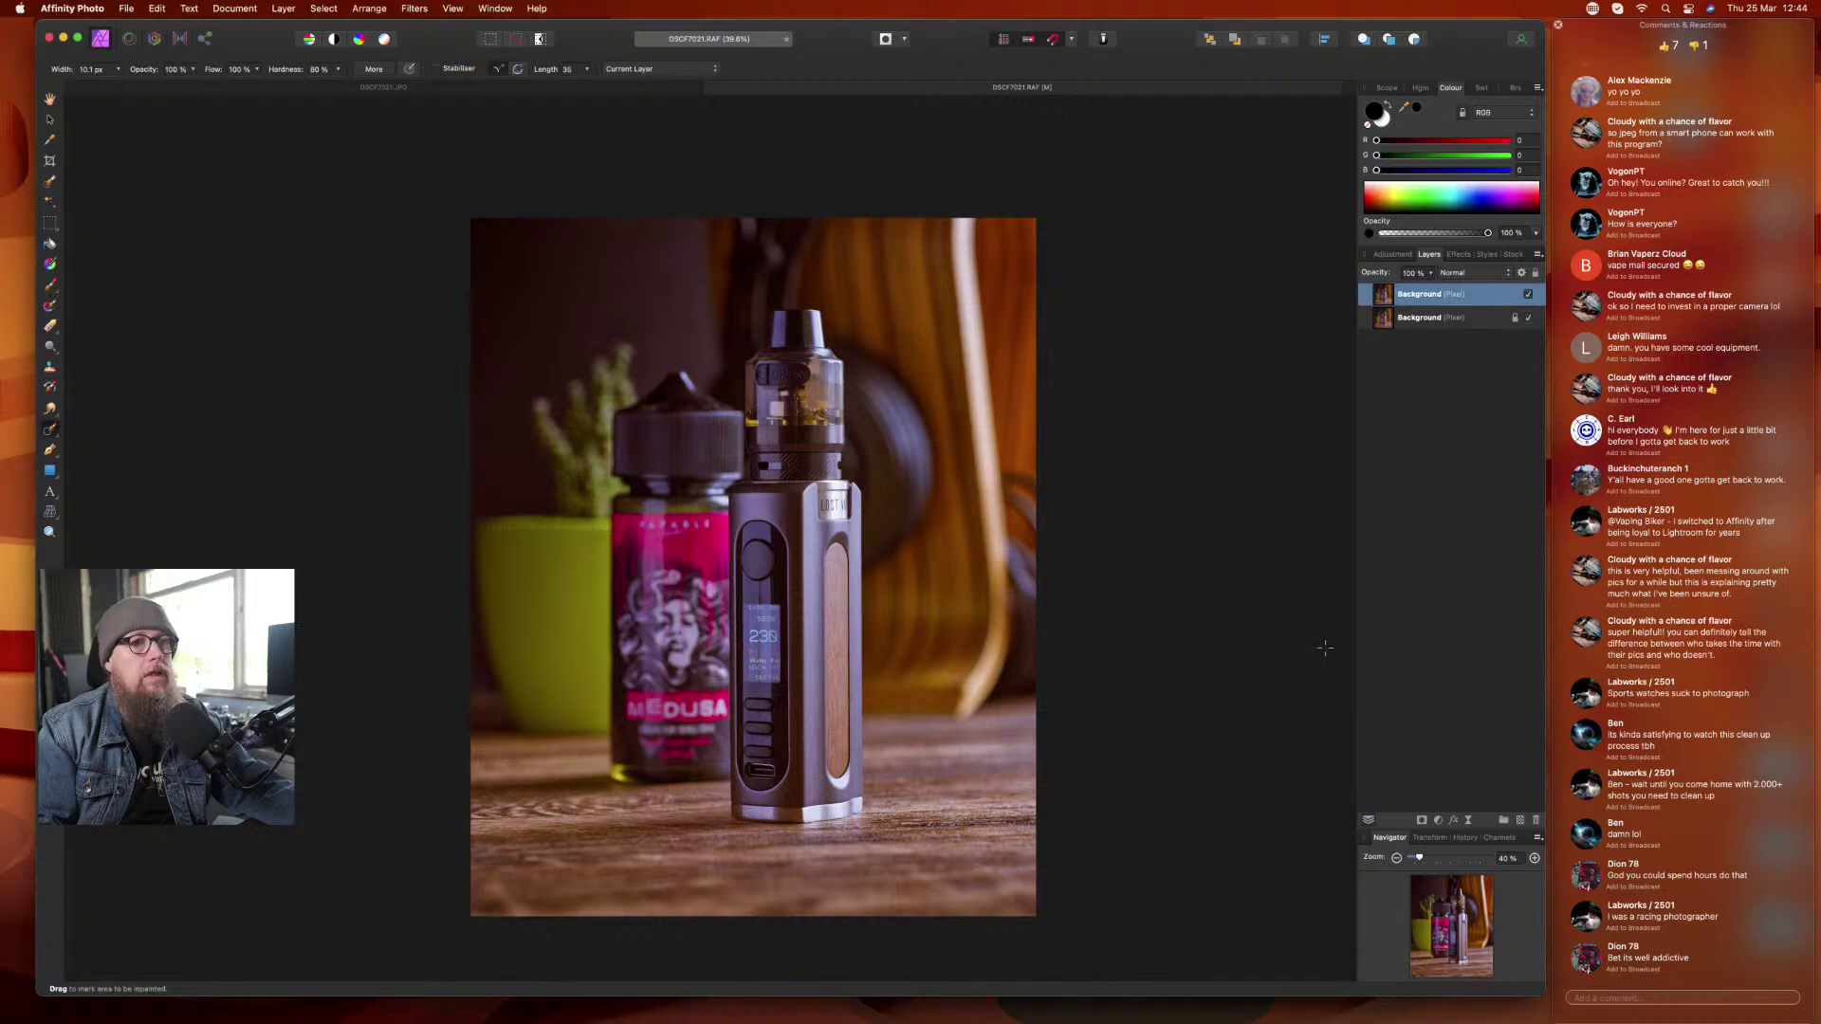
- Add a live High Pass filter to the duplicated Background layer and set its radius to about 3.8 px, checking the edge detail on the device
click(1467, 820)
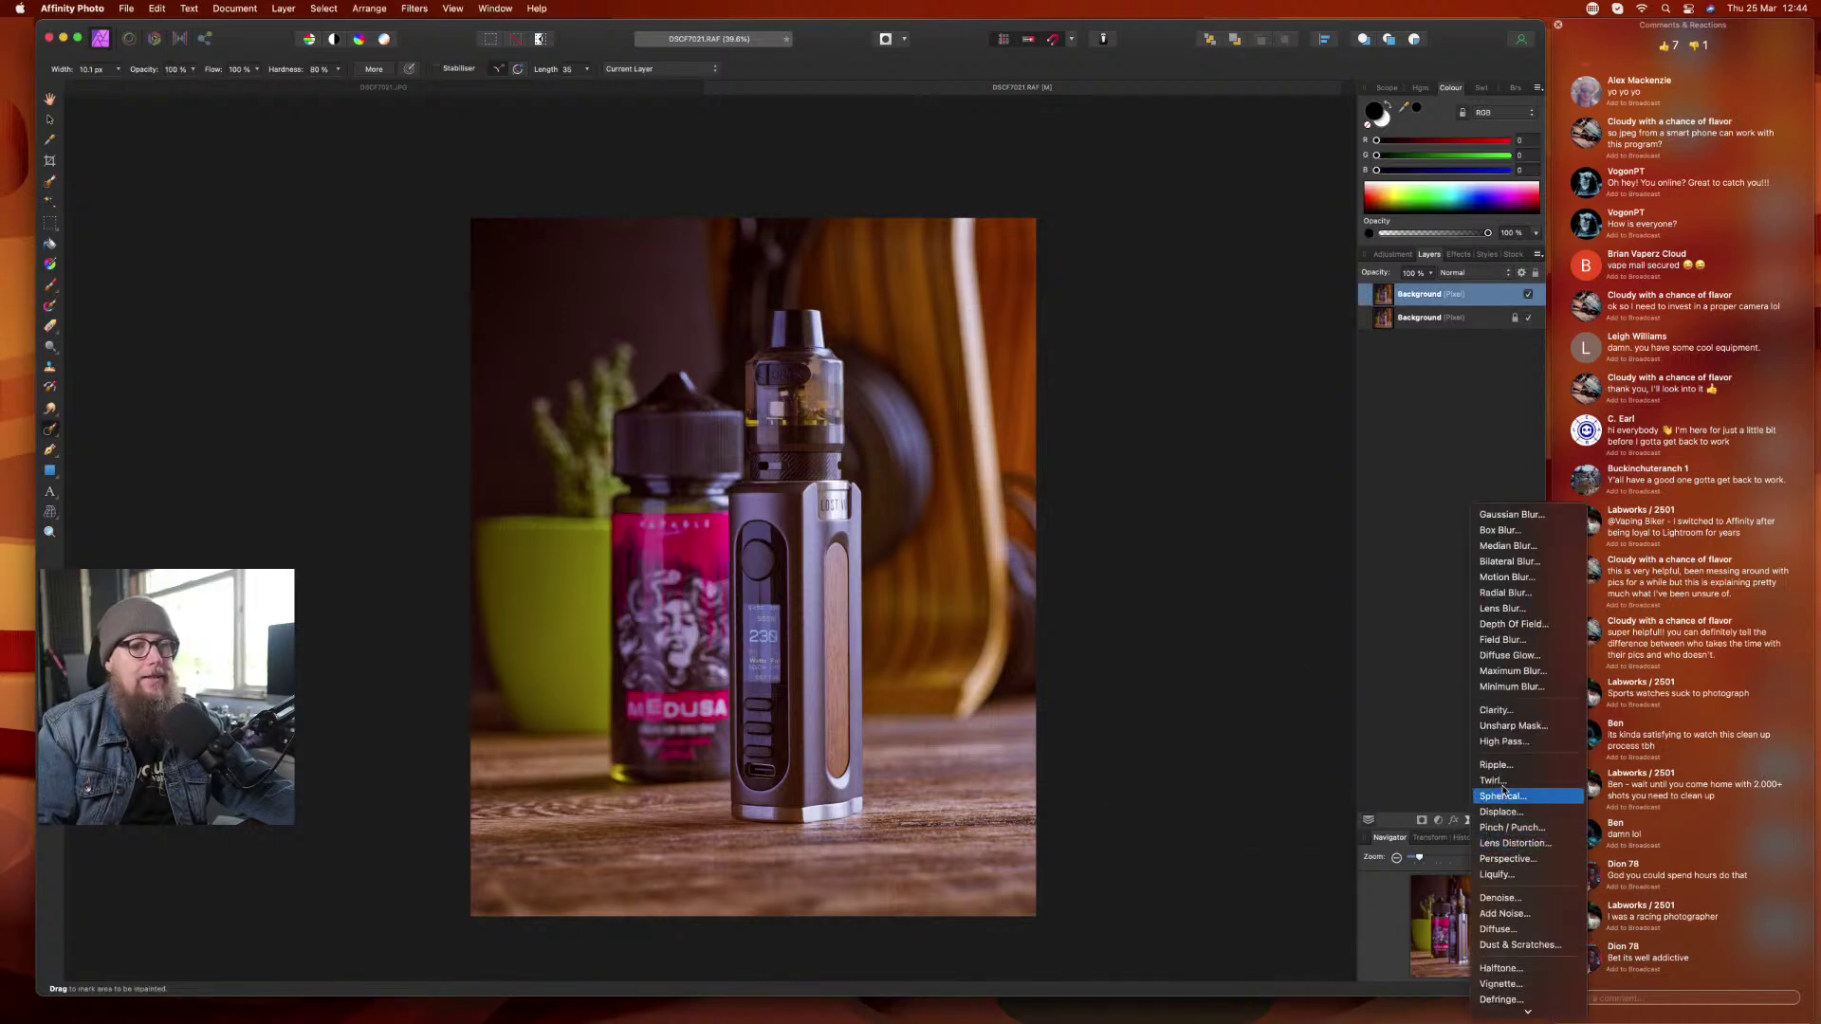
click(1508, 744)
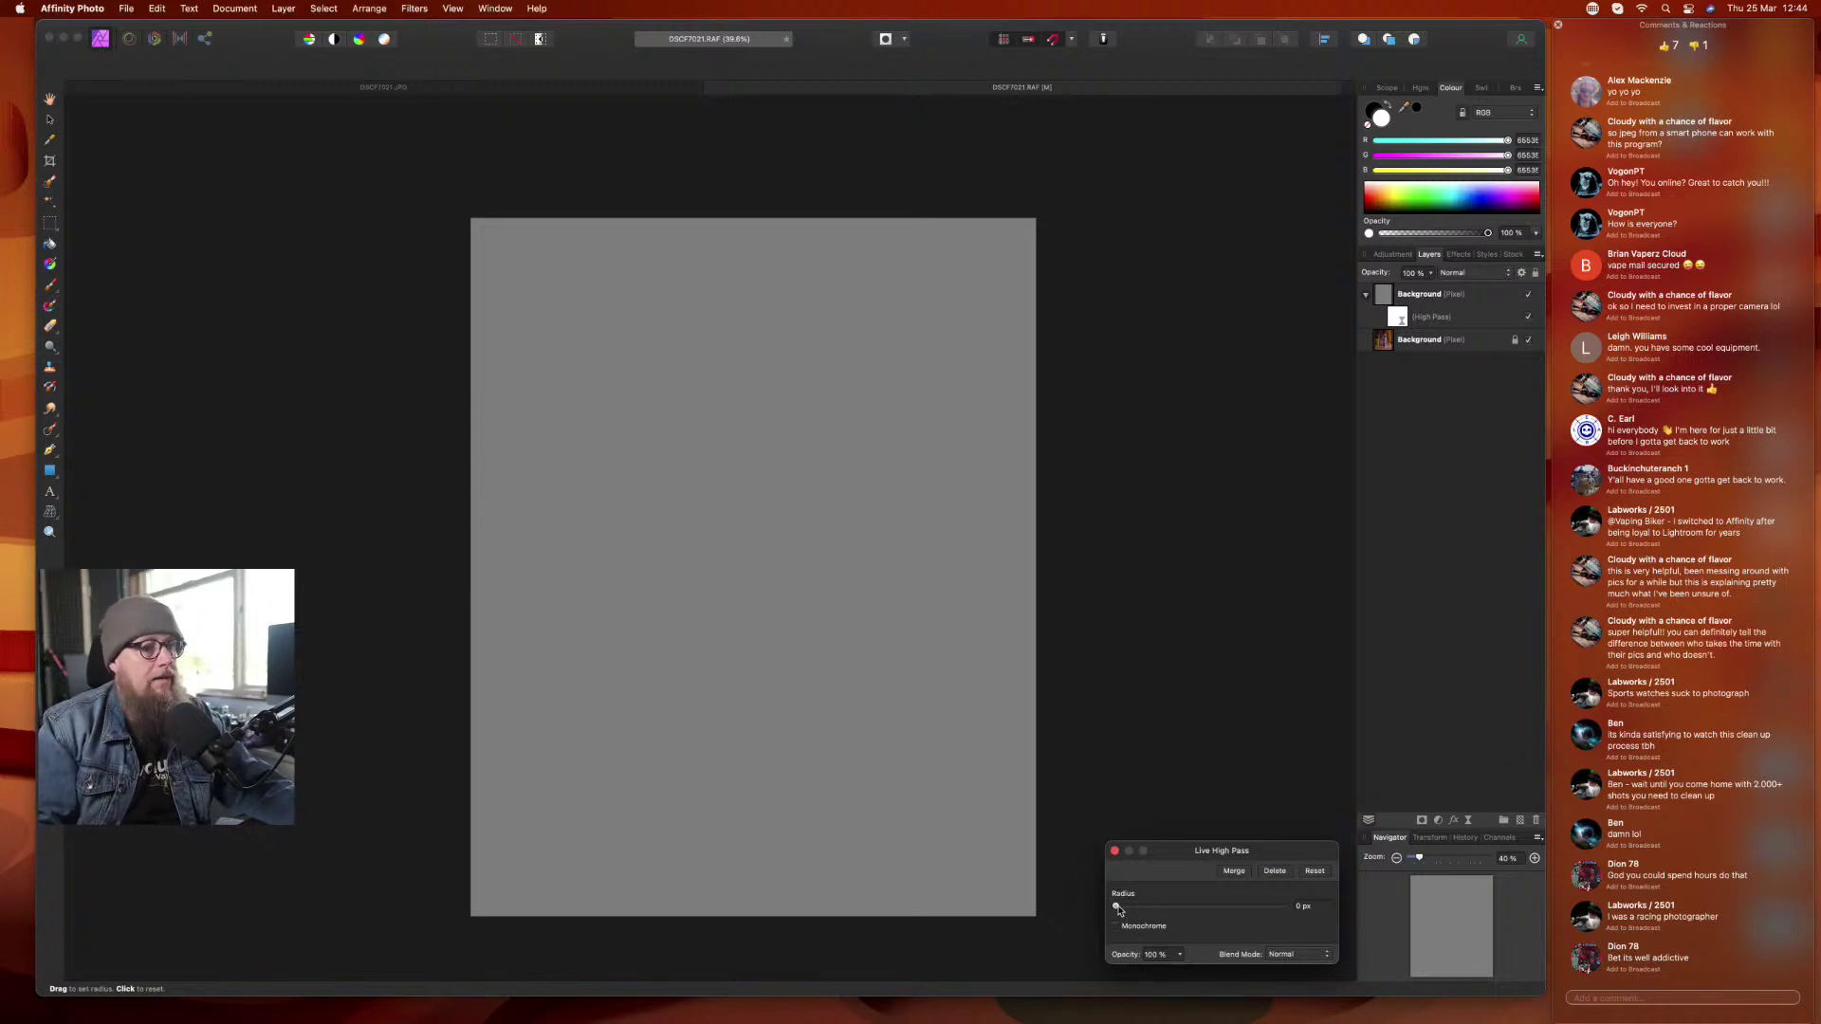
drag(1119, 911, 1159, 910)
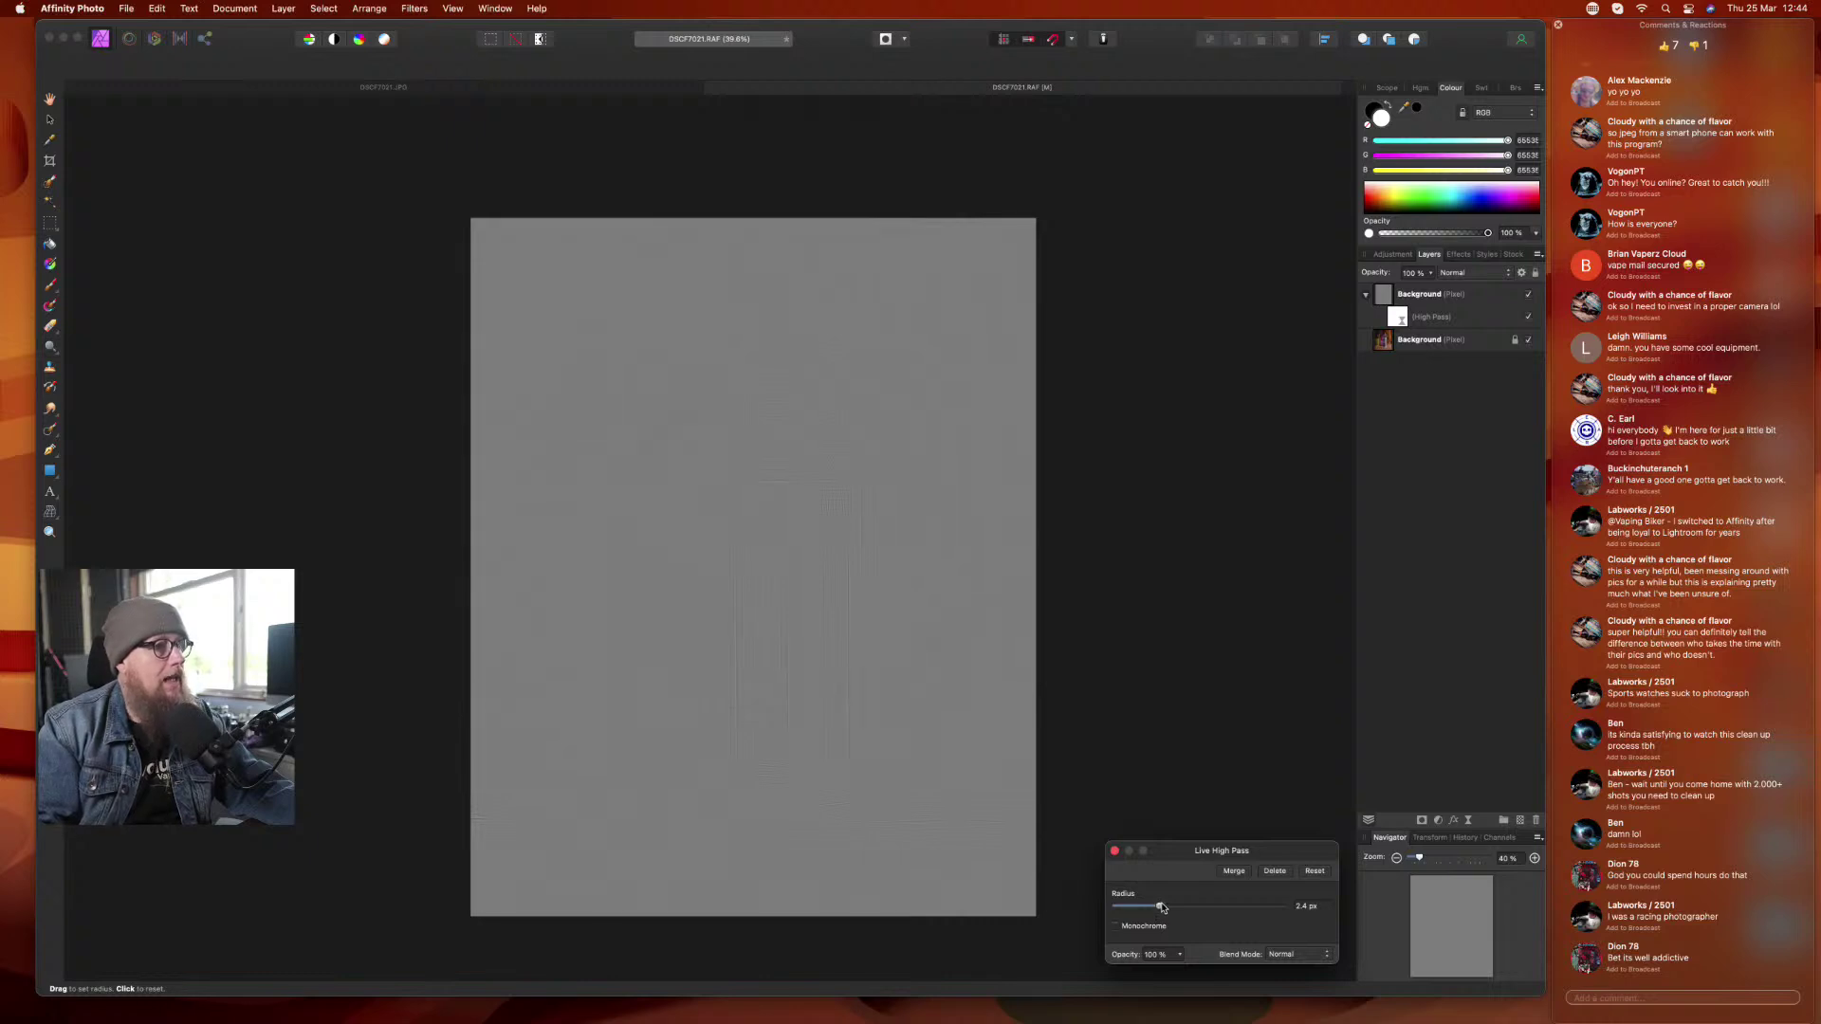
drag(1162, 908, 1177, 907)
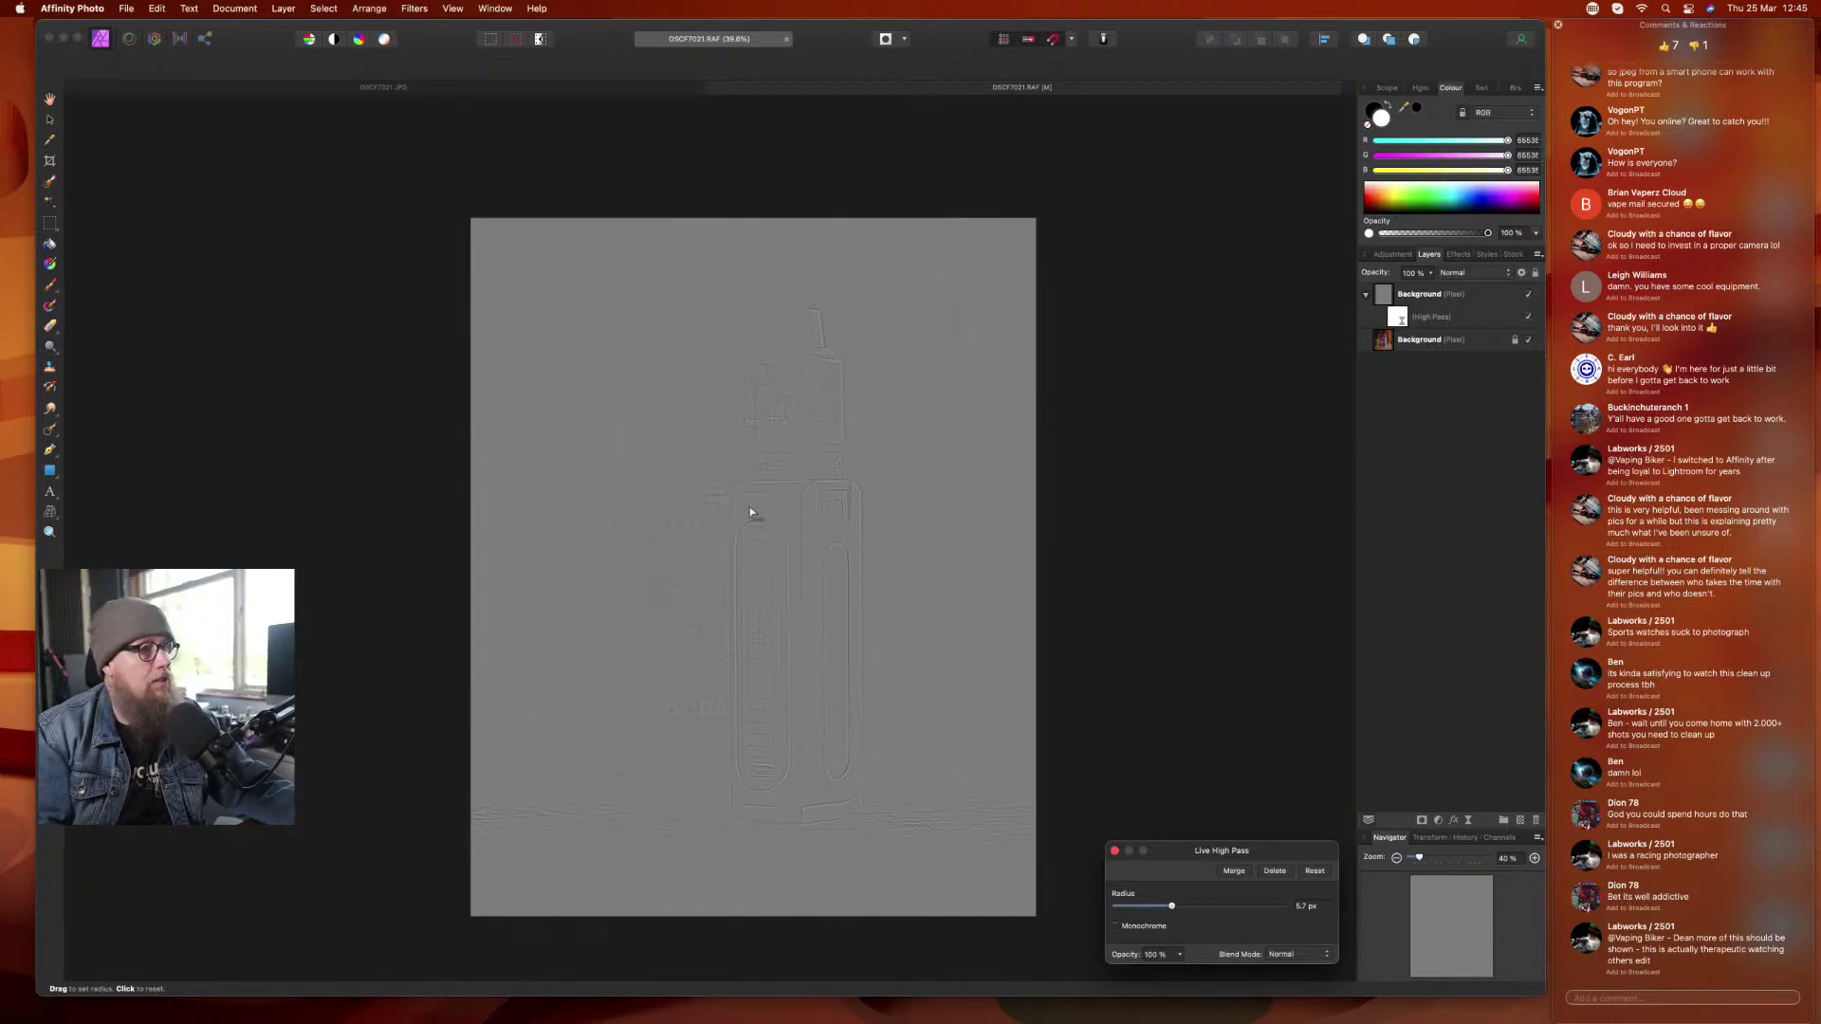
scroll(839, 700, up, 5)
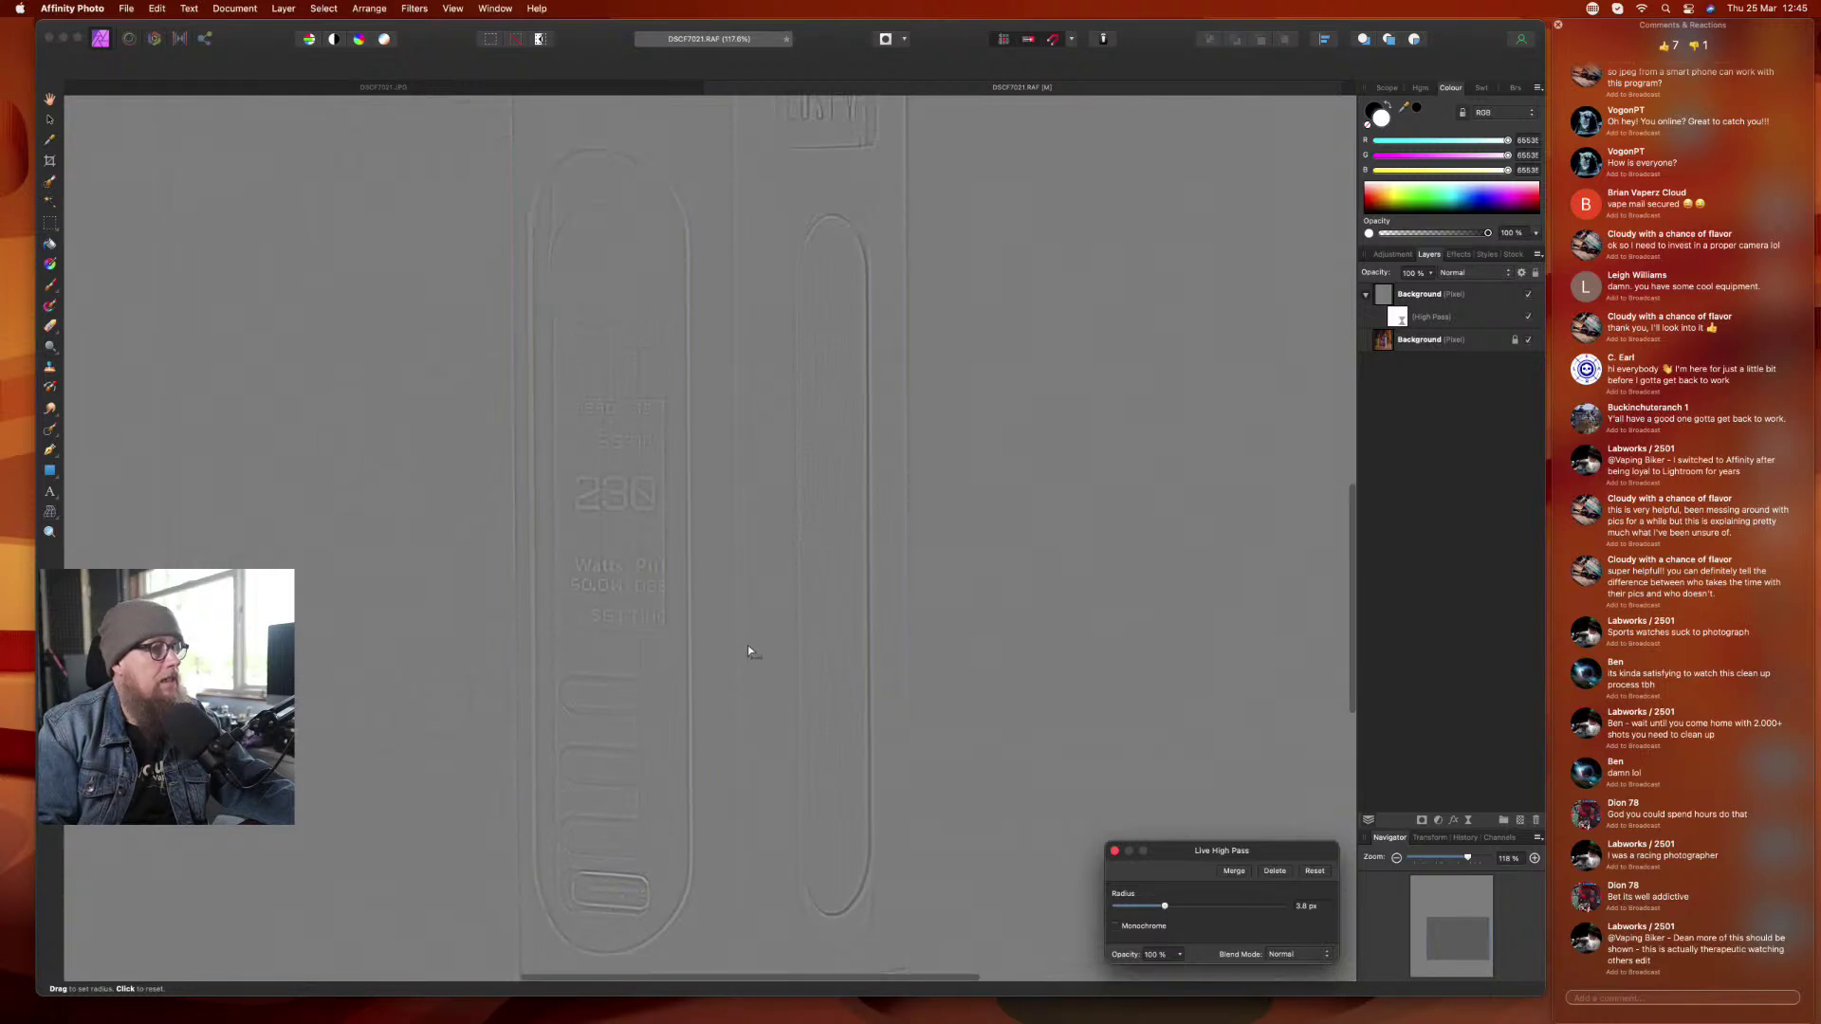
- Set the live High Pass filter's blend mode to Overlay and close its settings
key(super+0)
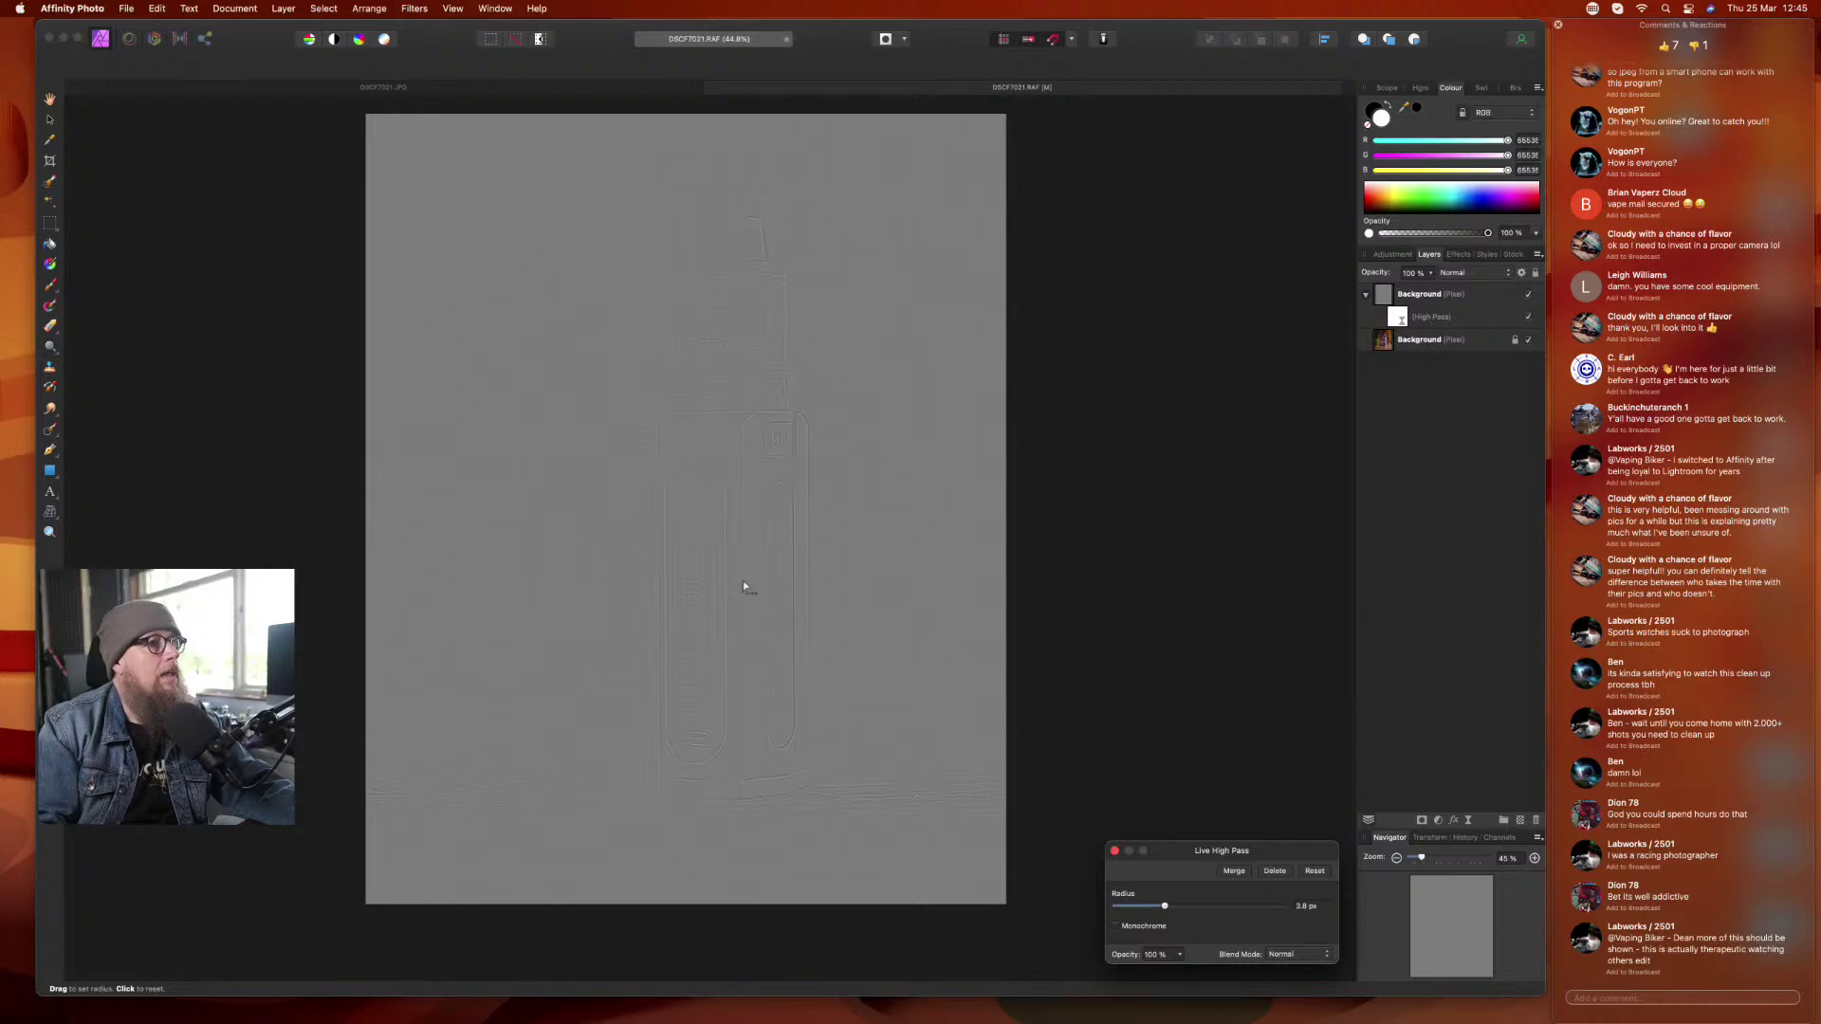
click(1299, 955)
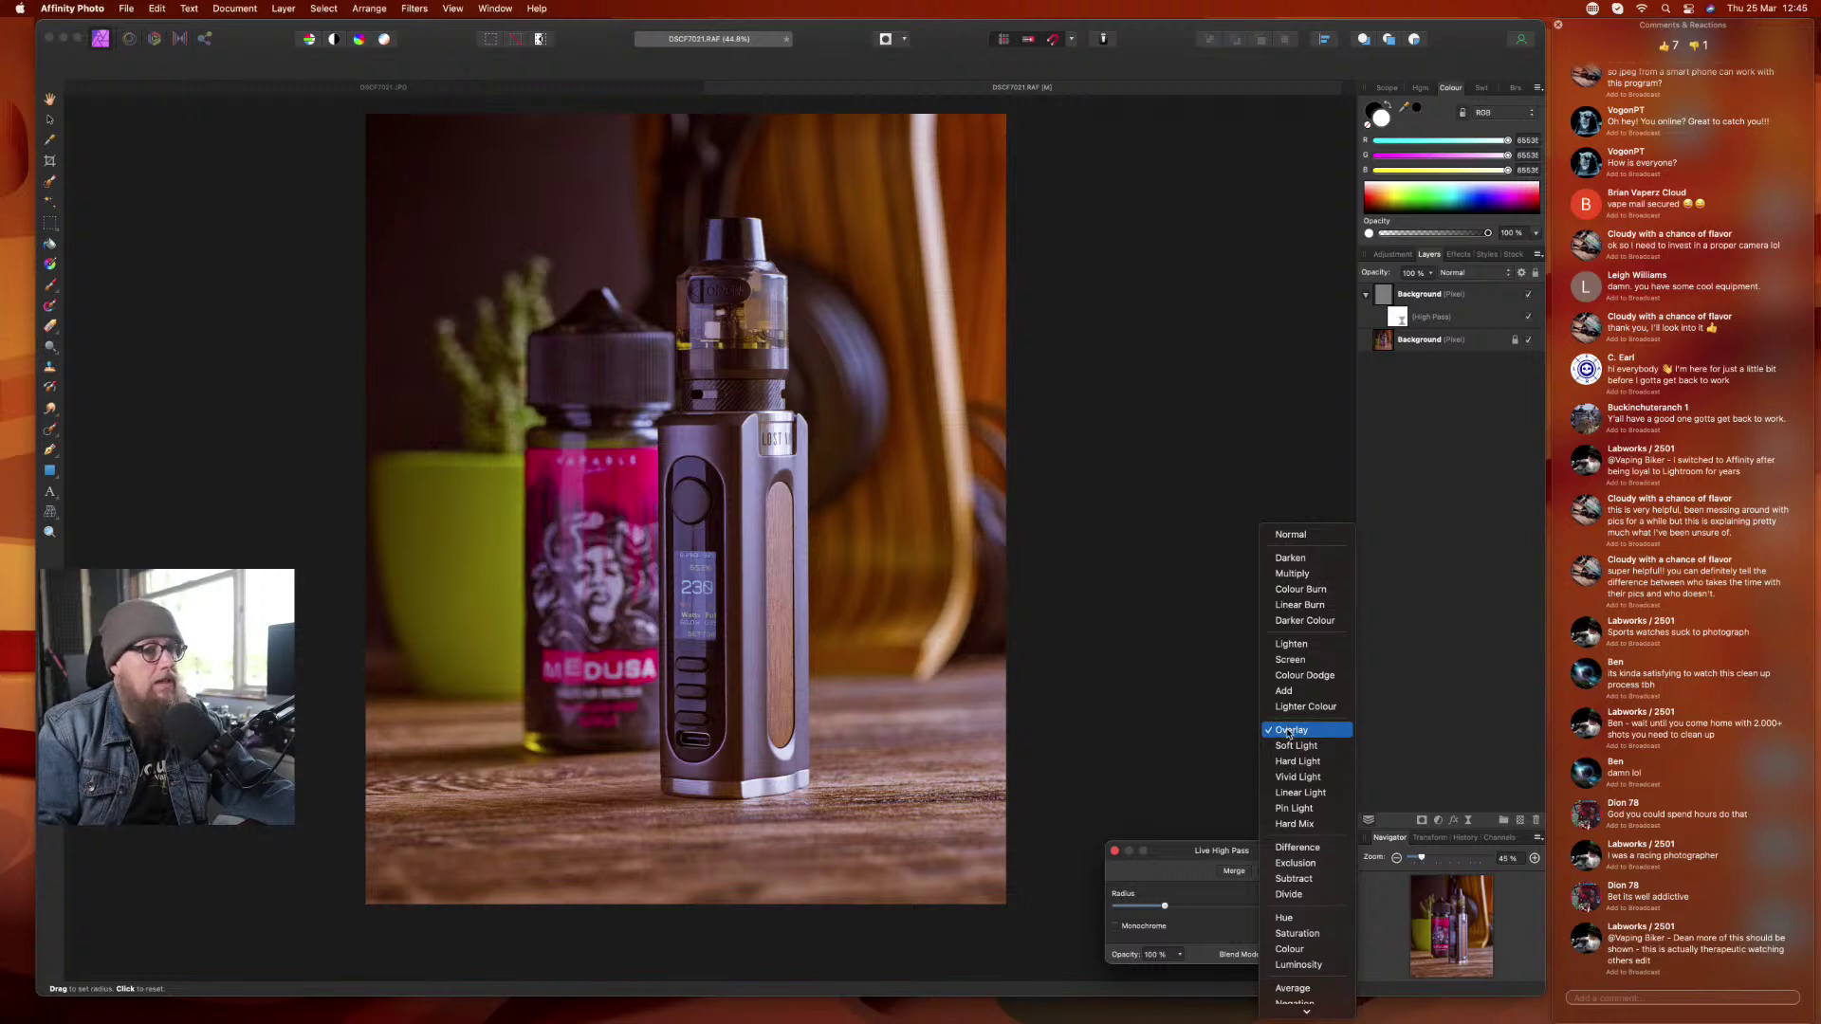
click(1289, 732)
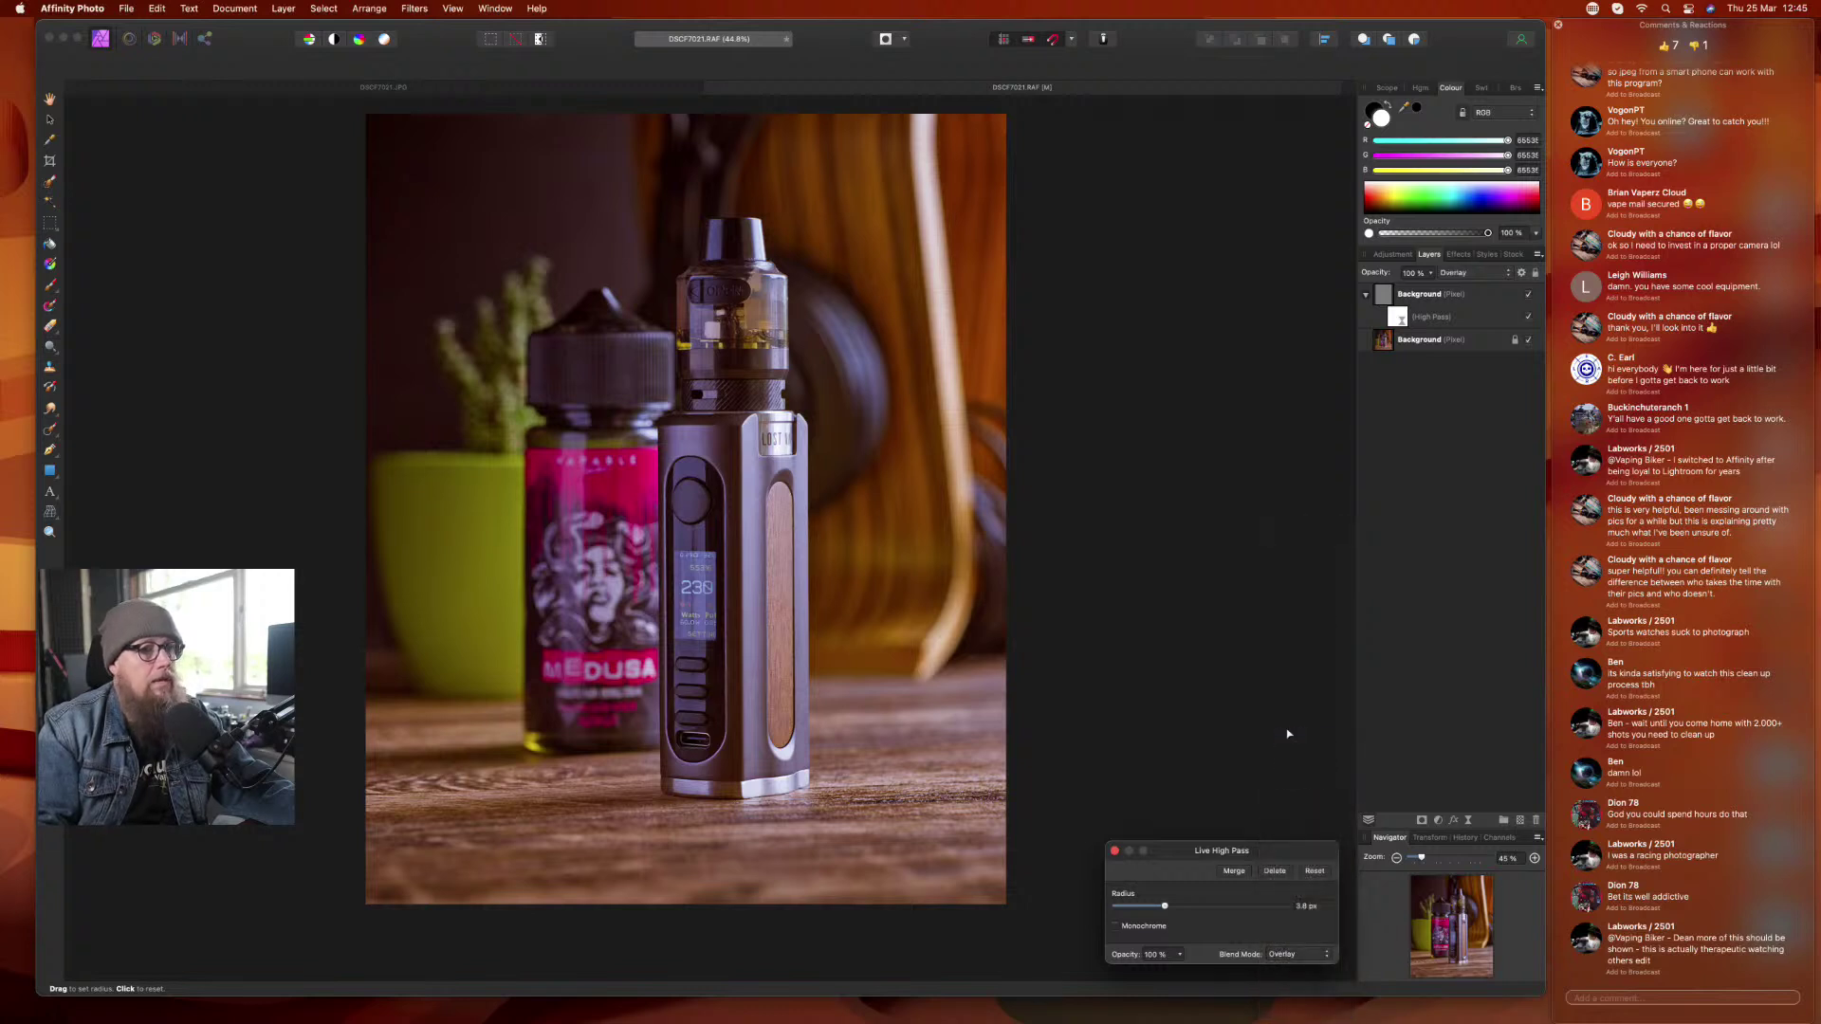
click(1115, 852)
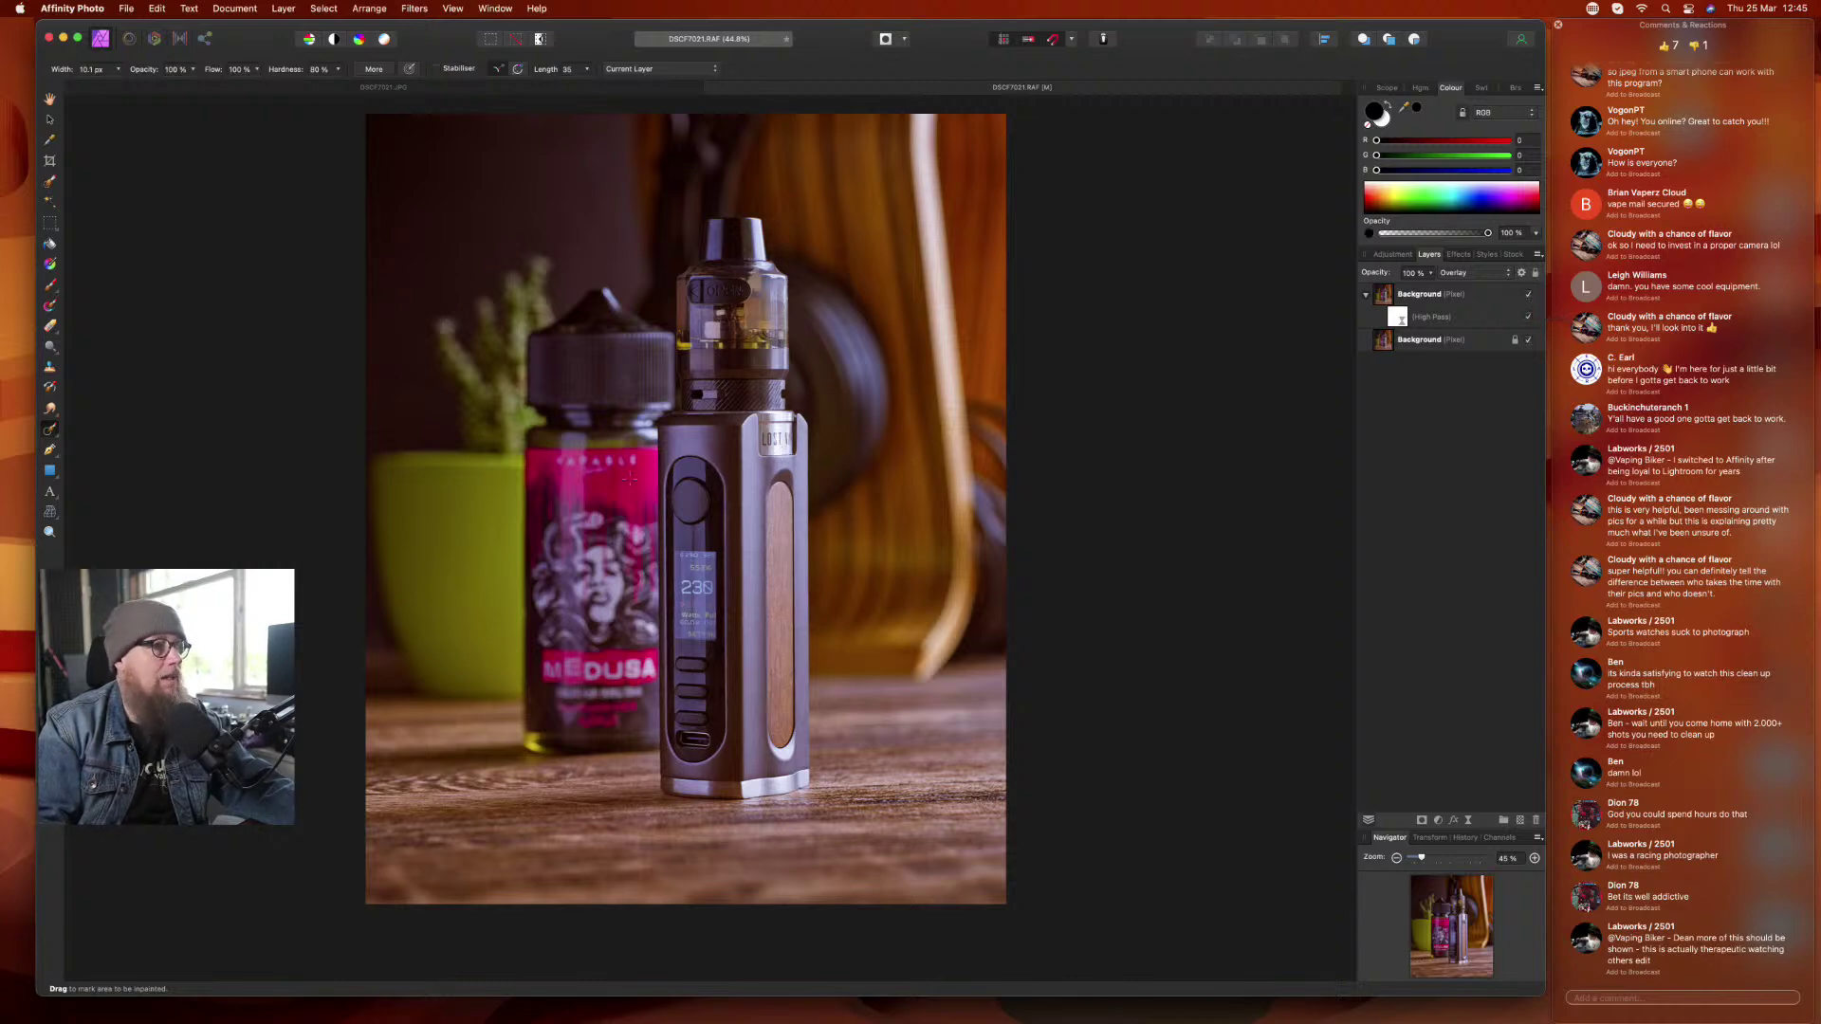
scroll(629, 479, up, 5)
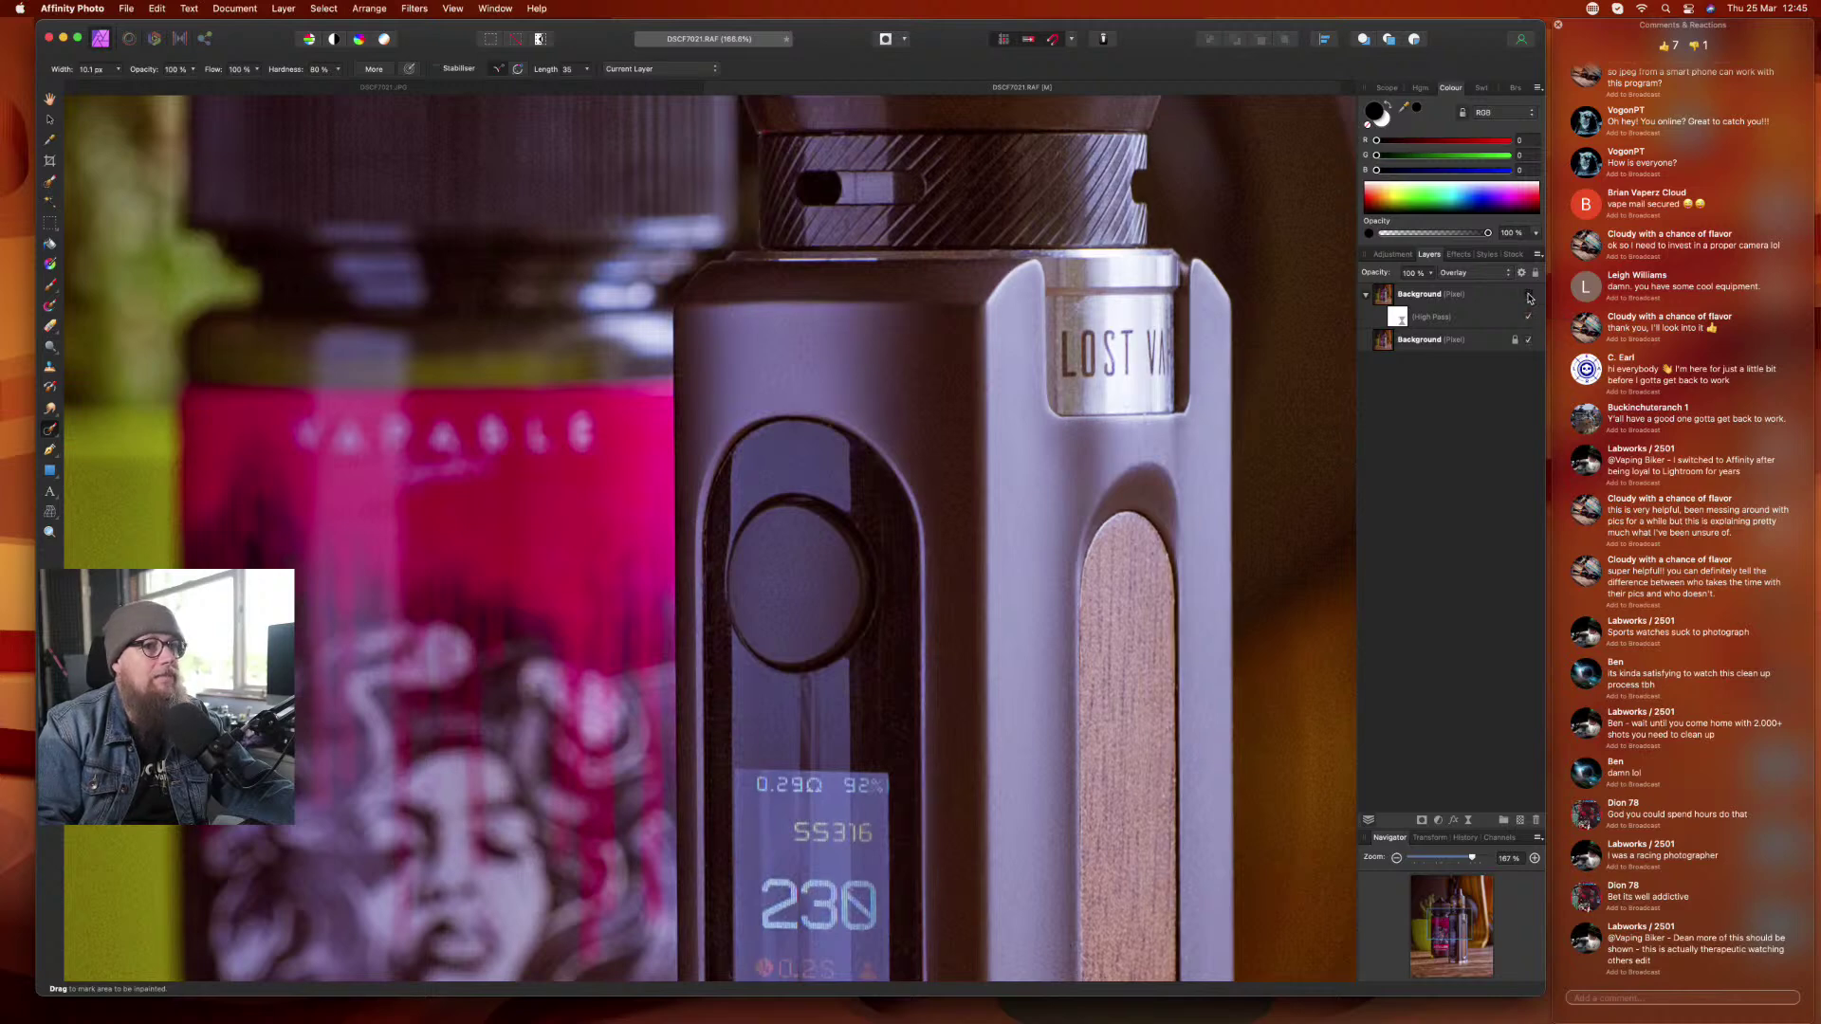
key(super+0)
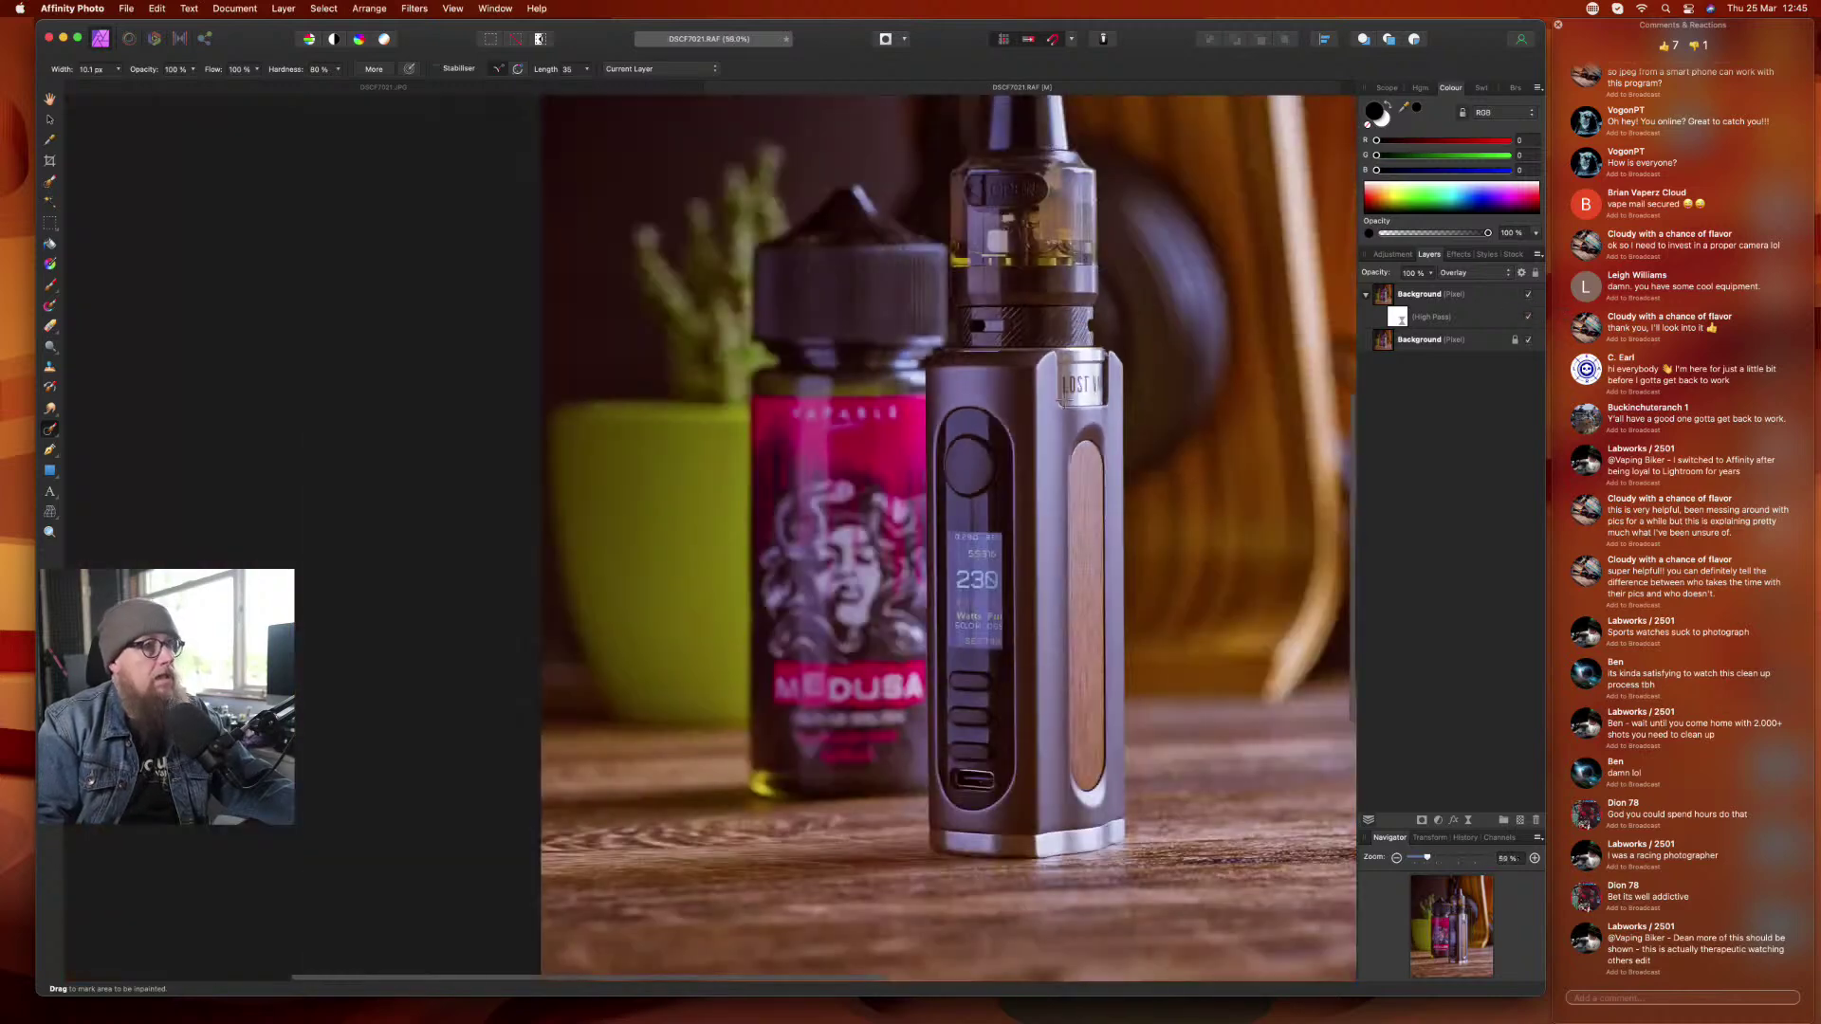
scroll(908, 482, up, 5)
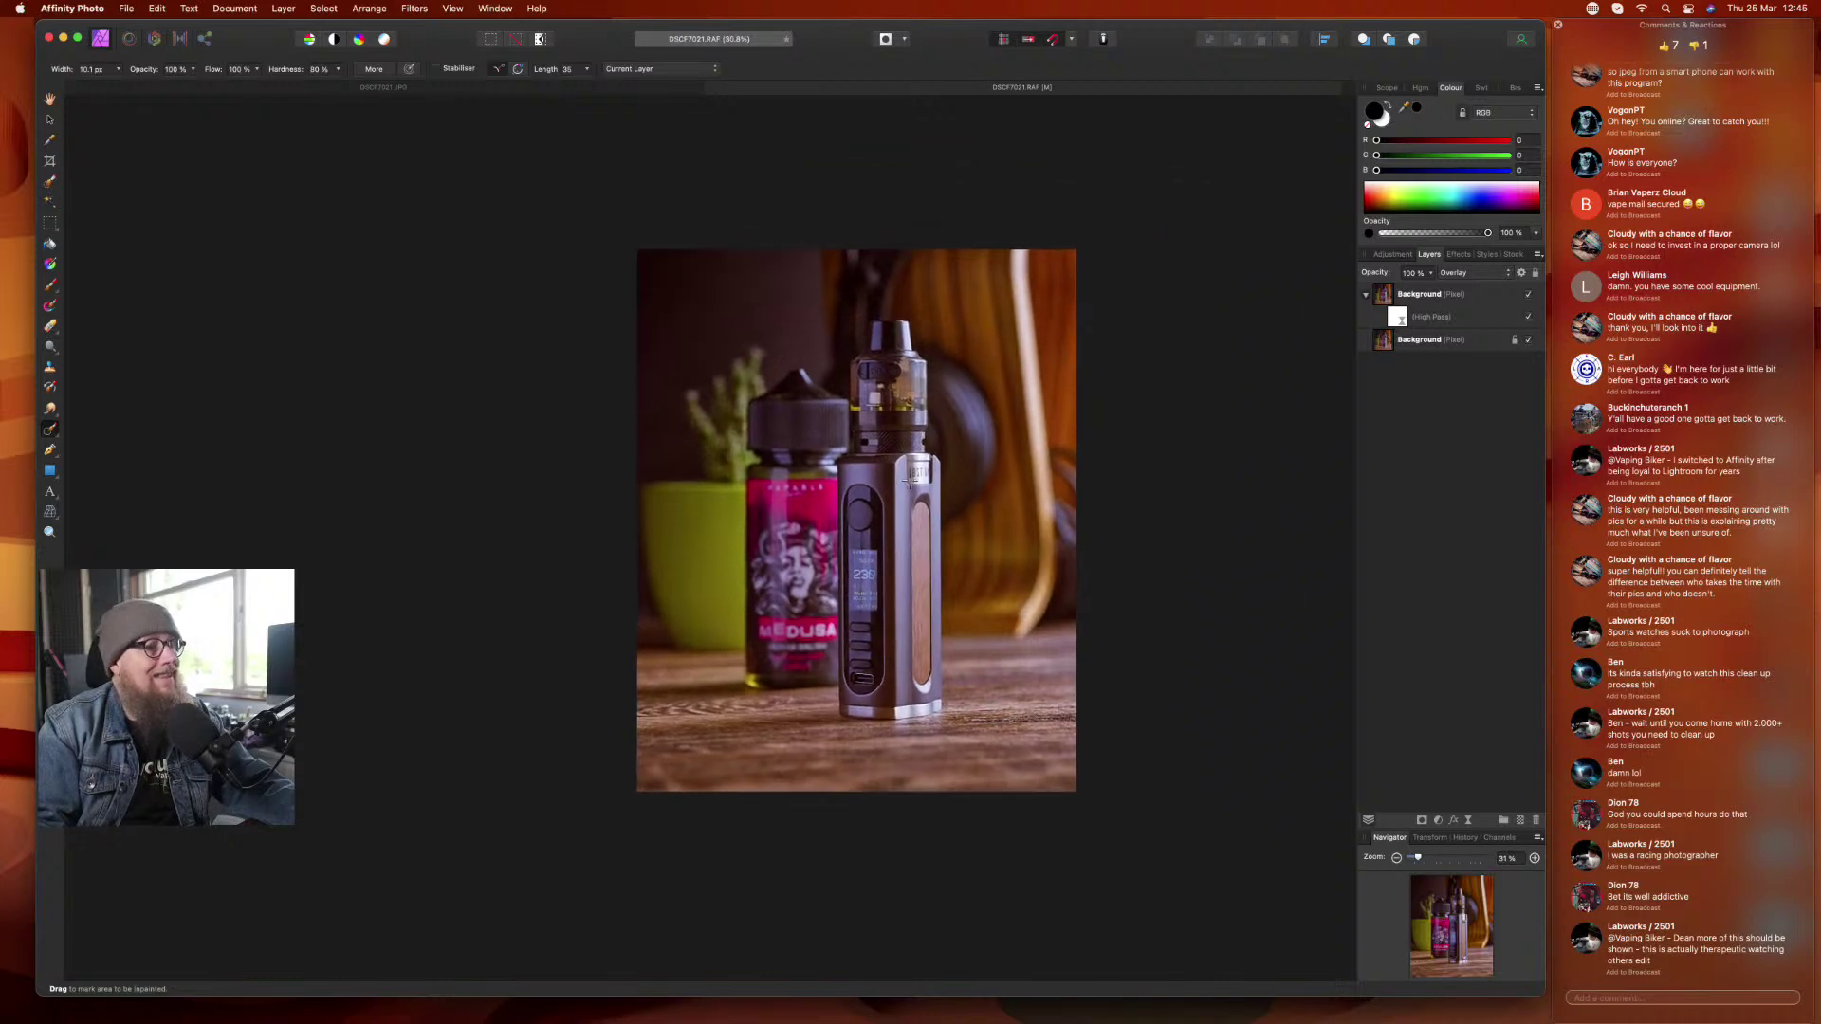
scroll(909, 481, down, 2)
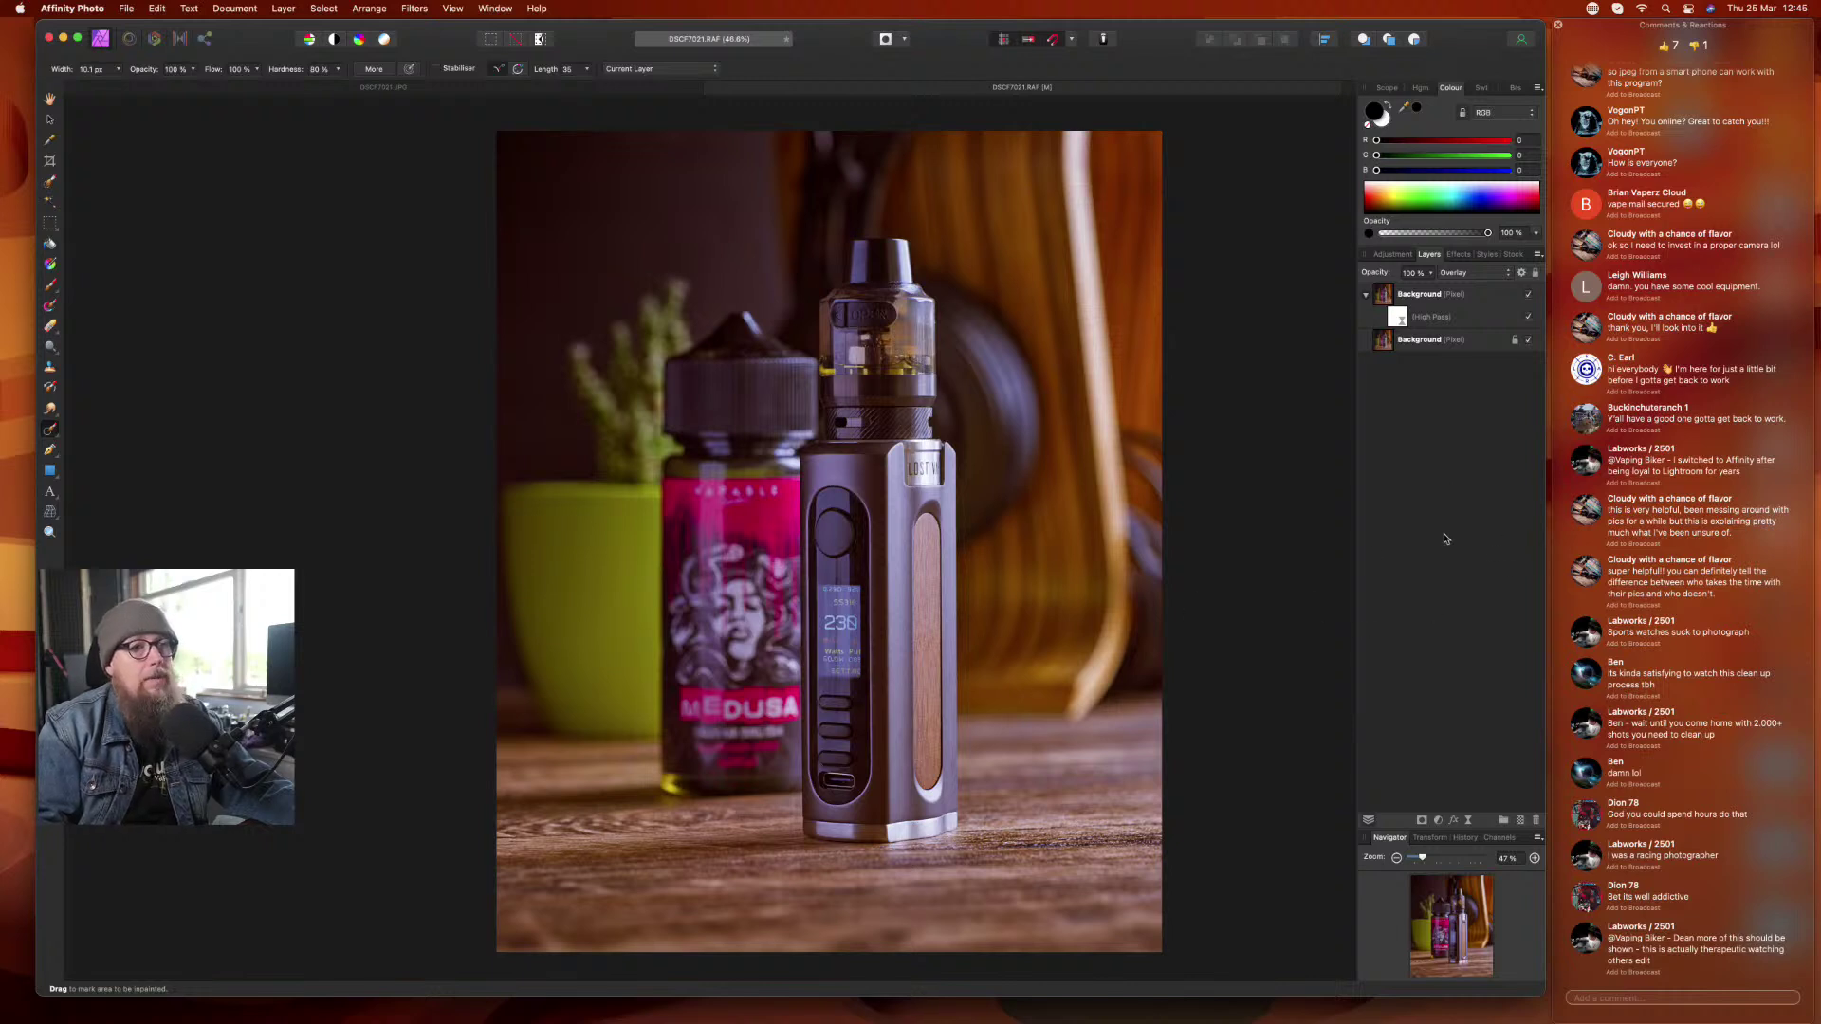
- Duplicate the locked Background layer and move the copy to the top of the layer stack
right_click(1439, 294)
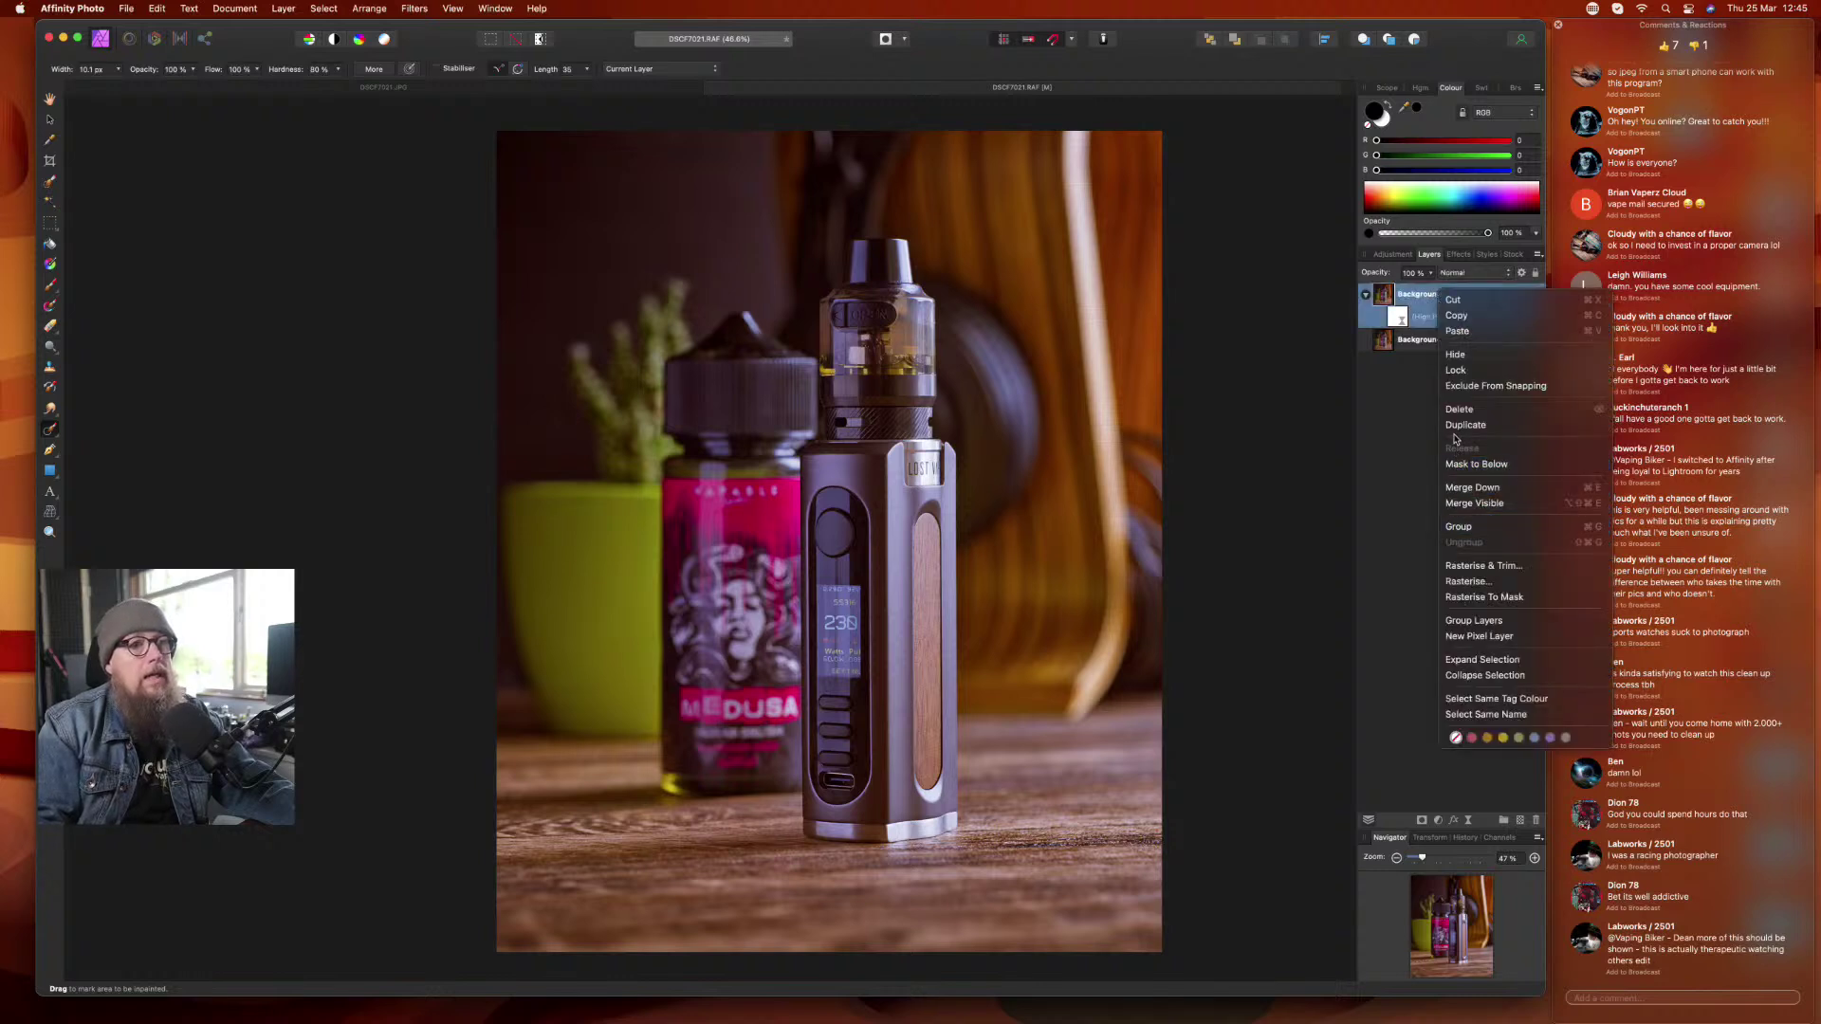
click(1394, 376)
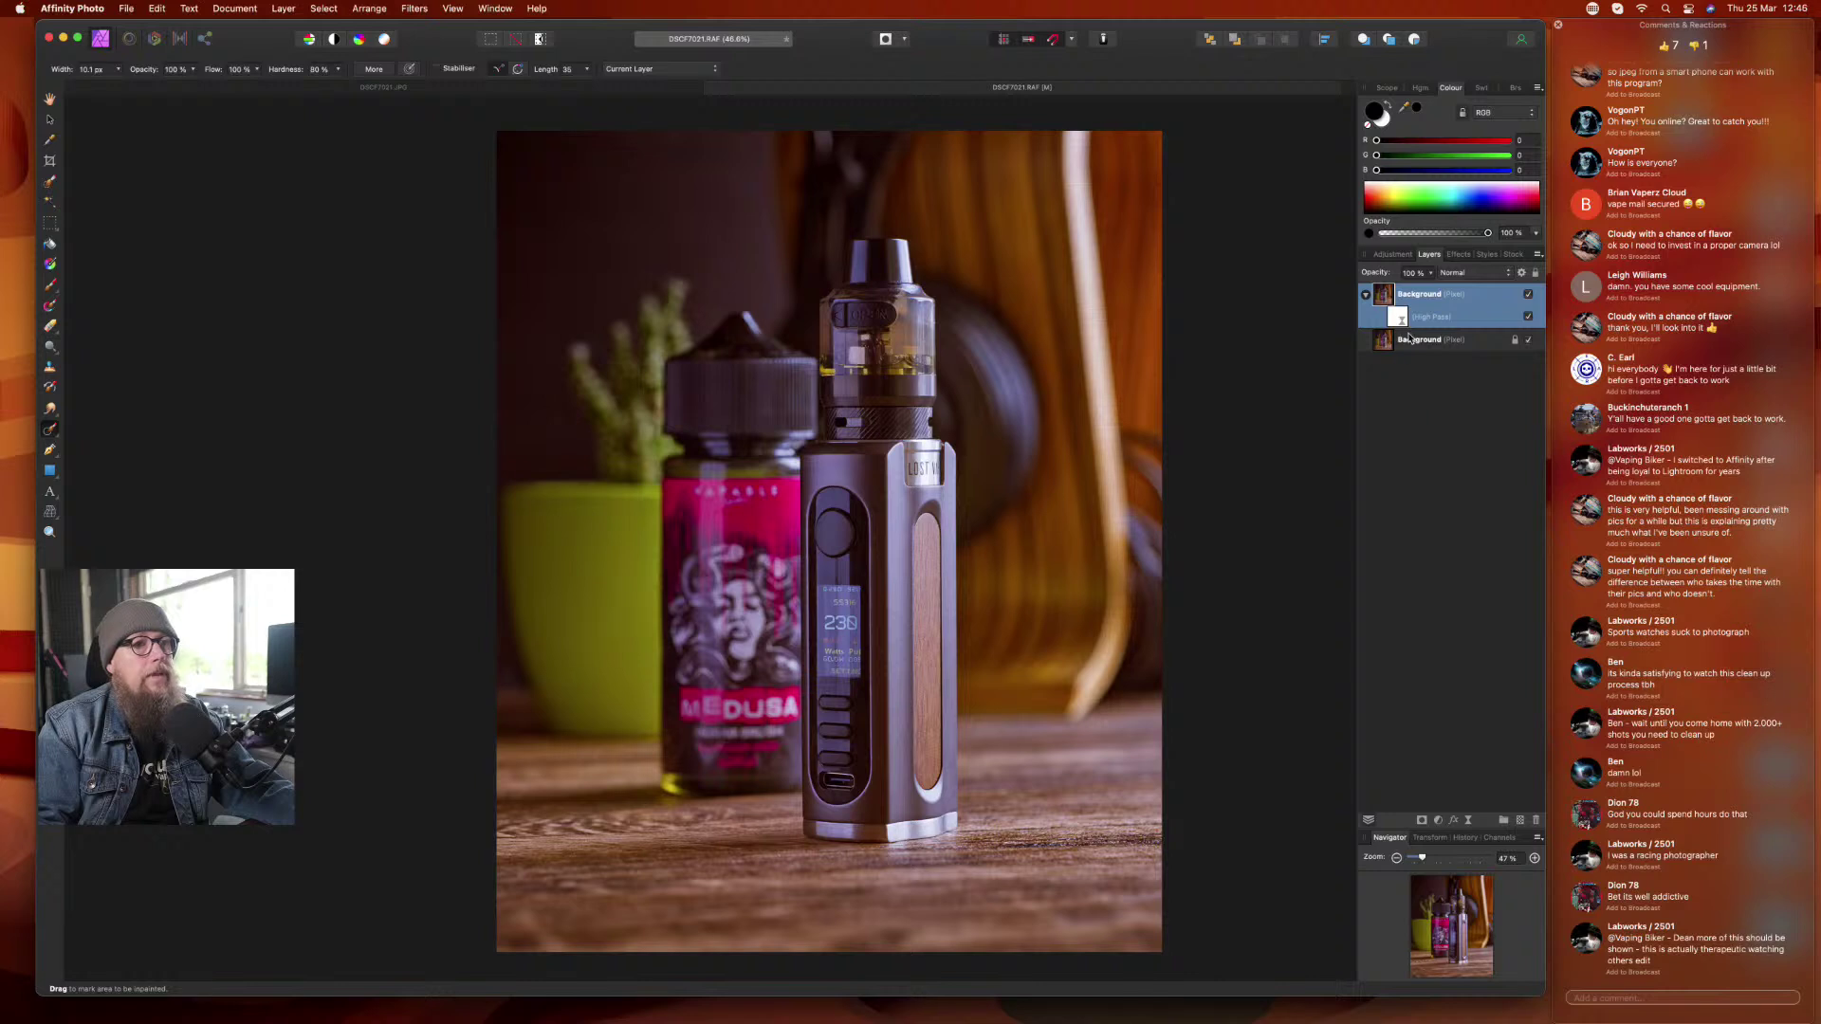
click(1411, 338)
right_click(1410, 337)
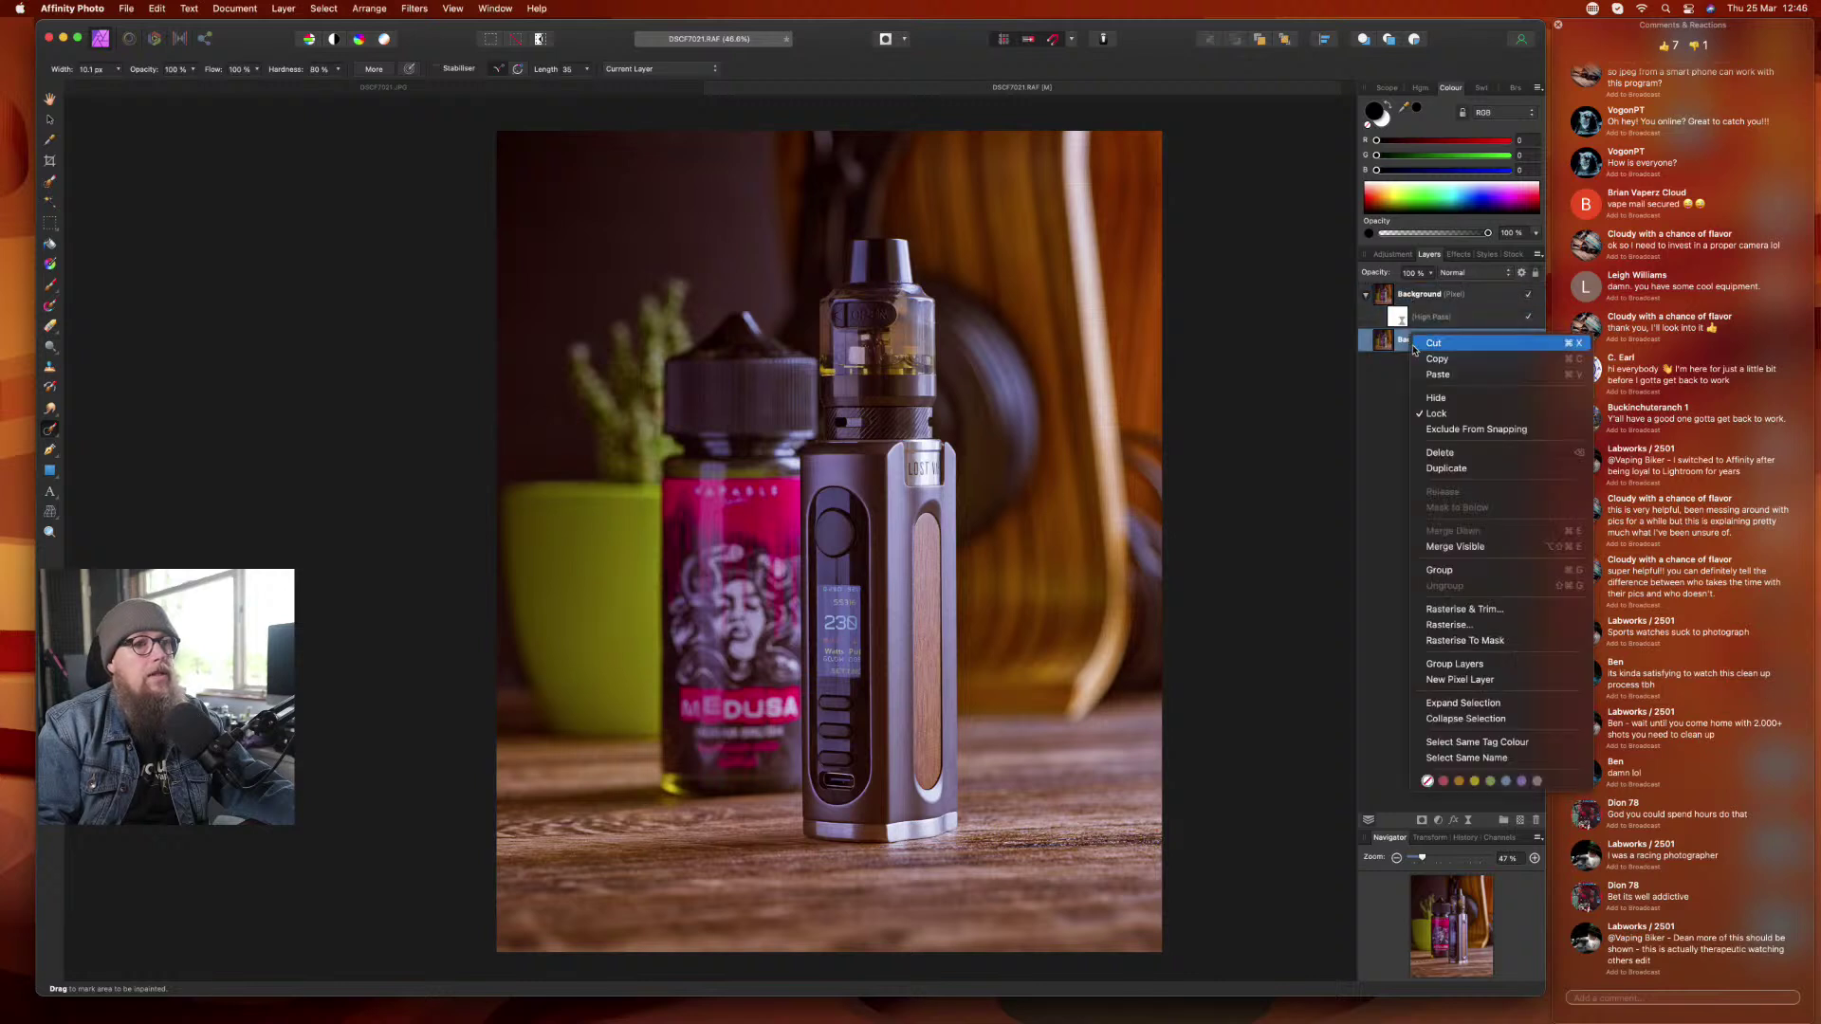
click(1446, 468)
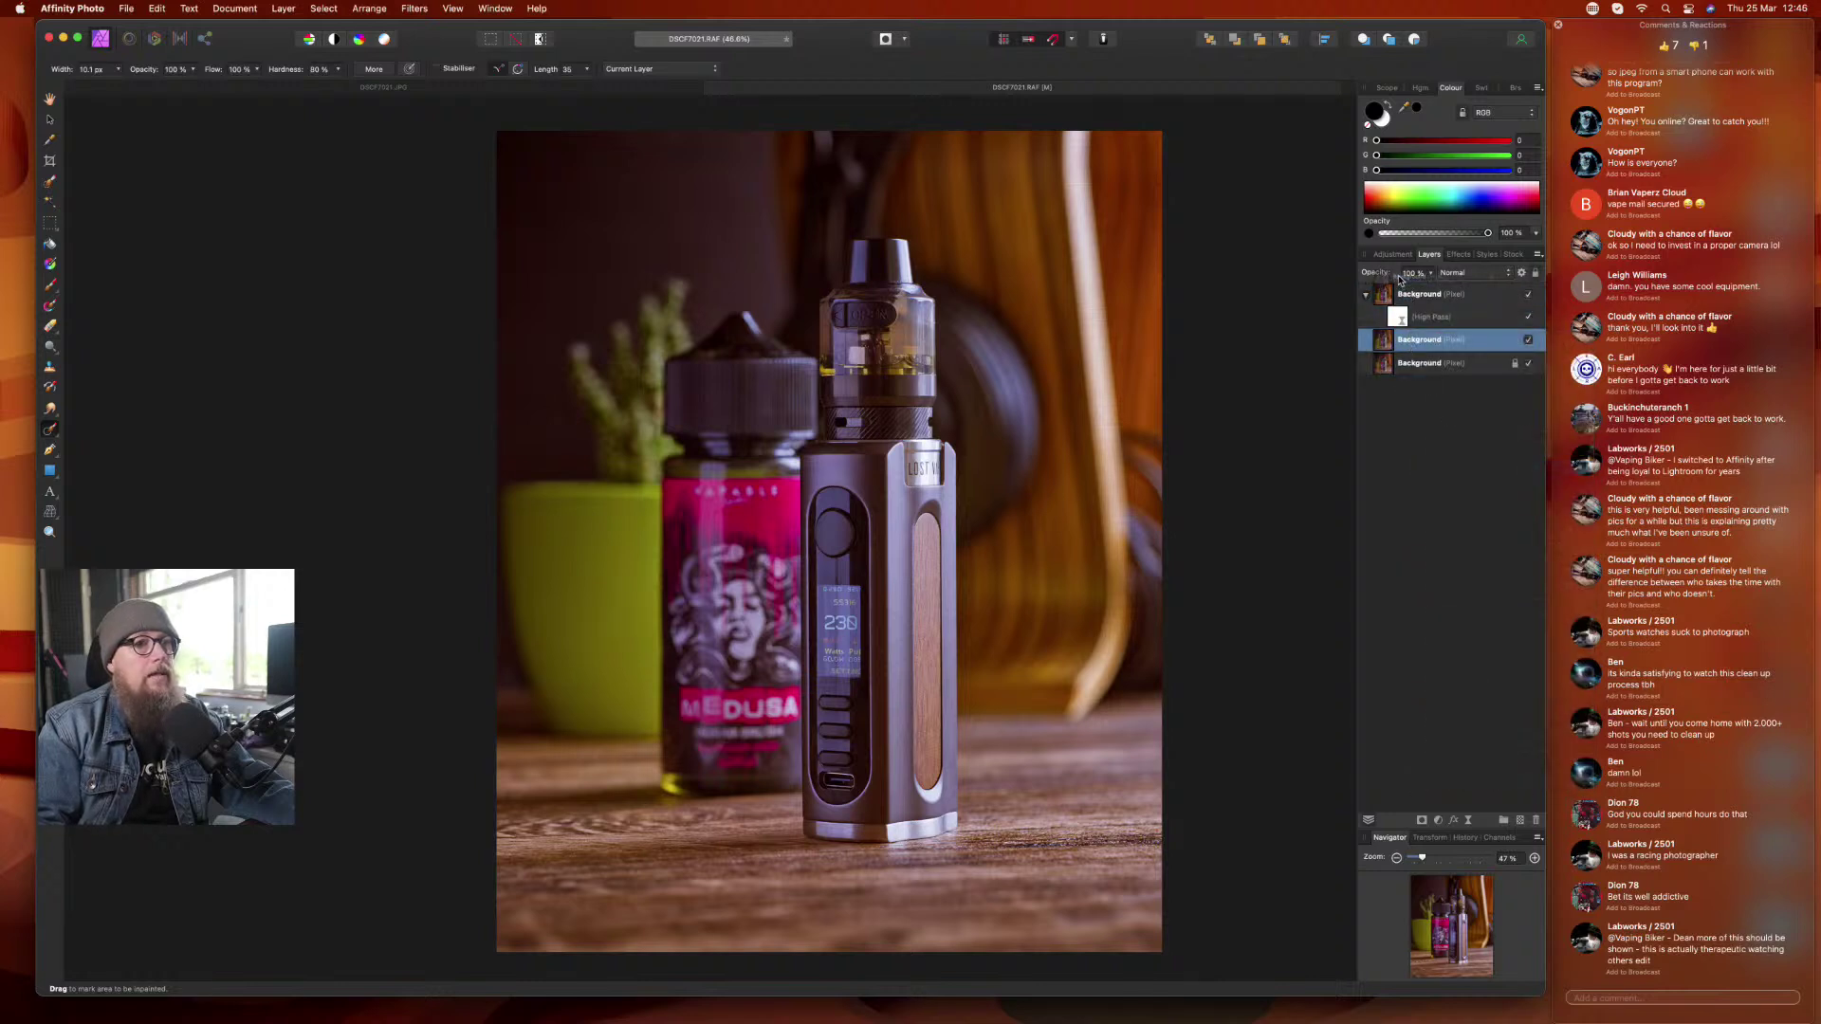
key(super+shift+bracketright)
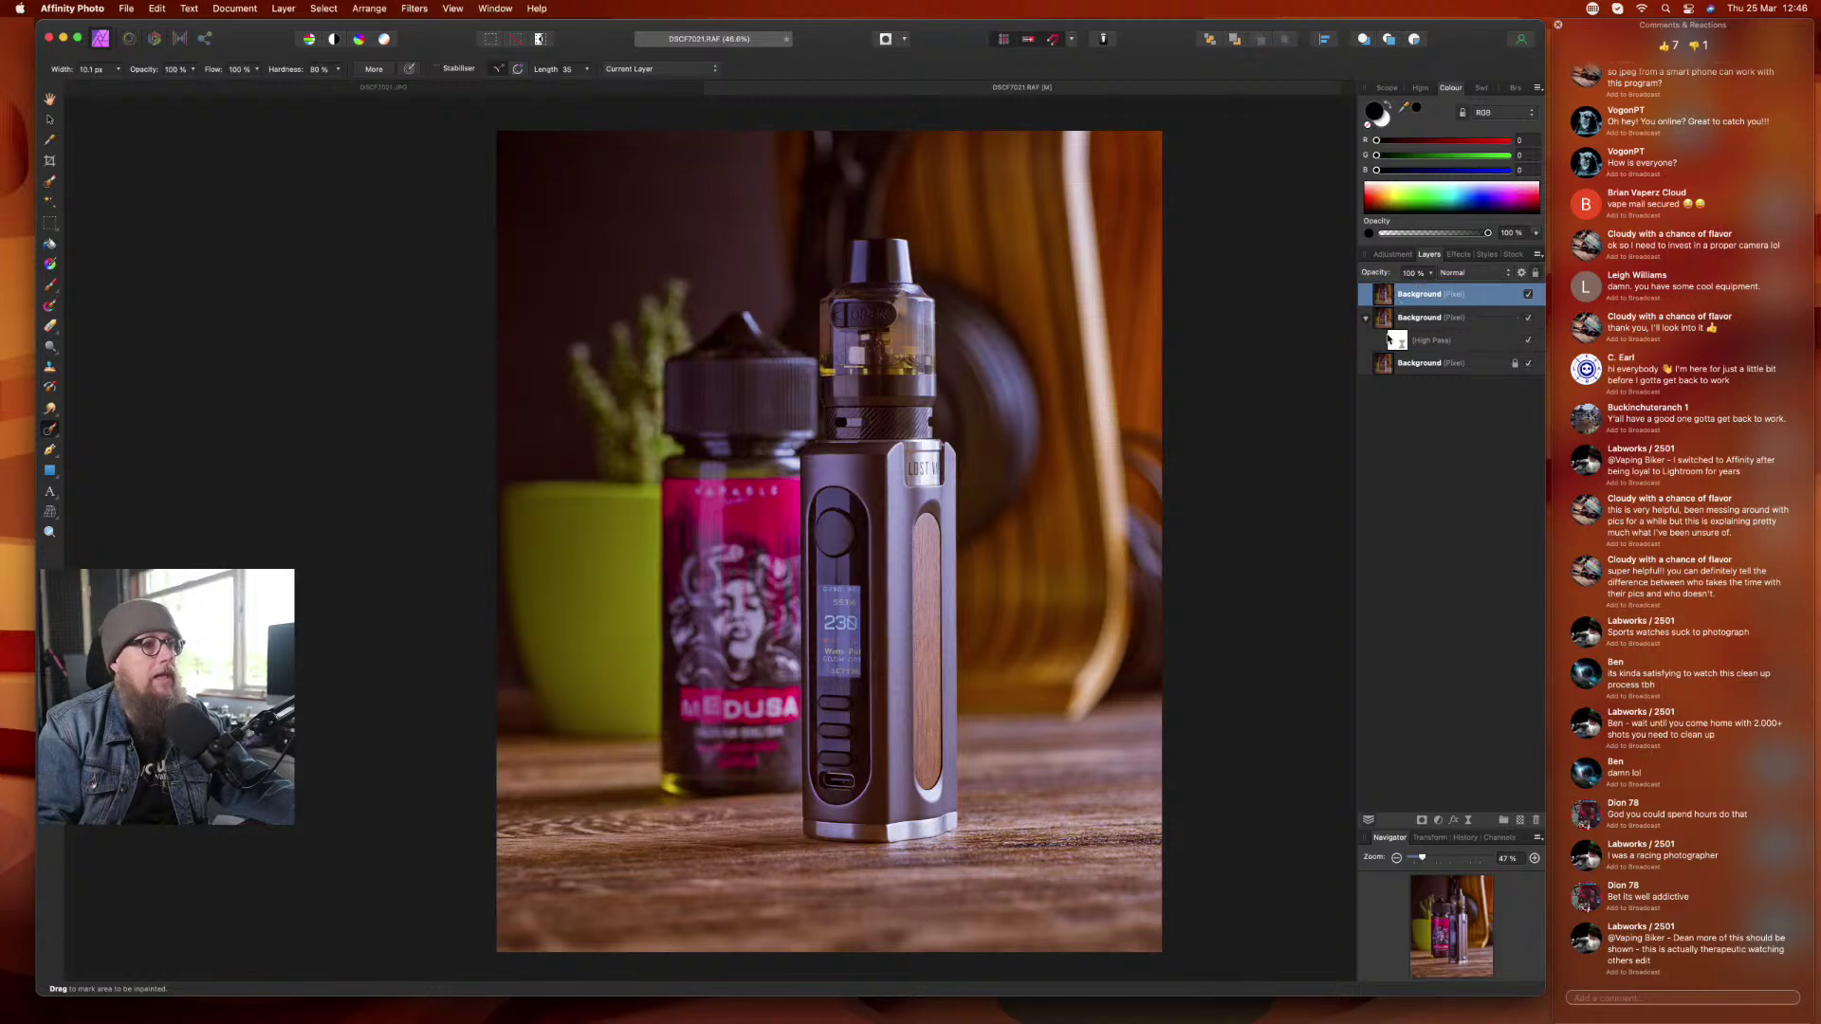
- Add a live Unsharp Mask filter to the top layer with radius 0.8 px and factor 2.51
click(1466, 822)
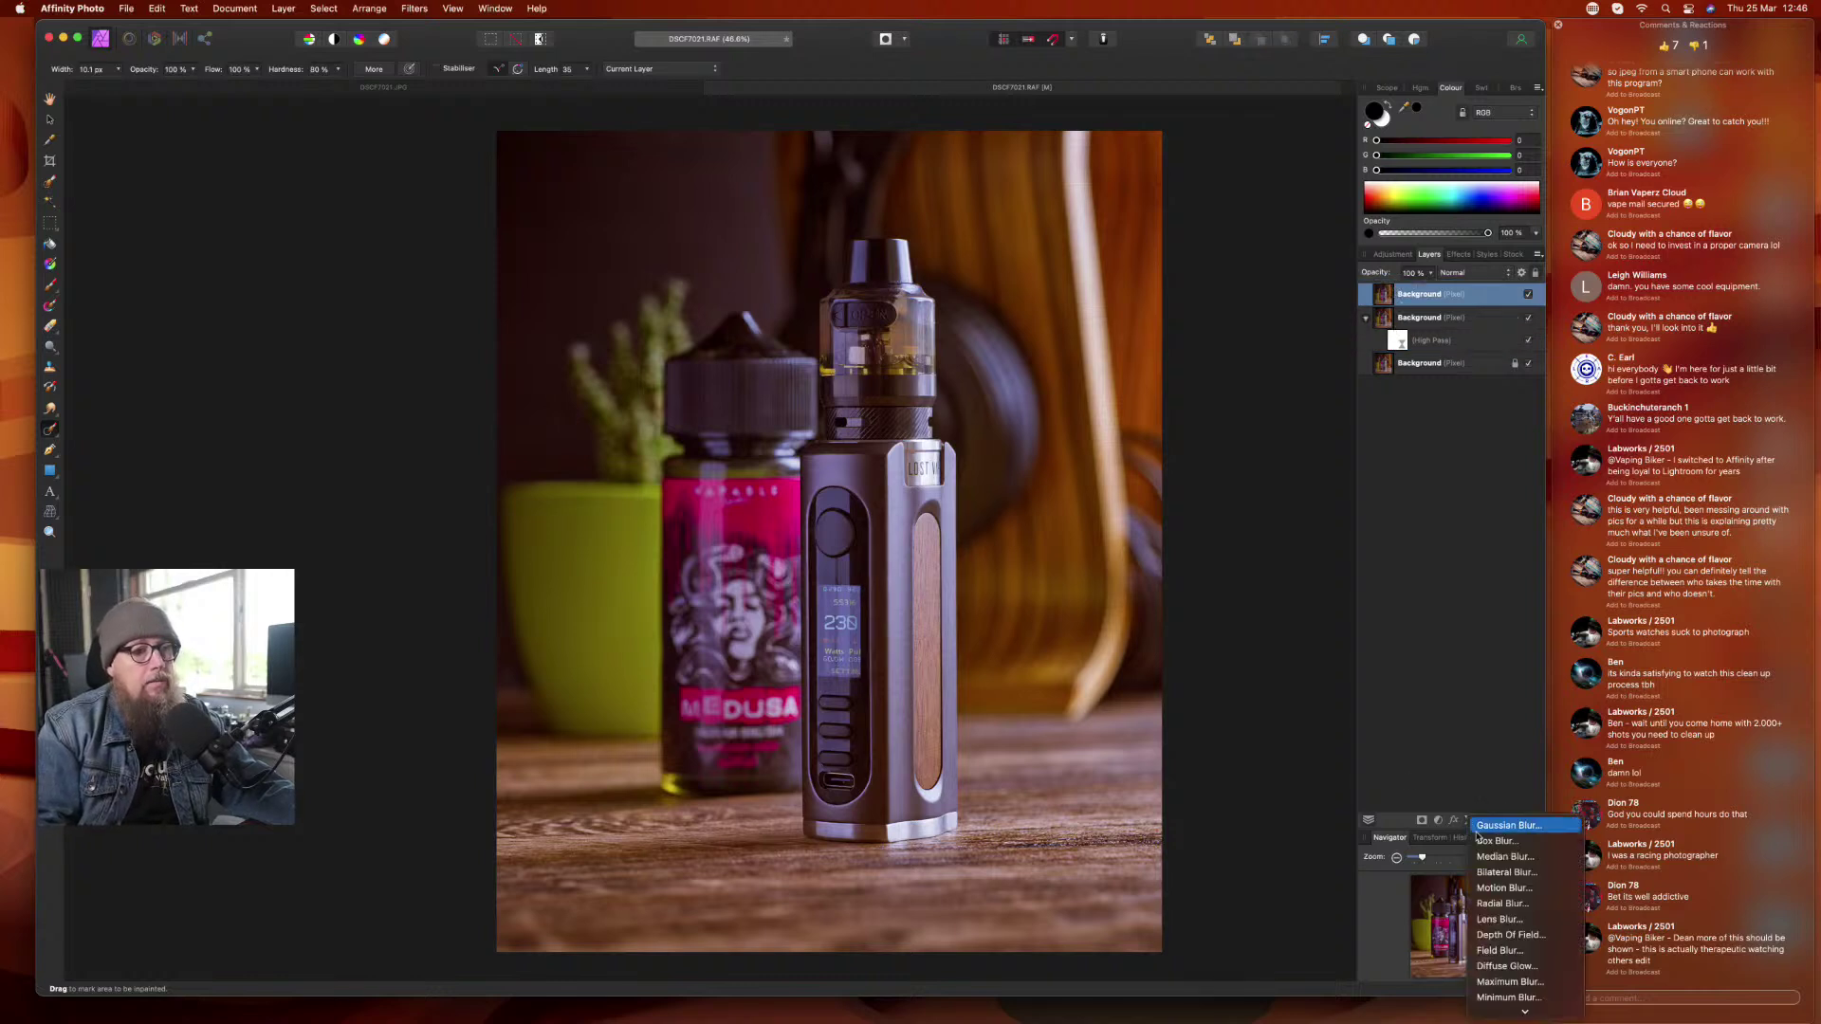
click(1500, 756)
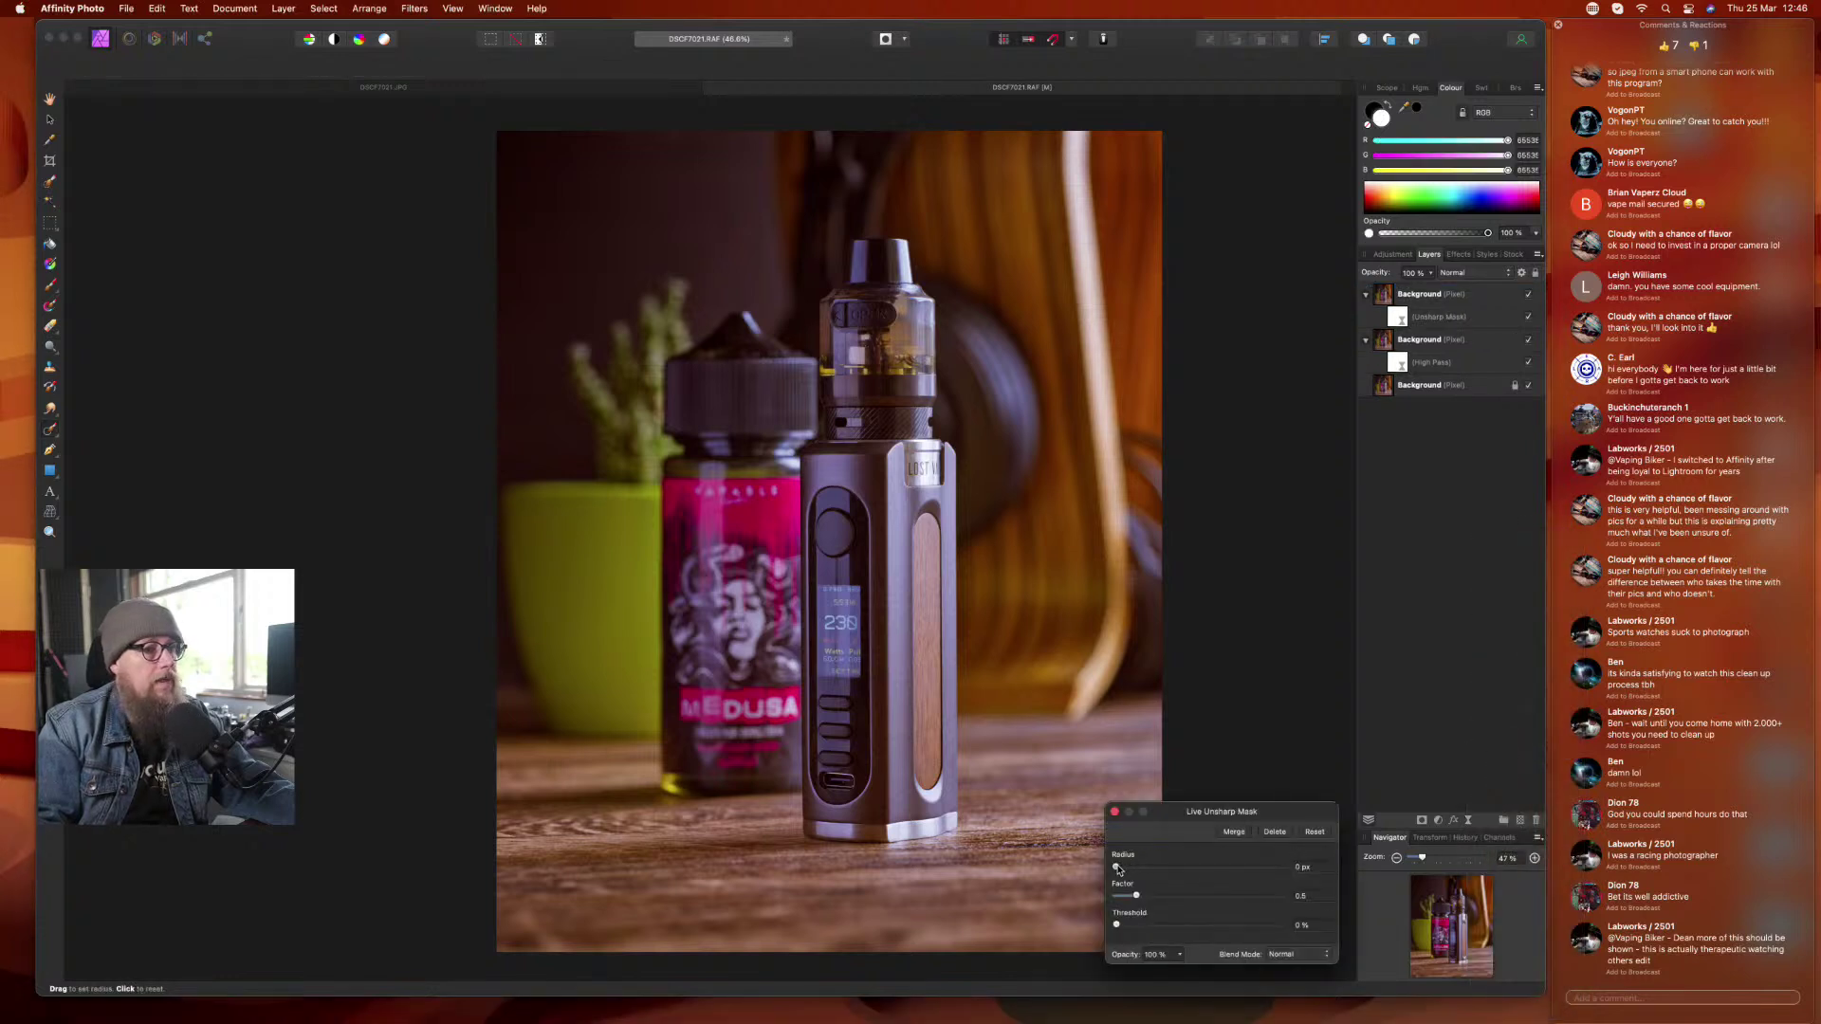
drag(1117, 869, 1225, 917)
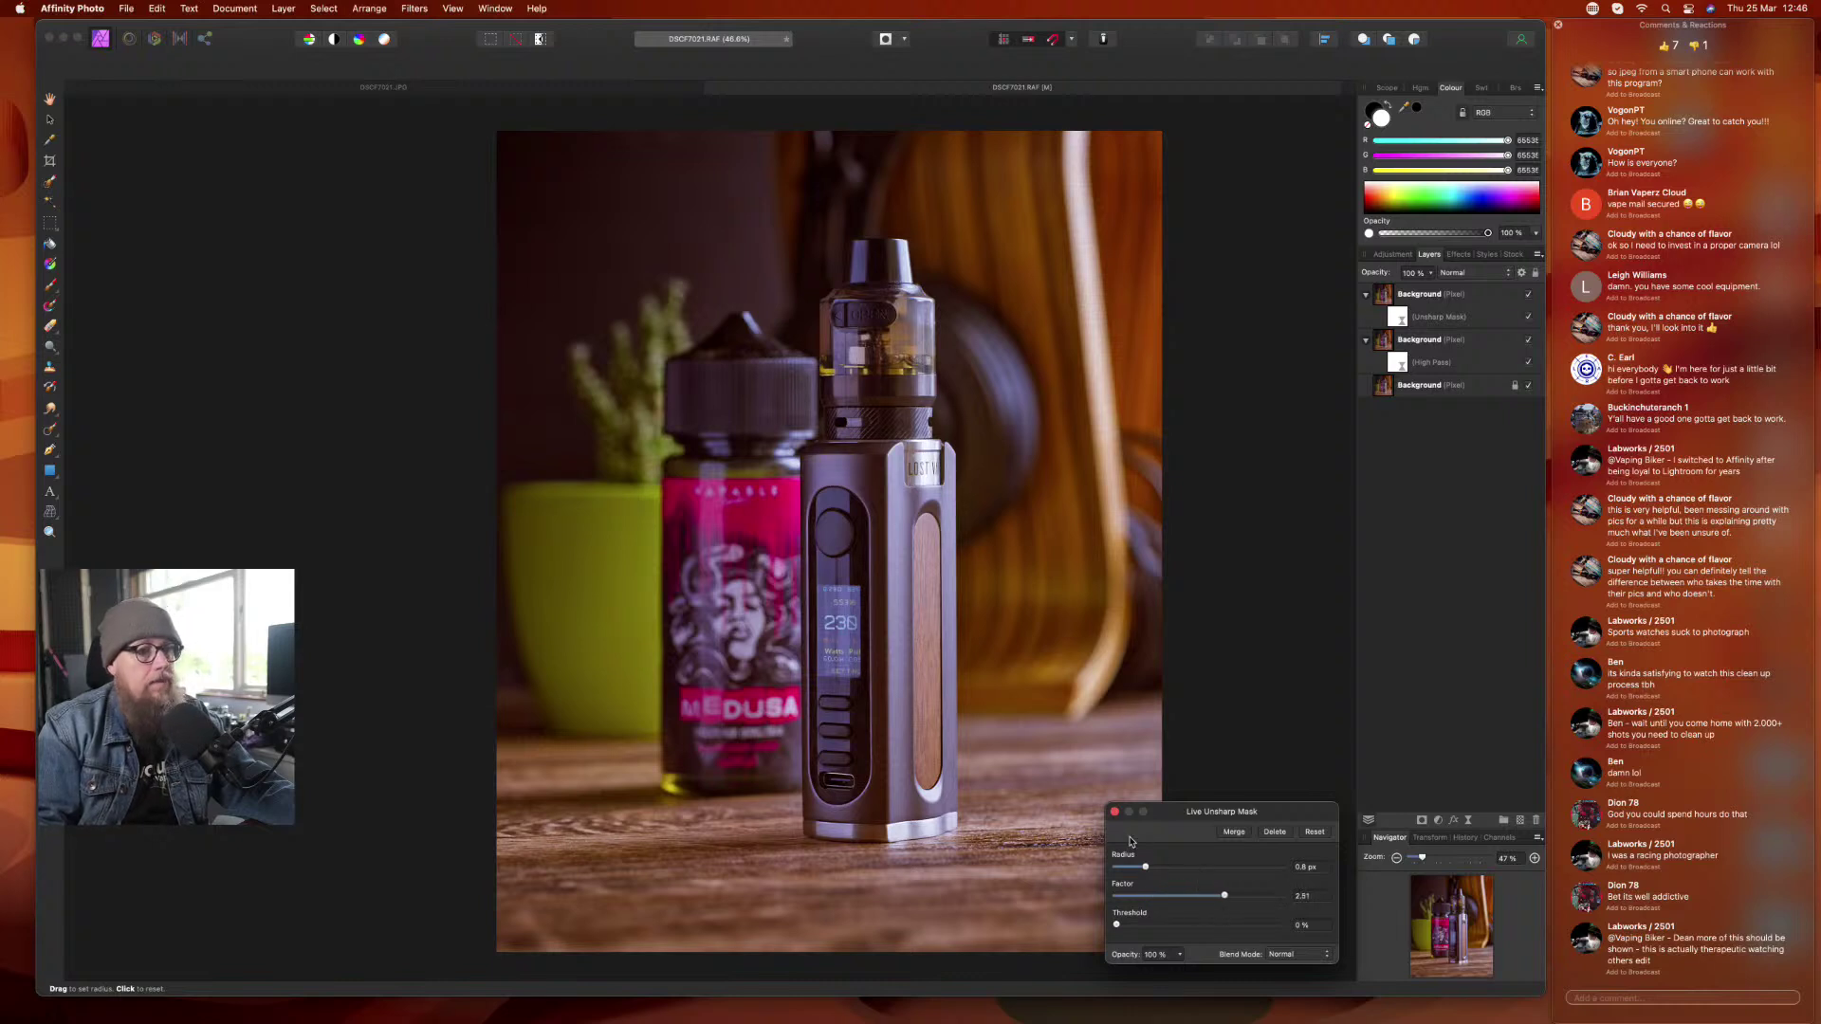
click(1116, 813)
key(j)
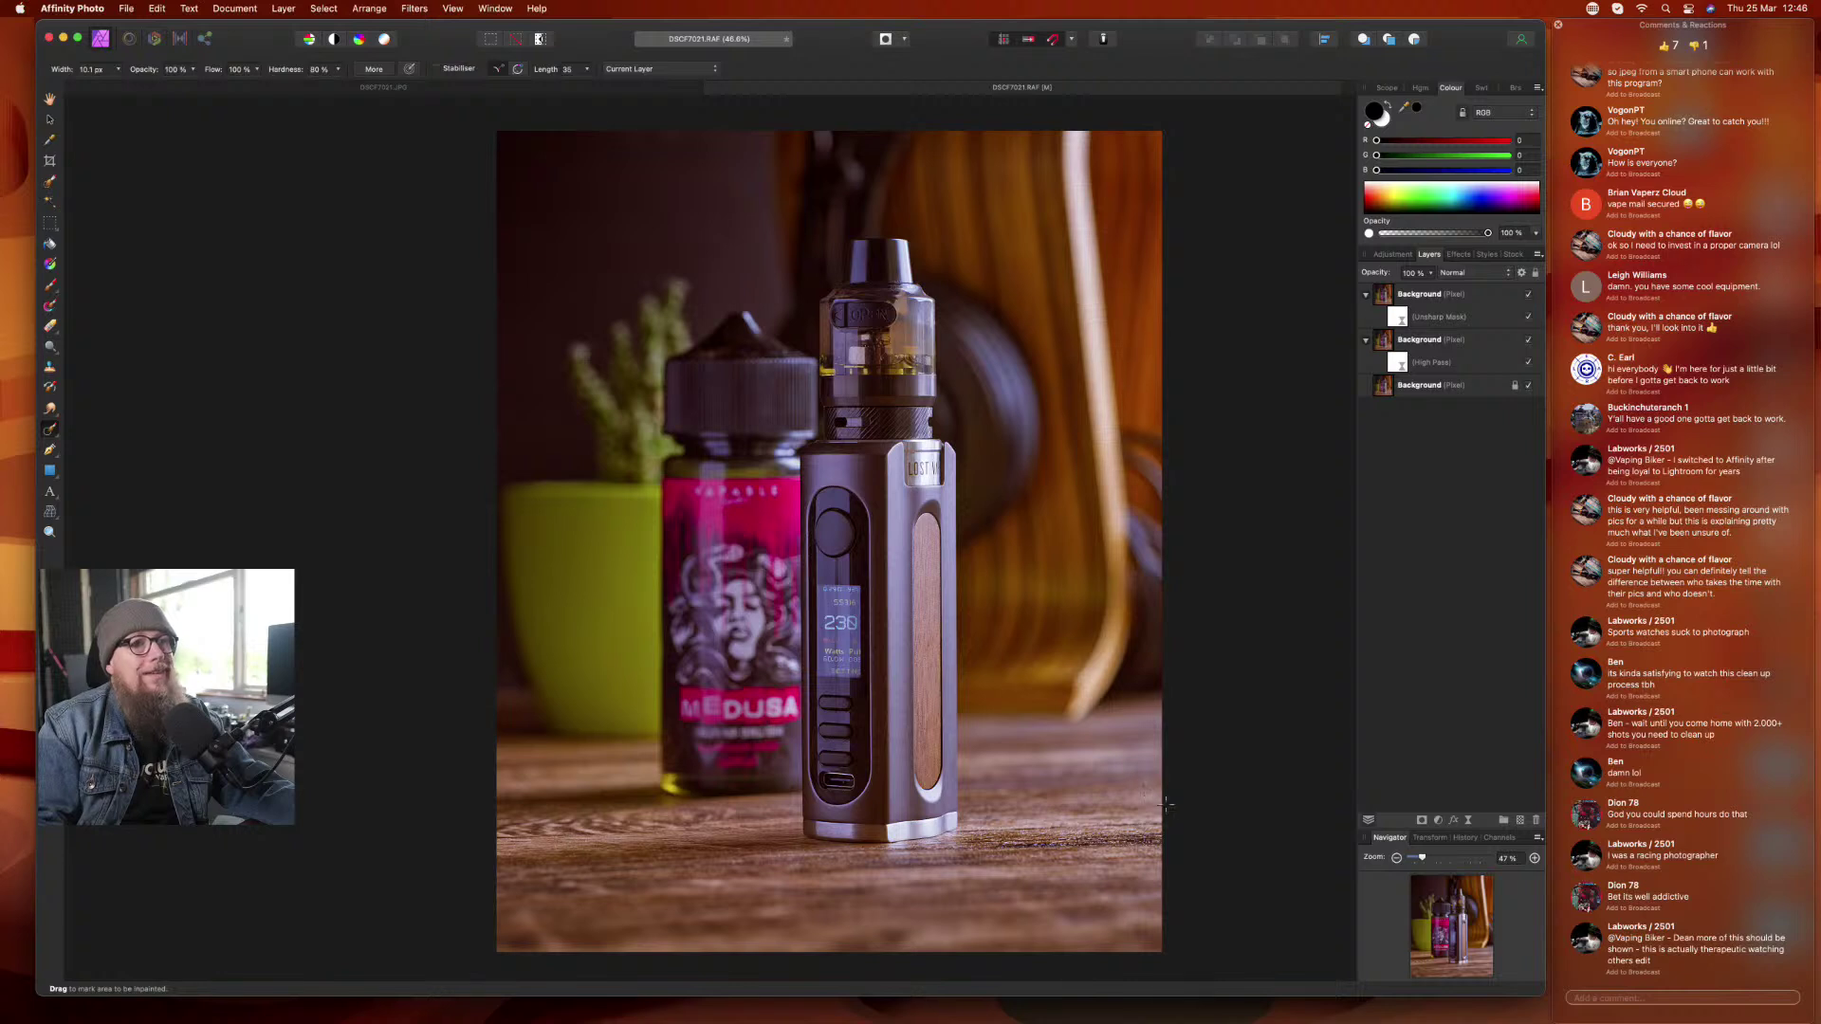
- Compare the device's screen and wood panel up close with the Unsharp Mask filter hidden and shown
click(1398, 315)
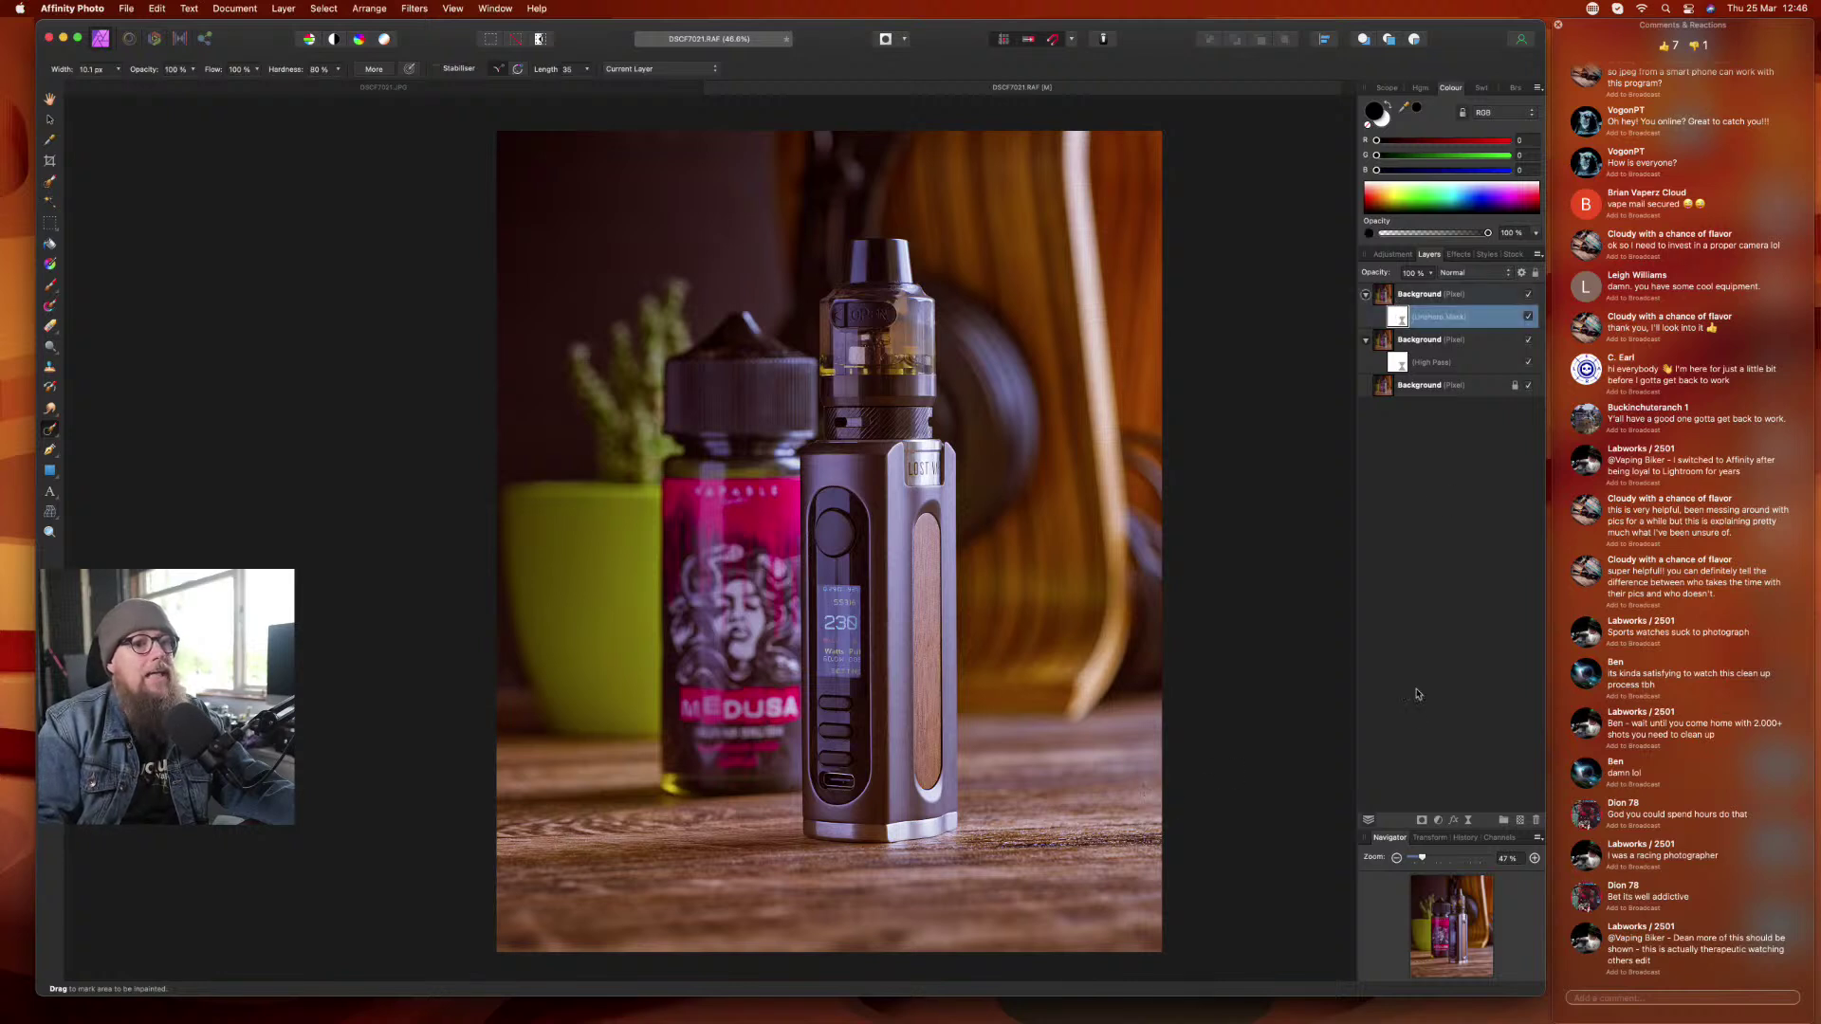
click(1529, 318)
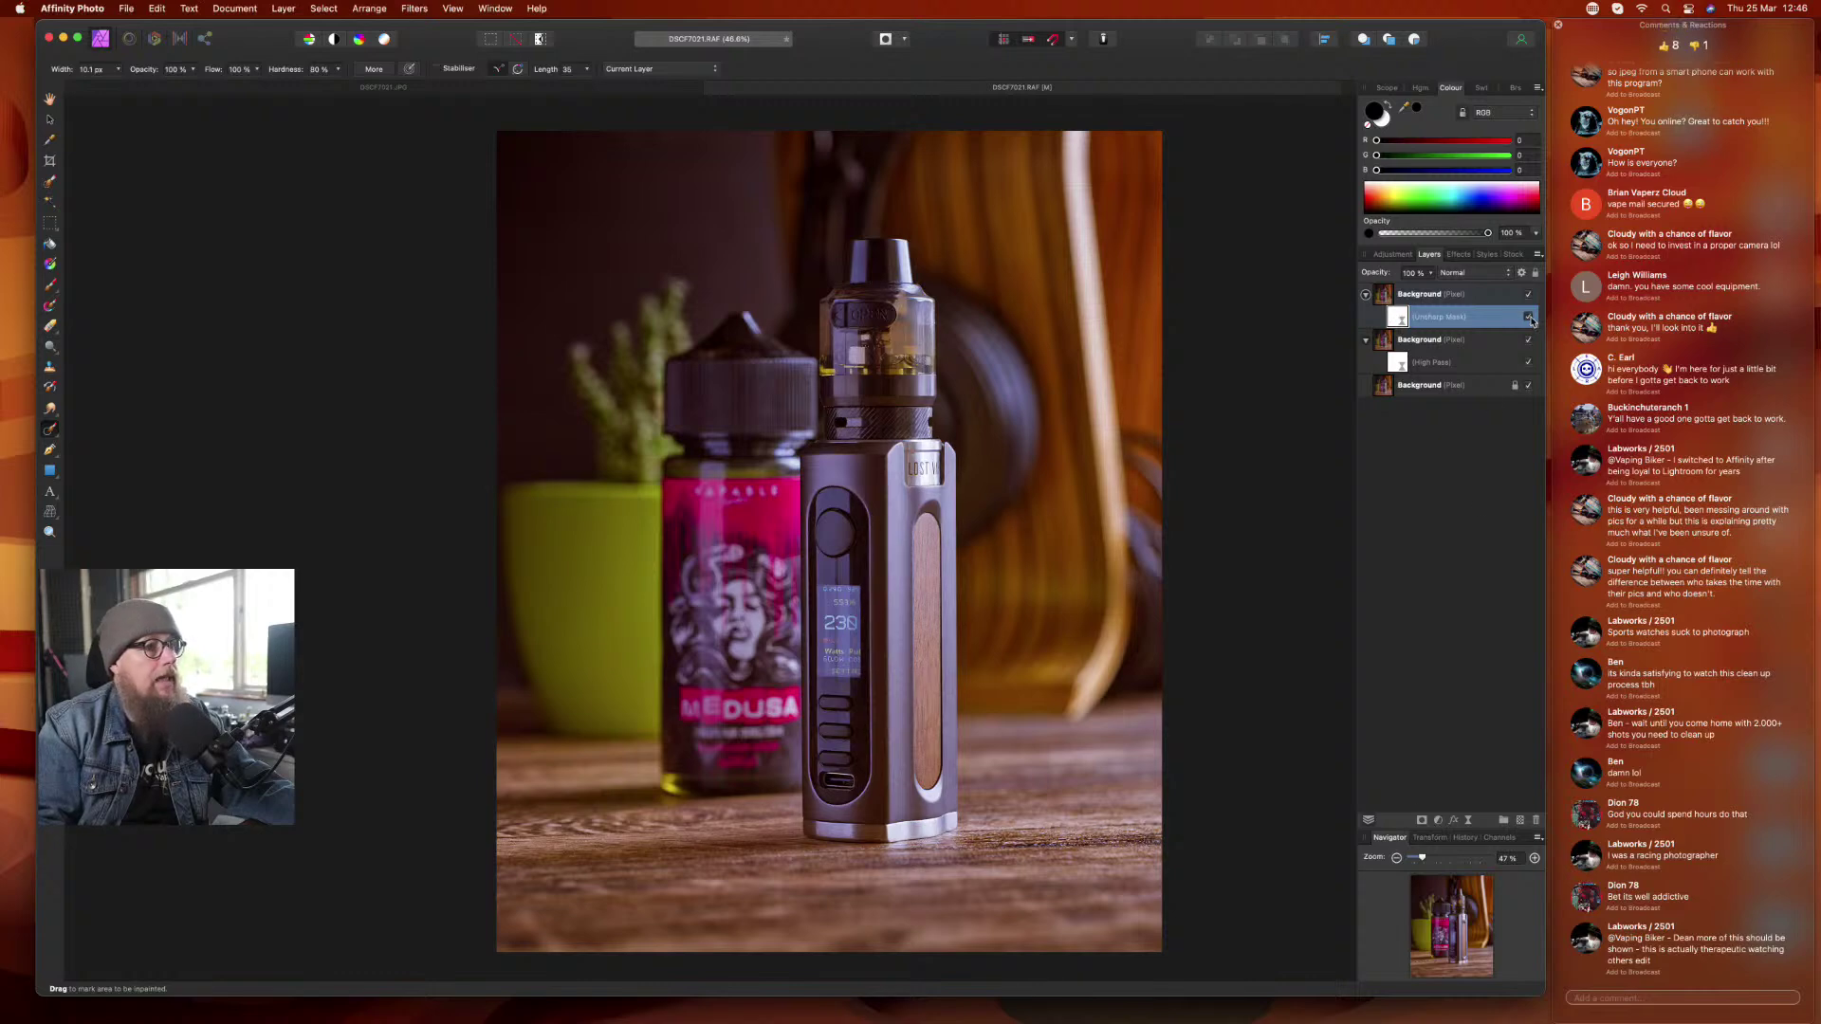
scroll(873, 666, up, 6)
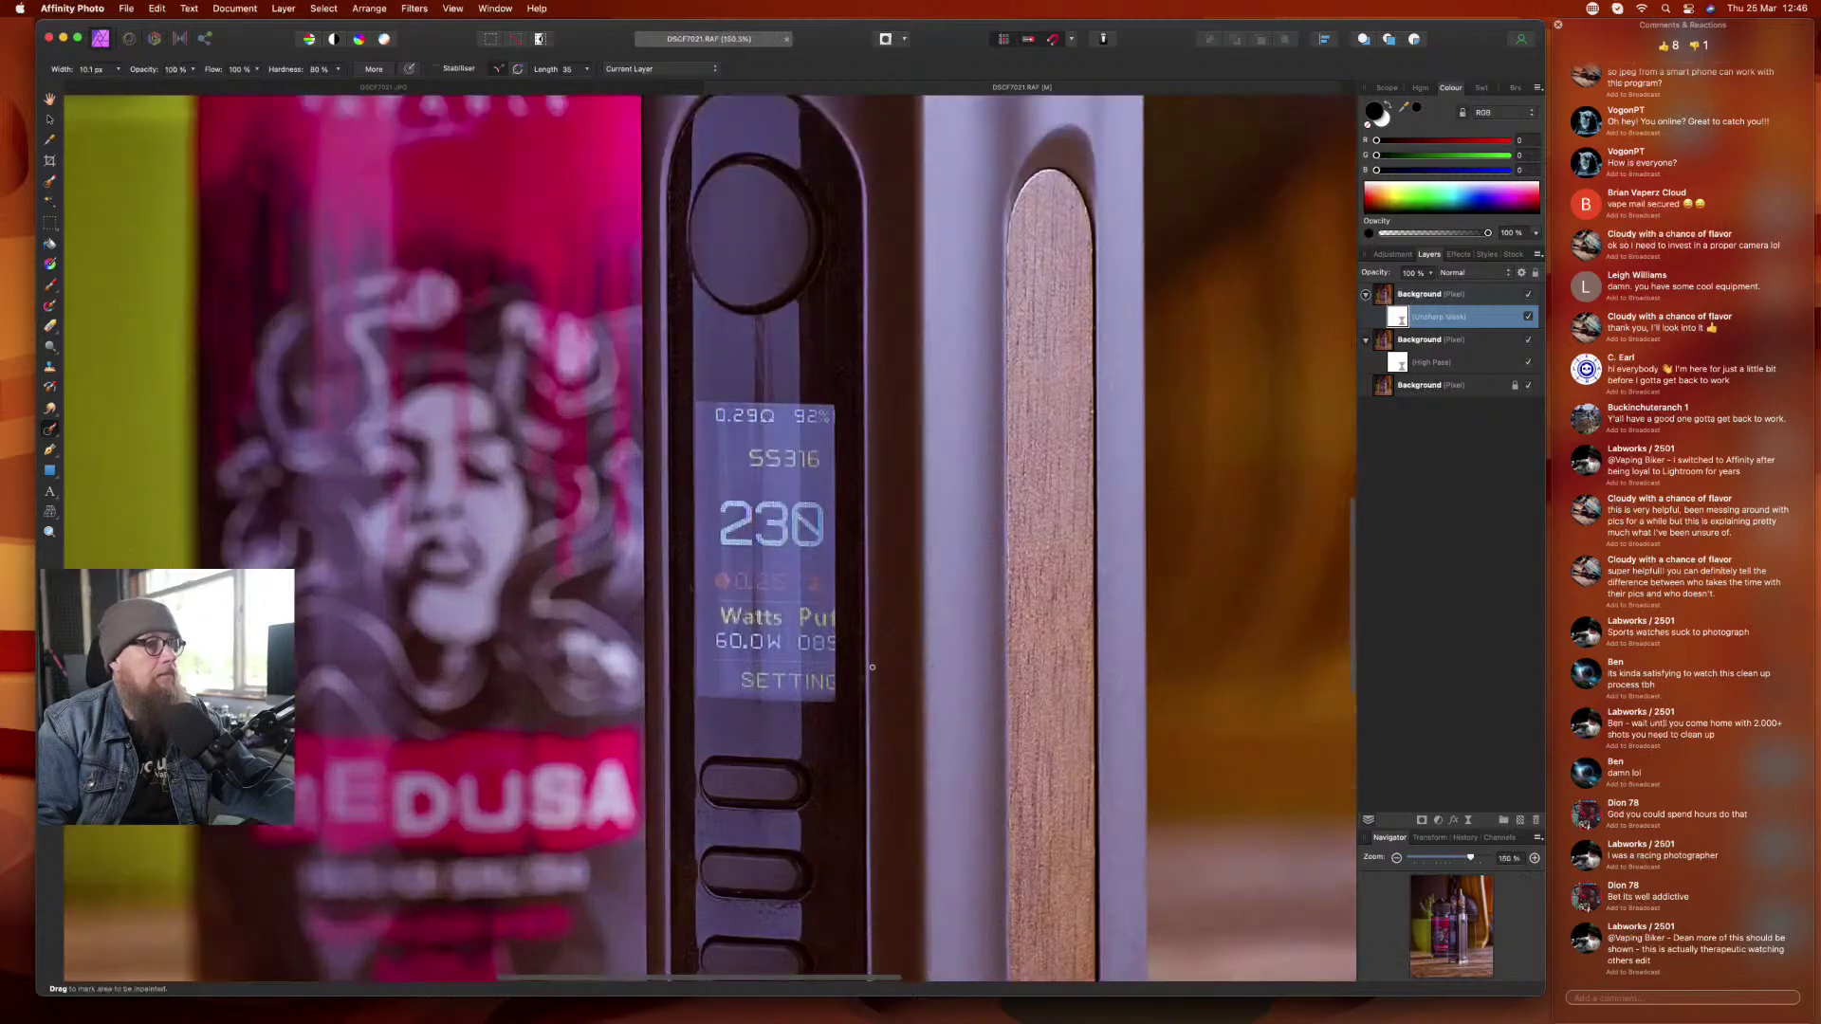
click(1529, 320)
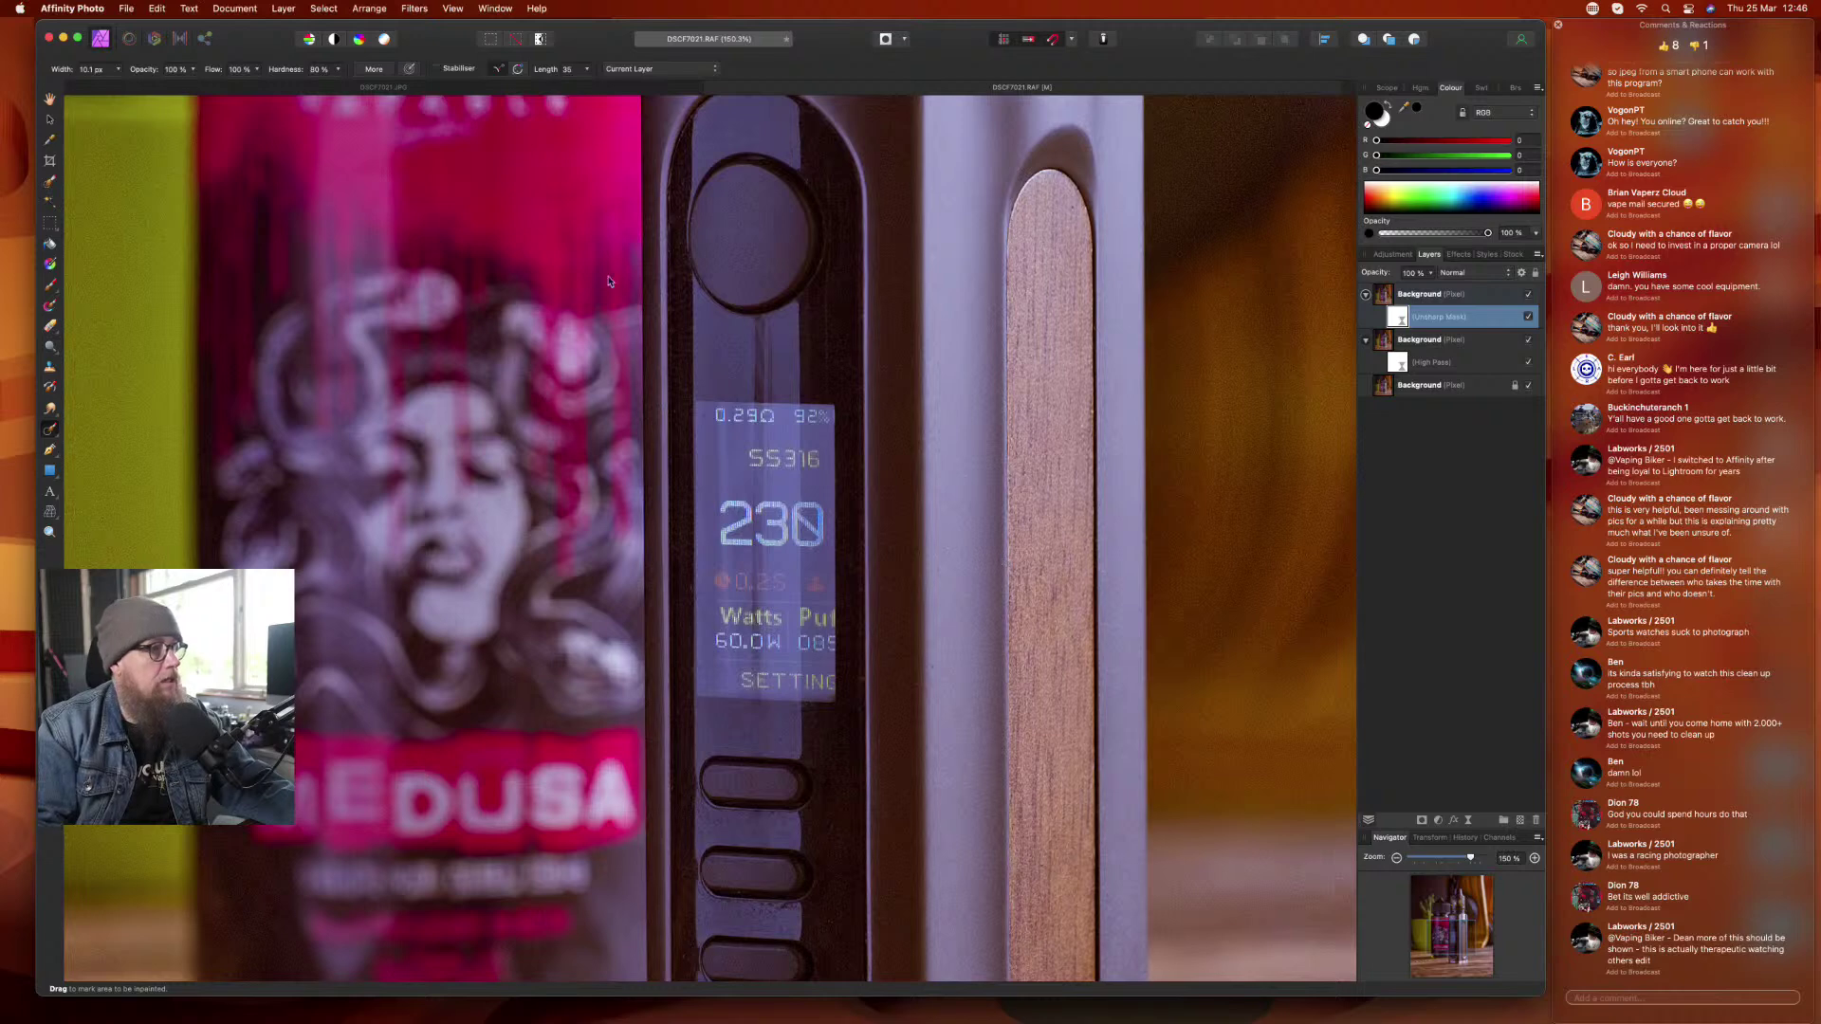
scroll(910, 502, down, 5)
scroll(910, 502, down, 3)
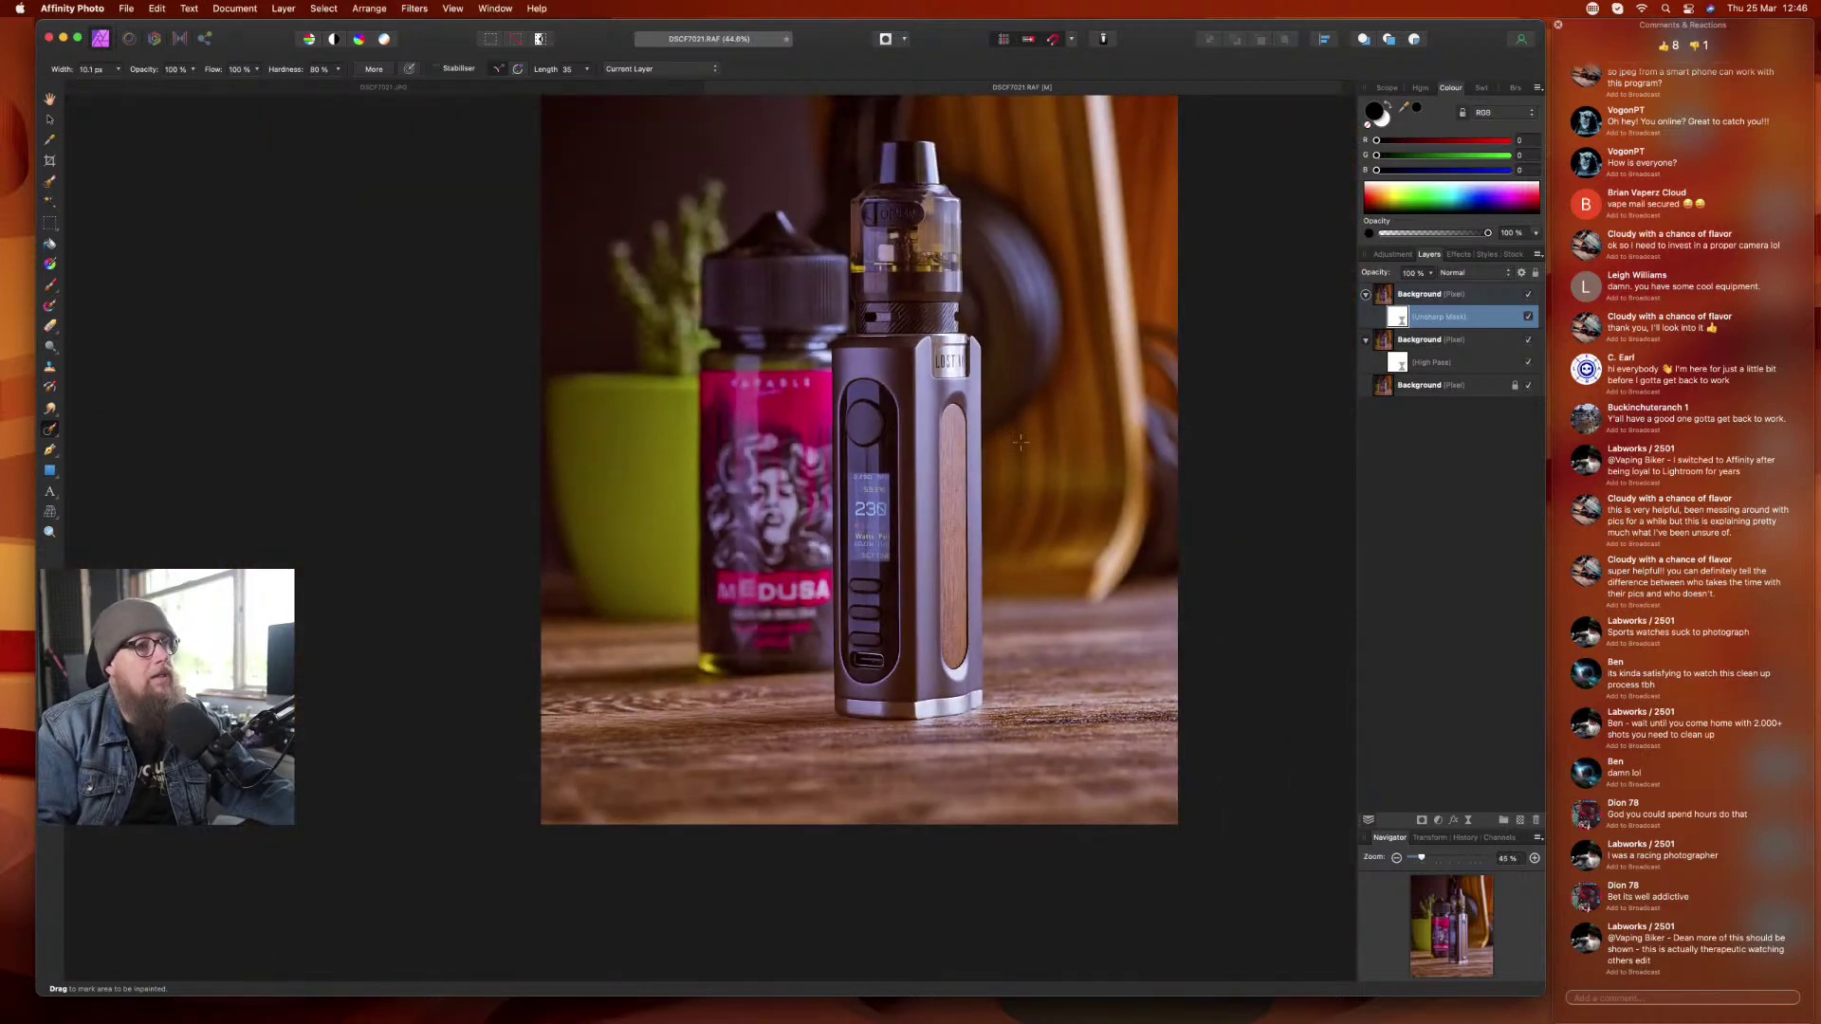
- Add a mask to the top Background layer holding the Unsharp Mask and invert it to black
click(1419, 296)
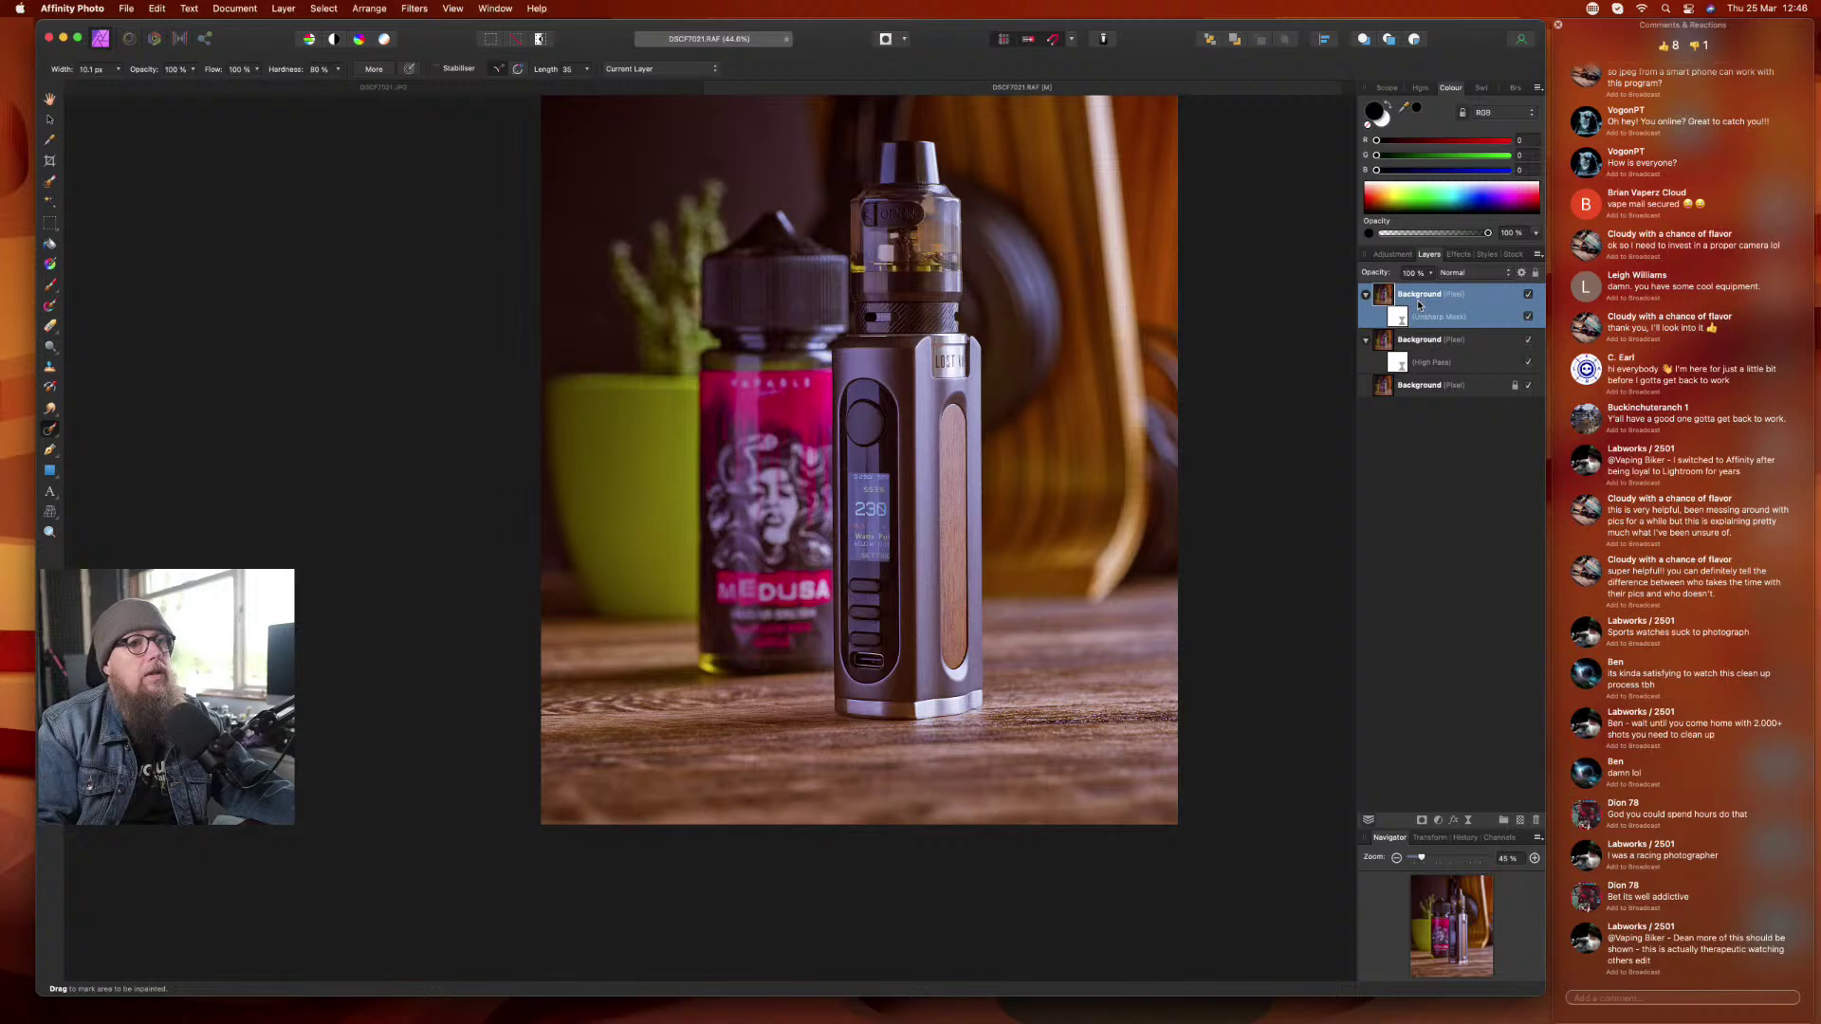
click(1422, 822)
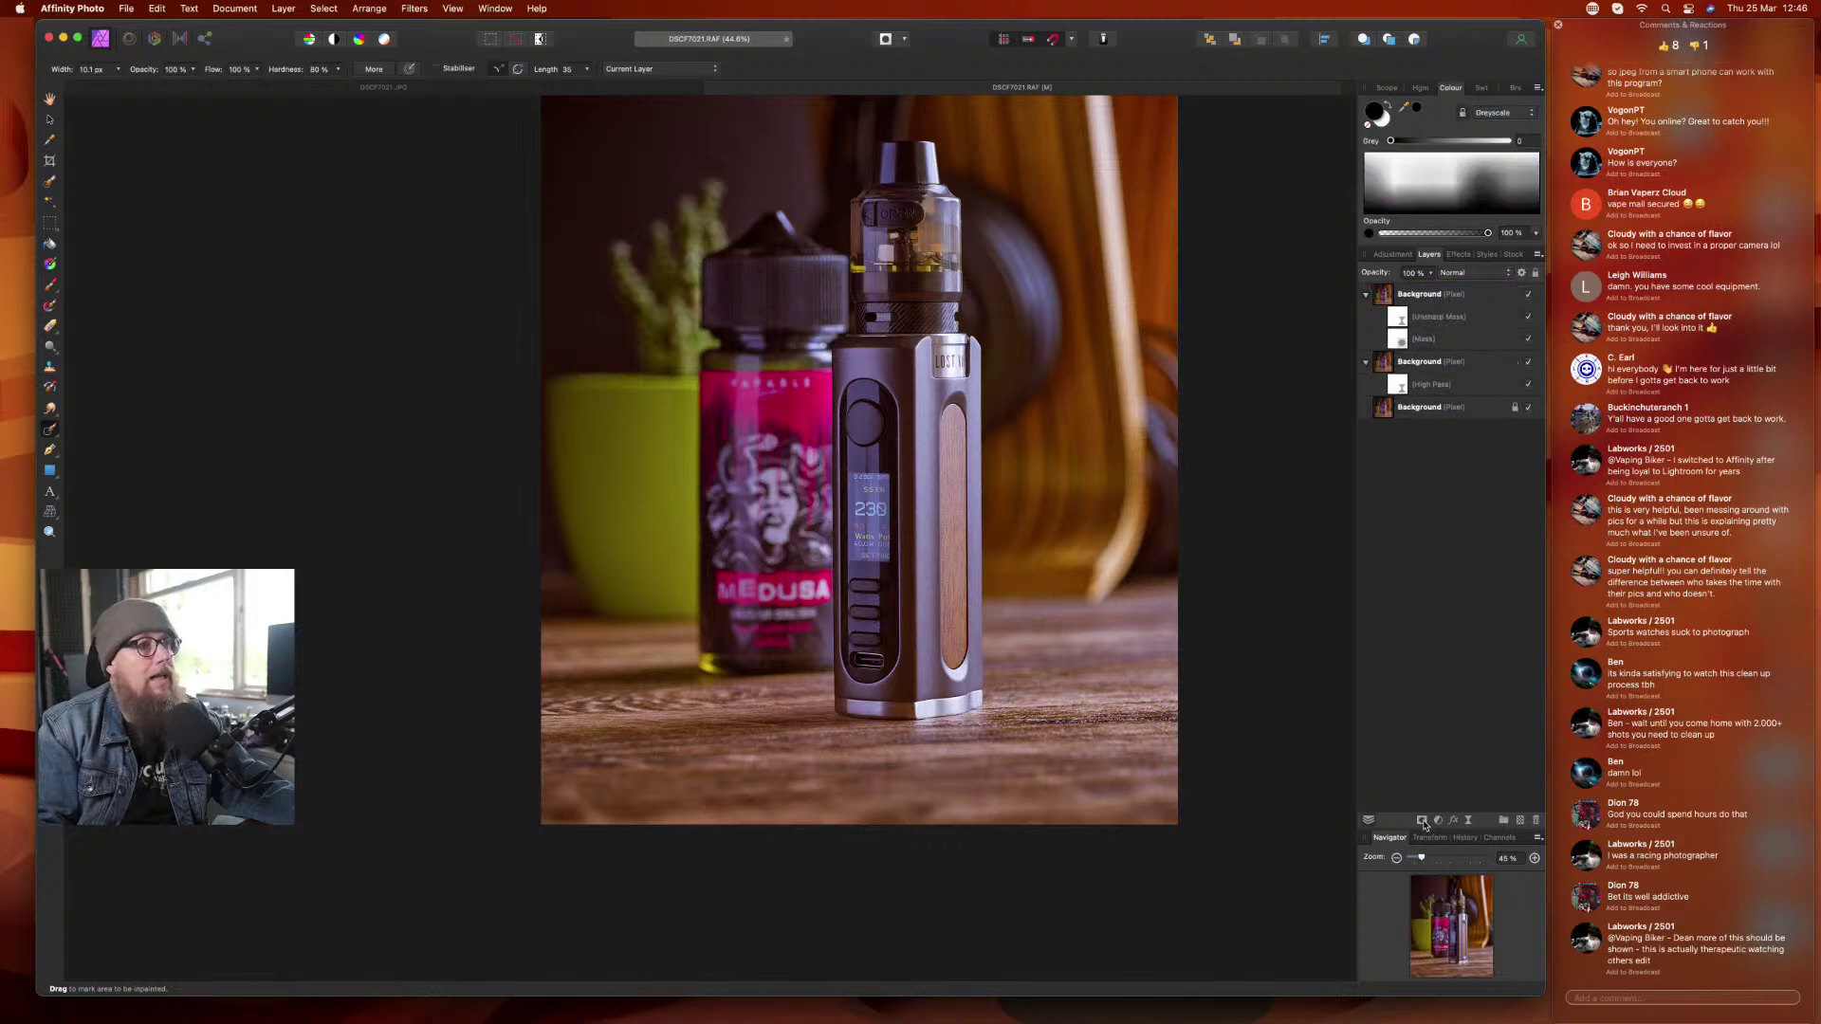
click(1399, 342)
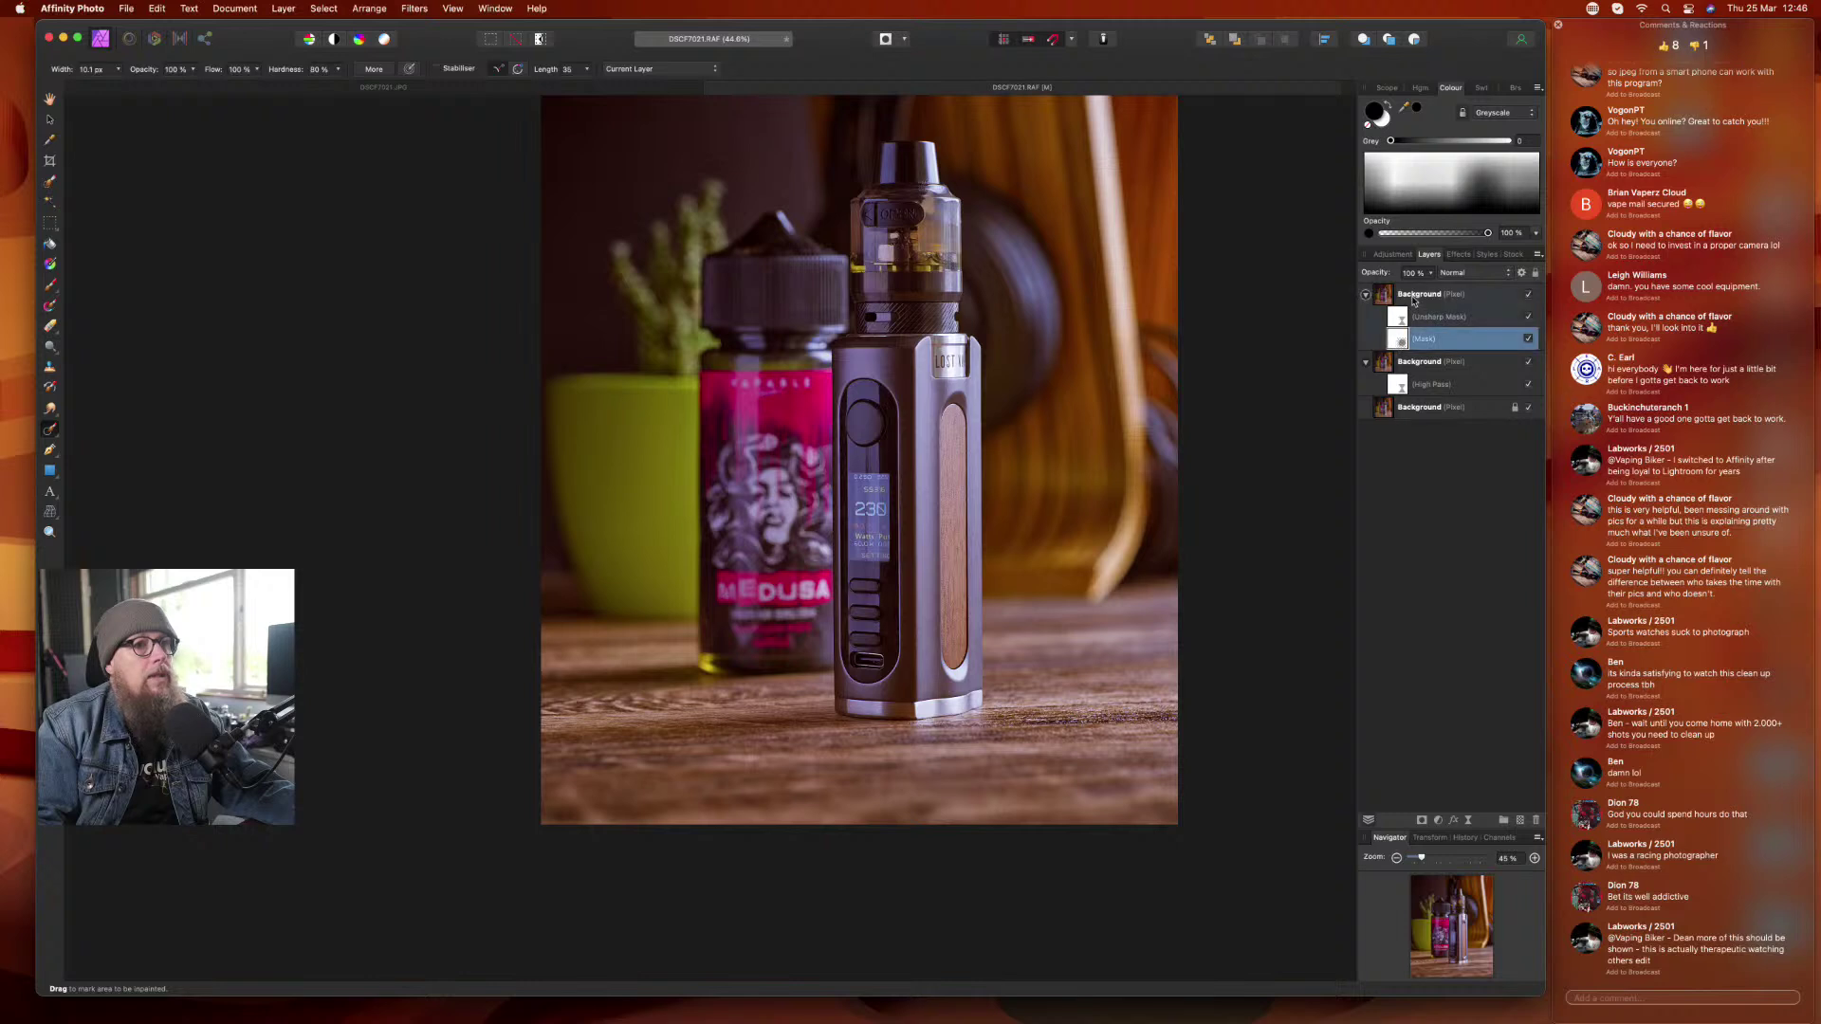
click(284, 8)
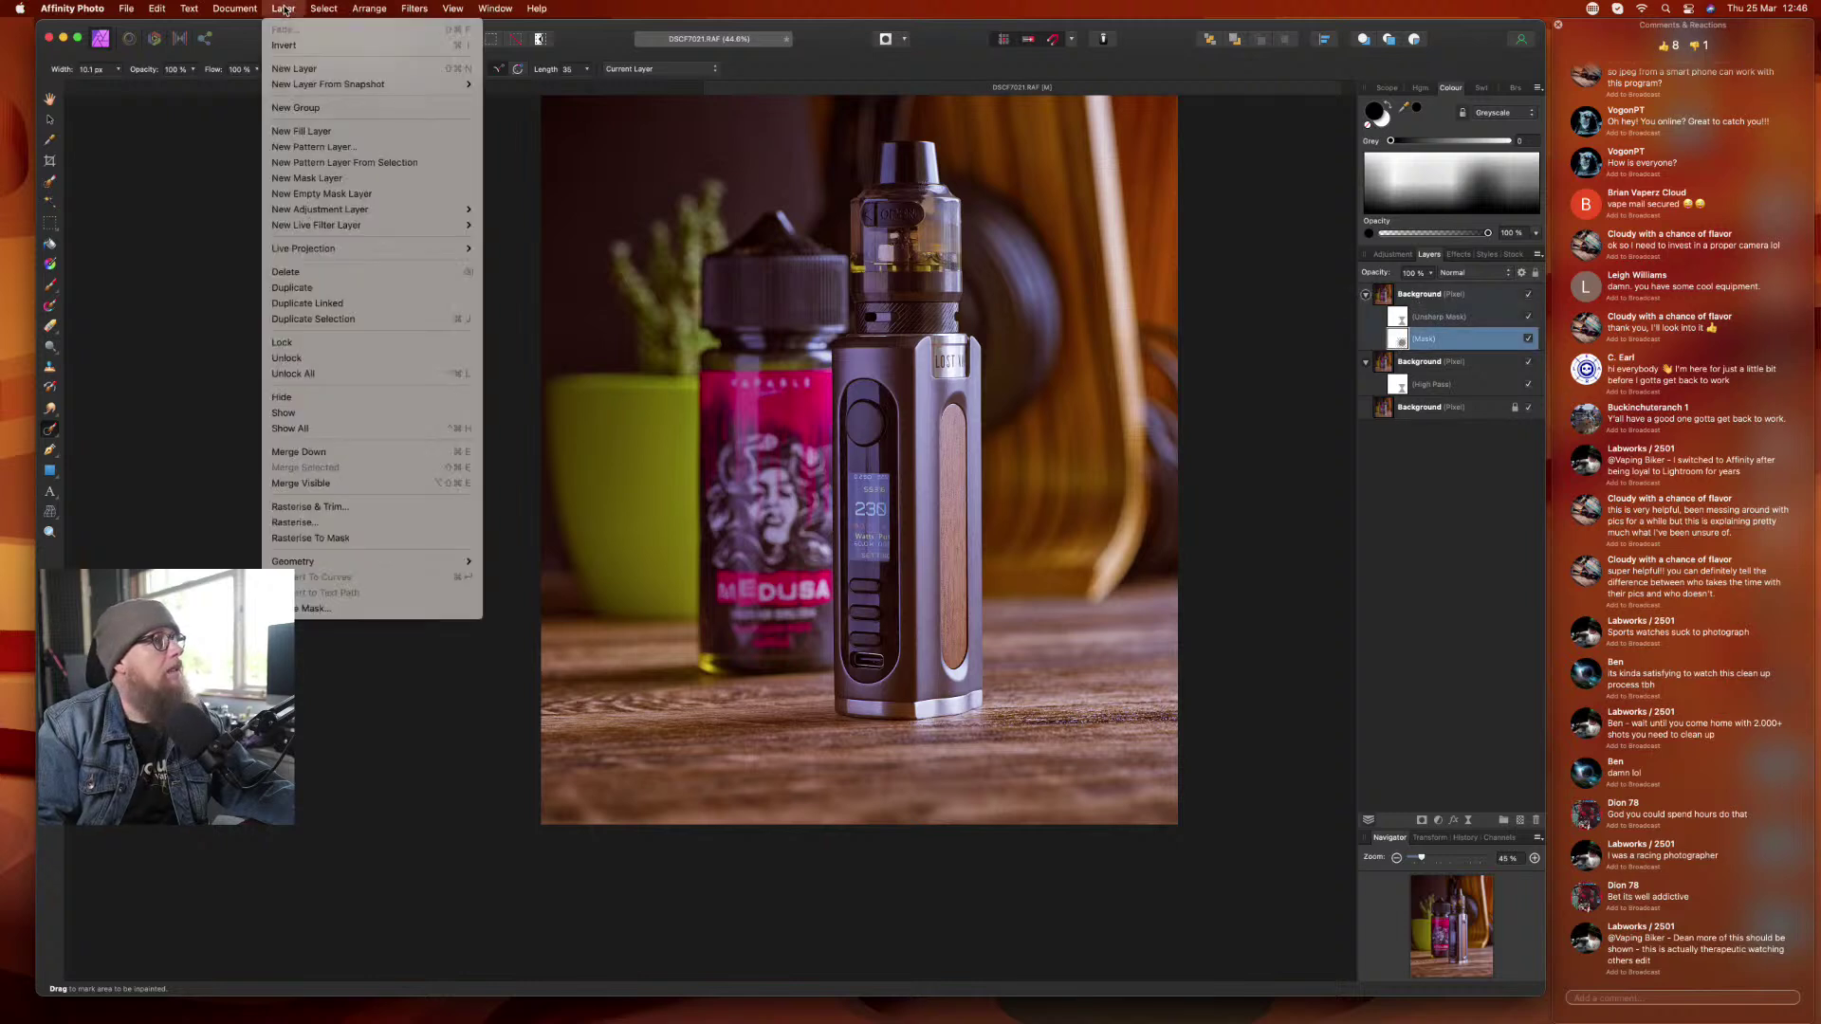
click(289, 45)
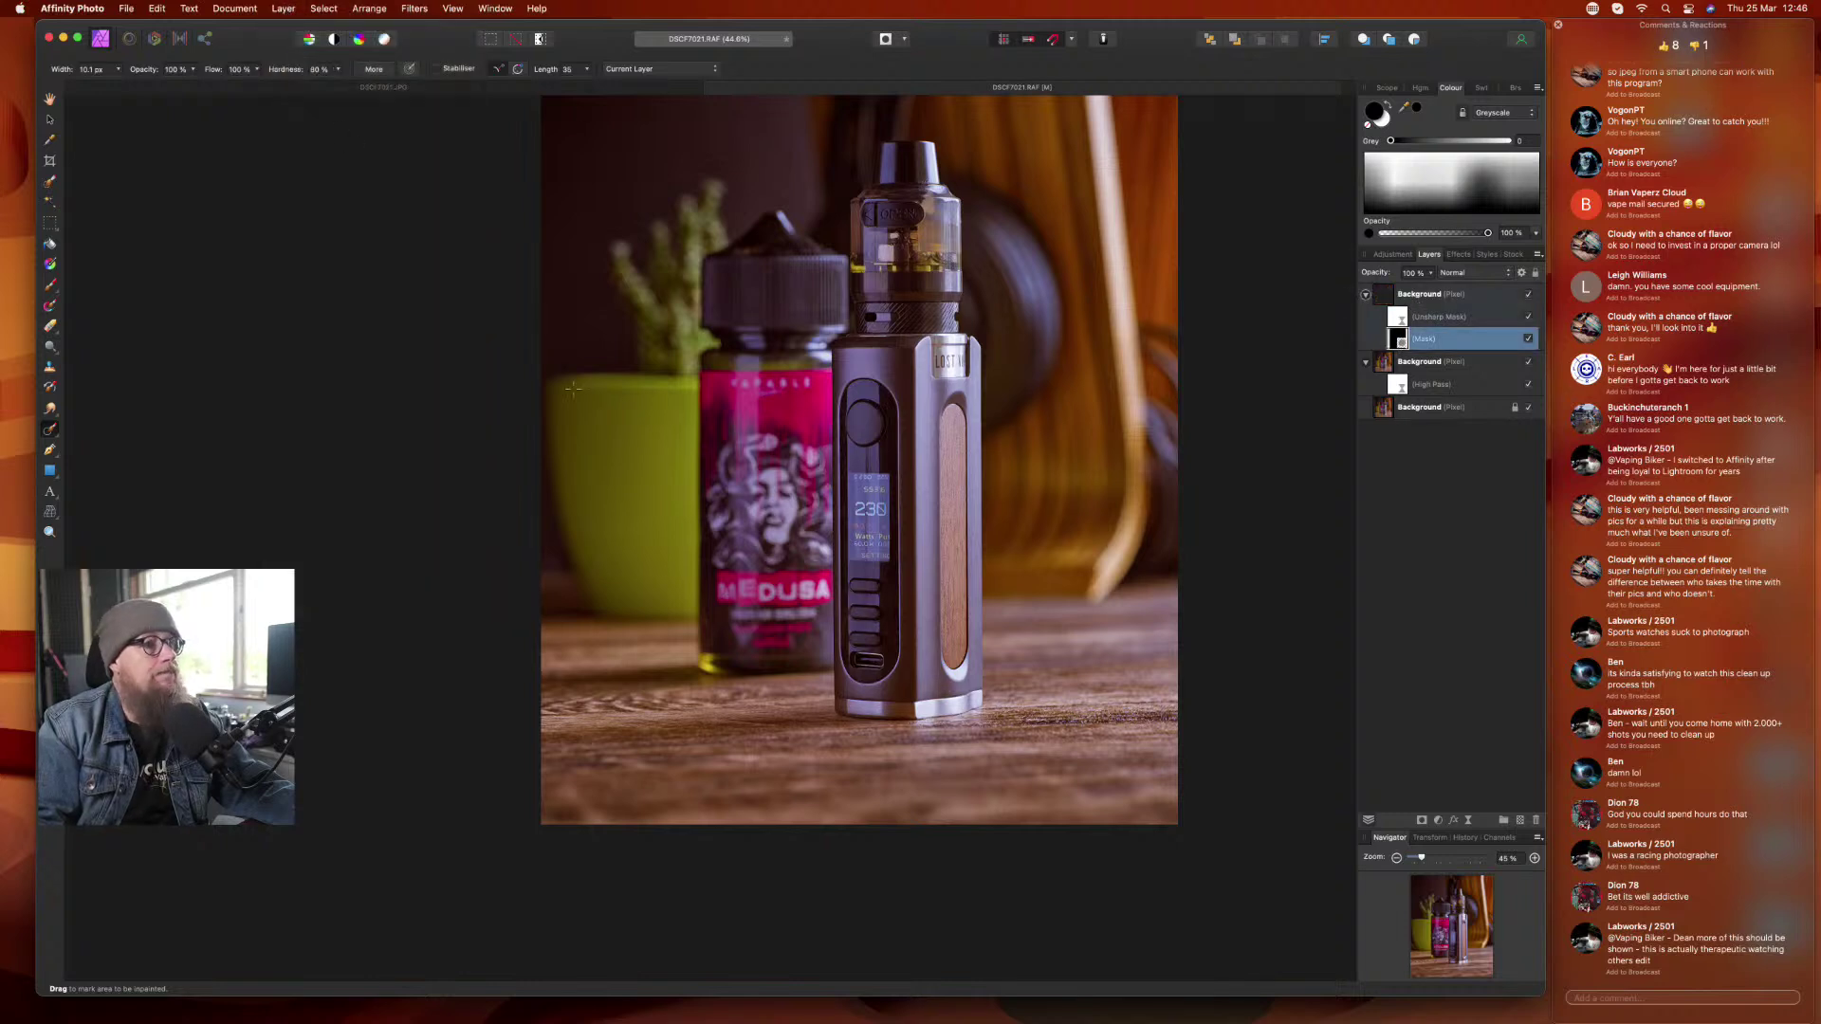
- Set up the Paint Brush with white as the foreground colour and a flow of 81%
scroll(932, 517, up, 3)
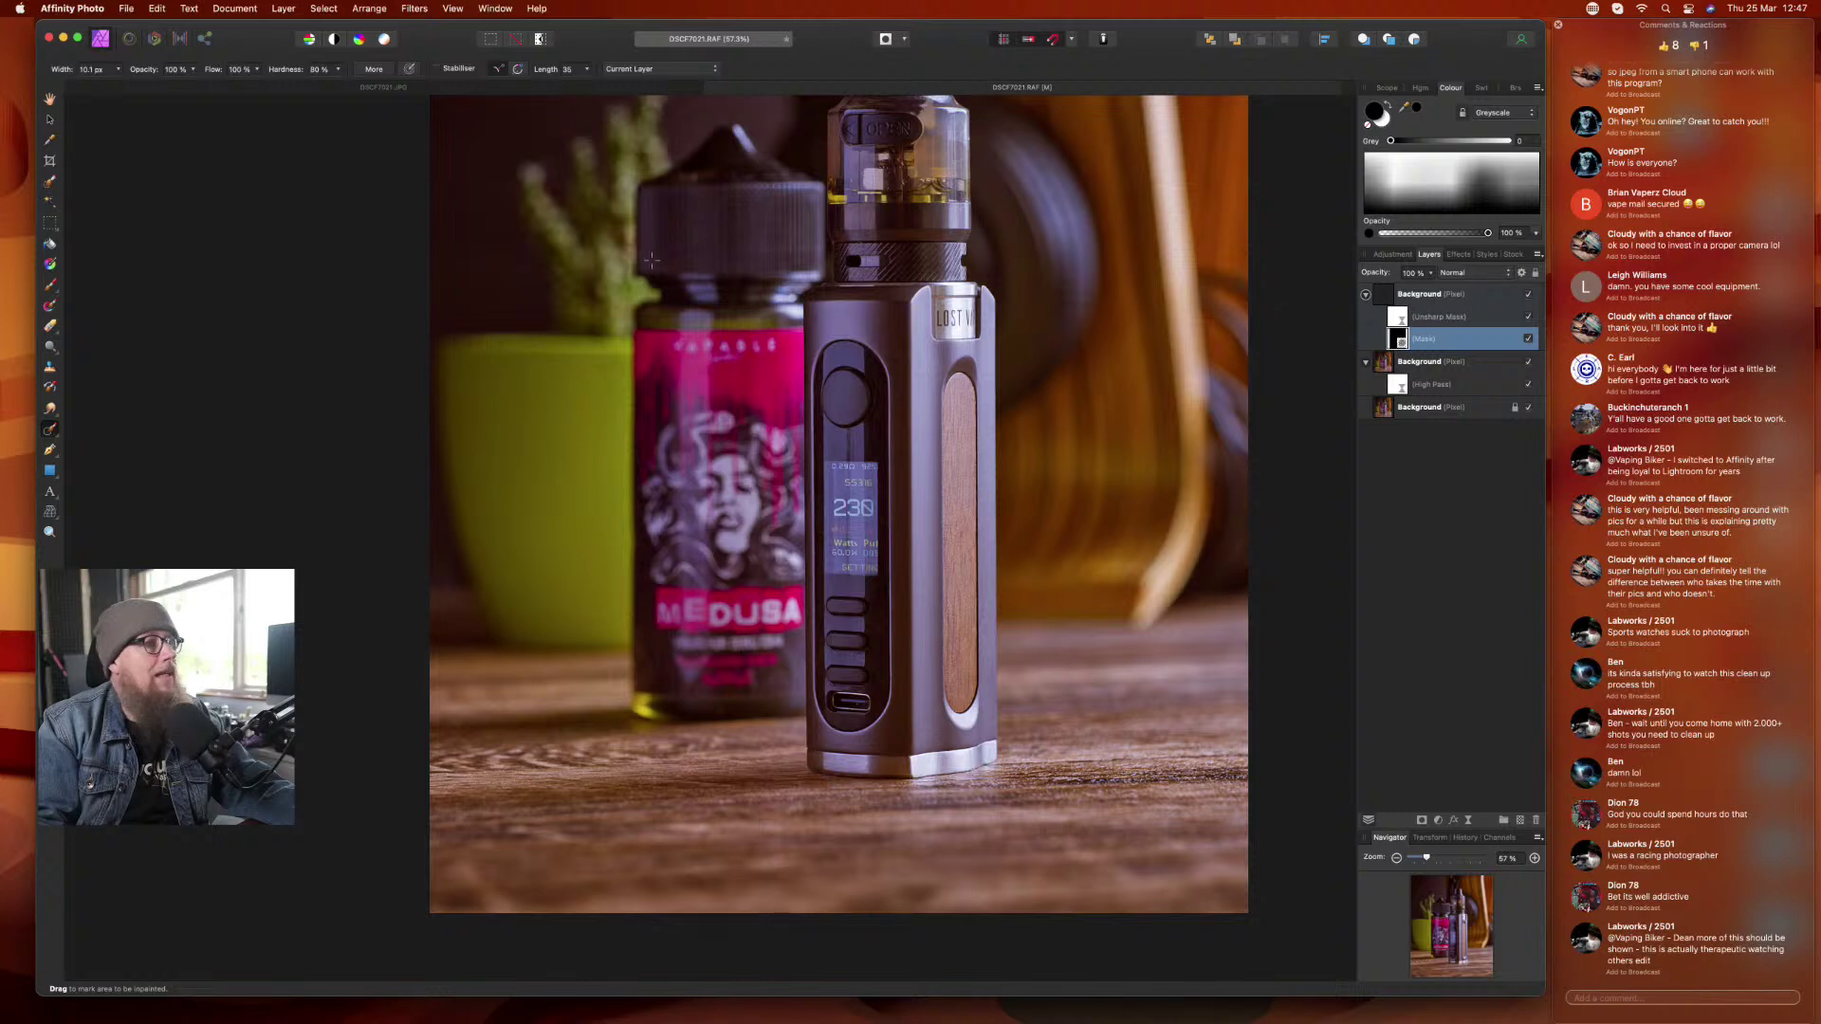
click(52, 288)
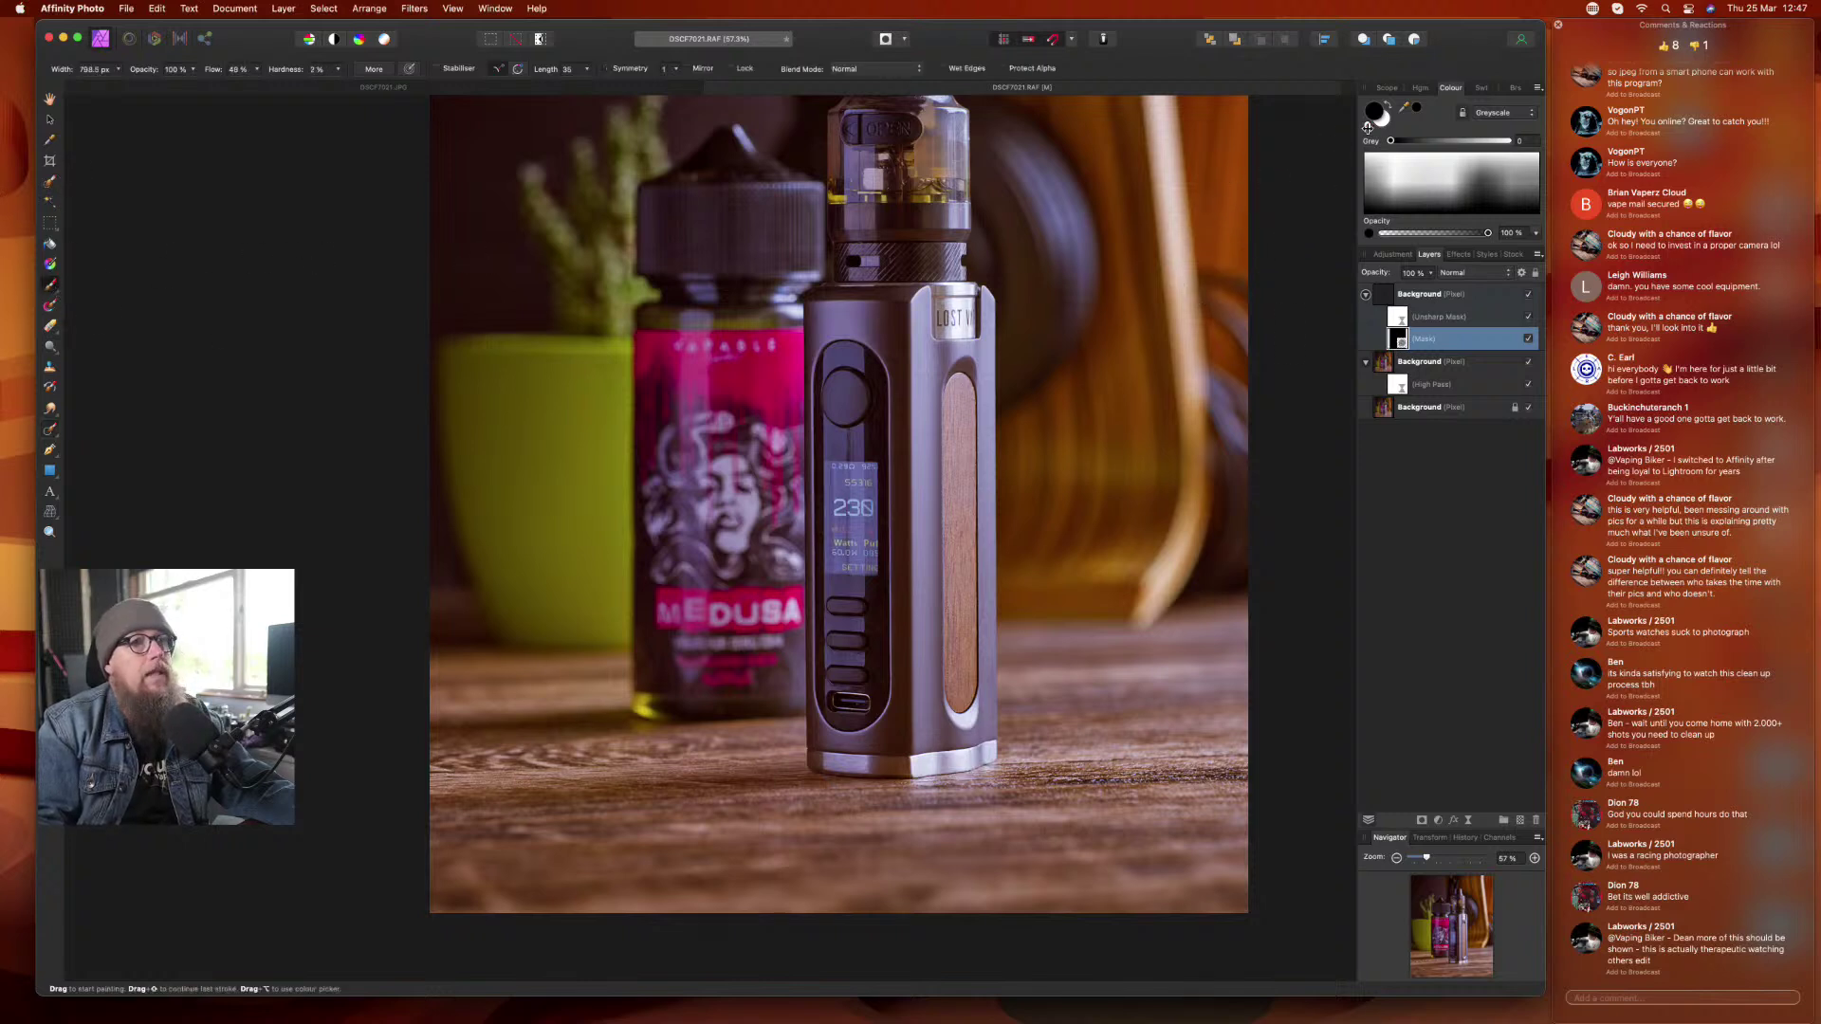
click(1388, 106)
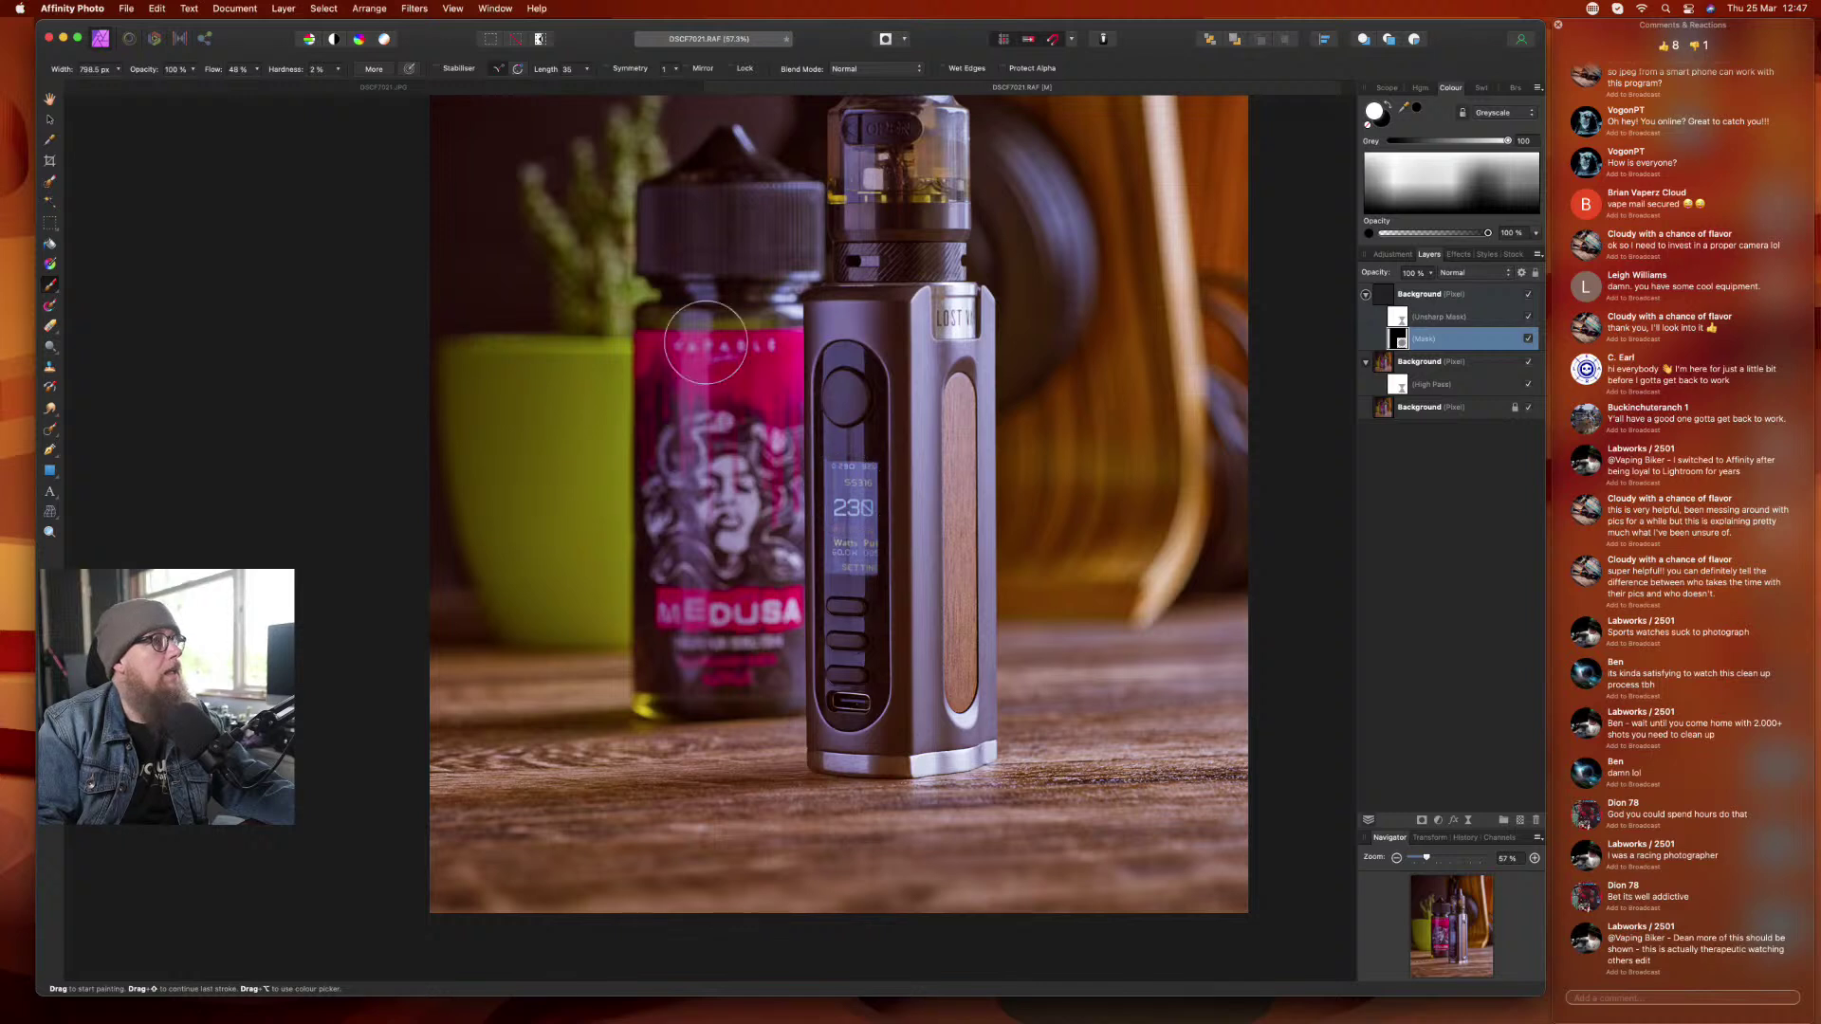
click(256, 73)
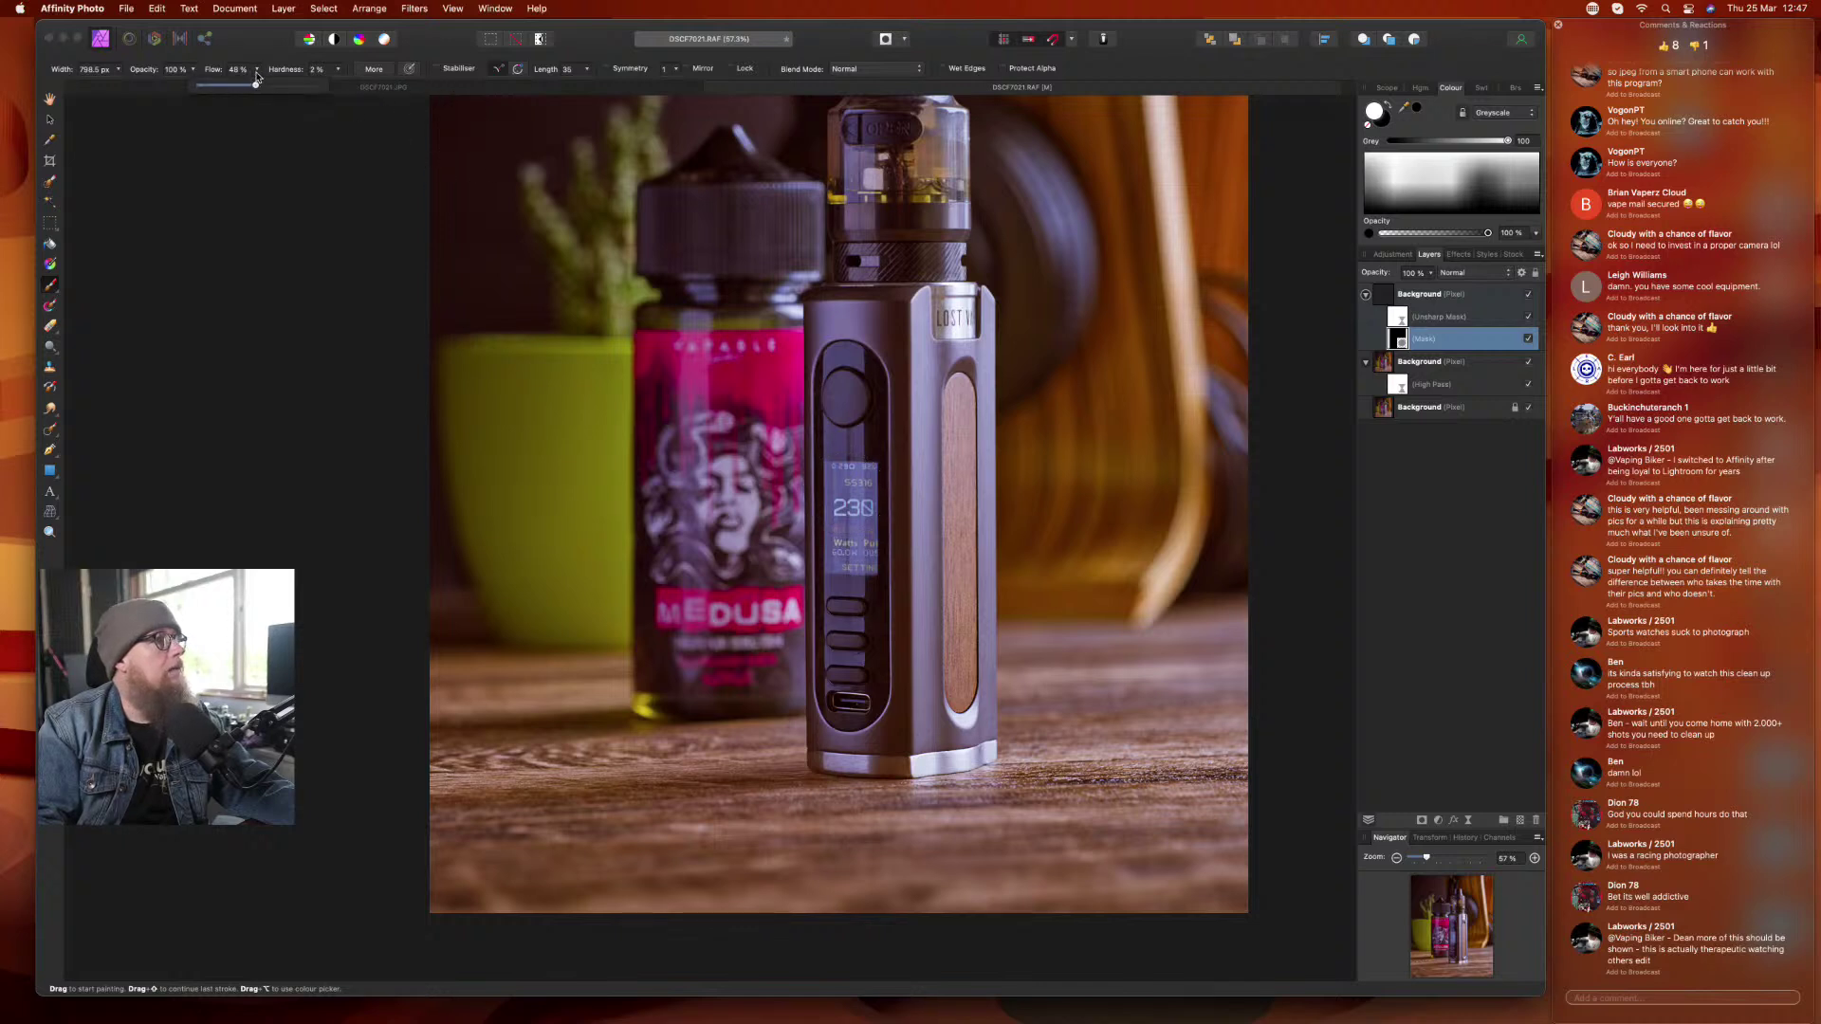
drag(257, 86, 295, 87)
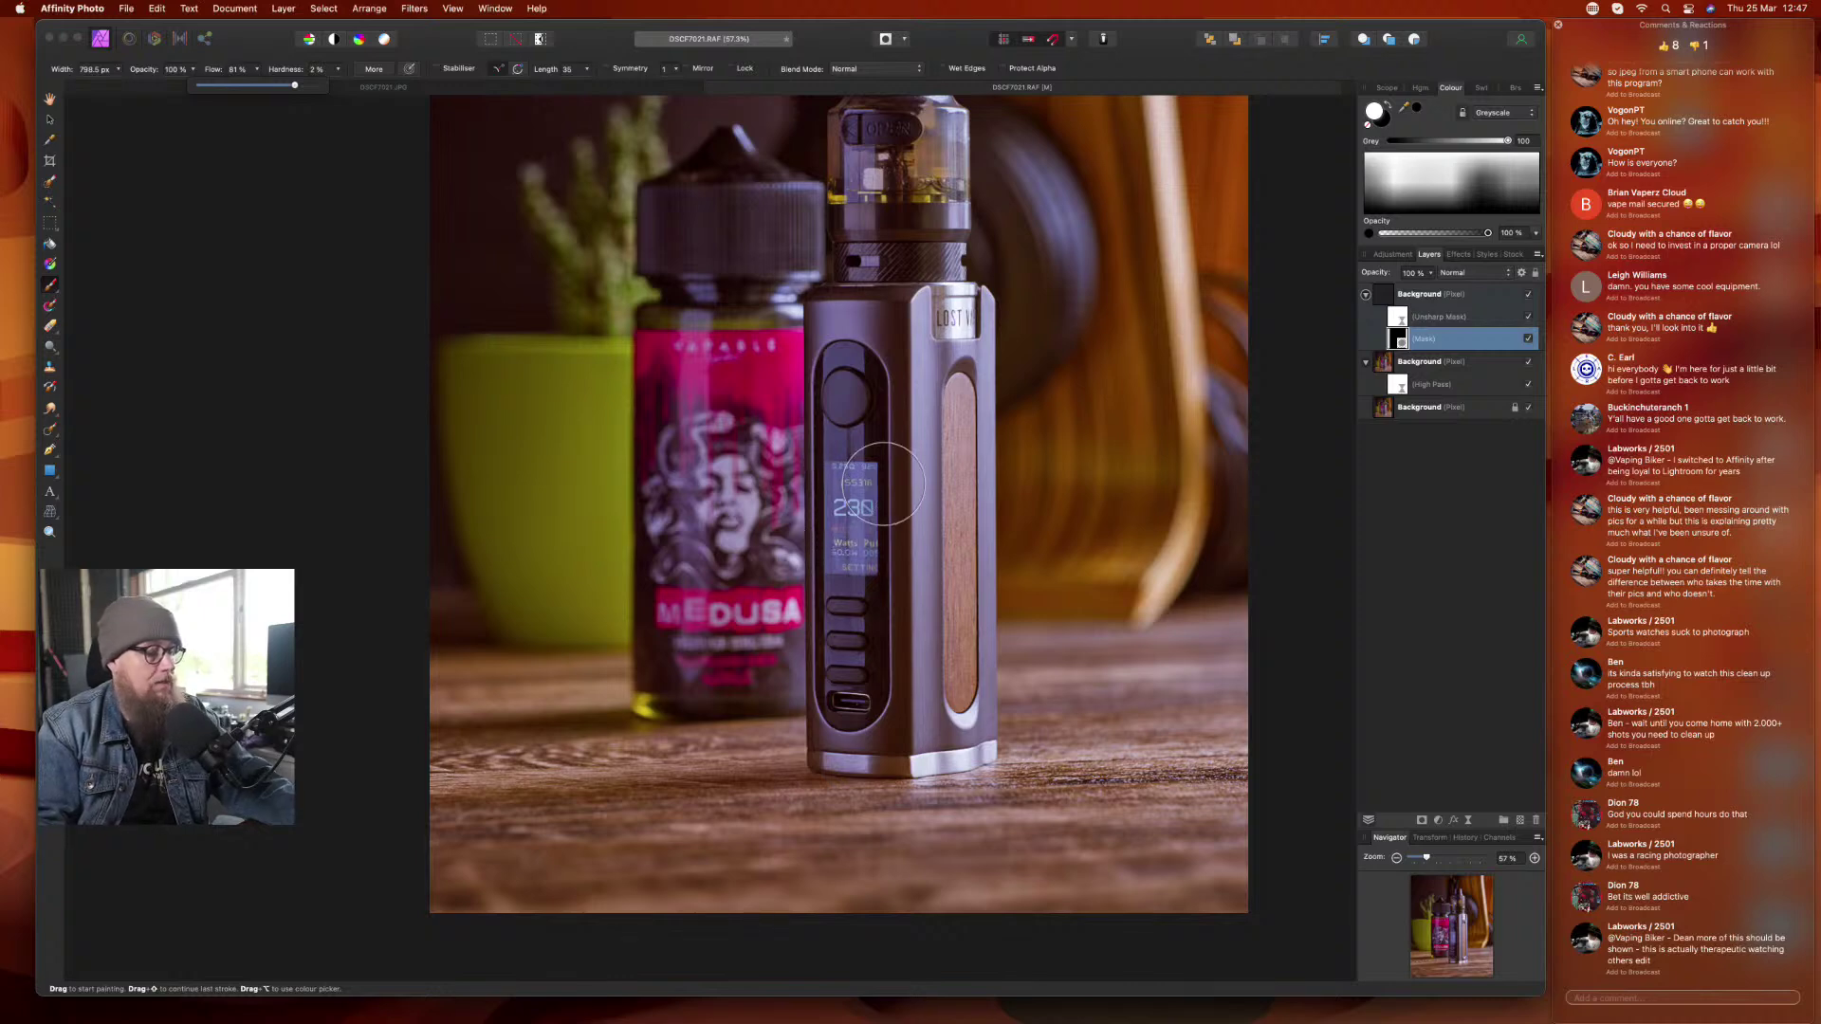
- Paint white on the Unsharp Mask layer's mask over the device's screen, fire button and the lower buttons down to the charging port
scroll(882, 483, up, 5)
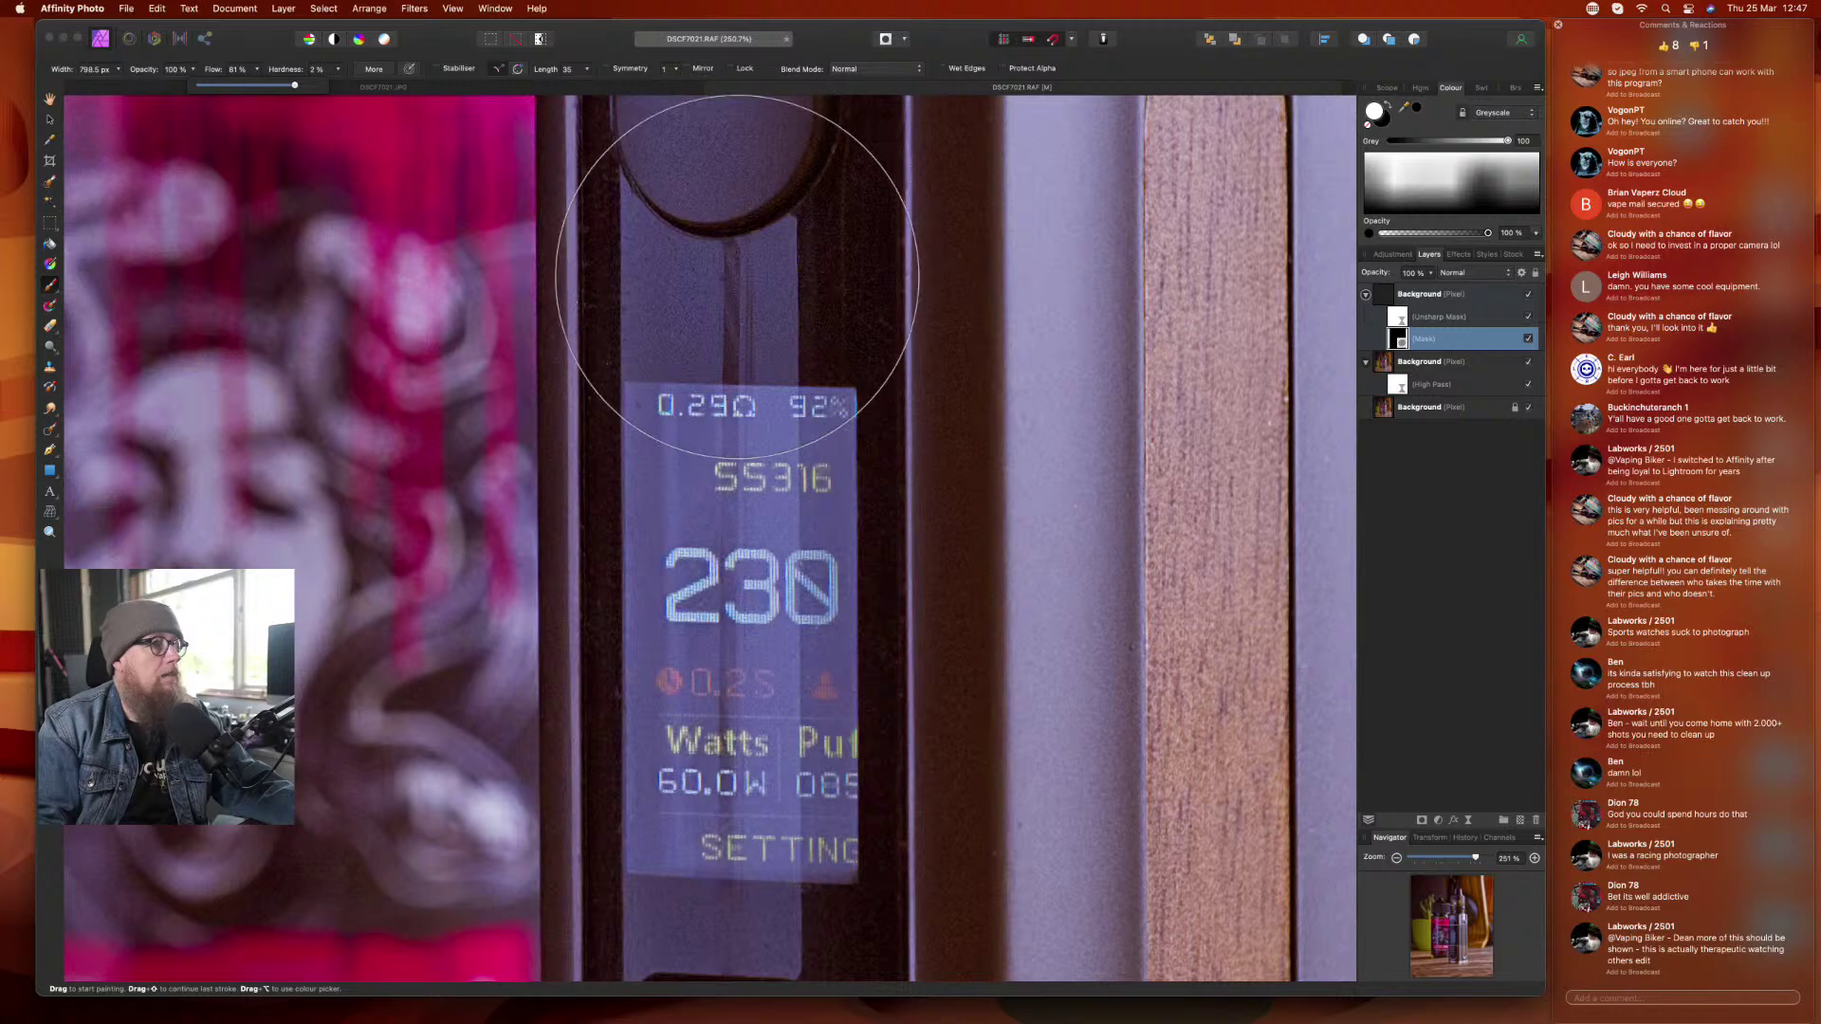
click(733, 275)
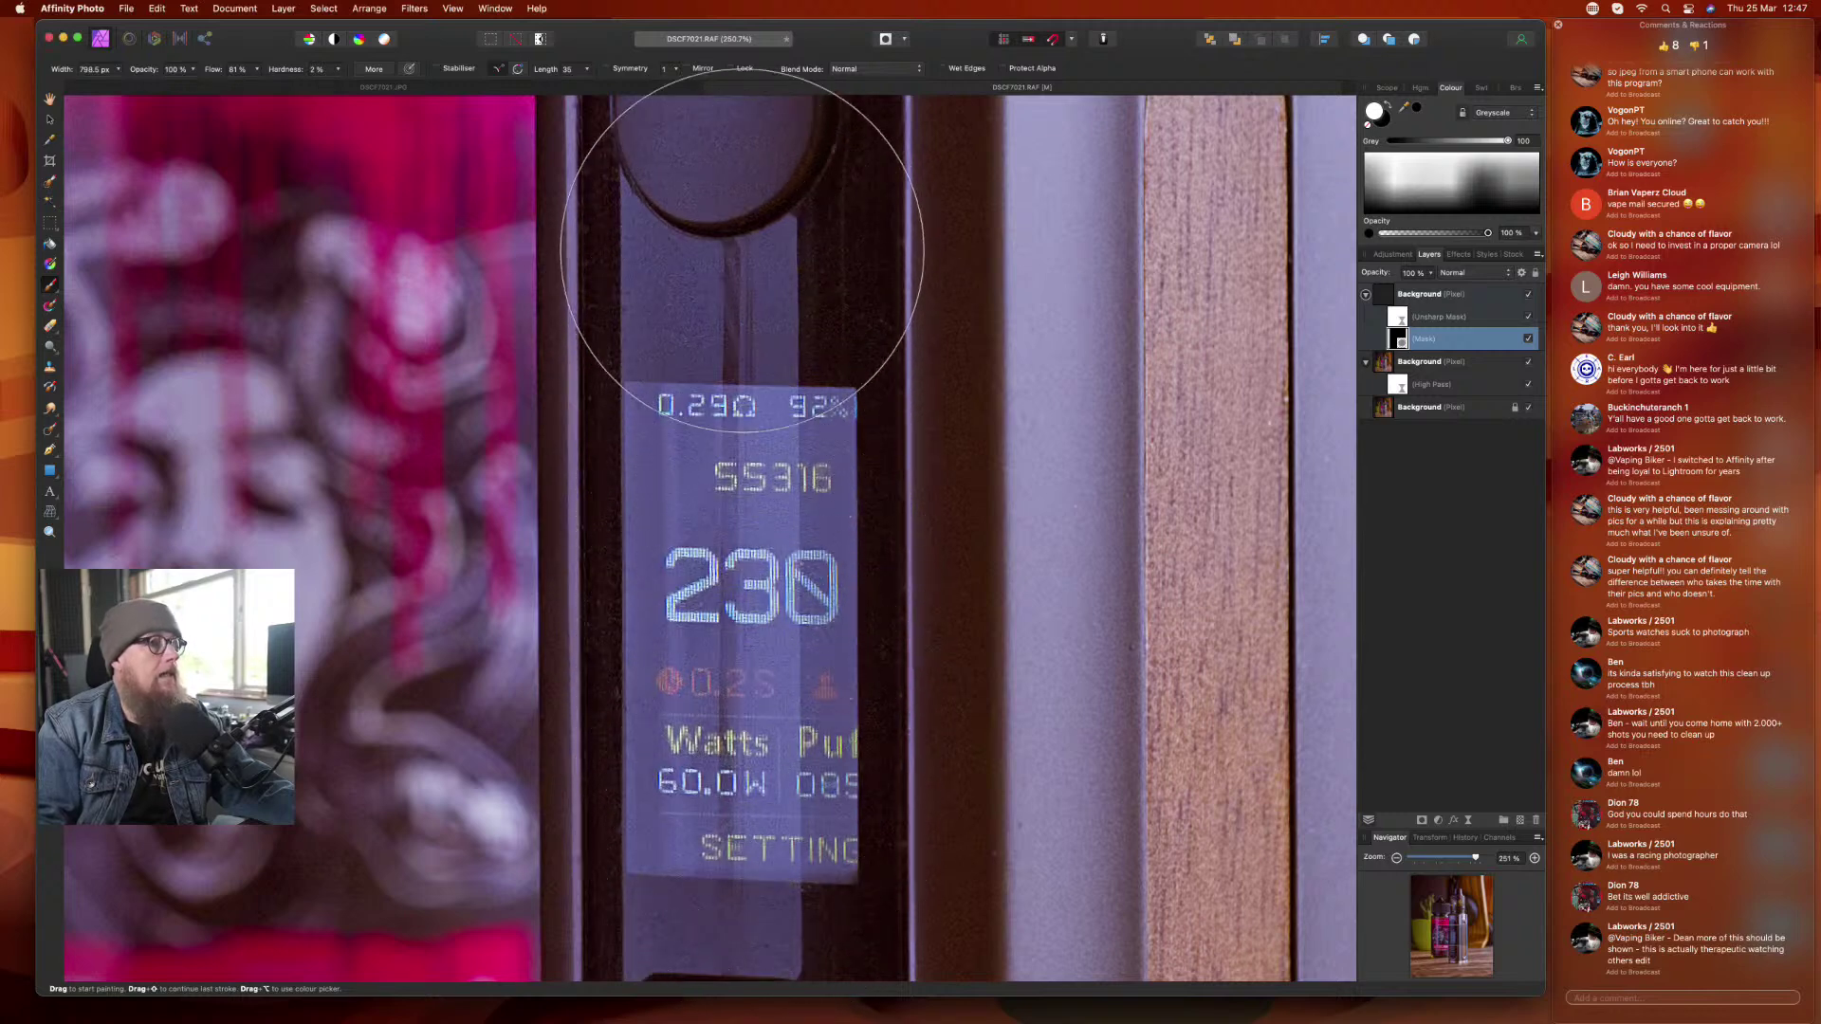
scroll(712, 417, down, 5)
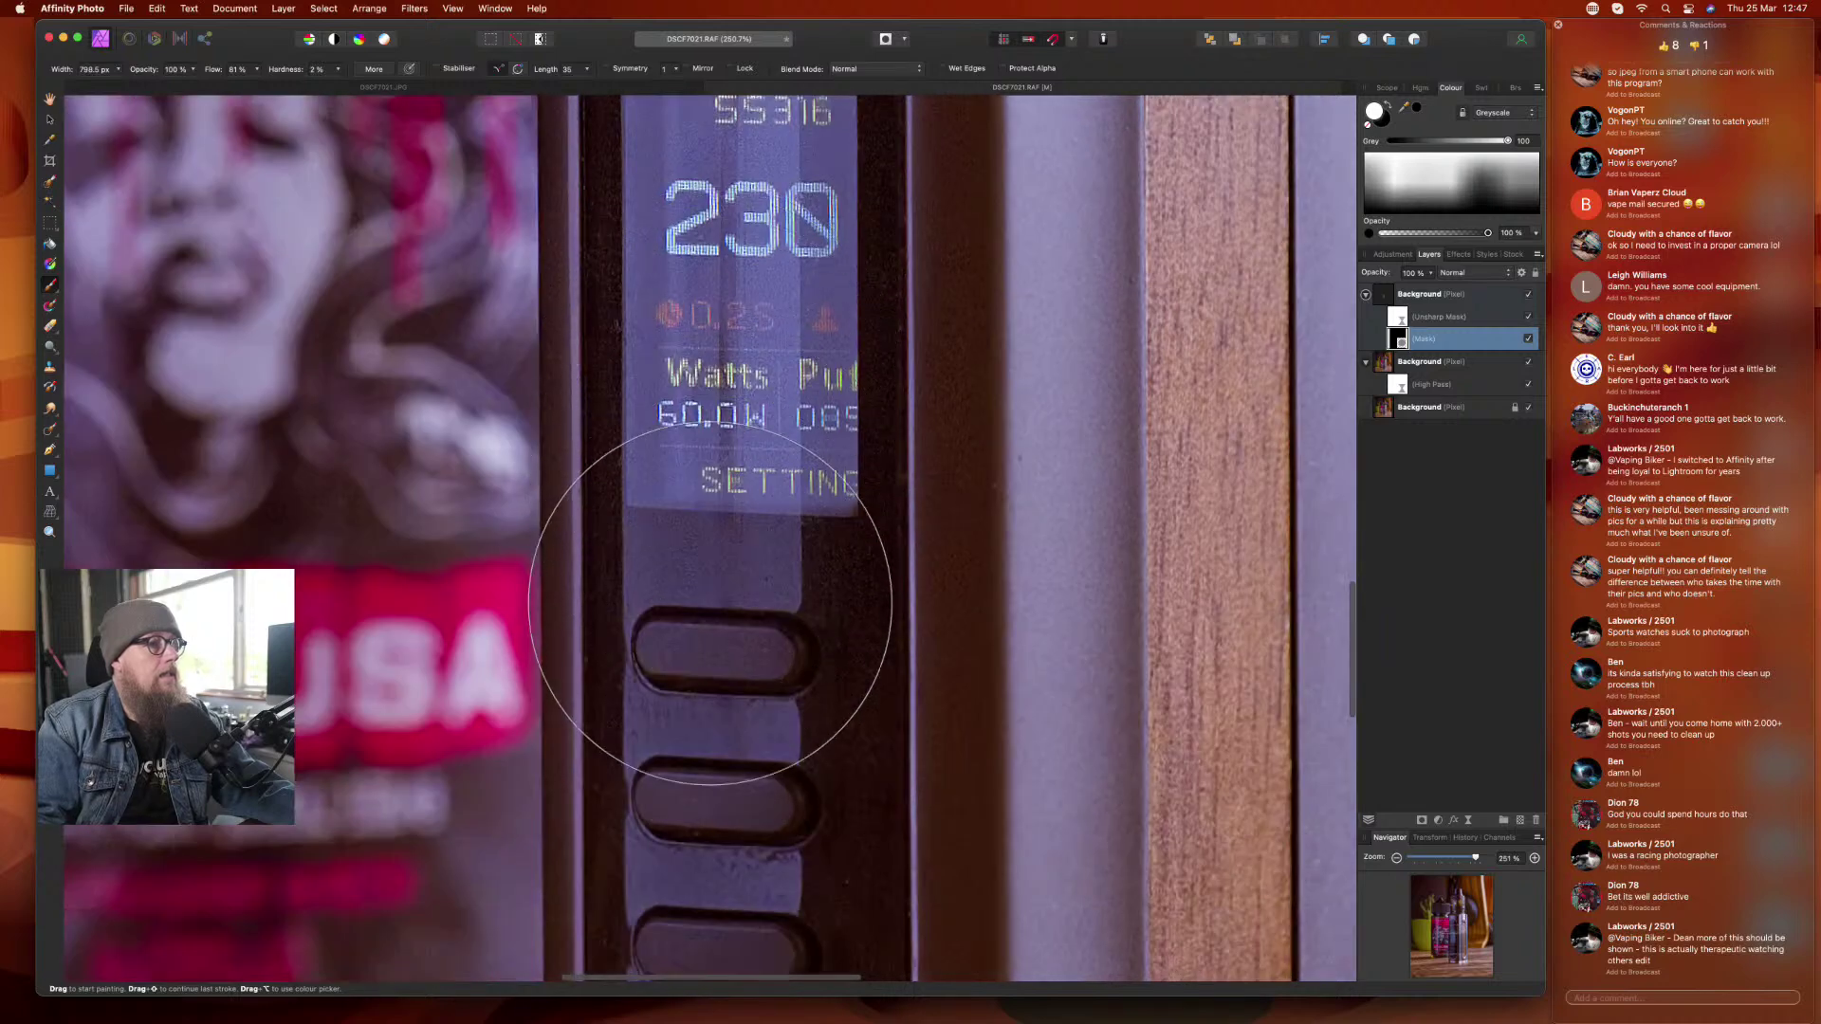
scroll(759, 702, down, 6)
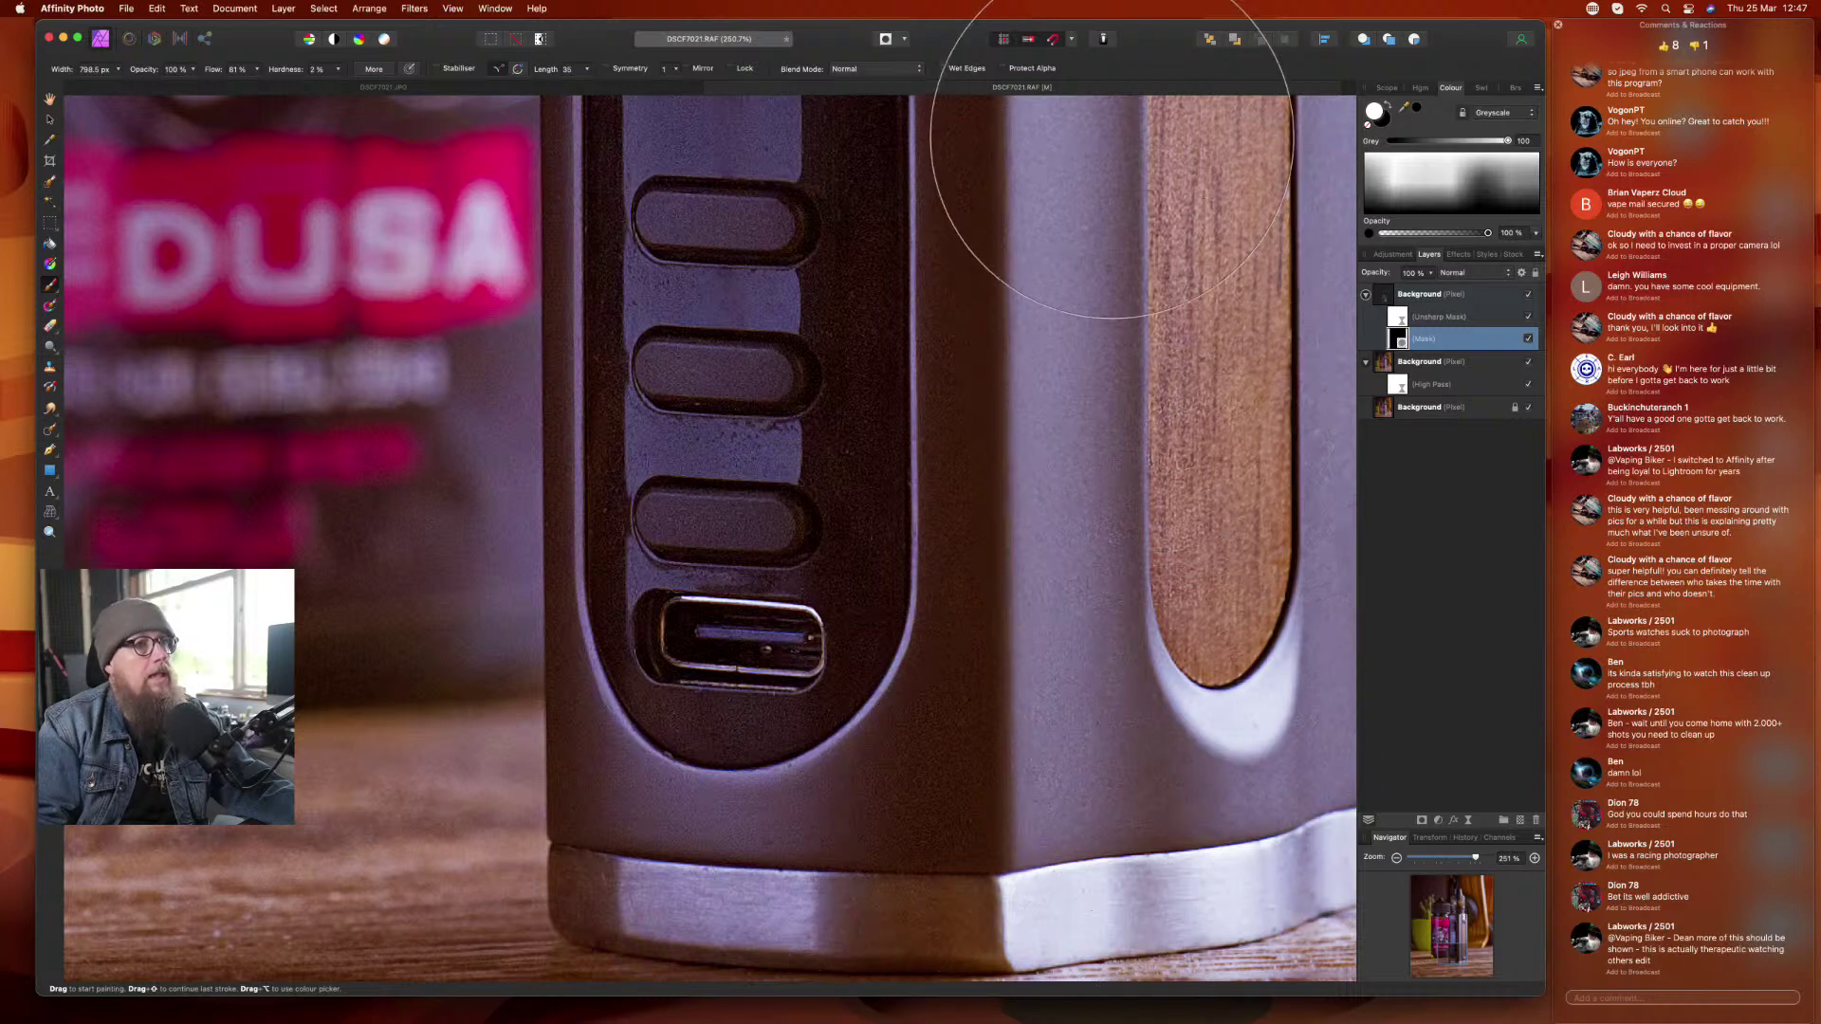
- Paint white on the mask along the device's wood side panel from its lower end to its upper end
scroll(650, 431, right, 4)
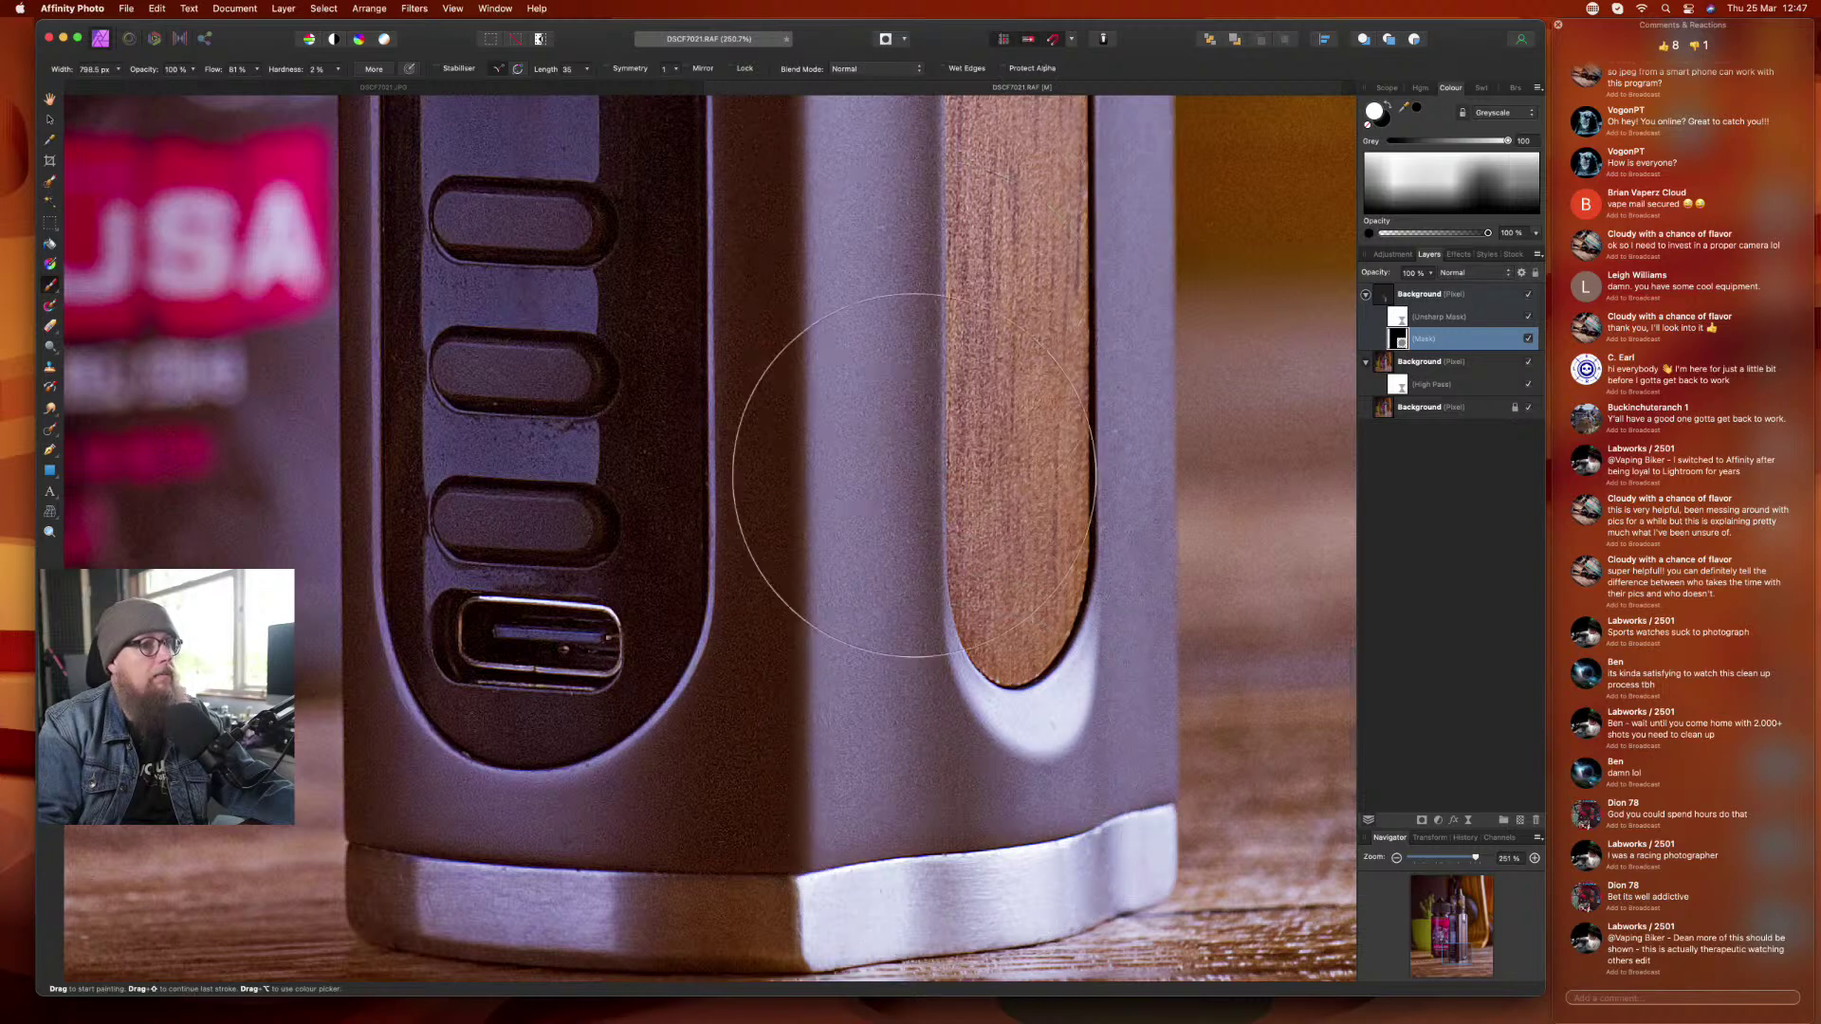
scroll(914, 475, up, 6)
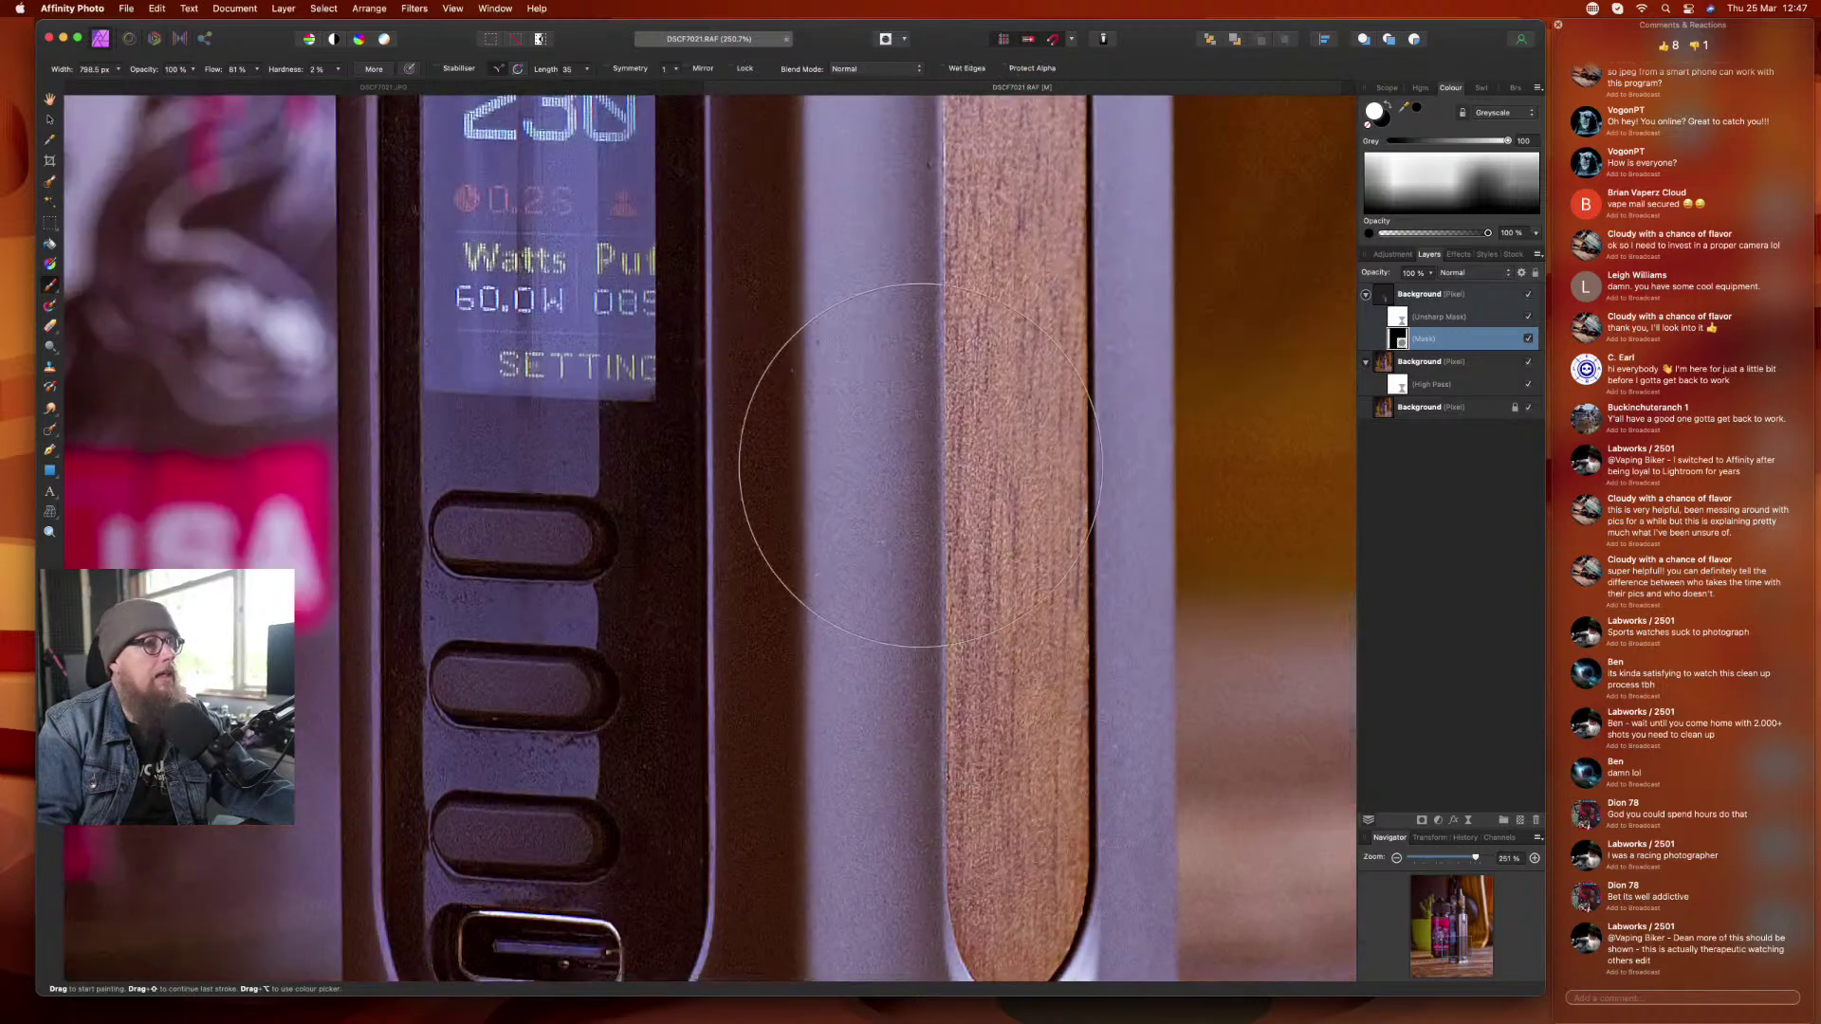
scroll(877, 398, up, 7)
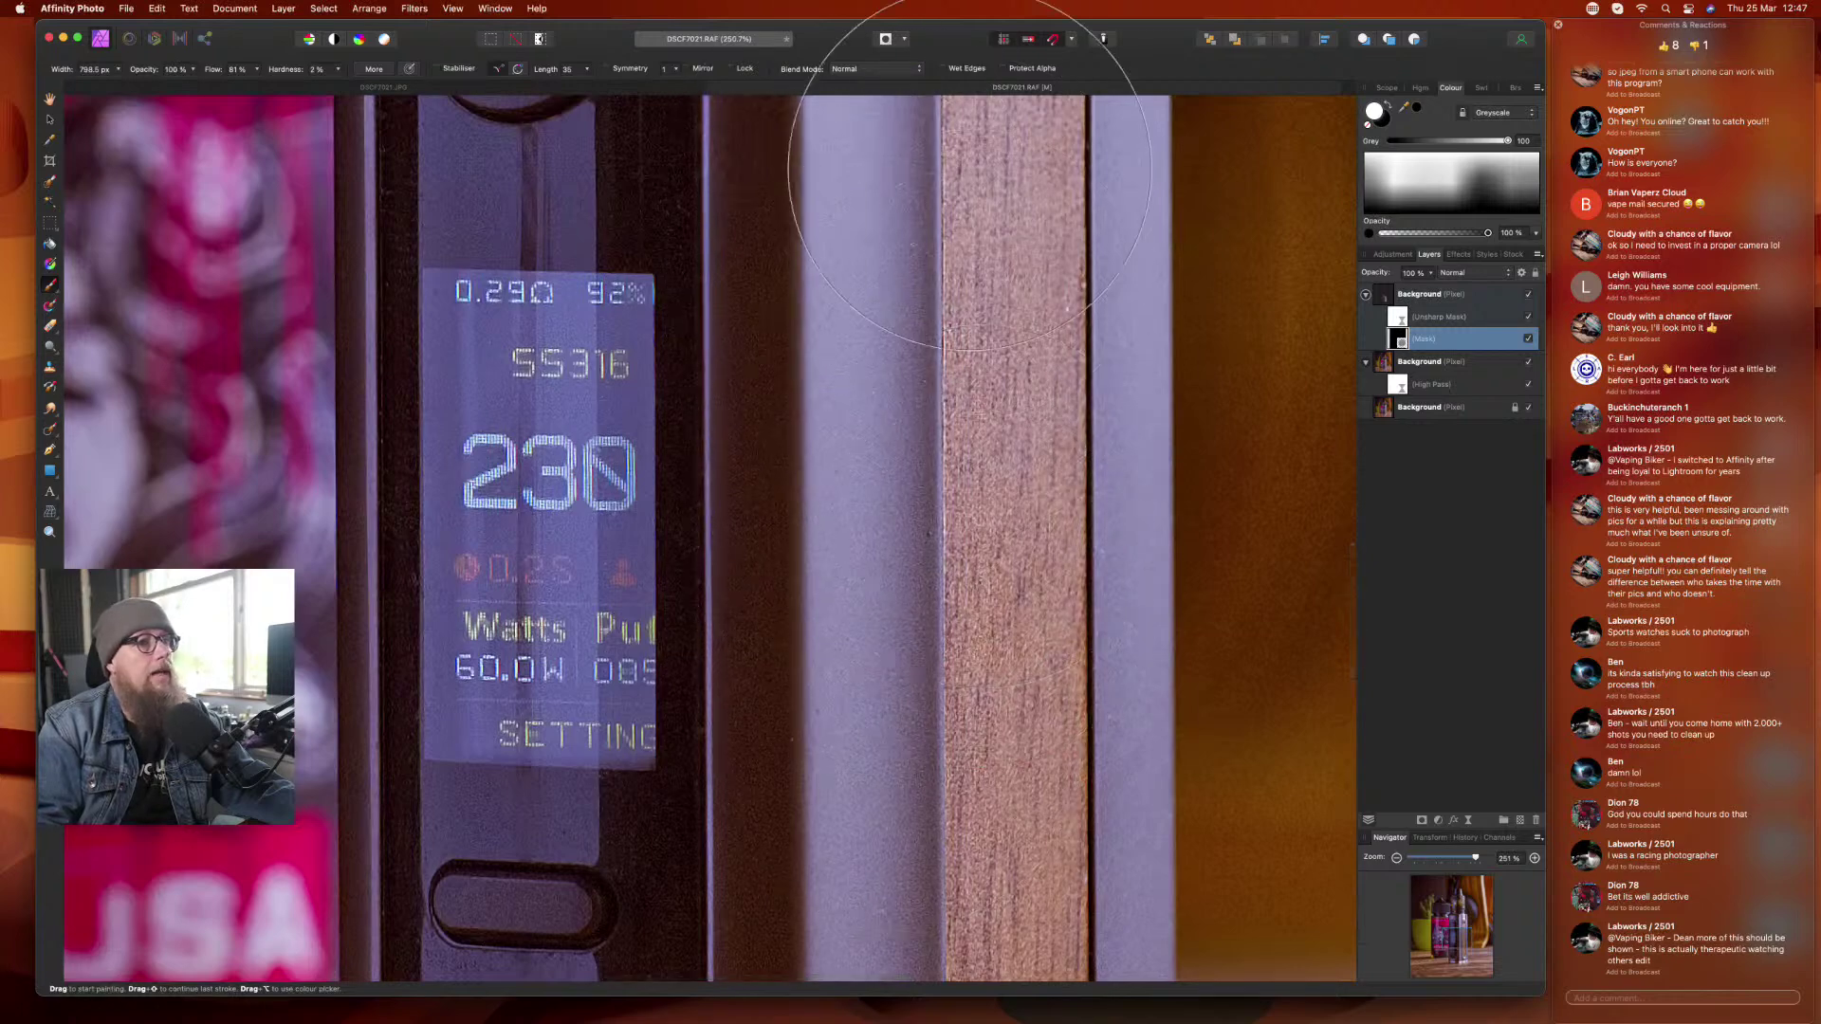
scroll(740, 399, up, 8)
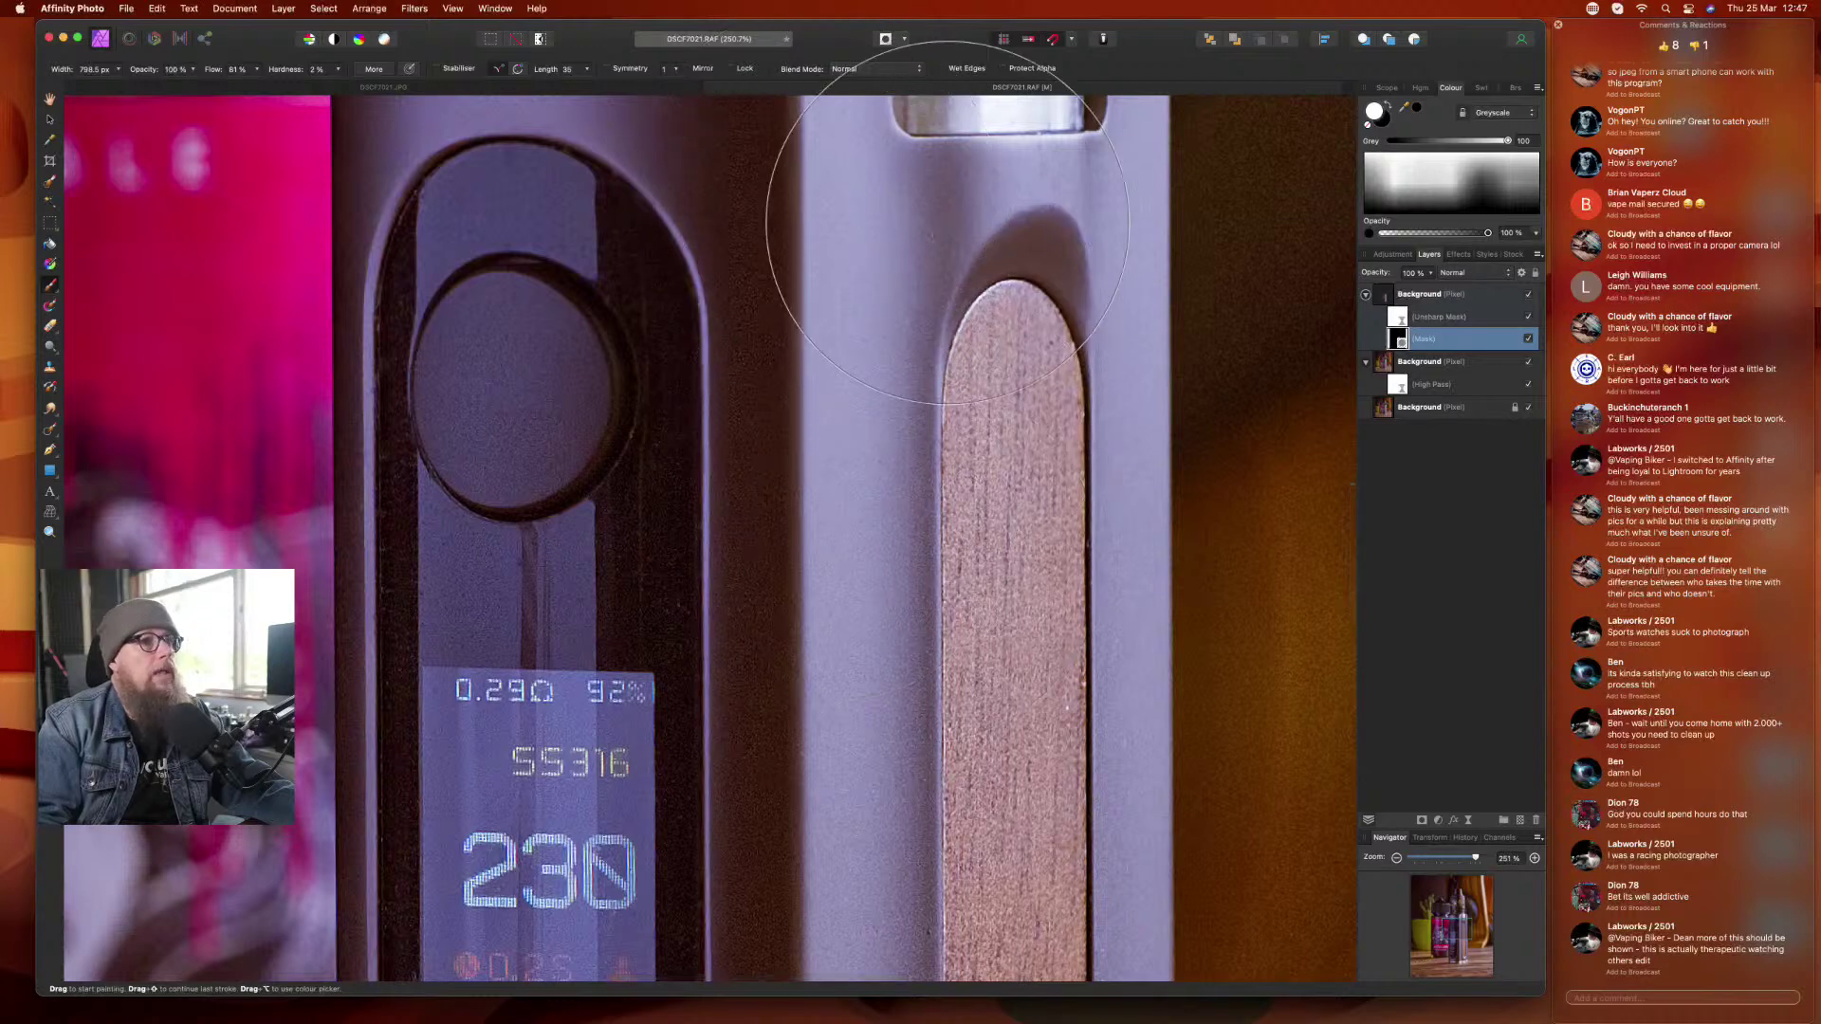
- Paint white on the mask over the Lost Vape plate, the knurled ring, the glass tank and the mouthpiece
scroll(911, 380, up, 6)
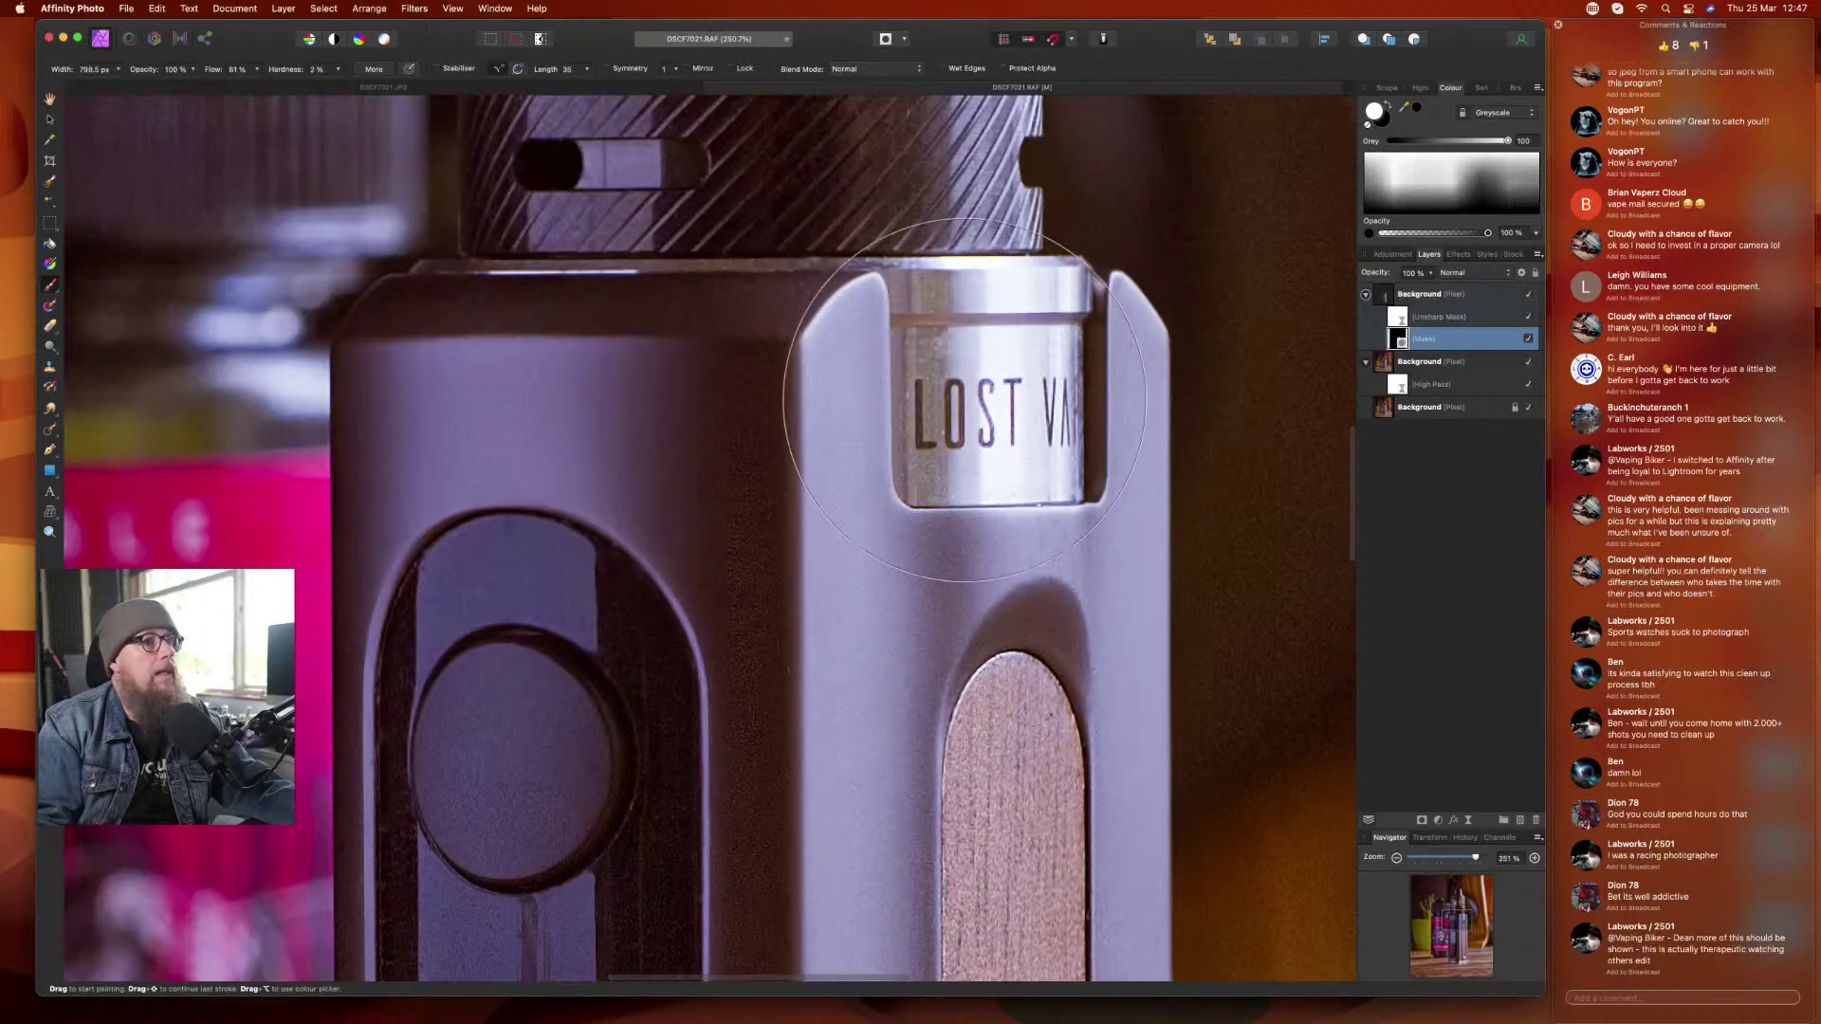
scroll(765, 531, up, 7)
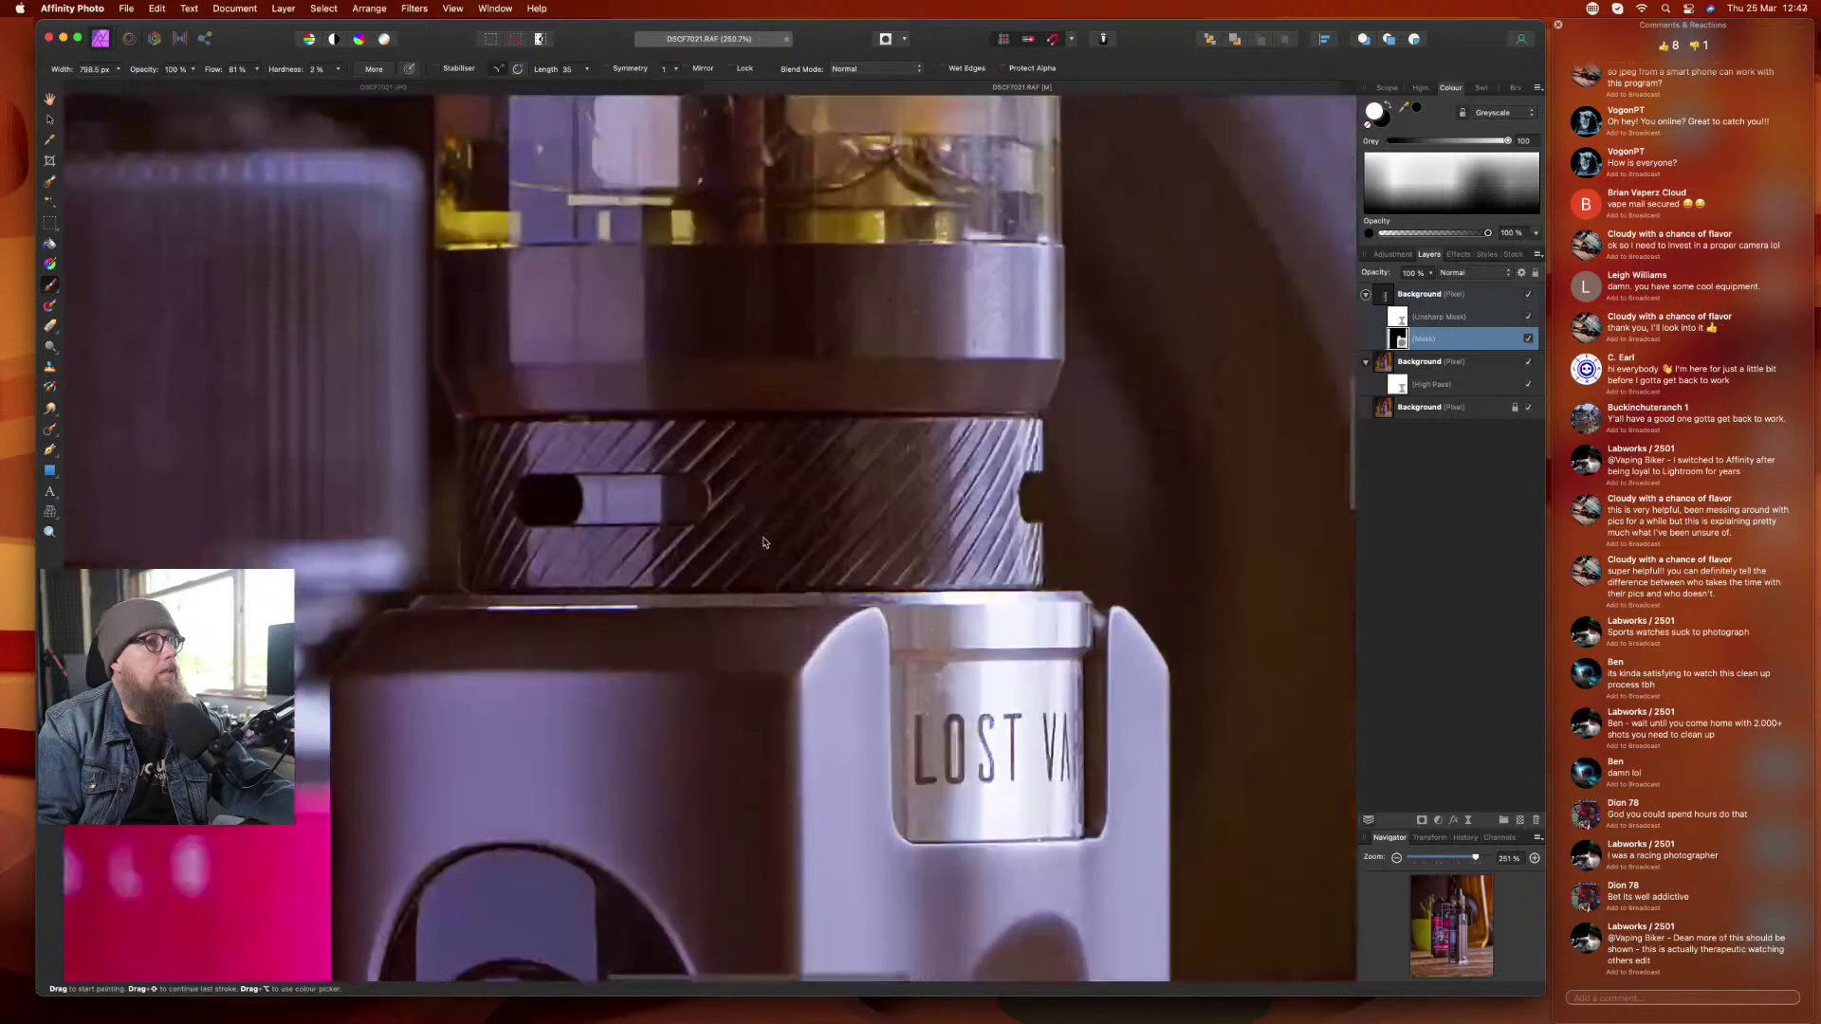
scroll(664, 540, up, 4)
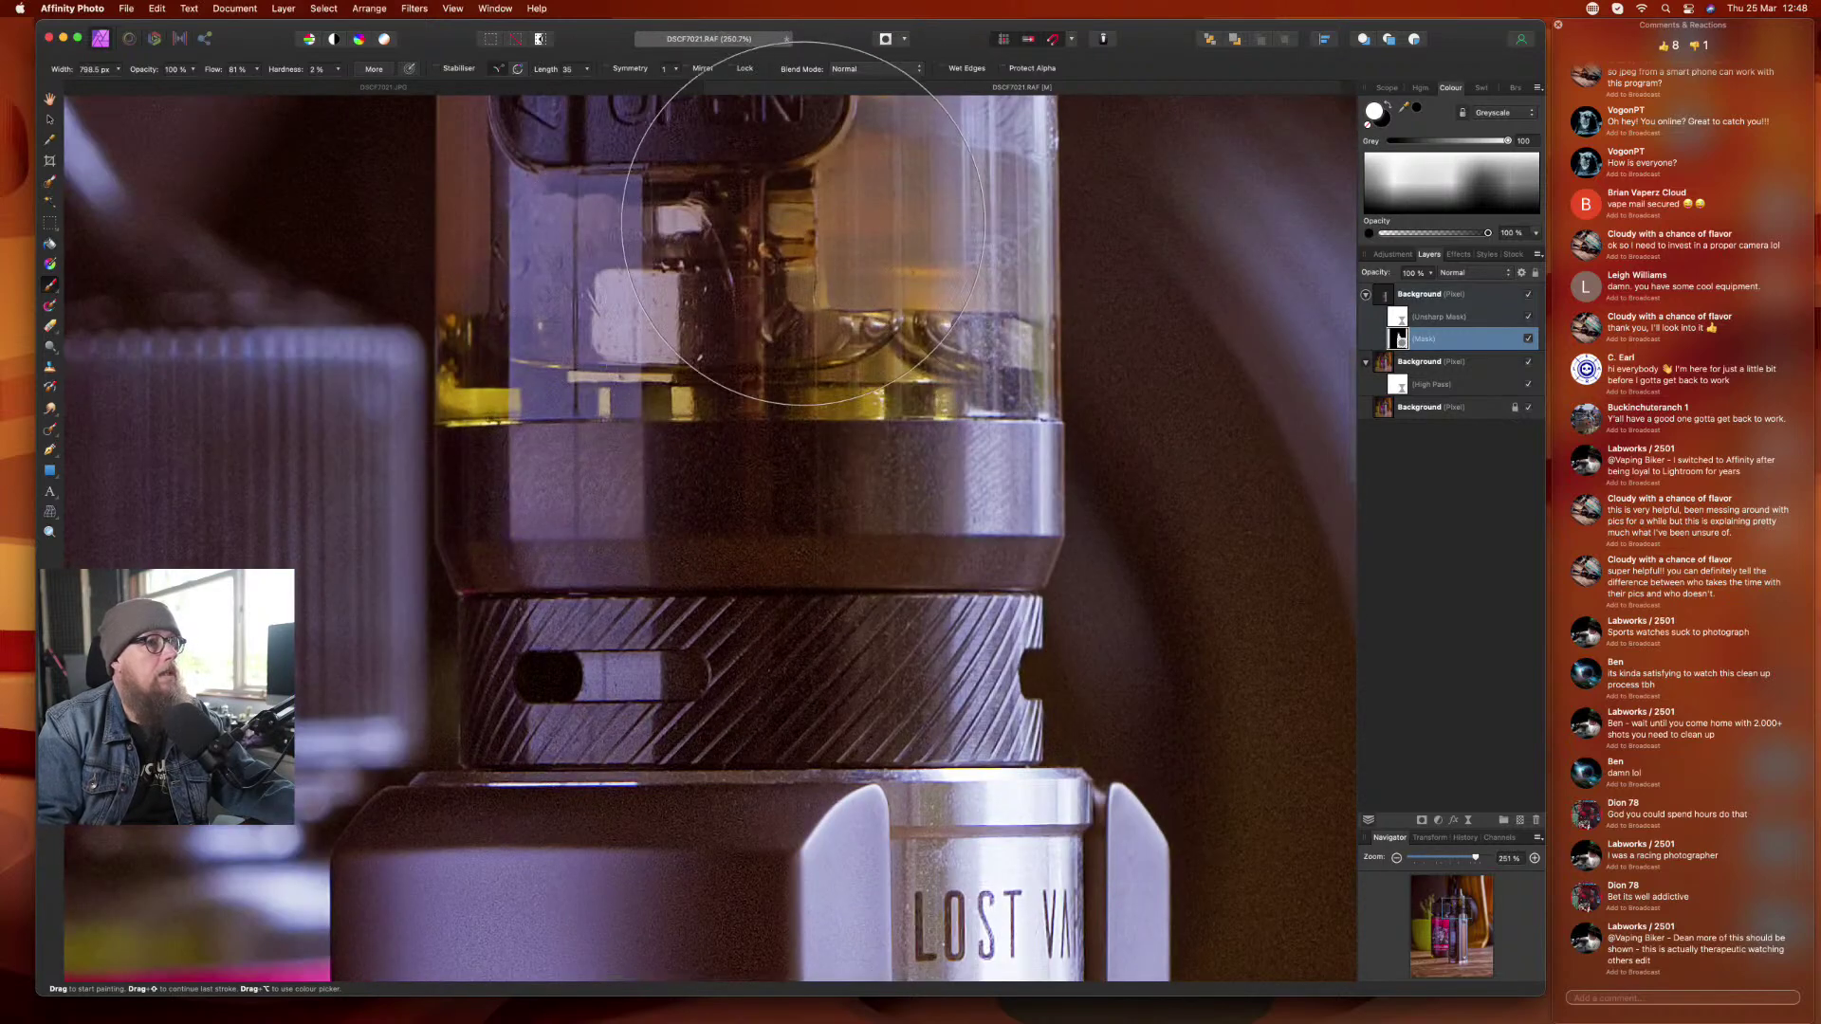
scroll(693, 488, up, 1)
scroll(693, 487, up, 7)
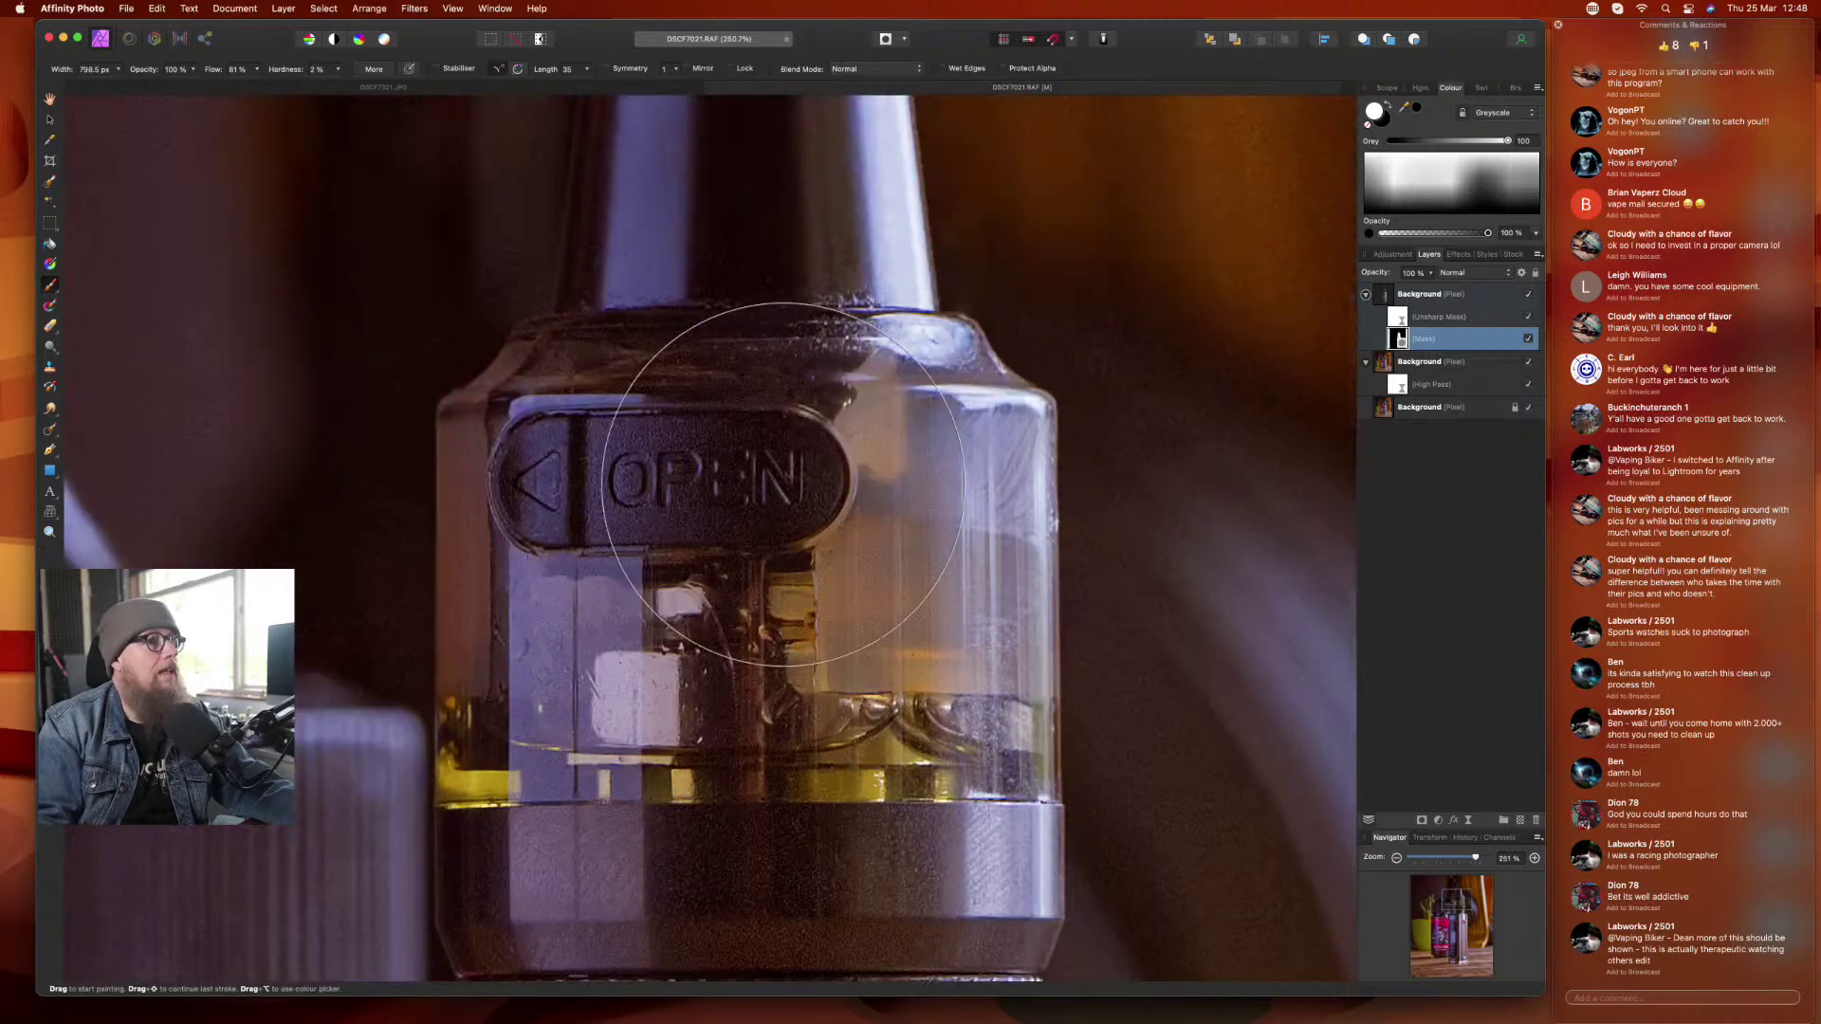
scroll(770, 446, up, 5)
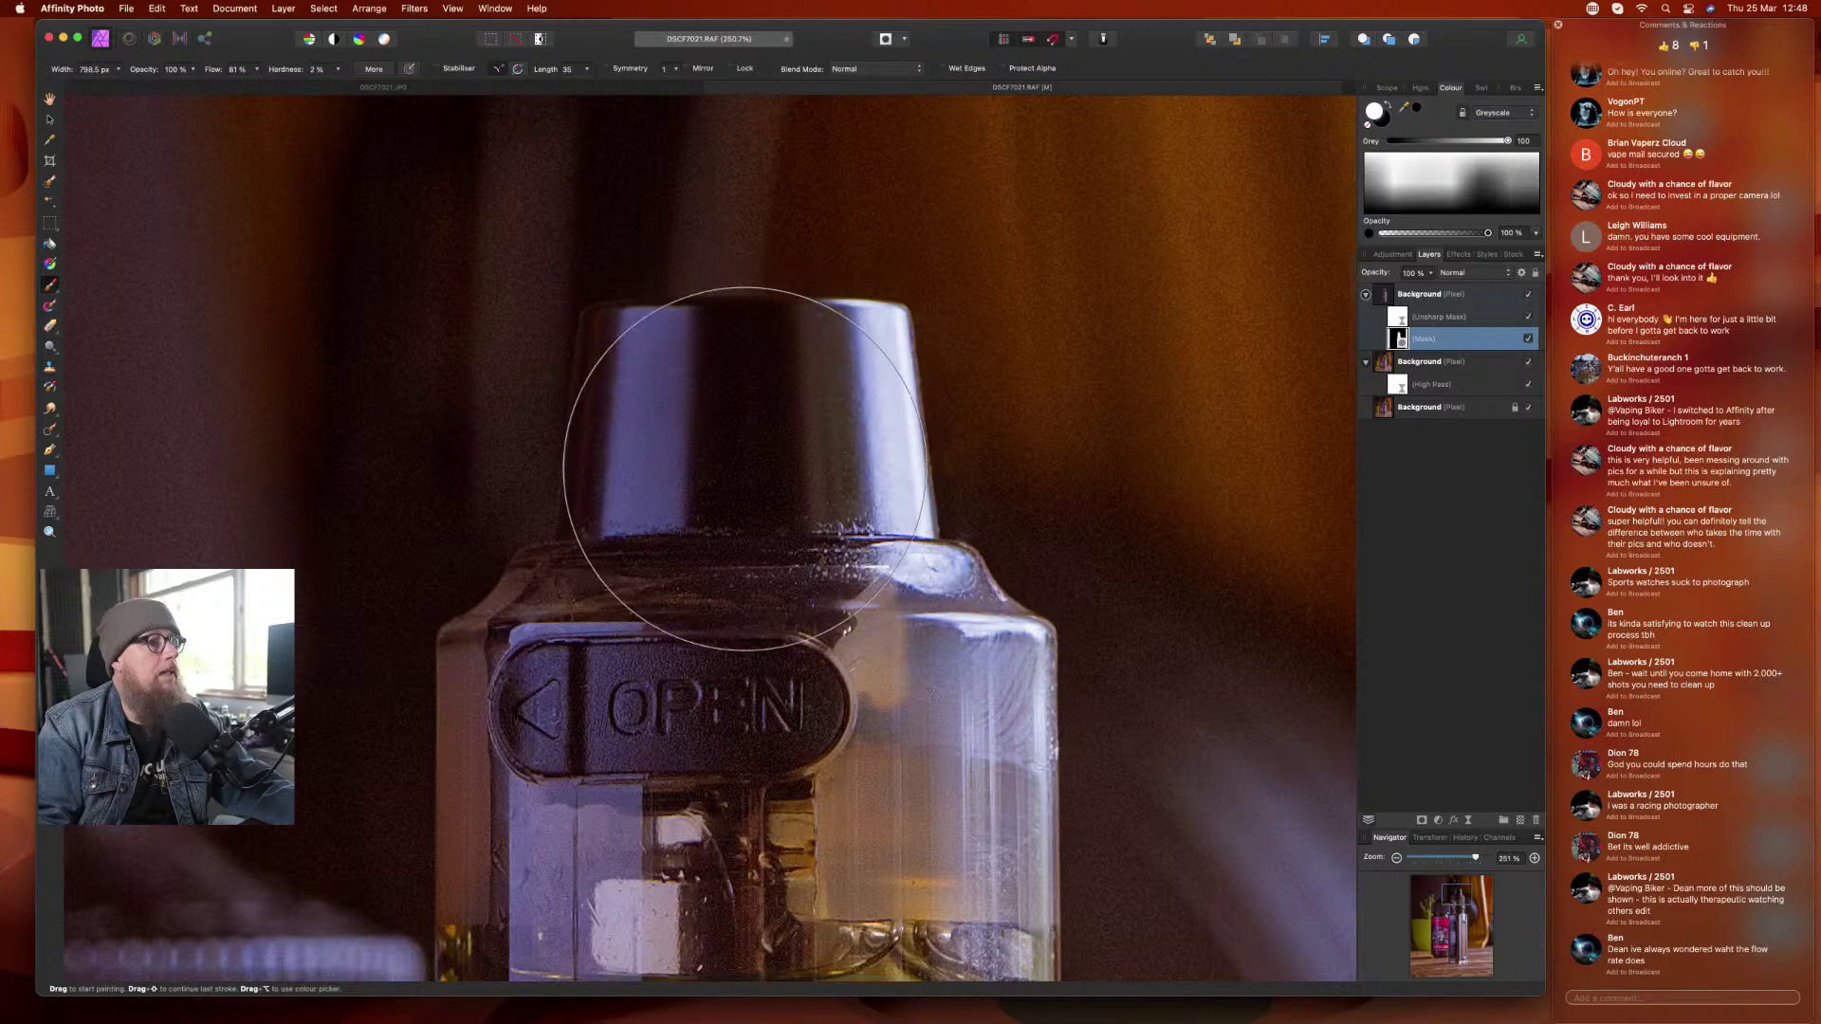
- Examine the masked sharpening on the device in the full picture and up close around the screen and wood panel
scroll(770, 664, down, 5)
scroll(764, 718, down, 5)
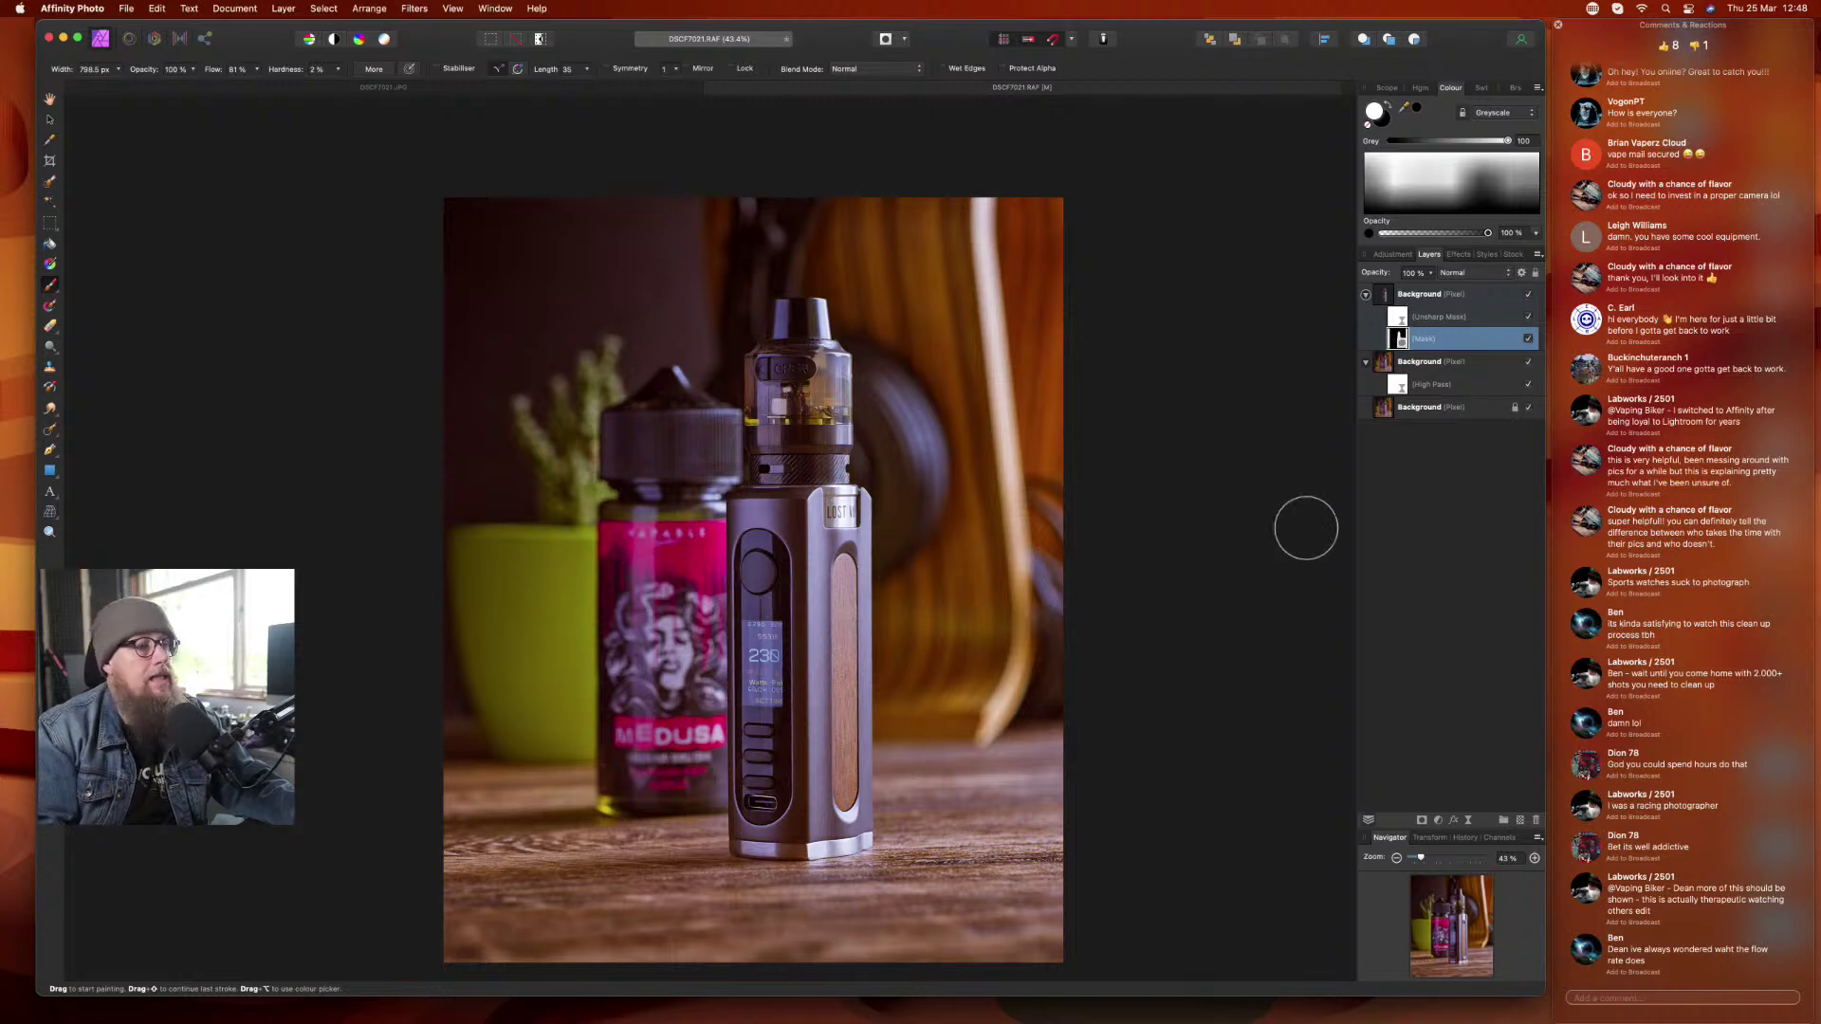
scroll(991, 543, up, 3)
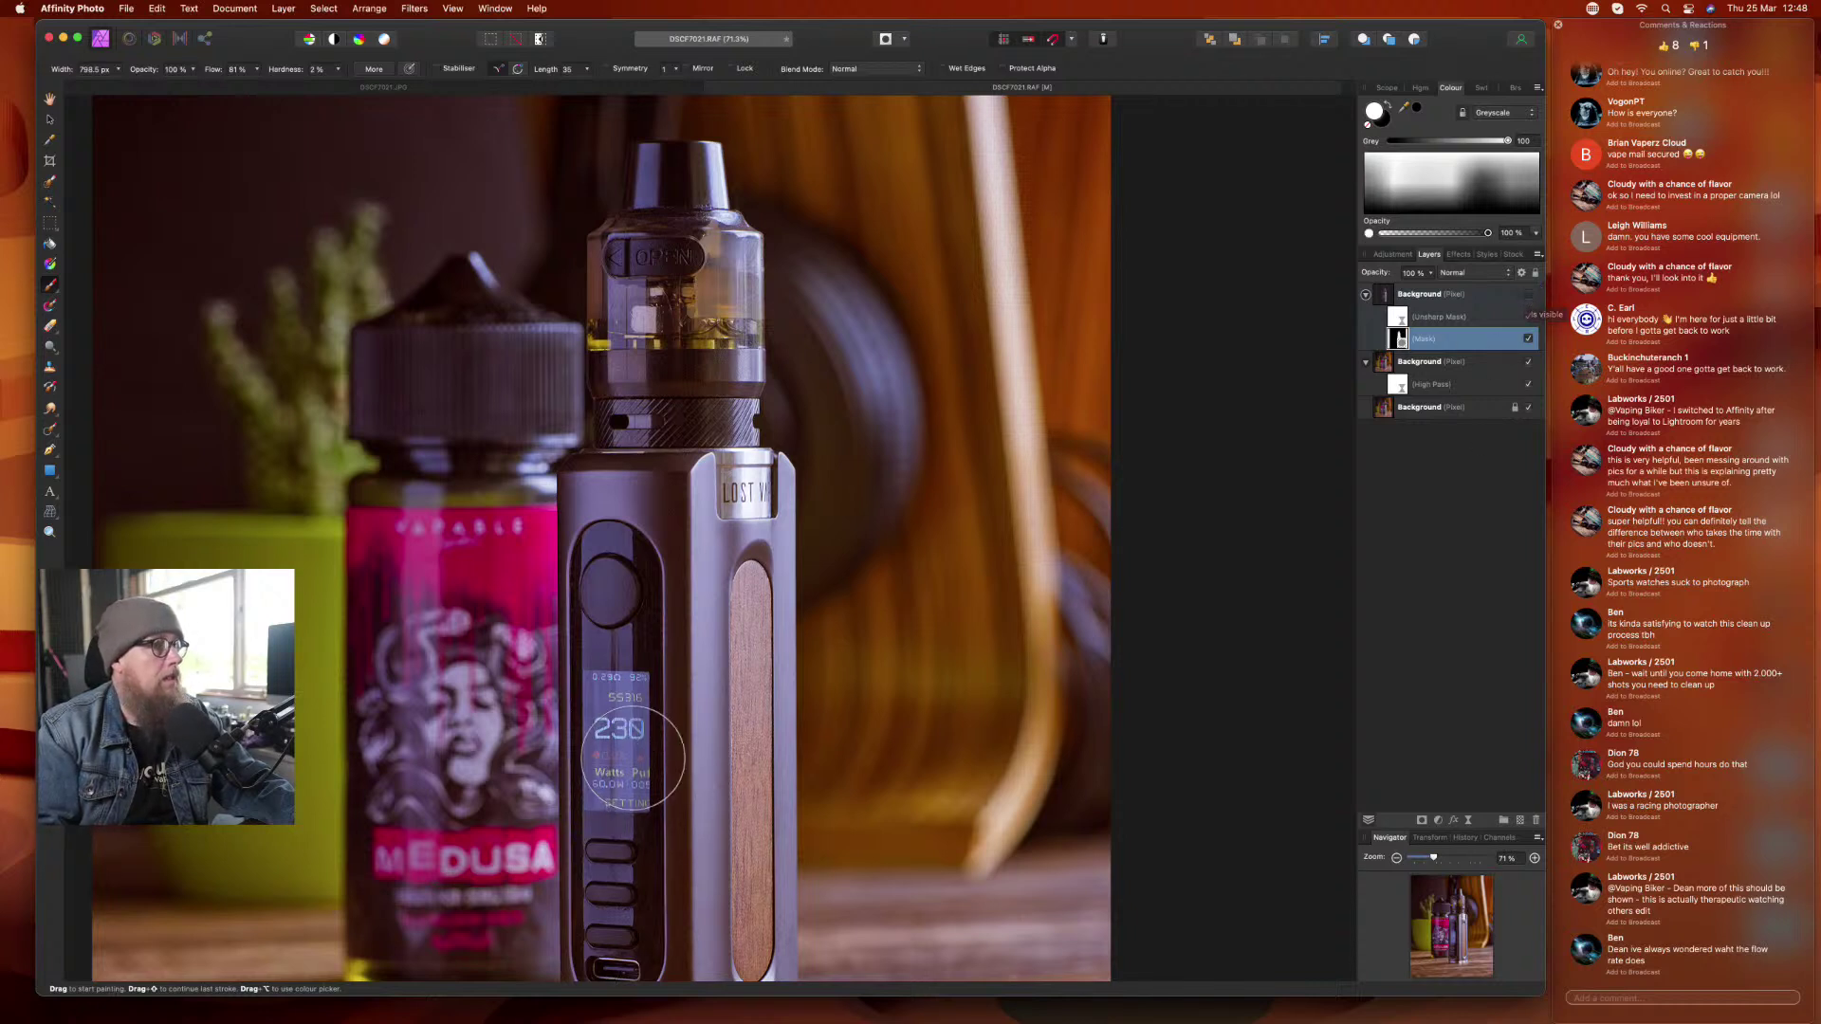
scroll(634, 747, up, 5)
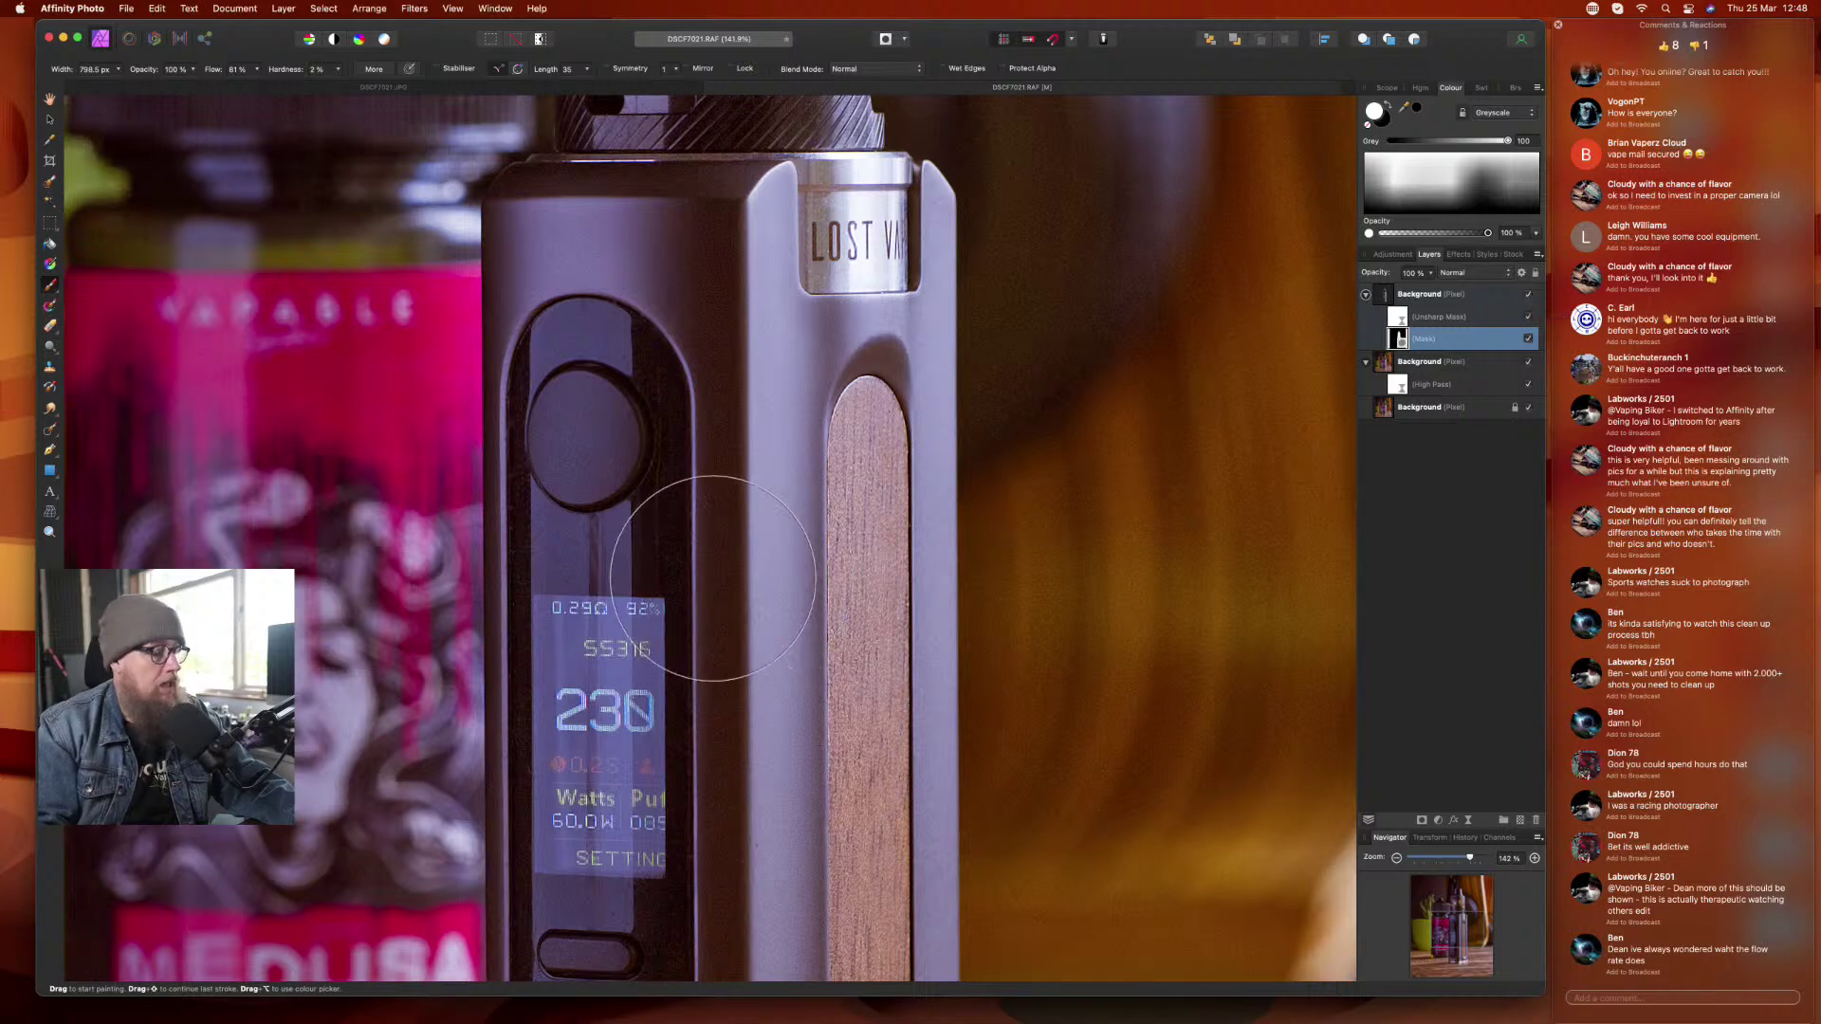
scroll(713, 579, down, 5)
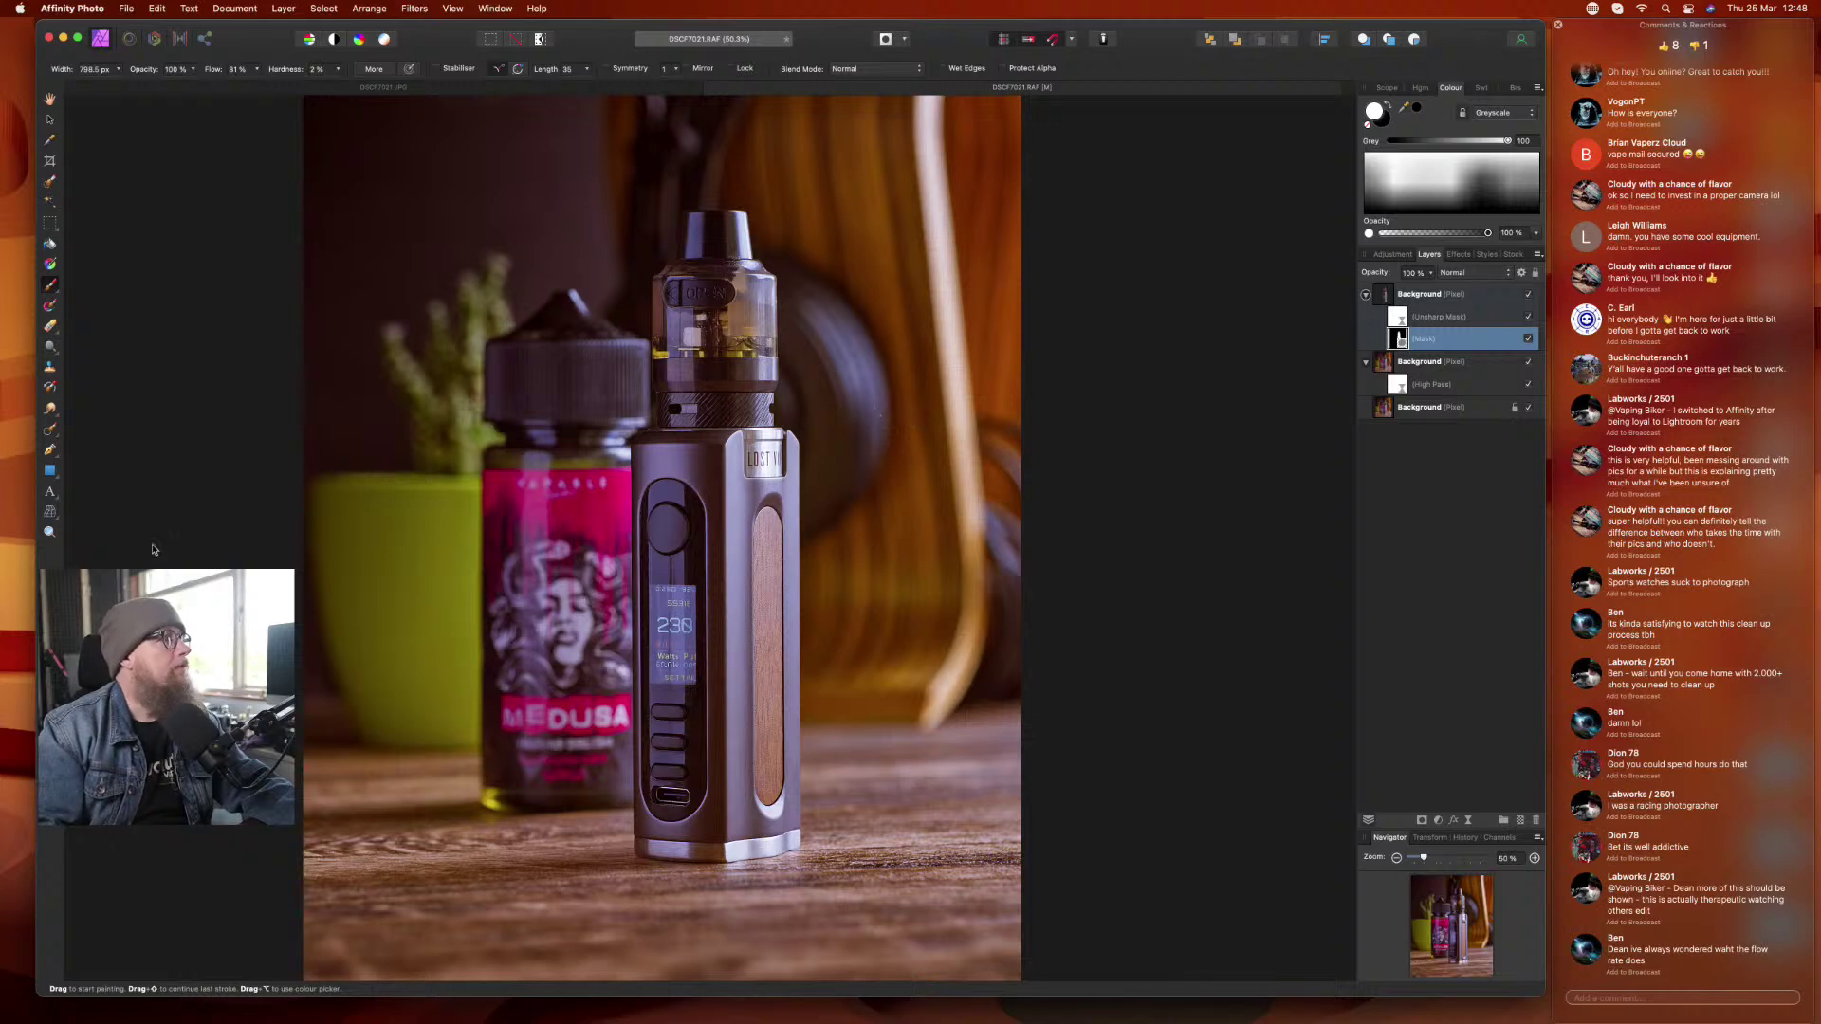
- Draw a rectangle covering the whole photo, fill it with white and deselect it
click(50, 473)
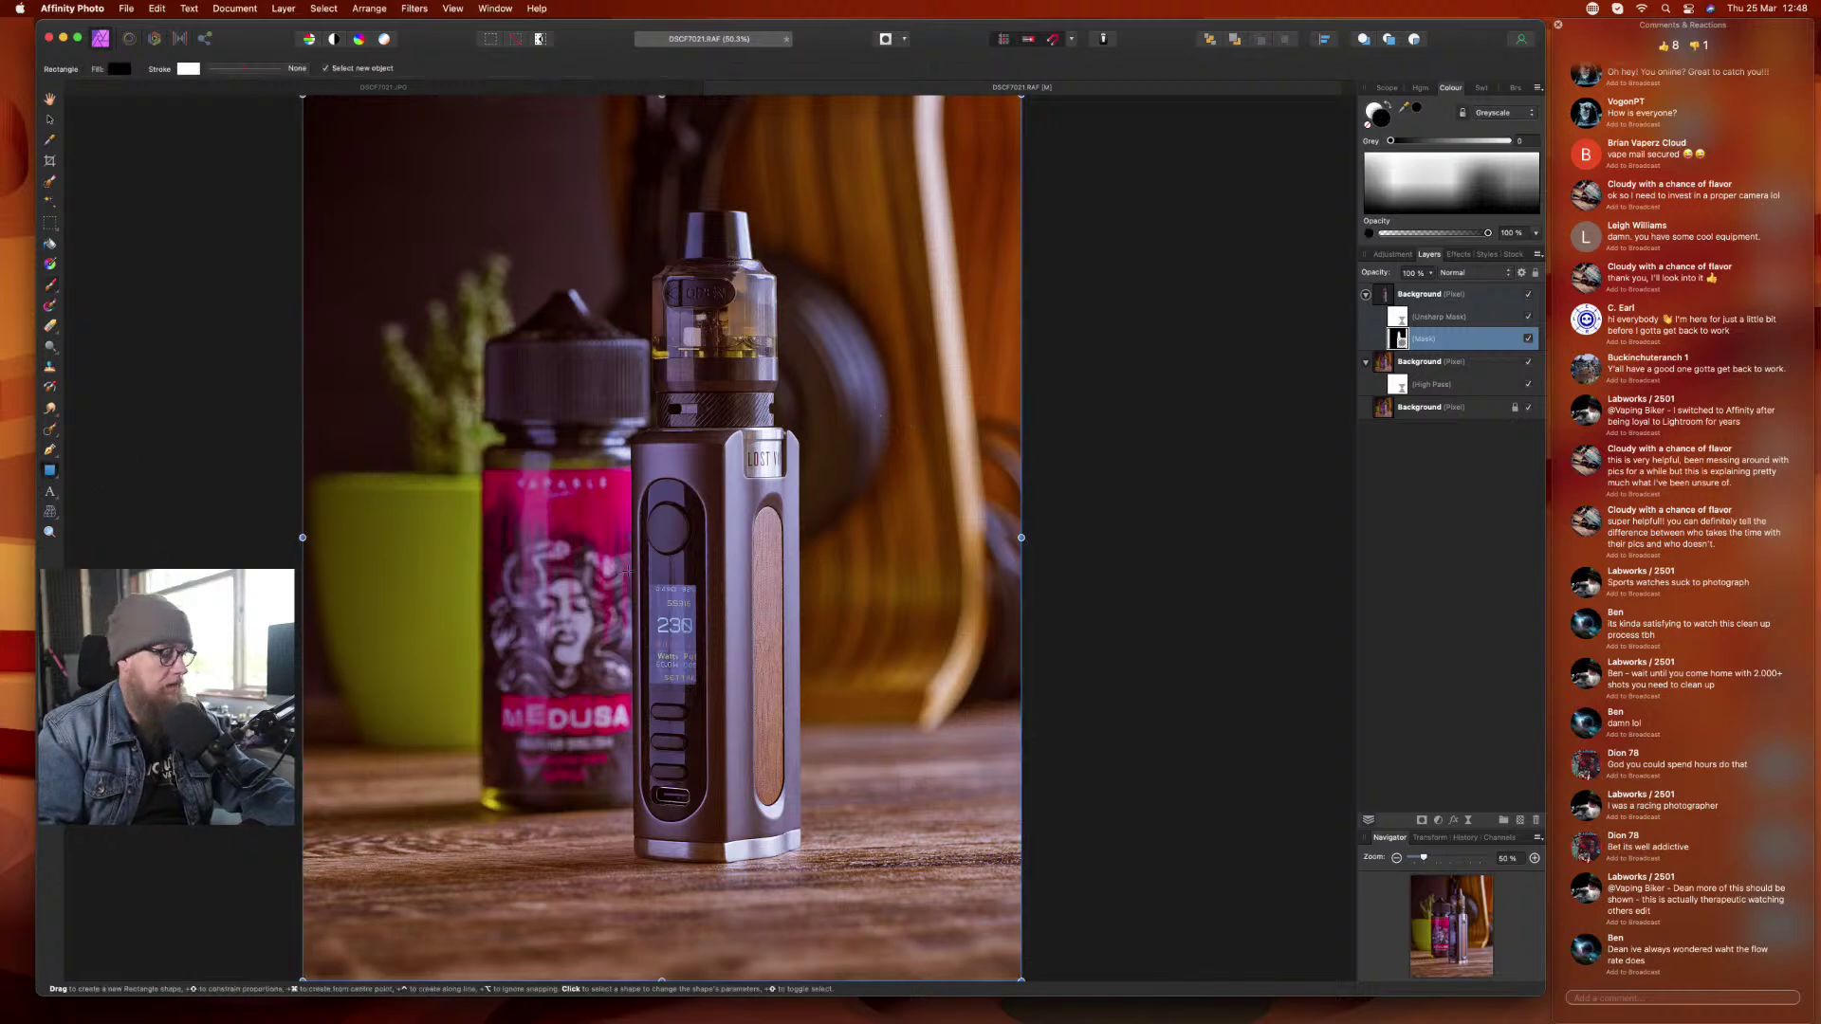
scroll(626, 570, down, 3)
scroll(378, 354, down, 3)
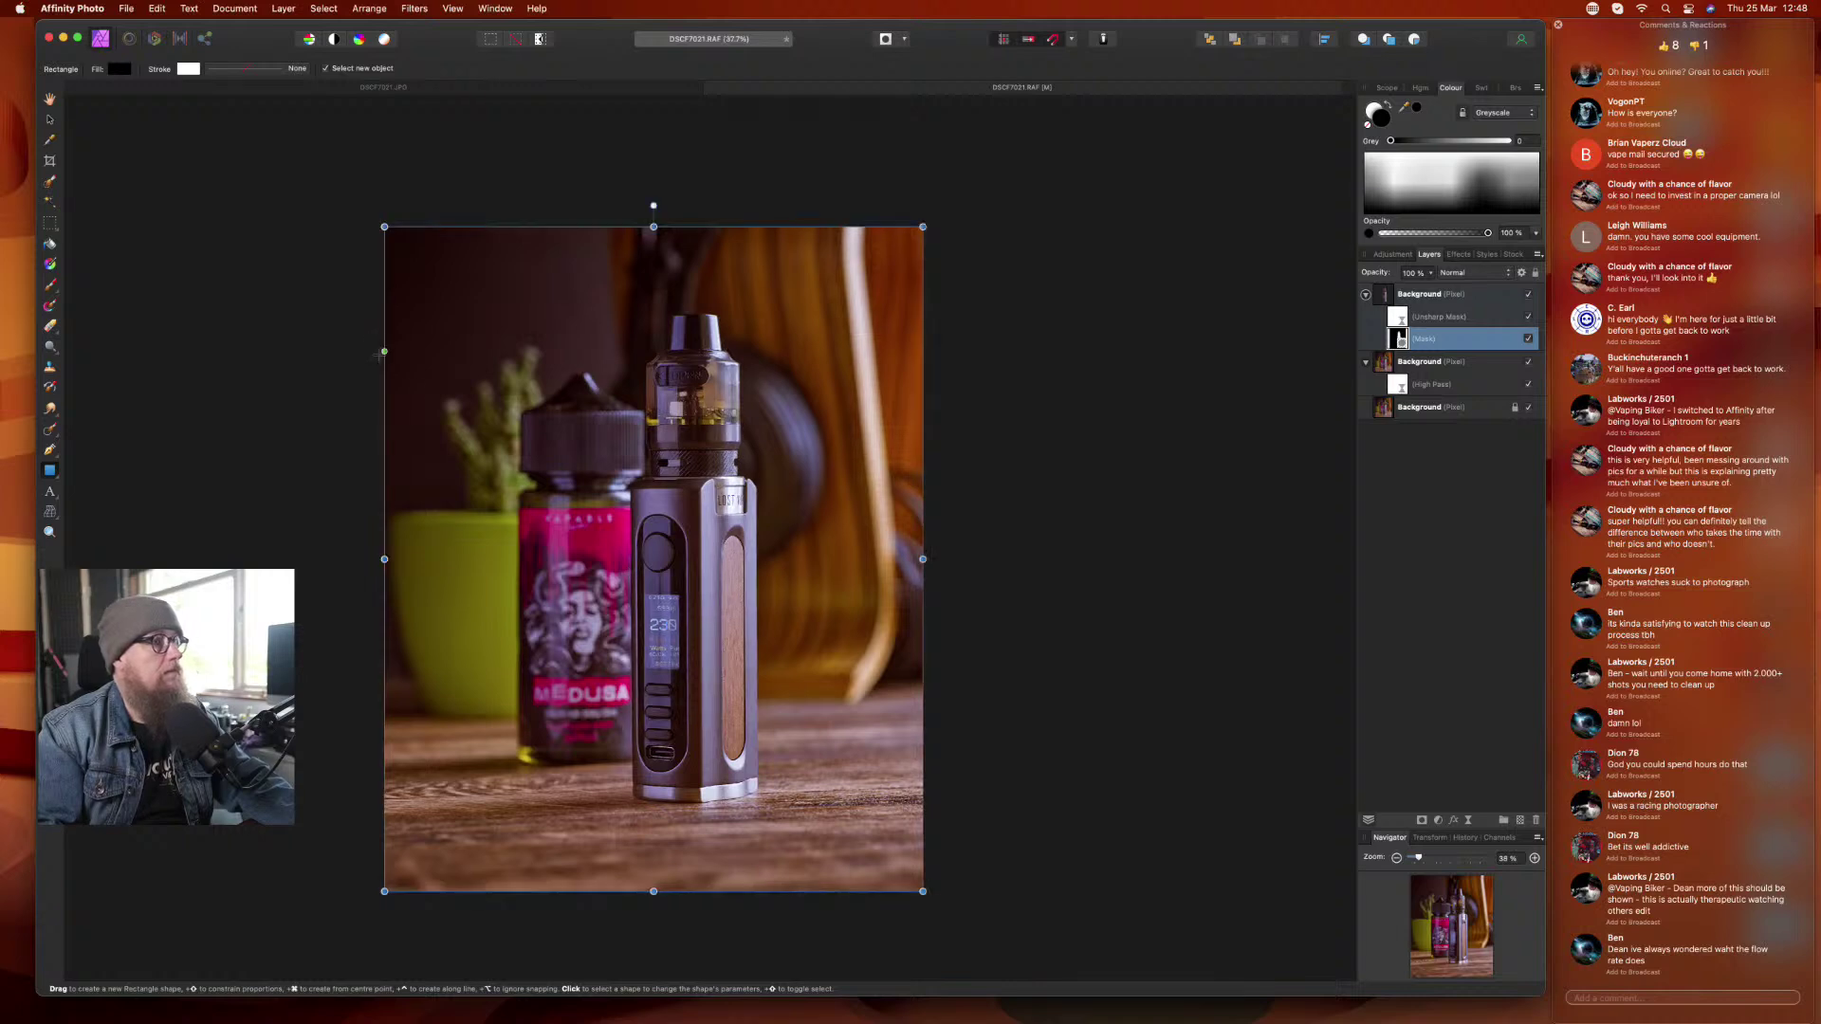
drag(369, 206, 988, 925)
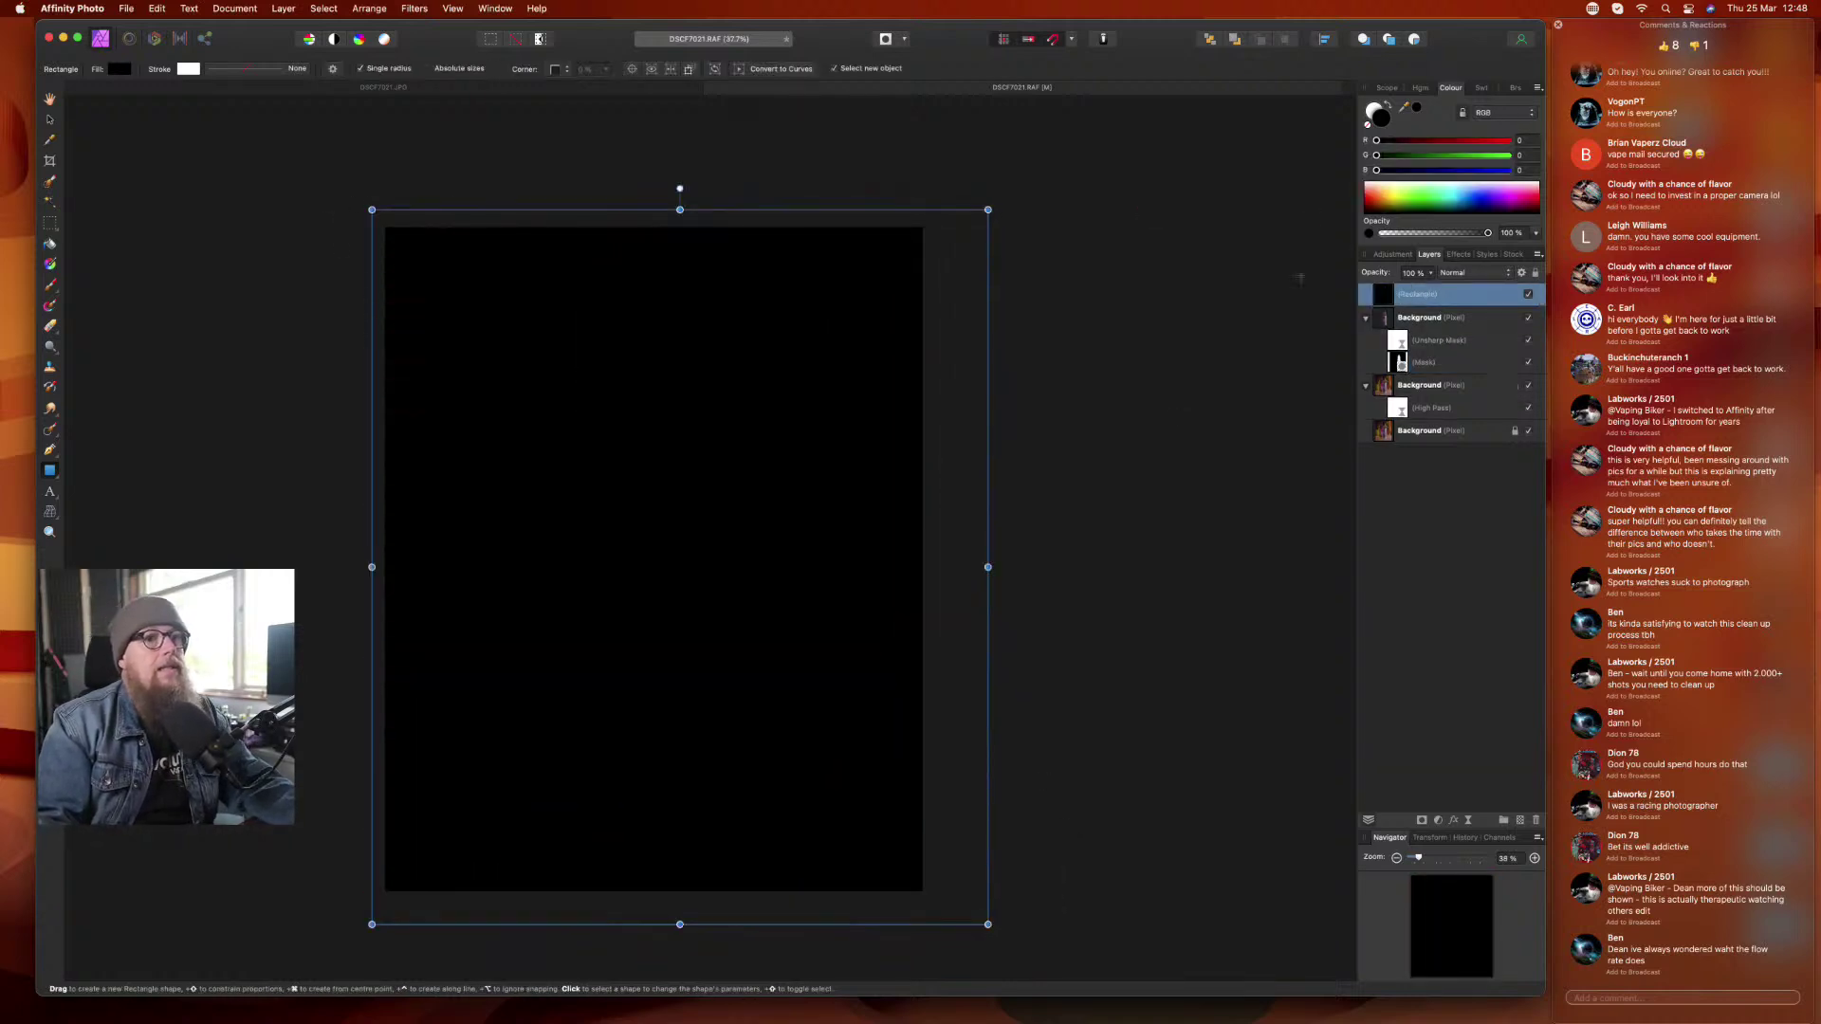
click(118, 68)
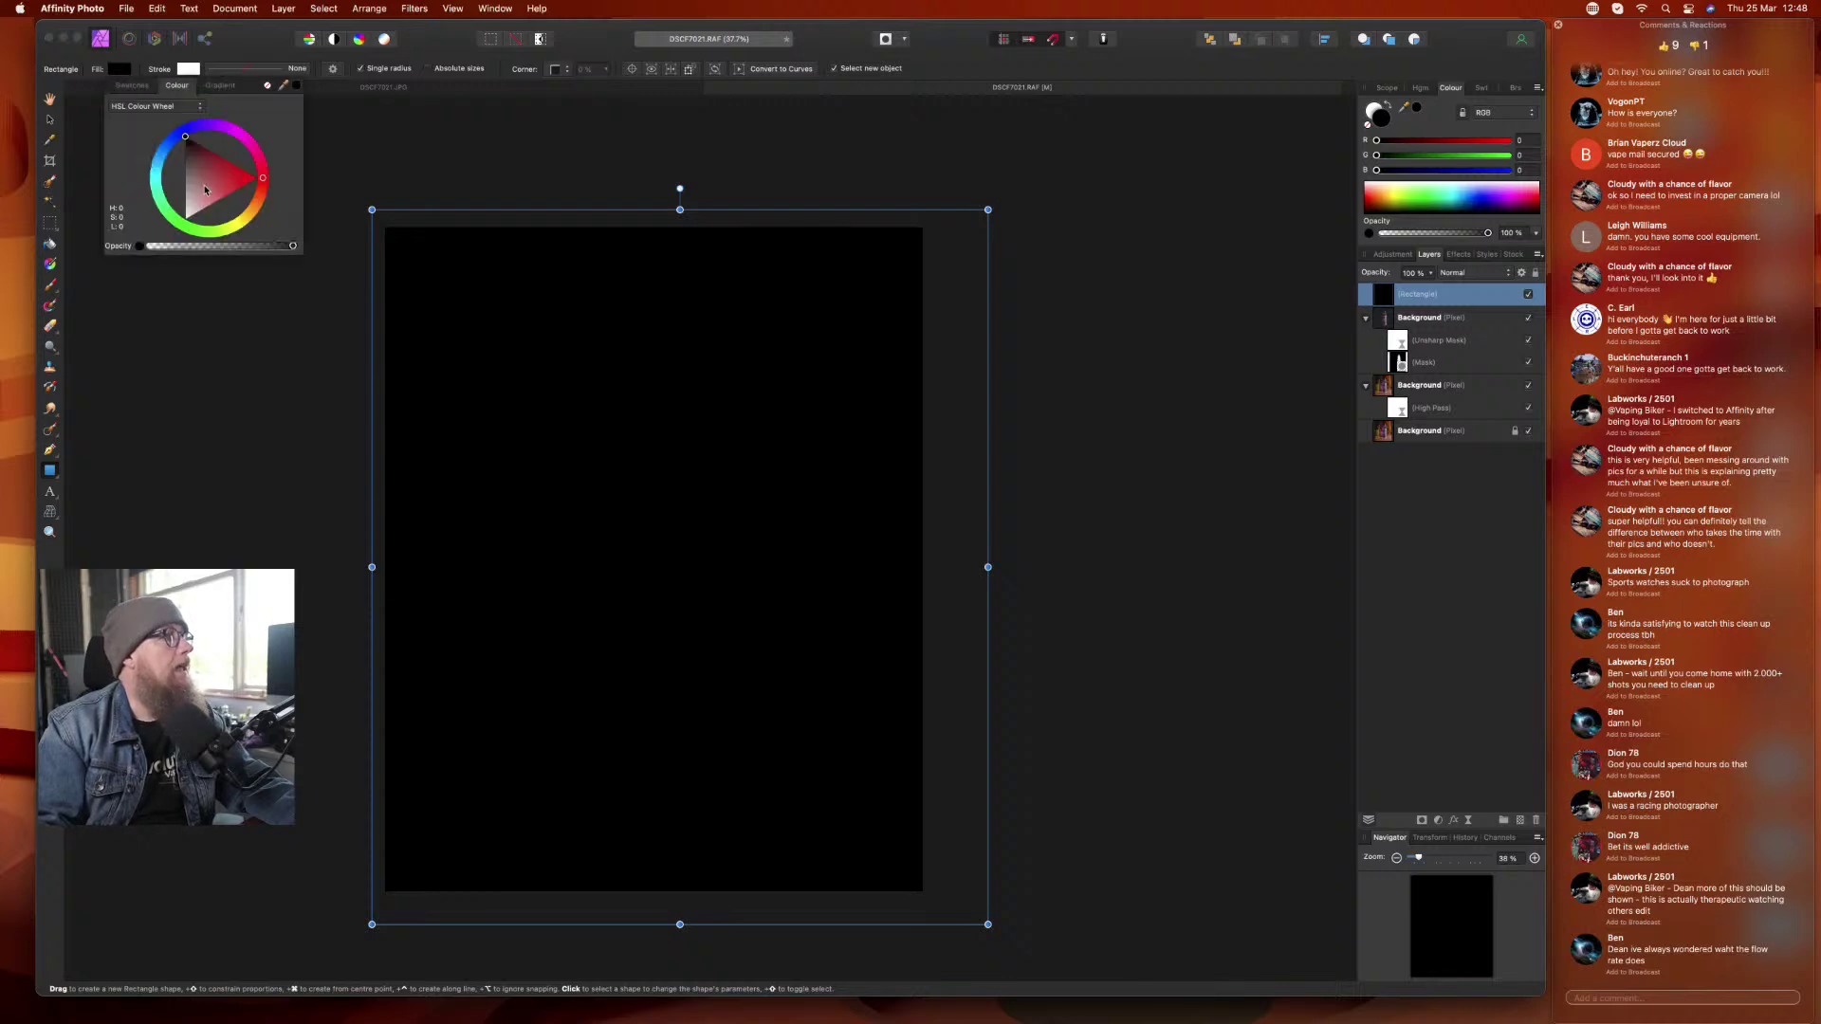
drag(205, 189, 146, 302)
click(1398, 629)
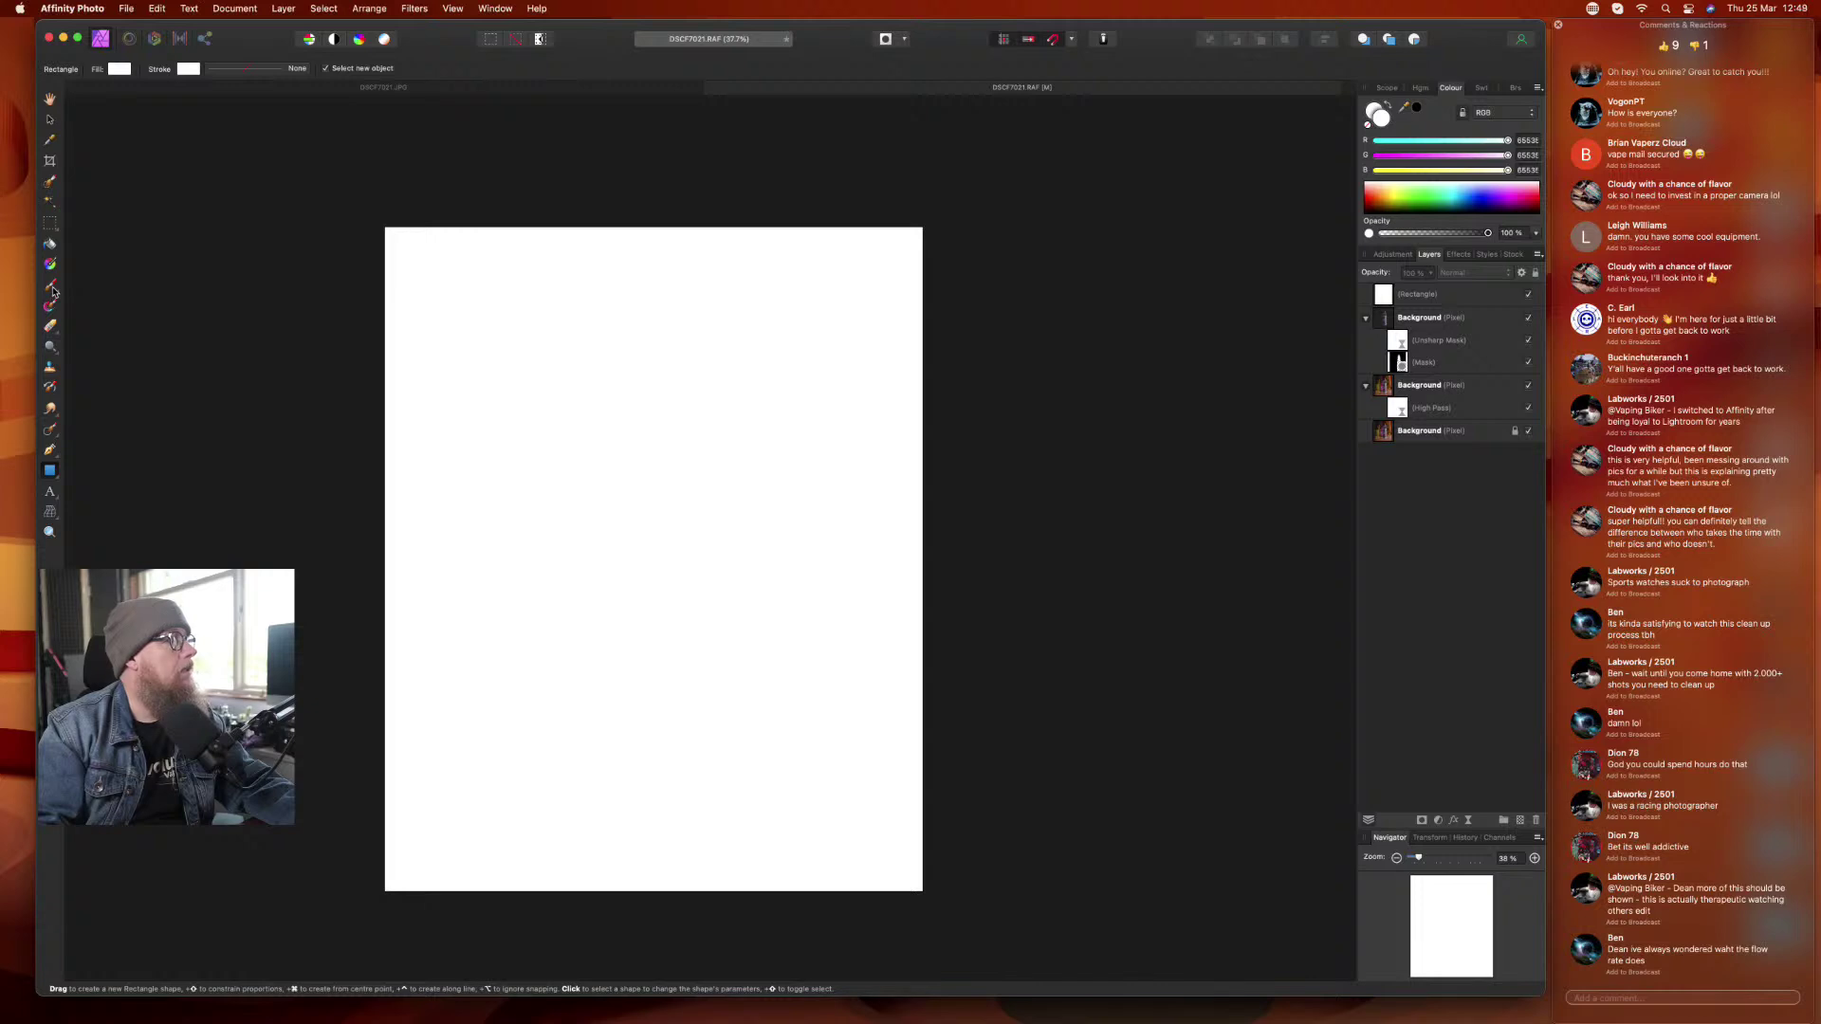
- Set the Paint Brush to black with 100% flow and 100% hardness, and paint one hard-edged dot near the white canvas's upper left
click(52, 287)
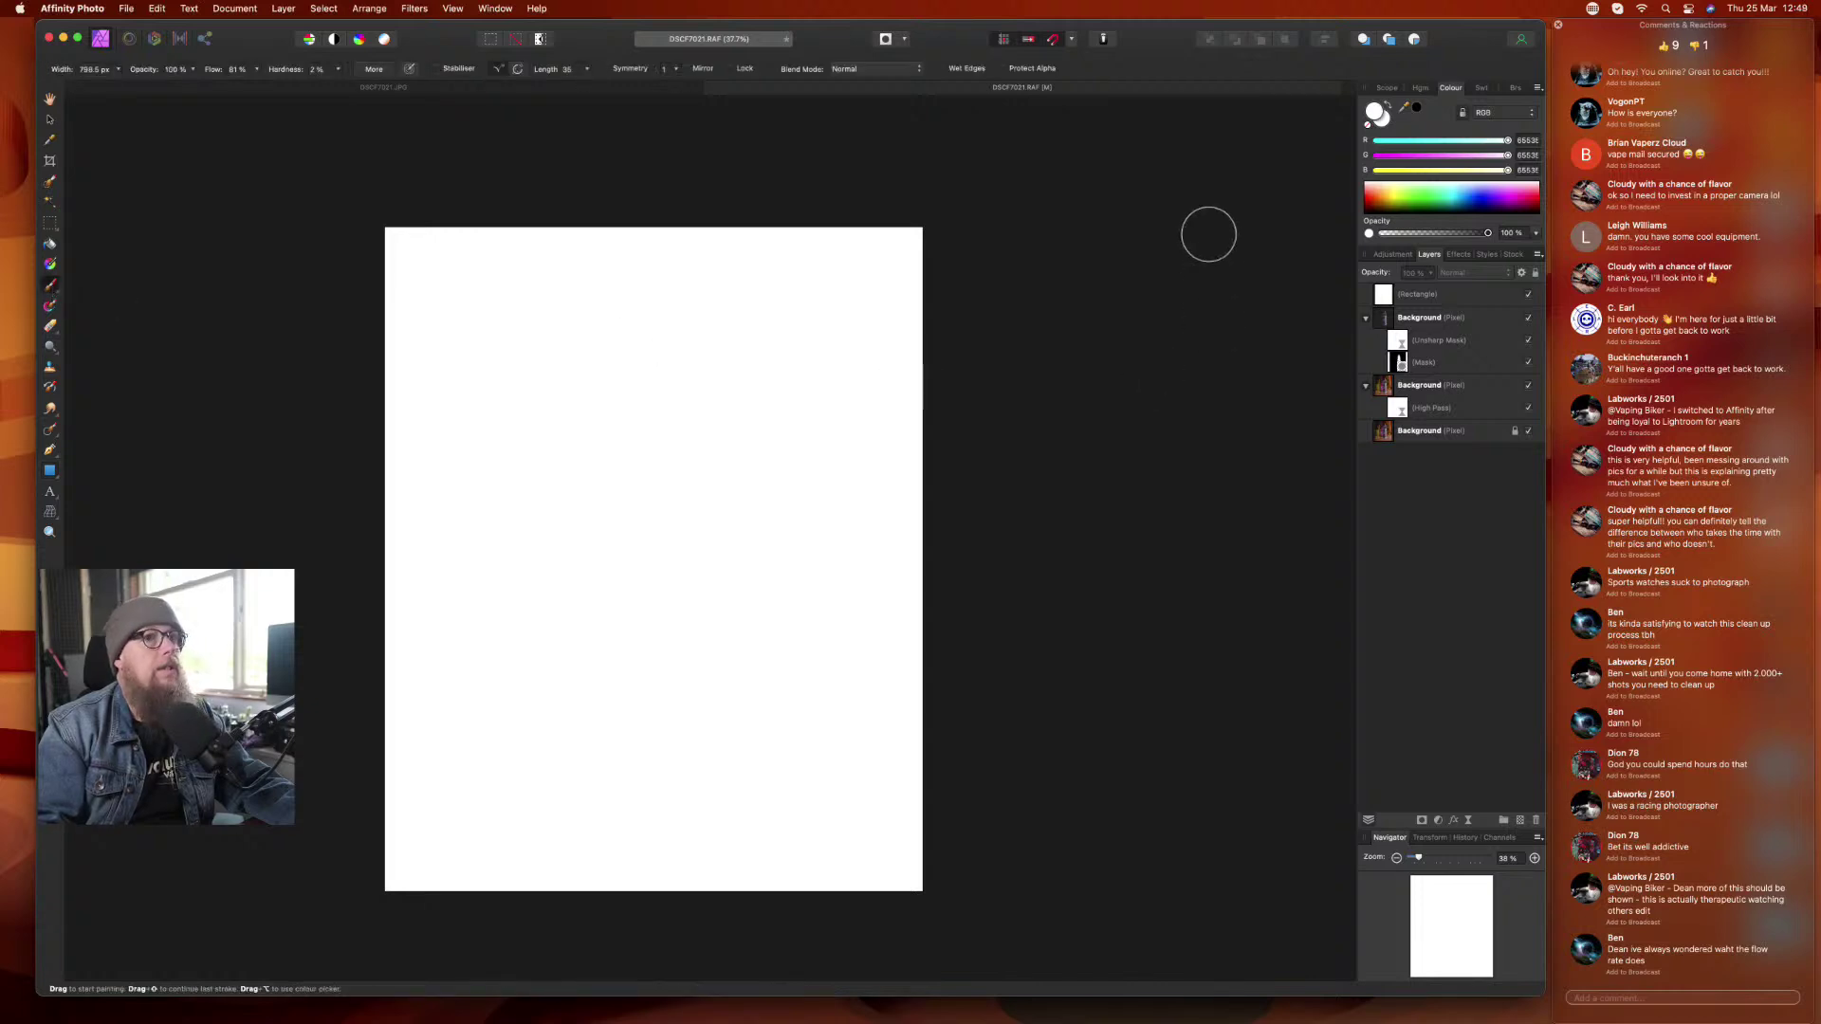
click(1418, 109)
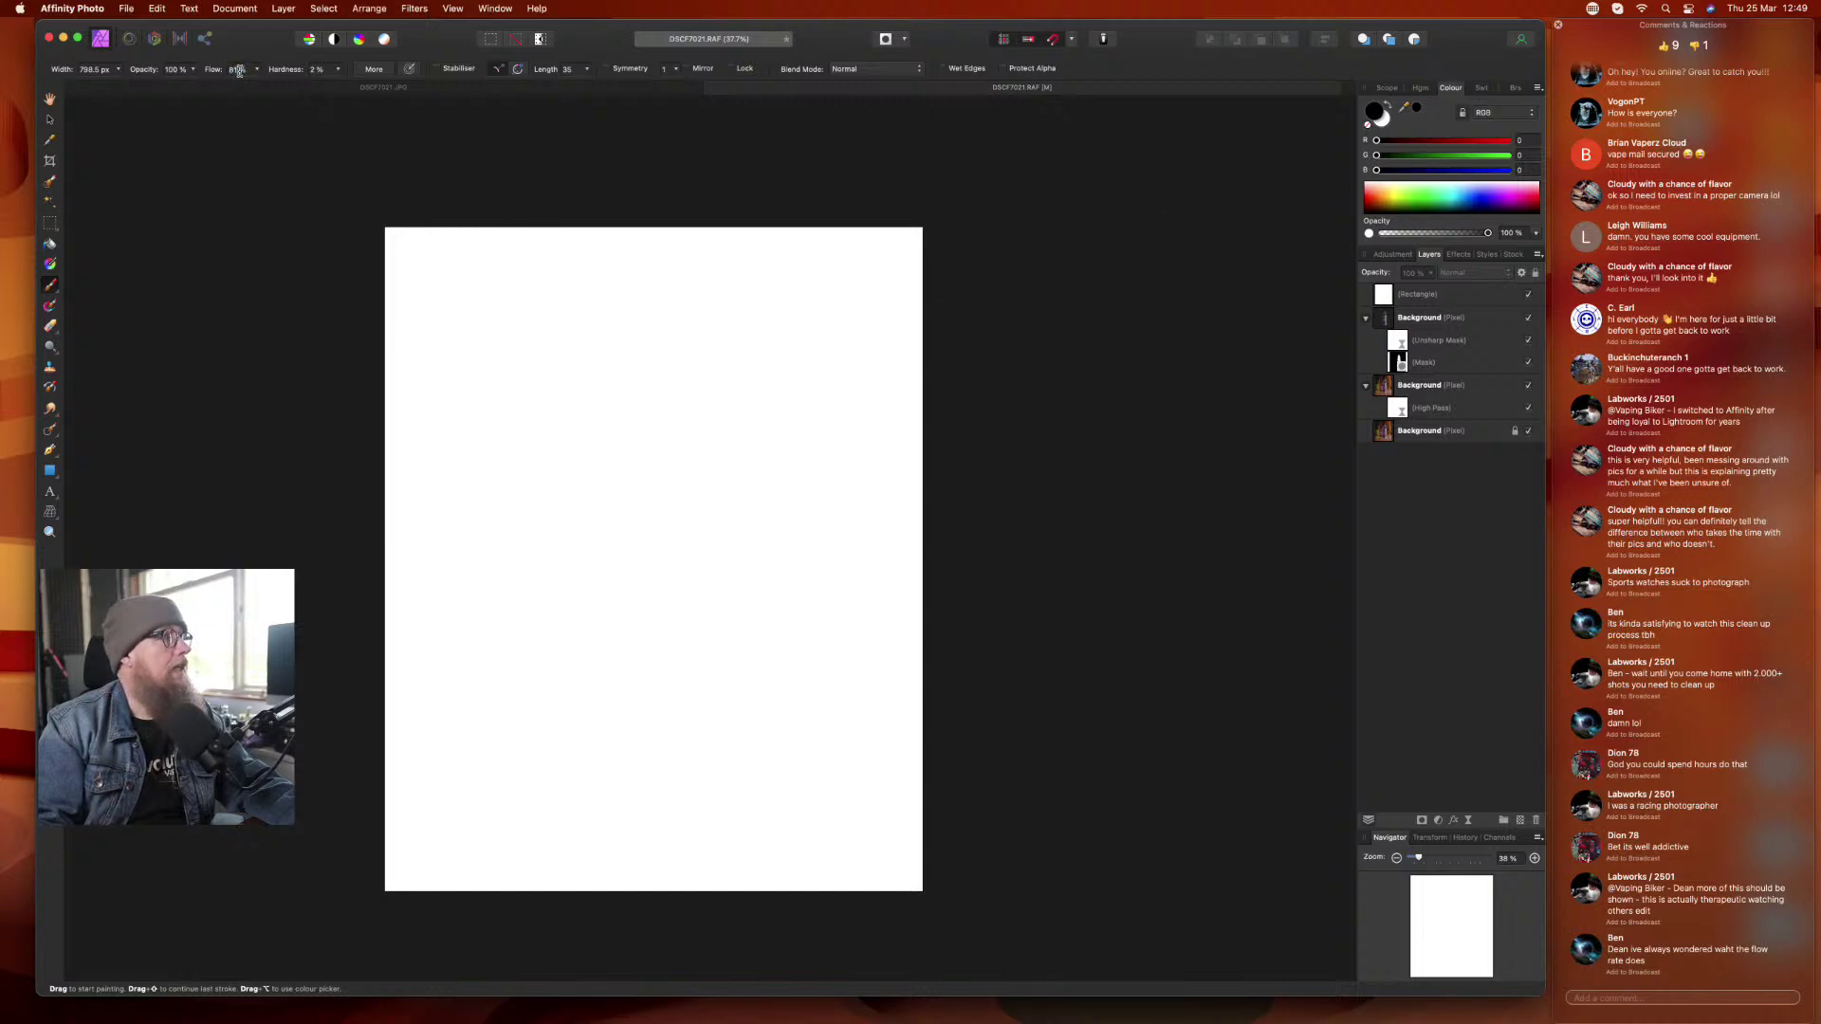
click(281, 97)
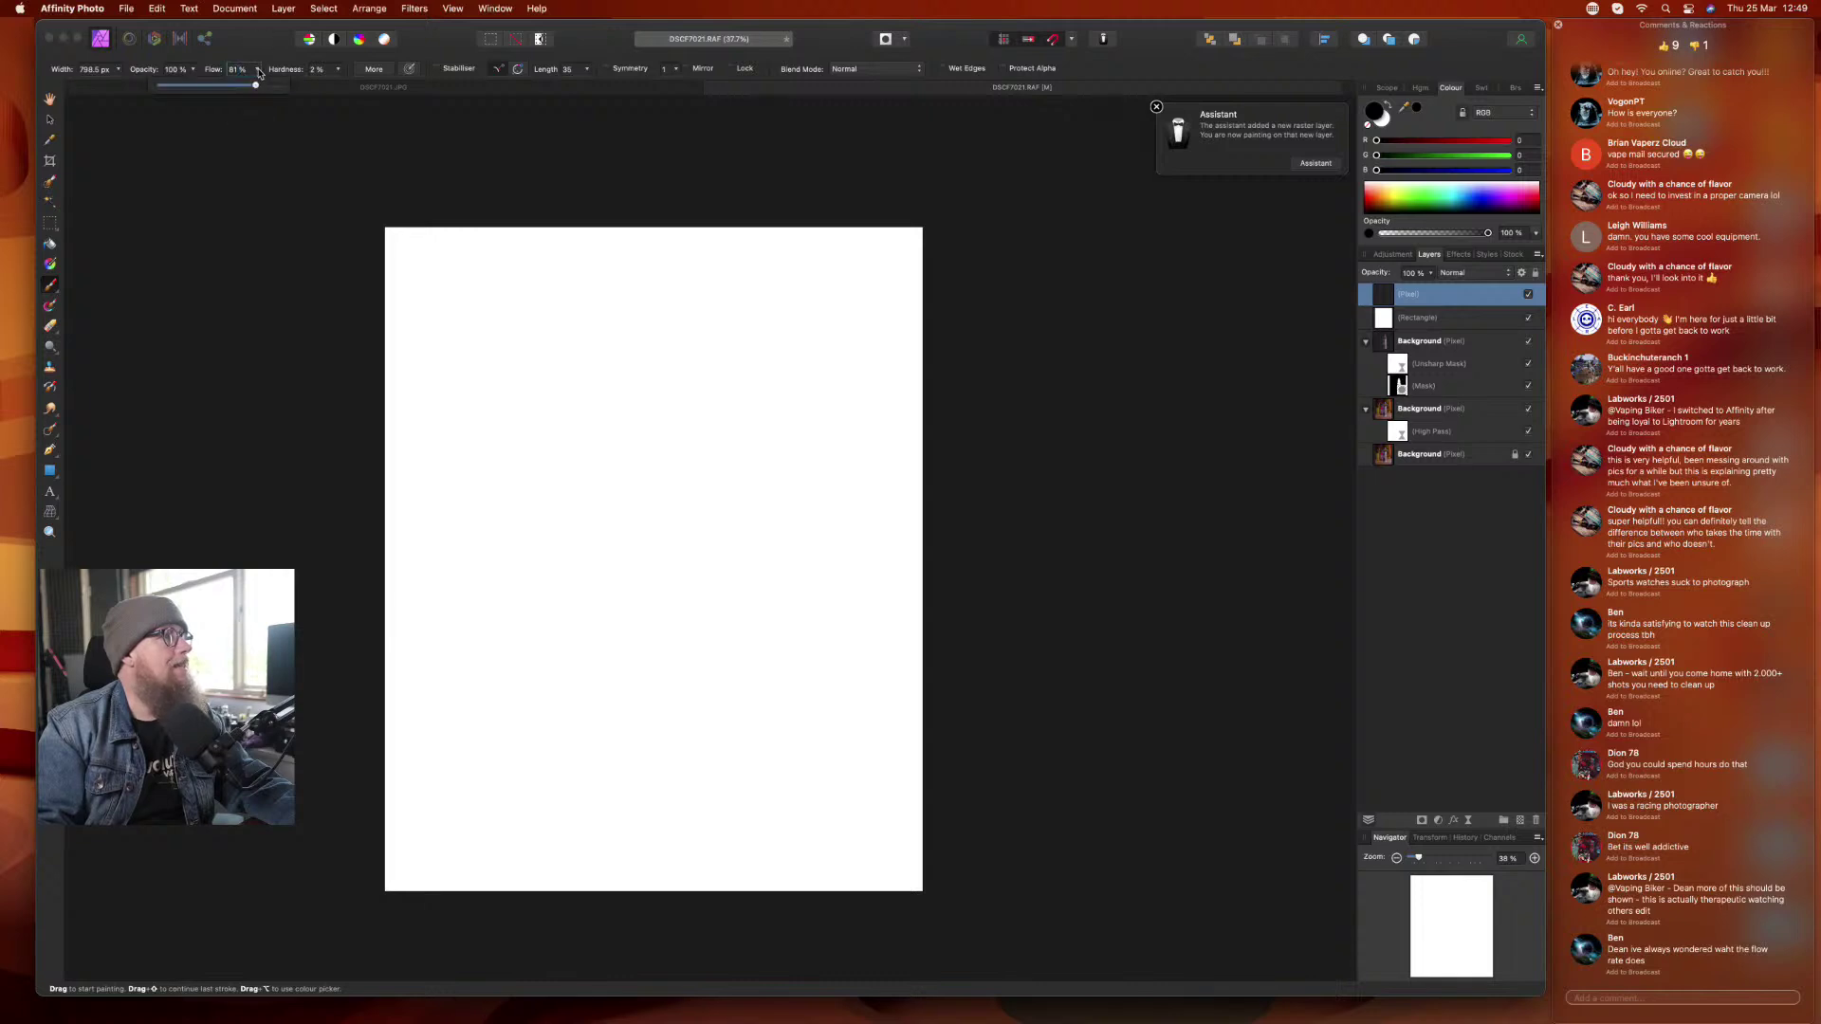
click(256, 70)
drag(257, 90, 453, 85)
click(339, 70)
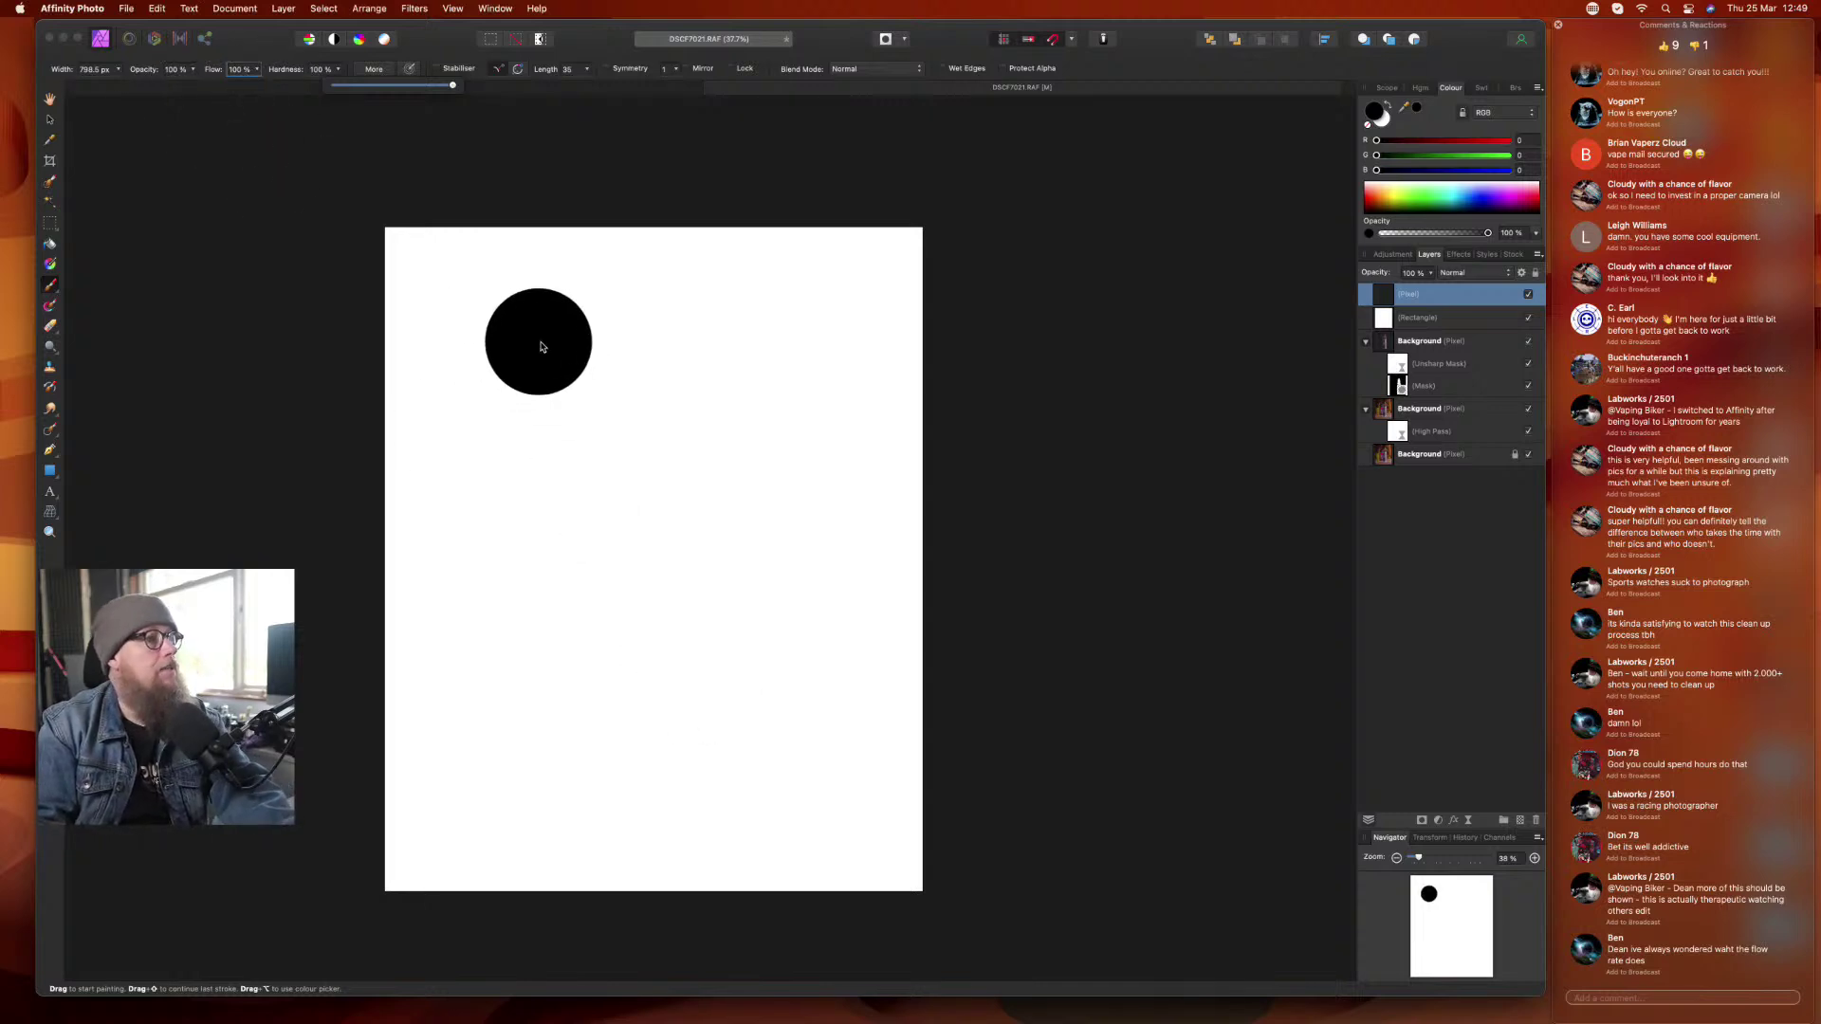
click(544, 348)
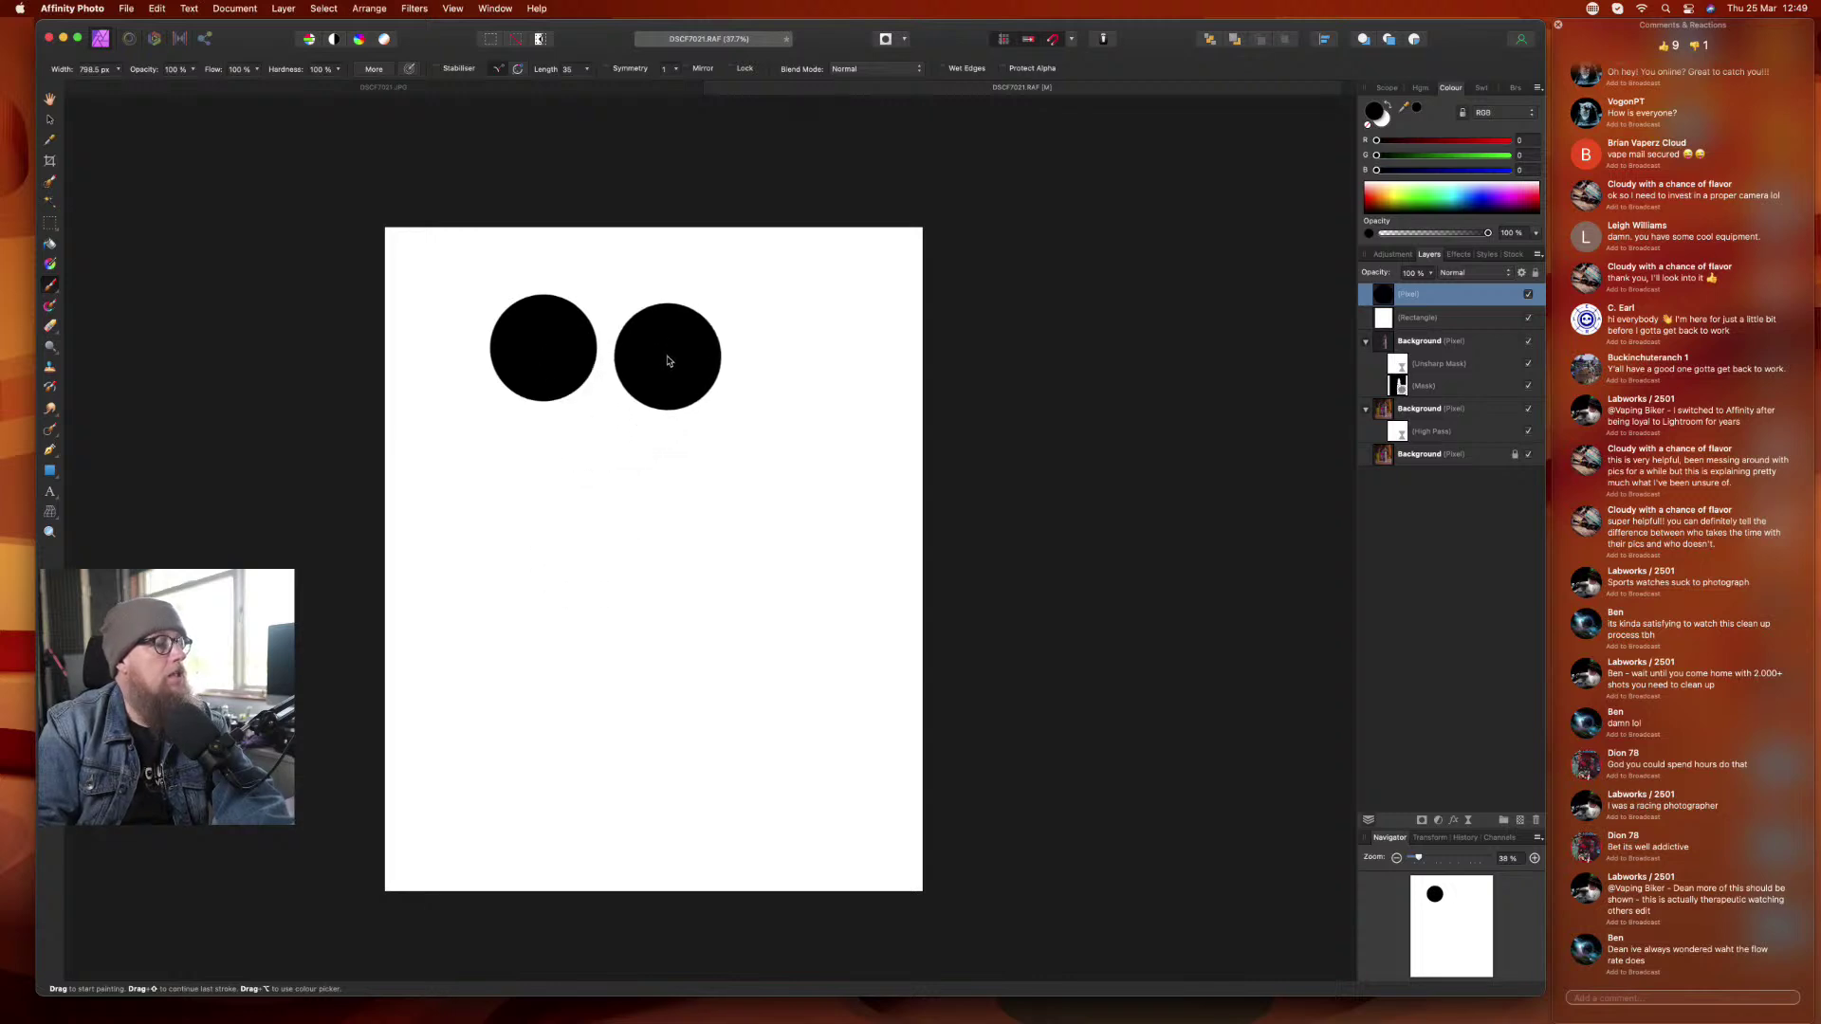
- Try a bent black stroke and single dots with the hard brush on the white canvas, and undo them
mouse_move(668, 359)
mouse_down()
mouse_move(667, 450)
mouse_move(816, 504)
mouse_up()
click(834, 673)
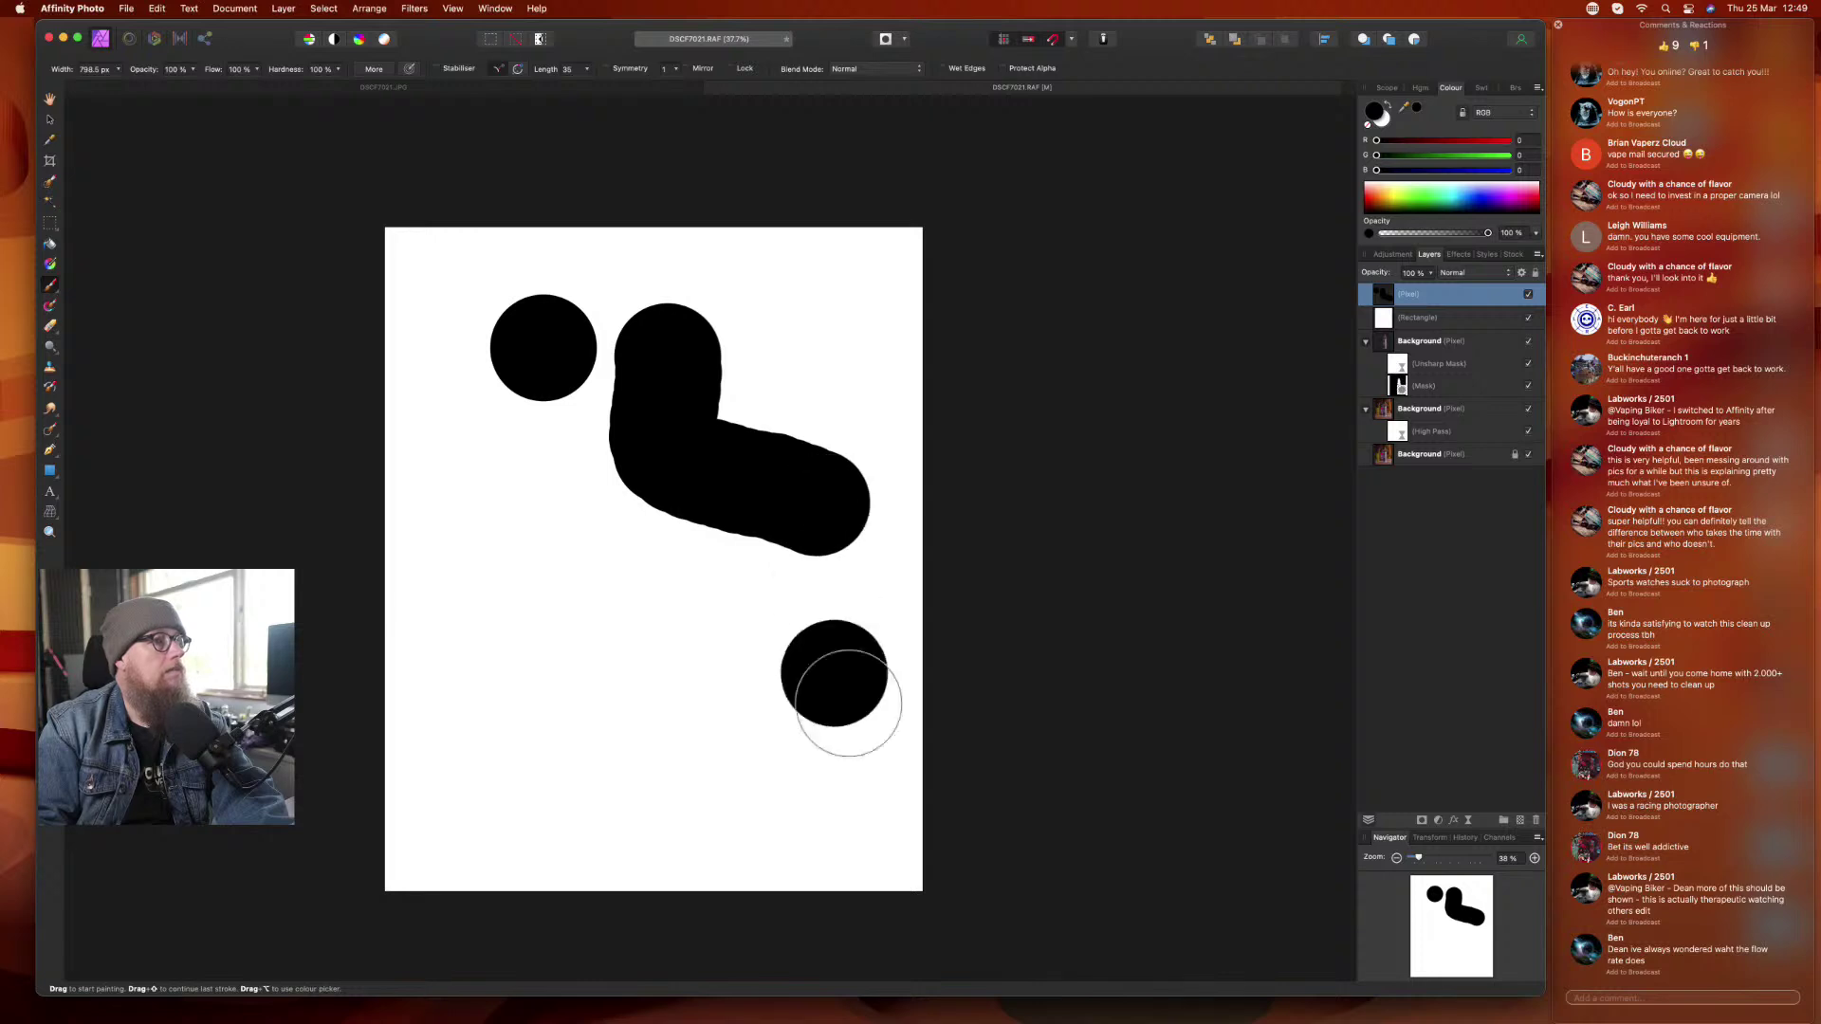
key(super+z)
click(851, 706)
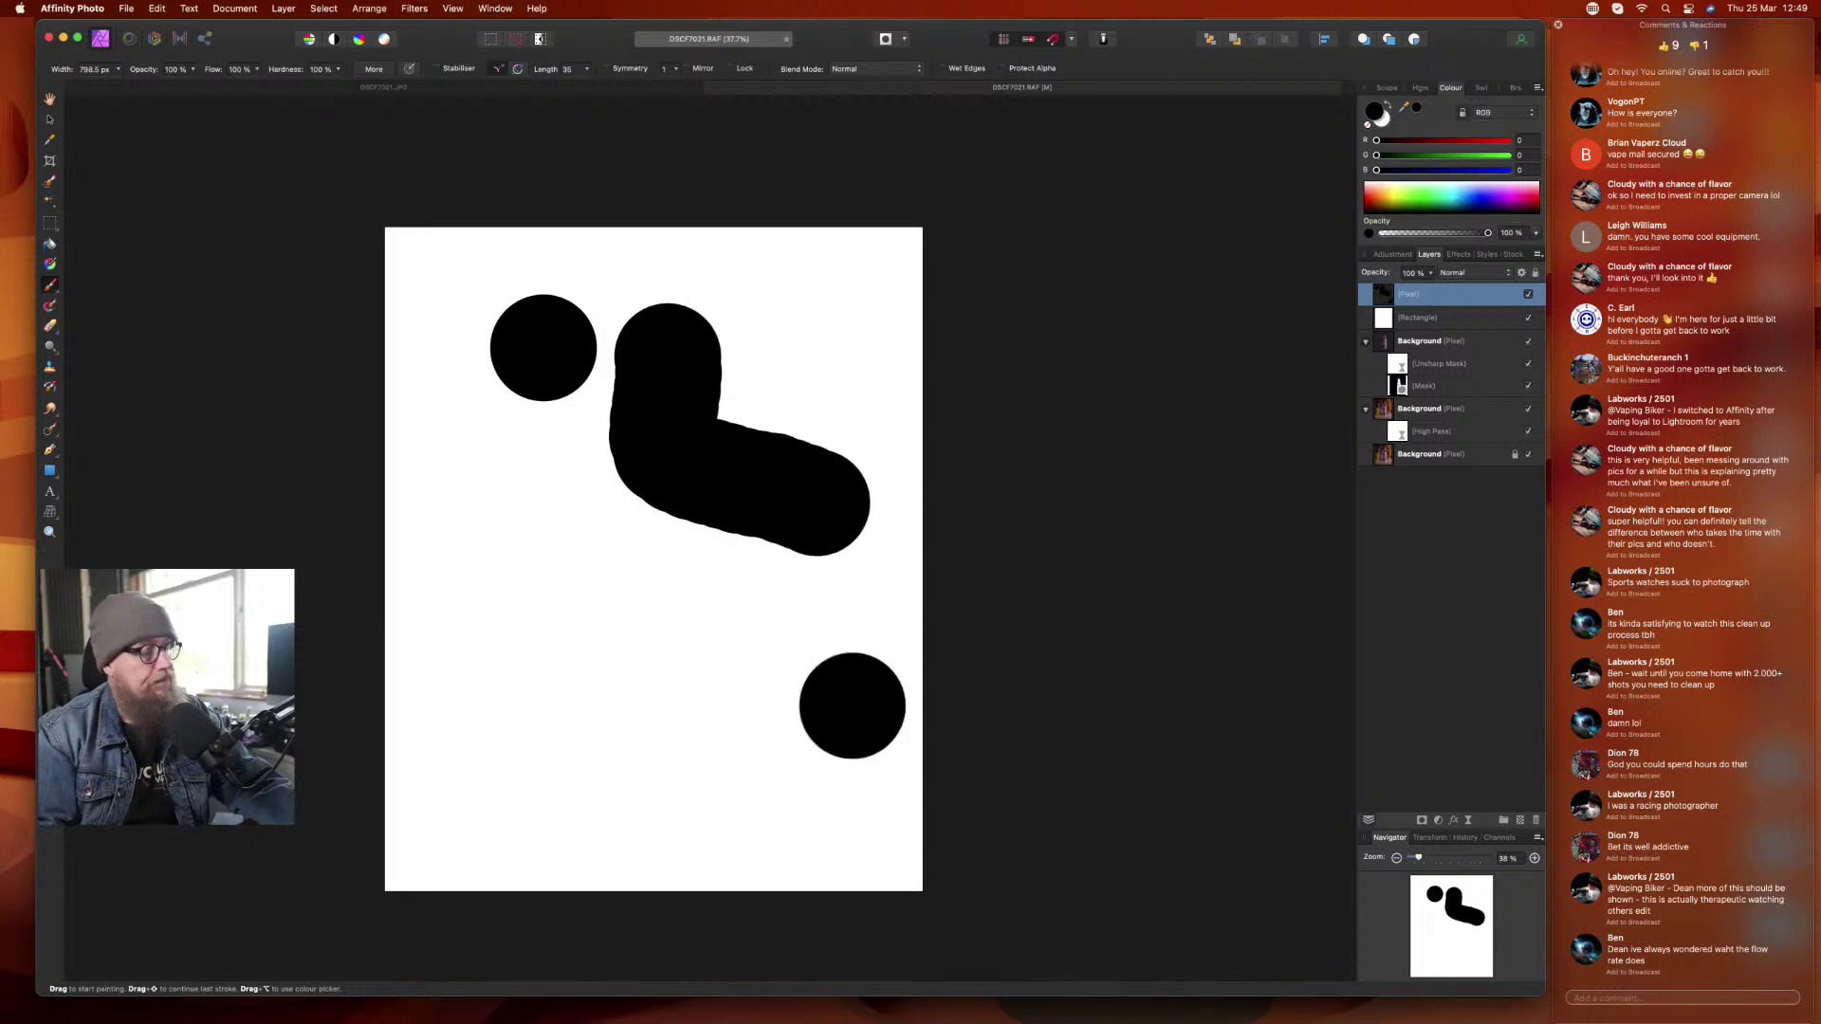
key(super+z)
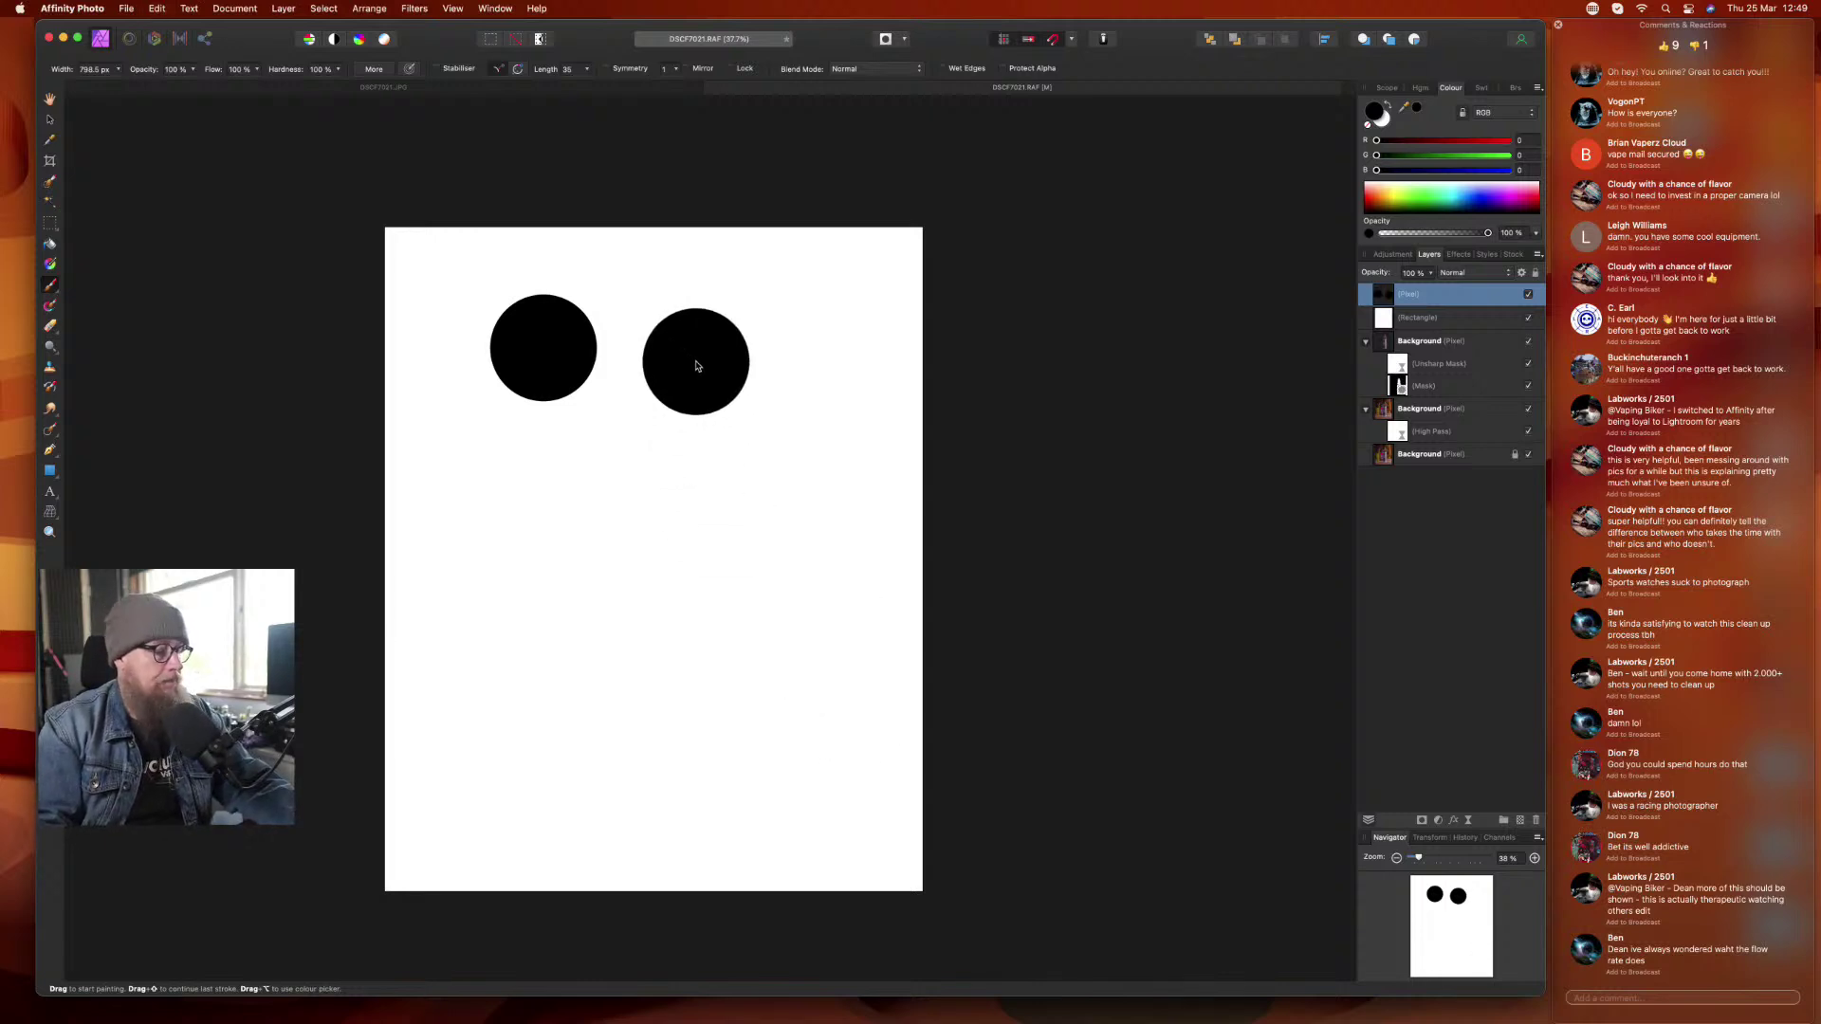
- Set the brush hardness to 14% and build up a soft black dot beside the hard-edged one with repeated dabs
scroll(696, 366, up, 3)
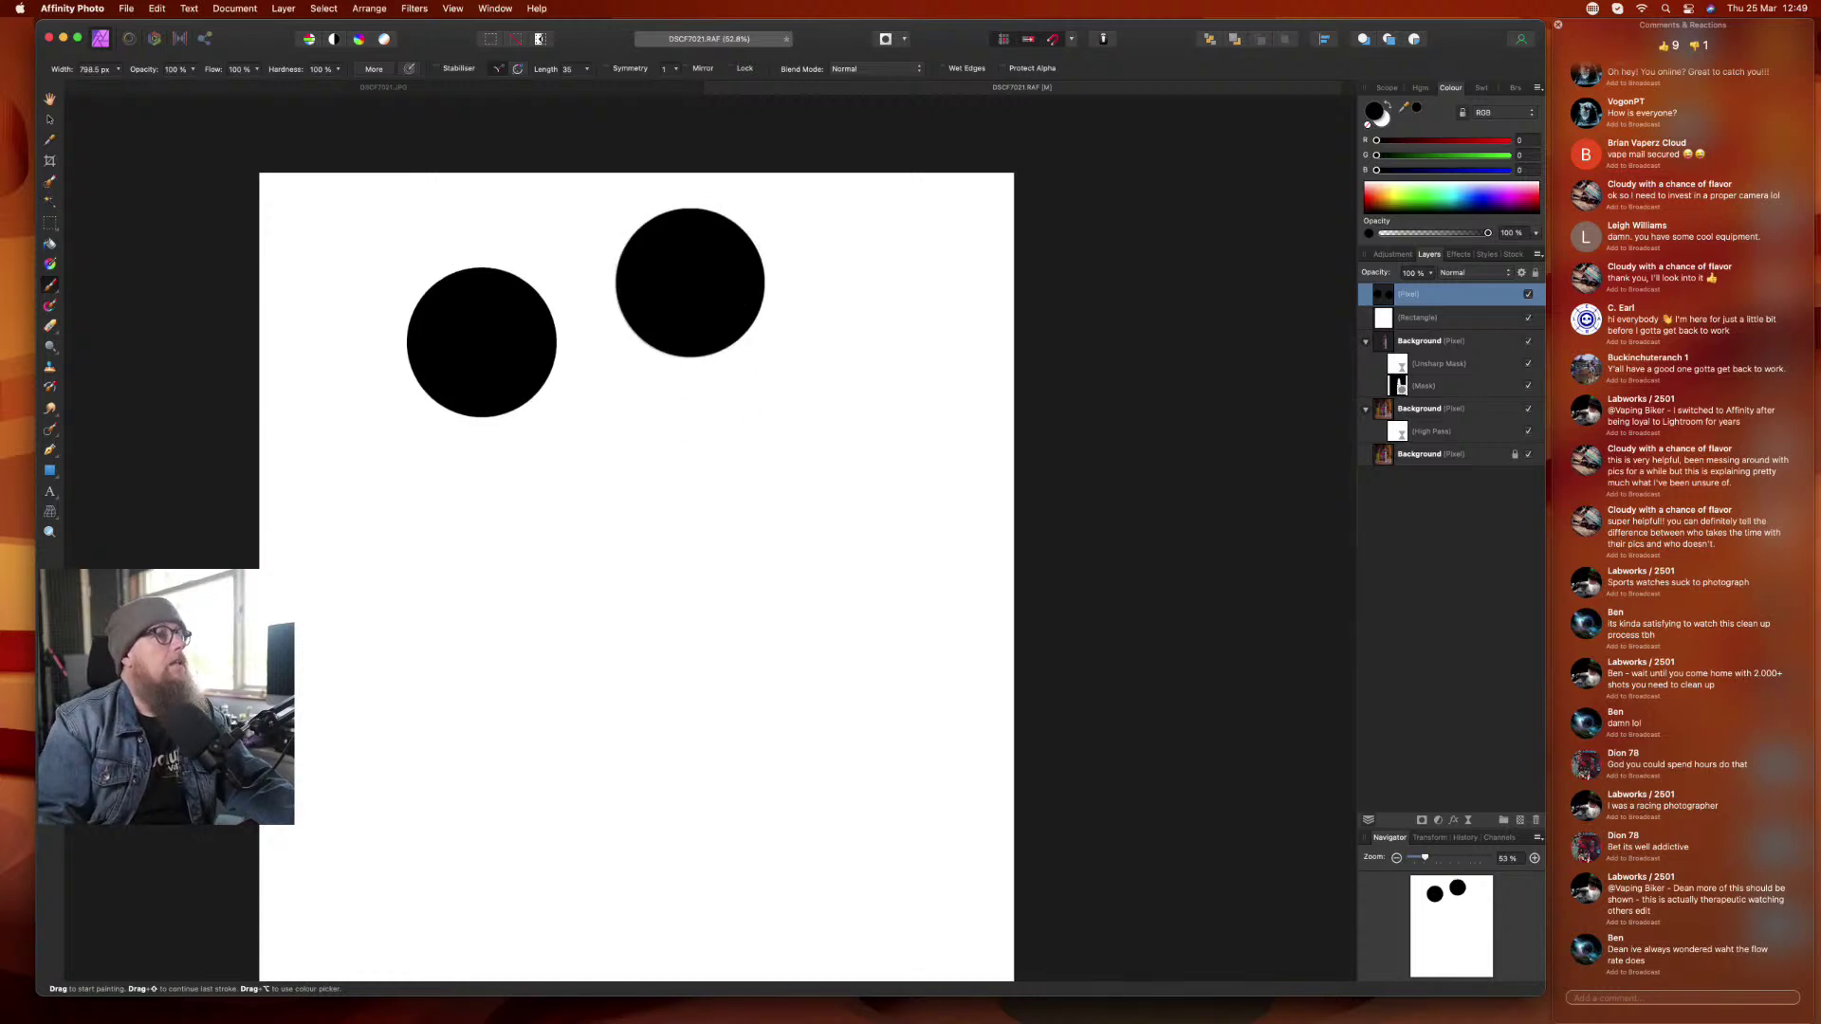
click(338, 69)
drag(334, 85, 248, 100)
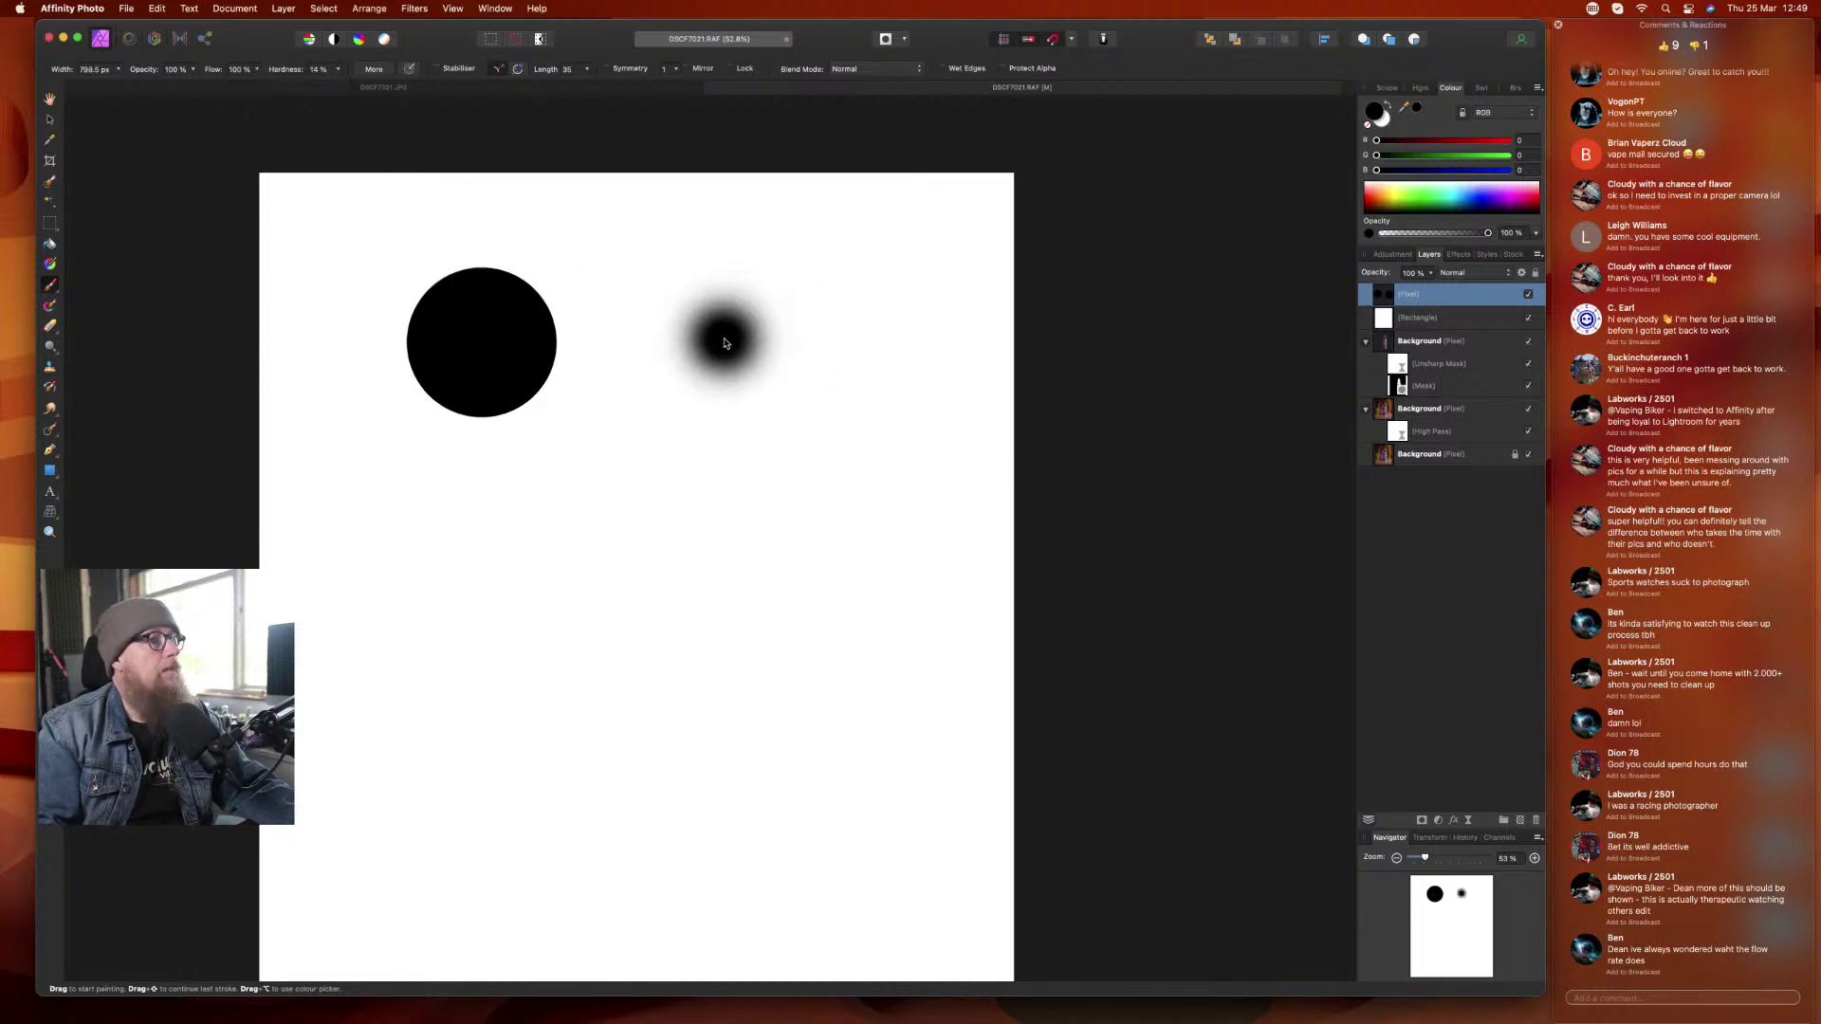
click(641, 352)
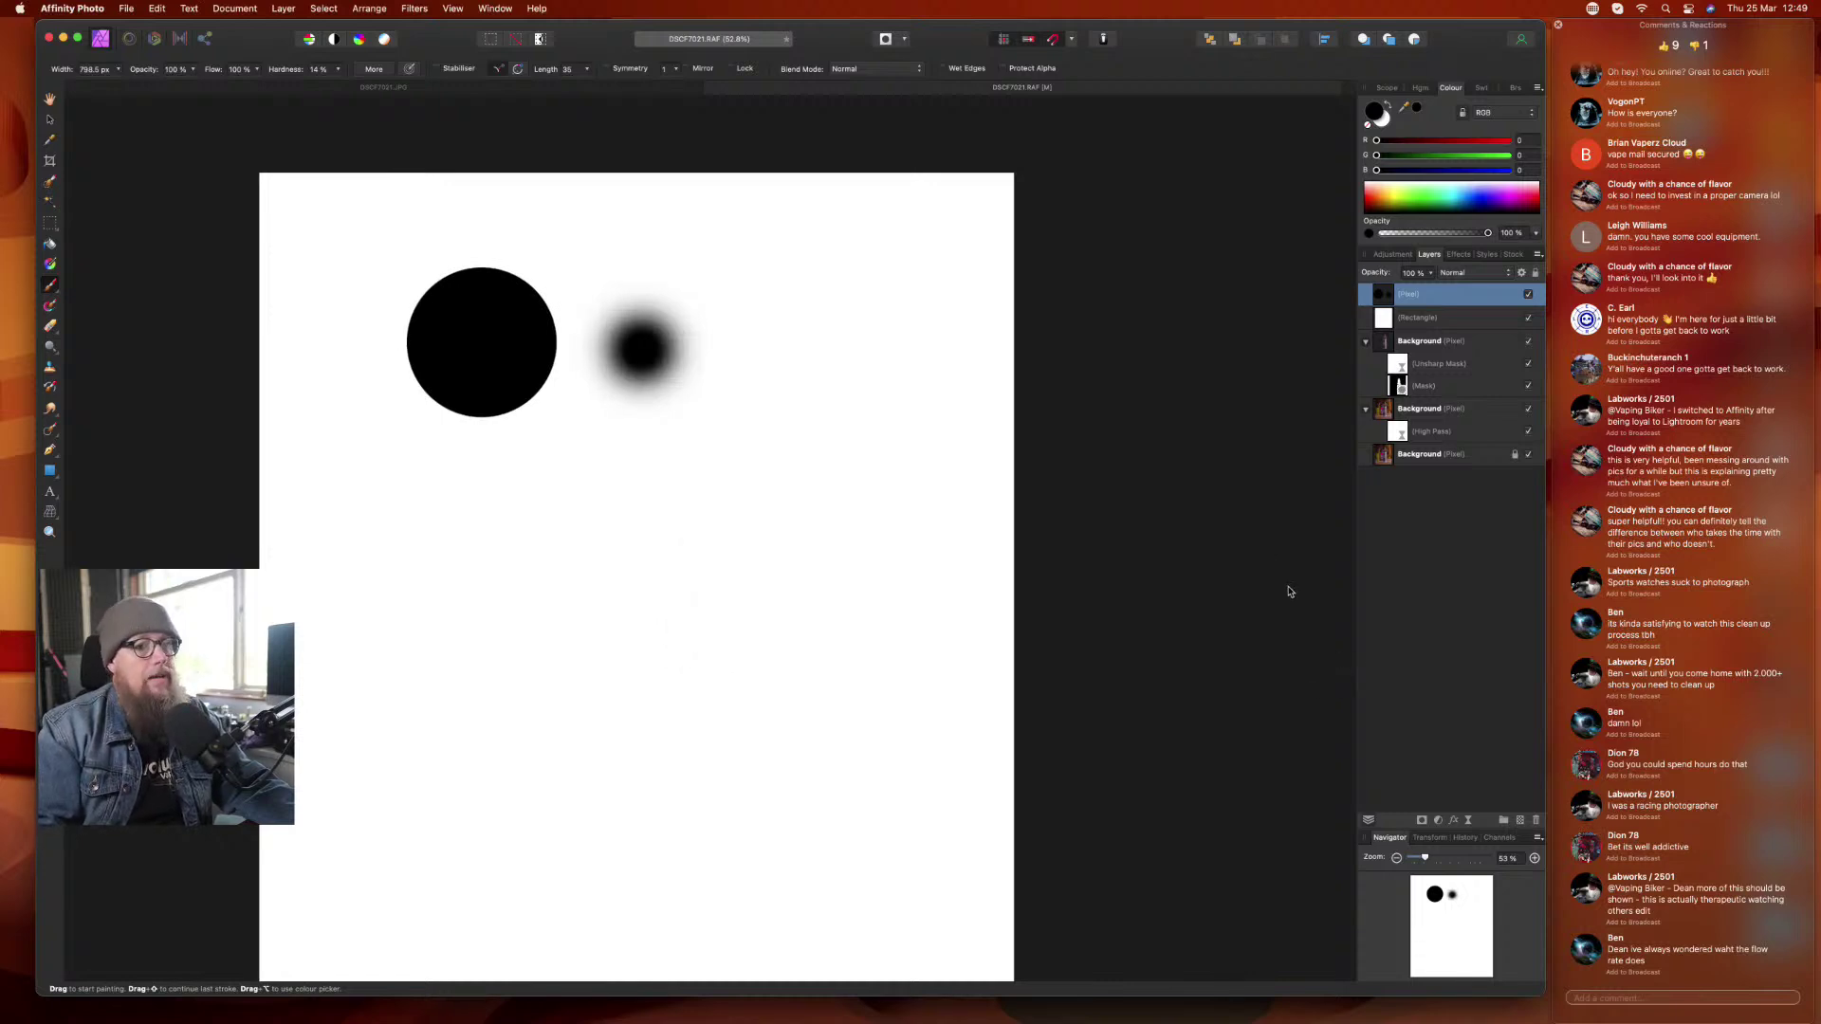
click(641, 357)
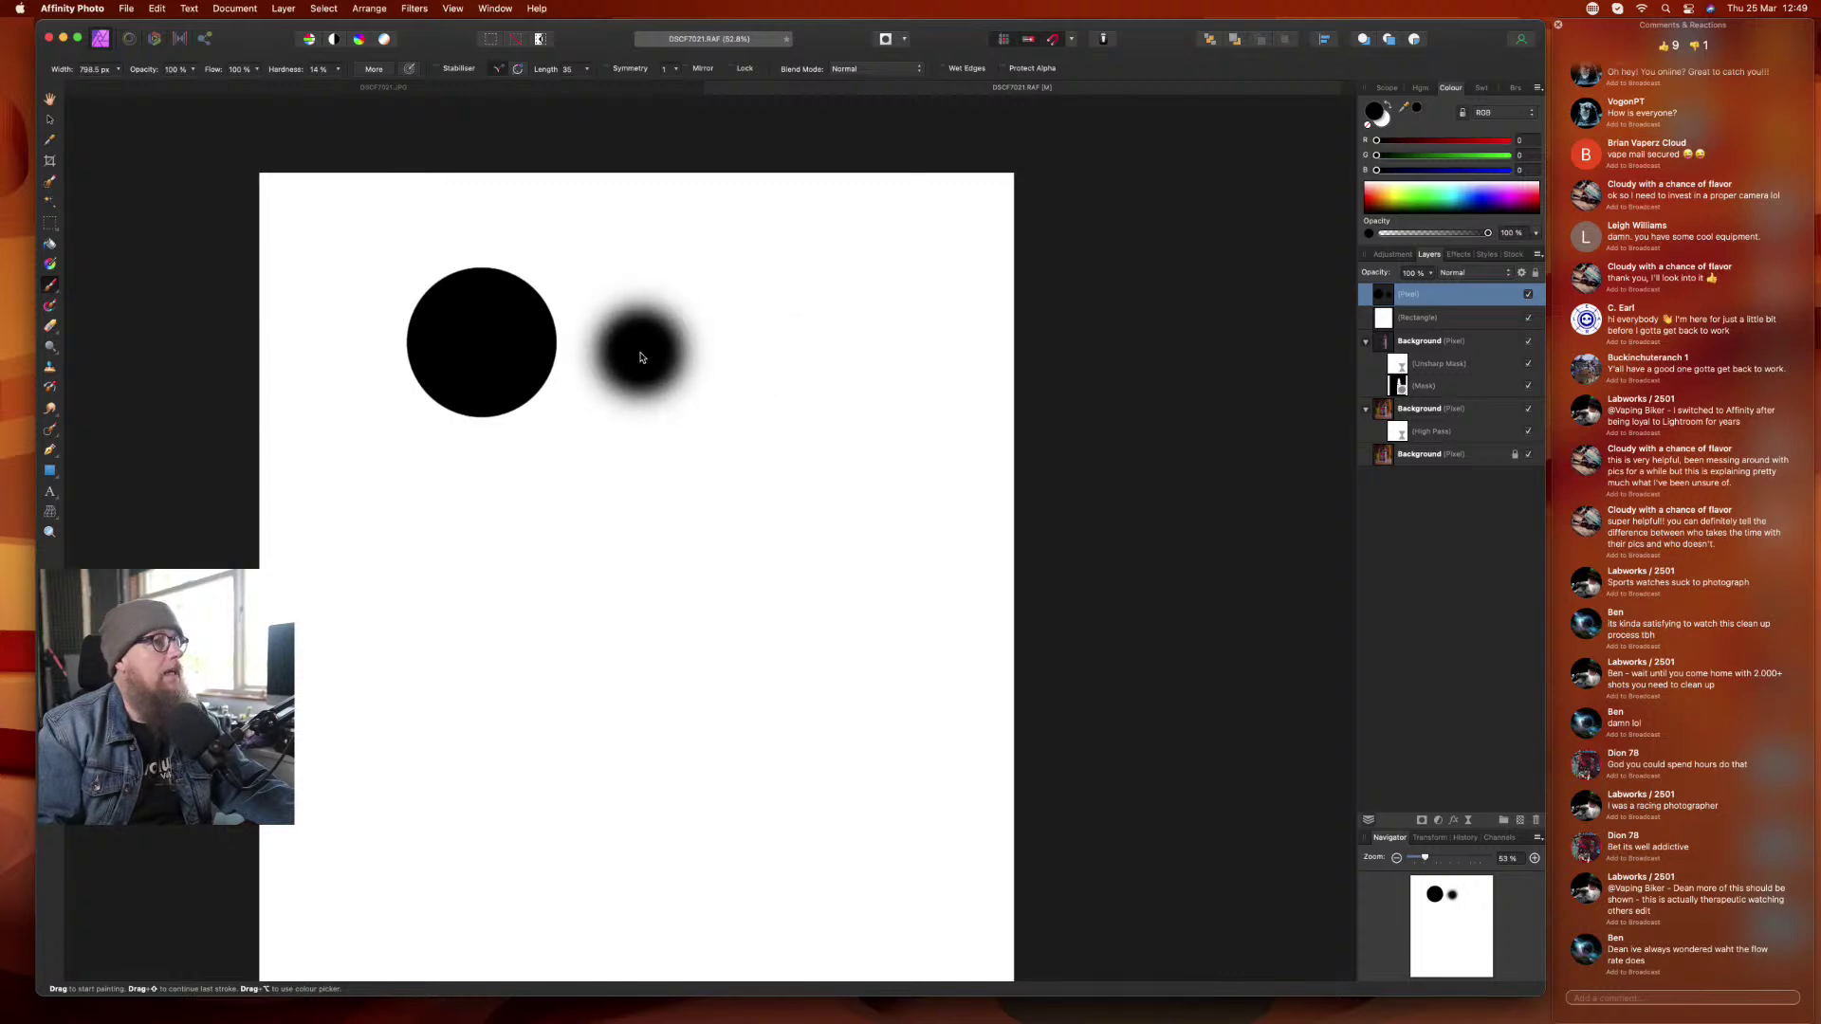
click(641, 357)
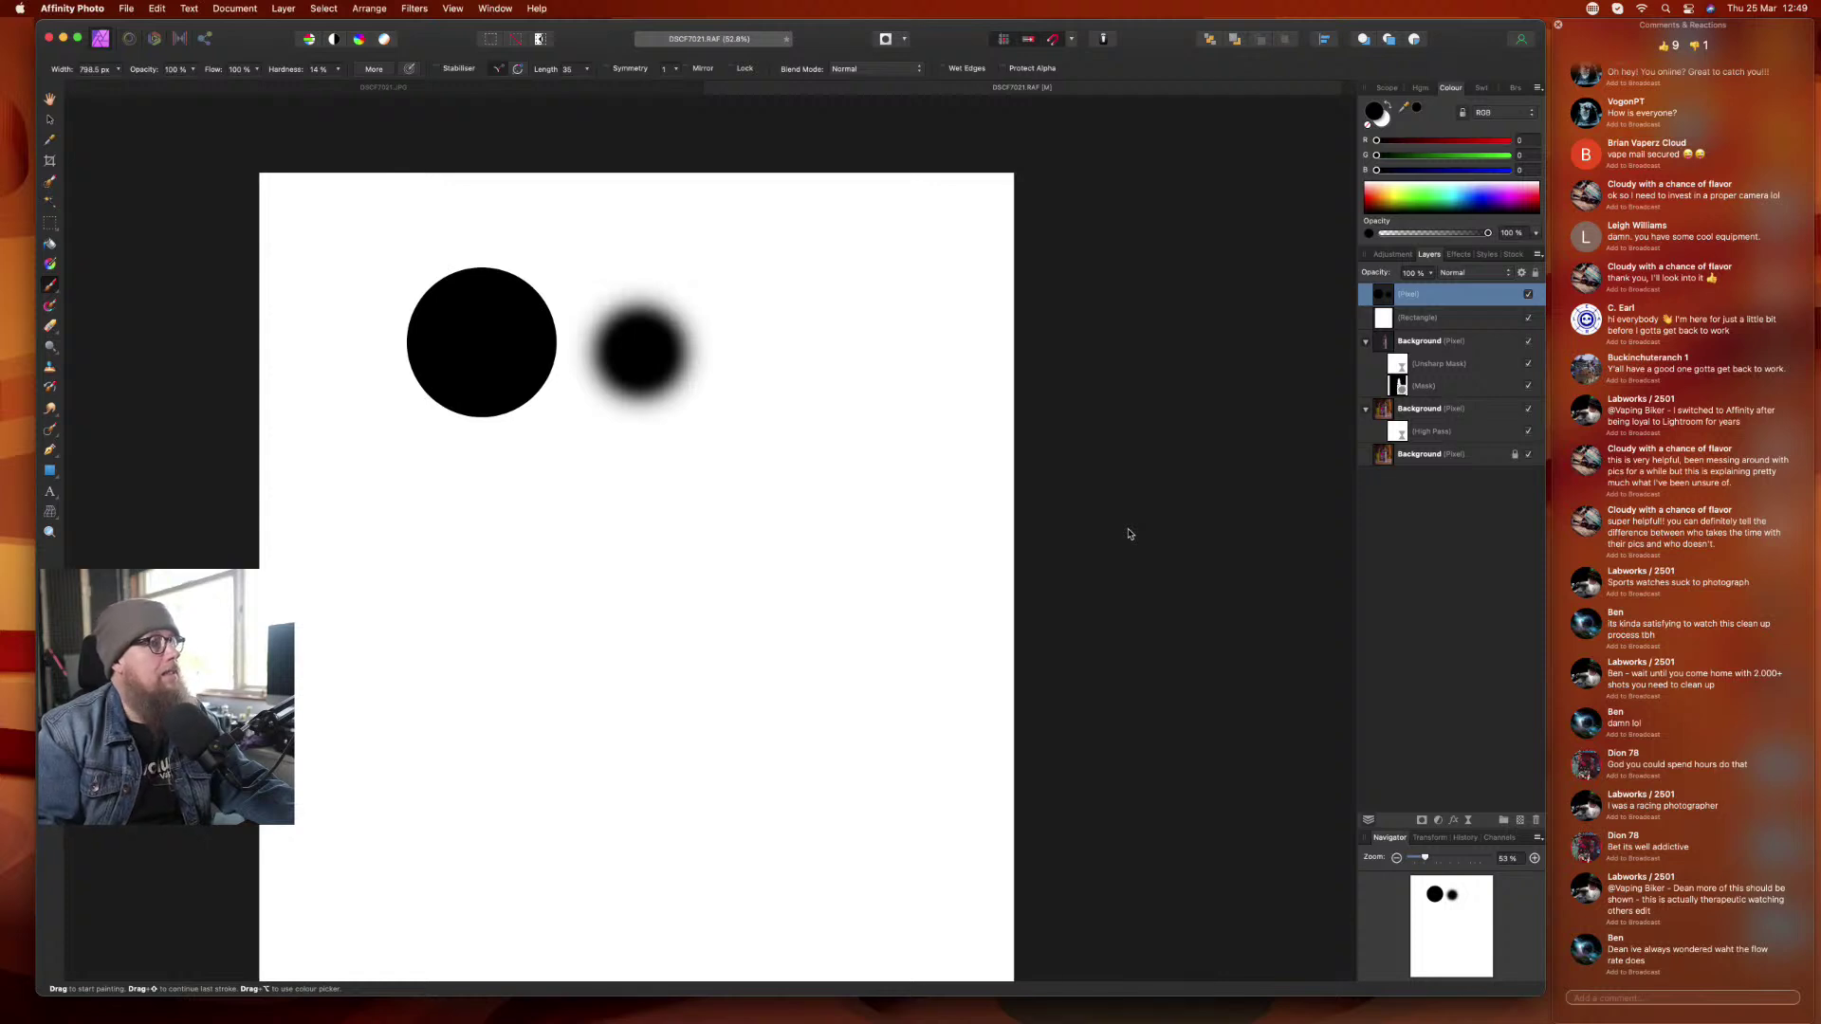
- Set the brush hardness to 100% and its flow to about 9%, discarding the stray soft dab near the canvas's right edge
click(948, 419)
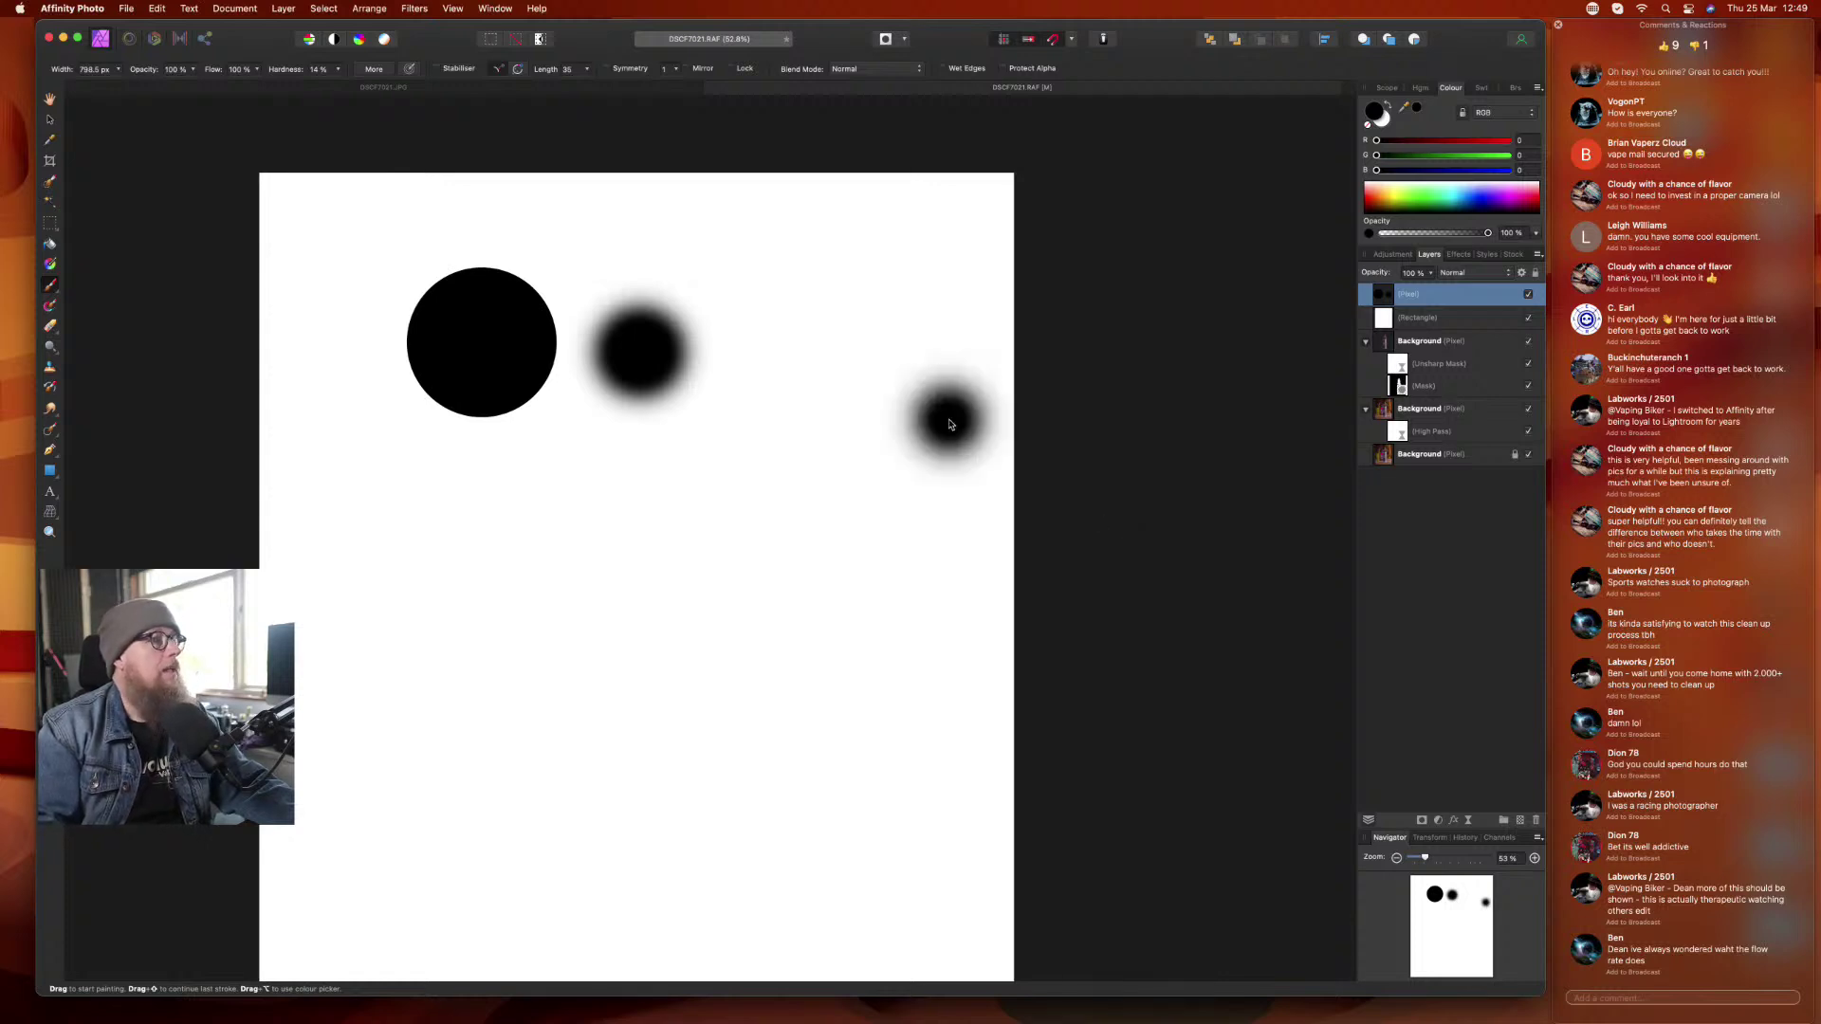
click(339, 74)
drag(336, 86, 439, 95)
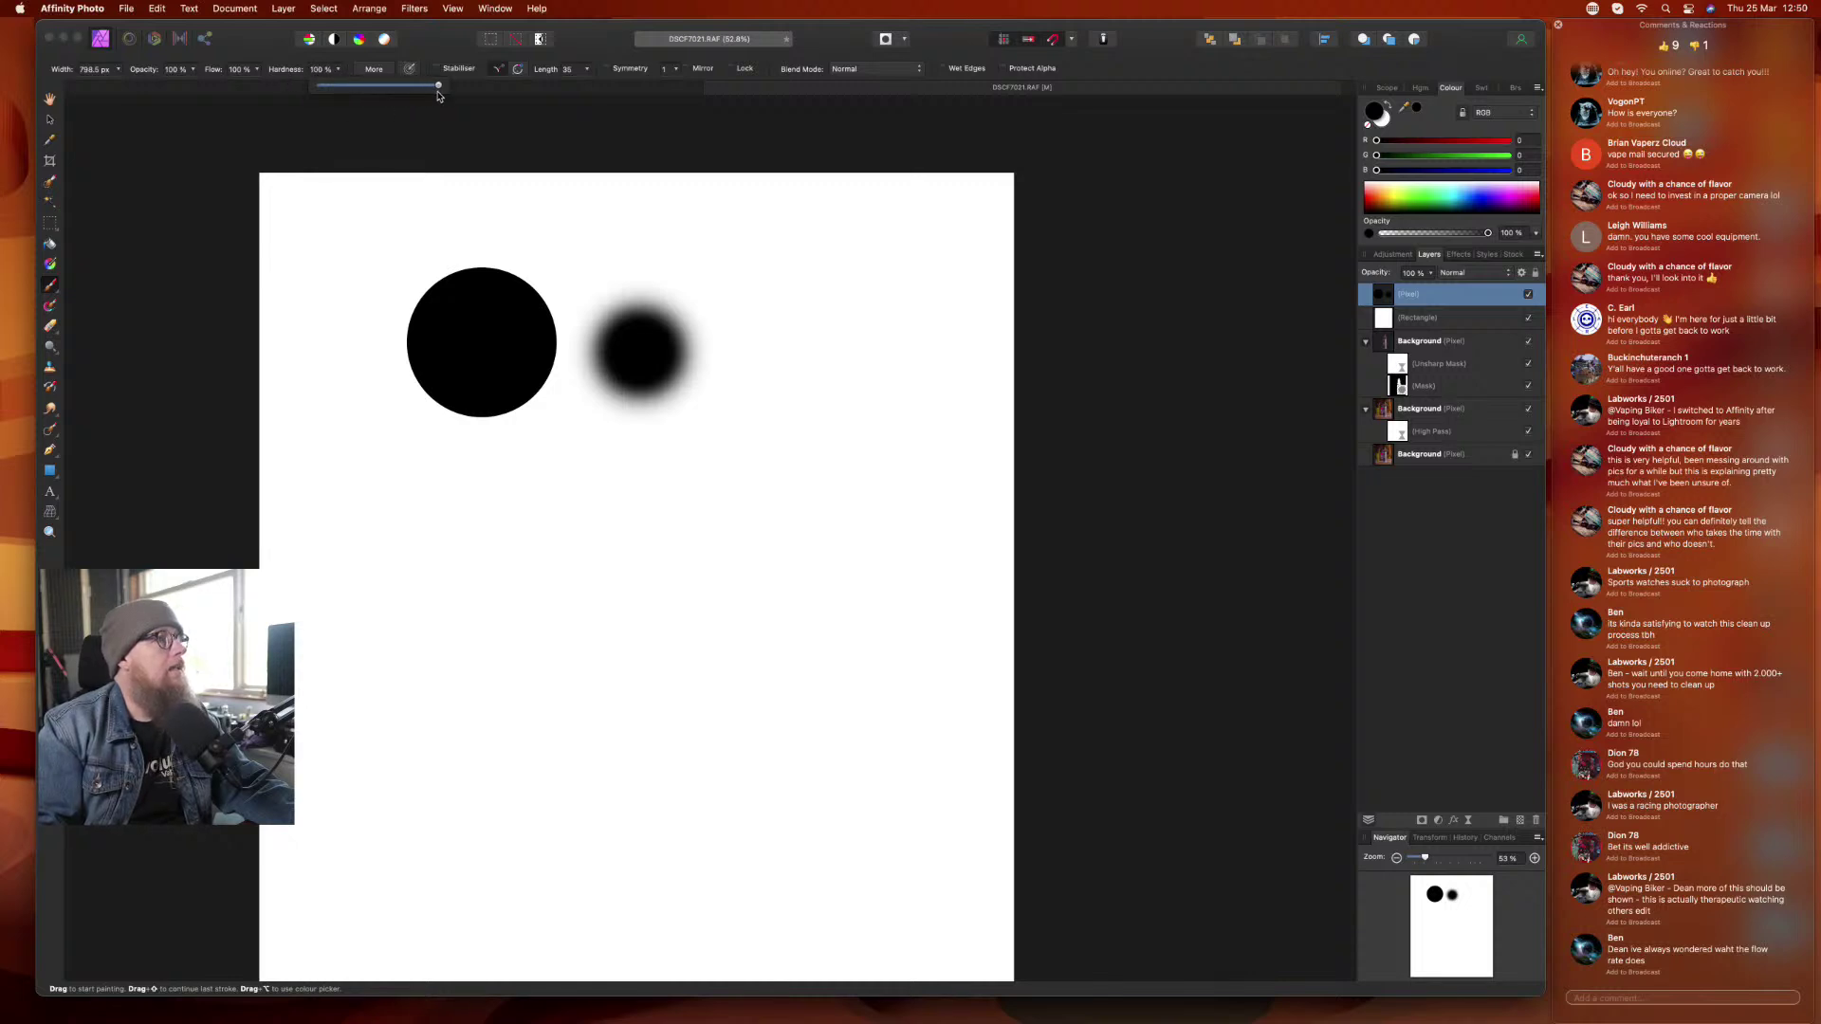
click(259, 74)
drag(257, 88, 158, 95)
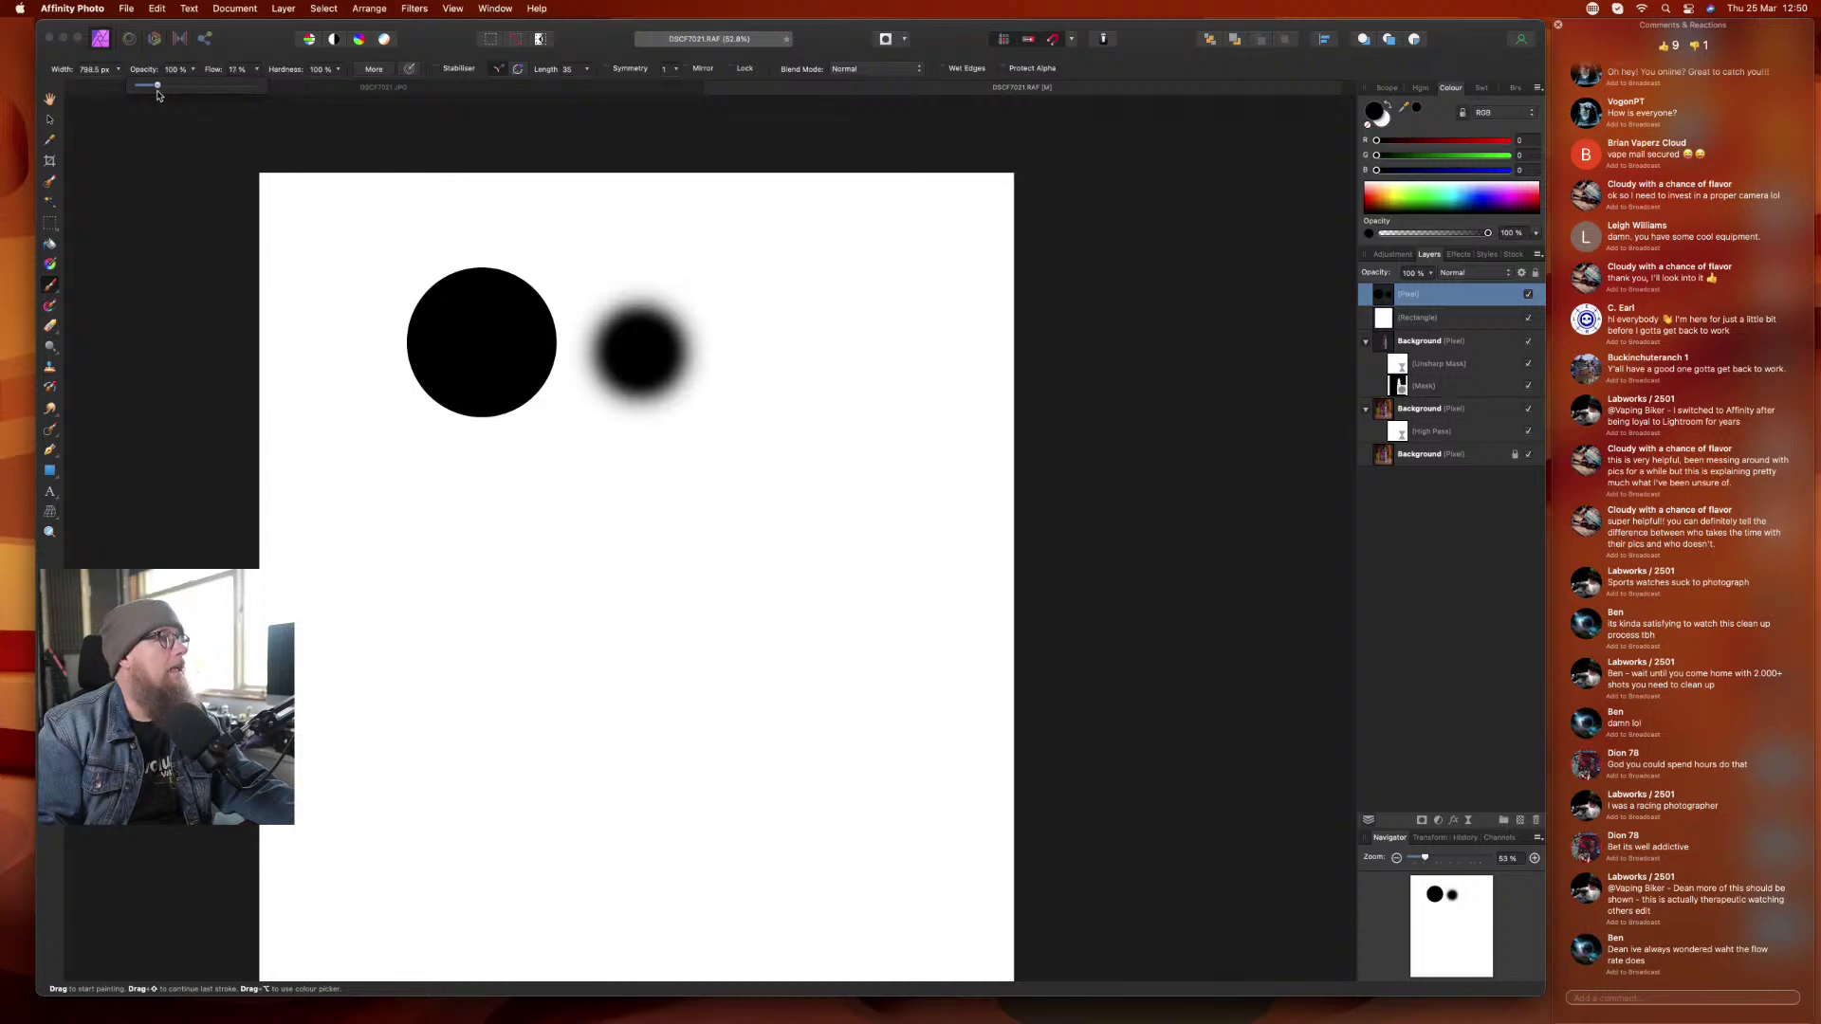
- Build up a black blob beside the soft dot with overlapping low-flow strokes, and paint a wide grey band across the canvas below the dots
click(820, 339)
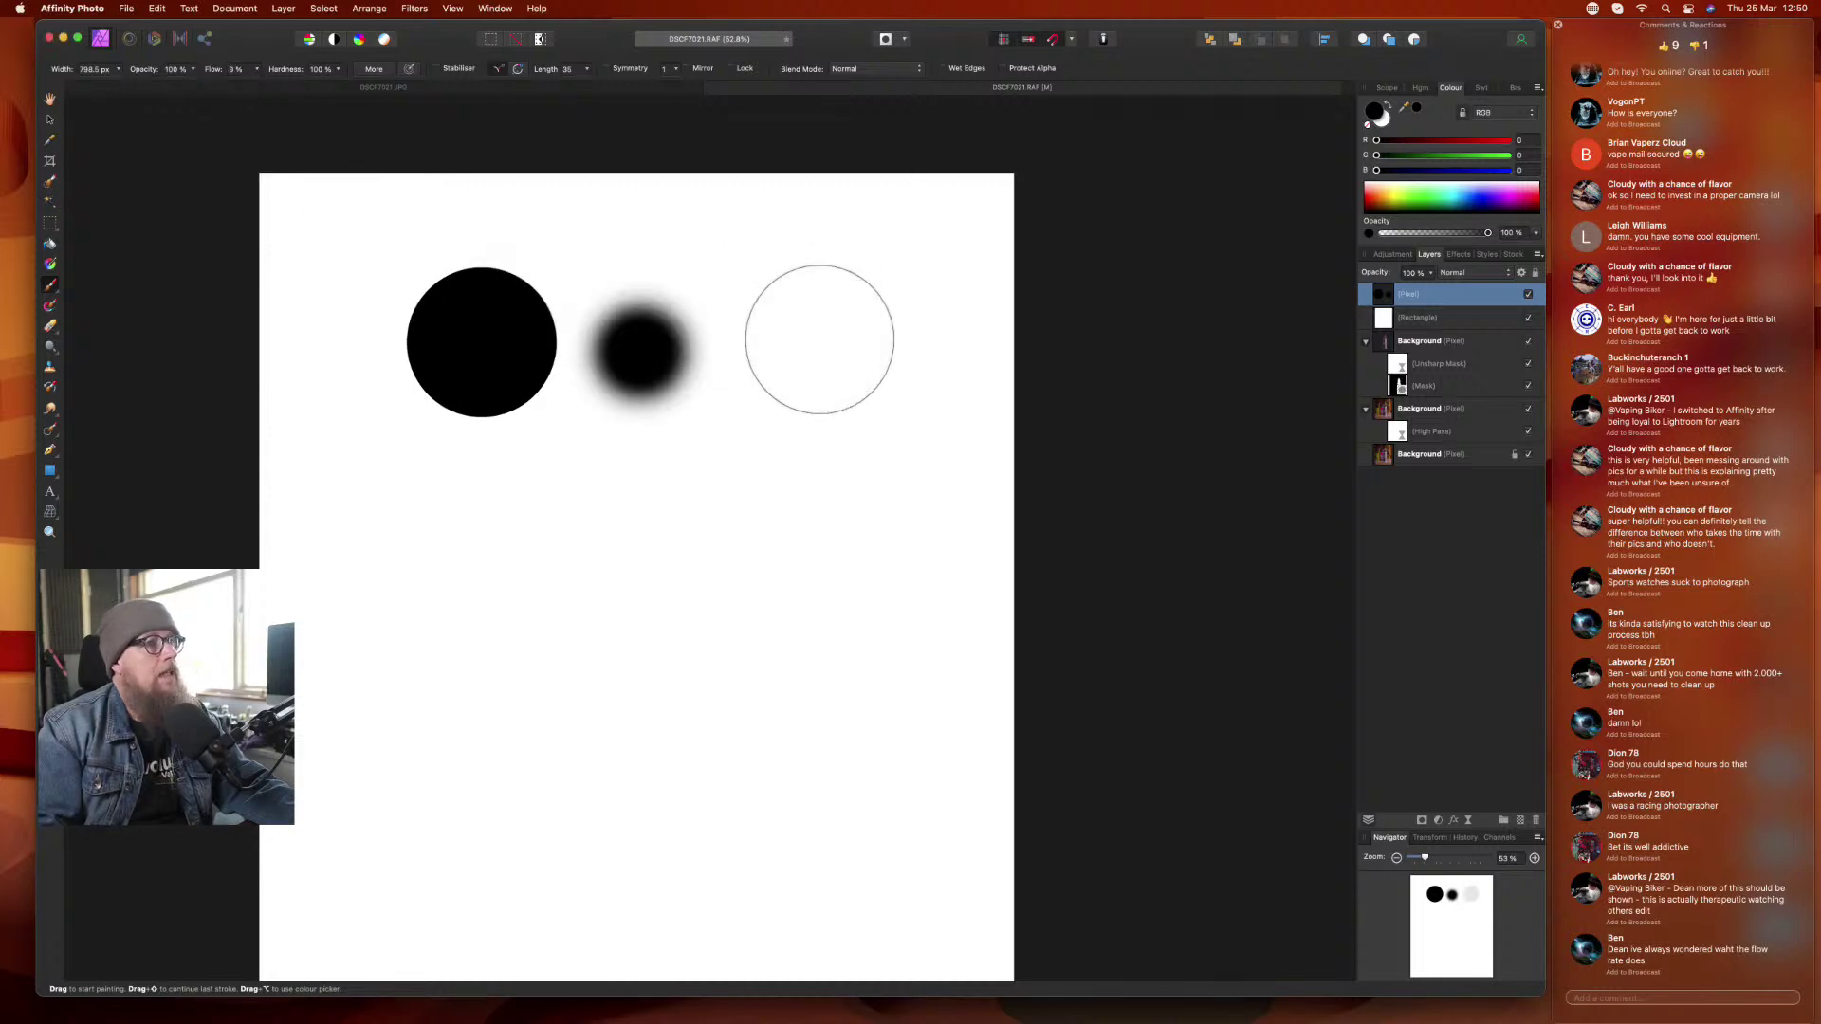
click(918, 615)
key(super+z)
click(934, 638)
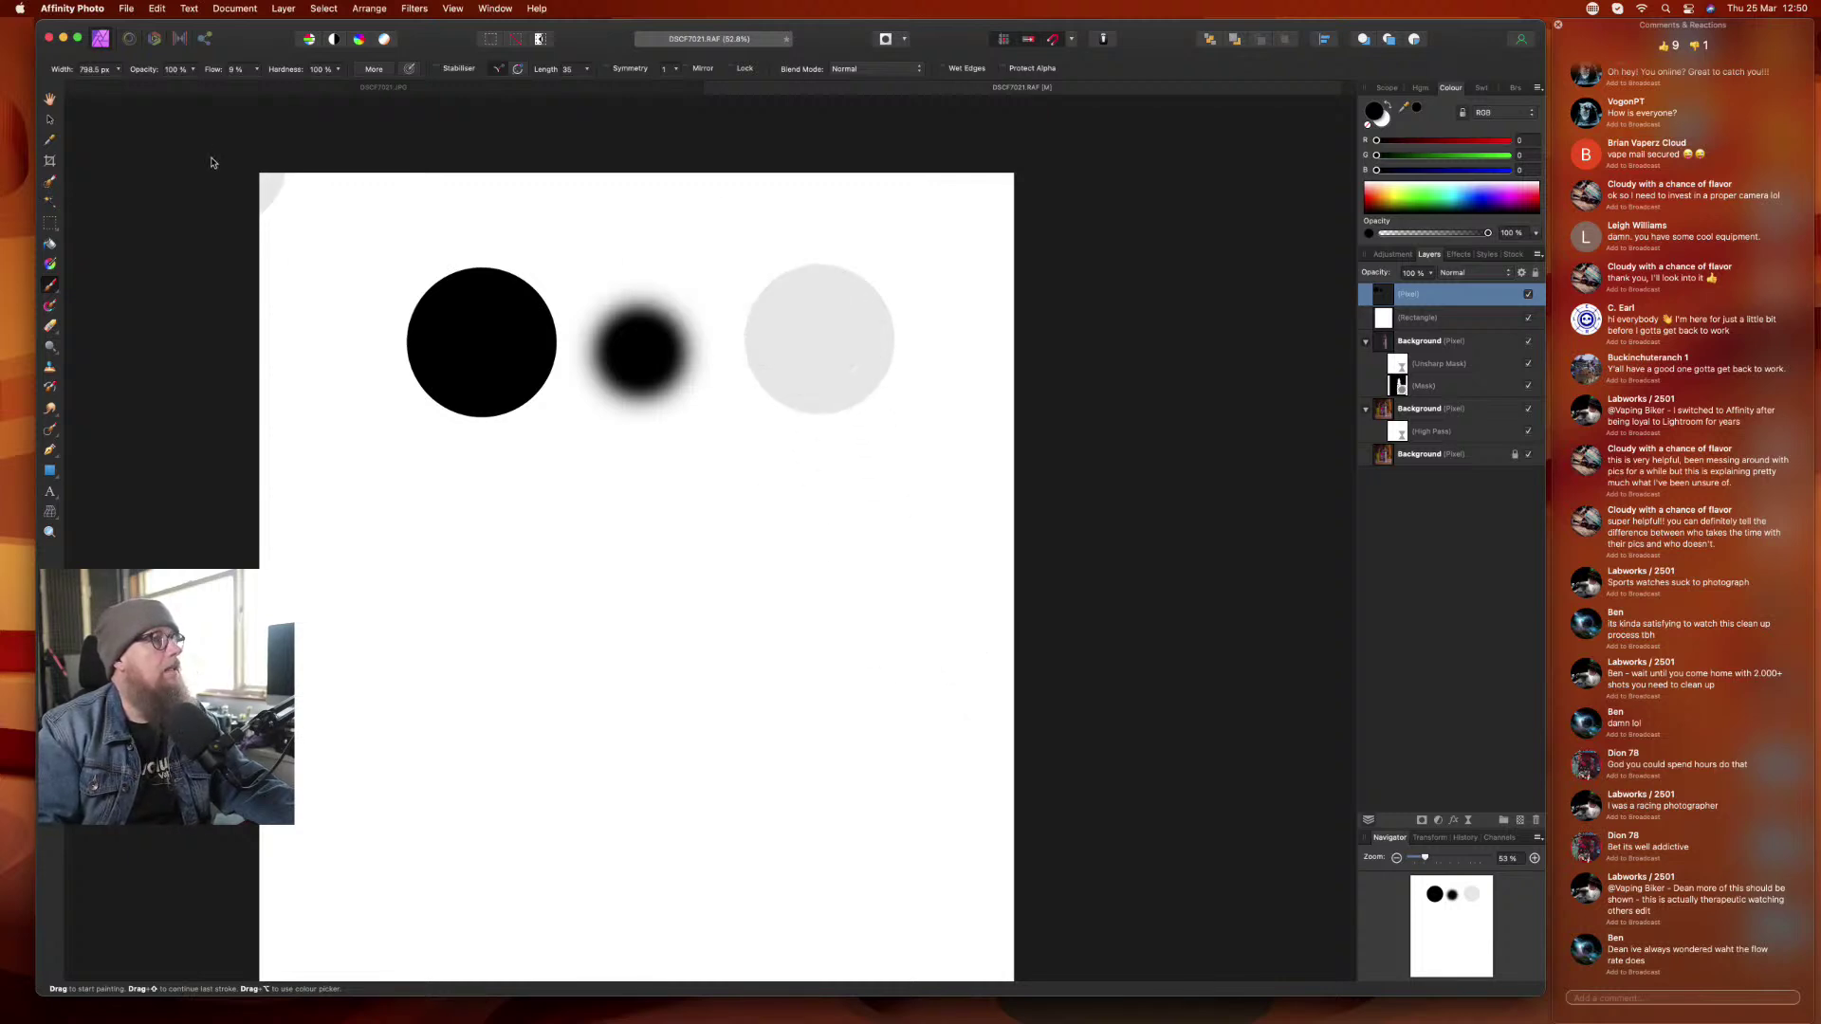
mouse_move(821, 337)
mouse_down()
mouse_move(849, 407)
mouse_move(843, 295)
mouse_move(836, 415)
mouse_move(838, 305)
mouse_move(835, 408)
mouse_up()
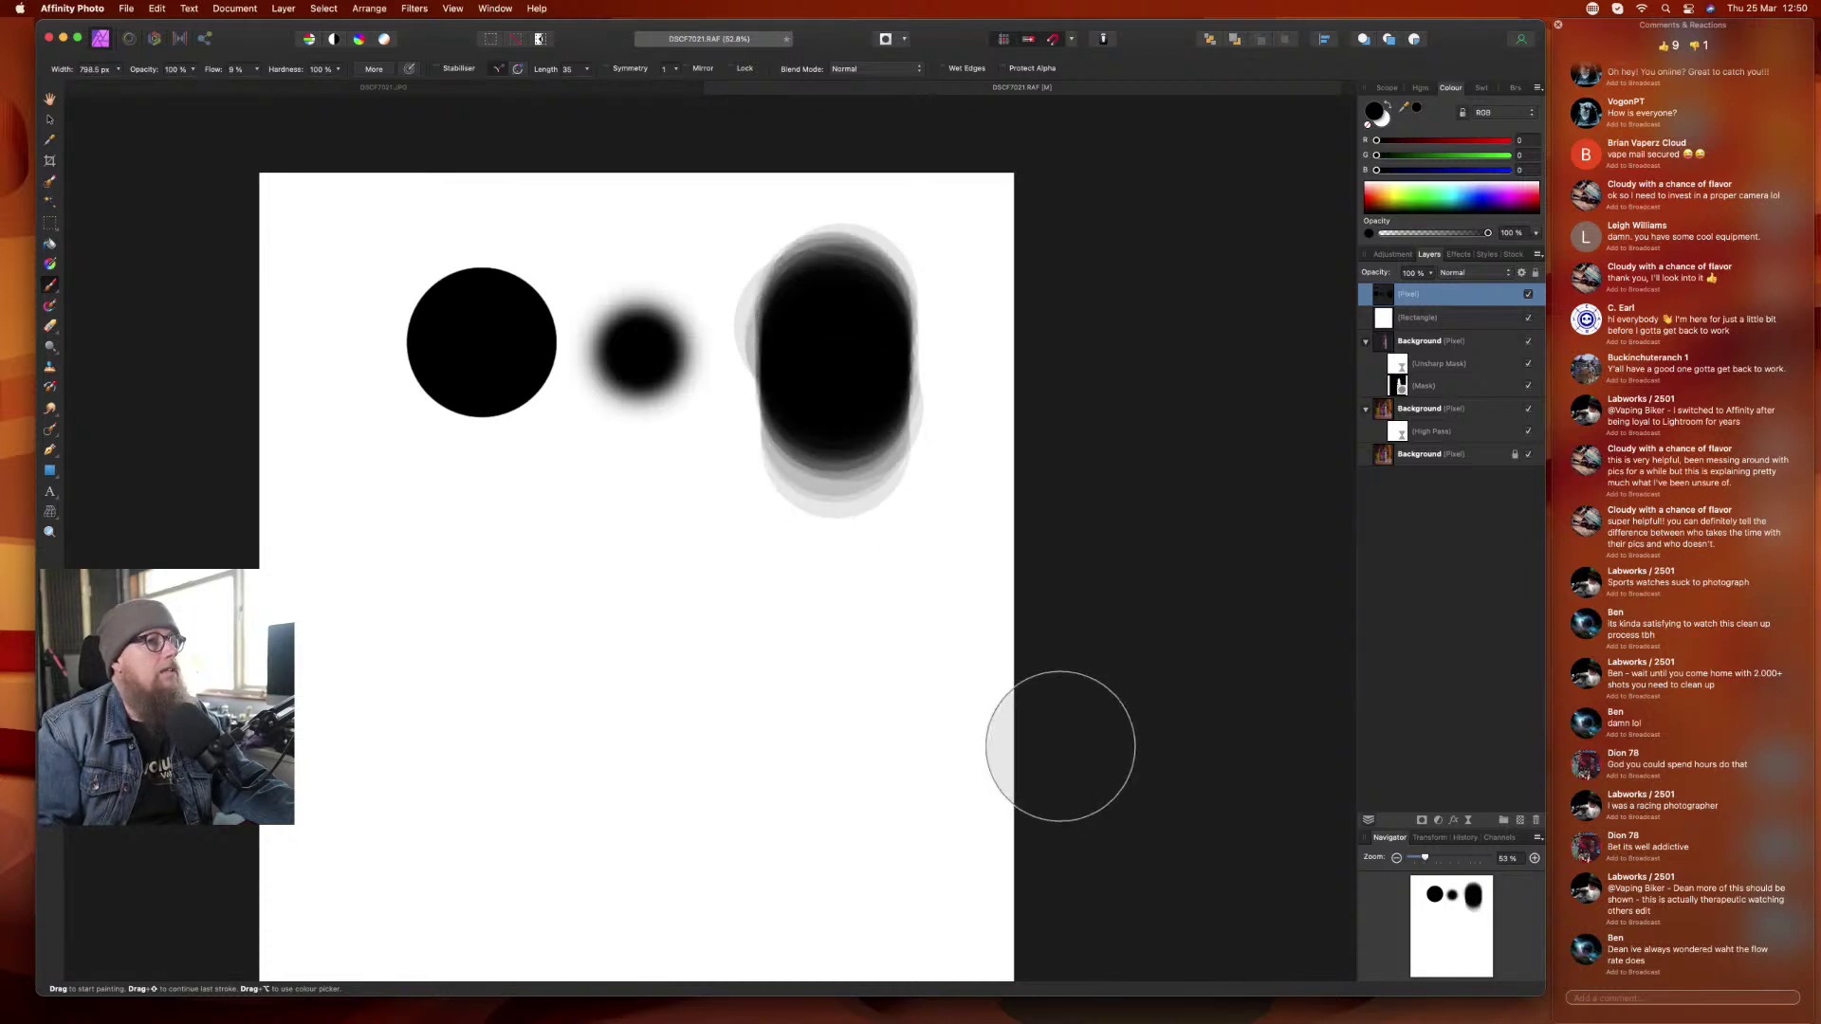
mouse_move(361, 557)
mouse_down()
mouse_move(862, 561)
mouse_move(944, 668)
mouse_move(812, 862)
mouse_up()
key(super+z)
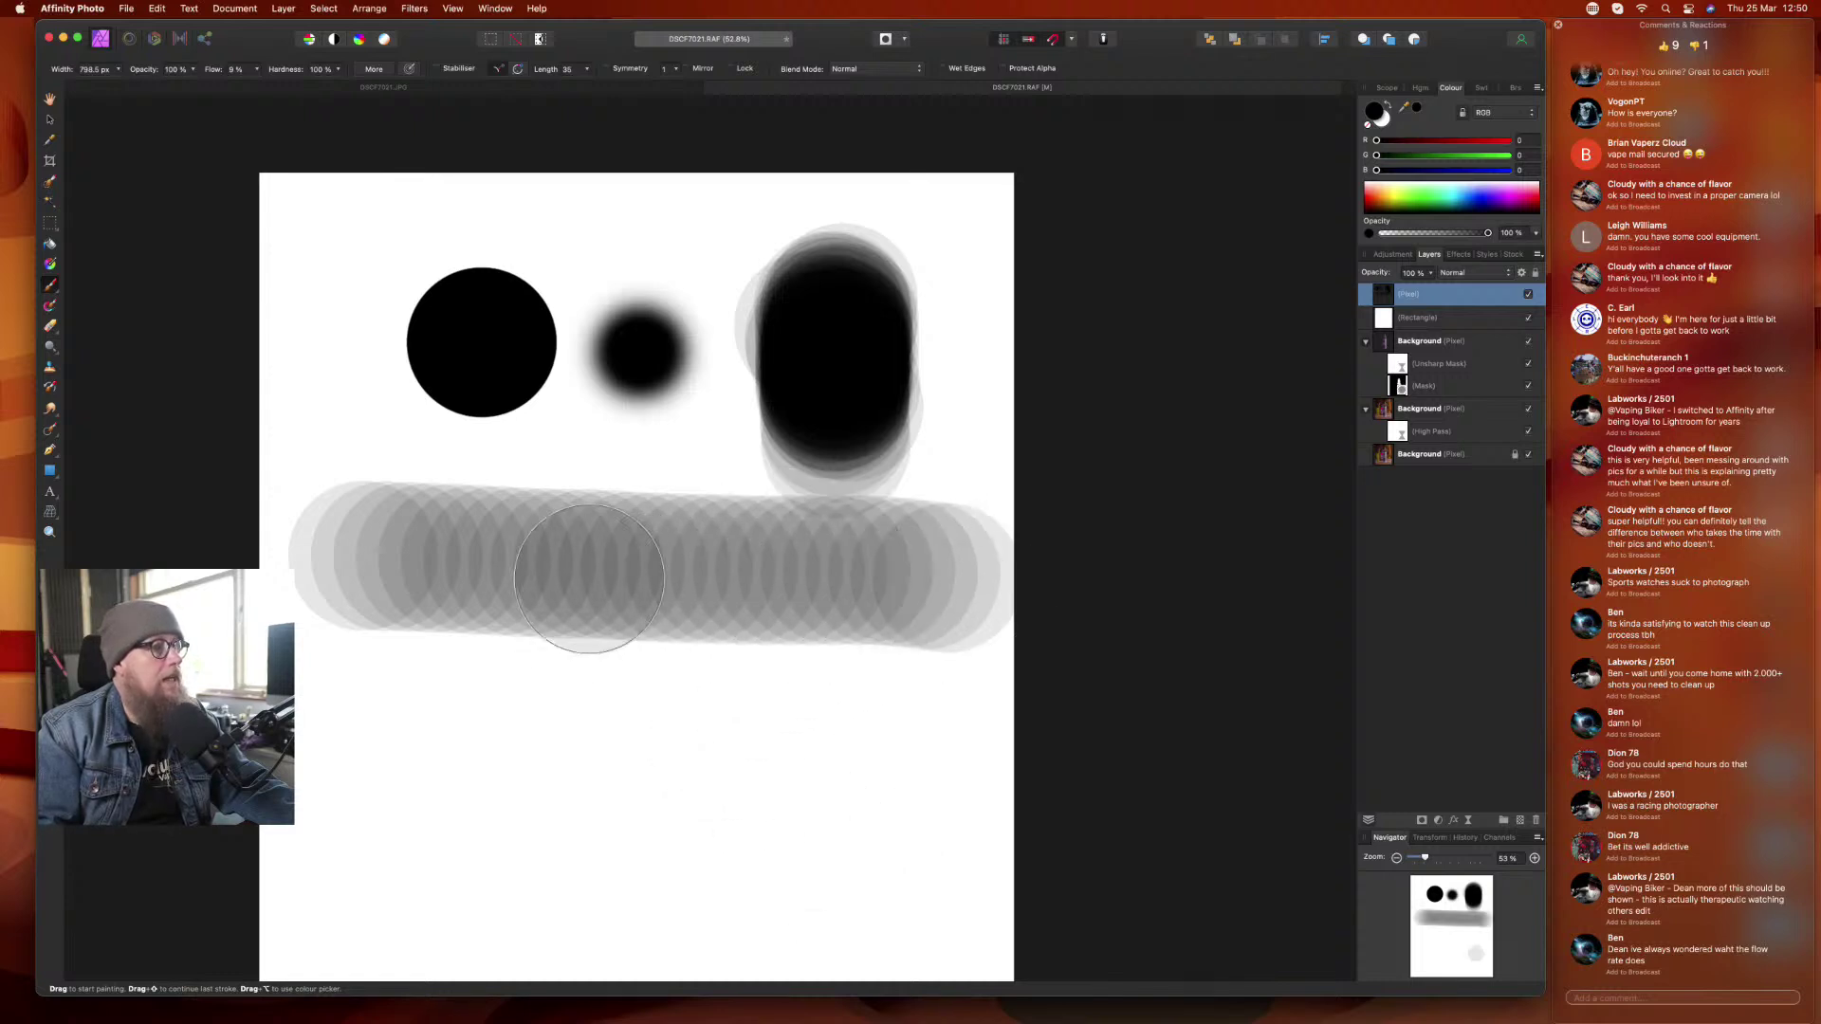
- Build up a medium-grey dot below the grey band with repeated low-flow dabs on the same spot, undoing the stray dabs beside it
click(514, 716)
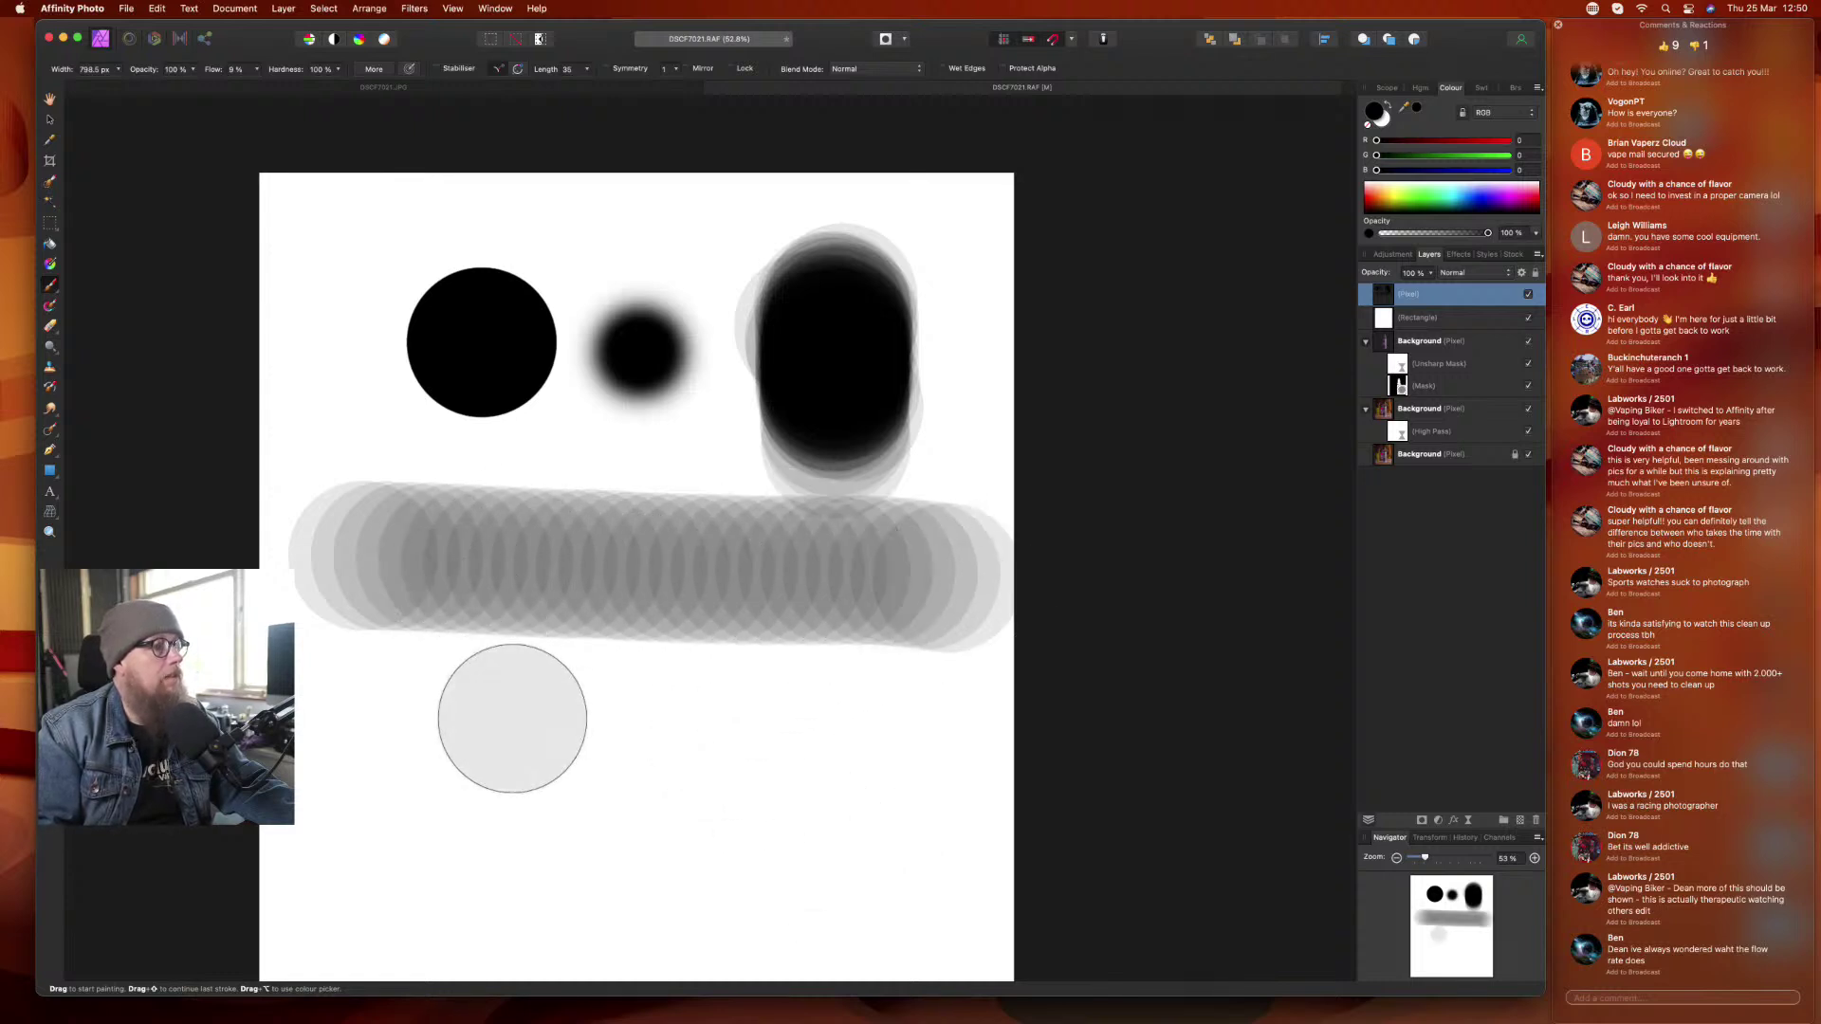
click(648, 726)
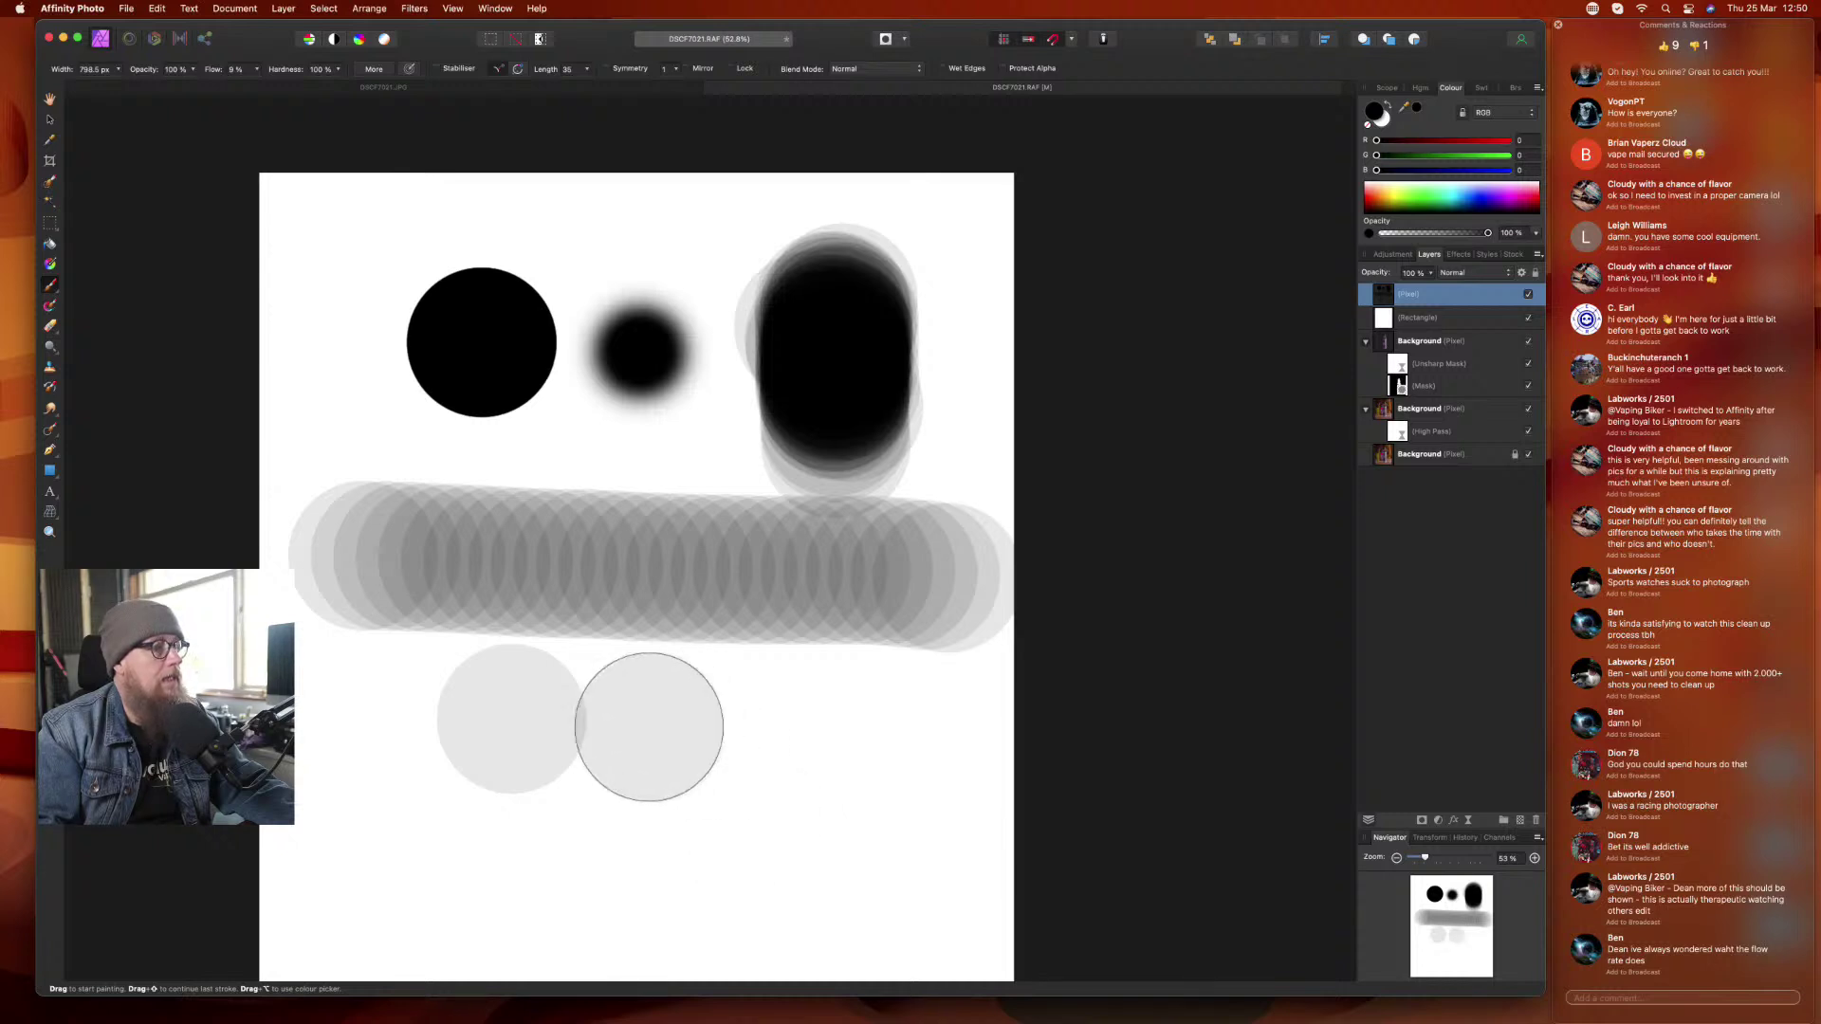
key(super+z)
click(514, 726)
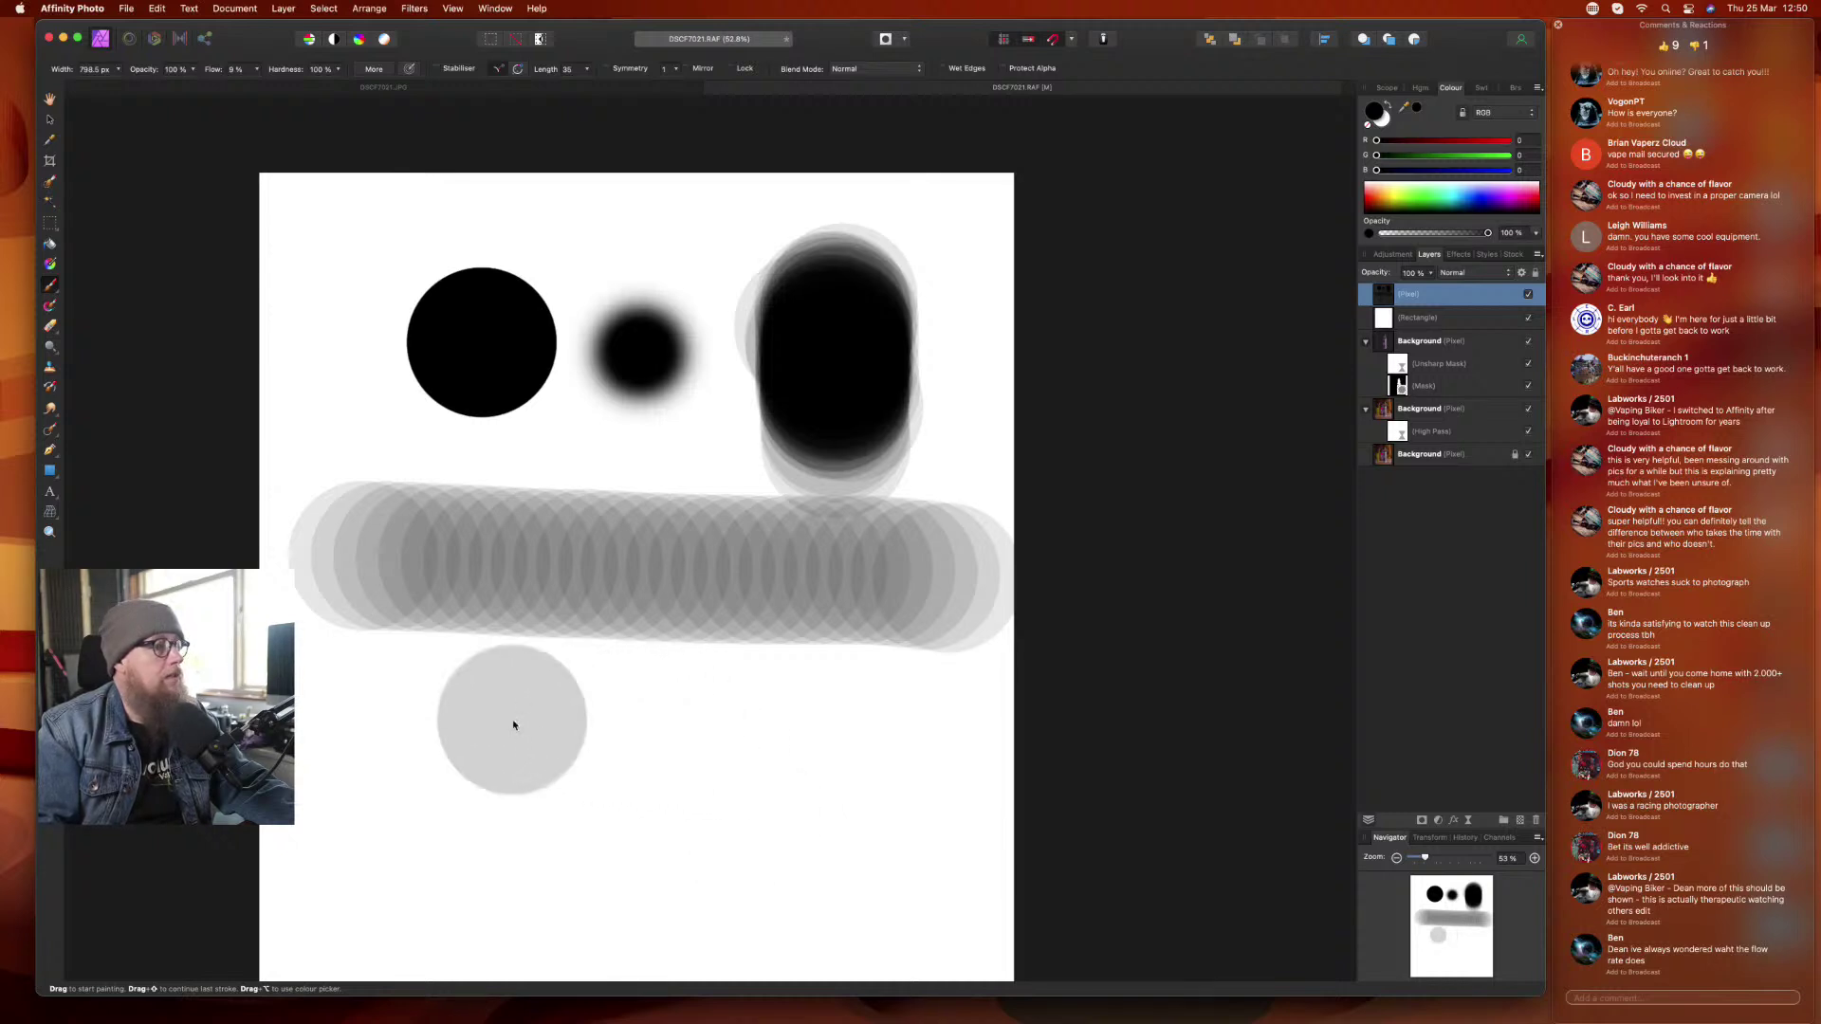
click(707, 829)
key(super+z)
click(623, 777)
key(super+z)
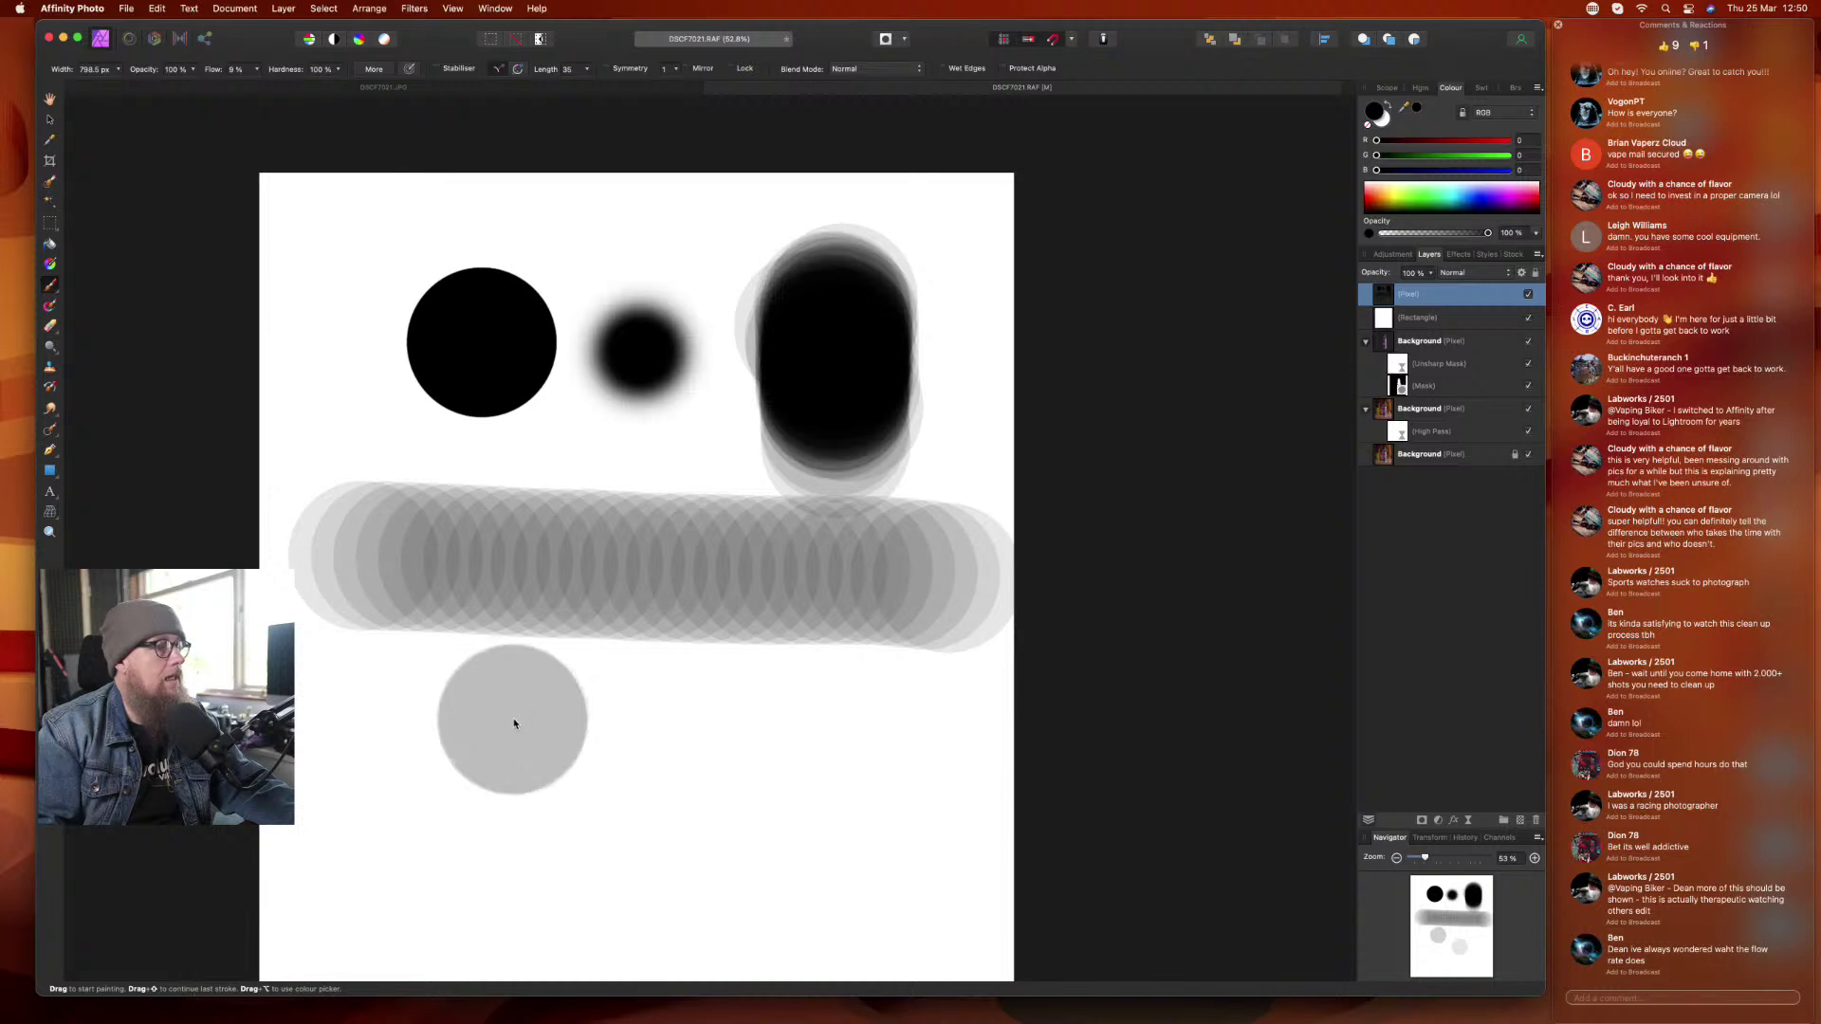
click(631, 776)
key(super+z)
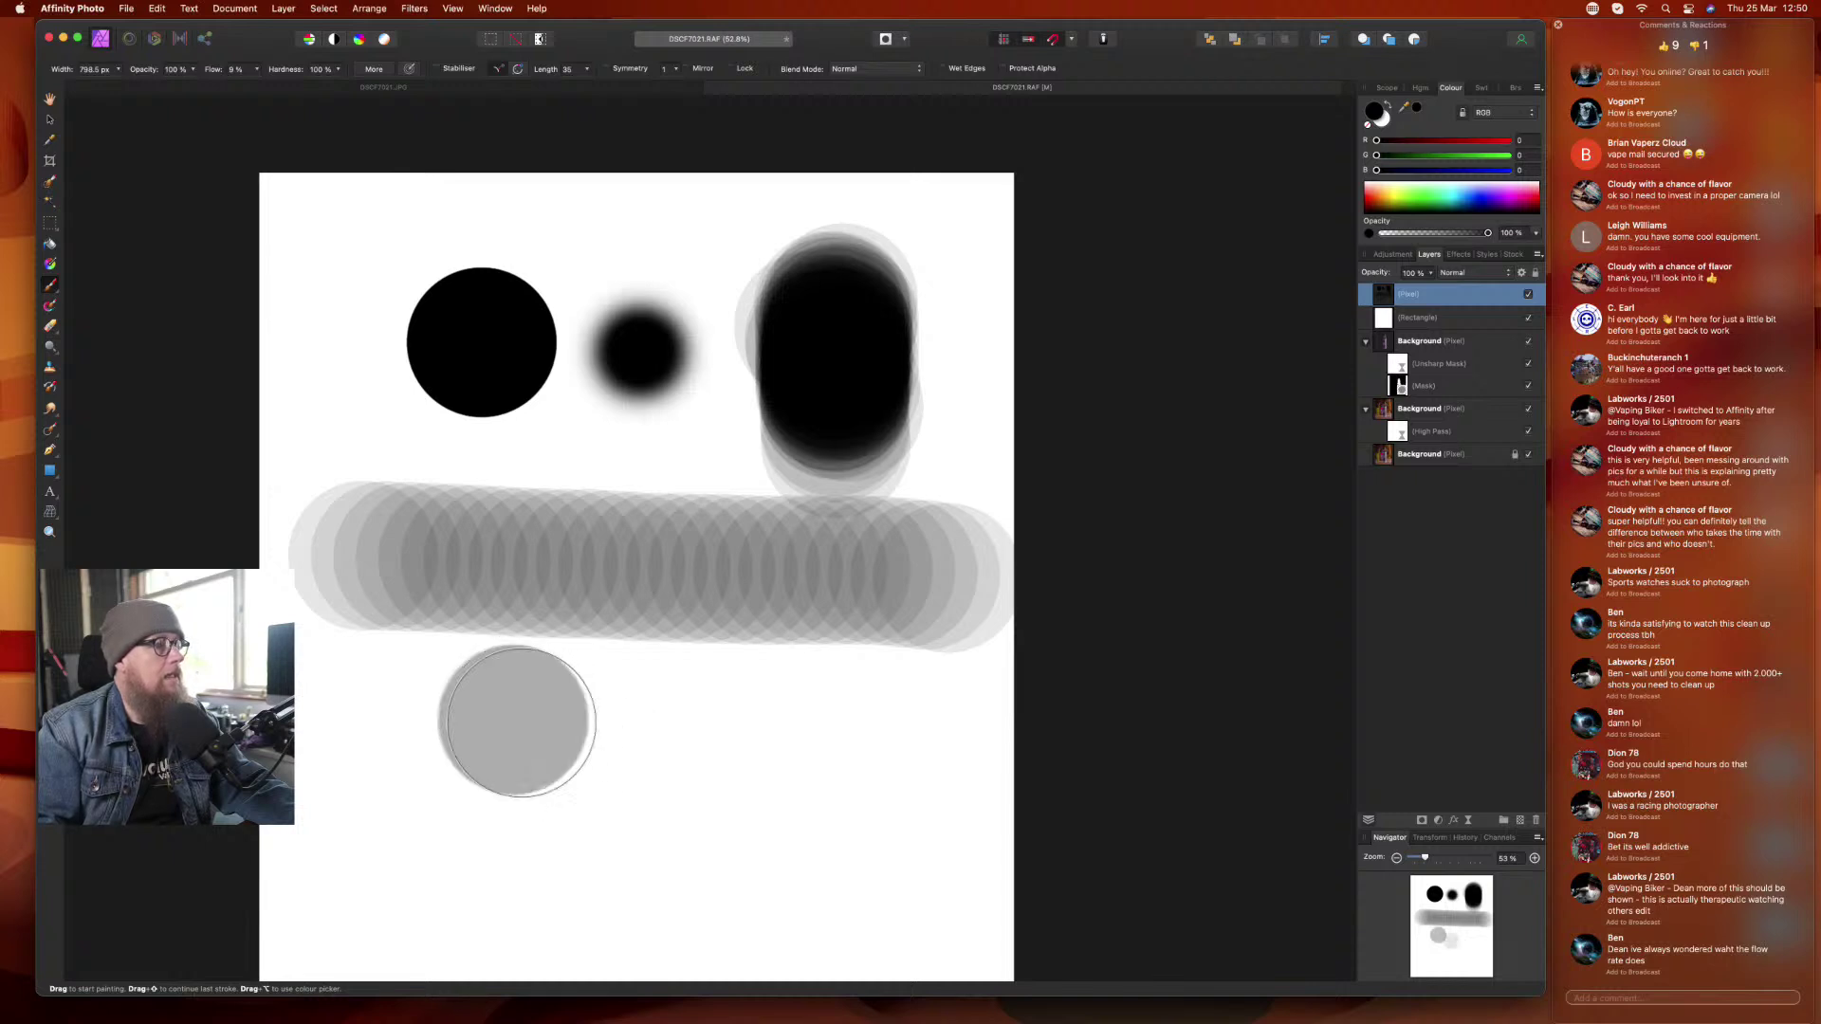
click(598, 748)
key(super+z)
- Try single low-flow dabs around the medium-grey dot and undo each of them
click(813, 836)
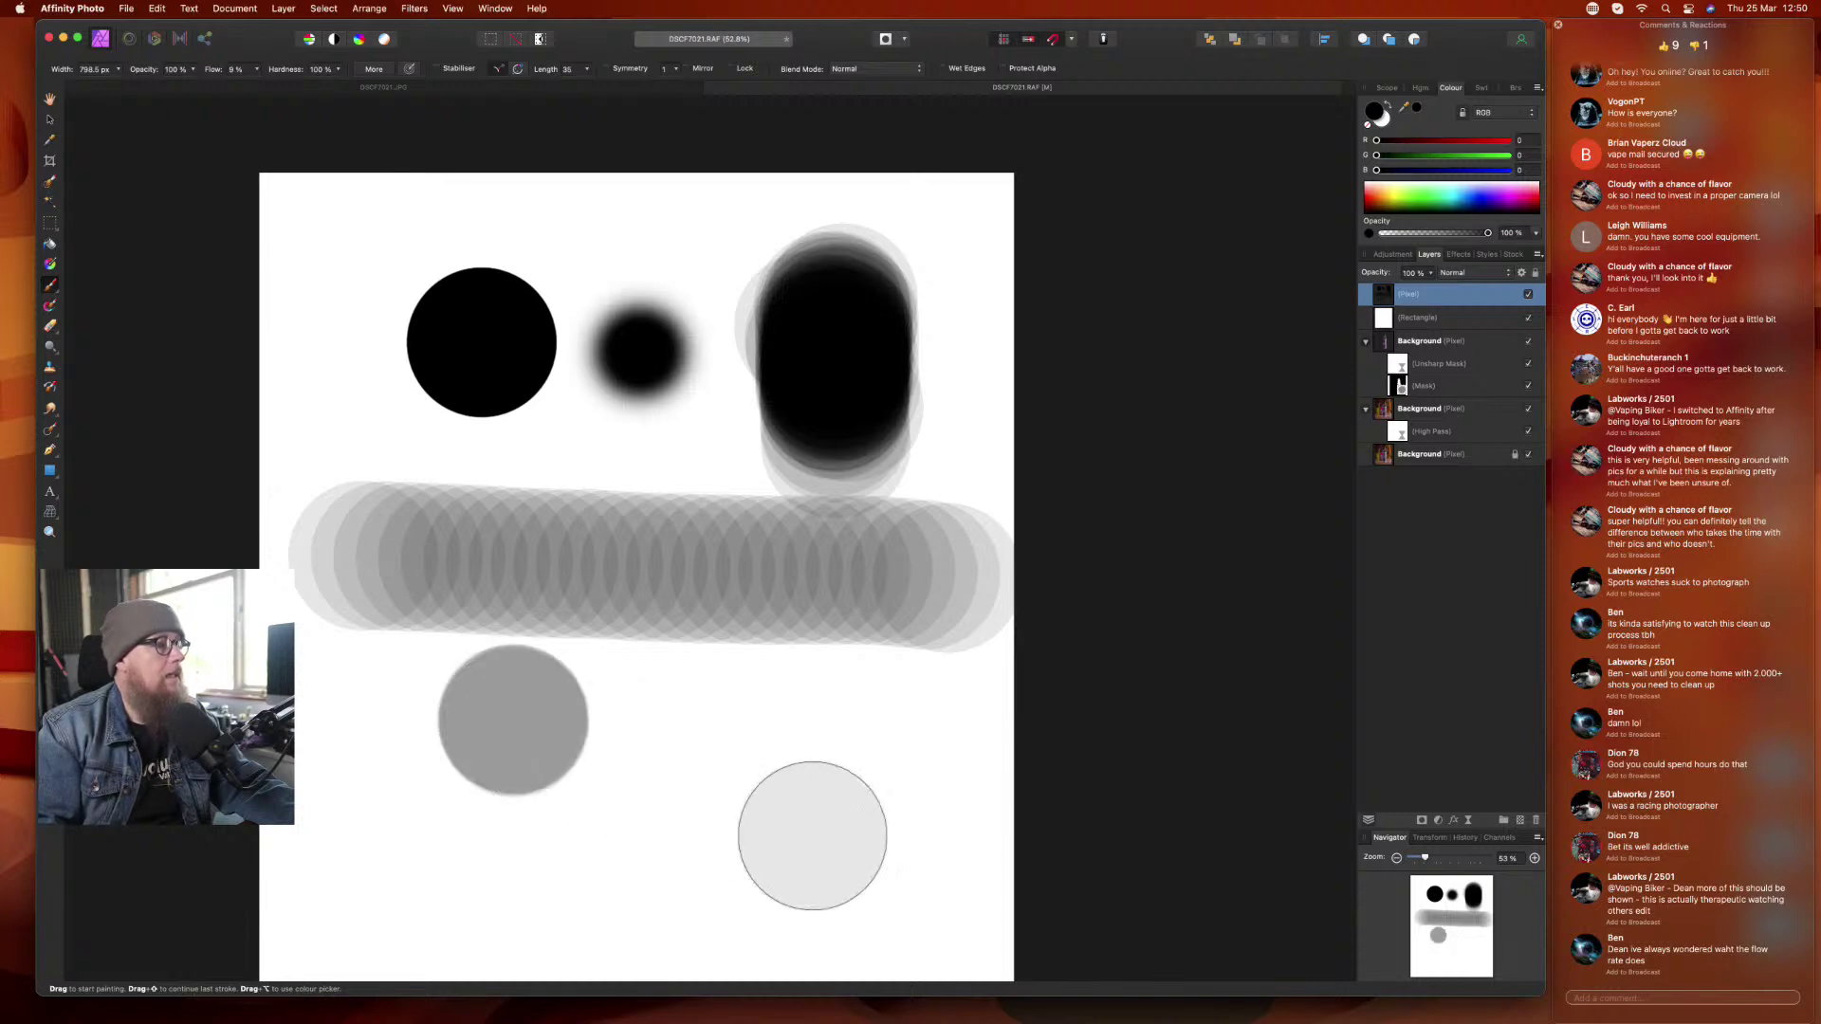
key(super+z)
click(808, 843)
key(super+z)
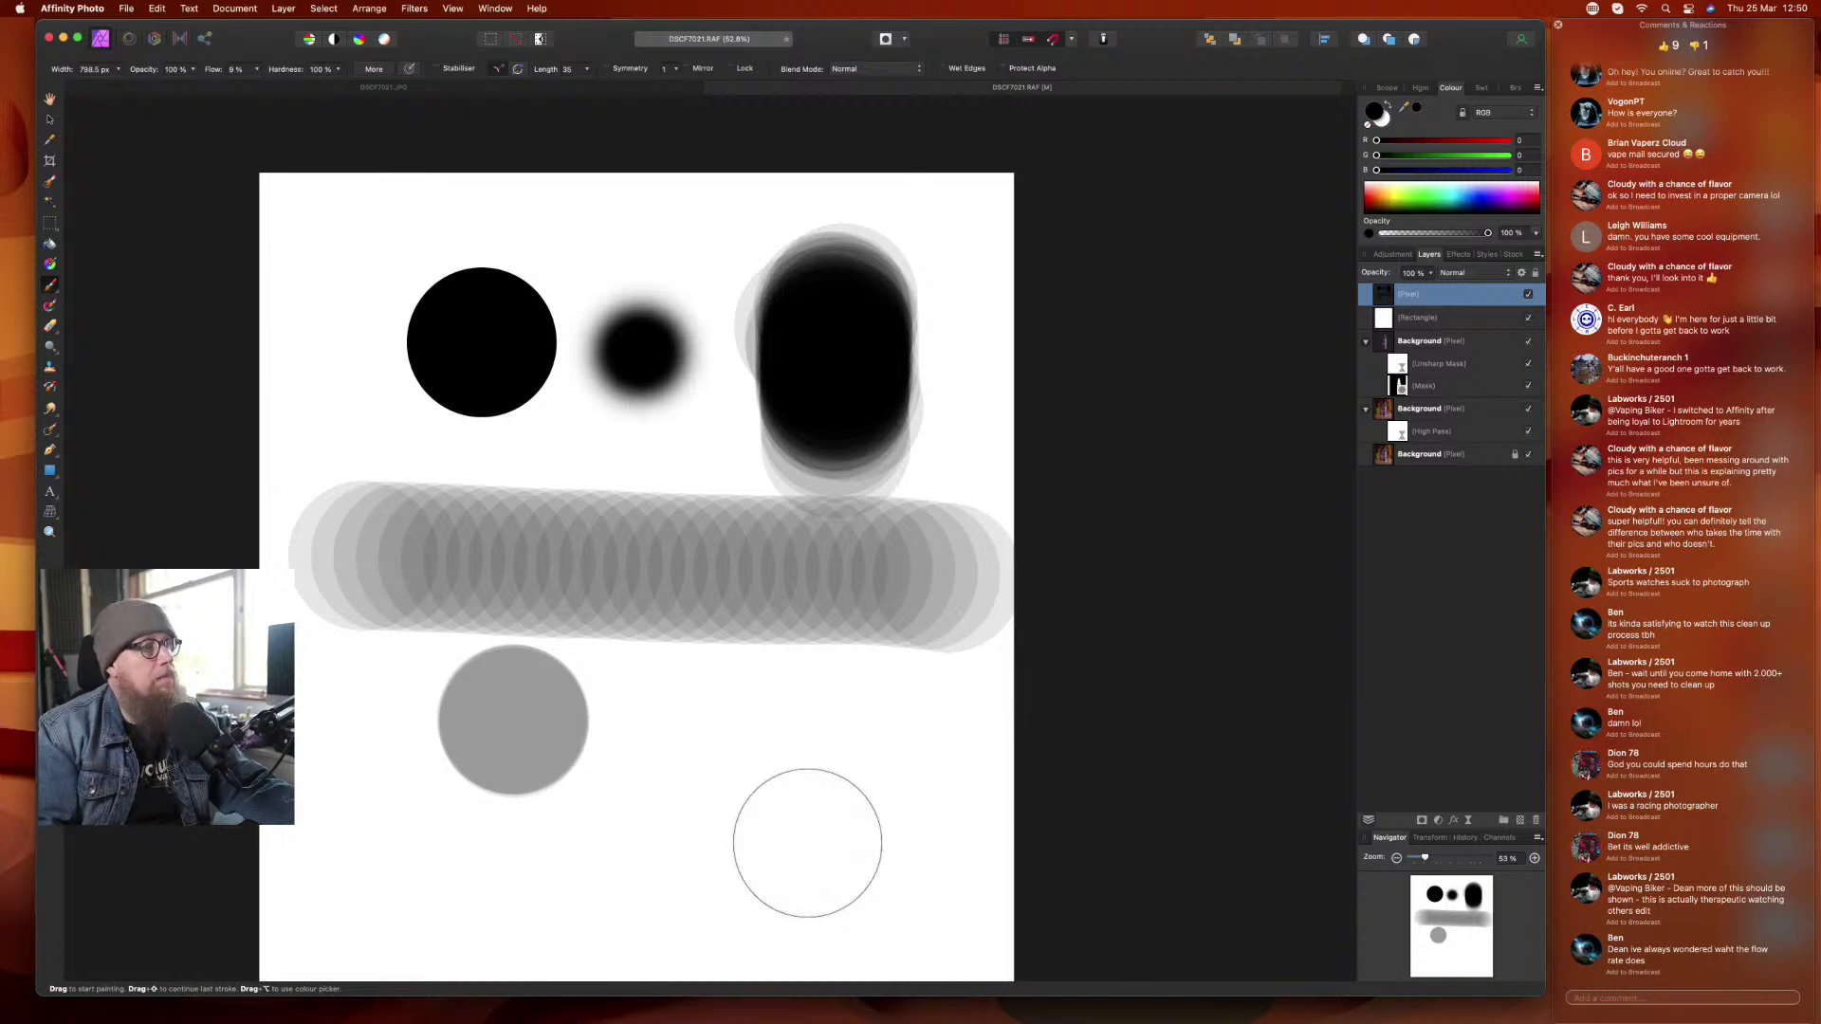
click(725, 635)
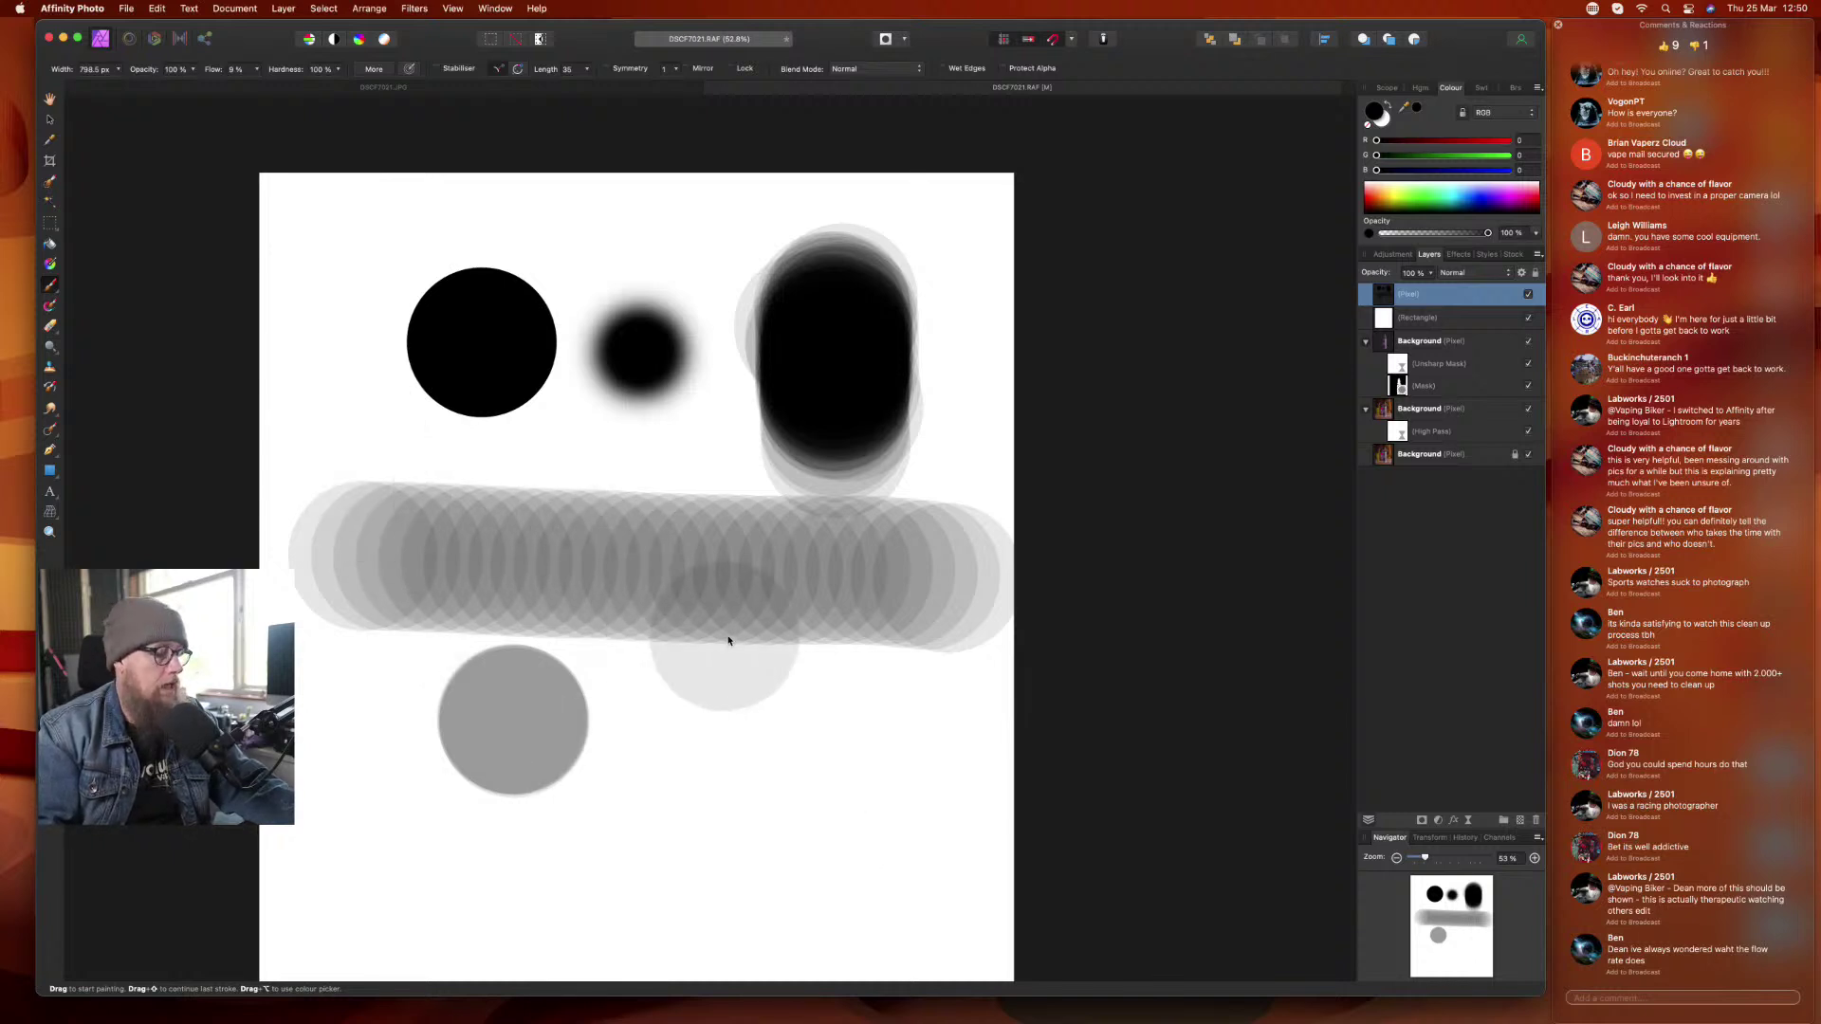
key(super+z)
click(633, 694)
key(super+z)
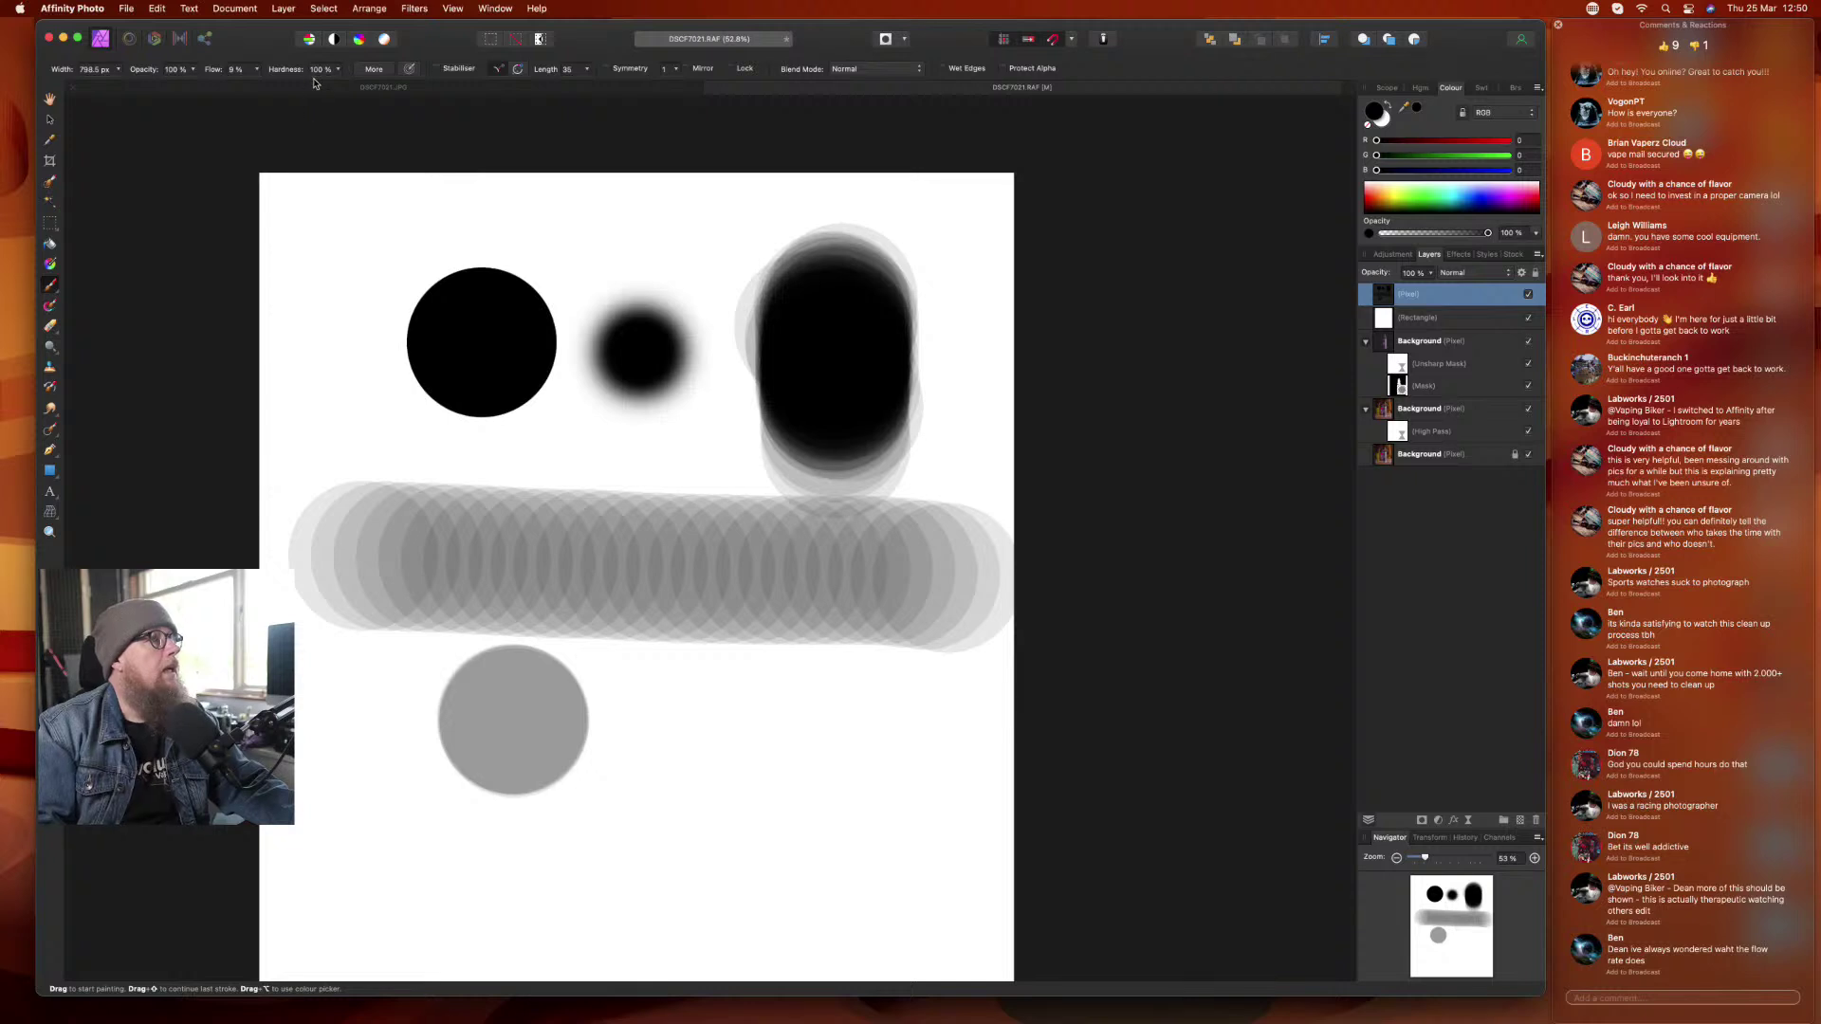
- Lower the brush hardness to about 23% and build up a soft-edged black blob below the grey band, at the canvas's lower right
drag(338, 73, 246, 102)
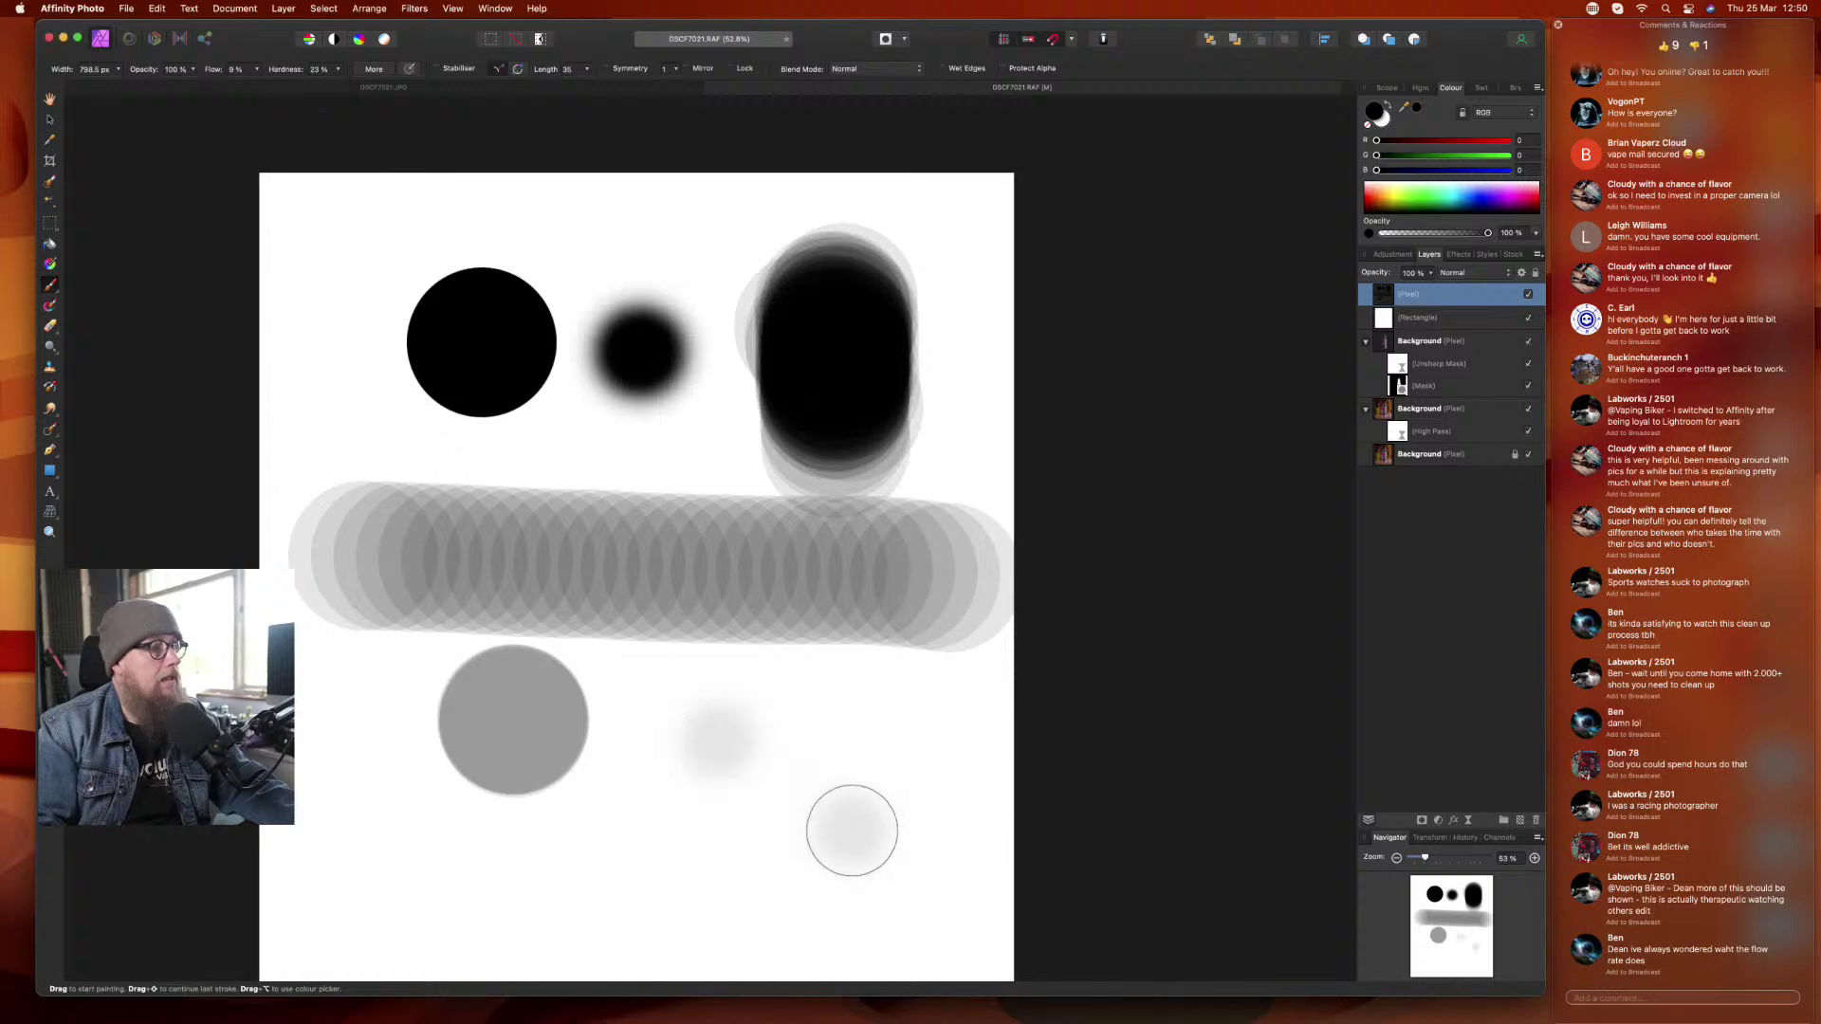
click(828, 737)
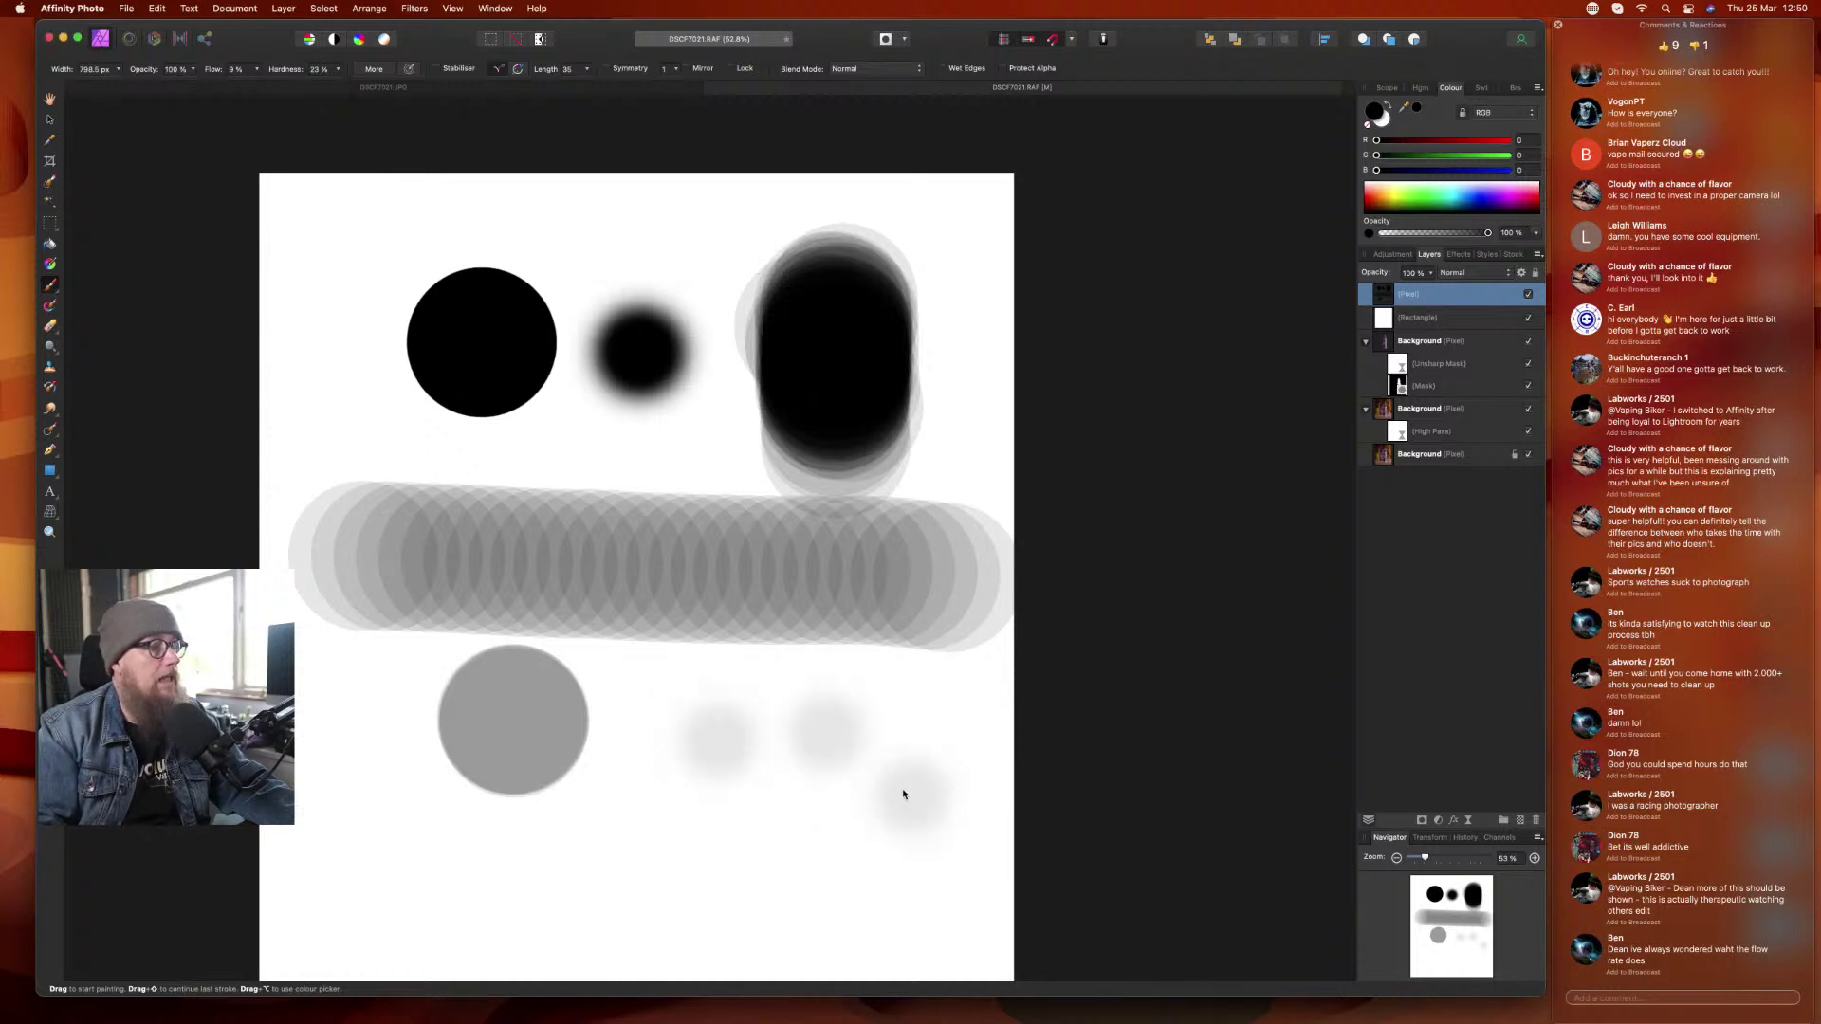
mouse_move(863, 718)
mouse_down()
mouse_move(805, 737)
mouse_move(813, 778)
mouse_move(854, 792)
mouse_move(874, 772)
mouse_move(865, 729)
mouse_move(821, 742)
mouse_move(822, 807)
mouse_move(862, 818)
mouse_move(902, 784)
mouse_move(893, 716)
mouse_move(815, 684)
mouse_move(734, 752)
mouse_move(742, 823)
mouse_move(871, 892)
mouse_move(930, 869)
mouse_move(911, 759)
mouse_move(810, 745)
mouse_move(832, 841)
mouse_move(845, 765)
mouse_move(827, 833)
mouse_move(876, 782)
mouse_move(866, 772)
mouse_move(861, 825)
mouse_move(859, 752)
mouse_move(833, 798)
mouse_move(869, 795)
mouse_up()
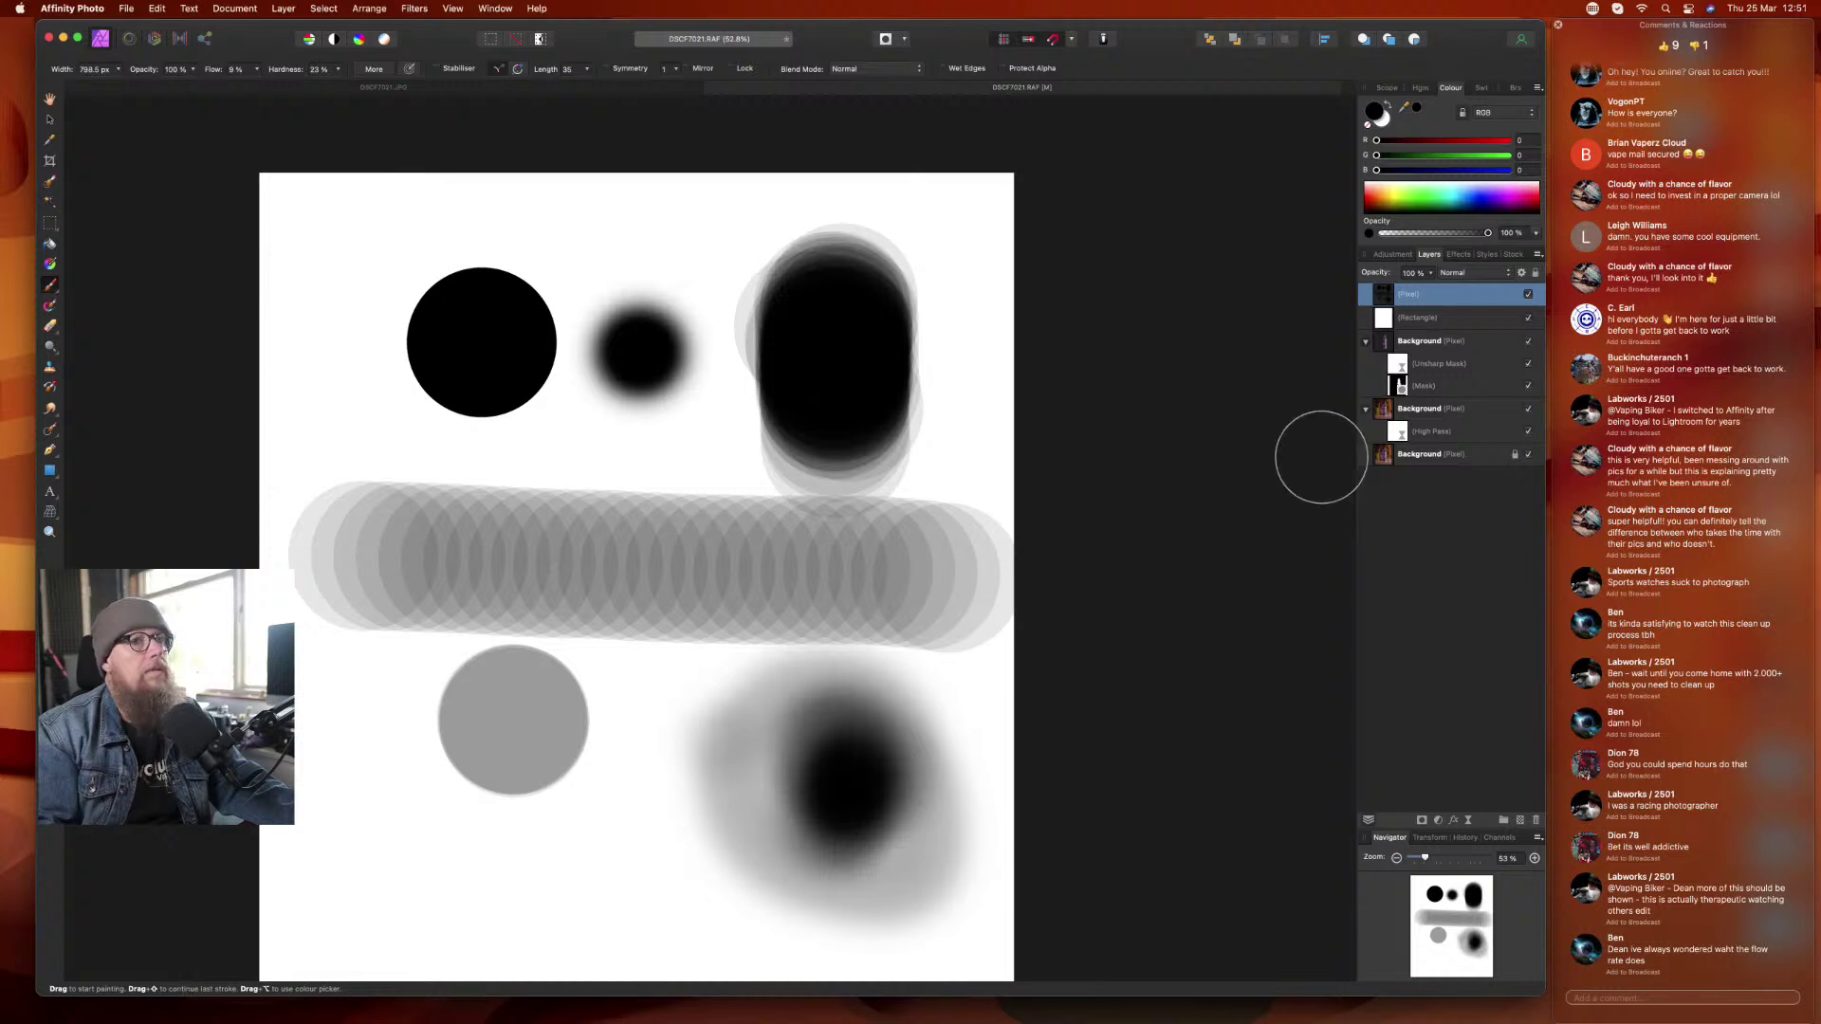
- Delete the painted pixel layer and the white rectangle layer so the whole photo shows again
click(1537, 821)
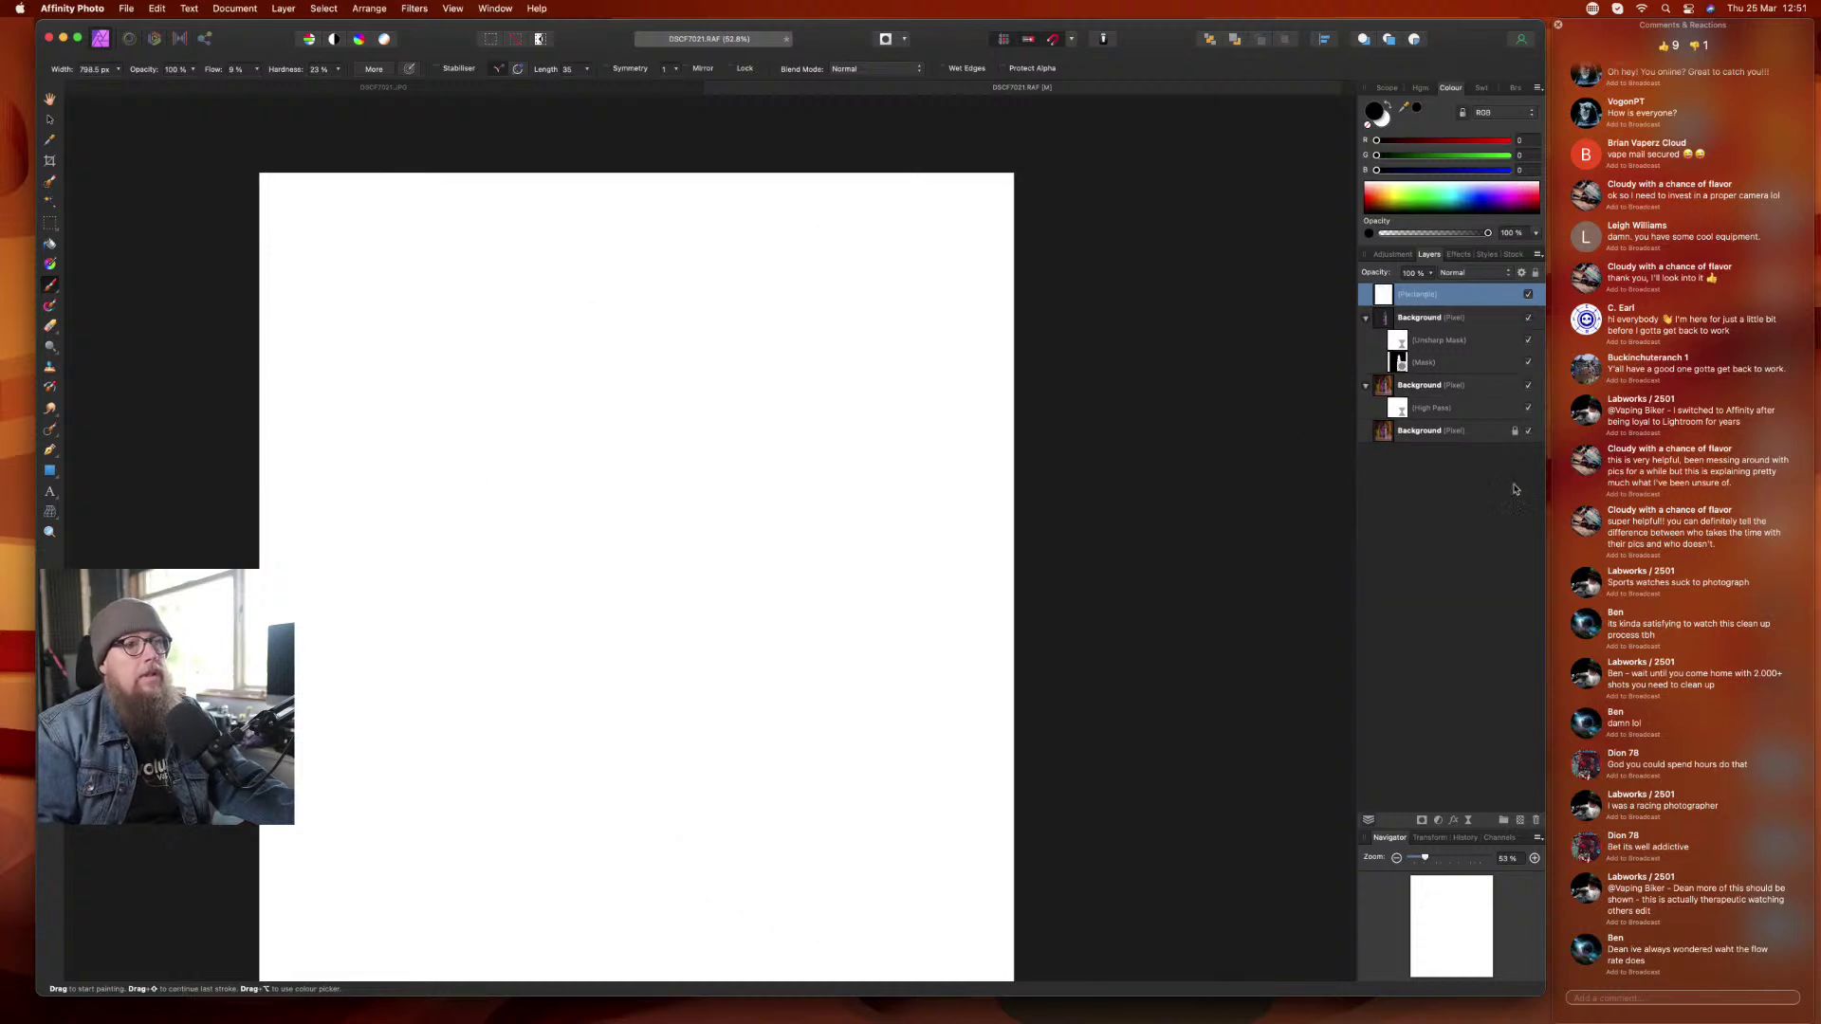
click(1537, 820)
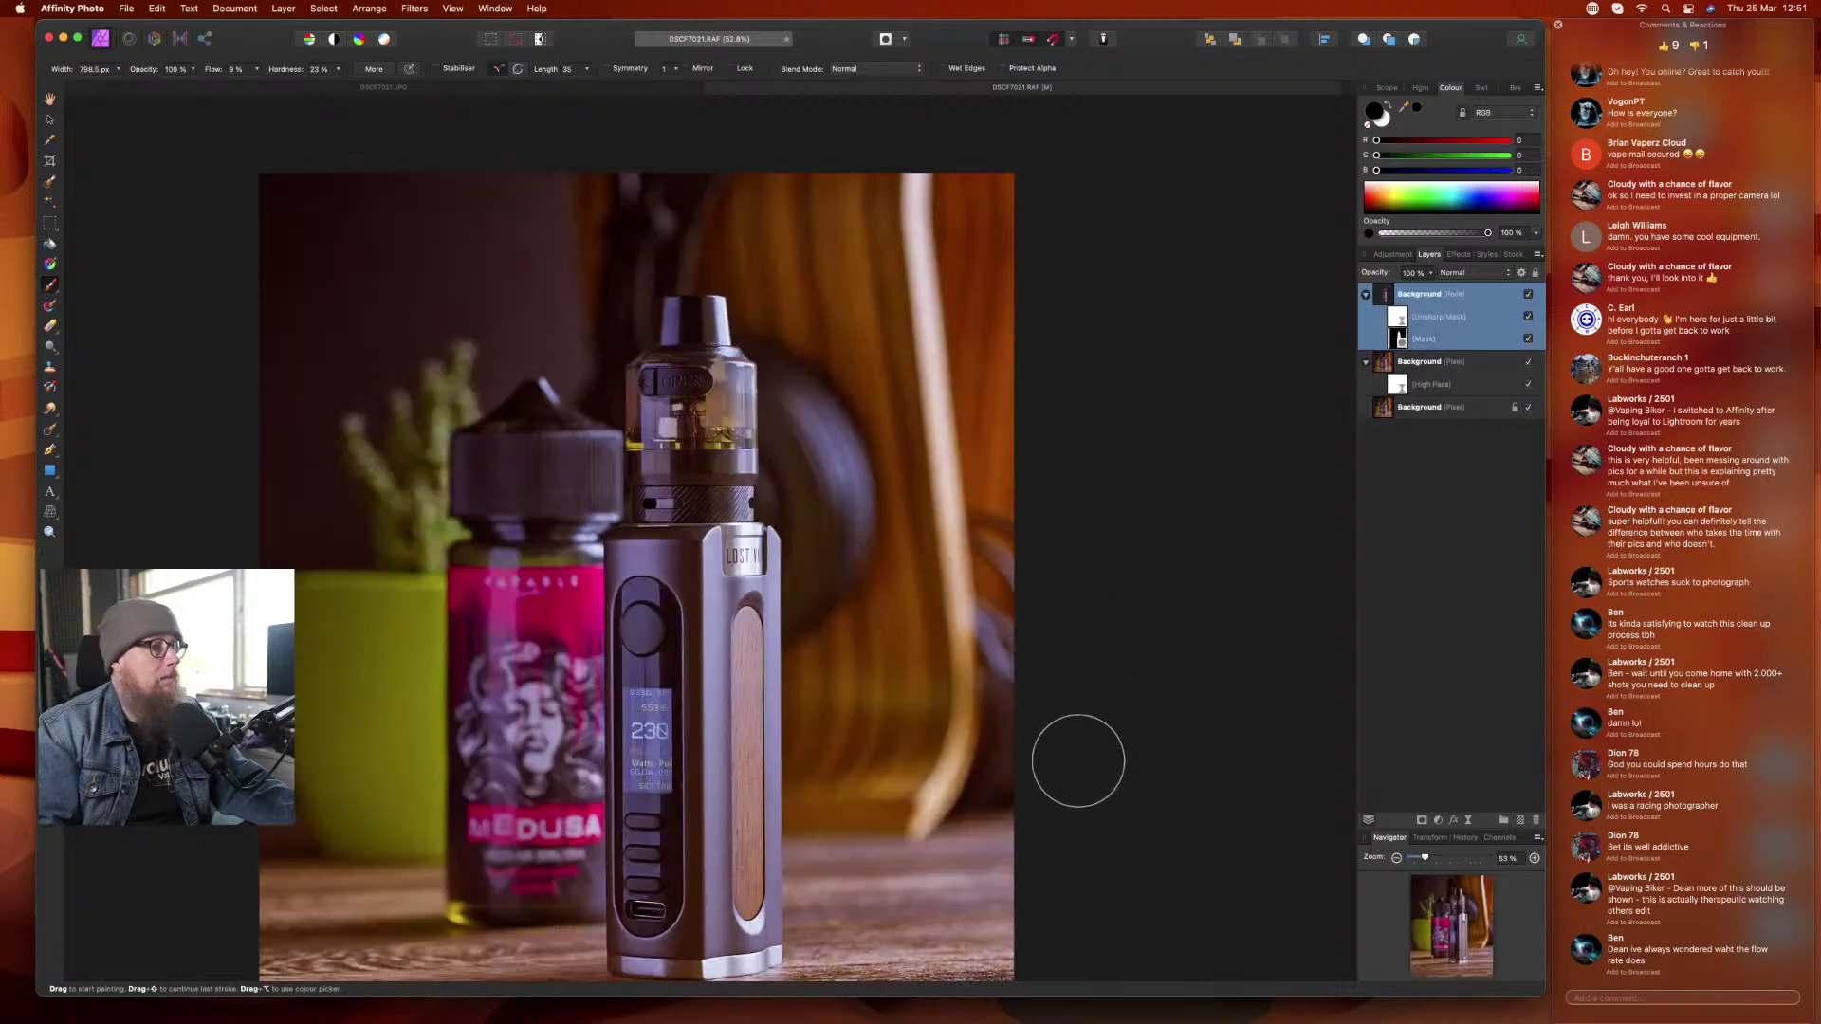
scroll(894, 736, down, 3)
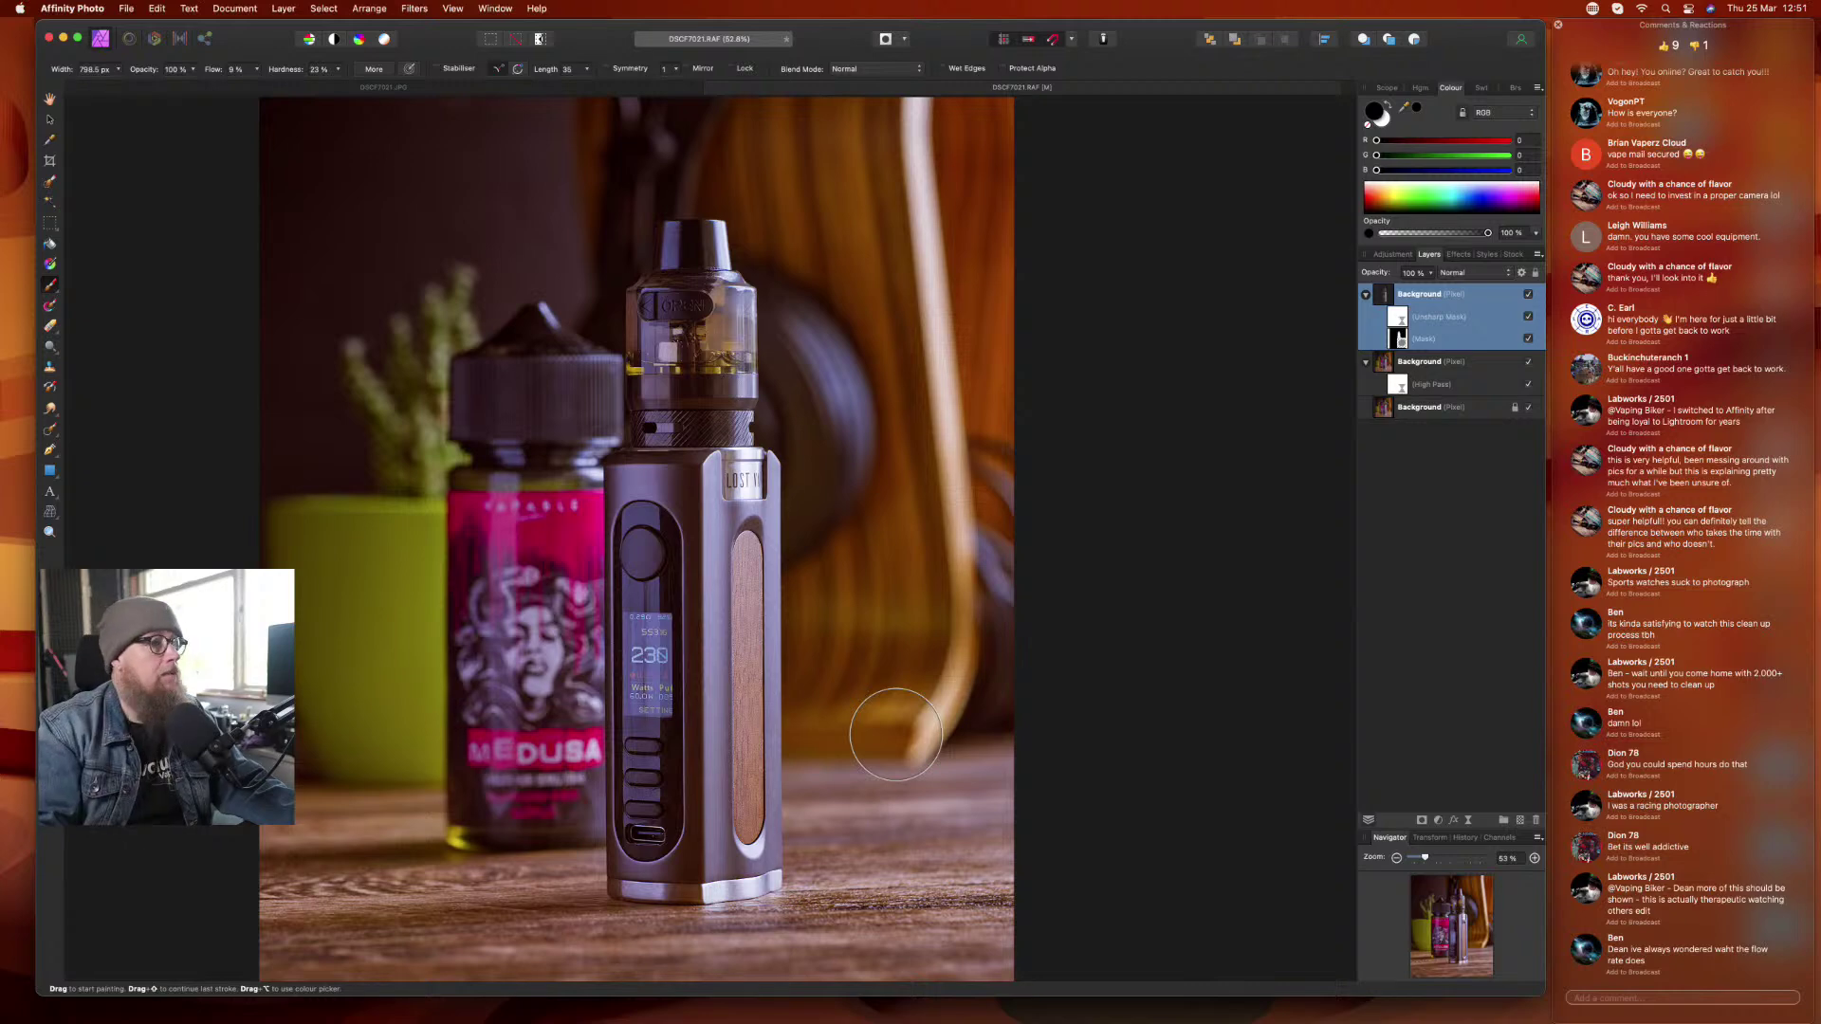
scroll(846, 715, down, 2)
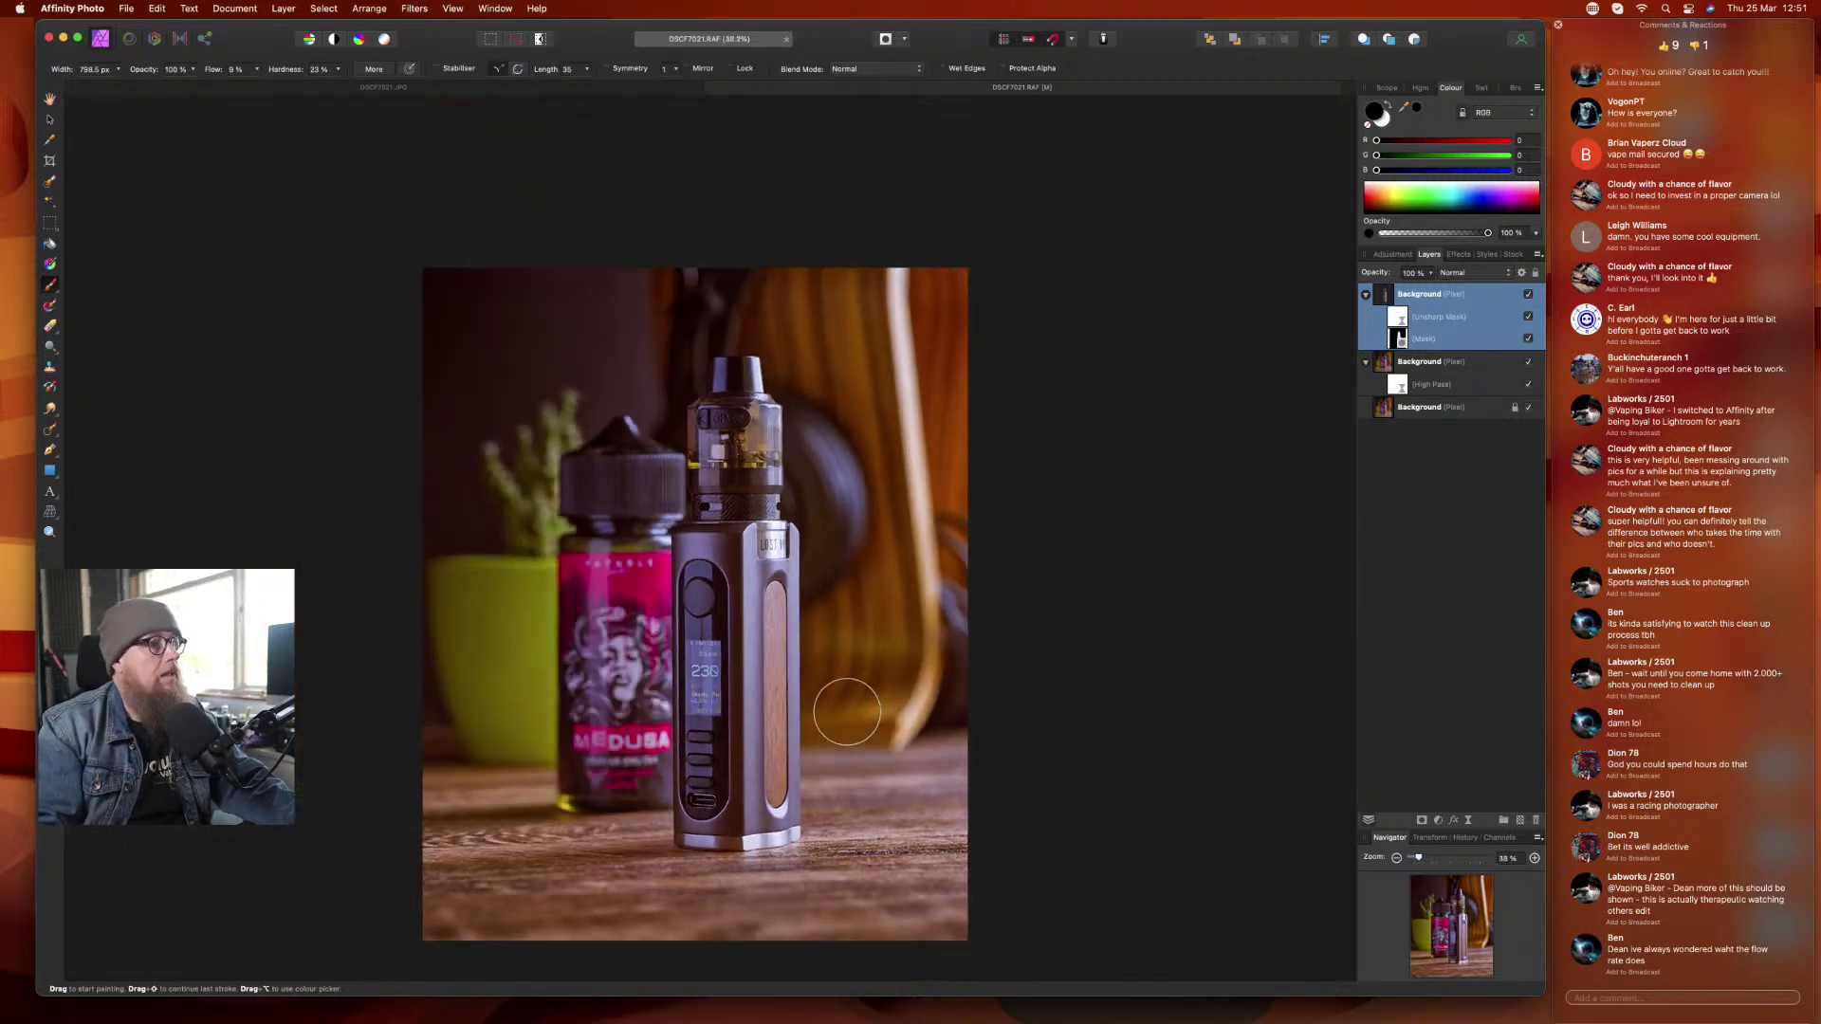
scroll(847, 712, up, 1)
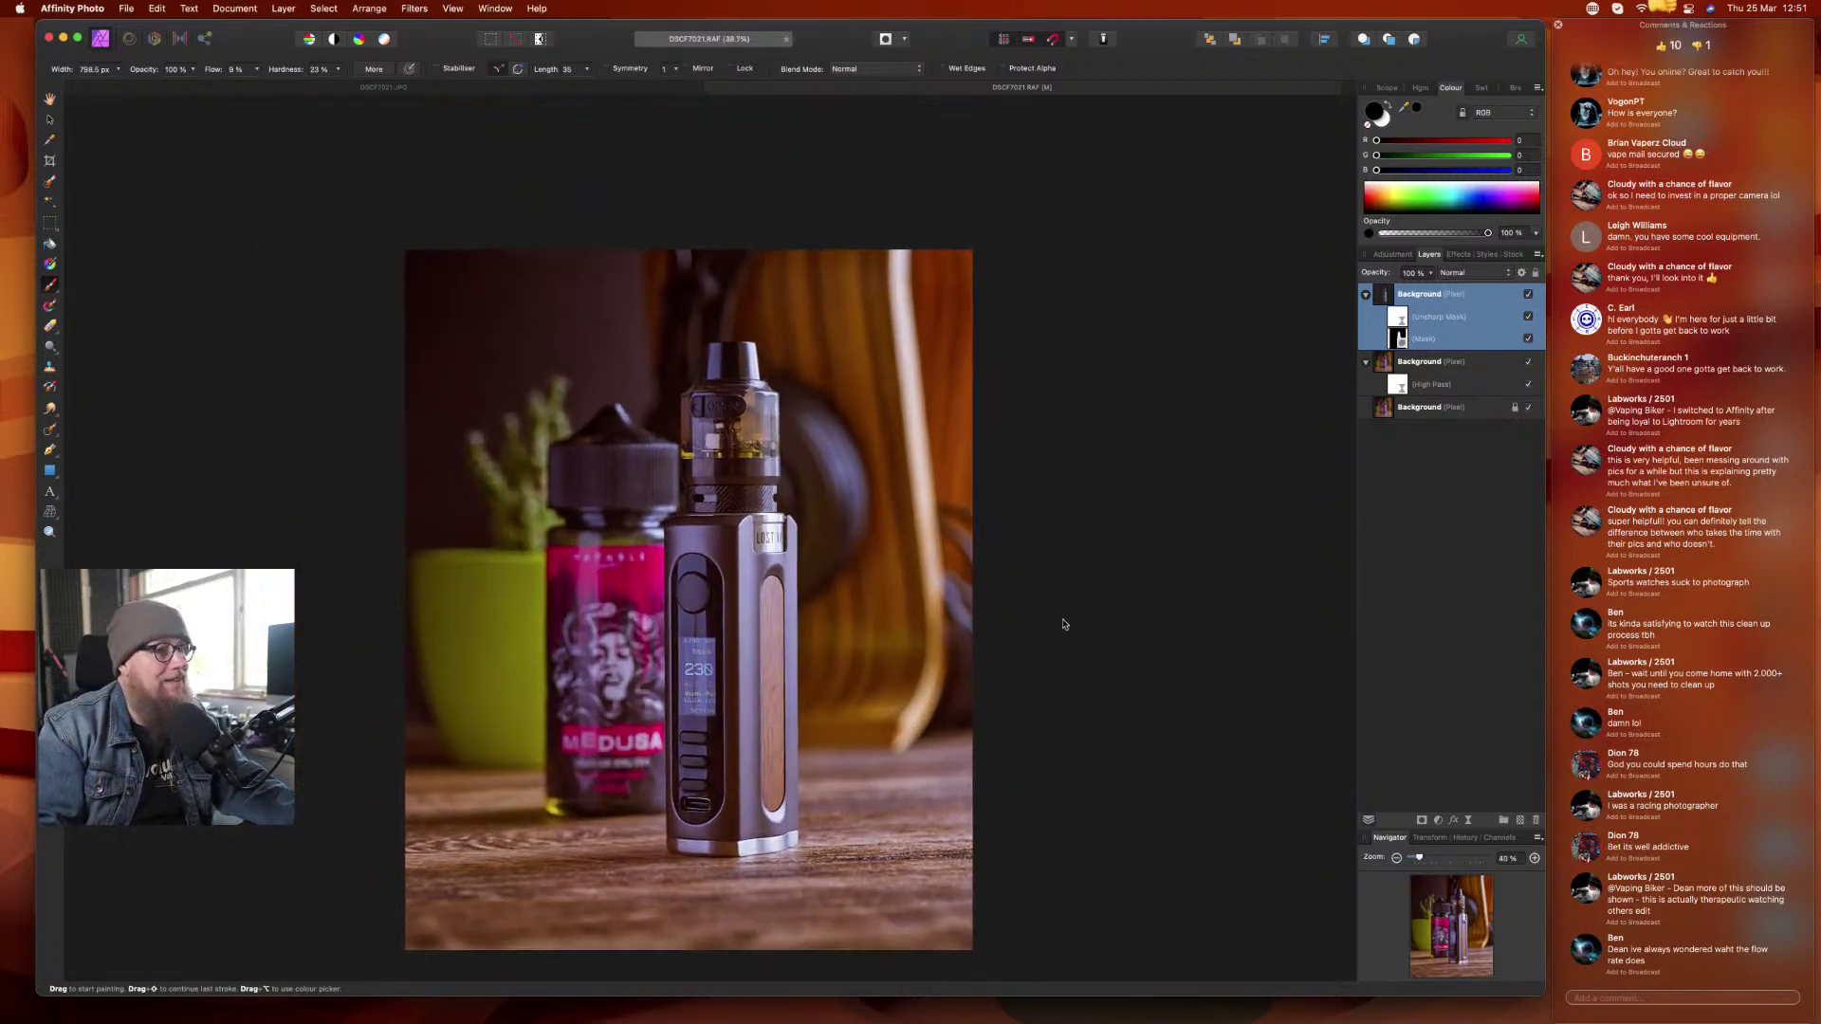
- Add an HSL adjustment above all the photo layers and lower its saturation shift to about -35%
click(1430, 623)
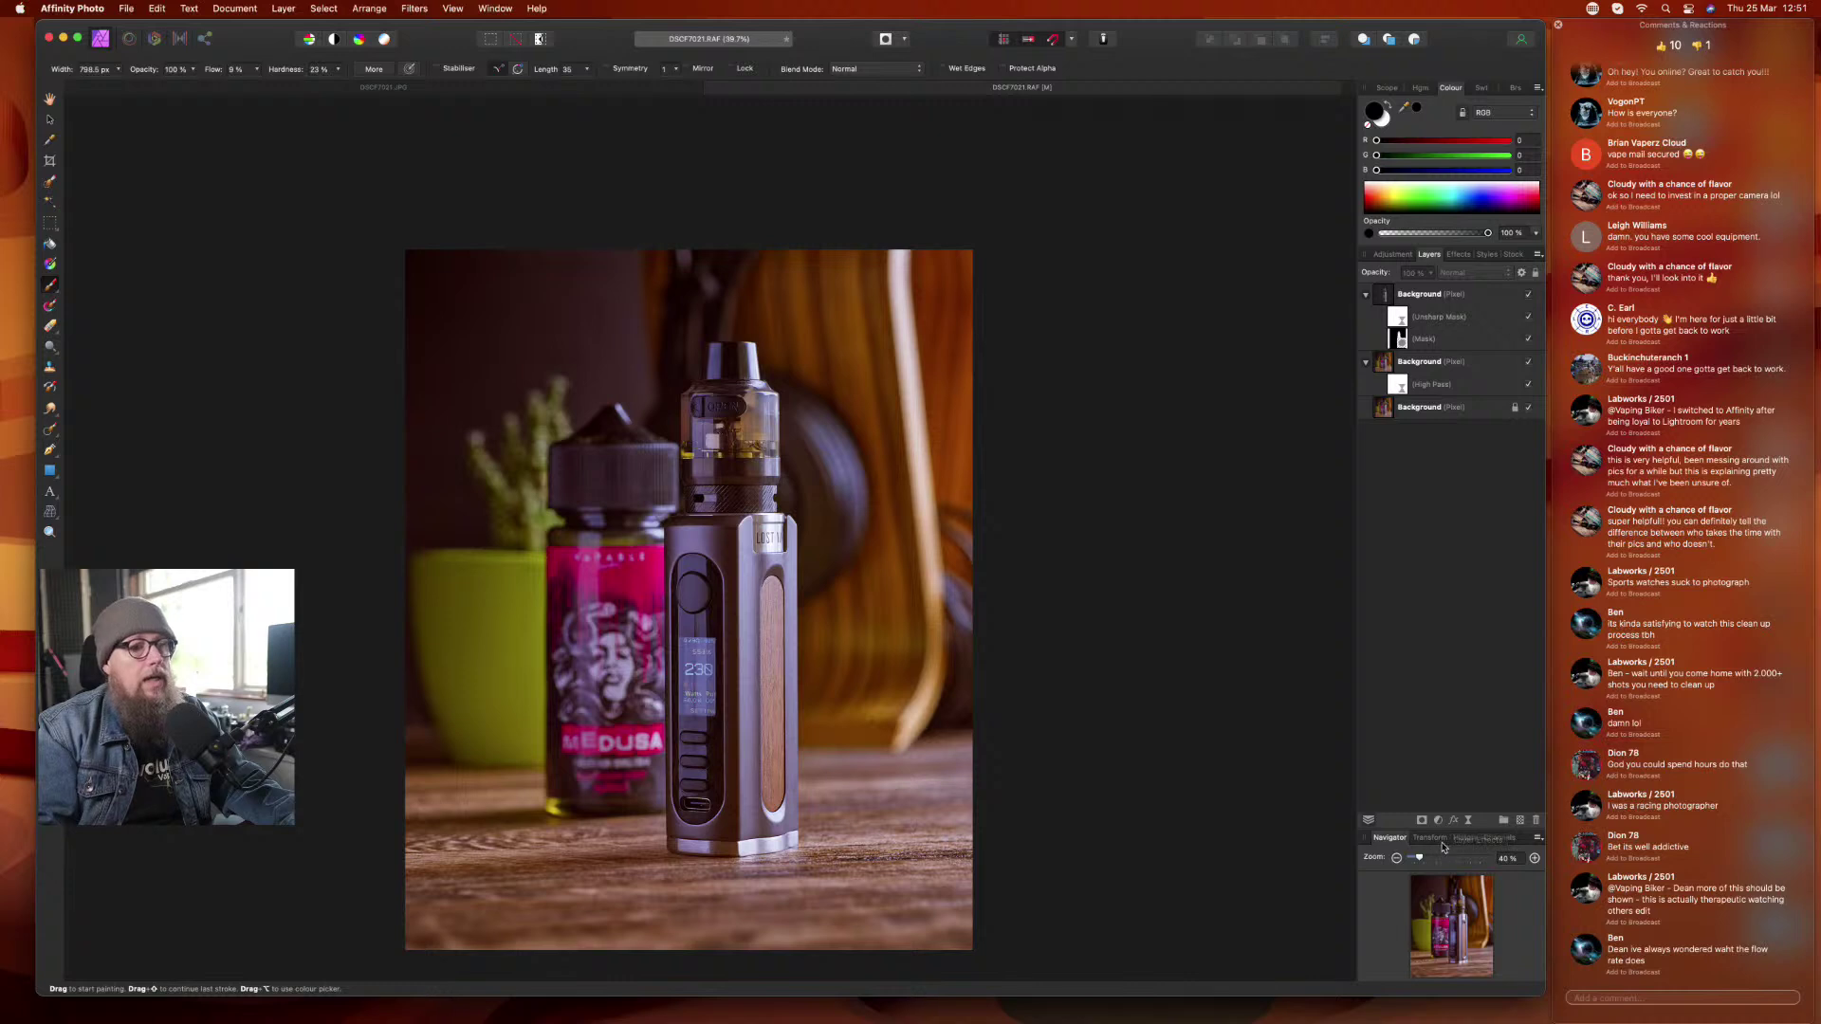
click(1439, 822)
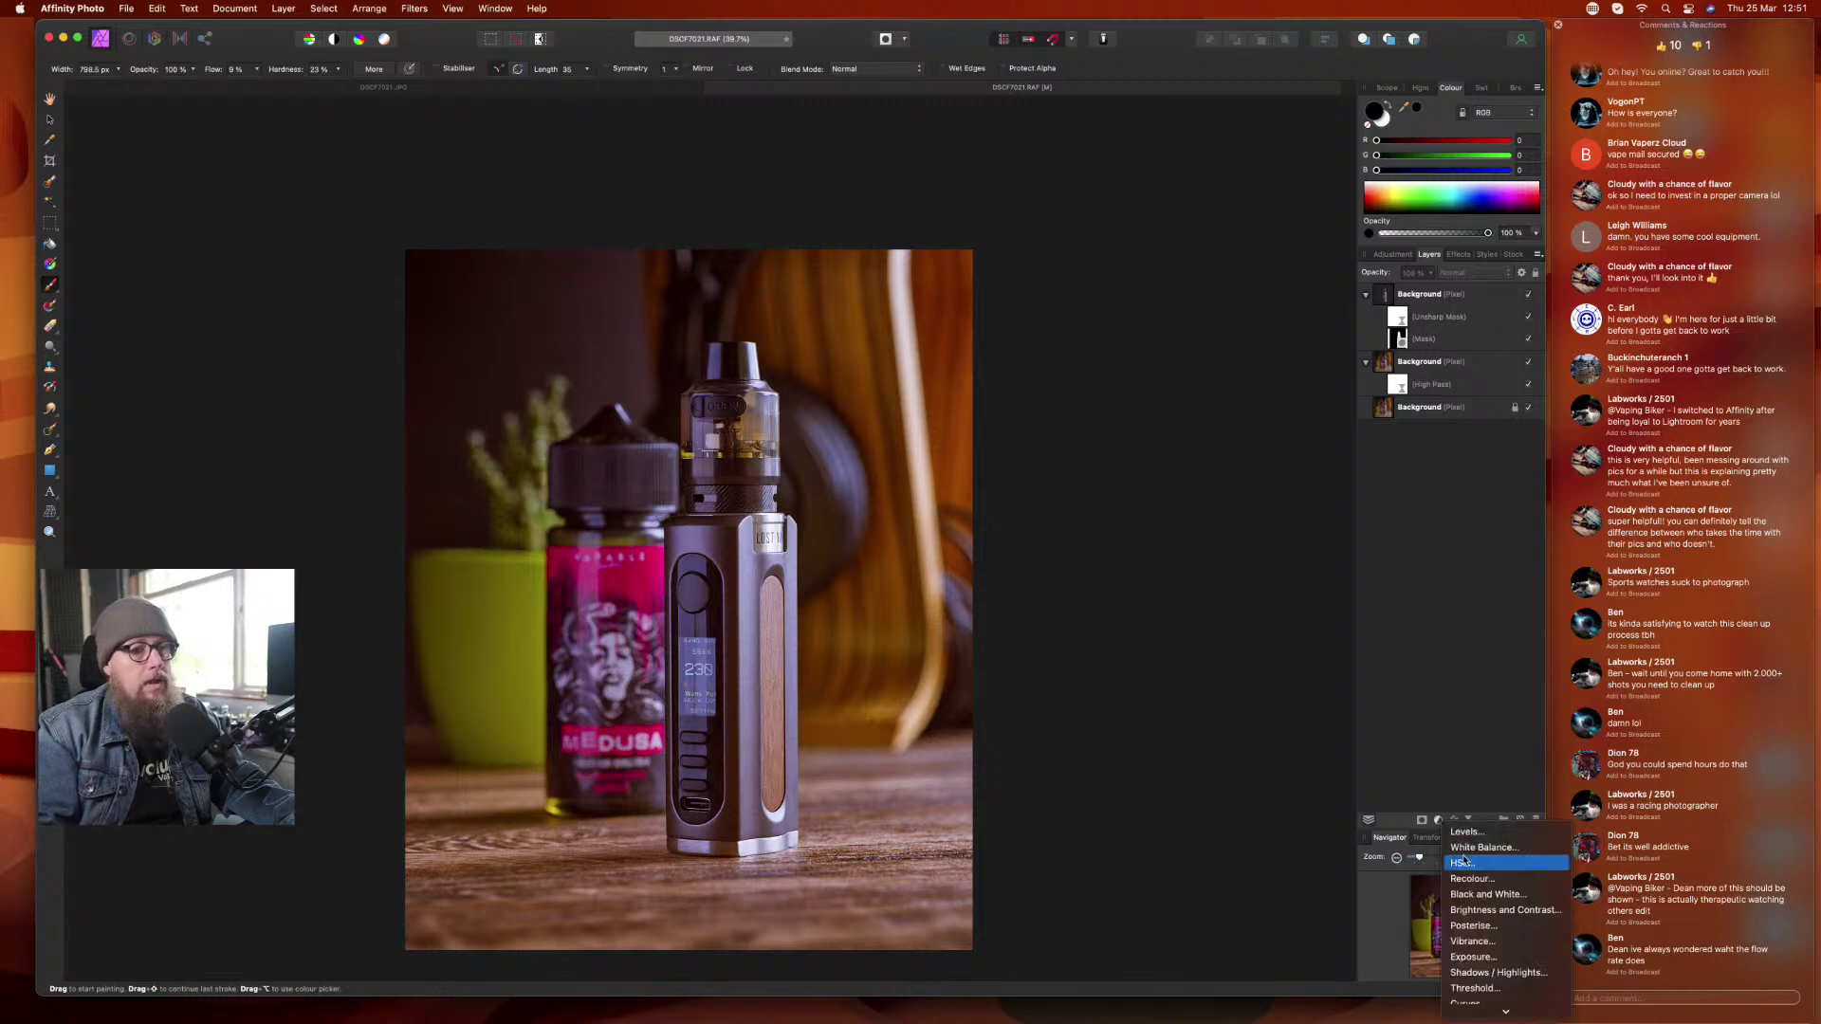
click(1463, 864)
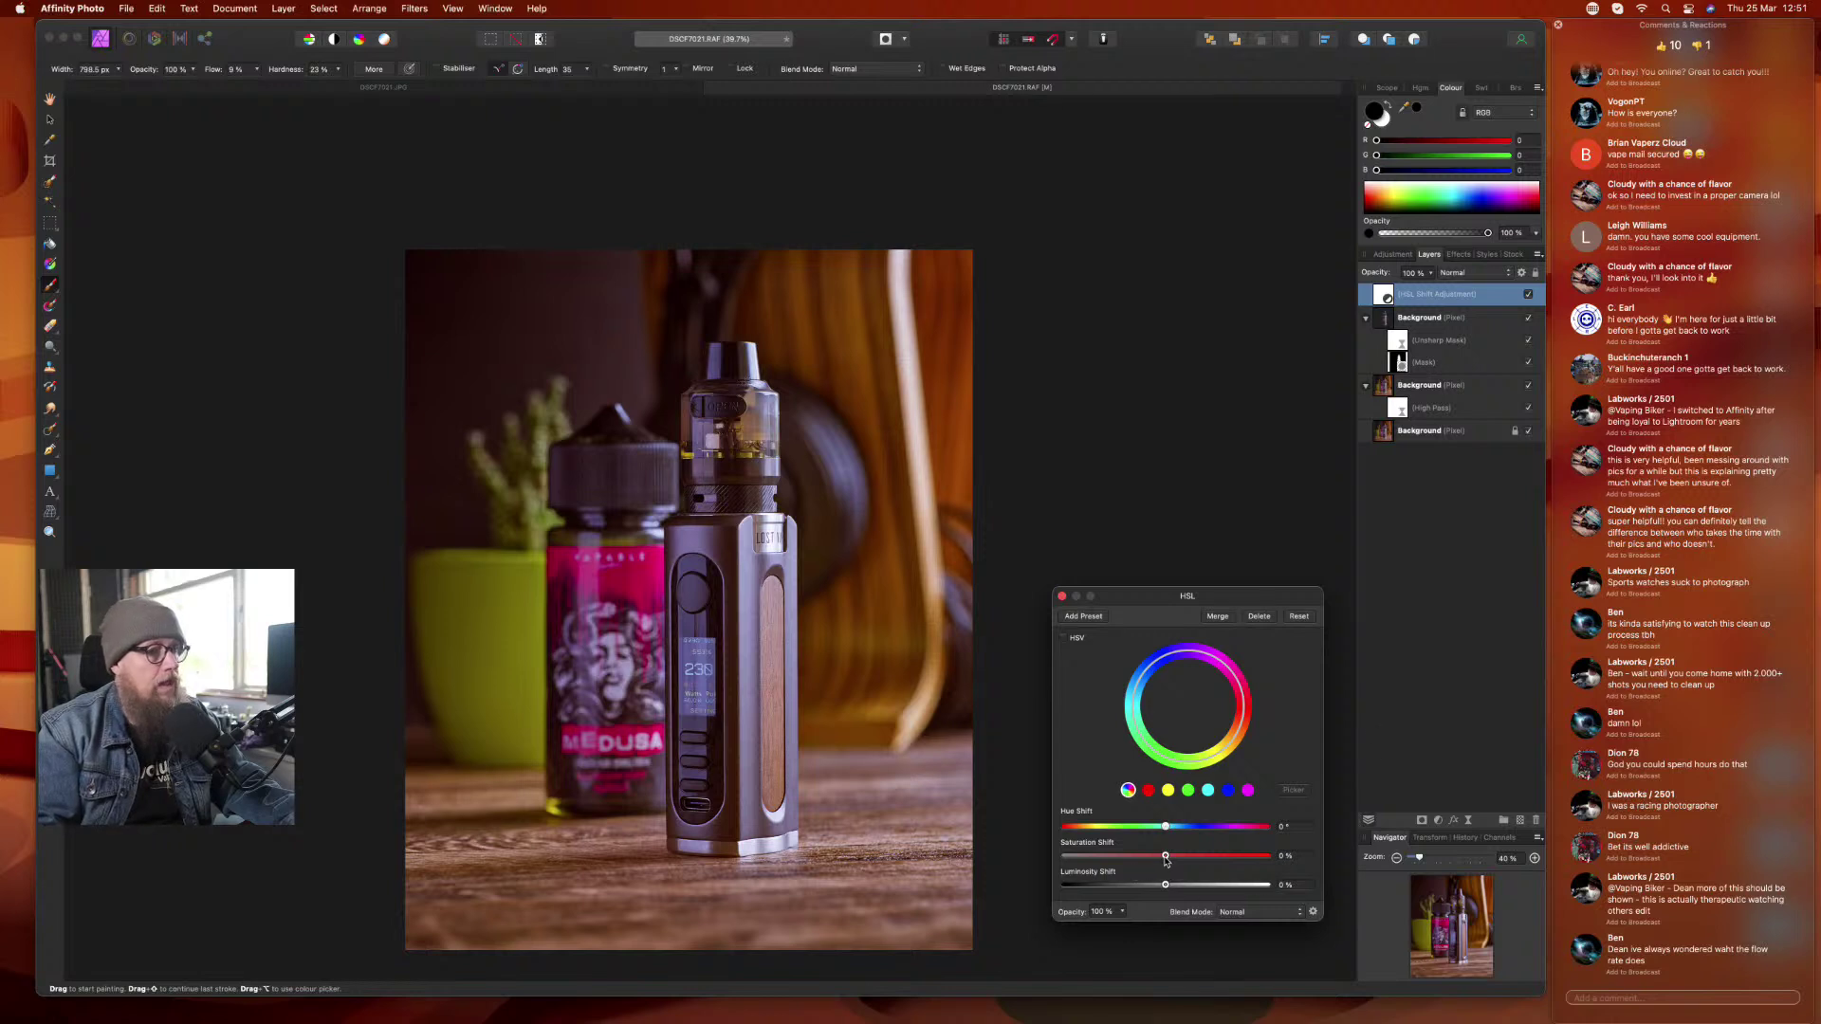
drag(1165, 860, 1123, 860)
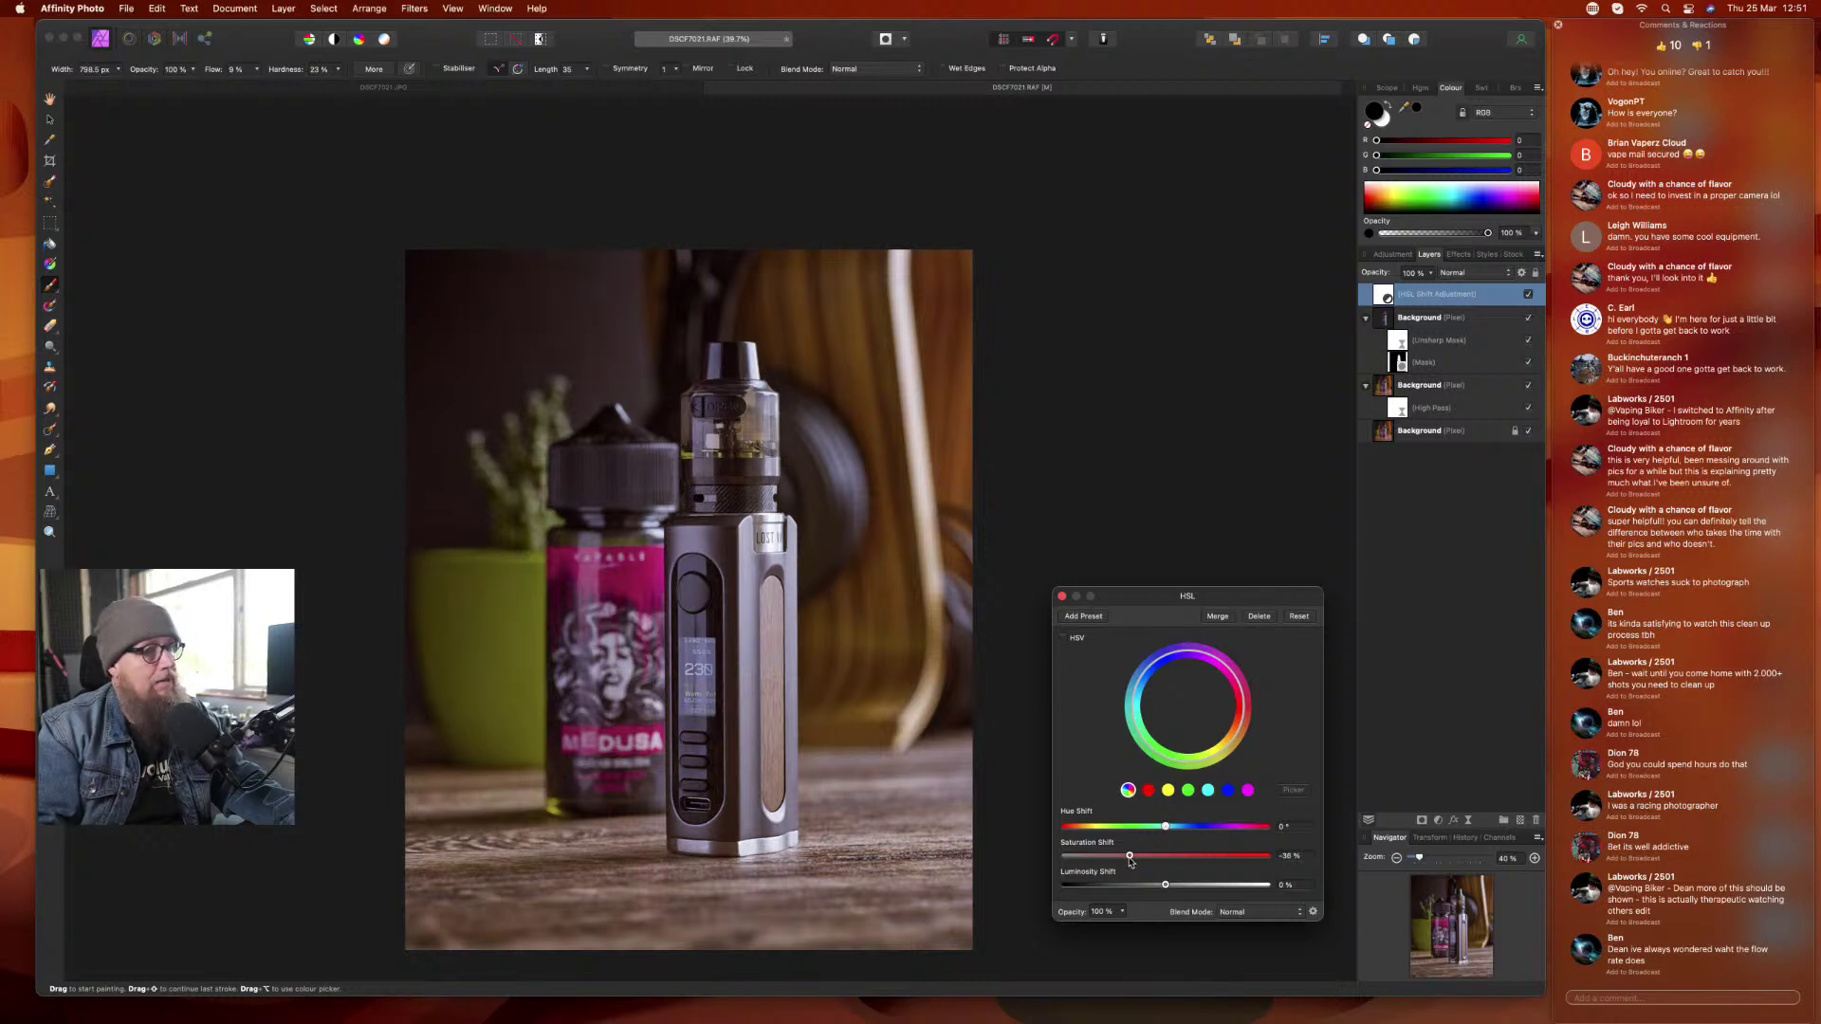
- Set the HSL hue shift to -0.1° and the saturation shift to about -26%, and close the adjustment
mouse_move(1164, 889)
mouse_down()
mouse_move(1186, 890)
mouse_move(1168, 897)
mouse_up()
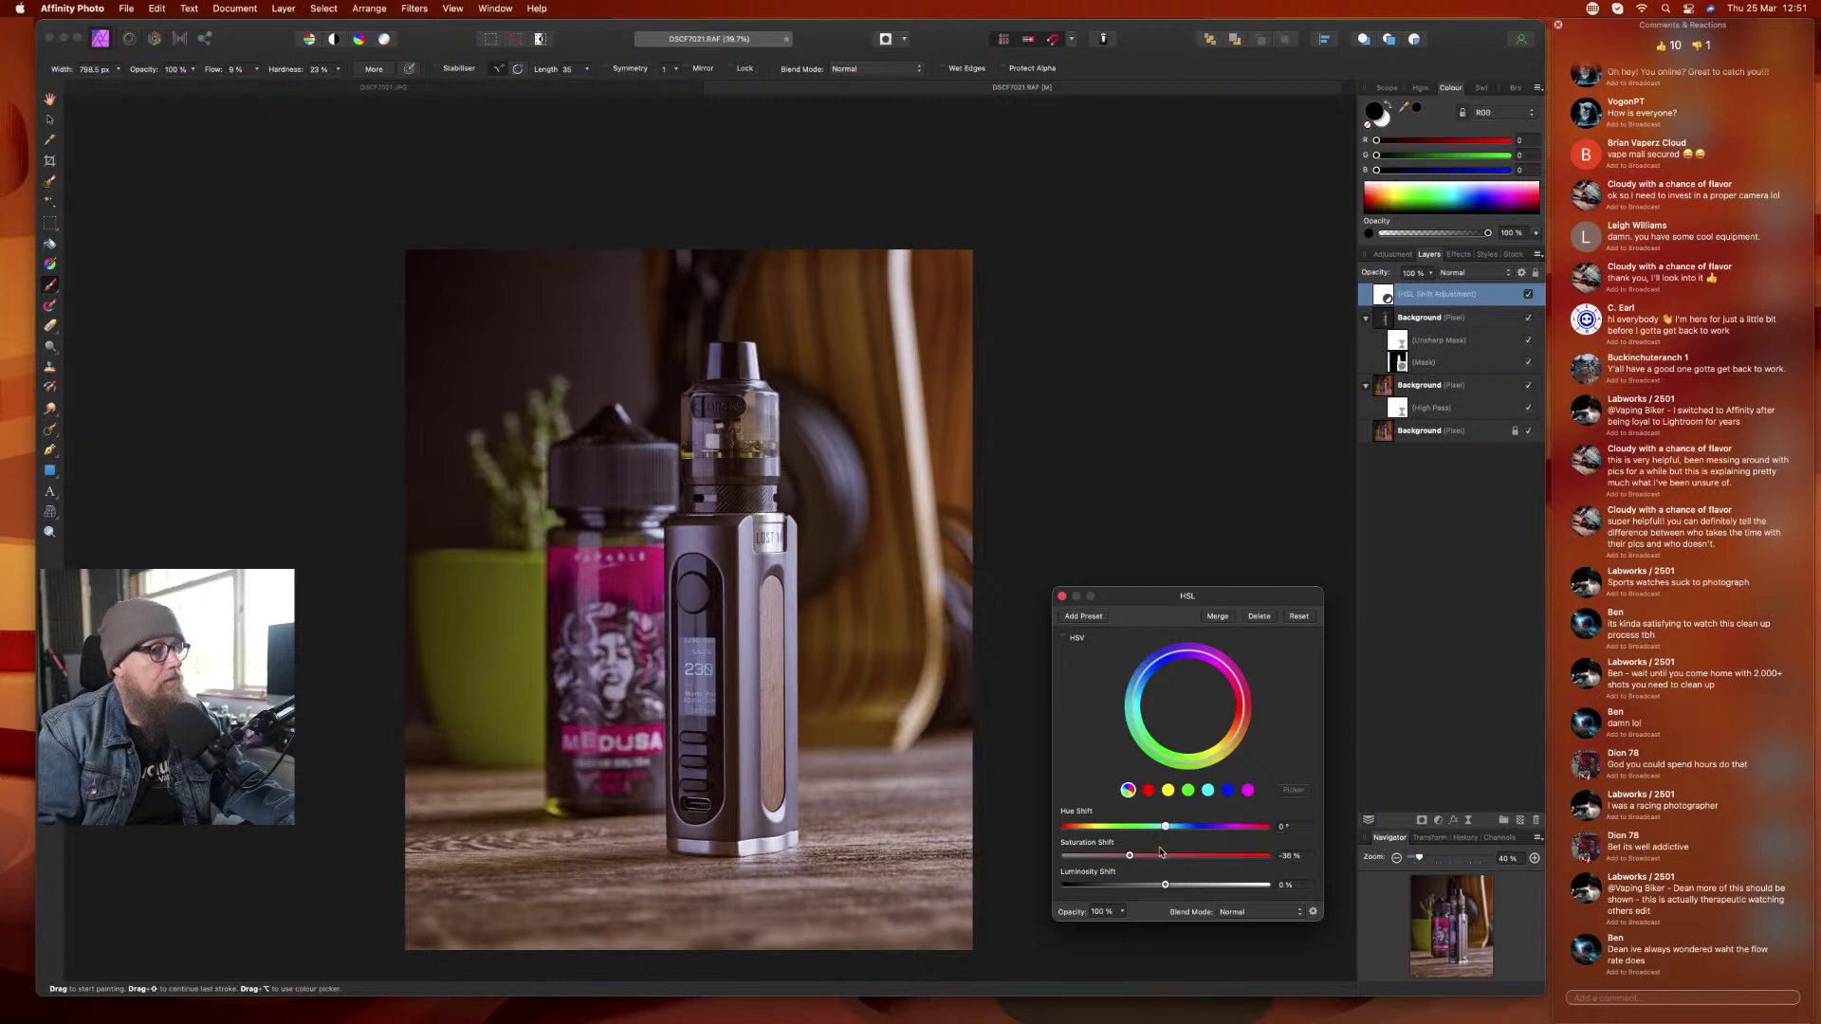
drag(1166, 834, 1167, 831)
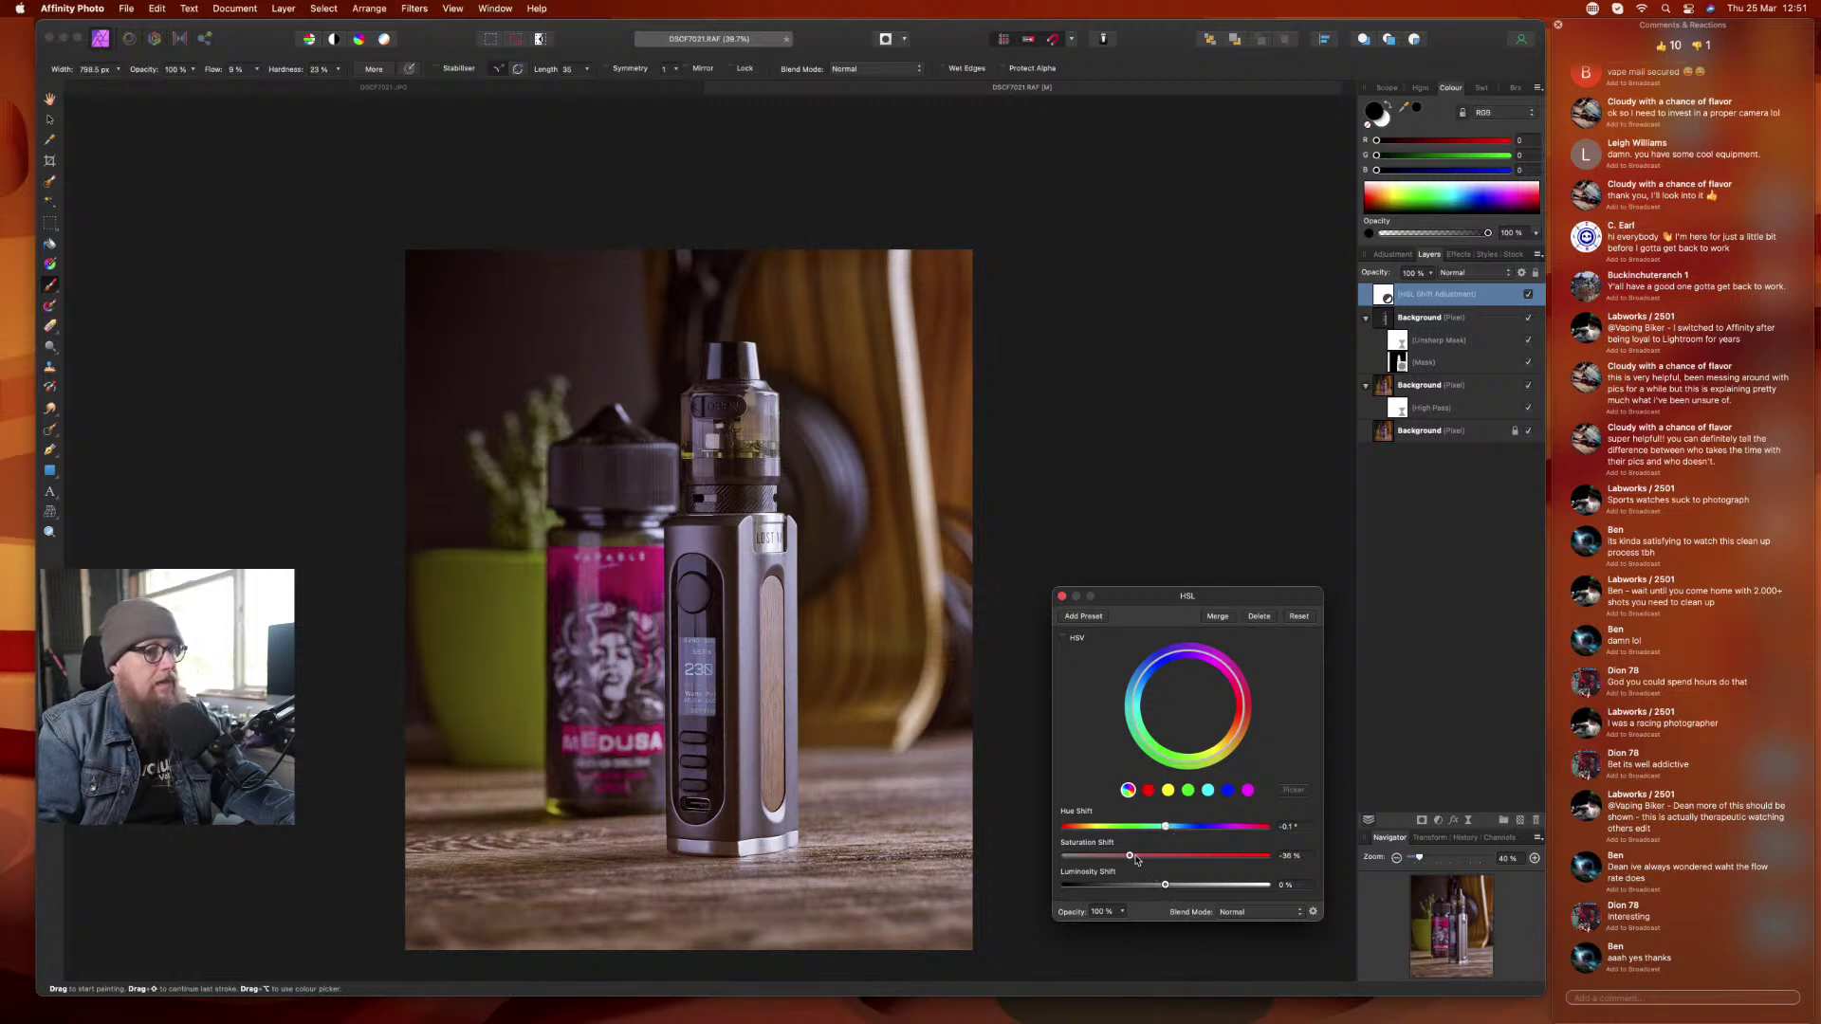
mouse_move(1136, 857)
mouse_down()
mouse_move(1183, 858)
mouse_move(1145, 860)
mouse_up()
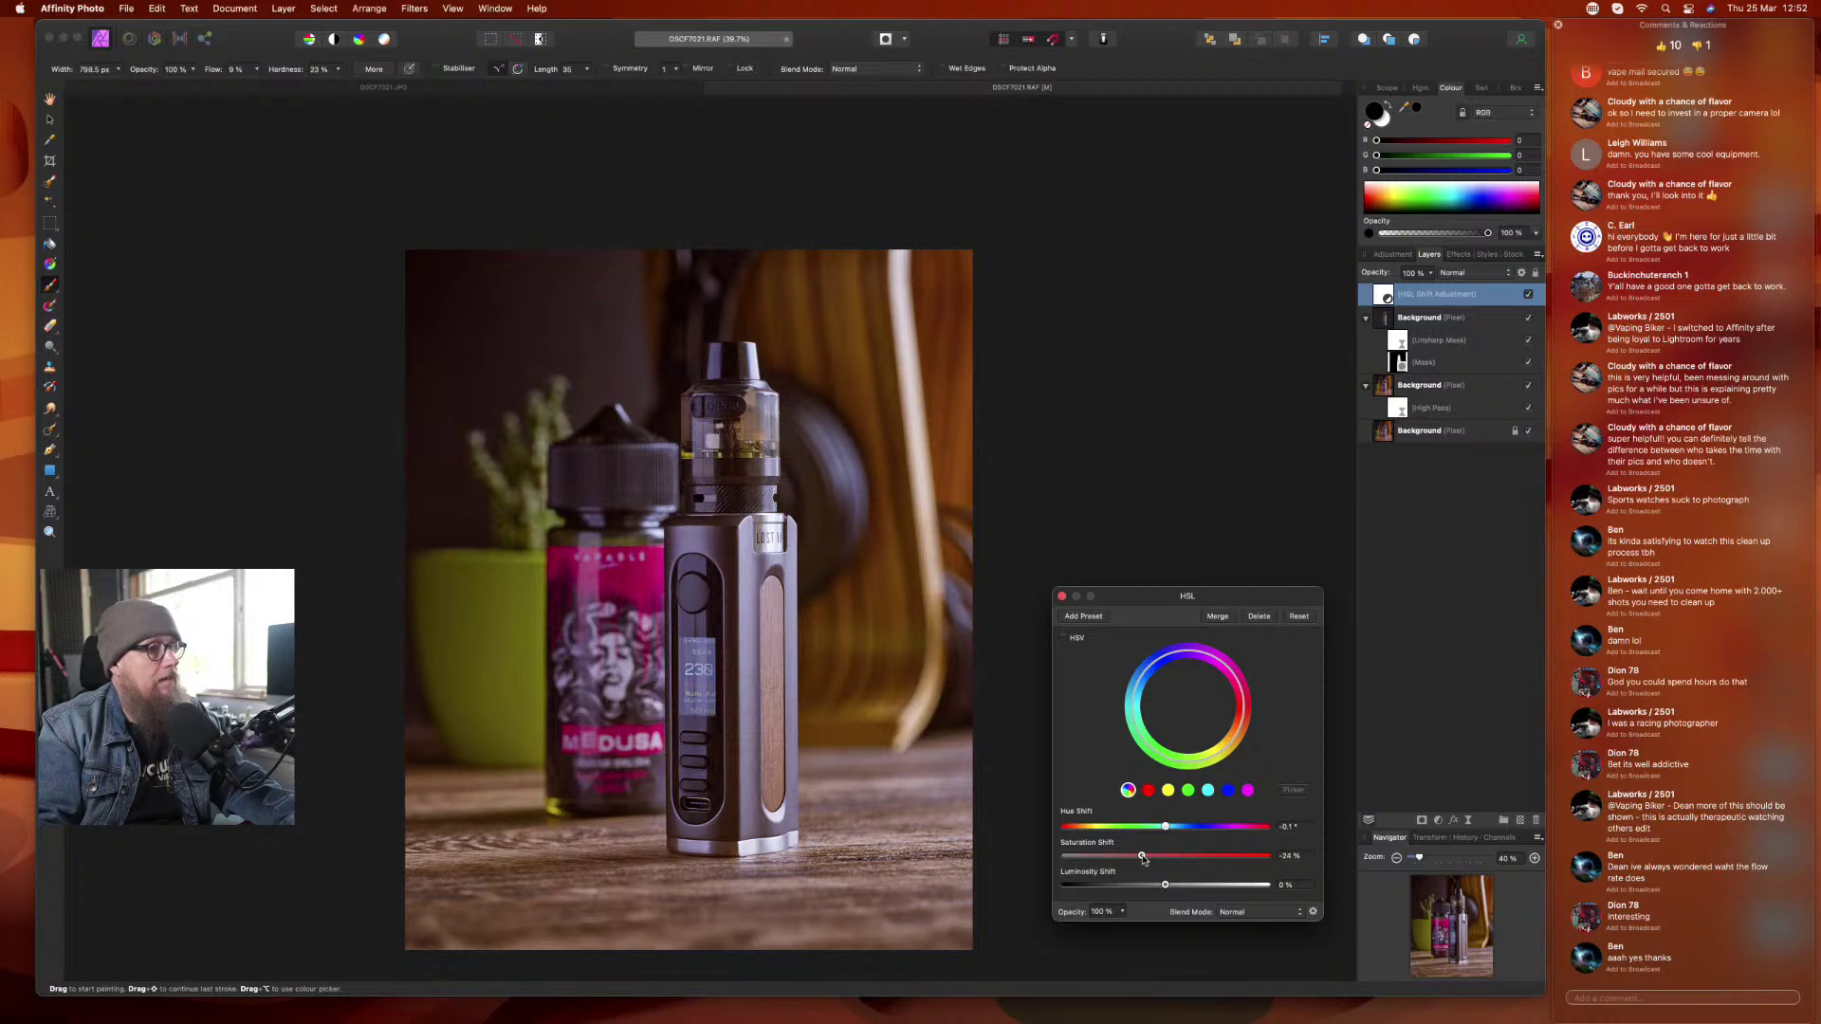
drag(1141, 859, 1139, 860)
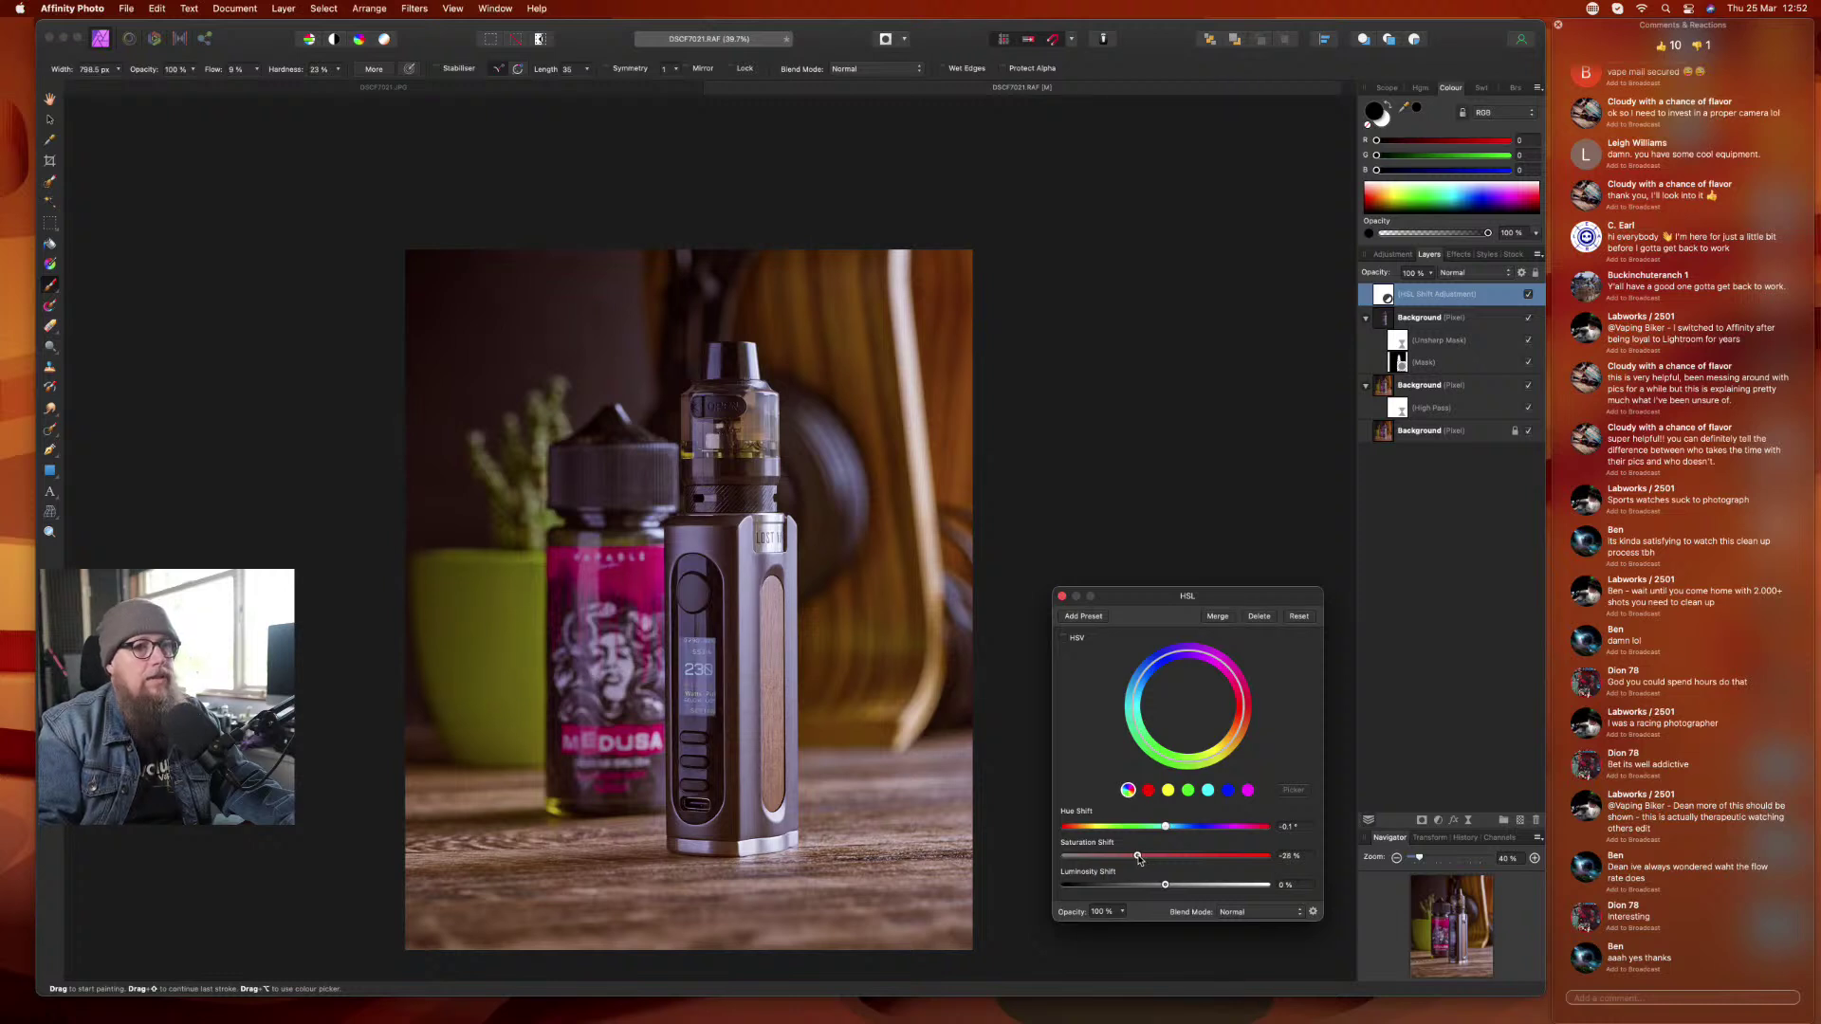
click(1059, 594)
- Add a live Vignette filter above the HSL adjustment and lower its exposure to -4
scroll(895, 617, down, 3)
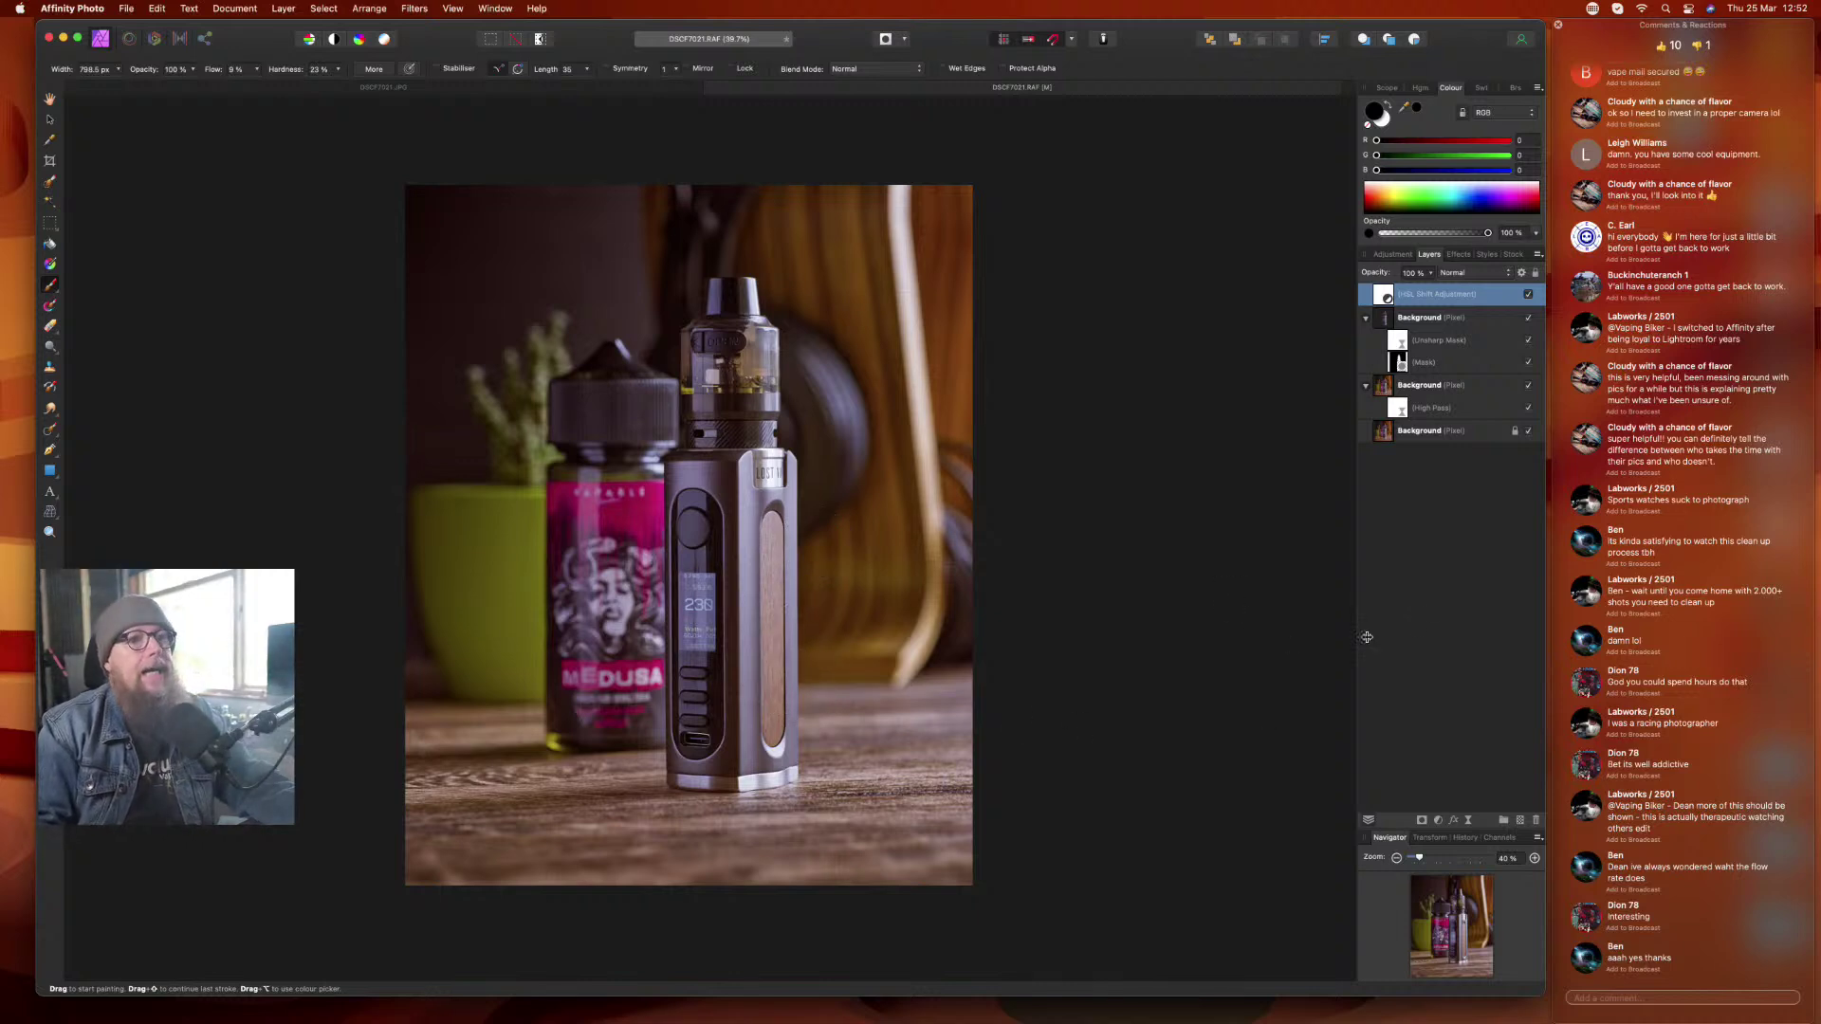
click(1437, 611)
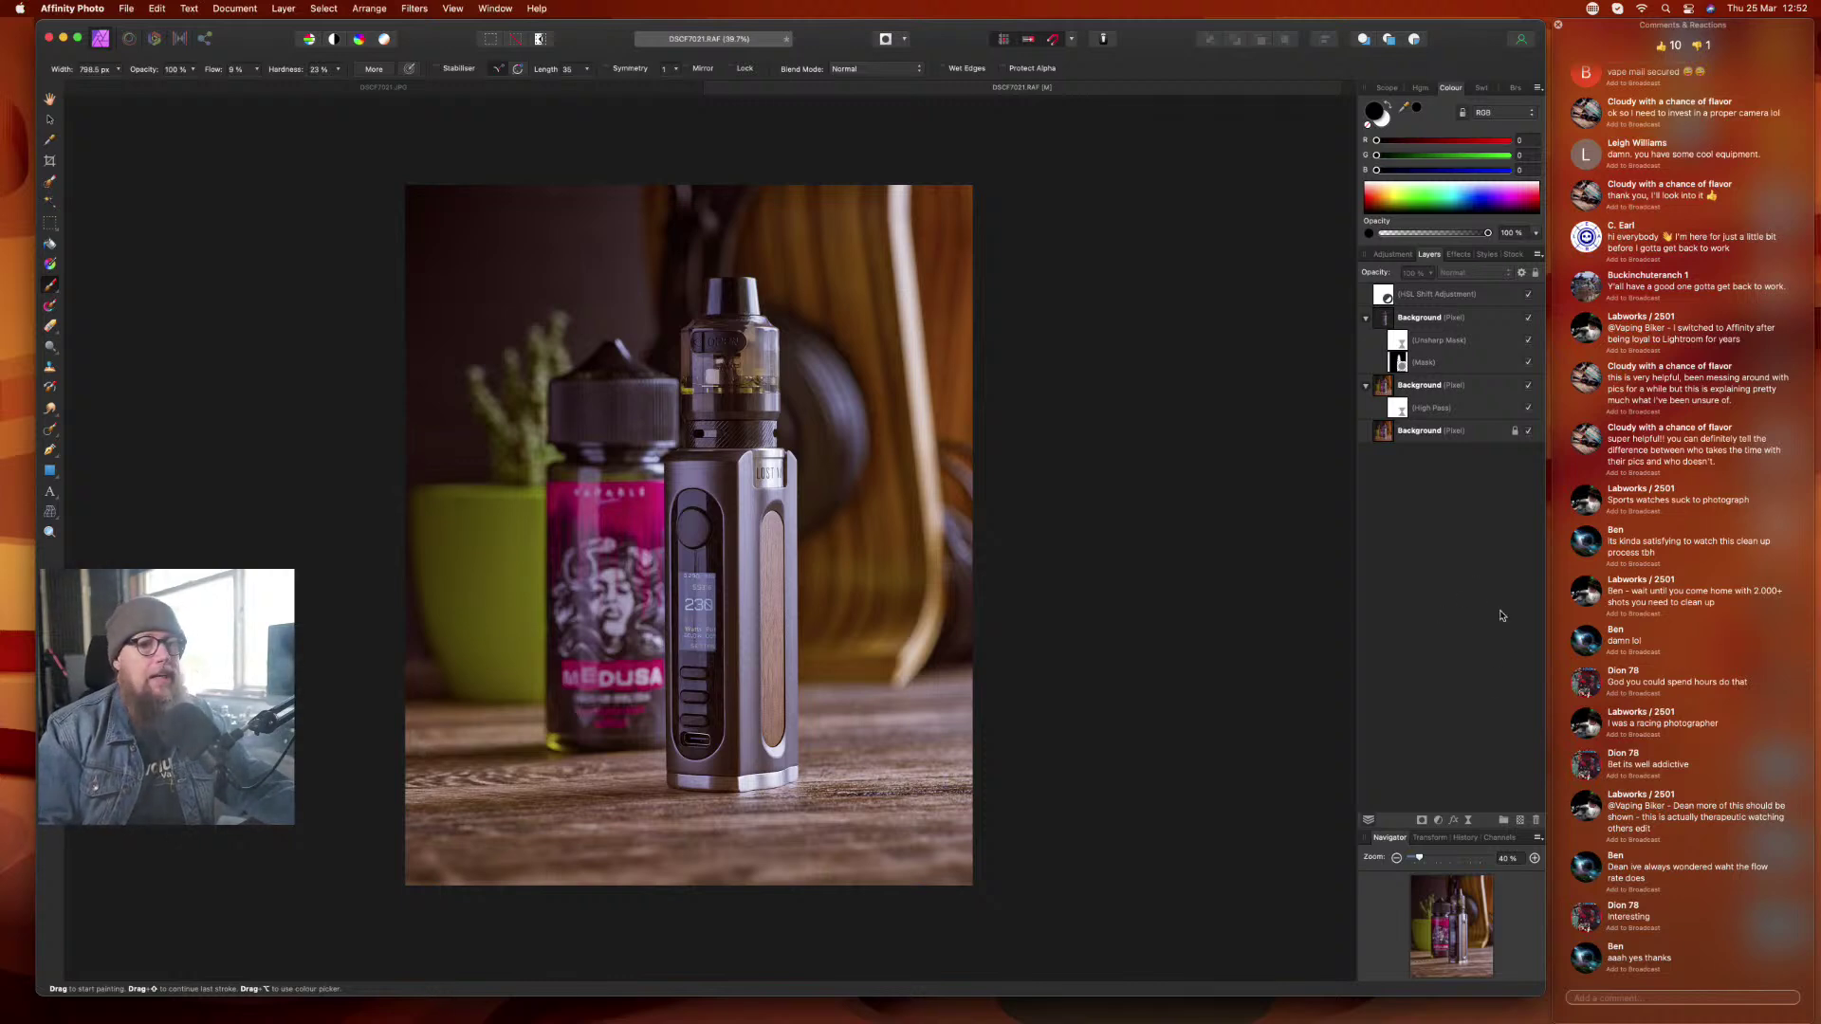
click(1469, 821)
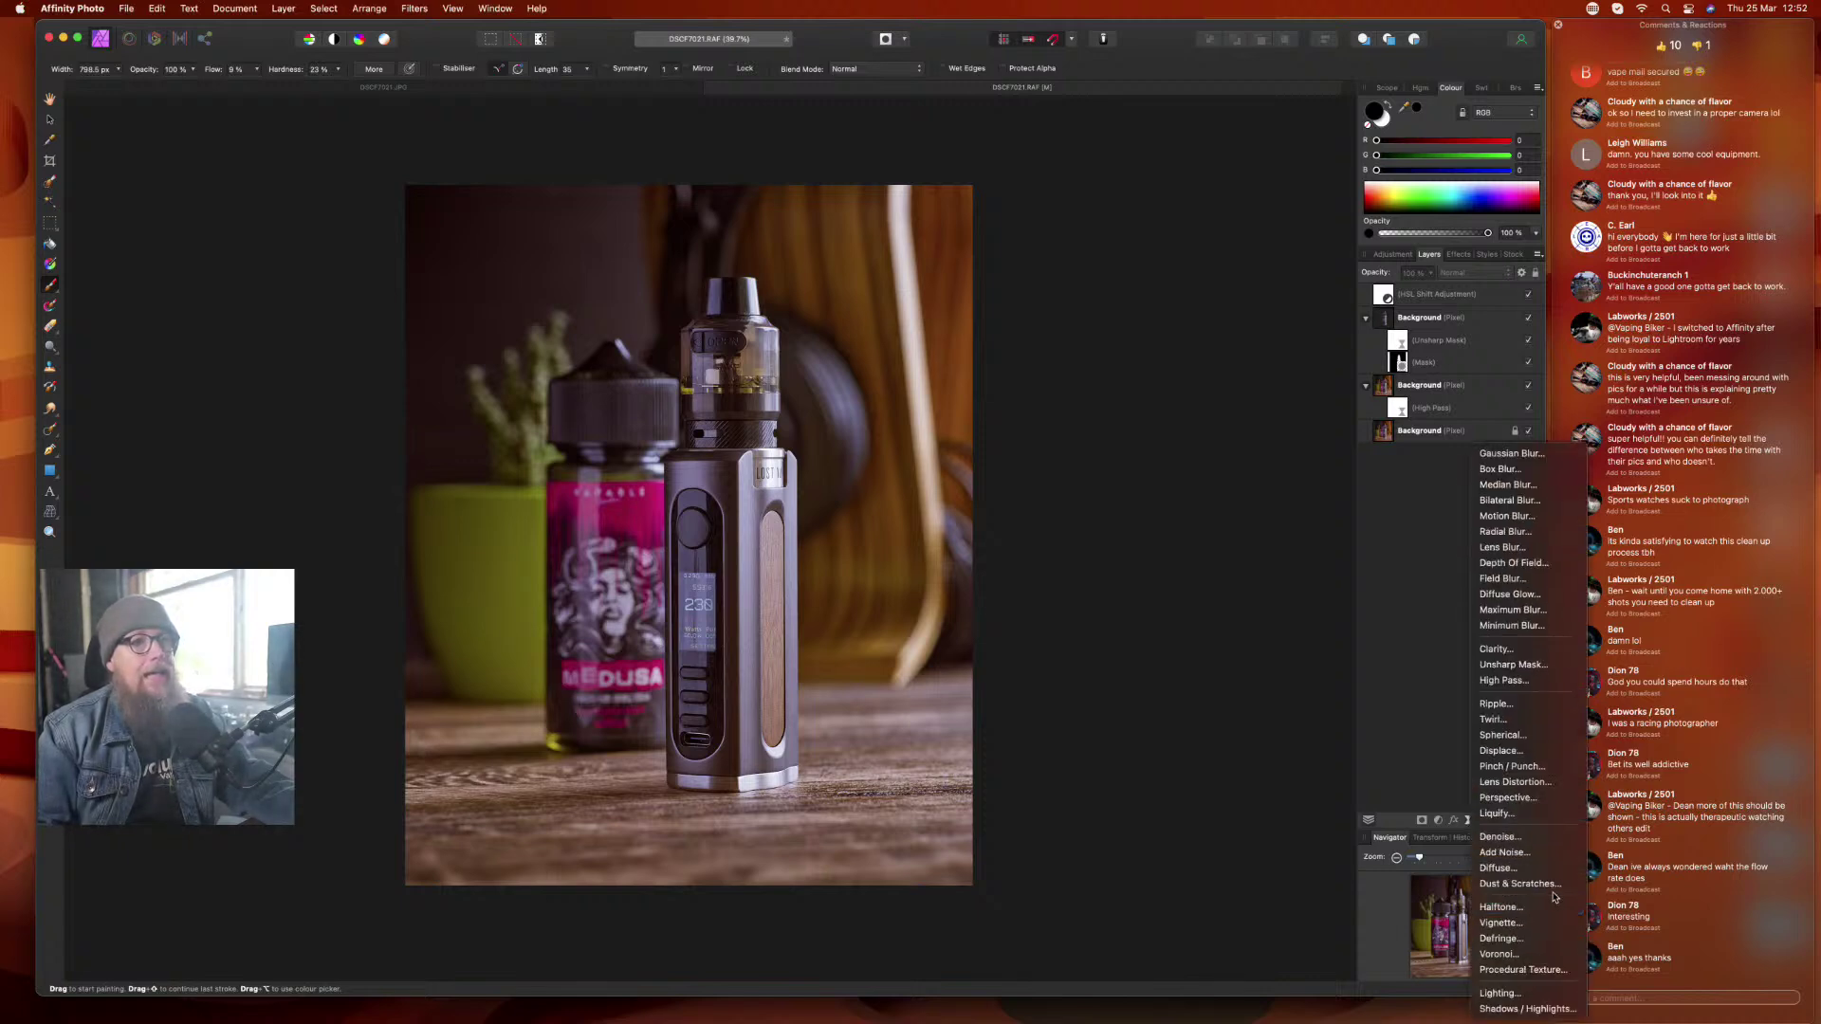
click(1502, 923)
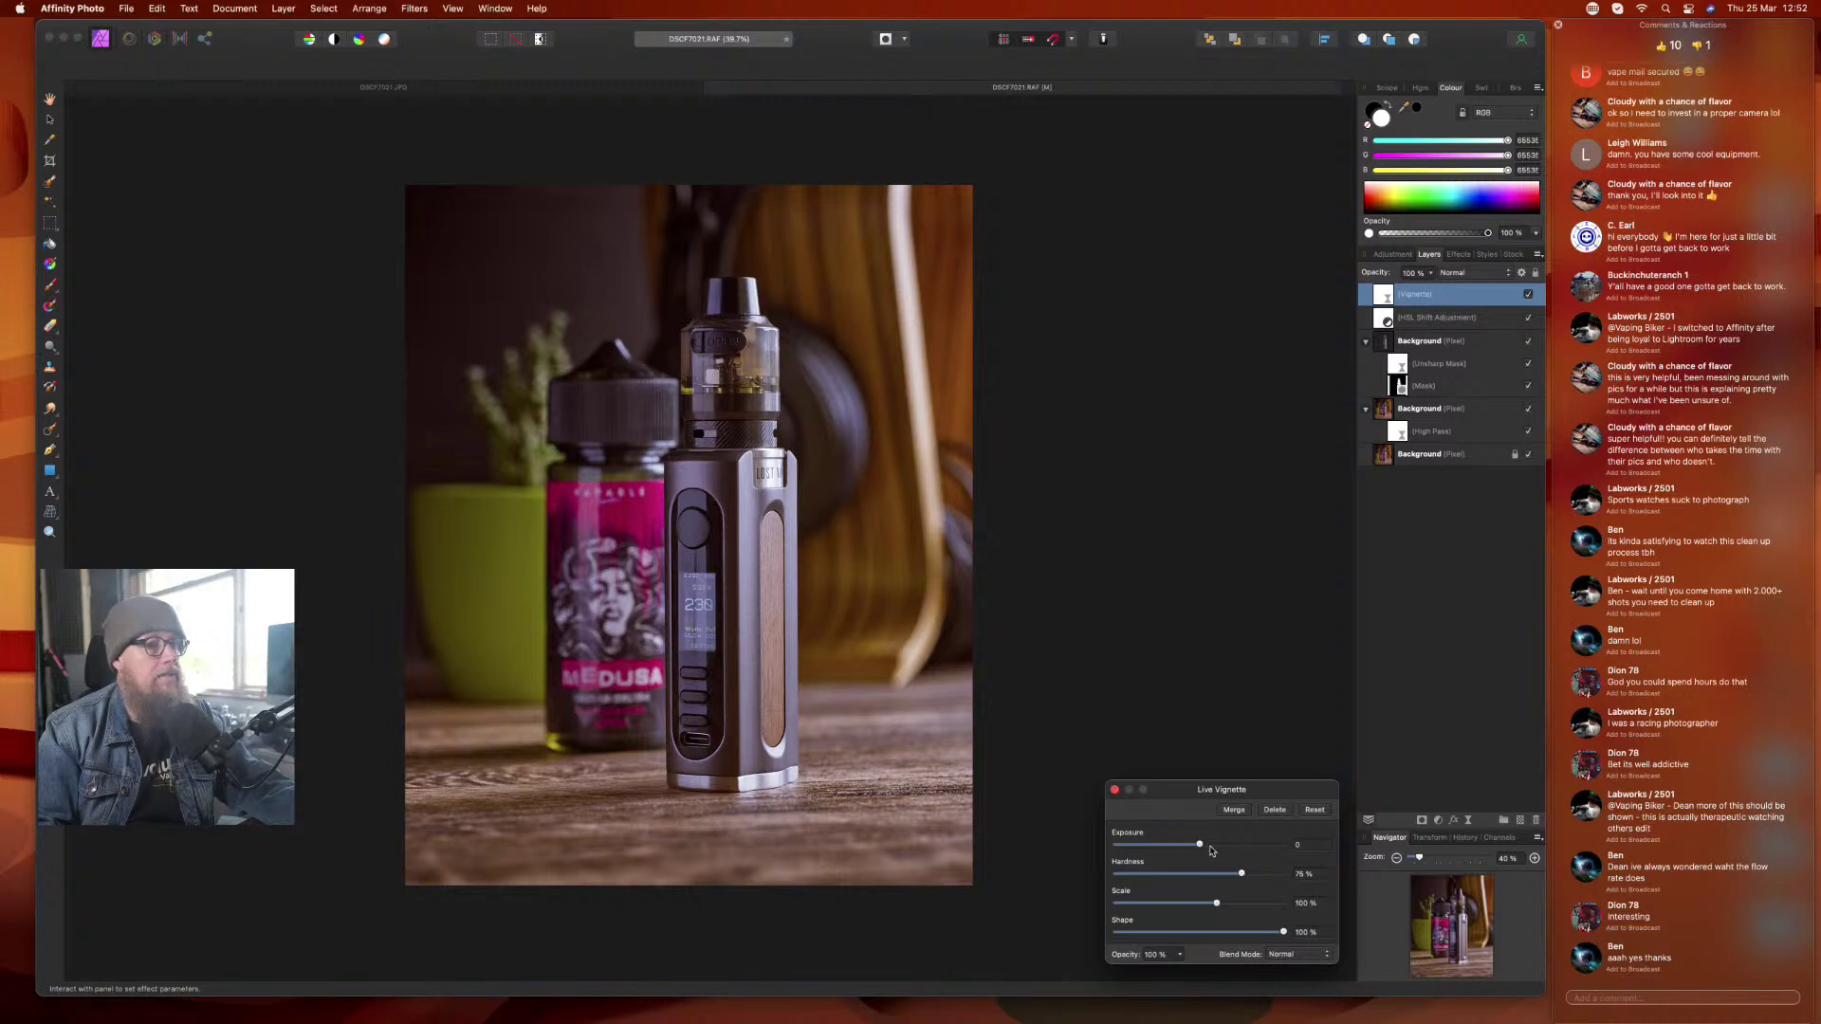
drag(1200, 845, 983, 845)
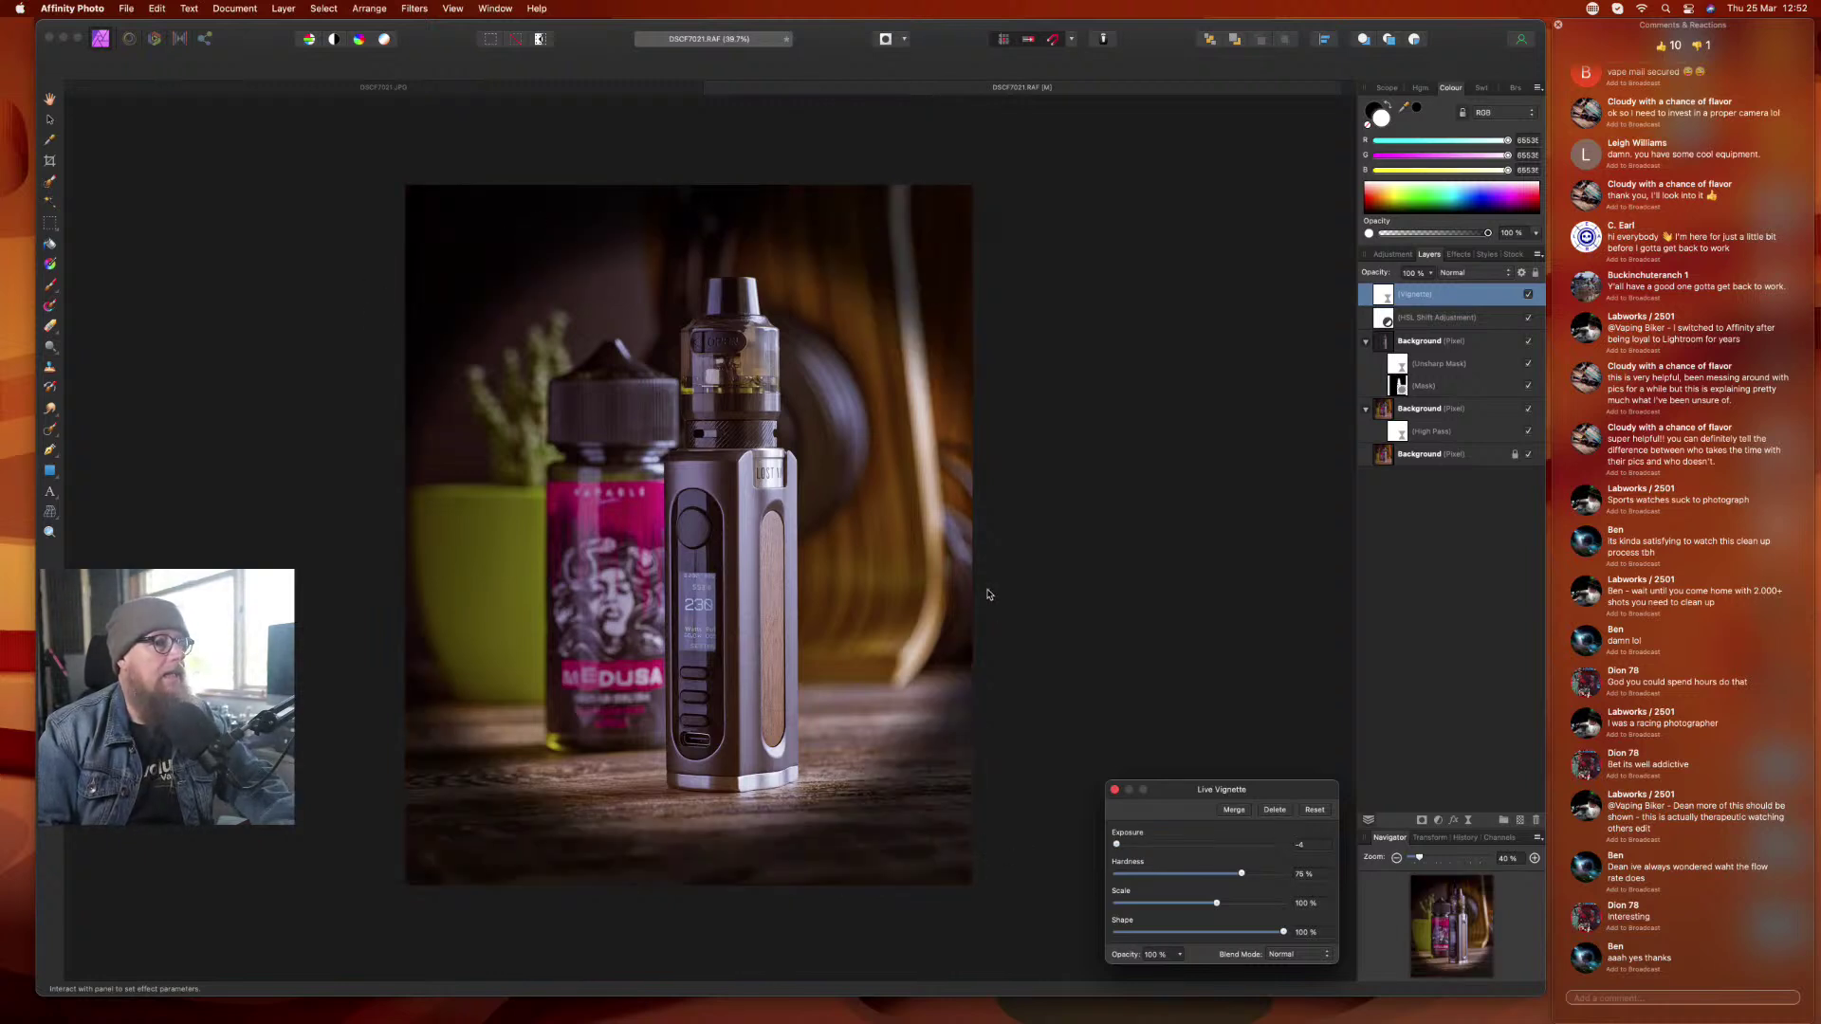
- Soften and widen the vignette with hardness at 9%, scale at about 256% and shape at about 75%
mouse_move(1225, 883)
mouse_down()
mouse_move(1114, 877)
mouse_move(1230, 880)
mouse_up()
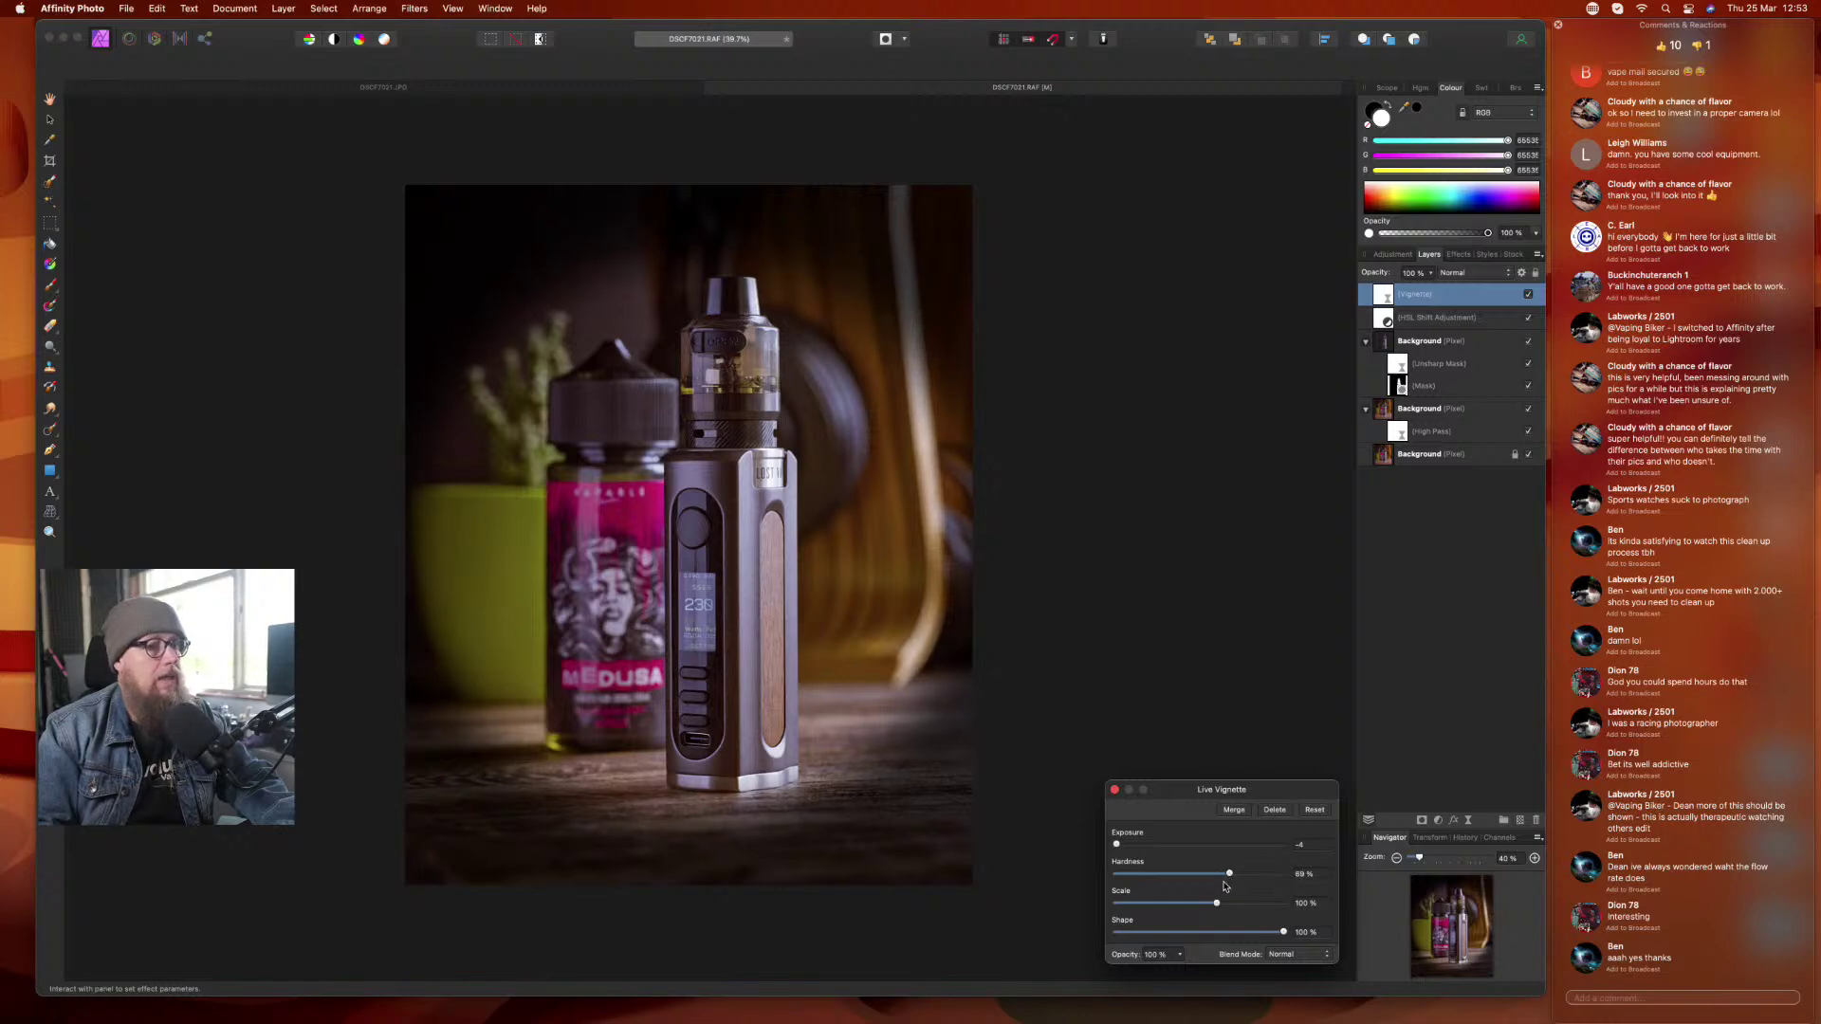
drag(1281, 935, 1241, 936)
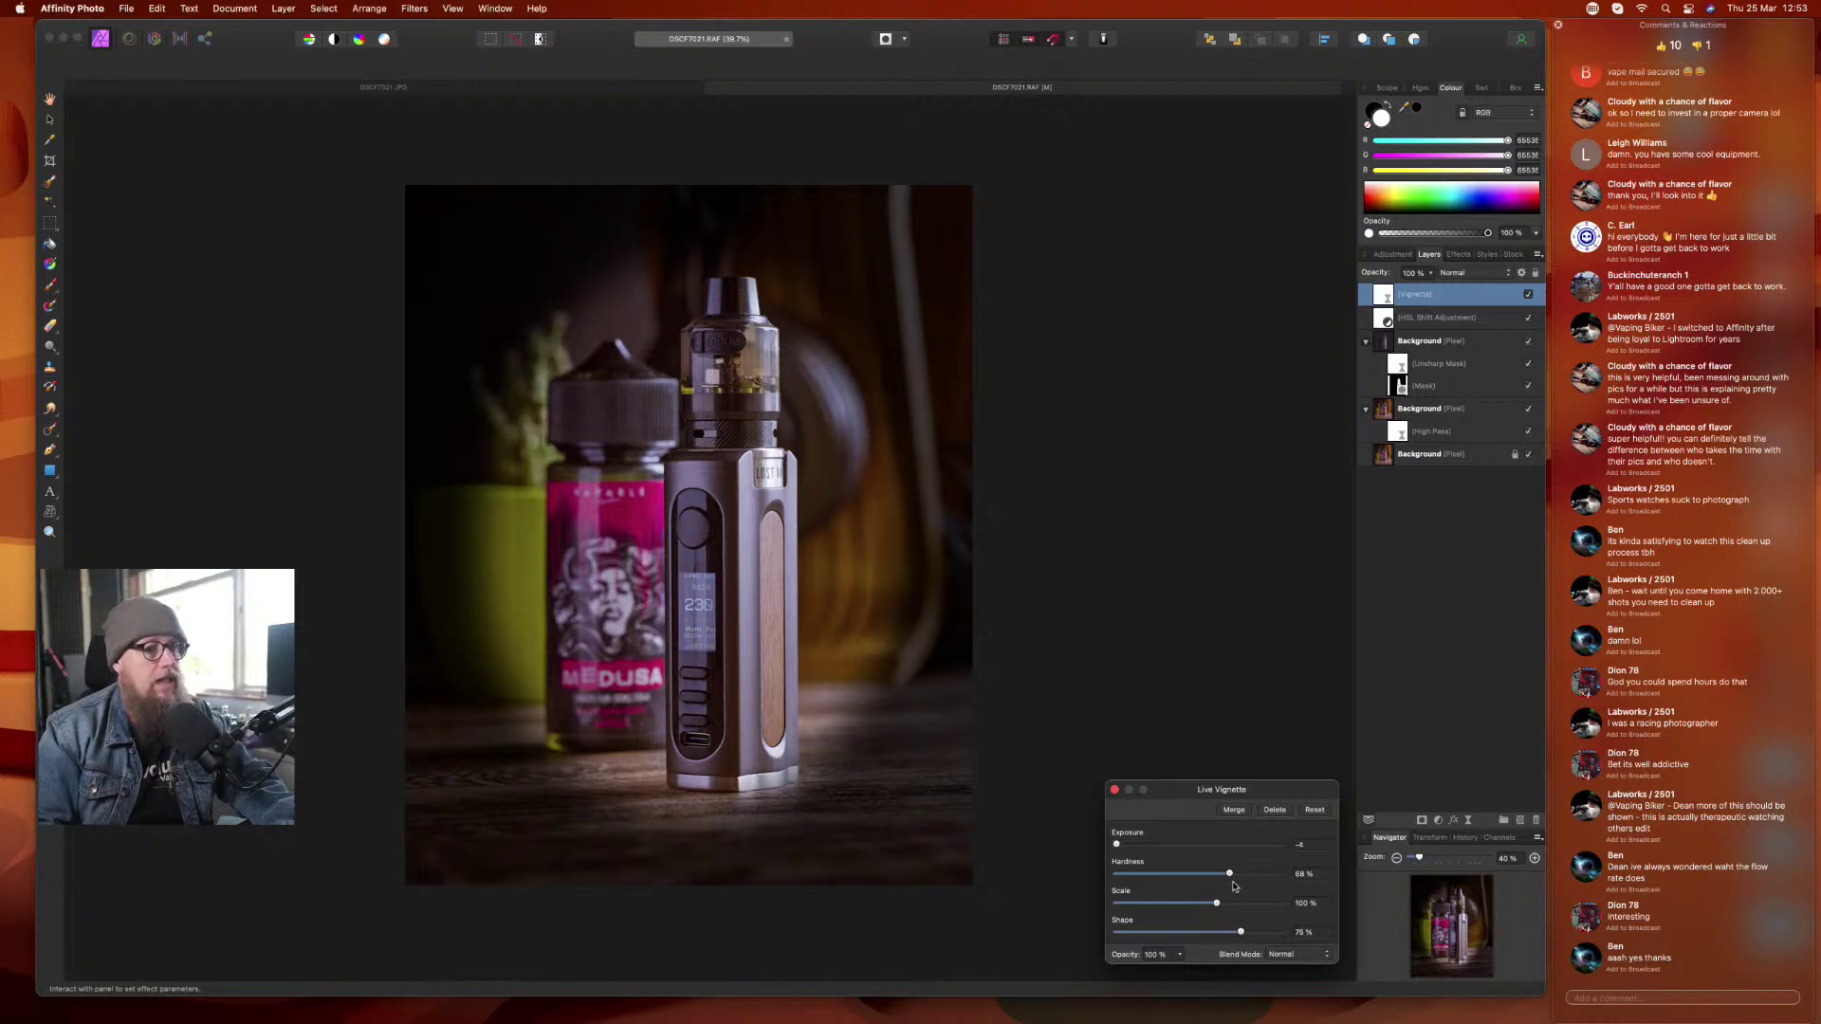
drag(1230, 873, 1252, 909)
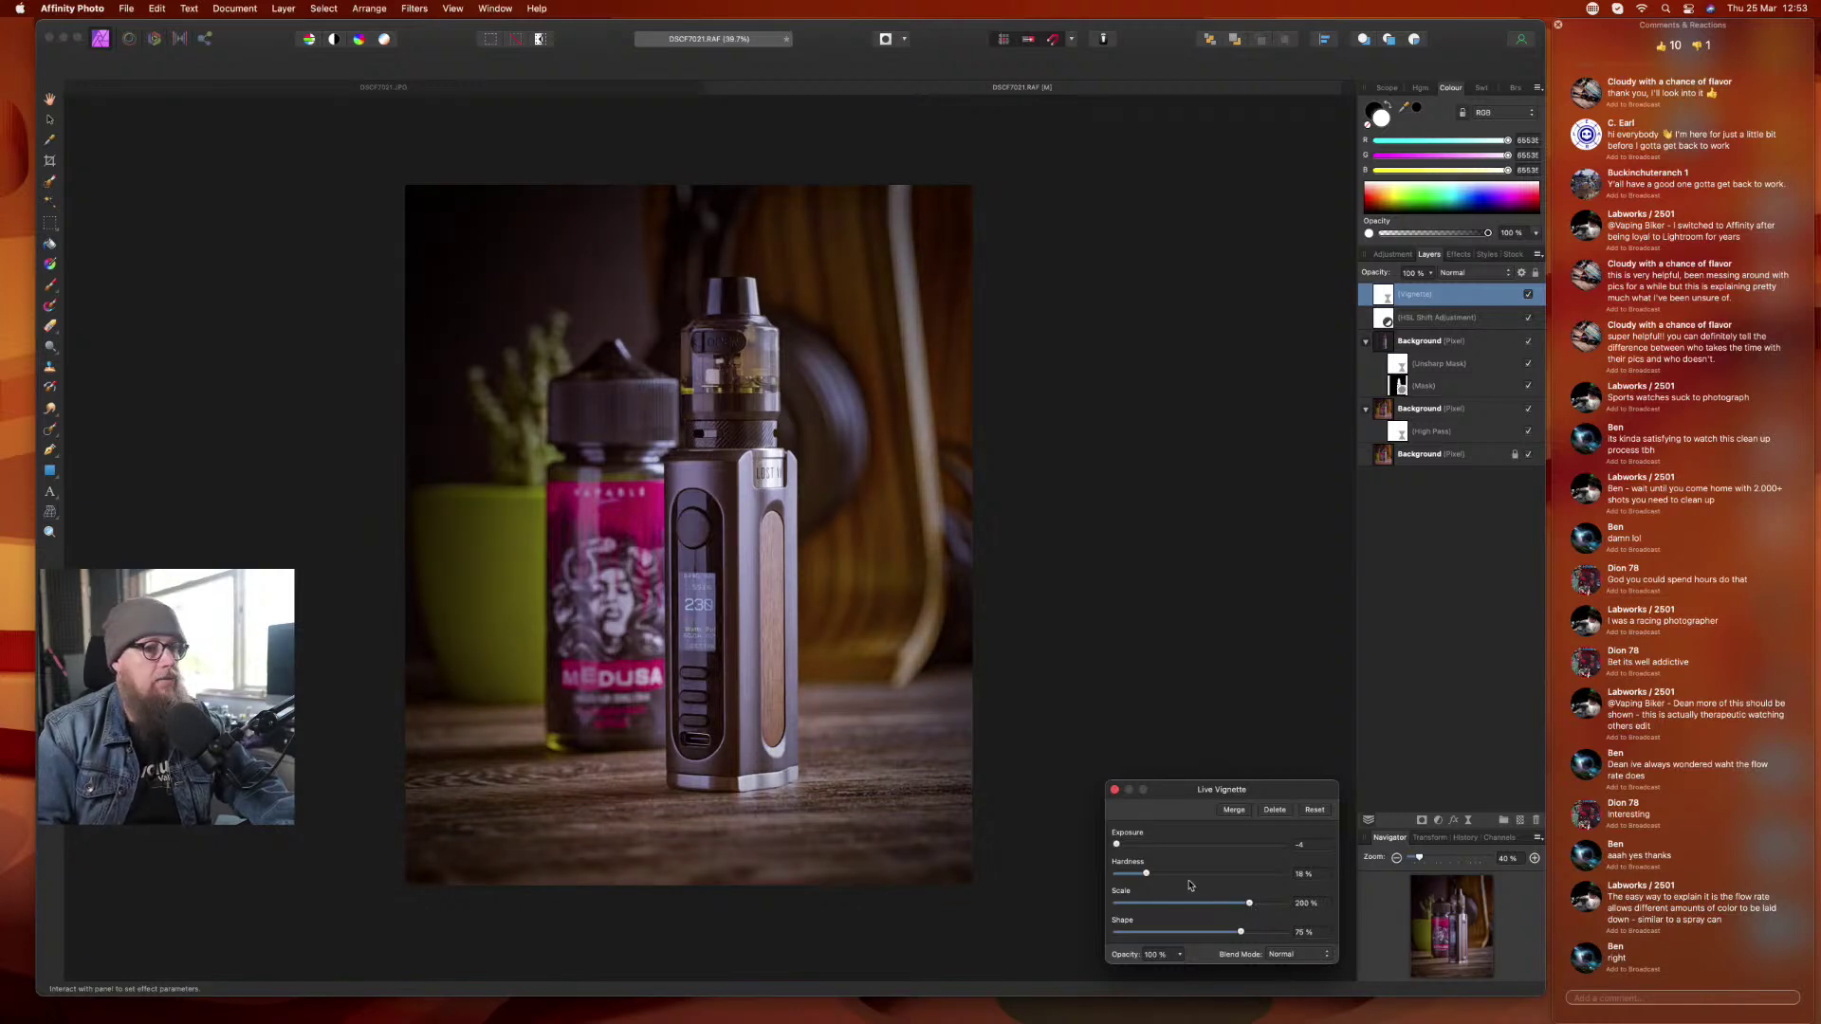
drag(1147, 875, 1132, 877)
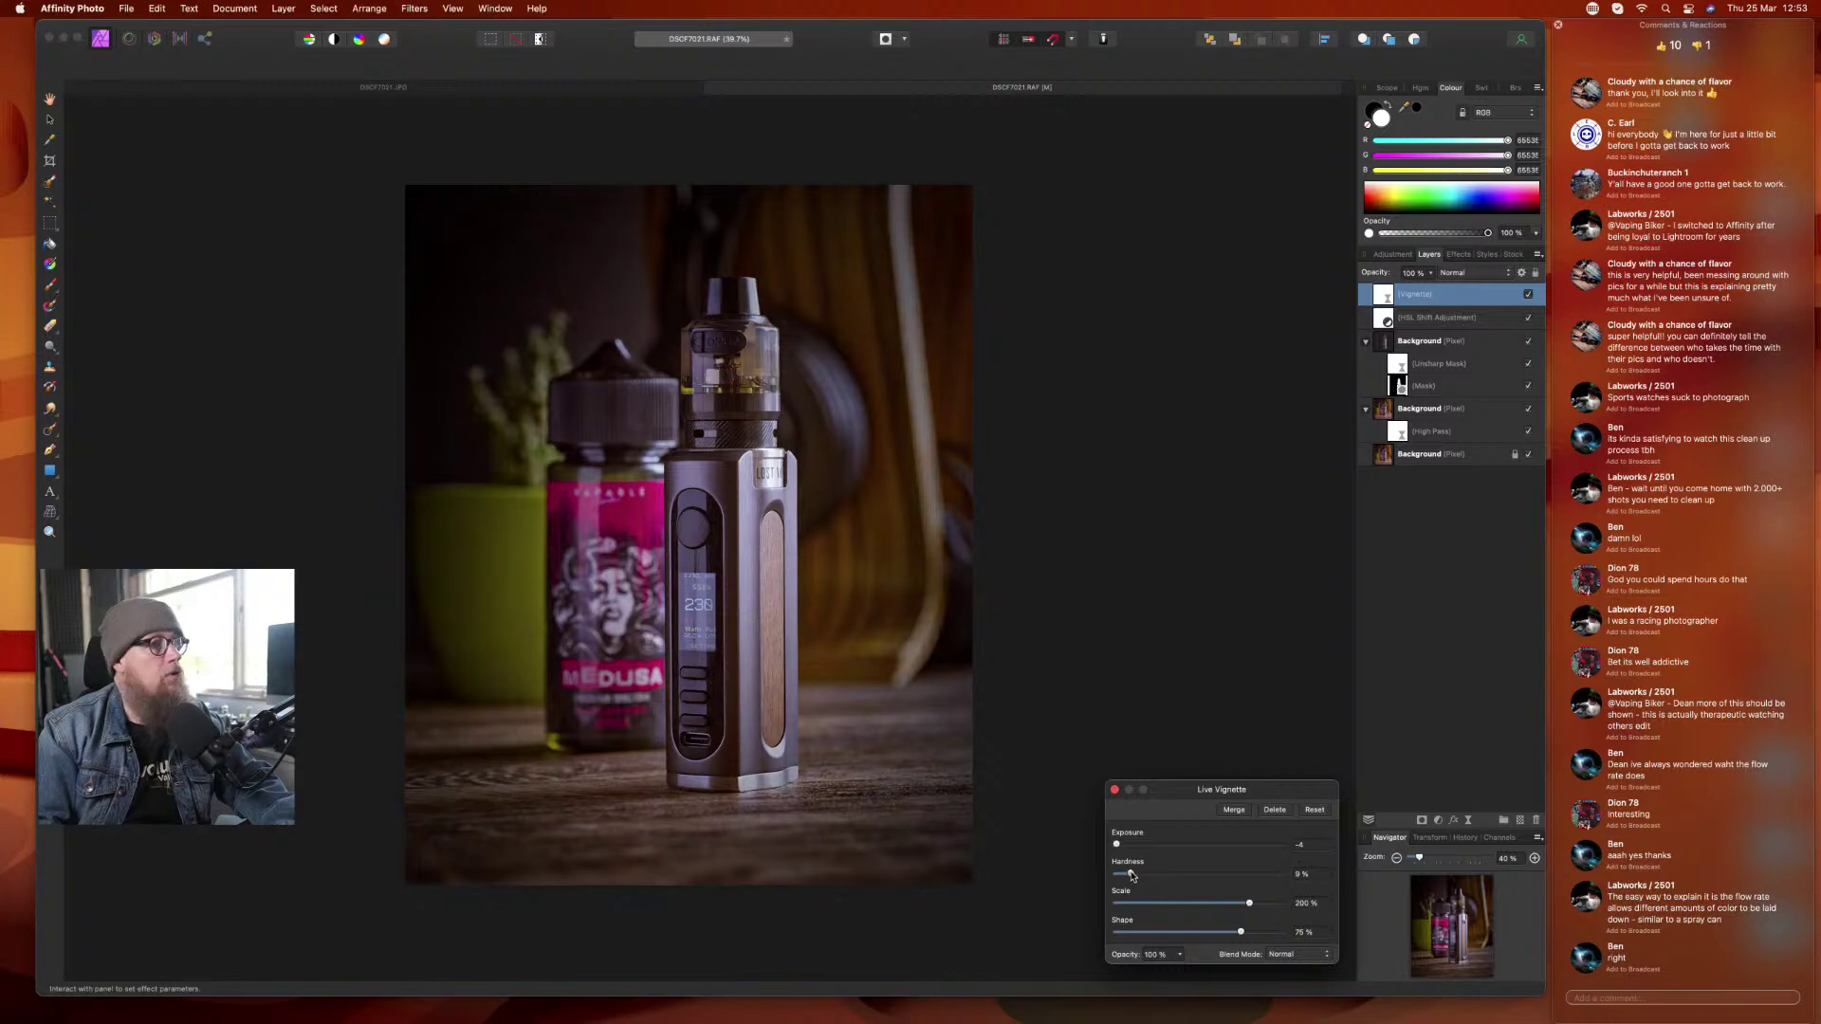
drag(1251, 908, 1262, 908)
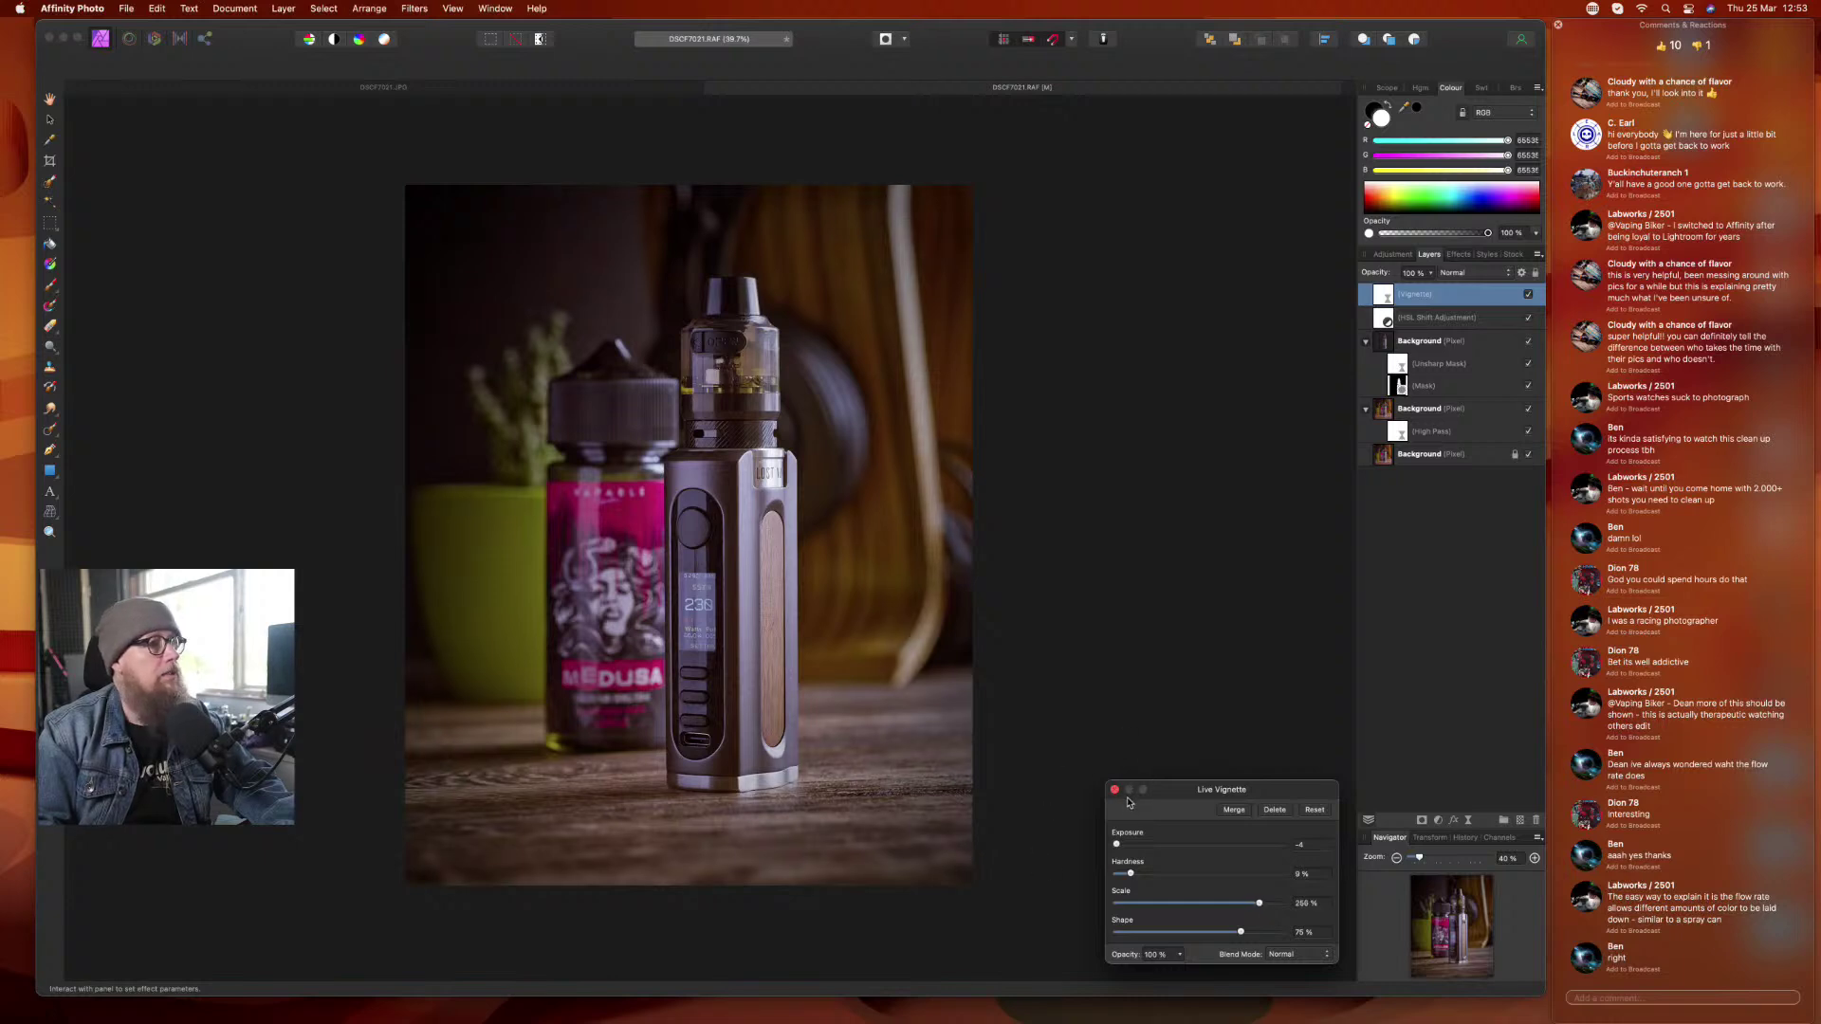
- Set the vignette exposure to about -2.9, close its settings and switch the filter off and on to compare
drag(1118, 847, 1149, 868)
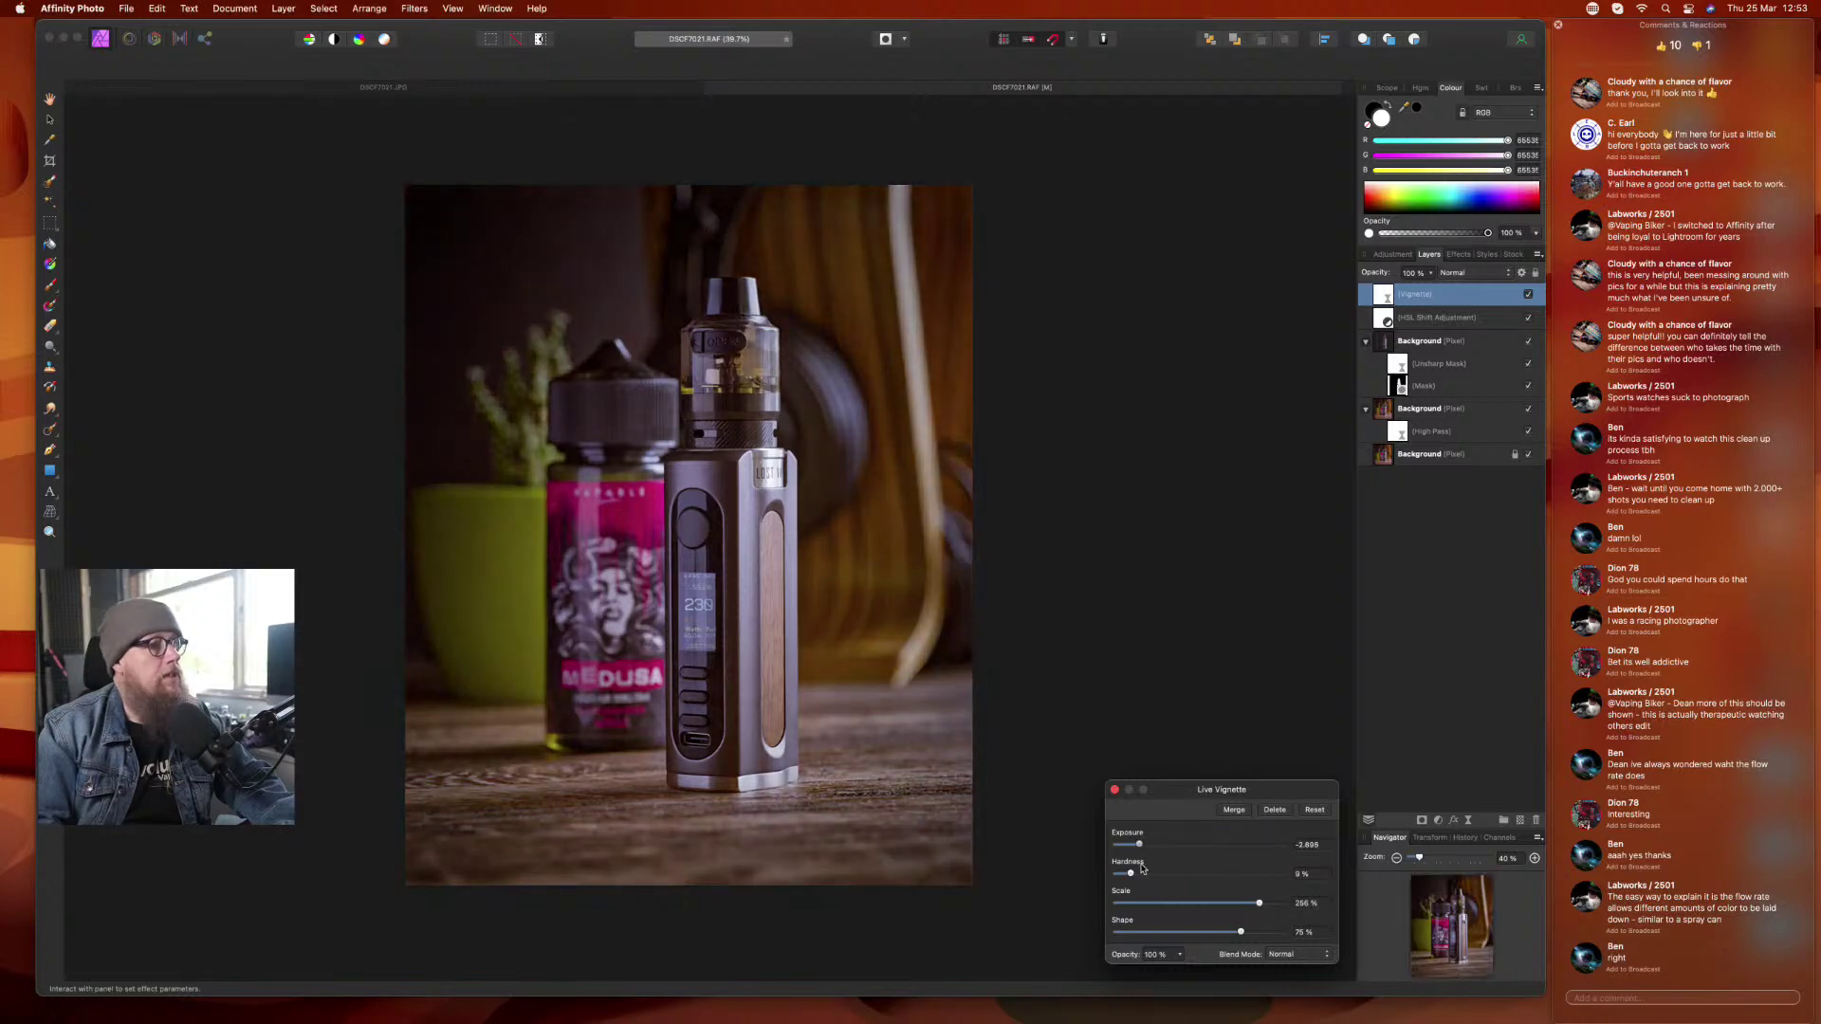
key(b)
click(1115, 789)
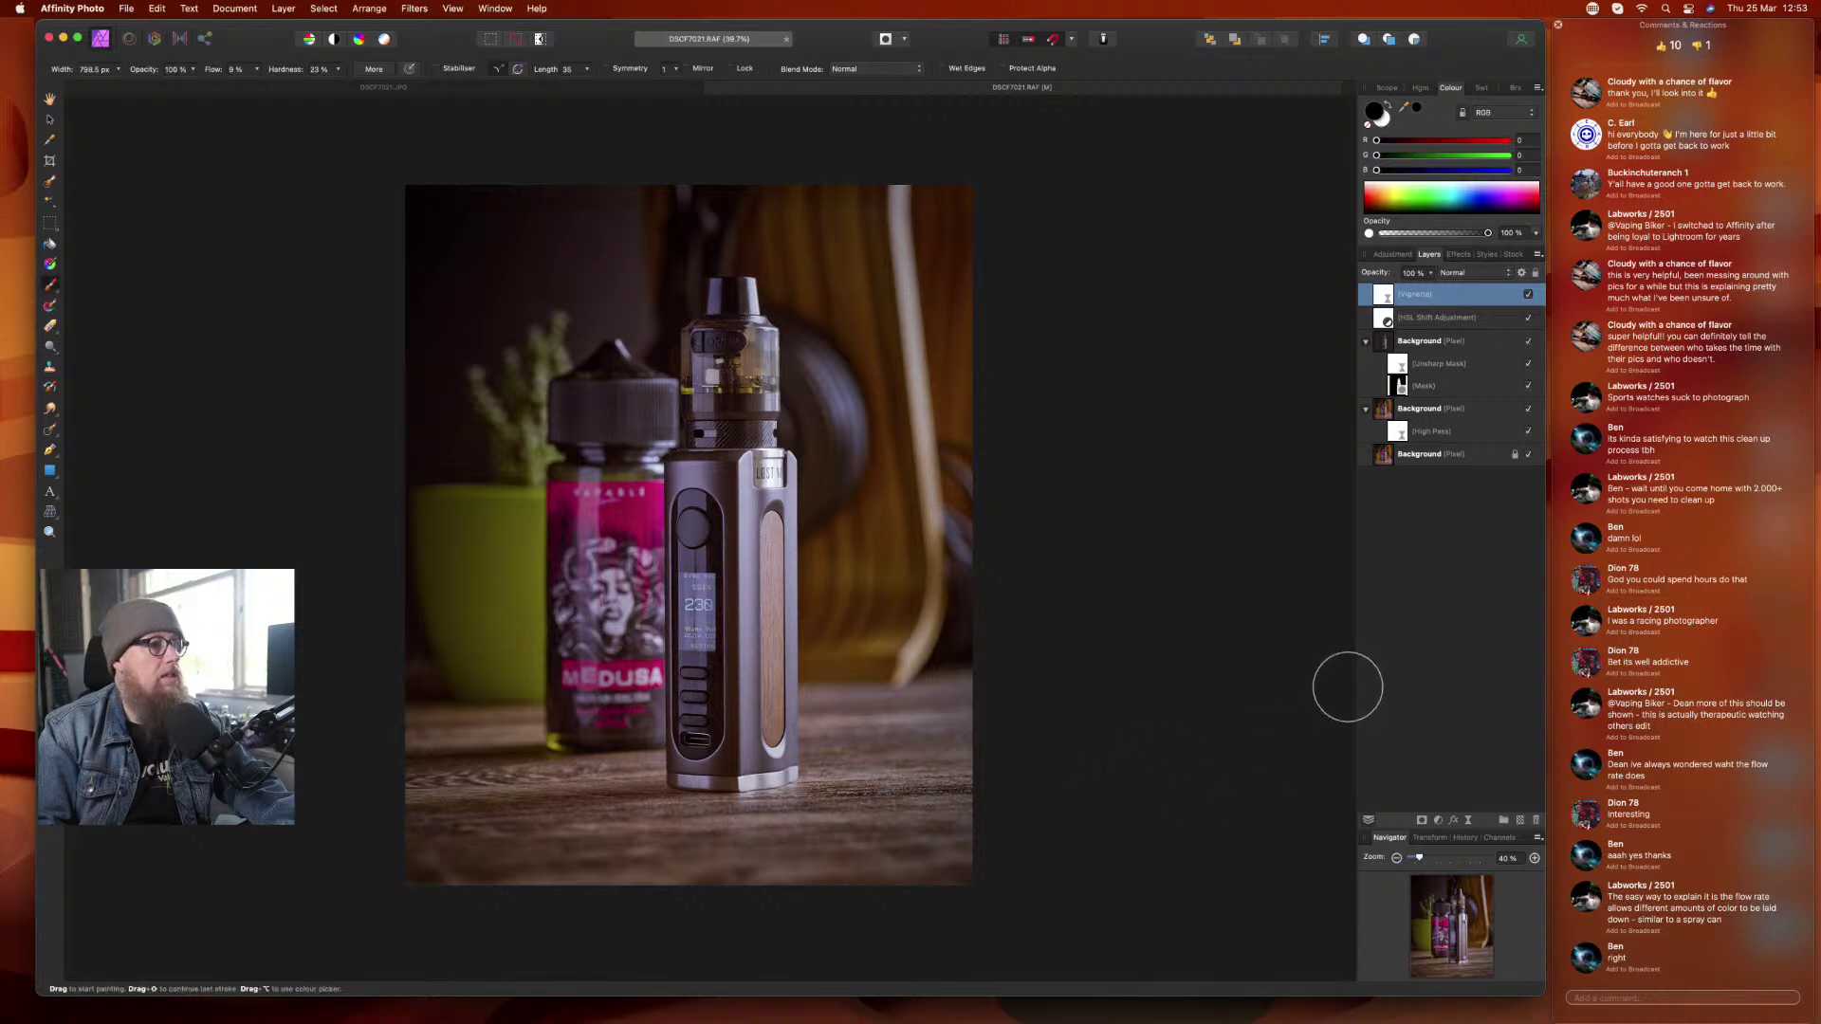
click(1529, 295)
click(1529, 295)
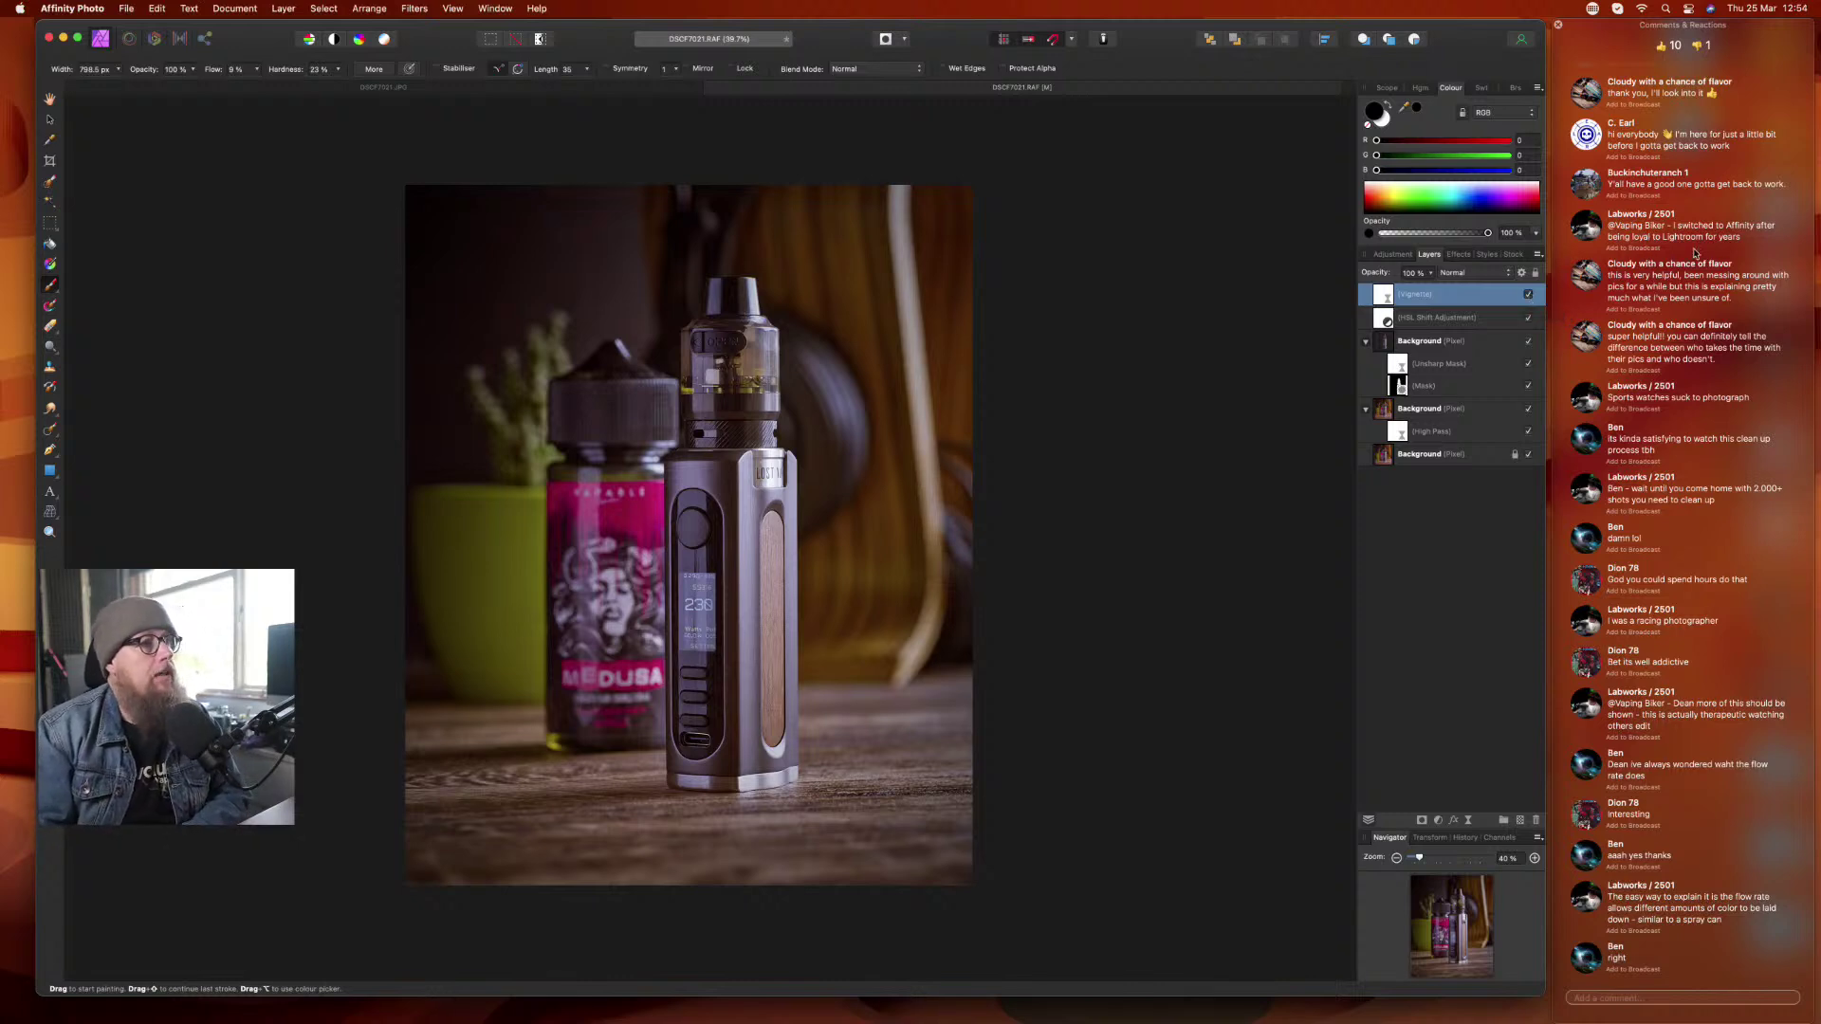
- Add a Shadows / Highlights adjustment at the top of the layer stack, raise its shadows and close its settings
click(1435, 588)
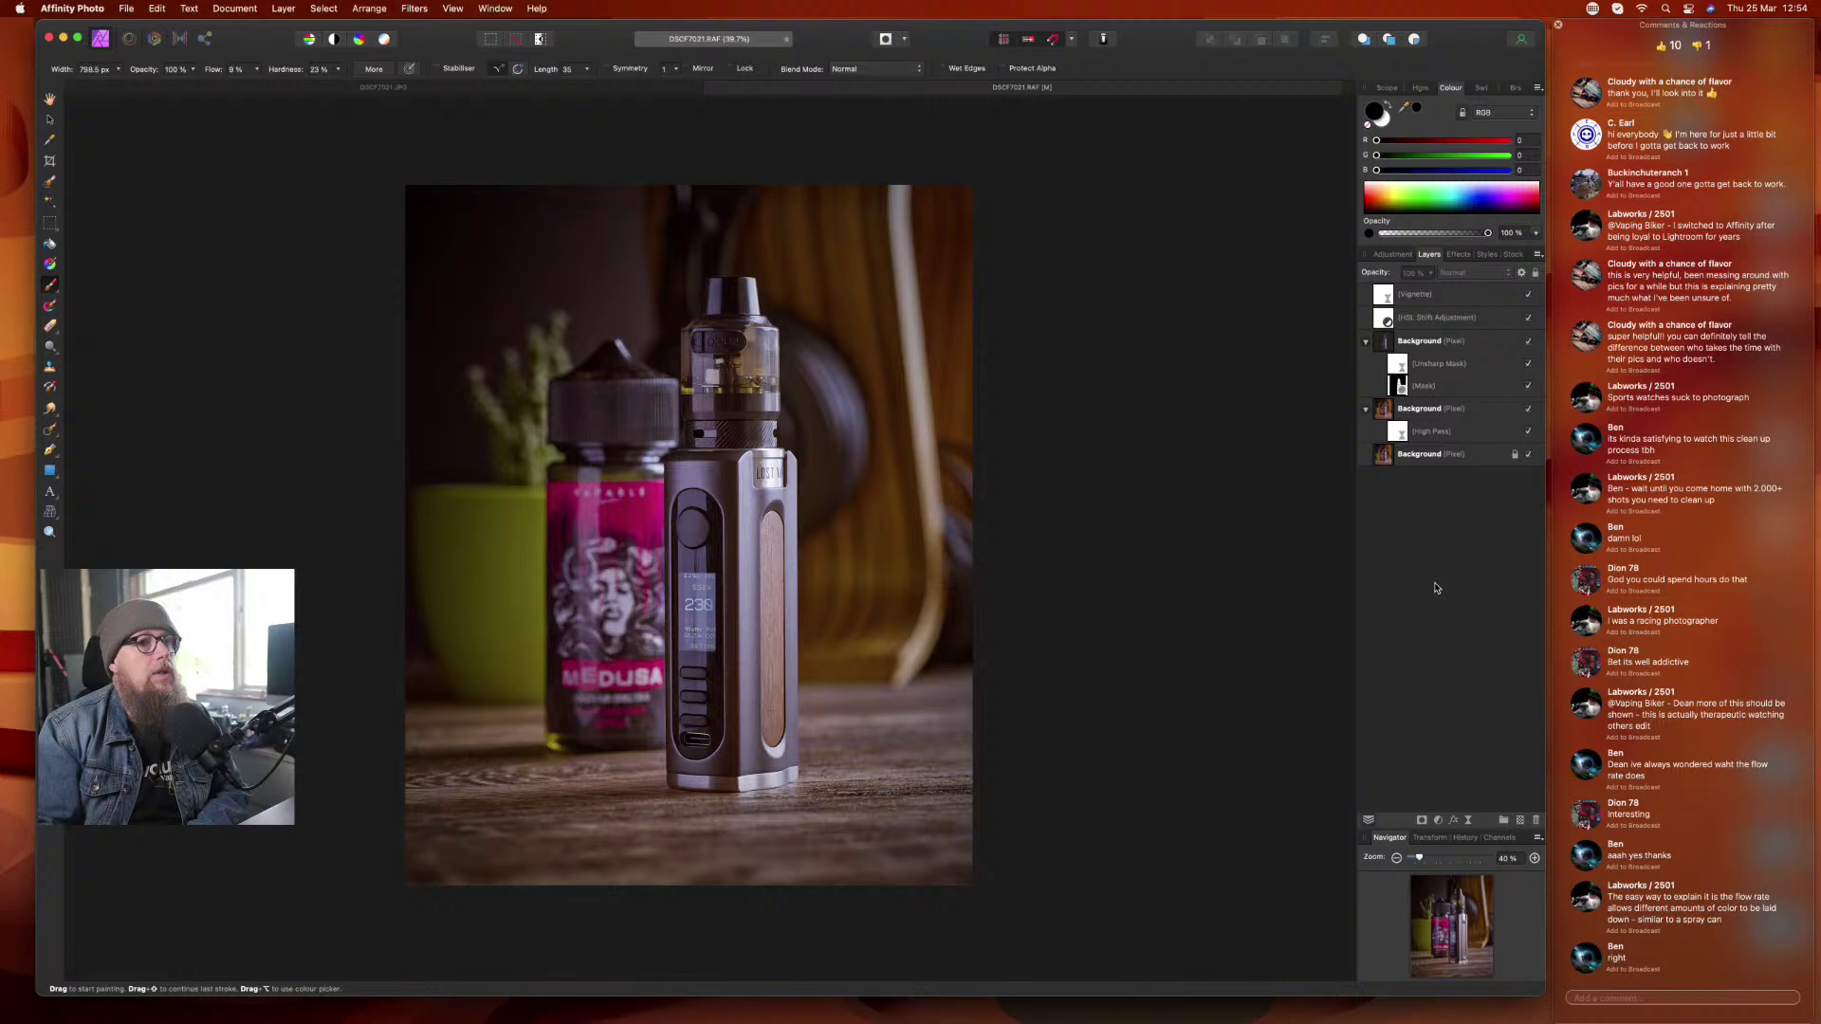
click(1441, 820)
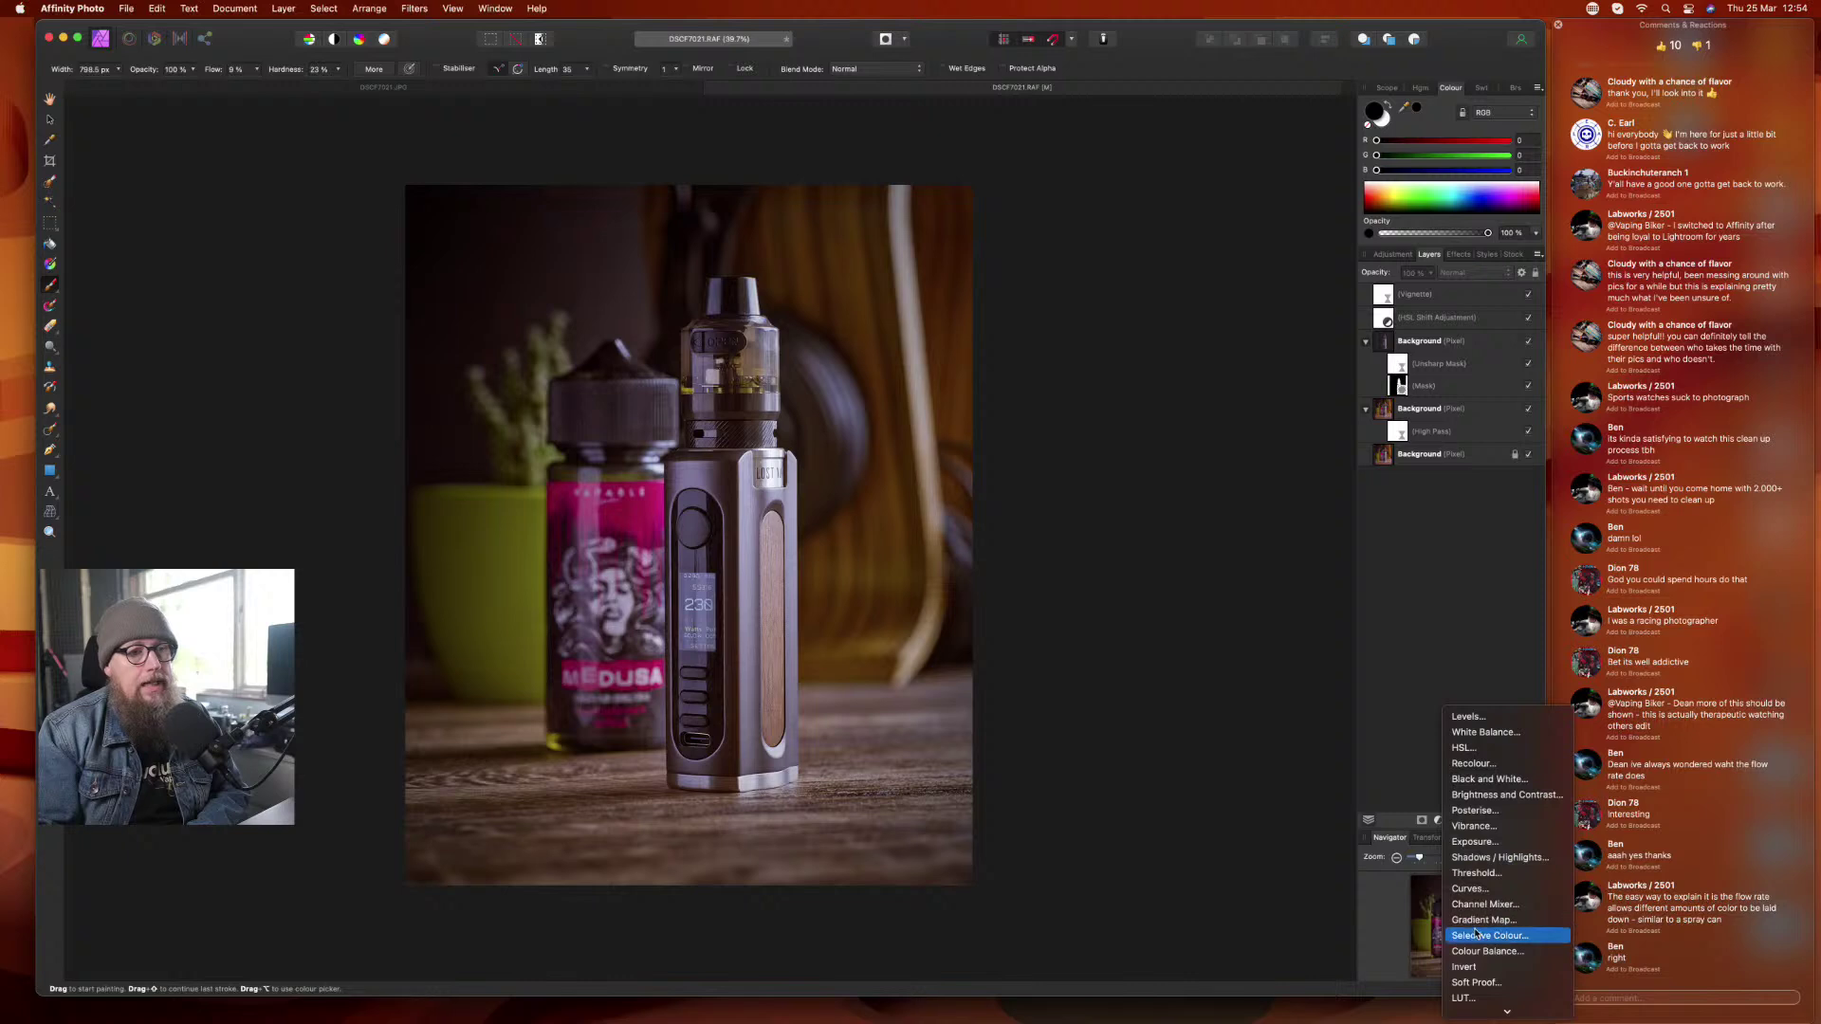
click(1481, 858)
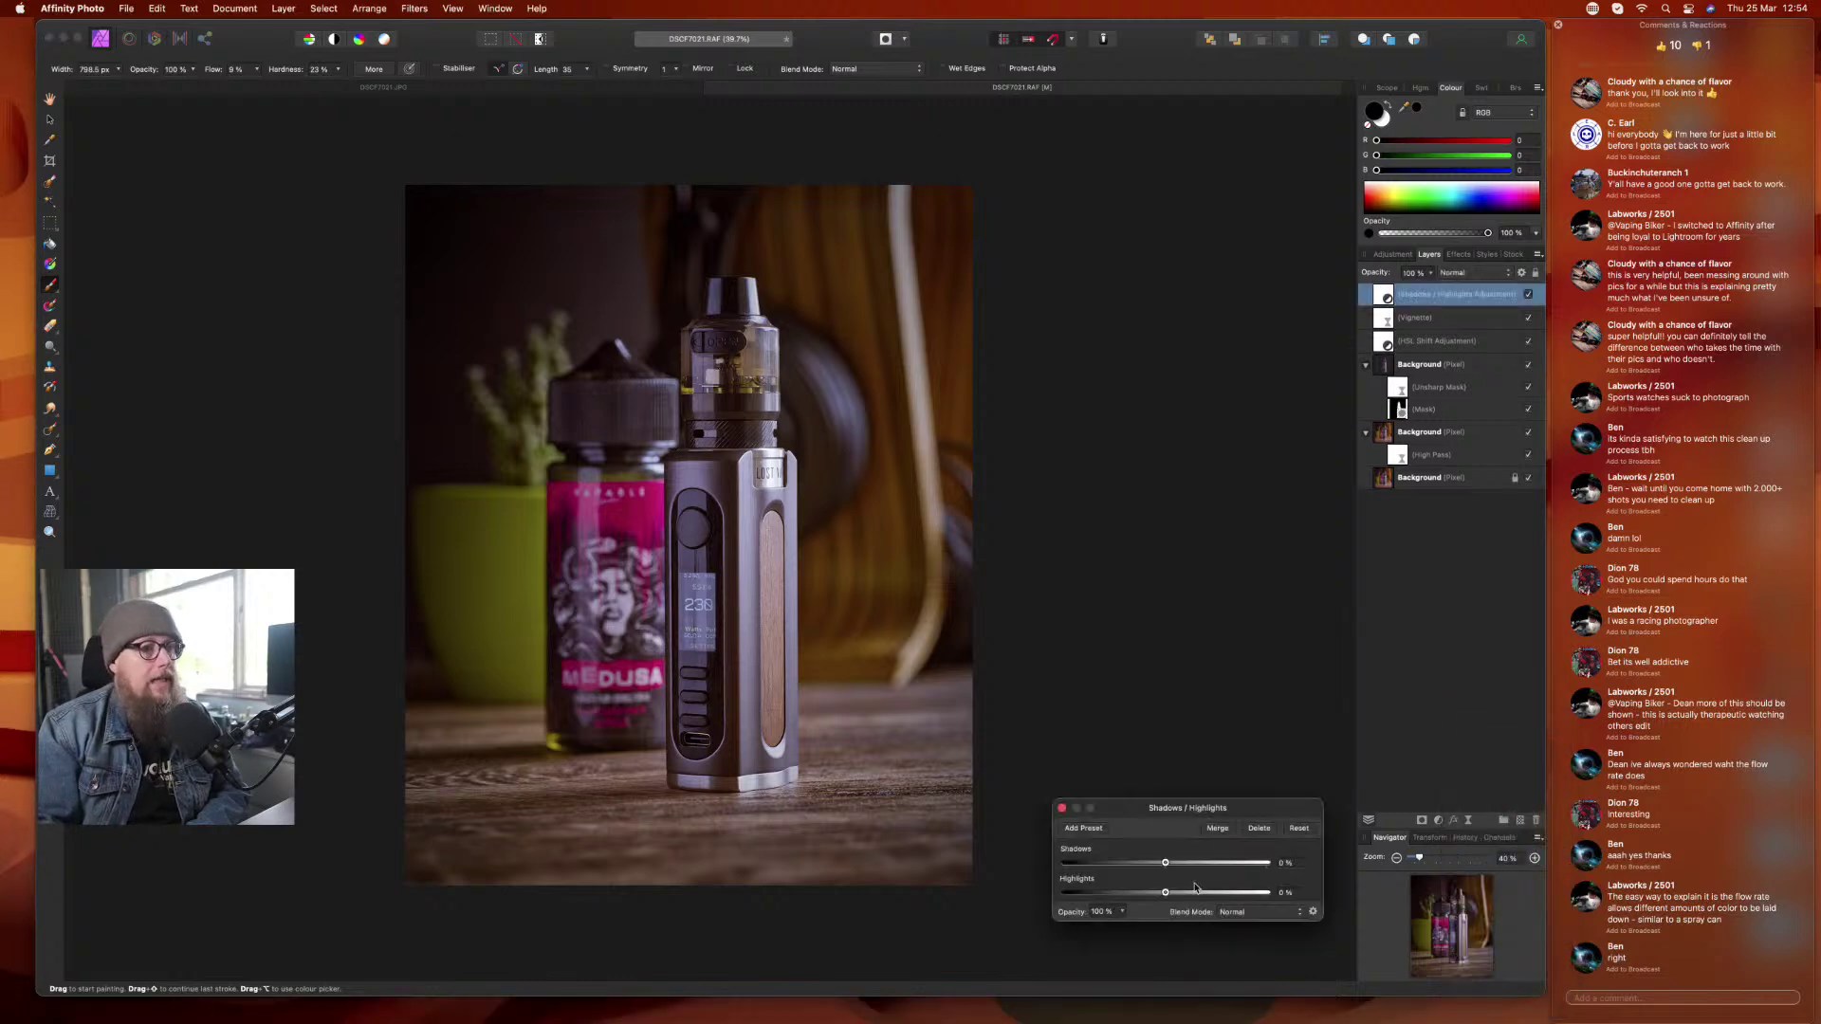
drag(1164, 862, 1206, 864)
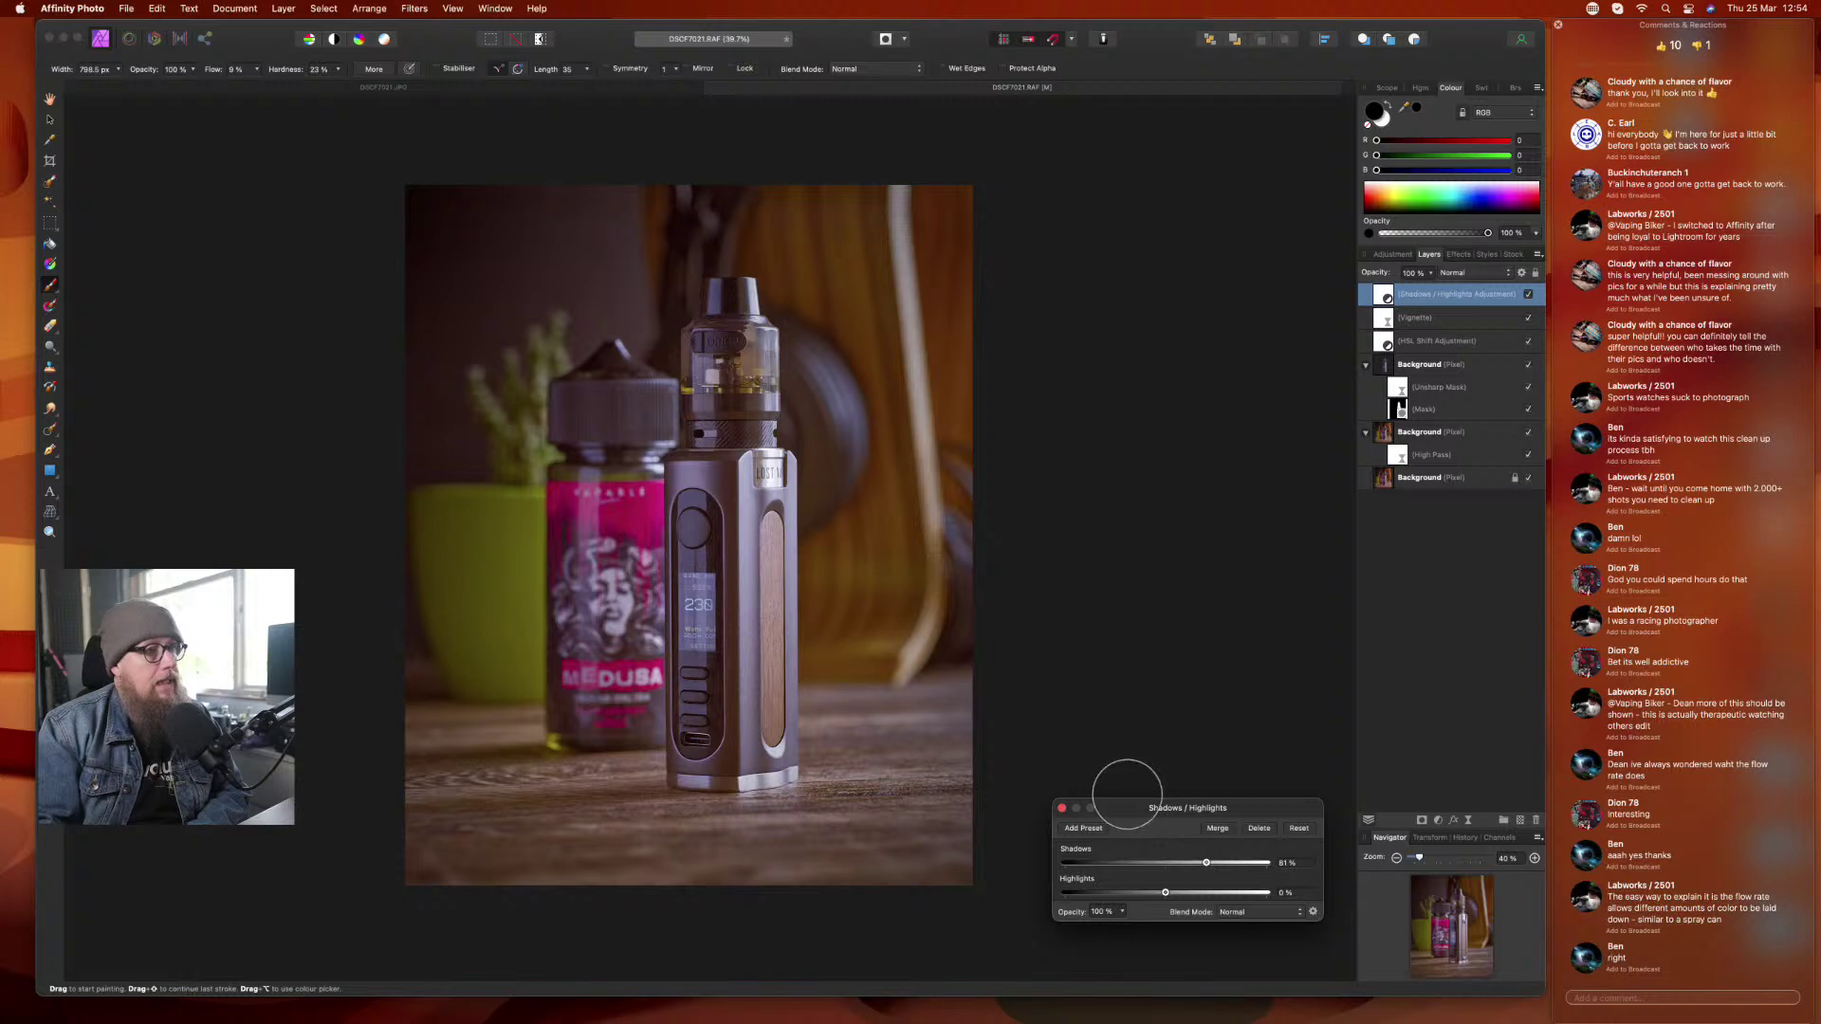
click(1064, 809)
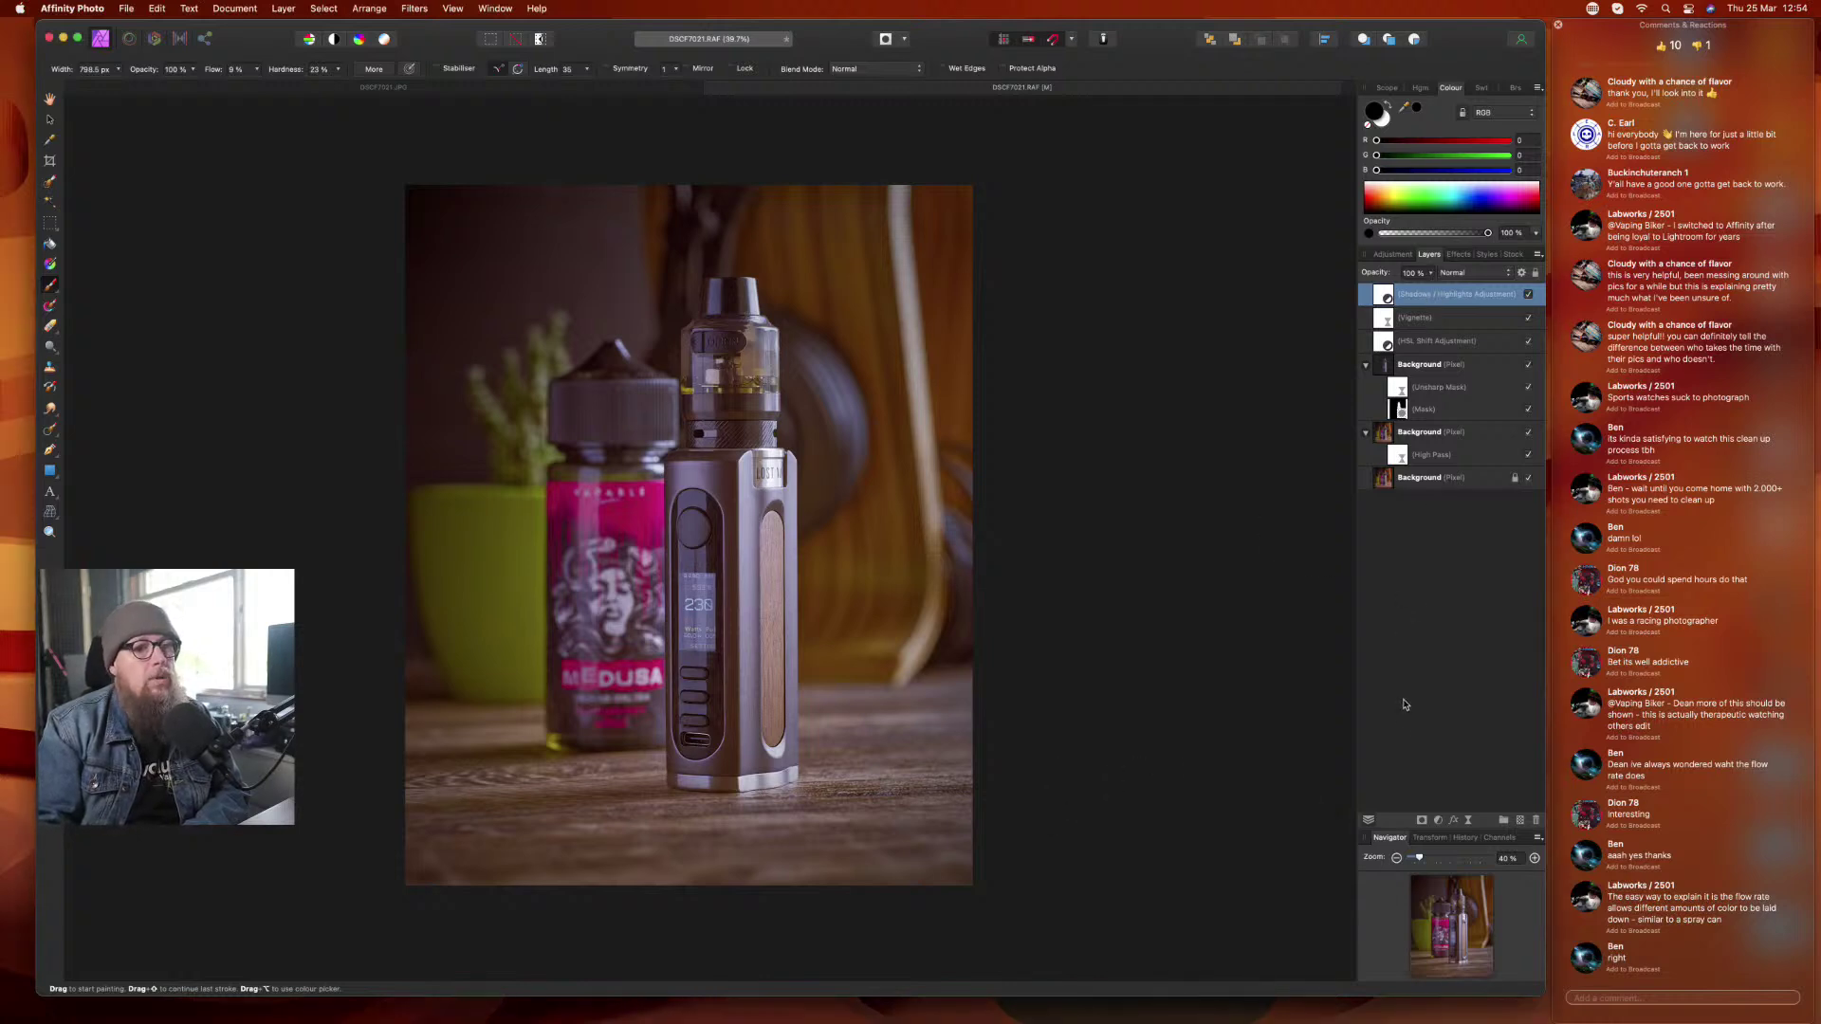
- Add a mask to the Shadows / Highlights adjustment and invert it to black
click(1438, 821)
click(1393, 319)
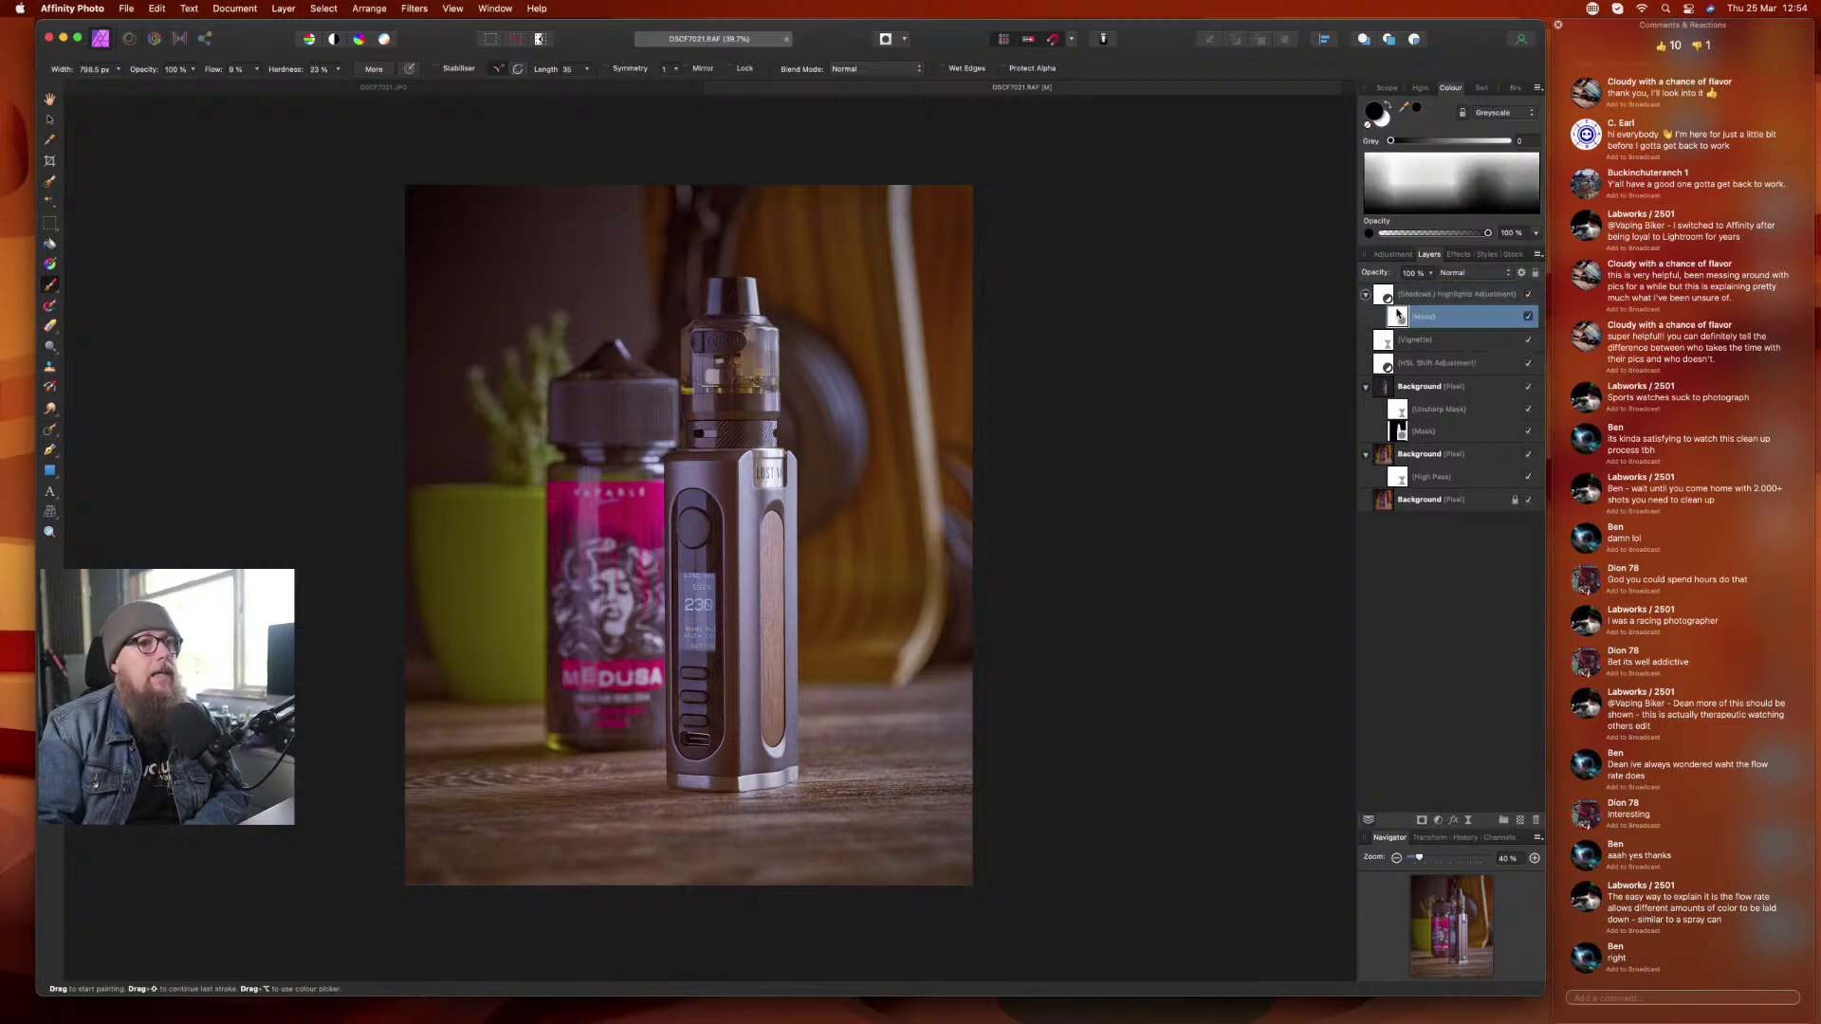
click(284, 9)
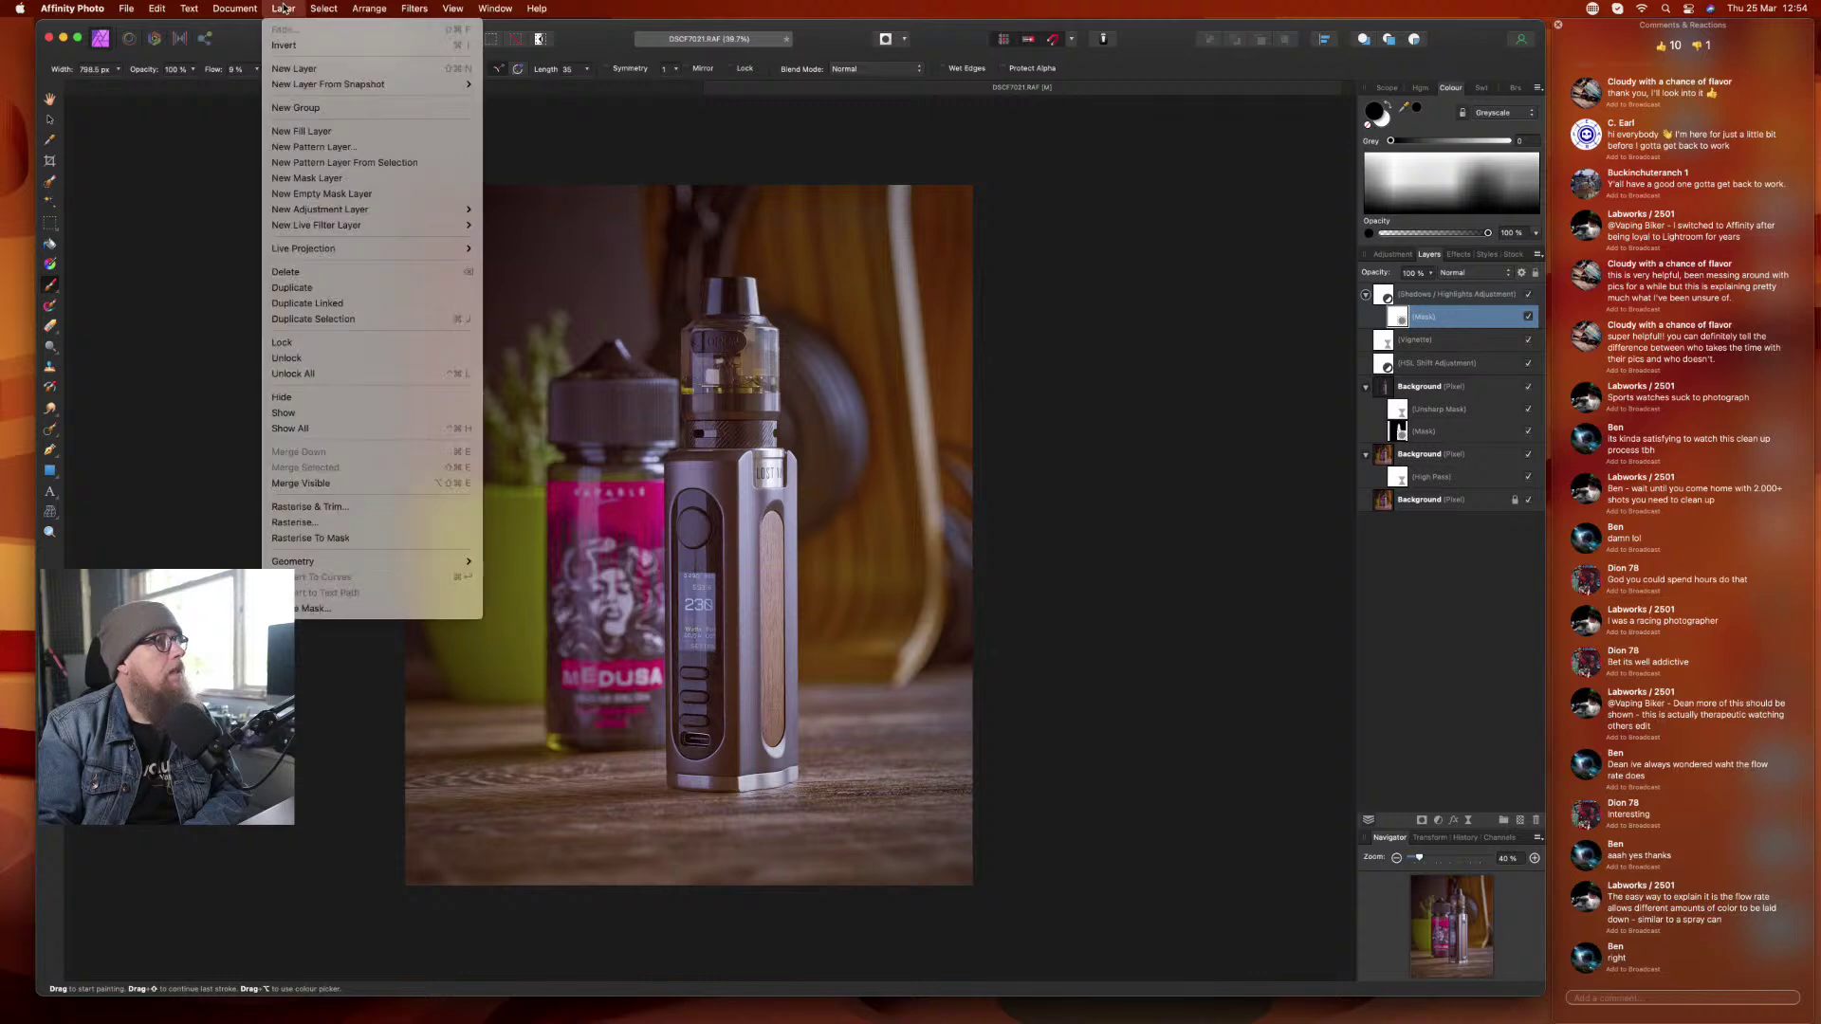
click(293, 48)
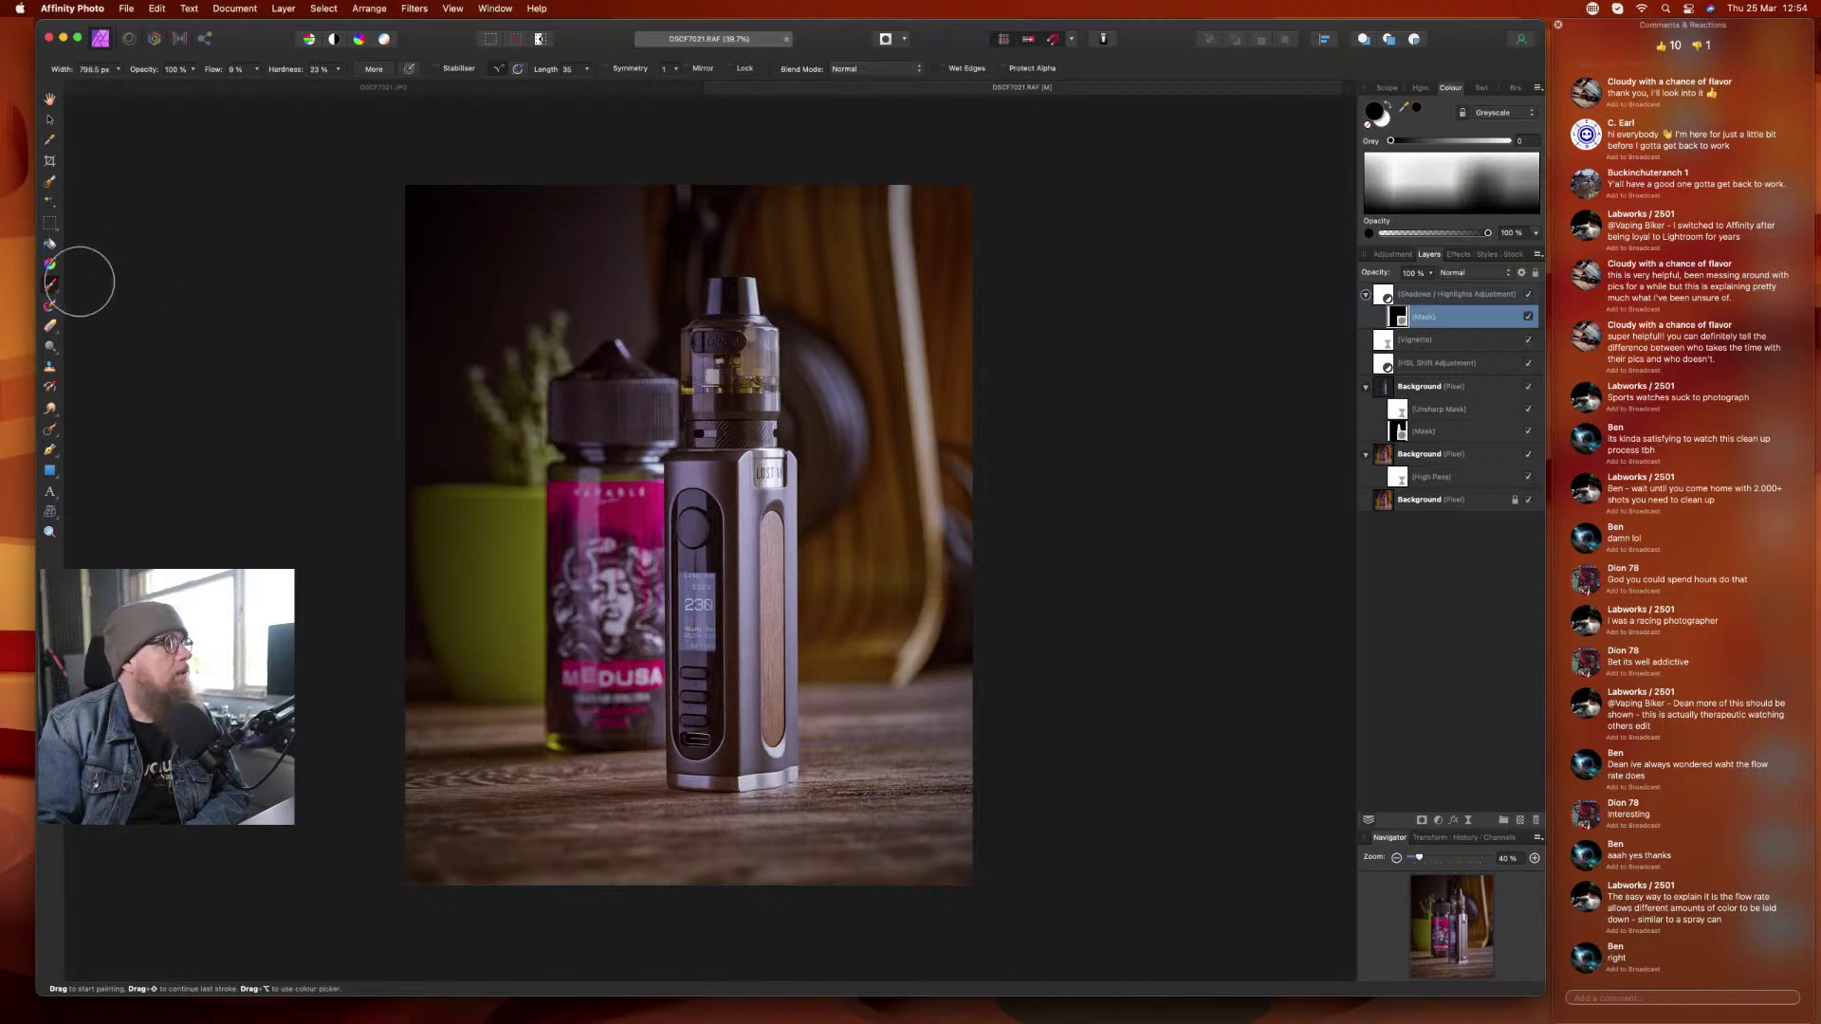
- Set the paint brush to white with 4% hardness and 61% flow
click(1389, 107)
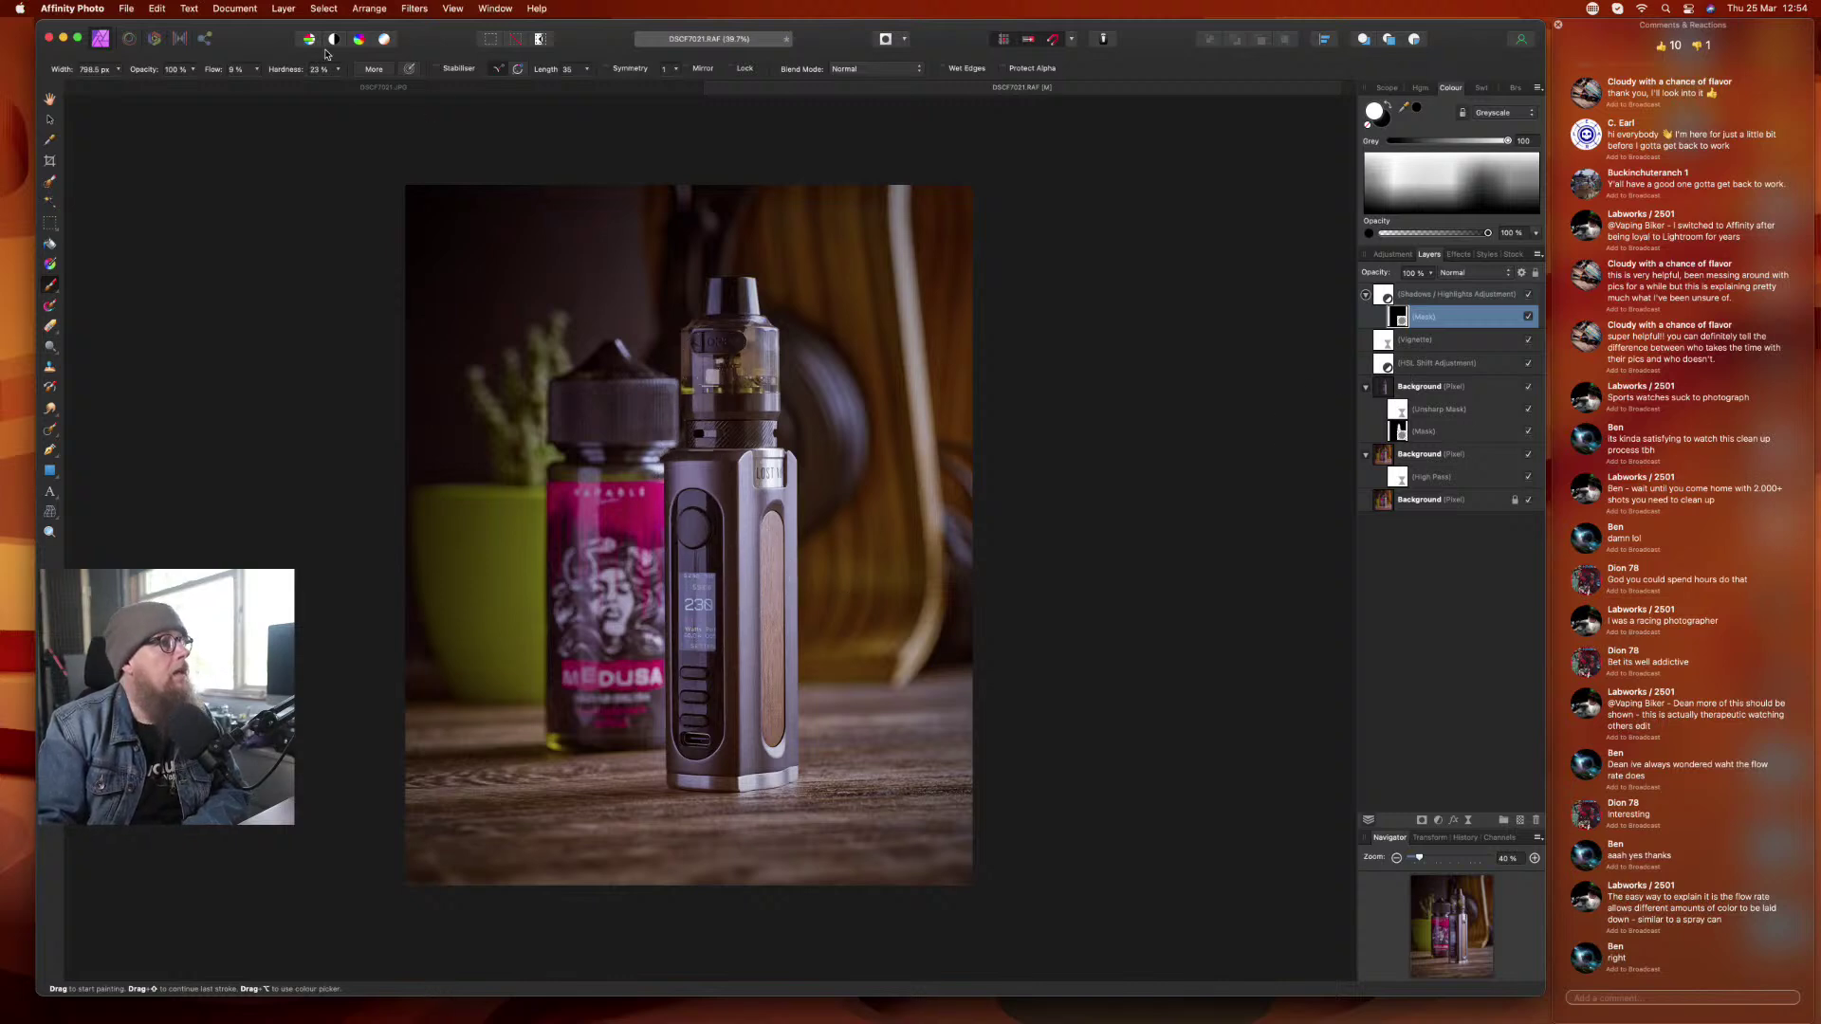
click(256, 69)
drag(254, 83, 314, 86)
click(338, 69)
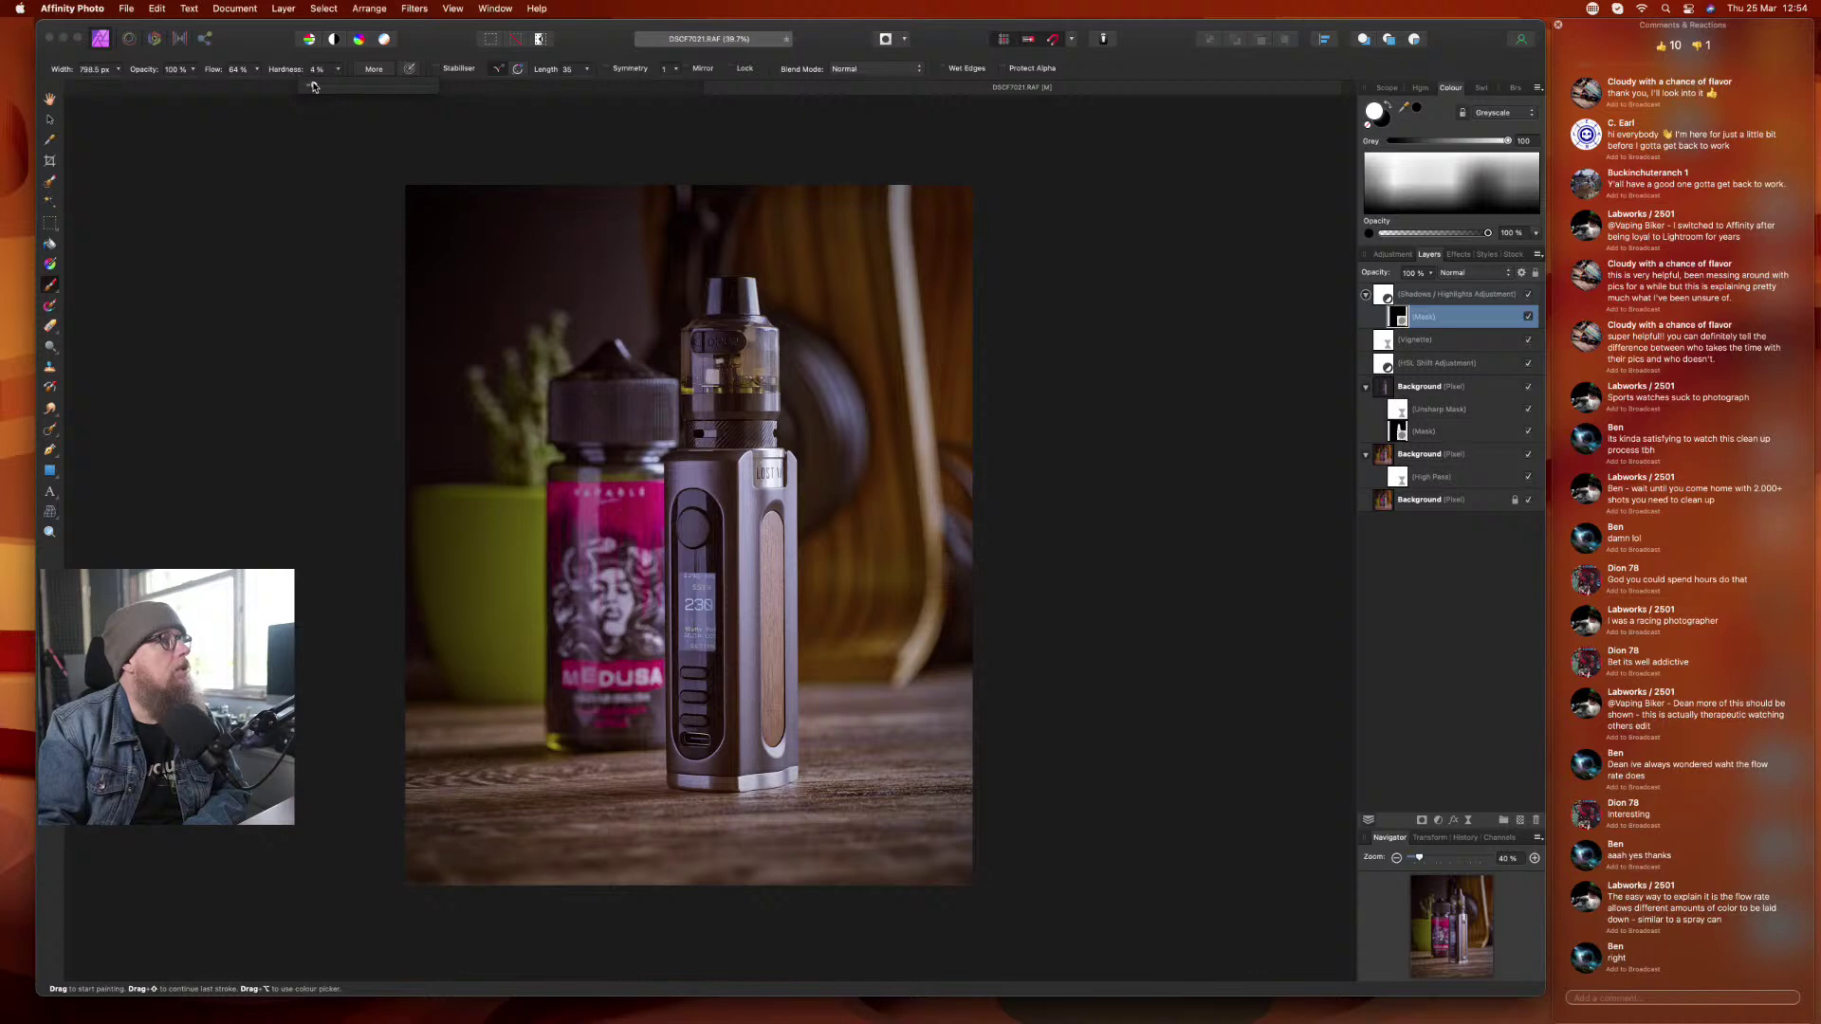
click(253, 70)
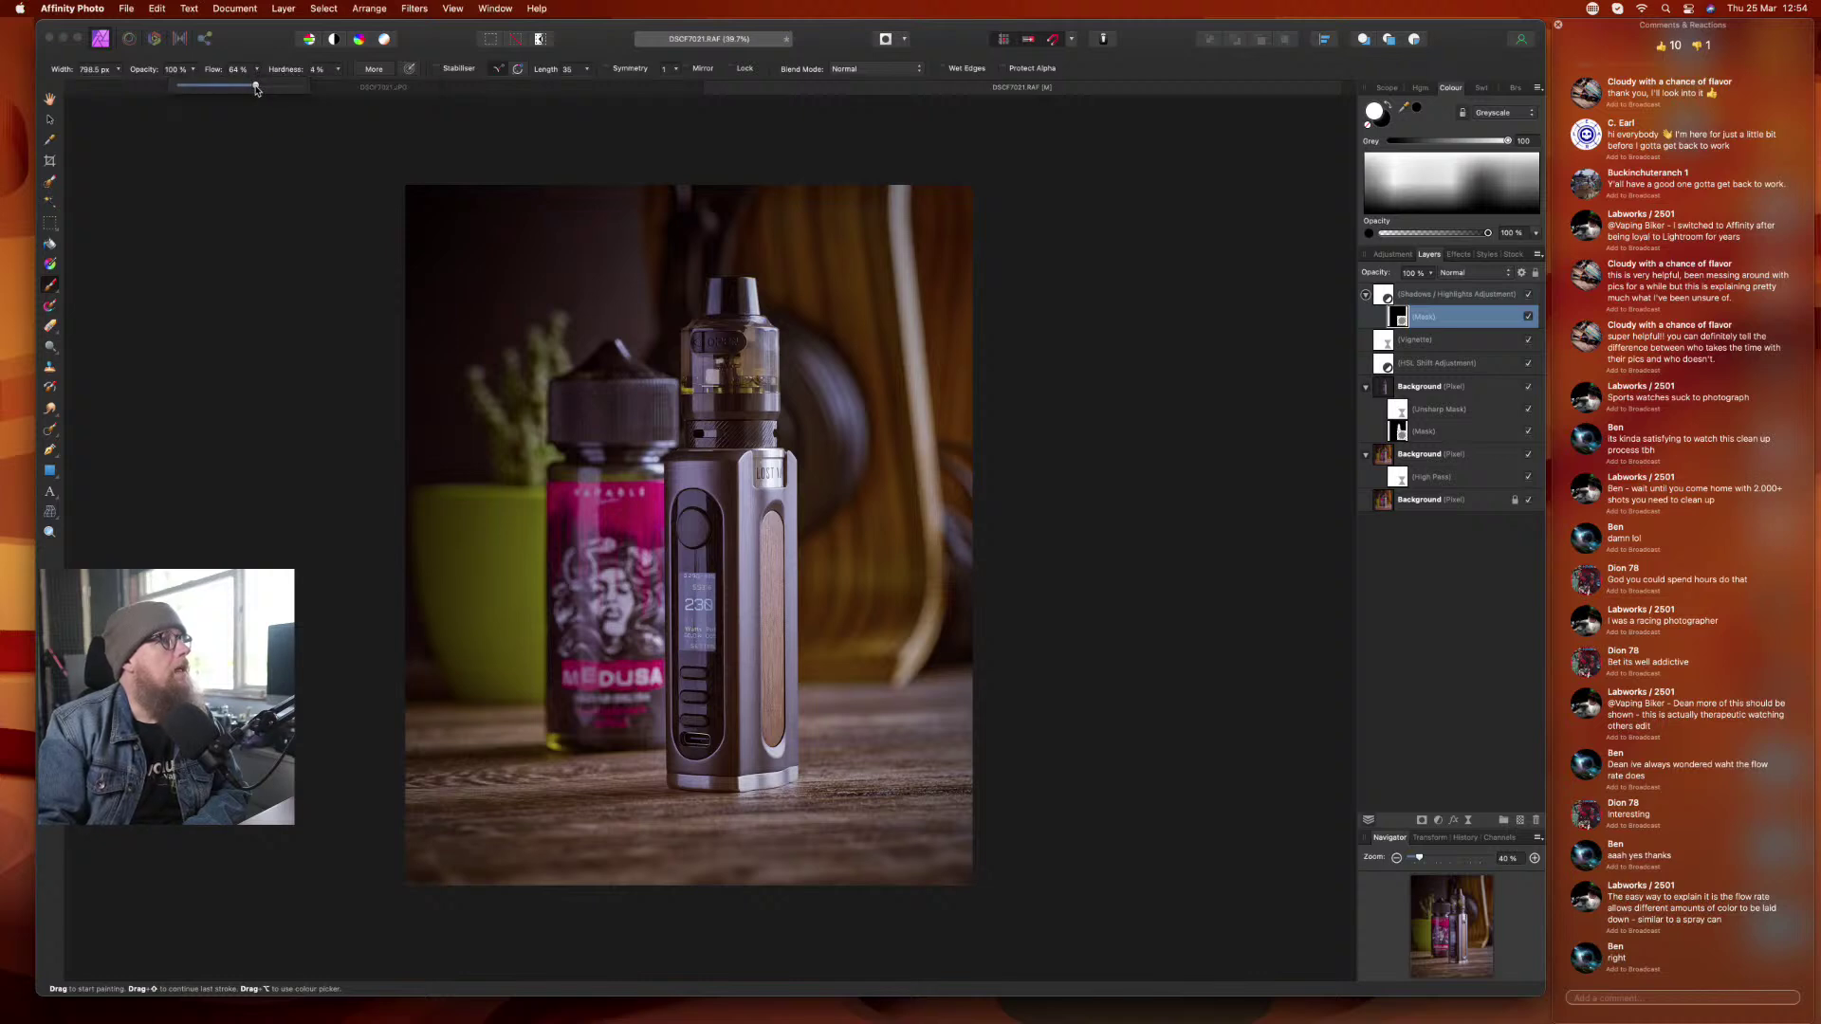
drag(255, 89, 252, 86)
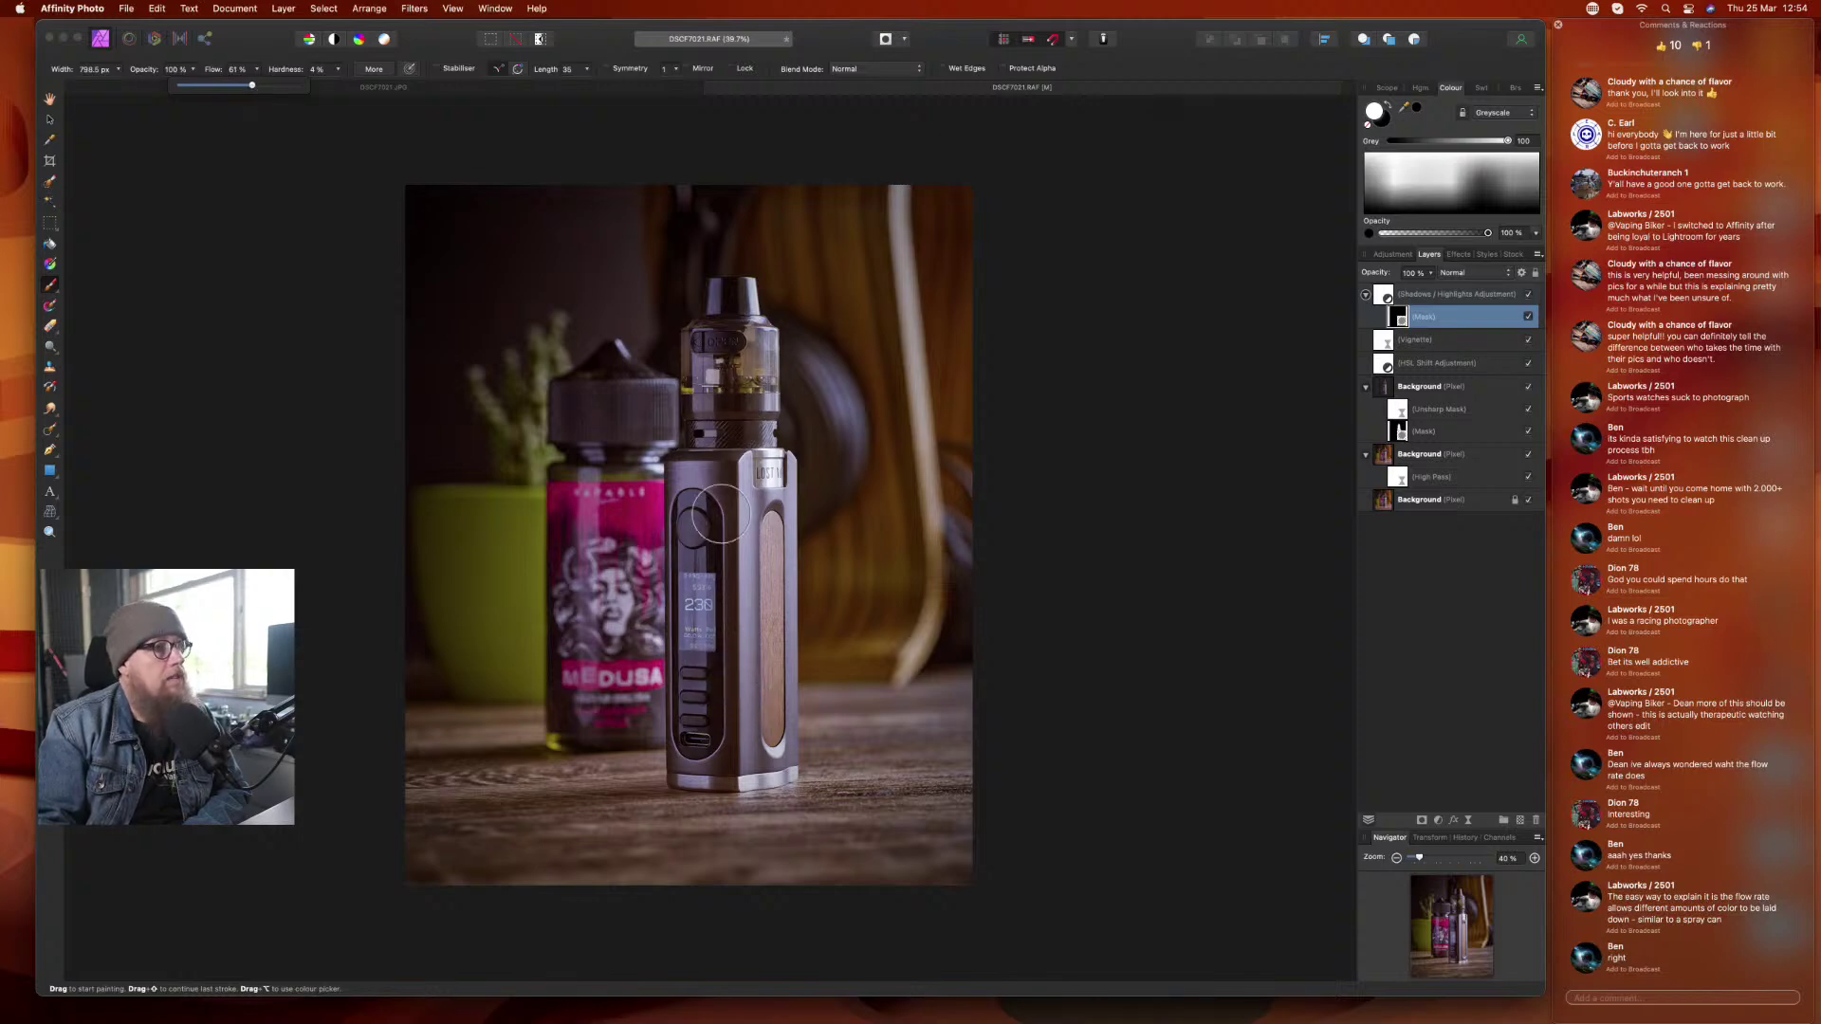
- Paint white on the mask over the vape device from tank to base, and switch the adjustment off and on to compare
scroll(748, 403, up, 3)
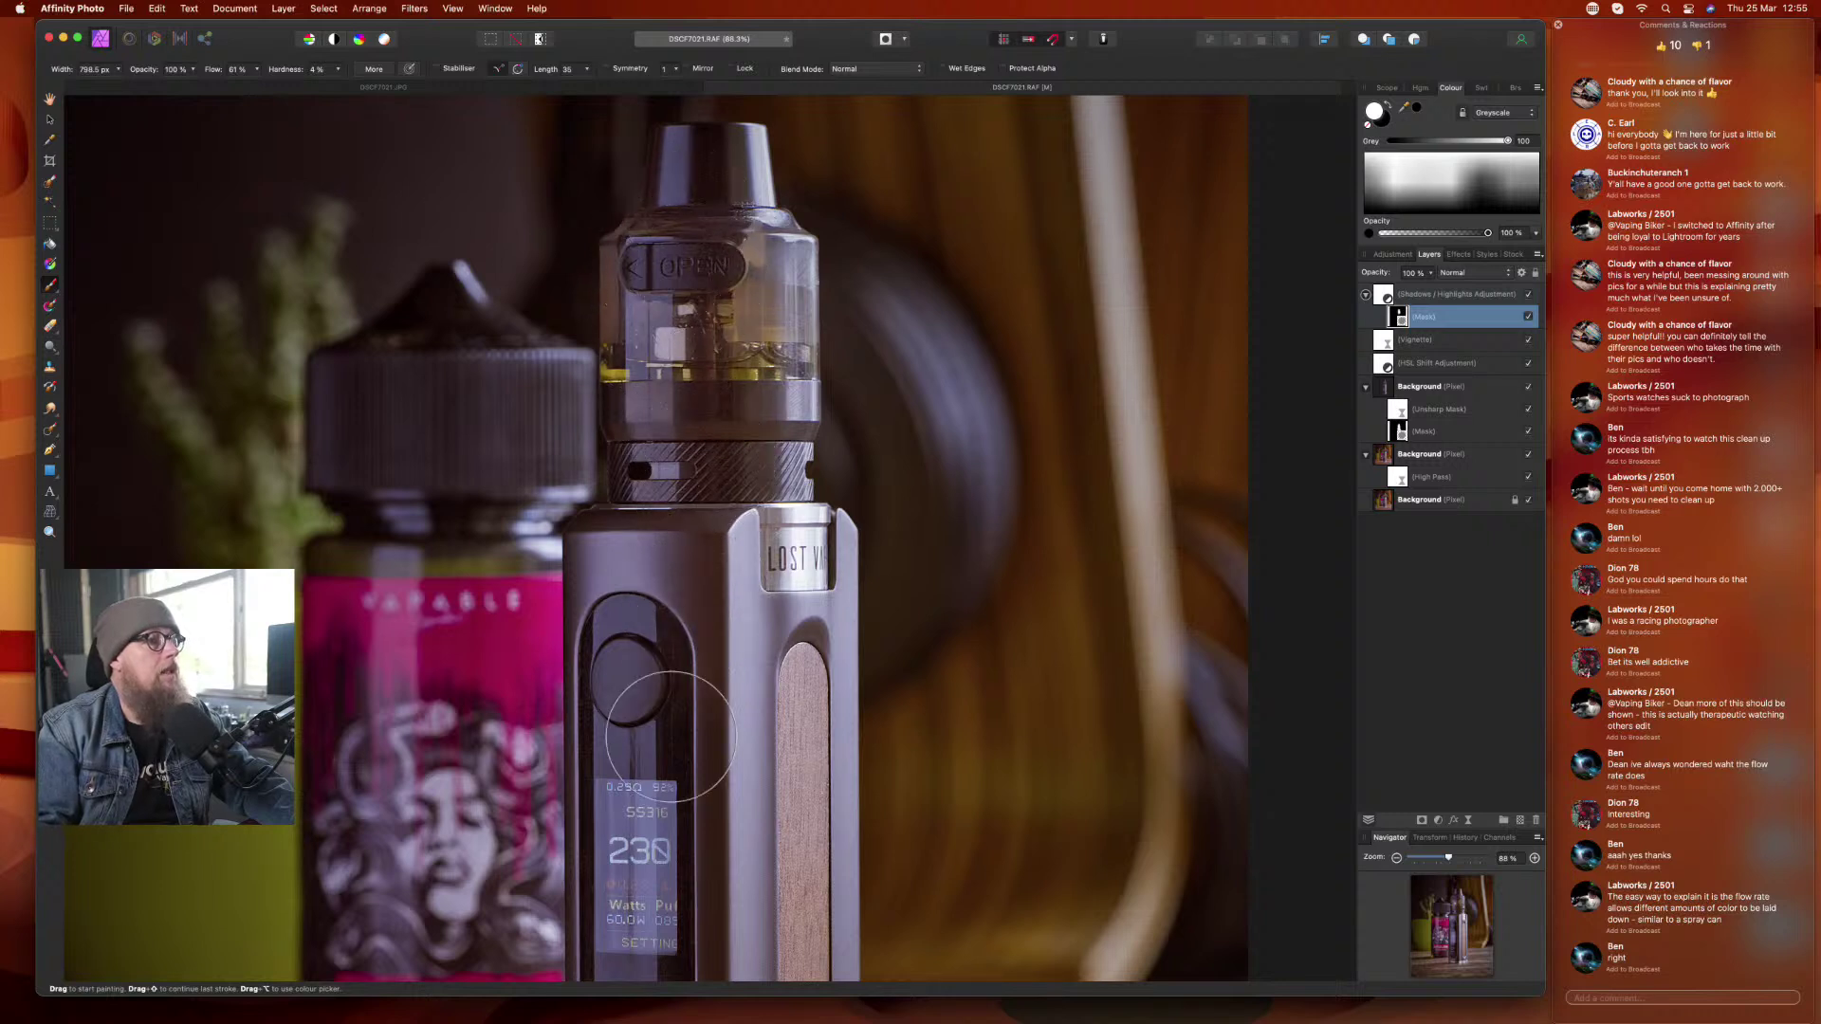
scroll(668, 697, down, 5)
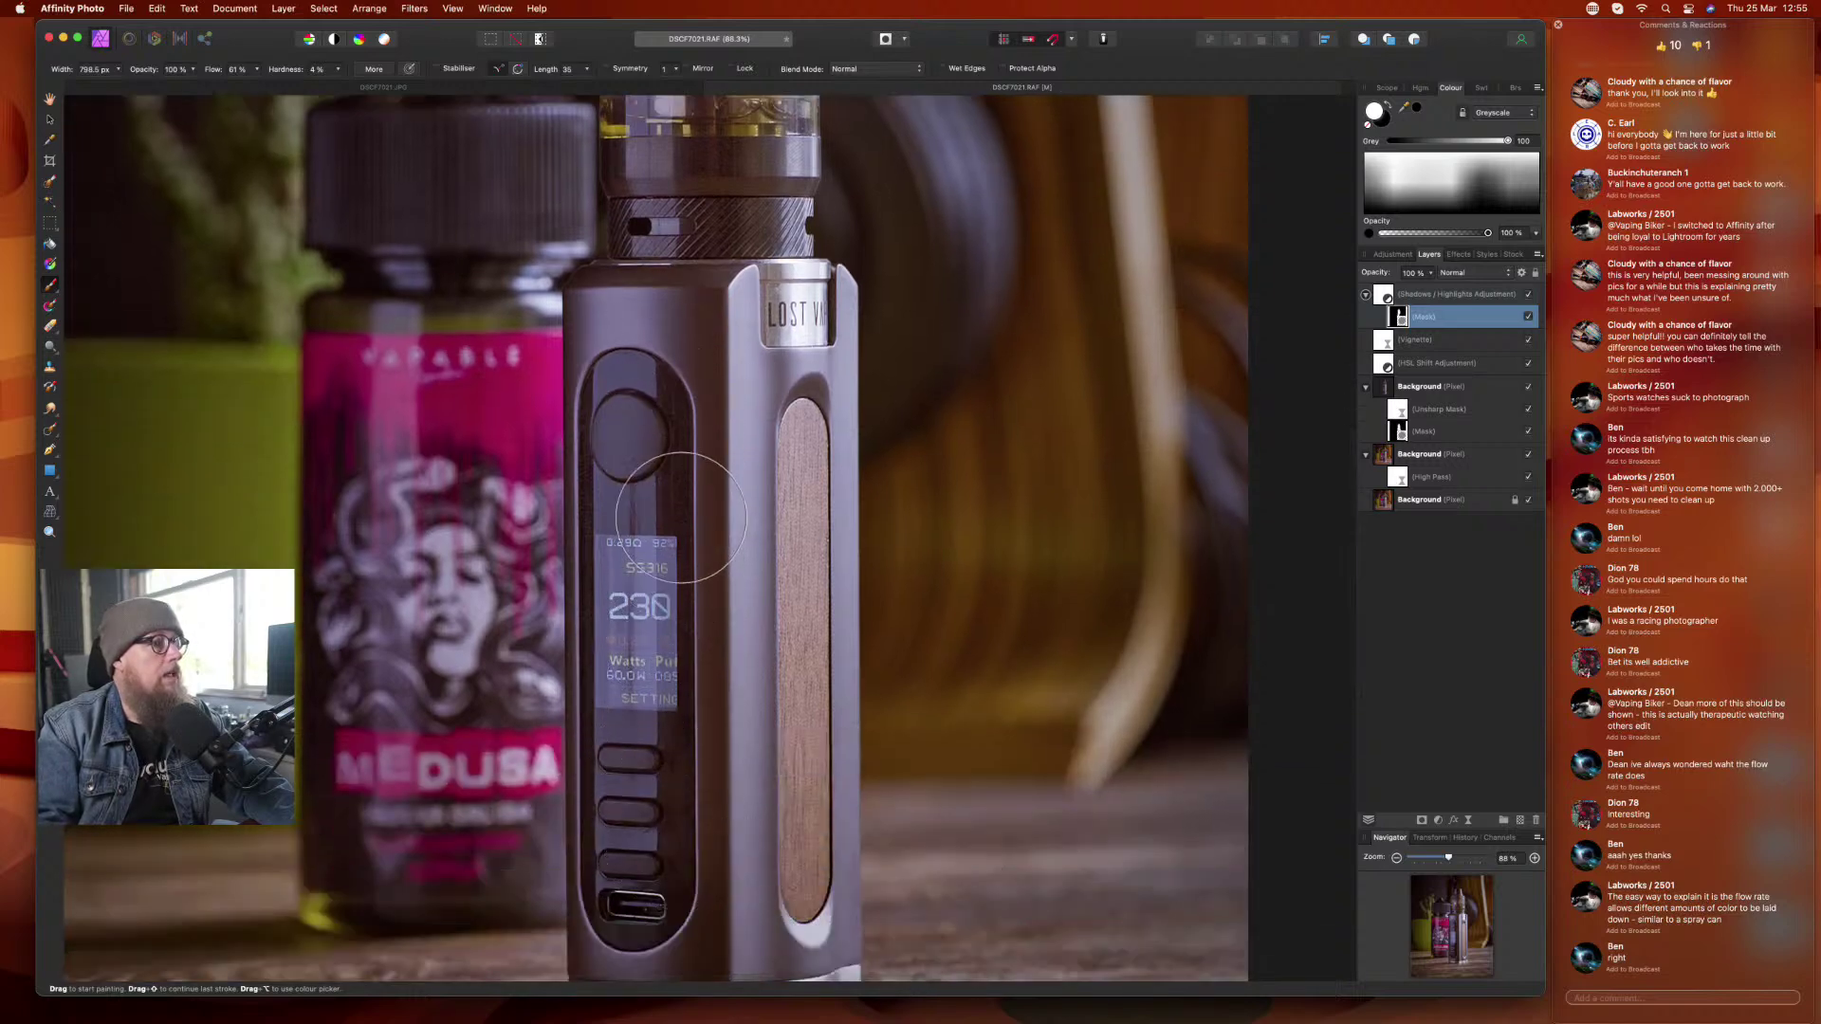
scroll(669, 759, down, 3)
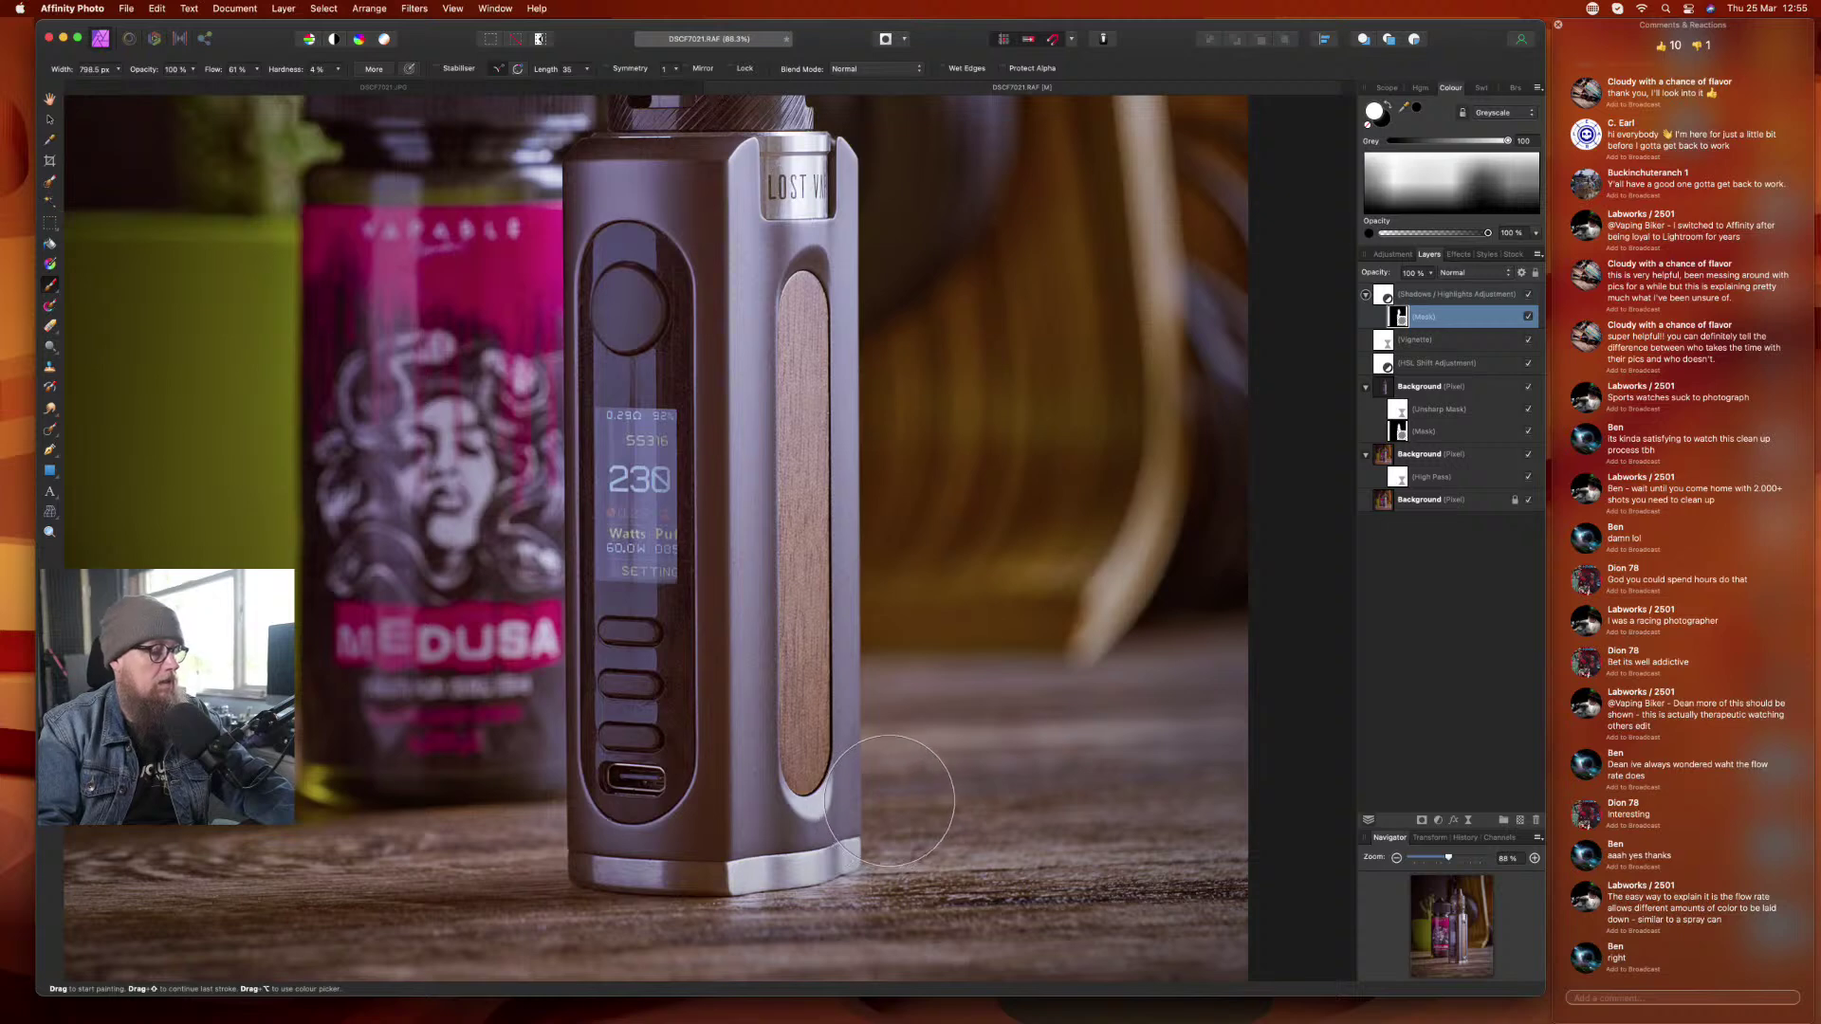
scroll(882, 809, down, 5)
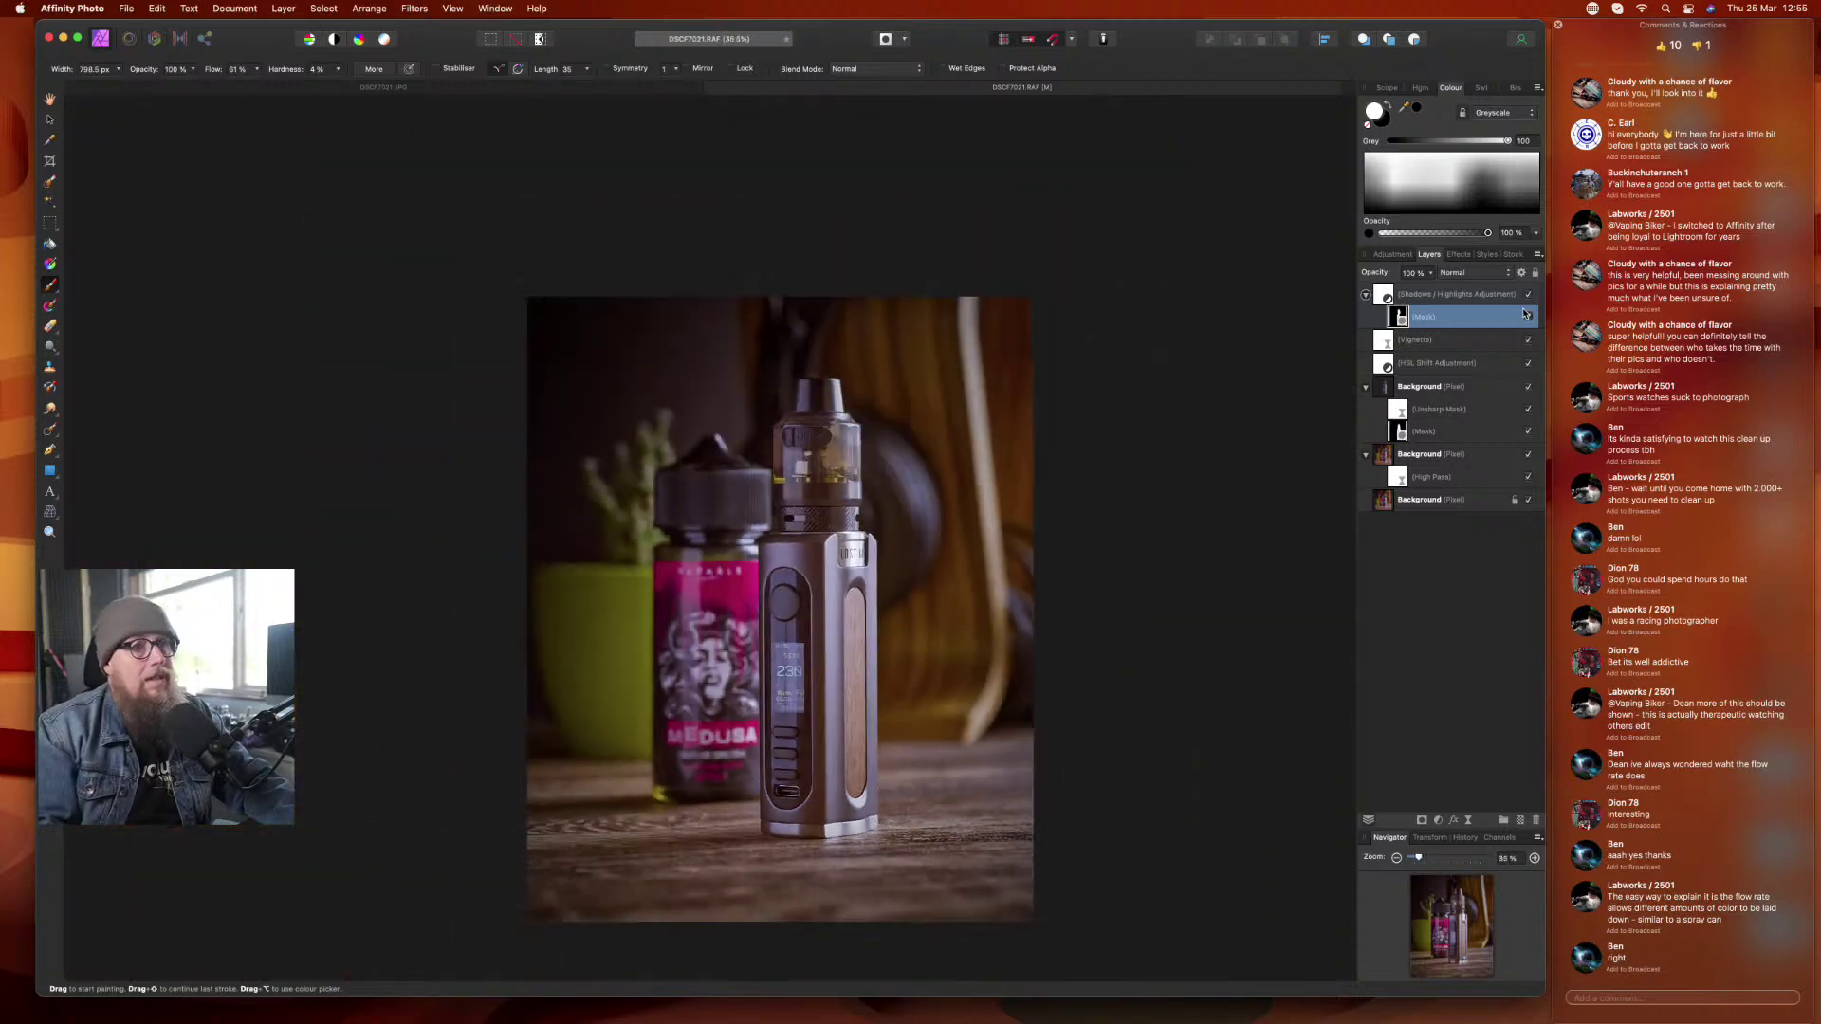
click(1530, 295)
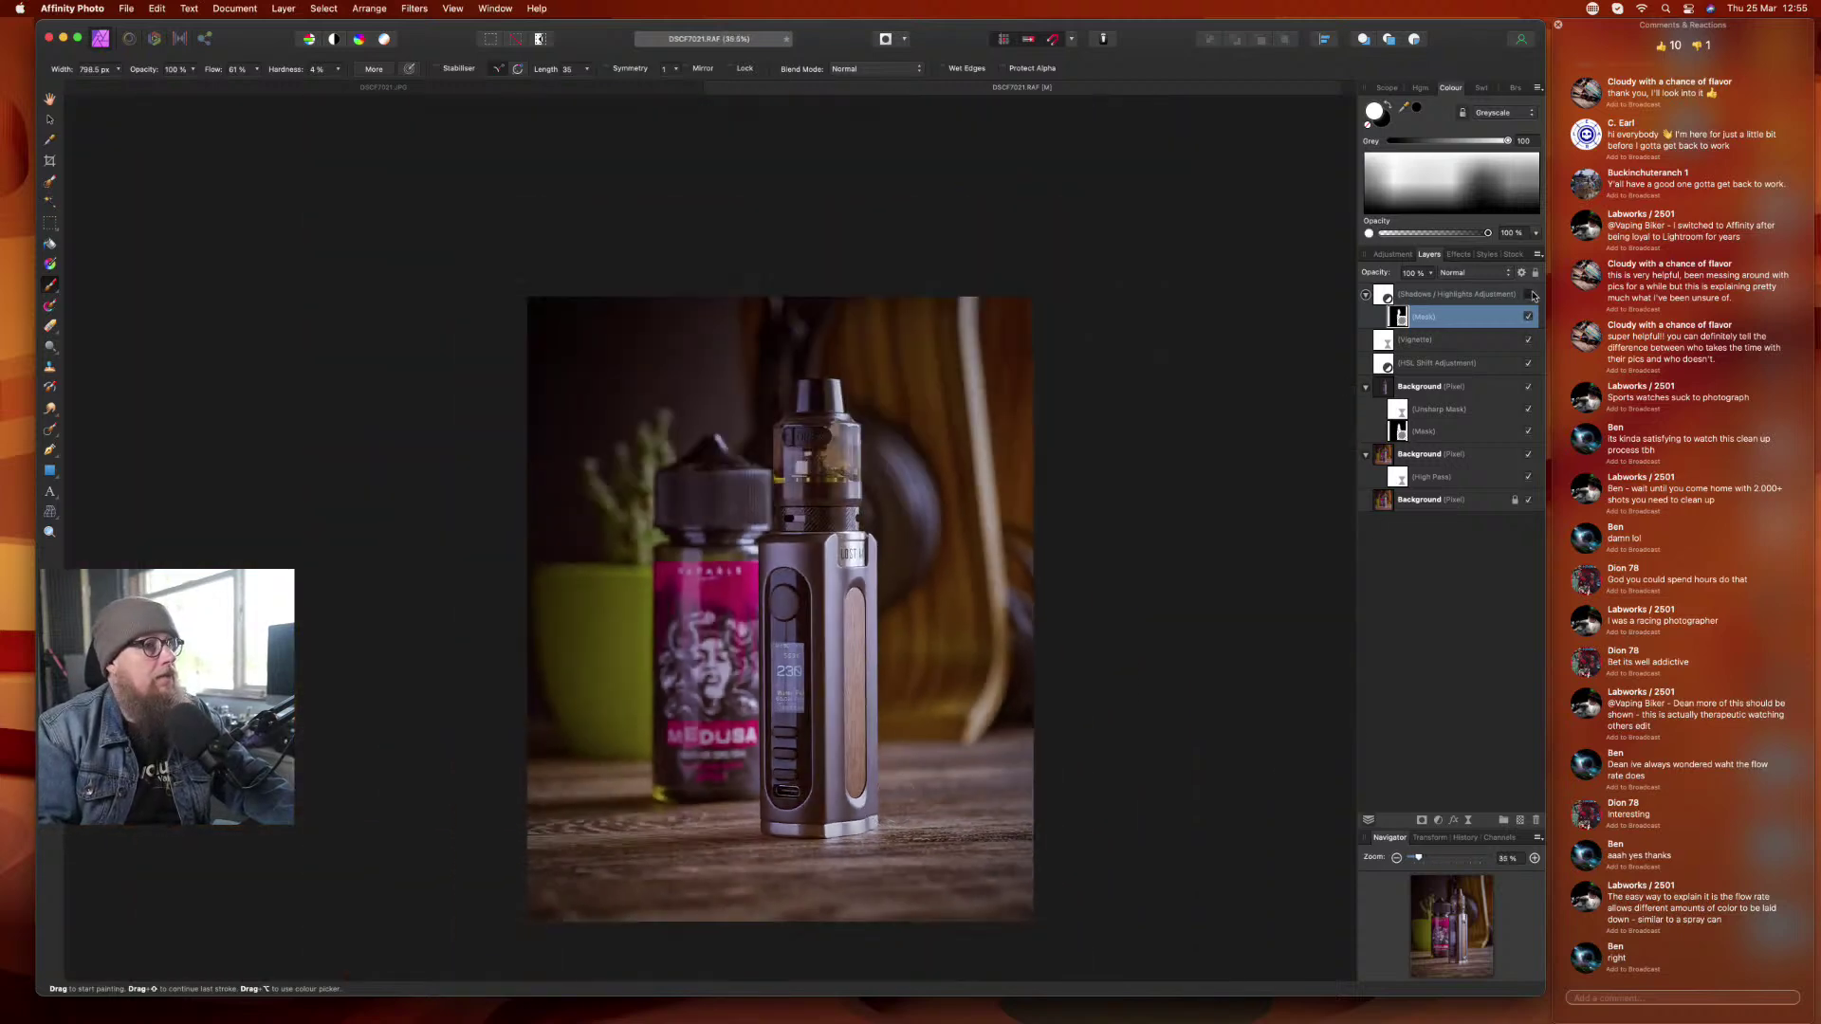
click(1530, 295)
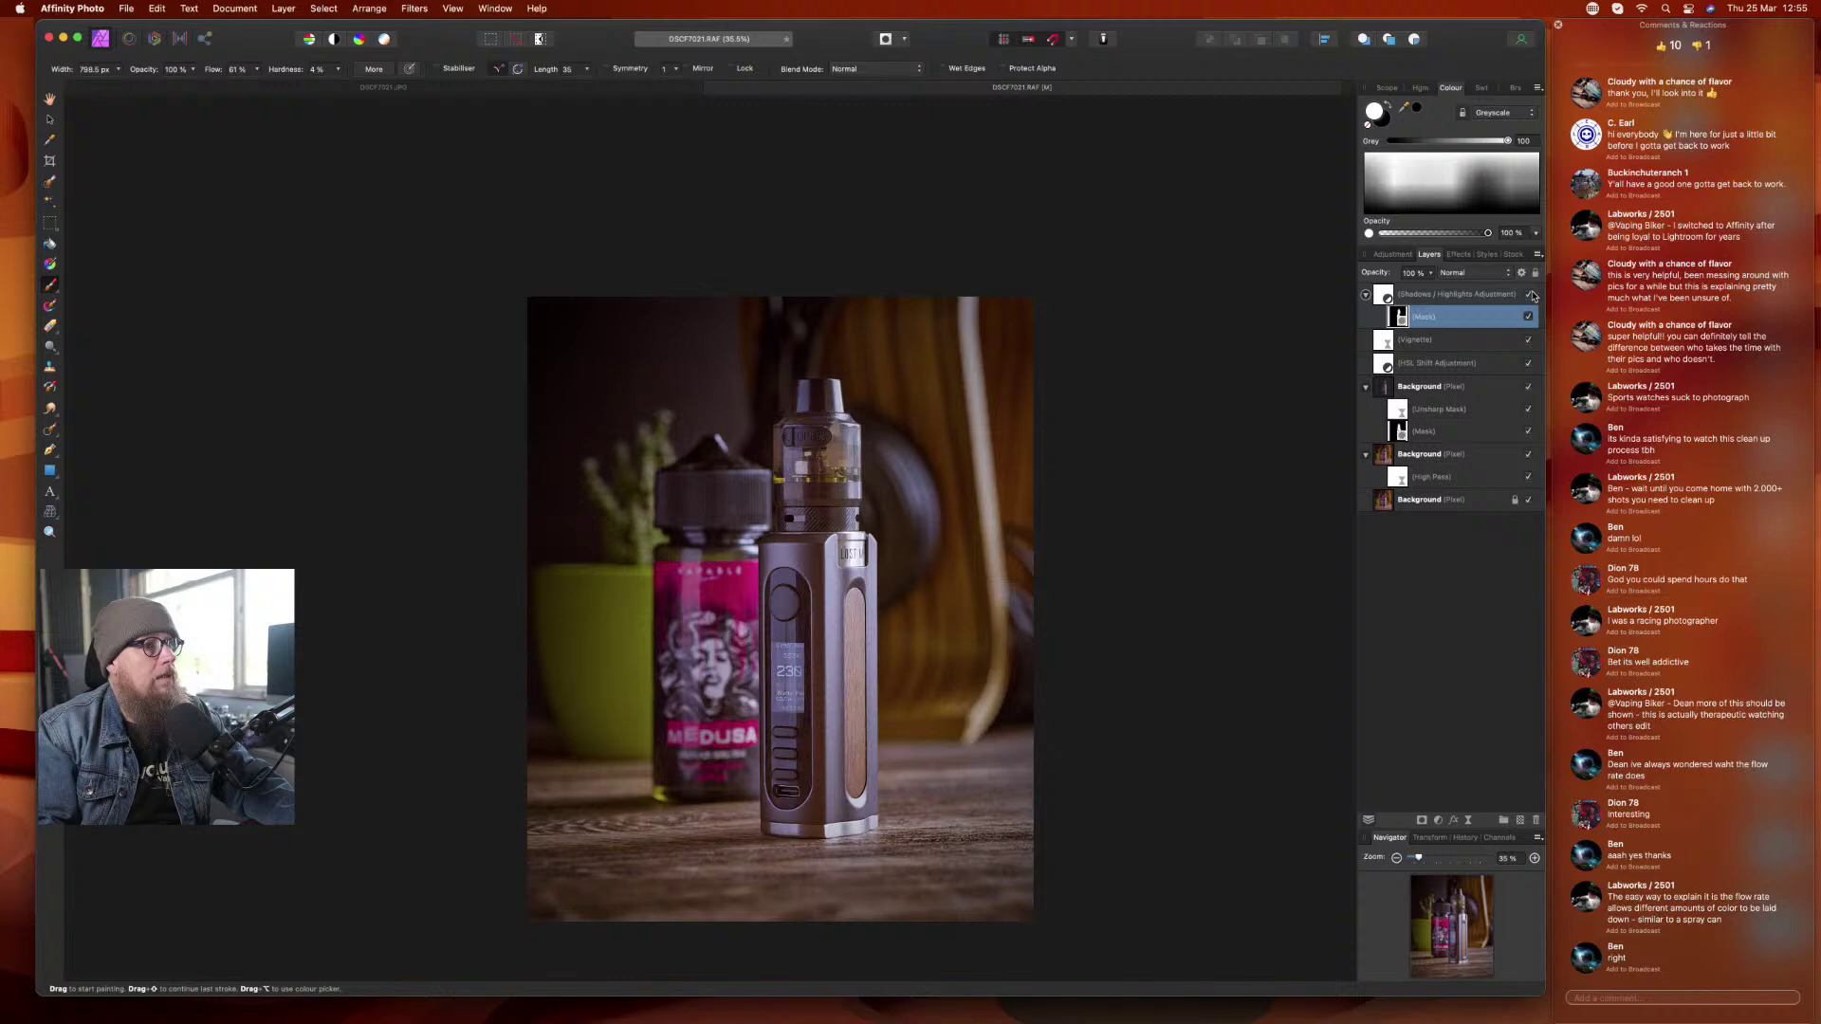
- Keep the mask's blend mode at Normal and reduce its opacity to about 64%
click(1446, 274)
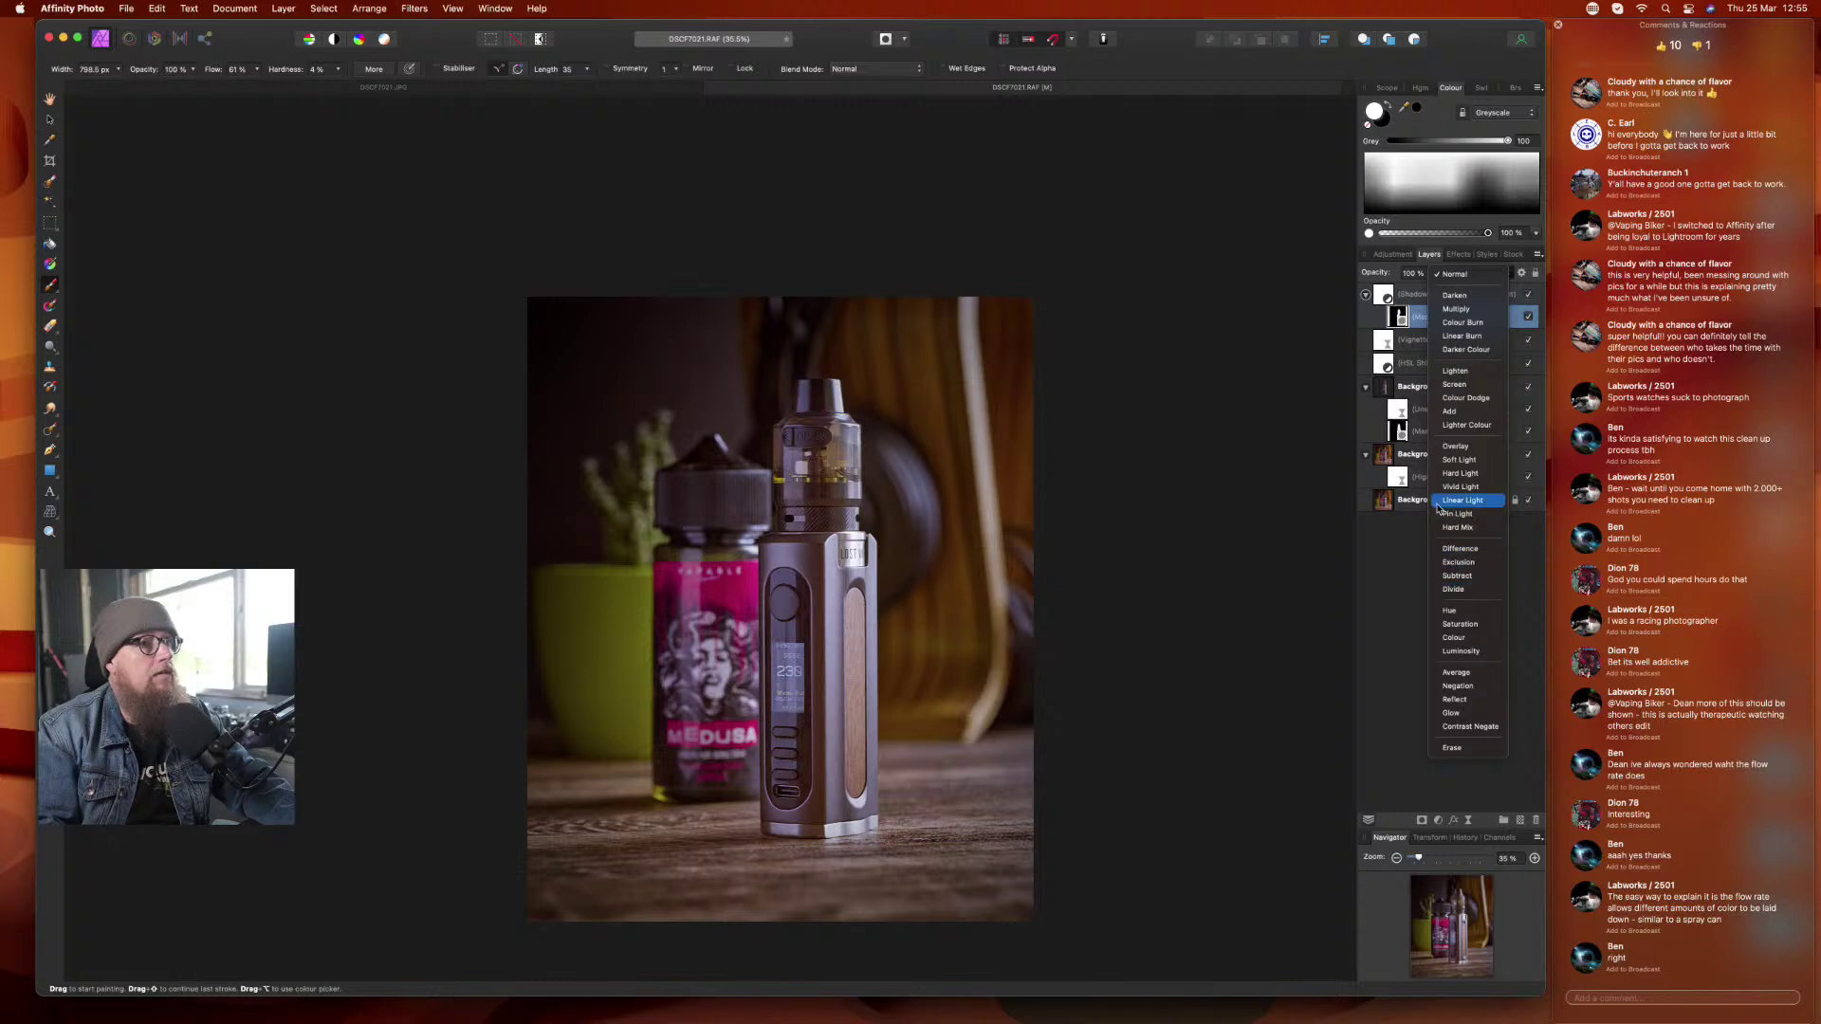
click(1396, 558)
click(1431, 277)
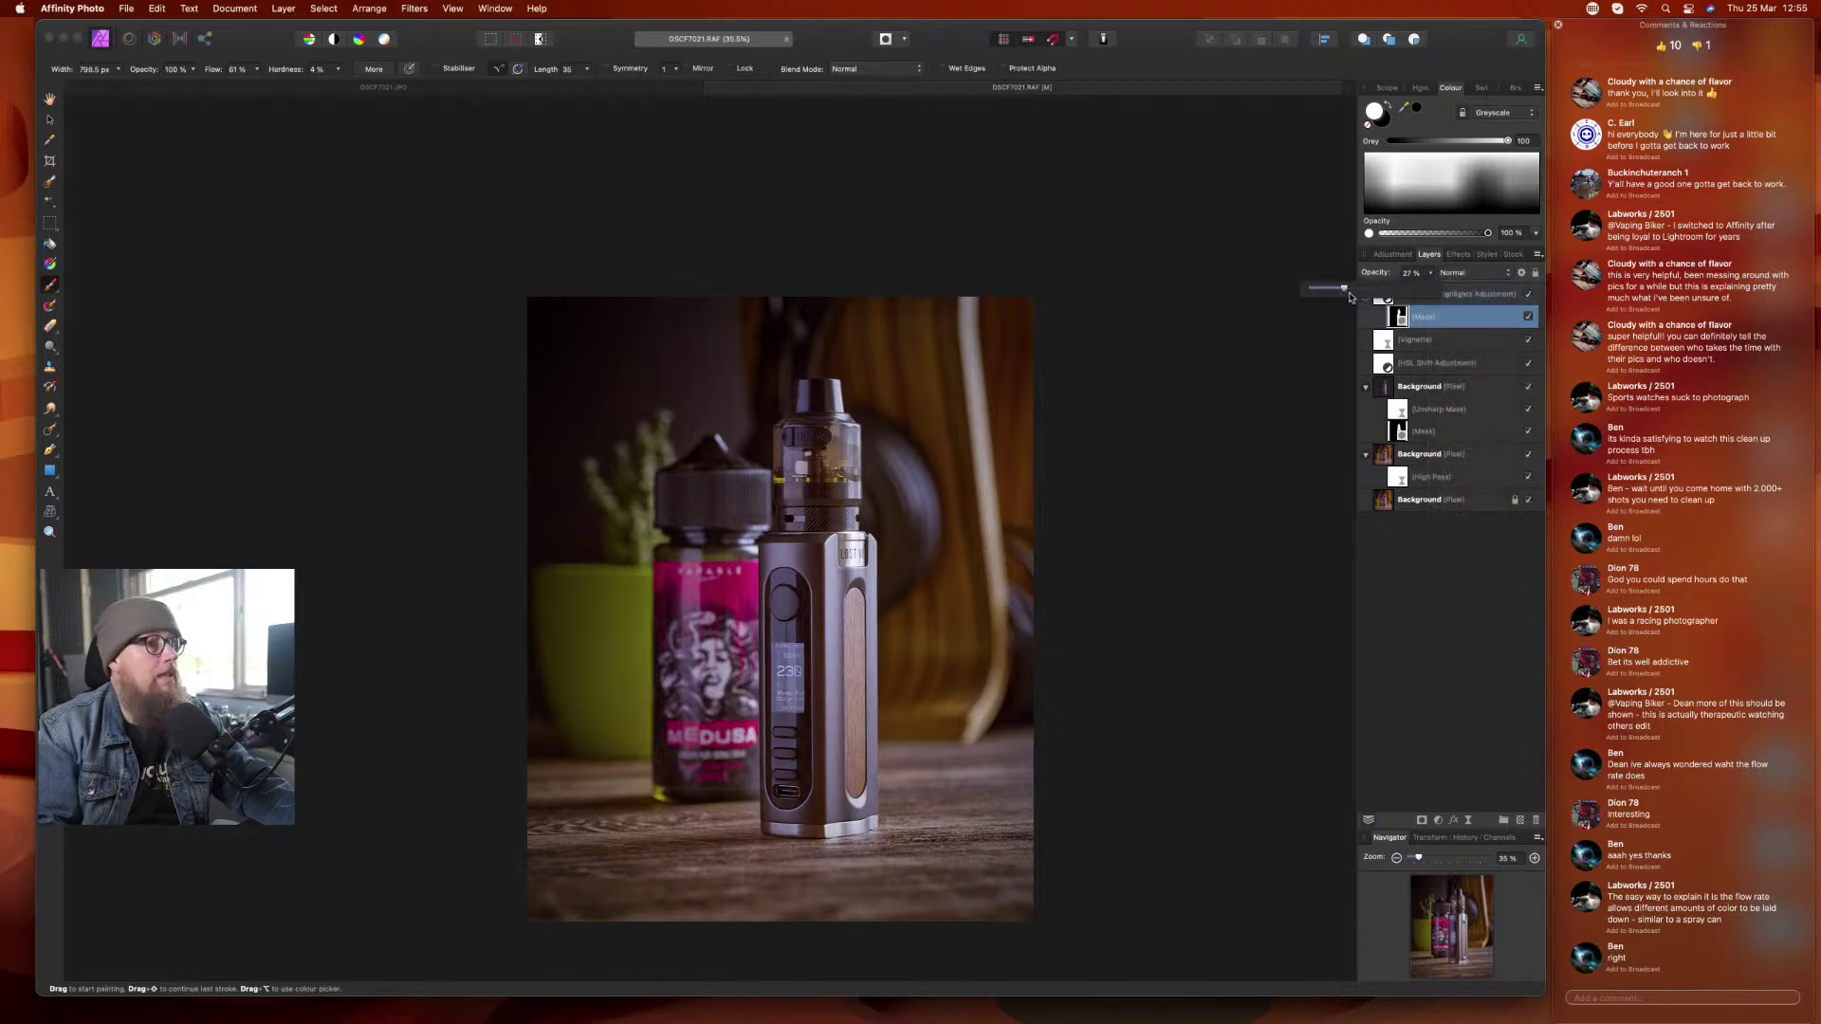
drag(1351, 297, 1456, 301)
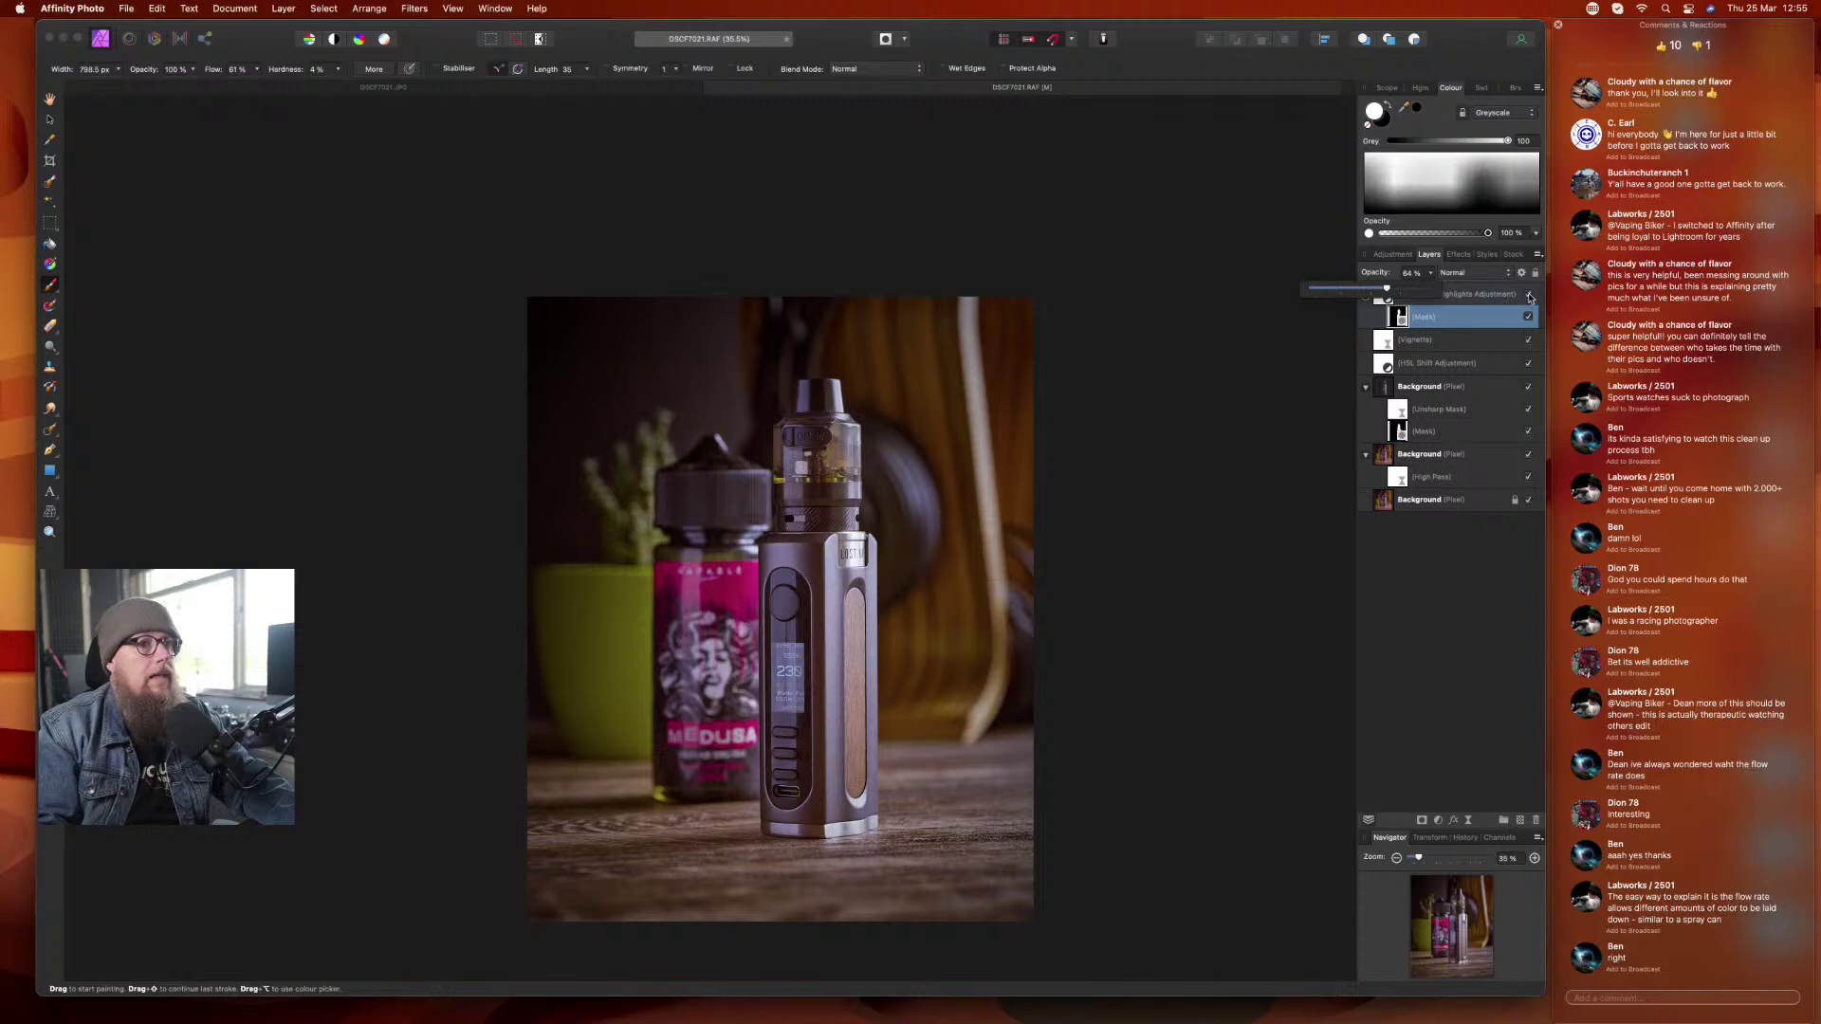
click(1530, 298)
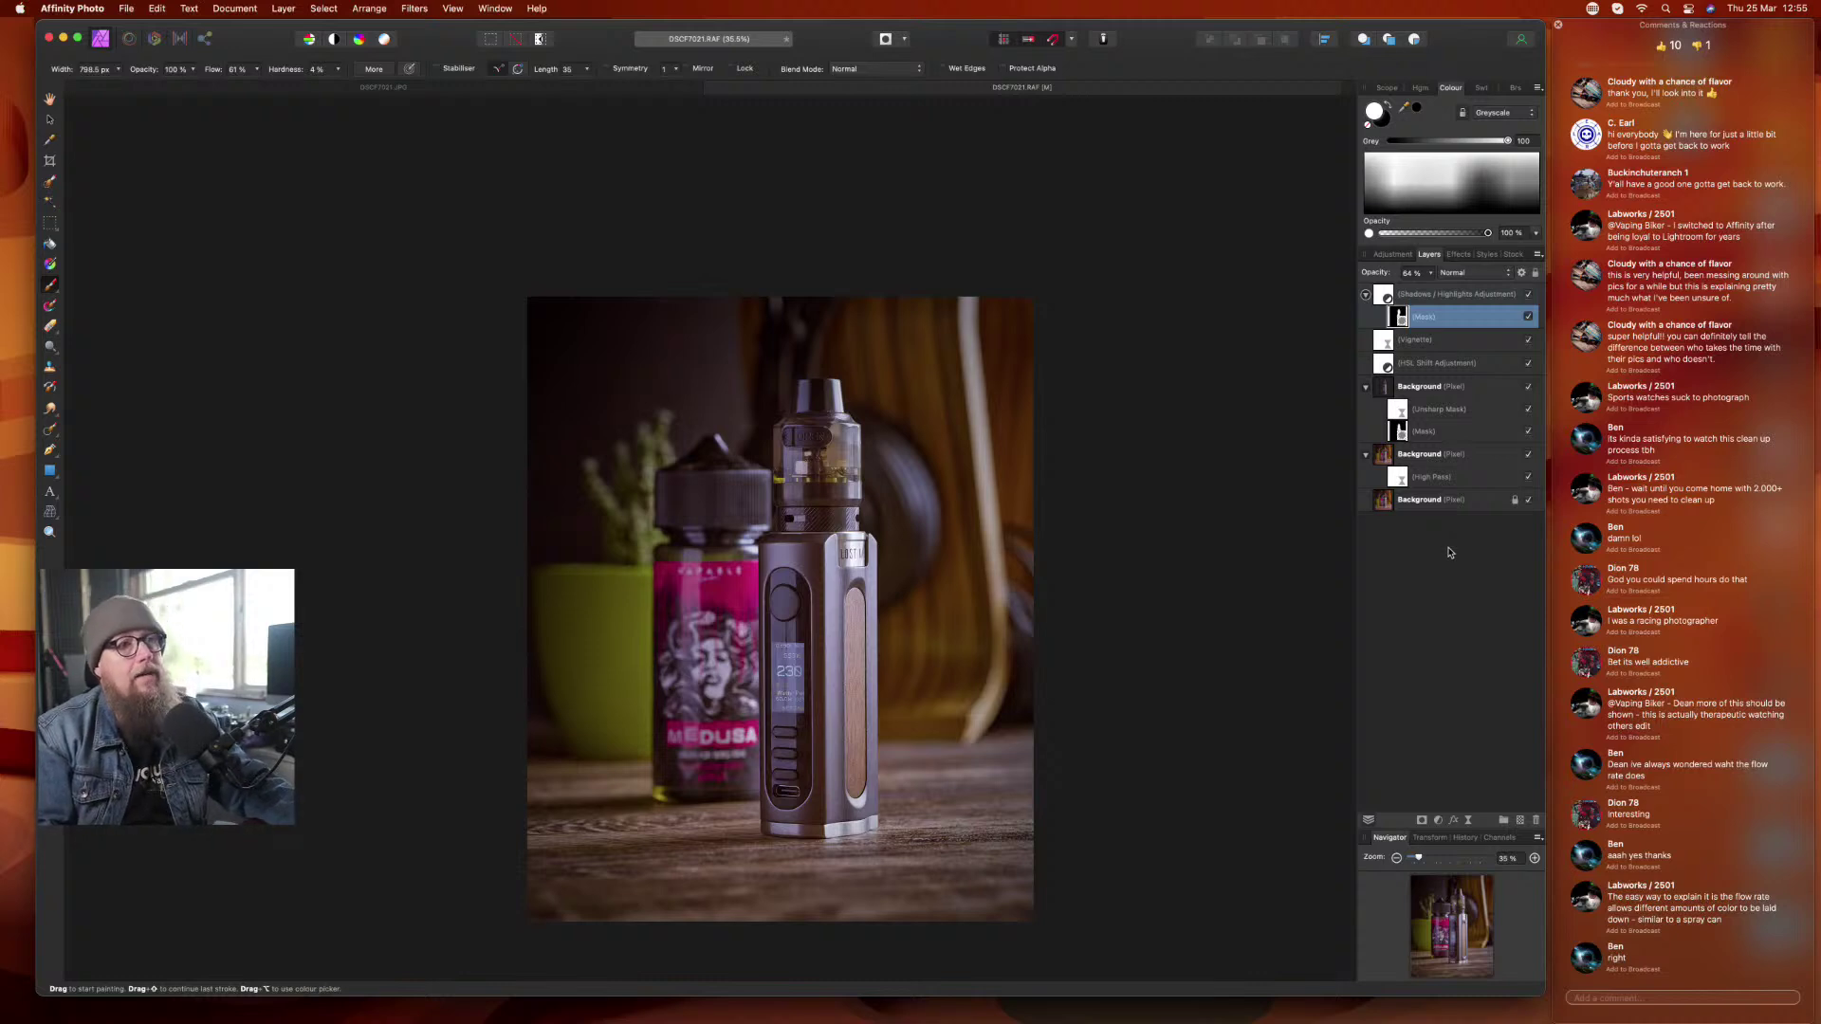
- Add an HSL adjustment above all other layers and set its saturation shift to about -78%
click(1438, 821)
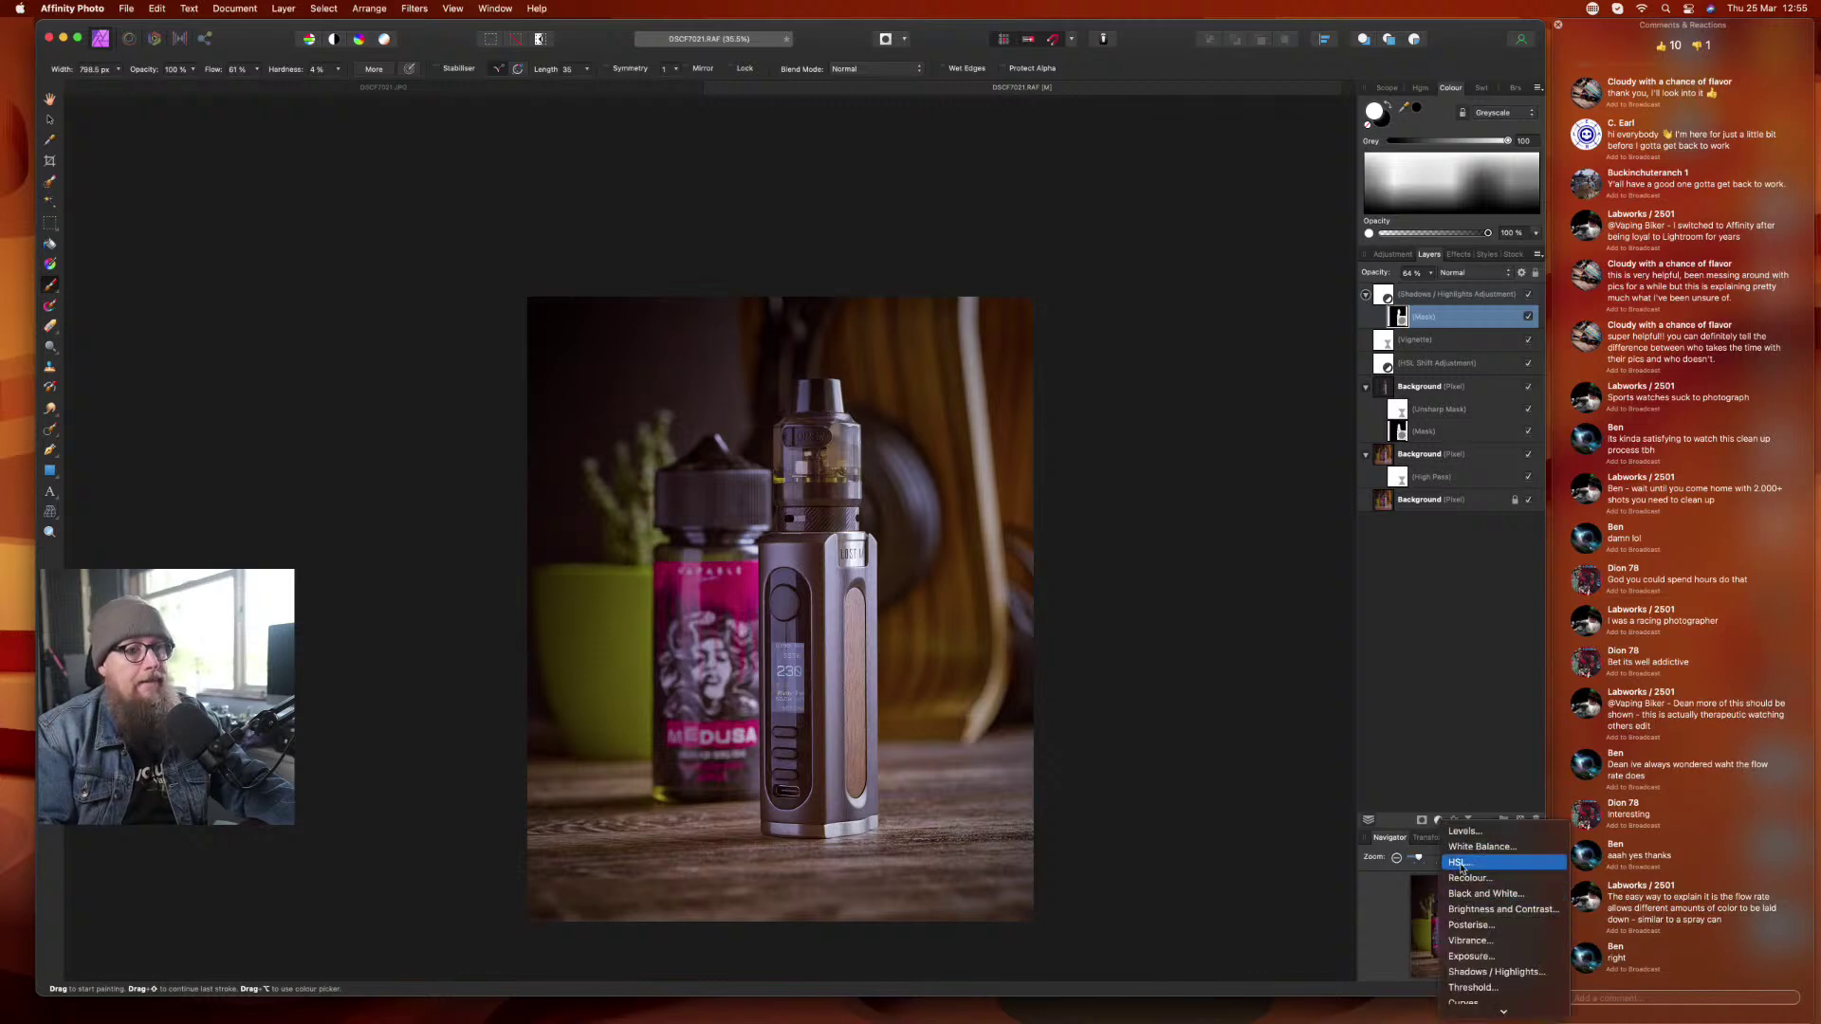
click(1430, 693)
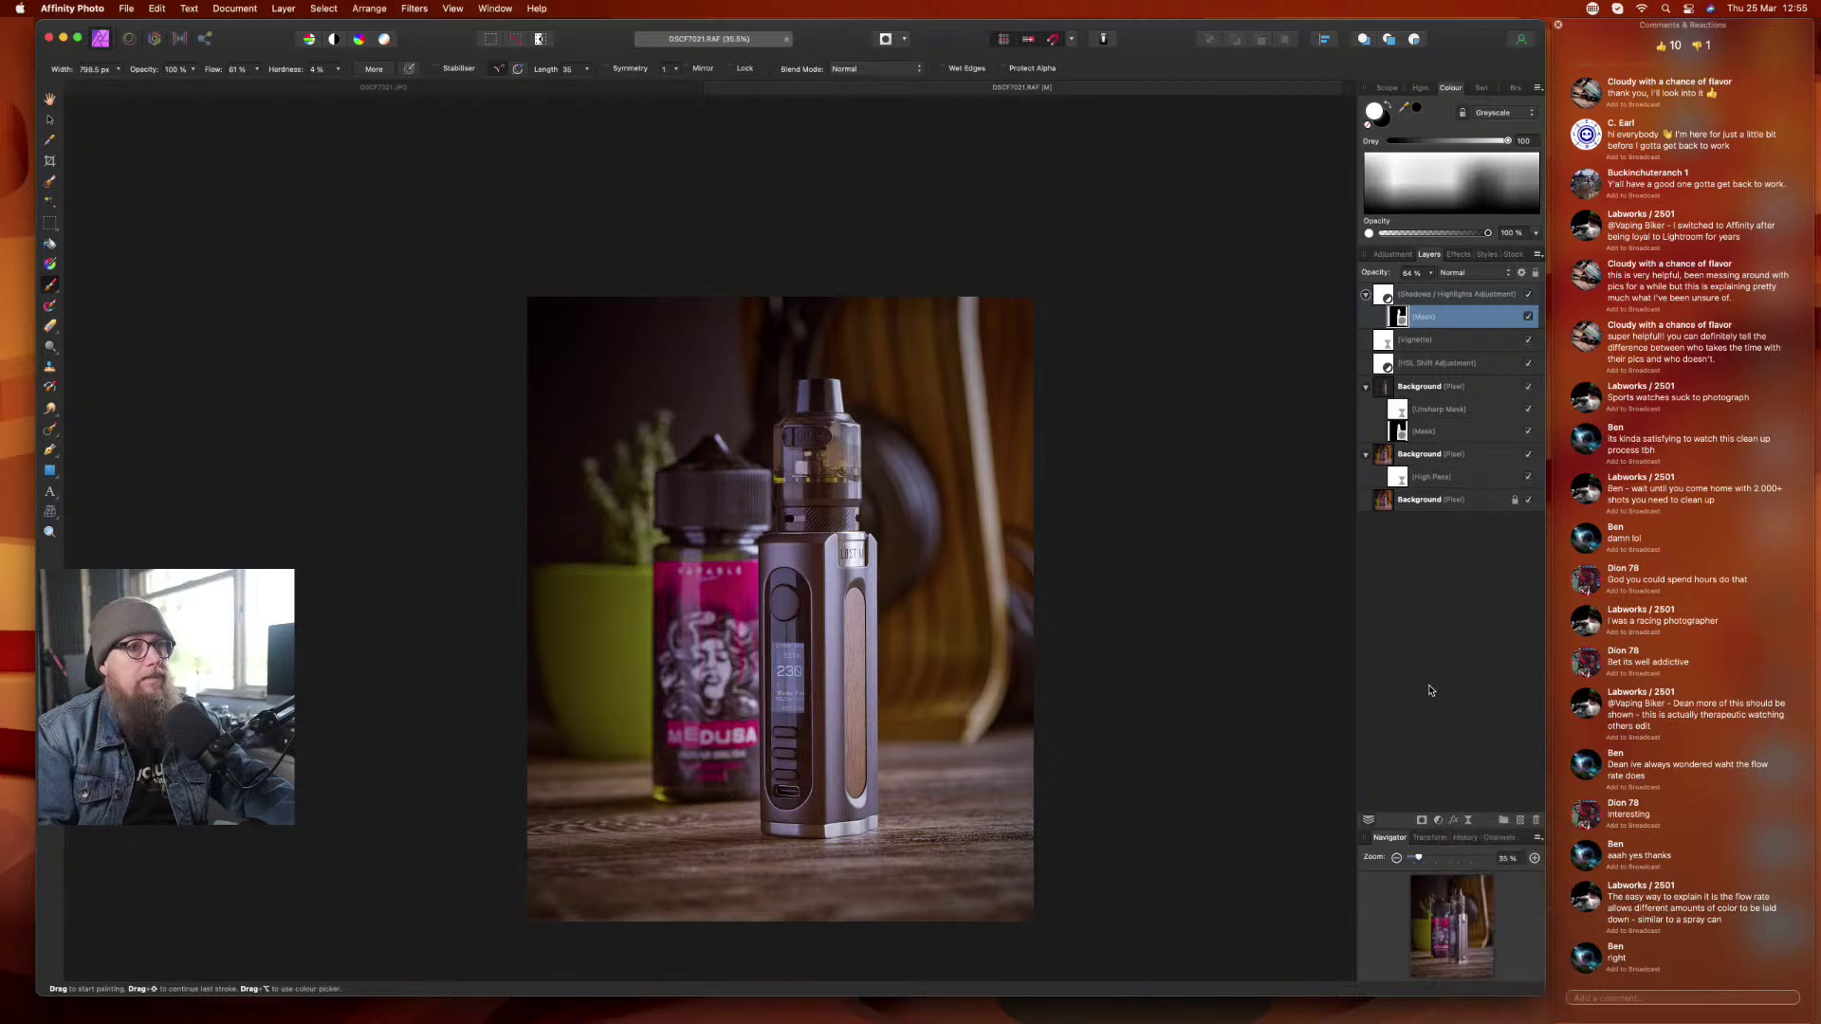
click(1437, 456)
click(1431, 567)
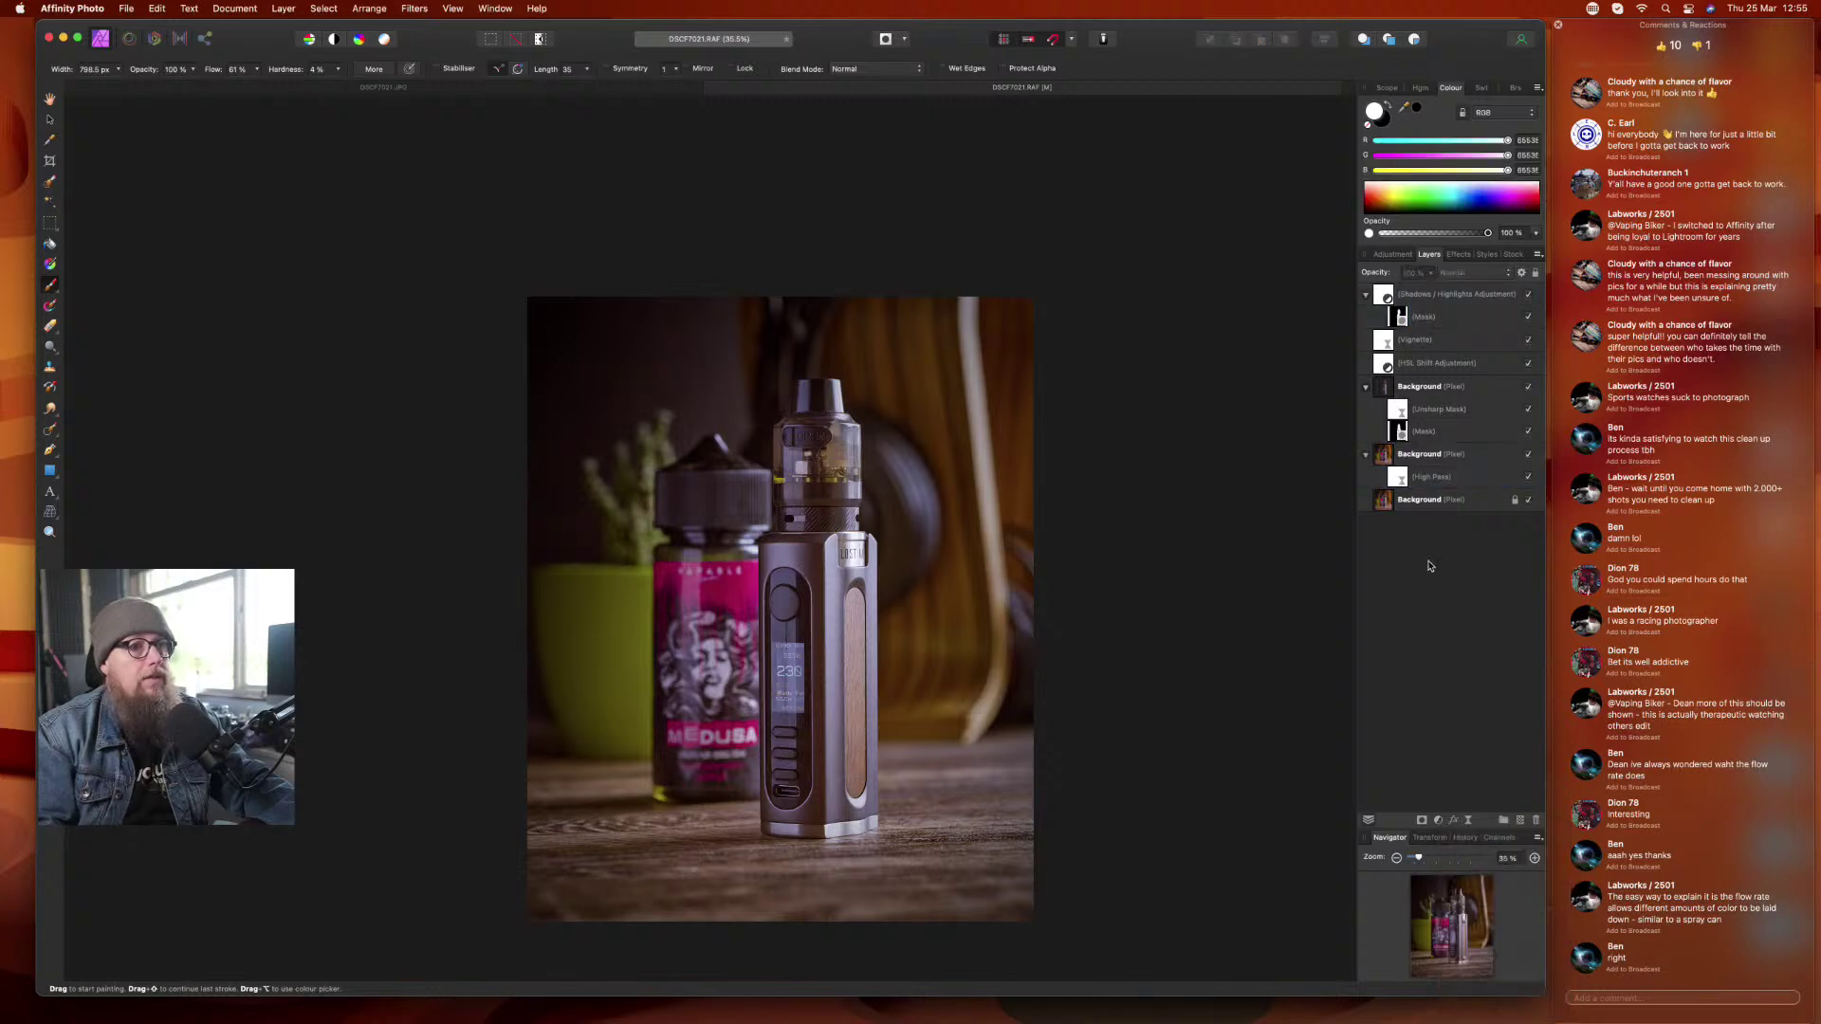
click(1449, 817)
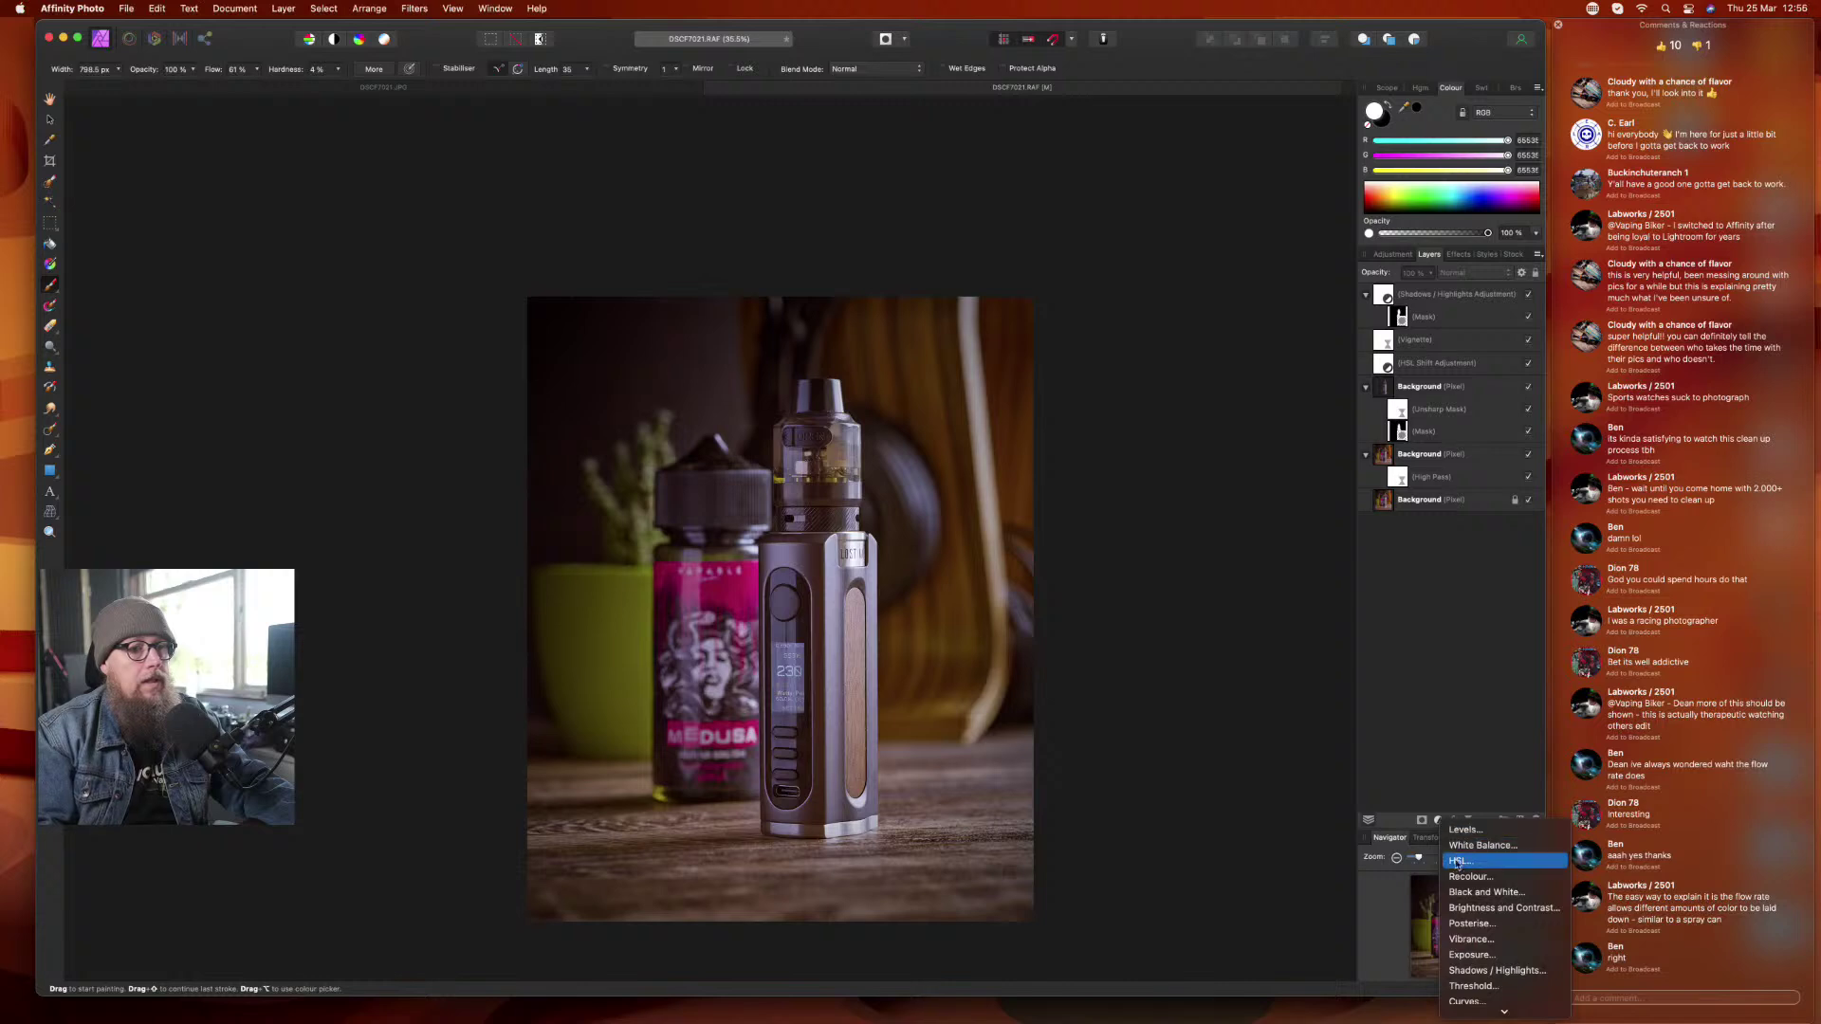
click(1461, 862)
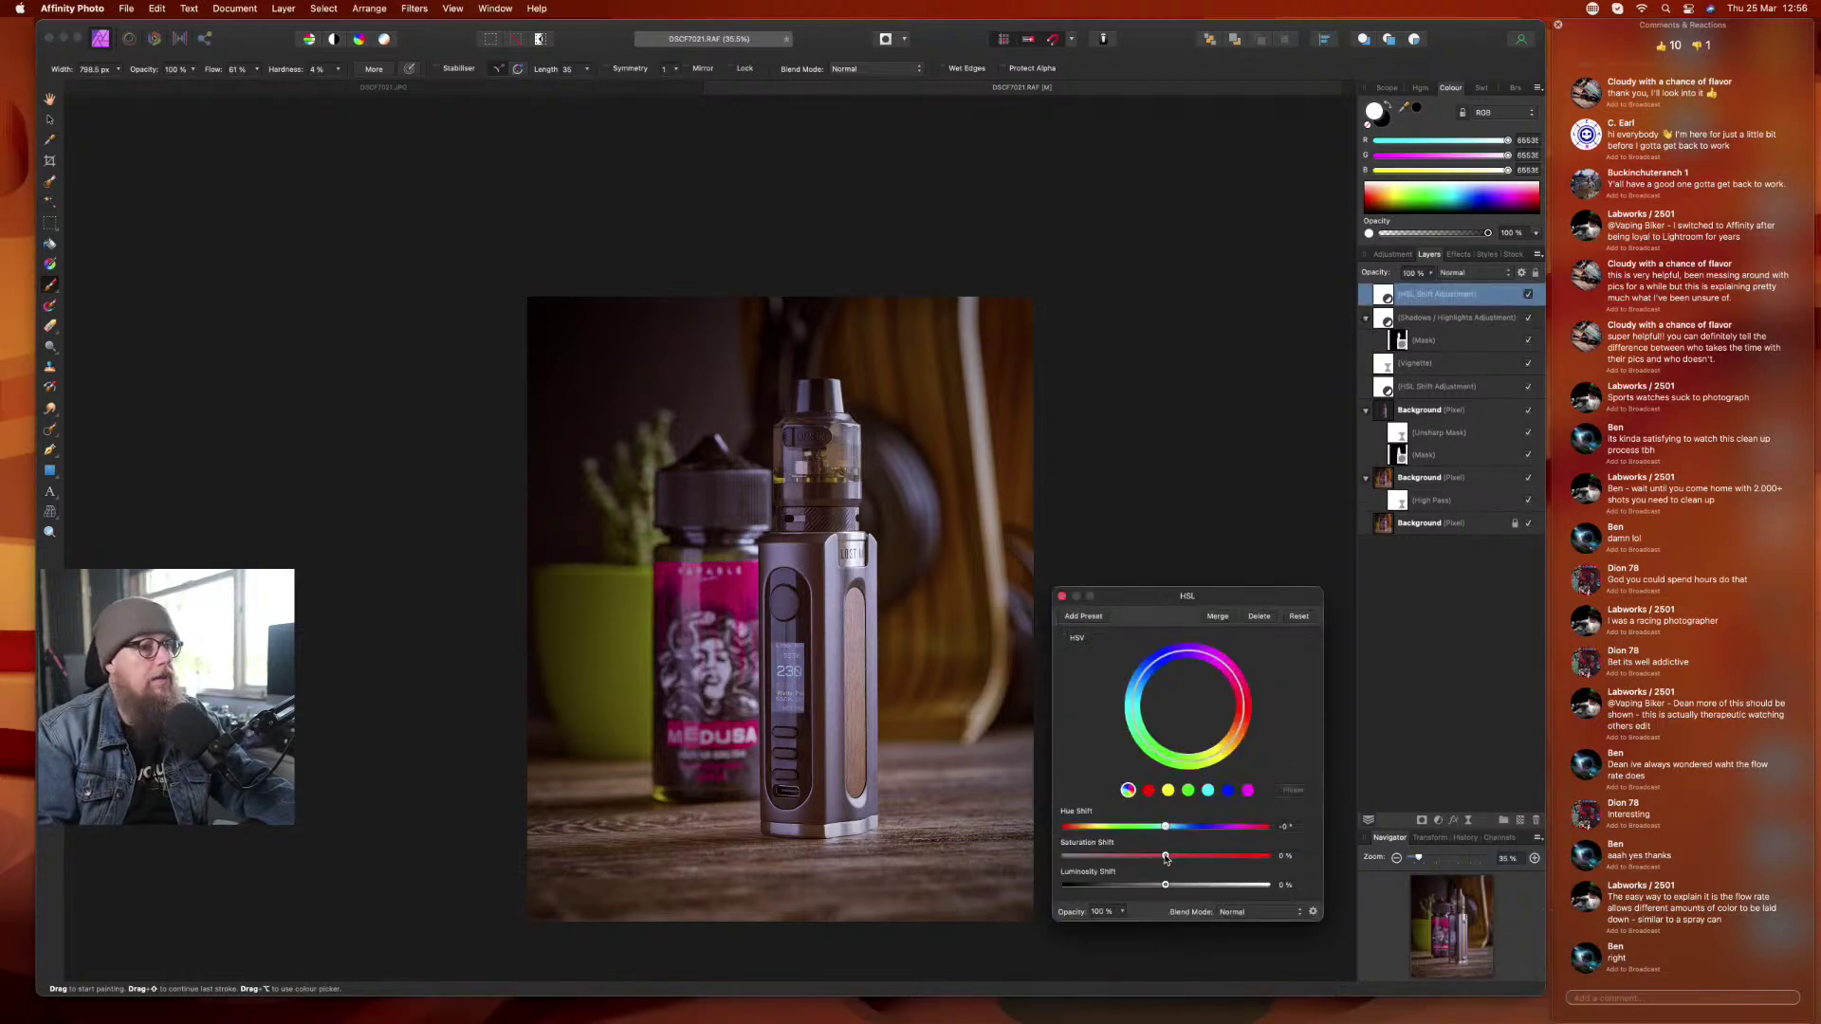
drag(1152, 858, 1092, 858)
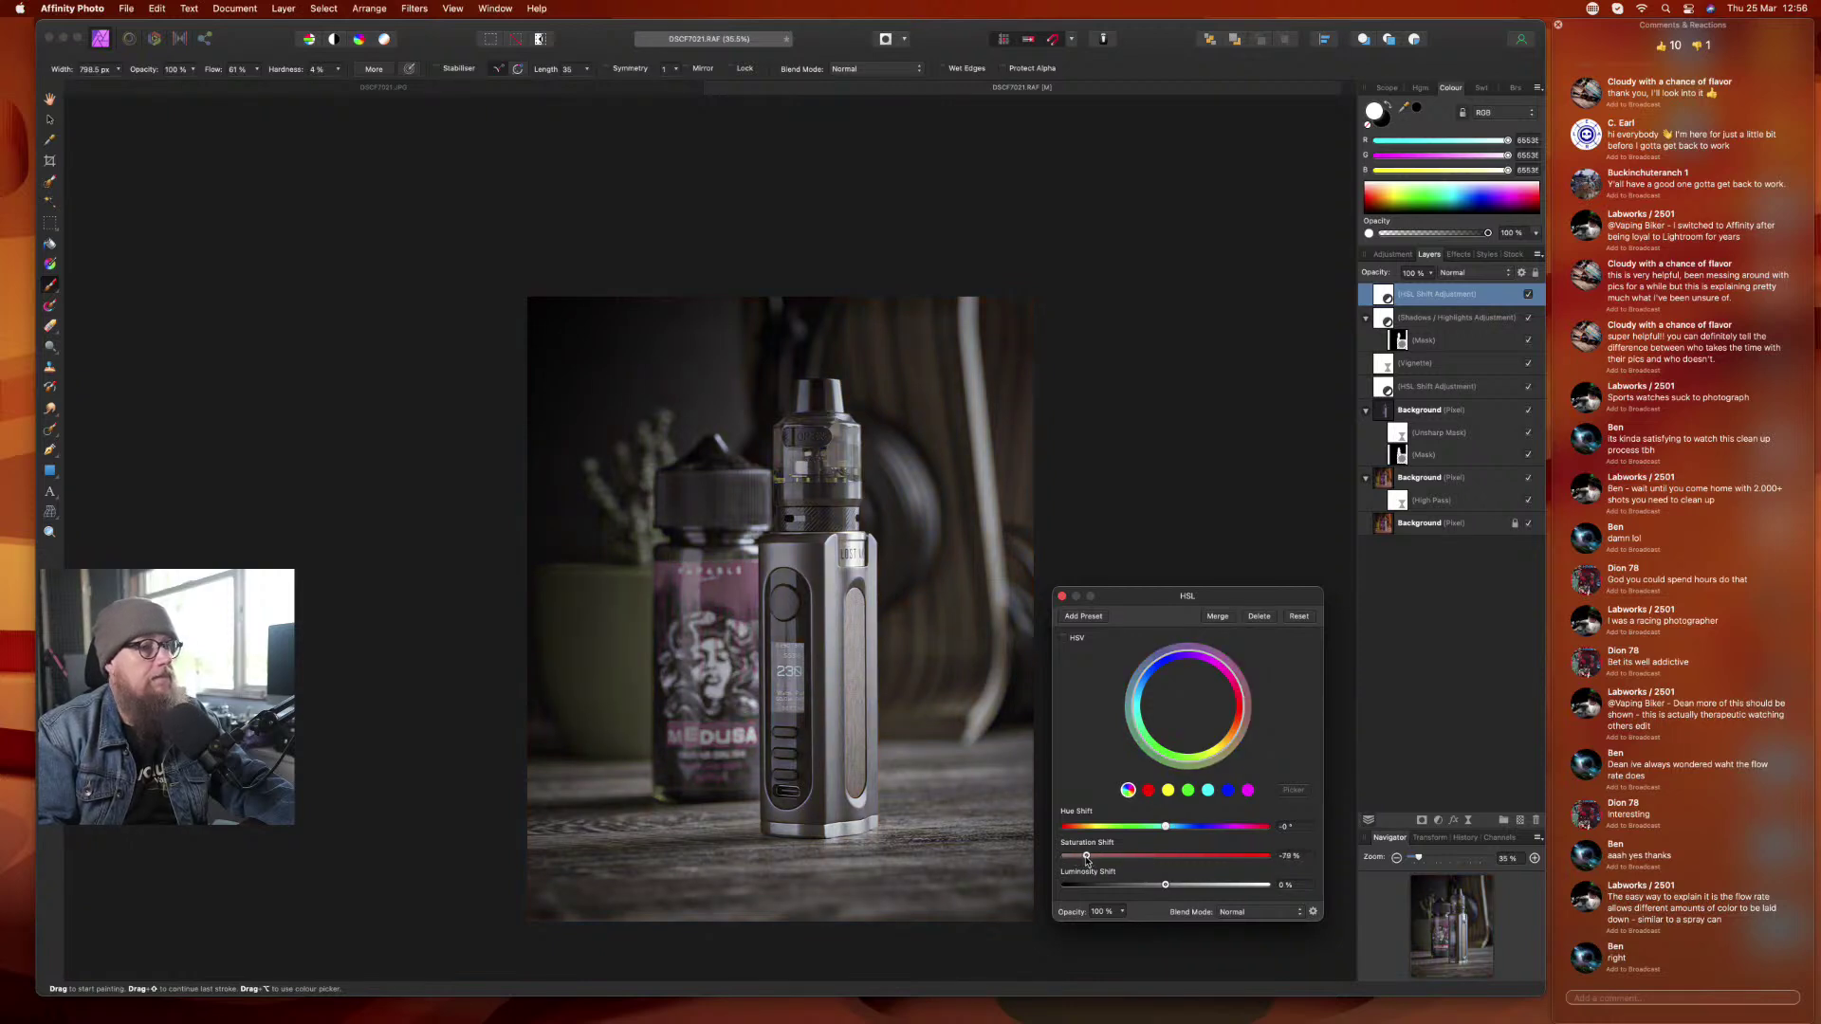
click(1062, 597)
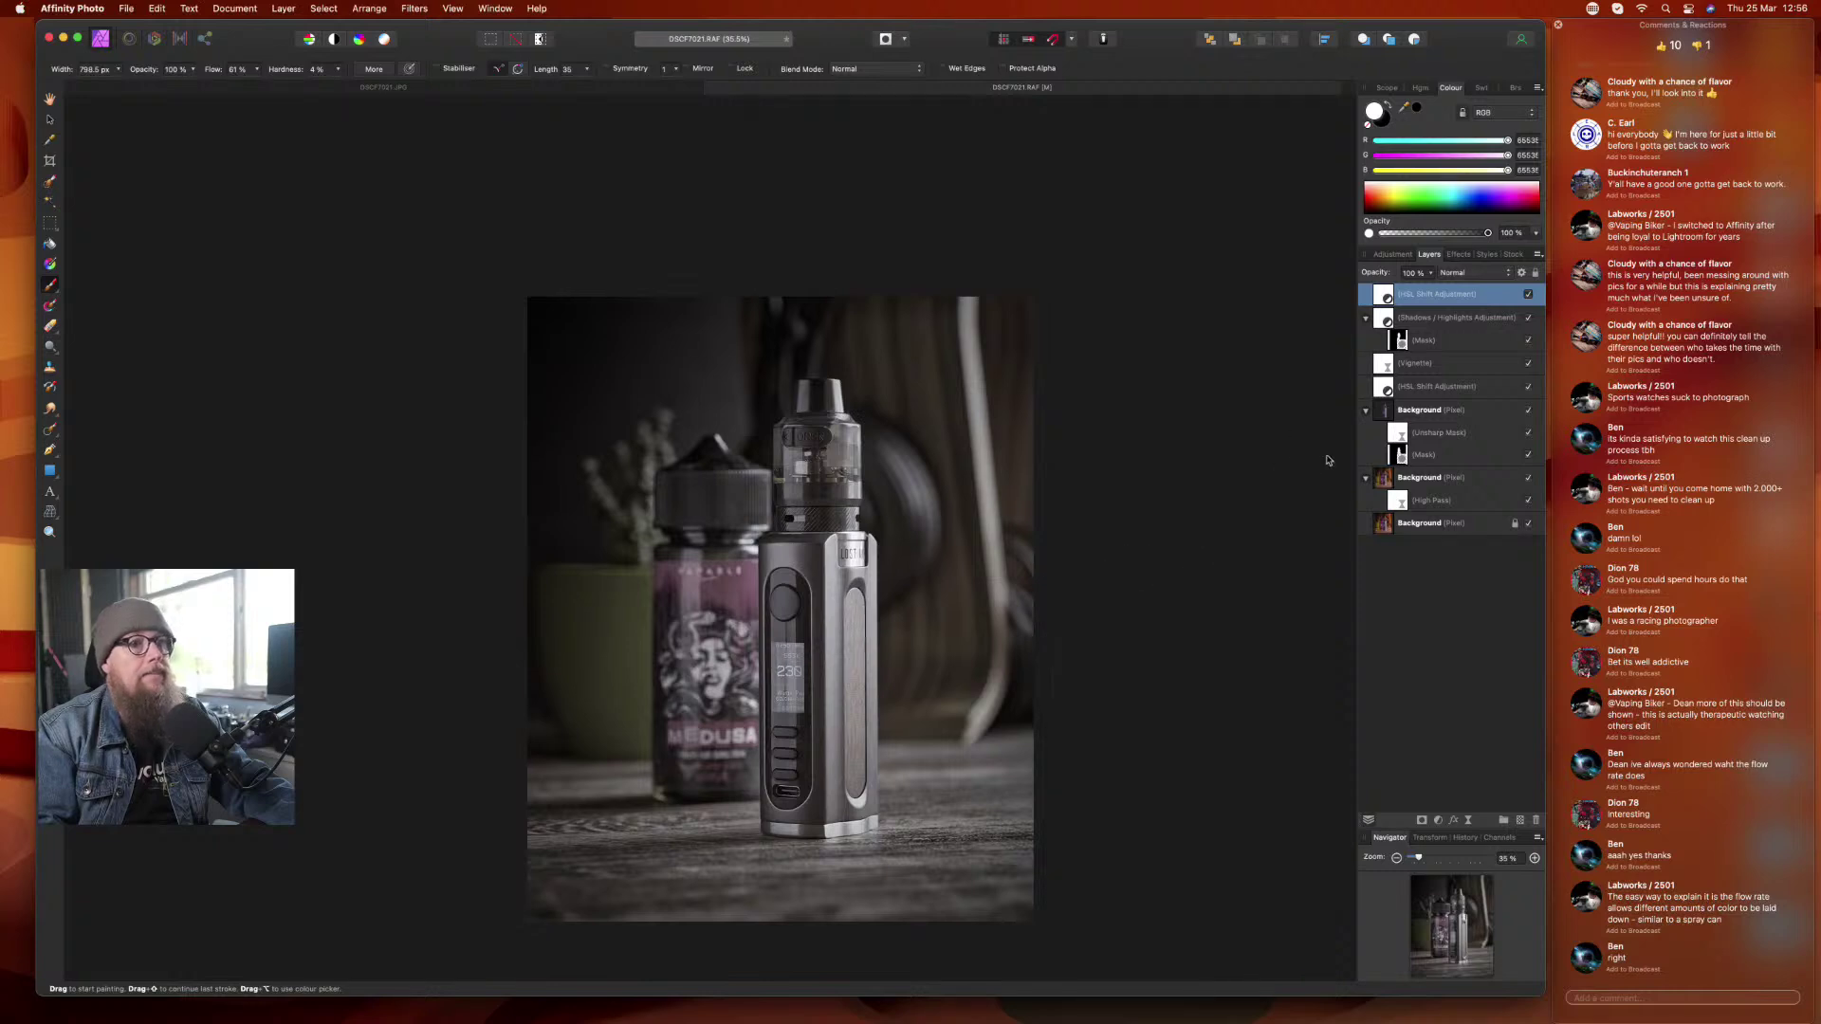
- Add a mask to the new HSL adjustment and invert it to black
click(1423, 822)
click(1407, 319)
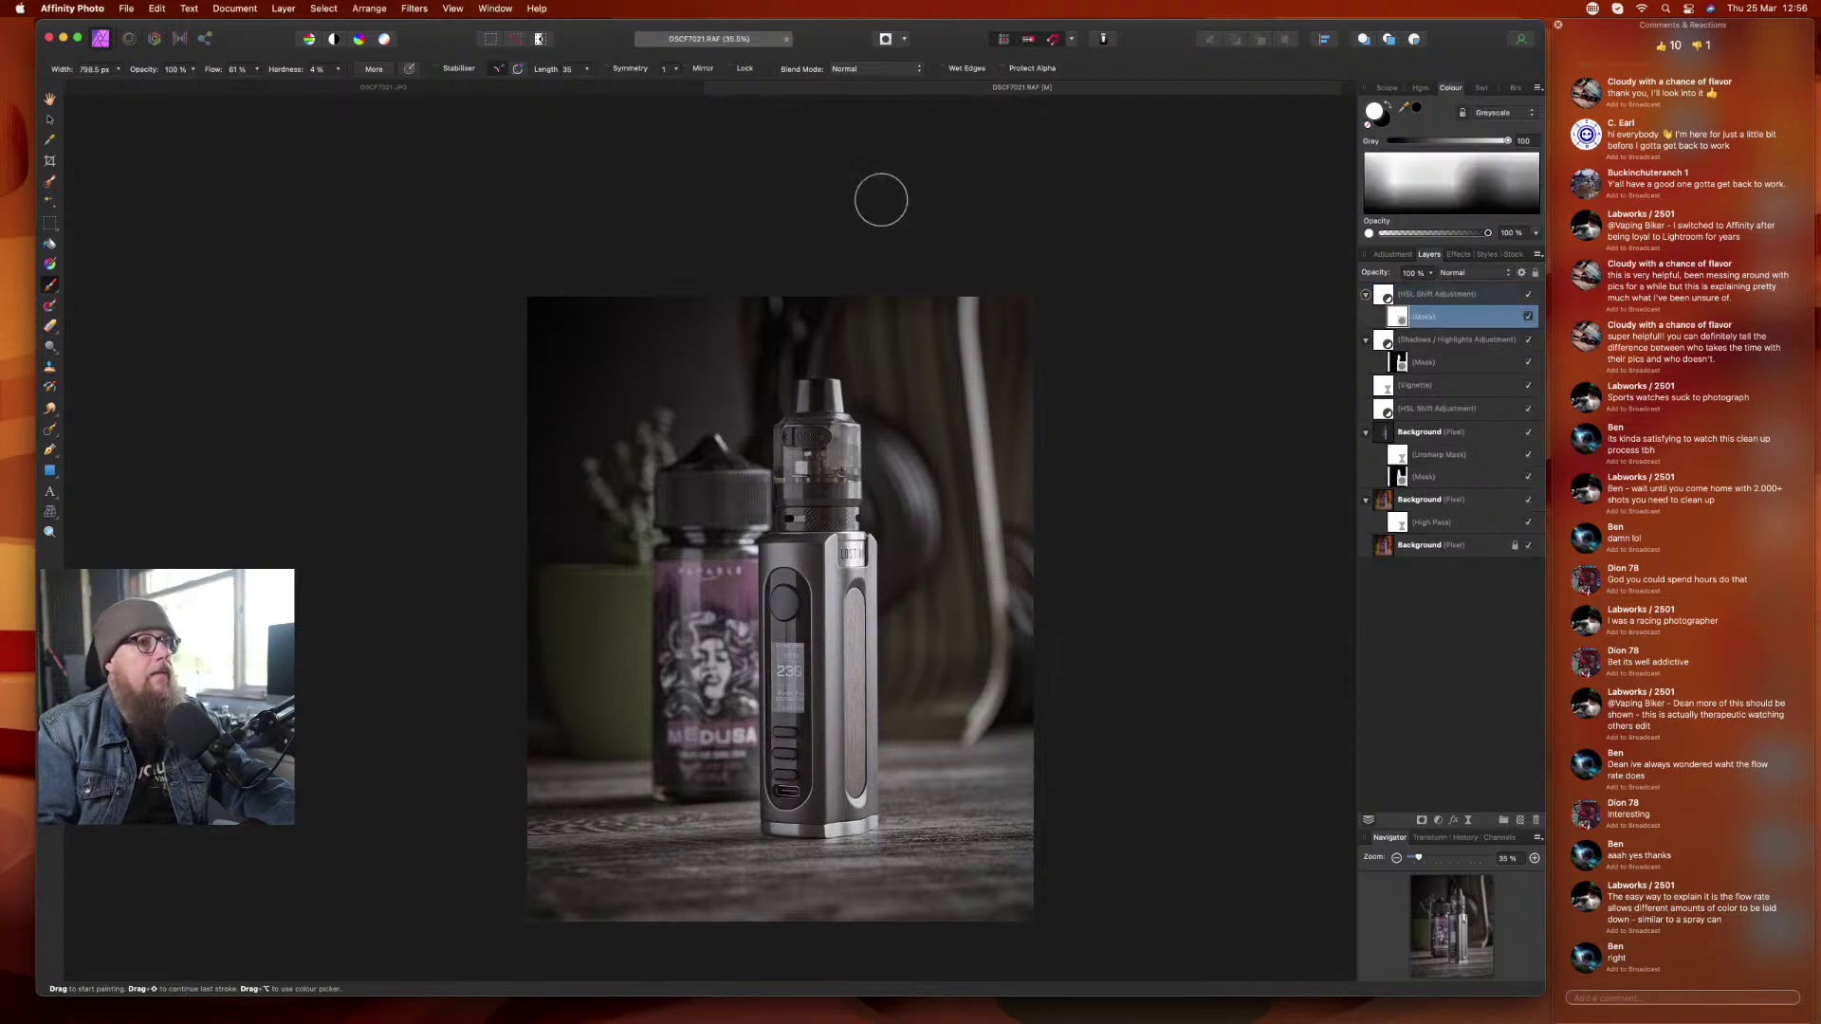
click(282, 9)
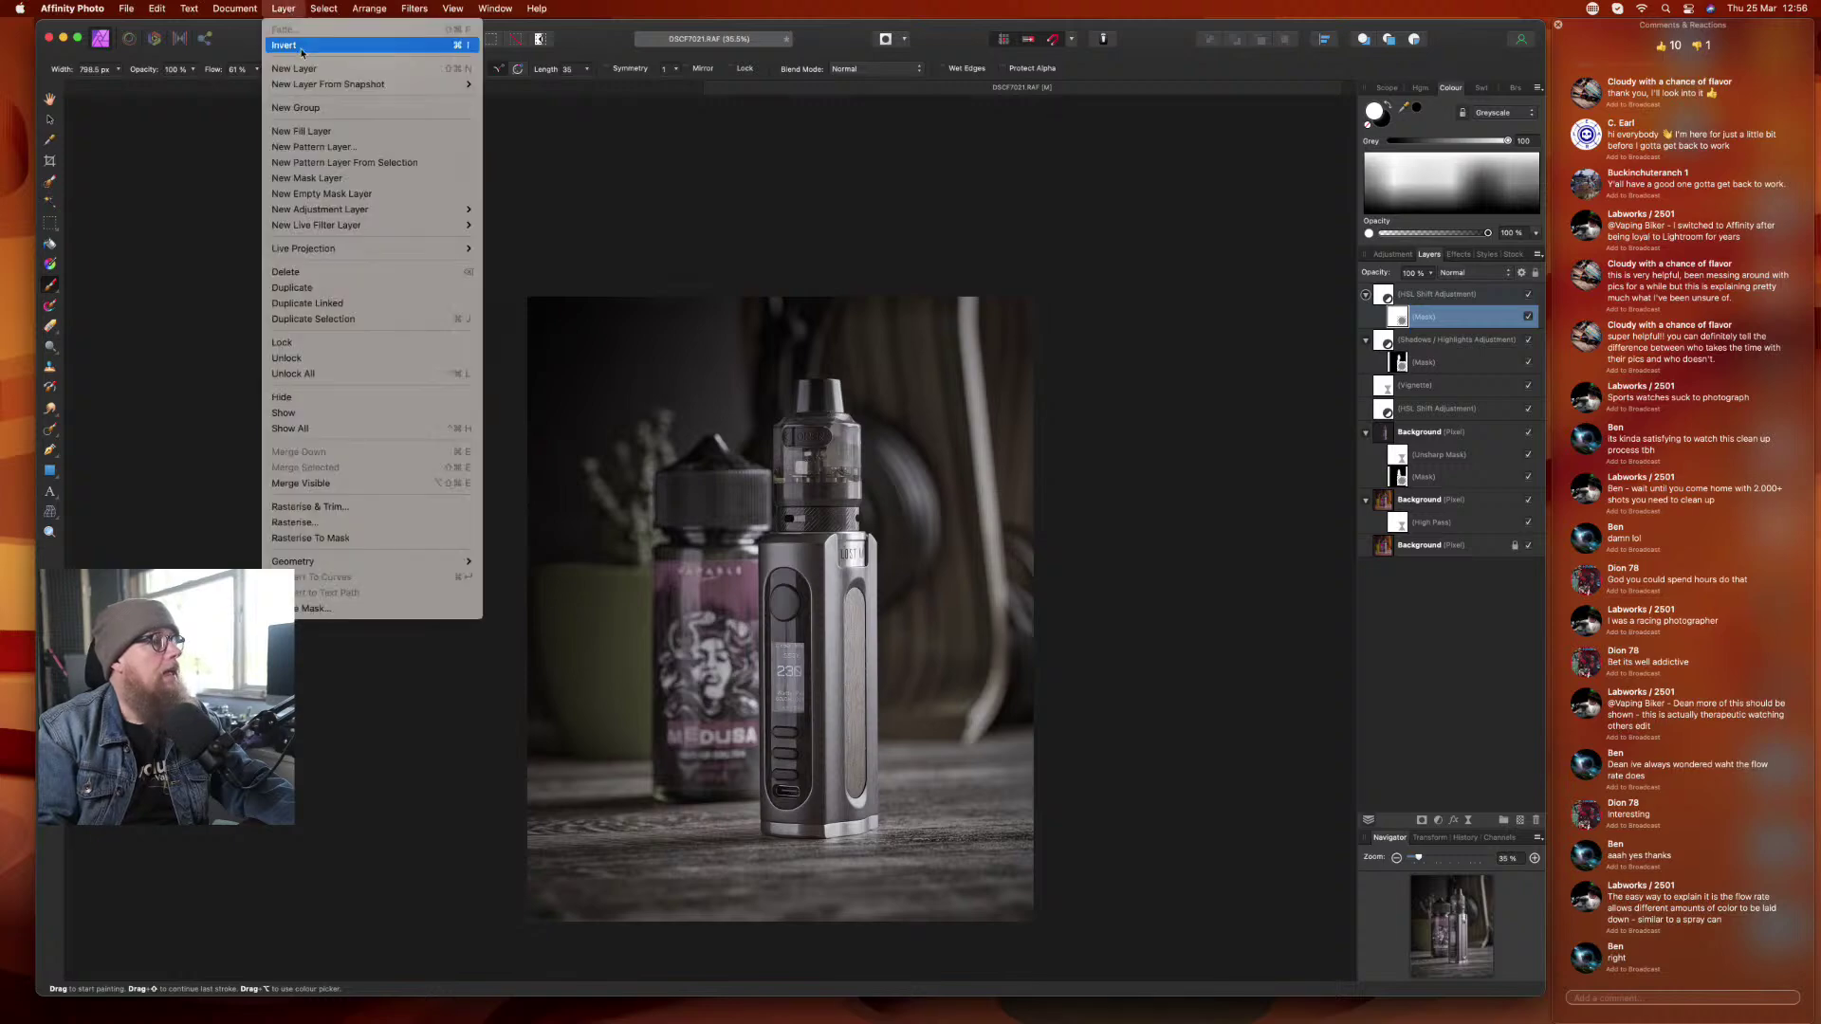
click(302, 48)
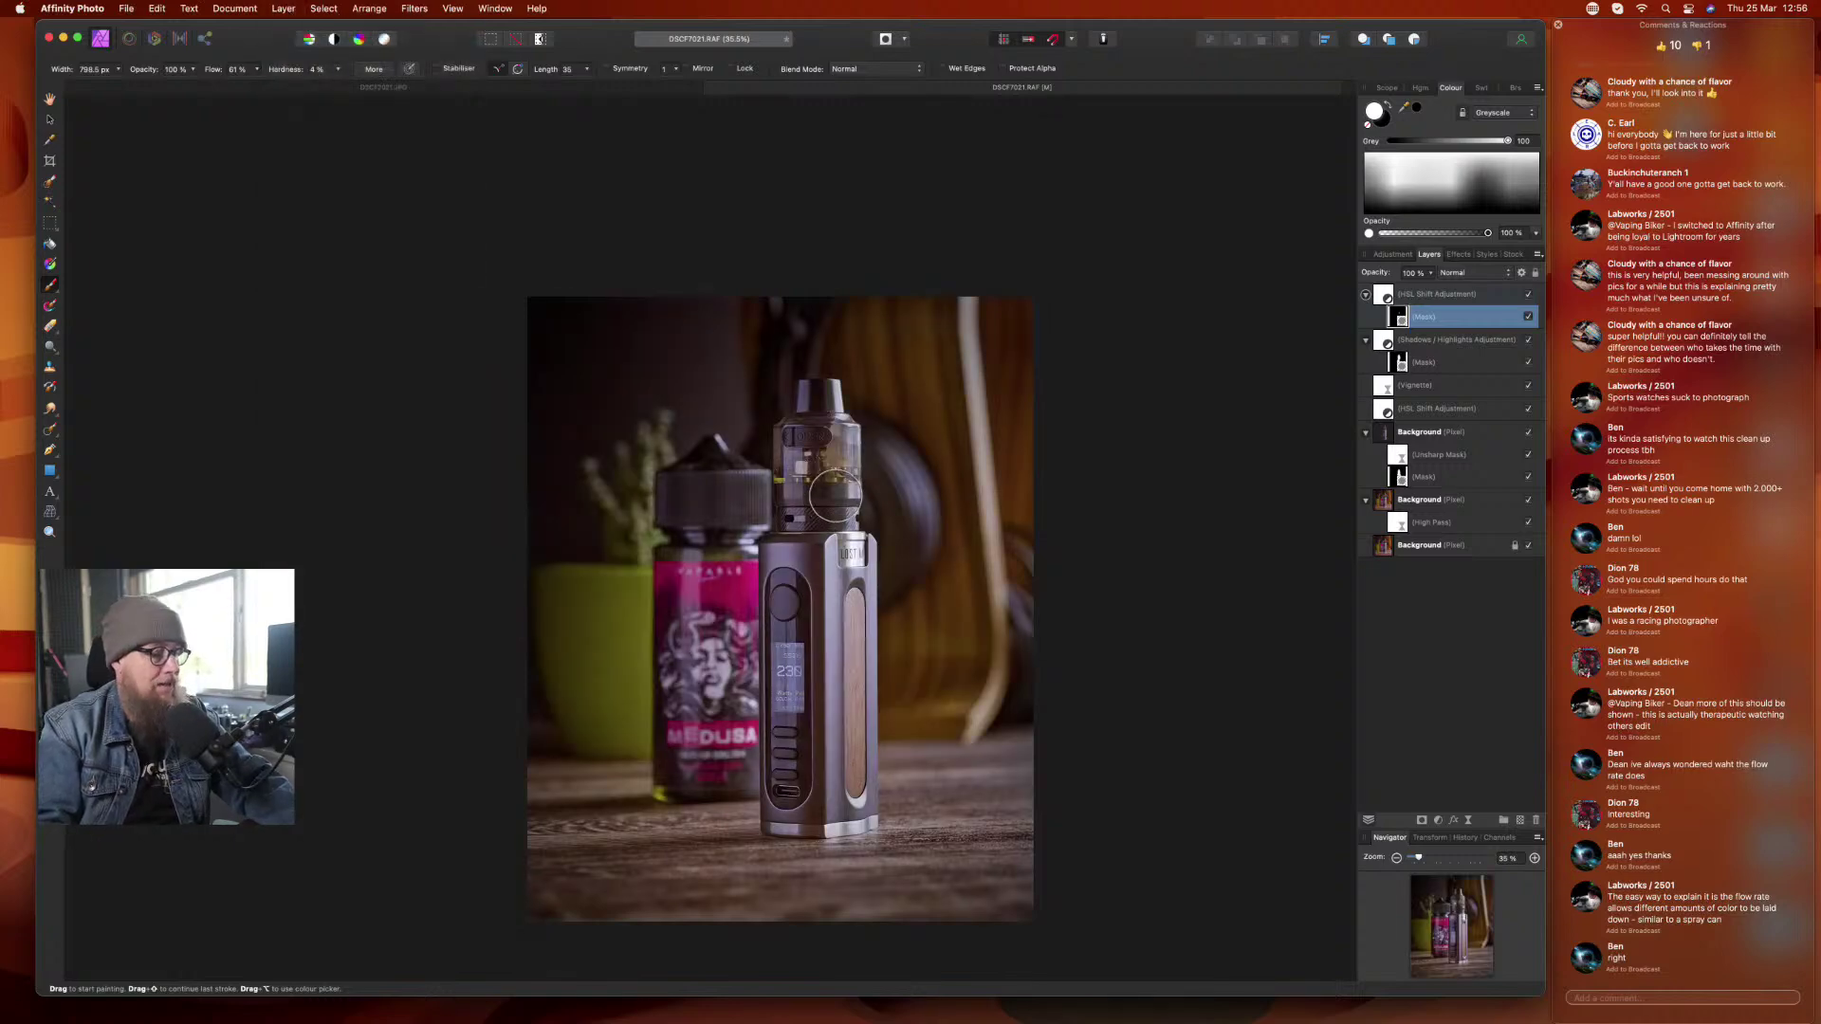
- Reduce the brush width to about 354 px and paint white on the mask over the metal rings at the tank's base
scroll(835, 493, up, 10)
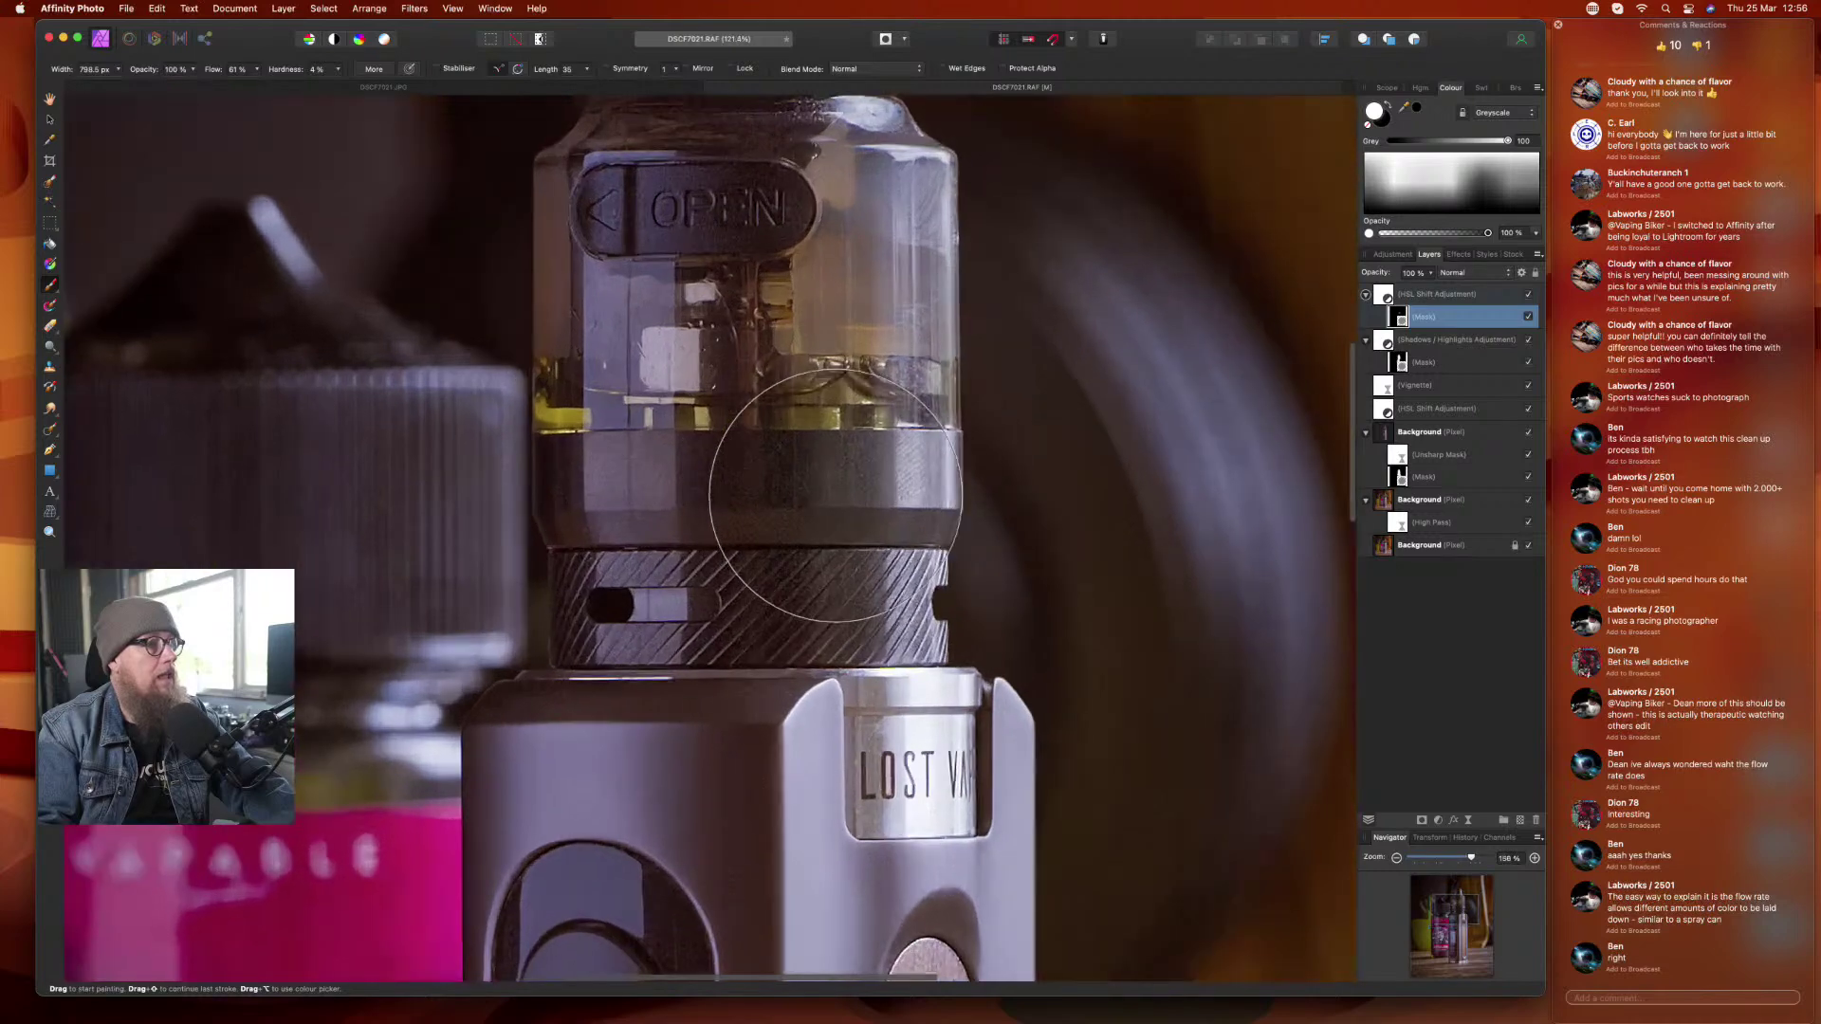
key(bracketleft)
key(bracketleft)
key(bracketleft)
key(bracketleft)
key(bracketleft)
key(bracketleft)
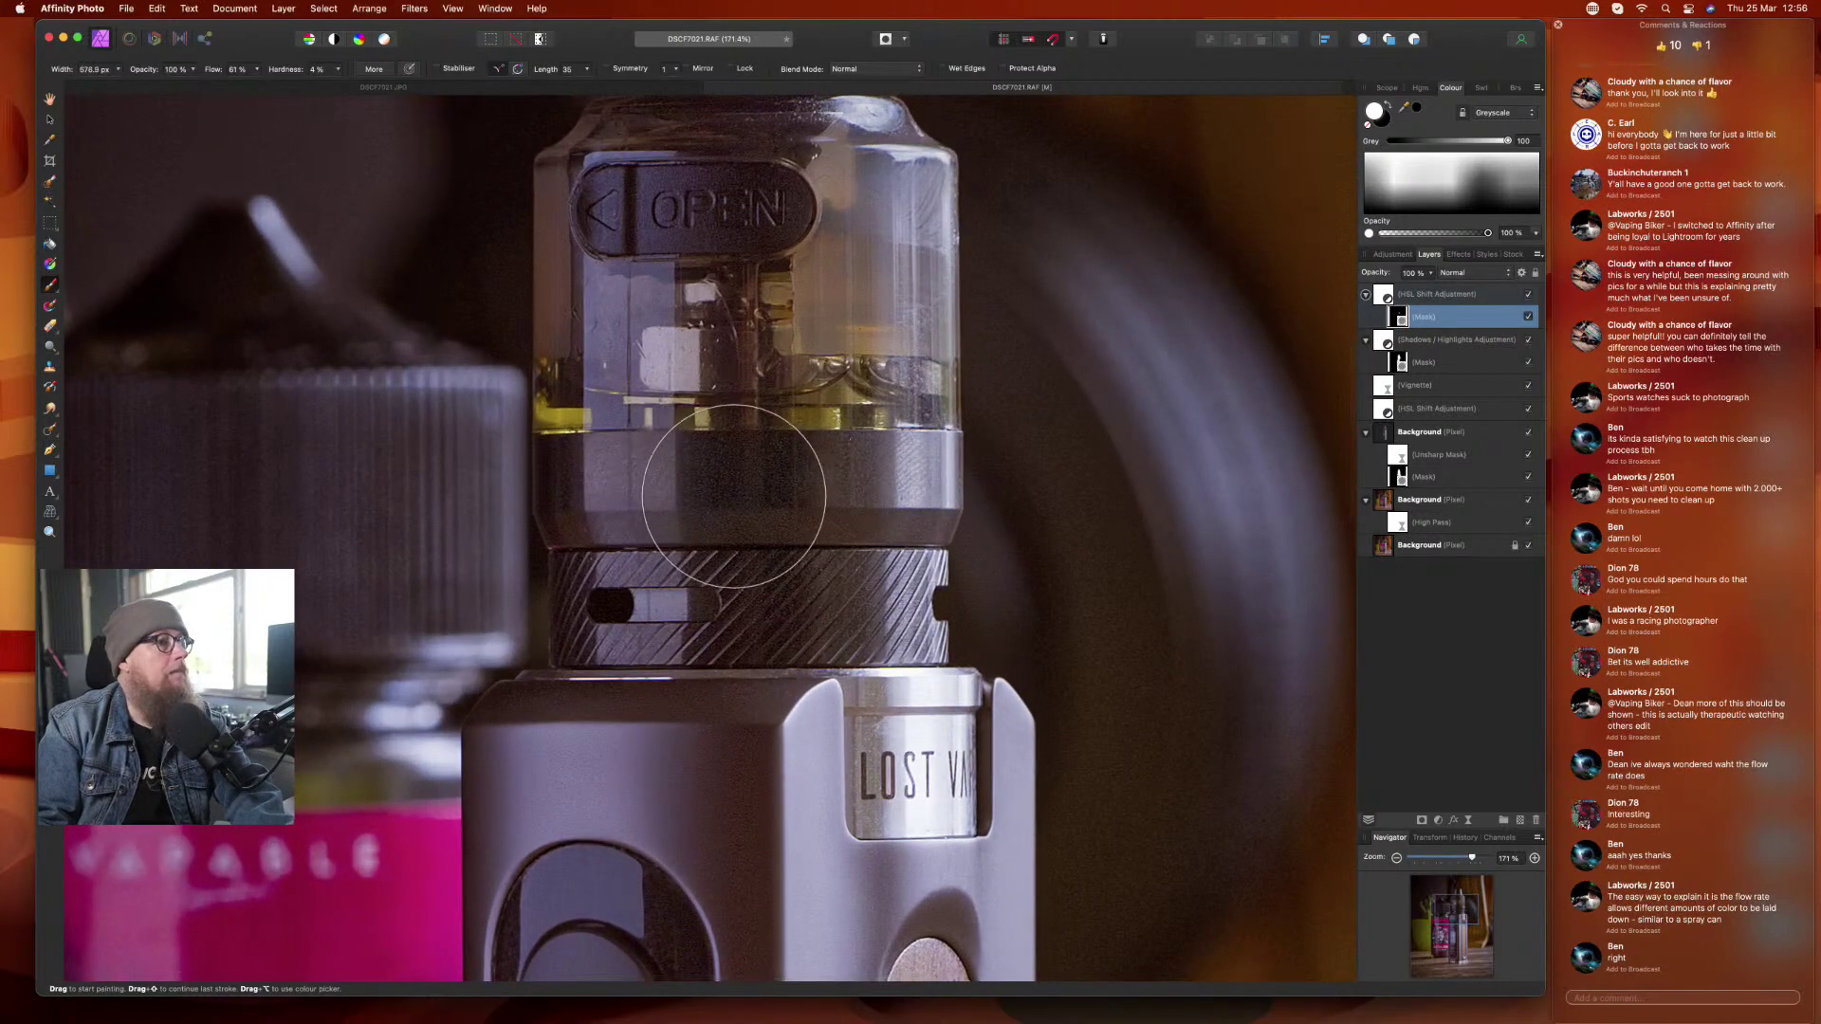
key(bracketleft)
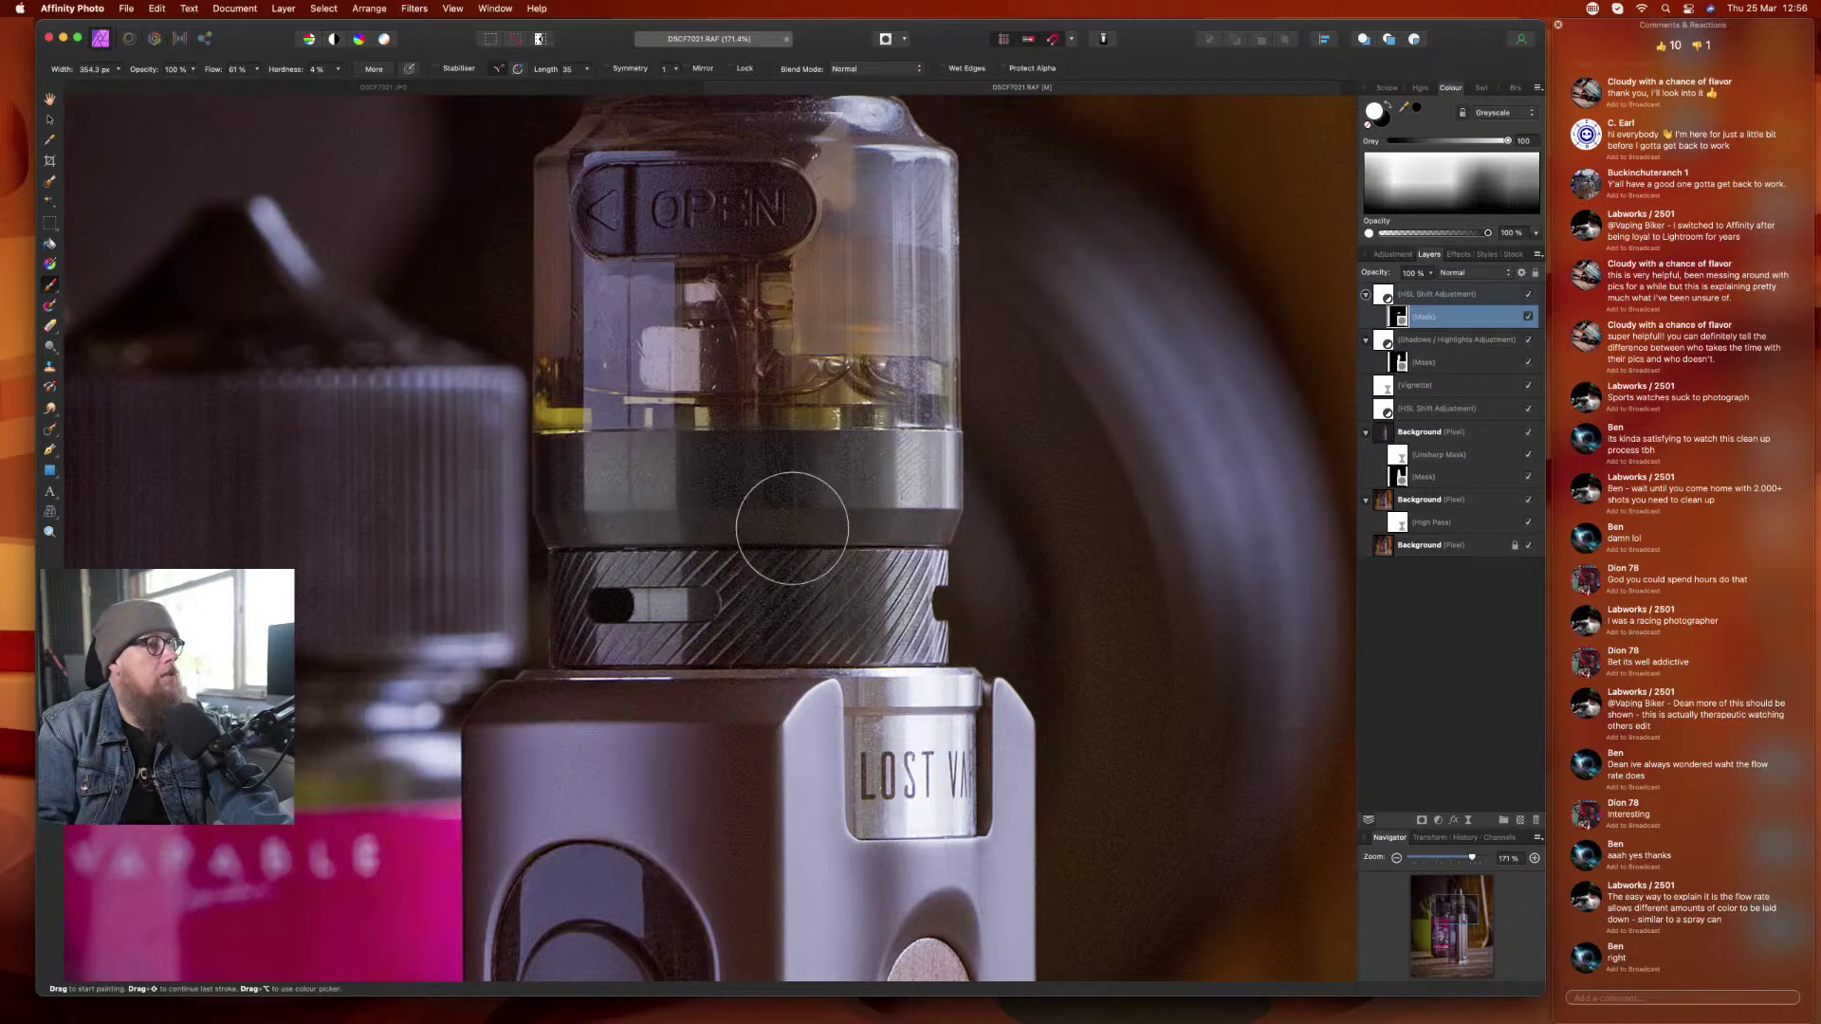
- Reduce the brush width to about 218 px and paint white on the mask over the tank's OPEN plate and drip tip
scroll(790, 528, up, 5)
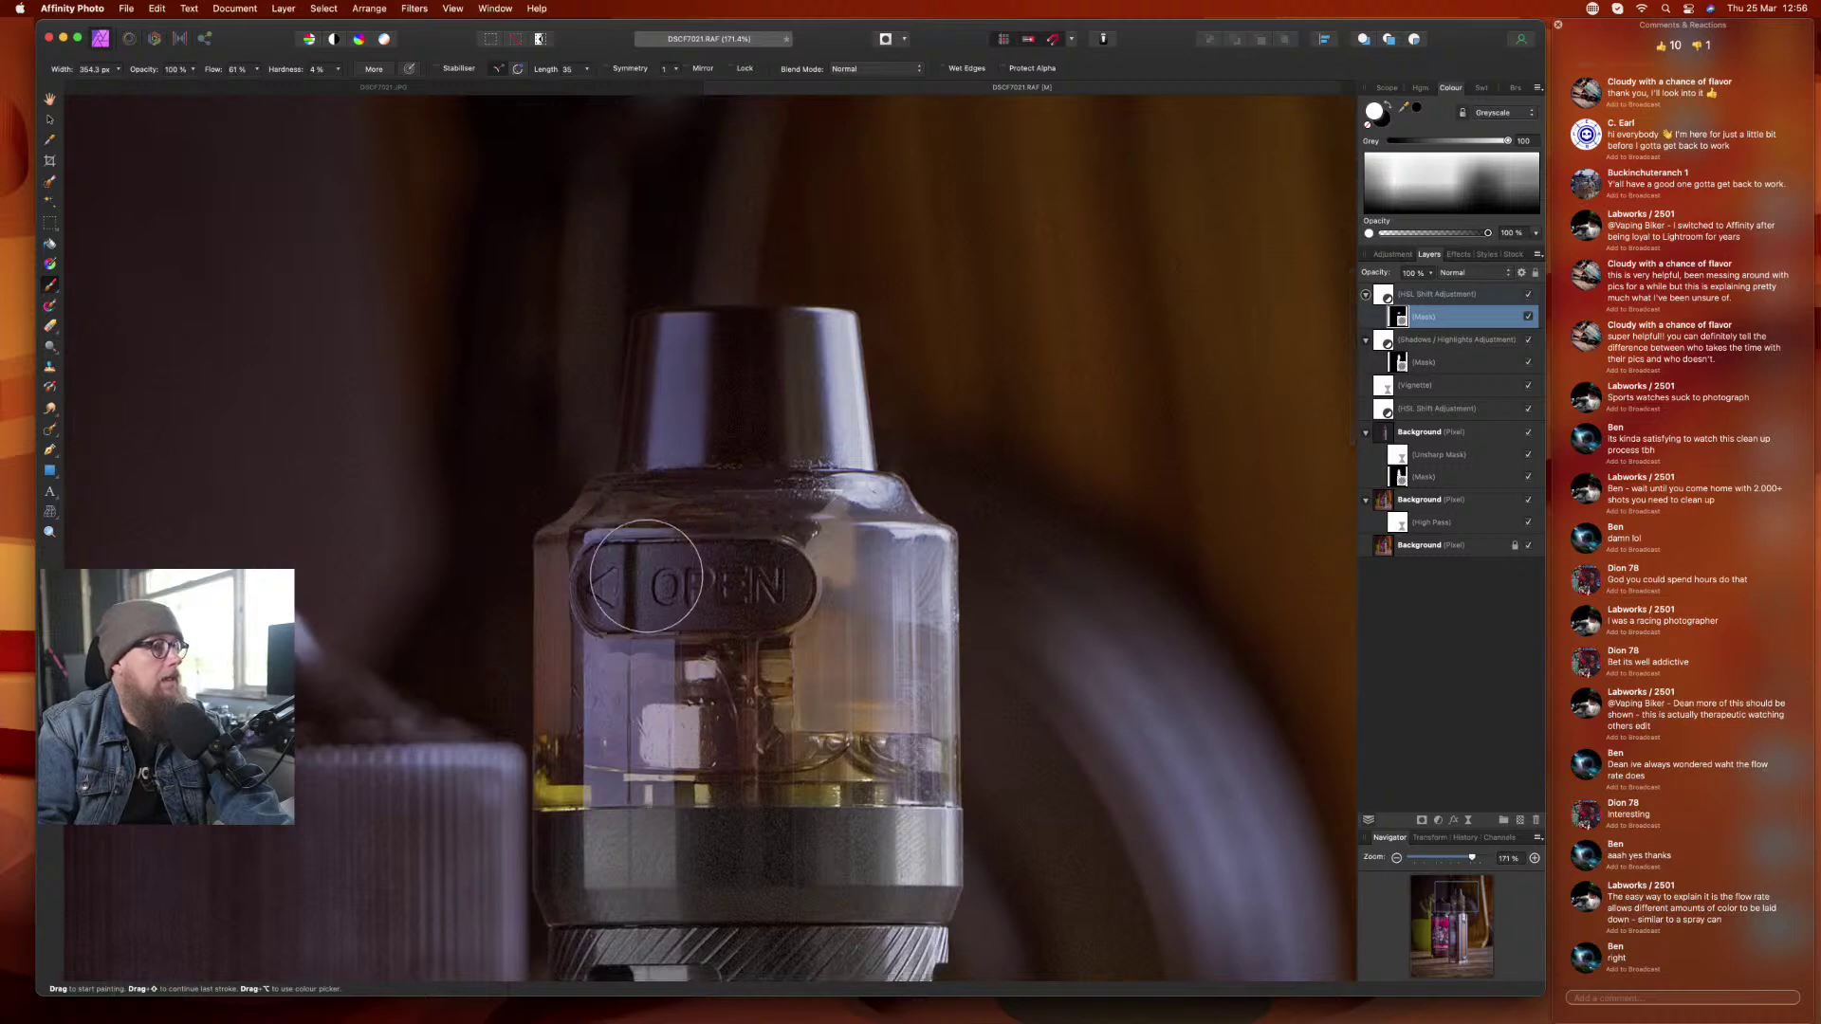
key(bracketleft)
key(bracketleft)
key(bracketleft)
key(bracketleft)
key(bracketleft)
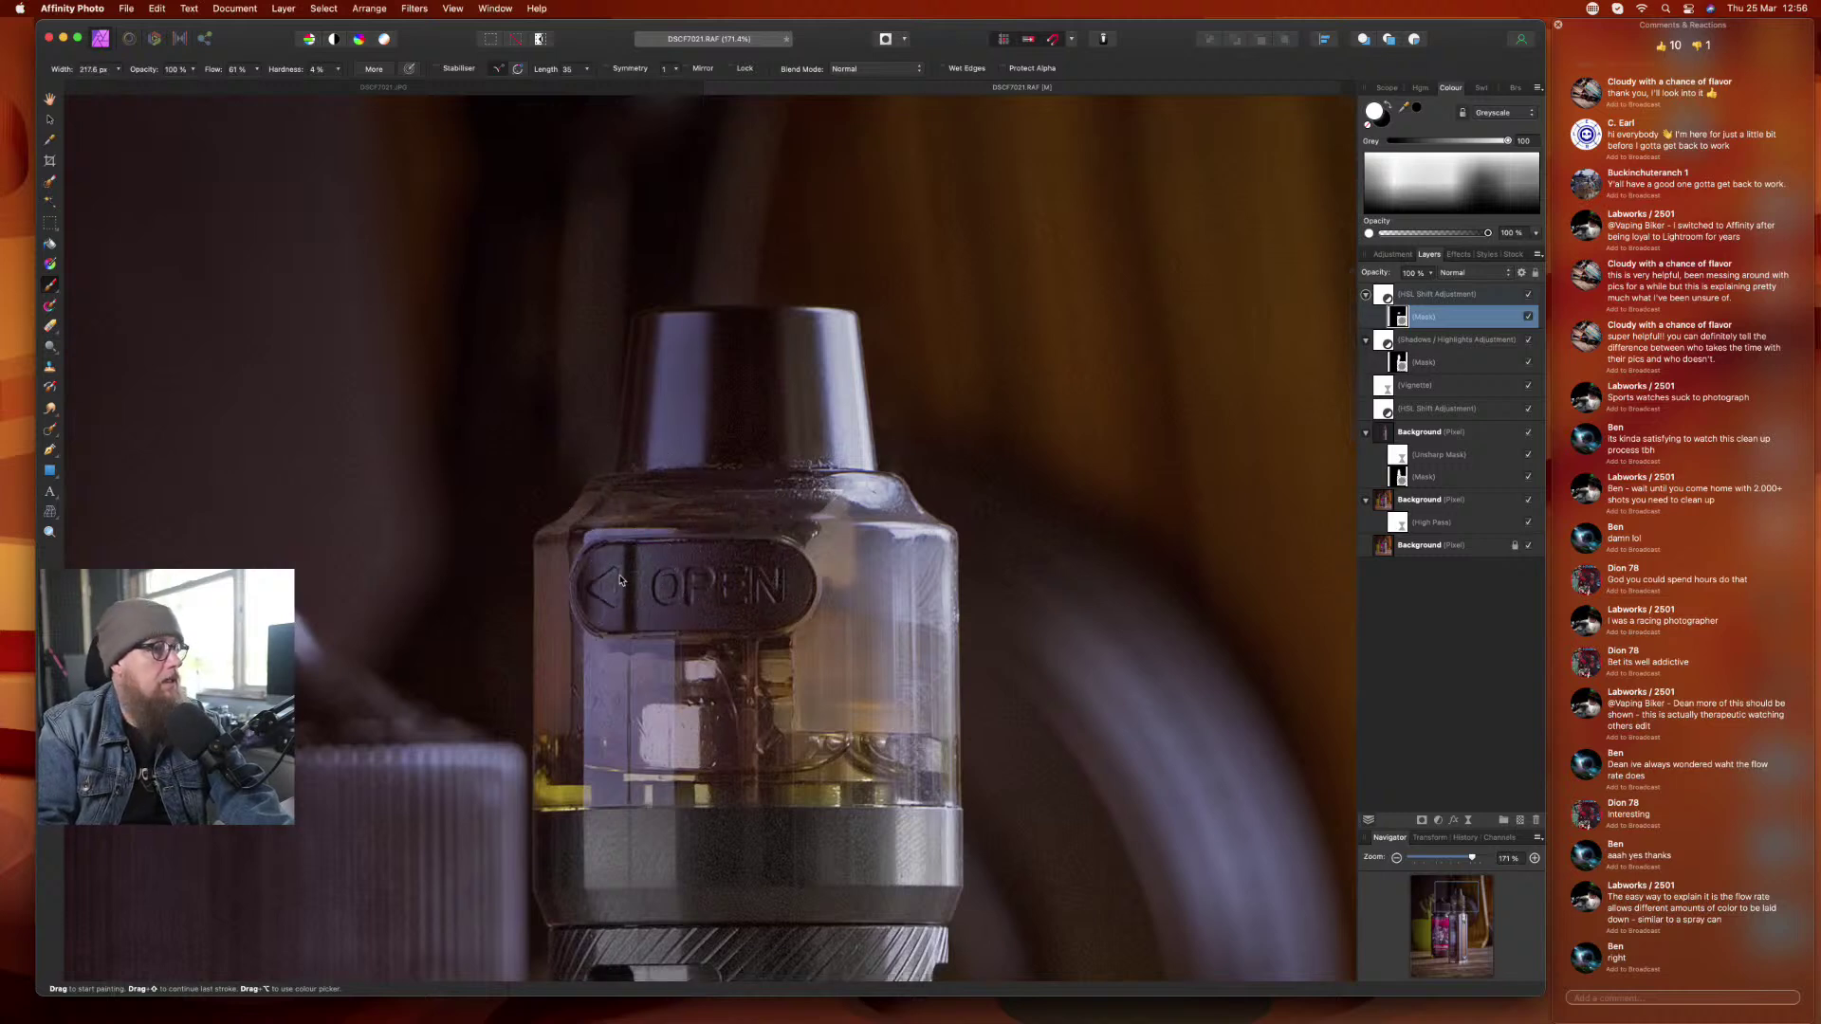
mouse_move(641, 576)
mouse_down()
mouse_move(774, 579)
mouse_move(599, 601)
mouse_move(614, 569)
mouse_move(719, 559)
mouse_move(767, 568)
mouse_move(782, 599)
mouse_move(593, 606)
mouse_move(695, 605)
mouse_move(718, 535)
mouse_move(671, 437)
mouse_move(647, 434)
mouse_move(840, 417)
mouse_move(842, 334)
mouse_move(651, 334)
mouse_move(648, 419)
mouse_move(663, 389)
mouse_move(738, 374)
mouse_move(795, 366)
mouse_move(803, 395)
mouse_move(753, 433)
mouse_move(636, 449)
mouse_move(843, 443)
mouse_move(794, 399)
mouse_move(700, 394)
mouse_move(738, 393)
mouse_up()
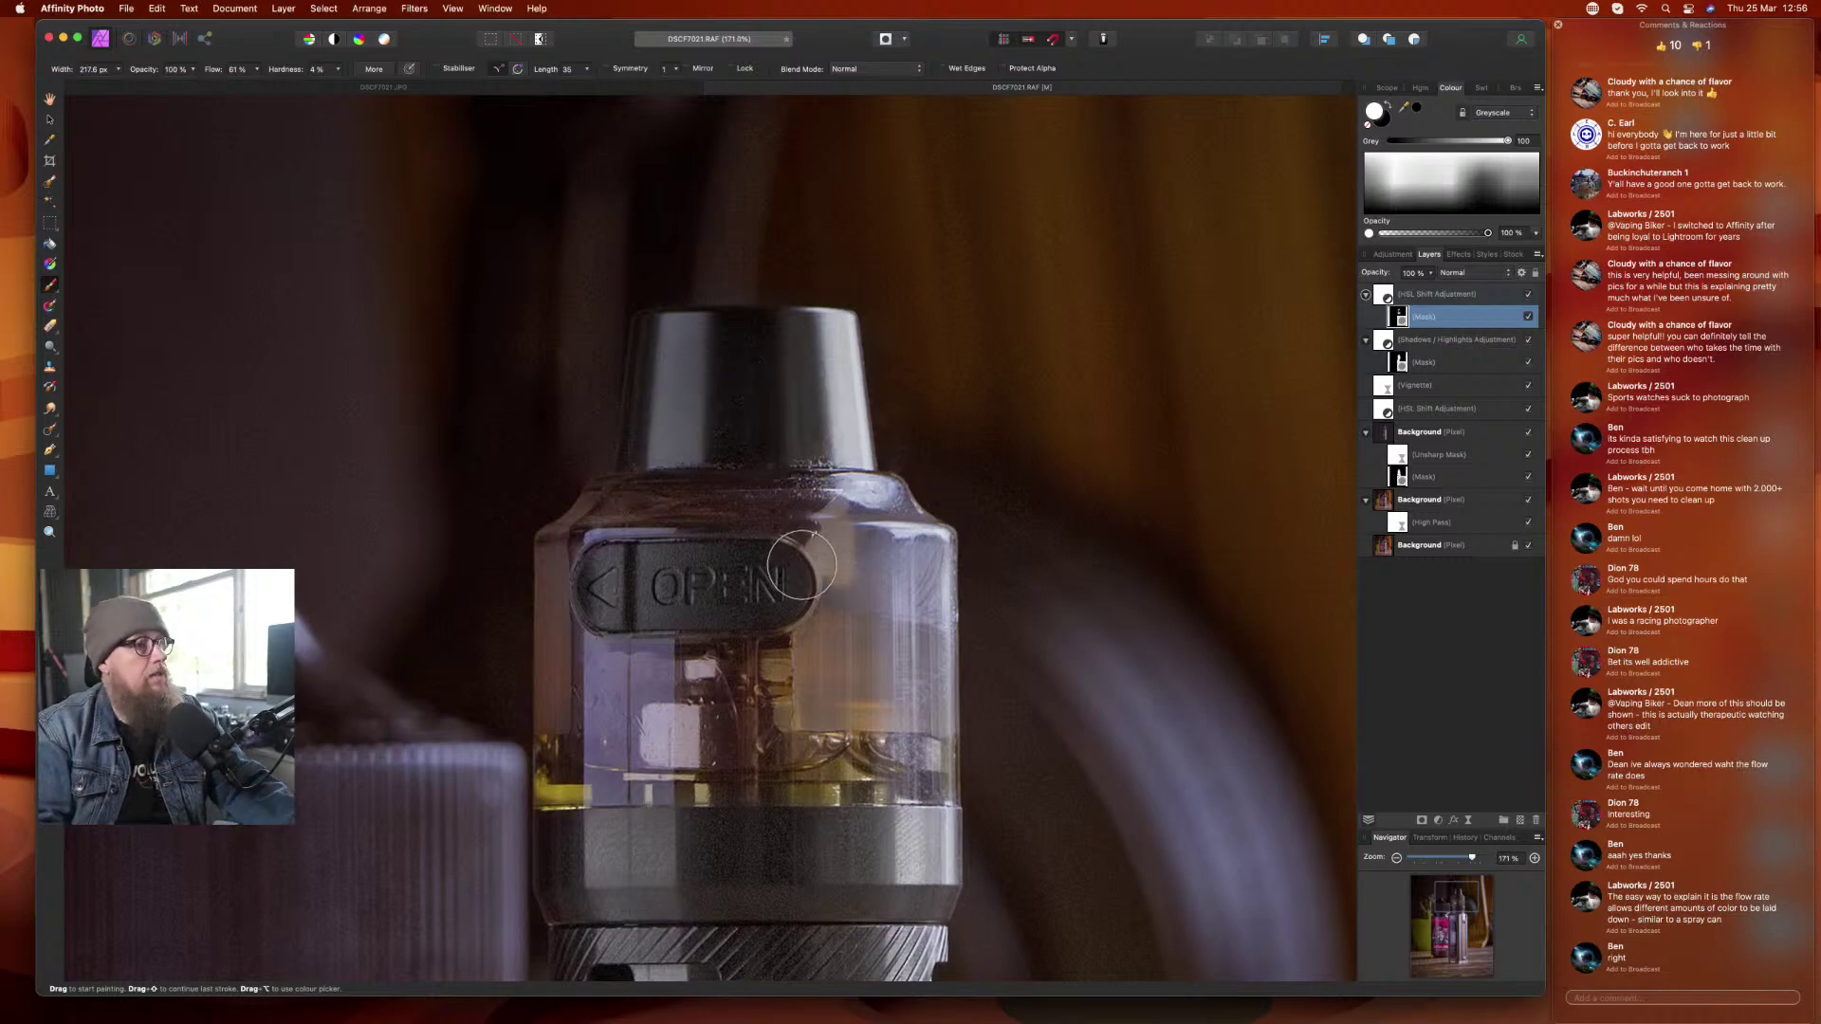
- Reduce the opacity of the masked HSL adjustment to about 56% and deselect it
scroll(801, 565, down, 5)
scroll(802, 565, down, 4)
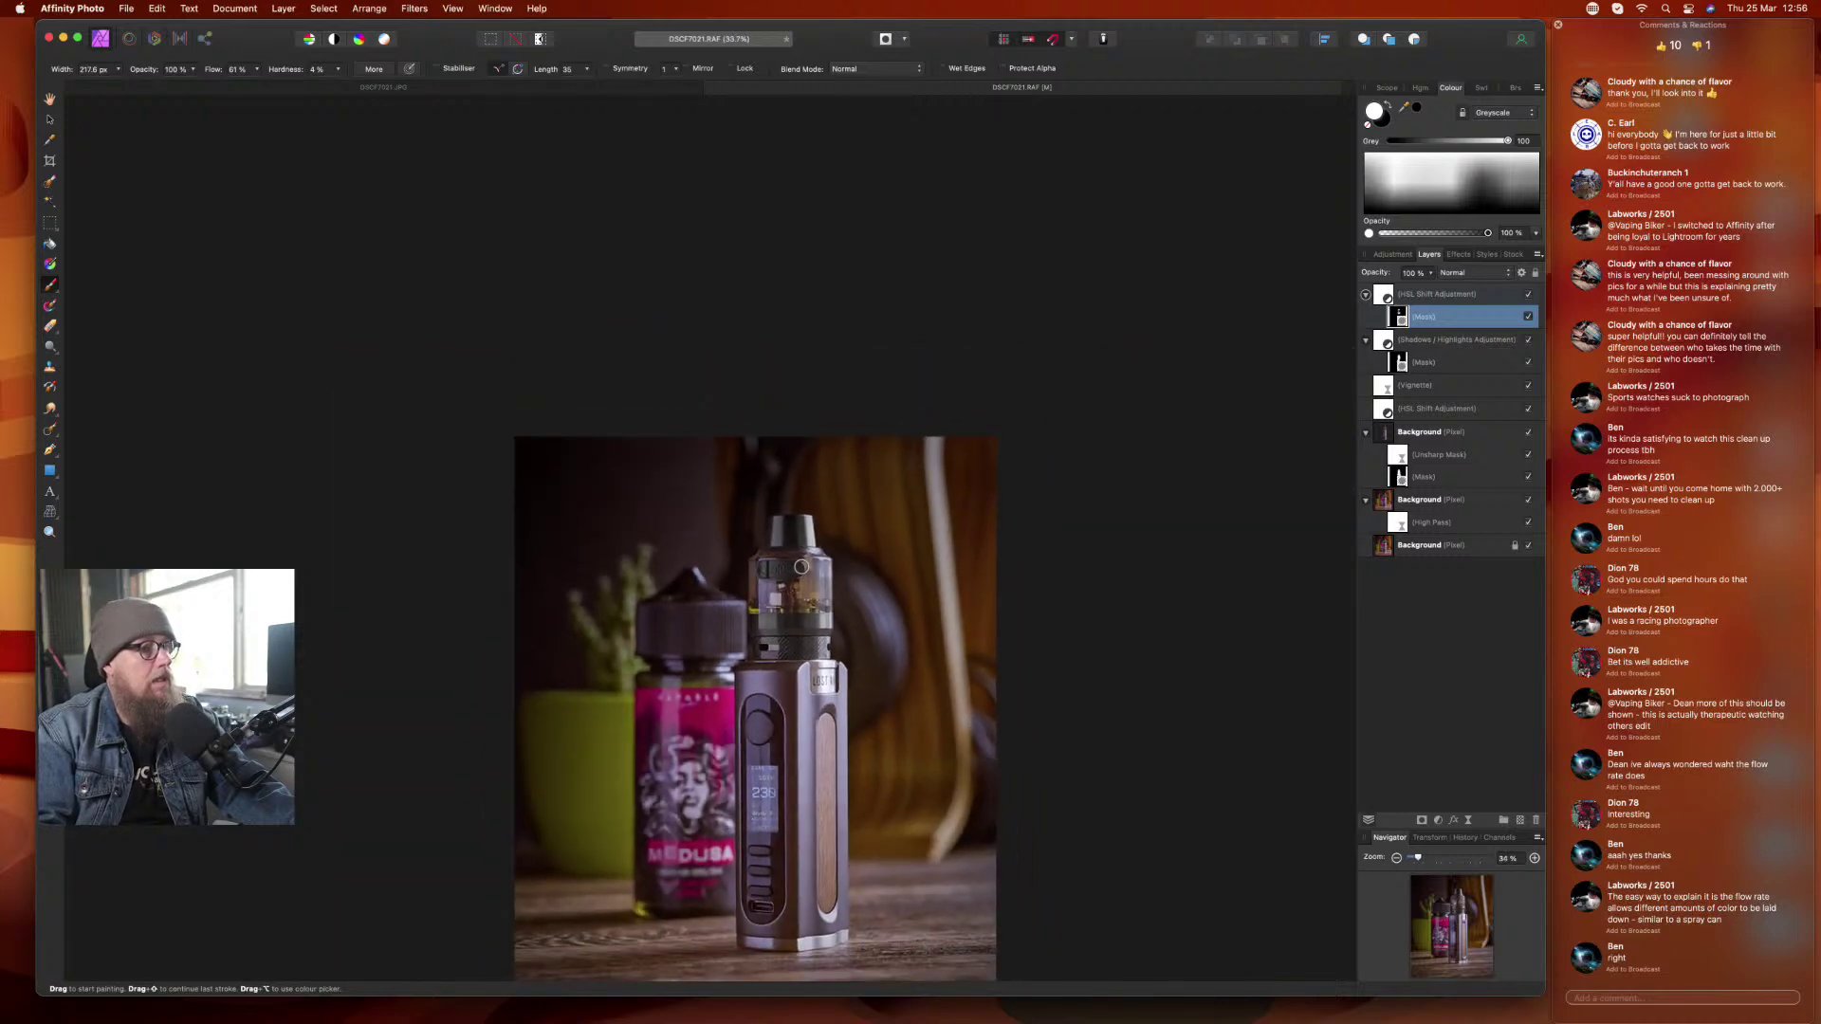
drag(792, 534, 788, 432)
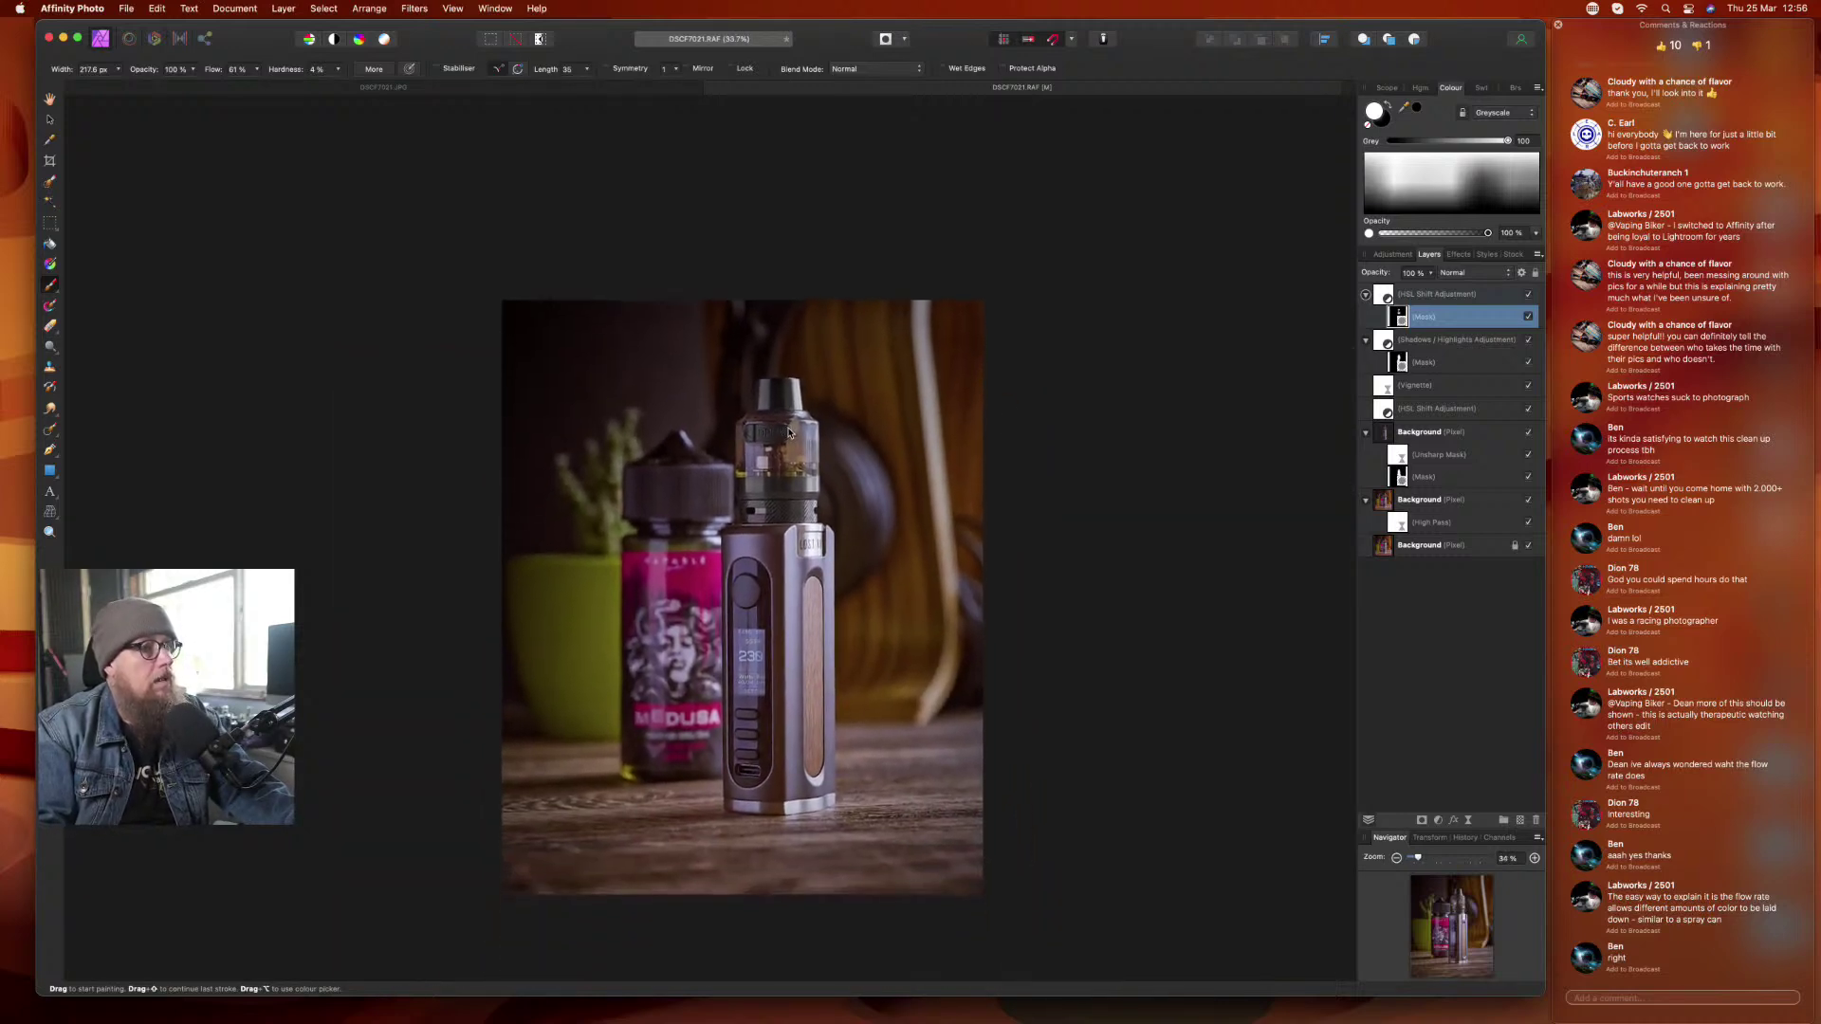
click(1409, 301)
click(1430, 275)
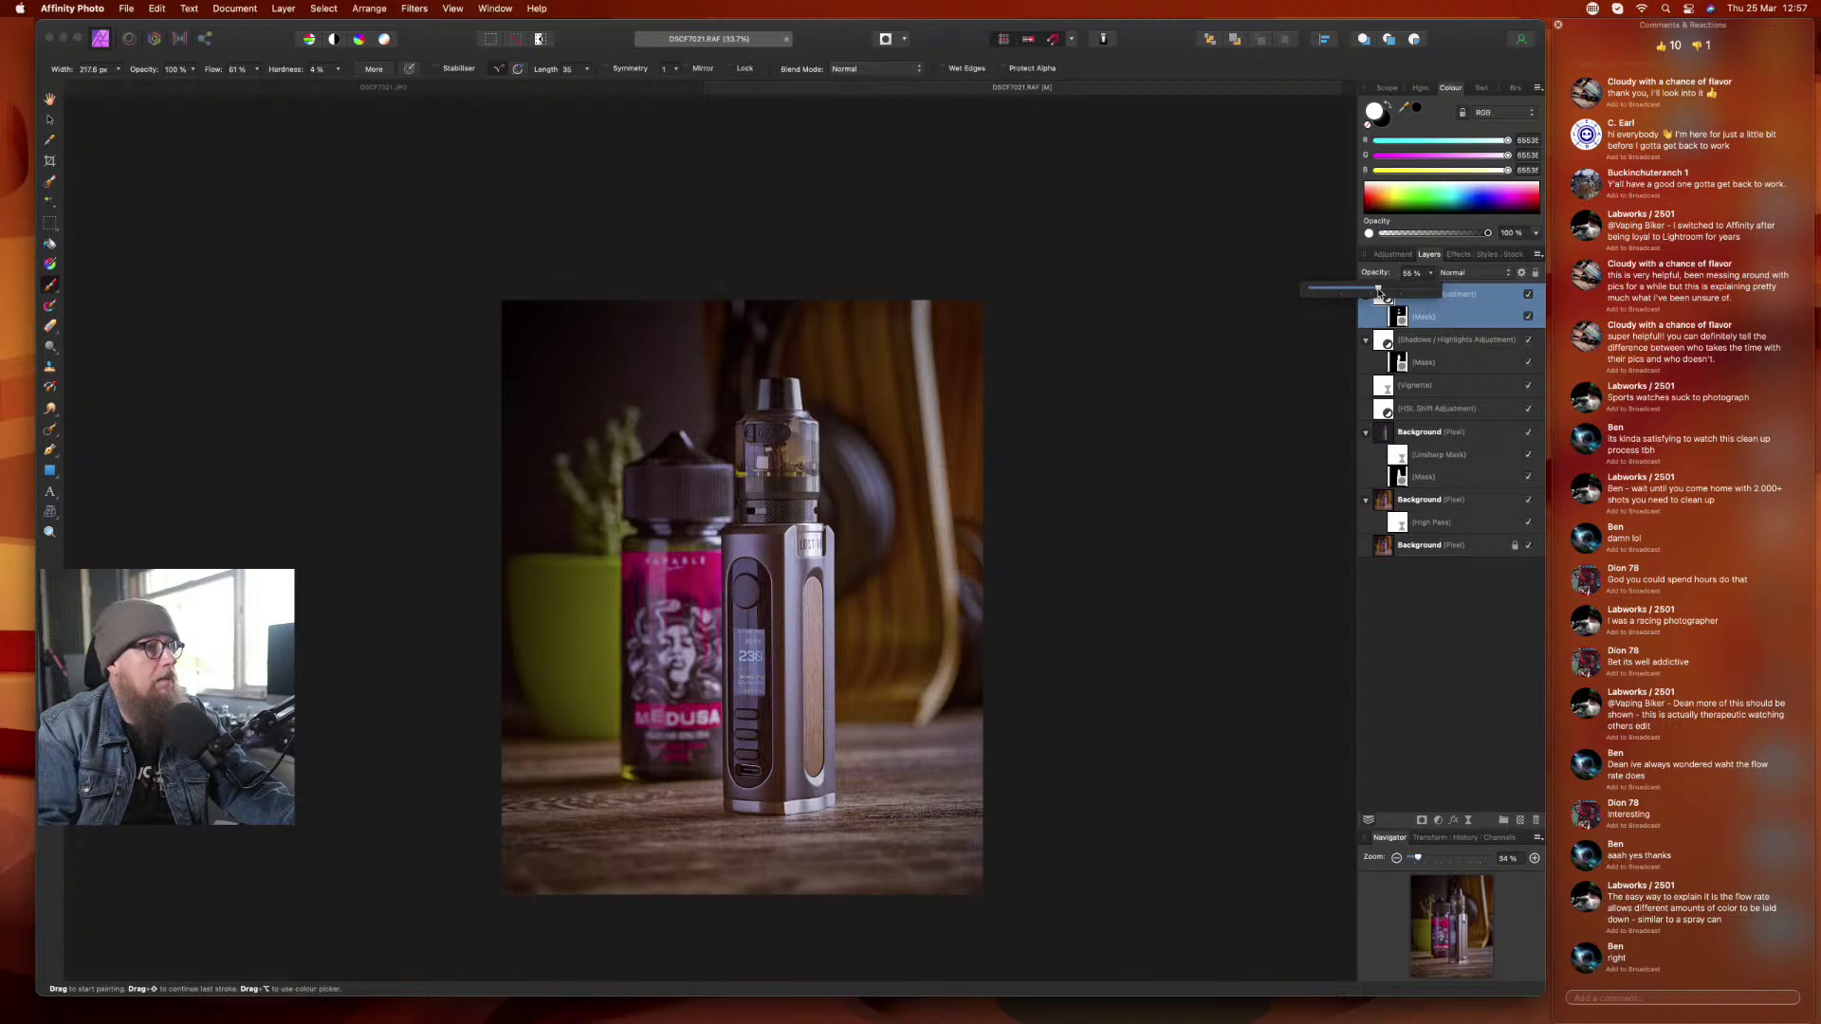
click(1422, 737)
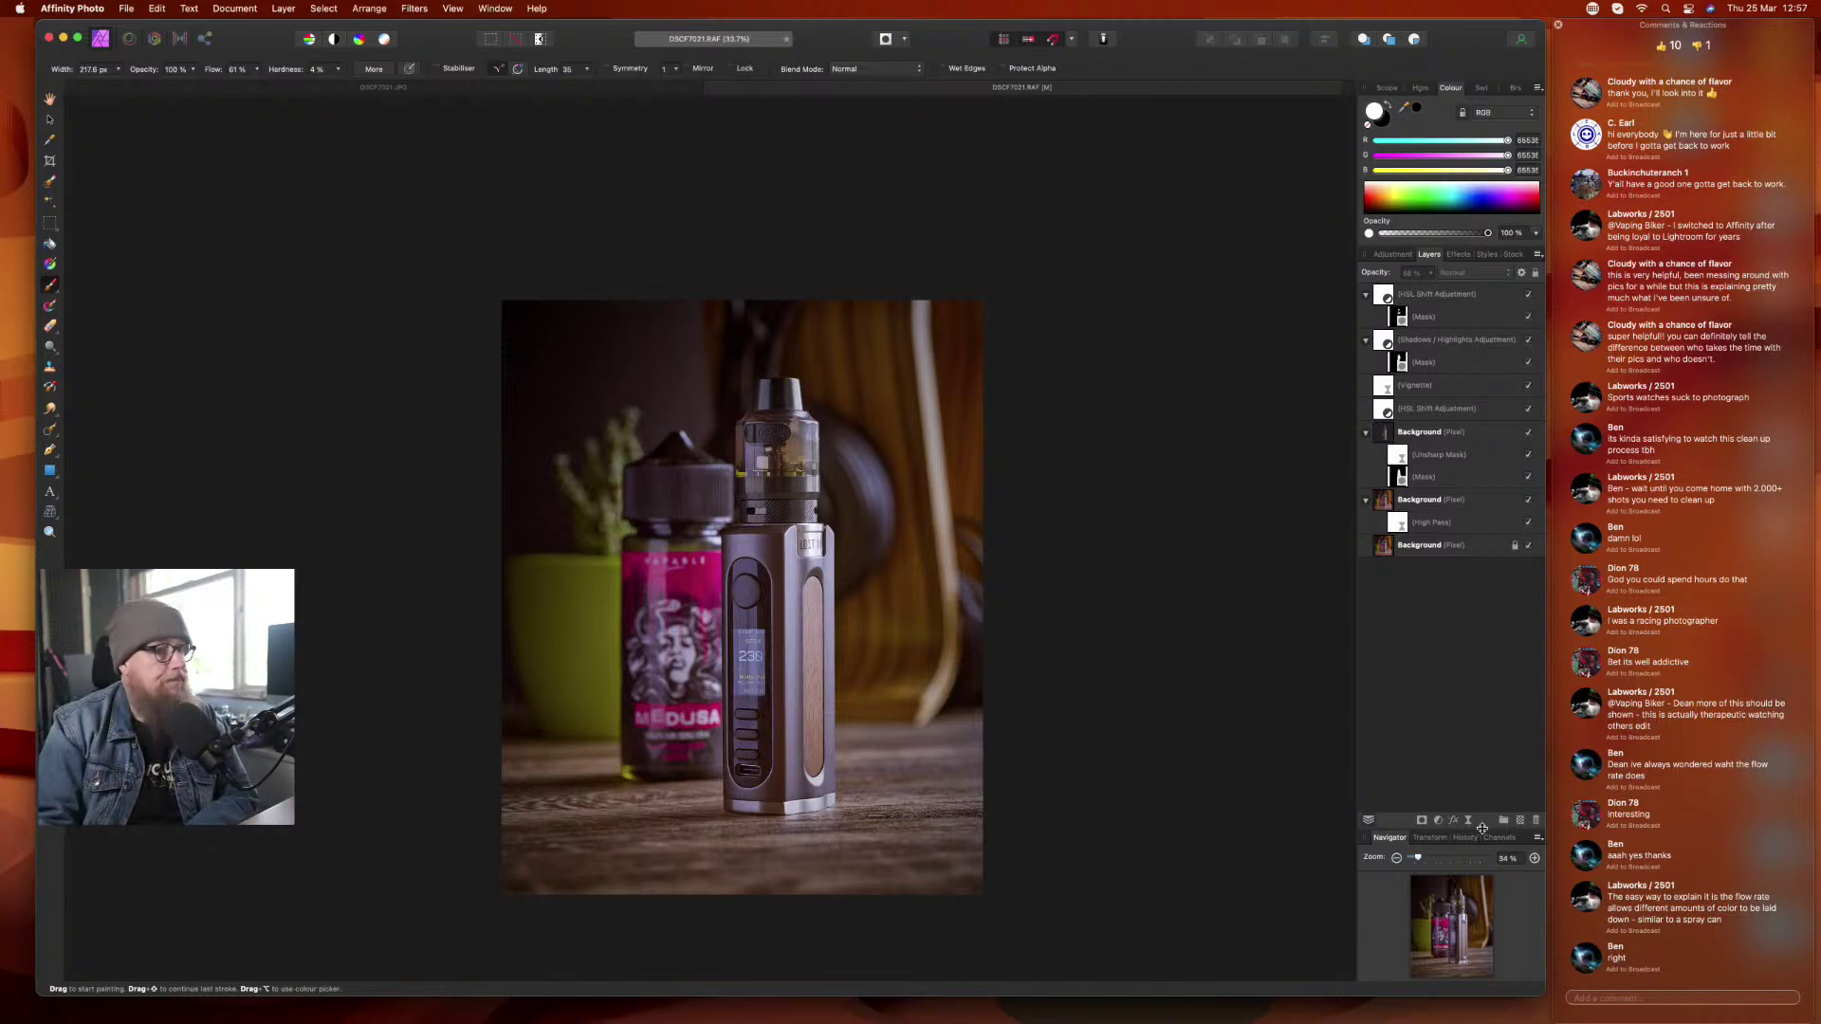
- Add a Curves adjustment with a shadow anchor point and a highlight point raised to about X 0.709, Y 0.777
click(1439, 822)
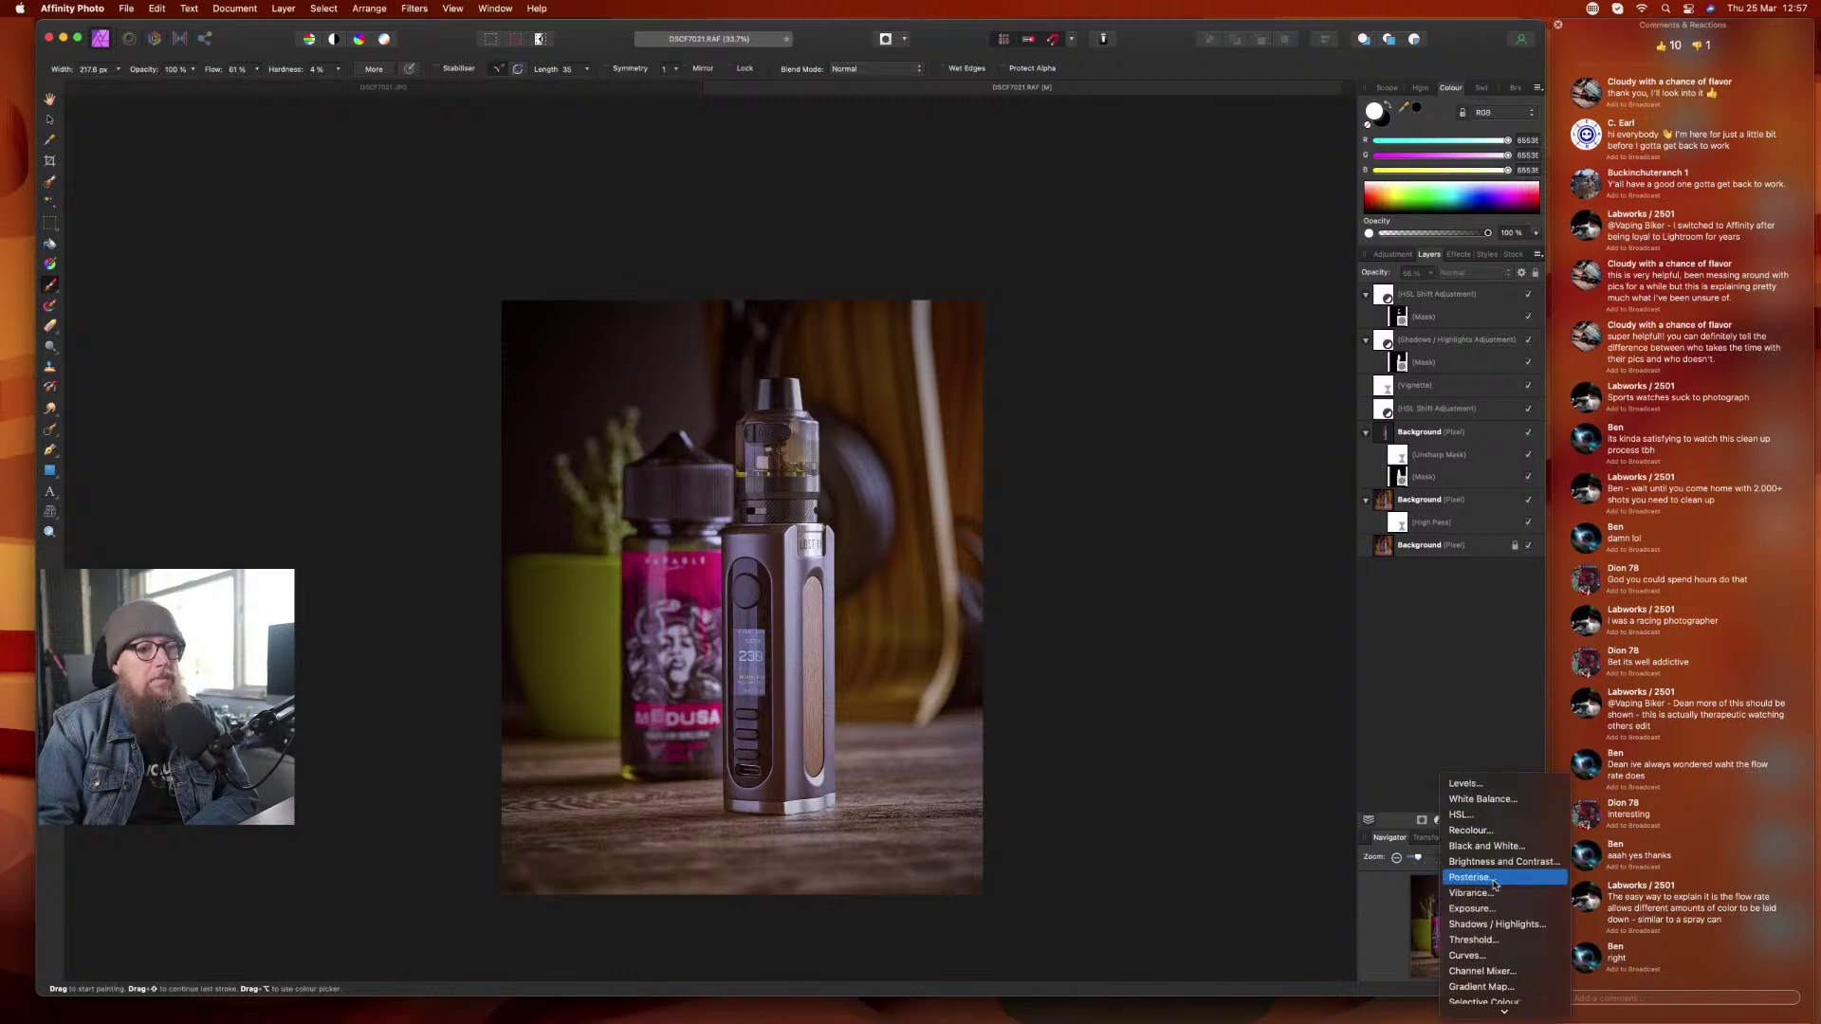
click(1483, 961)
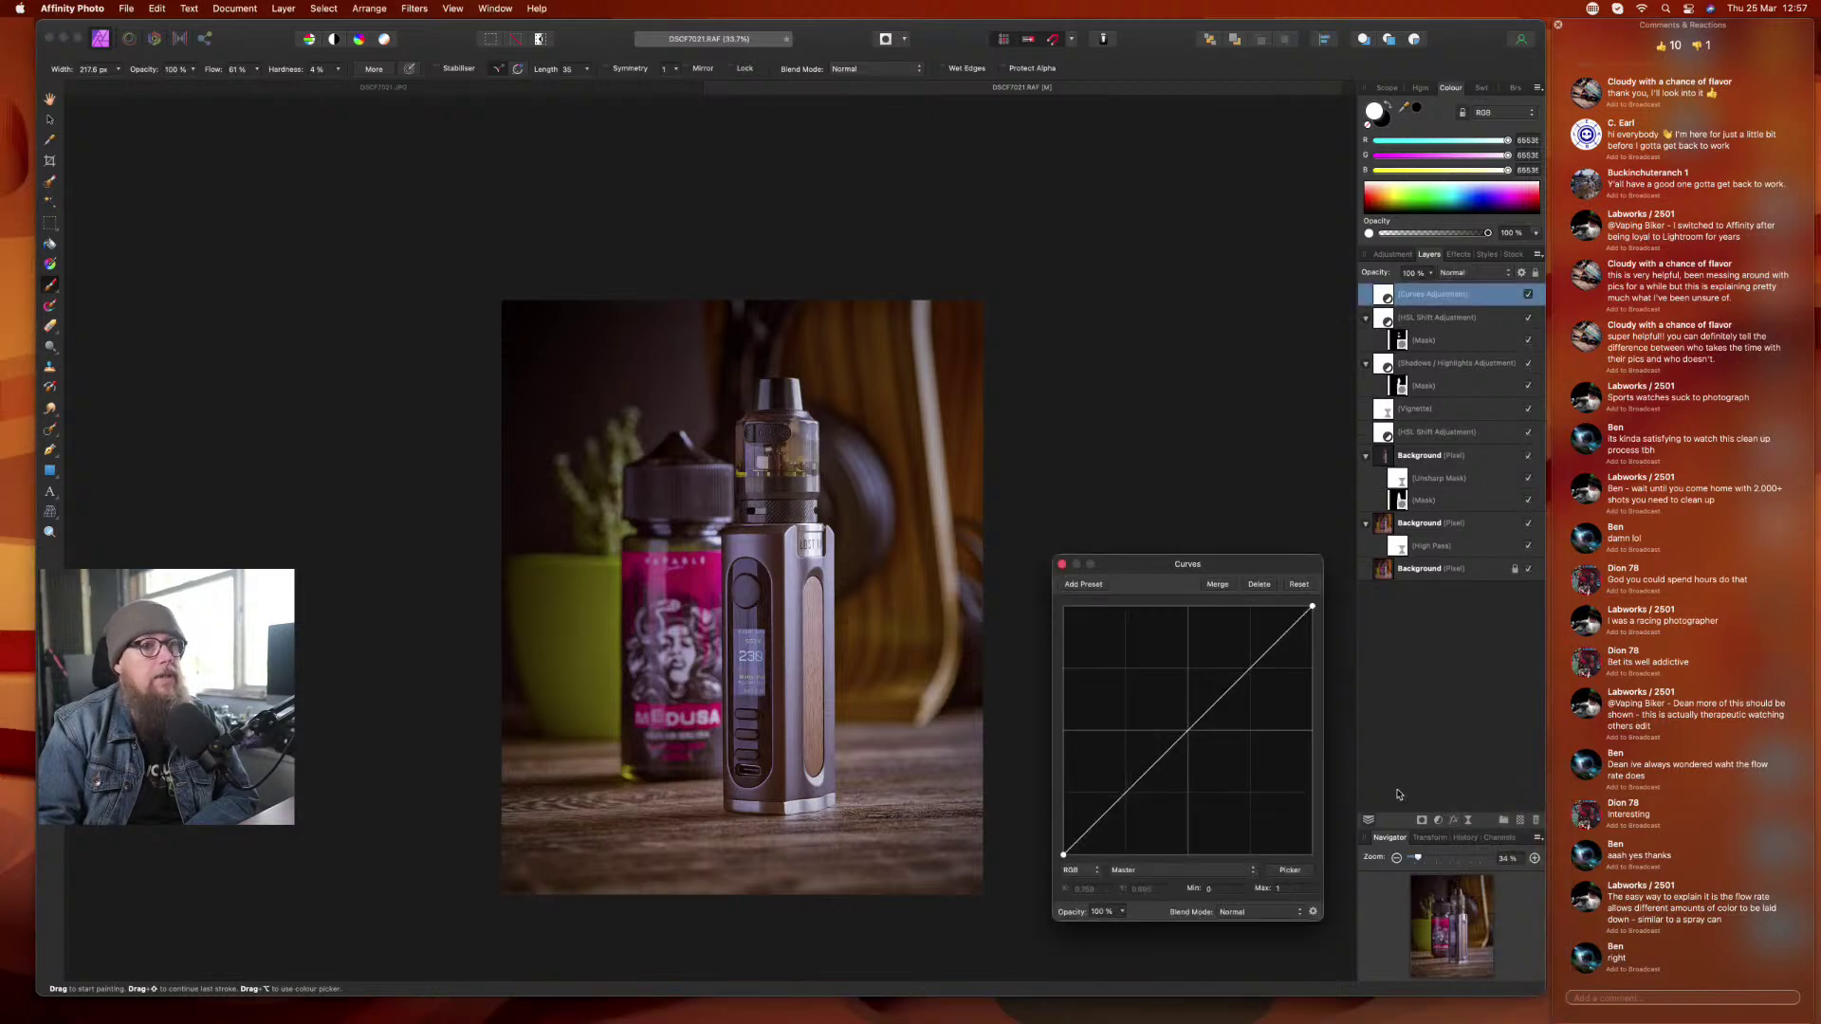
drag(1243, 672, 1248, 664)
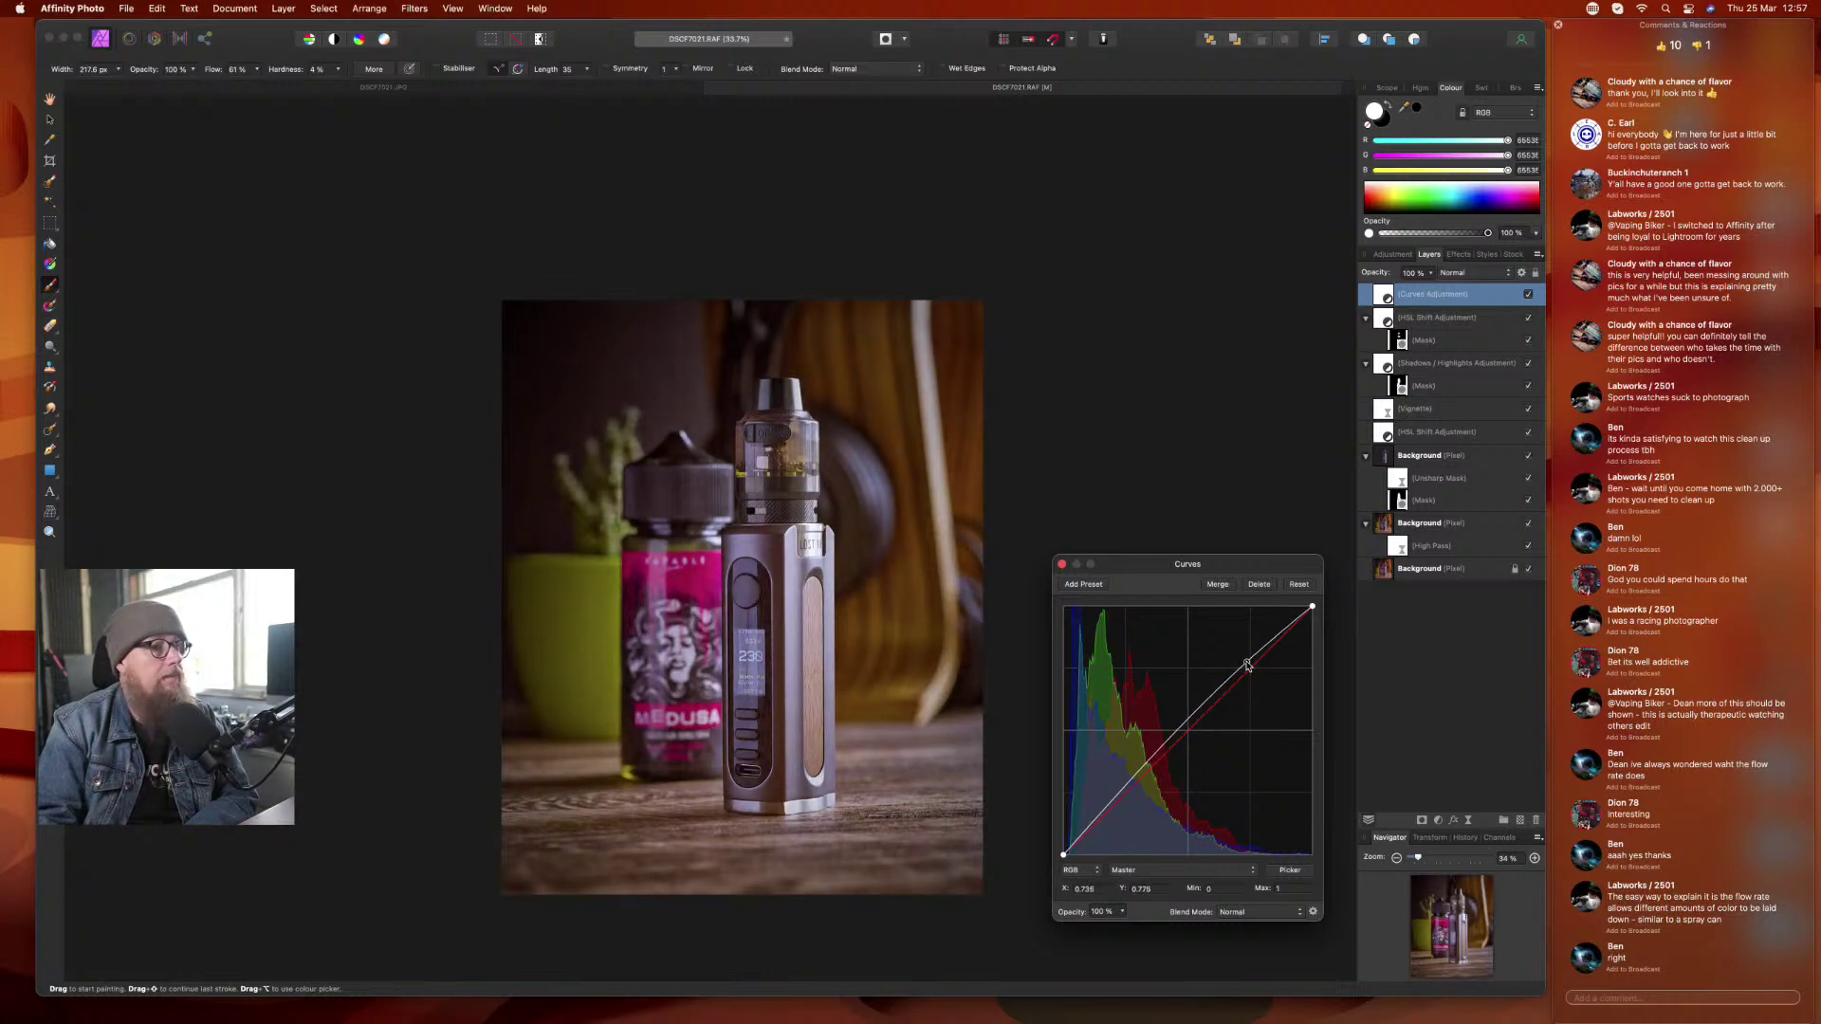
click(1109, 813)
drag(1109, 813, 1114, 812)
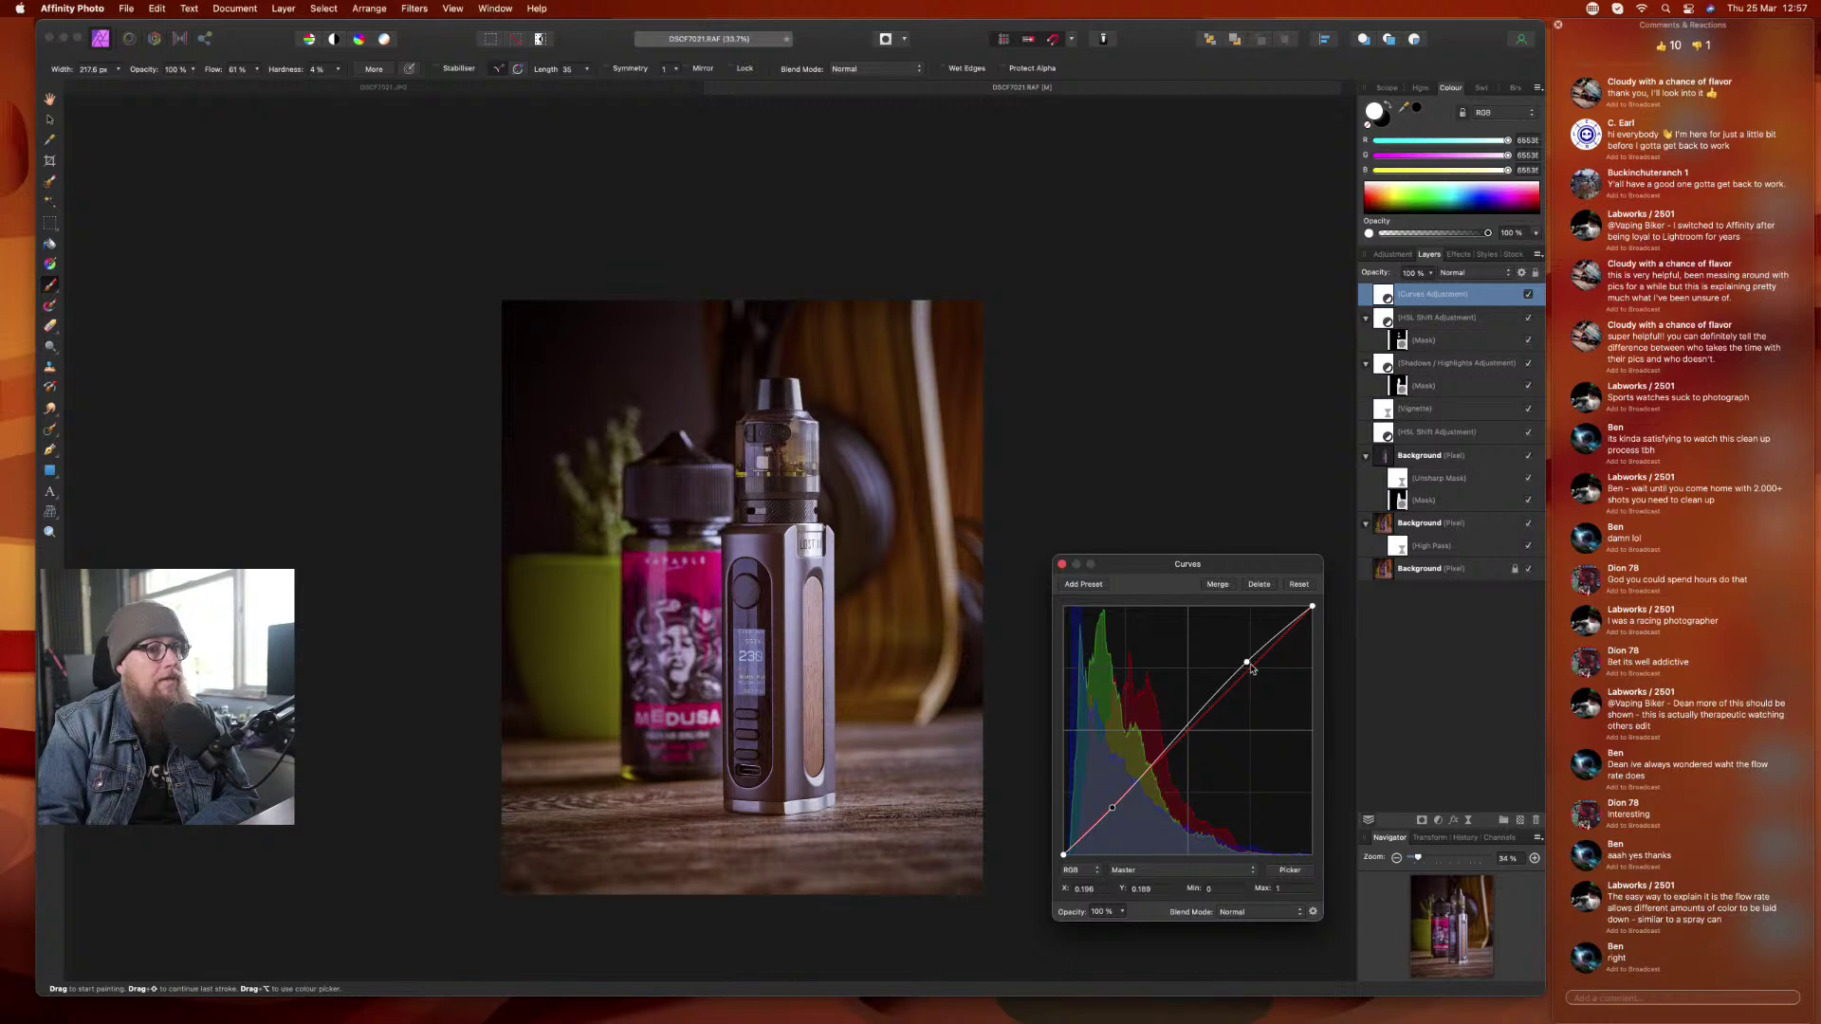
drag(1246, 666, 1240, 664)
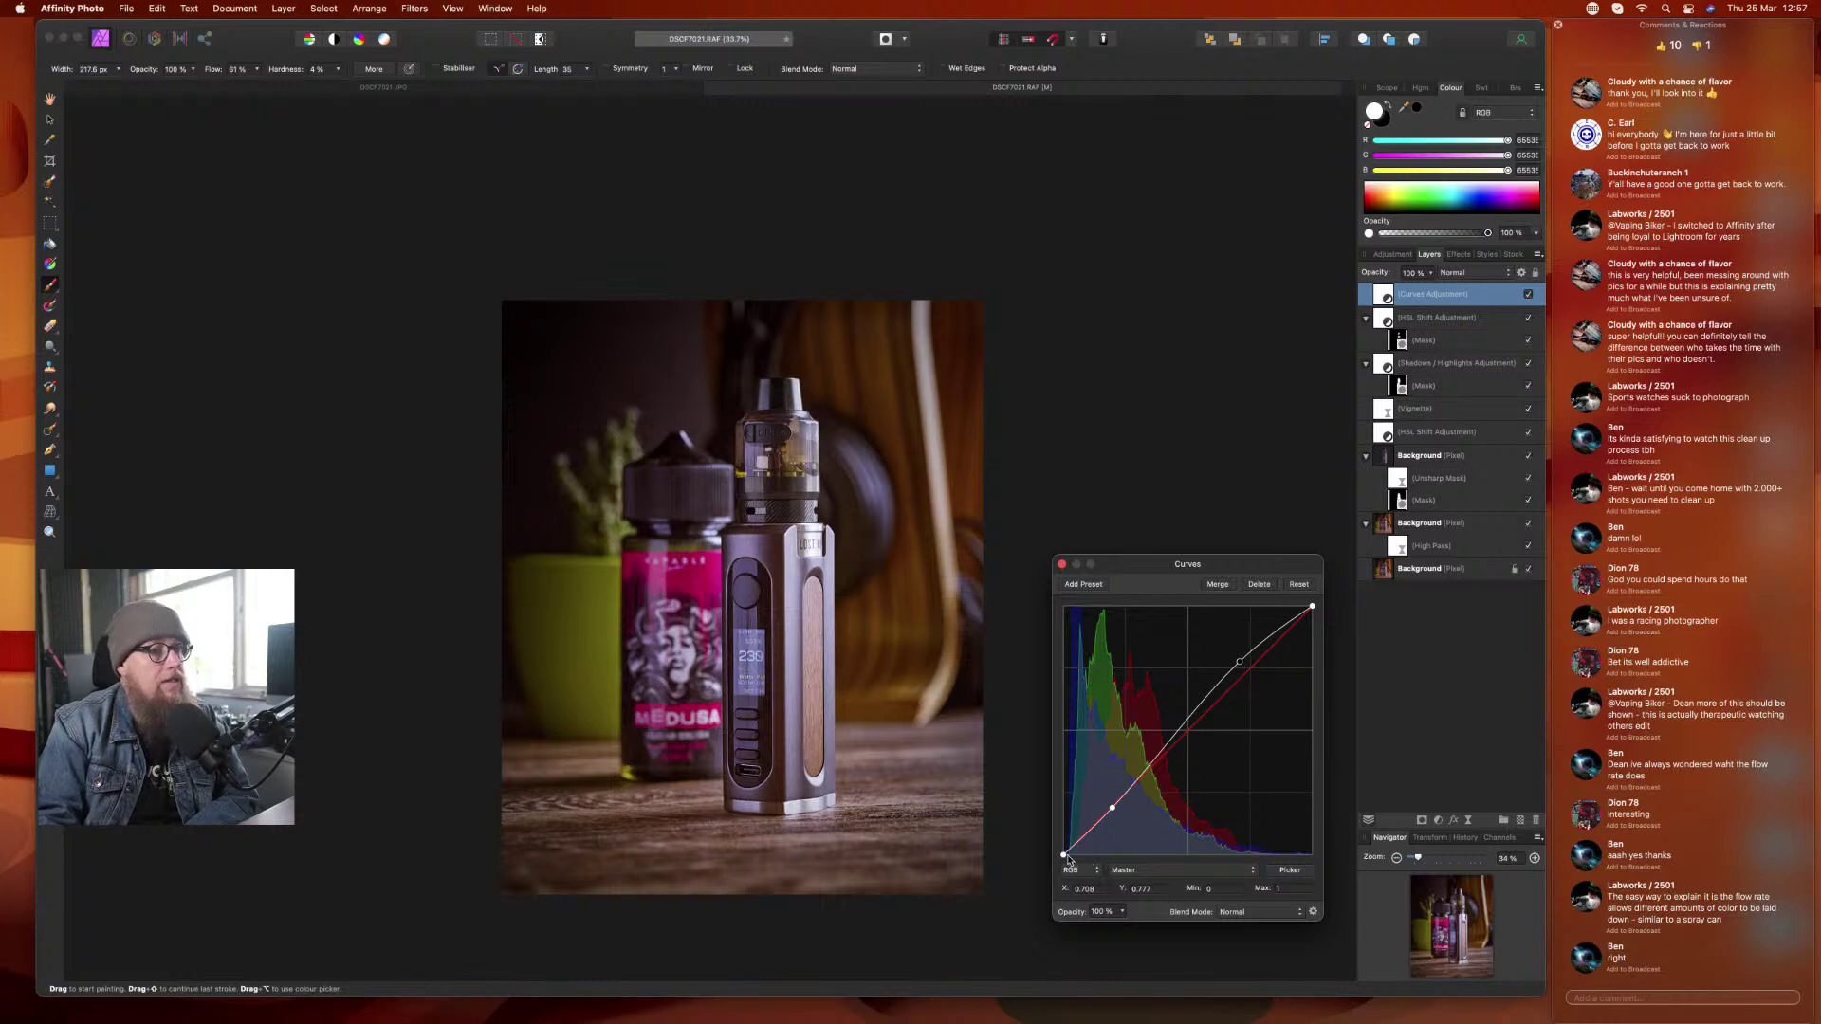
- Raise the curve's black point to about Y 0.05 and add a midtone point at about X 0.489, Y 0.517
drag(1063, 857, 1054, 816)
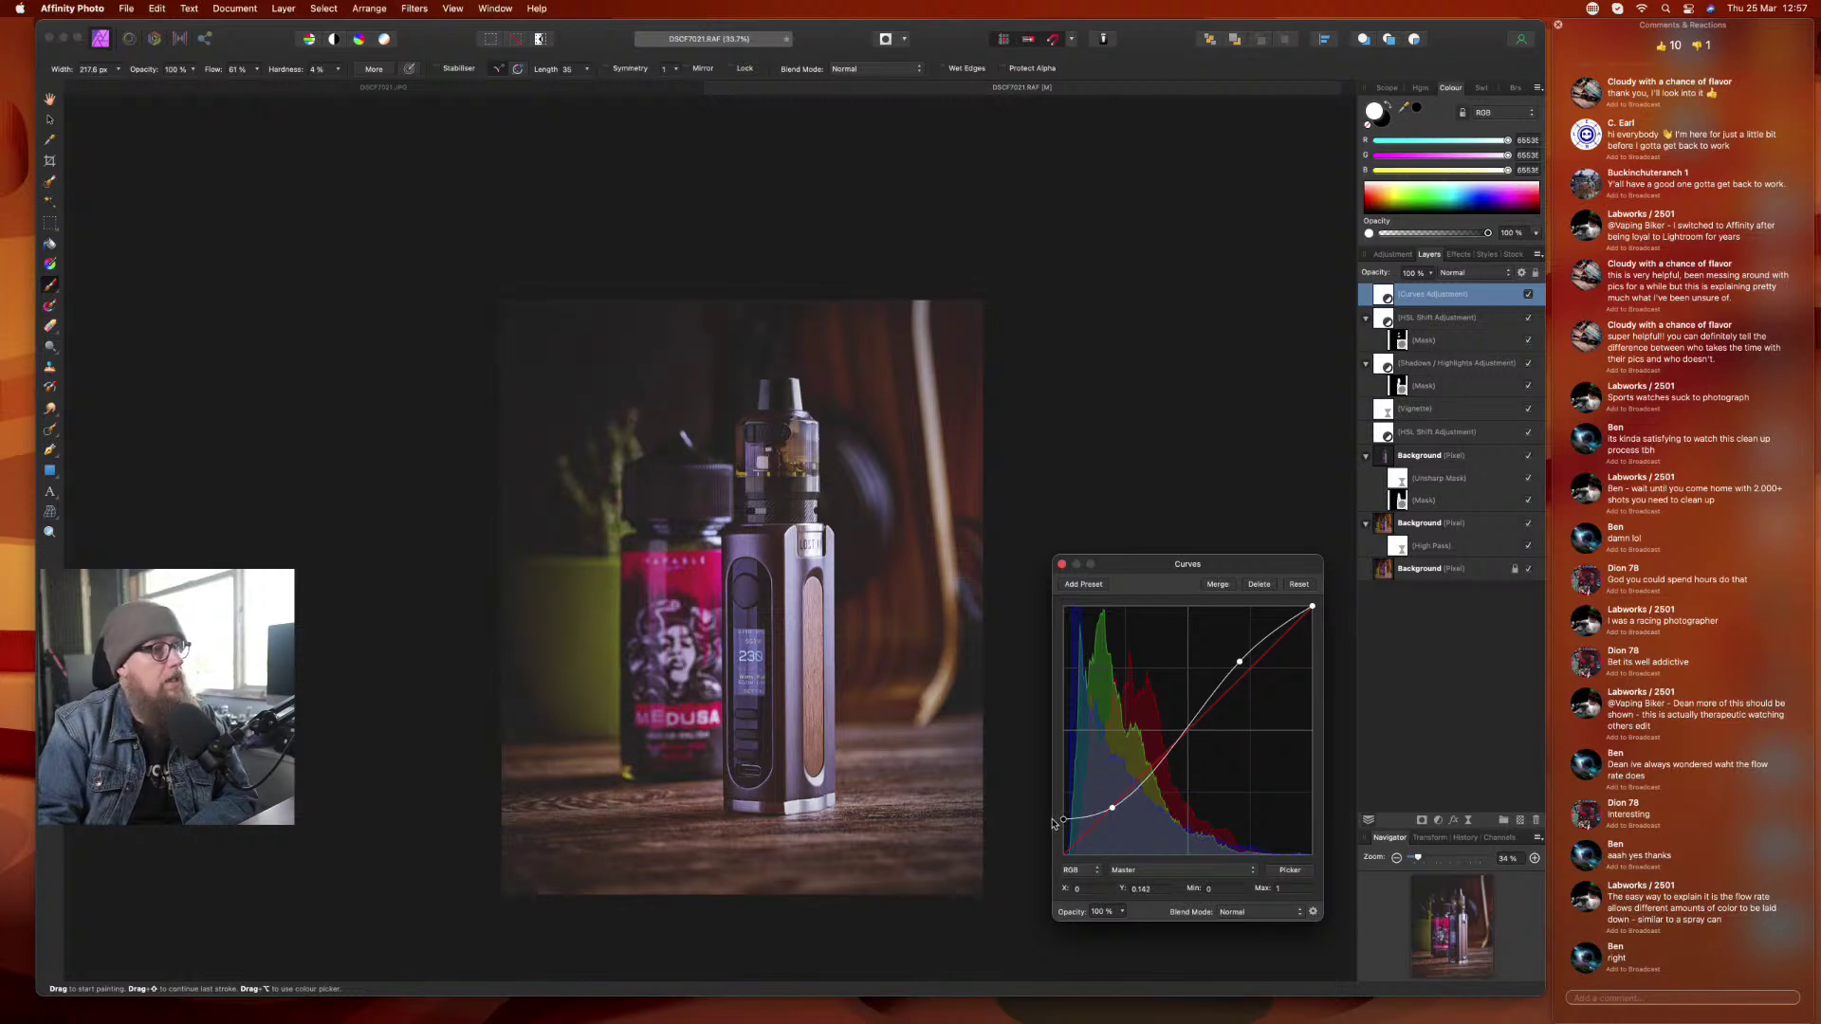
mouse_move(1053, 824)
mouse_down()
mouse_move(1047, 862)
mouse_move(1040, 841)
mouse_up()
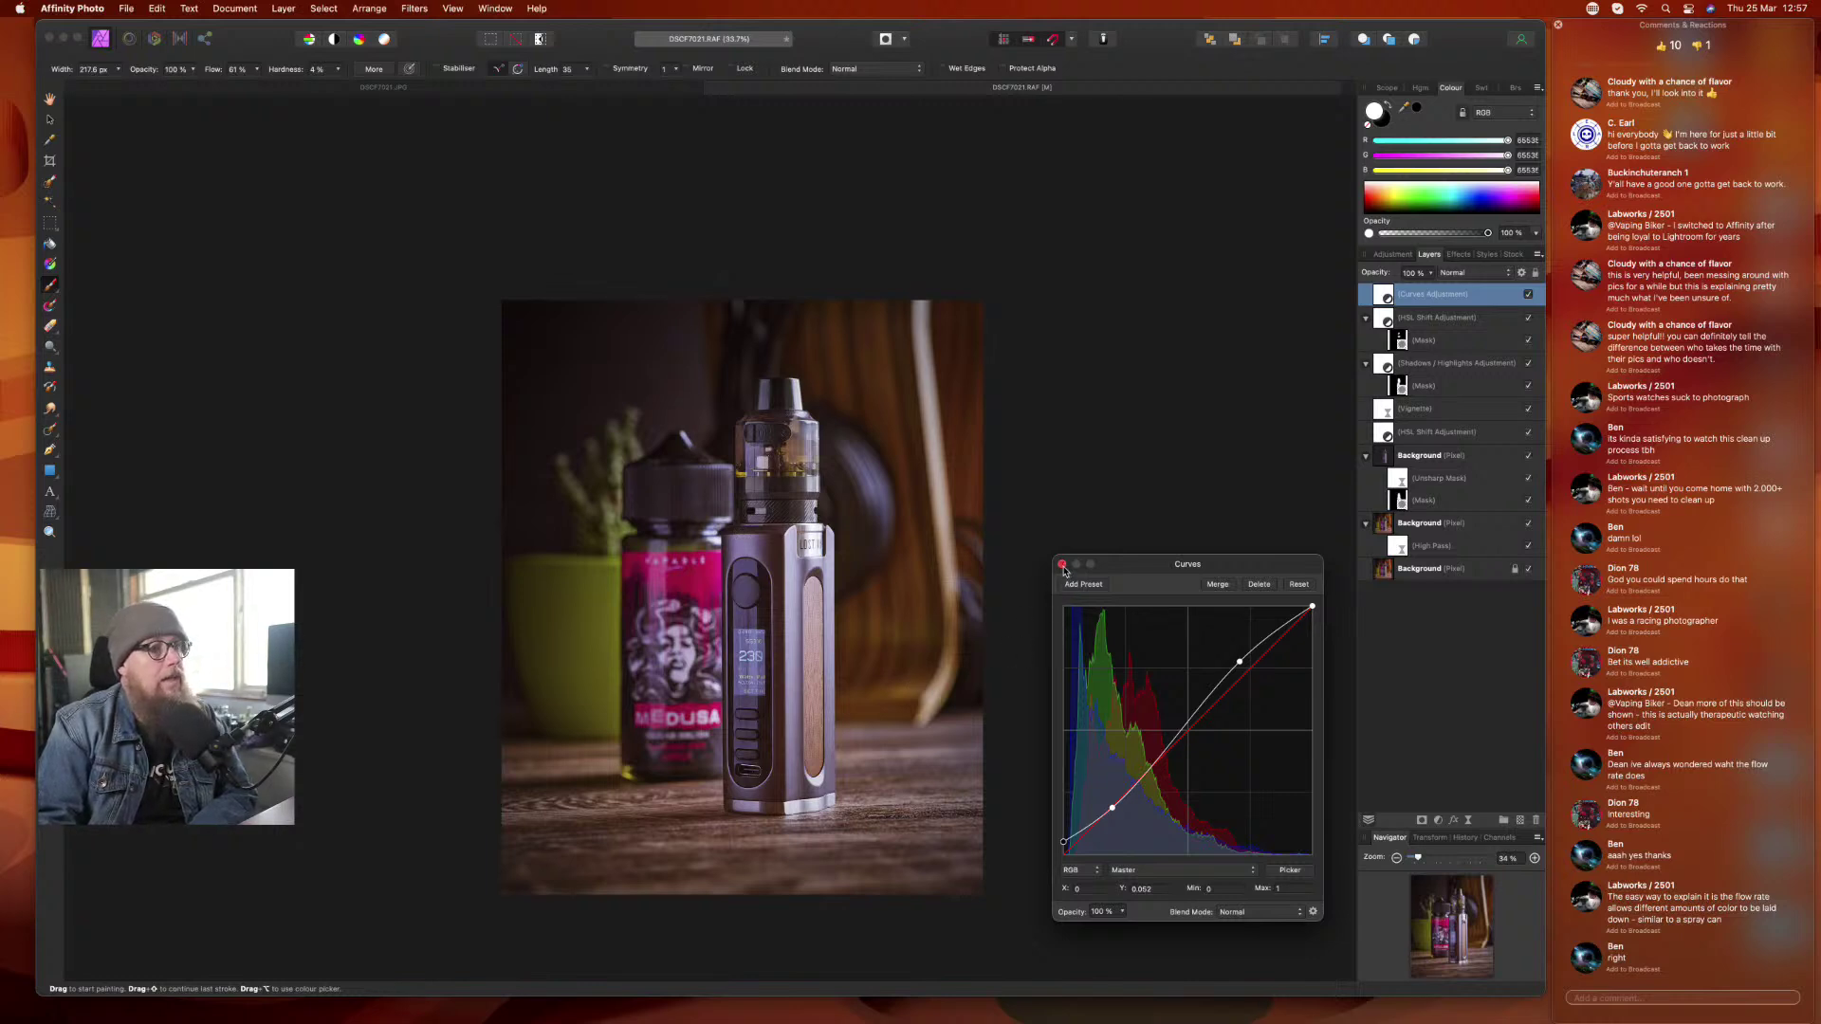
click(1184, 727)
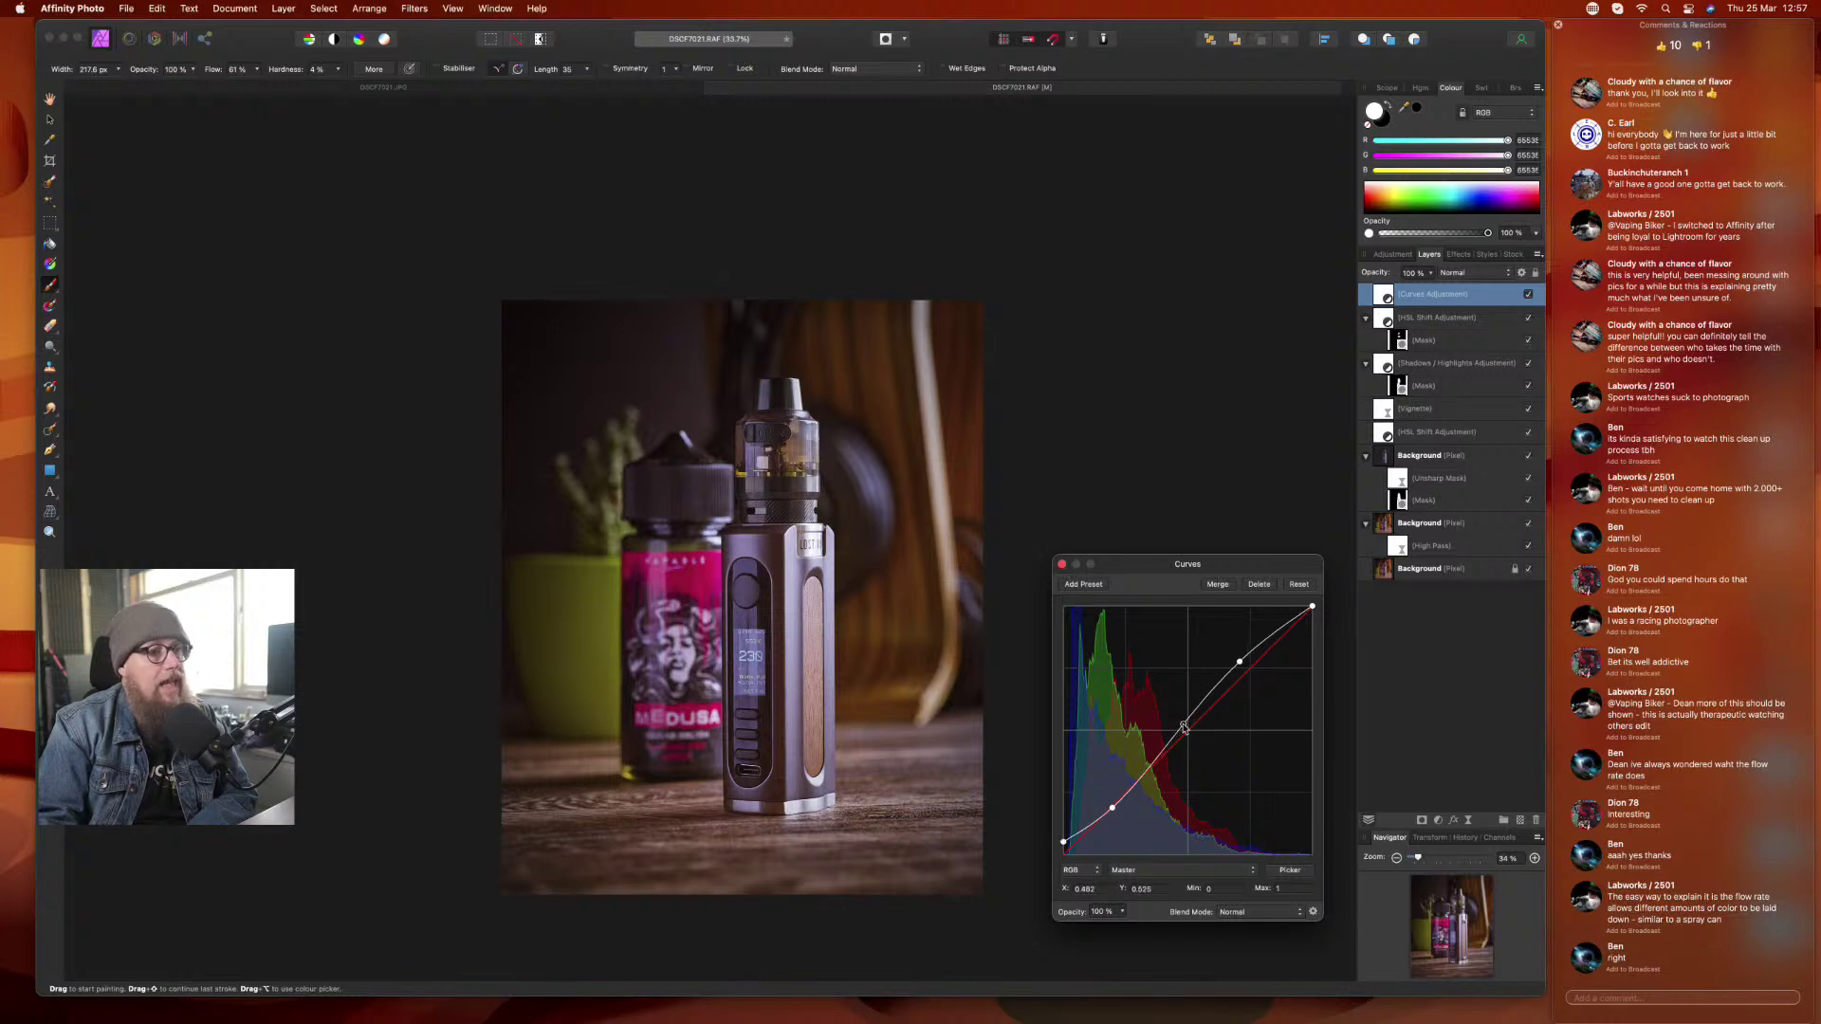
drag(1185, 728, 1186, 729)
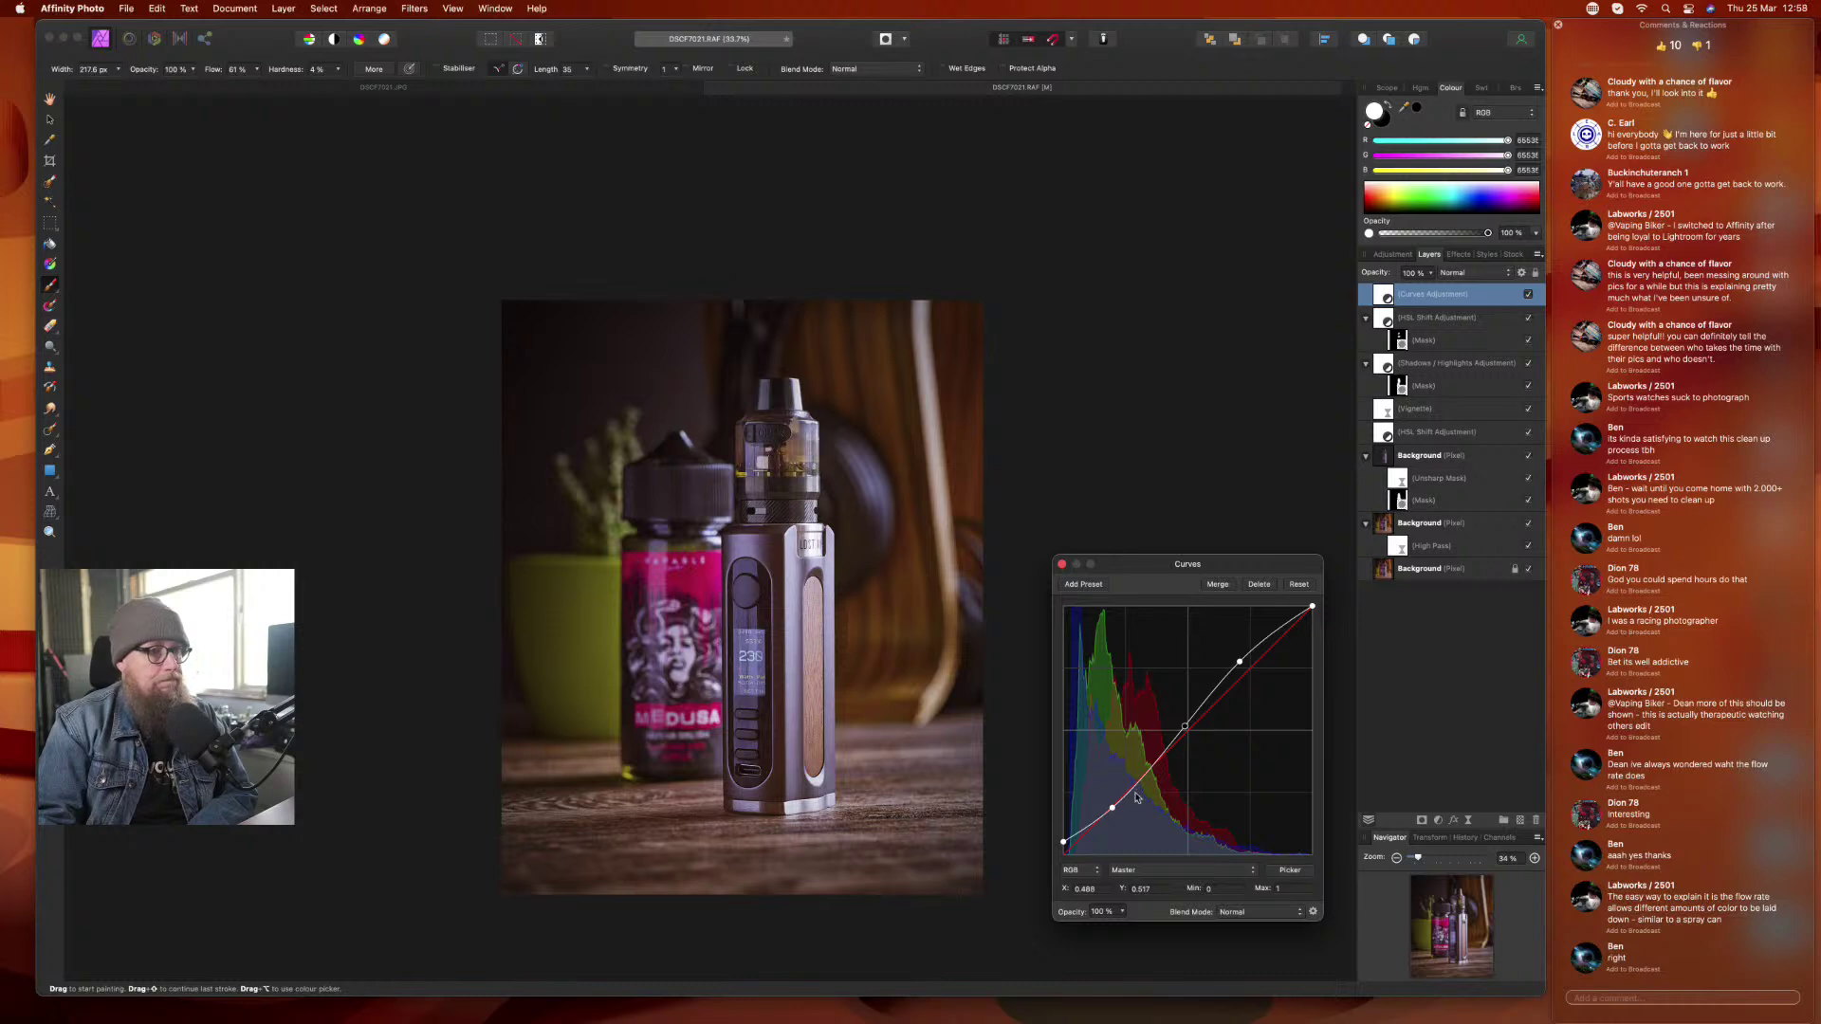
- Move the curve's shadow point to about X 0.149, Y 0.171, with the black point at Y 0.075, and close the adjustment
click(1111, 812)
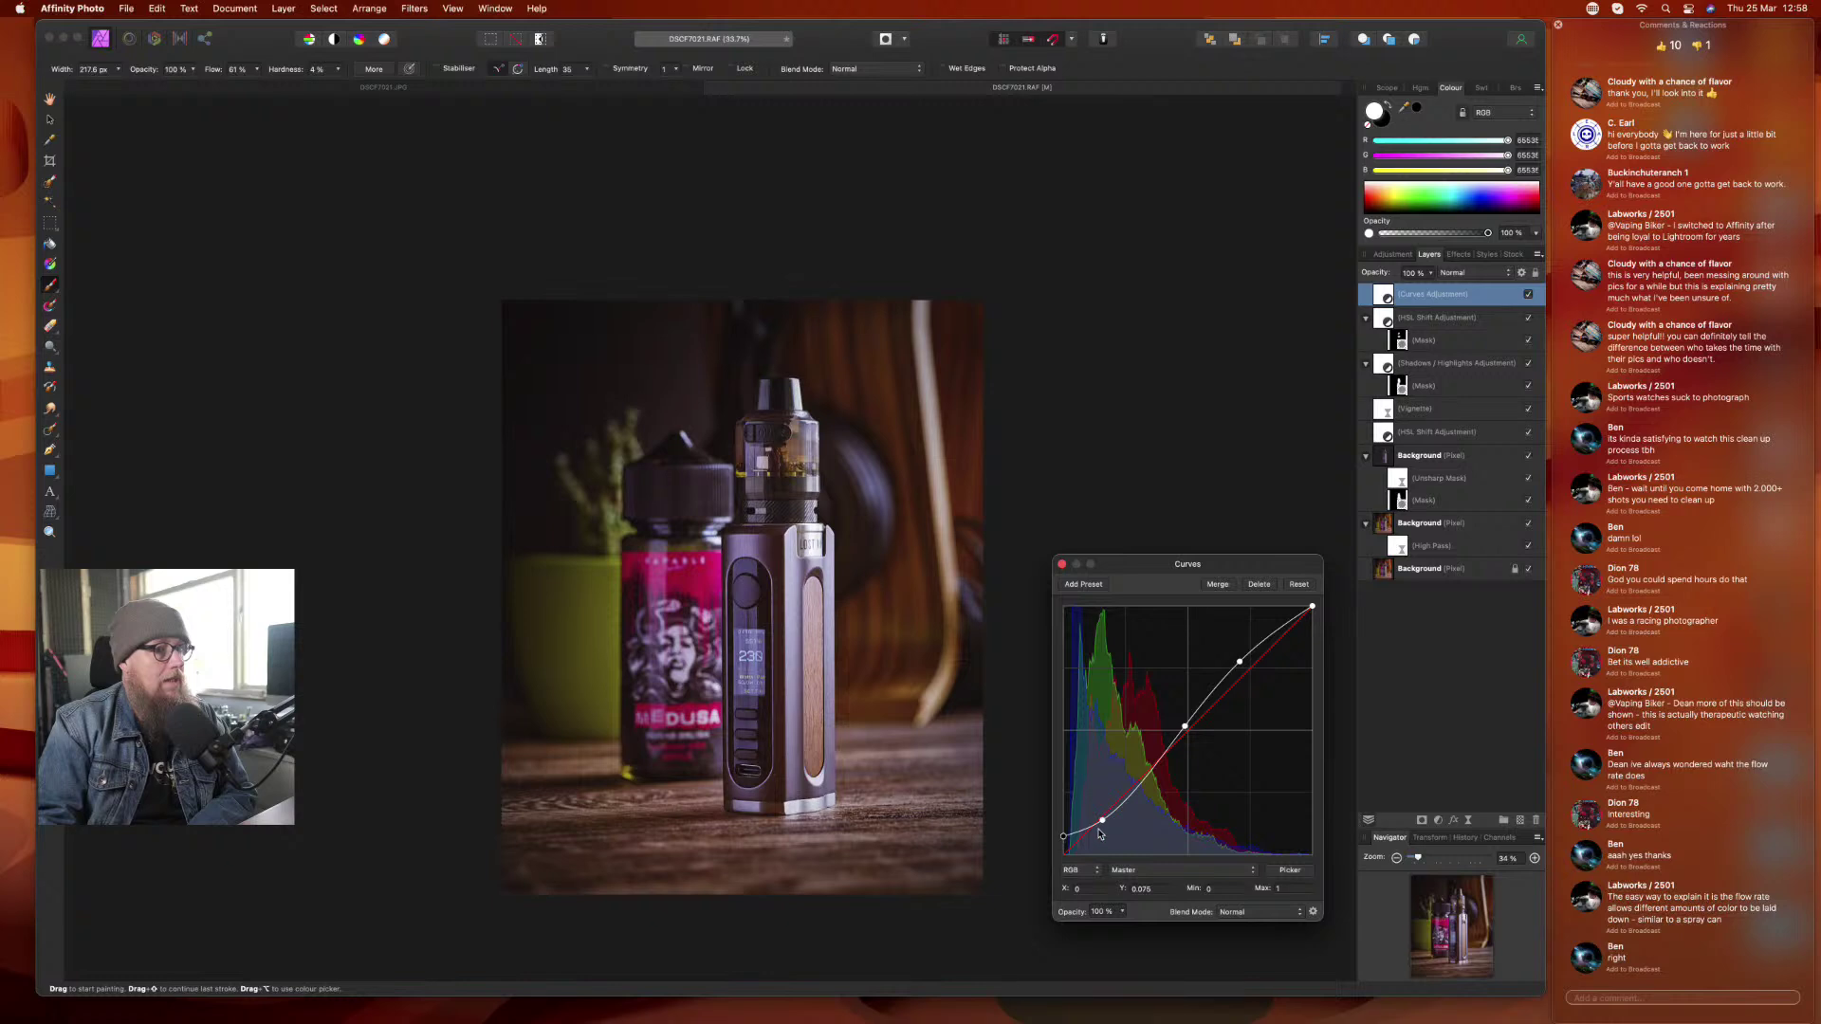
drag(1102, 824, 1100, 816)
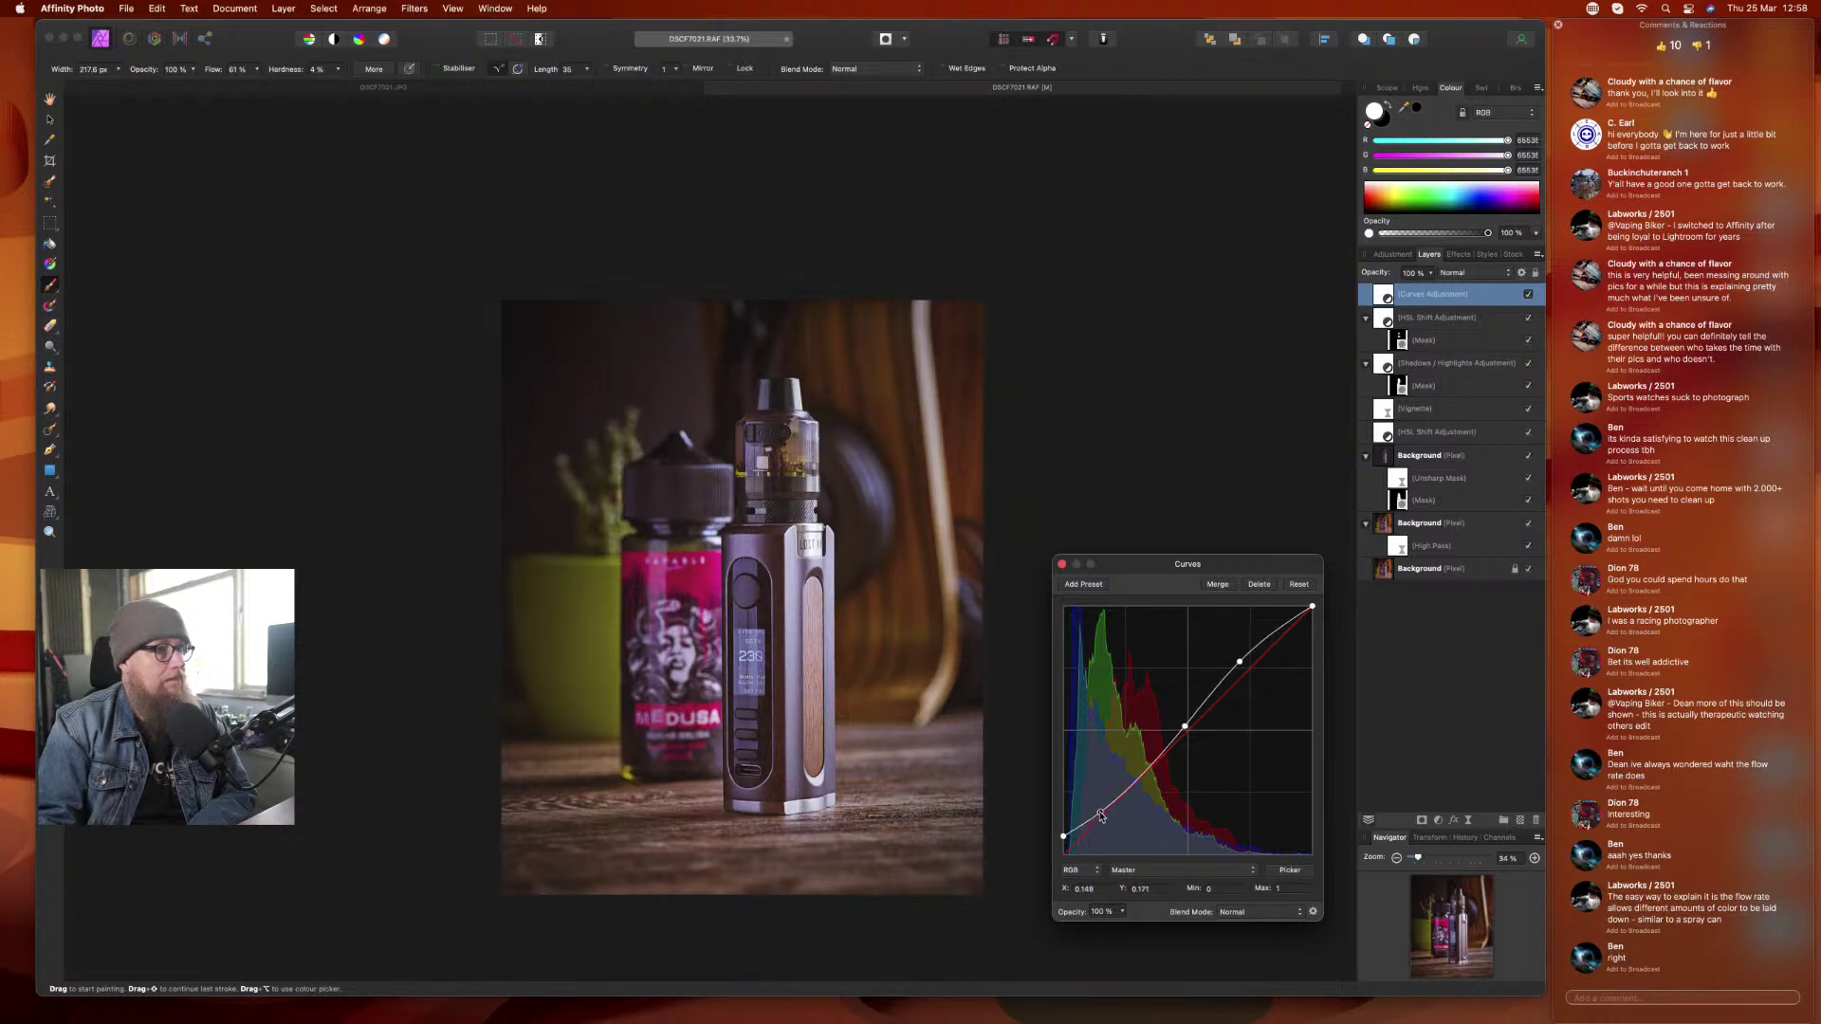
click(1062, 566)
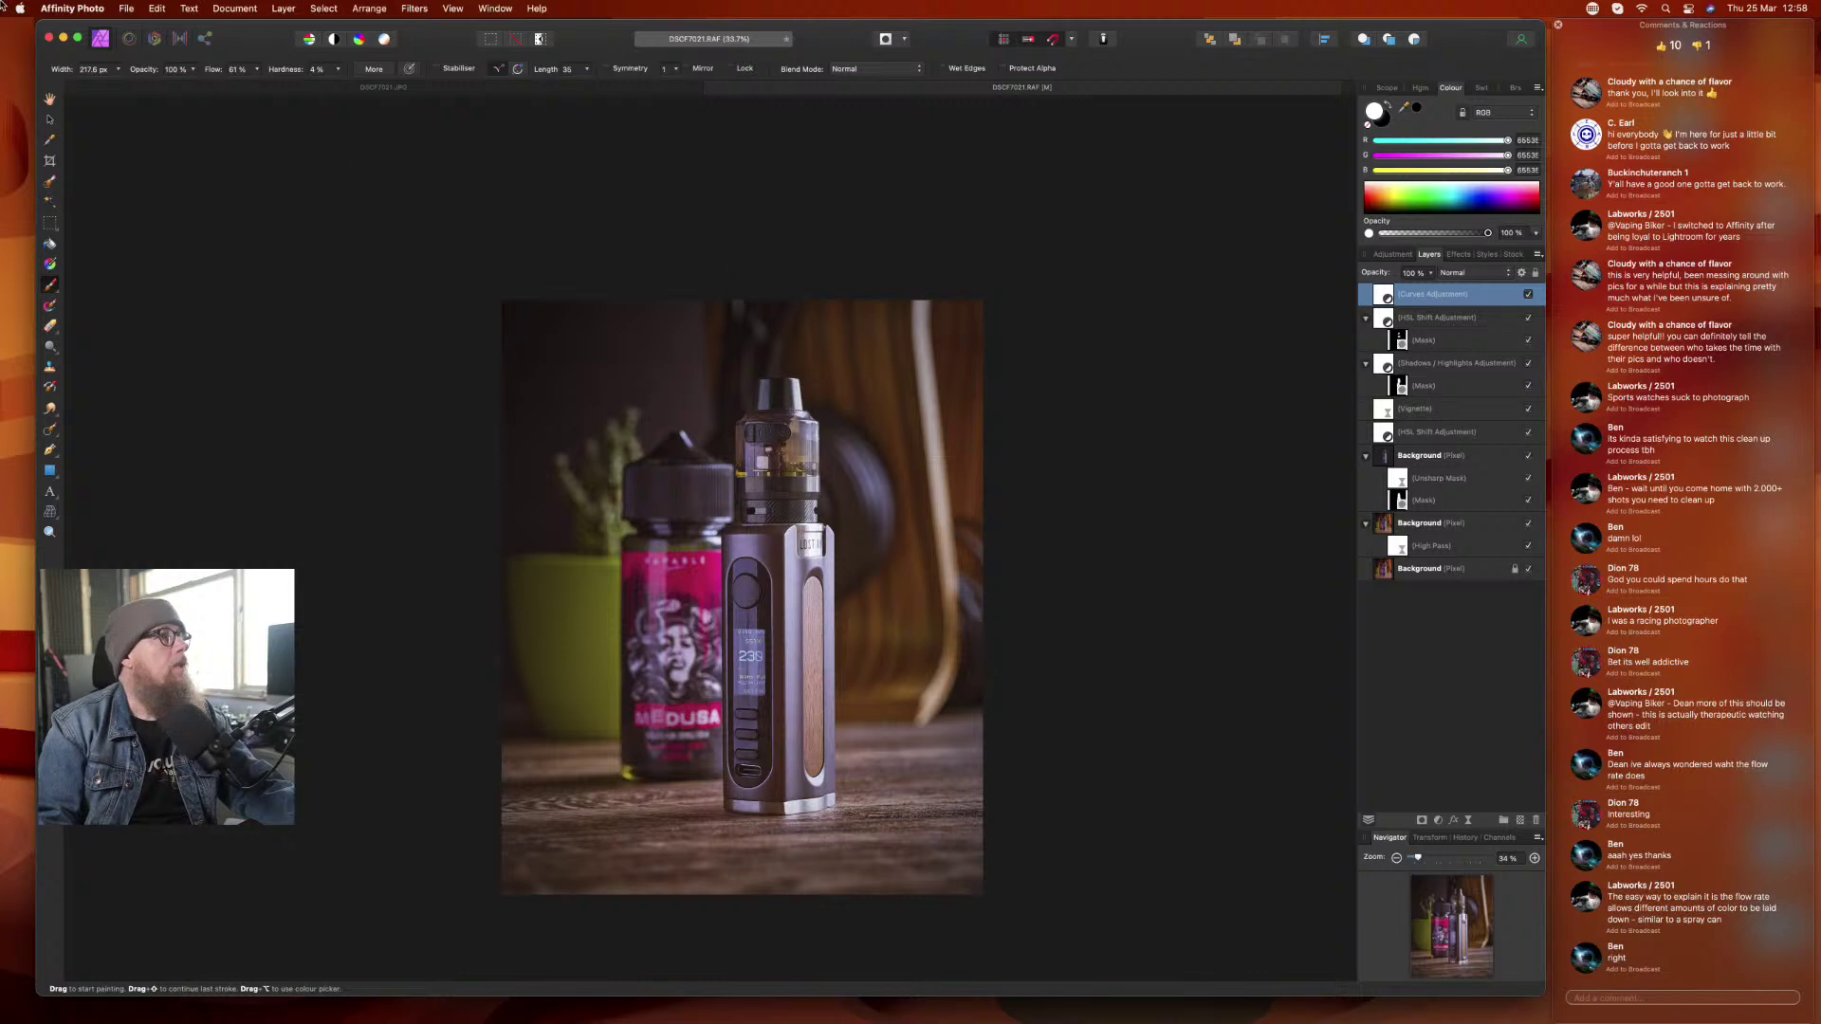
- Export the whole edited photo as a best-quality JPEG at quality 100, named "Grus 100w kit", to the Desktop
click(127, 8)
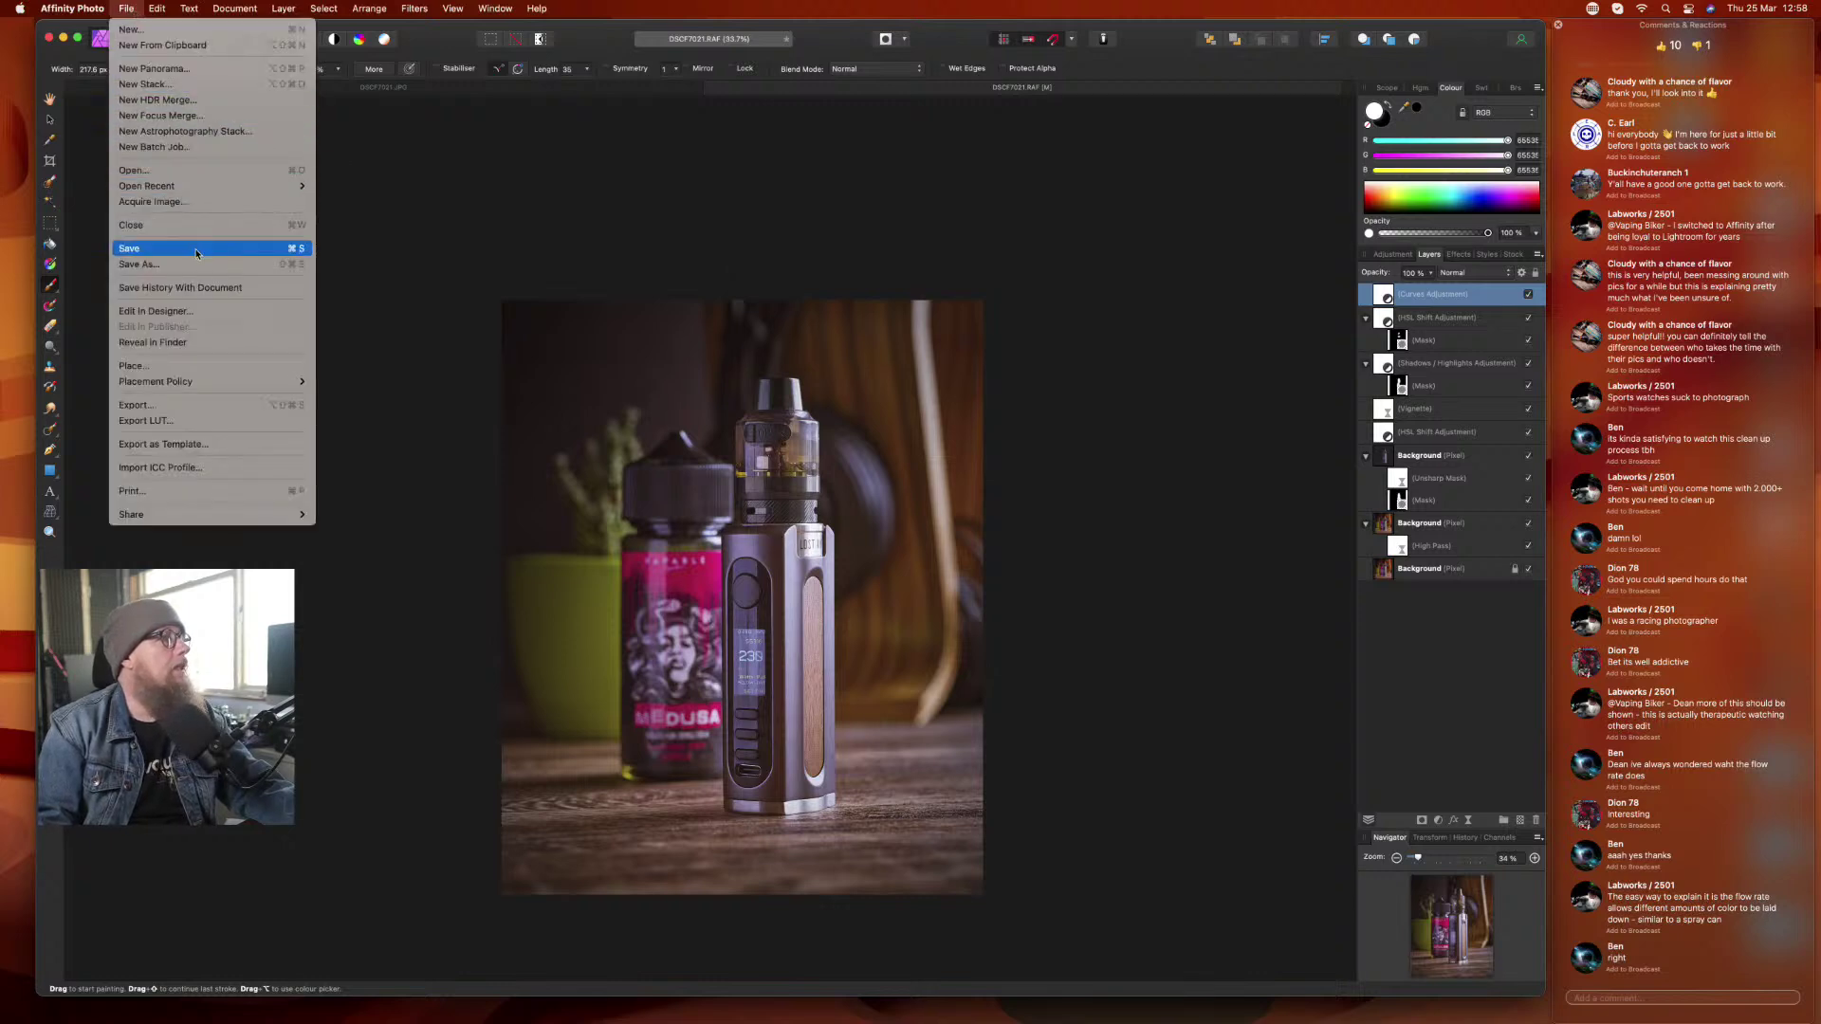
click(185, 408)
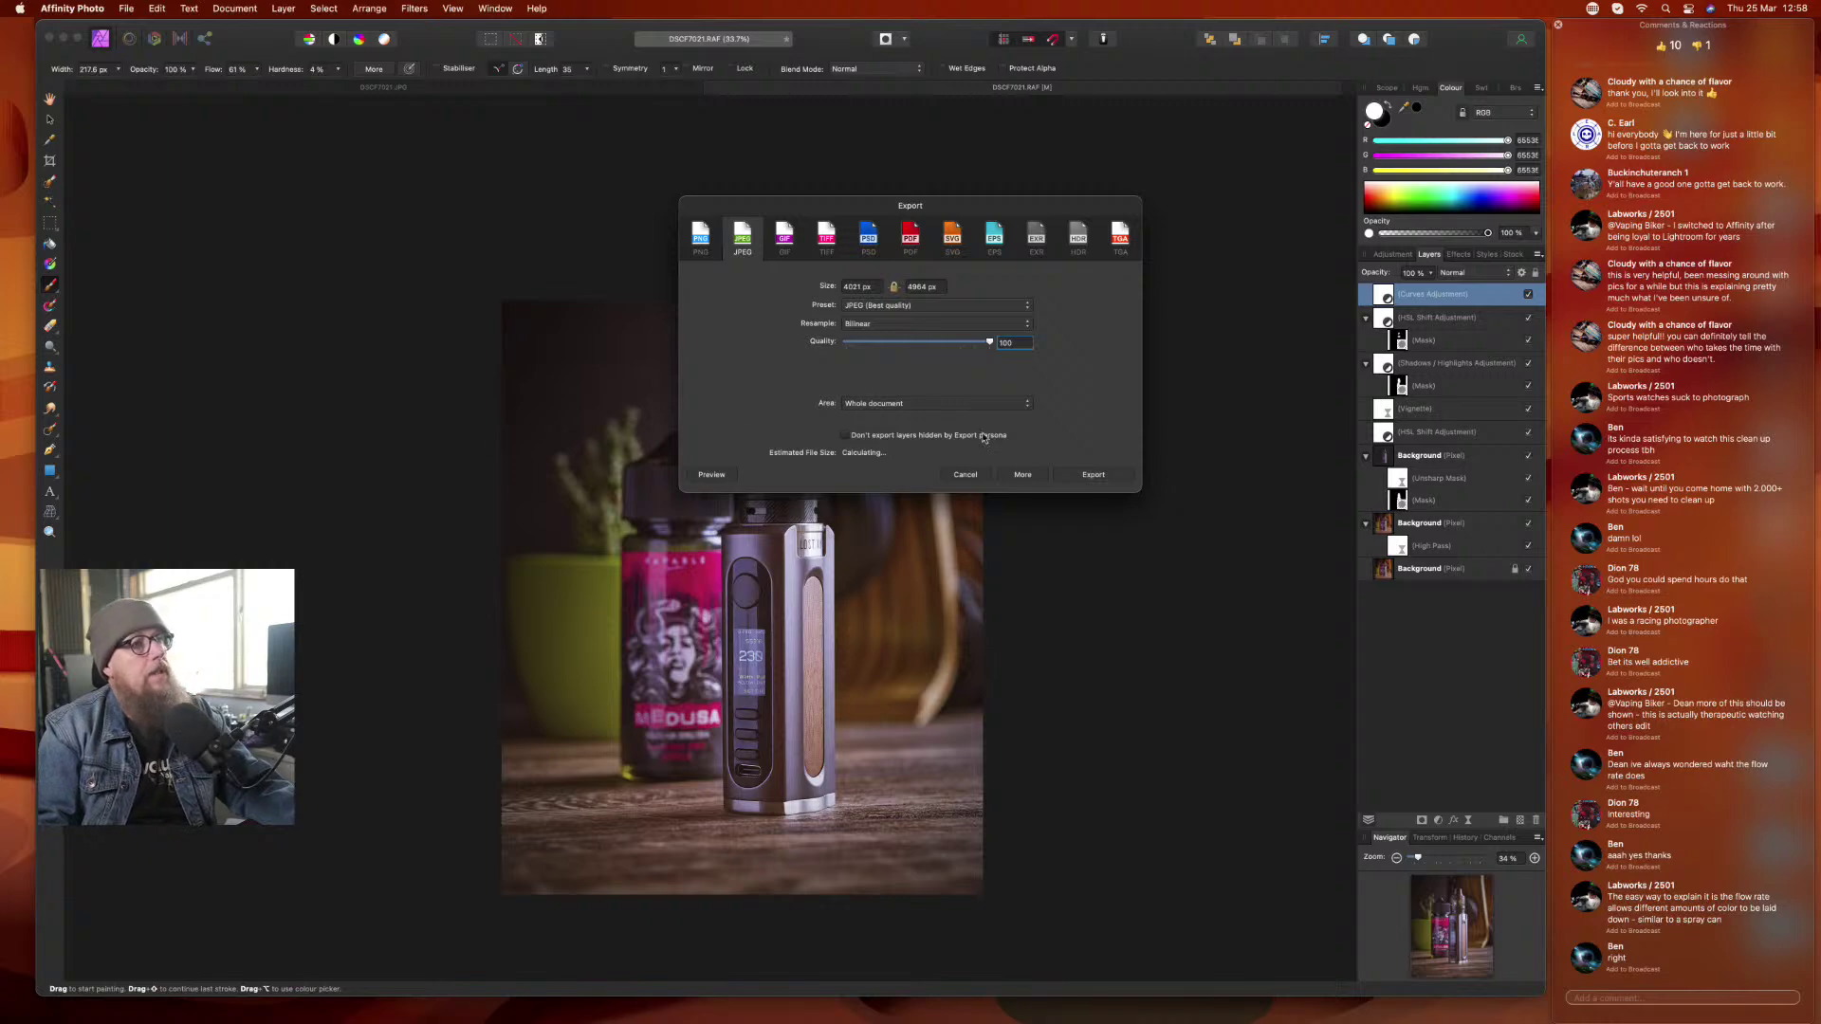
click(1108, 473)
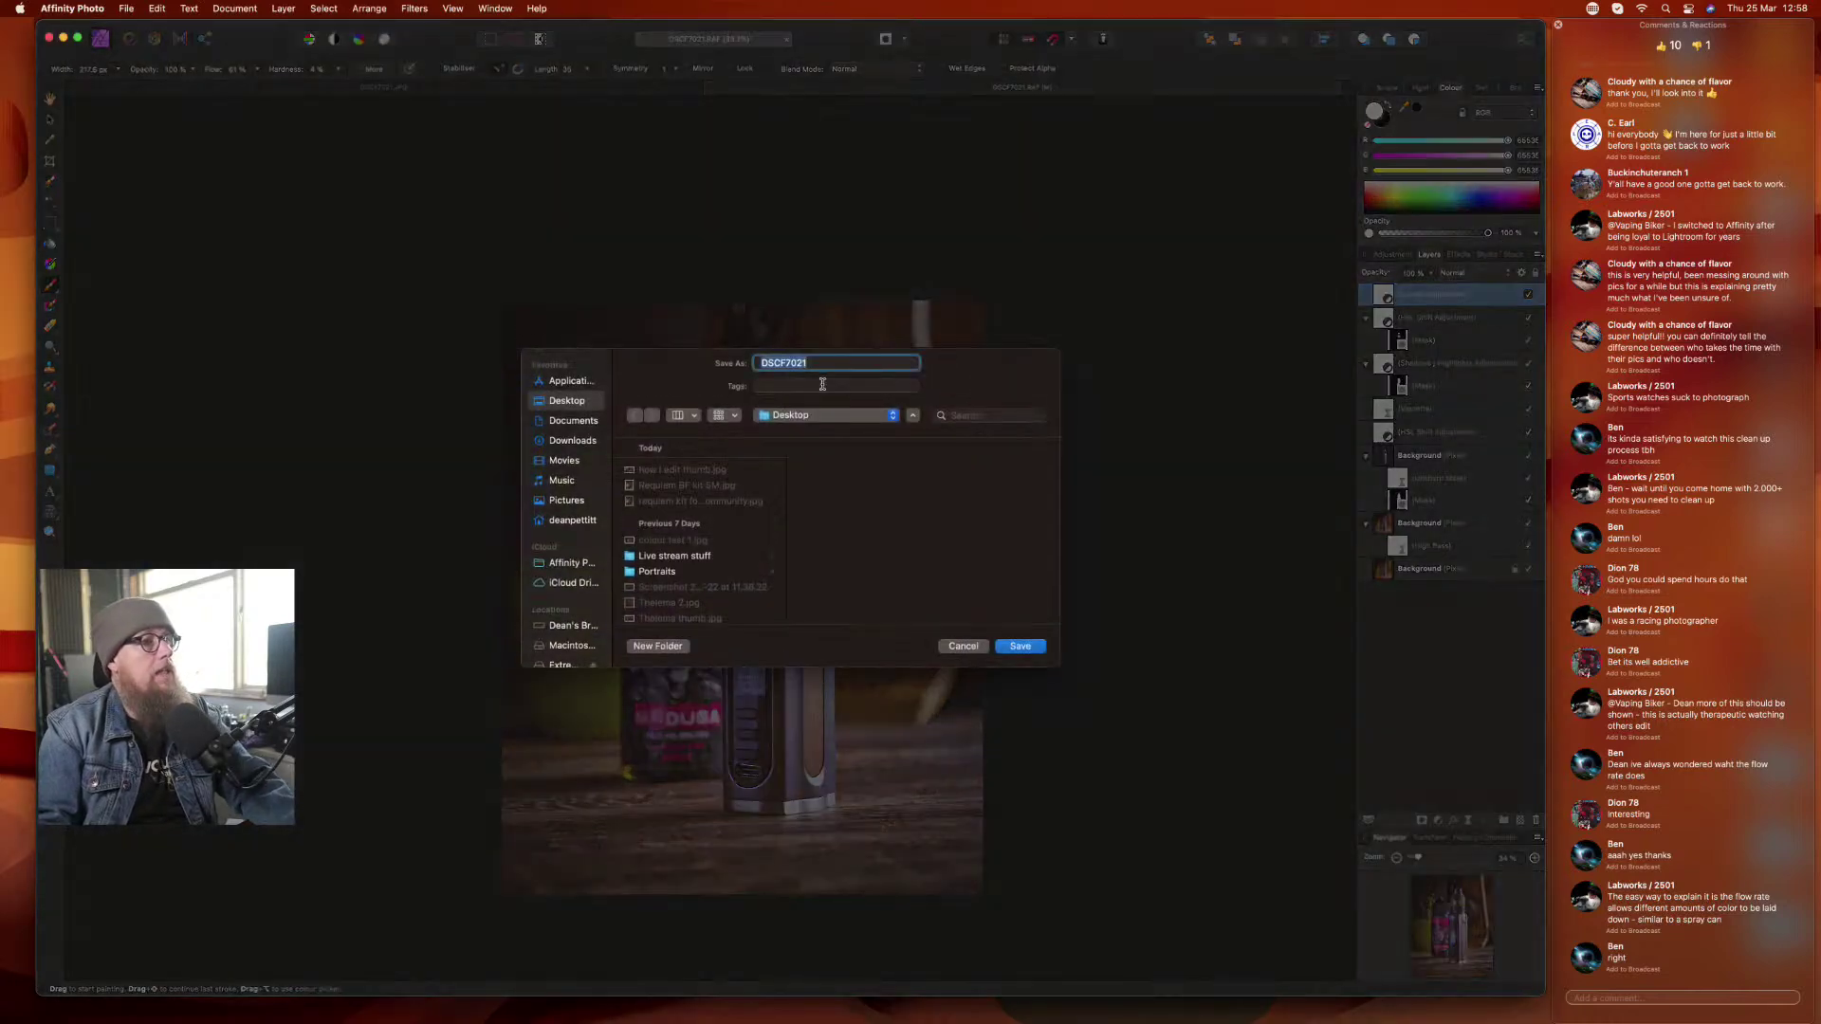
text(Gr)
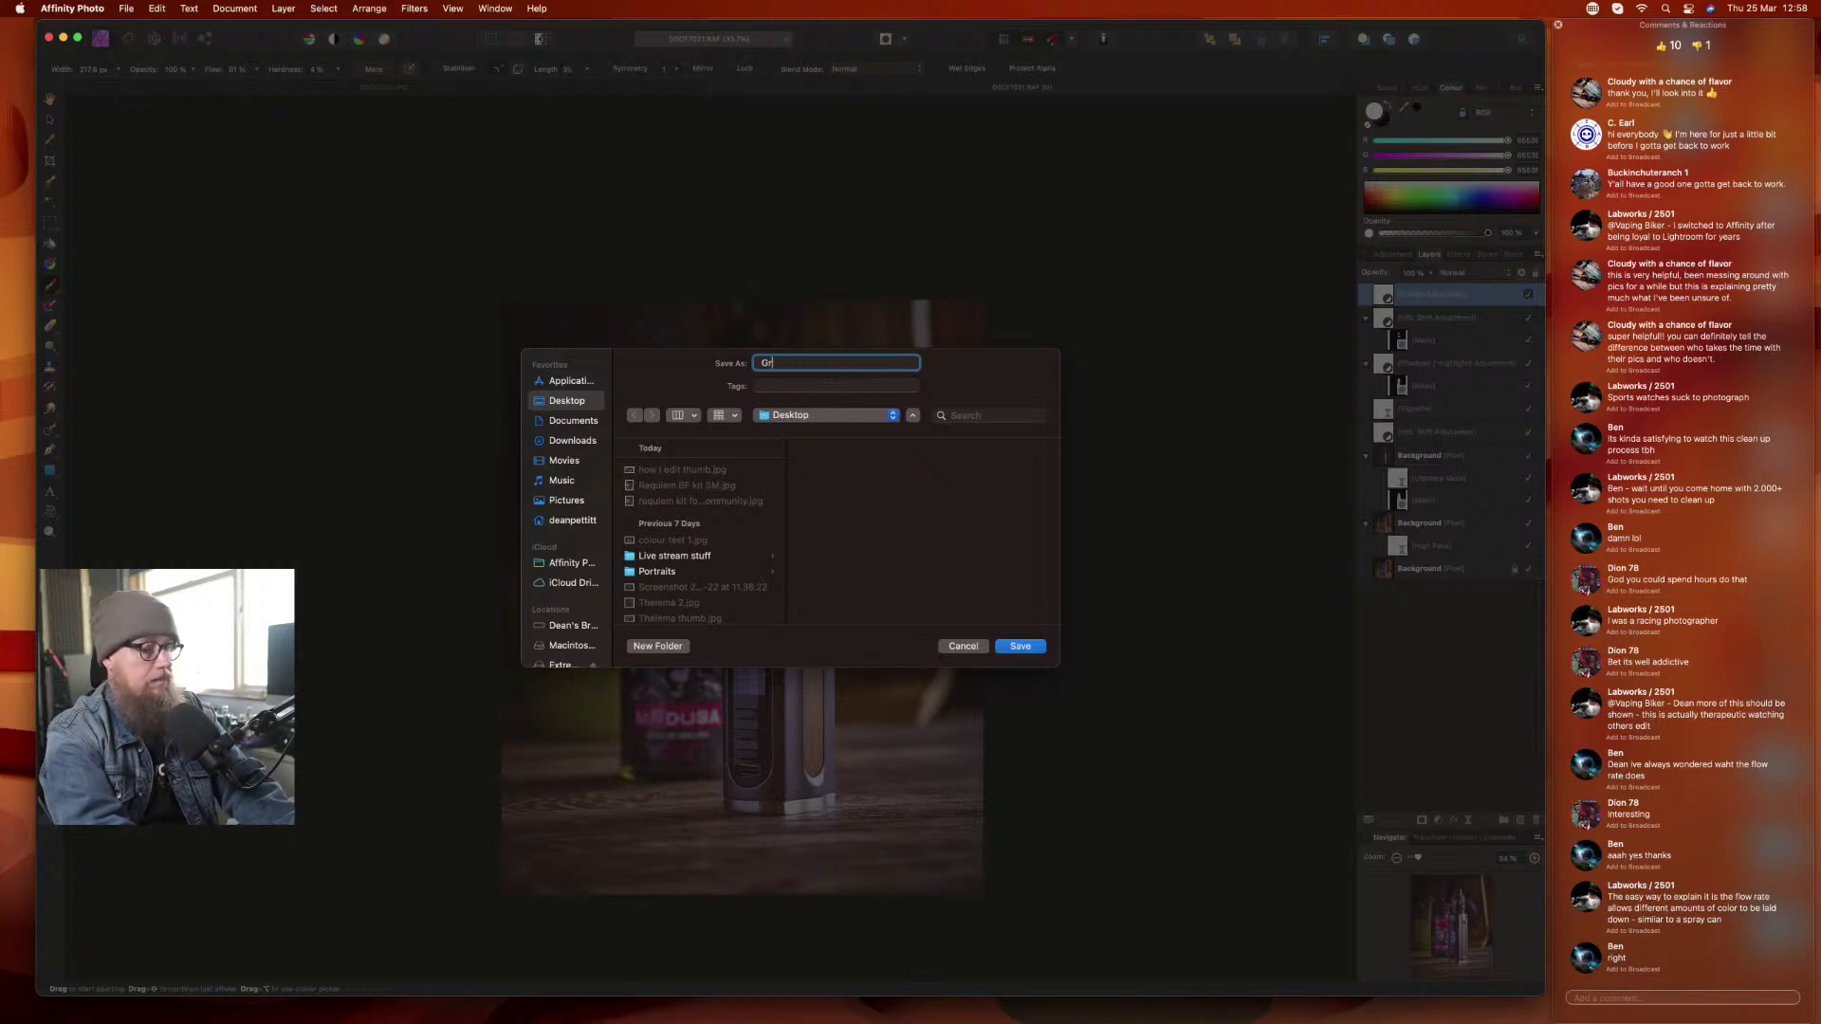
text(tus 100w kit)
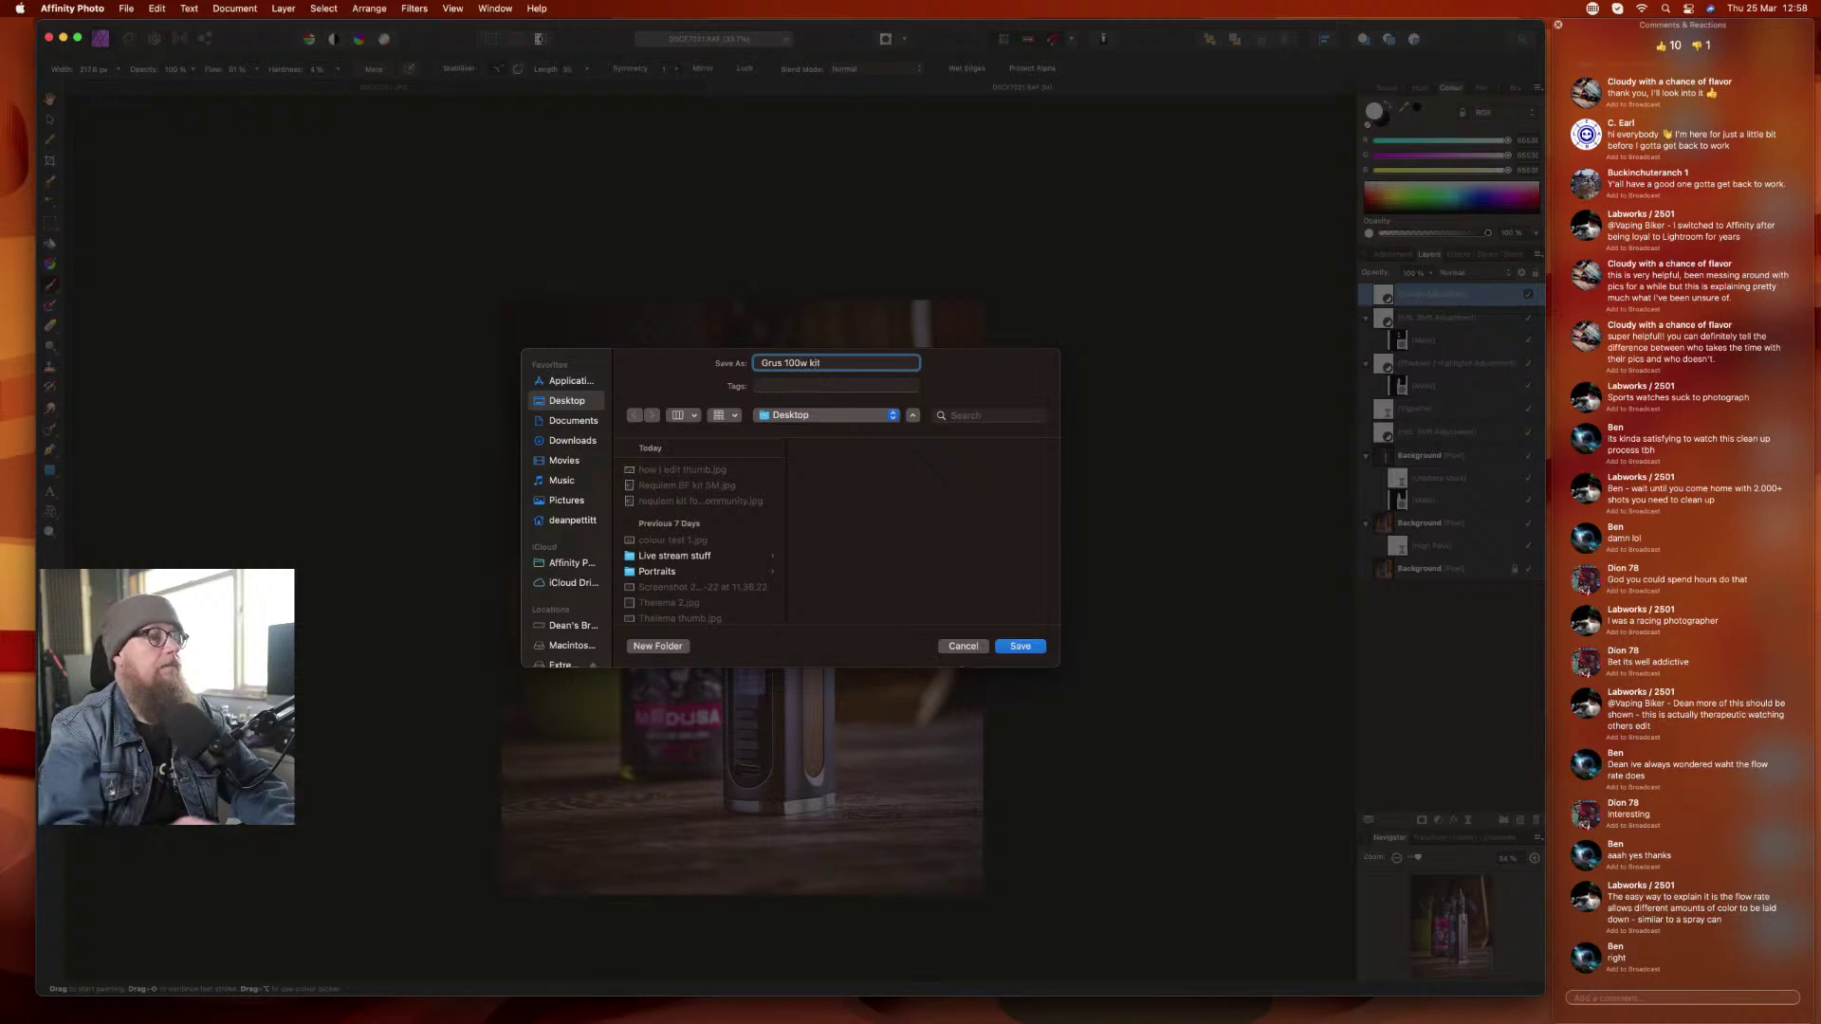
click(1020, 646)
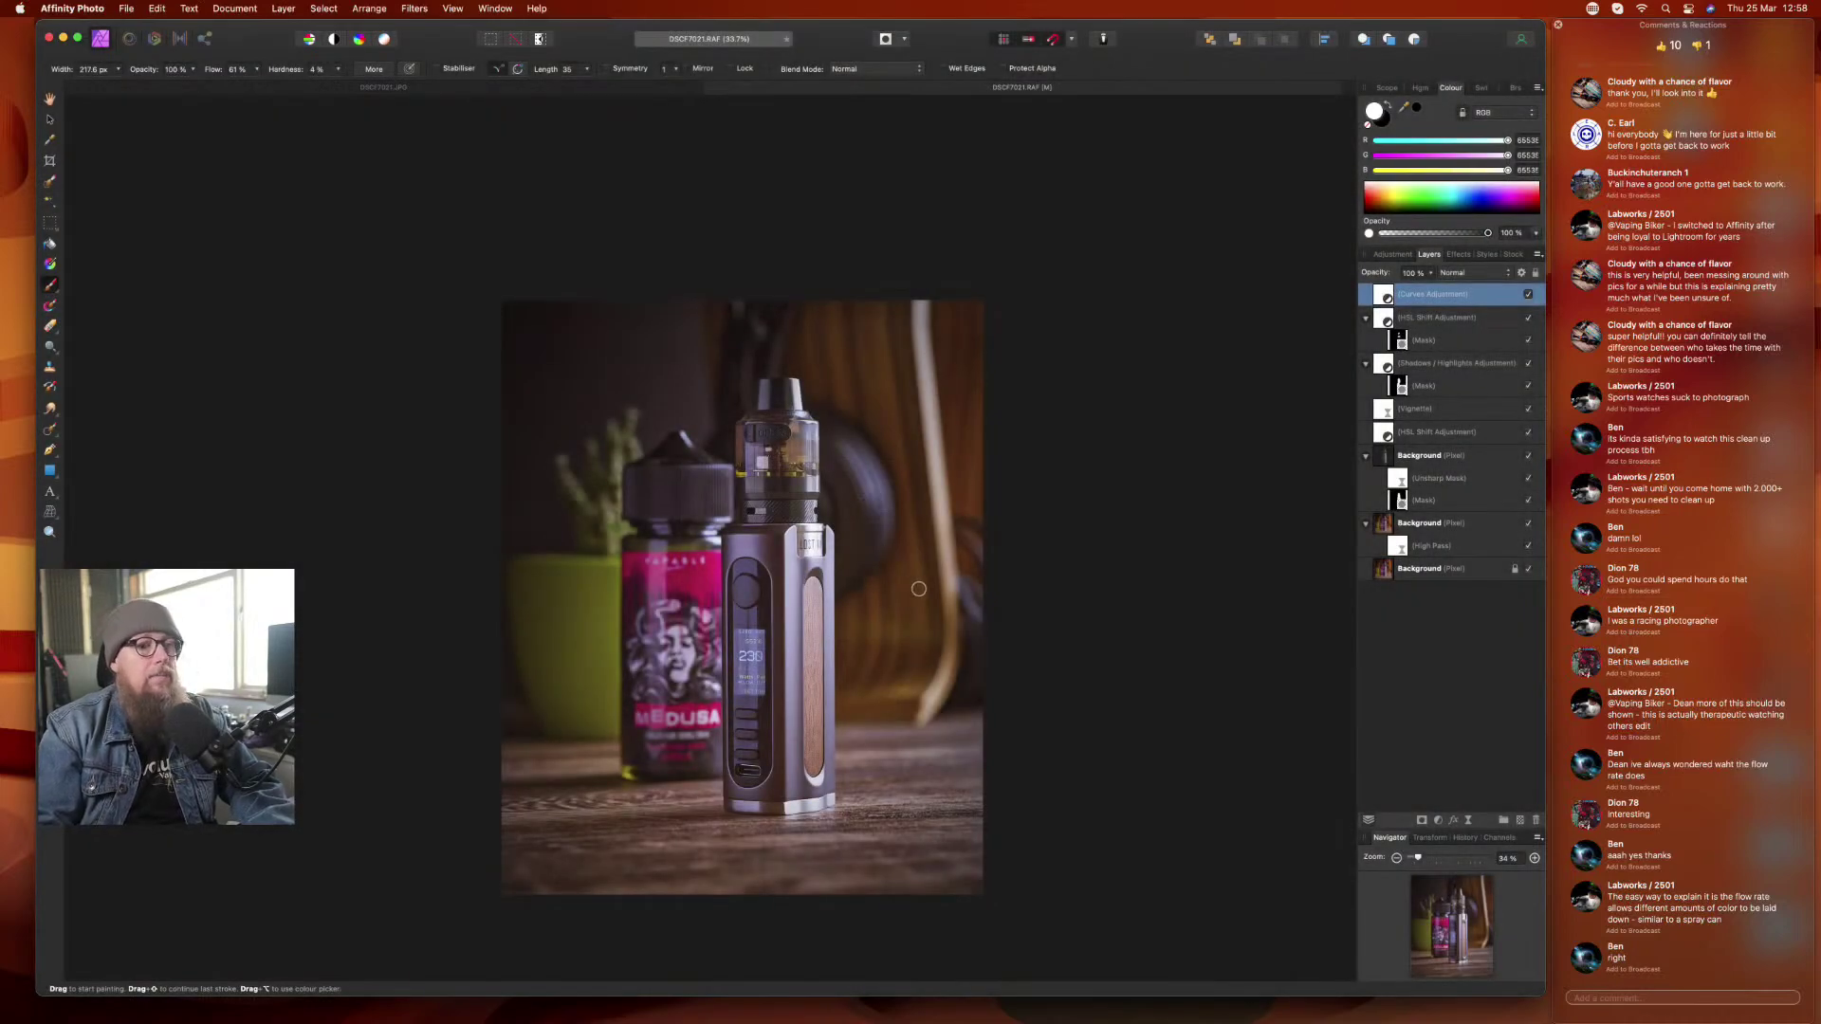
- Compare the unedited camera JPEG with the edited RAW photo, examining the device close up and at full view
click(431, 89)
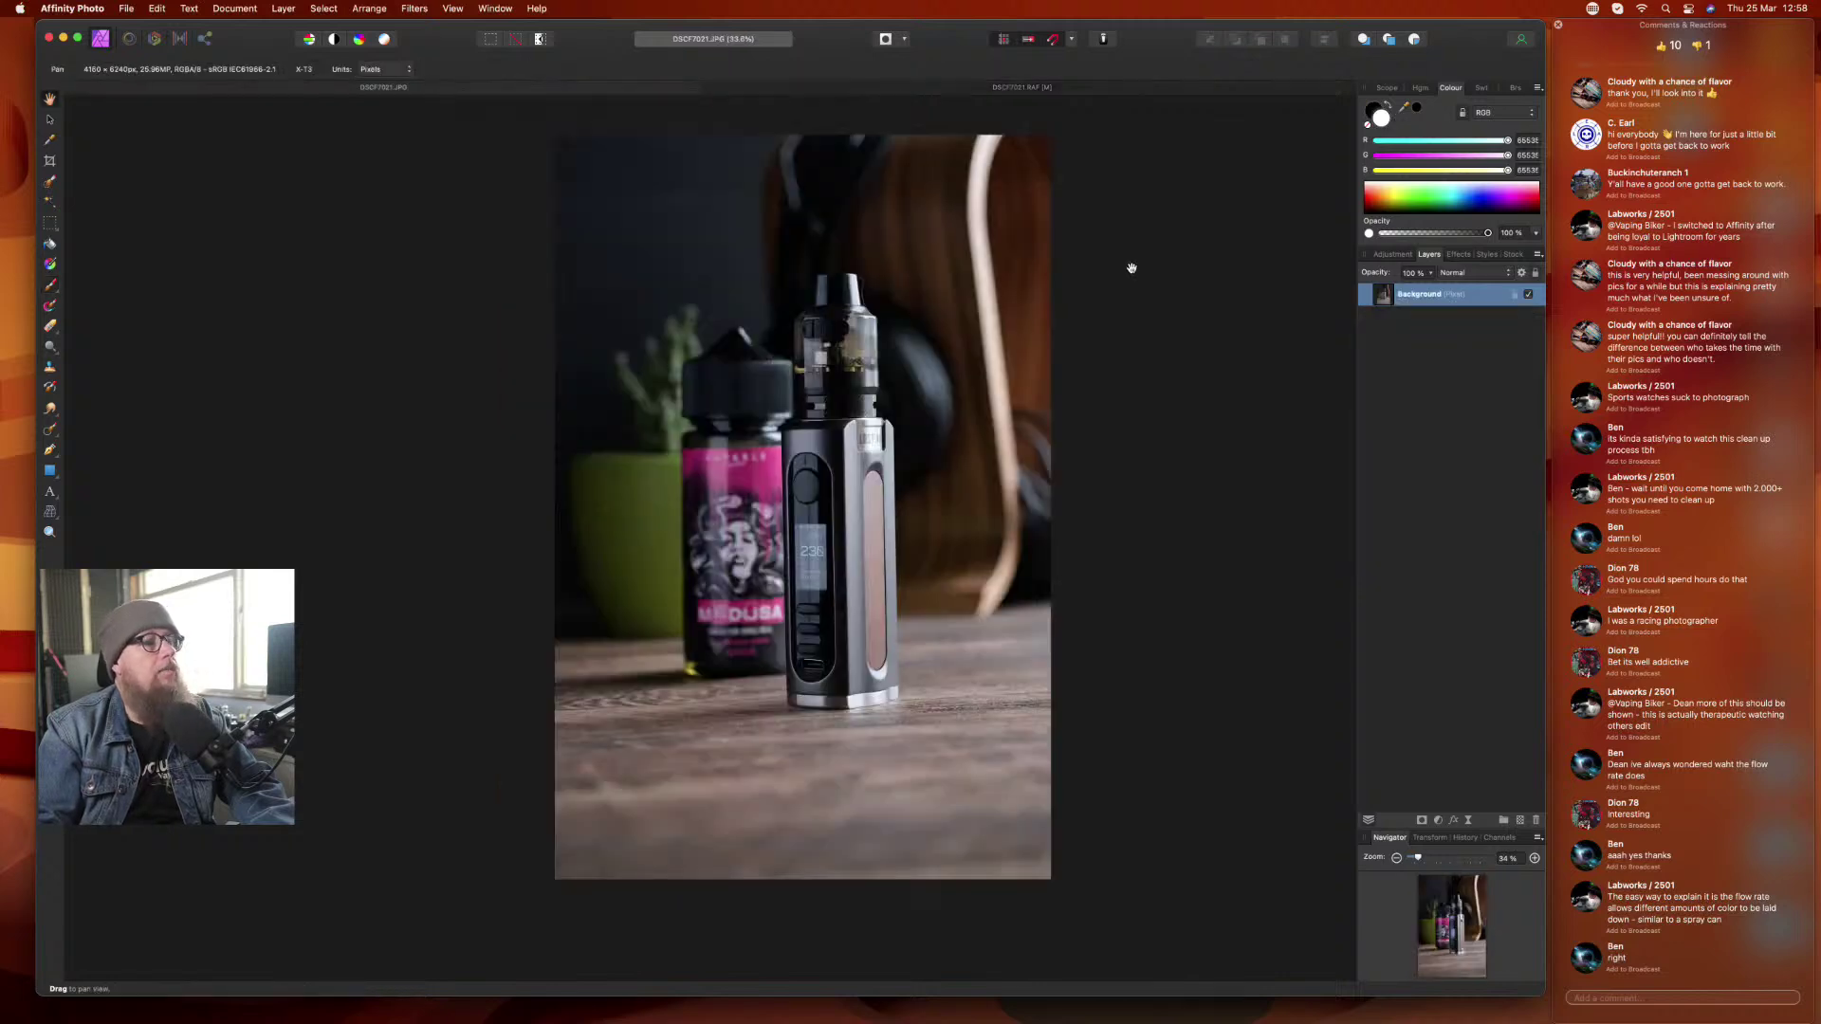
scroll(1097, 347, up, 5)
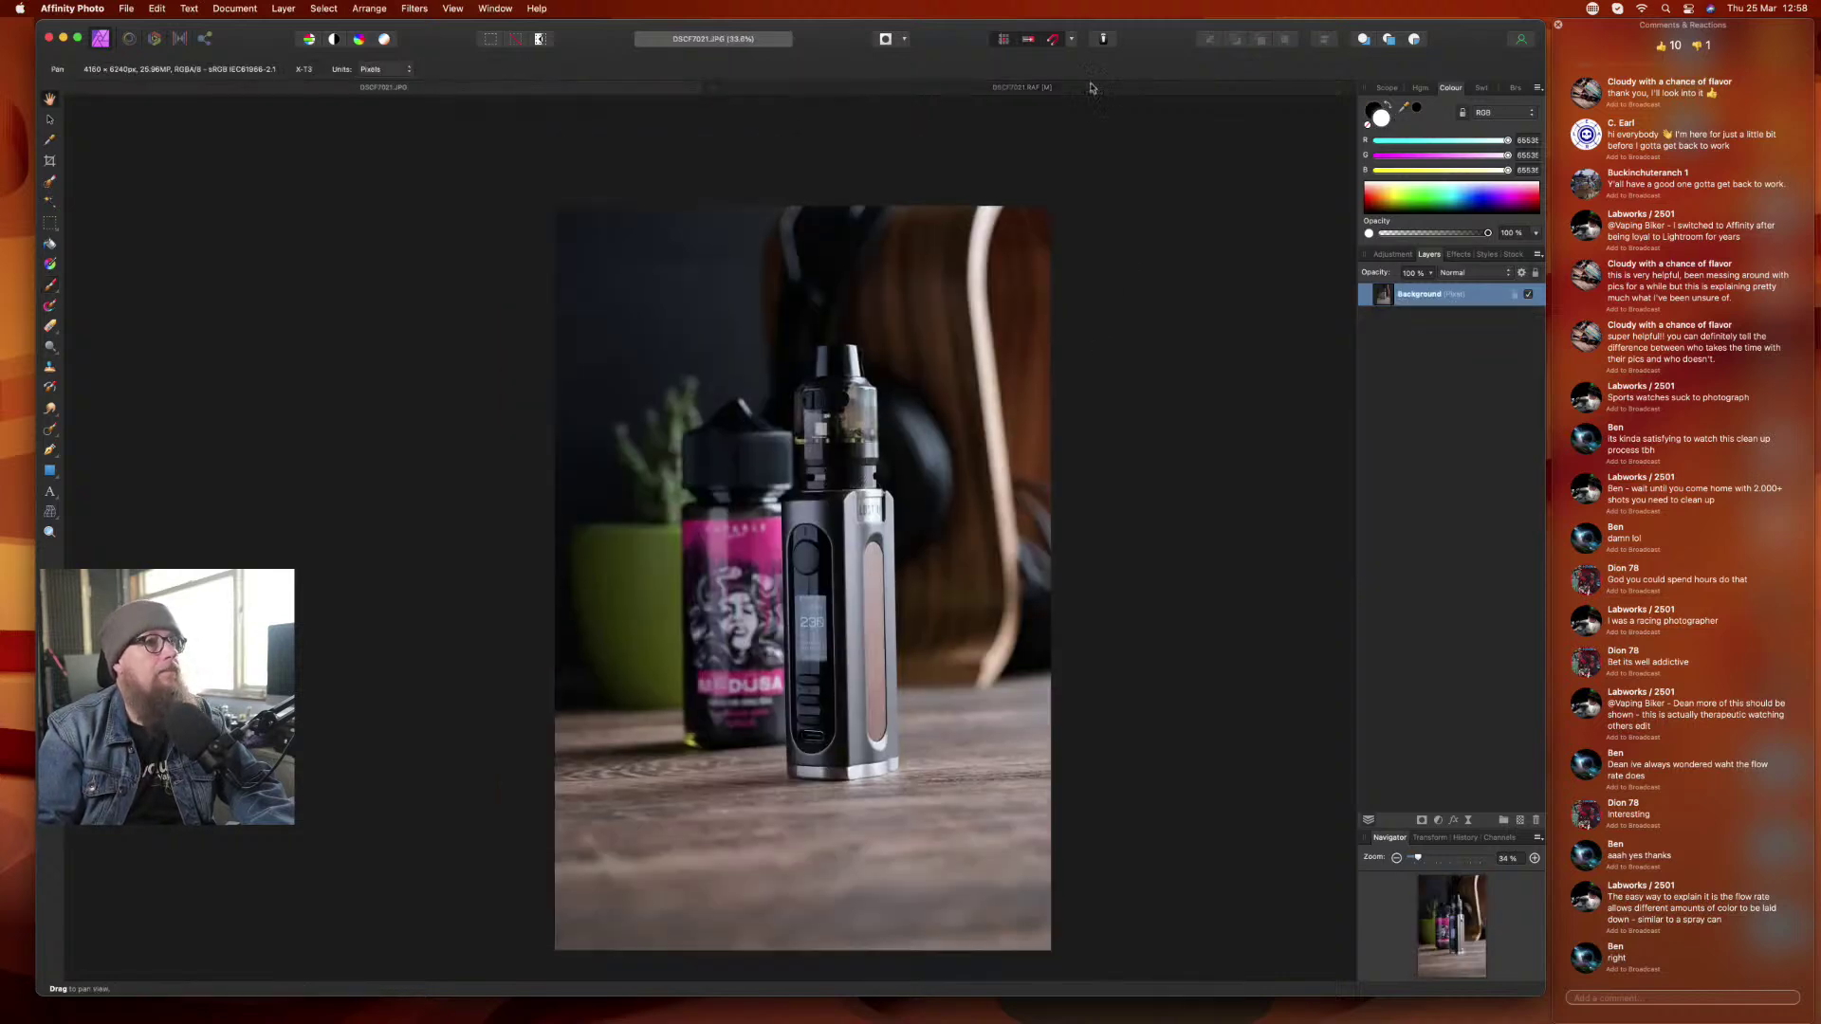
click(1091, 89)
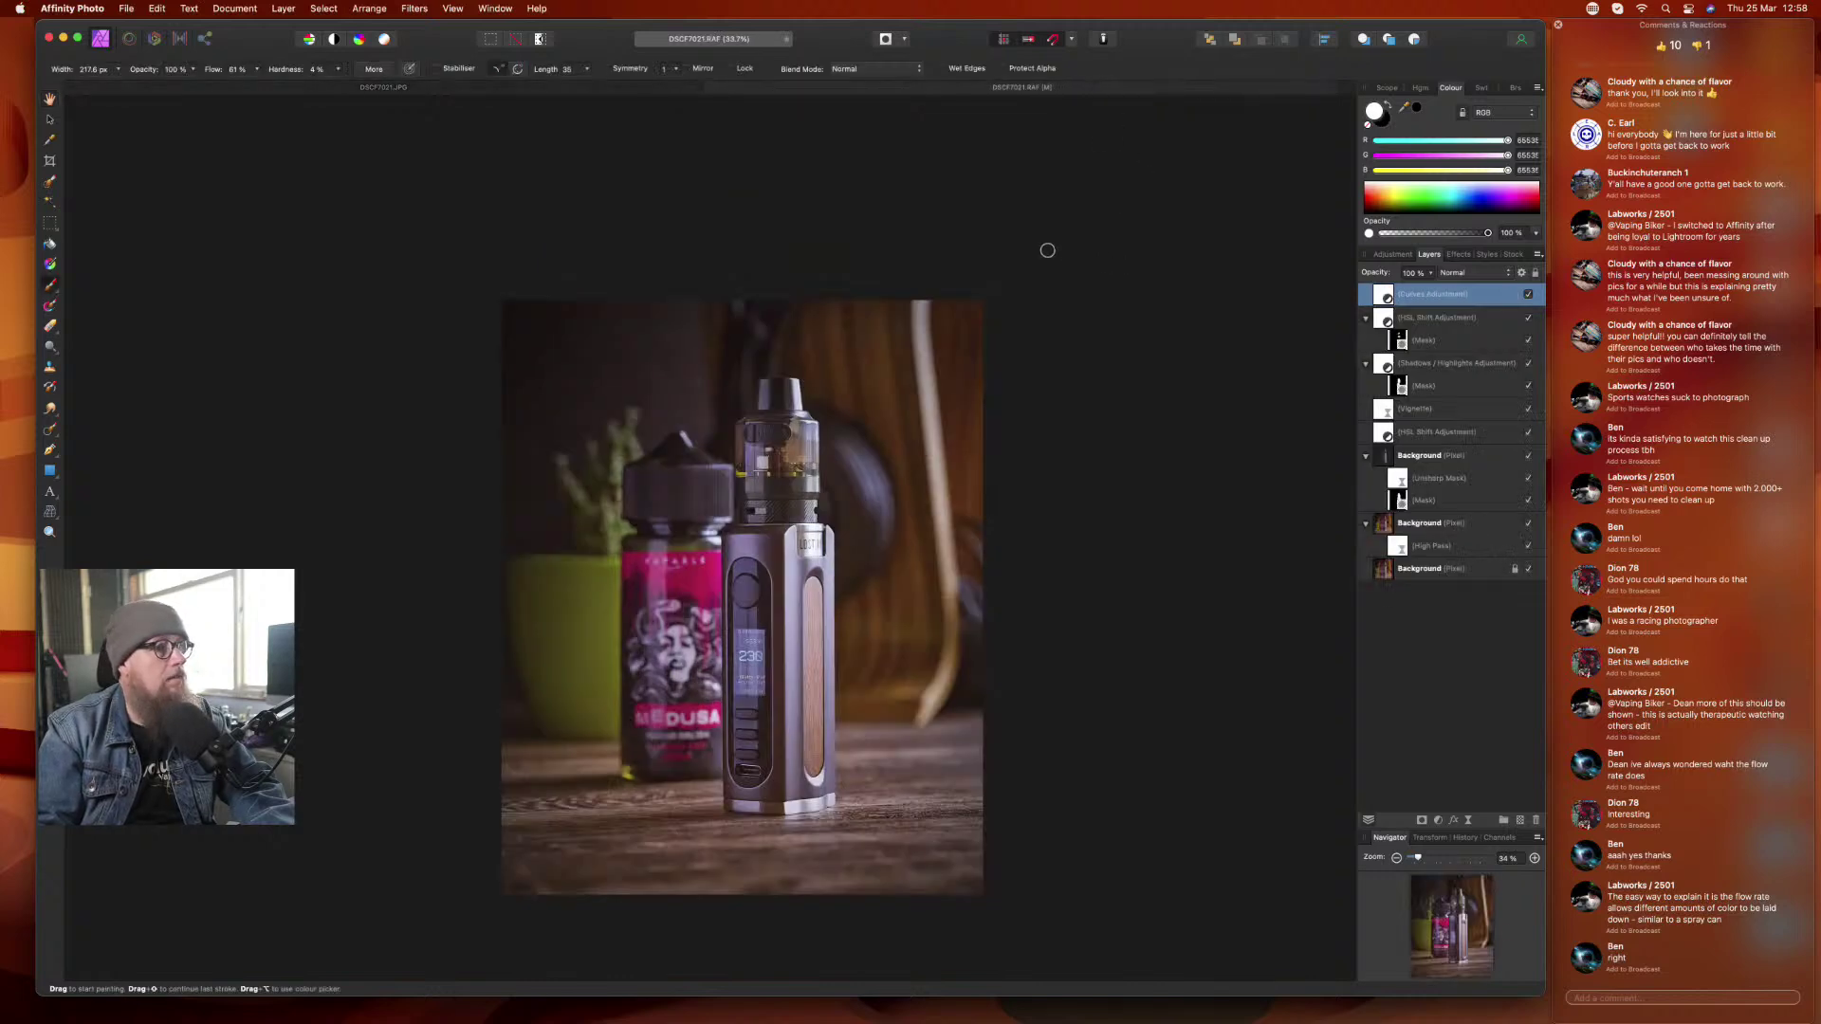
click(532, 90)
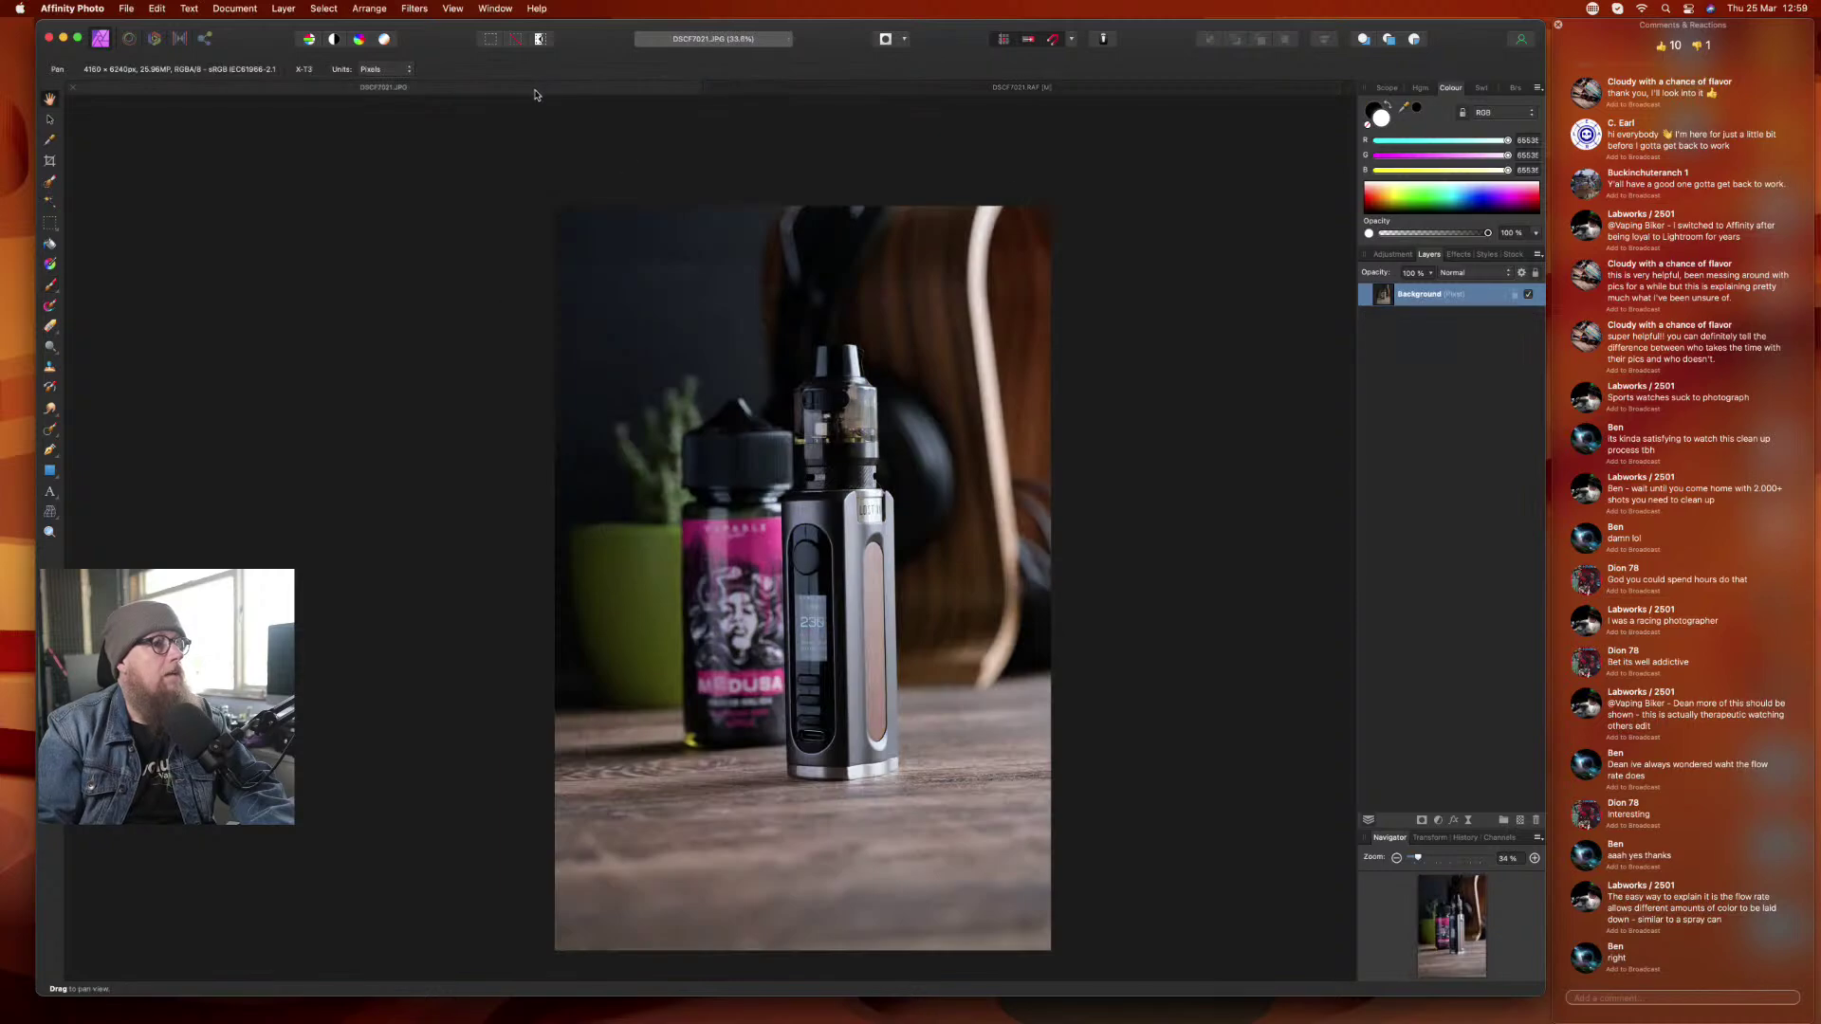
key(h)
scroll(925, 489, up, 5)
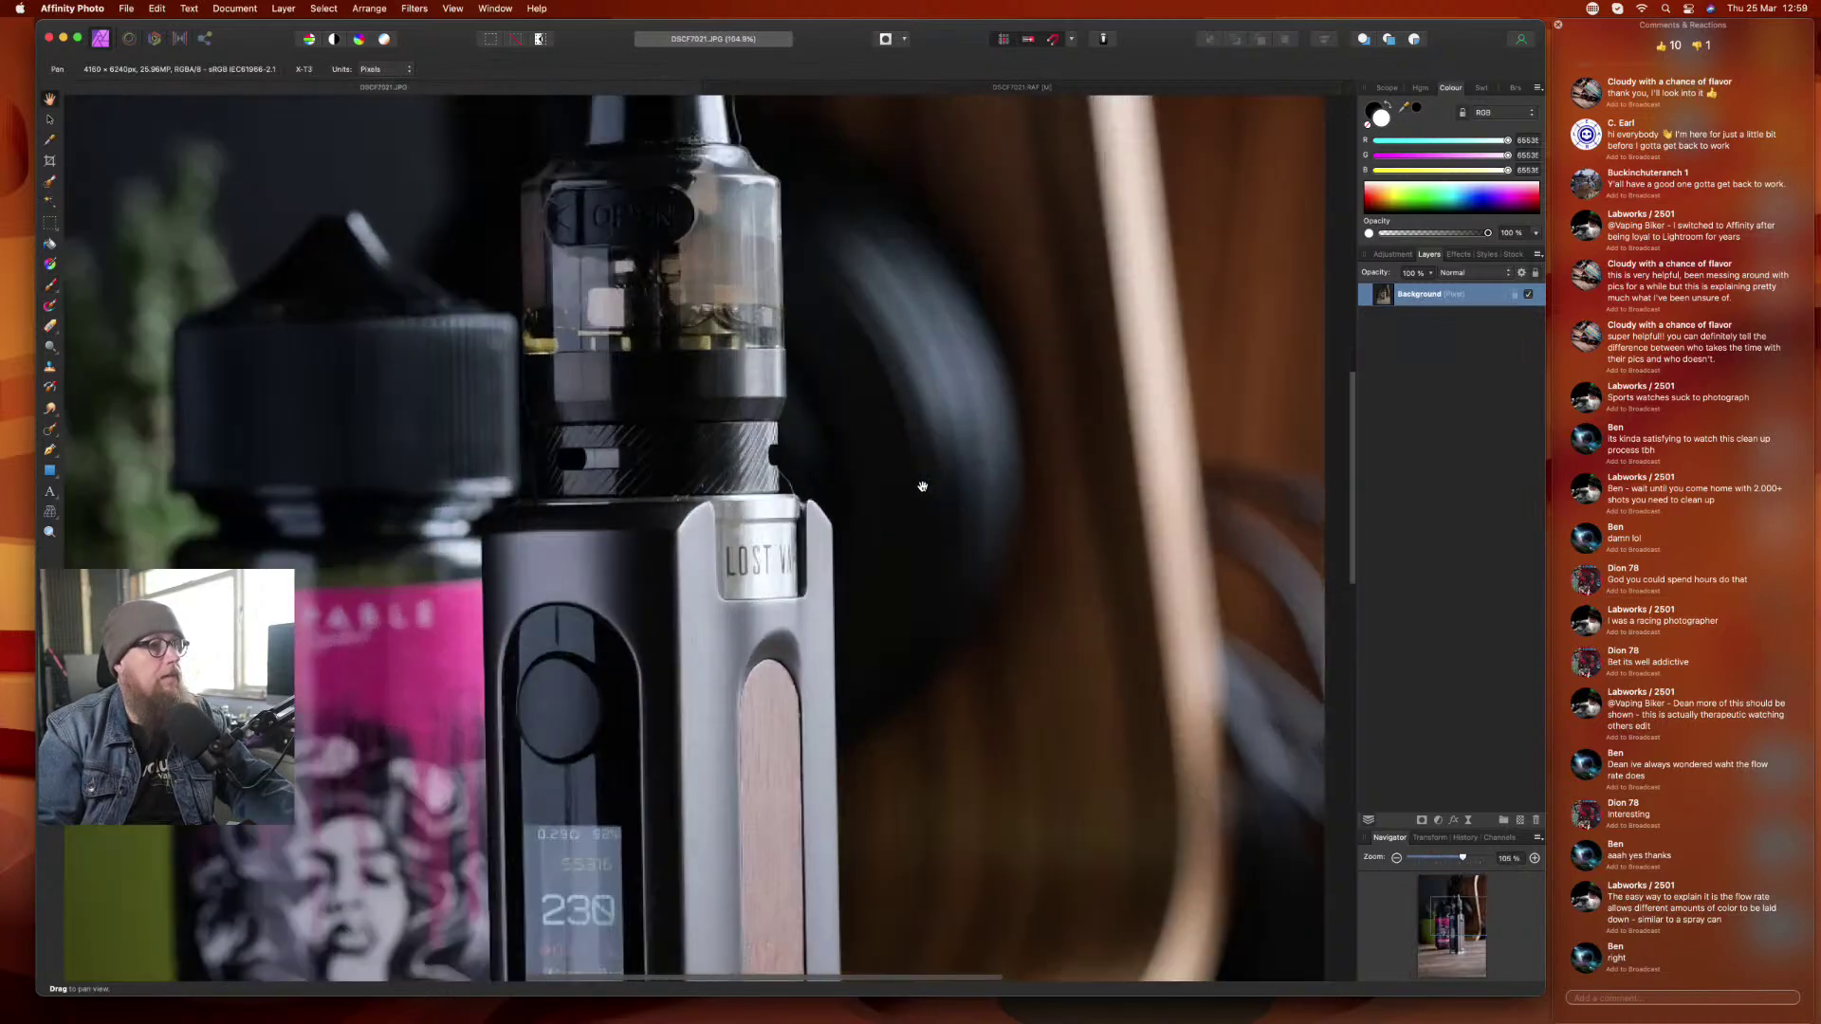
scroll(800, 550, down, 5)
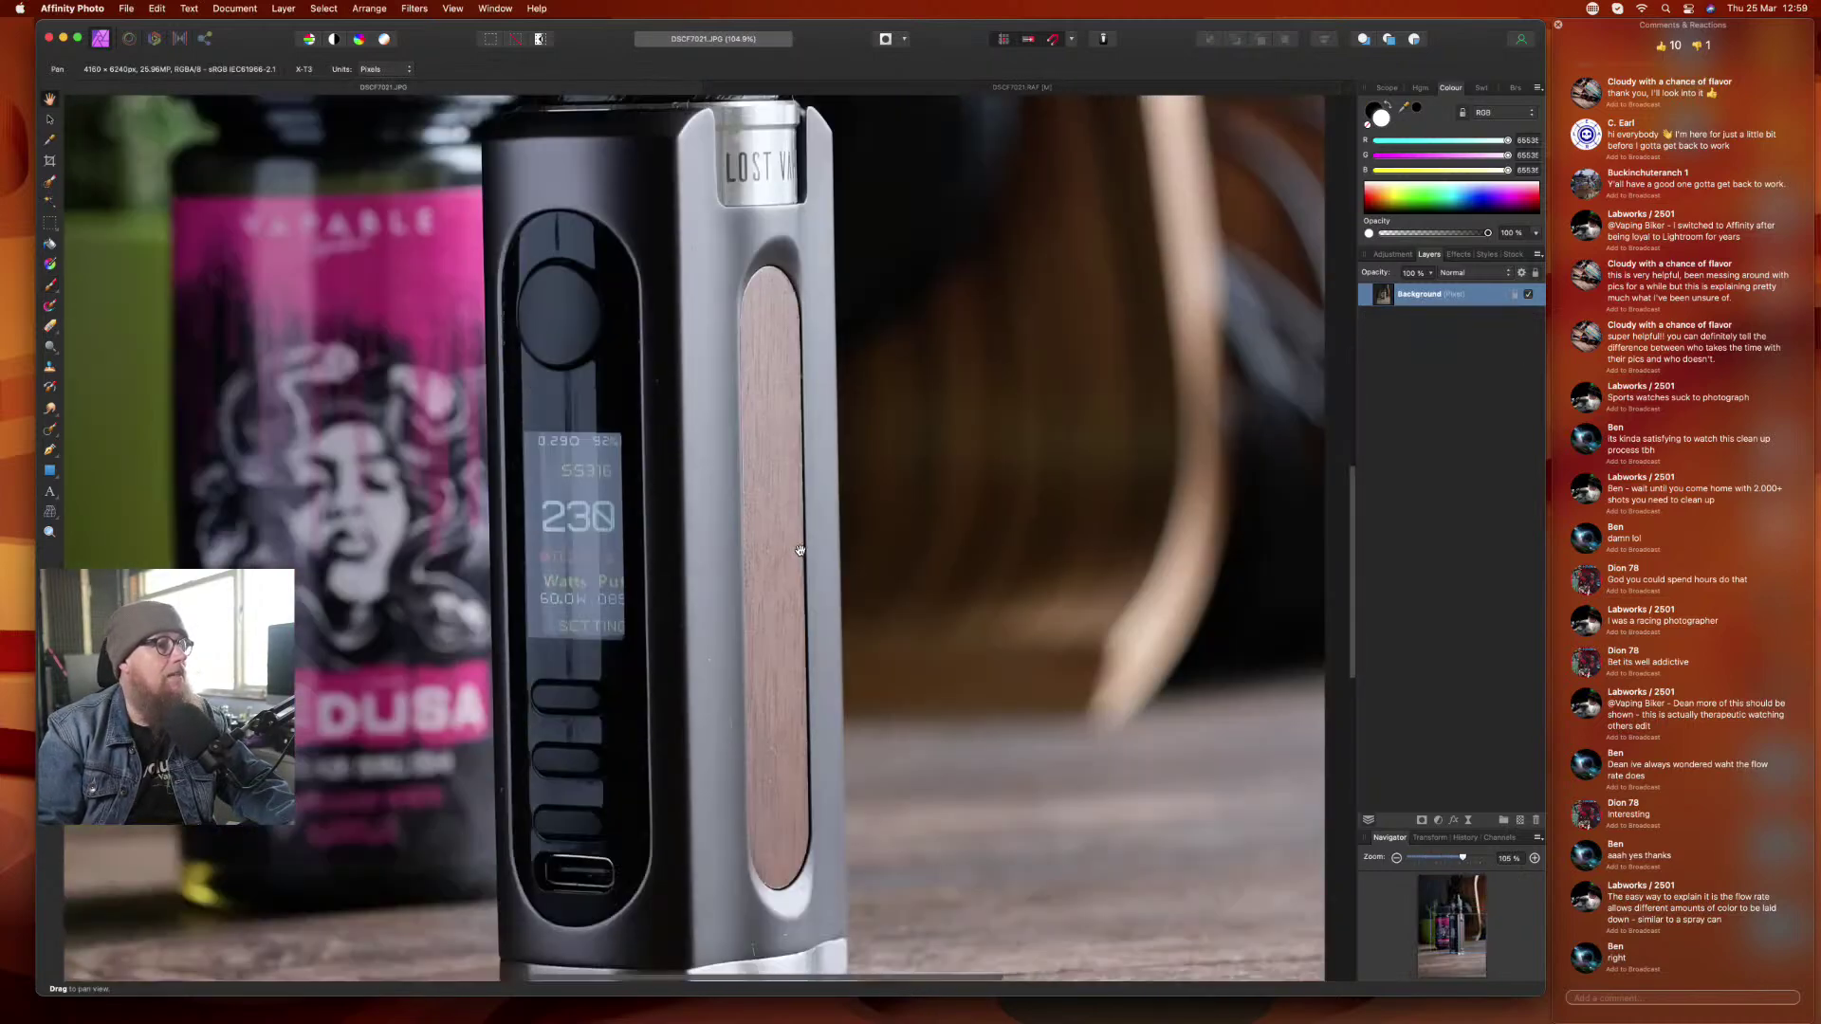
scroll(754, 710, down, 6)
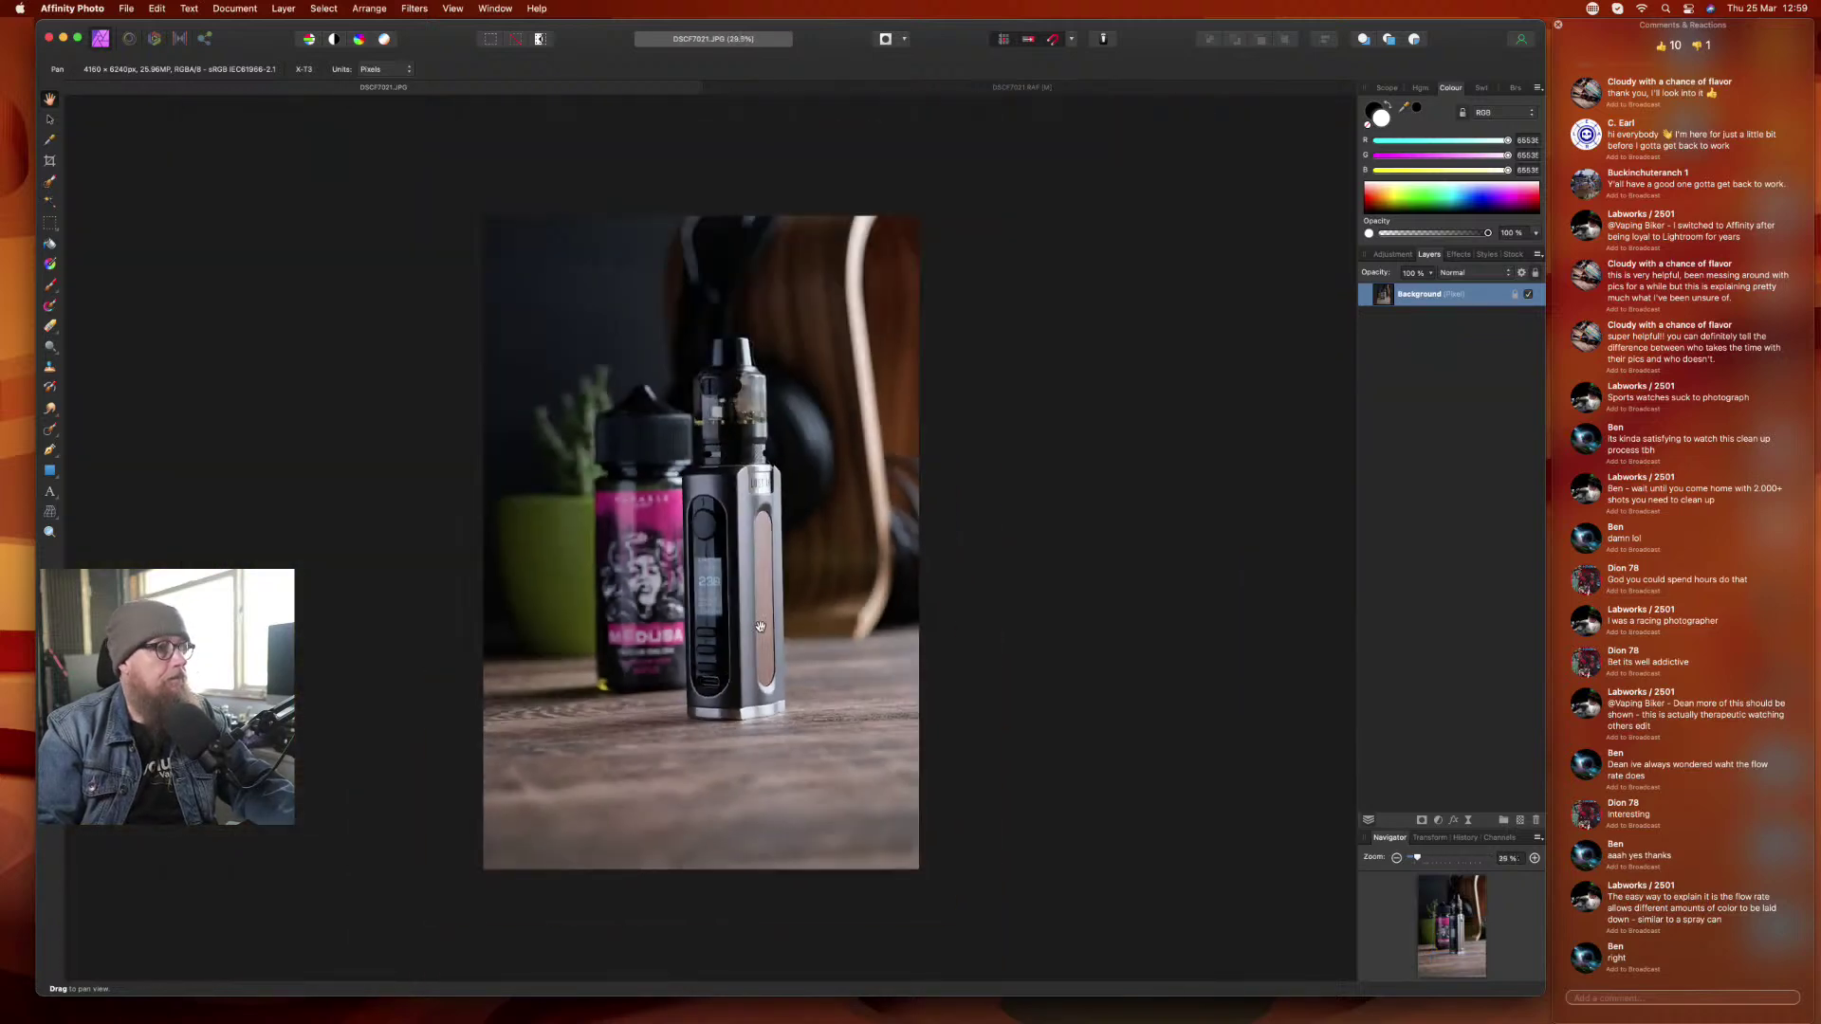
click(862, 93)
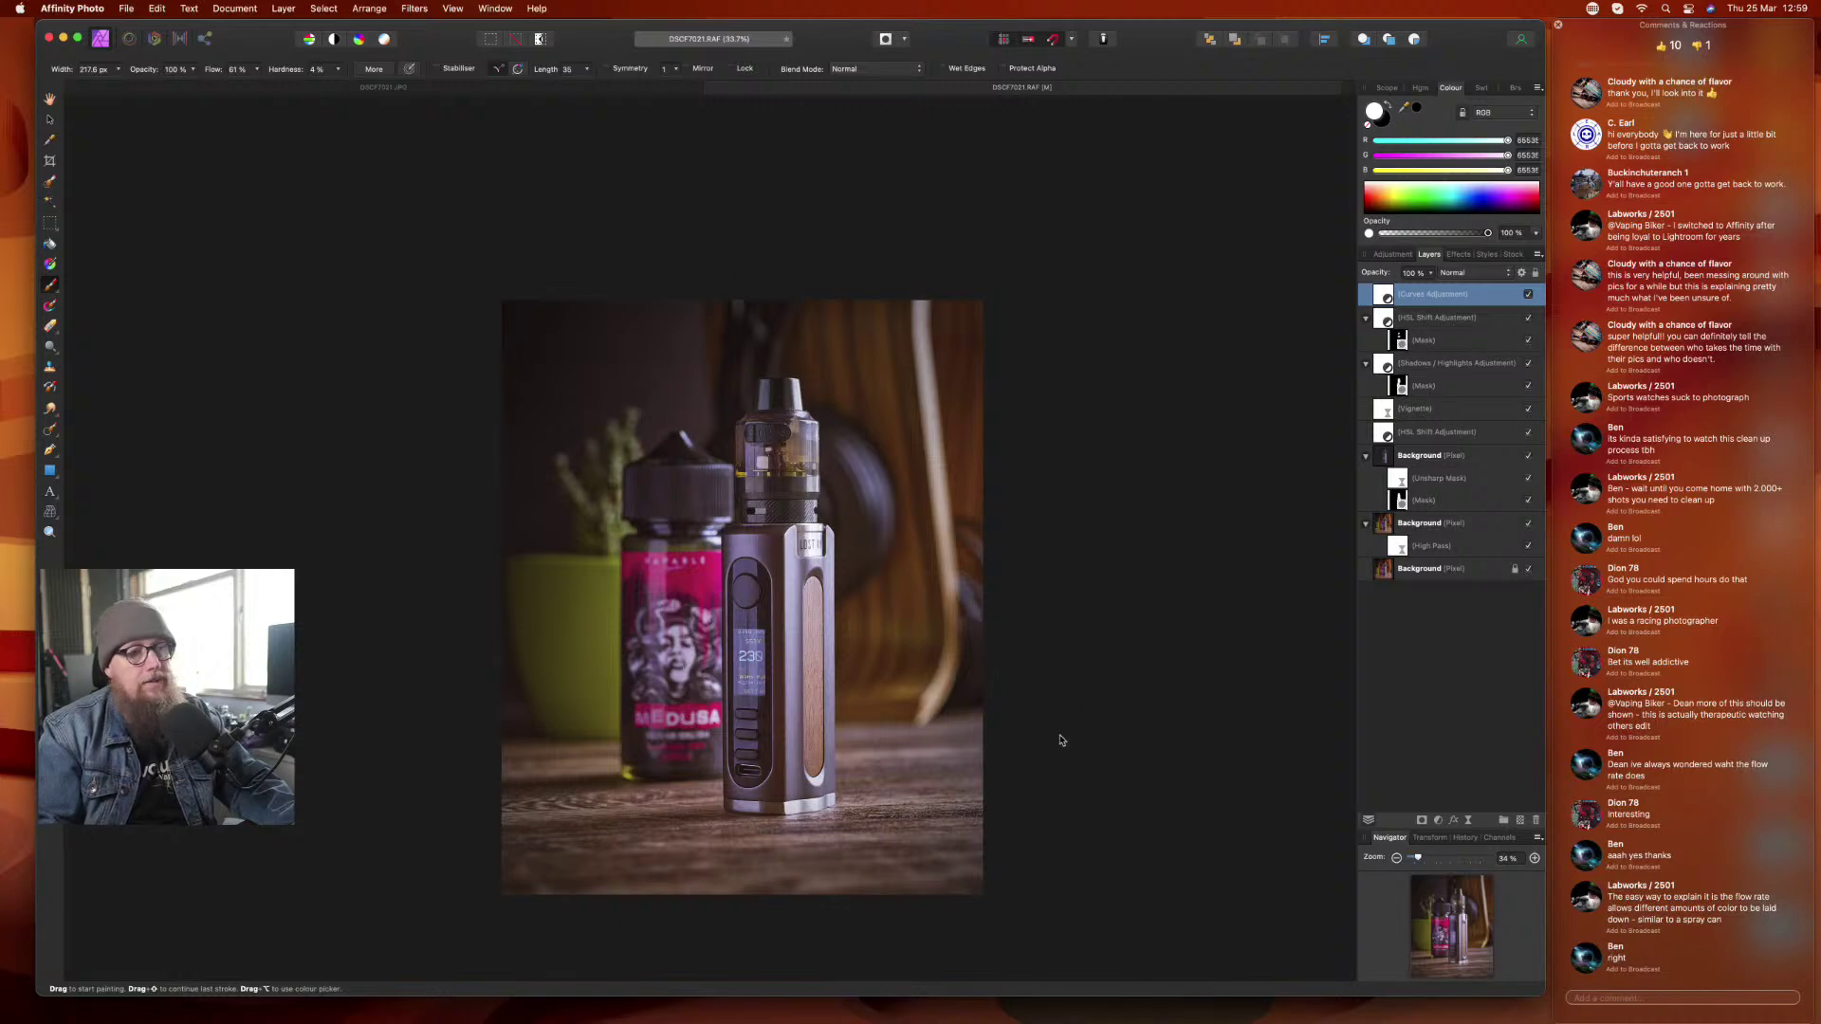
scroll(1061, 740, down, 3)
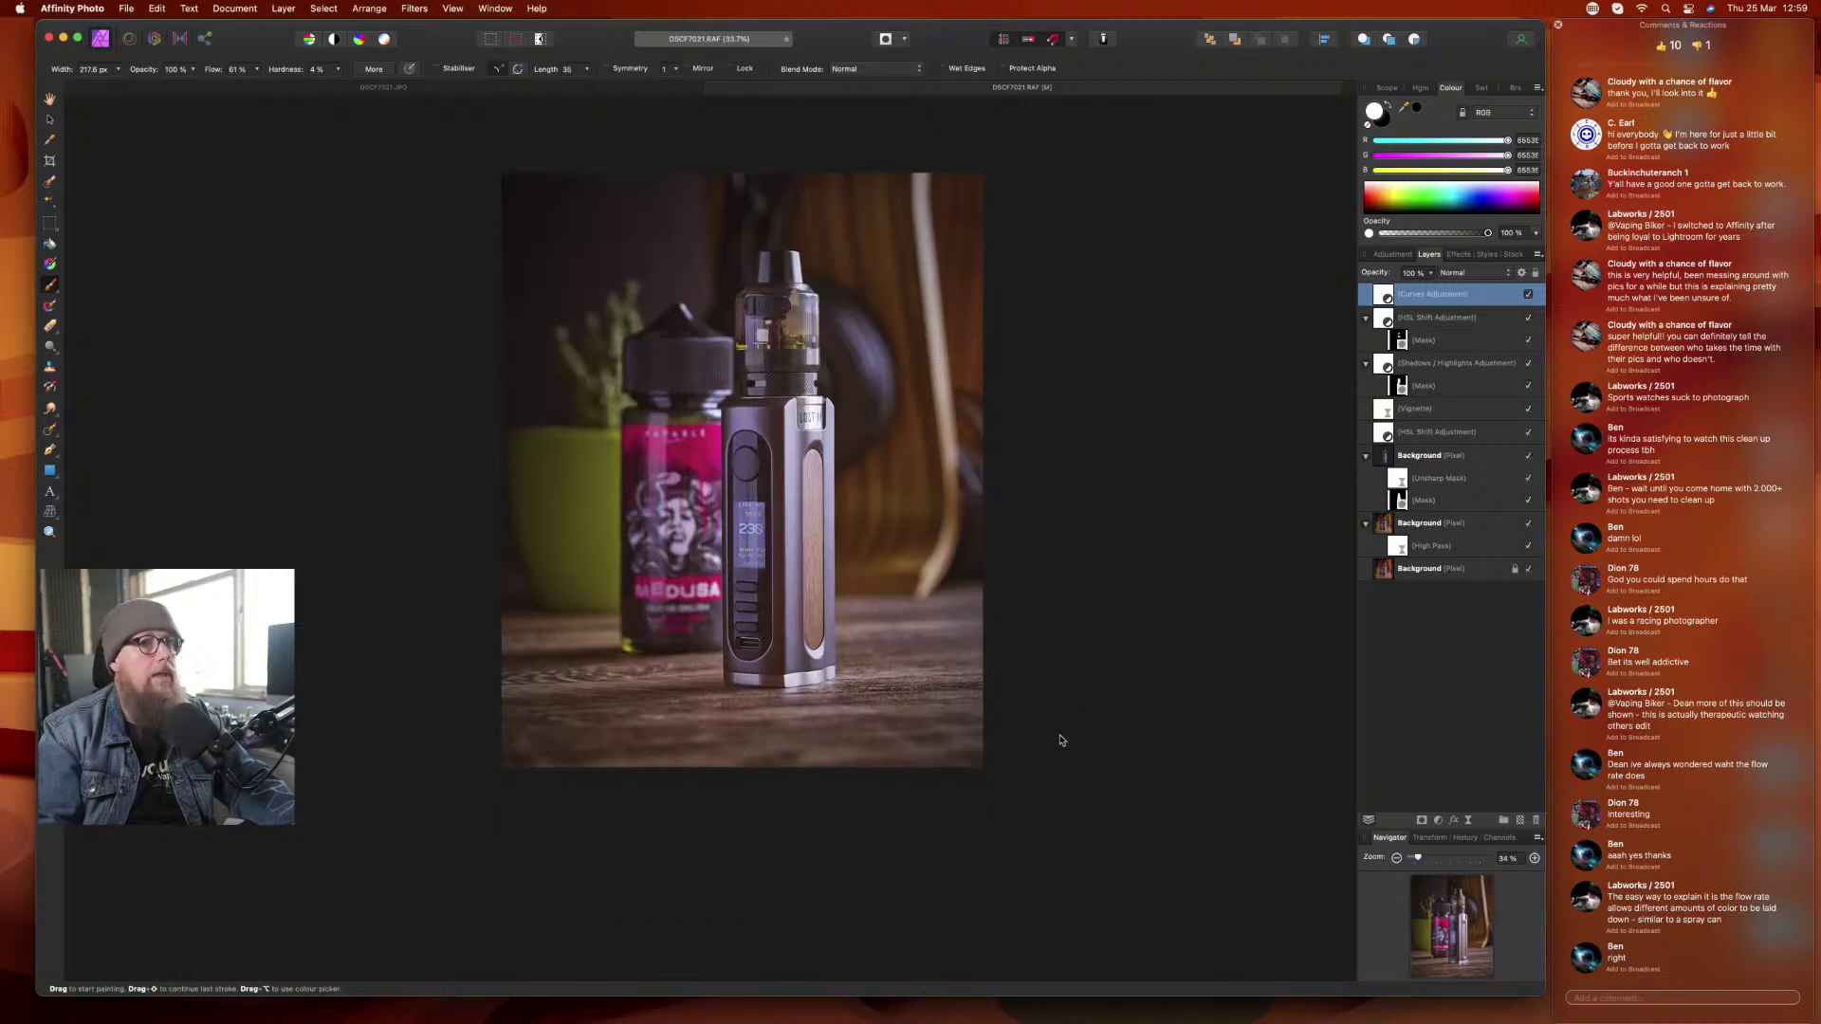
scroll(1061, 740, up, 4)
scroll(1061, 740, down, 6)
scroll(1061, 740, up, 6)
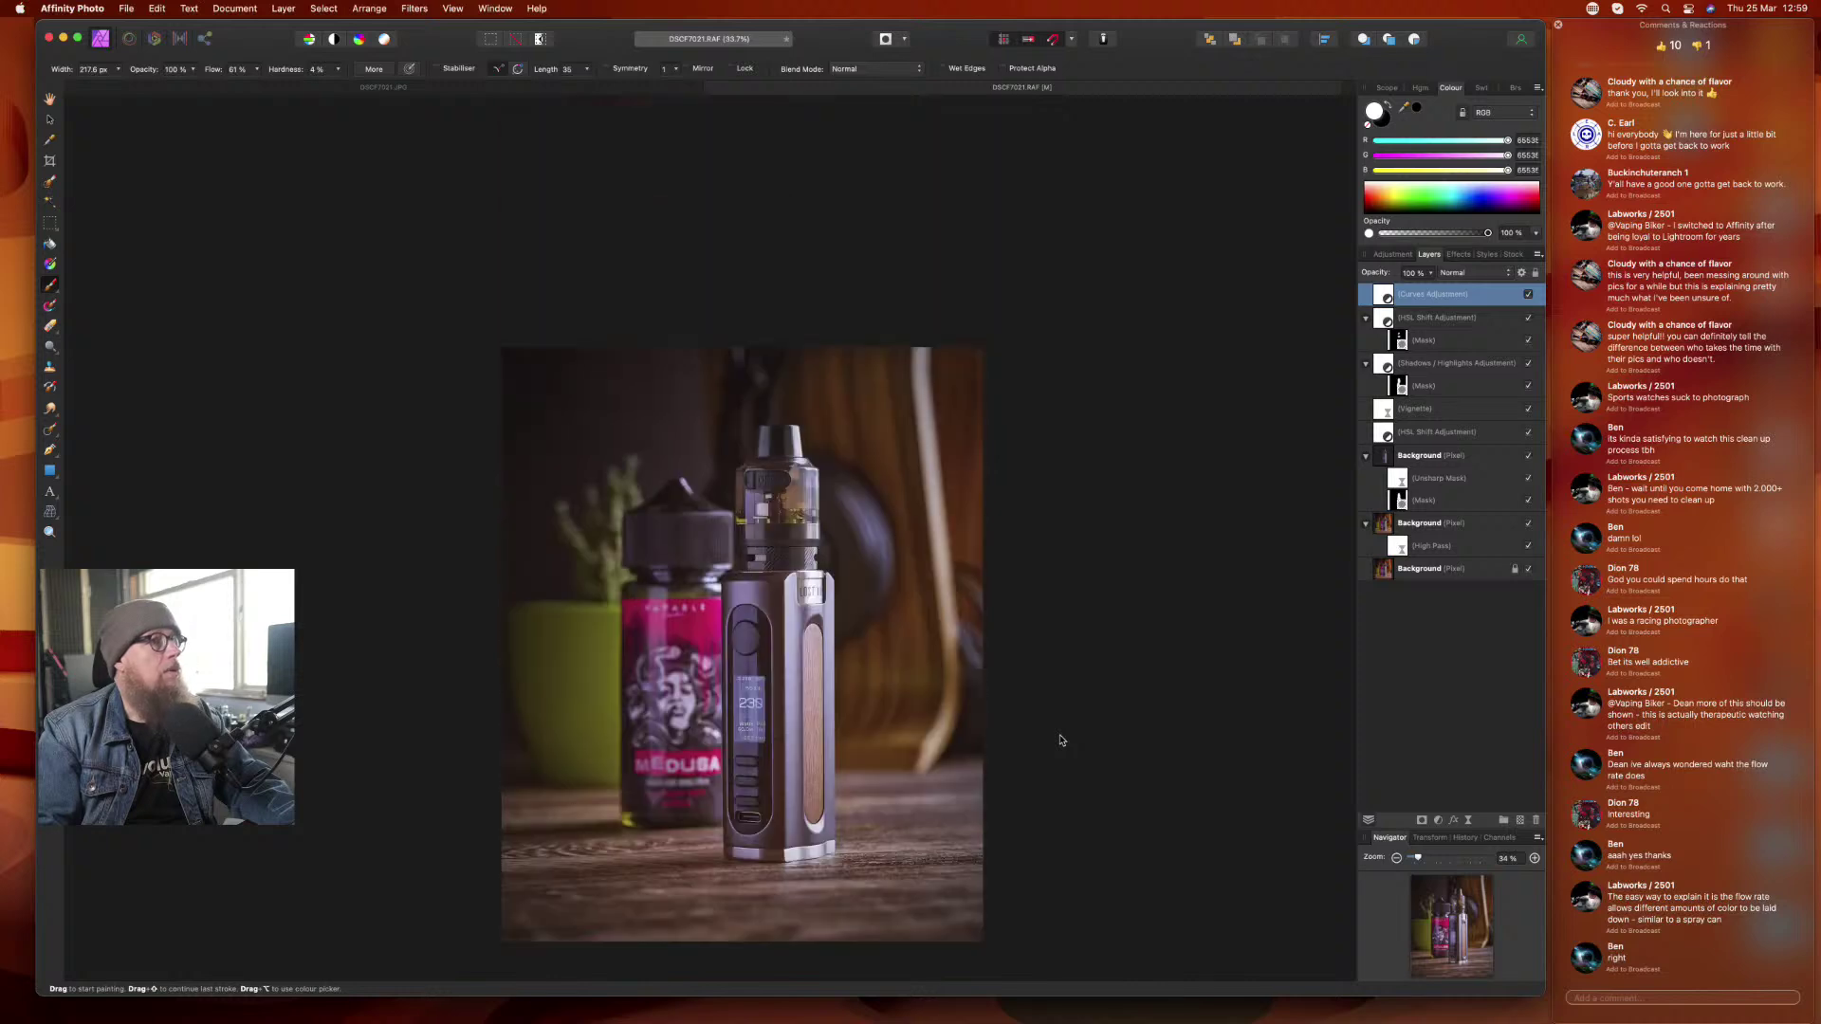
scroll(1061, 740, down, 3)
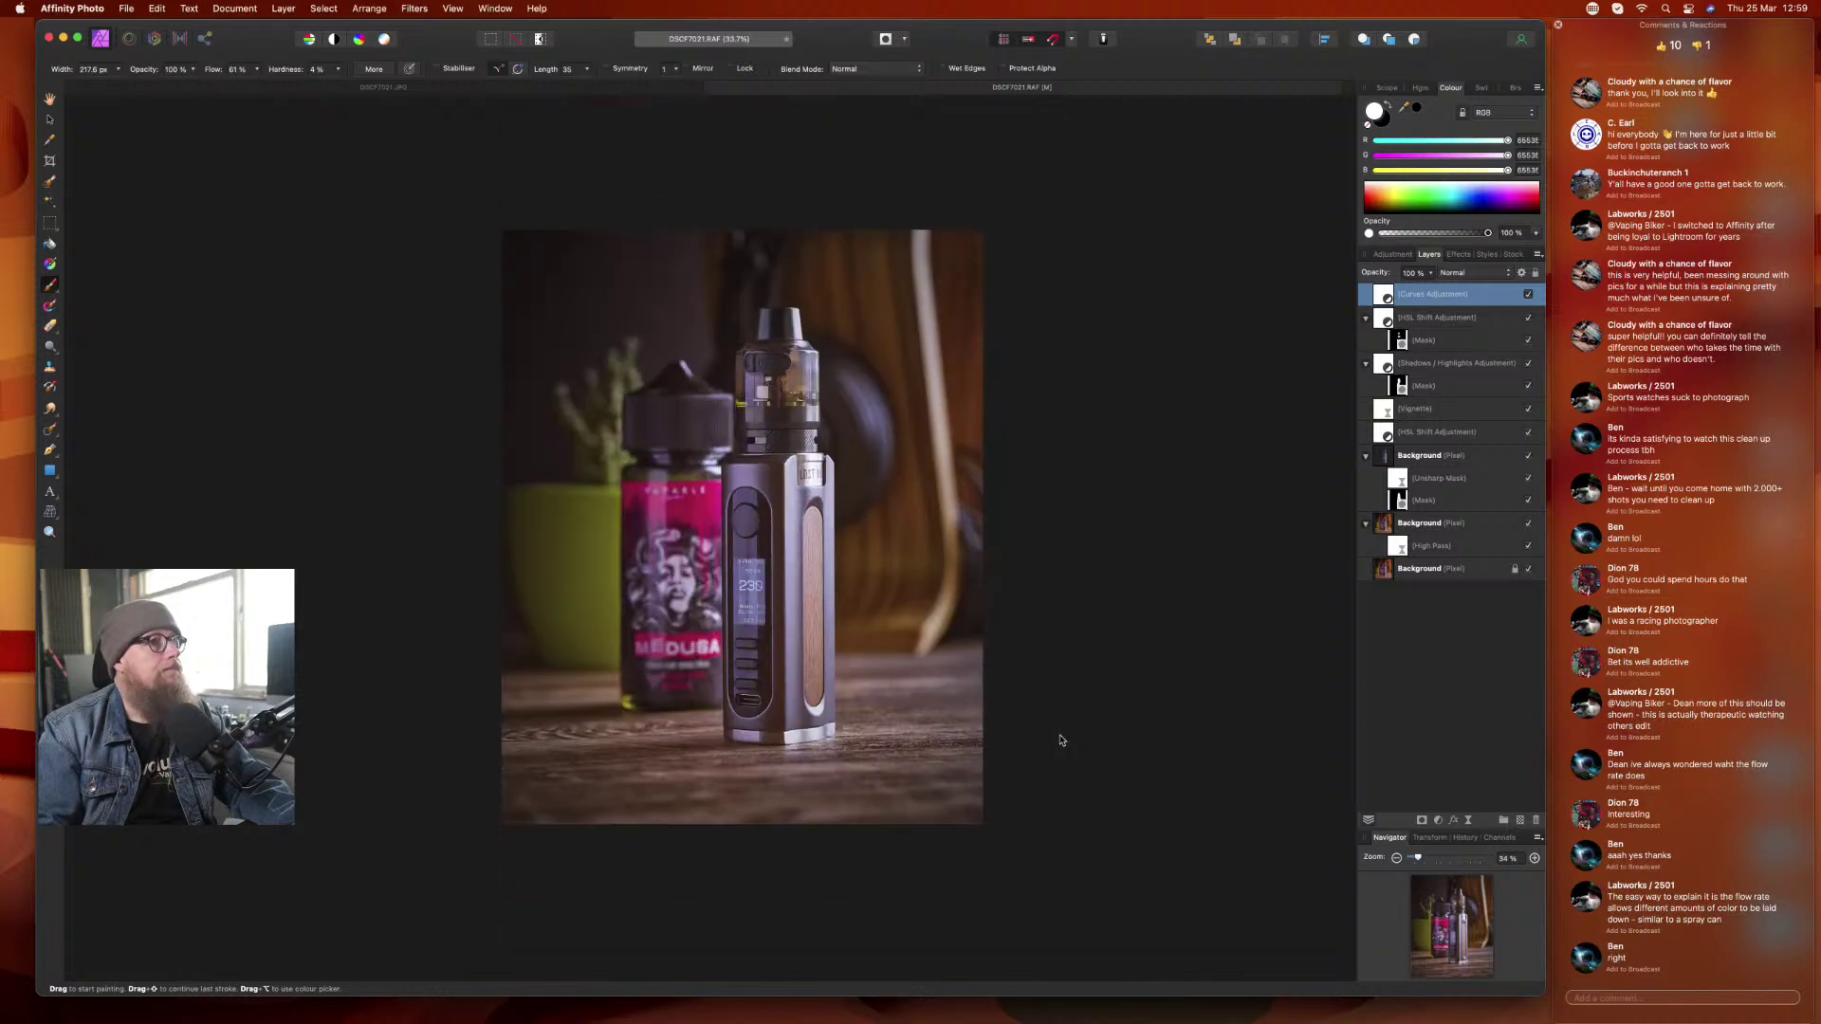
- Save the layered, edited document to the Desktop under the name "Grus 100w kit"
click(95, 9)
mouse_move(126, 9)
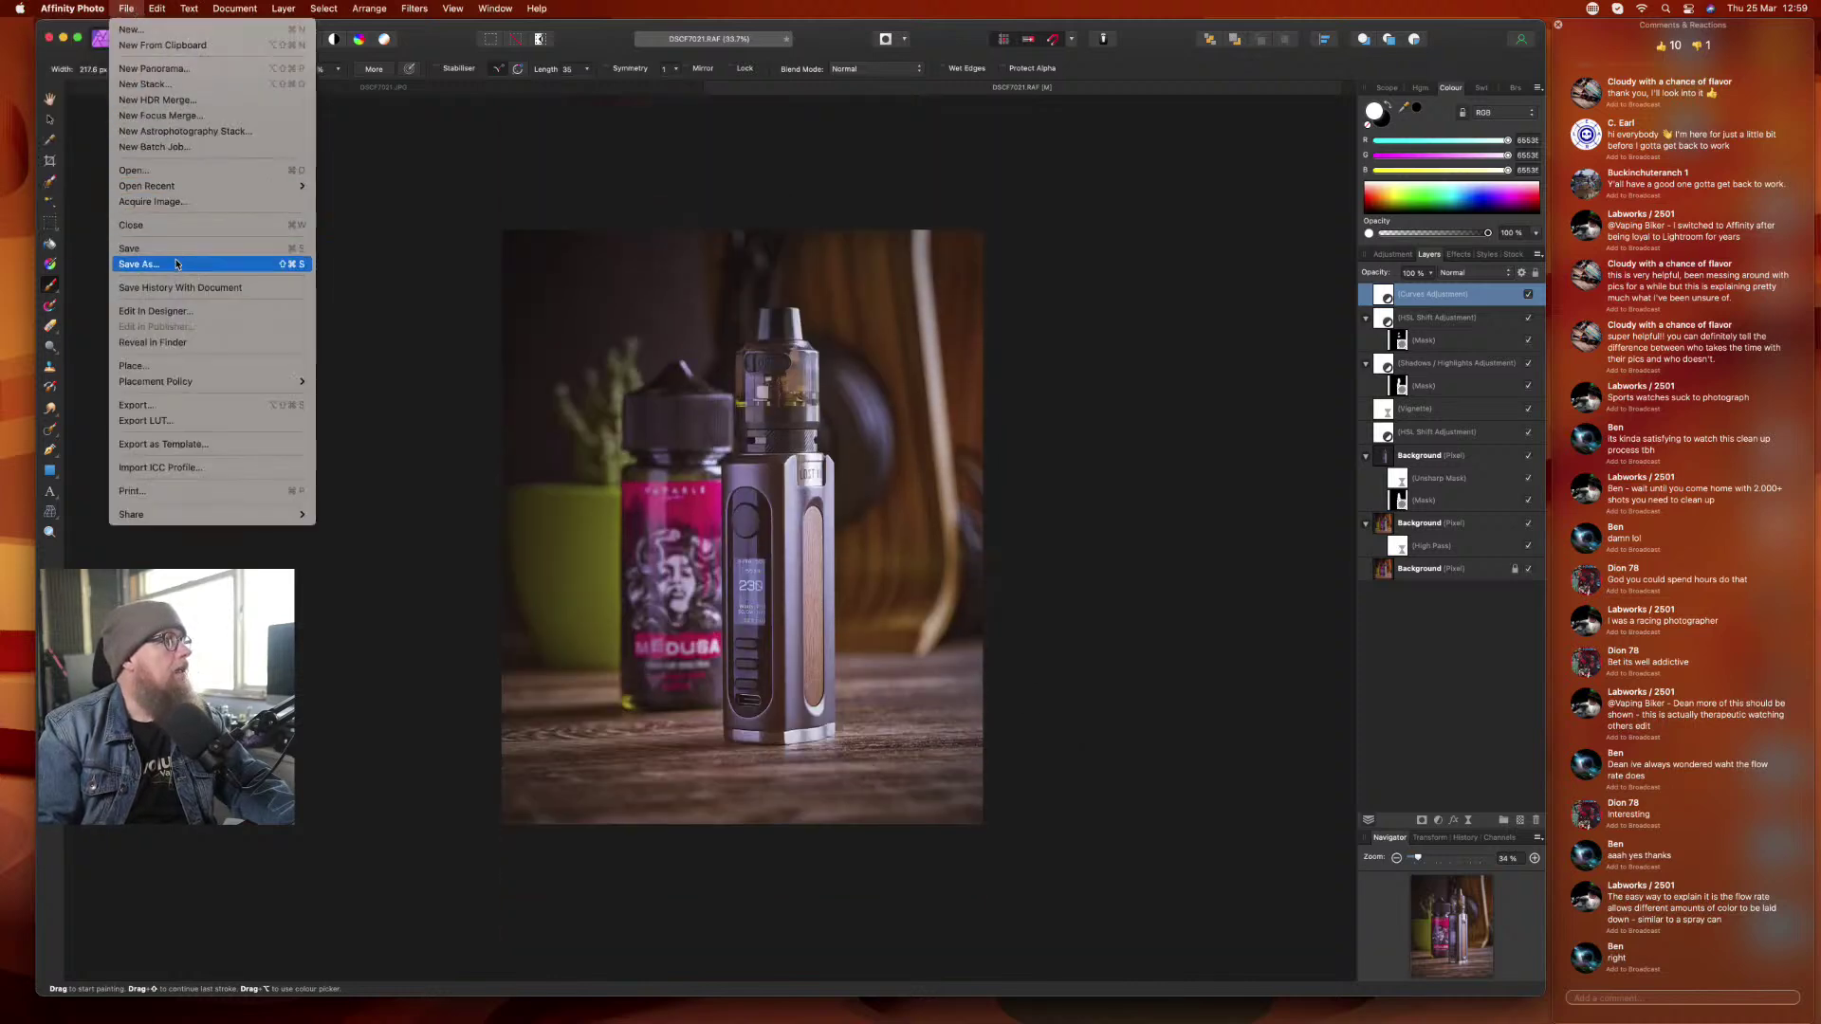
click(143, 264)
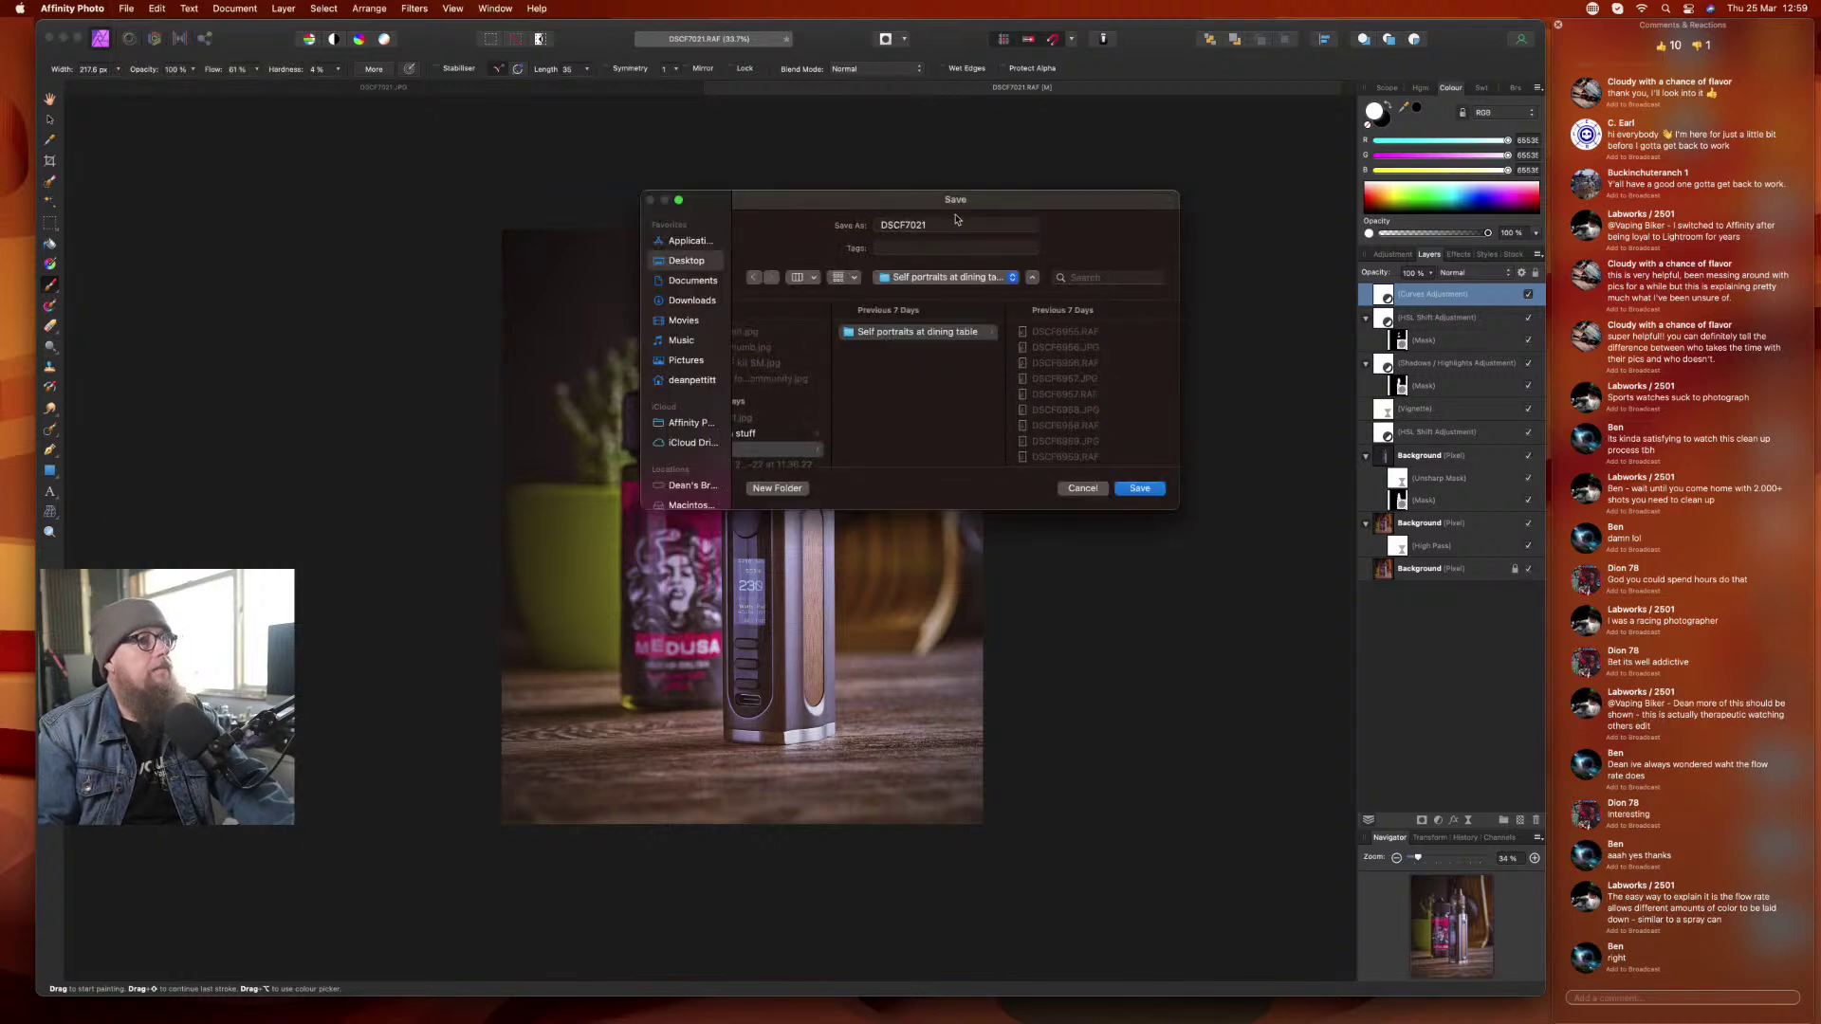
click(685, 262)
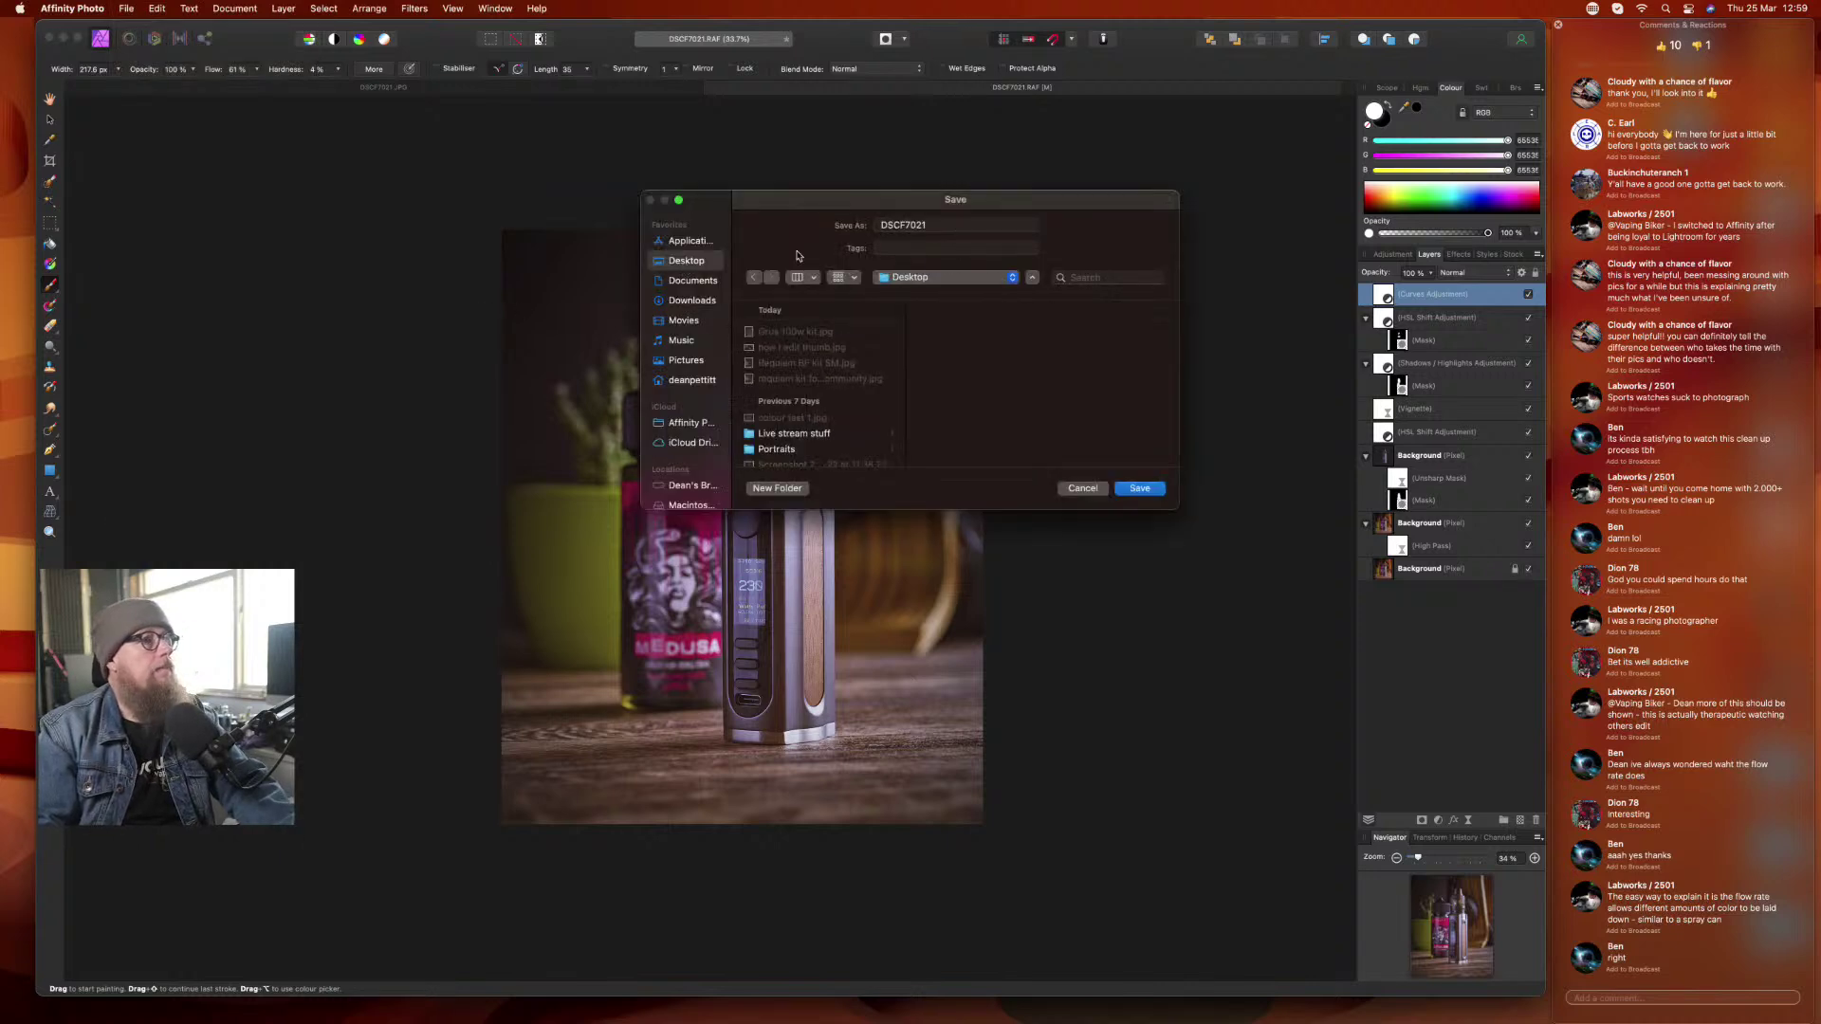
click(920, 224)
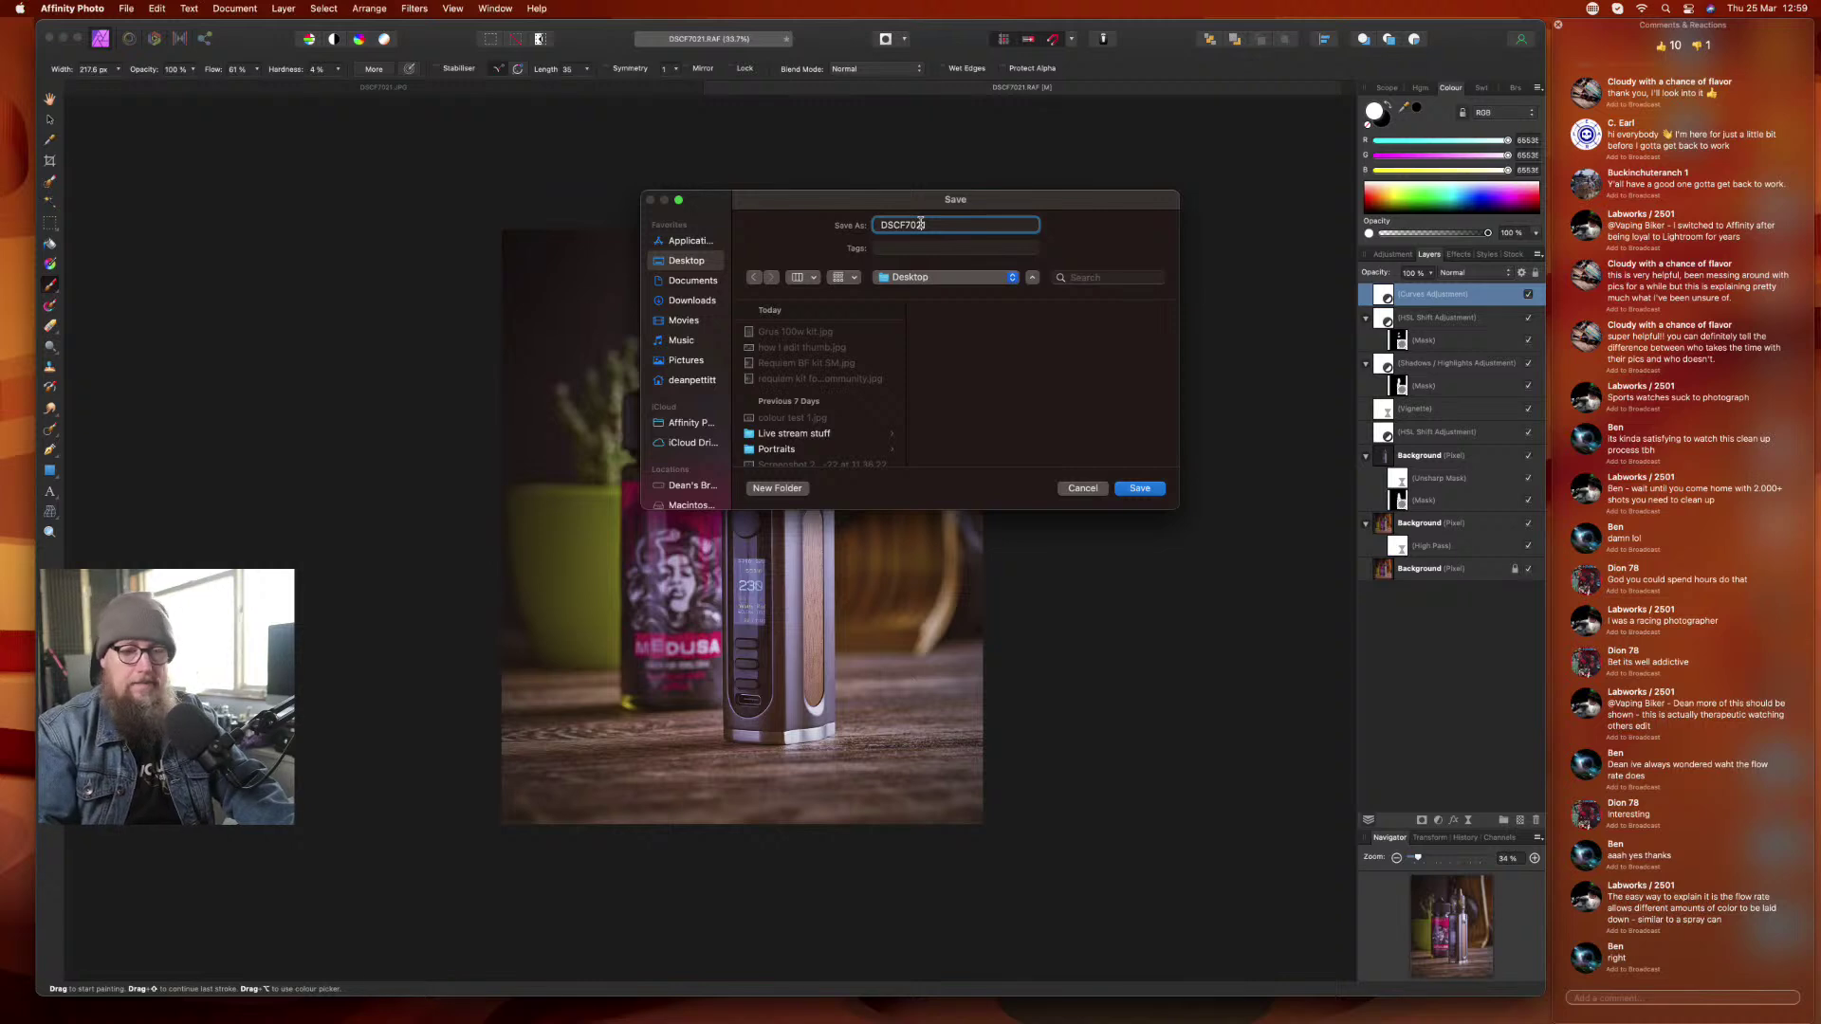
double_click(920, 224)
text(Grus)
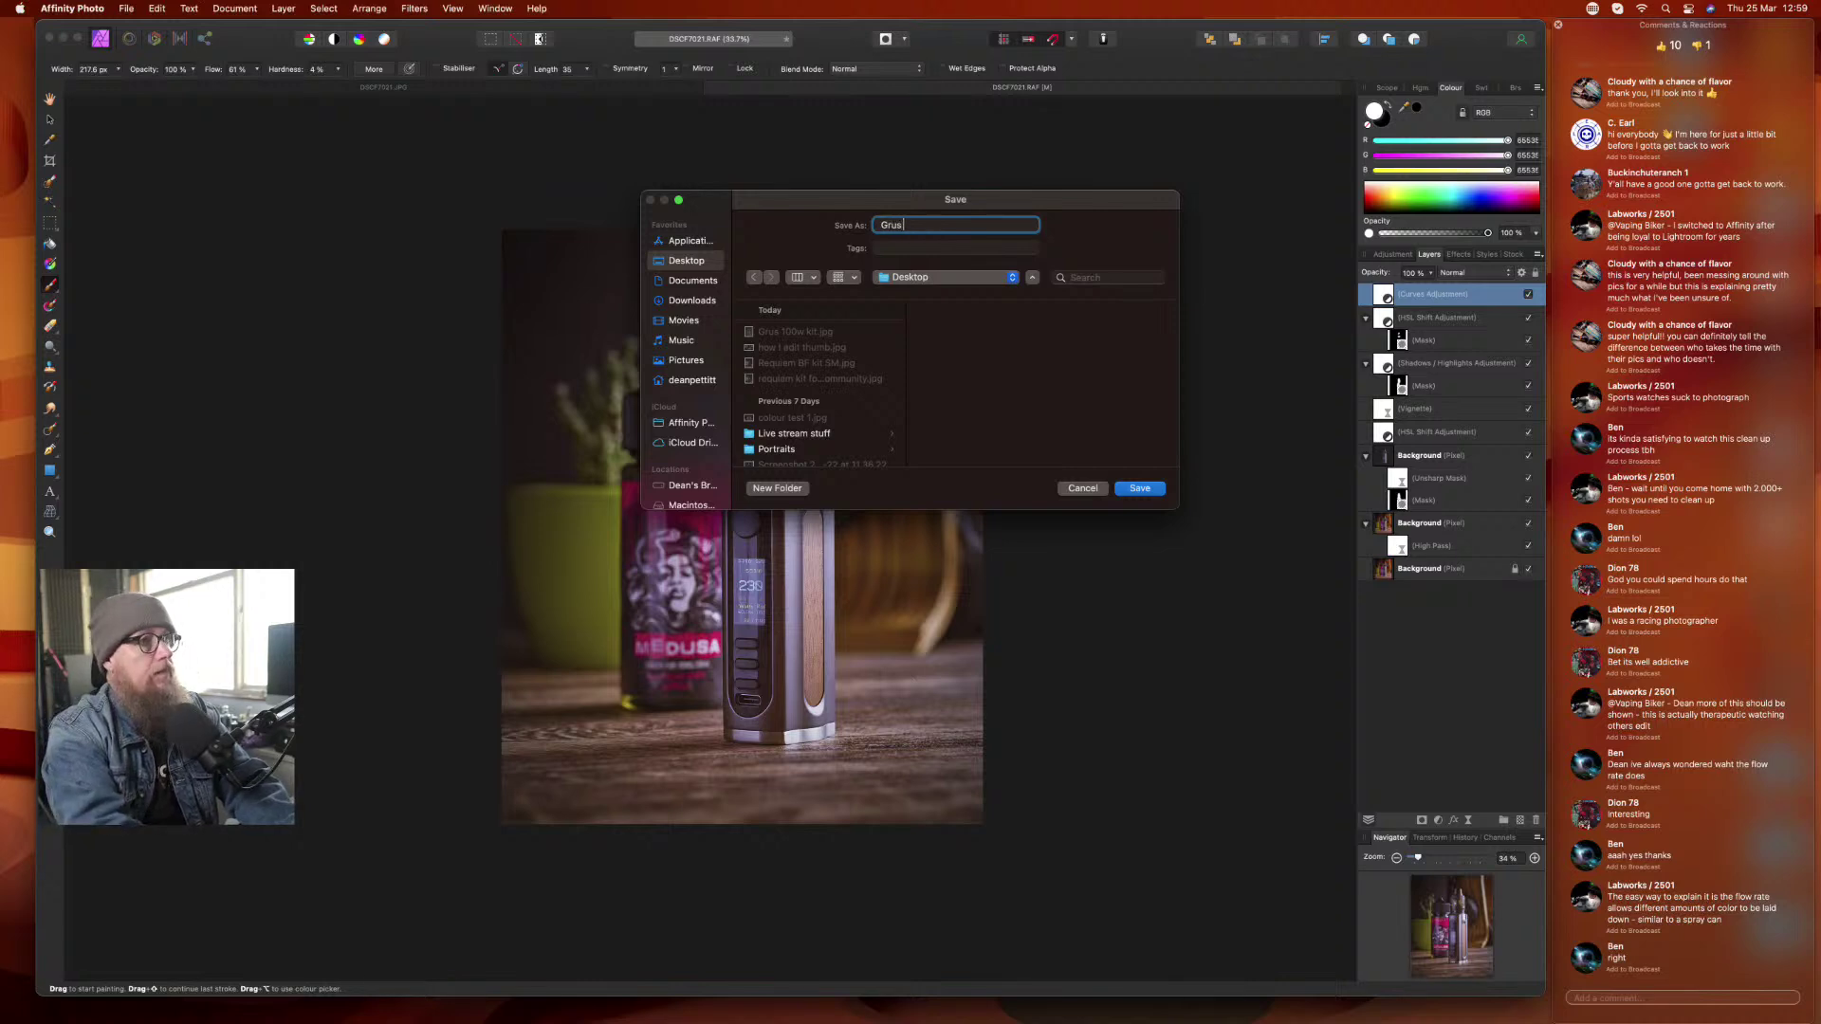
text( 100w kit)
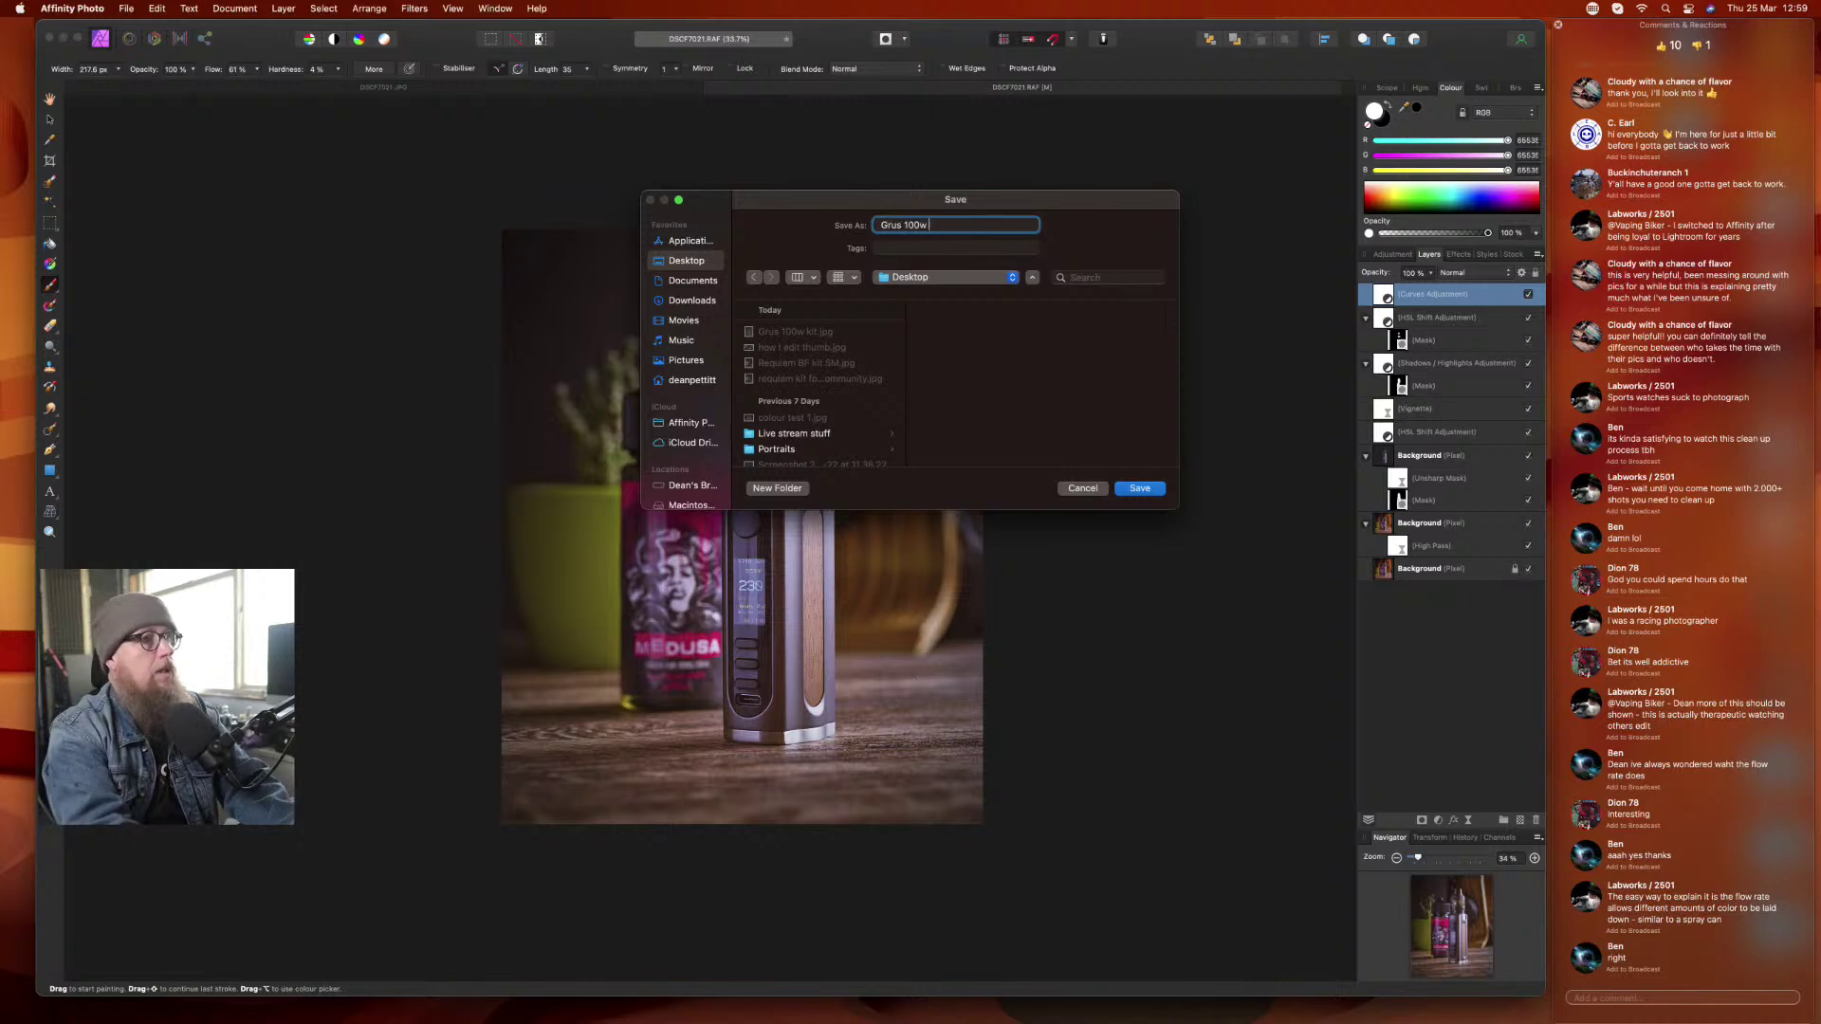
click(1141, 488)
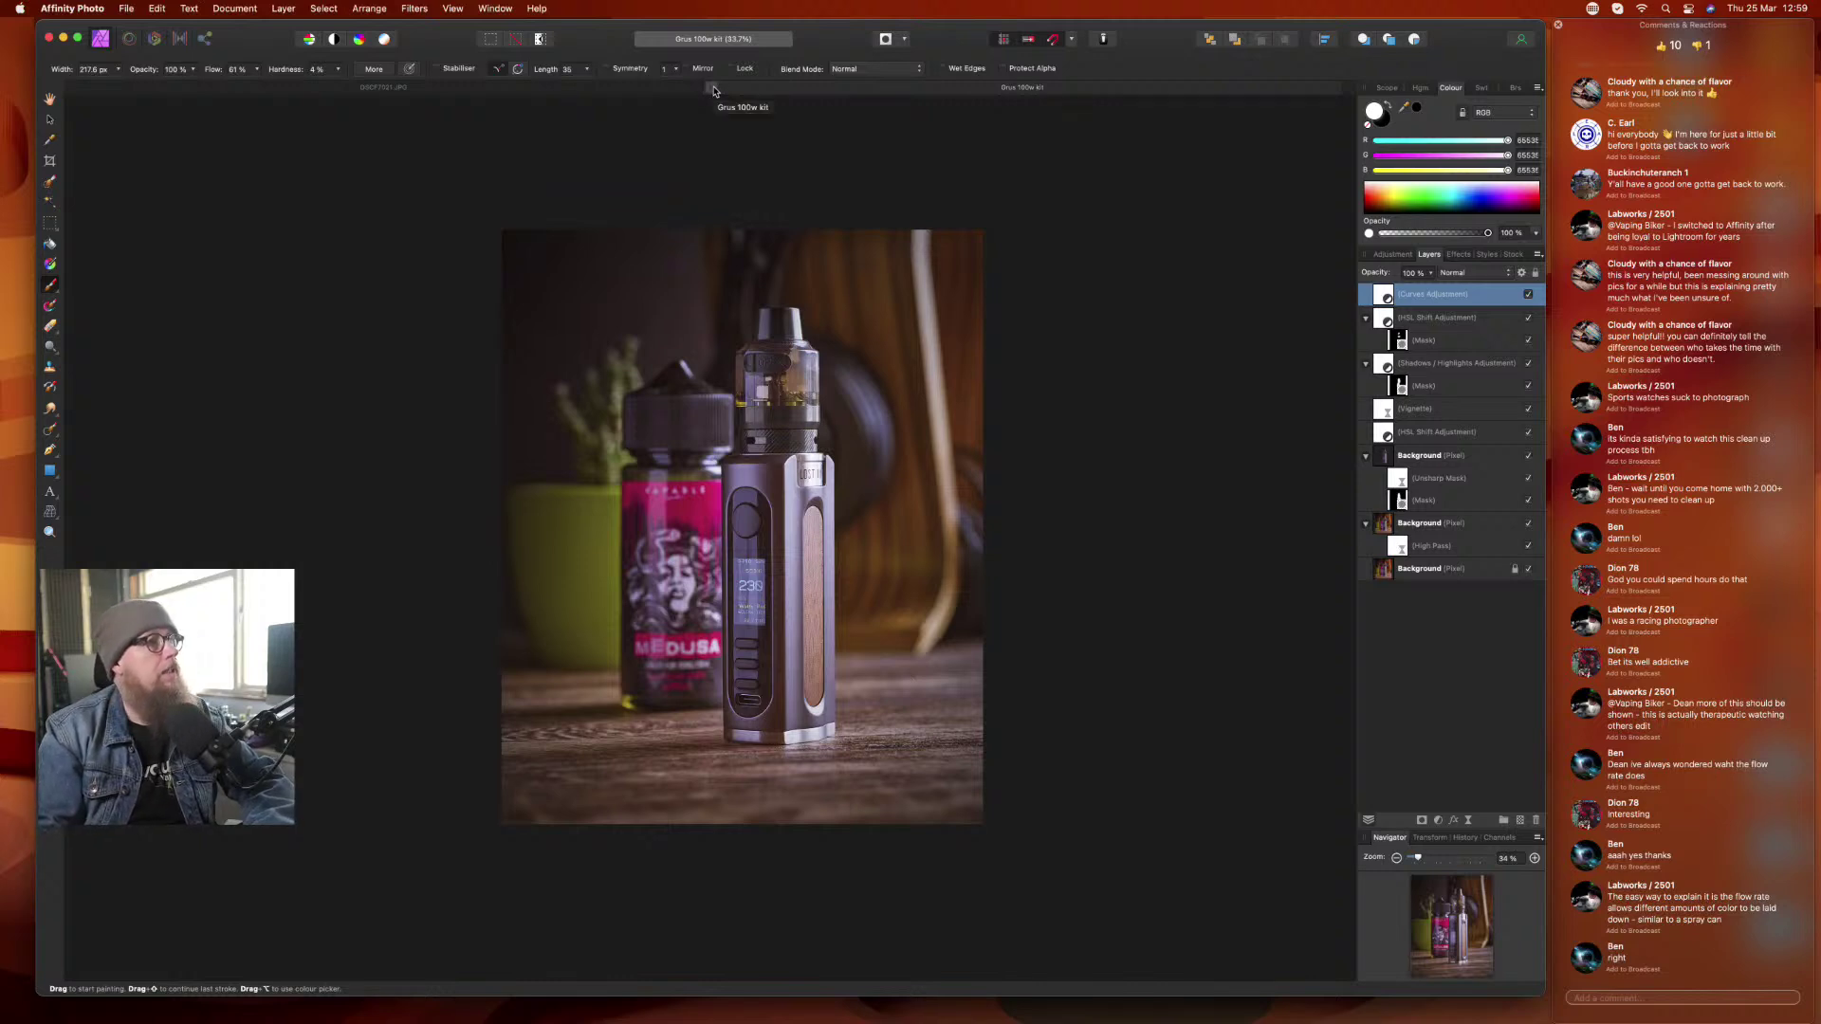
- Close the edited document, open the recent RAW photo of the dark patterned box device, and show its basic develop settings
click(706, 86)
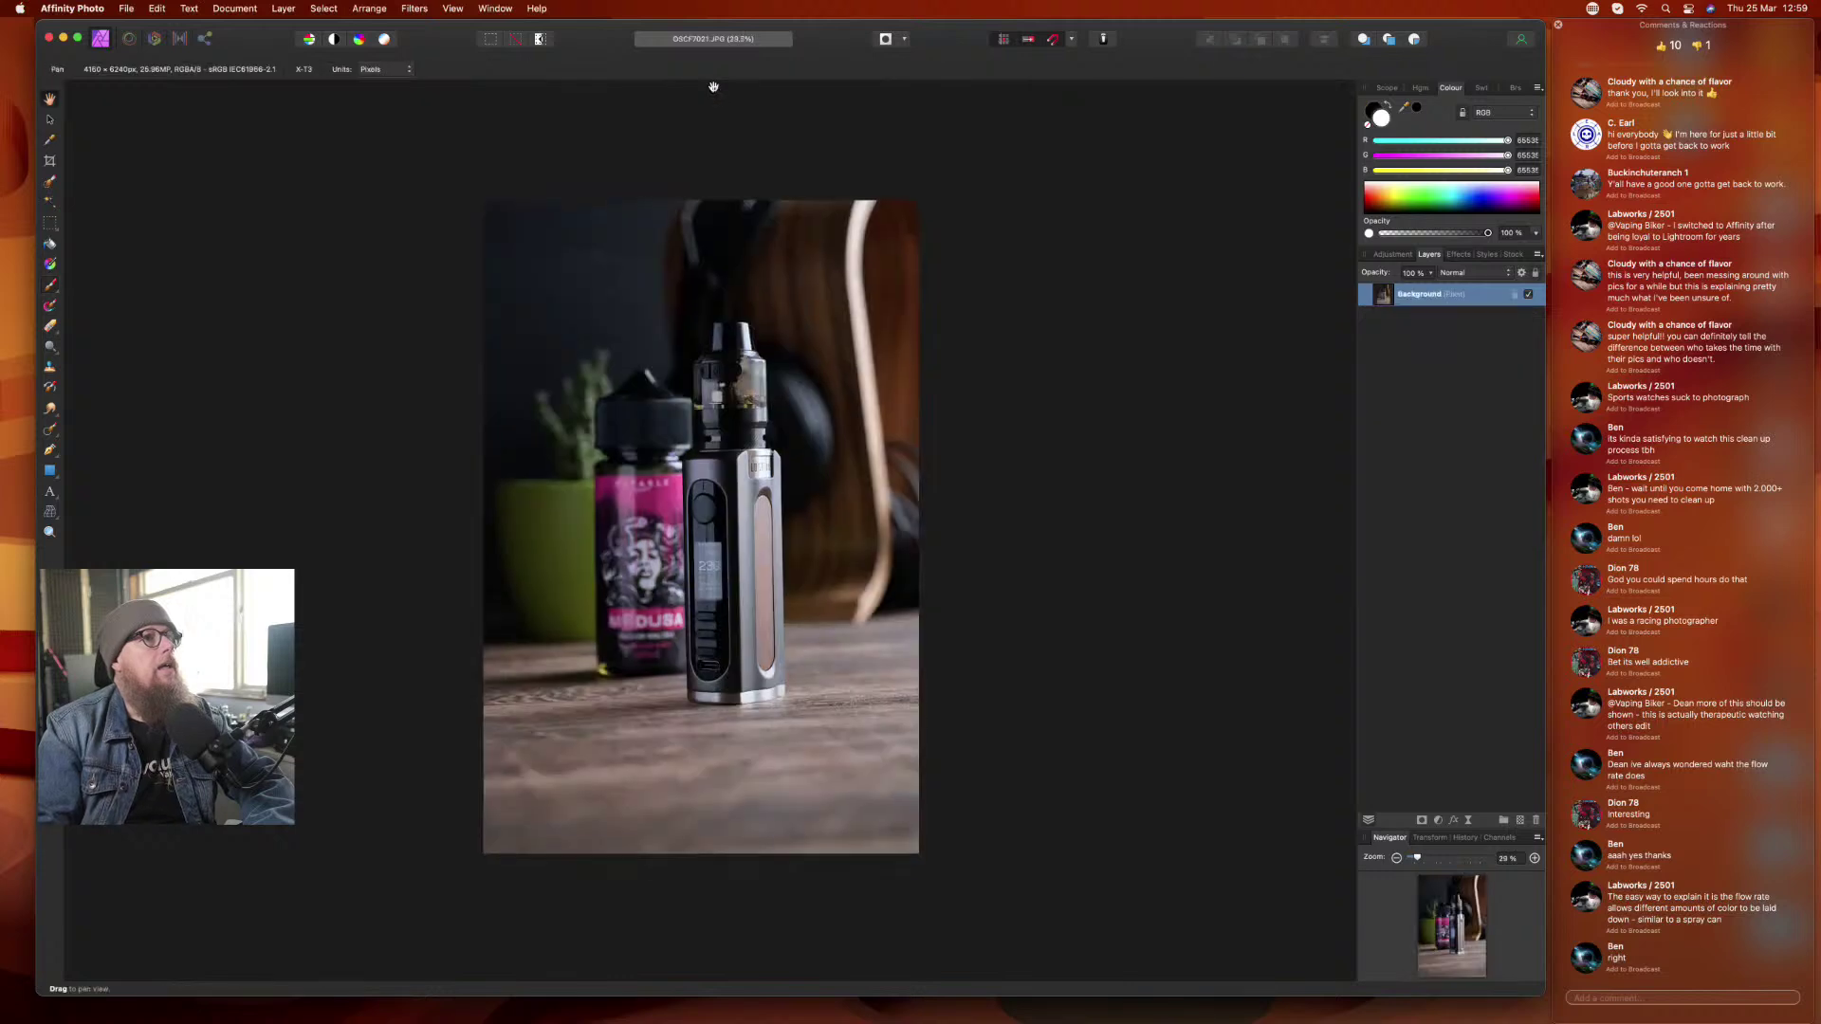
click(127, 8)
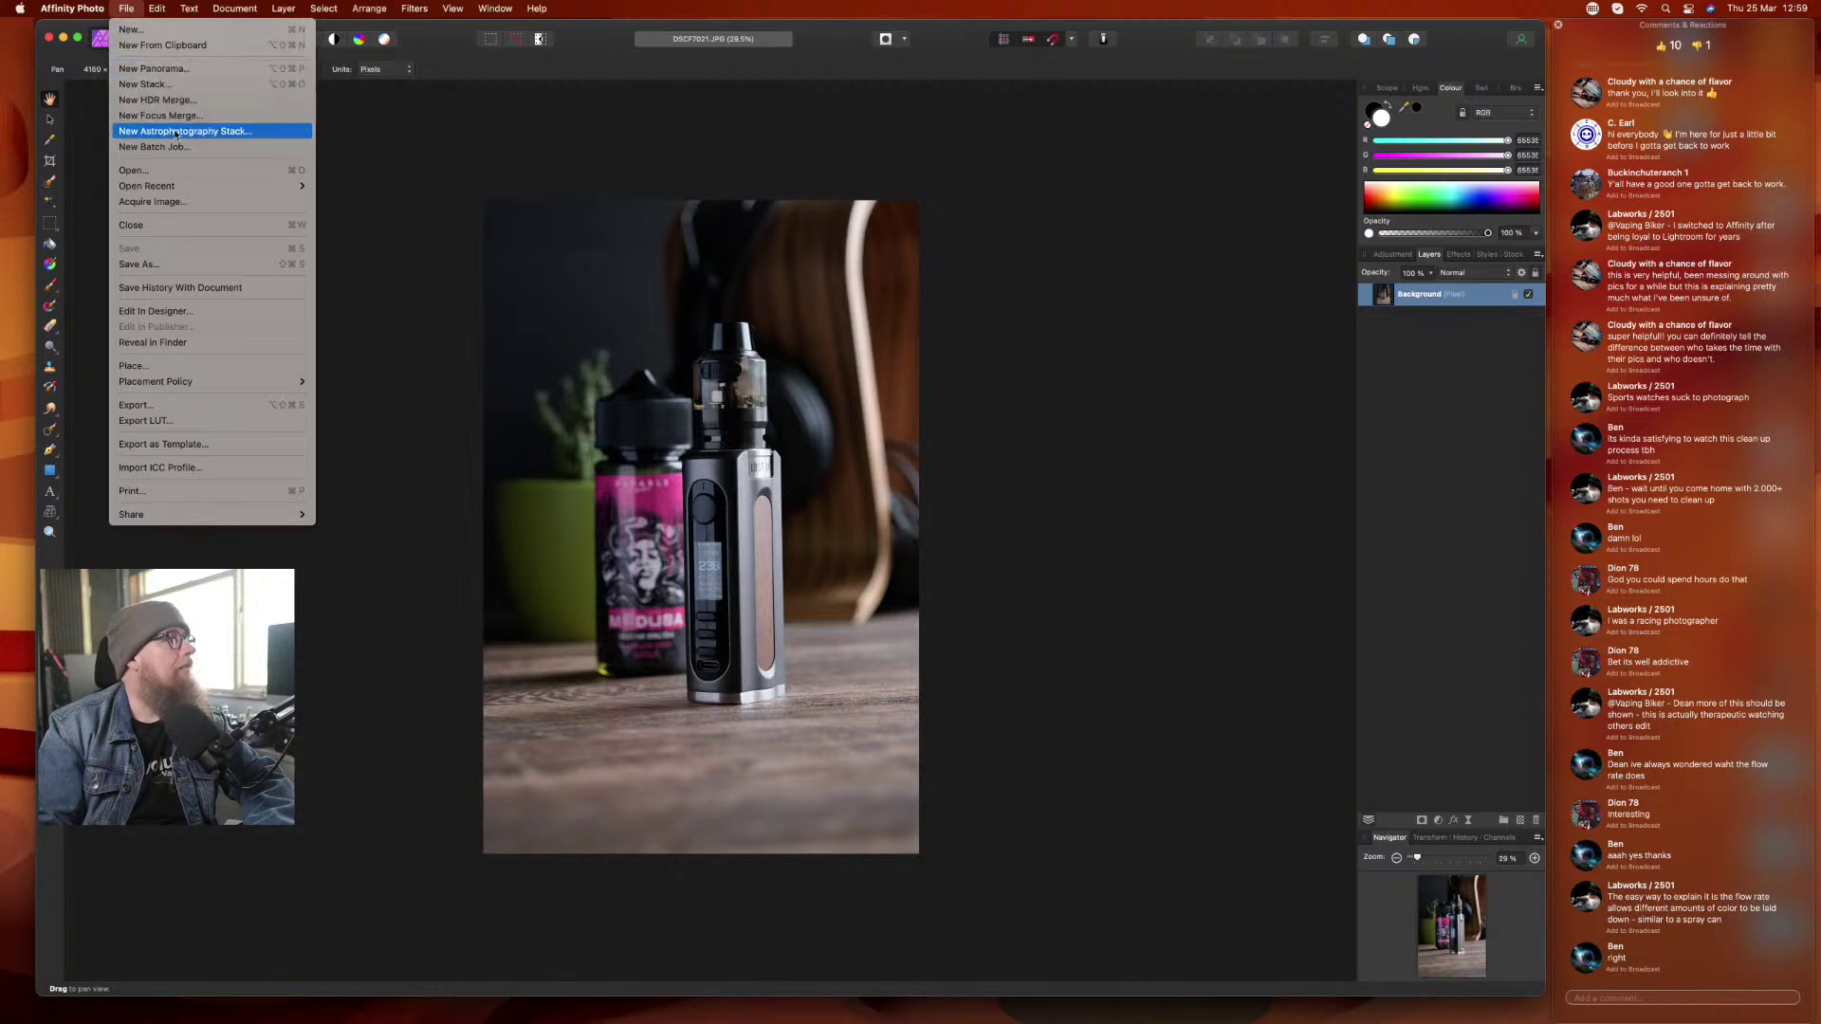
mouse_move(289, 186)
click(373, 202)
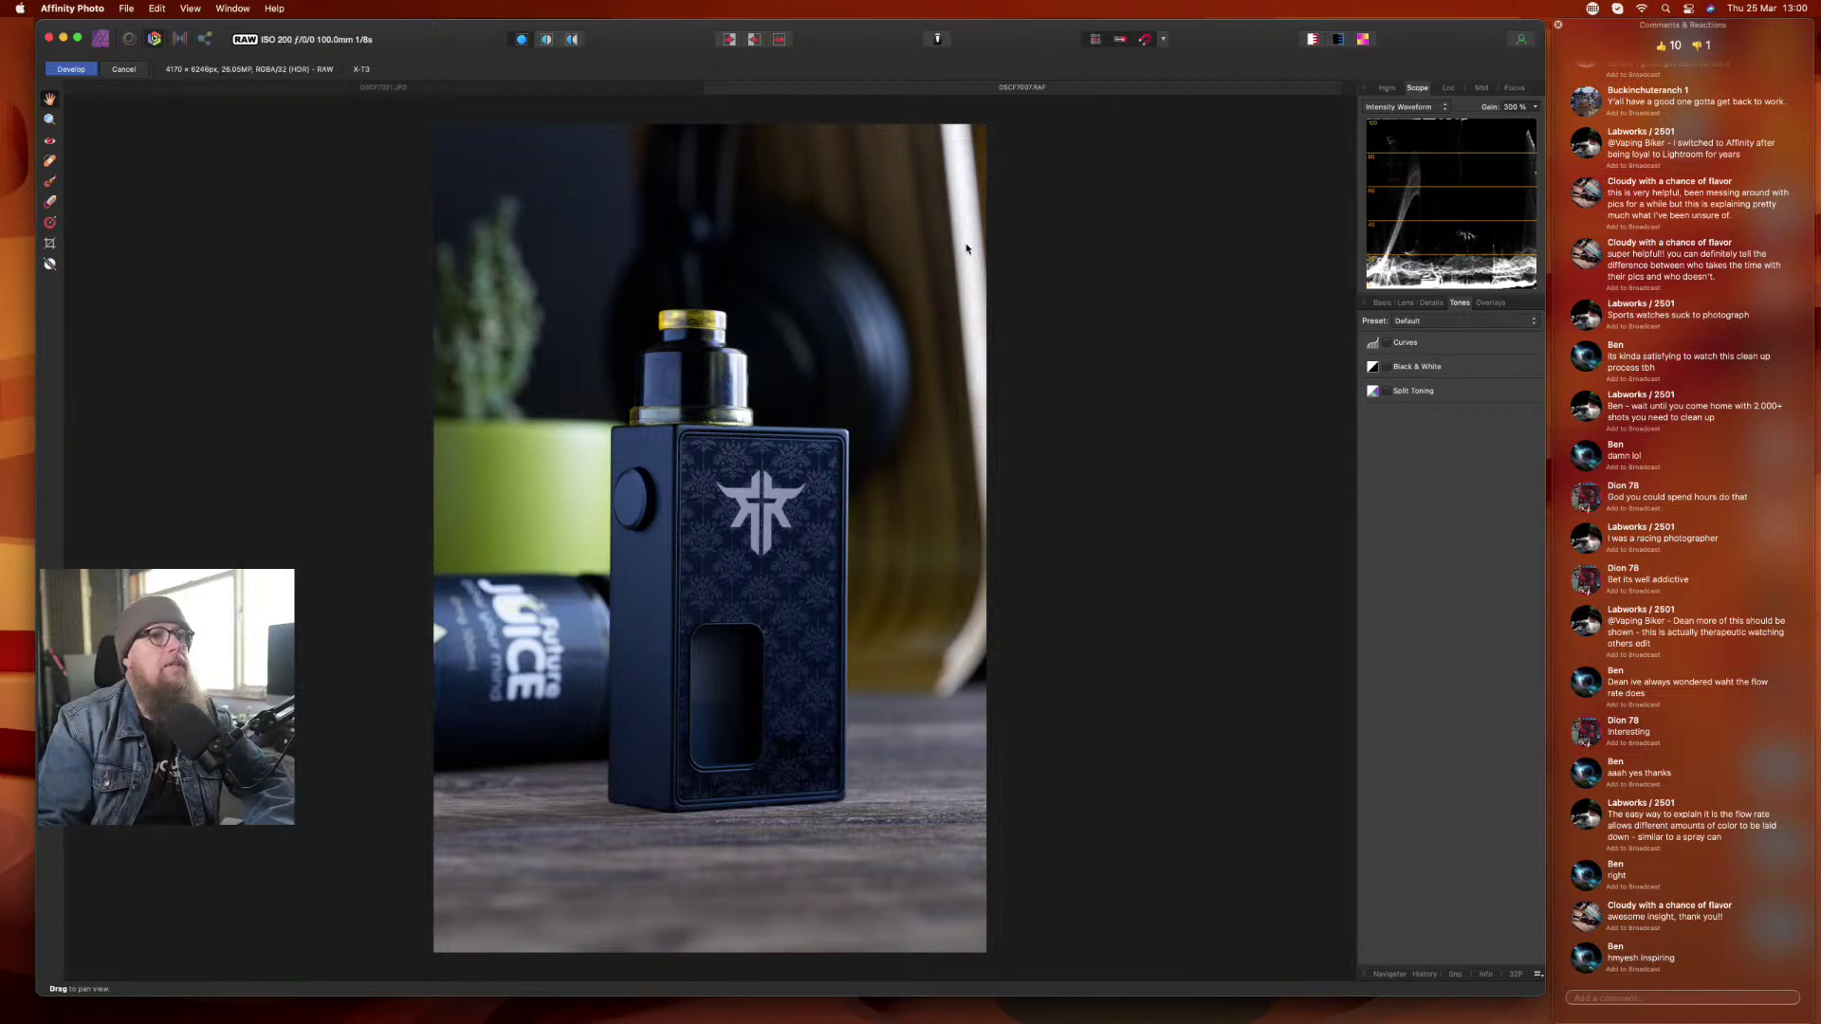
click(1387, 303)
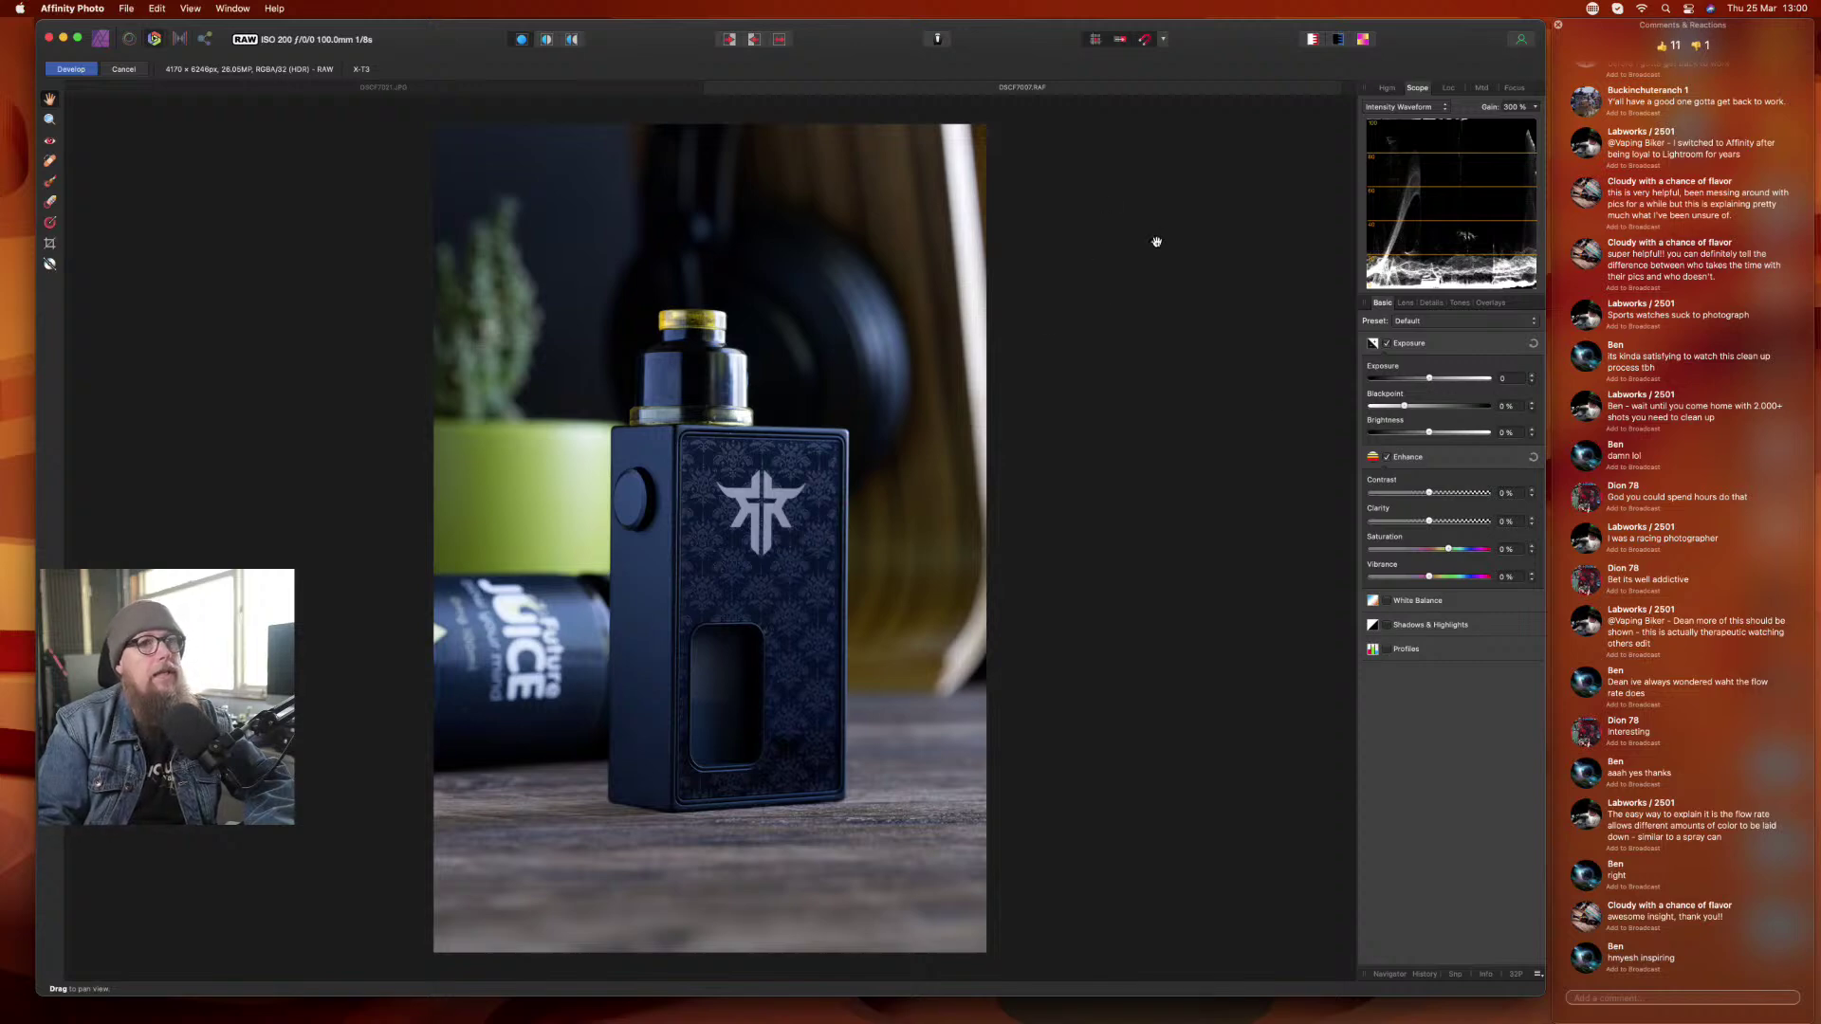
- Move the live comments window aside and open "Requiem BF kit SM.jpg" from the desktop's Images stack in Preview
drag(1766, 43, 1601, 52)
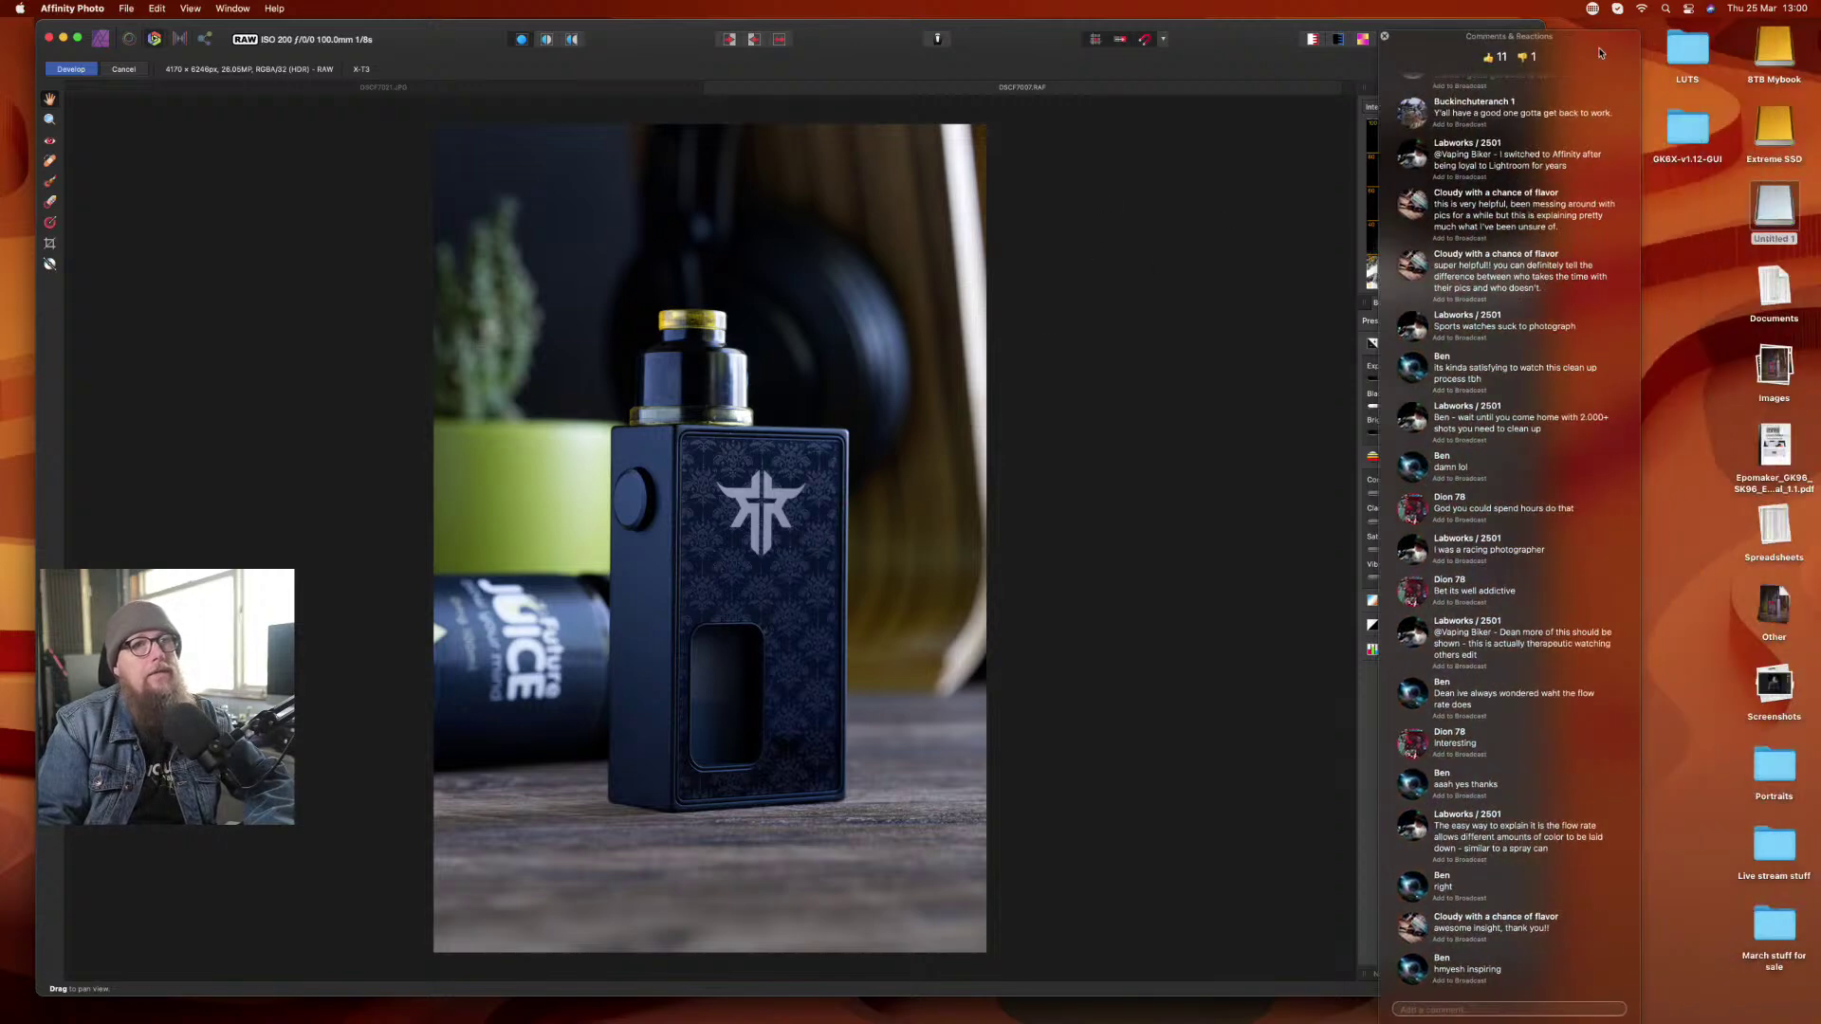
click(1782, 363)
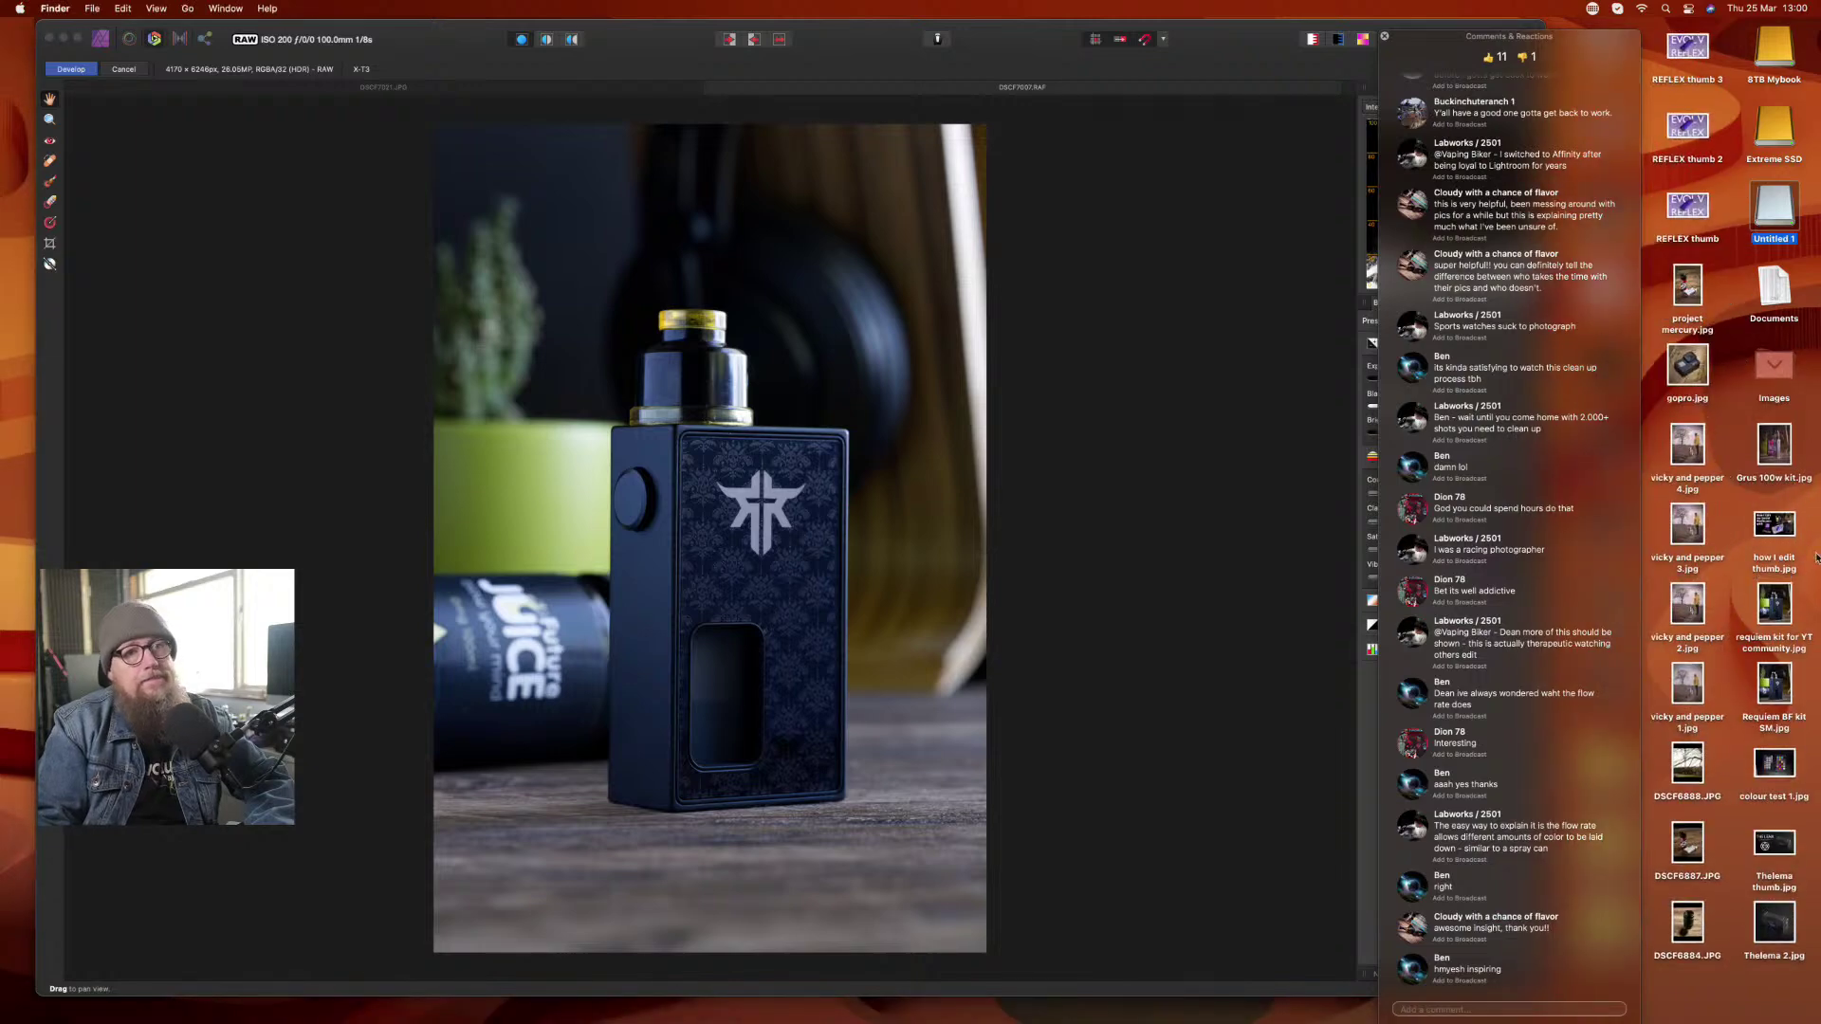
click(1786, 695)
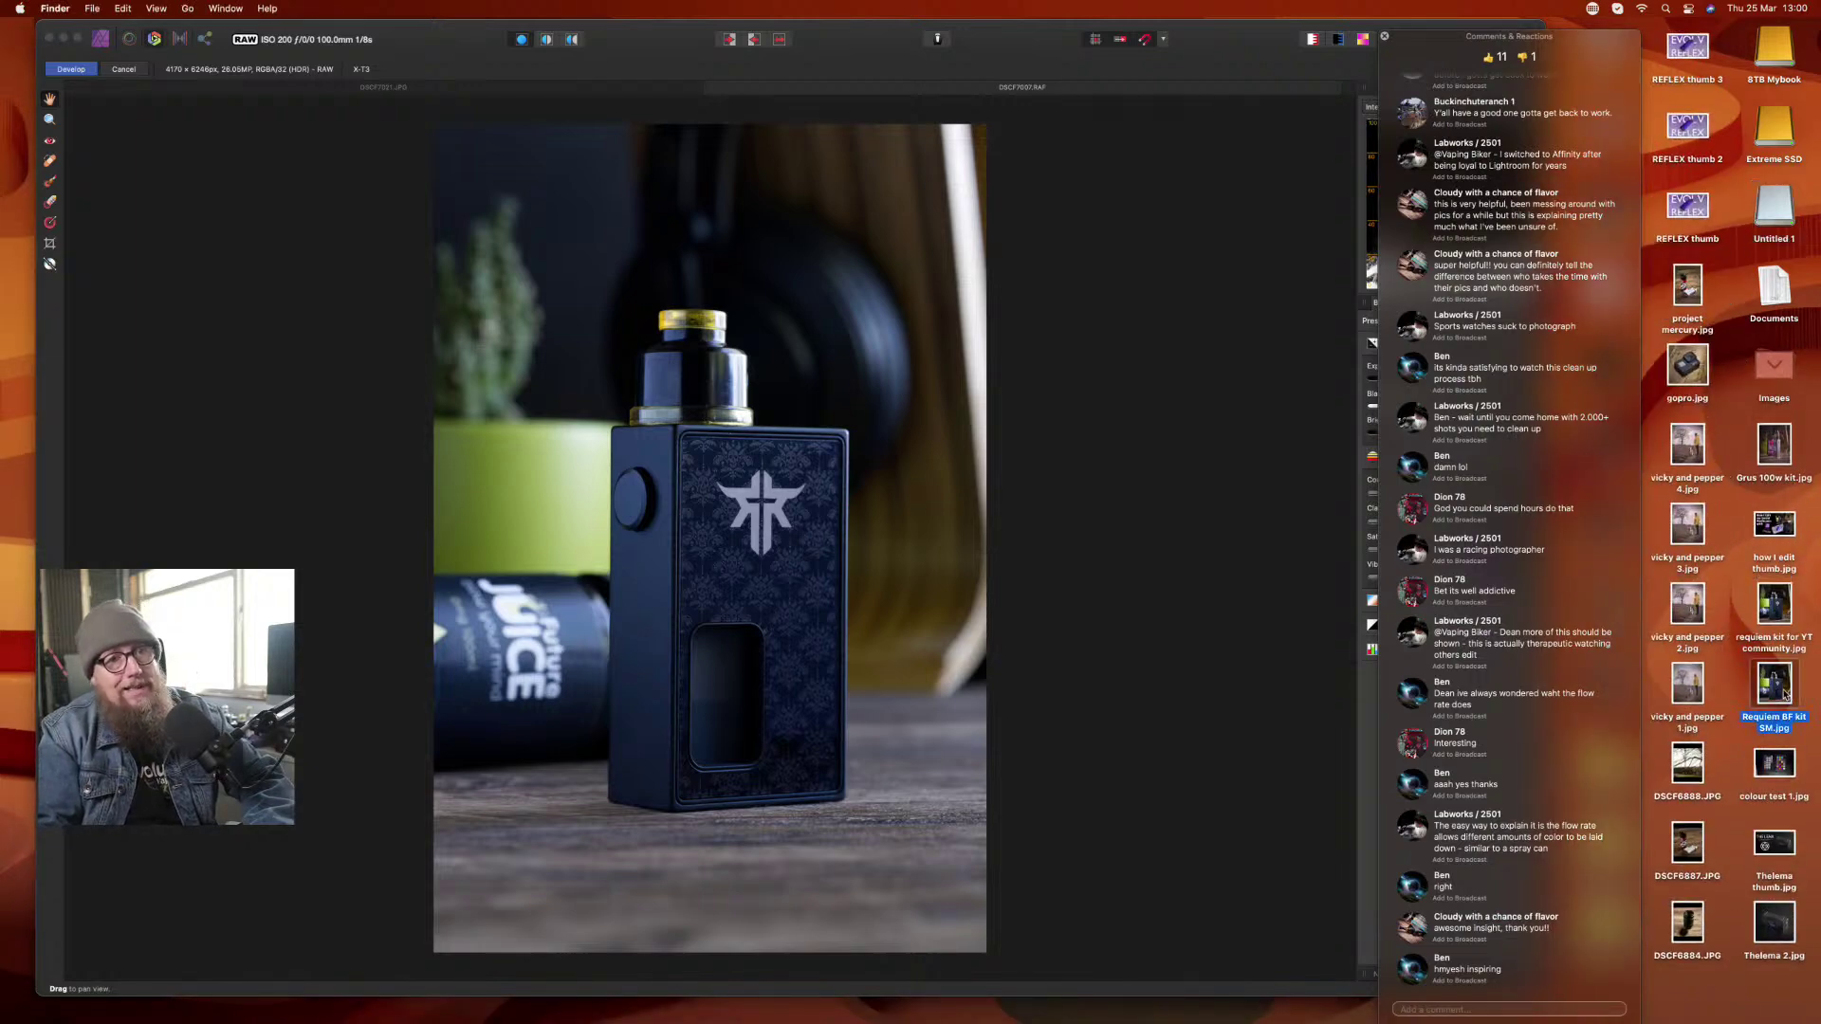
double_click(1786, 695)
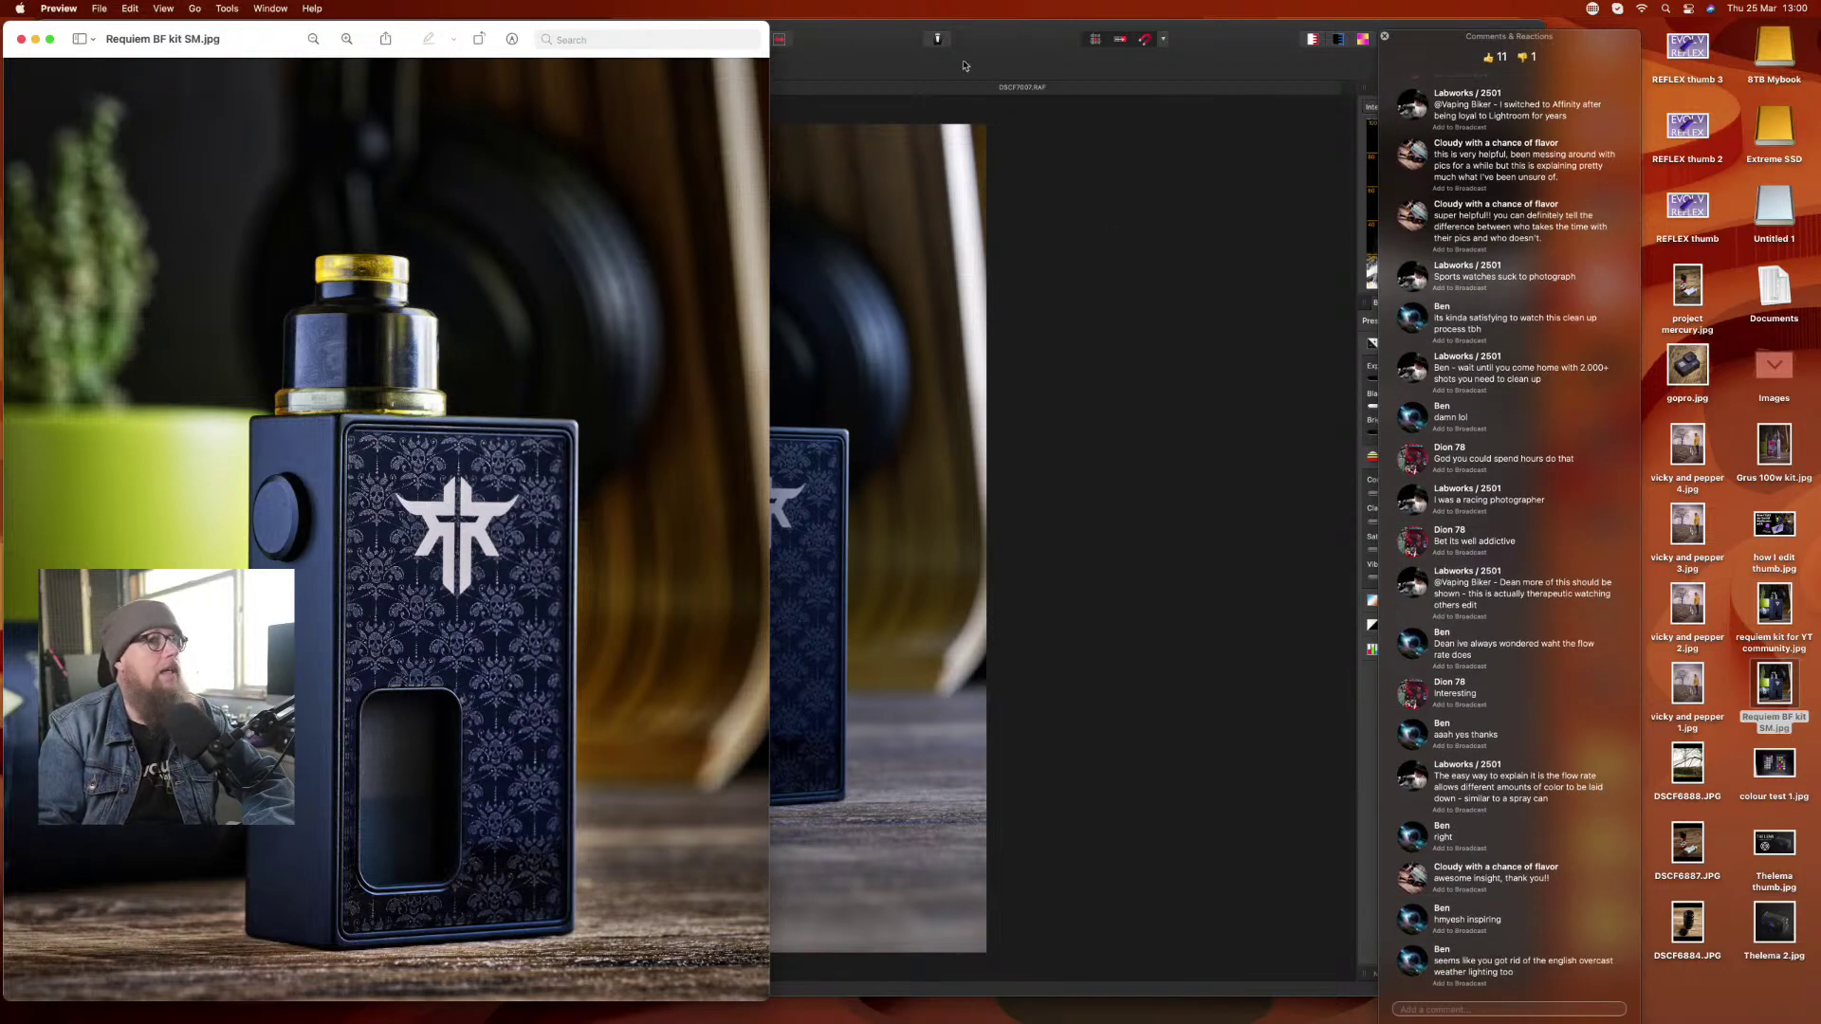
- Collapse the Images stack, then place the Preview window beside the undeveloped RAW photo and shrink it for comparison
click(1774, 365)
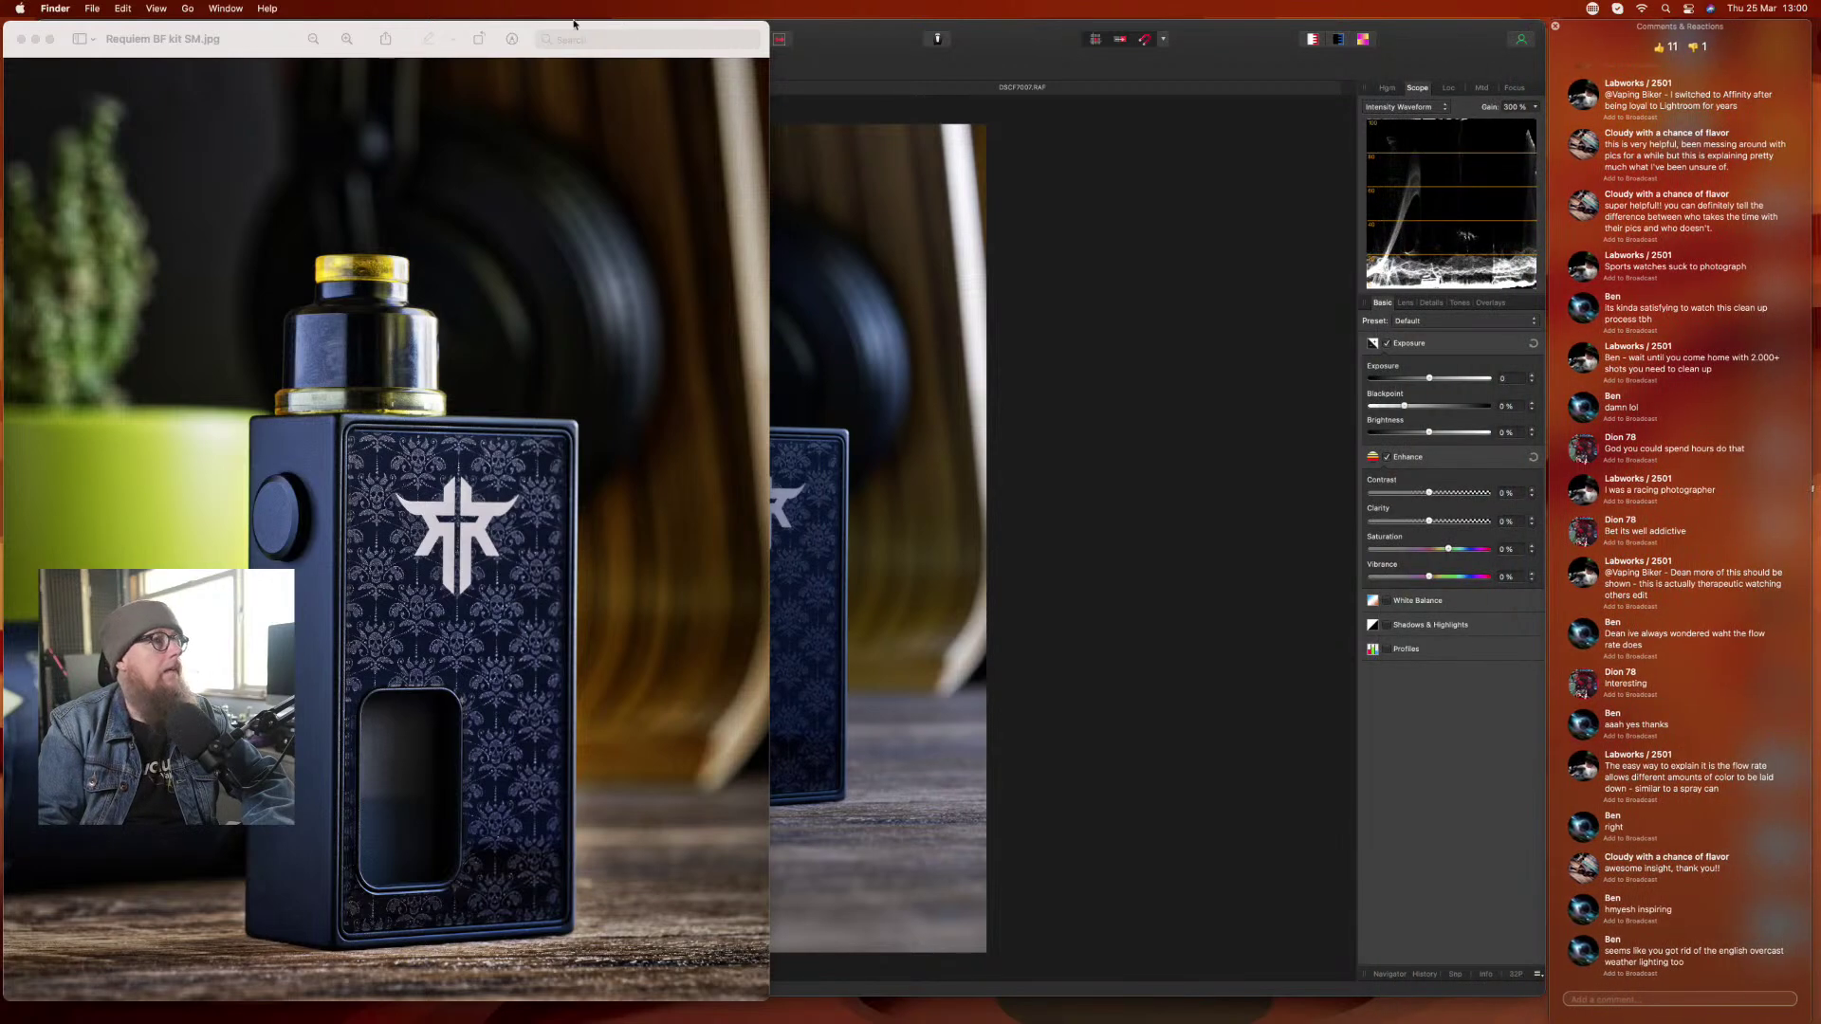
drag(531, 29, 1509, 40)
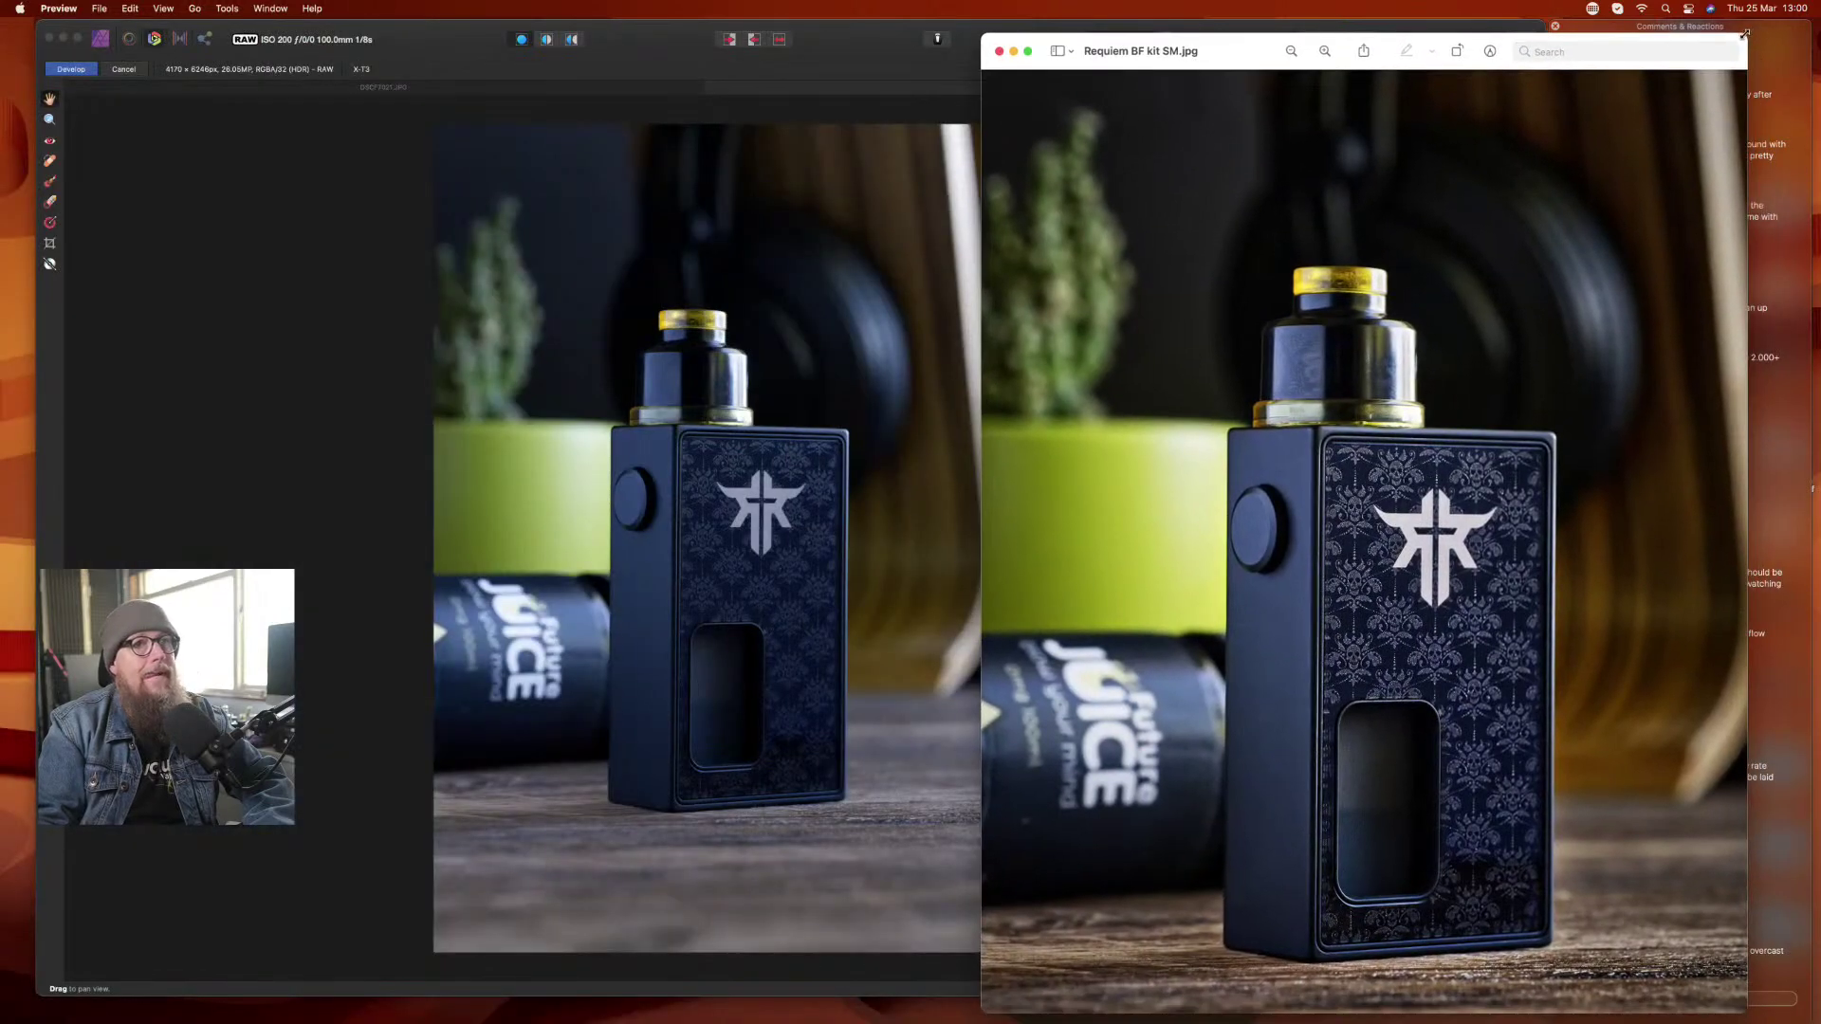
drag(1747, 34, 1571, 288)
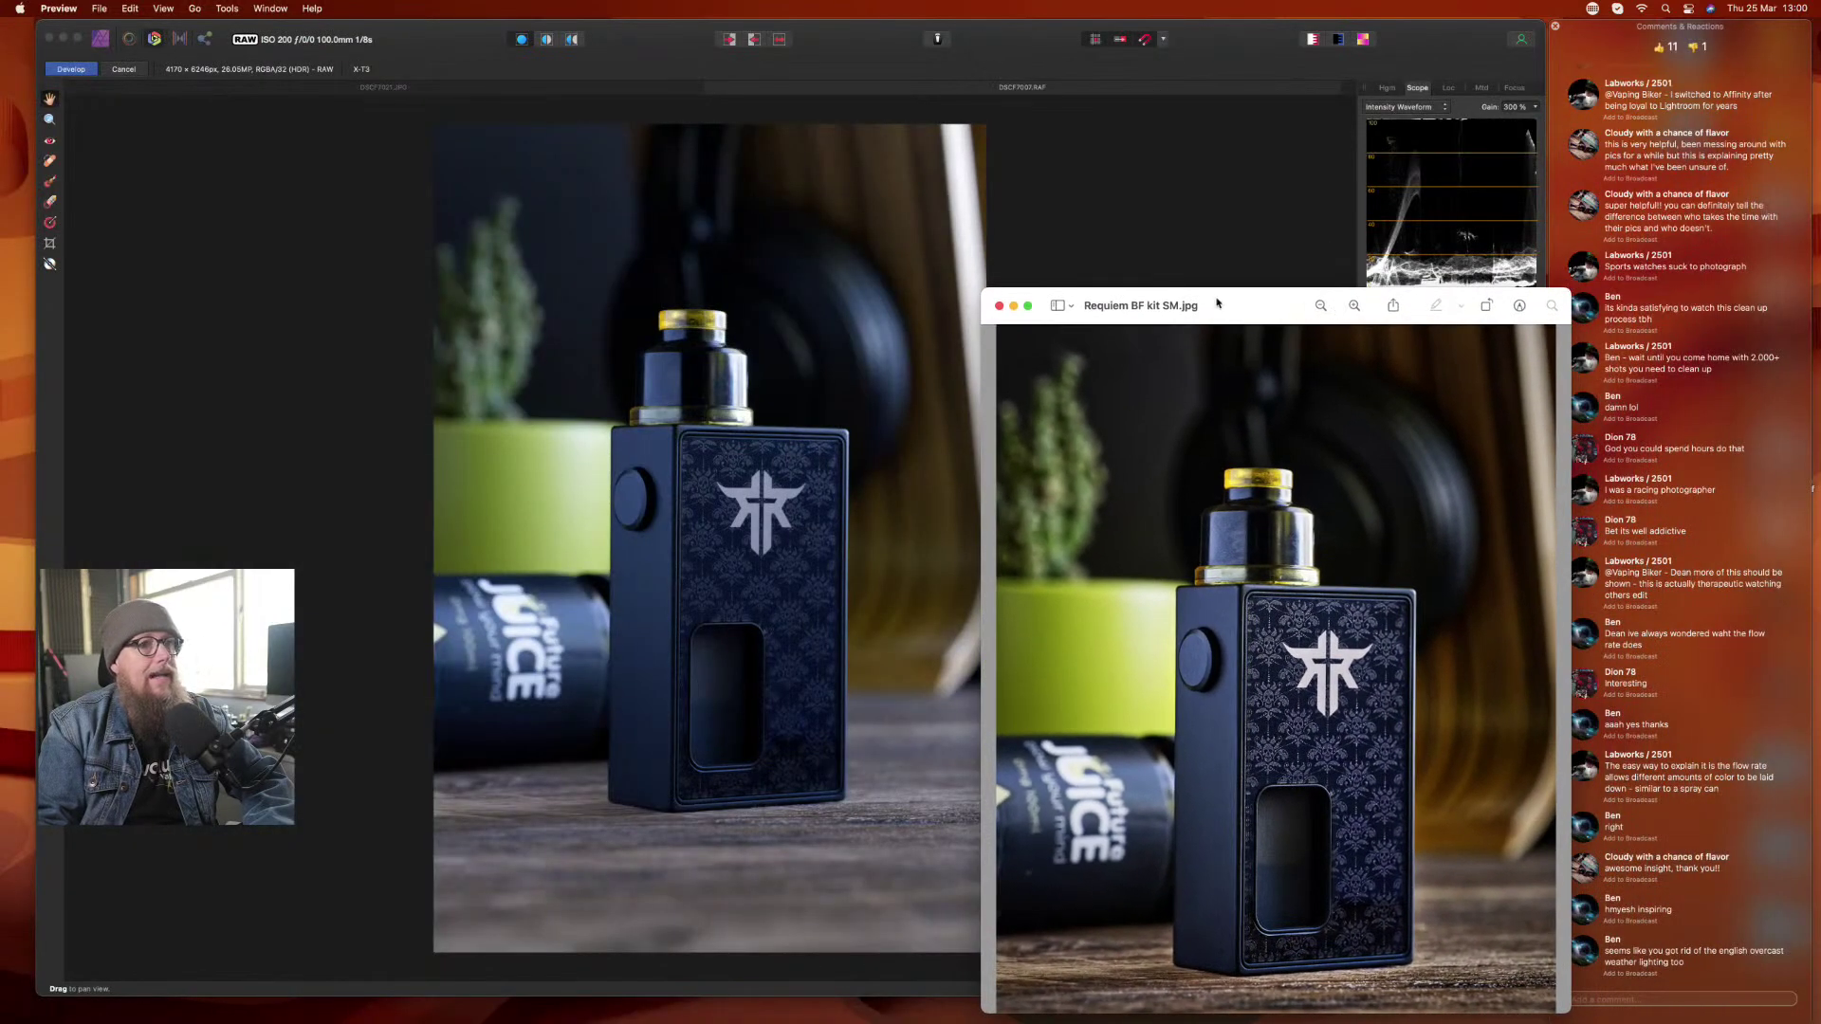
- Move the Preview window up for the comparison, close it, and close the undeveloped RAW photo
drag(1219, 304, 1221, 171)
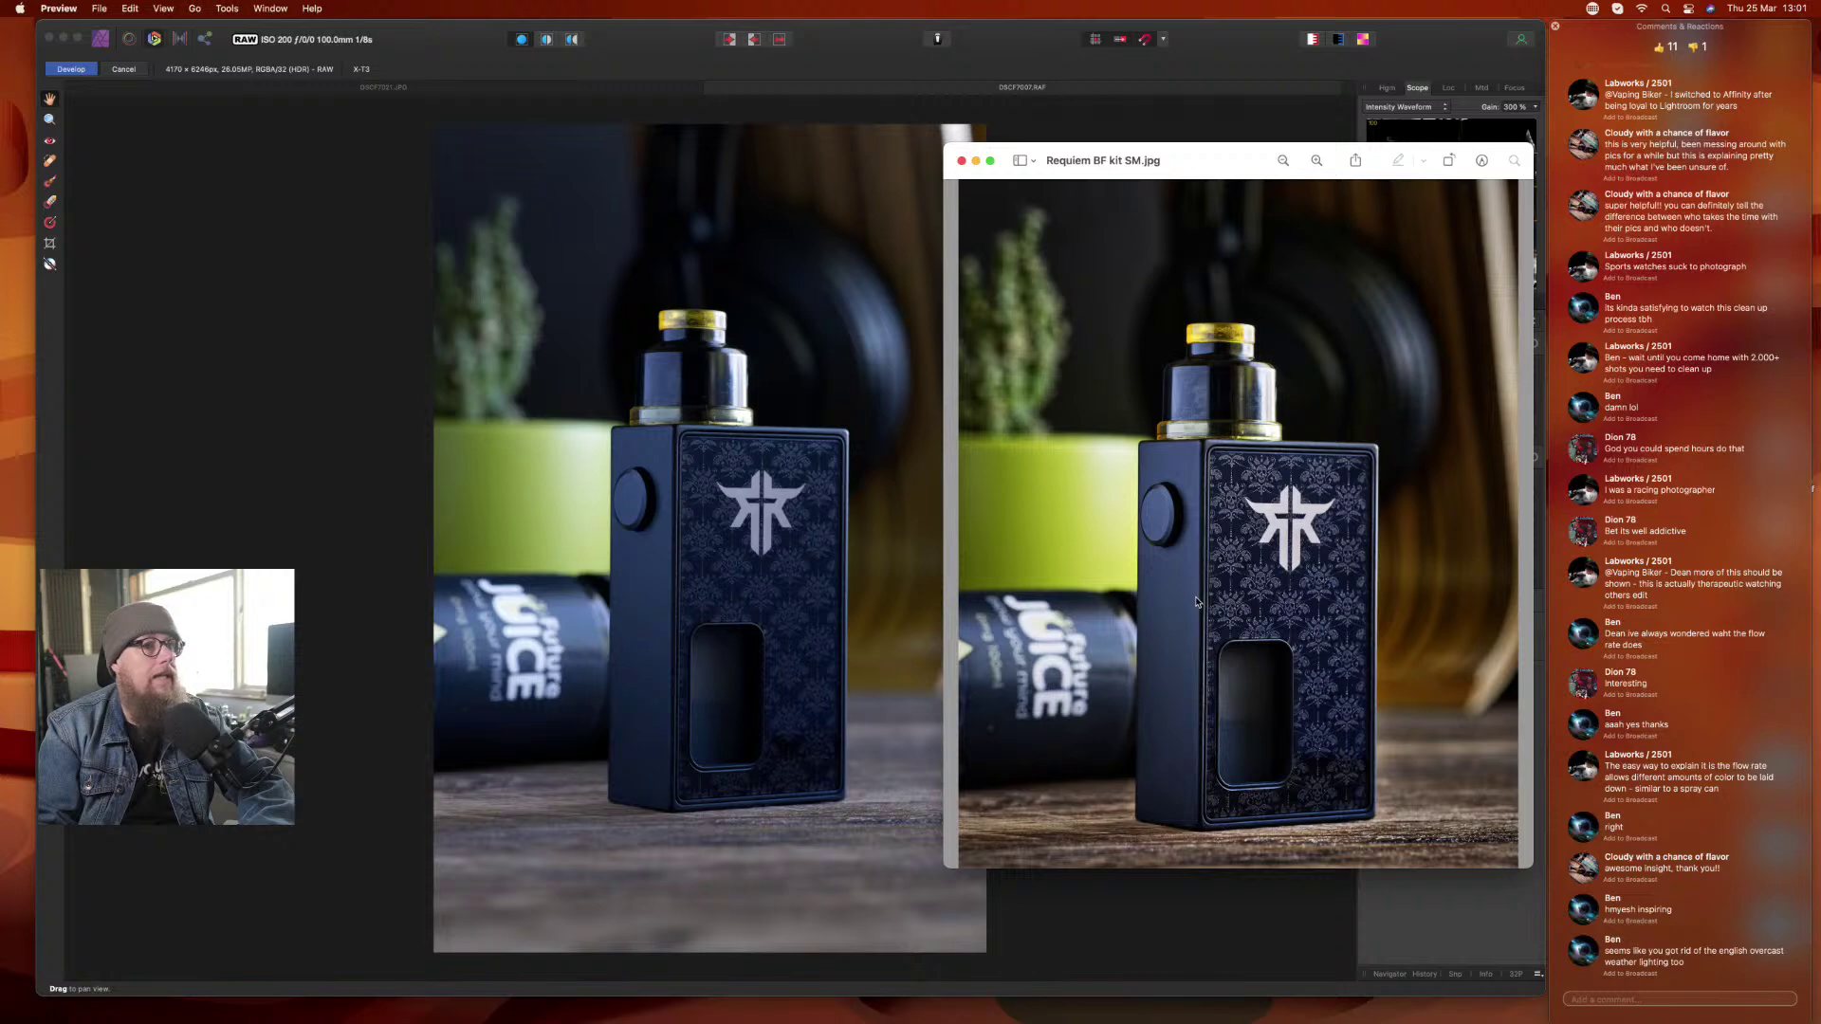
click(961, 161)
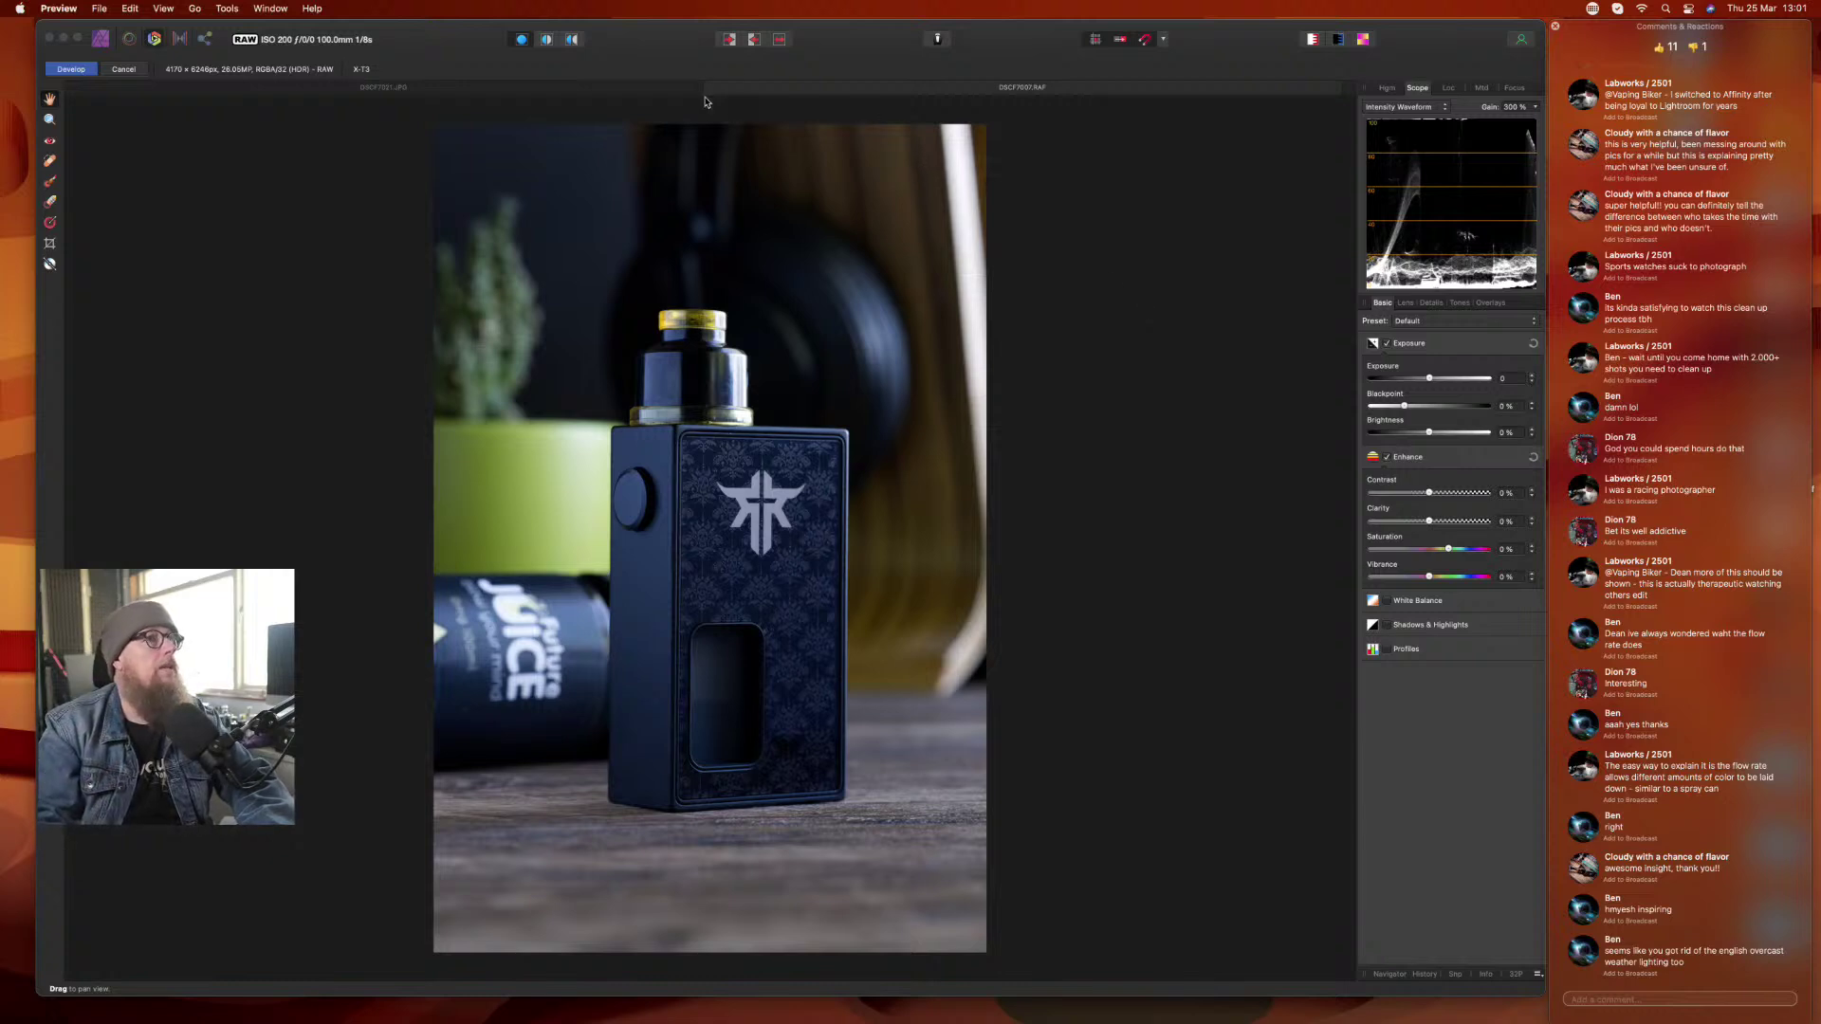
click(711, 92)
click(710, 88)
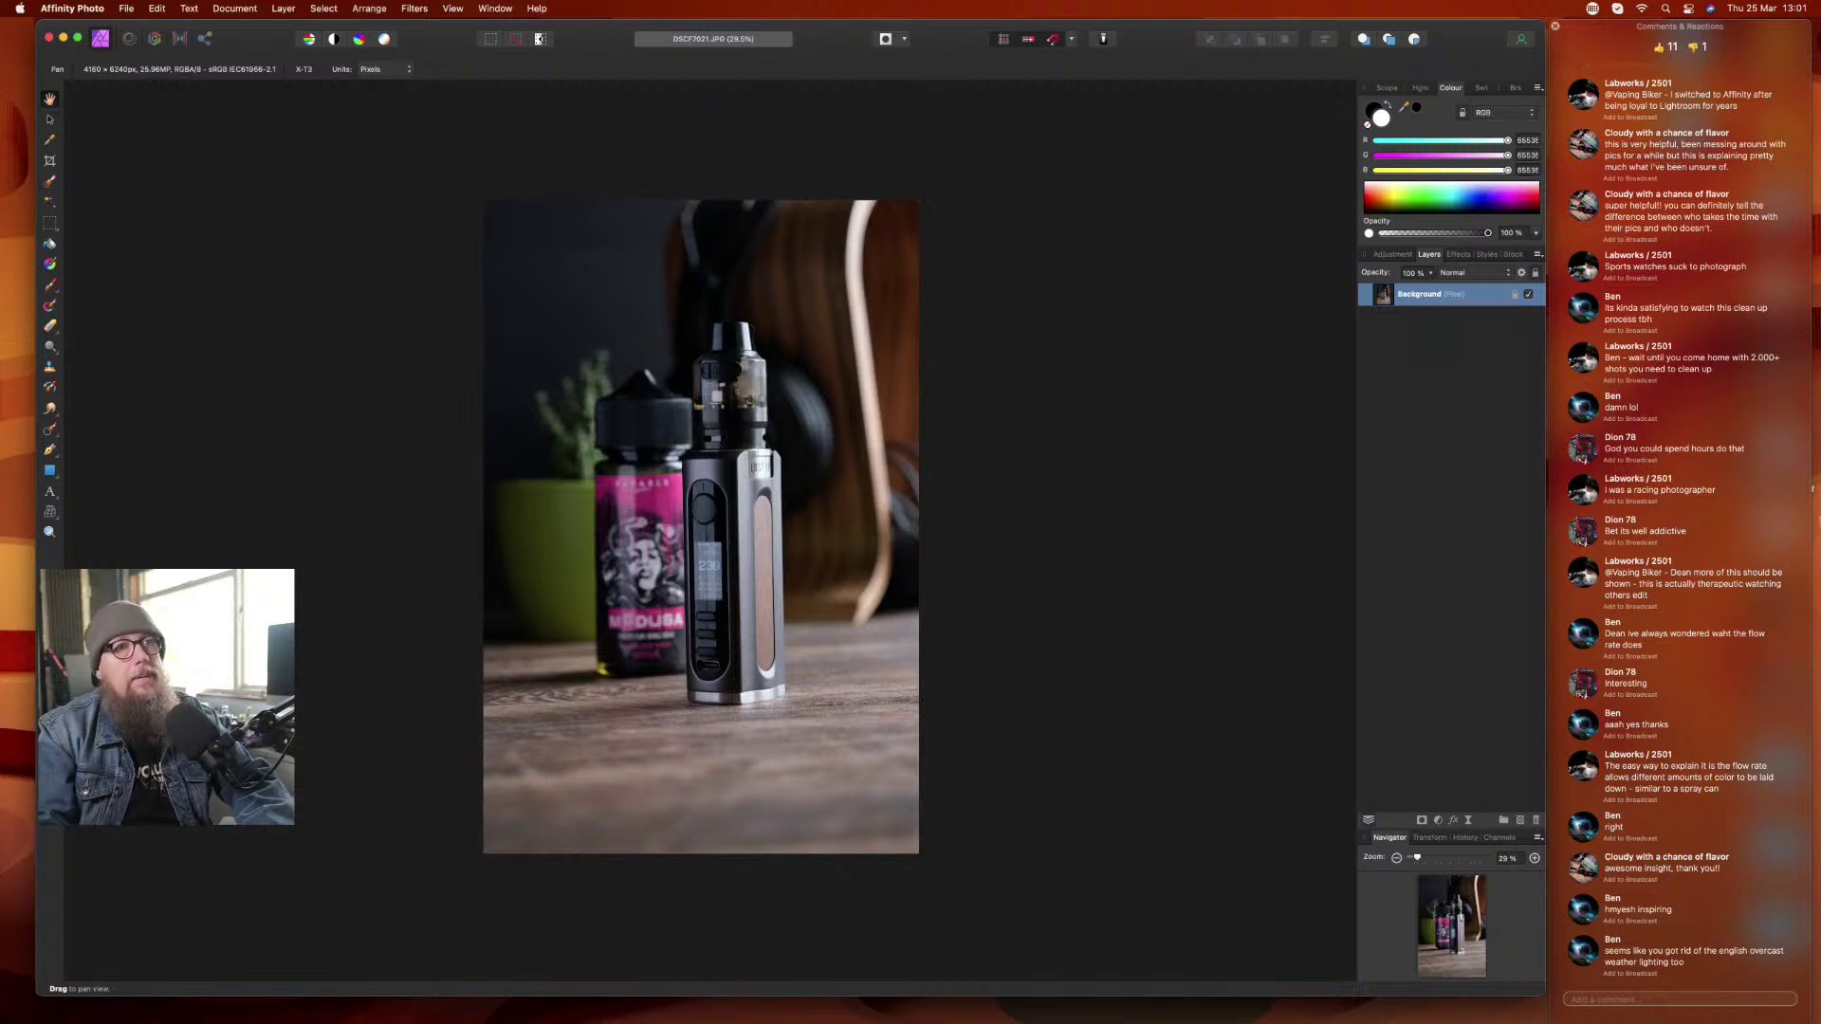
scroll(1658, 405, up, 10)
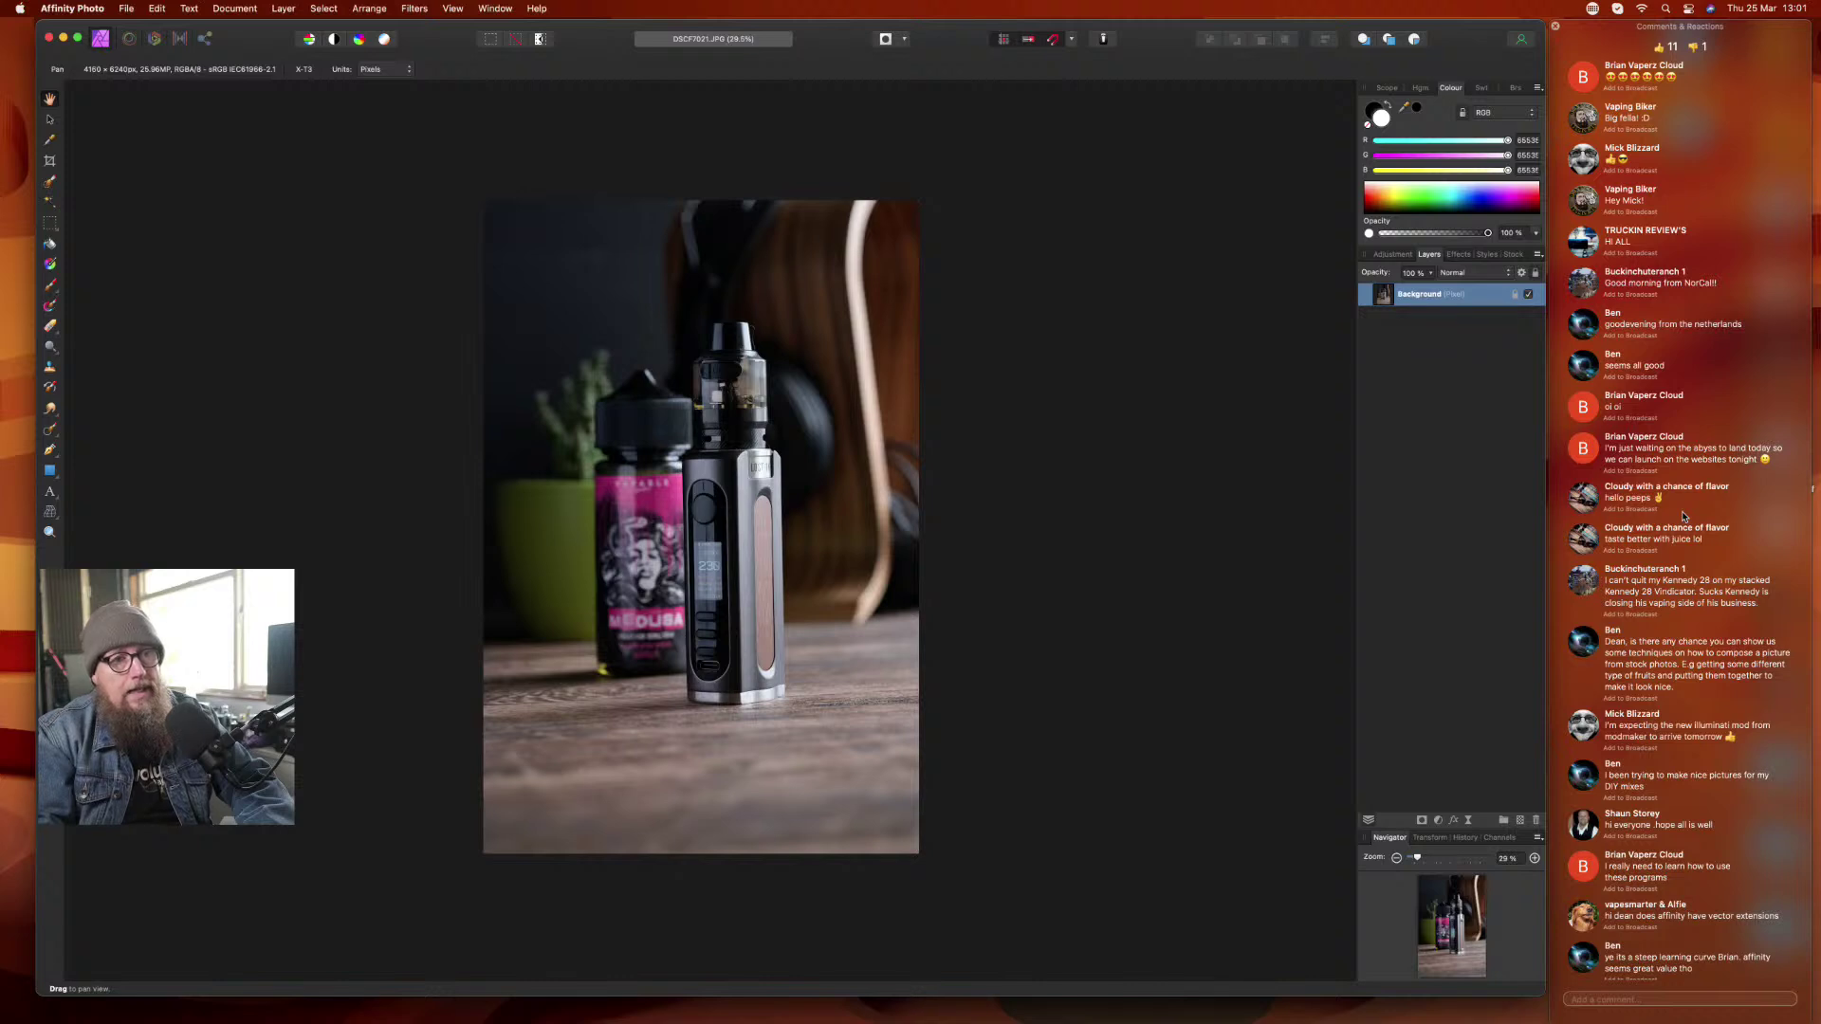
scroll(1684, 517, down, 10)
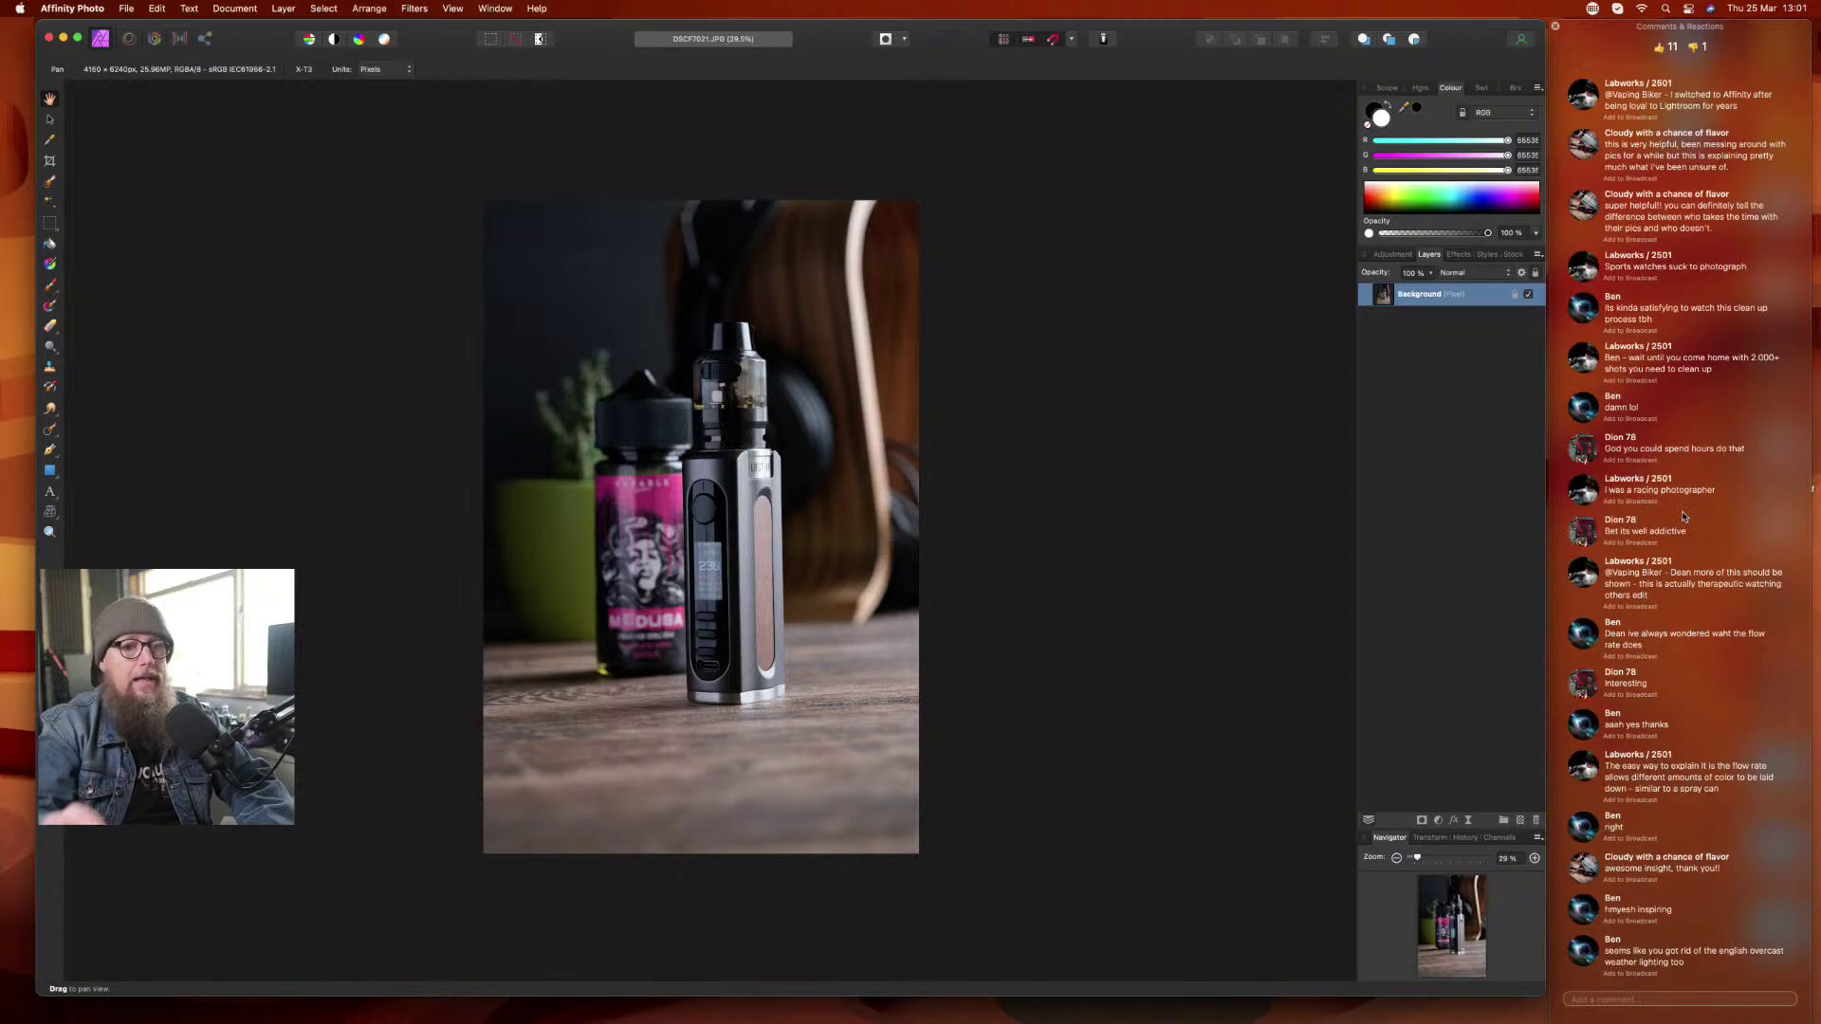
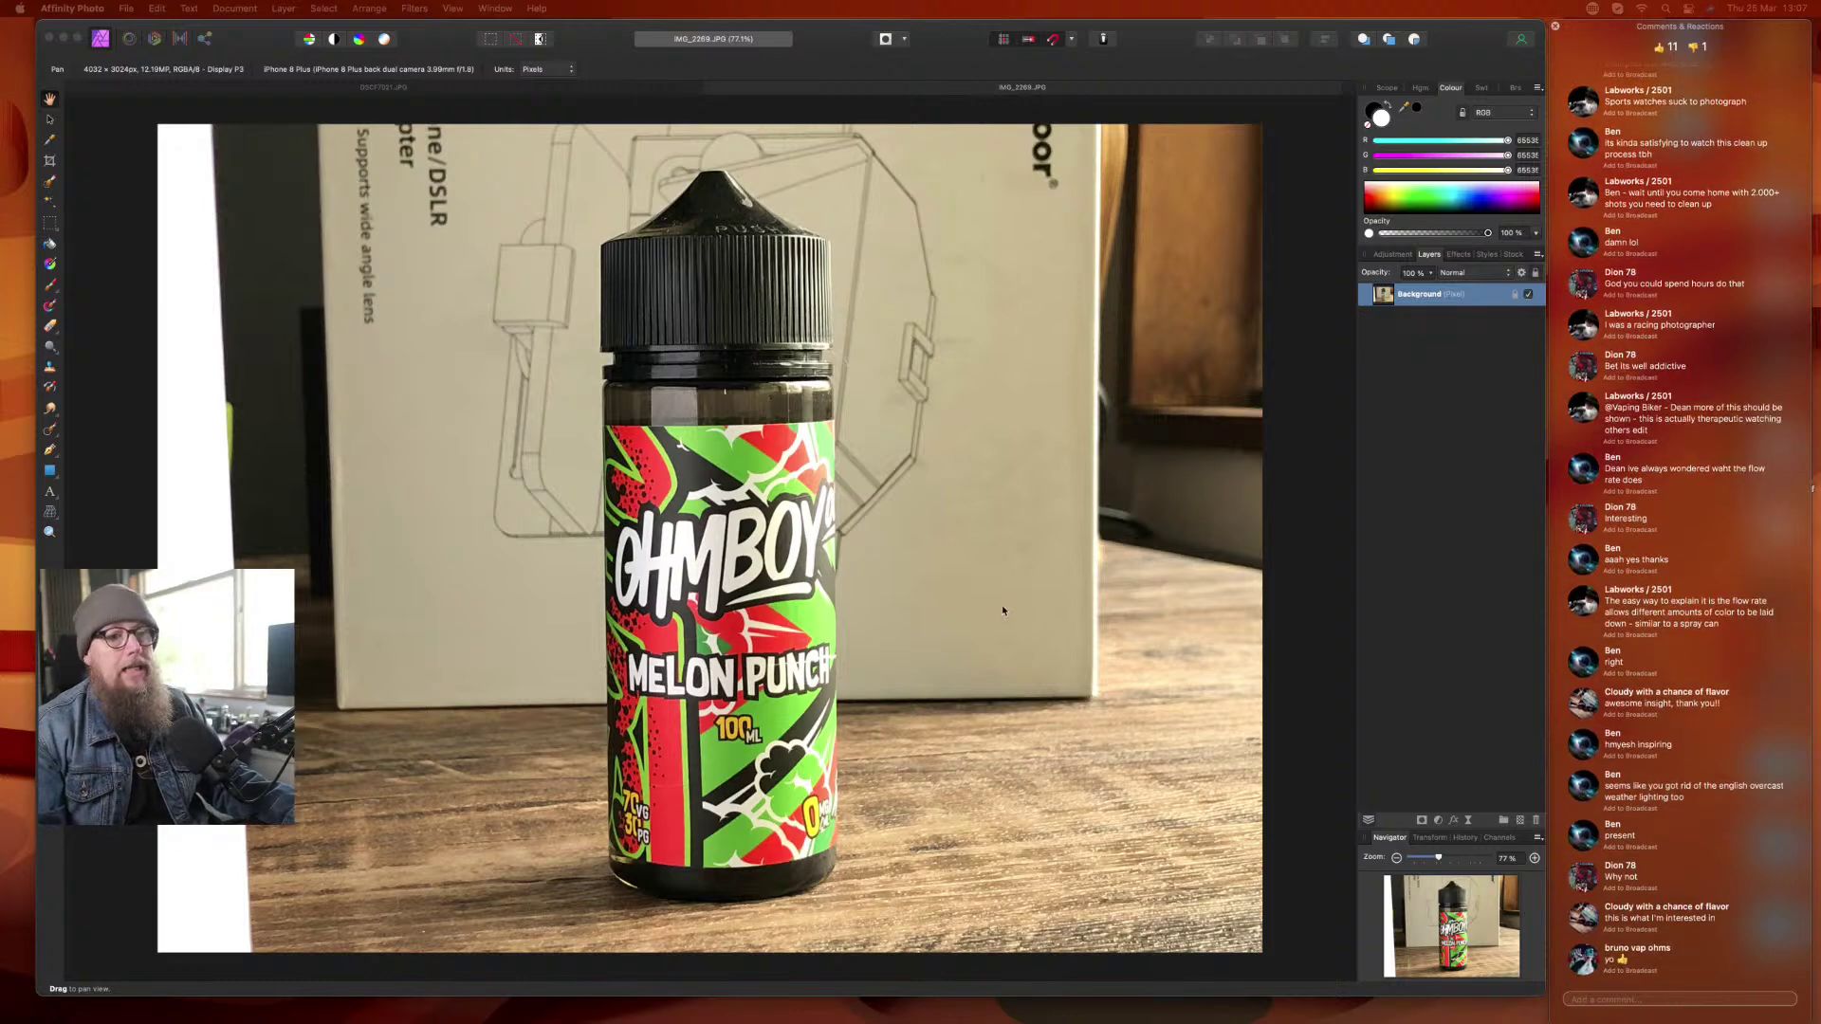
- Select a rectangle around the Ohmboy Melon Punch bottle, invert the selection, and delete the surrounding background
click(50, 225)
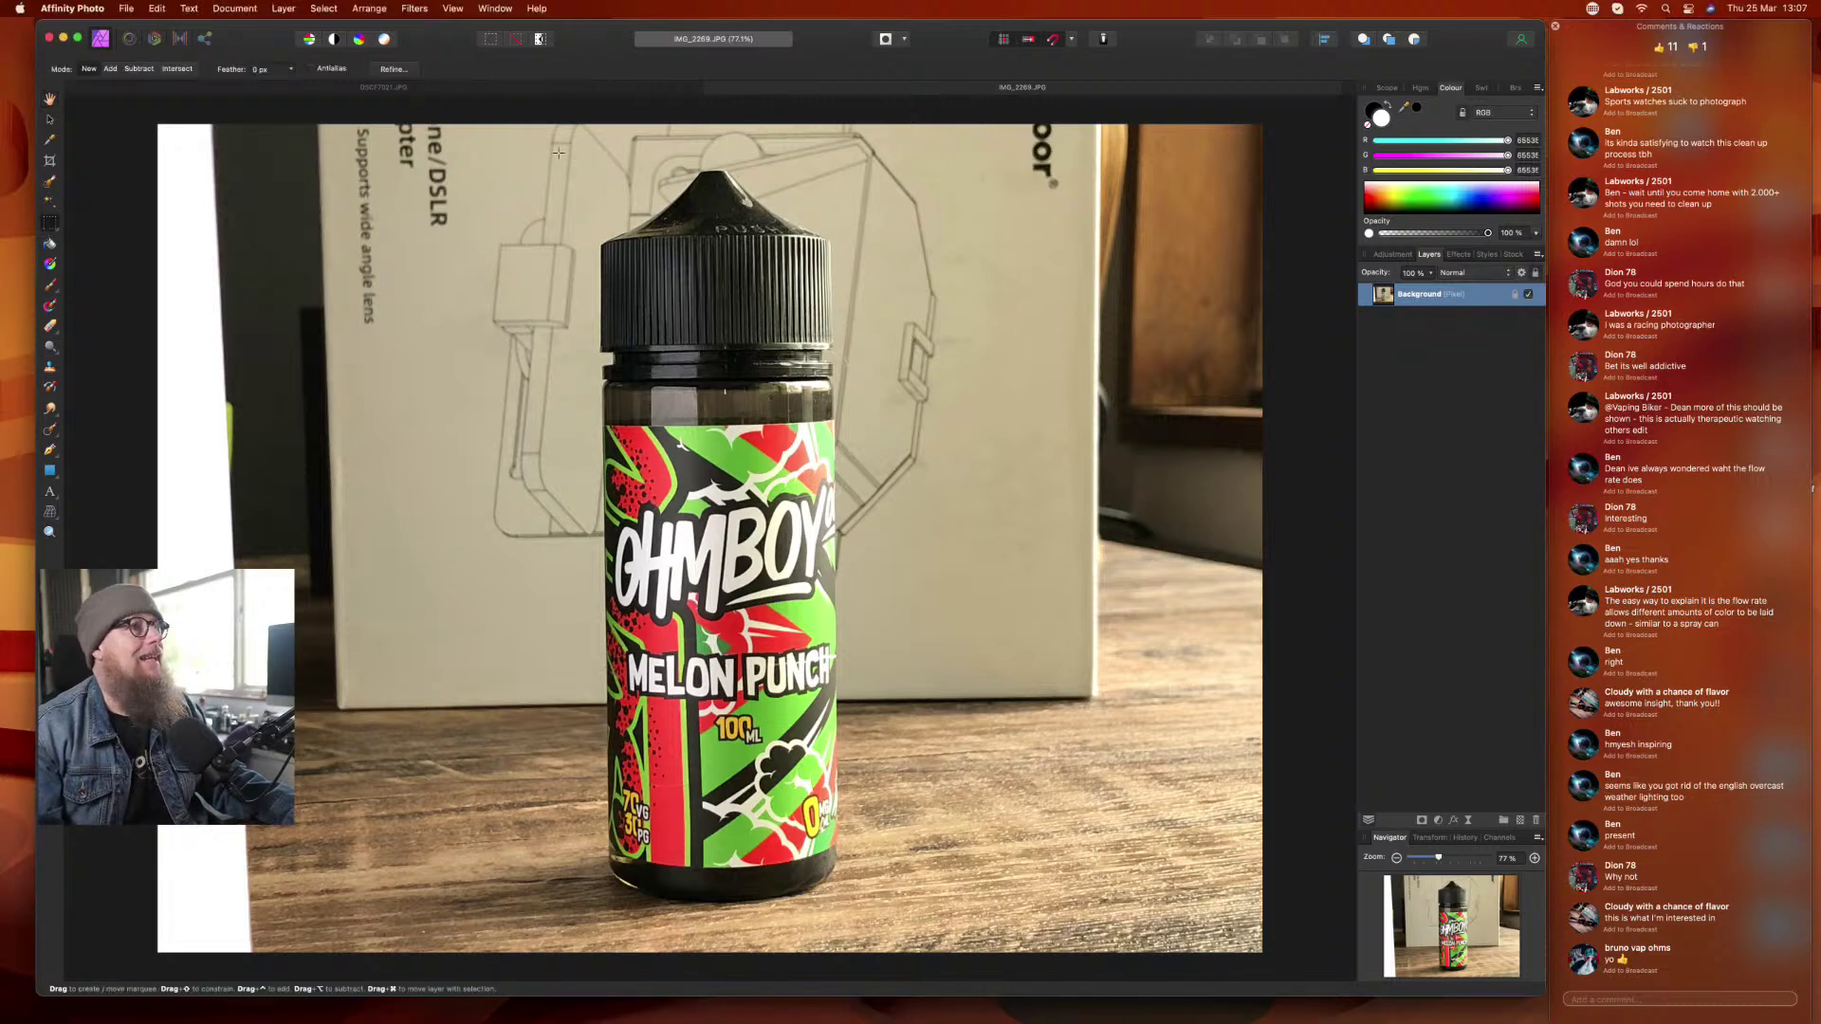
drag(574, 126, 926, 927)
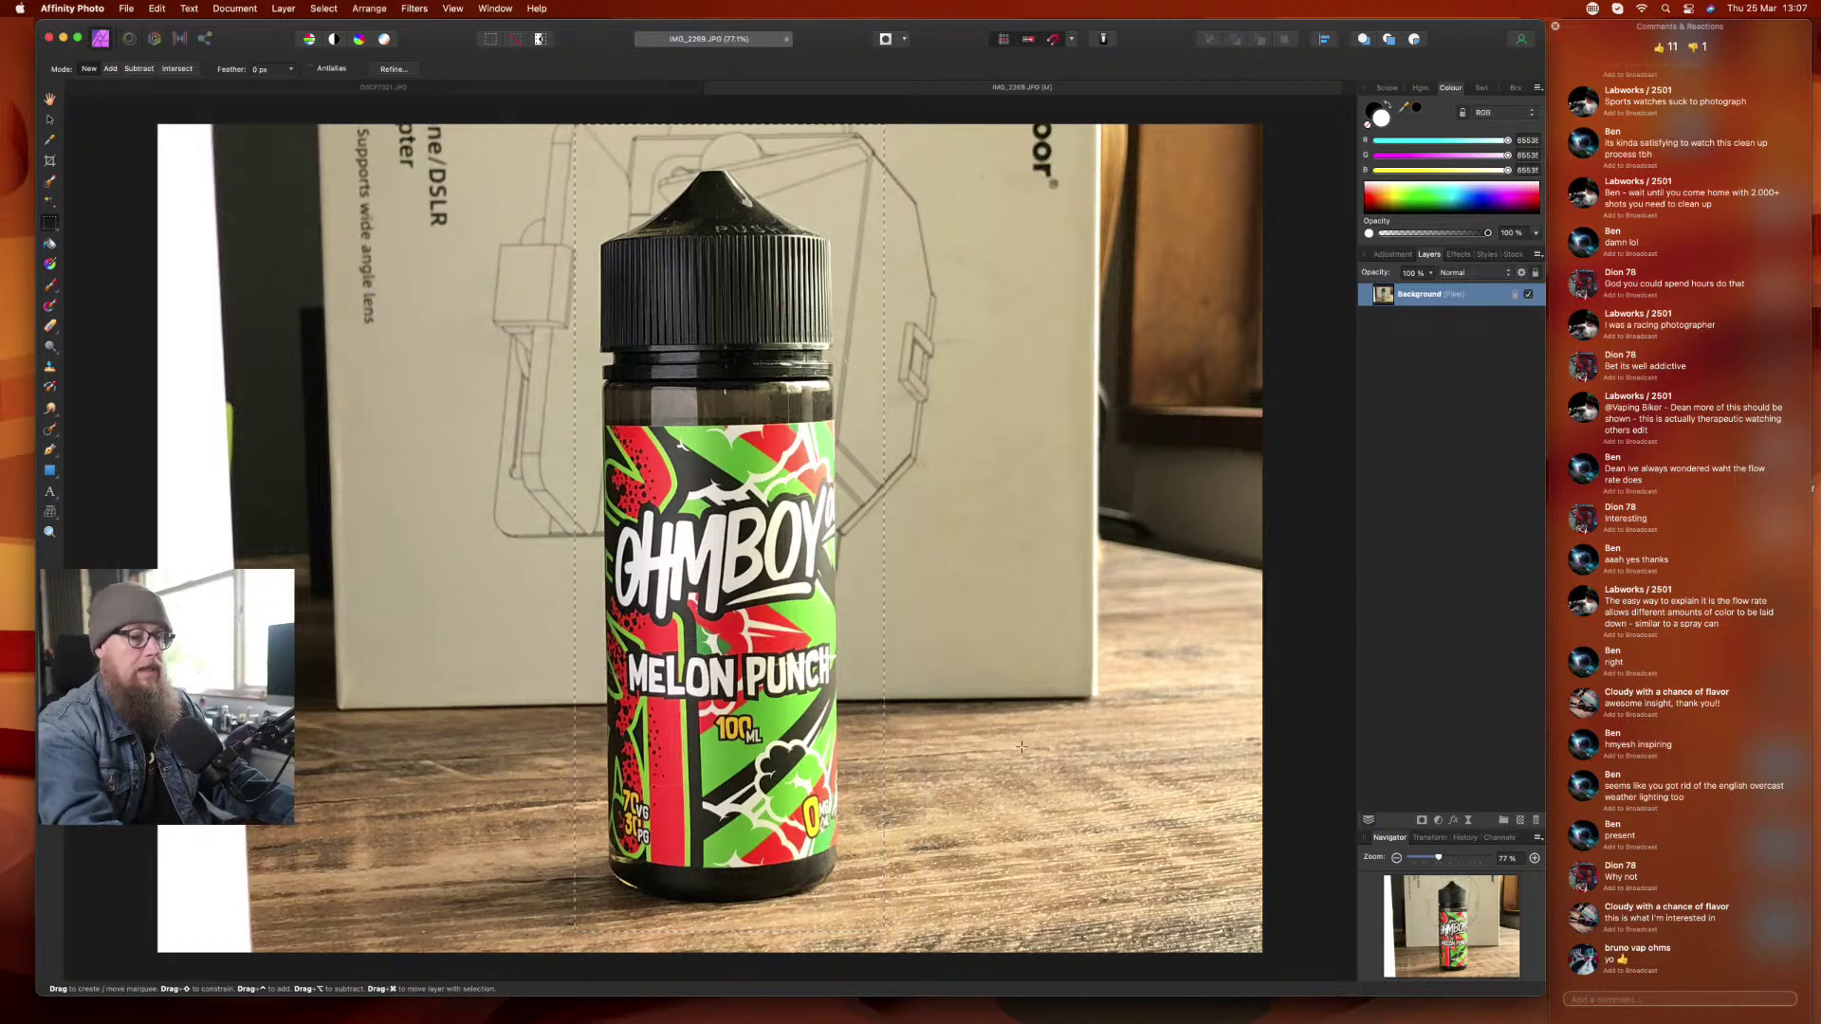
key(Delete)
key(super+z)
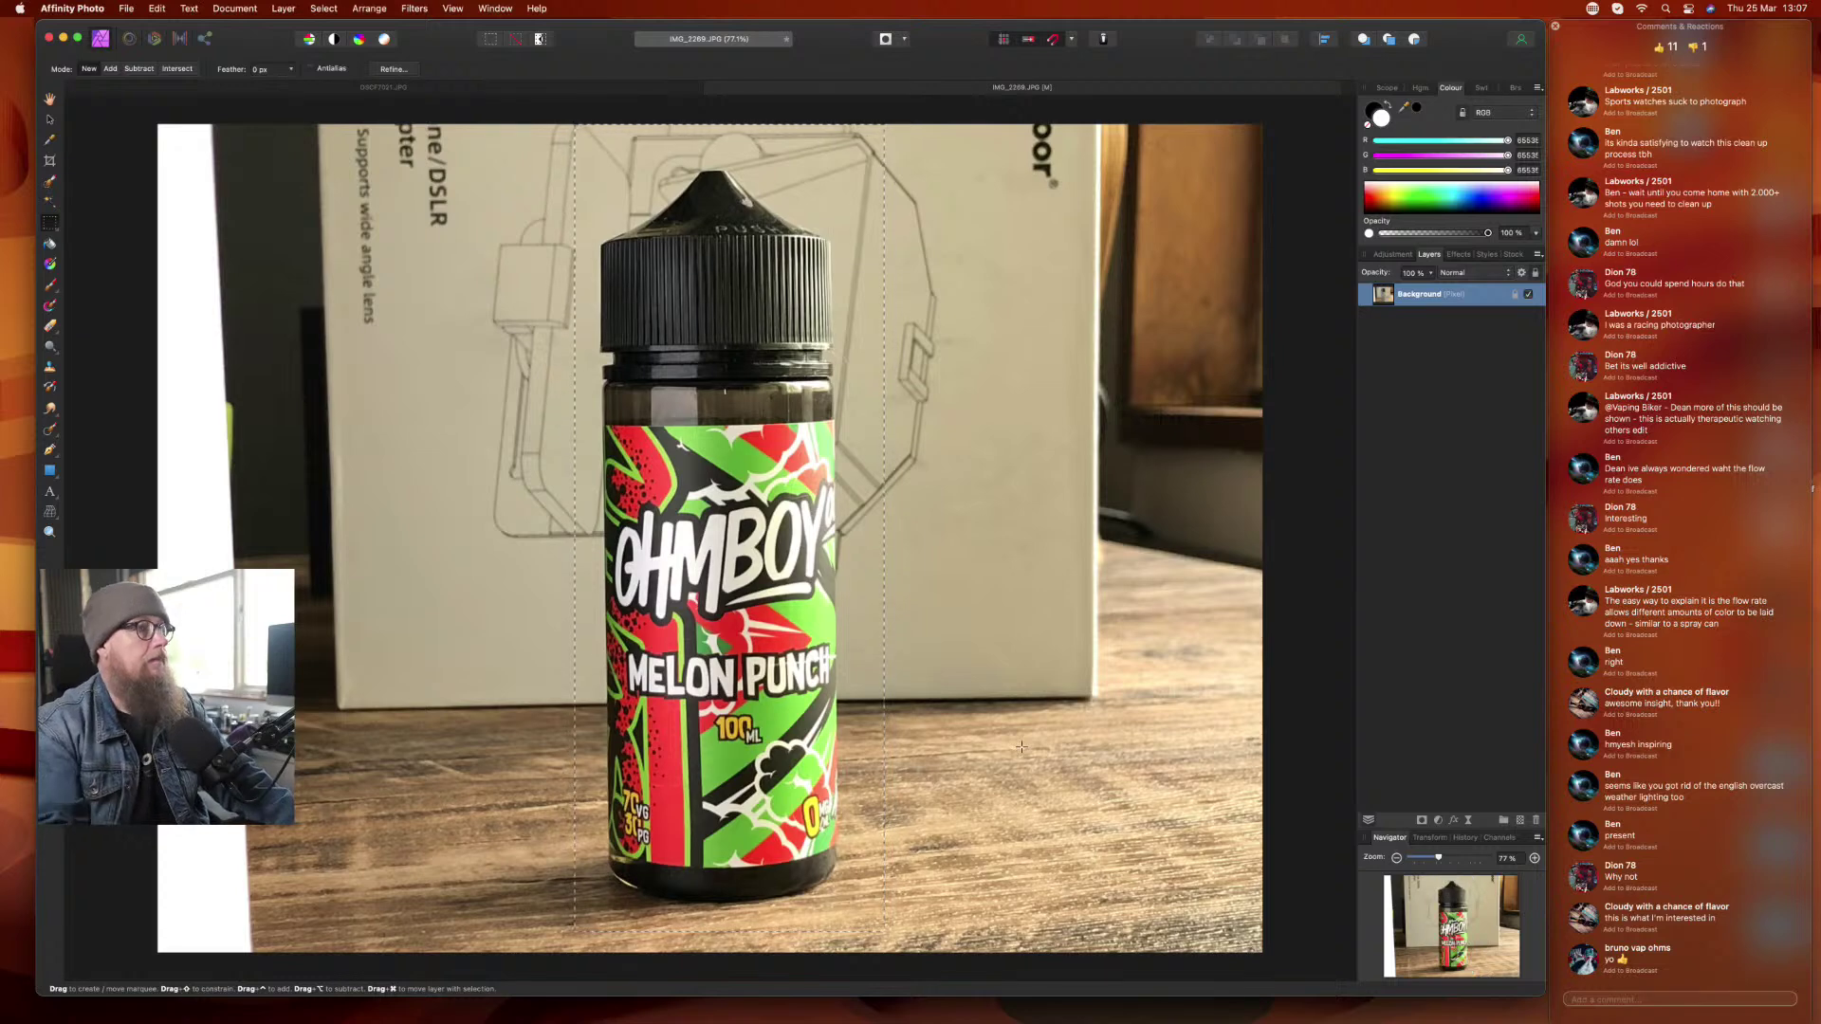
click(322, 9)
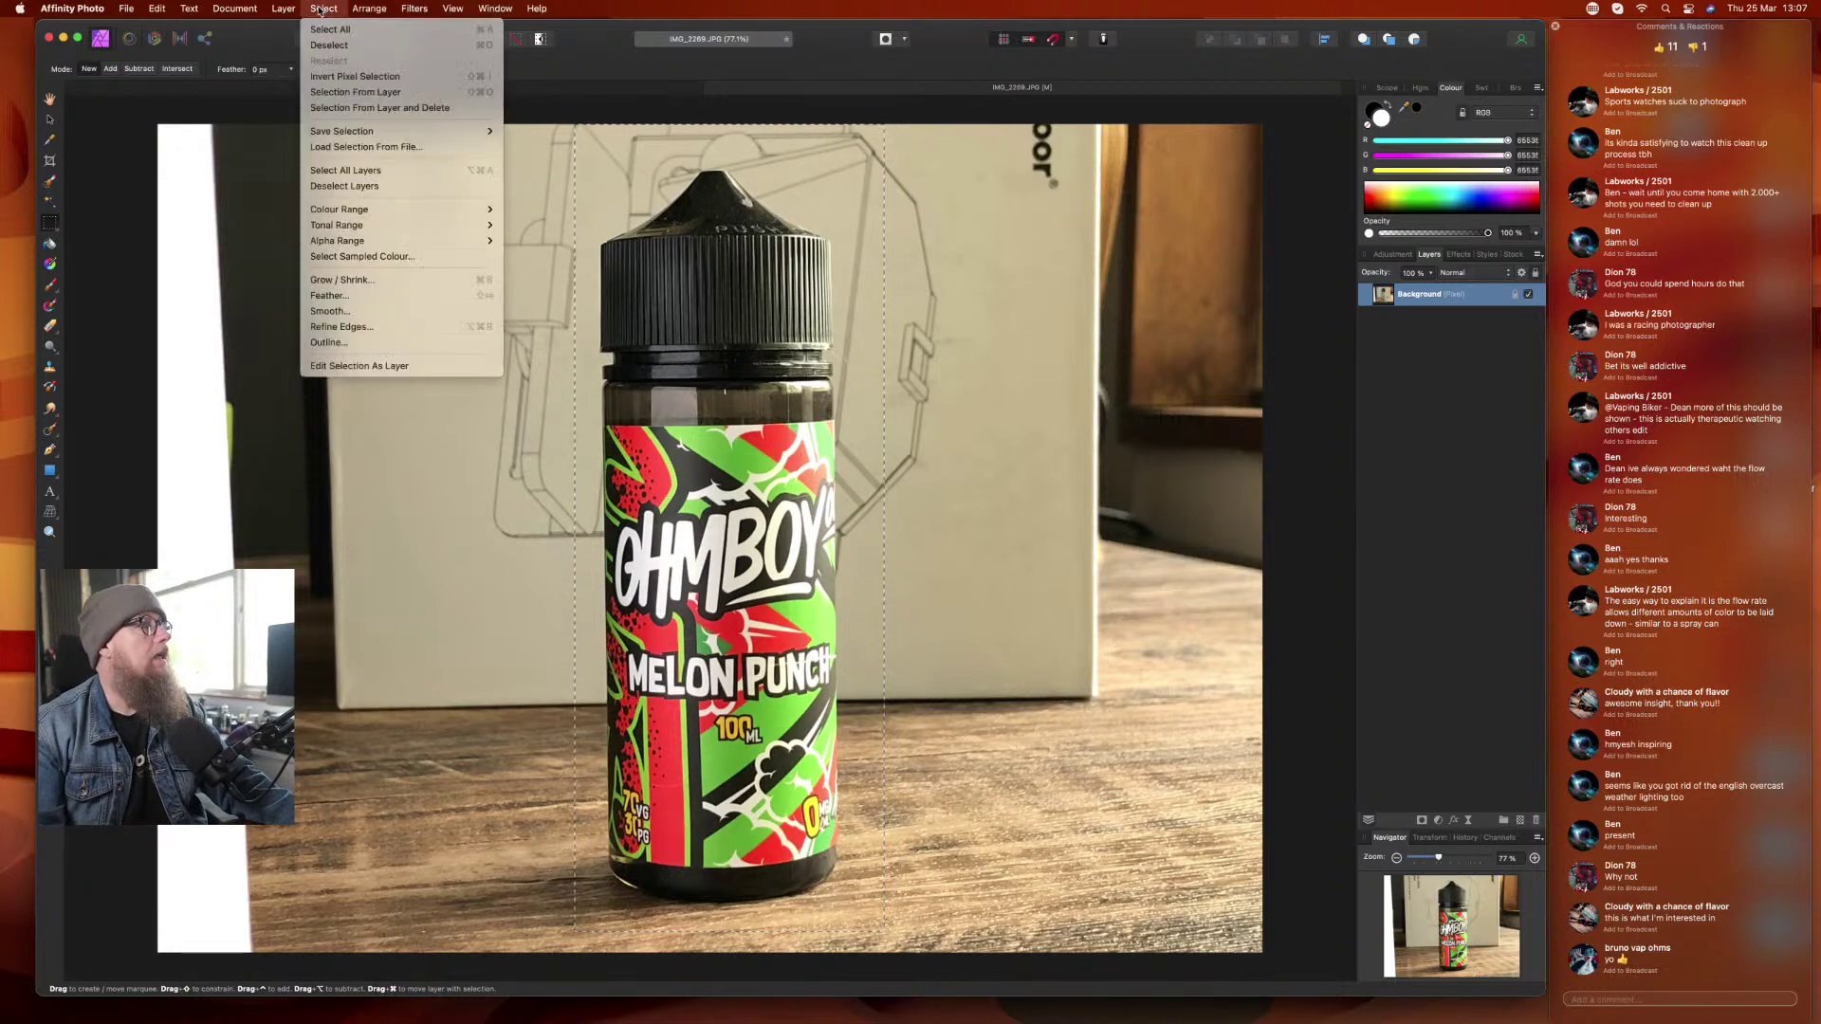
click(332, 77)
key(Delete)
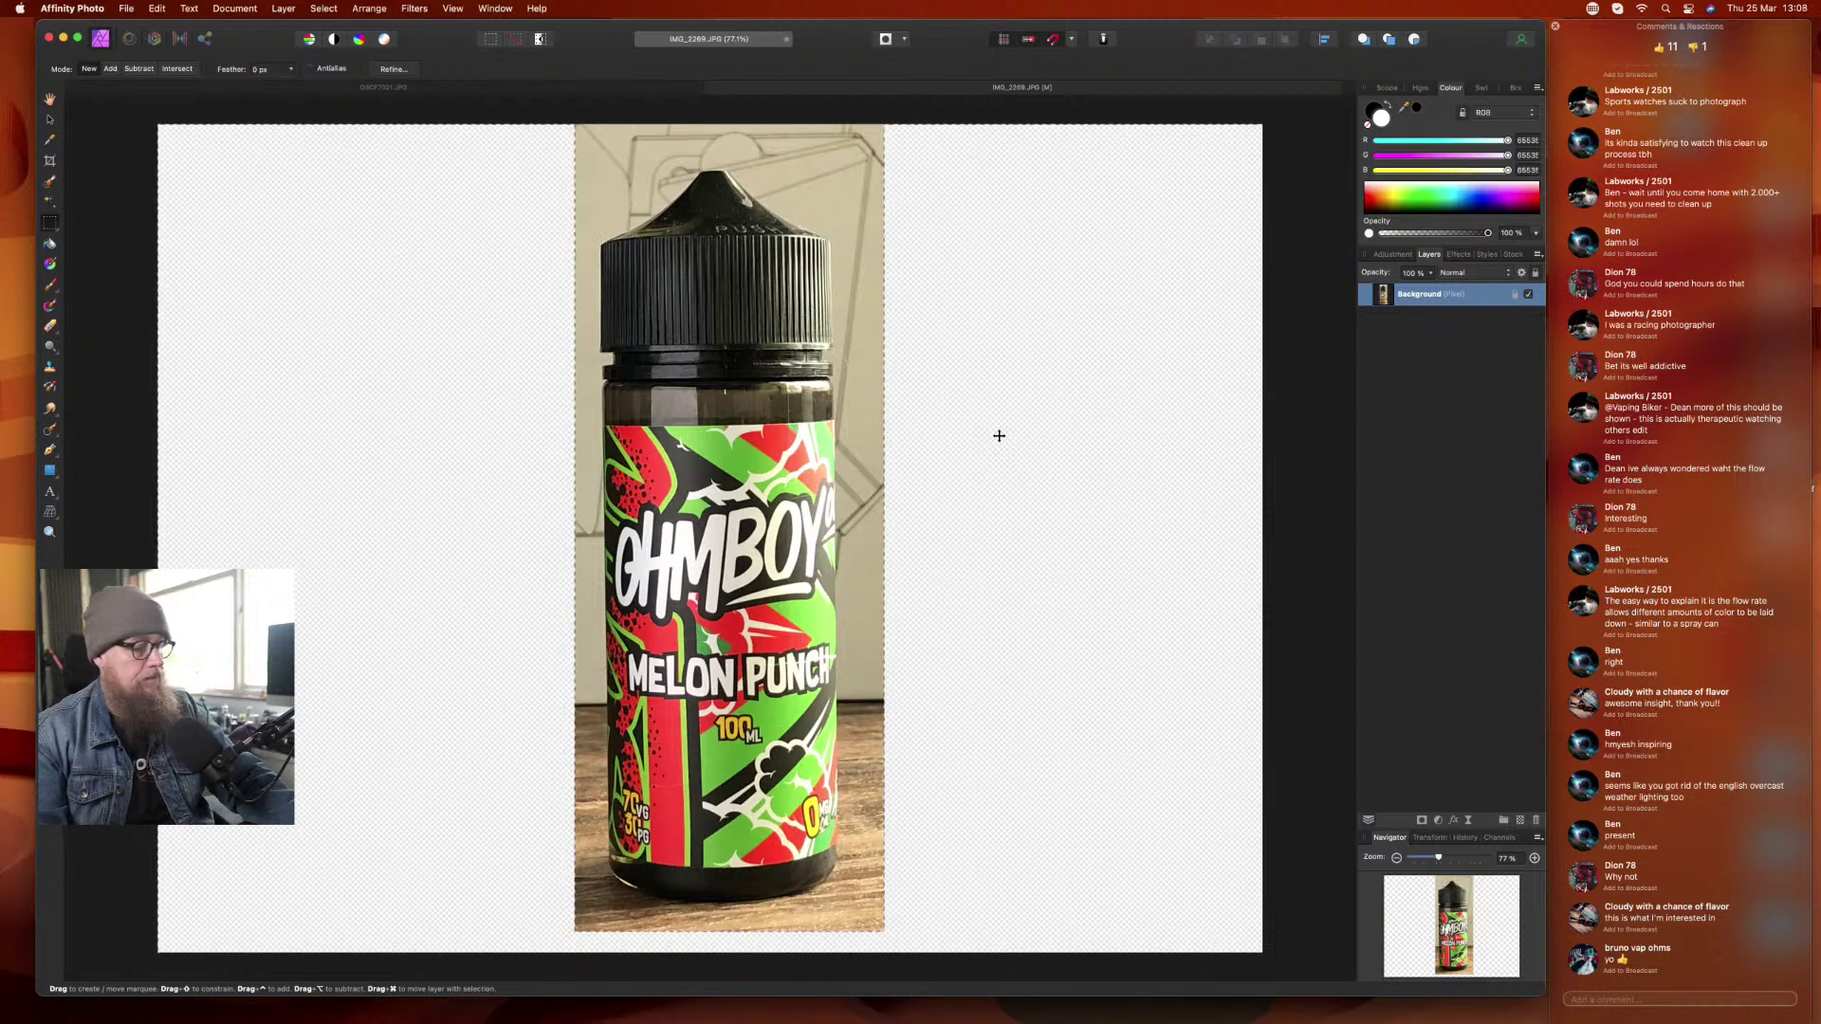
- Try to select the leftover background around the bottle with the Selection Brush, invert the selection, and deselect it
scroll(1008, 520, up, 1)
scroll(1009, 519, up, 2)
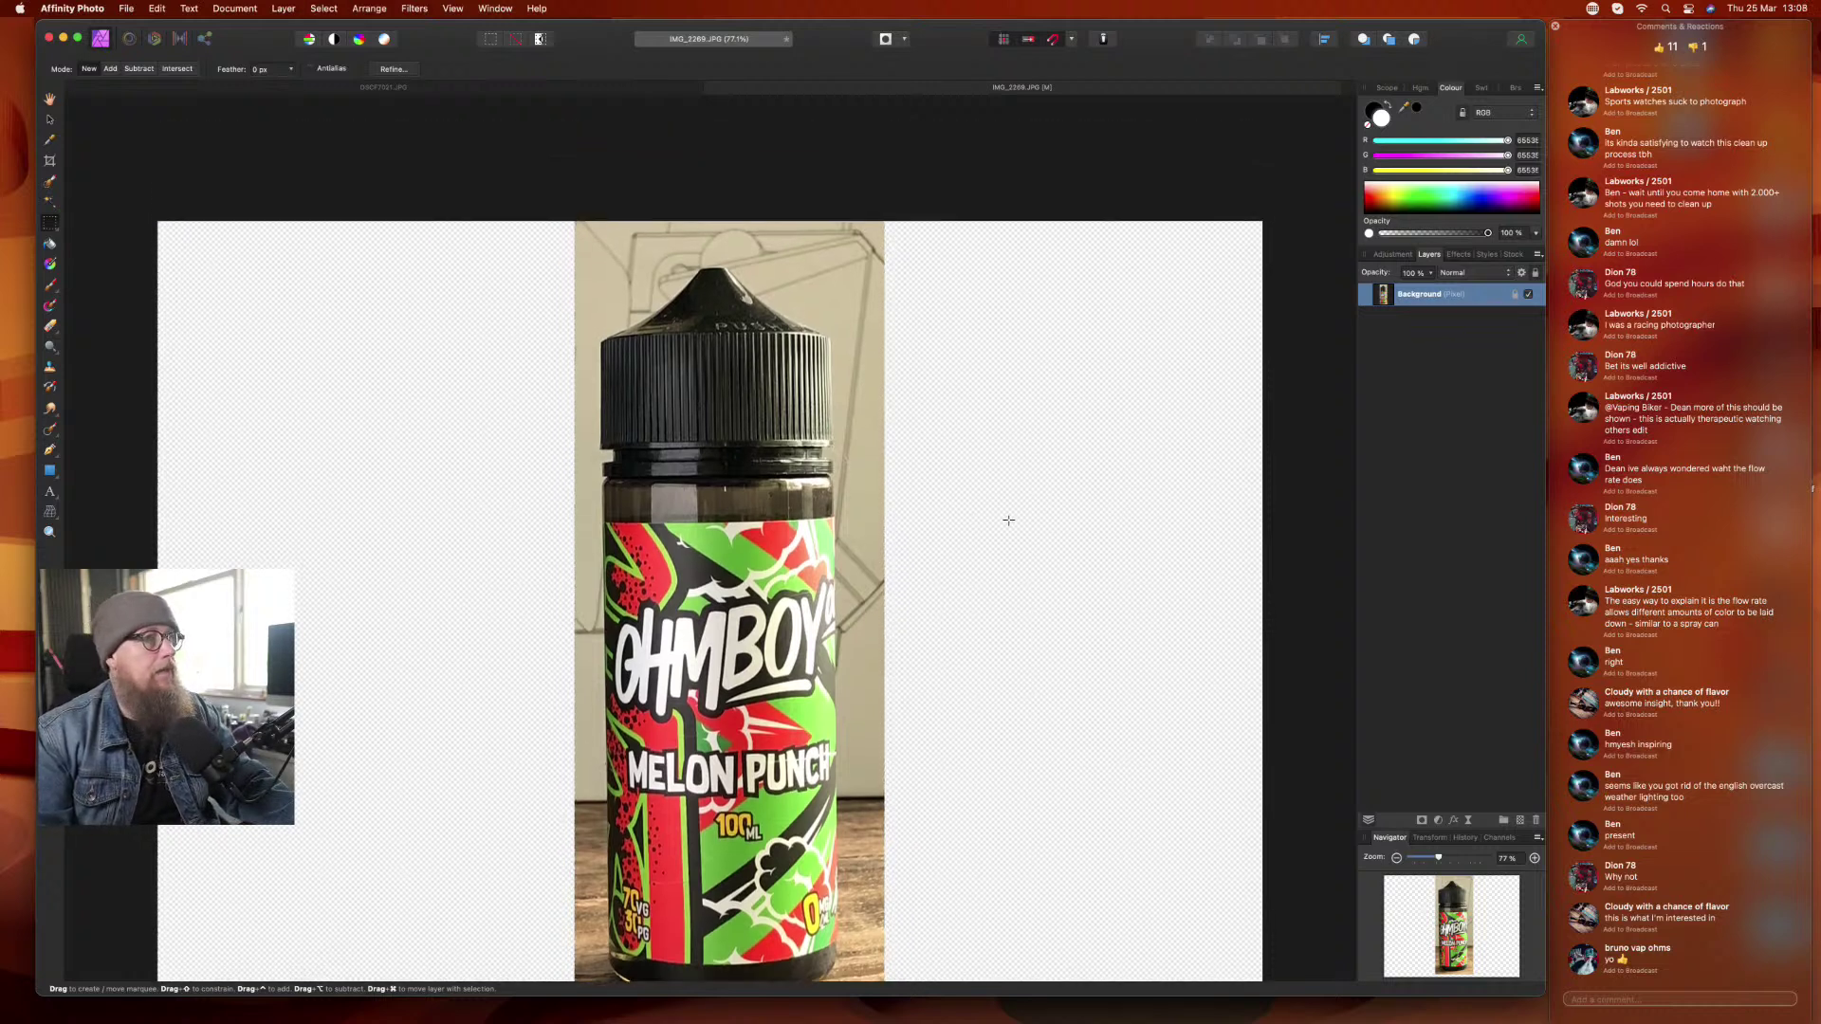
scroll(1010, 526, down, 3)
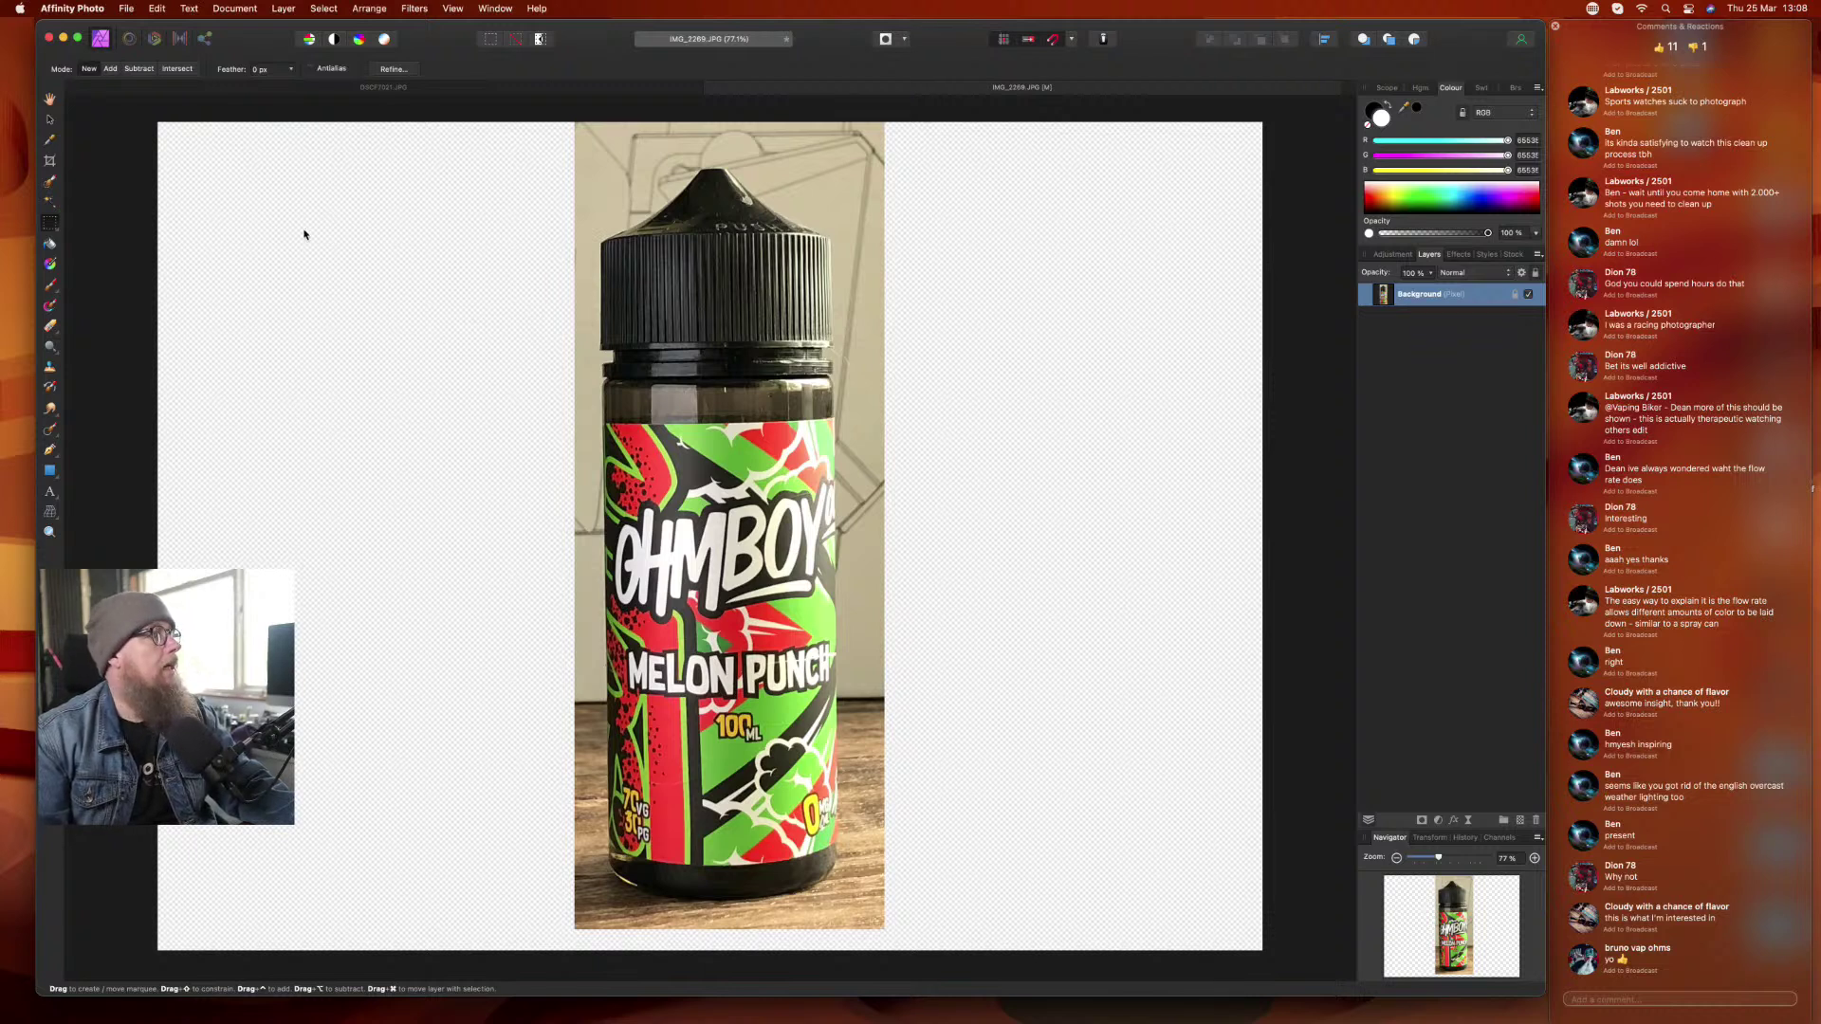
click(51, 185)
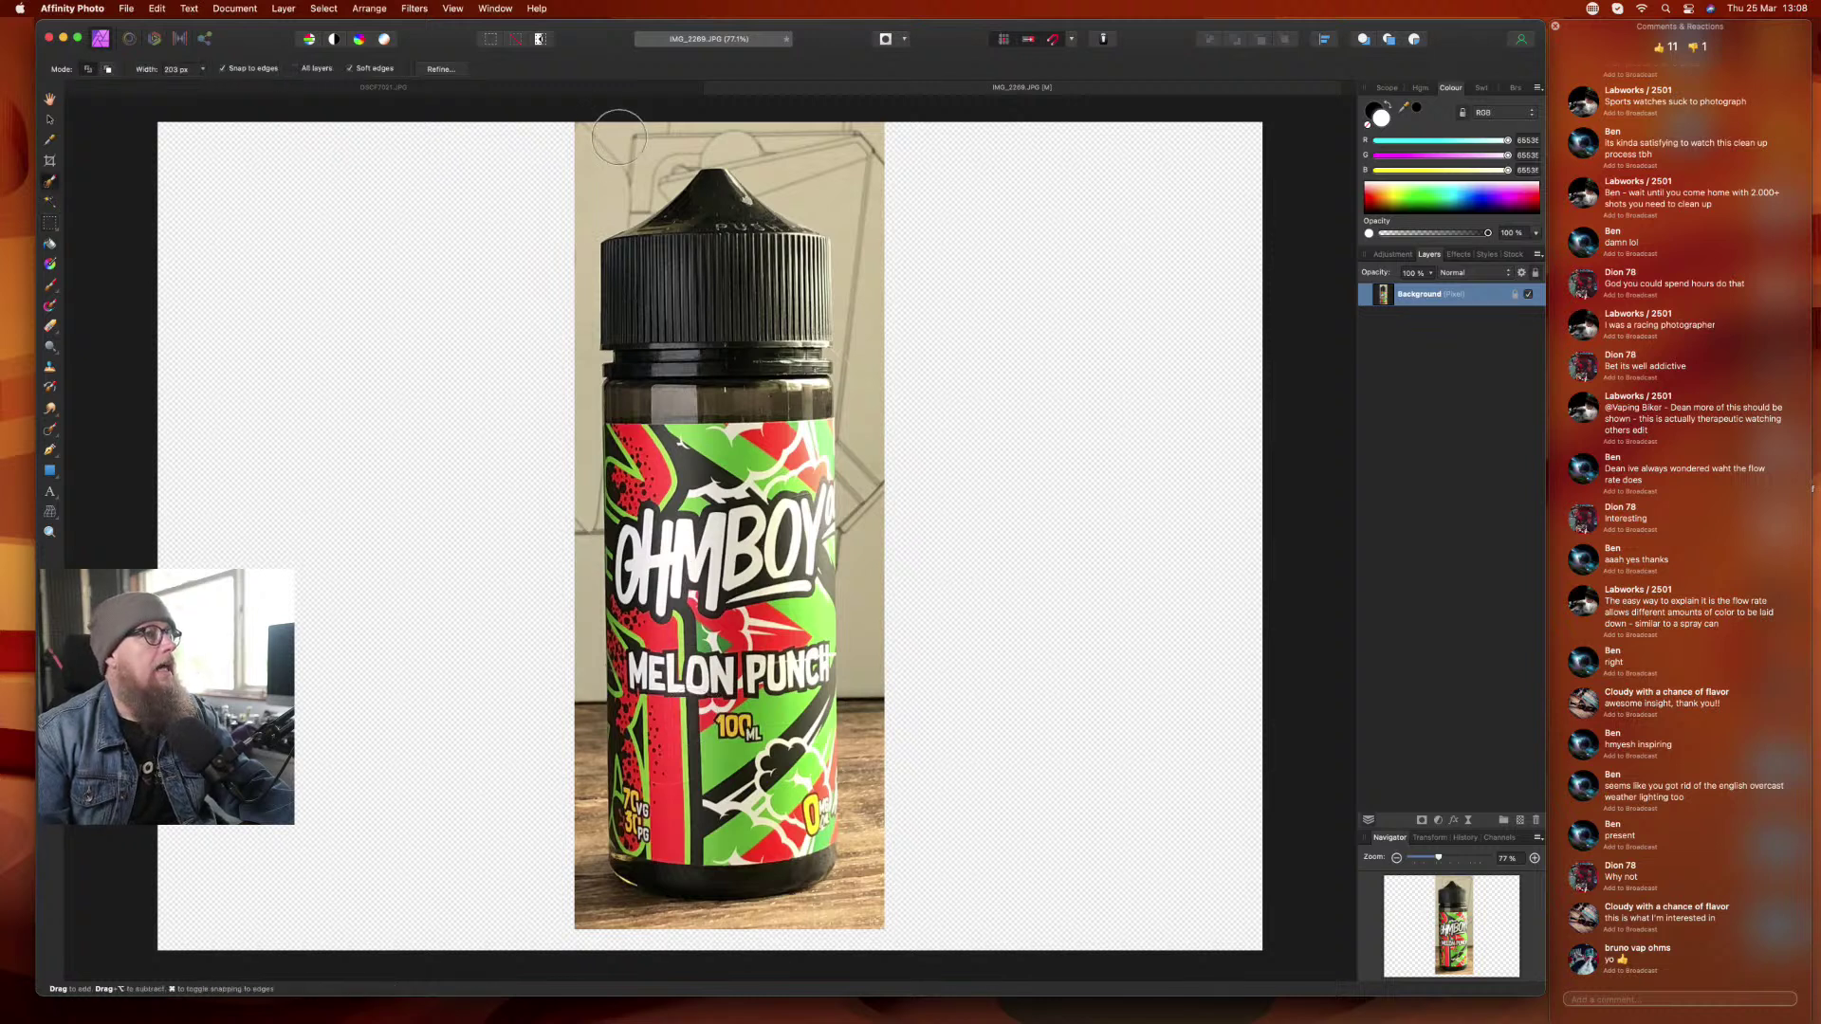
mouse_move(671, 114)
mouse_down()
mouse_move(778, 110)
mouse_move(833, 153)
mouse_up()
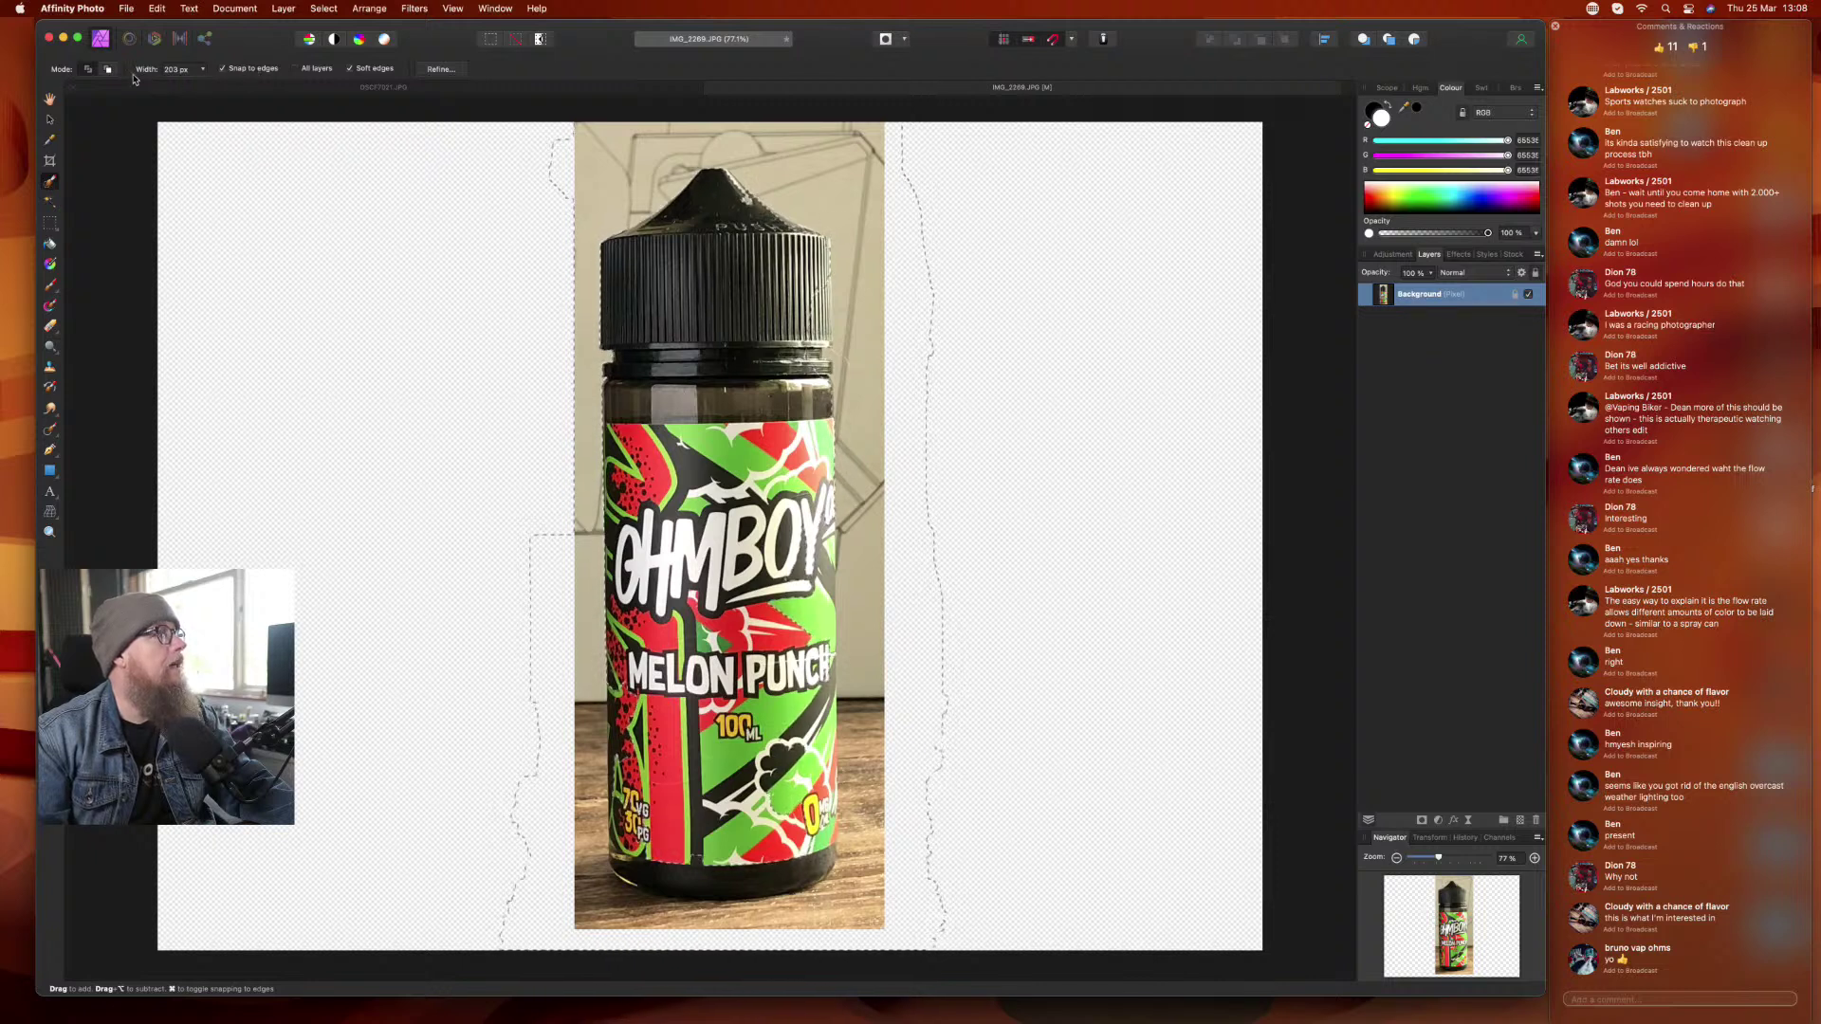
click(88, 69)
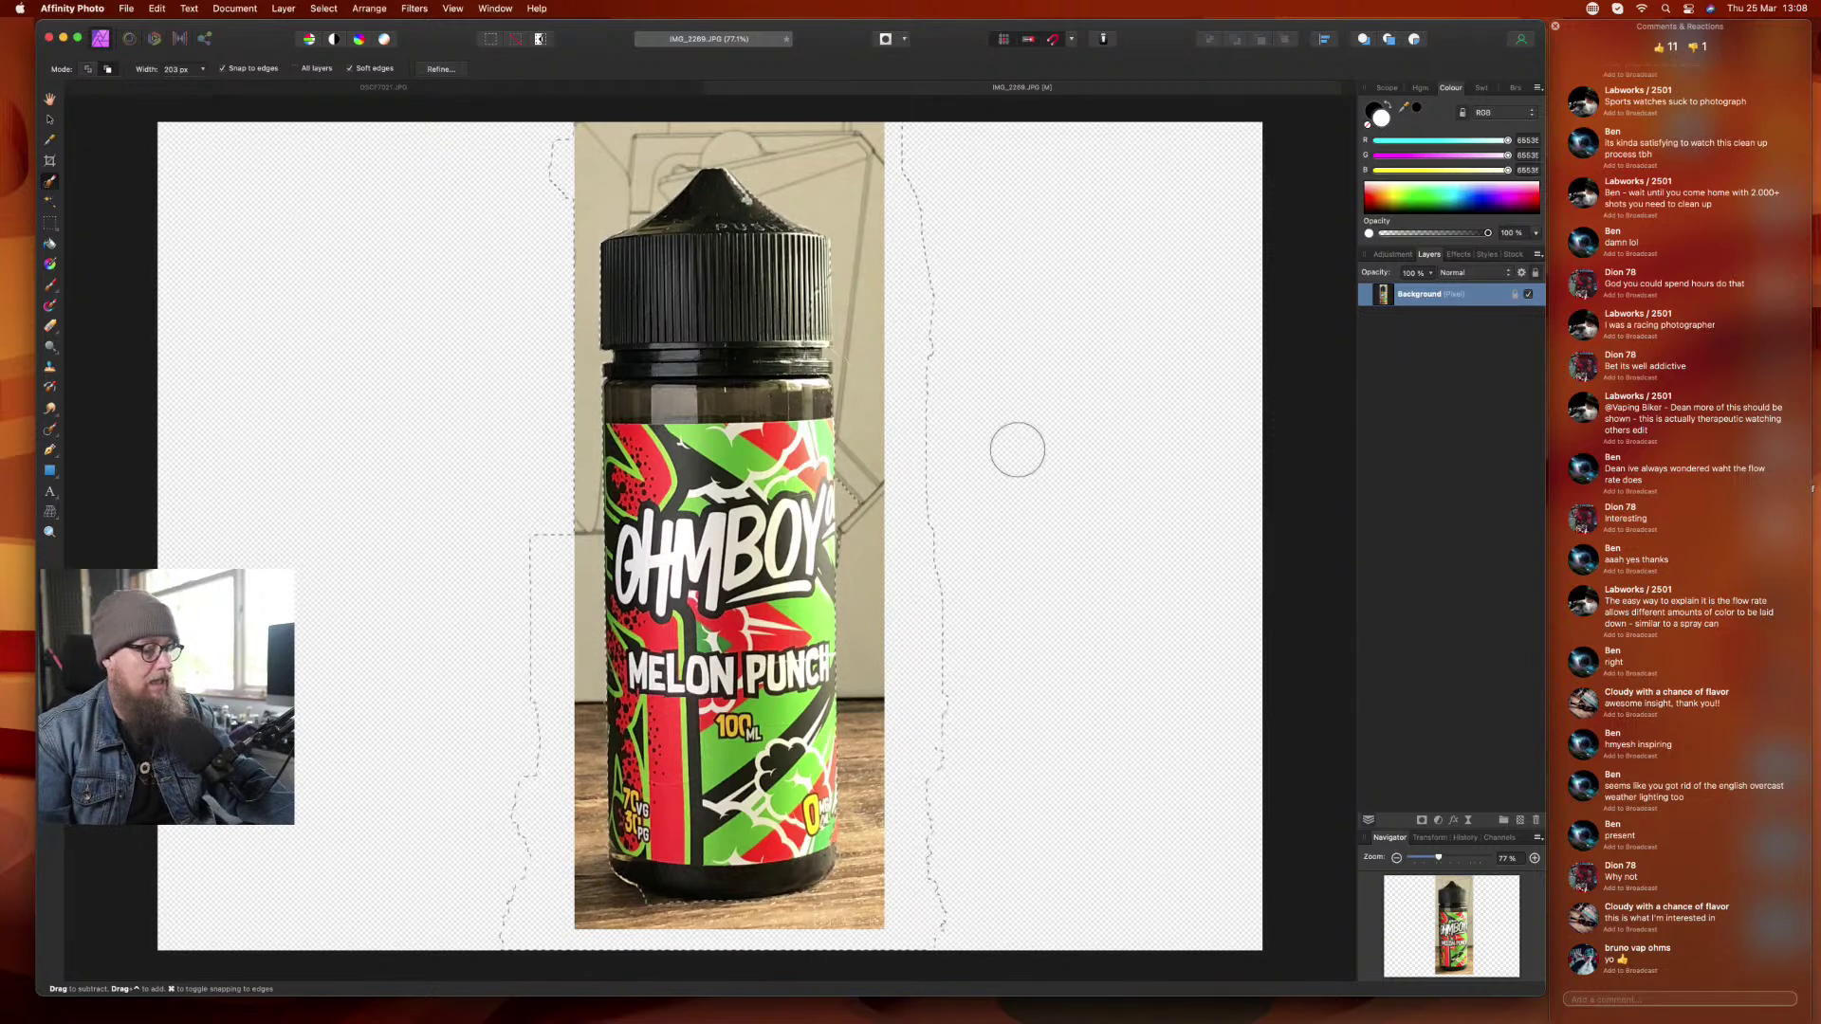
key(super+shift+i)
key(super+d)
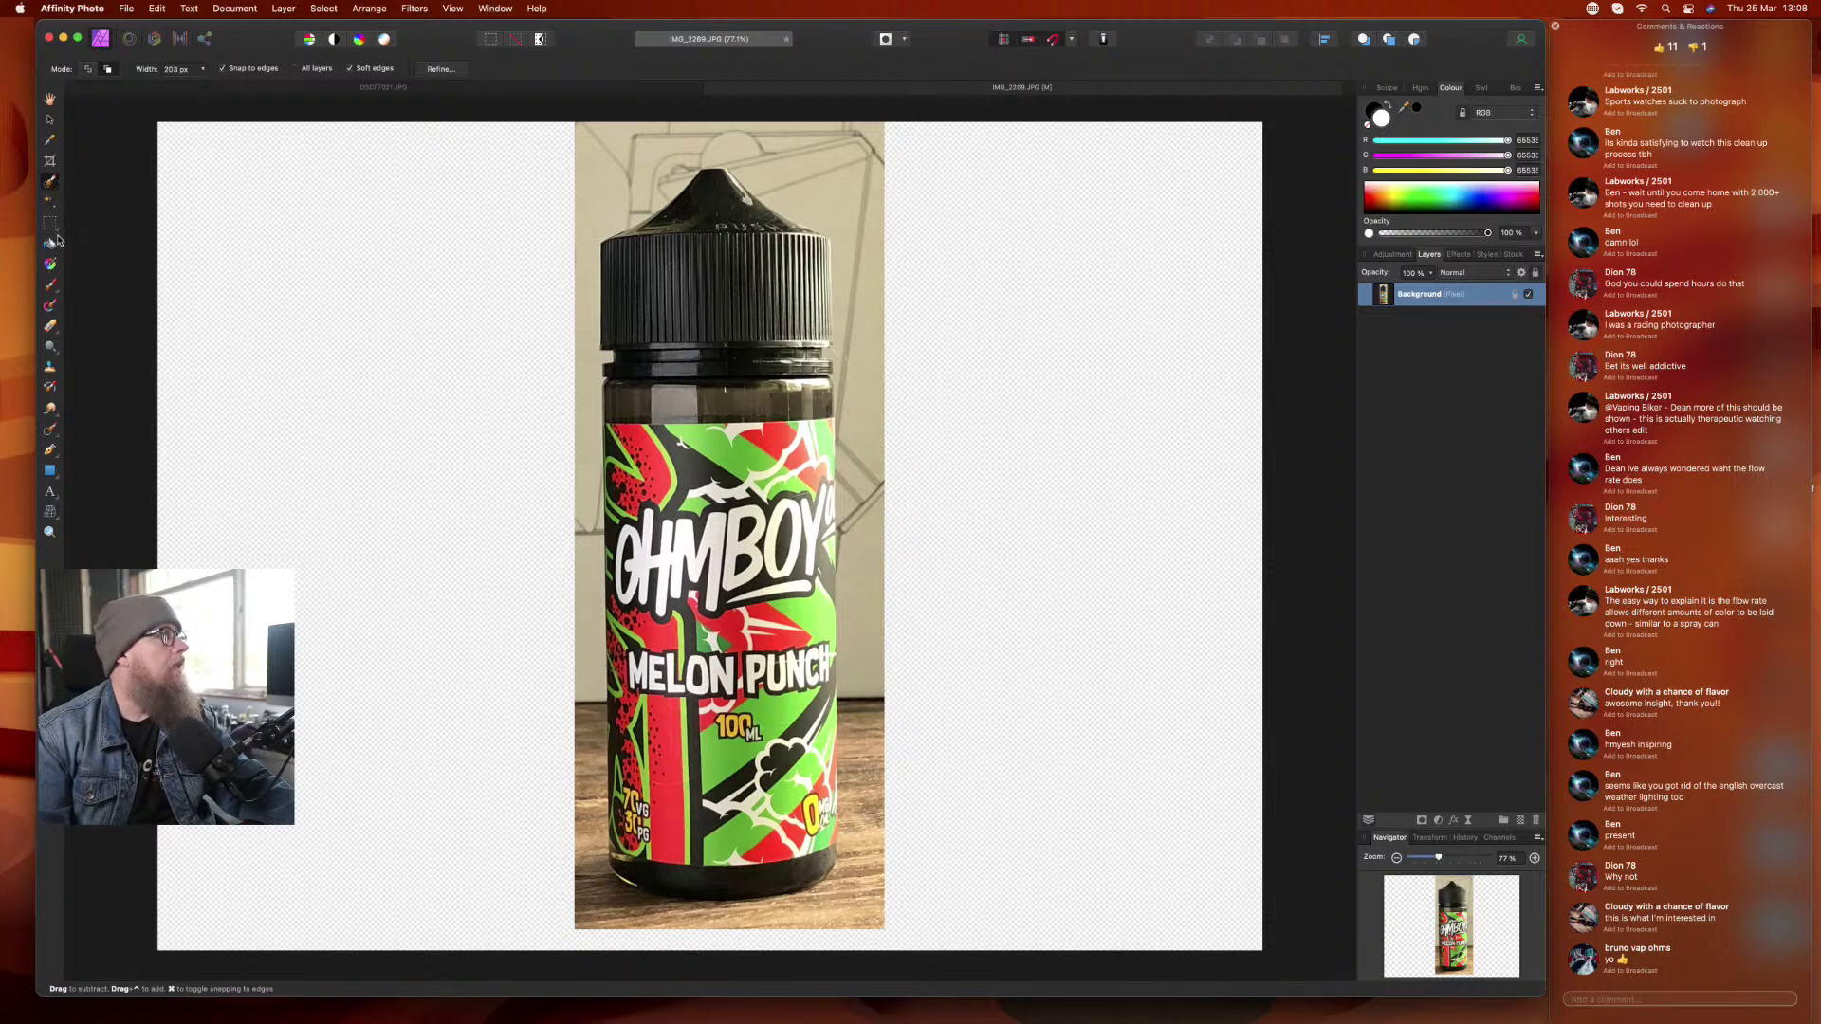
- Using the Freehand Selection tool in polygonal mode, trace the bottle's left edge from its base up to the cap's ribbed rim
click(50, 223)
click(114, 294)
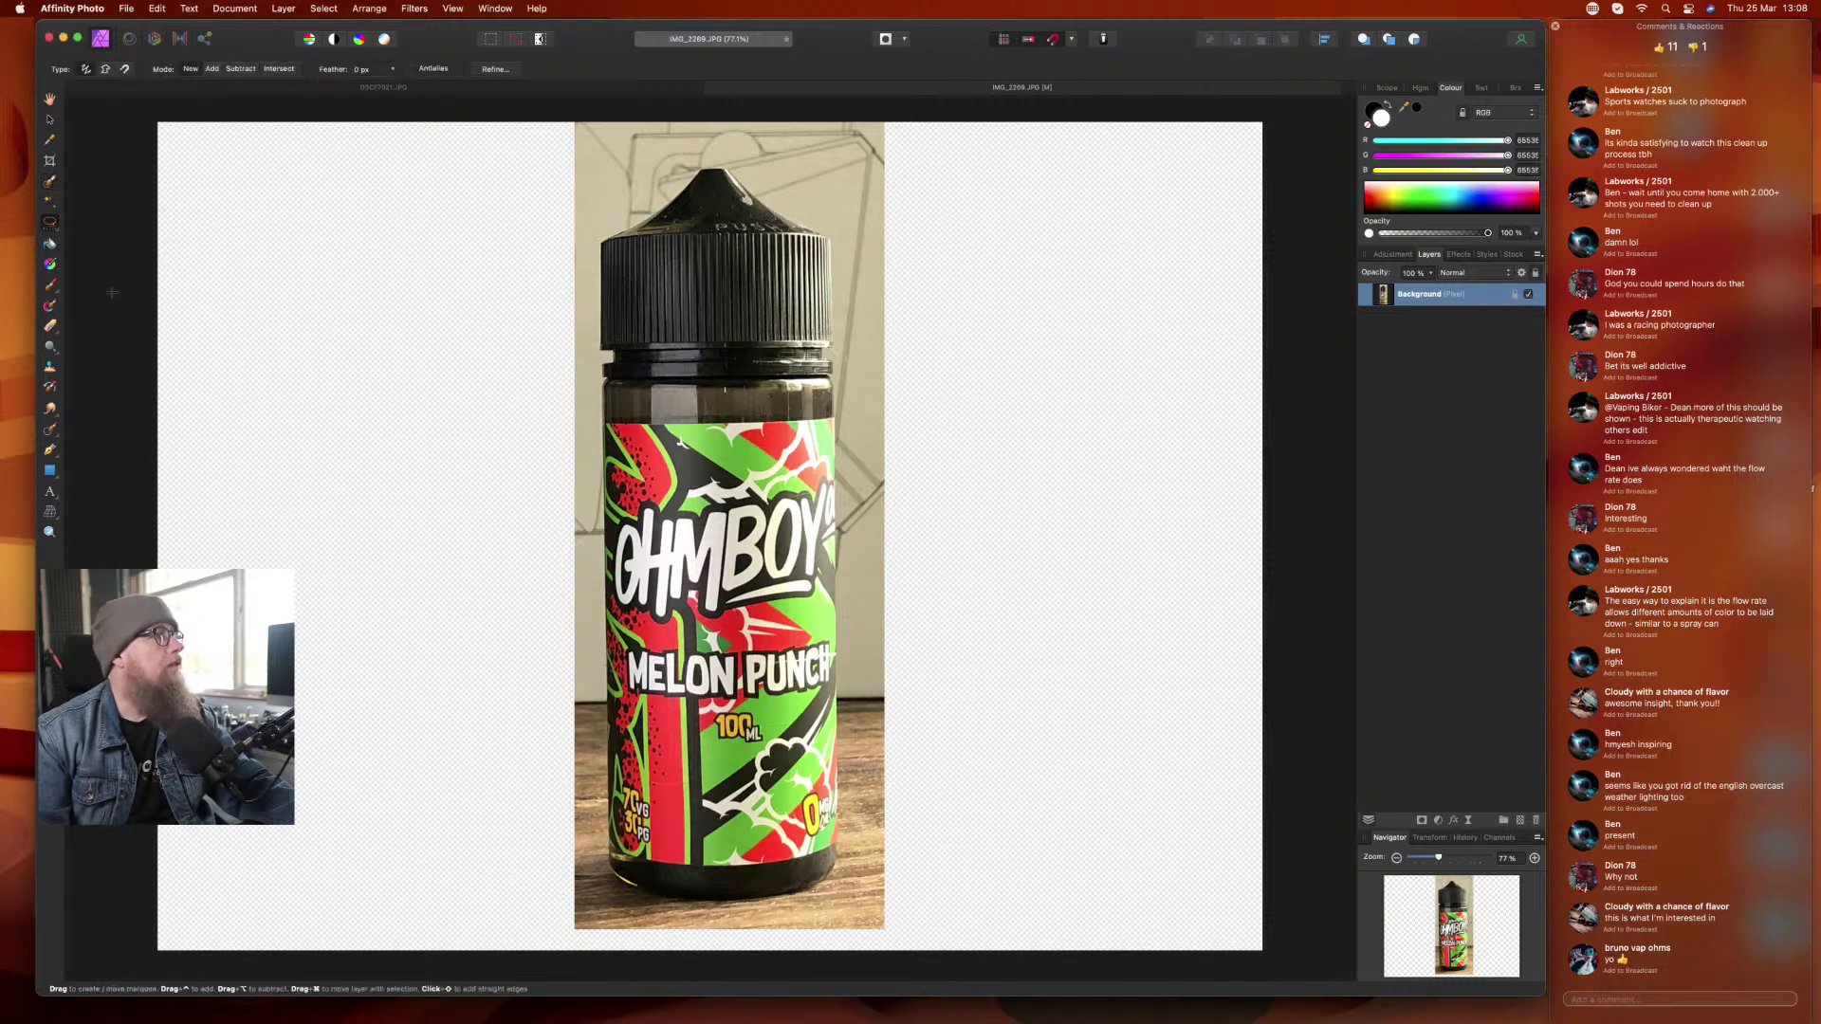
click(108, 70)
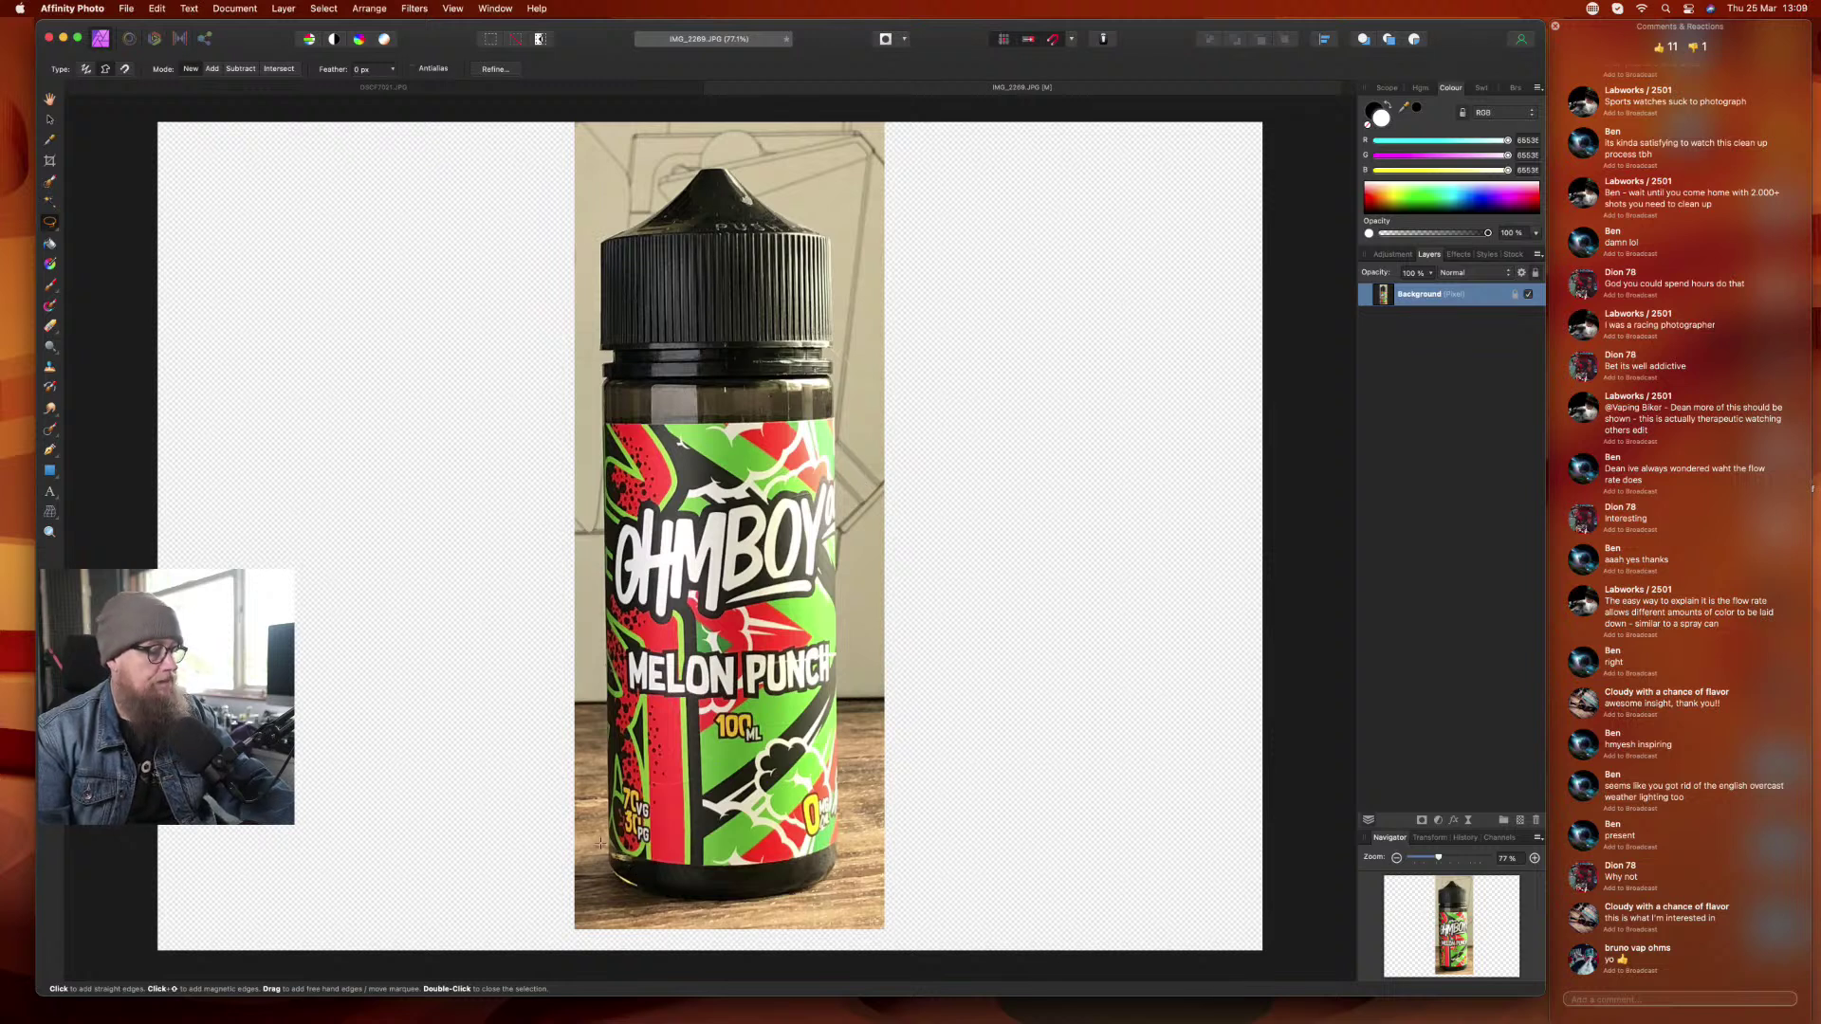
scroll(599, 843, up, 5)
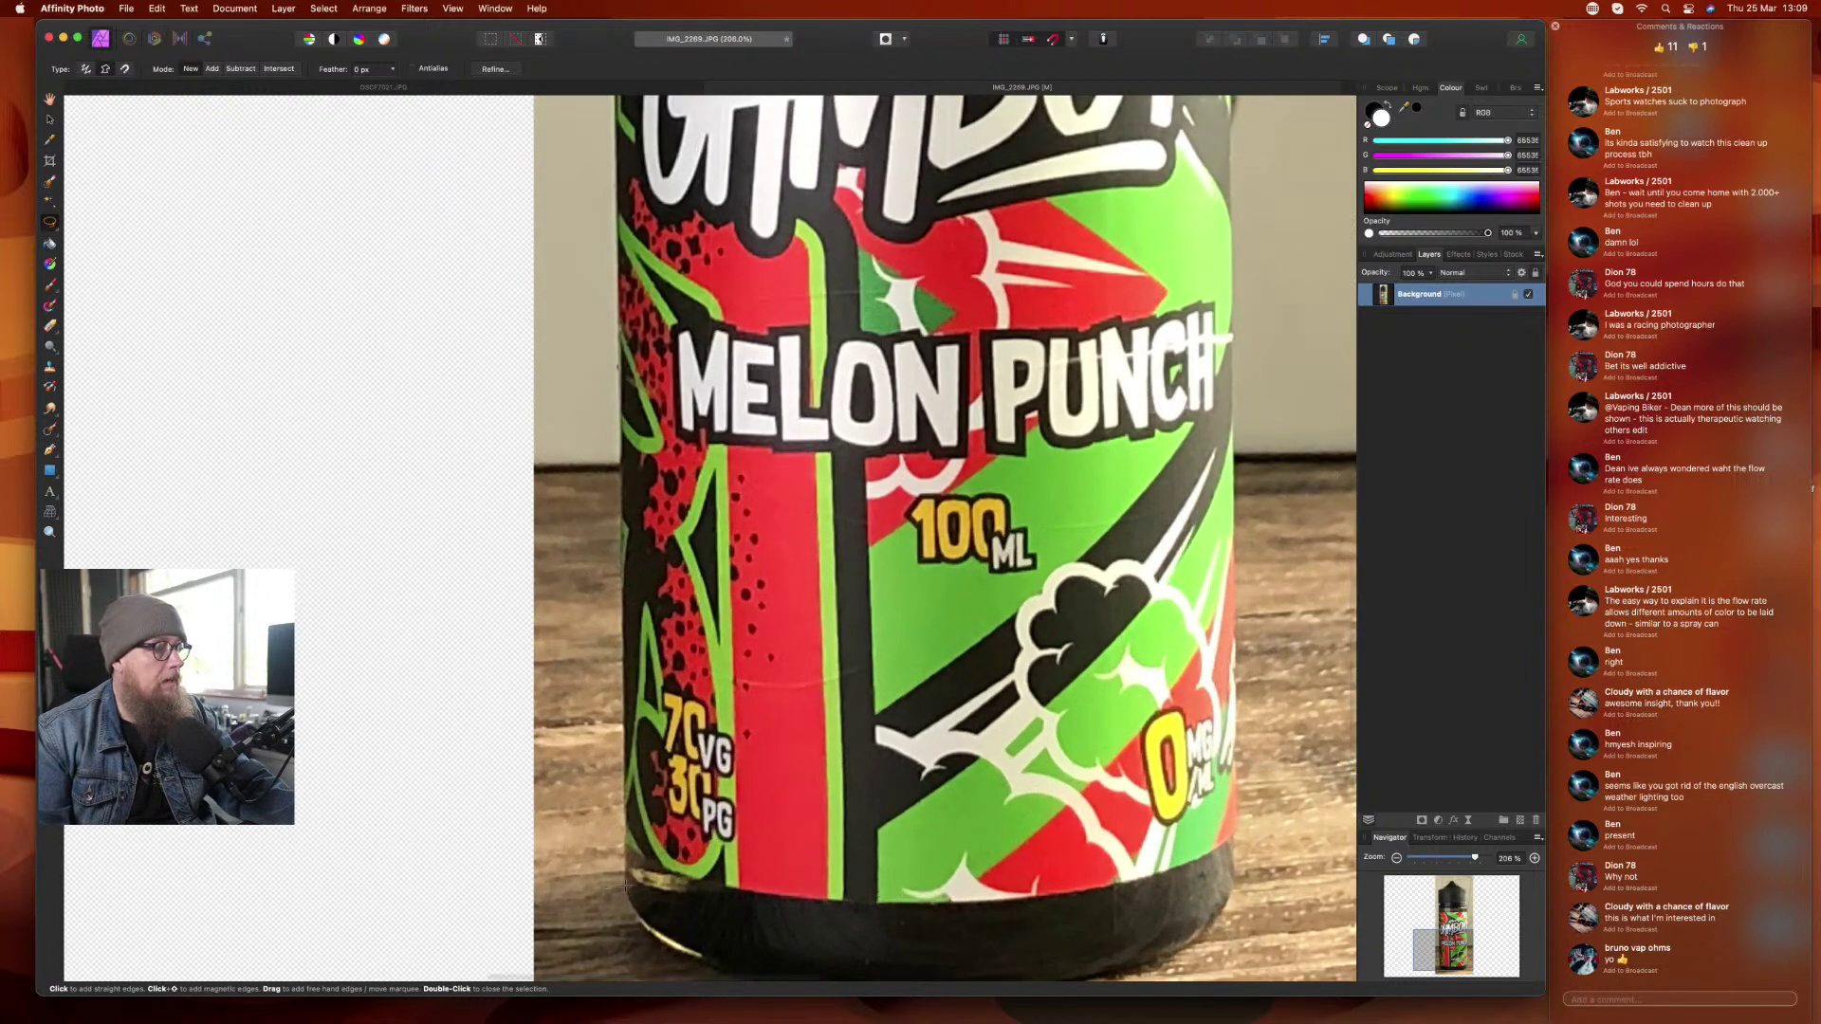
scroll(631, 932, up, 5)
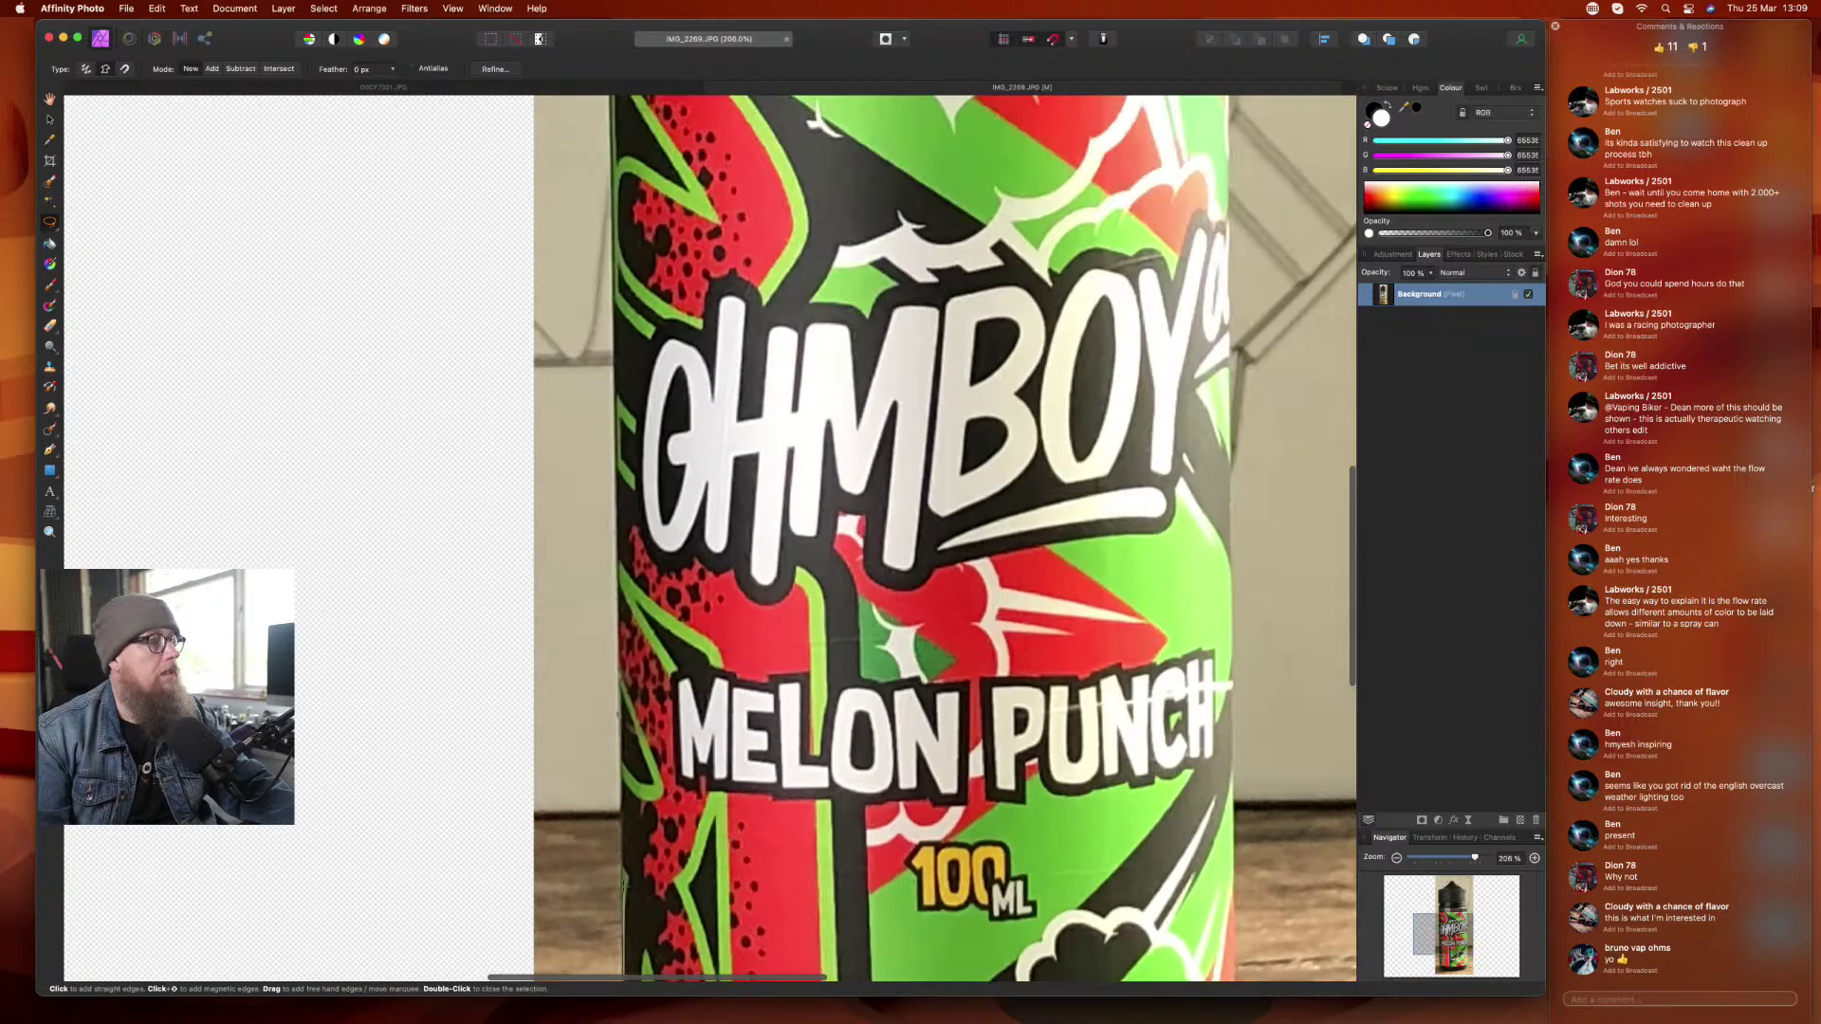
scroll(625, 887, up, 5)
mouse_move(615, 414)
mouse_down()
mouse_move(622, 351)
mouse_move(605, 350)
mouse_up()
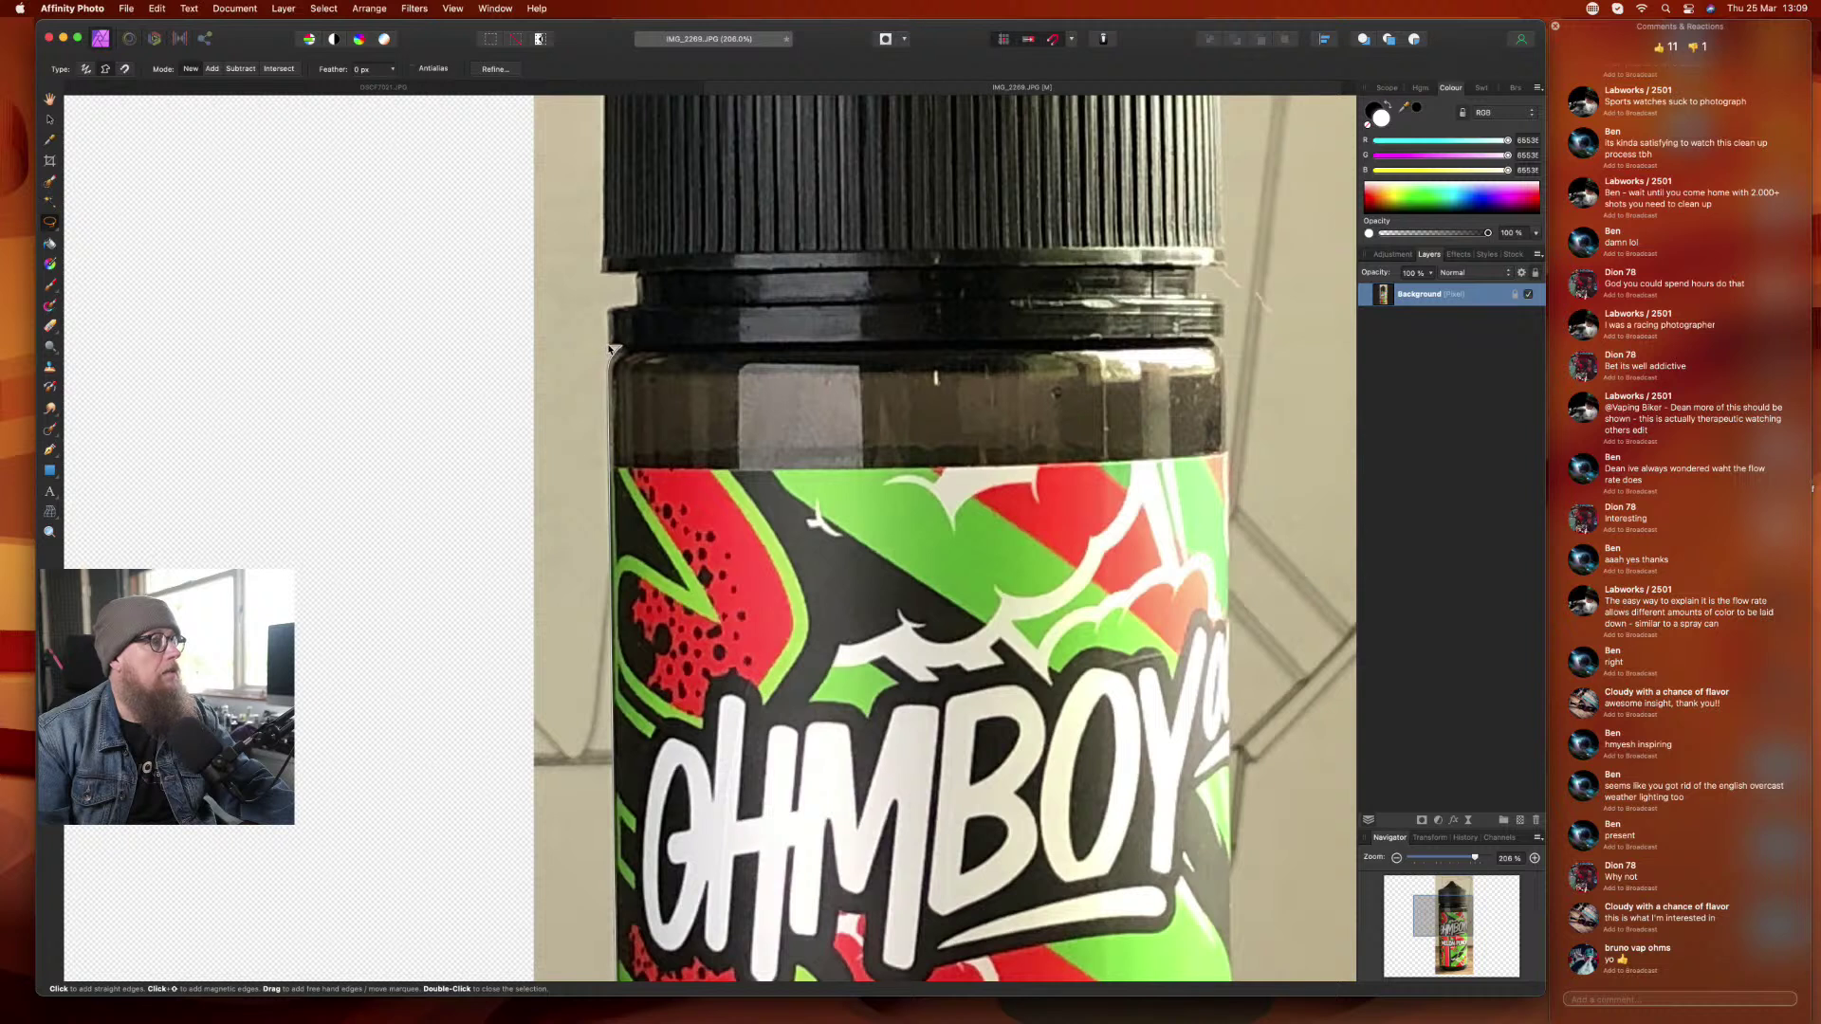
mouse_move(610, 350)
mouse_down()
mouse_move(603, 318)
mouse_move(639, 295)
mouse_move(607, 276)
mouse_up()
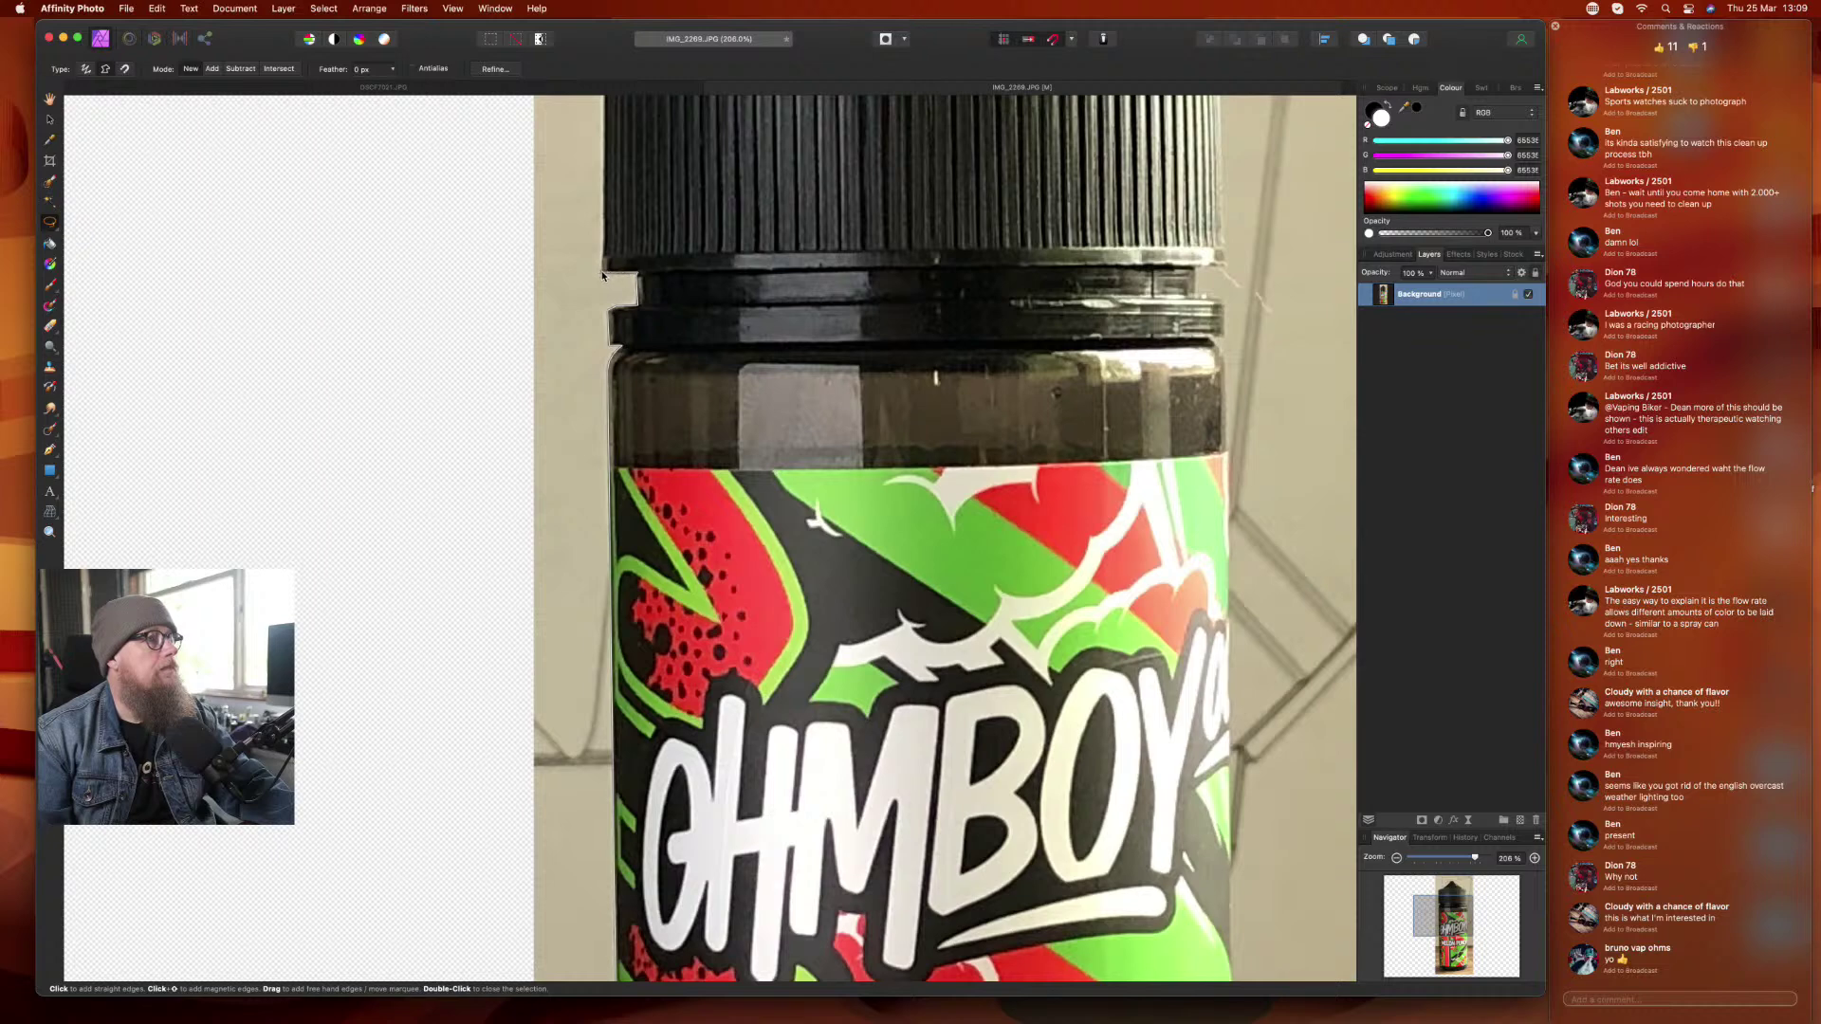
scroll(602, 276, up, 5)
mouse_move(603, 276)
mouse_down()
mouse_move(603, 323)
mouse_move(603, 300)
mouse_up()
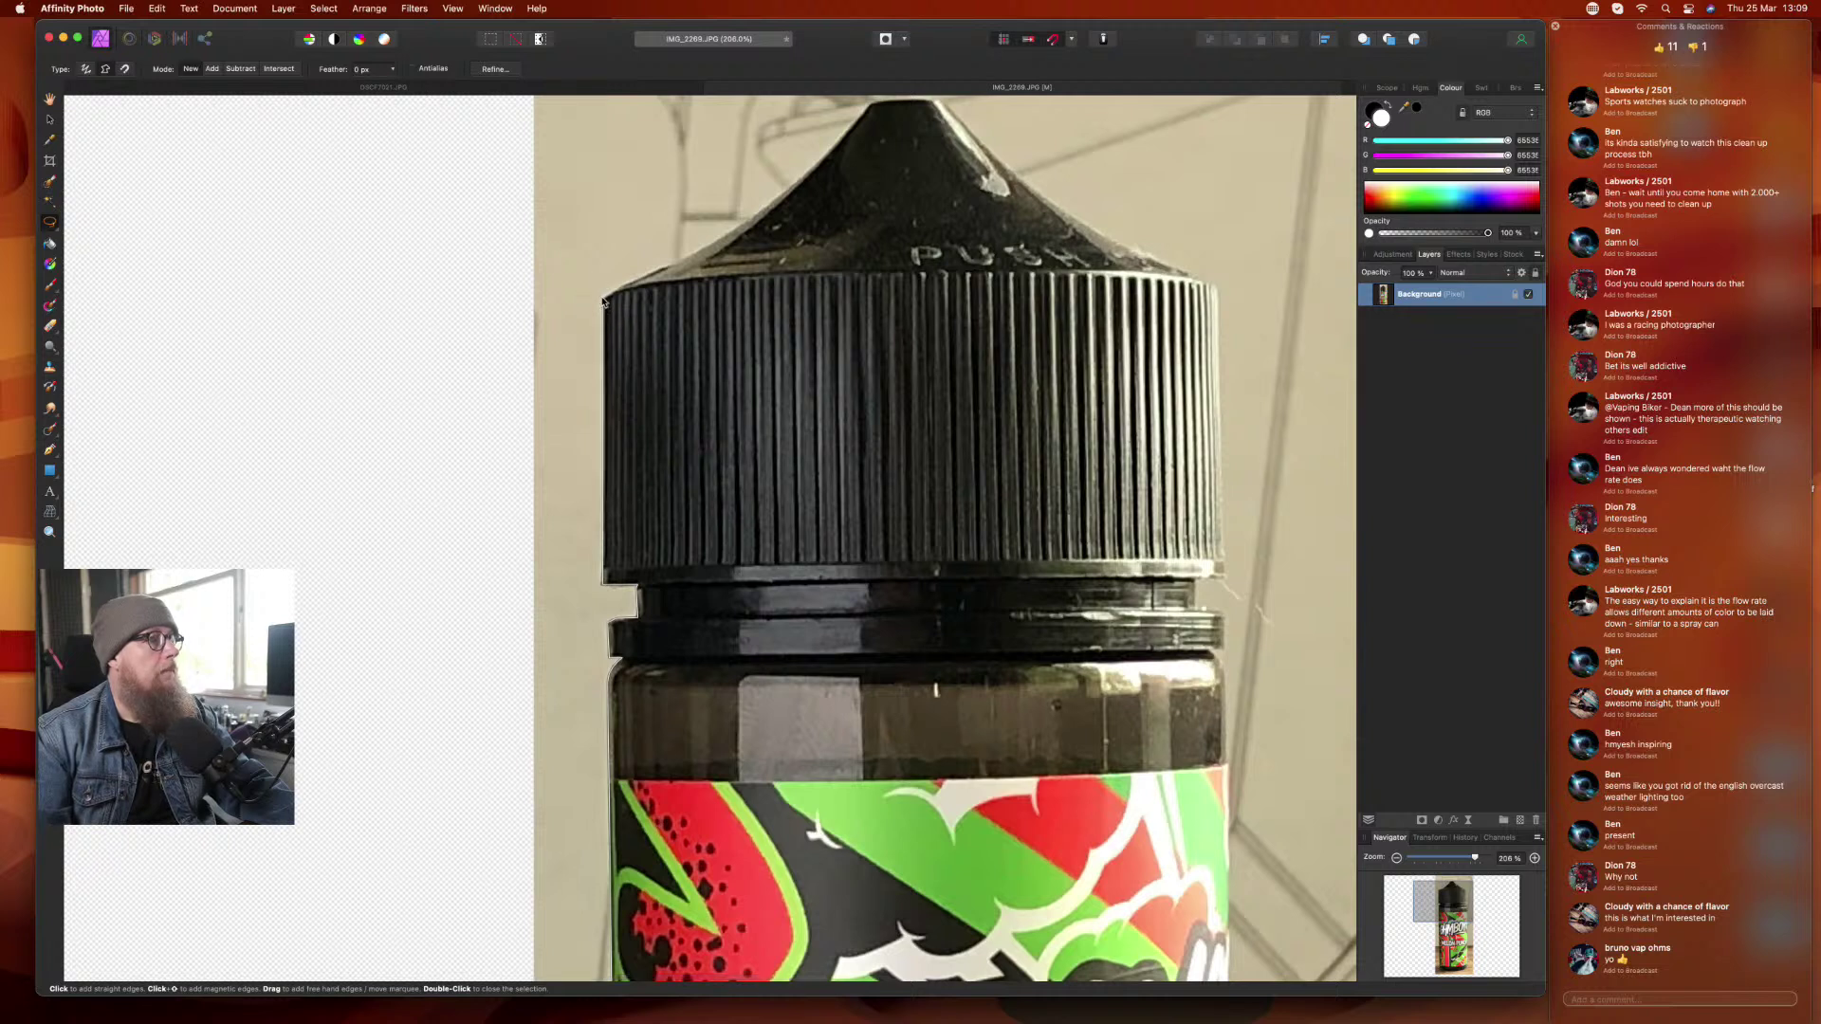
- Continue the outline over the cap, down the bottle's right edge and along its base, closing the selection at the starting point
mouse_move(603, 301)
mouse_down()
mouse_move(780, 200)
mouse_move(839, 314)
mouse_move(811, 310)
mouse_move(872, 244)
mouse_move(939, 237)
mouse_move(1016, 335)
mouse_move(1213, 428)
mouse_move(1224, 723)
mouse_move(1195, 725)
mouse_move(1222, 755)
mouse_move(1208, 139)
mouse_move(1231, 144)
mouse_move(1224, 507)
mouse_up()
scroll(807, 266, up, 3)
scroll(1222, 749, down, 5)
scroll(1224, 536, down, 5)
scroll(1231, 294, down, 5)
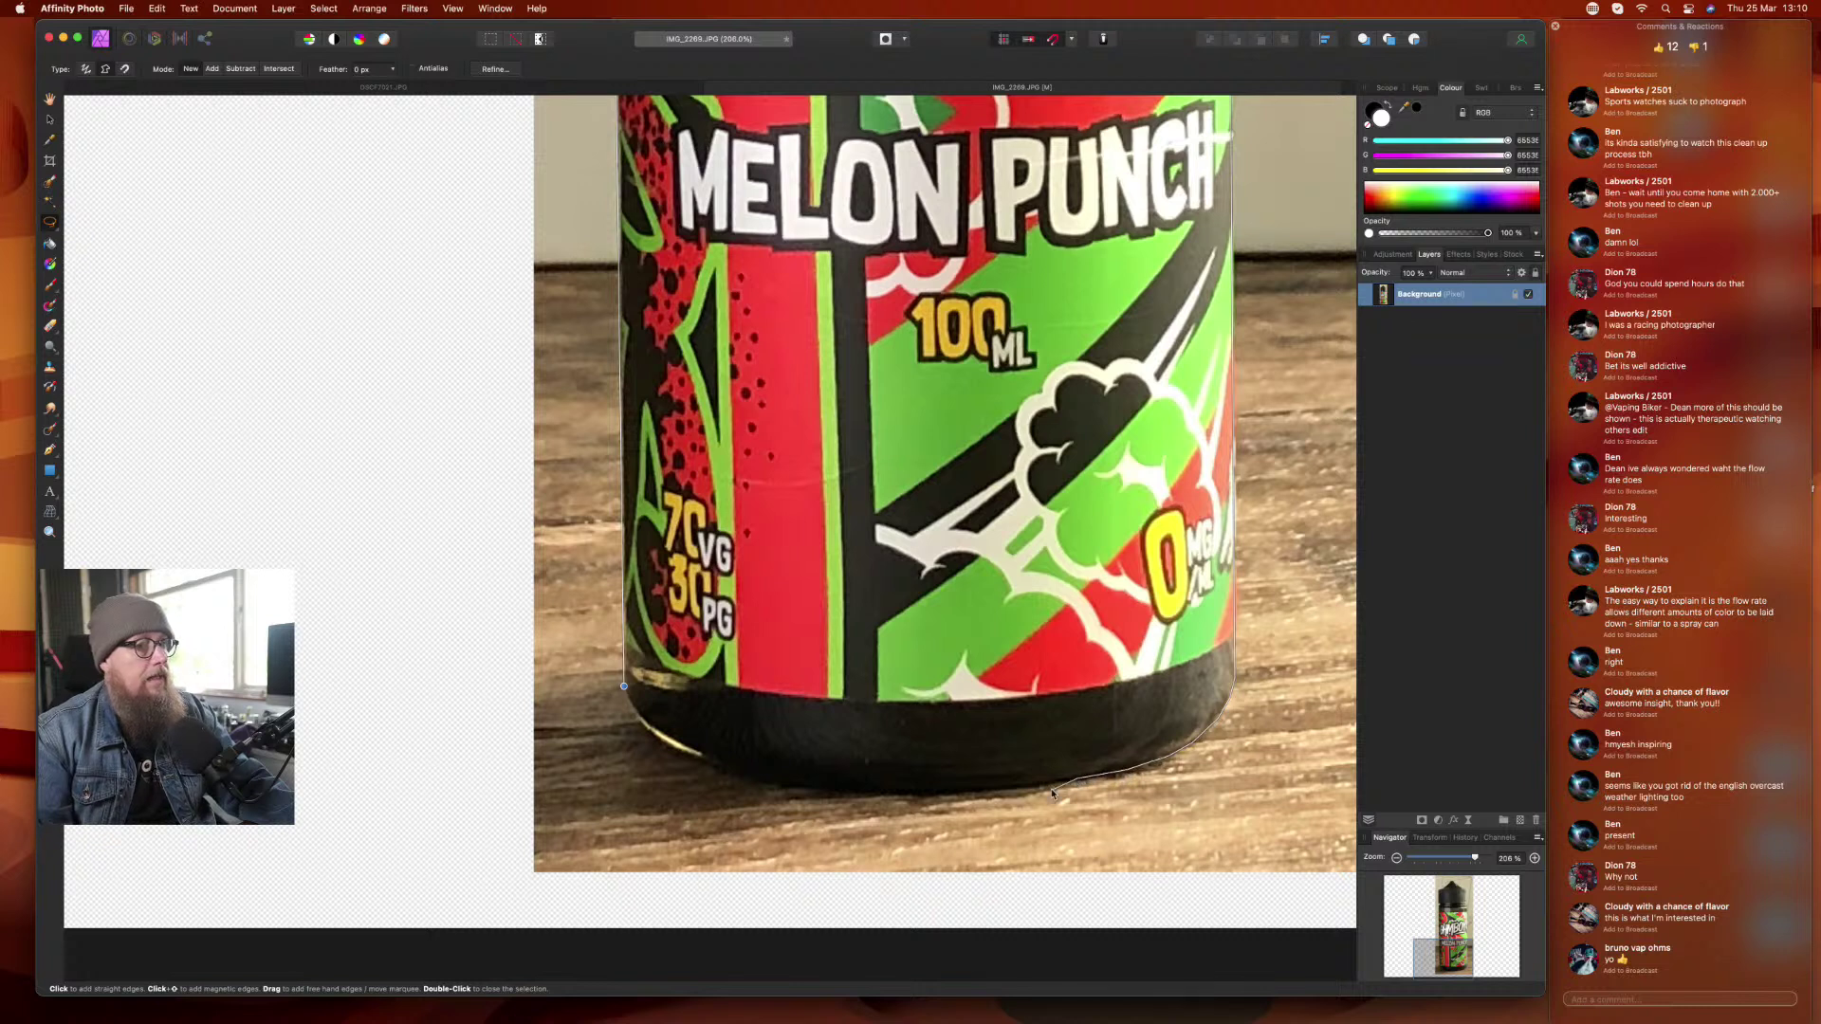
drag(1051, 793, 997, 803)
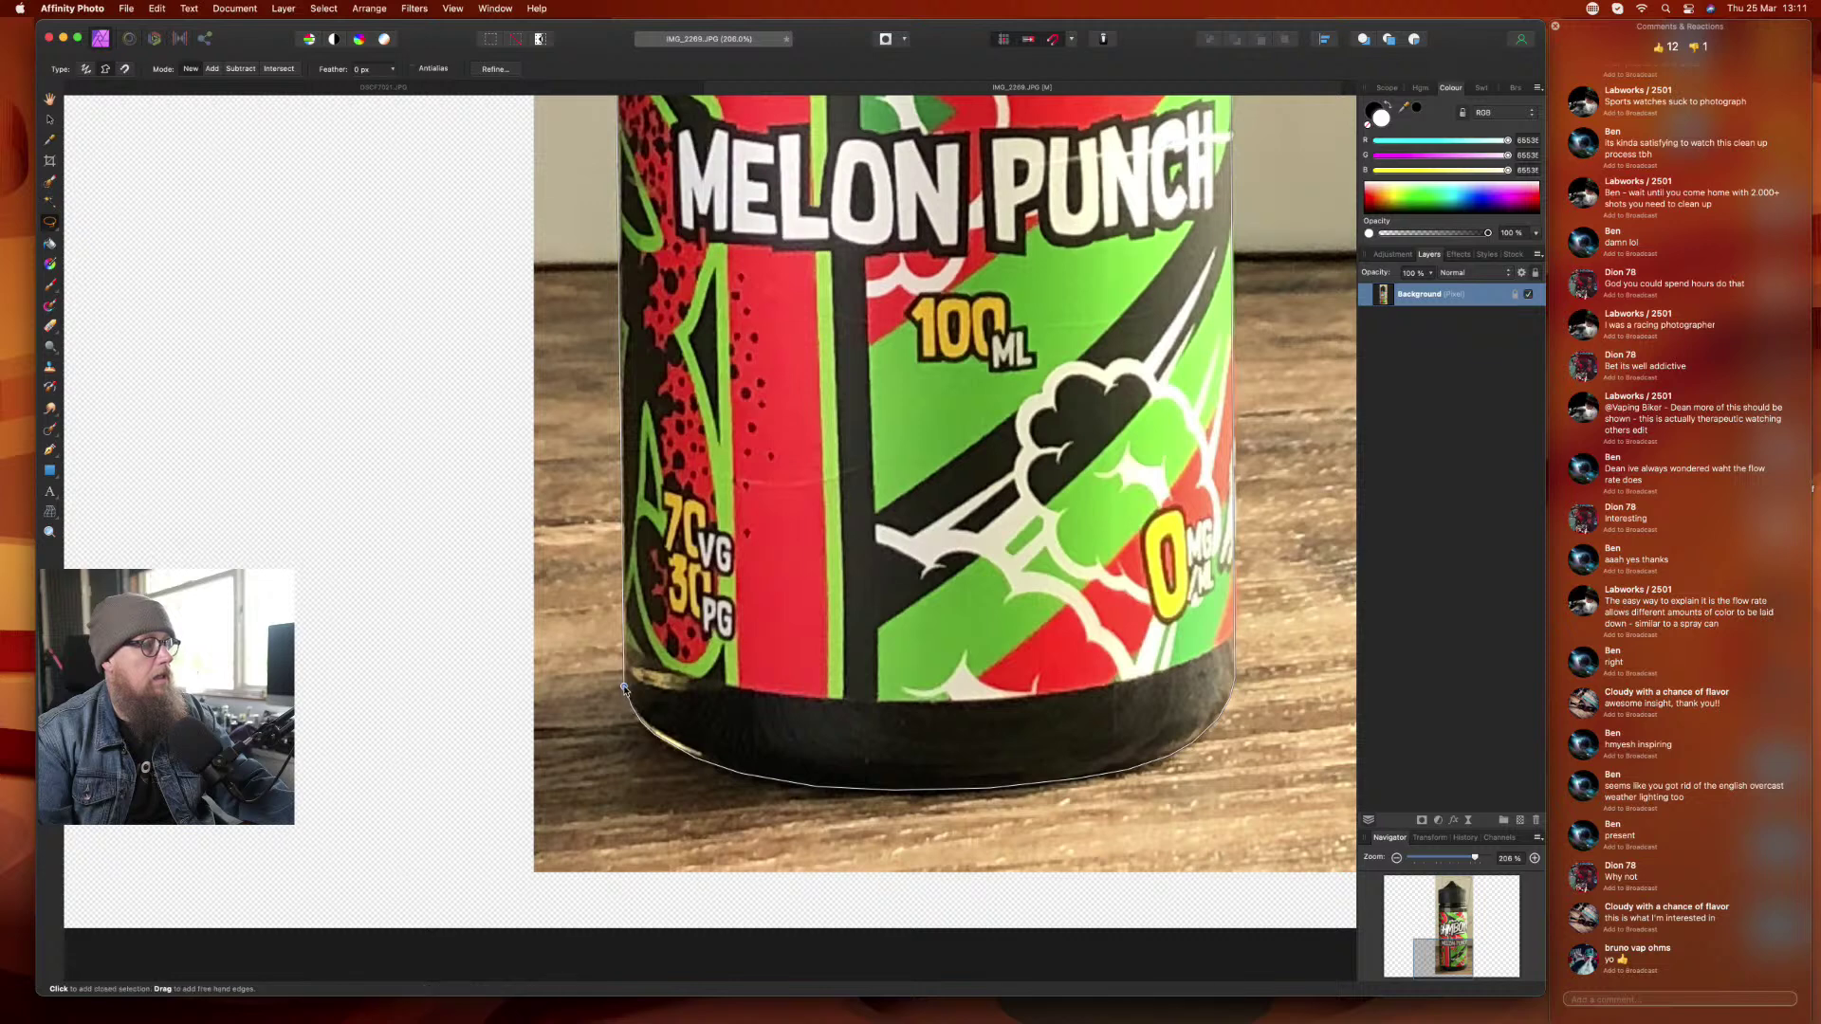
click(624, 690)
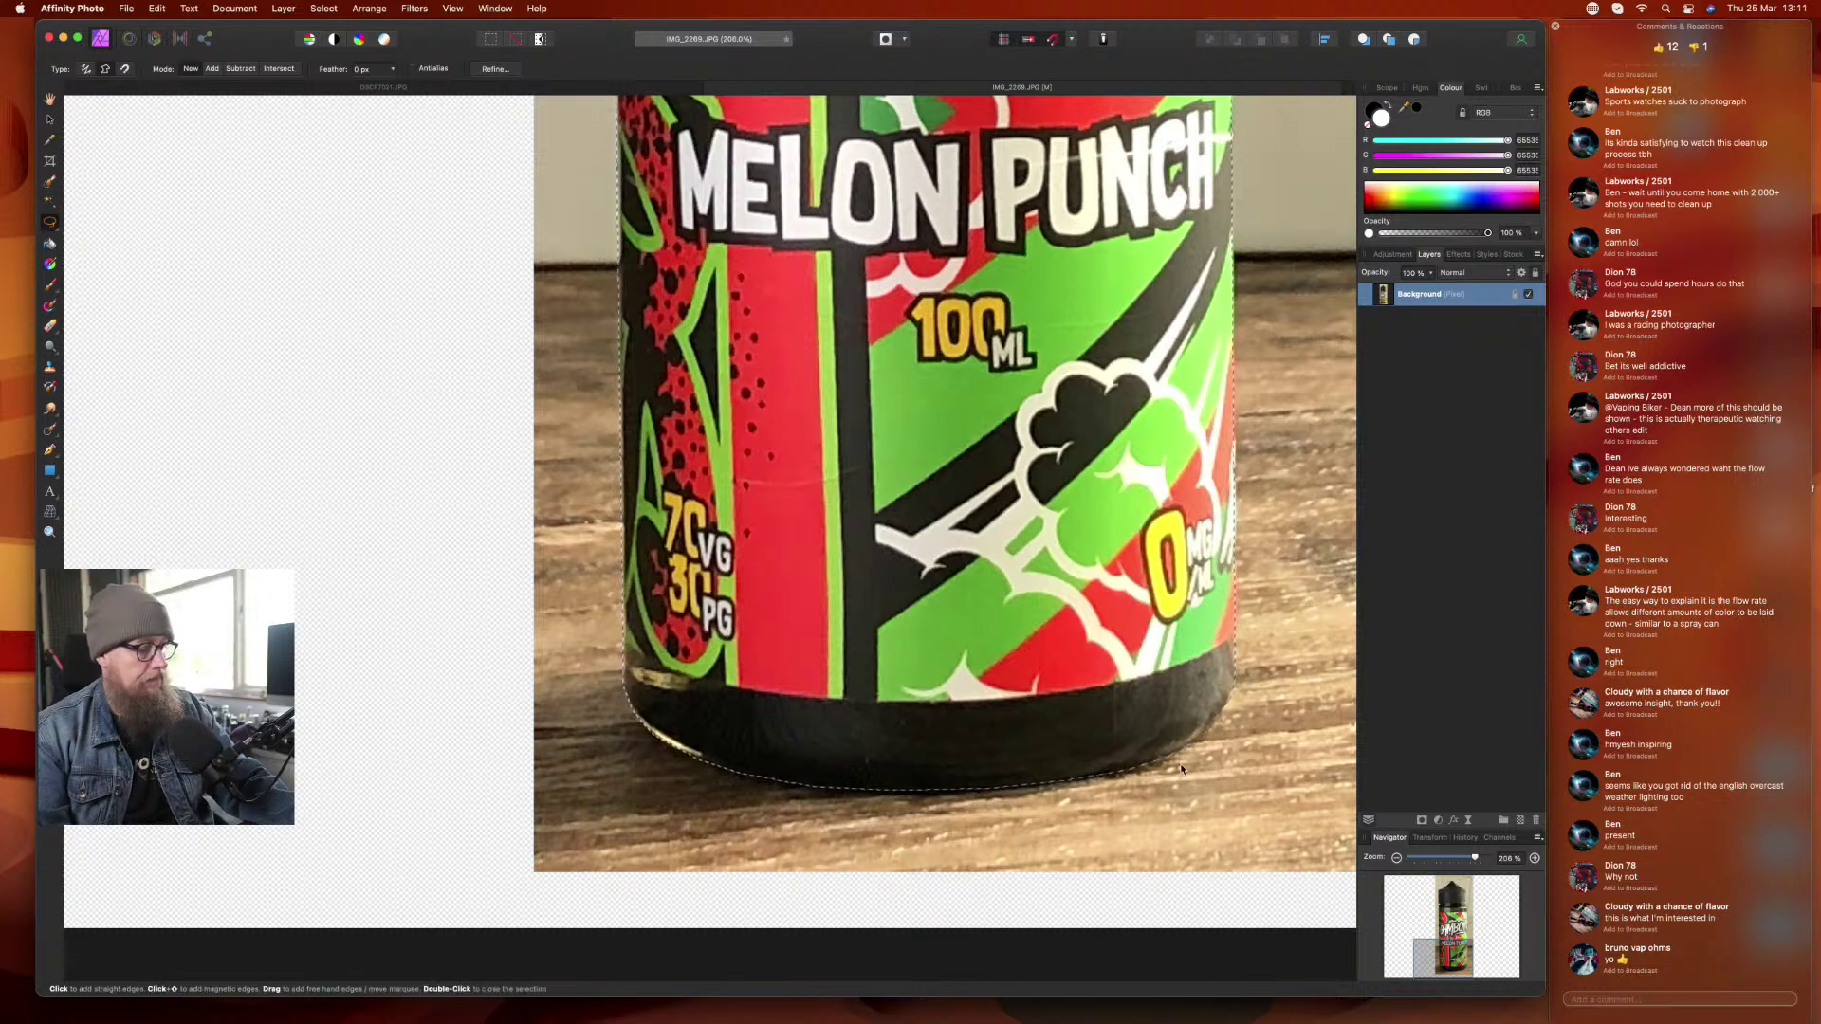
- Examine the selection outline around the whole bottle and up close along the right edge of its label
scroll(1181, 764, left, 5)
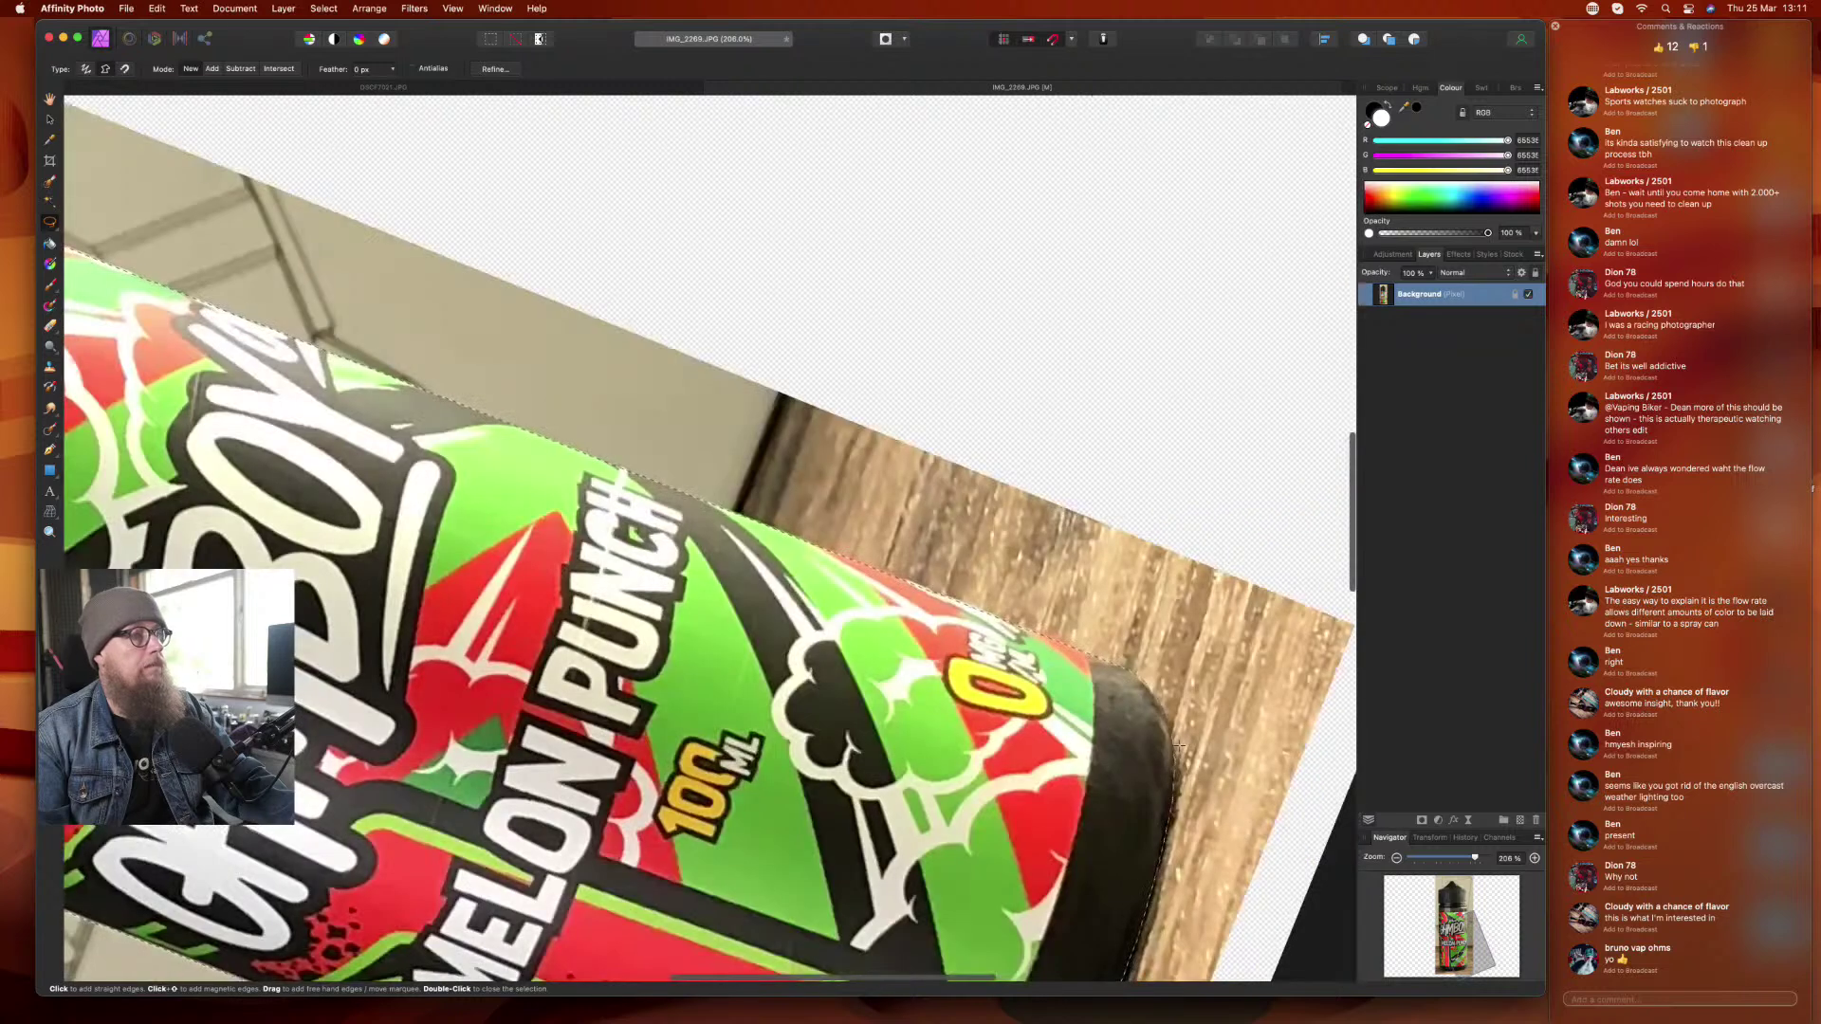
scroll(1179, 745, right, 5)
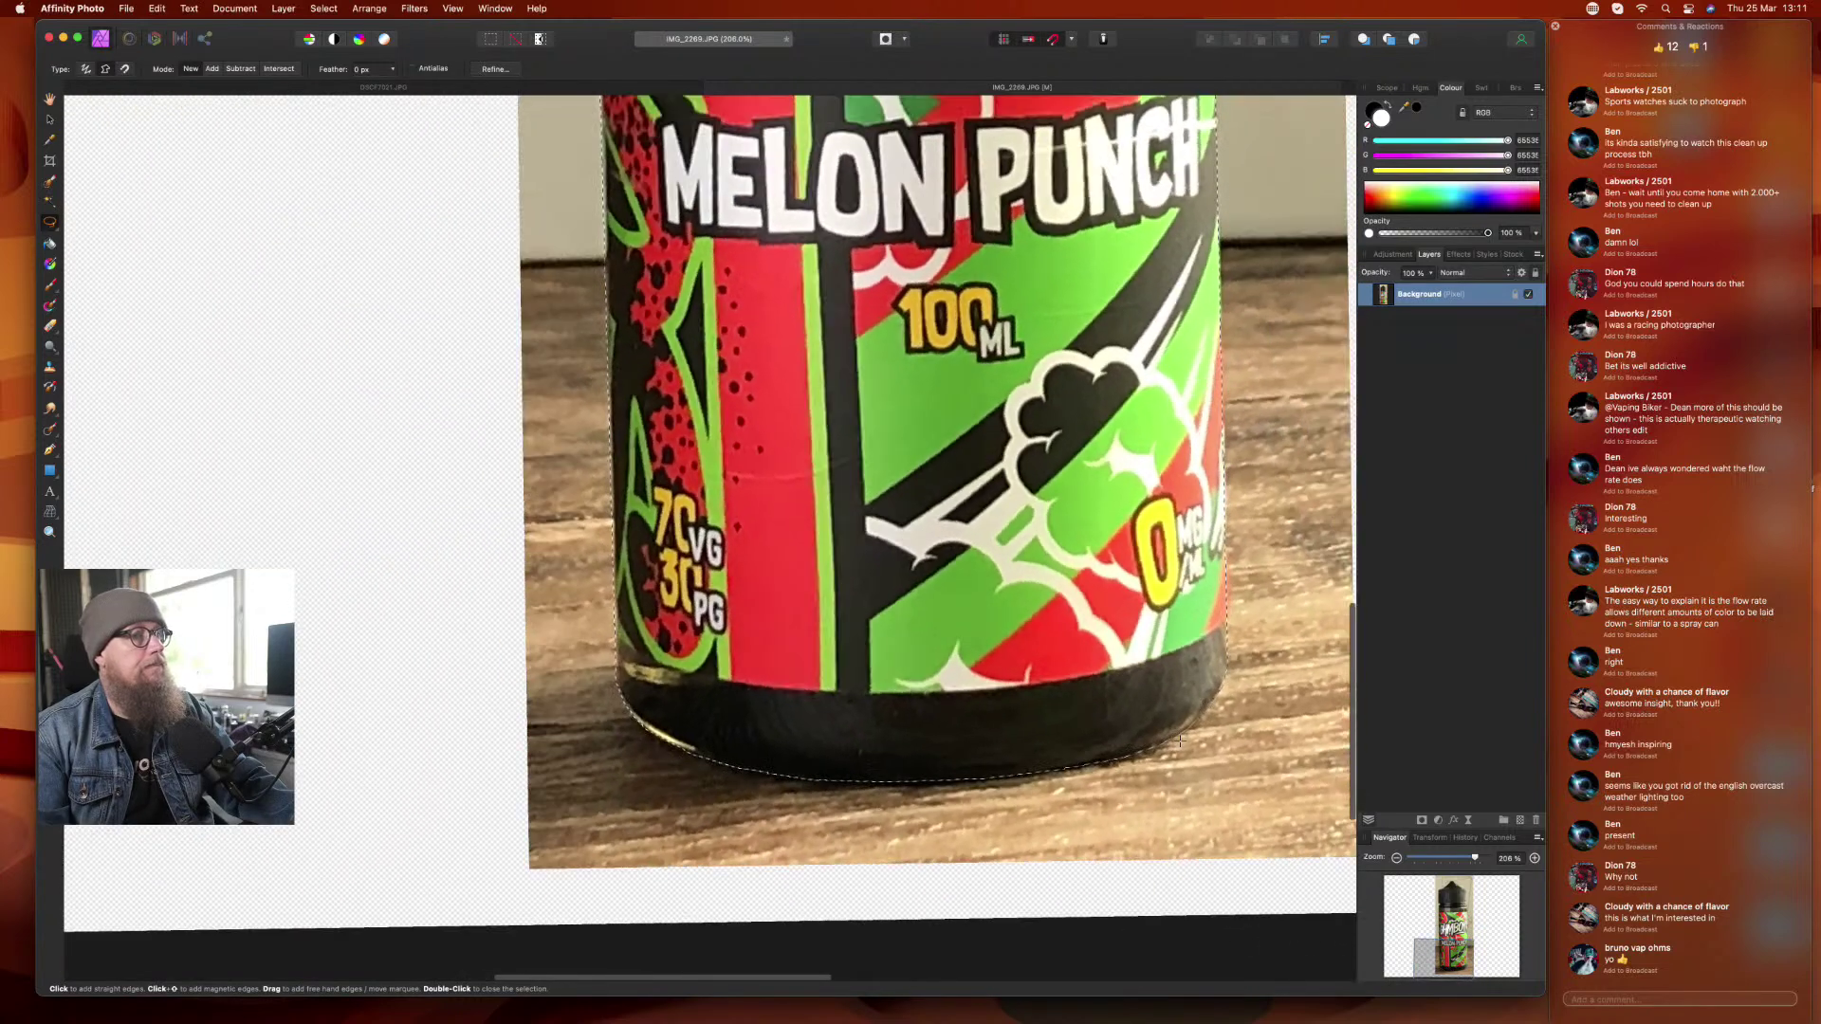
scroll(1181, 740, right, 1)
scroll(1077, 723, down, 2)
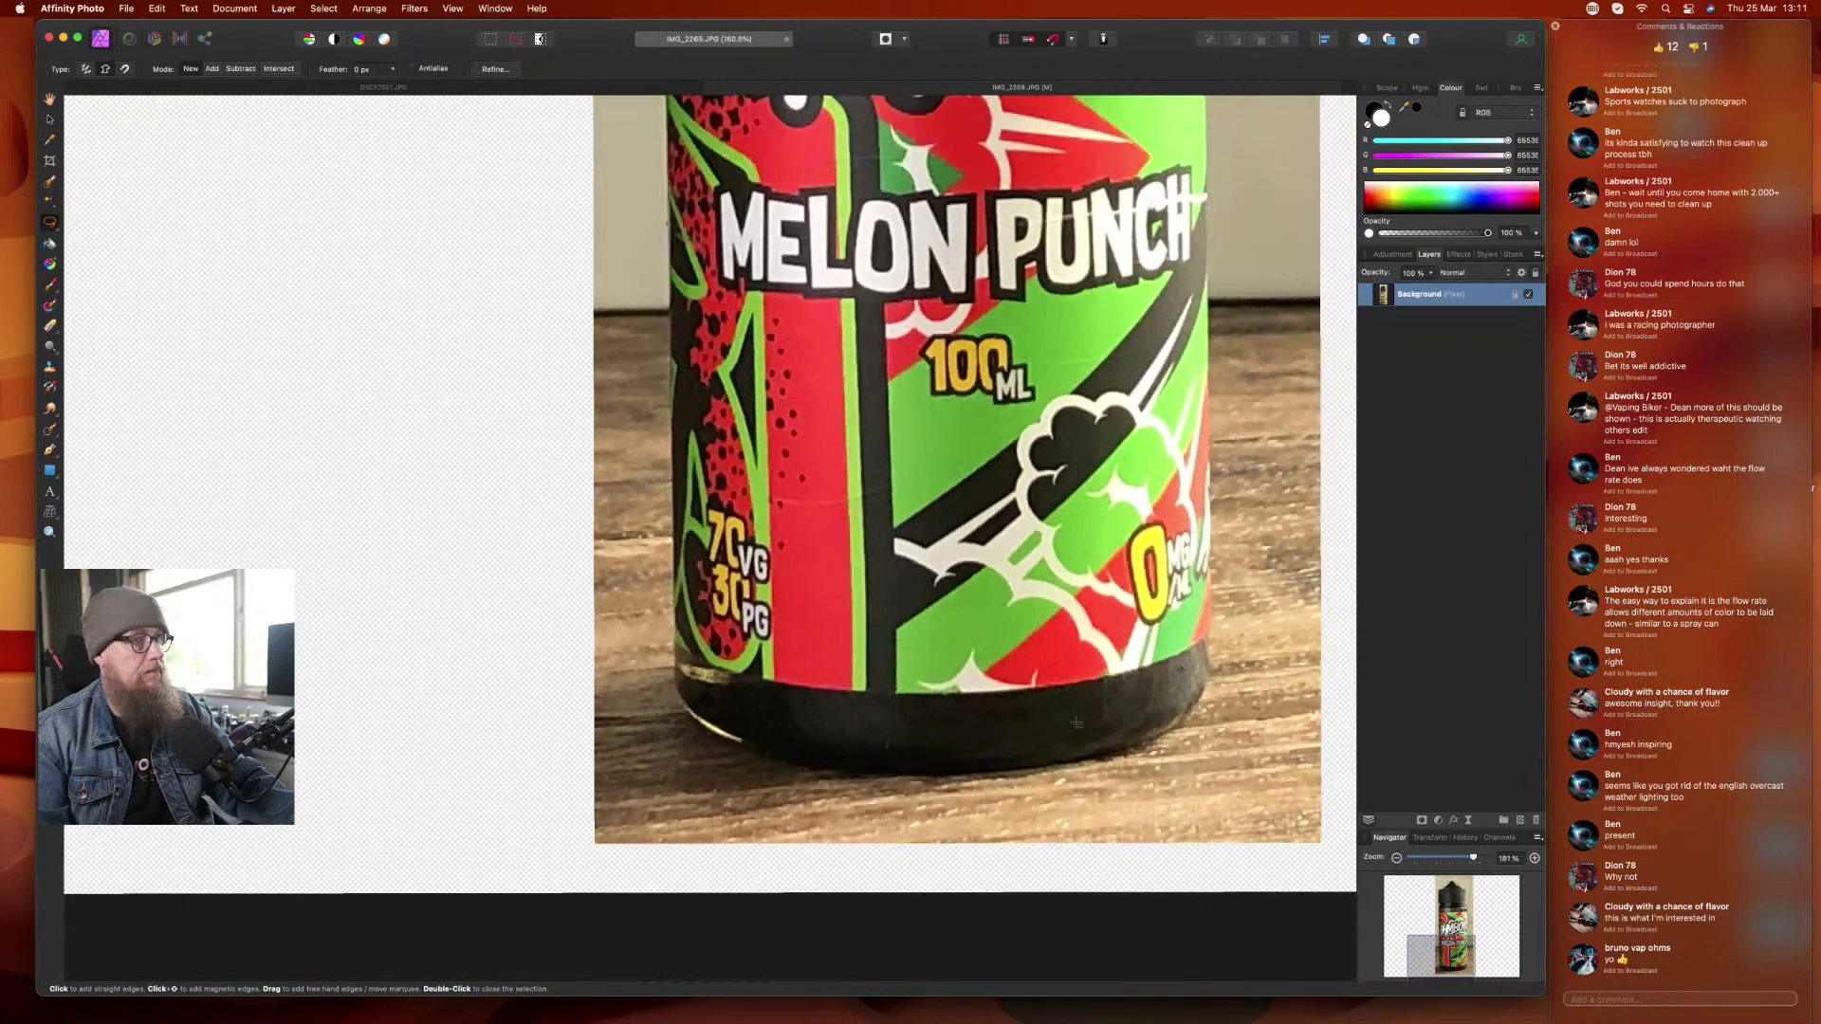
scroll(1076, 722, down, 5)
scroll(699, 532, right, 3)
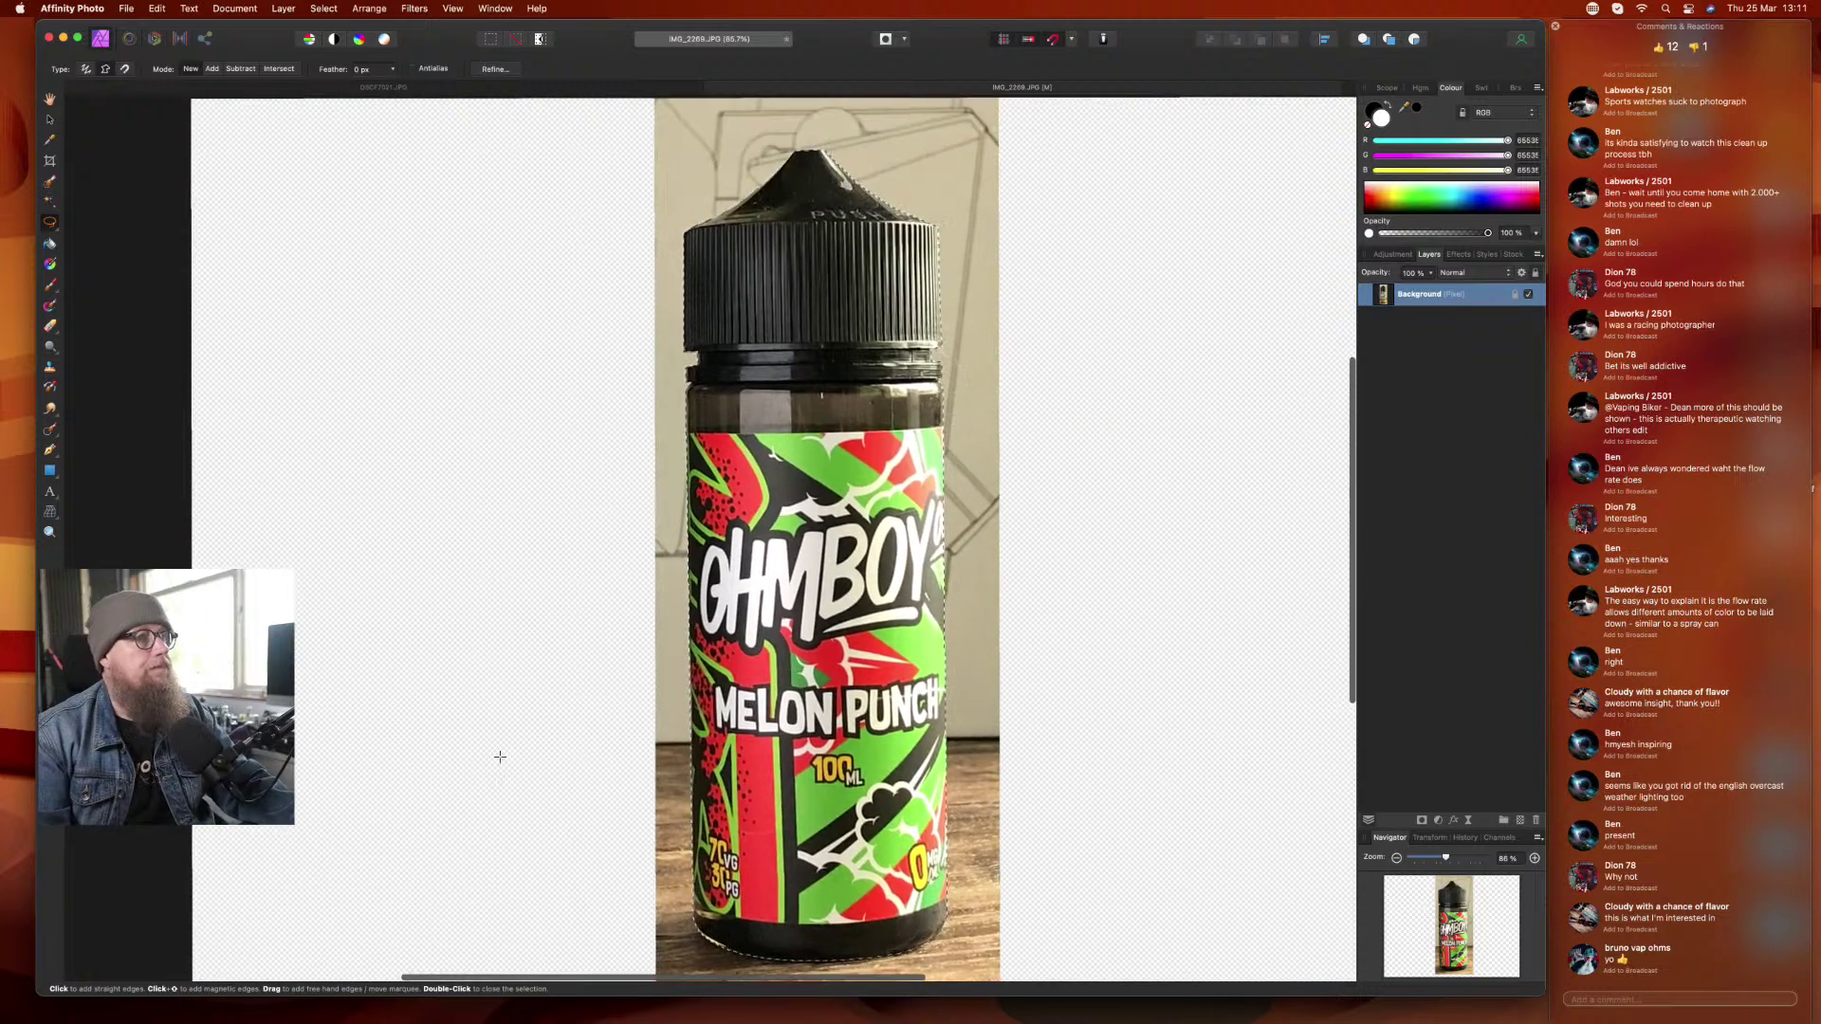
scroll(499, 756, right, 2)
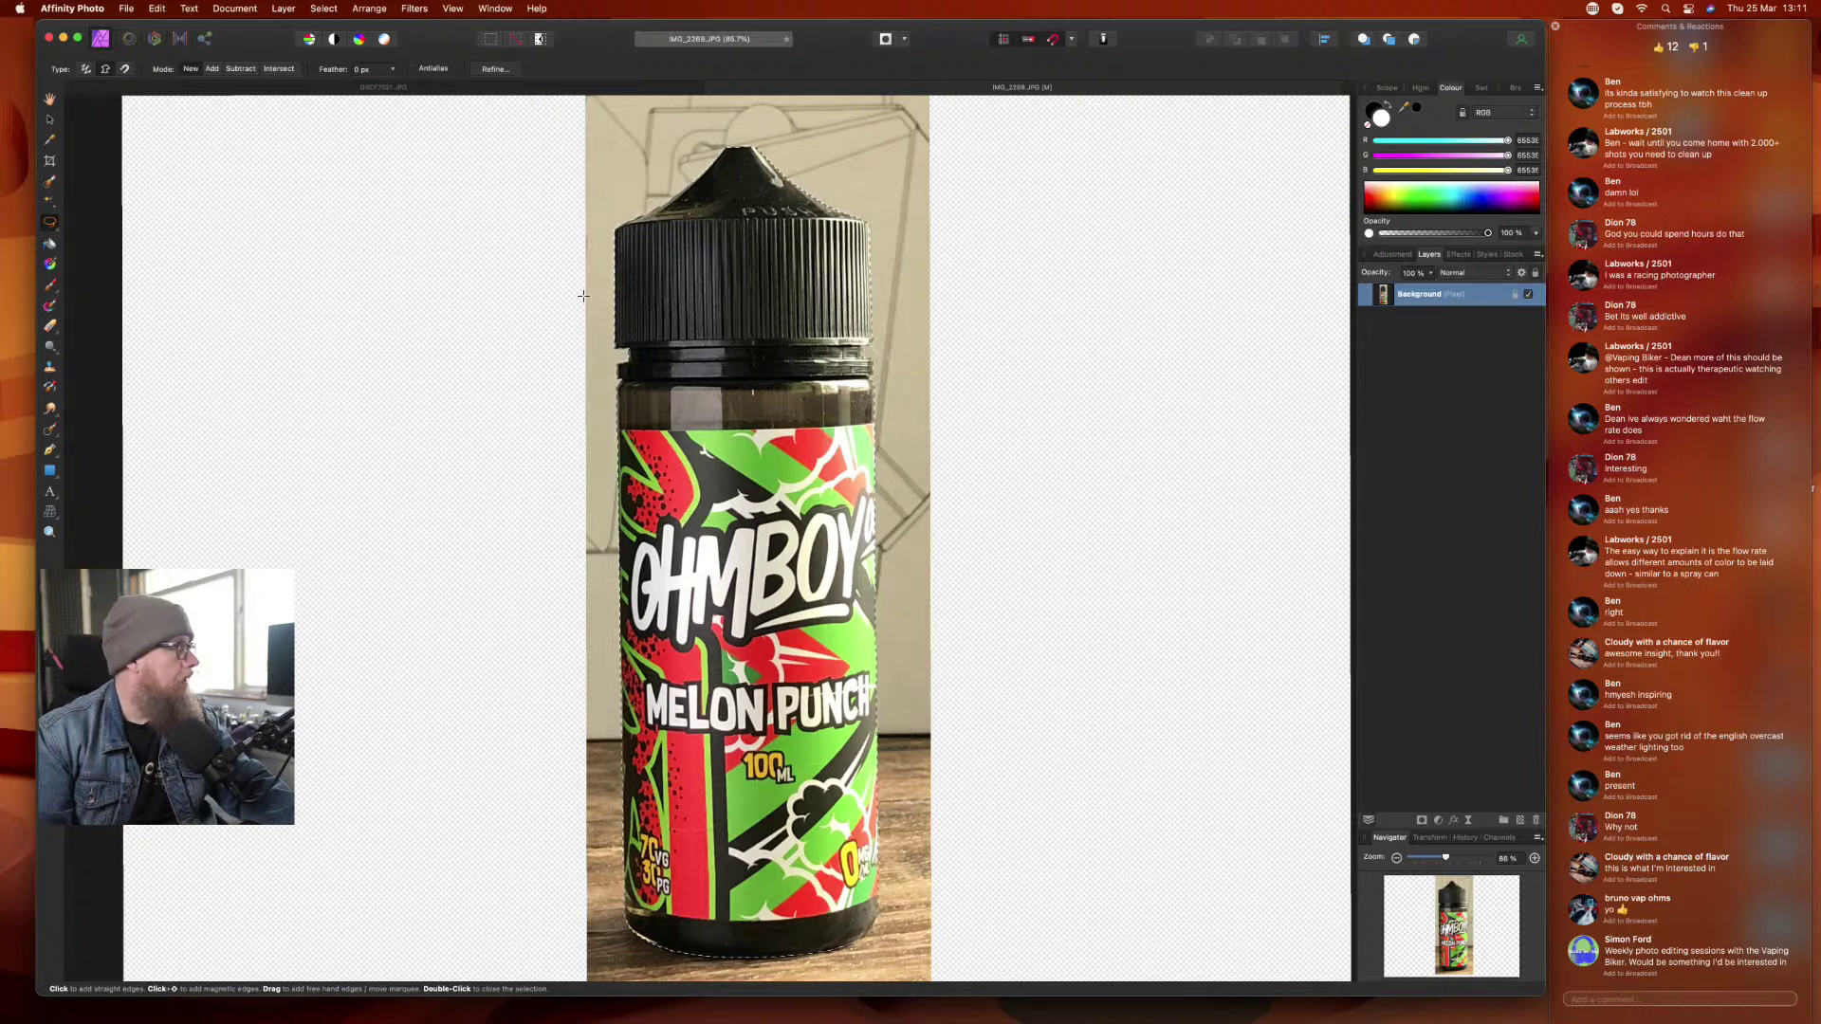
scroll(859, 573, up, 2)
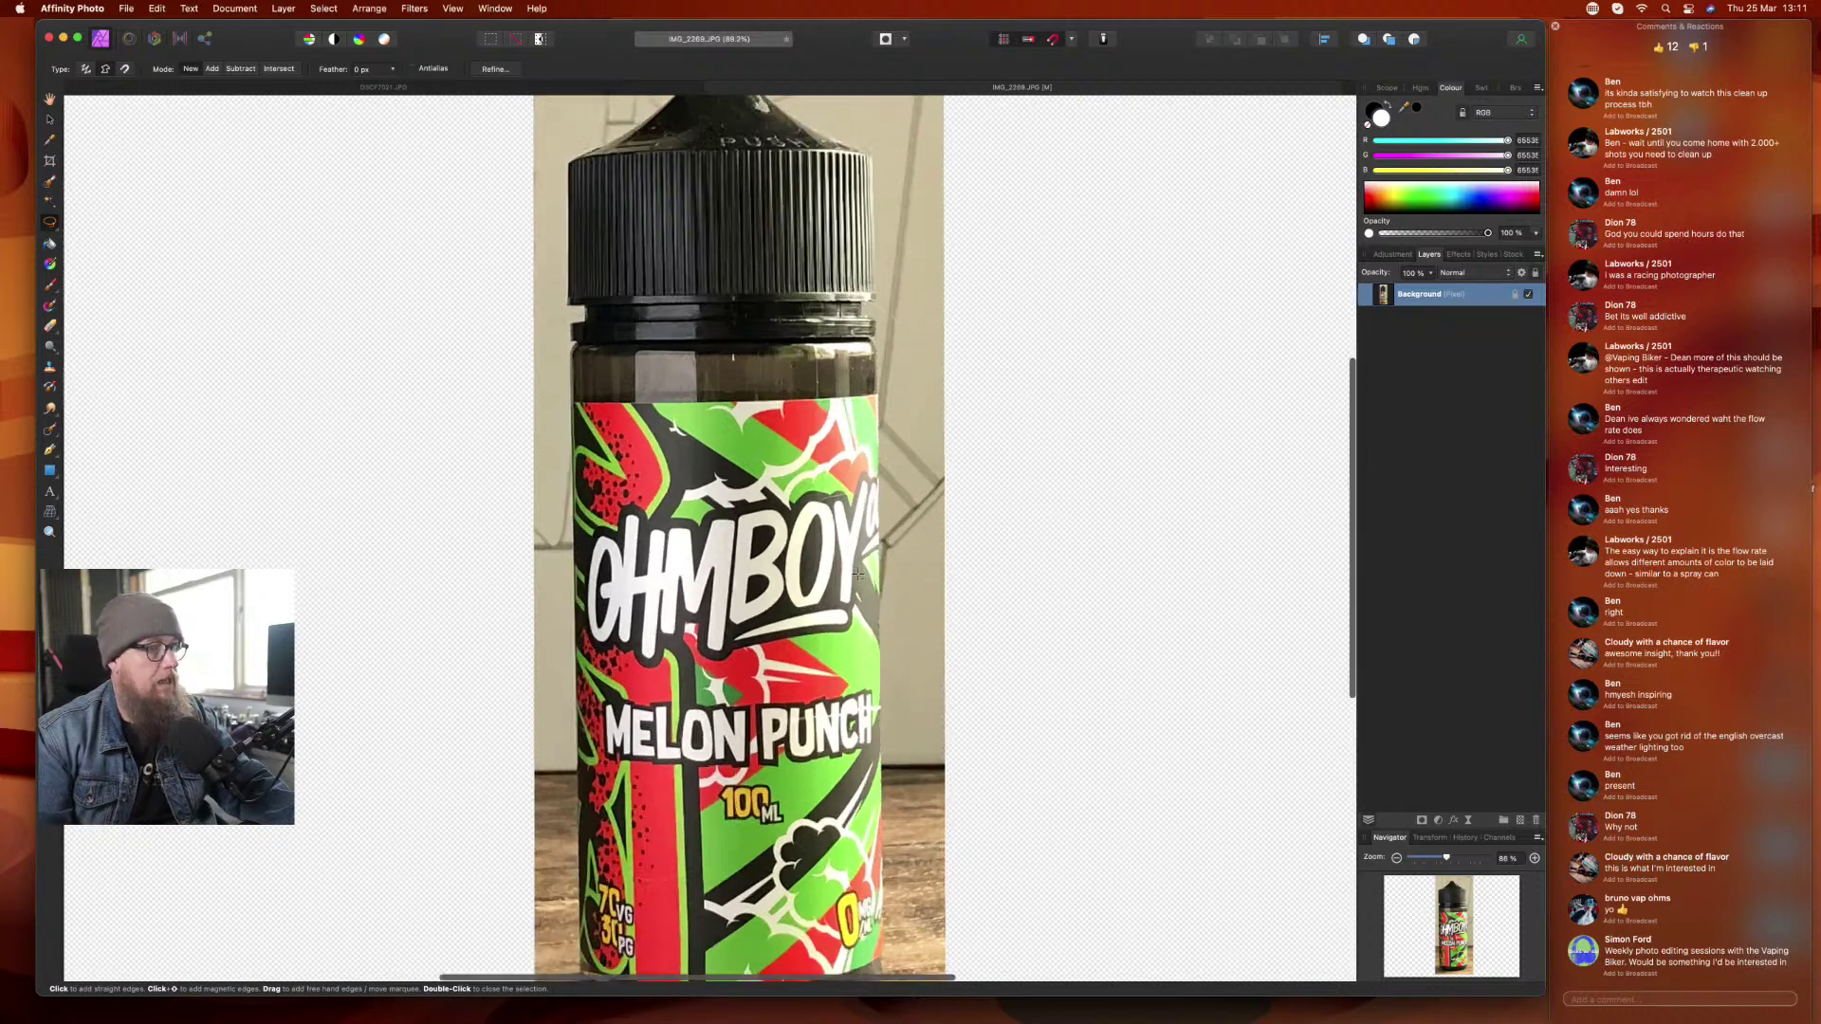
scroll(858, 573, up, 5)
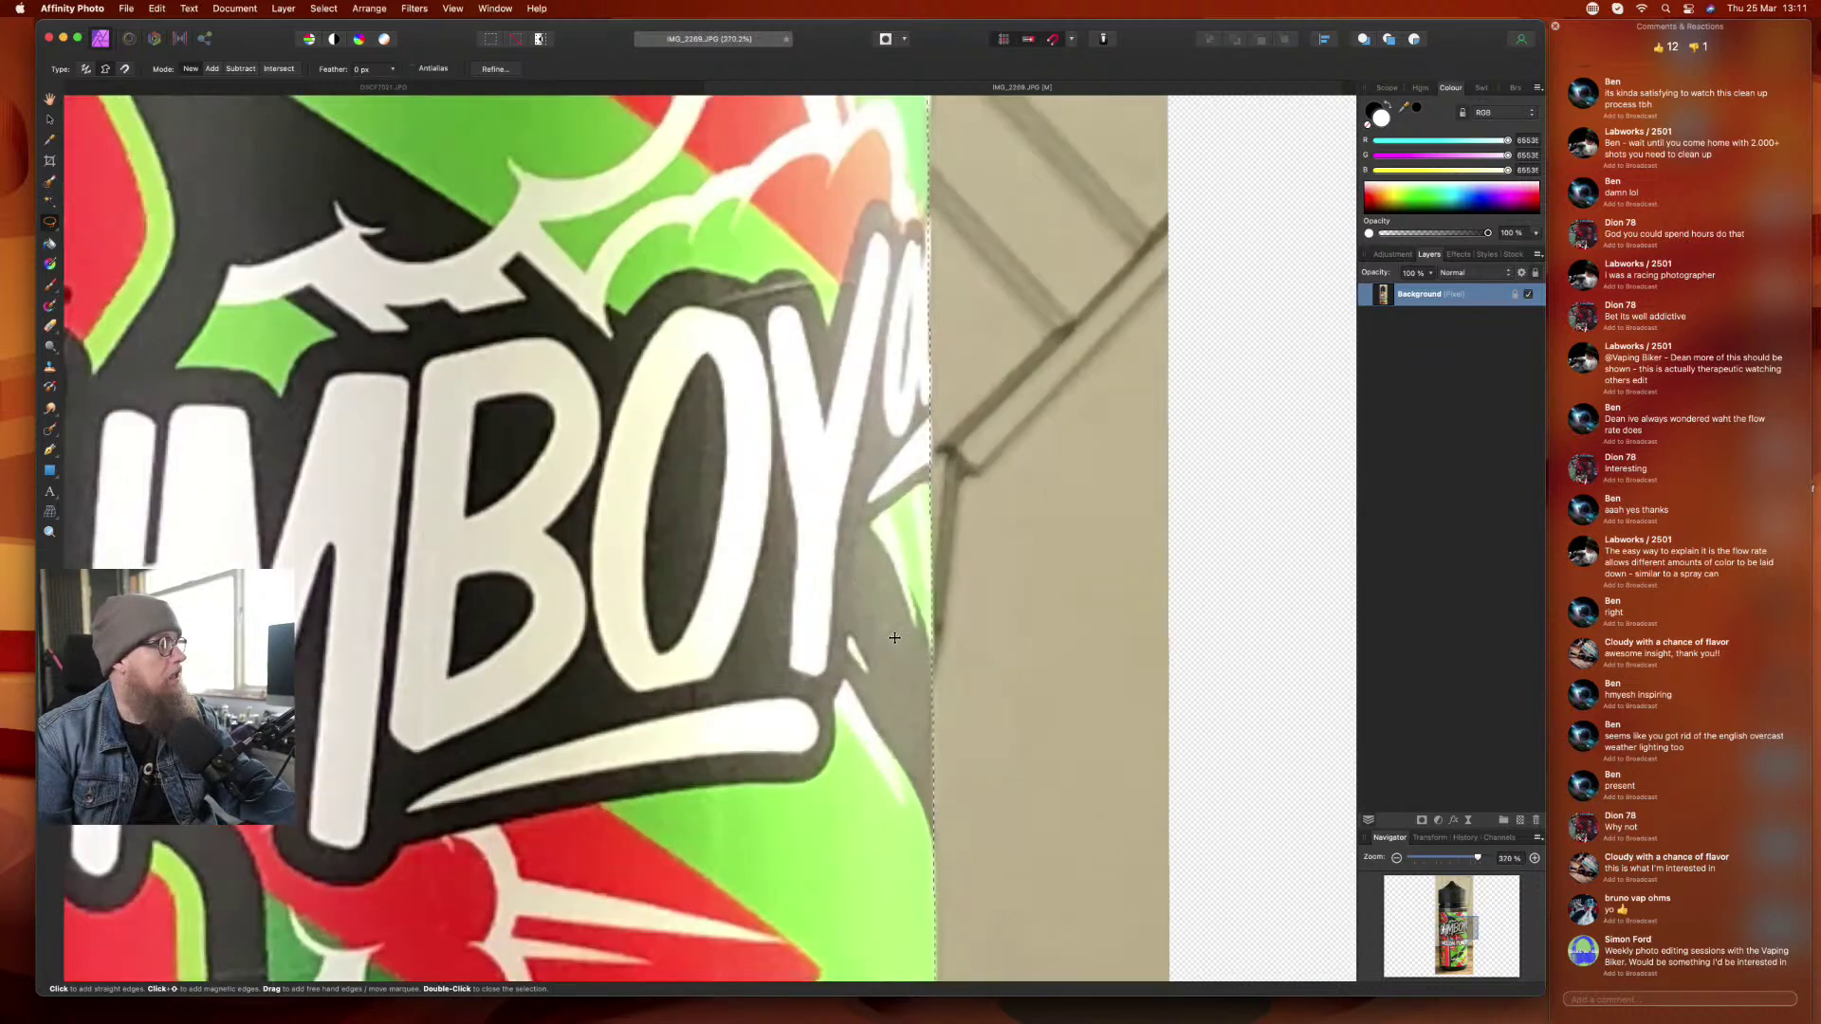
scroll(765, 574, down, 5)
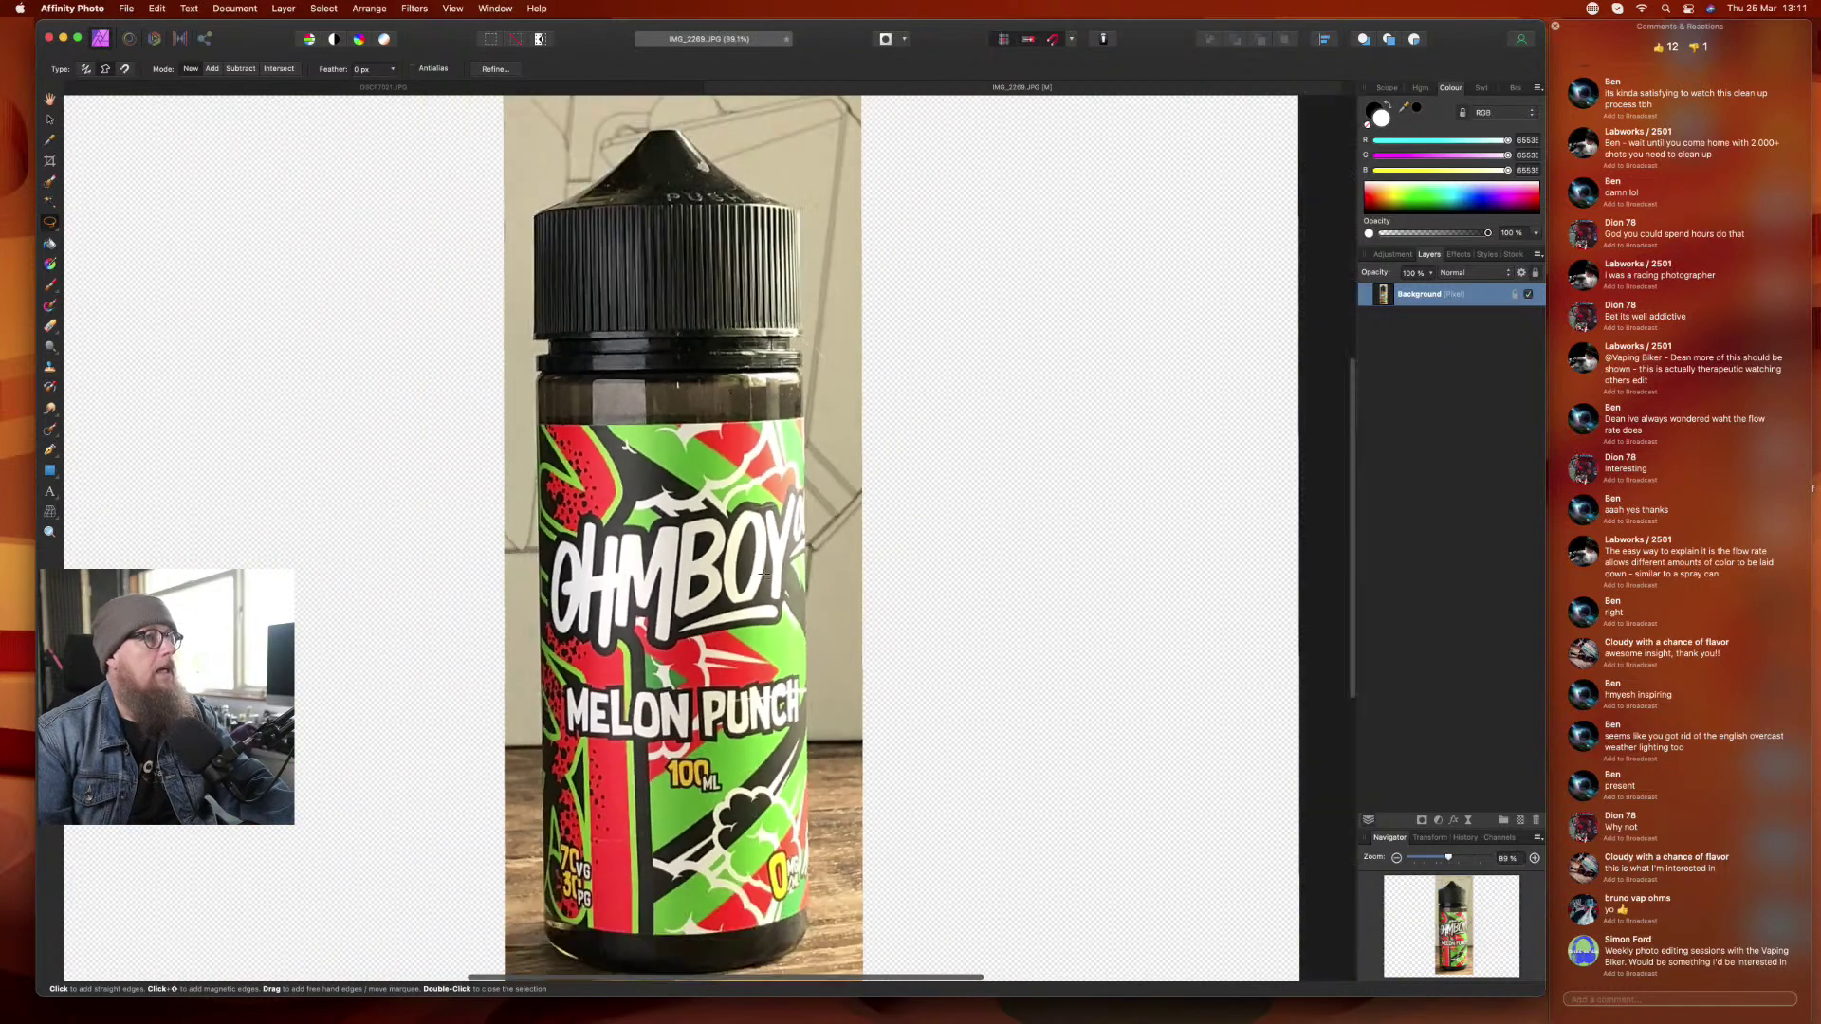
- Refine the bottle selection with matte edges and a 10% border width, outputting it as a selection
scroll(765, 574, down, 1)
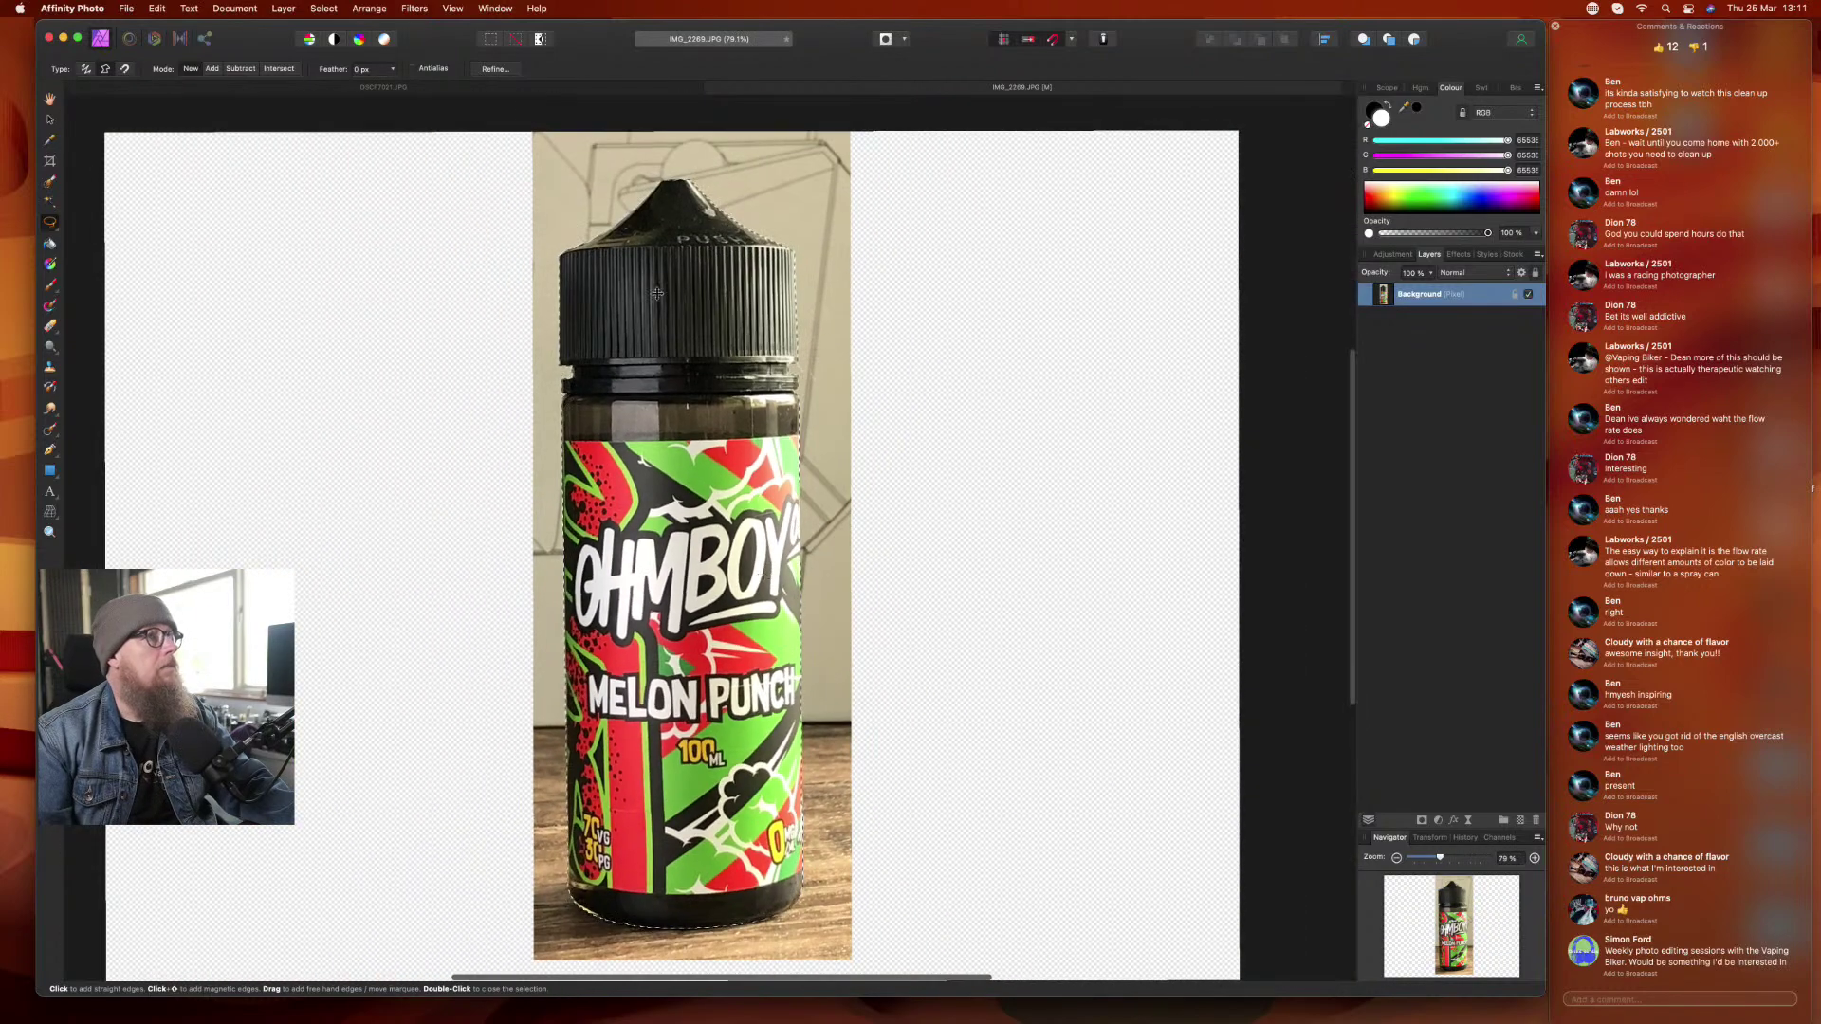
click(494, 69)
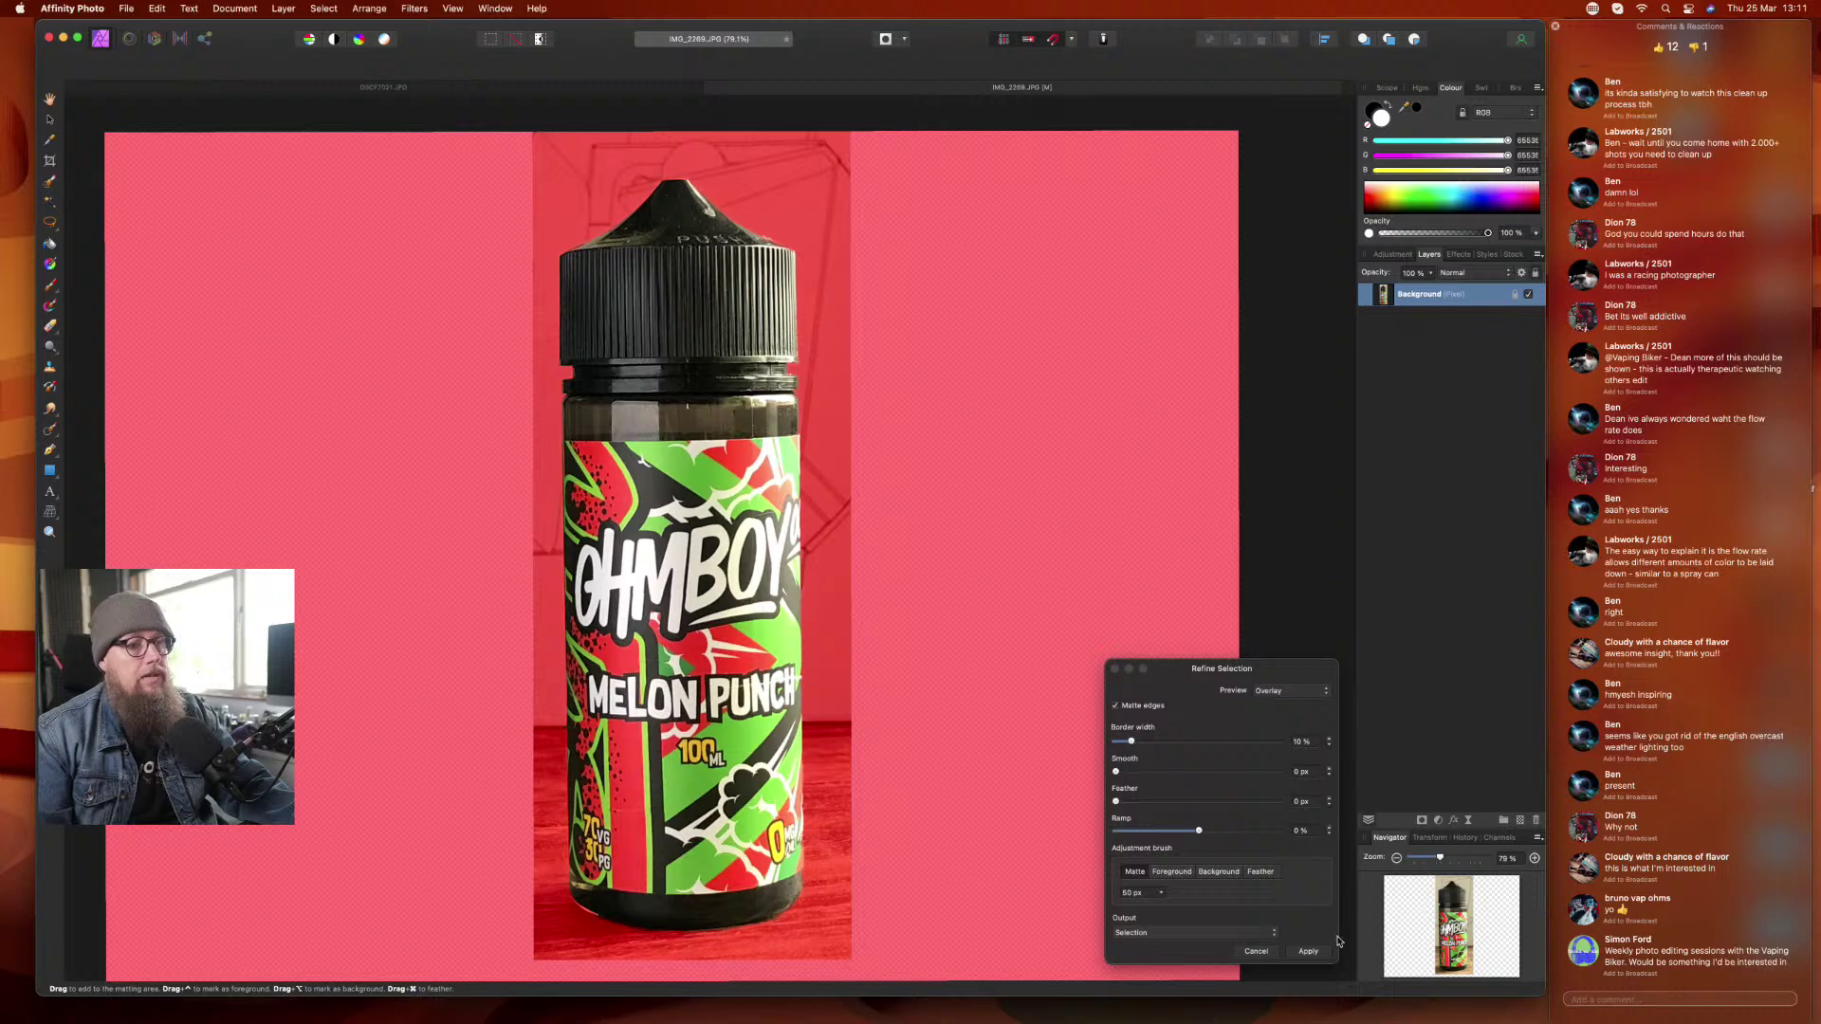
click(1309, 953)
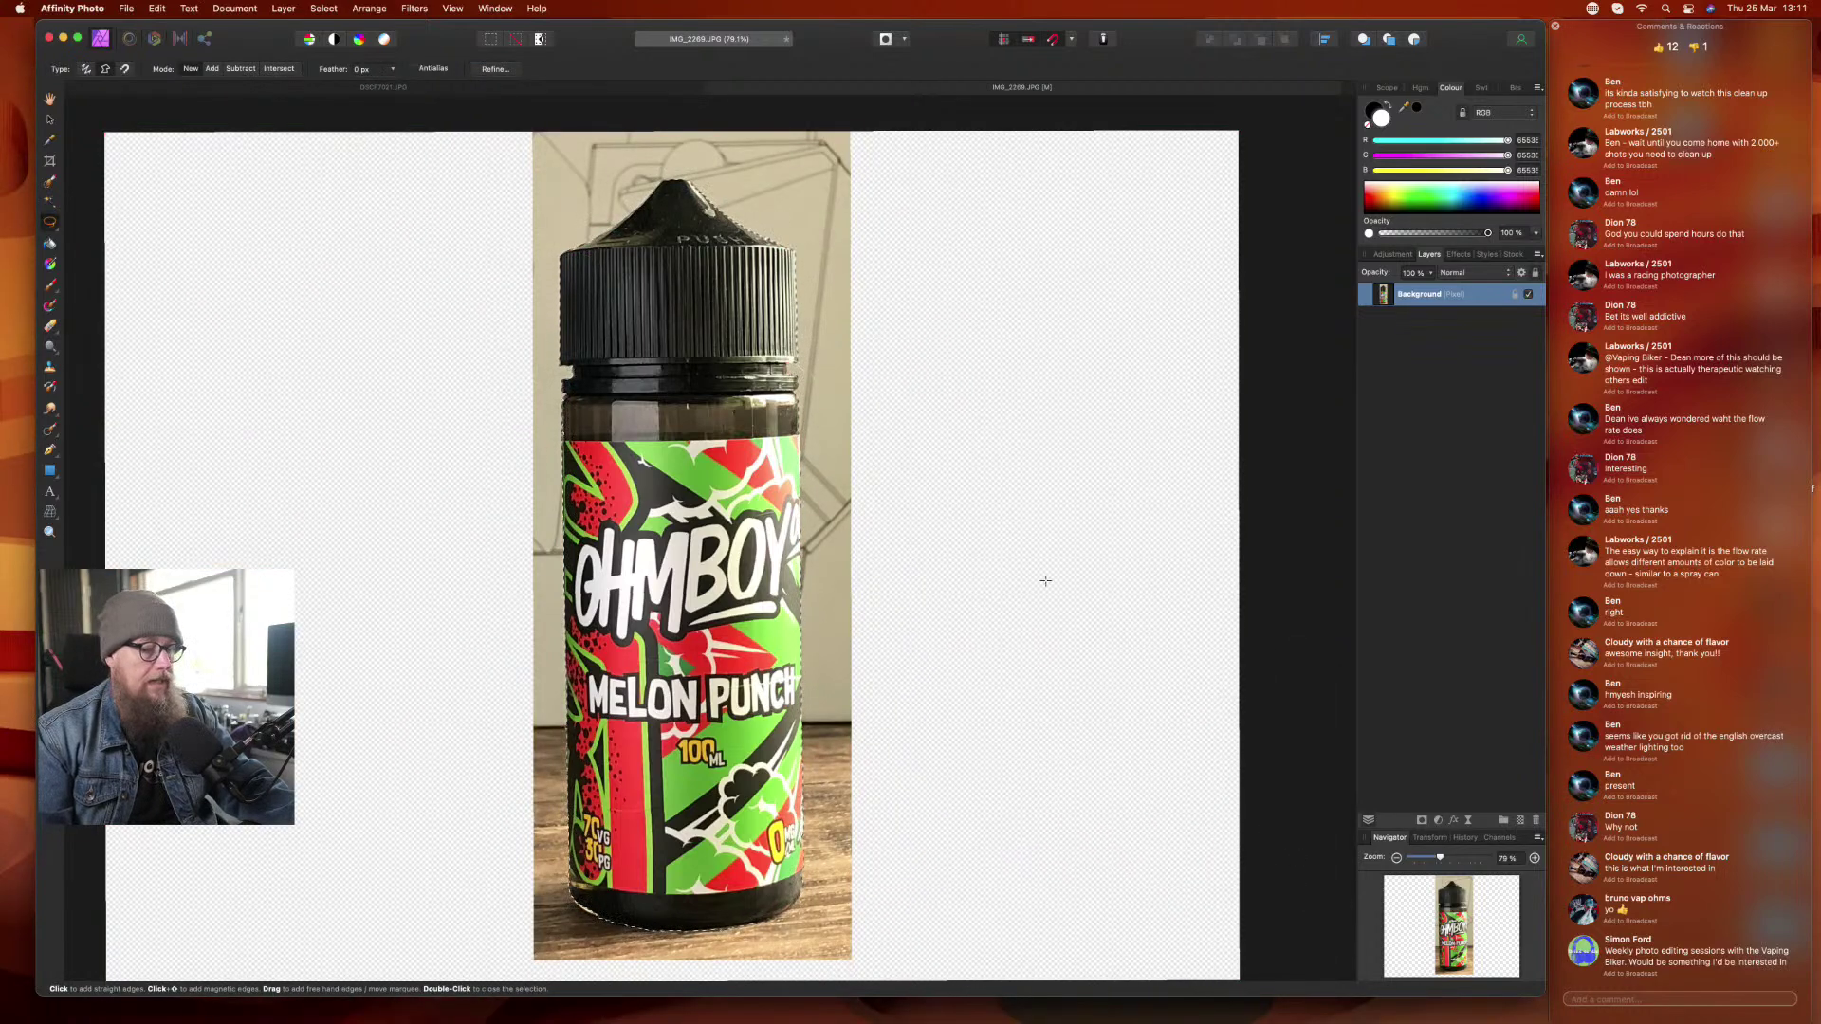
- Invert the pixel selection, delete the wall and wooden table around the bottle, and deselect
key(Delete)
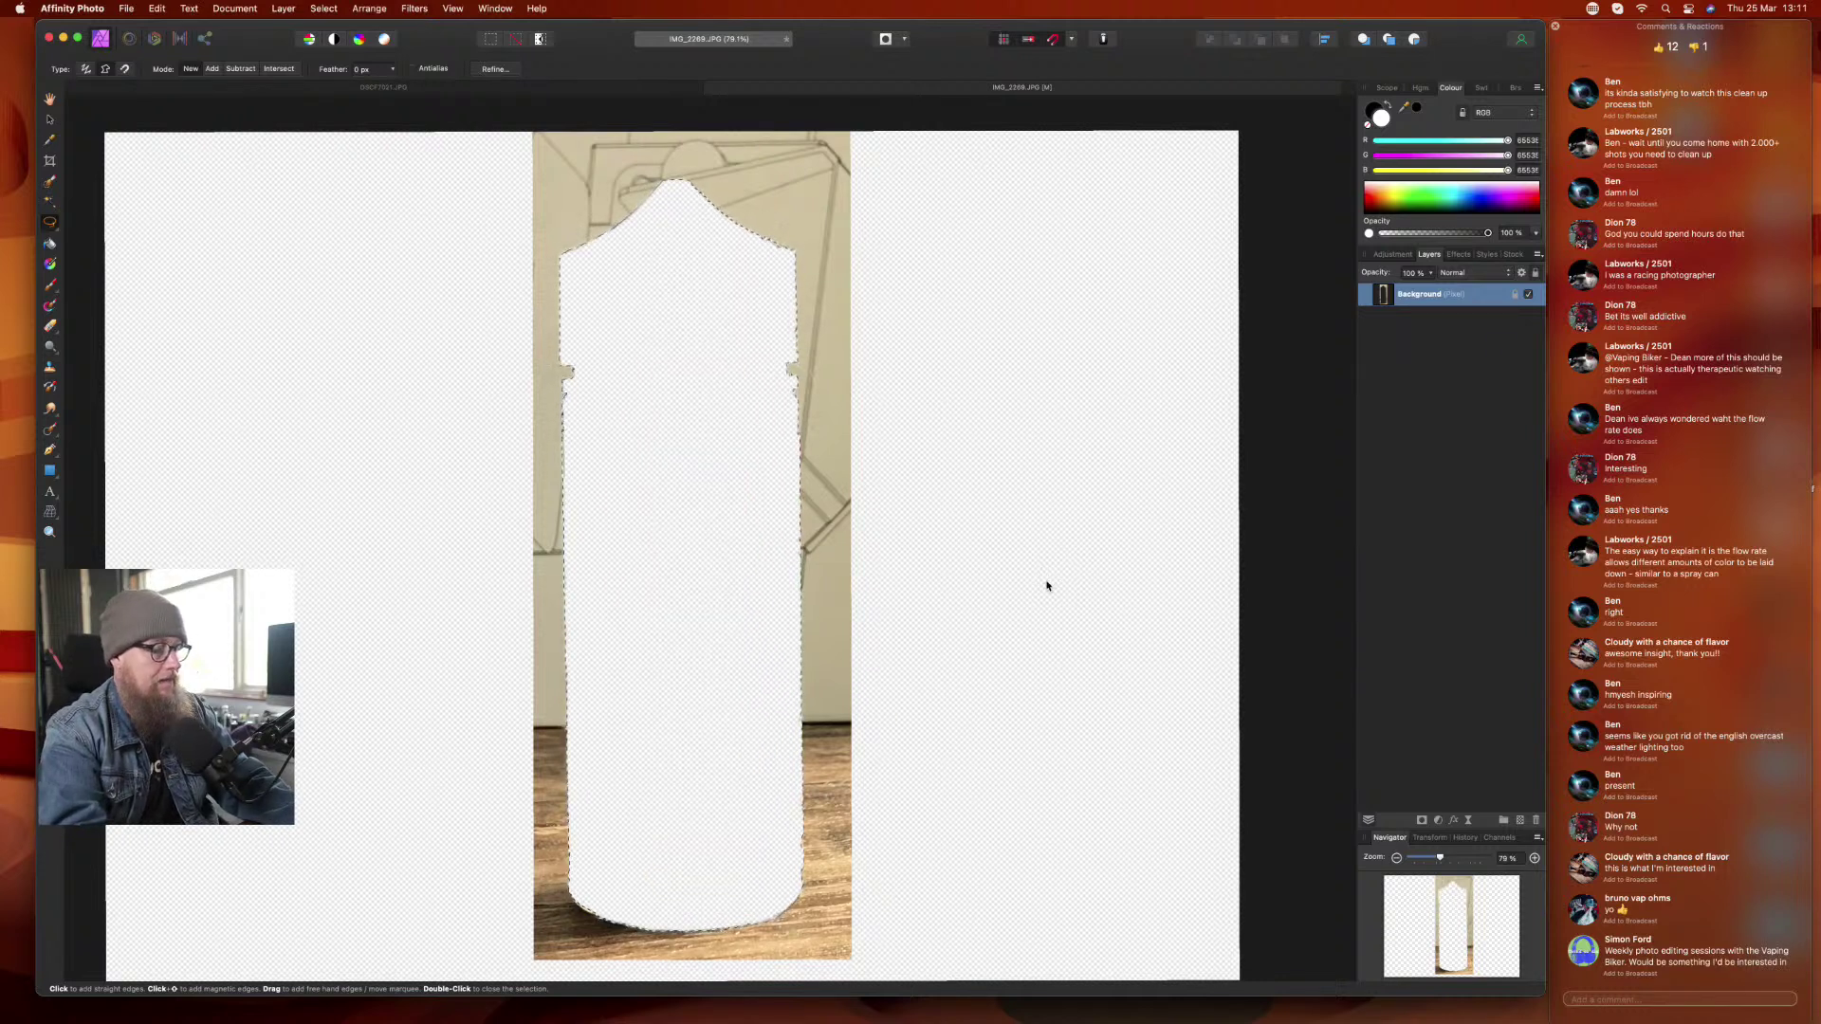
key(super+z)
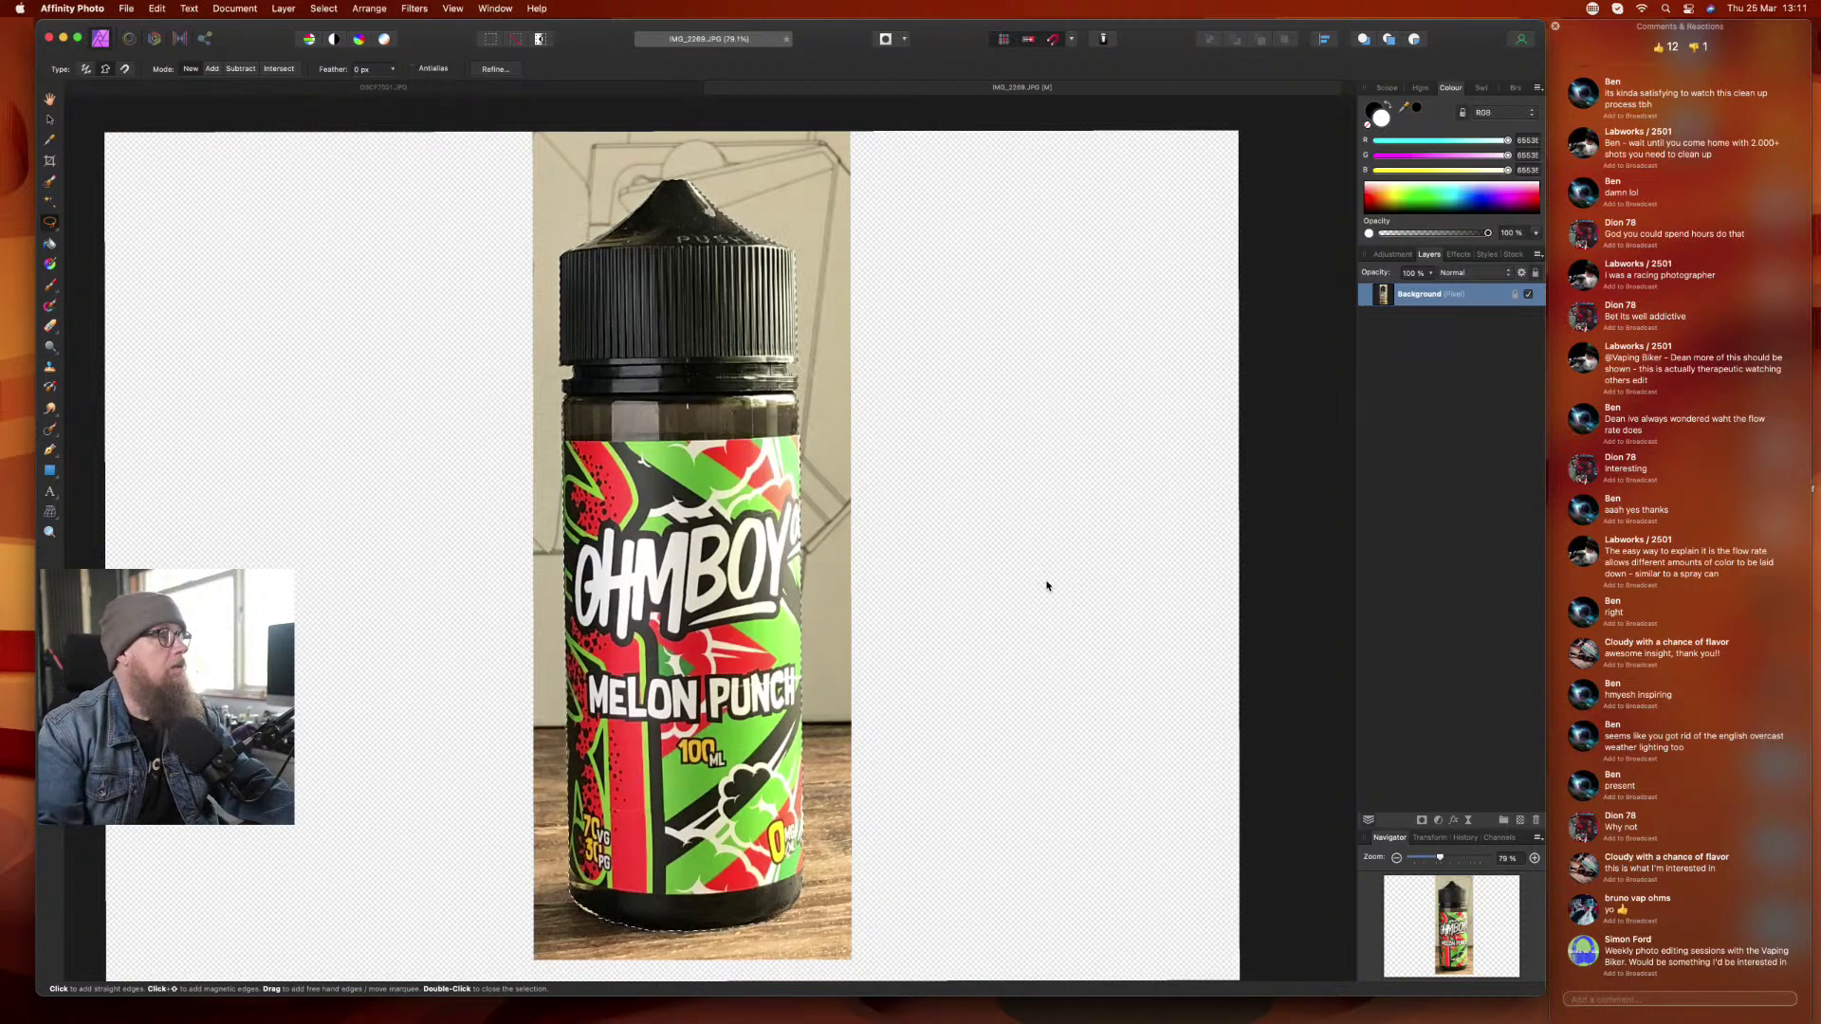
click(321, 9)
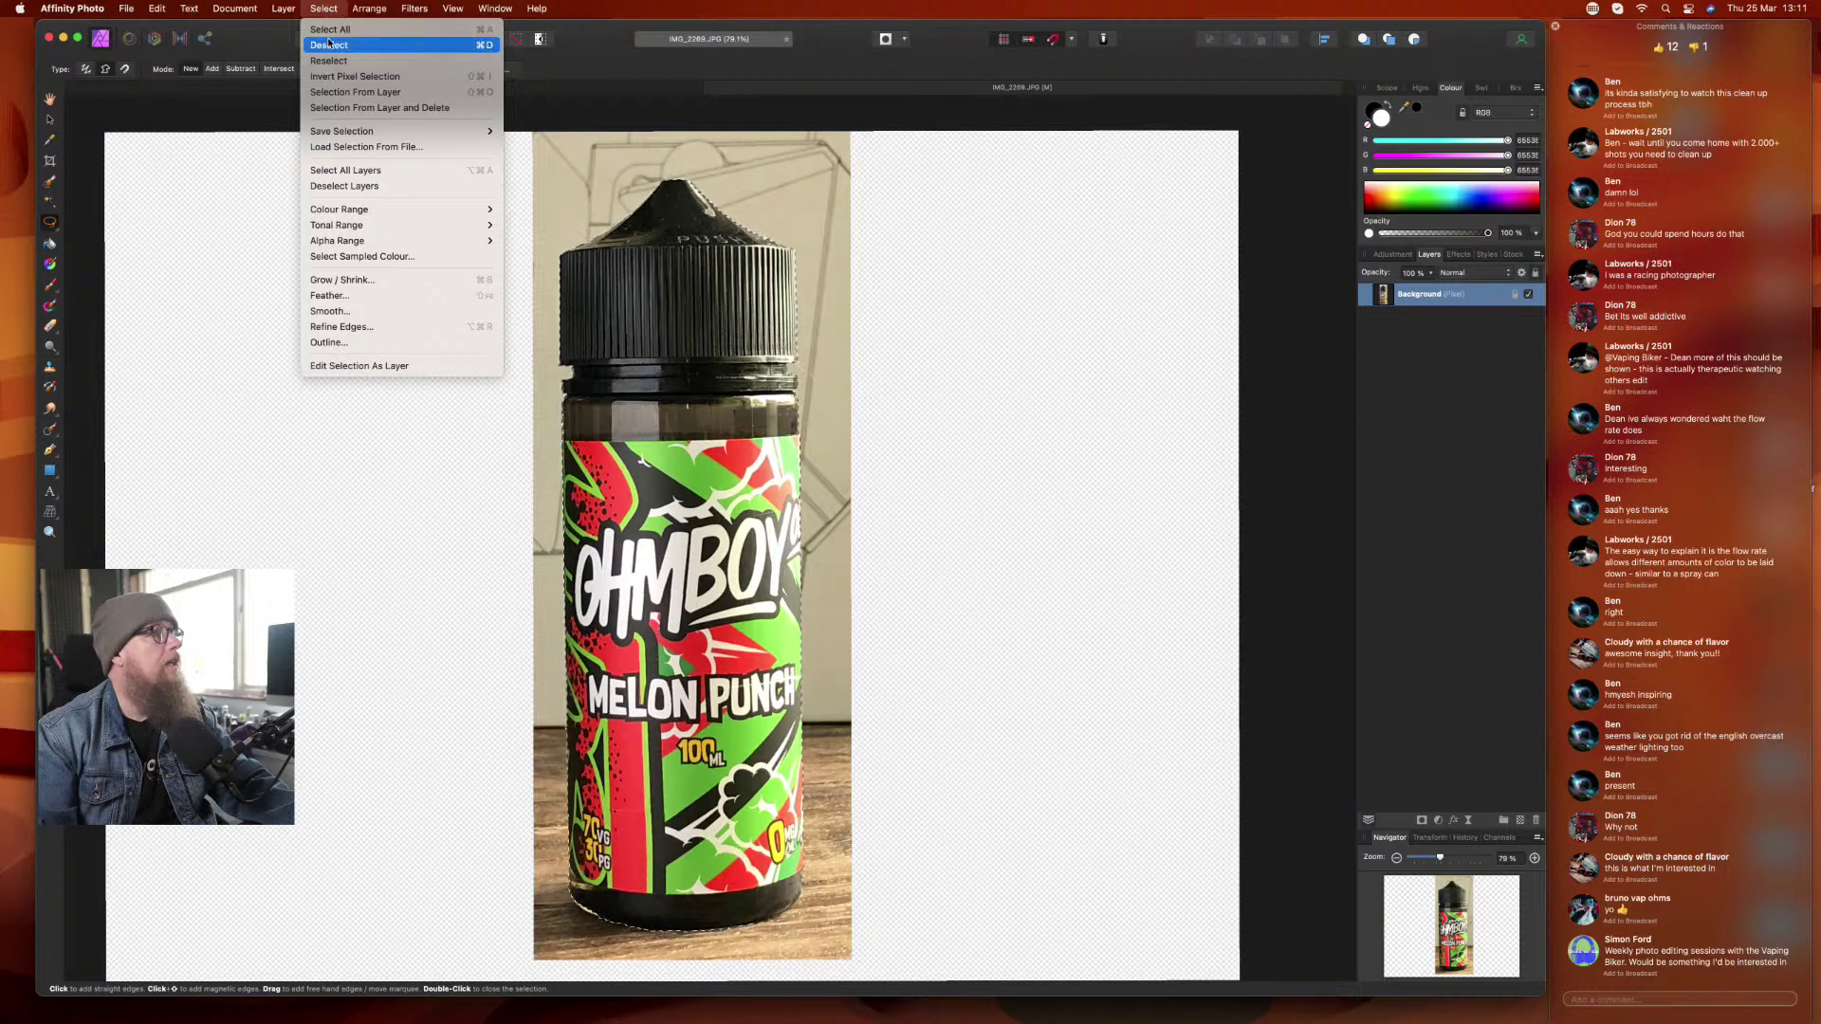
click(339, 77)
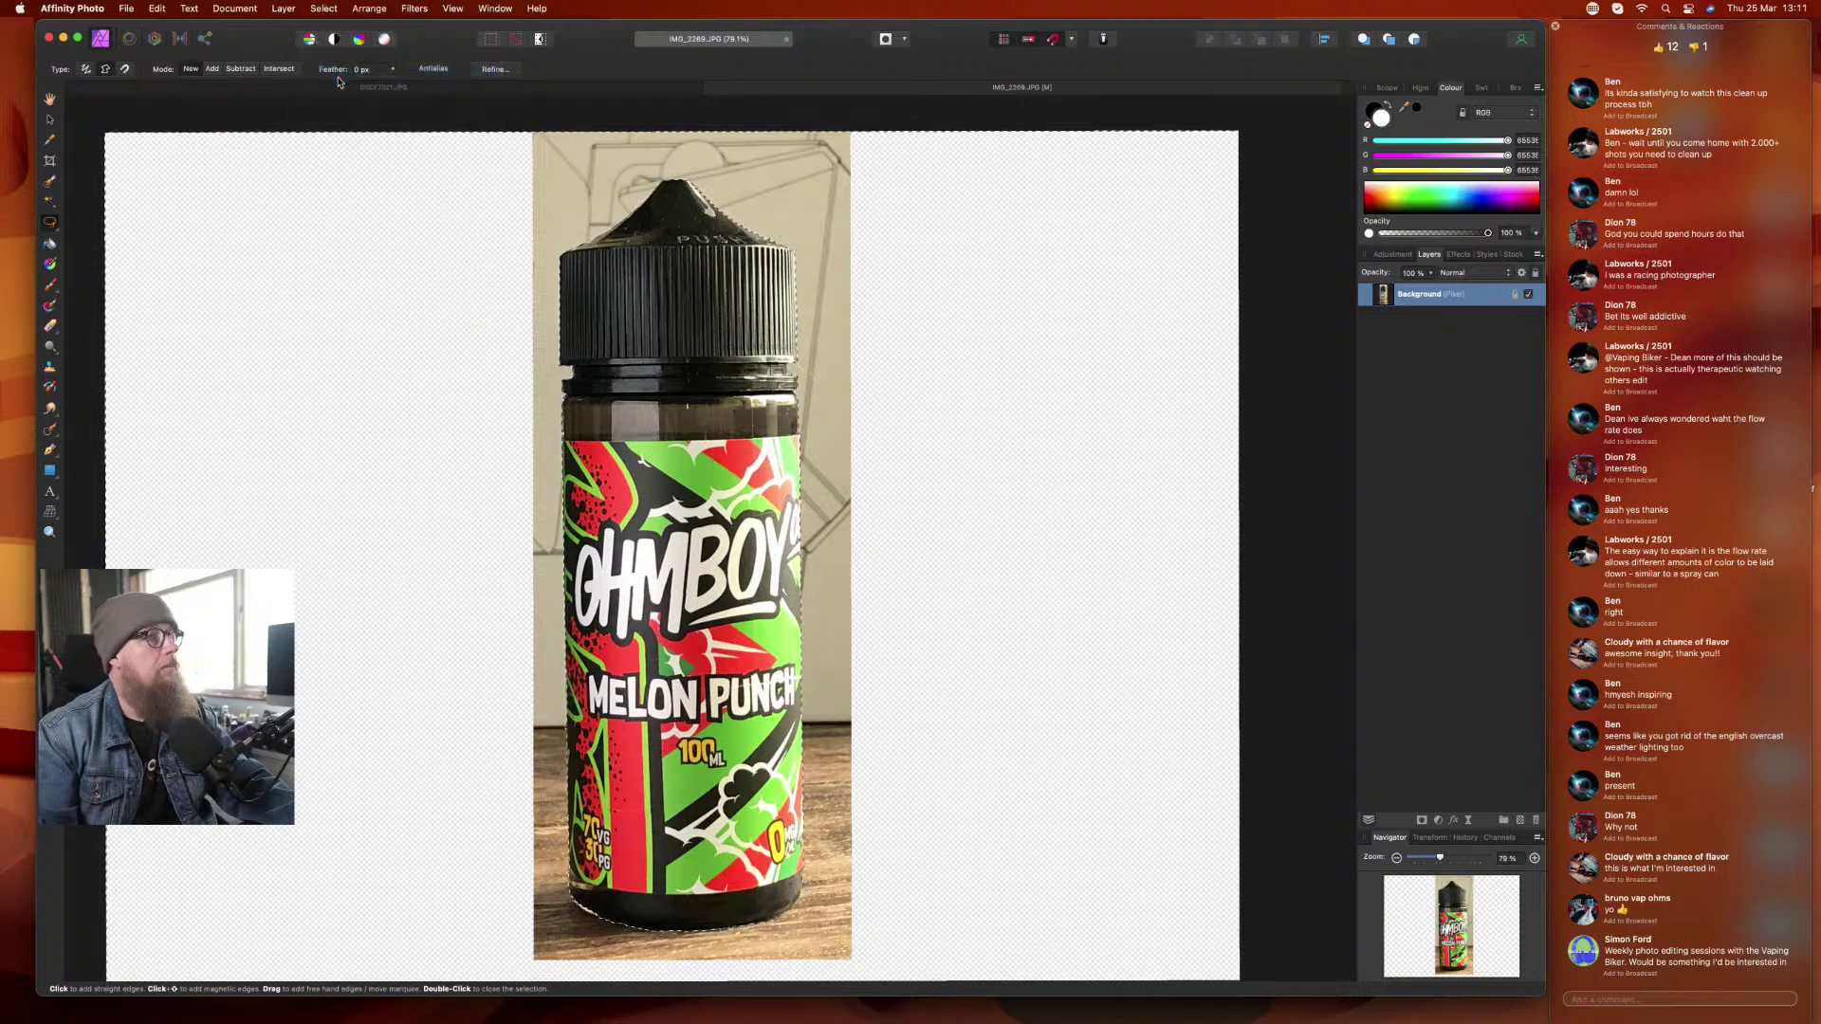
key(Delete)
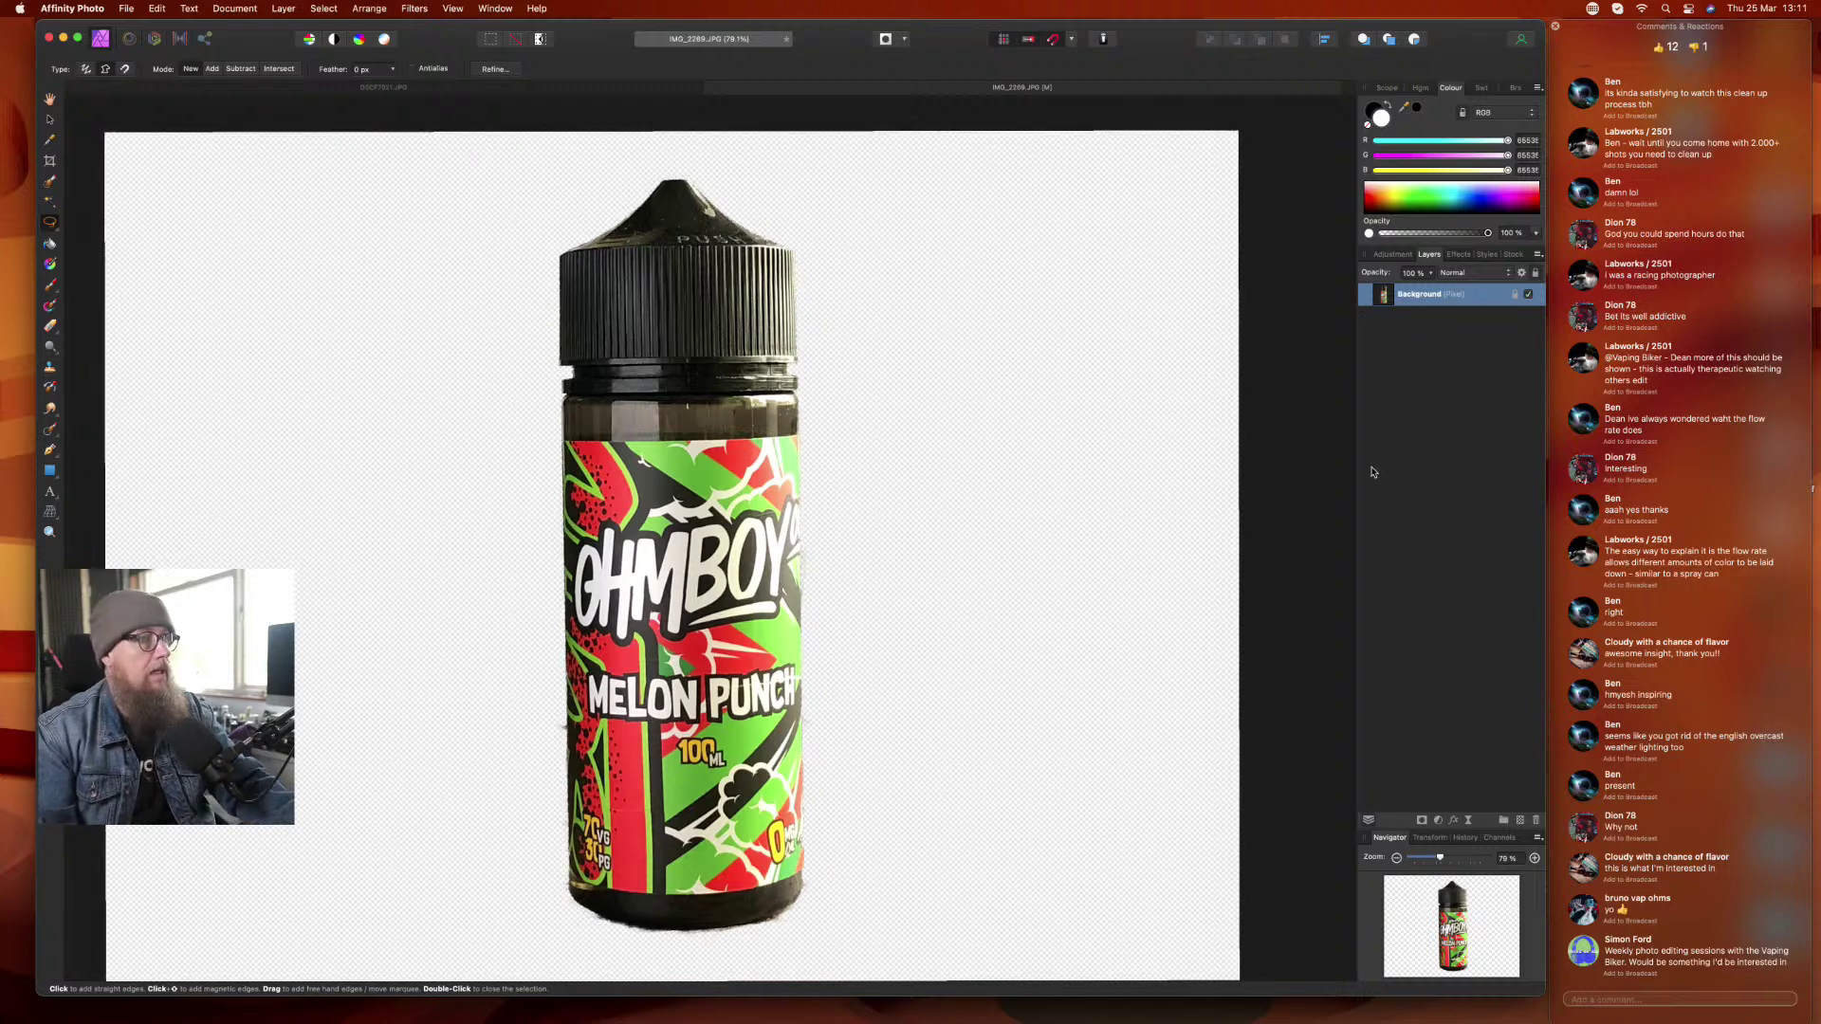
click(1391, 531)
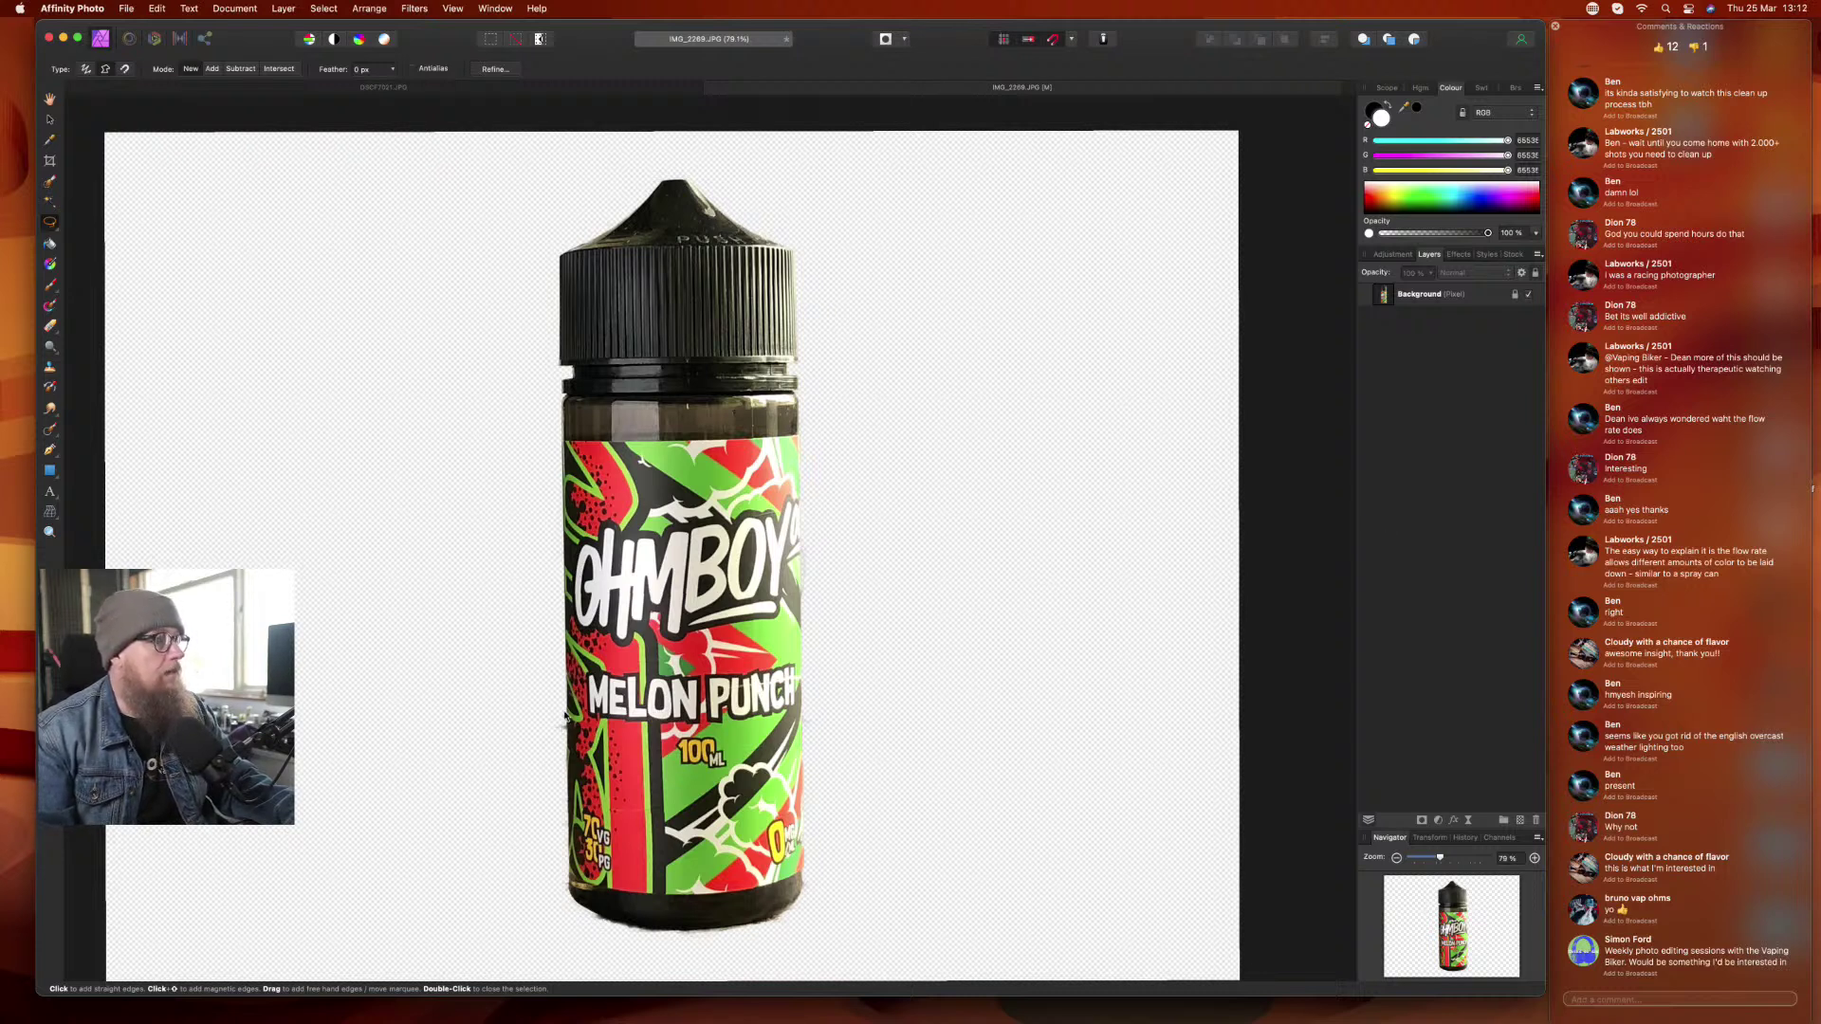
- With the 64 px Erase Brush, remove the stray background marks along the left edge of the bottle's label
click(51, 326)
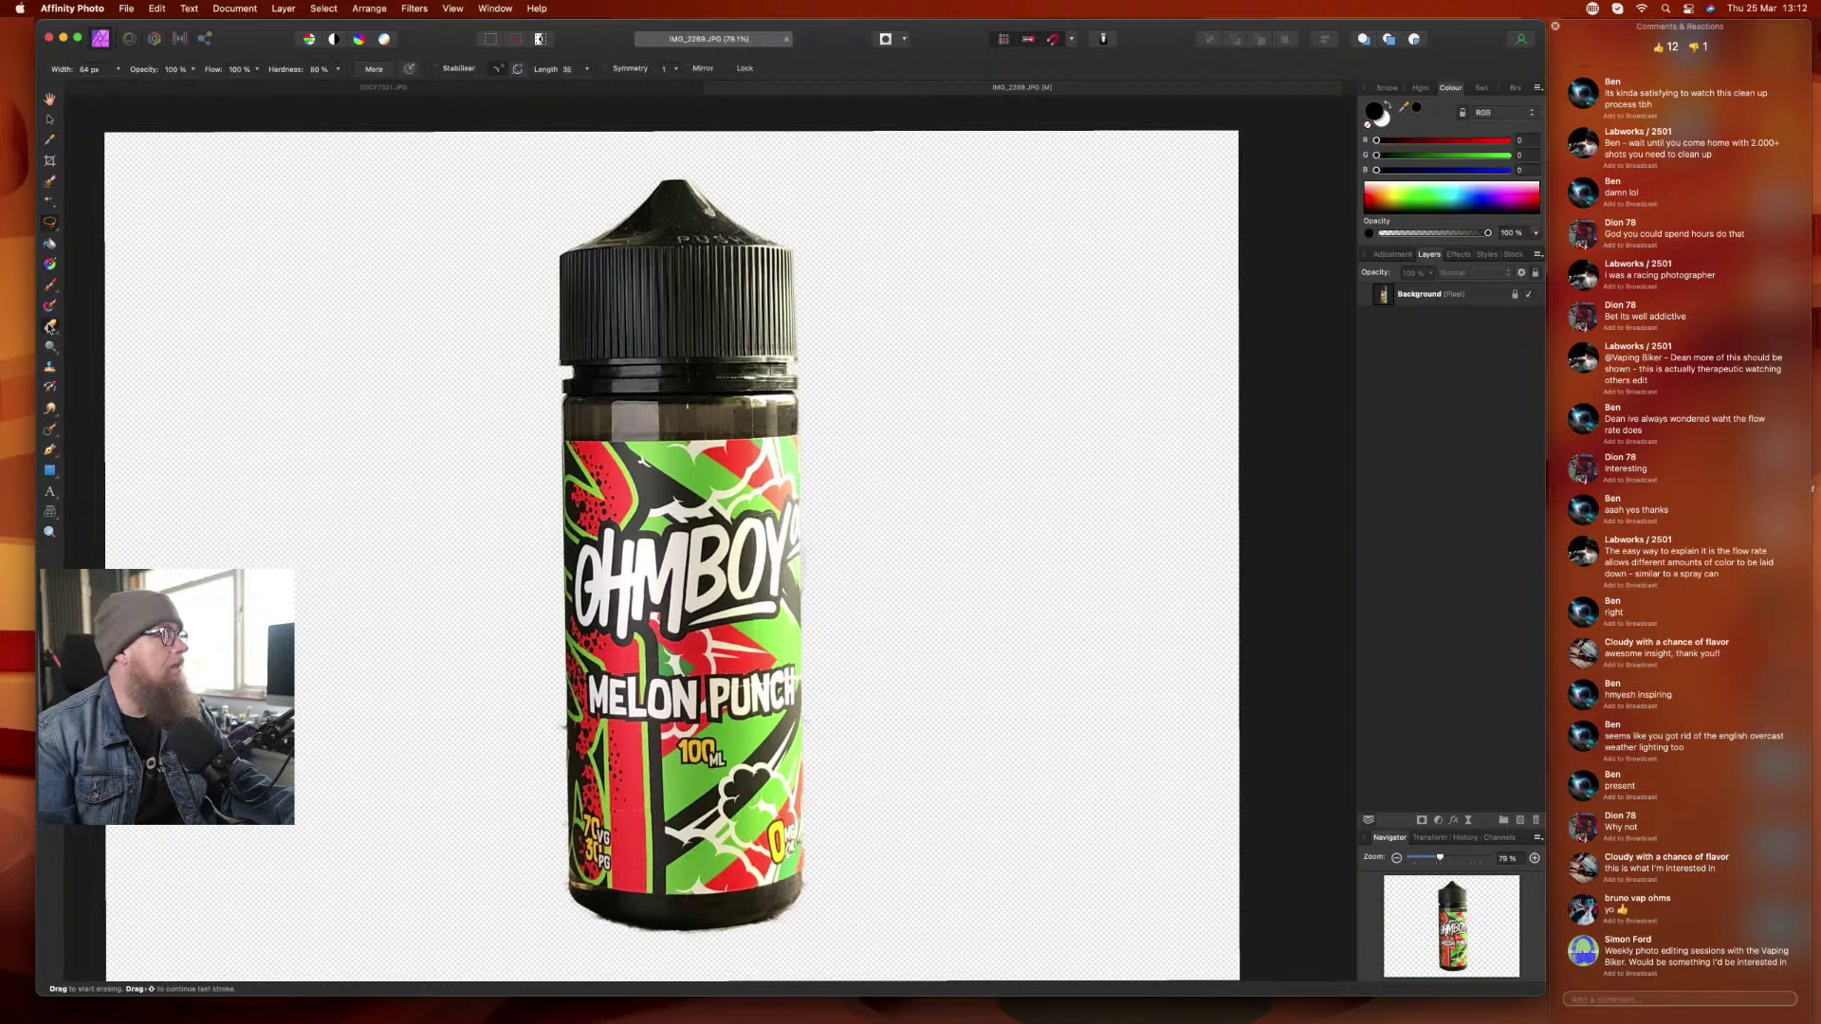
scroll(586, 801, up, 5)
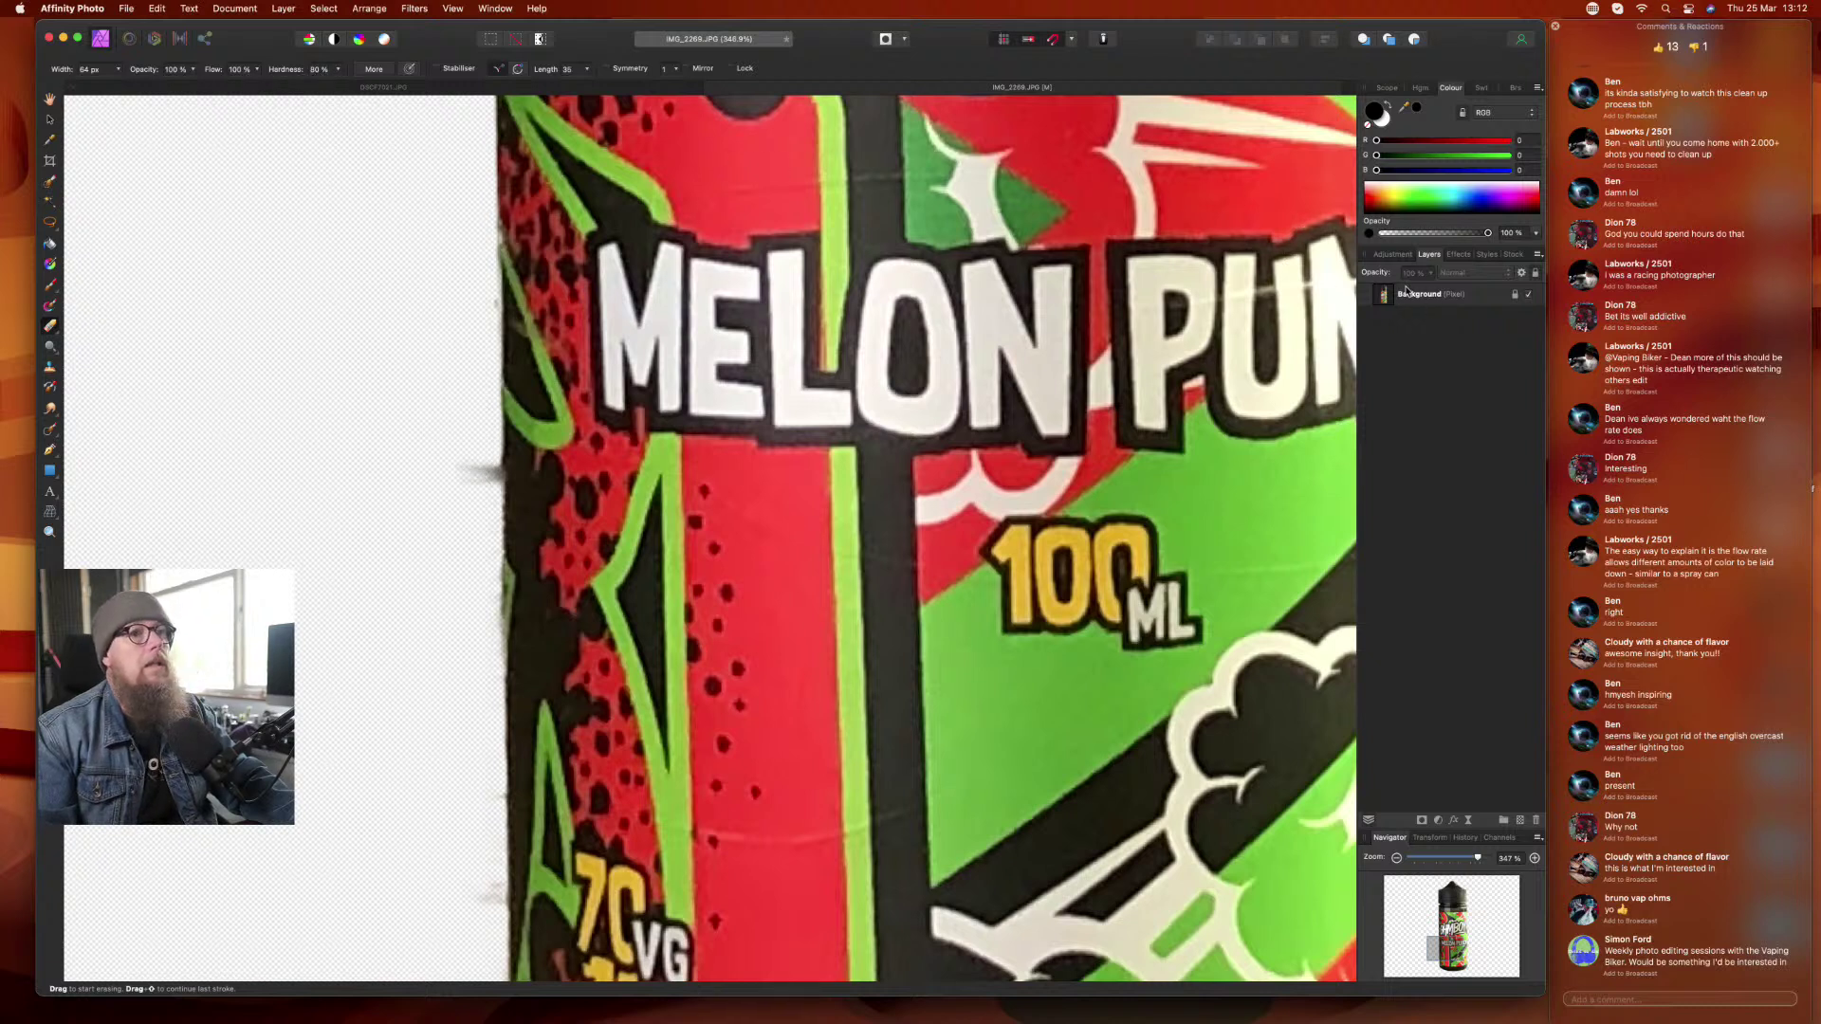
click(1443, 300)
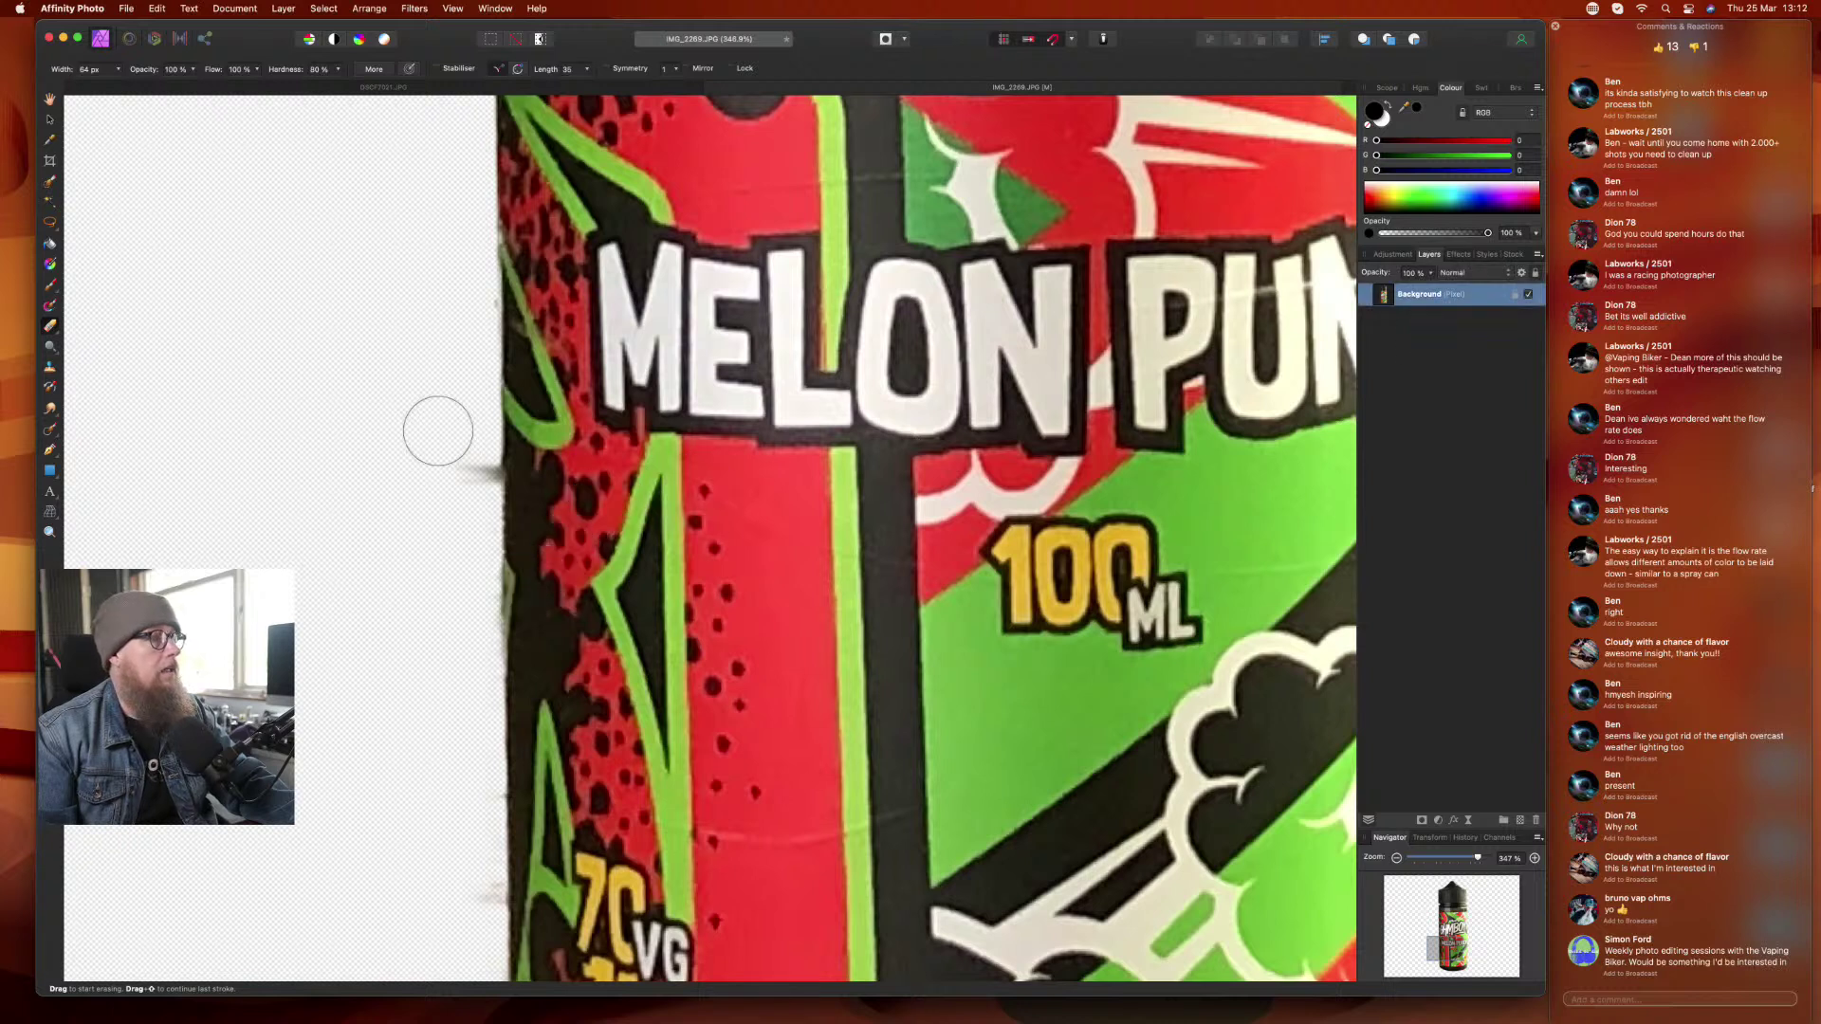
mouse_move(446, 437)
mouse_down()
mouse_move(447, 488)
mouse_move(459, 455)
mouse_move(462, 476)
mouse_up()
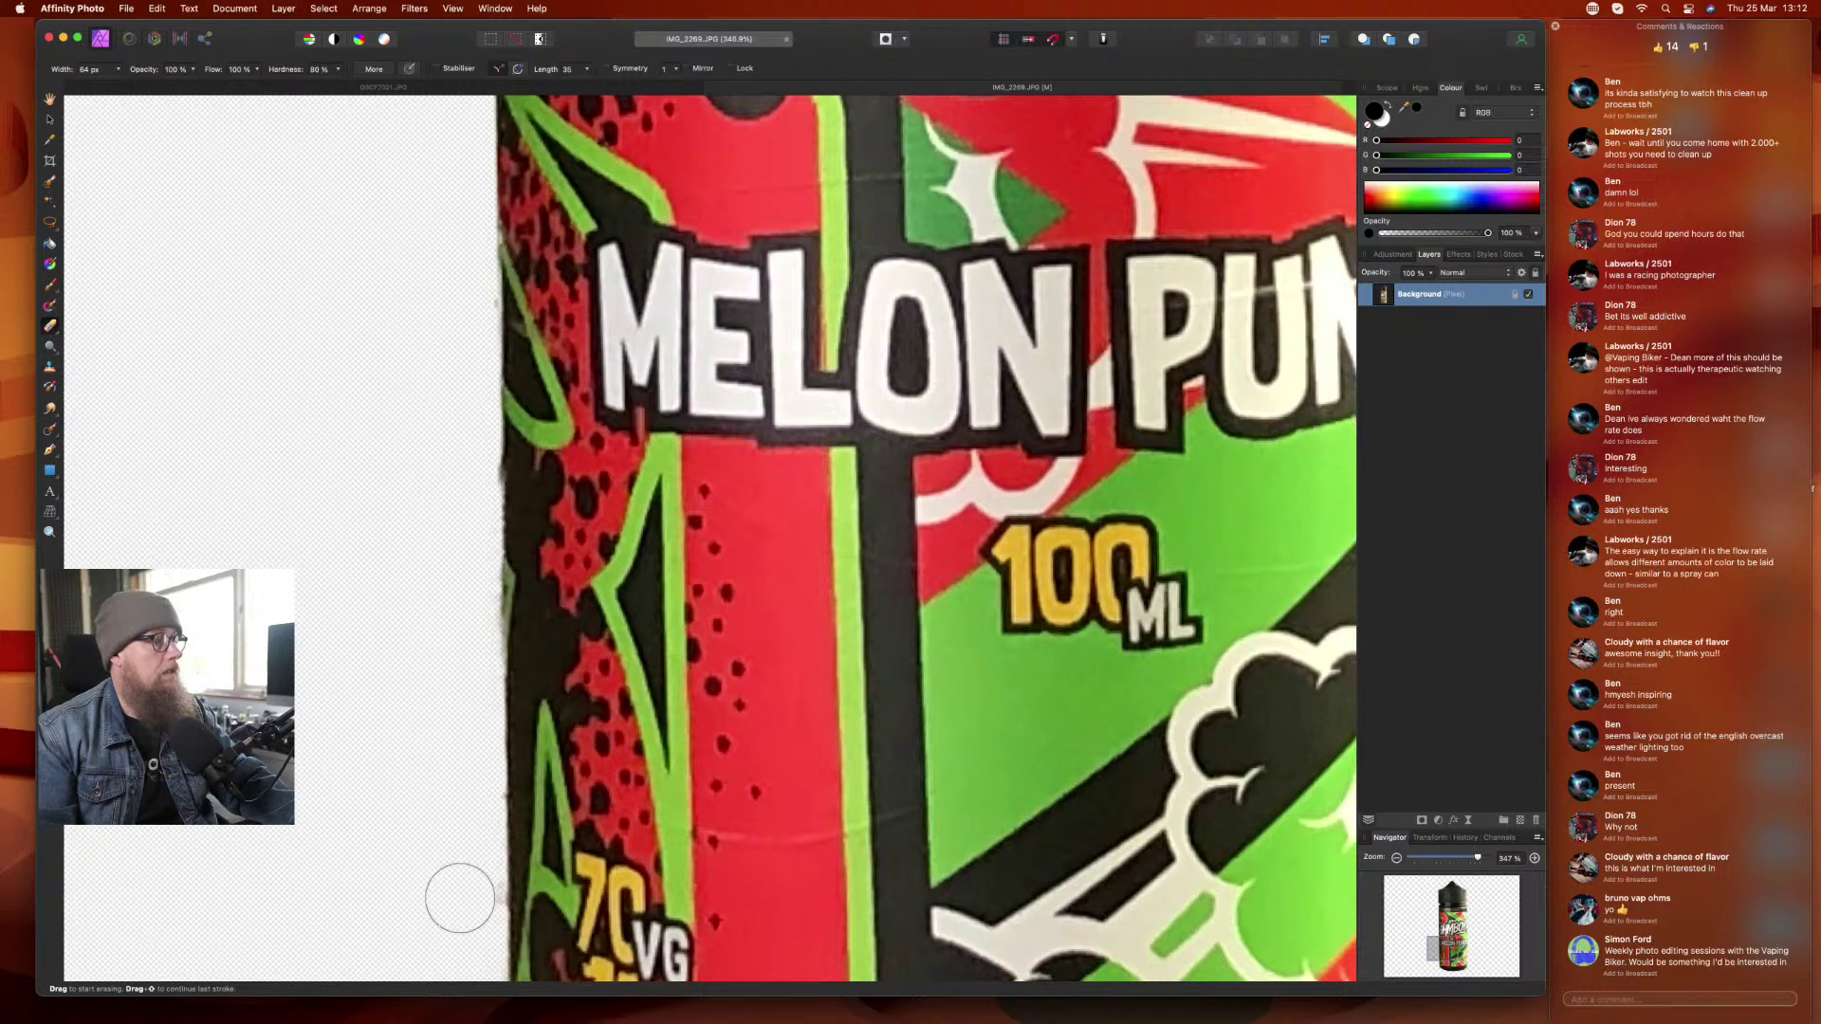
drag(460, 896, 464, 894)
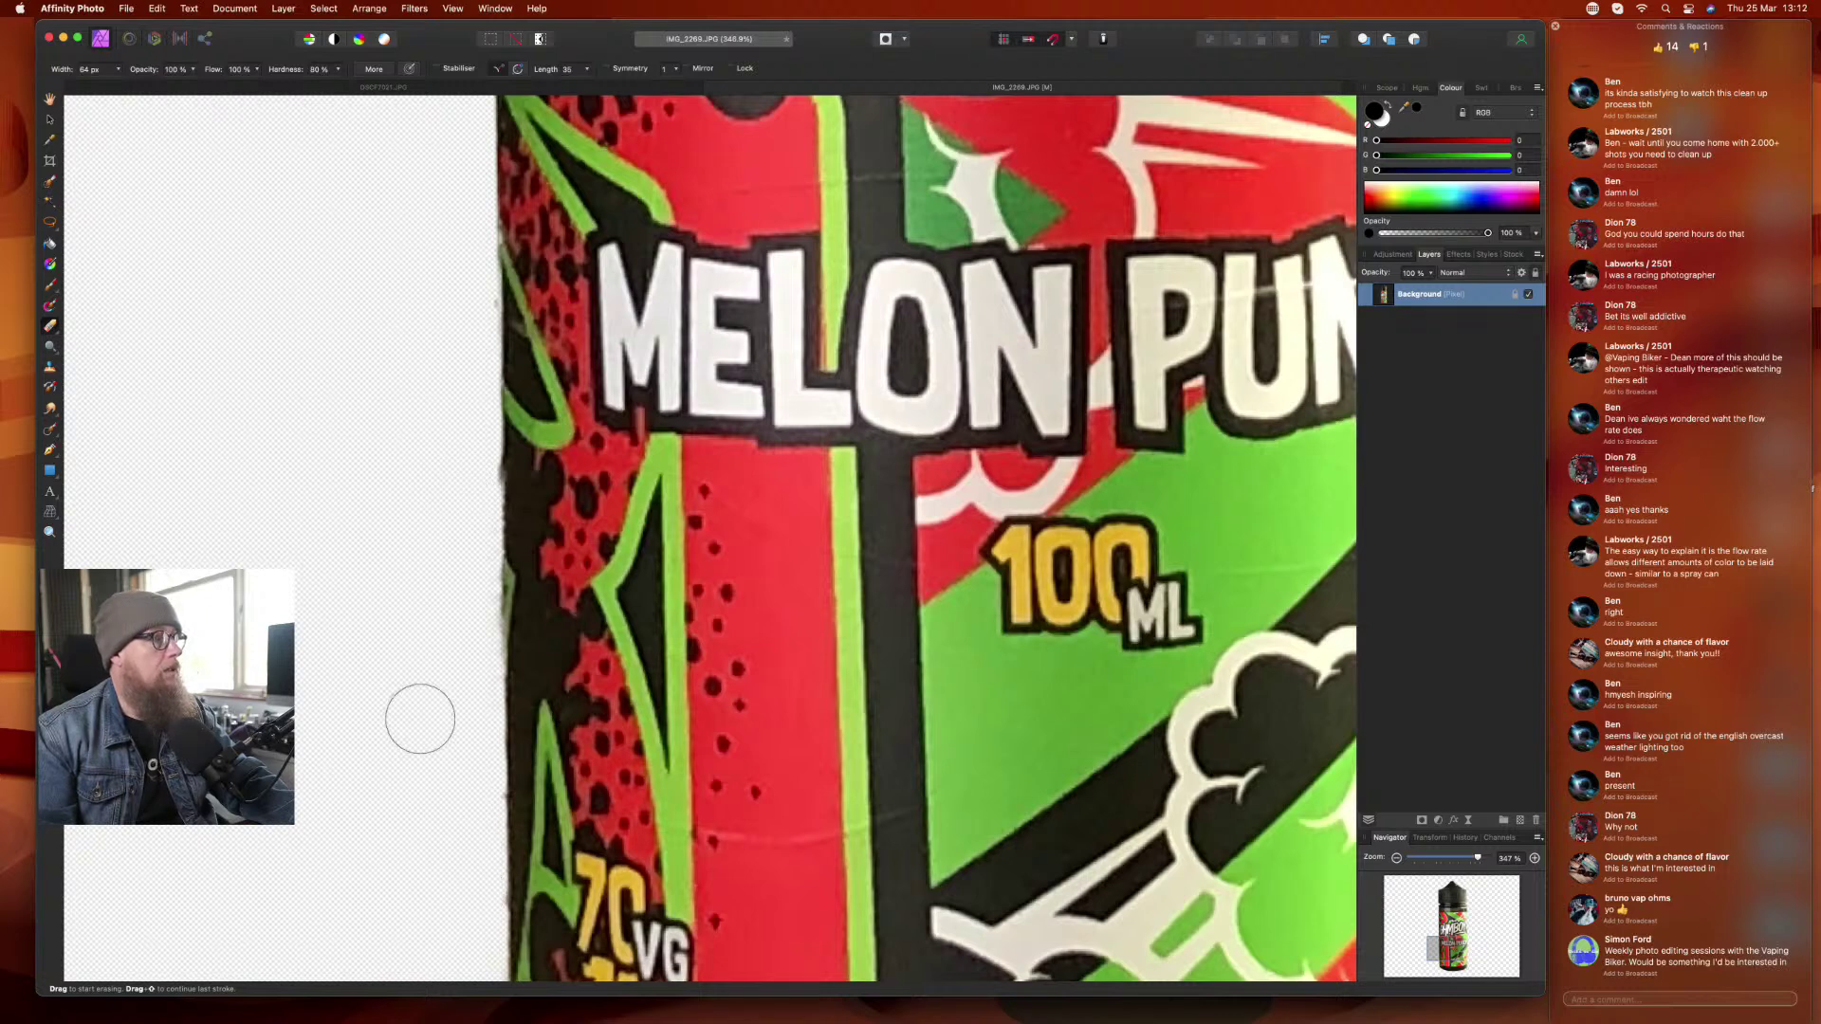
- Erase the leftover background fringe along the underside of the bottle's base, from its left corner to the right one
scroll(422, 713, down, 5)
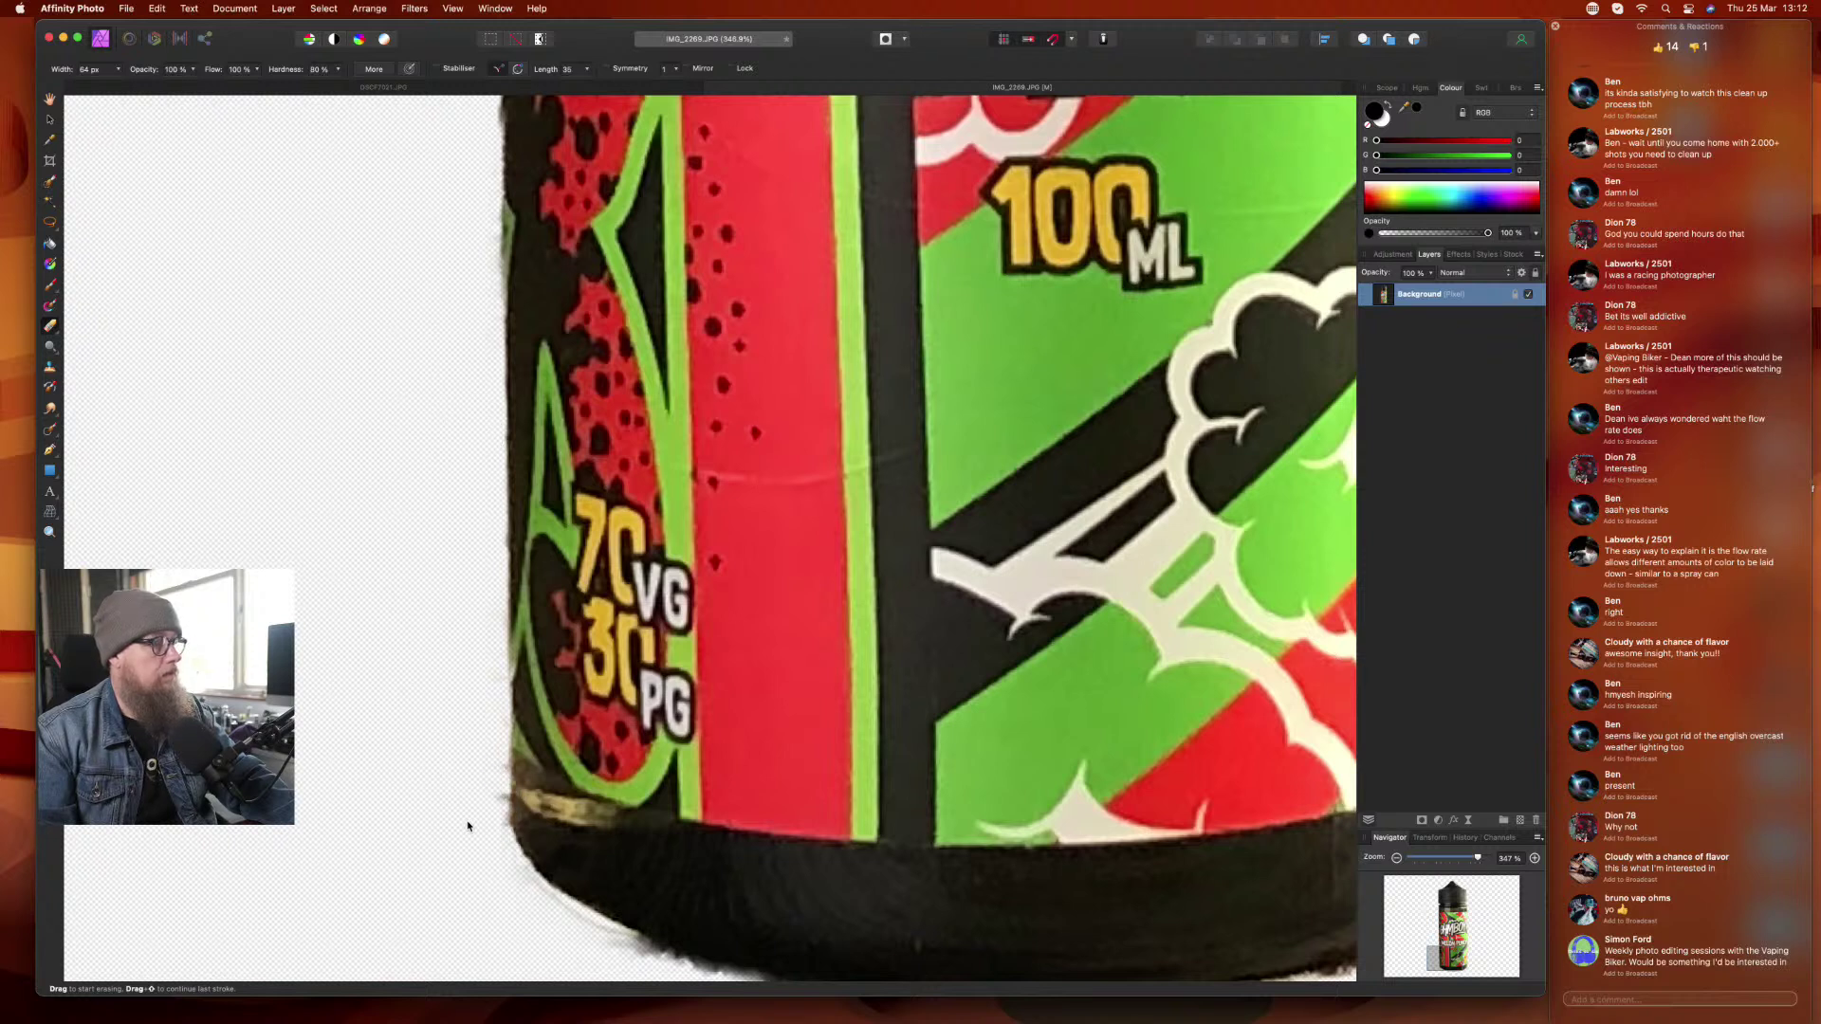
scroll(464, 873, down, 5)
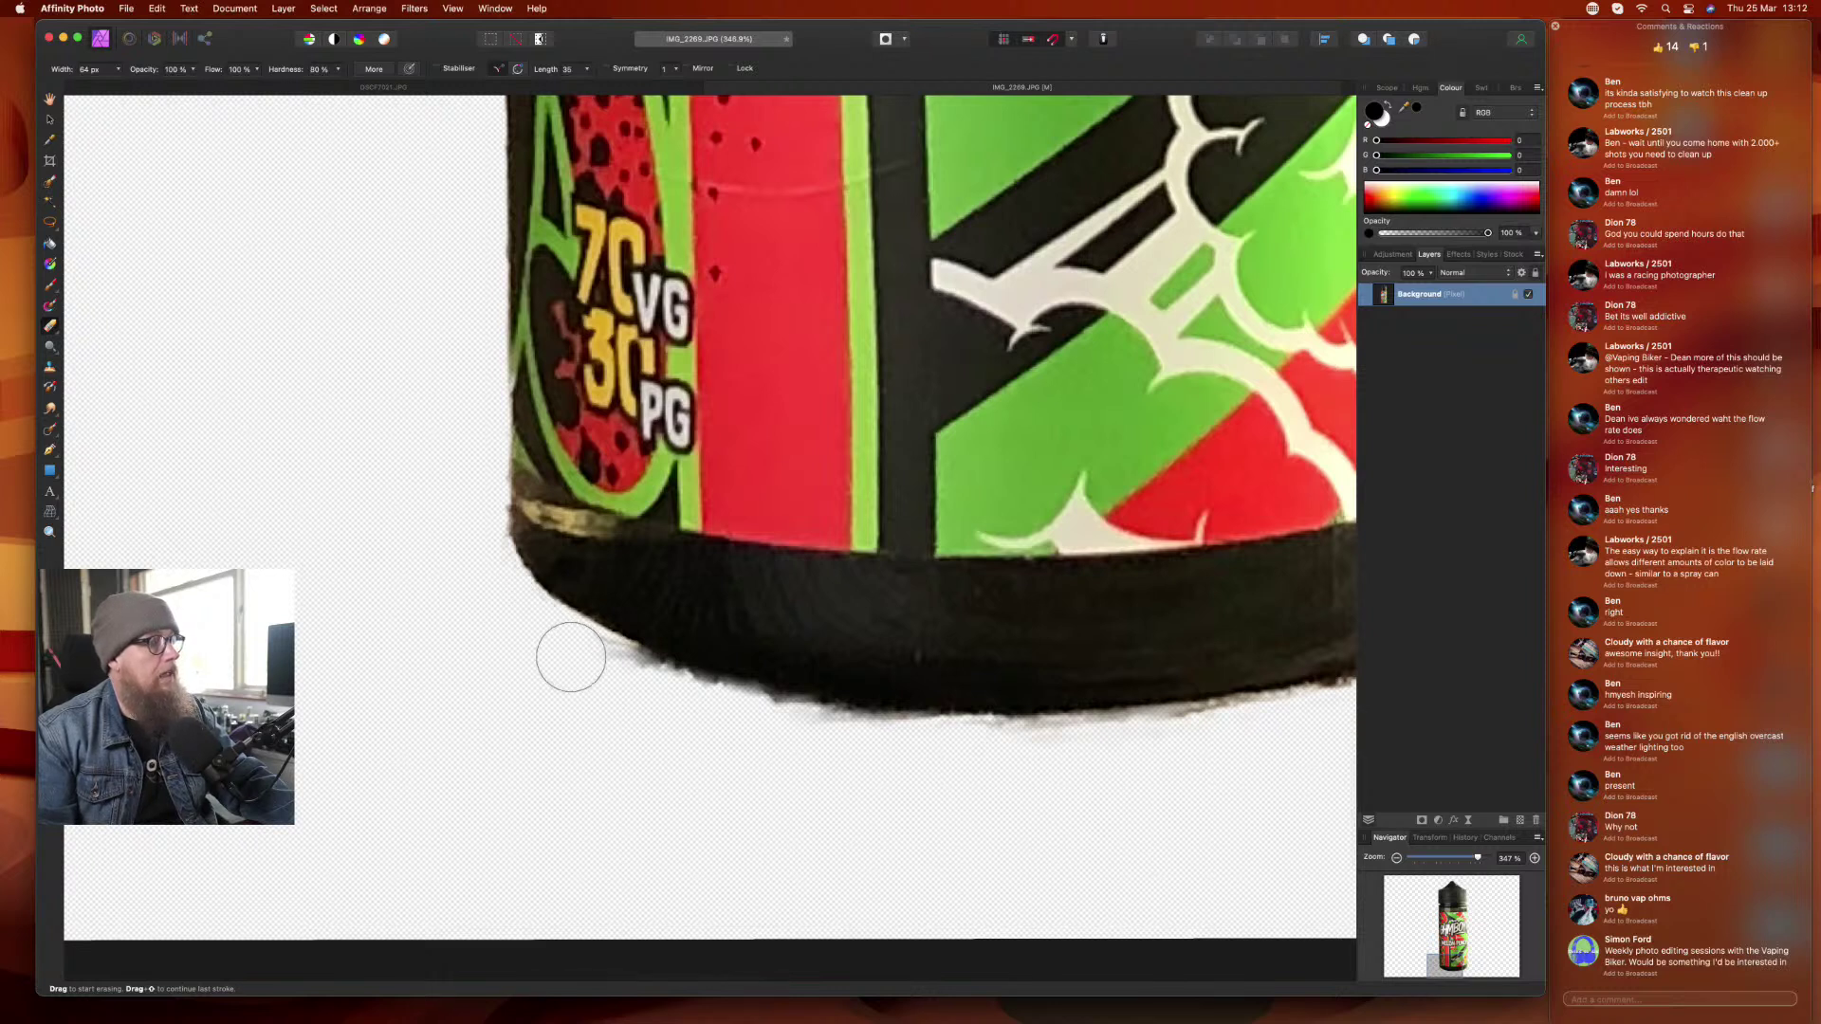
drag(571, 657, 995, 764)
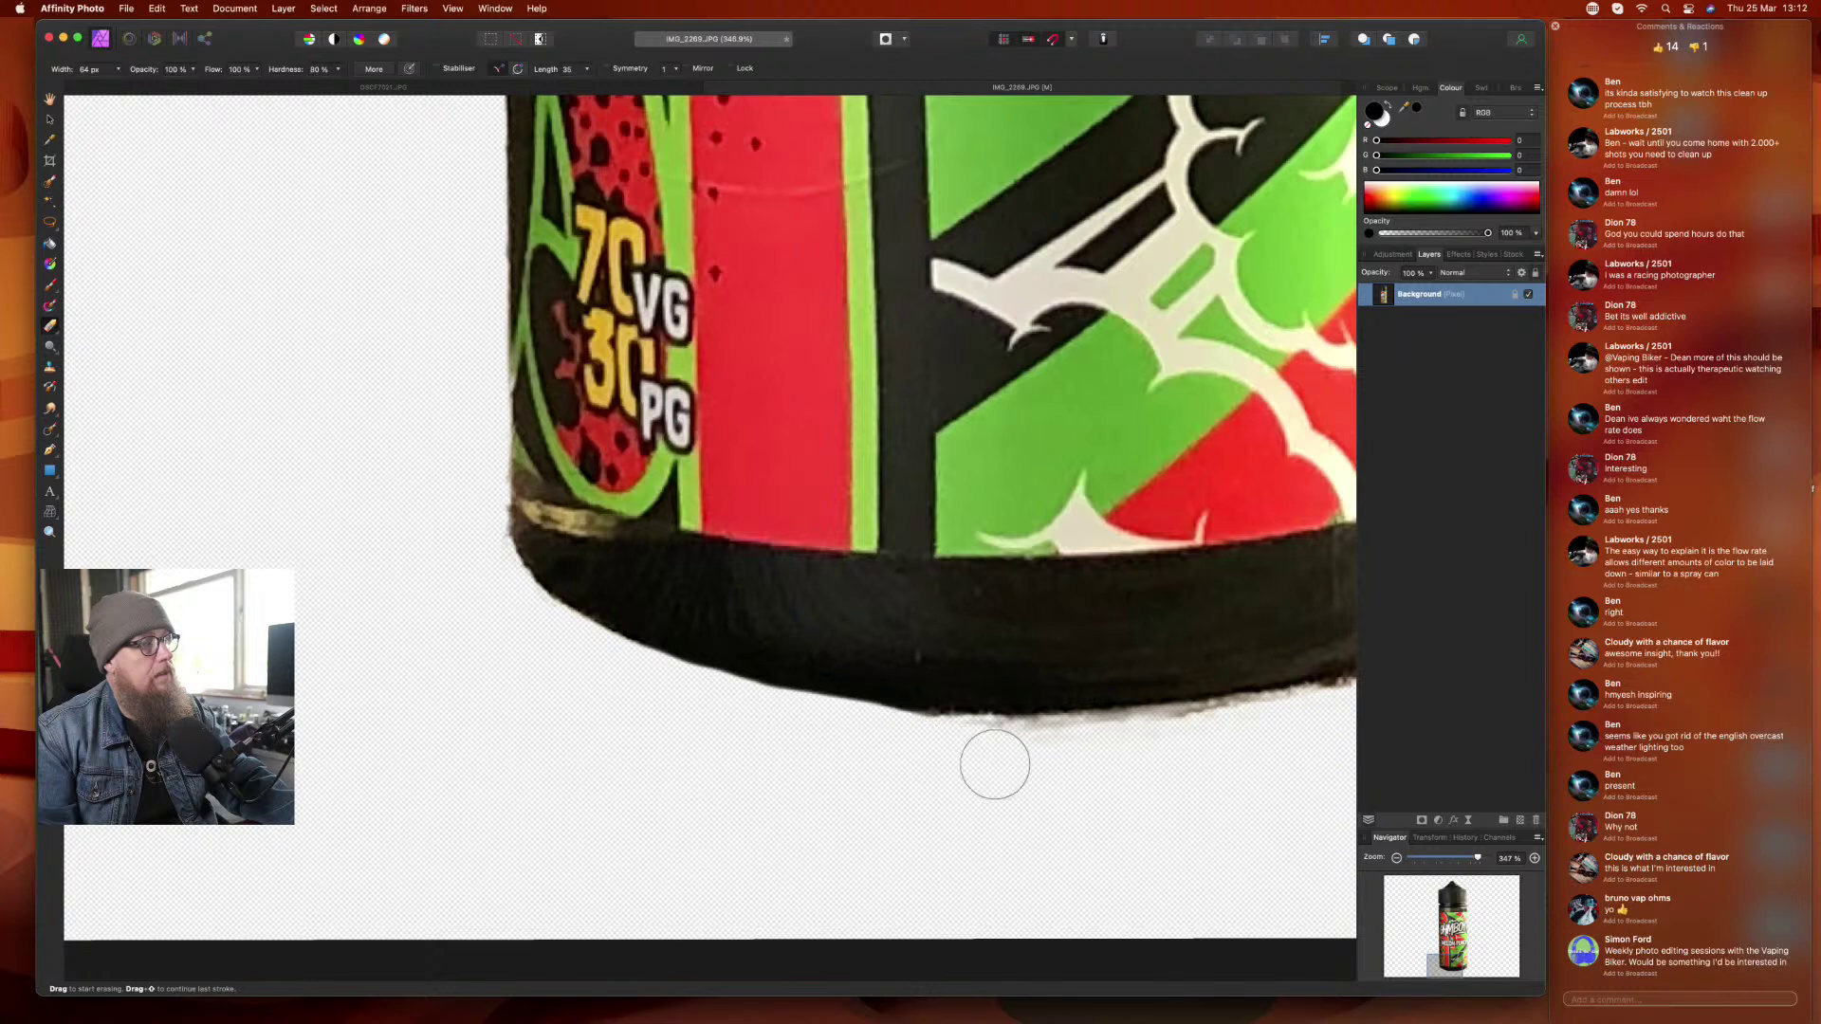
scroll(1004, 854, right, 6)
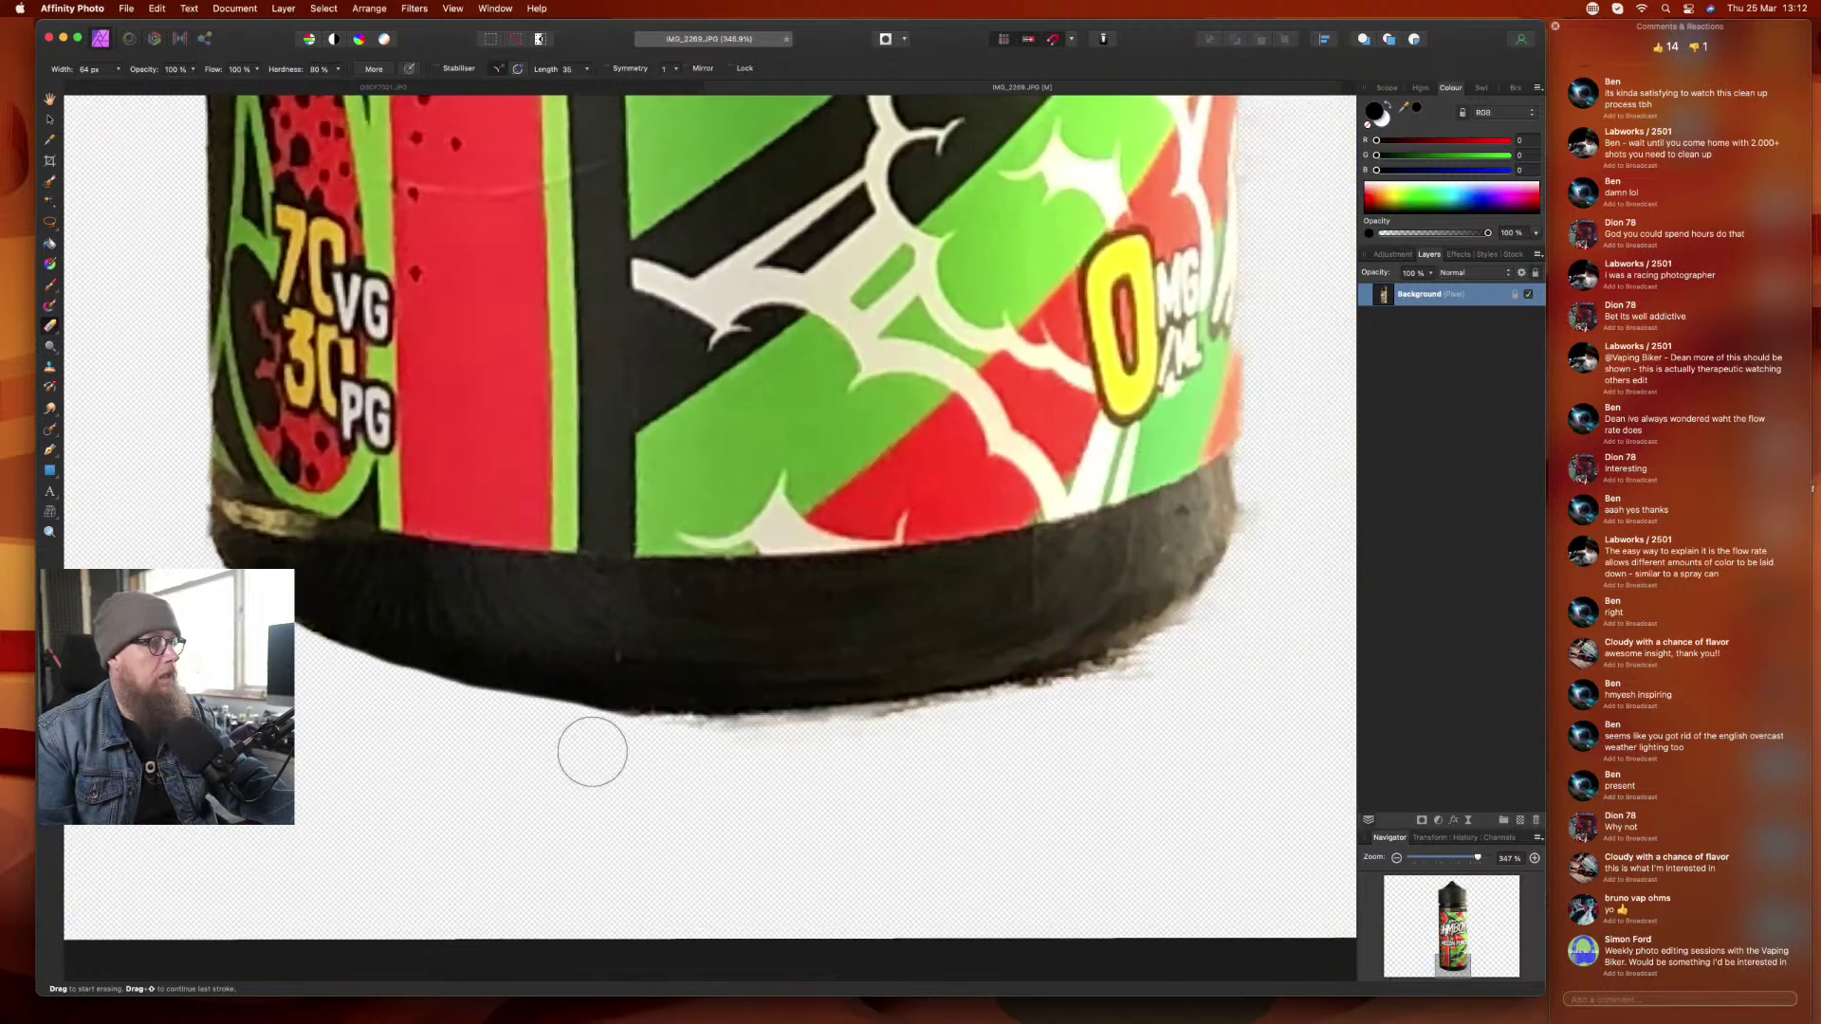
mouse_move(592, 751)
mouse_down()
mouse_move(831, 749)
mouse_move(1016, 720)
mouse_move(1147, 691)
mouse_move(1207, 638)
mouse_move(1053, 711)
mouse_up()
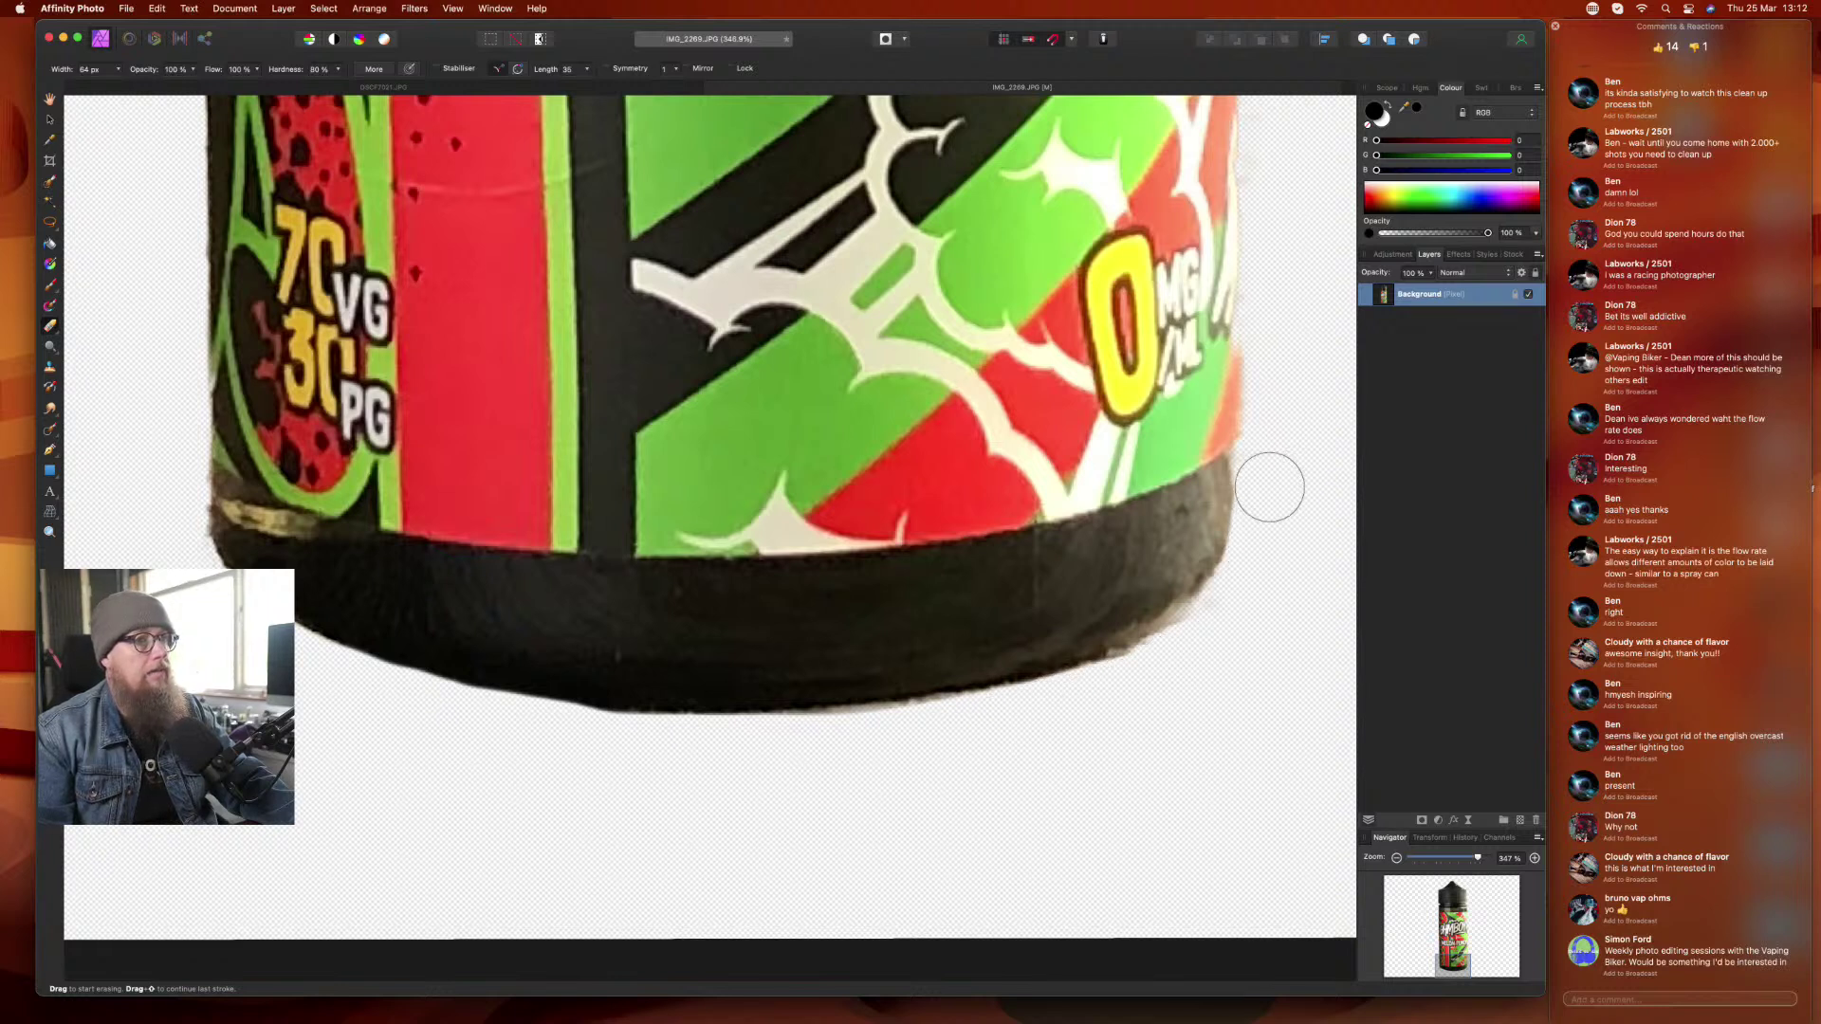
- Examine the bottle's right edge up close from the label to the ribbed cap, and the cut-out as a whole
scroll(1224, 572, up, 10)
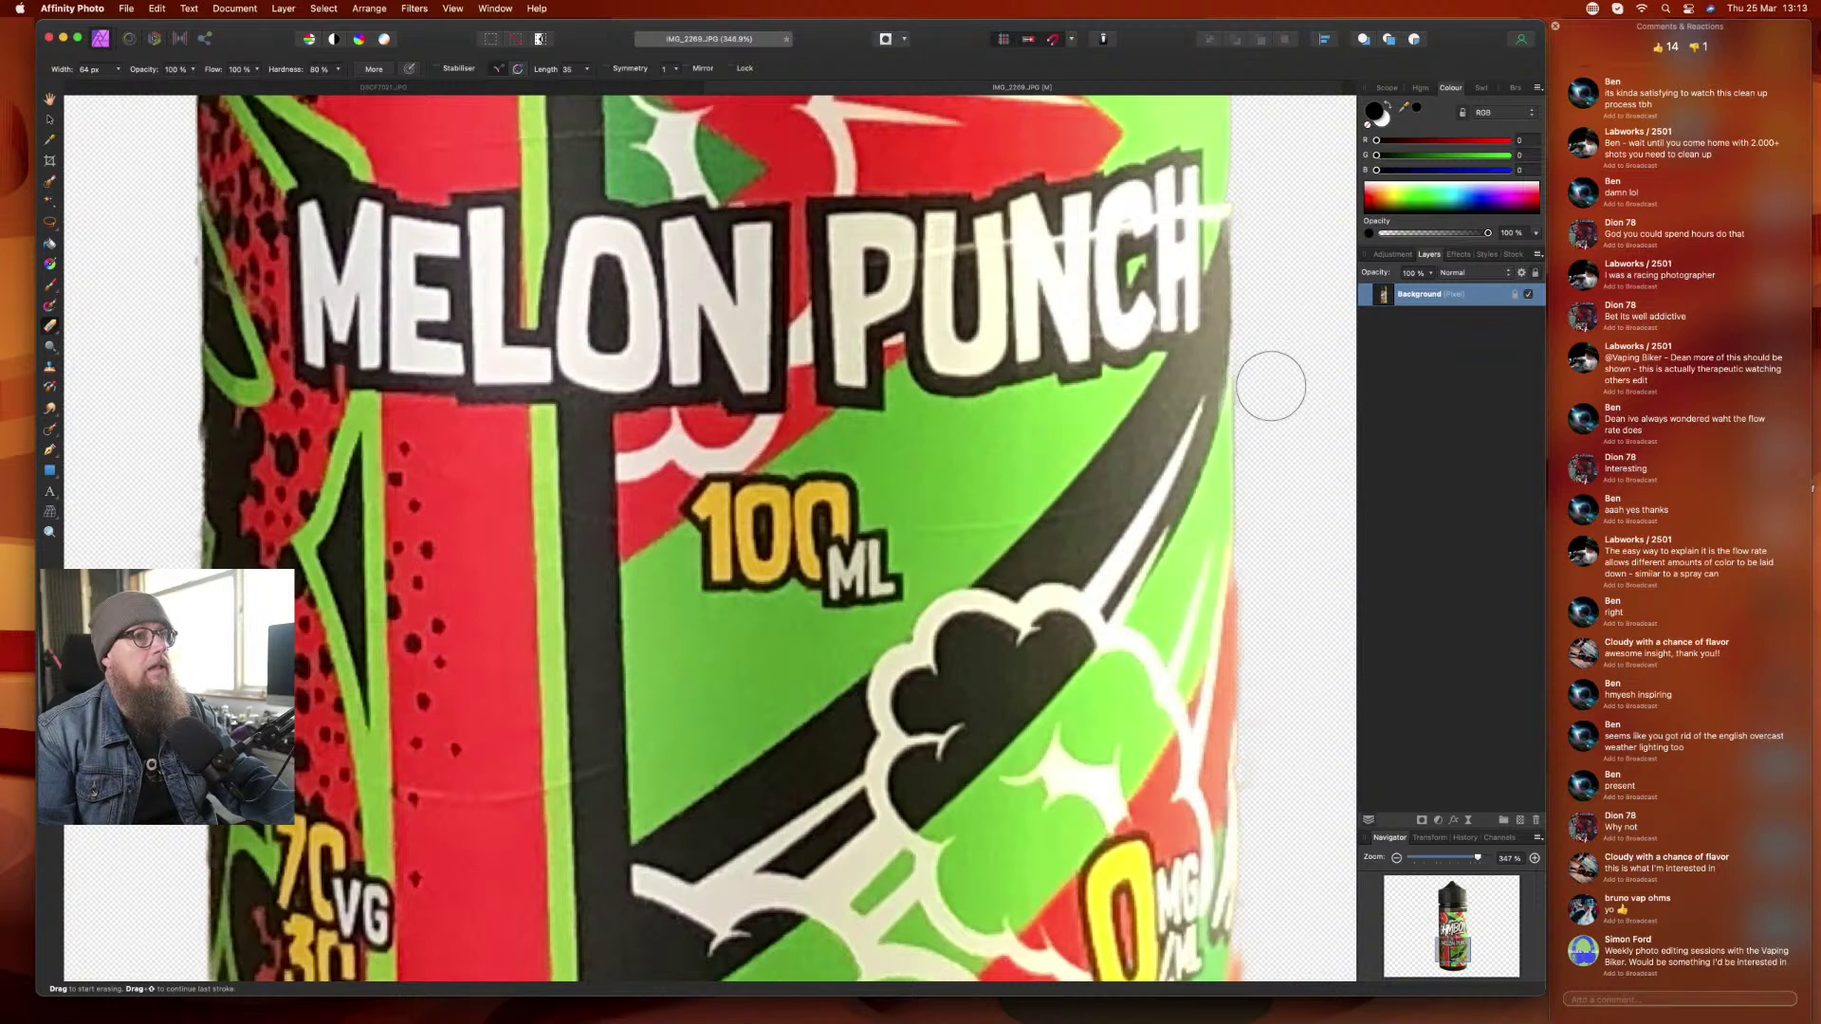
scroll(1271, 386, up, 10)
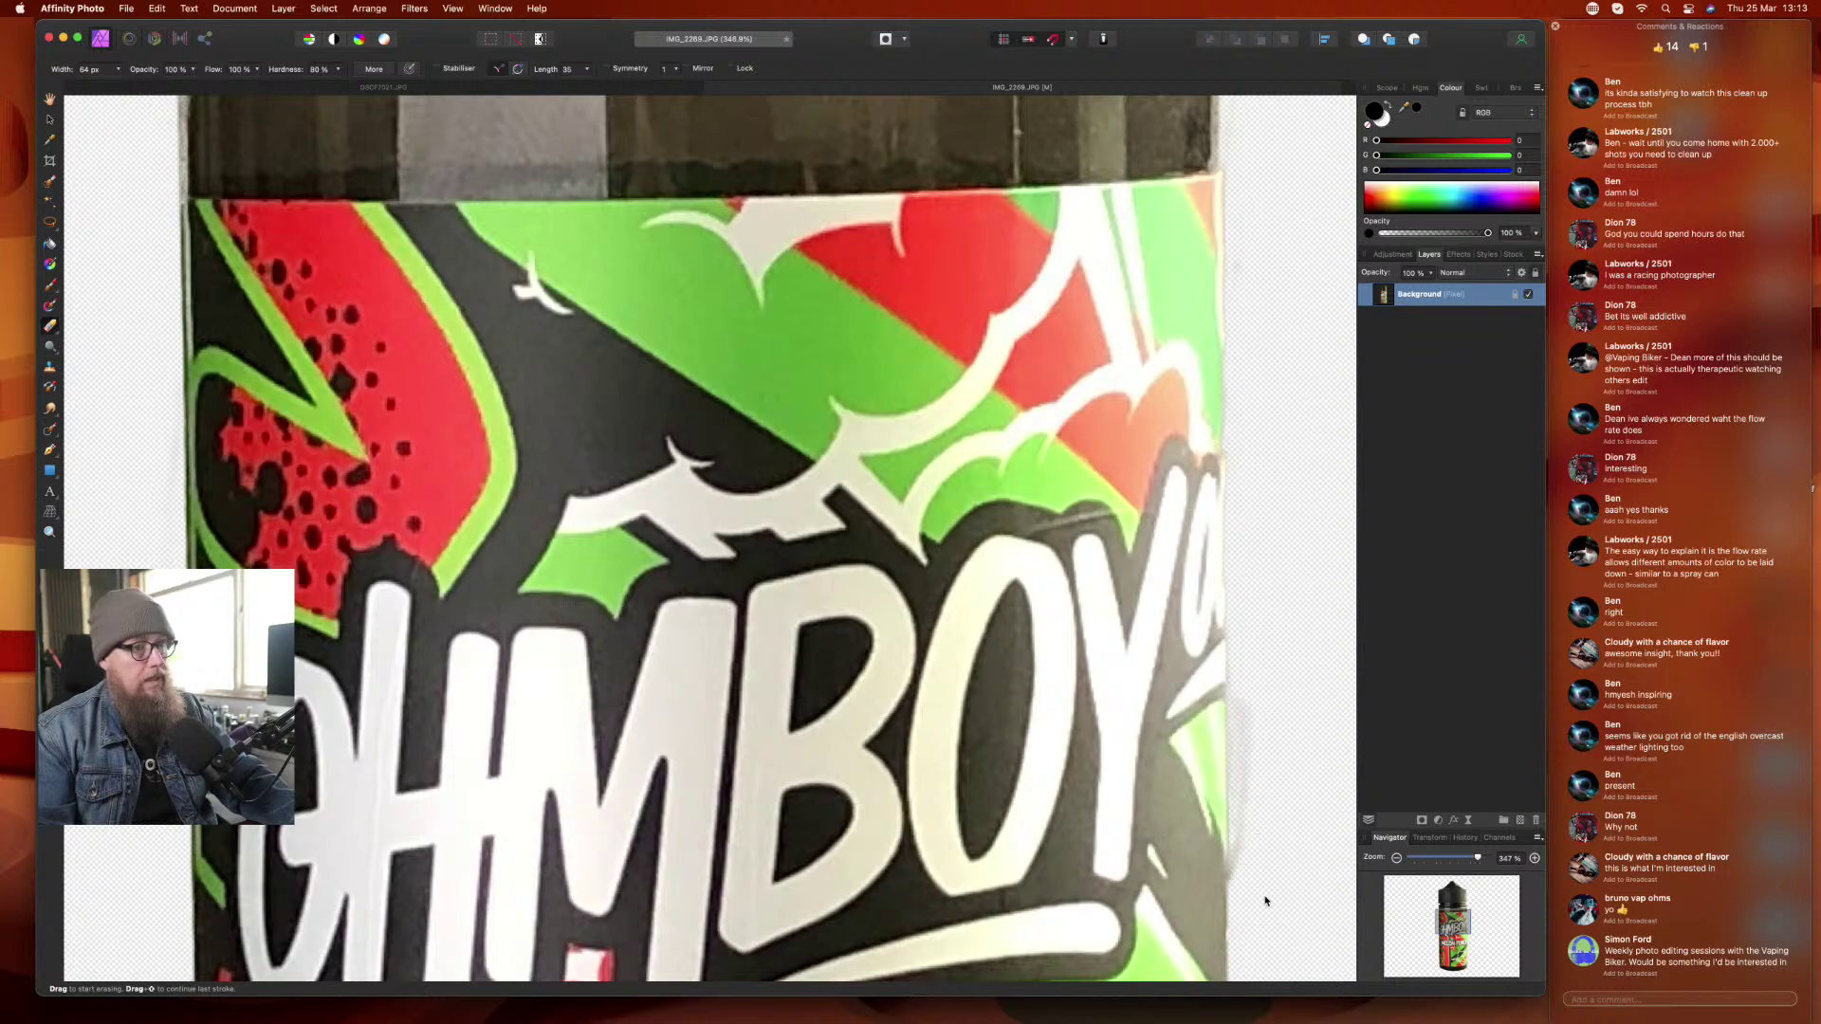
scroll(1267, 900, up, 4)
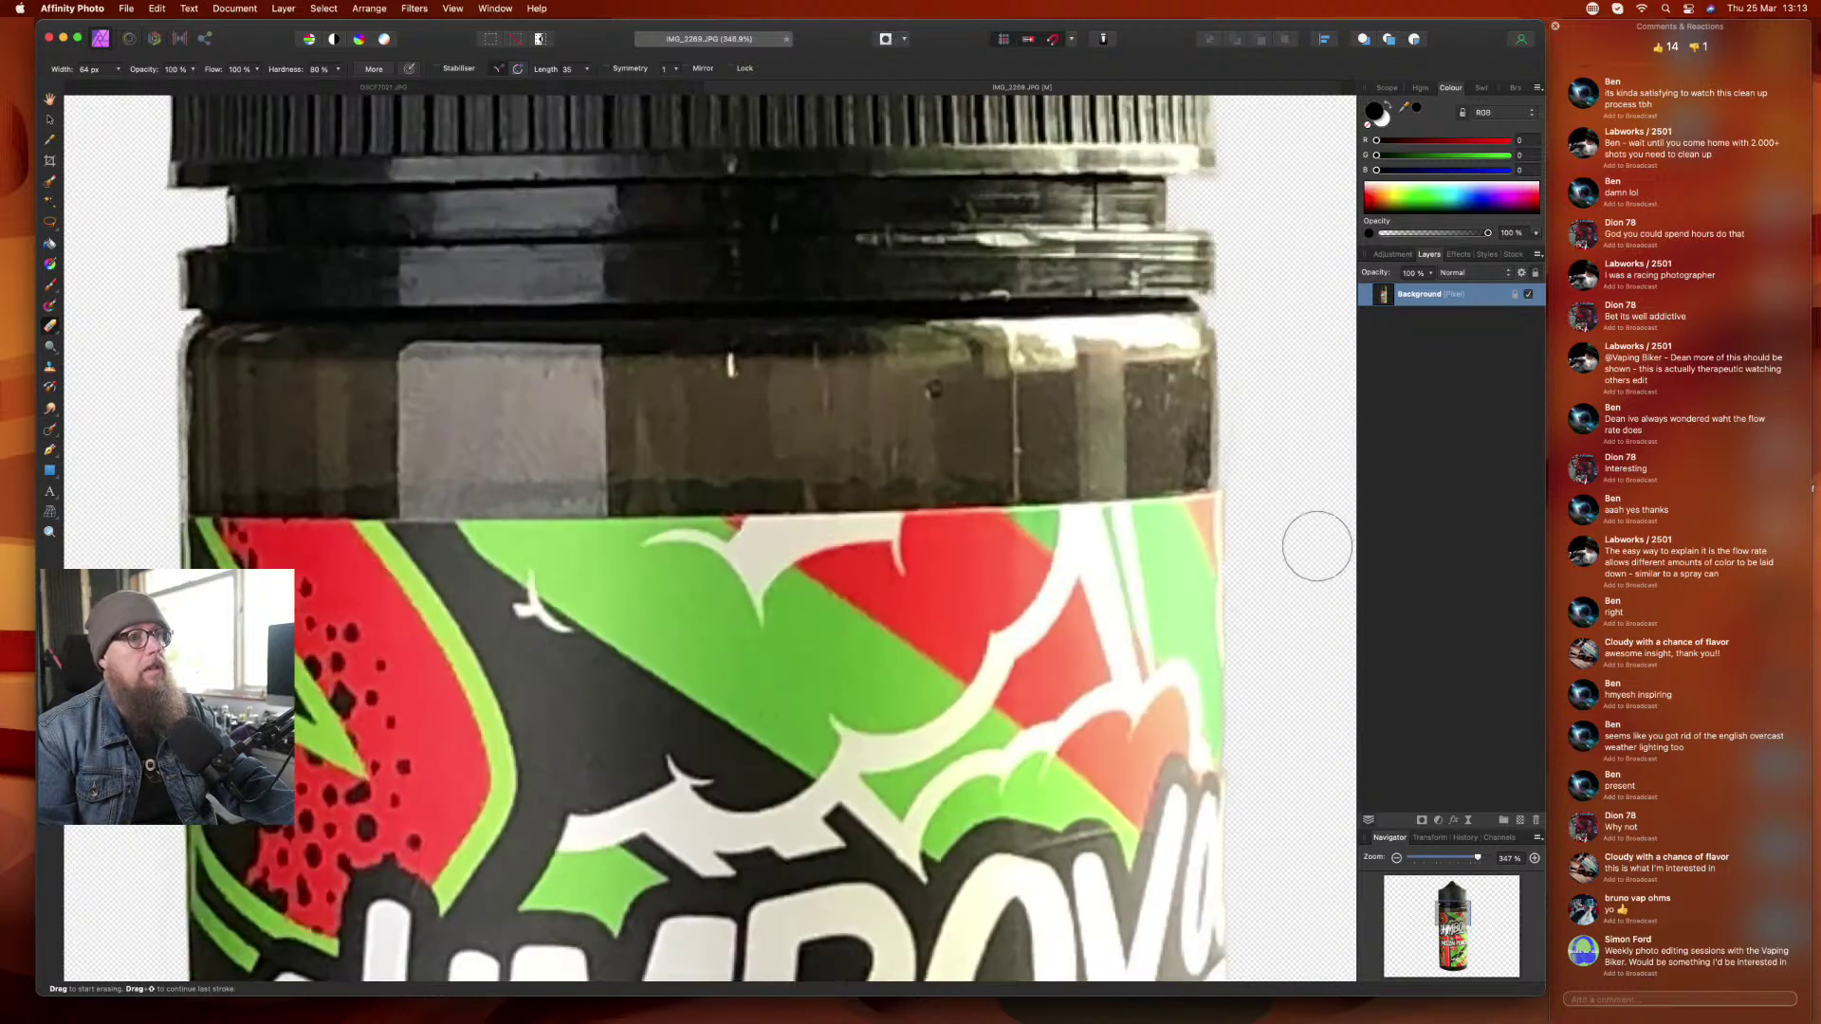
scroll(1316, 547, up, 5)
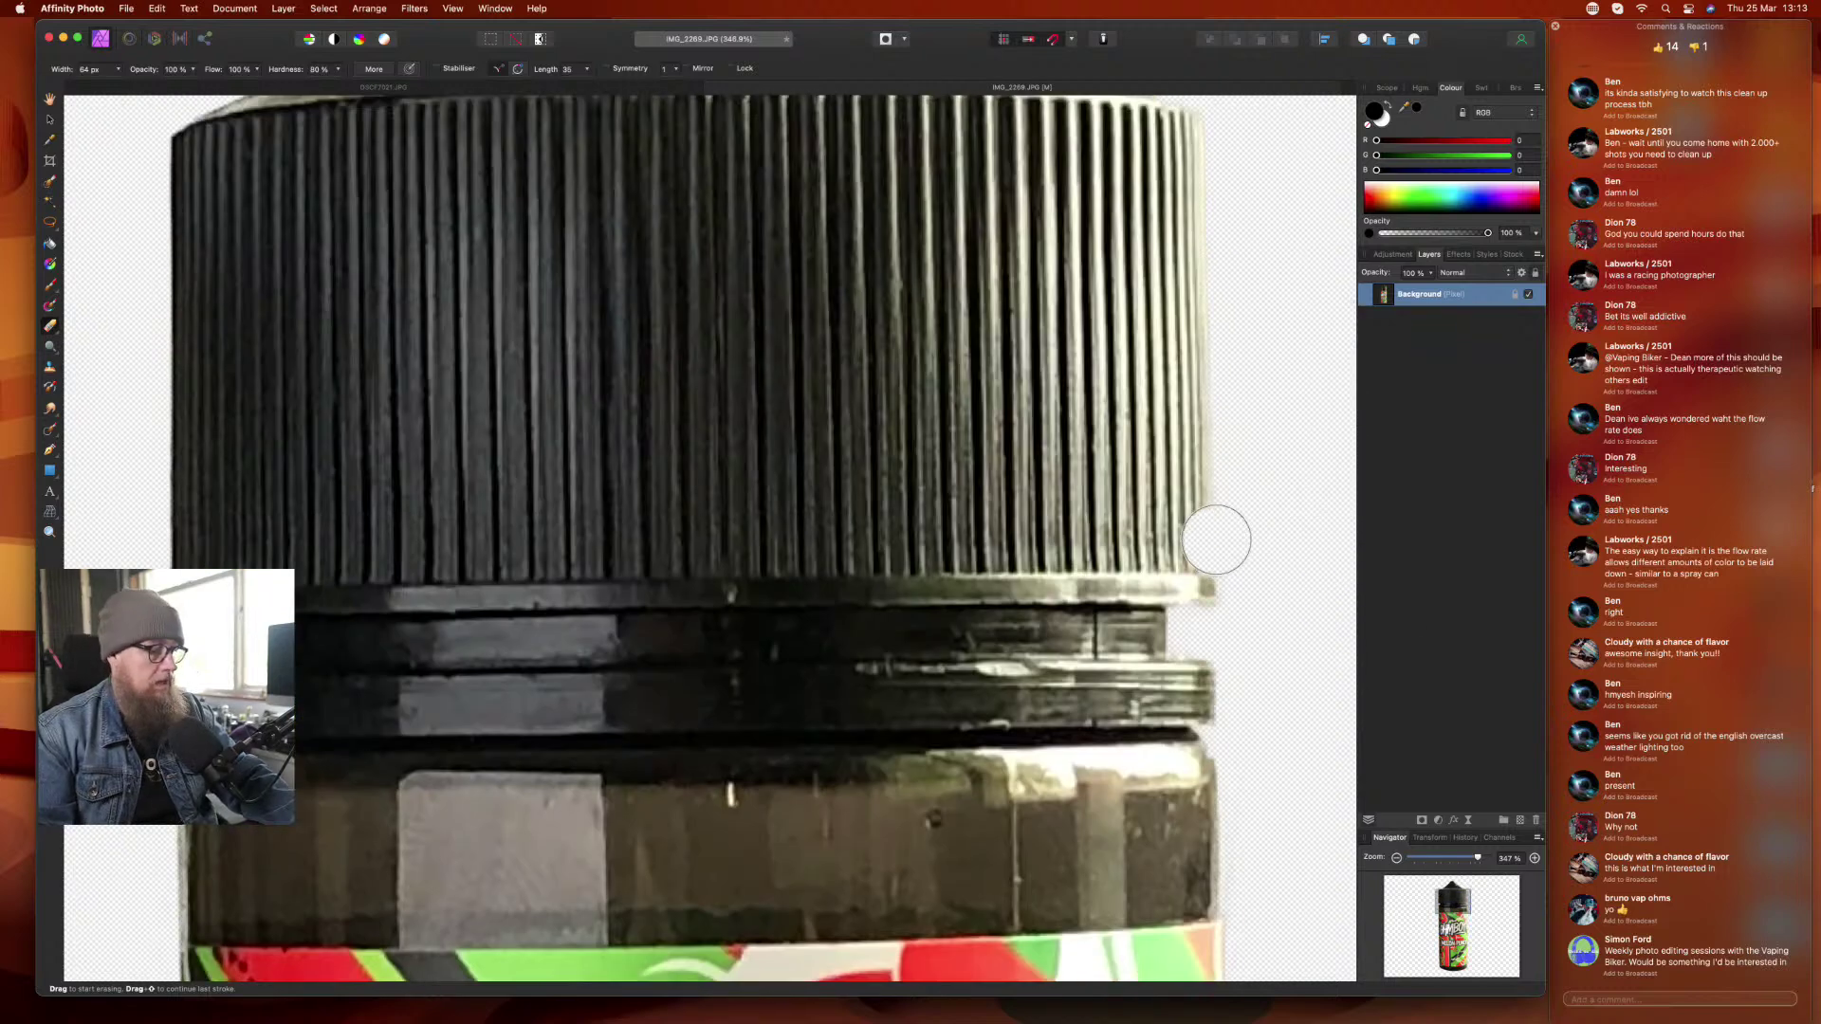
scroll(1125, 521, down, 10)
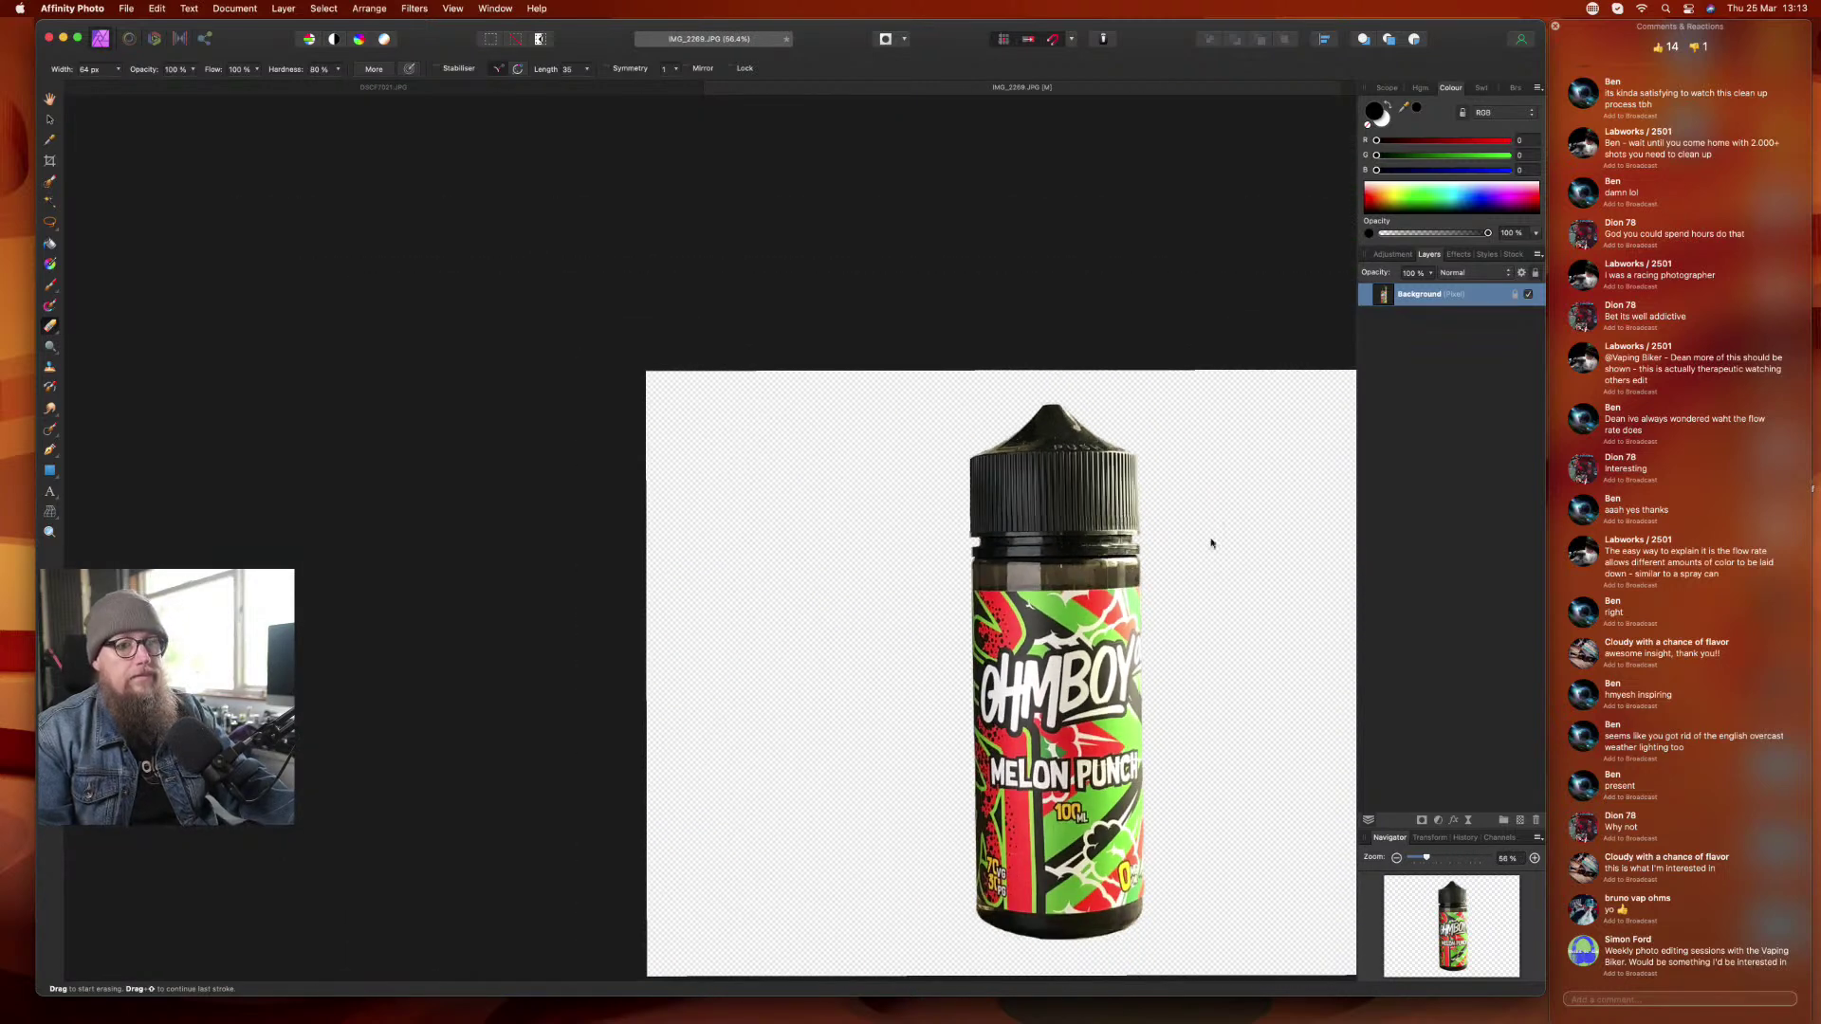
drag(1211, 544, 943, 406)
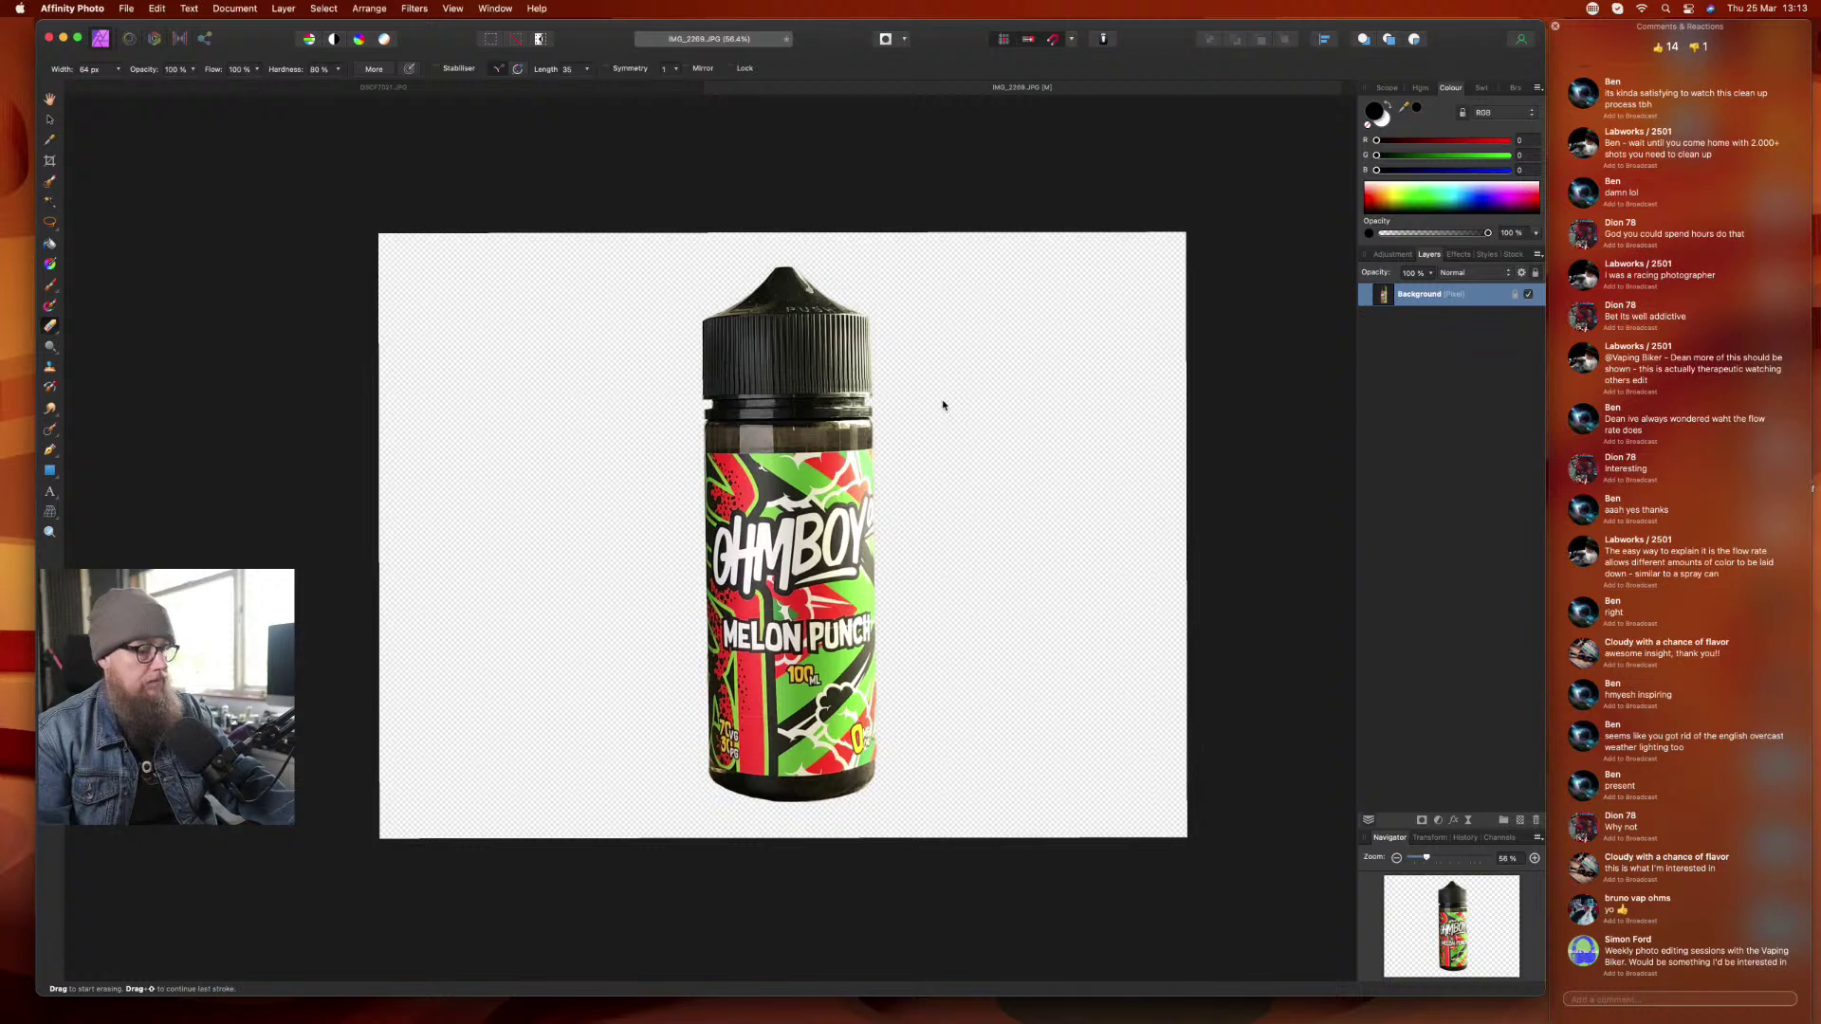
scroll(943, 406, up, 5)
scroll(941, 400, down, 3)
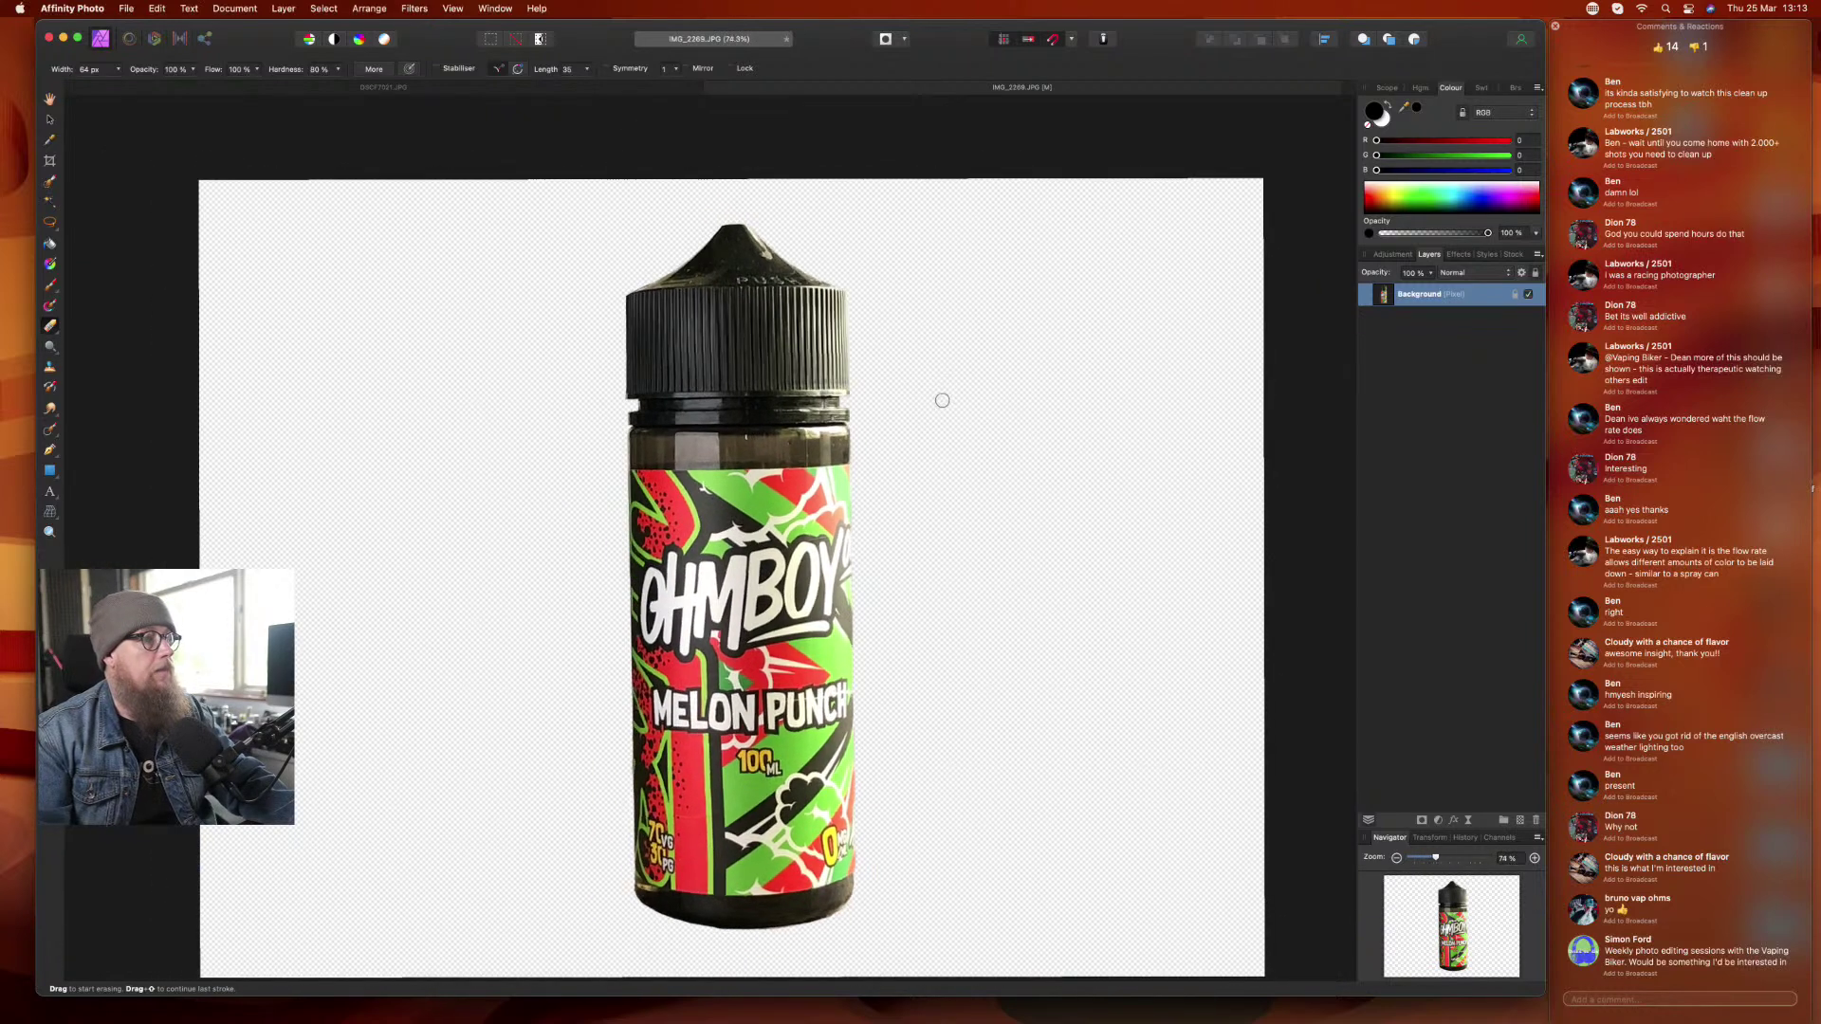
- Duplicate the Background layer containing the cut-out bottle
click(1471, 644)
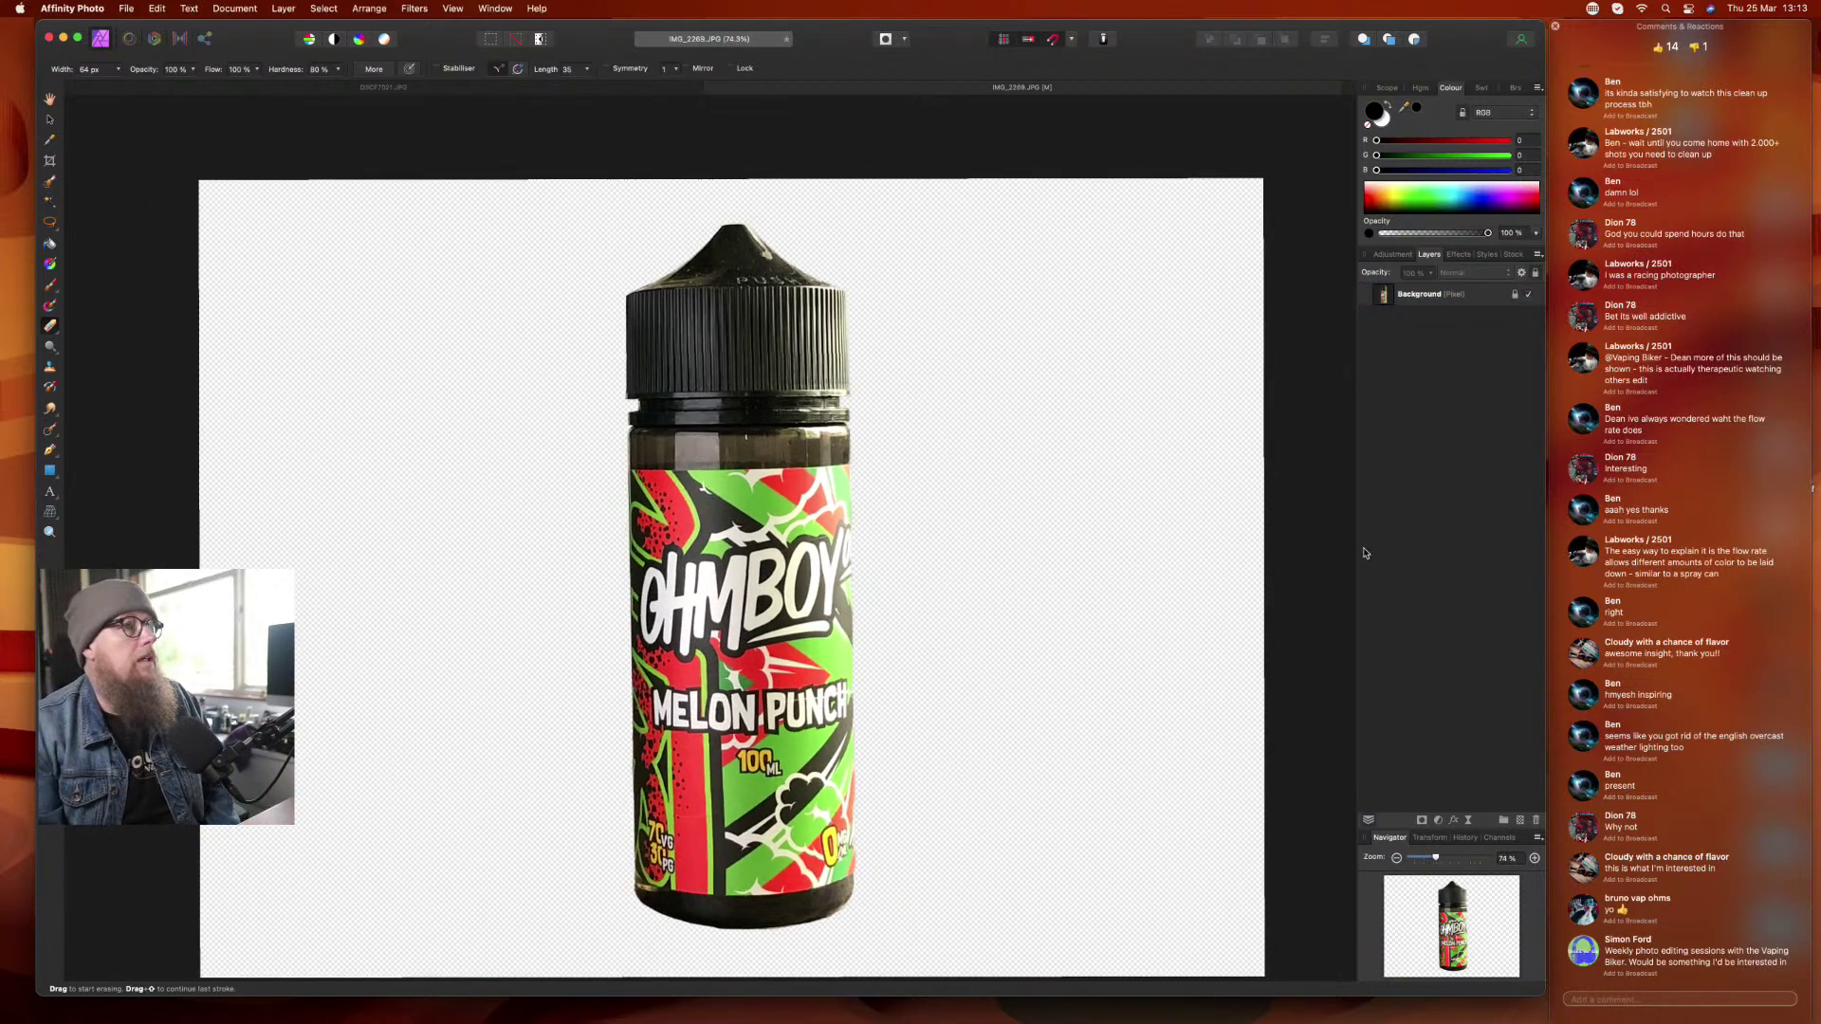
click(1434, 294)
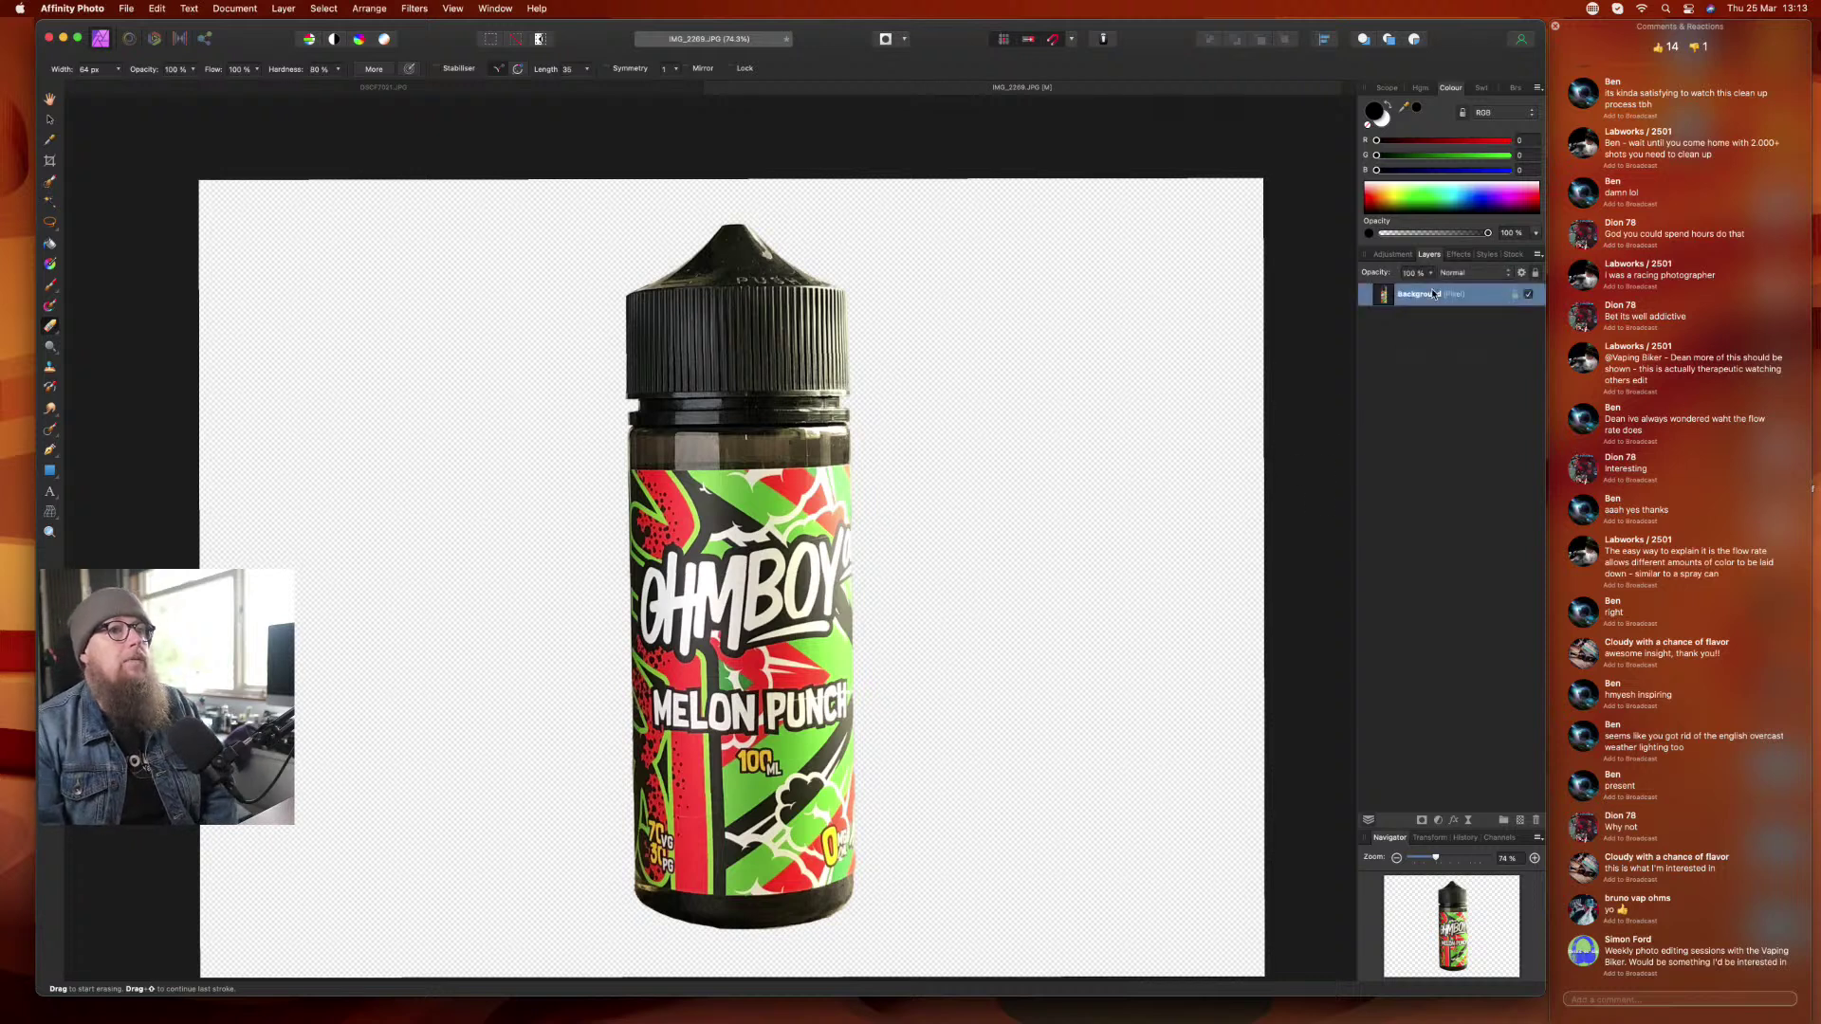
right_click(1434, 294)
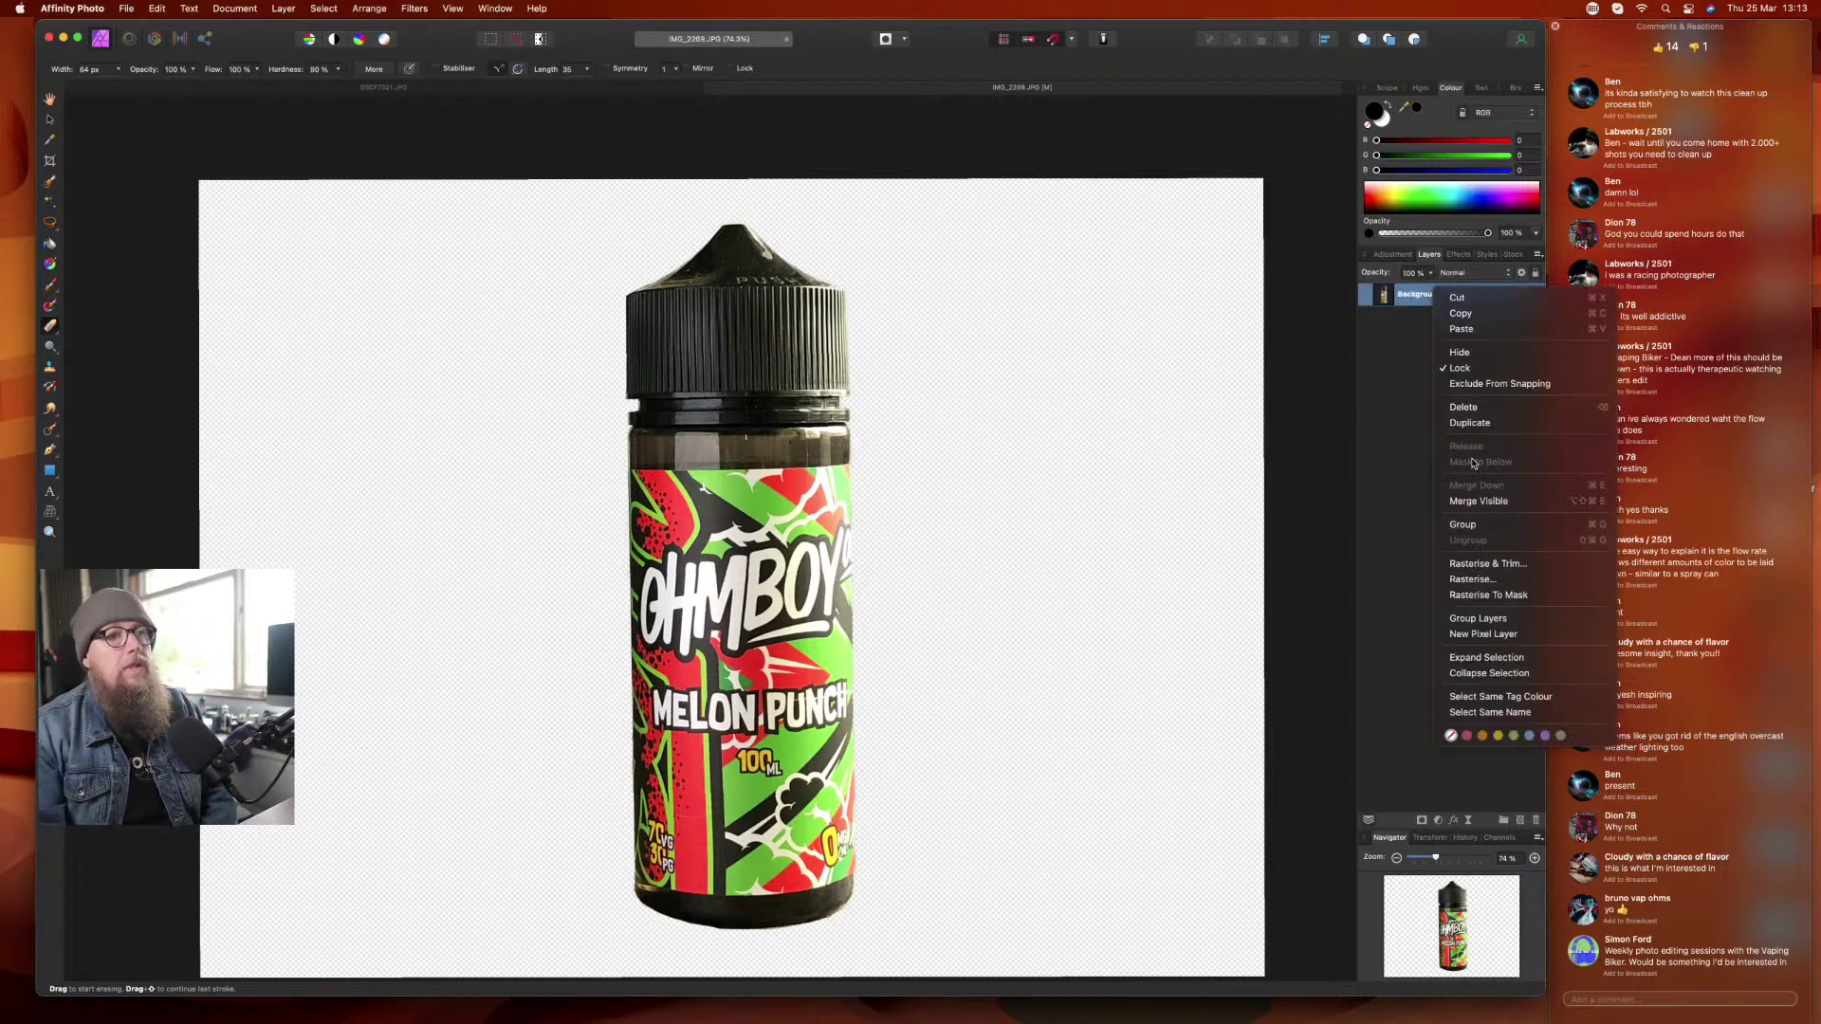
click(1469, 423)
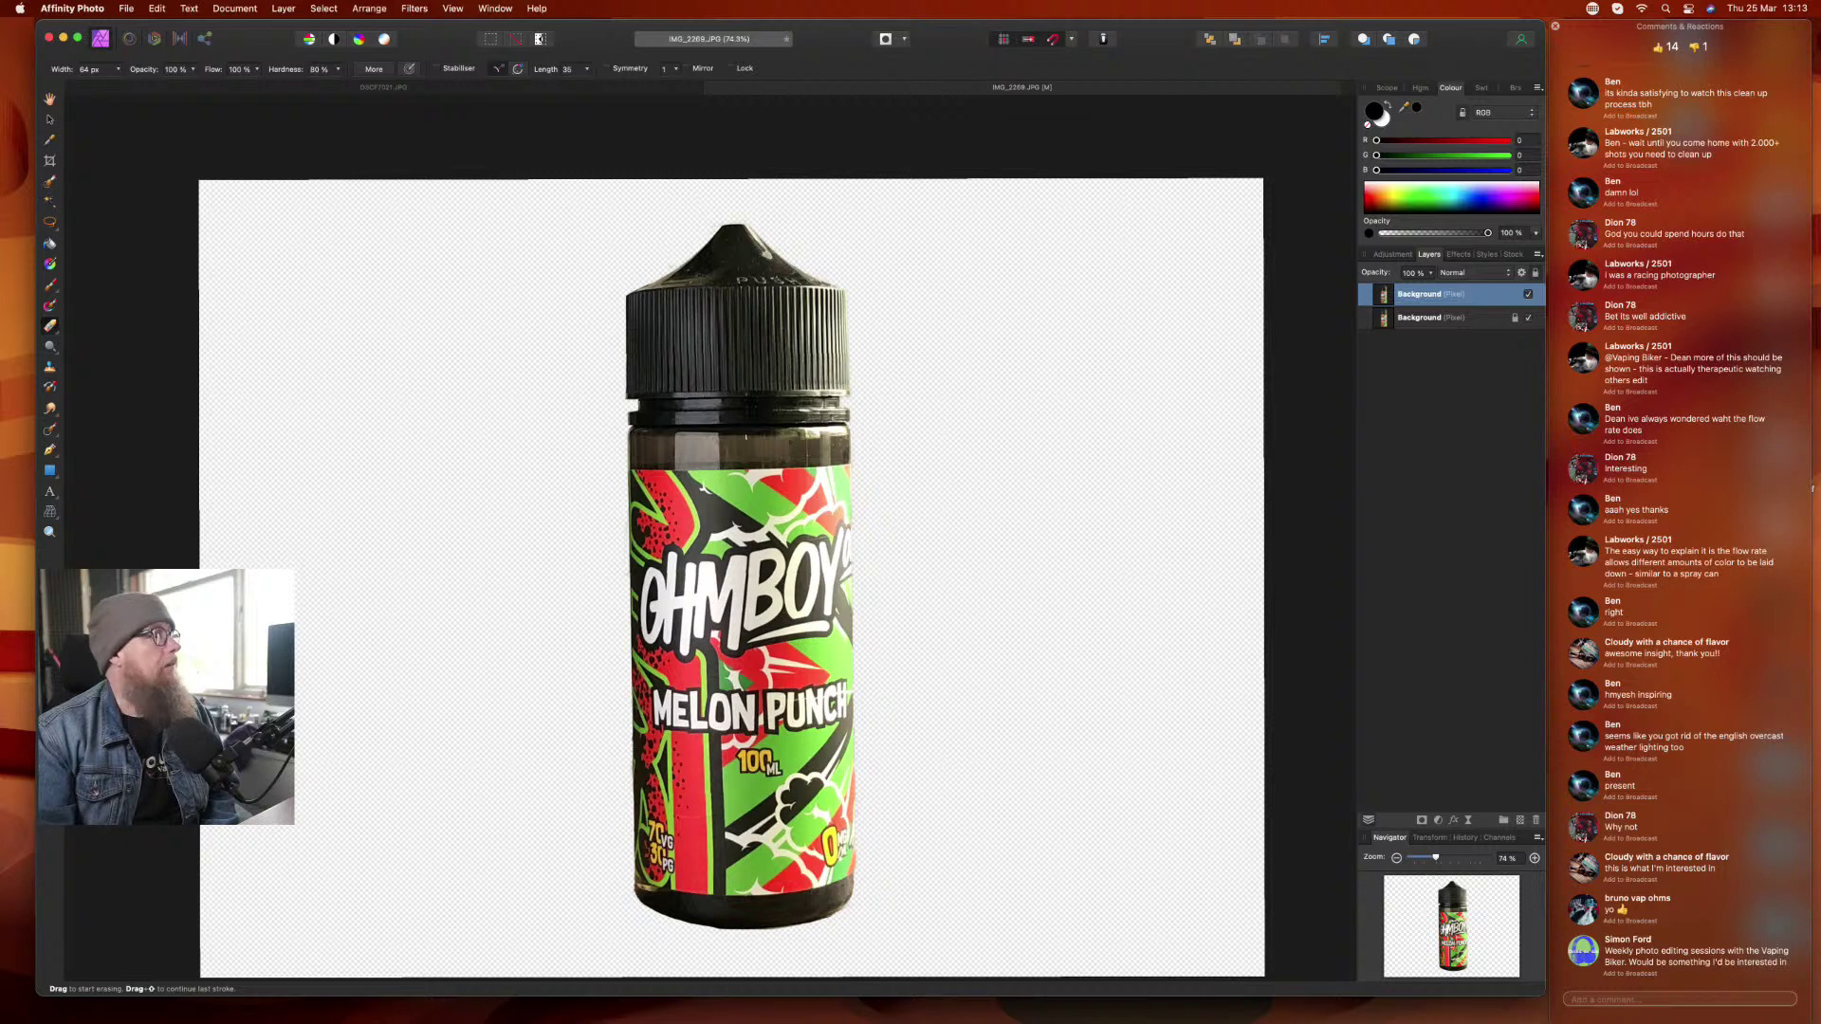
- Rotate the duplicate bottle clockwise until it lies diagonally with its cap pointing to the upper right, and hide the original layer
click(52, 121)
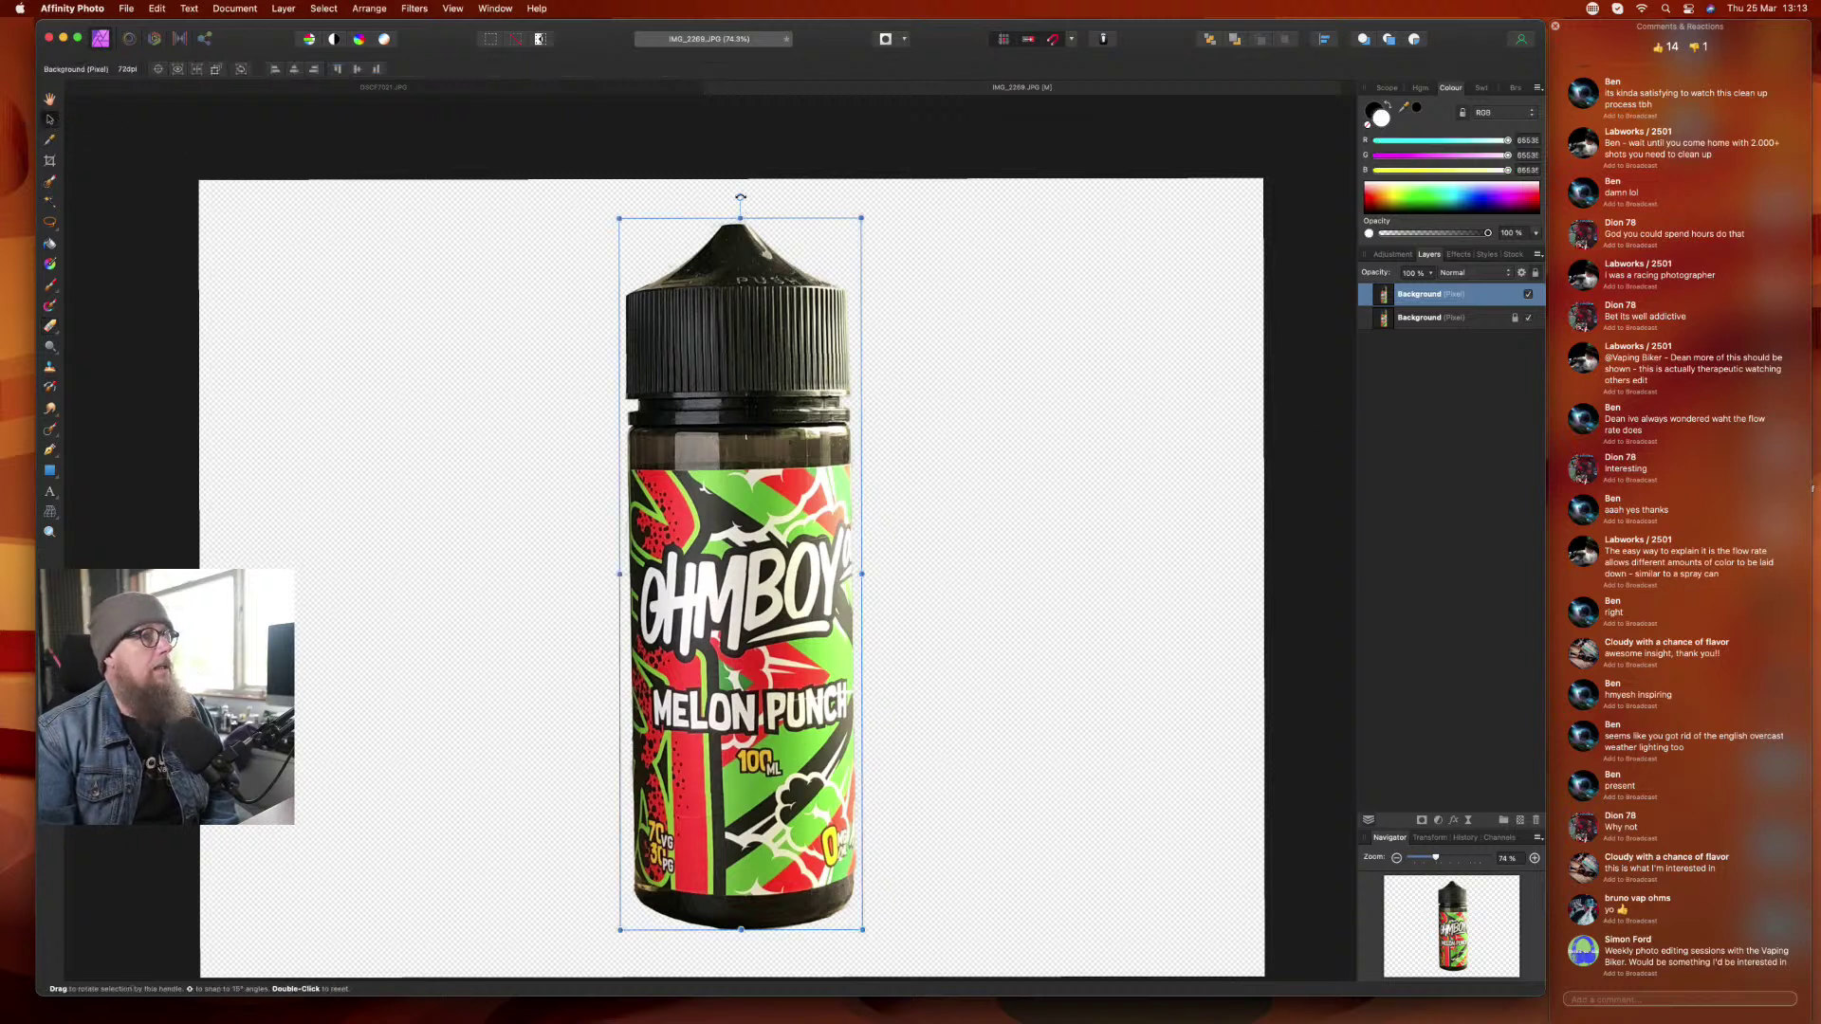
drag(741, 199, 1230, 388)
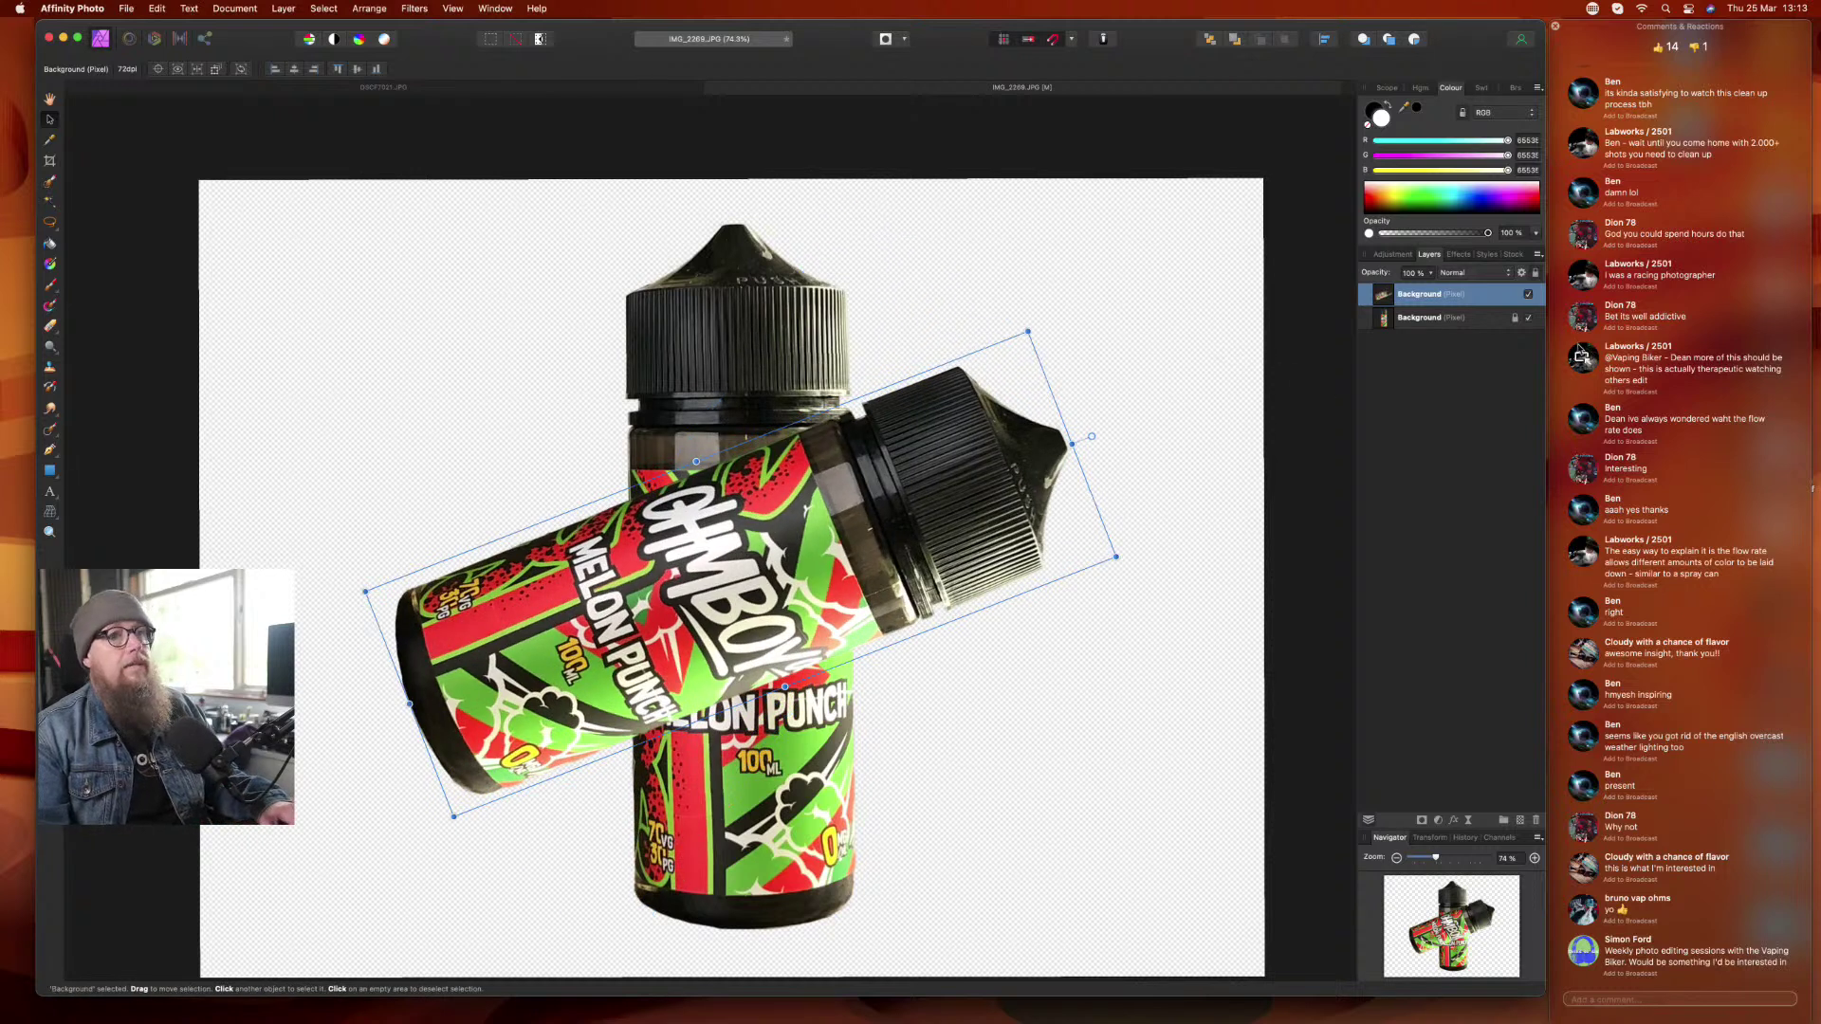
click(1529, 319)
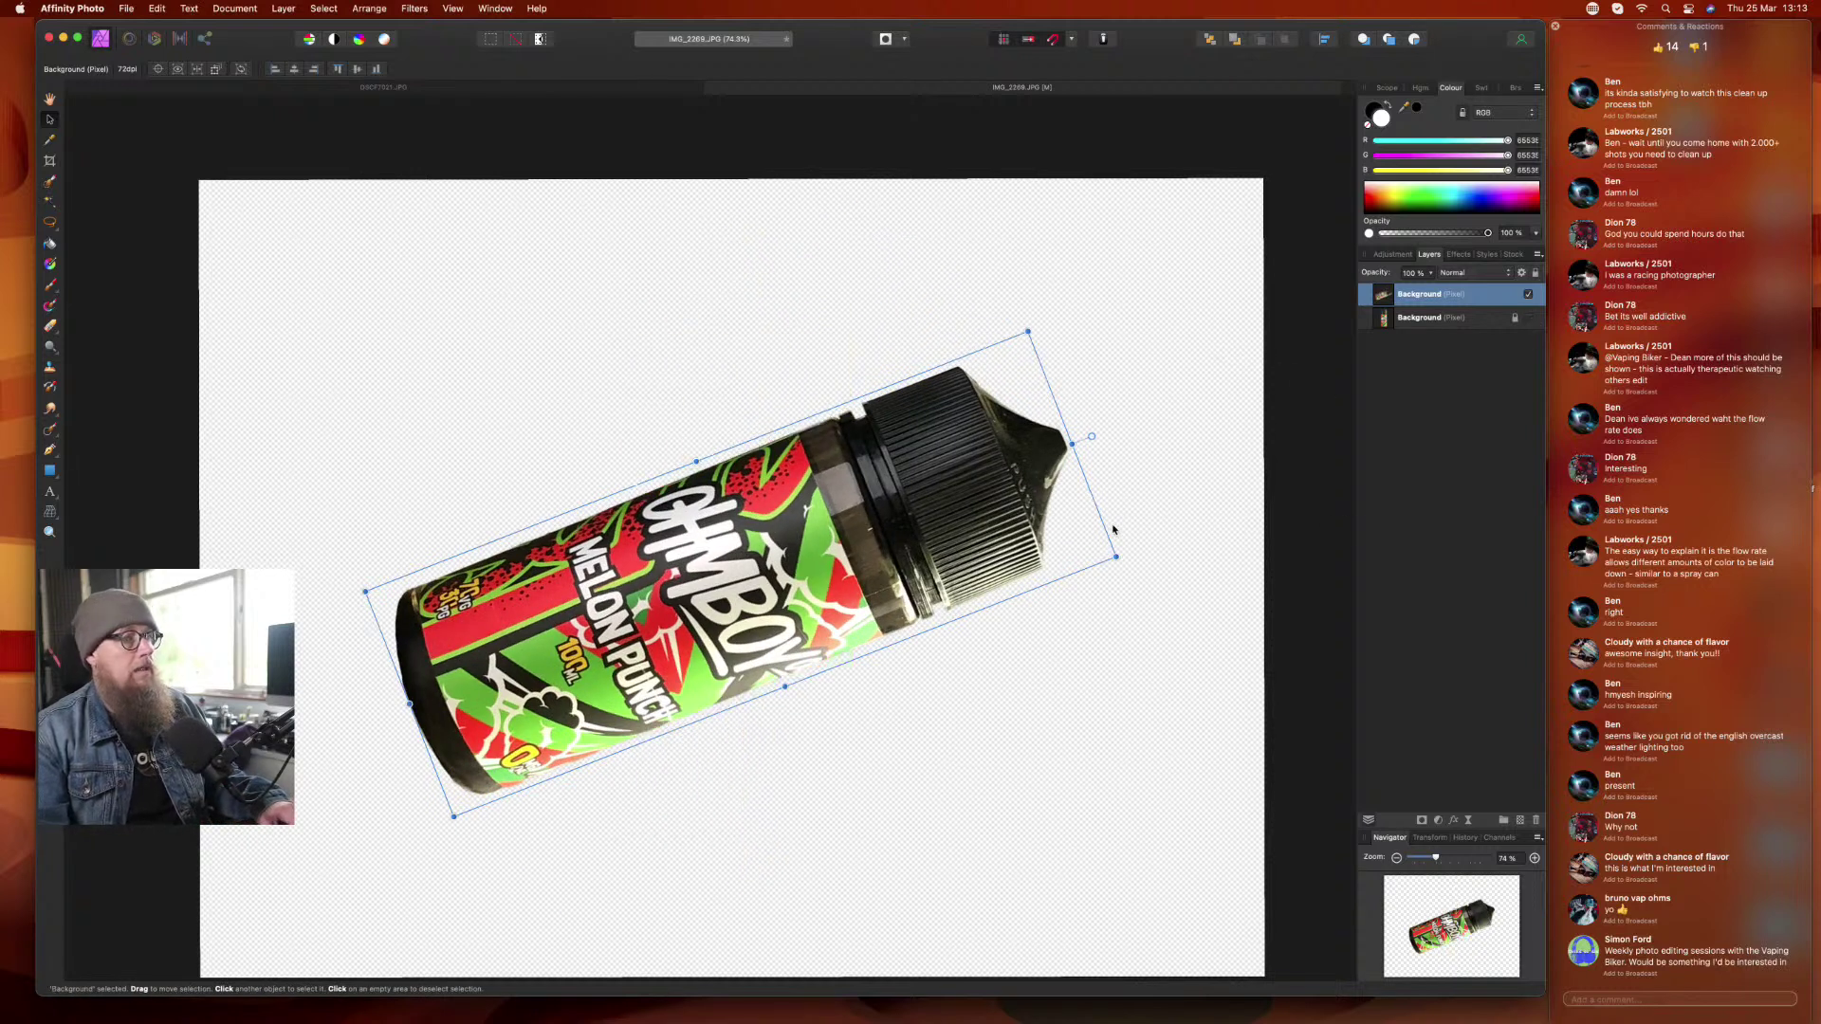
key(super+z)
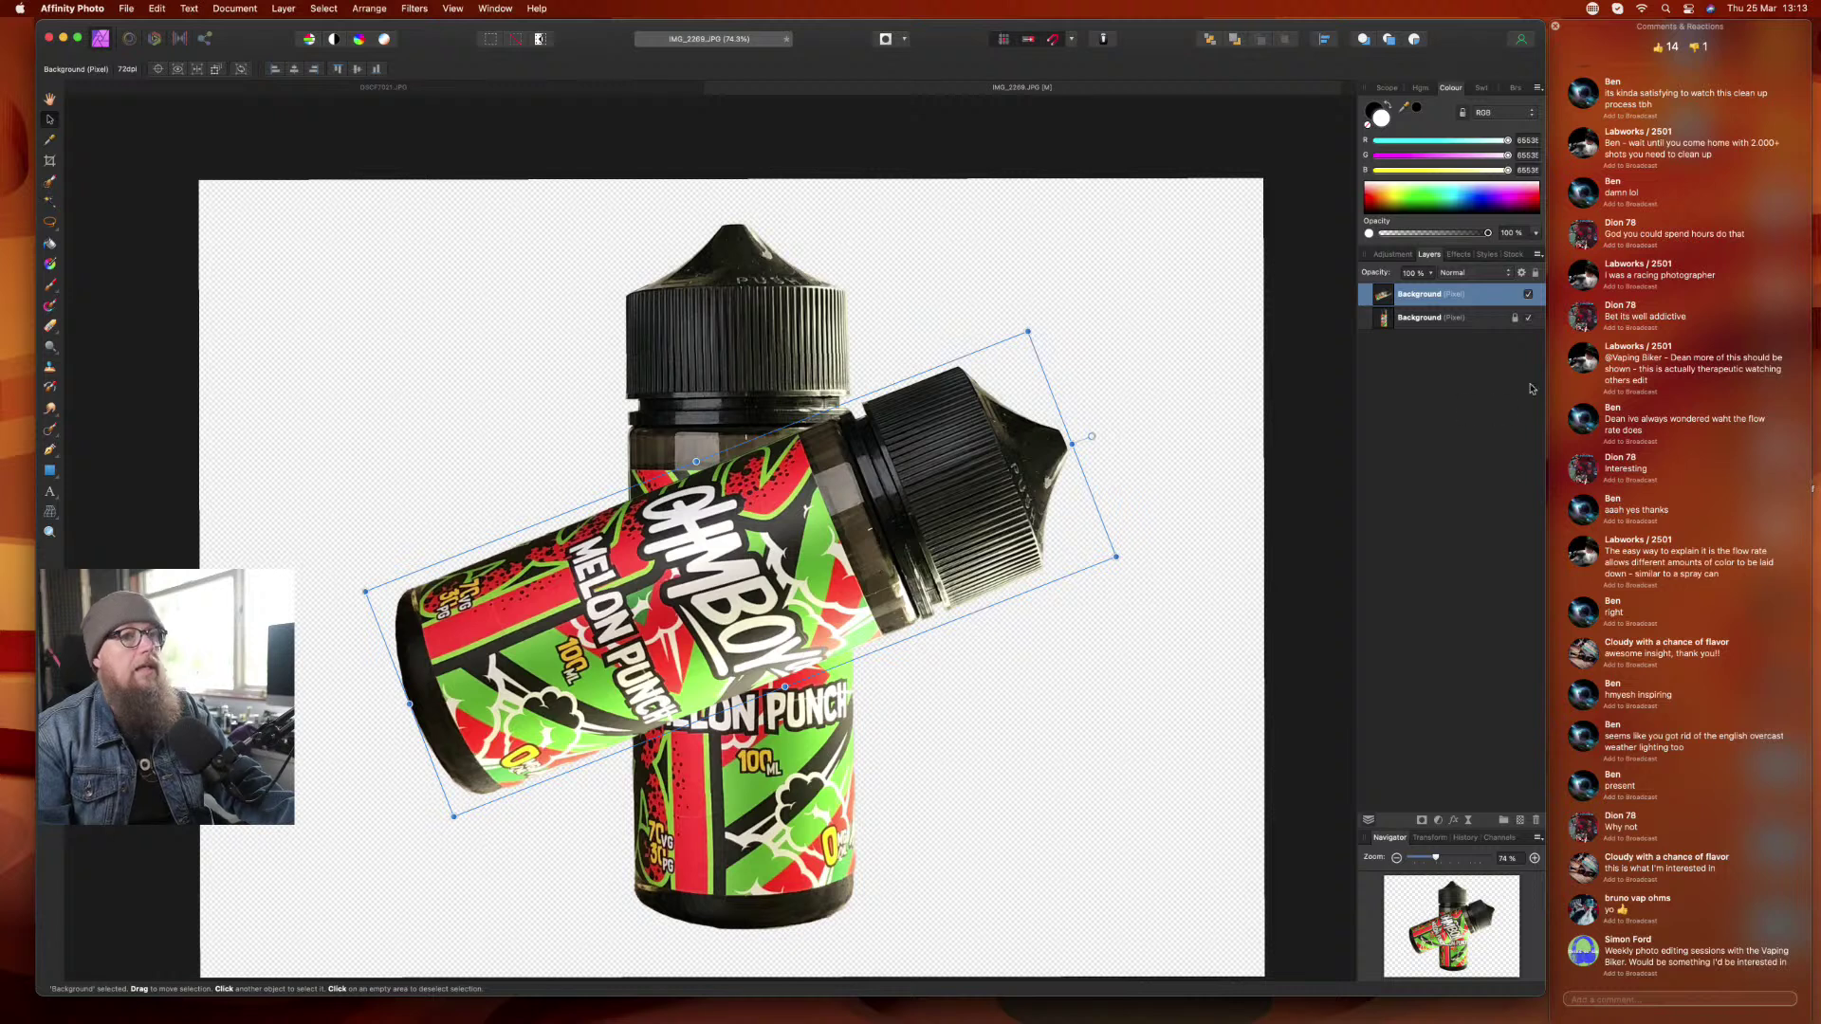
click(1529, 319)
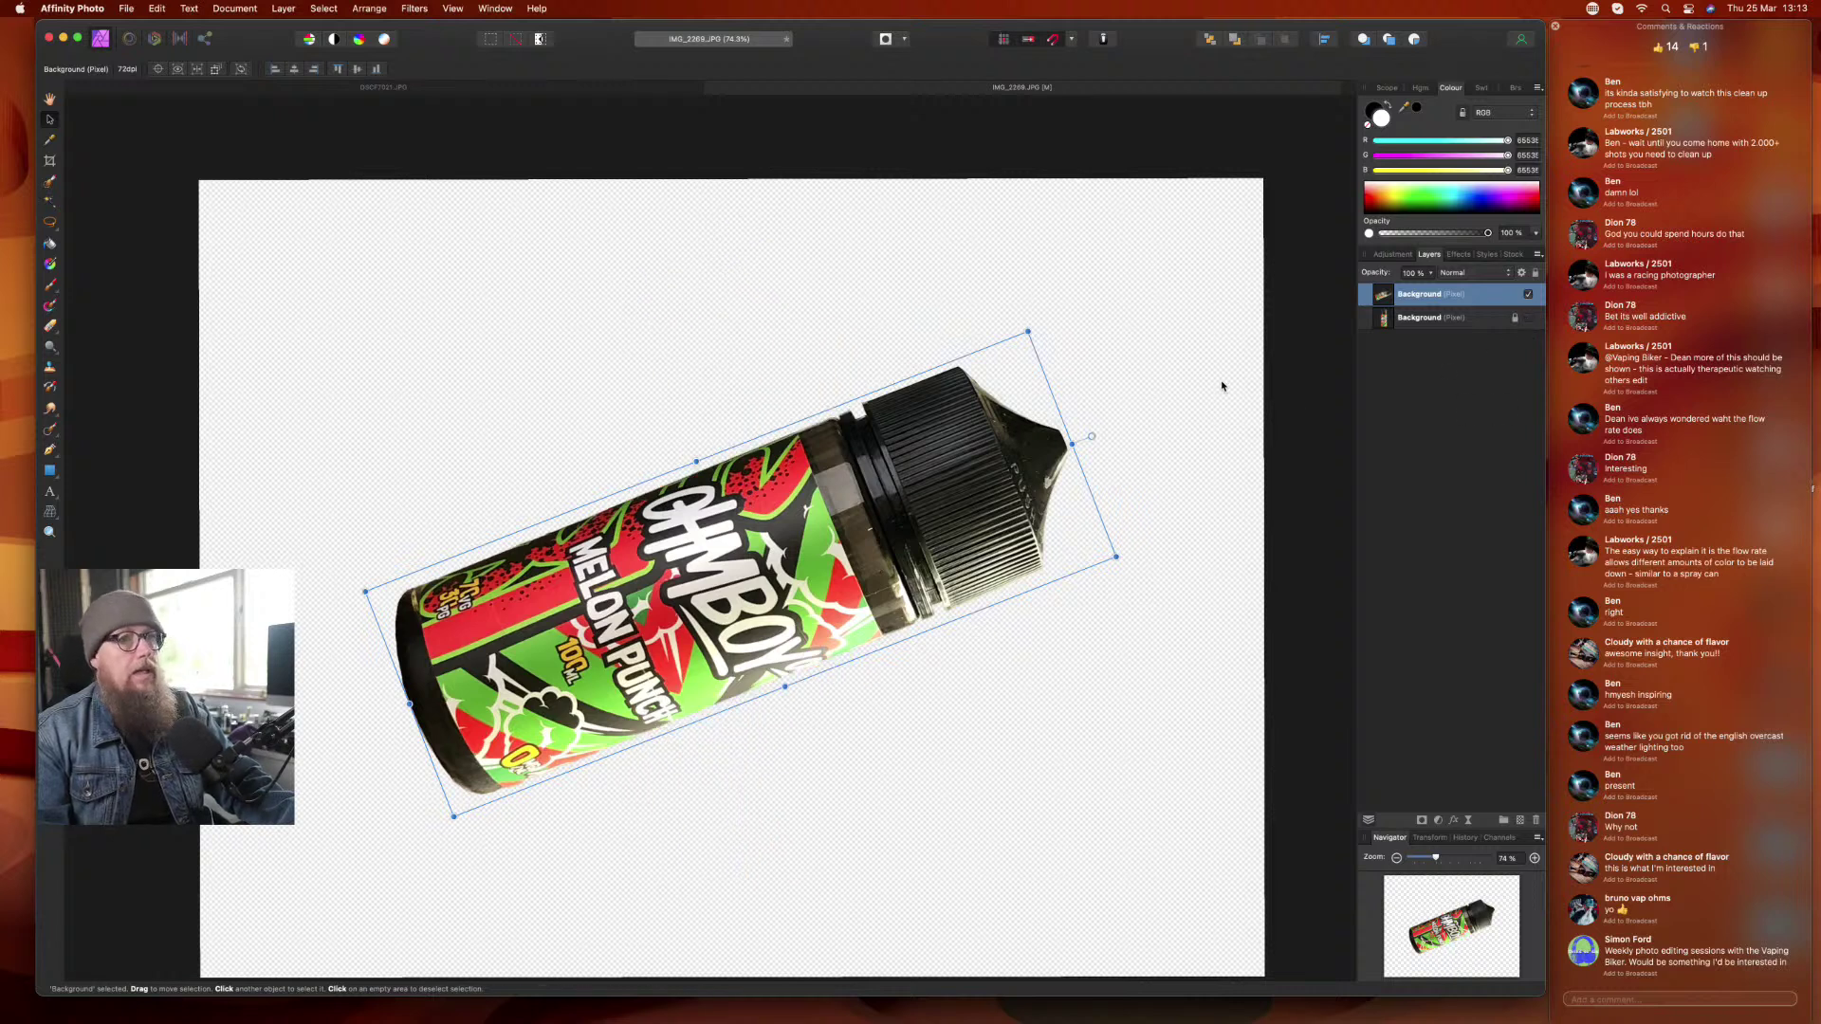
- Undo the duplicate bottle's rotation and scale the upright bottle down slightly, keeping its proportions and lower left corner in place
key(super+z)
key(super+z)
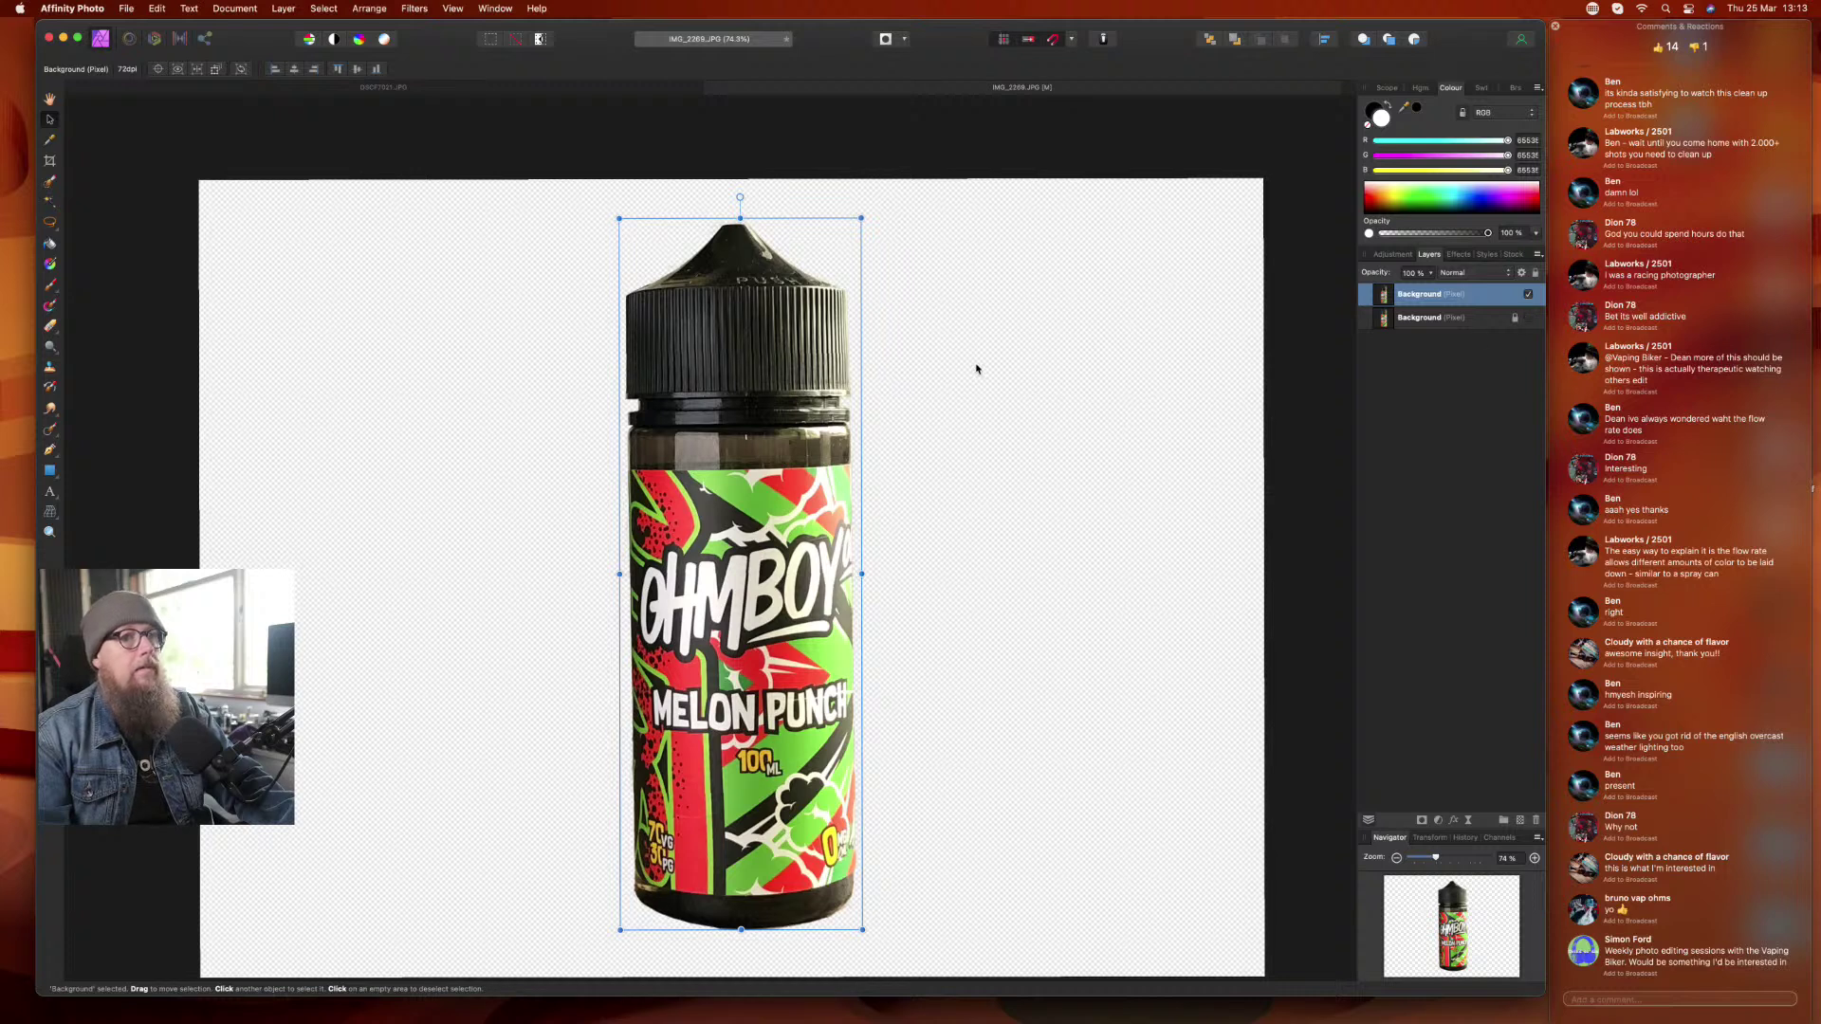
drag(858, 218, 718, 599)
drag(1135, 120, 1045, 354)
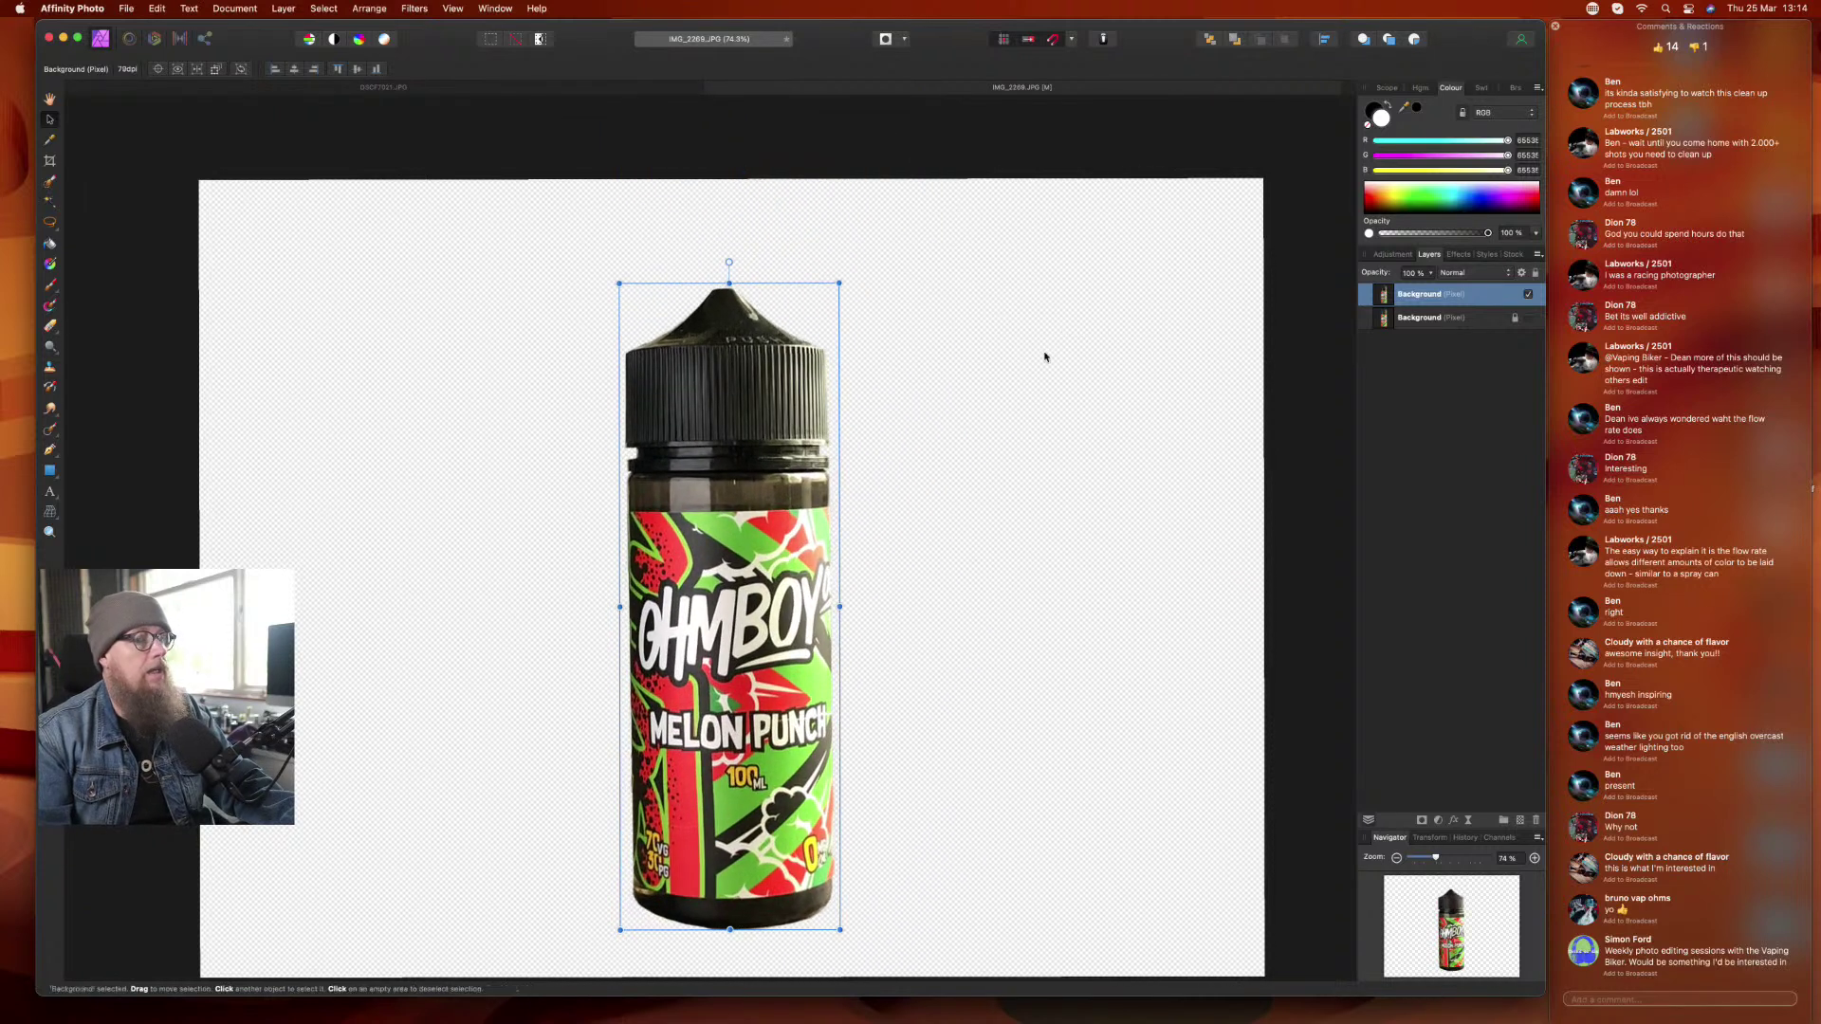
- Draw a white rectangle covering the whole canvas and place its layer directly beneath the duplicate bottle
click(1448, 537)
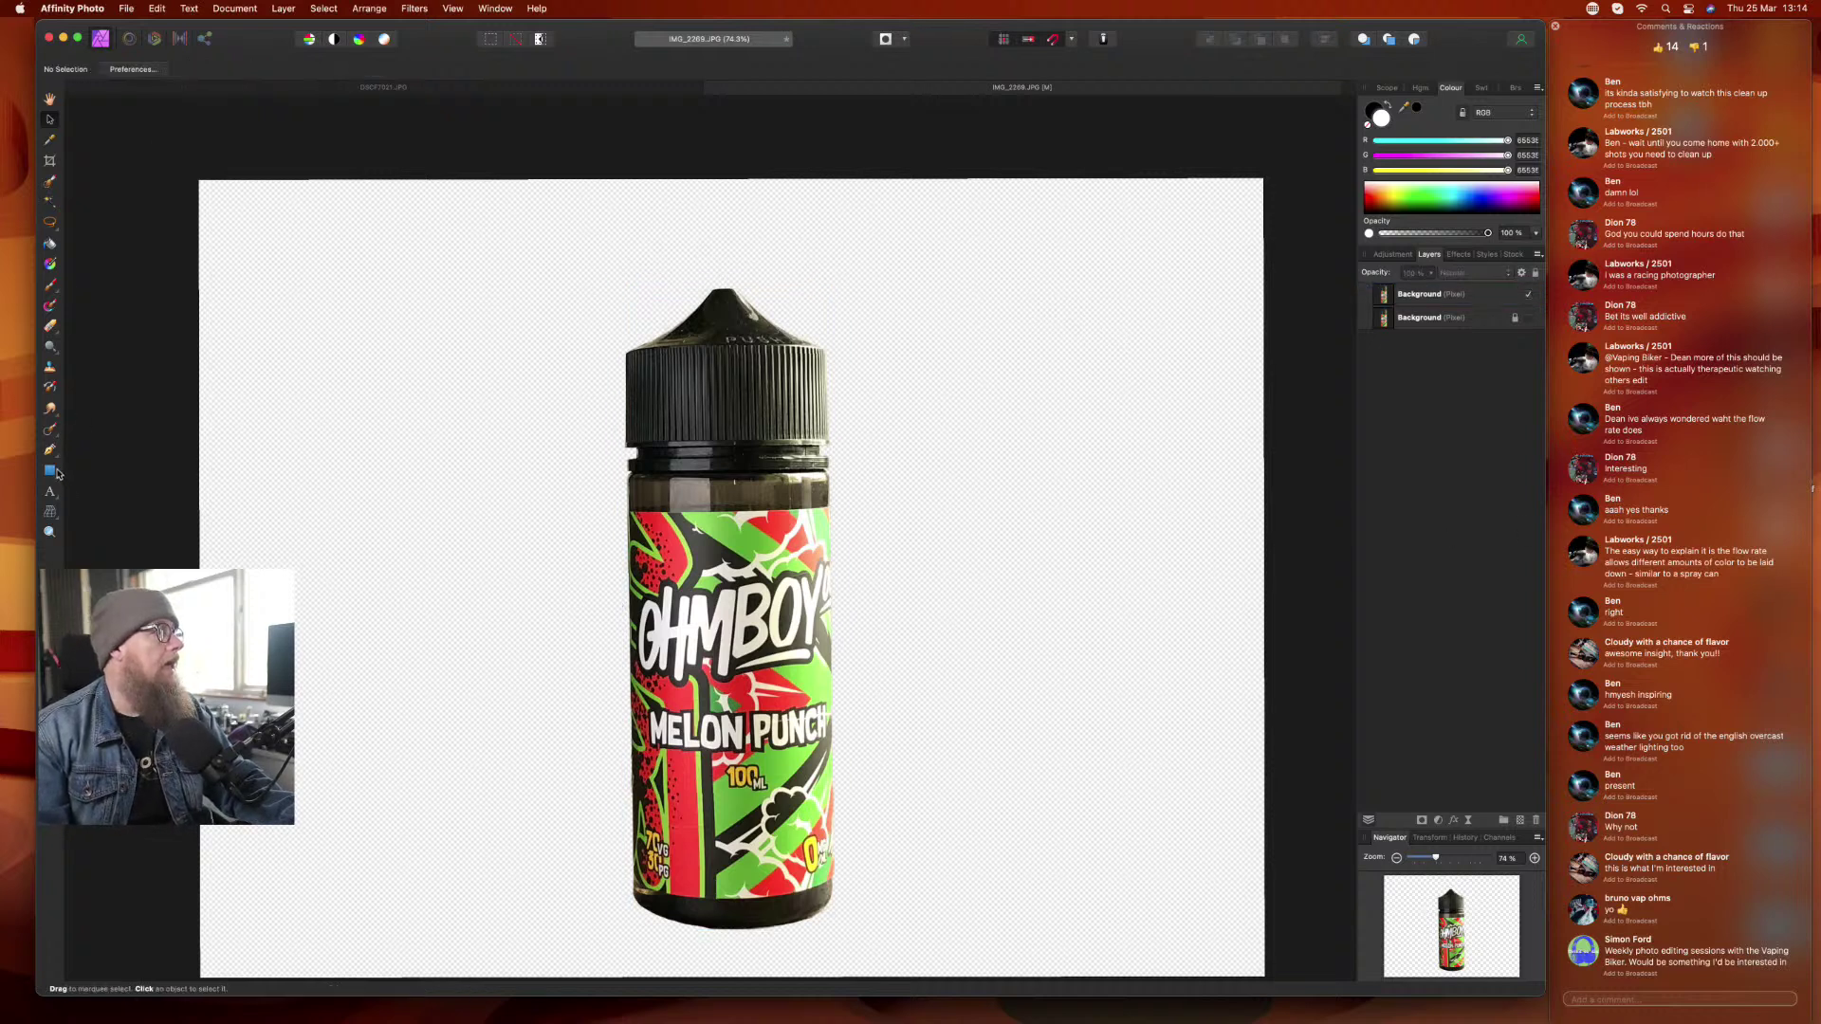
click(52, 471)
drag(184, 179, 1265, 771)
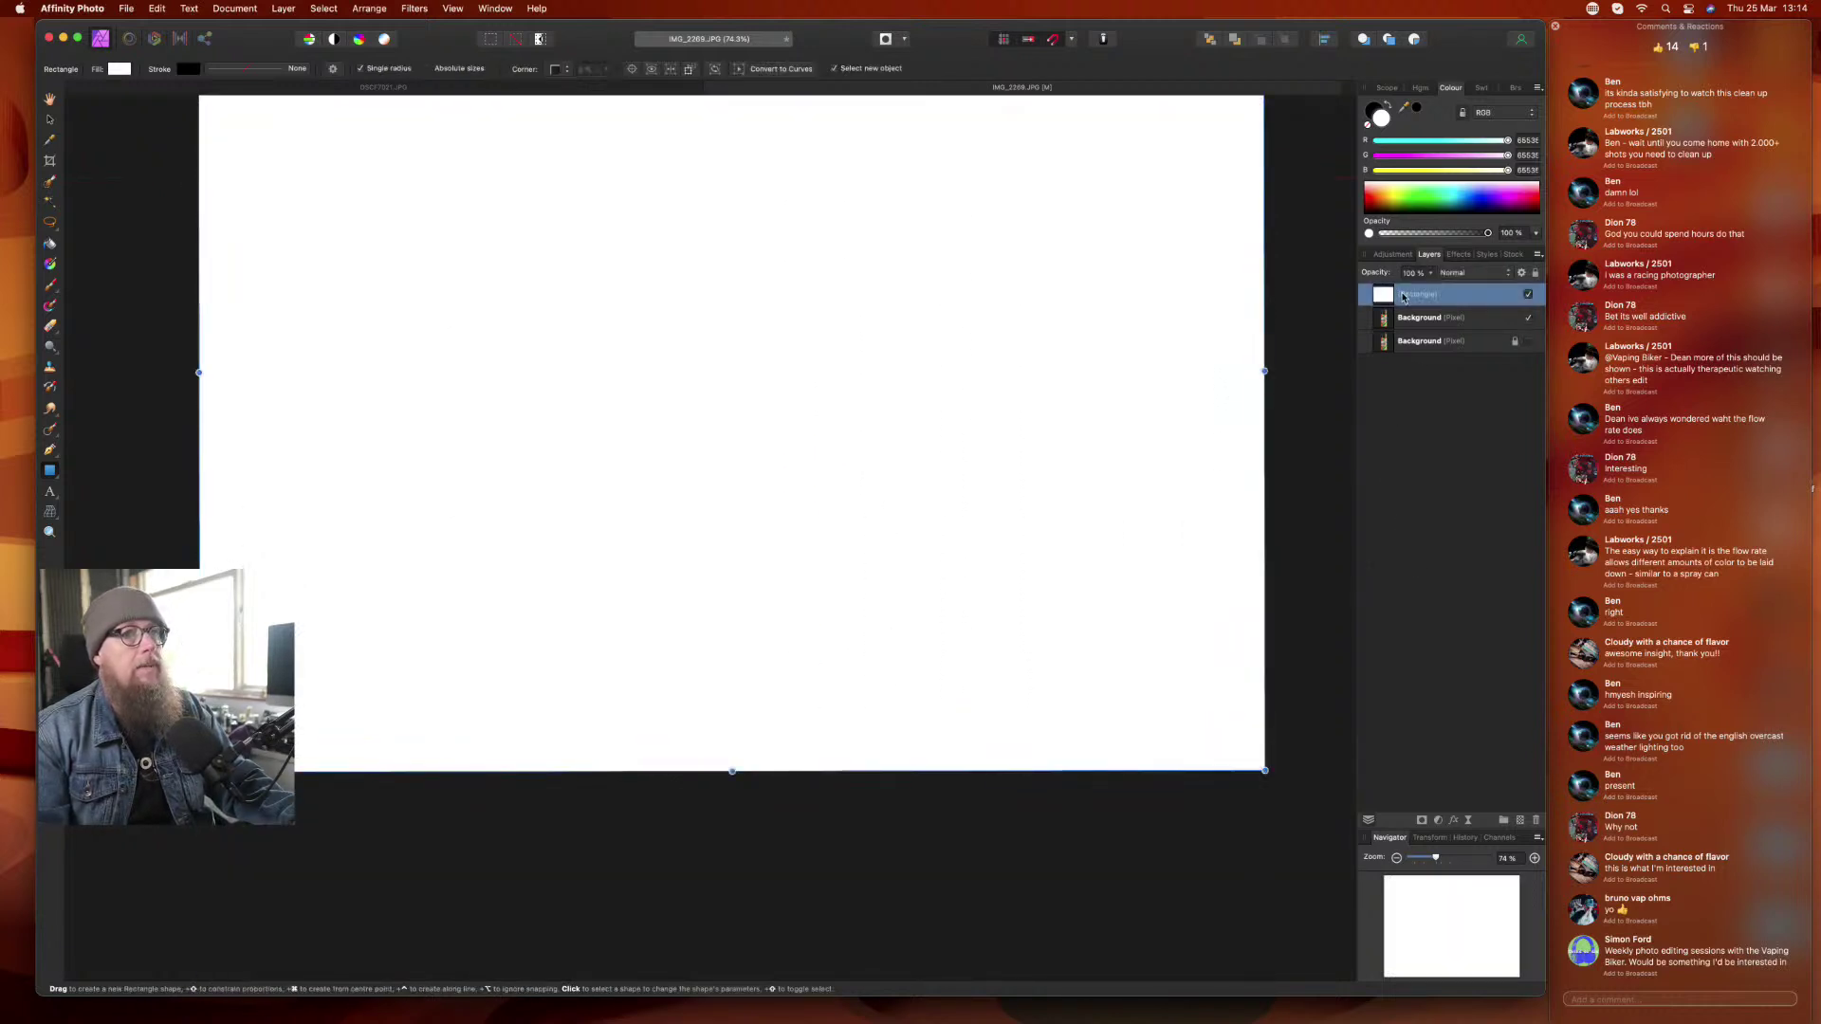
drag(1404, 301, 1398, 330)
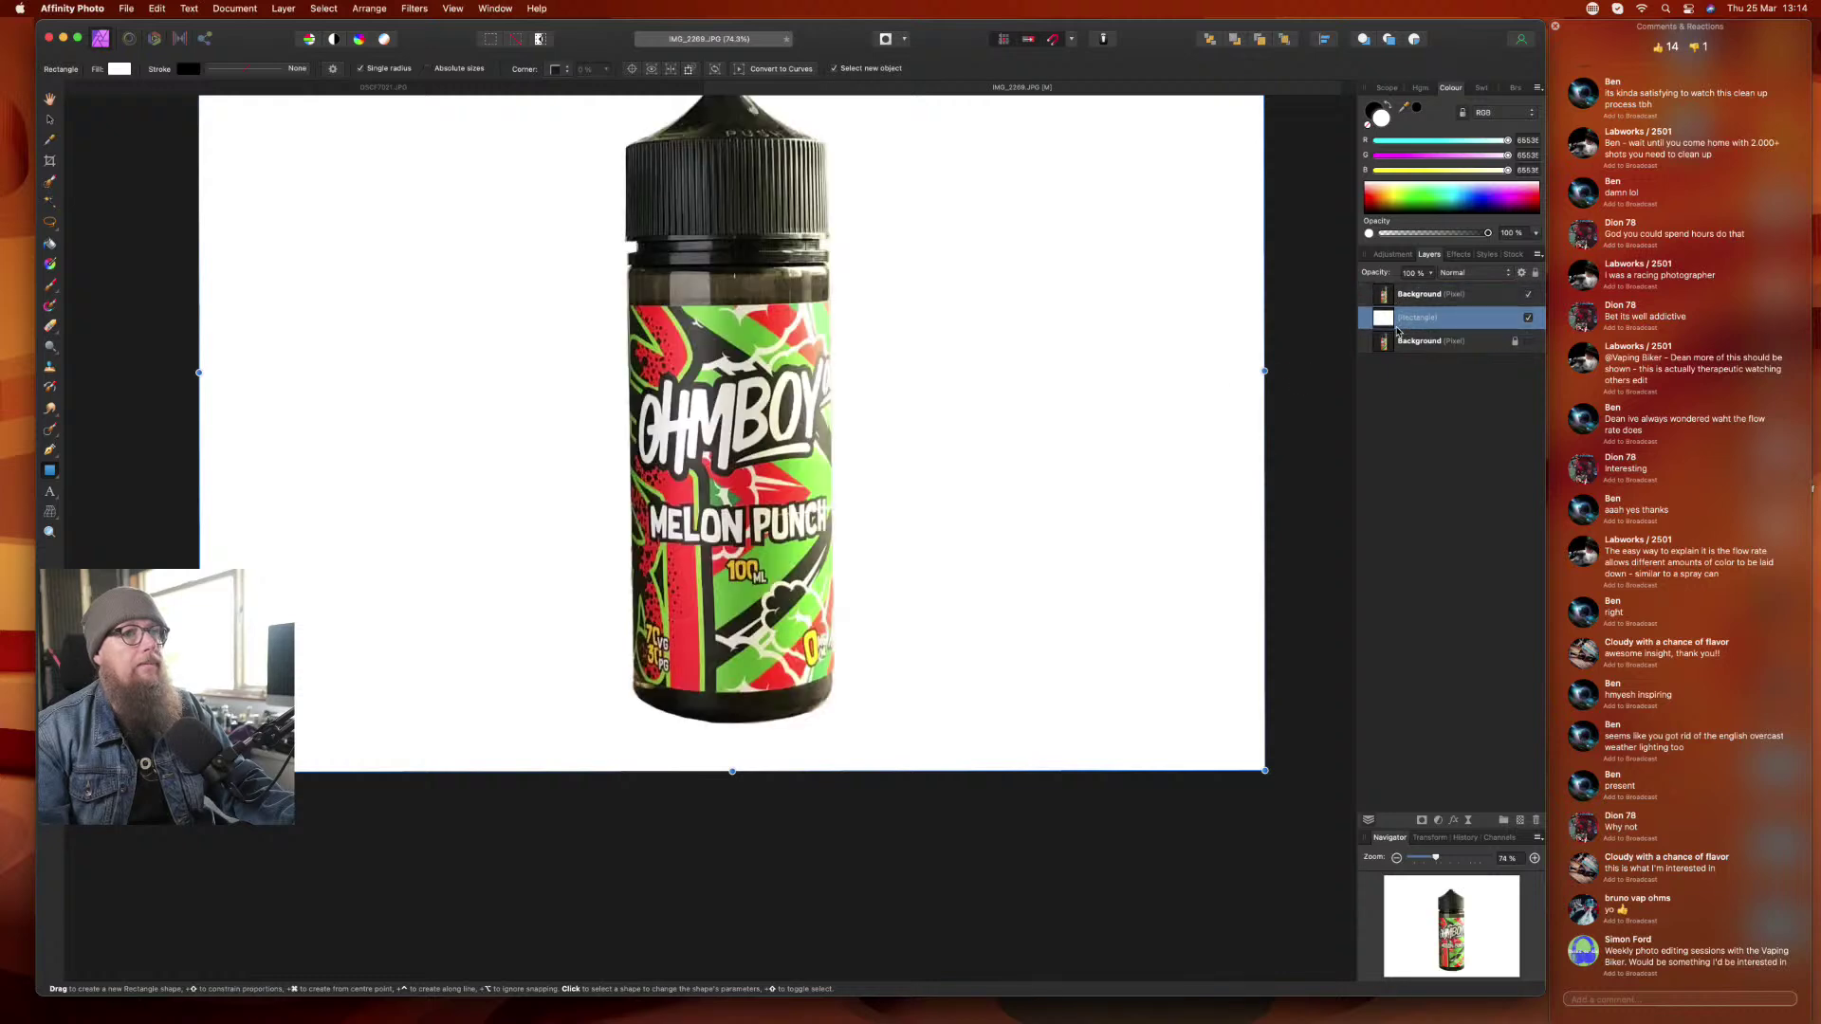
scroll(732, 503, up, 3)
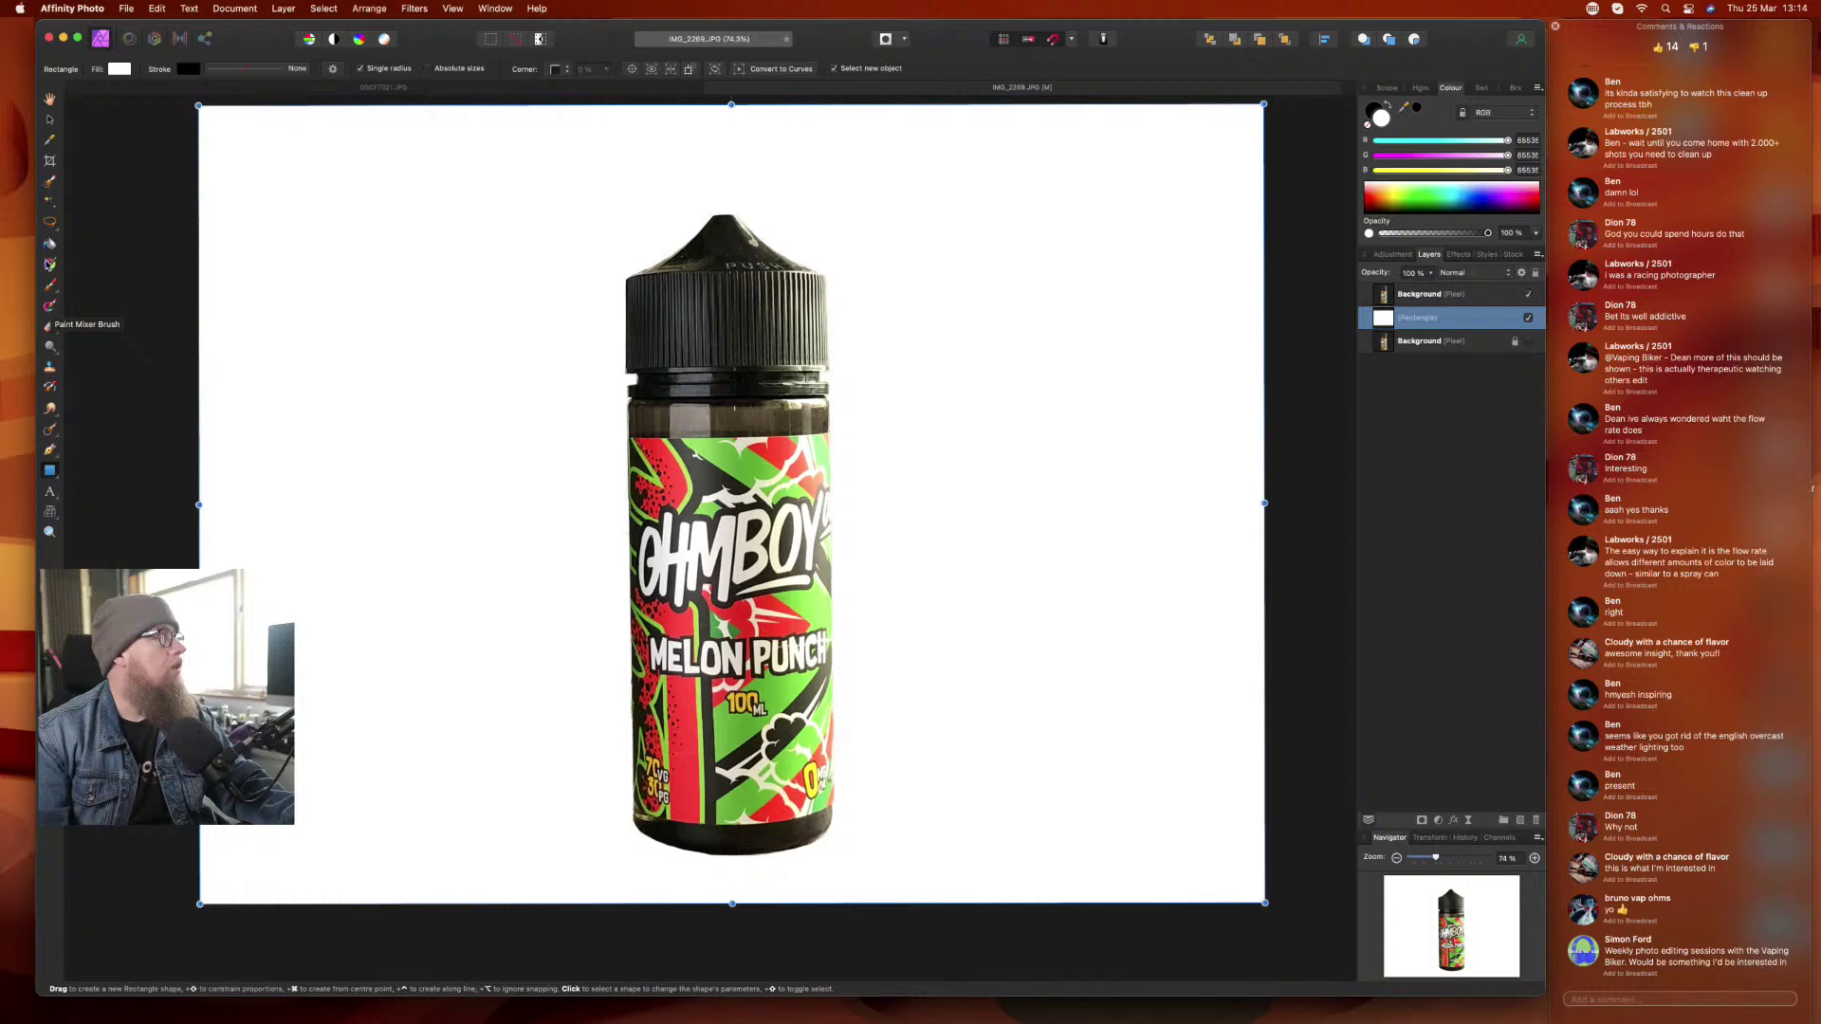
- Fill the rectangle with a linear gradient from white at the canvas's lower left corner to black at its upper right corner
click(49, 264)
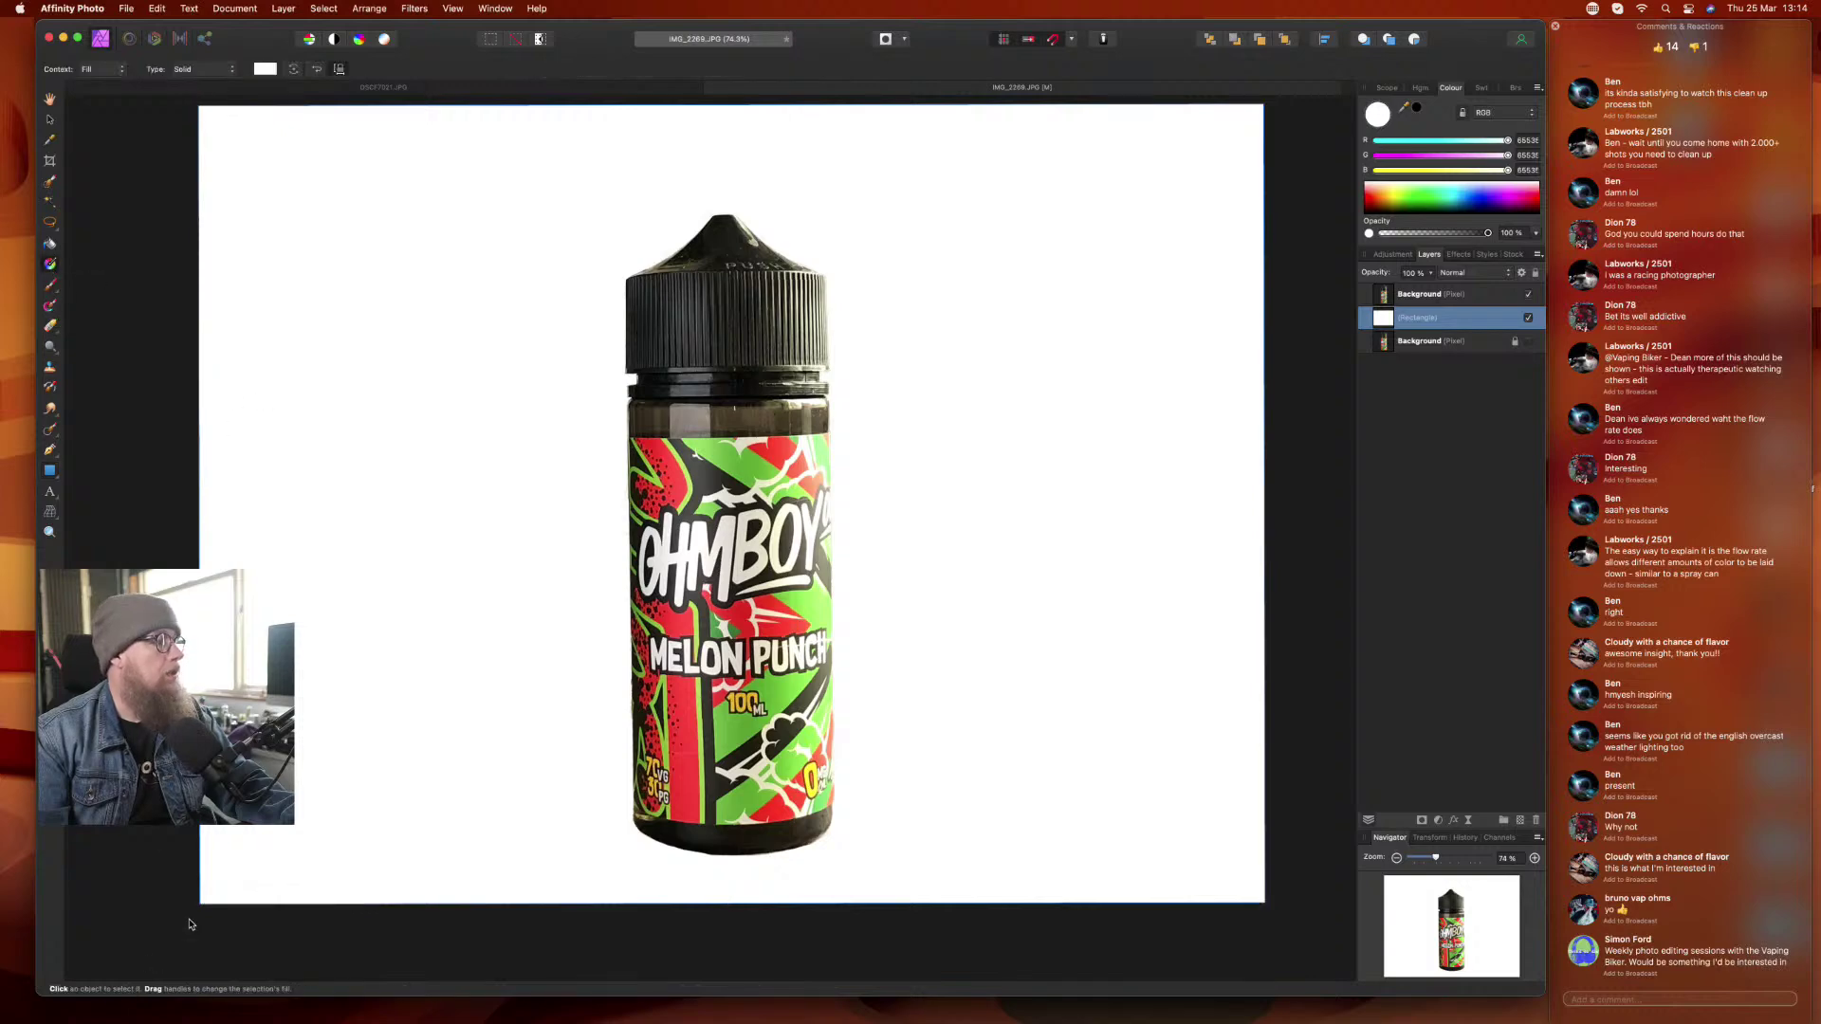
drag(199, 904, 1261, 123)
scroll(1253, 130, up, 2)
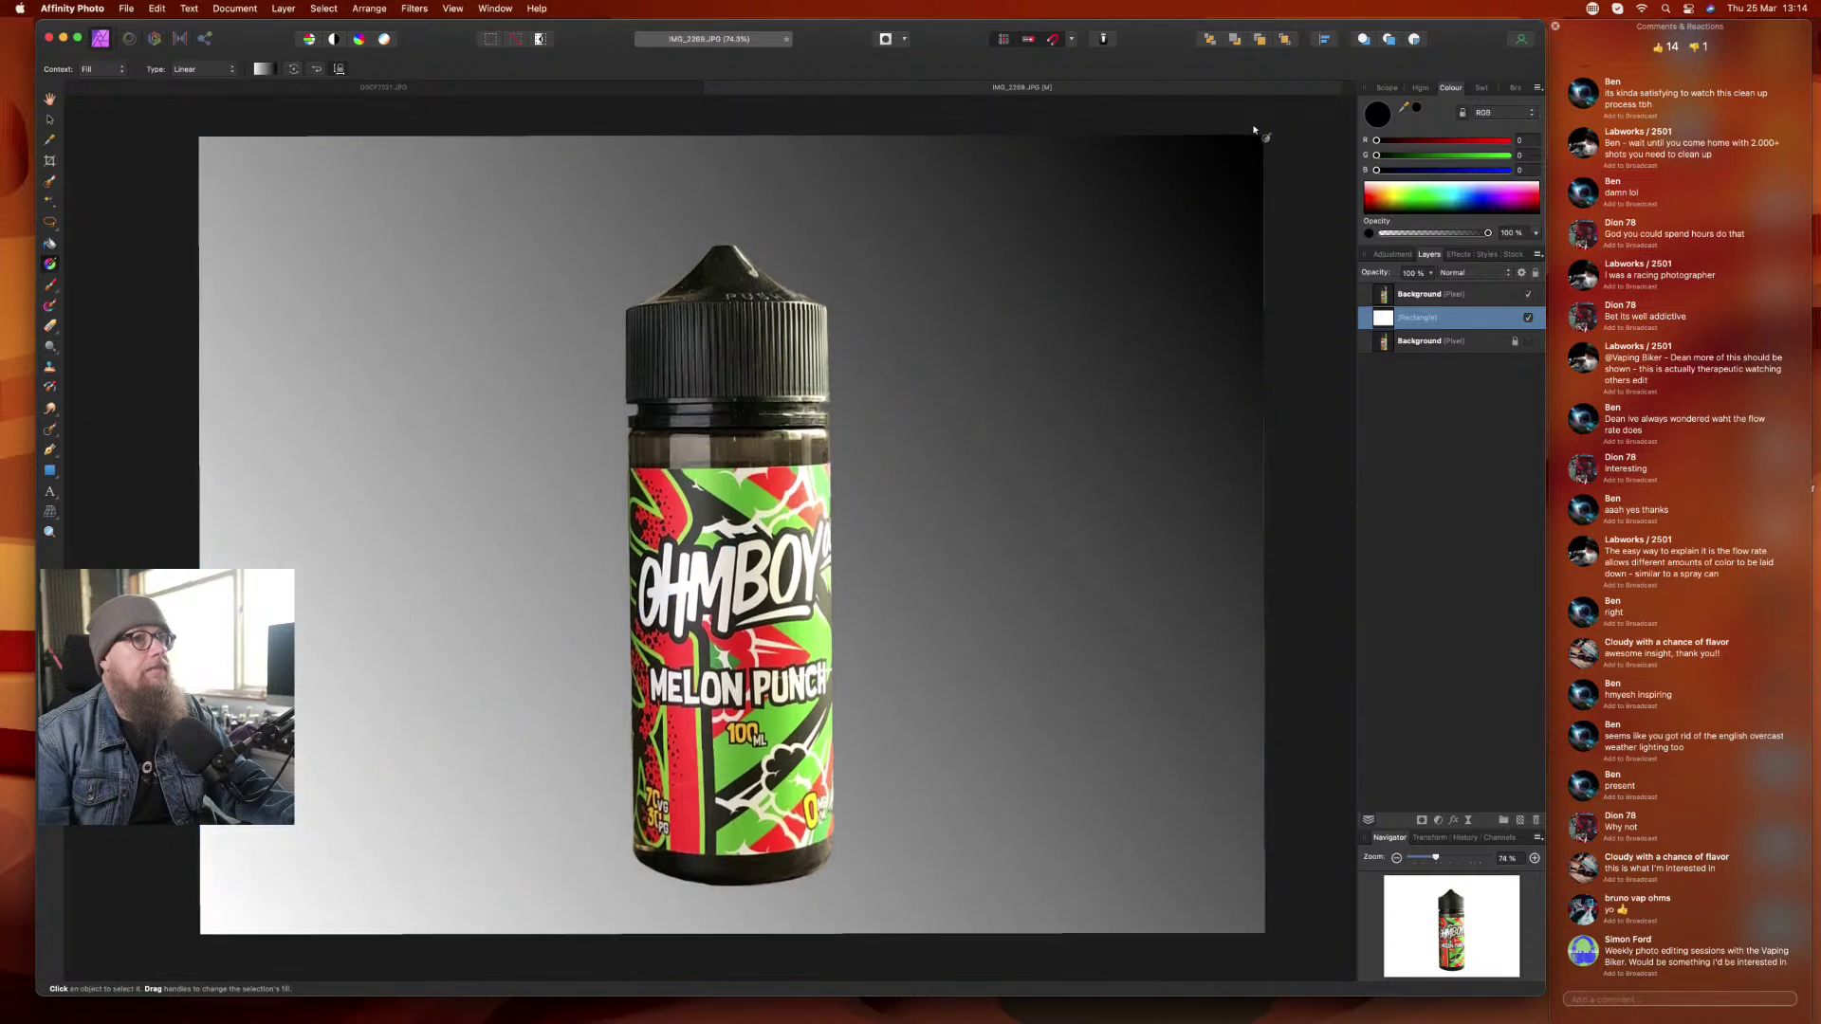
click(1260, 133)
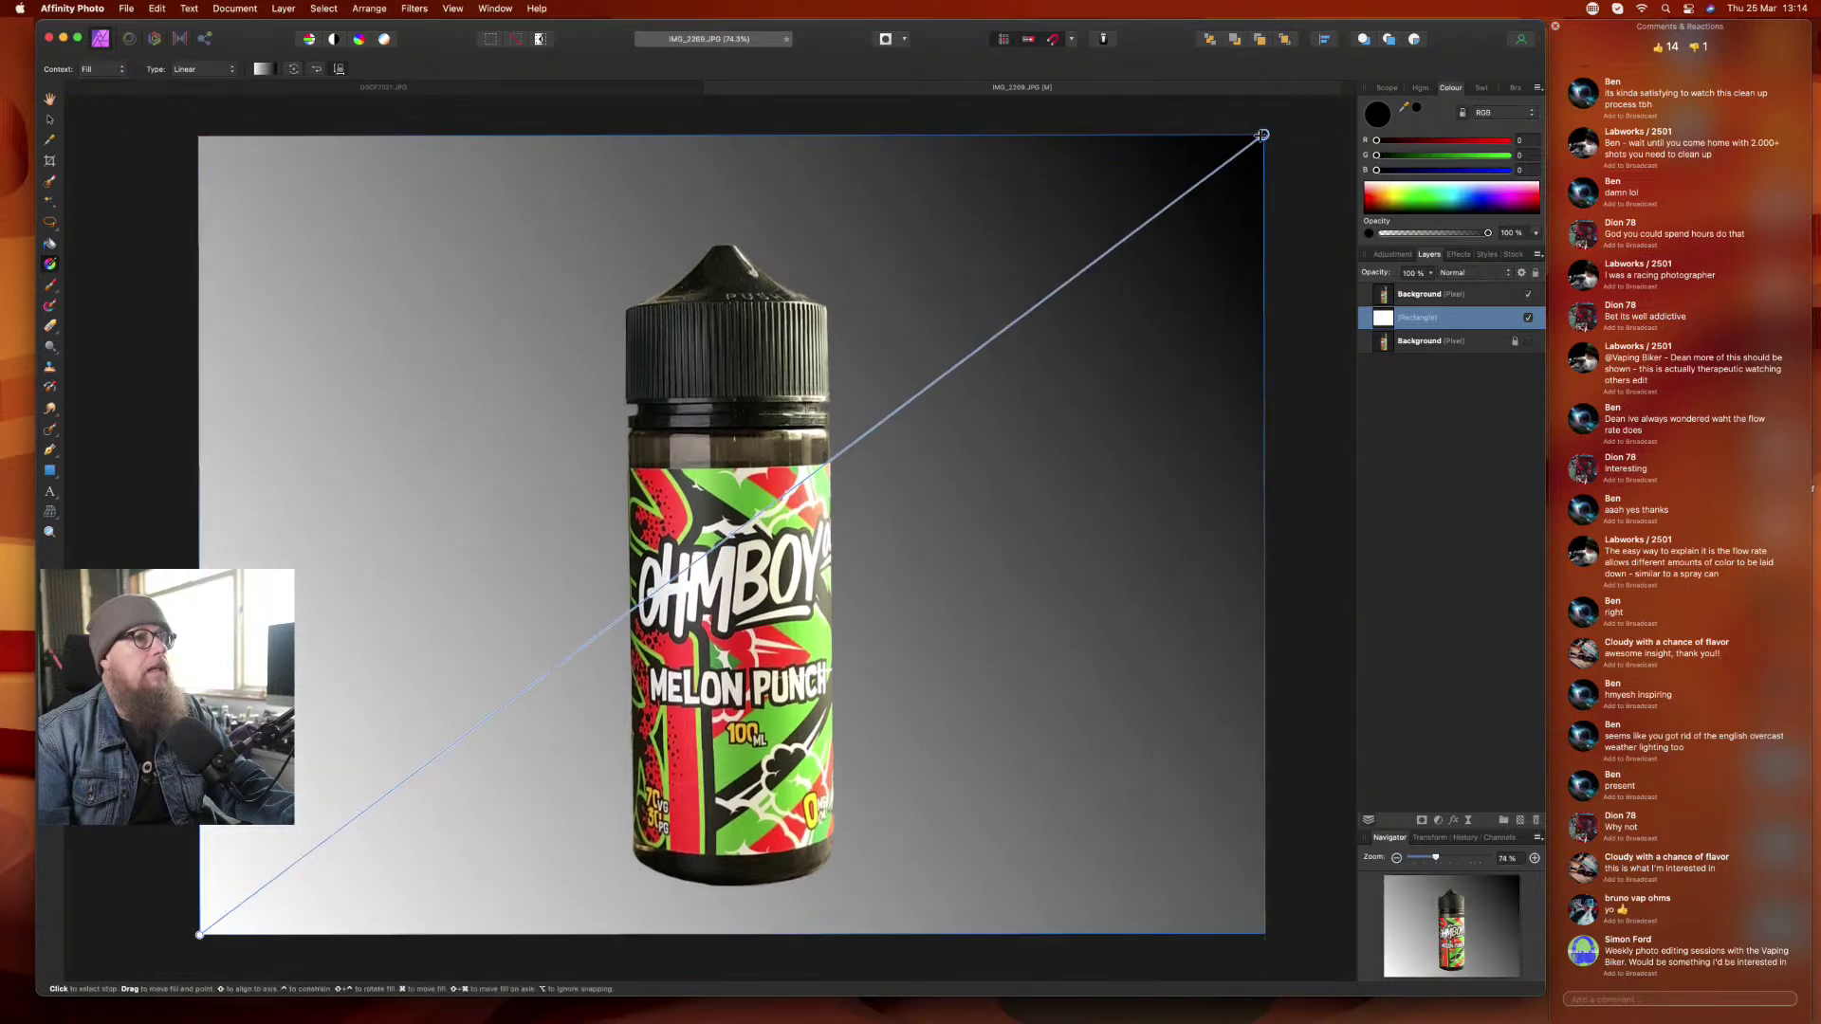
click(264, 69)
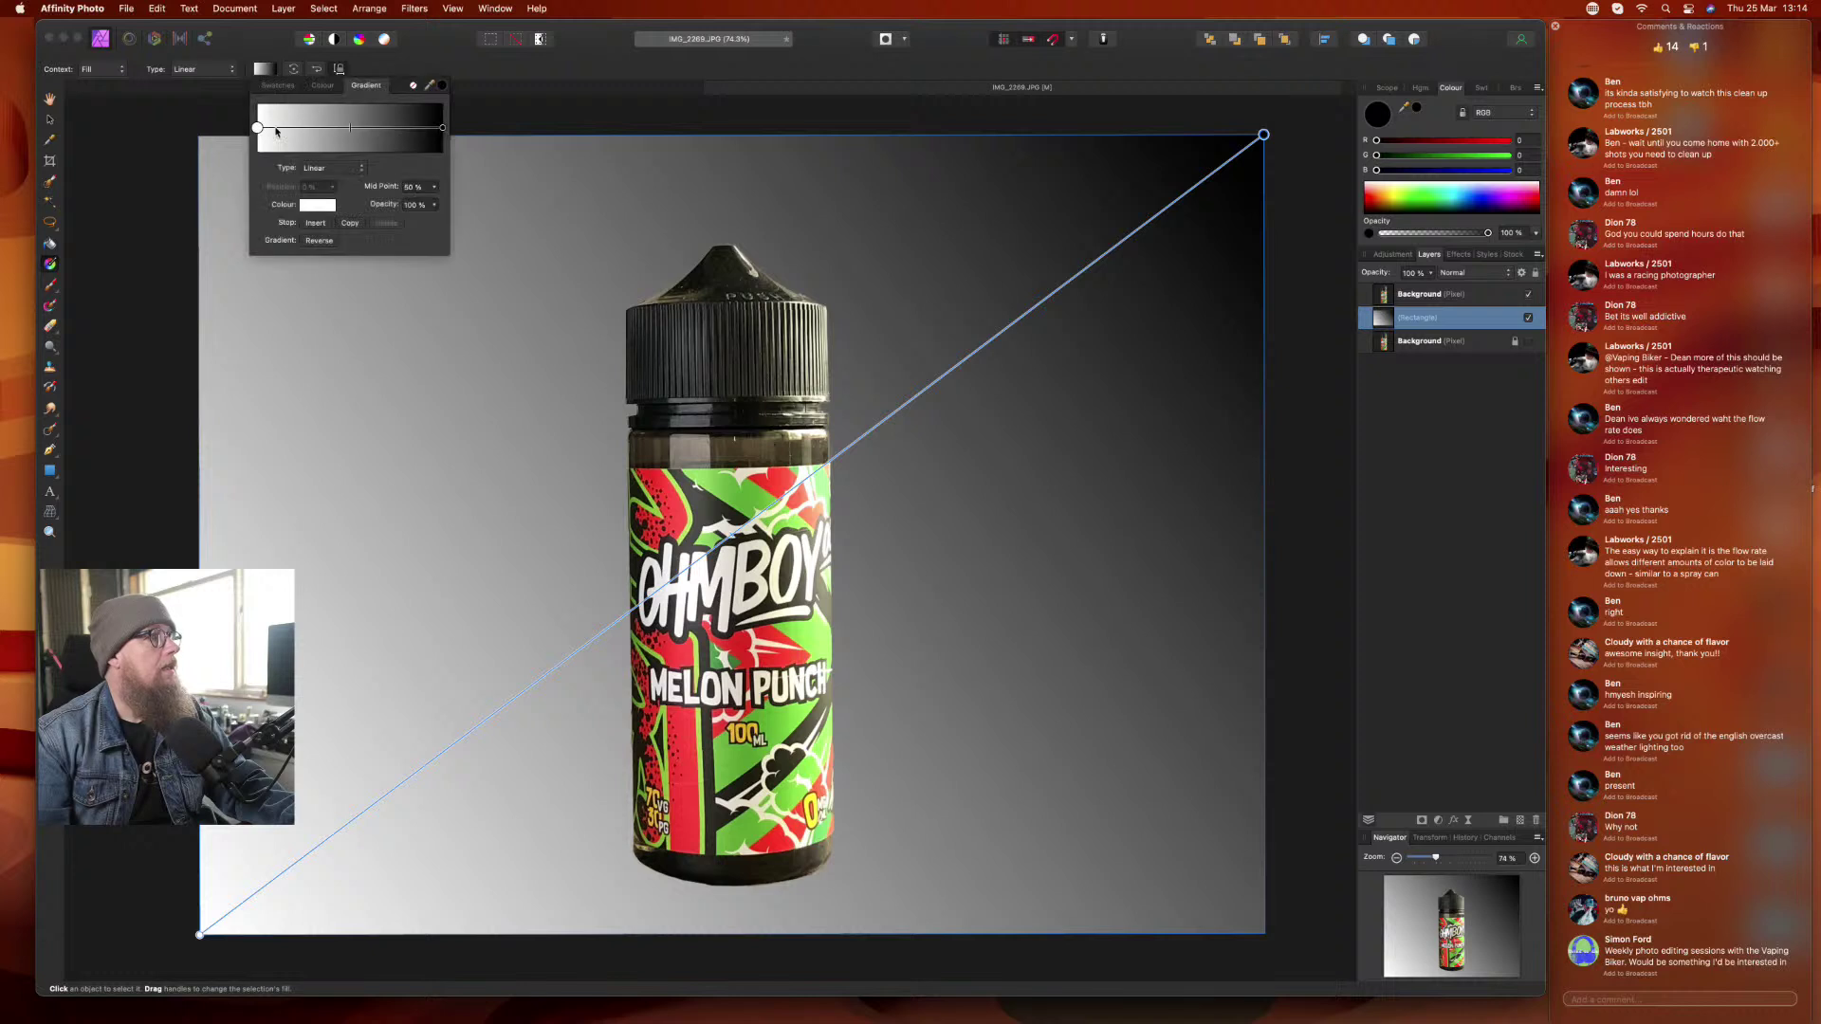
click(444, 128)
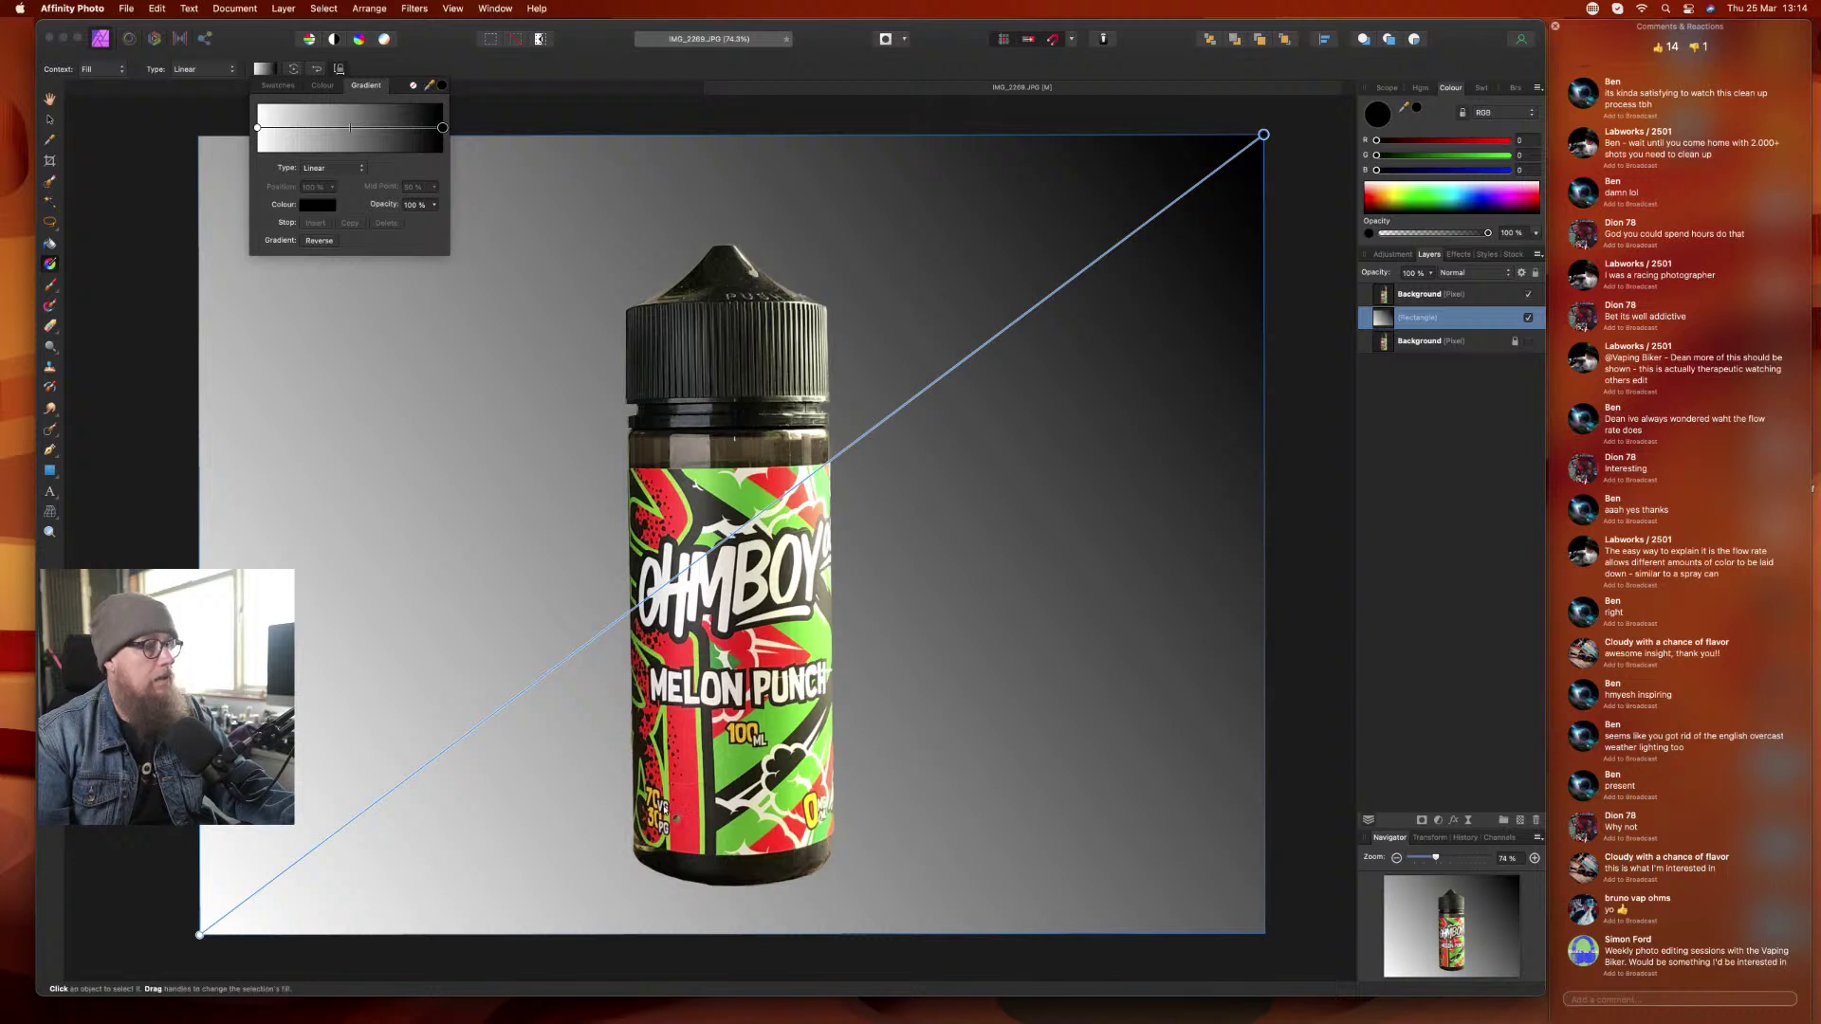
click(685, 811)
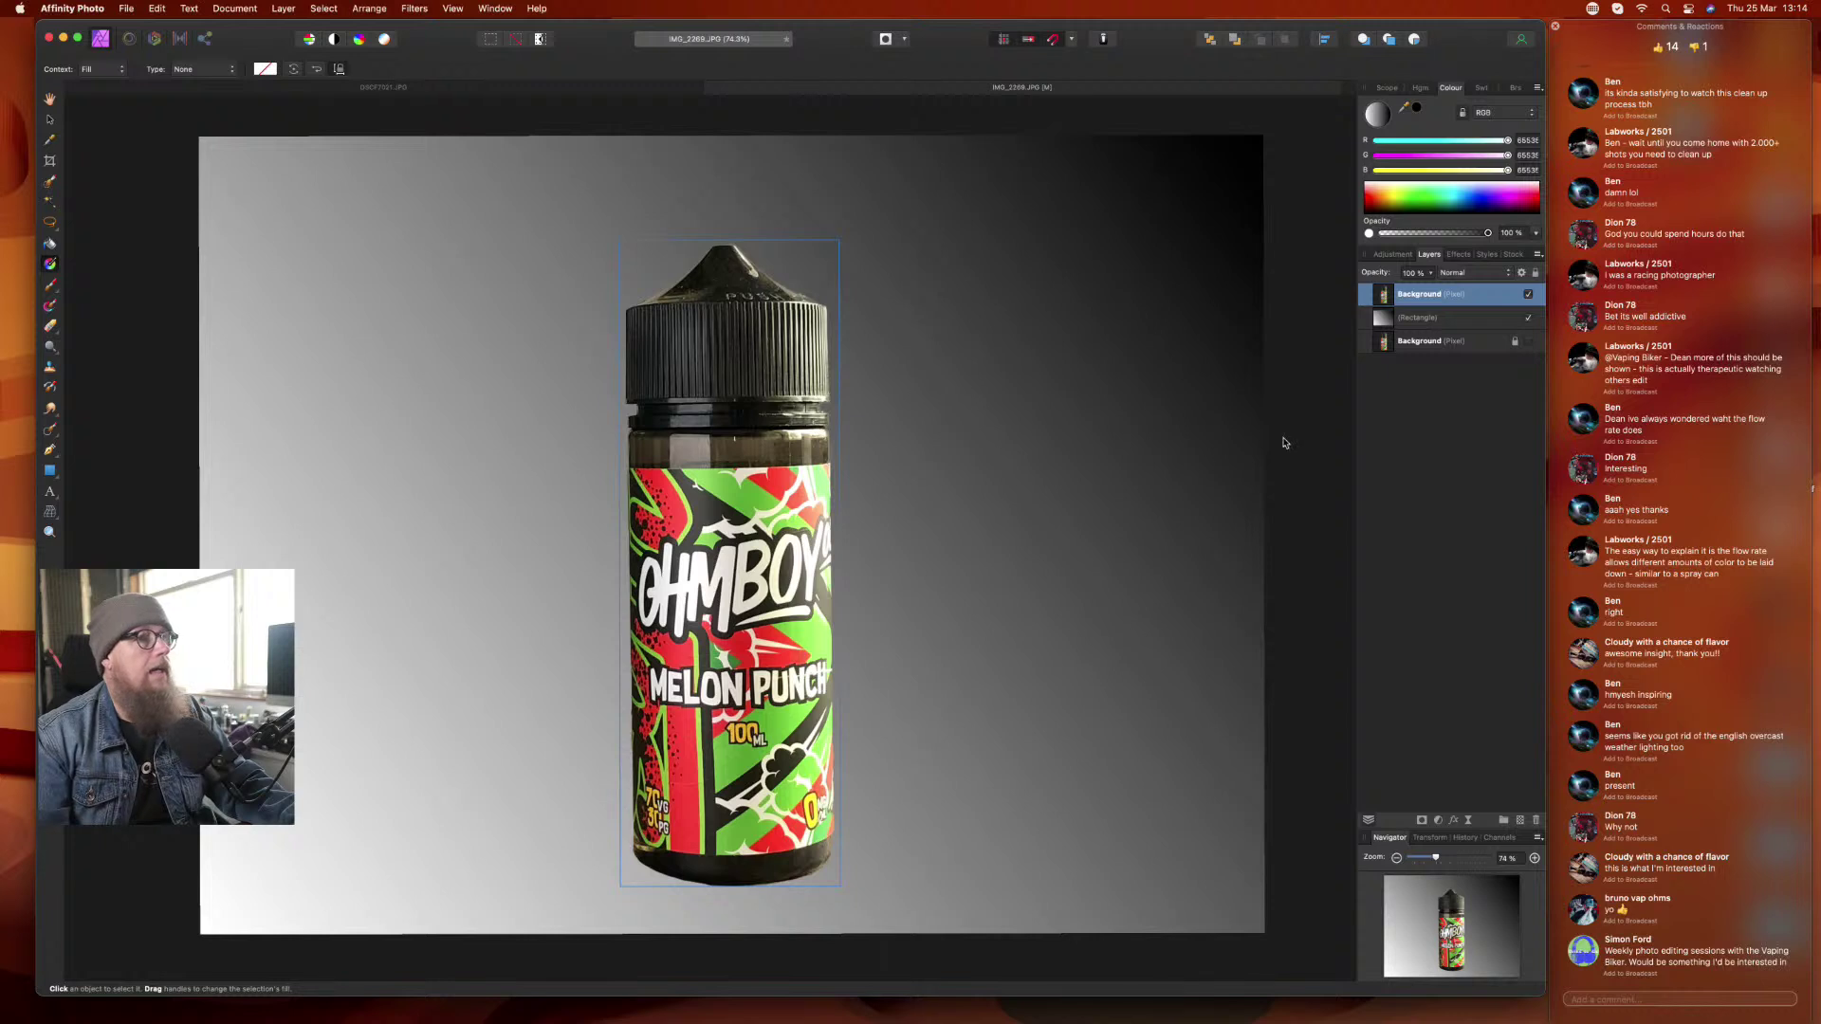
click(1397, 317)
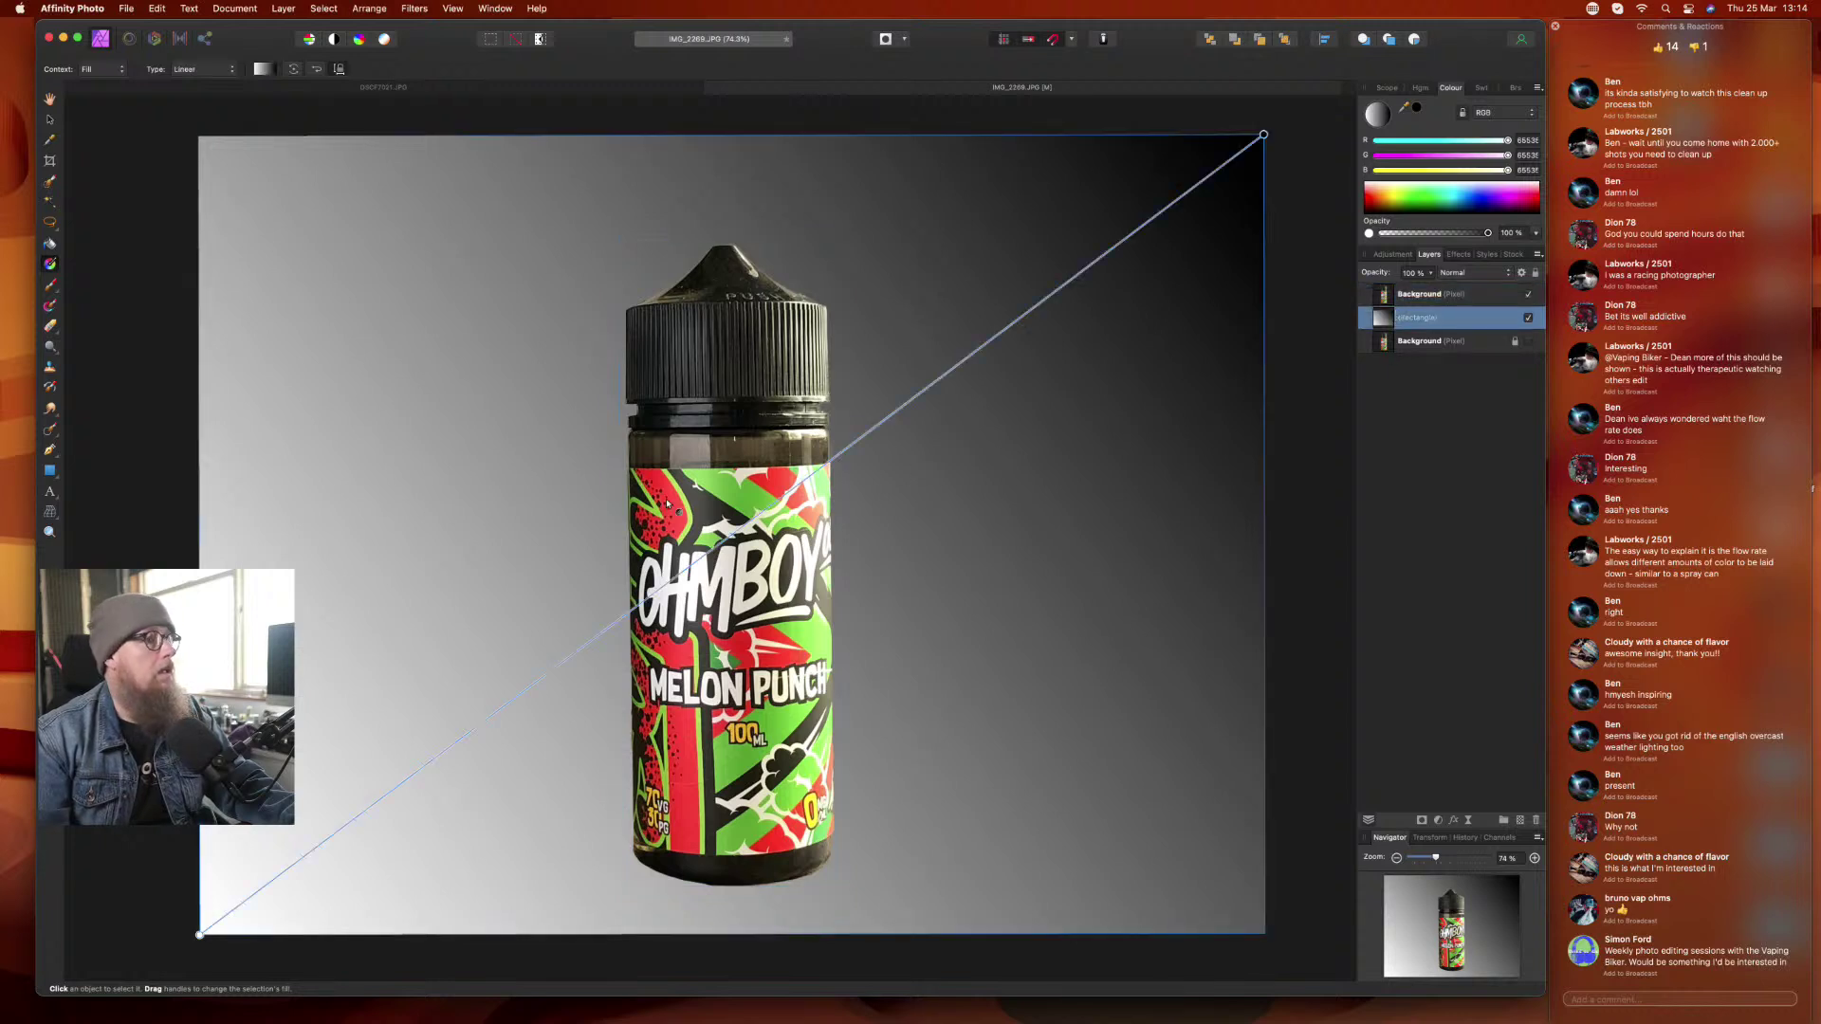
- Recolour the white stop of the rectangle's gradient with the red sampled from the lower part of the bottle's label
click(262, 69)
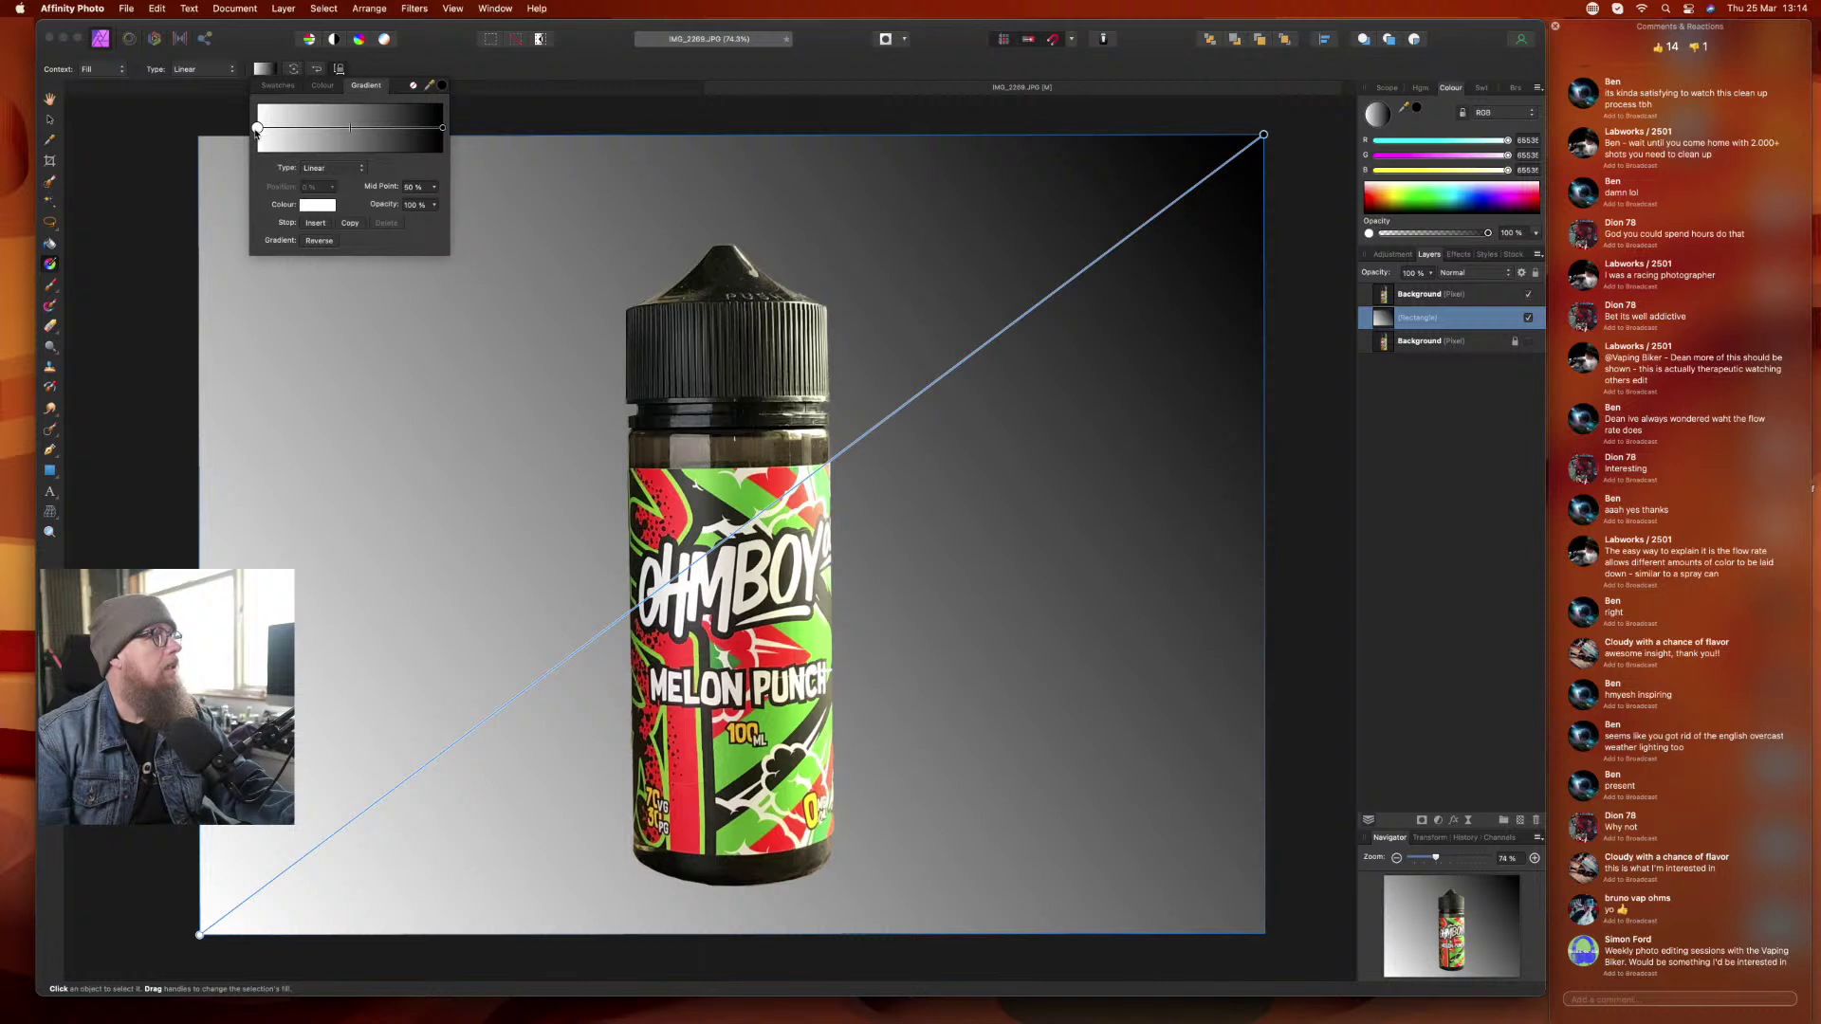
drag(430, 87, 692, 779)
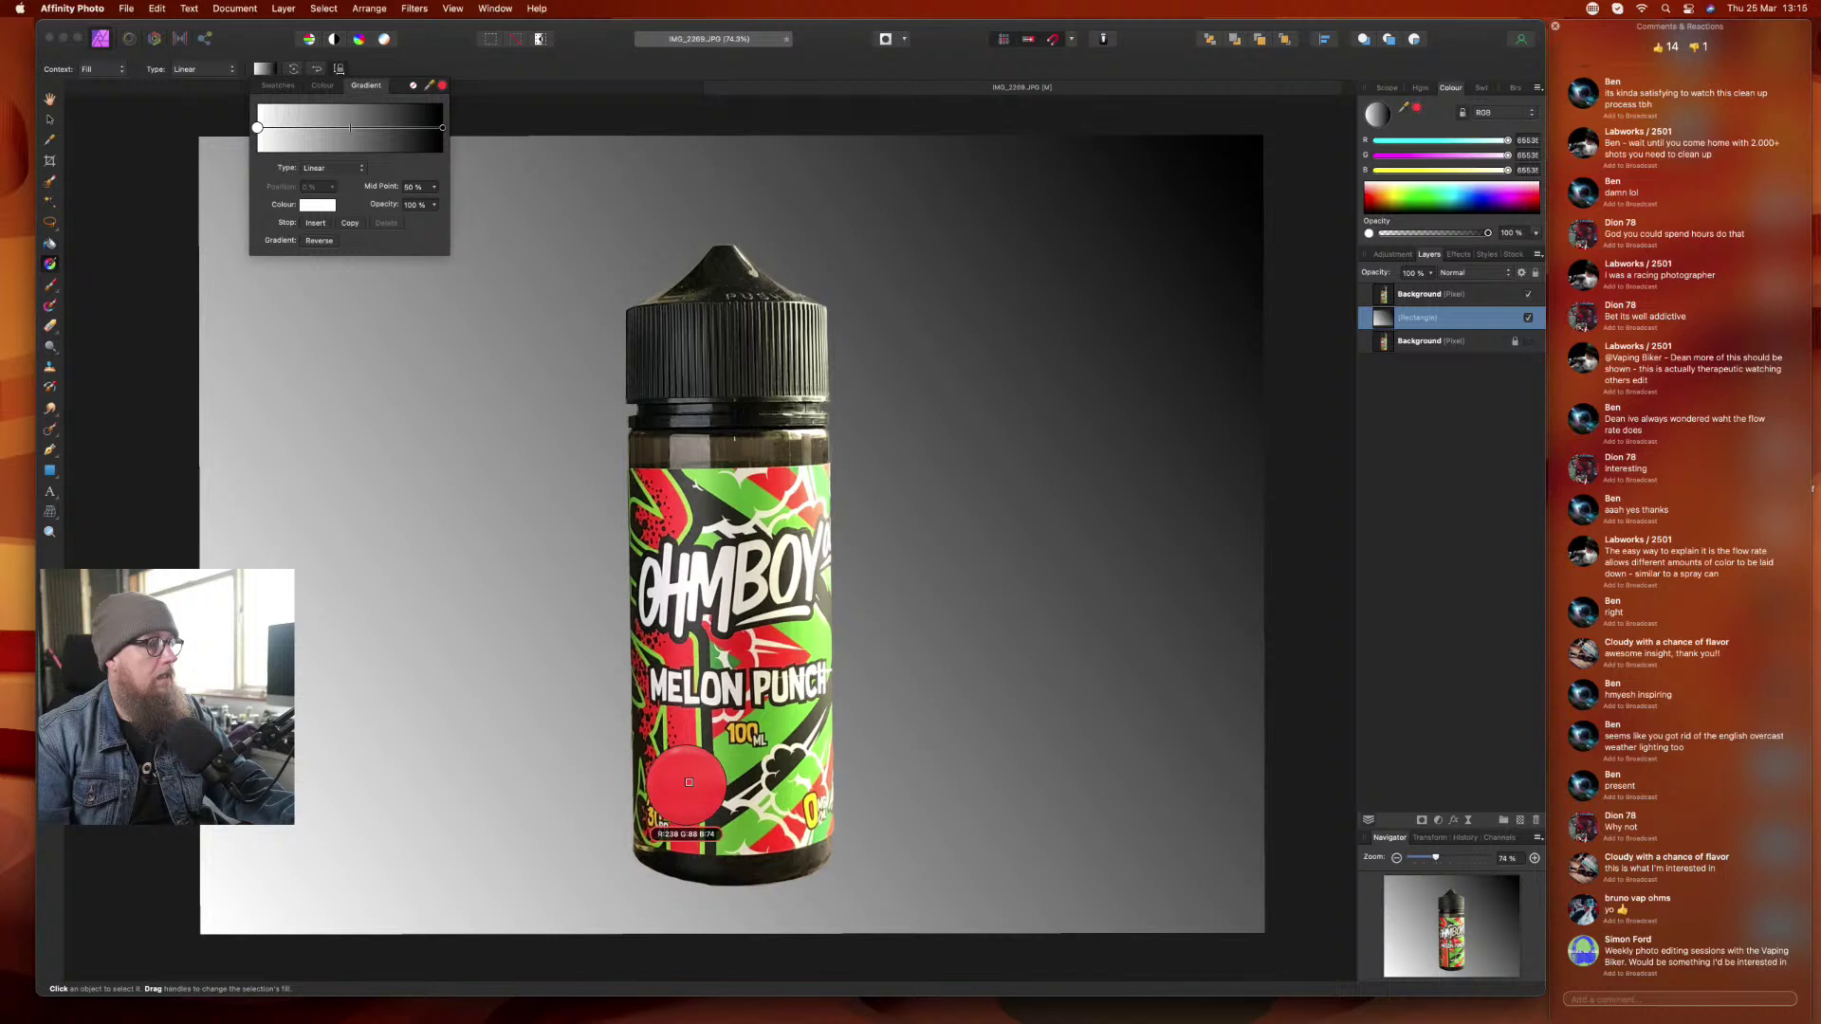
click(442, 88)
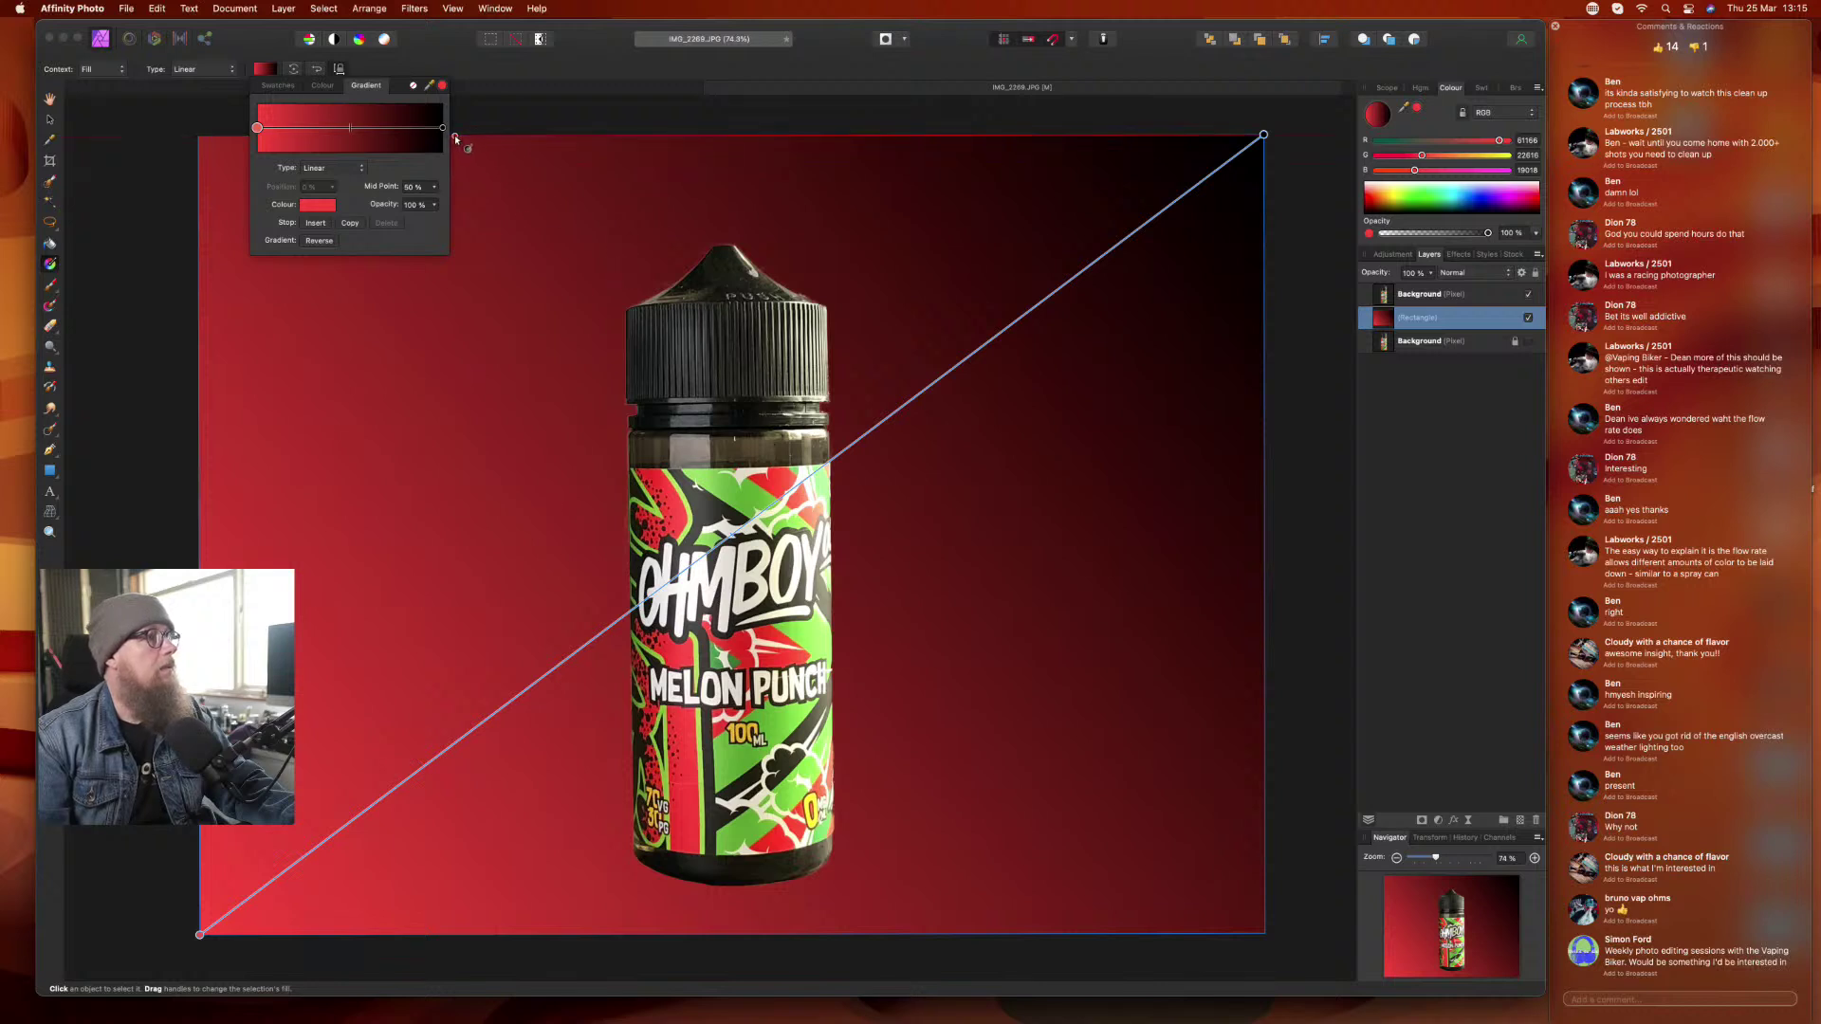
- Change the background gradient's black end stop to the green sampled from the bottle label
click(443, 127)
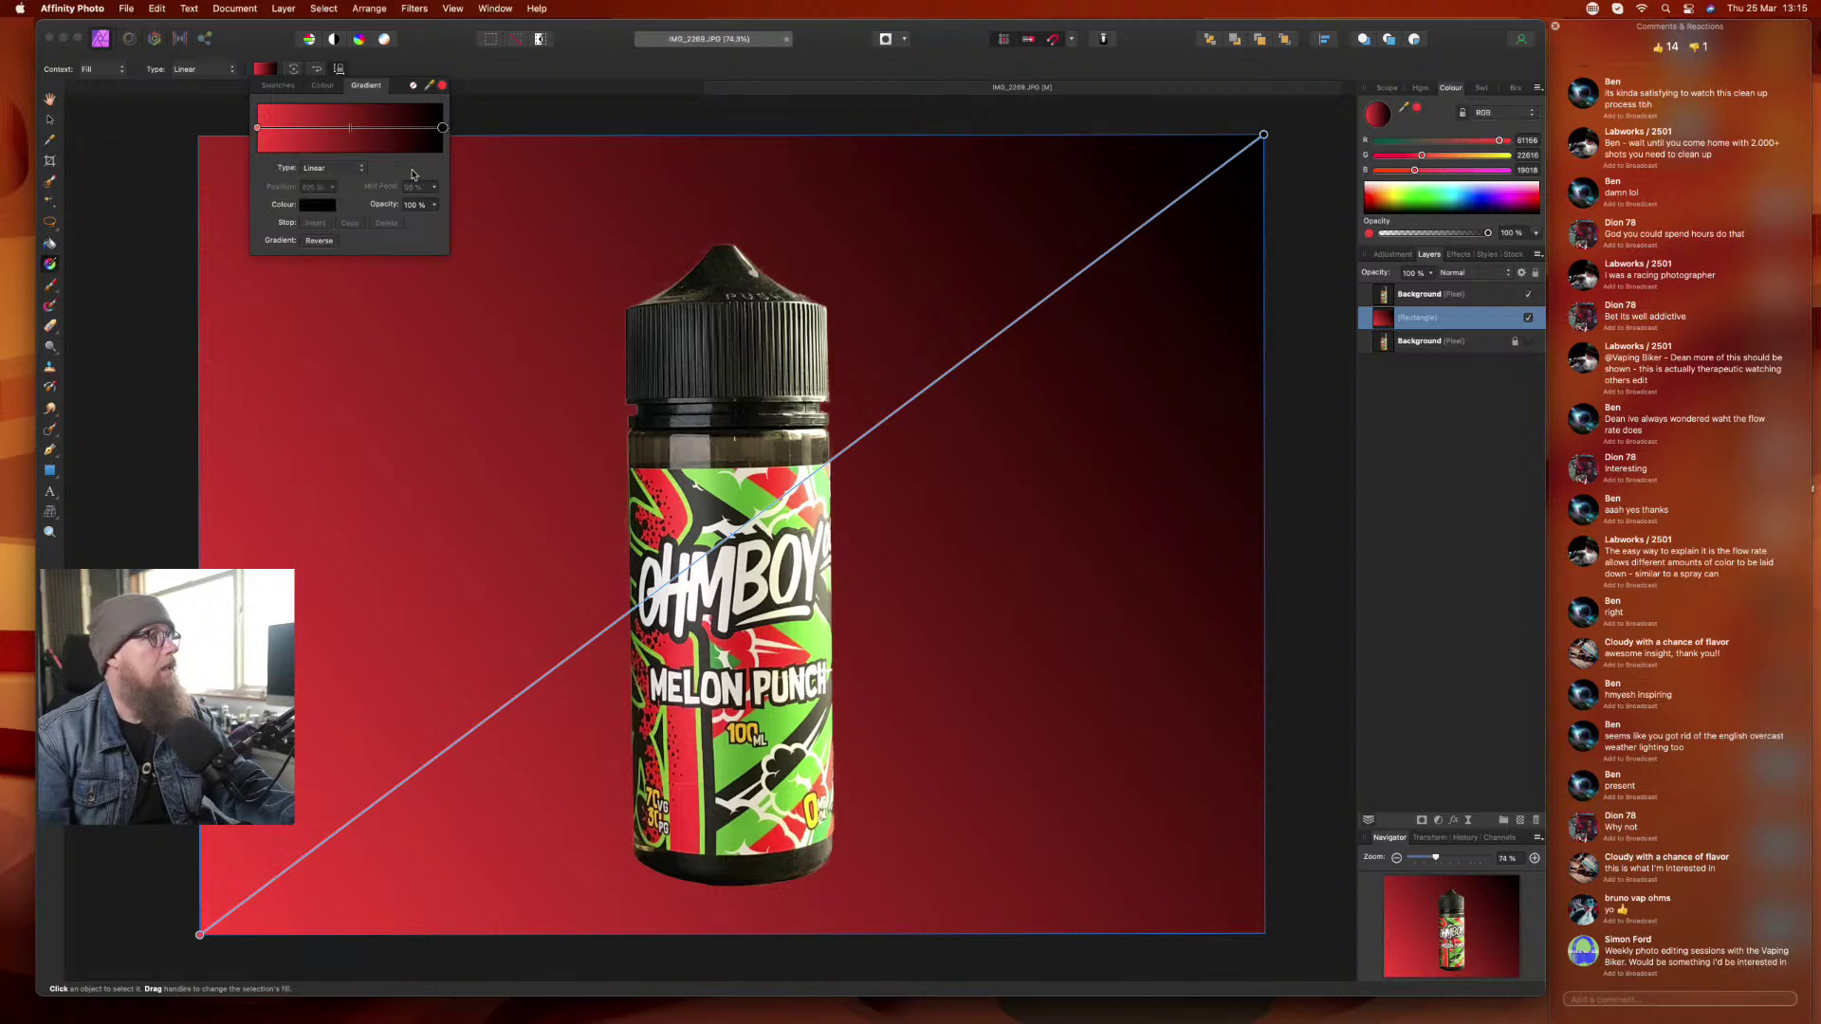
drag(432, 86, 747, 506)
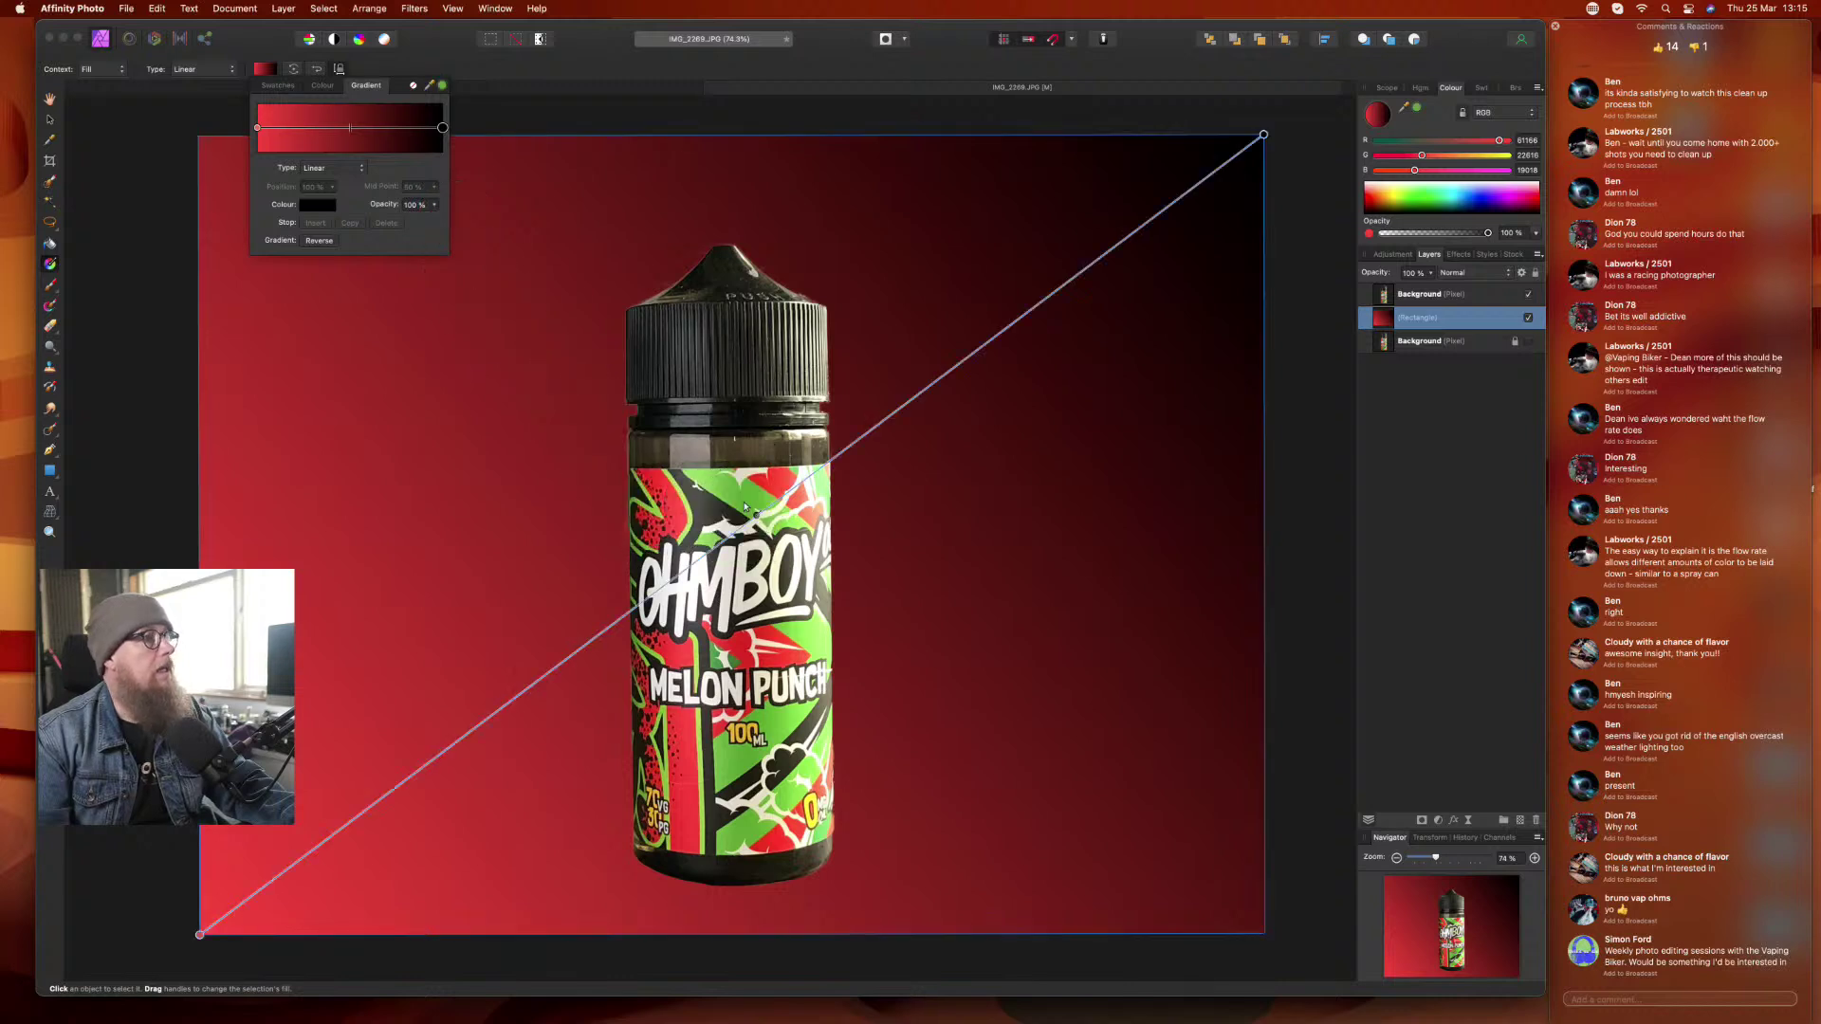
click(443, 86)
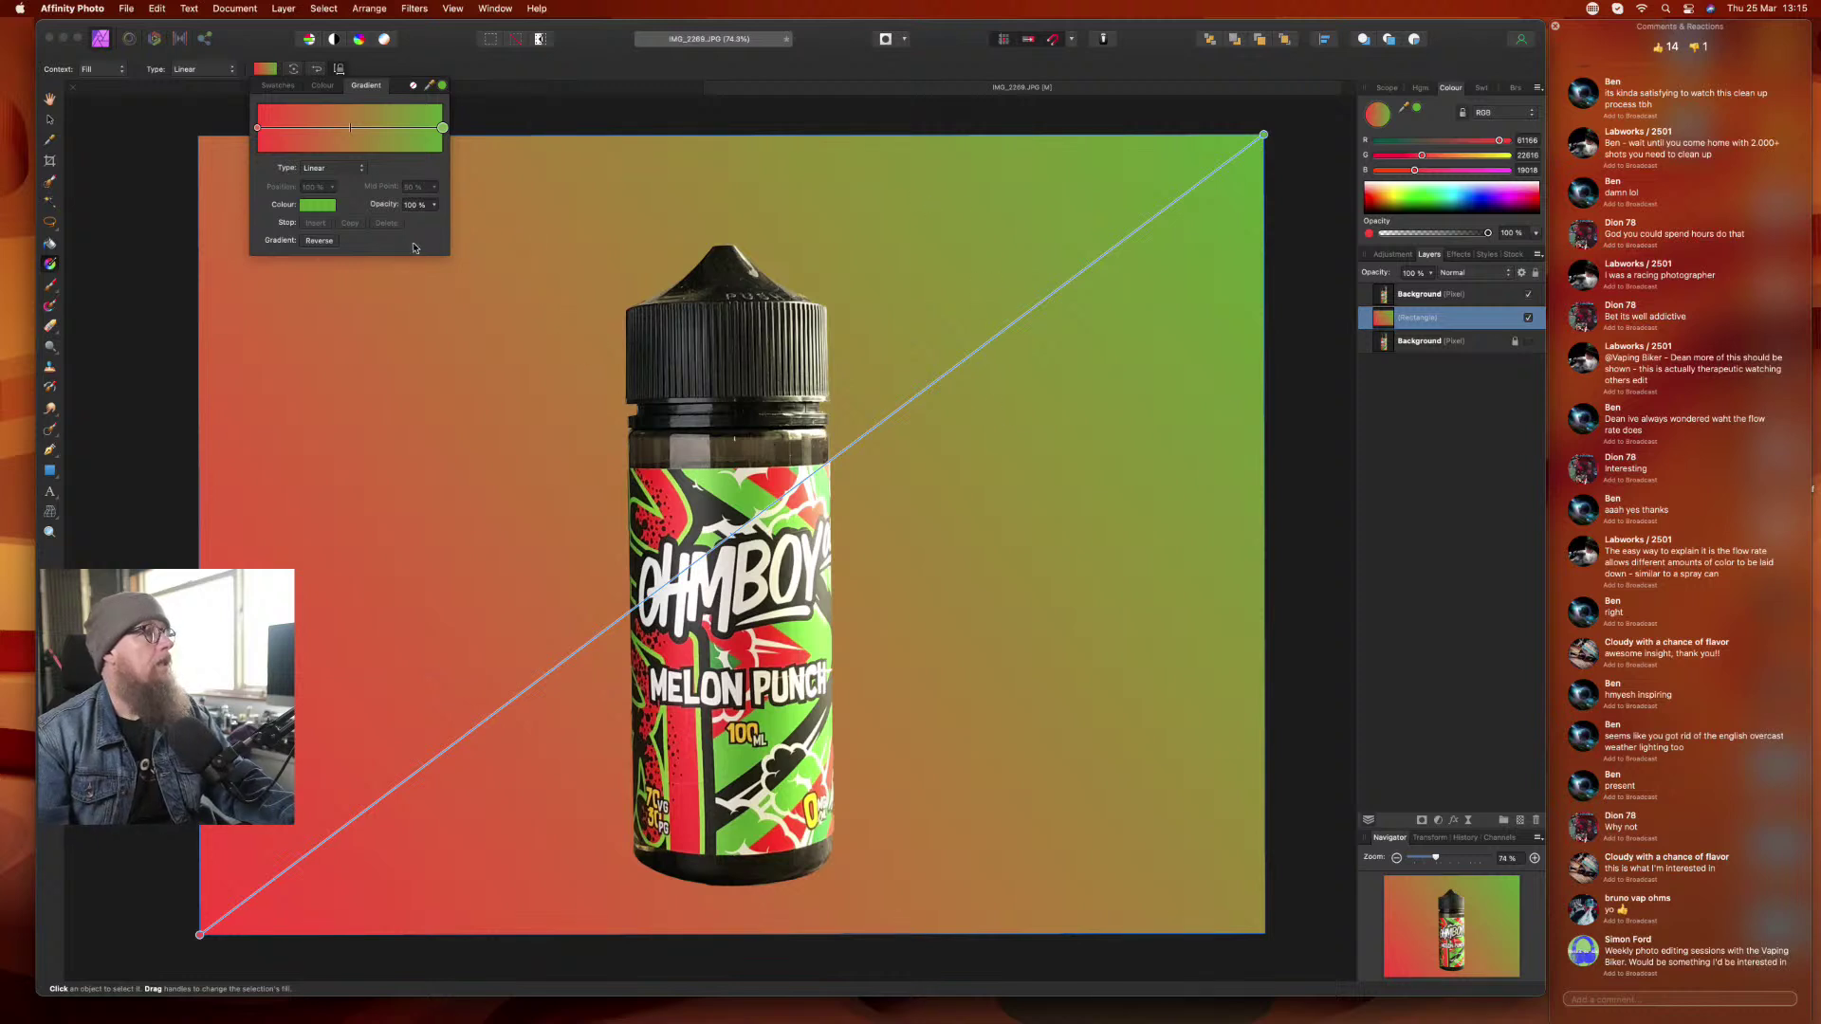
- Reverse the background gradient, move its midpoint slightly towards the green stop, and deselect the rectangle
click(332, 245)
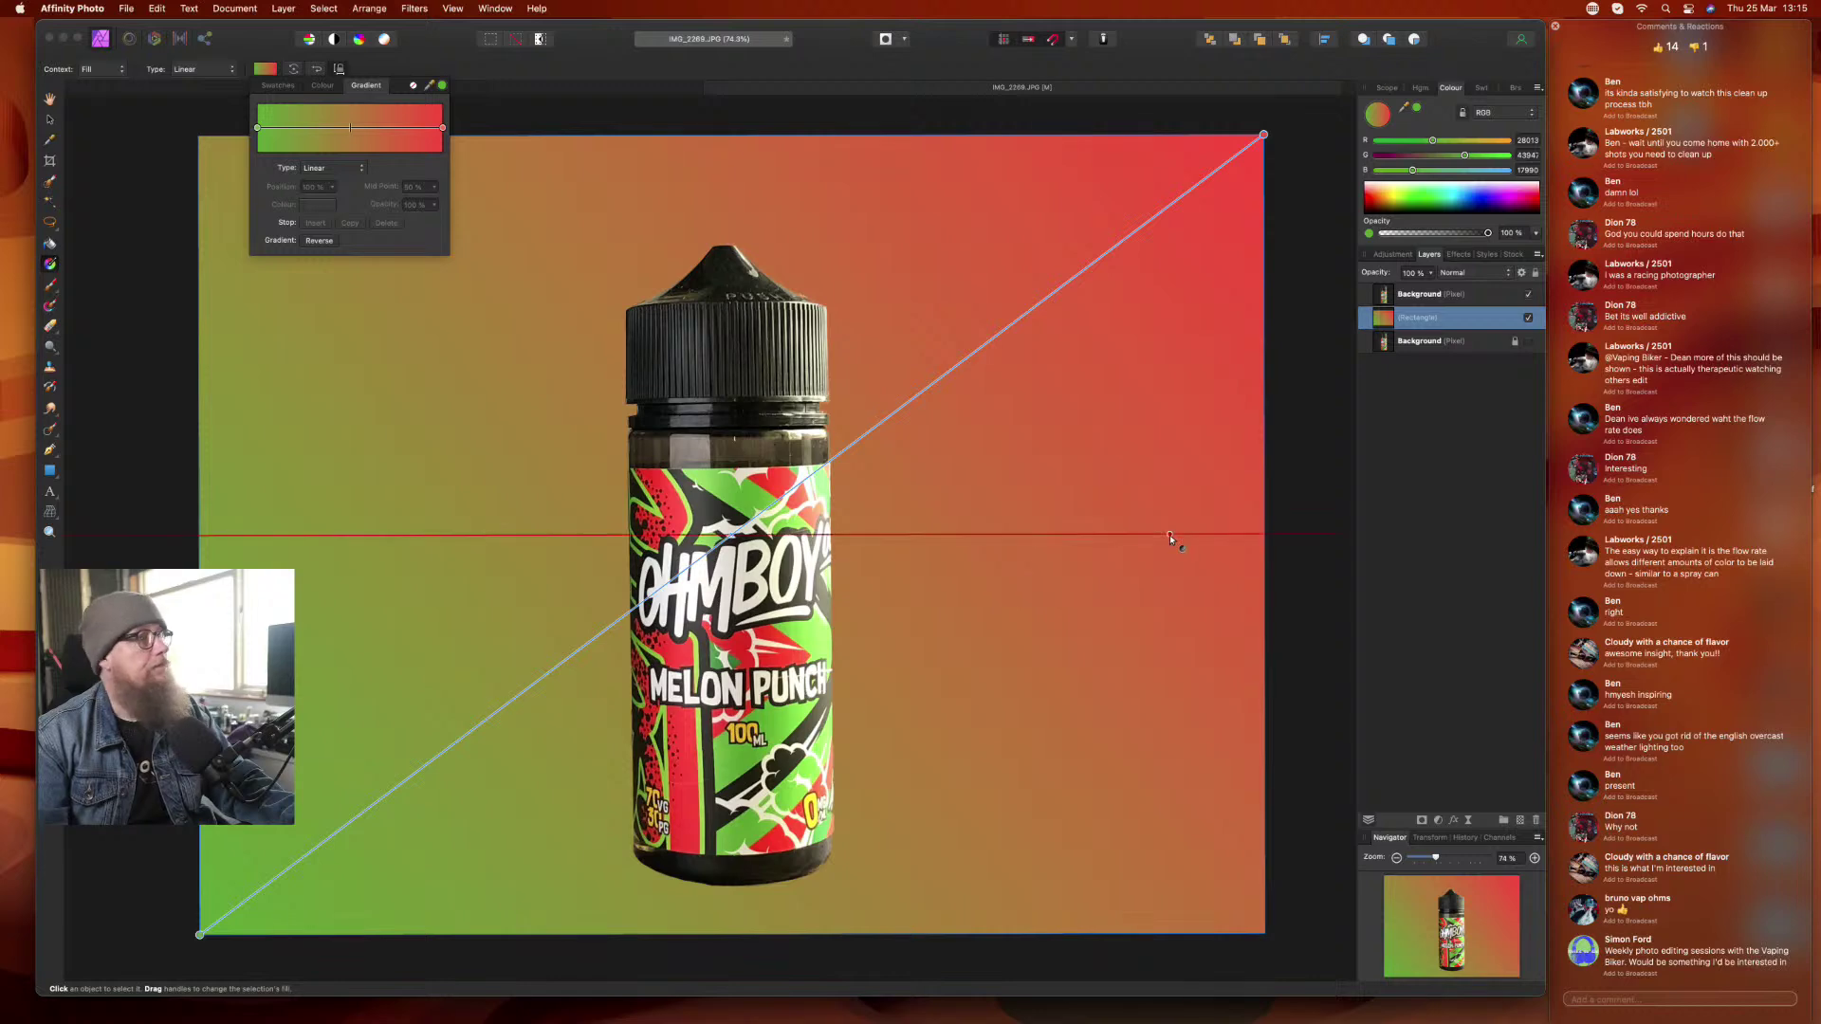
mouse_move(351, 123)
mouse_down()
mouse_move(320, 130)
mouse_move(363, 132)
mouse_move(341, 134)
mouse_up()
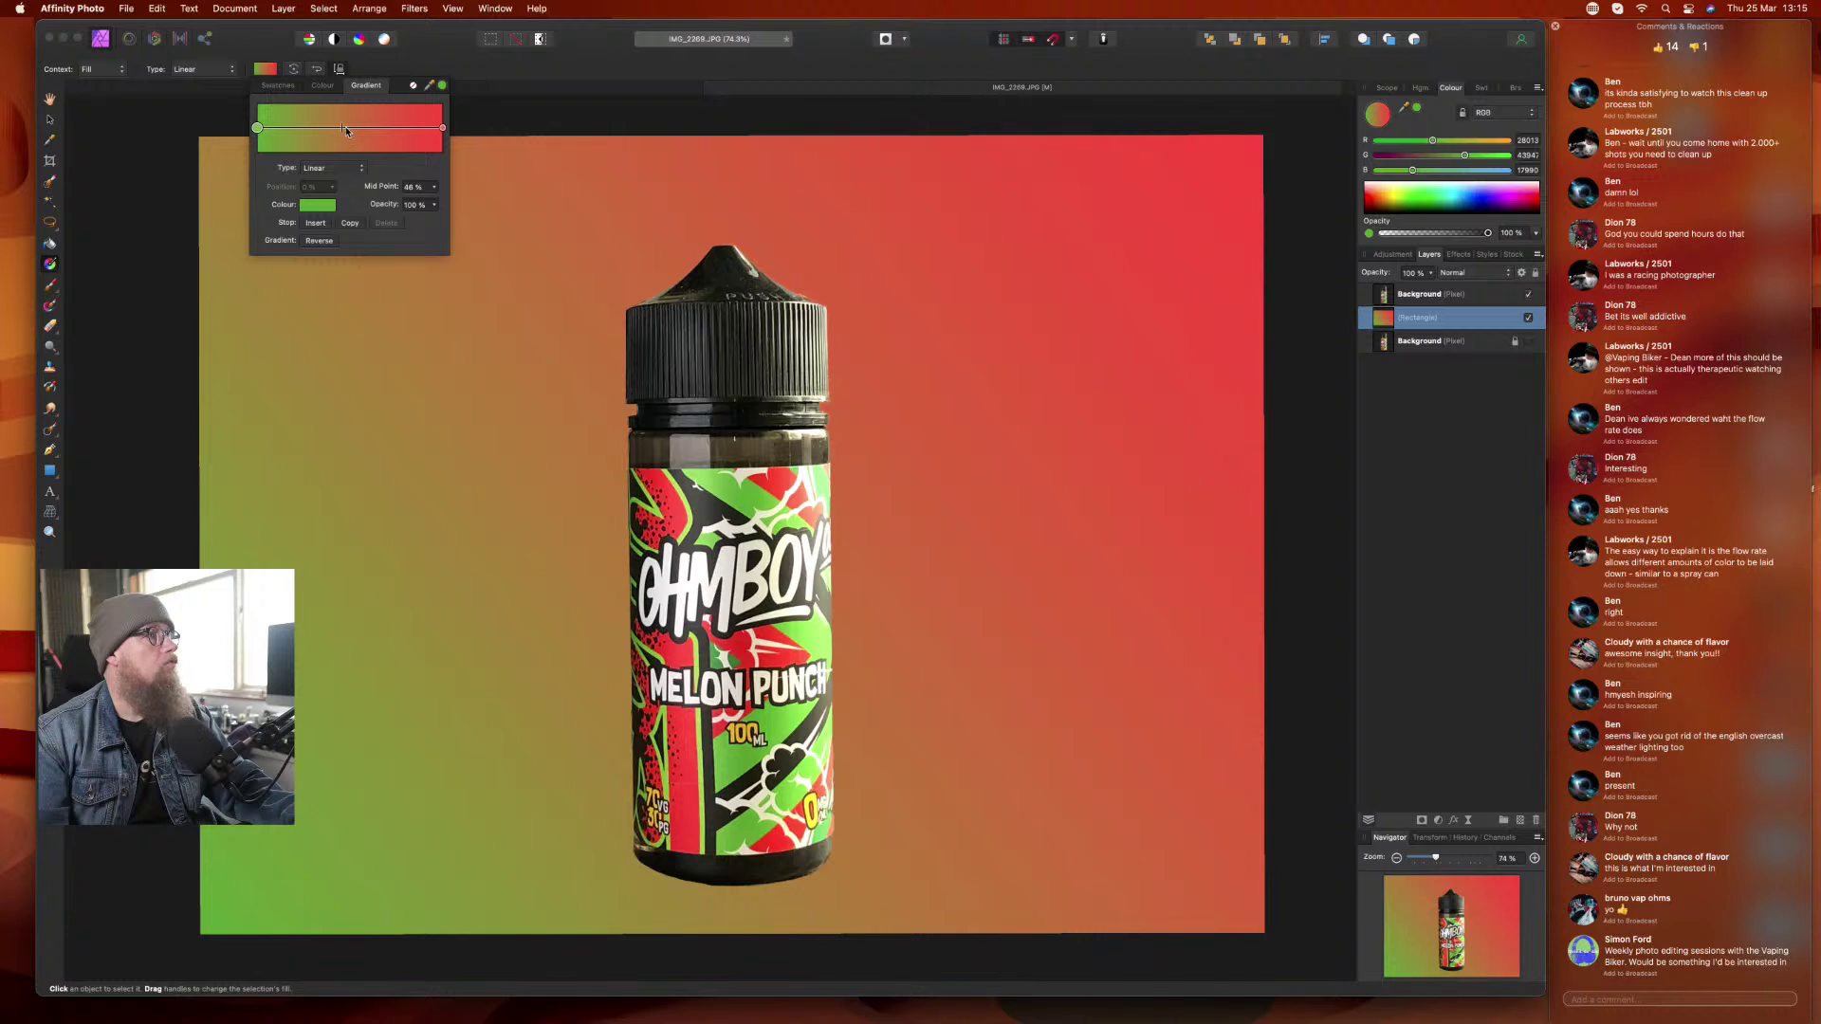
key(super+d)
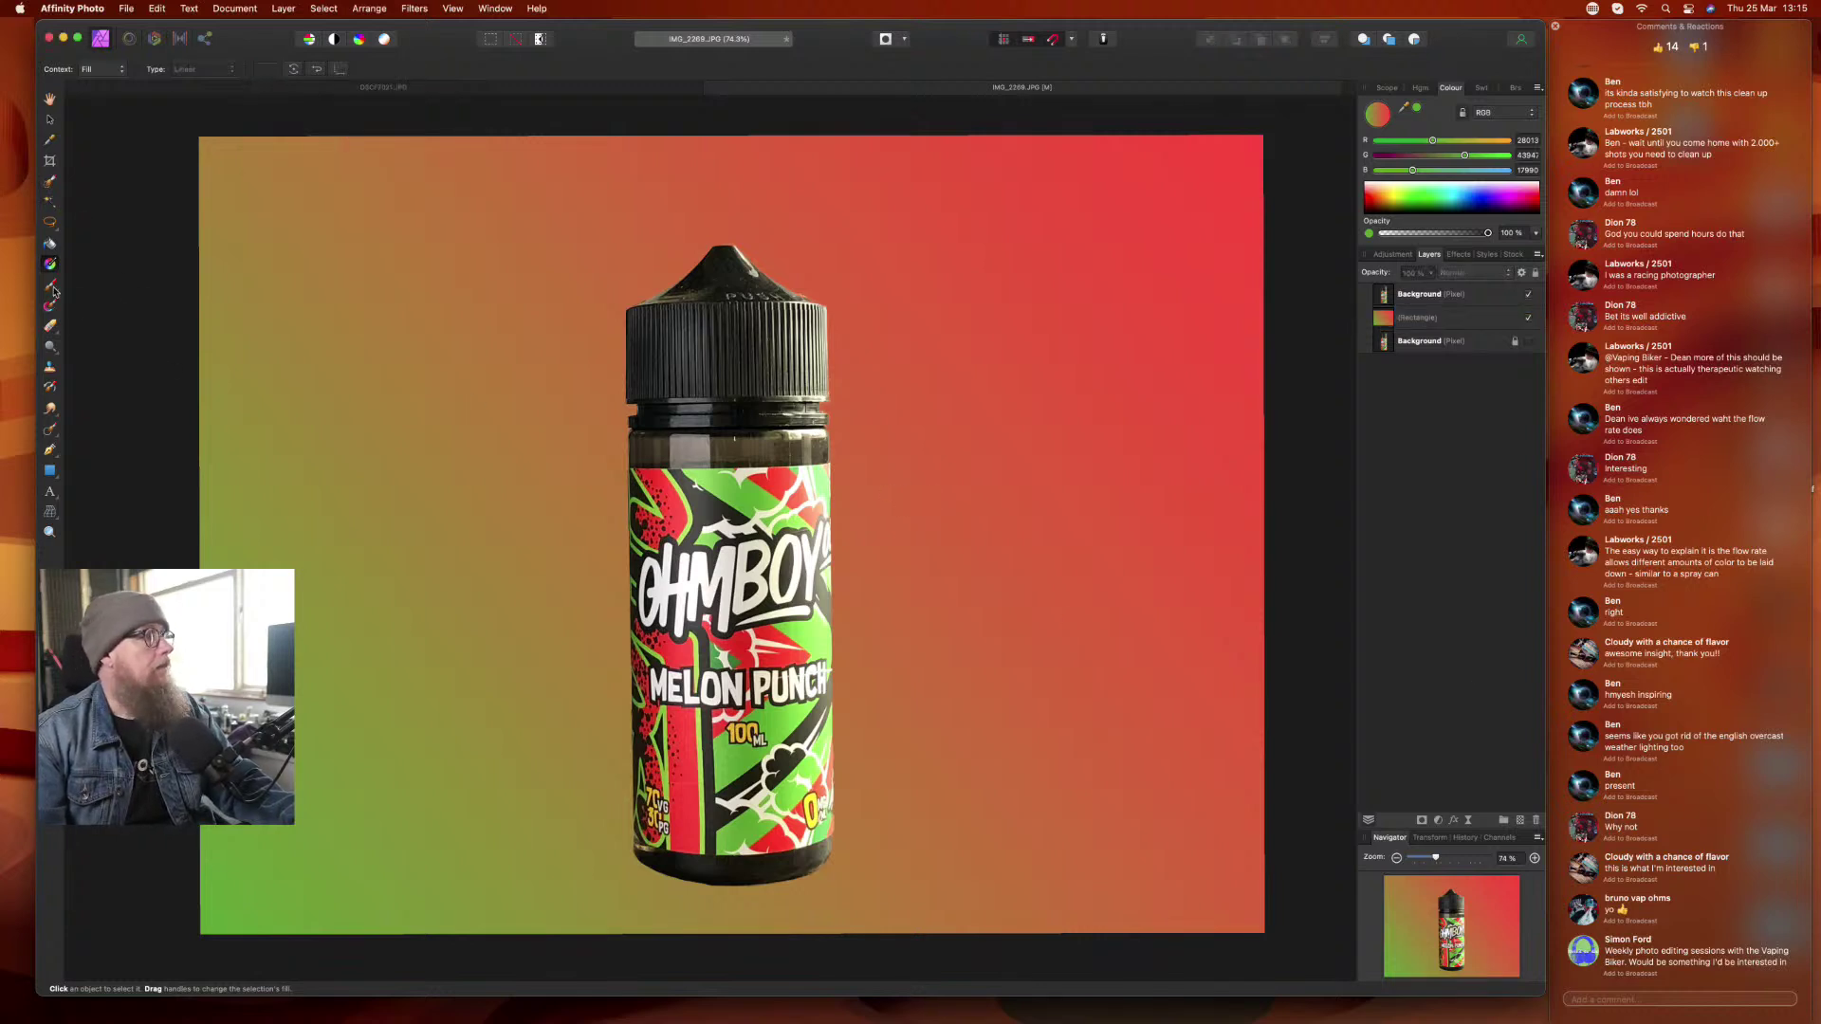
- Set up the Artistic Text tool with the Carter One font and a white text colour
click(51, 493)
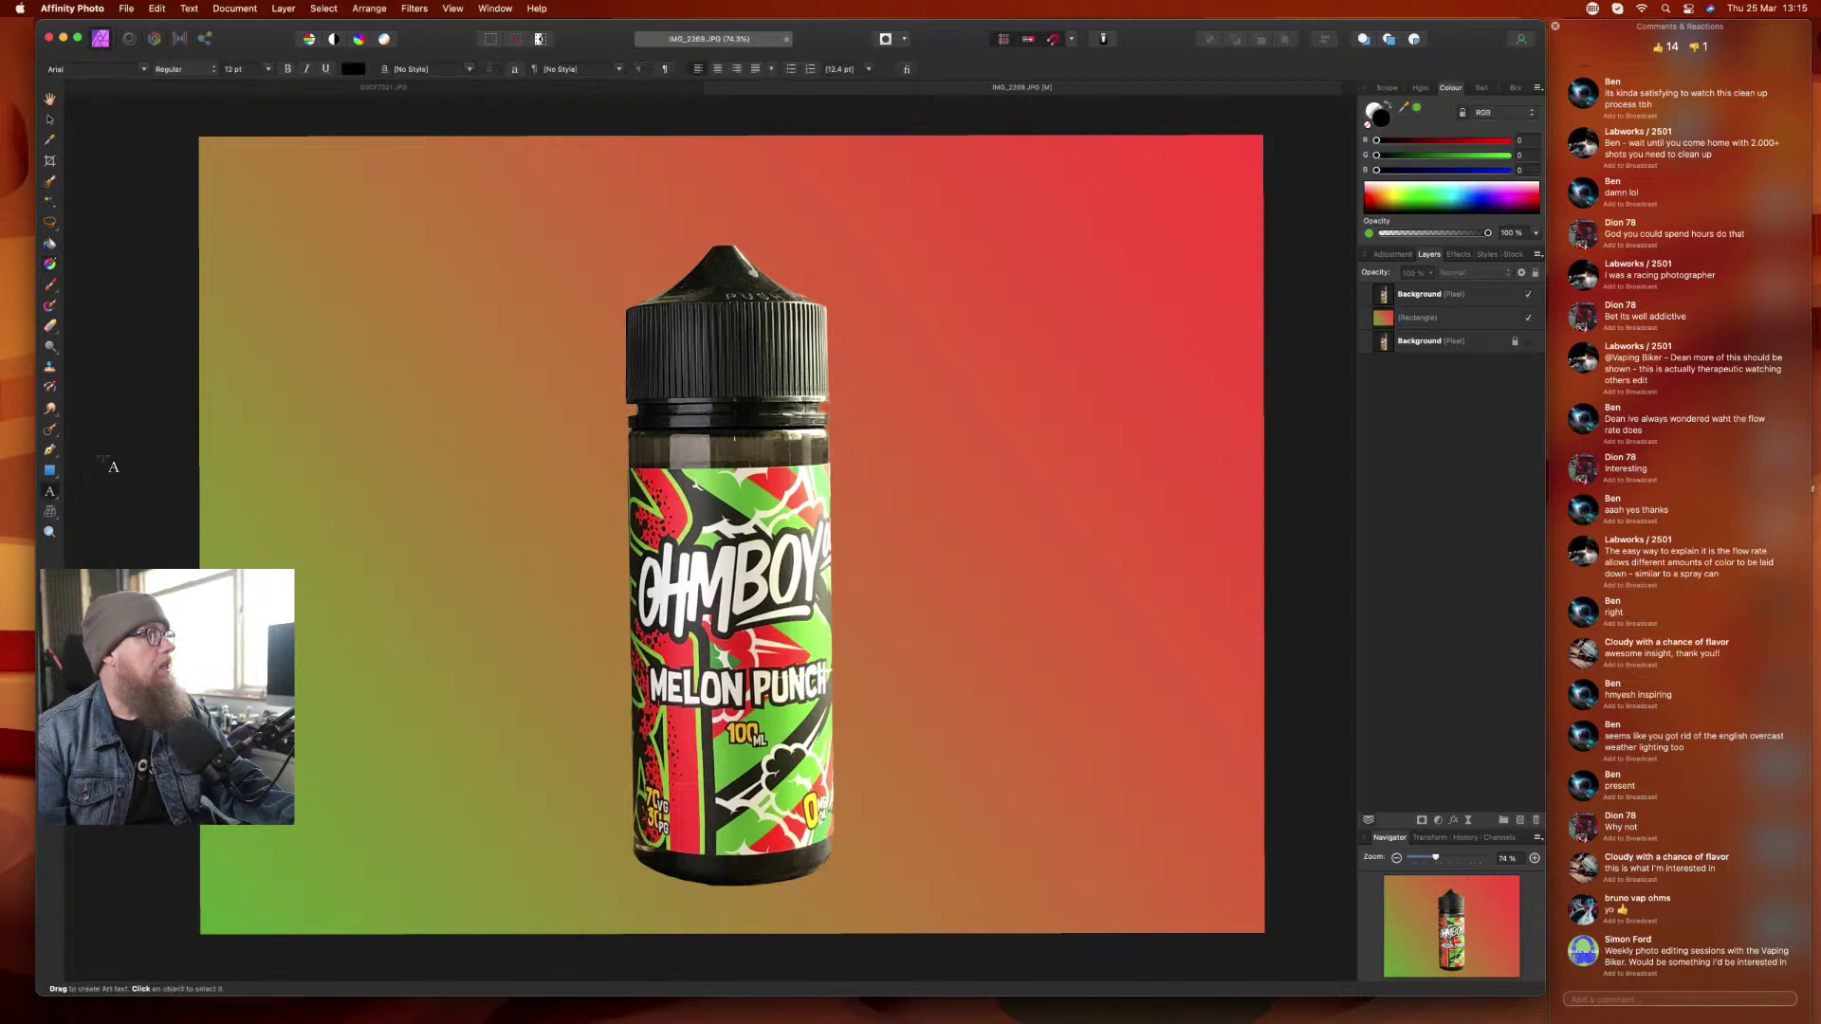
click(144, 70)
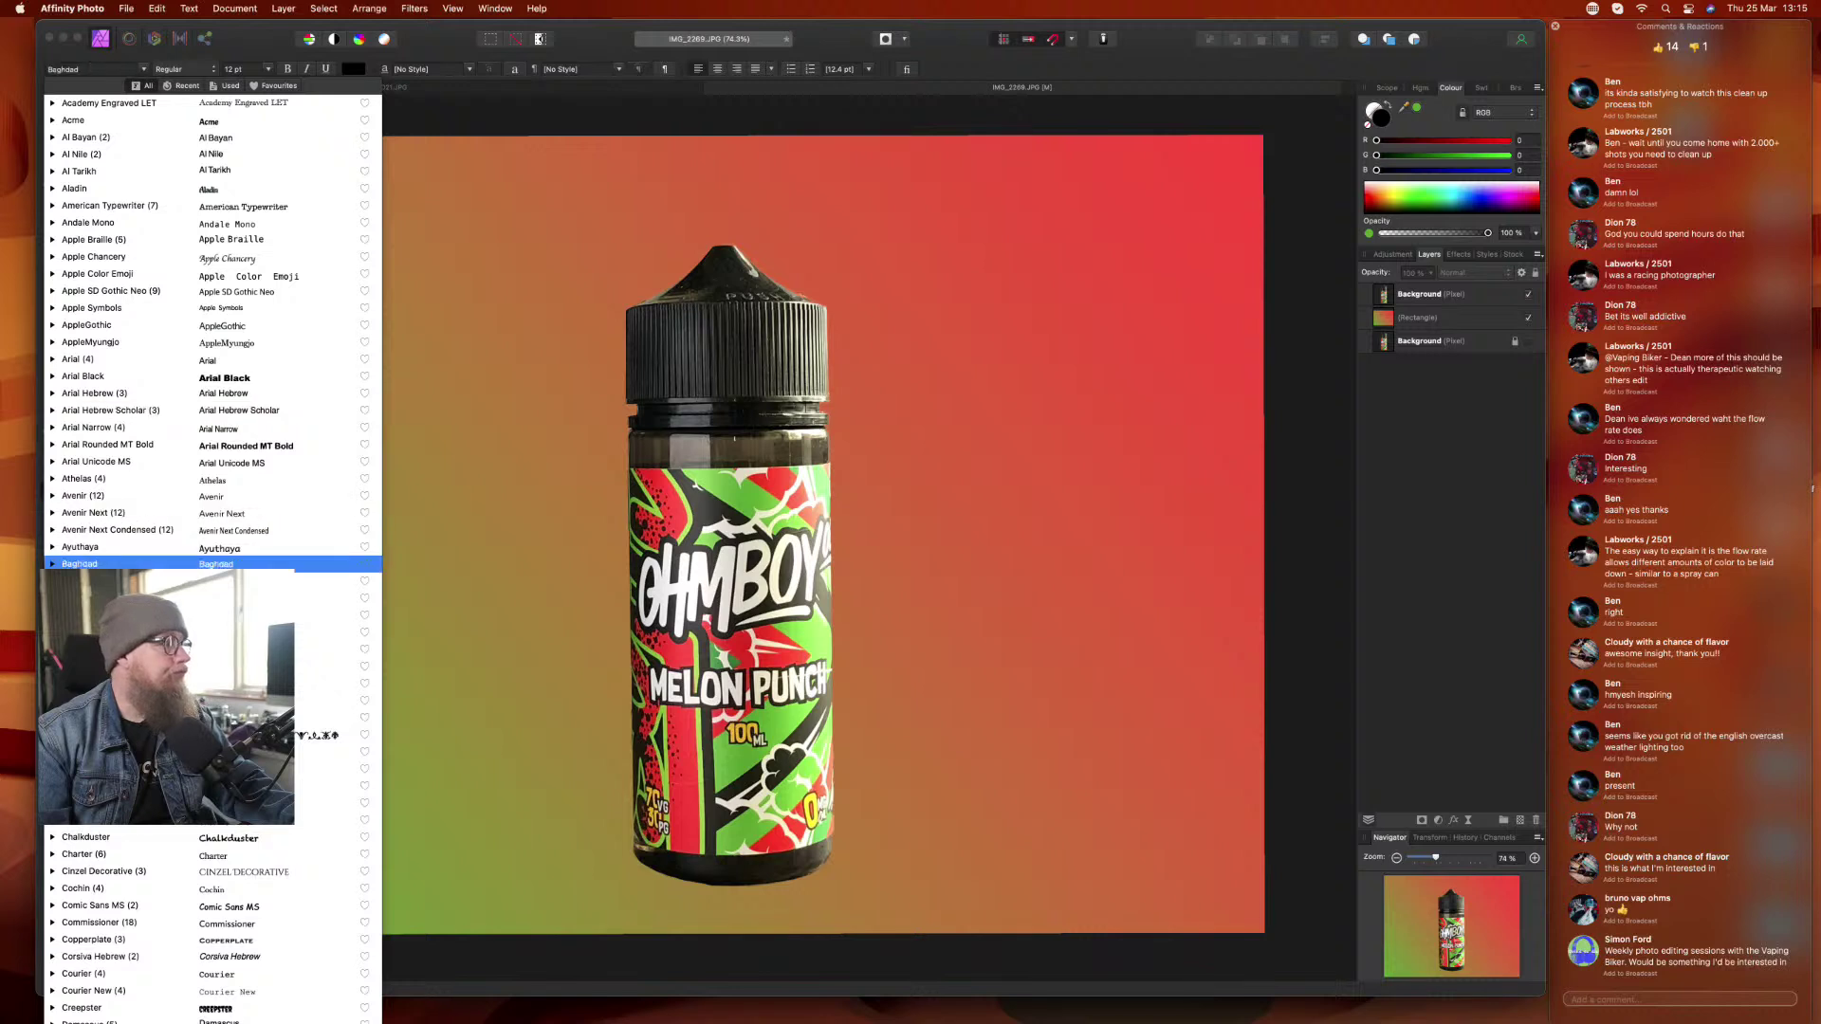
click(284, 785)
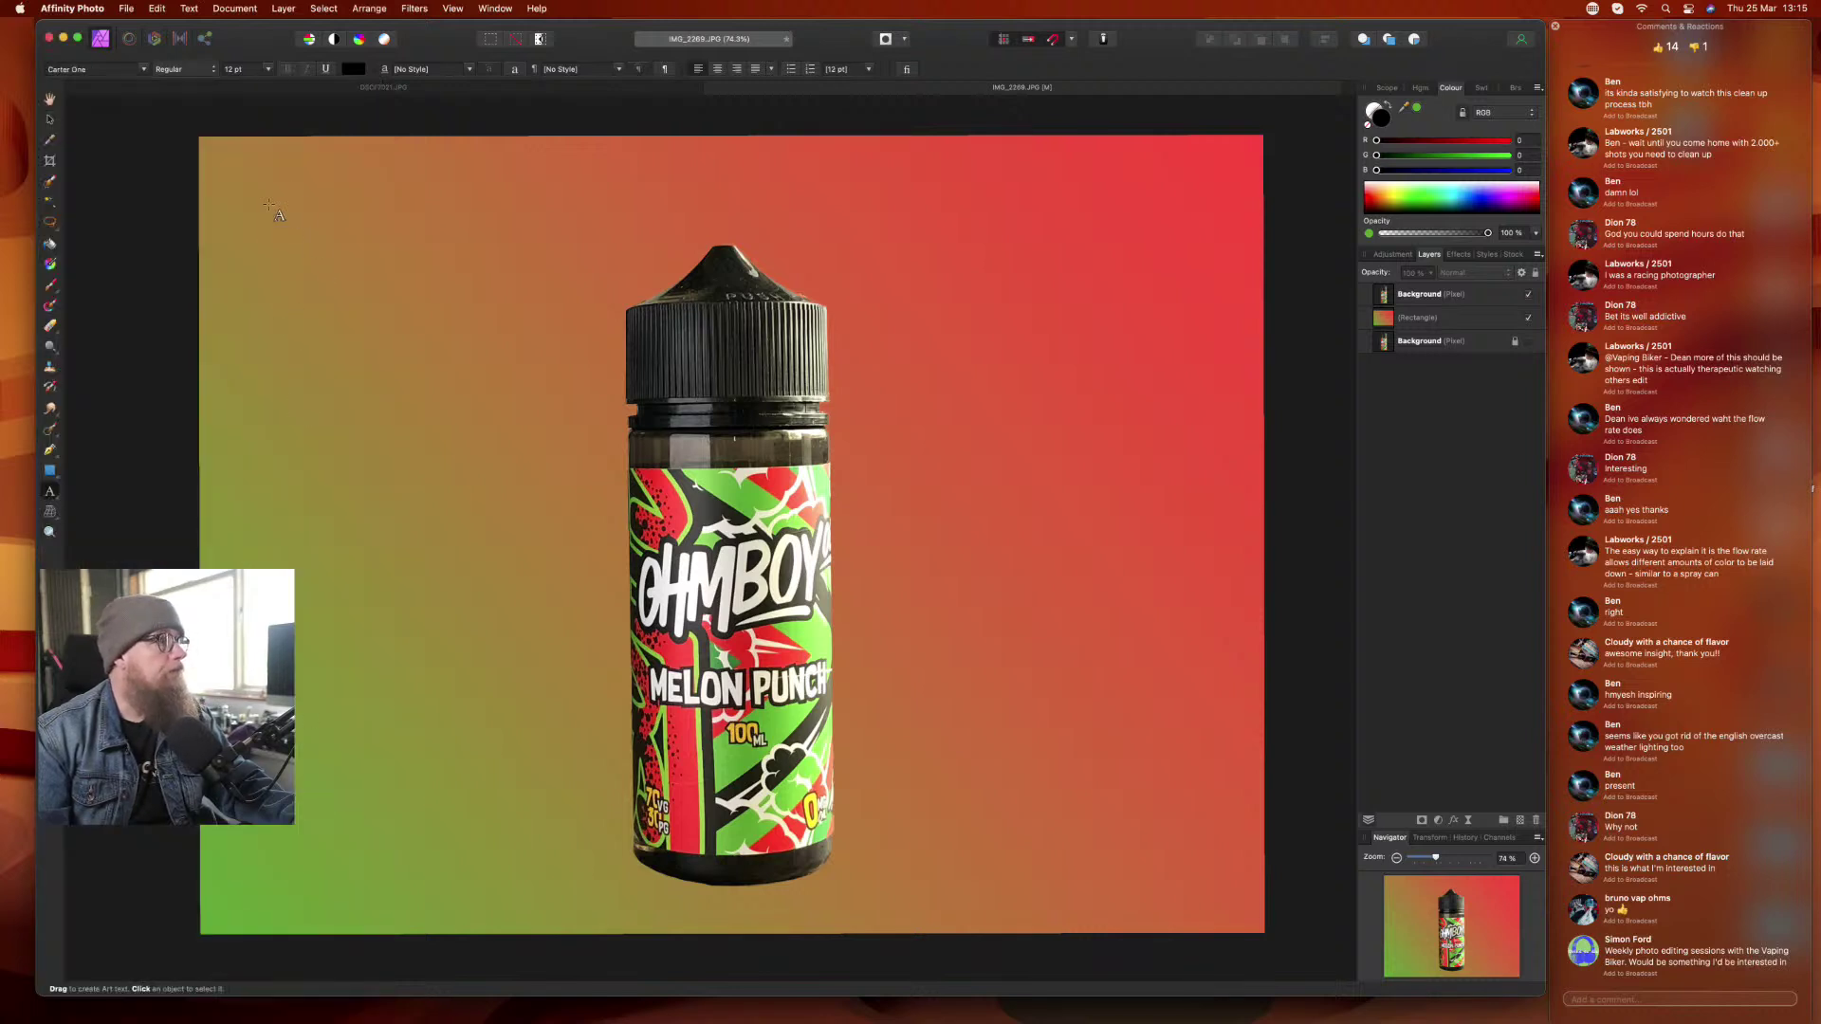
drag(268, 203, 379, 351)
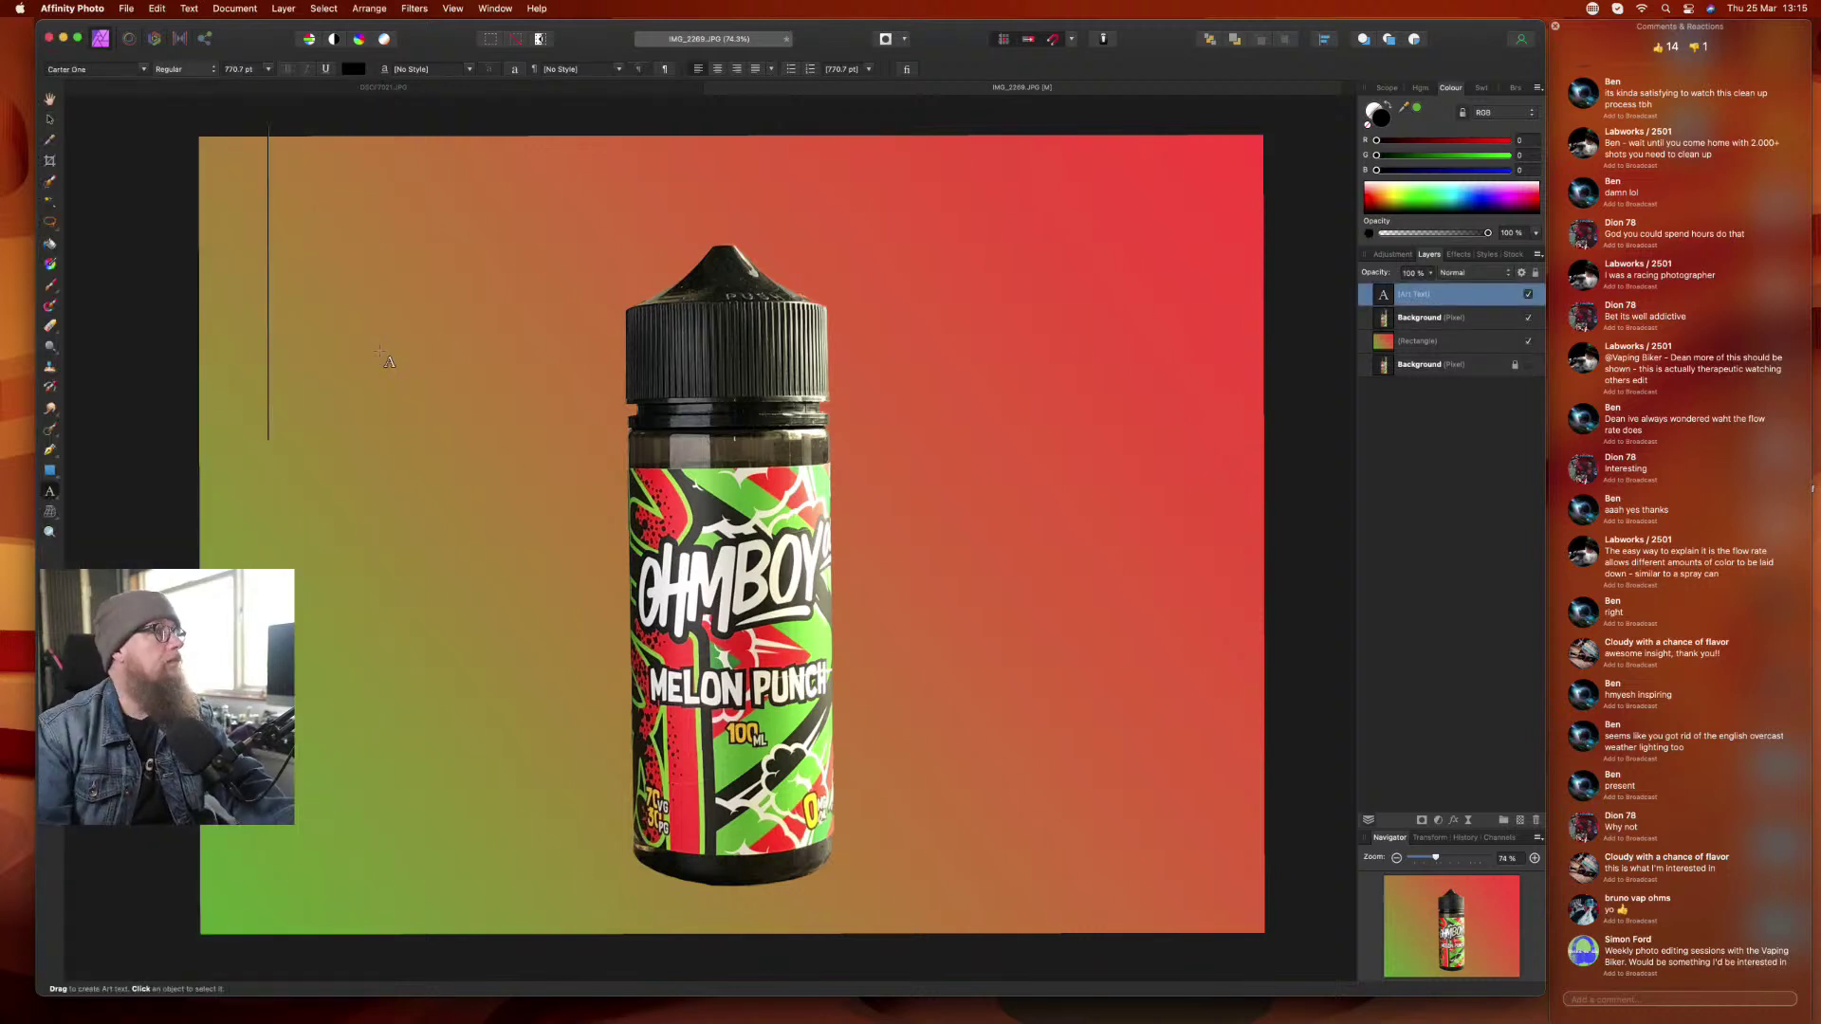
click(357, 69)
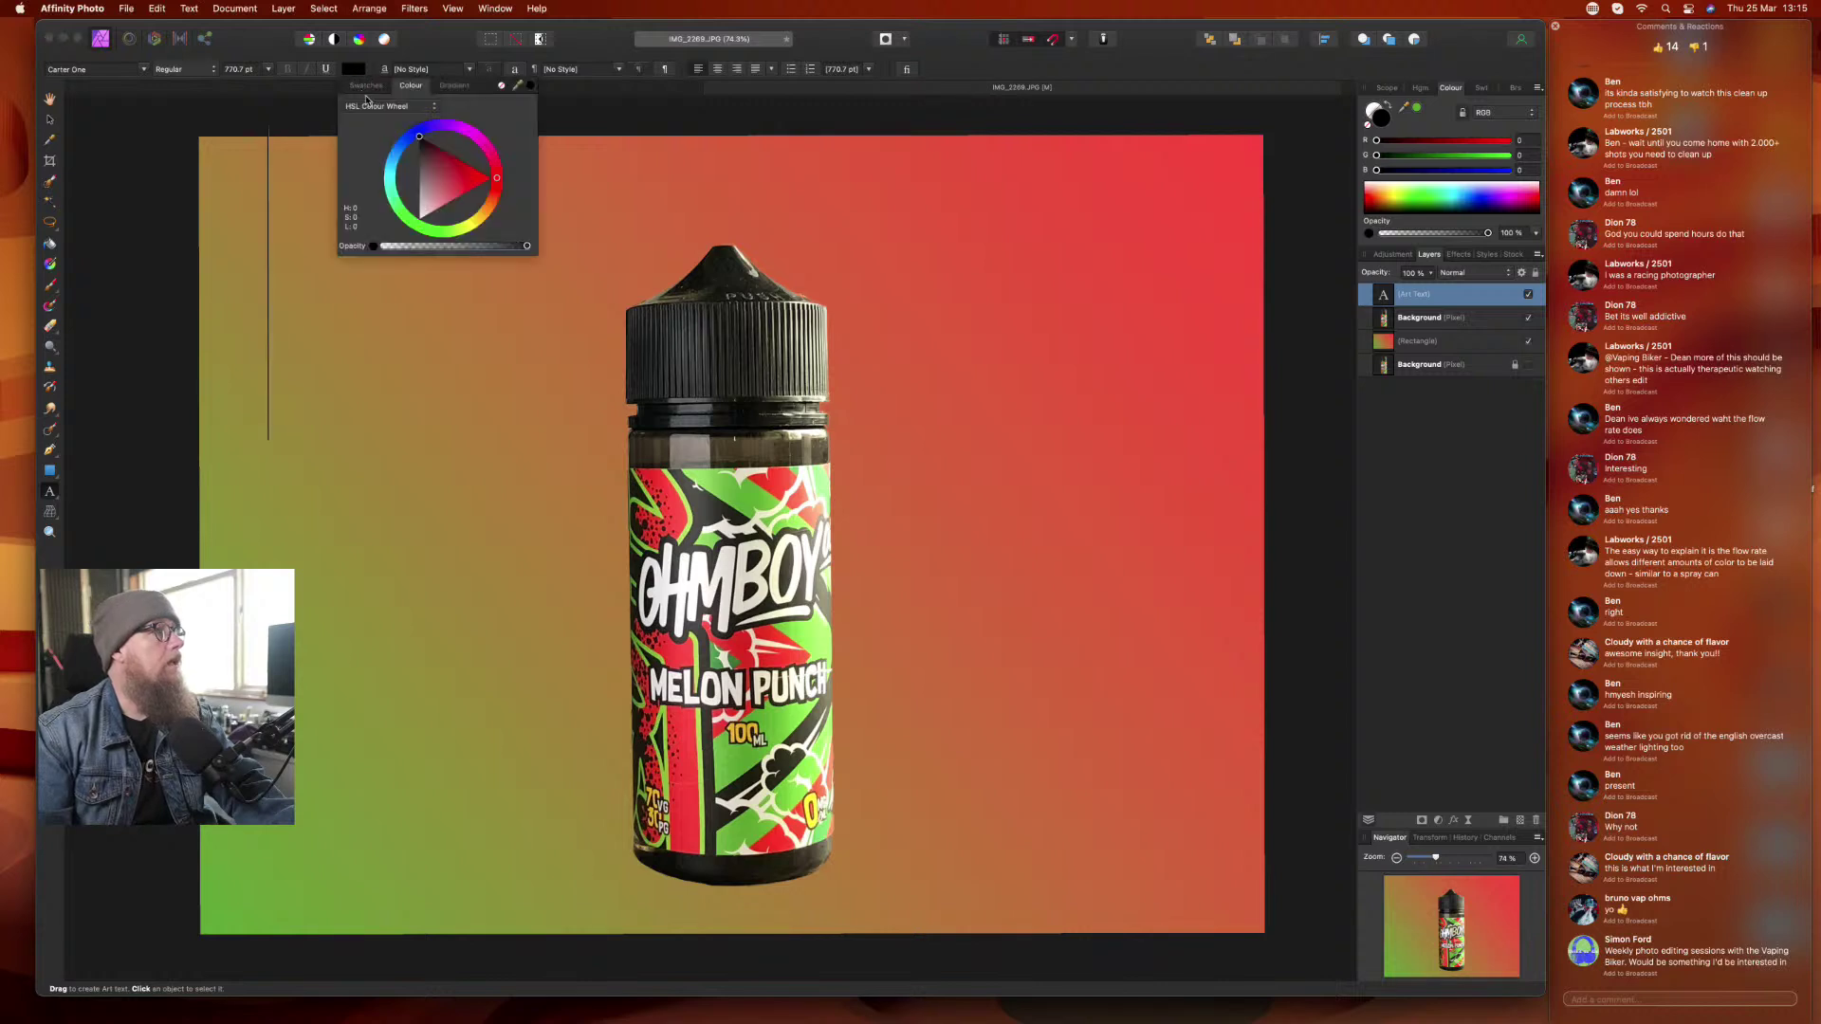
drag(435, 169, 419, 226)
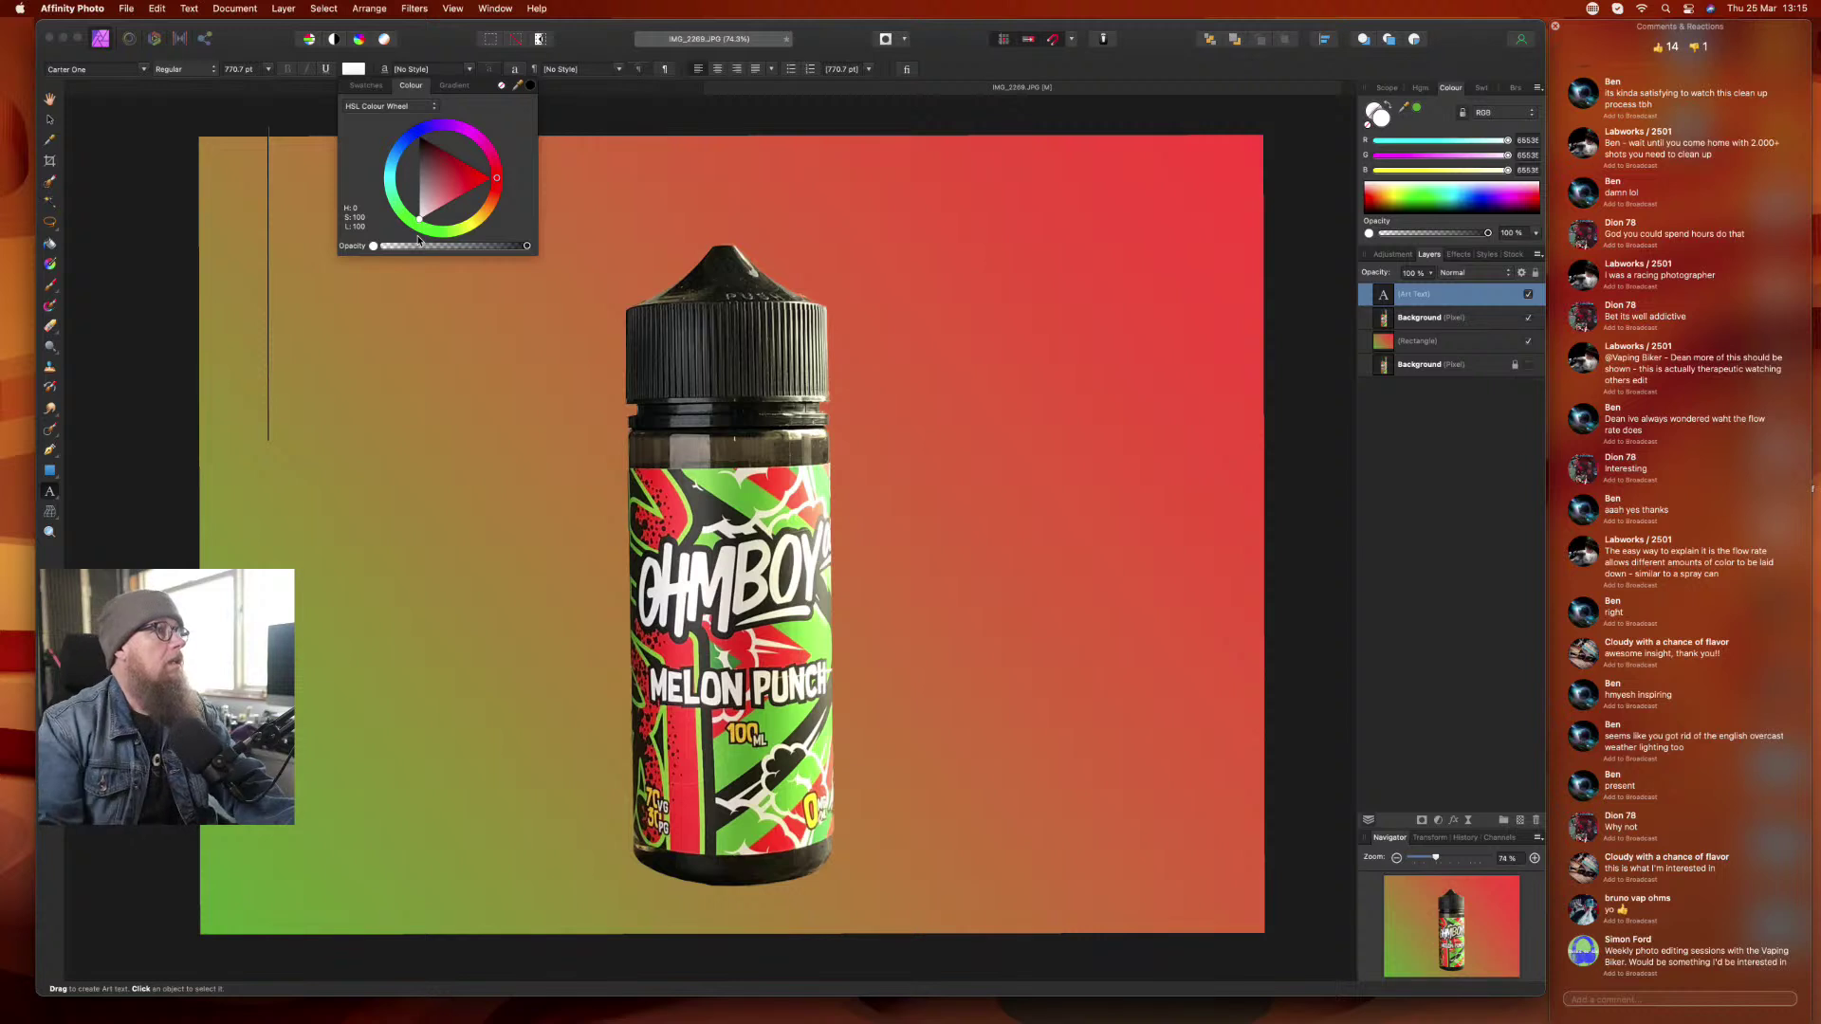
click(281, 229)
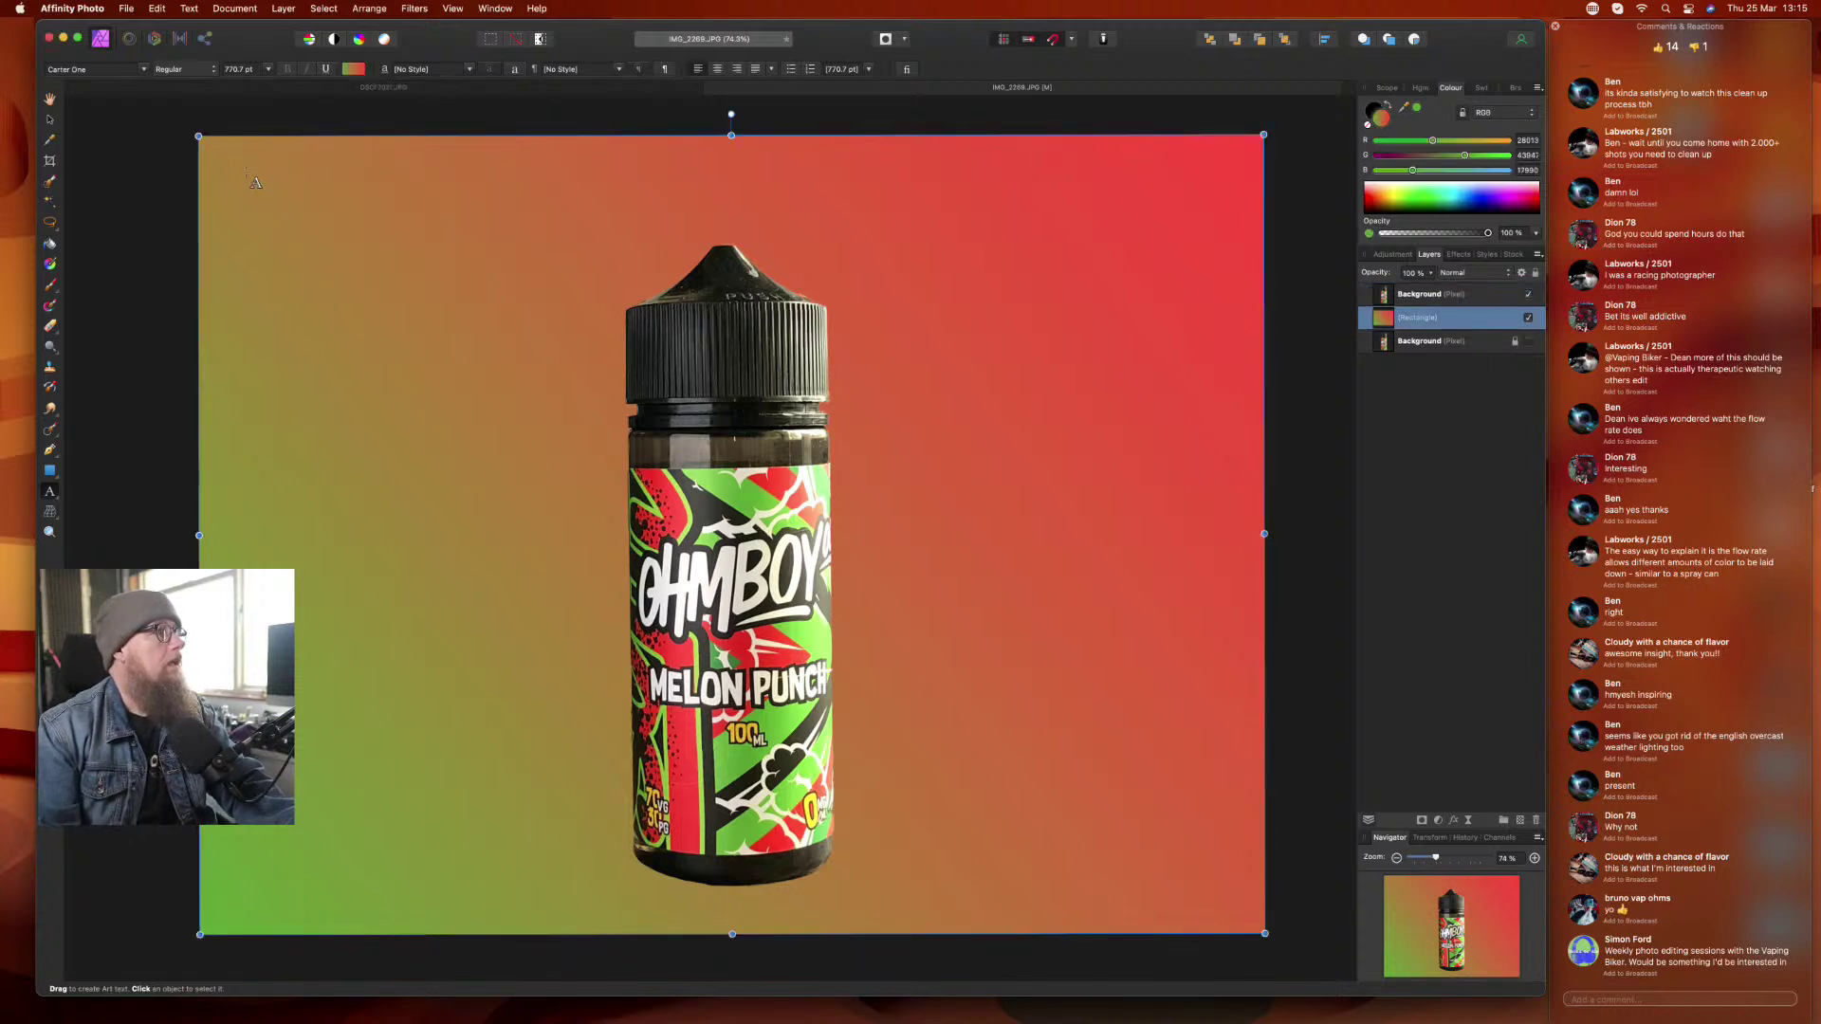
- Place large artistic text behind the bottle across the upper part of the image, reading "Melon"
drag(254, 182, 436, 380)
text(Me)
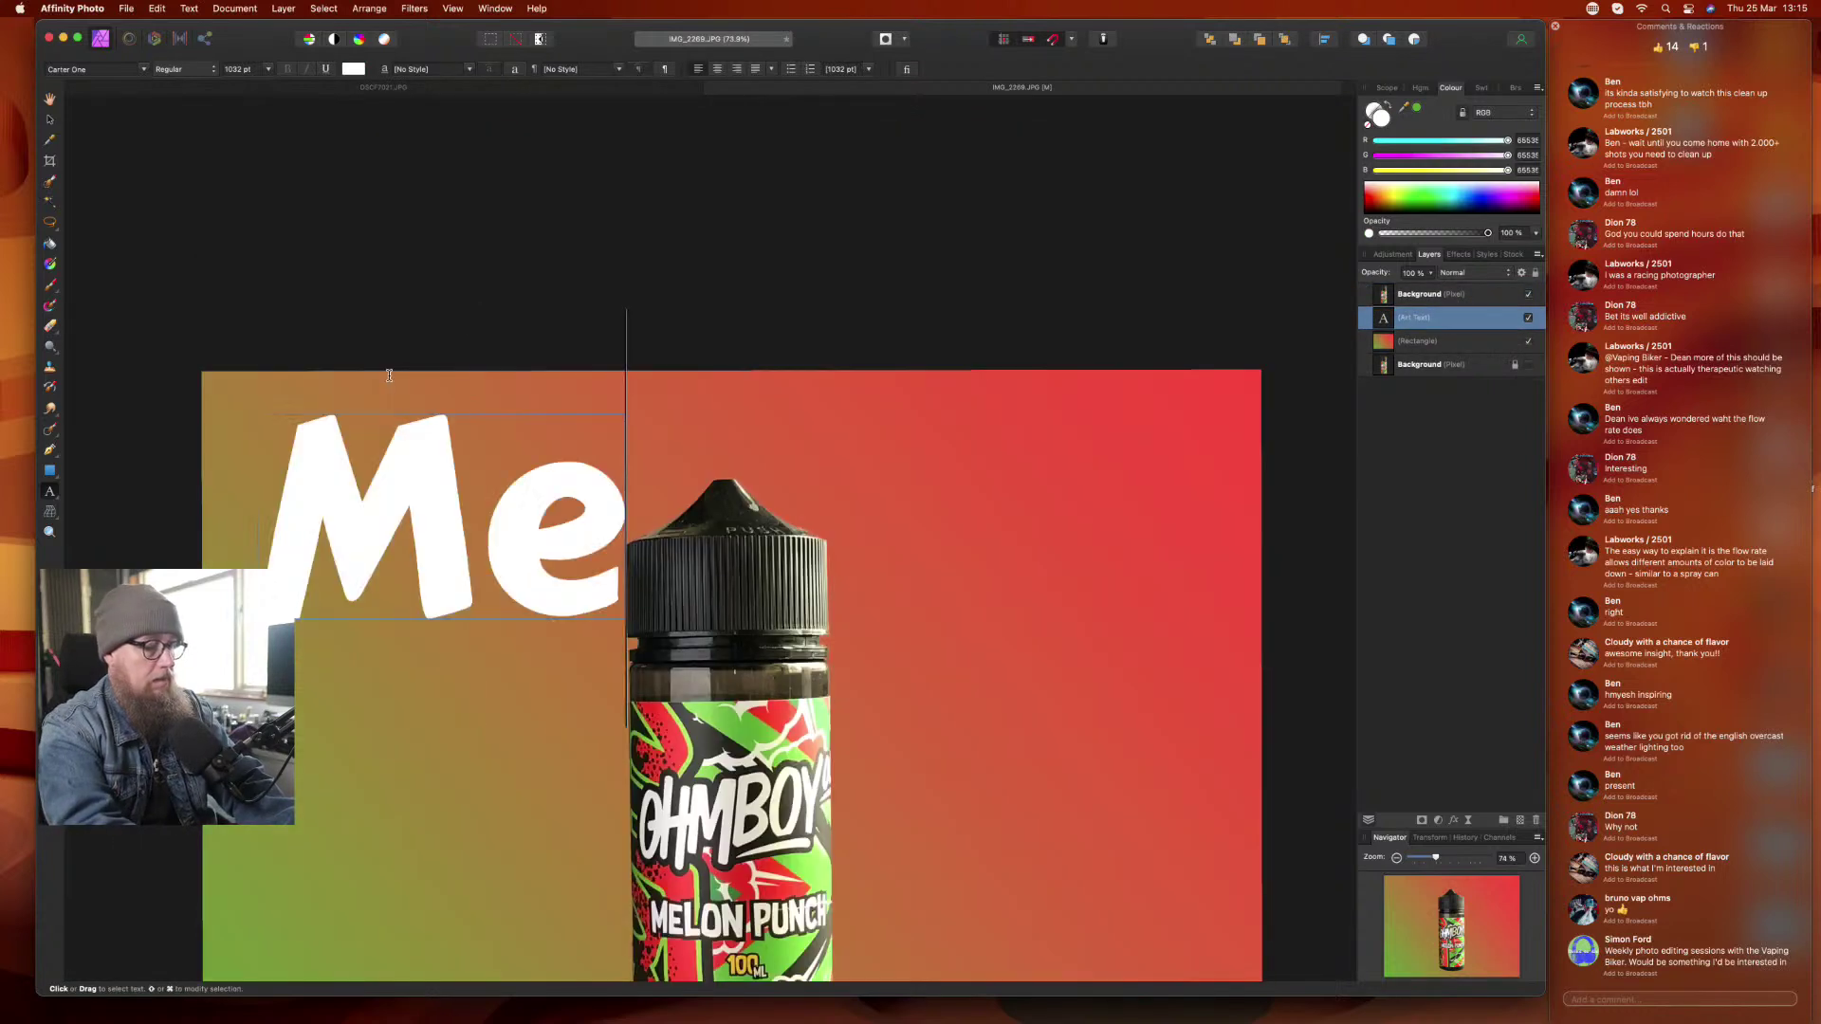
text(n)
key(BackSpace)
text(lo)
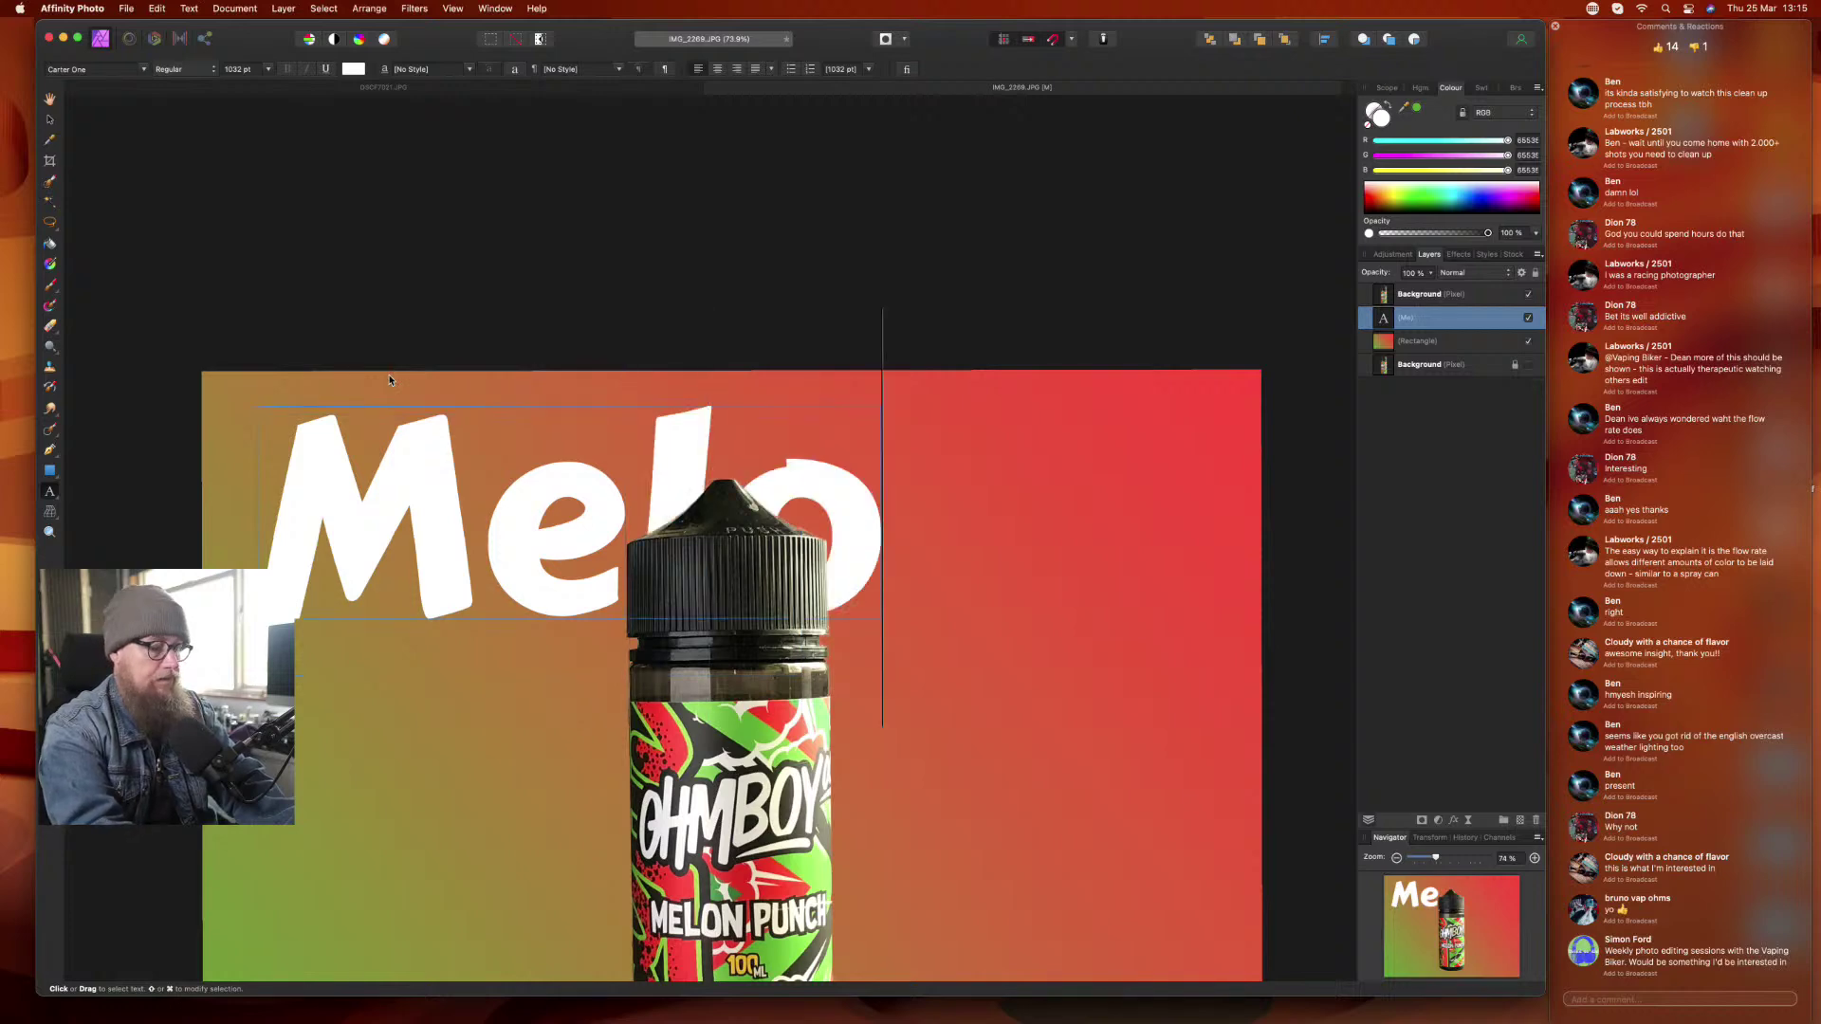
text(n)
scroll(389, 376, up, 5)
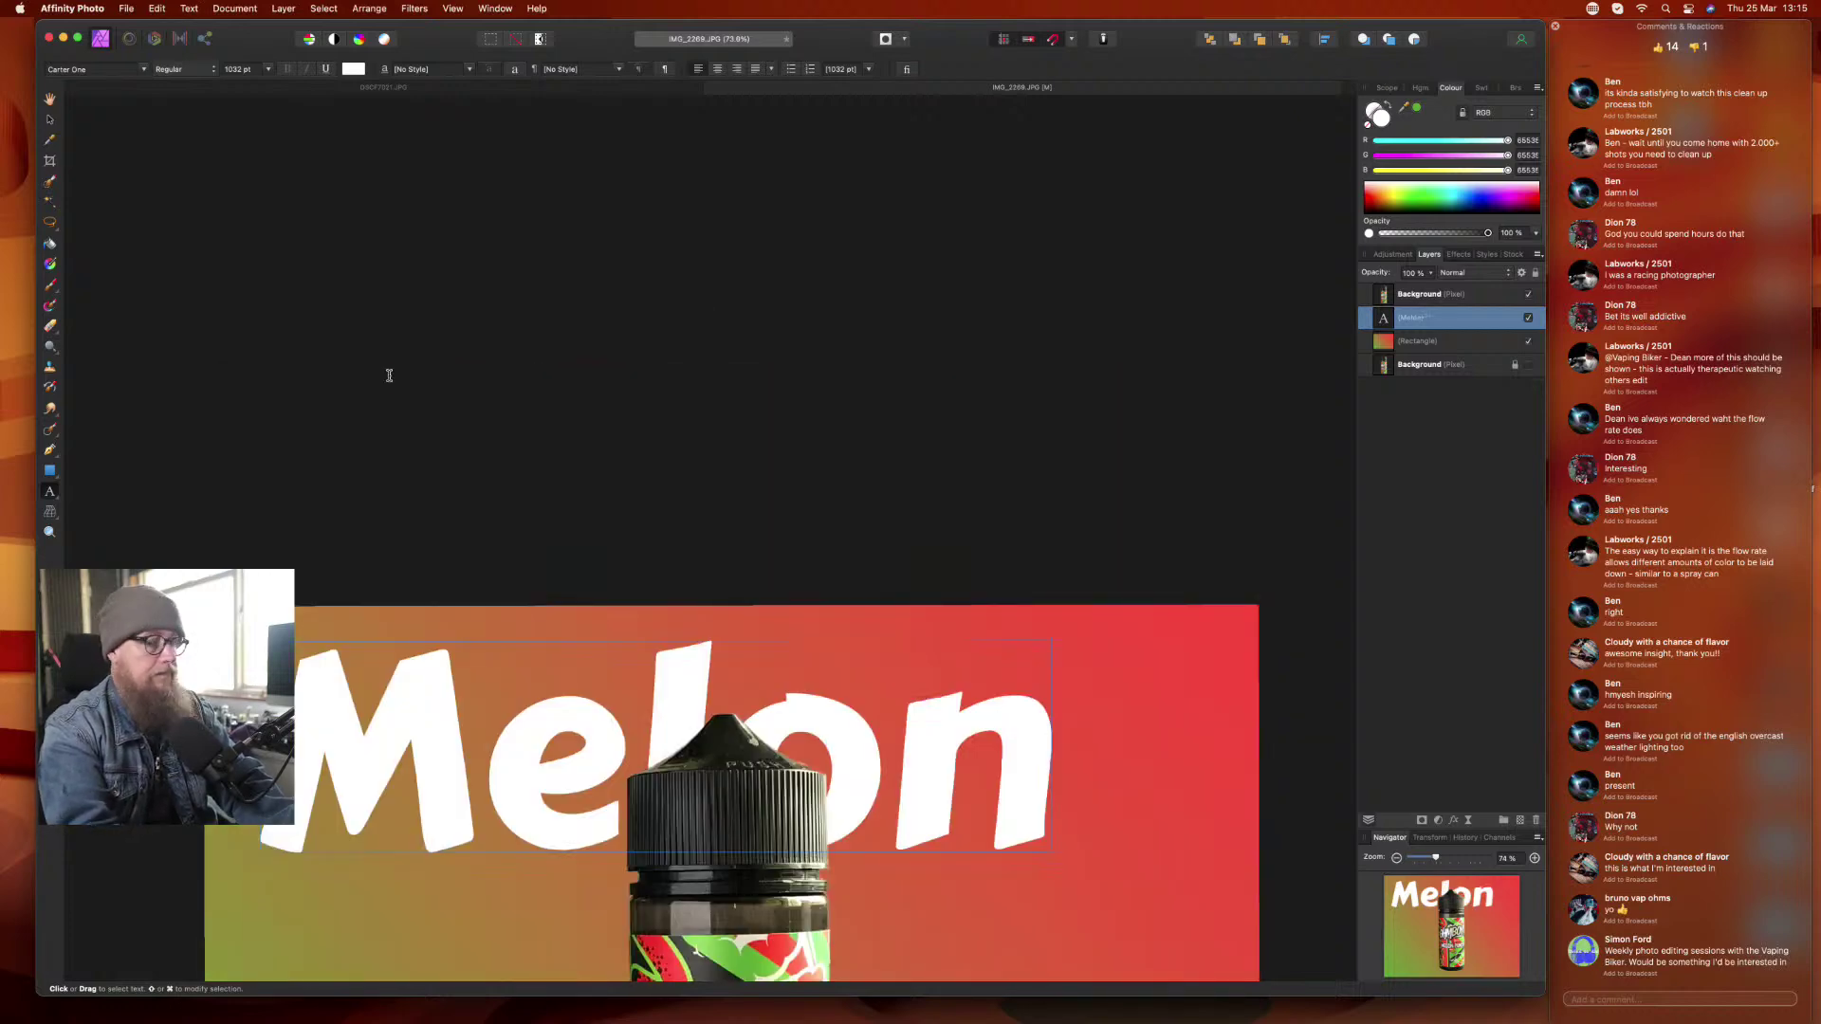
scroll(389, 375, down, 9)
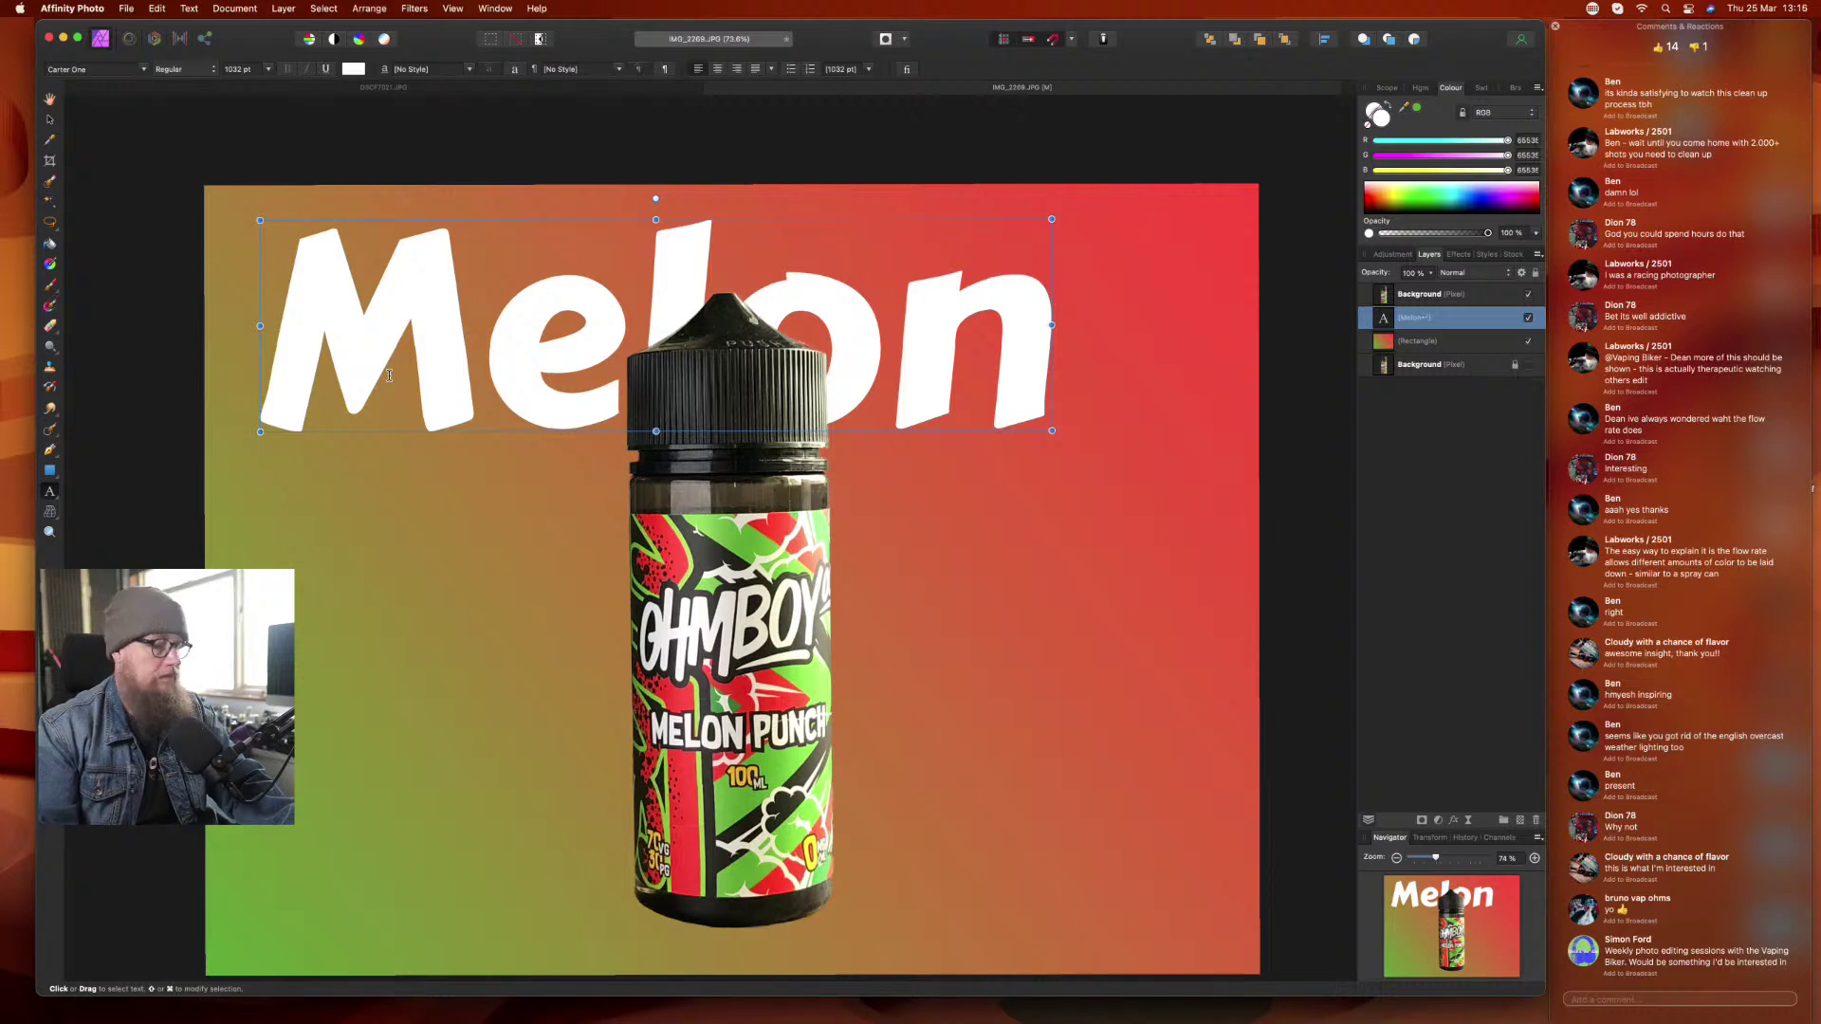
- Start a second line with "PU", then erase the headline text back to its initial M
key(Return)
text(PU)
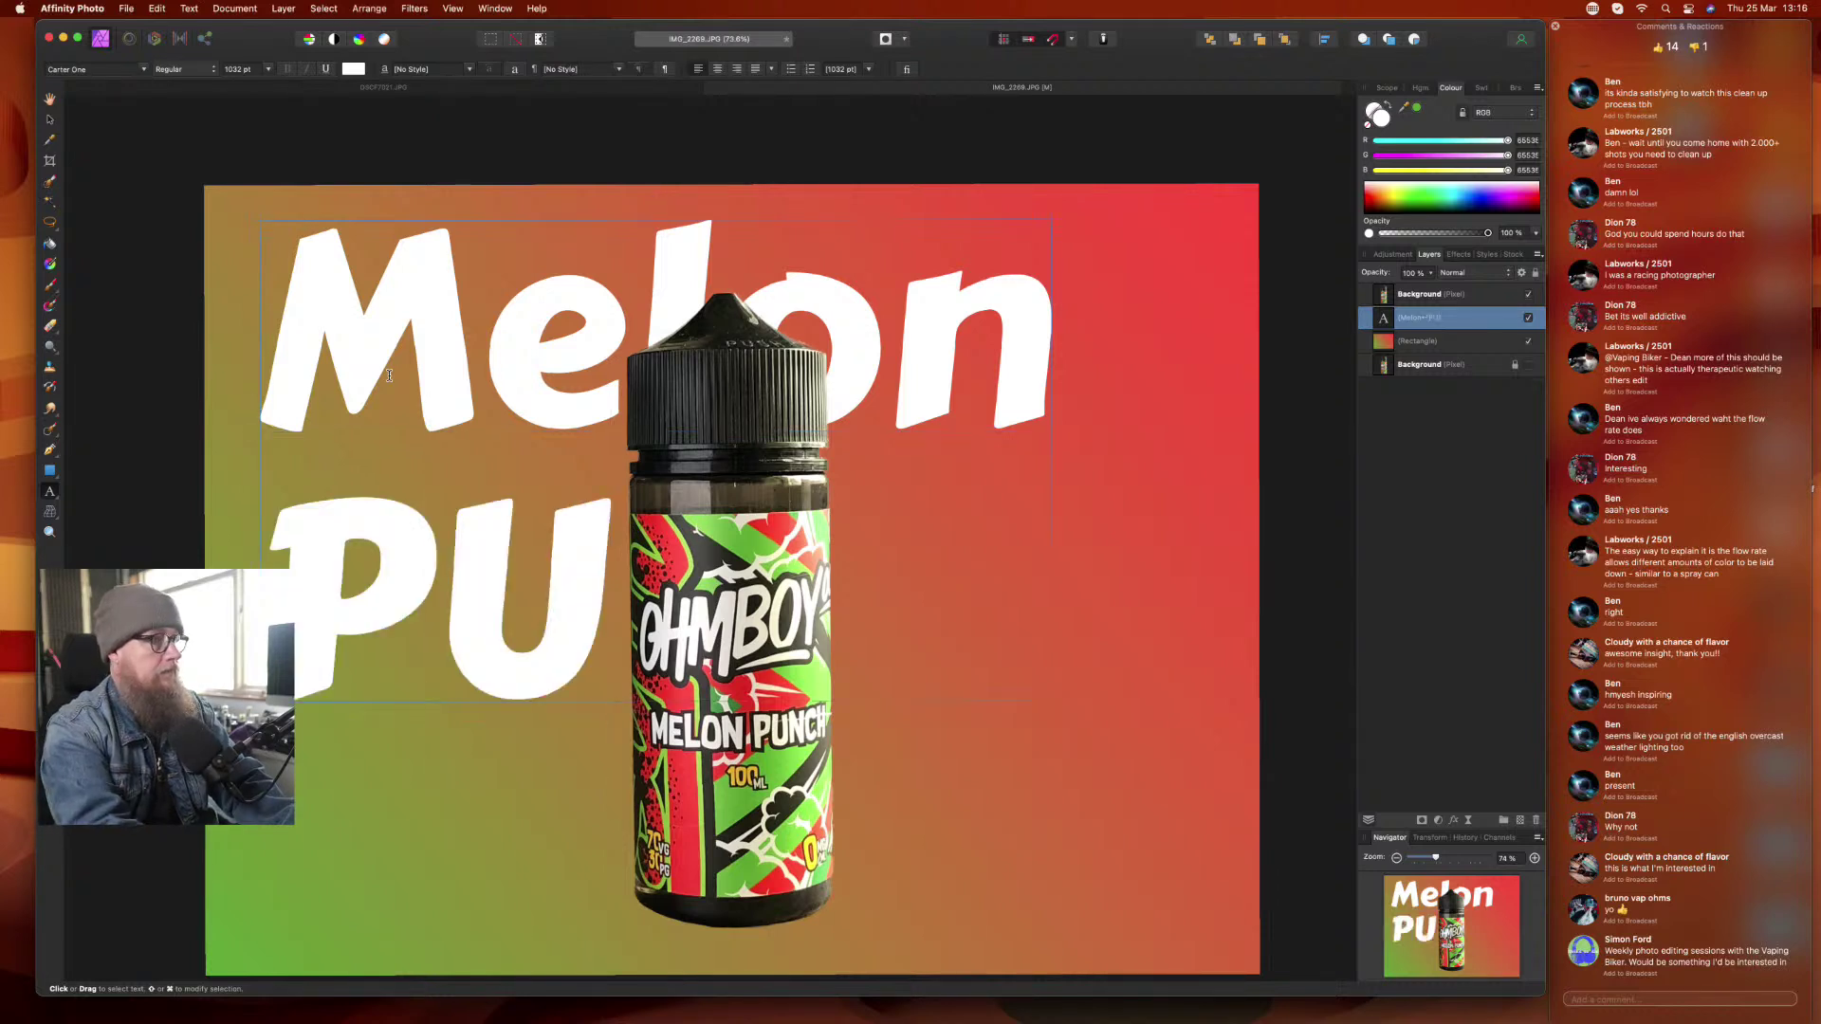
key(BackSpace)
key(BackSpace)
key(BackSpace)
key(BackSpace)
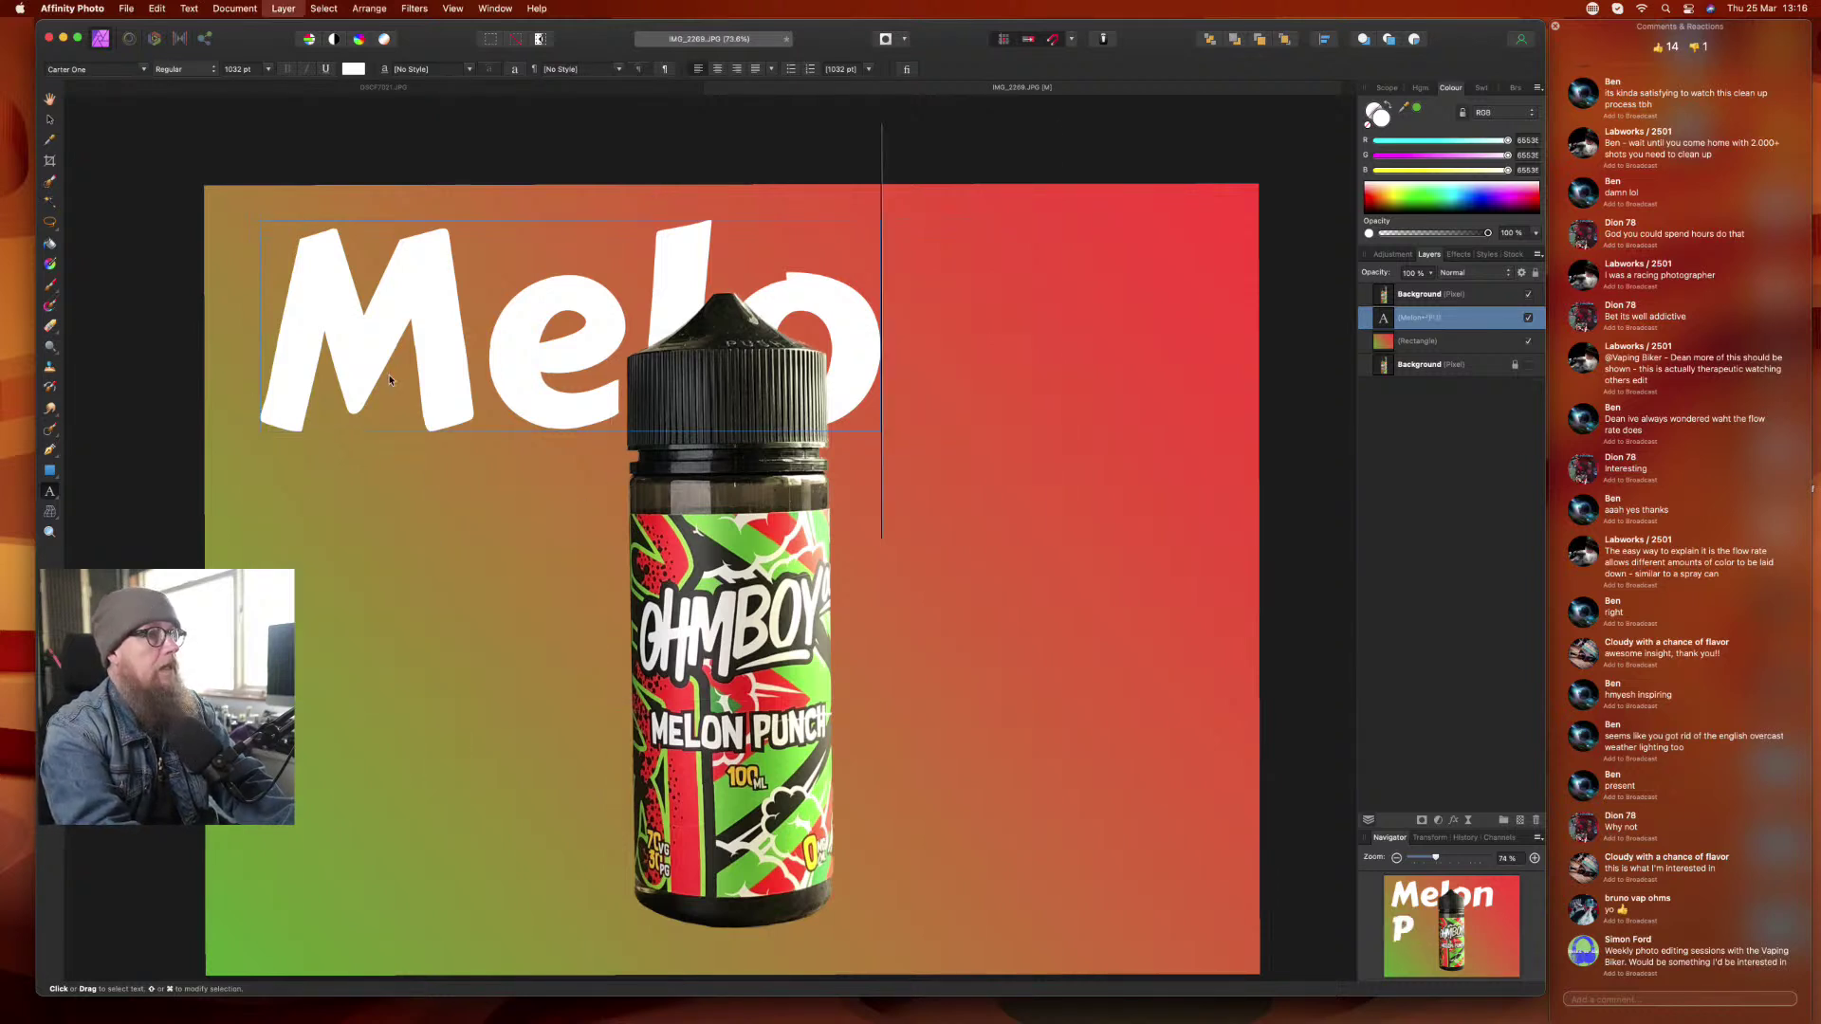
key(BackSpace)
key(BackSpace)
key(BackSpace)
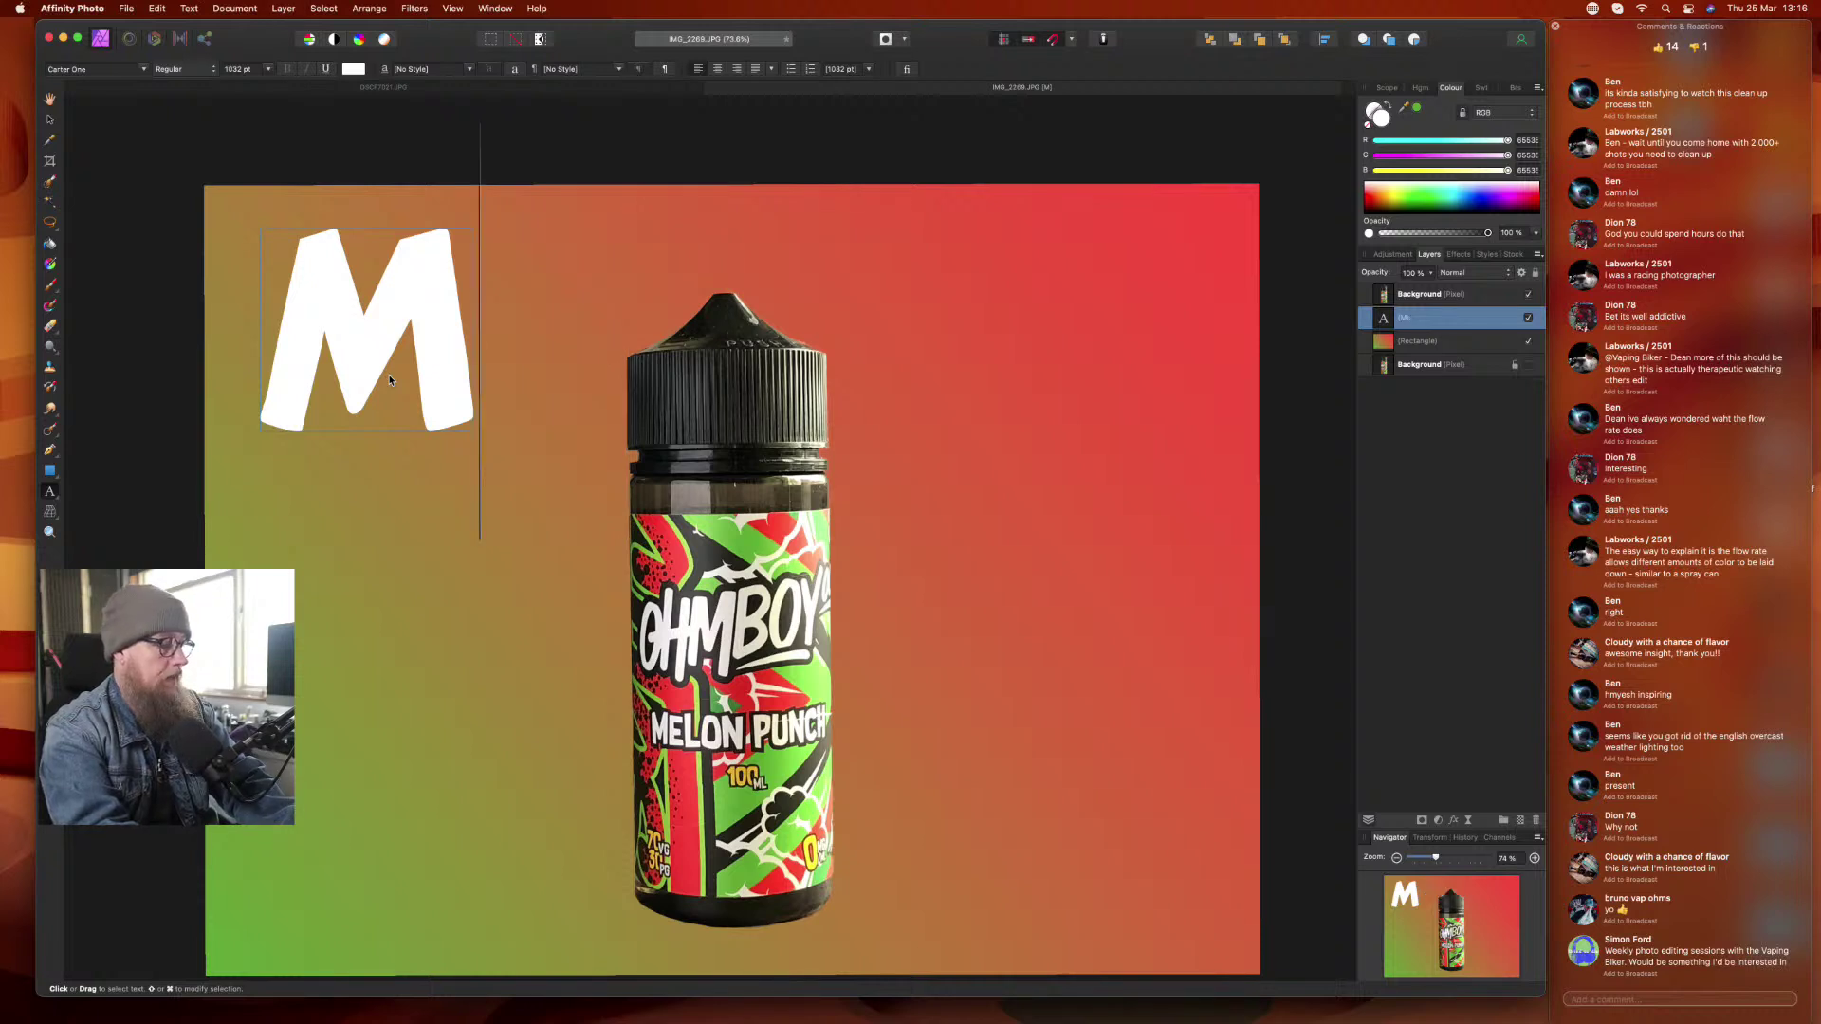
text(R)
key(BackSpace)
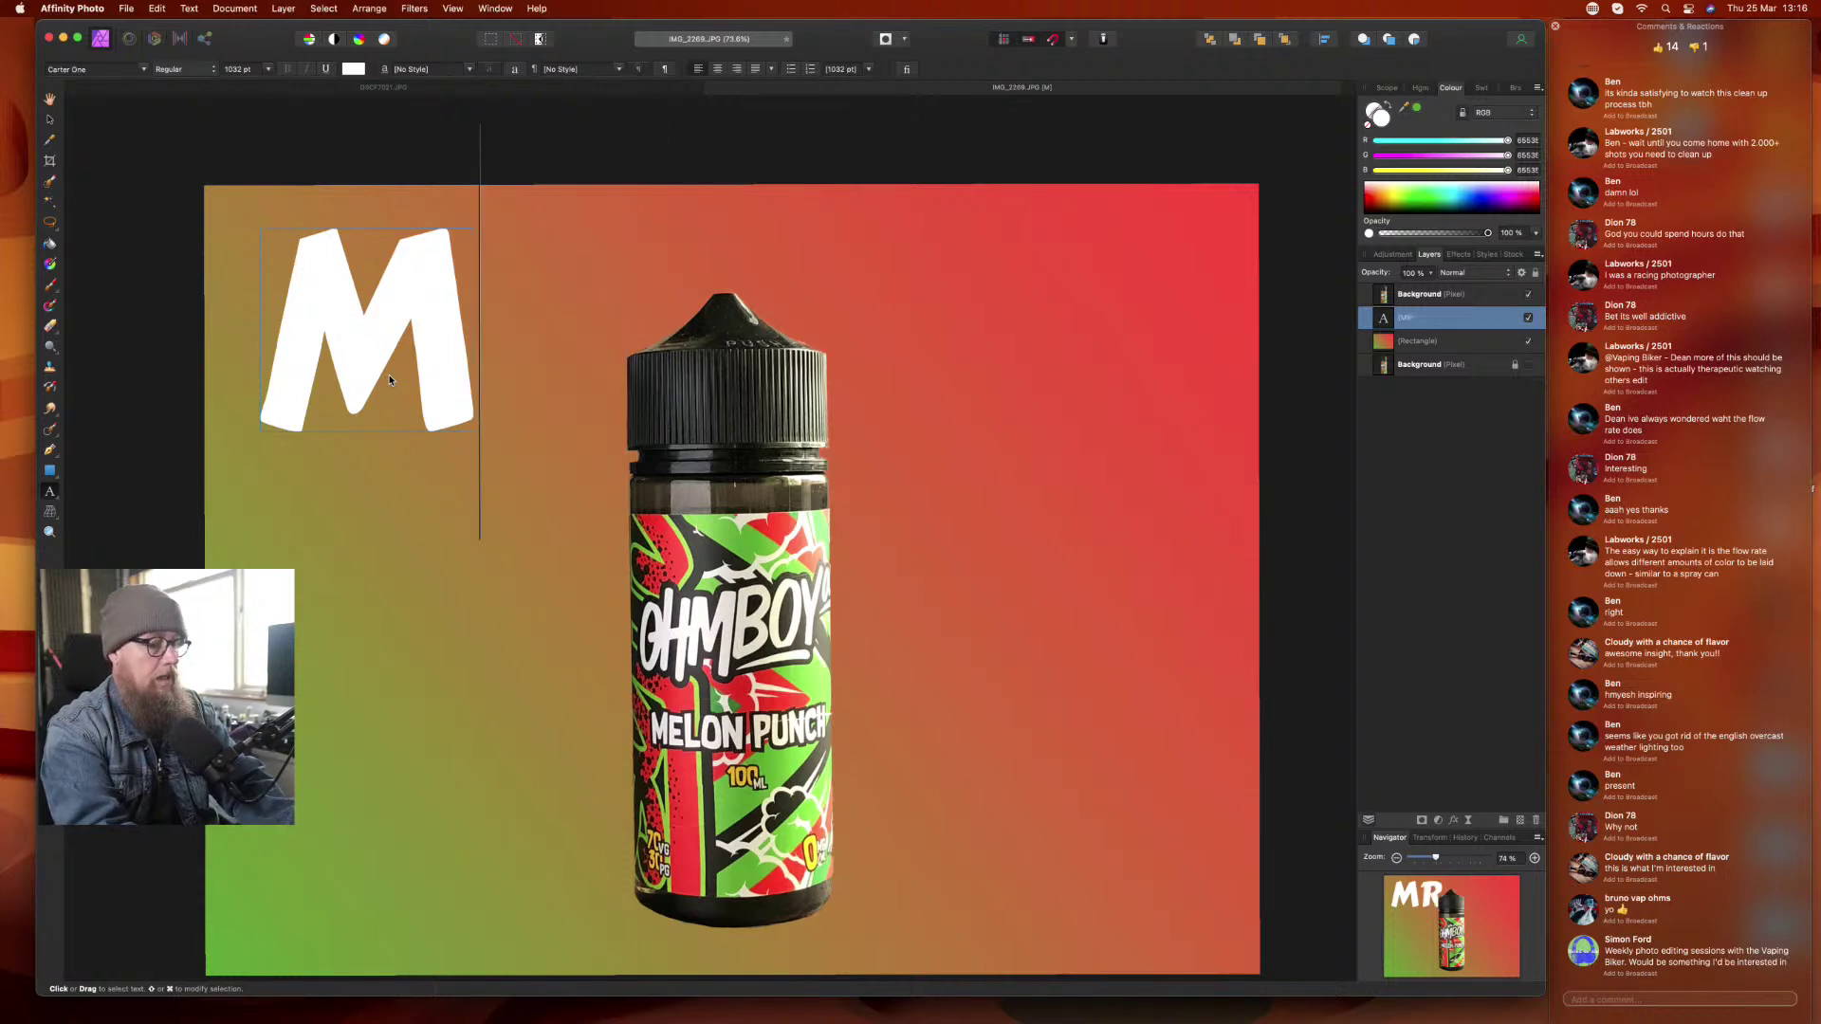
- Complete the headline in capitals, with "MELON" on the first line and "PUNCH" on the second
text(ELON)
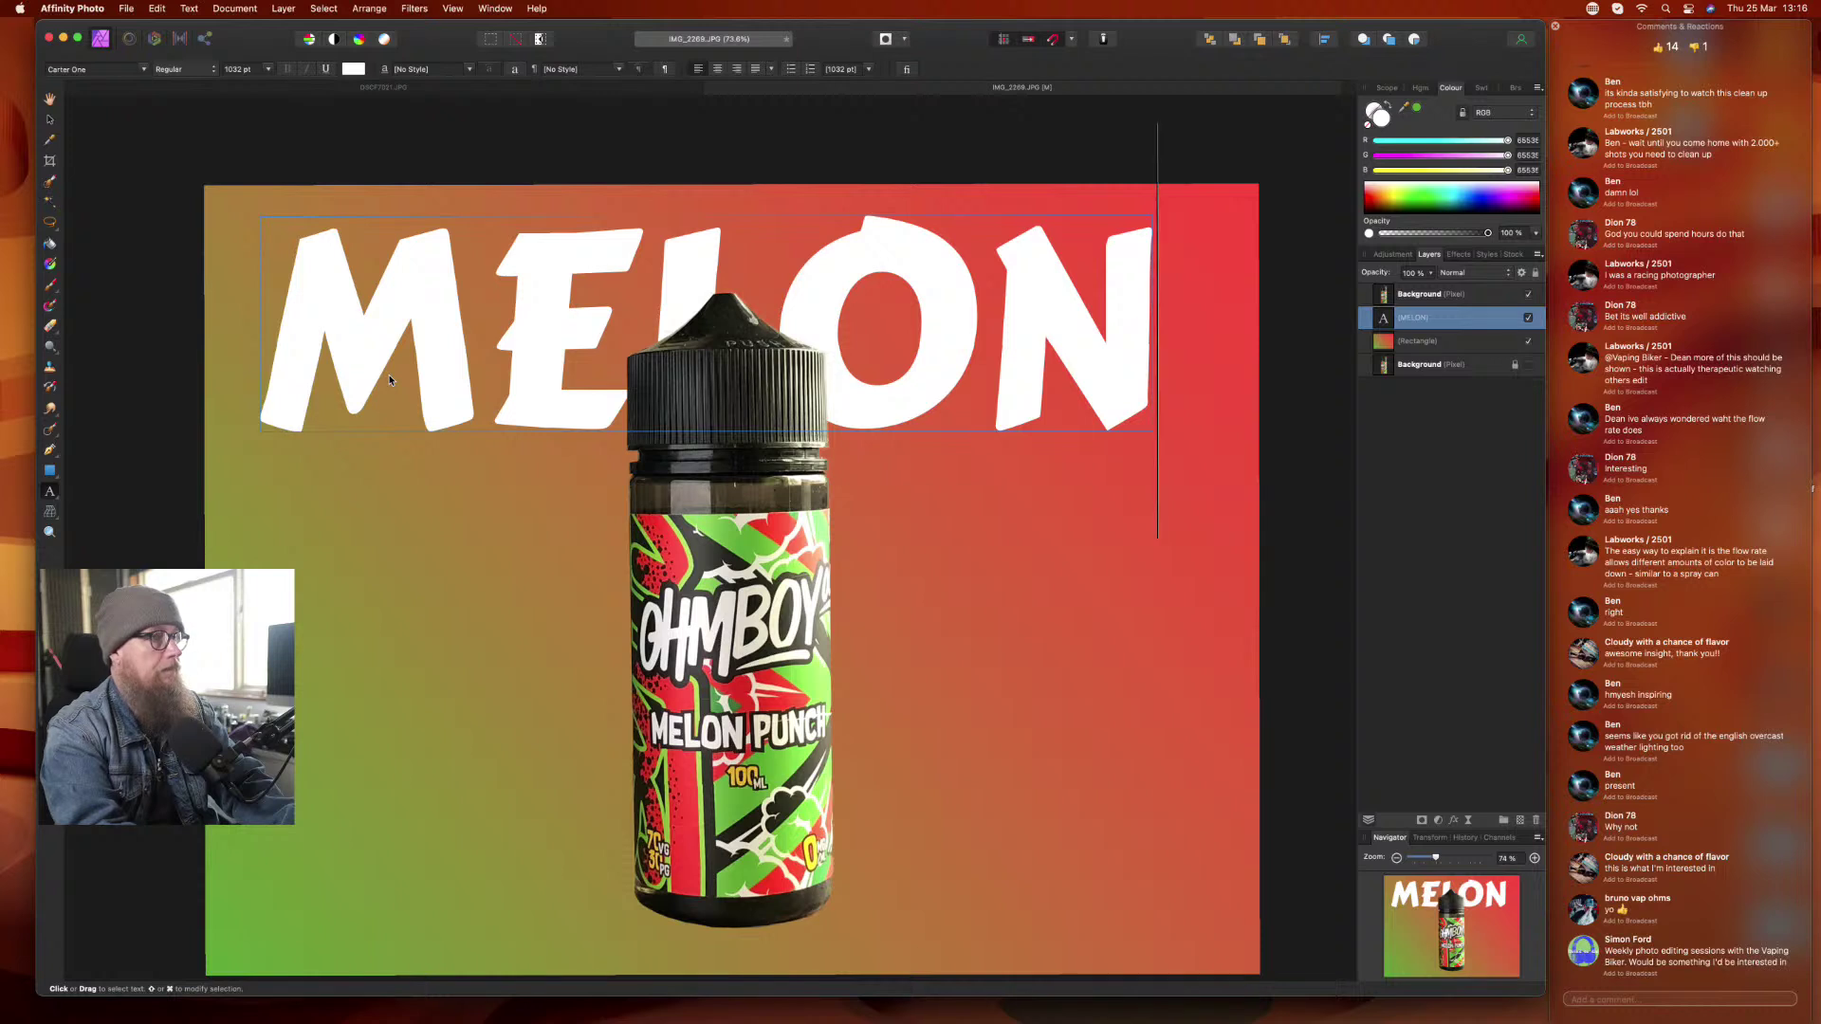
key(Return)
text(PU)
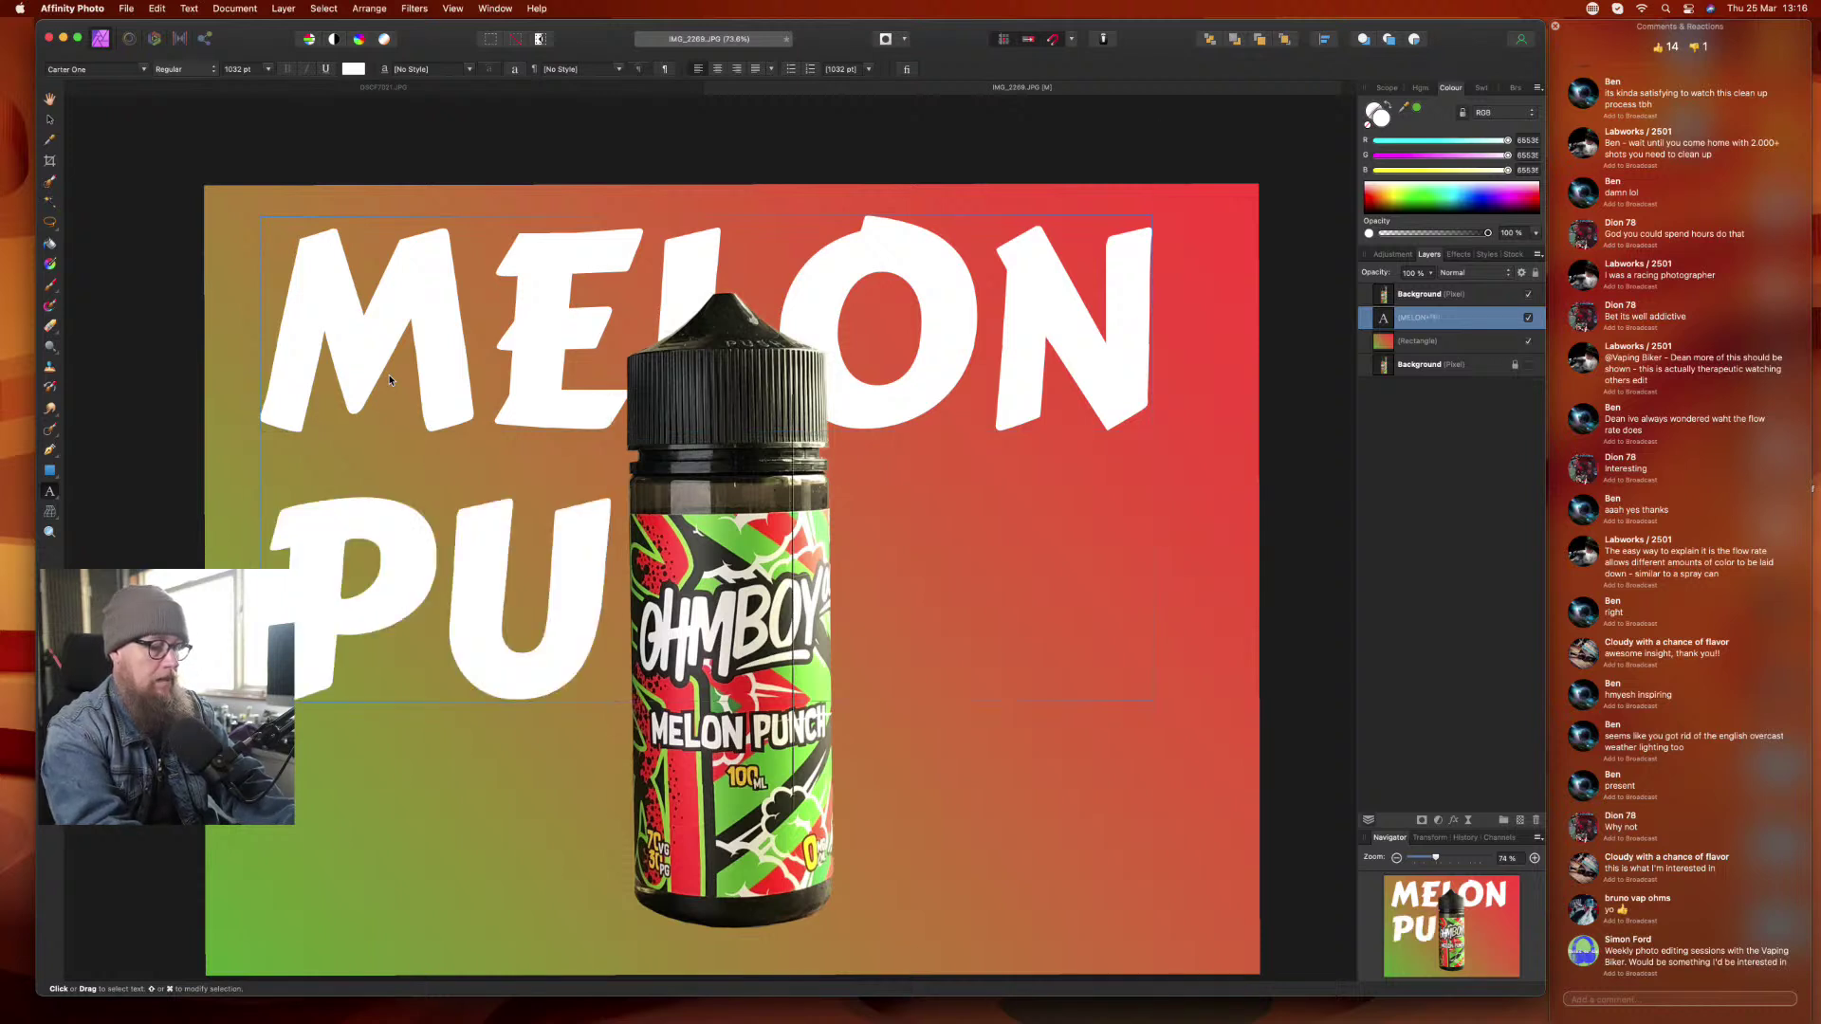
text(NCH)
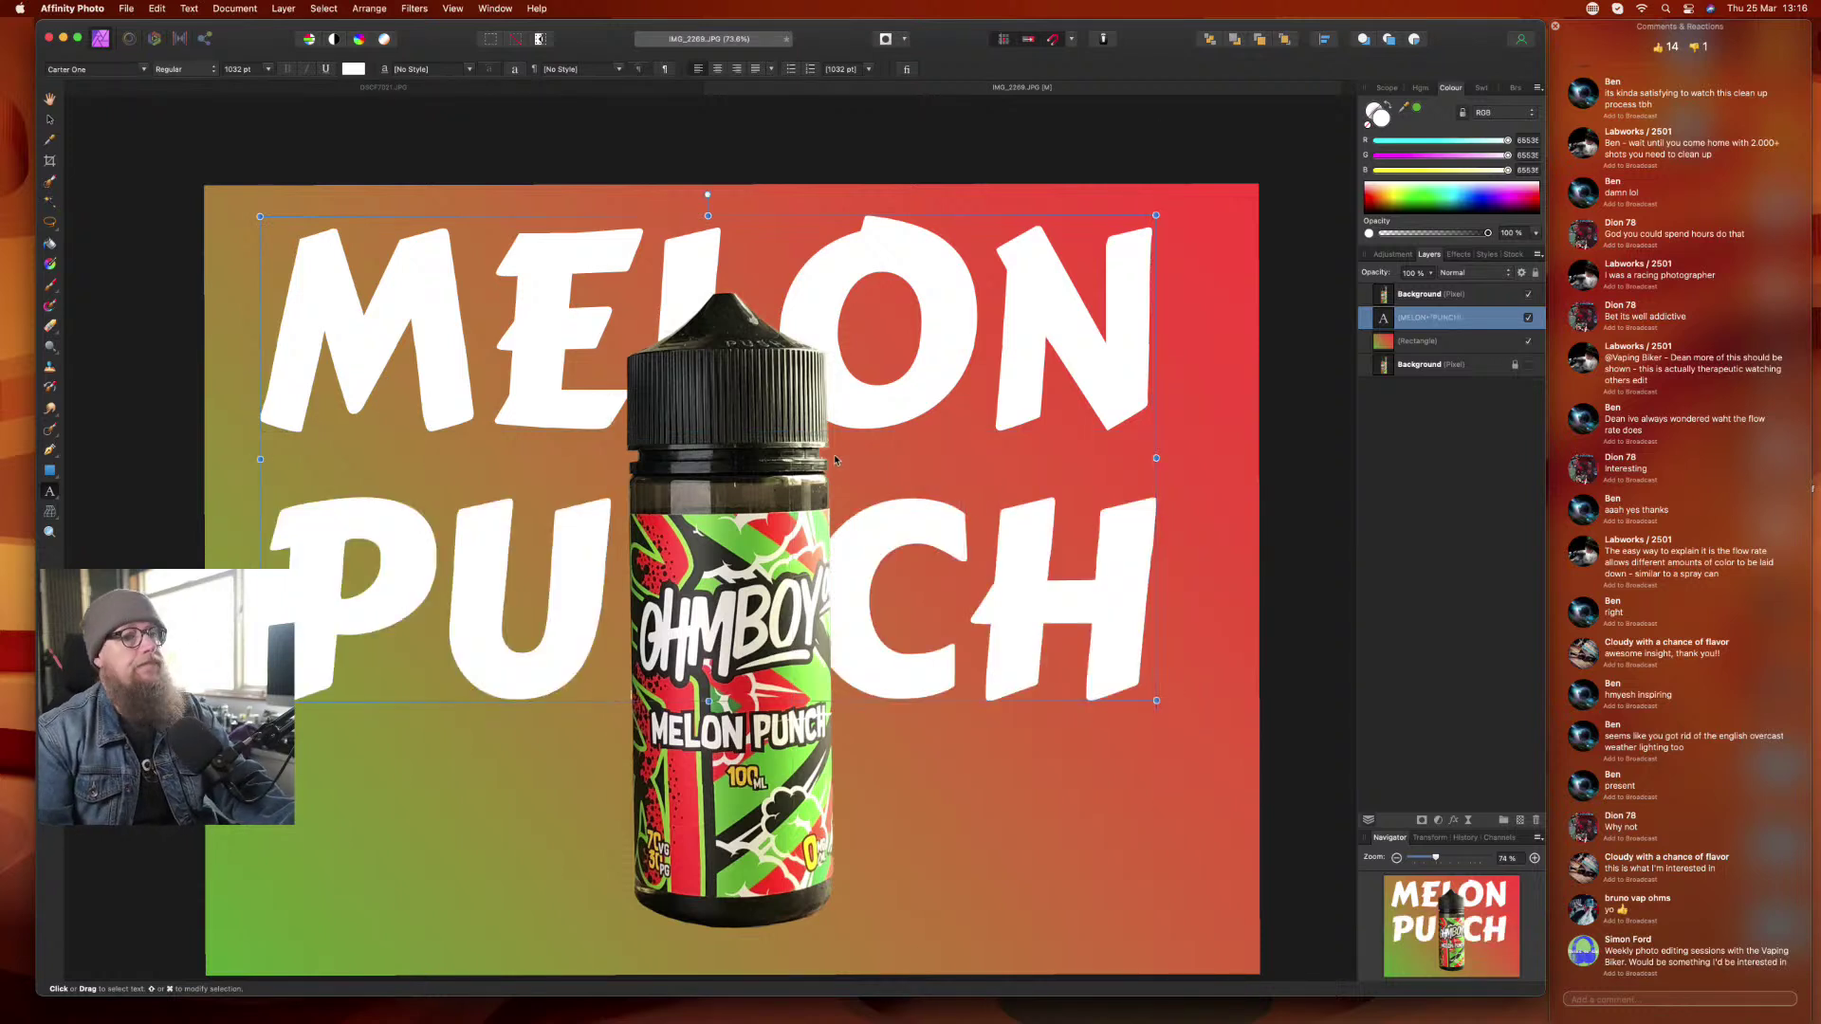
key(Escape)
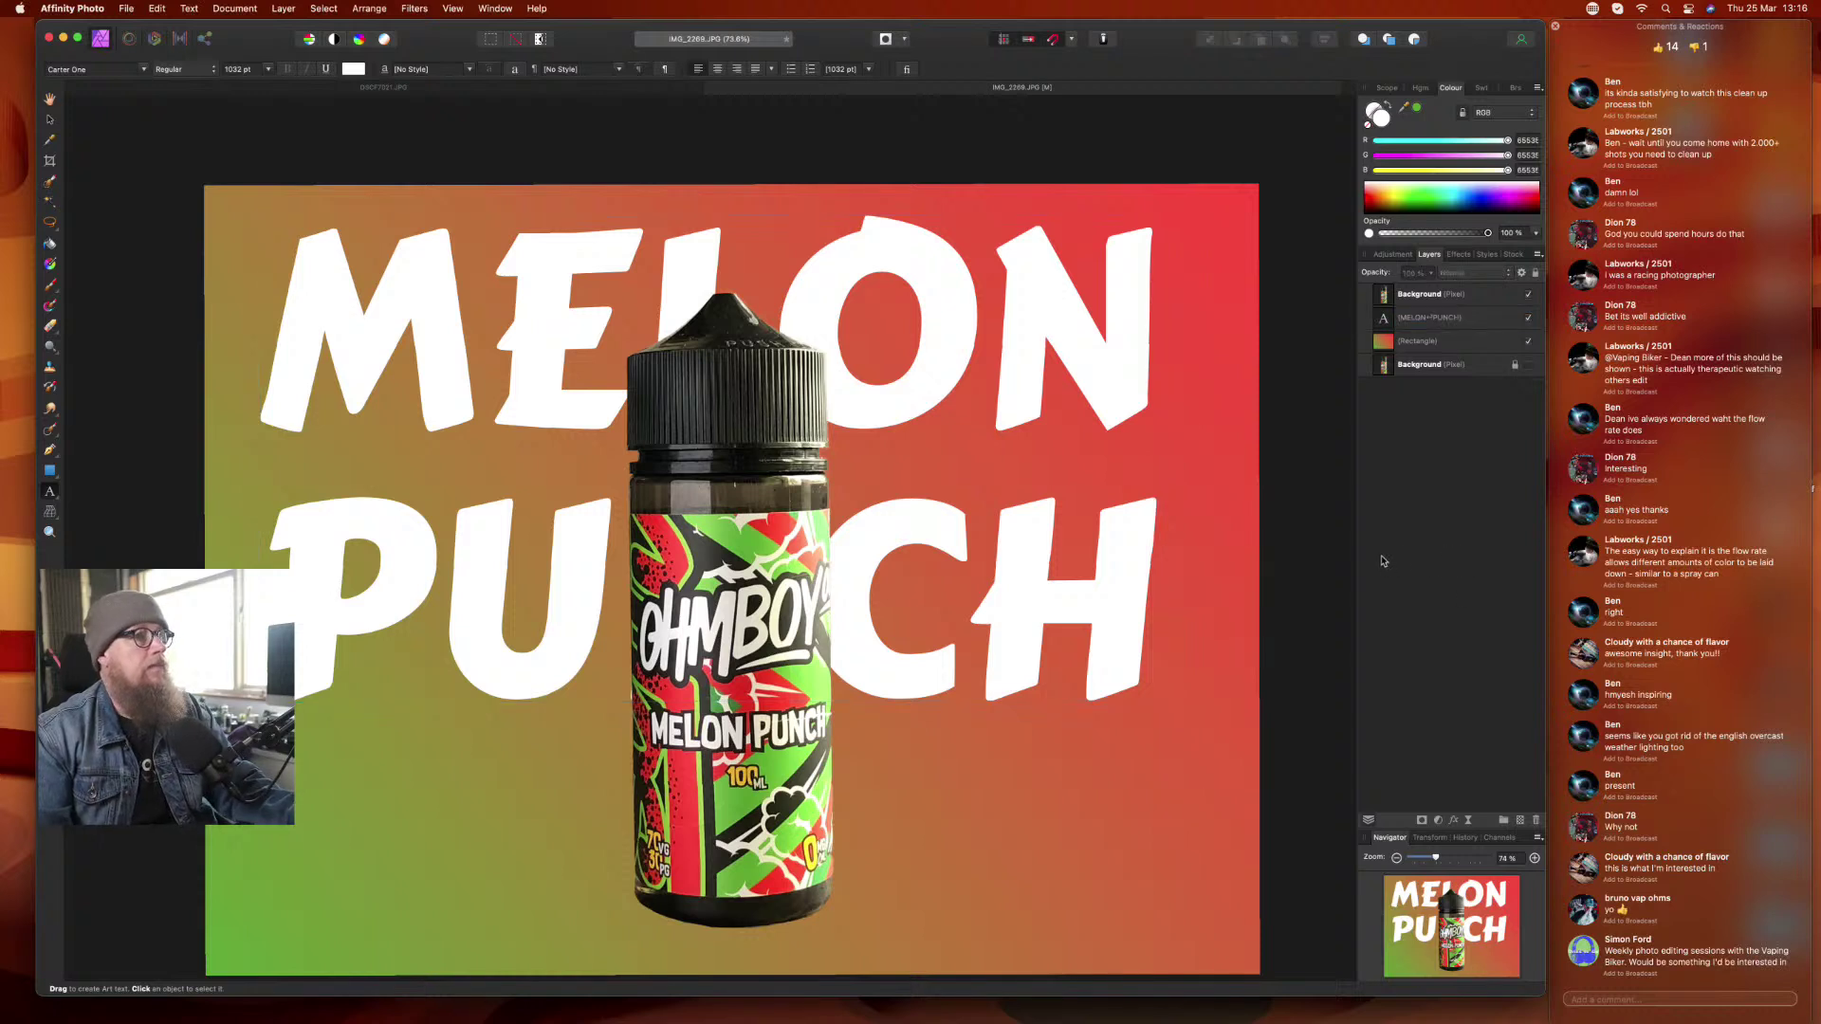
- Enlarge the "MELON PUNCH" text to nearly the full image width and centre it horizontally behind the bottle
click(1456, 322)
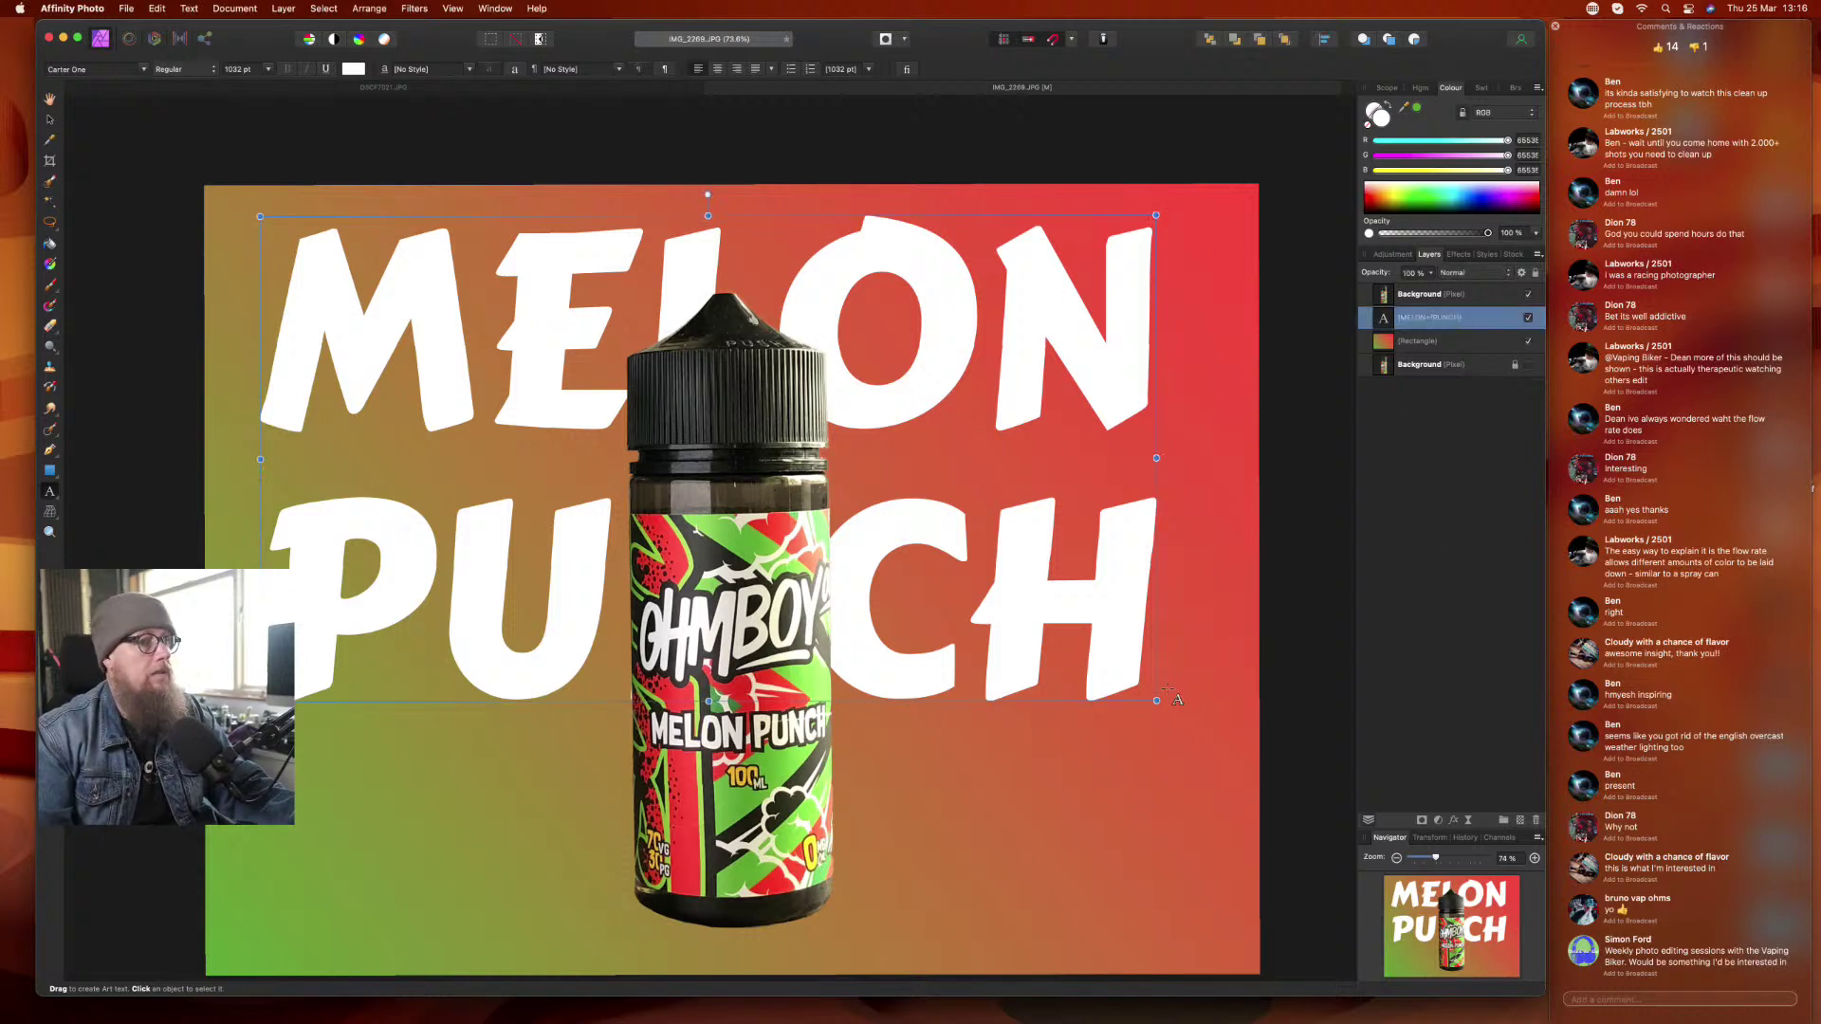
drag(1157, 700, 1259, 756)
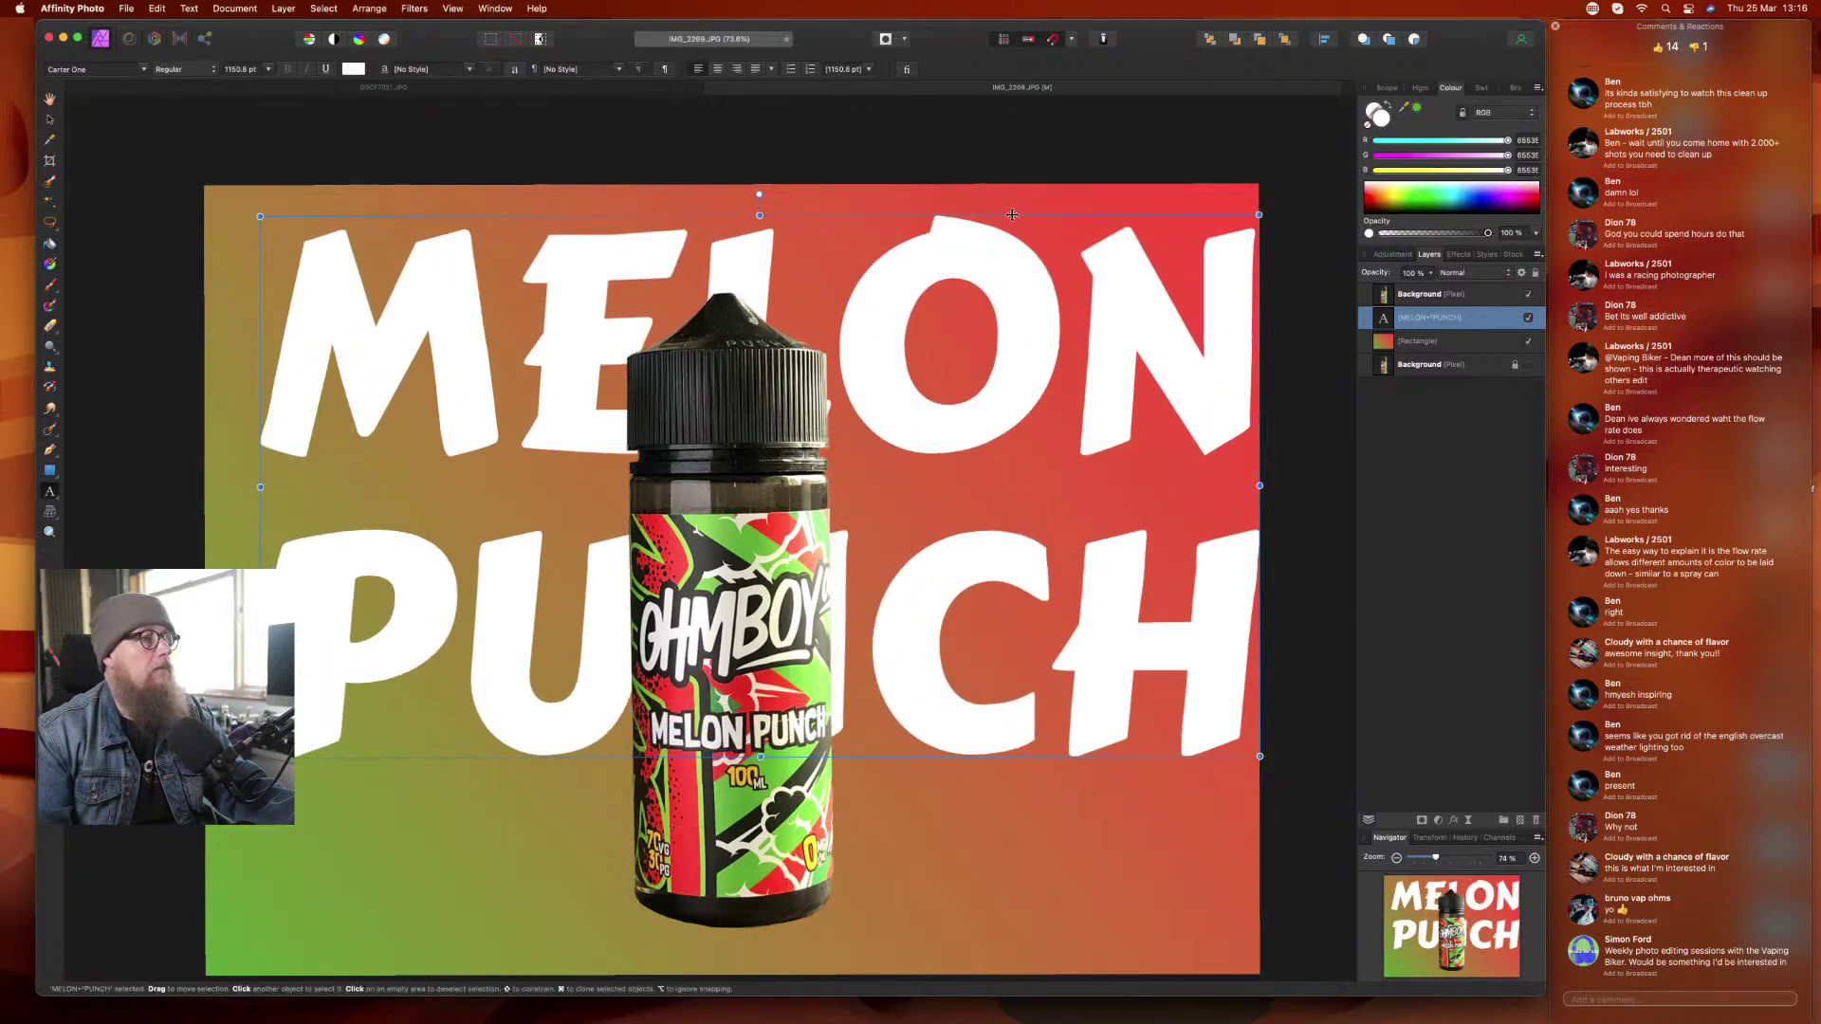
drag(1012, 214, 982, 213)
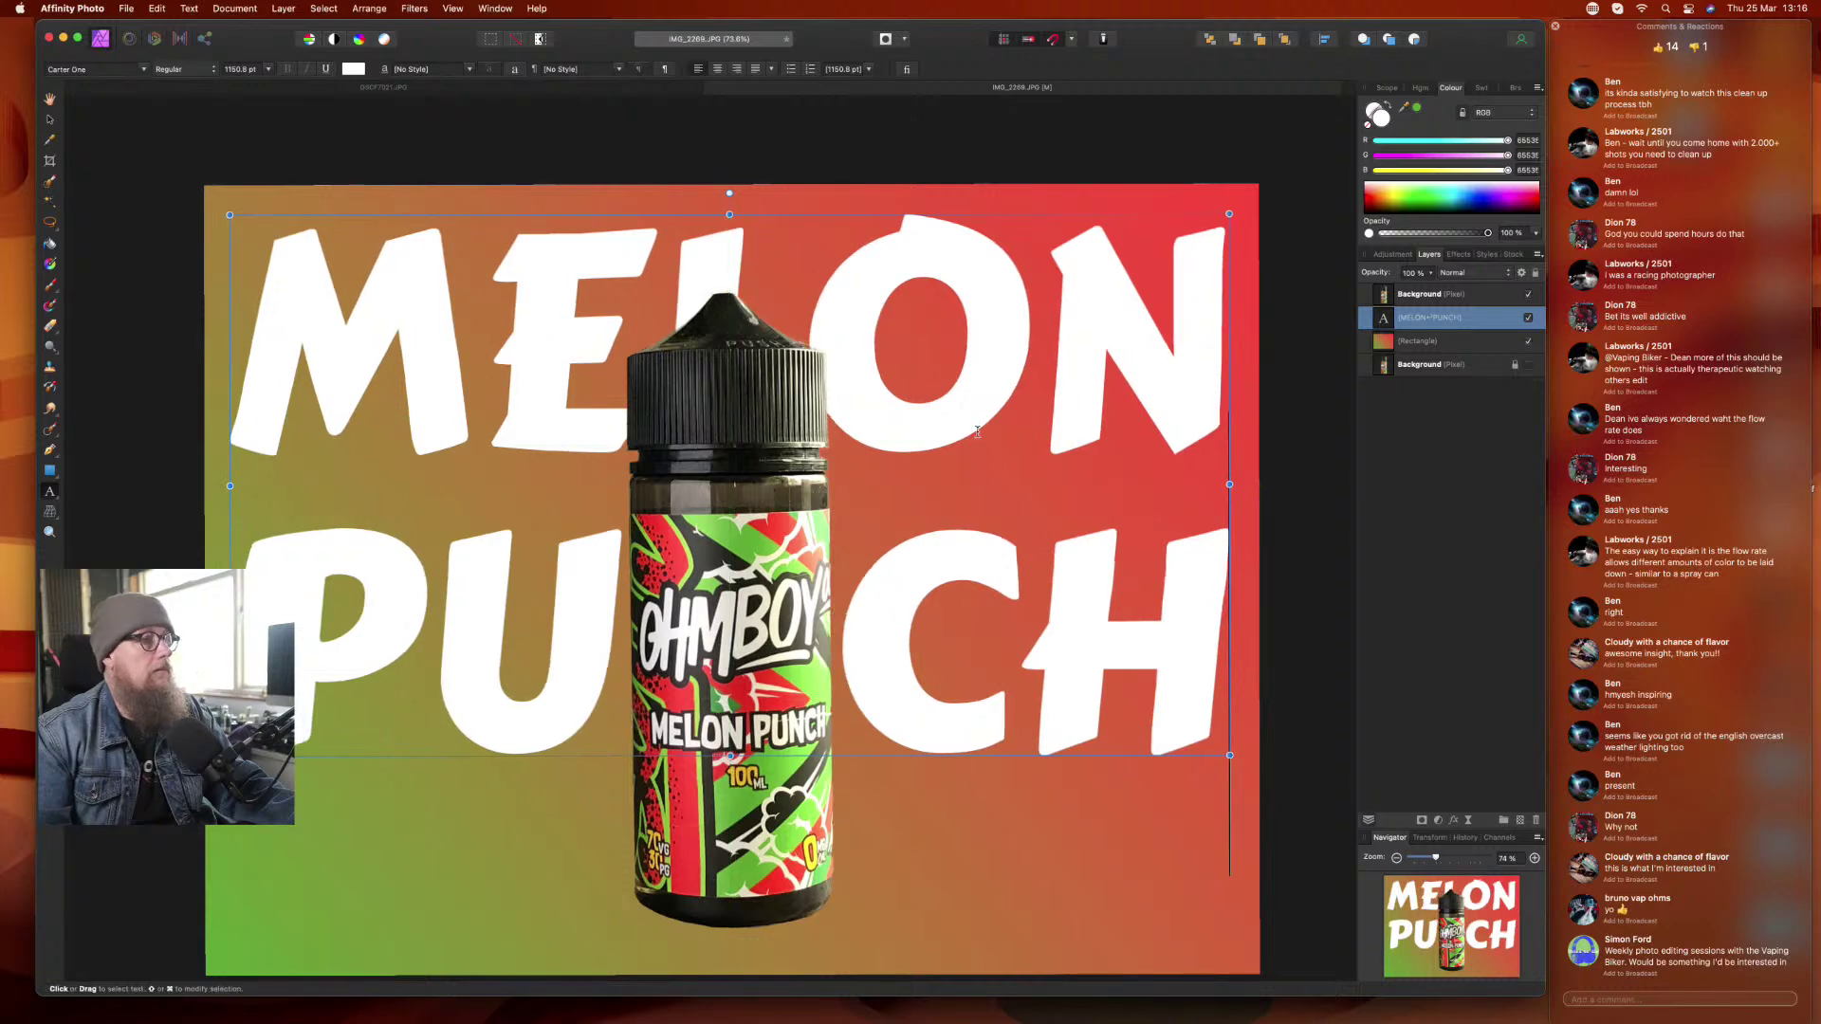
scroll(986, 455, down, 3)
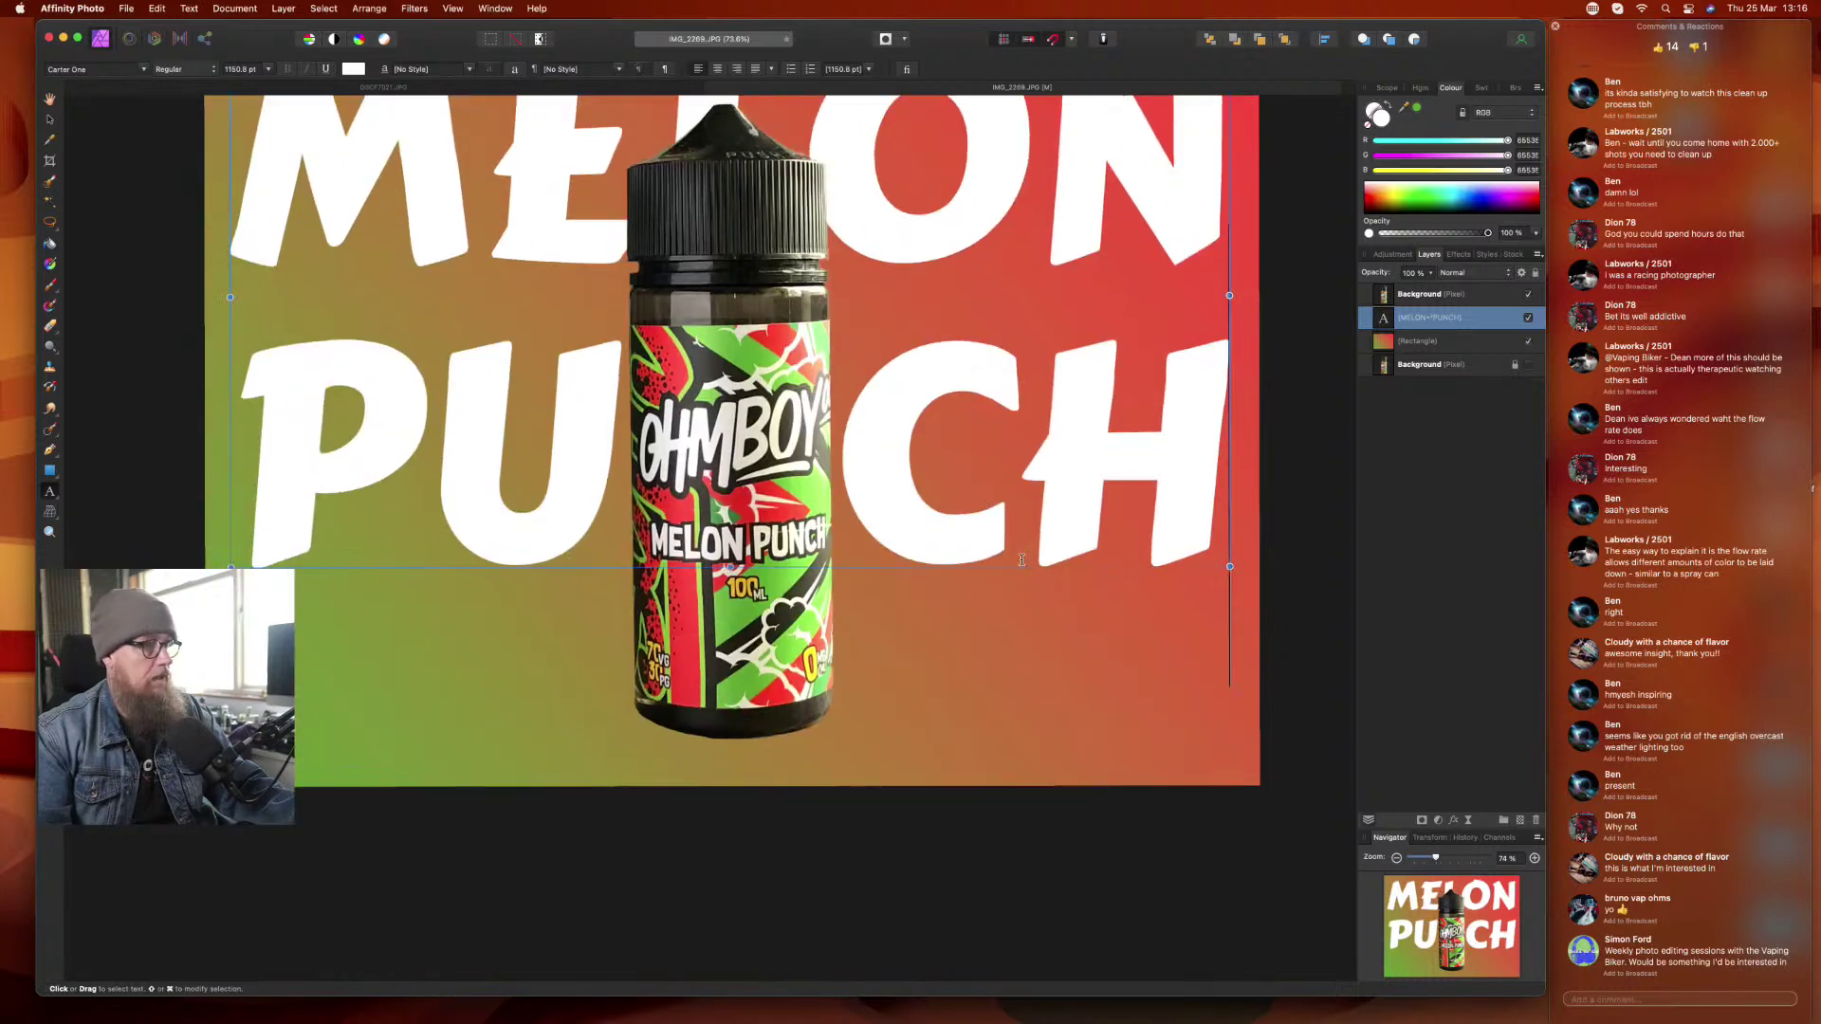
click(1435, 458)
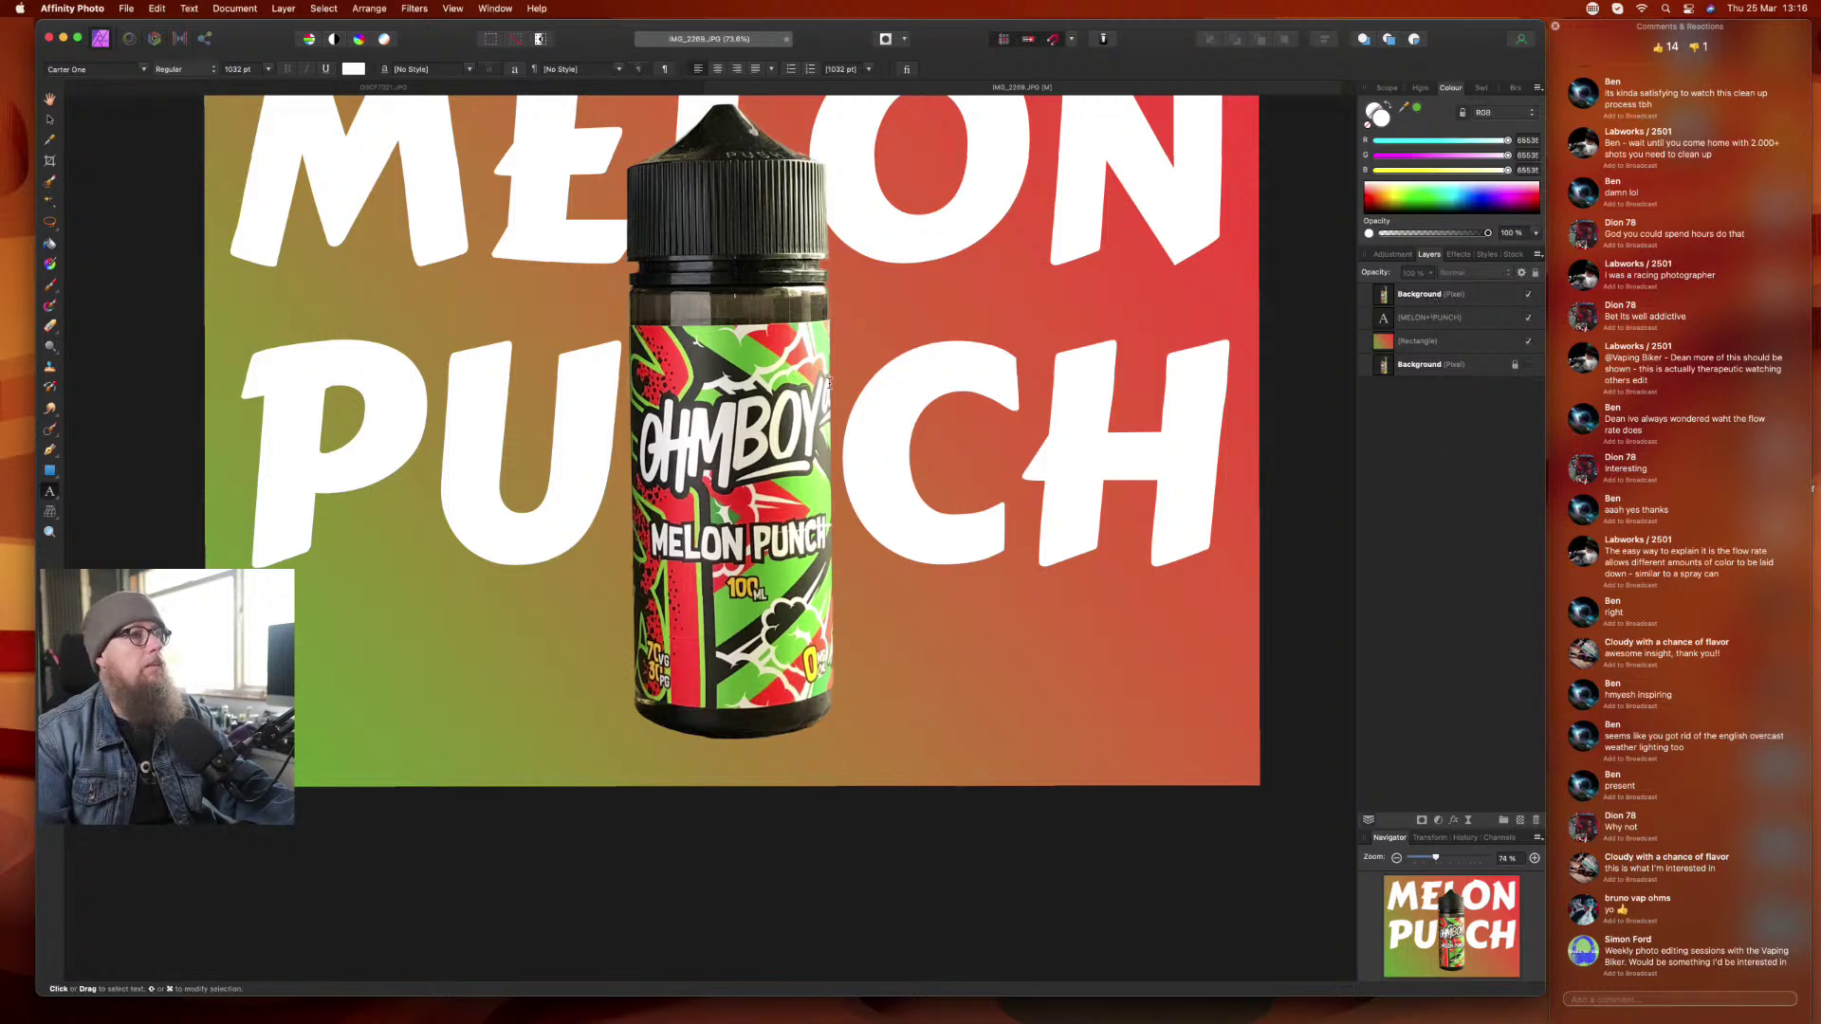
- Scale the bottle cutout down proportionally and move it back to the horizontal centre of the image
click(1410, 296)
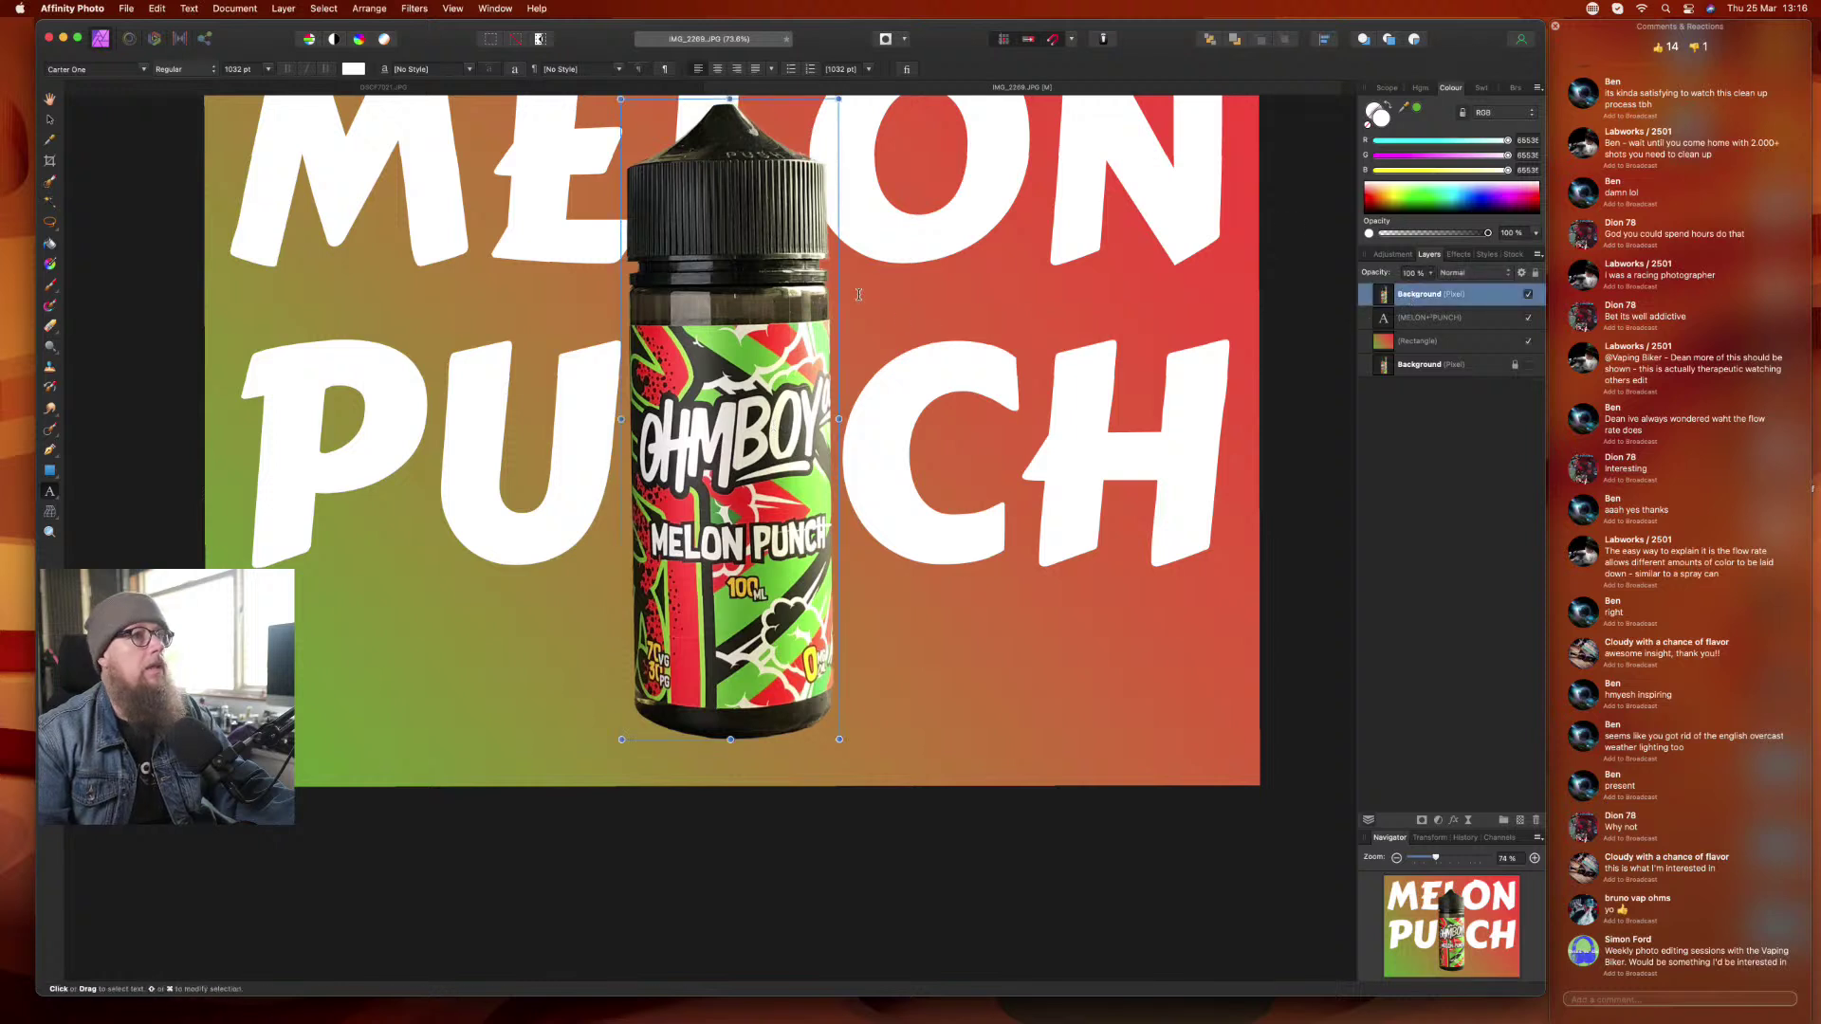
drag(840, 739, 803, 634)
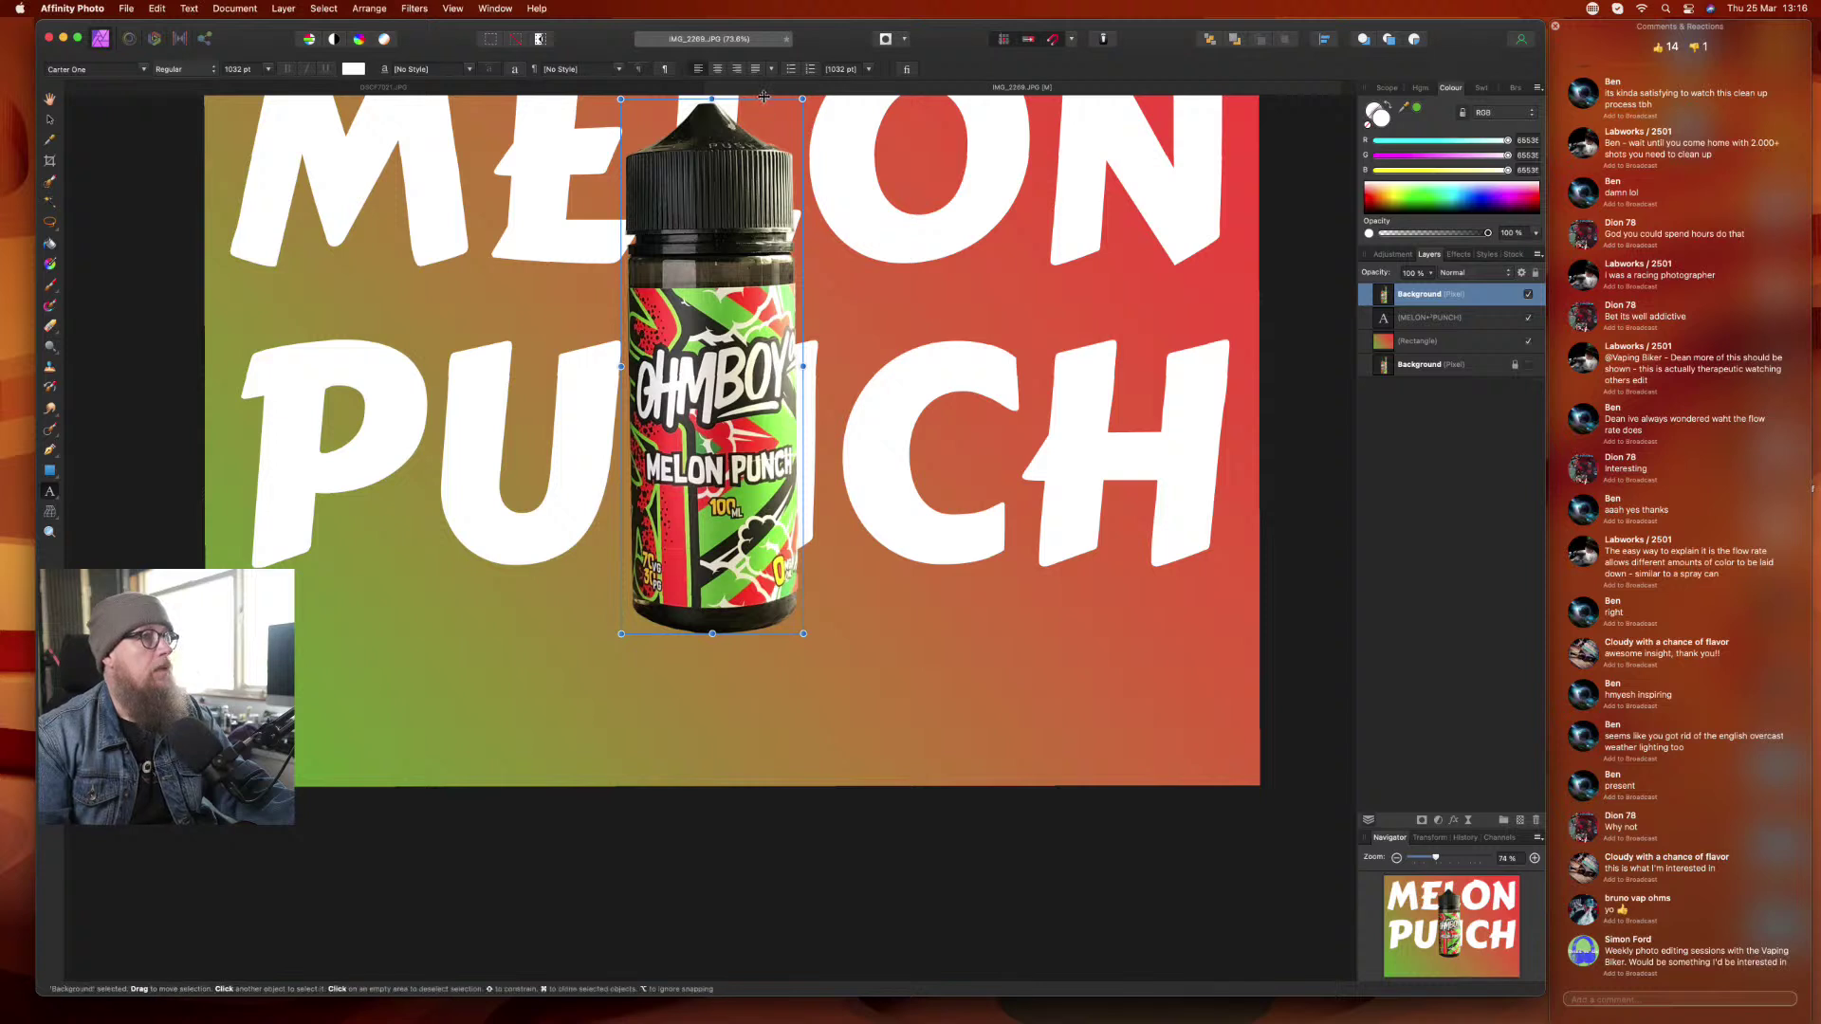
drag(763, 97, 784, 140)
click(1486, 459)
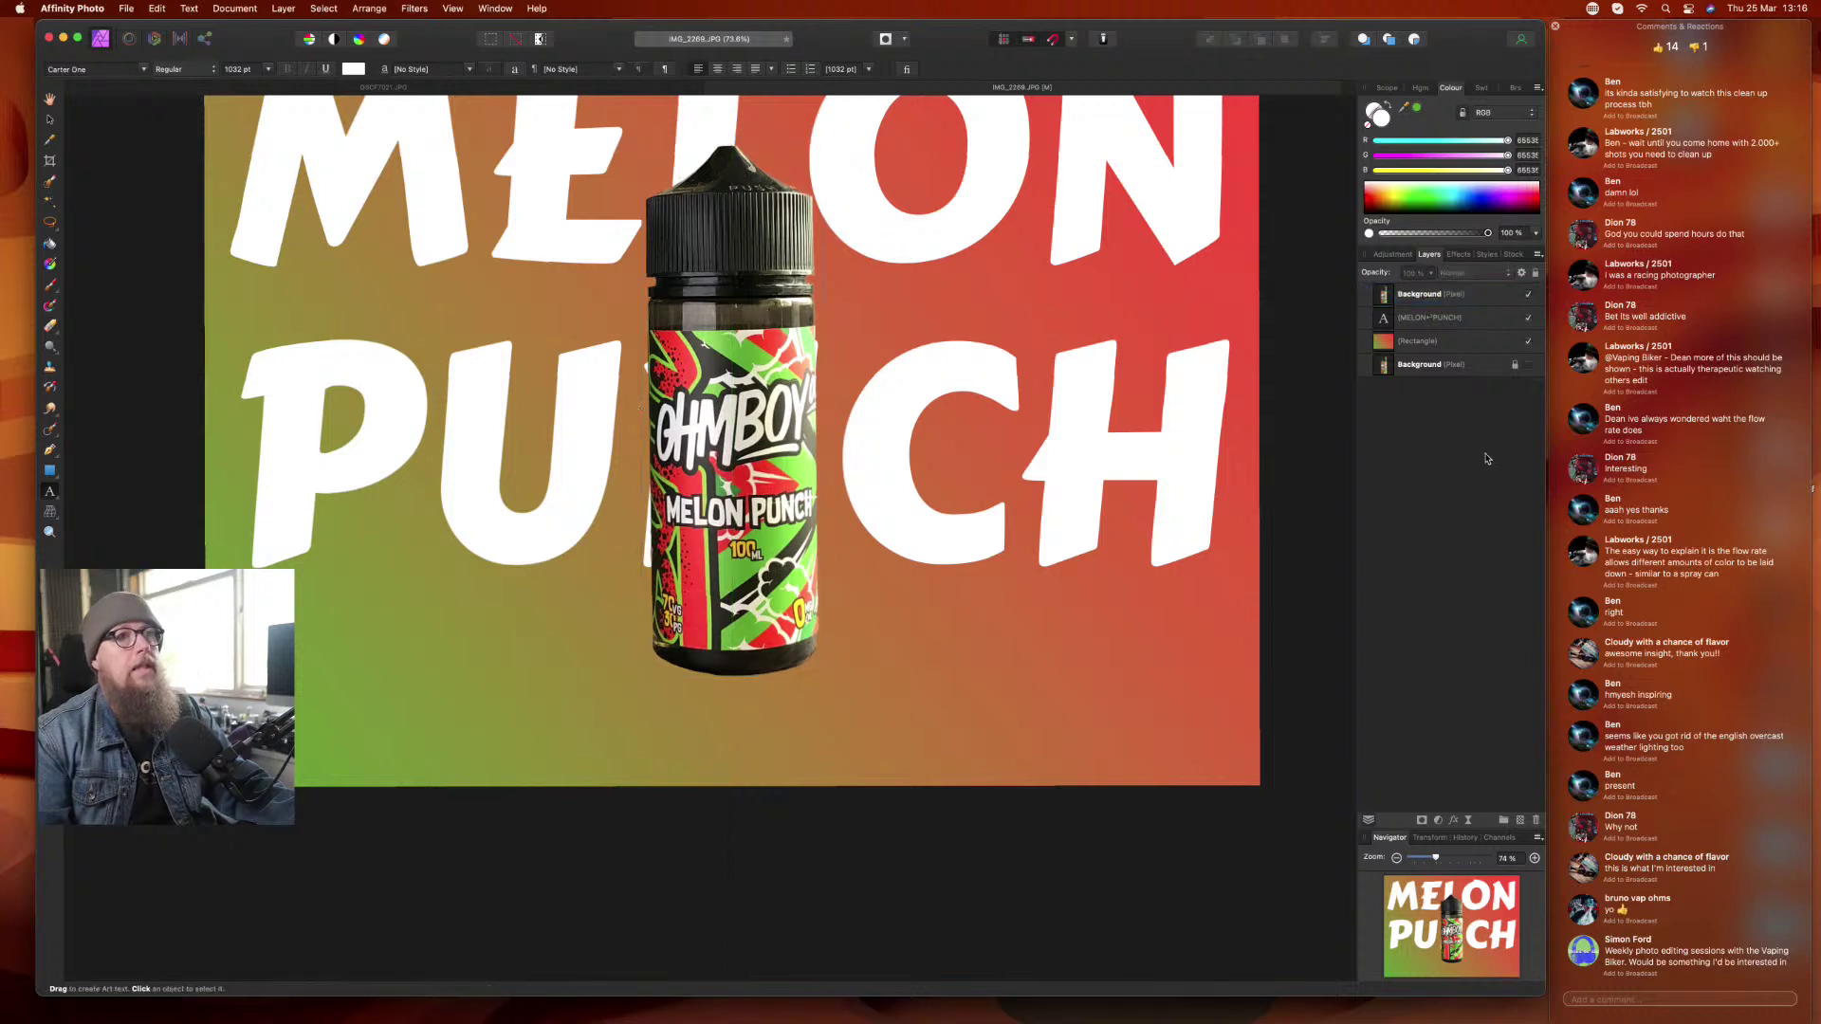
- Duplicate the bottle cutout layer
right_click(1432, 295)
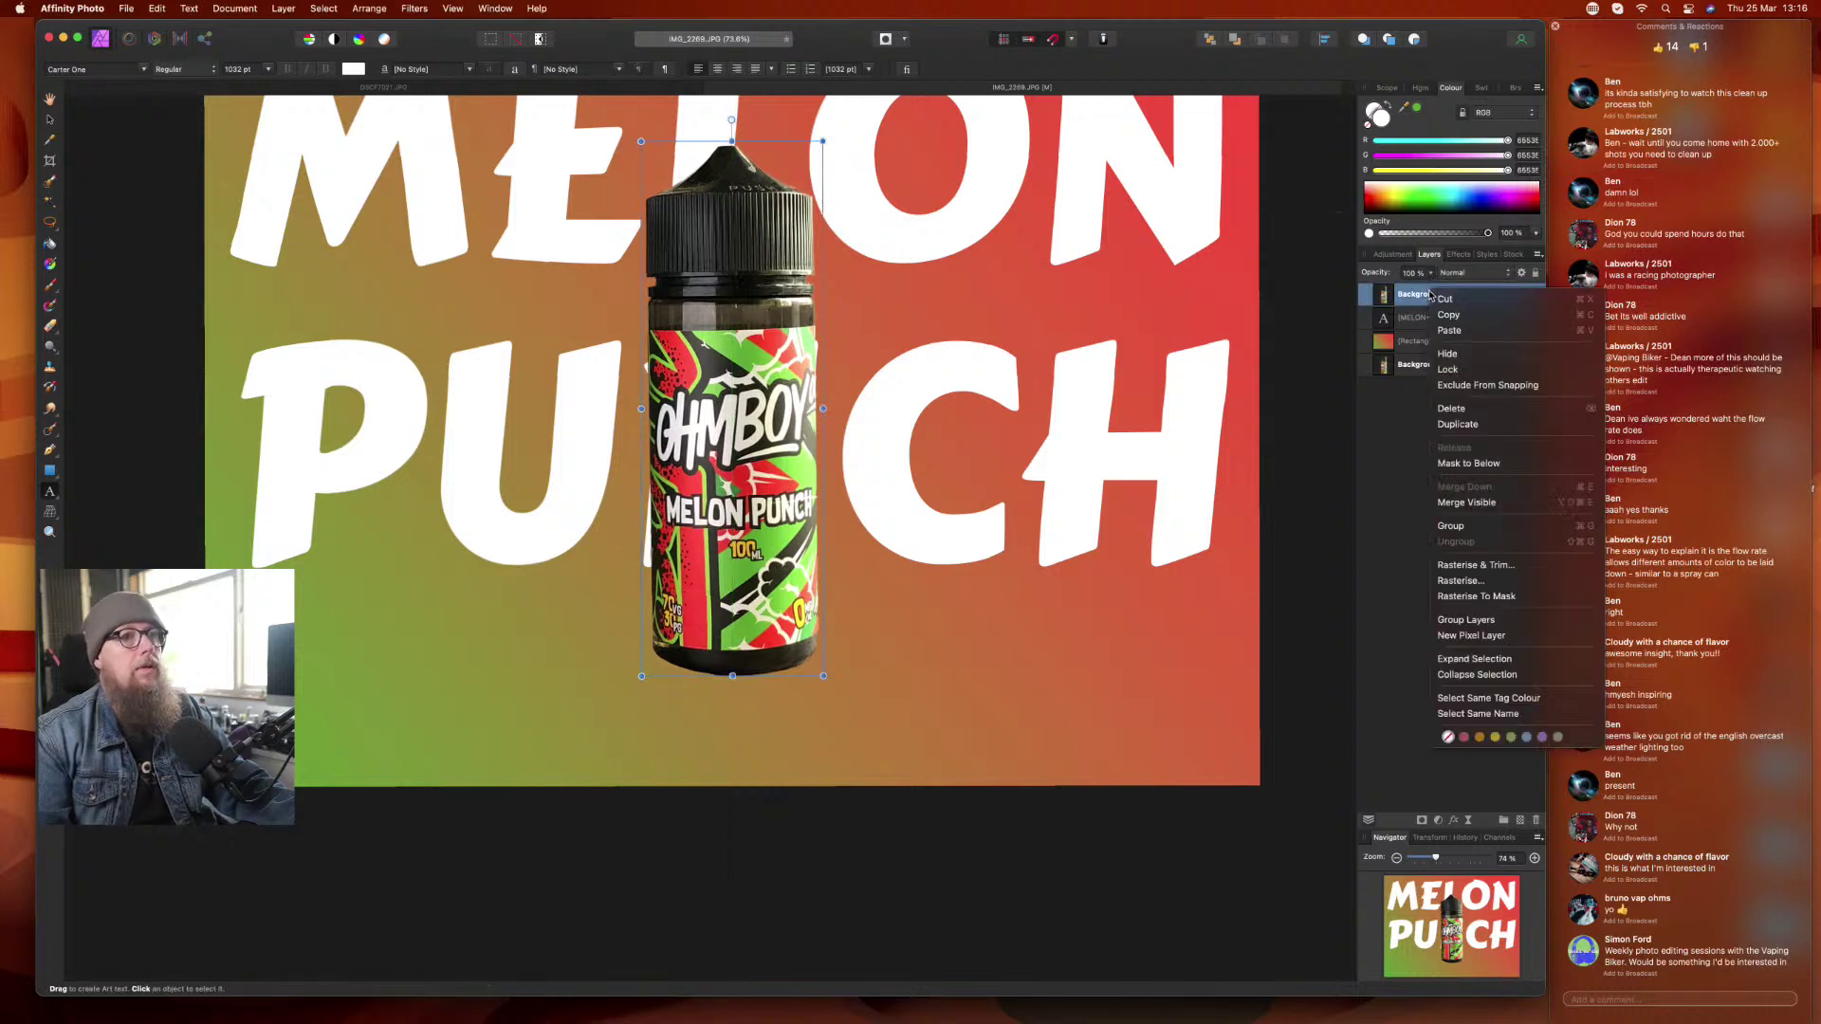
click(1462, 425)
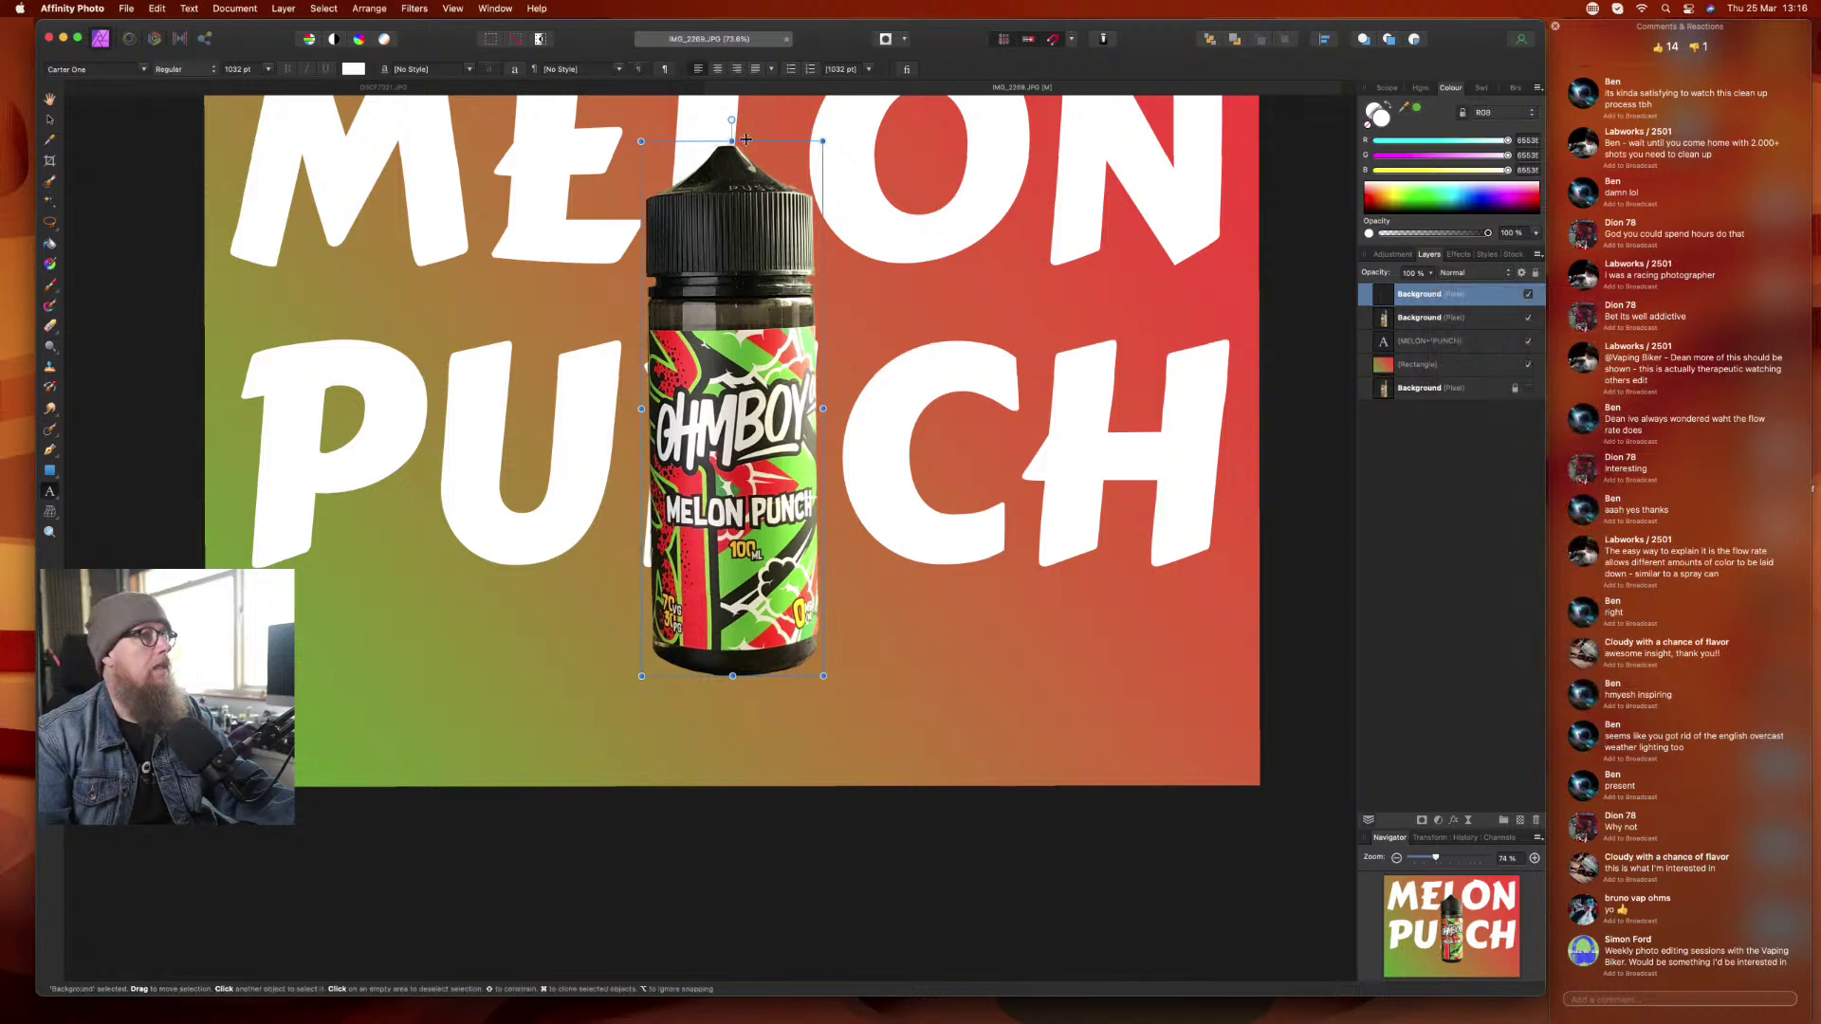
- Rotate the duplicated bottle 180 degrees and place it directly below the original, with the two bases meeting
drag(733, 120, 732, 793)
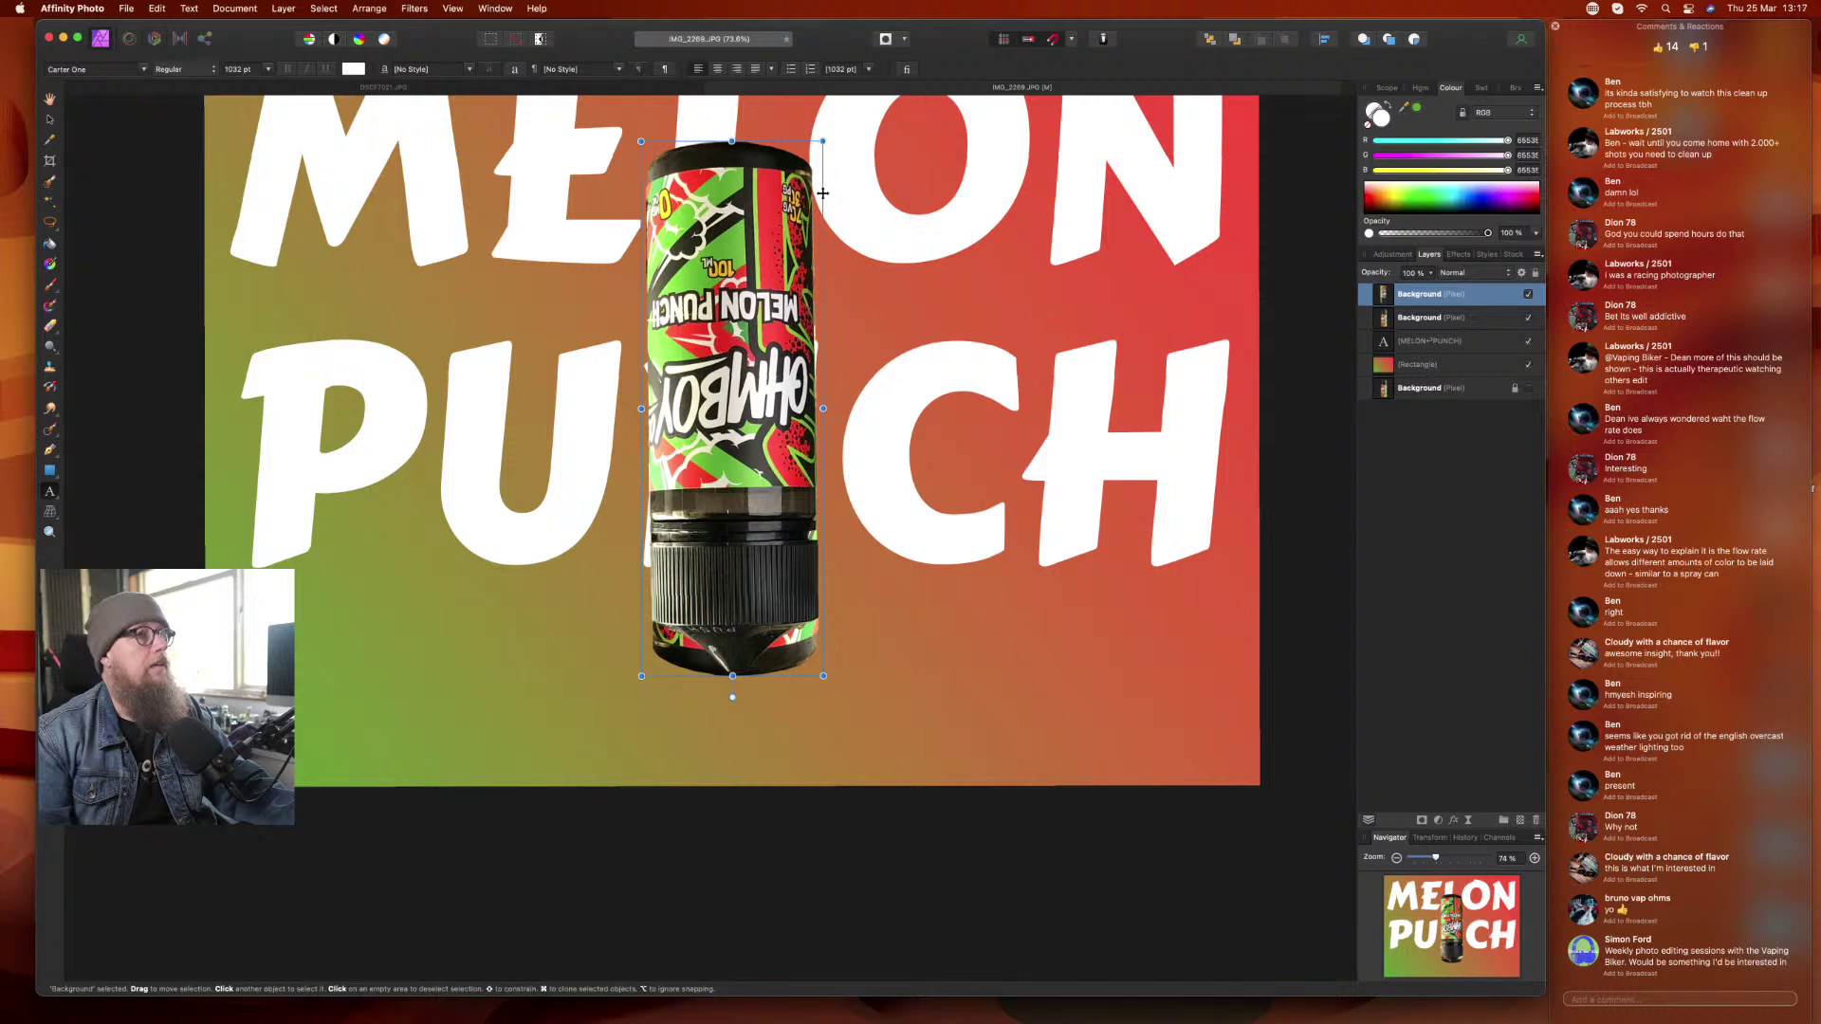
drag(822, 192, 807, 681)
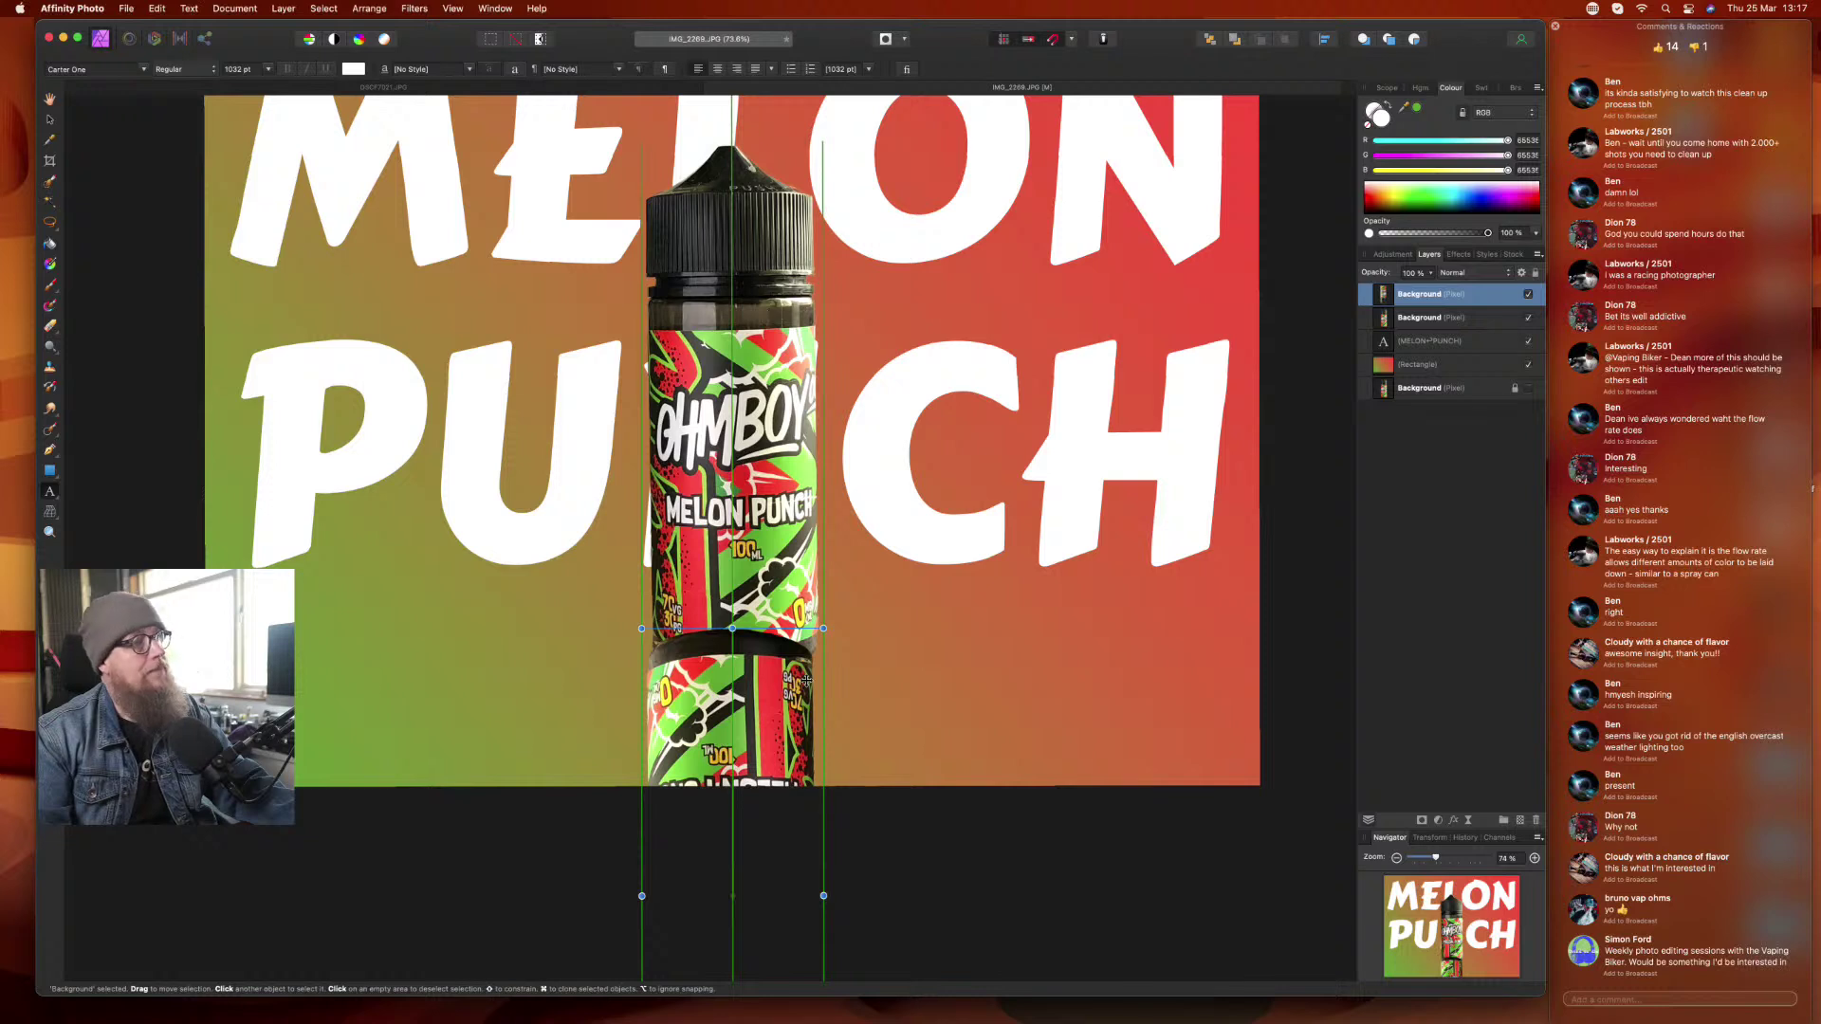
drag(805, 681, 804, 679)
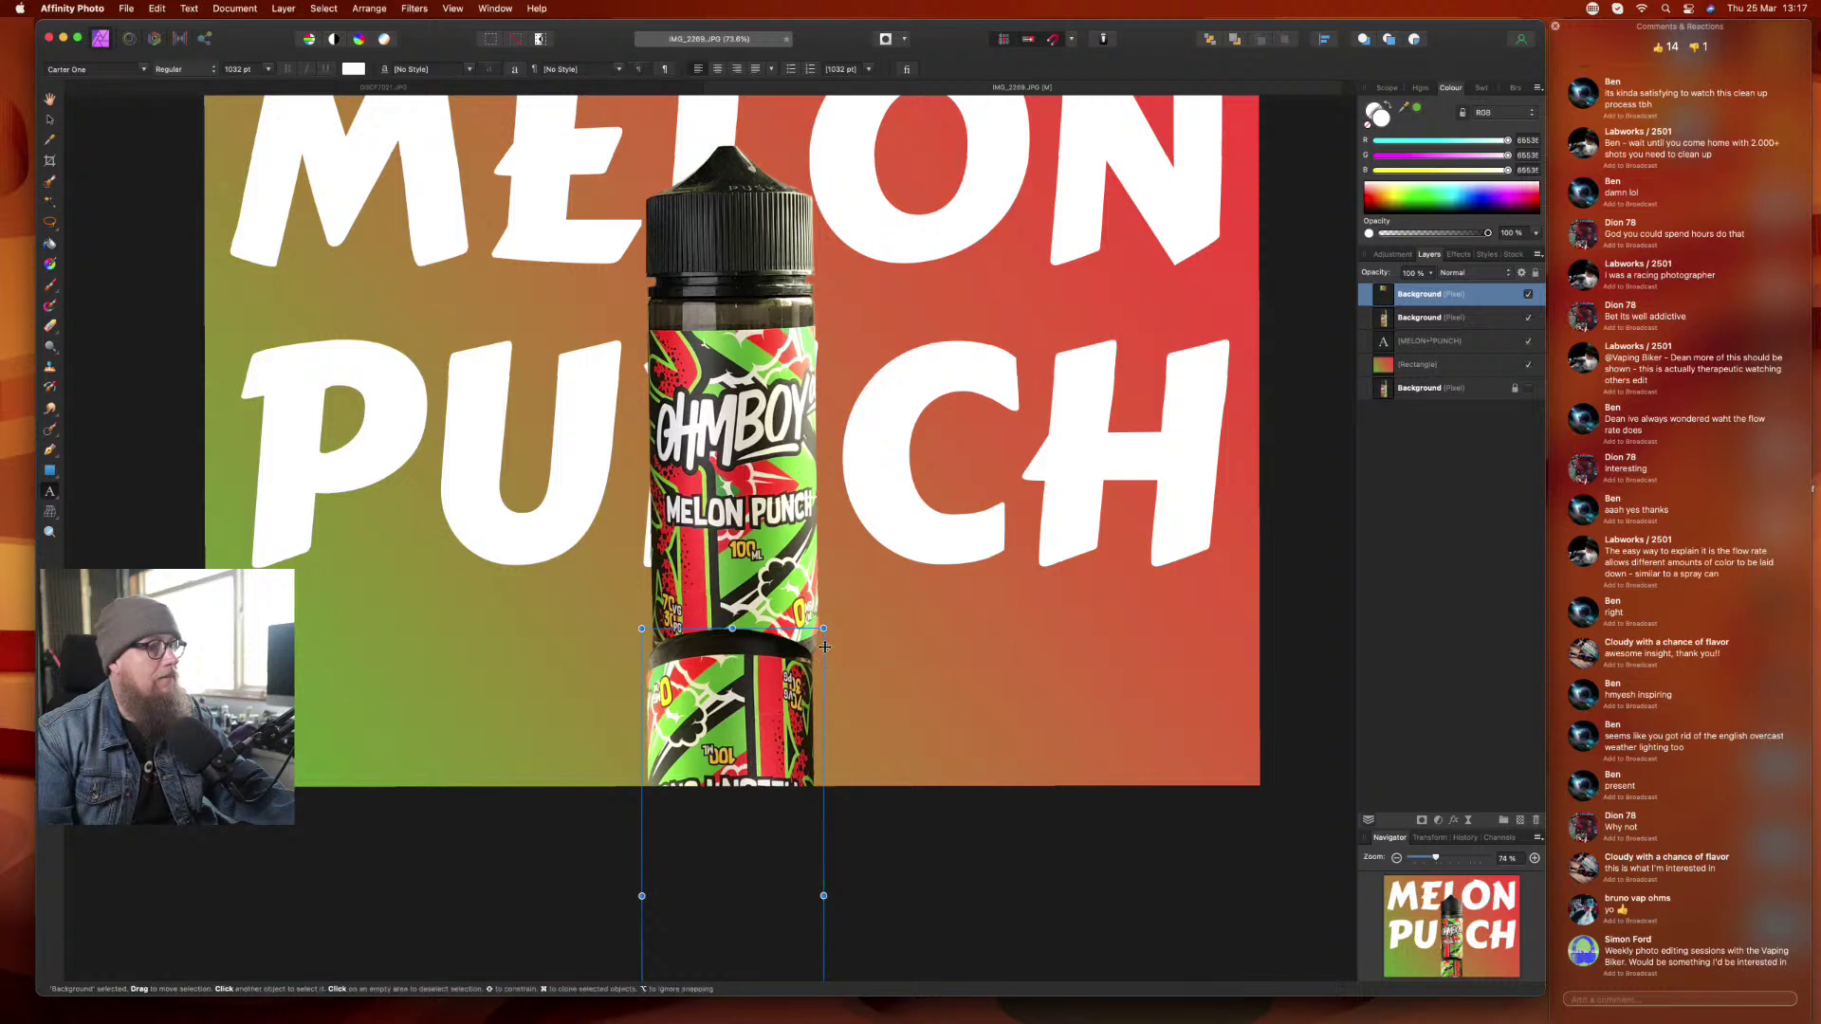
drag(826, 645, 833, 645)
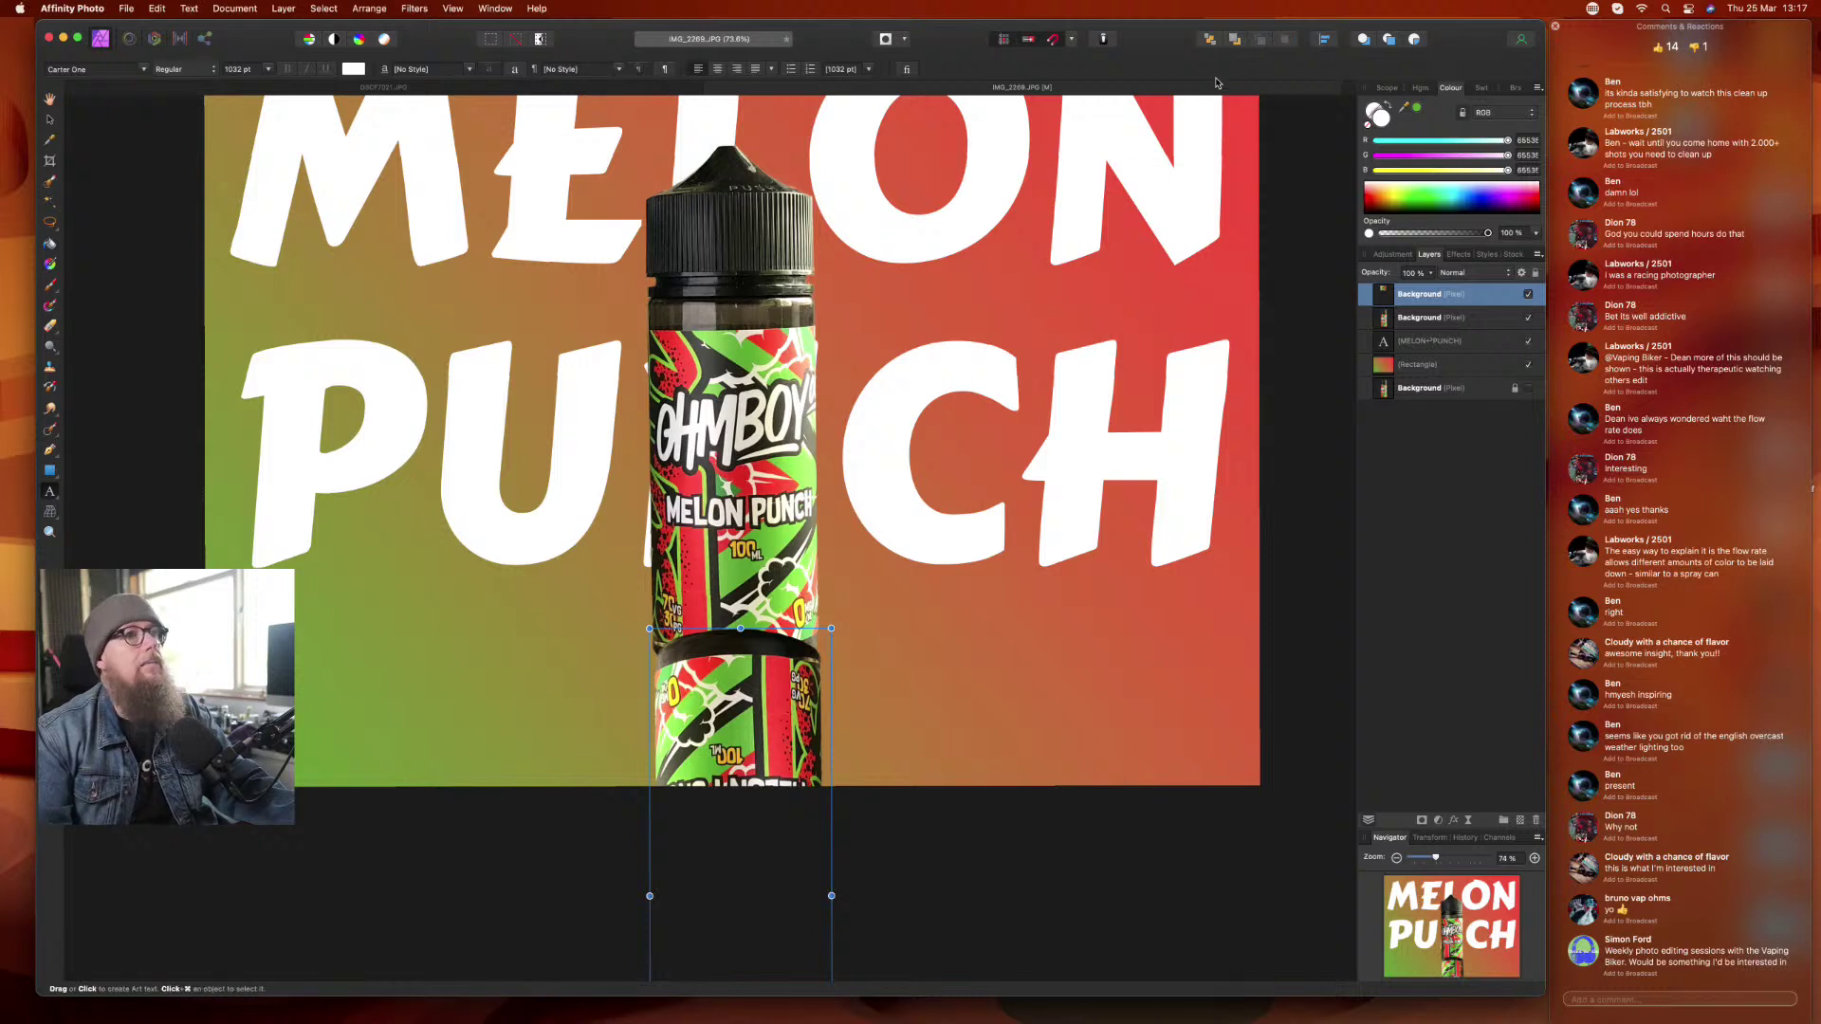
- Flip the upside-down bottle copy horizontally so its label mirrors the original bottle above
click(906, 40)
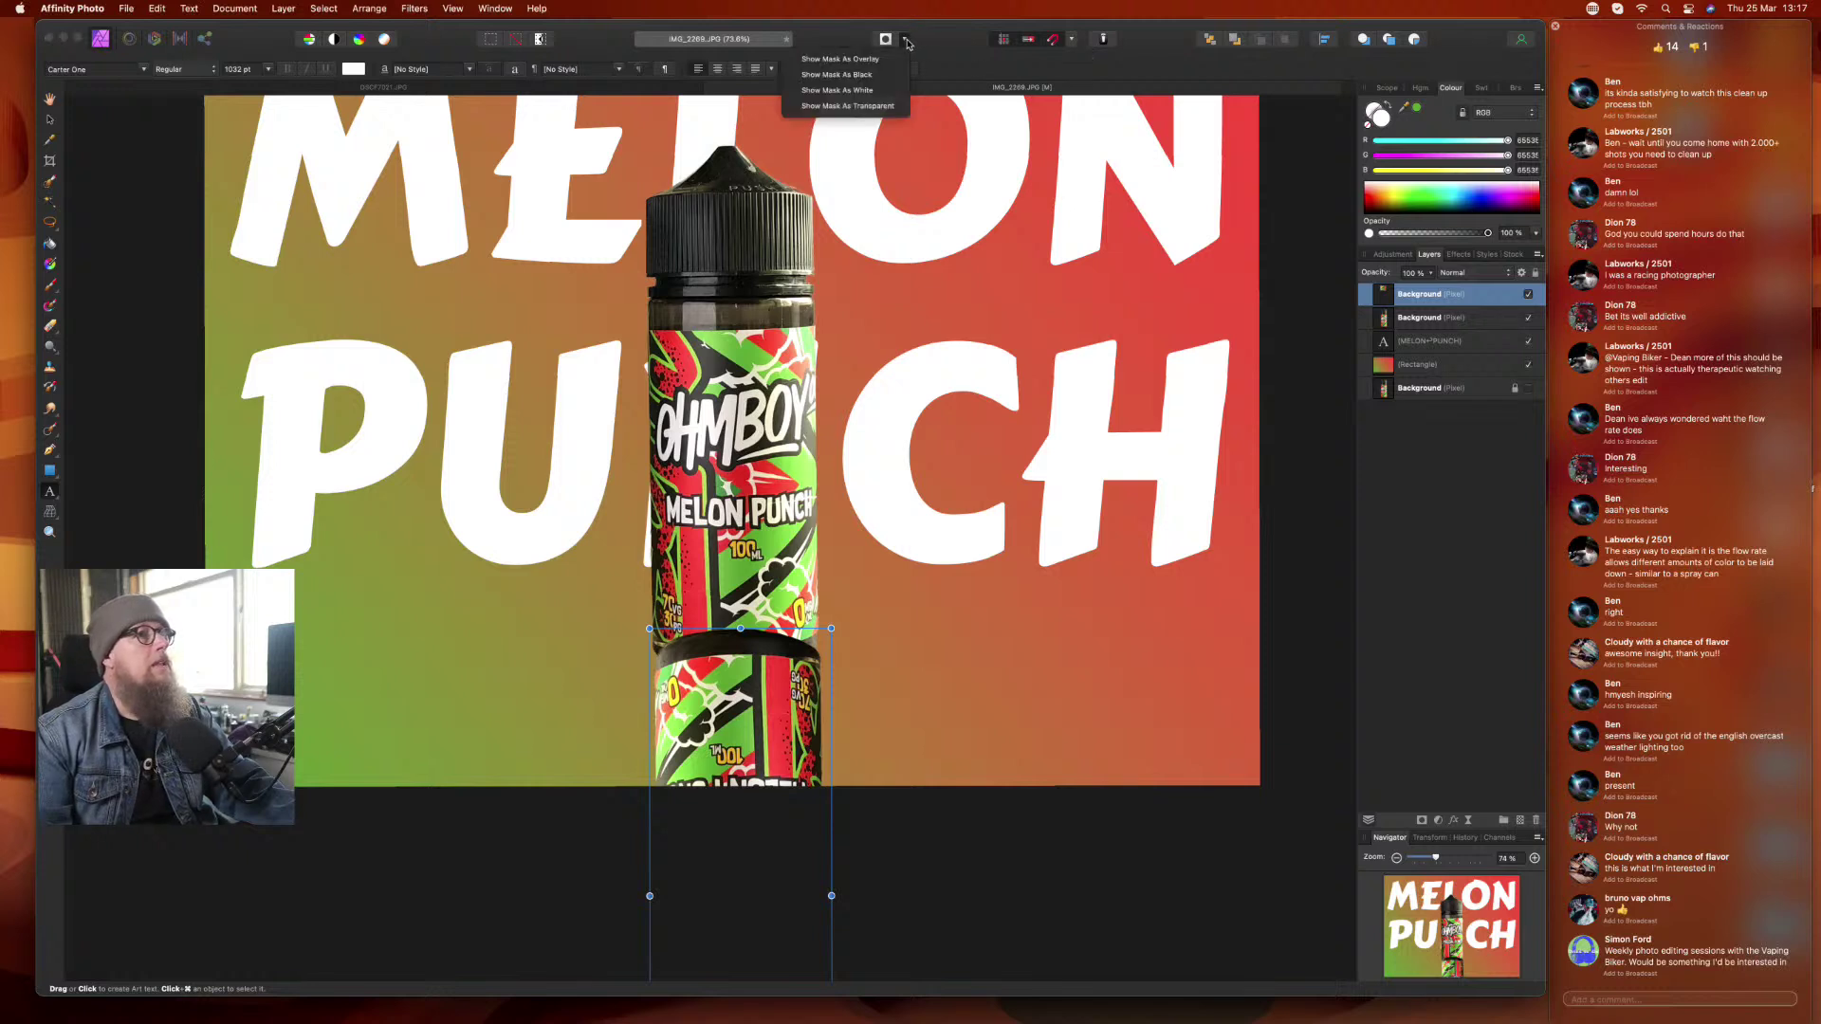
click(906, 40)
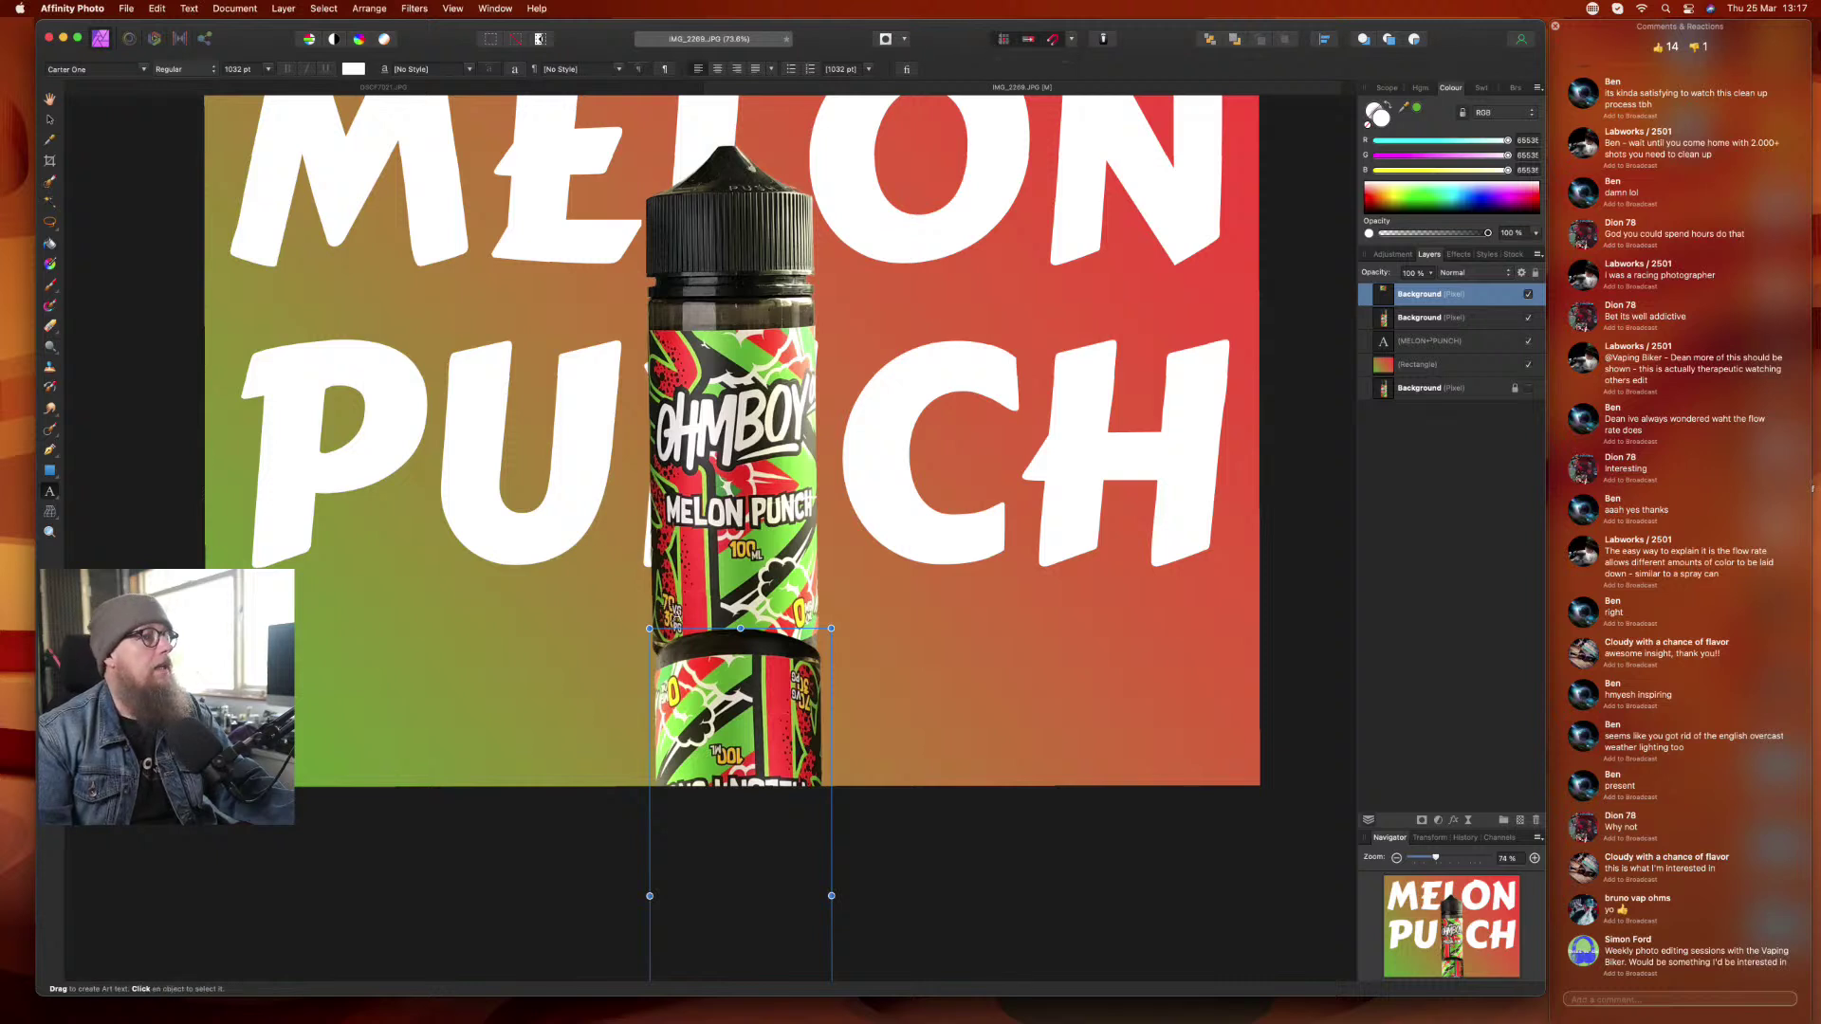
right_click(728, 702)
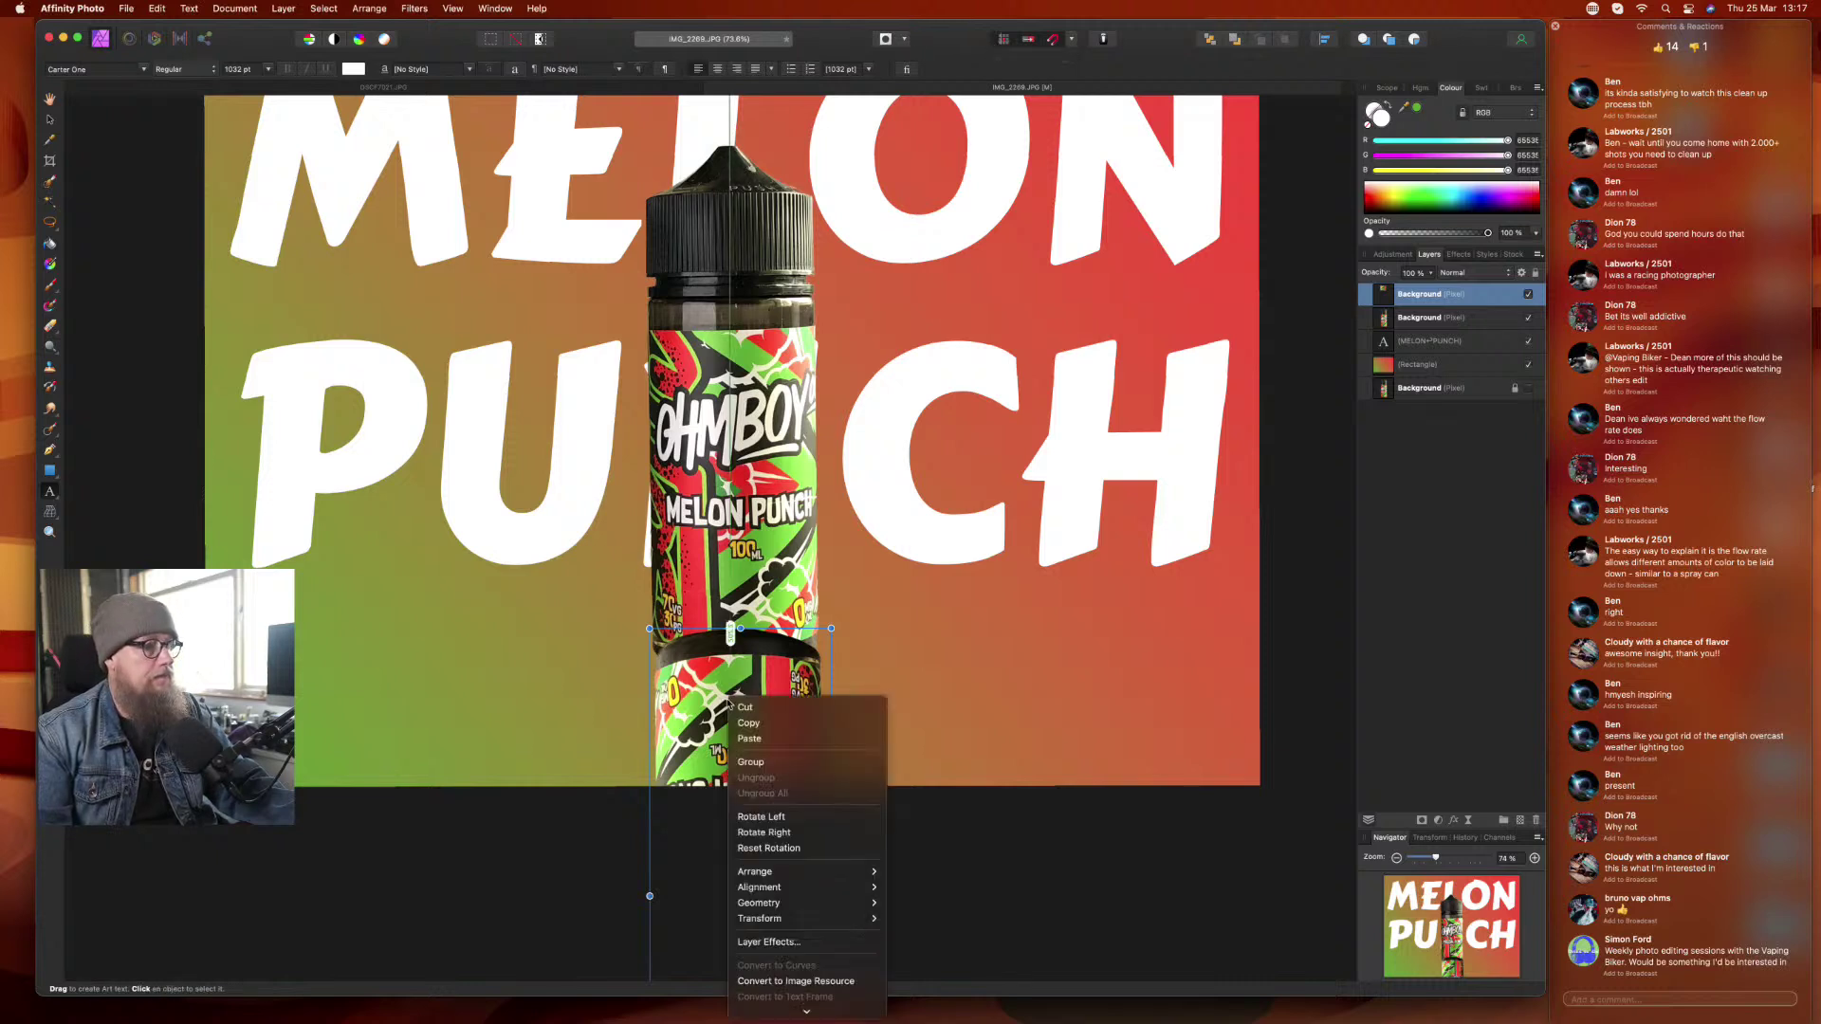
mouse_move(803, 890)
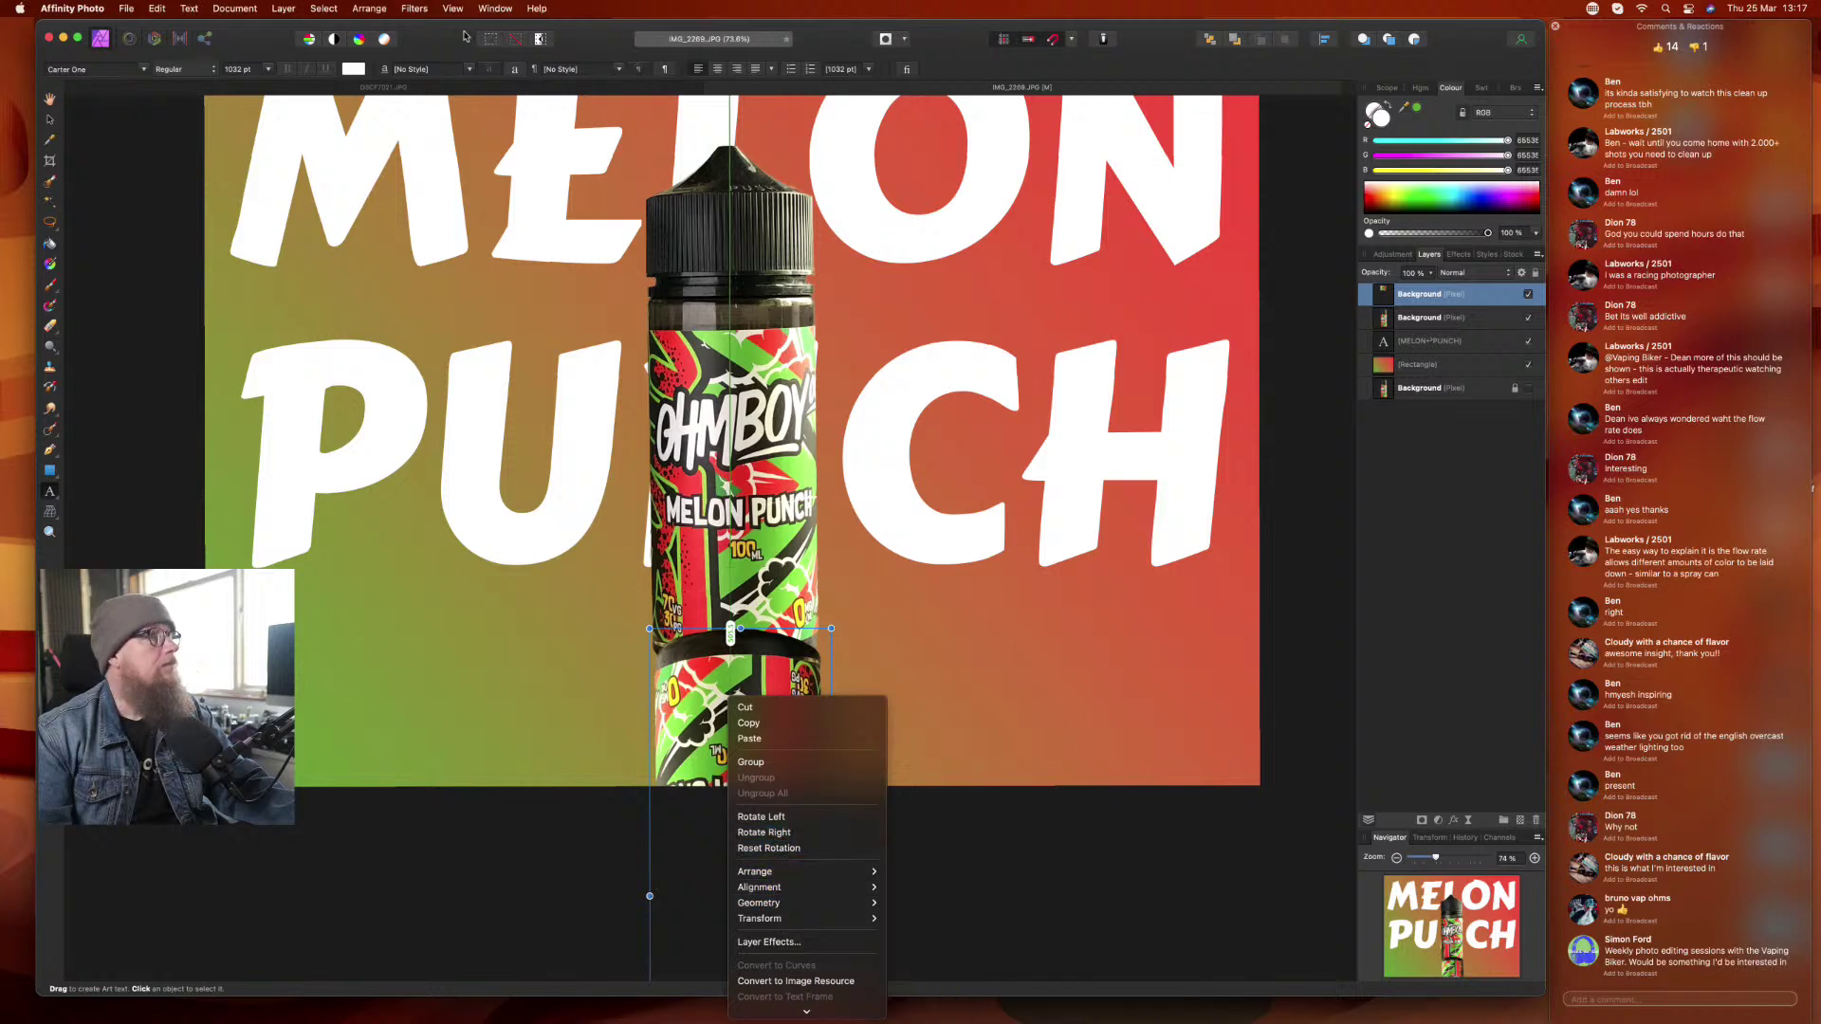
click(282, 12)
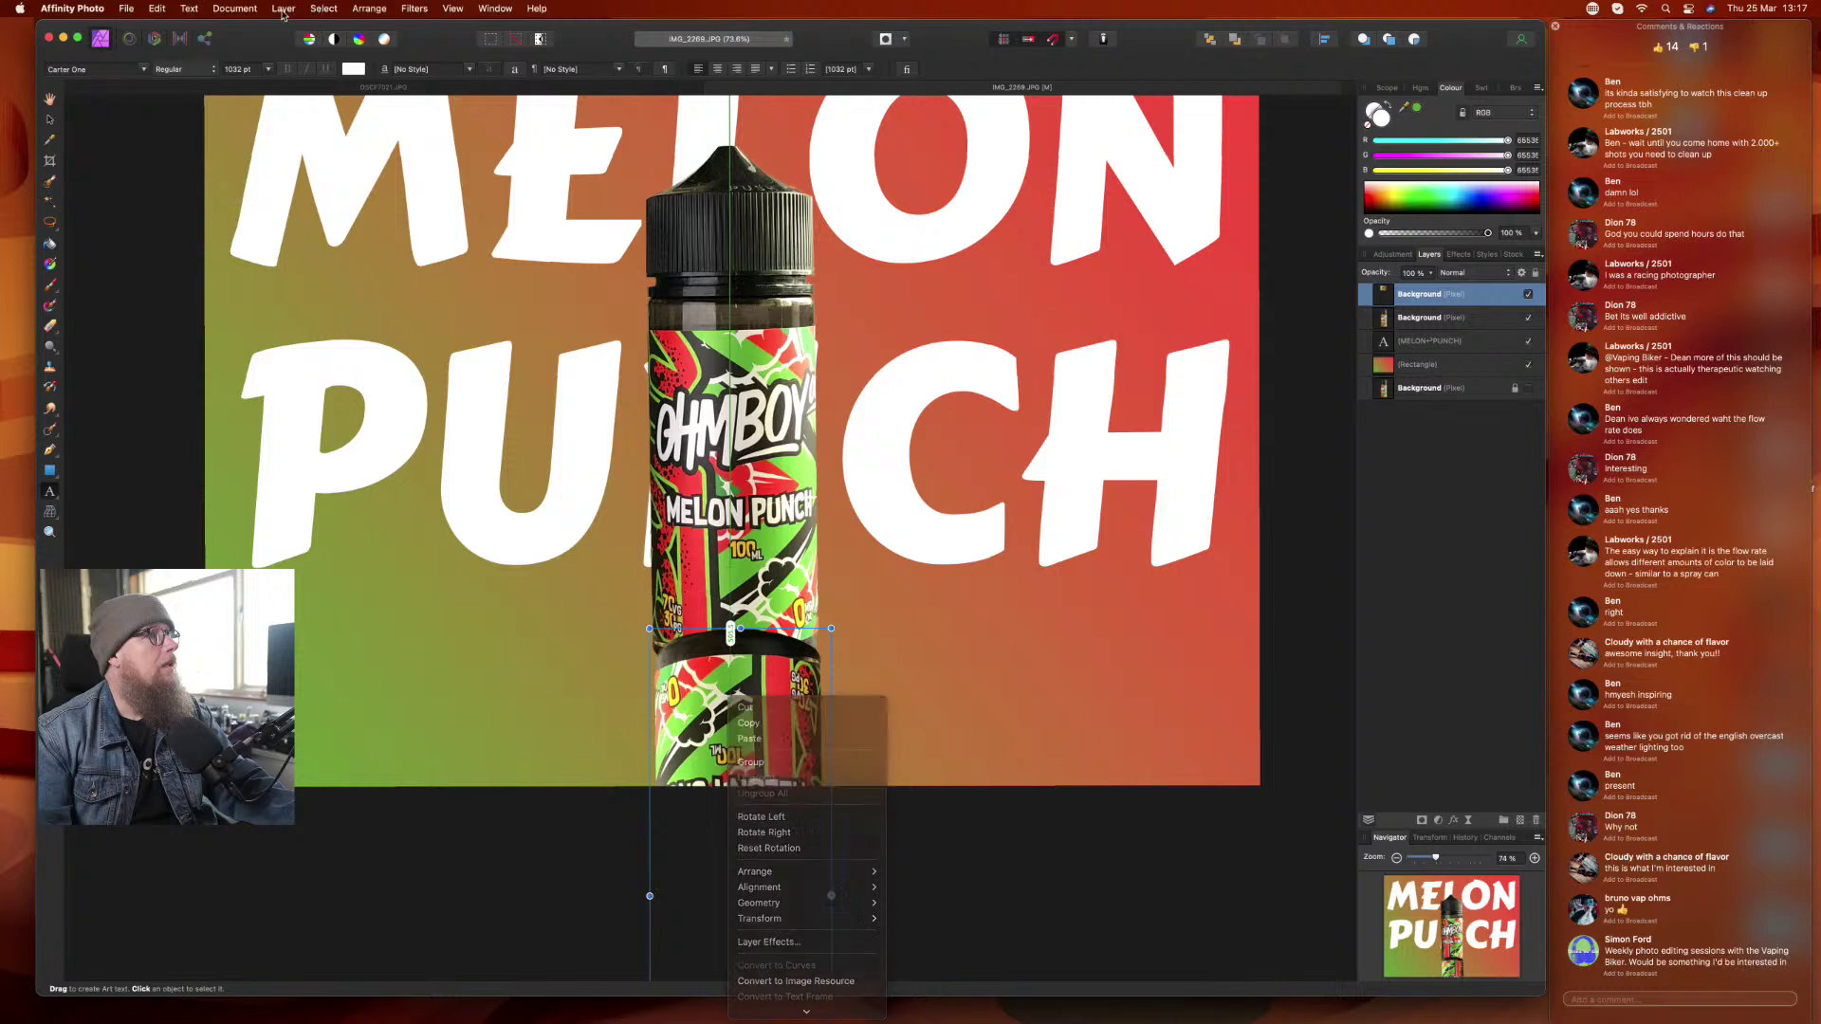
click(283, 10)
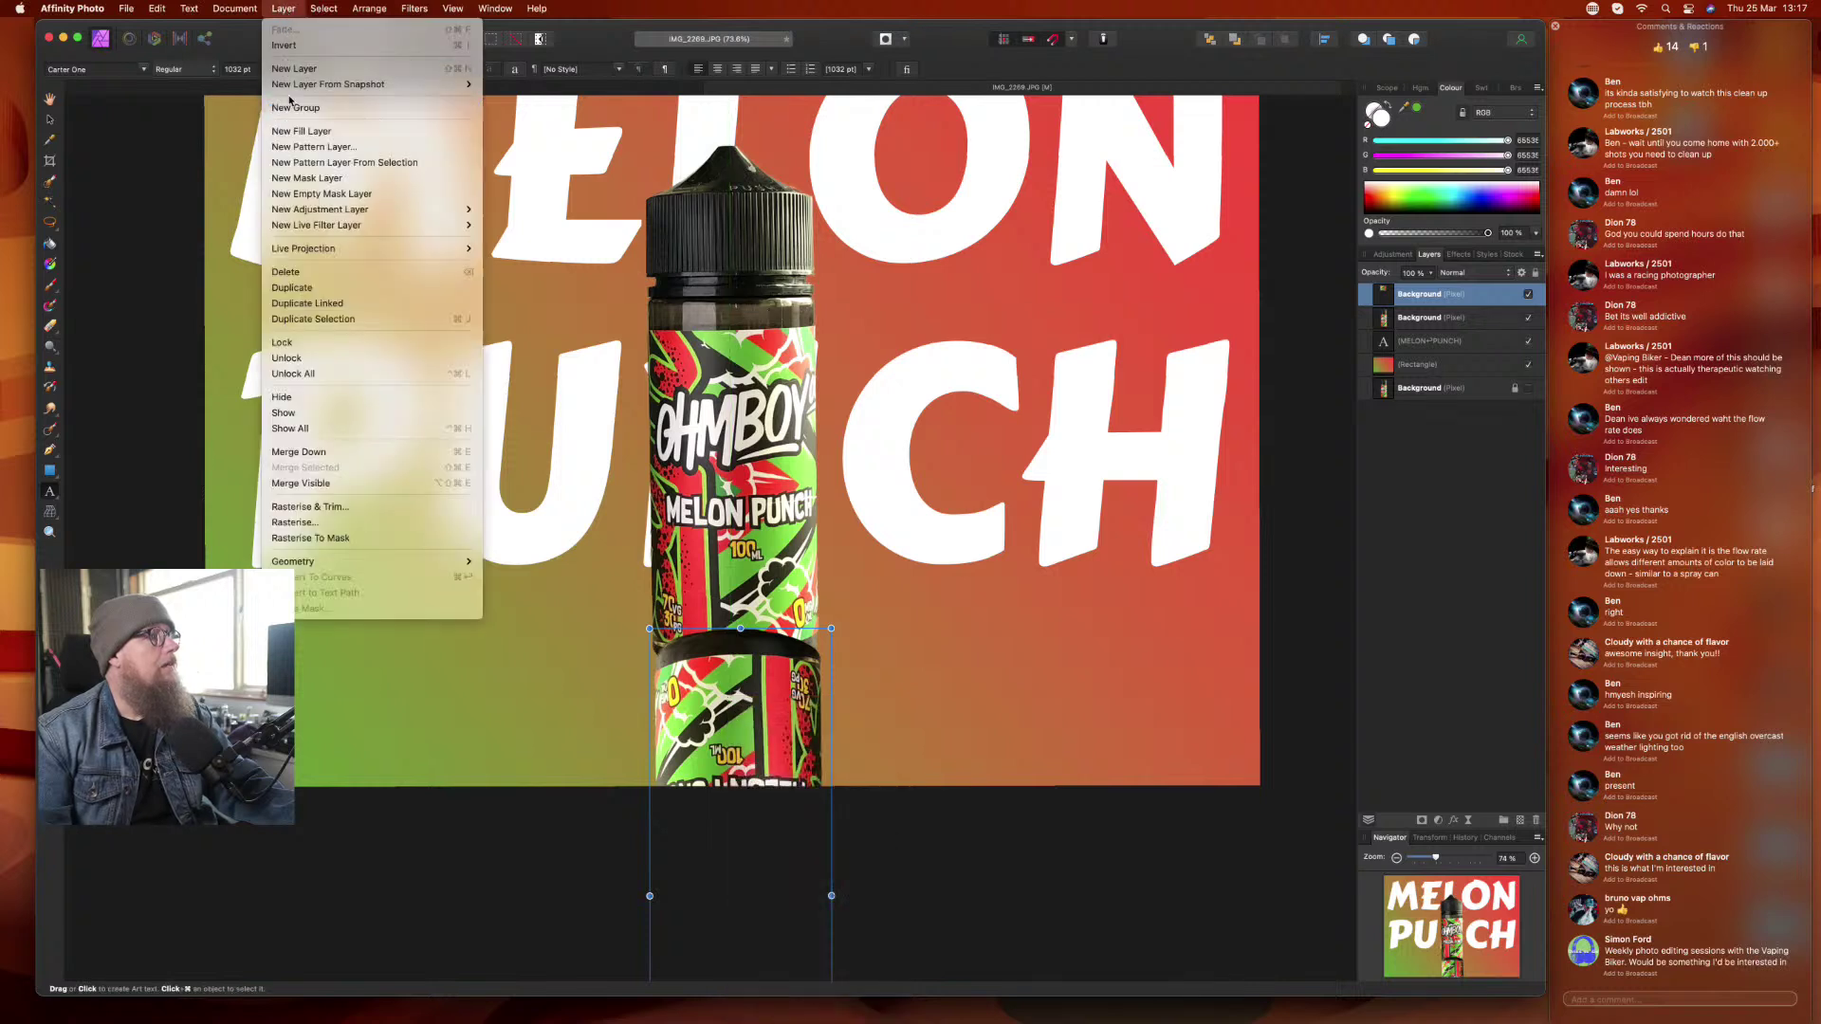
mouse_move(340, 5)
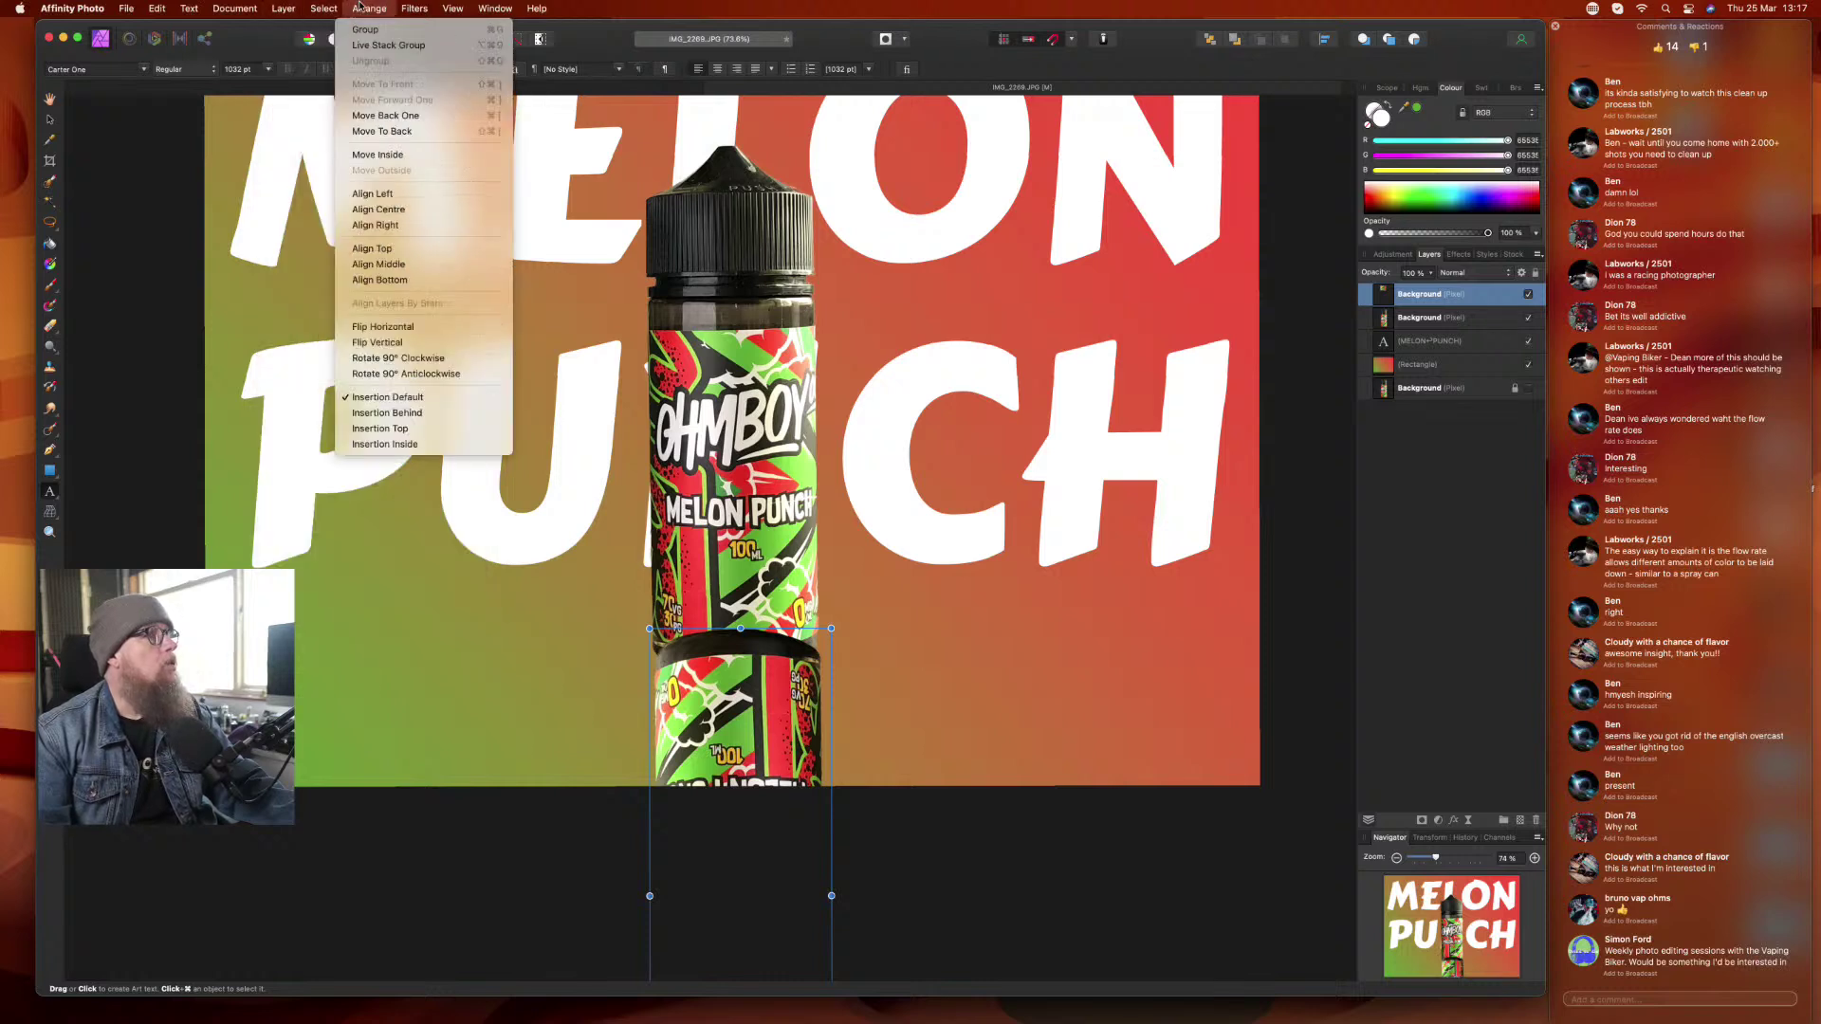
click(391, 344)
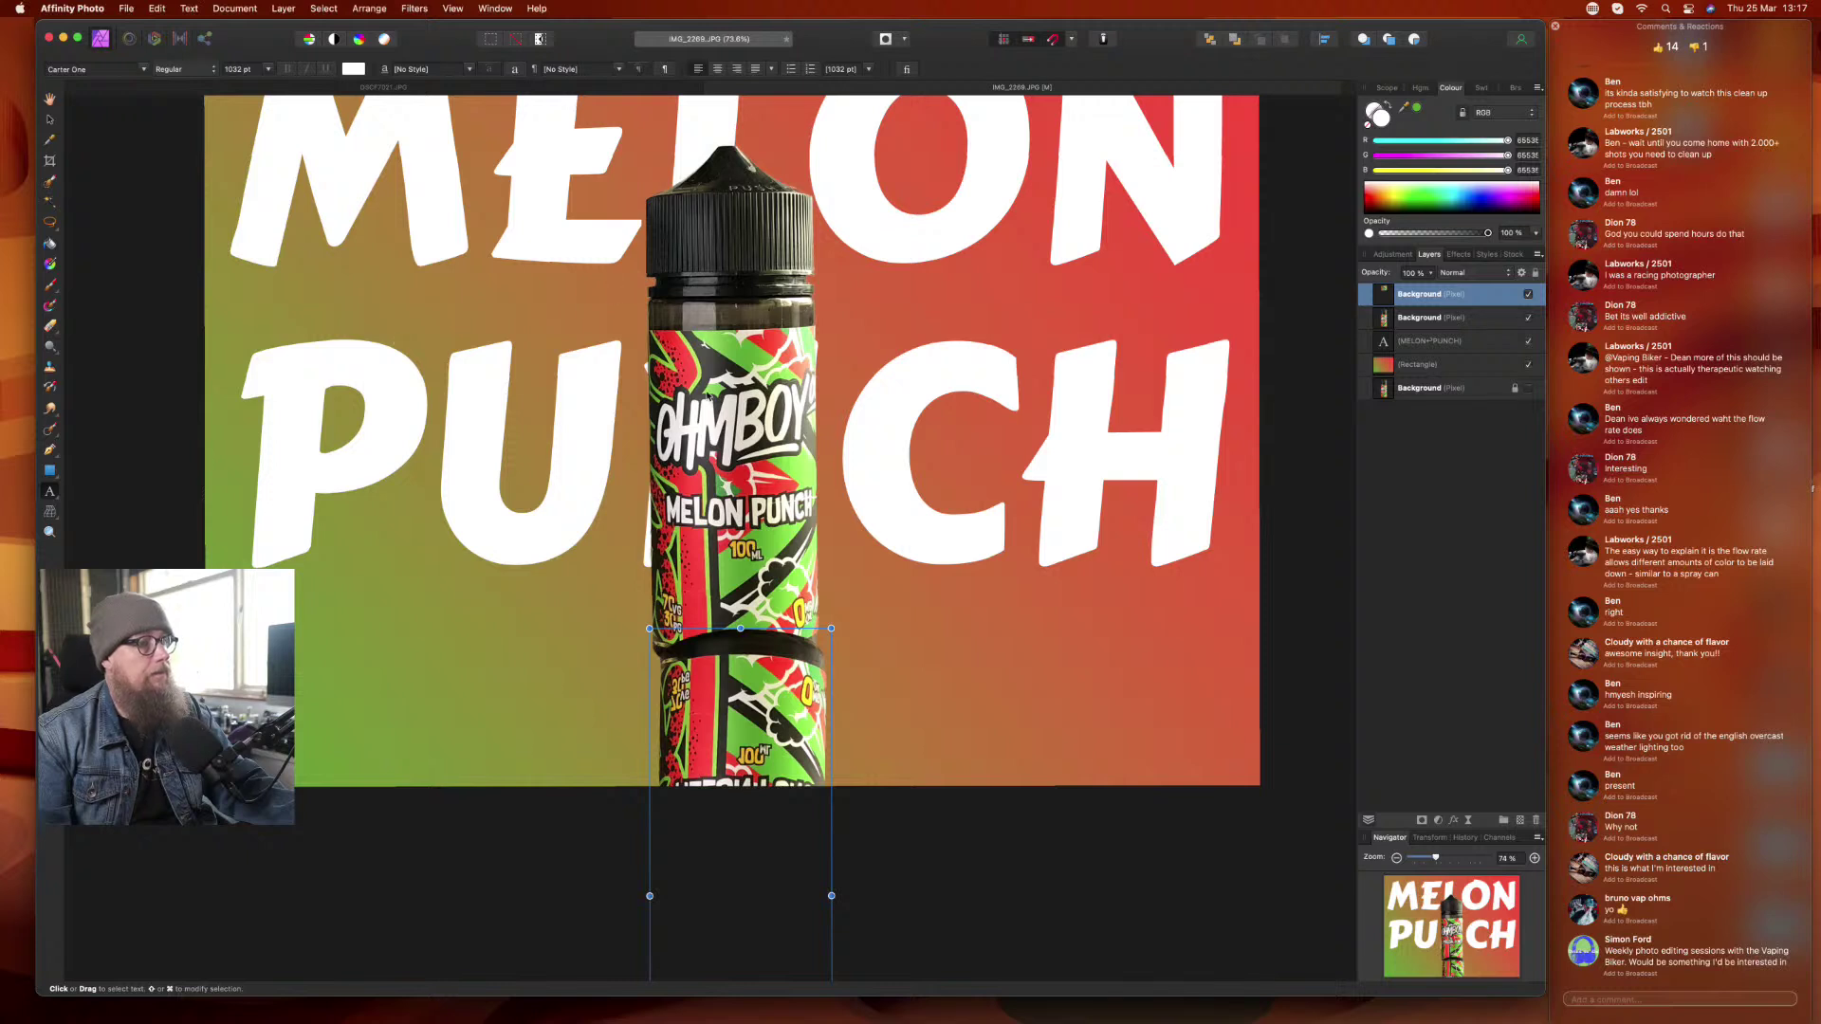
- Align the mirrored copy with the bottle, put its layer beneath the original bottle layer, and lower it slightly
key(v)
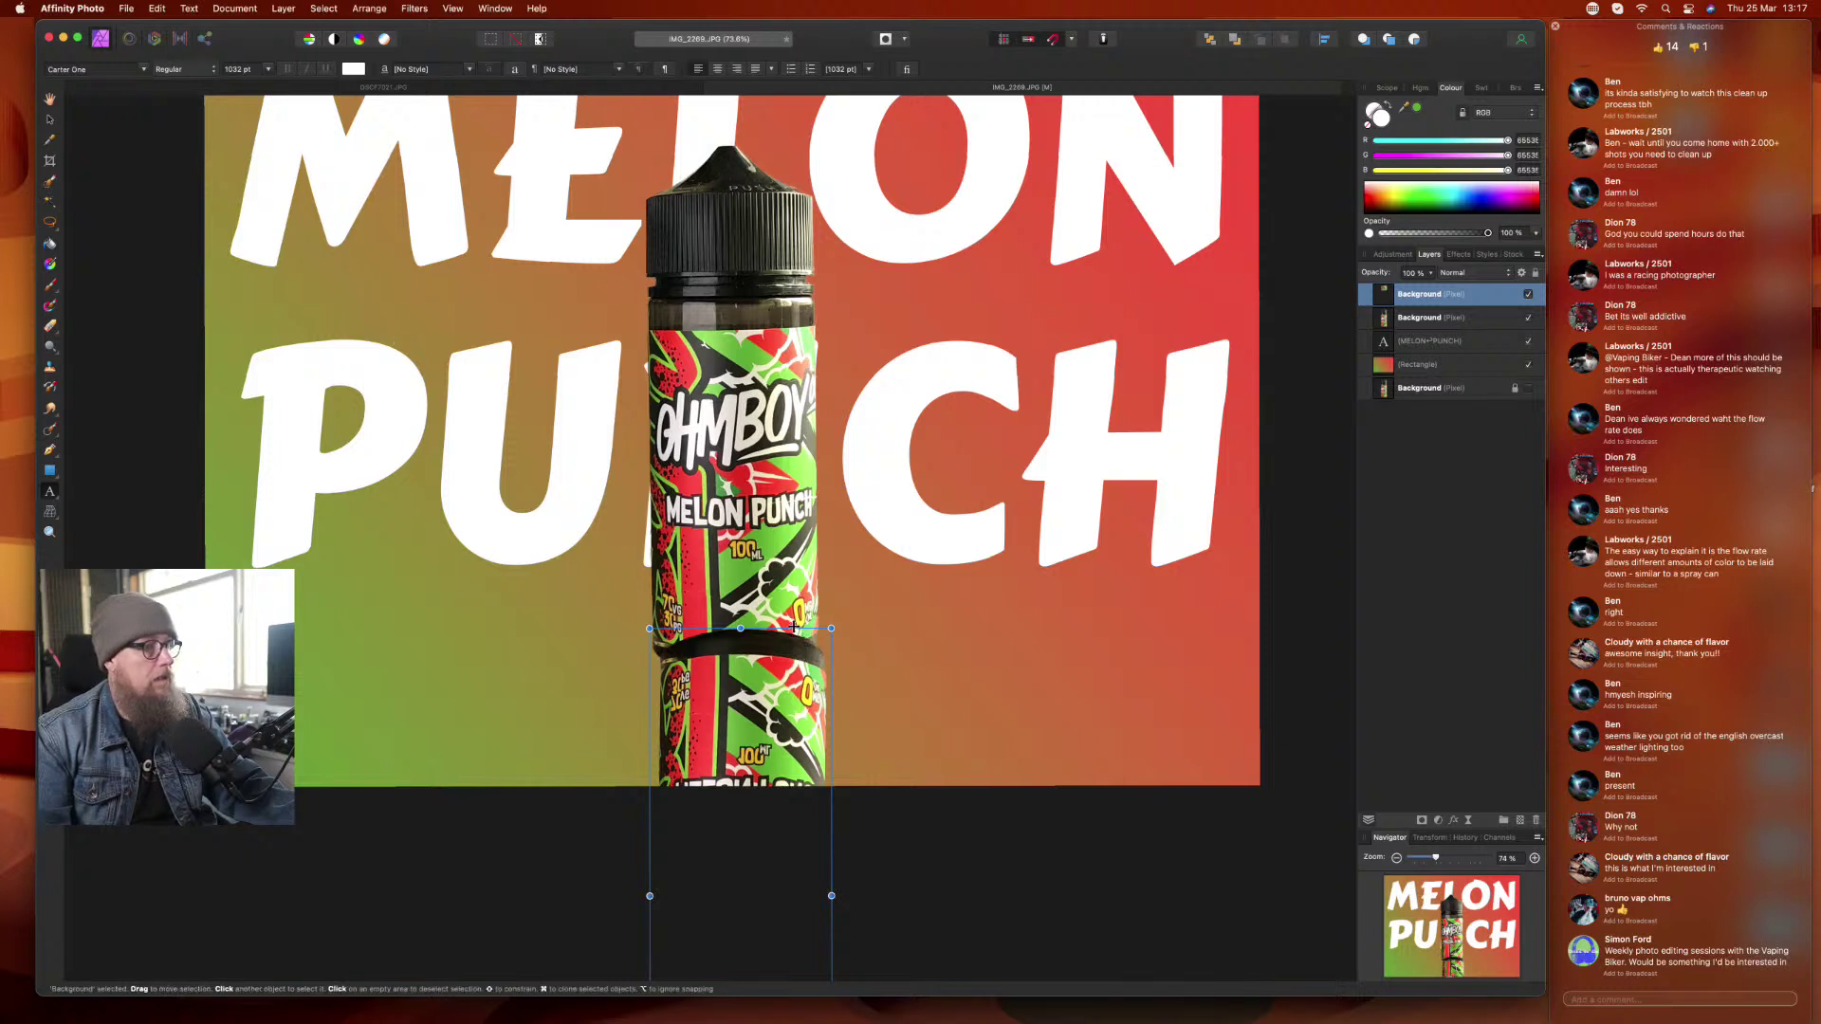
drag(794, 627, 789, 626)
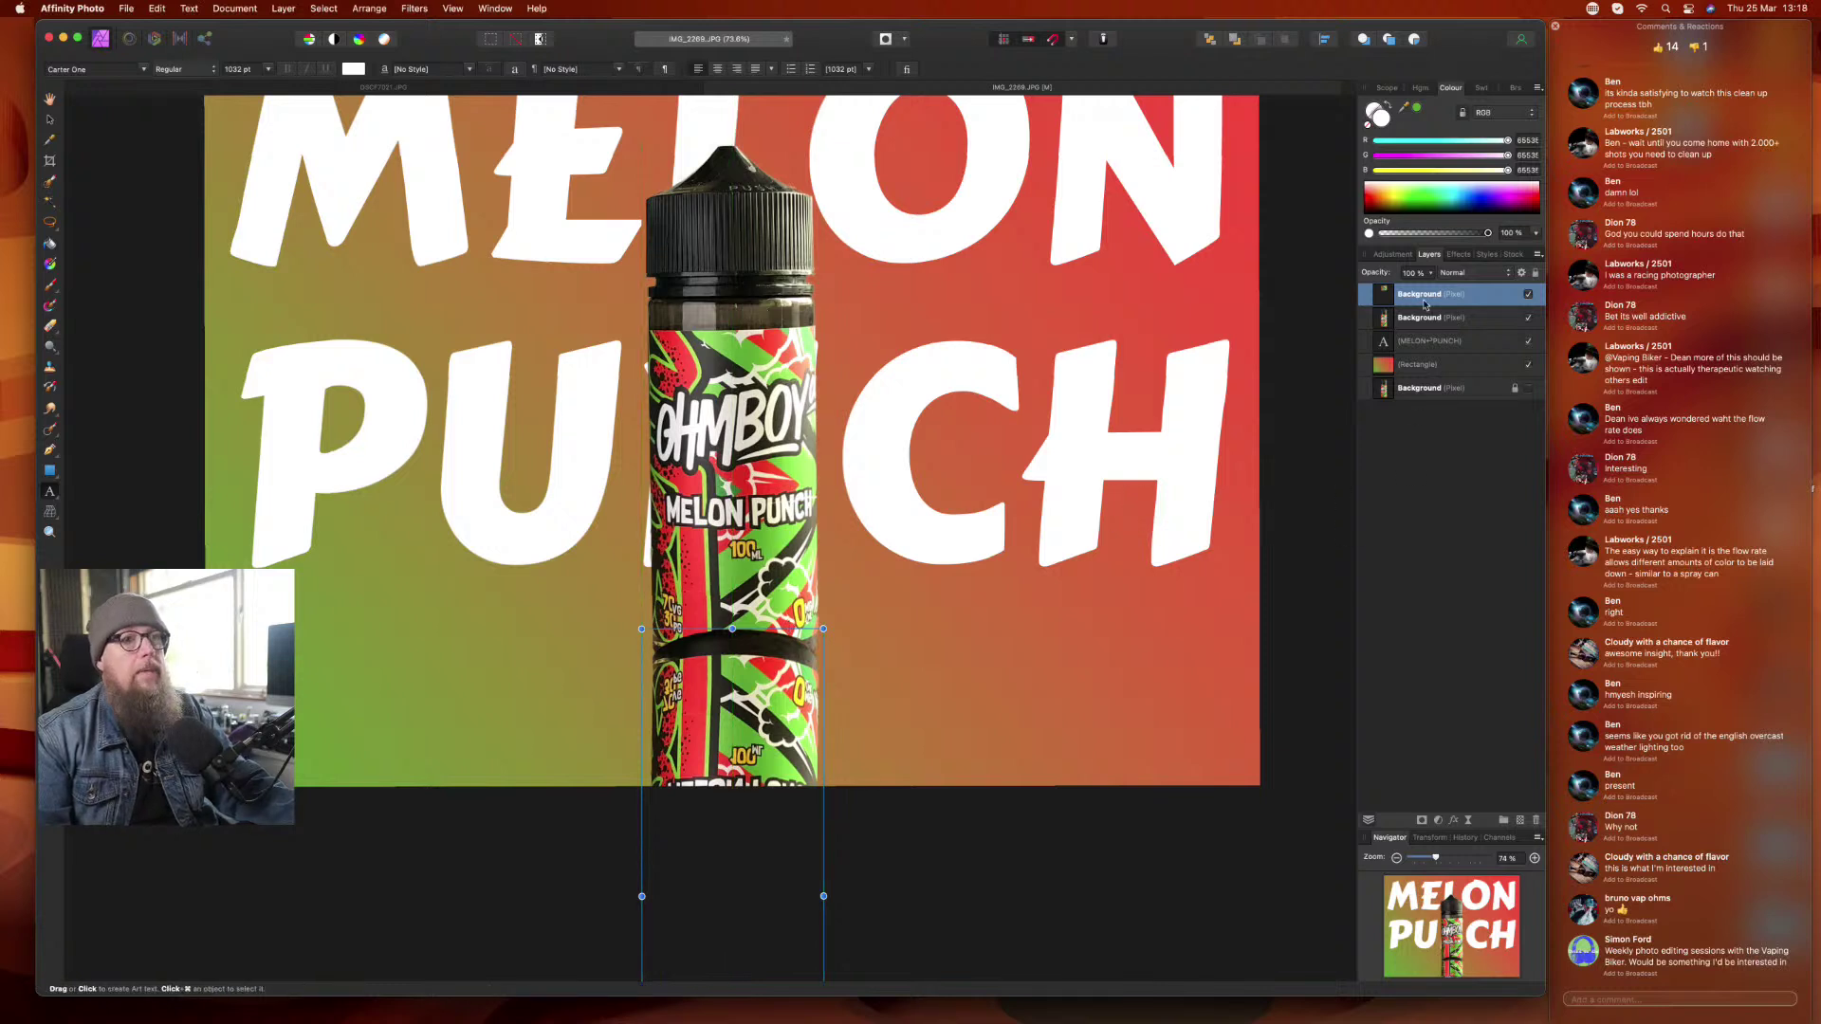
drag(1417, 295, 1417, 330)
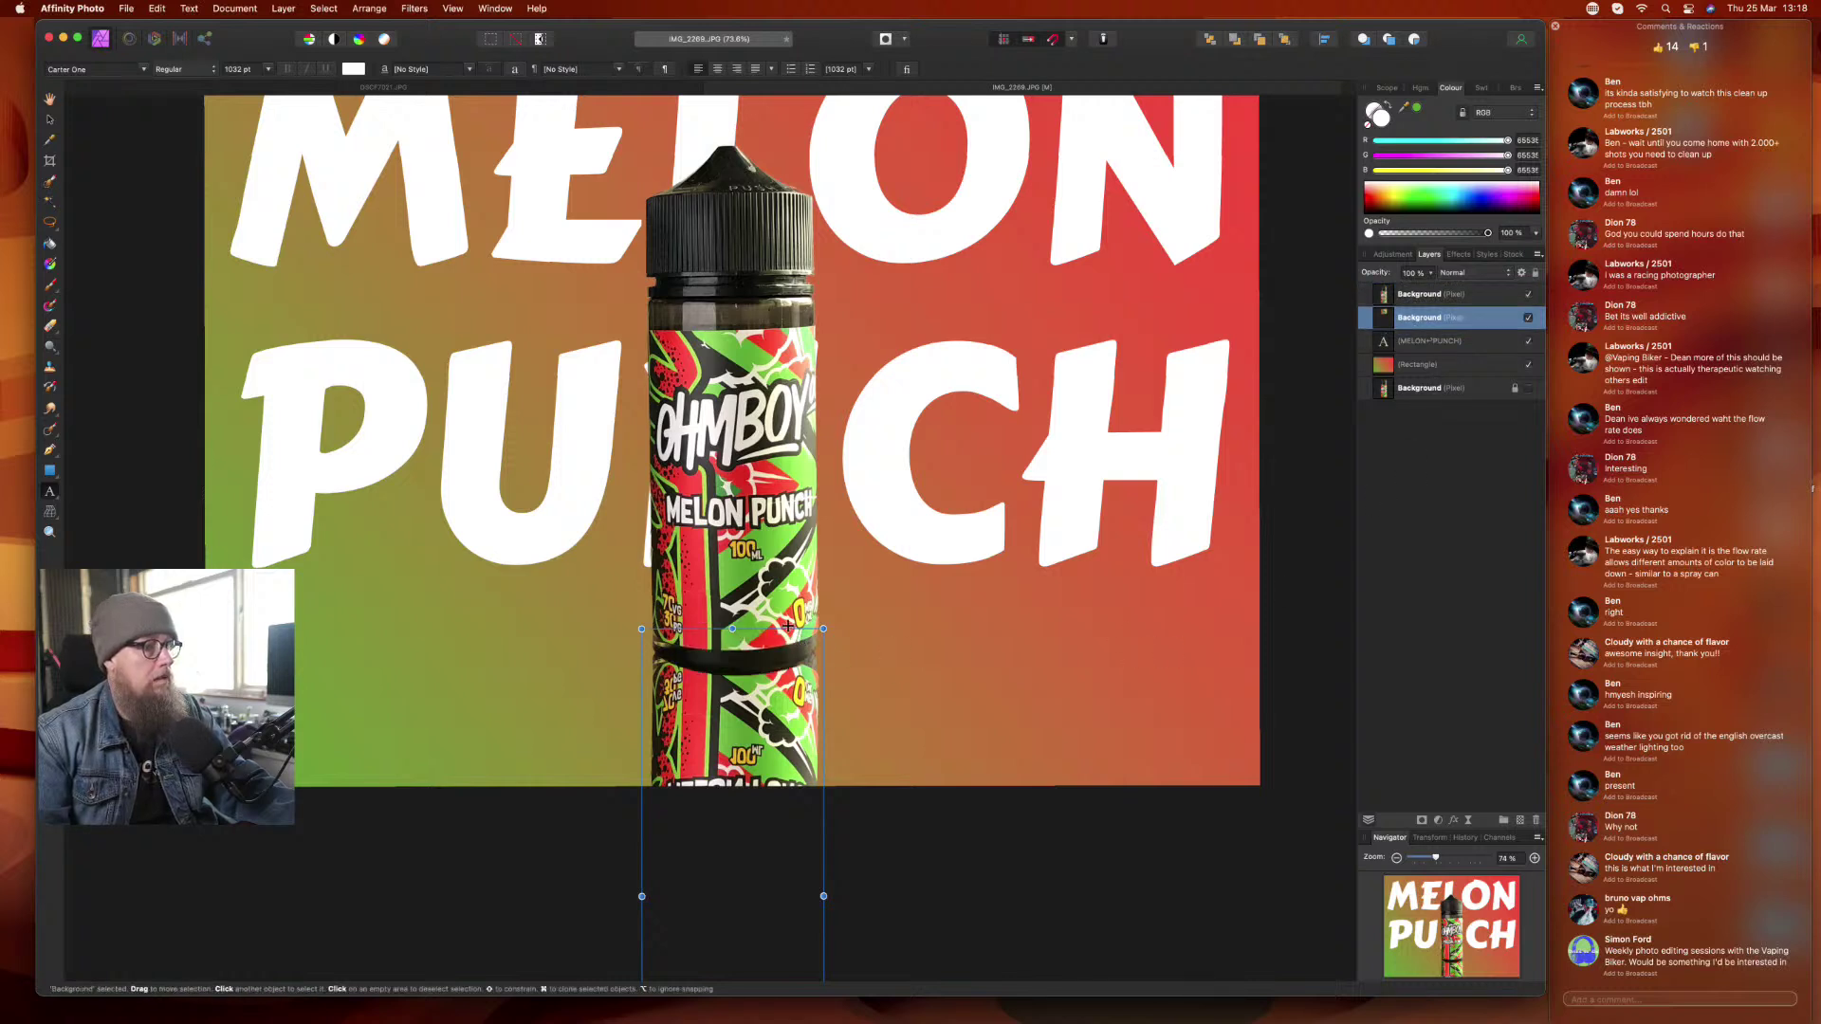
drag(788, 627, 788, 643)
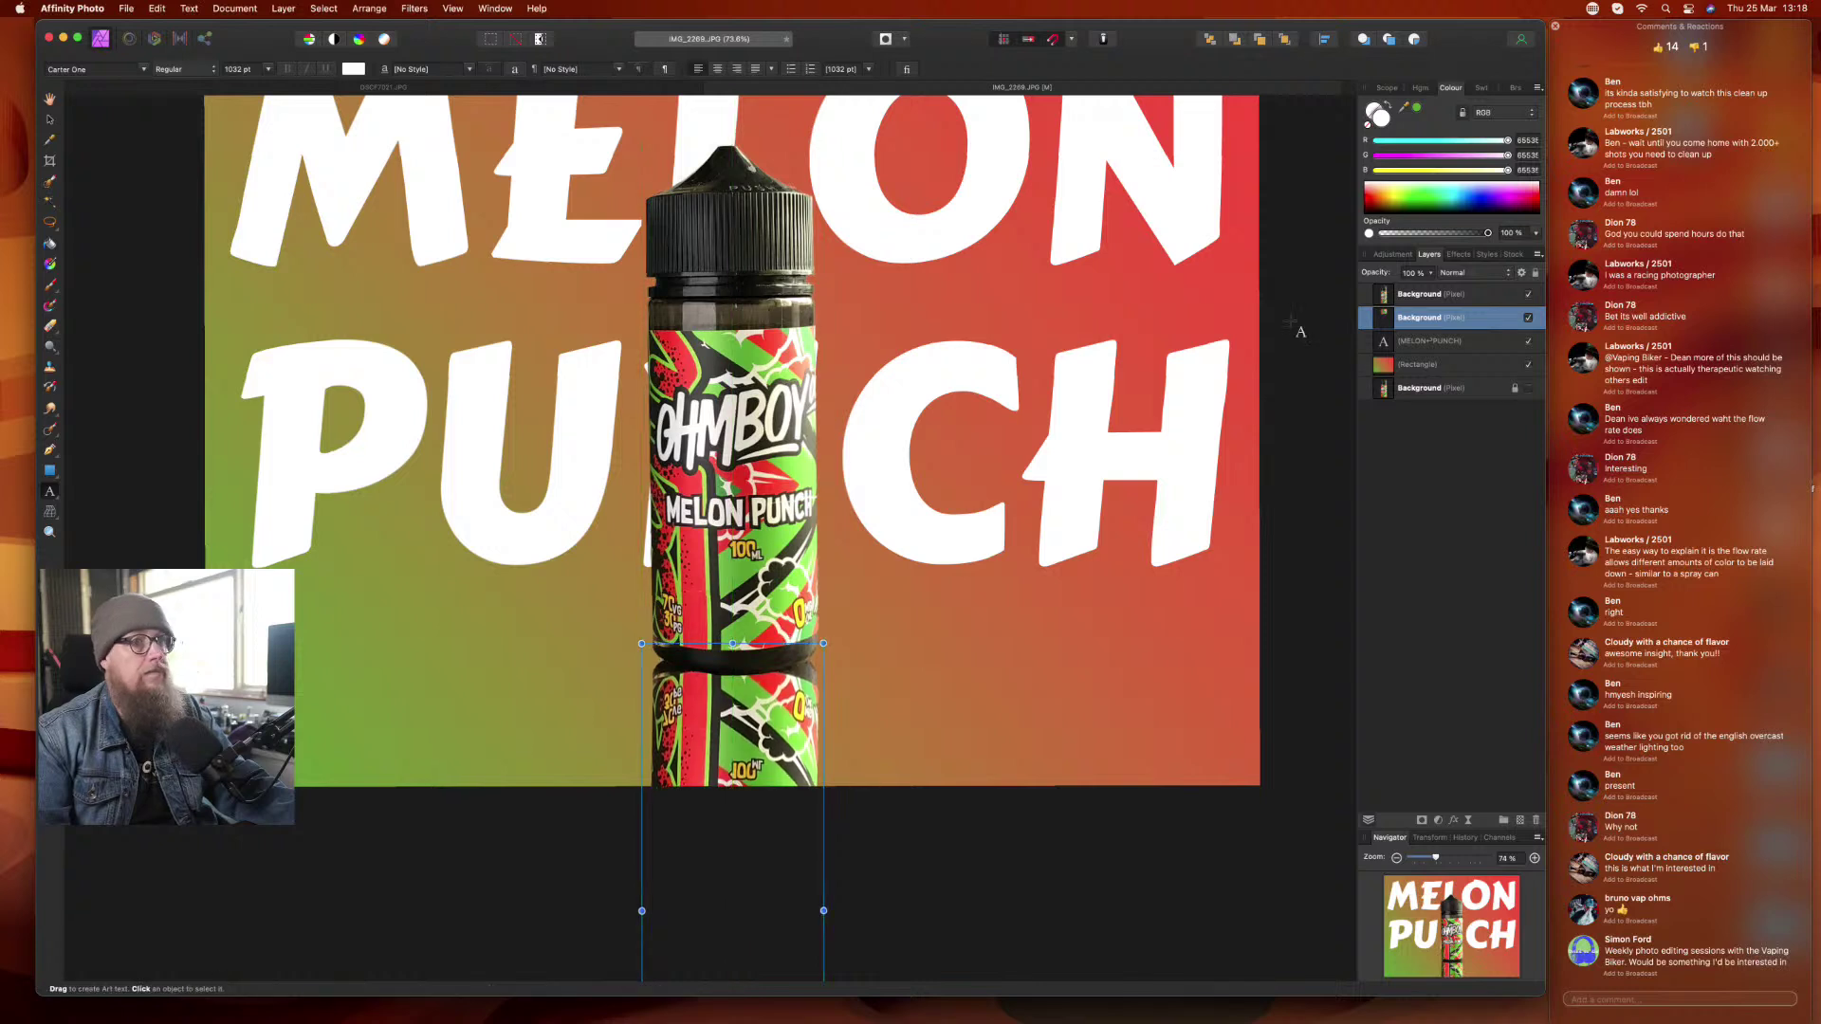
- Reduce the mirrored copy's opacity to make a faint reflection and shift it slightly further down below the bottle
click(1433, 277)
drag(1431, 290, 1348, 302)
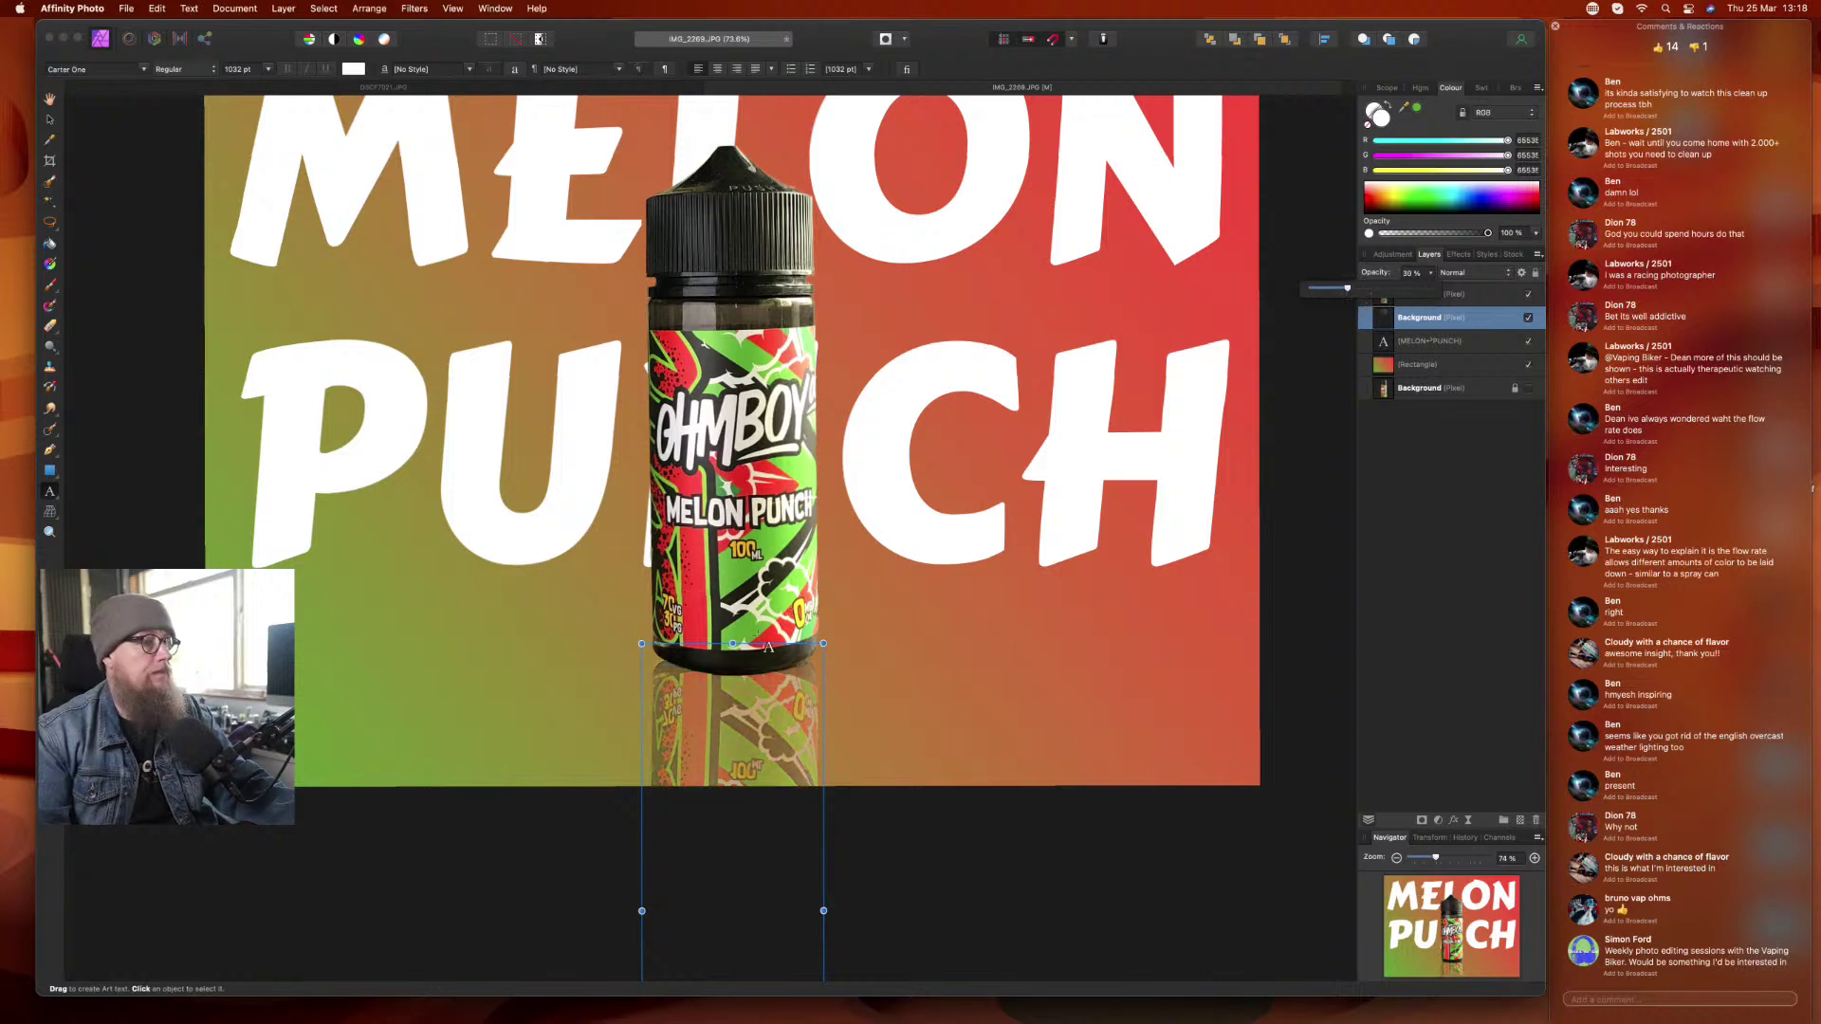
drag(765, 646, 756, 659)
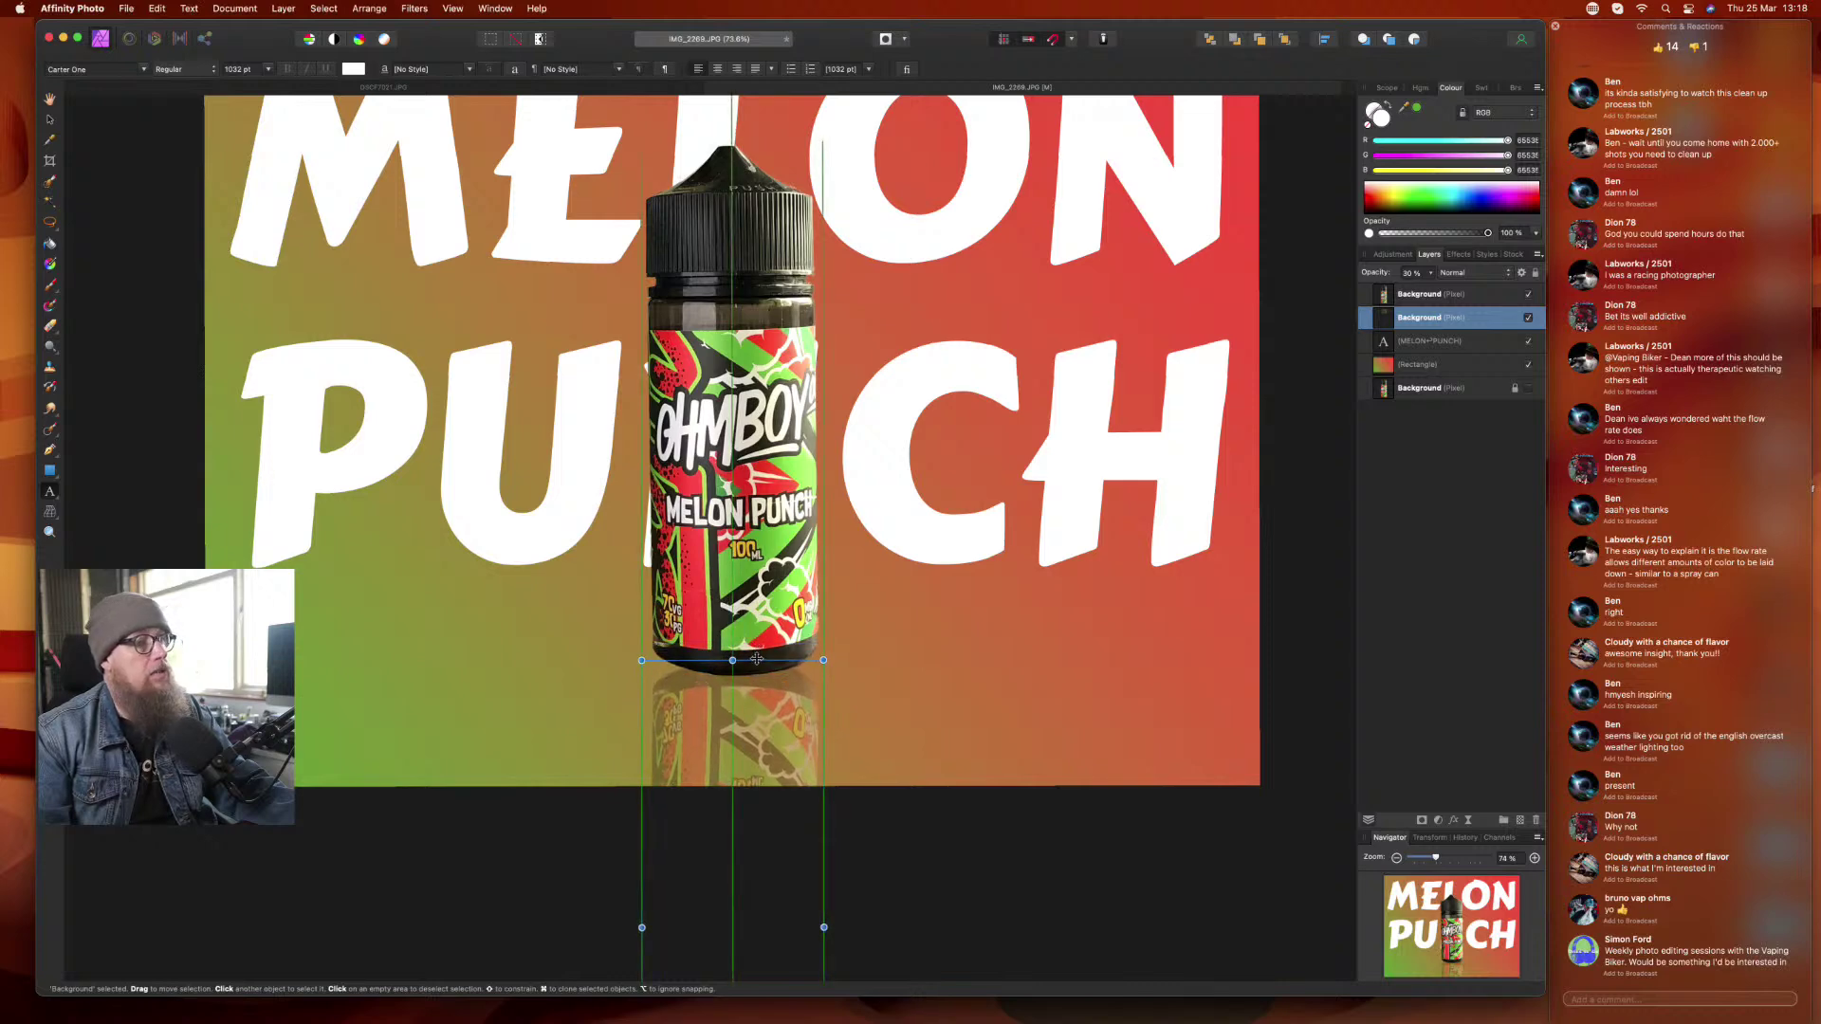
key(super+d)
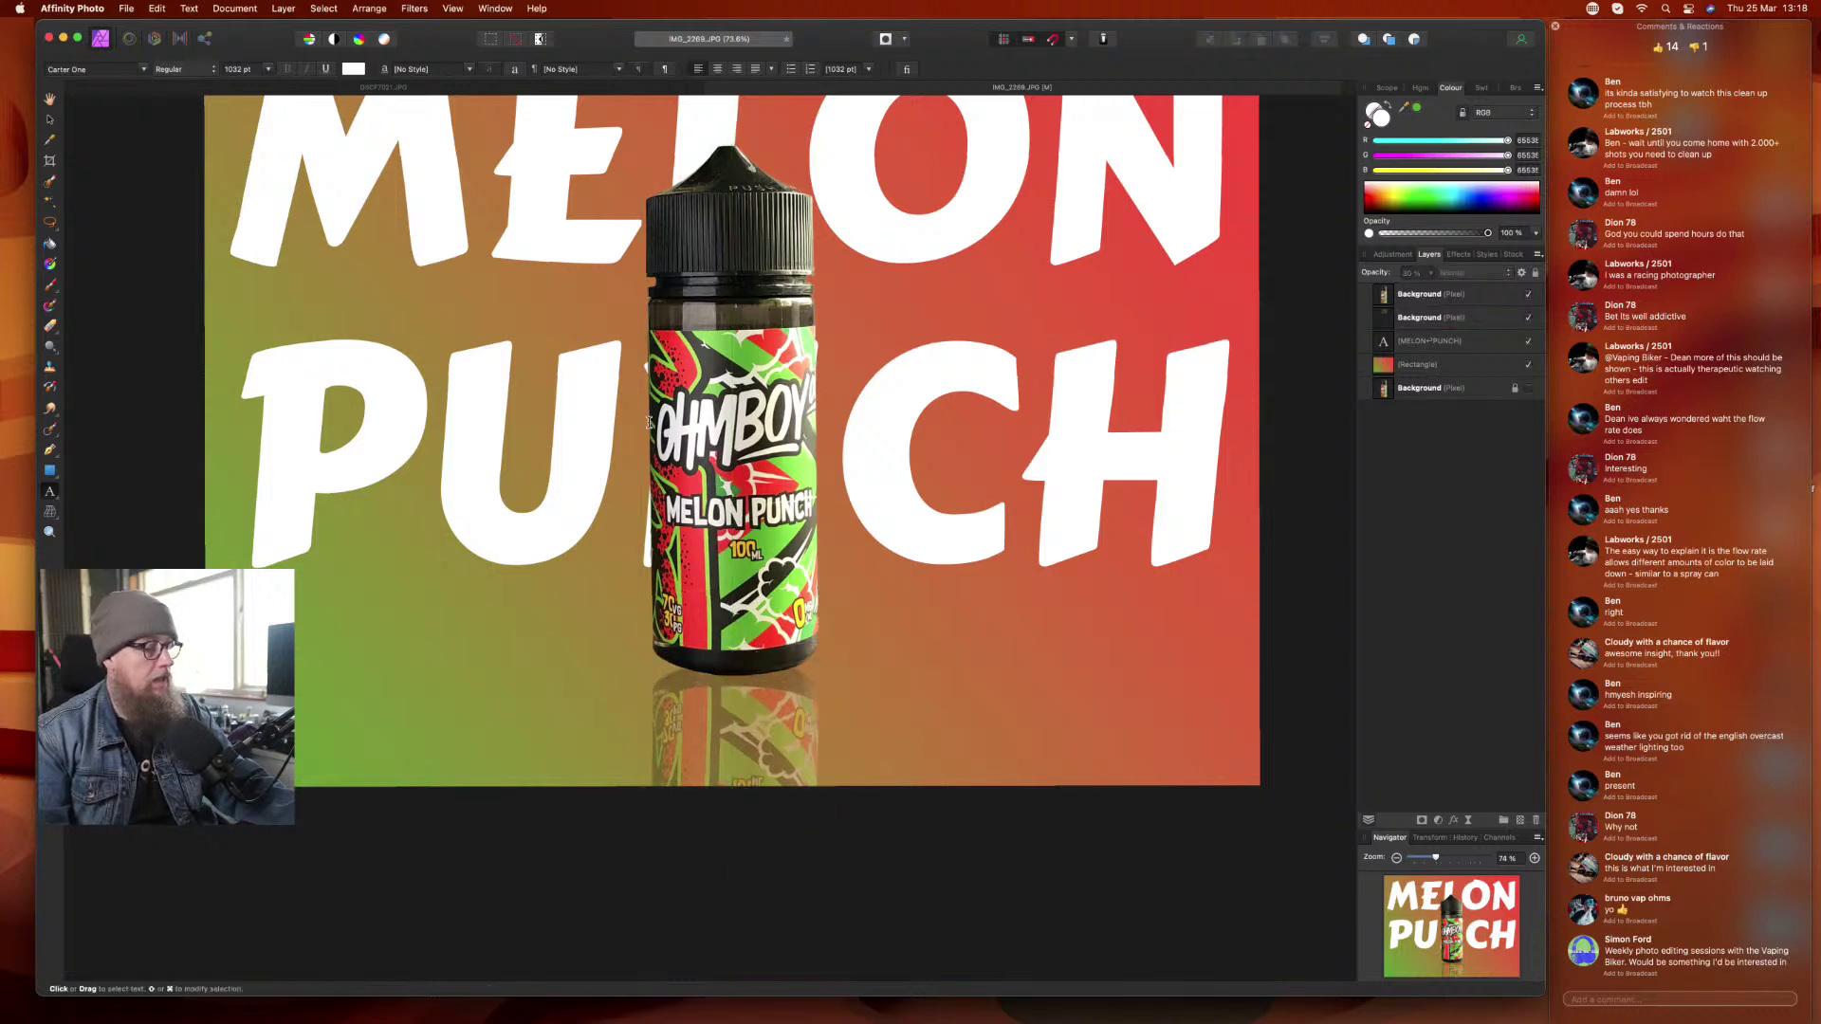
- Add a mask to the reflection layer and apply a vertical linear gradient that fades the reflection out towards the image's lower edge
scroll(649, 422, down, 5)
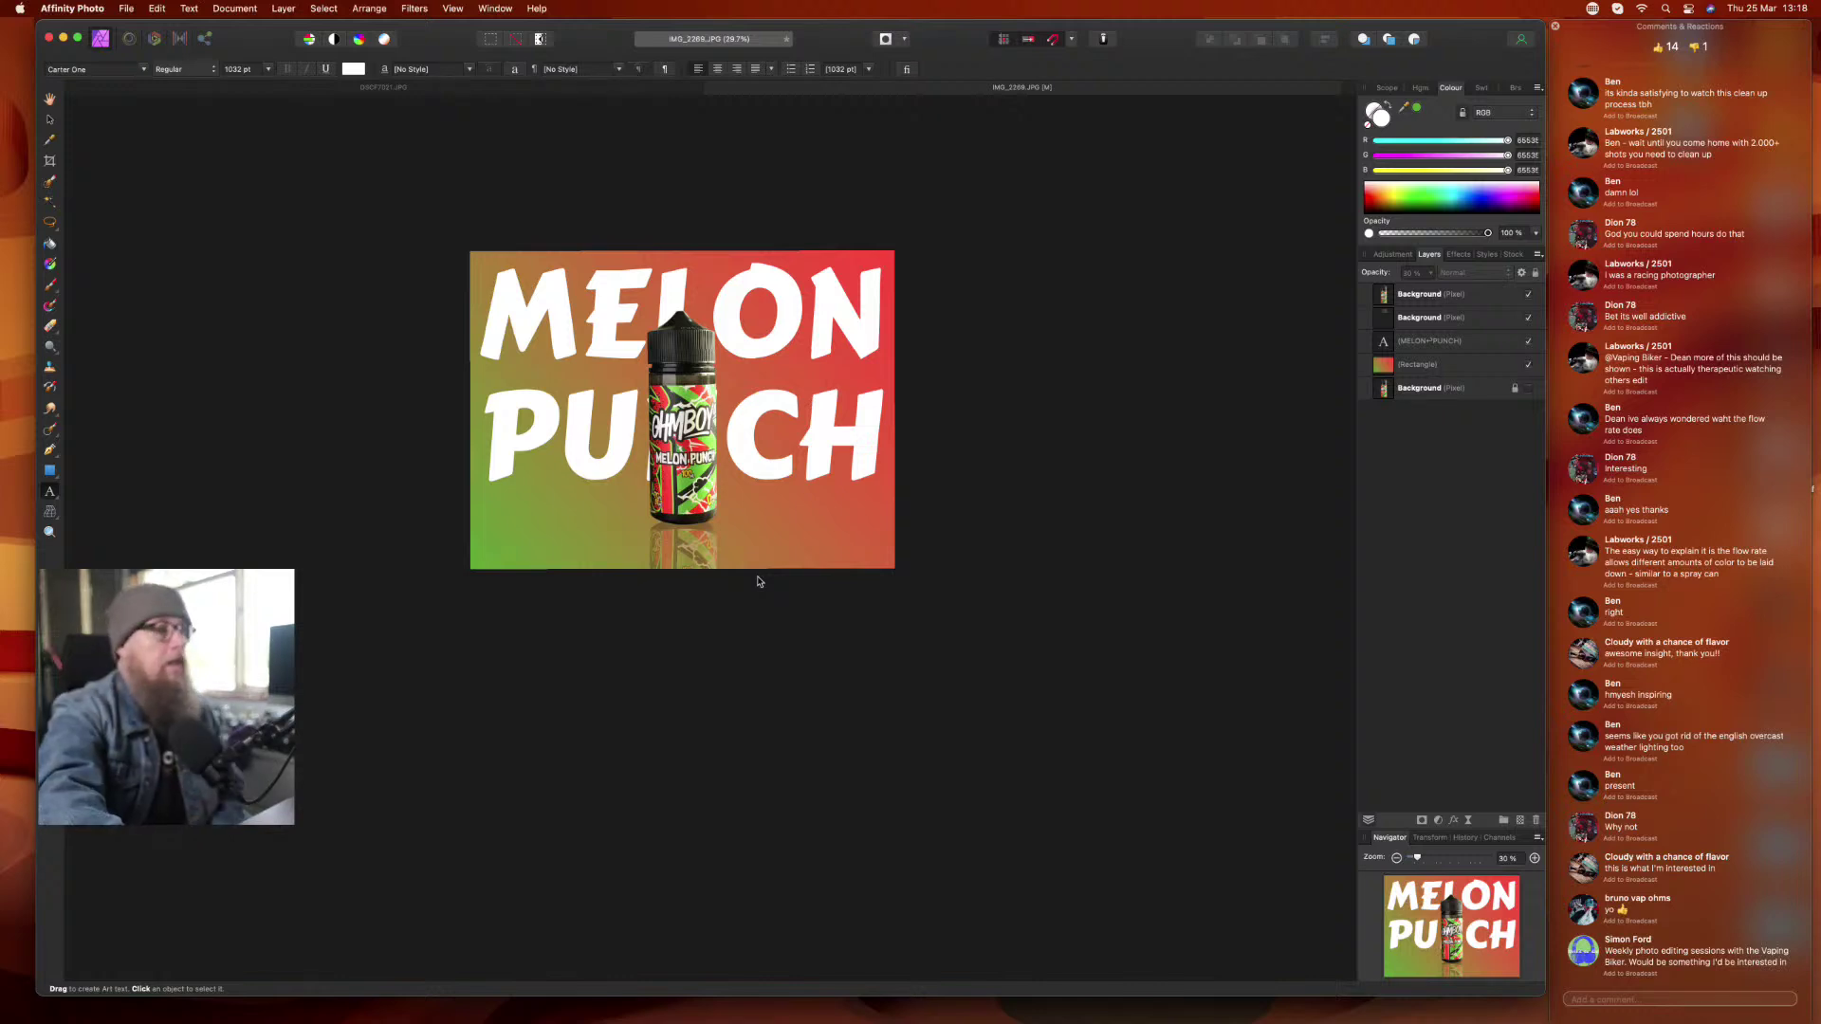
click(1436, 295)
click(1426, 318)
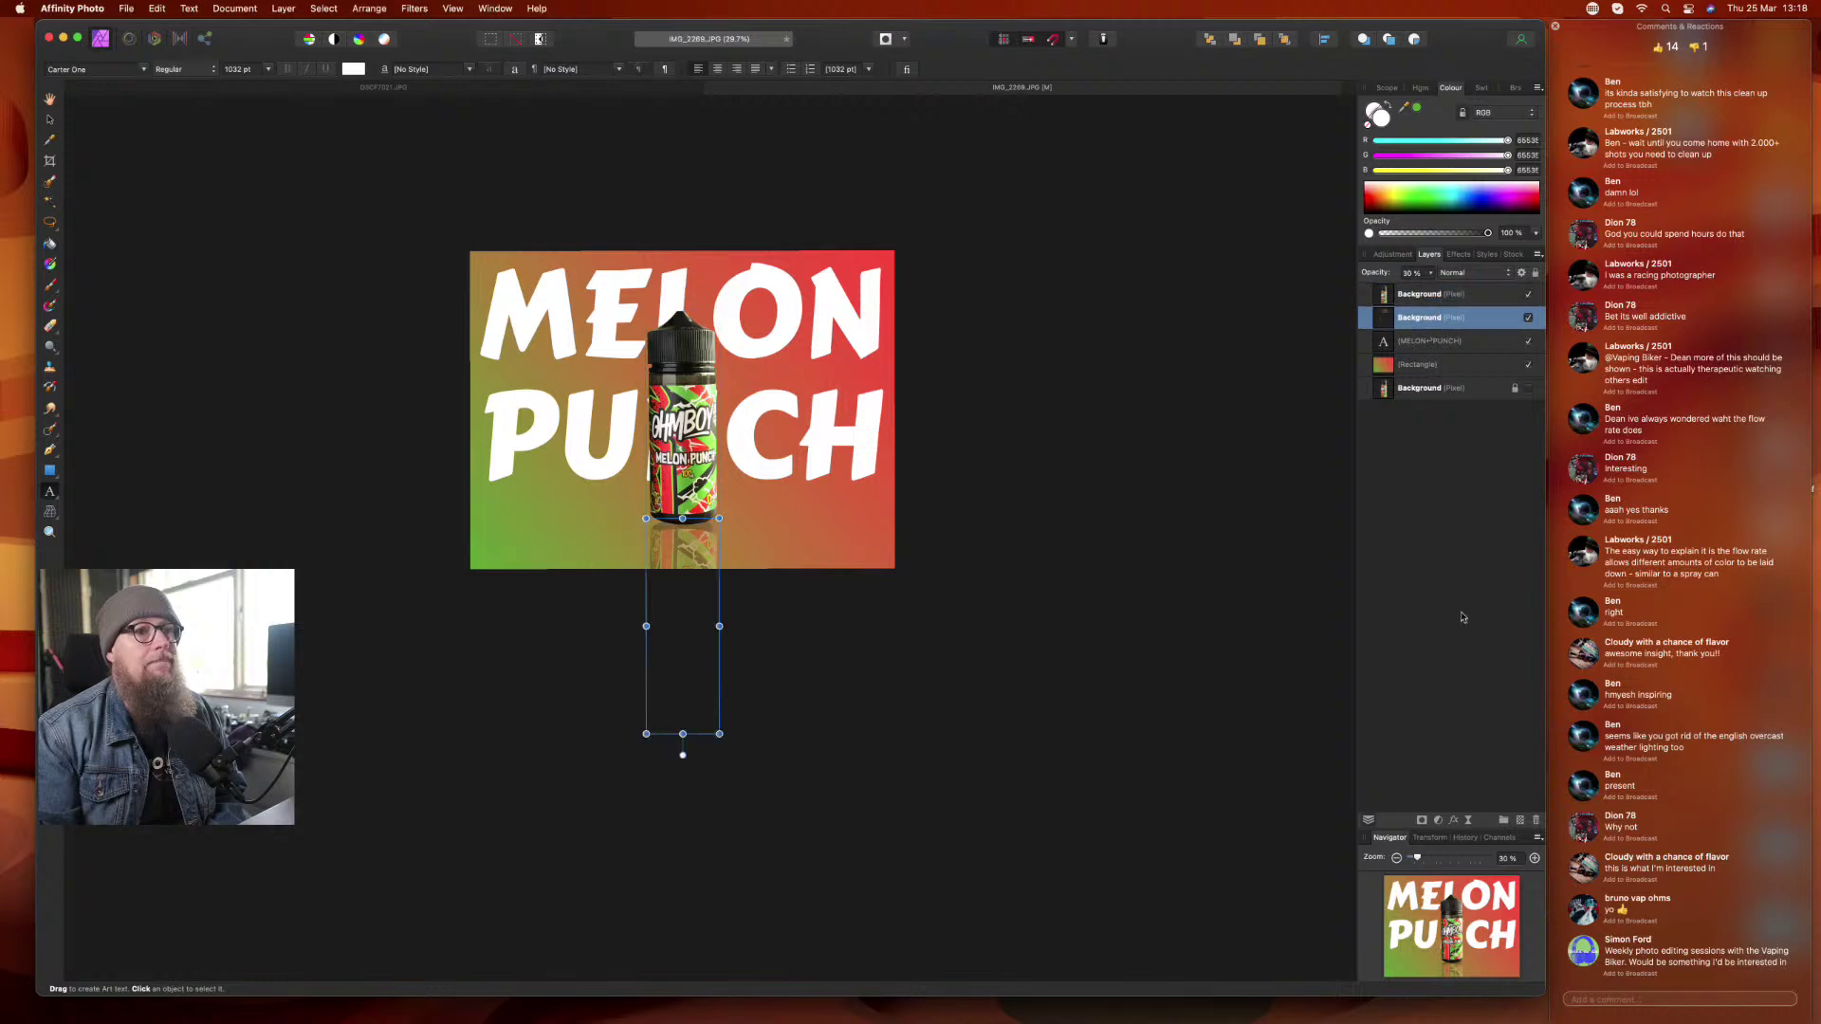
click(1420, 821)
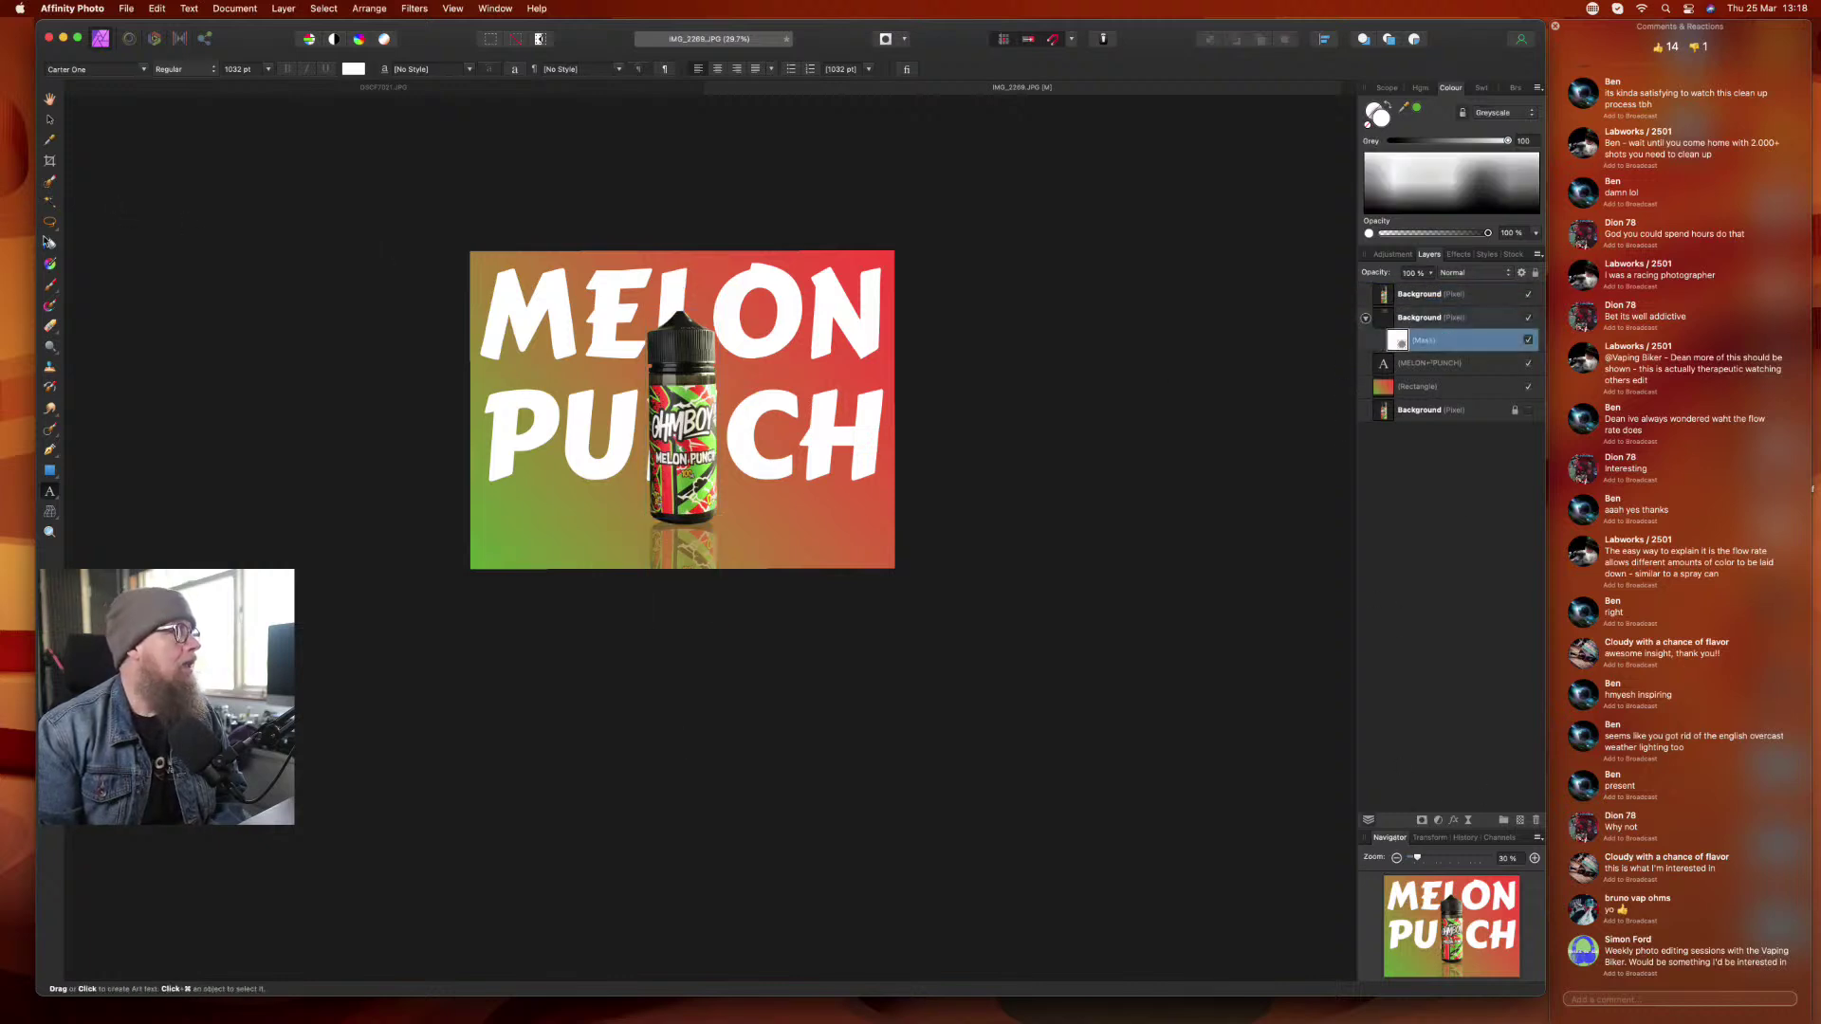
click(52, 267)
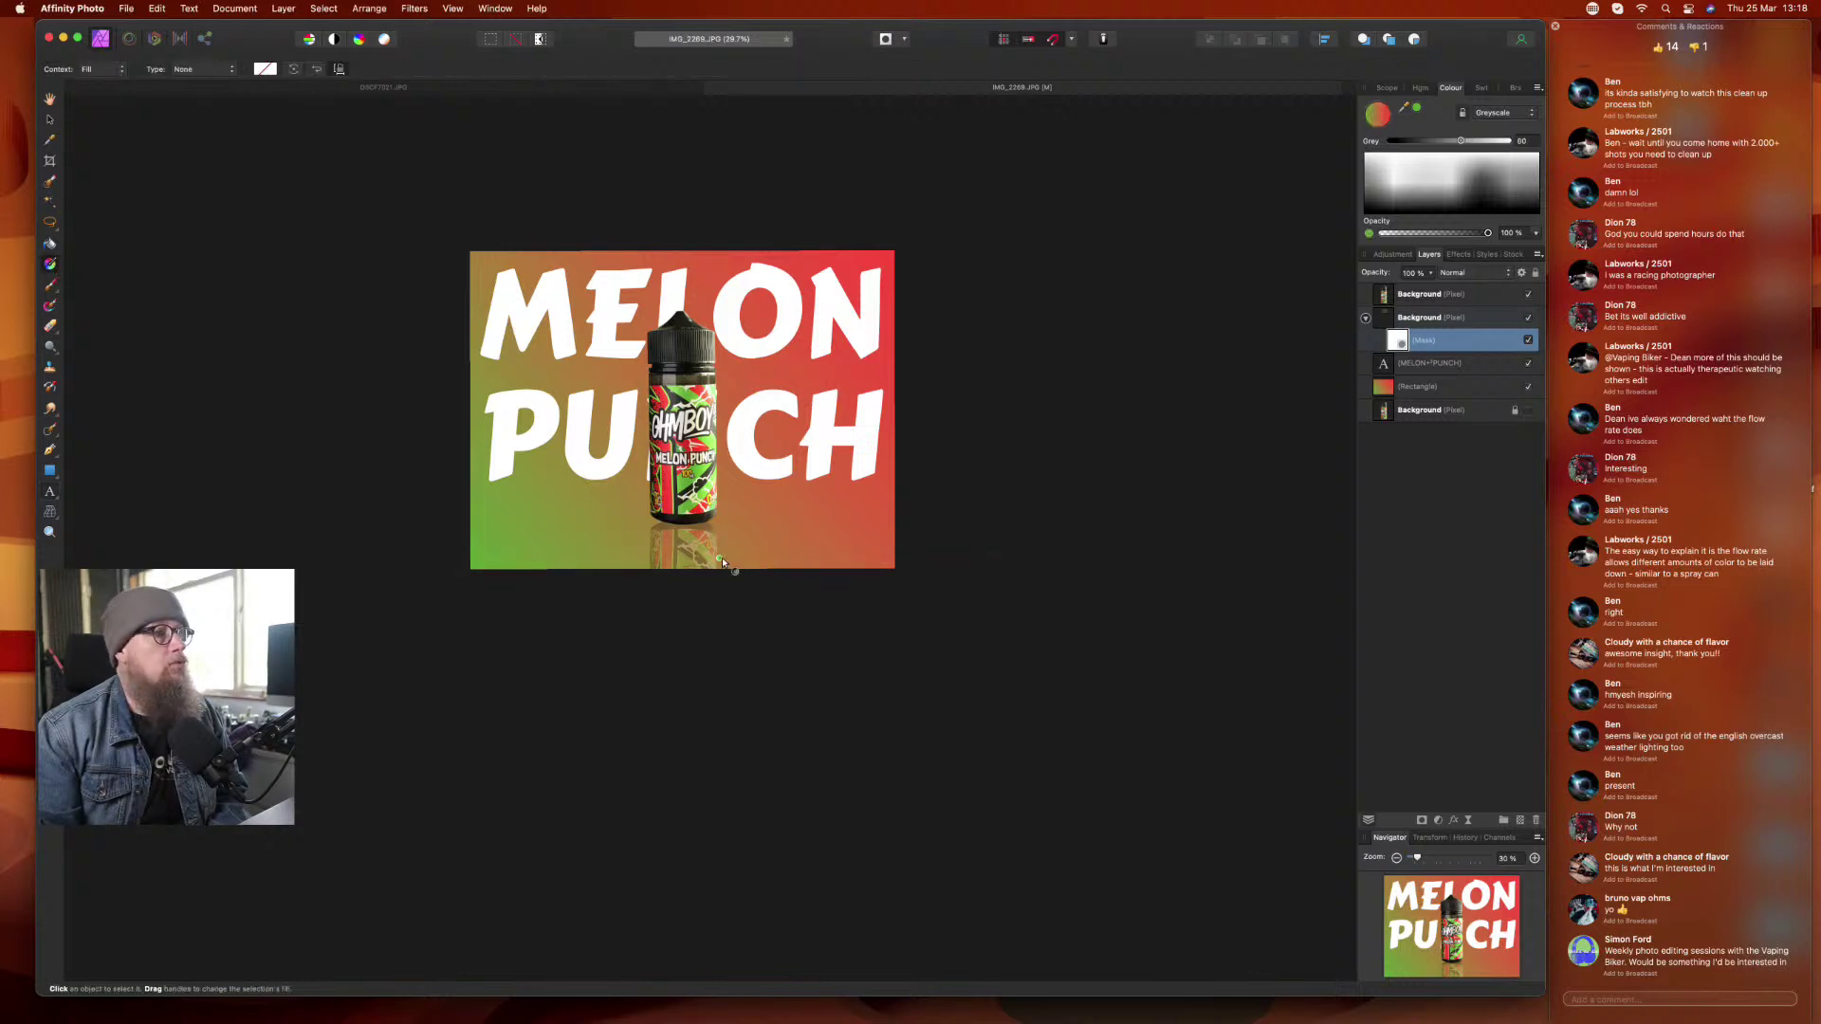
mouse_move(695, 569)
mouse_down()
mouse_move(694, 526)
mouse_move(685, 545)
mouse_move(672, 524)
mouse_move(671, 569)
mouse_up()
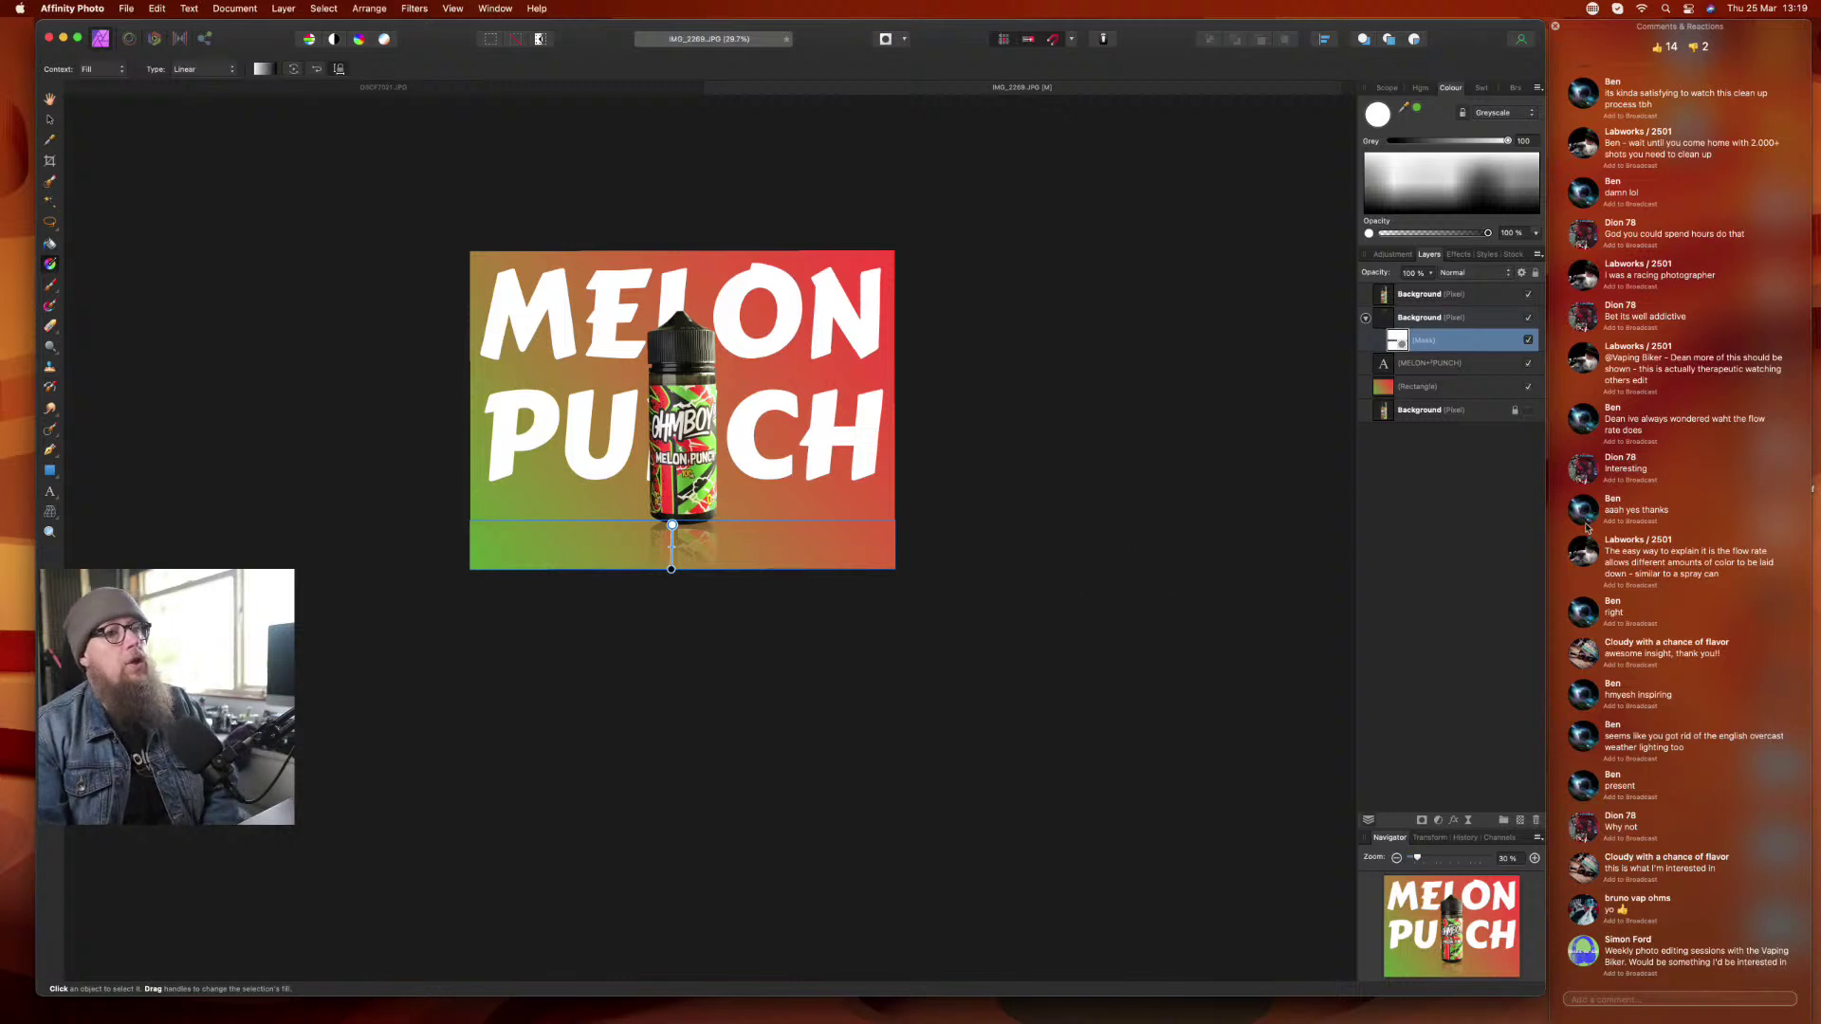
click(1329, 565)
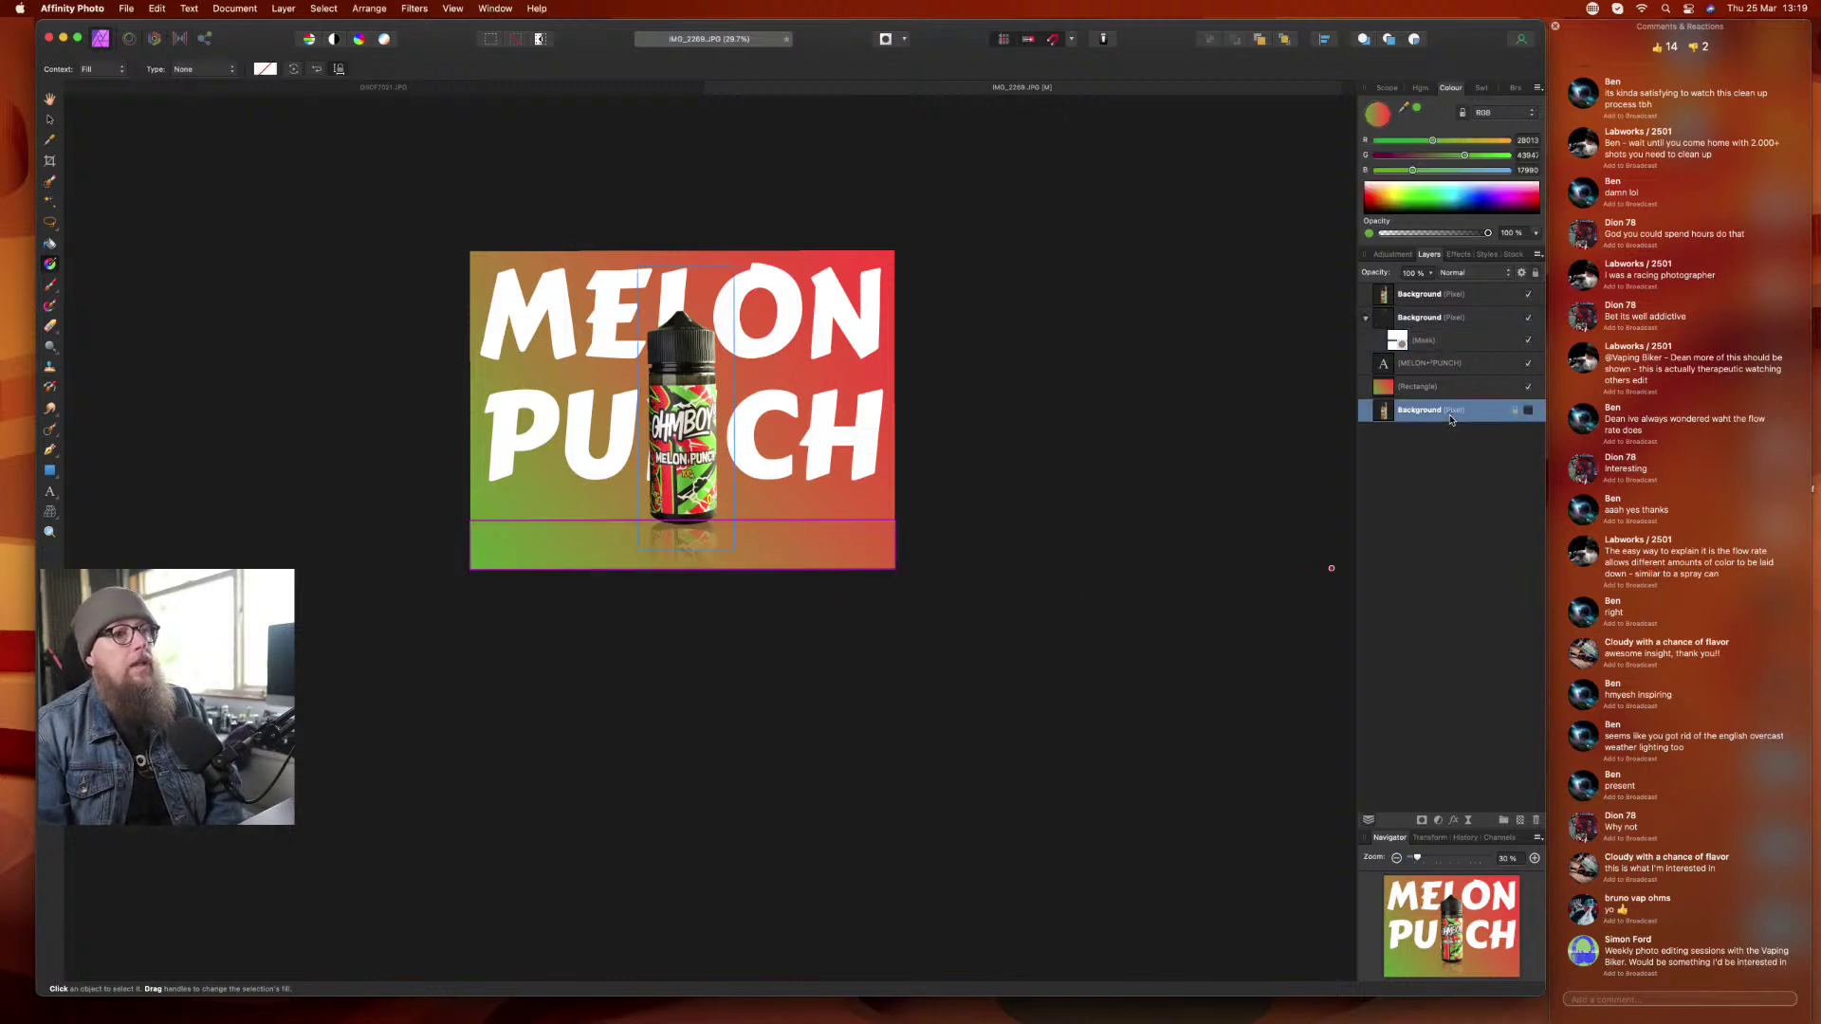
click(1486, 698)
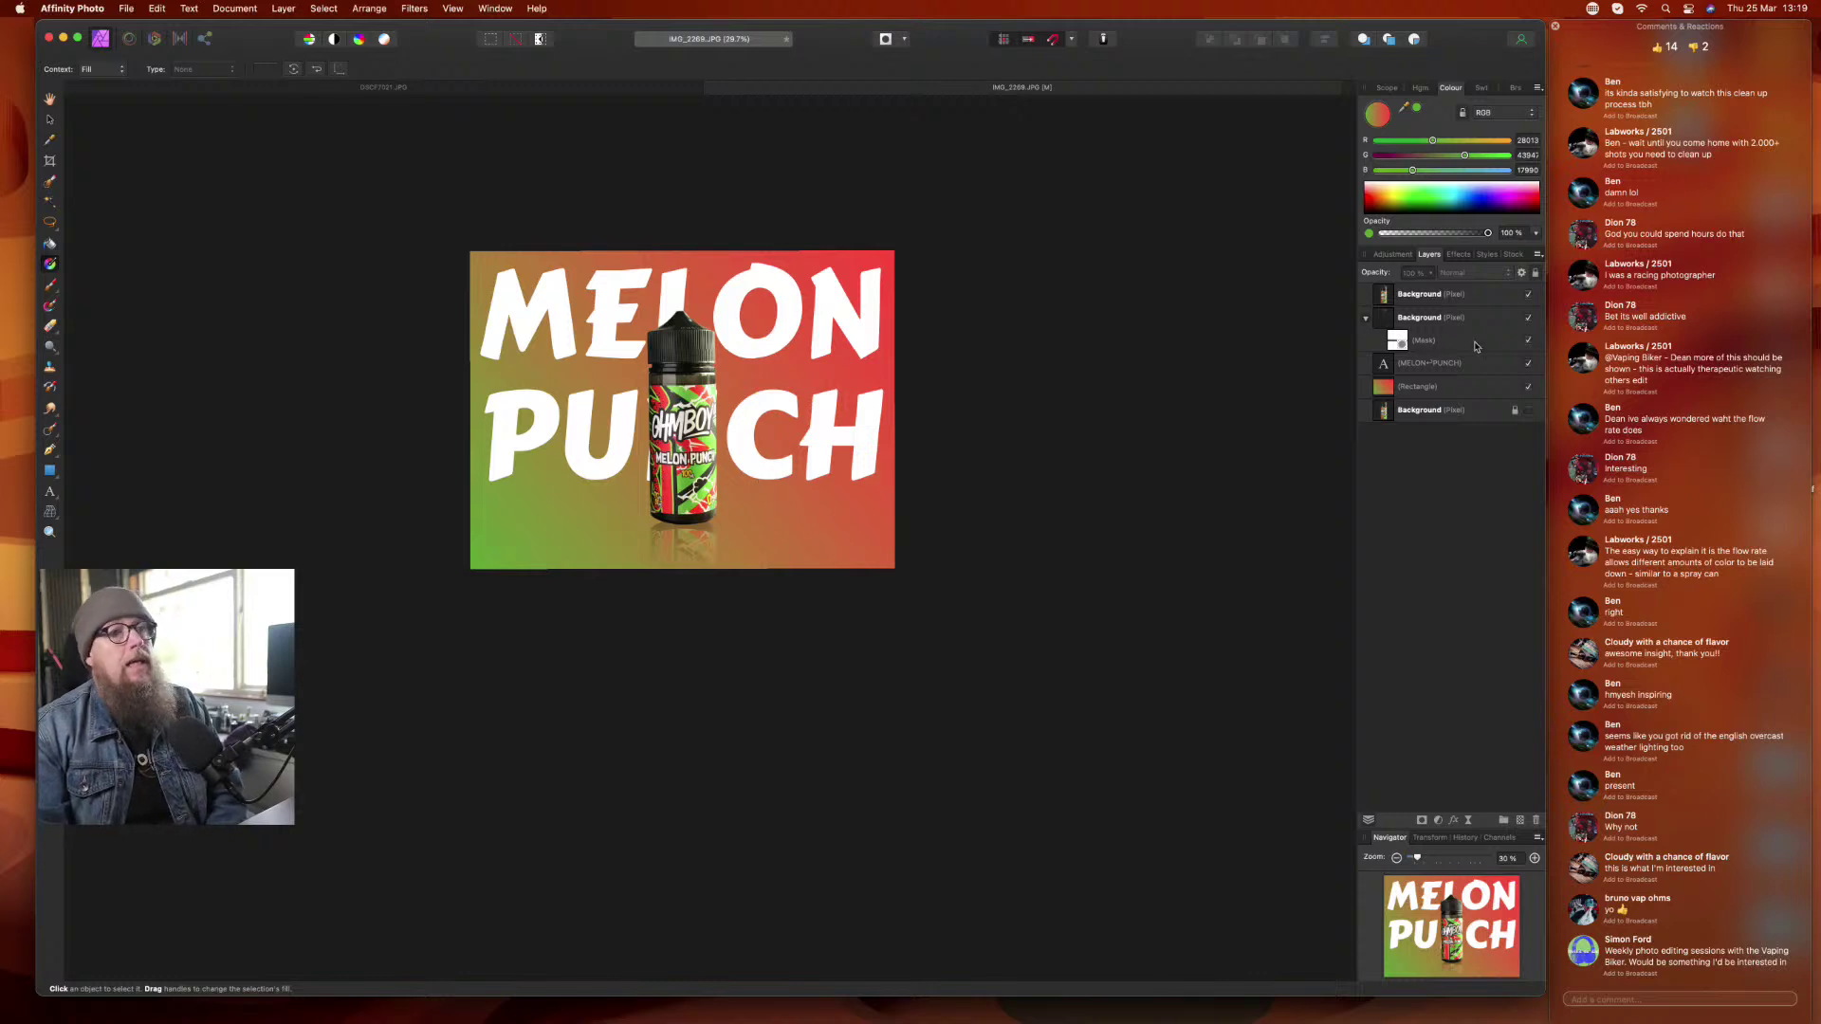
- Scale the "MELON PUNCH" headline down proportionally towards its upper-left corner to free space on the image's right side
click(1436, 362)
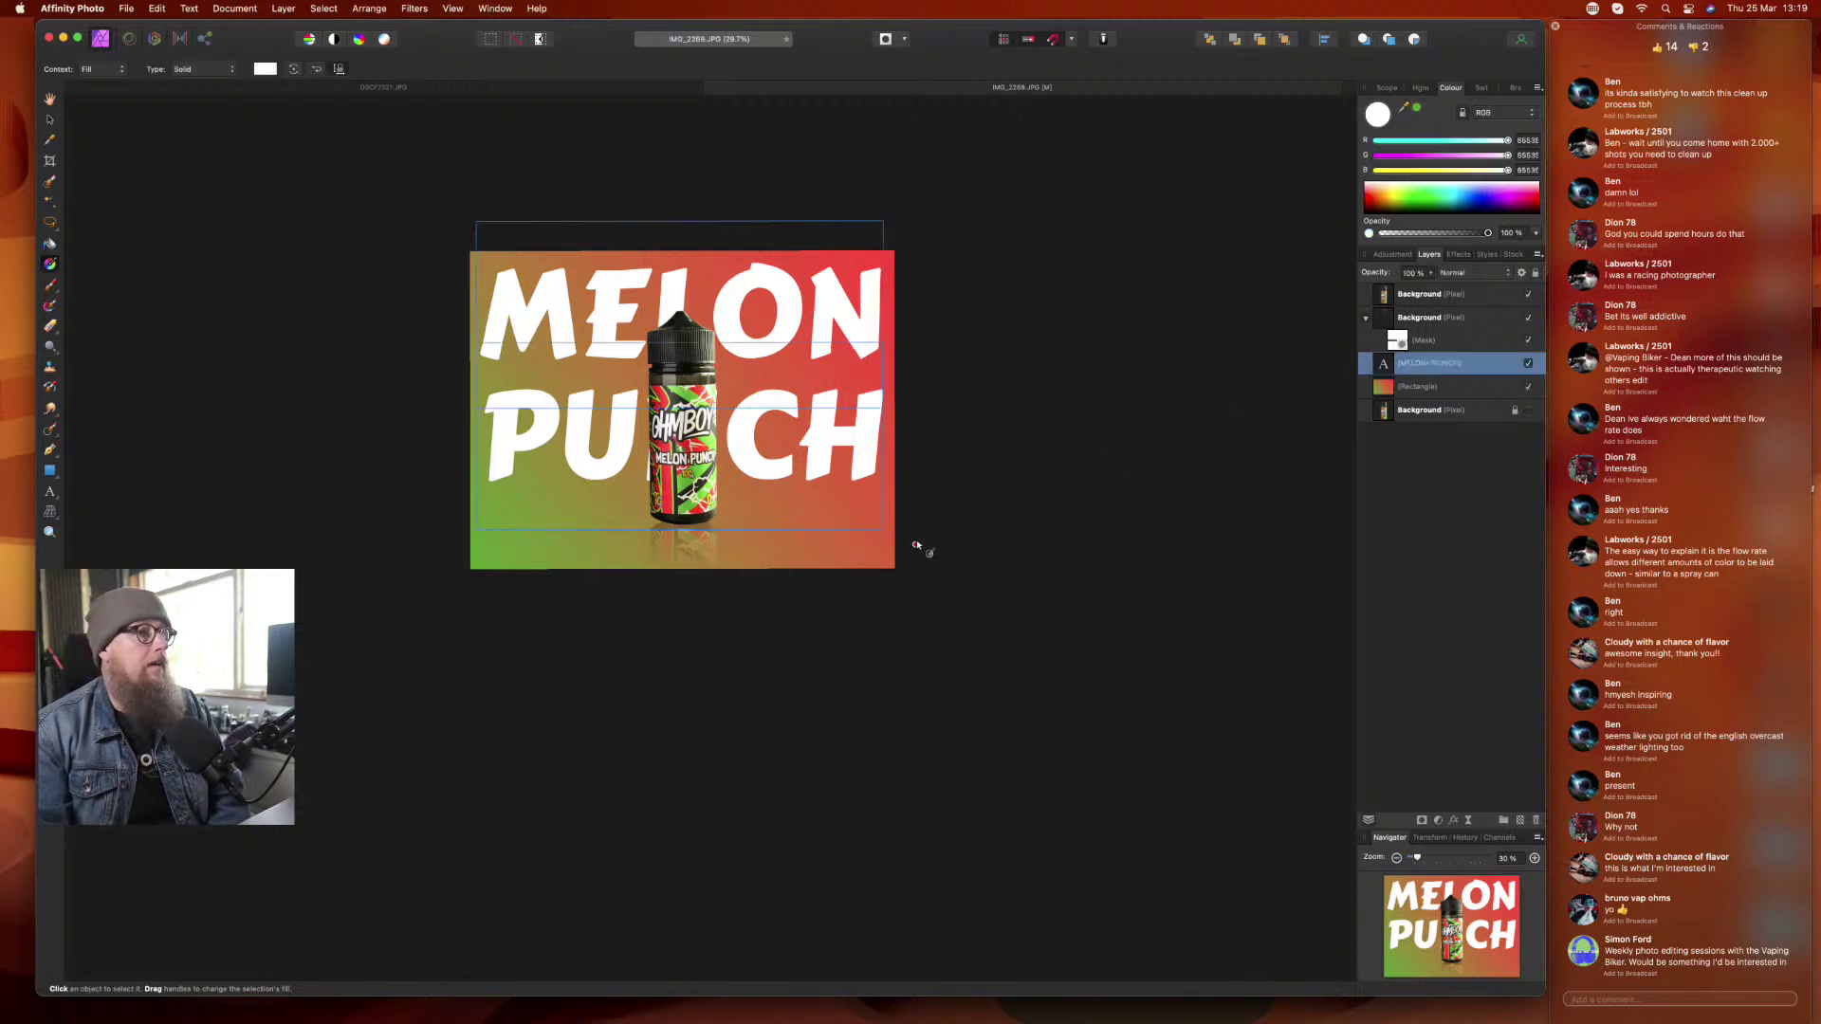
click(49, 118)
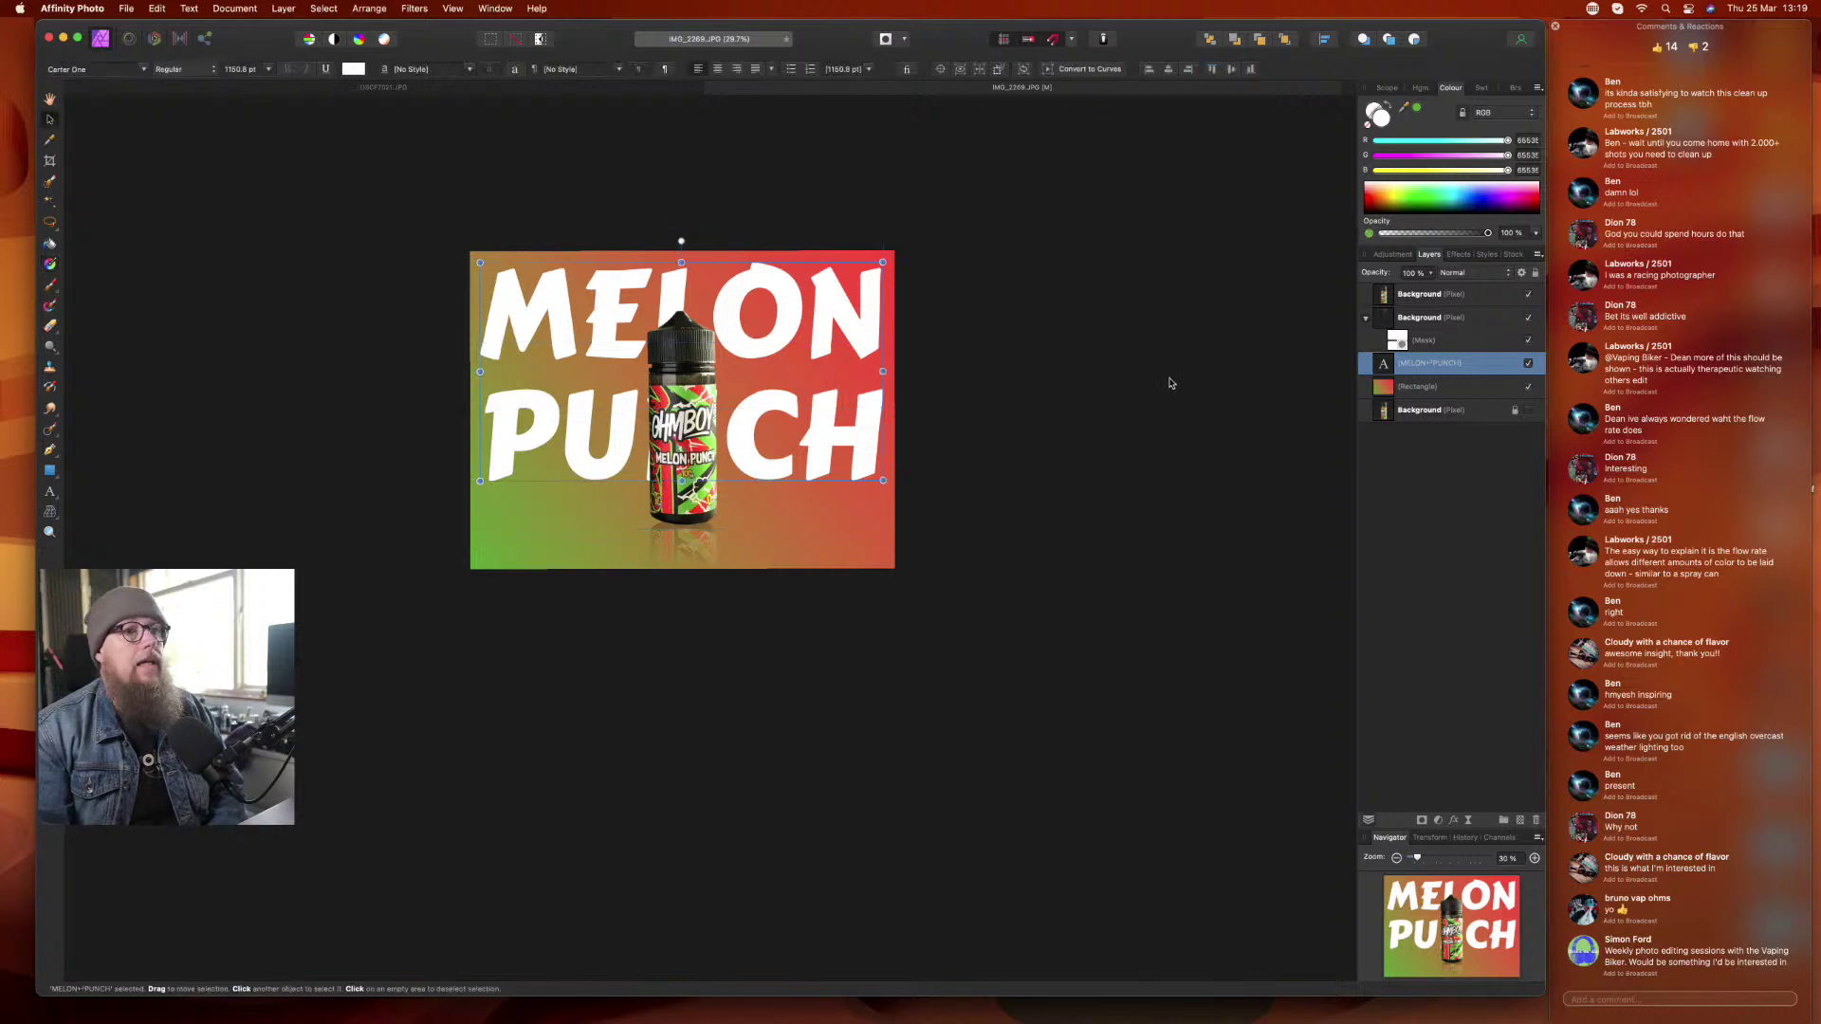
drag(882, 481, 801, 386)
- Move the bottle and its reflection together to the right of the headline, with the base near the image's lower edge
click(1413, 295)
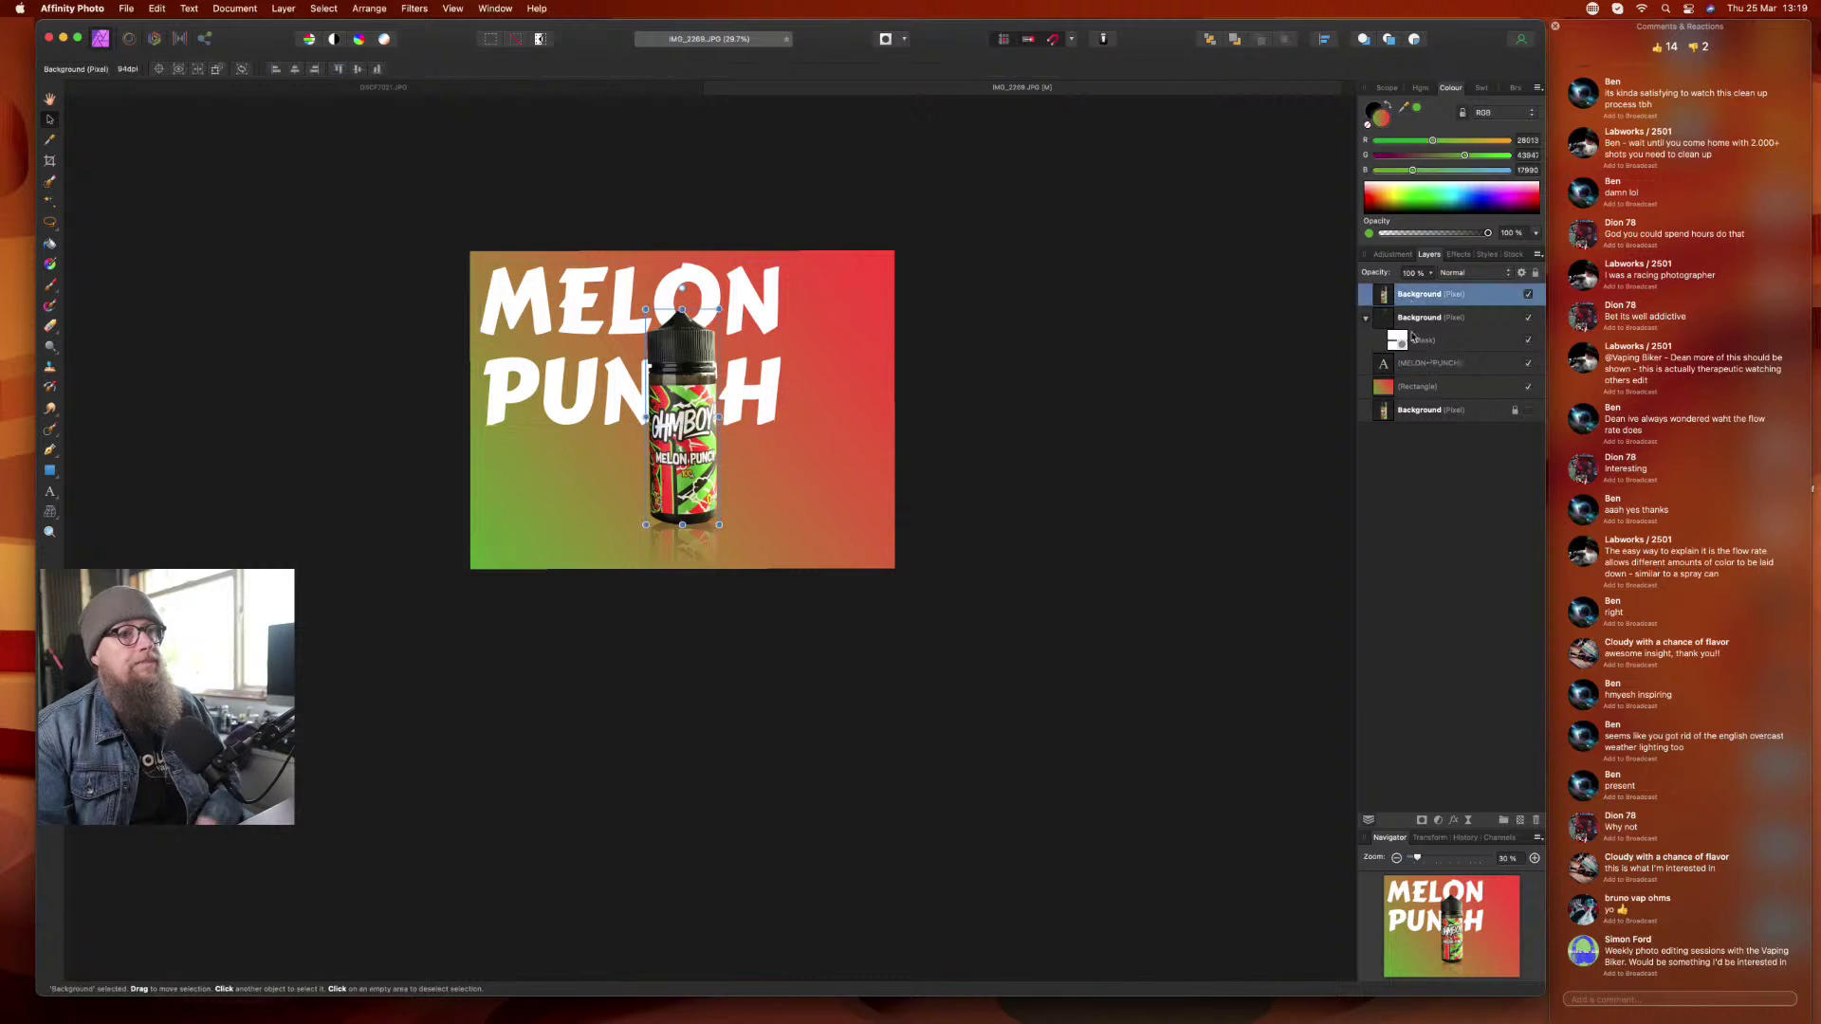
shift+click(1418, 320)
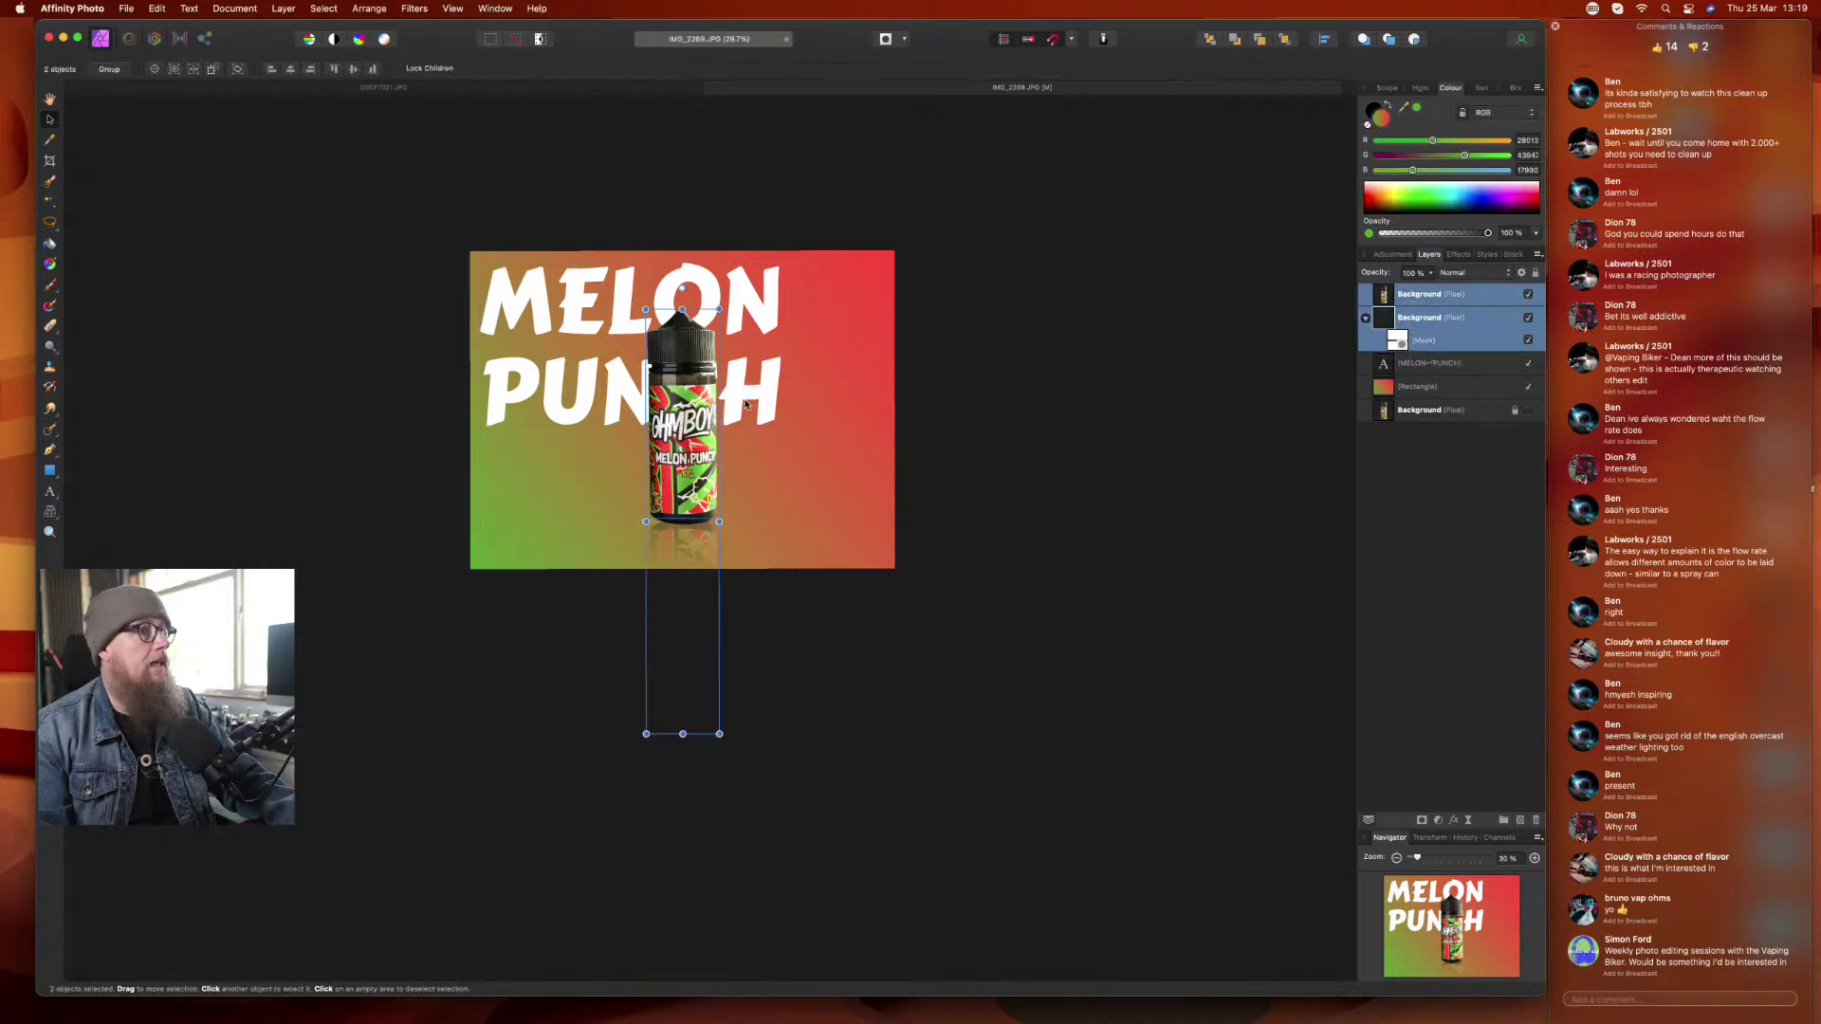
drag(688, 367, 840, 341)
click(1438, 575)
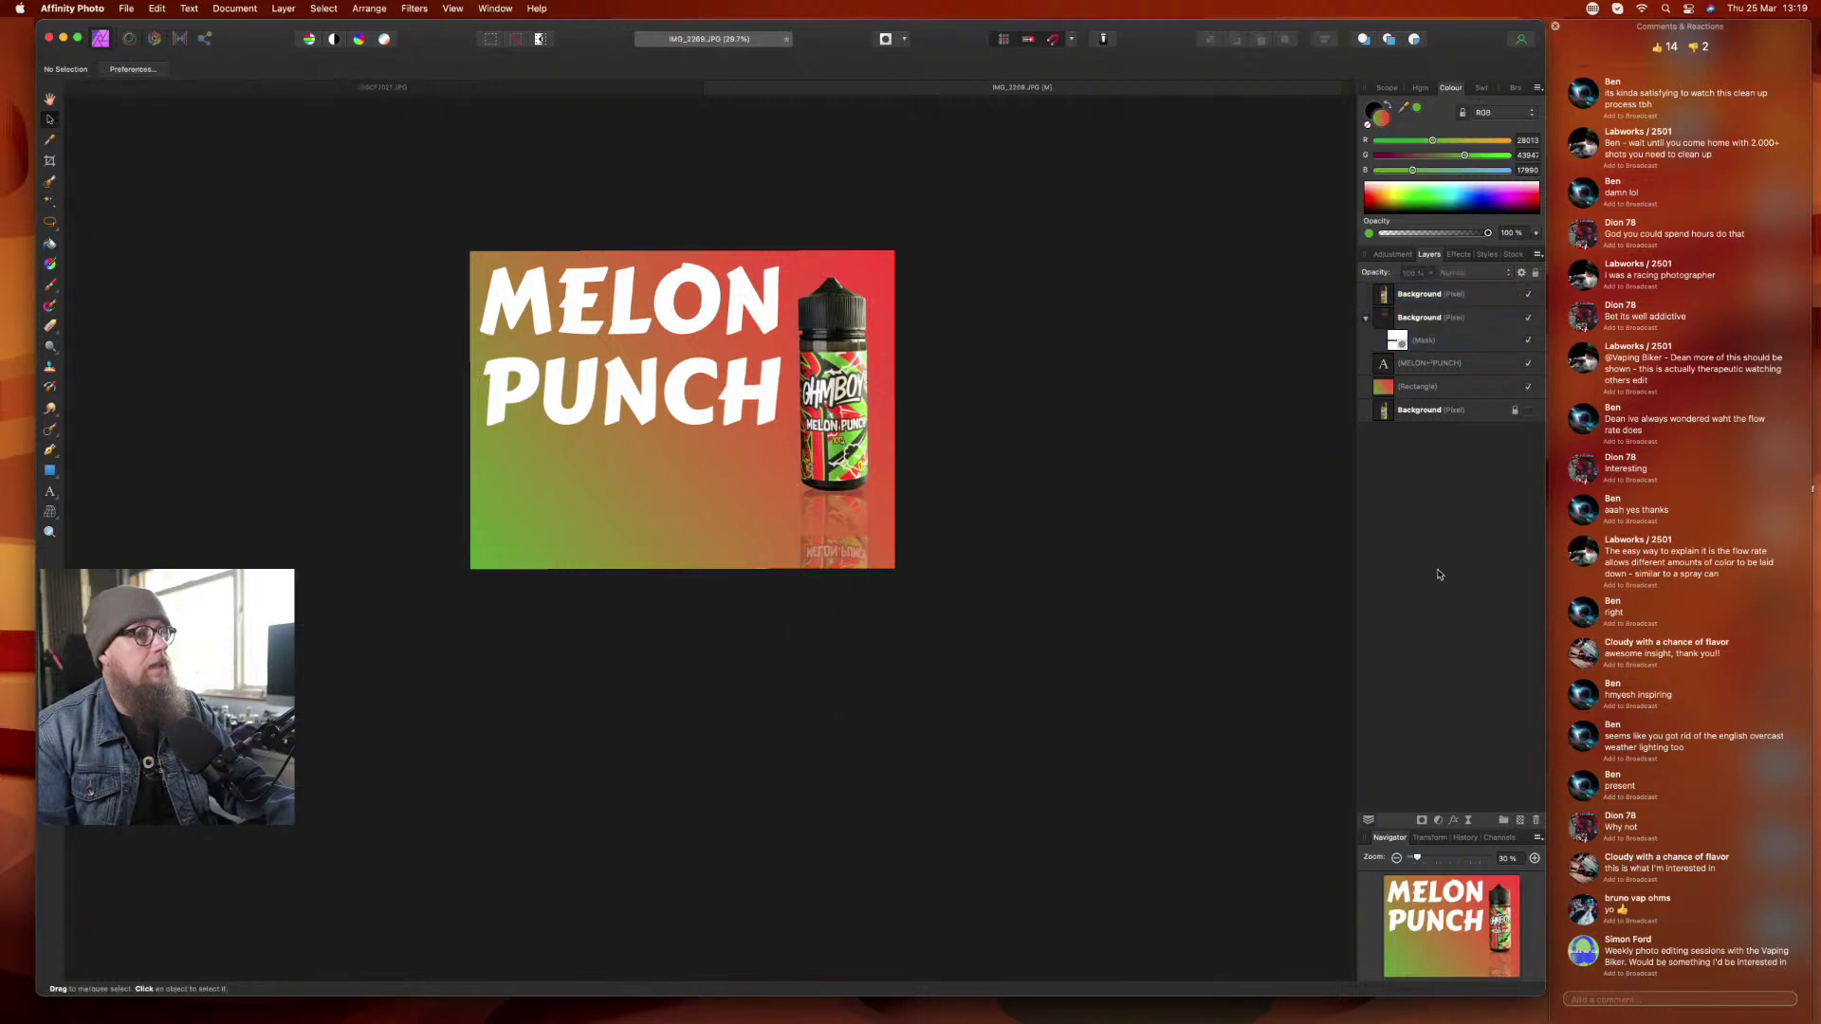
click(864, 351)
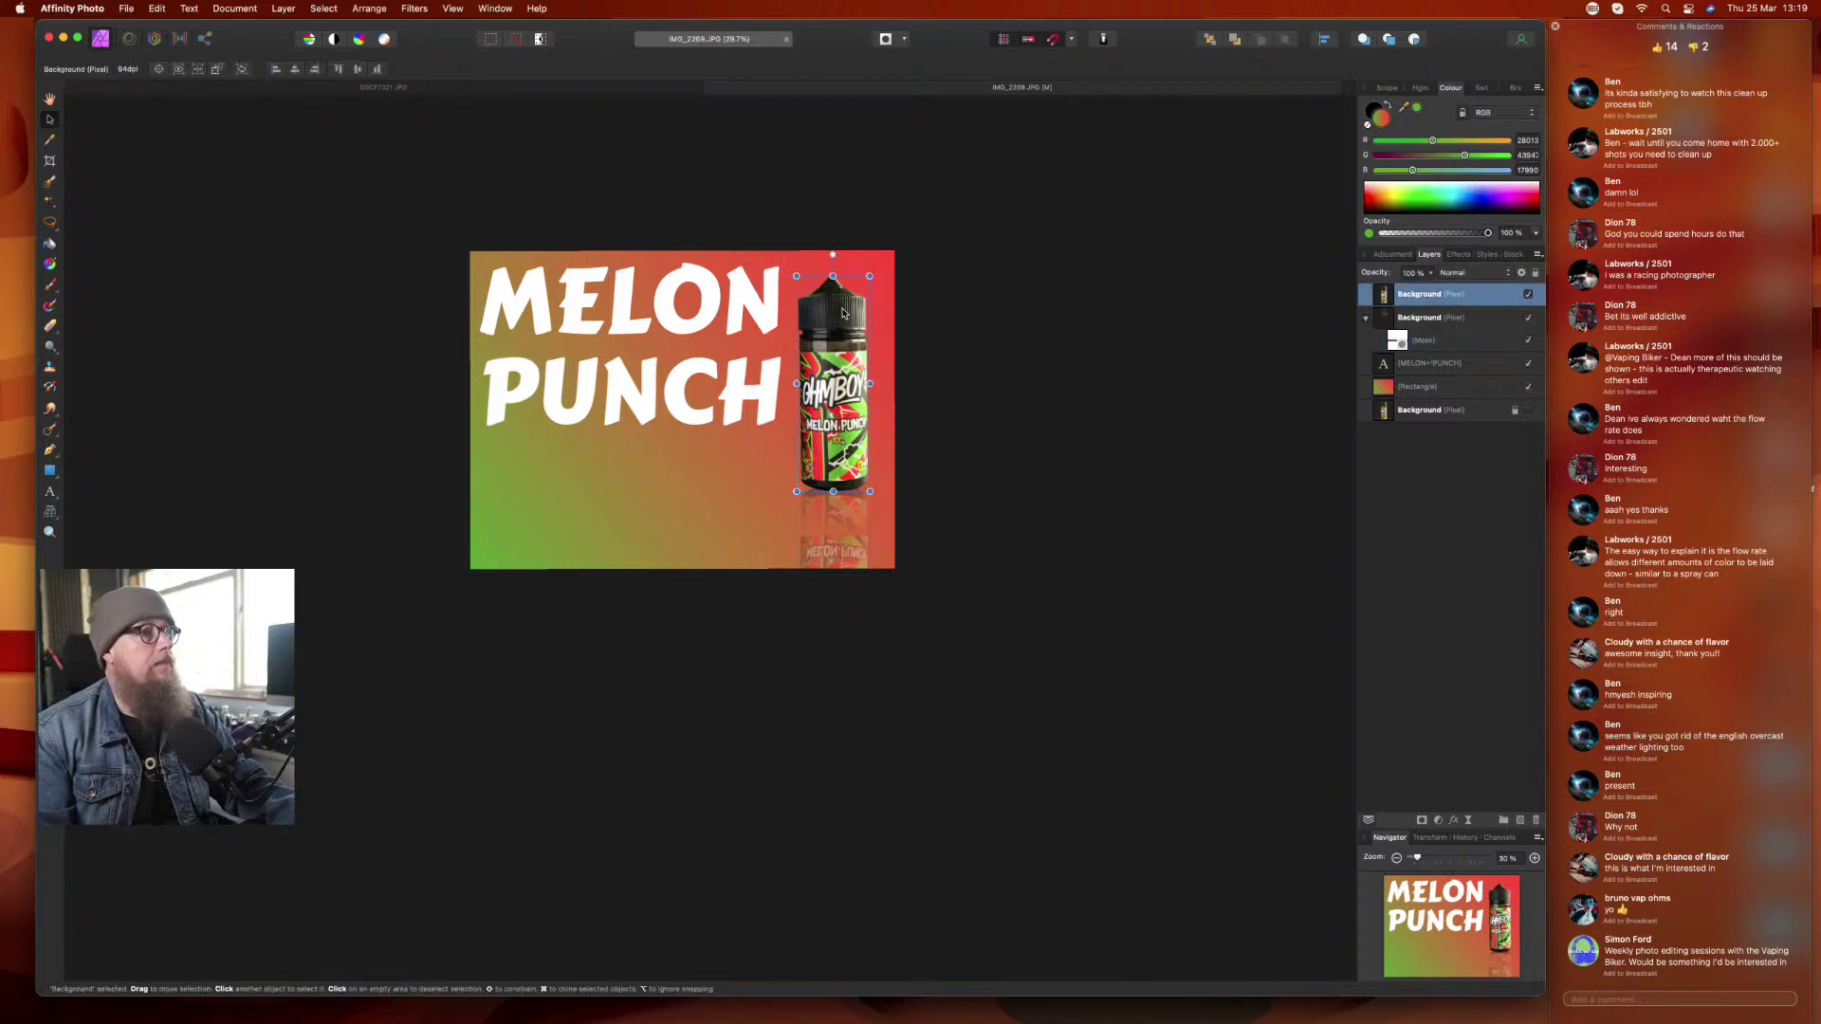
shift+click(1420, 318)
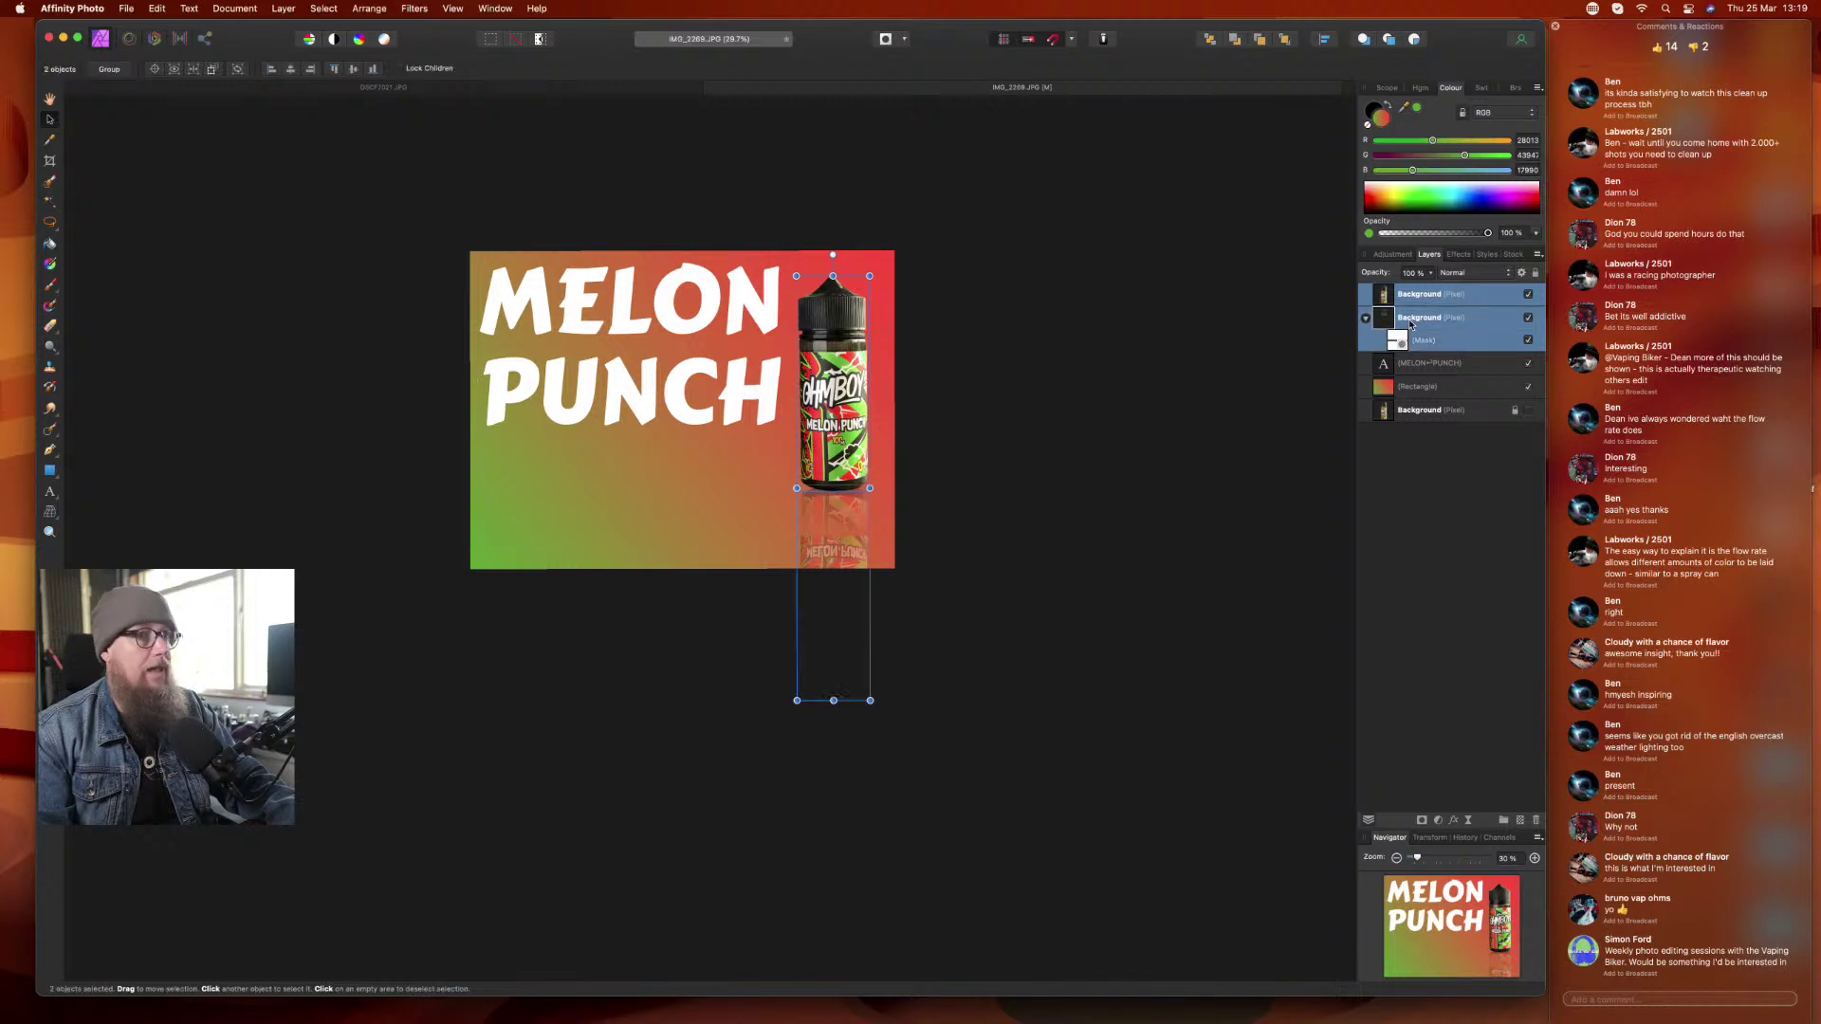
drag(833, 394, 842, 428)
click(1453, 582)
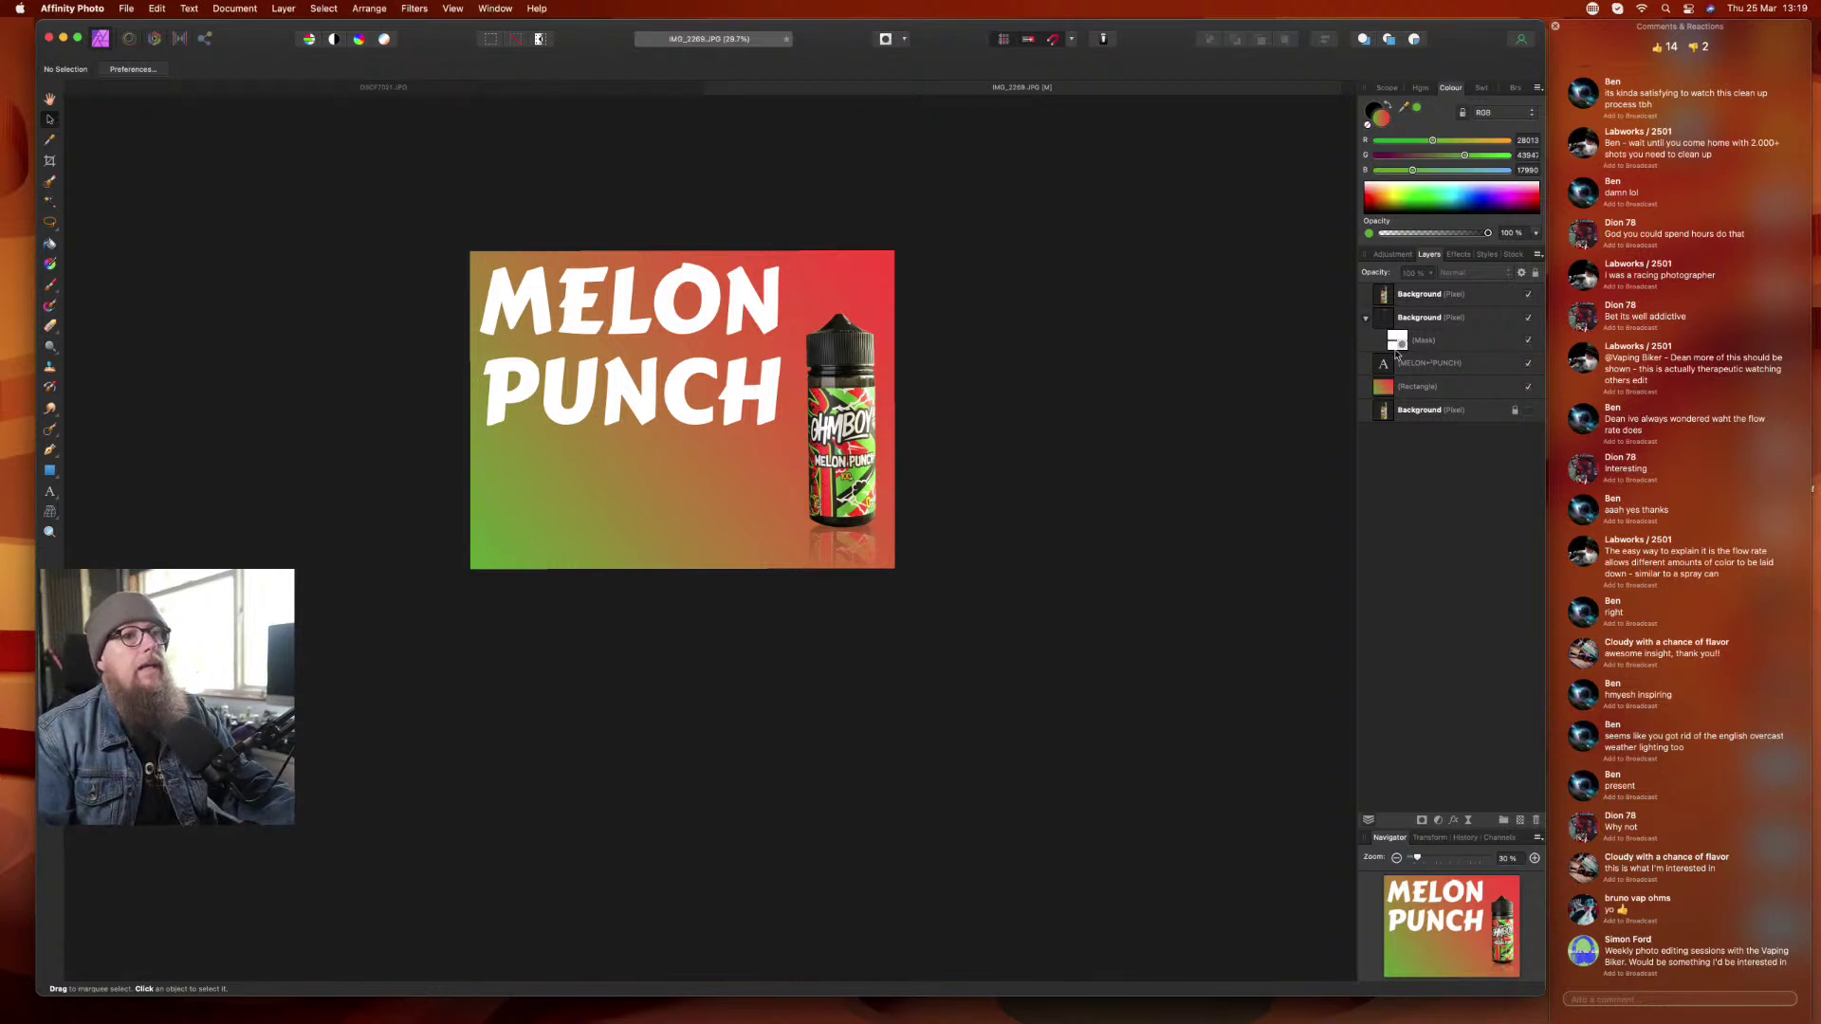
- Hide the reflection, the "MELON PUNCH" headline and the gradient rectangle so only the cut-out bottle shows
click(1413, 328)
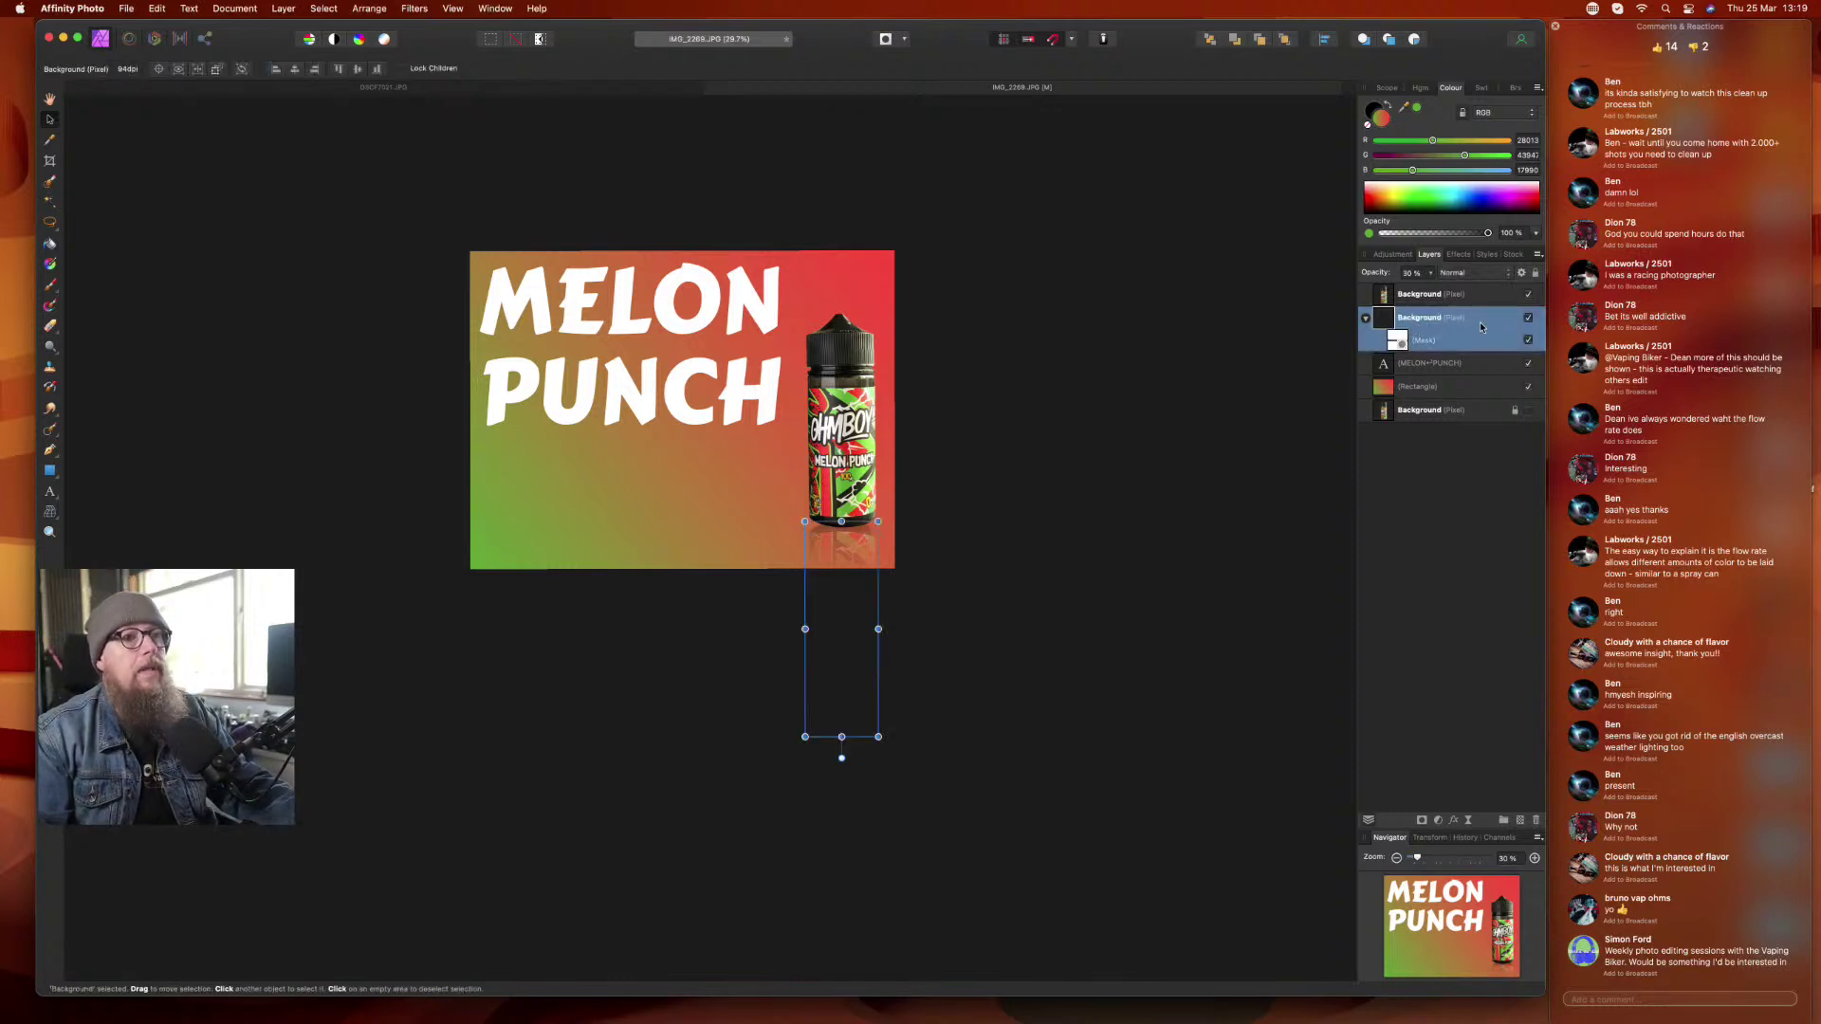
shift+click(1441, 388)
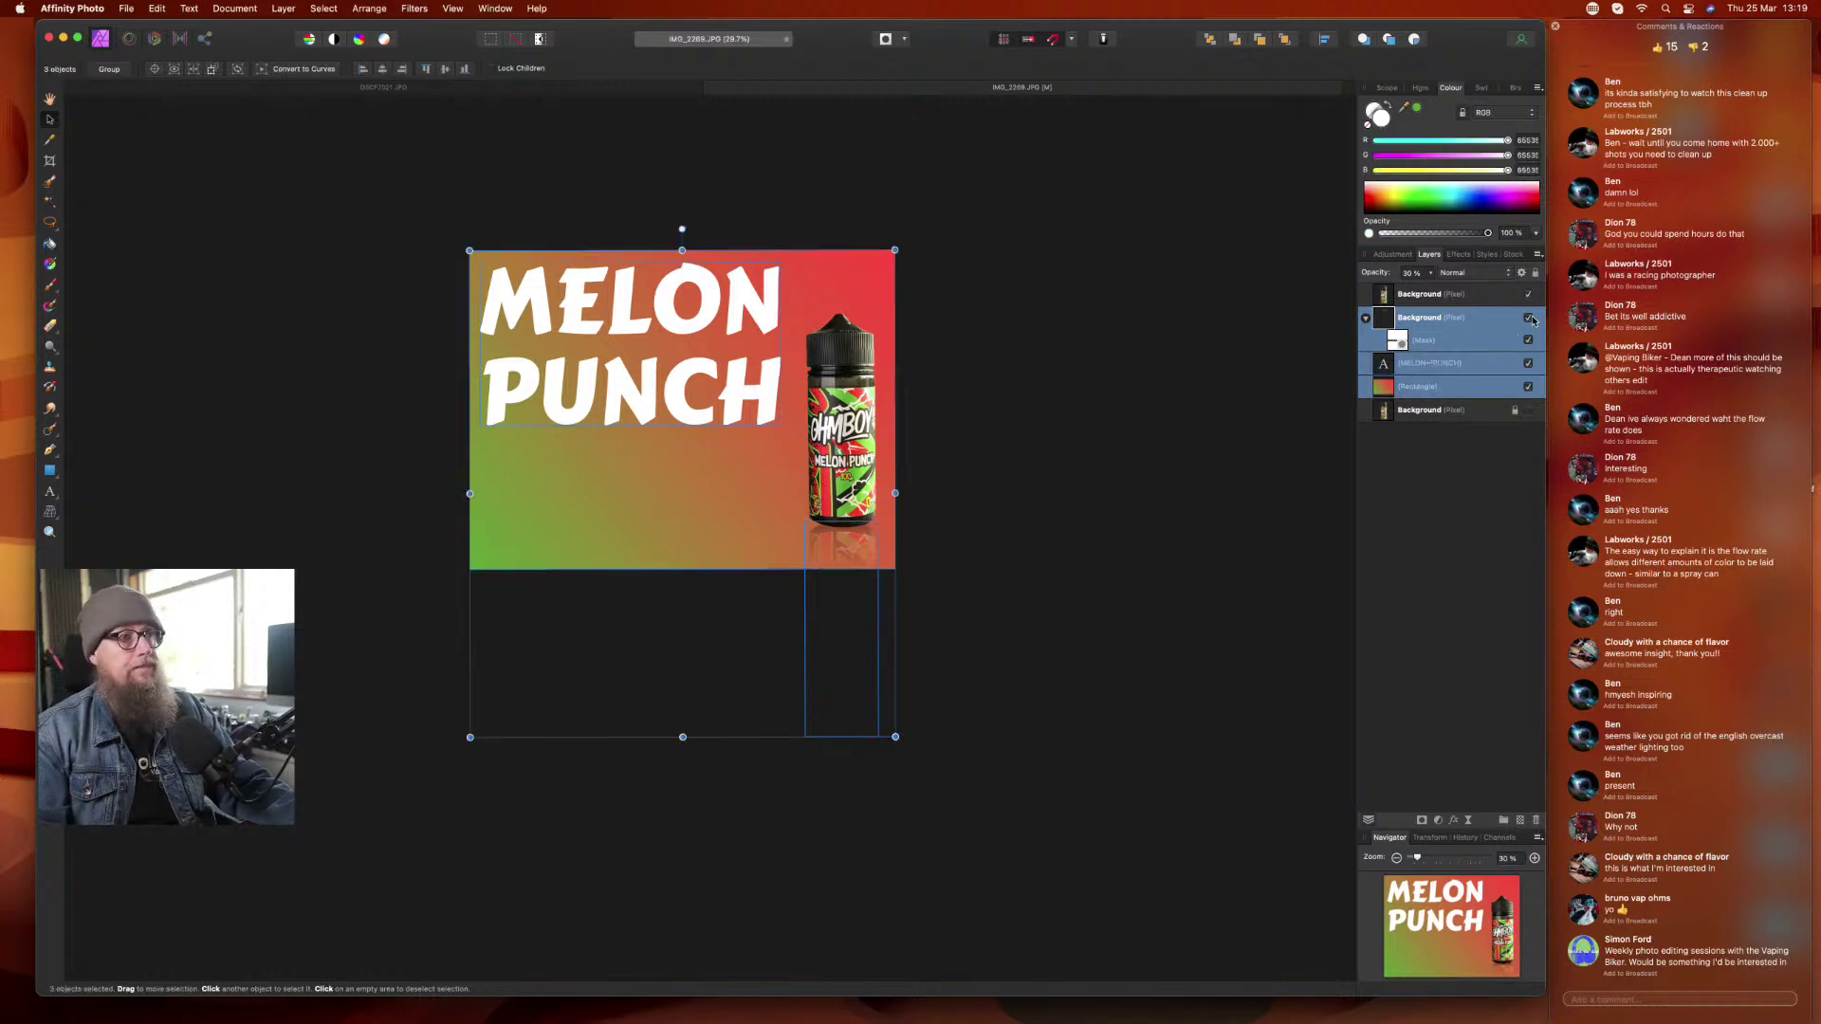
click(1530, 319)
click(1473, 580)
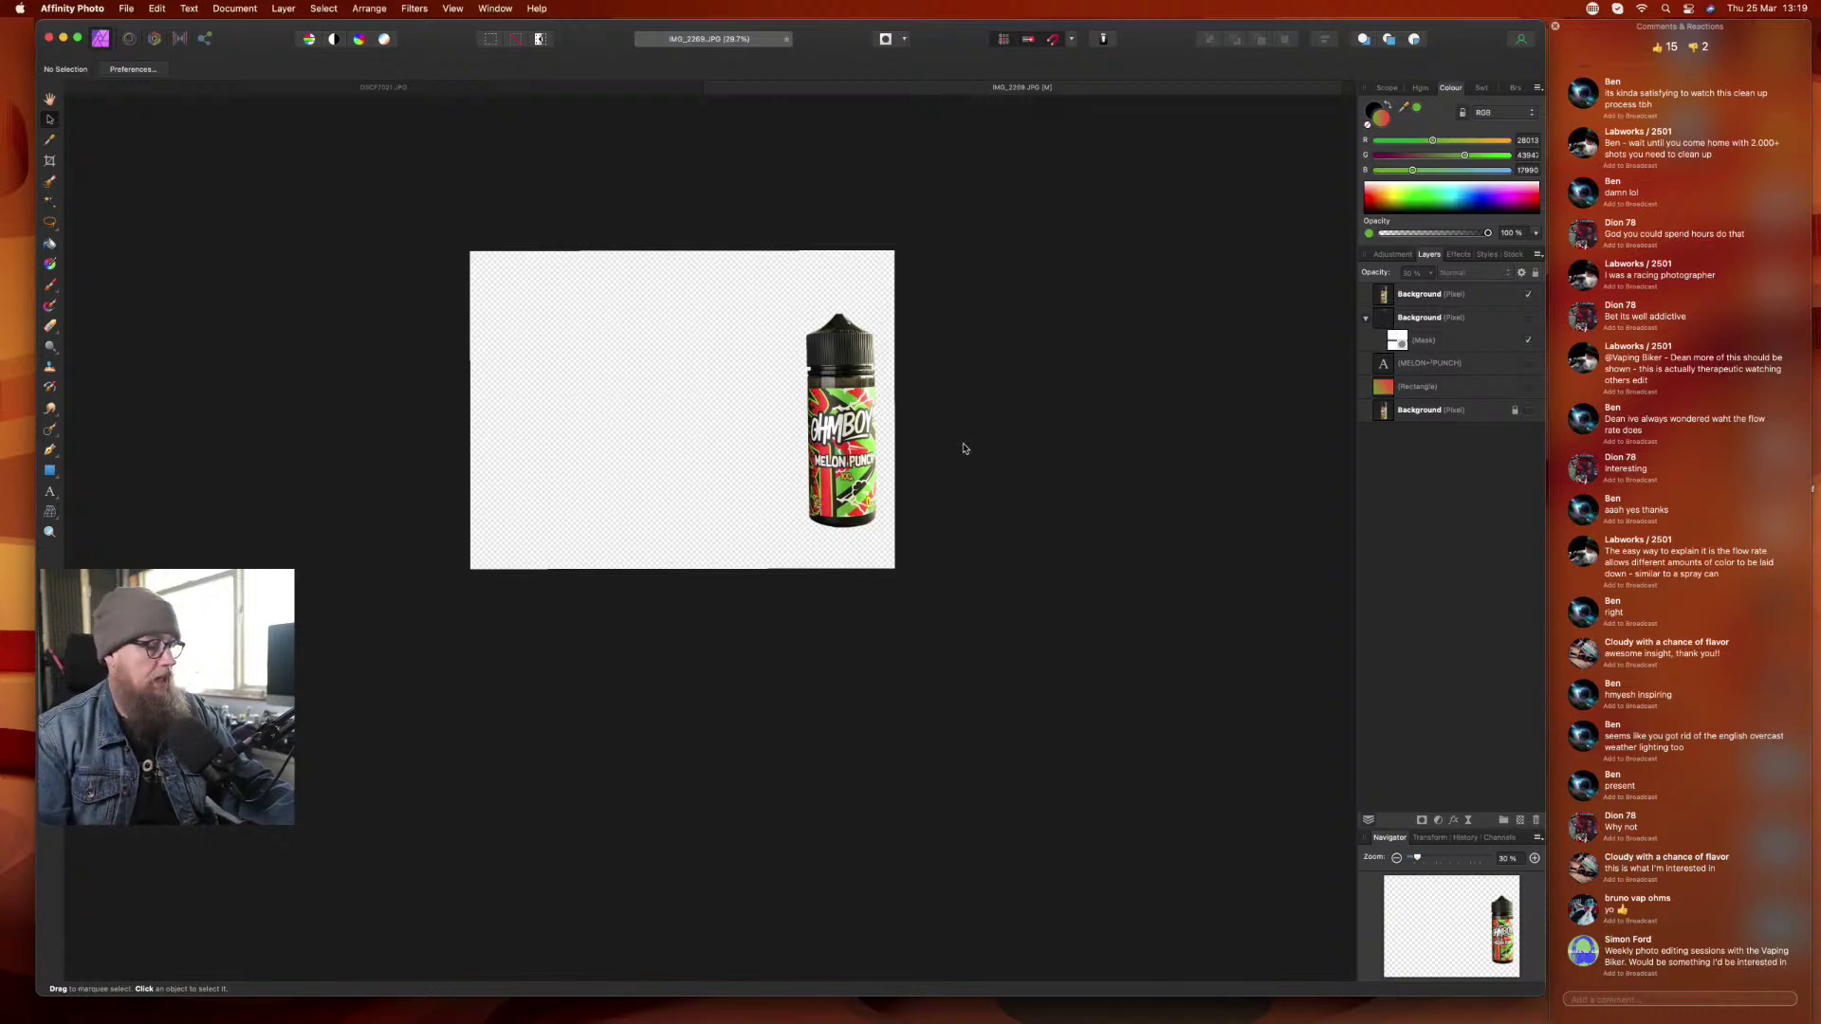
scroll(964, 449, up, 3)
drag(952, 434, 1112, 545)
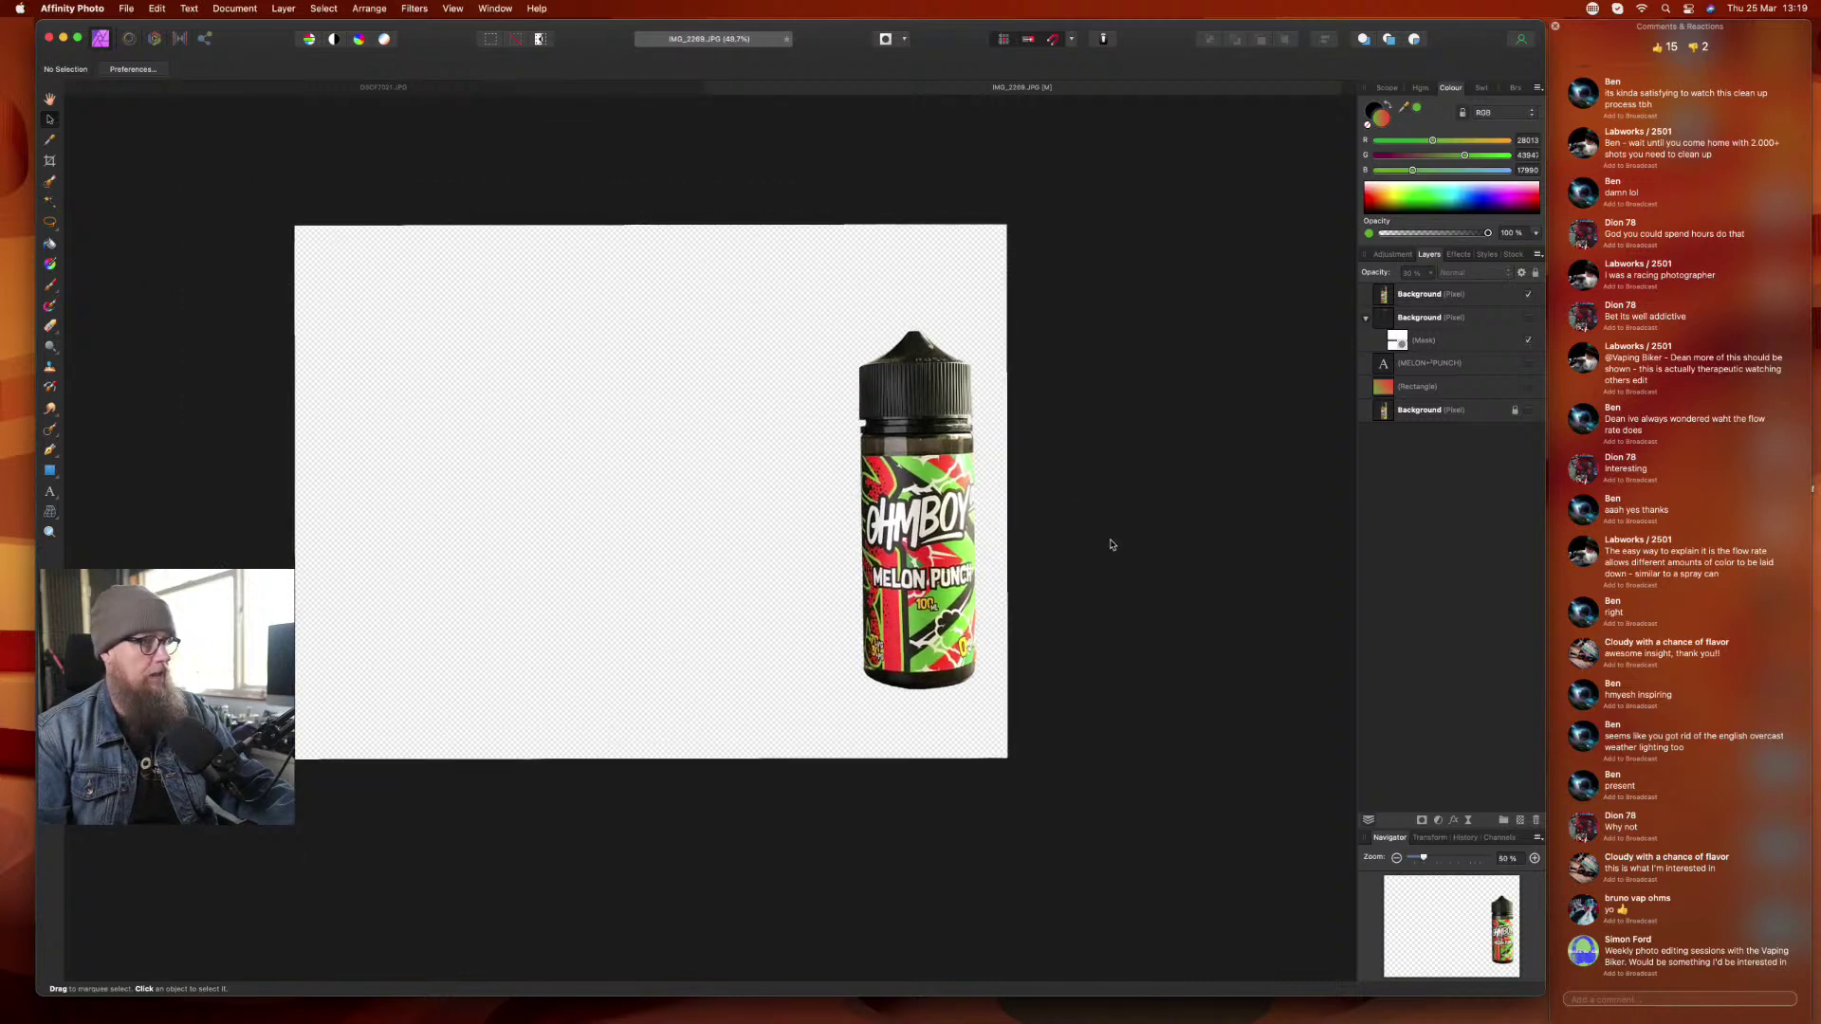
- Search the Unsplash stock photo library for "MELON"
click(1514, 256)
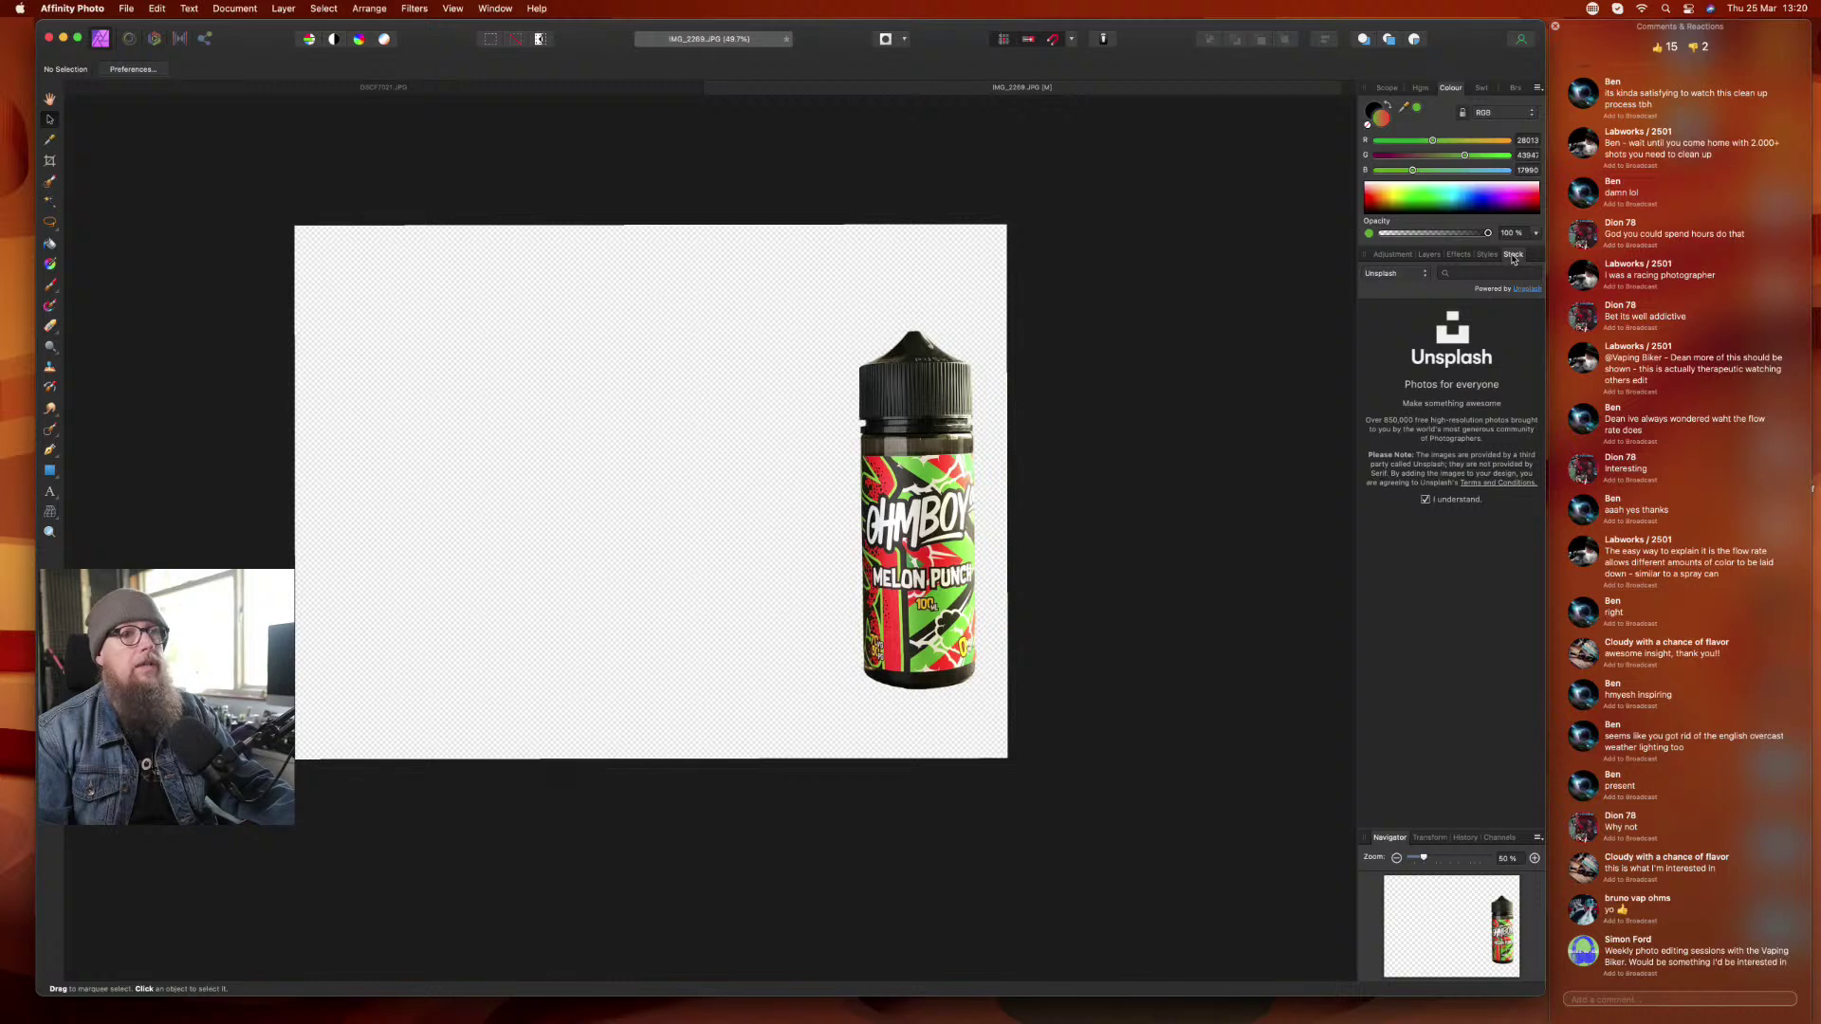
click(1411, 274)
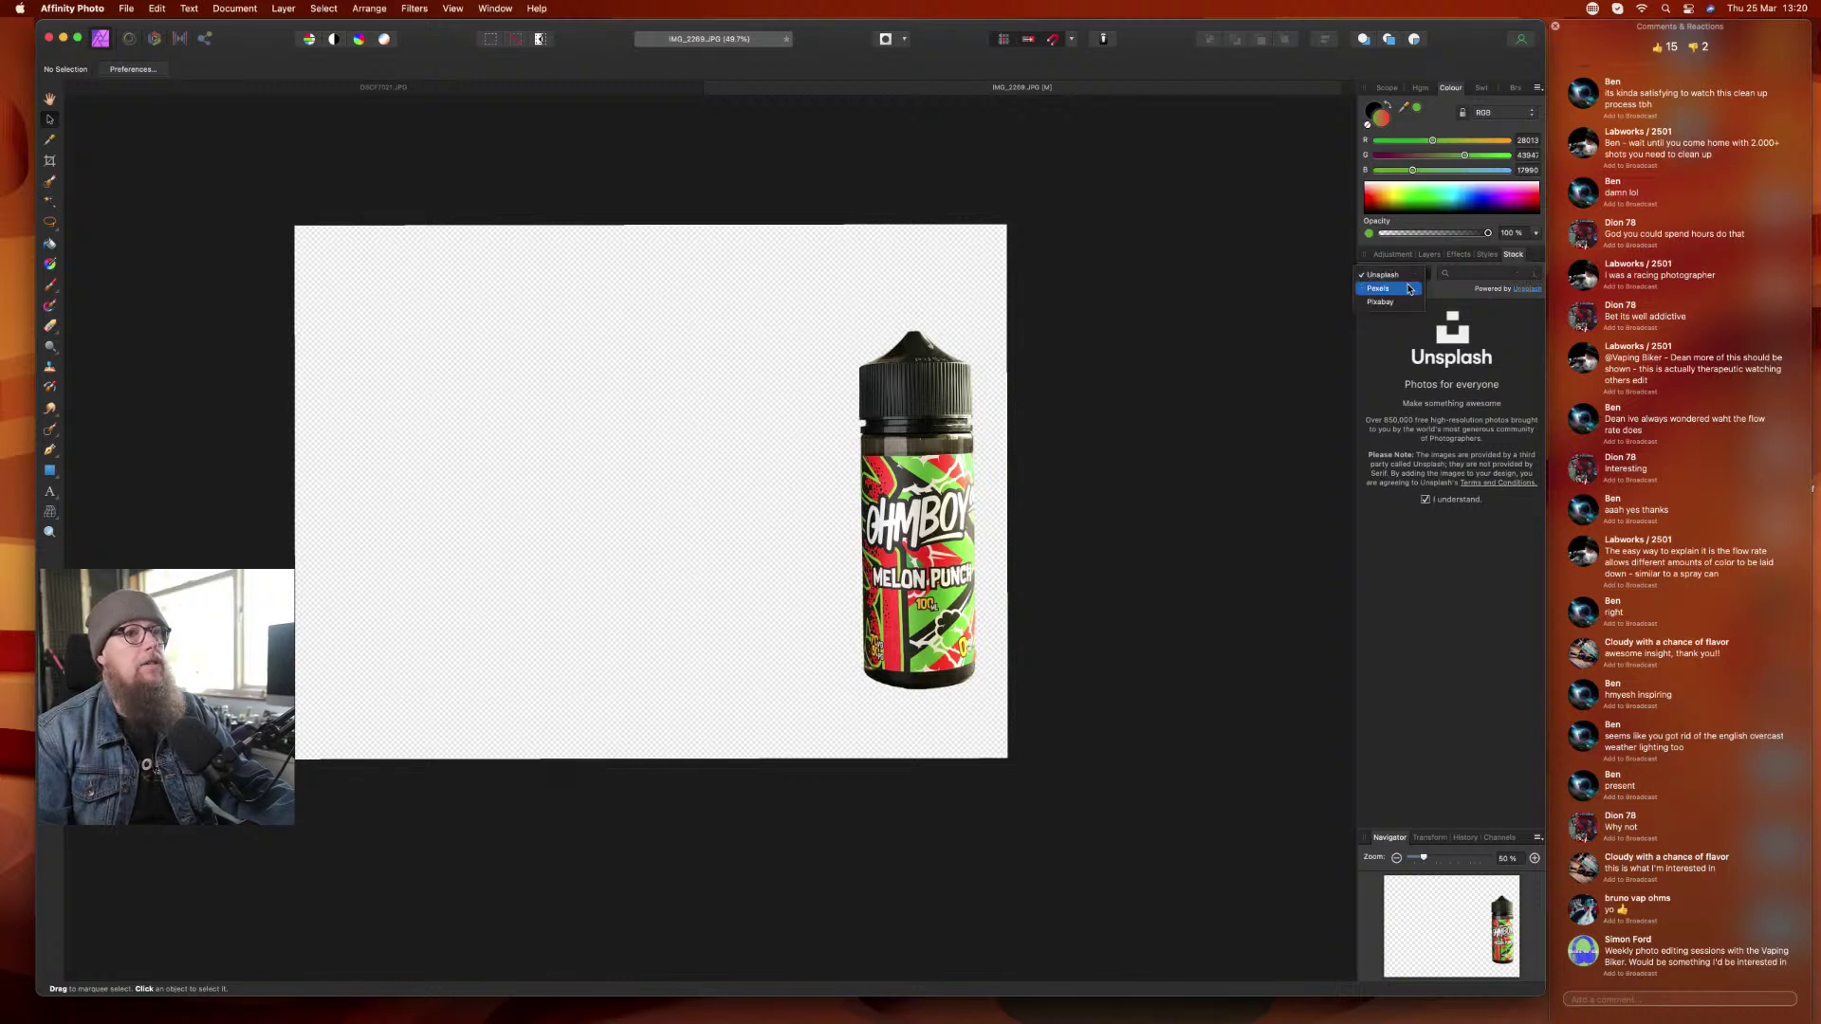
click(1399, 275)
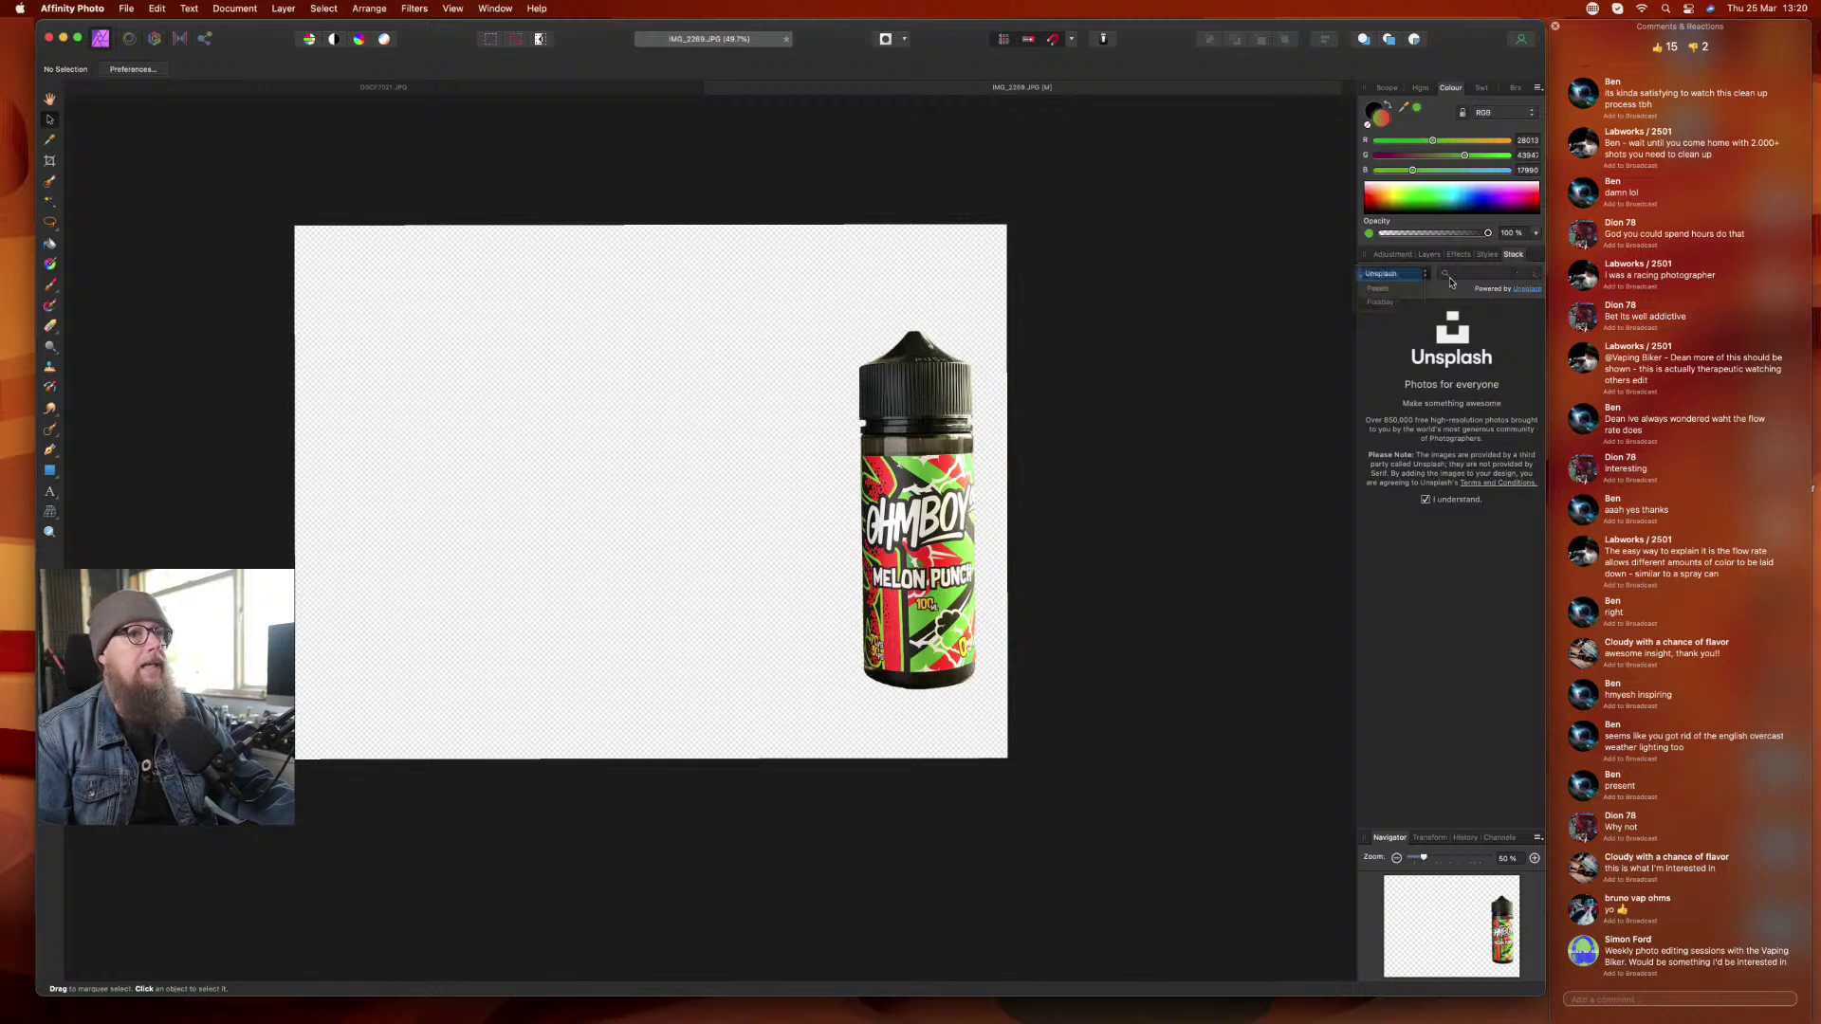
click(1495, 276)
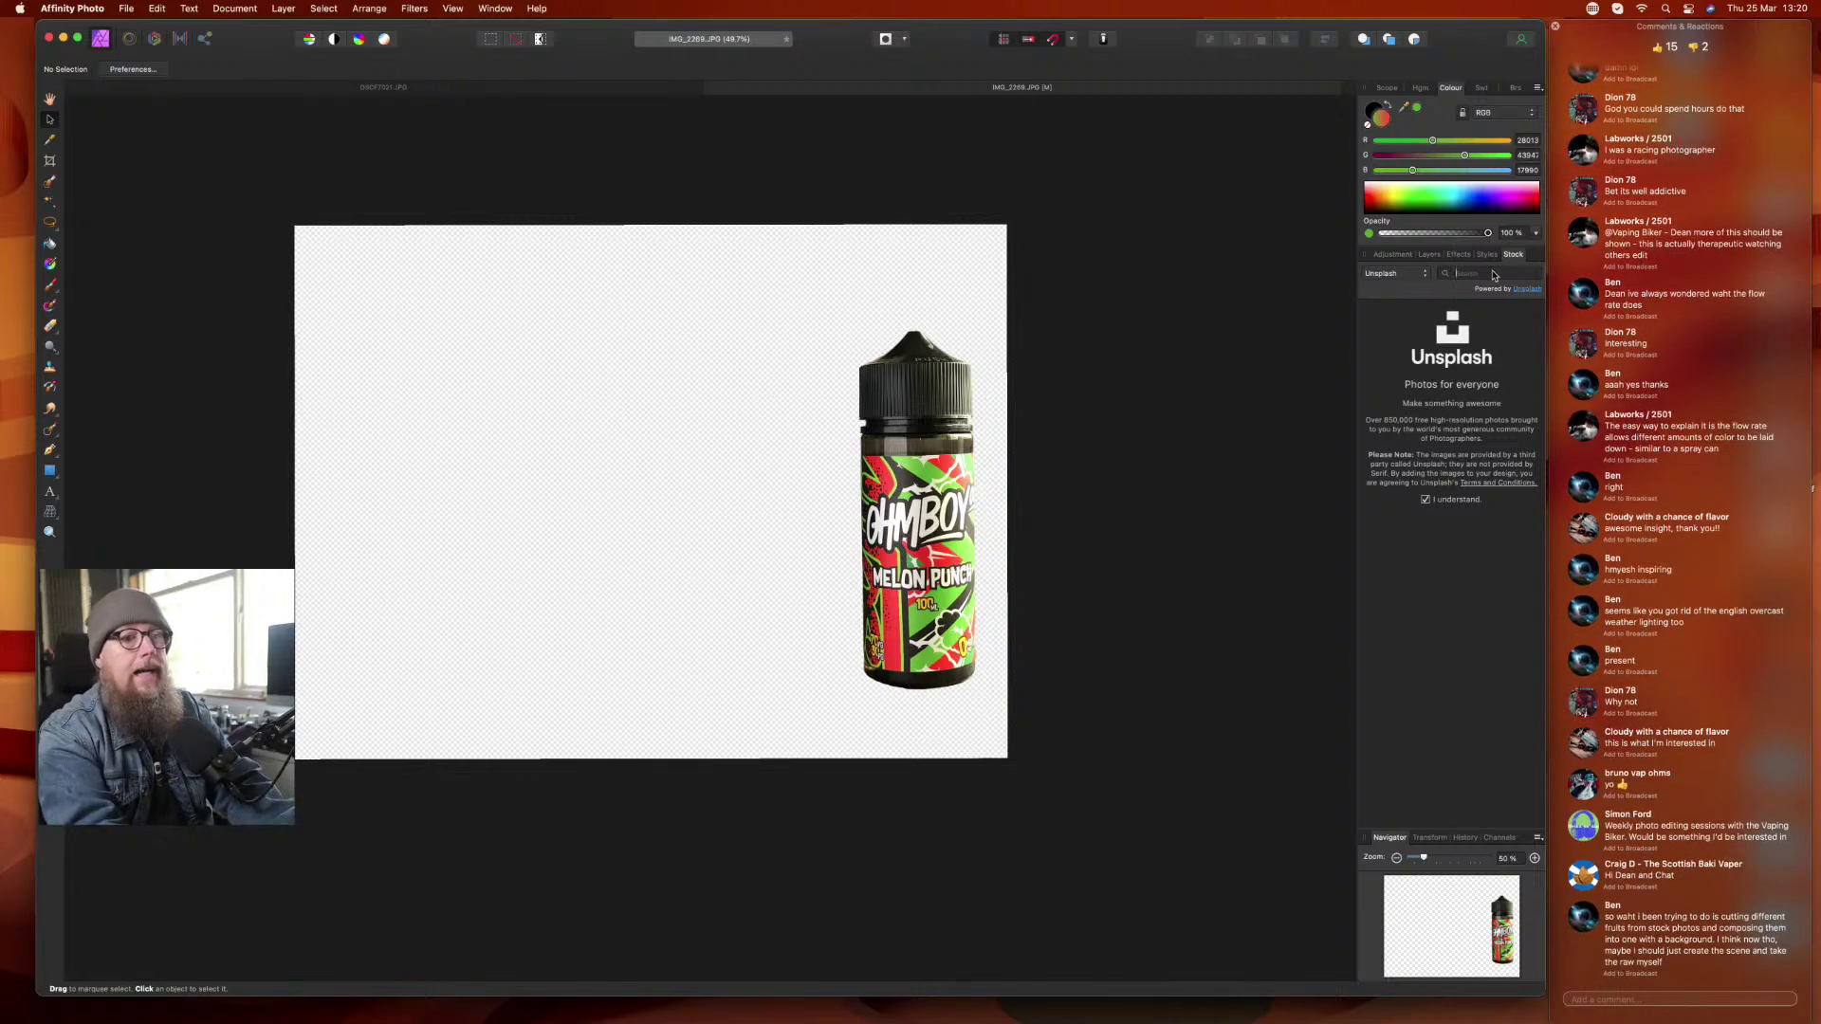
text(M)
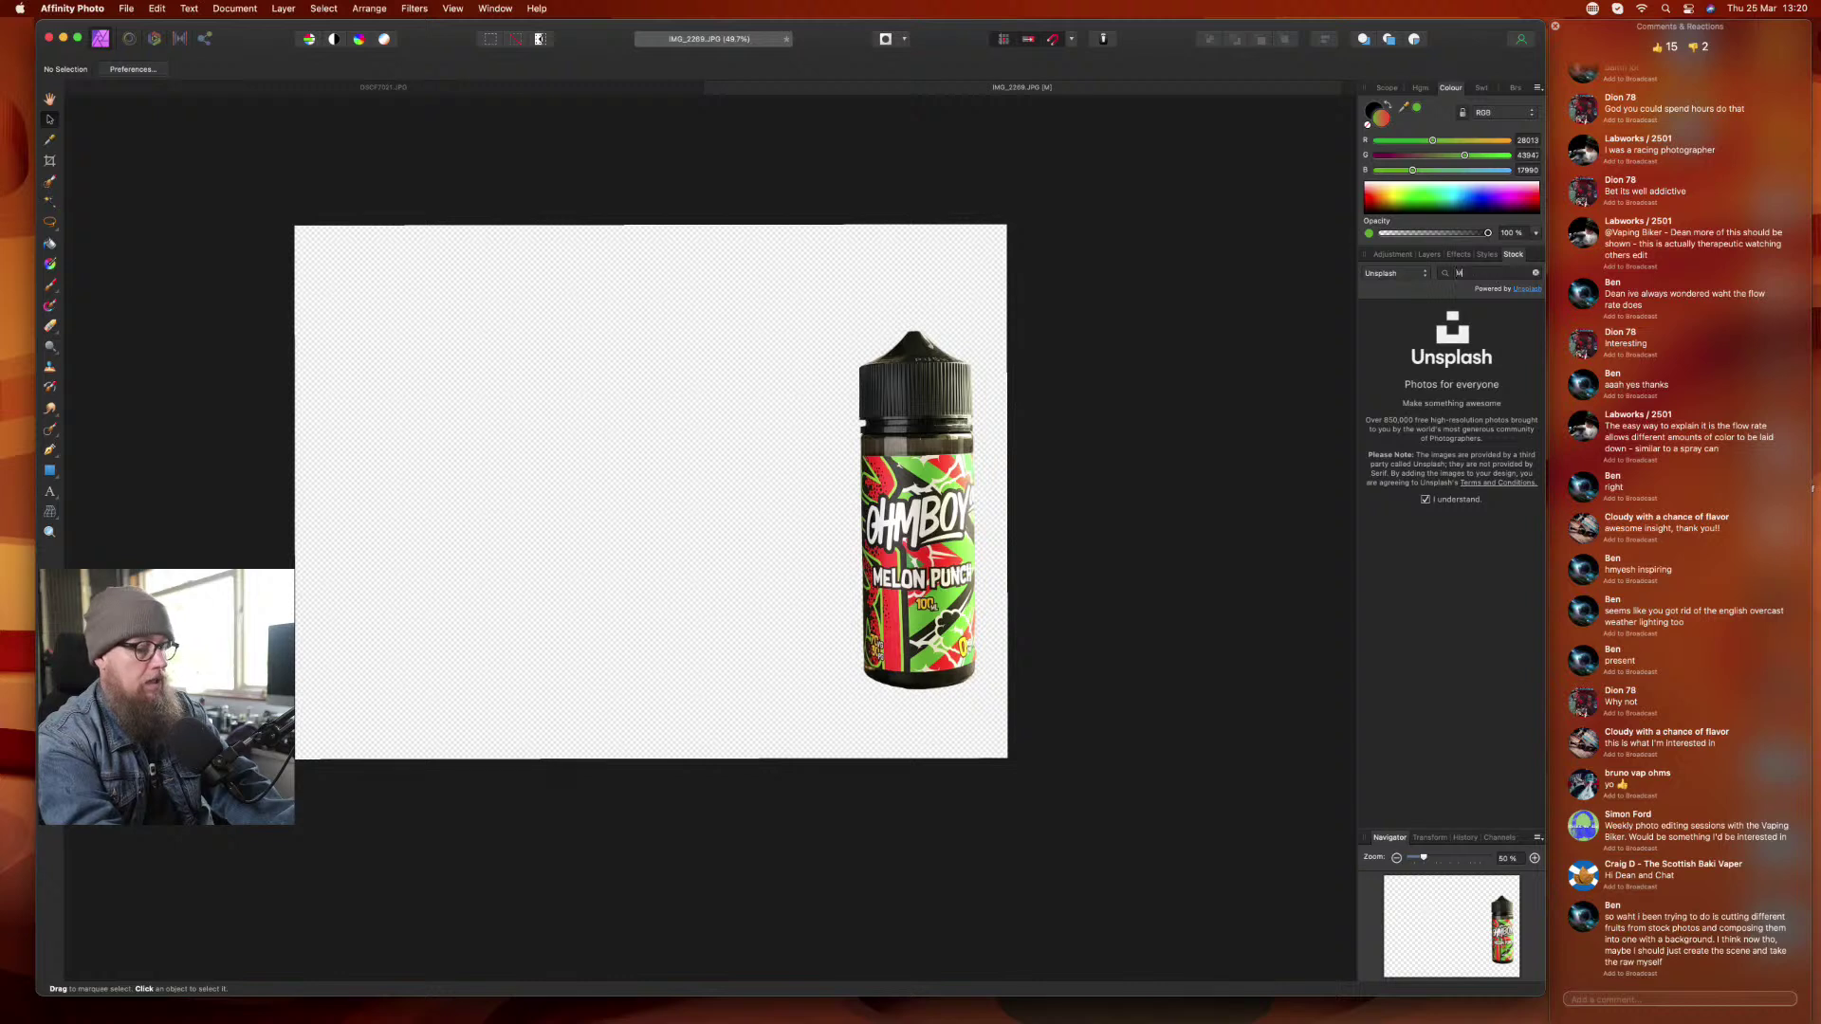
text(ELON)
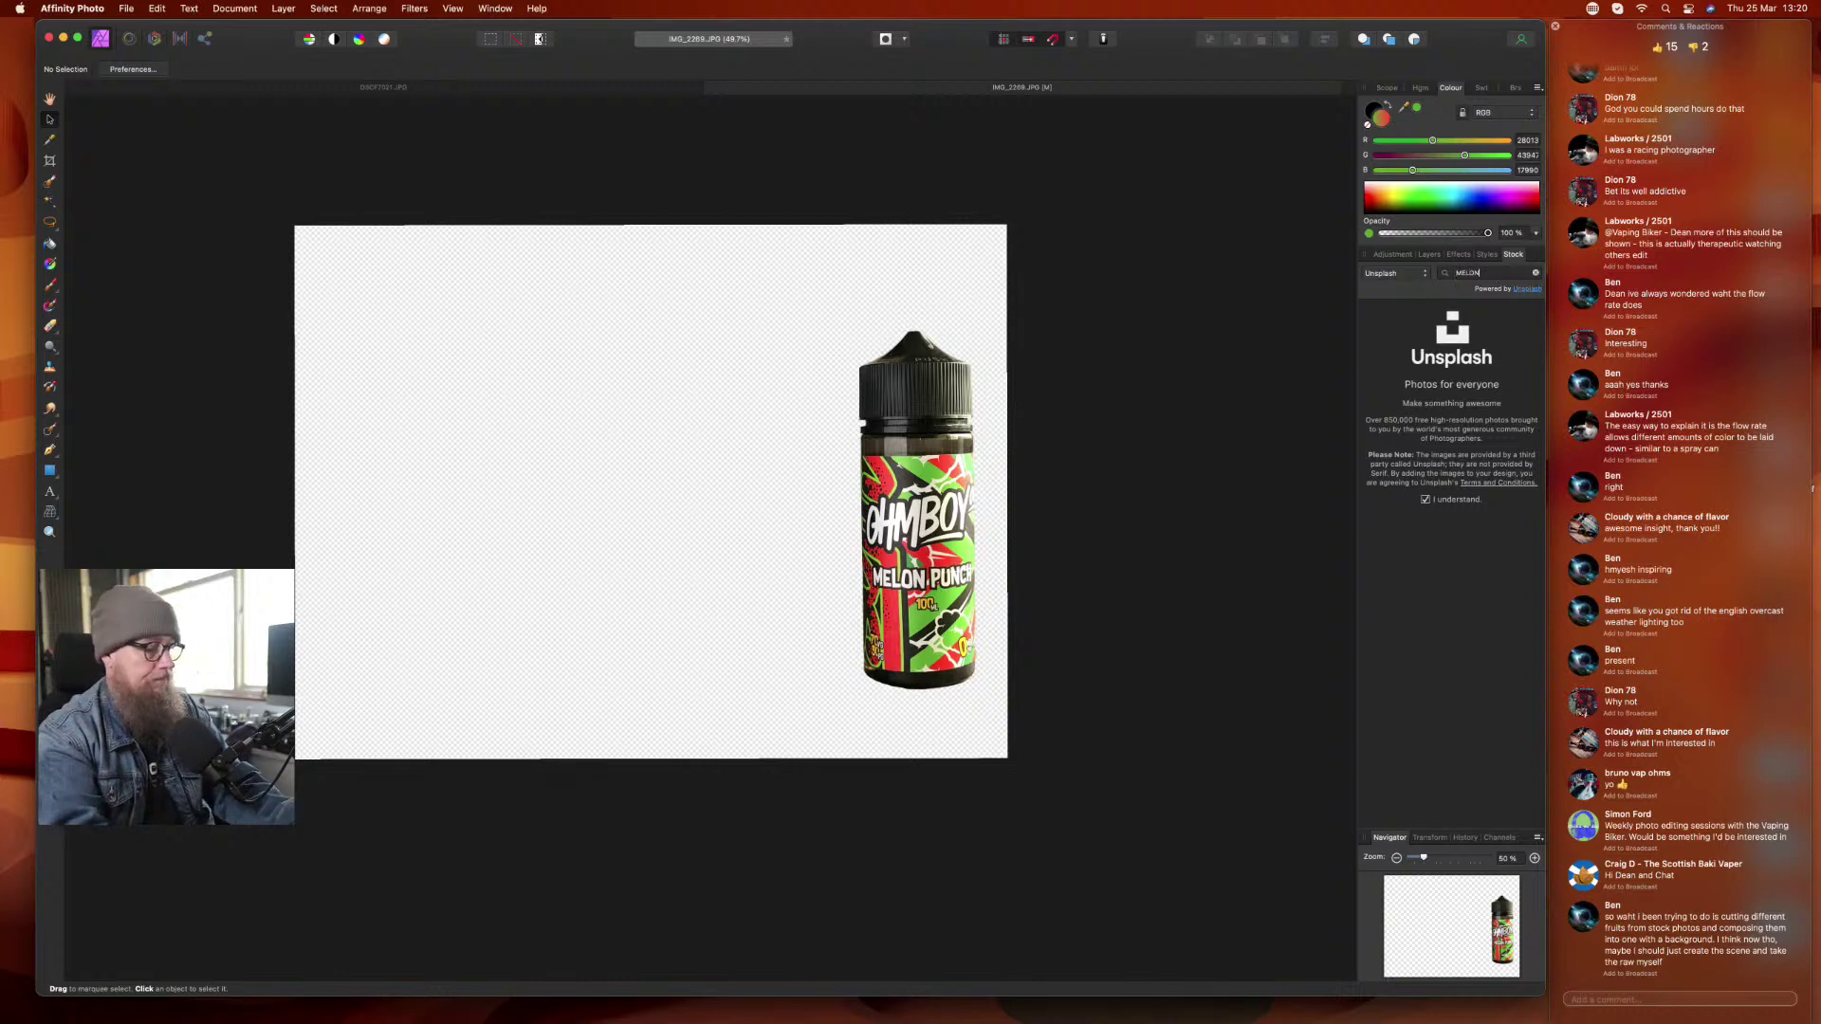
key(Return)
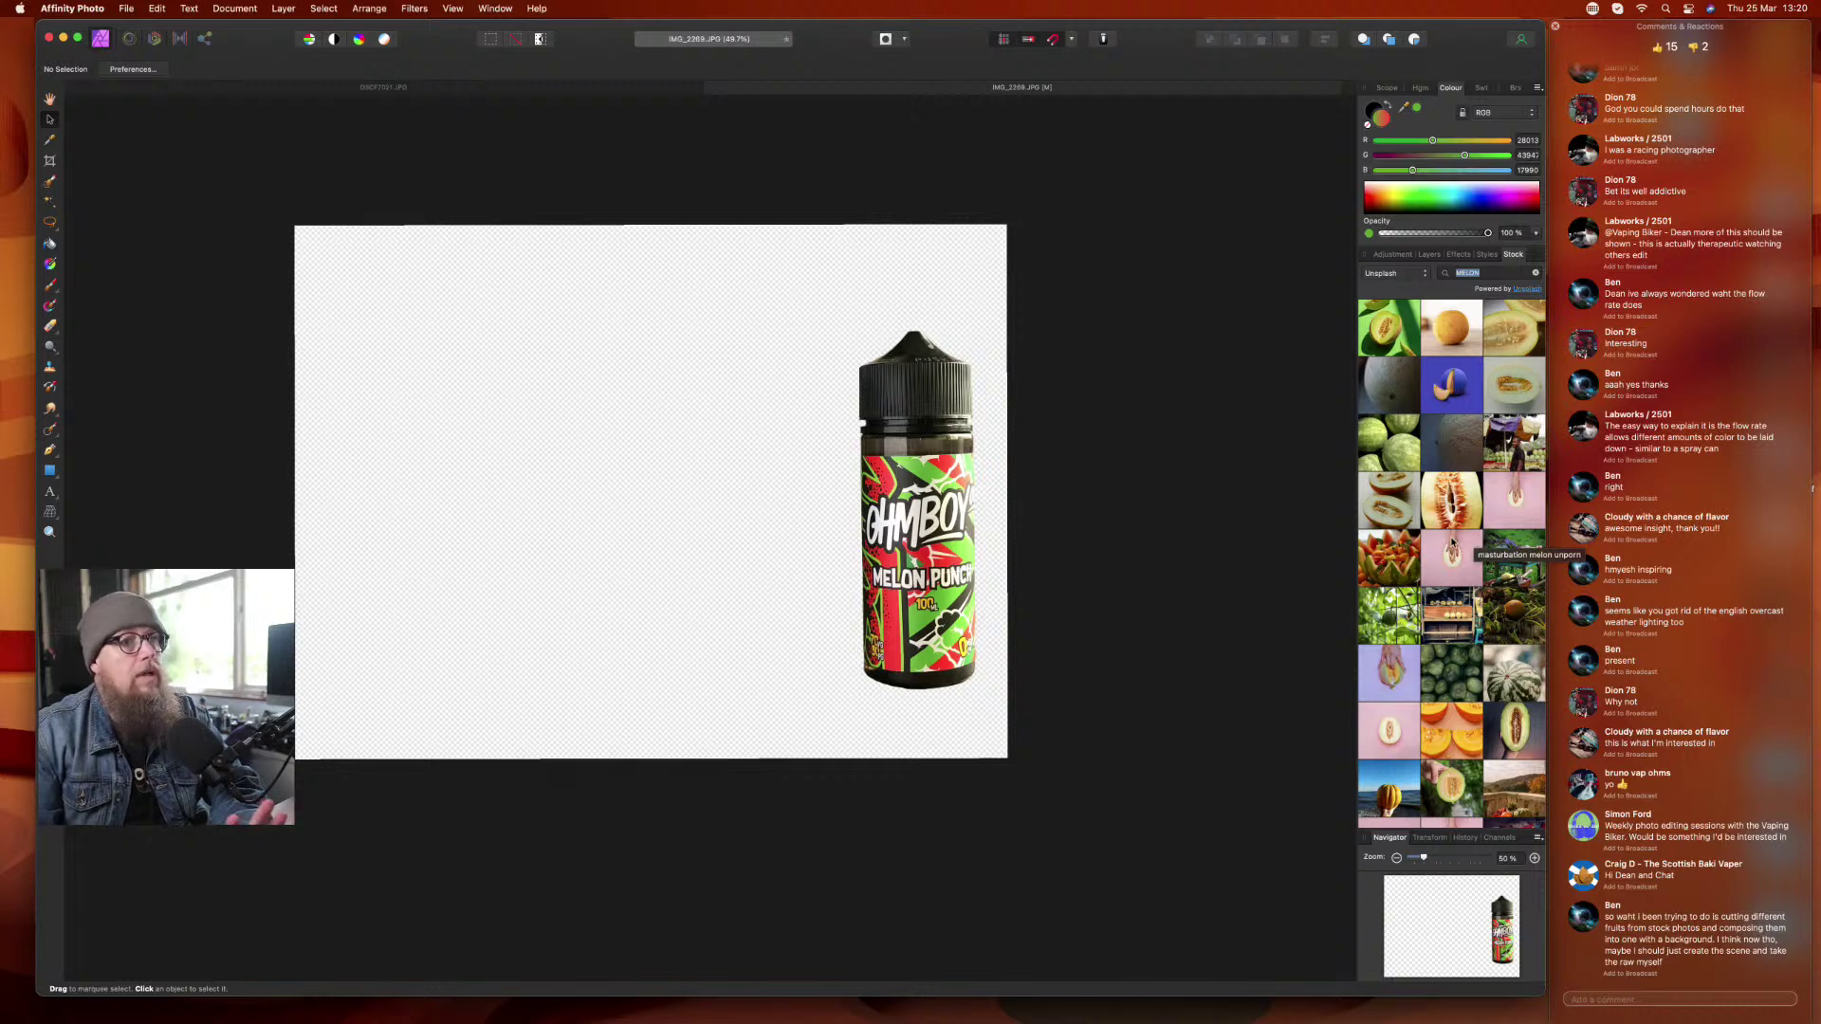
- Look through the Unsplash melon photos for one that suits the bottle as a background
scroll(1437, 531, down, 5)
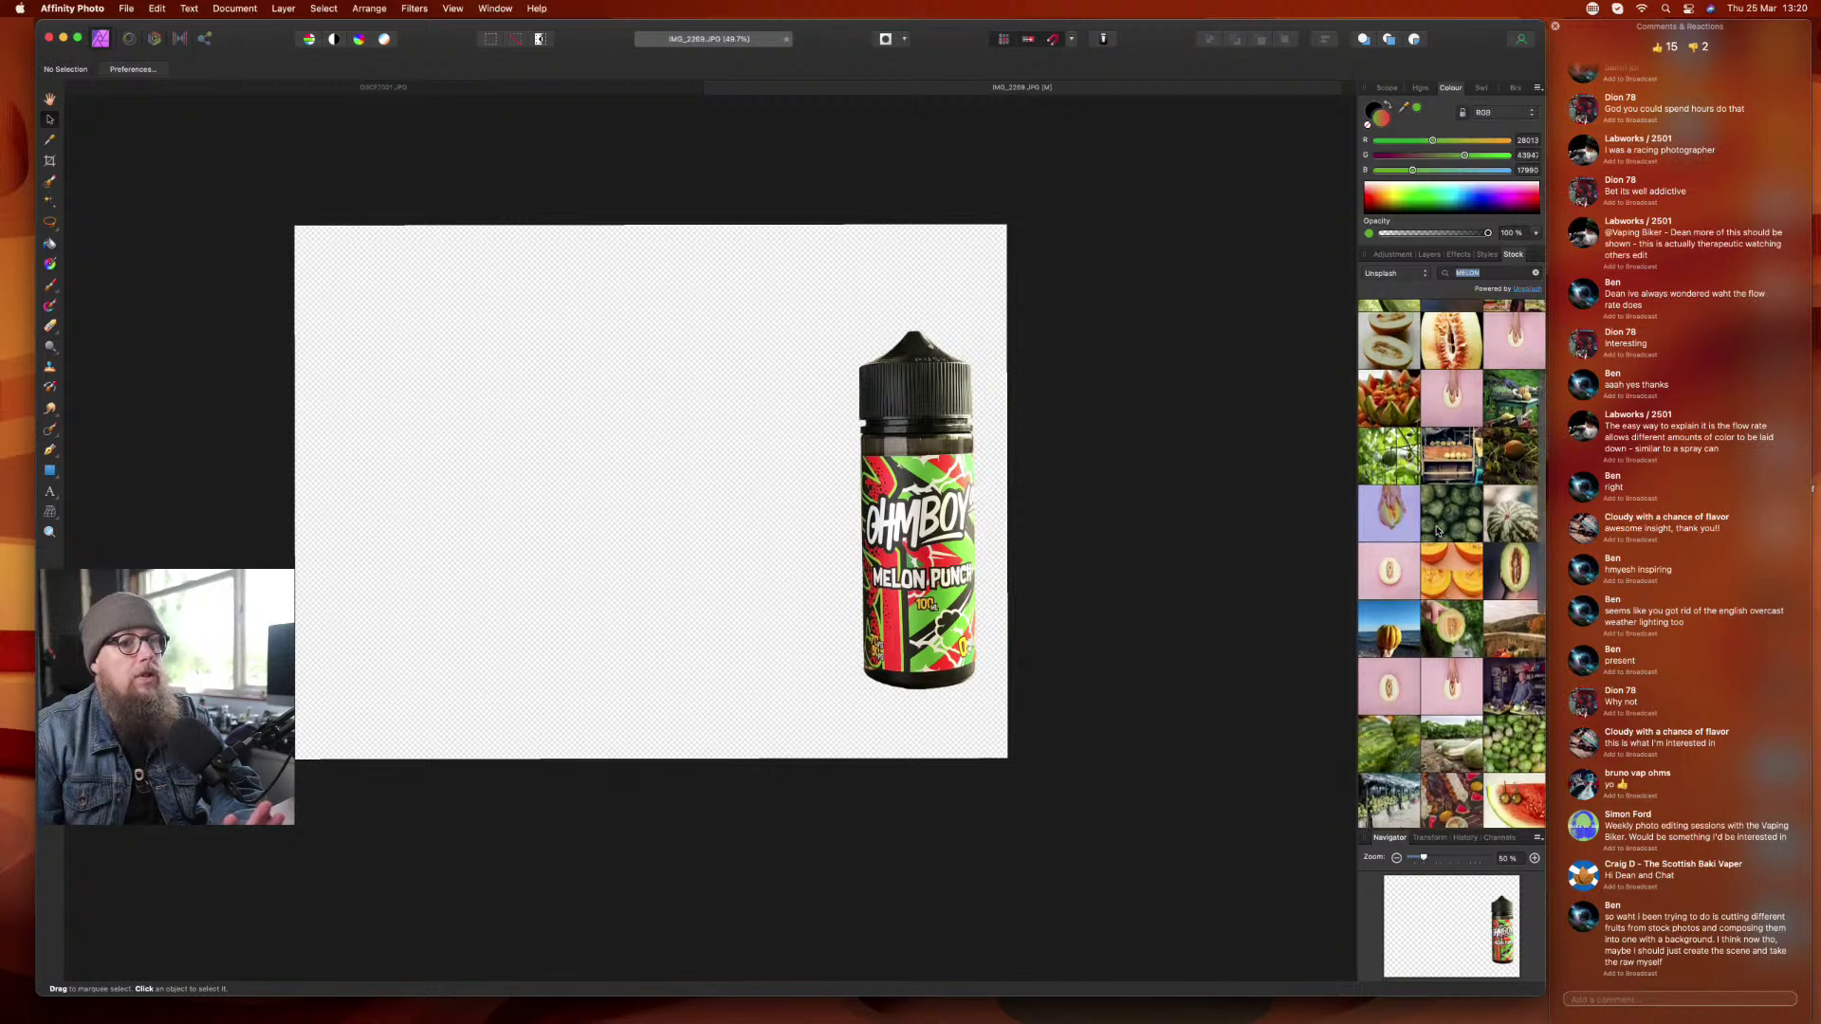
scroll(1437, 531, down, 3)
scroll(1437, 531, down, 8)
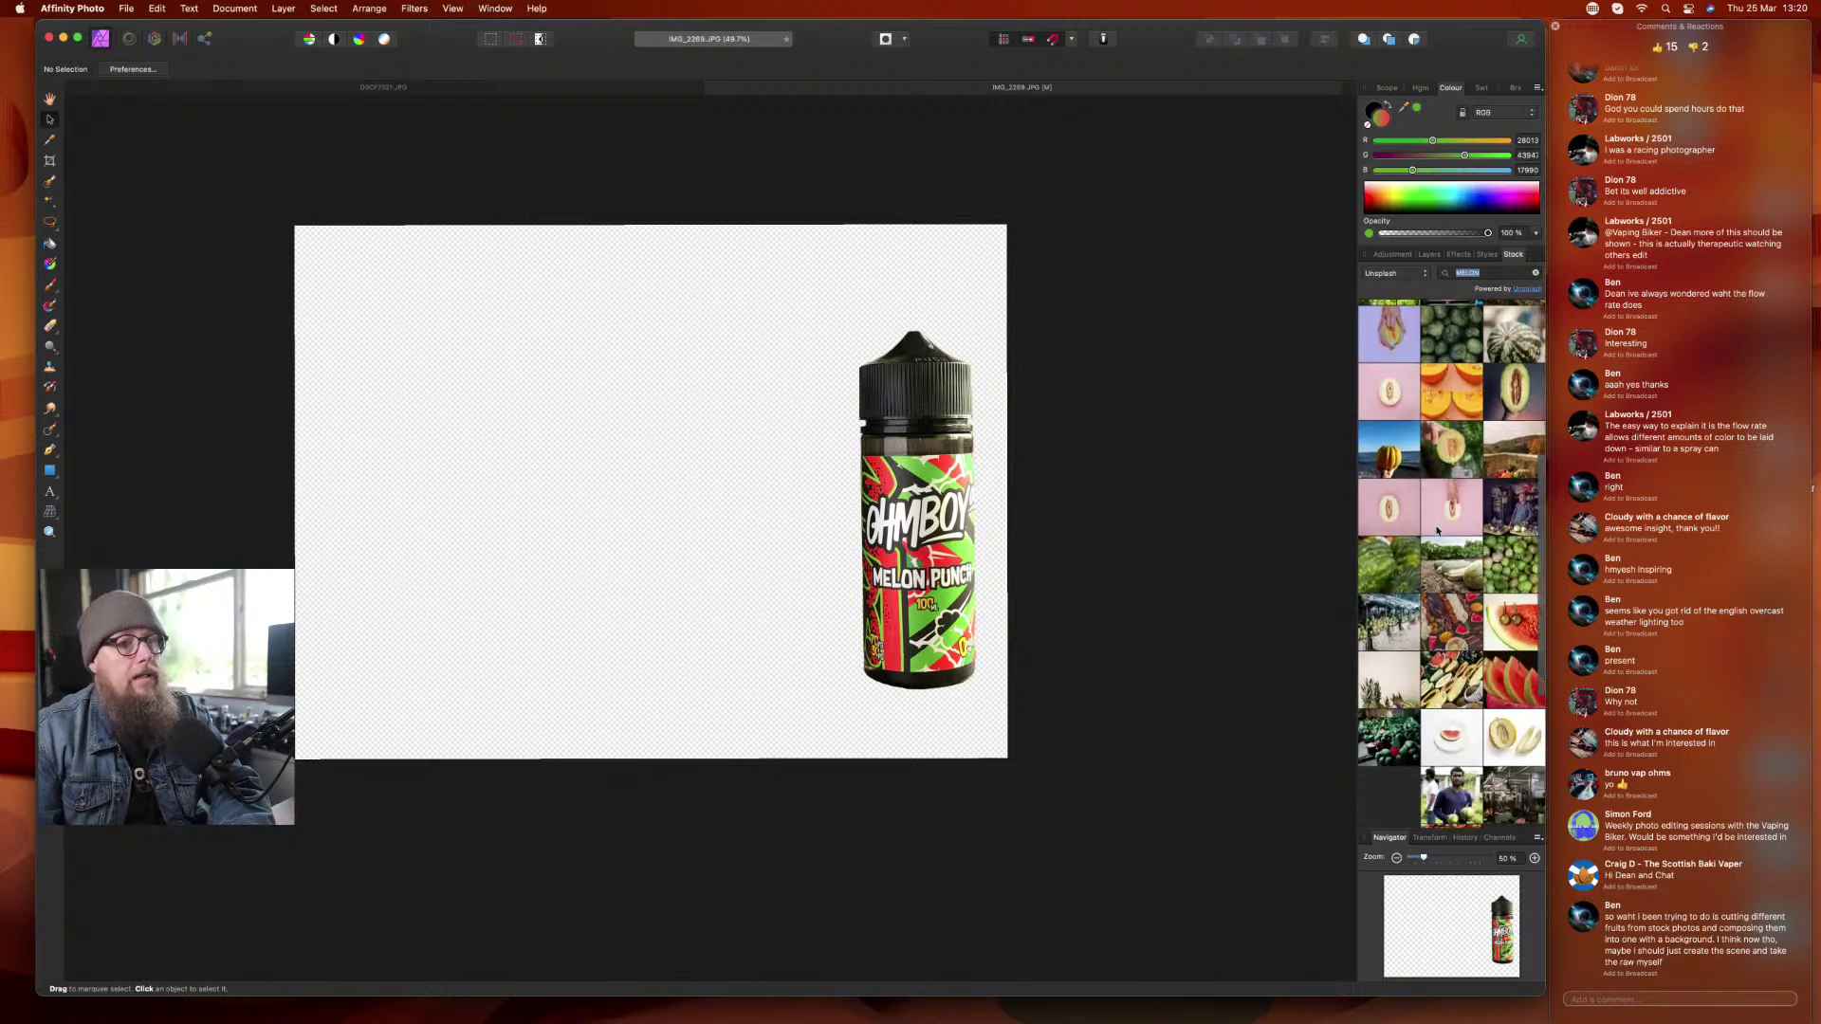
scroll(1438, 535, down, 2)
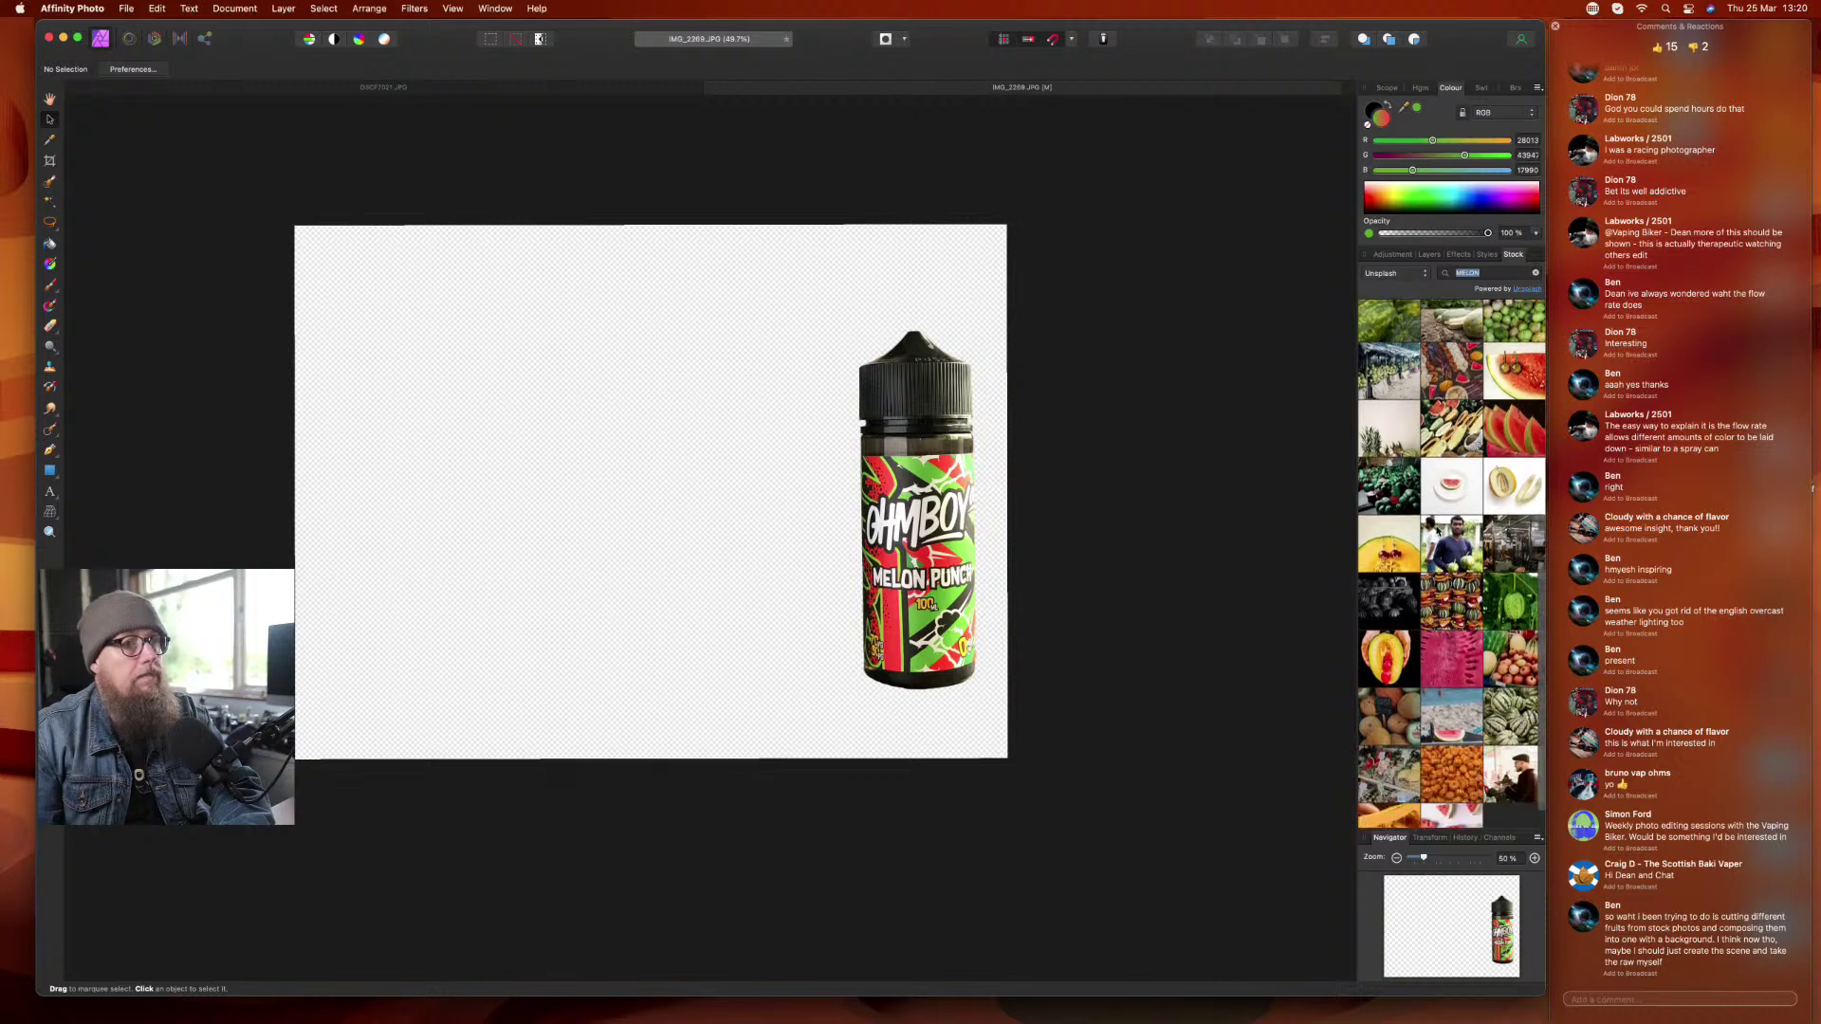
scroll(1416, 576, down, 6)
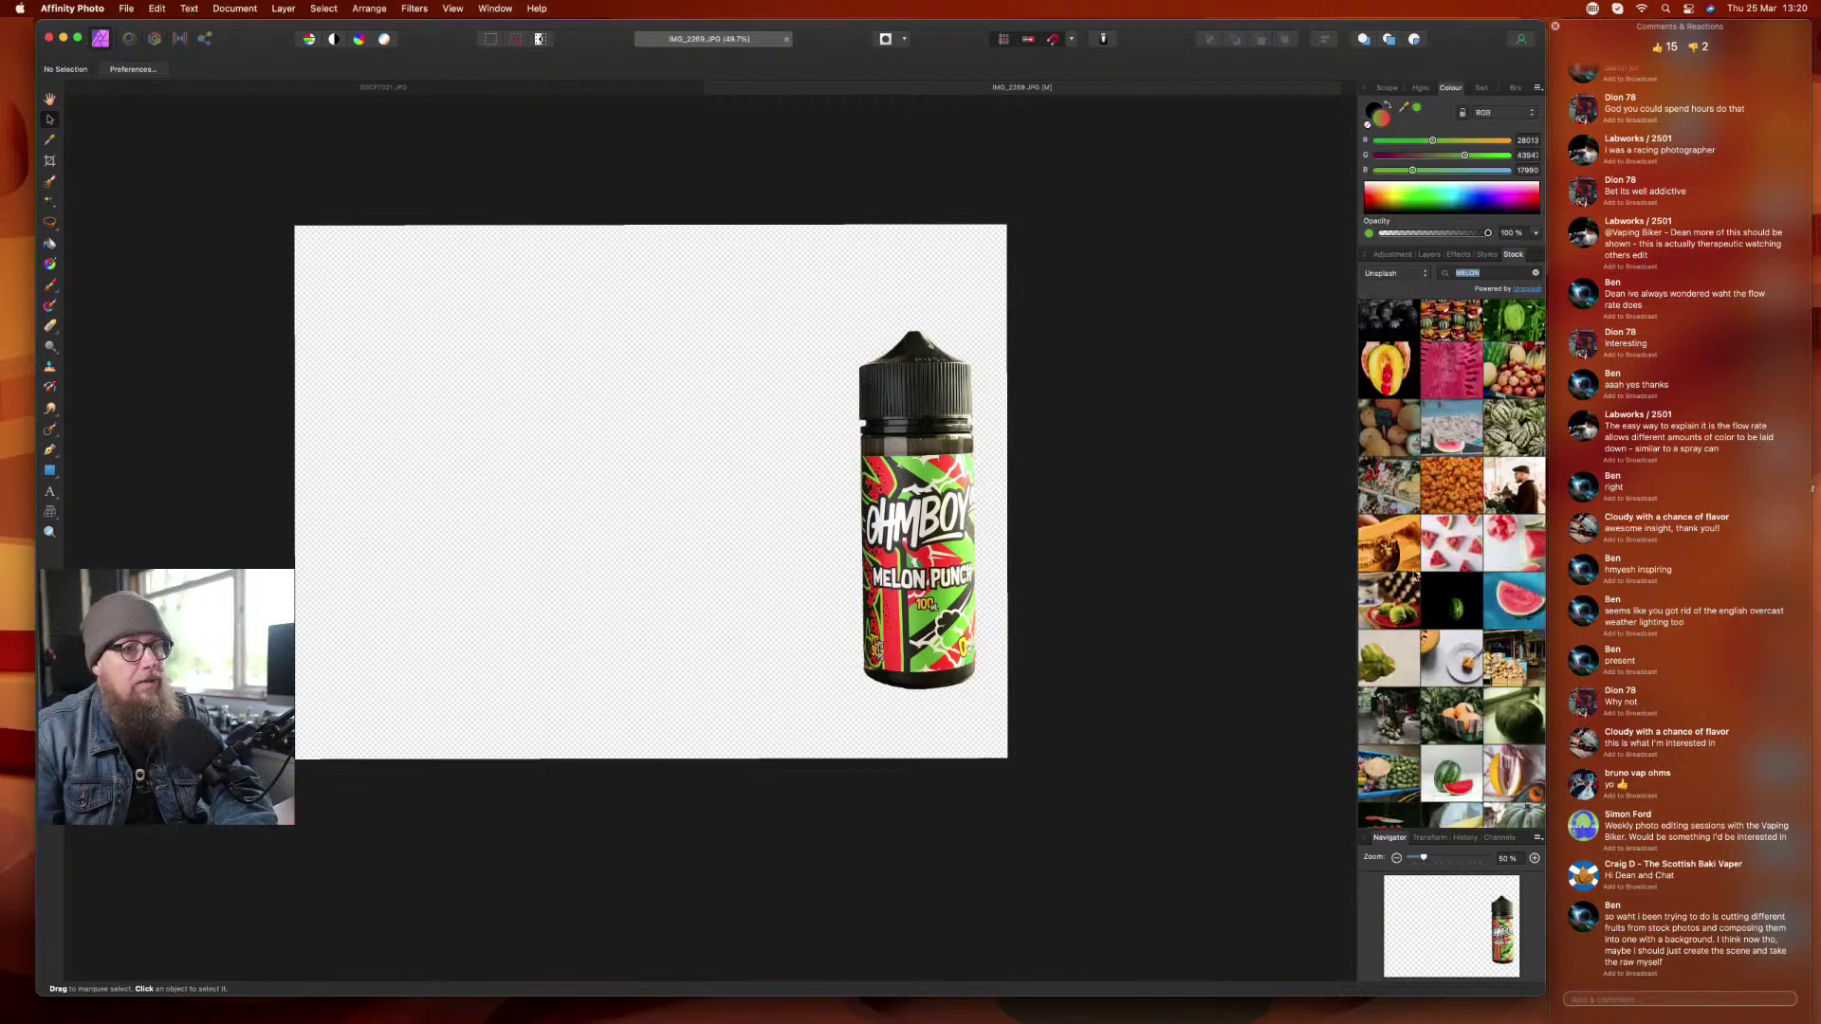
scroll(1415, 576, down, 3)
scroll(1415, 574, down, 3)
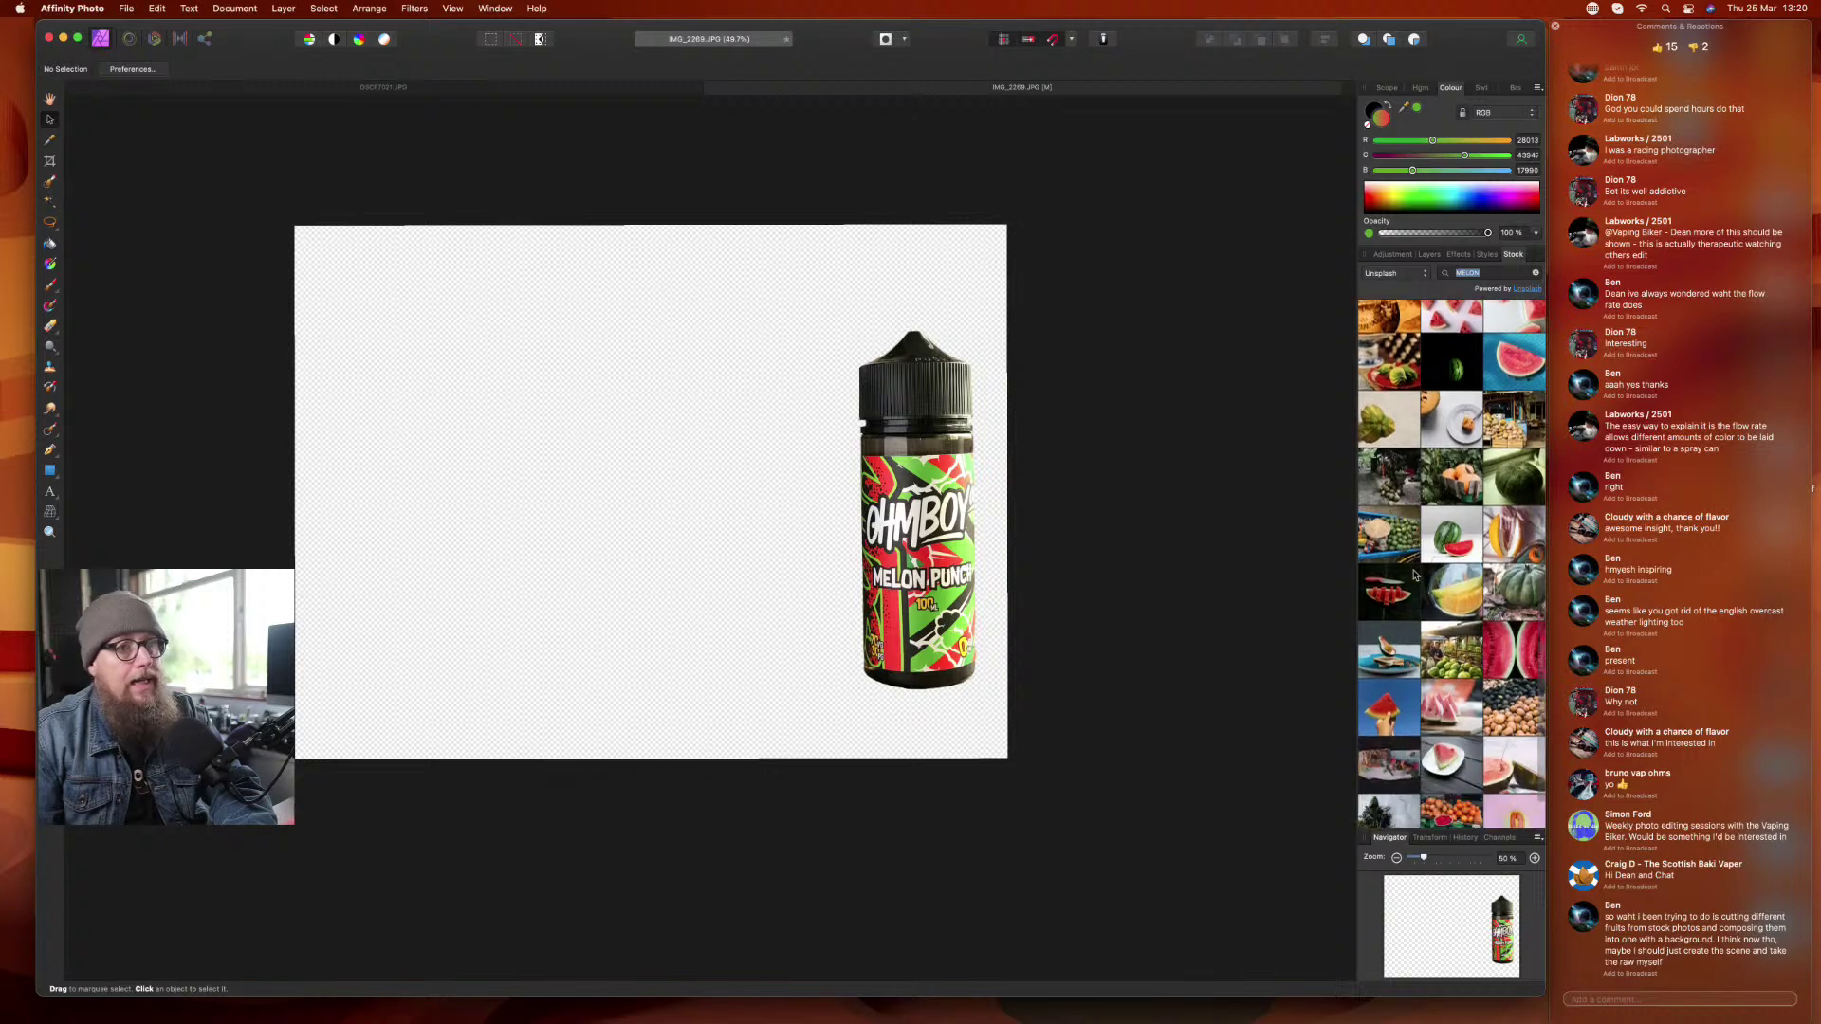
scroll(1414, 575, down, 5)
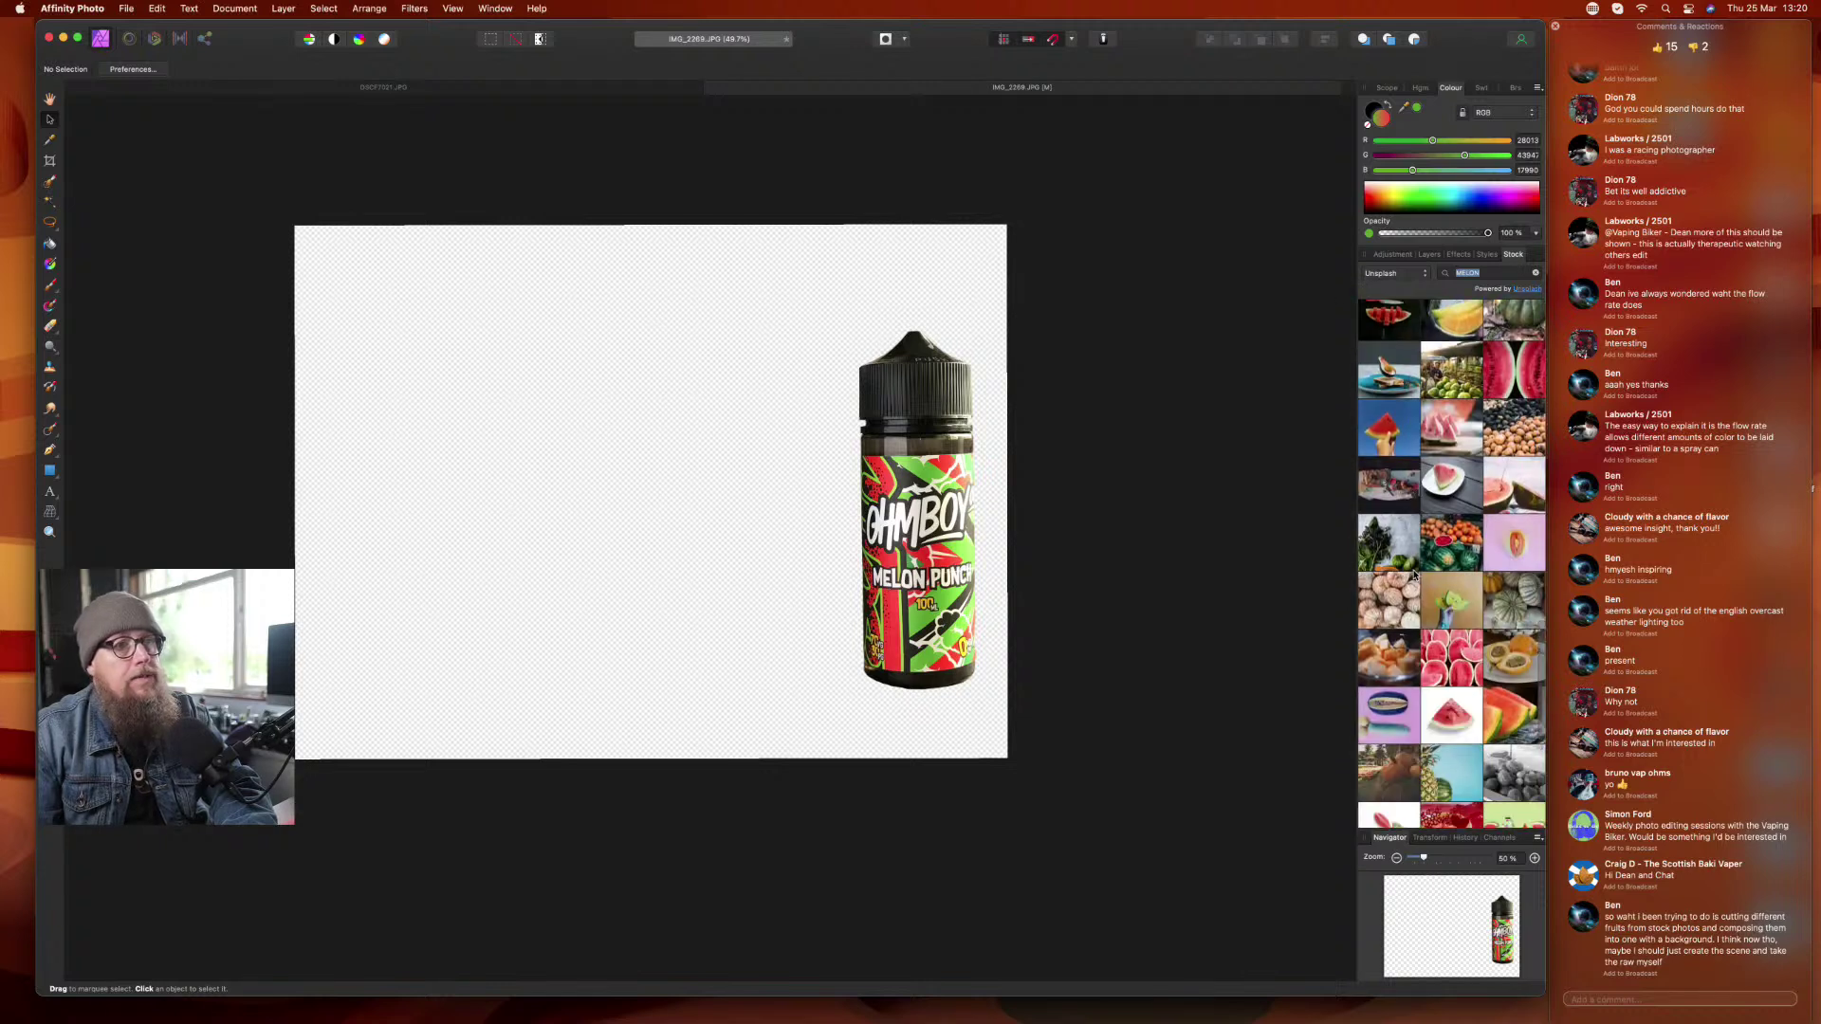
drag(679, 462, 605, 441)
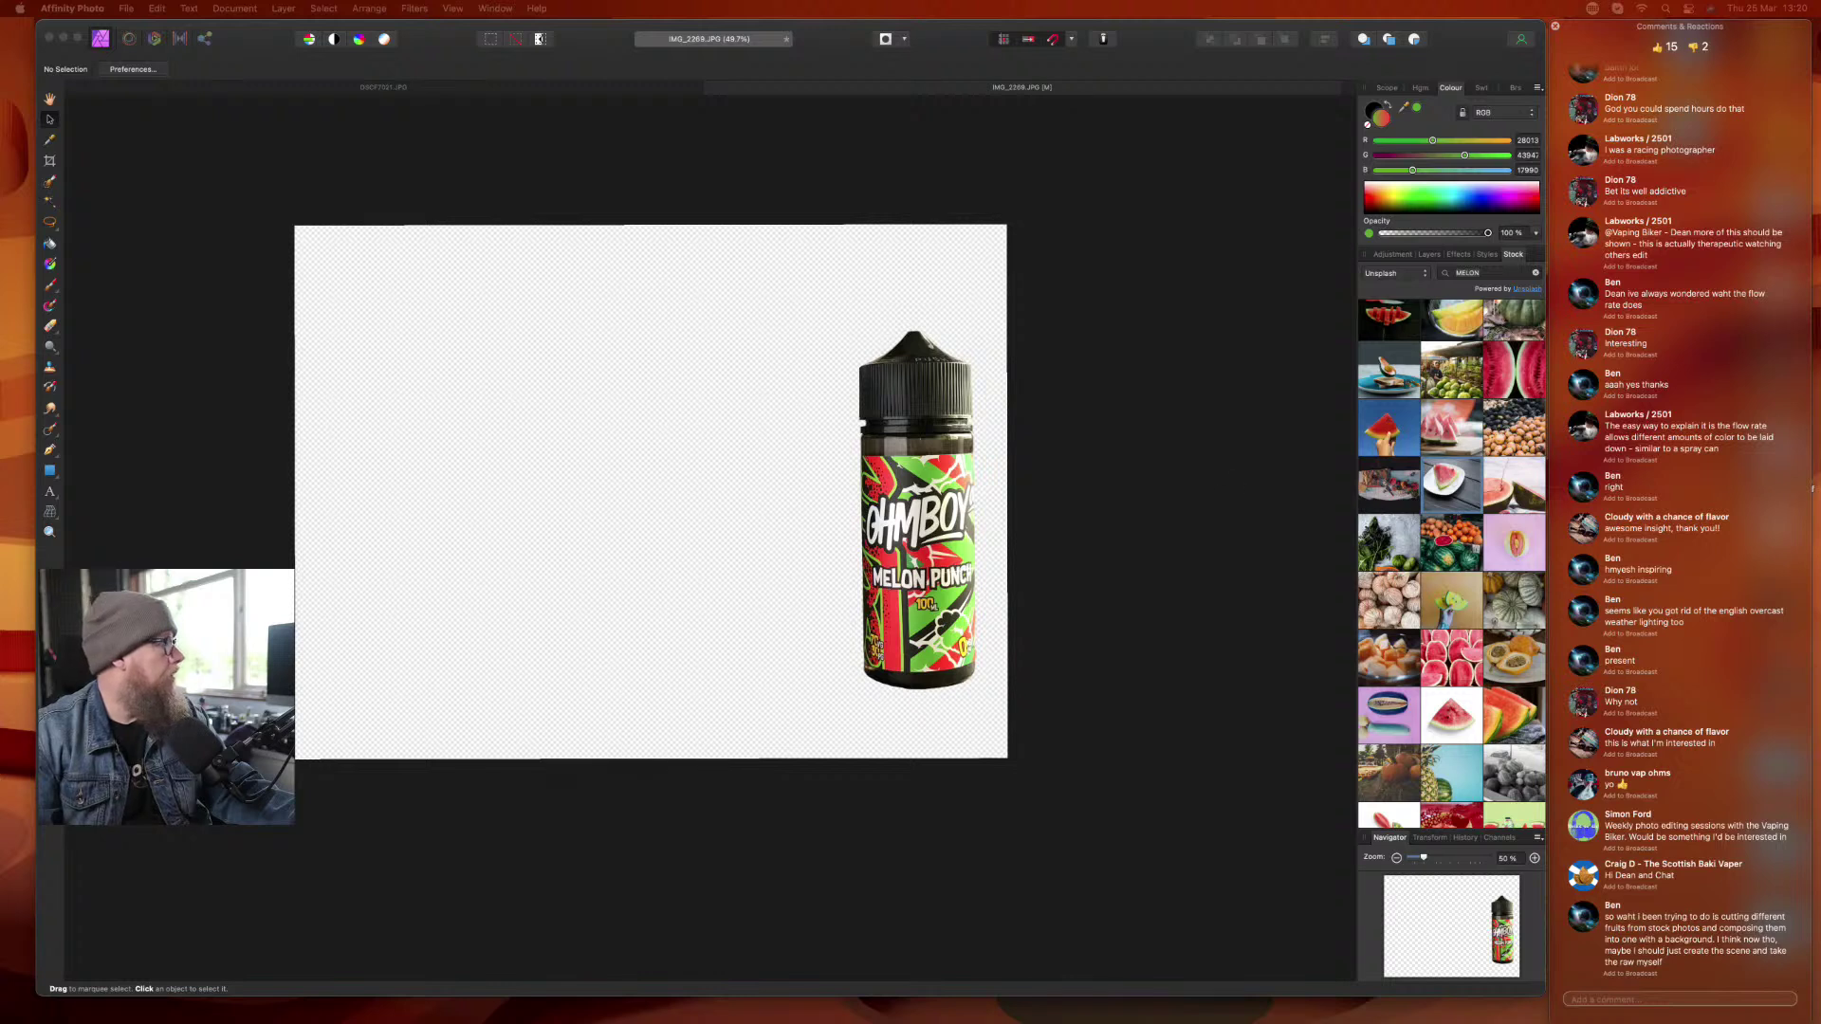
- Switch the stock photo source to Pexels and place the cantaloupe slice with strawberries photo into the image
click(1395, 281)
click(1391, 291)
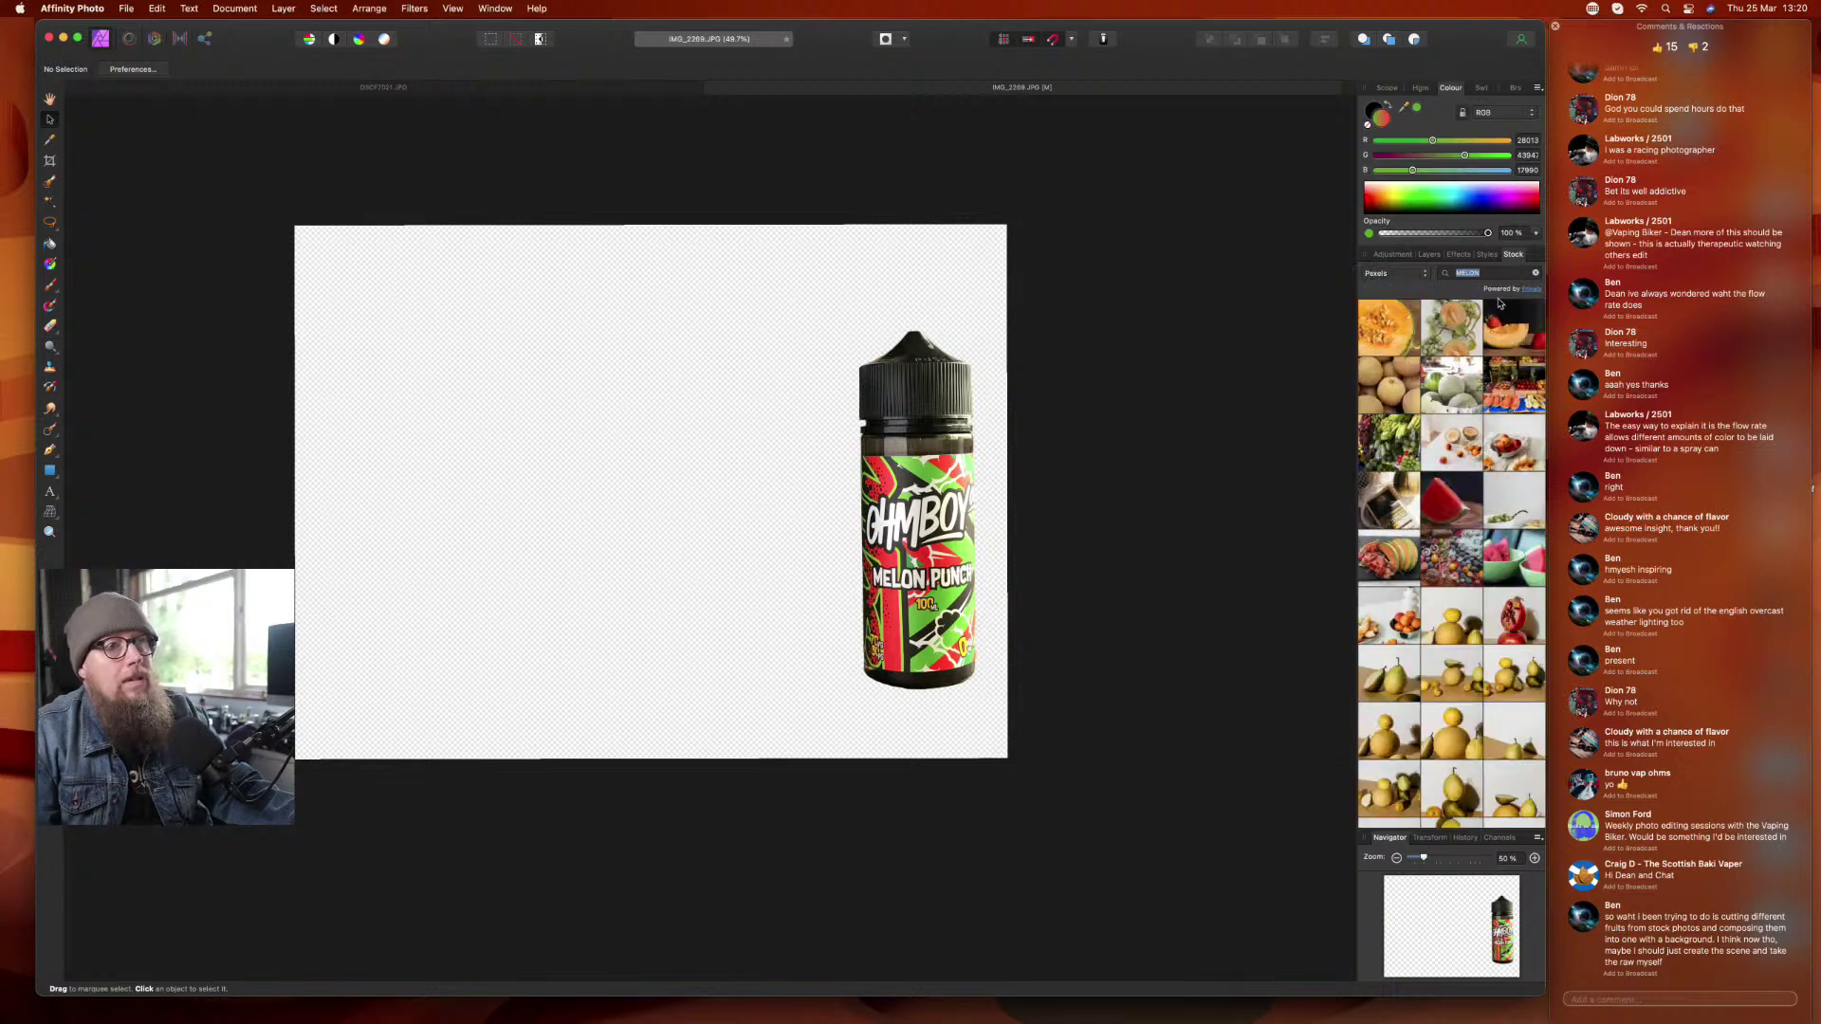
drag(1514, 334, 641, 345)
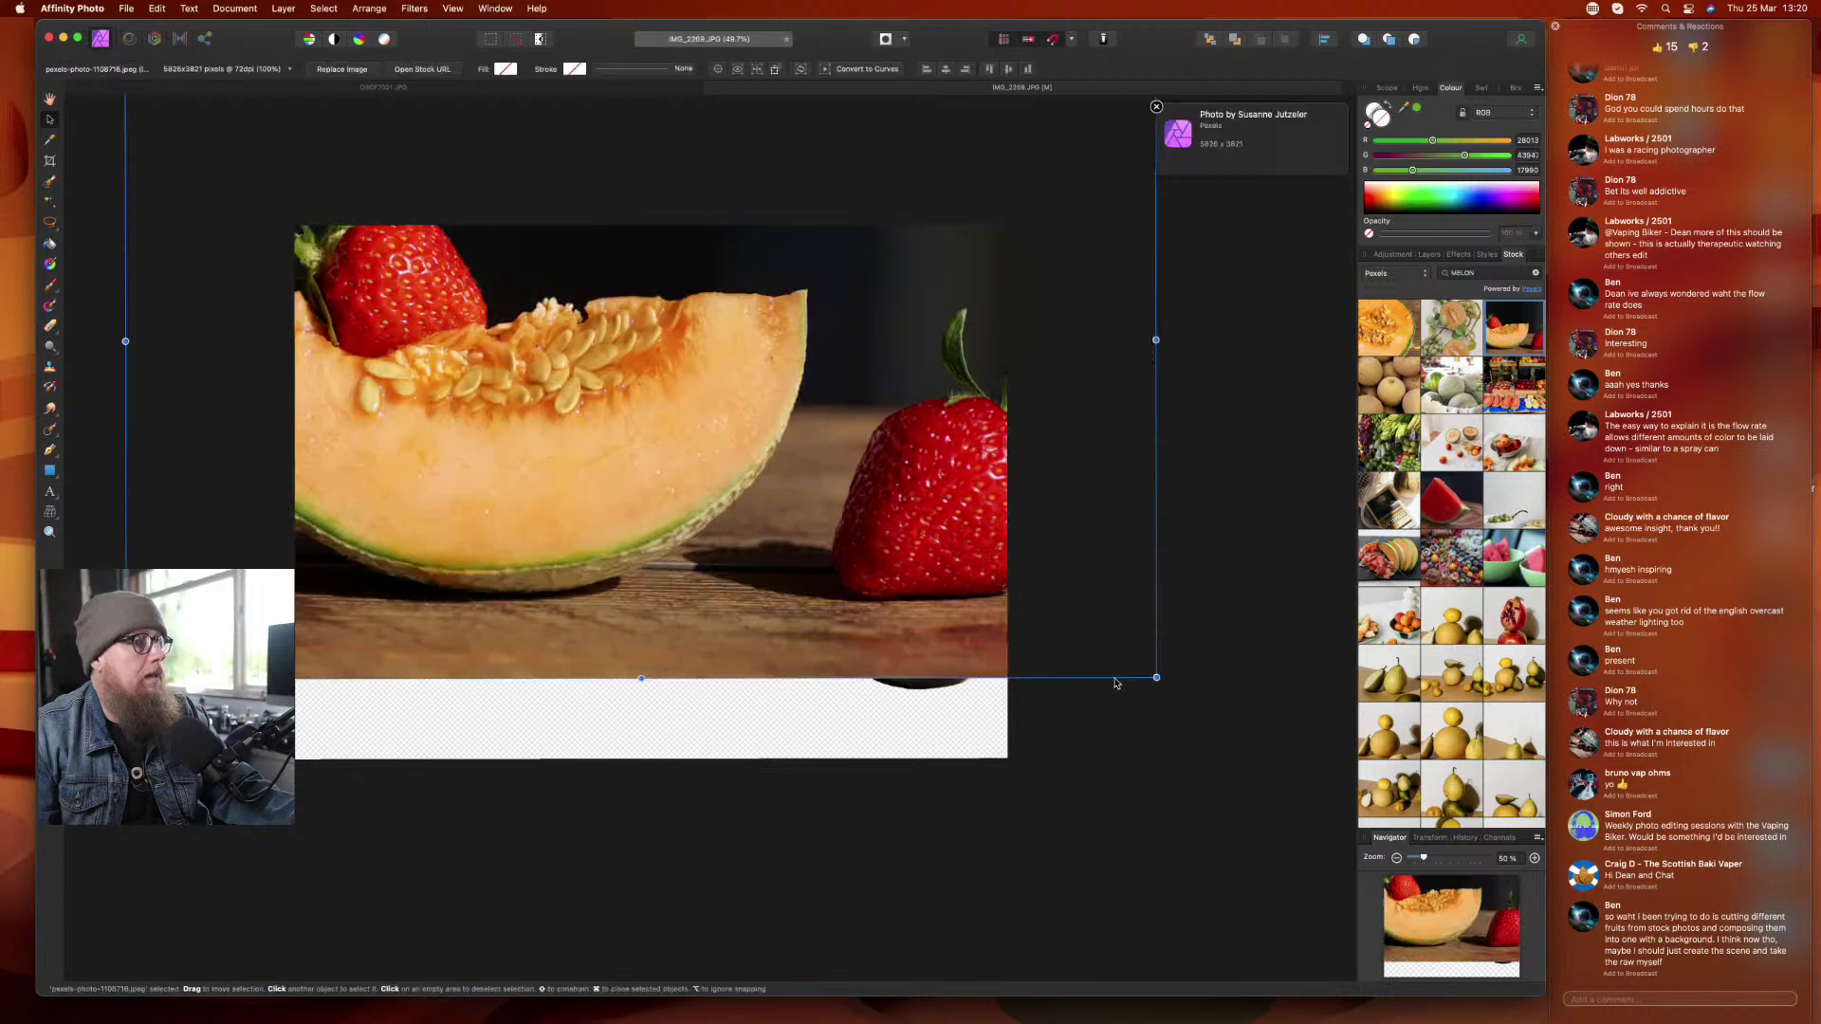
- Scale the fruit photo down proportionally to the image's width and align it with the image's lower edge
scroll(1024, 697, up, 1)
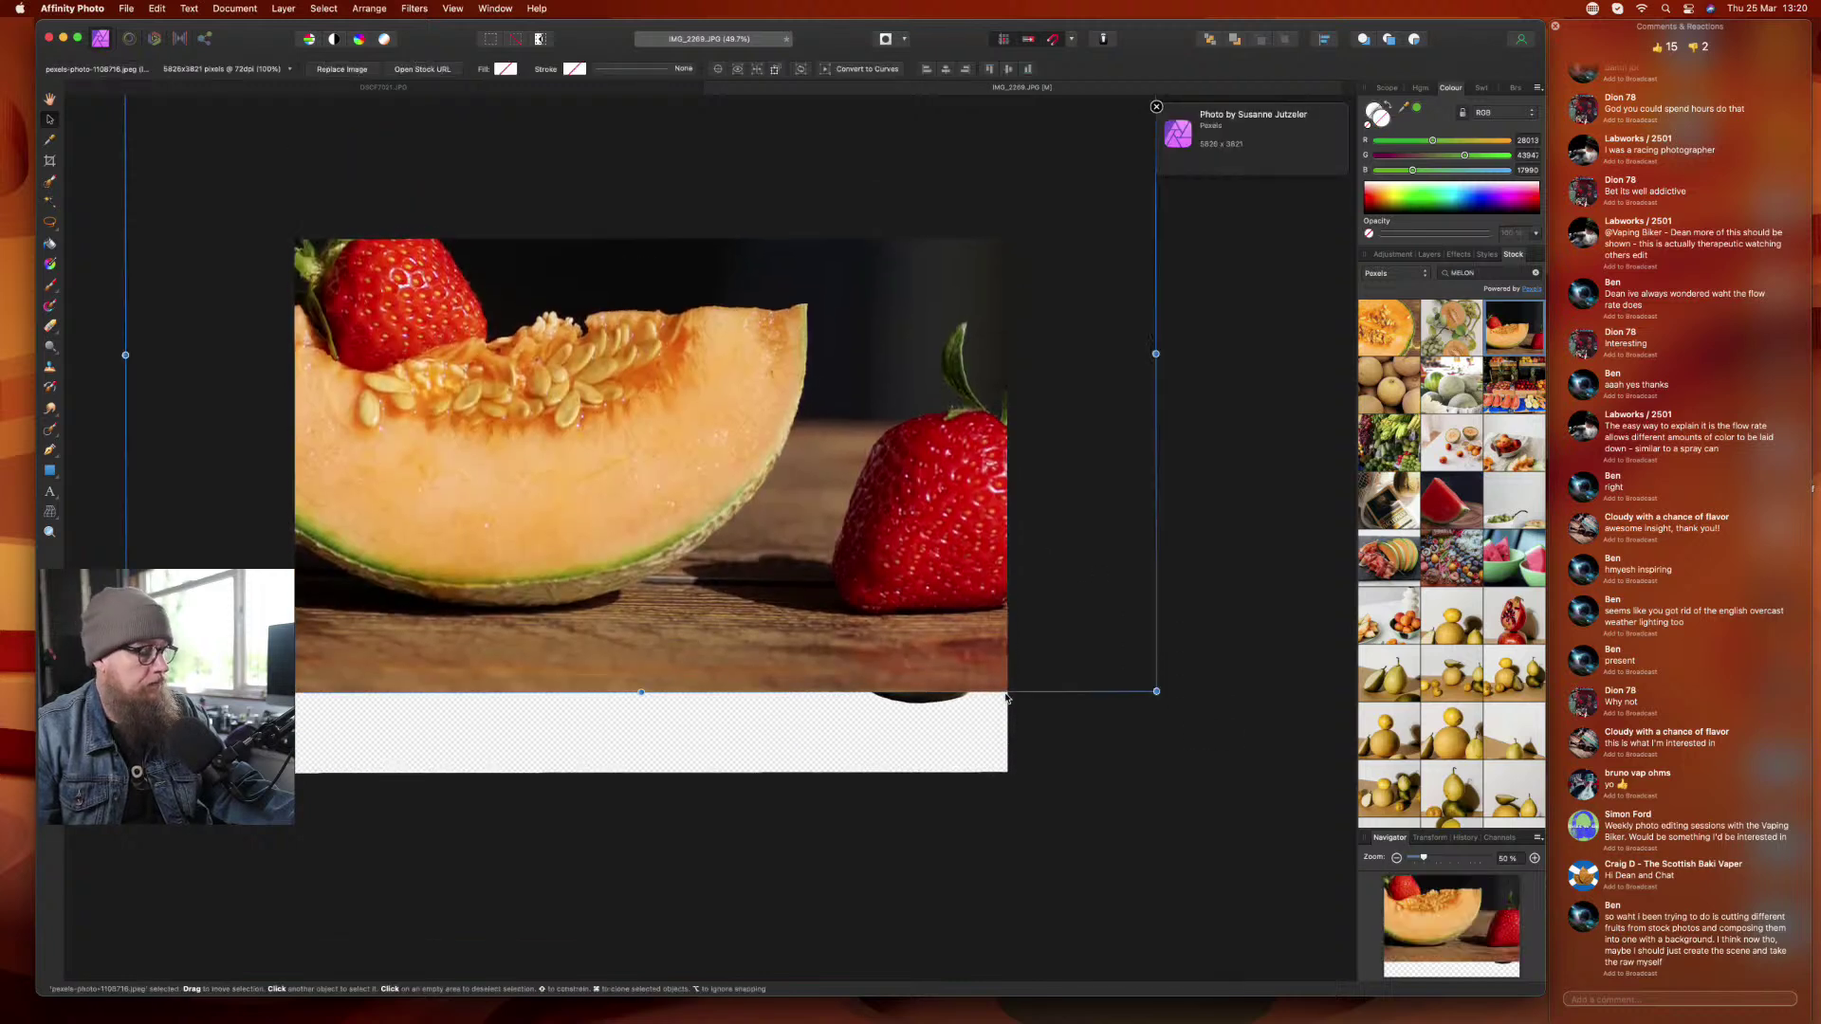
scroll(1007, 699, down, 5)
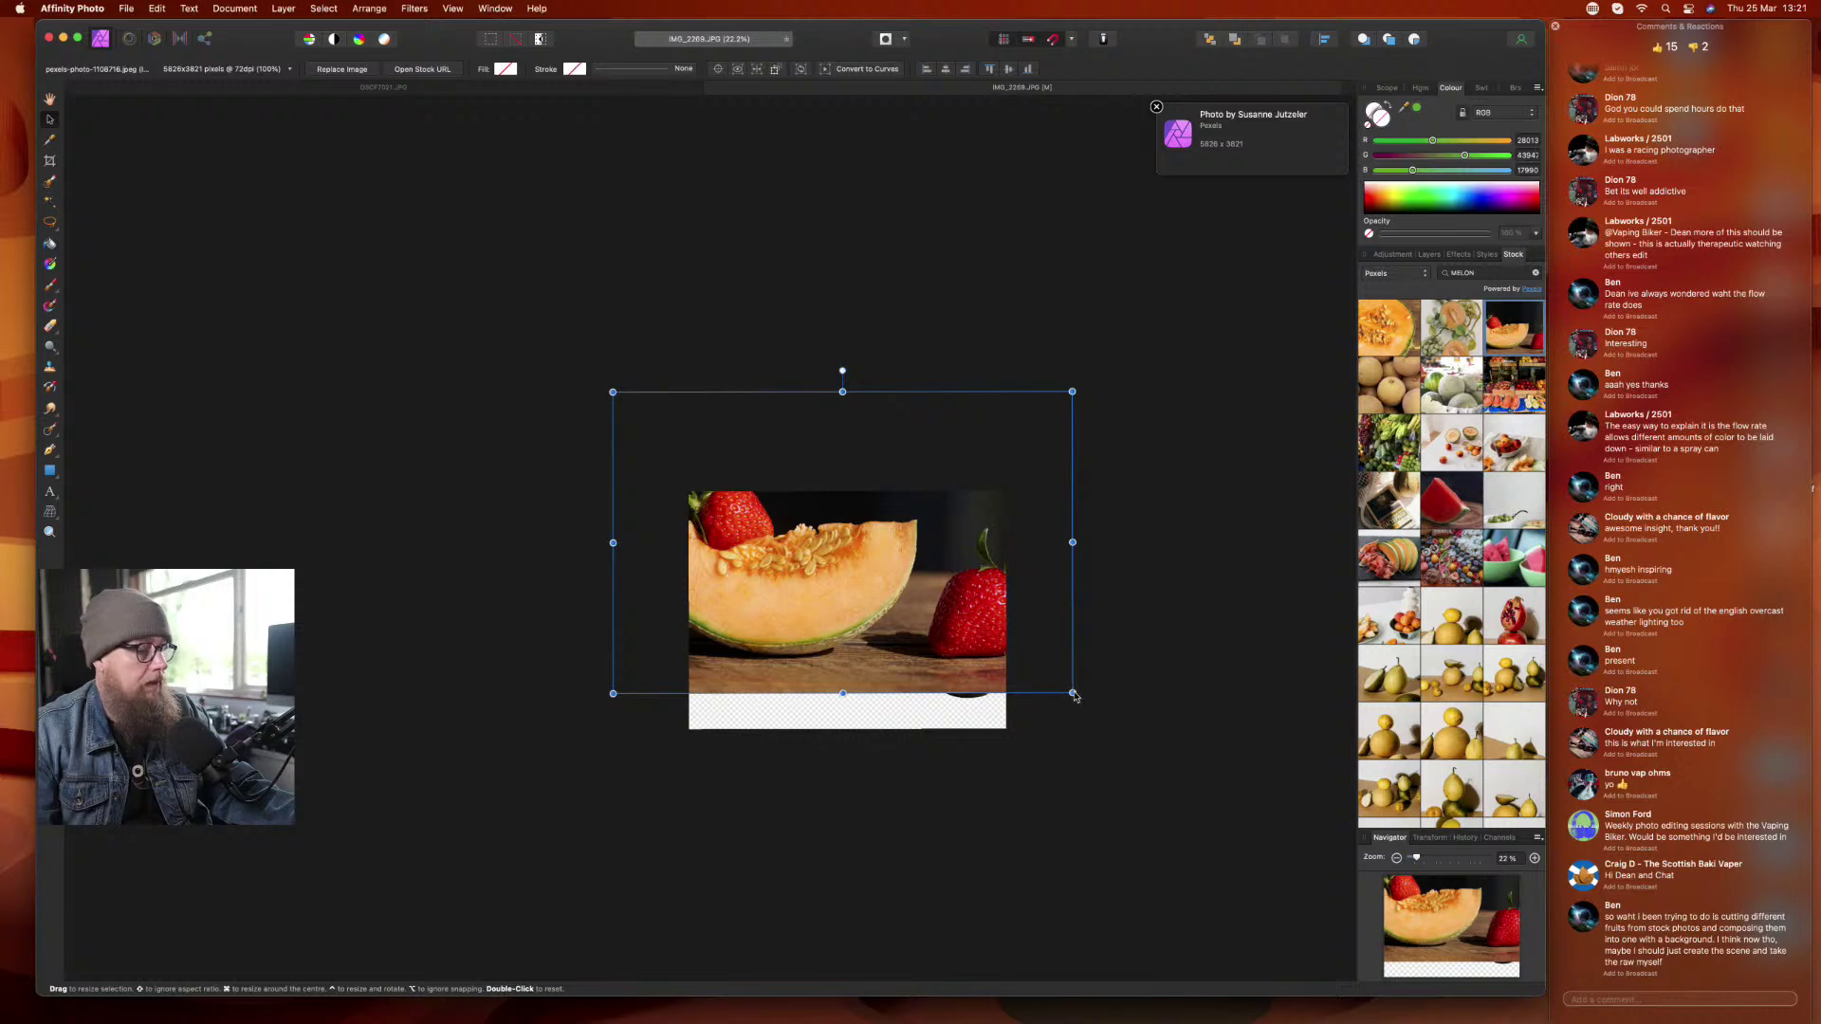
drag(1072, 693, 931, 602)
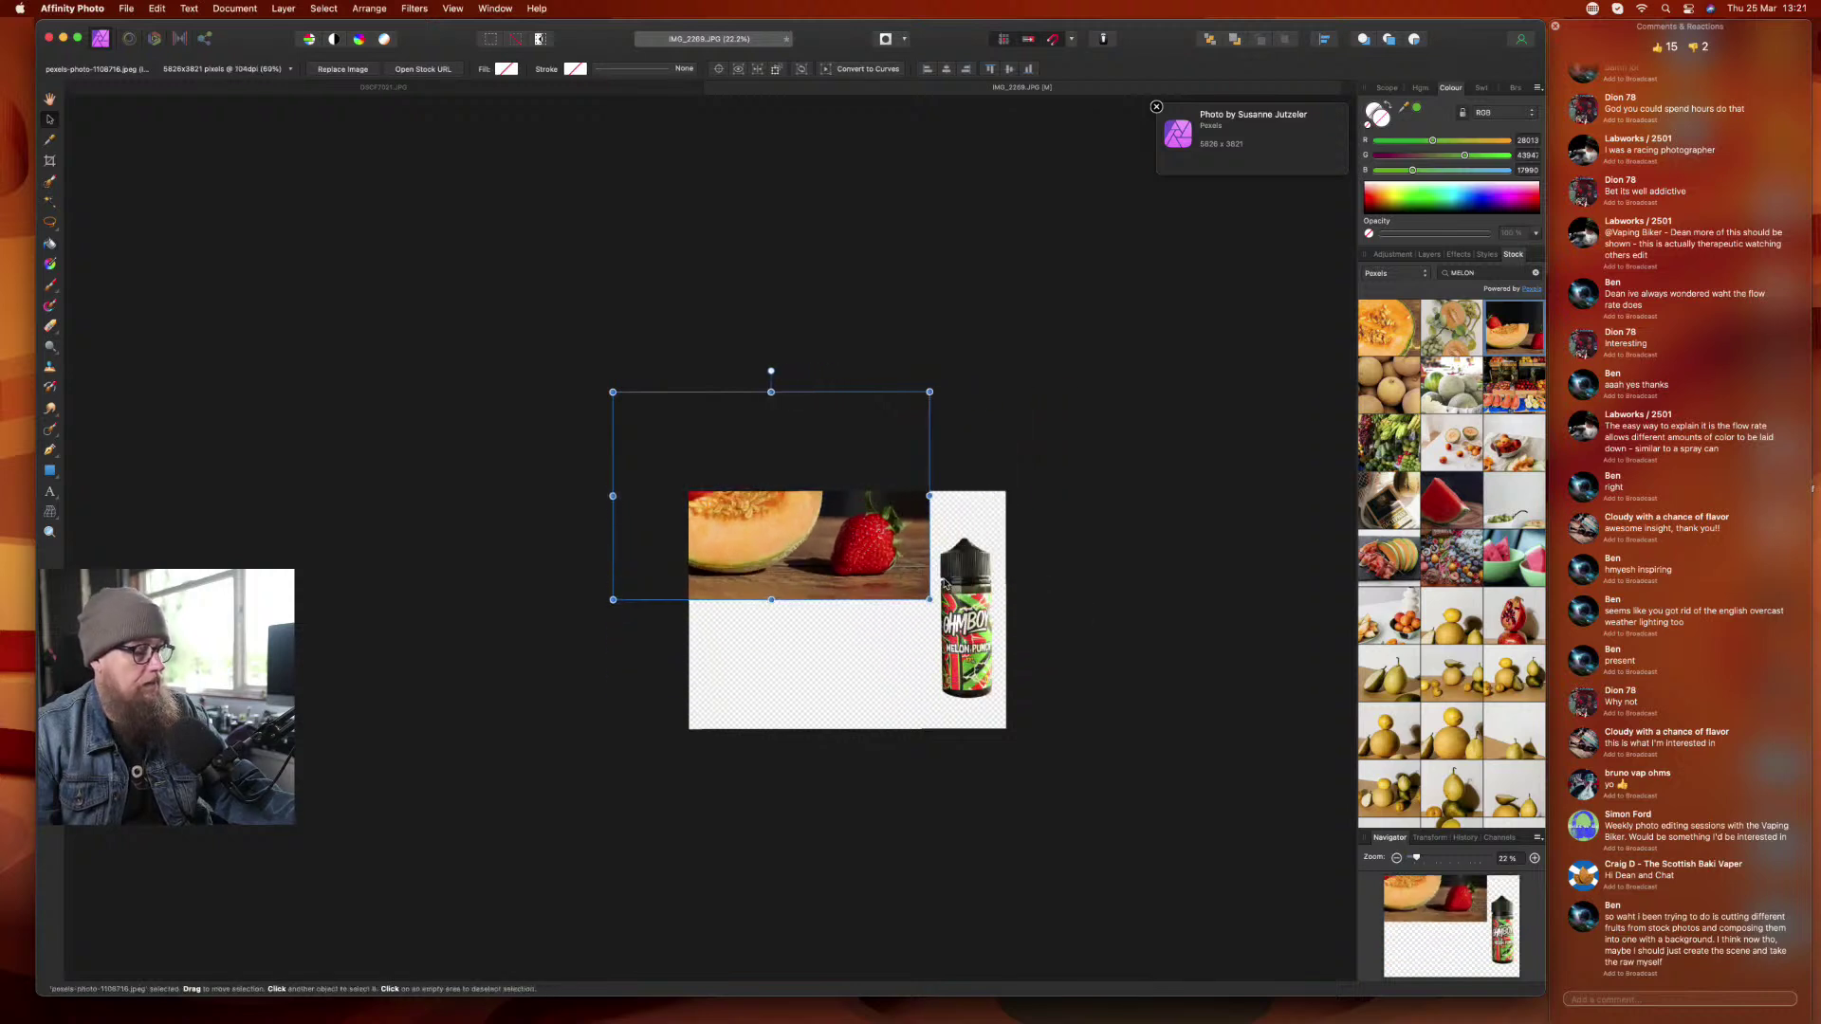
key(super+z)
drag(1072, 693, 868, 532)
drag(777, 490, 856, 661)
drag(941, 560, 993, 513)
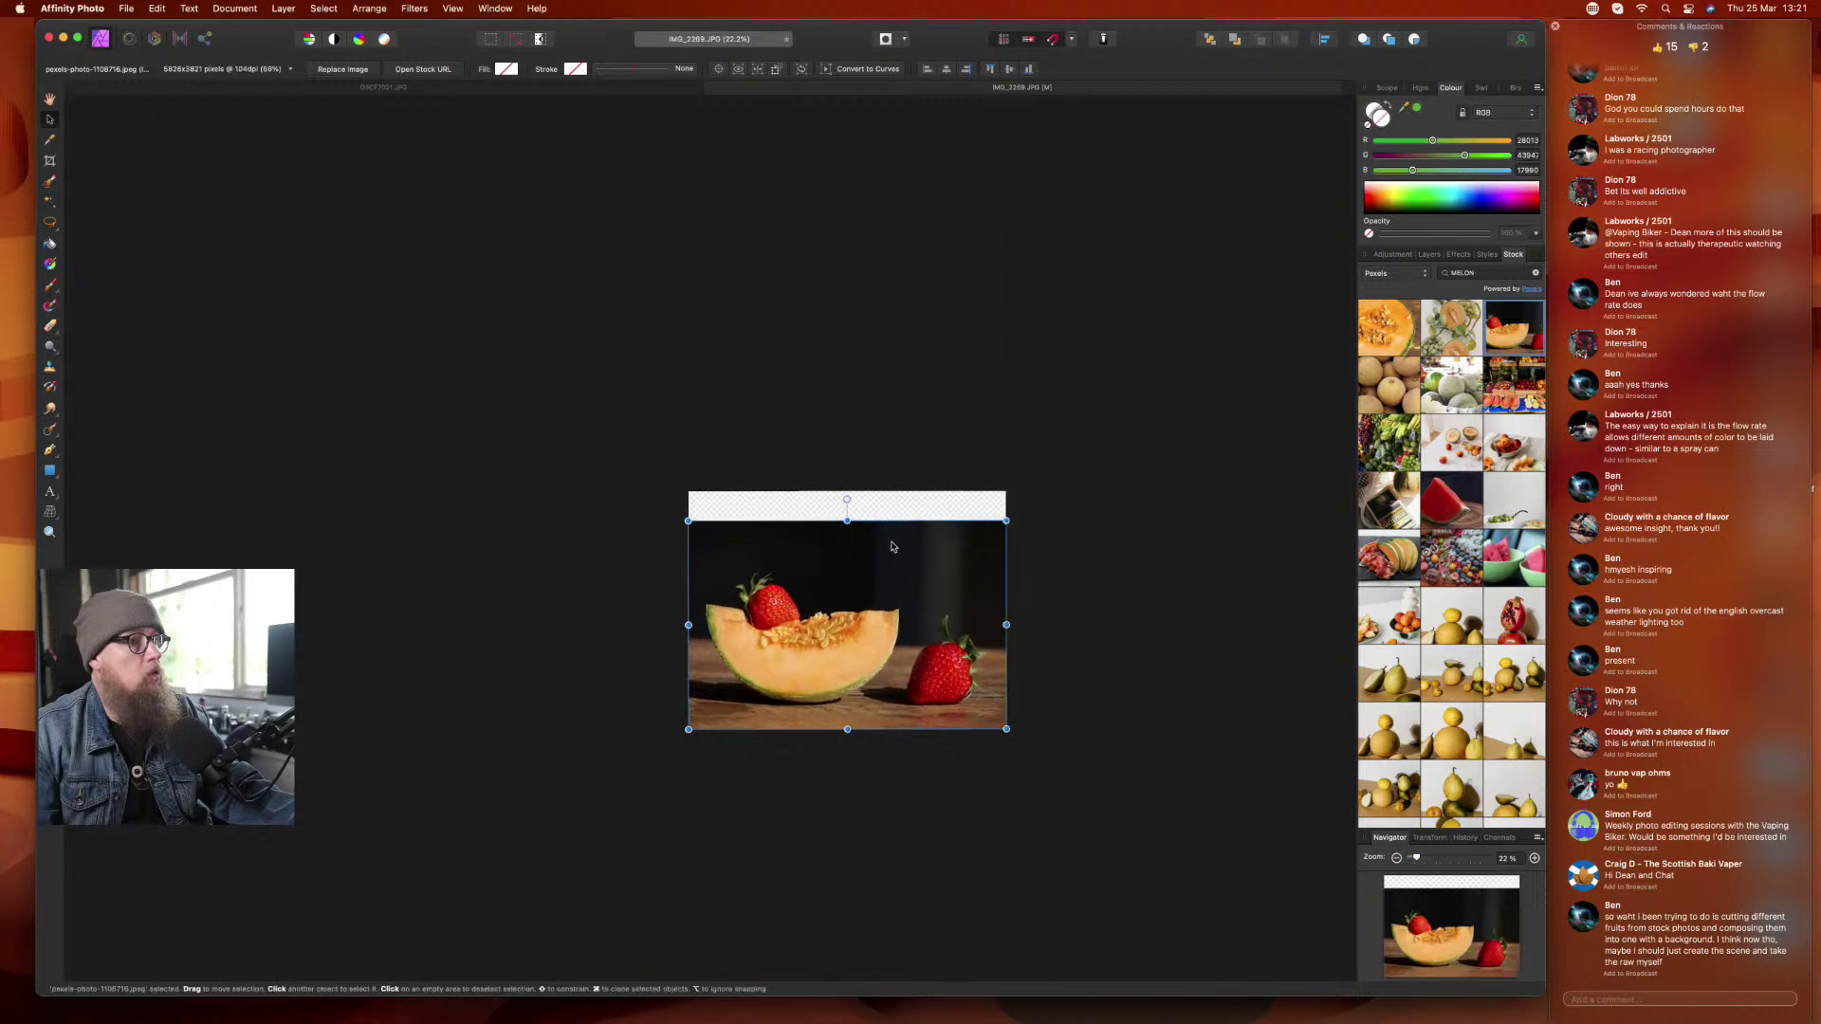
click(1092, 582)
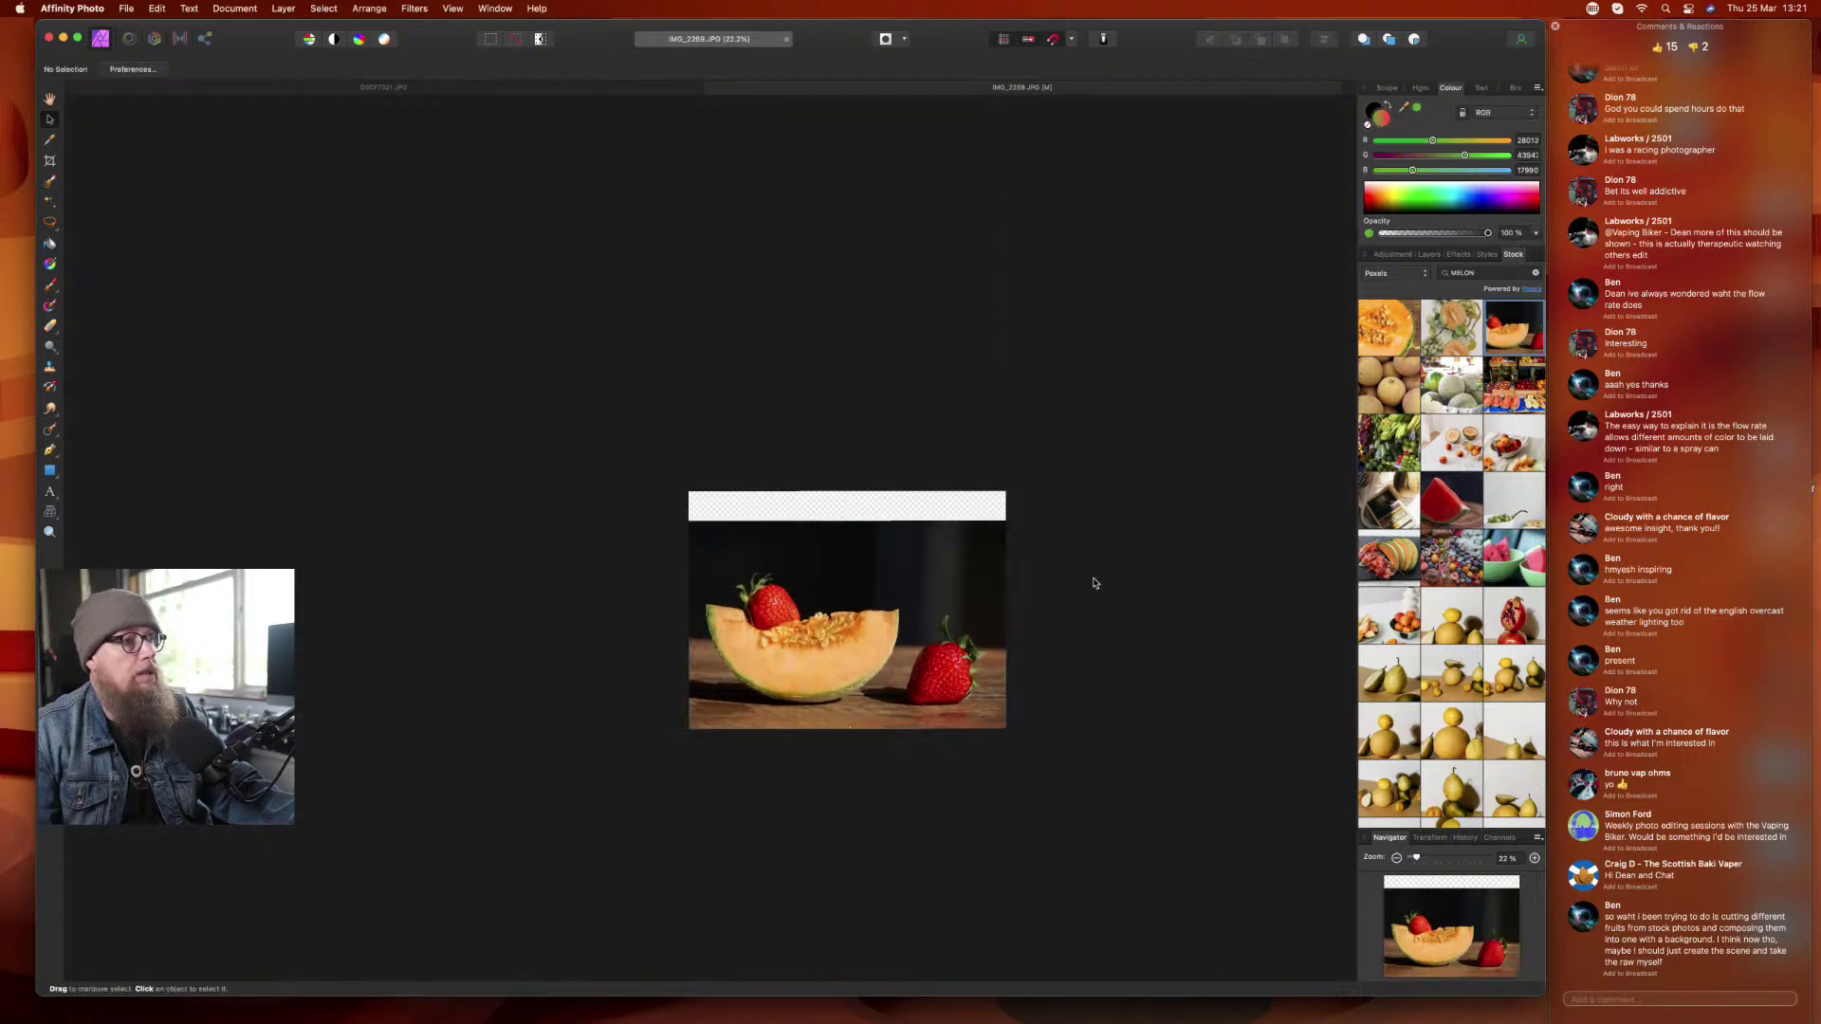
- Move the bottle layer above the fruit photo, then enlarge the bottle and stand it between the melon slice and the right-hand strawberry
click(1427, 254)
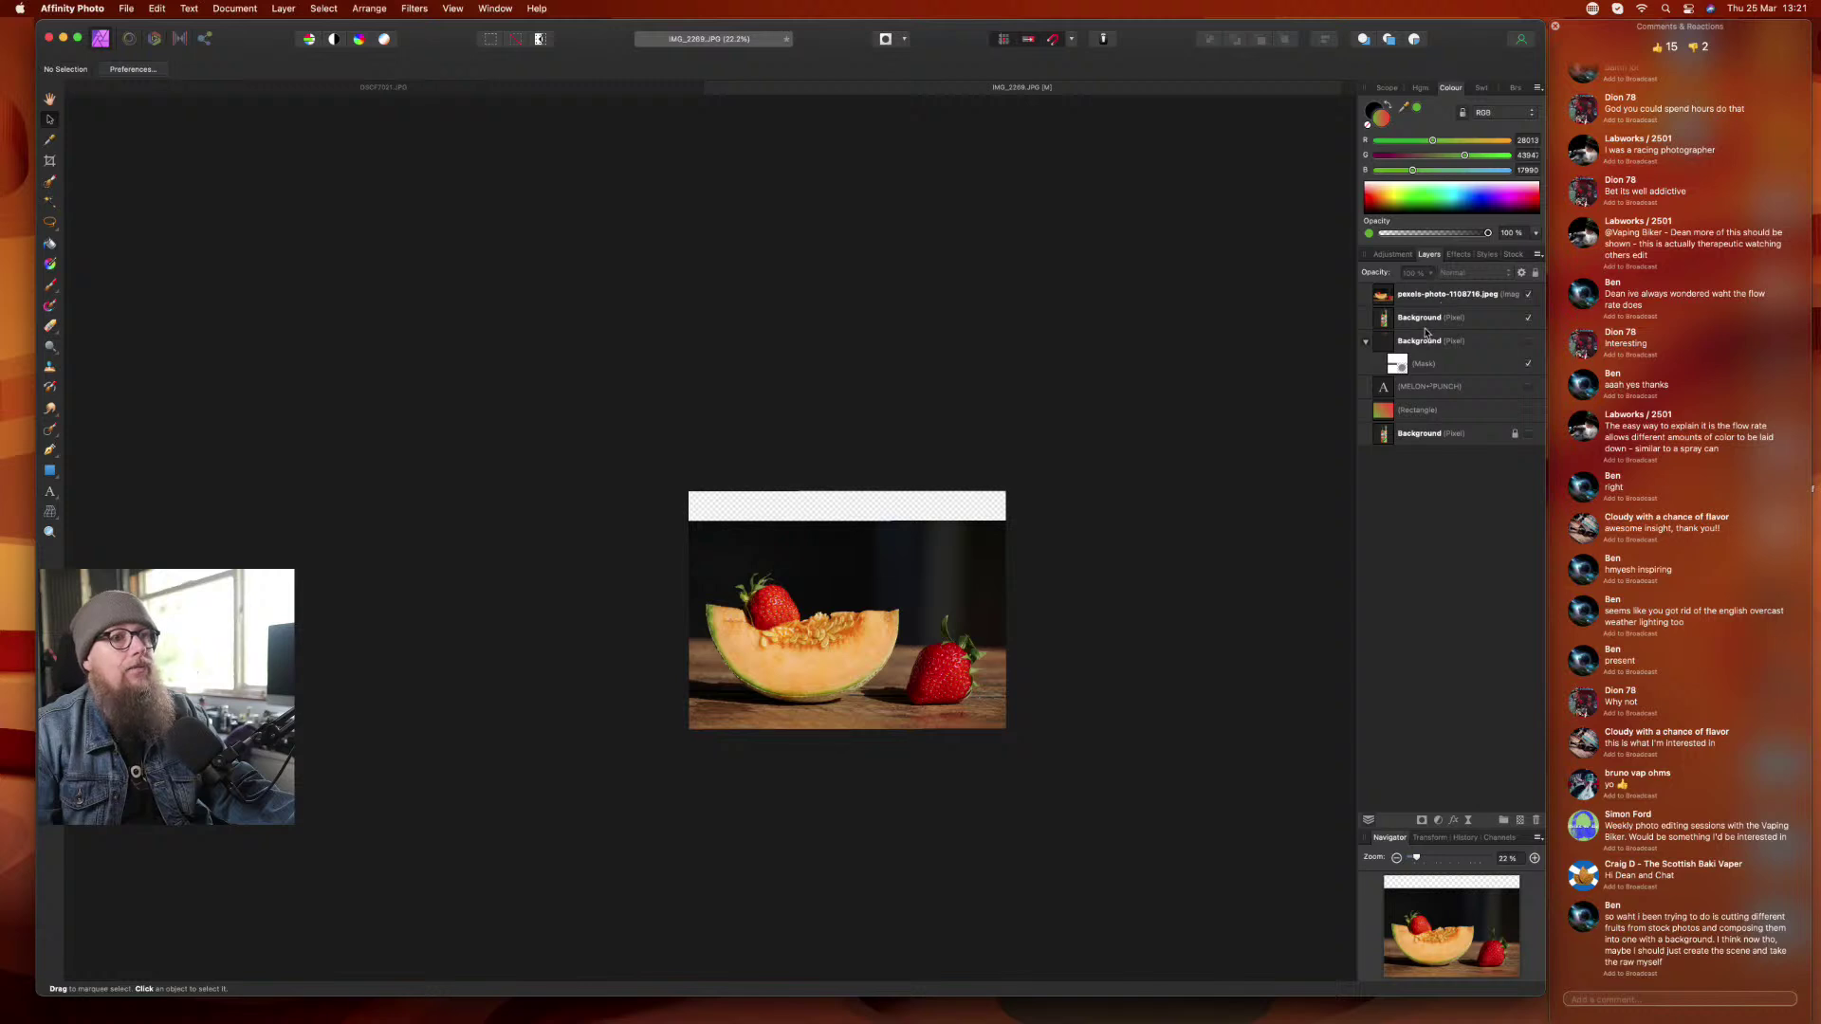
drag(1426, 332, 1425, 294)
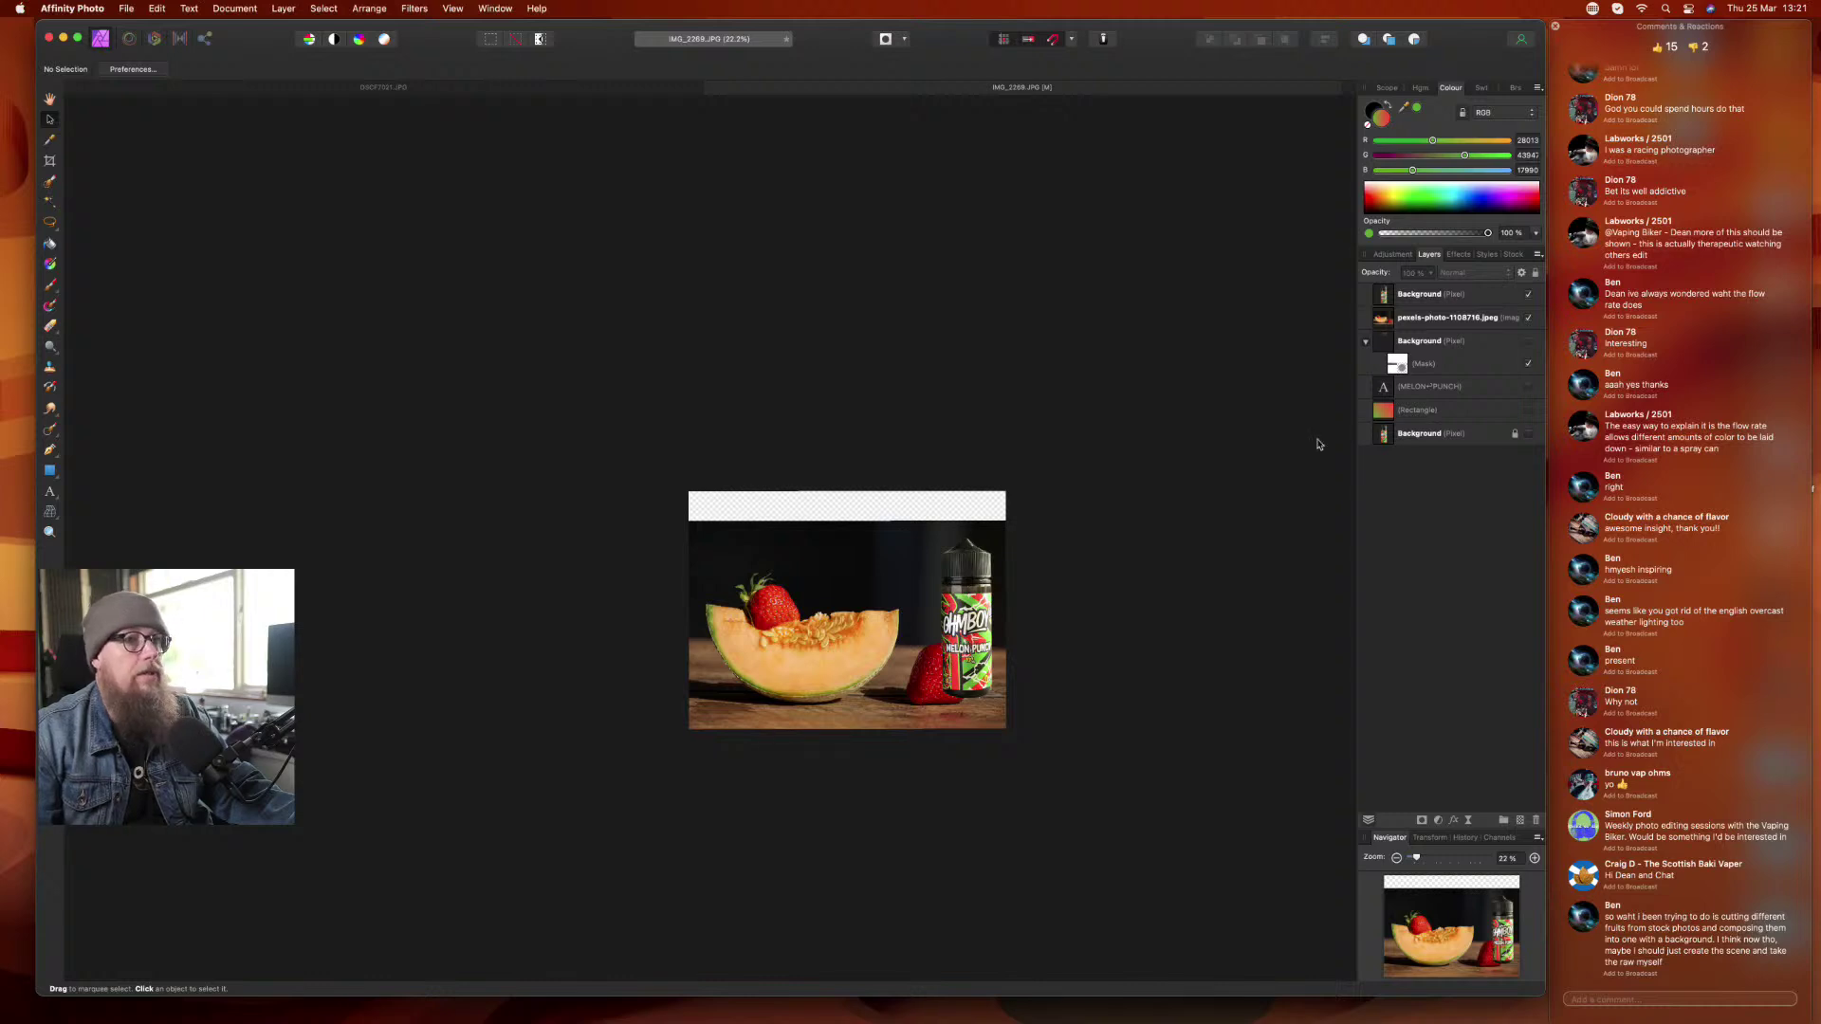
click(1416, 296)
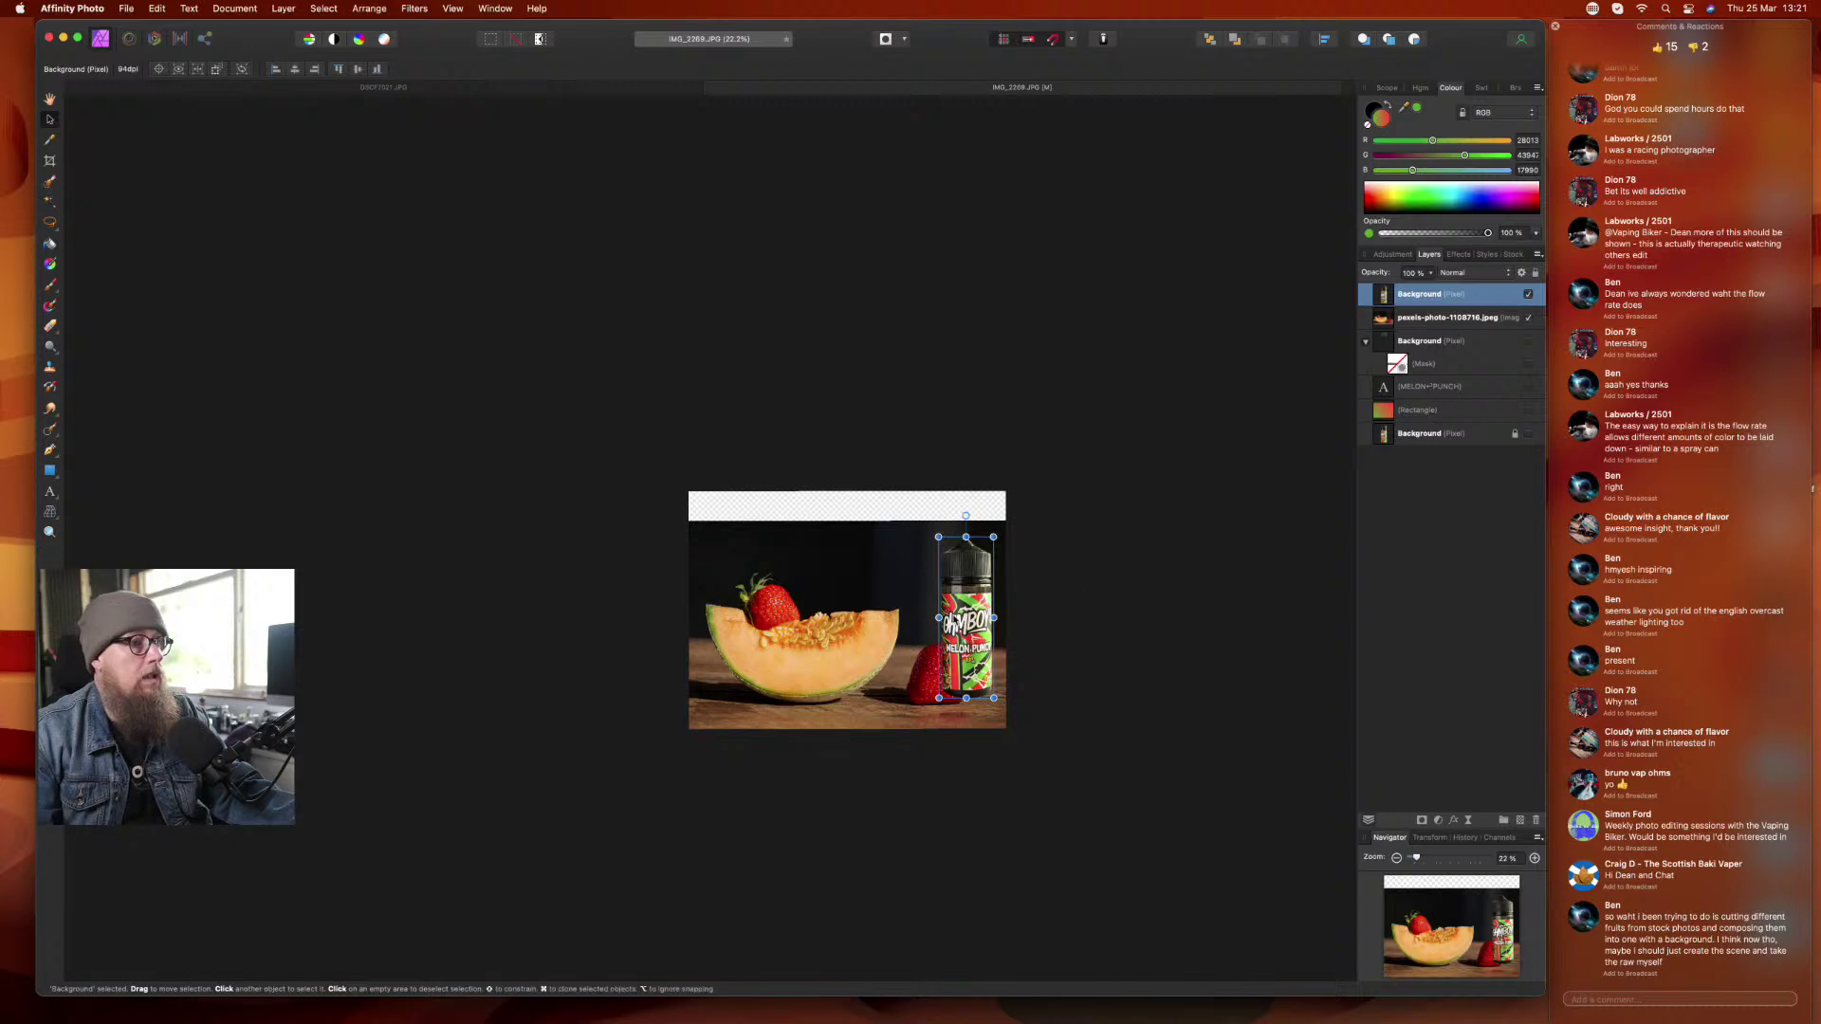
drag(966, 626, 862, 657)
drag(891, 568, 905, 525)
click(1413, 636)
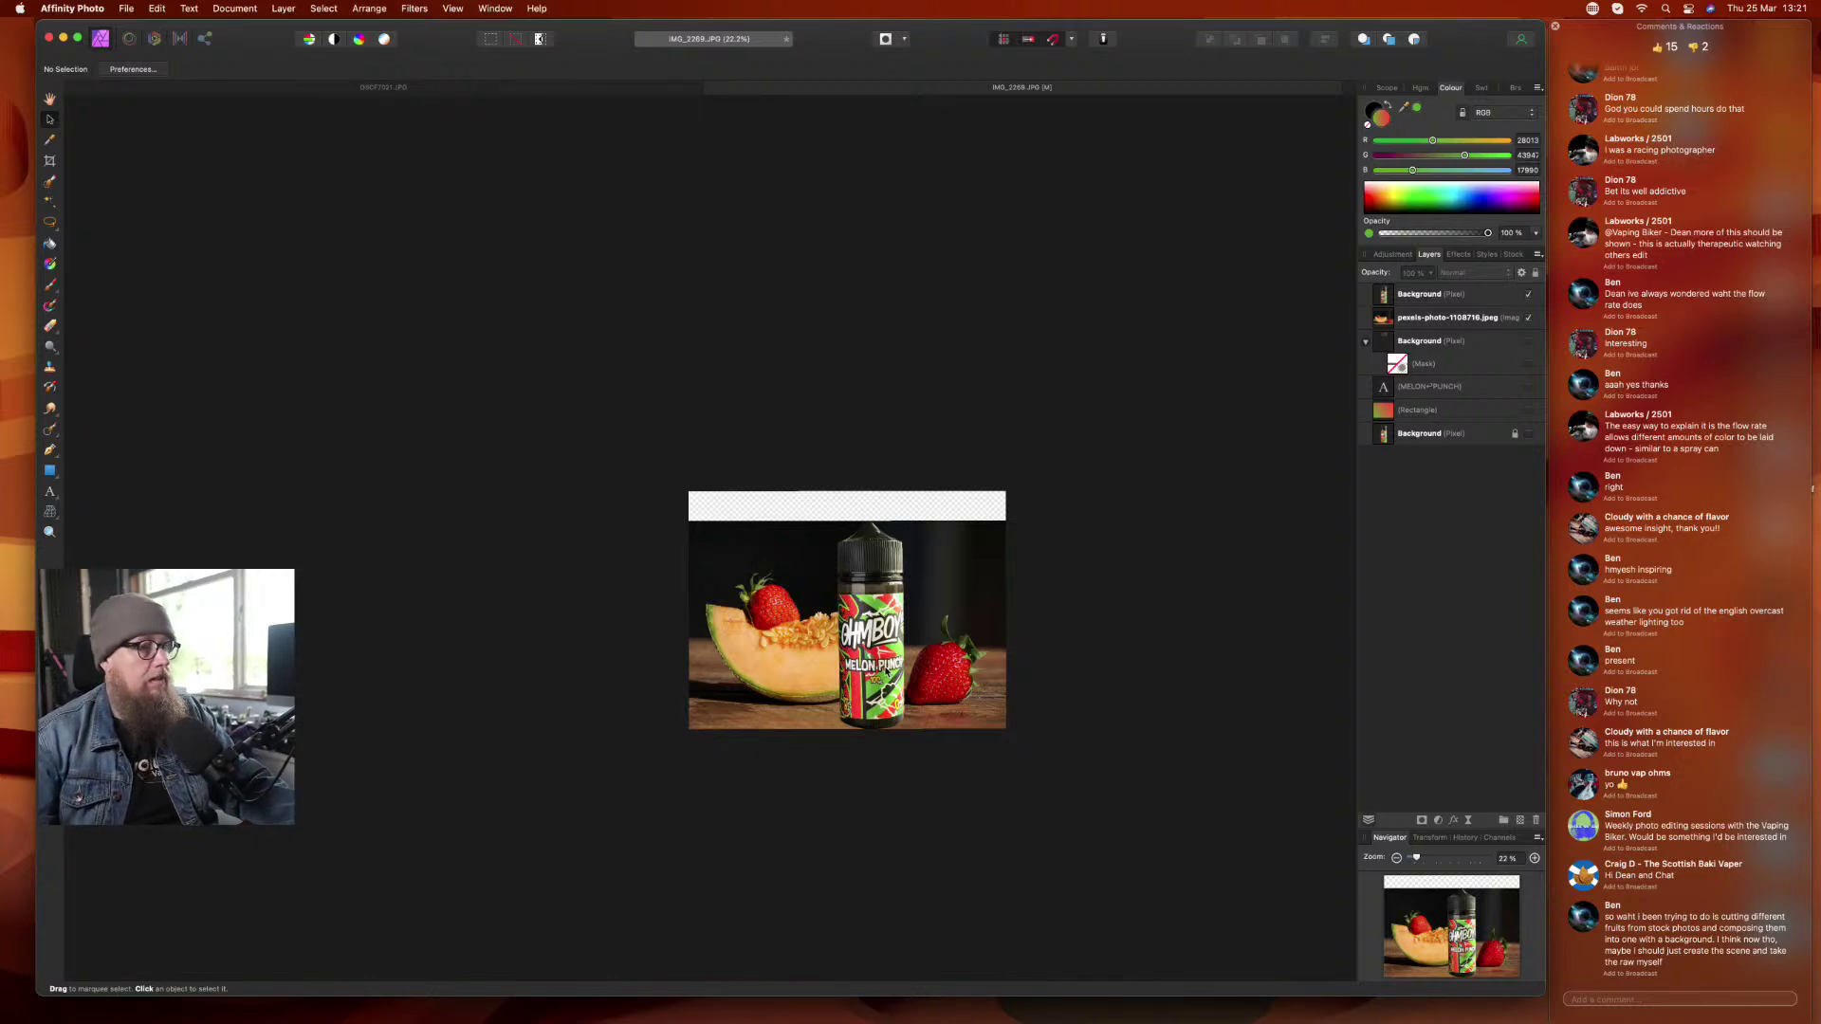
- Delete the melon and strawberry photo layer from behind the bottle
scroll(883, 671, up, 3)
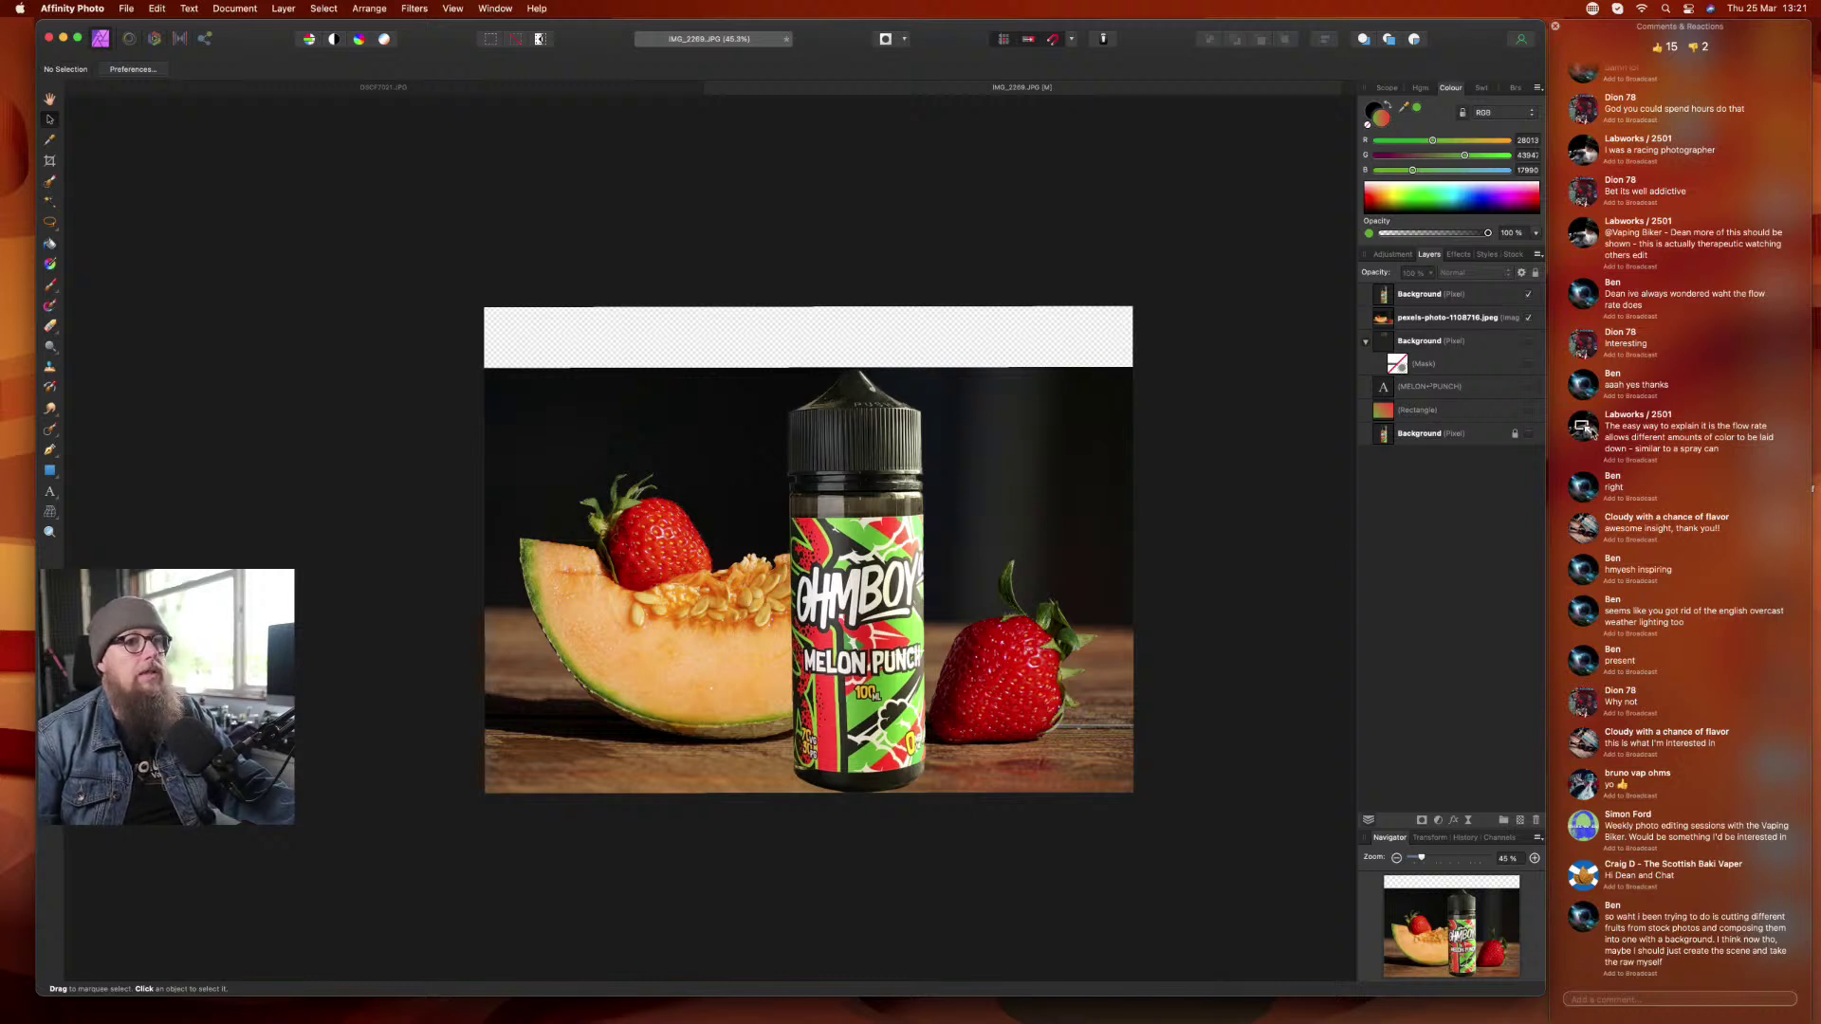
click(1462, 320)
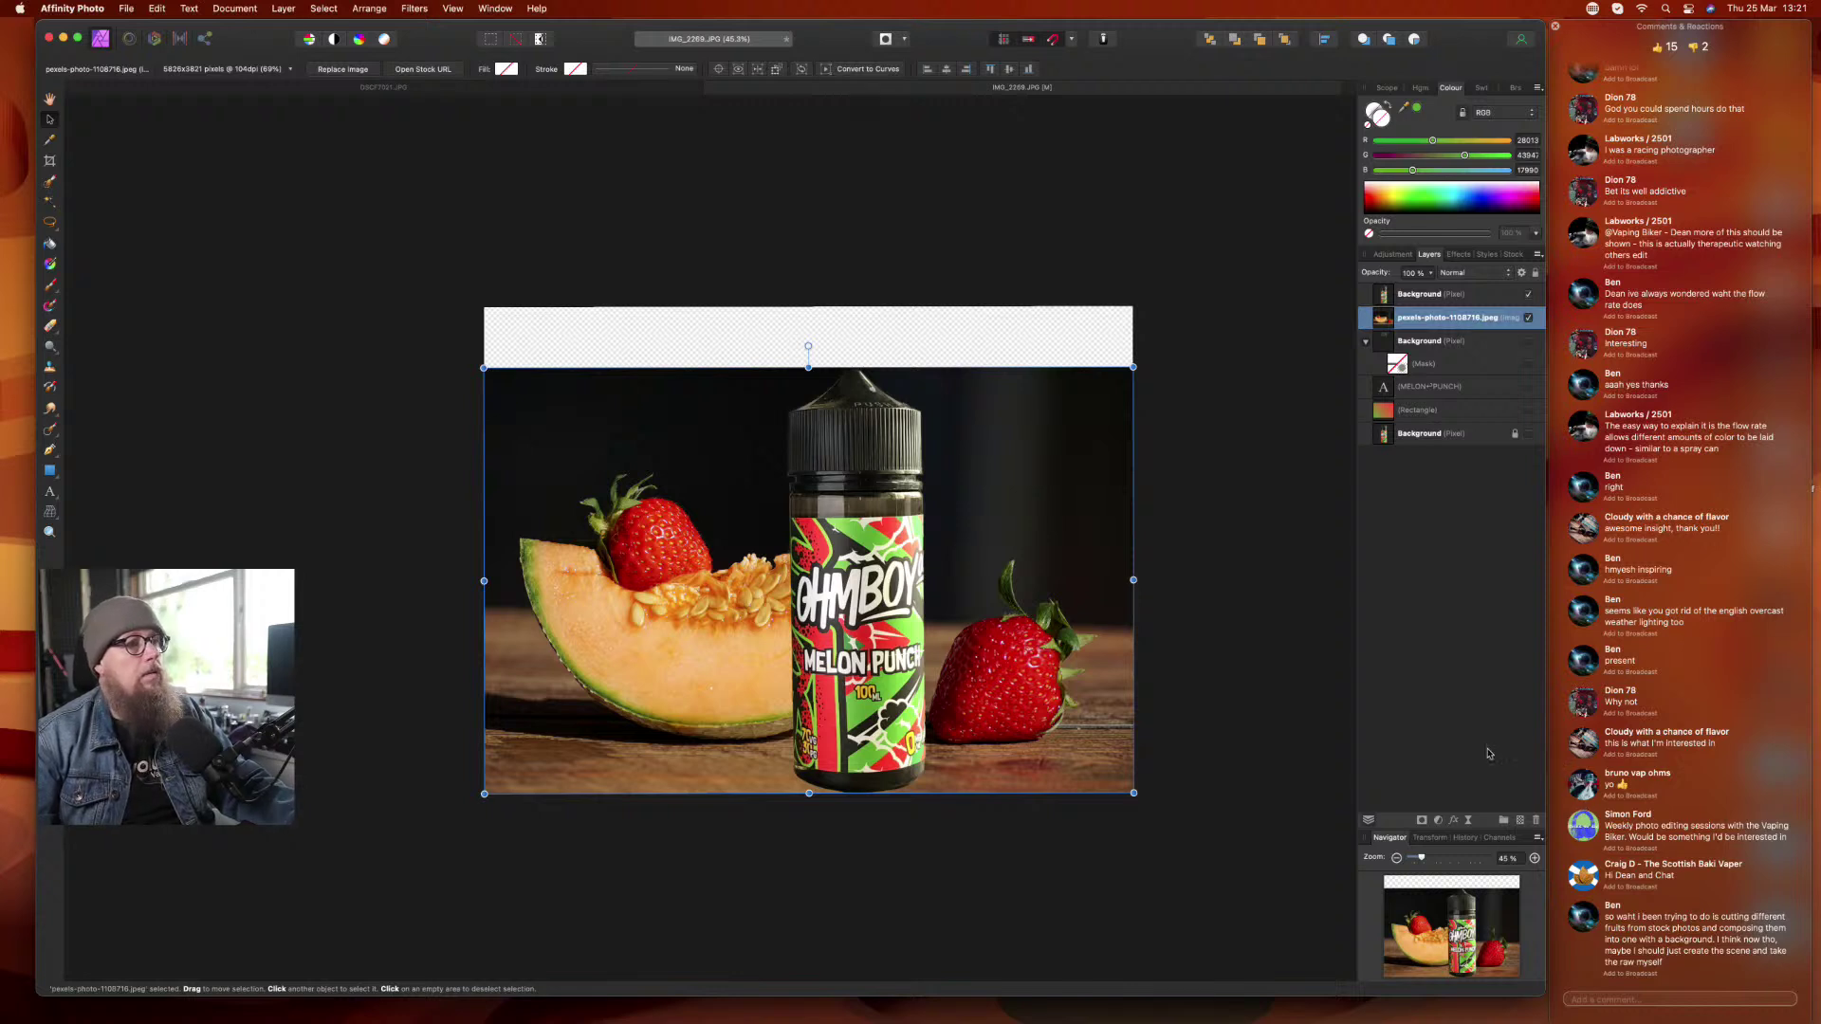
click(1537, 821)
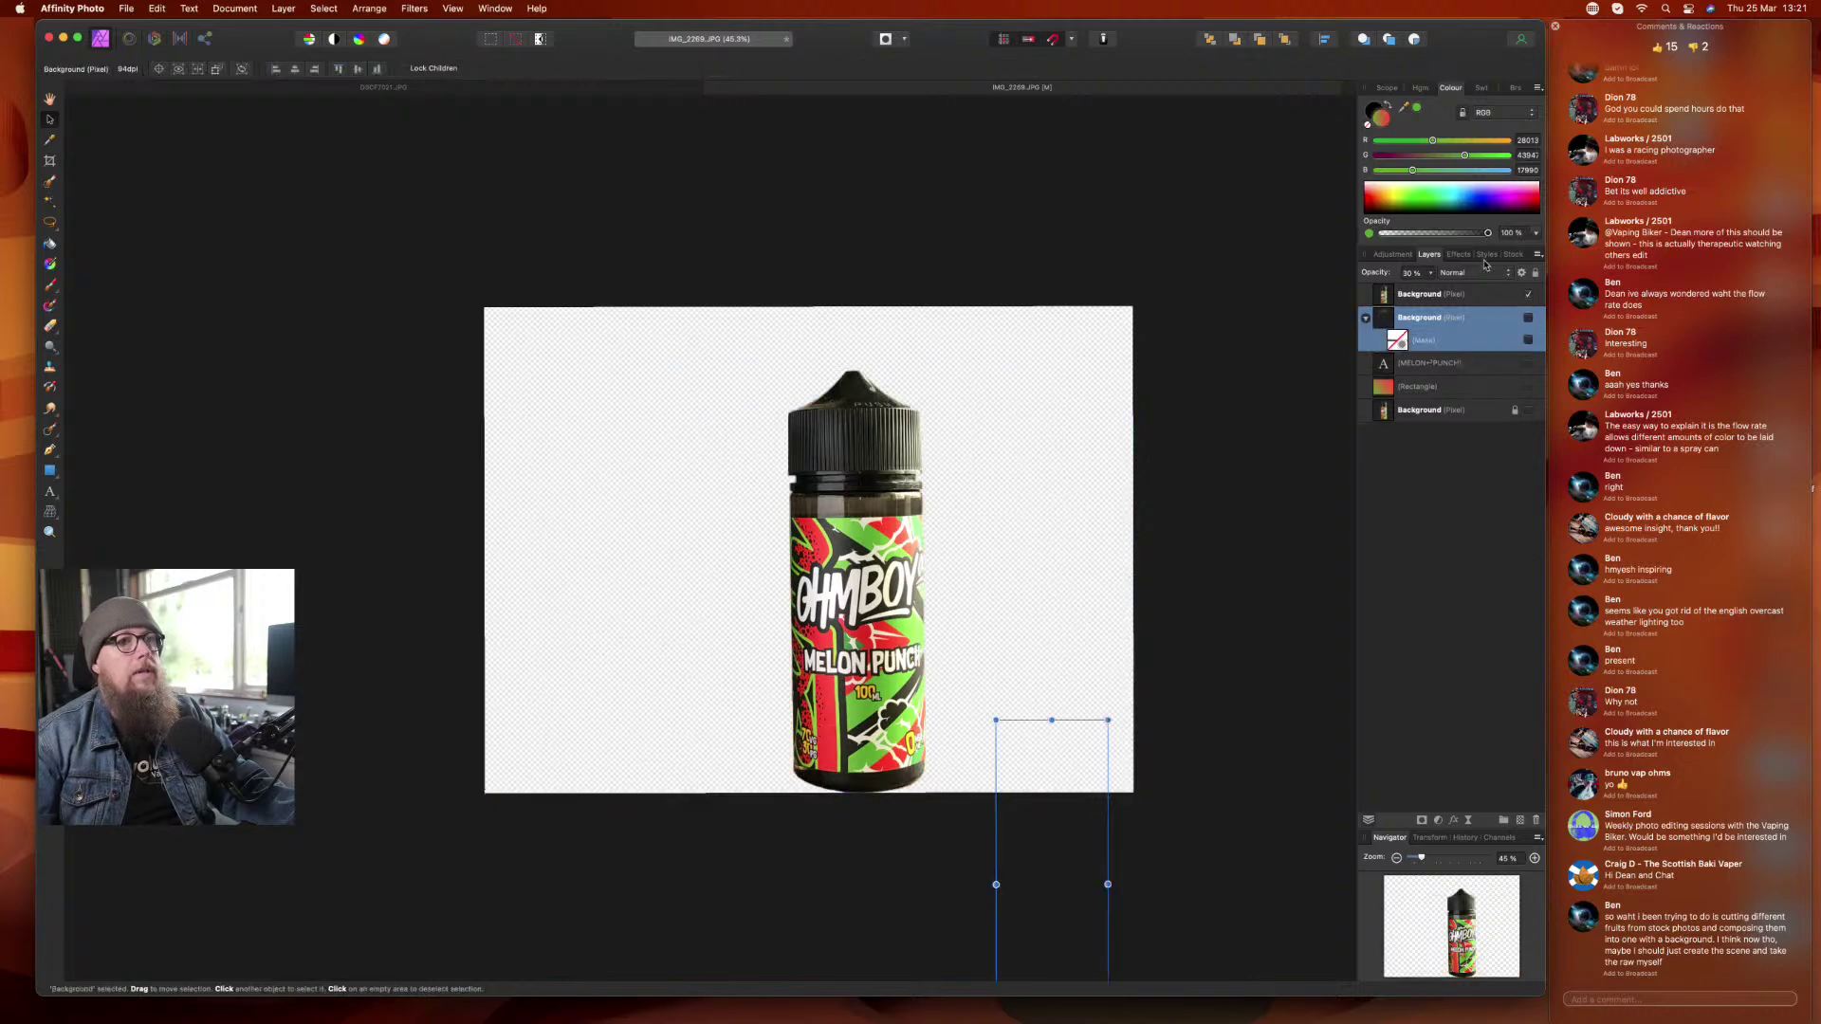
- Browse the Pexels melon stock photos and place the one with melon slices on a plate and halved apricots into the image
click(1512, 254)
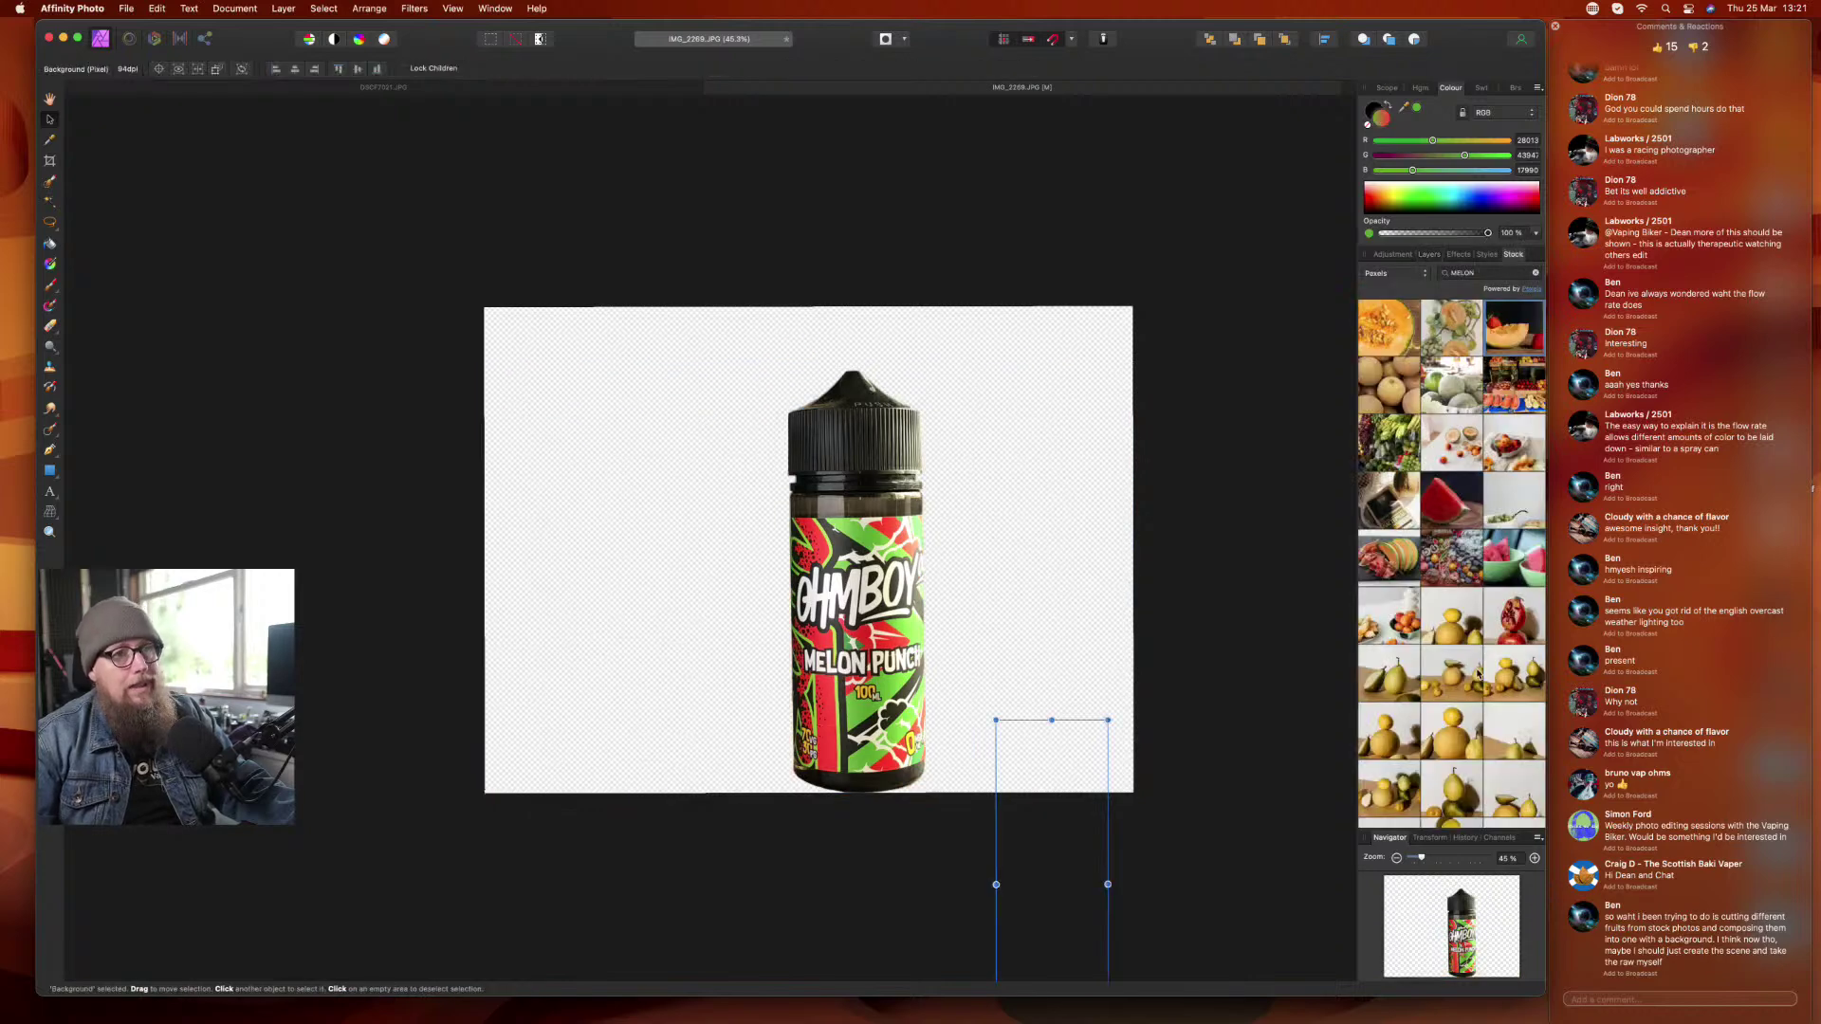
scroll(1476, 673, down, 6)
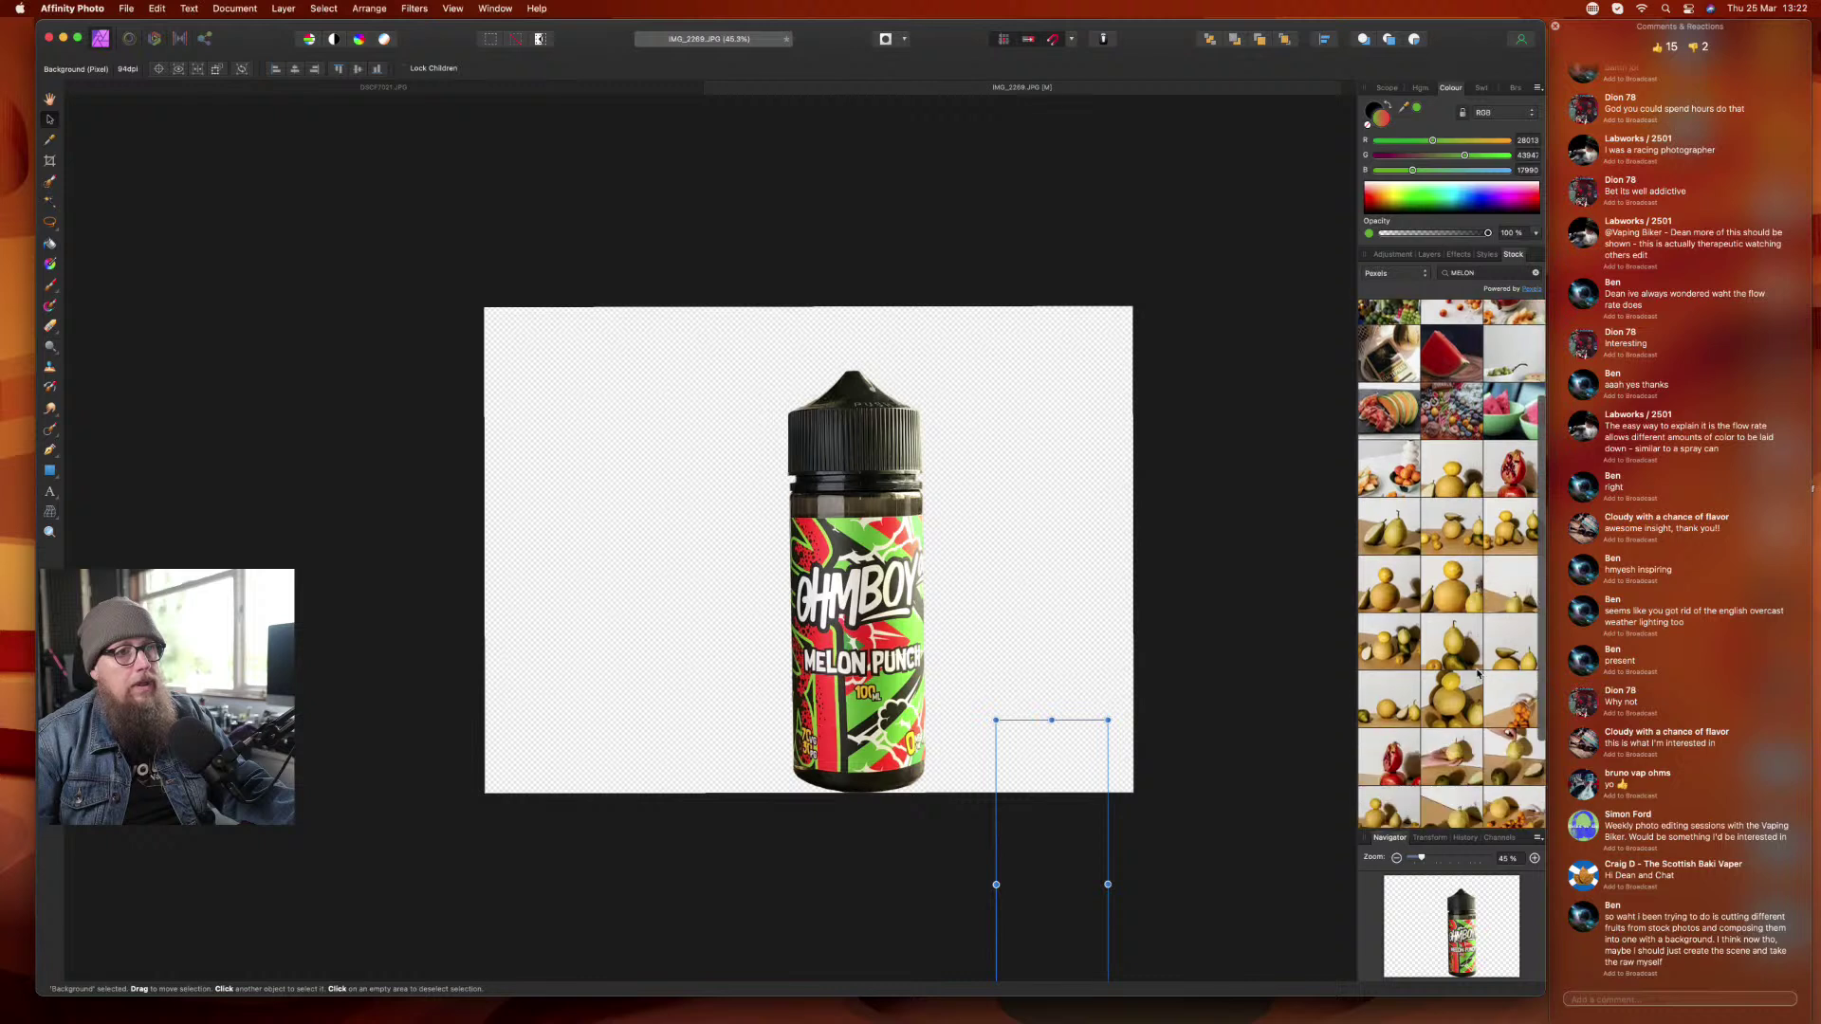
scroll(1477, 674, down, 6)
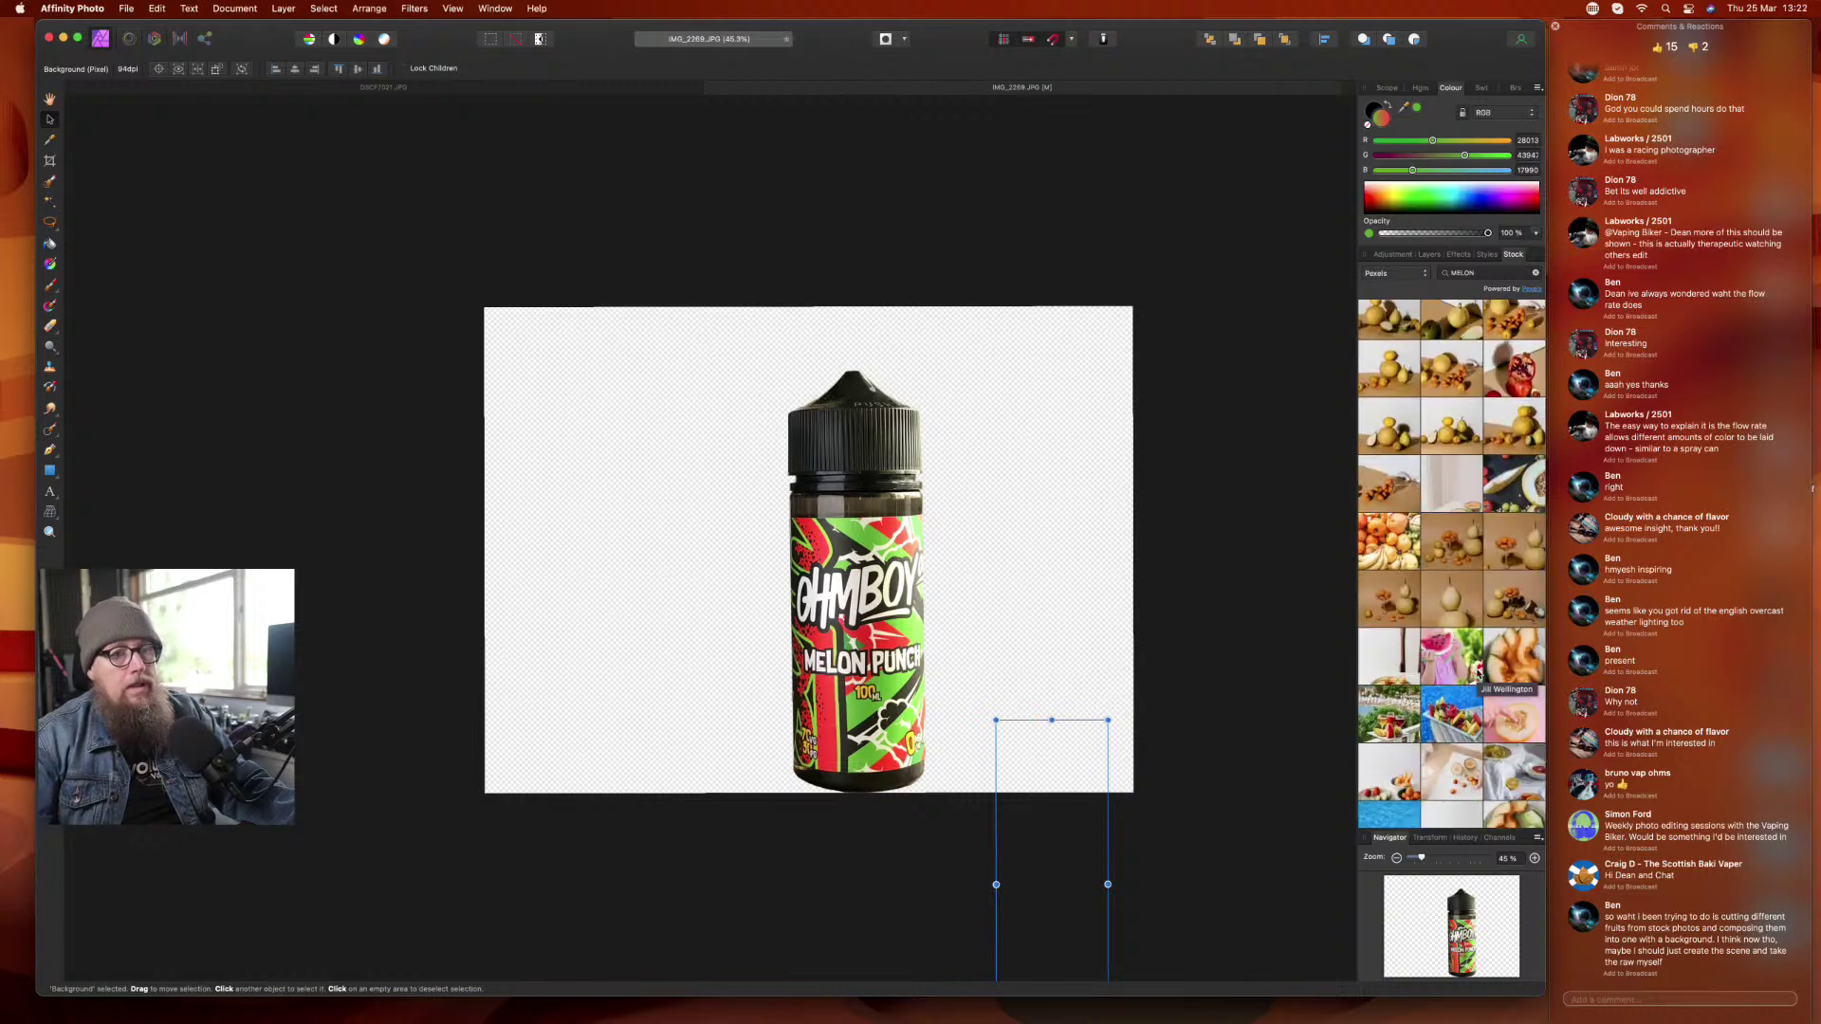
scroll(1476, 674, down, 5)
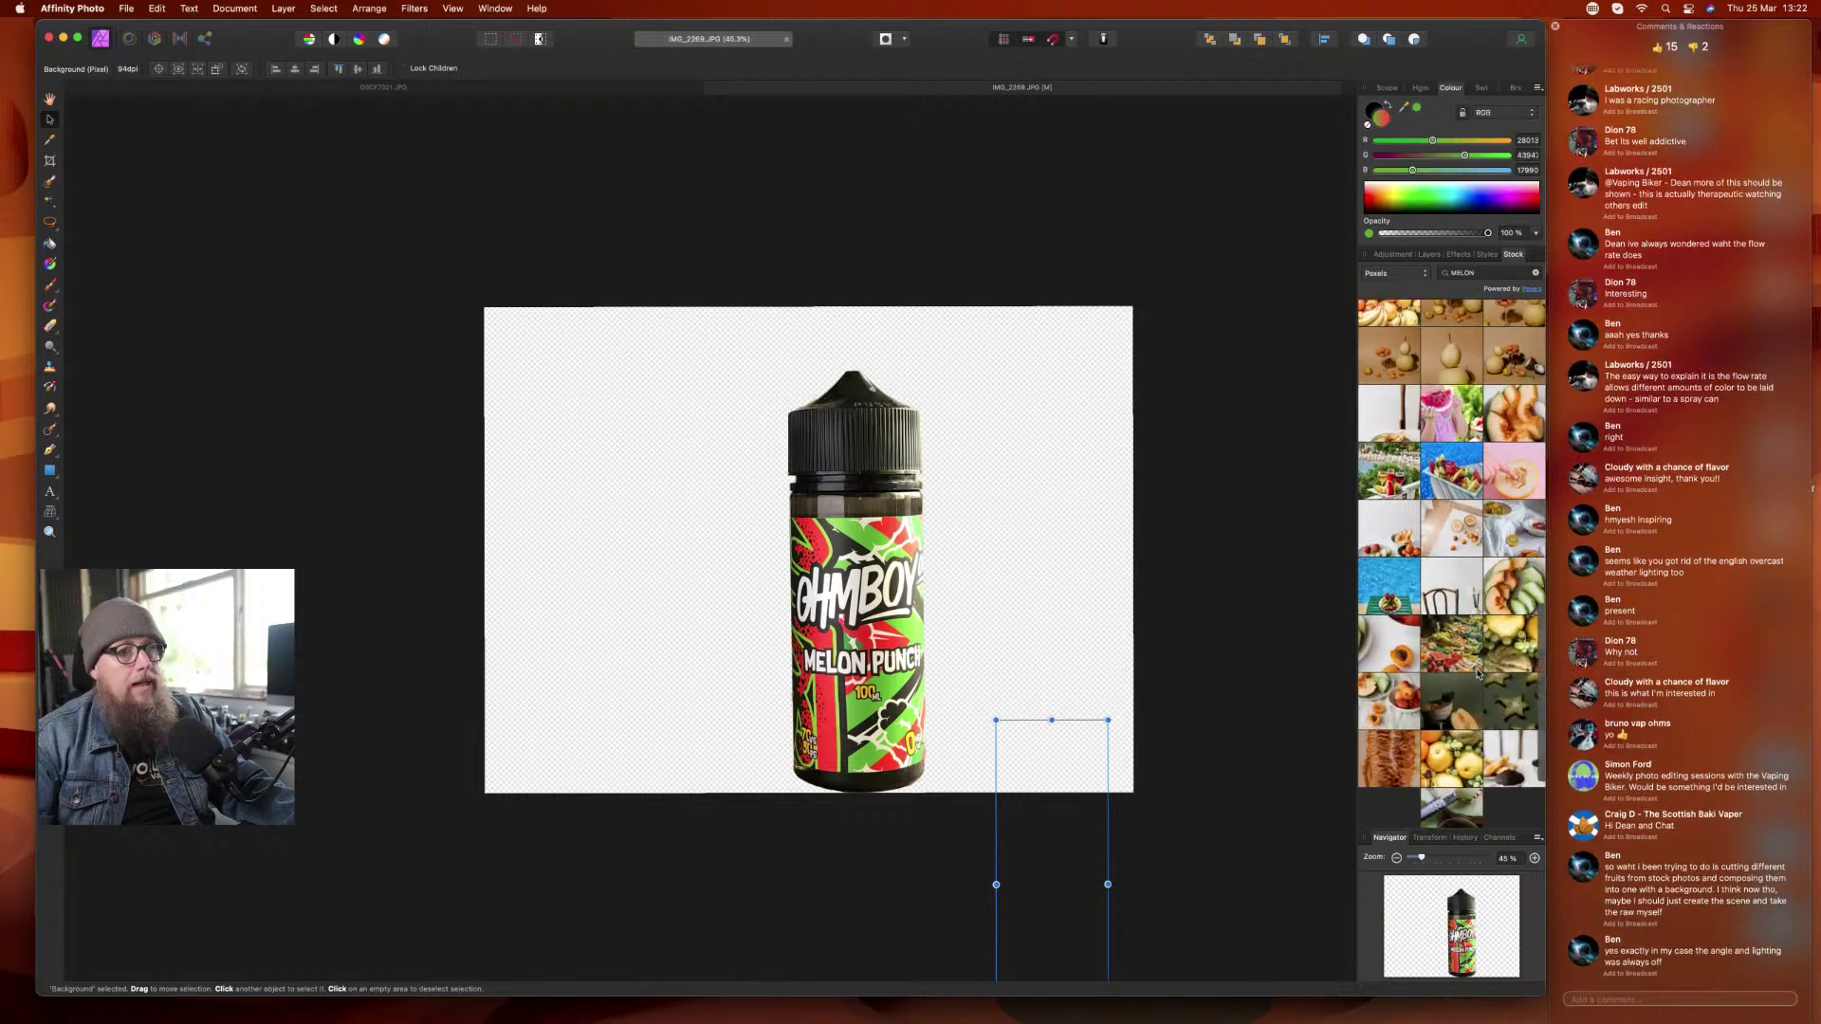
scroll(1477, 674, down, 2)
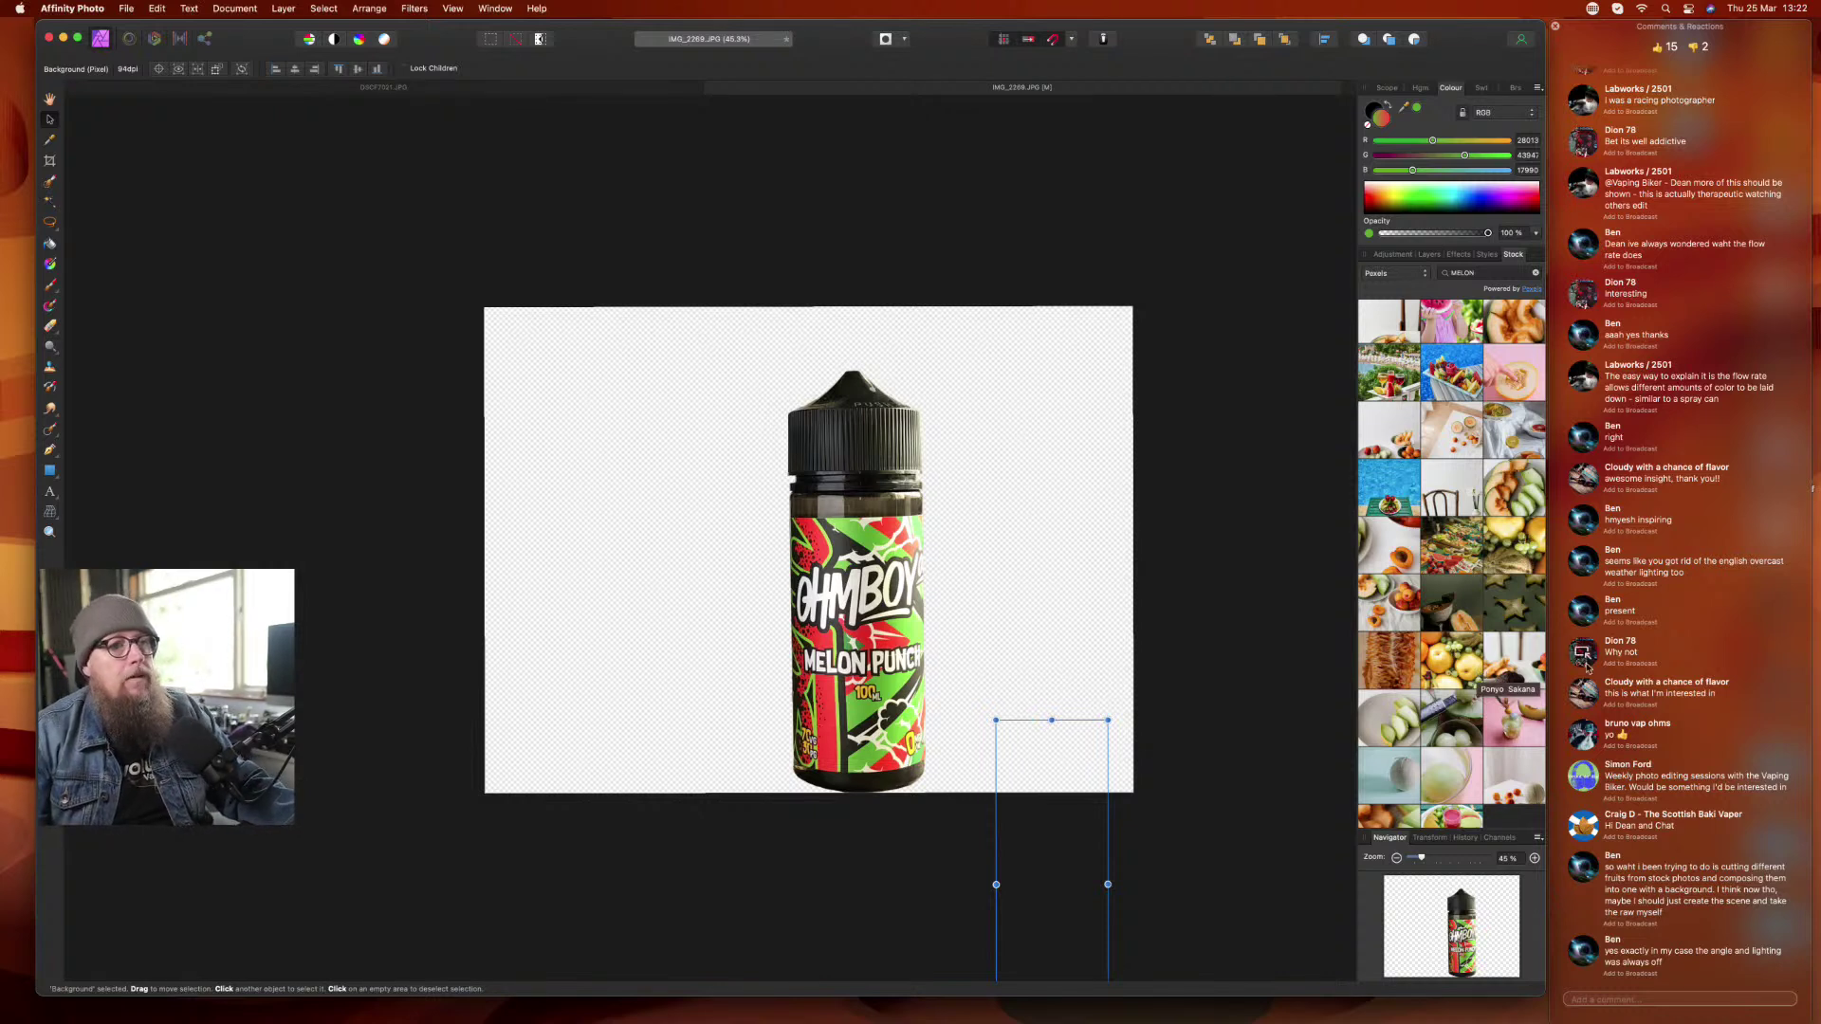
scroll(1458, 711, down, 1)
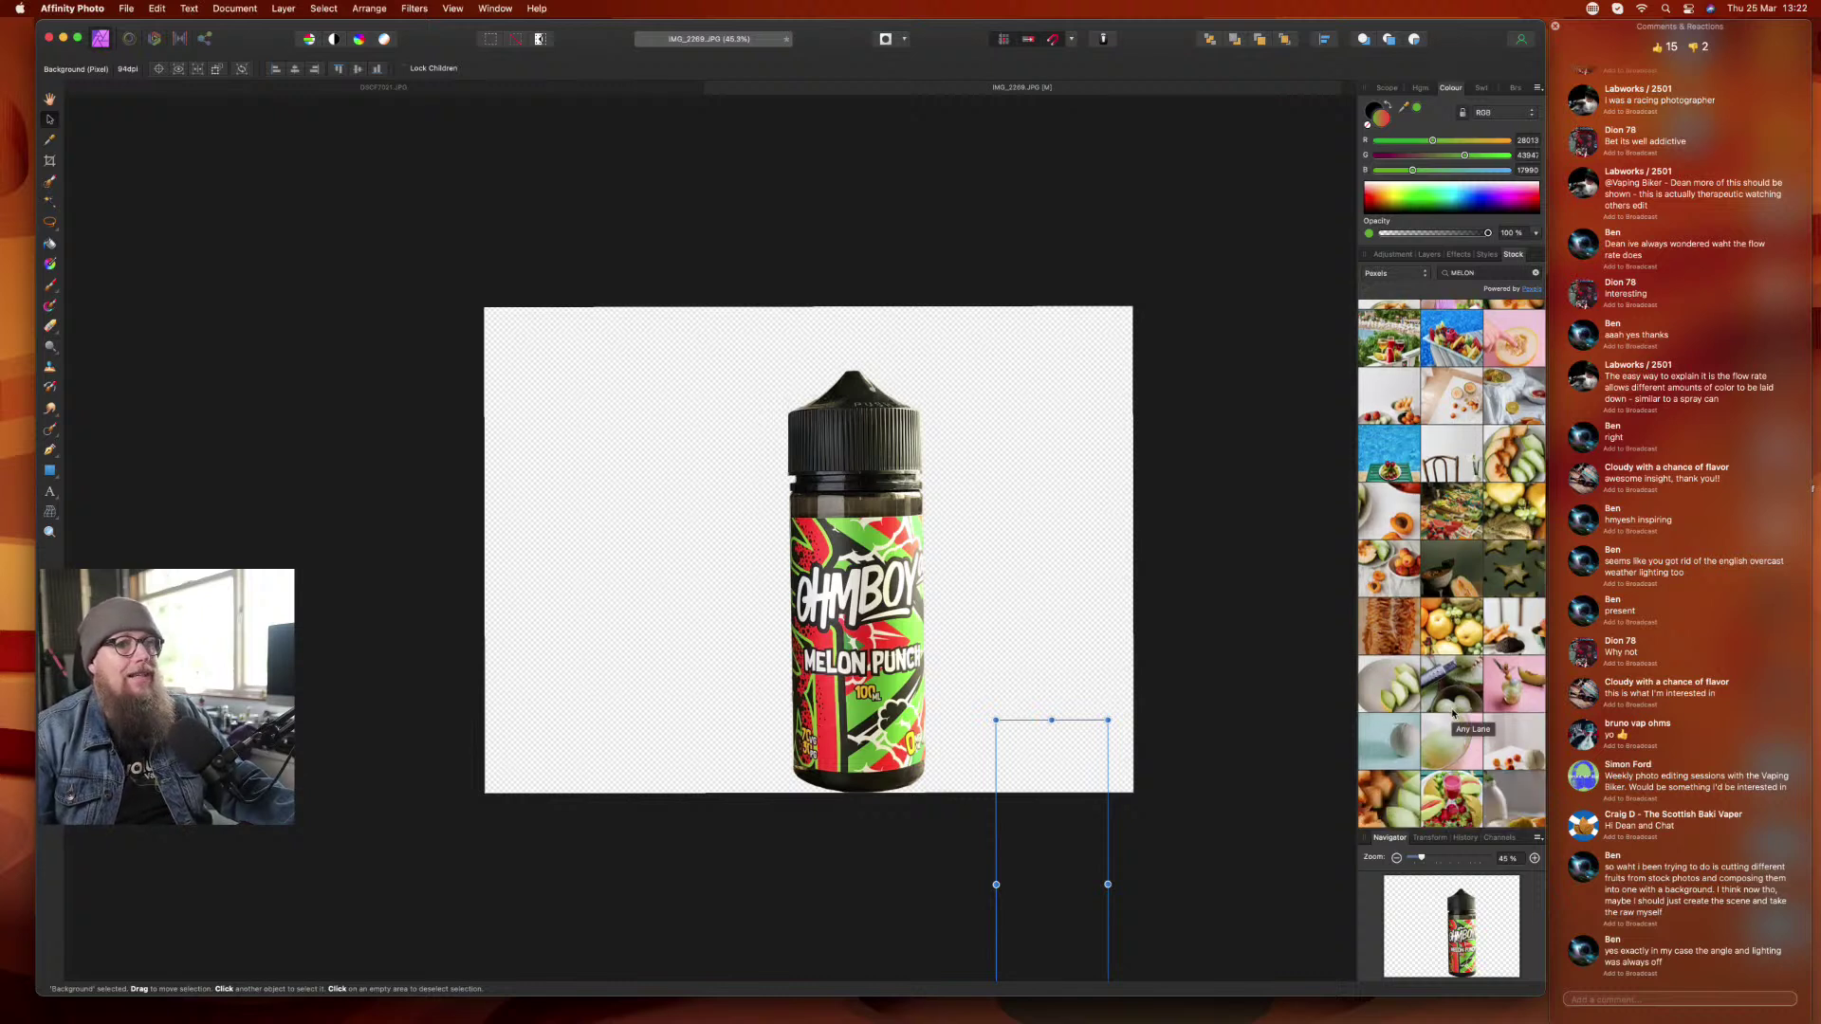
drag(1386, 512, 929, 465)
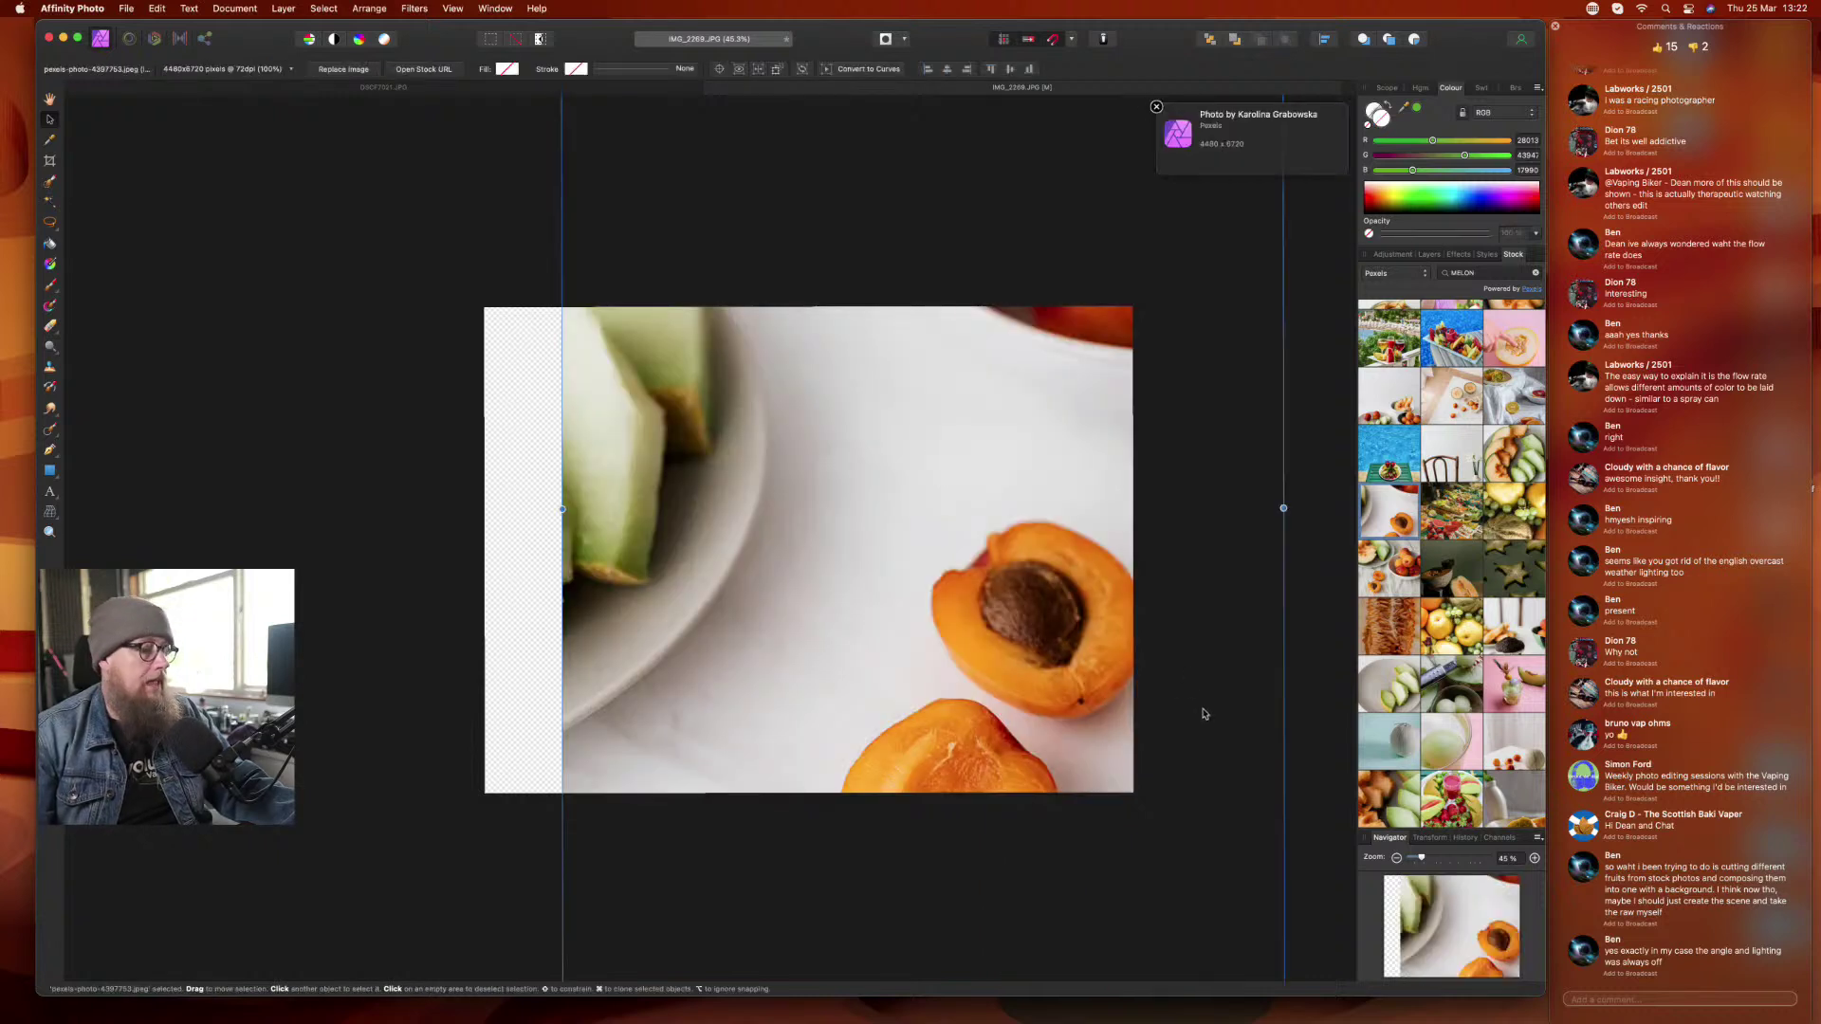
- Scale the apricot and melon photo down proportionally to the image's width and position it so it fills the whole image
scroll(1203, 714, down, 5)
scroll(1203, 713, down, 6)
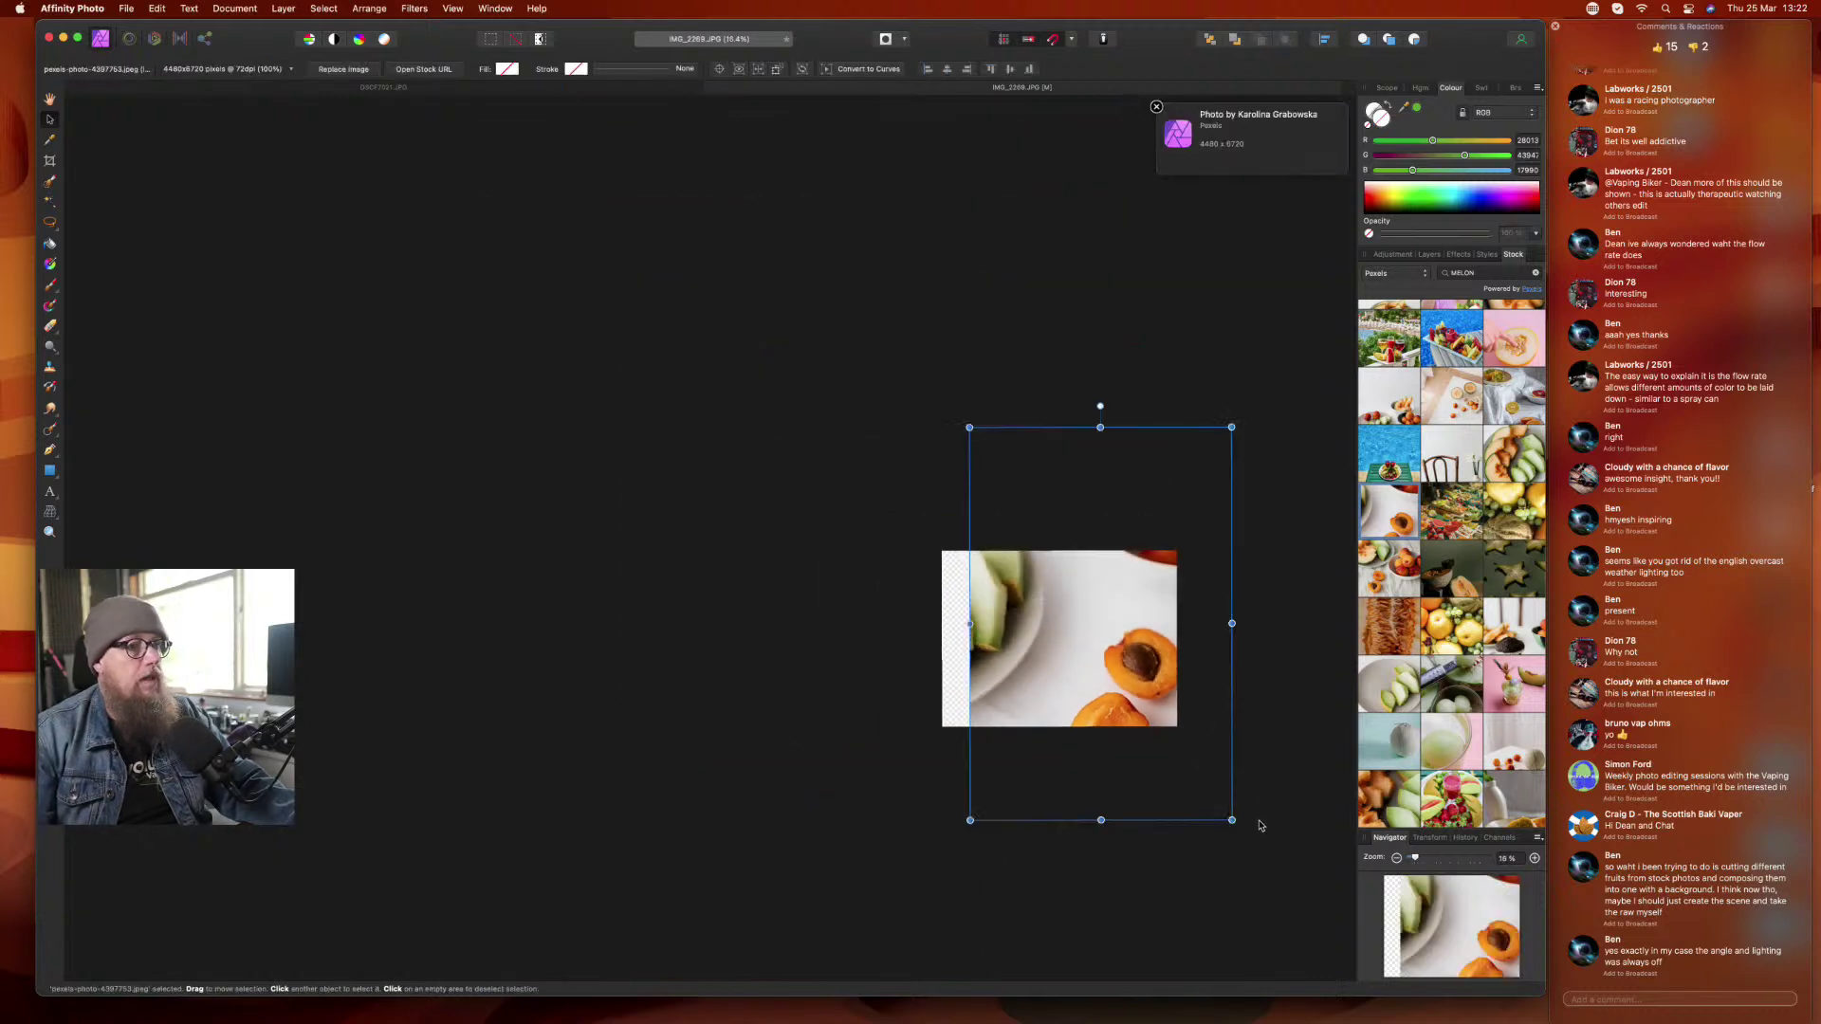
drag(1232, 821, 1206, 765)
drag(1113, 681, 1086, 737)
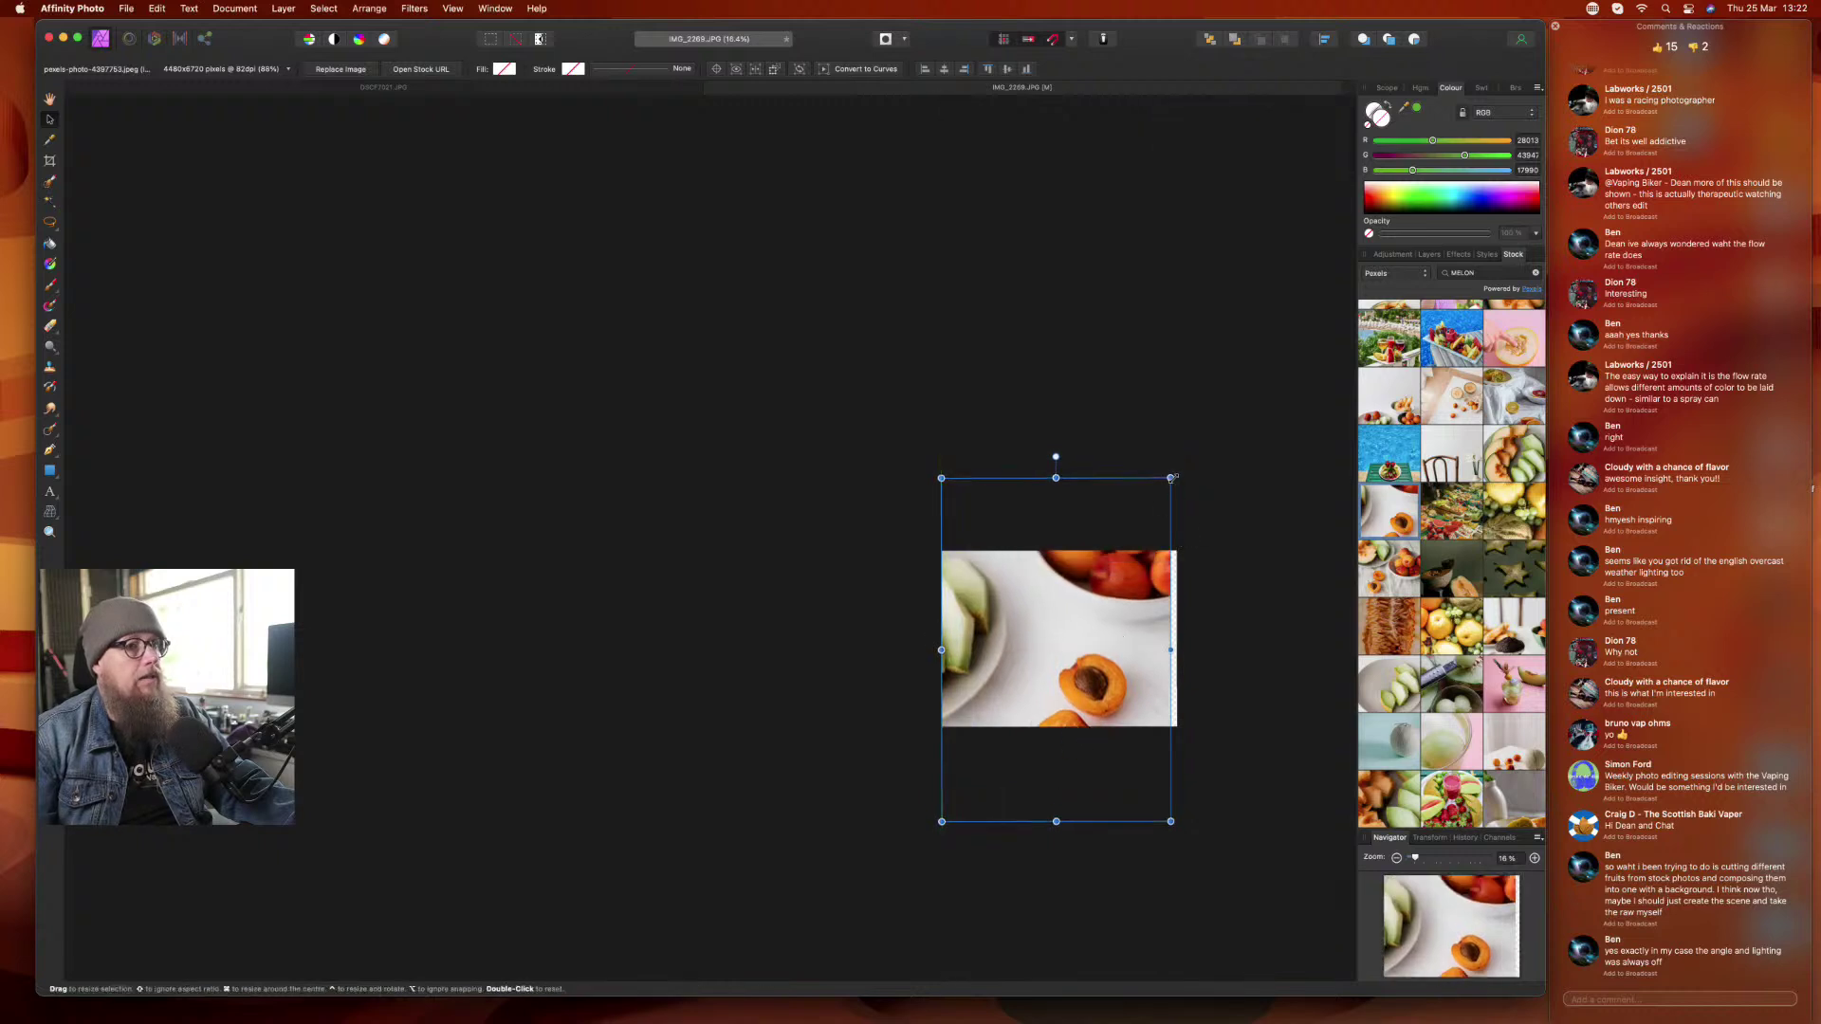
click(1246, 627)
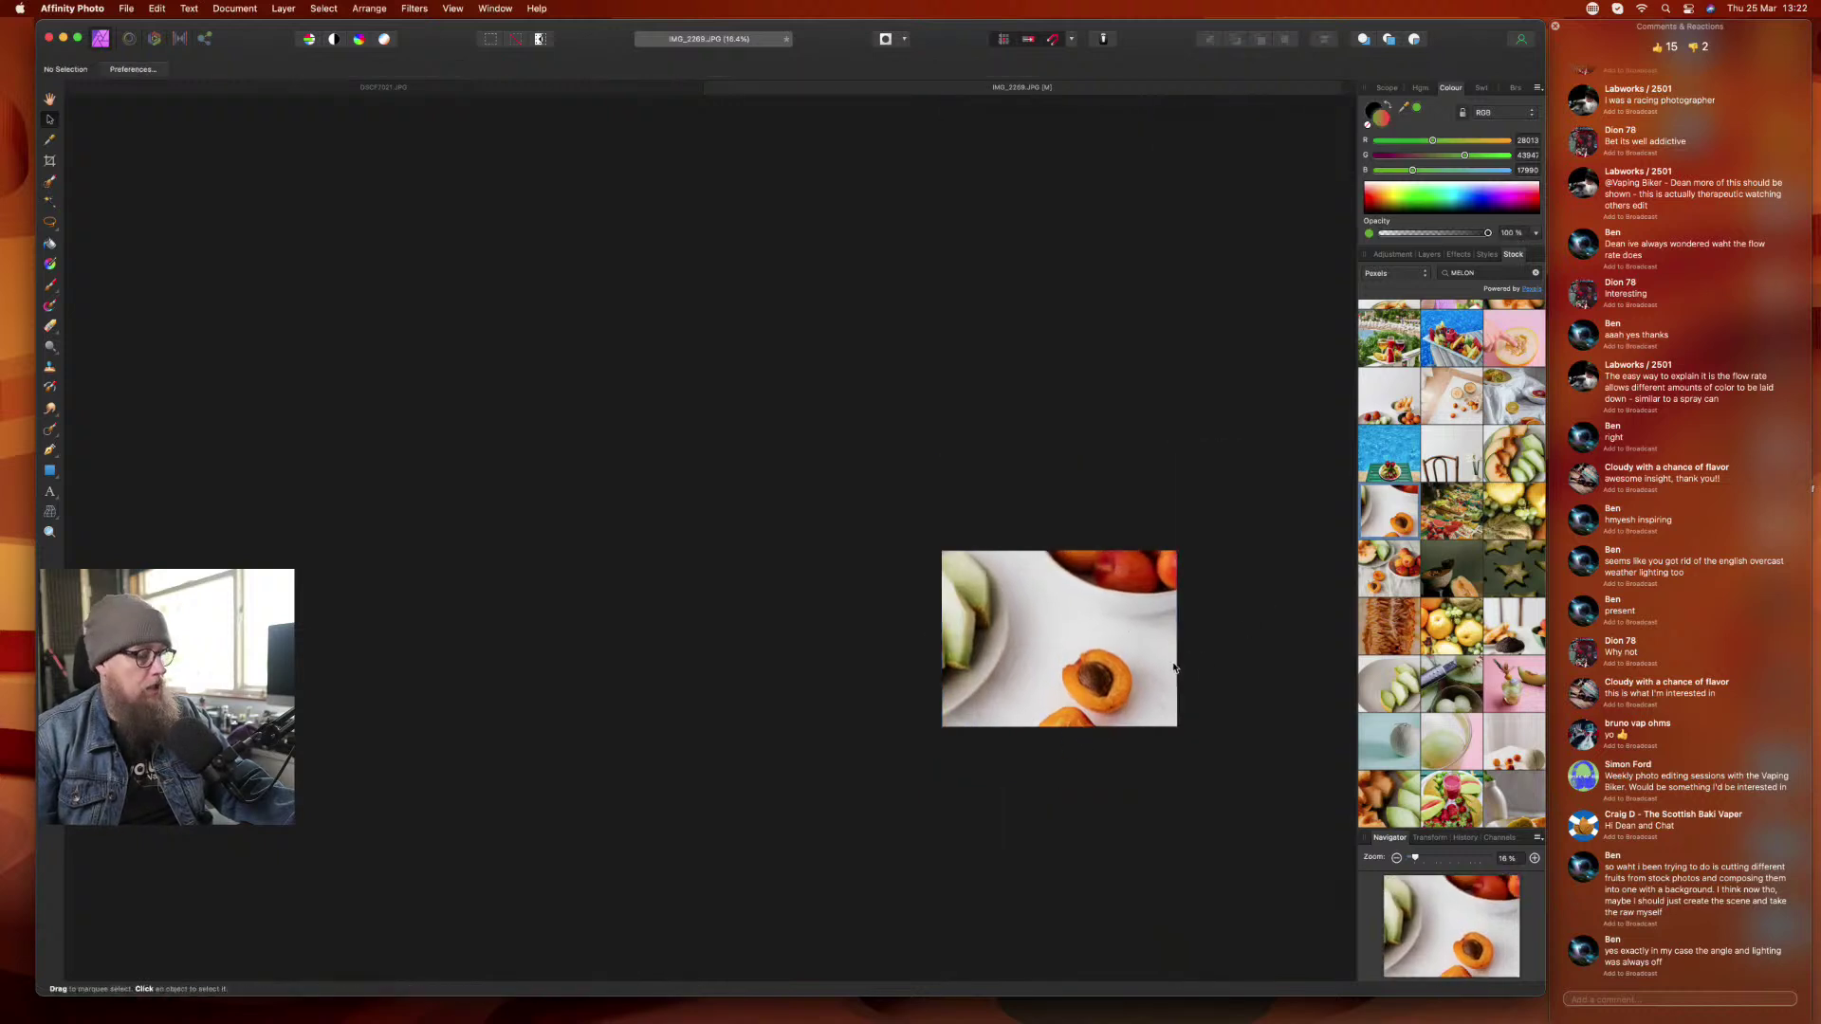
scroll(1161, 659, up, 5)
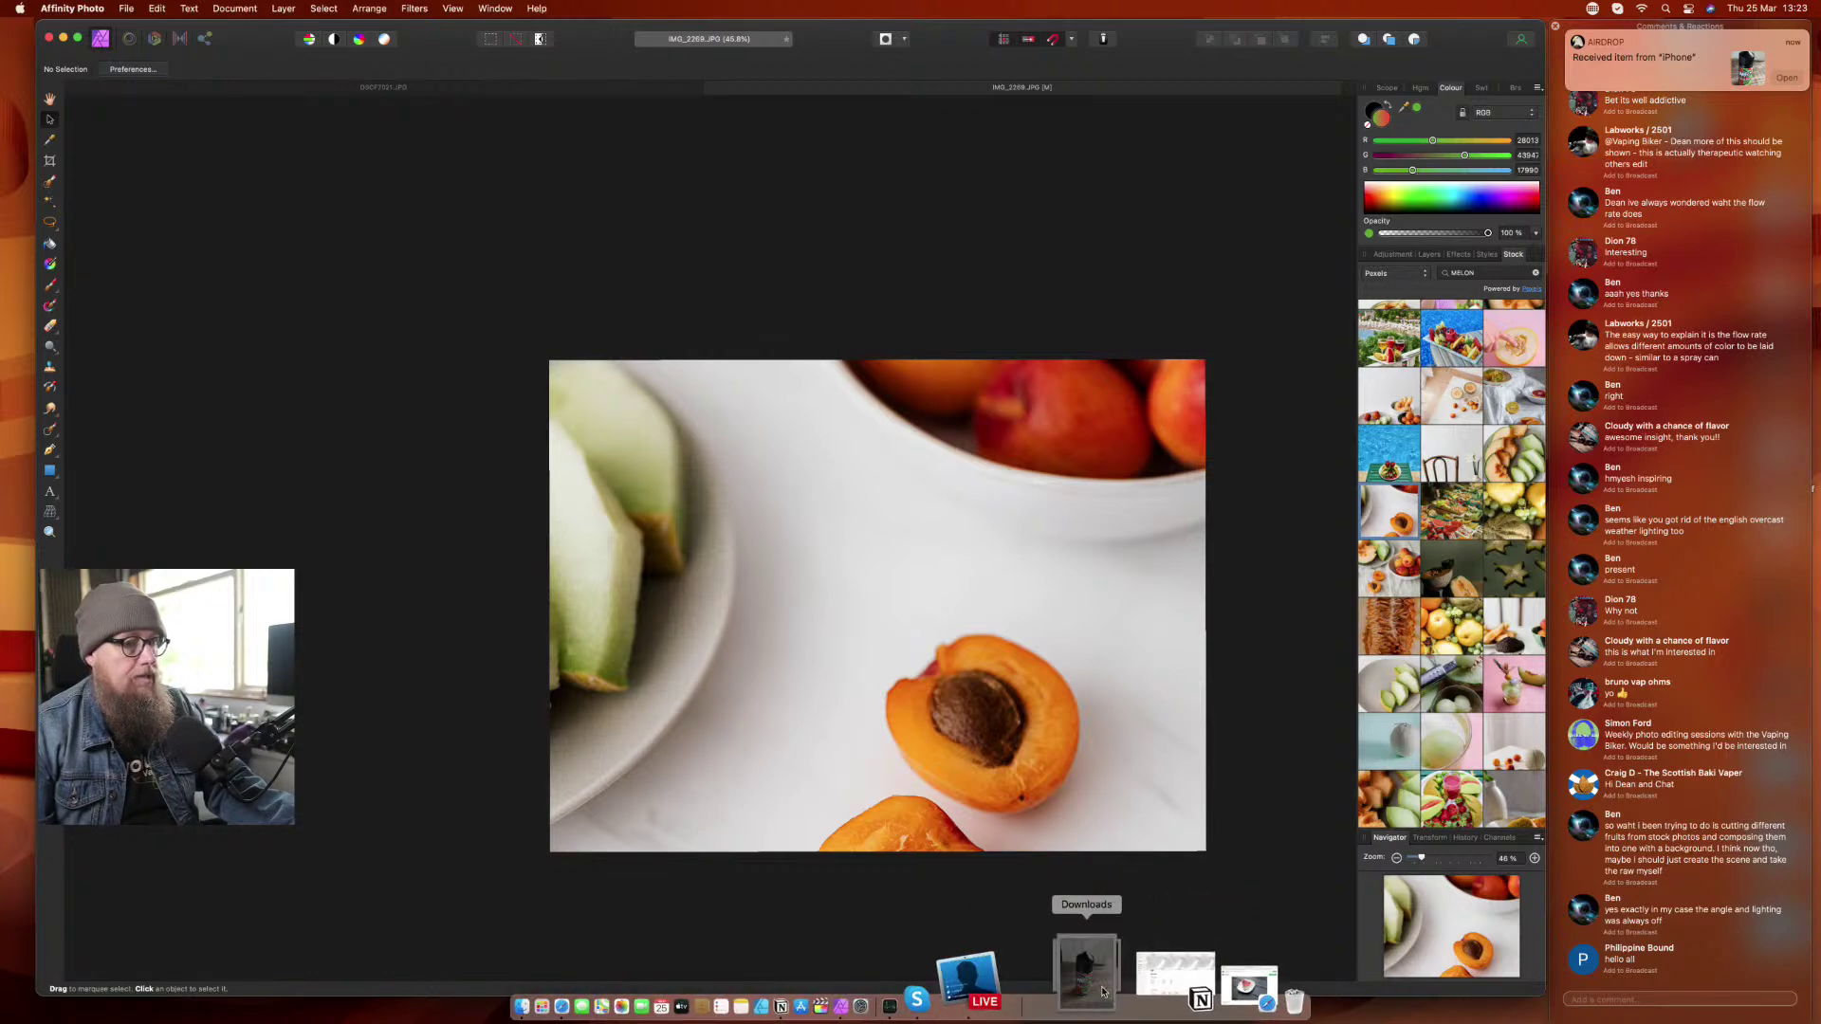
- Place the bottle photo IMG_2270 from Downloads, rotate it so the bottle stands upright, and scale it down to fit inside the image
click(1139, 1006)
drag(1124, 898, 850, 671)
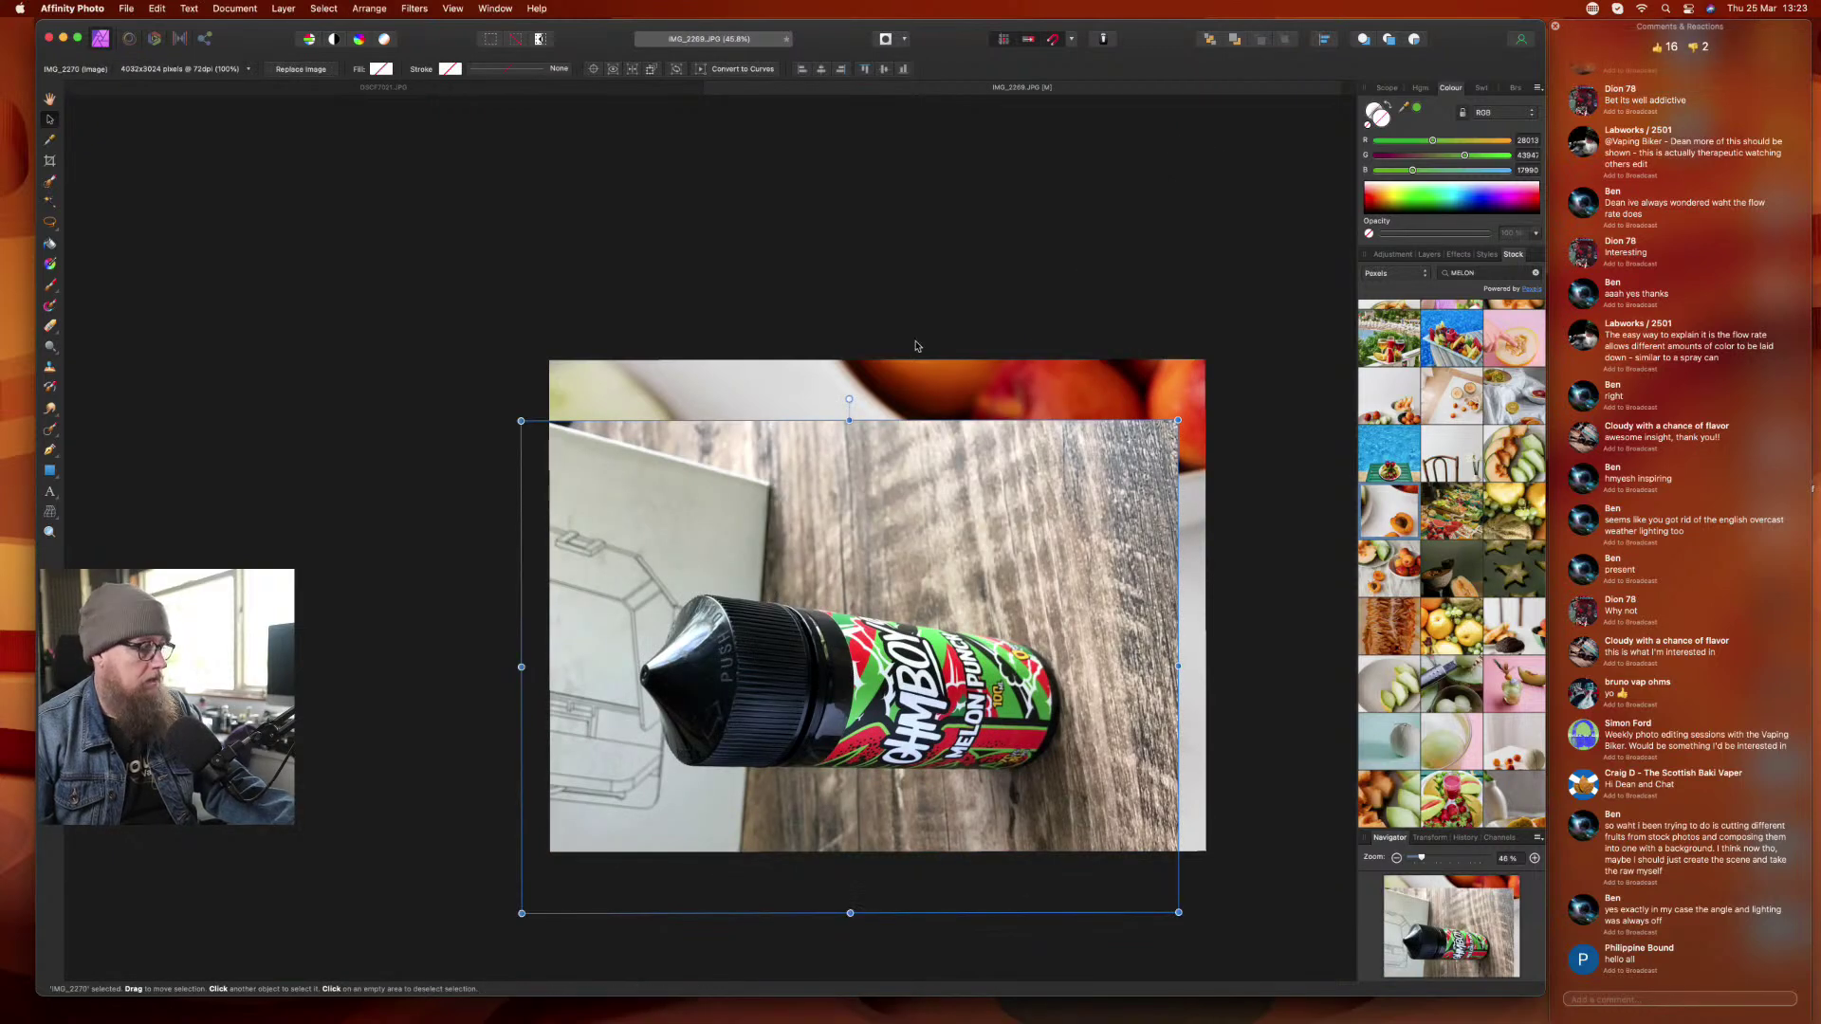
drag(847, 400, 1117, 643)
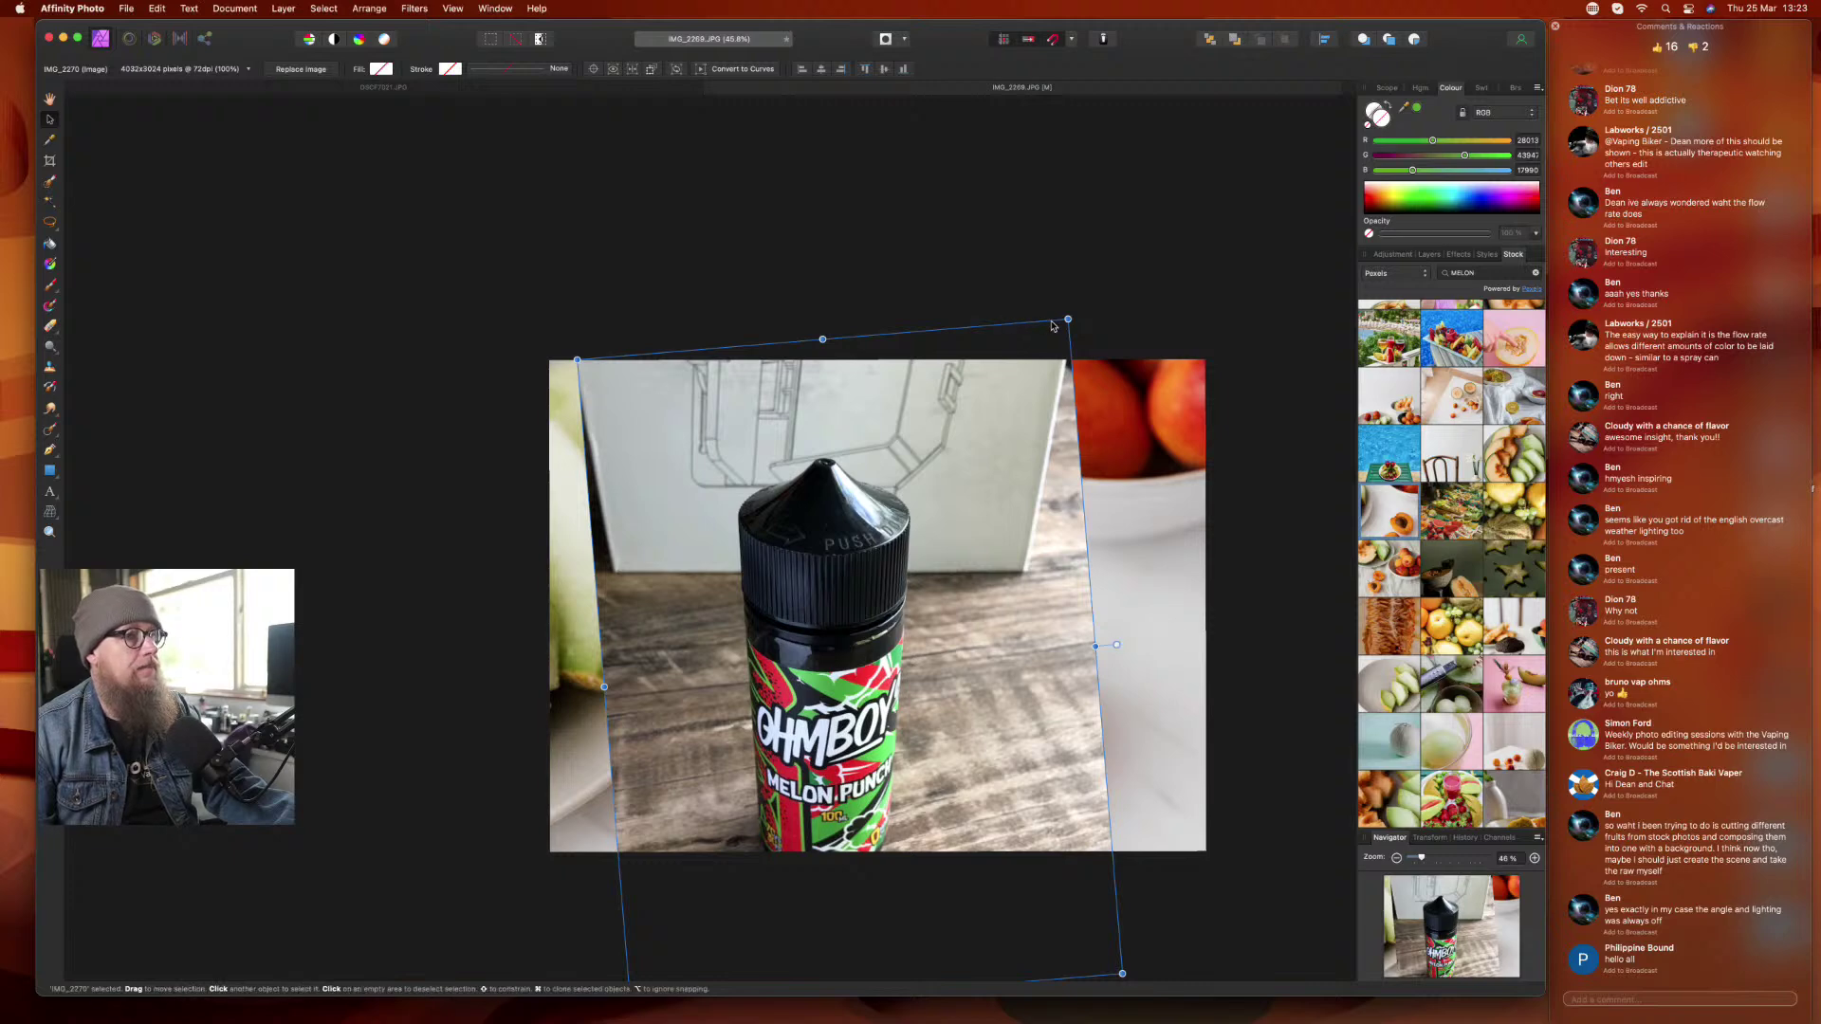
drag(1068, 320, 983, 475)
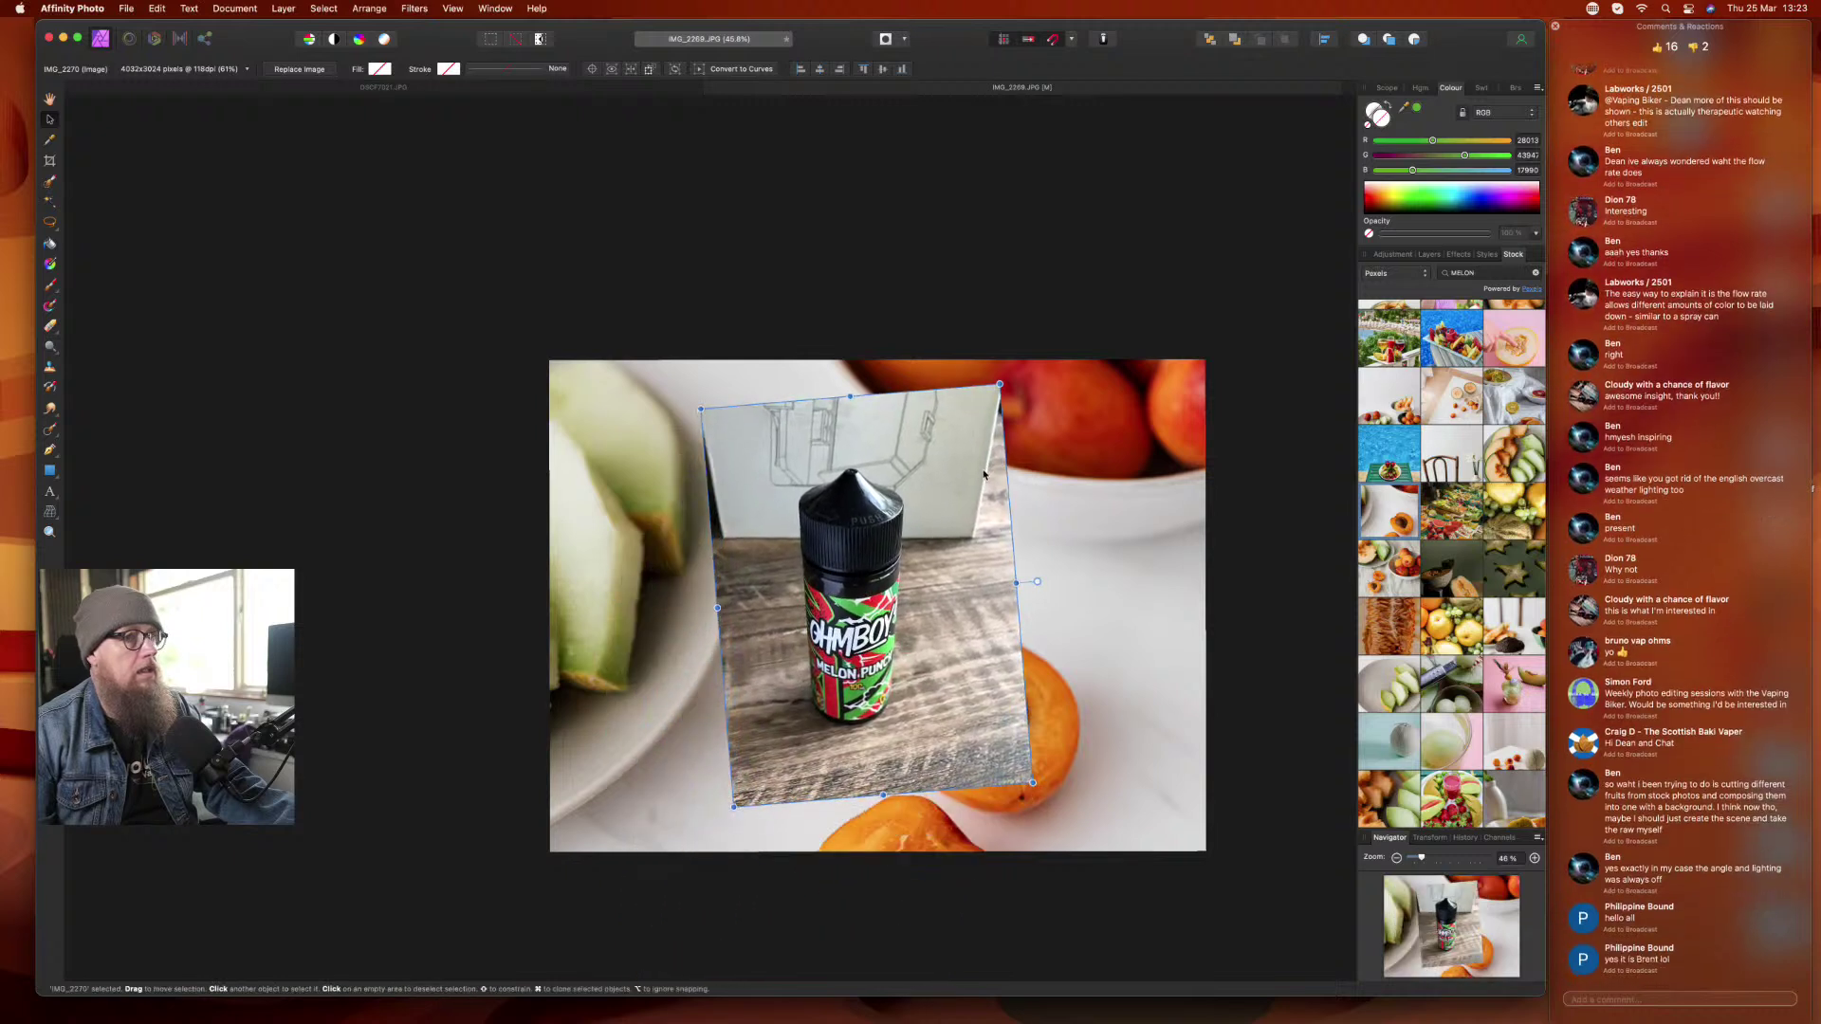
- Hide every layer beneath IMG_2270, including the stock photo, and clear the layer selection
click(1394, 255)
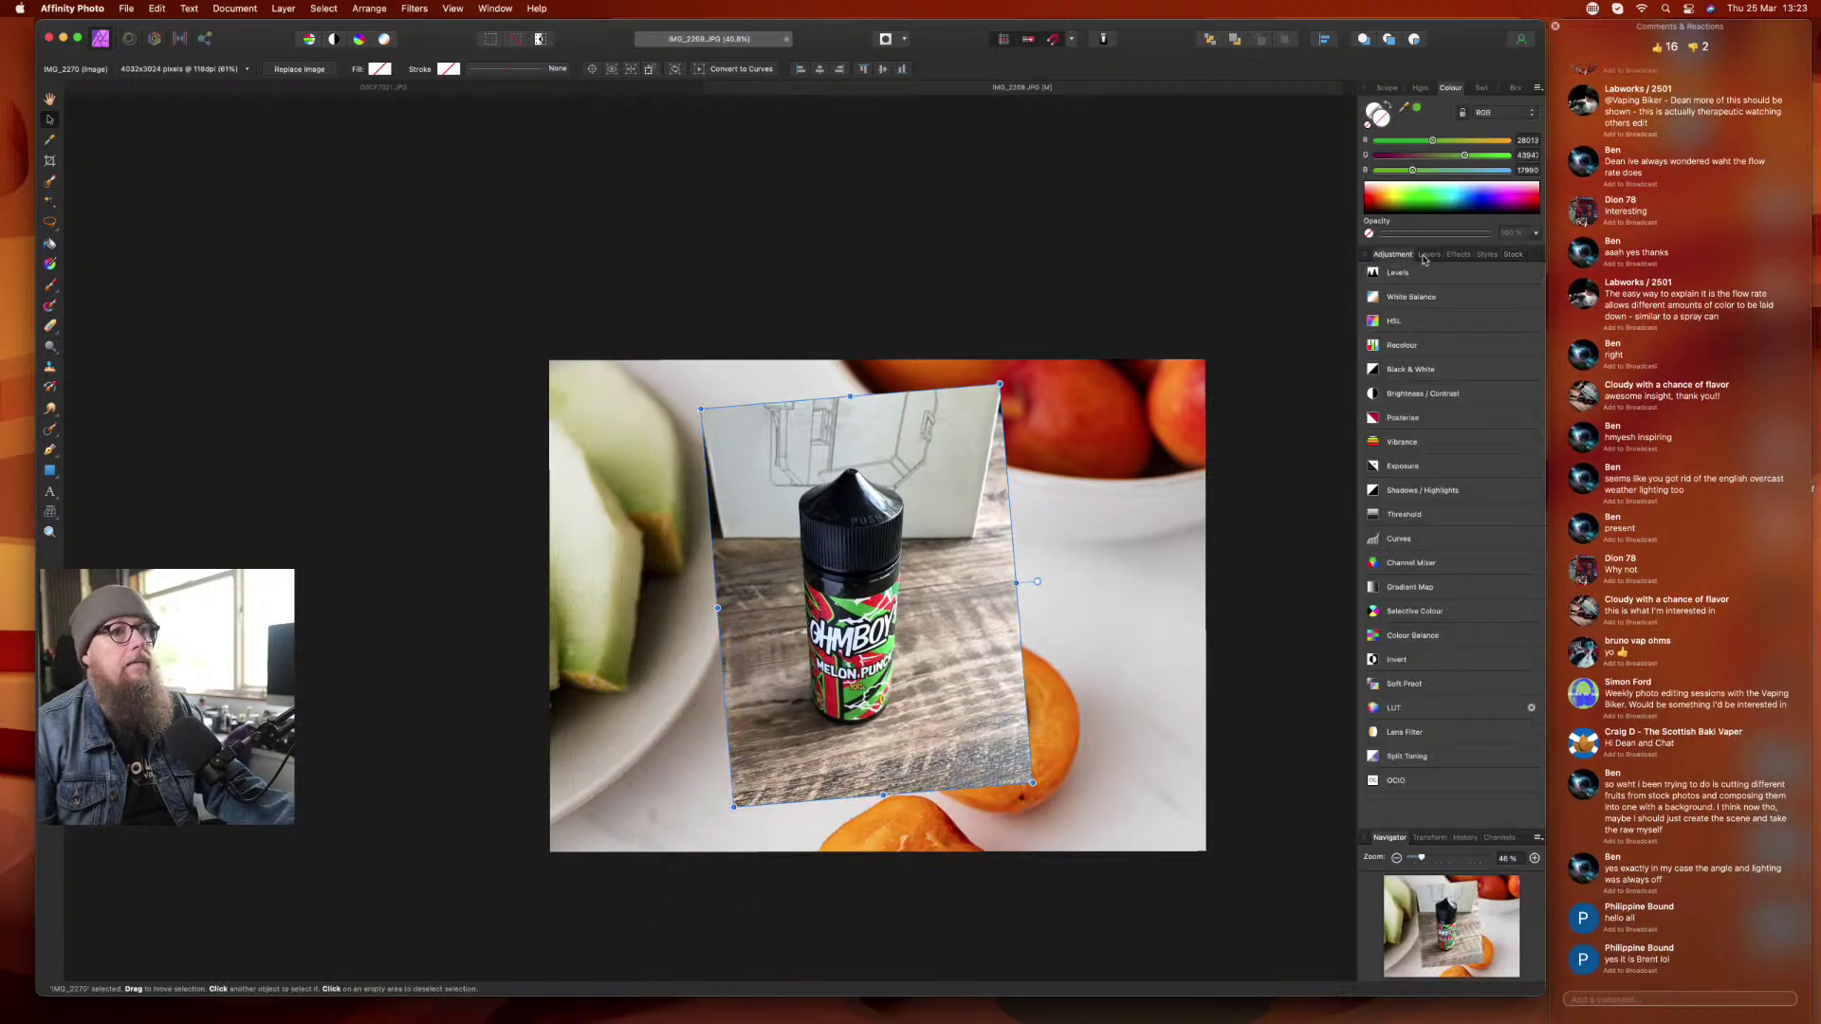
click(1428, 255)
click(1449, 326)
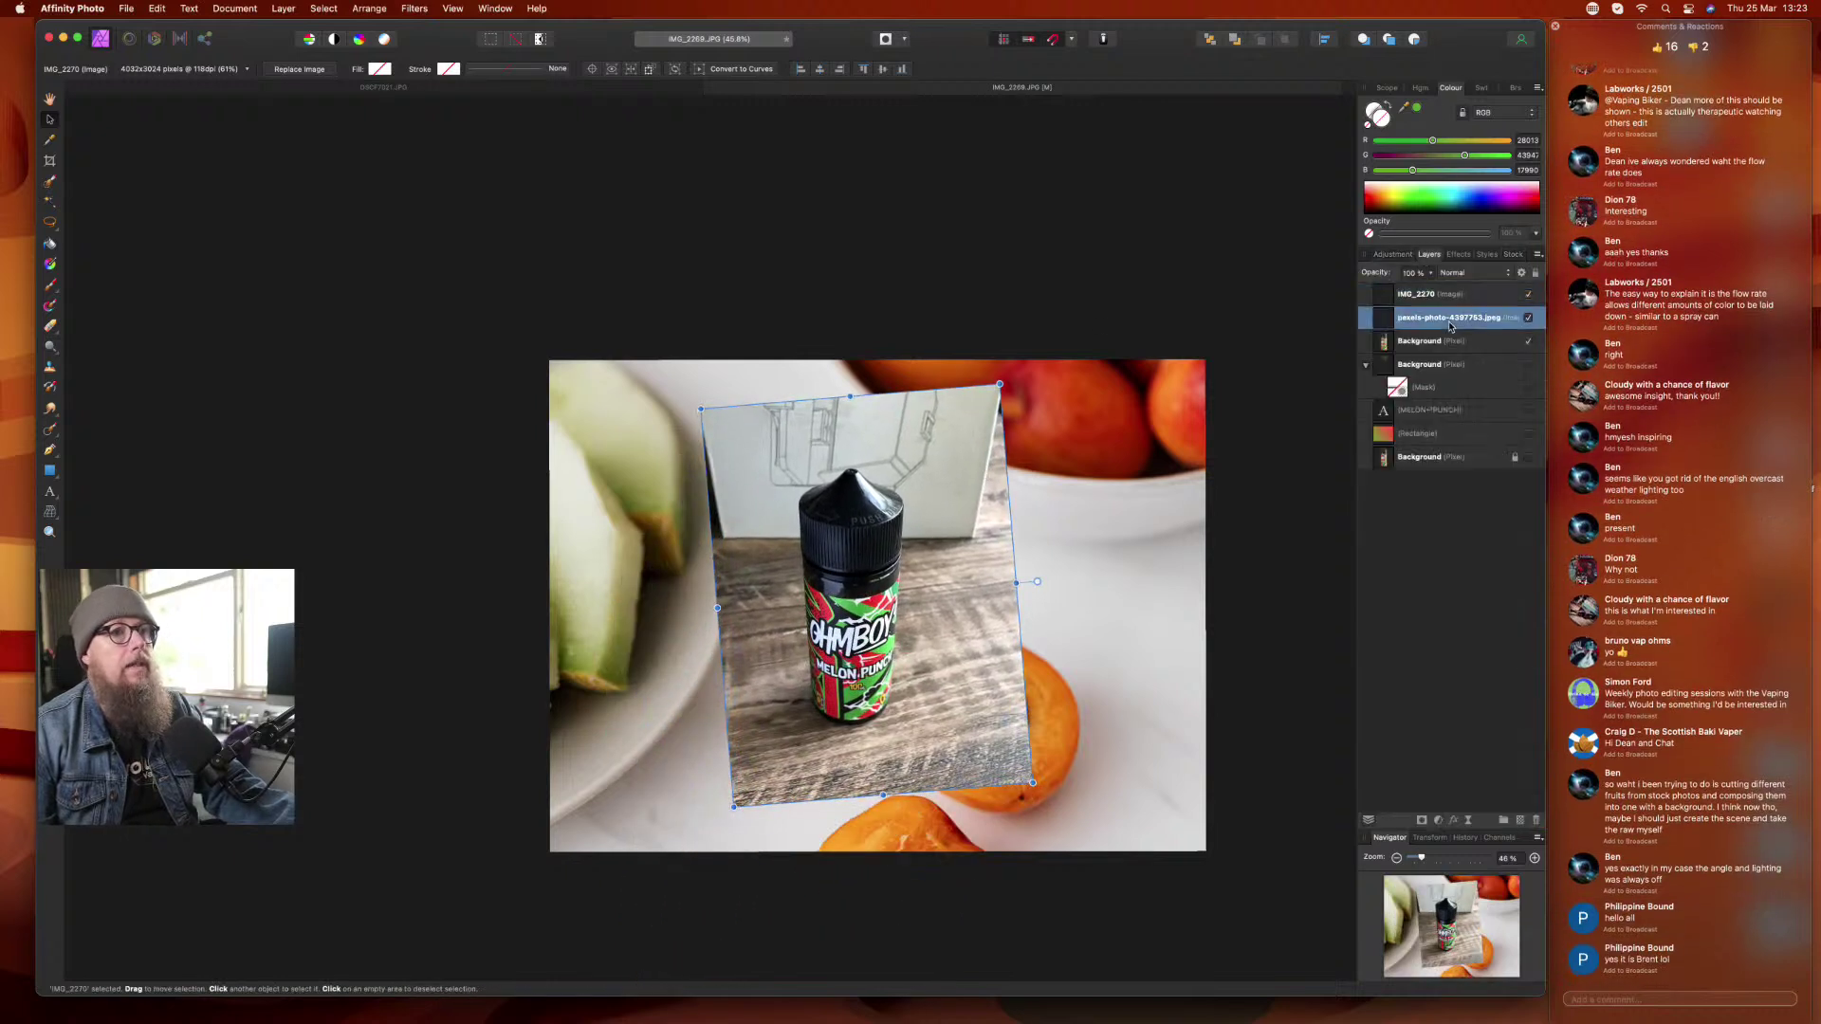
shift+click(1461, 460)
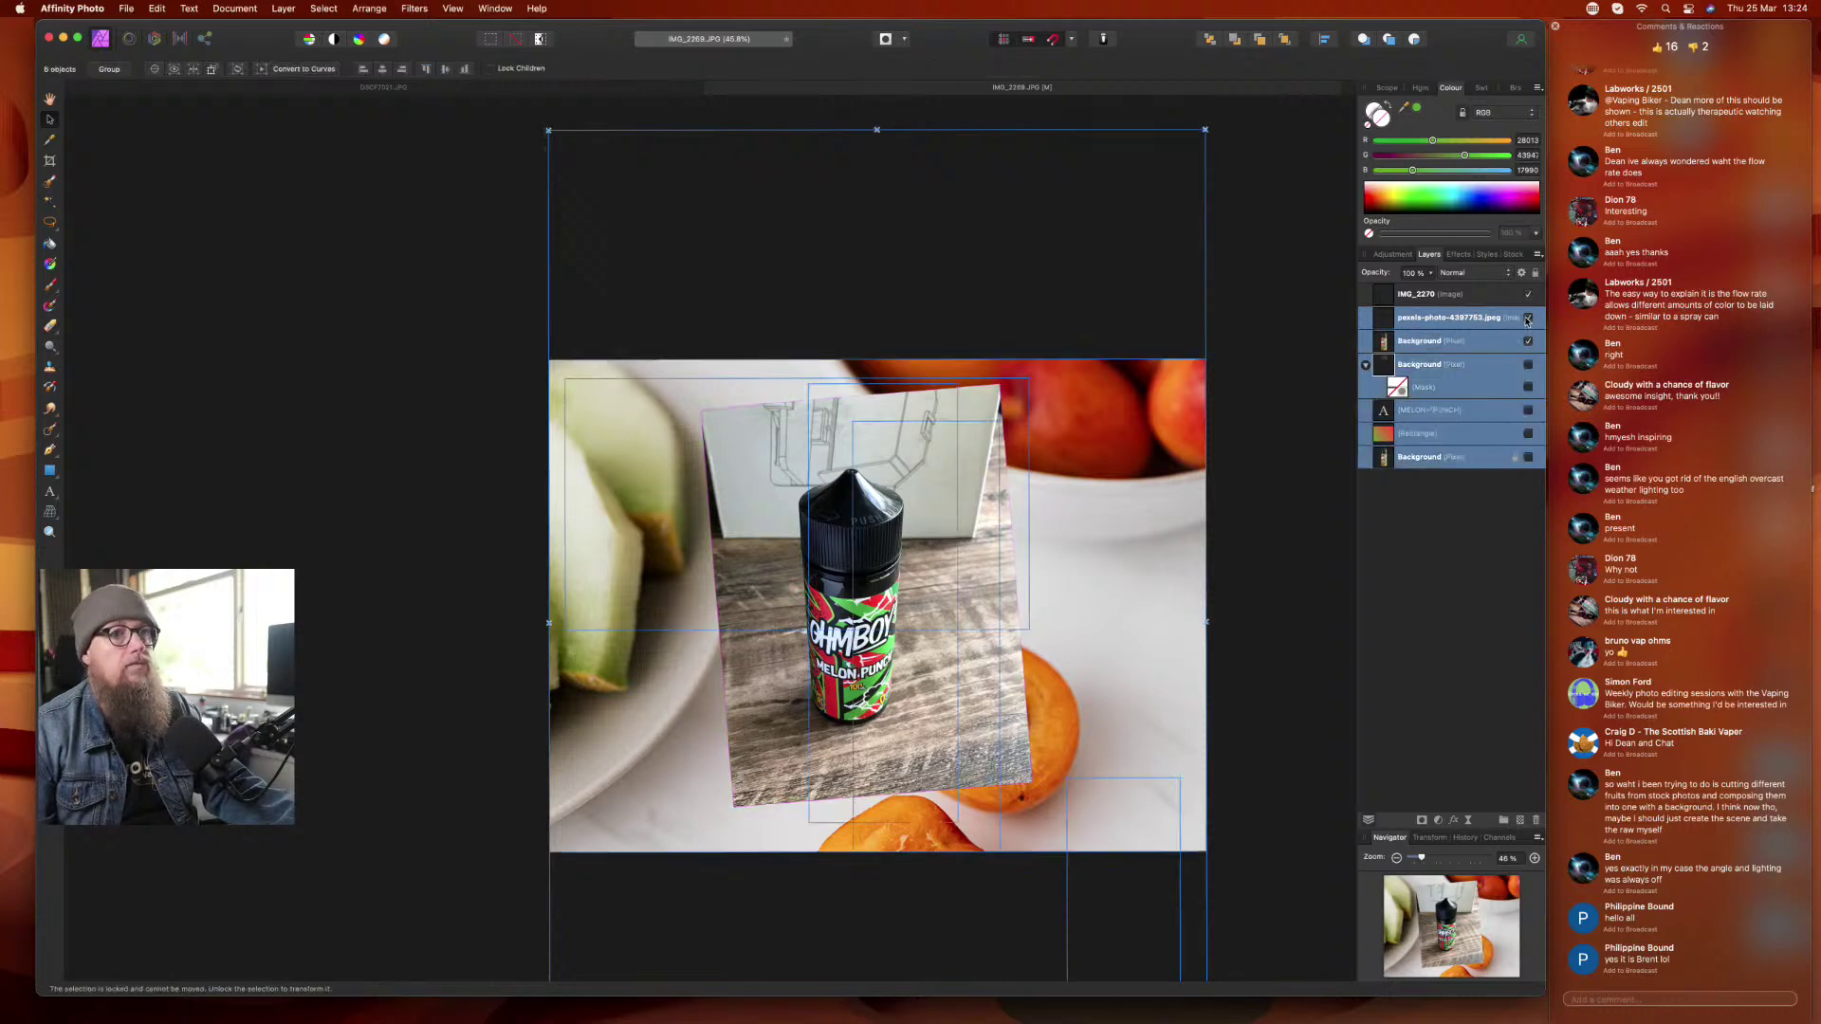
click(1527, 319)
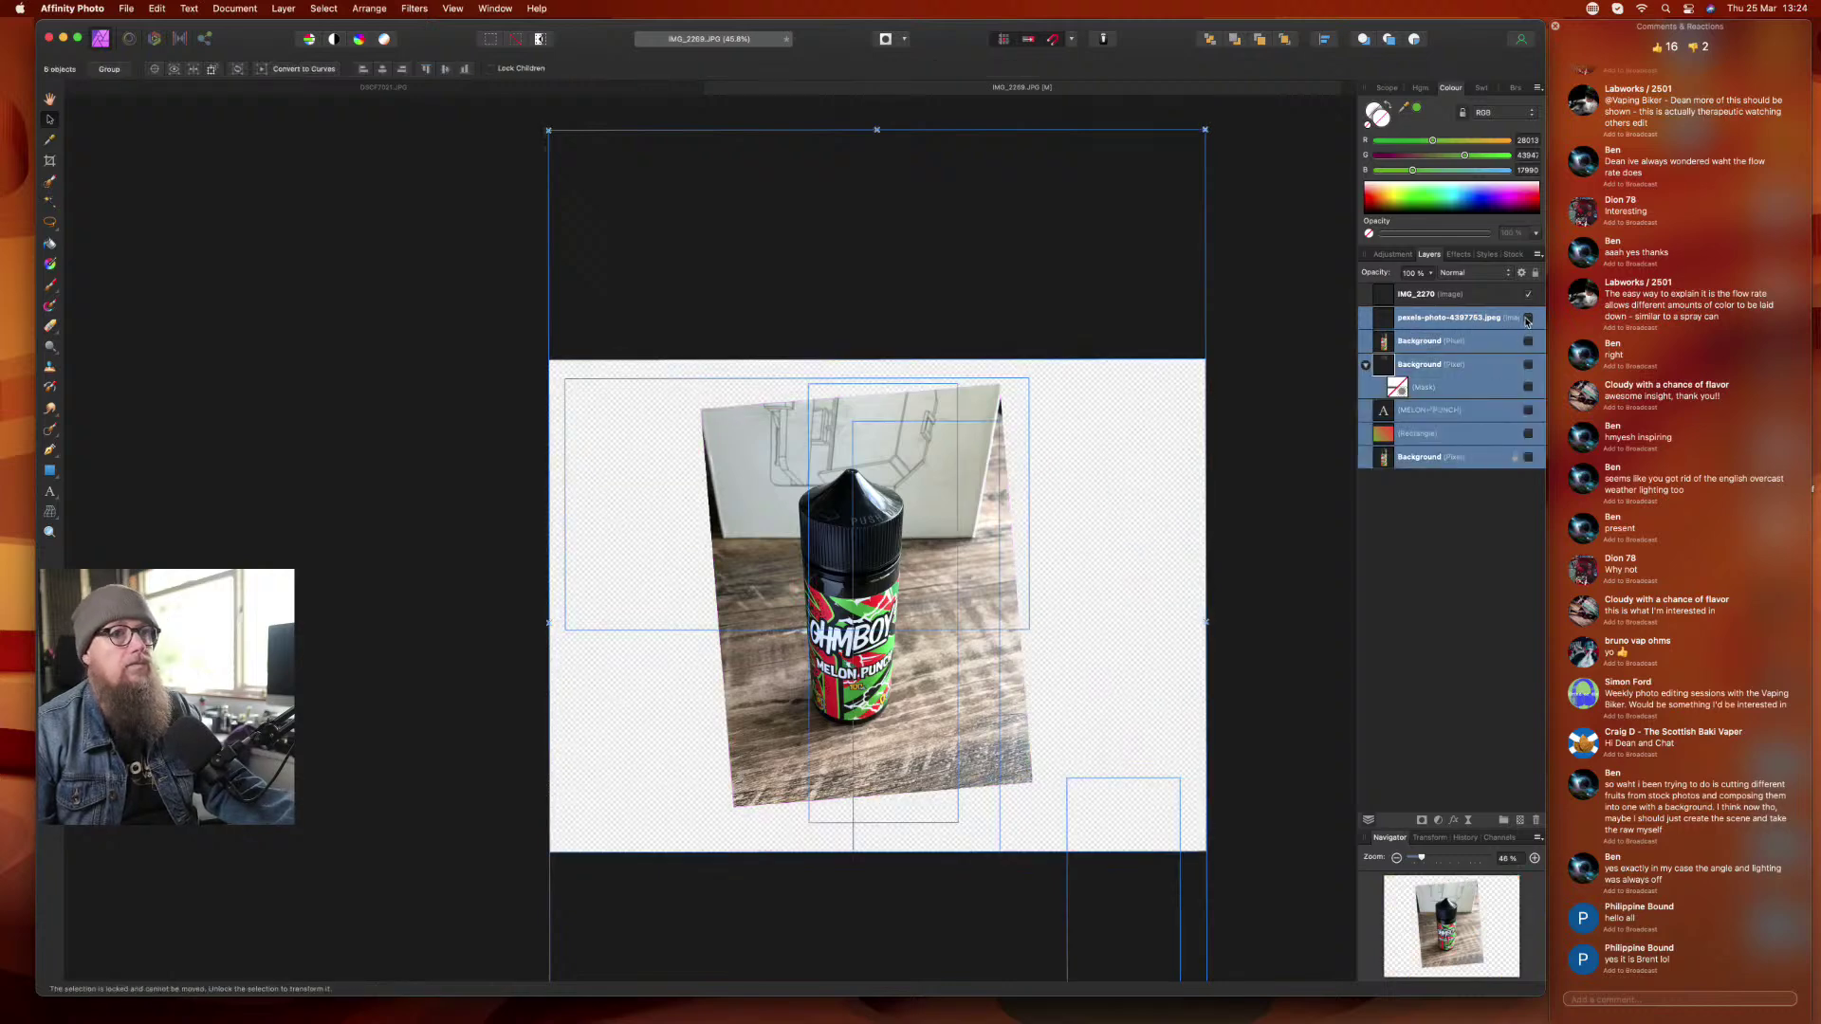
click(1403, 561)
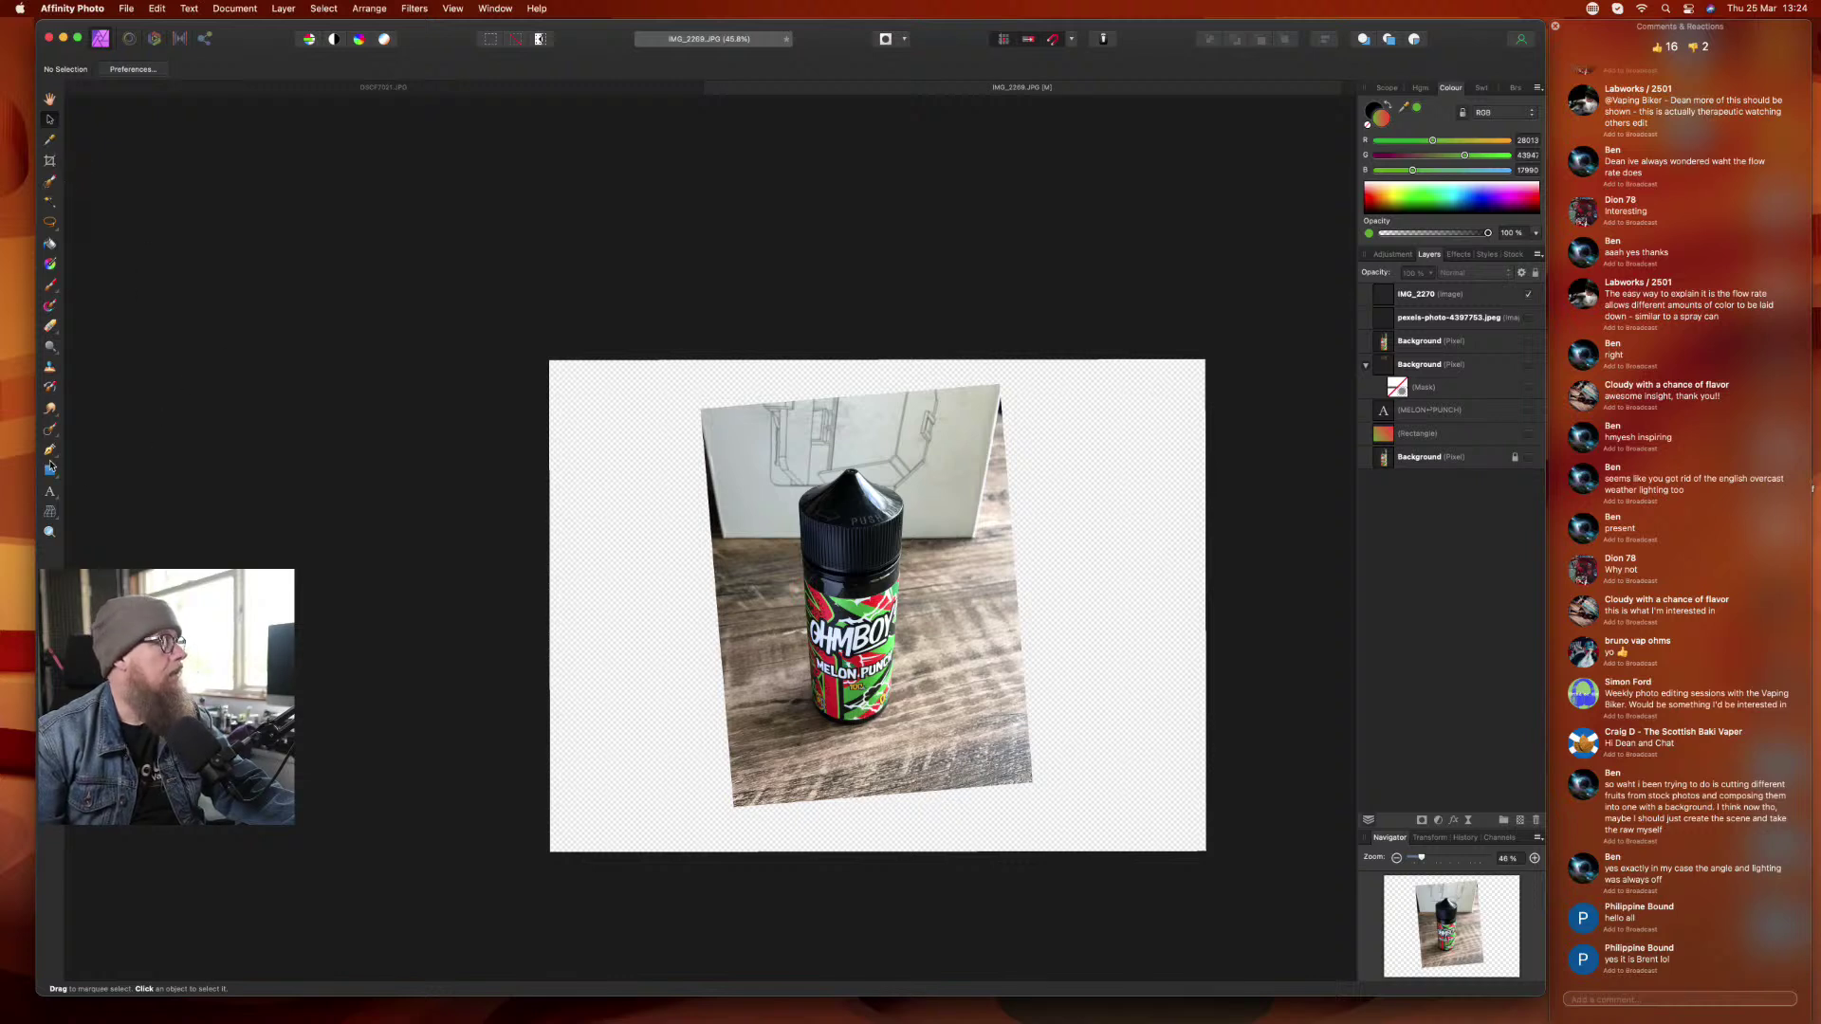
- Trace a freehand selection around the whole bottle in the wooden-table photo, then refine it with the output set to Selection
click(50, 222)
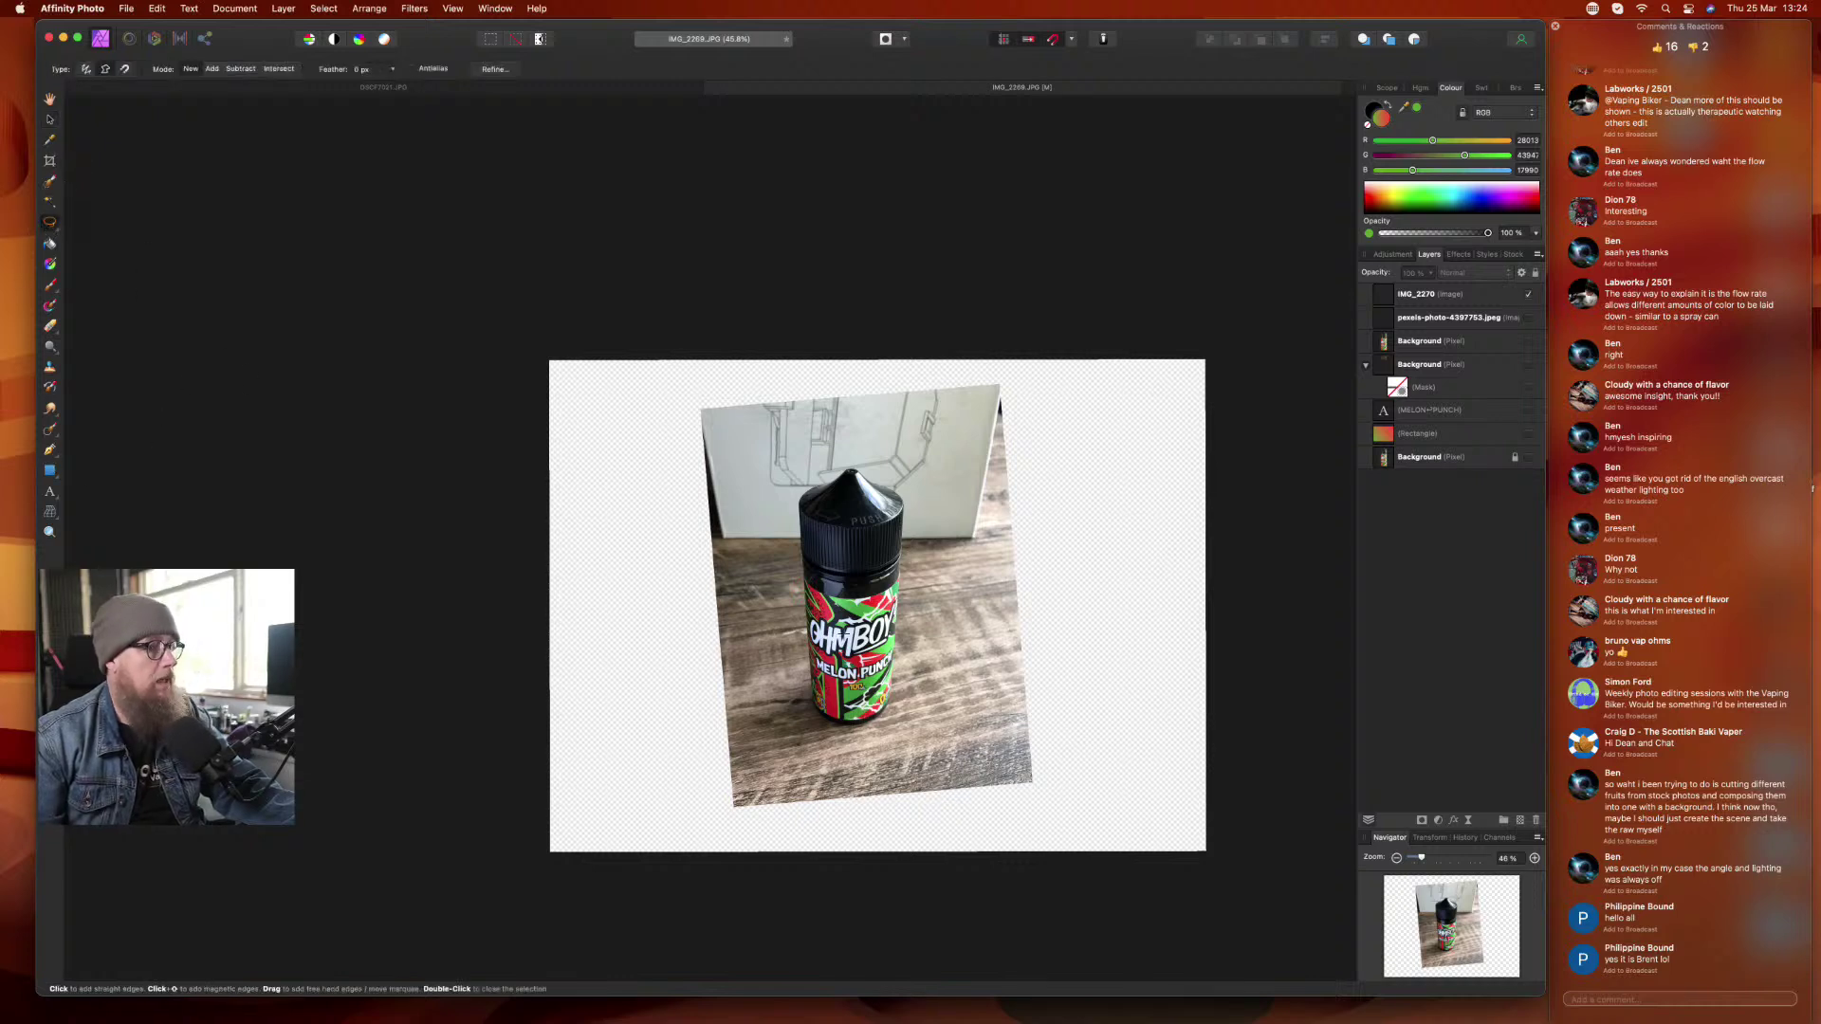
scroll(885, 642, up, 3)
scroll(885, 642, up, 3)
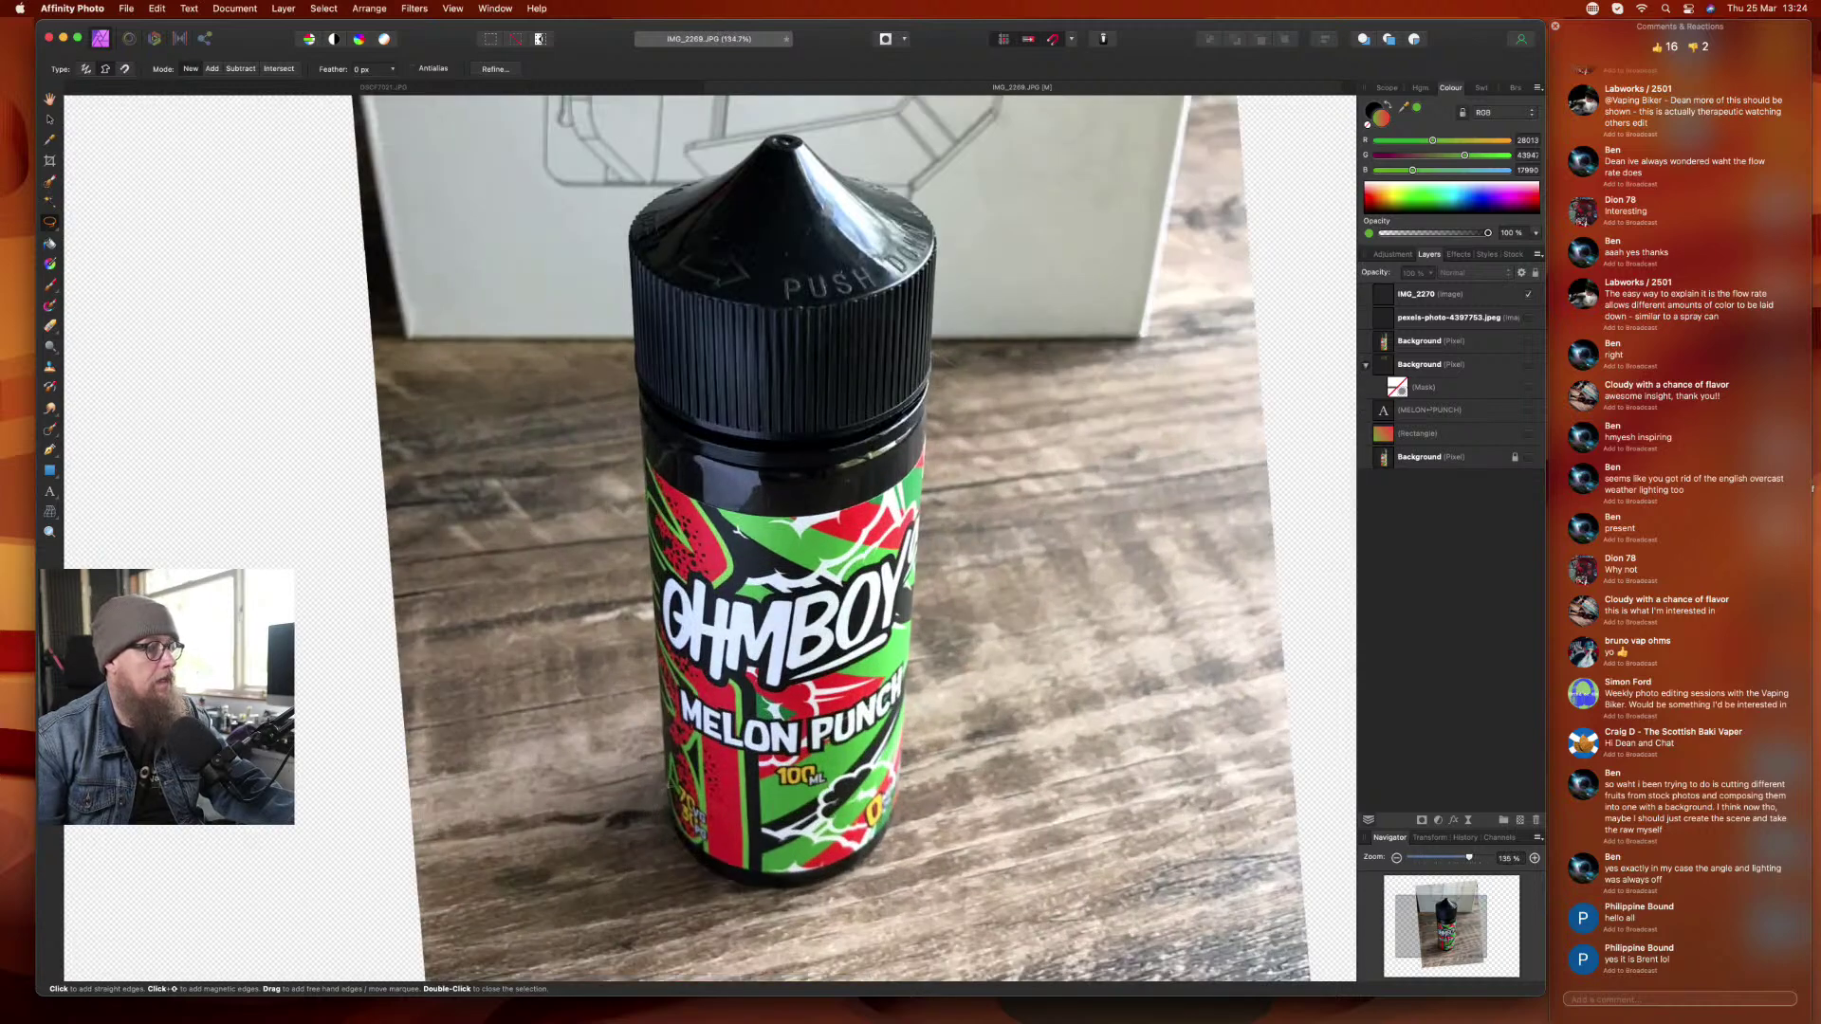
mouse_move(666, 785)
mouse_down()
mouse_move(624, 462)
mouse_move(643, 297)
mouse_move(630, 220)
mouse_move(647, 191)
mouse_move(725, 175)
mouse_move(768, 133)
mouse_move(797, 132)
mouse_move(845, 181)
mouse_up()
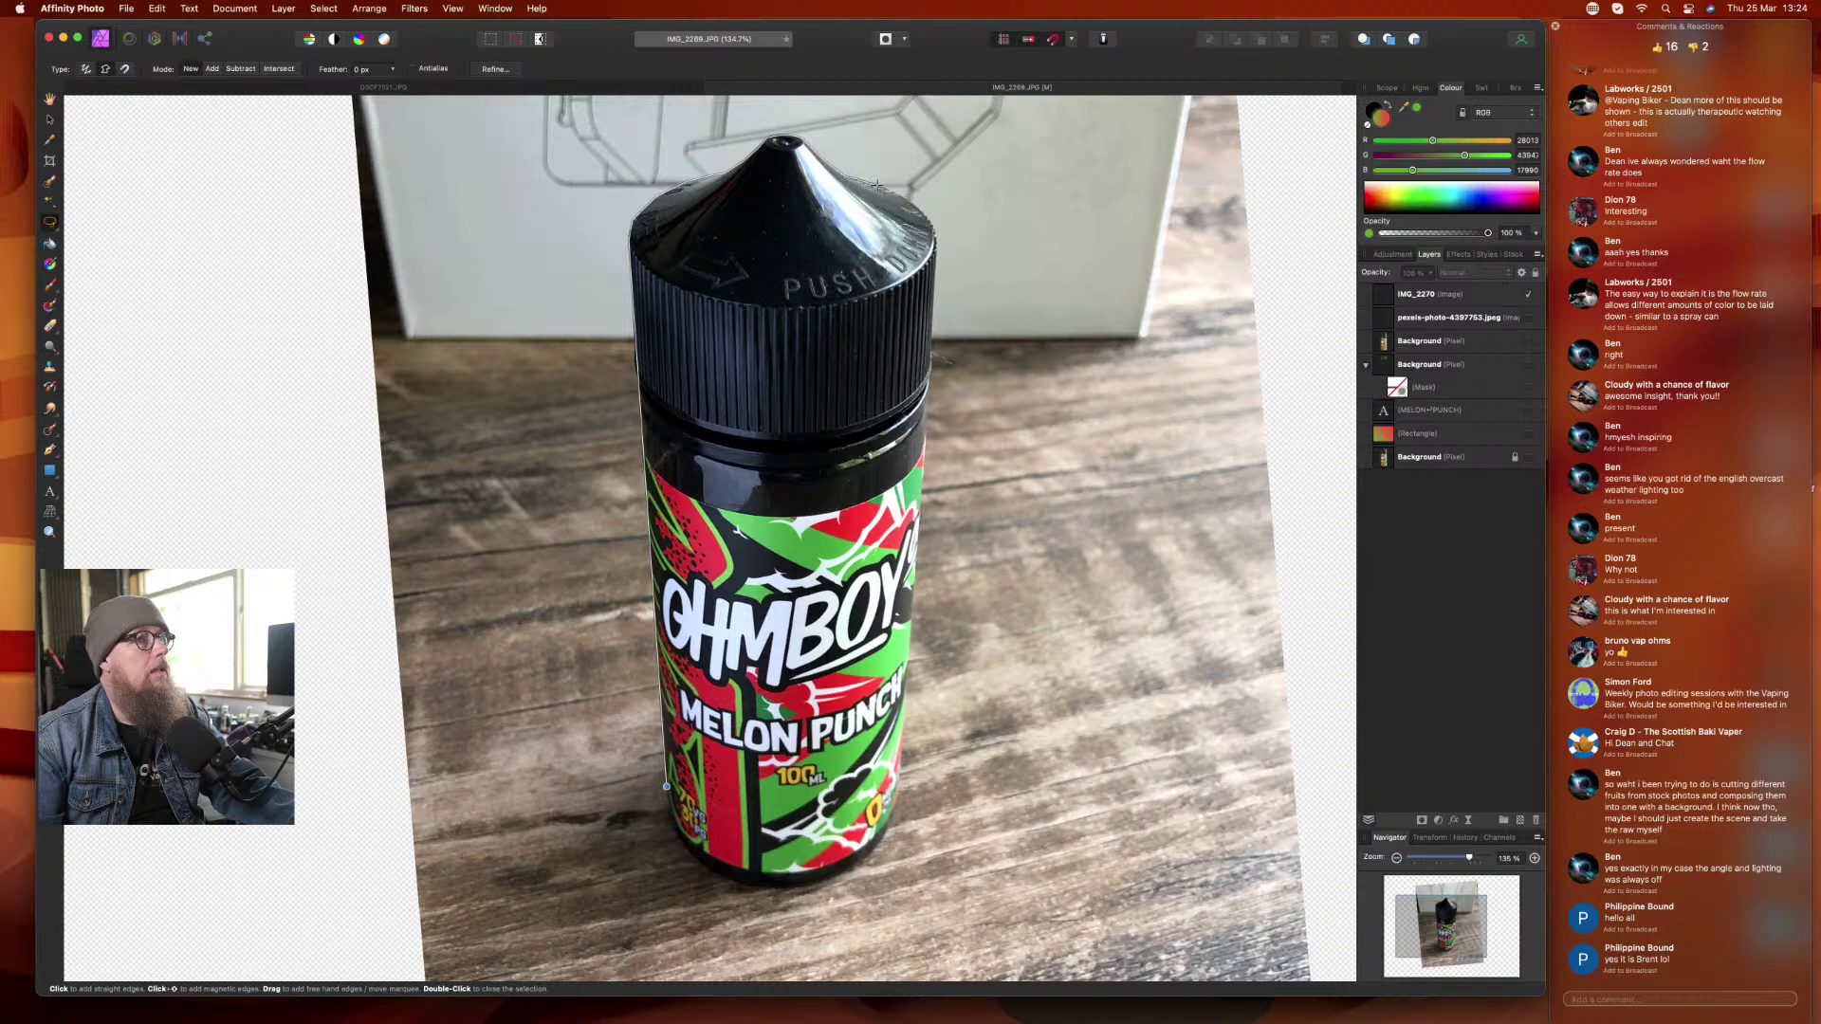
mouse_move(878, 184)
mouse_down()
mouse_move(921, 207)
mouse_move(938, 249)
mouse_move(899, 818)
mouse_move(880, 858)
mouse_move(860, 857)
mouse_move(886, 823)
mouse_move(862, 865)
mouse_move(770, 892)
mouse_move(689, 852)
mouse_move(667, 786)
mouse_up()
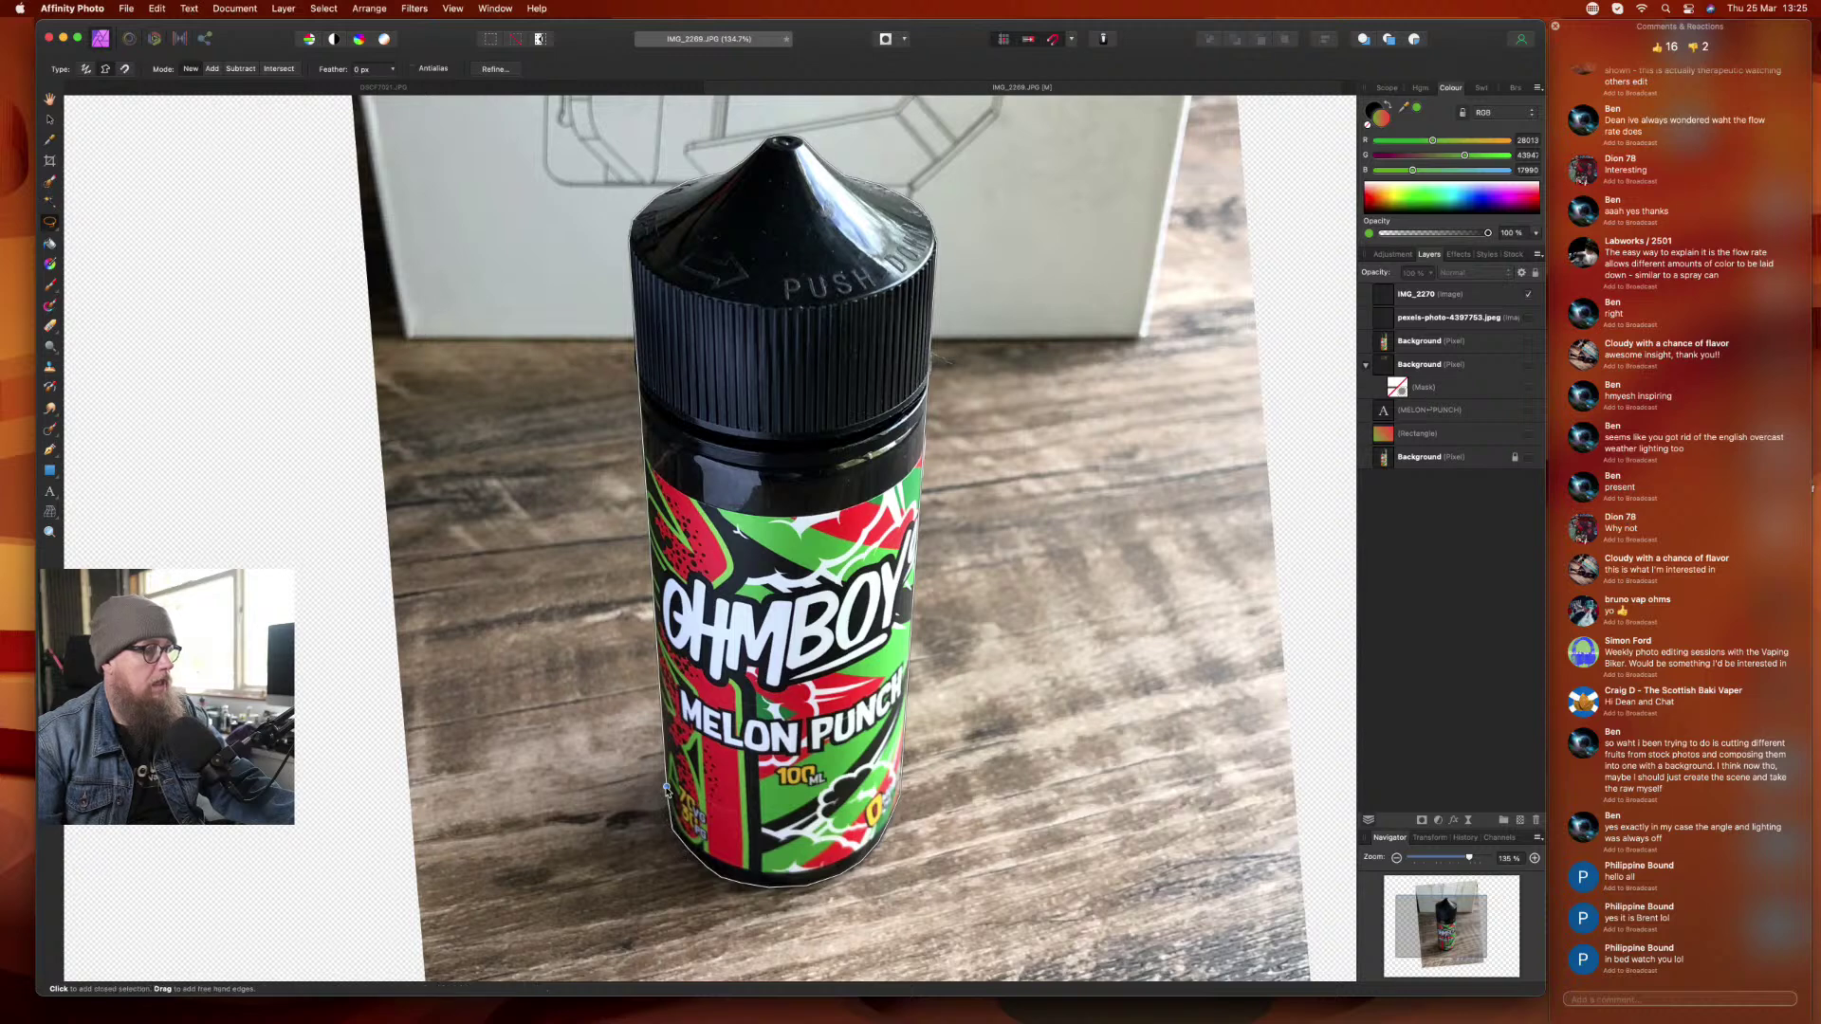
click(492, 68)
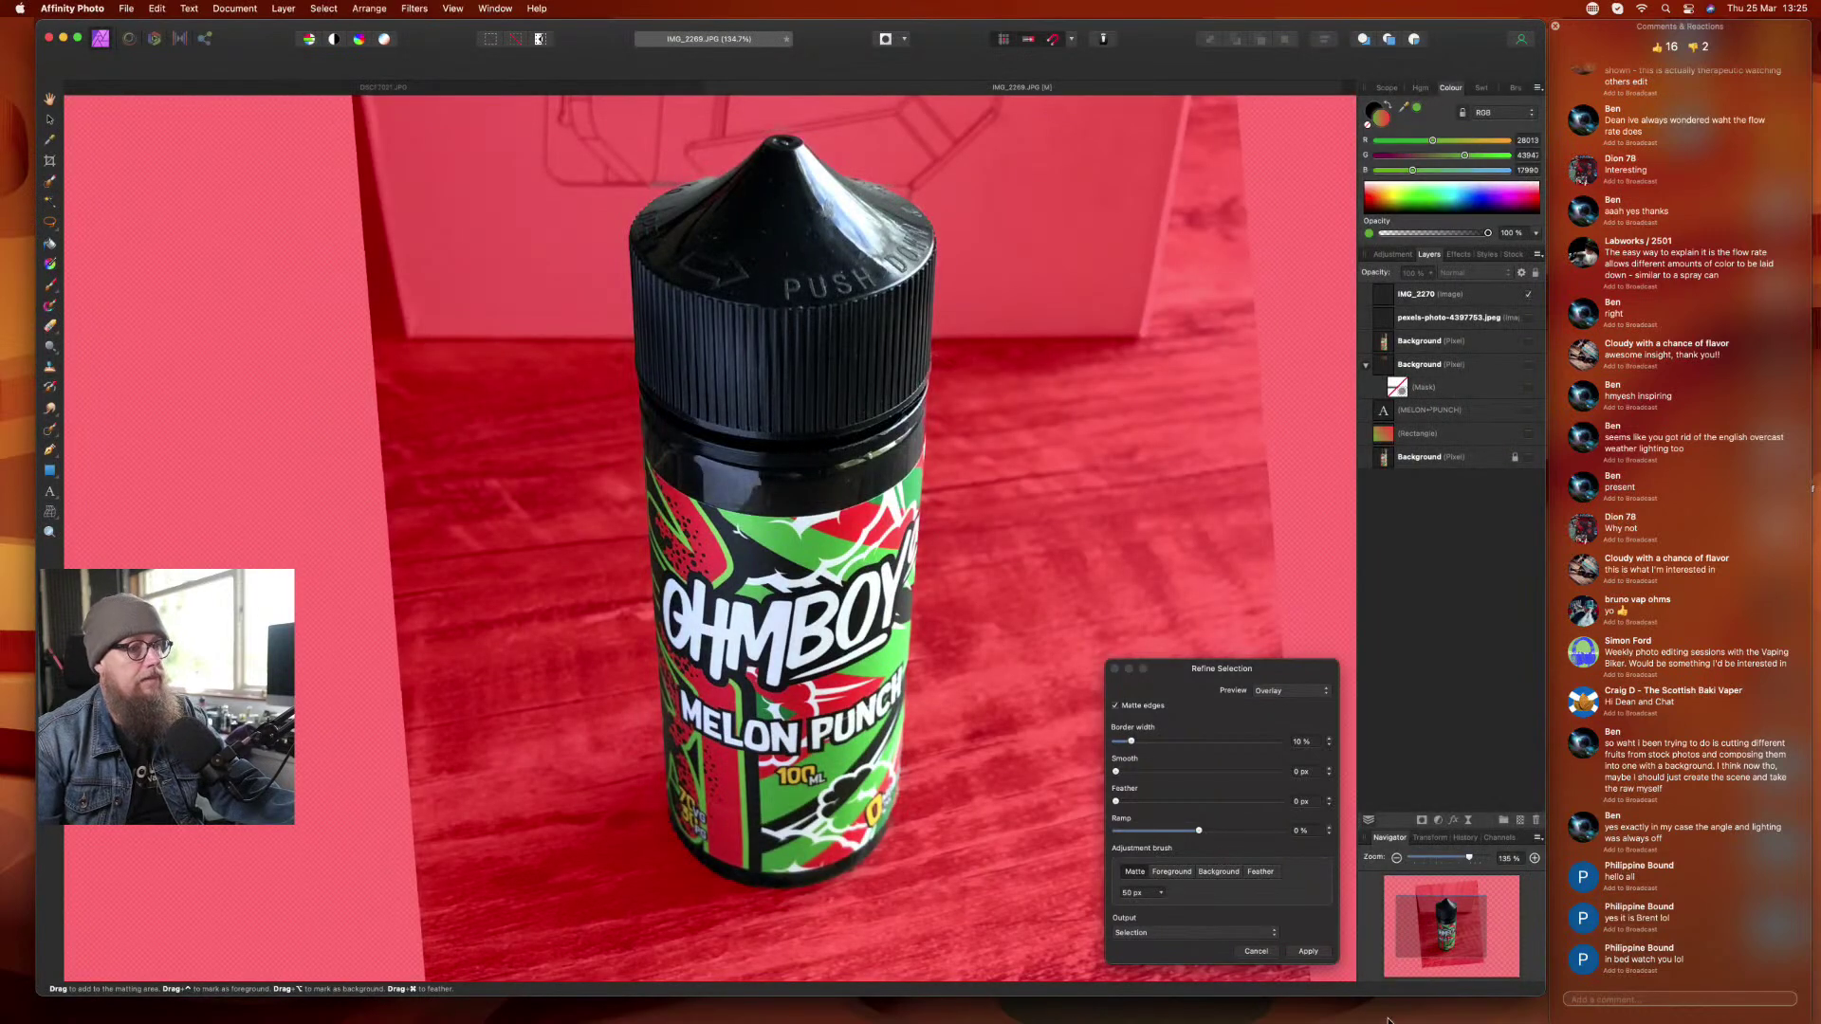
click(1313, 951)
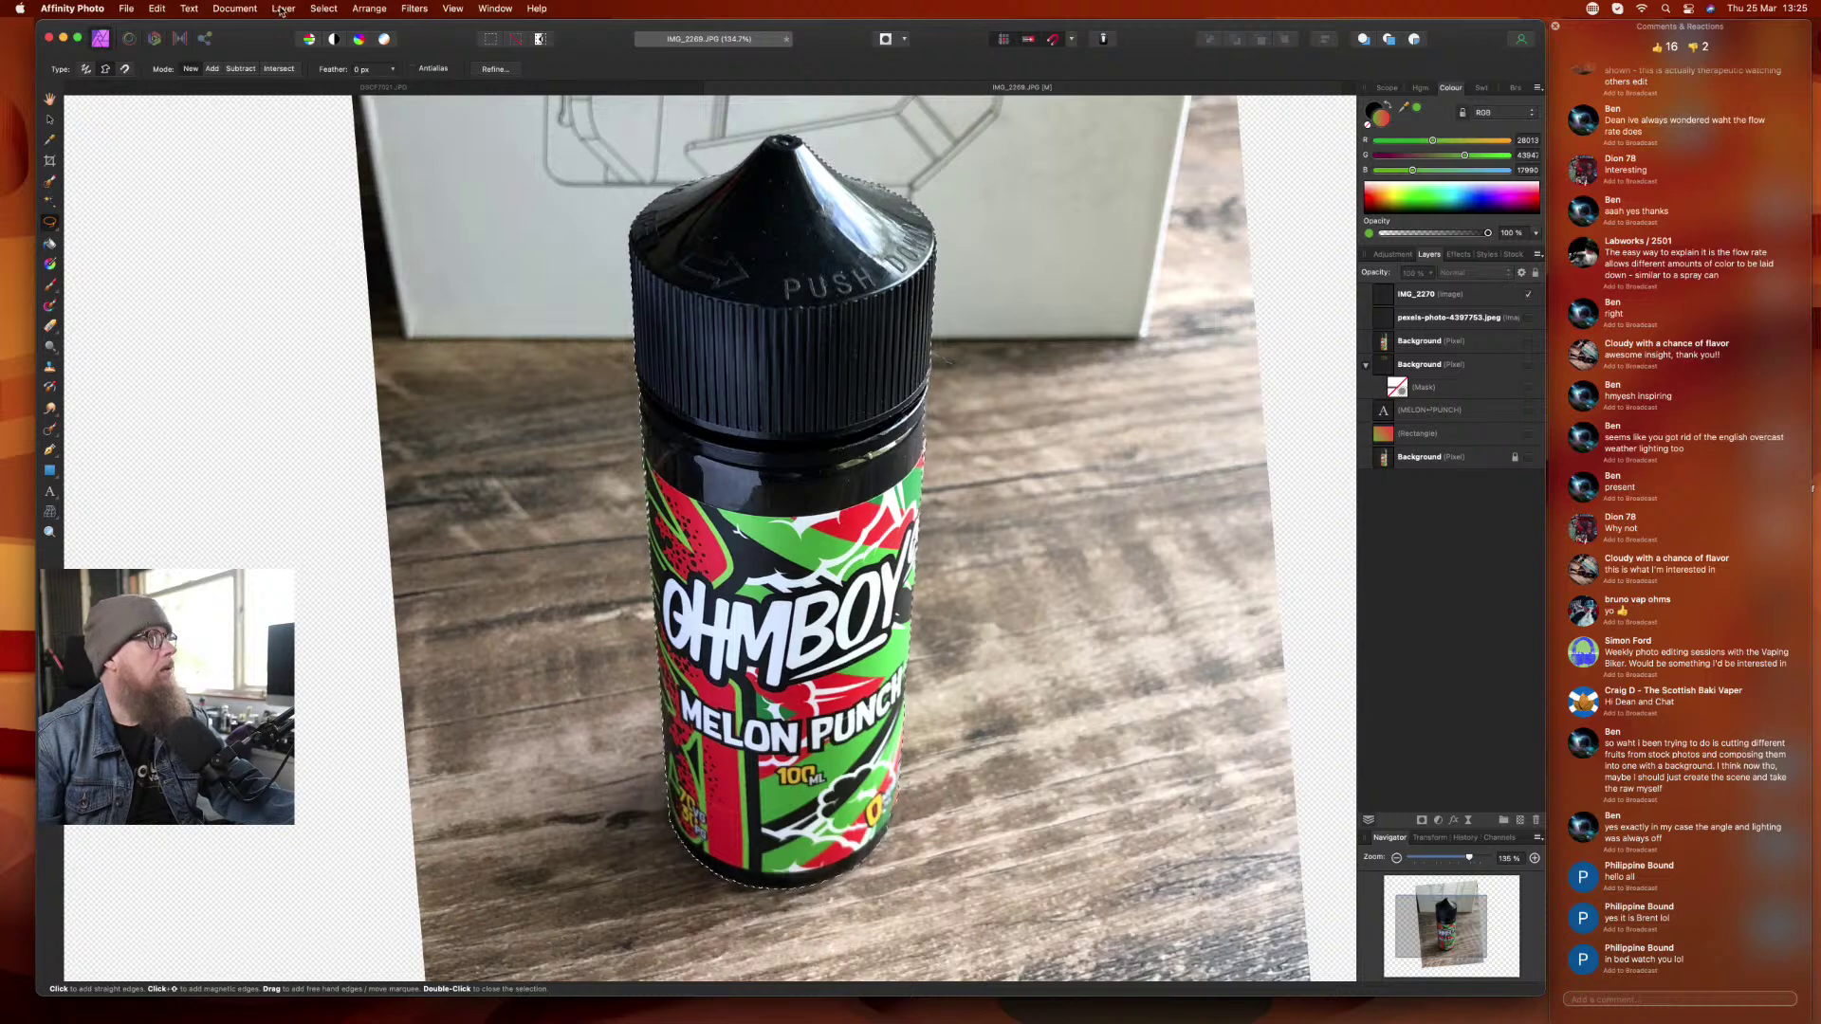
- Try to remove the bottle's surroundings by inverting the pixel selection and deleting from the IMG_2270 layer, then undo the deletion
click(324, 9)
mouse_move(283, 10)
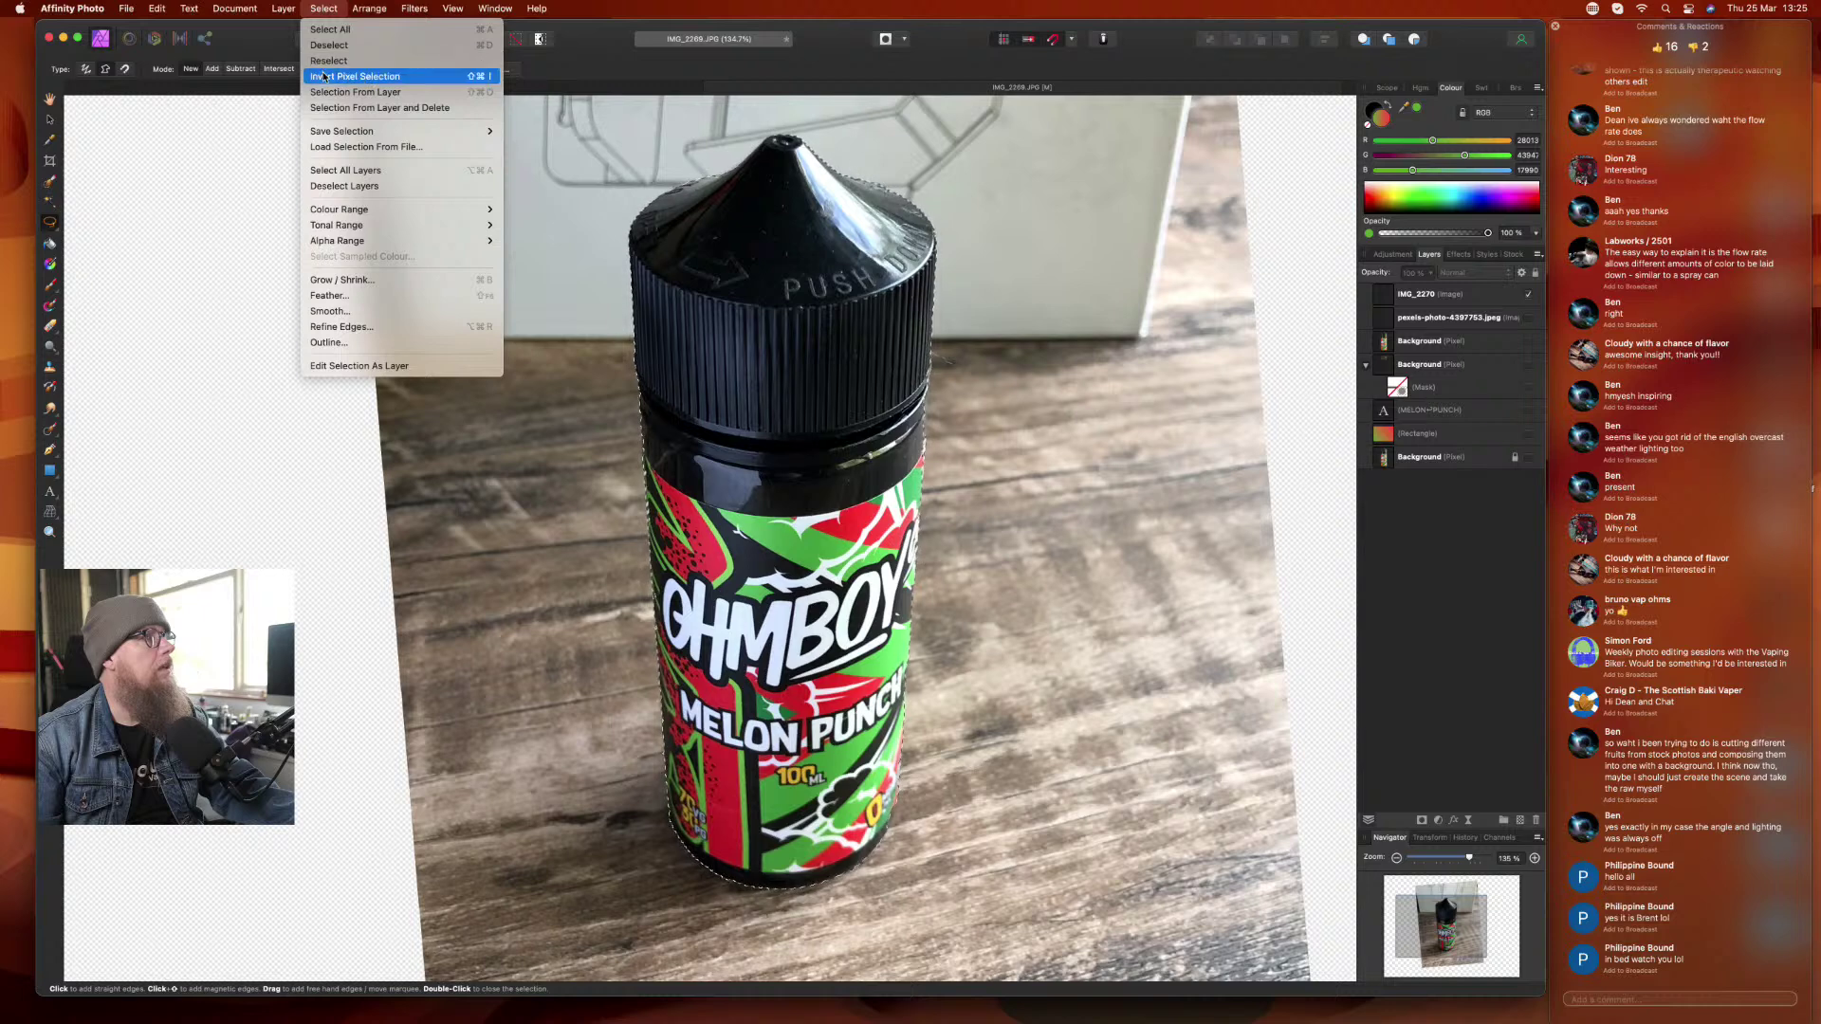
click(324, 76)
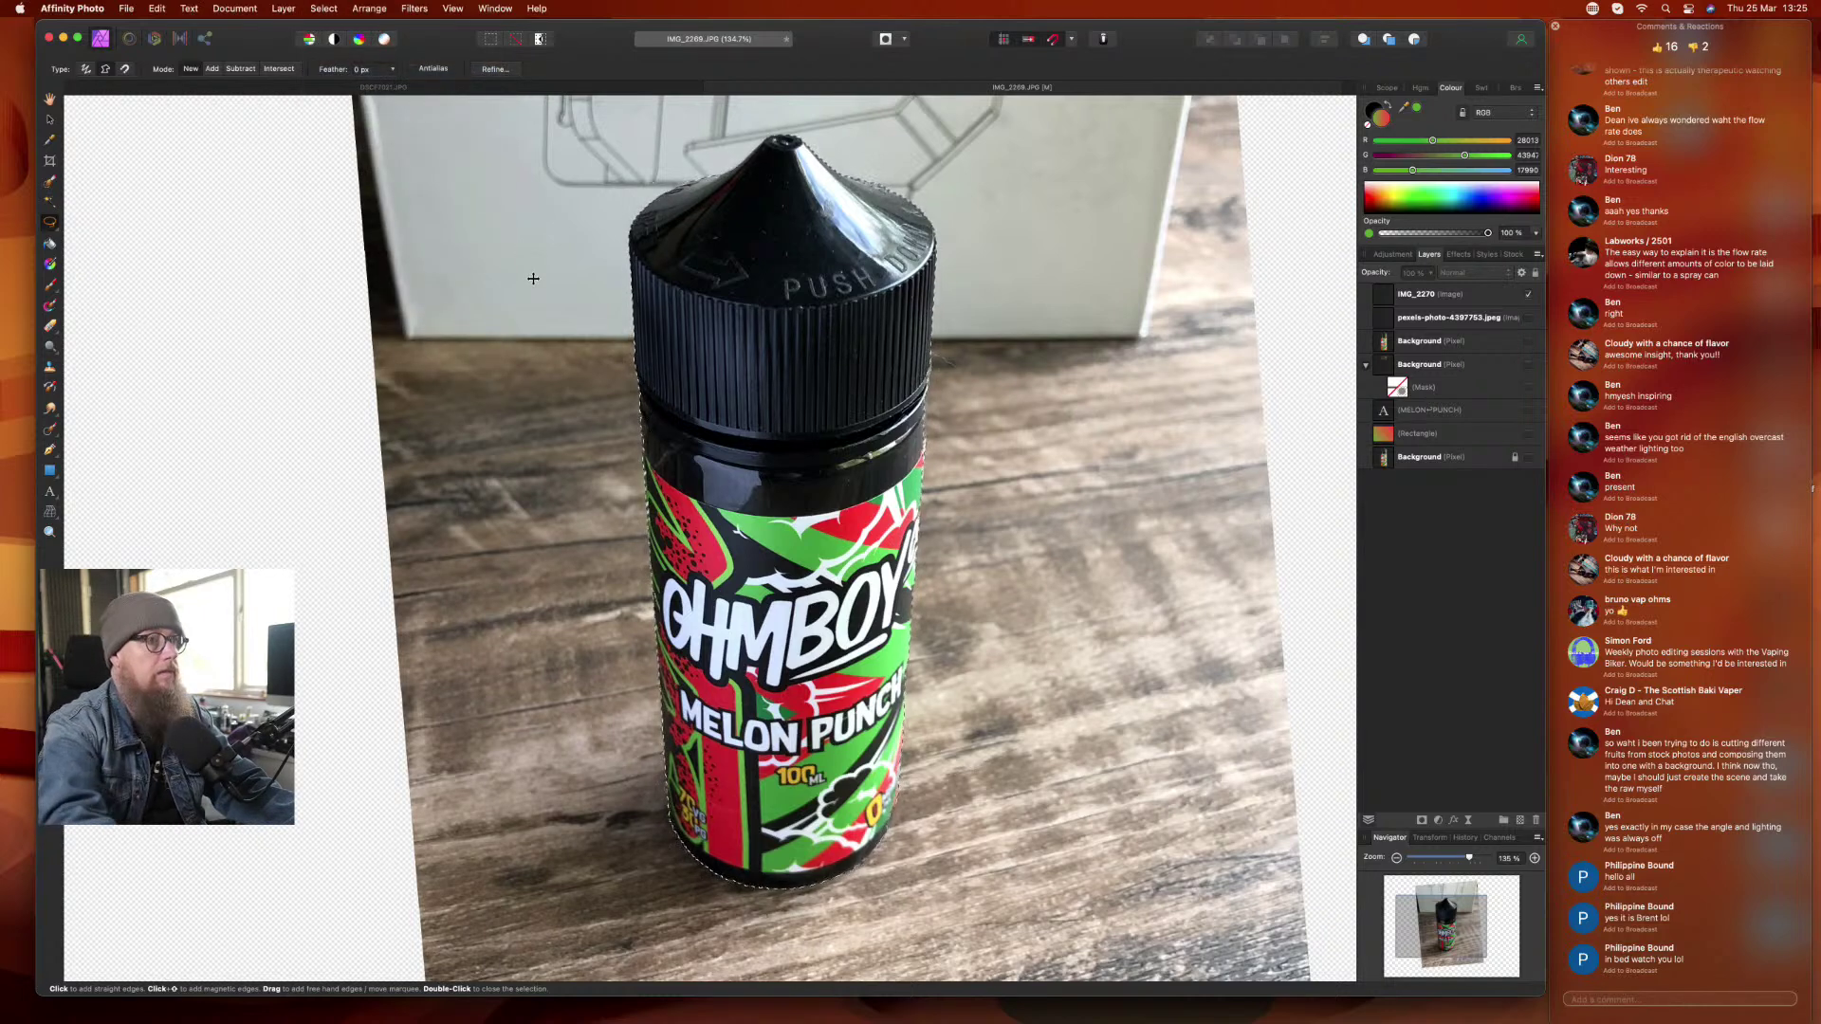
click(1451, 295)
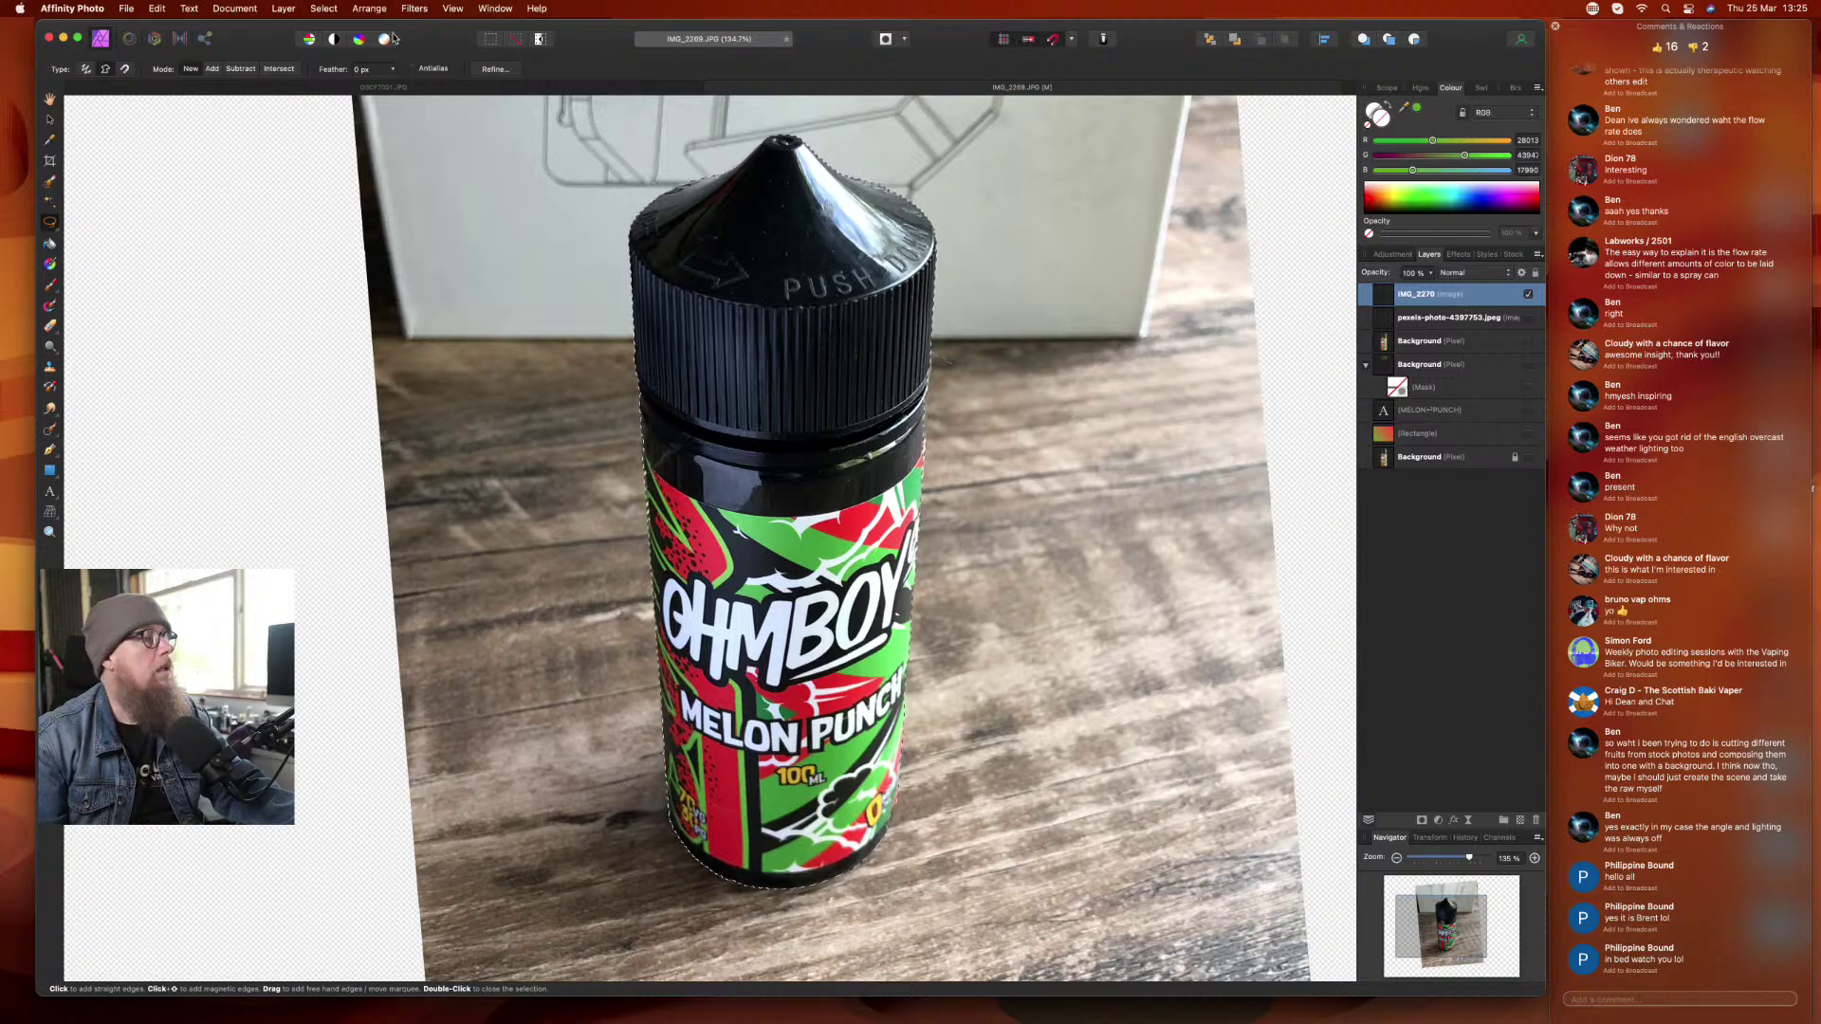
key(Delete)
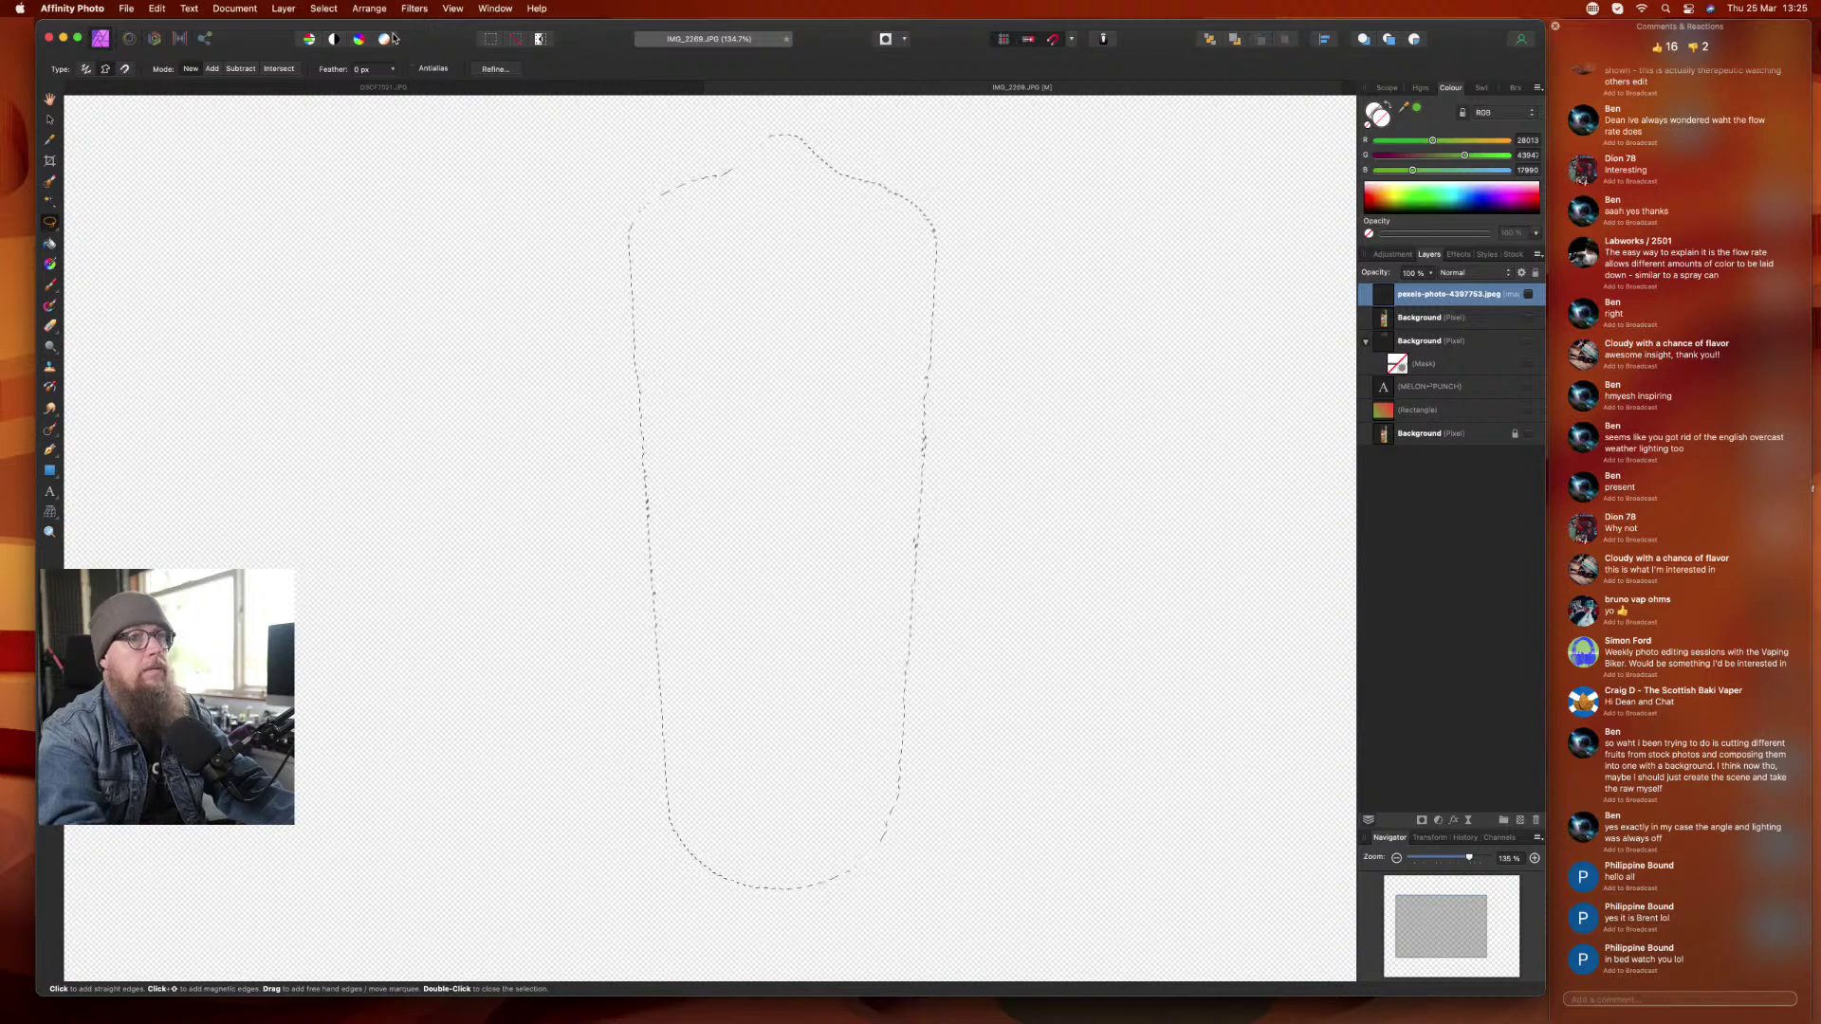
key(super+z)
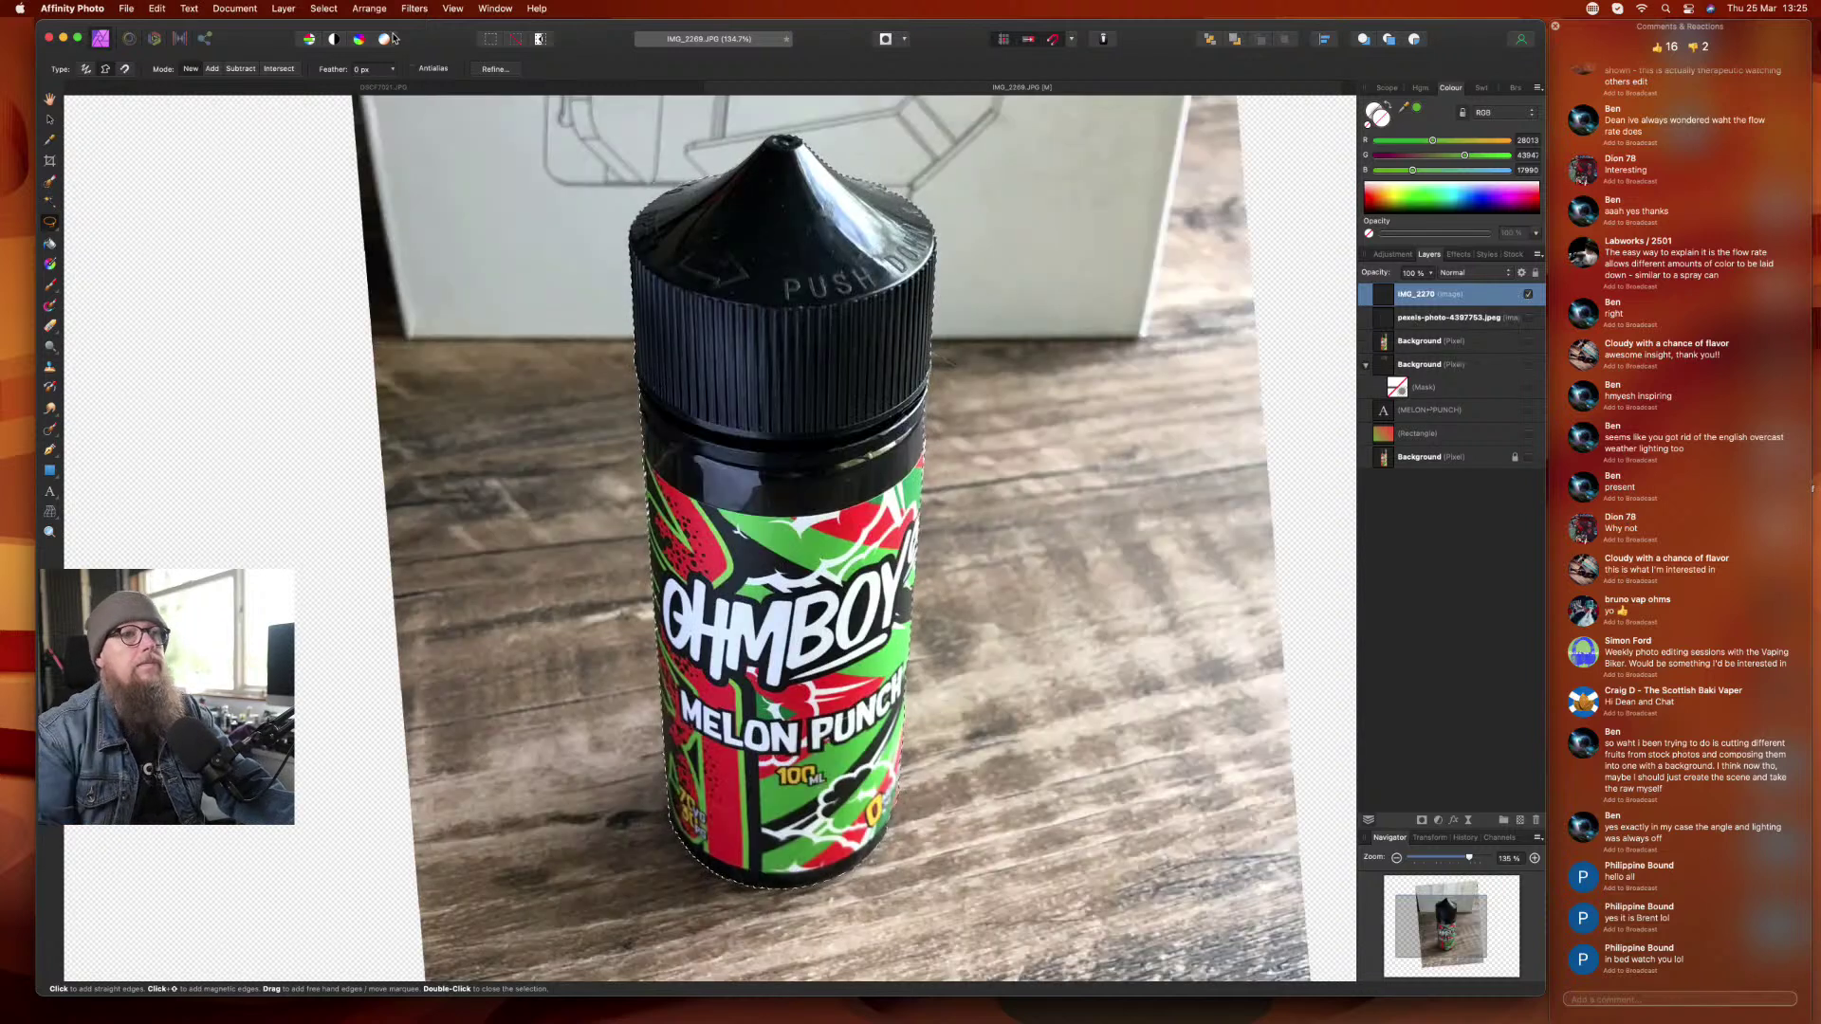
- Invert the pixel selection again, try deleting the area around the bottle once more, and undo the deletions
click(325, 8)
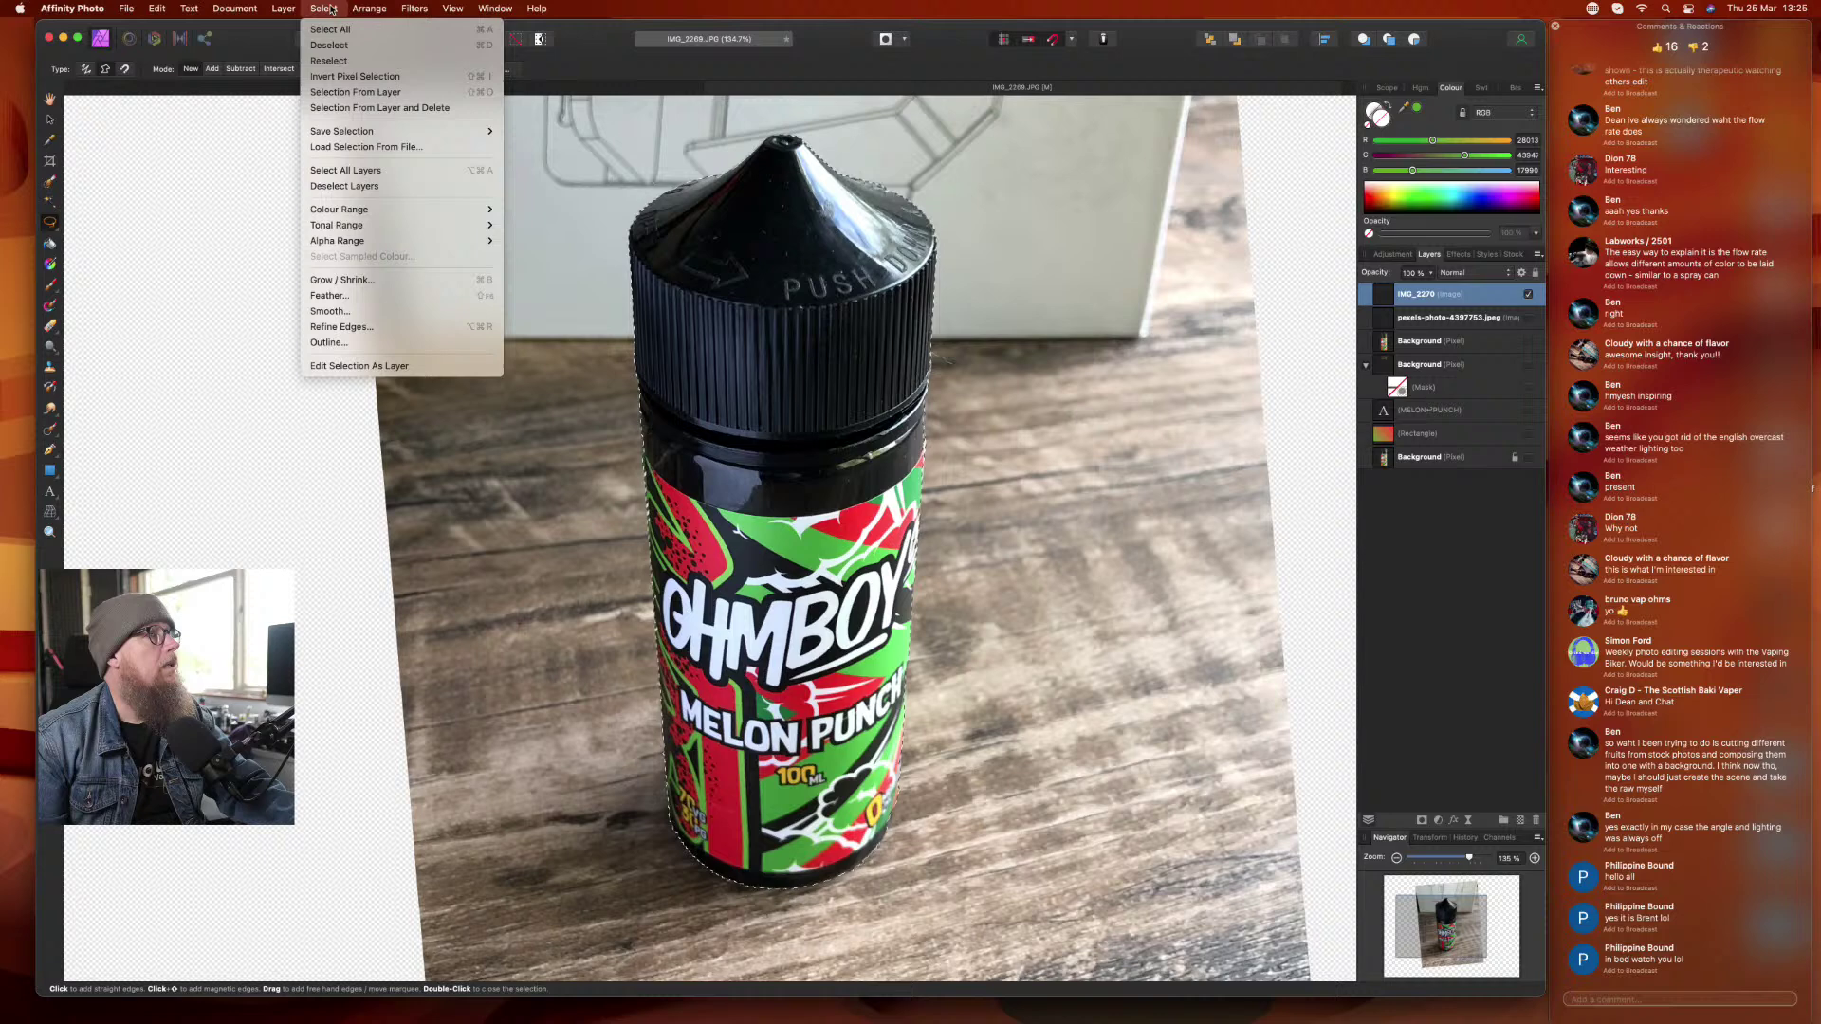
click(344, 76)
key(Delete)
key(Delete)
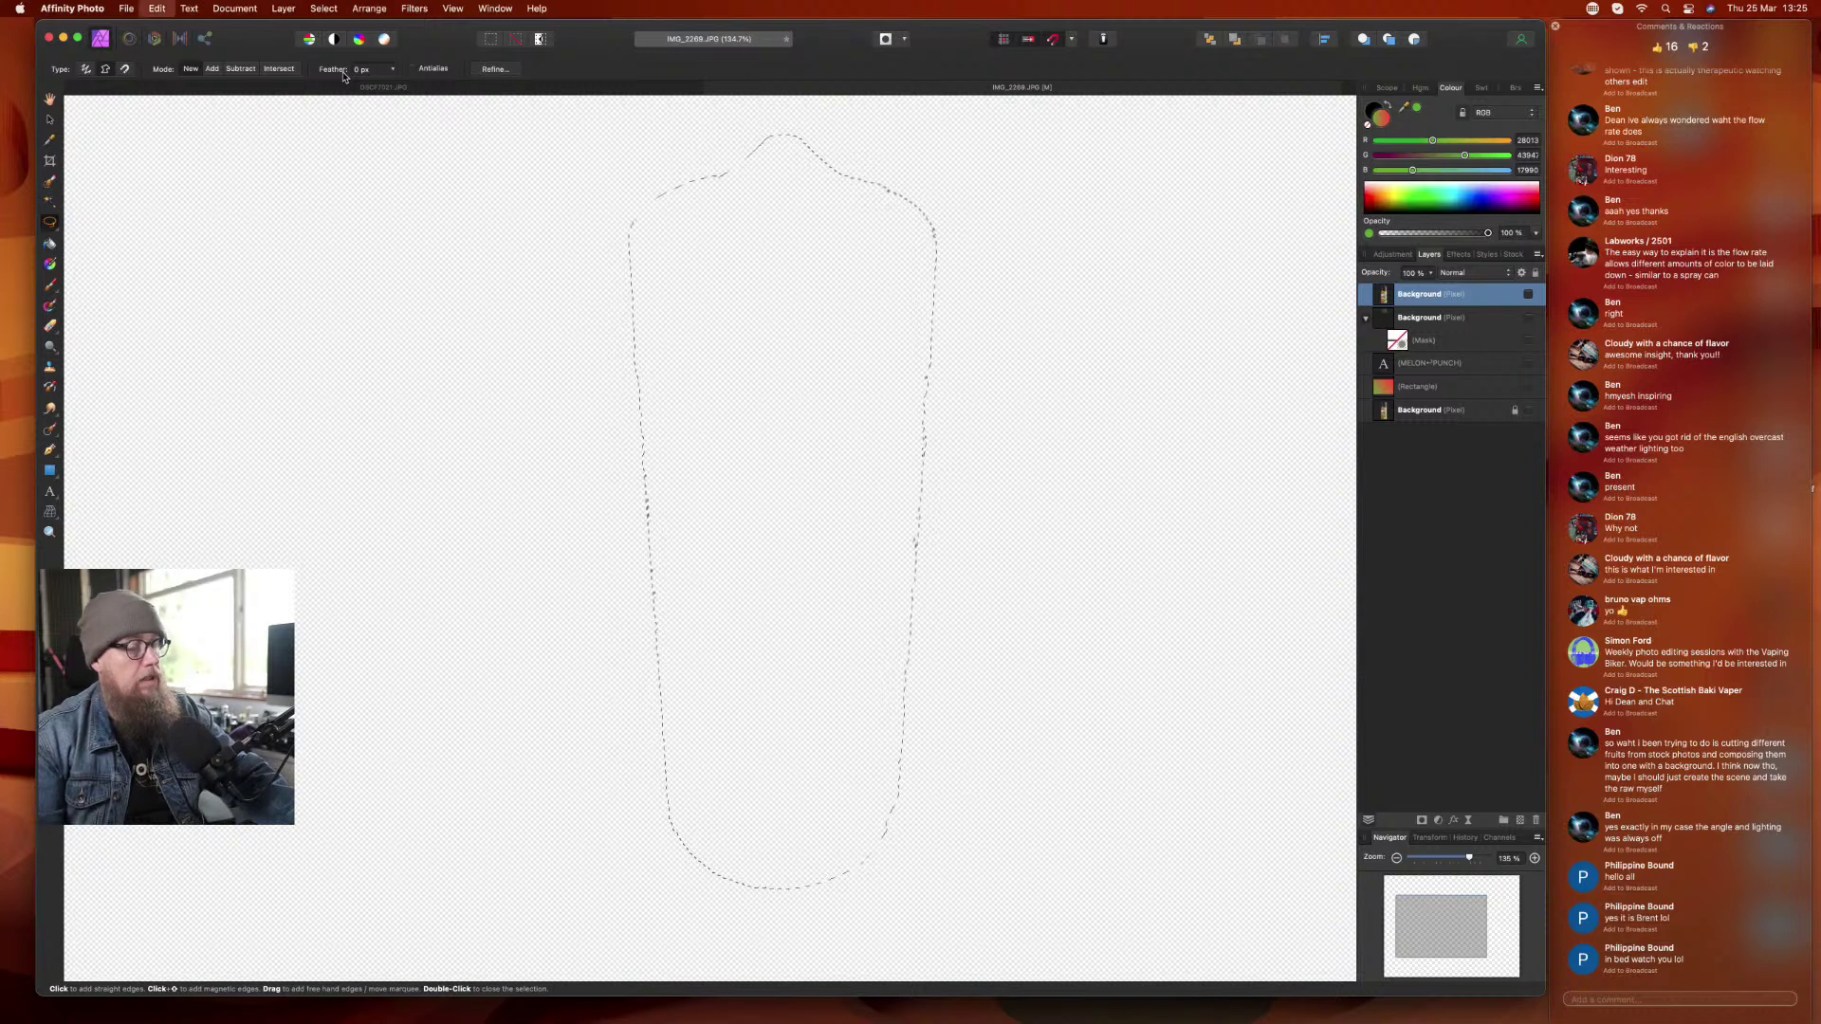
key(super+z)
key(super+z)
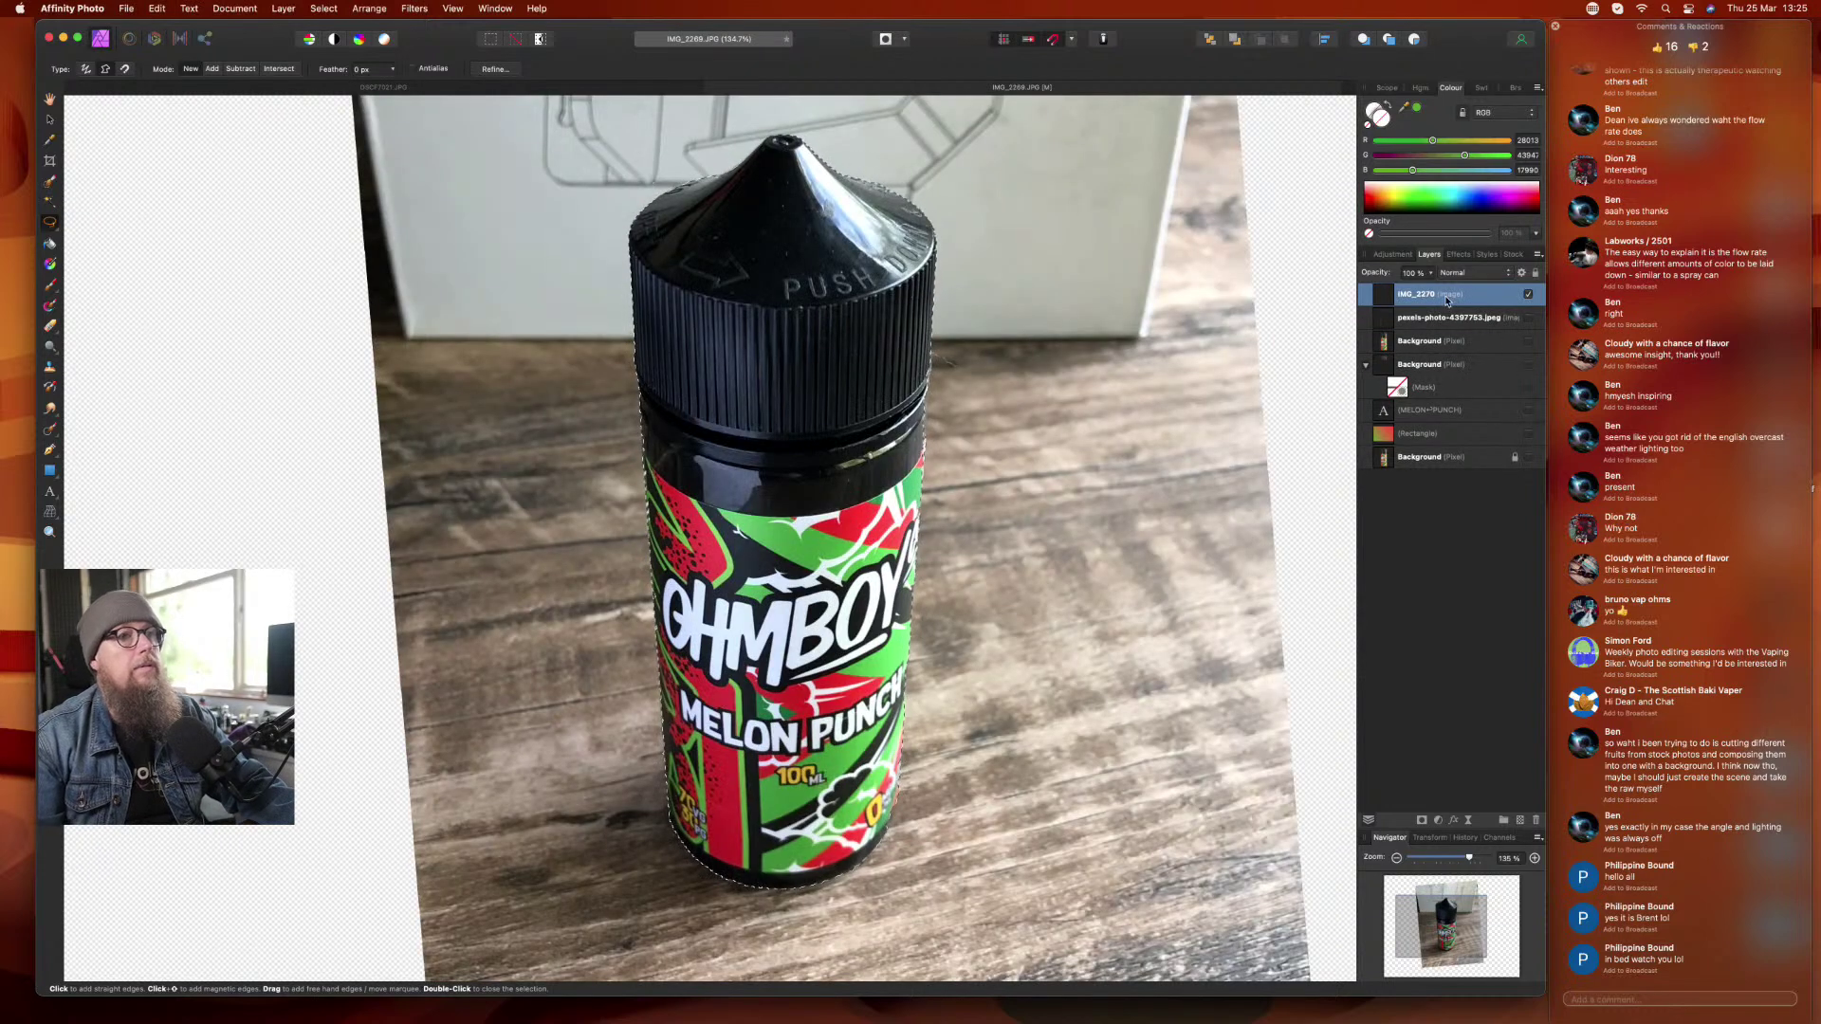
- Deselect and reselect the bottle outline, try deleting from the IMG_2270 layer again, and undo the deletion
double_click(1447, 300)
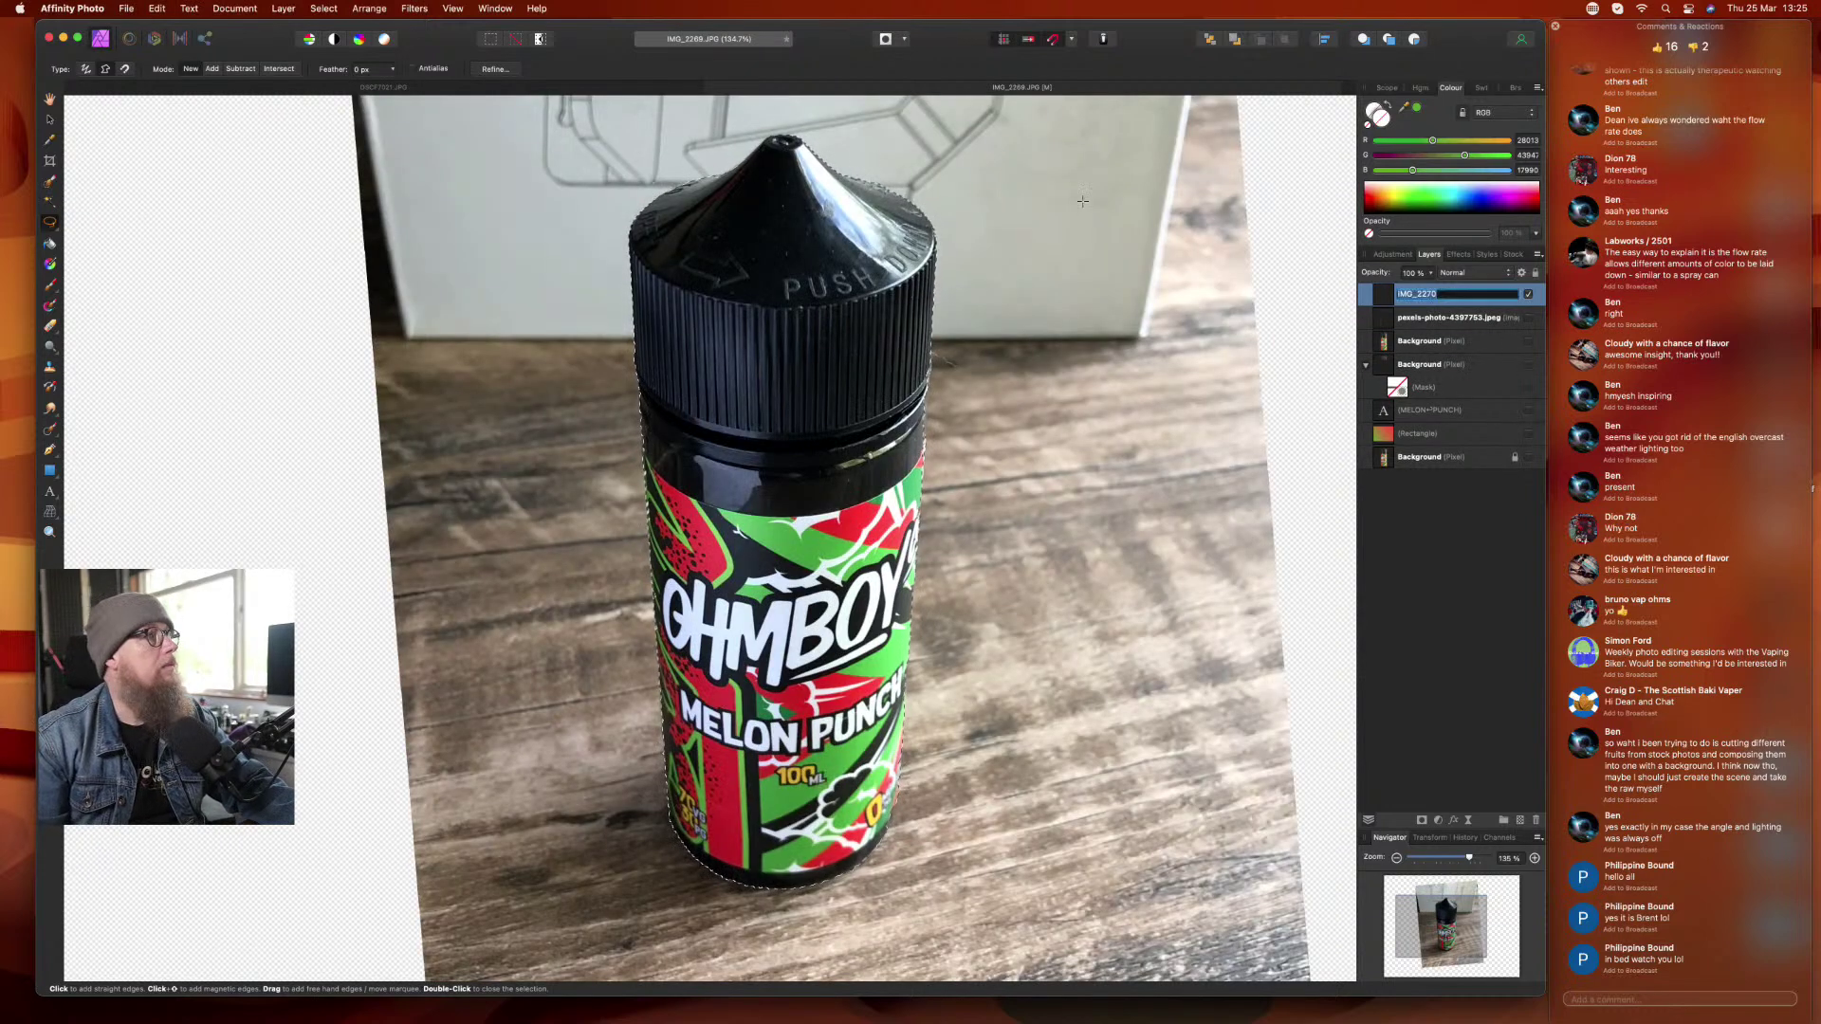
click(324, 9)
click(322, 45)
click(324, 9)
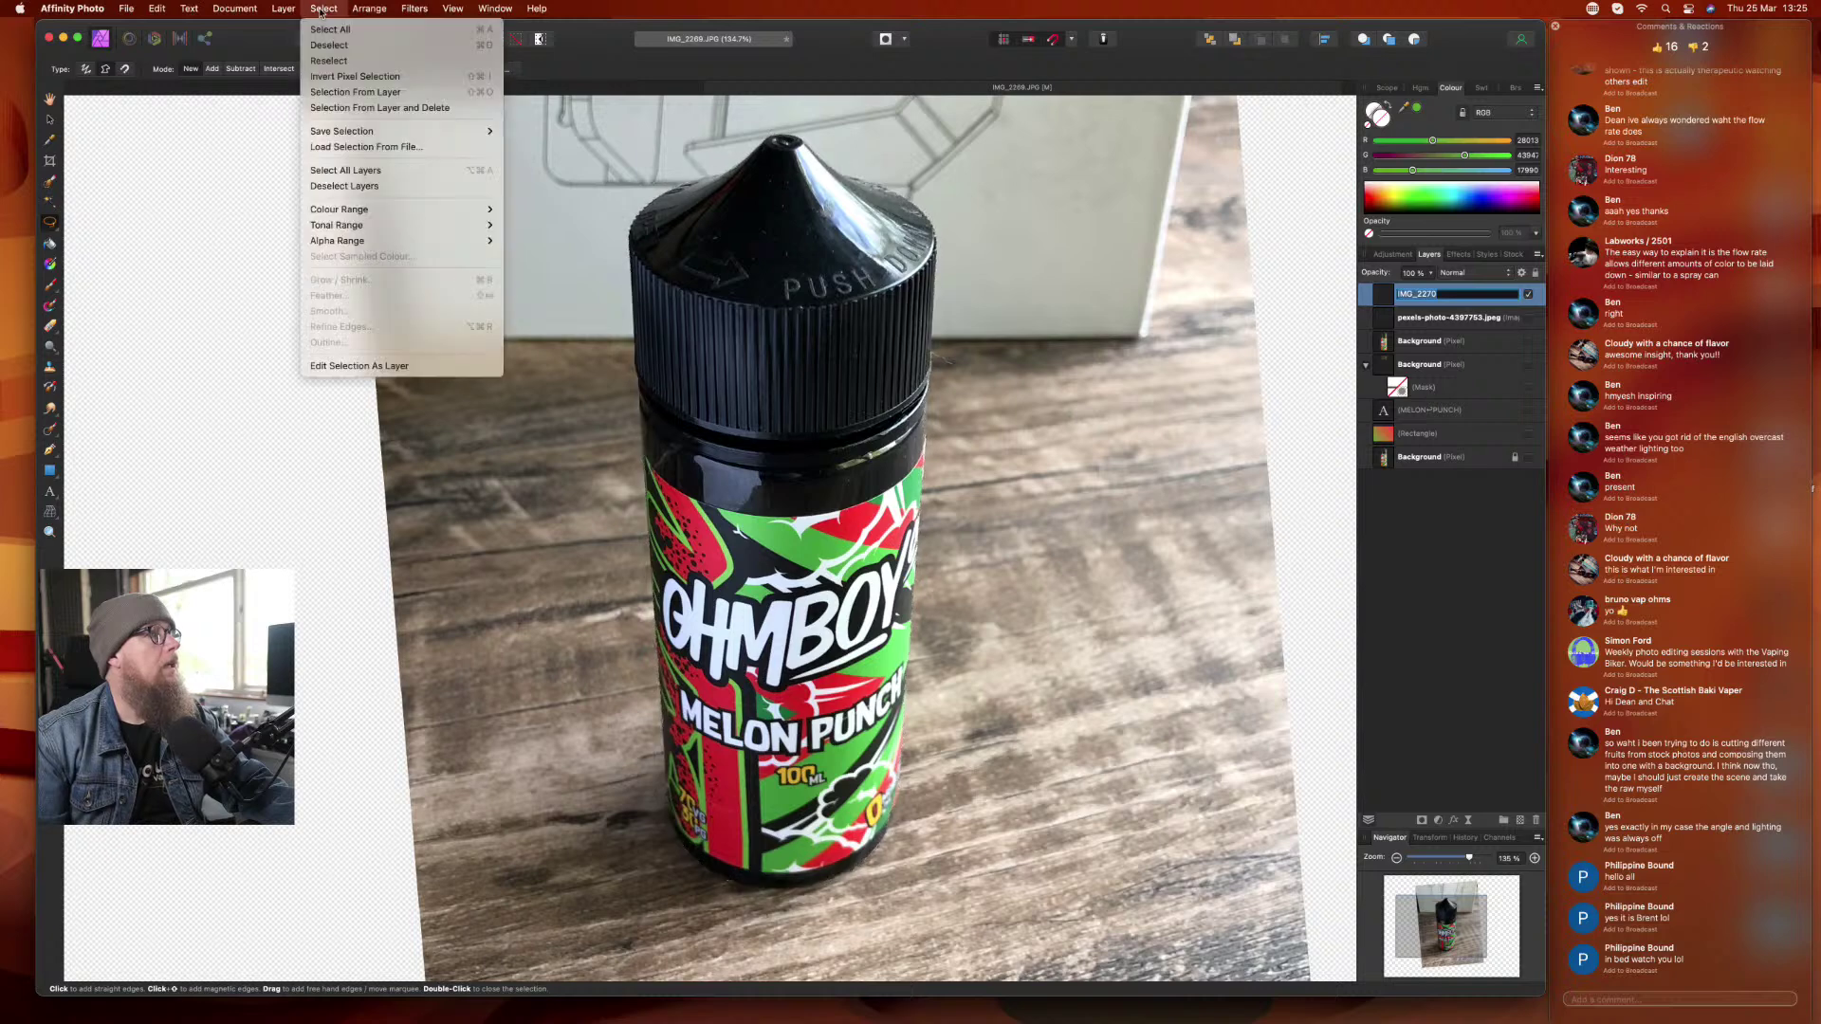
click(329, 60)
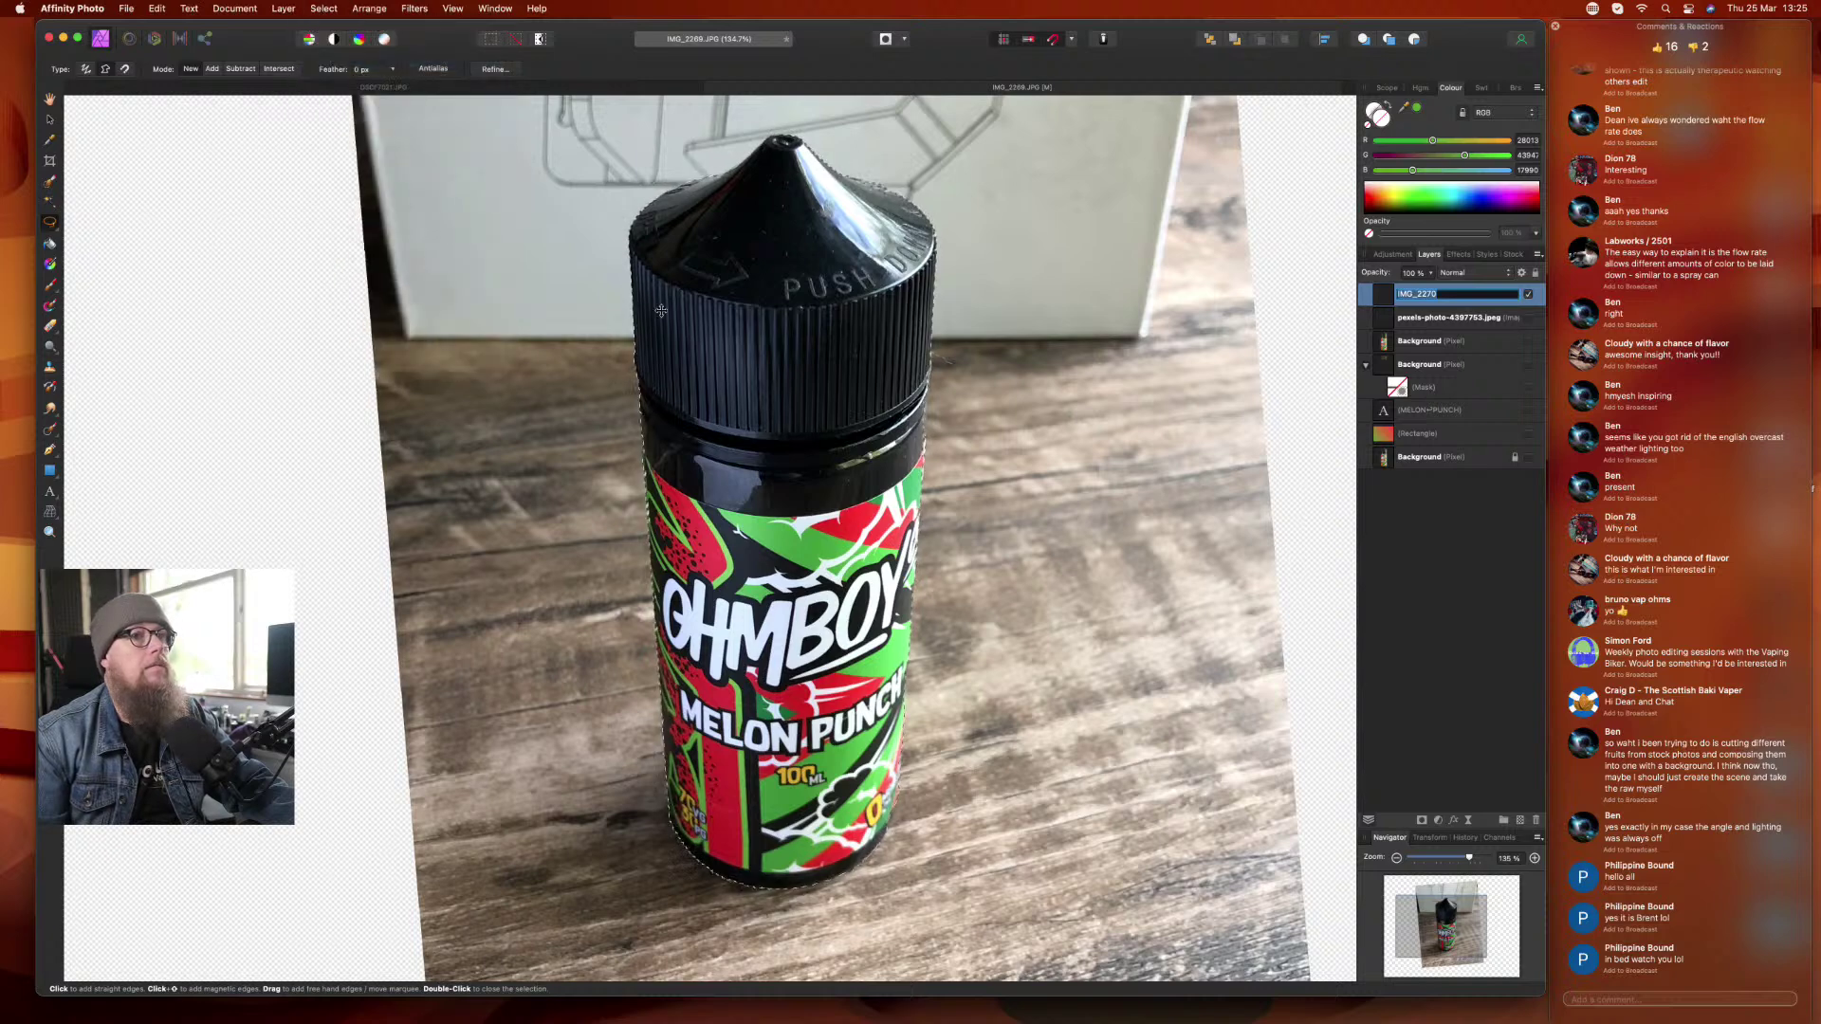
click(1391, 303)
key(Delete)
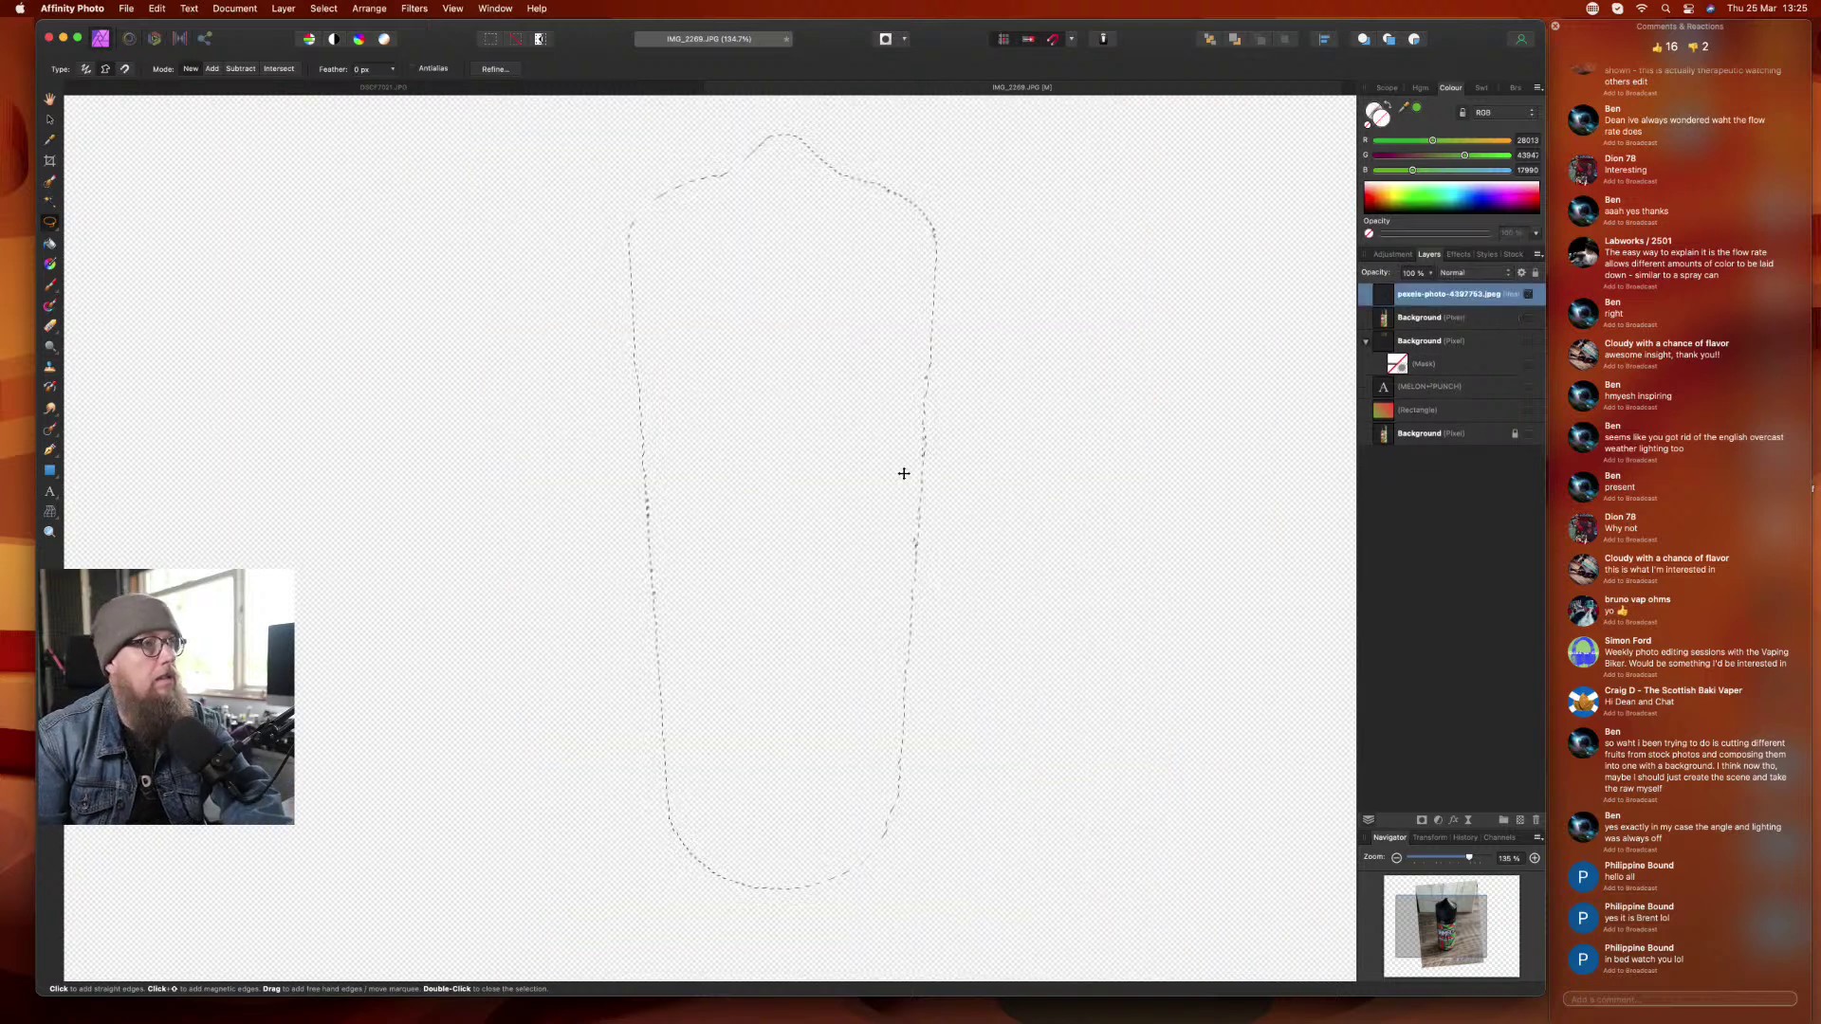
key(super+z)
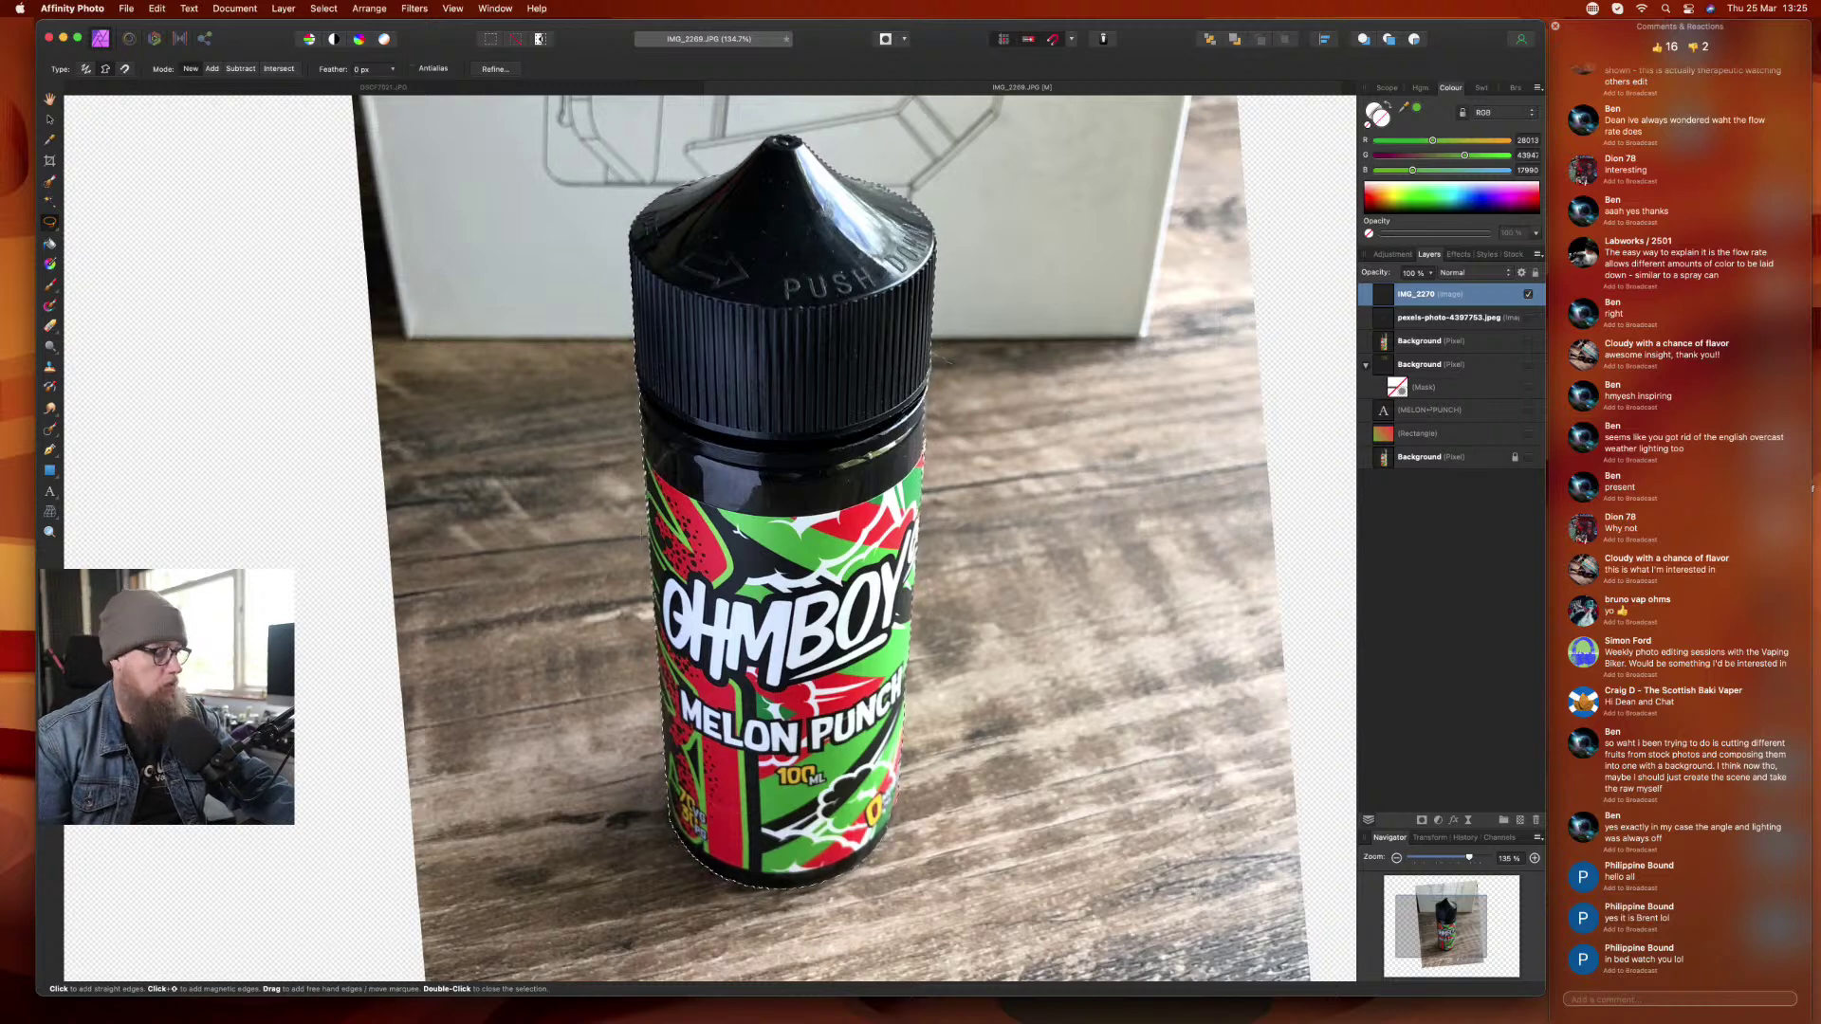
- Create a pixel selection from the IMG_2270 layer's outline, replacing the bottle selection, and clear the layer selection
scroll(642, 537, down, 5)
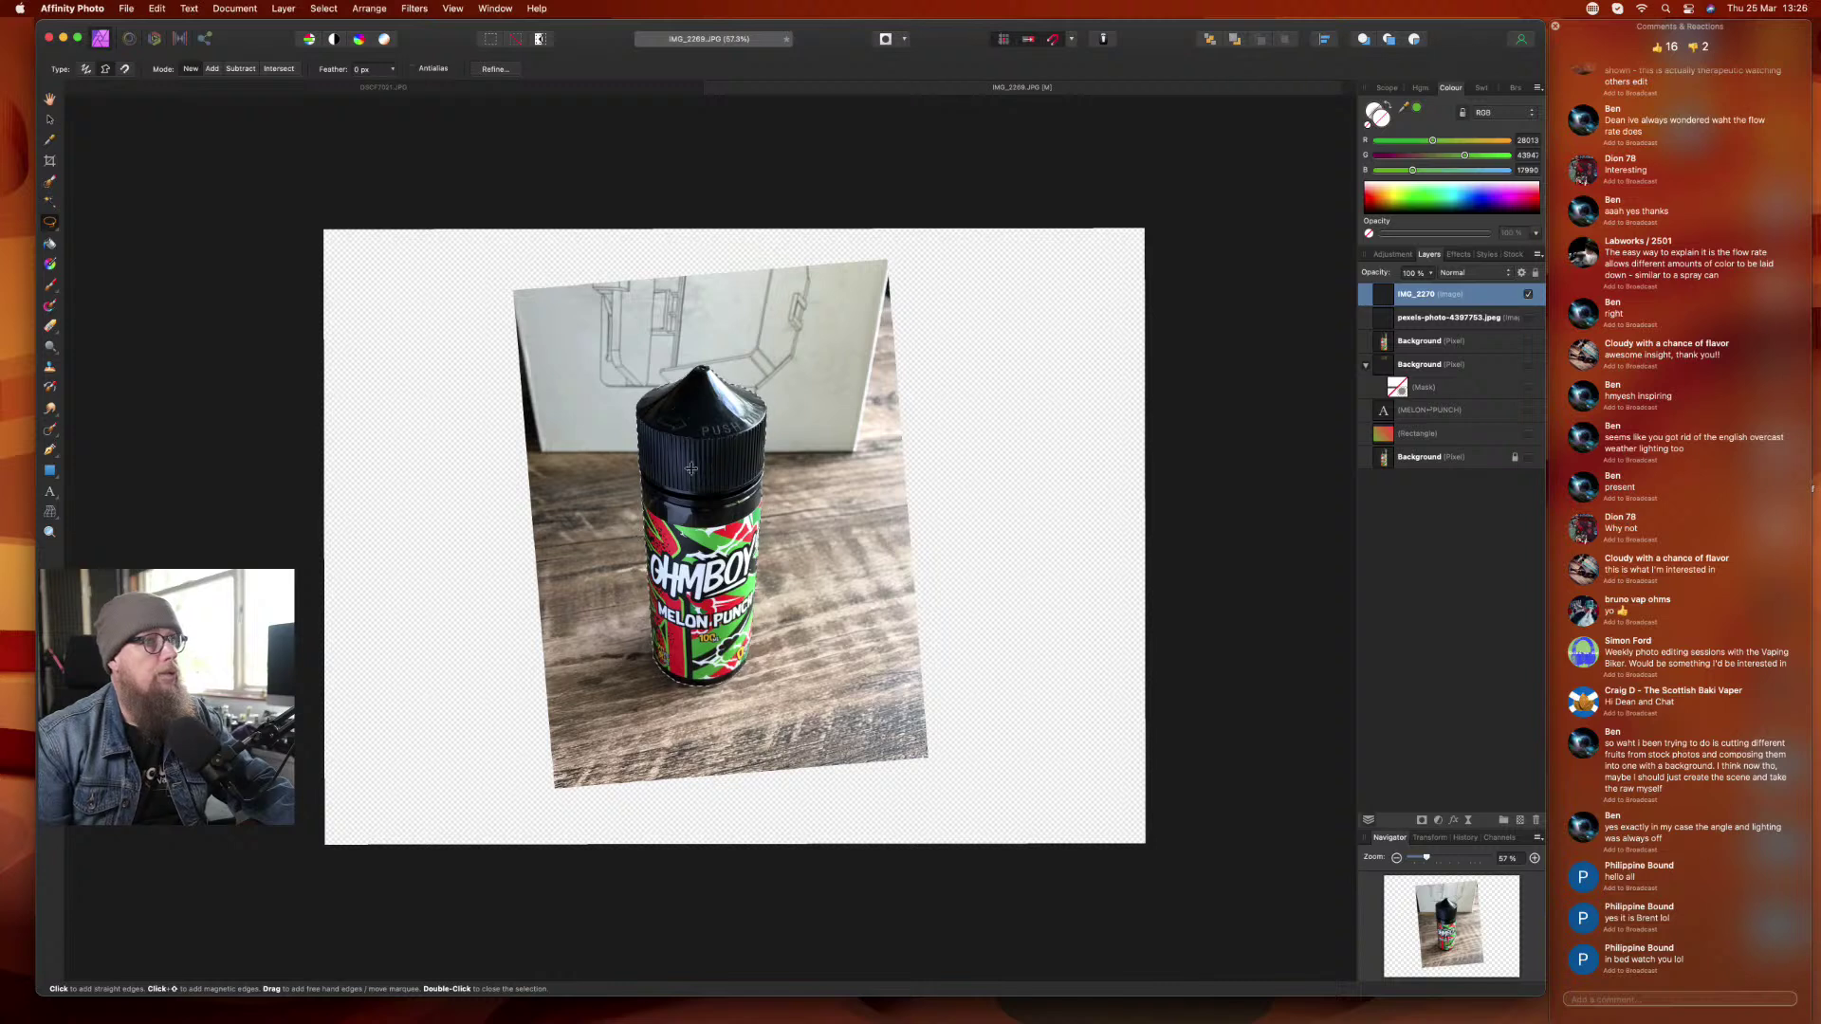
click(321, 9)
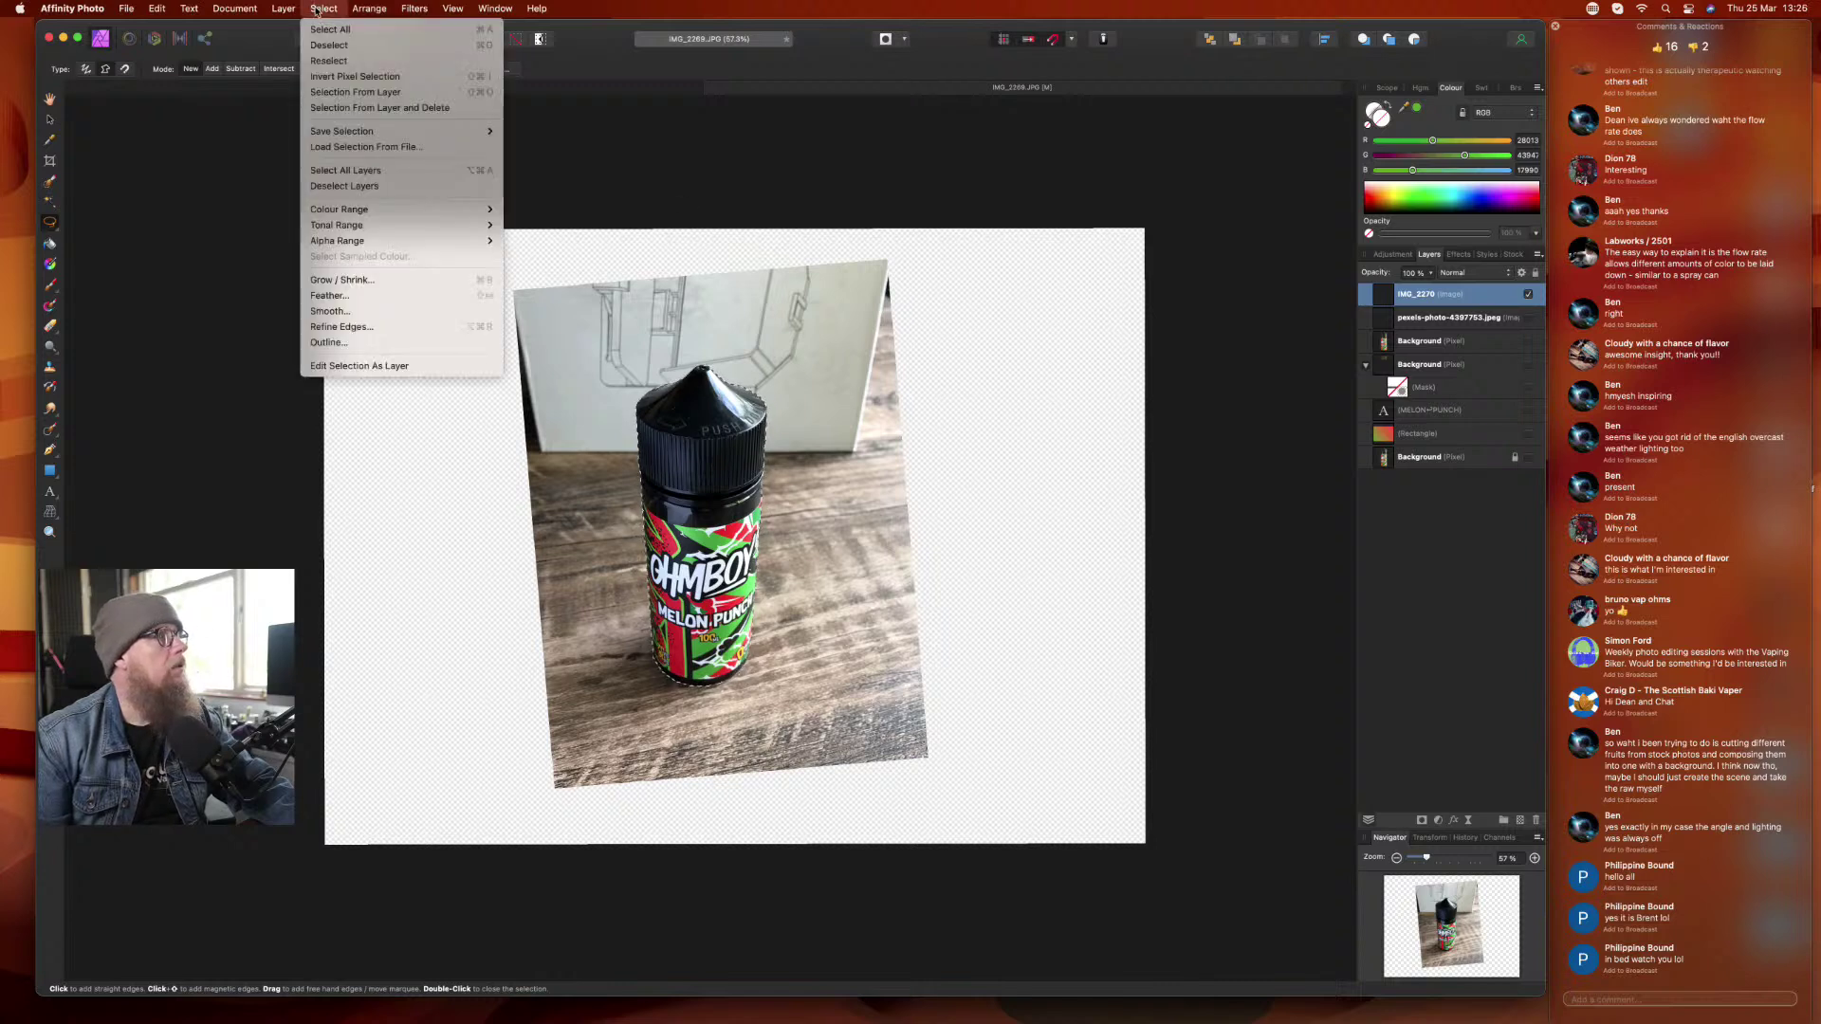
click(333, 92)
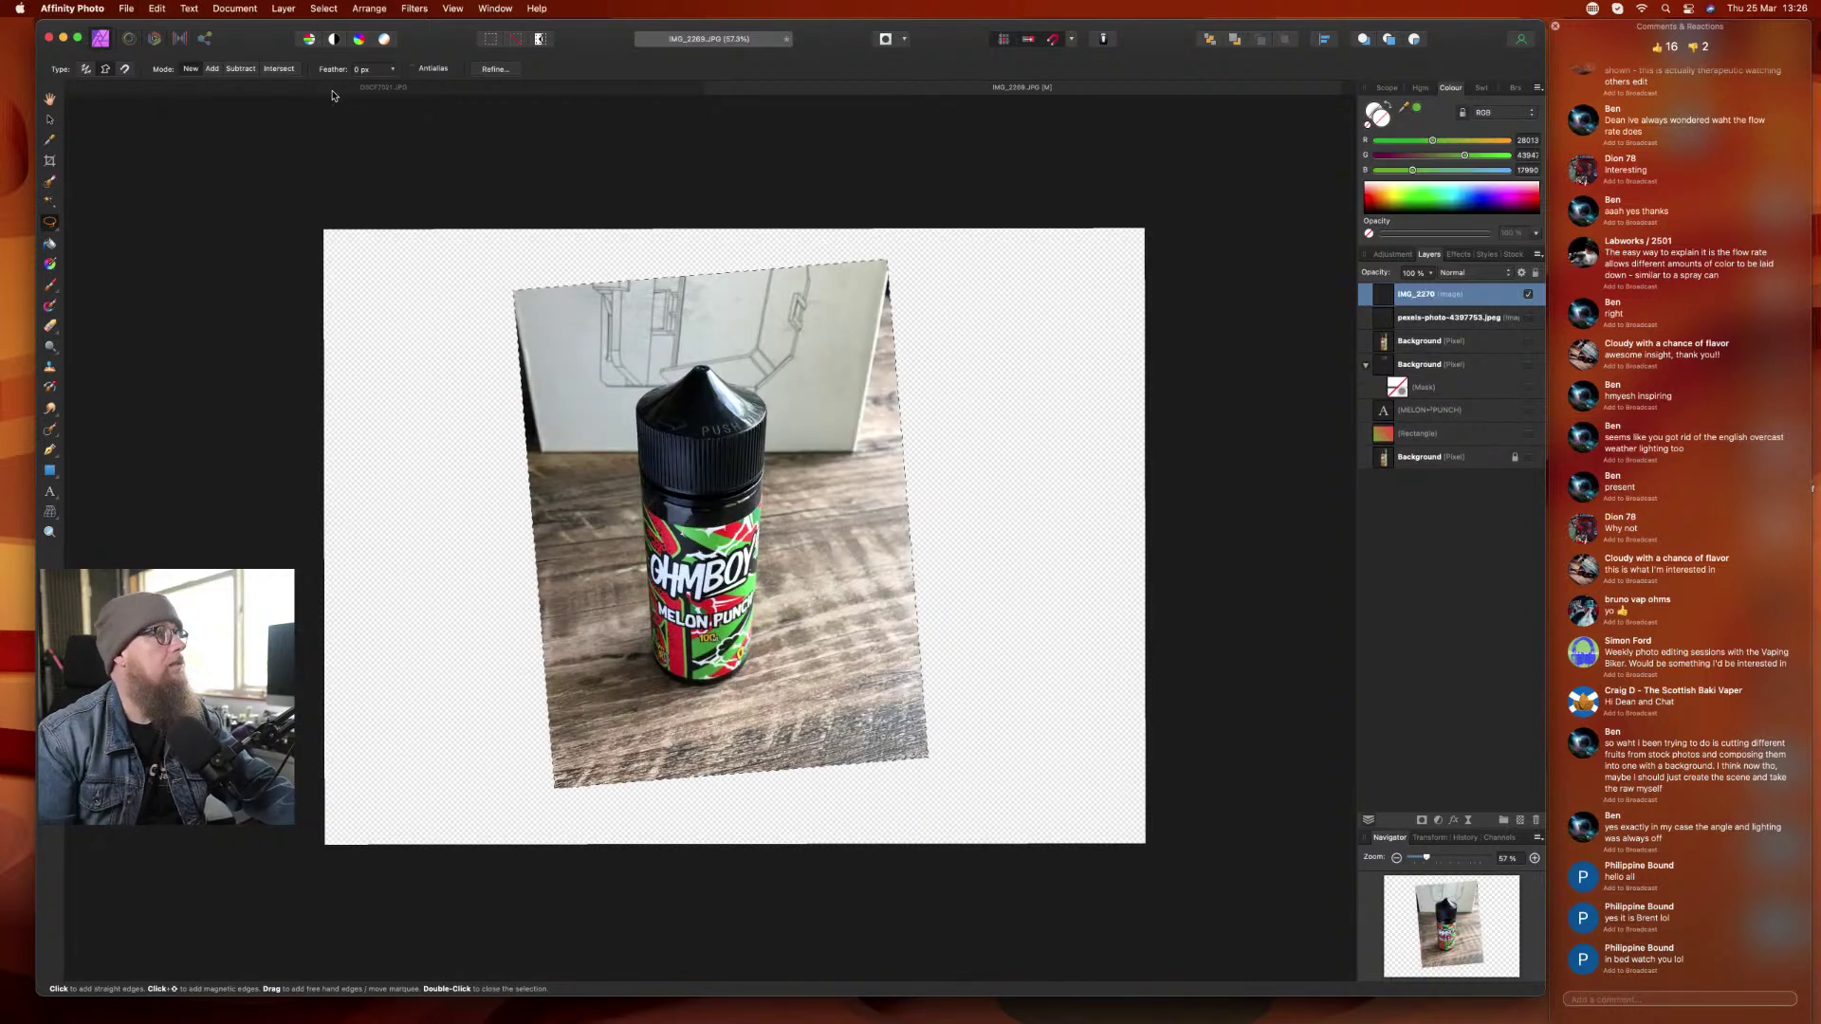
click(1449, 580)
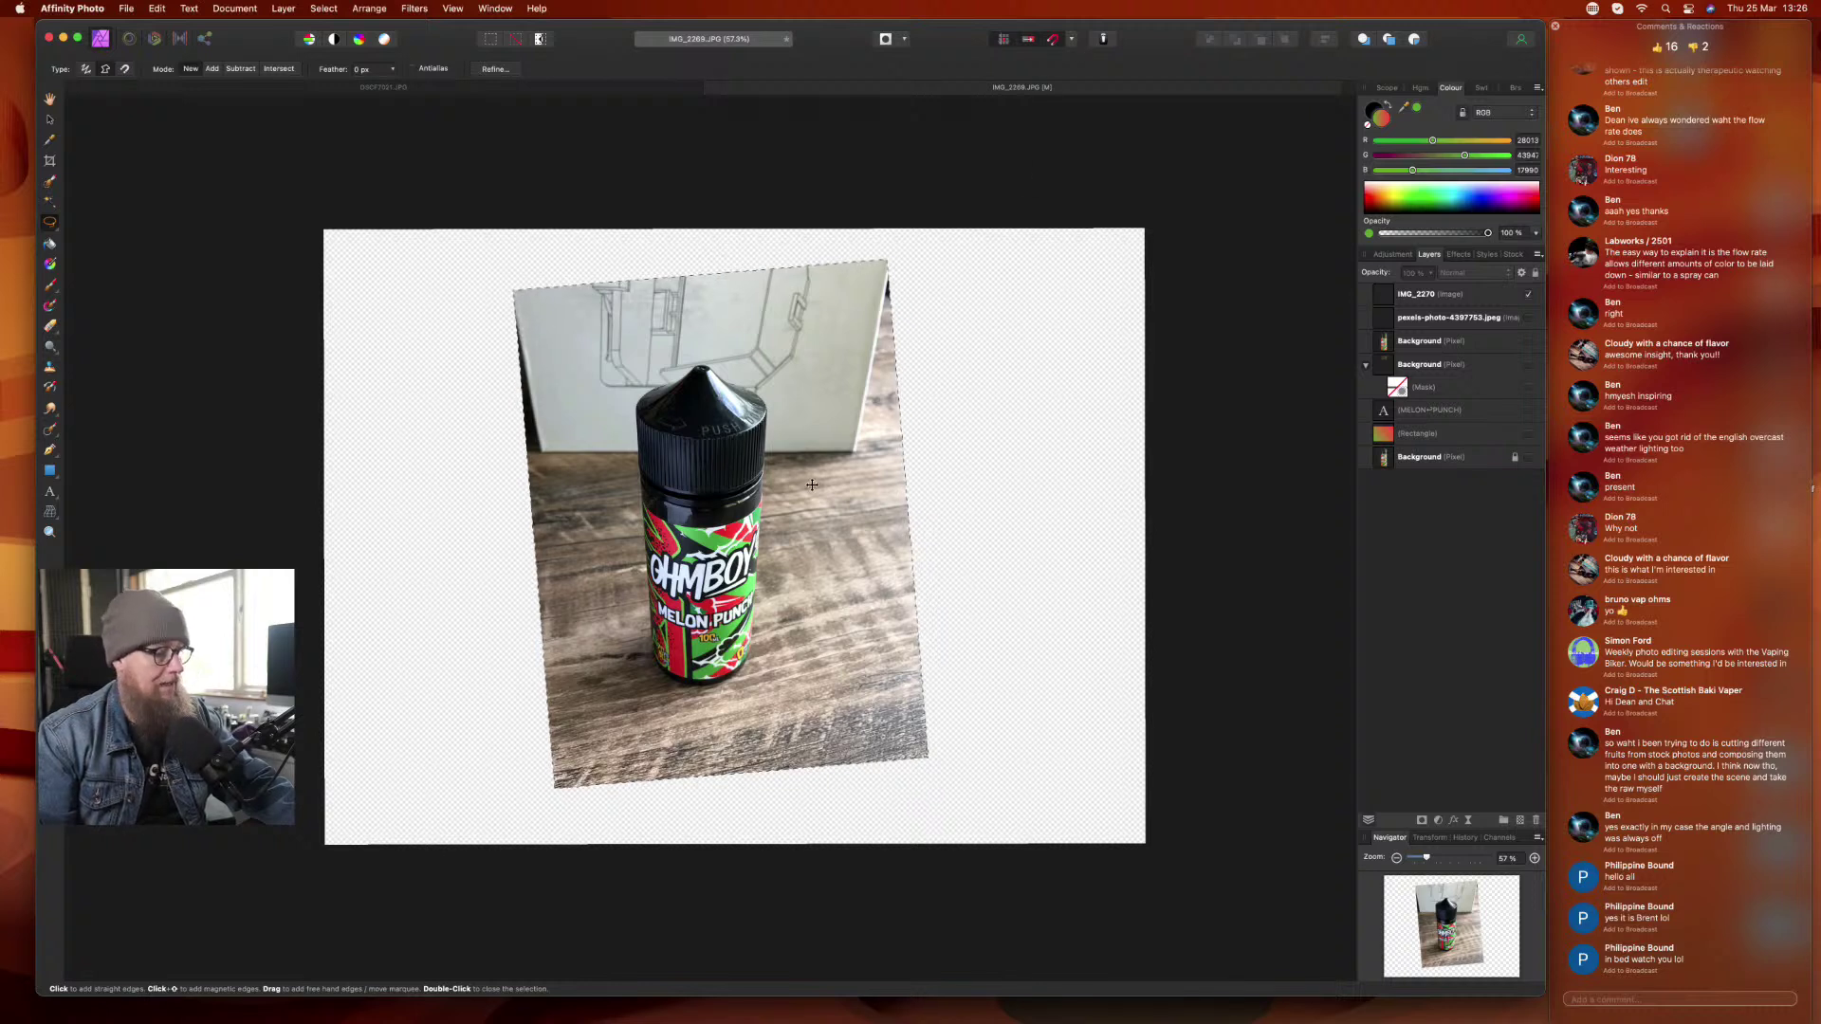
scroll(812, 484, left, 1)
scroll(812, 484, right, 5)
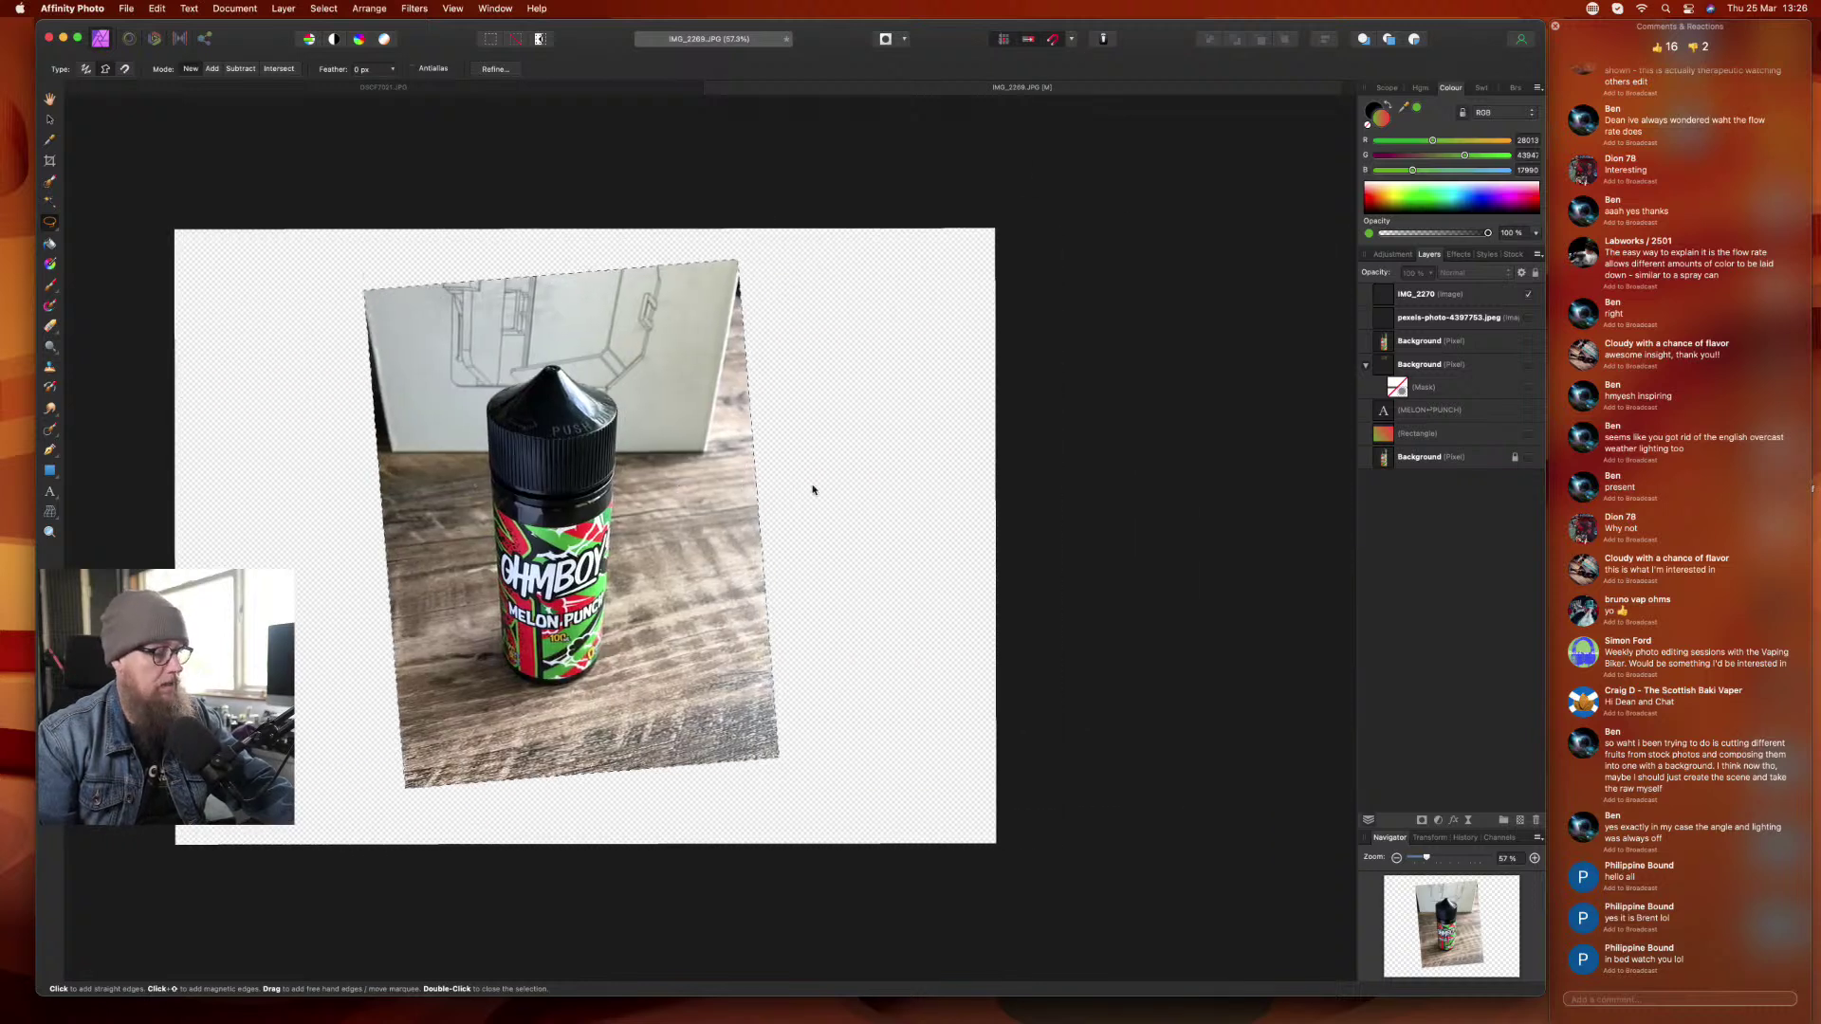
scroll(812, 490, up, 5)
scroll(811, 485, down, 3)
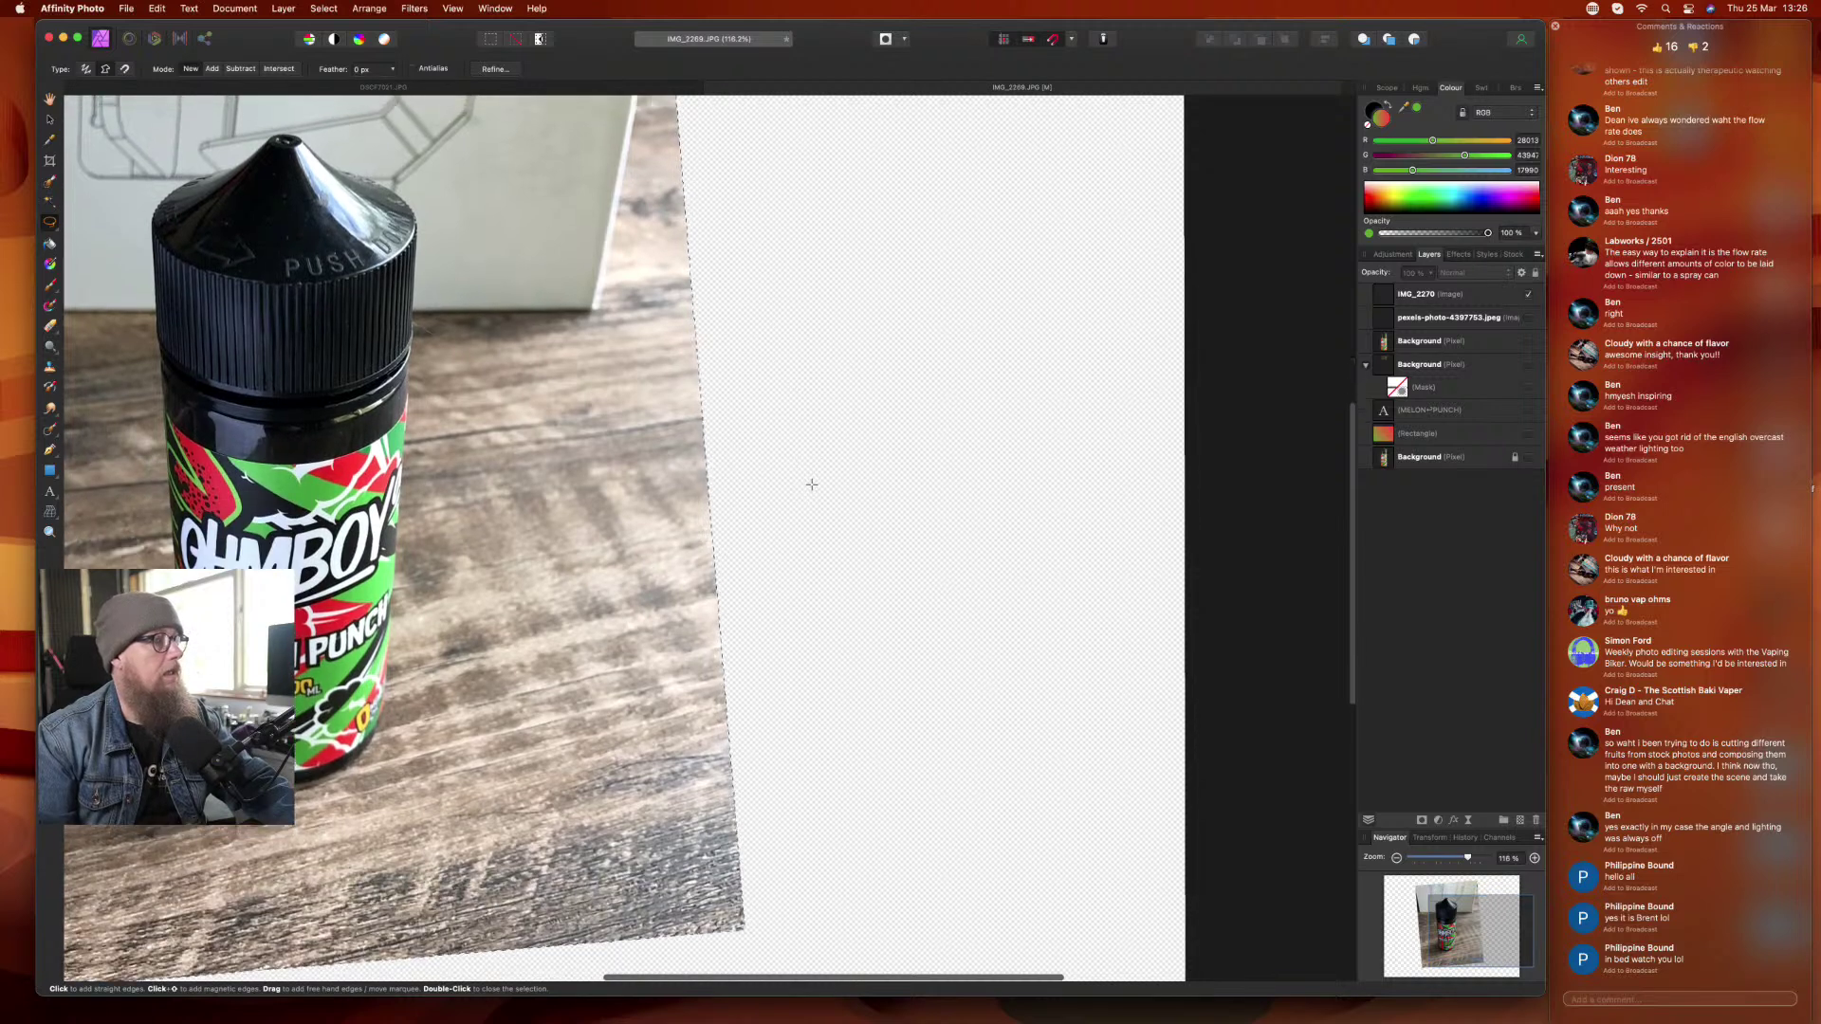
scroll(812, 484, down, 4)
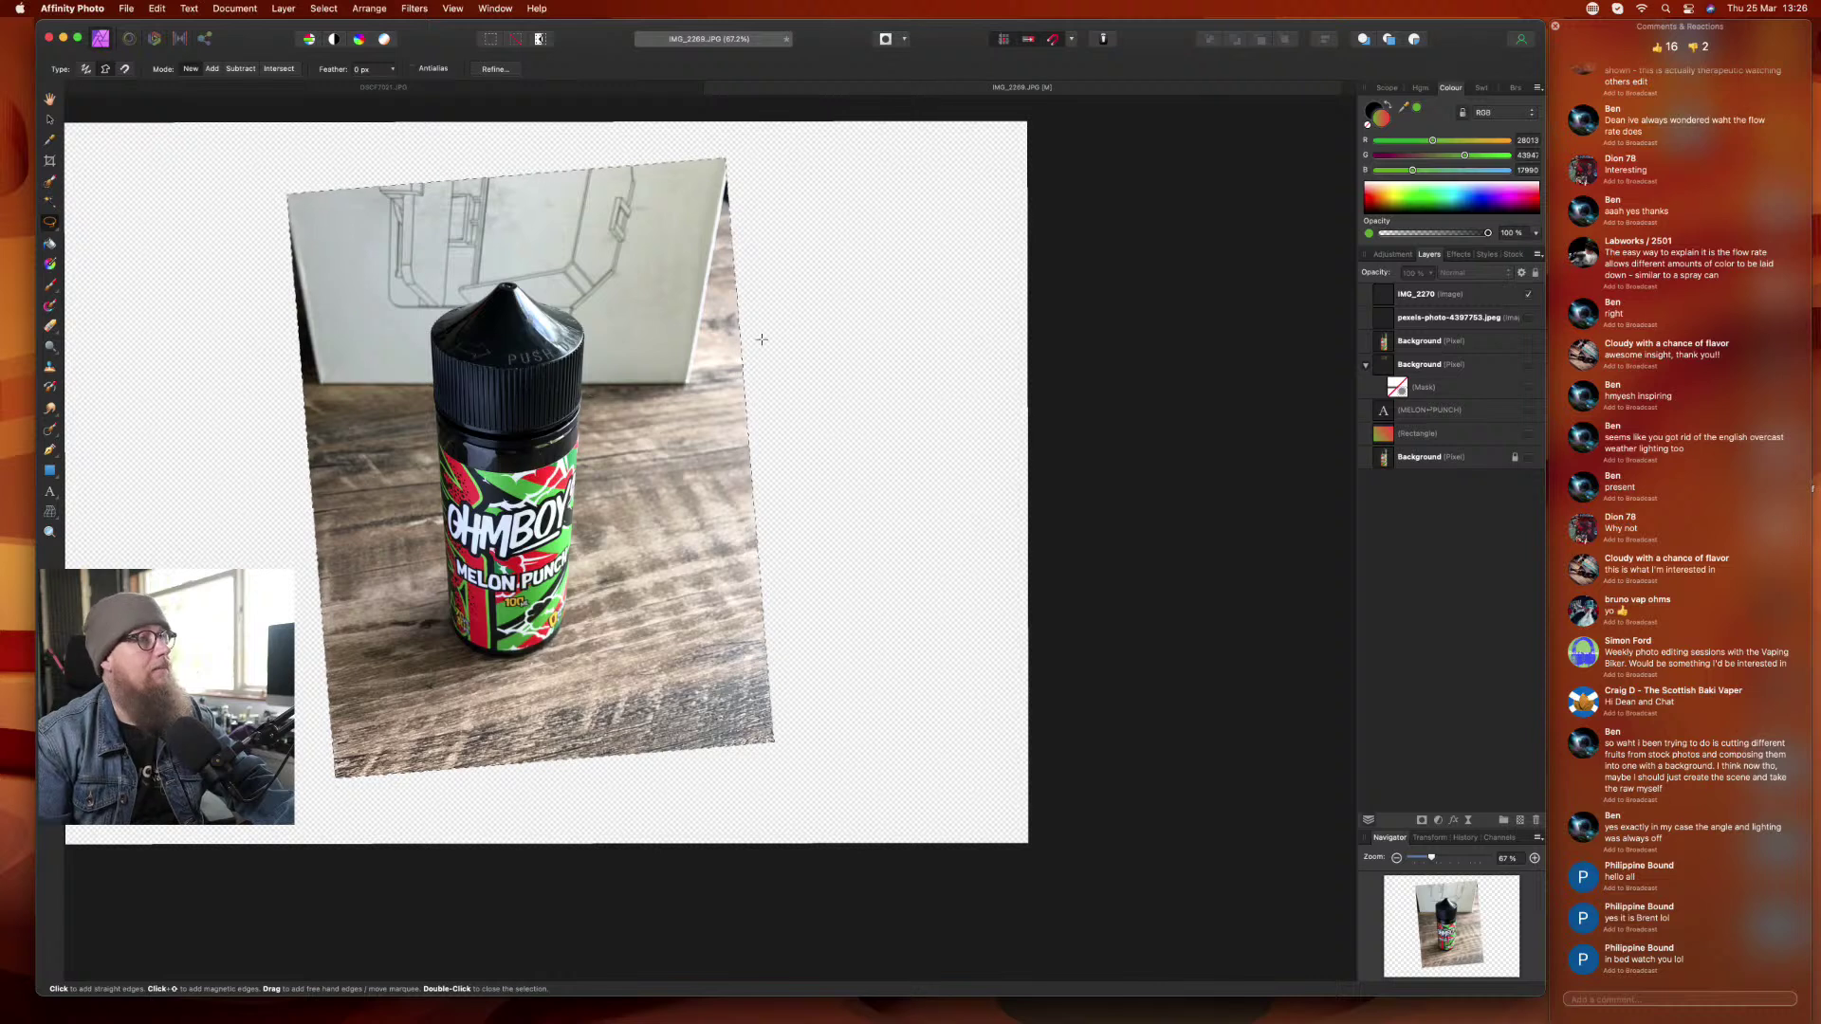
- Copy the IMG_2270 layer and create a new document from the clipboard
click(1440, 298)
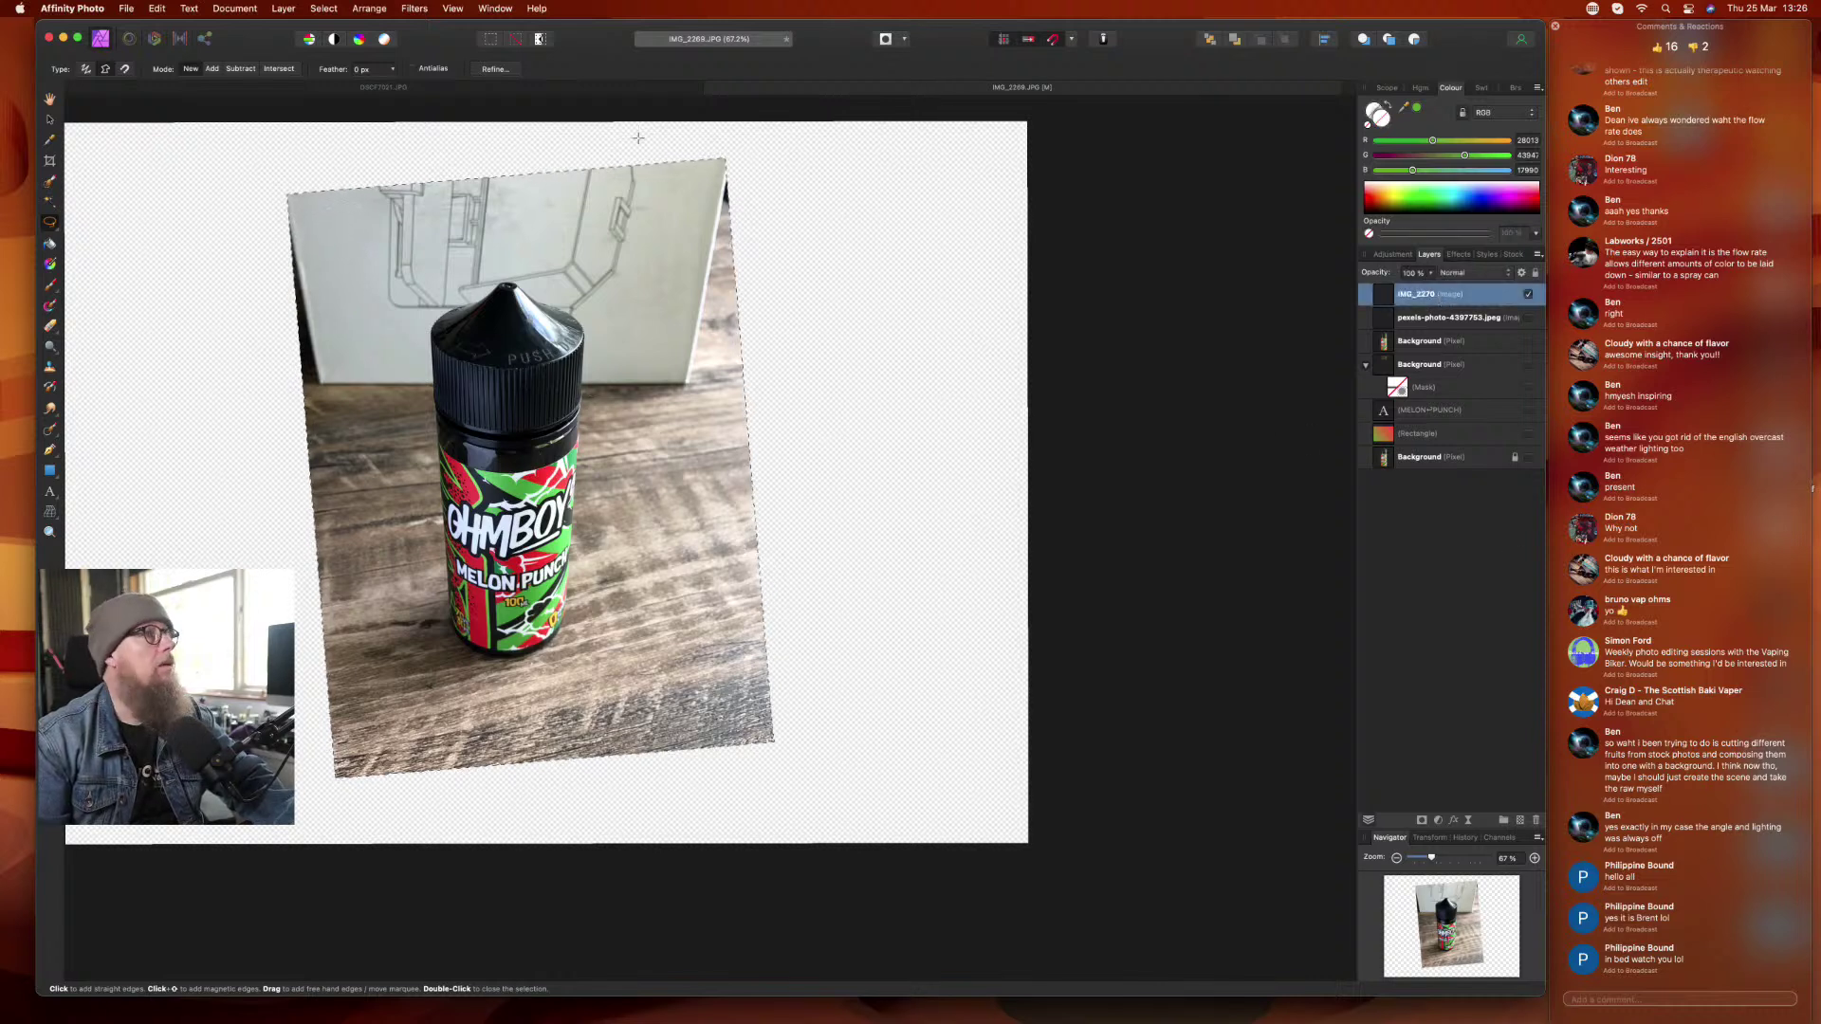
click(224, 9)
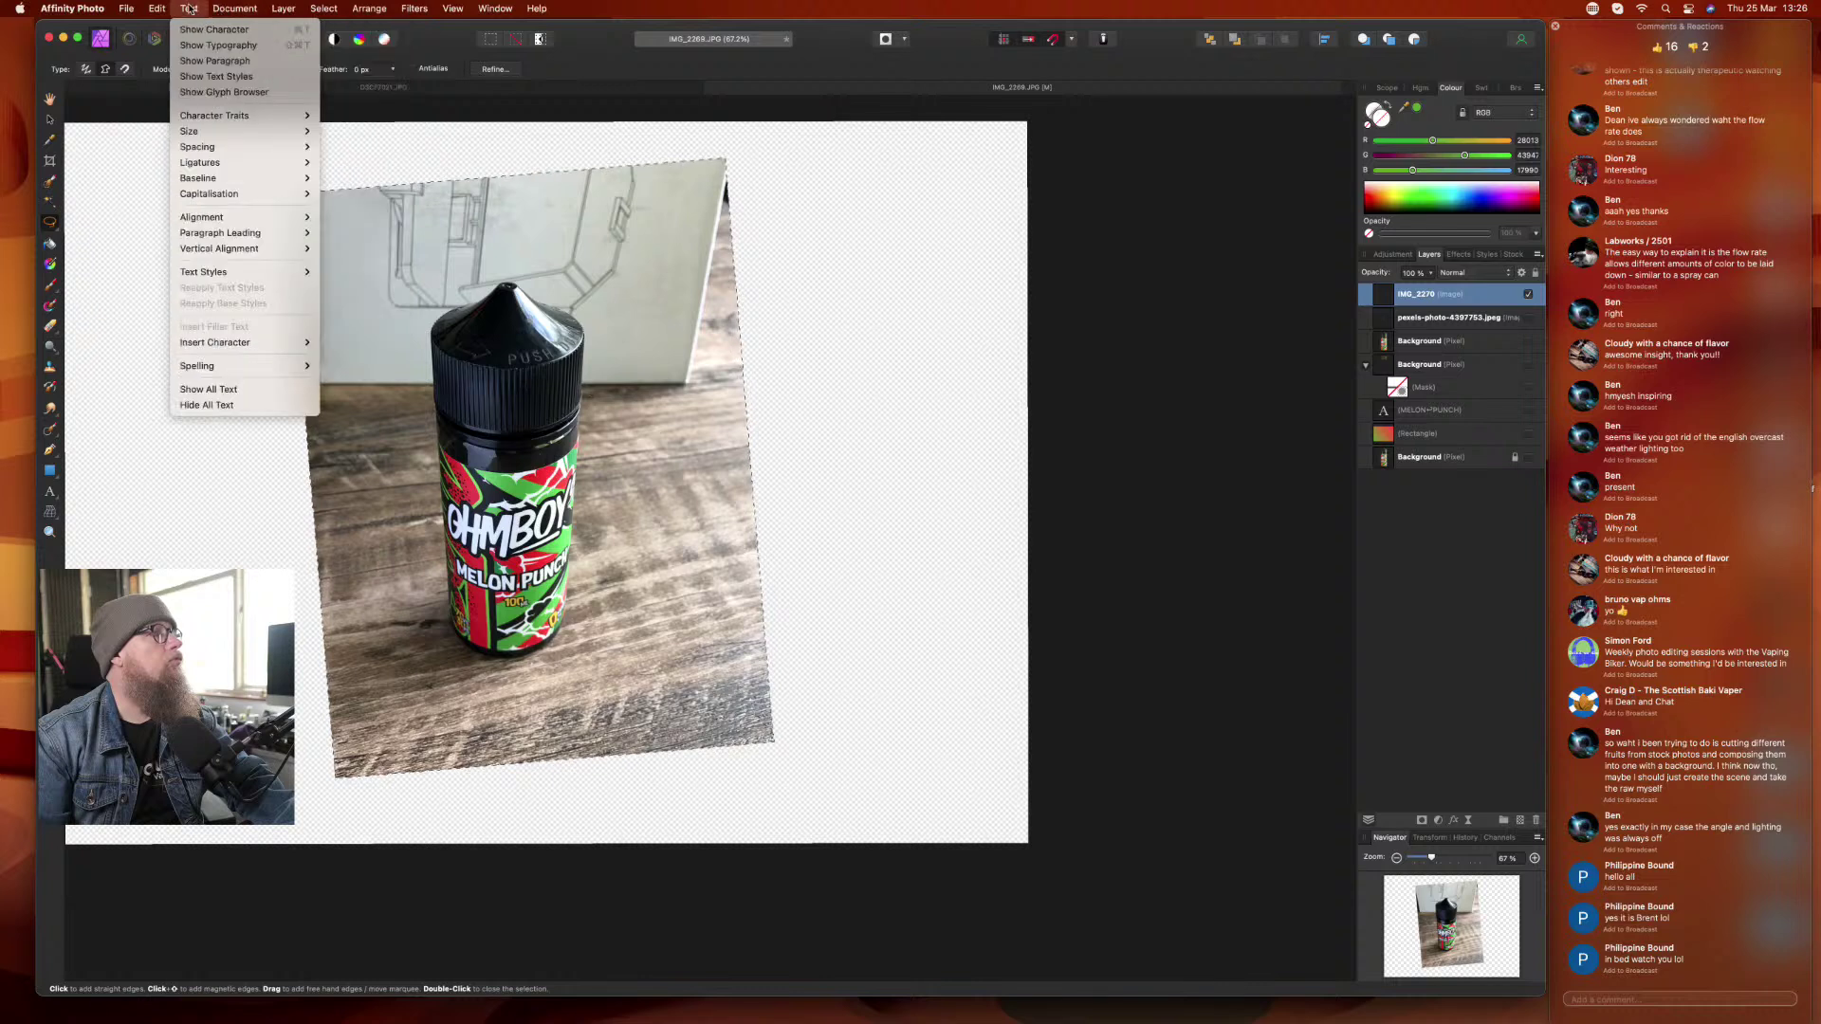
mouse_move(139, 5)
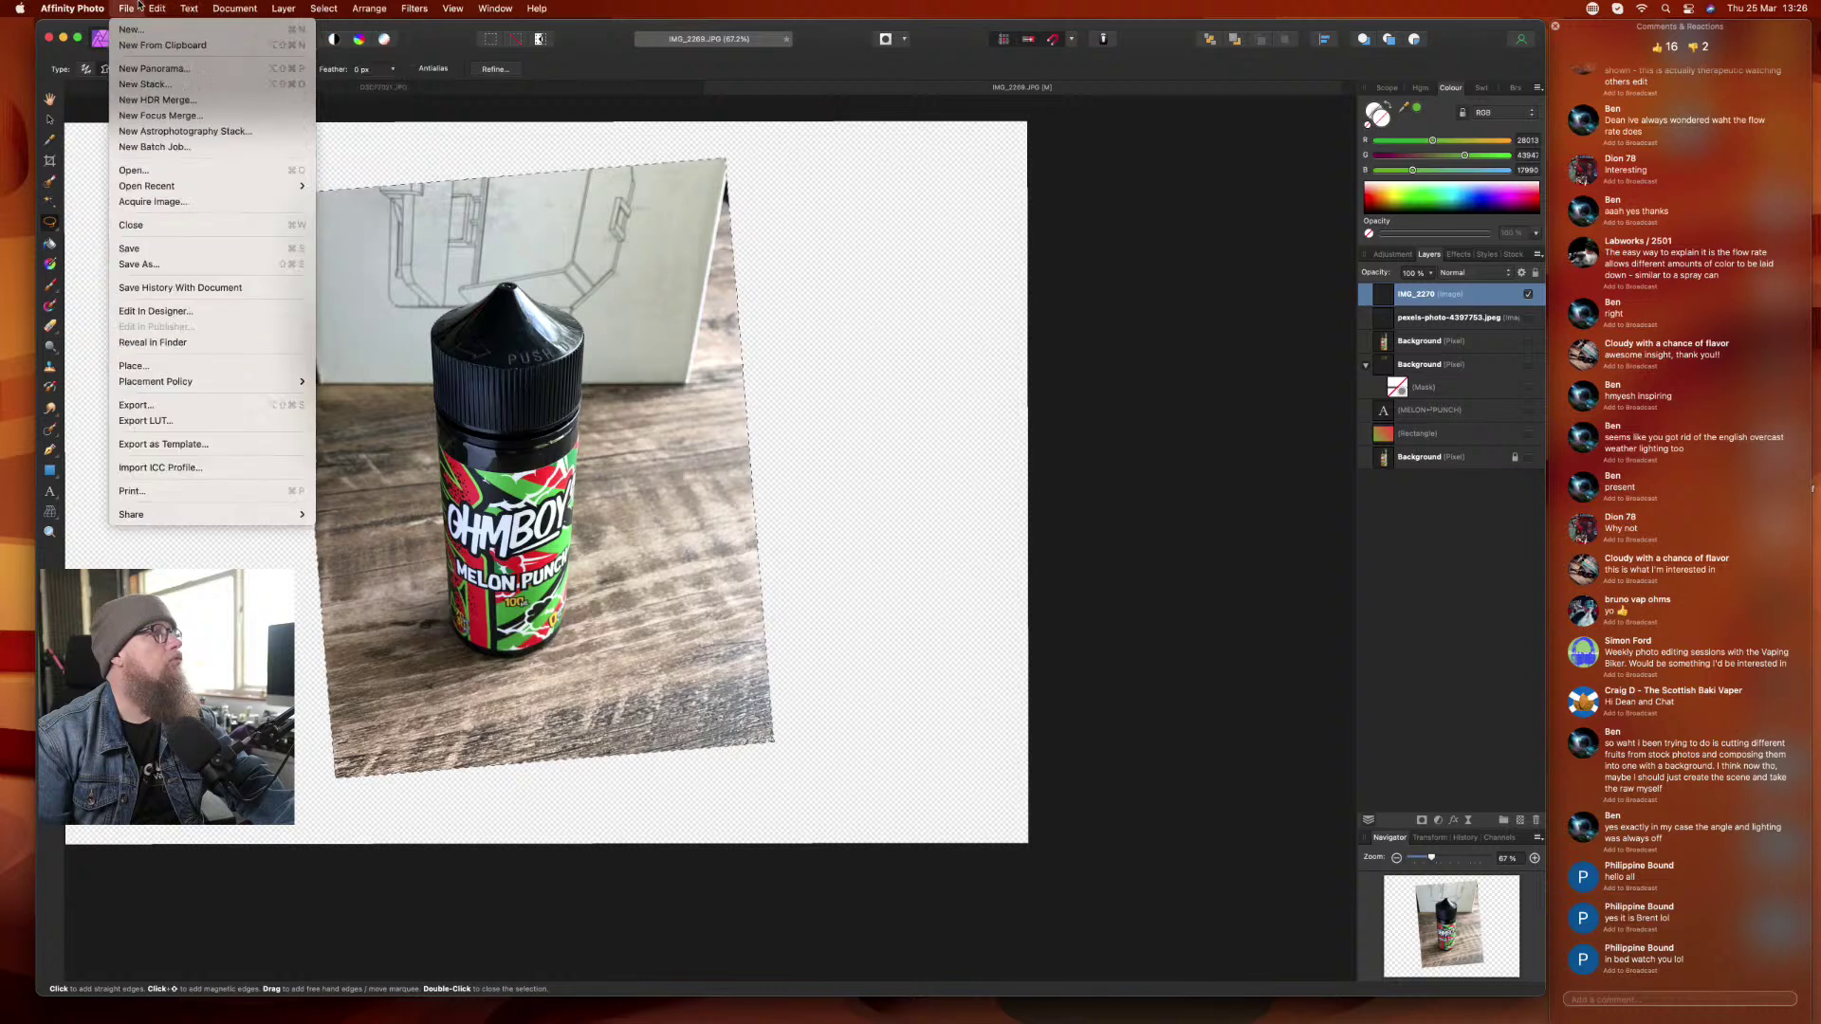
click(162, 45)
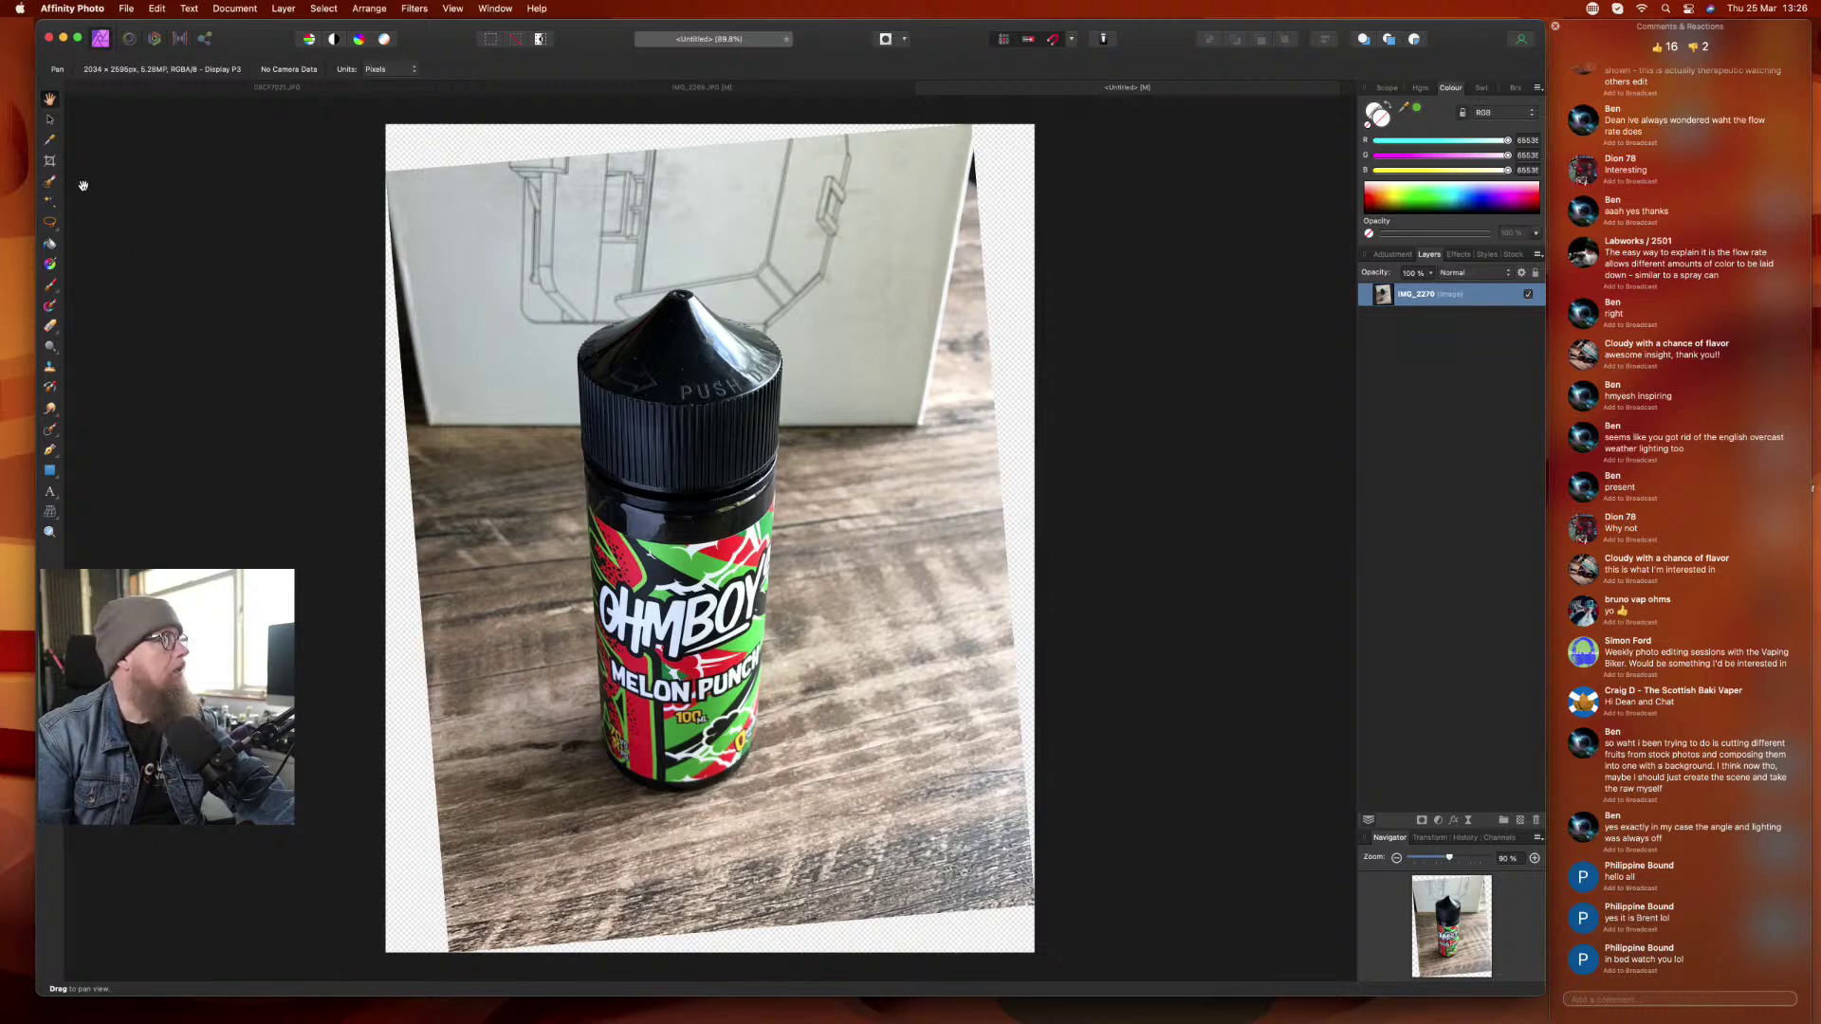
- Trace a closed selection around the whole bottle in the new document using the Freehand Selection Tool in polygonal mode
click(50, 222)
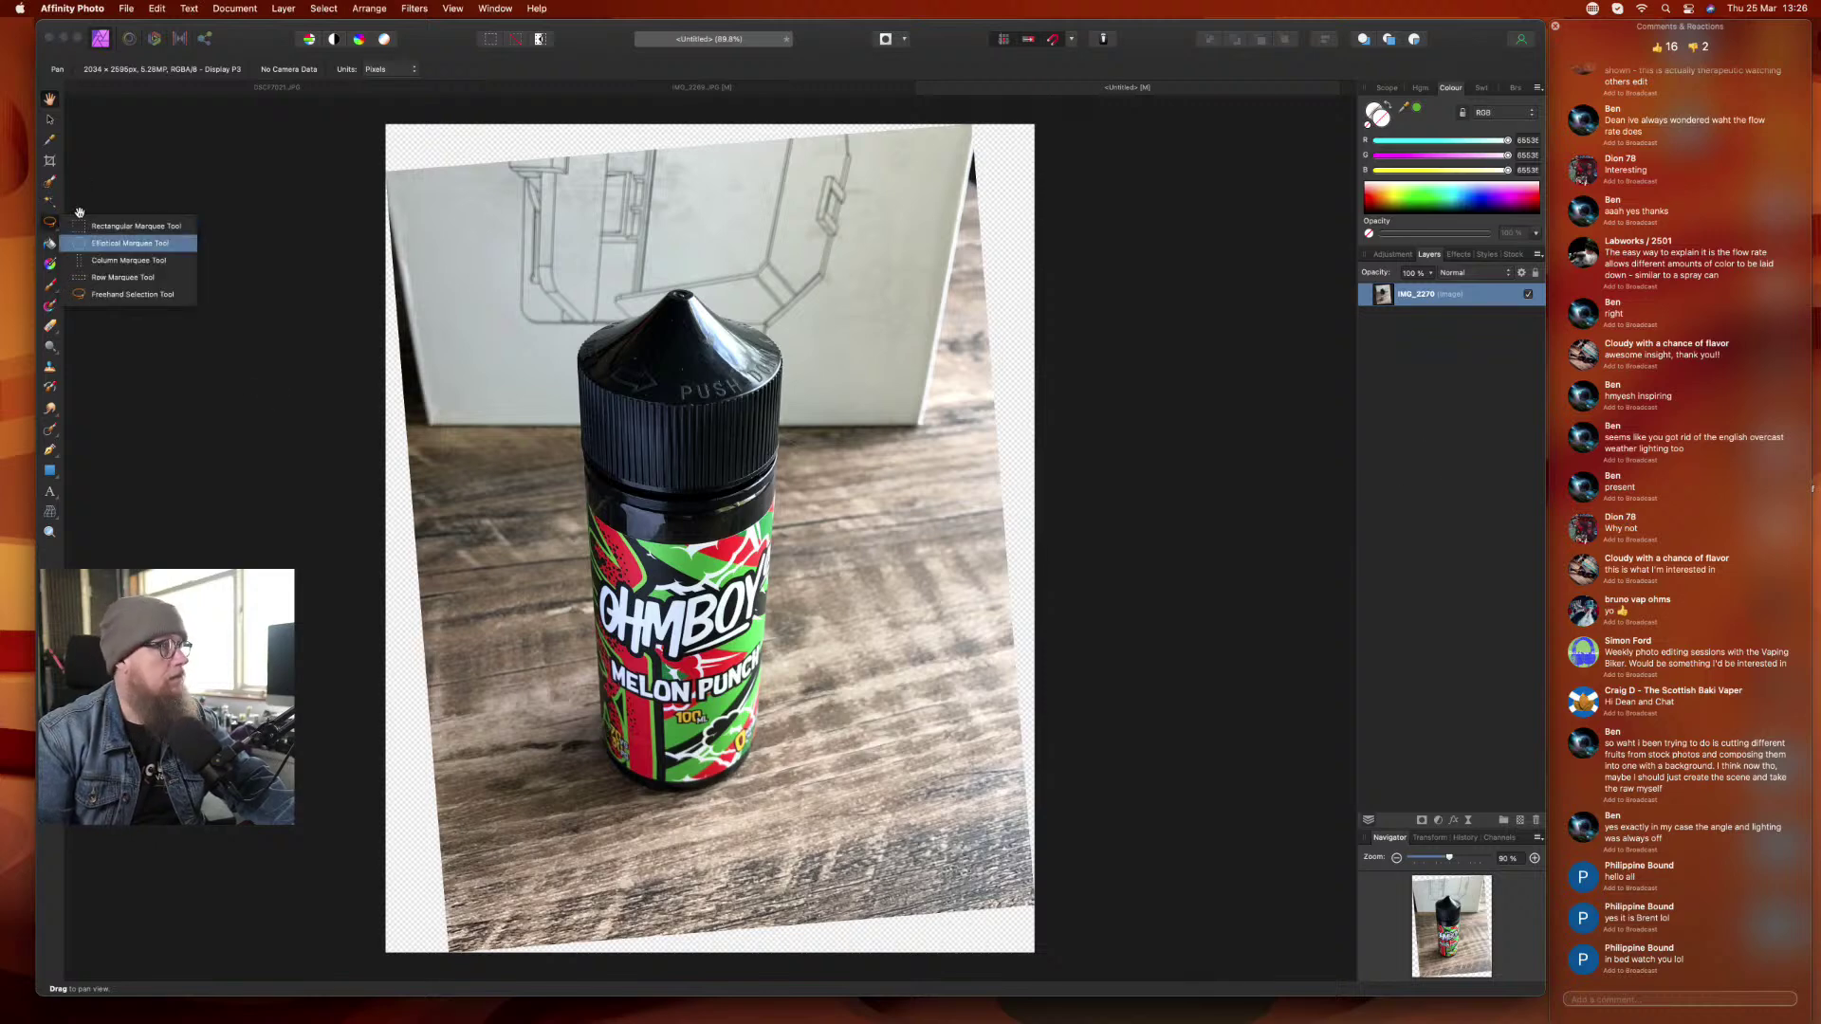
click(128, 294)
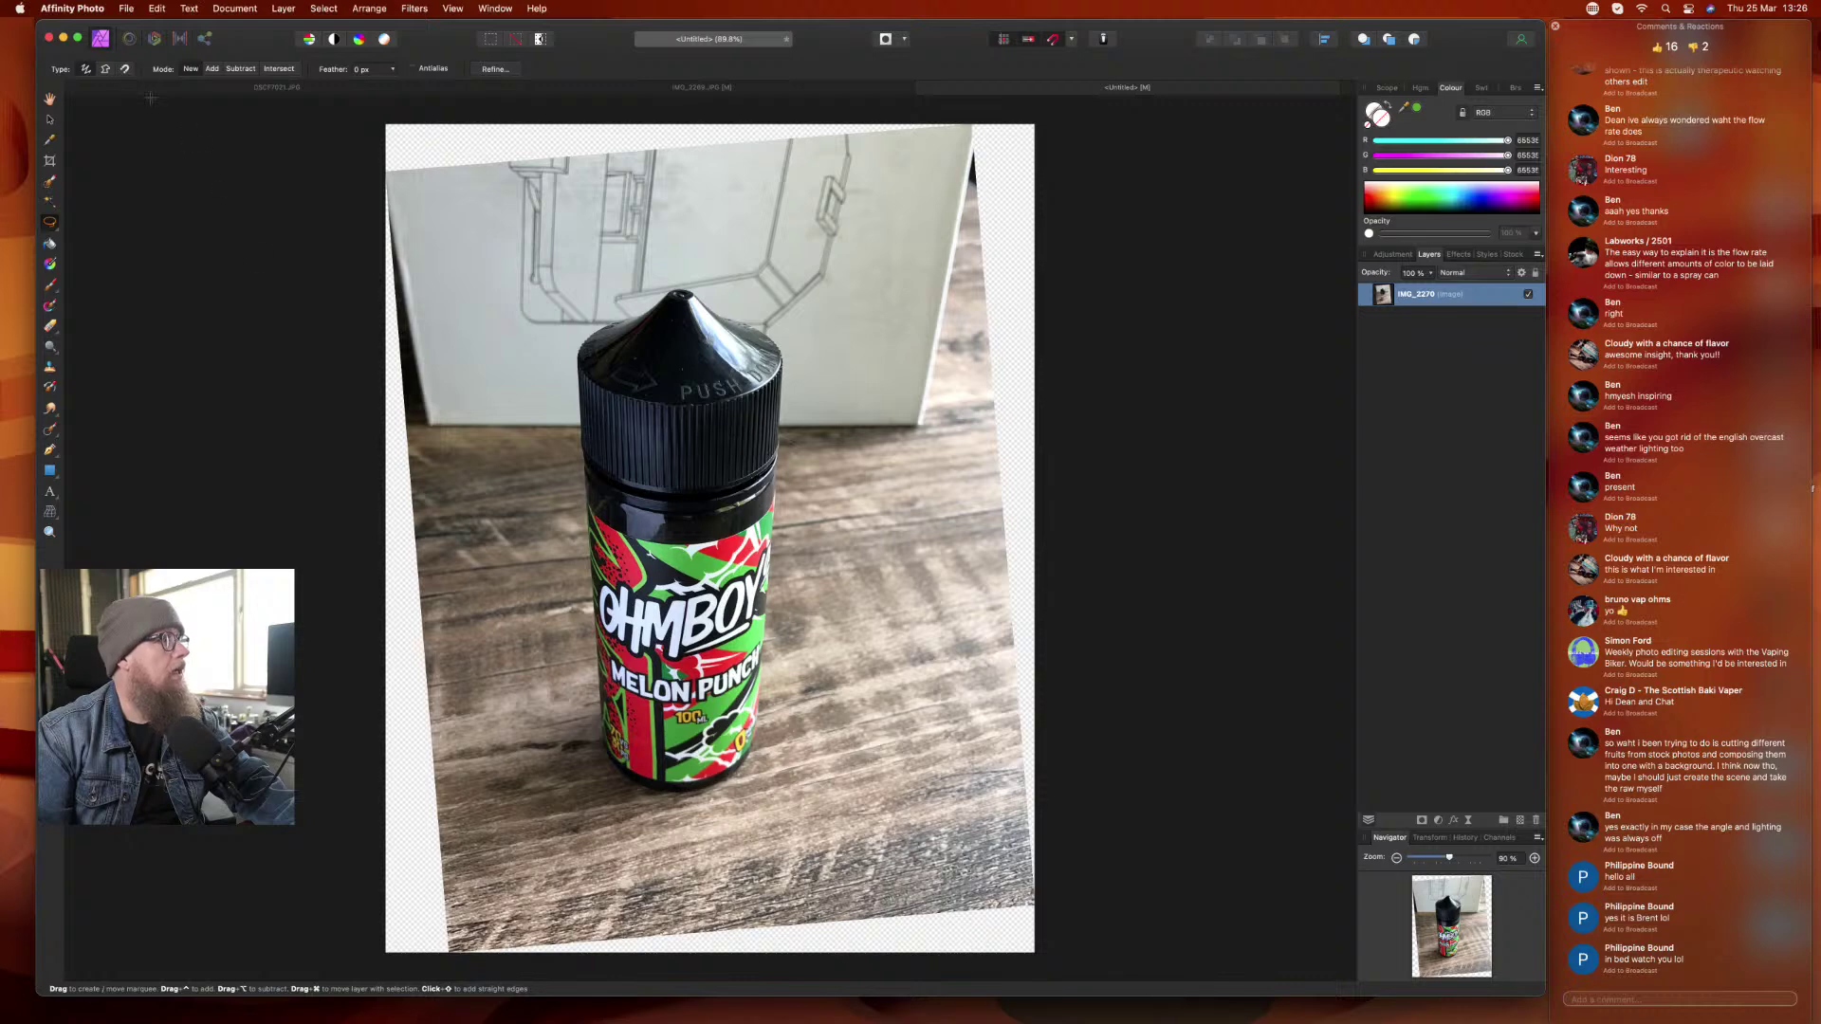
click(105, 68)
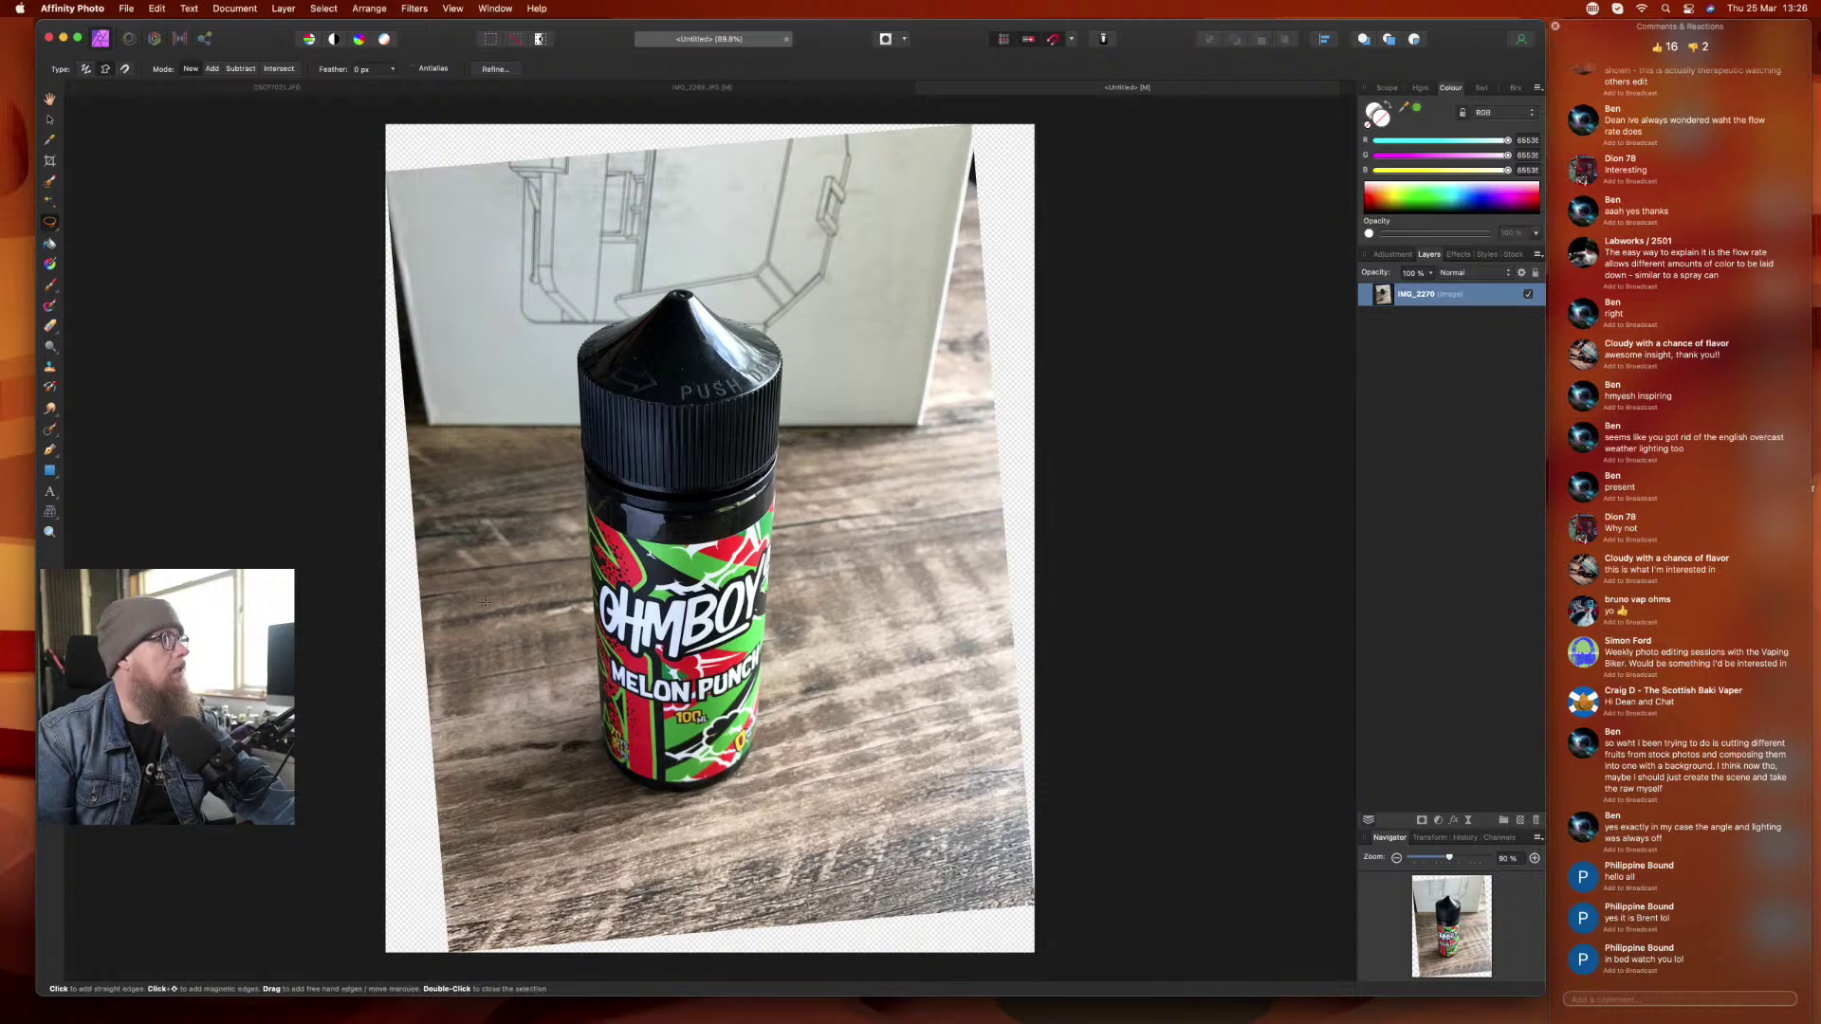
click(603, 733)
click(603, 734)
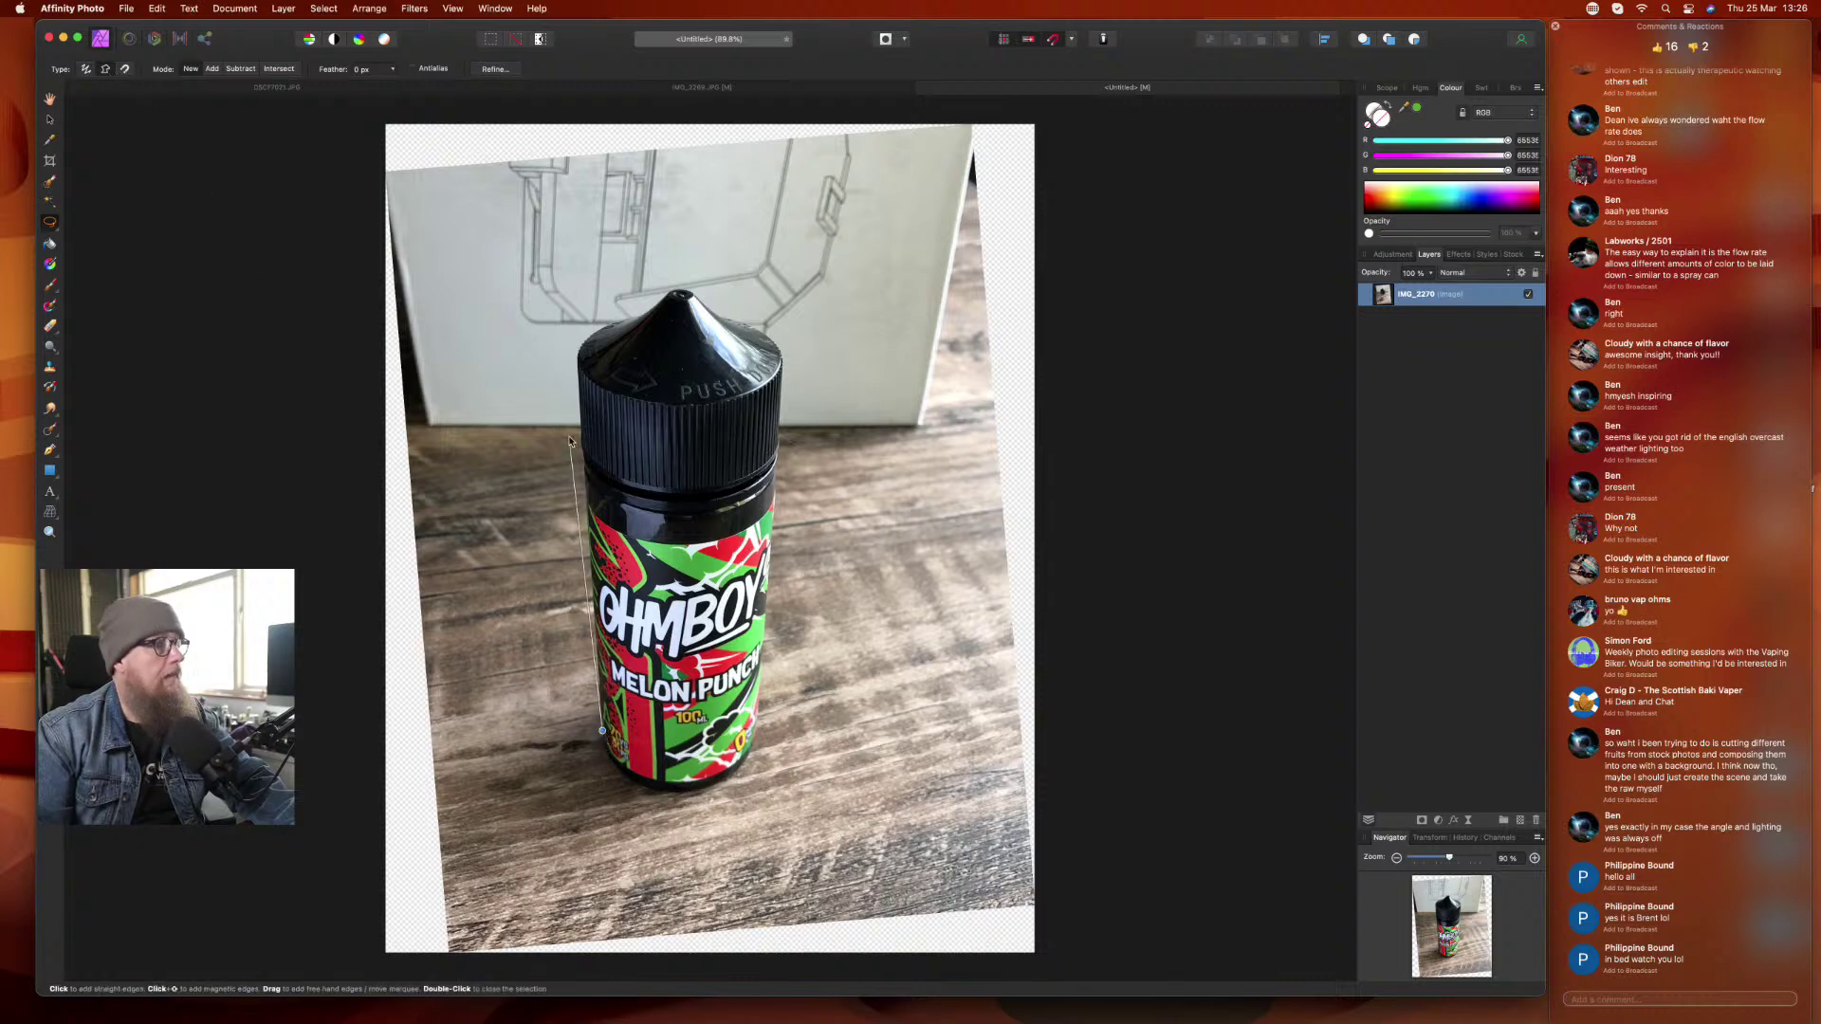
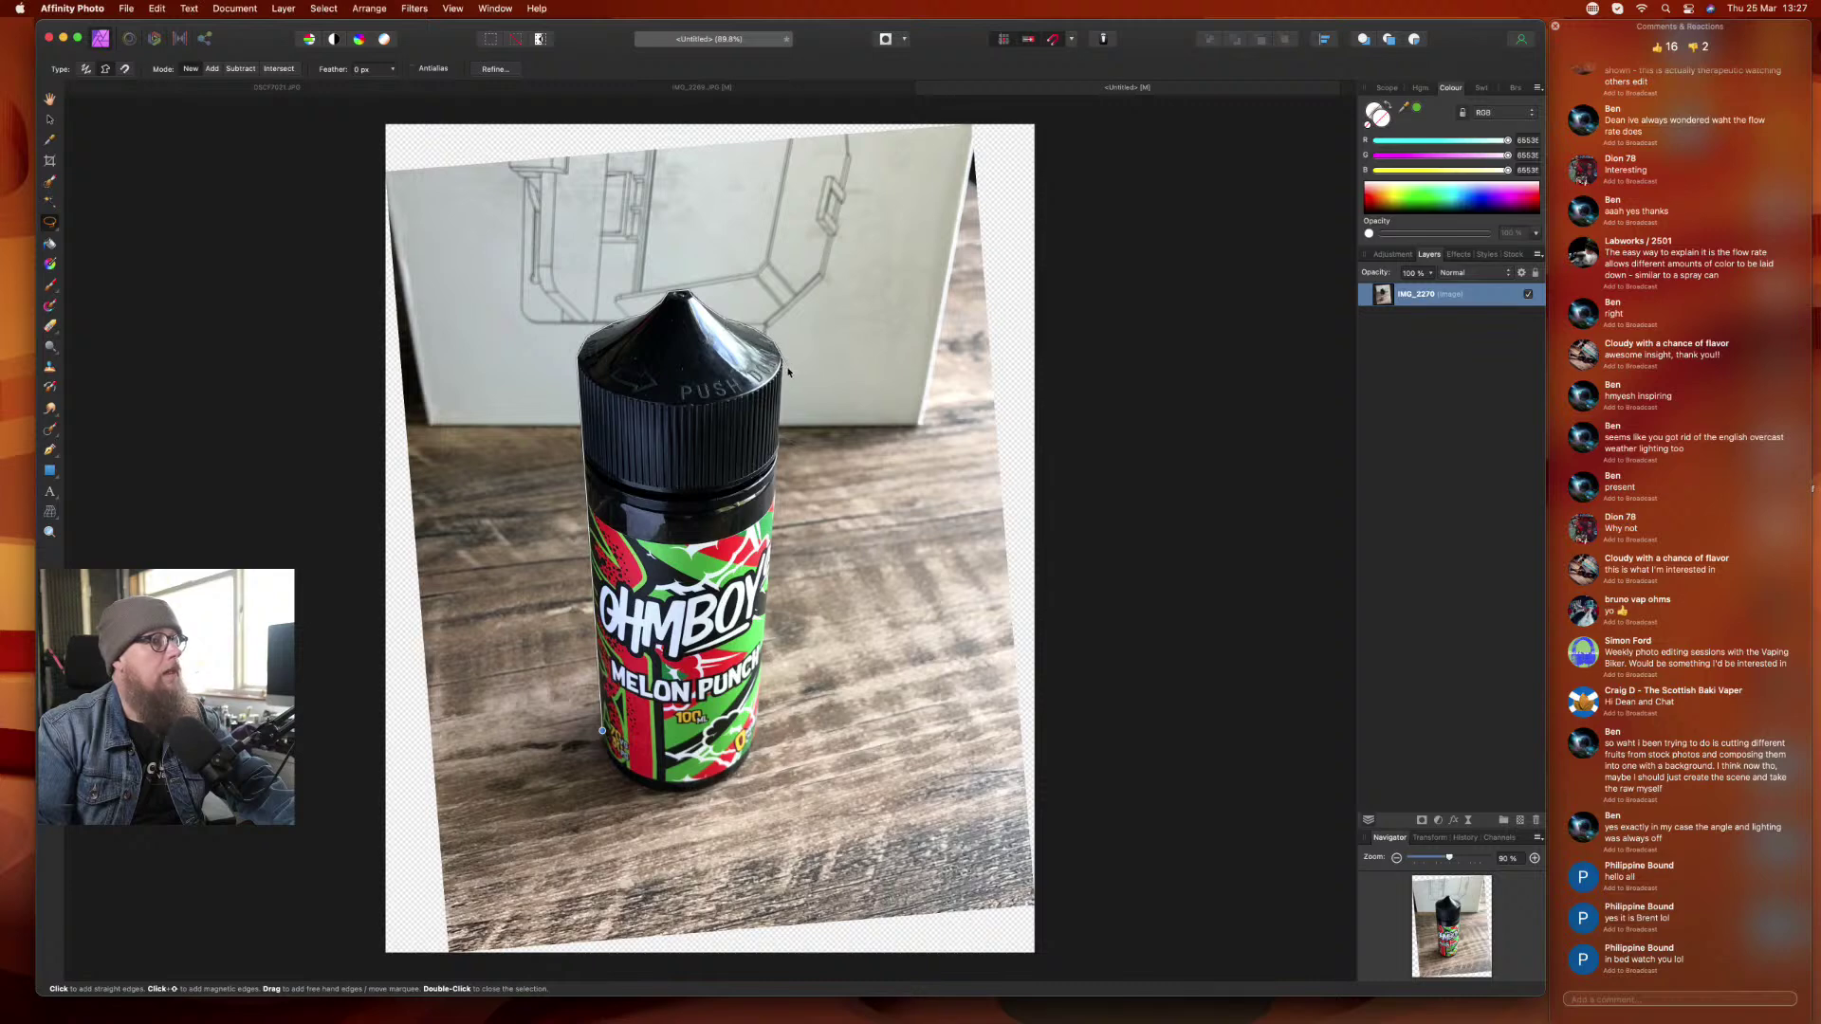
mouse_move(784, 359)
mouse_down()
mouse_move(894, 750)
mouse_move(769, 746)
mouse_move(765, 720)
mouse_move(748, 760)
mouse_up()
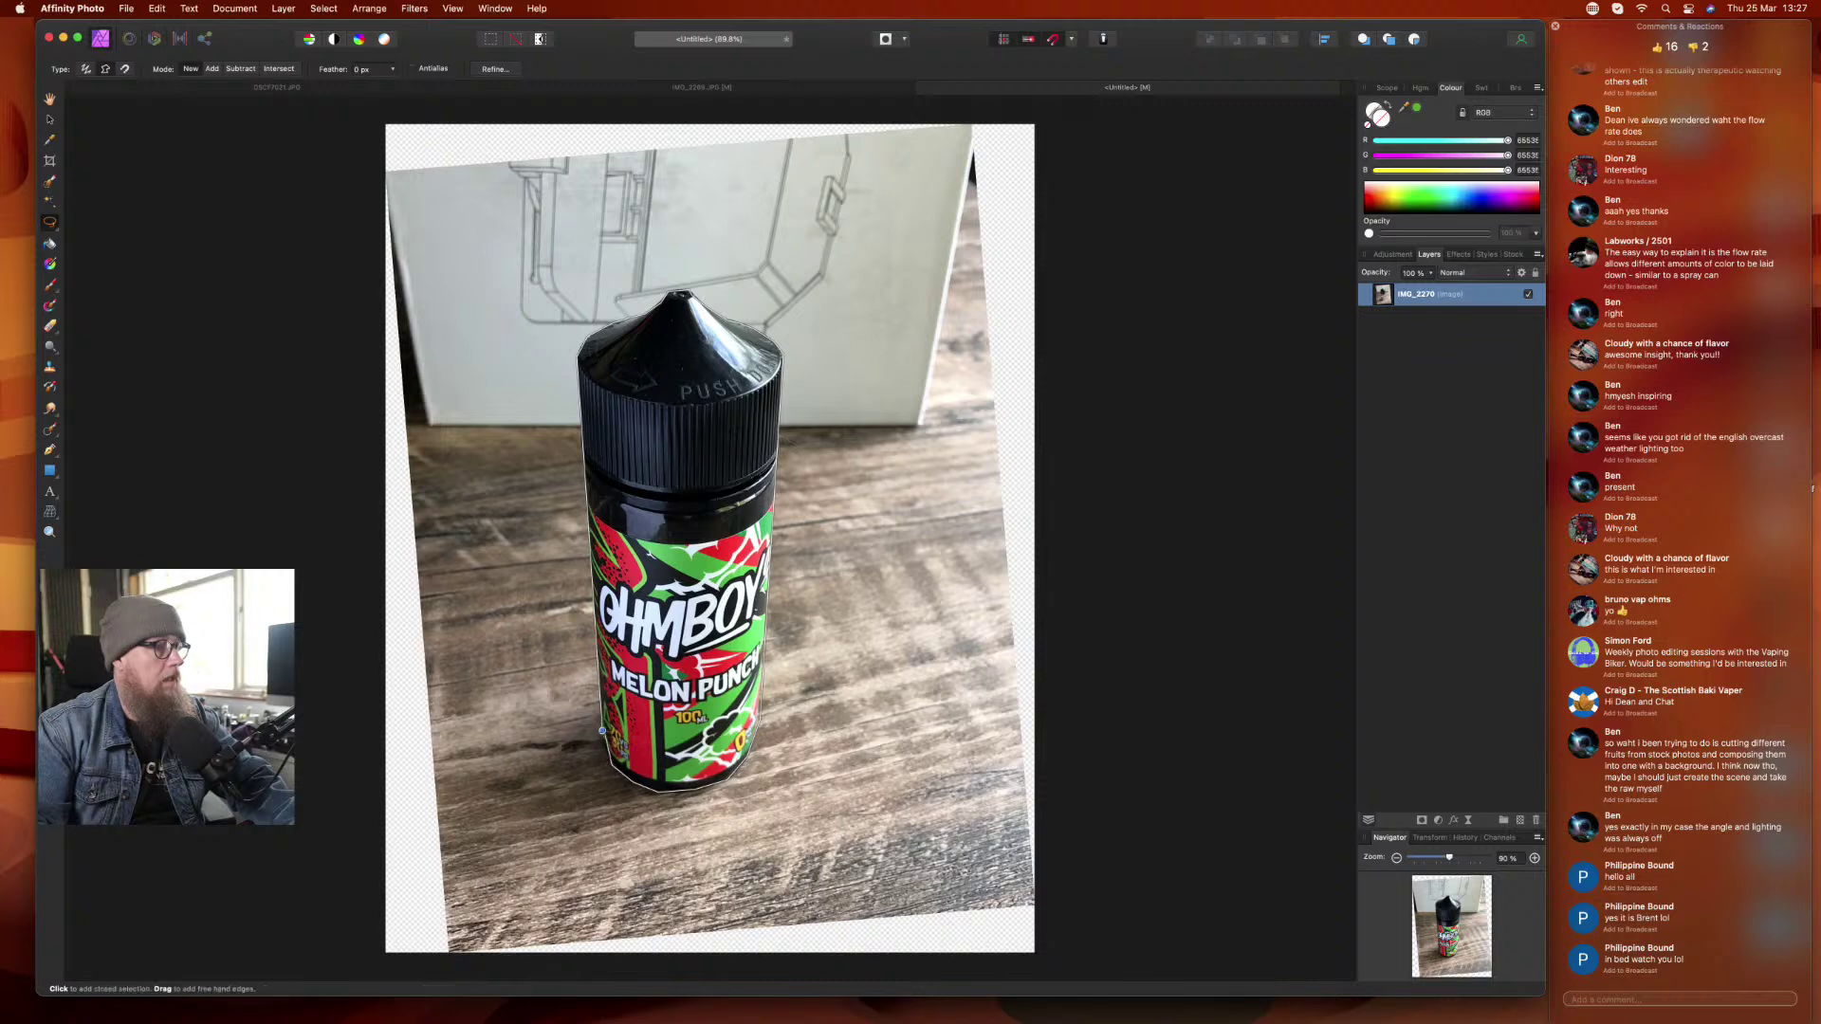
click(601, 732)
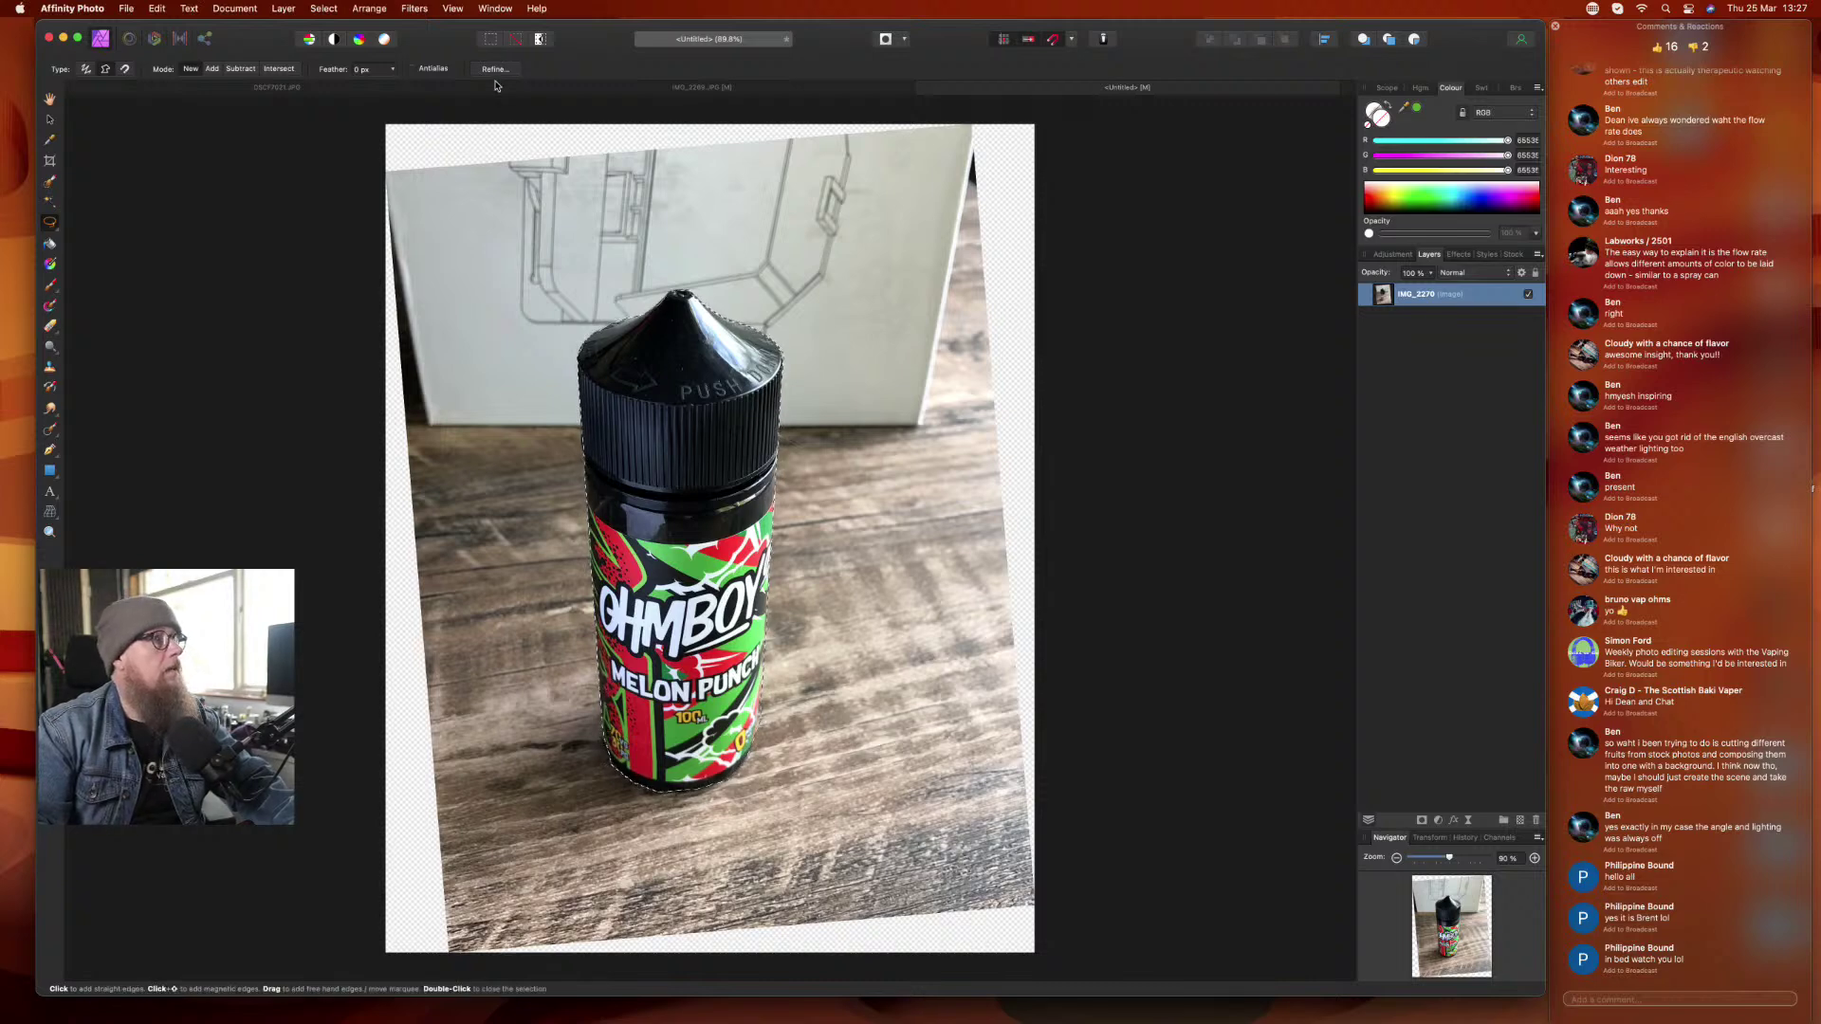
- Refine the bottle selection in the new document with matte edges and the output set to Selection
click(701, 86)
key(ctrl+Tab)
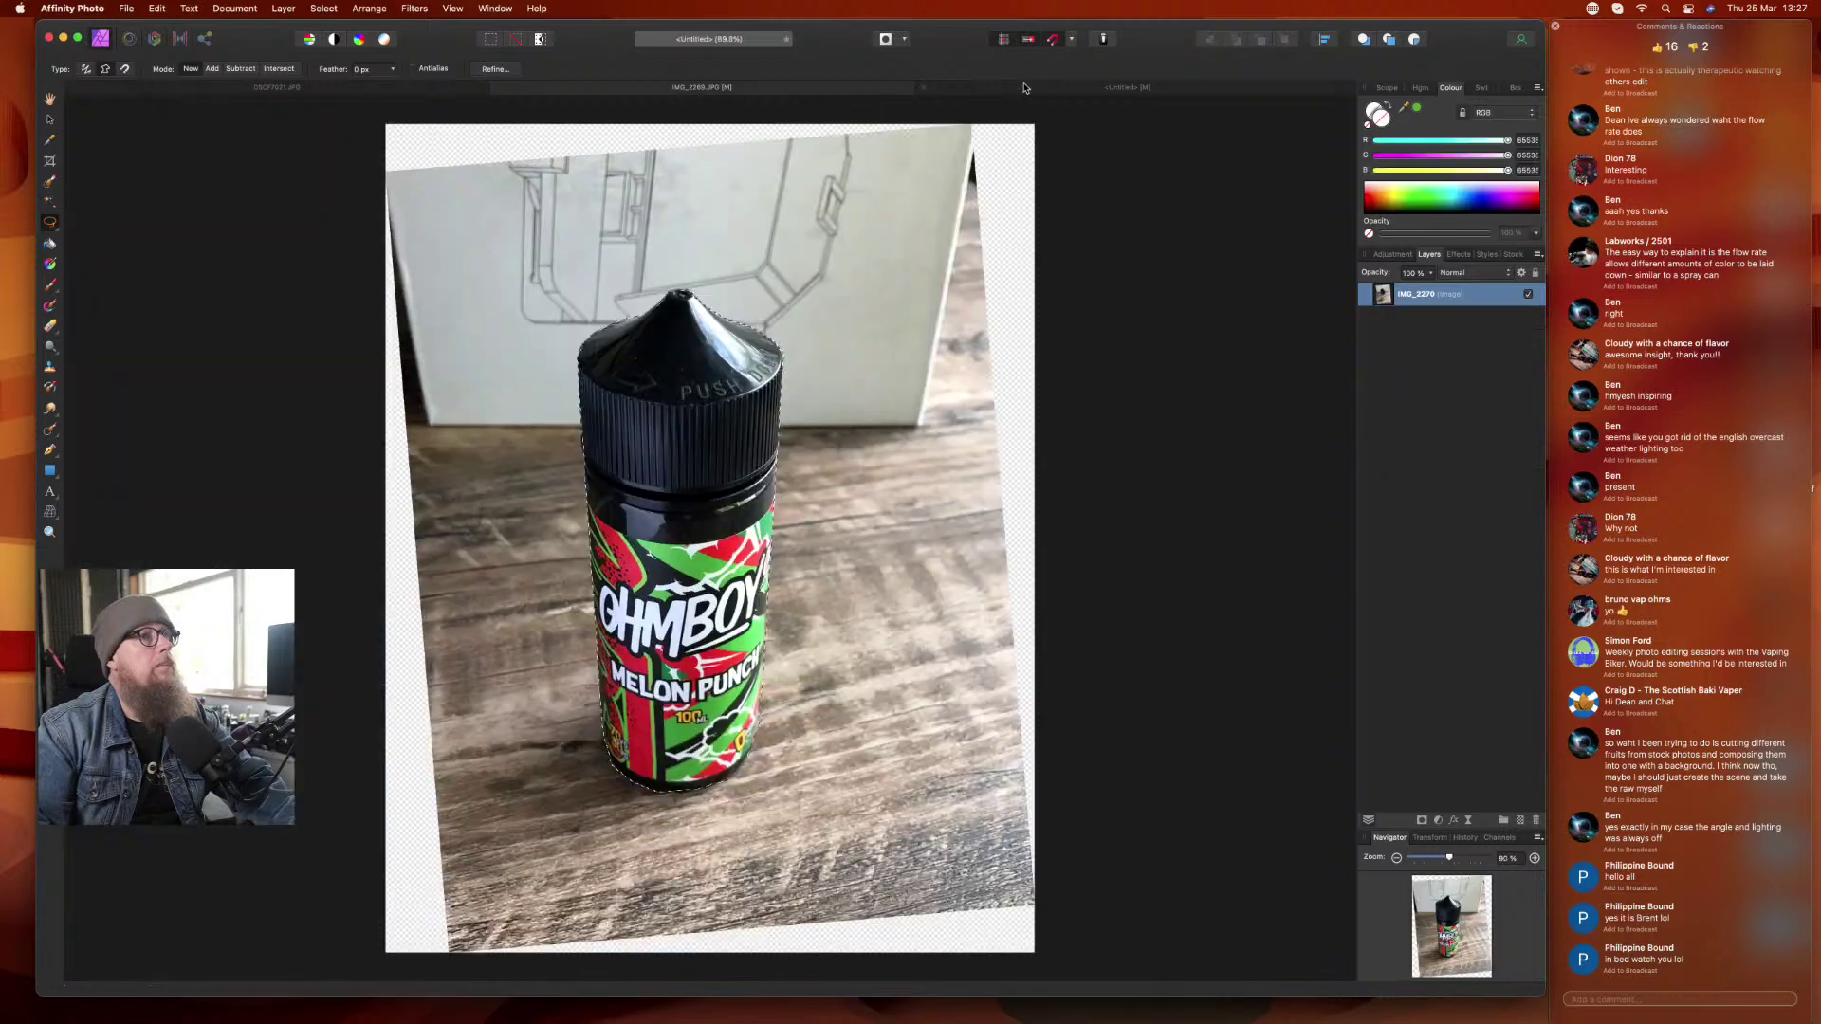
click(492, 68)
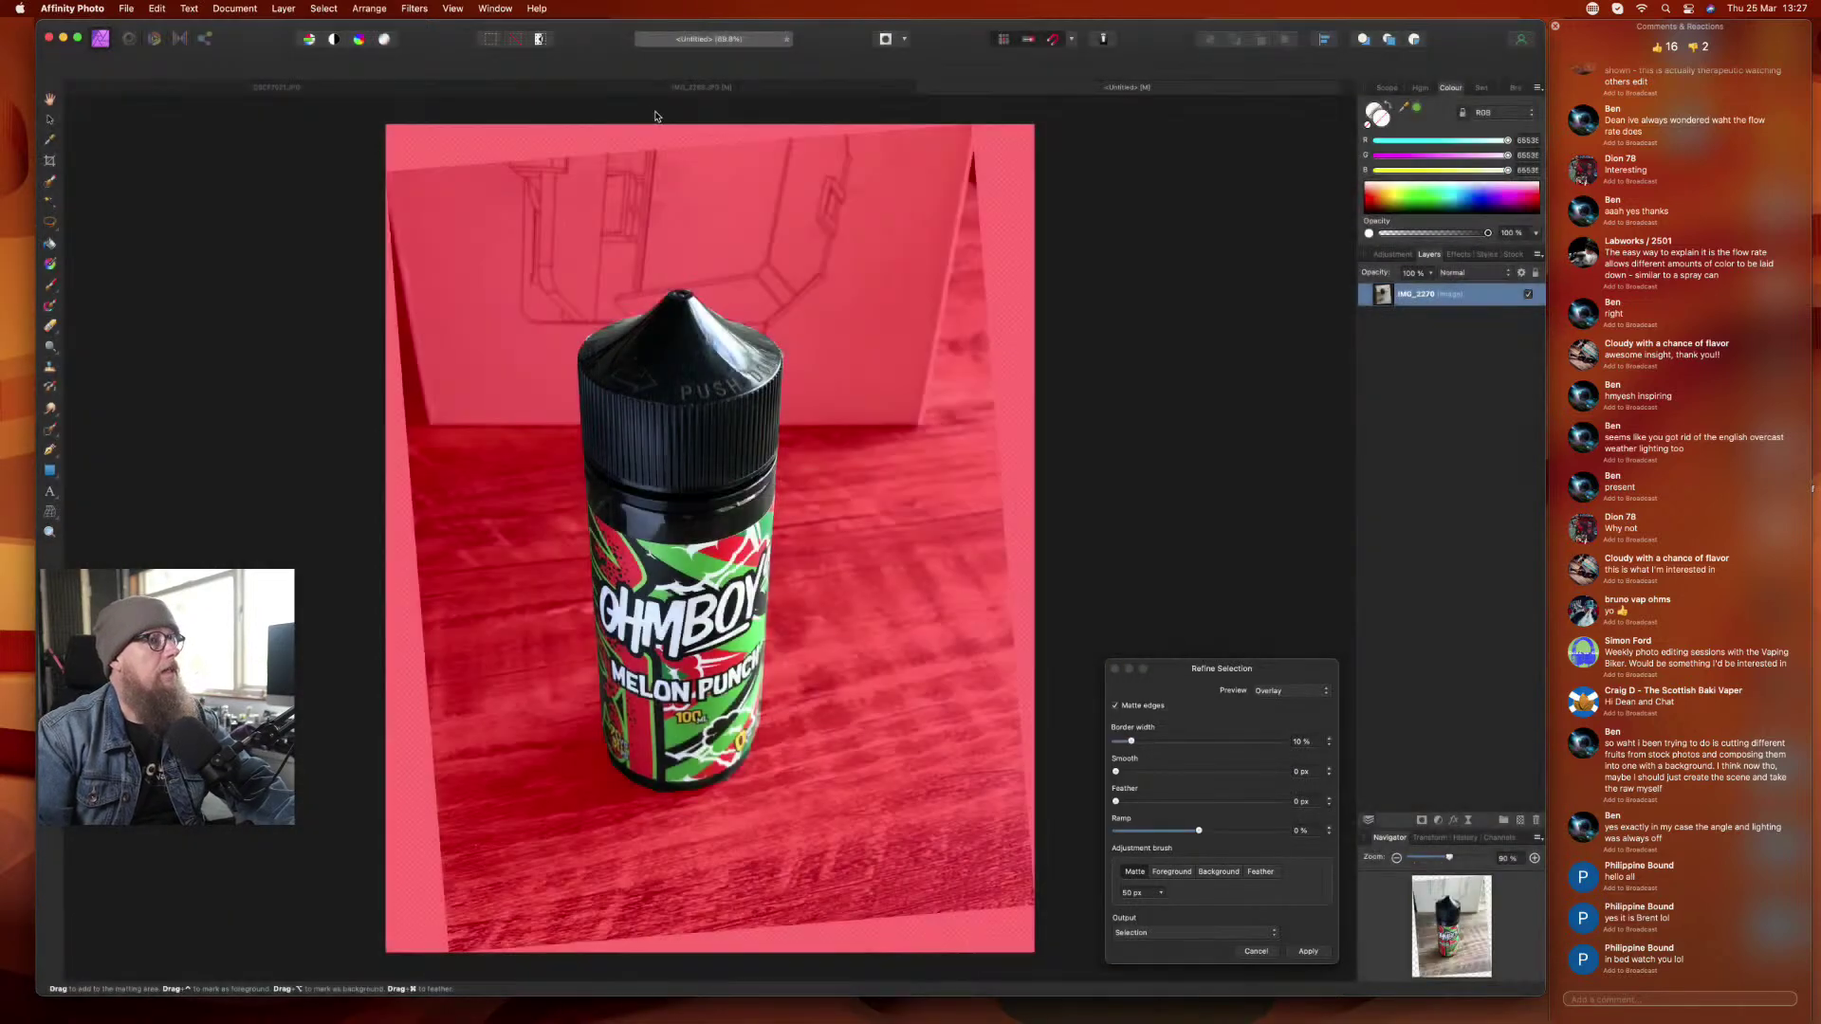
click(1320, 954)
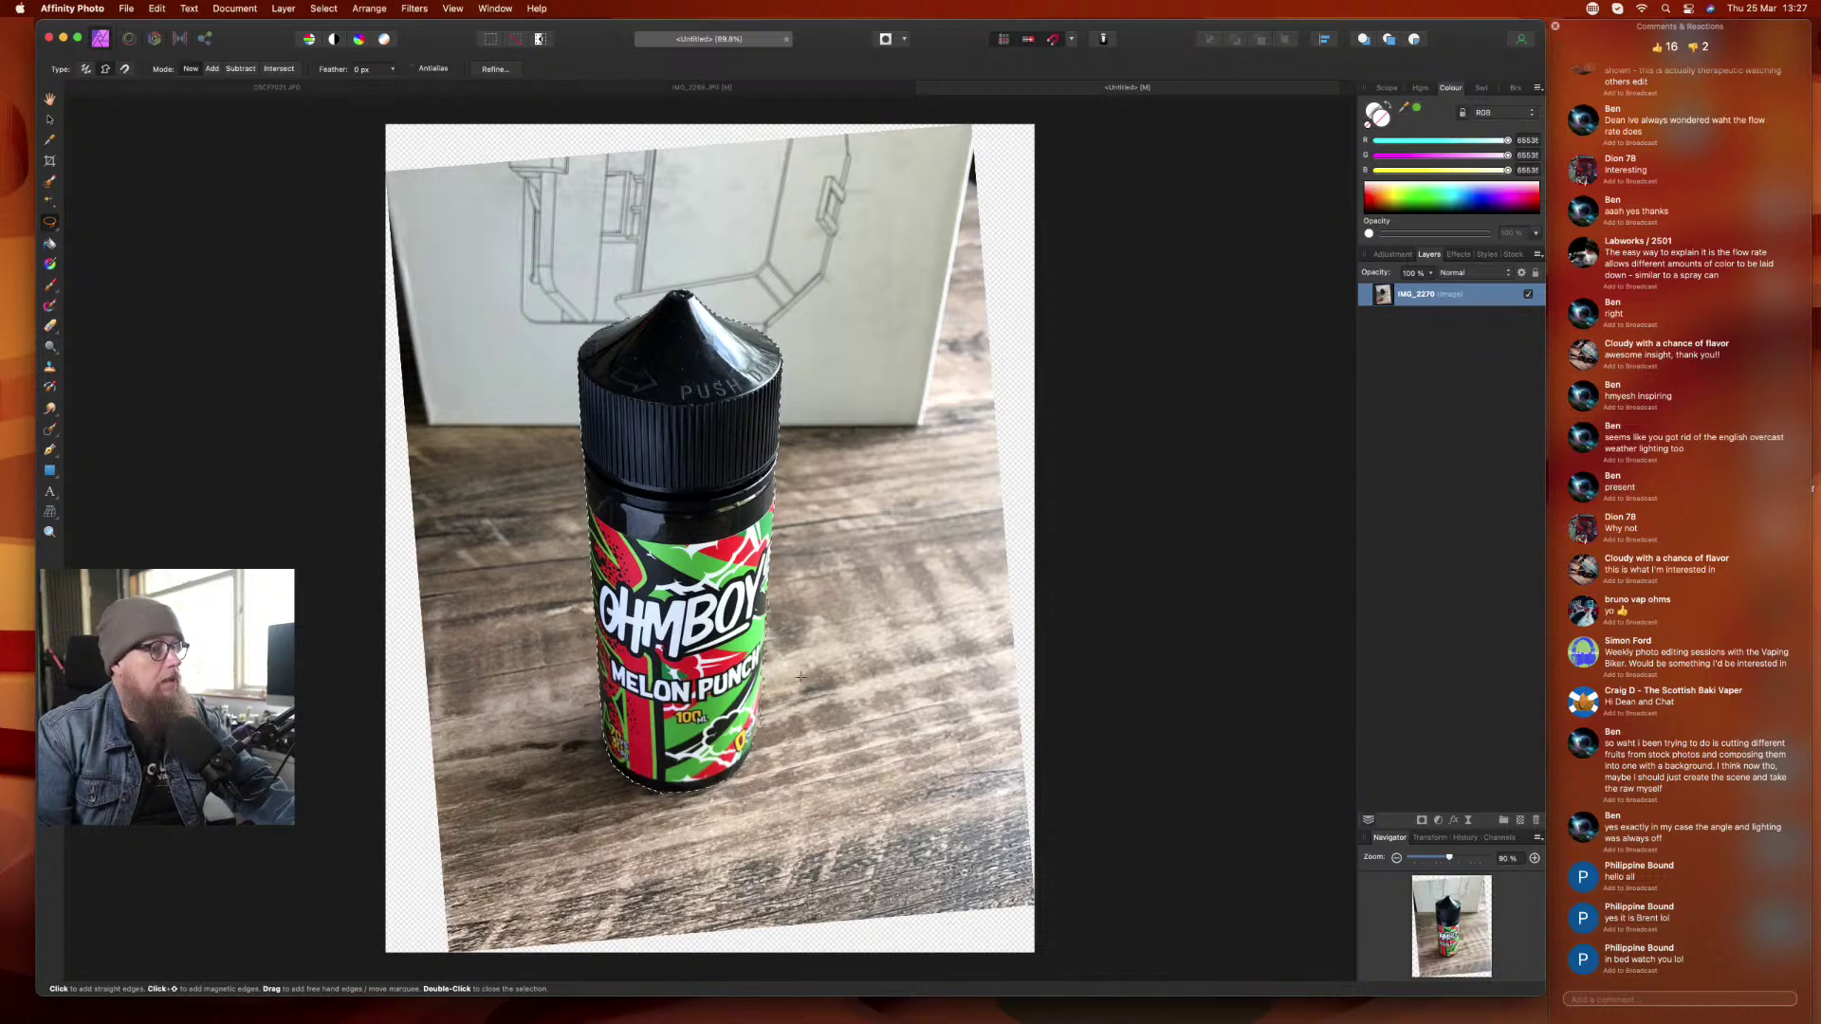
- Refine the selection again, marking the stray wood along the label's right edge as background, with the output set to Selection
scroll(774, 697, up, 5)
scroll(774, 697, up, 2)
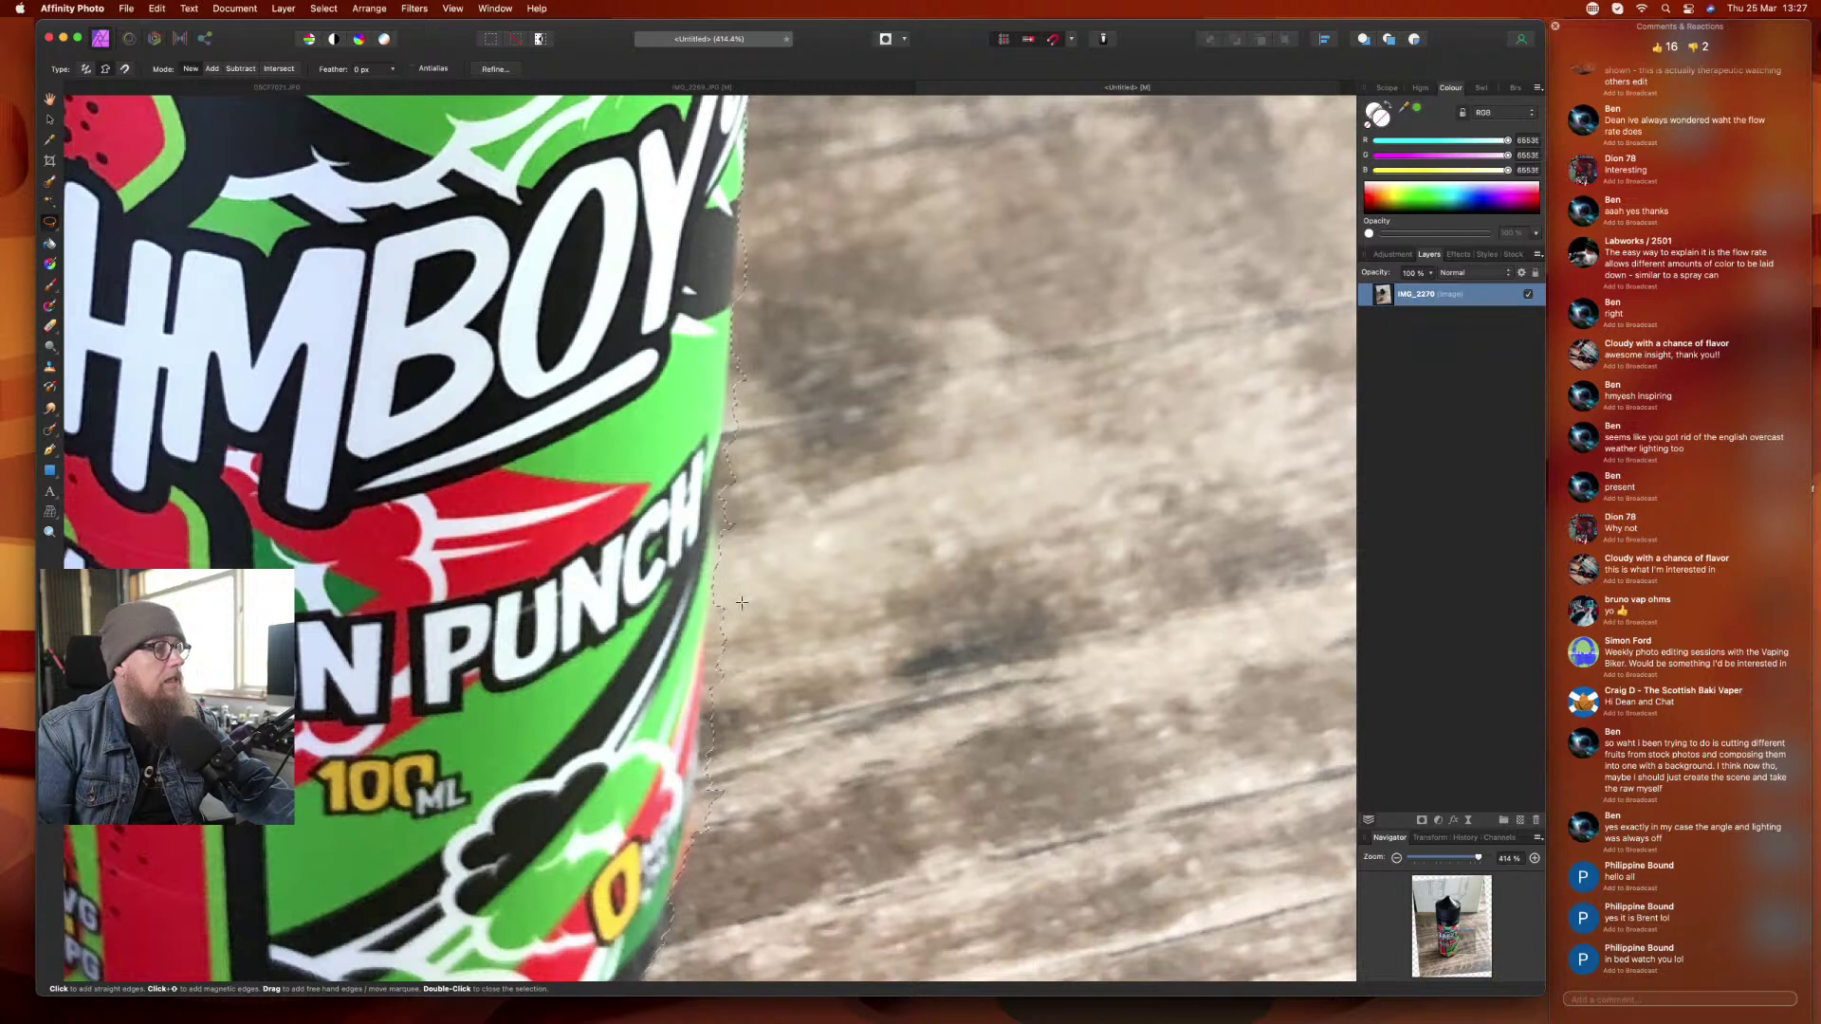
click(507, 70)
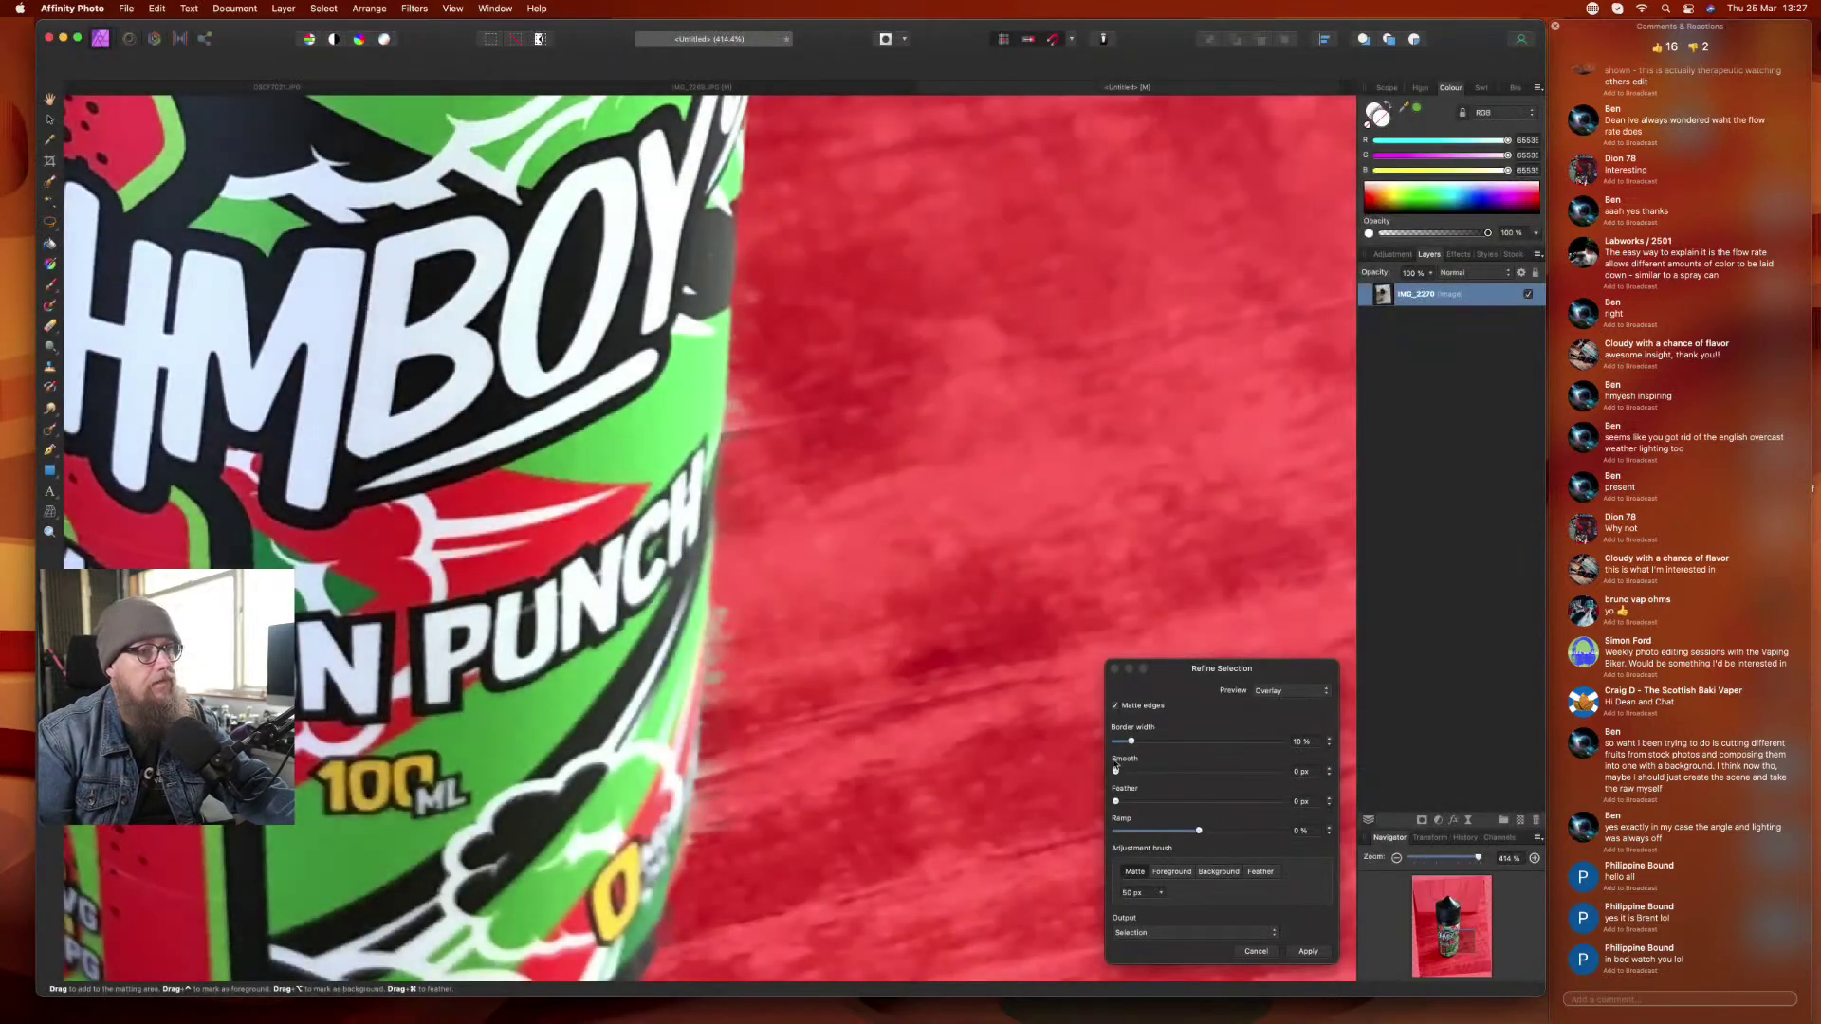
click(1217, 873)
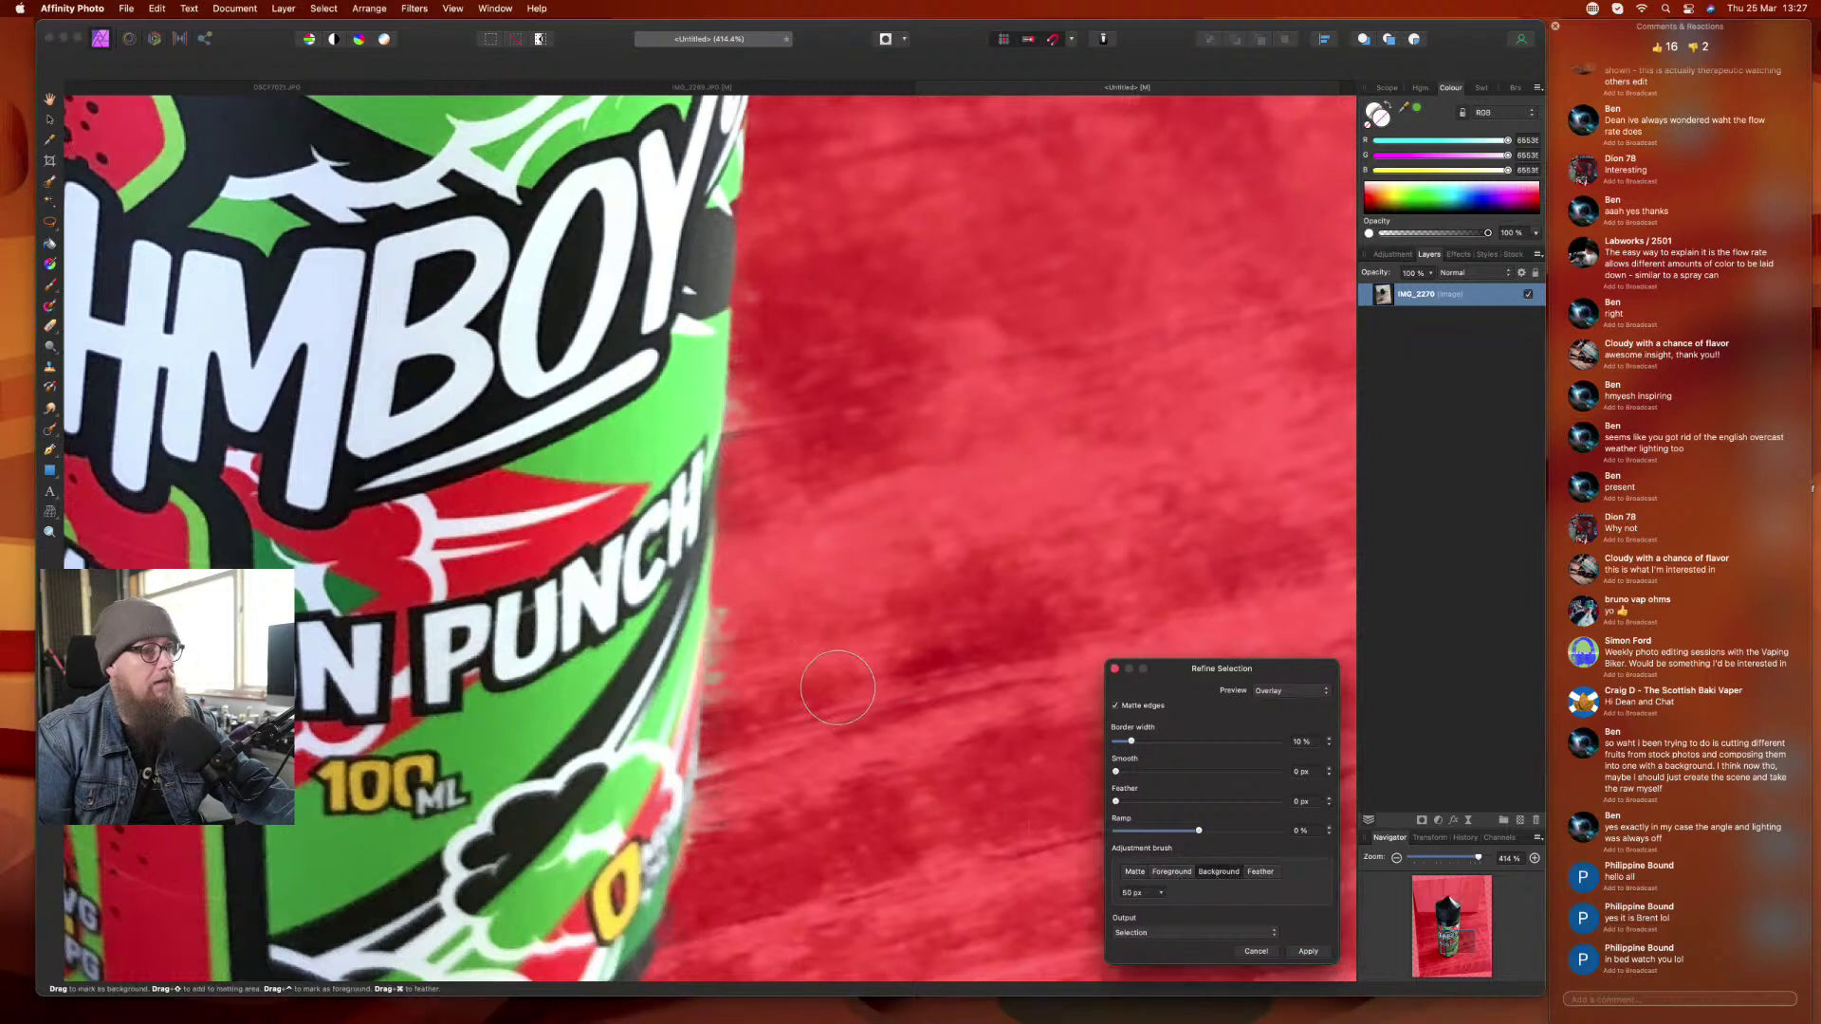
mouse_move(755, 594)
mouse_down()
mouse_move(717, 847)
mouse_move(779, 456)
mouse_move(771, 353)
mouse_move(746, 451)
mouse_move(754, 536)
mouse_up()
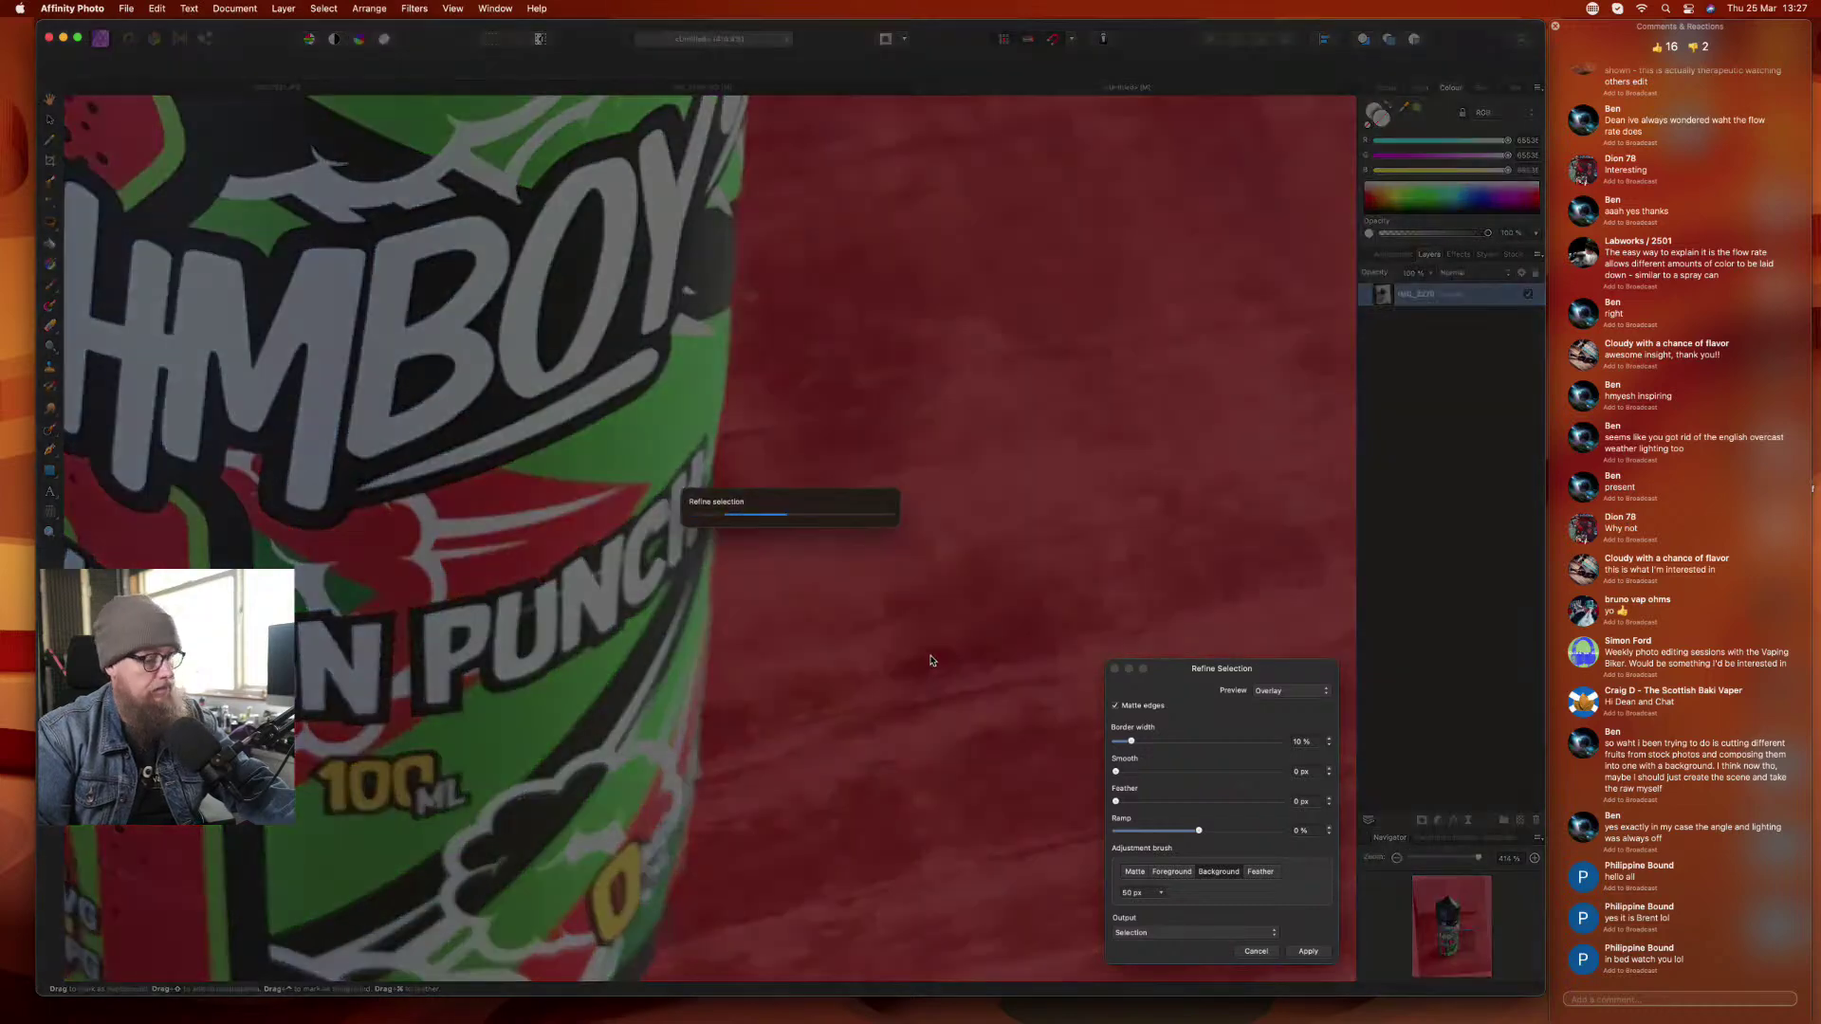
scroll(930, 657, down, 5)
scroll(931, 657, down, 2)
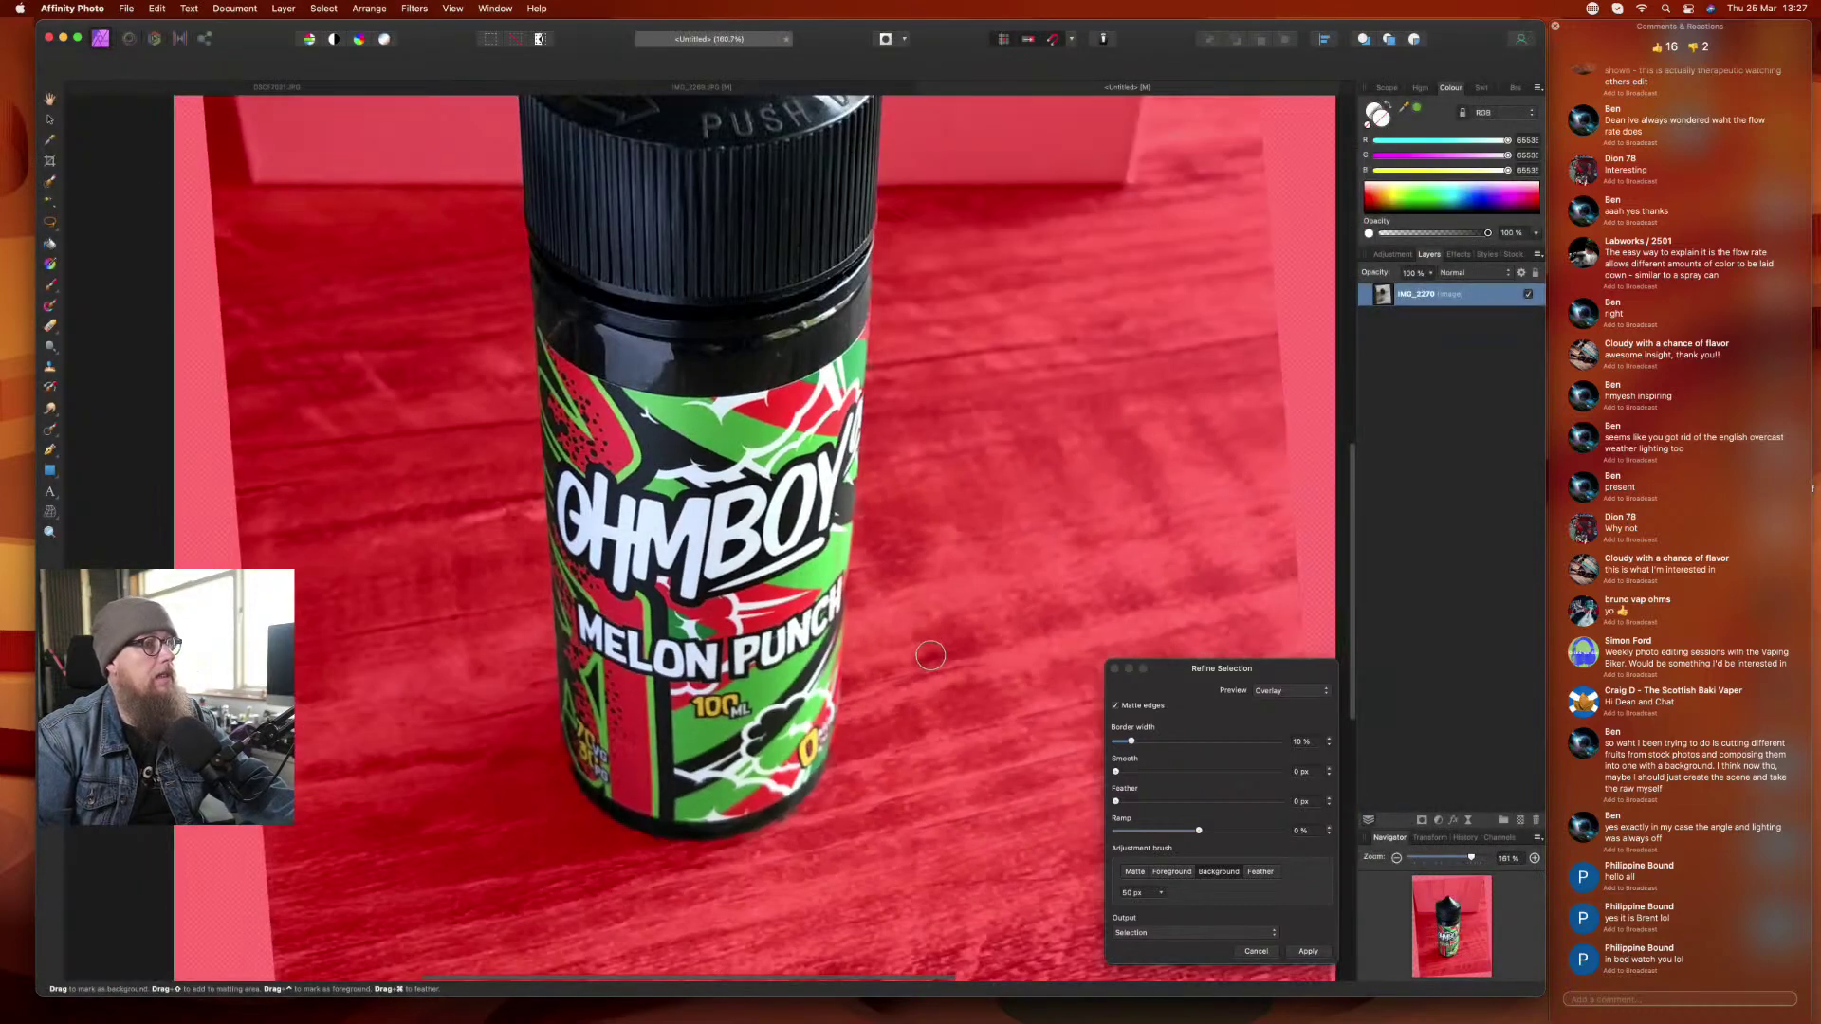
click(1307, 951)
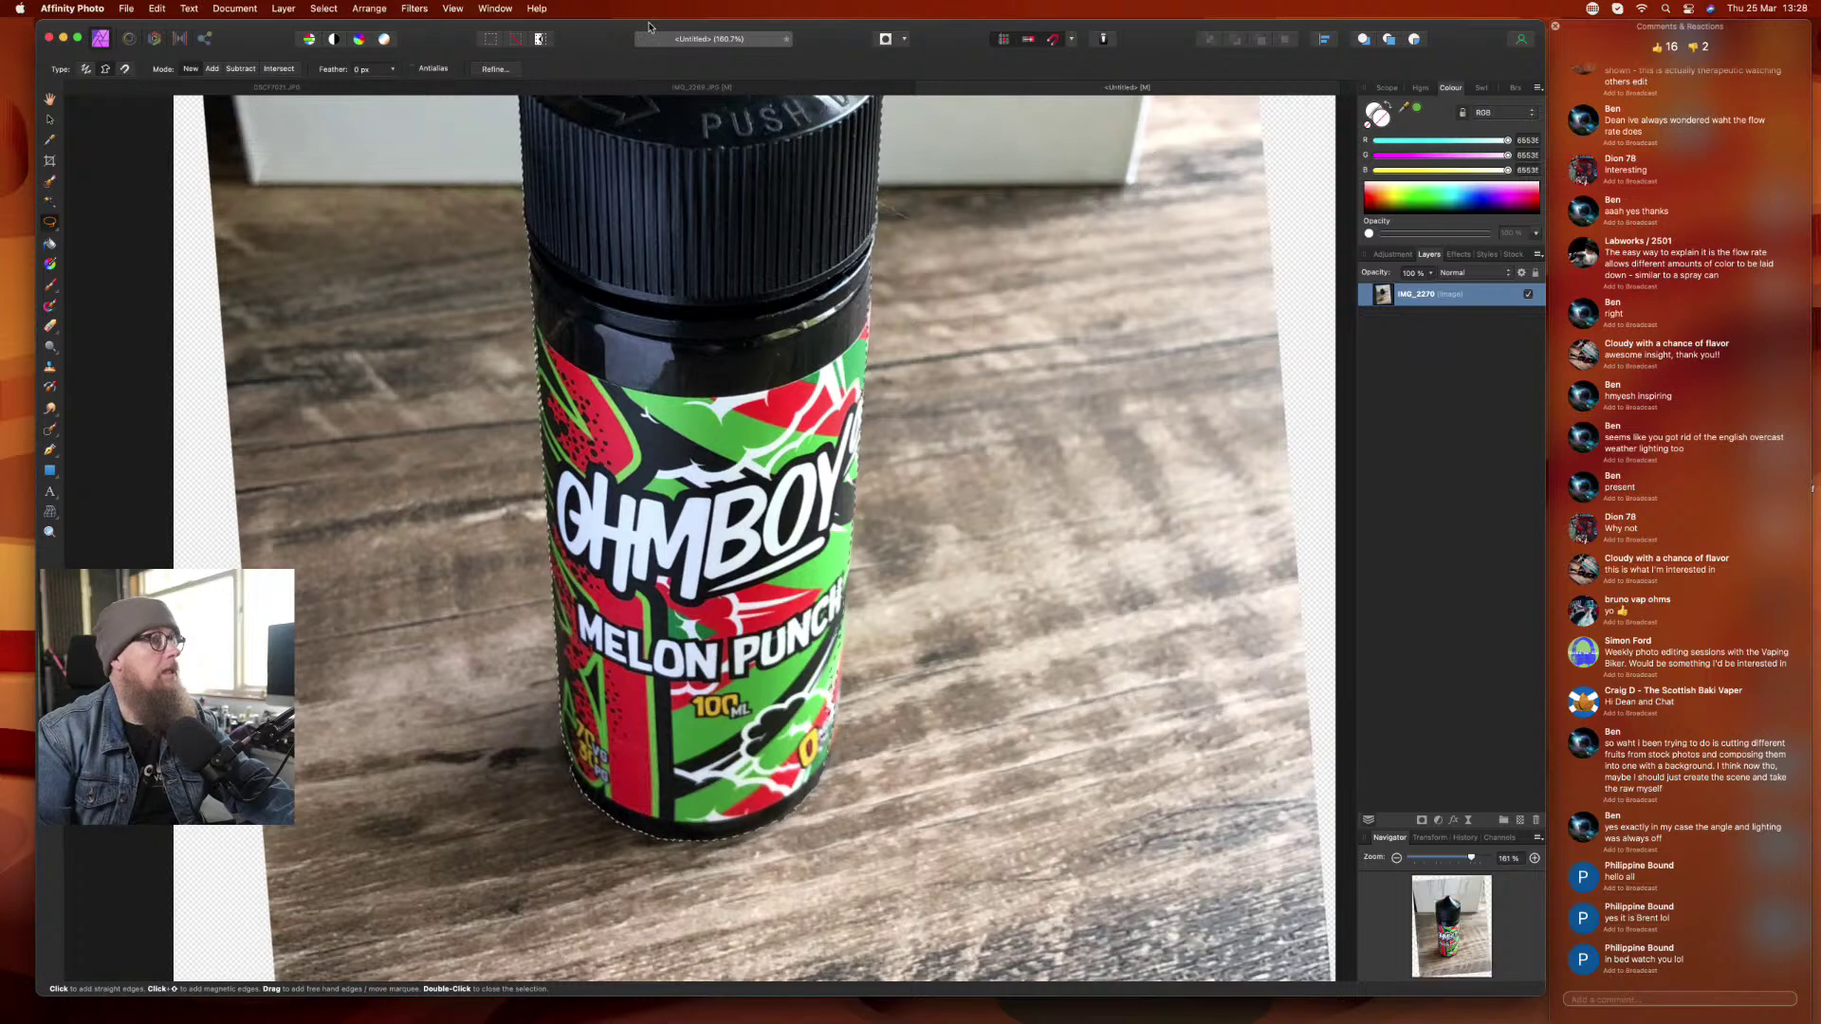
click(323, 8)
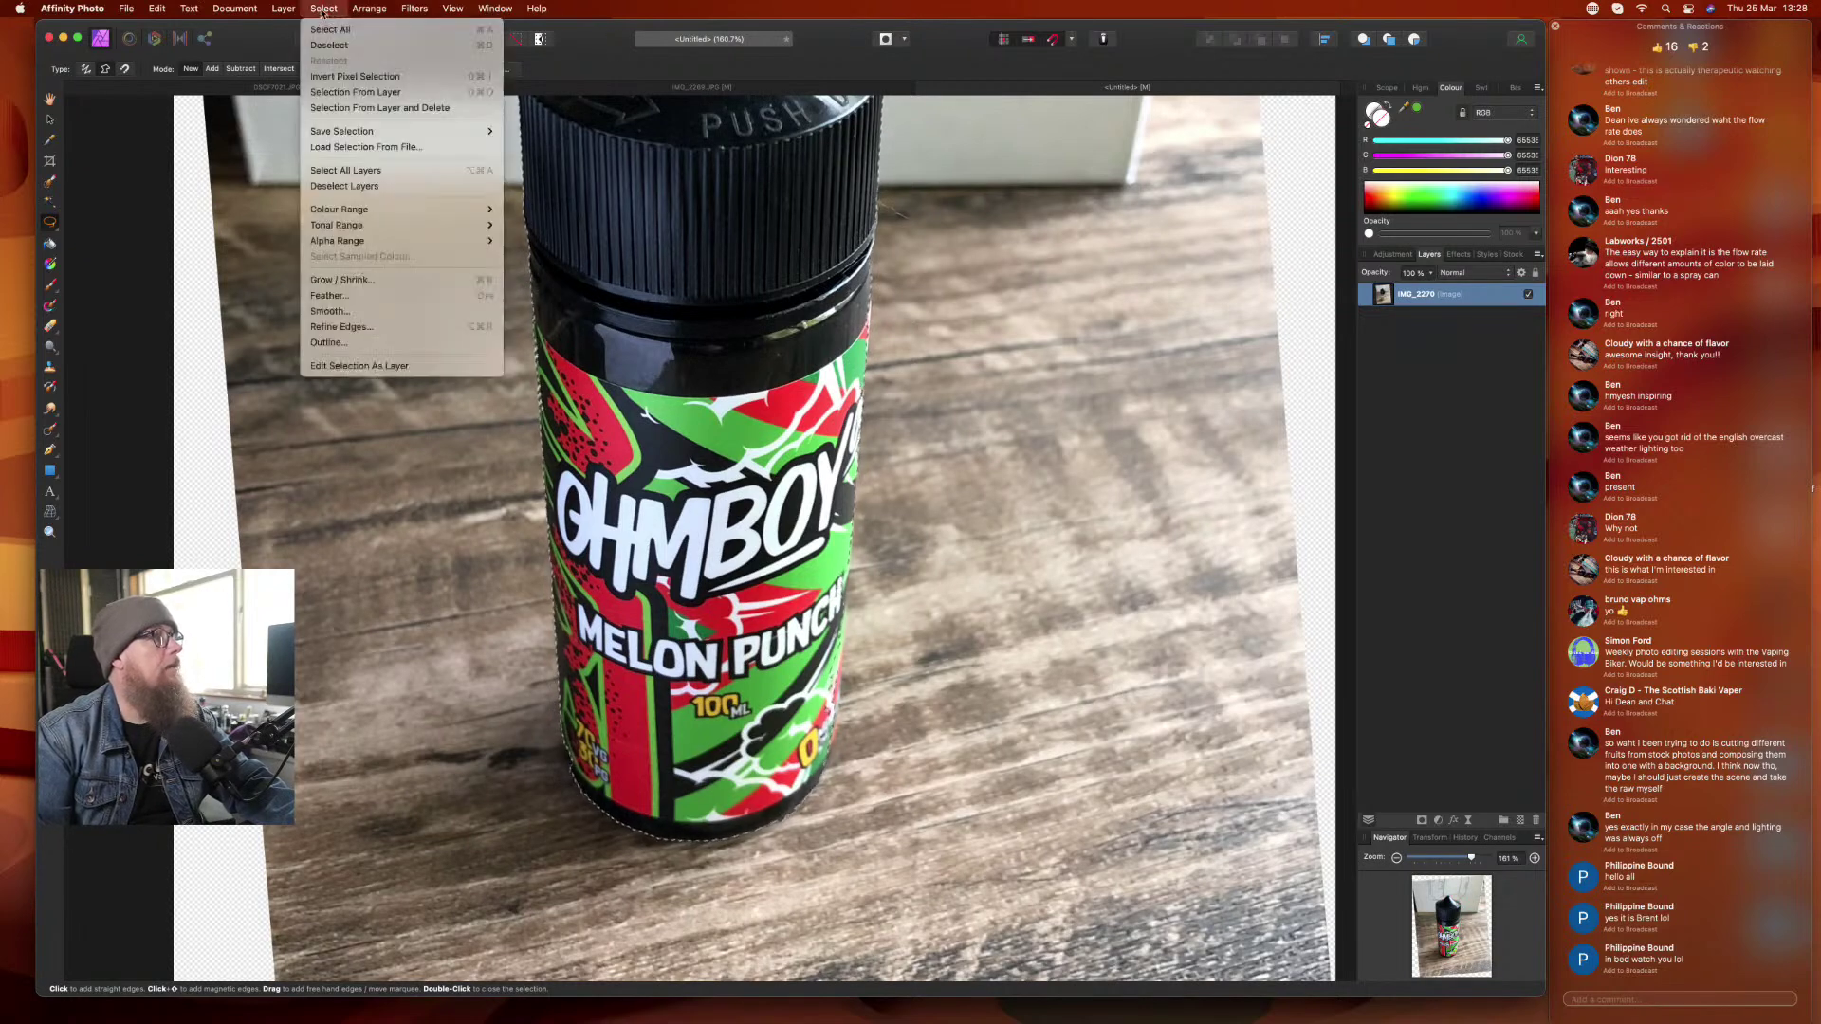
key(Escape)
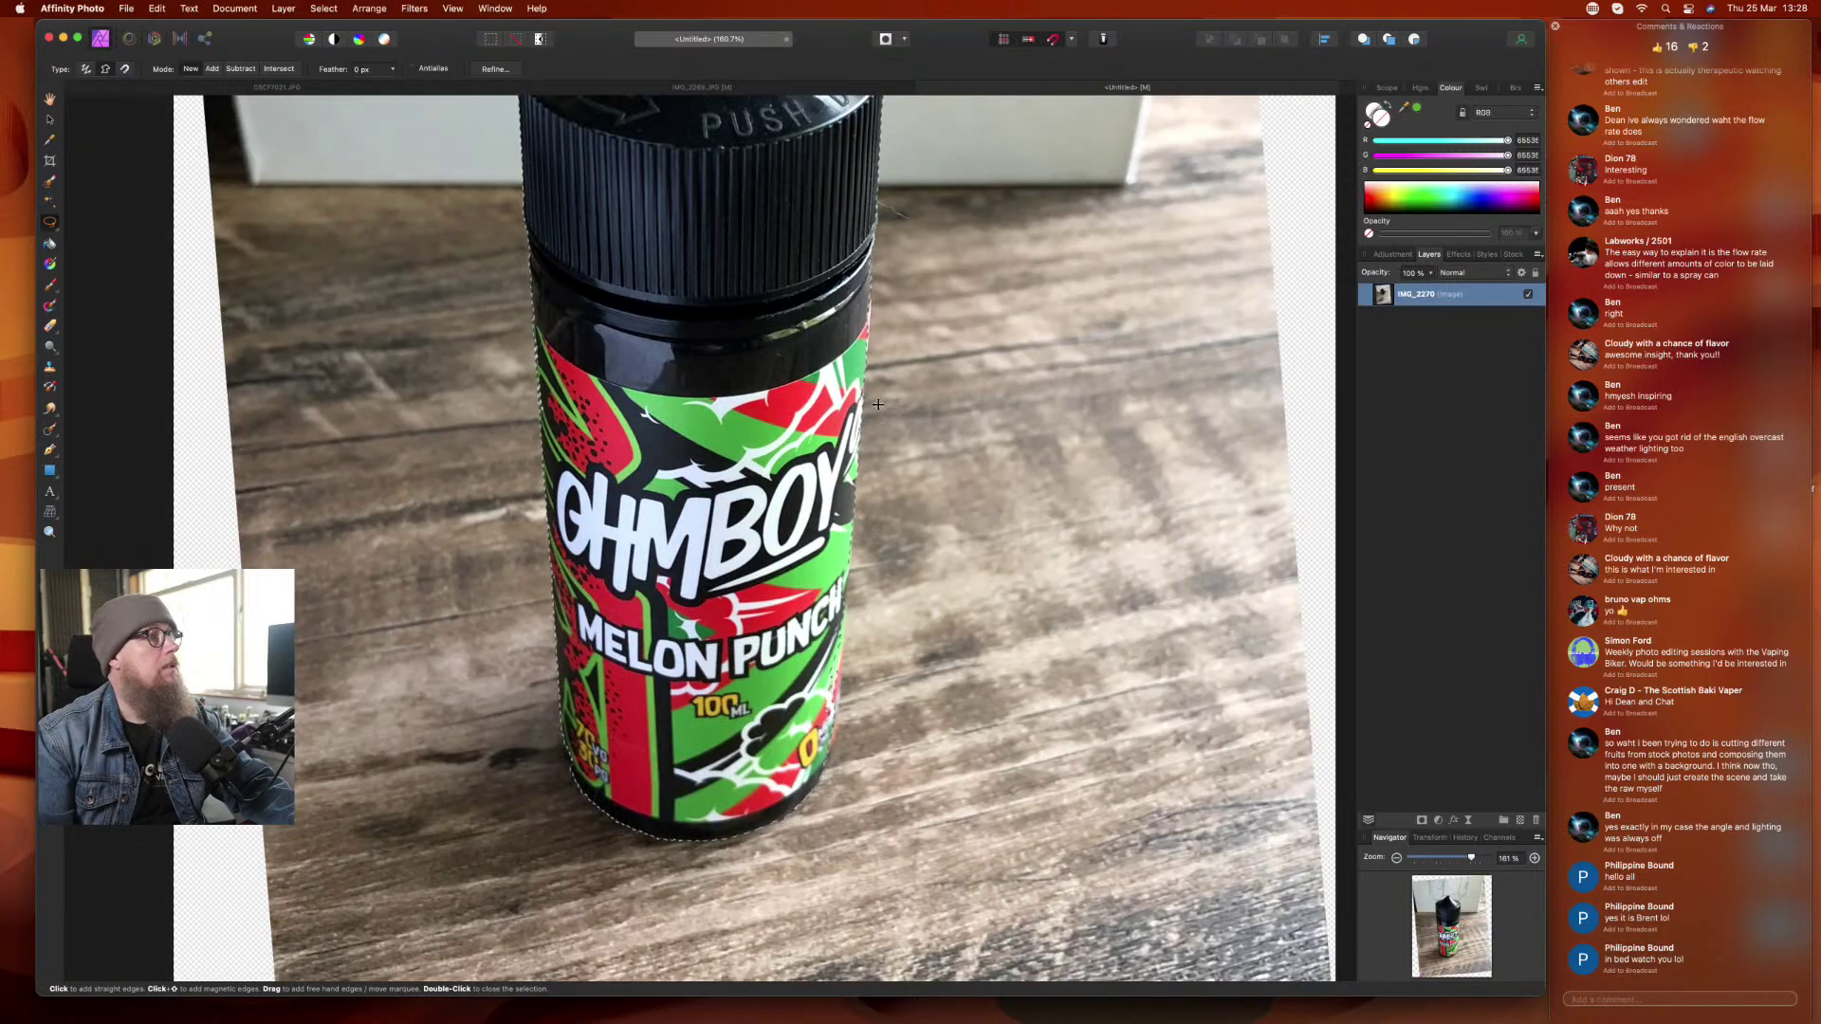
scroll(1096, 521, down, 5)
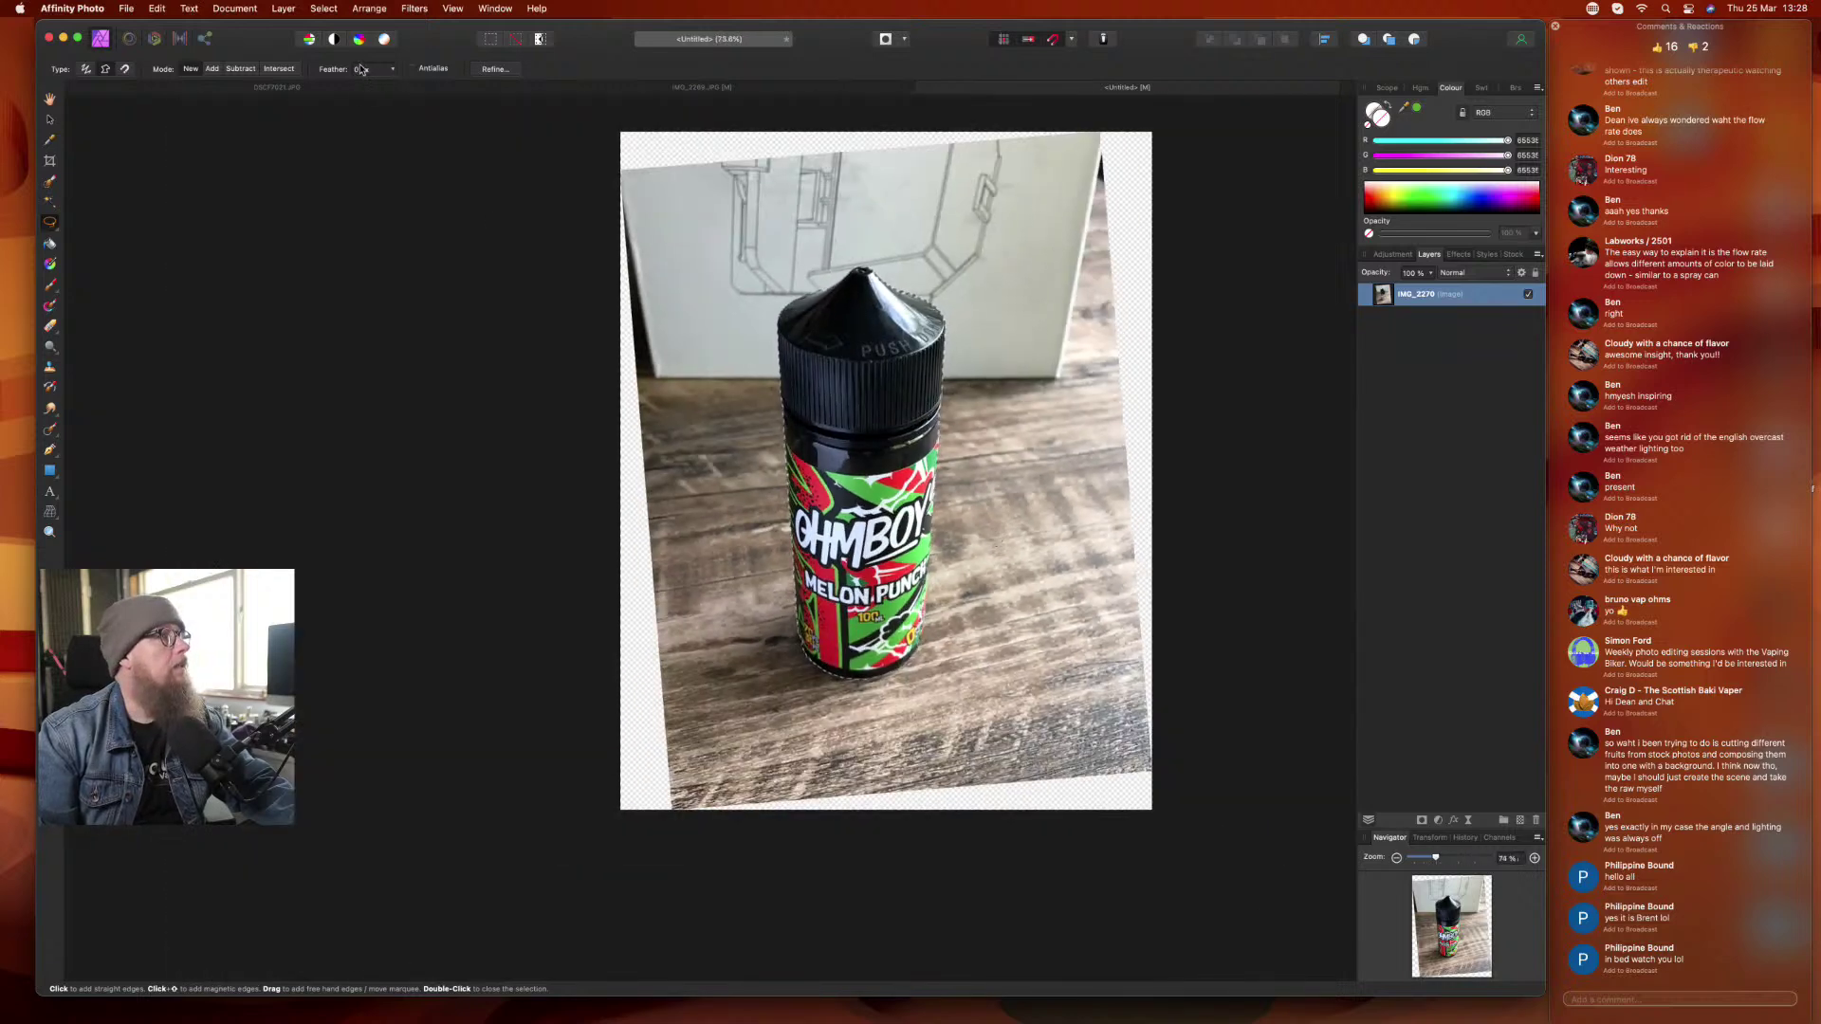
- Try to duplicate the selected bottle onto its own layer, and delete the duplicated IMG_2270 layer
click(326, 9)
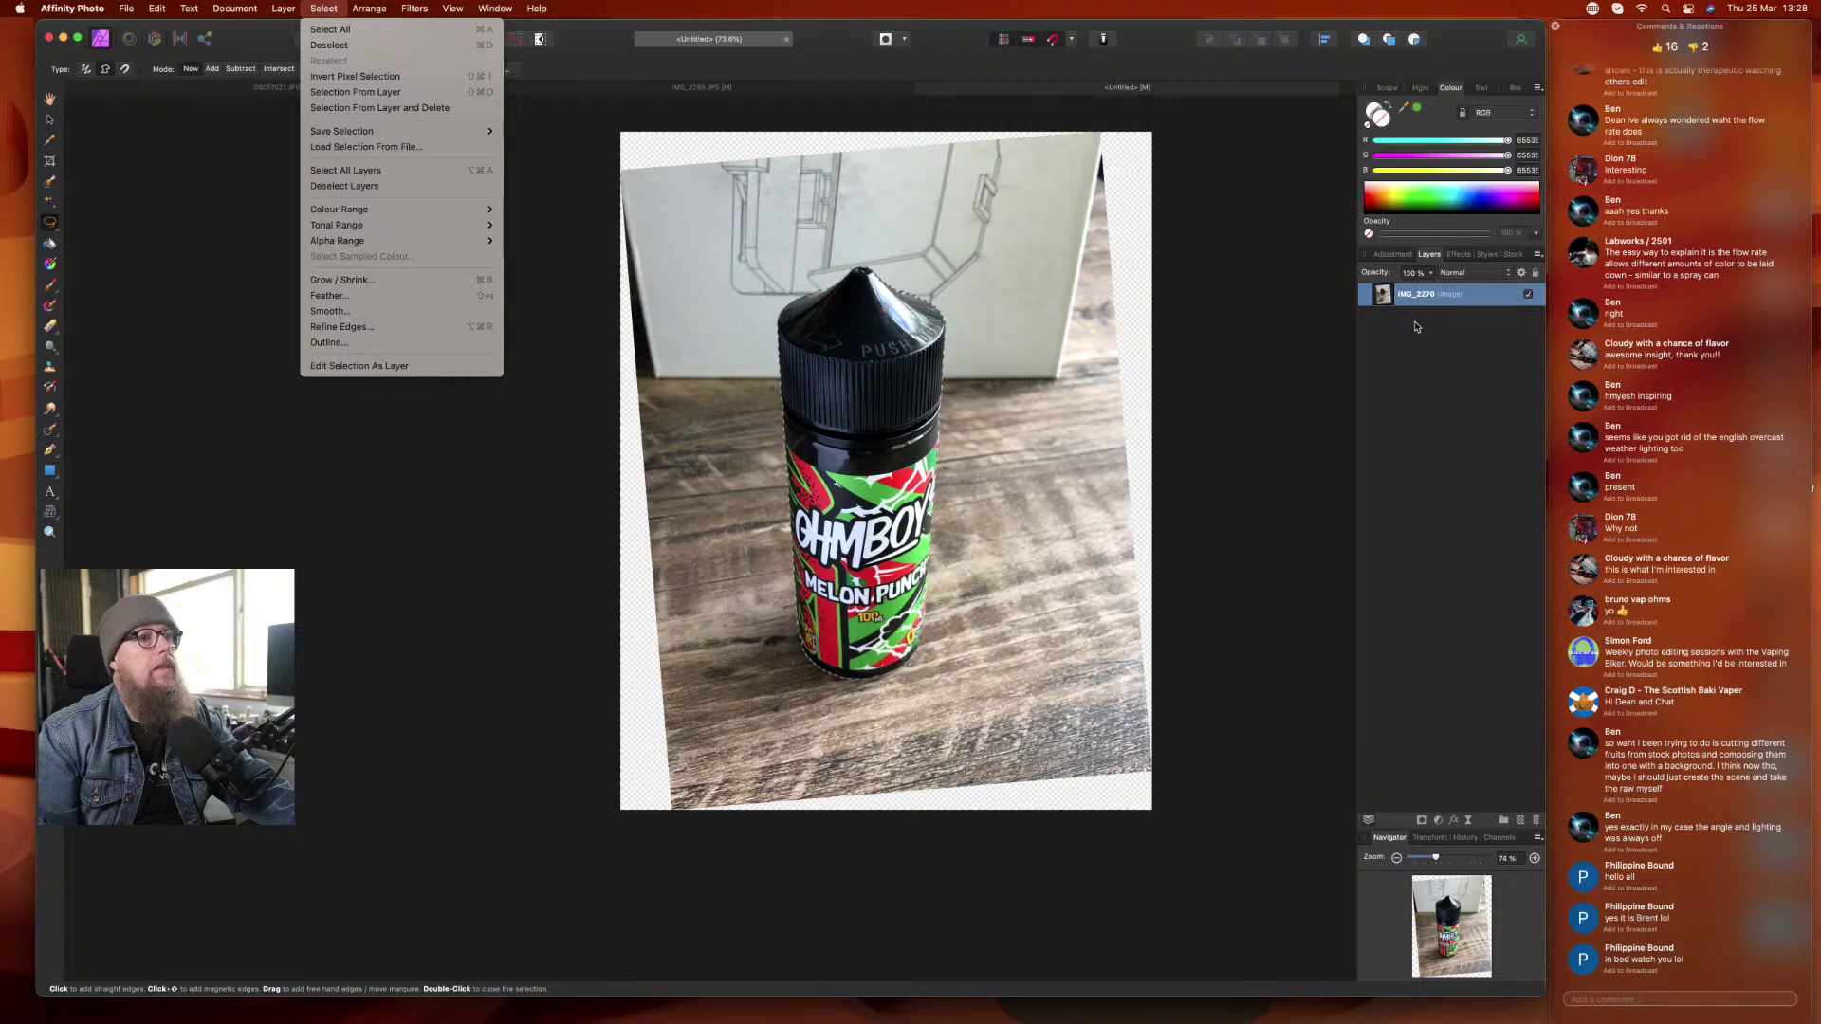
click(399, 76)
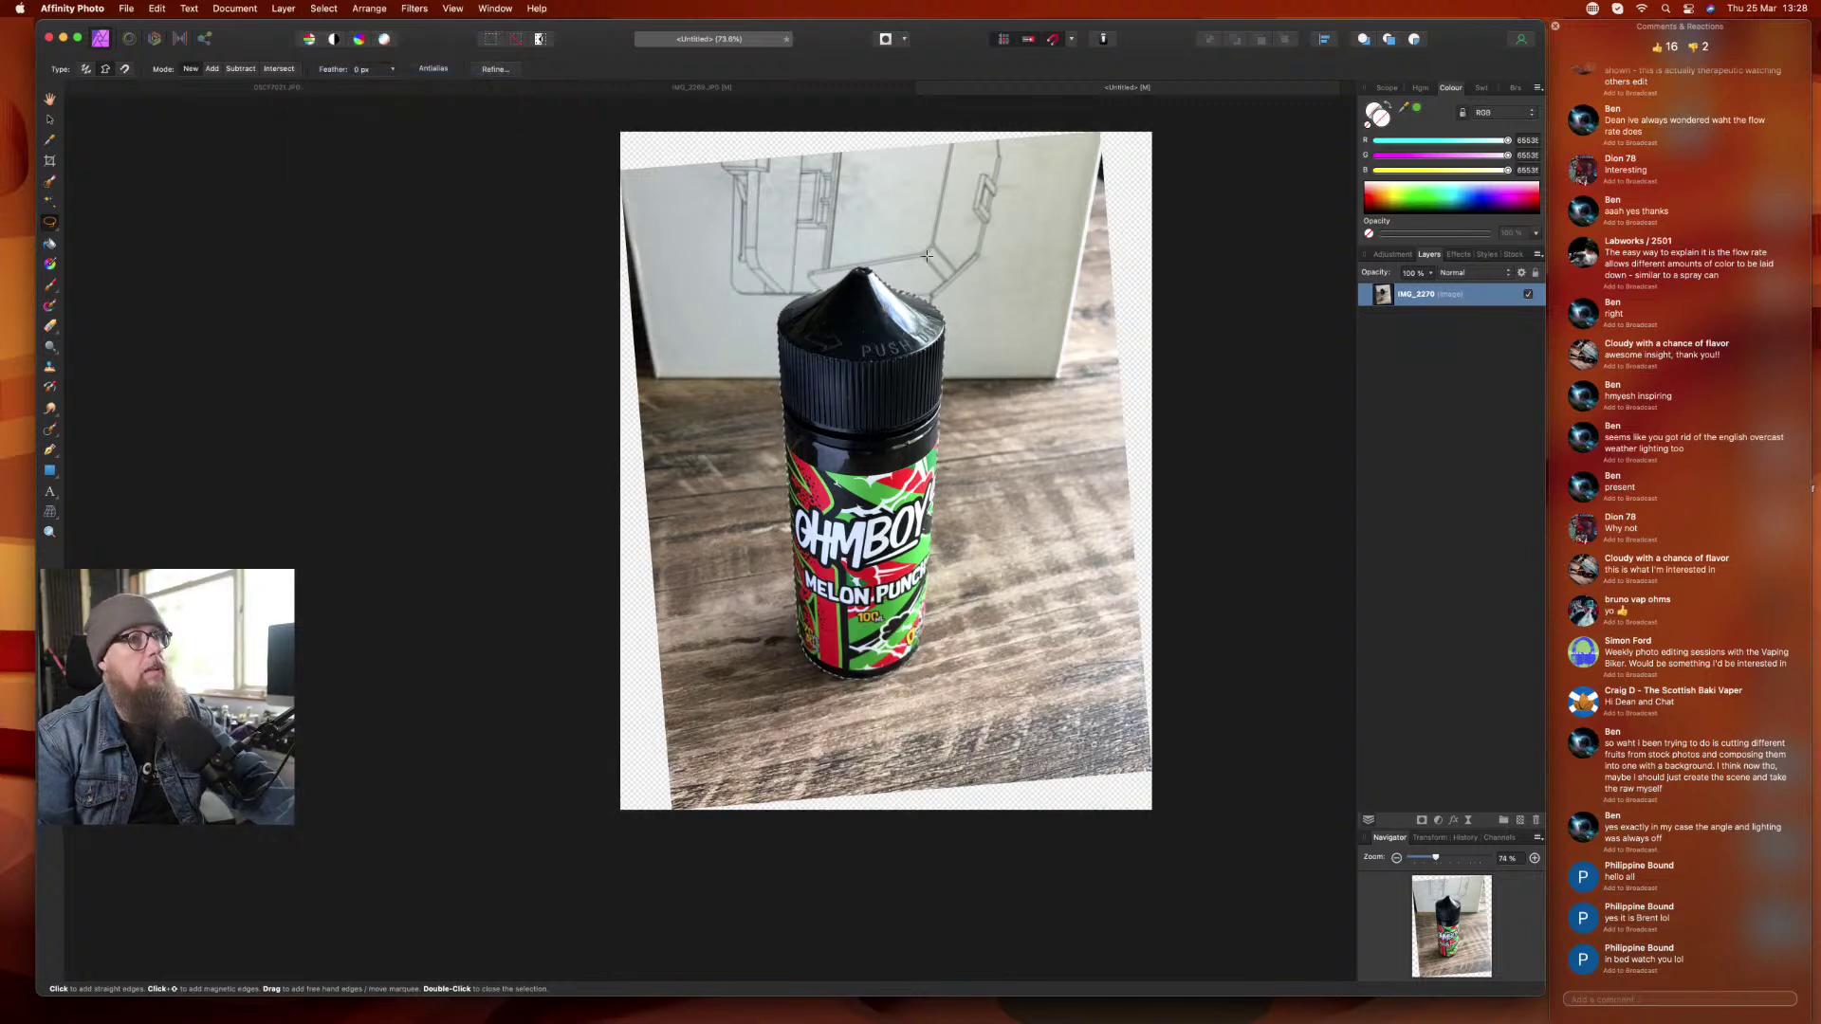
key(super+j)
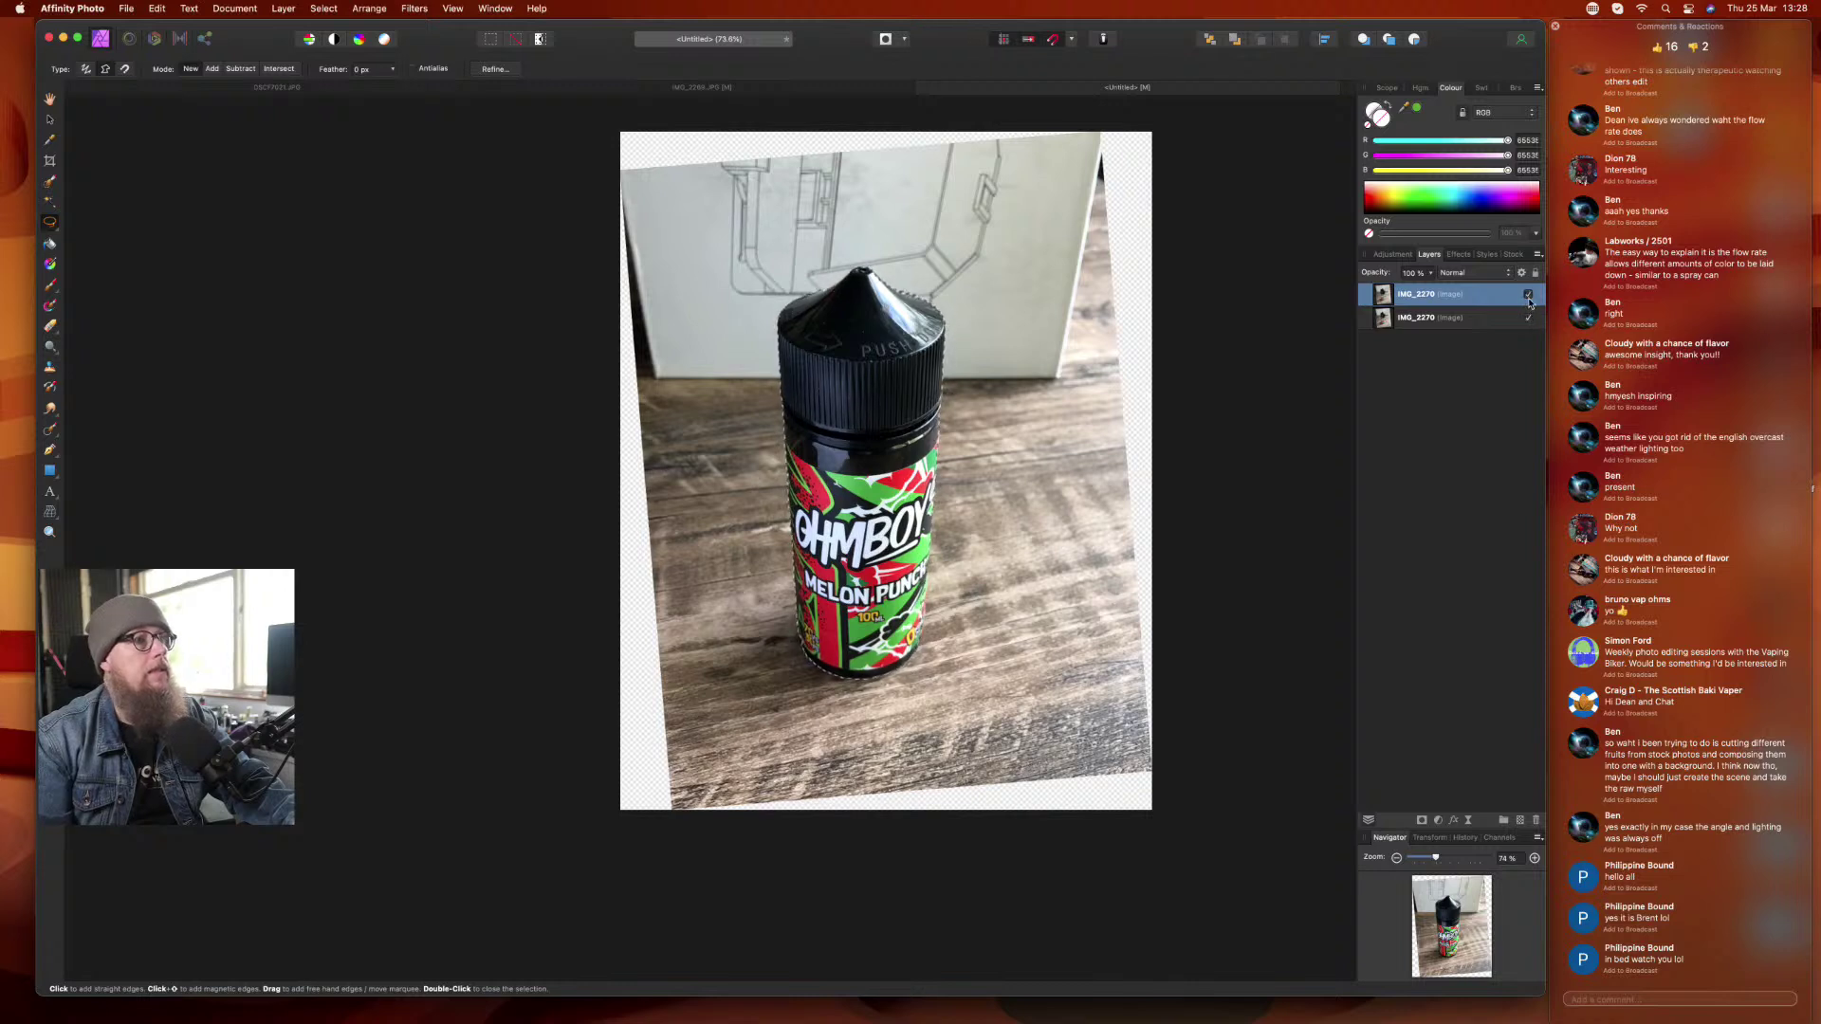
click(1525, 492)
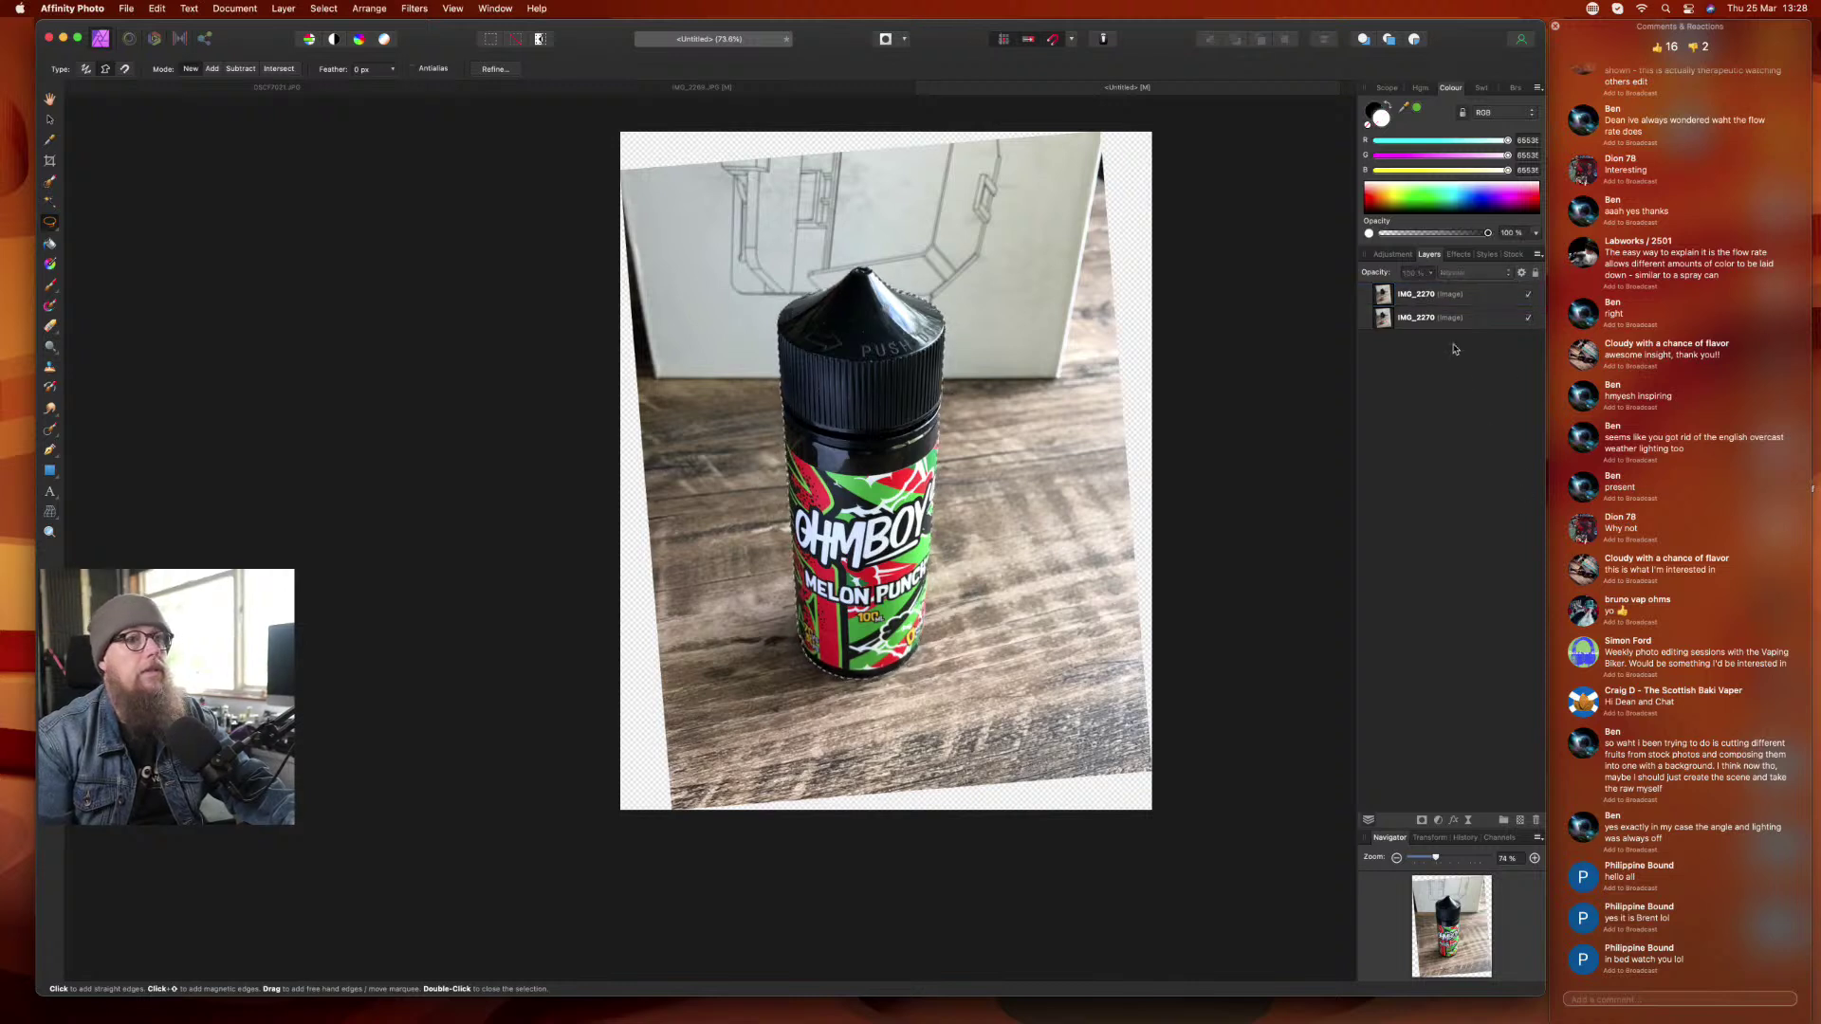
click(1529, 290)
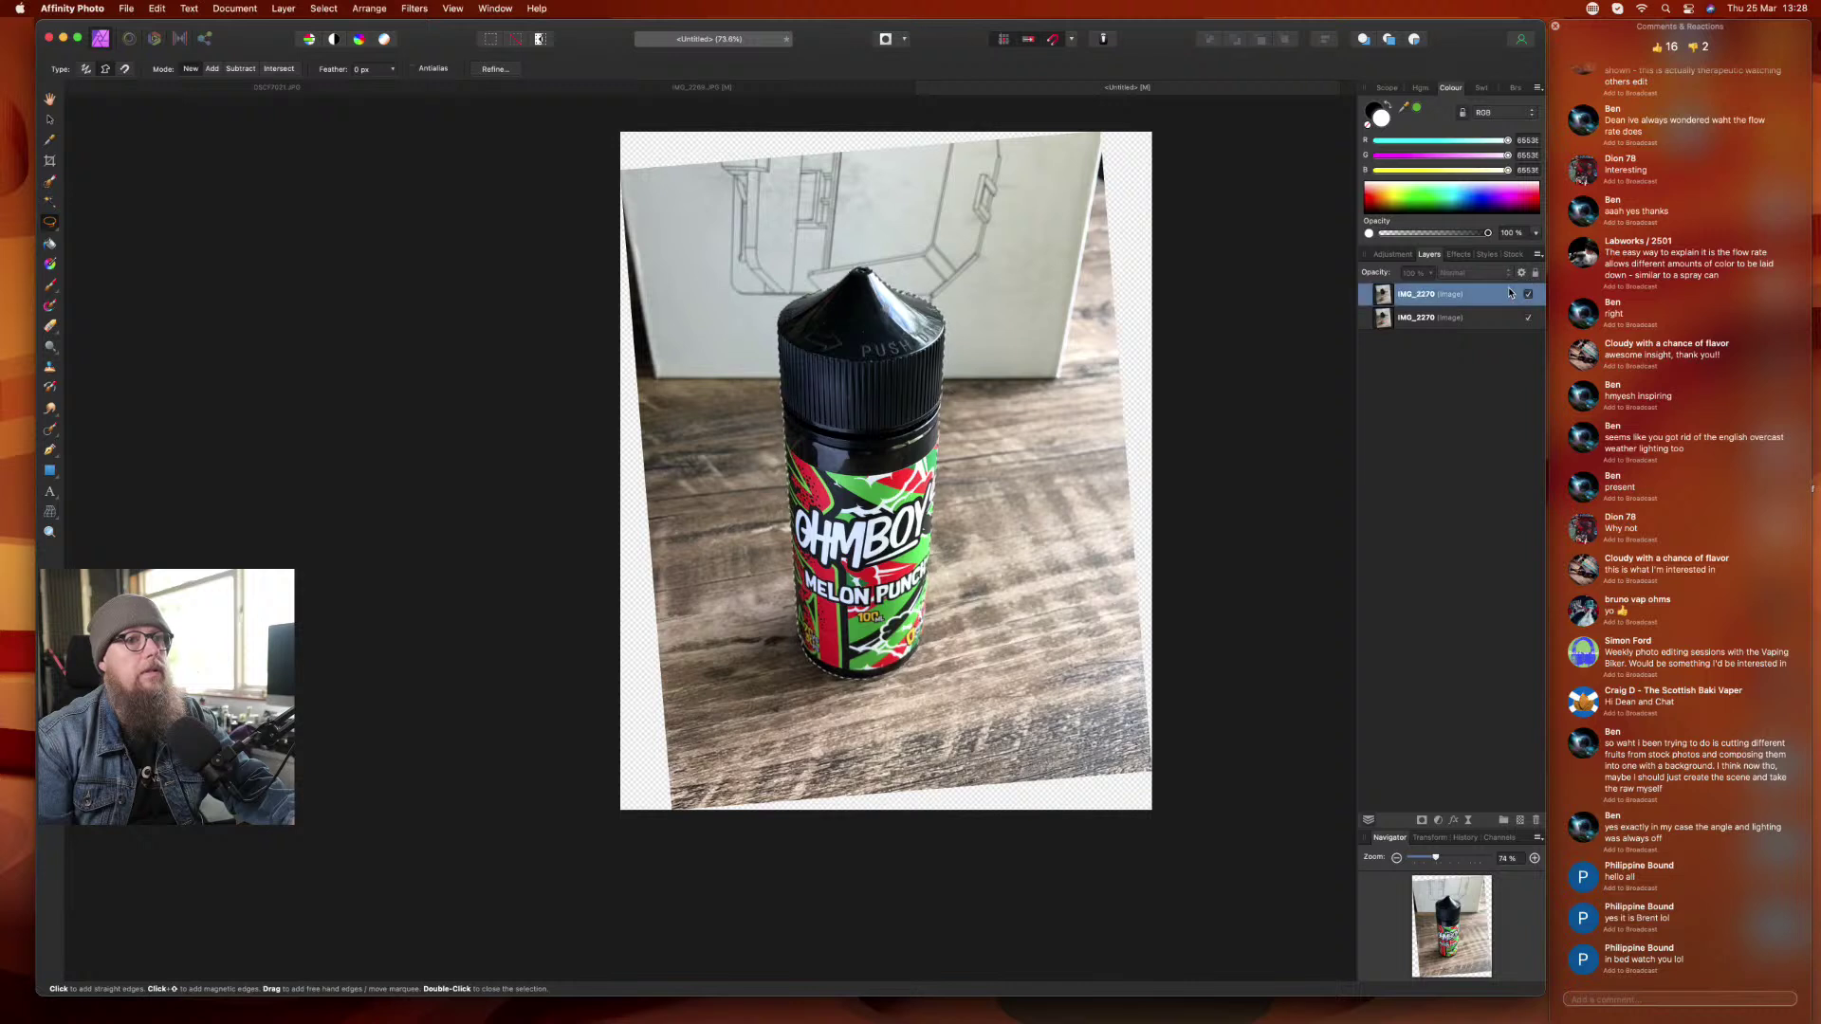
click(1536, 821)
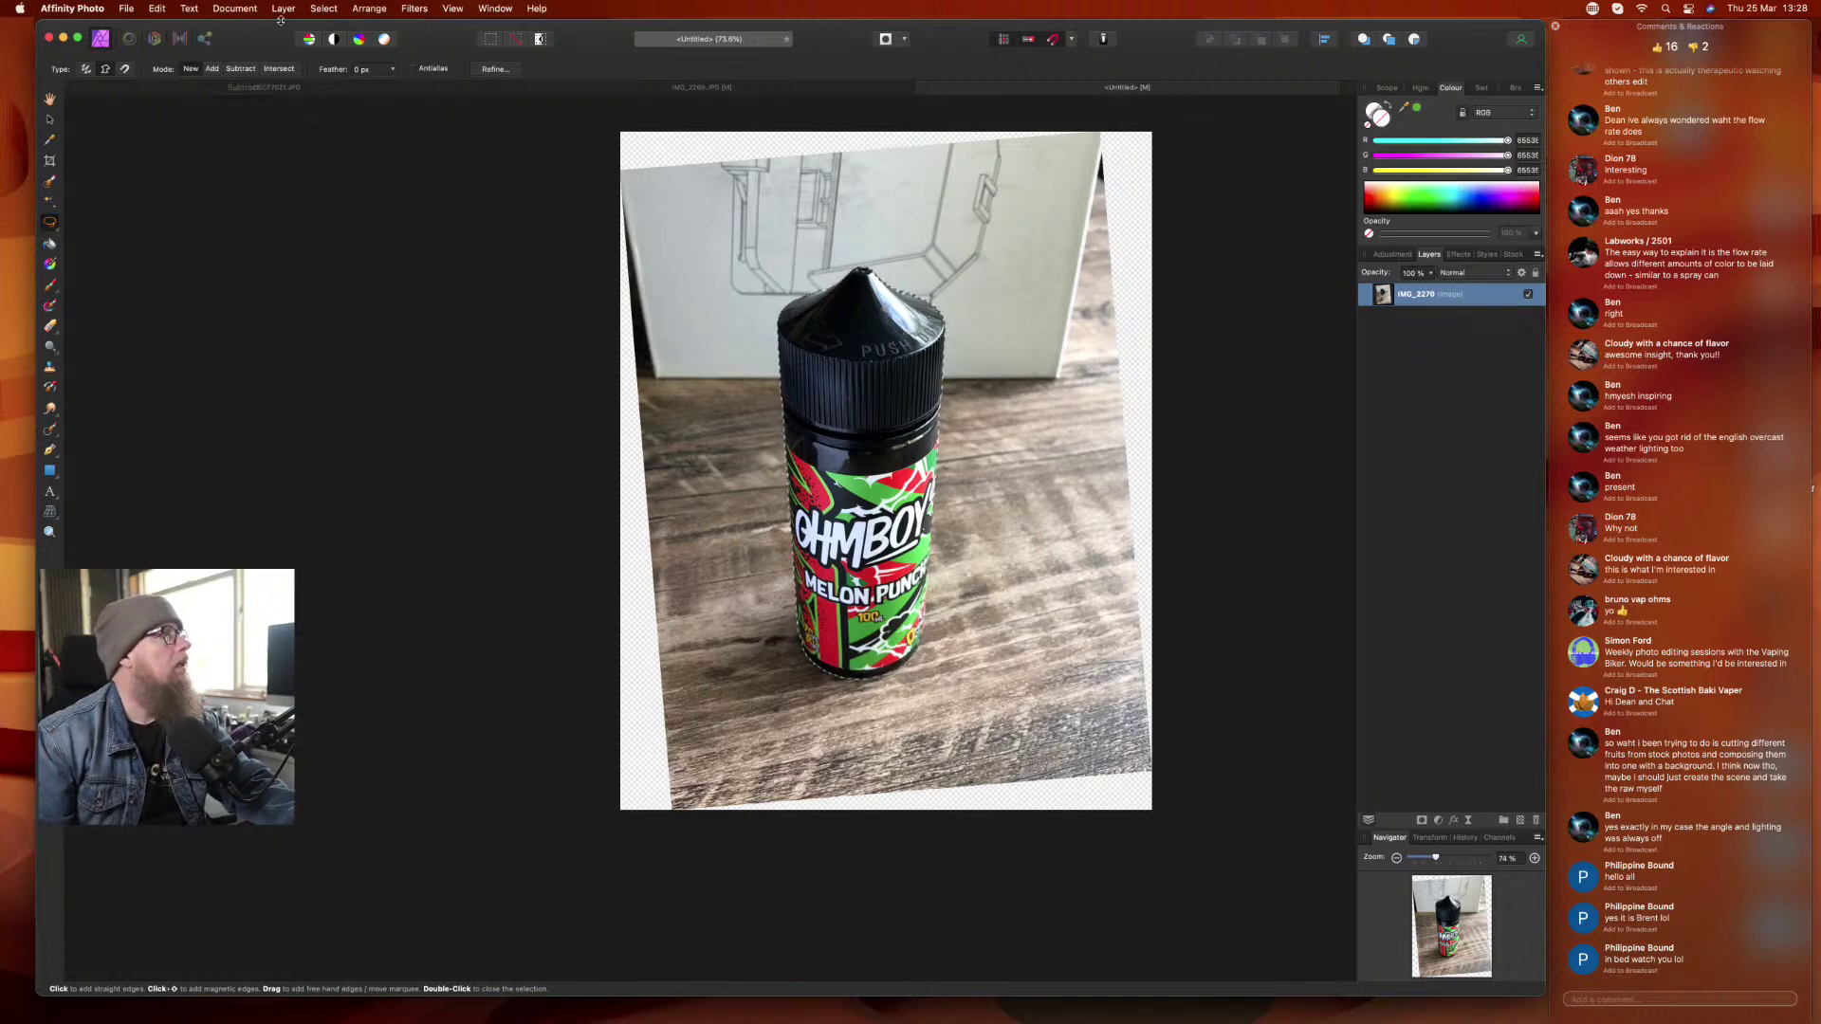
- Rasterise and trim the IMG_2270 image layer
click(323, 8)
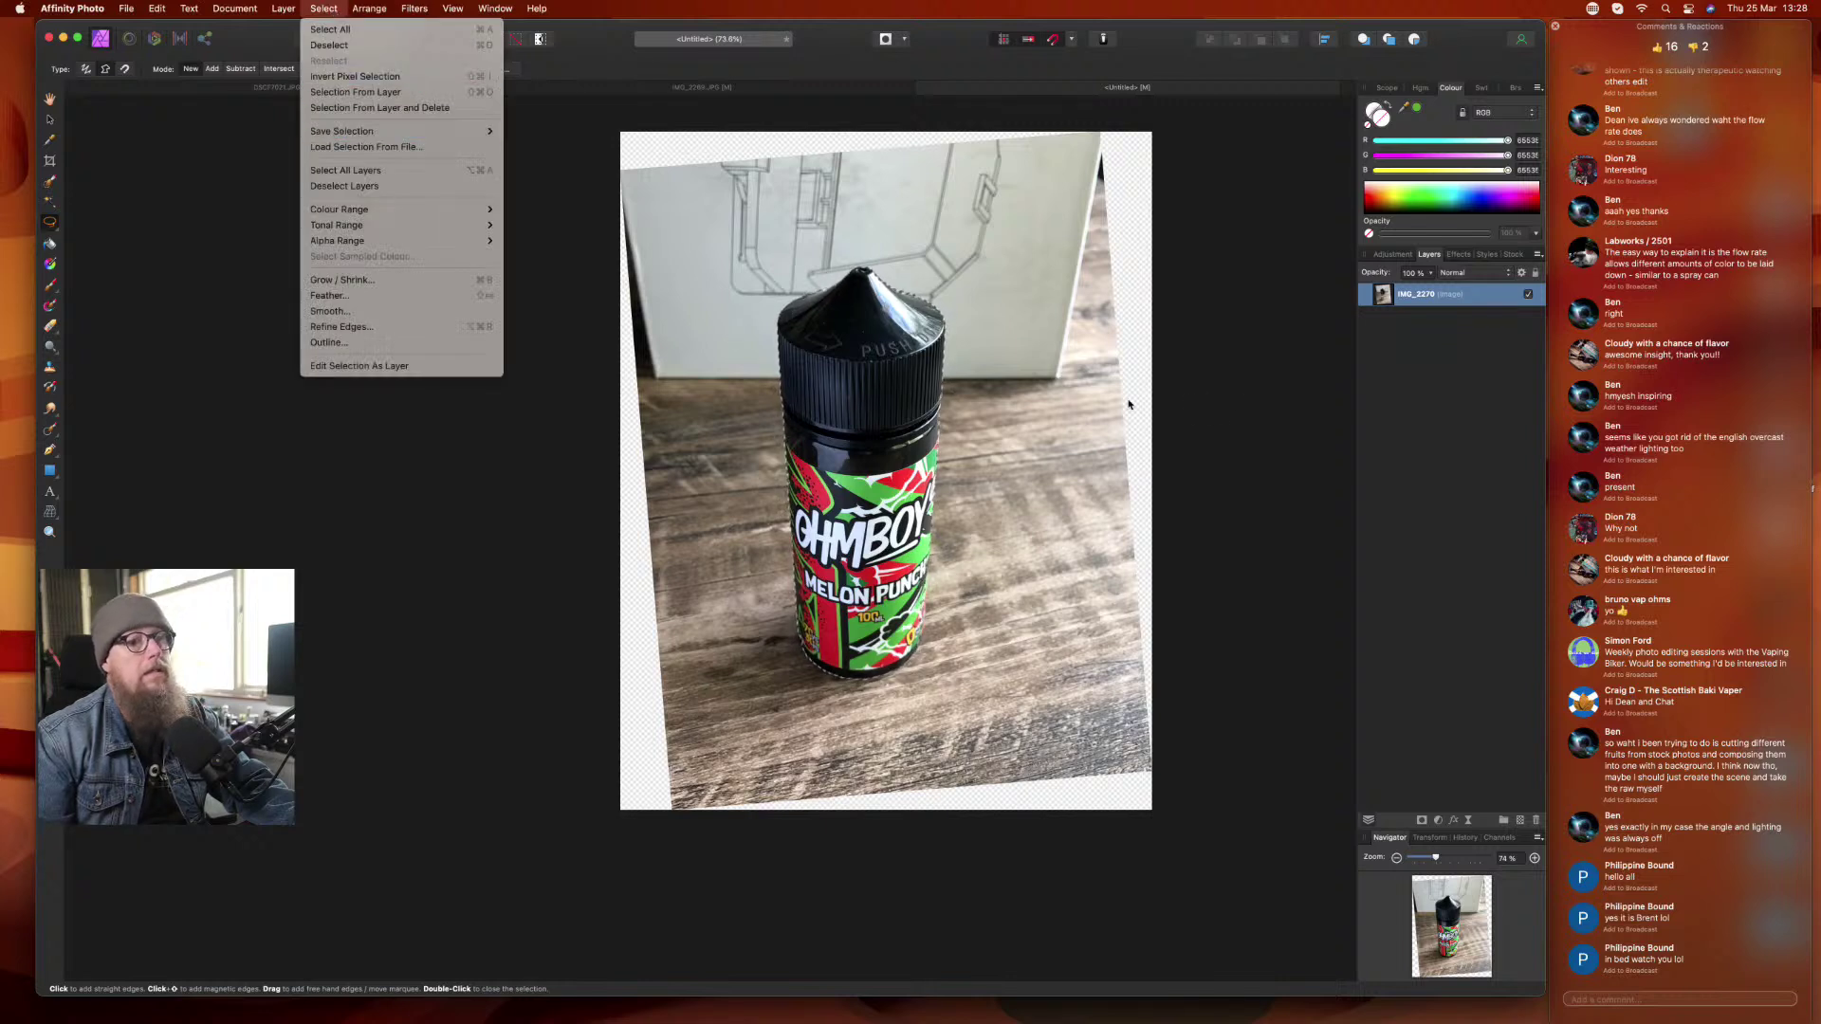
click(1427, 401)
right_click(1420, 302)
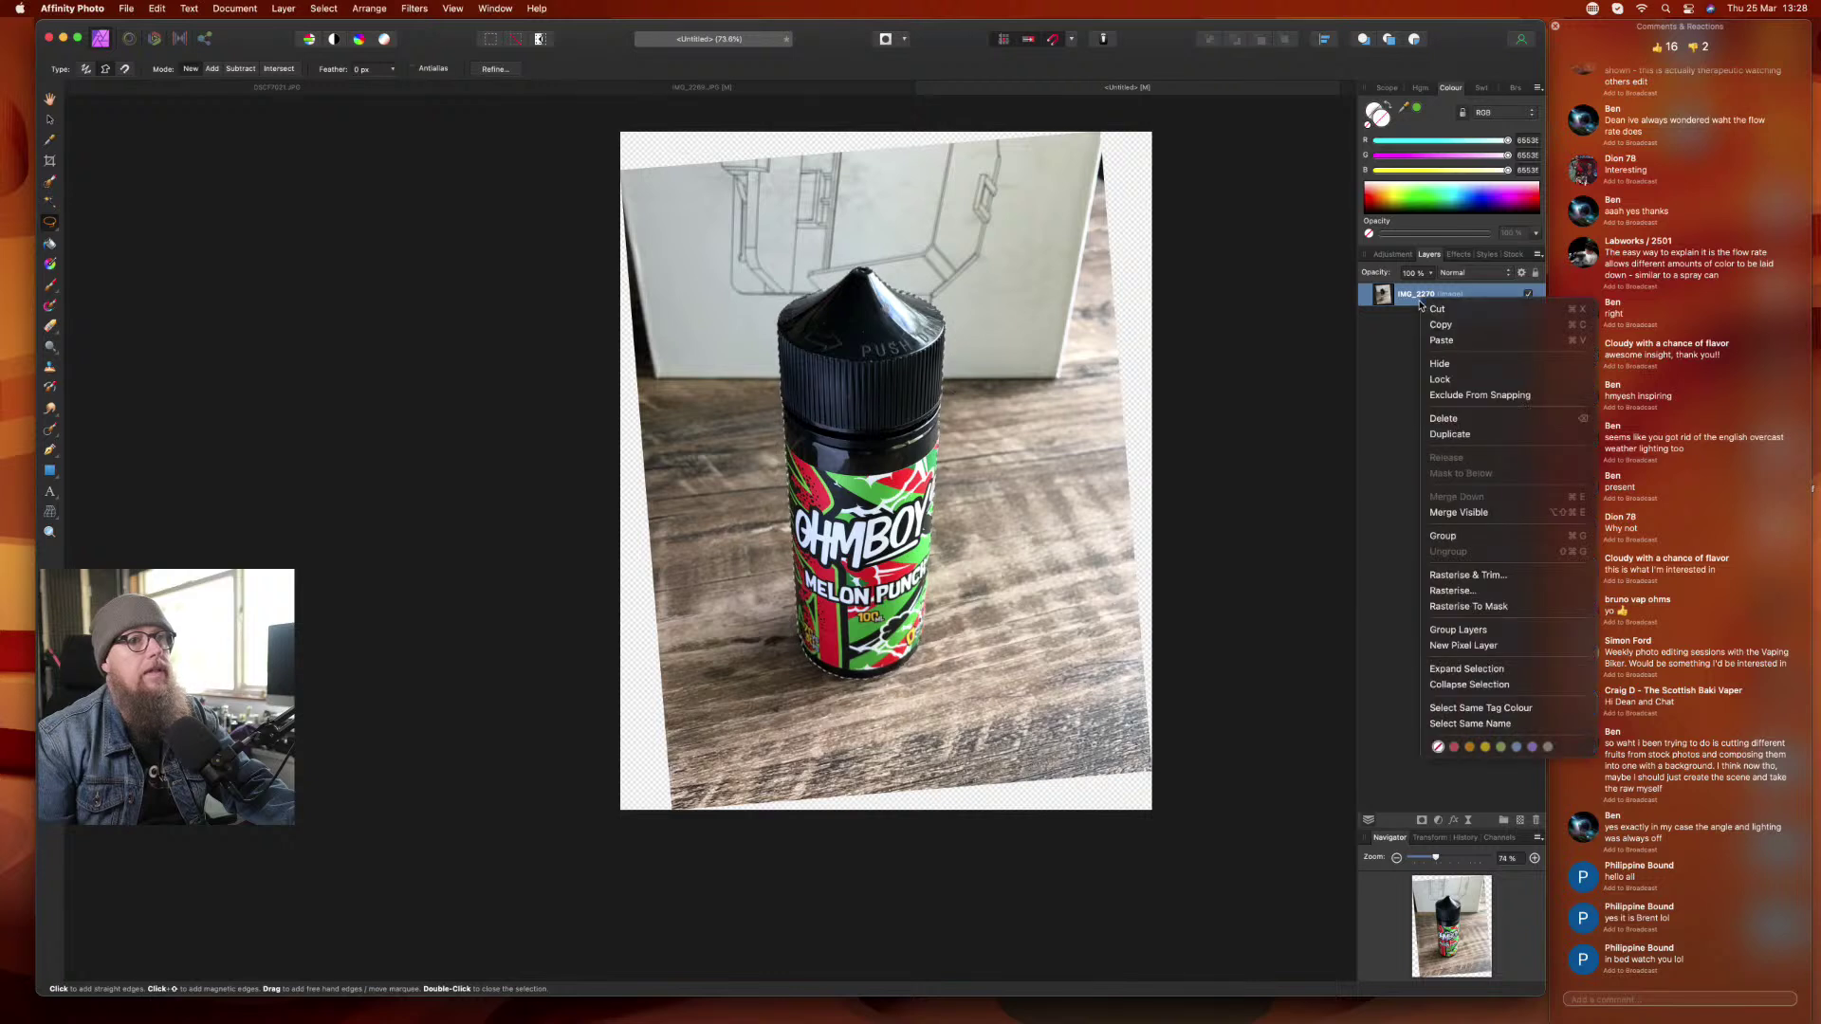
click(1487, 576)
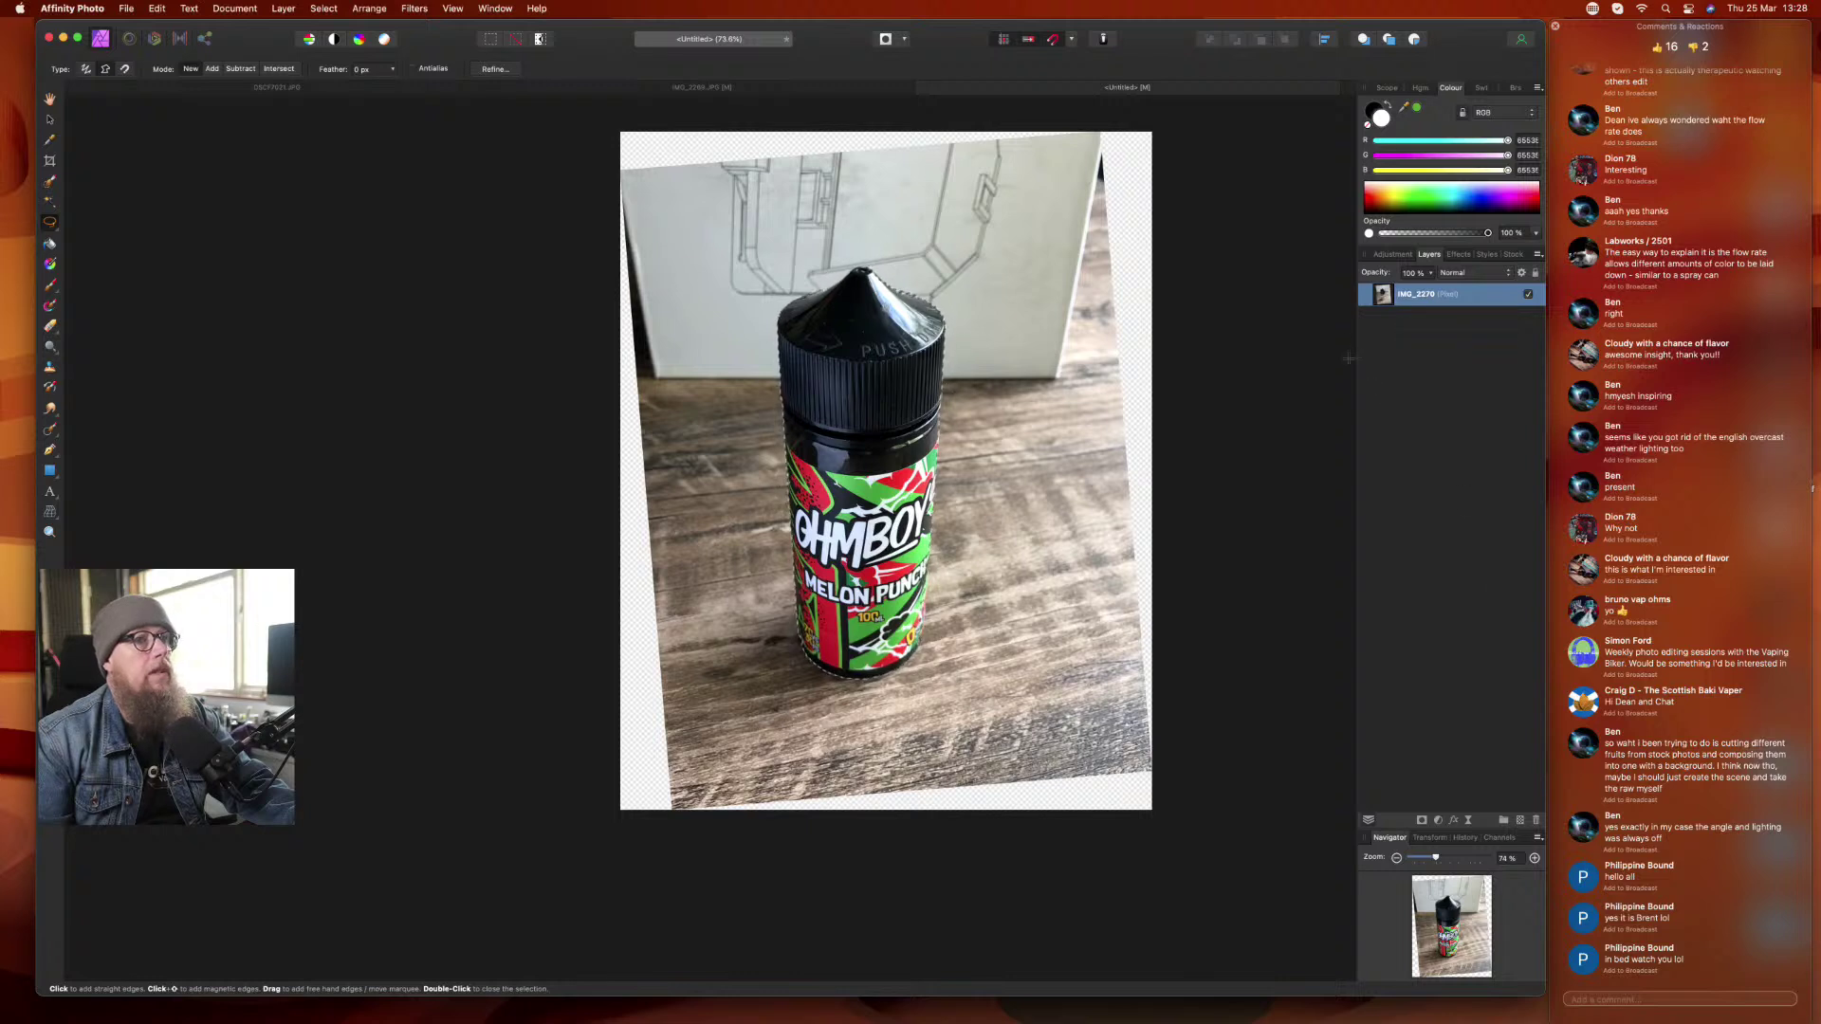
- Copy and paste the selected bottle onto its own layer, and hide the full photo layer underneath
key(super+c)
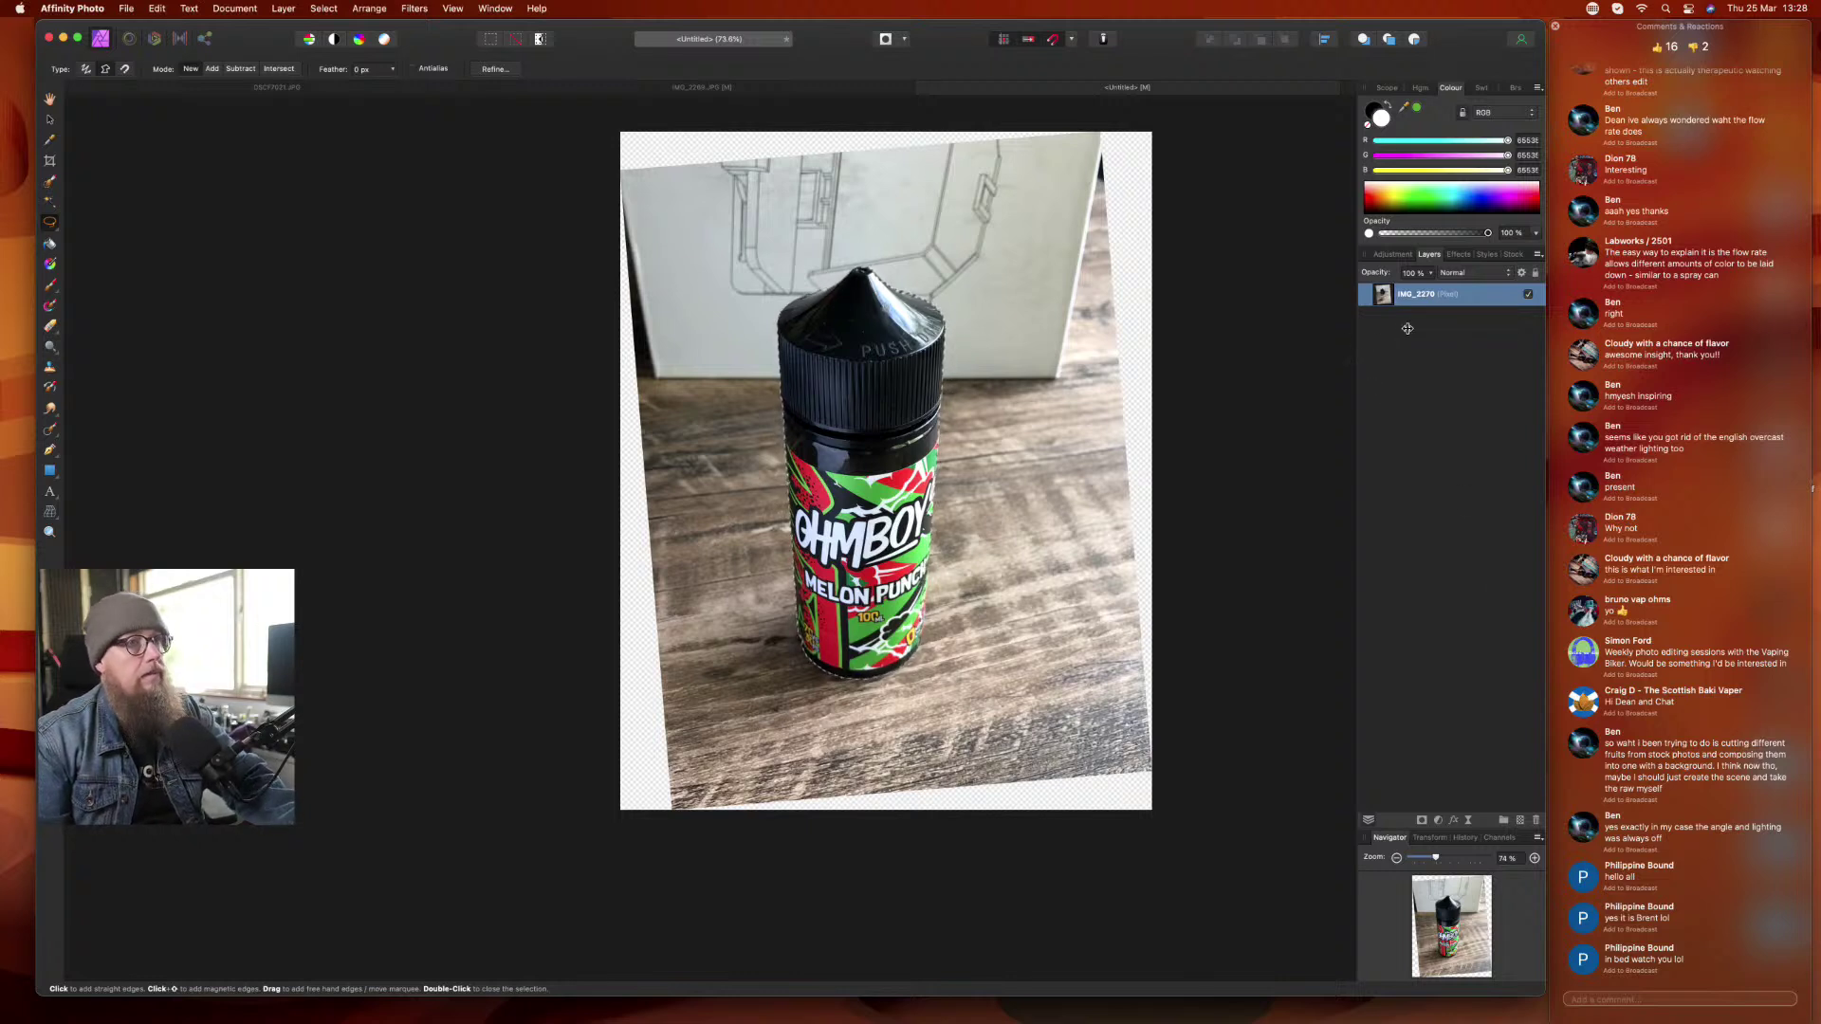
key(super+v)
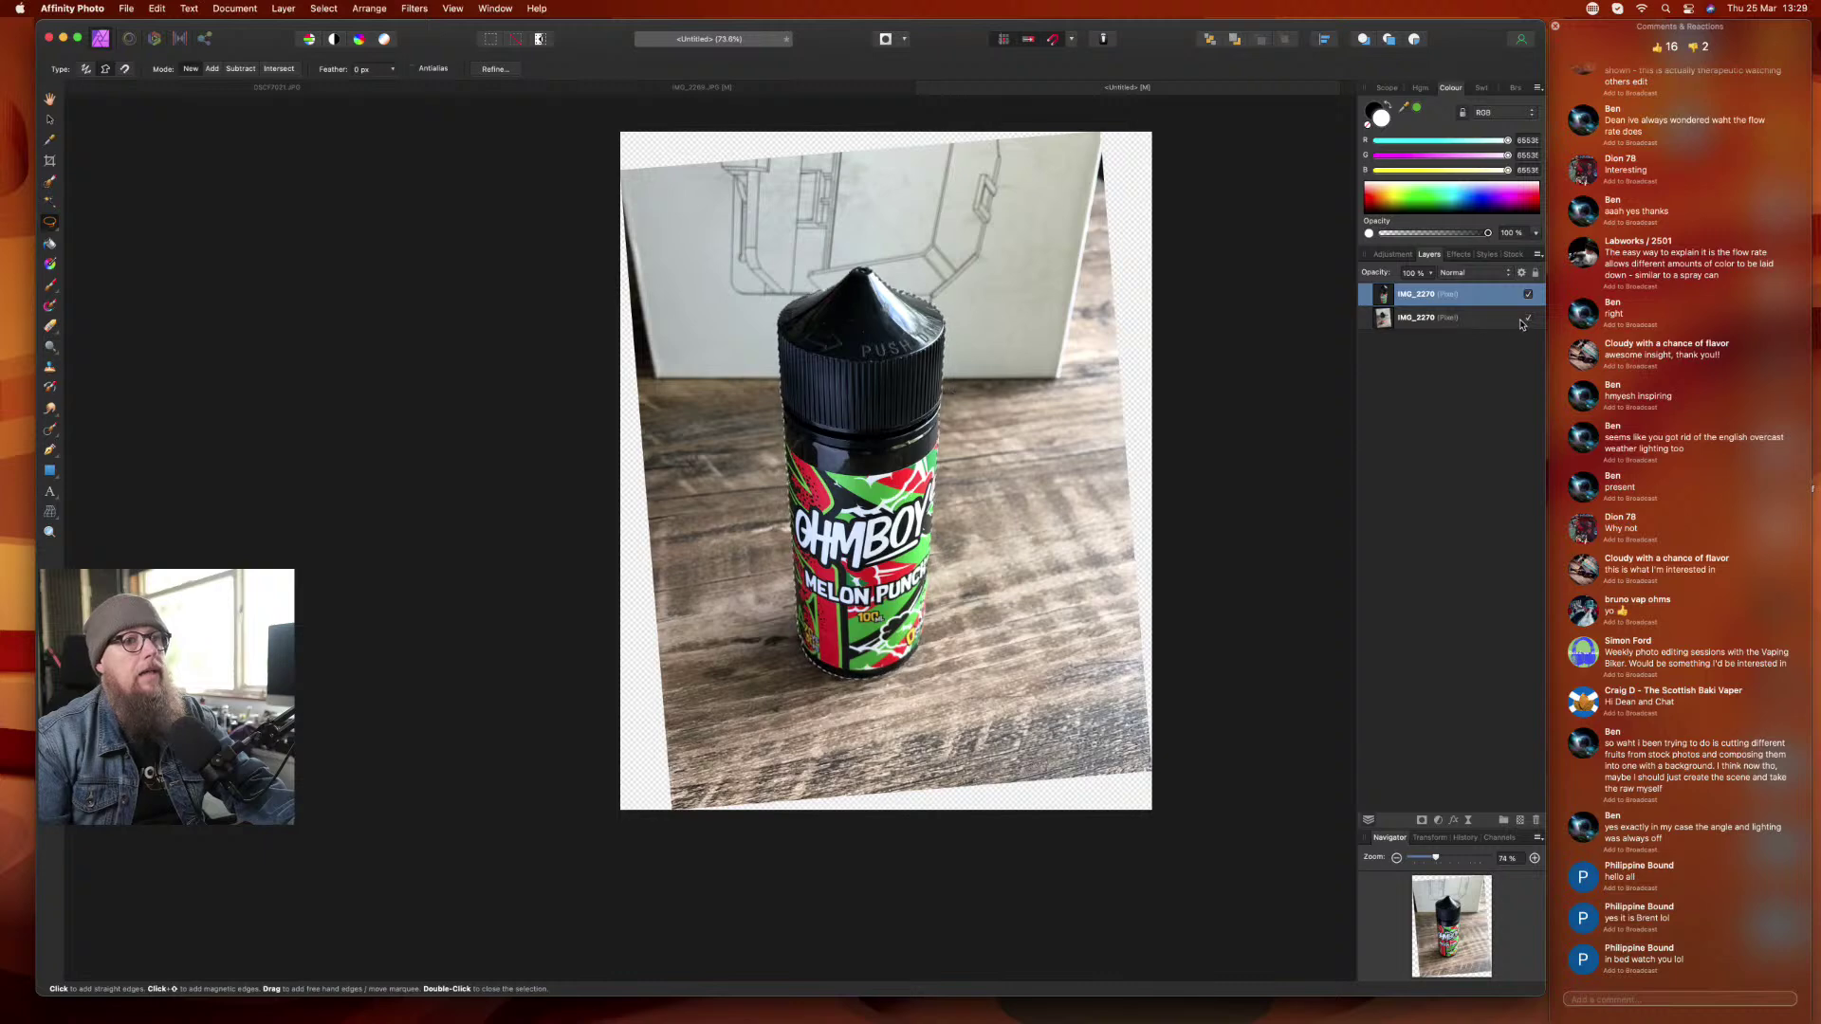
click(1528, 321)
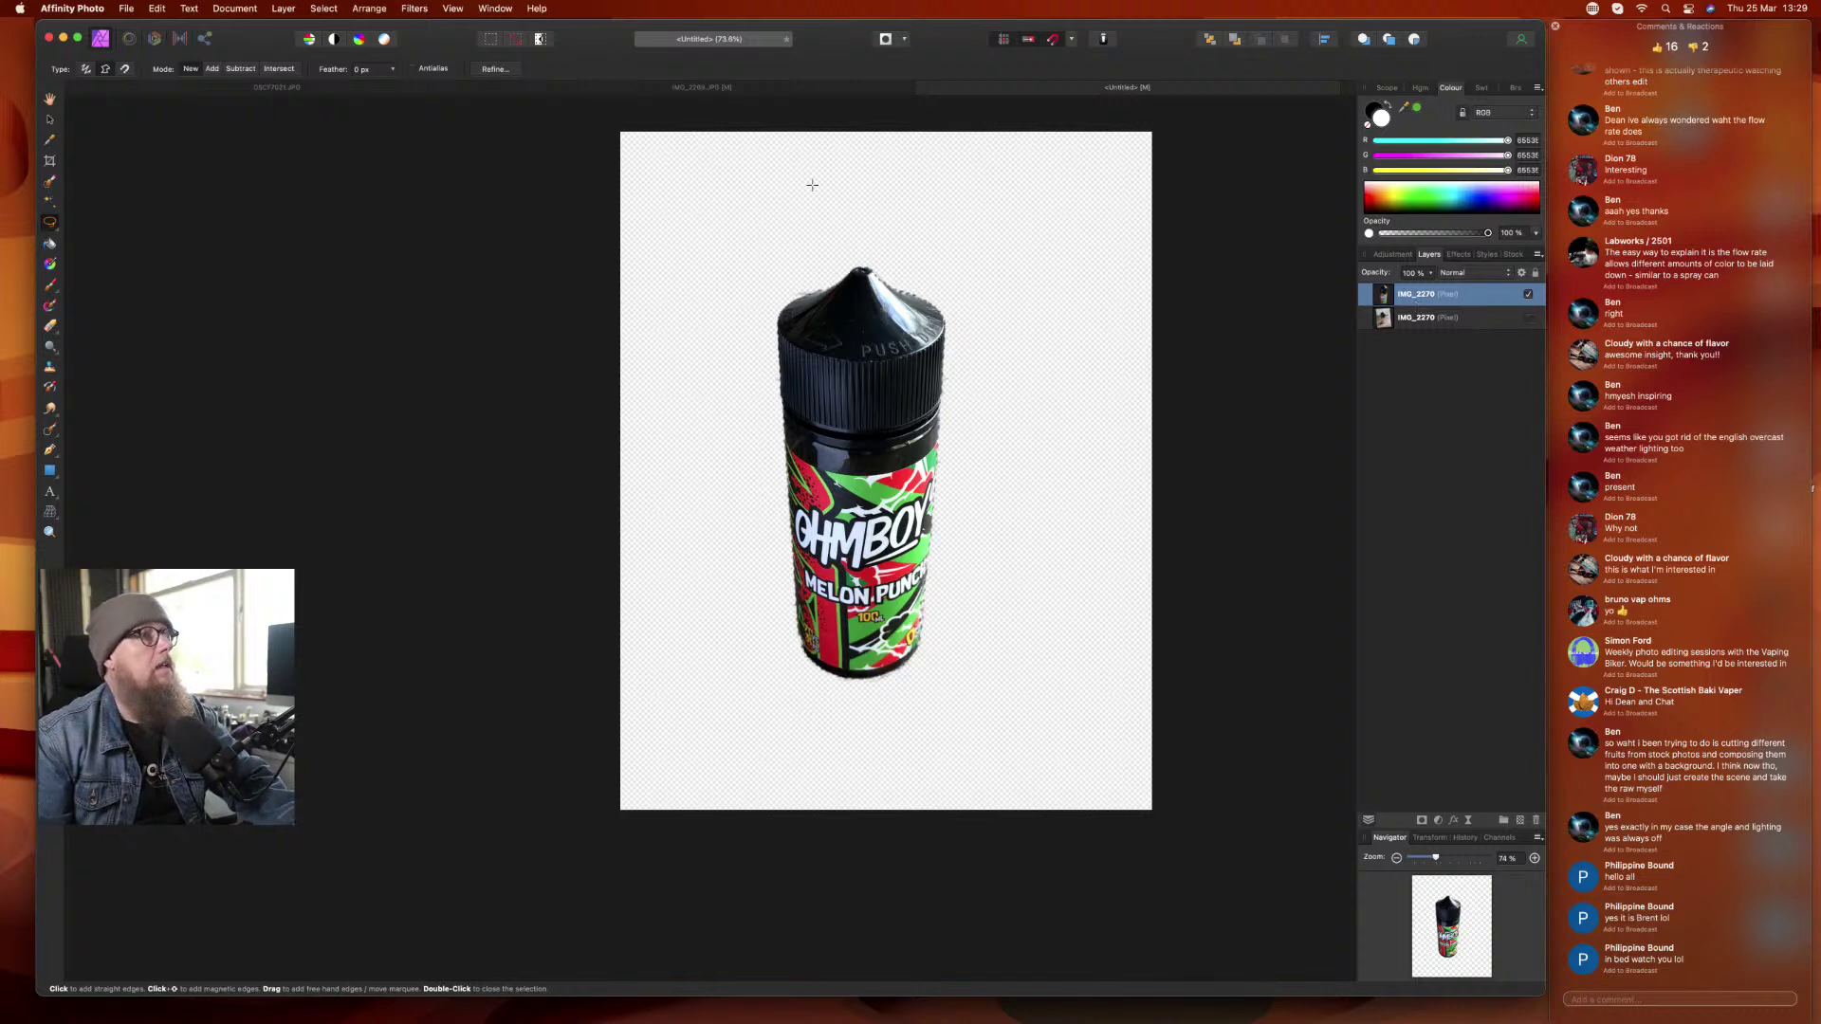
- Delete the uncut IMG_2270 photo layer from the IMG_2269.JPG composition document
click(713, 87)
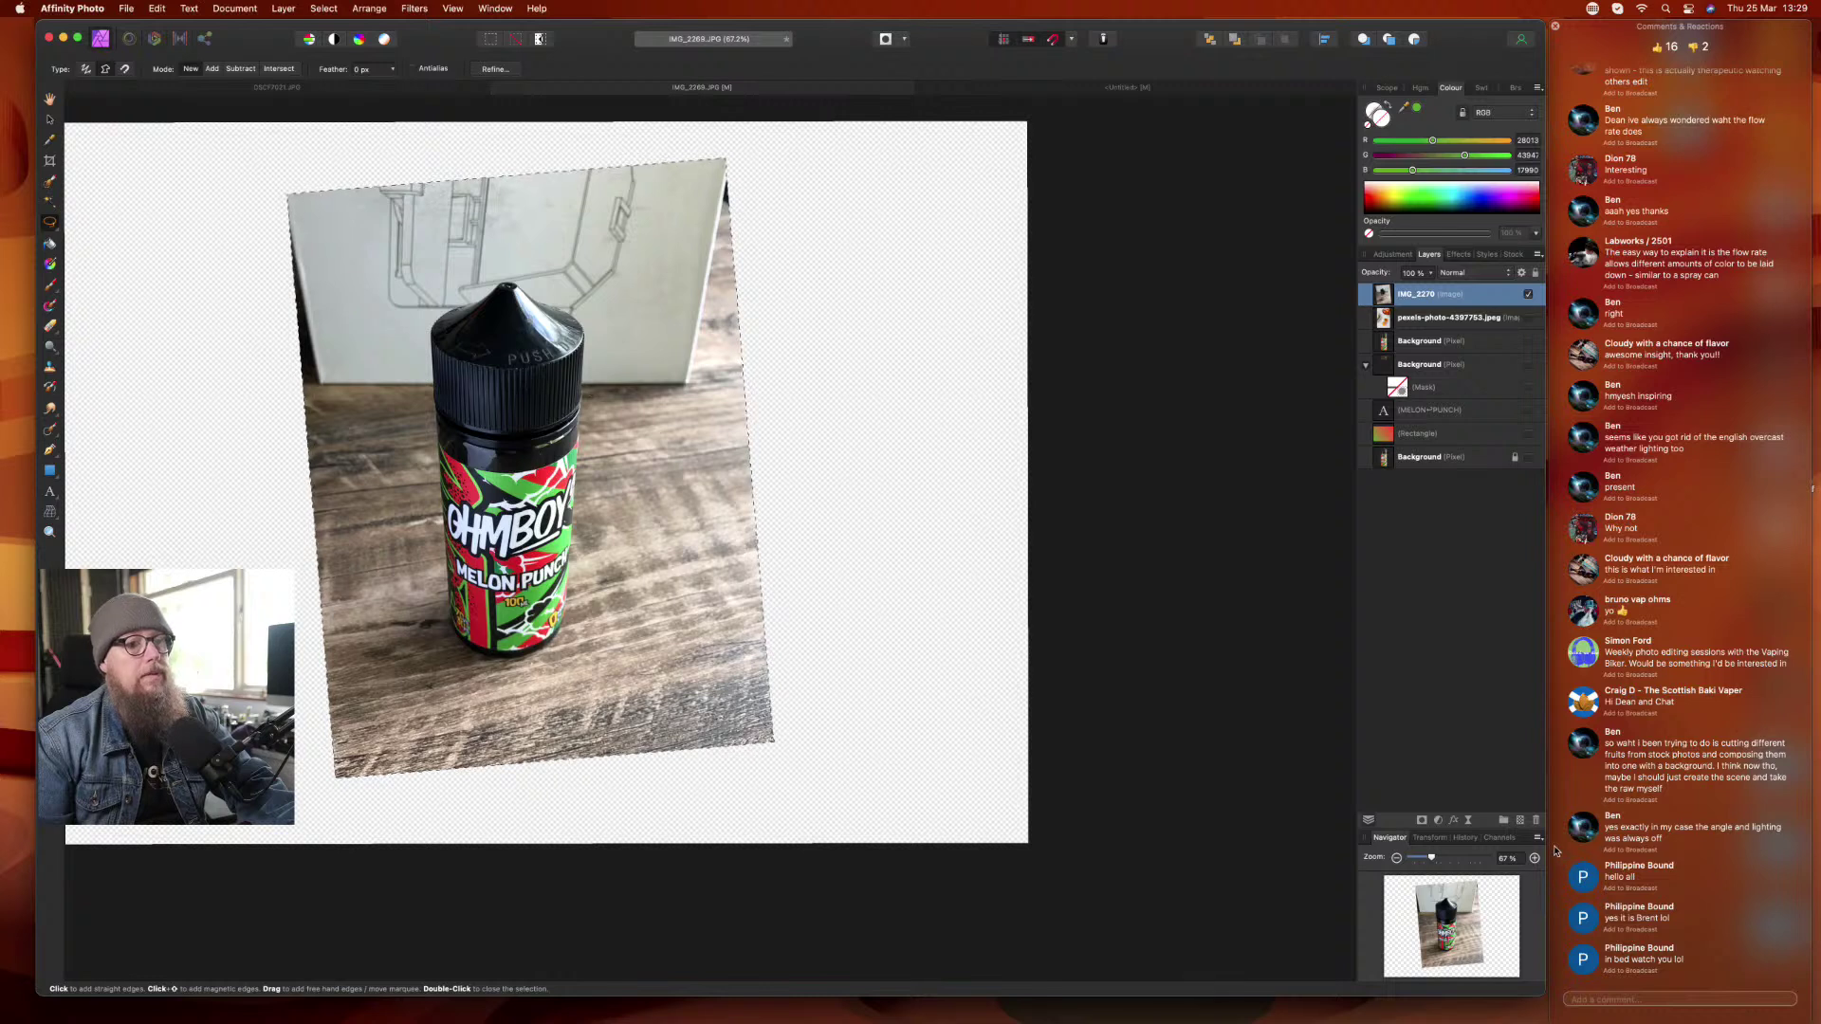
click(1530, 813)
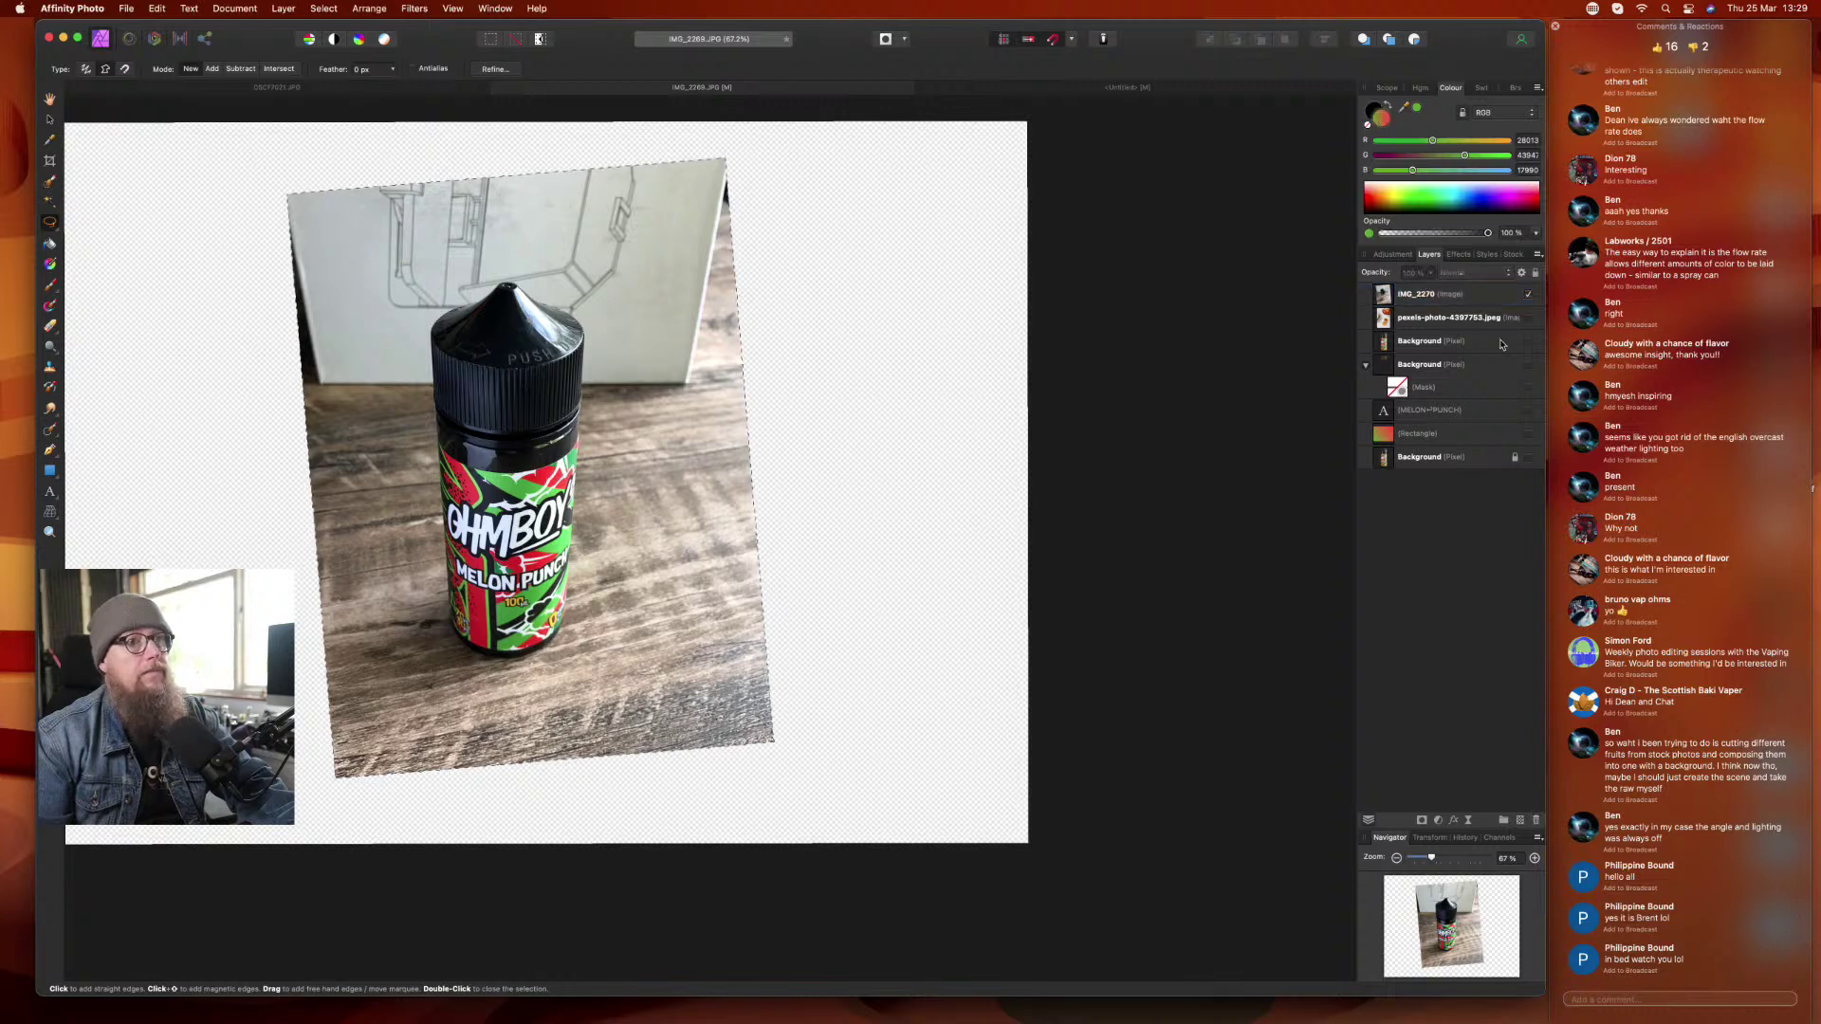
click(1473, 294)
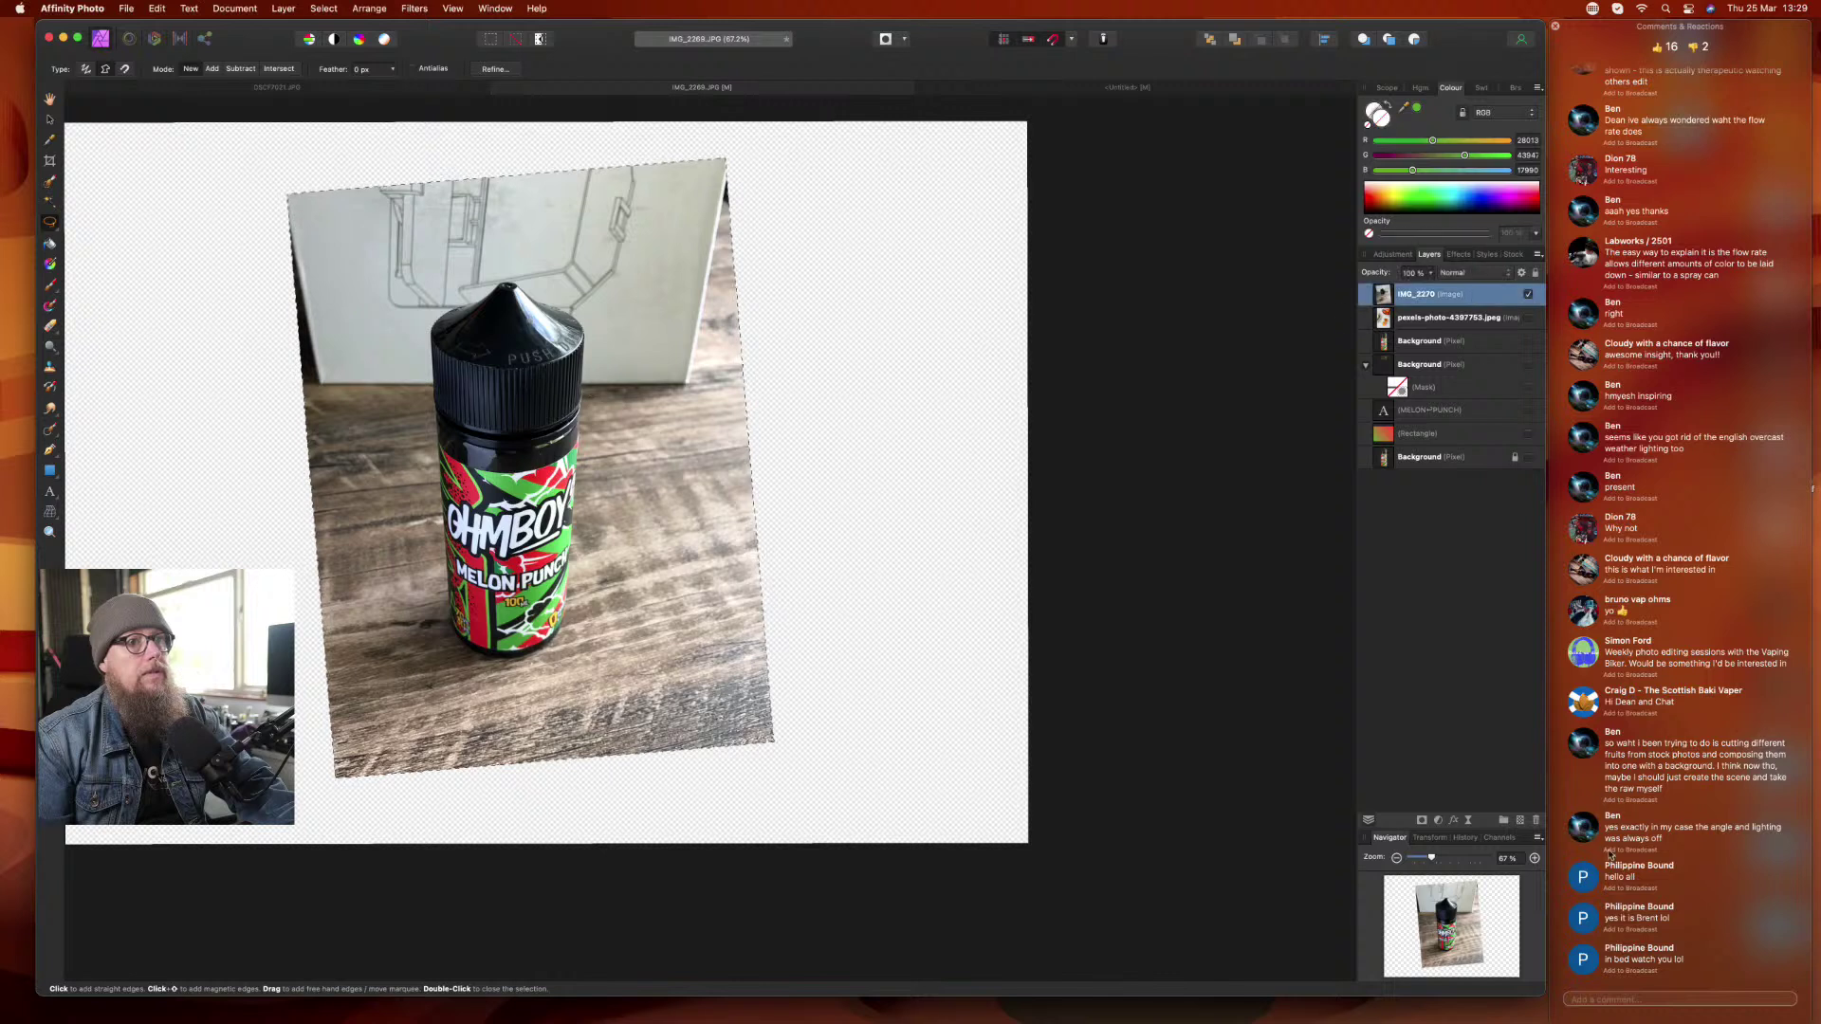
click(1537, 821)
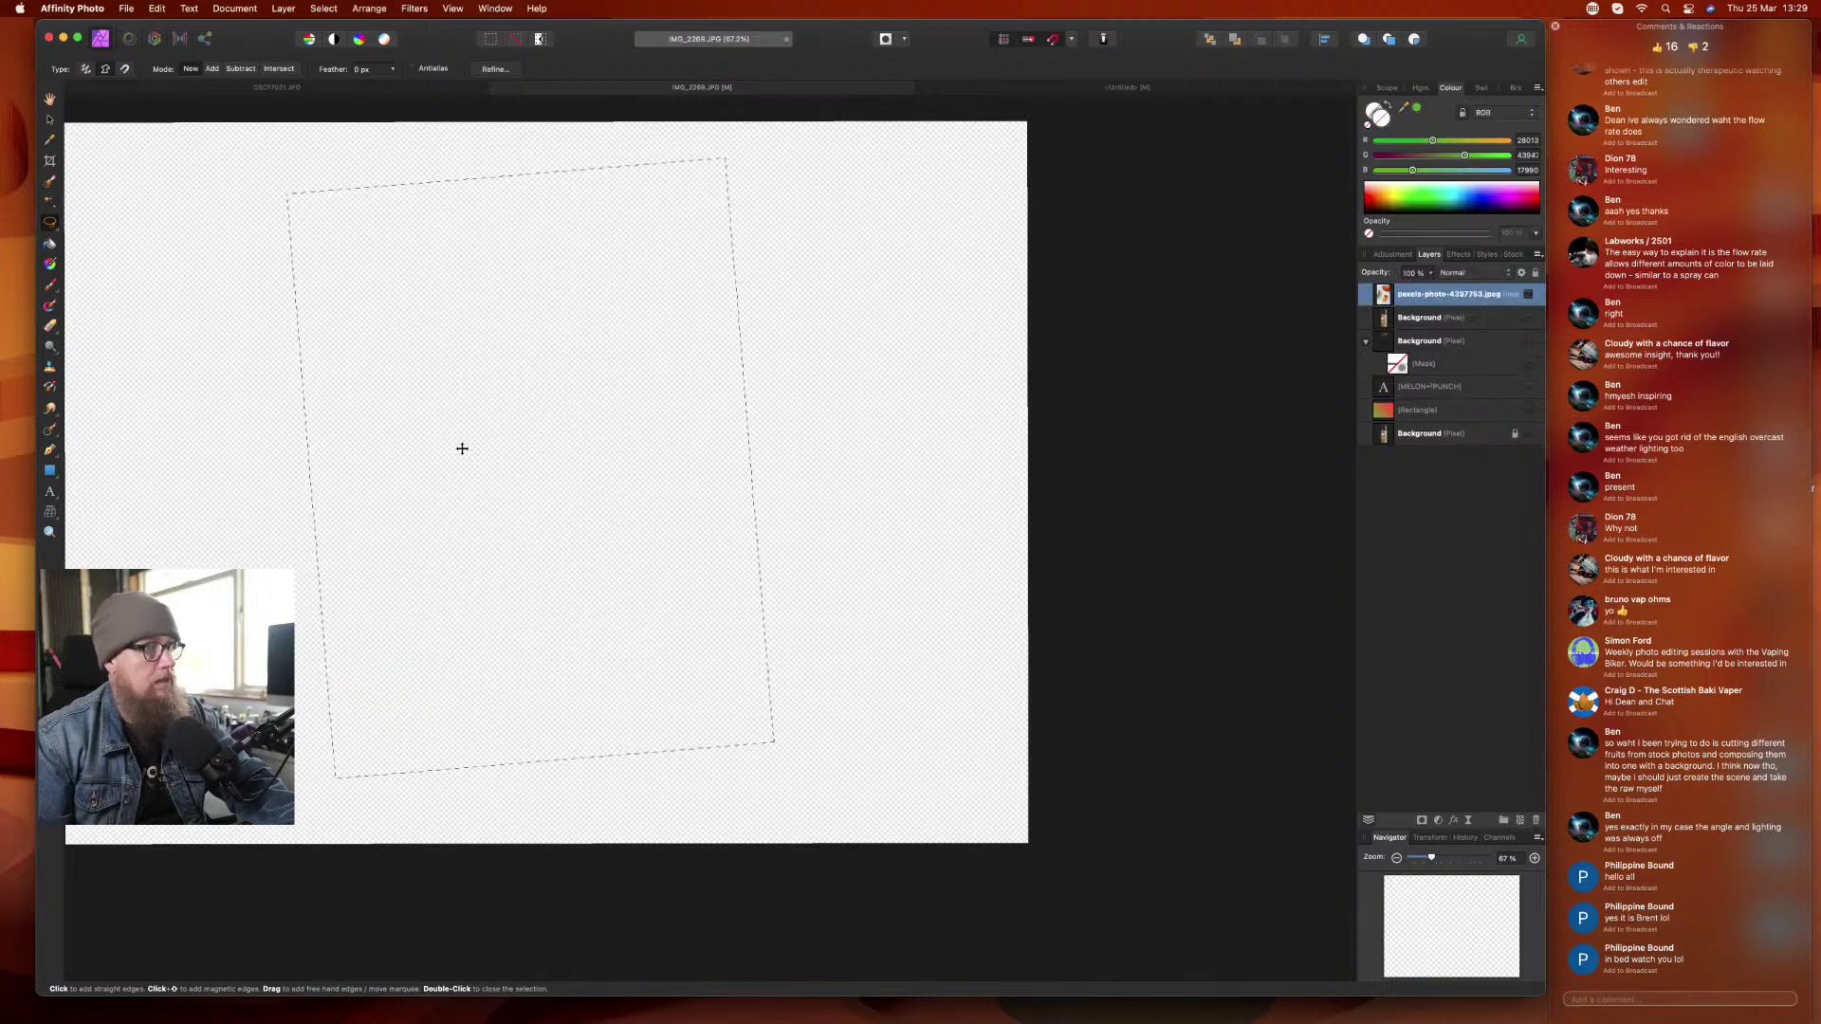
- Clear the selection, paste the cut-out bottle, and show the stock melon and apricot photo layer beneath it
key(super+d)
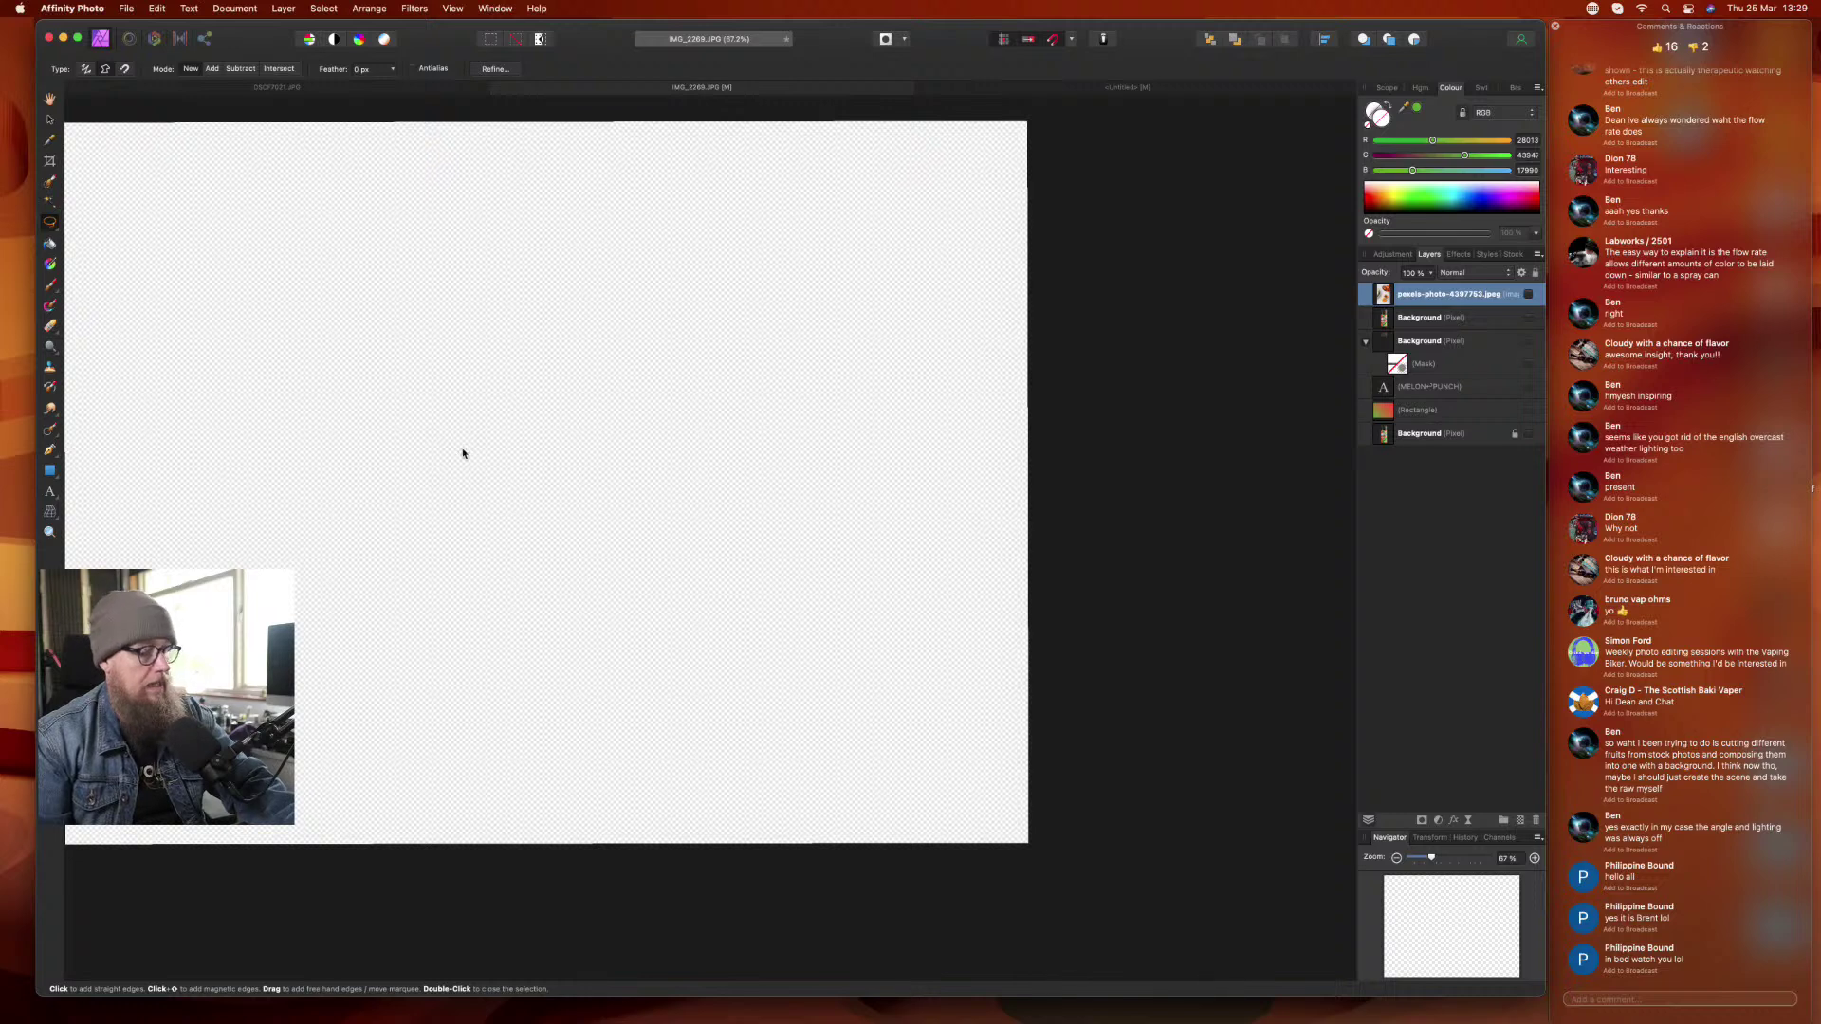
key(super+z)
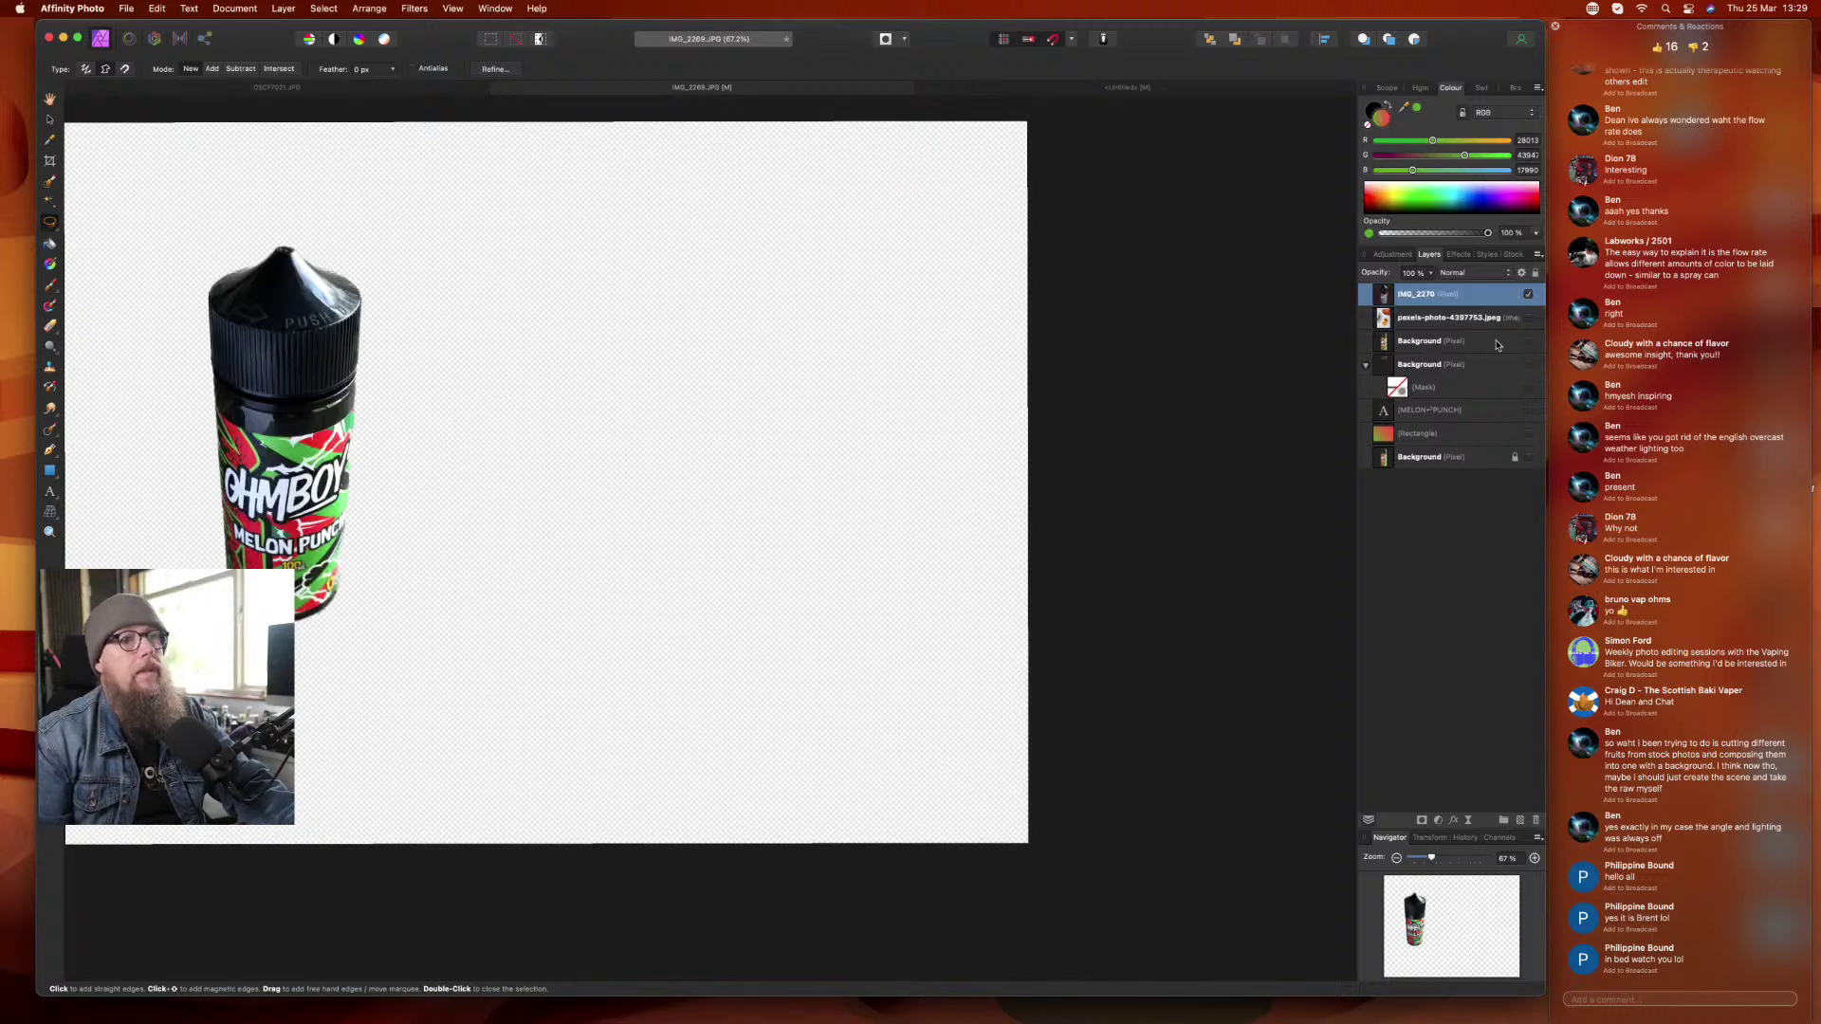
click(1528, 319)
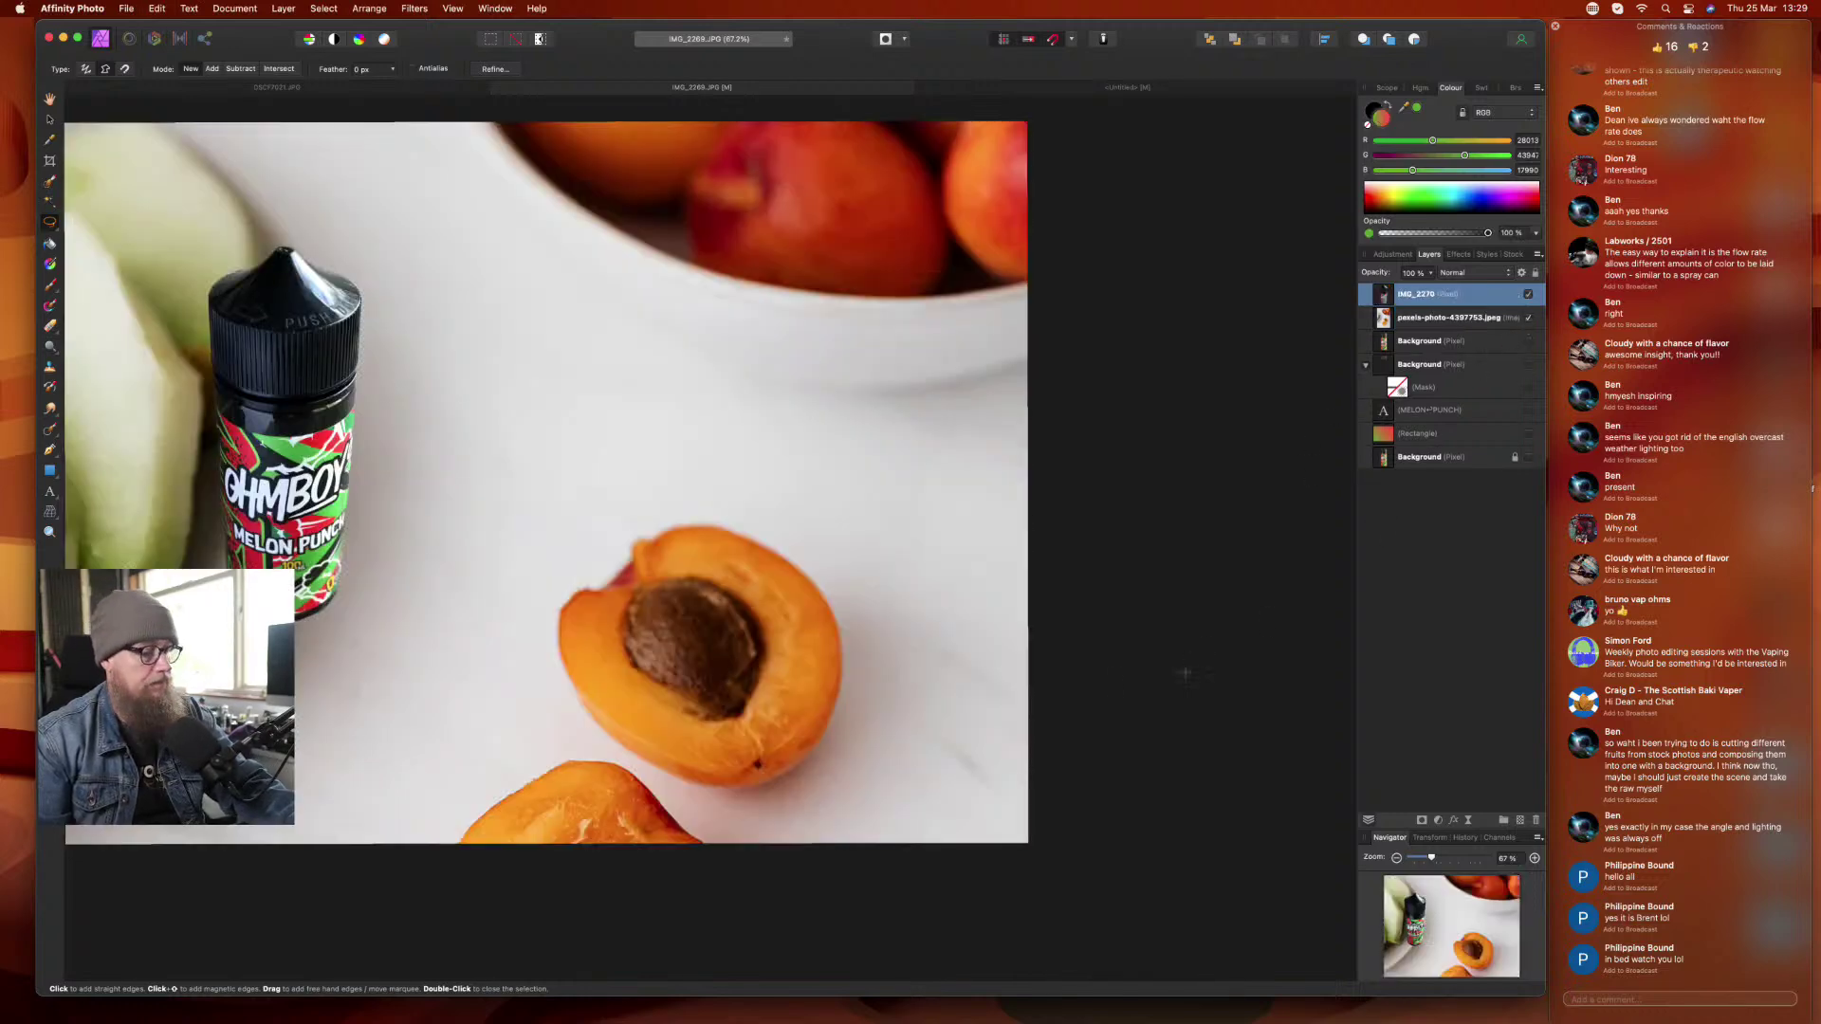
- Enlarge the bottle cutout to nearly the full canvas height and position it between the melon plate and the apricot half
scroll(704, 633, down, 2)
scroll(659, 525, left, 4)
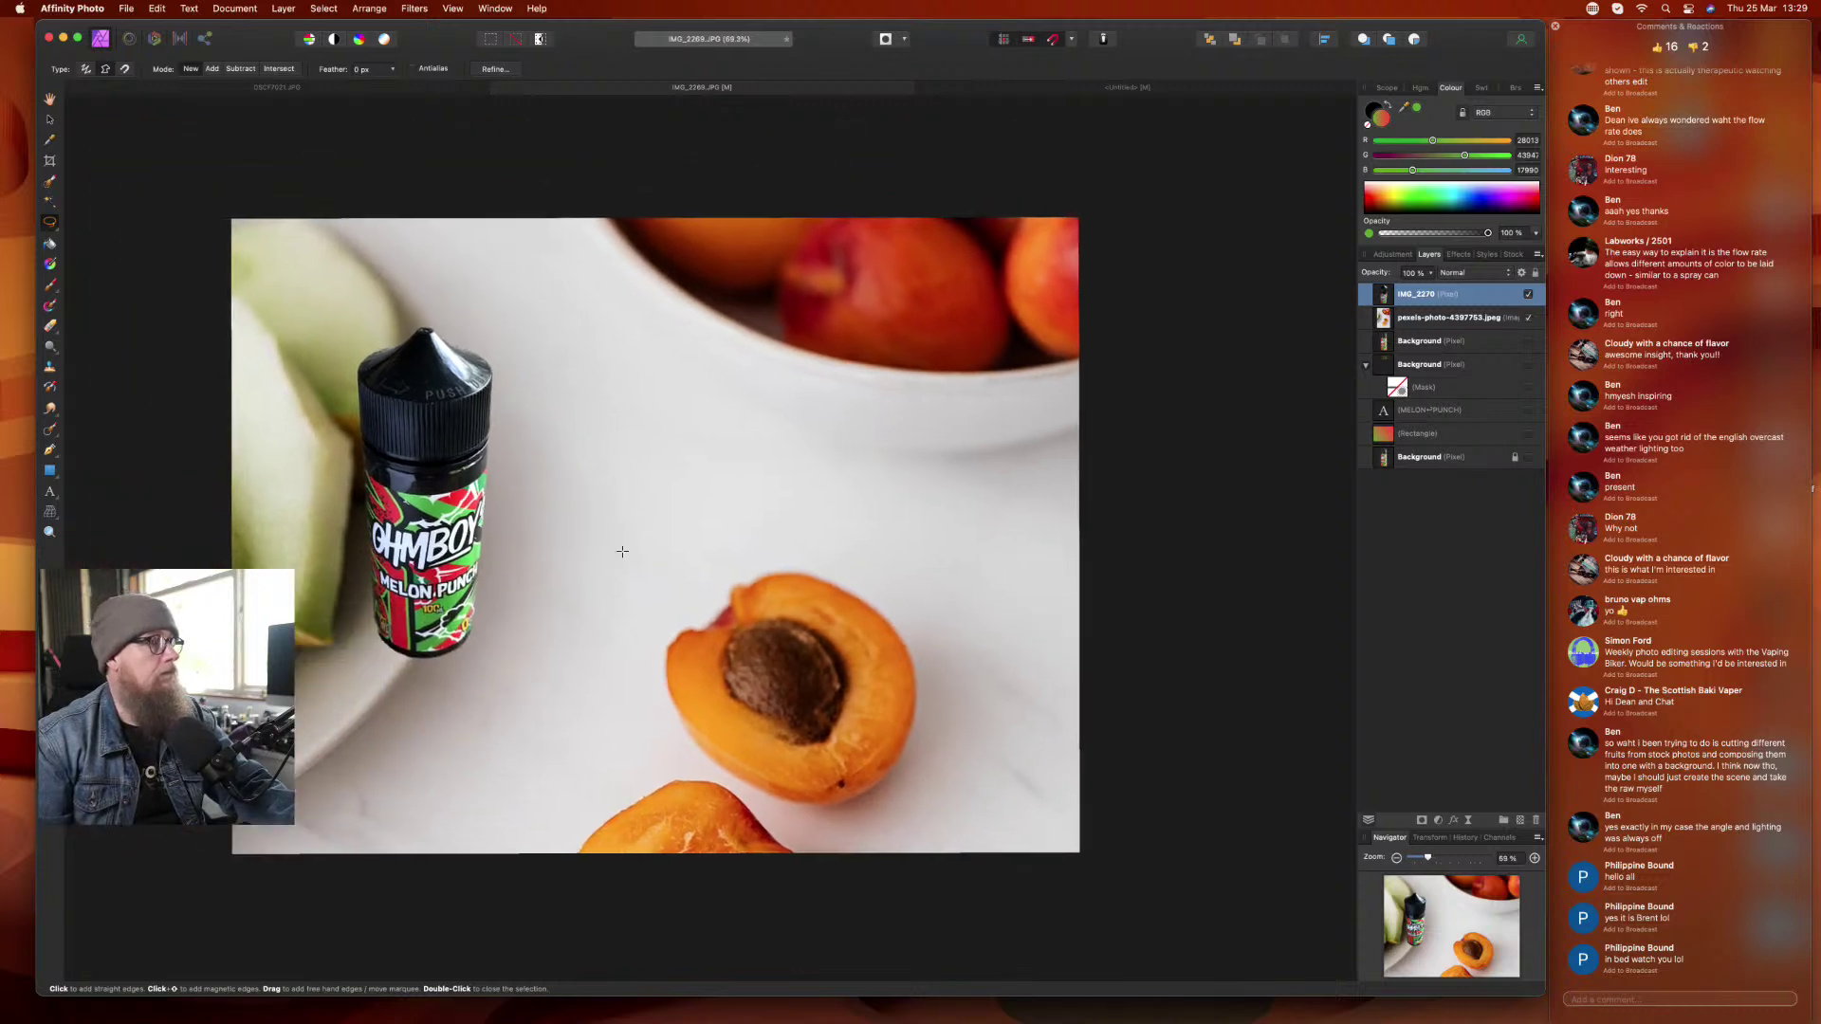
click(51, 121)
drag(587, 516, 748, 560)
drag(774, 388, 876, 139)
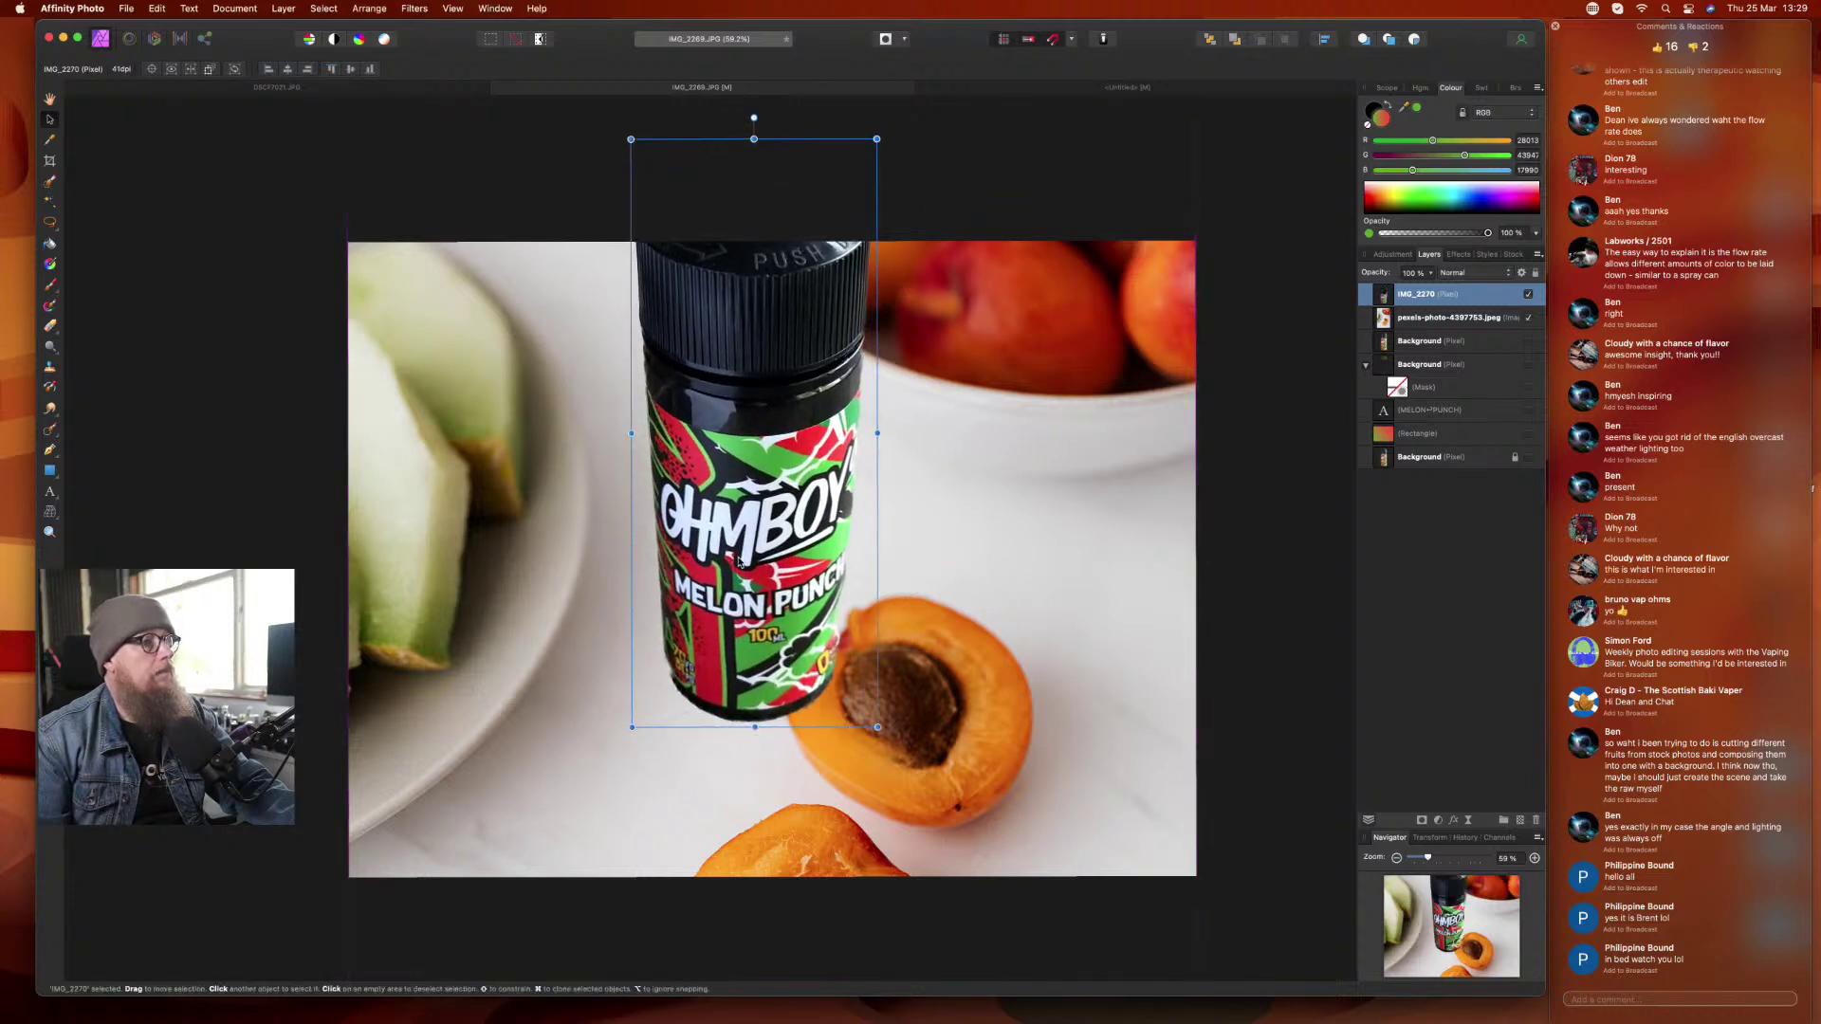
drag(740, 562, 656, 667)
click(1437, 659)
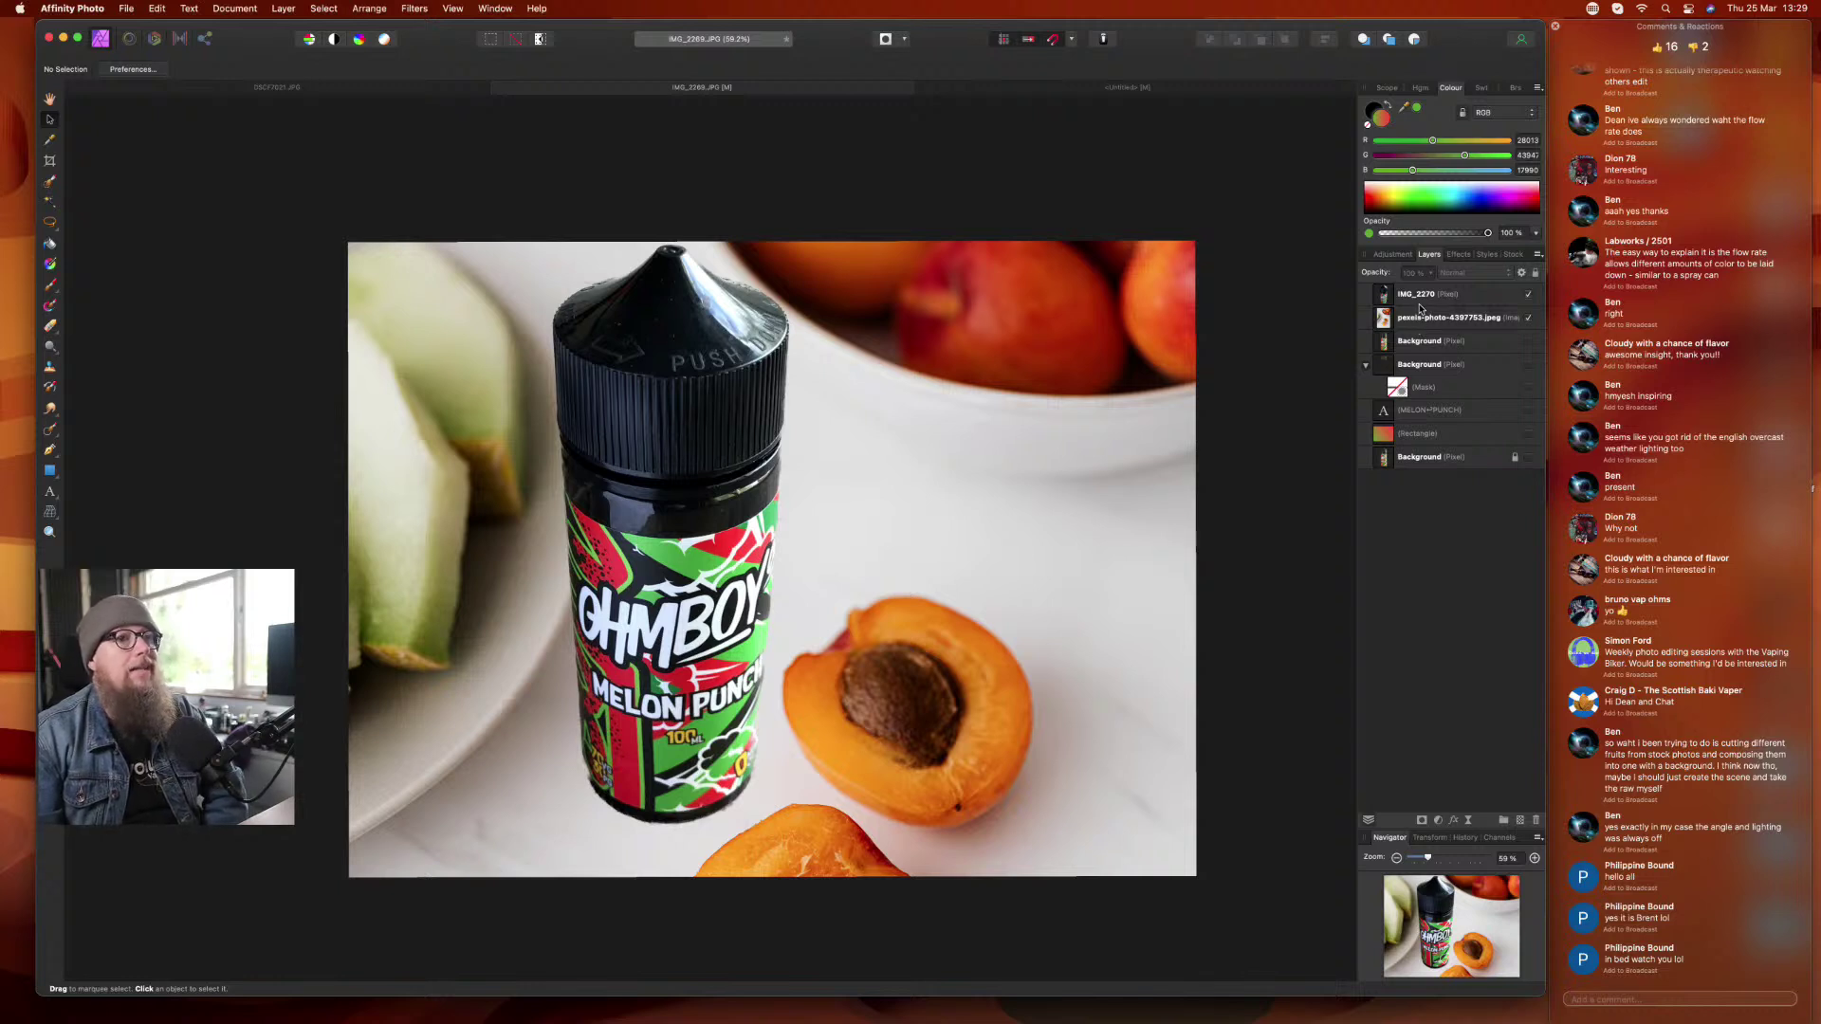
click(1420, 296)
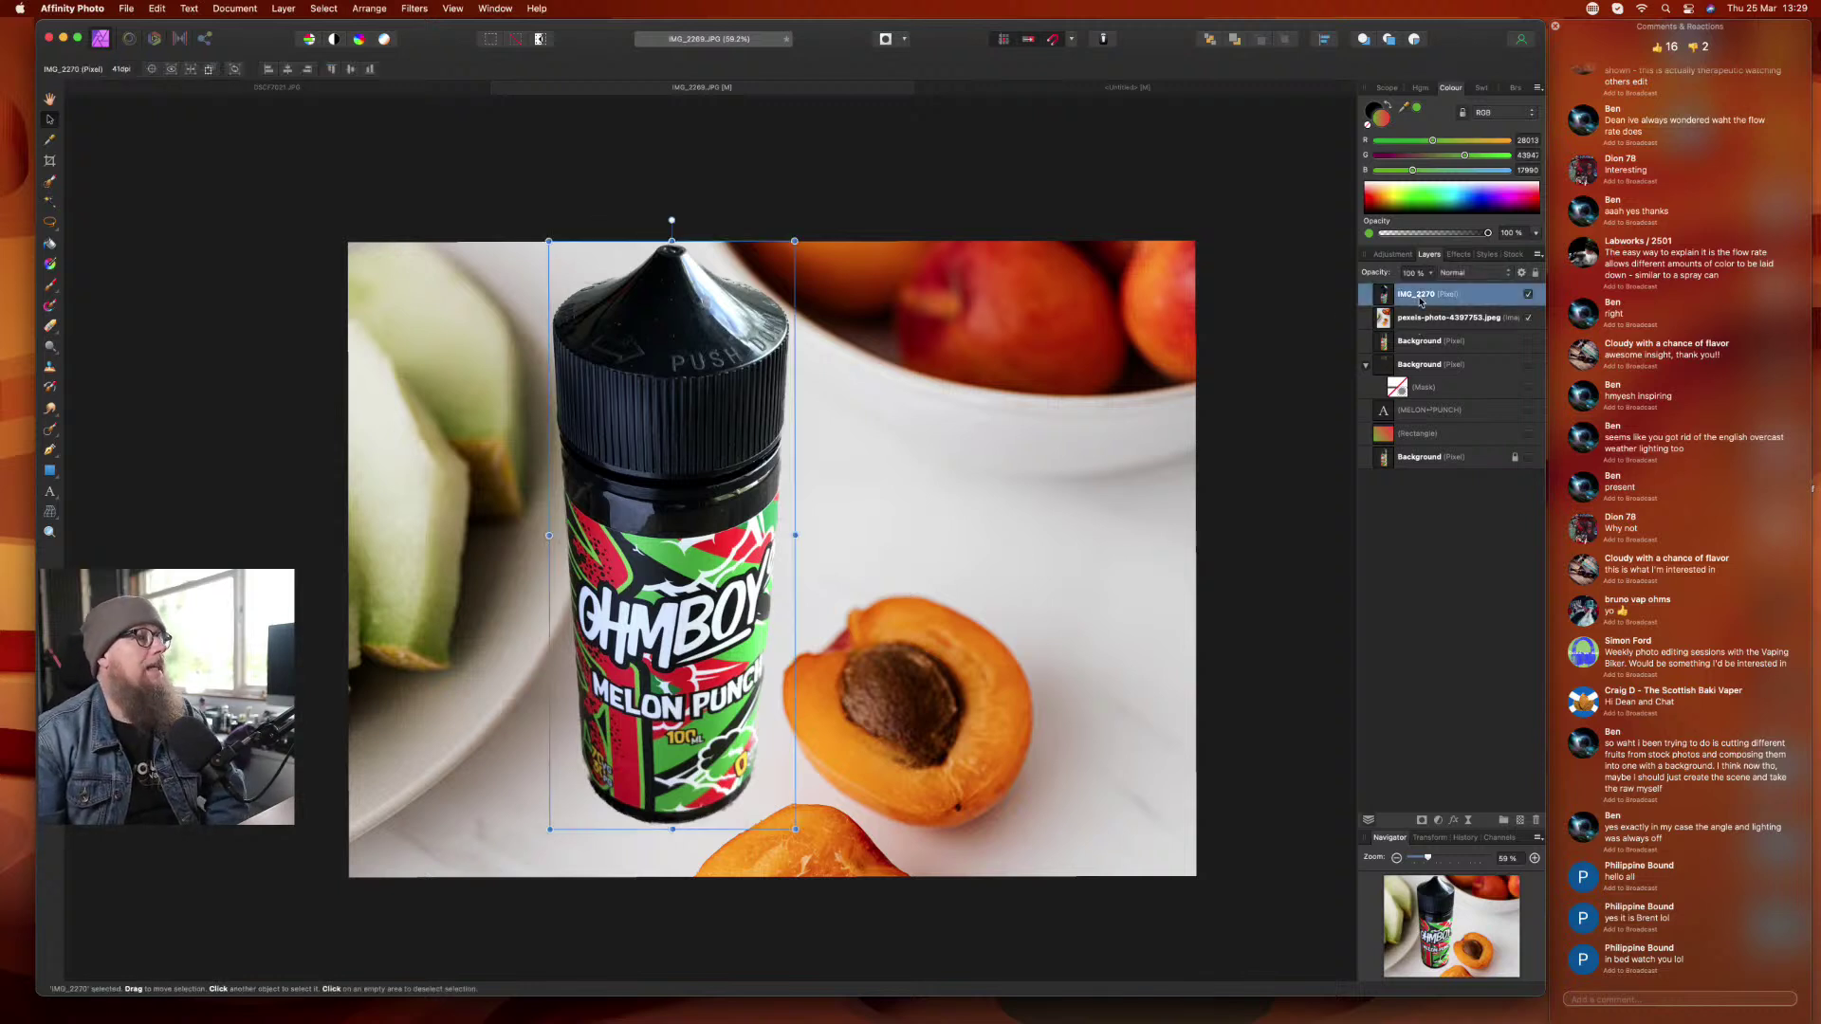
click(1434, 533)
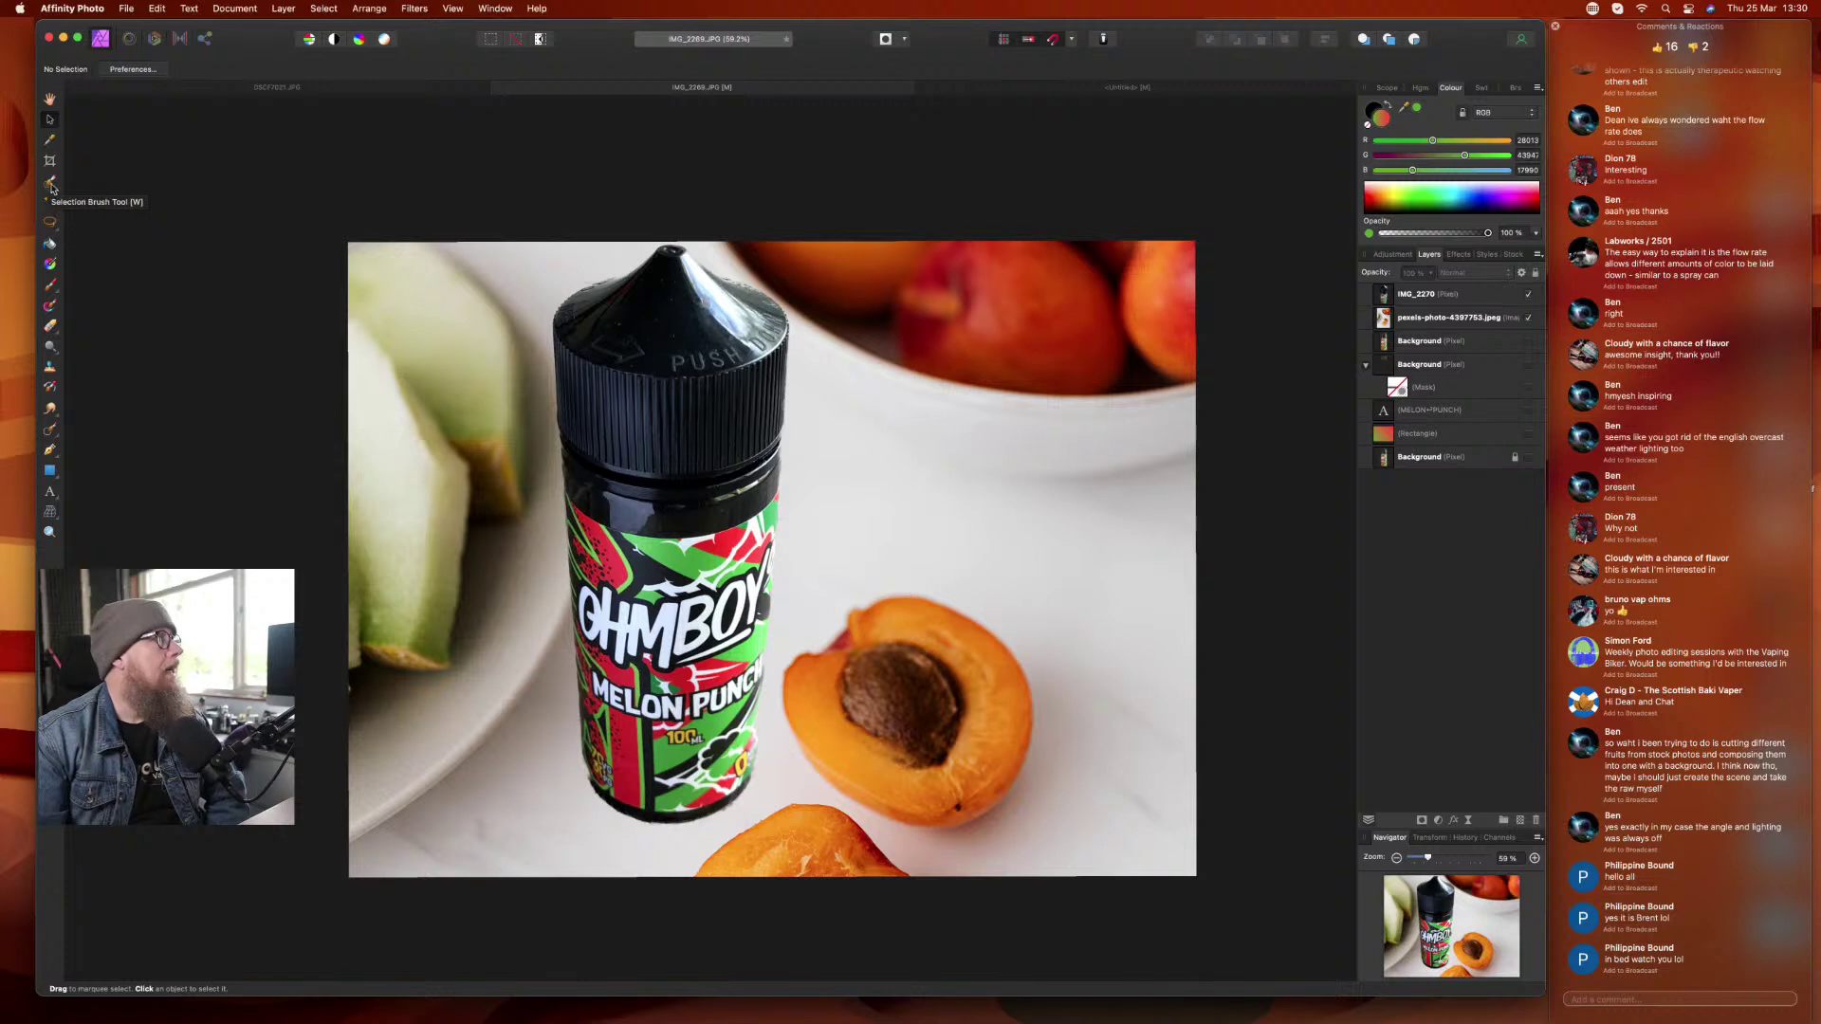
- Set up the Paint Brush Tool with 1% hardness and 3% flow
click(52, 285)
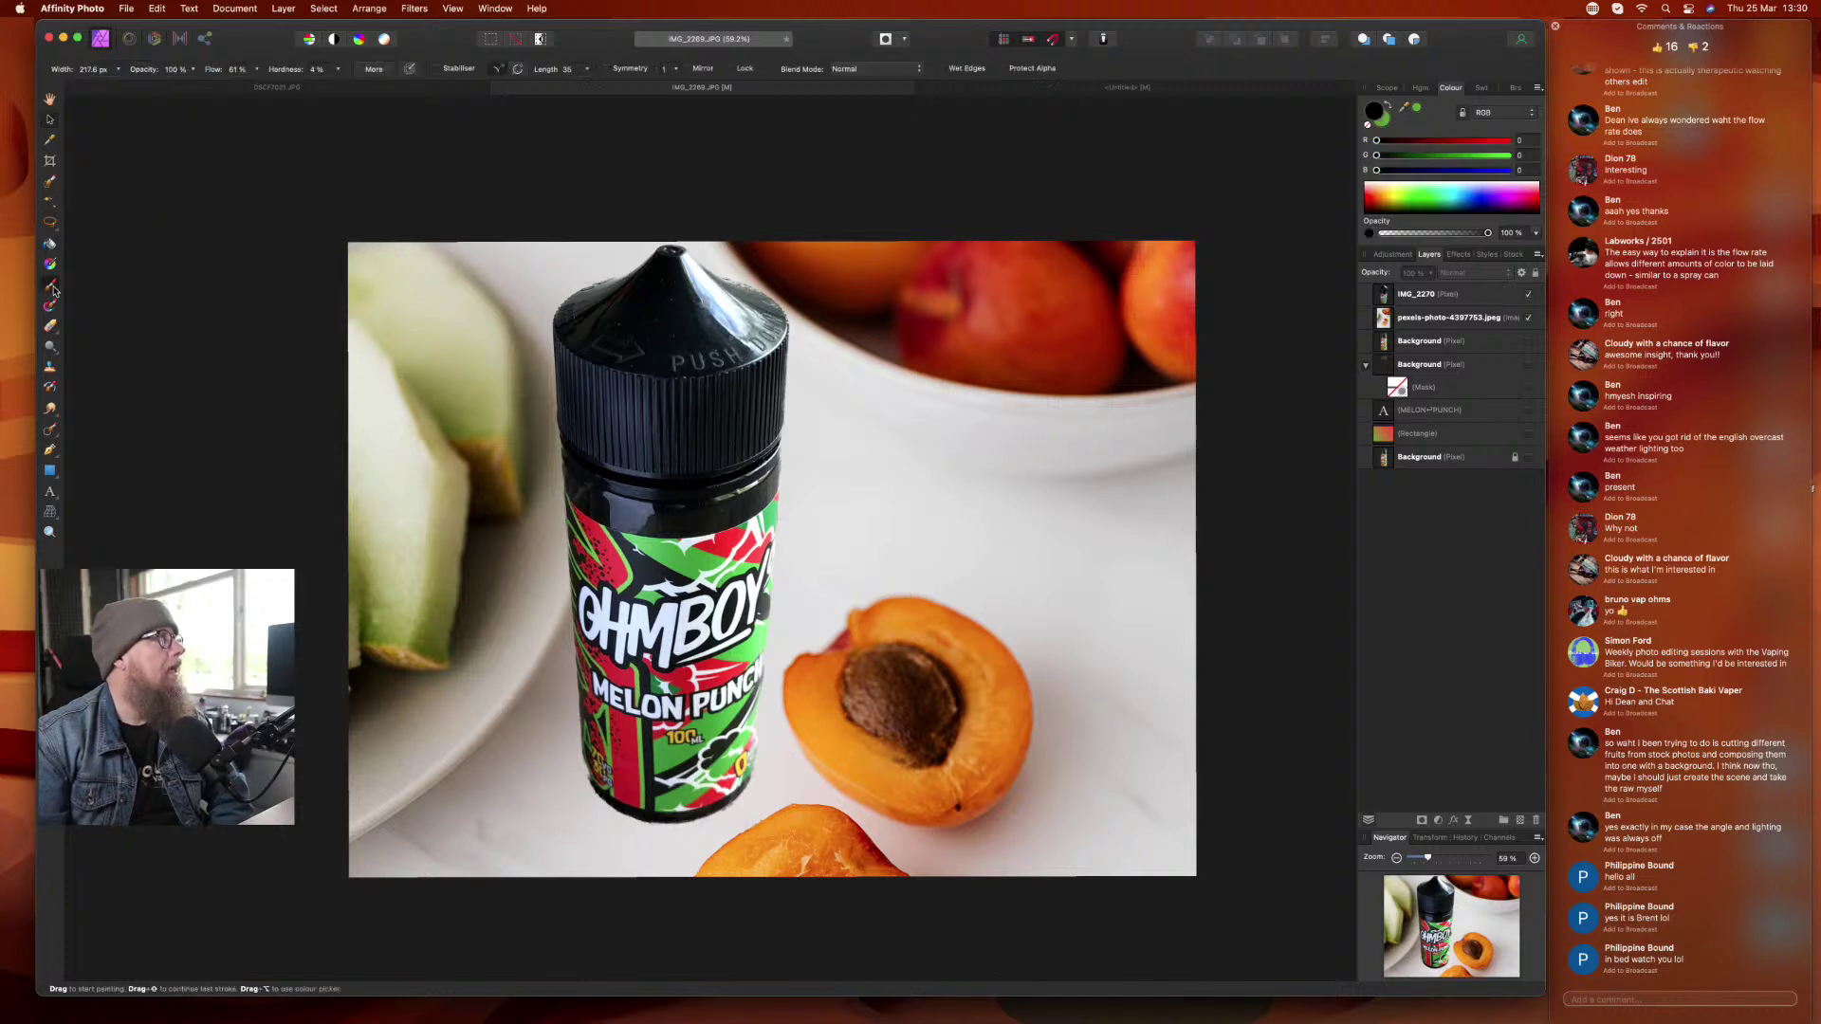
click(337, 72)
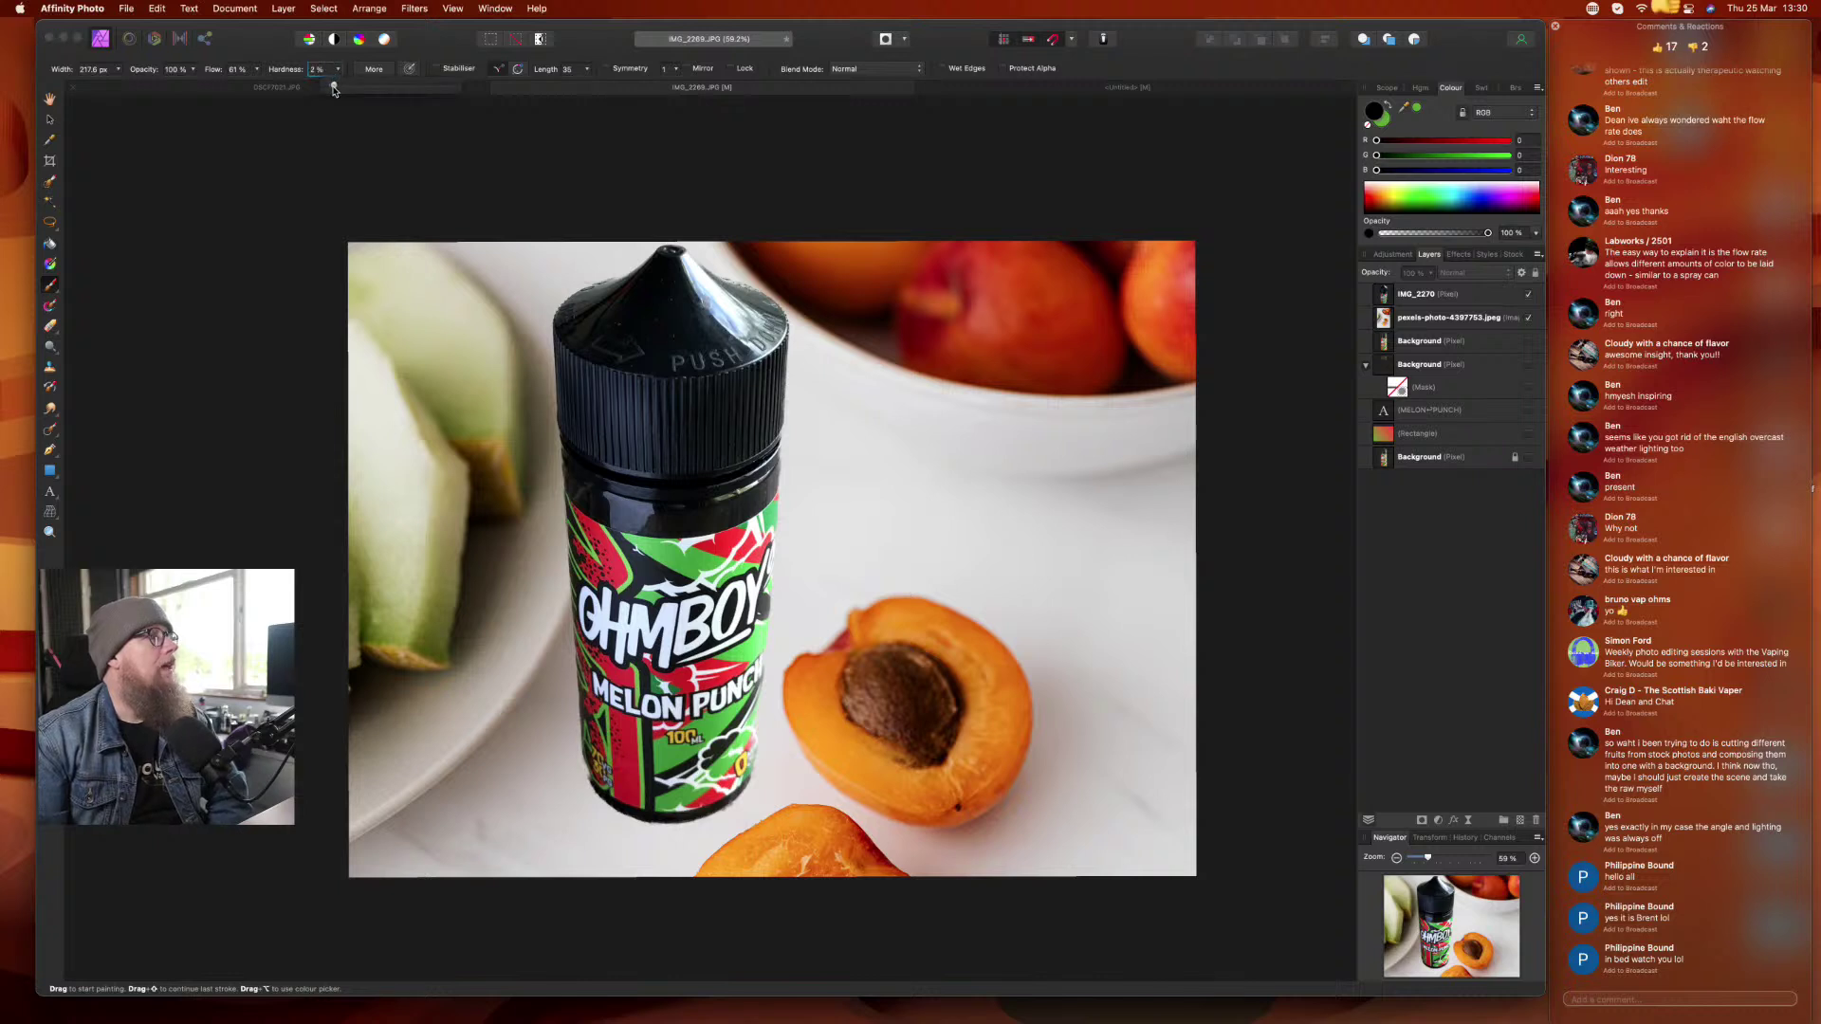
click(255, 71)
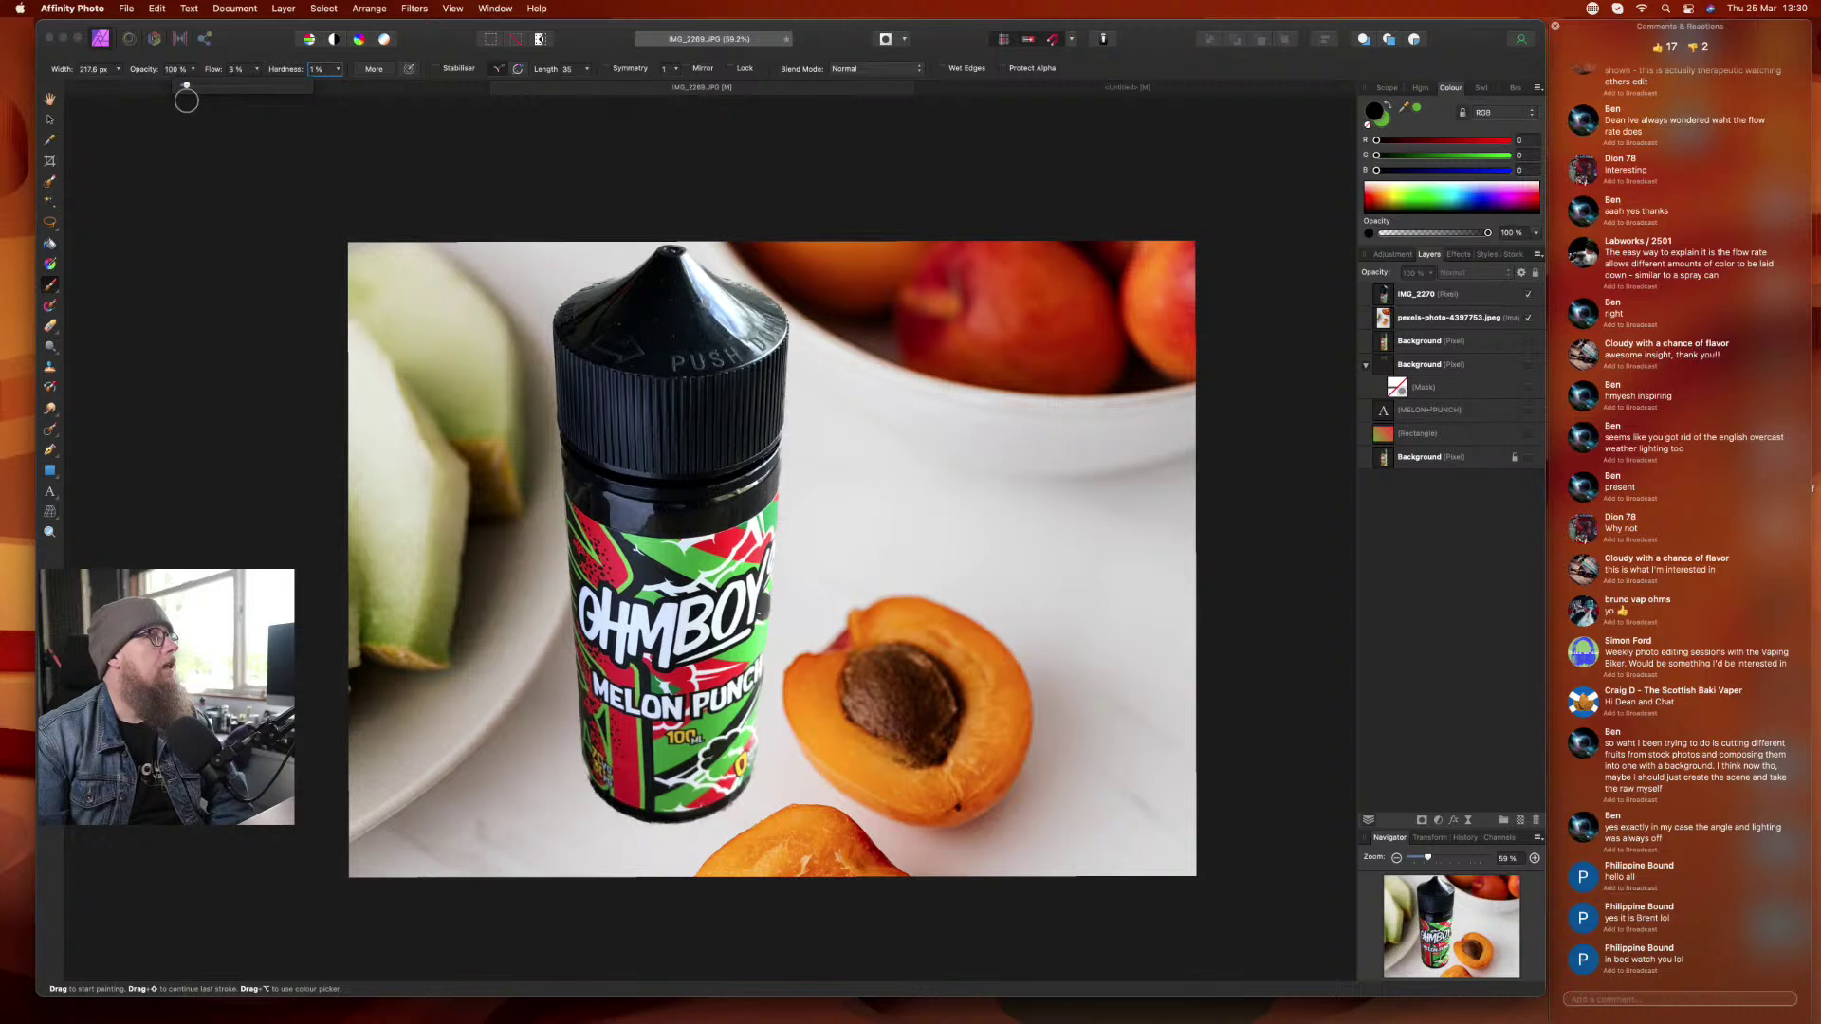
click(1472, 659)
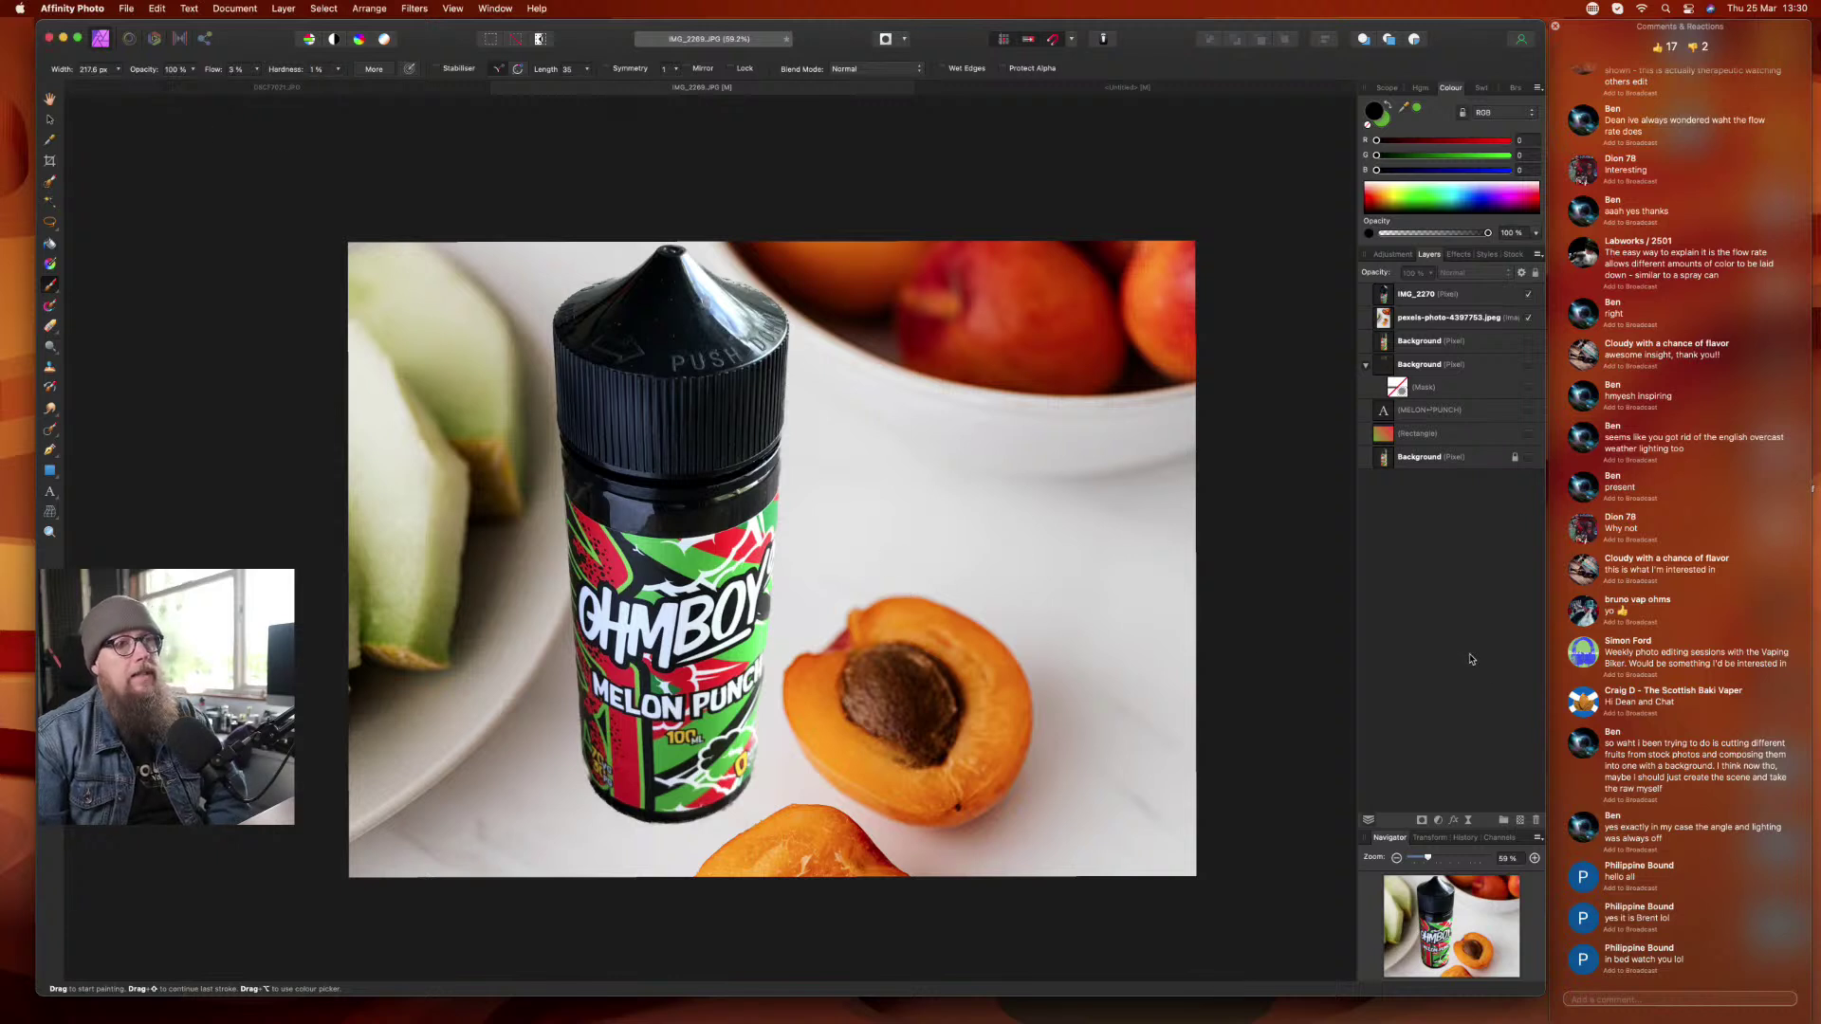
- Add a pixel layer beneath the bottle layer and paint a soft black shadow around the bottle's base with a larger brush
click(1519, 821)
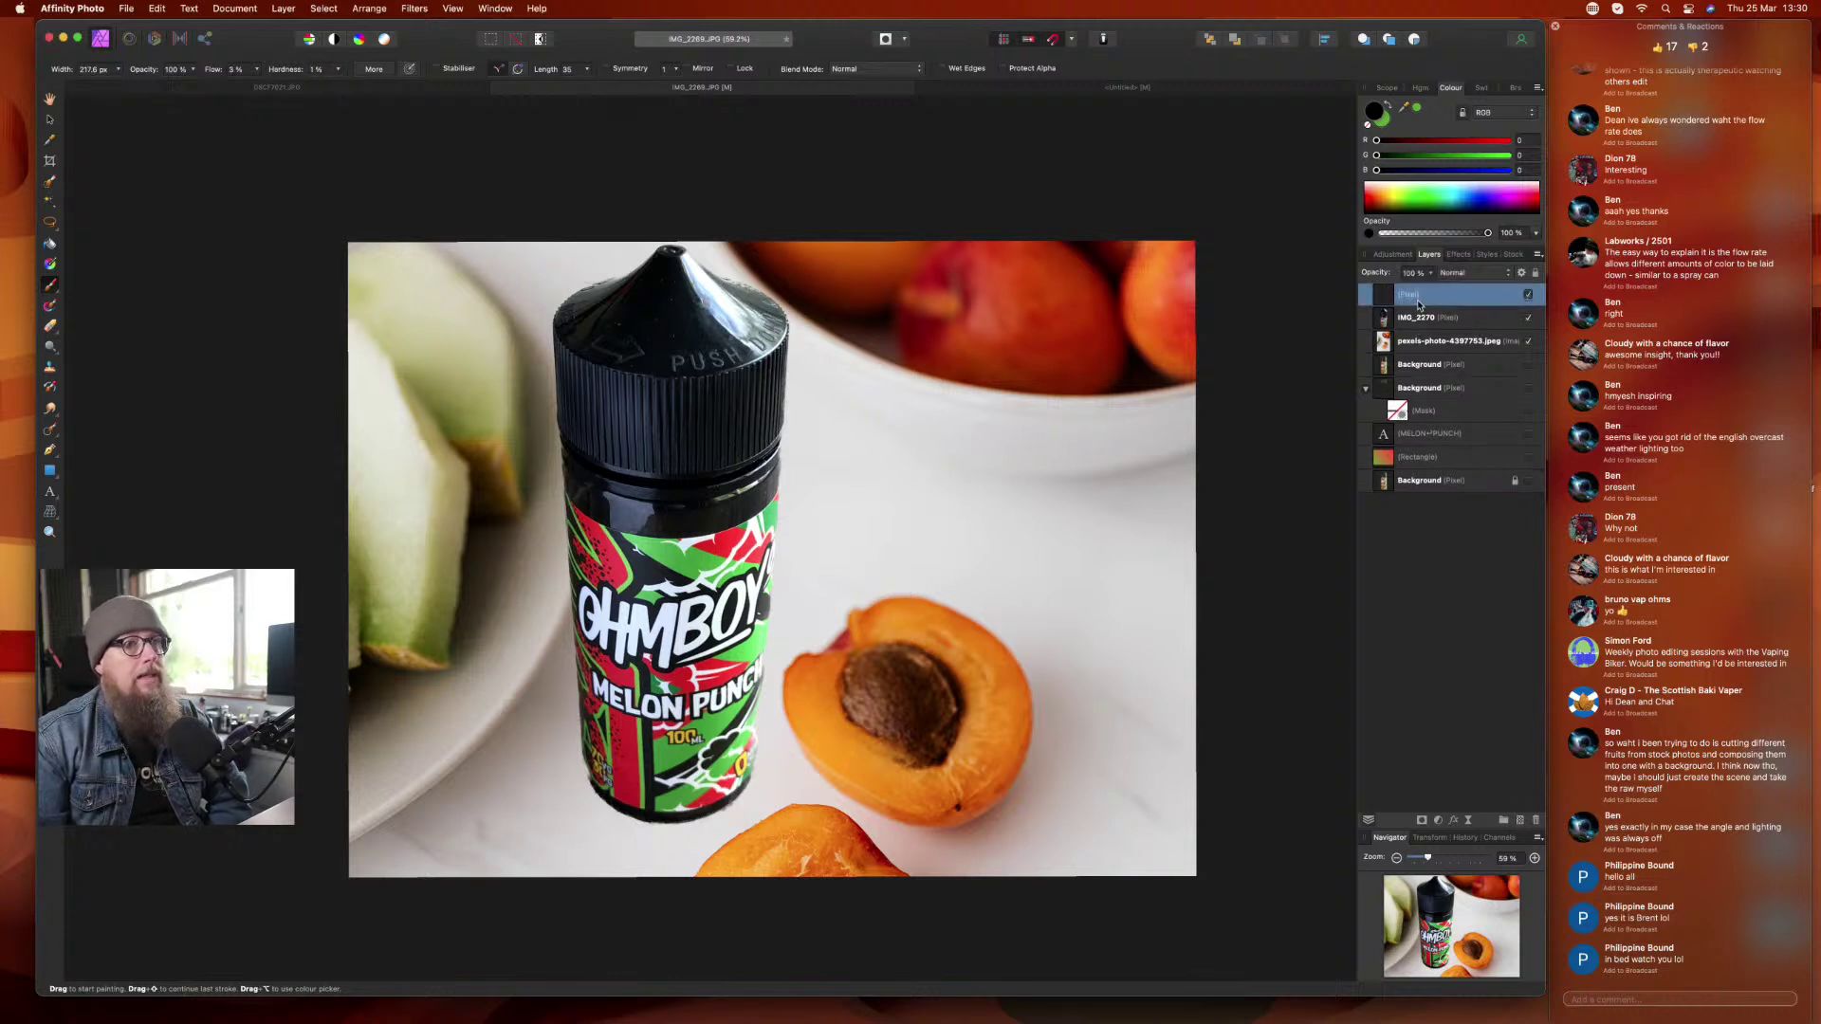
drag(1420, 305, 1387, 330)
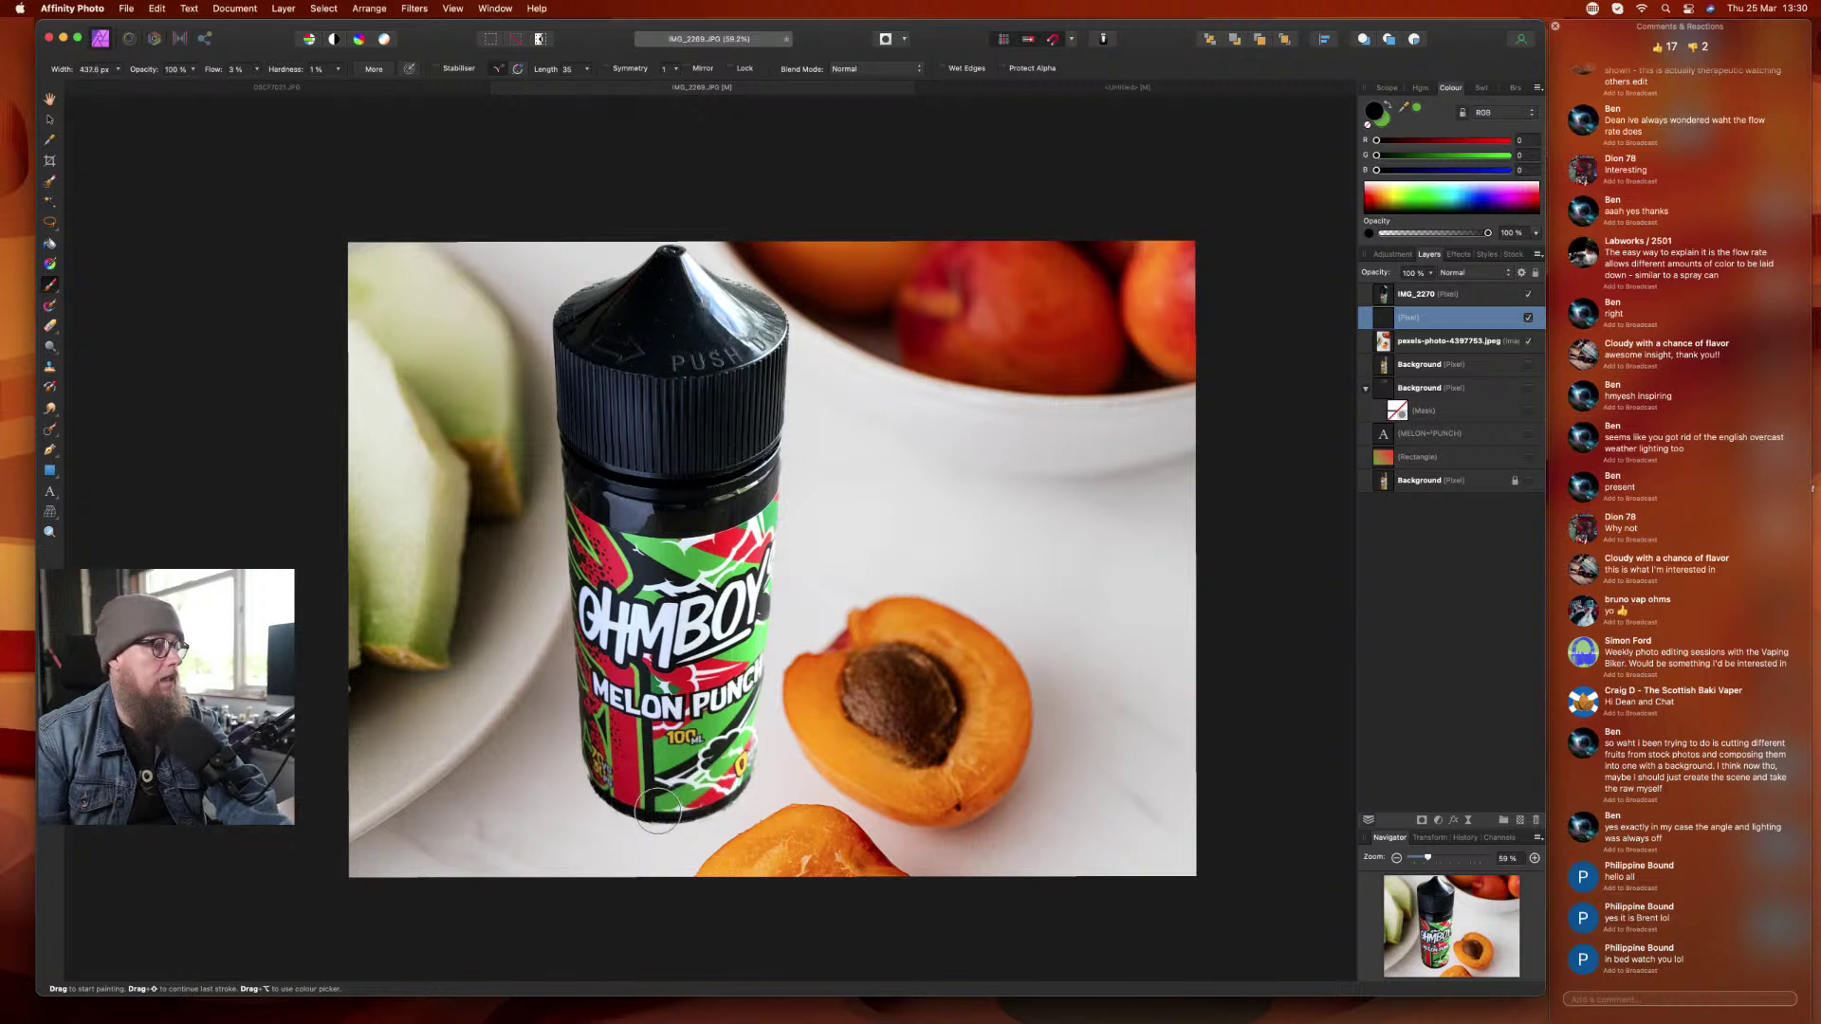
key(bracketright)
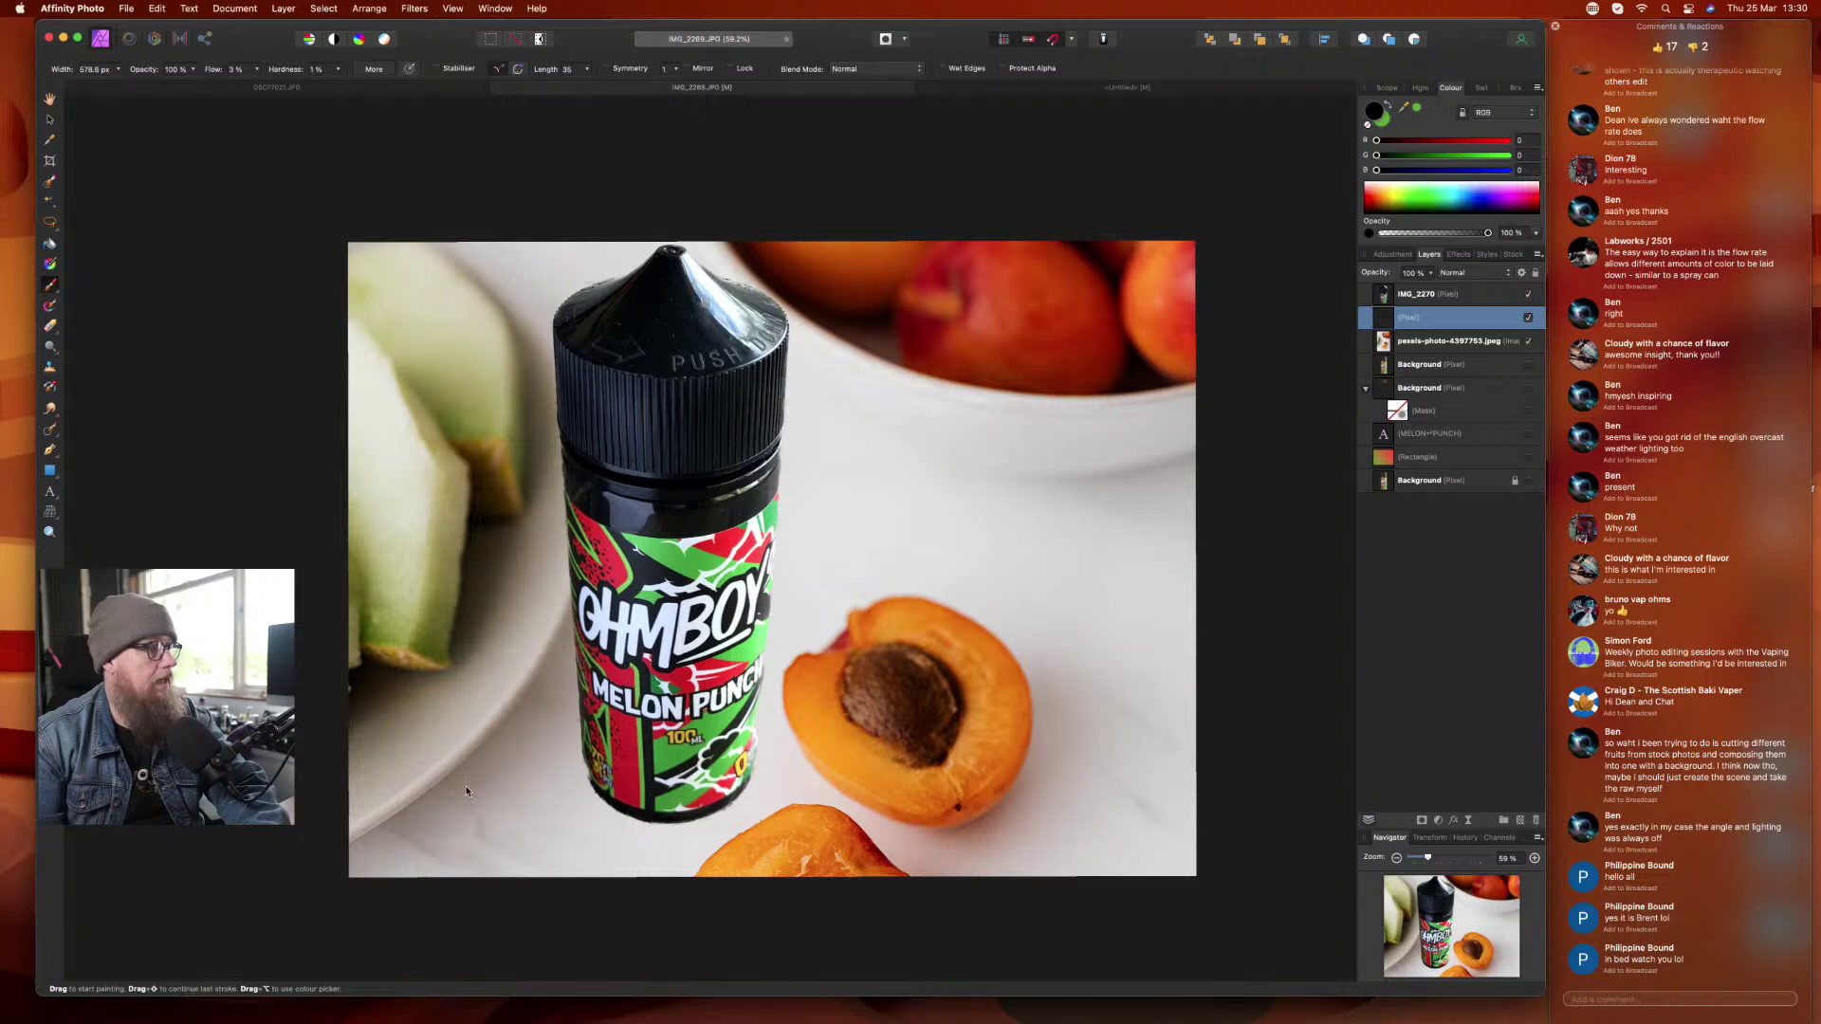
mouse_move(642, 821)
mouse_down()
mouse_move(729, 847)
mouse_move(771, 787)
mouse_move(779, 730)
mouse_move(692, 834)
mouse_move(640, 845)
mouse_move(726, 806)
mouse_move(752, 726)
mouse_move(754, 792)
mouse_move(769, 740)
mouse_move(711, 814)
mouse_move(635, 806)
mouse_move(716, 800)
mouse_move(659, 819)
mouse_move(626, 789)
mouse_move(679, 815)
mouse_move(725, 809)
mouse_move(746, 774)
mouse_move(736, 731)
mouse_move(743, 764)
mouse_move(716, 802)
mouse_move(634, 775)
mouse_move(742, 803)
mouse_move(776, 785)
mouse_up()
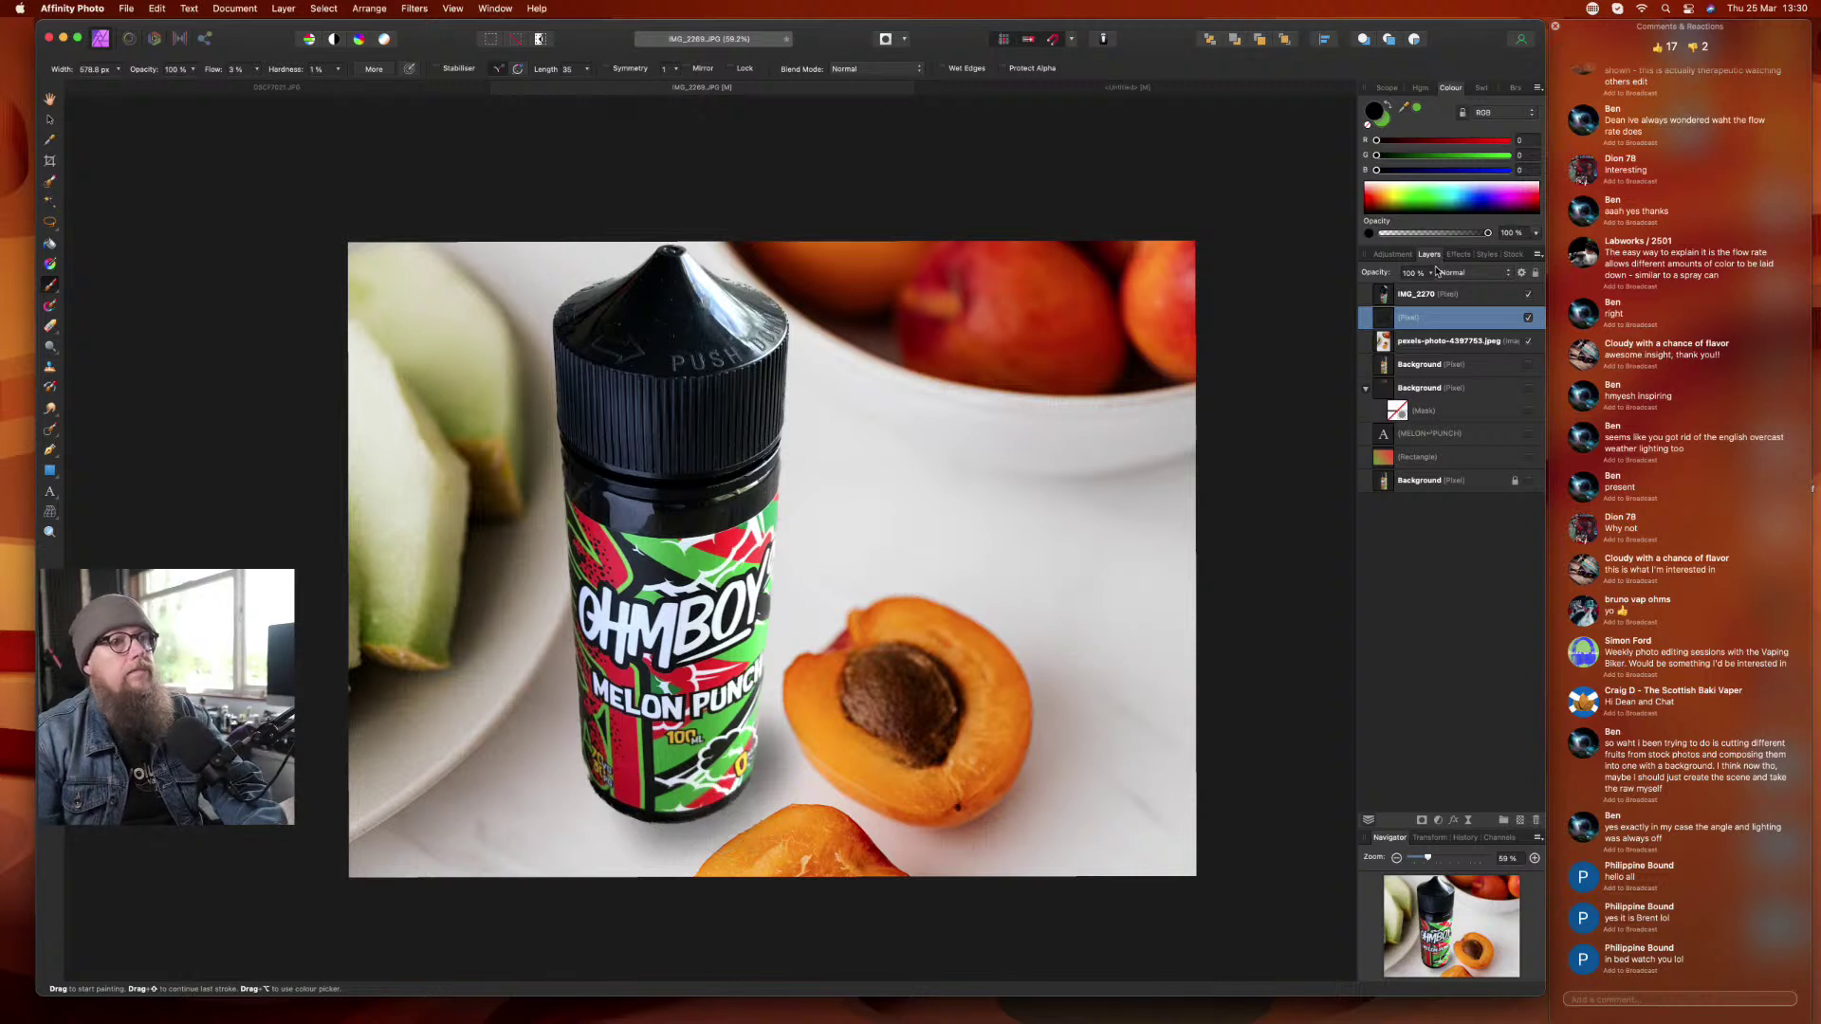
- Lower the shadow layer's opacity to roughly two thirds, and select the IMG_2270 bottle layer
mouse_move(1432, 273)
mouse_down()
mouse_move(1434, 294)
mouse_move(1394, 300)
mouse_up()
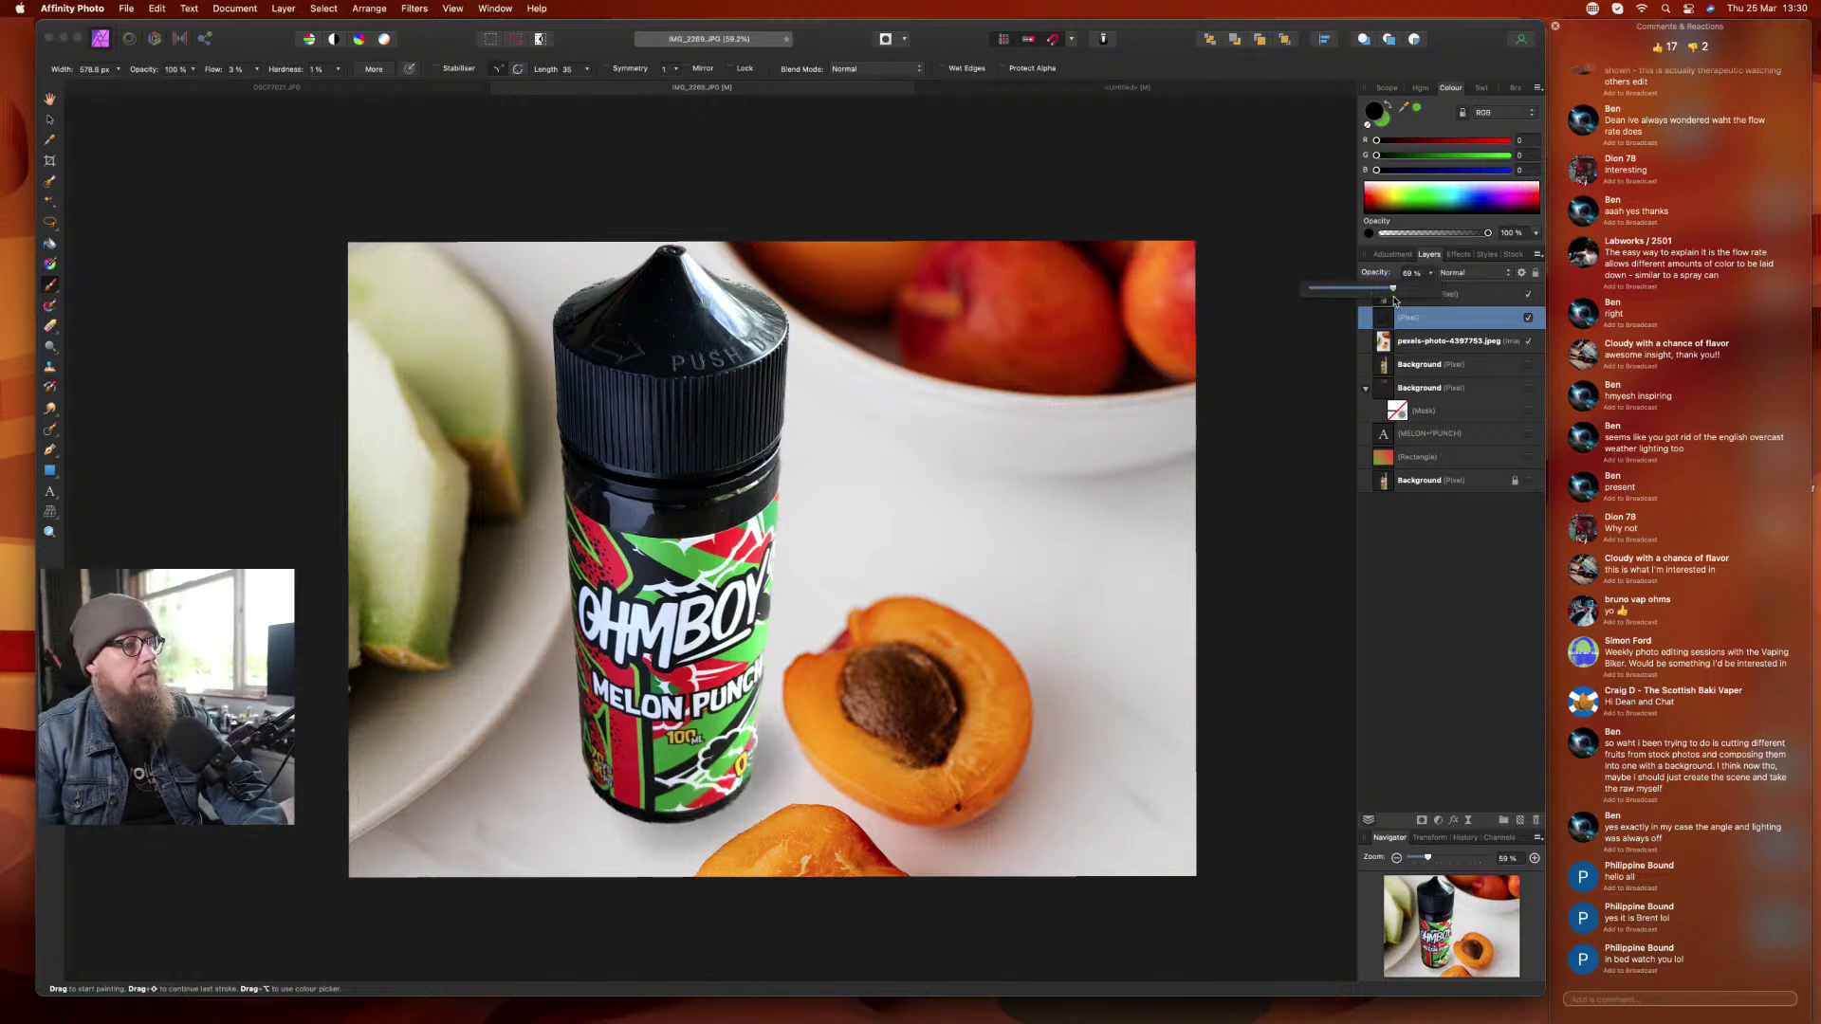
click(1448, 616)
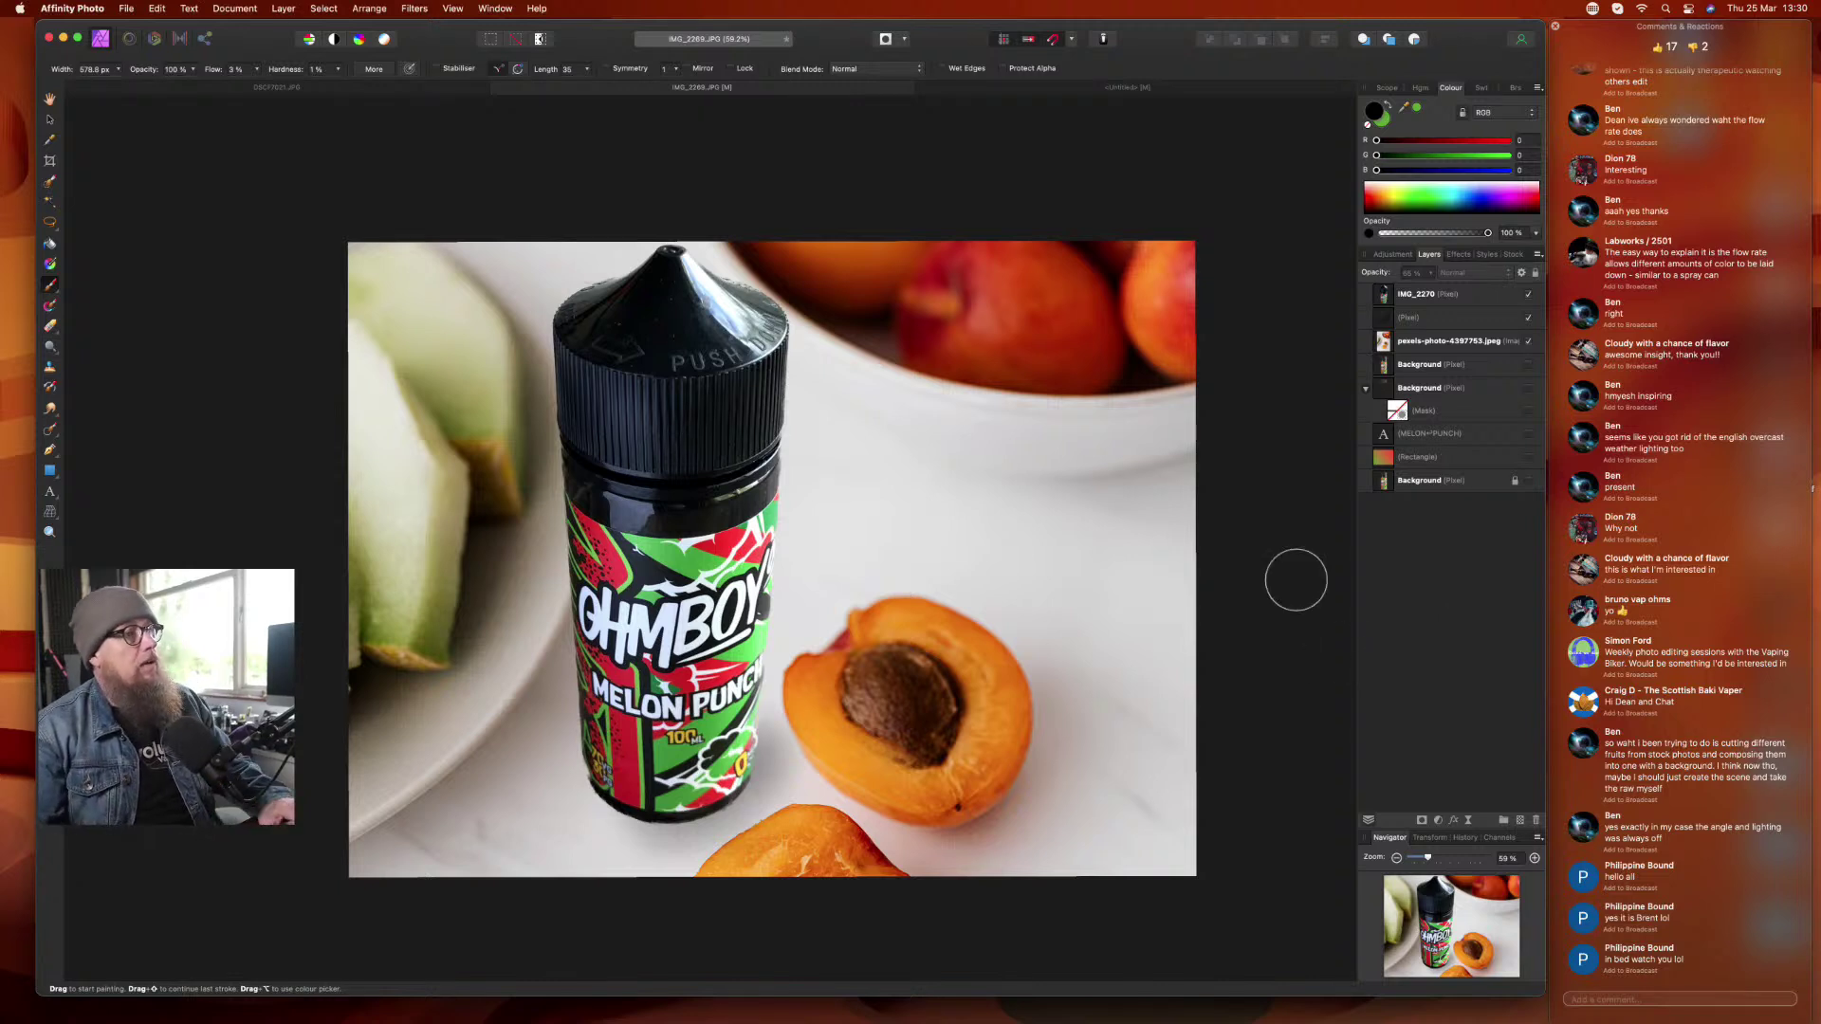
click(1409, 304)
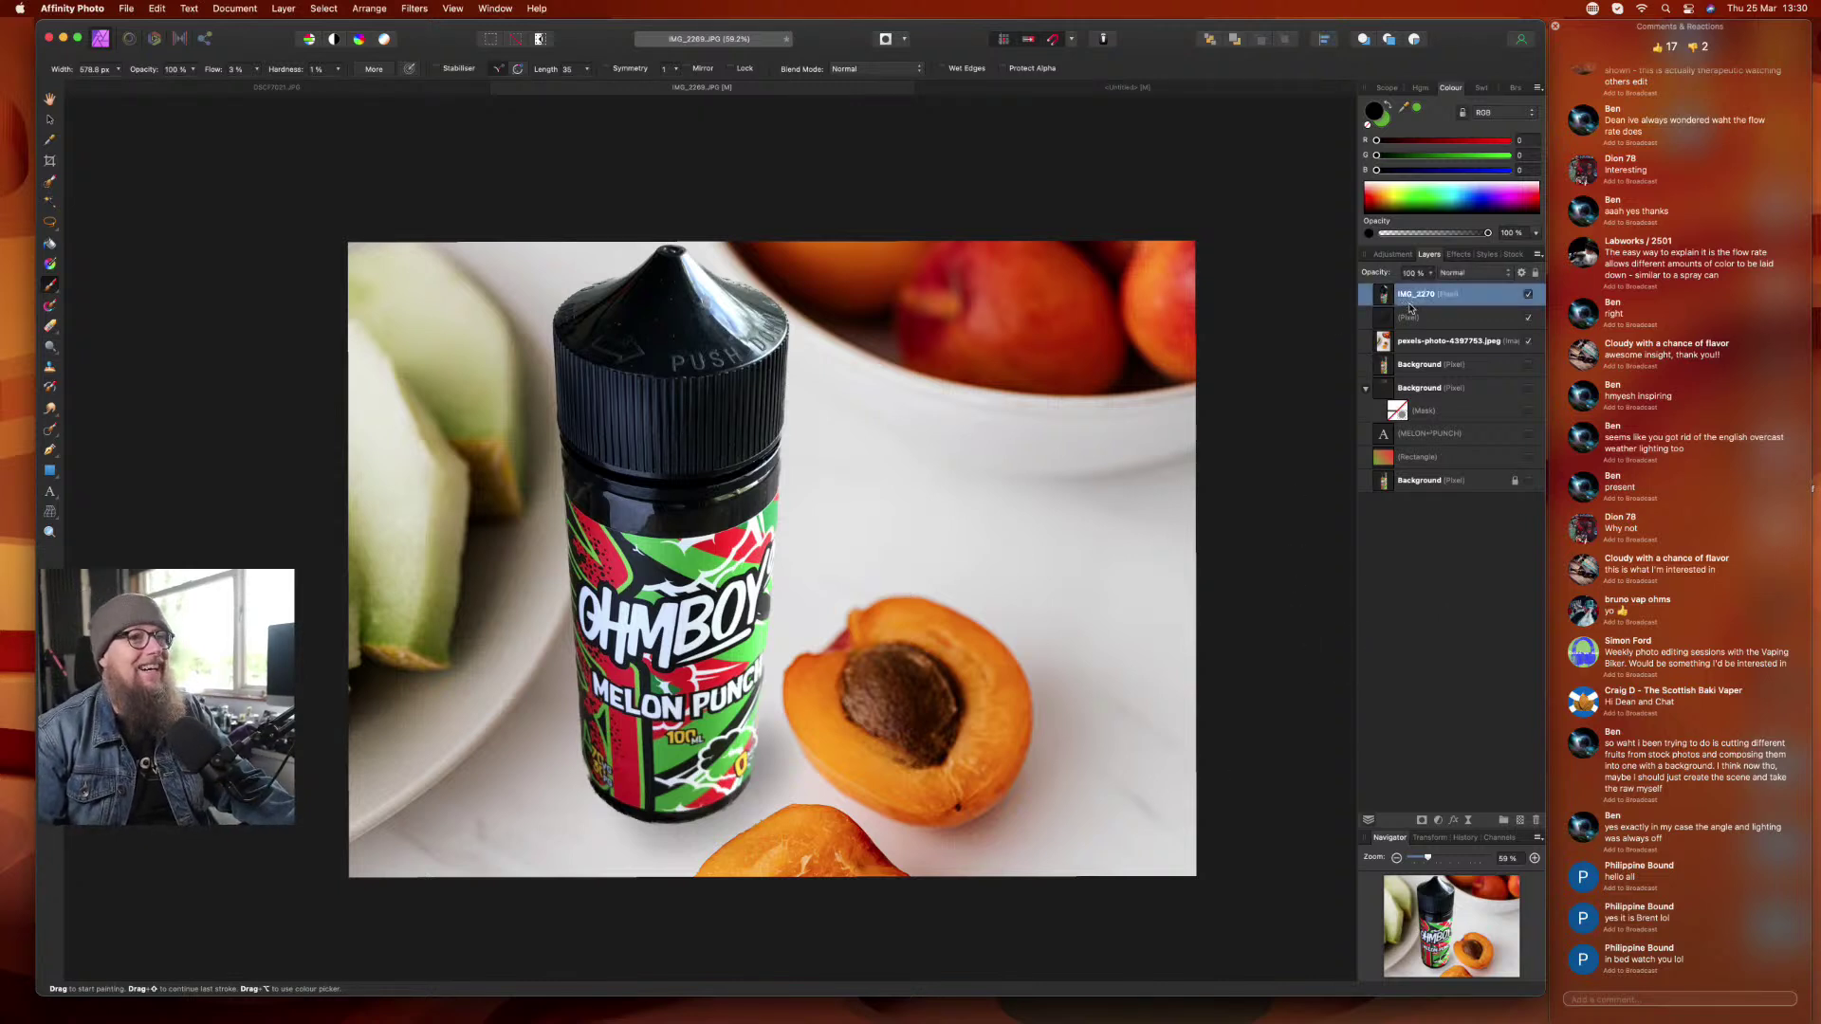
- Add a Levels adjustment with the black level raised to 8%, and nest it inside the IMG_2270 bottle layer
click(1438, 821)
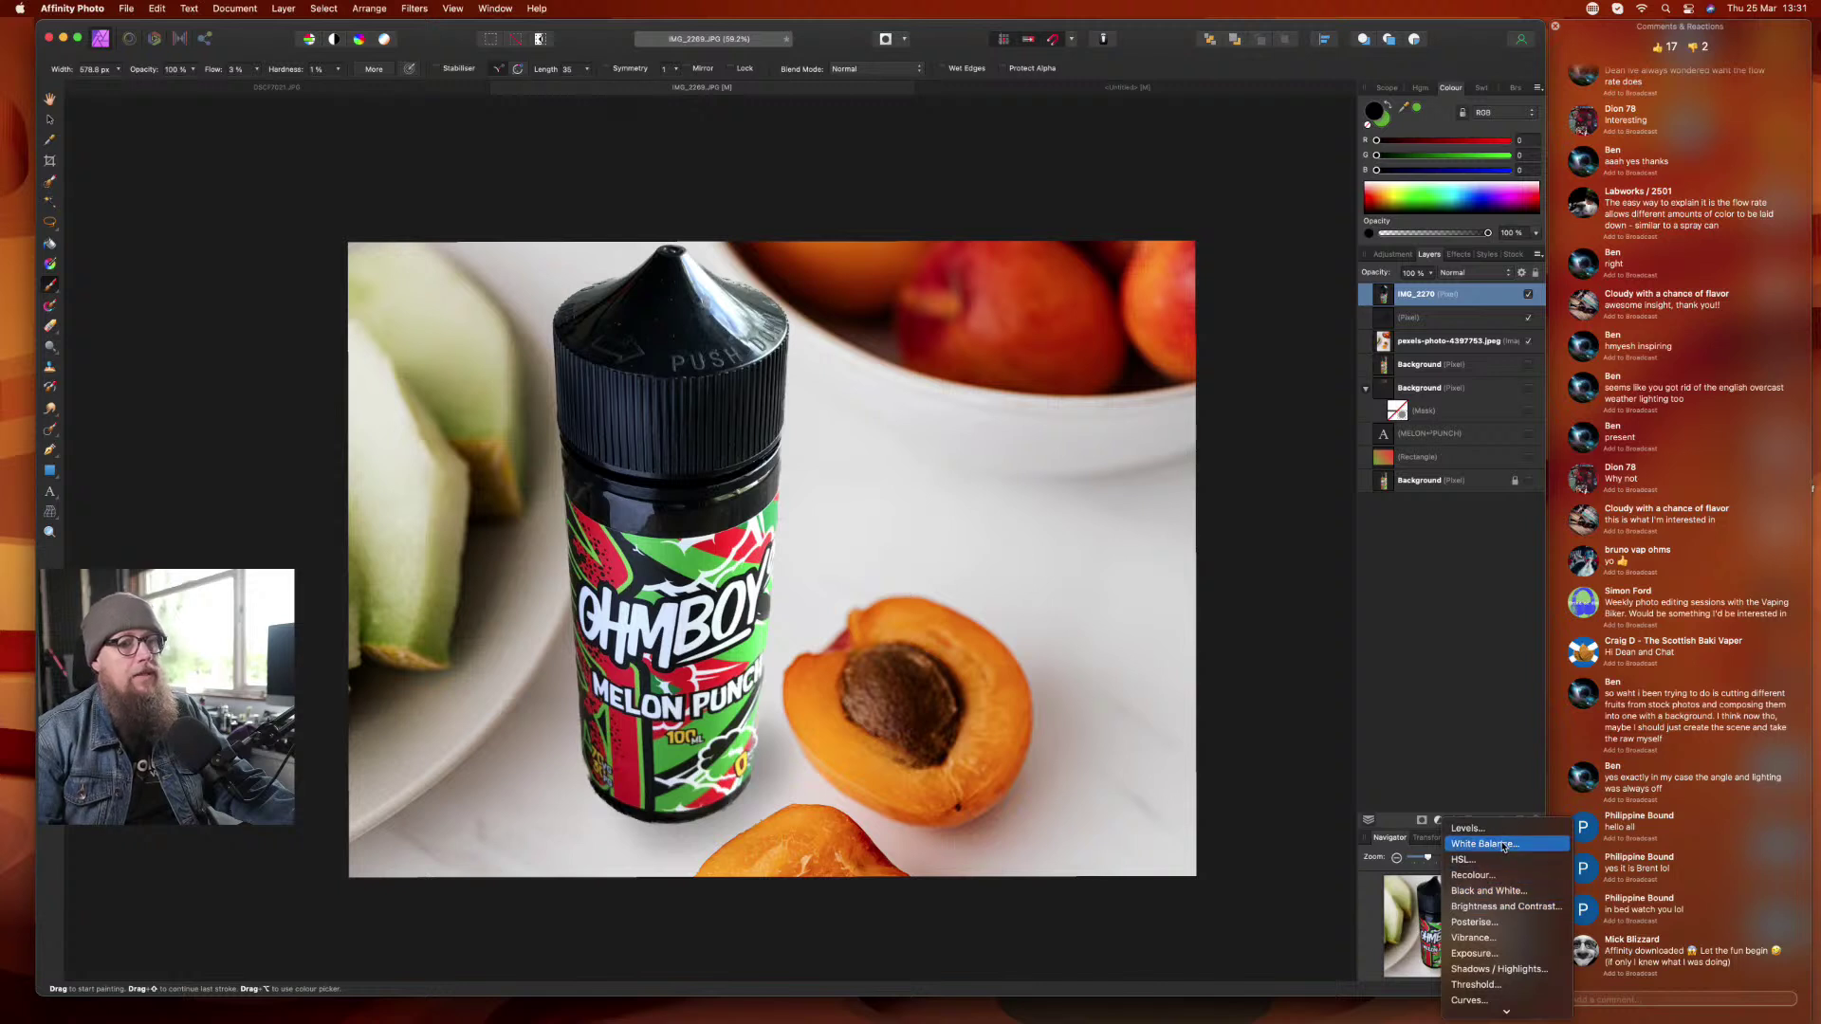
click(1469, 828)
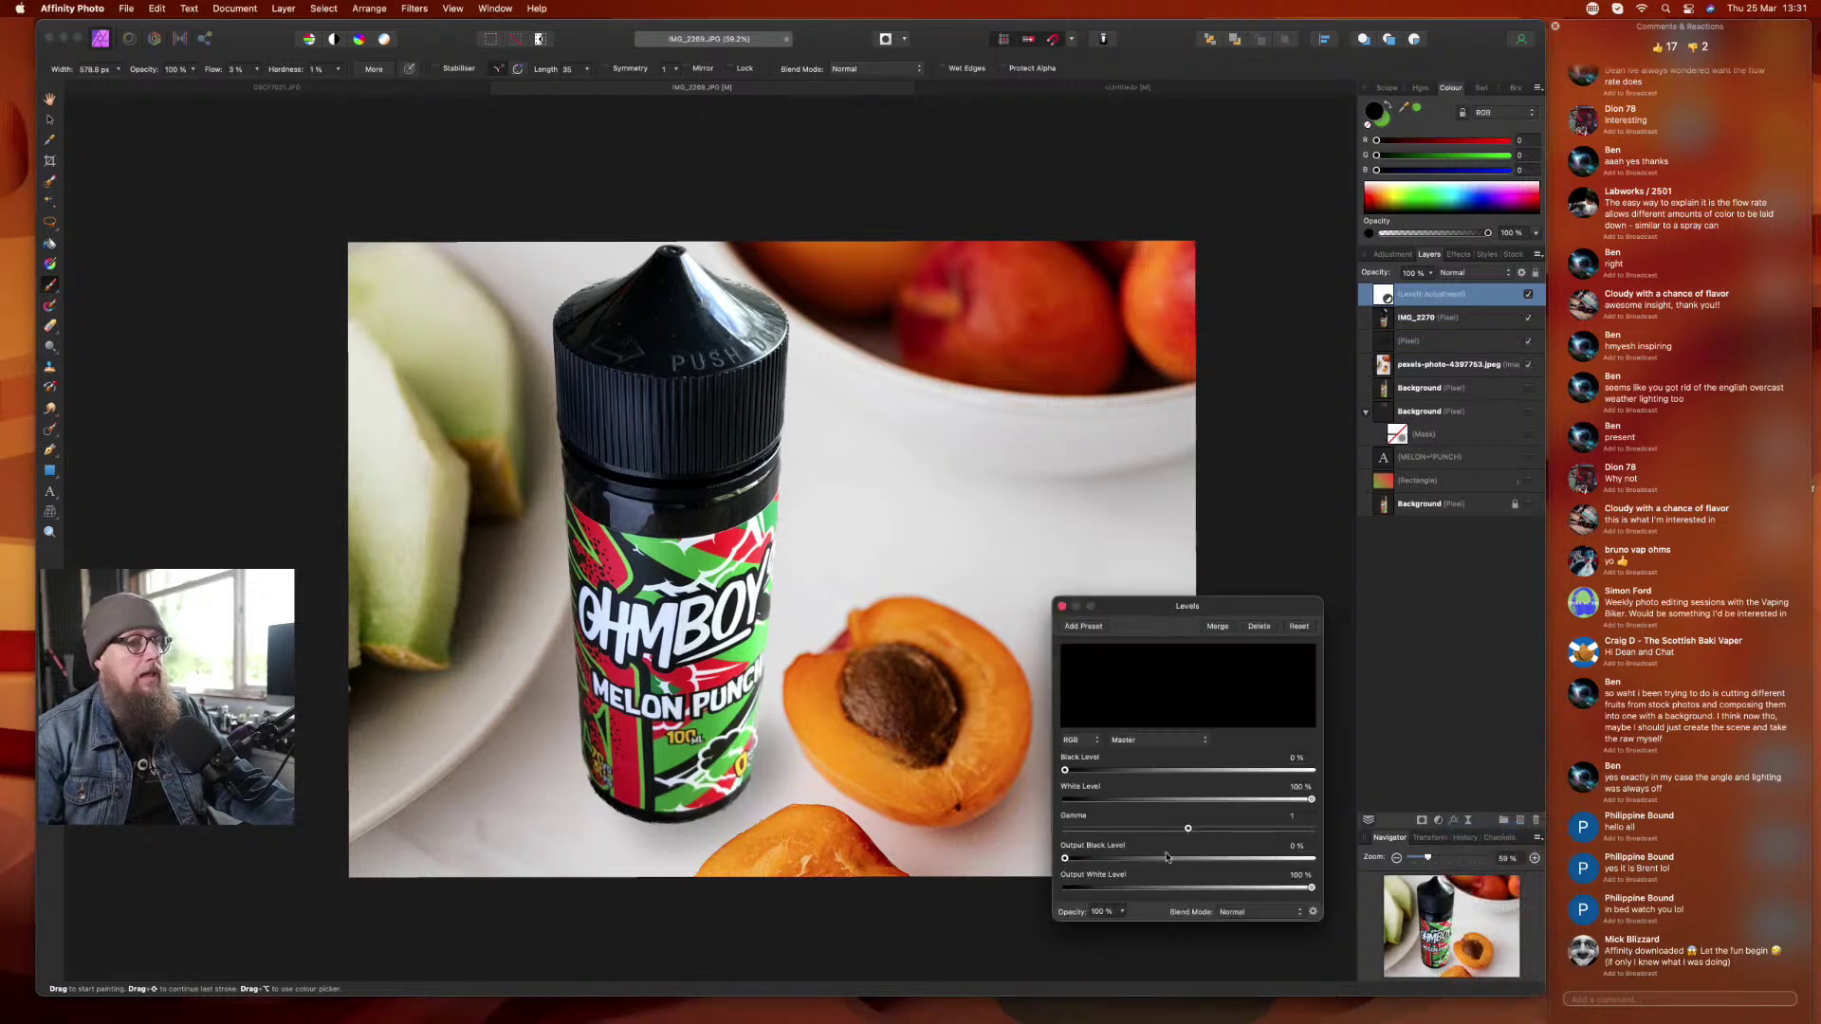
mouse_move(1065, 771)
mouse_down()
mouse_move(1100, 771)
mouse_move(1085, 771)
mouse_up()
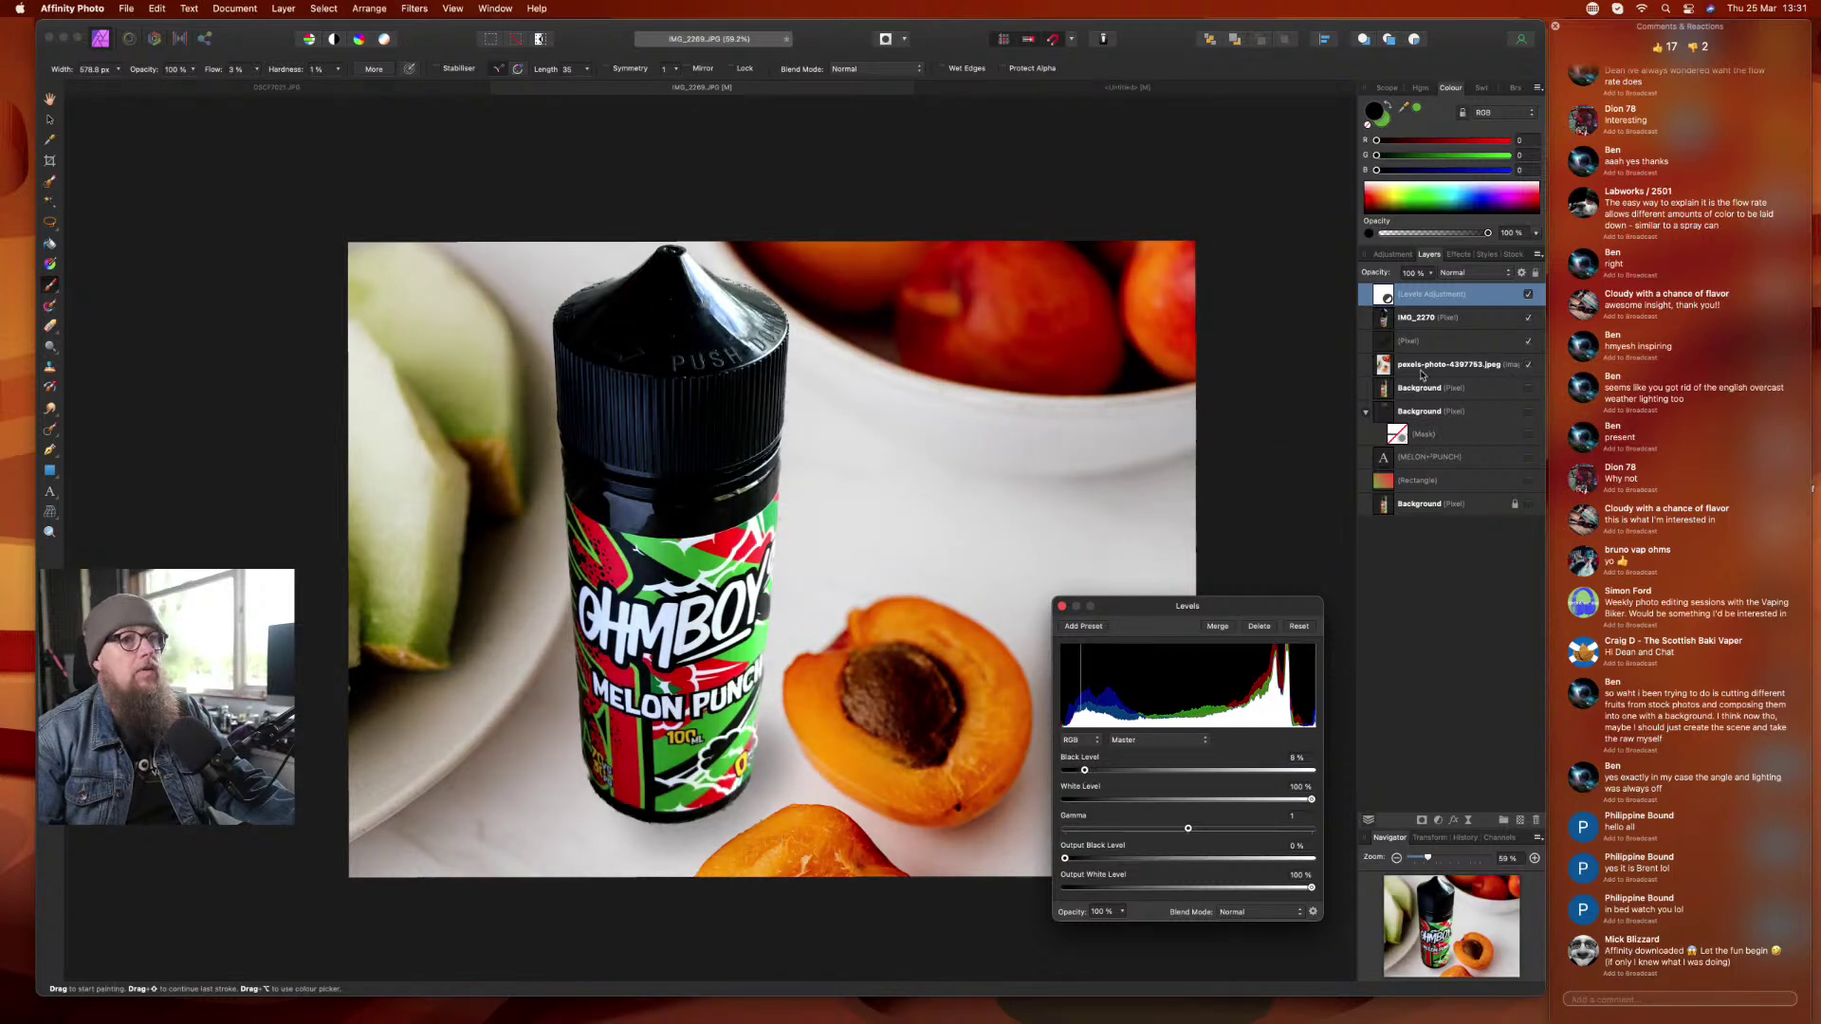
drag(1418, 306, 1380, 325)
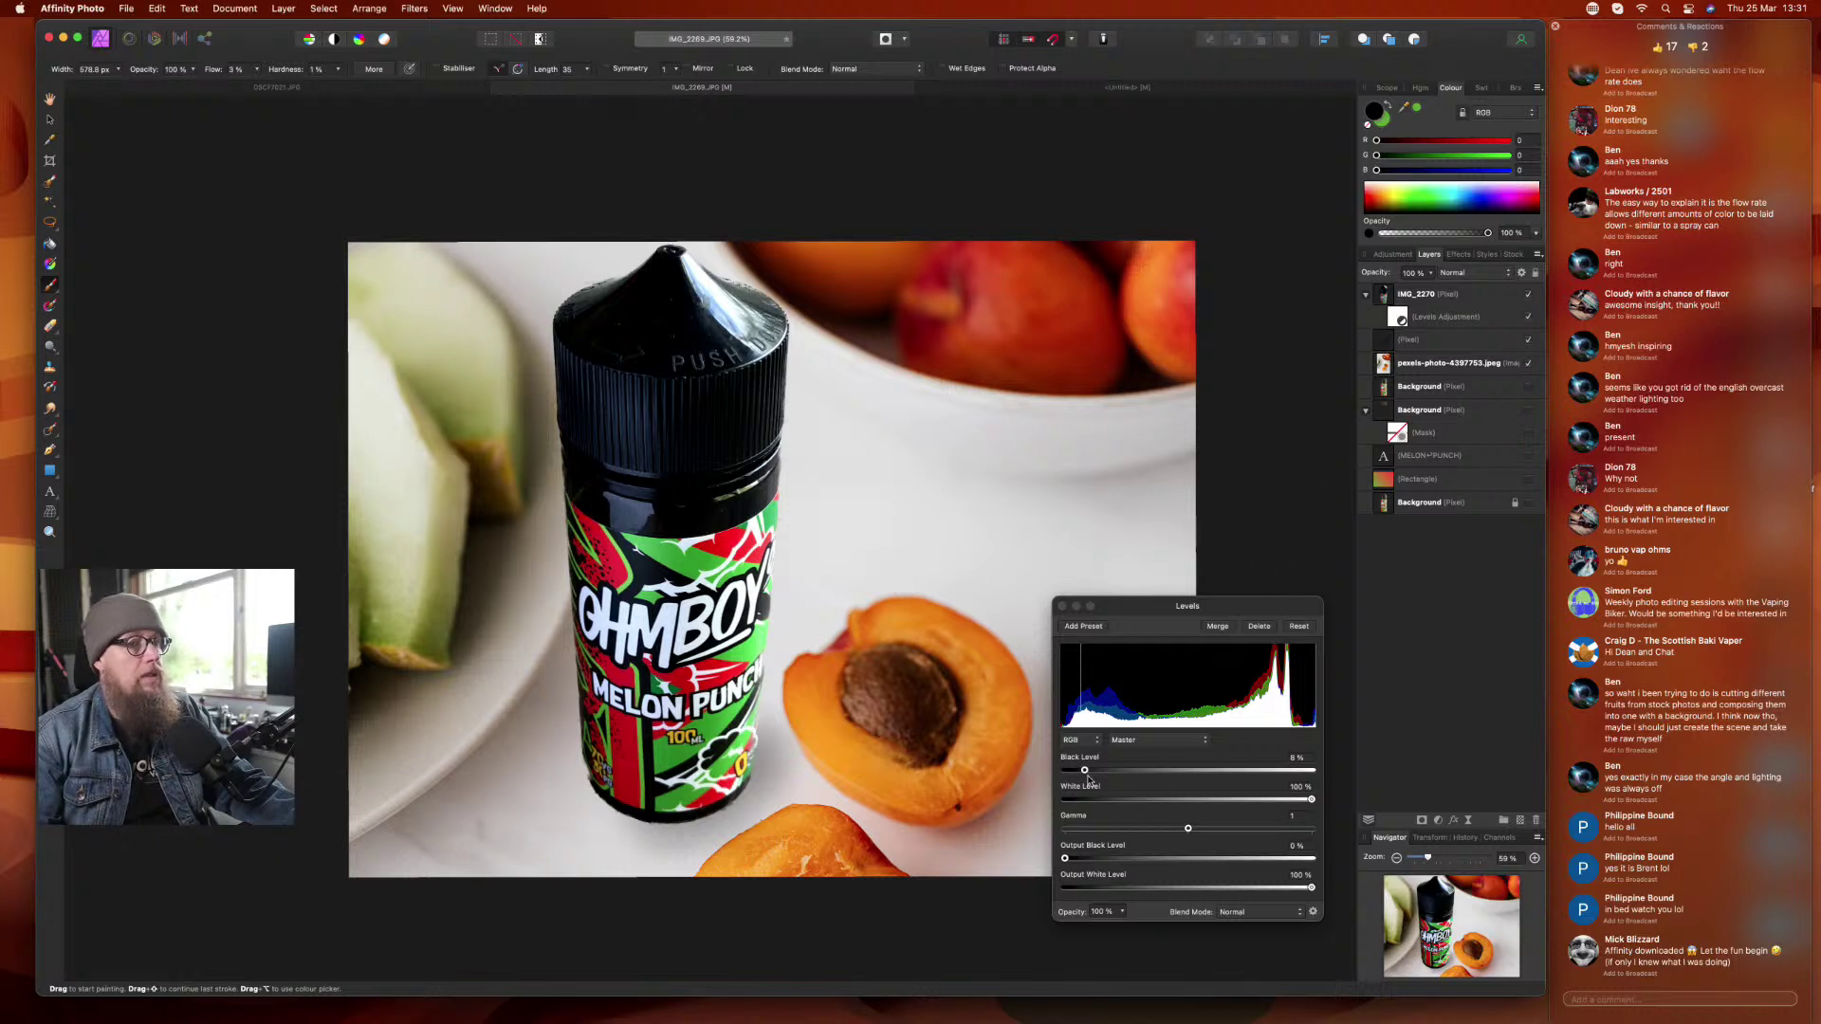
- Reset the Levels black level to 0% and set the output black level to 8% and output white level to 87%
drag(1086, 773, 1058, 776)
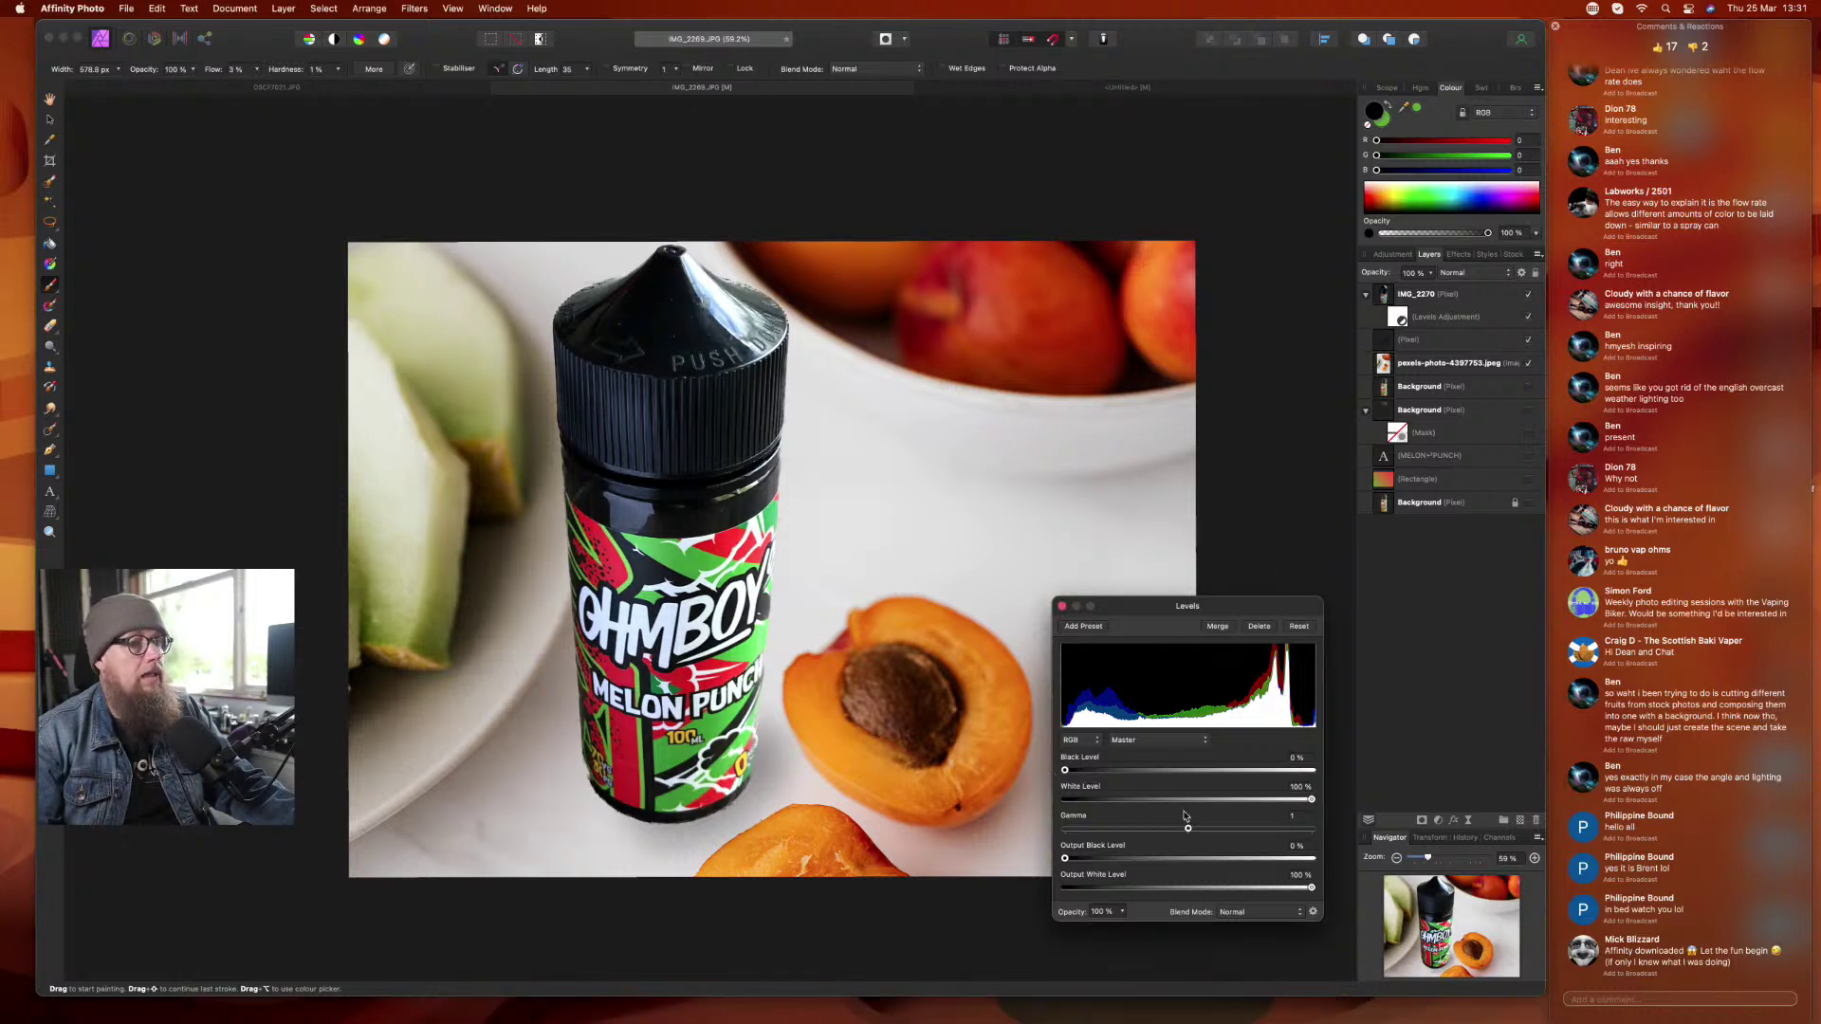
drag(1066, 863, 1089, 867)
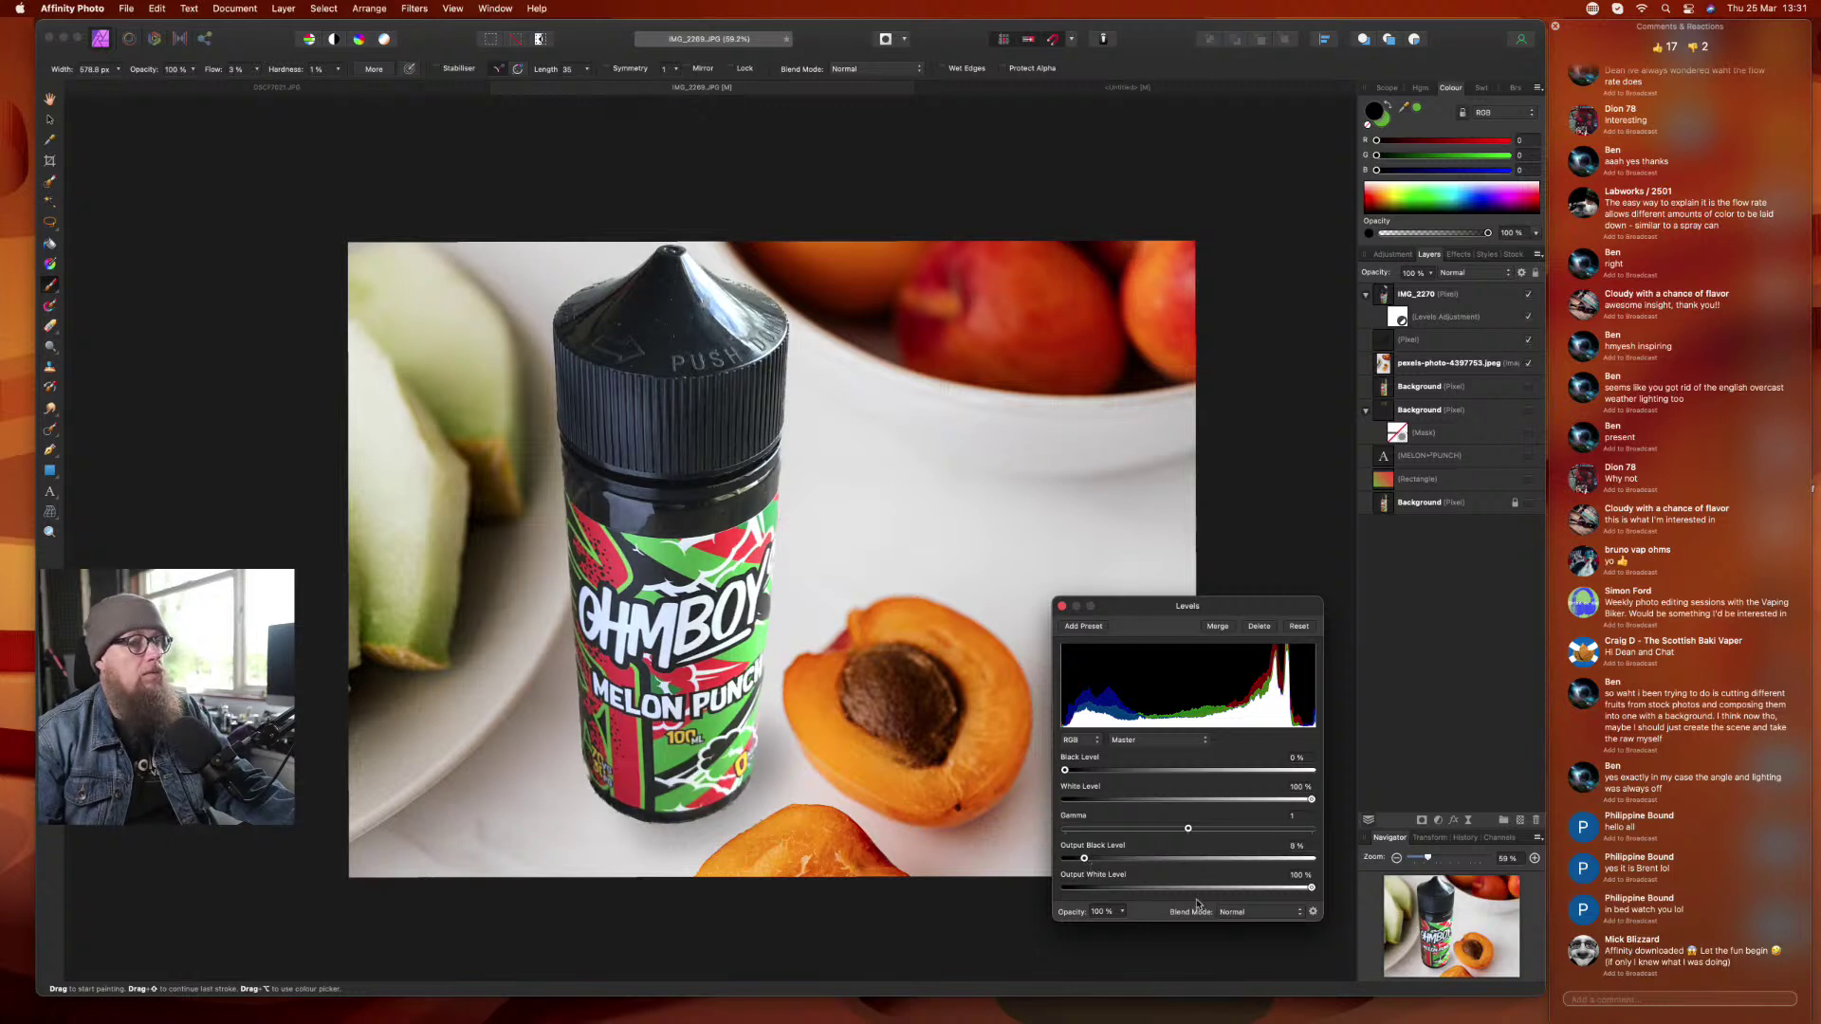
mouse_move(1308, 892)
mouse_down()
mouse_move(1261, 892)
mouse_move(1277, 892)
mouse_up()
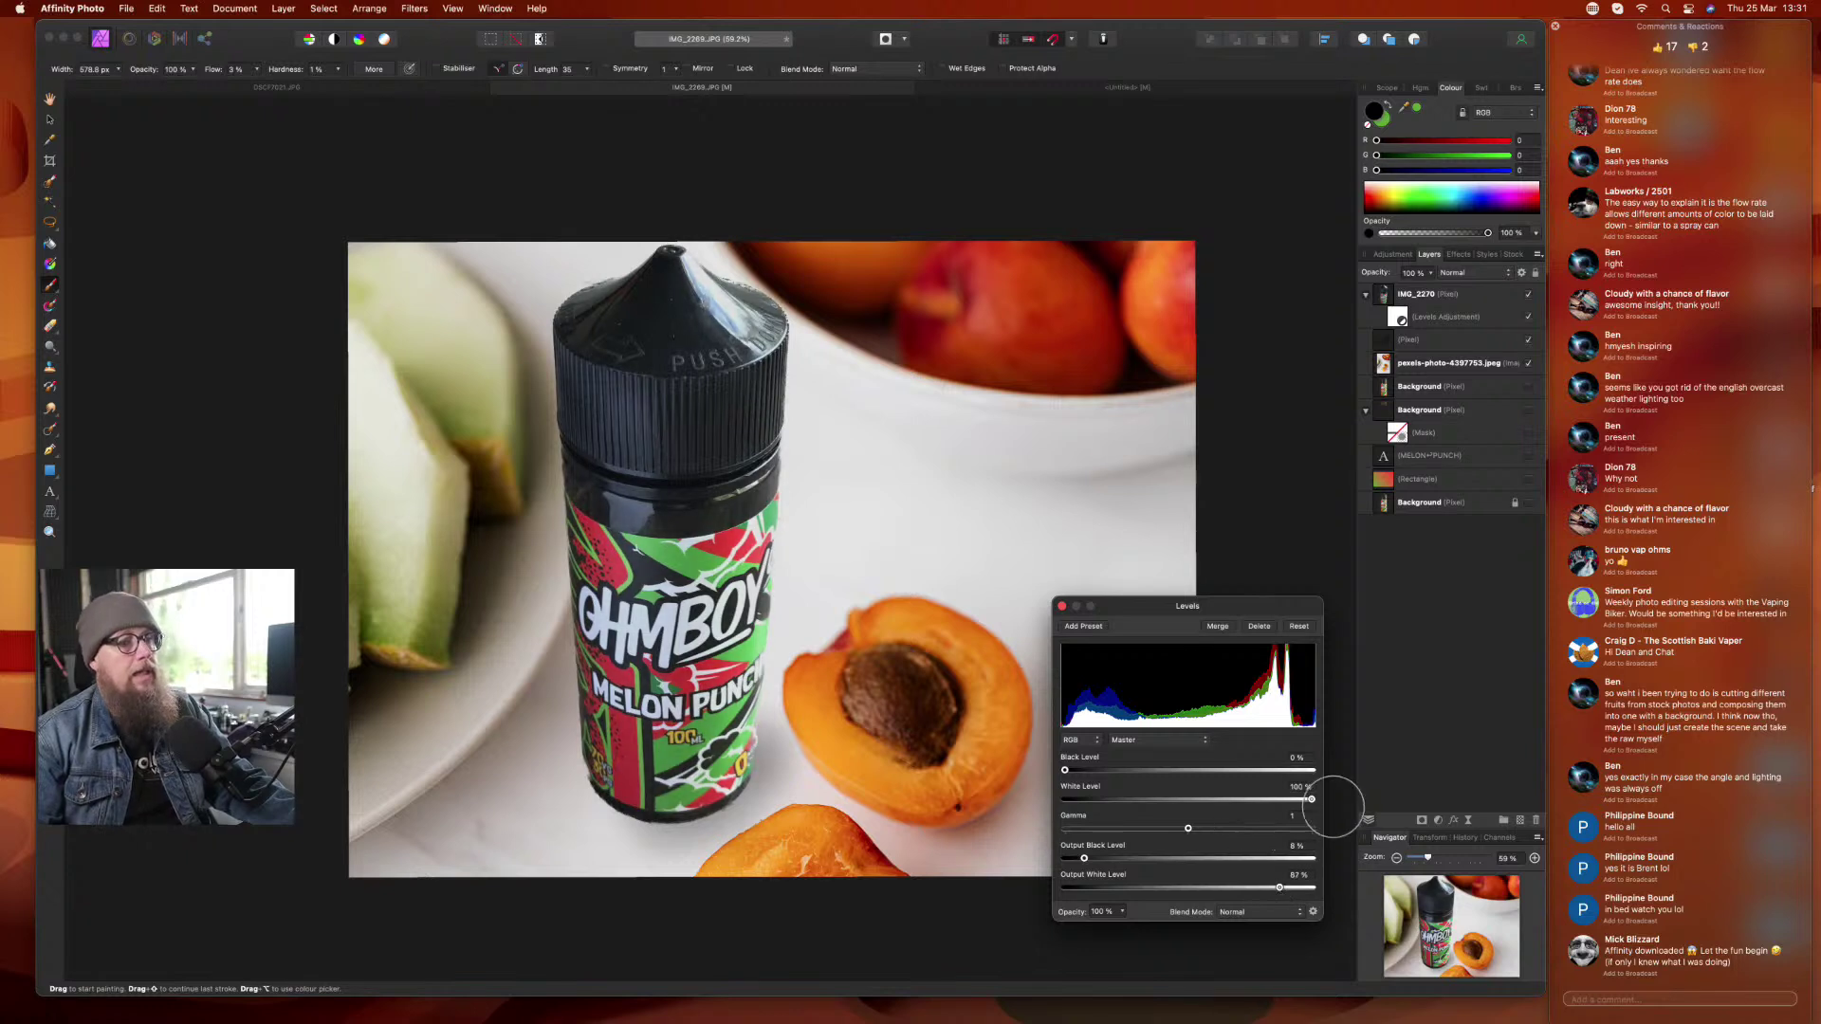
mouse_move(1314, 804)
mouse_down()
mouse_move(1286, 804)
mouse_move(1319, 804)
mouse_up()
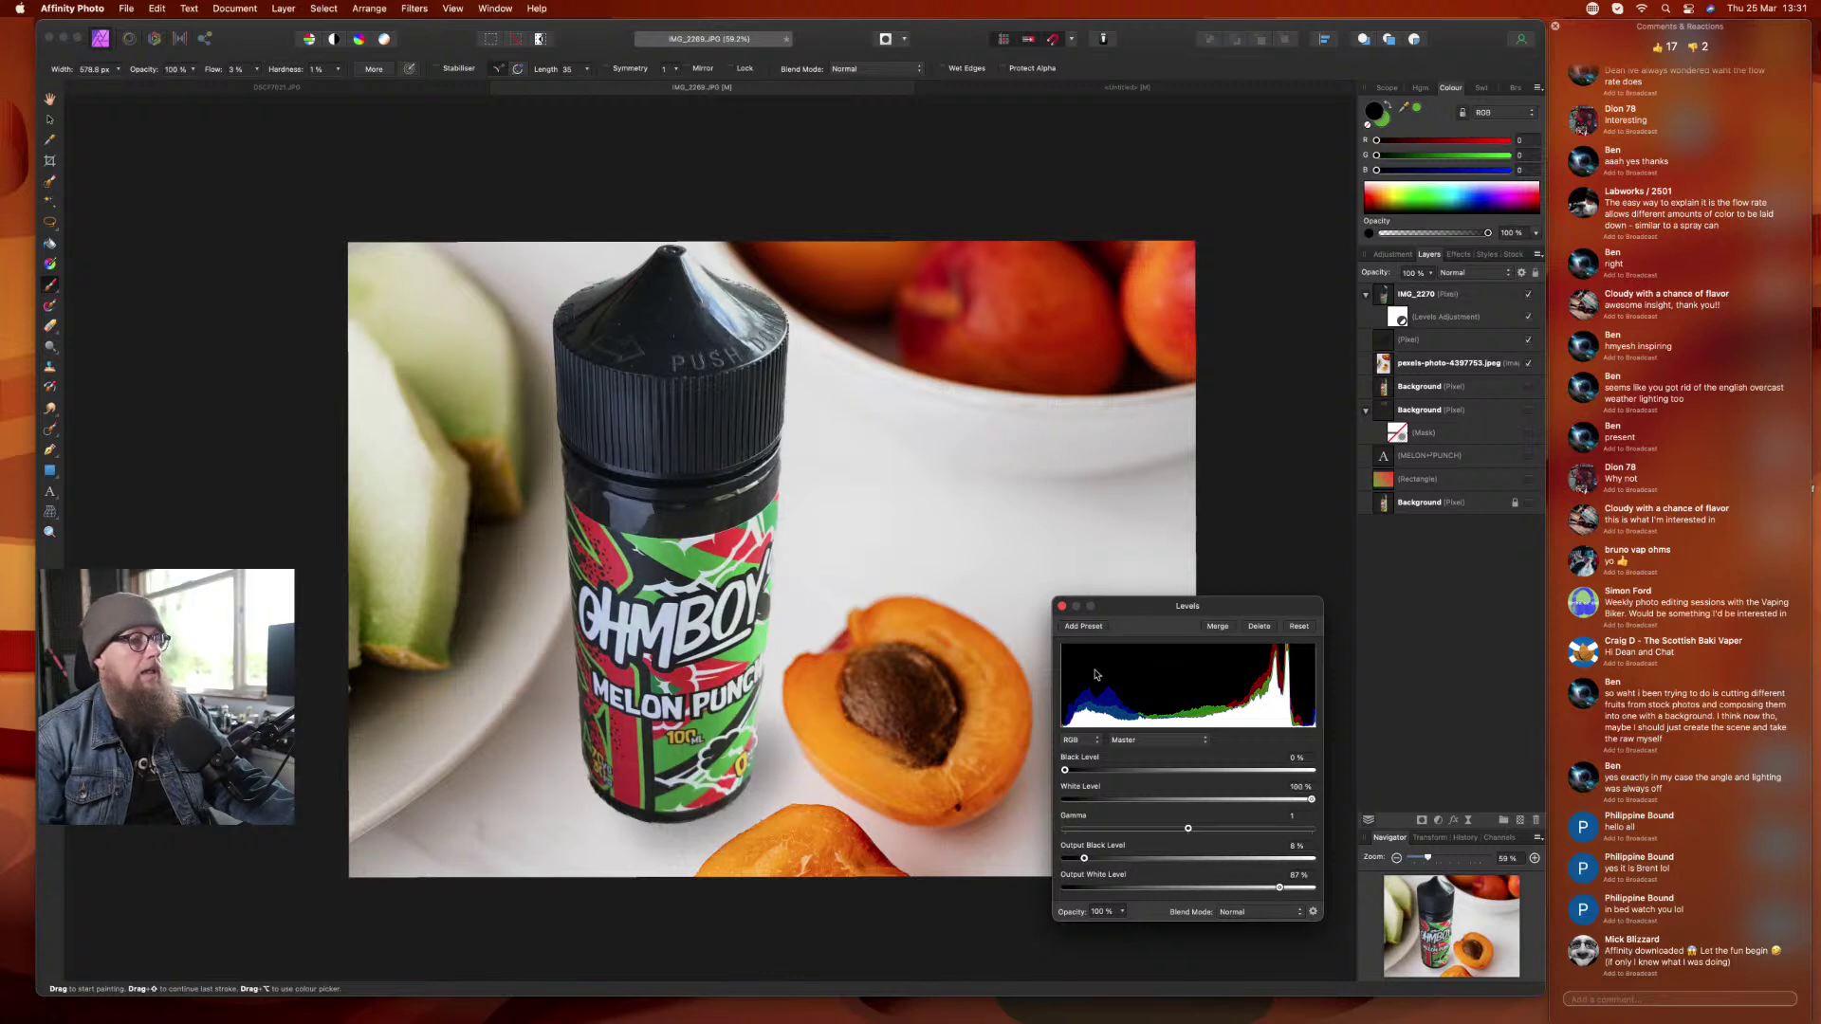
click(1062, 607)
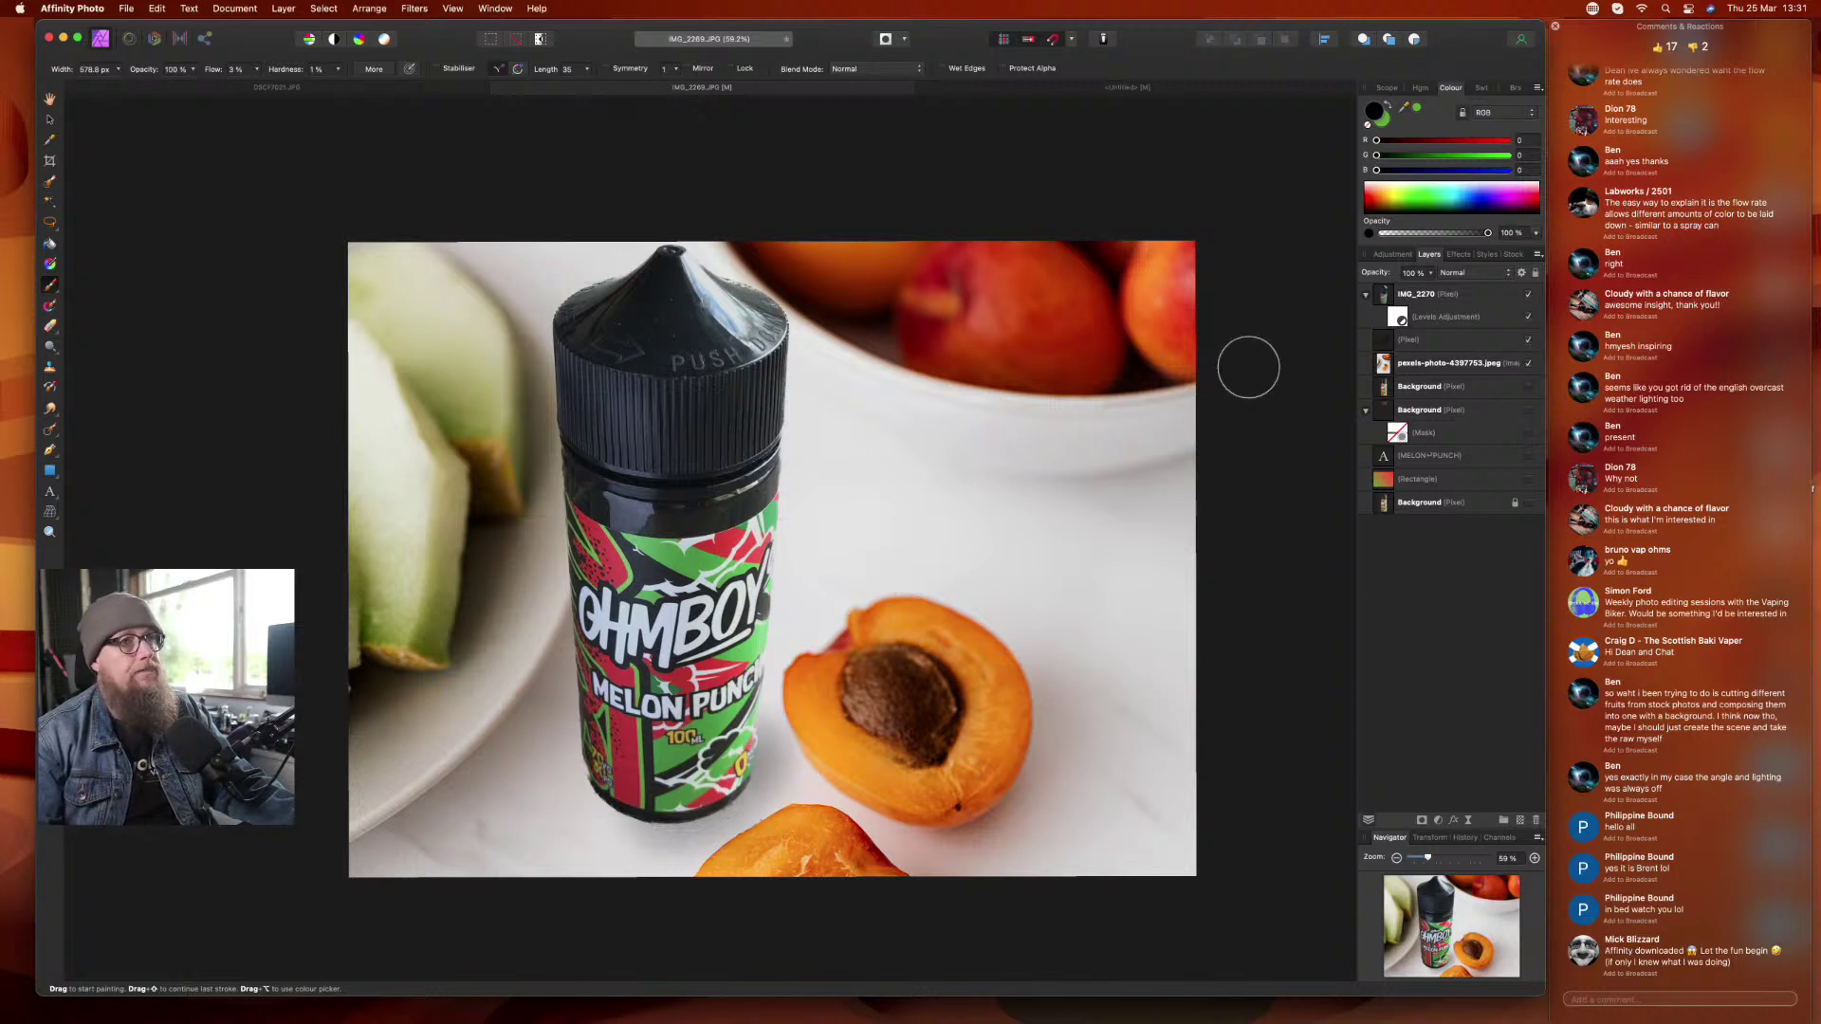
- Browse the Pexels melon stock photos and place the one with yellow melon halves and a lemon on marble cylinders onto the canvas
click(1411, 365)
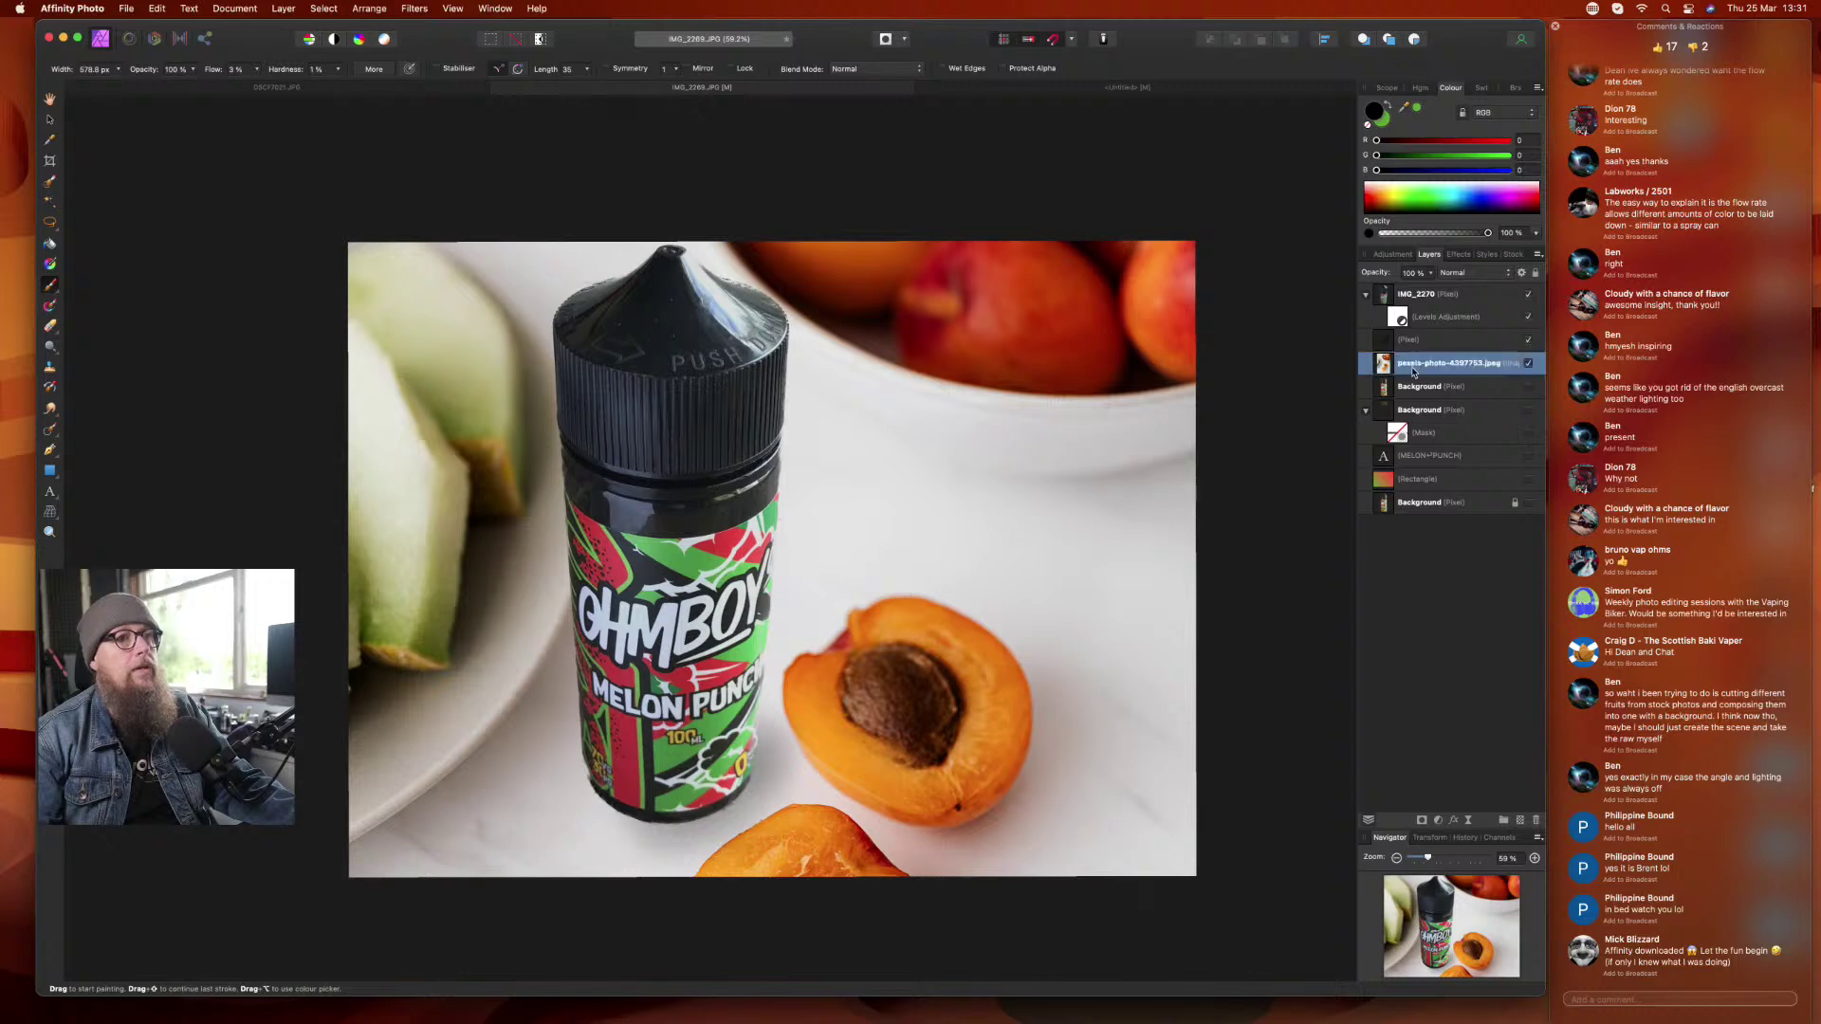
click(1518, 255)
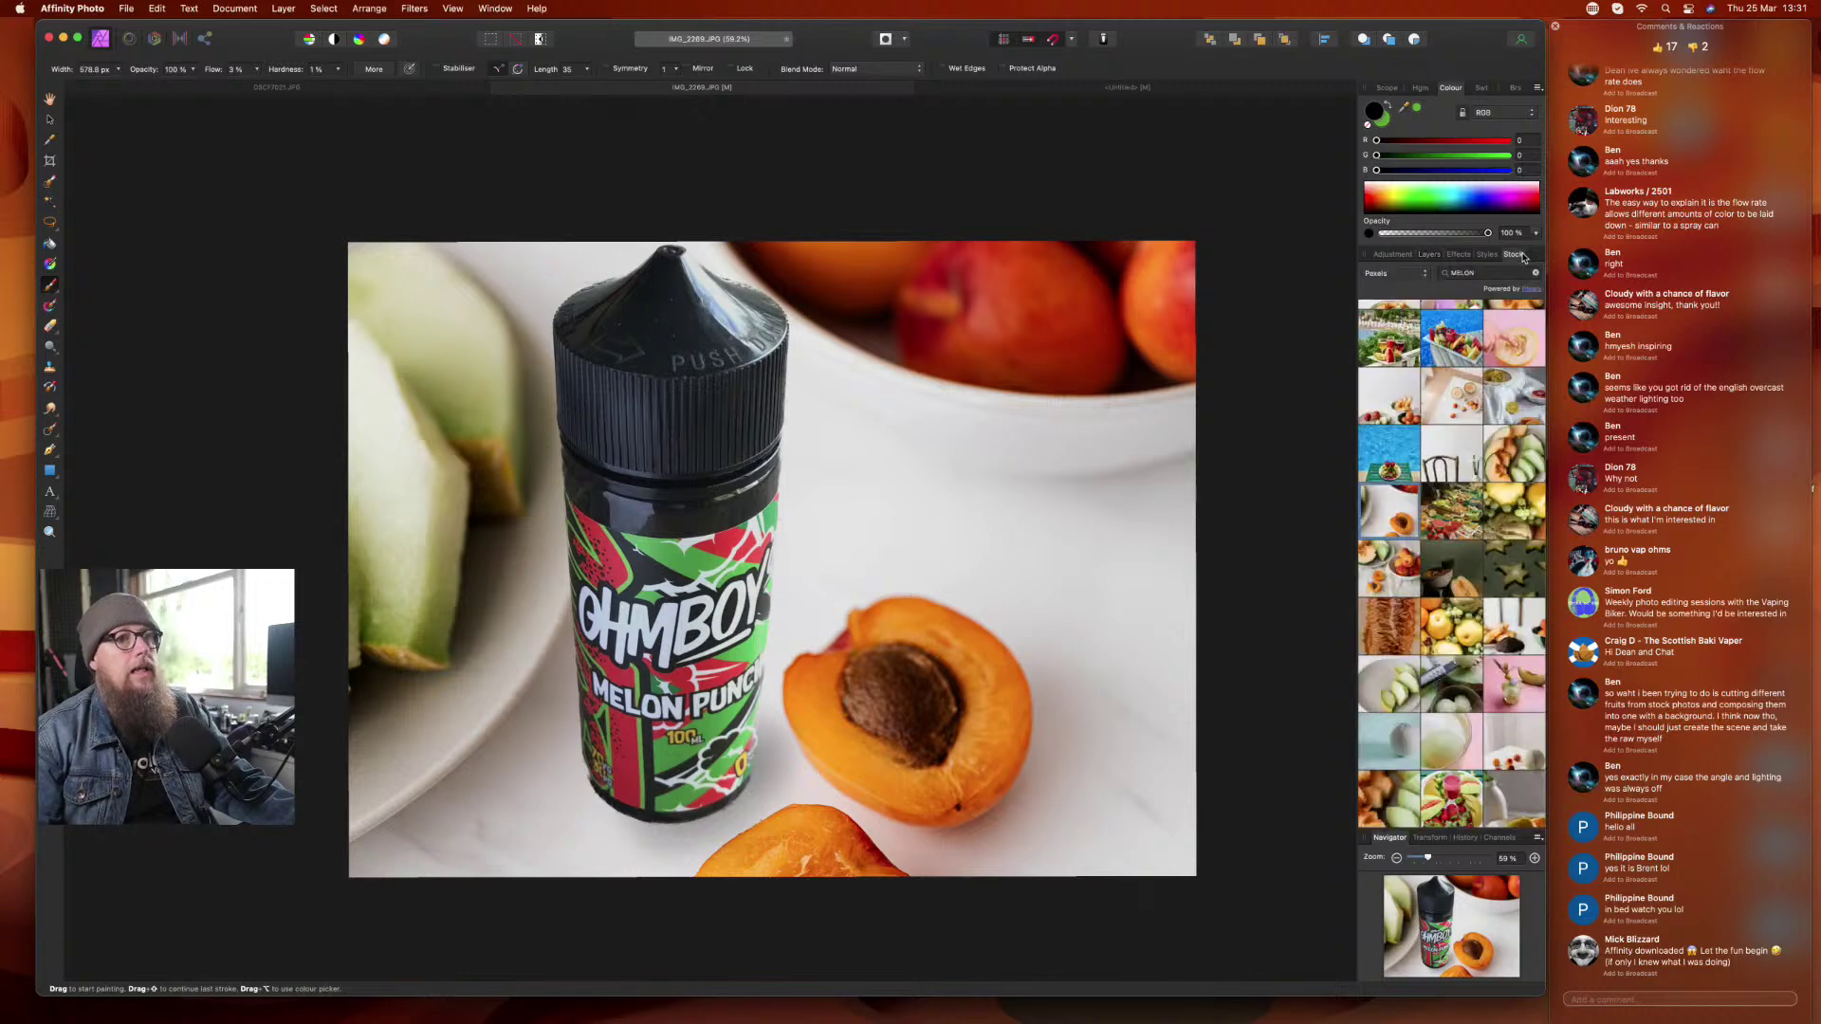
scroll(1504, 534, down, 10)
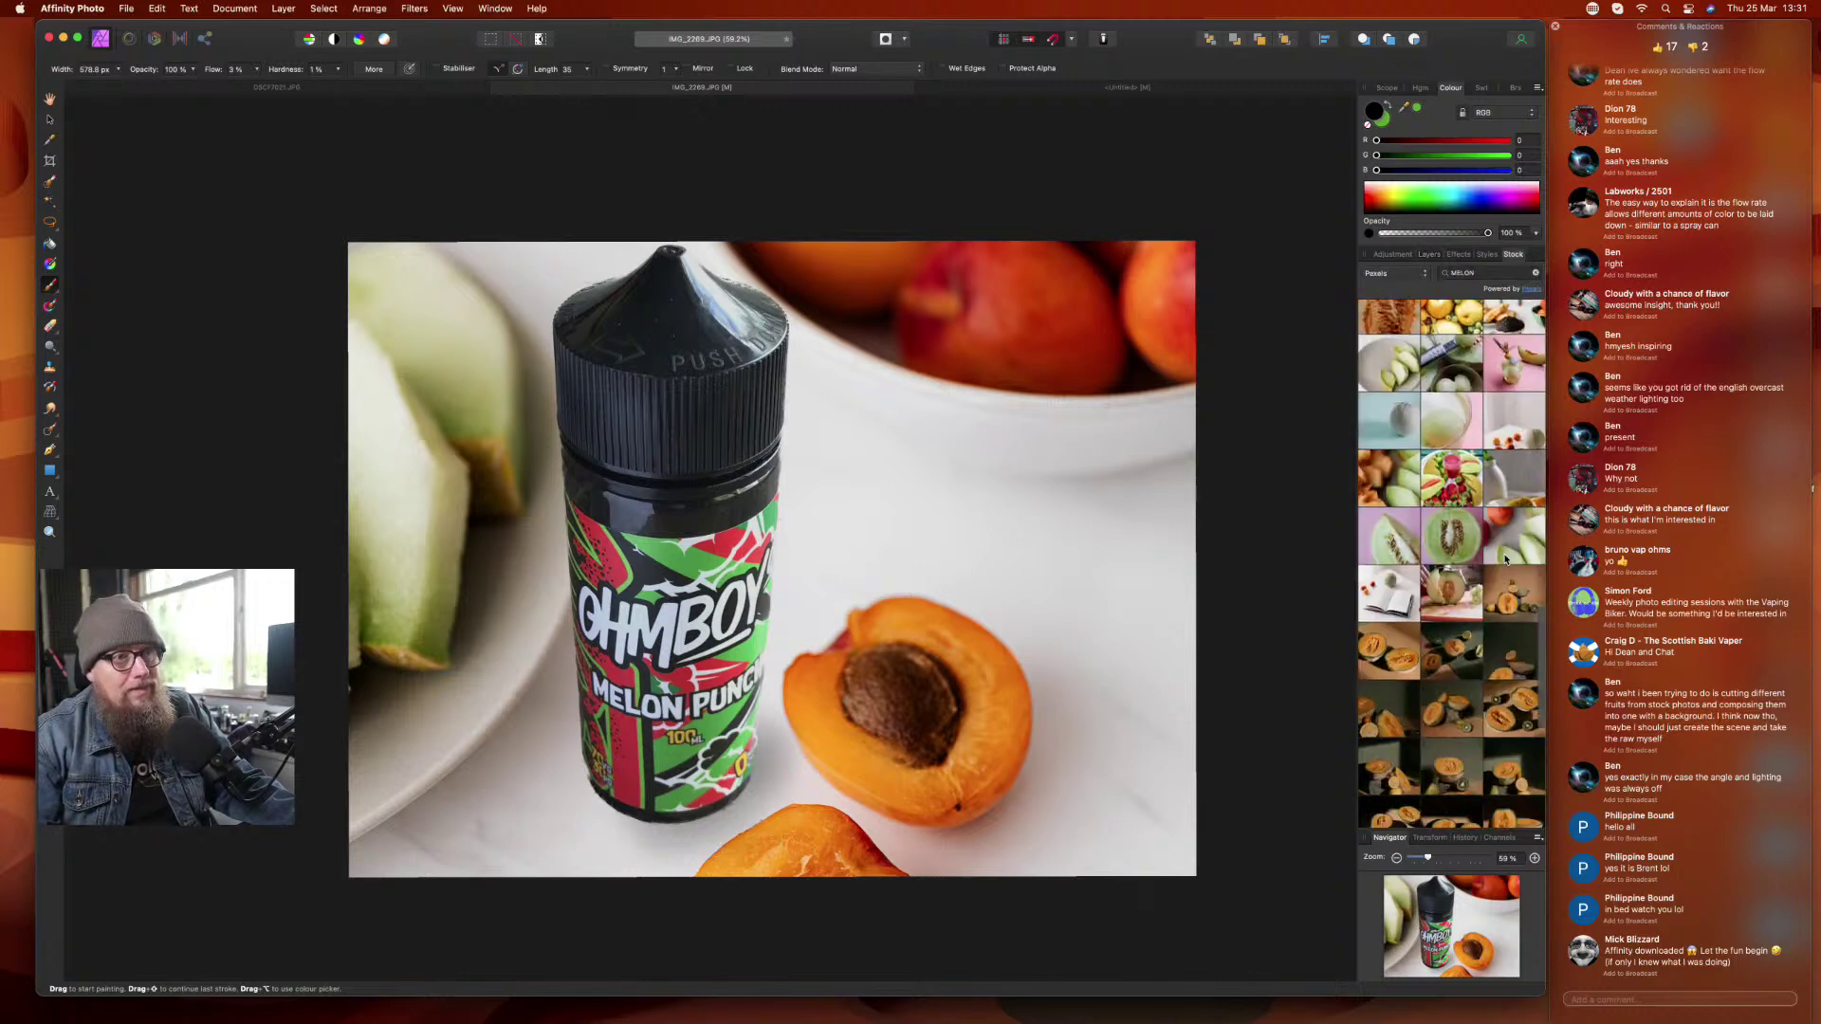
scroll(1506, 560, down, 8)
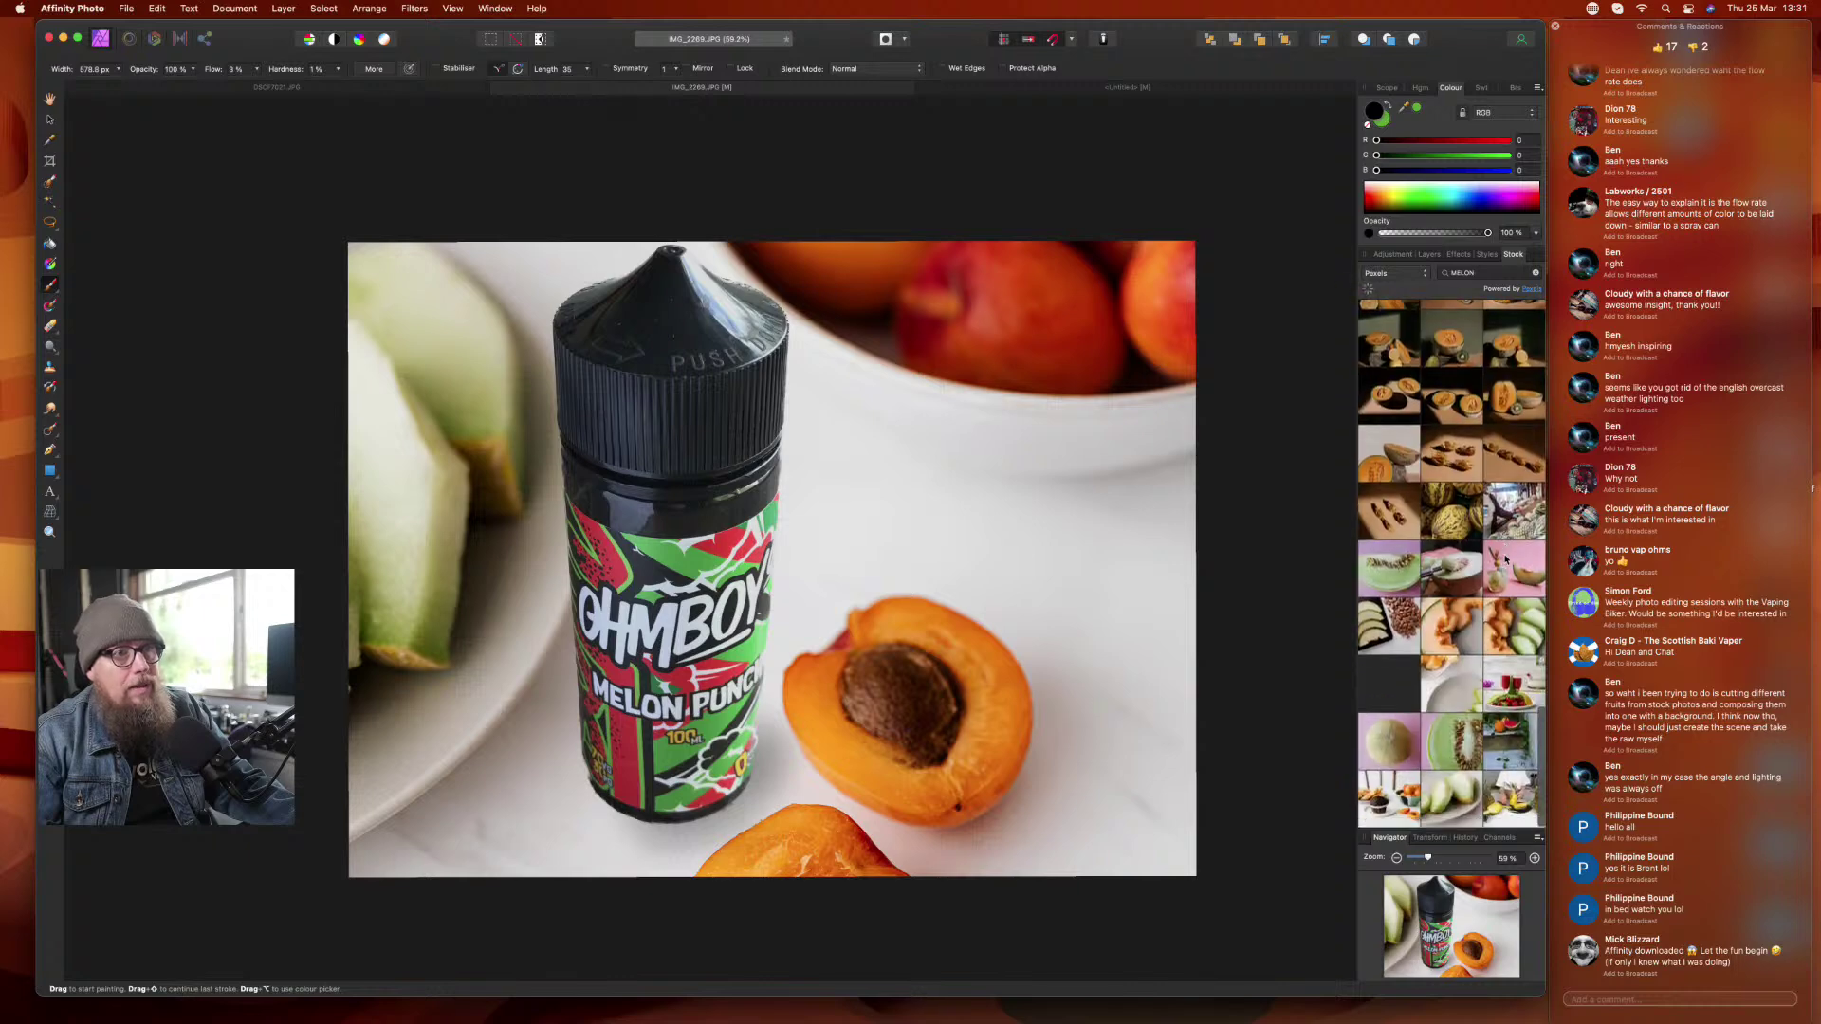
scroll(1505, 560, down, 8)
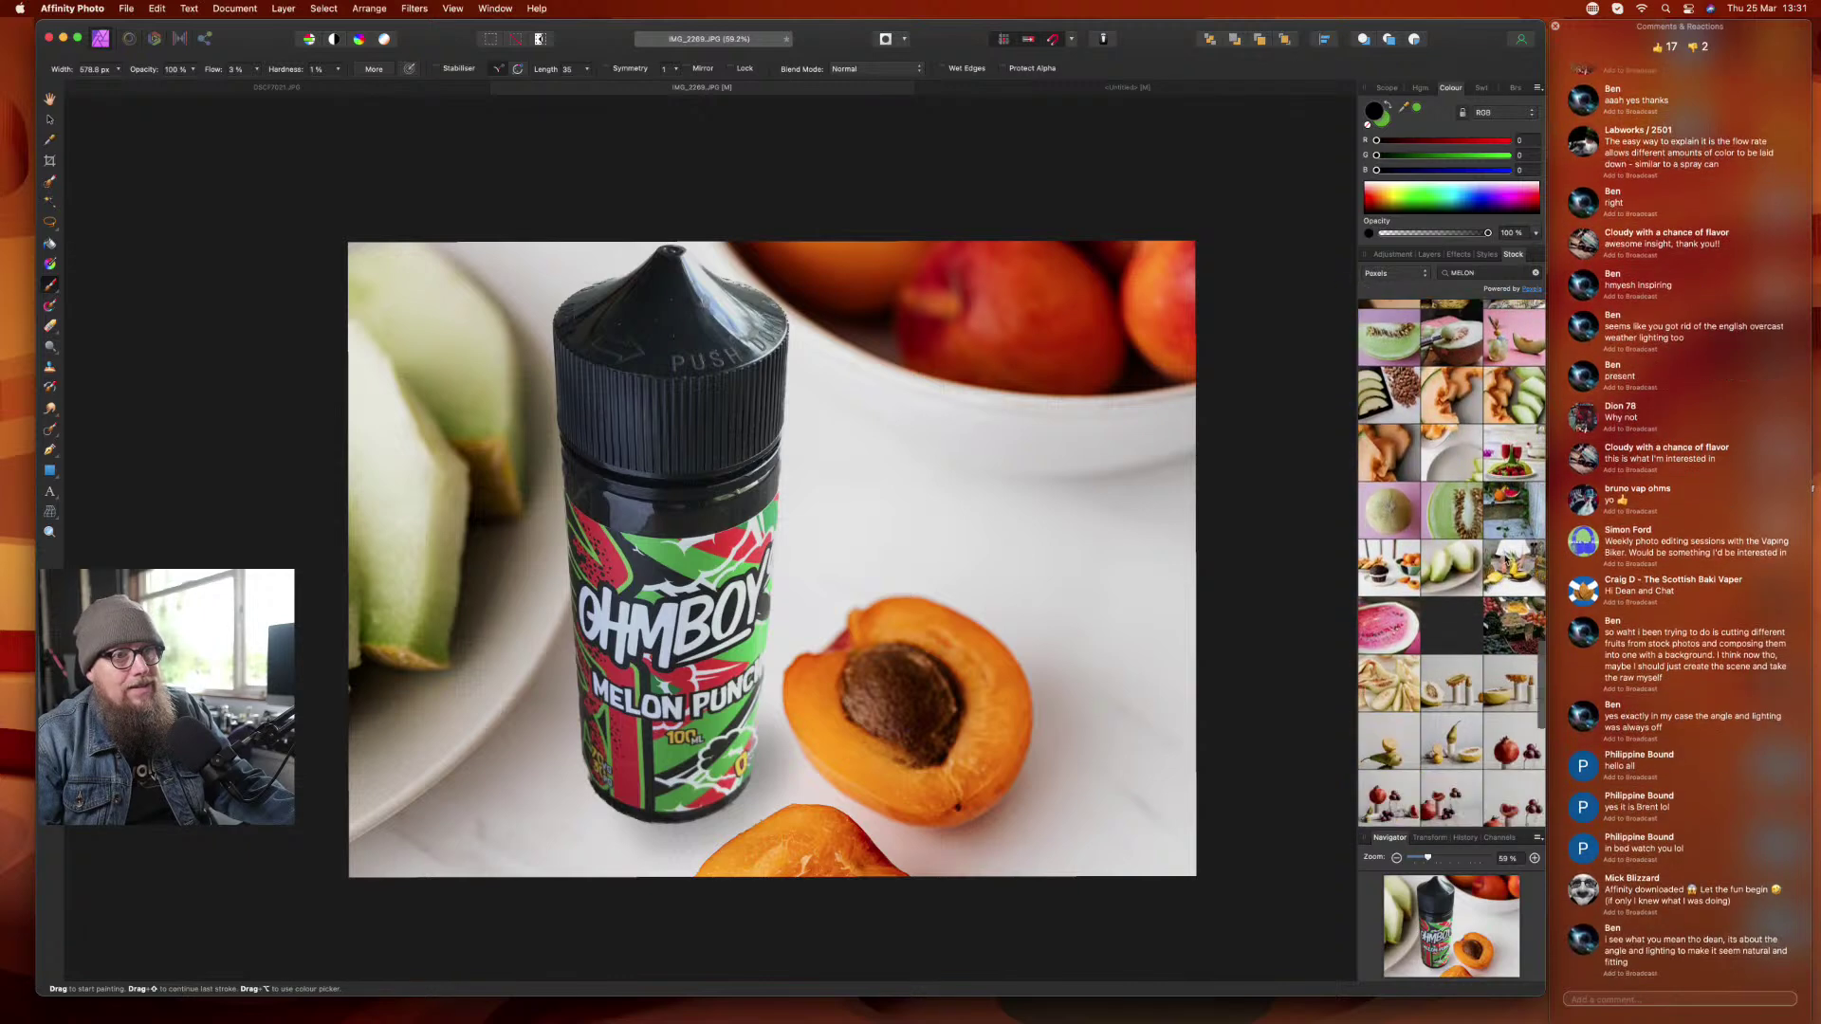
scroll(1505, 560, down, 6)
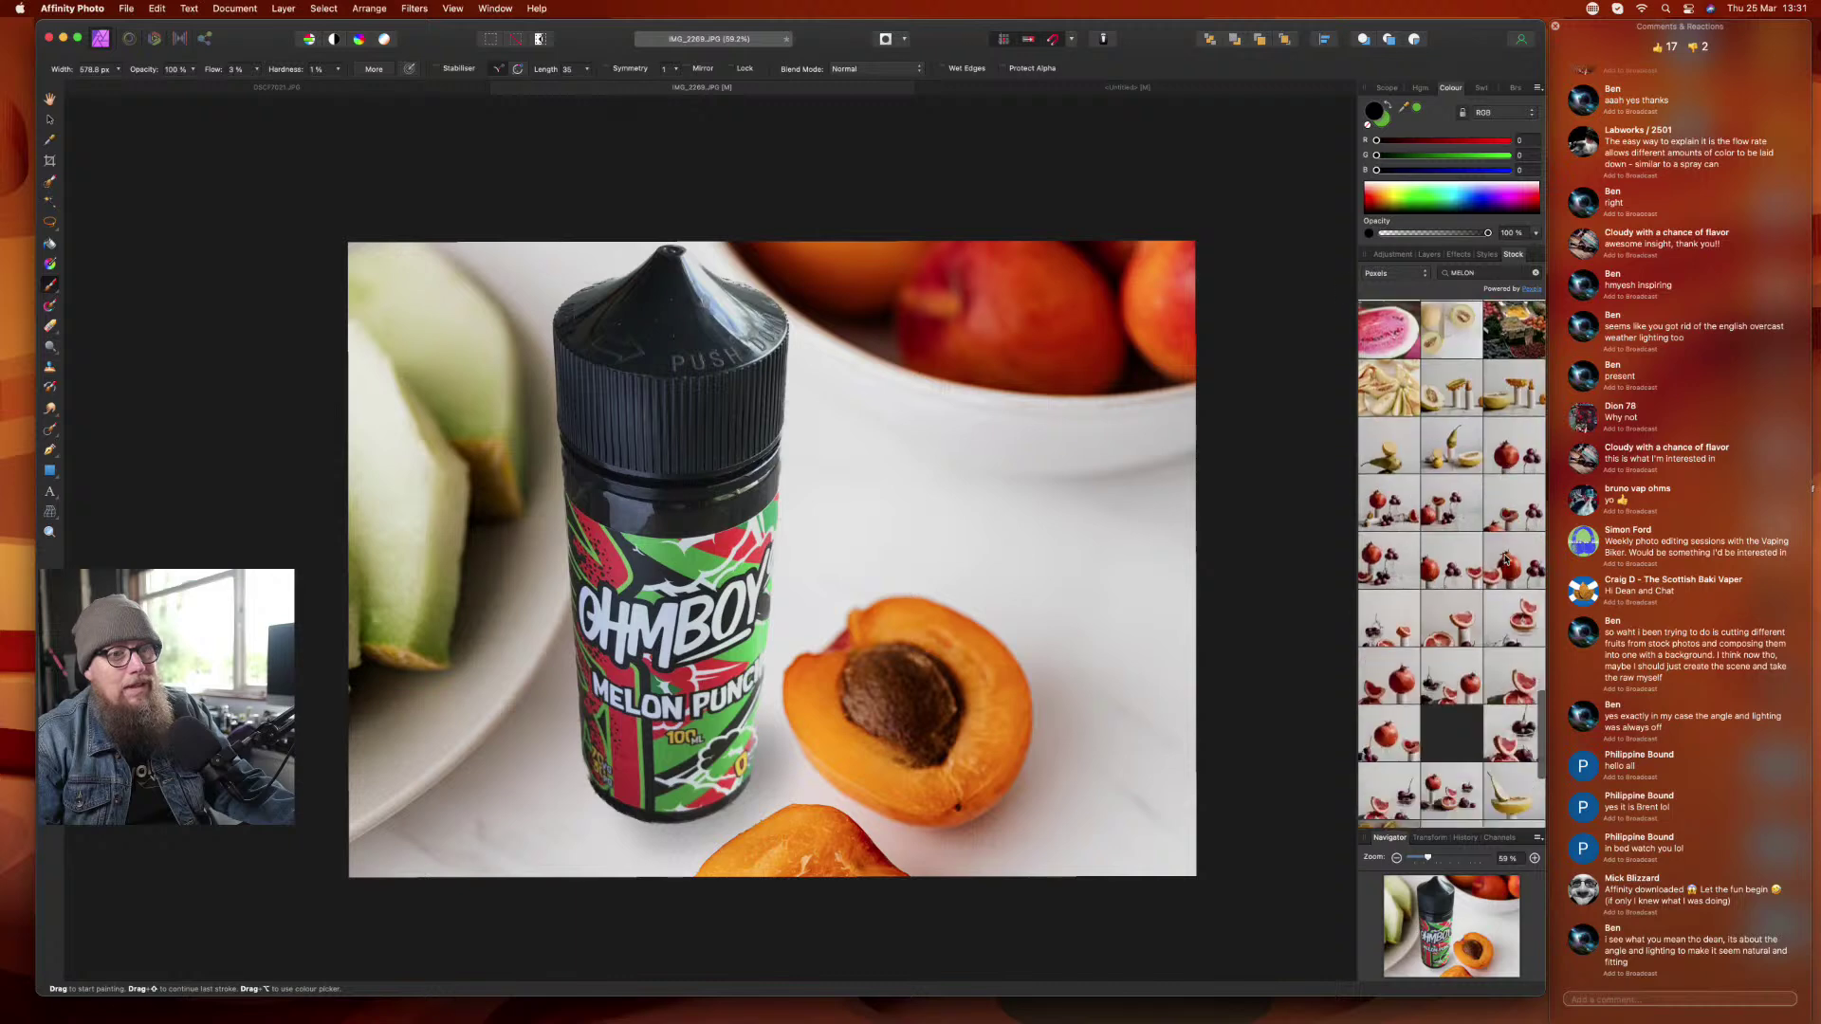
scroll(1505, 560, down, 6)
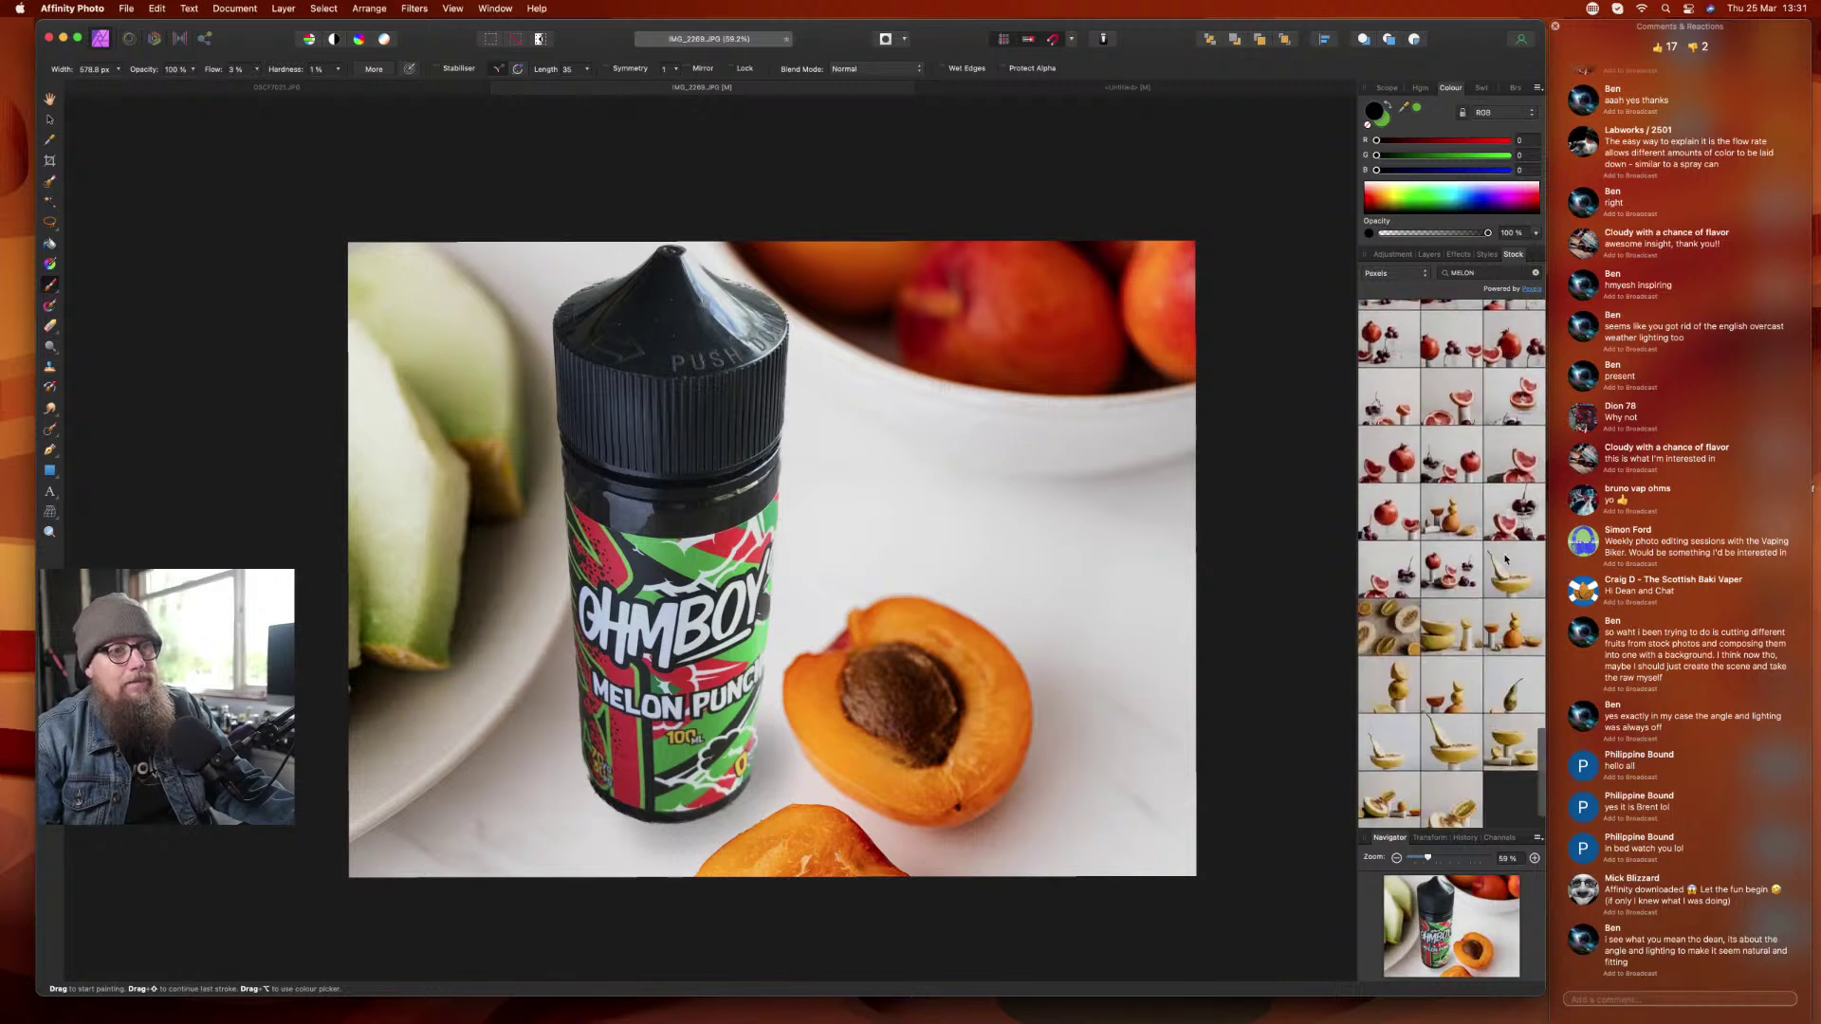
scroll(1505, 560, down, 8)
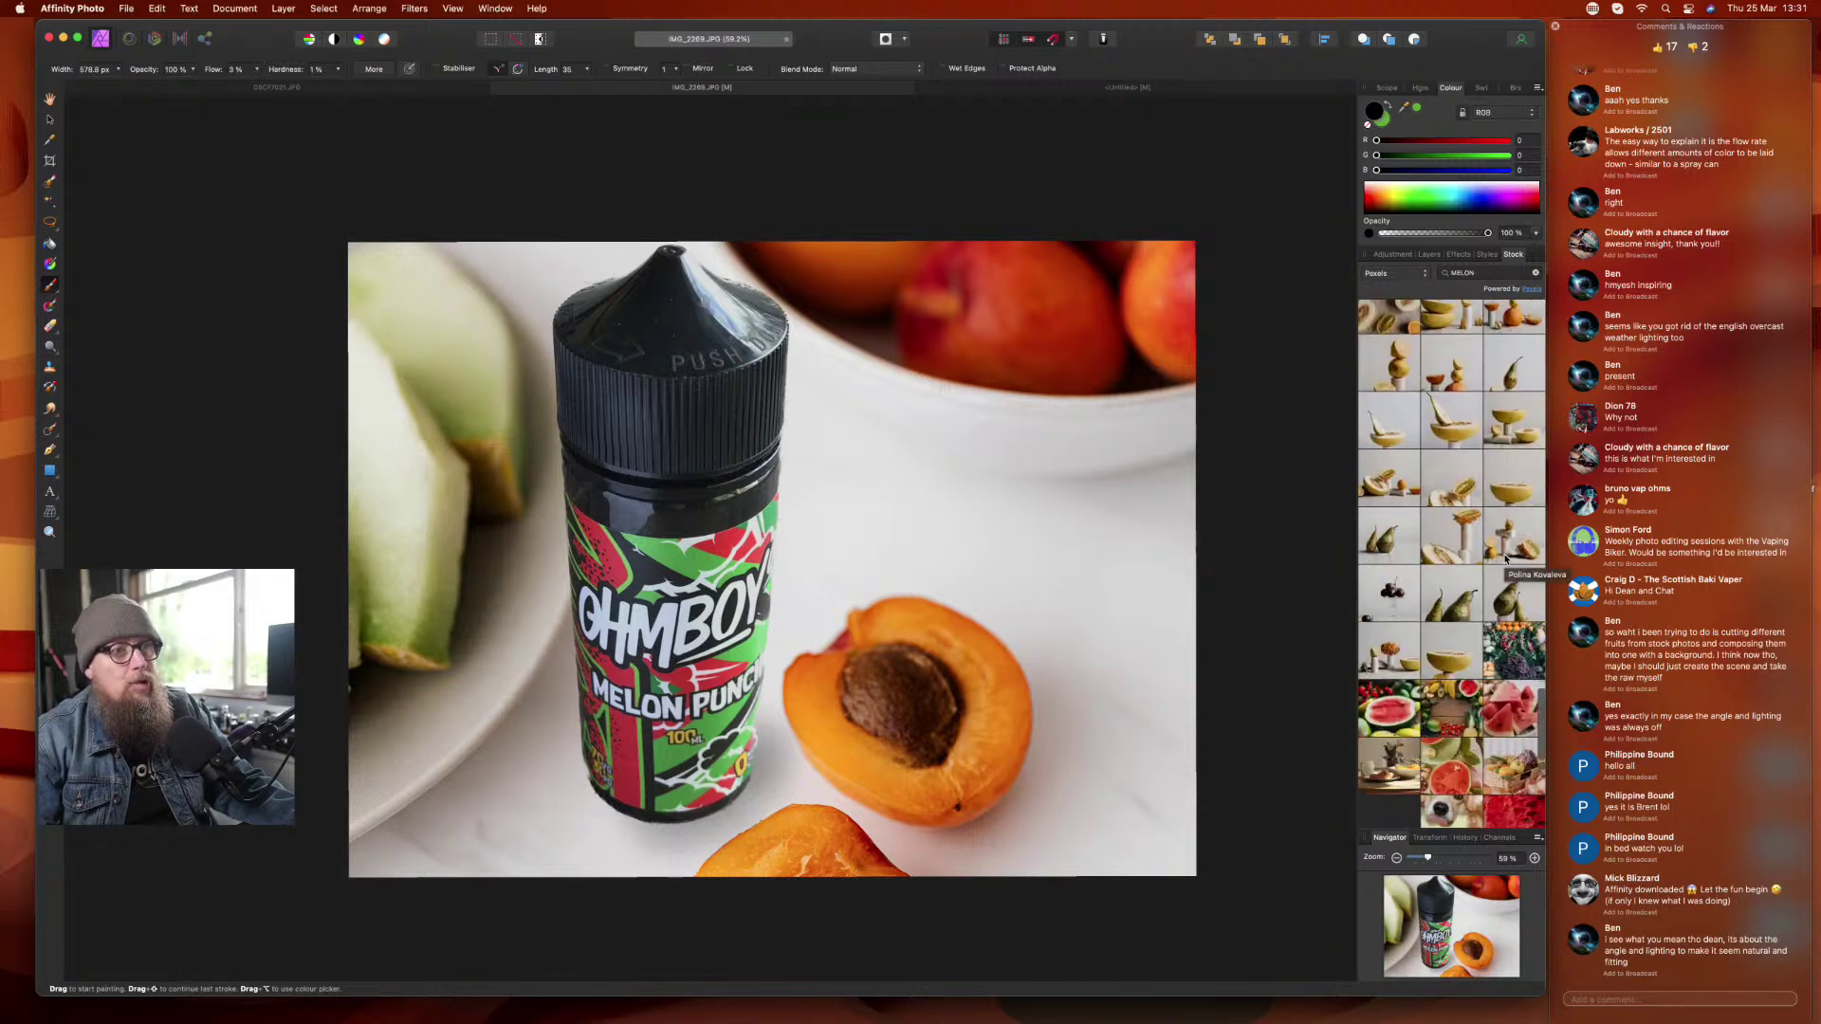
scroll(1505, 560, up, 3)
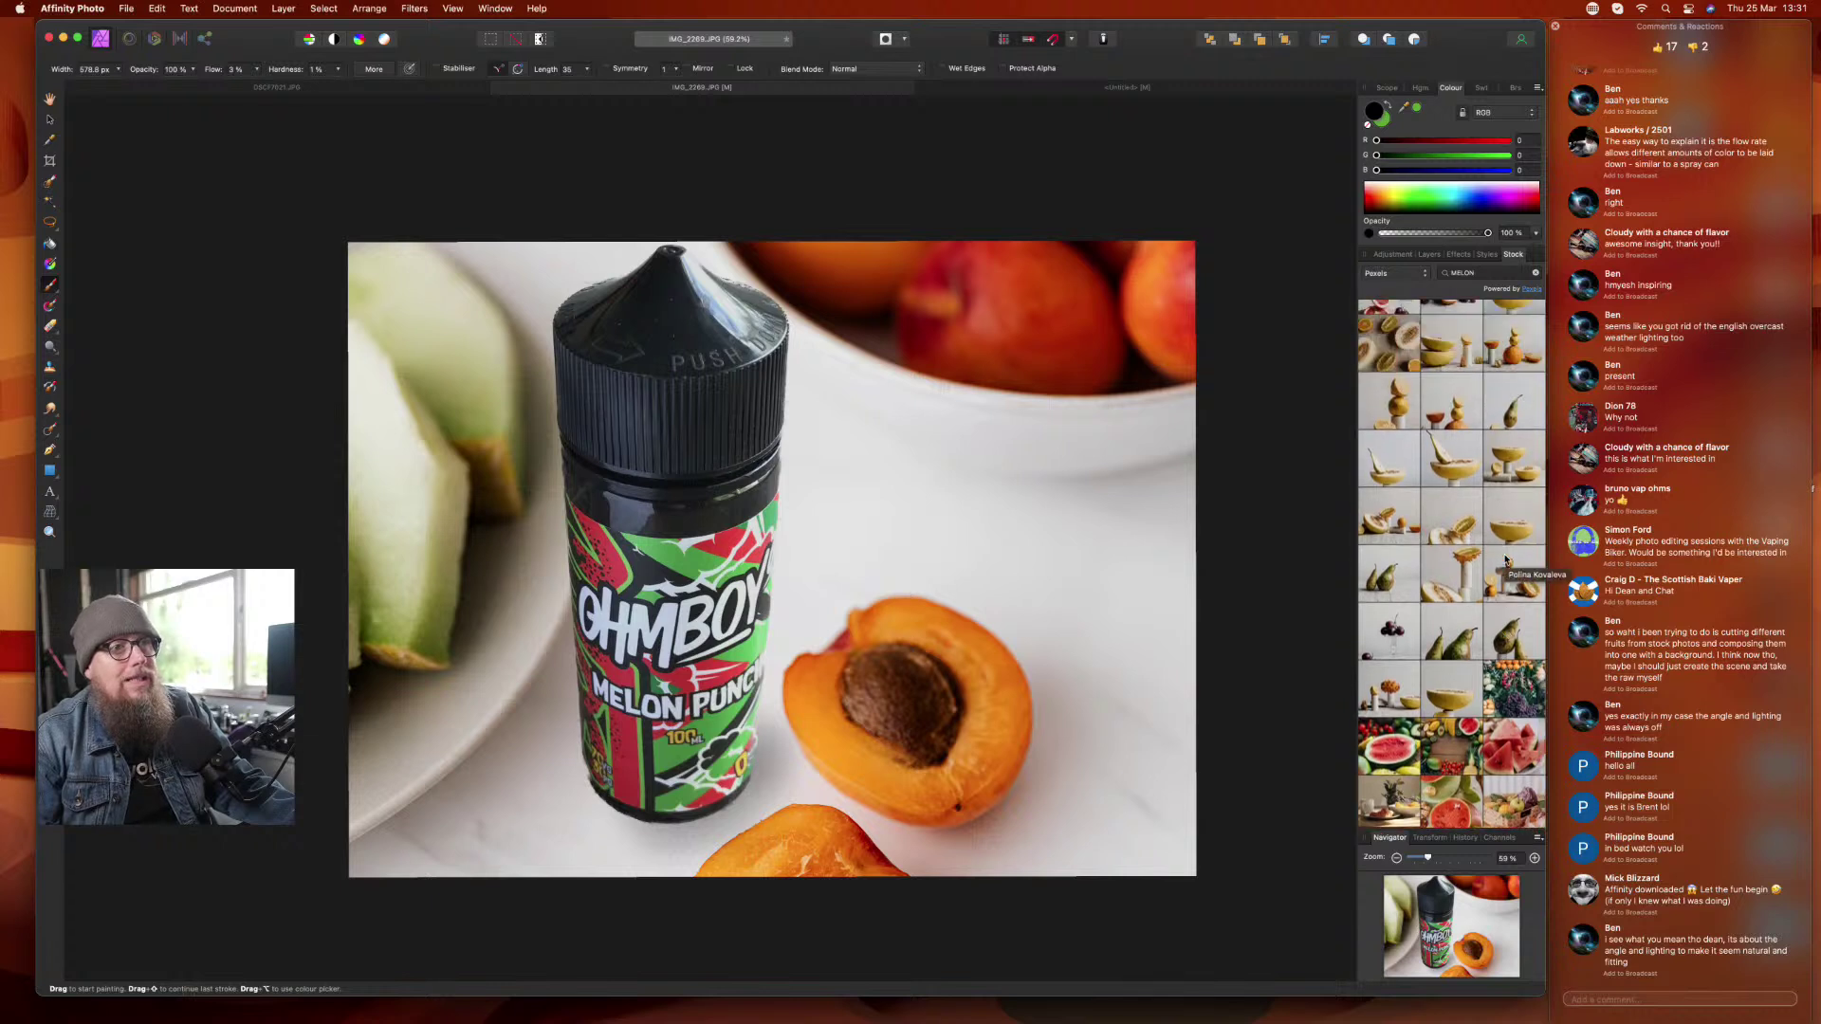
scroll(1506, 560, up, 2)
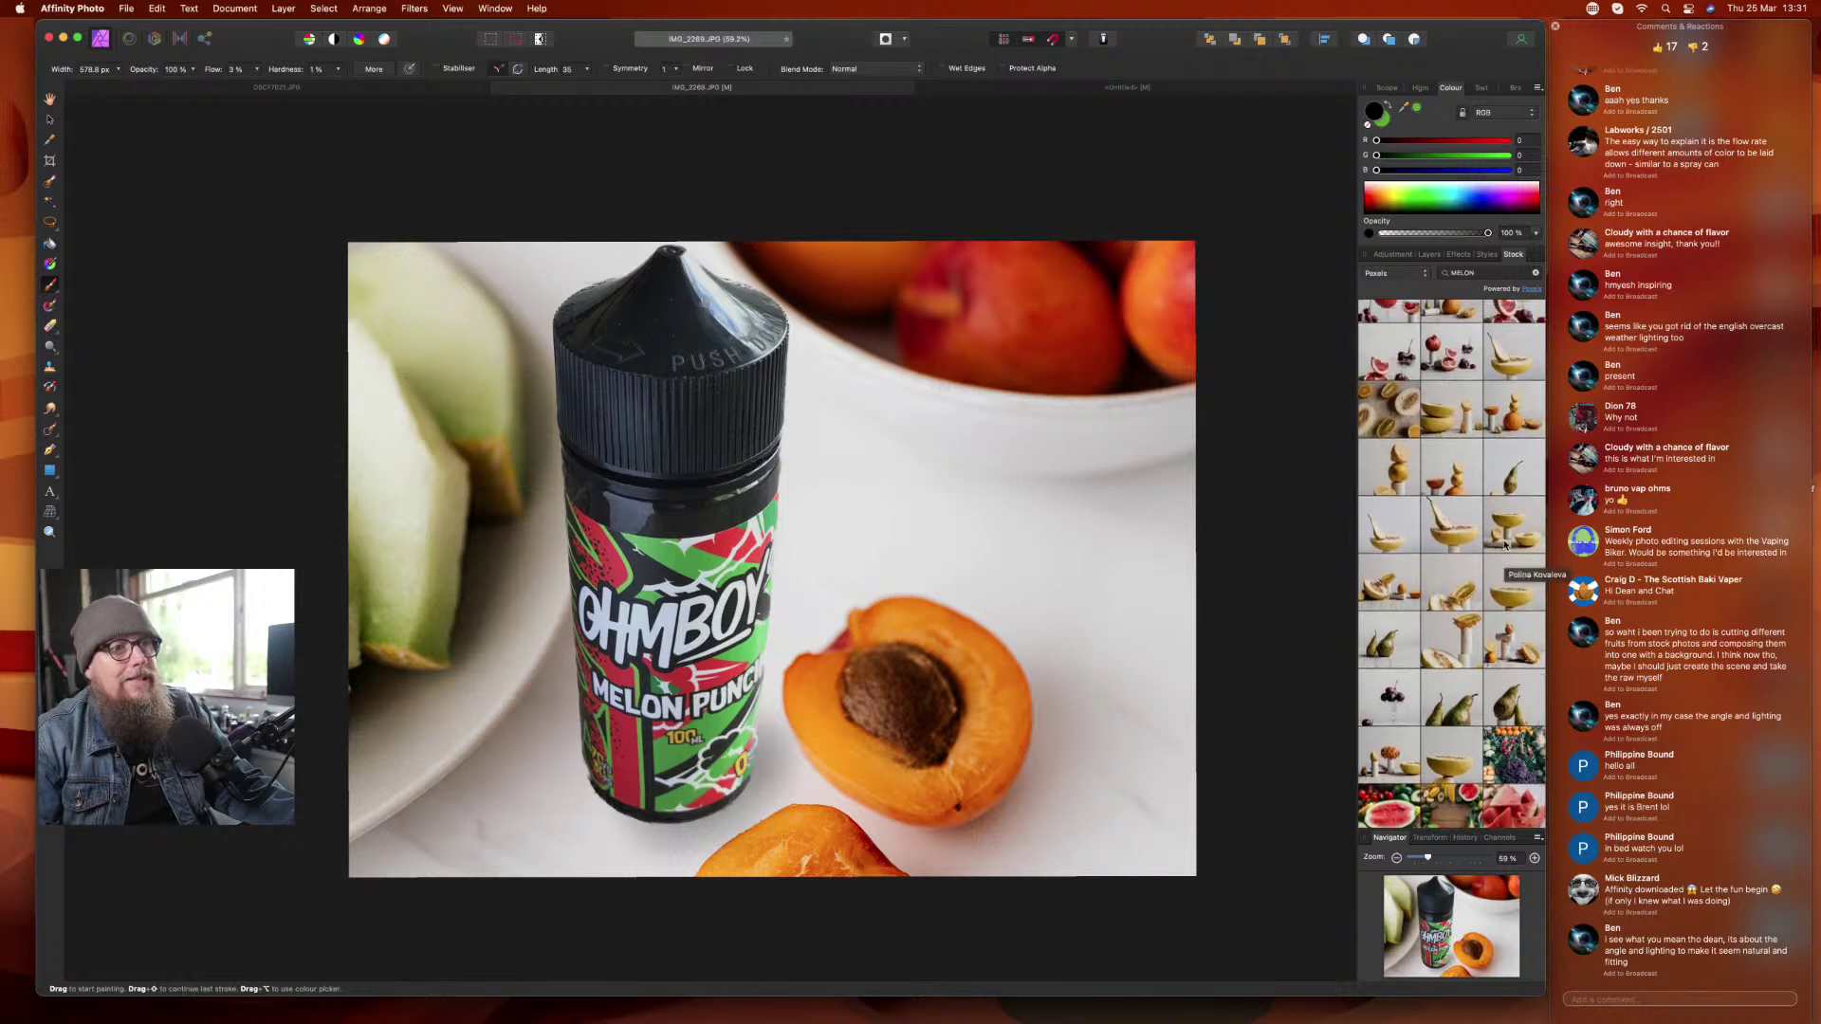
drag(1505, 534, 781, 486)
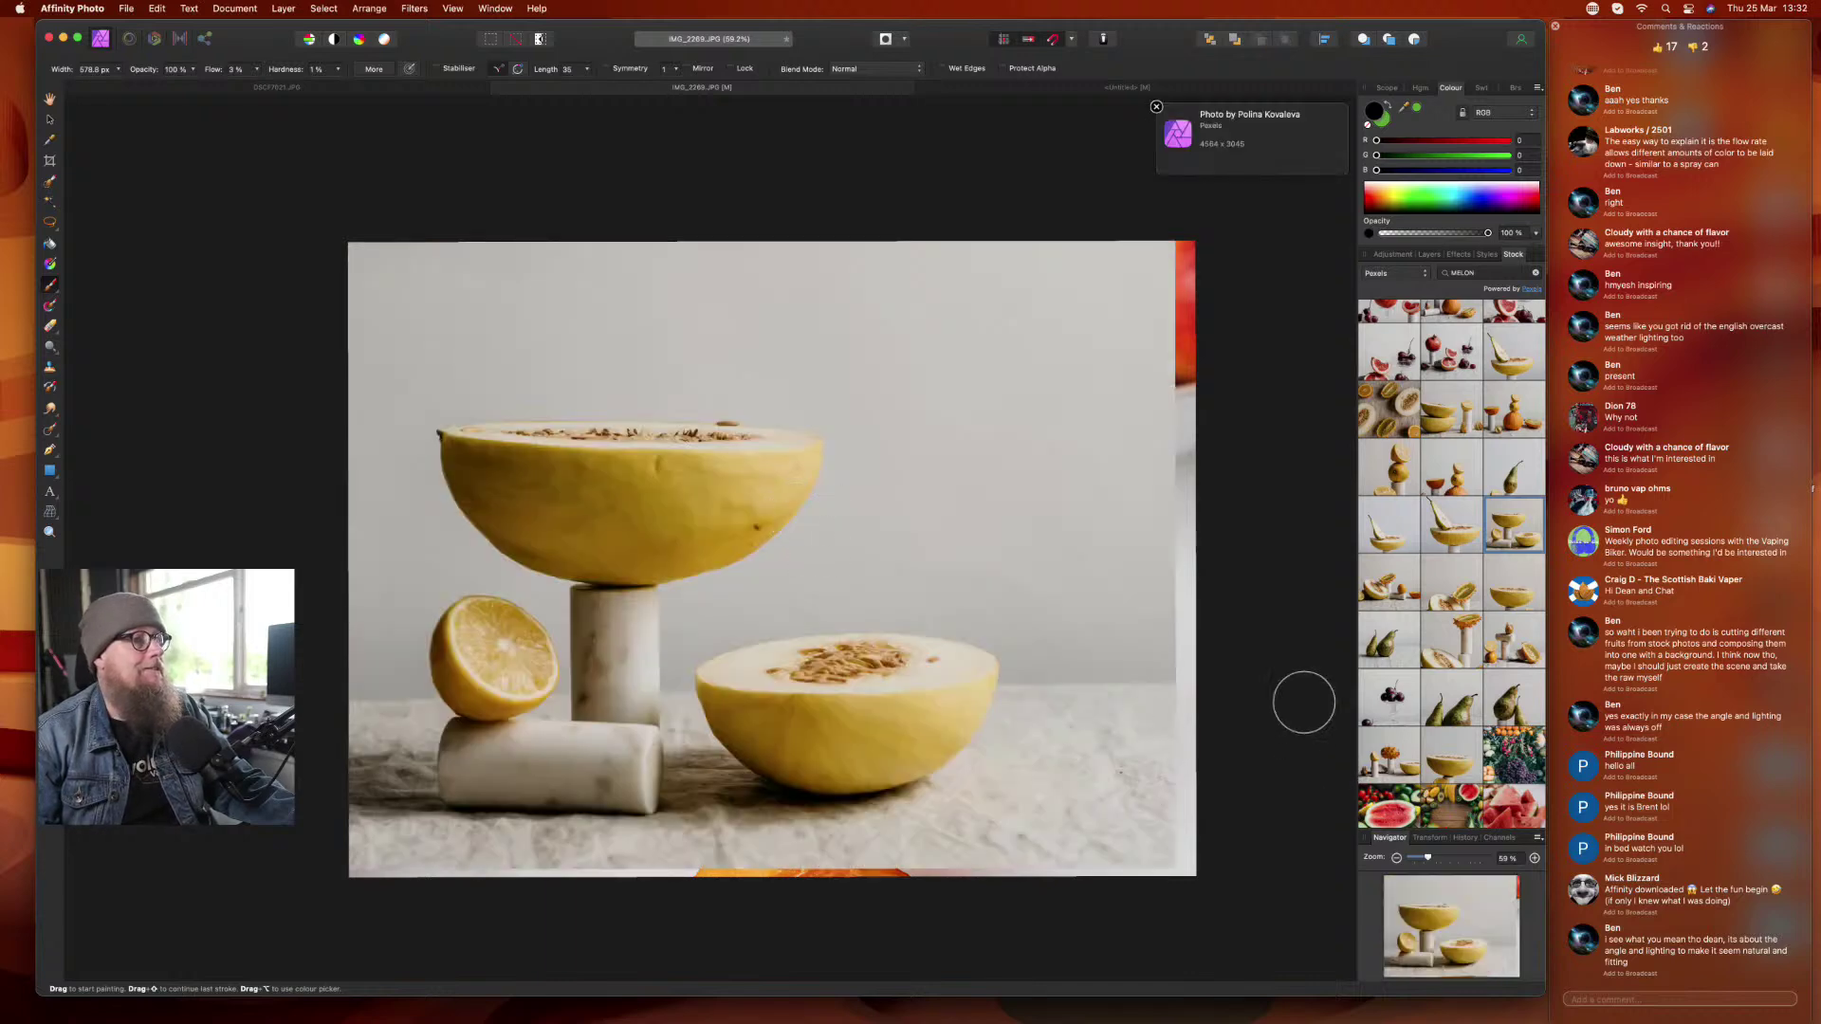
- Hide the IMG_2270 bottle, shadow and apricot photo layers, and move the new photo beneath the upper Background bottle layer, making that bottle visible
click(1430, 255)
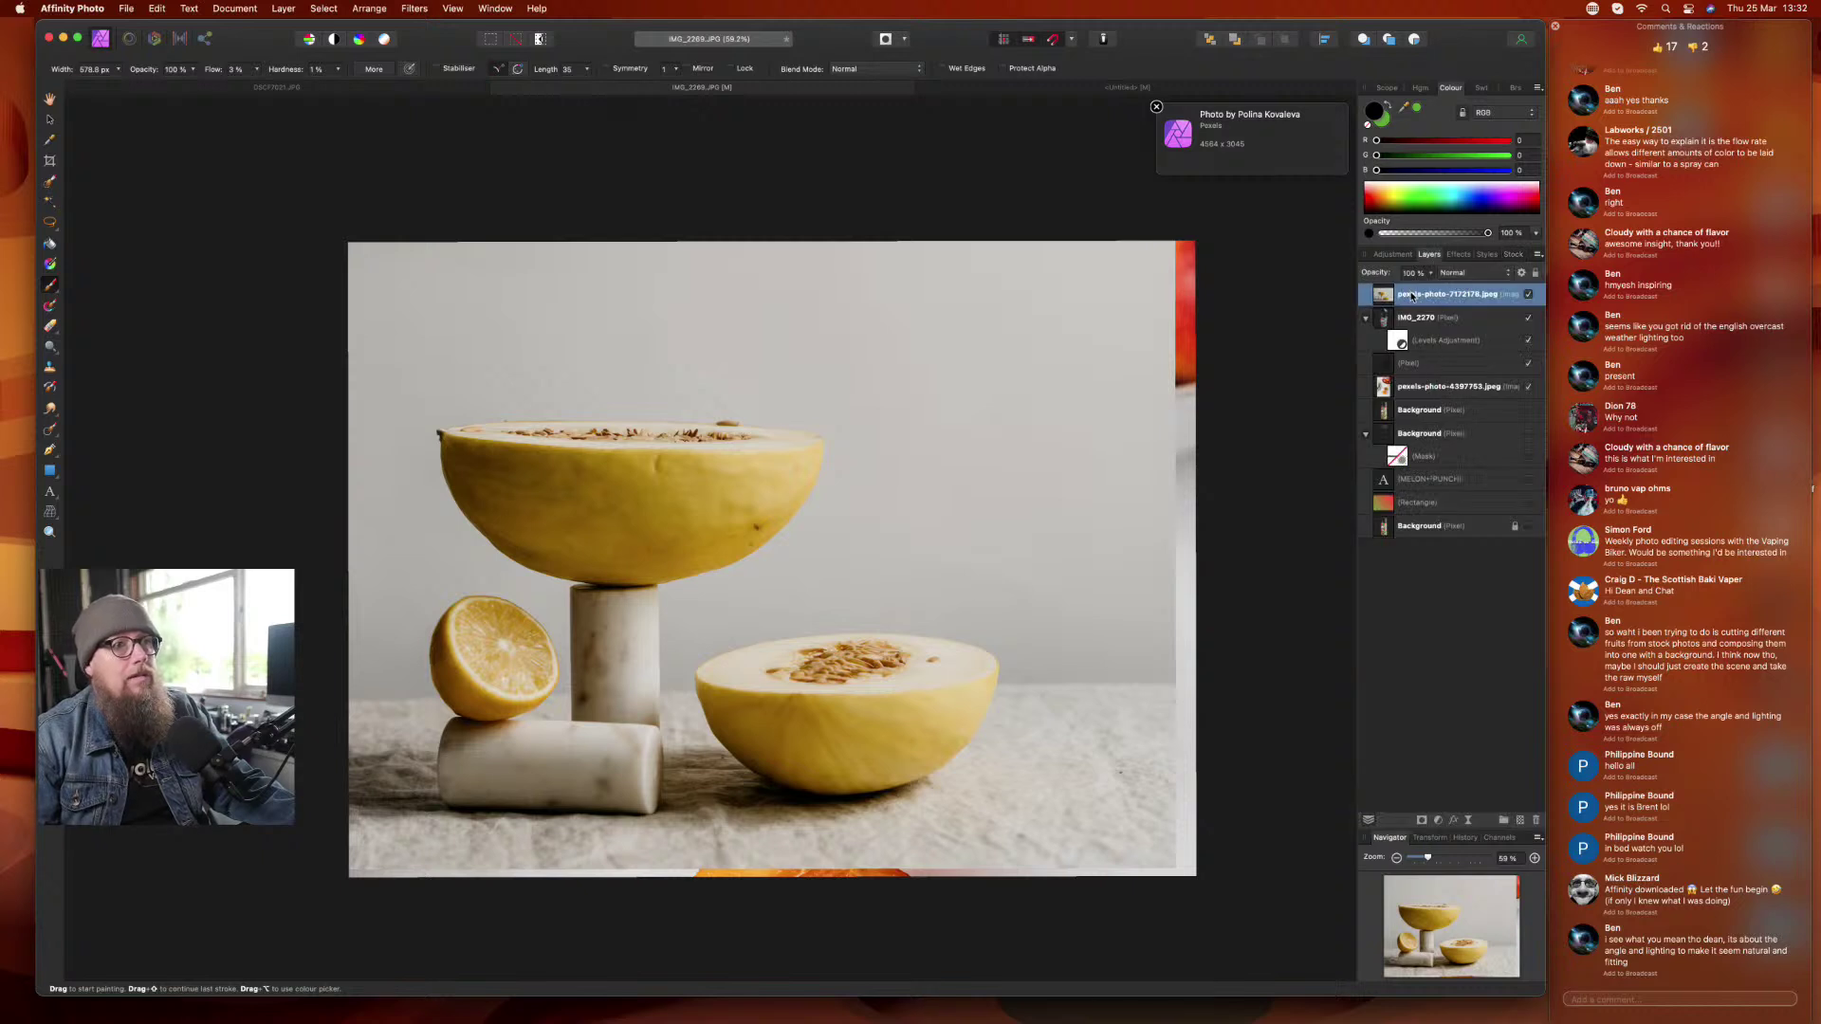
click(1533, 370)
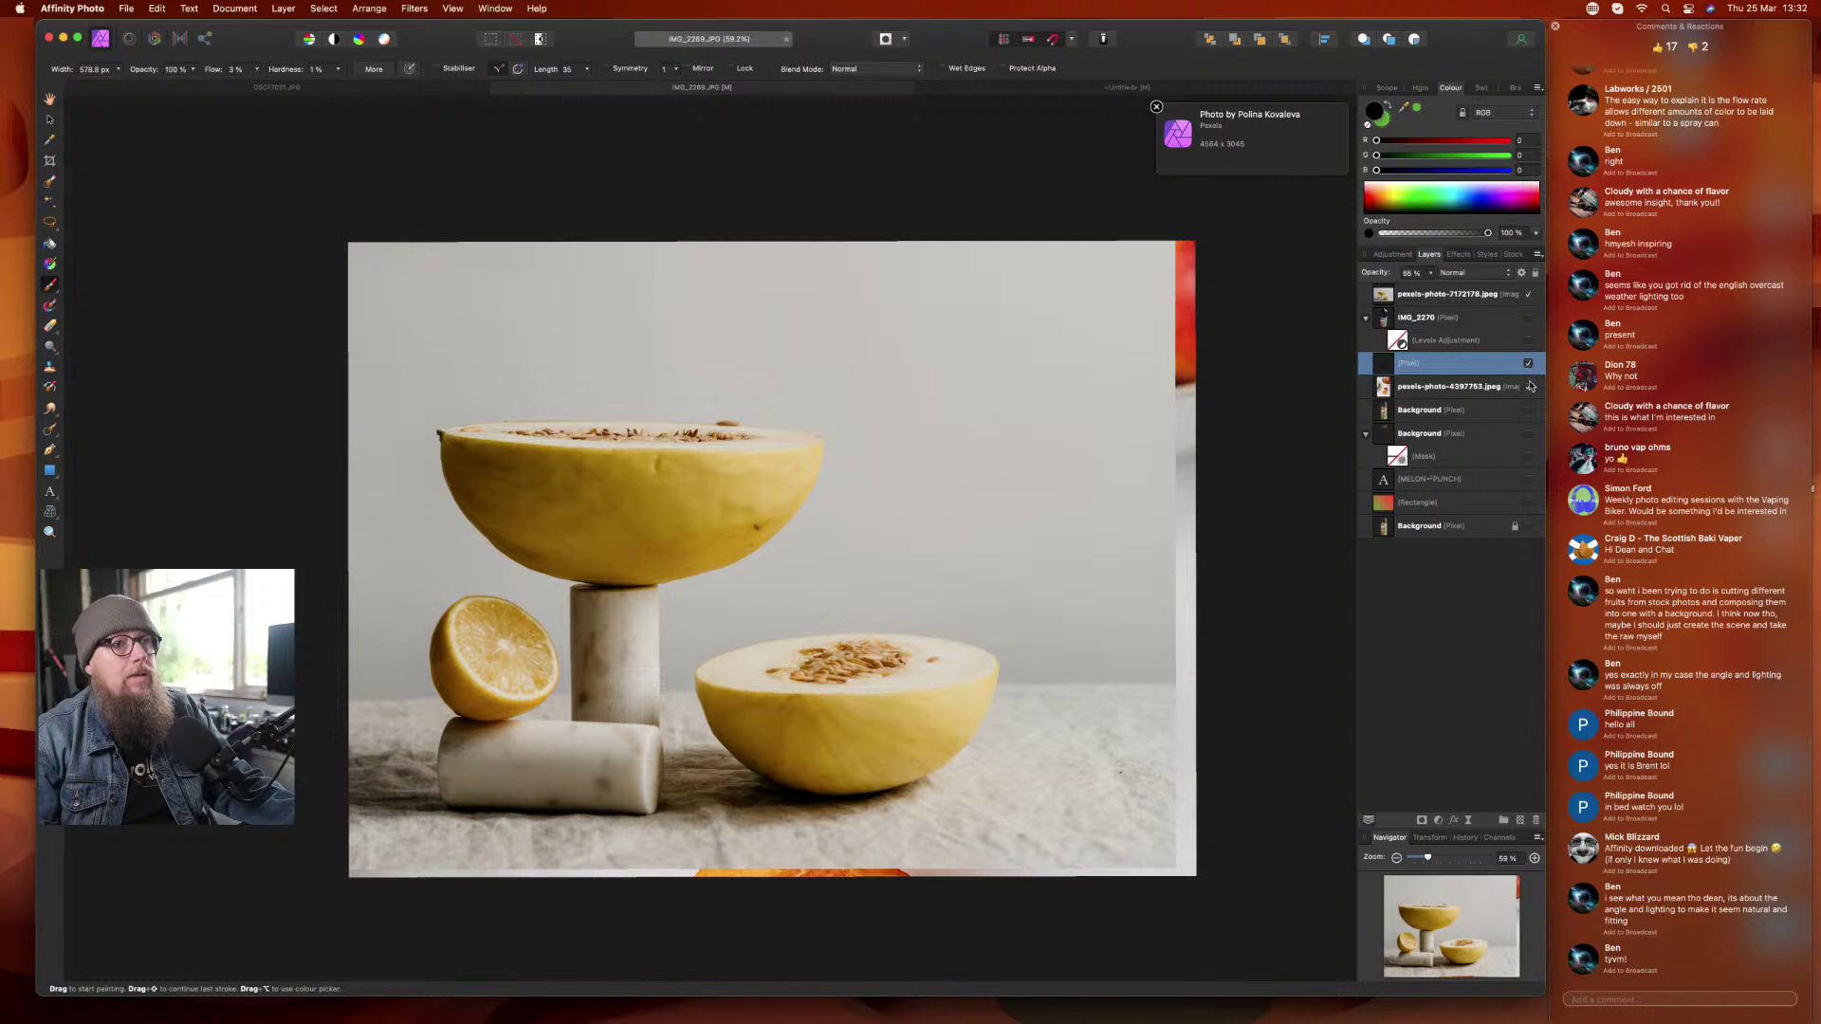
click(1530, 387)
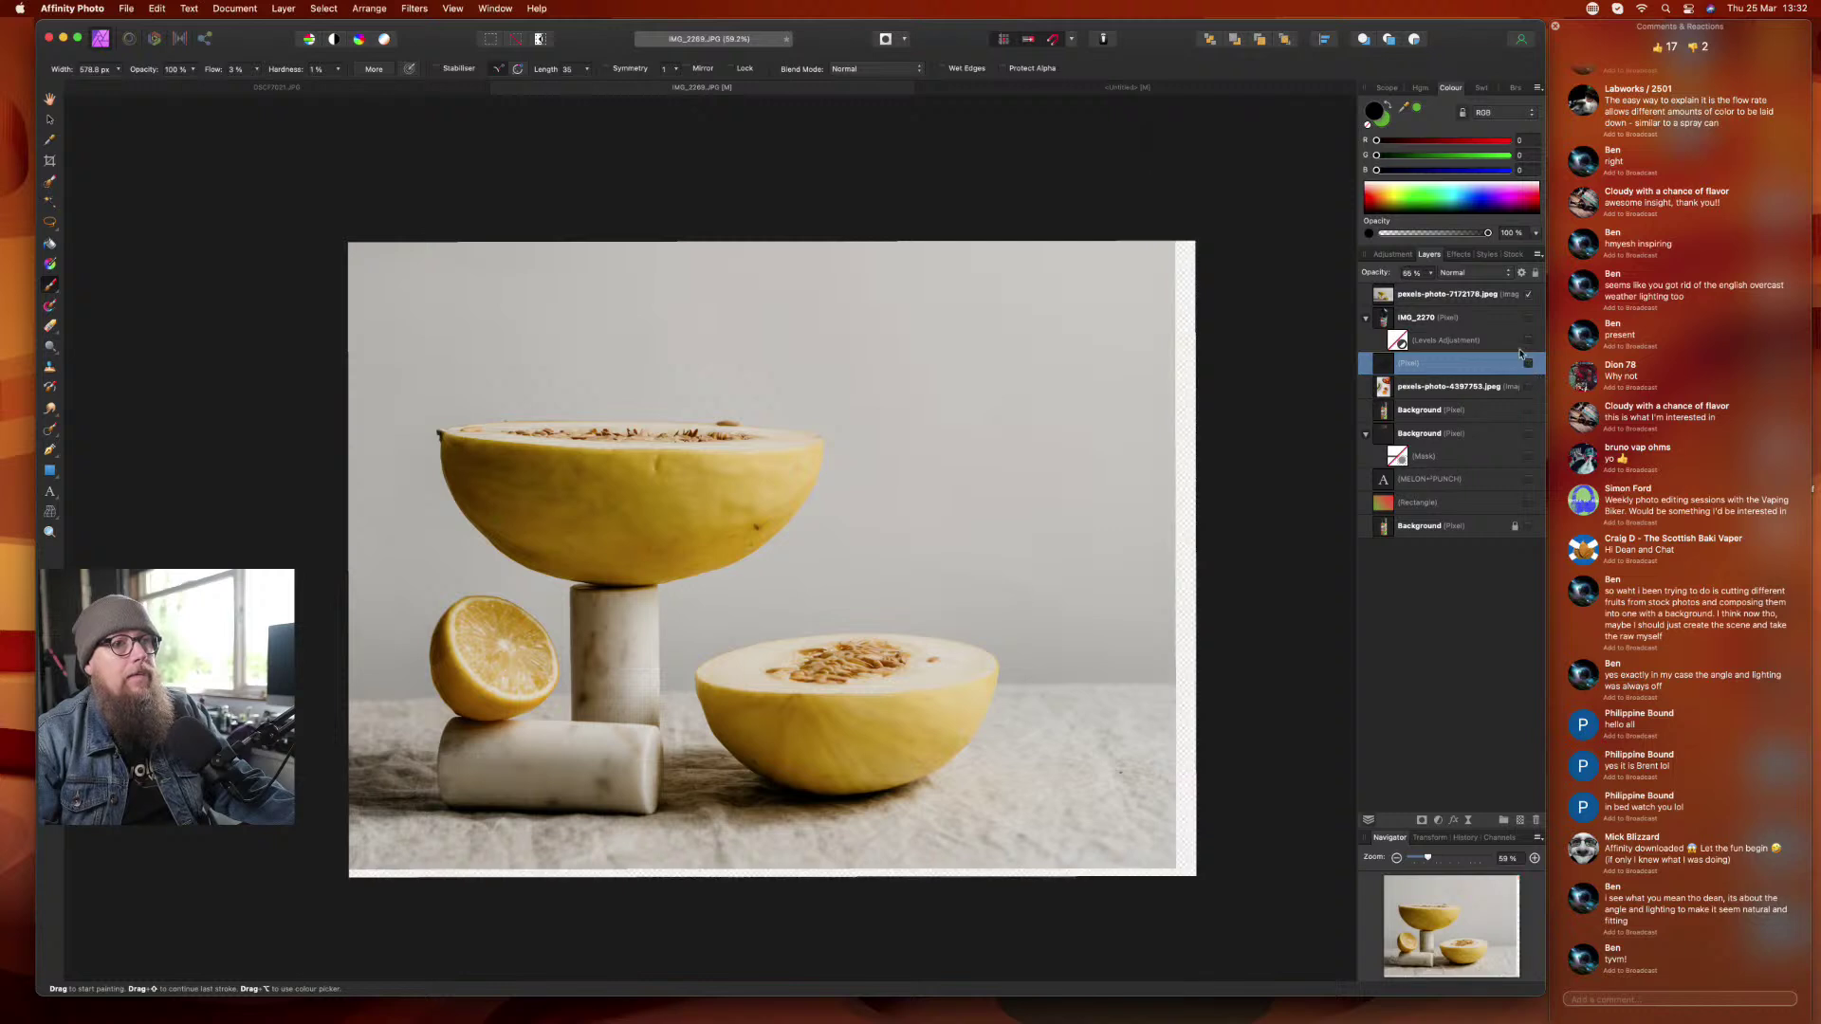
drag(1485, 298, 1371, 434)
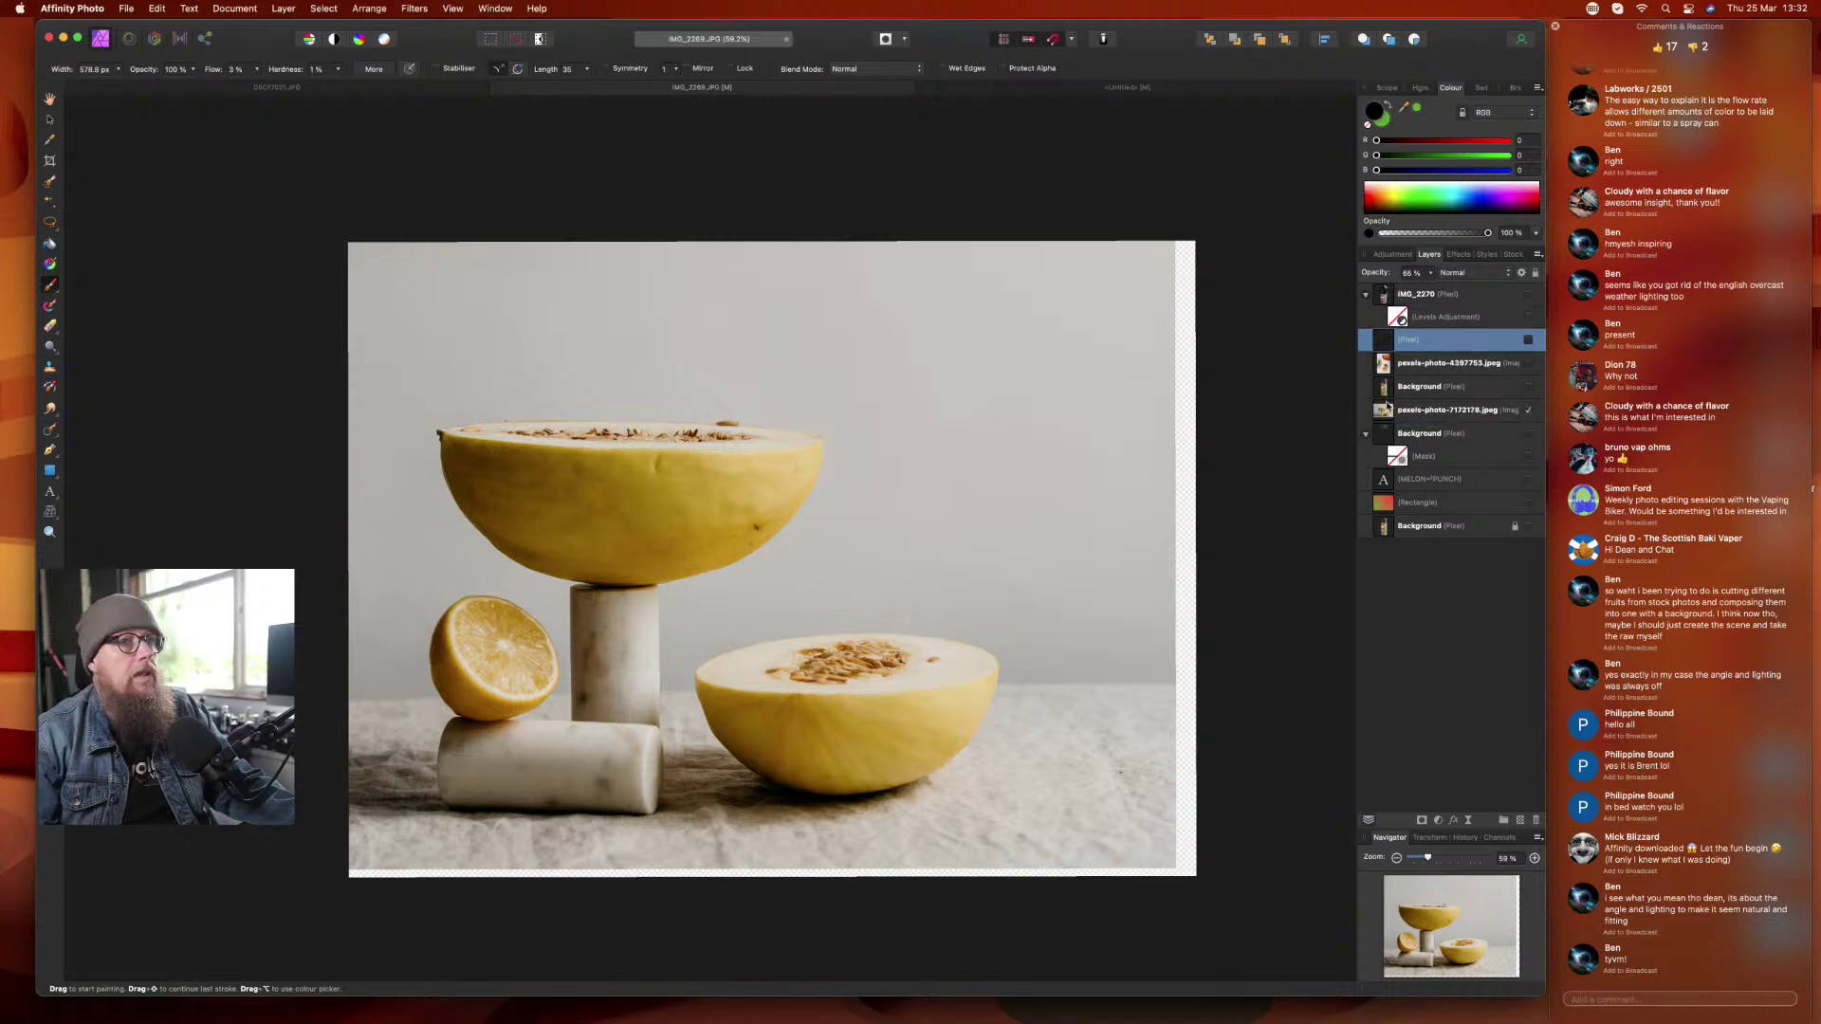
click(1530, 388)
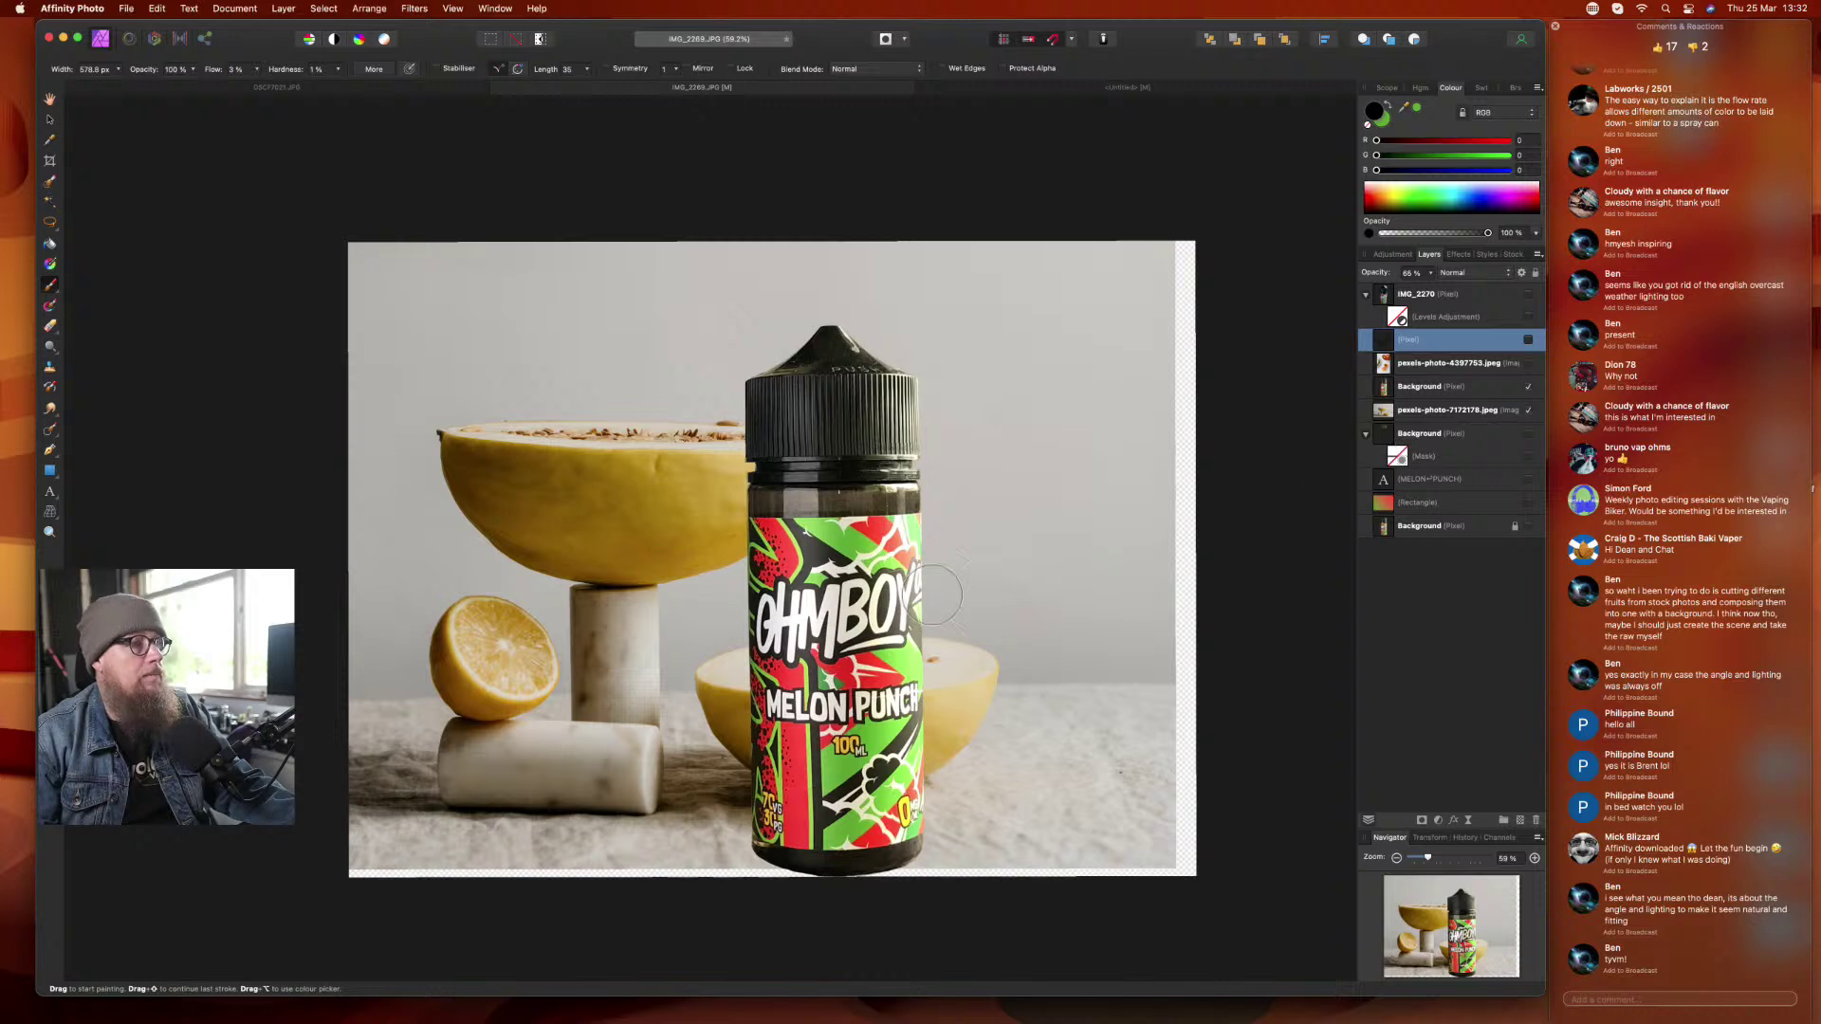
- Use the Move Tool to shift the yellow melon photo so it covers the empty strips along the canvas's right and bottom edges
click(1420, 364)
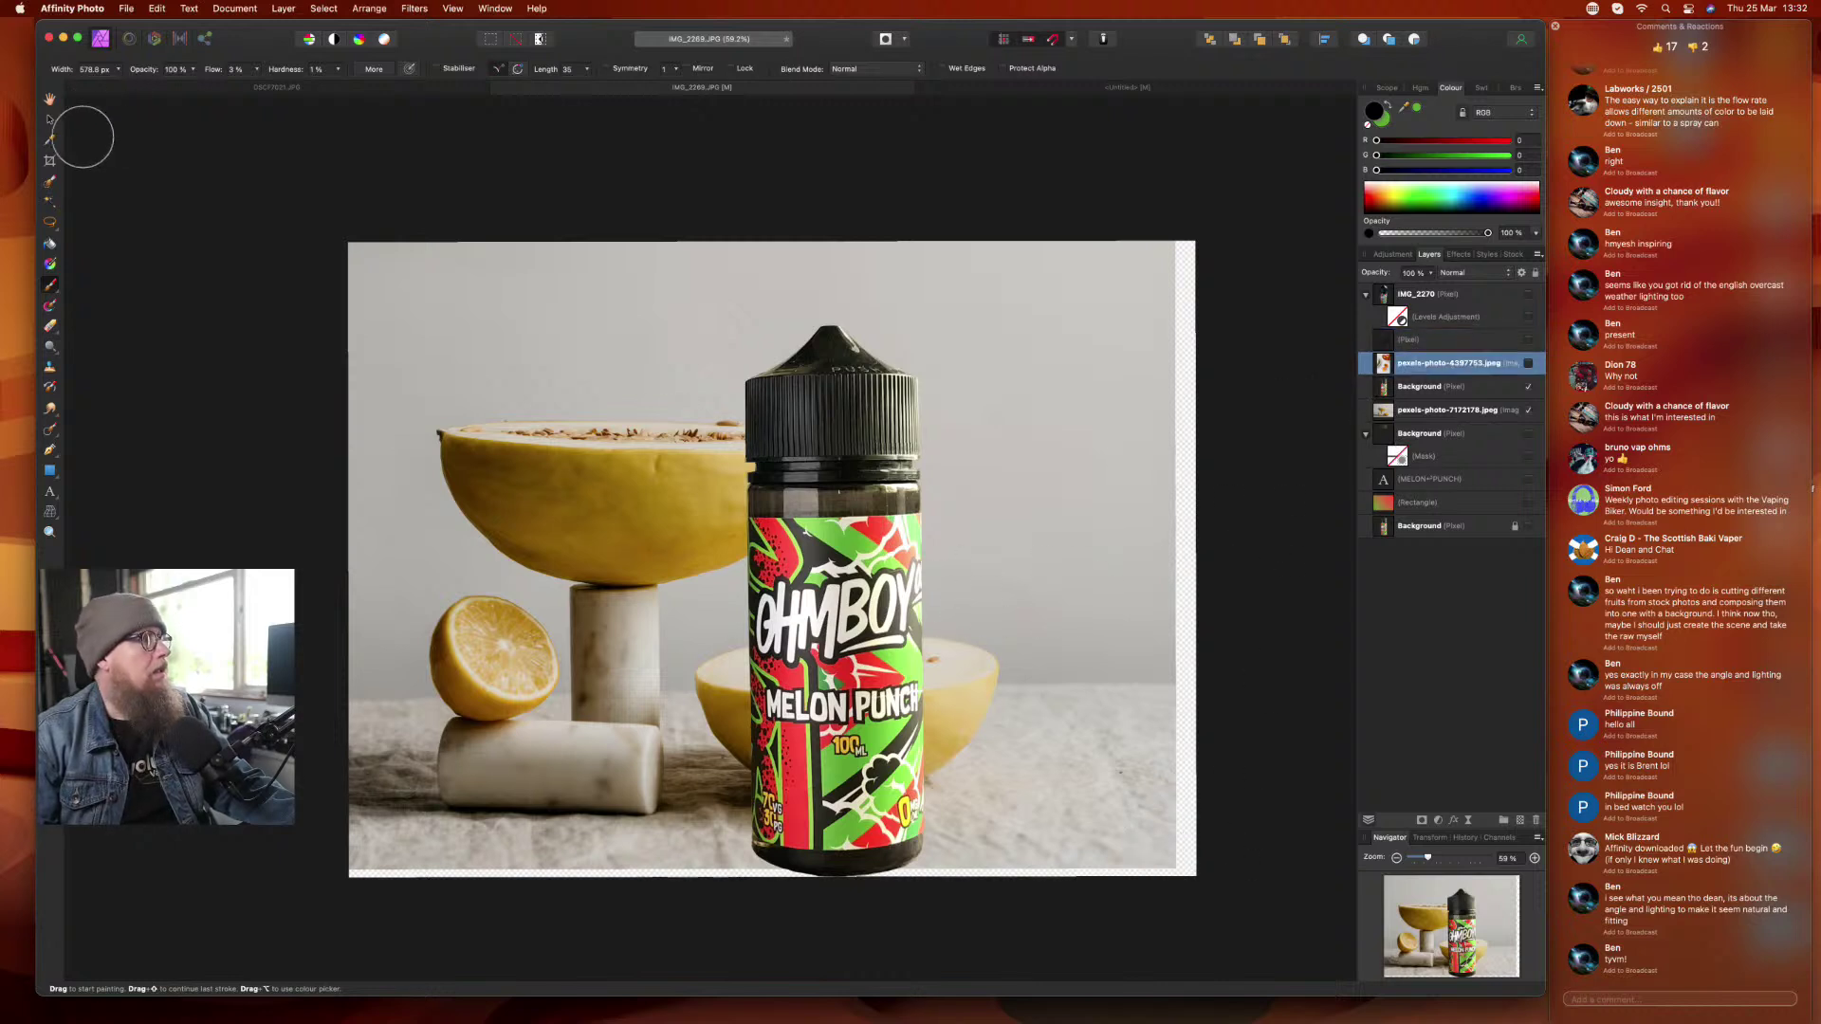
click(50, 119)
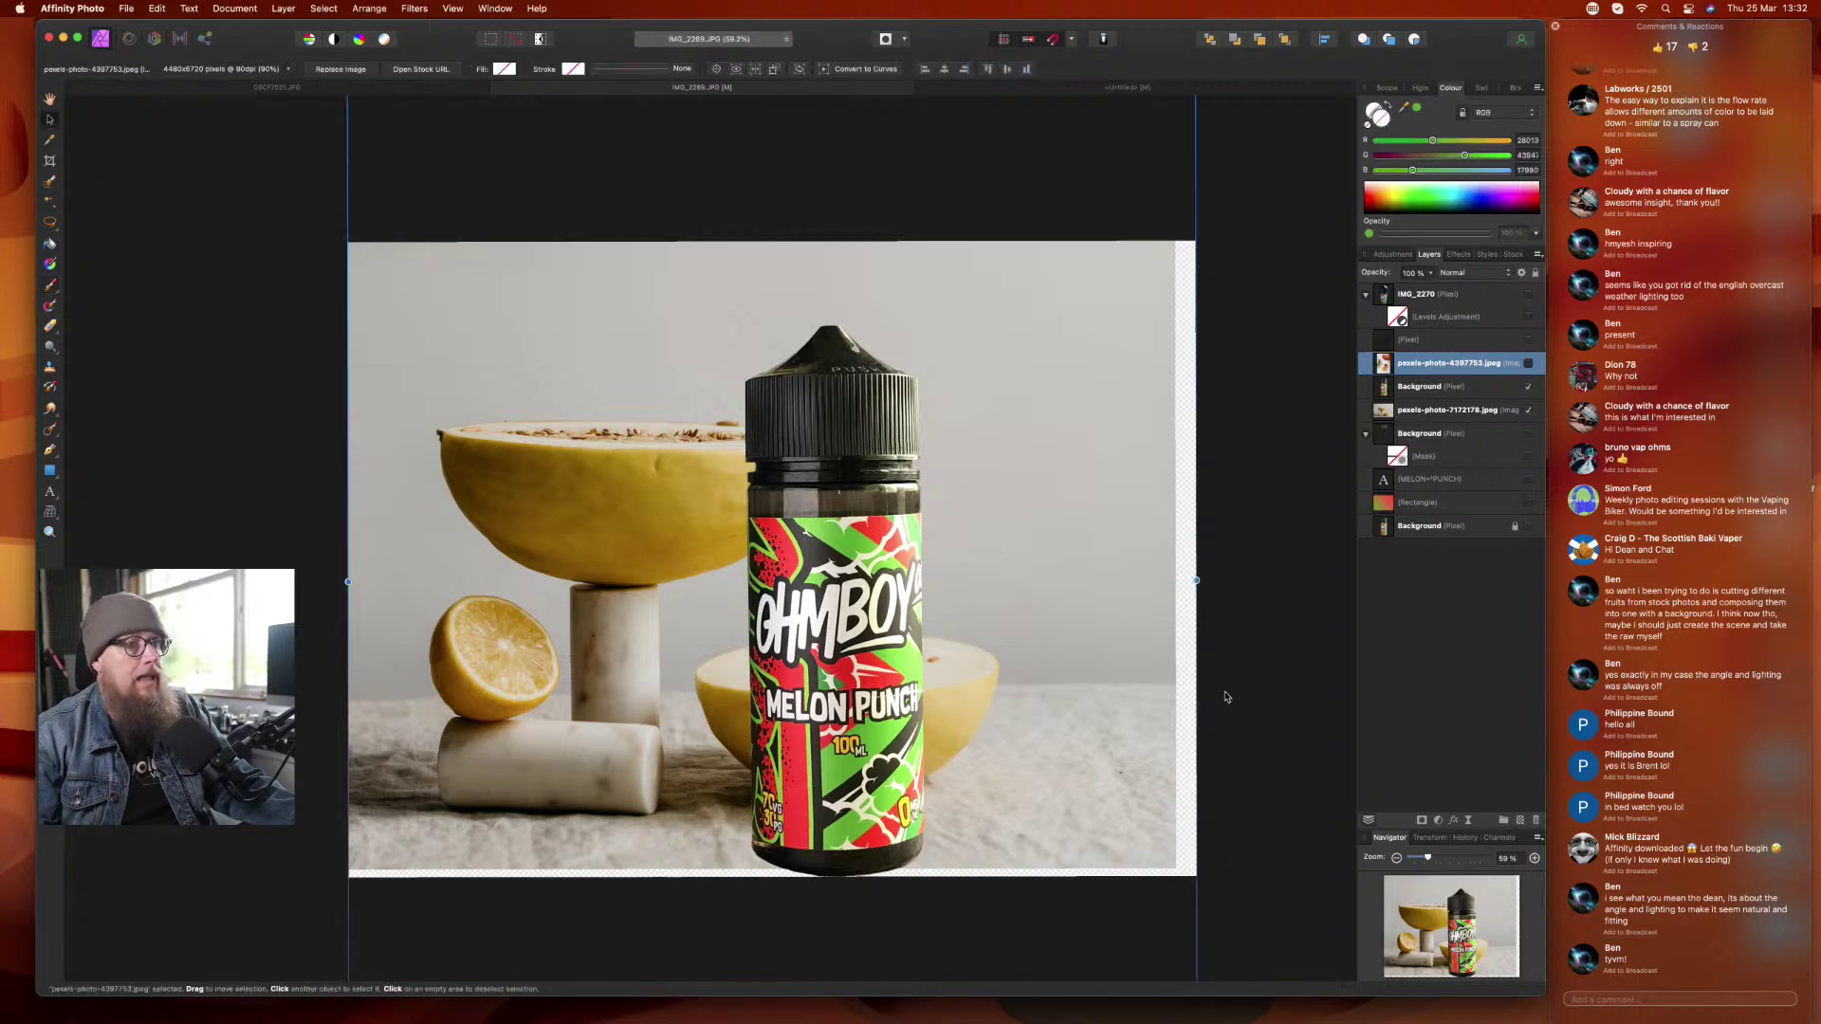
drag(1196, 581, 1221, 581)
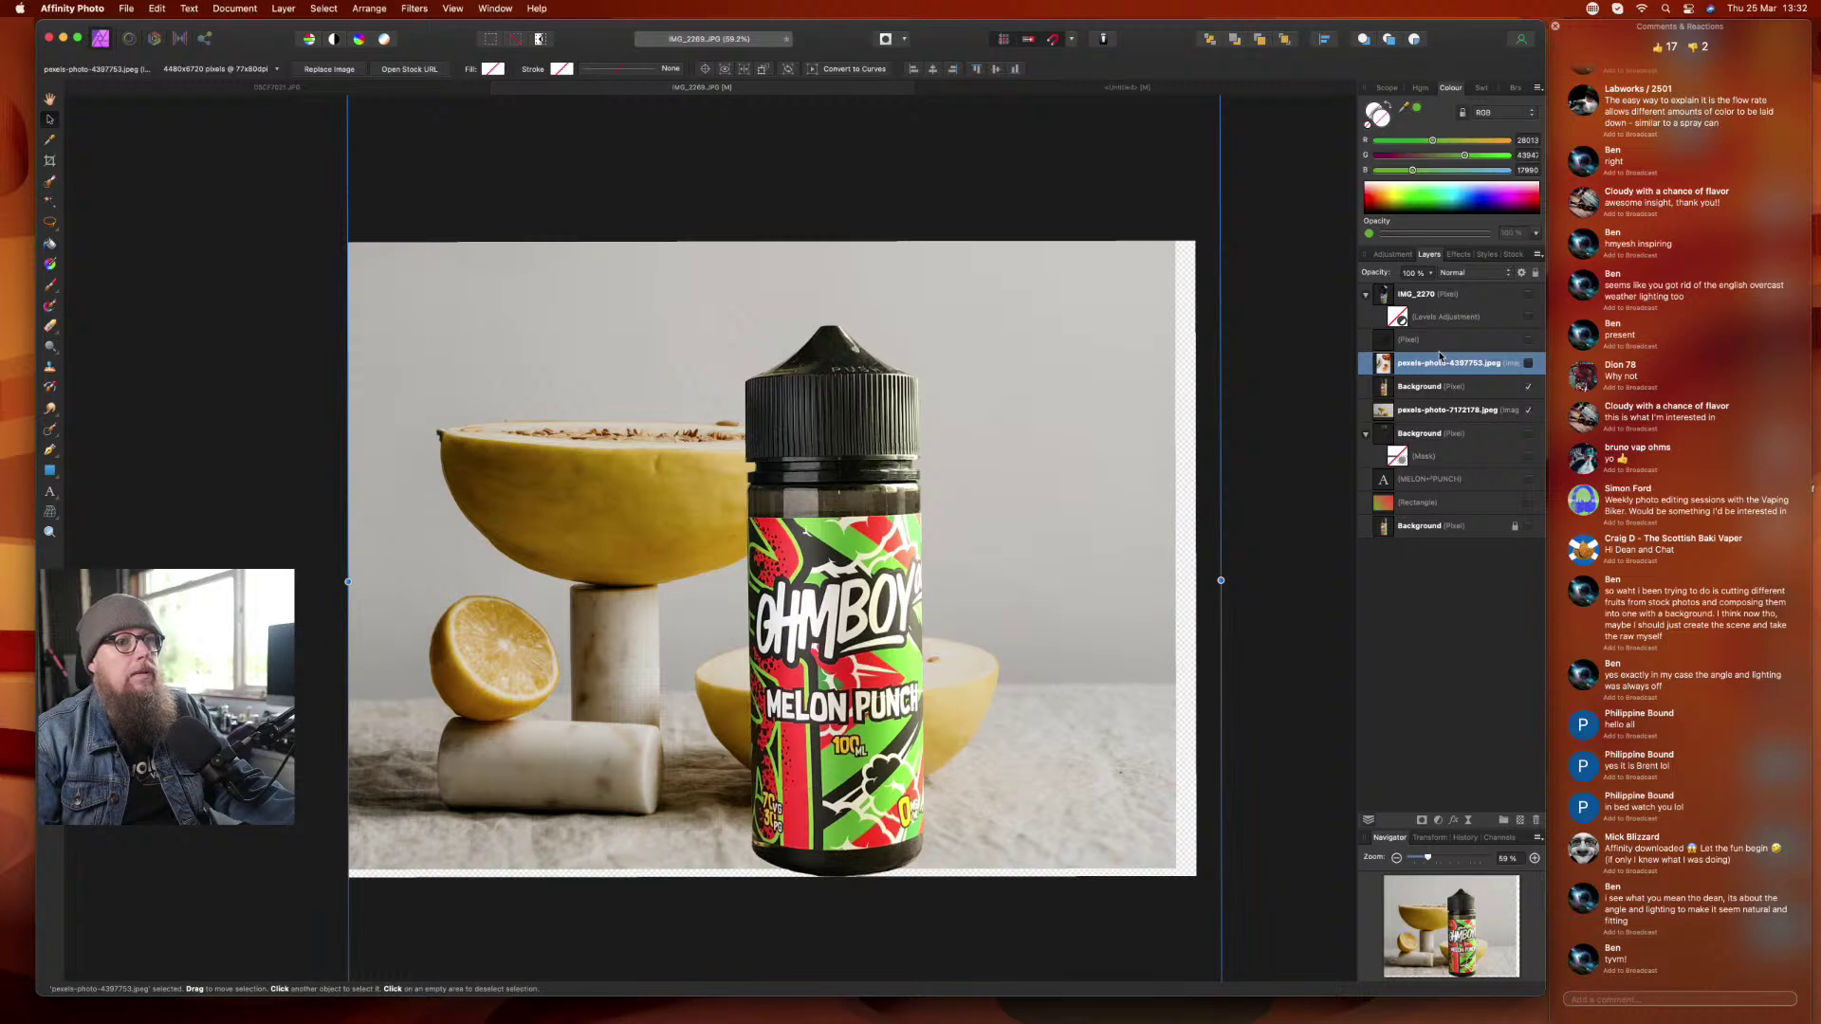
click(1474, 413)
drag(1055, 472, 1094, 477)
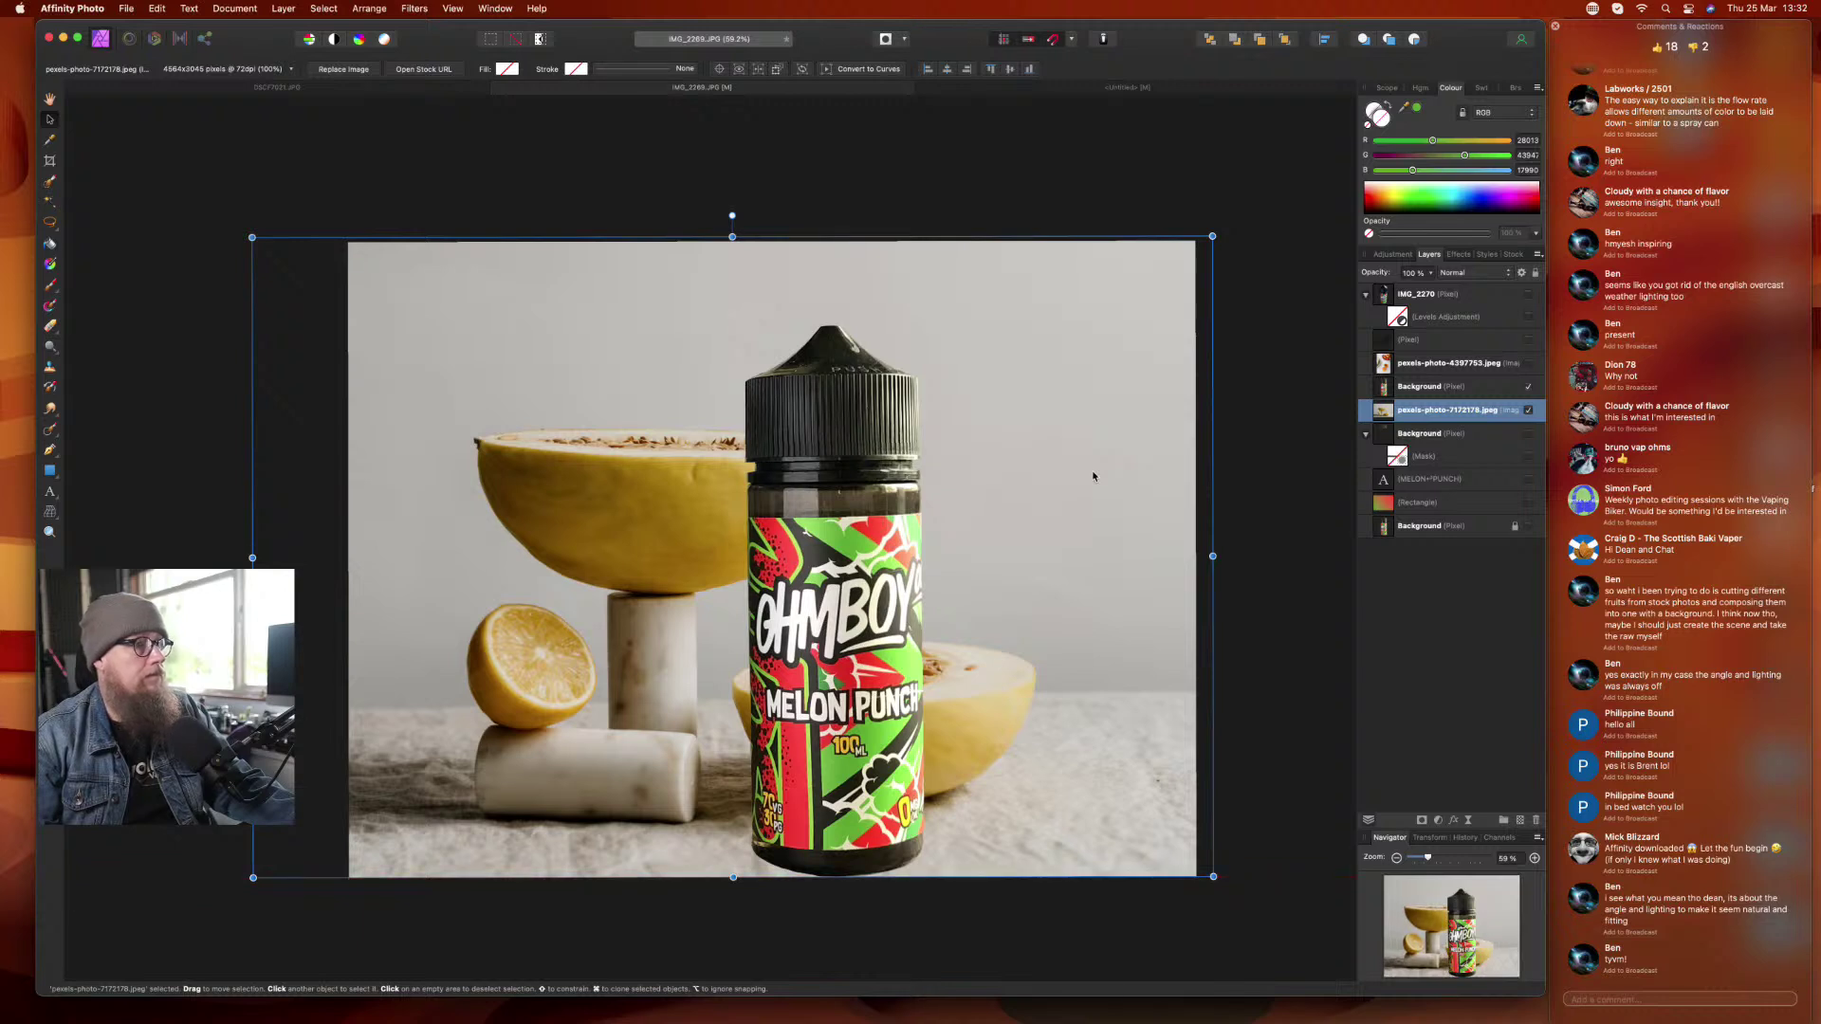
- Scale down the upper Background bottle cutout and stand it on top of the lower melon half
click(1421, 385)
drag(923, 325, 855, 448)
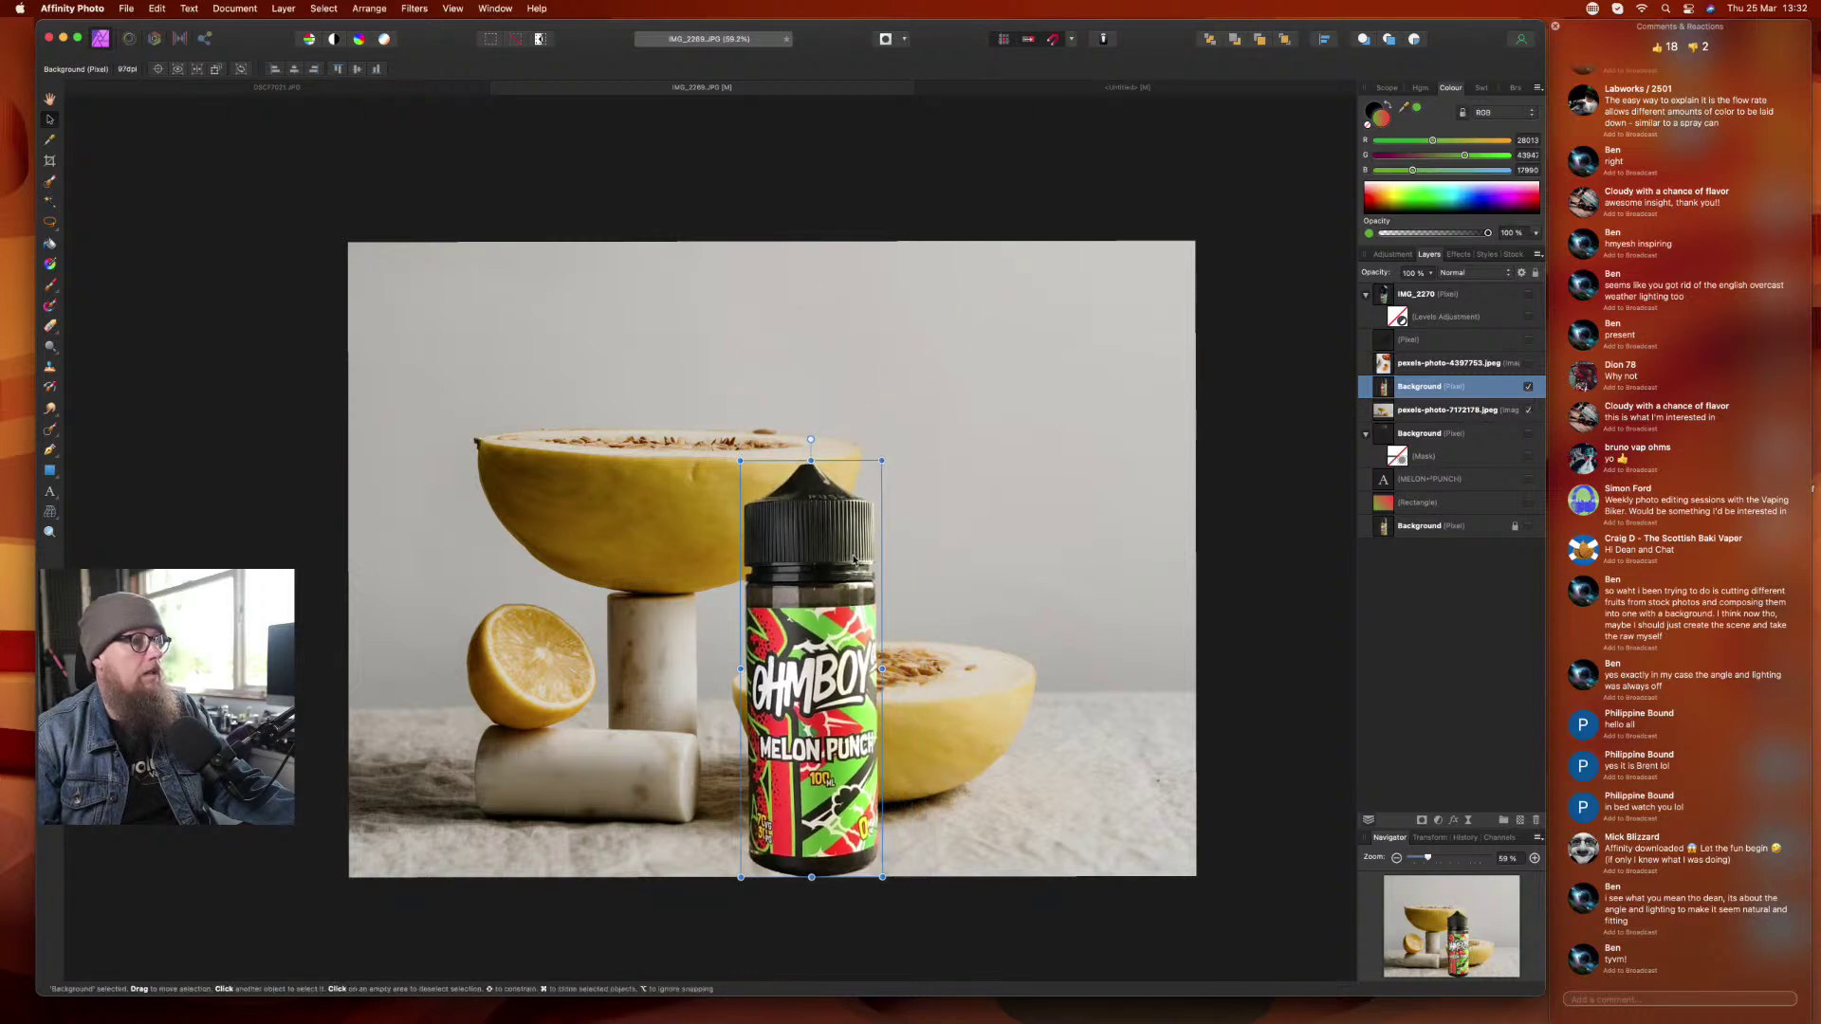
drag(855, 560, 978, 372)
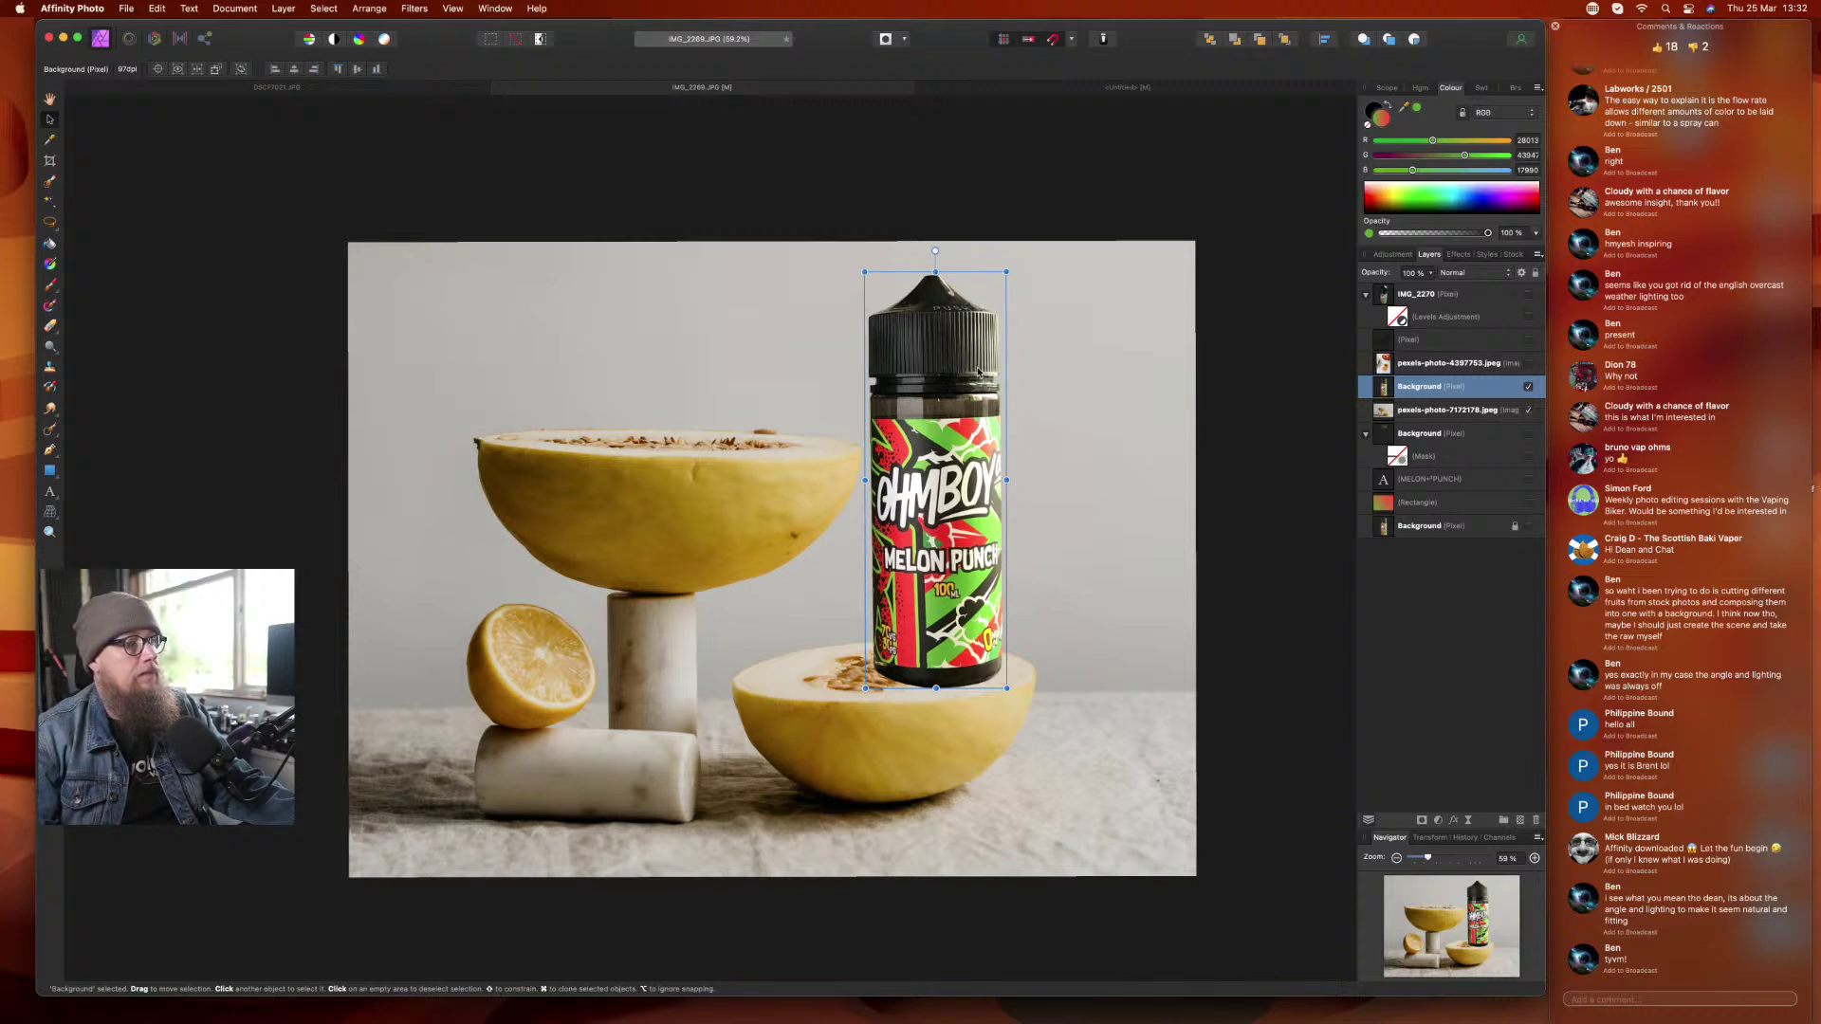
- Enlarge the bottle slightly, position it on the cloth overlapping the right side of the lower melon half, and clear the selection
drag(978, 372, 1147, 403)
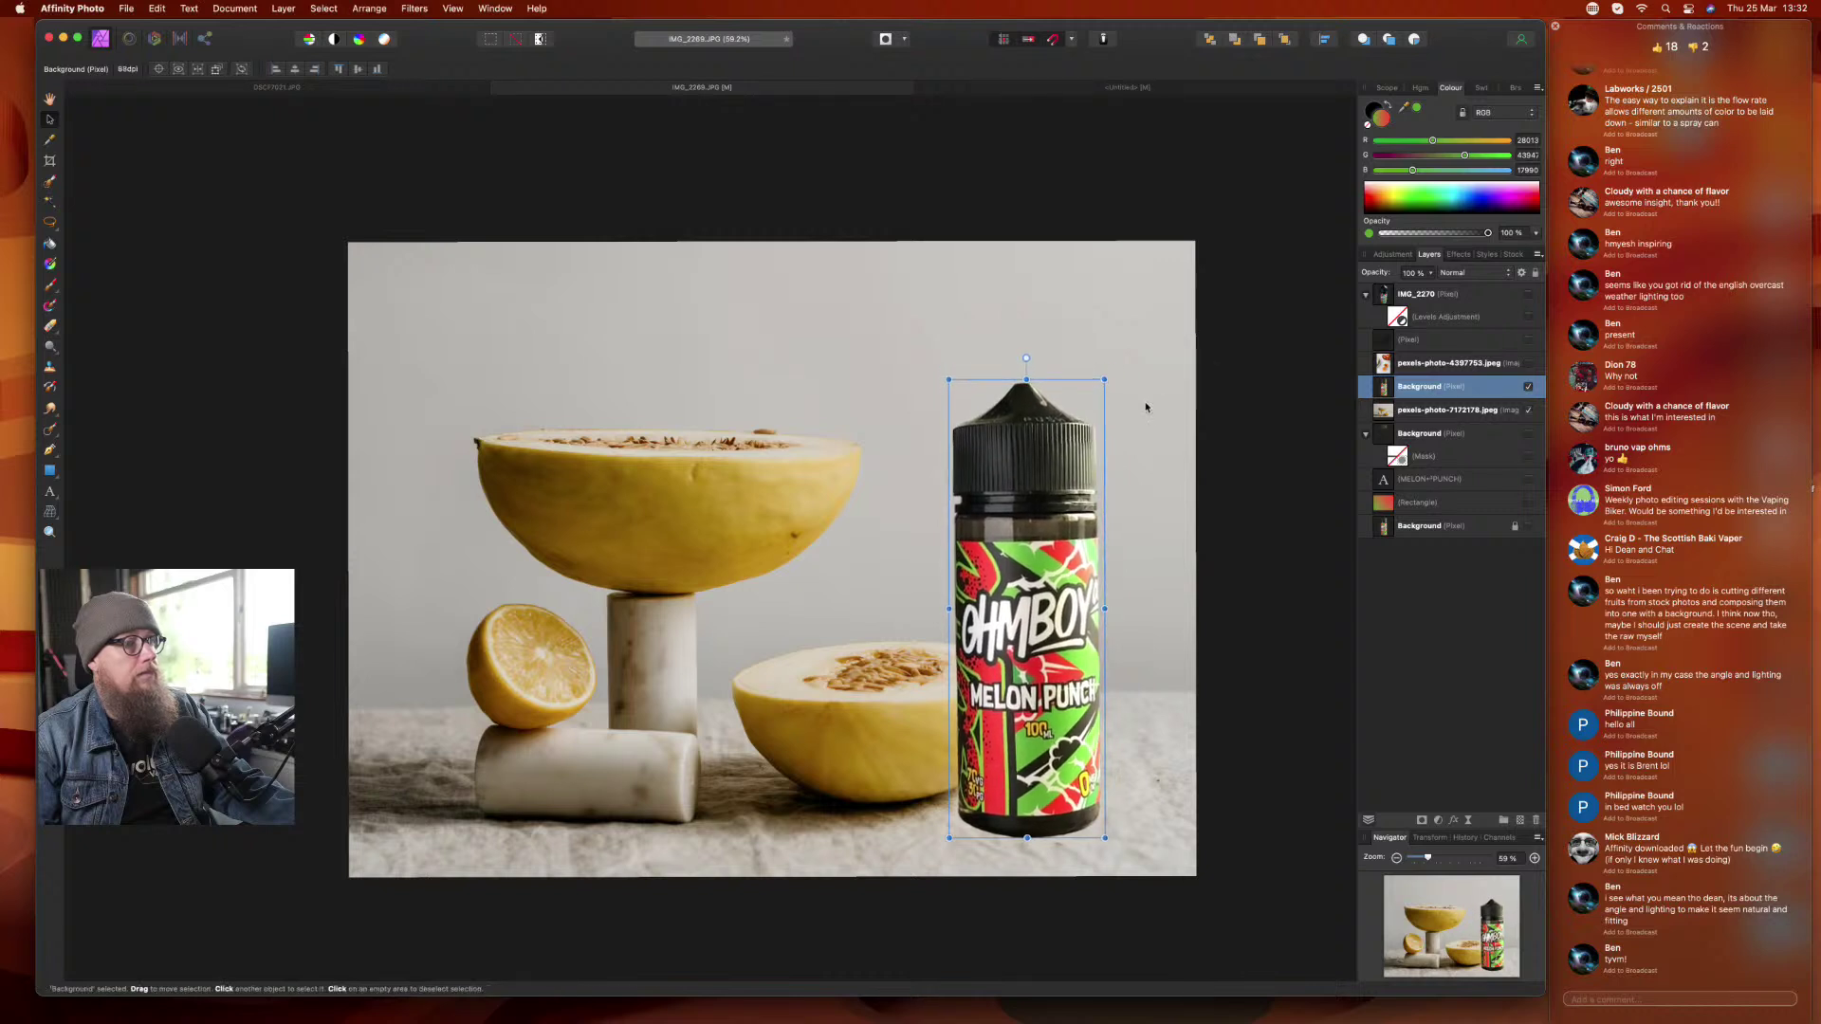
drag(1053, 444, 1025, 450)
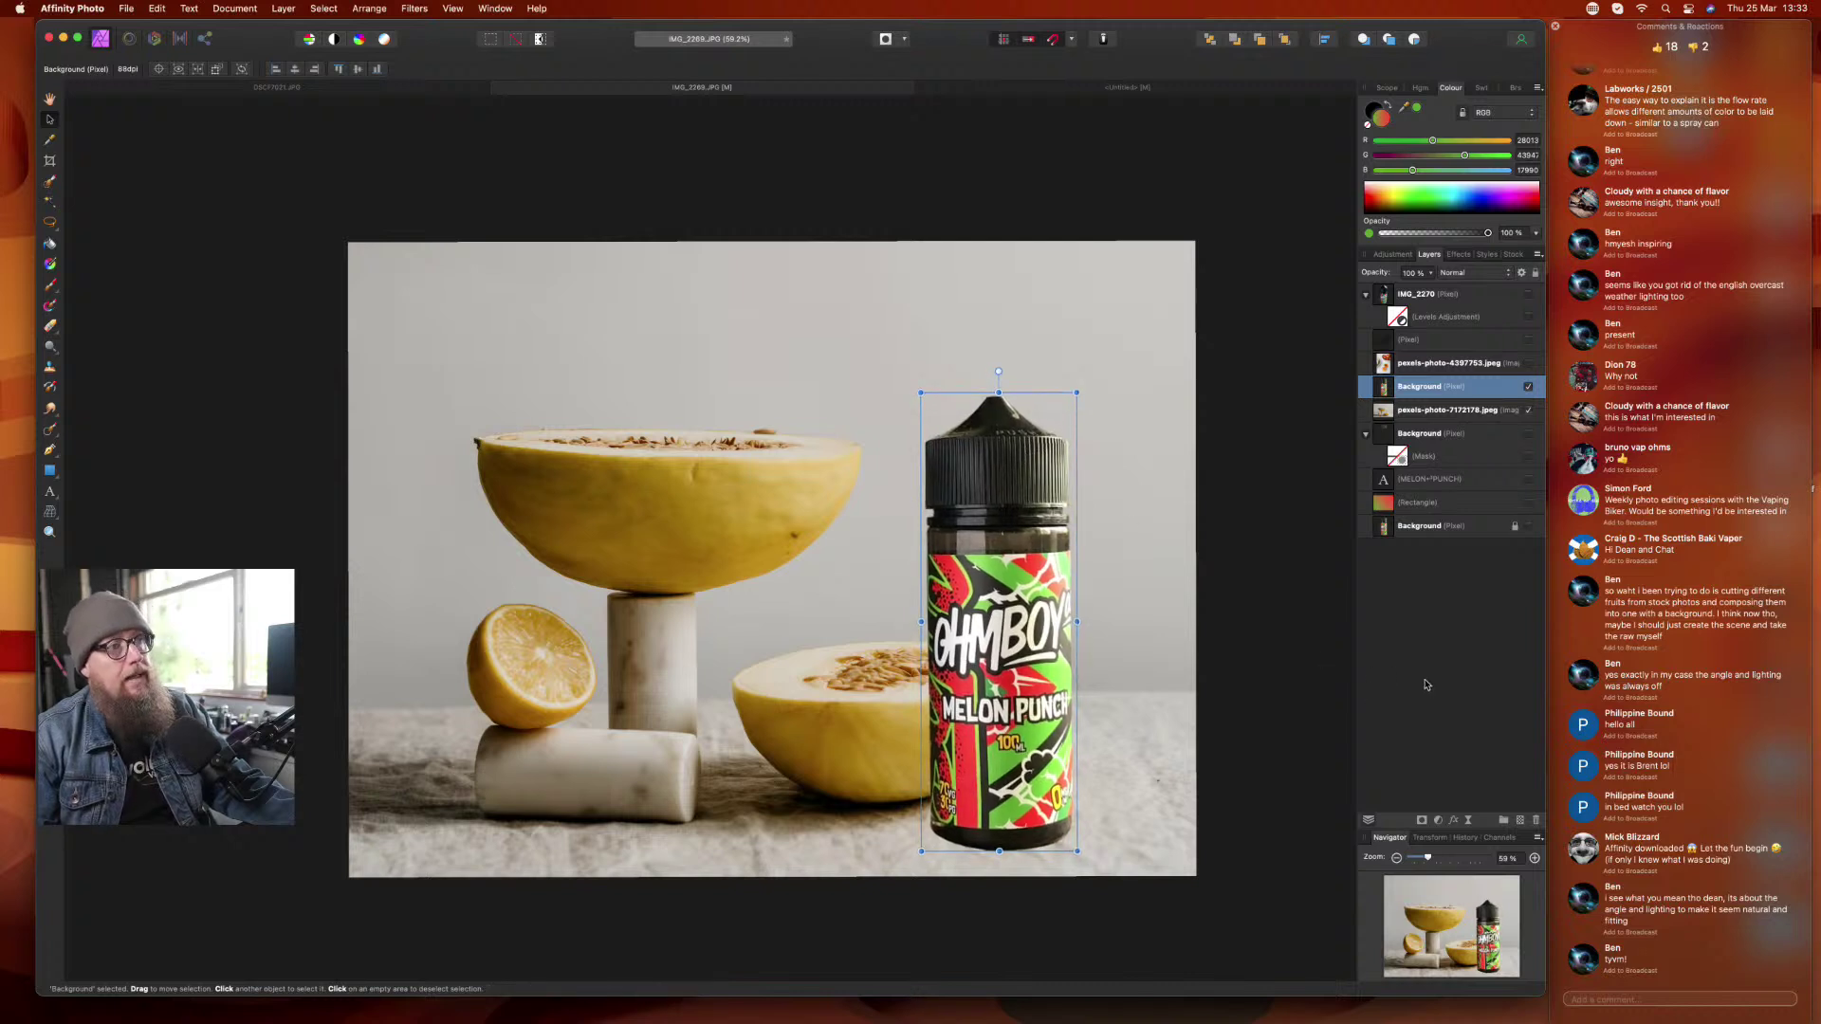
click(1124, 523)
click(1017, 628)
mouse_move(1016, 628)
mouse_down()
mouse_move(770, 398)
mouse_move(672, 216)
mouse_move(726, 166)
mouse_move(747, 491)
mouse_move(632, 535)
mouse_move(1126, 565)
mouse_move(1031, 616)
mouse_move(966, 616)
mouse_move(1030, 618)
mouse_up()
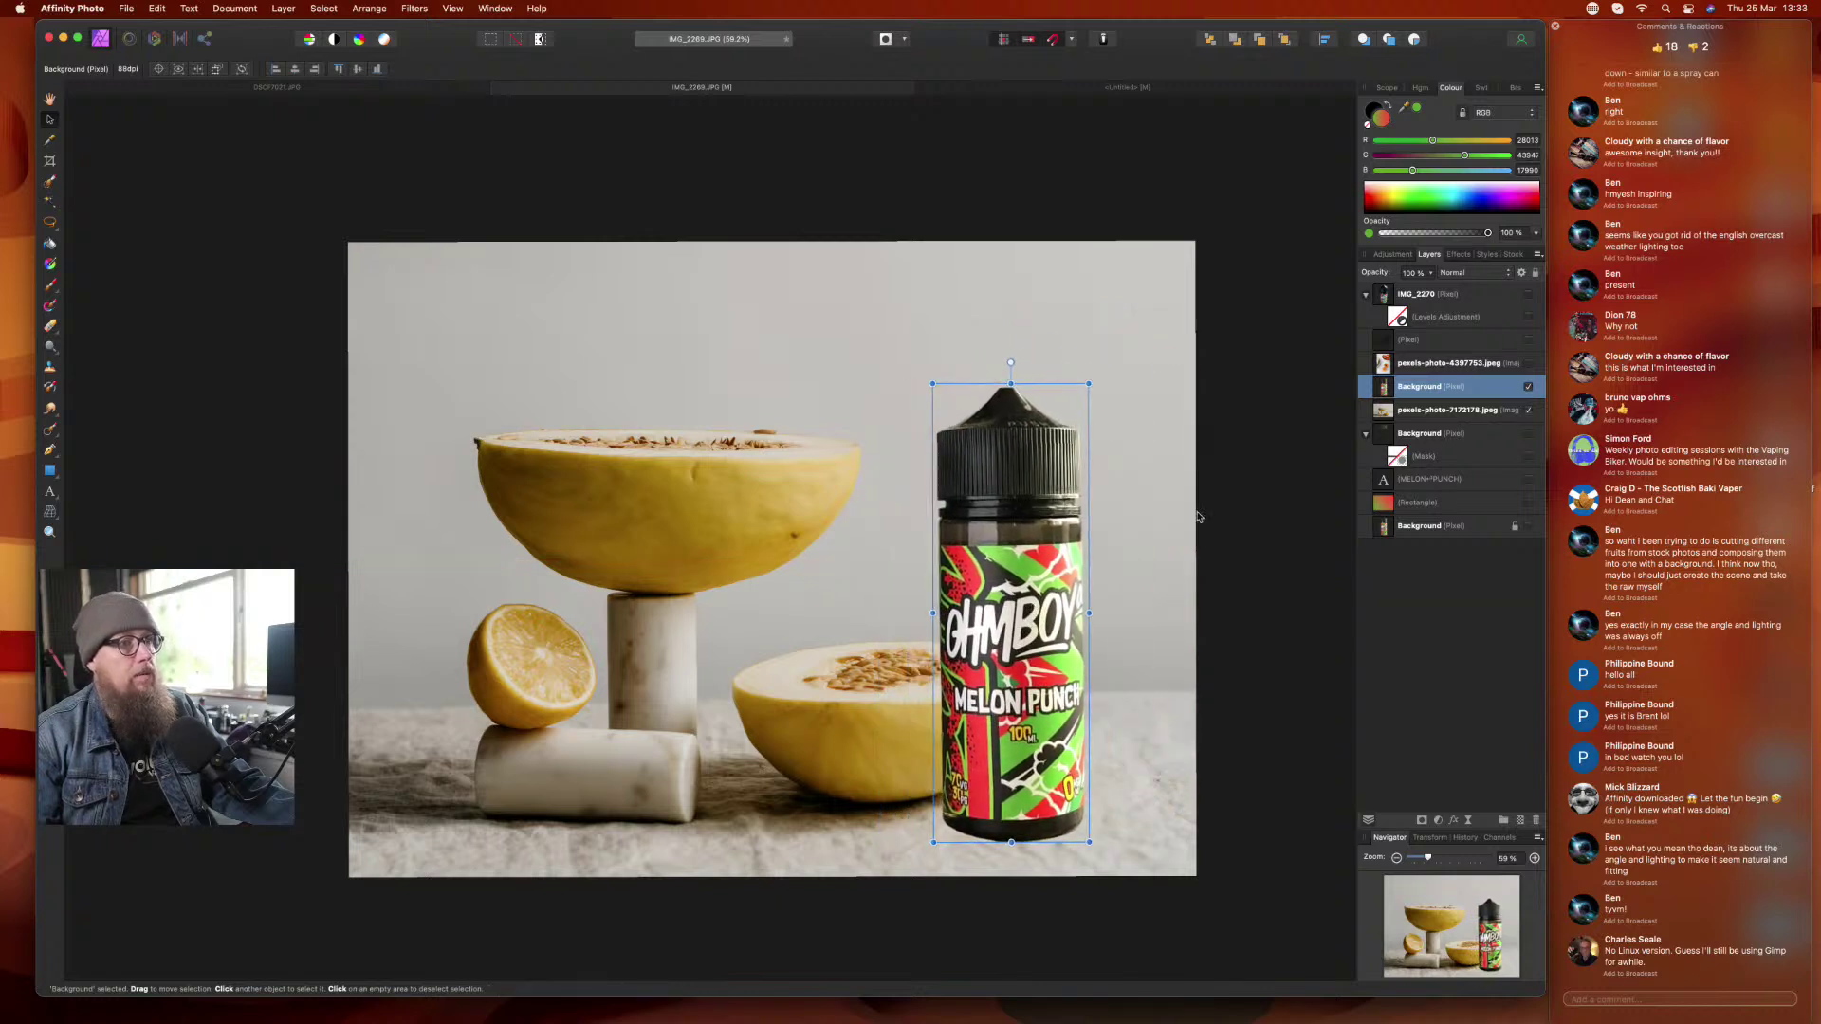
click(1449, 632)
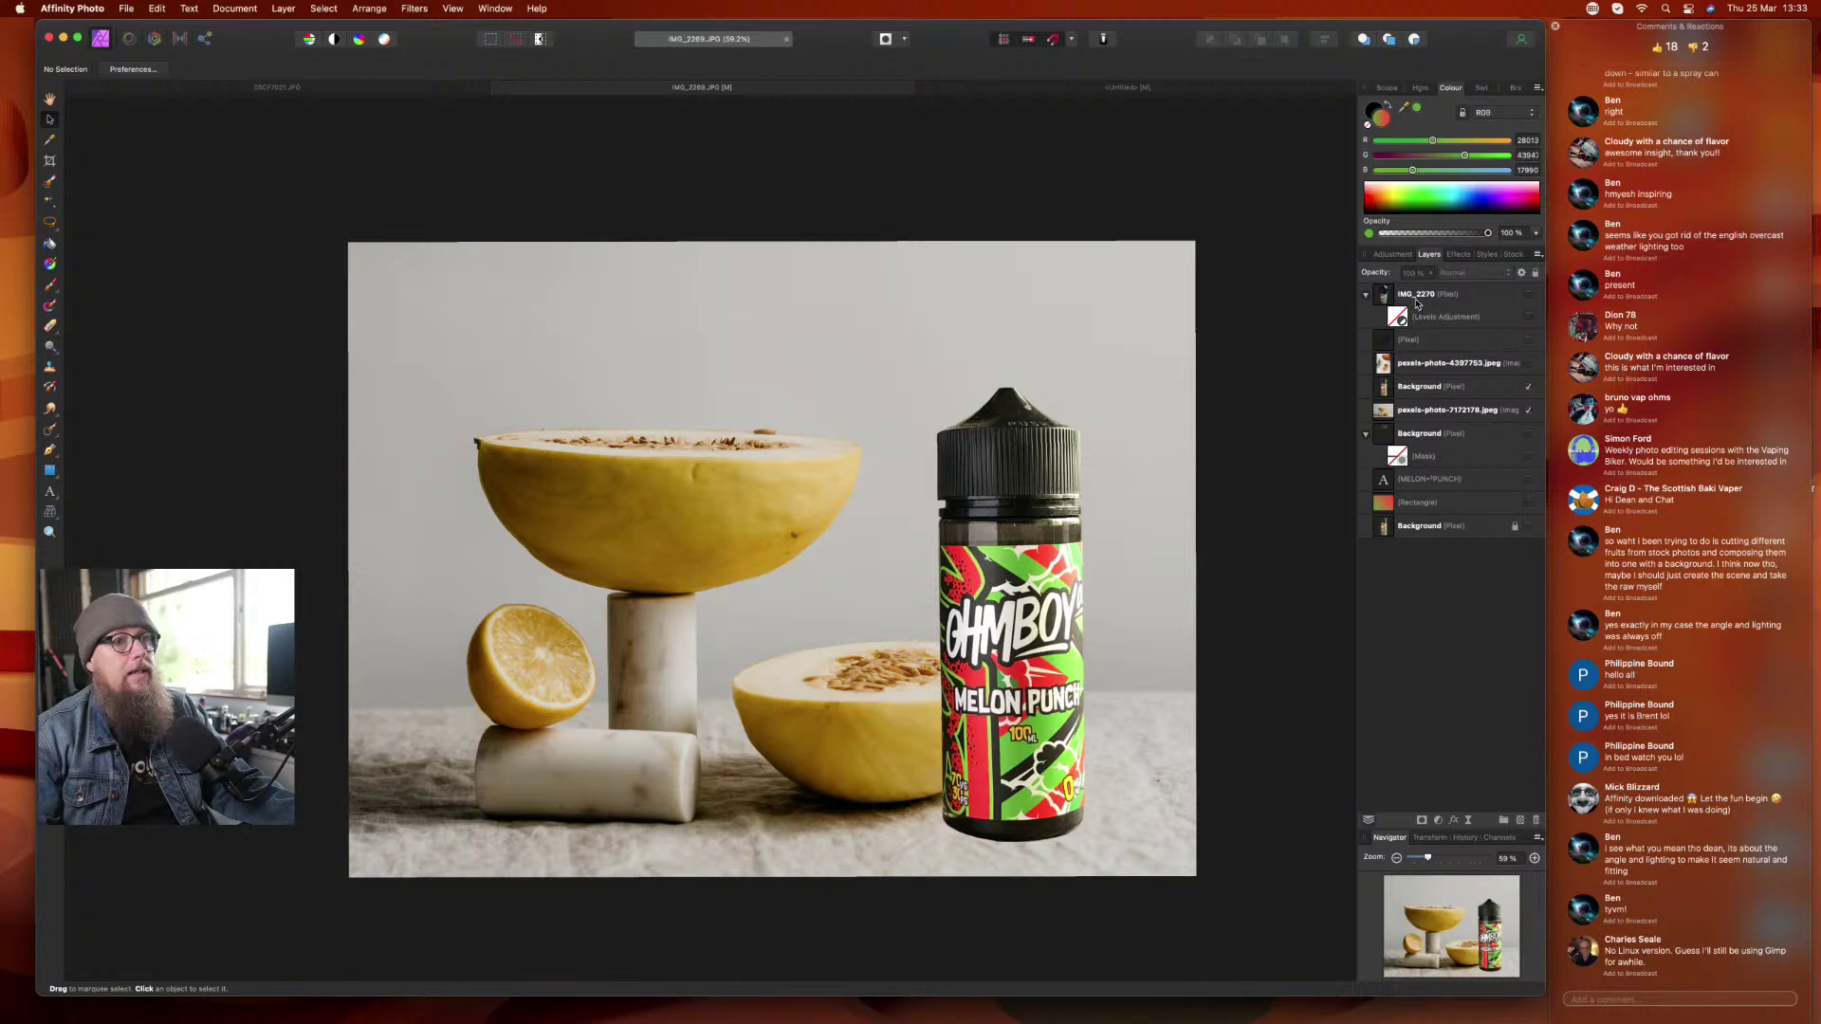
click(1407, 388)
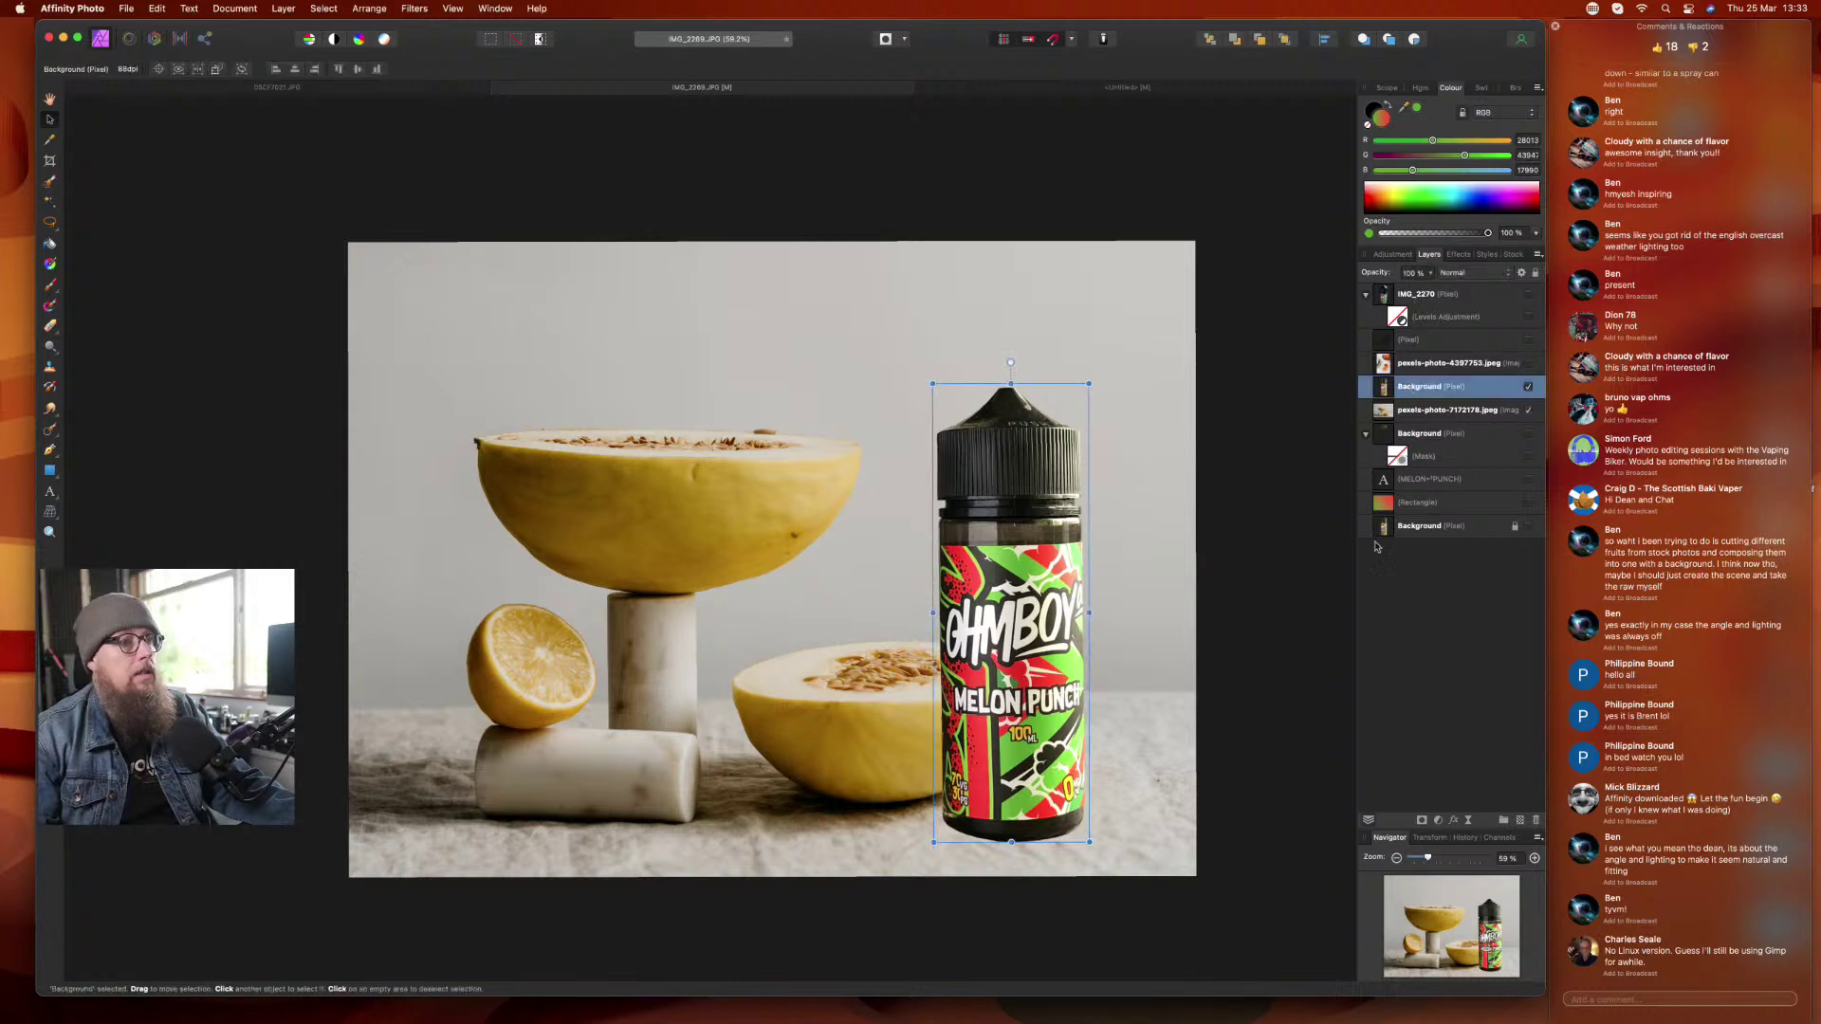
click(1401, 254)
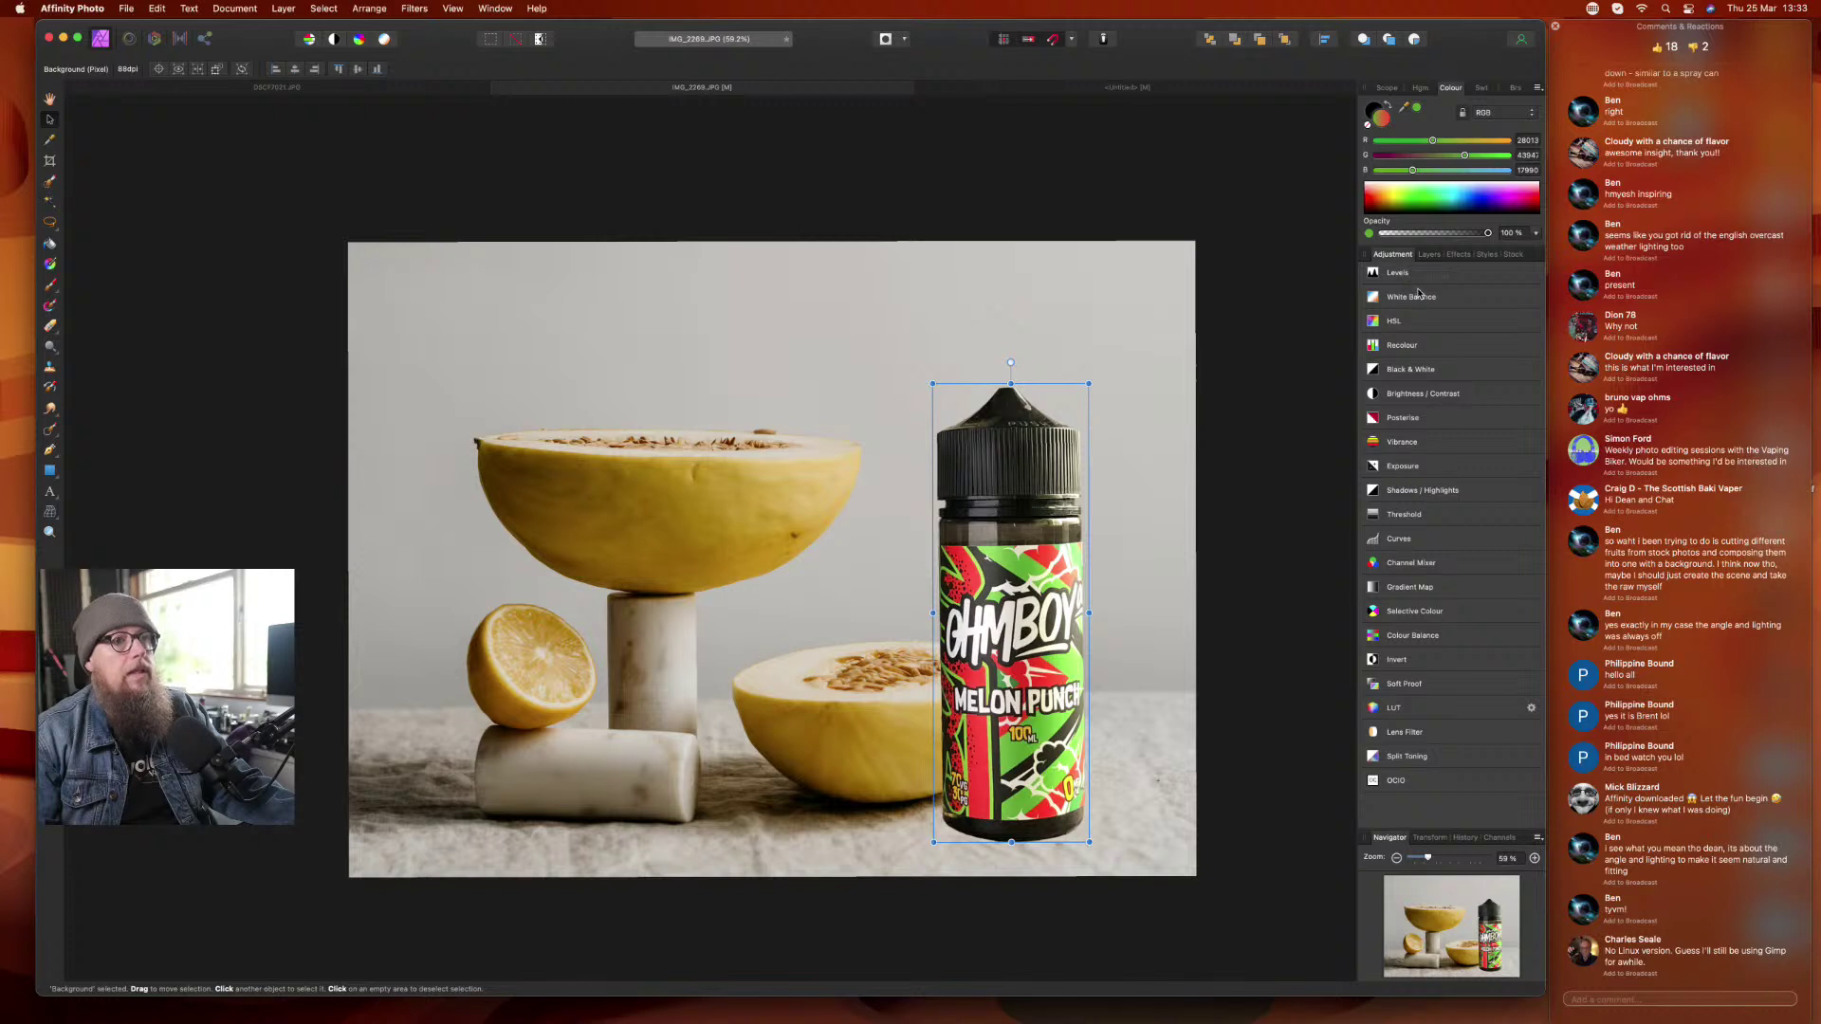
click(1416, 274)
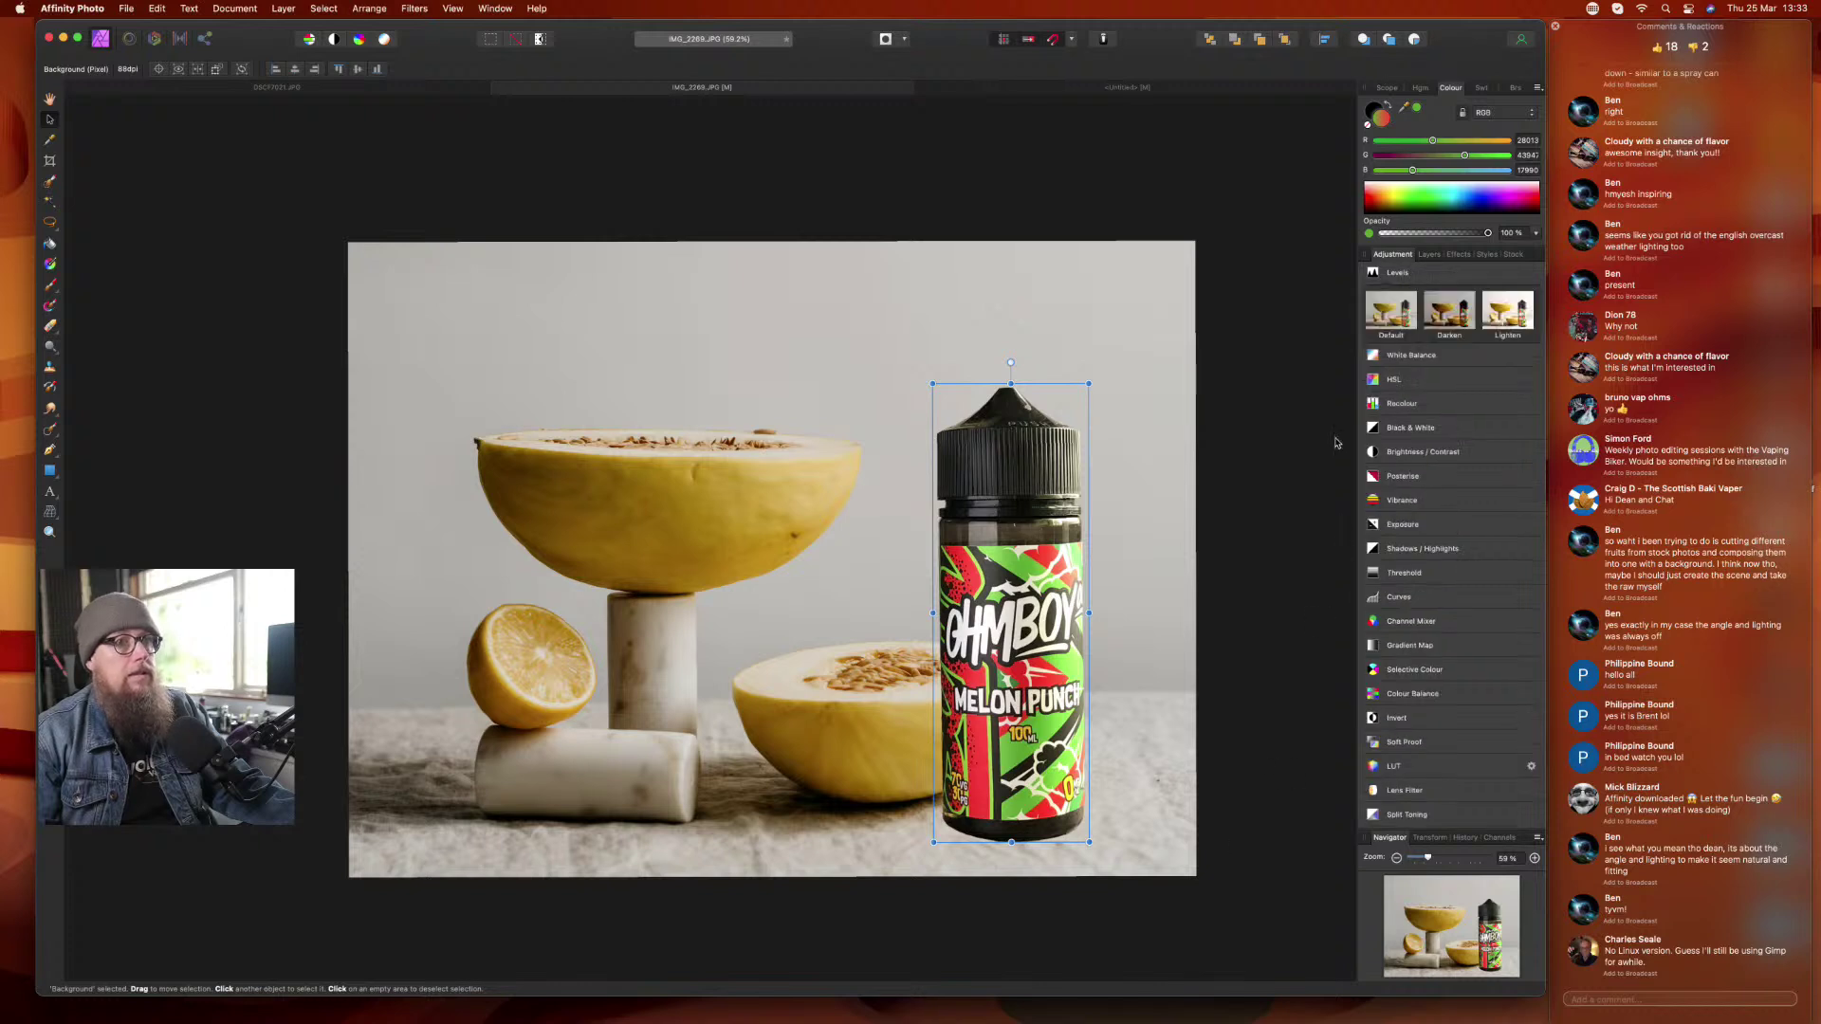
click(1428, 255)
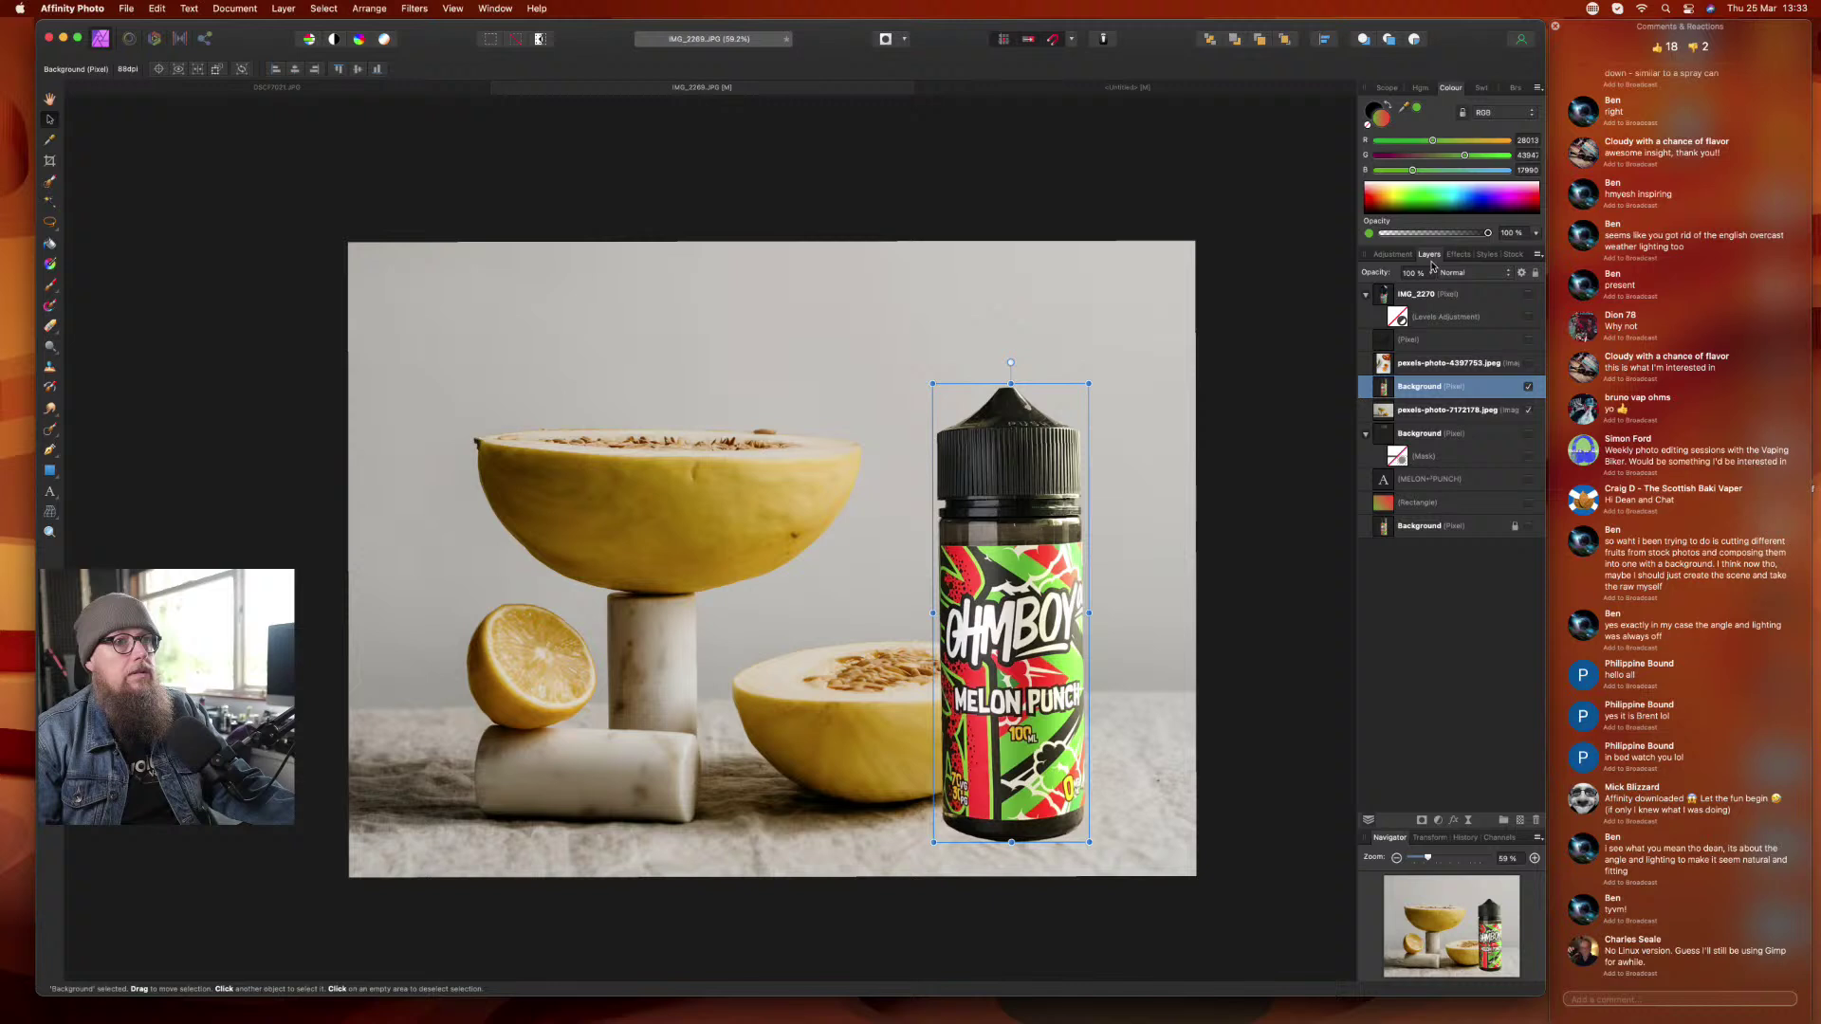
click(1423, 822)
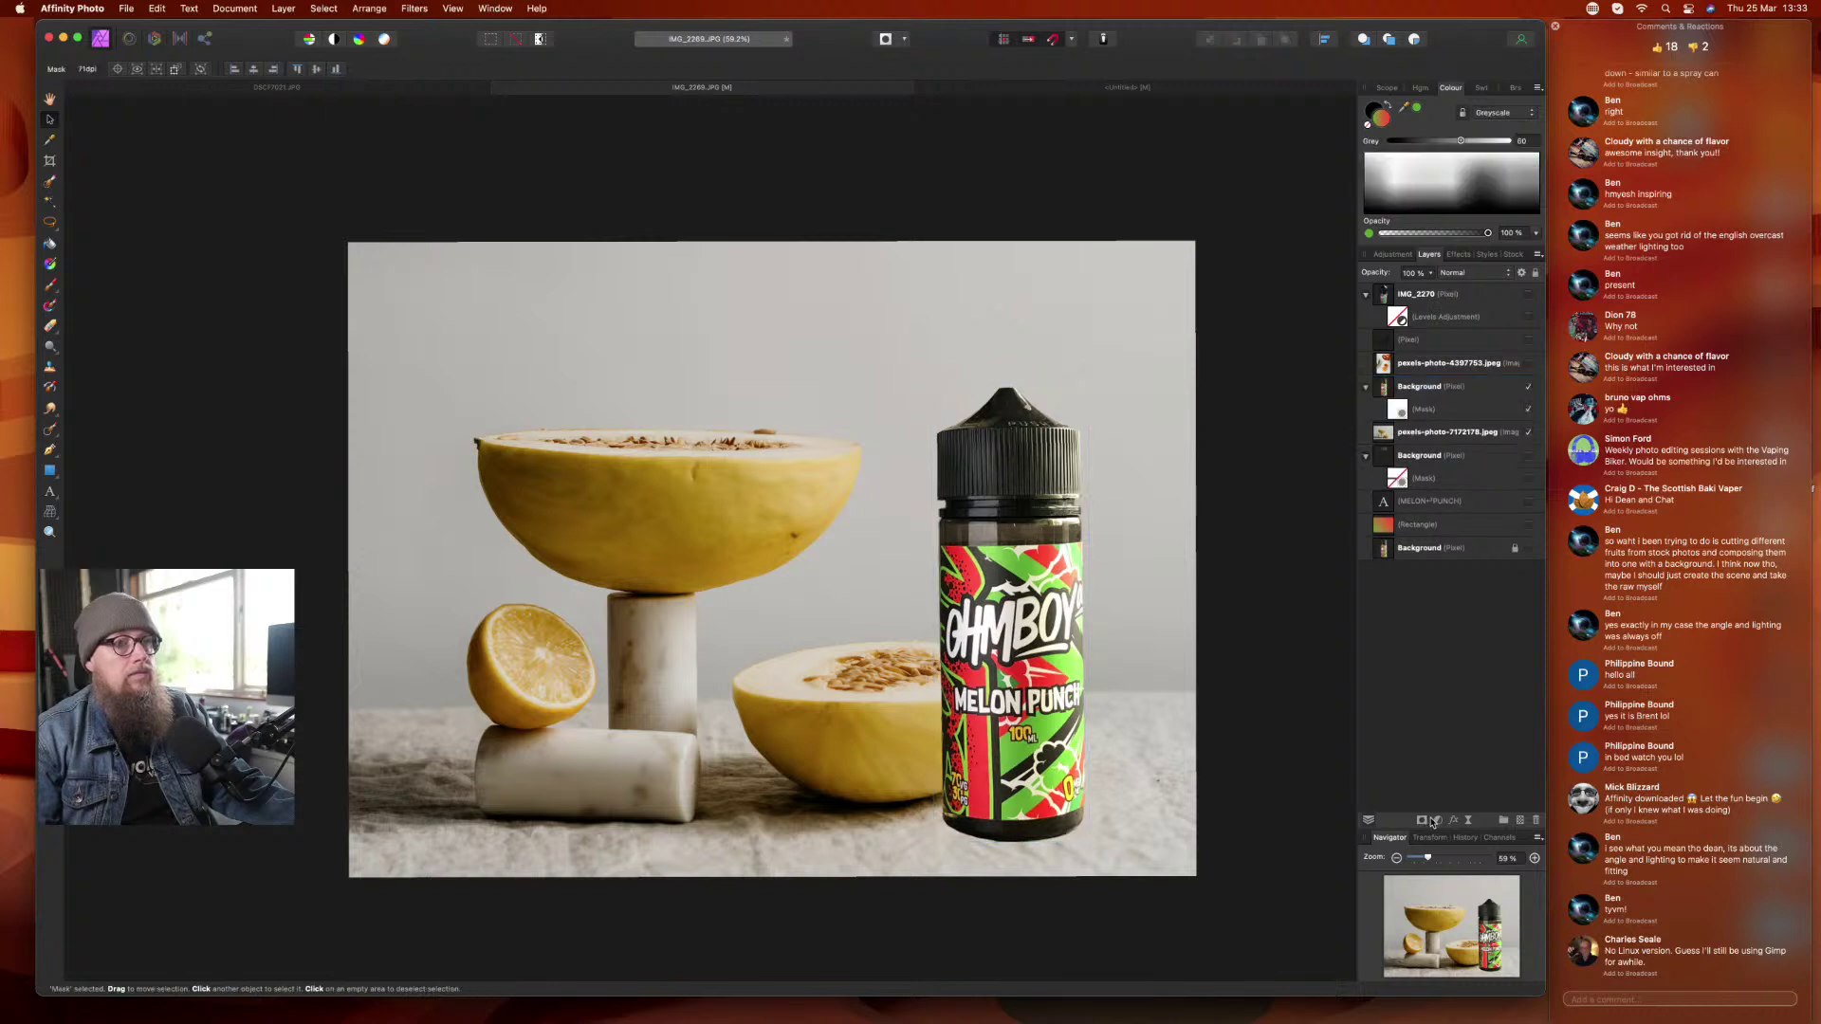
key(super+z)
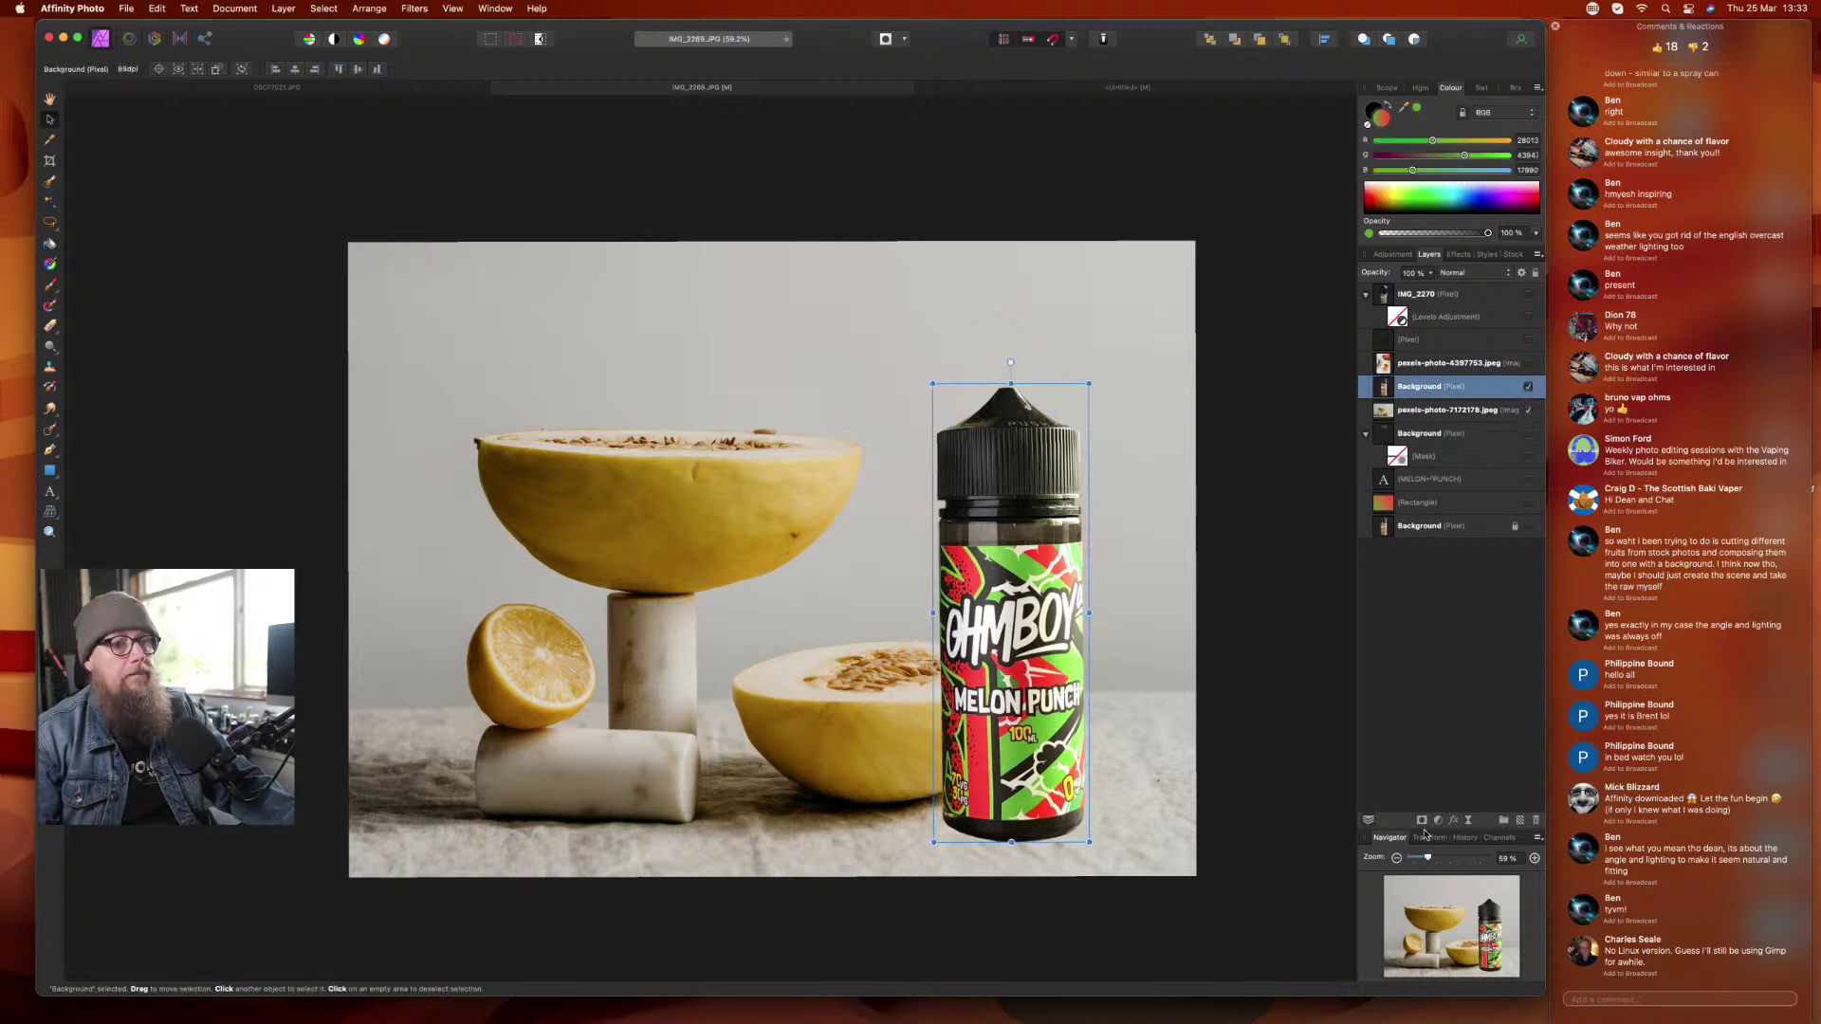
- Add a Levels adjustment above the bottle with 12% output black level and 94% output white level, and clear the selection
click(1439, 822)
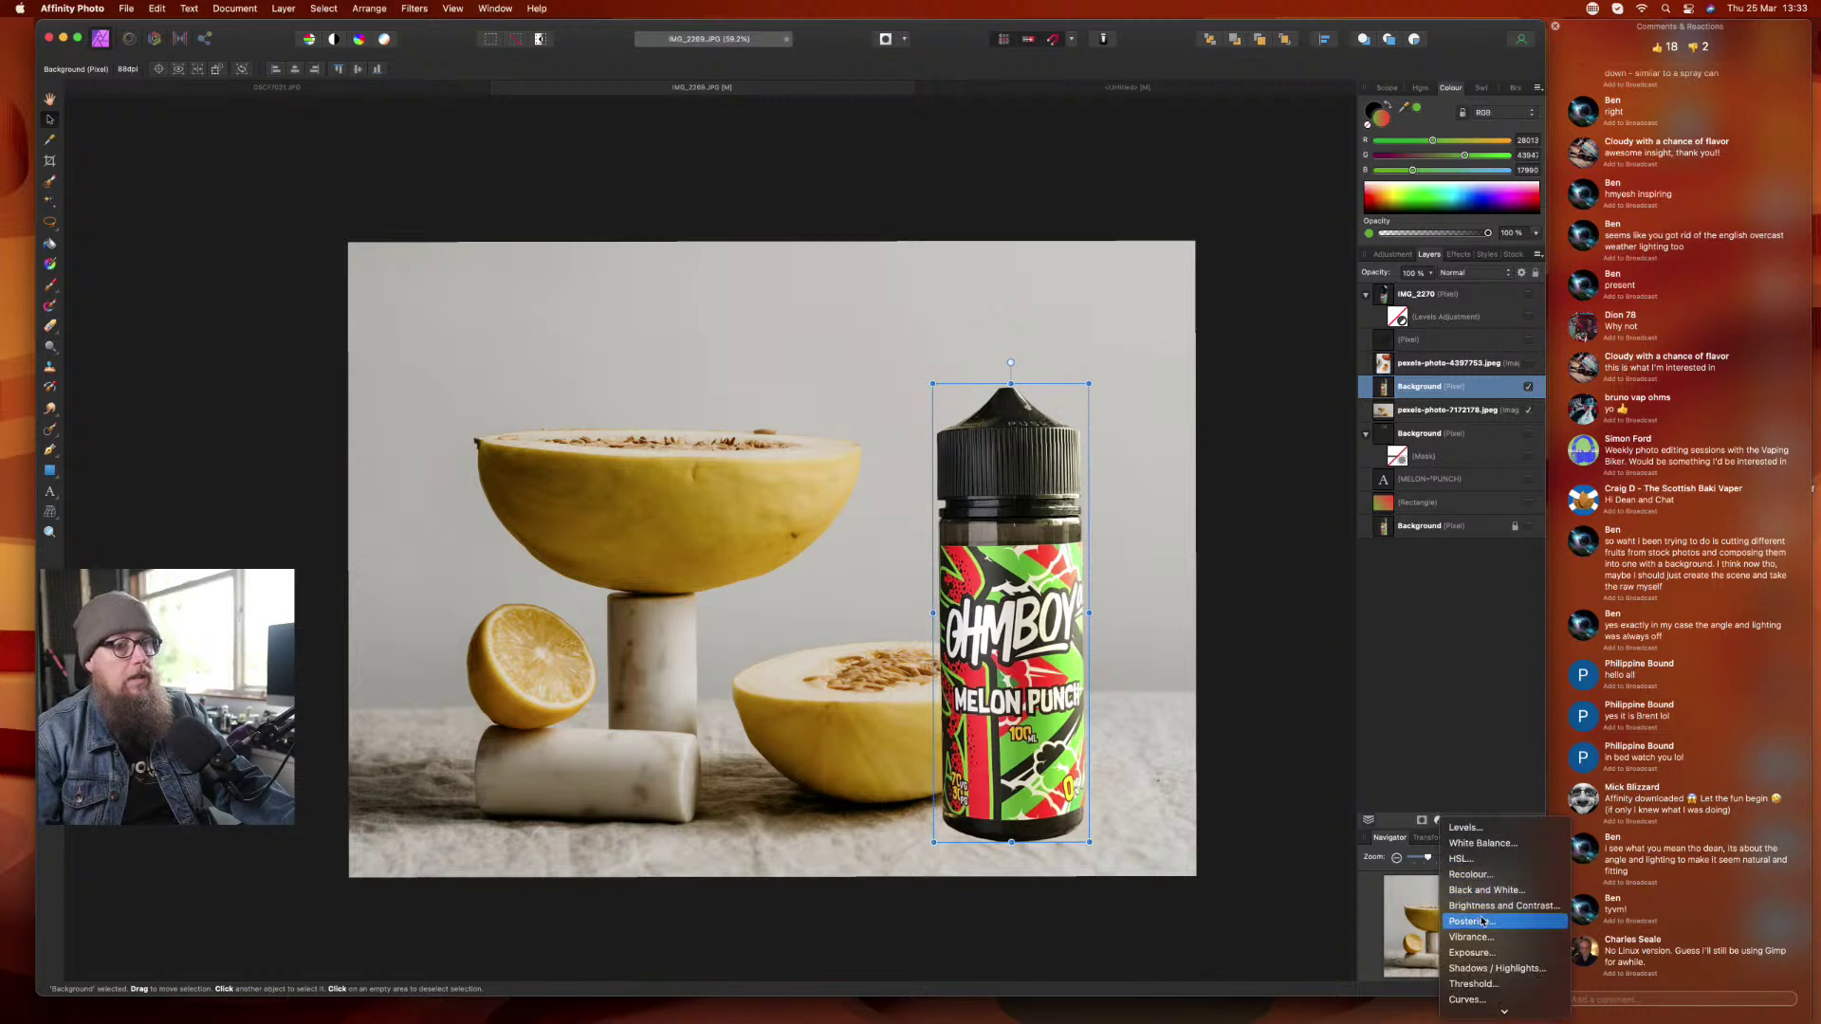
click(1465, 827)
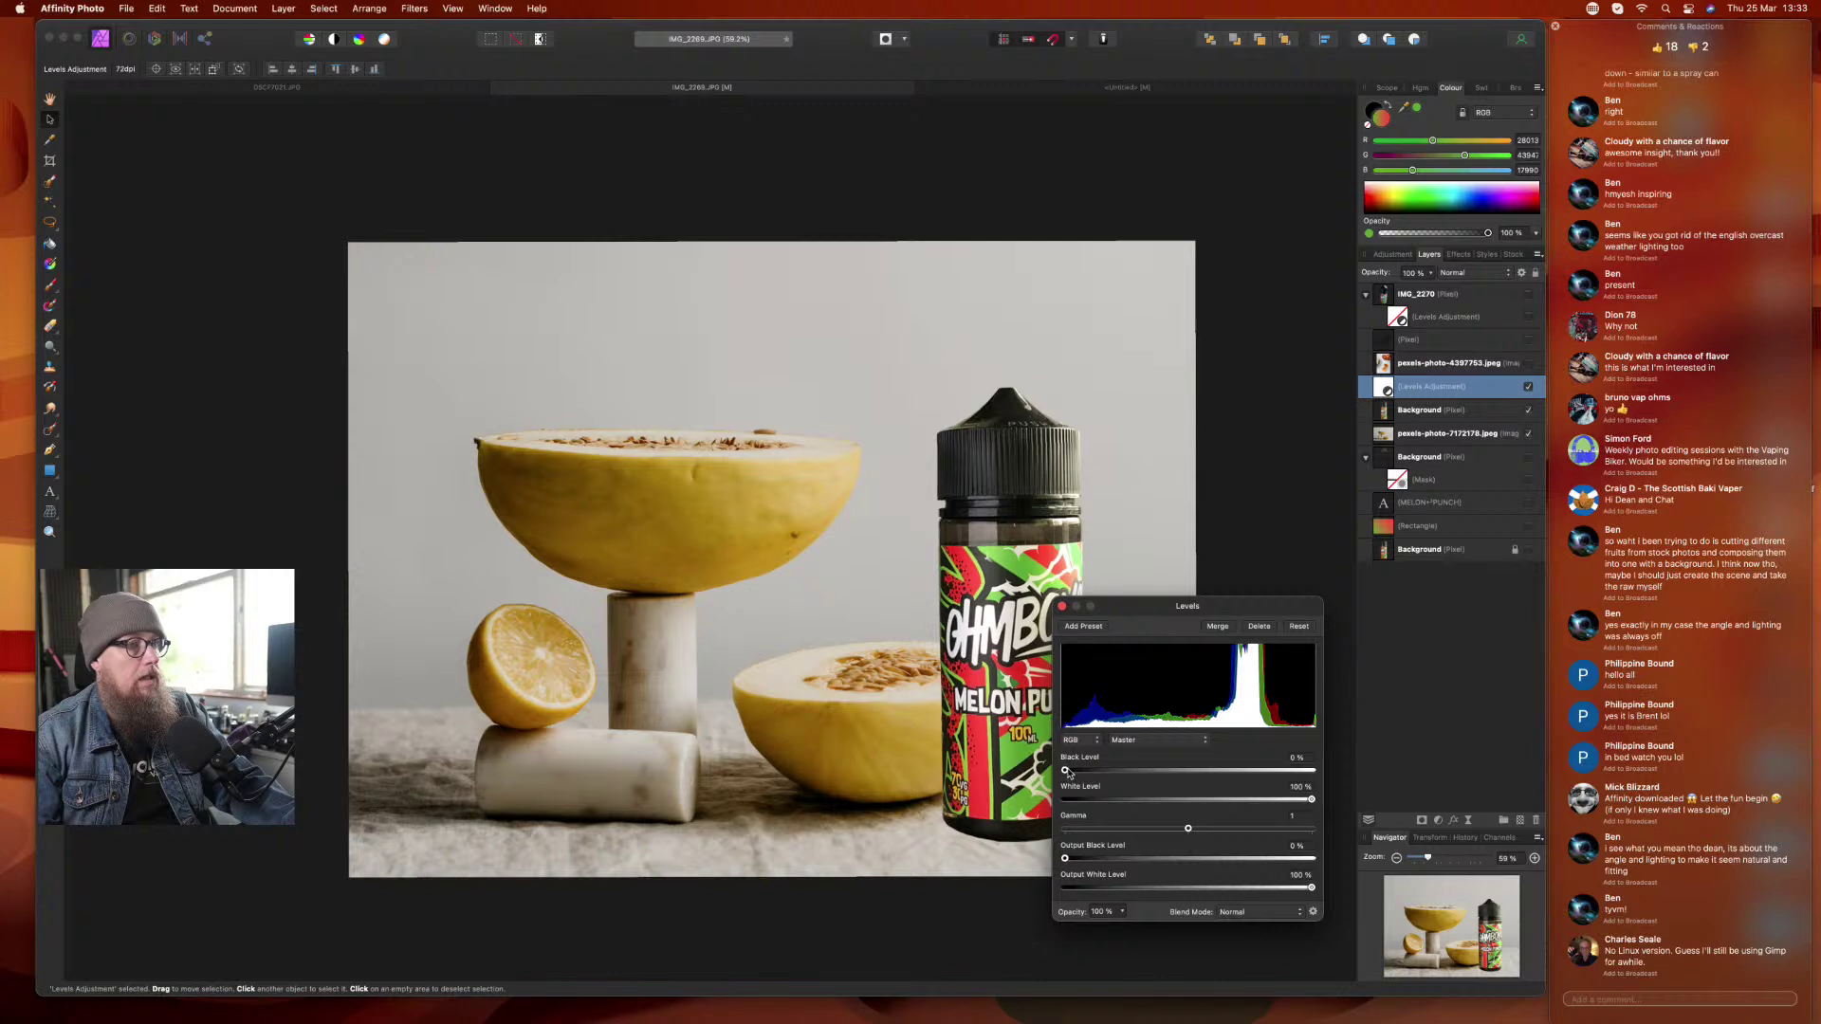
drag(1066, 770, 1044, 780)
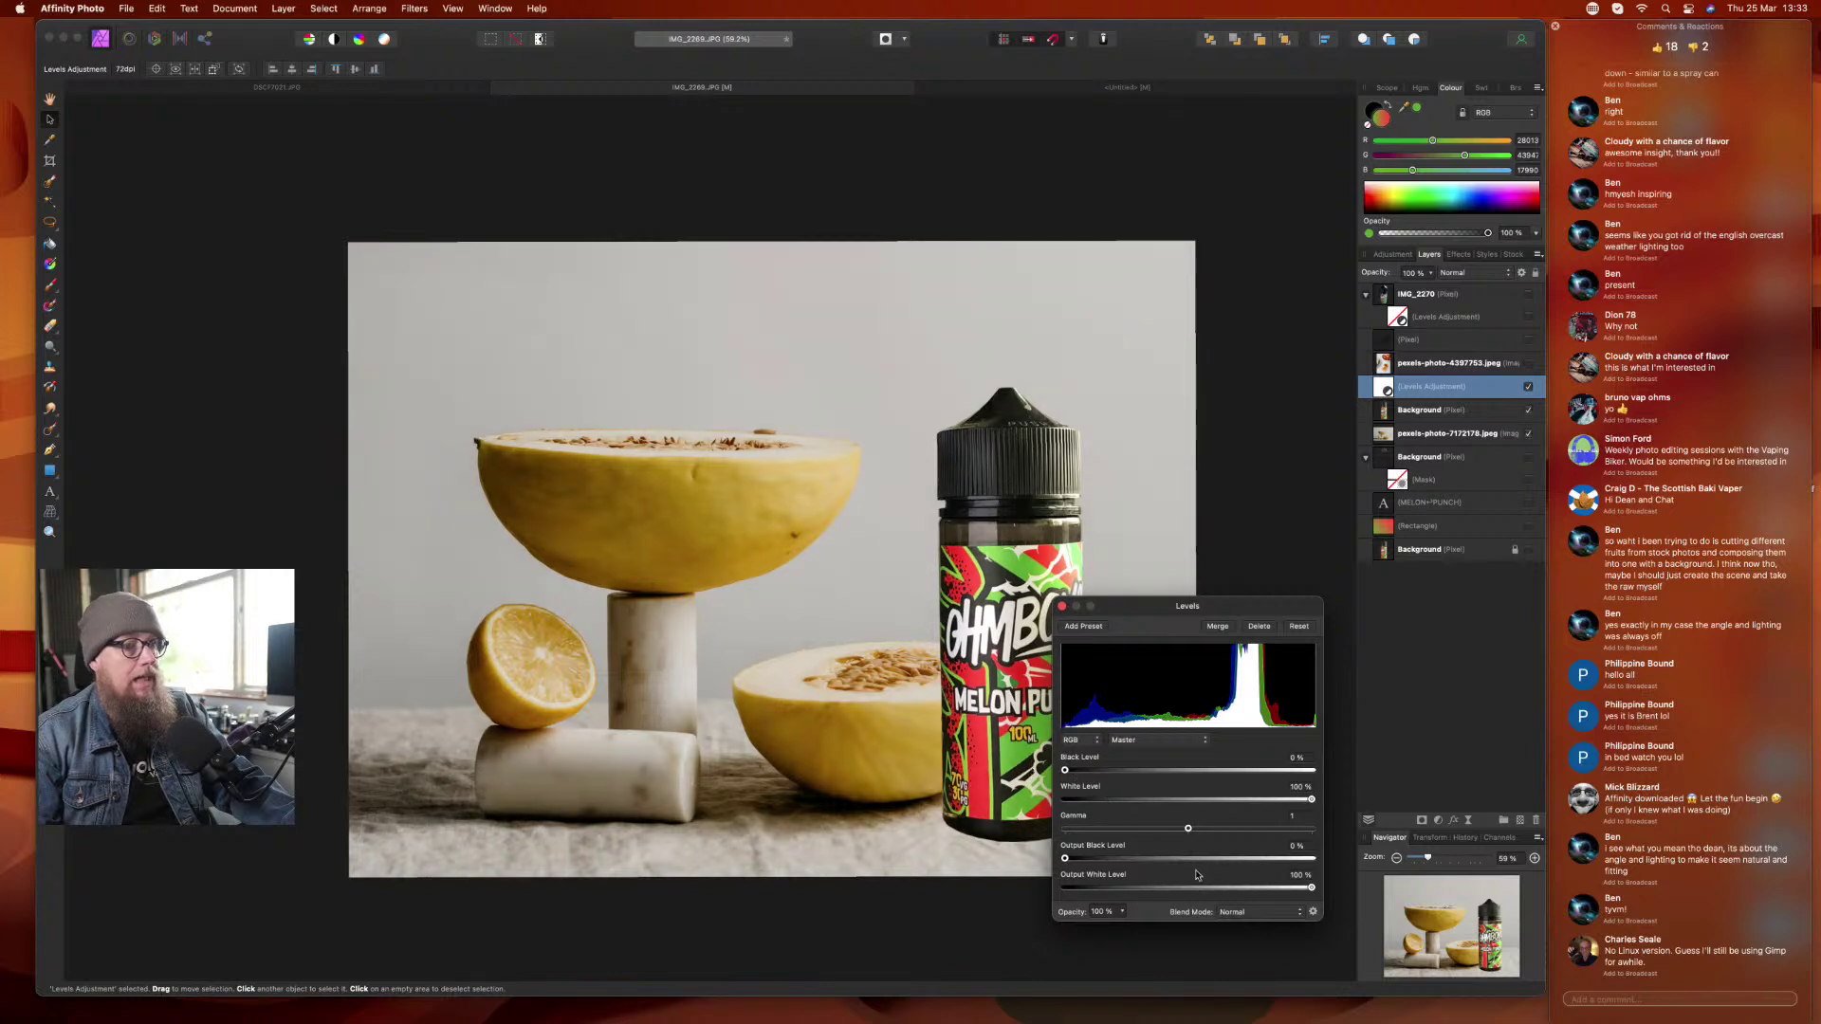
drag(1070, 863, 1097, 865)
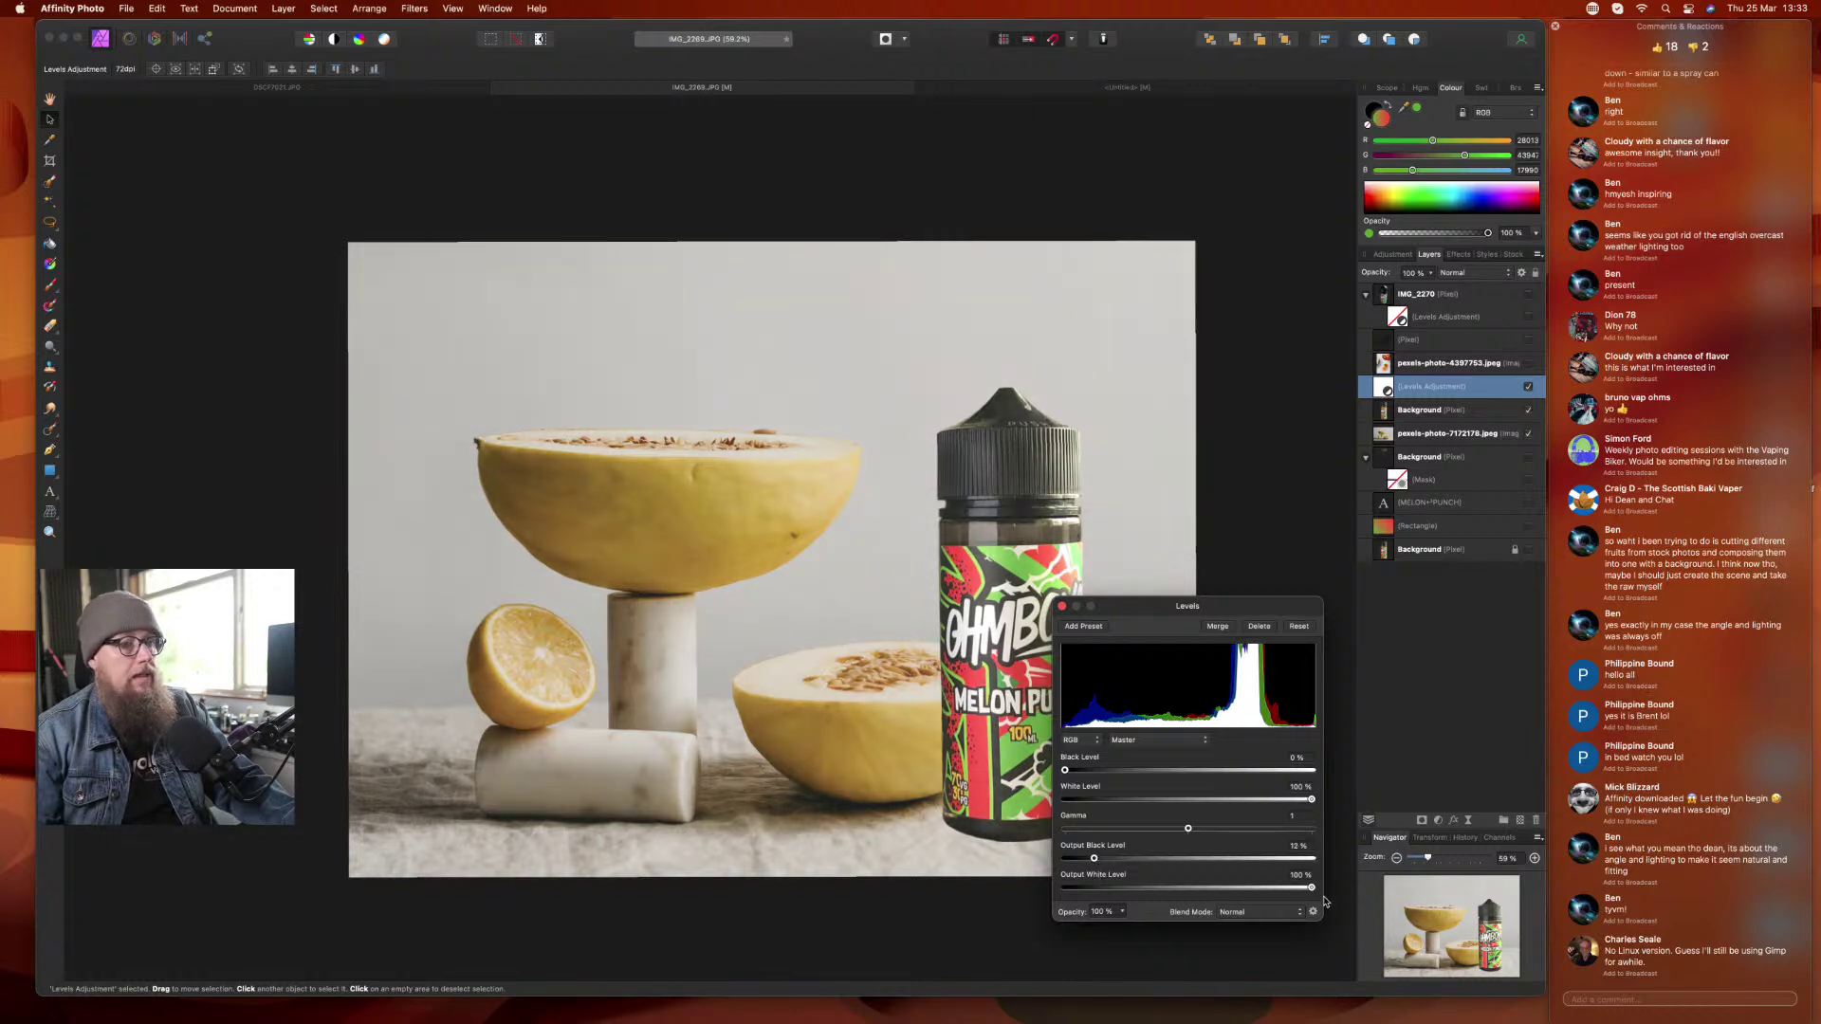
drag(1313, 889, 1293, 884)
click(1063, 607)
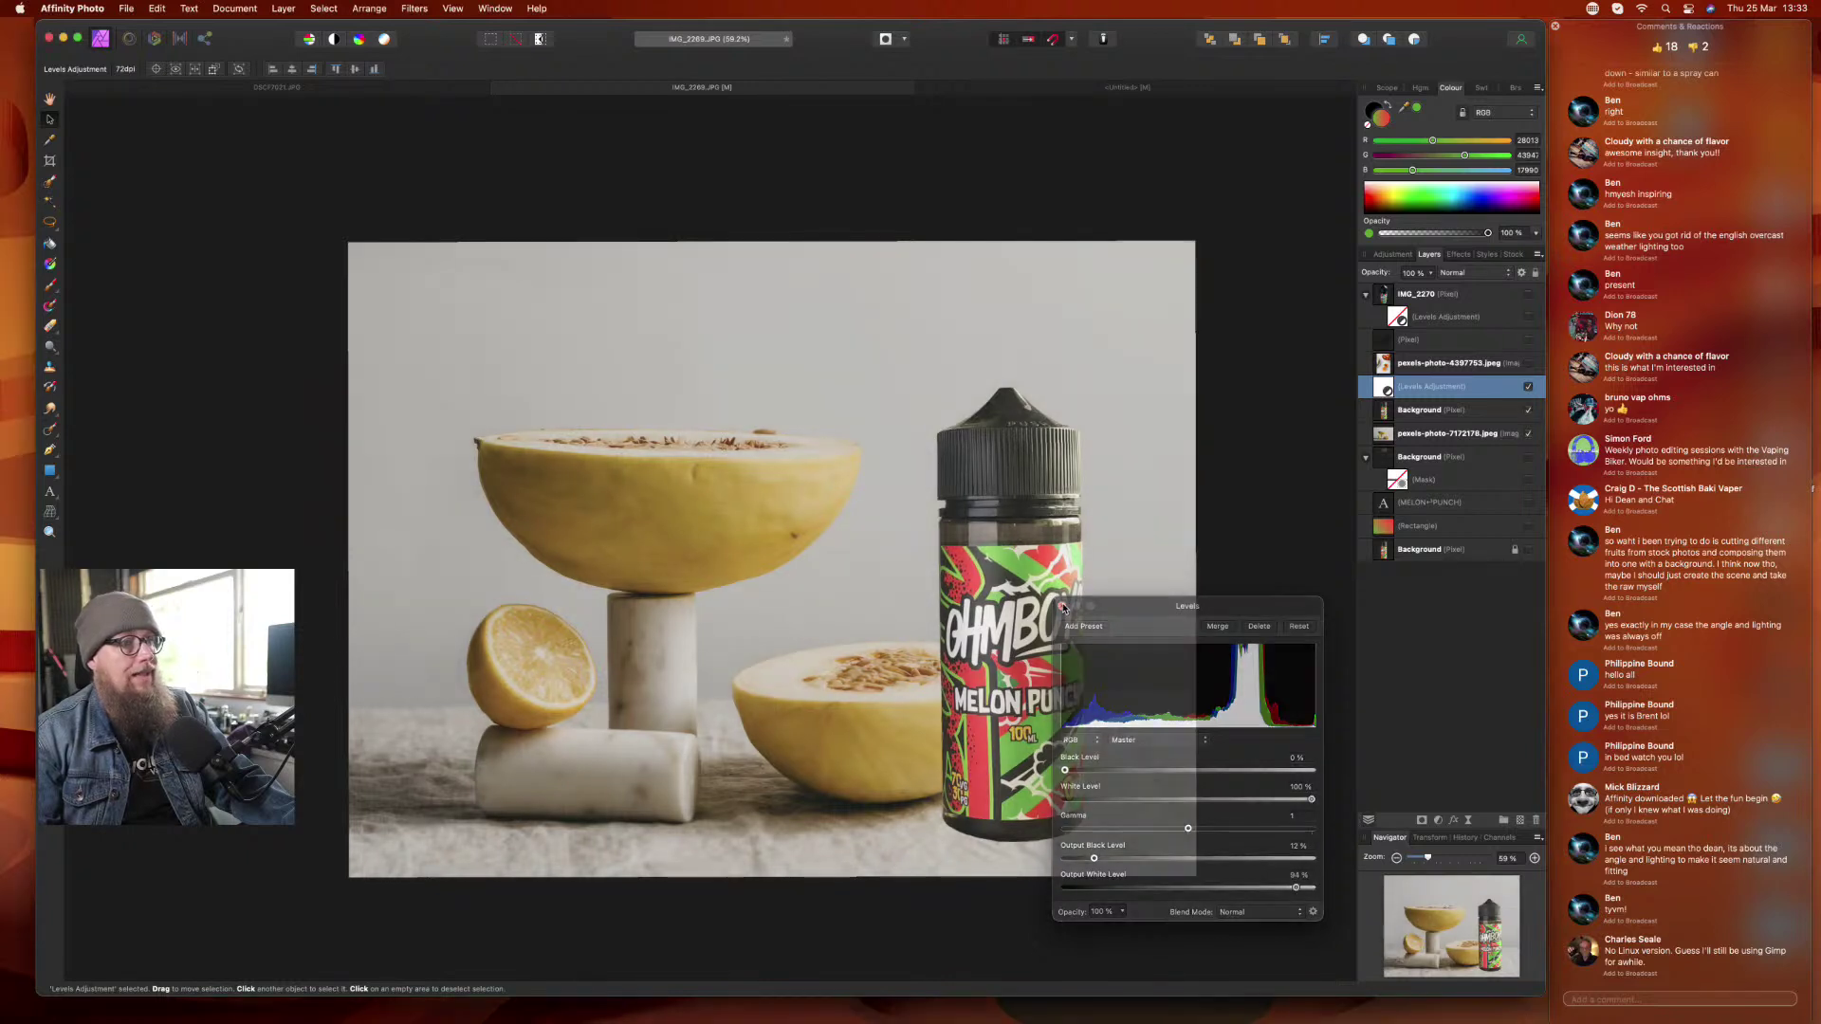
click(1451, 697)
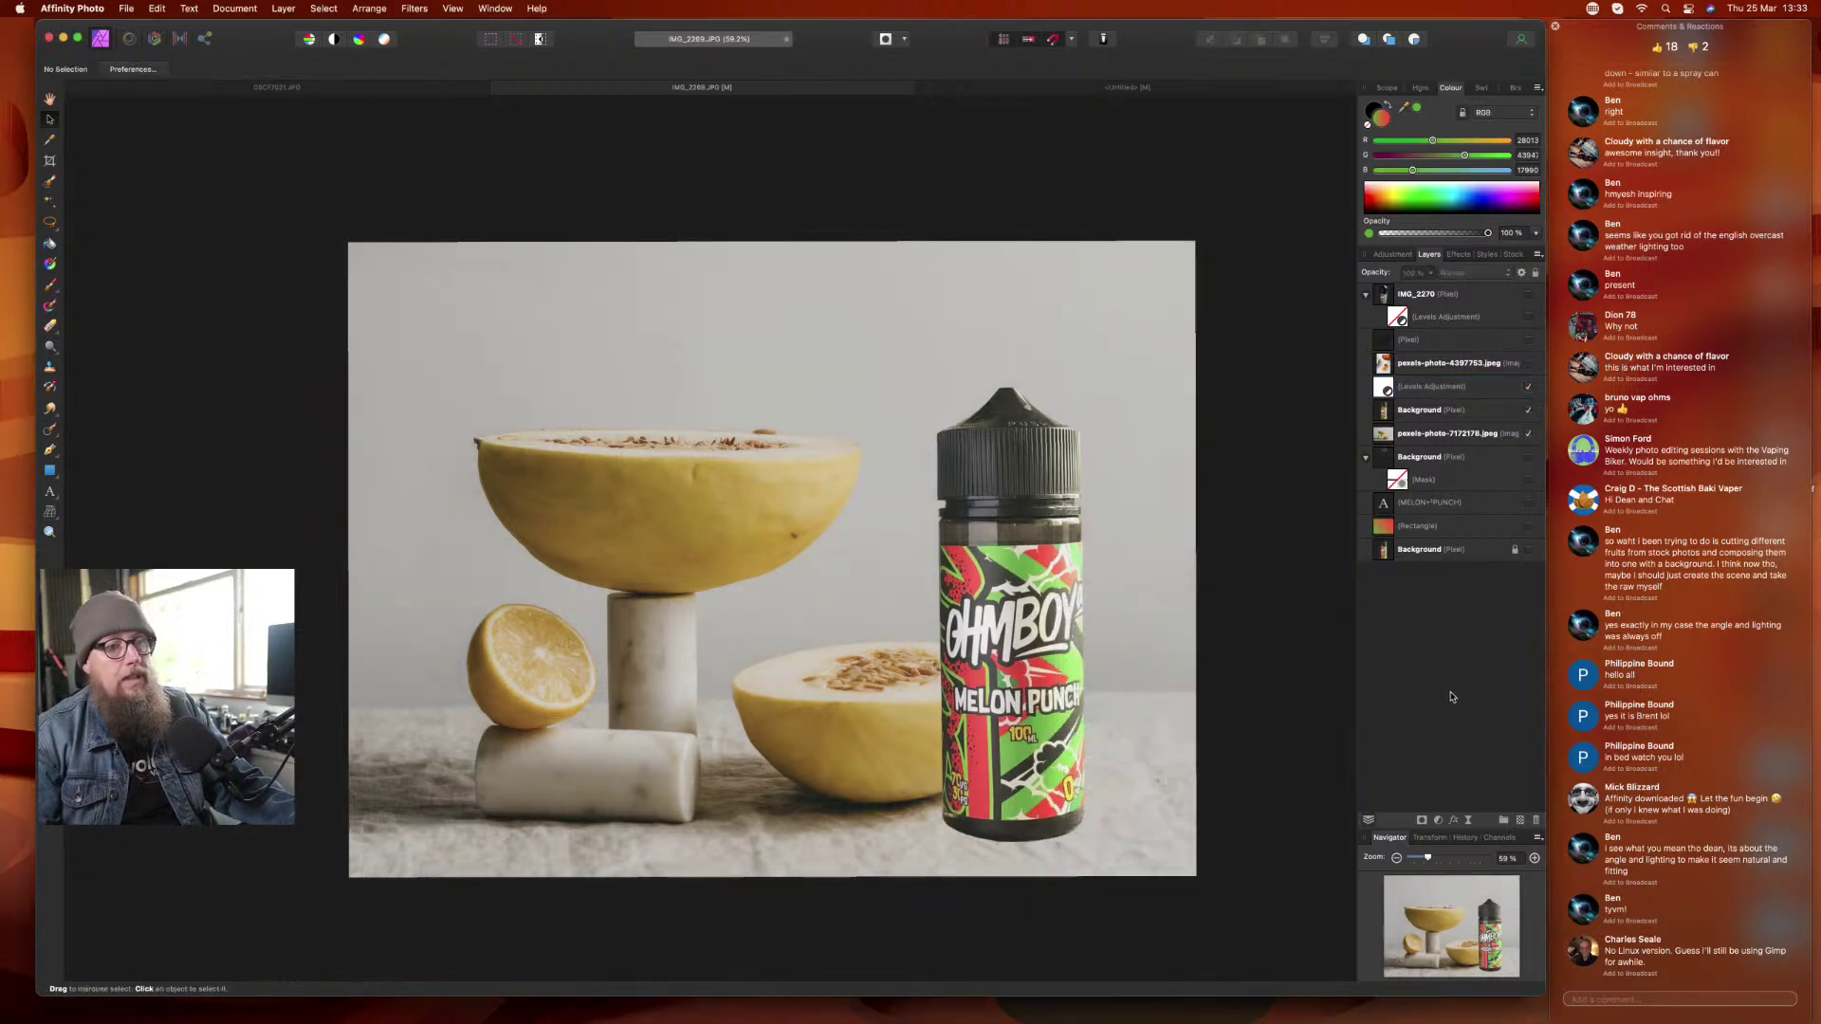
click(1060, 766)
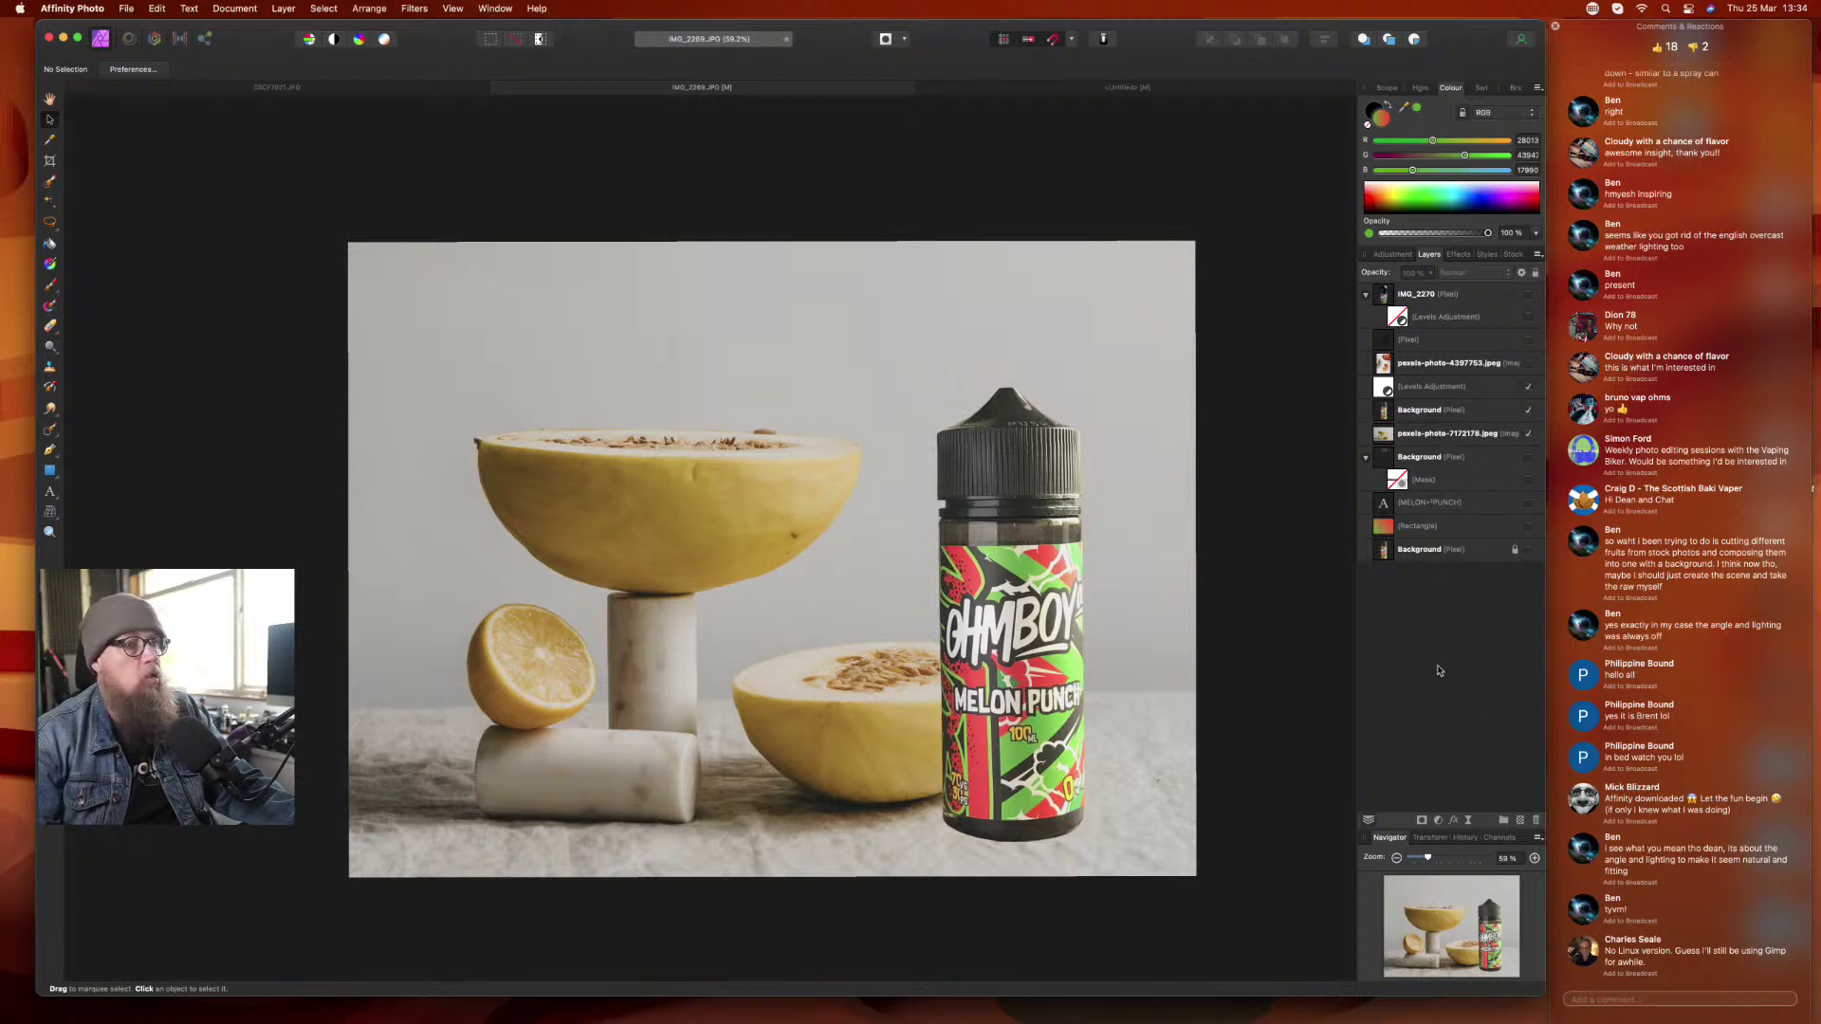
- Create a new pixel layer and place it directly beneath the visible Background bottle layer
click(1407, 412)
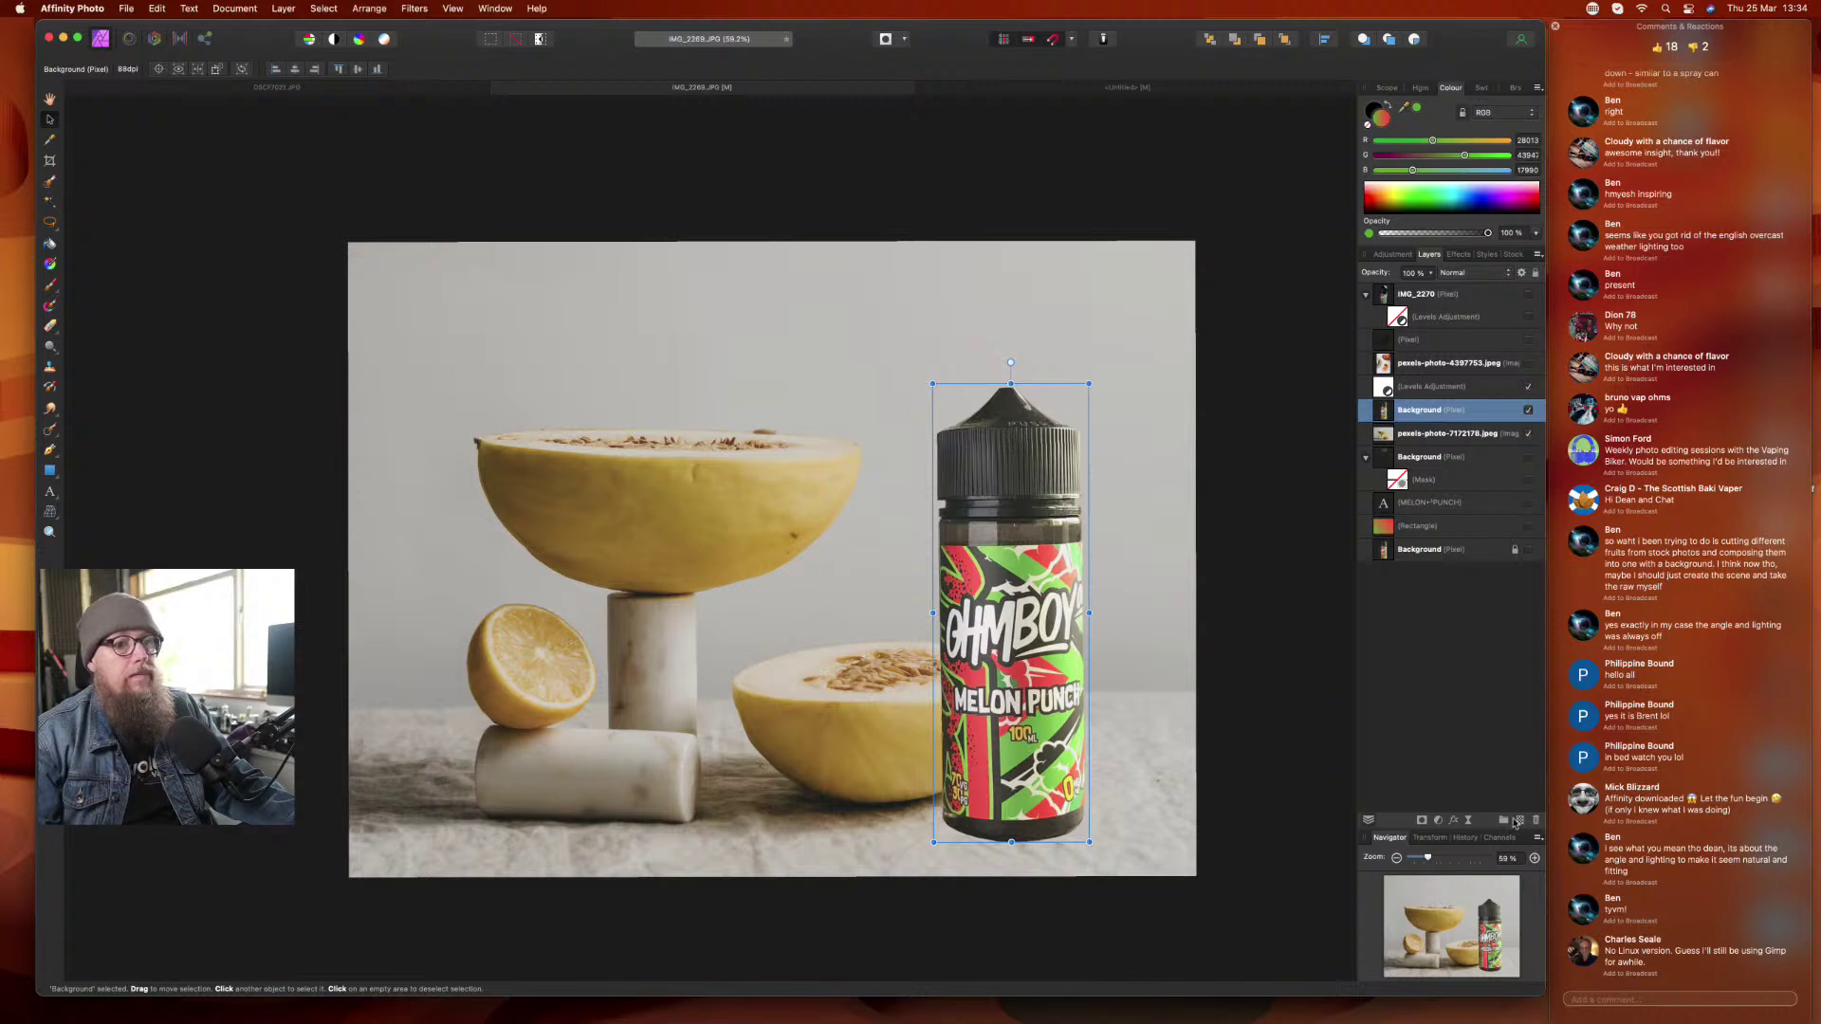
click(1517, 822)
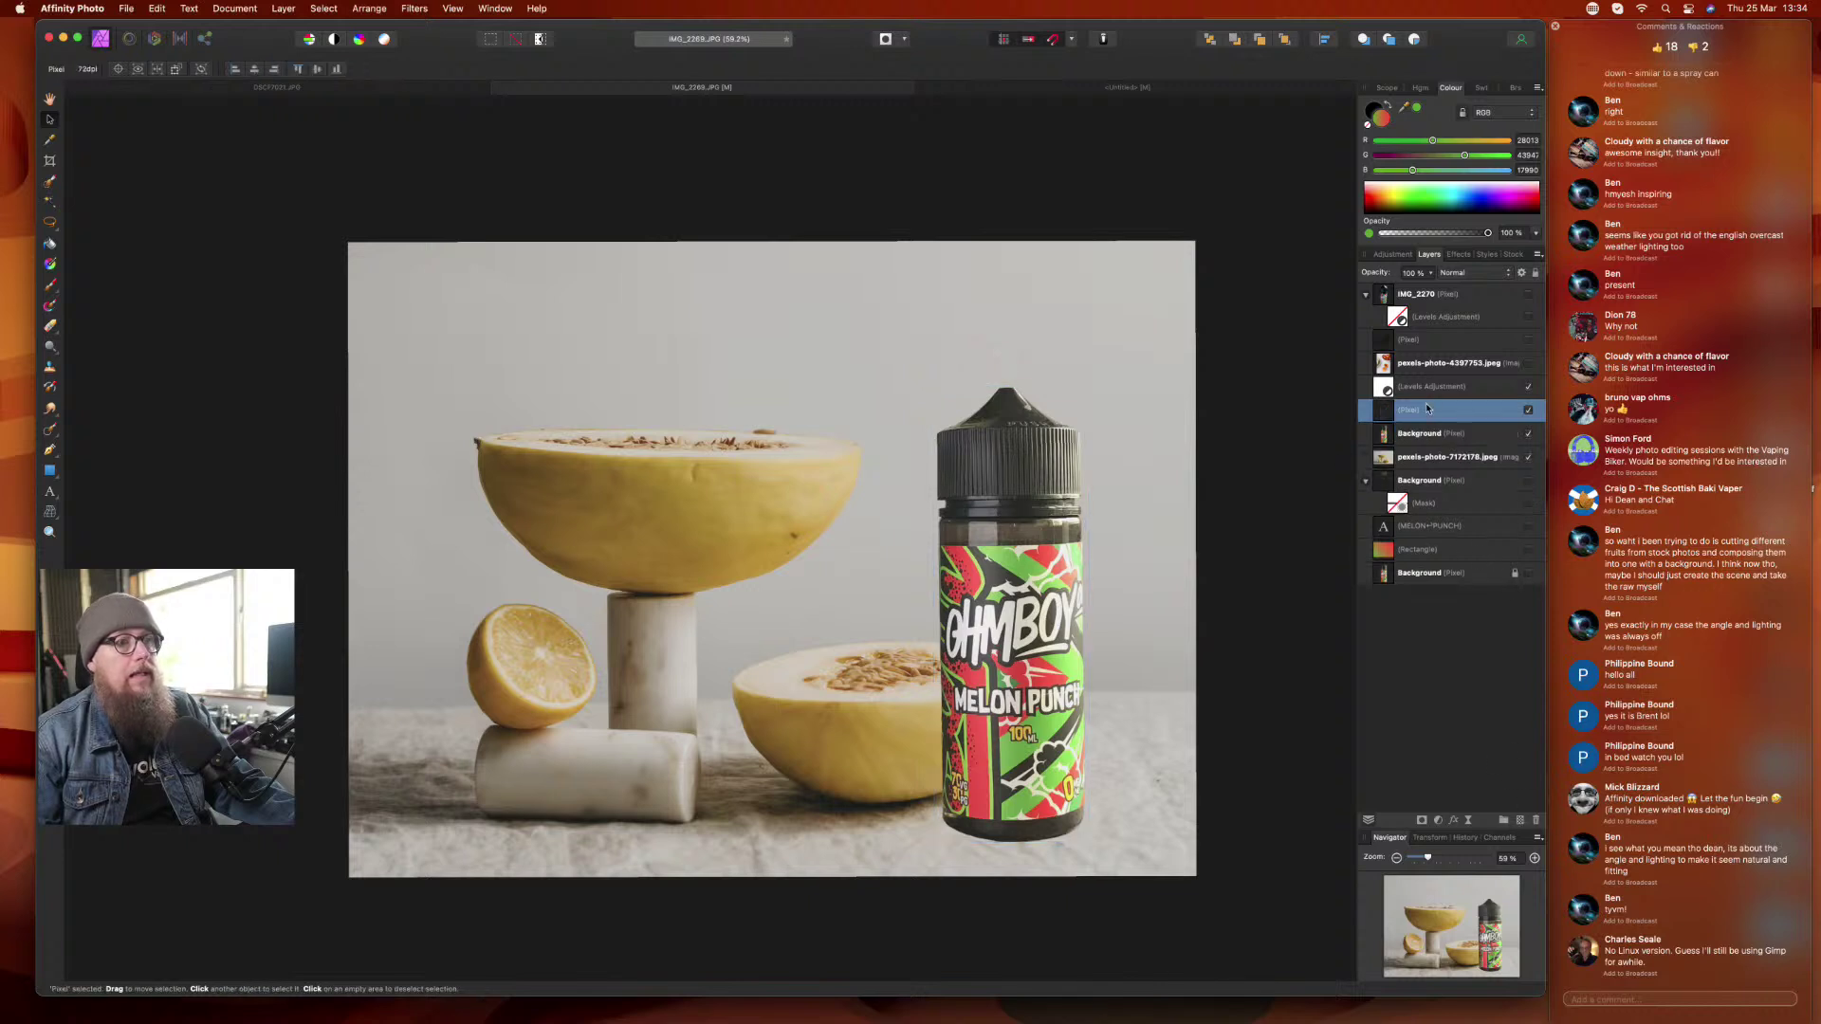
drag(1421, 415, 1413, 448)
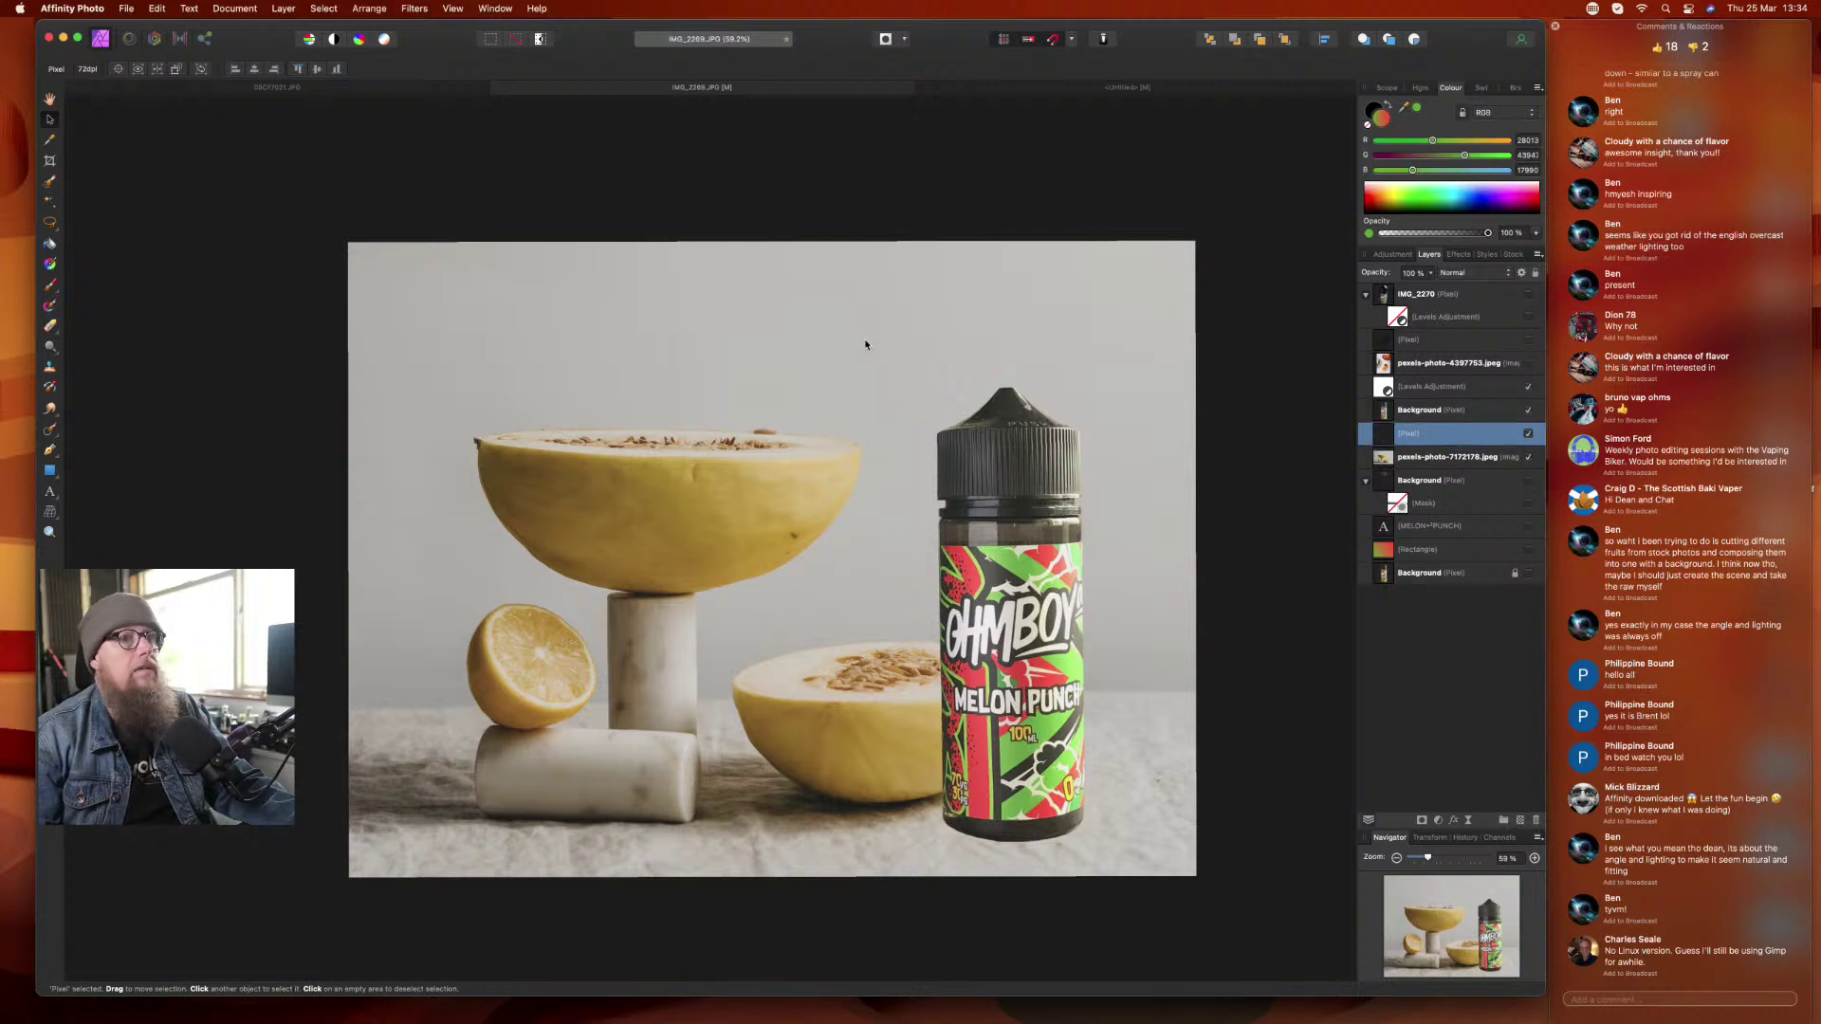
- Try painting a shadow around the bottle's base with a larger brush, a colour sampled from the photo and 71% flow, and undo the stroke
click(52, 285)
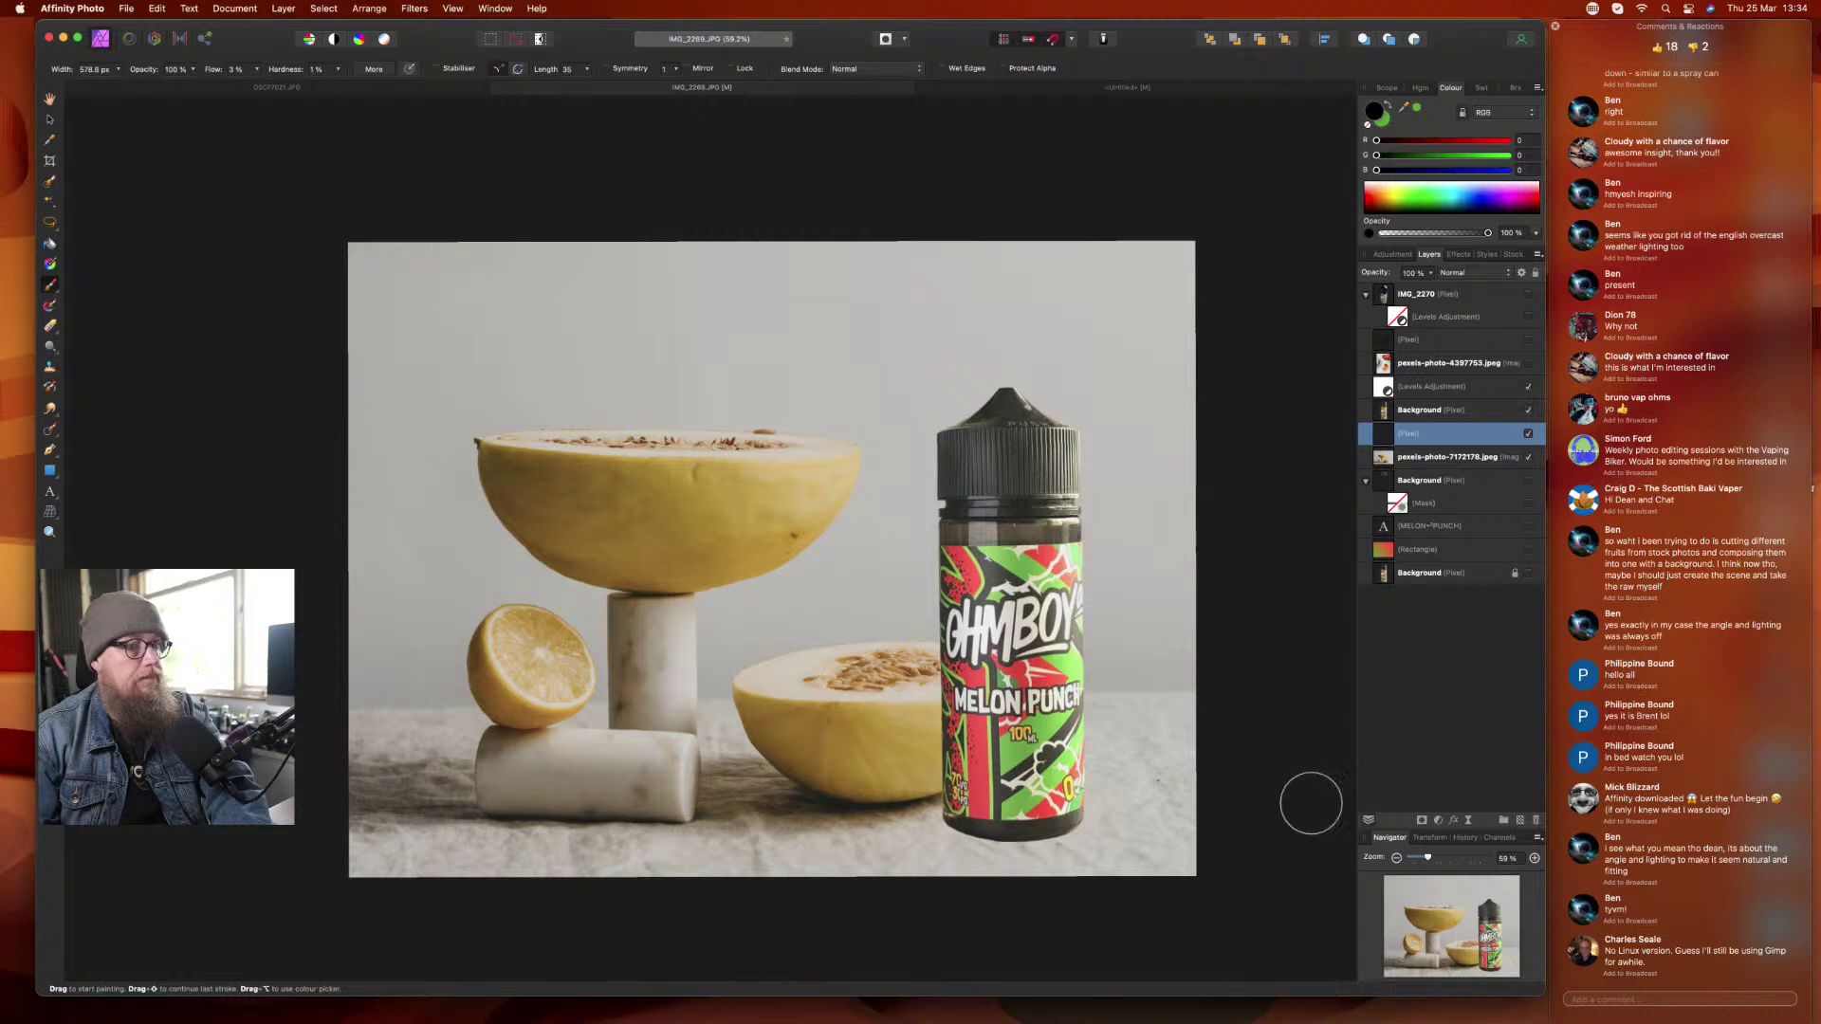
key(bracketright)
key(bracketright)
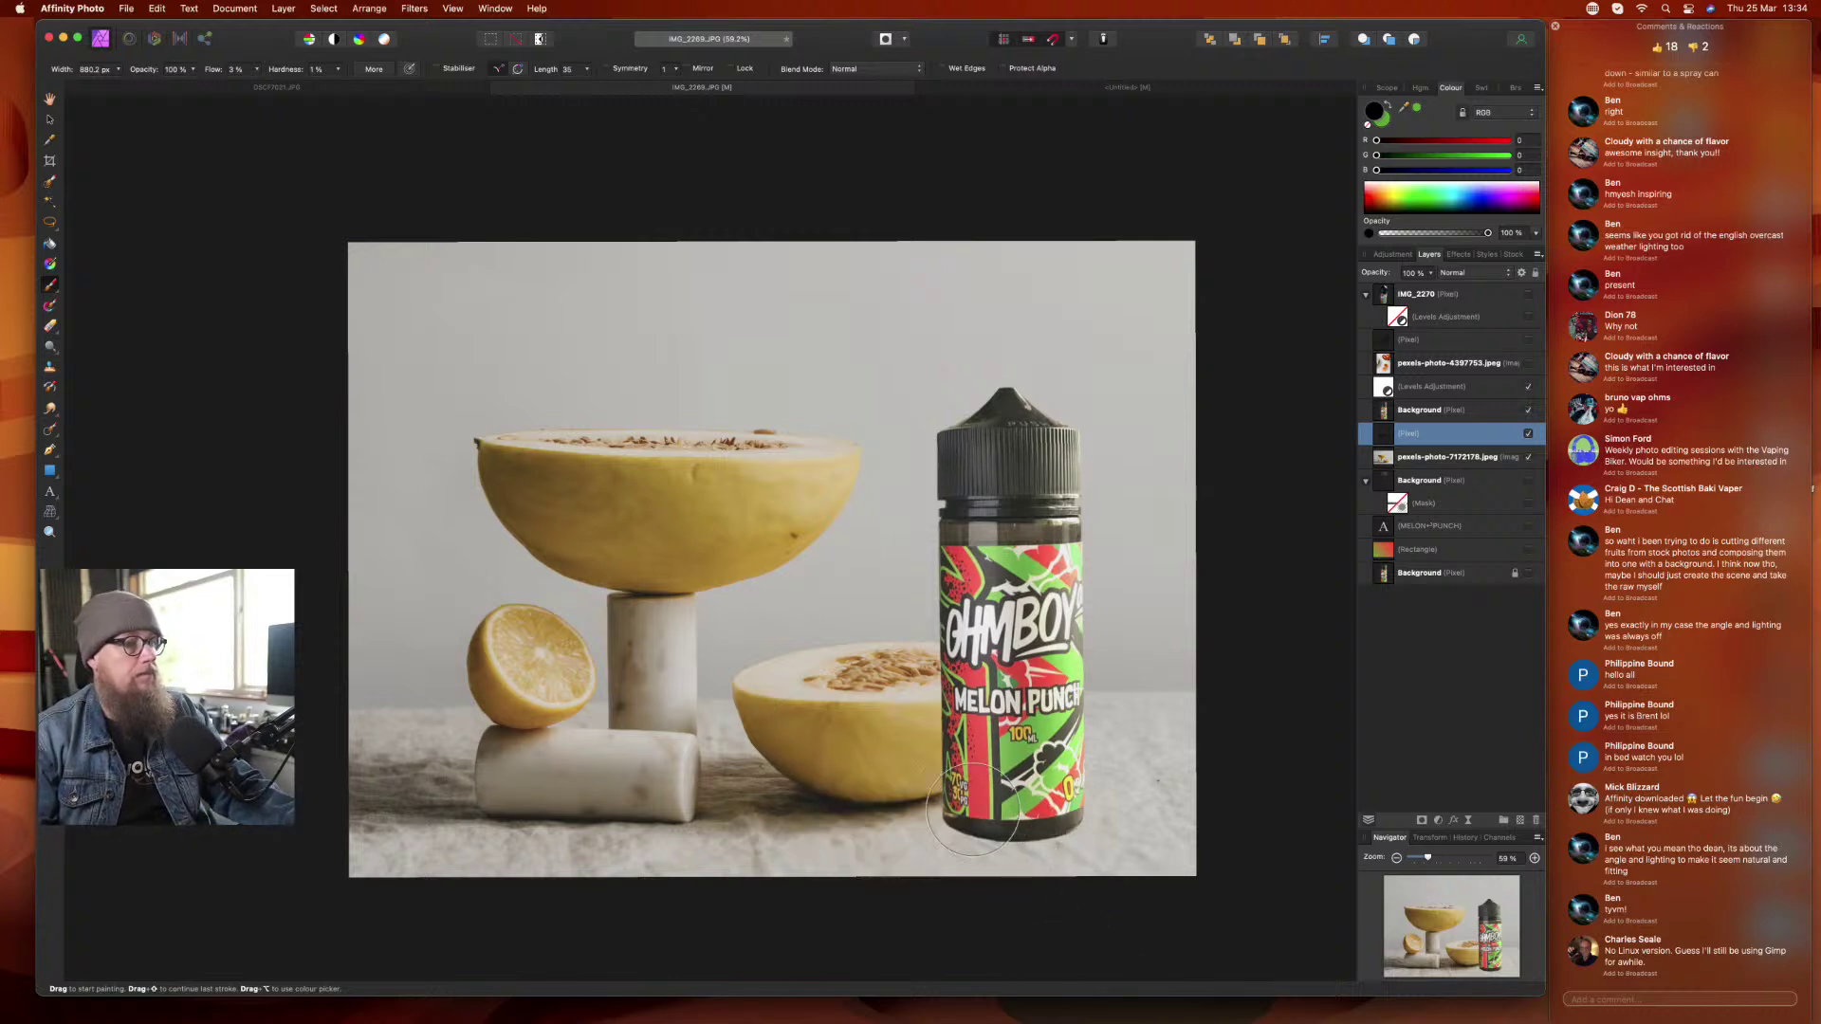
click(1408, 108)
drag(1406, 110, 386, 779)
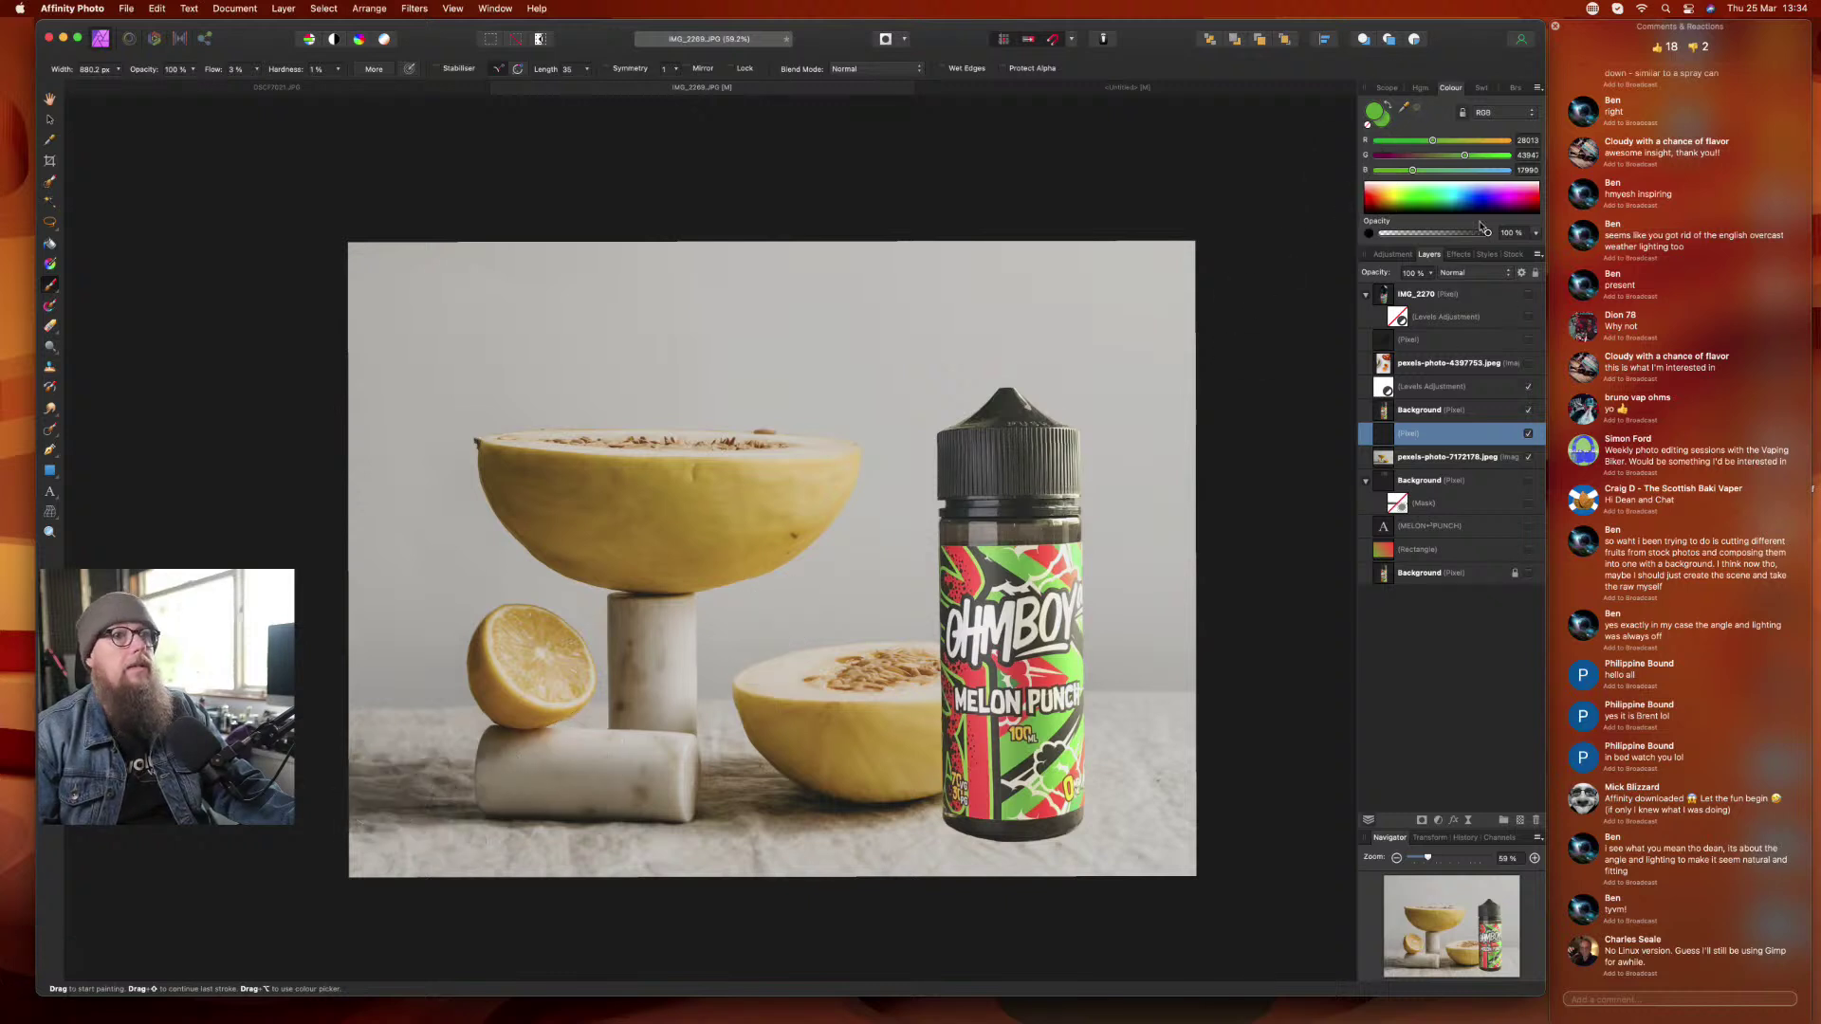
click(1417, 111)
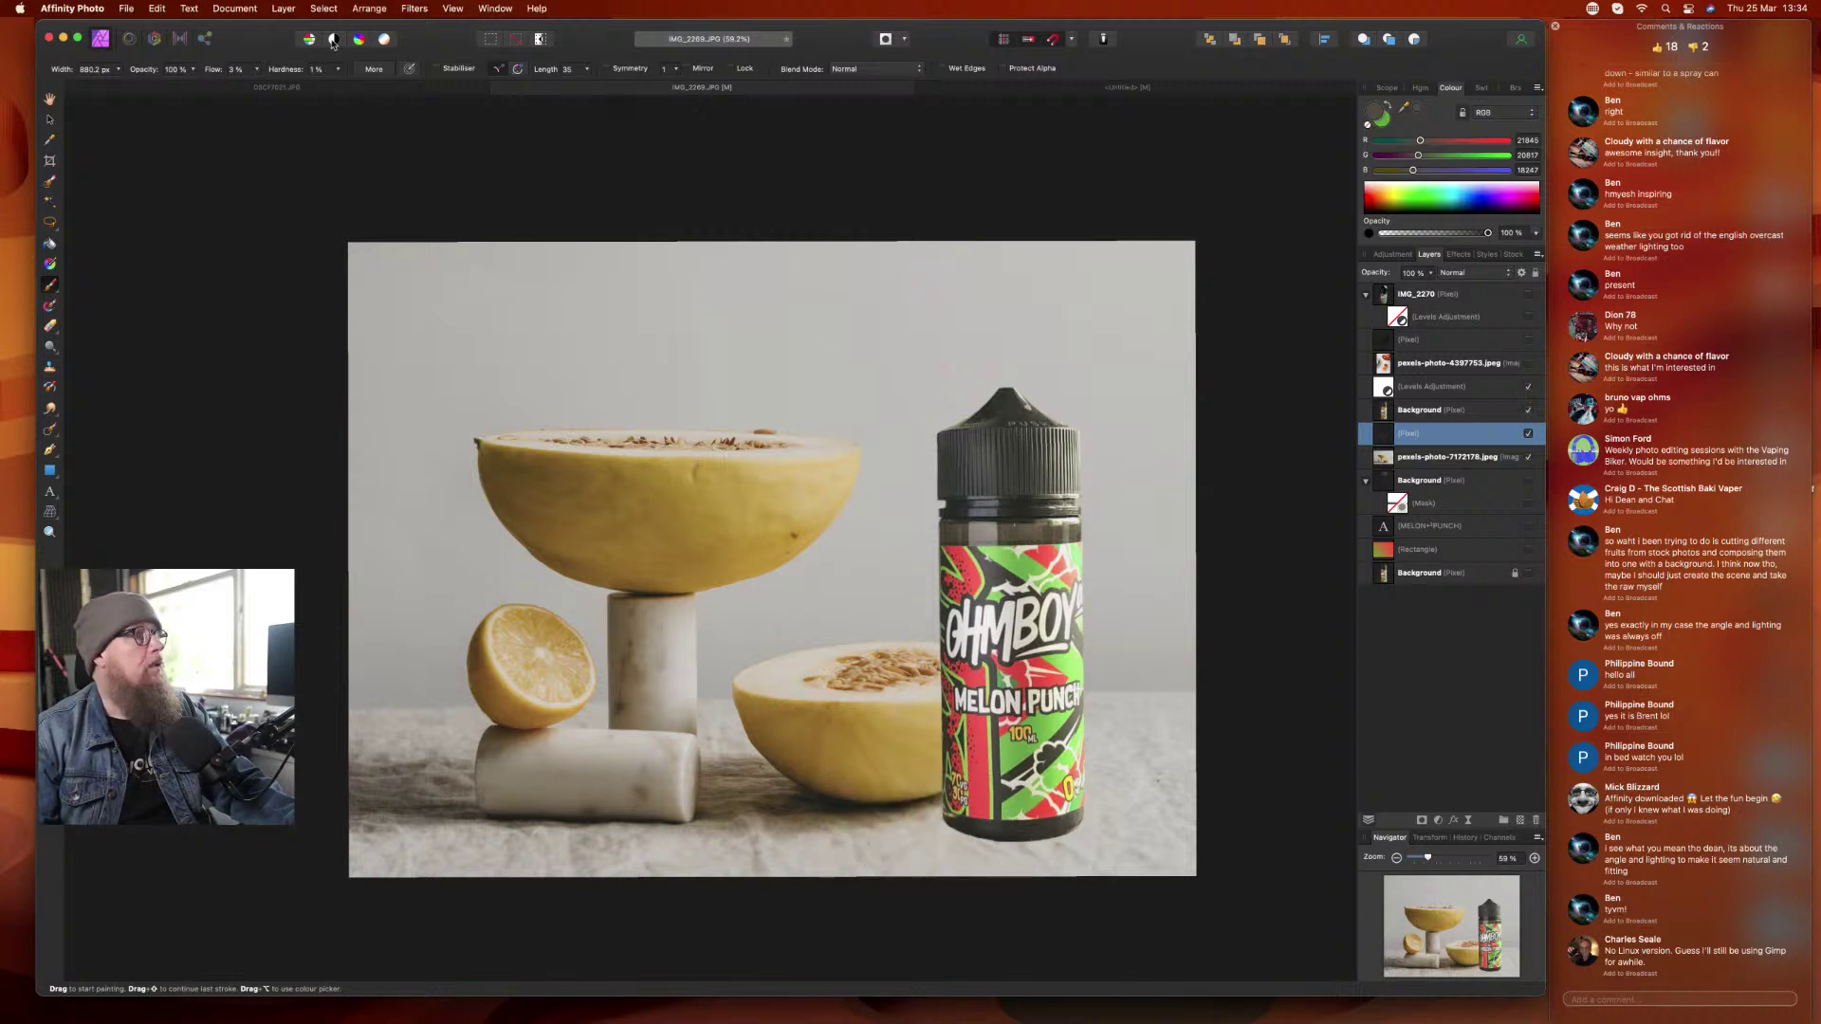
mouse_move(254, 72)
mouse_down()
mouse_move(272, 90)
mouse_move(336, 85)
mouse_up()
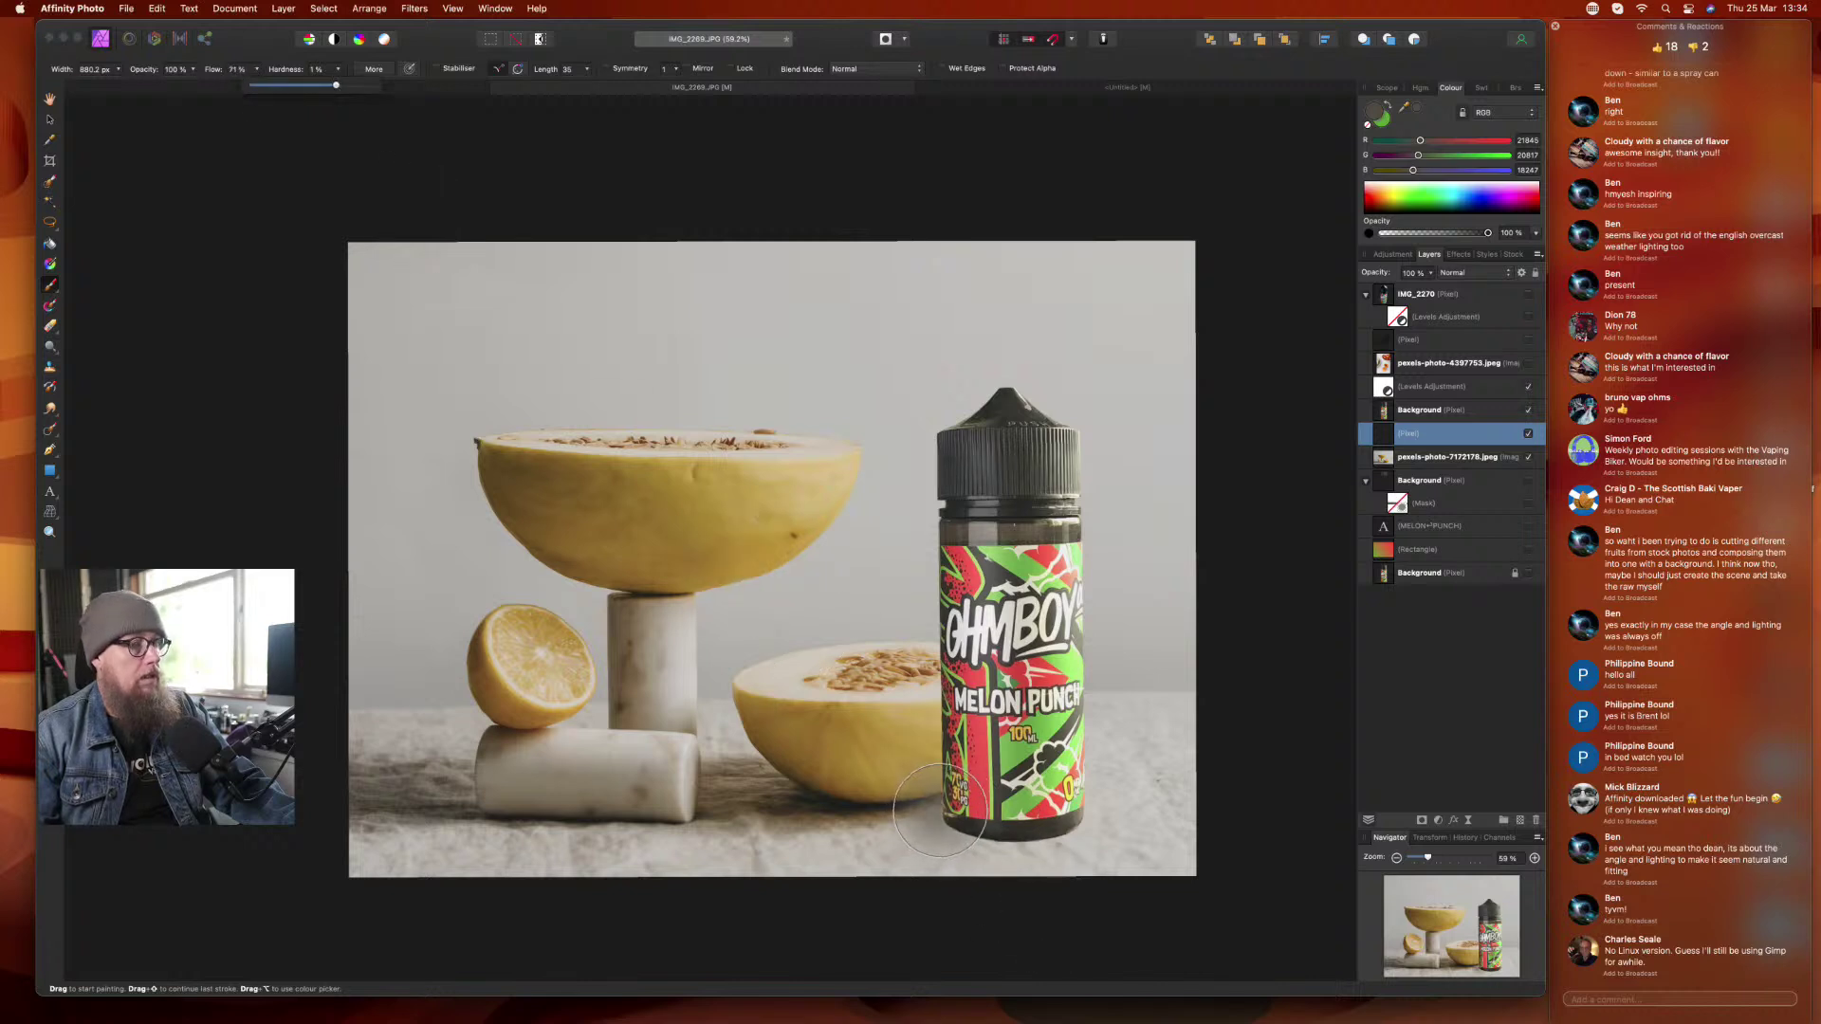
mouse_move(935, 811)
mouse_down()
mouse_move(874, 823)
mouse_move(1024, 824)
mouse_up()
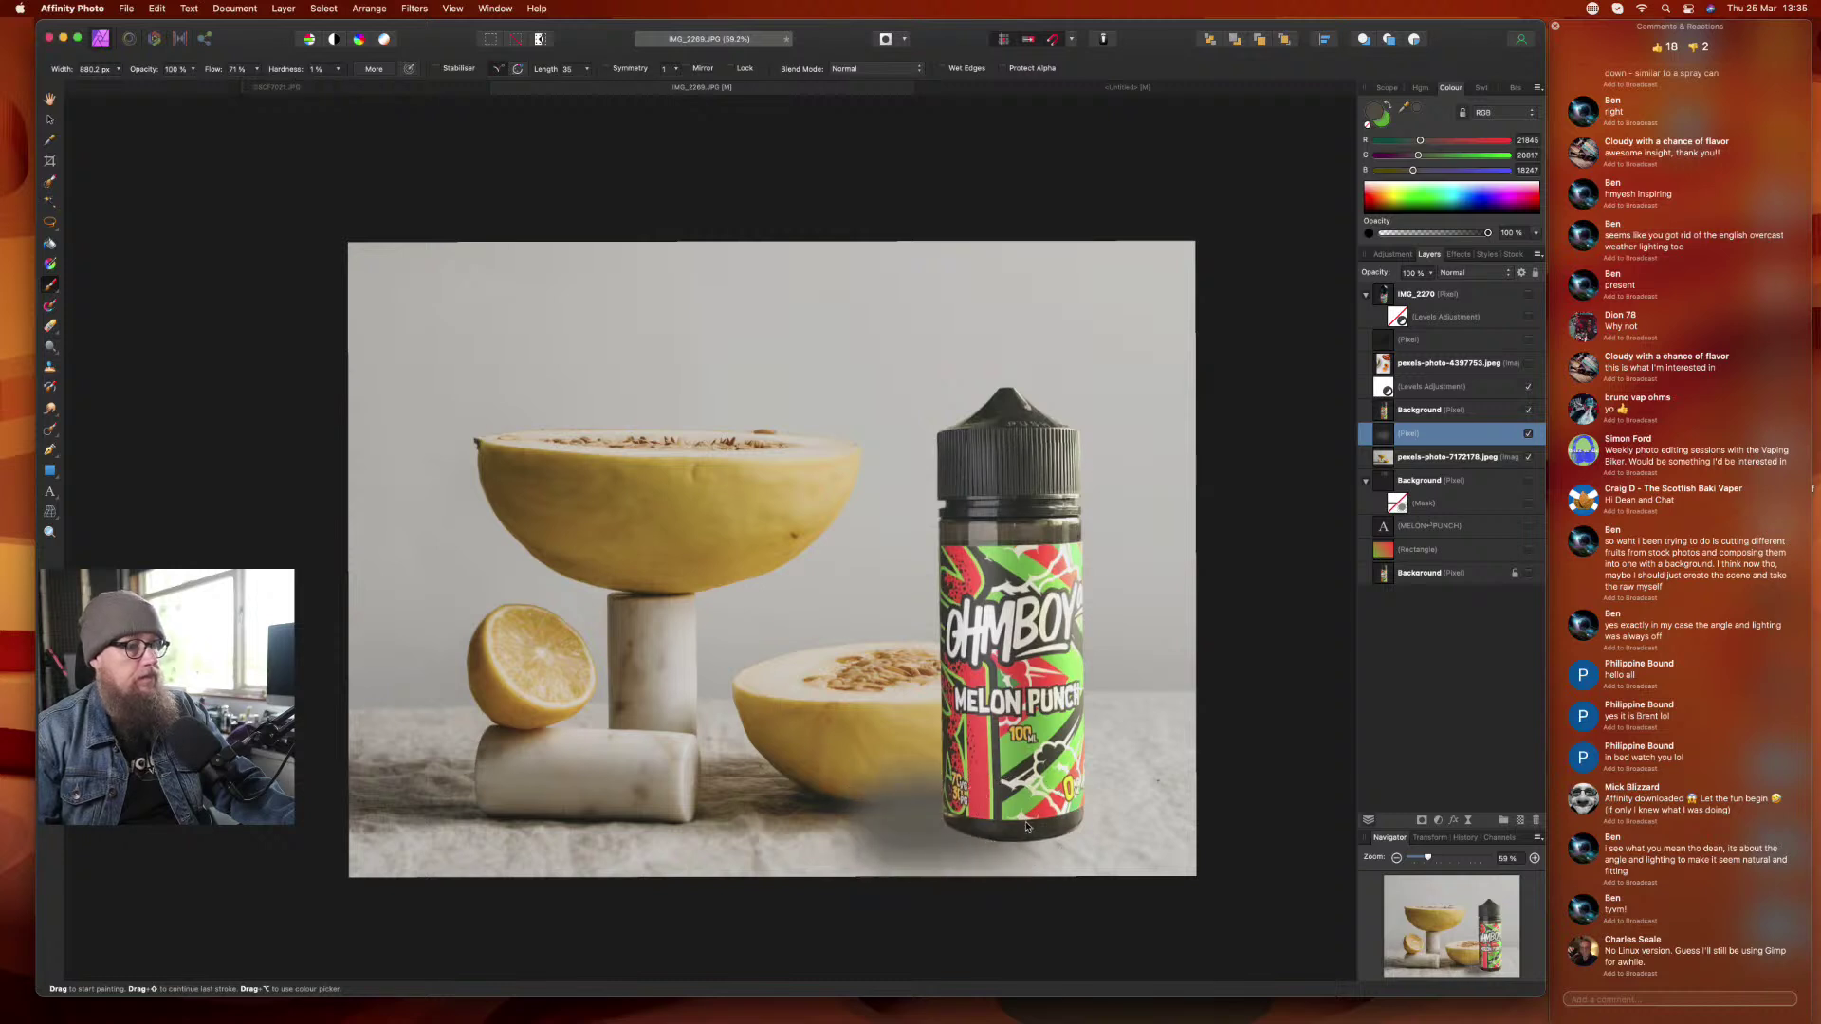
key(super+z)
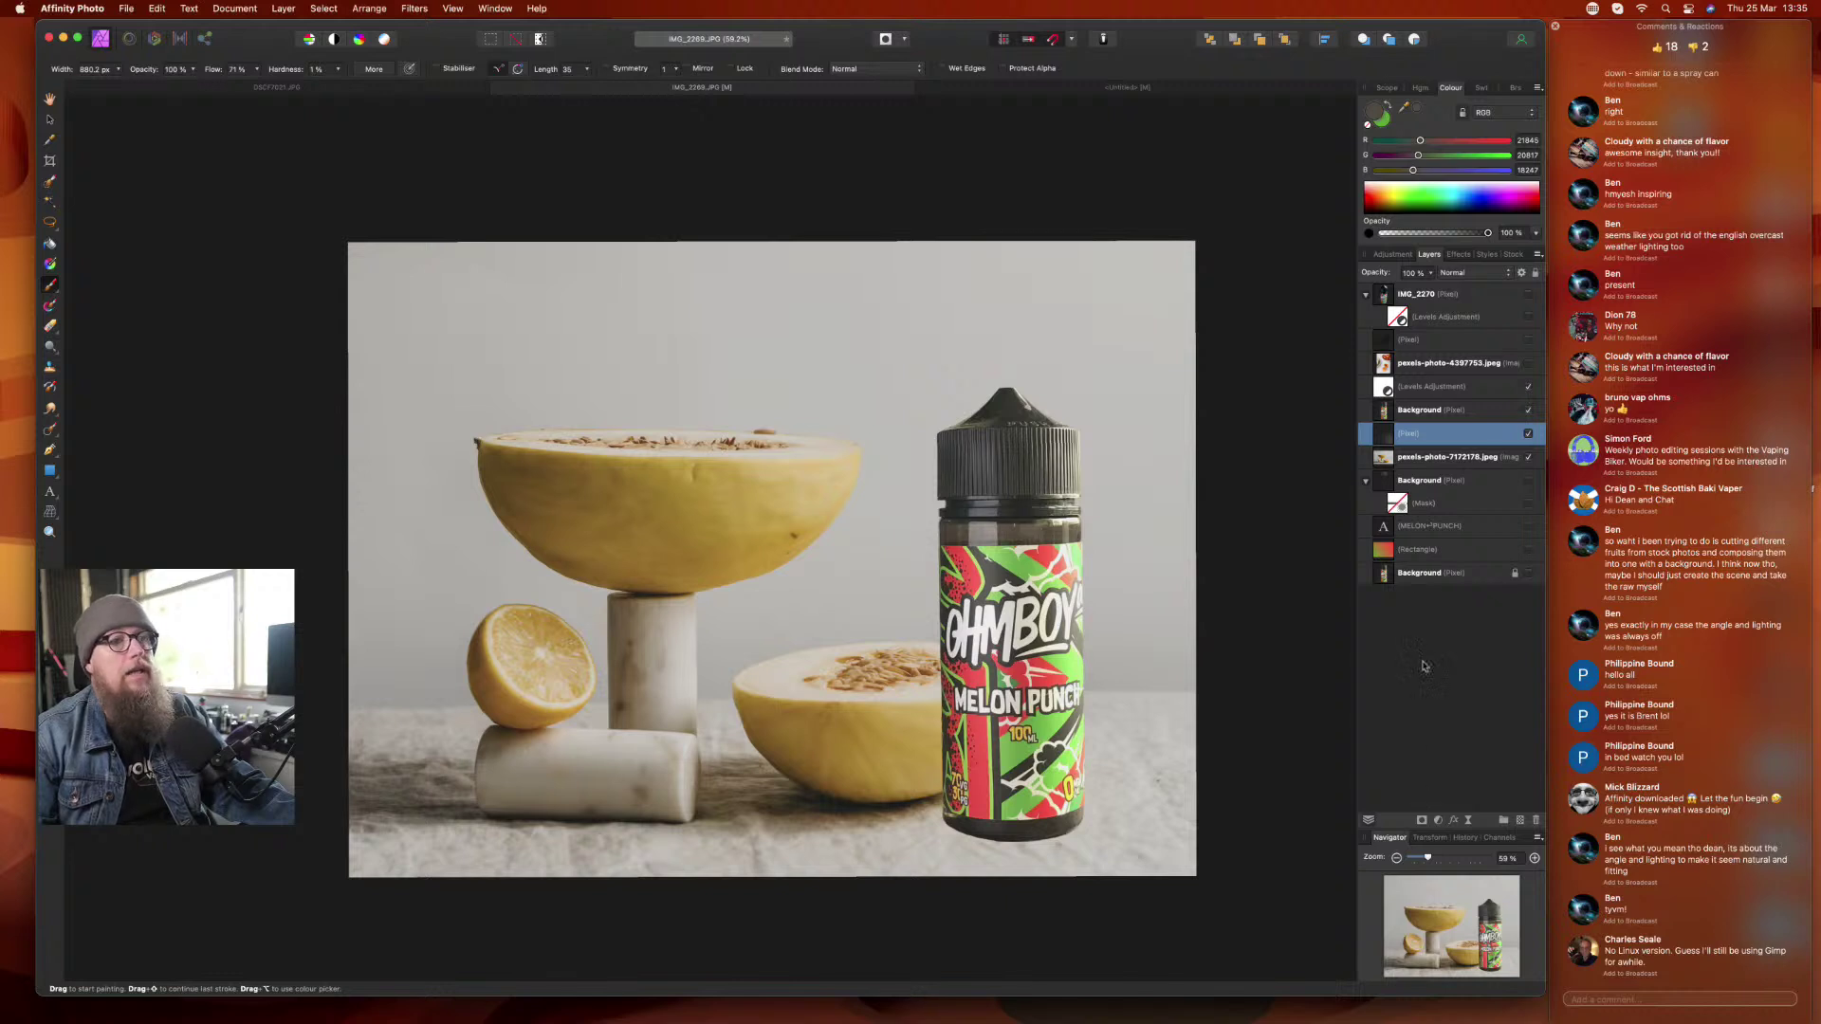
- Switch to the untitled document with the cut-out bottle and search the Pexels stock library for smoke
click(323, 95)
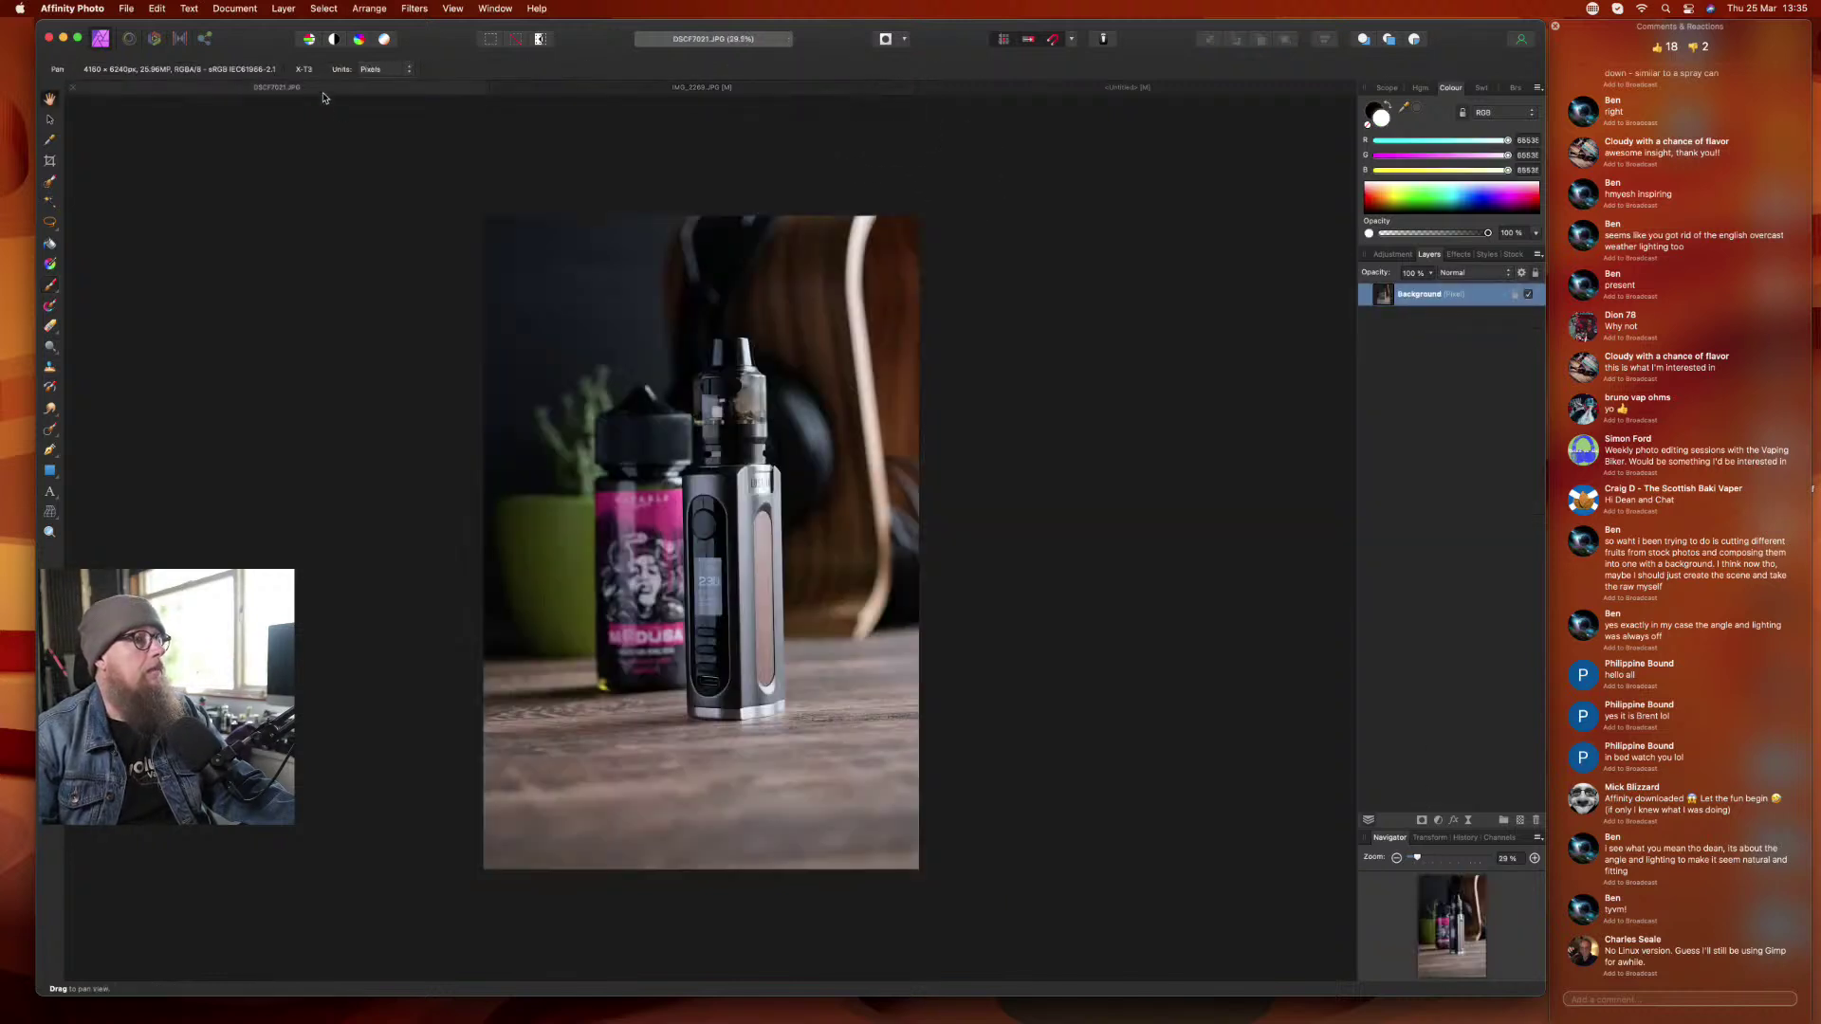
click(1137, 92)
click(1431, 625)
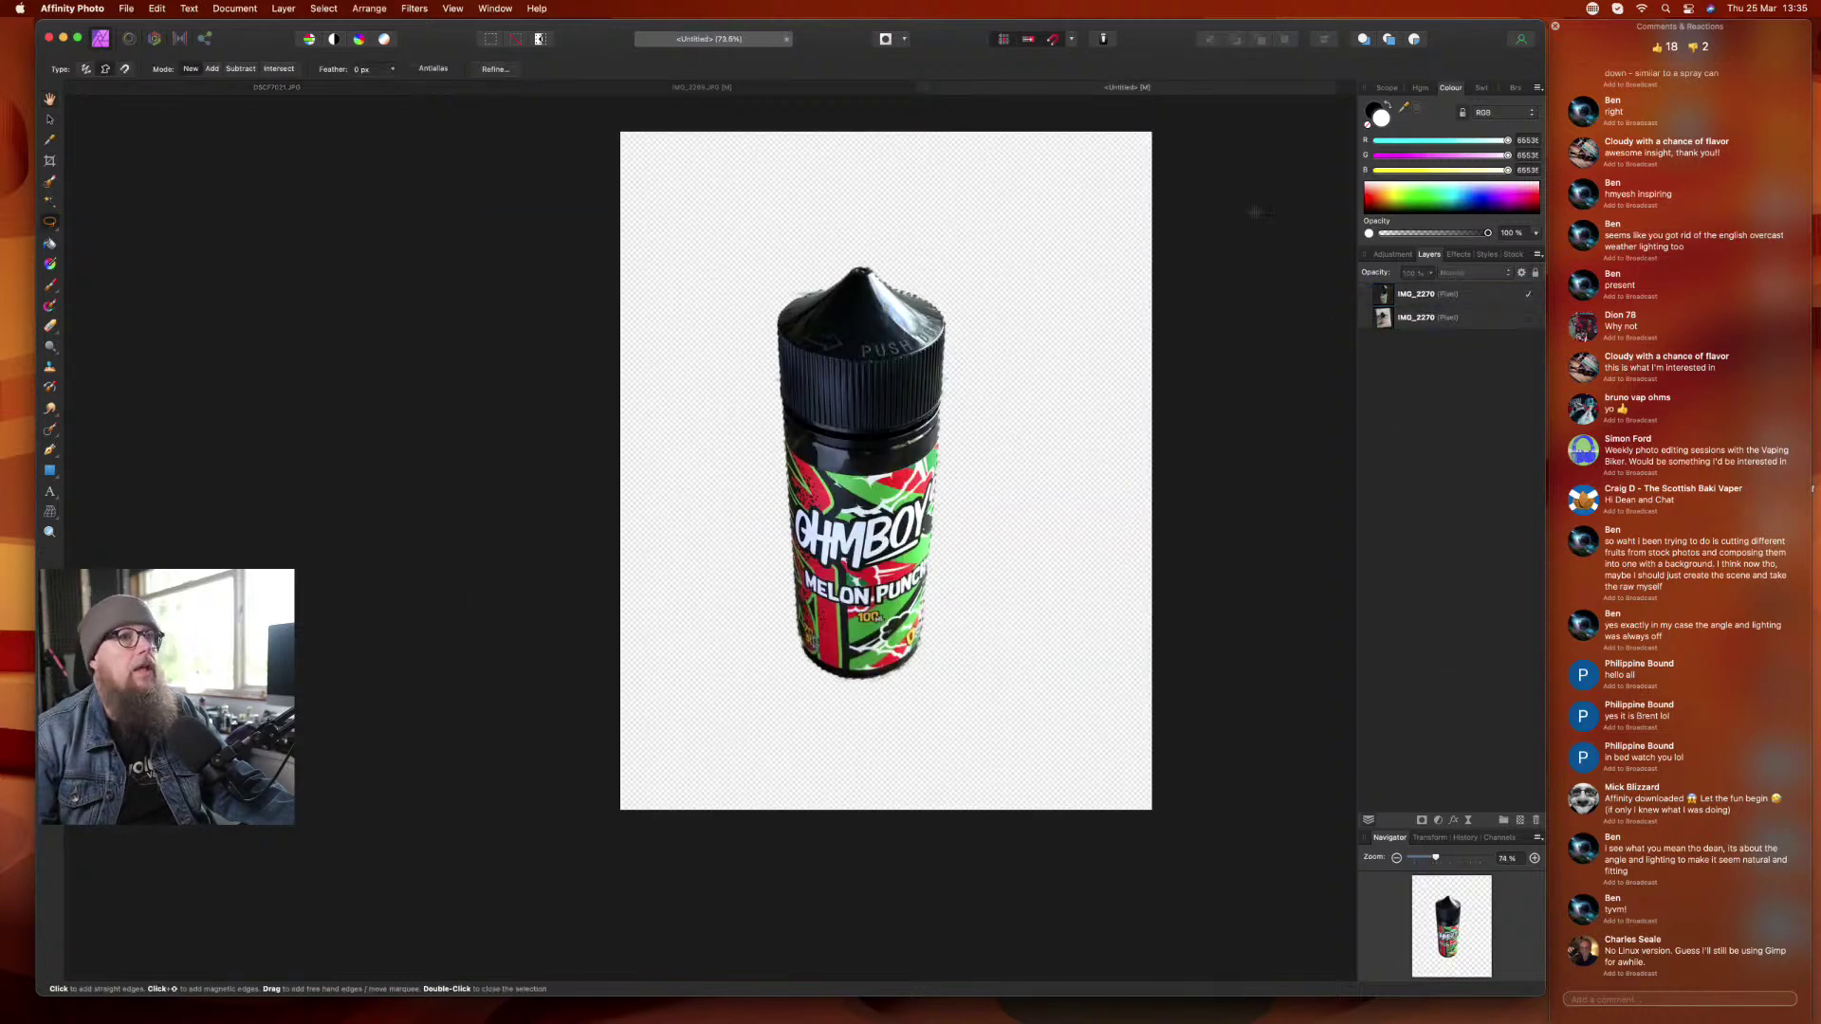
click(1514, 255)
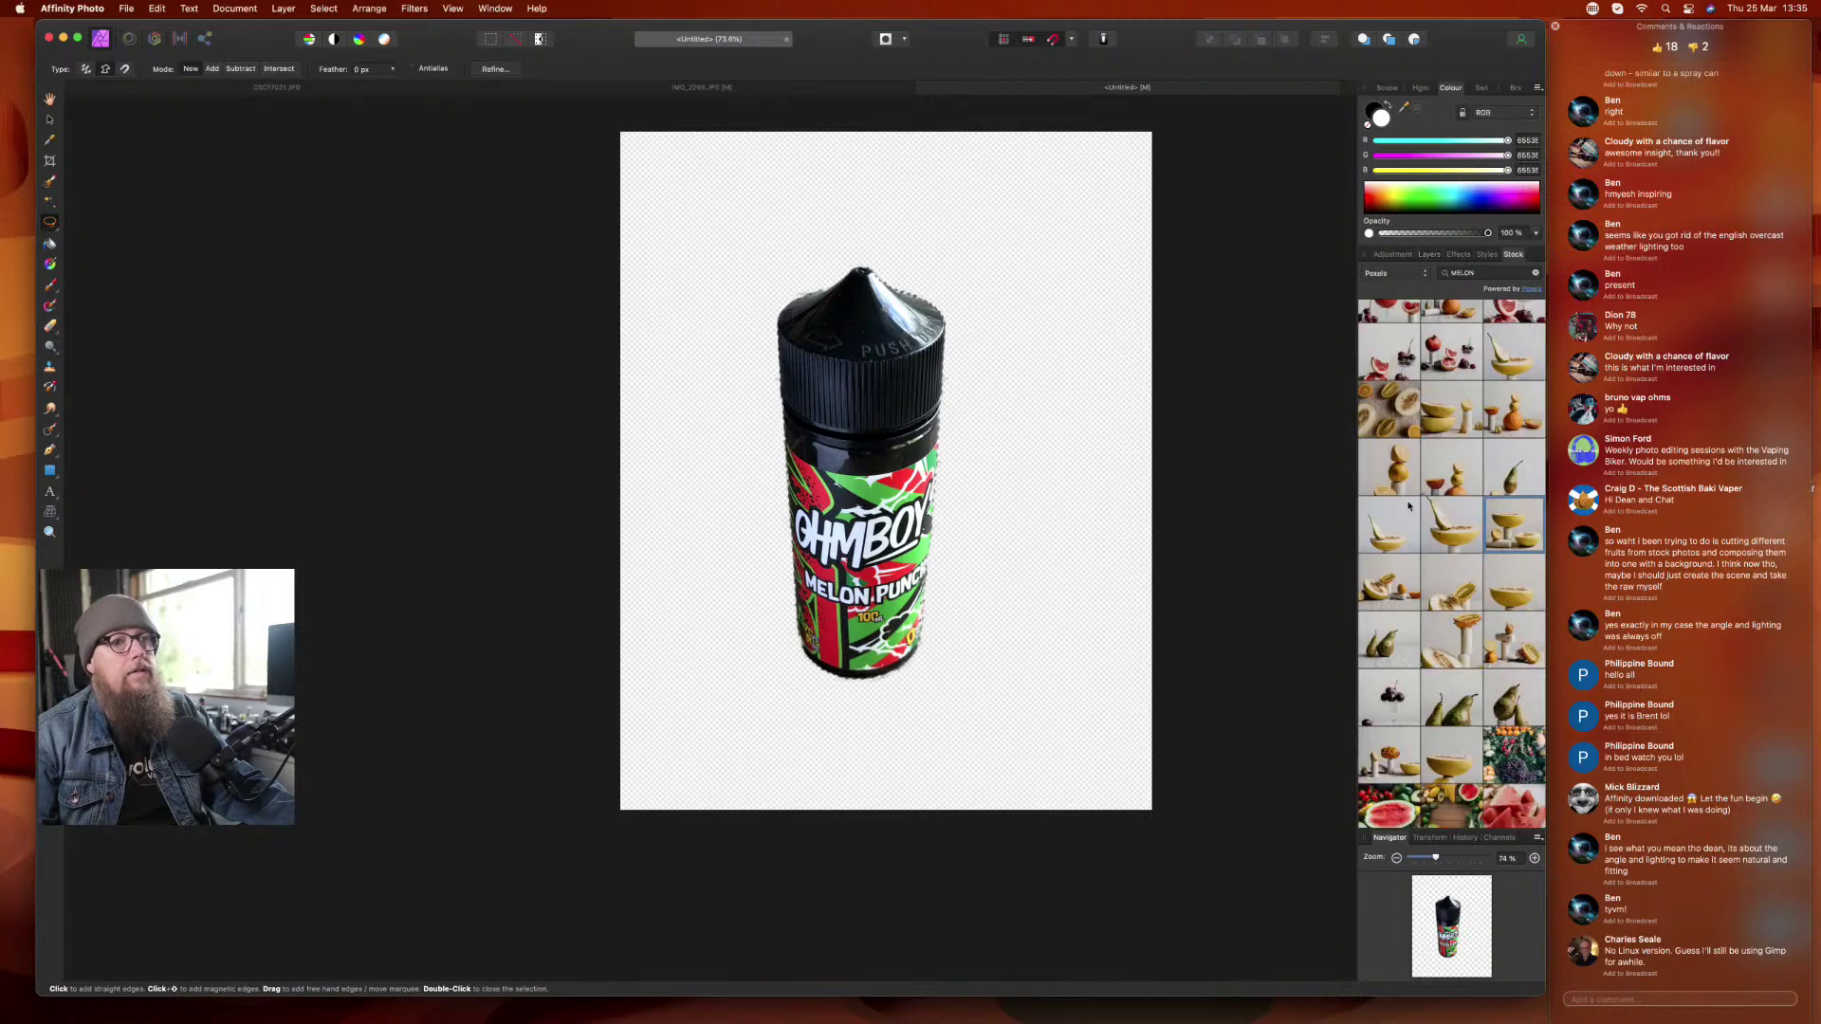
click(1495, 273)
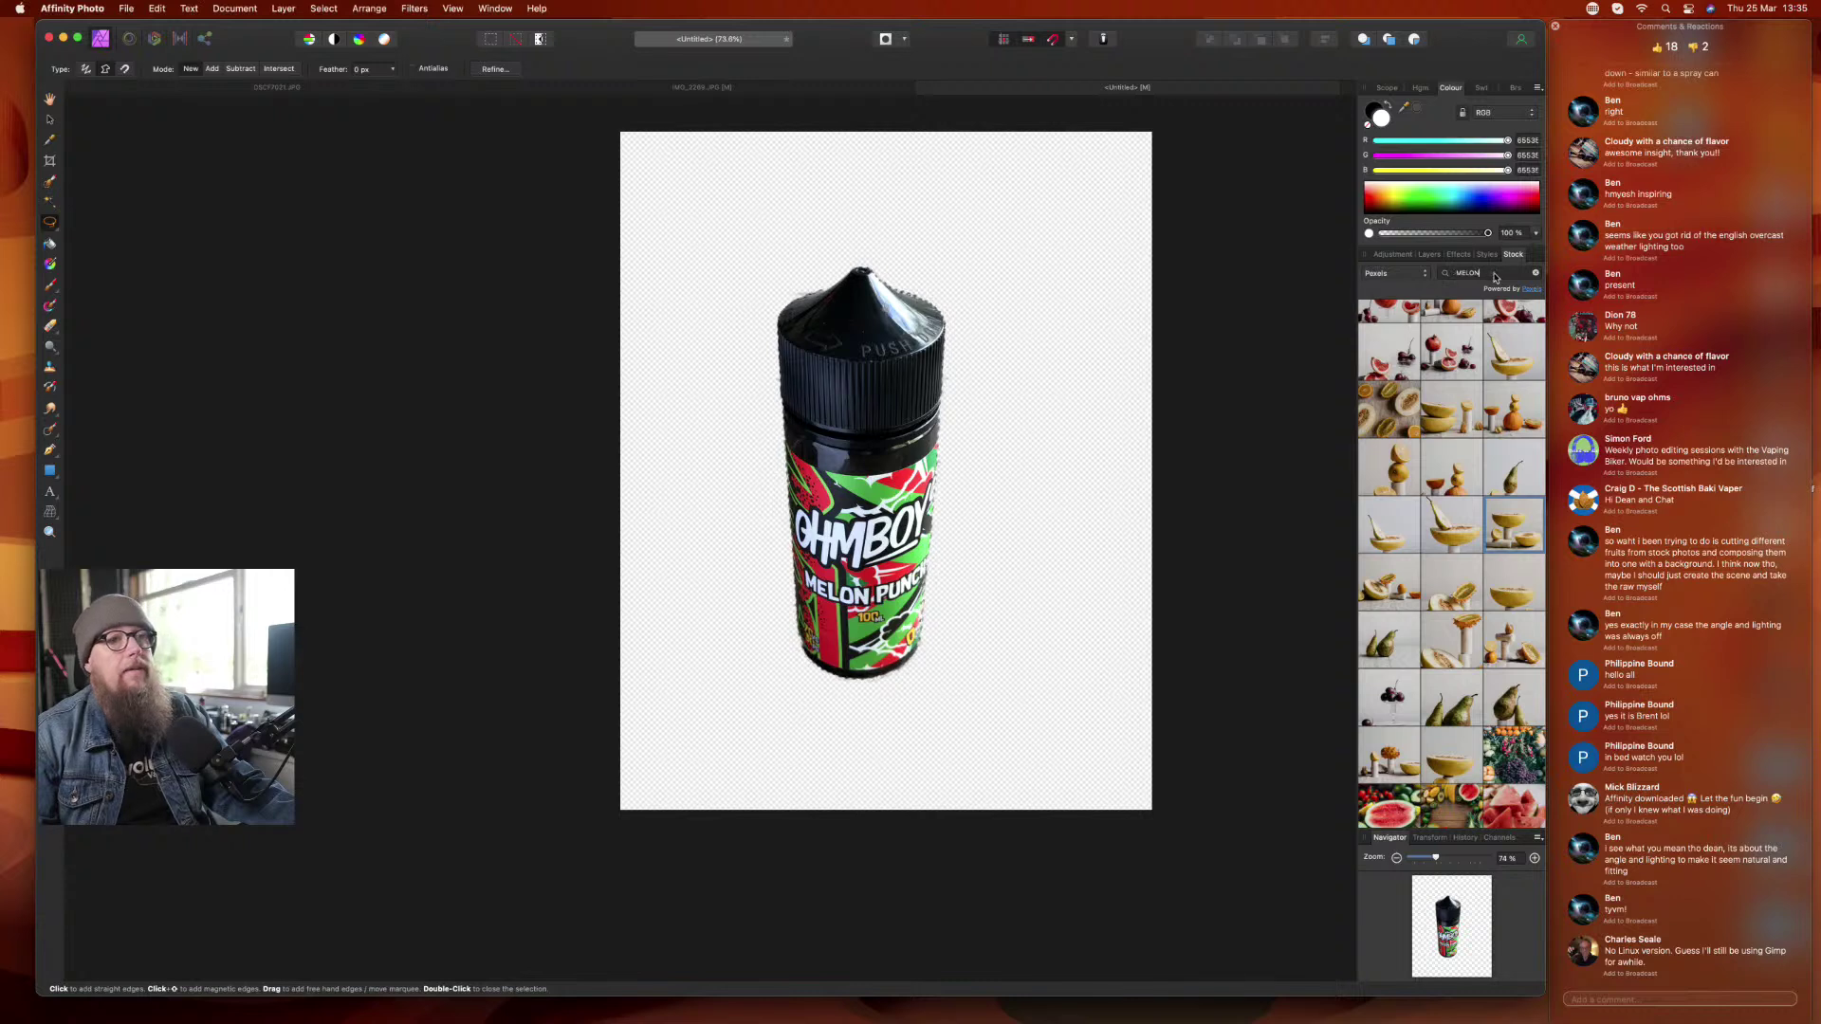
key(super+a)
text(kiwi)
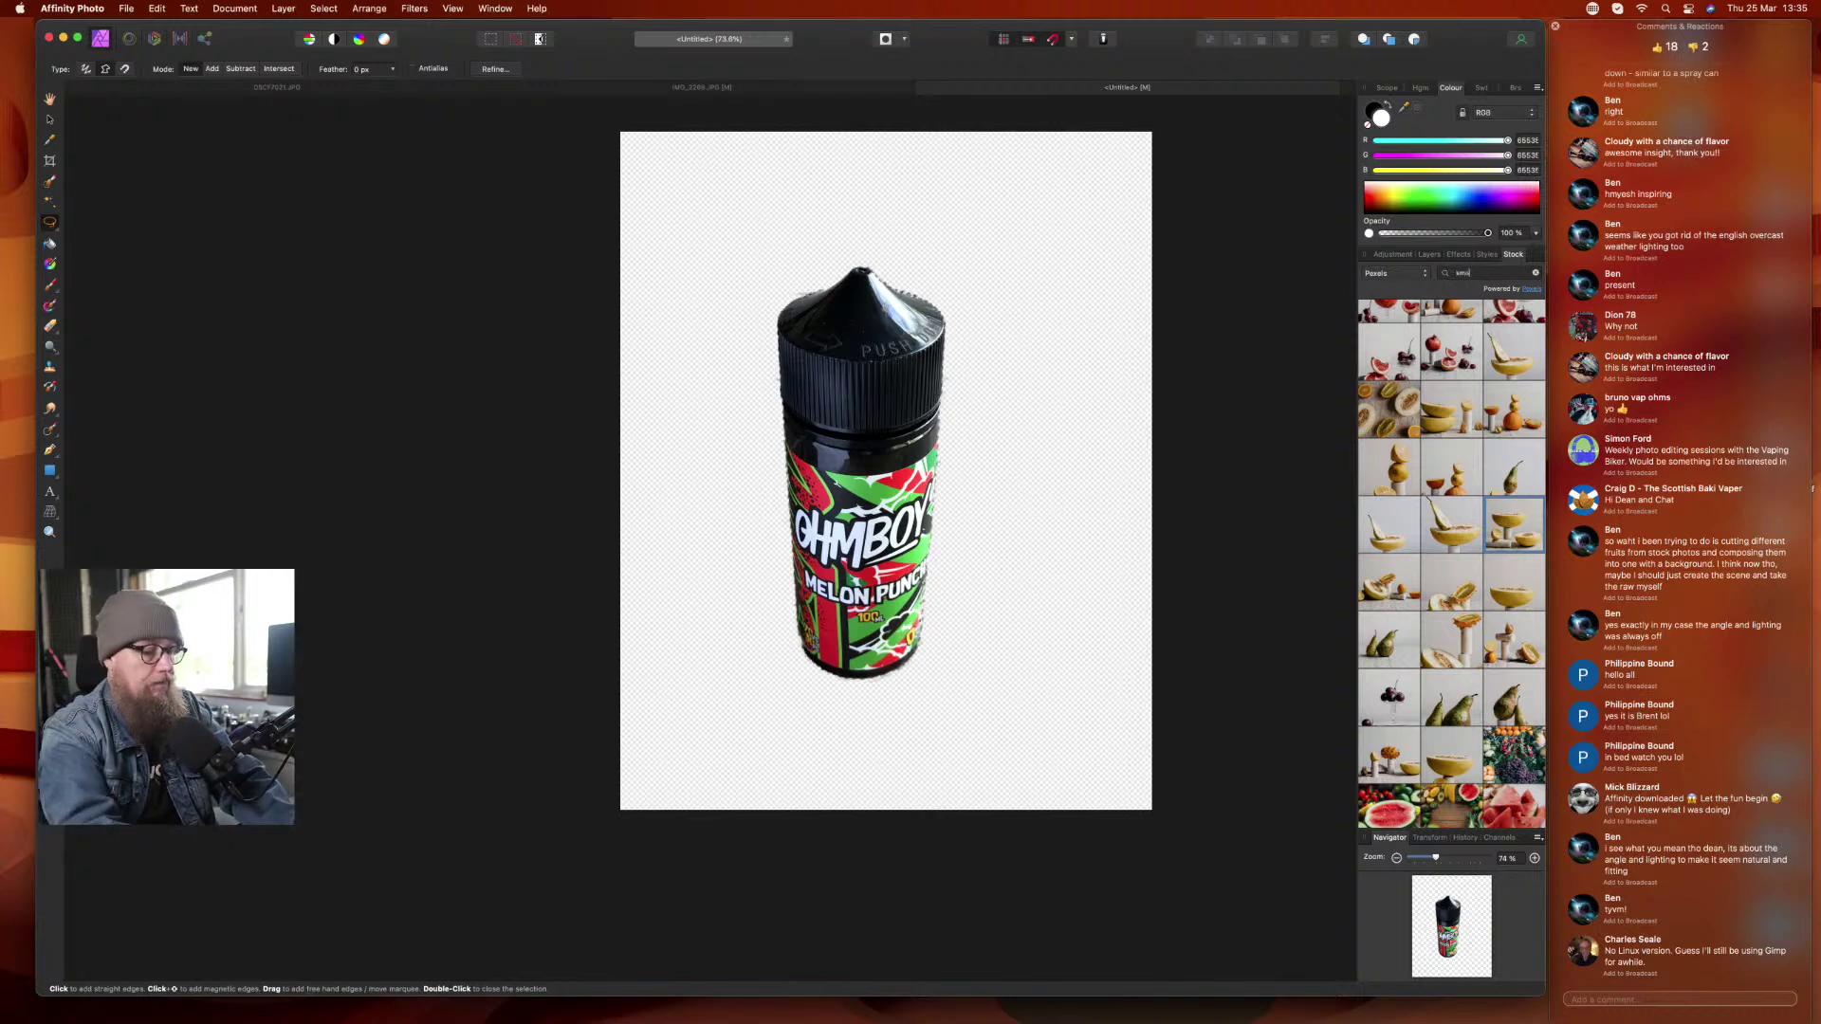
key(Return)
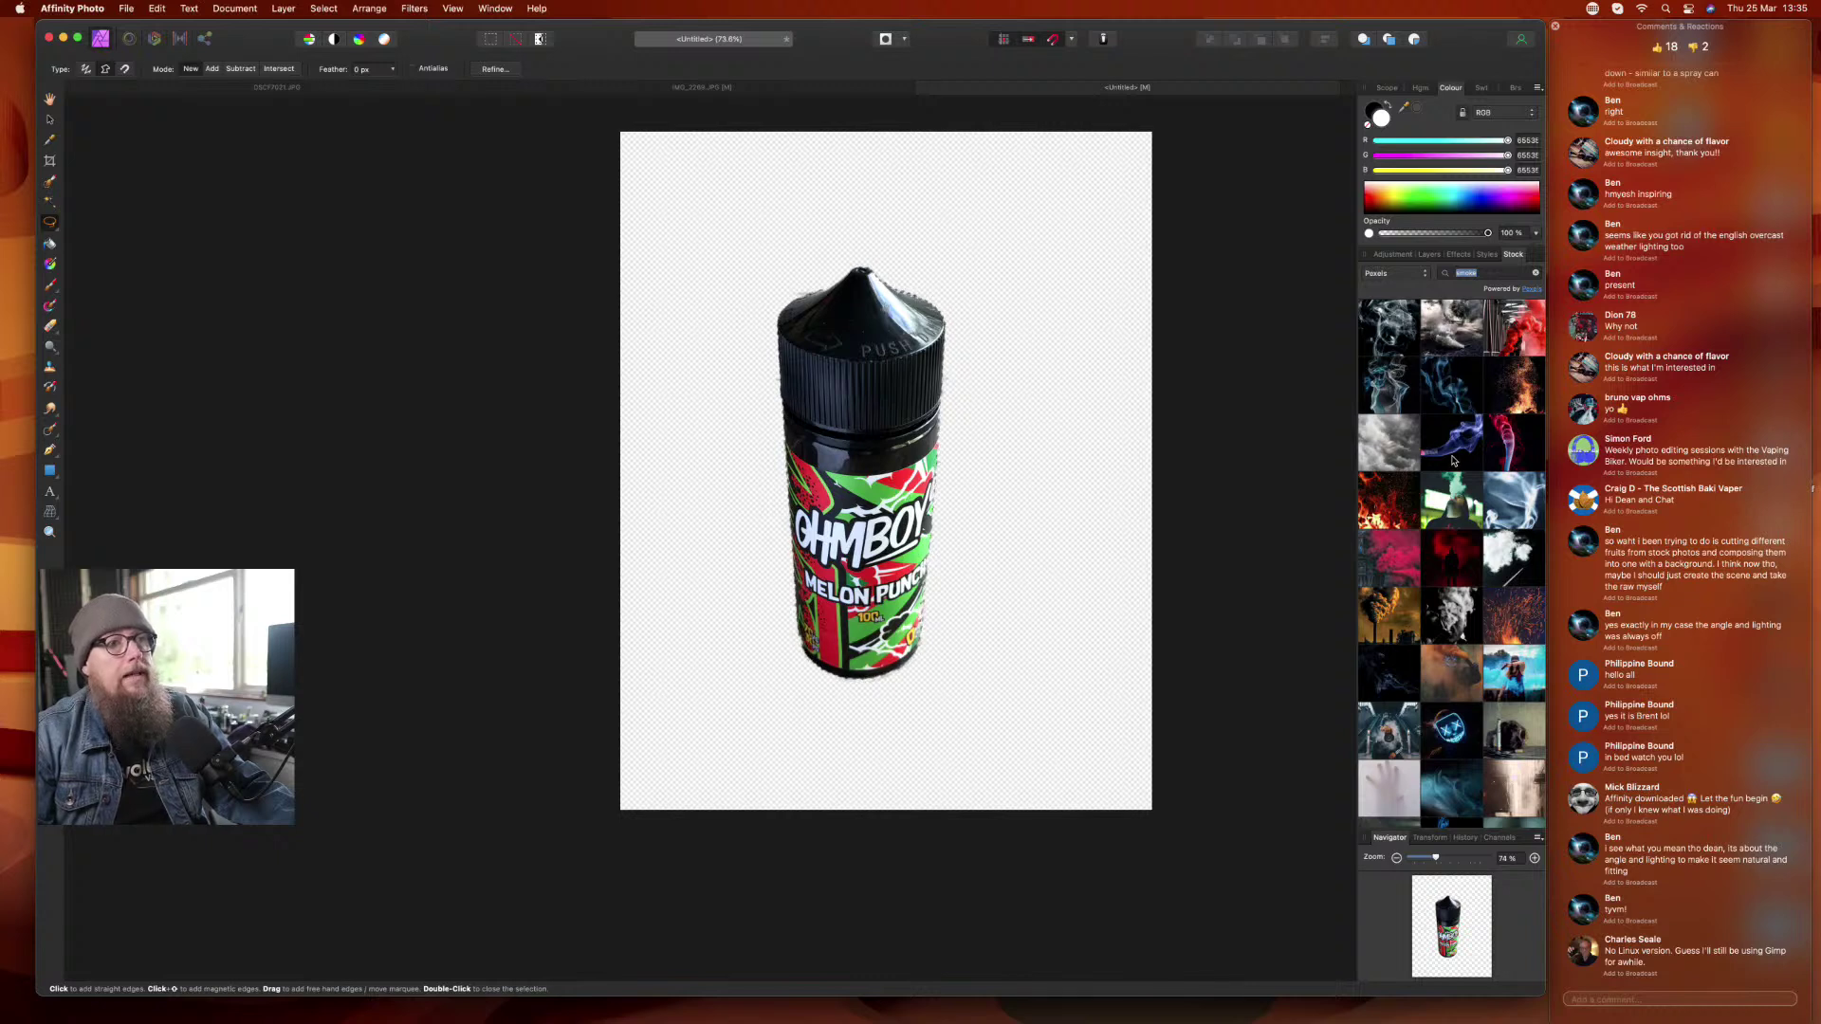
- Place the blue cigarette smoke photo on the canvas and move its layer beneath the upper IMG_2270 bottle layer
drag(1452, 460, 738, 488)
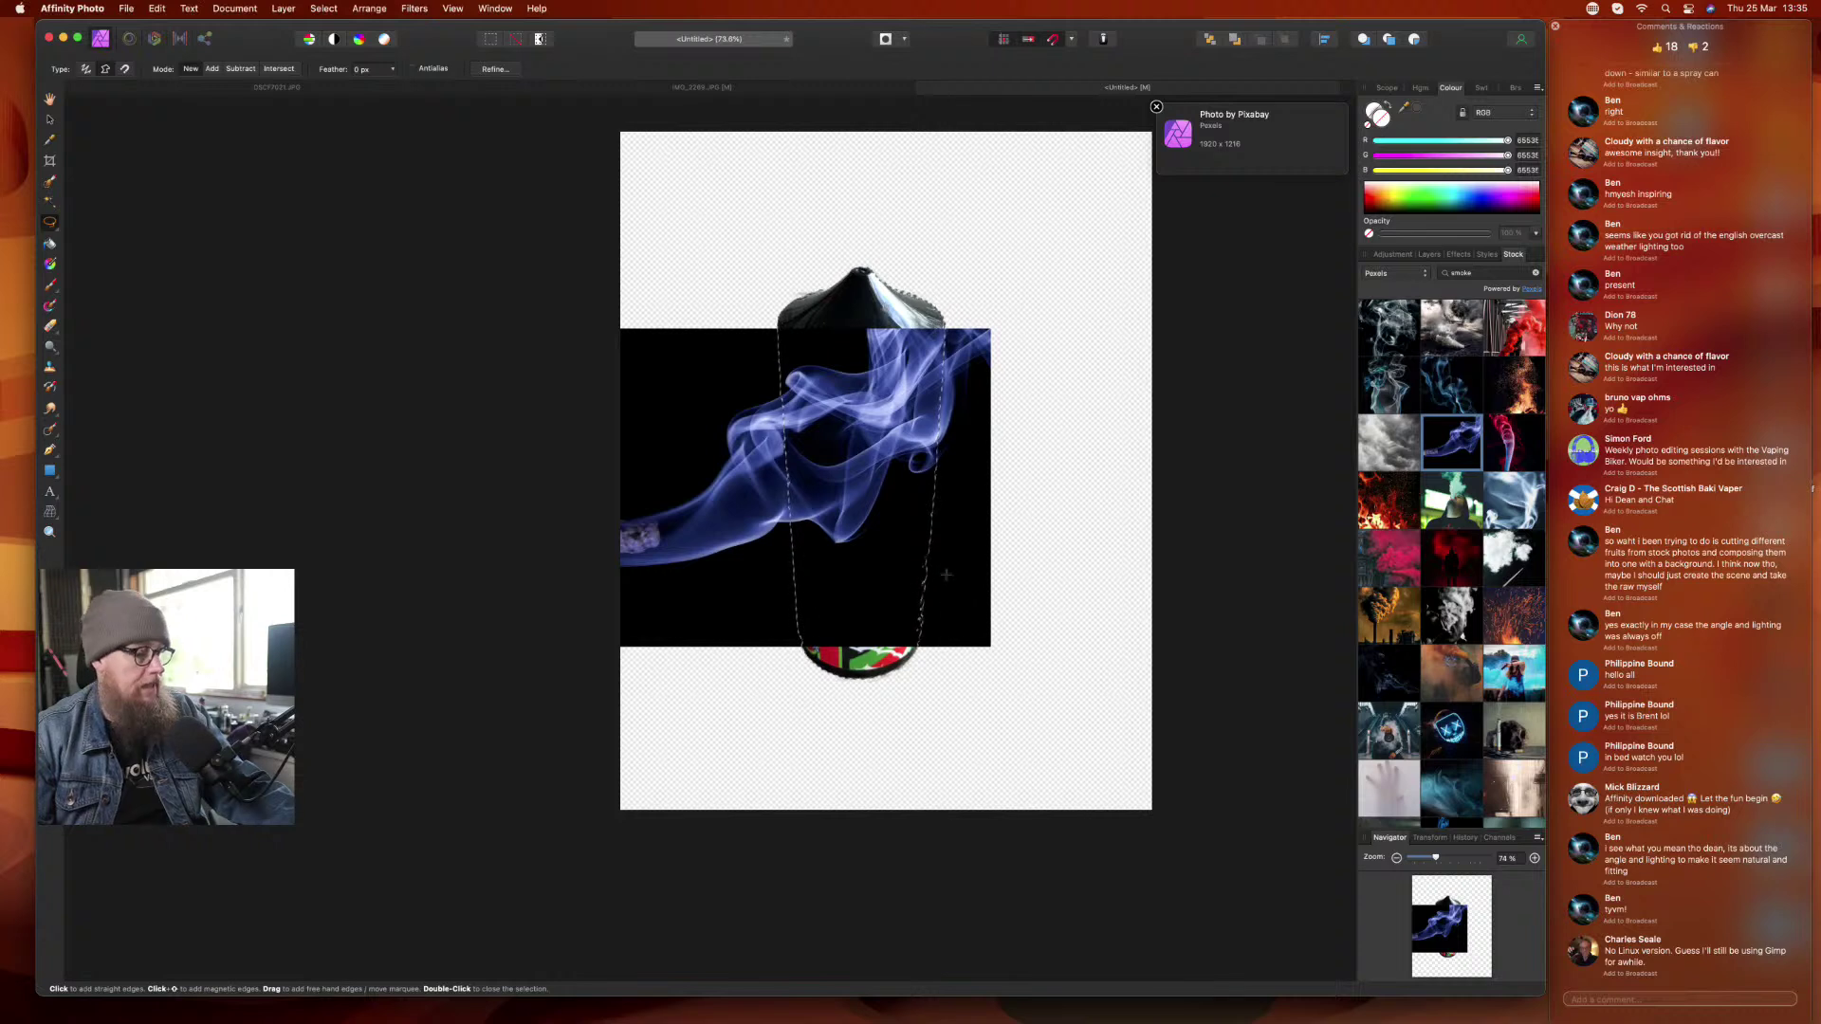
click(1430, 255)
drag(1409, 301, 1394, 337)
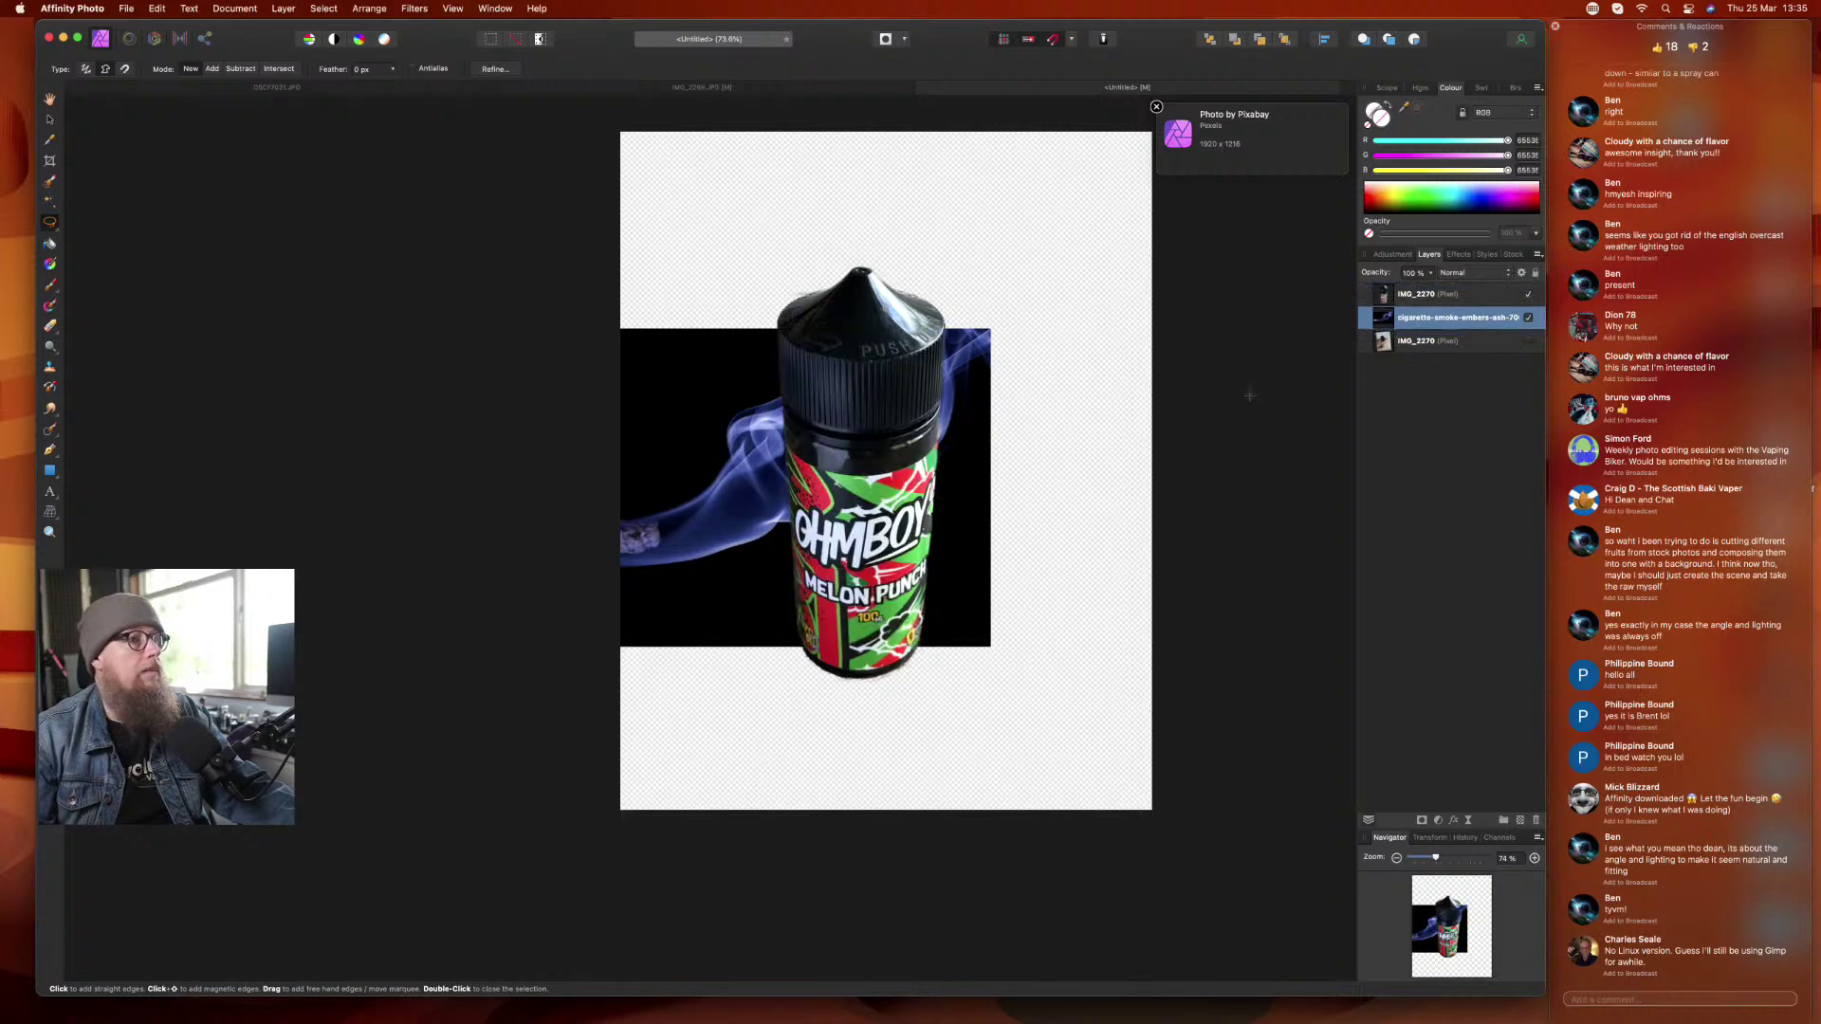
click(981, 538)
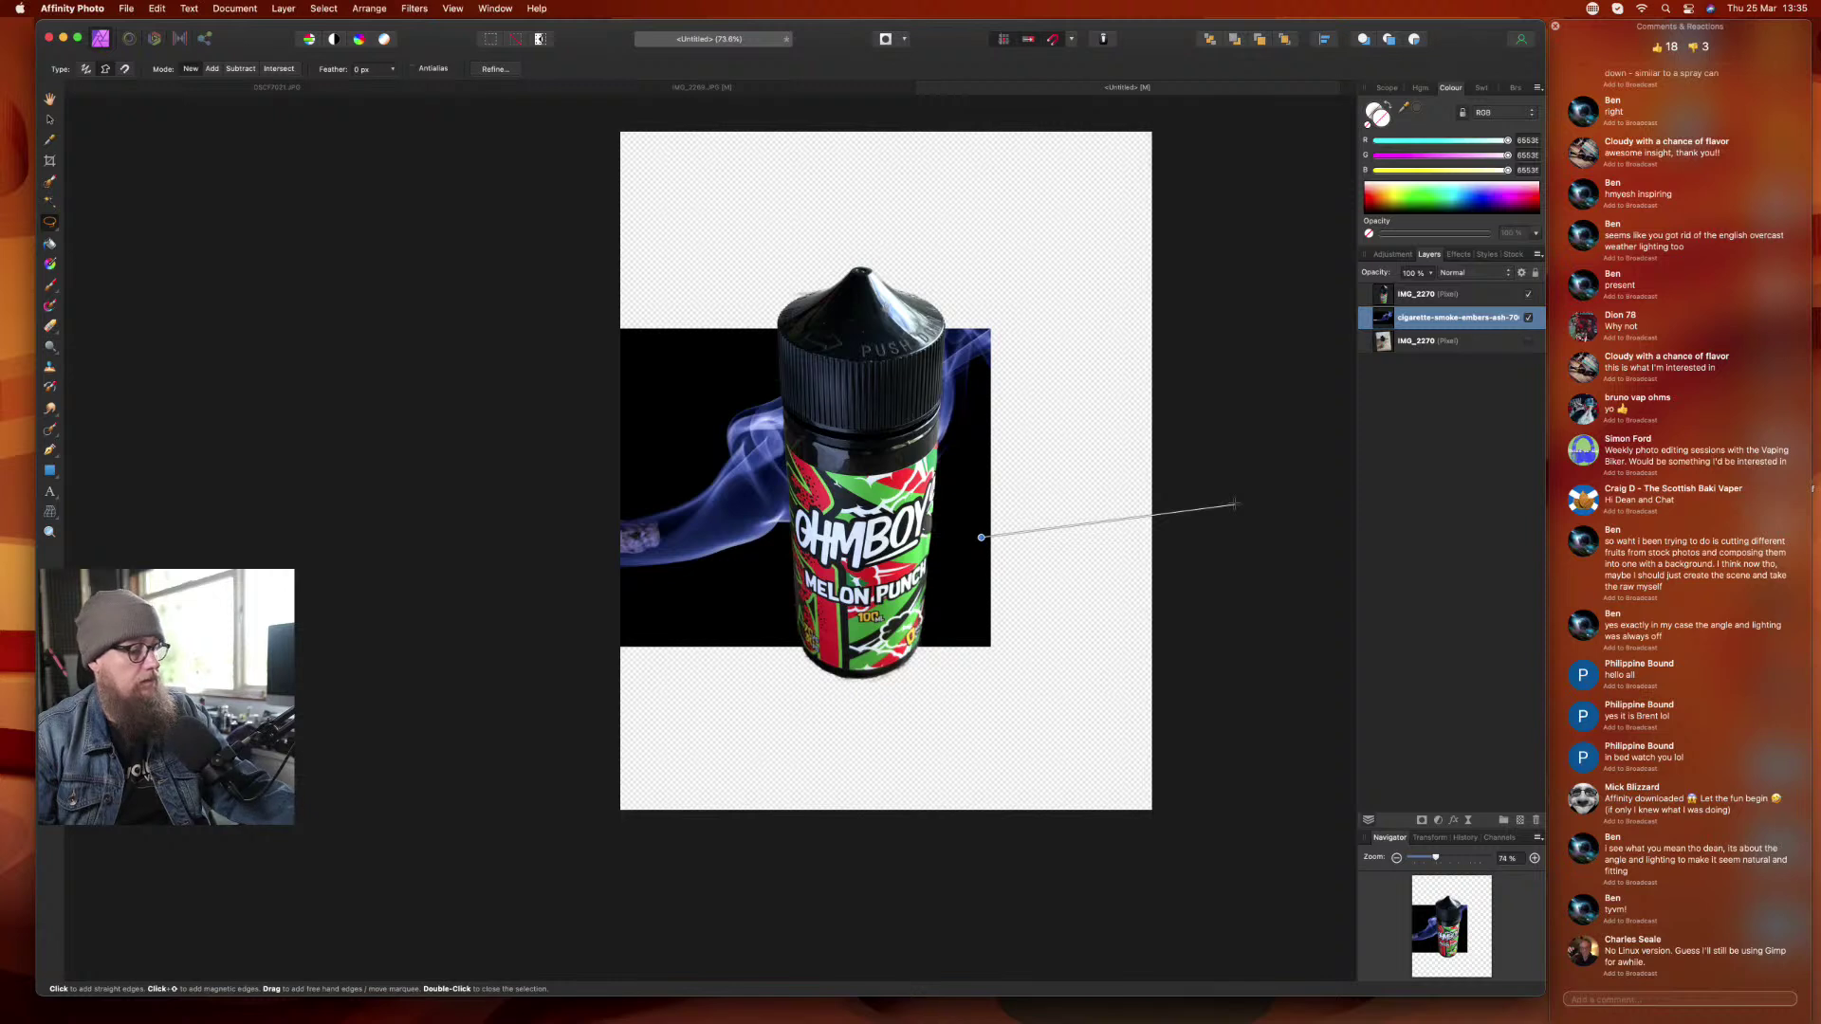
key(Escape)
- Rotate the cigarette smoke photo about 90 degrees counter-clockwise so it stands upright behind the bottle
click(1420, 297)
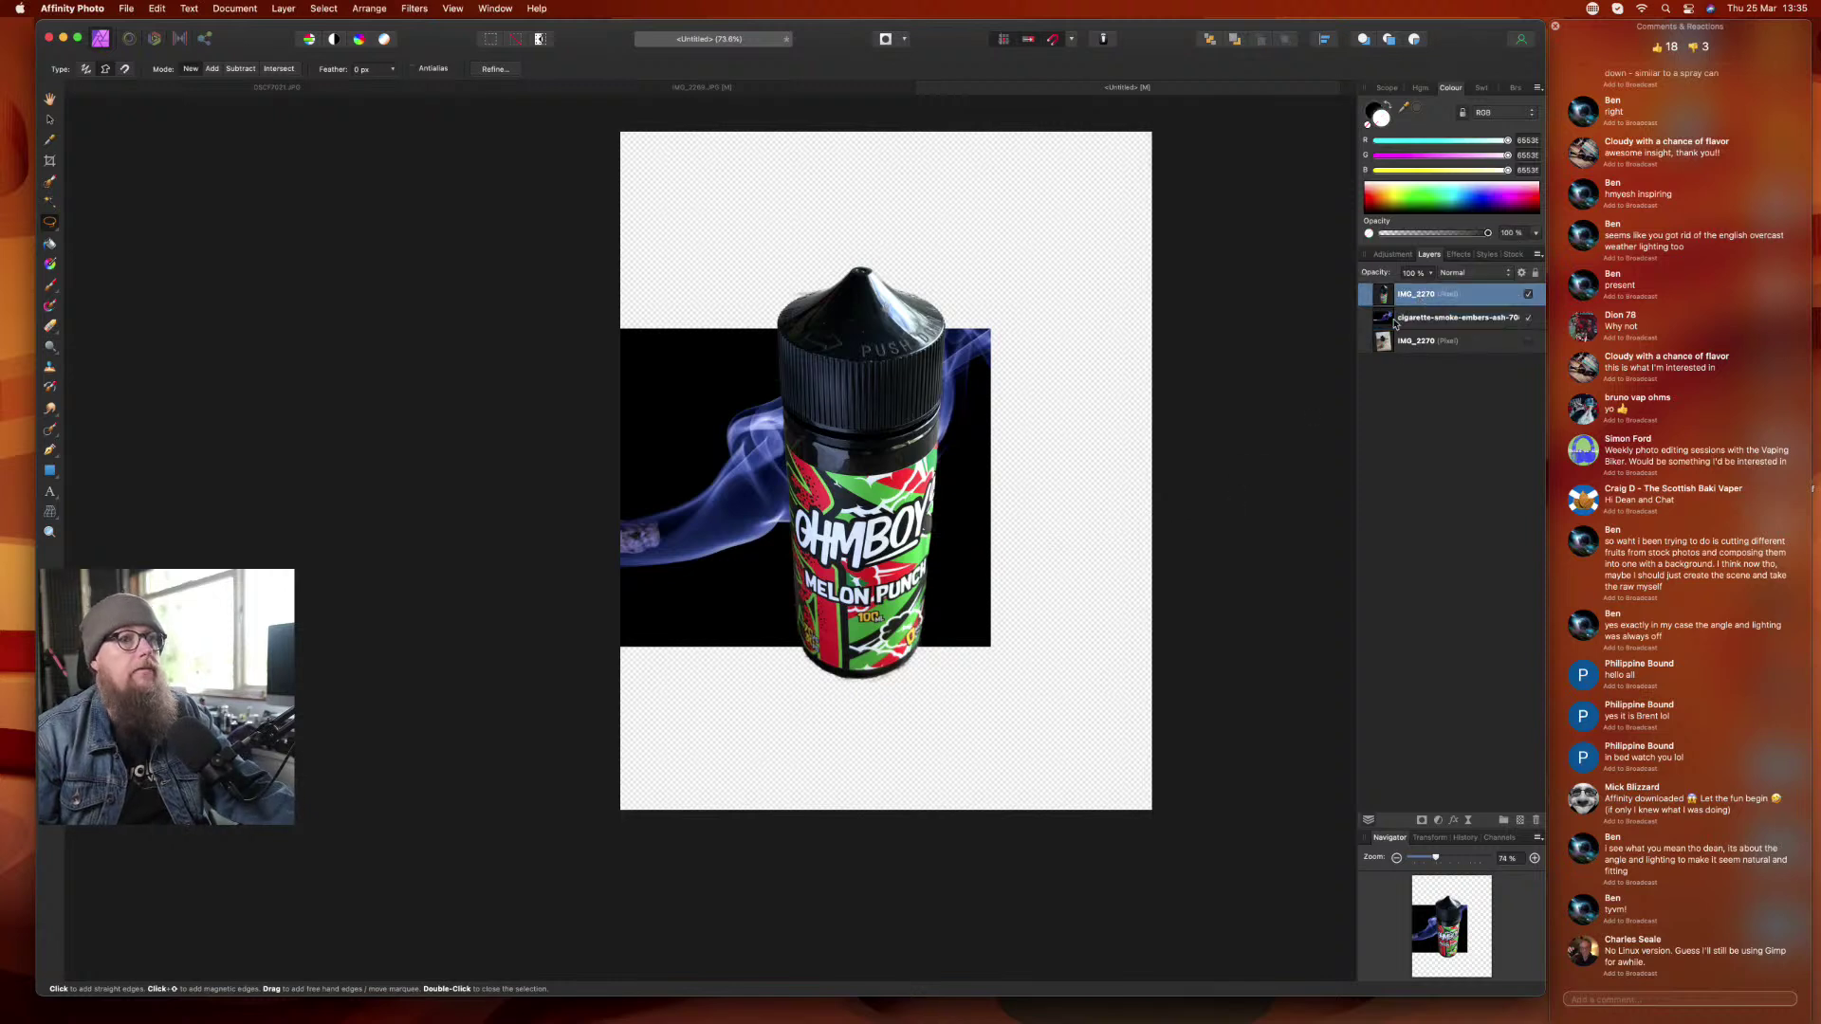
click(53, 119)
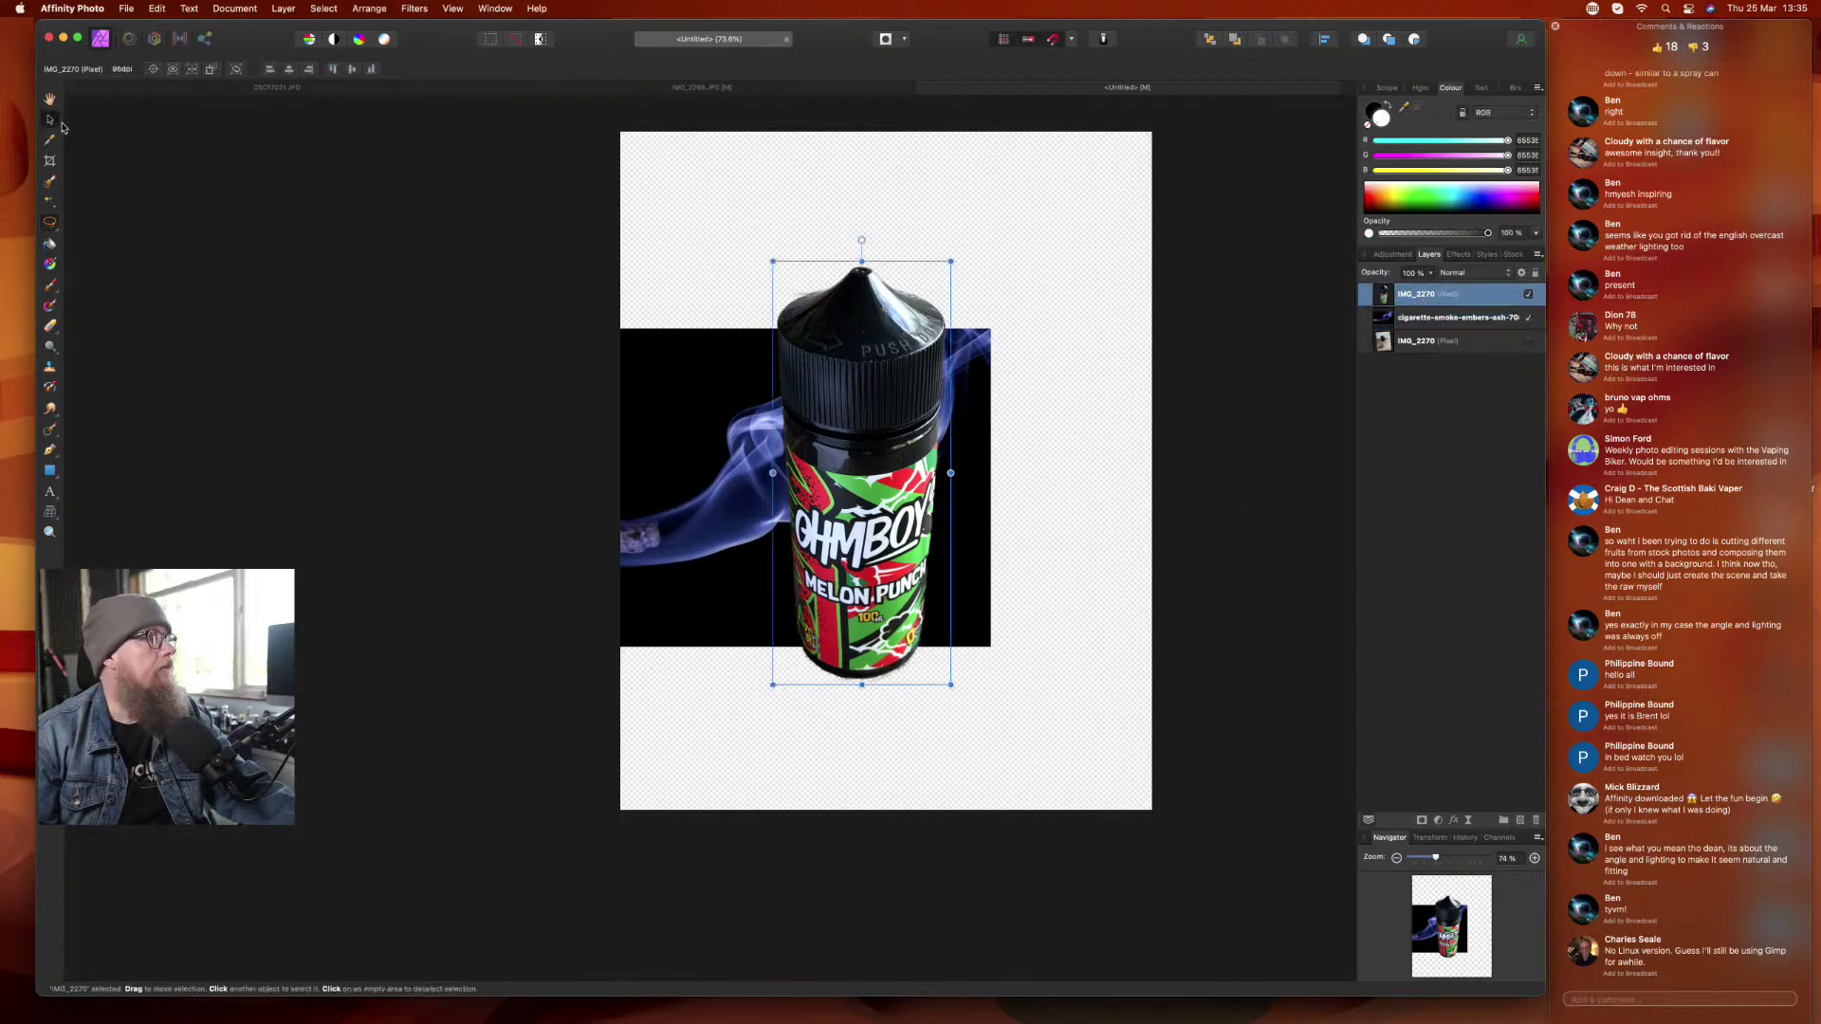
click(1451, 317)
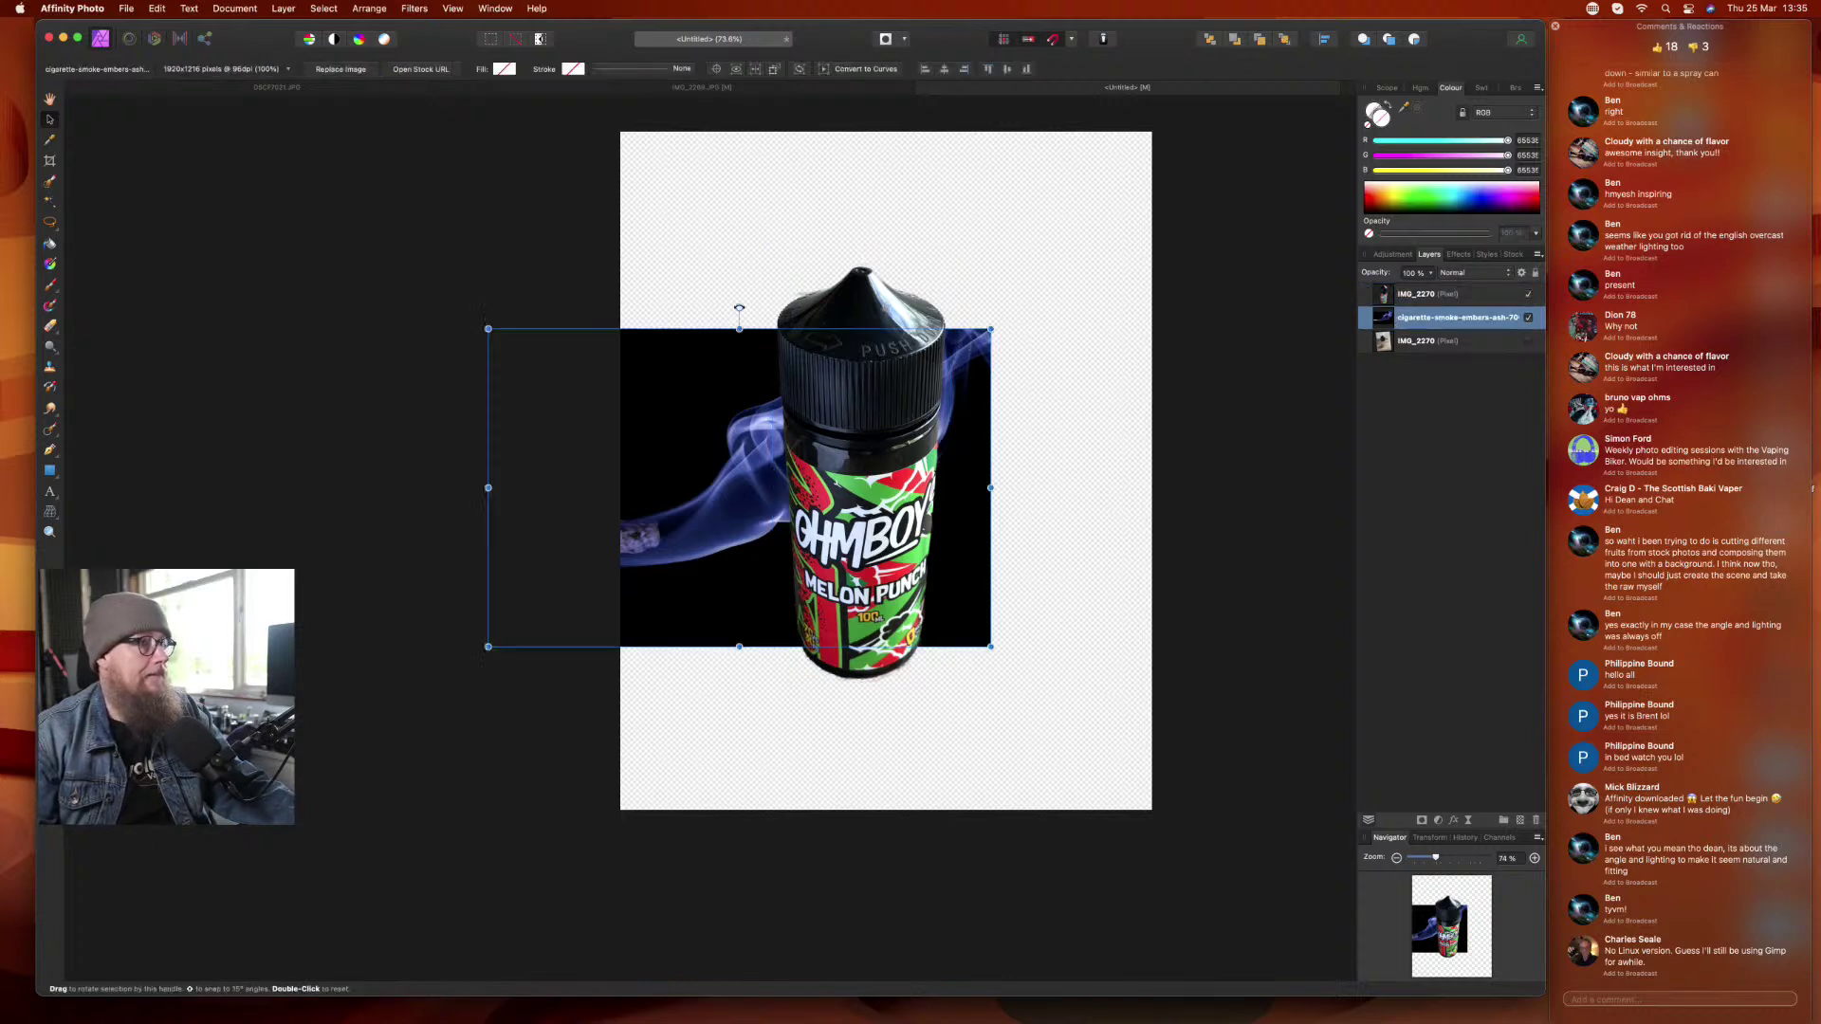
drag(739, 307, 466, 489)
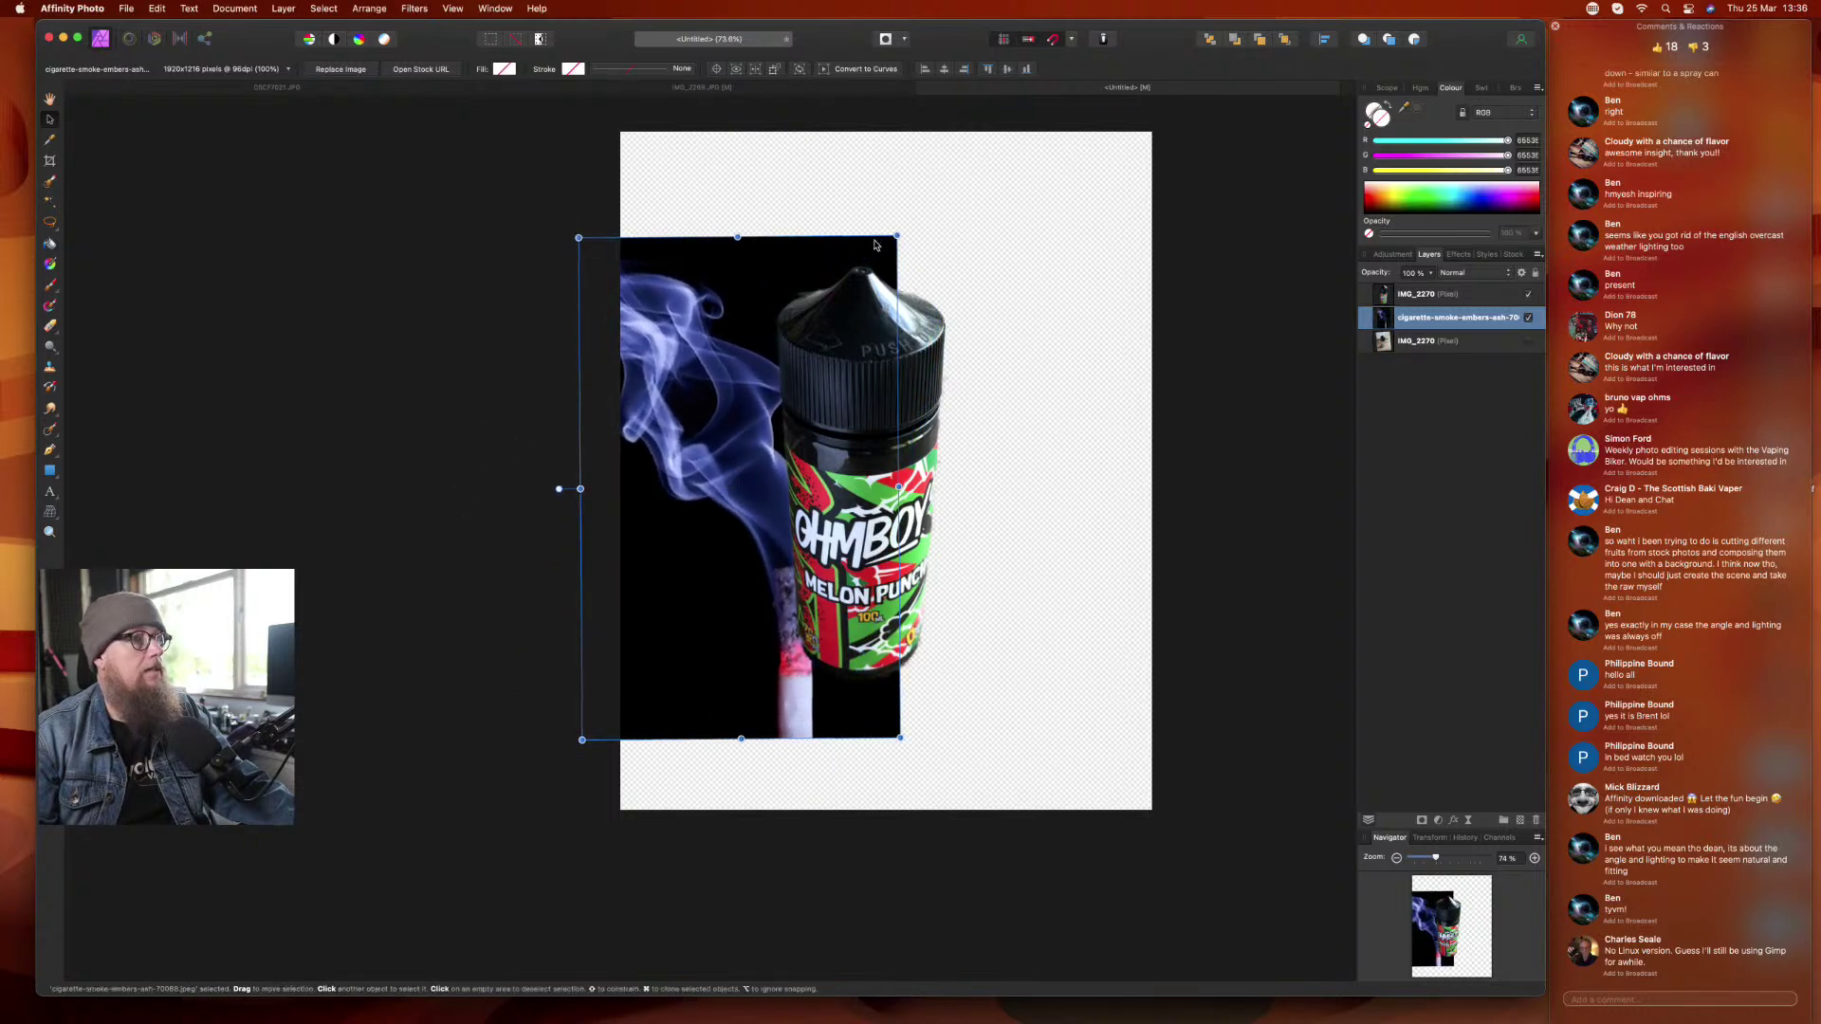
- Enlarge the rotated smoke photo to cover the whole canvas and reposition it so the smoke swirls around the bottle
drag(896, 236, 1108, 308)
drag(1053, 764, 1098, 809)
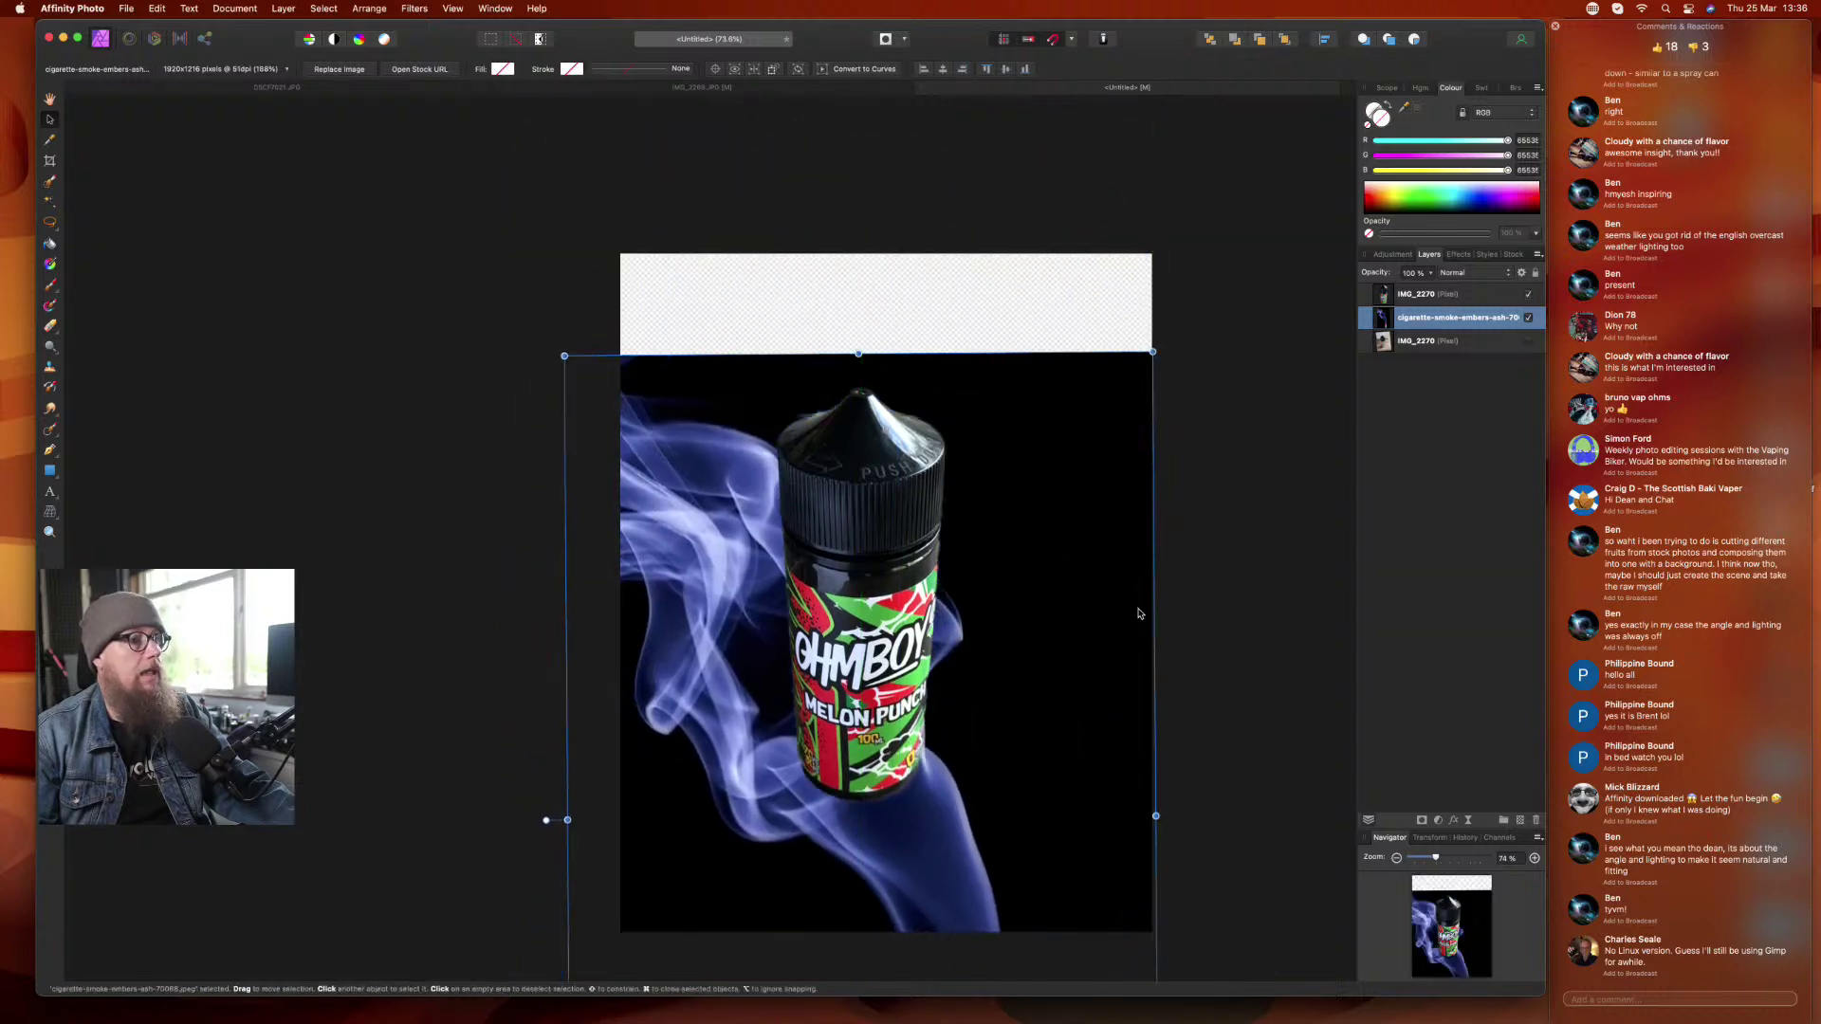
drag(1164, 368, 1233, 171)
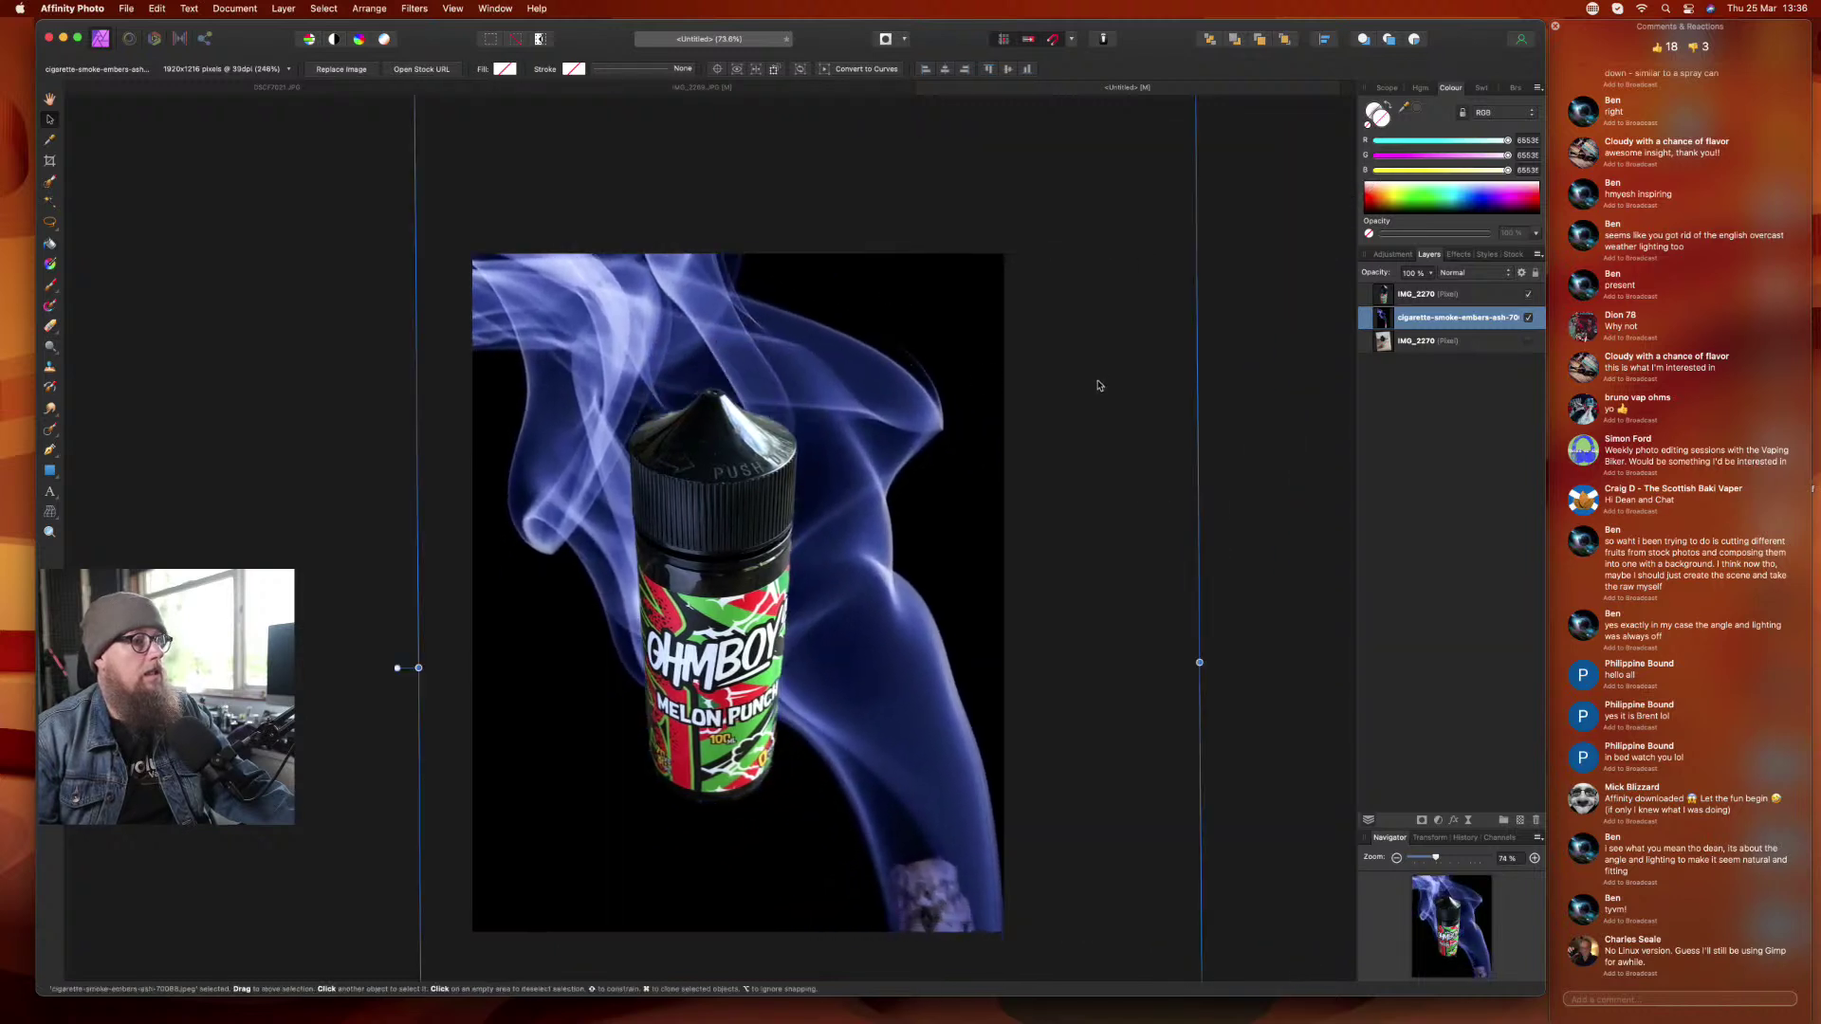
drag(1080, 481, 1126, 509)
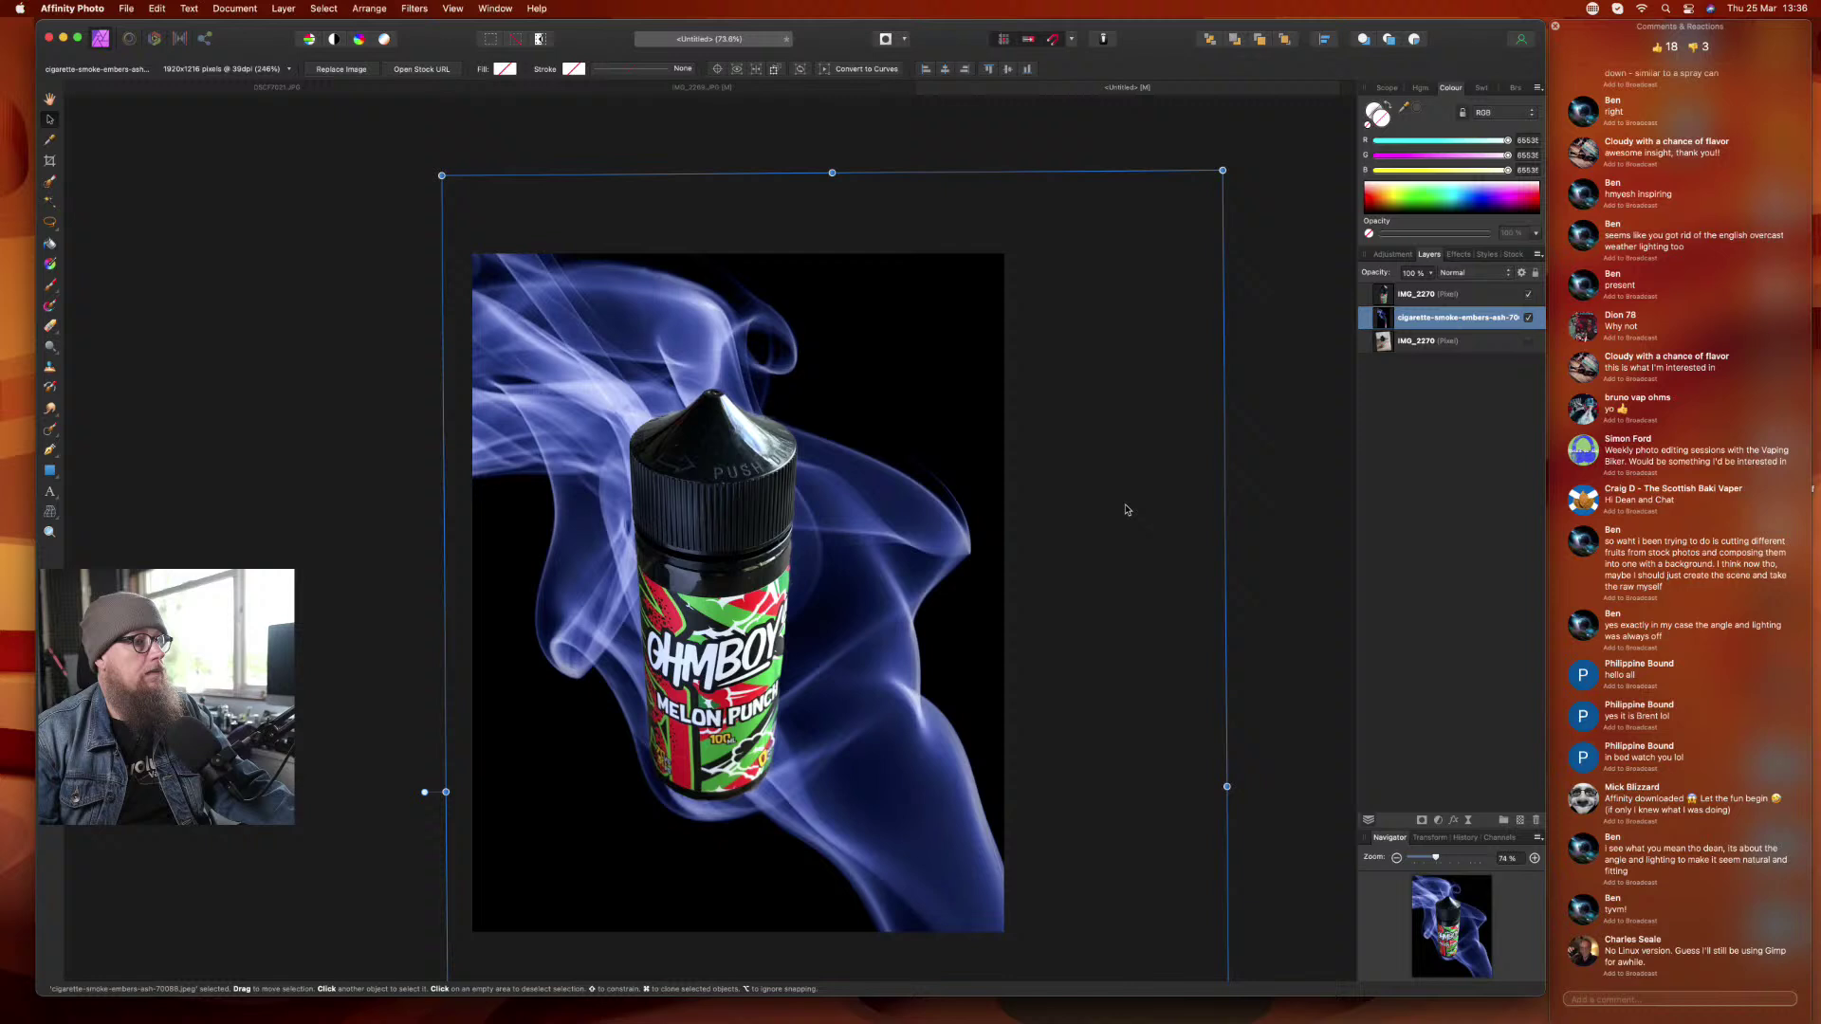
- Add an HSL adjustment above the smoke photo with hue shift 104.4°, saturation shift -30% and luminosity shift -3%
click(1455, 540)
click(1459, 321)
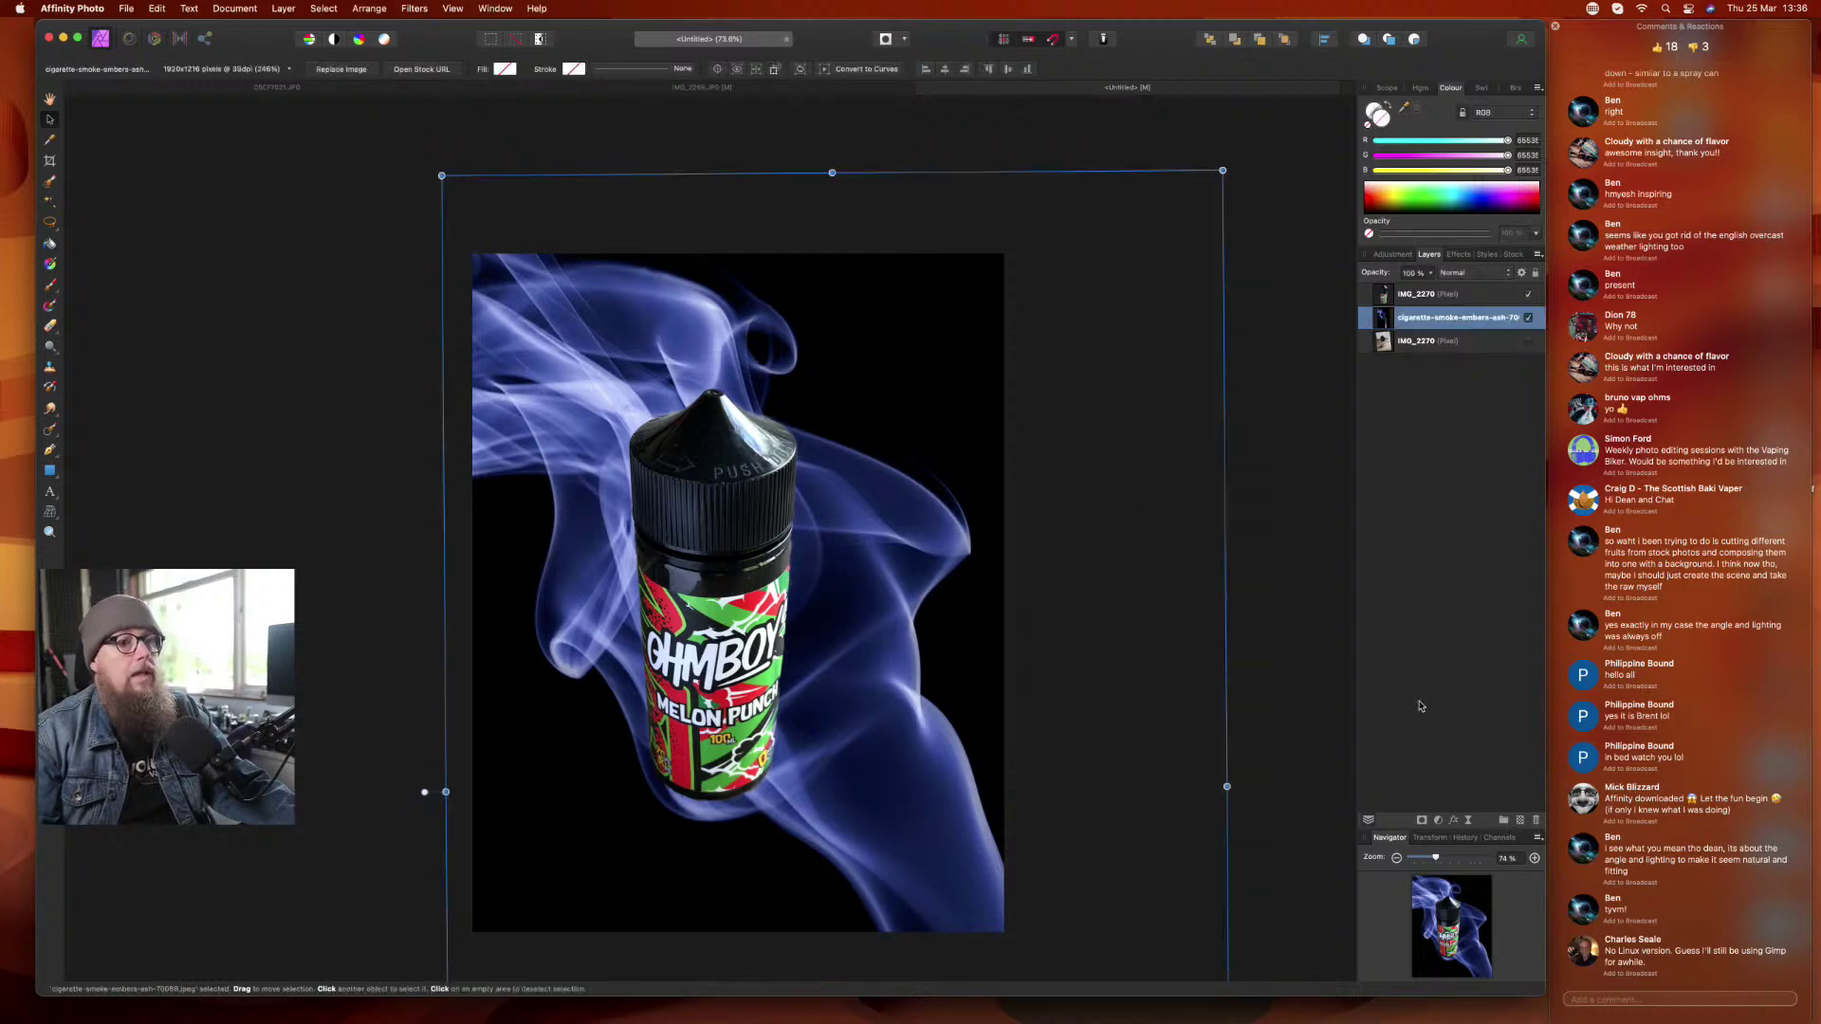
click(1440, 824)
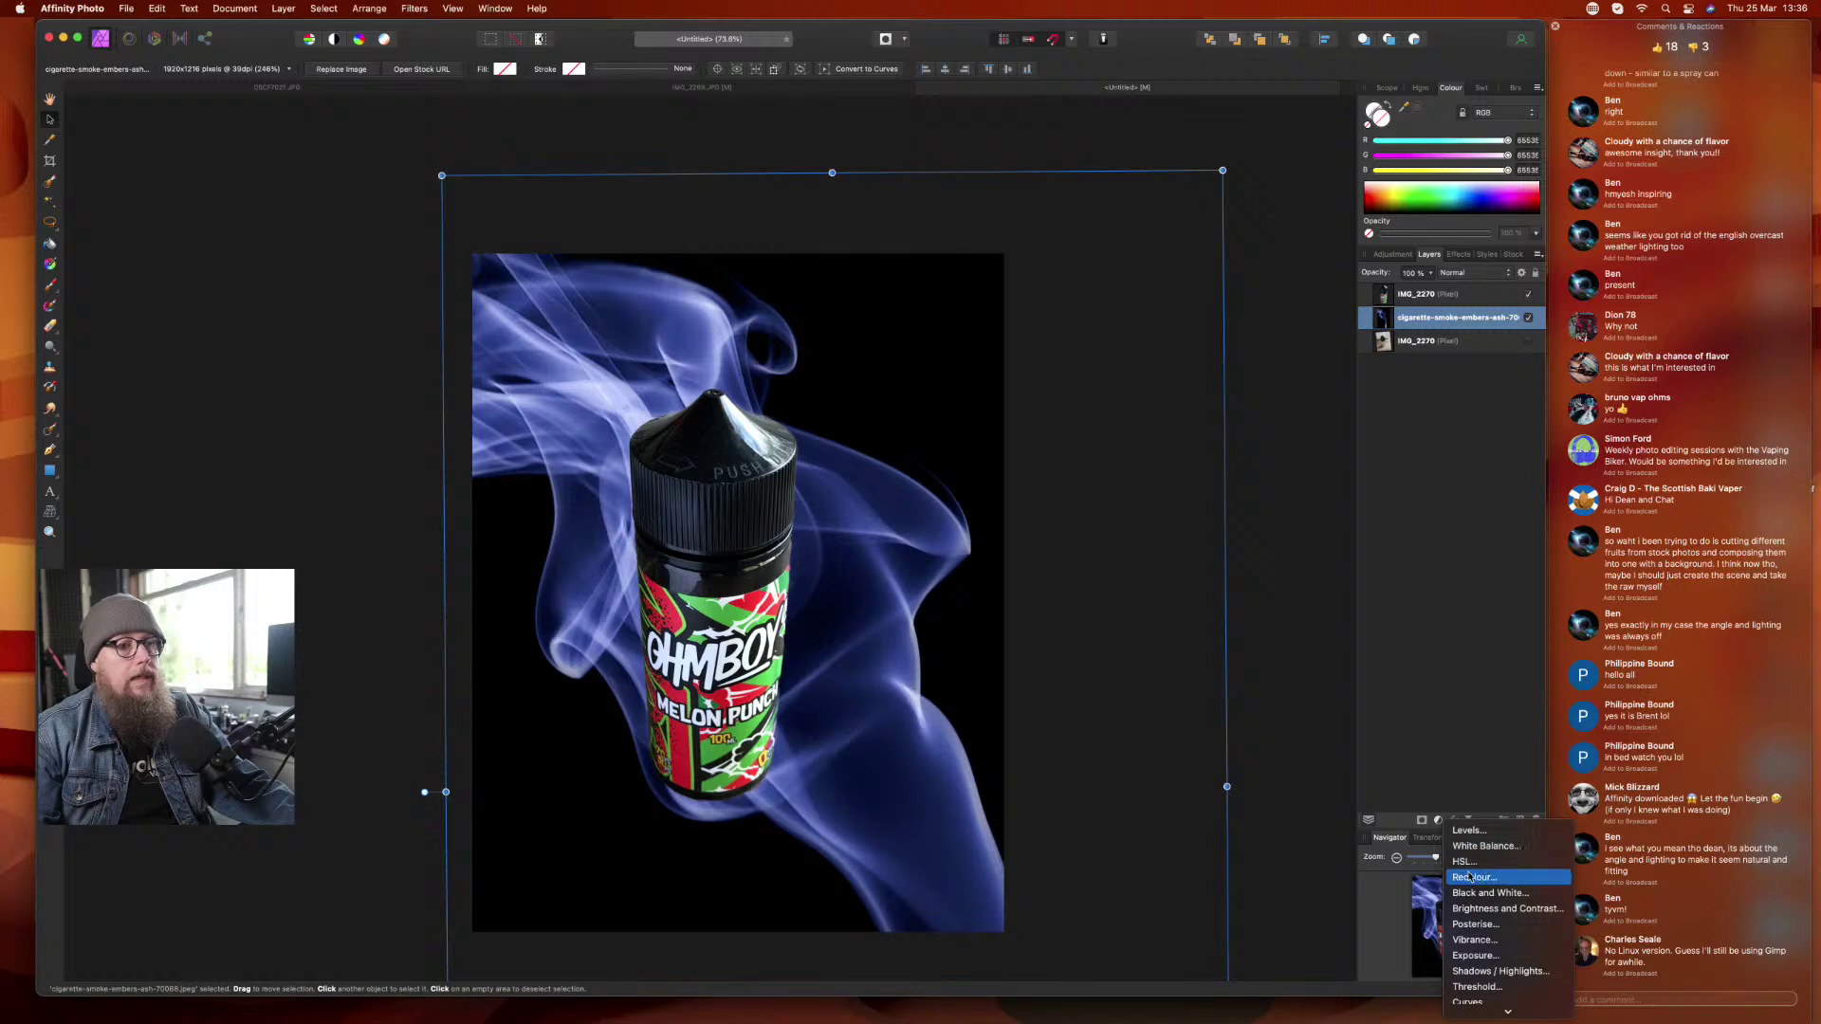
click(1472, 865)
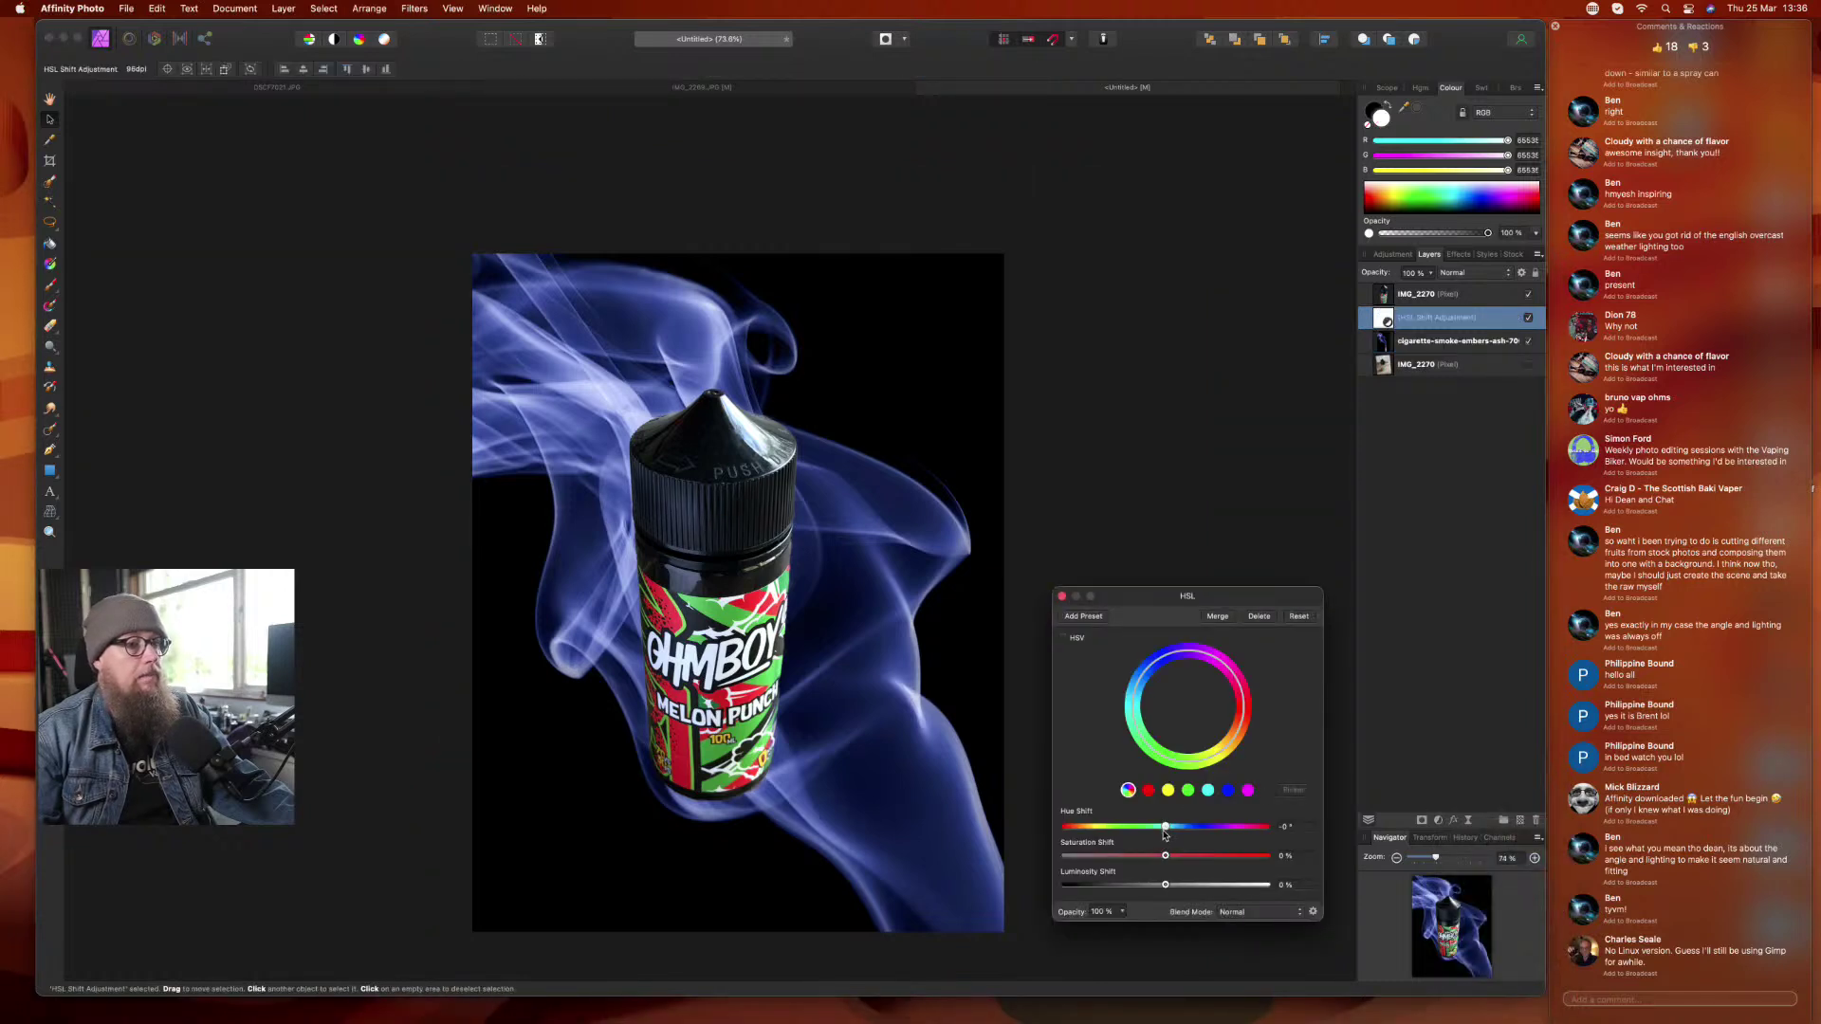
drag(1165, 828, 1224, 833)
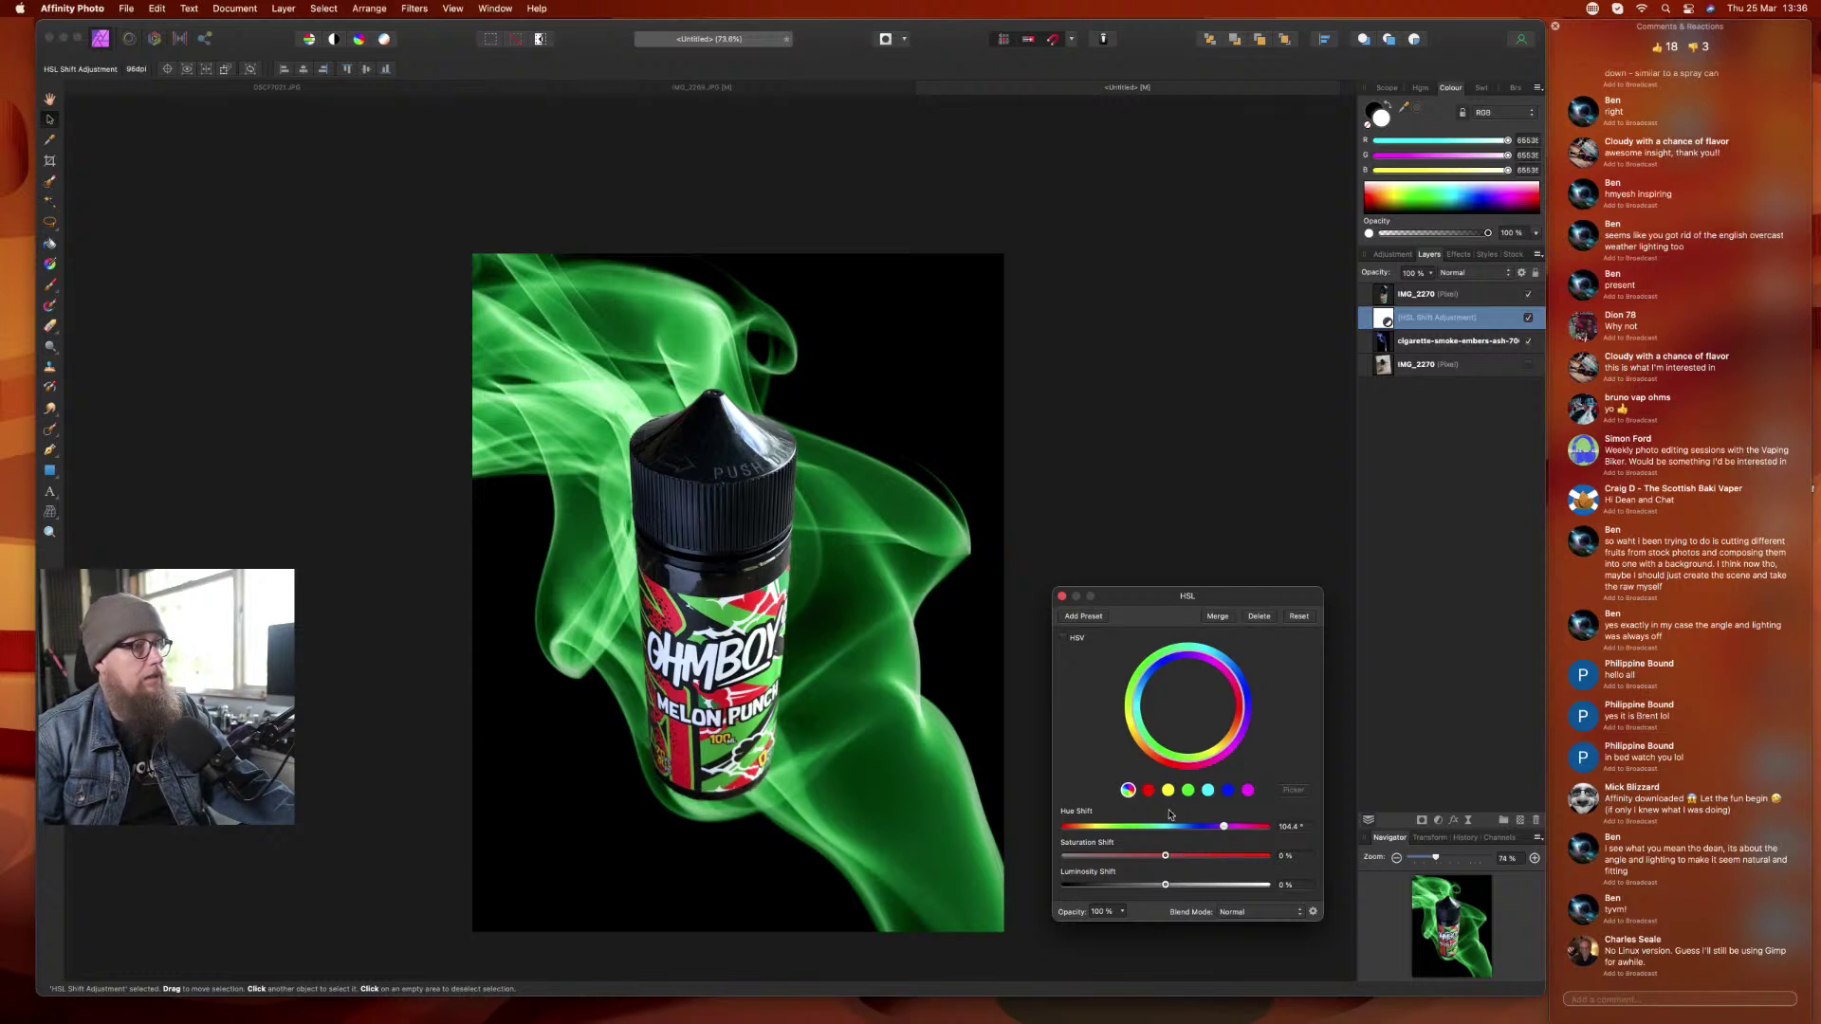
mouse_move(1166, 859)
mouse_down()
mouse_move(1123, 859)
mouse_move(1209, 887)
mouse_move(1163, 890)
mouse_up()
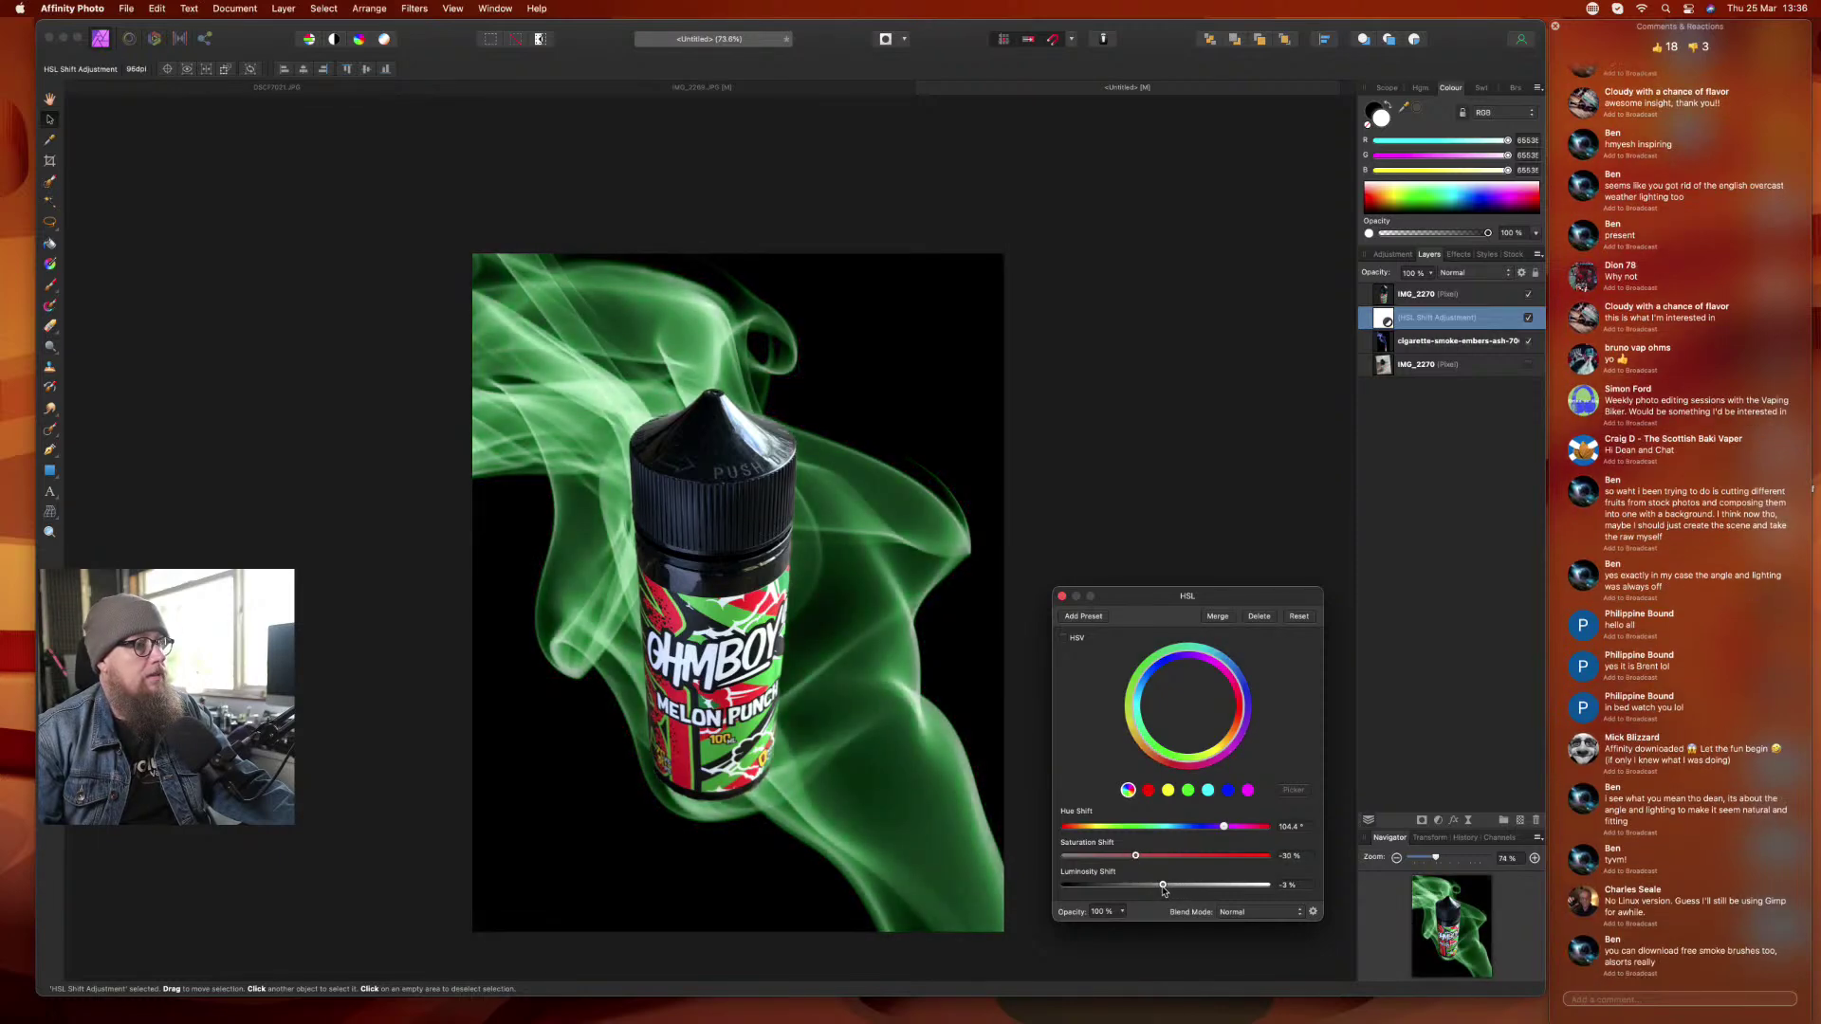
click(1062, 596)
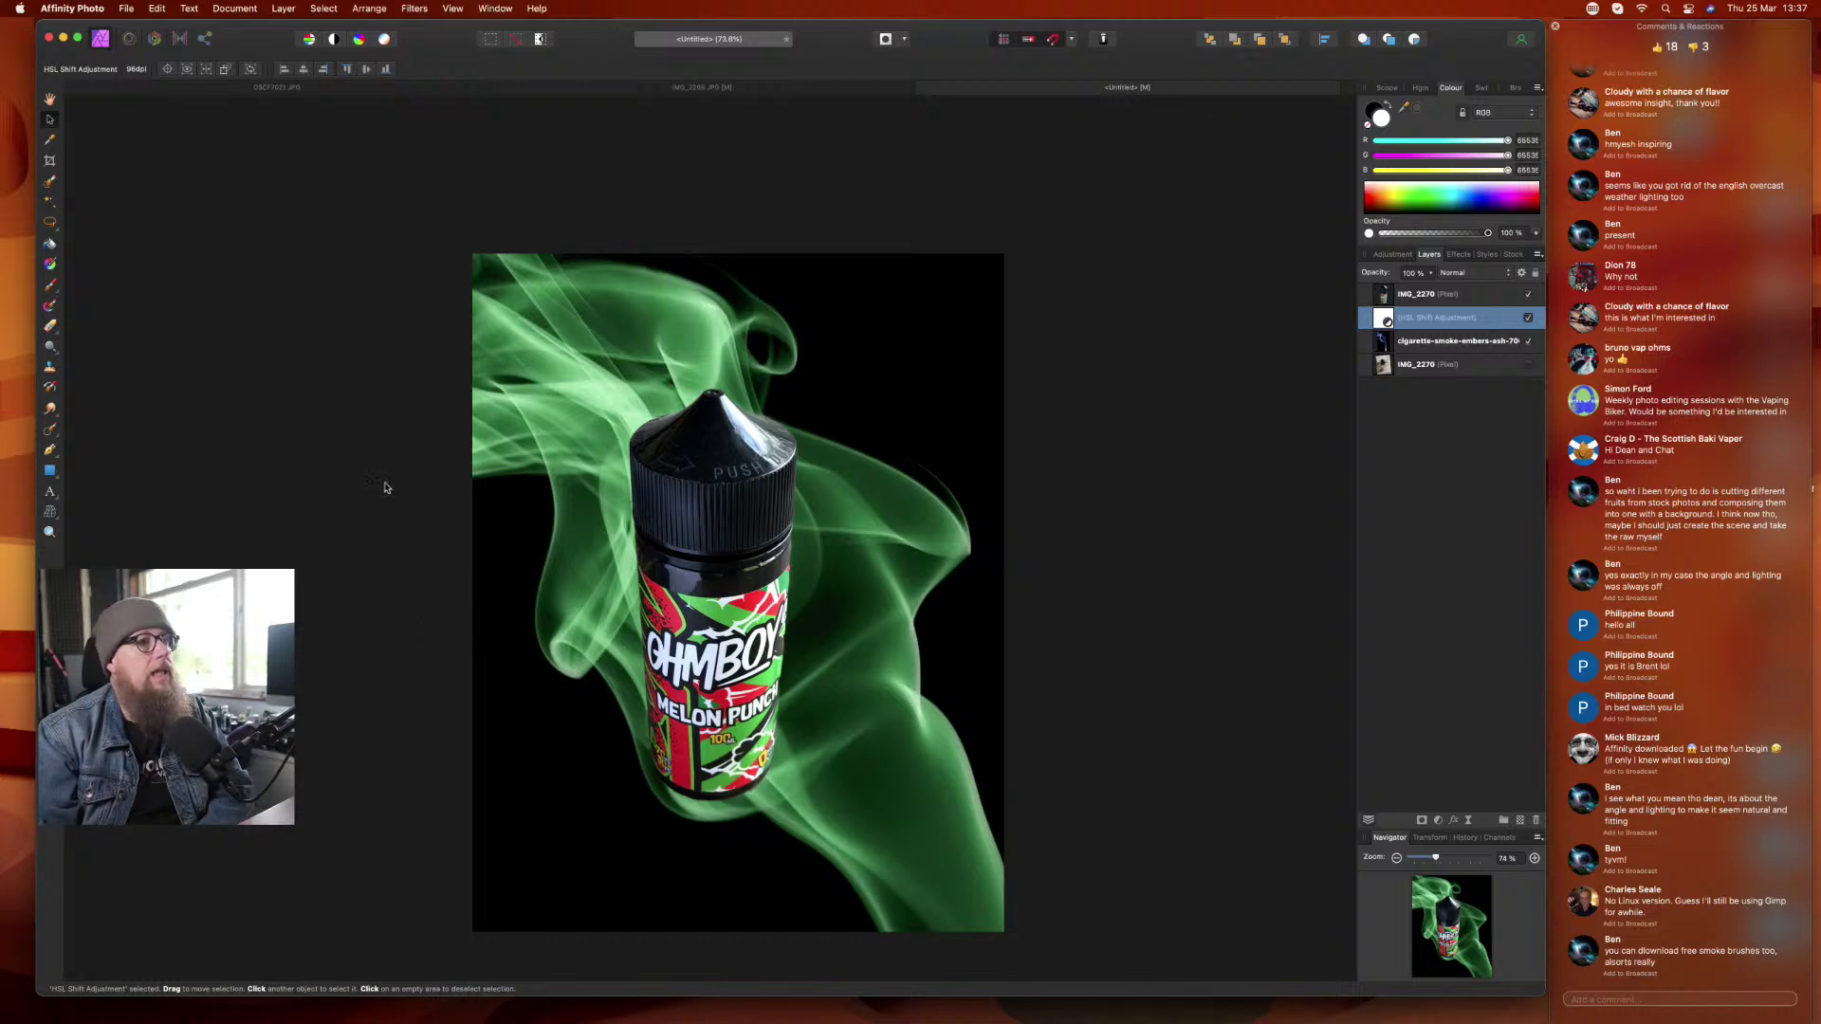
click(1414, 340)
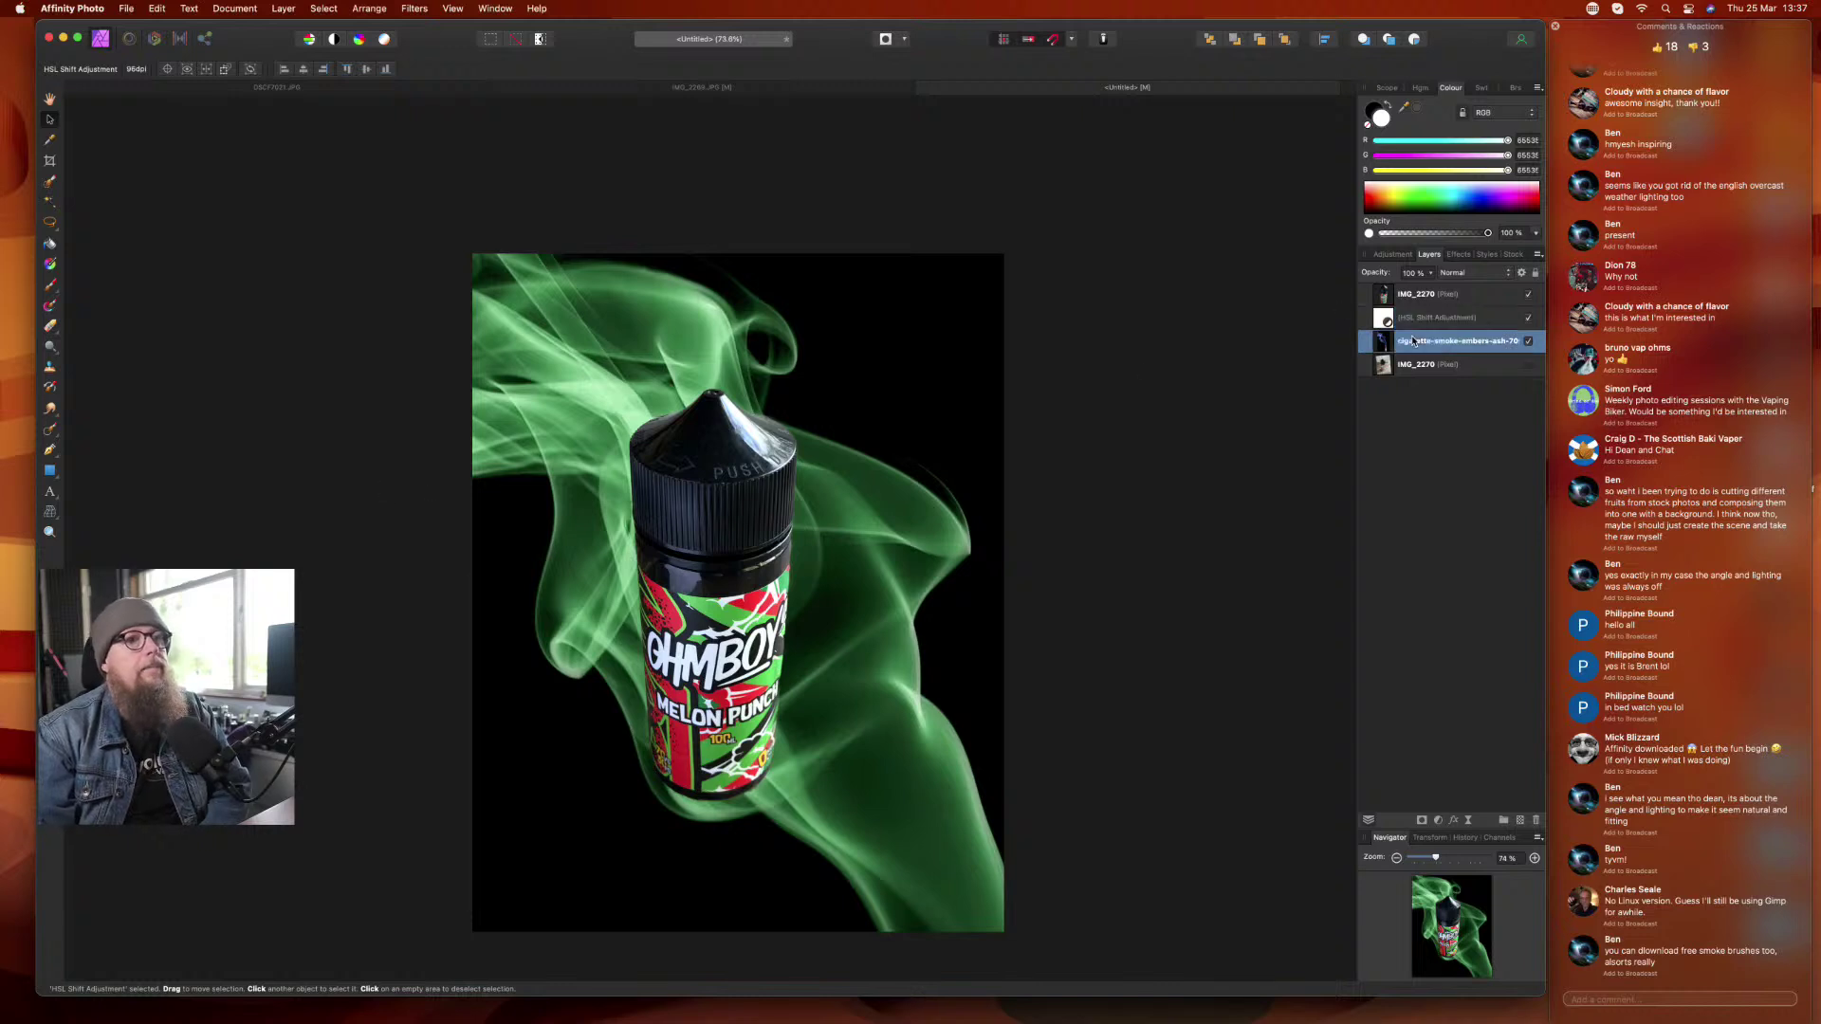
click(1461, 273)
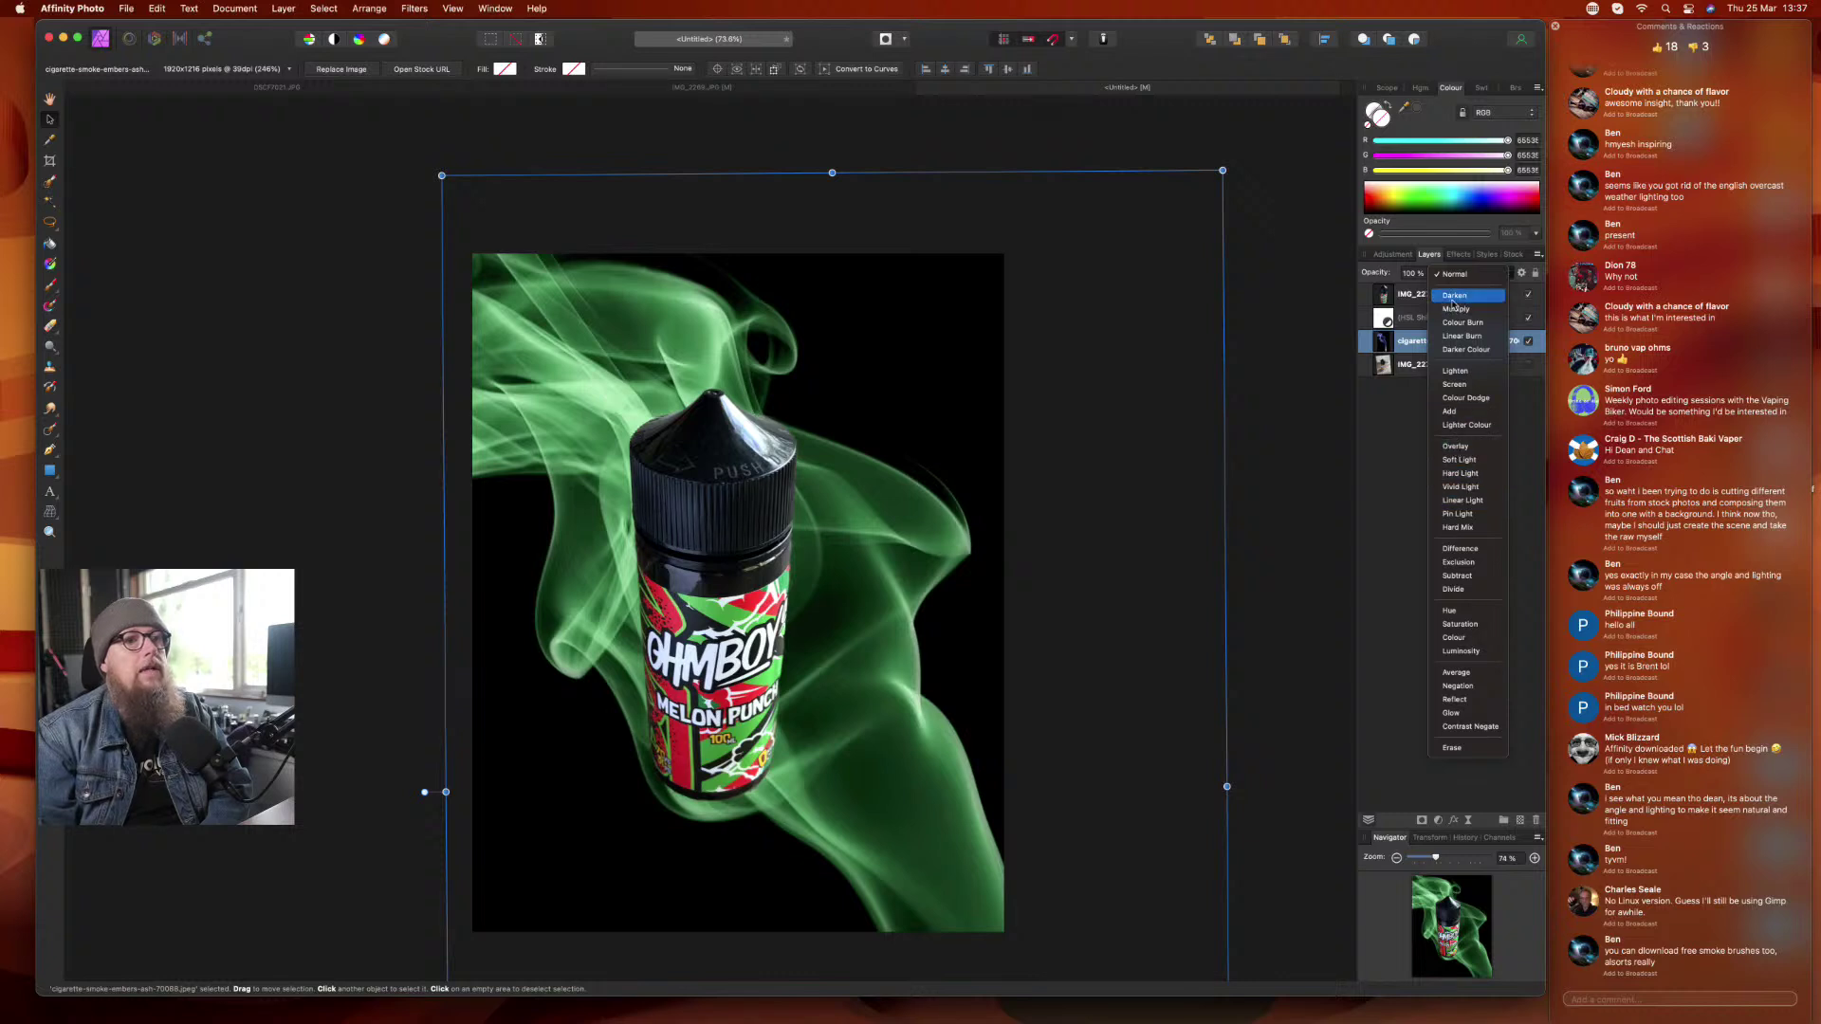
click(1408, 589)
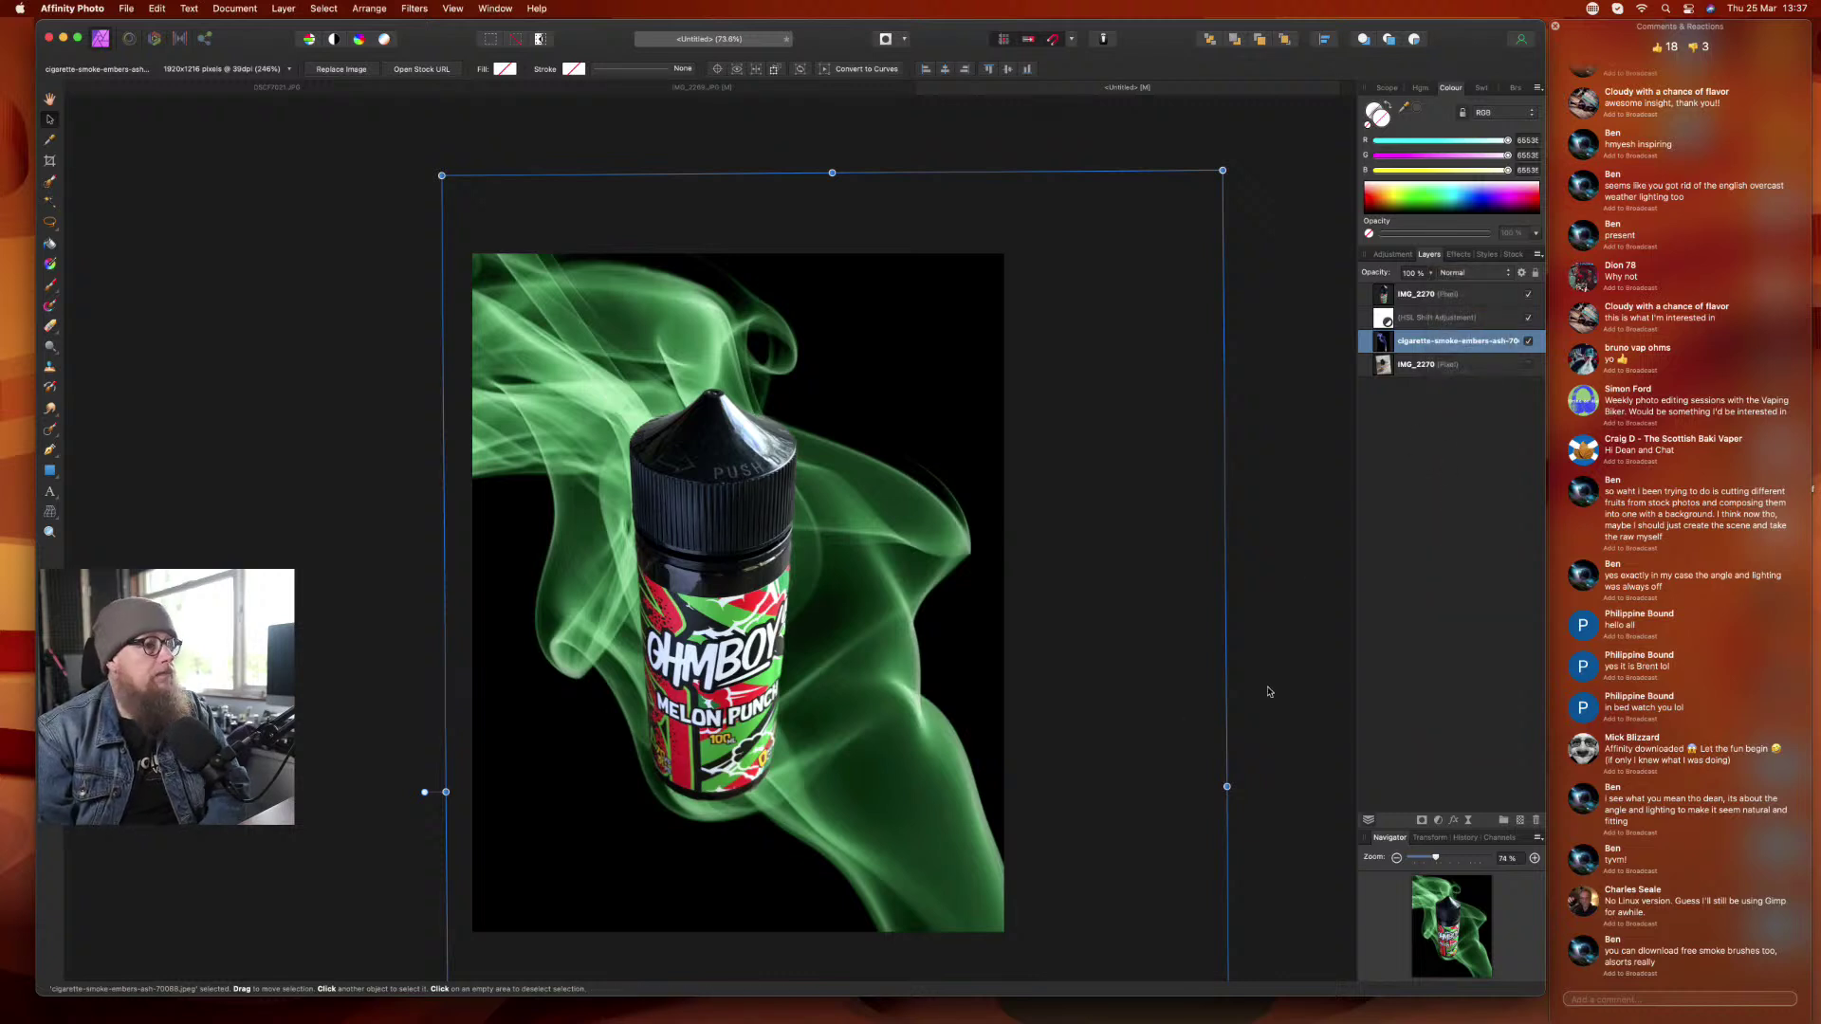
click(1489, 653)
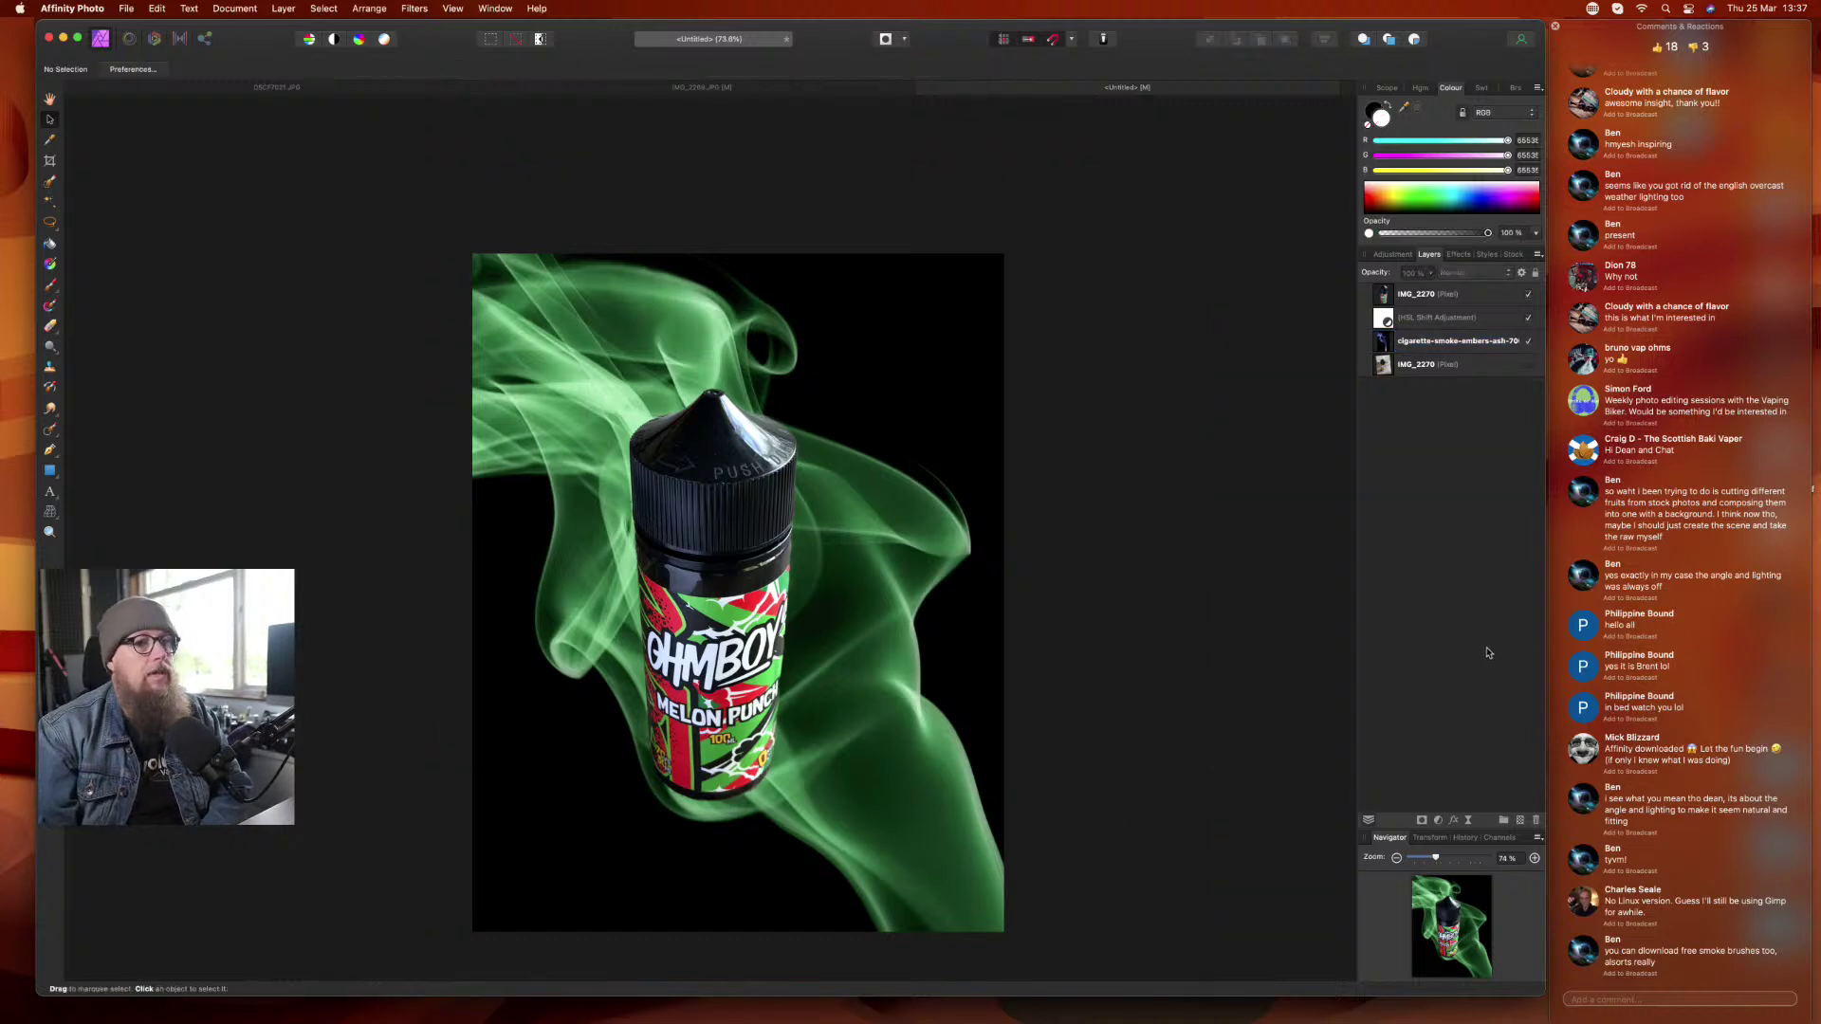